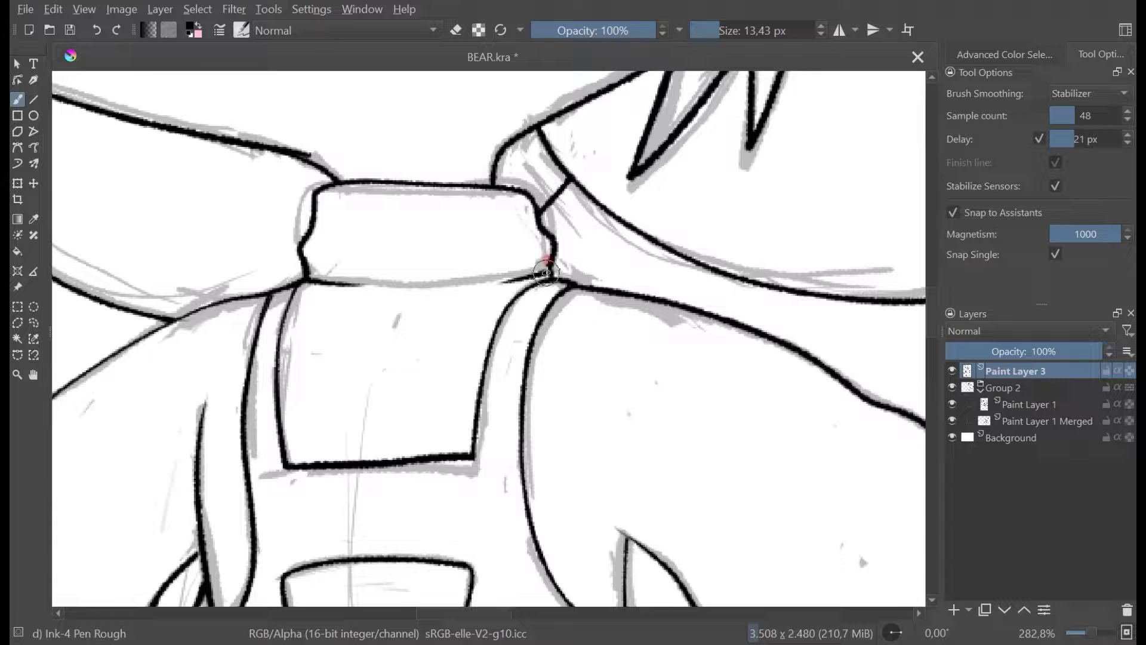
Step: Review the inked line art from the collar down to the shoes and back up to the face
scroll(606, 254, down, 3)
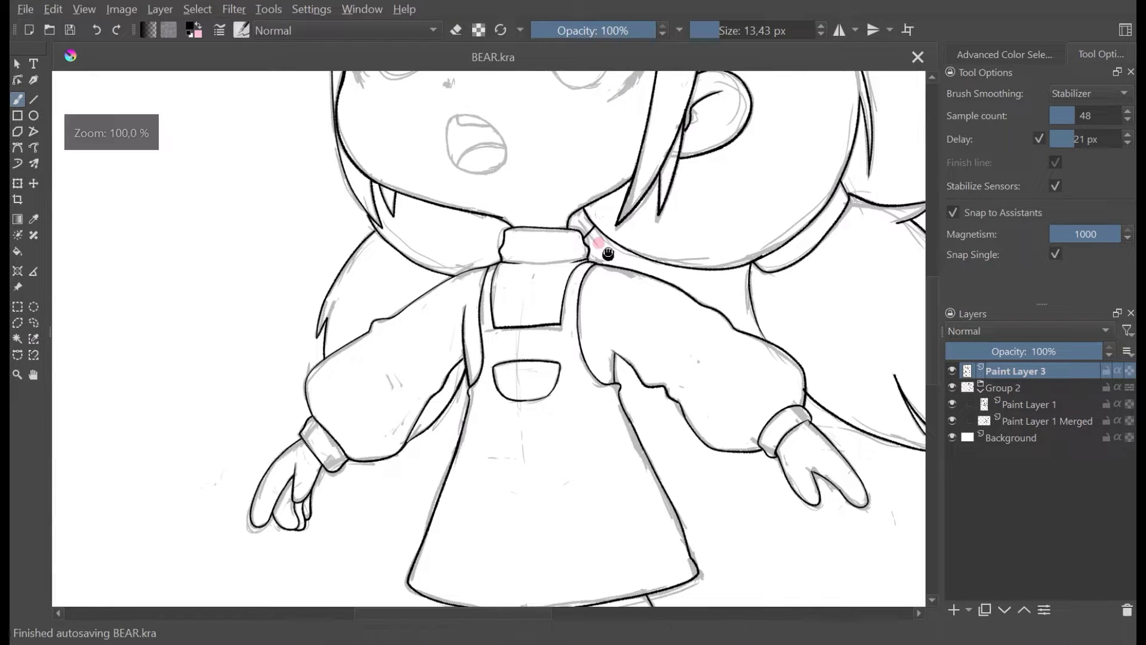
drag(607, 335, 565, 217)
key(minus)
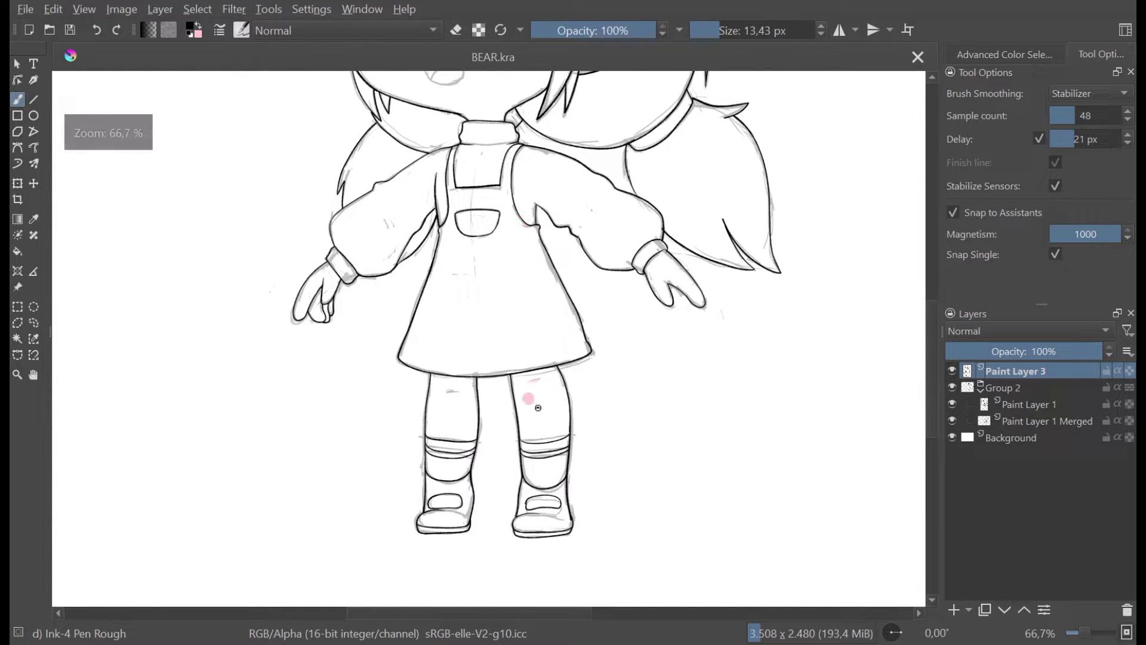
scroll(524, 196, up, 1)
drag(537, 190, 588, 418)
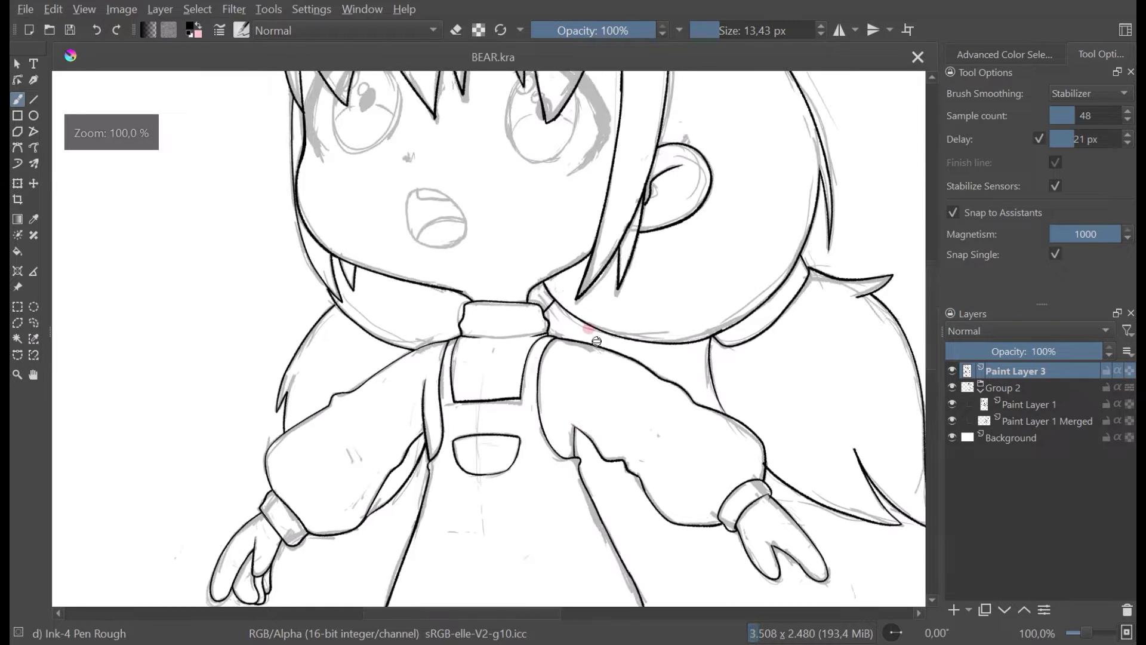
drag(596, 267, 633, 423)
key(minus)
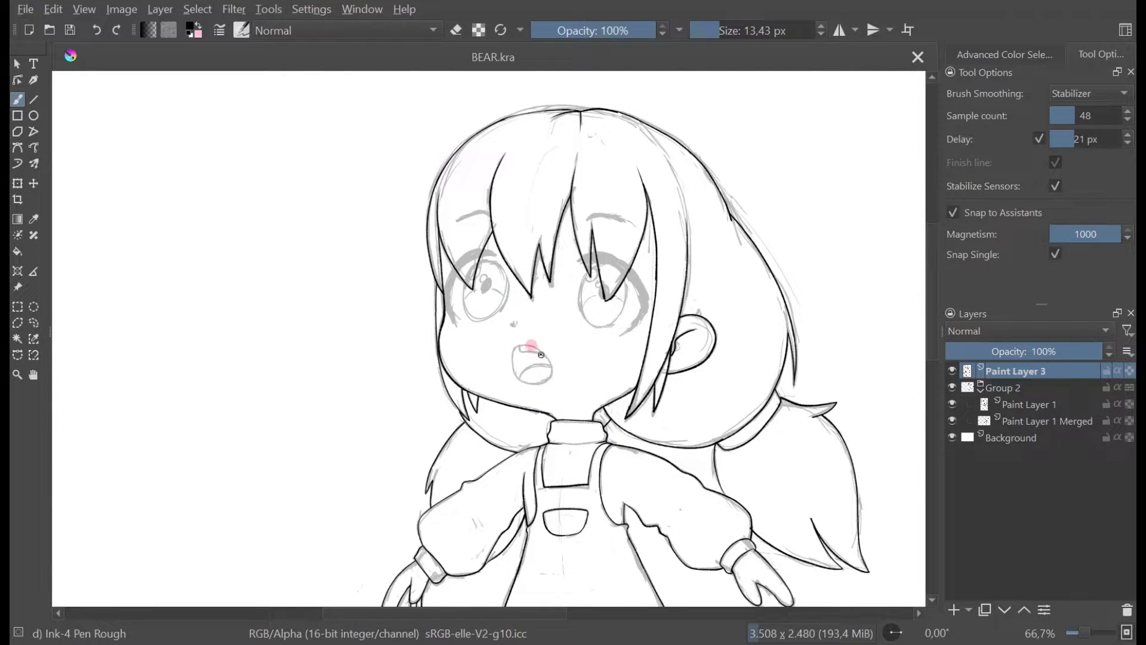
scroll(541, 355, up, 3)
scroll(543, 358, down, 2)
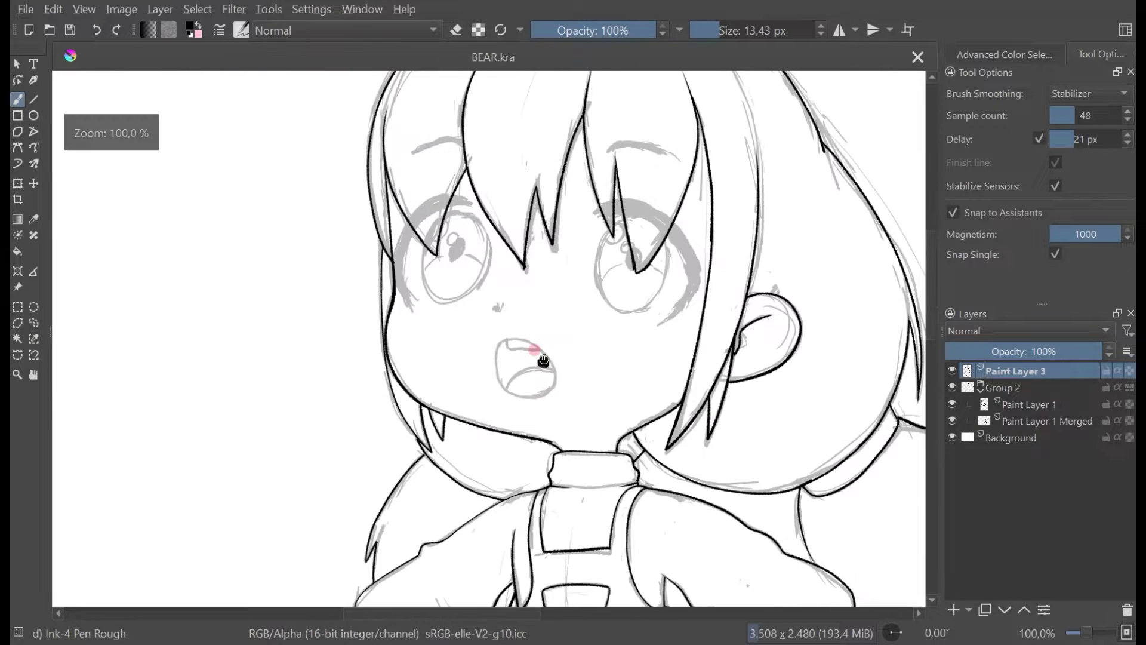
Step: Ink the open mouth's outline over the sketch and add the upper teeth line inside it
drag(587, 376, 448, 344)
scroll(449, 343, down, 1)
scroll(427, 376, up, 3)
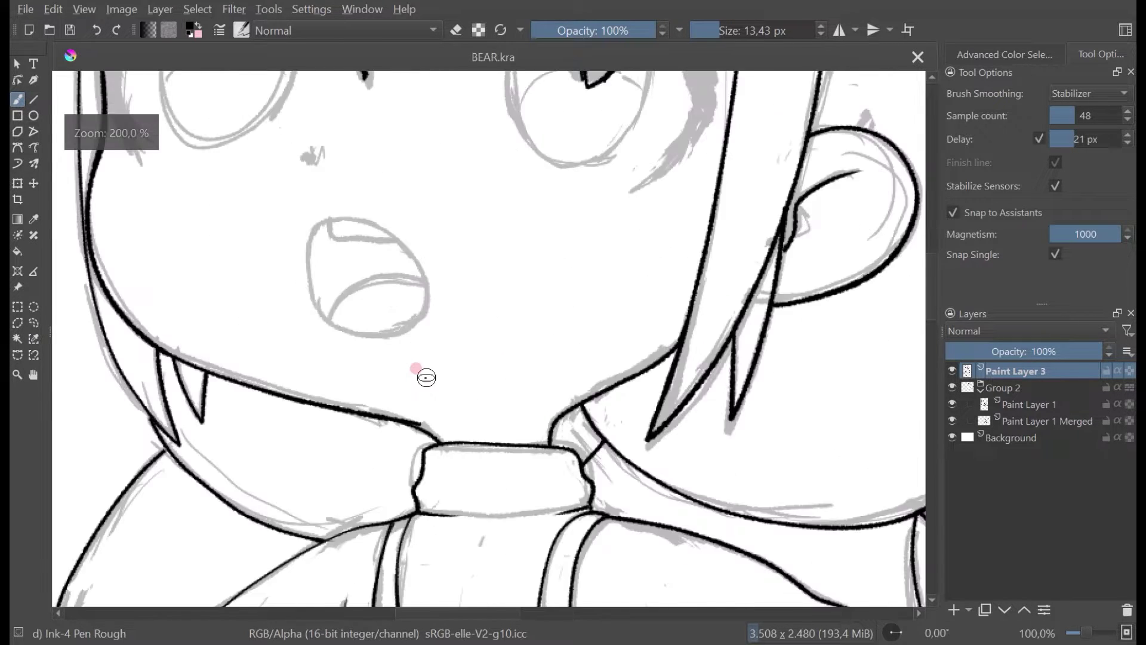
scroll(426, 377, down, 3)
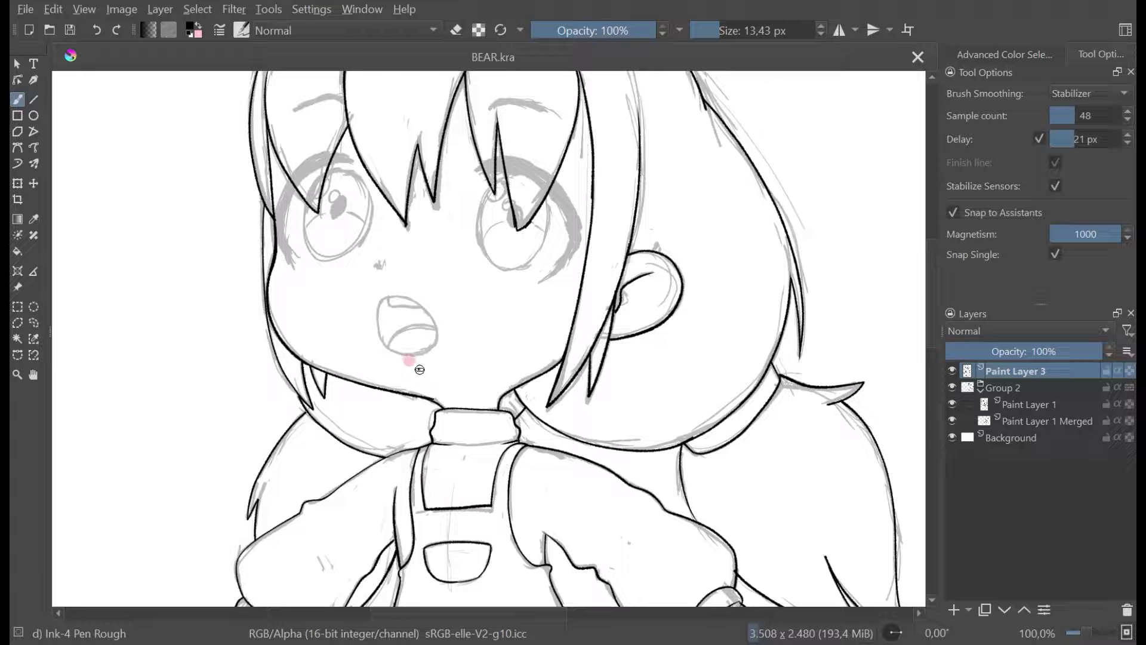
scroll(419, 369, up, 1)
scroll(404, 304, up, 2)
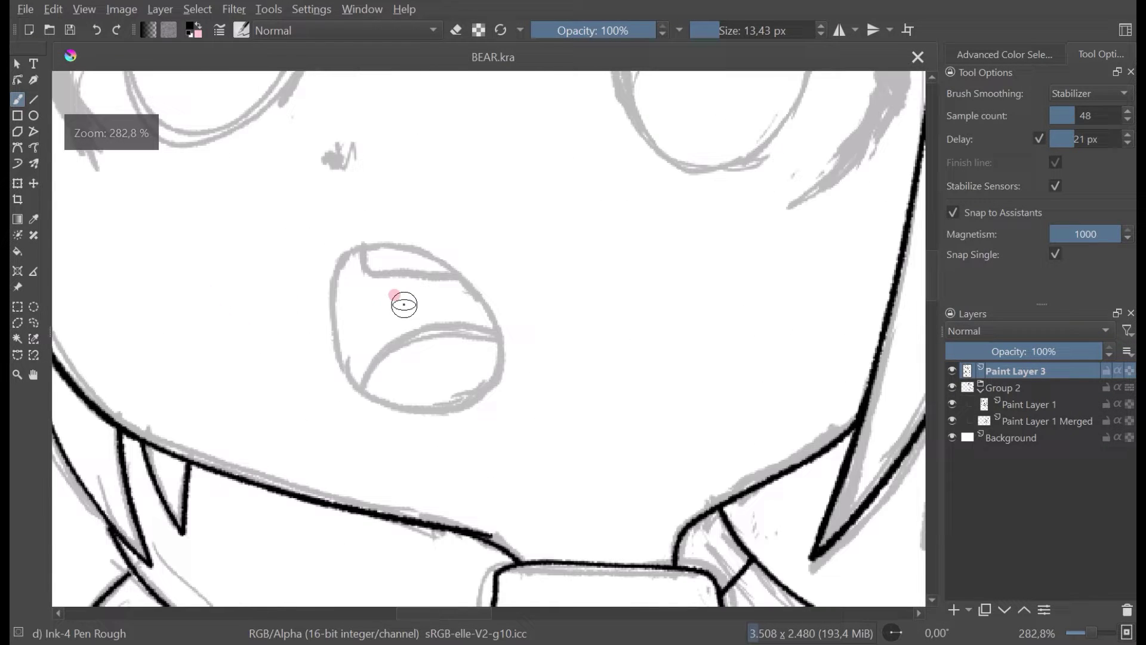
mouse_move(350, 374)
mouse_down()
mouse_move(335, 292)
mouse_move(350, 248)
mouse_move(378, 239)
mouse_move(411, 245)
mouse_move(471, 286)
mouse_move(500, 341)
mouse_move(492, 389)
mouse_up()
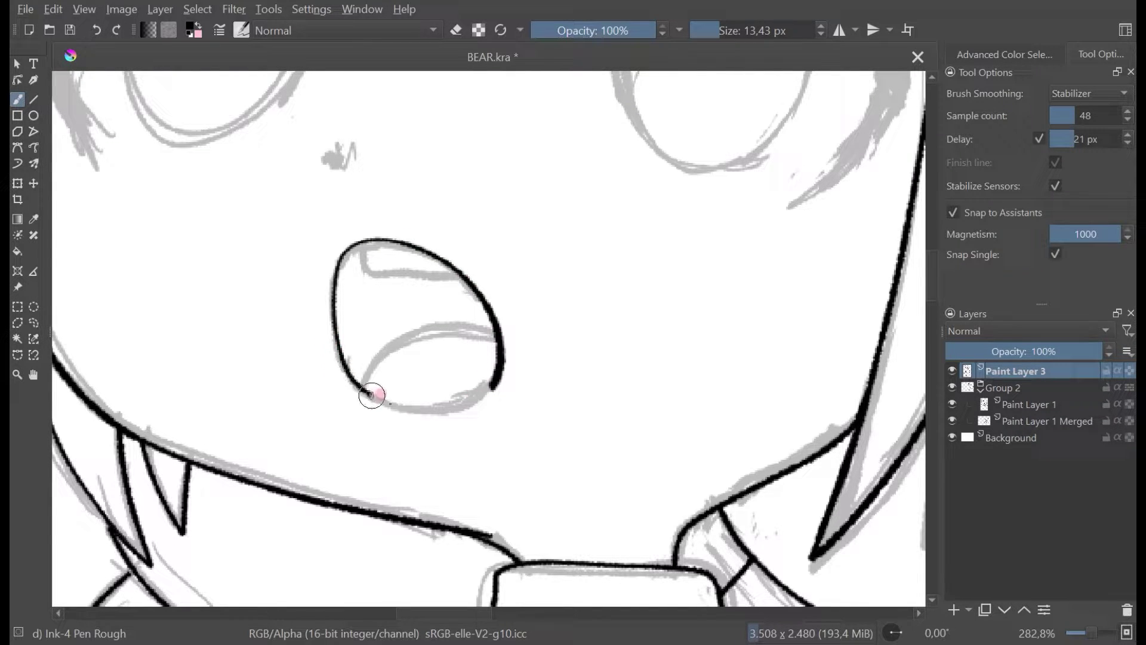
mouse_move(371, 396)
mouse_down()
mouse_move(428, 402)
mouse_move(501, 369)
mouse_move(461, 395)
mouse_up()
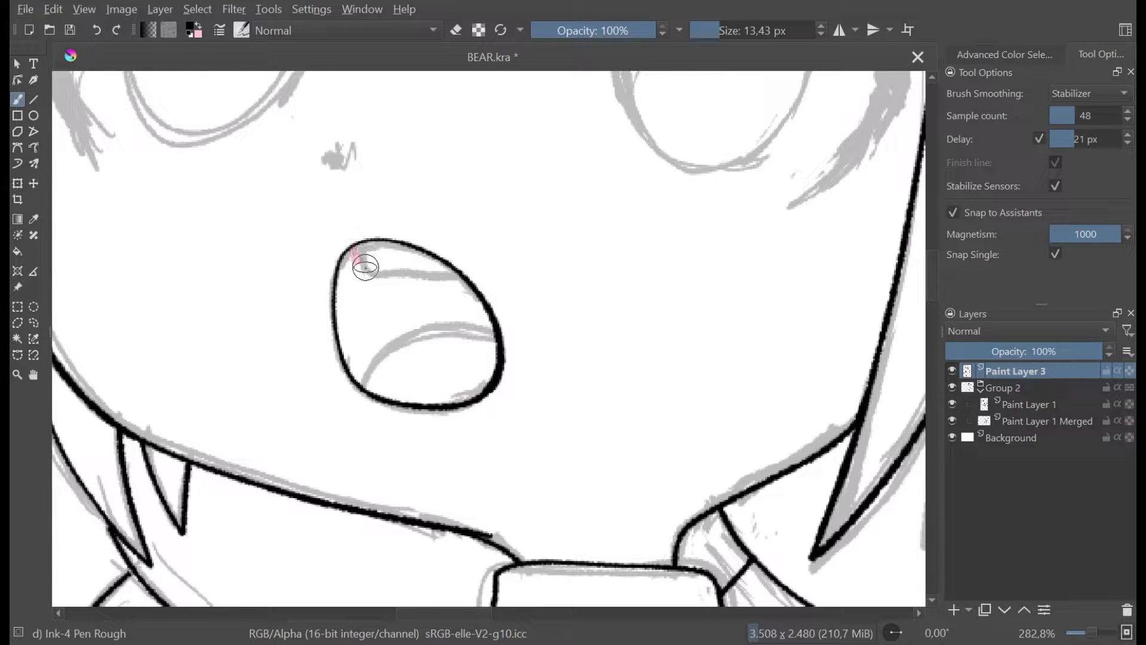
mouse_move(364, 242)
mouse_down()
mouse_move(364, 255)
mouse_move(397, 269)
mouse_move(463, 272)
mouse_up()
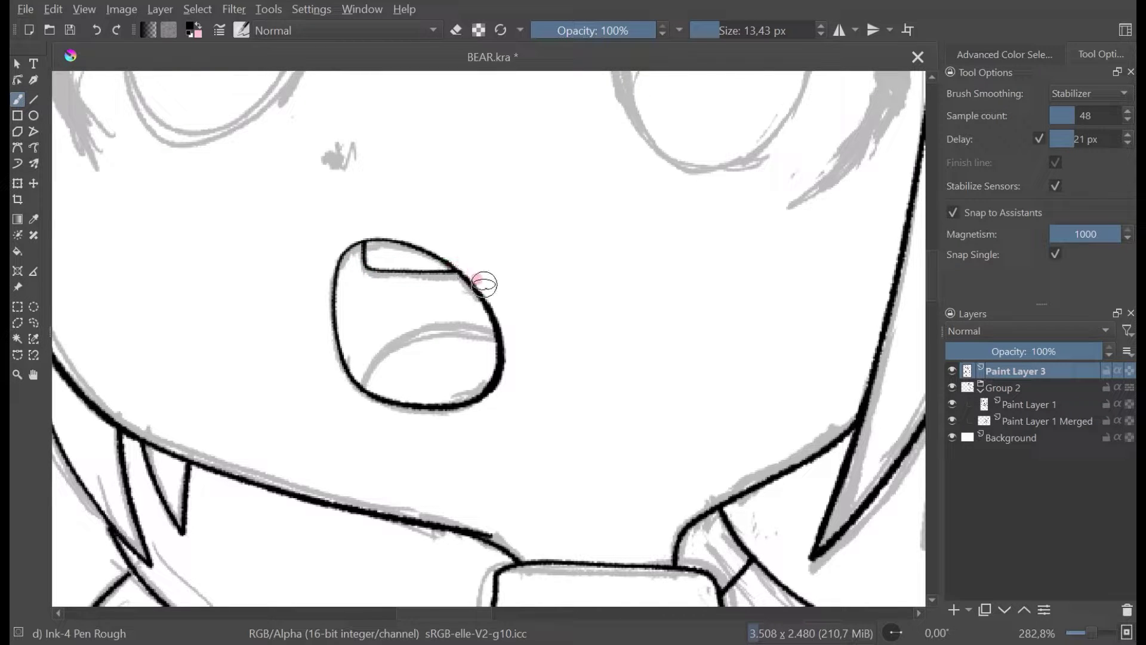
Step: Check the line art on its own by hiding the sketch in Group 2, and show the group again
scroll(525, 266, down, 5)
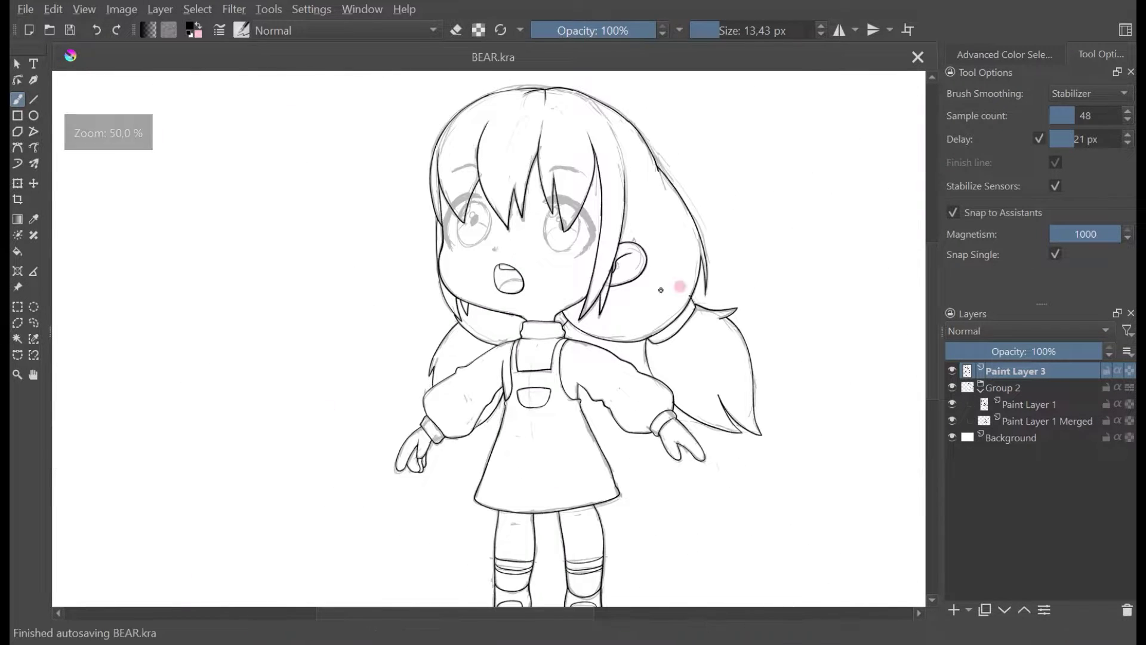
click(953, 386)
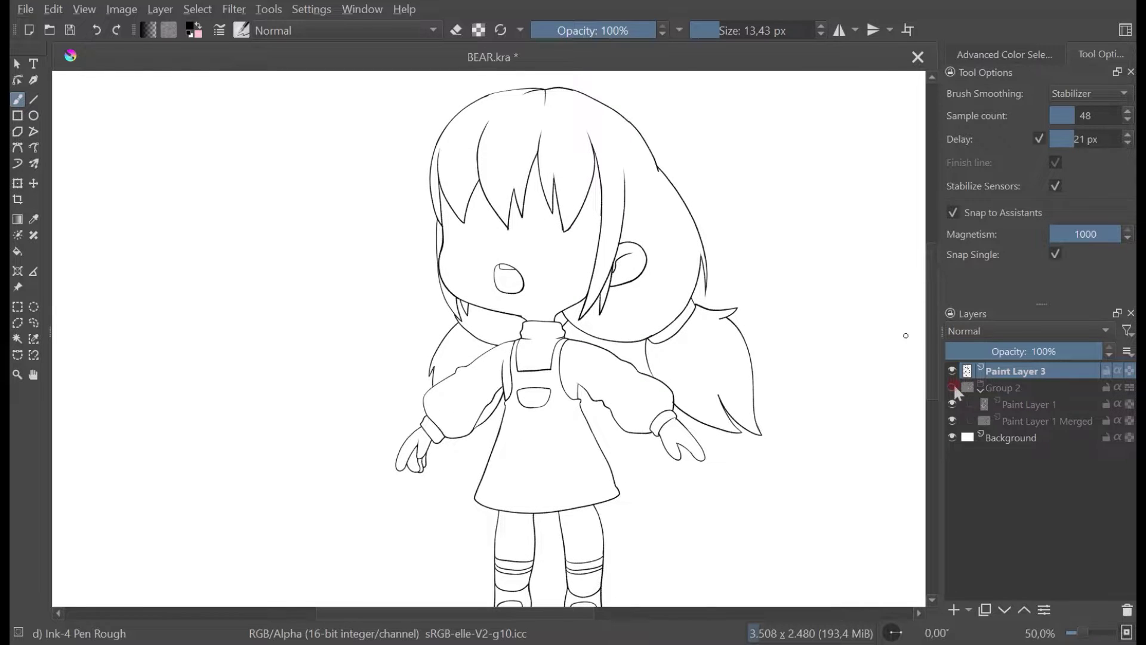
click(953, 386)
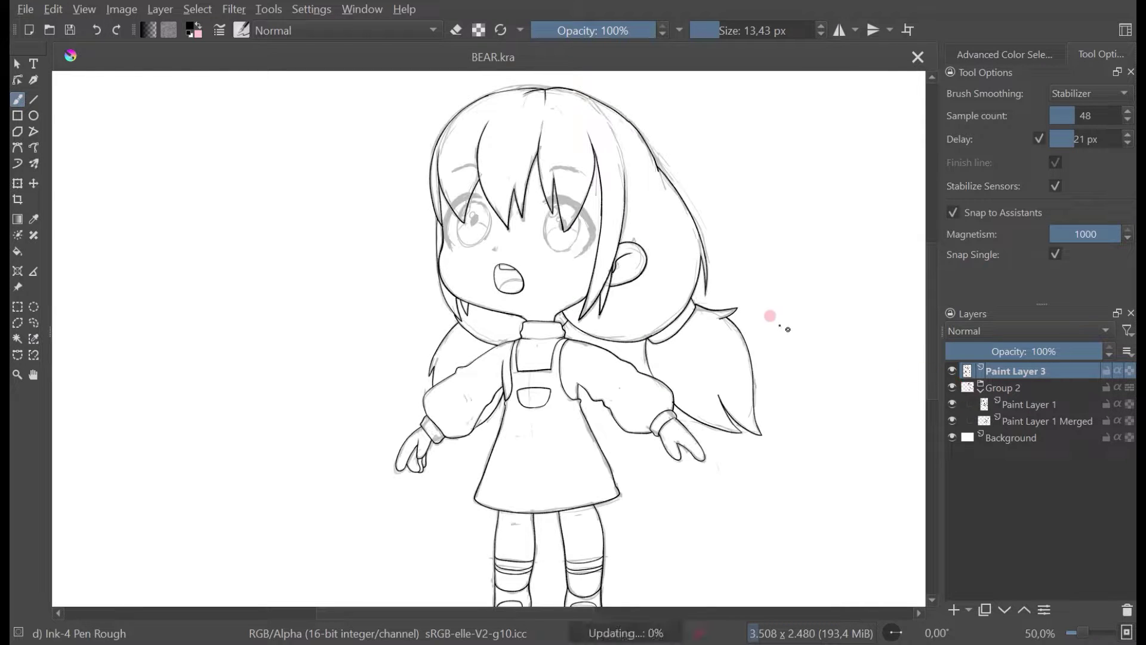
Step: Add a new paint layer directly below Paint Layer 3 and save the drawing
click(953, 610)
click(1005, 611)
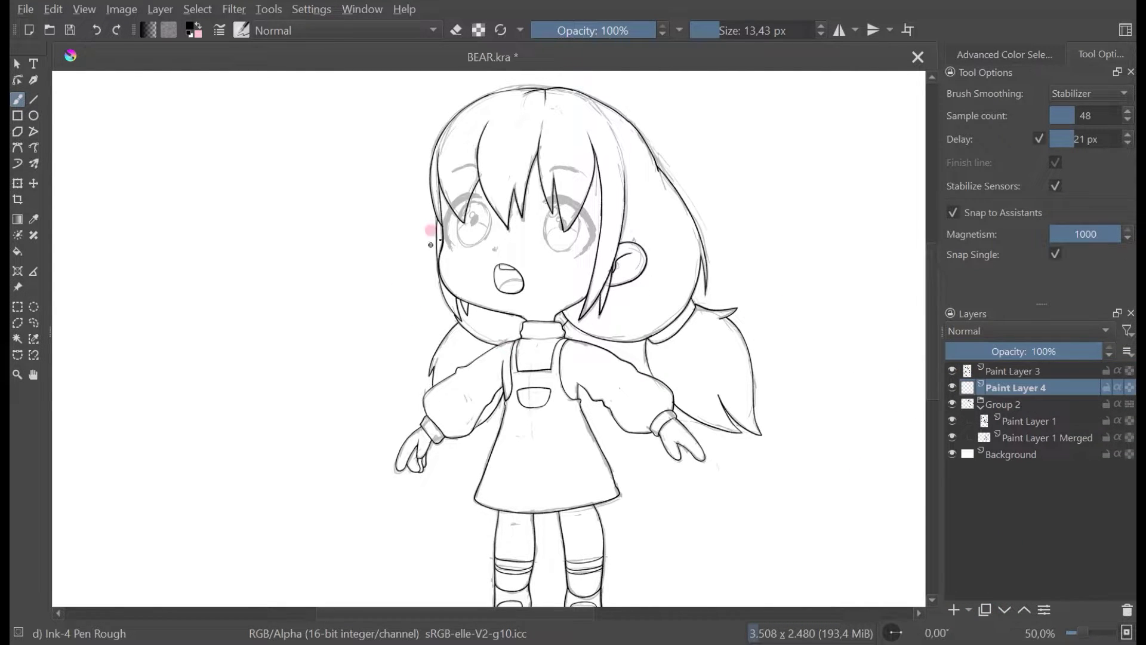
scroll(517, 189, up, 3)
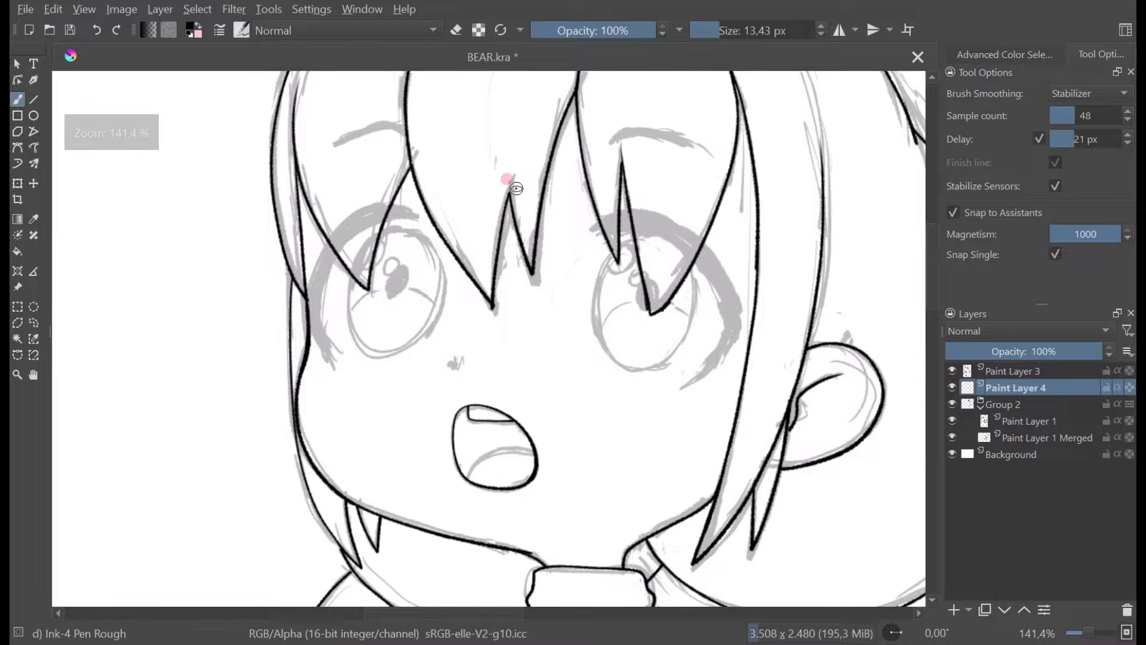
key(ctrl+s)
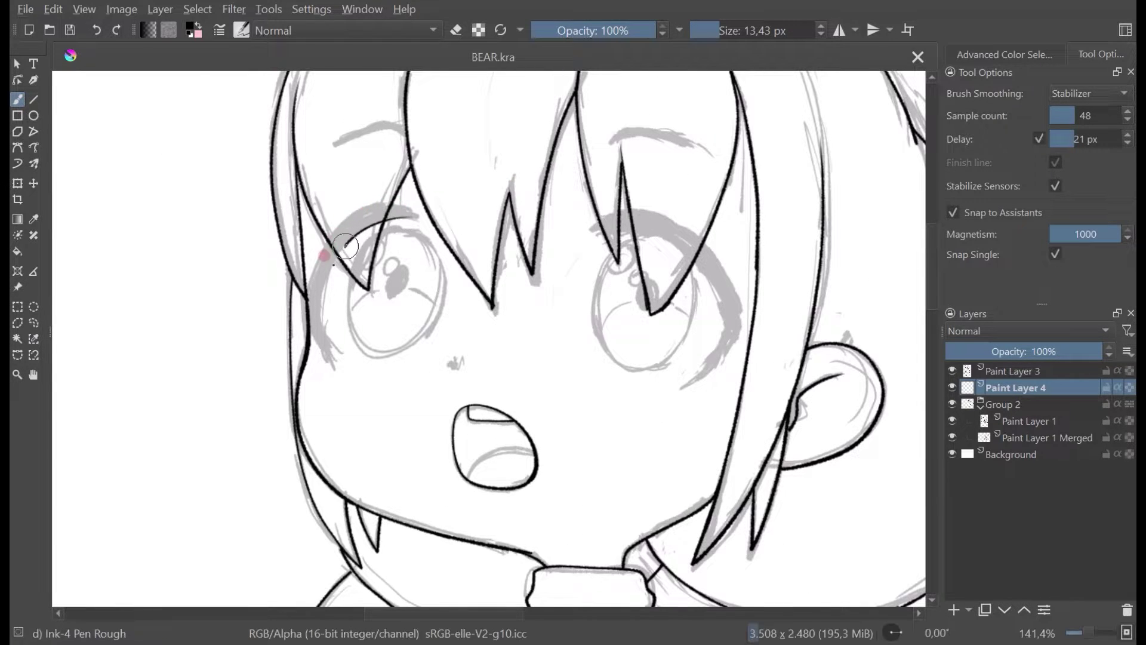
Step: Ink the curved outline of the thick upper lash around the character's eye farther from the visible ear
mouse_move(346, 246)
mouse_down()
mouse_move(322, 303)
mouse_move(338, 369)
mouse_up()
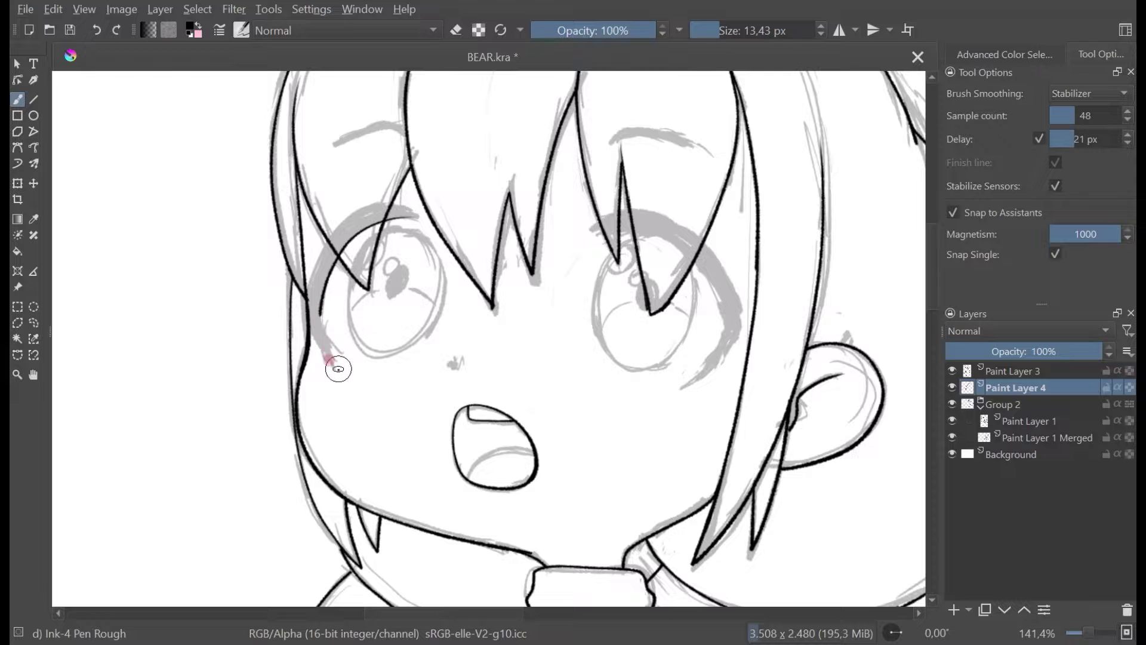
mouse_move(320, 301)
mouse_down()
mouse_move(337, 367)
mouse_move(311, 327)
mouse_up()
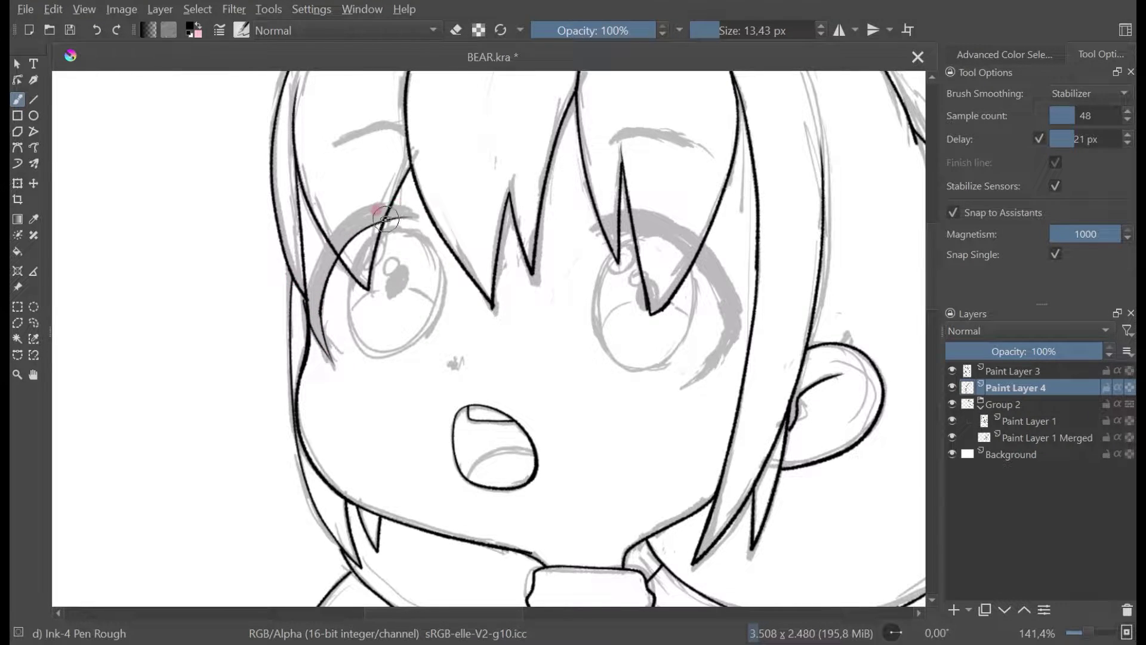
mouse_move(380, 218)
mouse_down()
mouse_move(409, 217)
mouse_move(373, 224)
mouse_move(391, 210)
mouse_move(411, 219)
mouse_up()
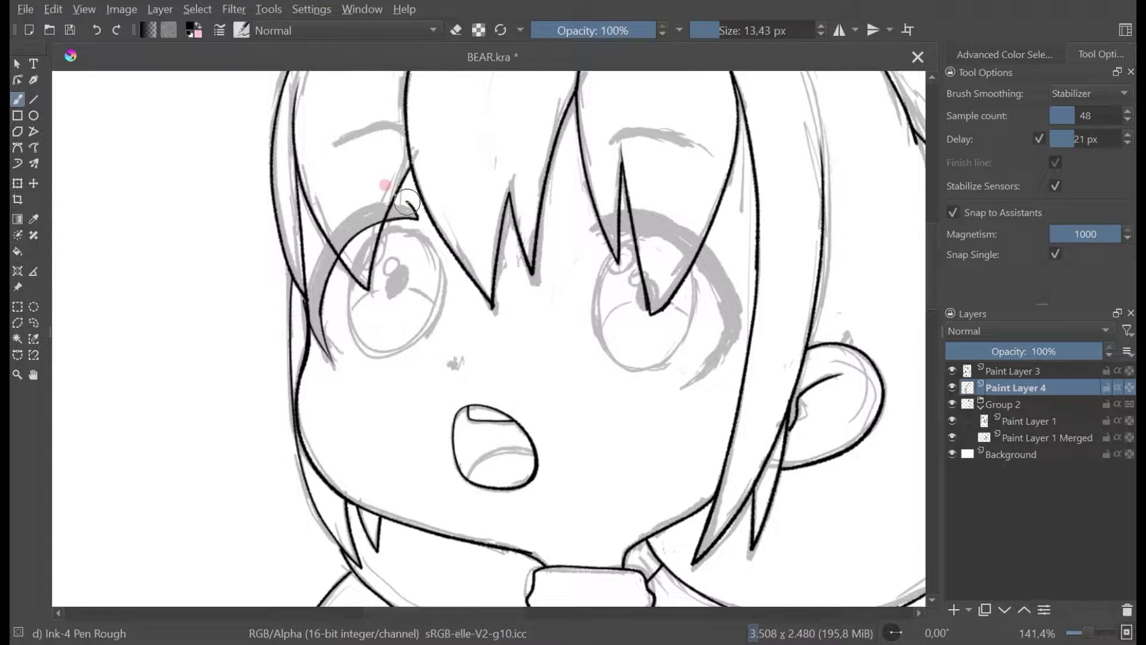
mouse_move(369, 205)
mouse_down()
mouse_move(334, 236)
mouse_move(416, 214)
mouse_move(345, 231)
mouse_move(305, 291)
mouse_up()
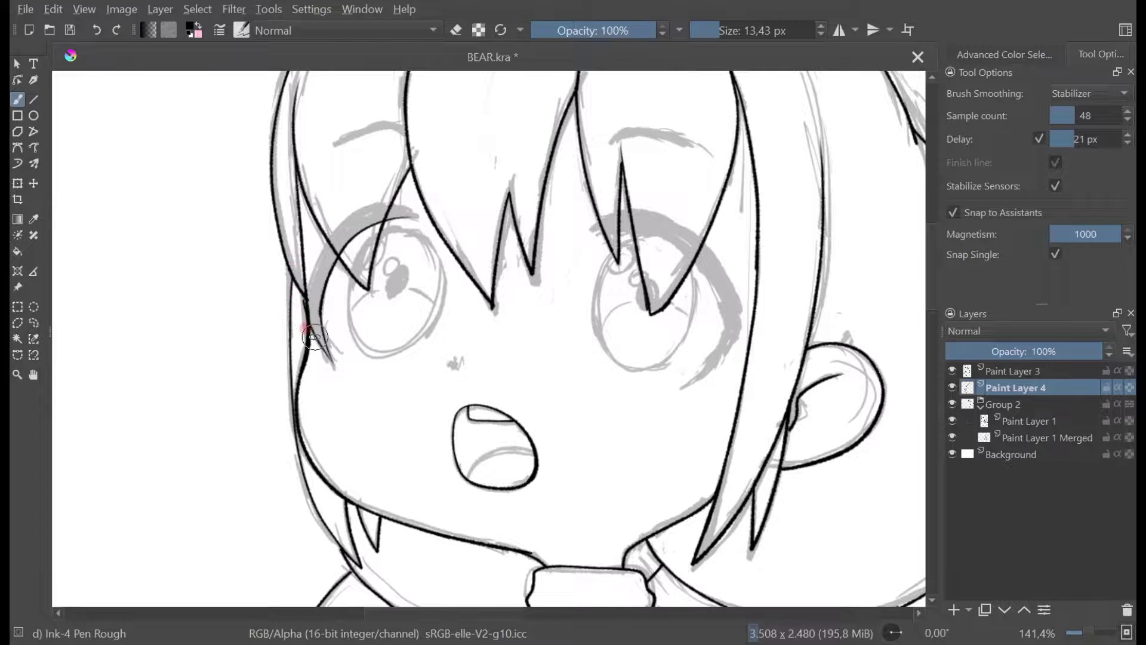
mouse_move(314, 336)
mouse_down()
mouse_move(292, 294)
mouse_move(299, 309)
mouse_move(328, 242)
mouse_move(366, 208)
mouse_move(421, 217)
mouse_up()
mouse_move(413, 214)
mouse_down()
mouse_move(359, 204)
mouse_move(335, 241)
mouse_move(383, 218)
mouse_move(340, 226)
mouse_move(350, 209)
mouse_move(329, 234)
mouse_up()
key(ctrl+z)
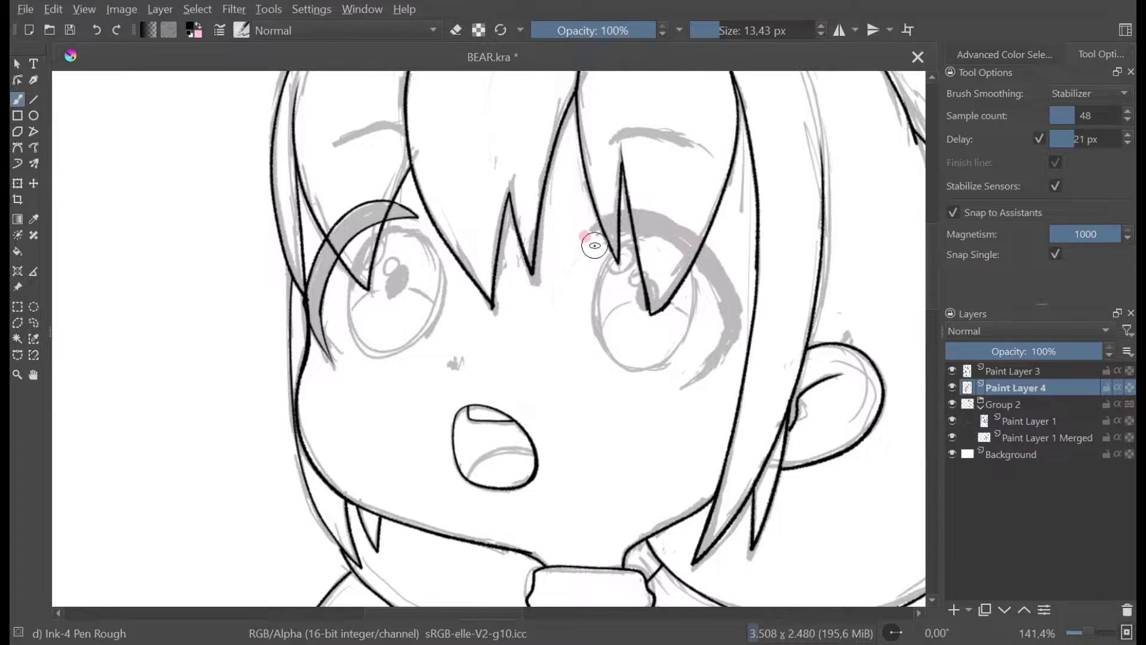
Step: Ink the outline of the thick upper lash on the eye nearer the ear, closing it at the outer corner
drag(593, 239, 671, 243)
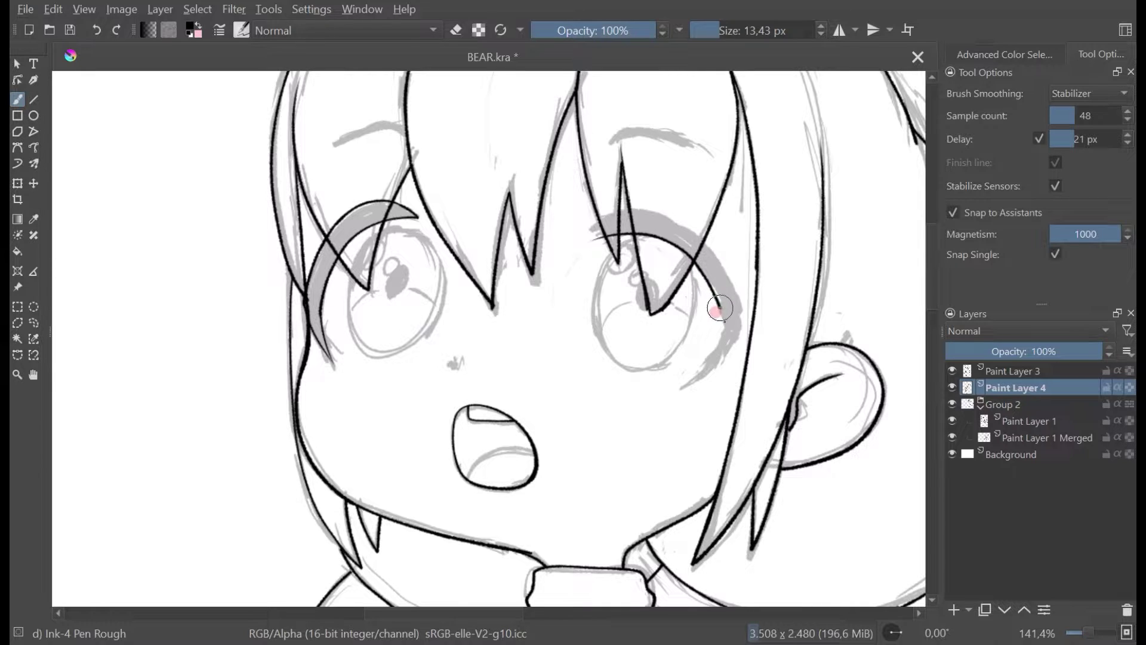
mouse_move(723, 320)
mouse_down()
mouse_move(697, 382)
mouse_move(742, 333)
mouse_up()
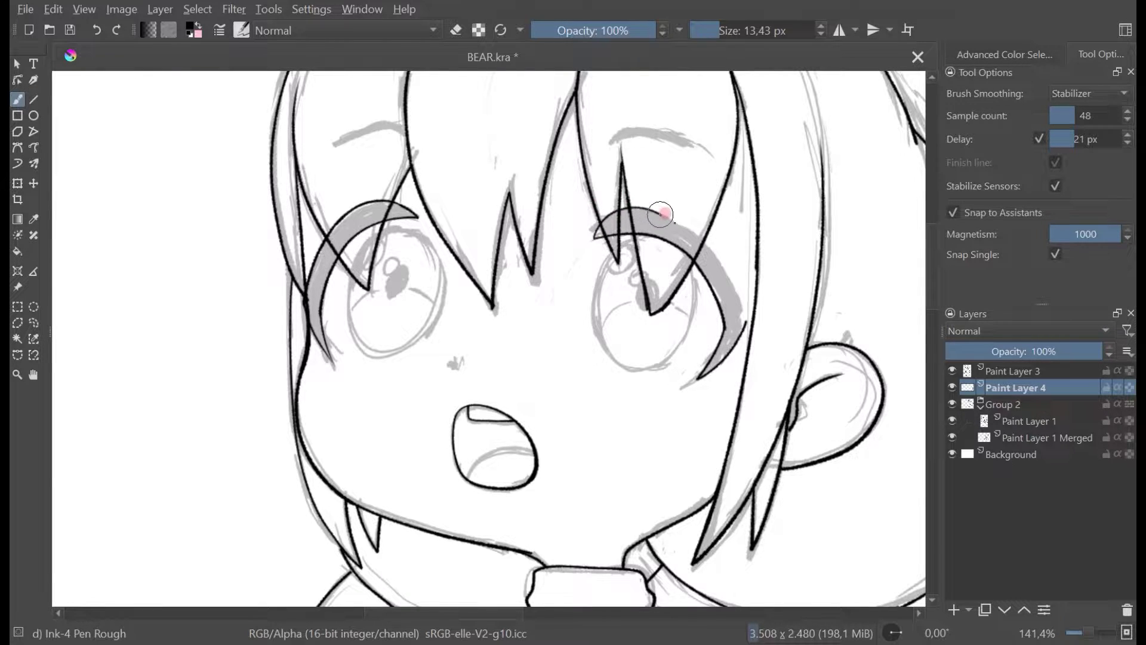
mouse_move(643, 206)
mouse_down()
mouse_move(676, 223)
mouse_move(609, 221)
mouse_up()
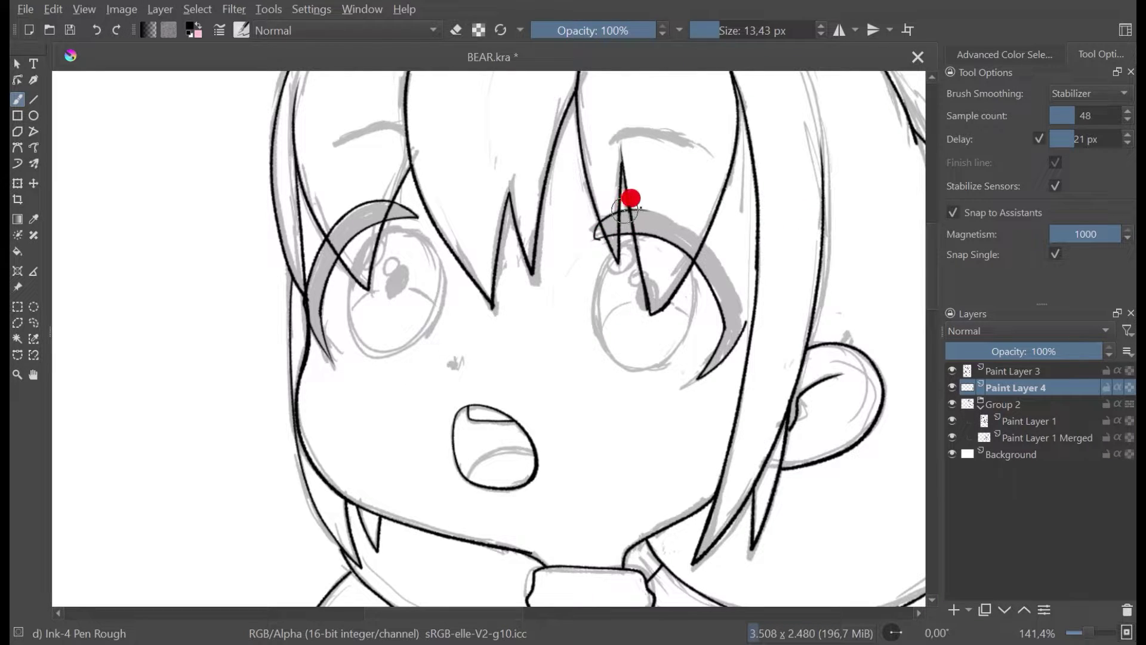
drag(656, 212, 733, 279)
key(ctrl+z)
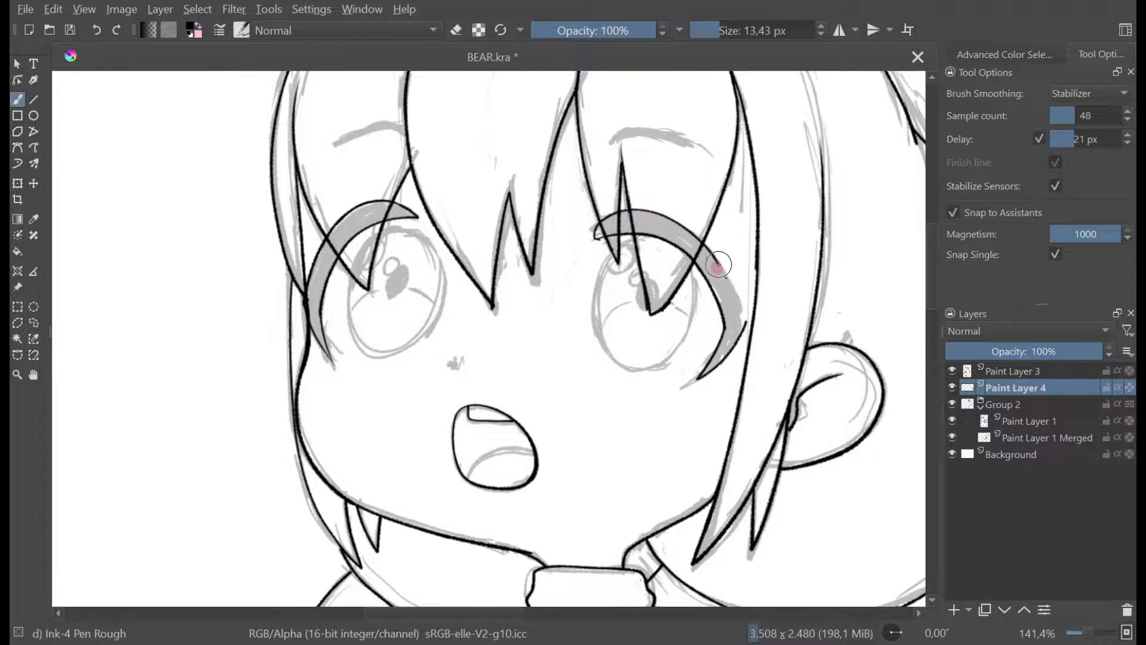
drag(710, 260, 733, 298)
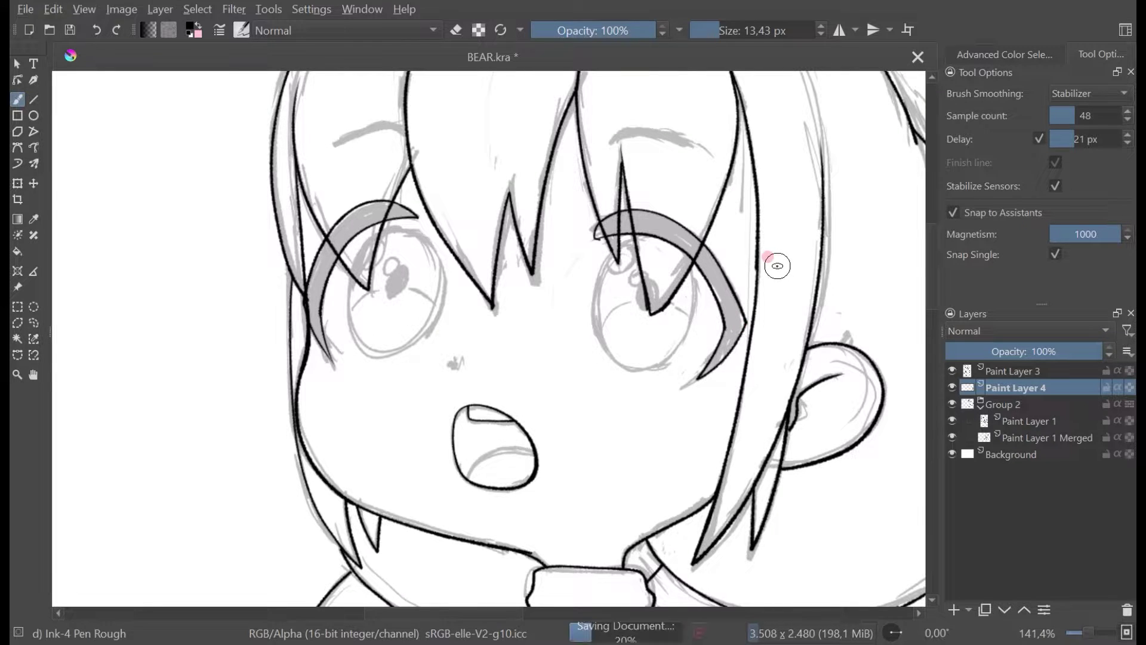
Step: Toggle the sketch group's visibility off and on to inspect the inked lash outlines
scroll(778, 266, down, 2)
drag(813, 313, 753, 307)
click(952, 404)
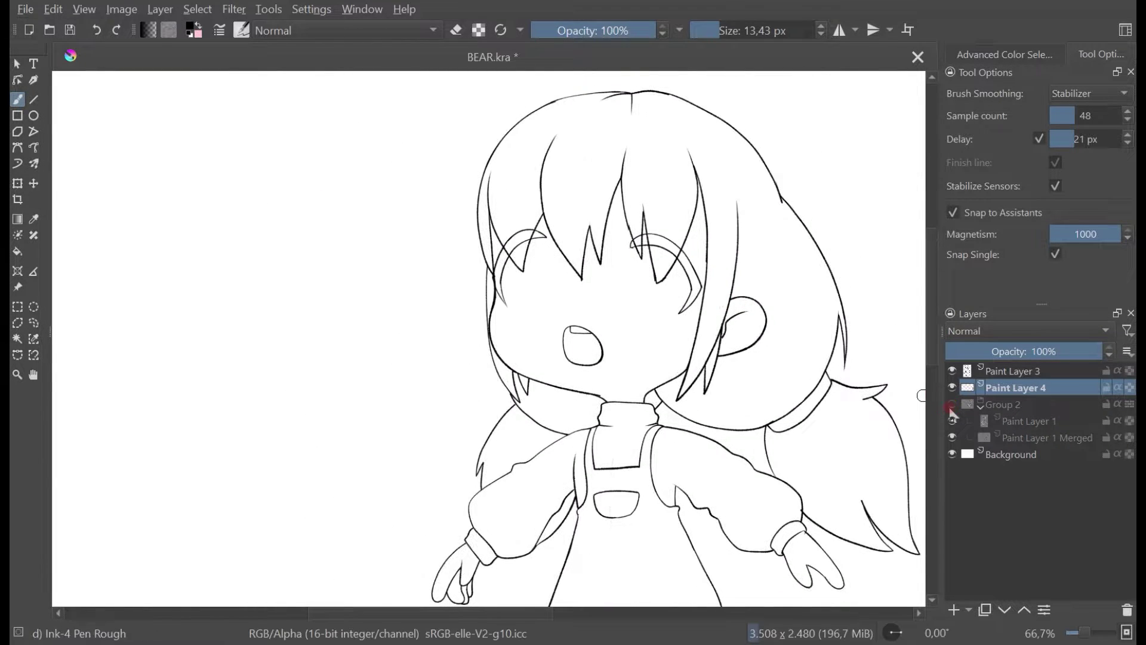
click(952, 404)
Step: Ink the tapered outlines of both eyebrows over the sketch, redrawing strokes on the eyebrow nearer the ear
scroll(676, 301, up, 3)
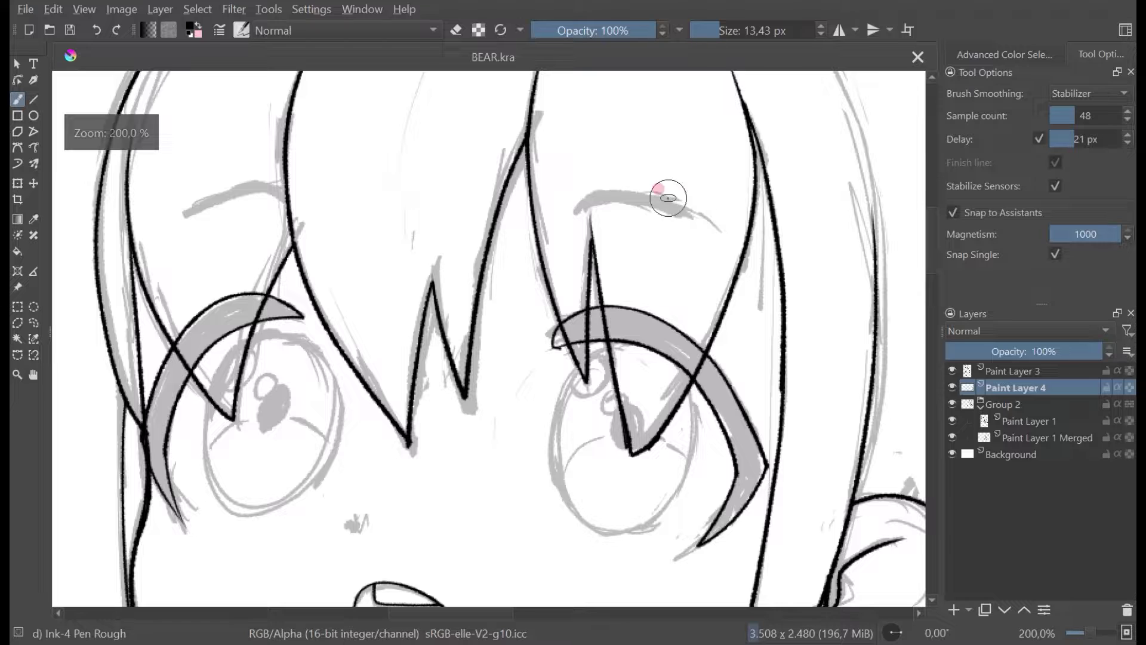
mouse_move(577, 213)
mouse_down()
mouse_move(630, 188)
mouse_move(660, 206)
mouse_up()
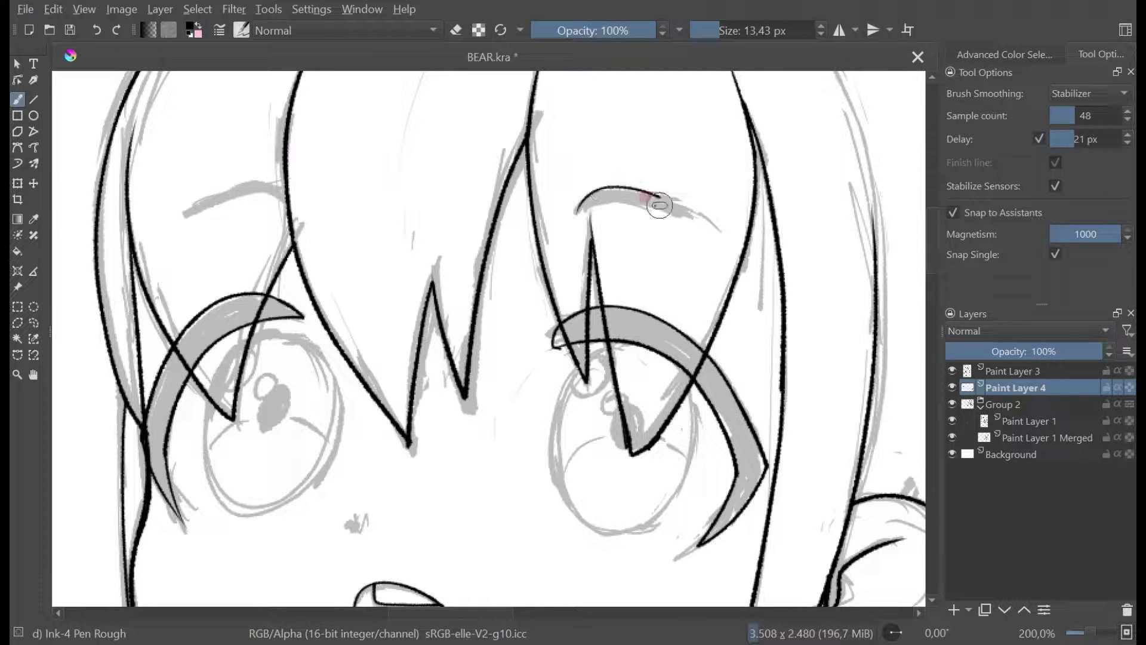
key(ctrl+z)
mouse_move(578, 207)
mouse_down()
mouse_move(587, 197)
mouse_move(667, 198)
mouse_move(710, 223)
mouse_up()
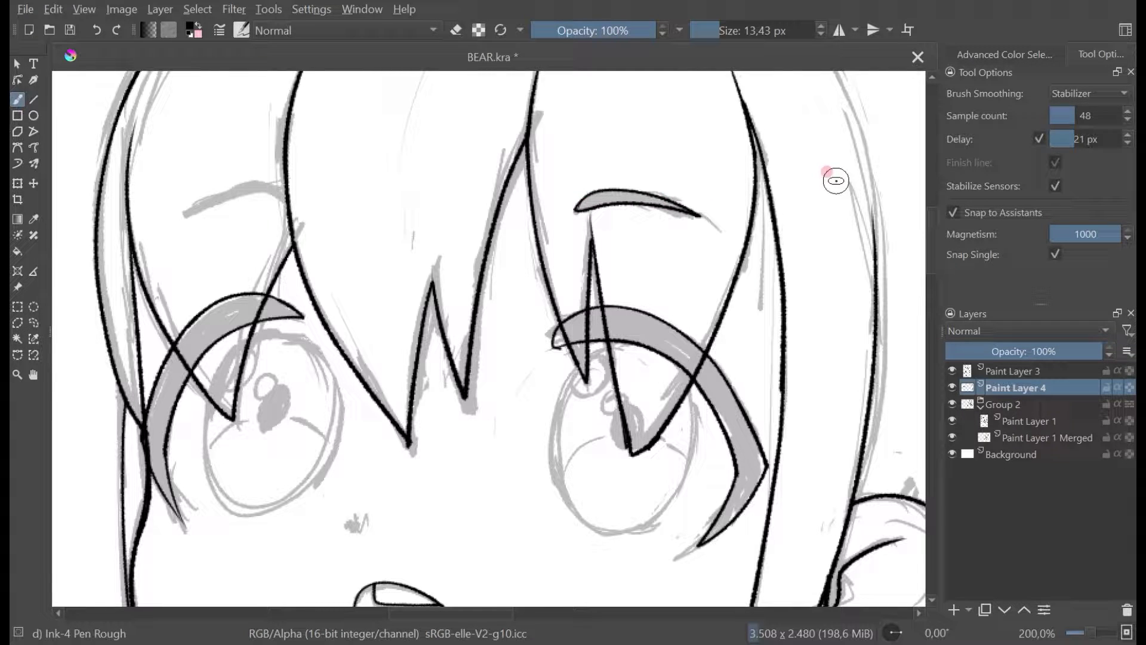
key(ctrl+z)
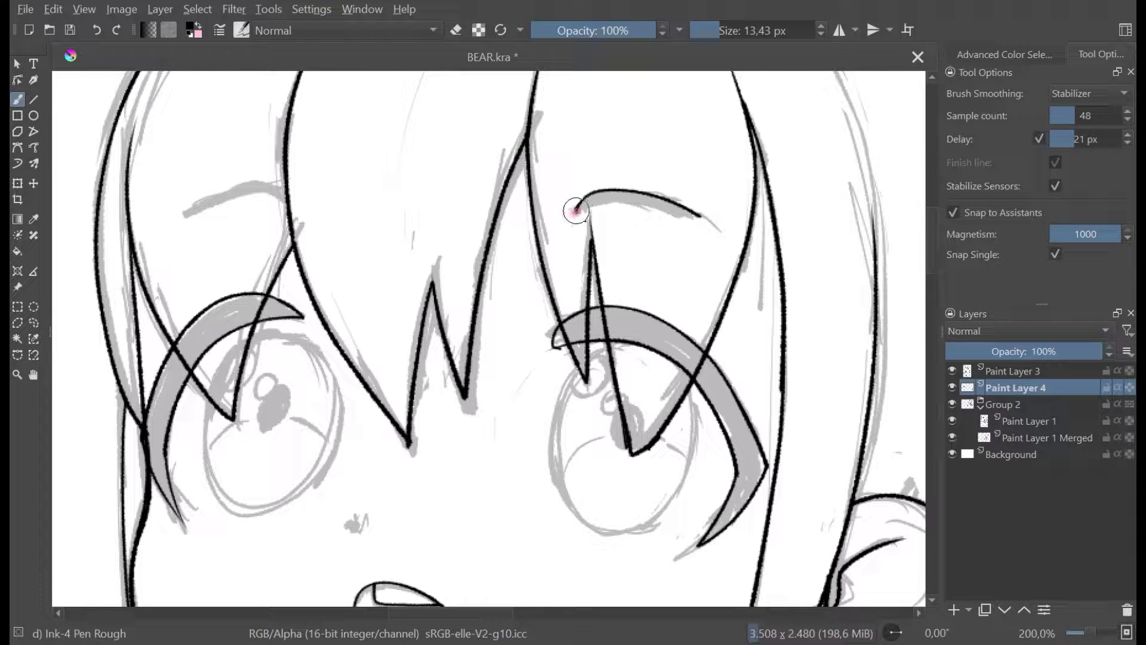
drag(638, 206, 696, 209)
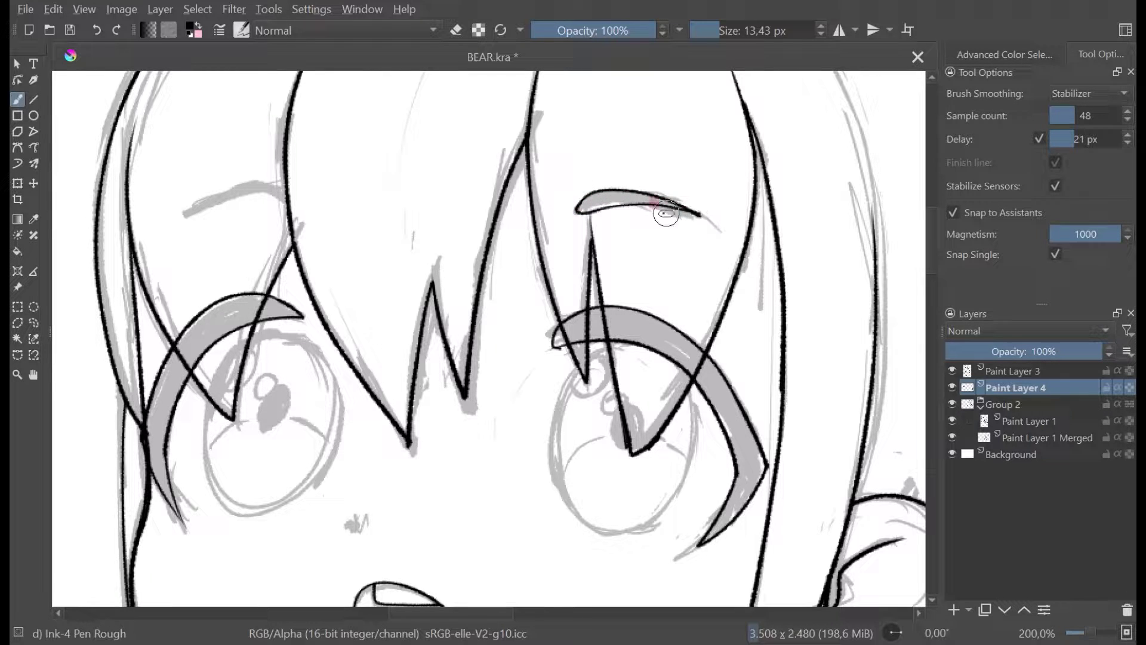
key(ctrl+z)
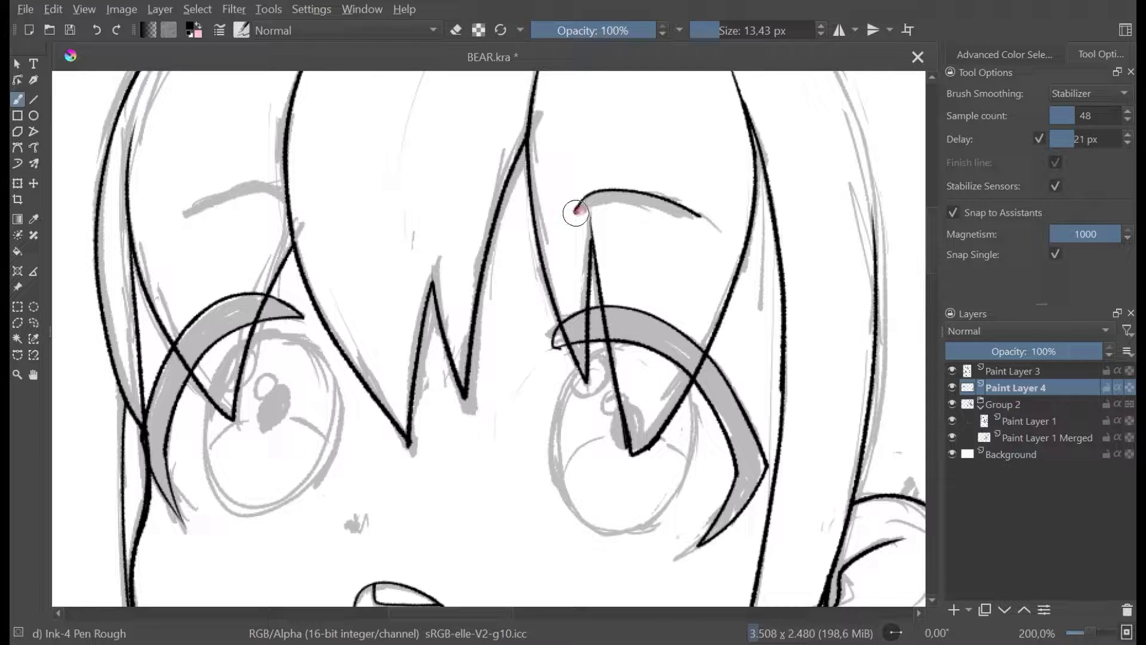
drag(591, 212, 700, 216)
mouse_move(265, 190)
mouse_down()
mouse_move(282, 199)
mouse_move(243, 175)
mouse_move(179, 212)
mouse_move(282, 194)
mouse_up()
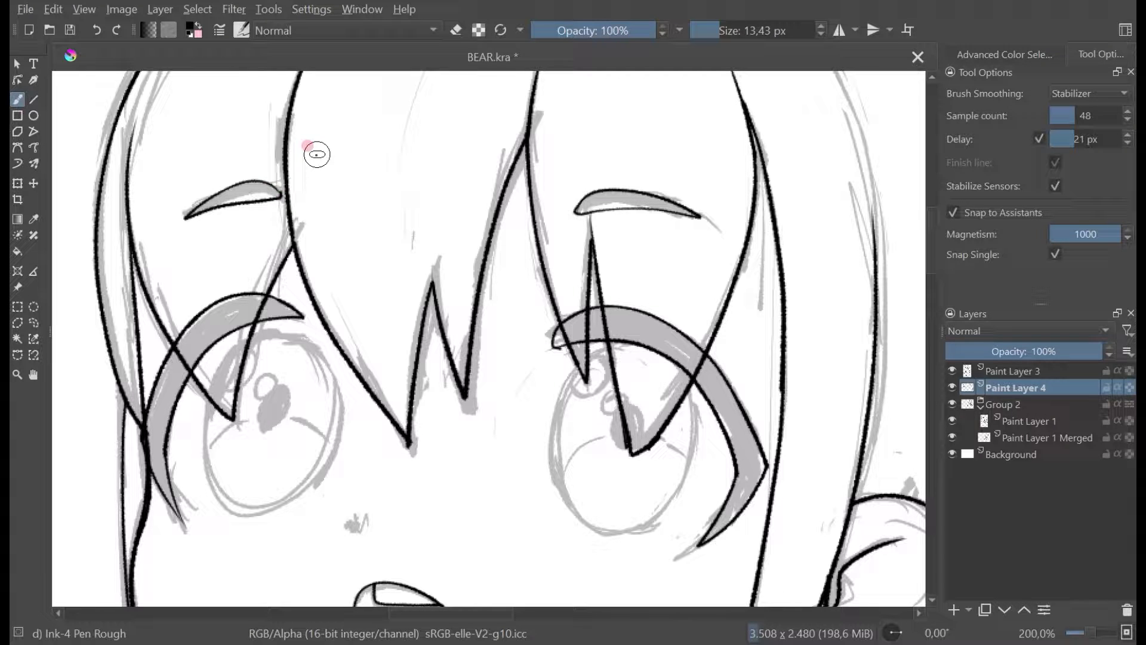
Step: Toggle the sketch group's visibility off and on to review the inked eyebrows and face against the sketch
scroll(239, 207, up, 3)
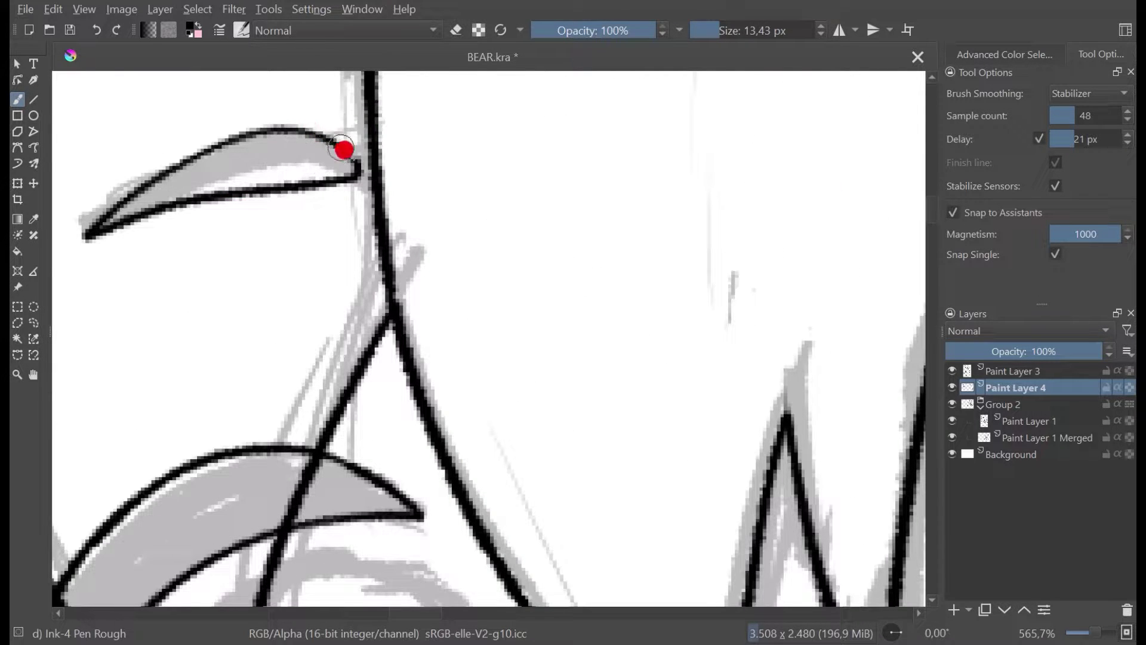
scroll(370, 145, down, 3)
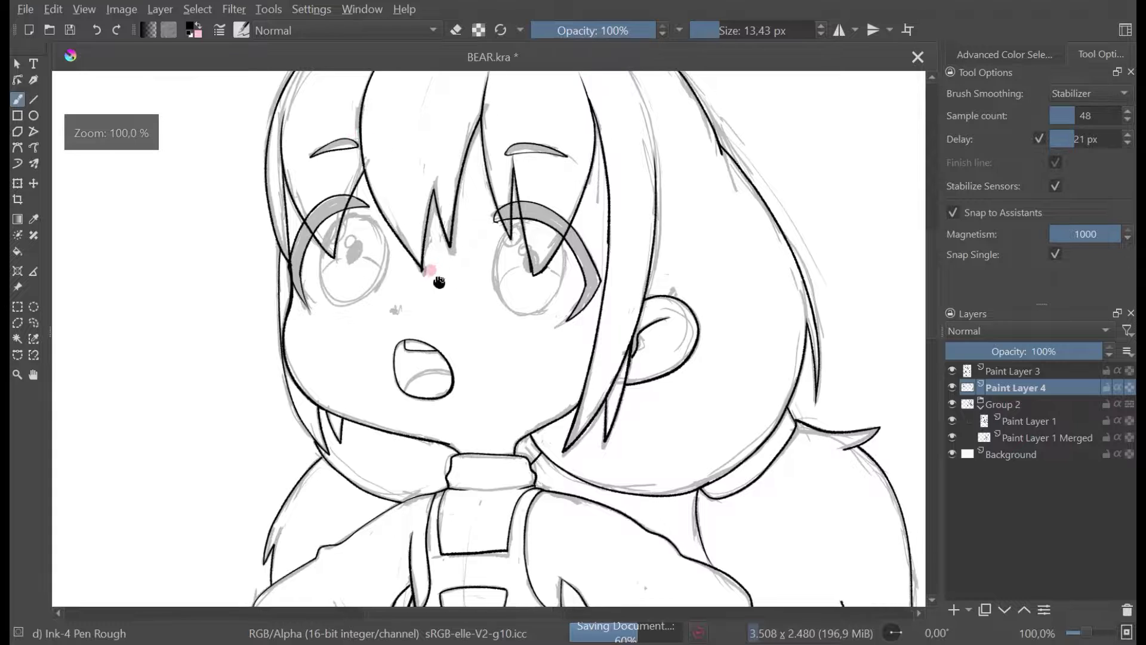
click(952, 404)
scroll(645, 272, down, 3)
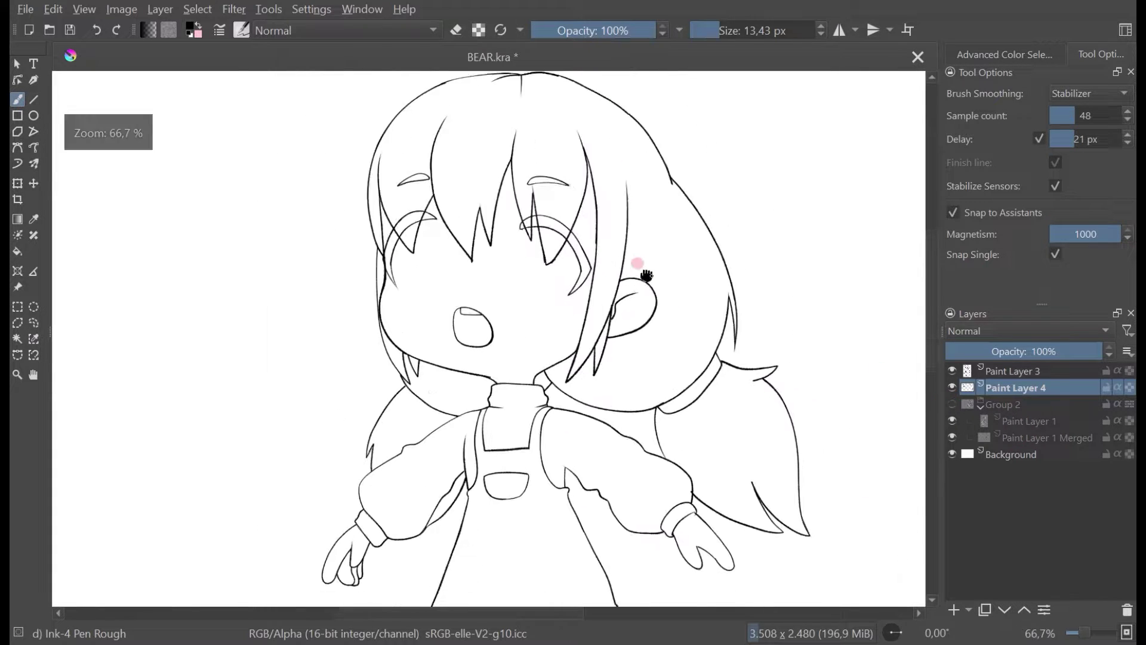
click(952, 405)
scroll(554, 243, up, 3)
scroll(554, 244, down, 2)
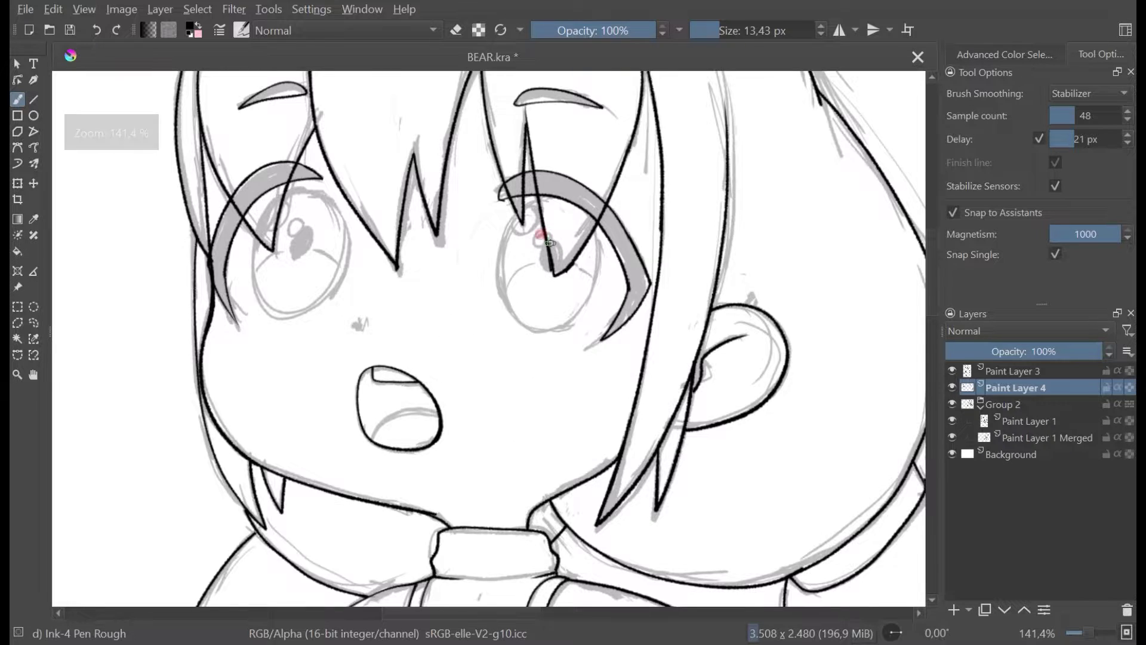
scroll(541, 239, down, 3)
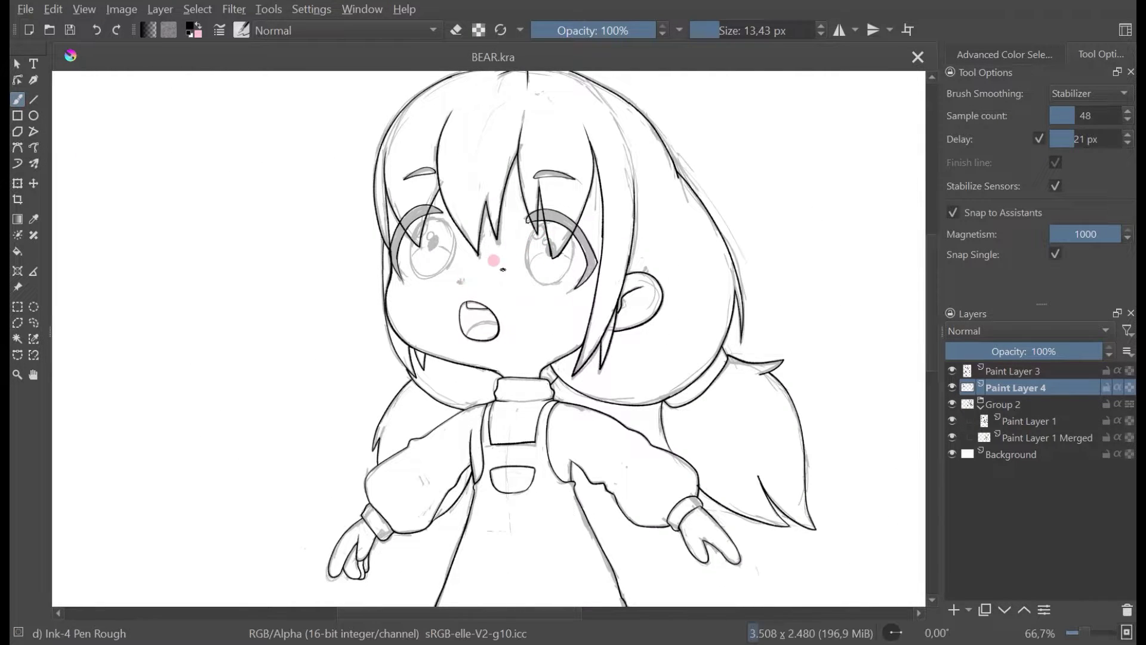
scroll(498, 251, down, 1)
scroll(506, 245, up, 2)
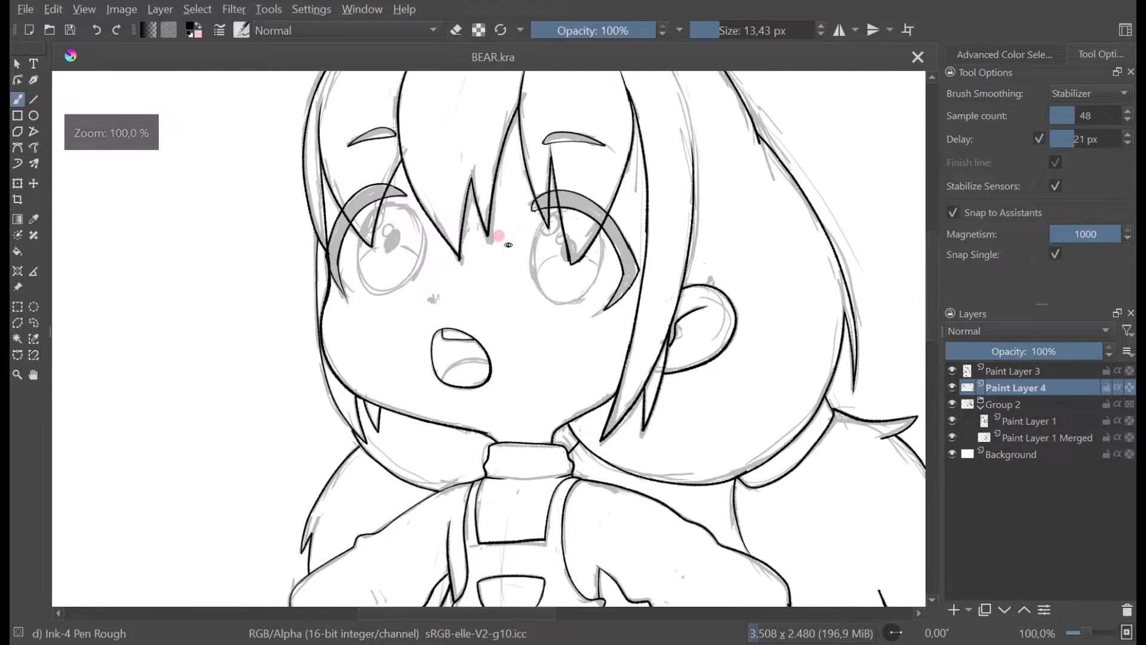
scroll(507, 245, down, 2)
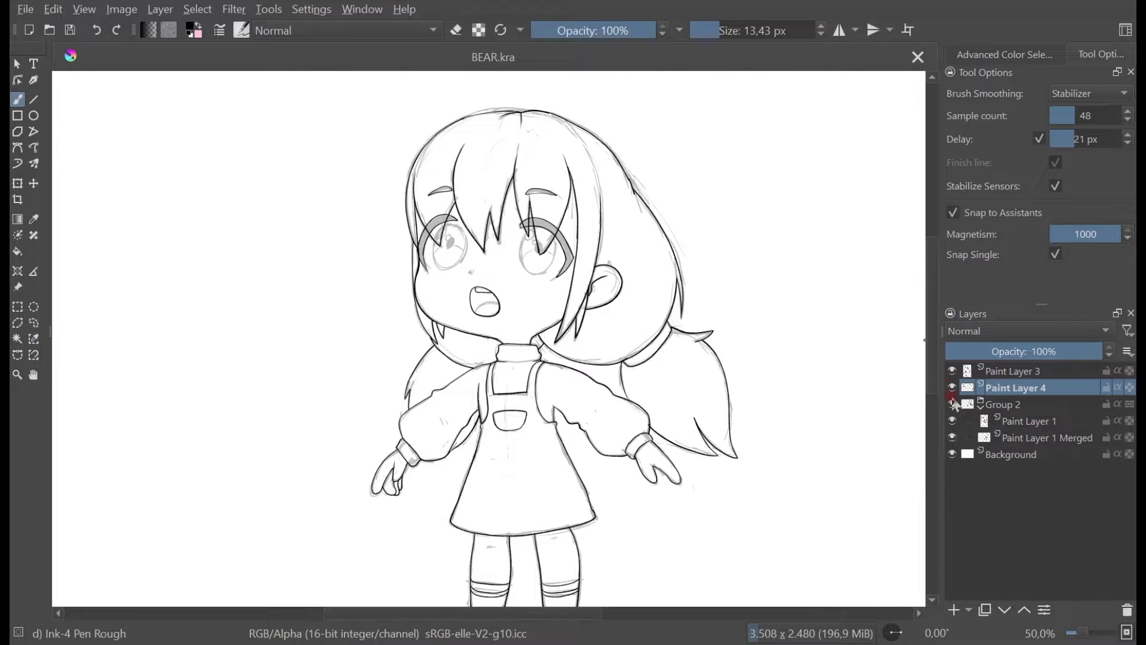
Step: Hide the sketch group and examine the clean line art of the face and hair up close and at full figure
click(953, 404)
scroll(706, 358, down, 1)
scroll(507, 243, up, 3)
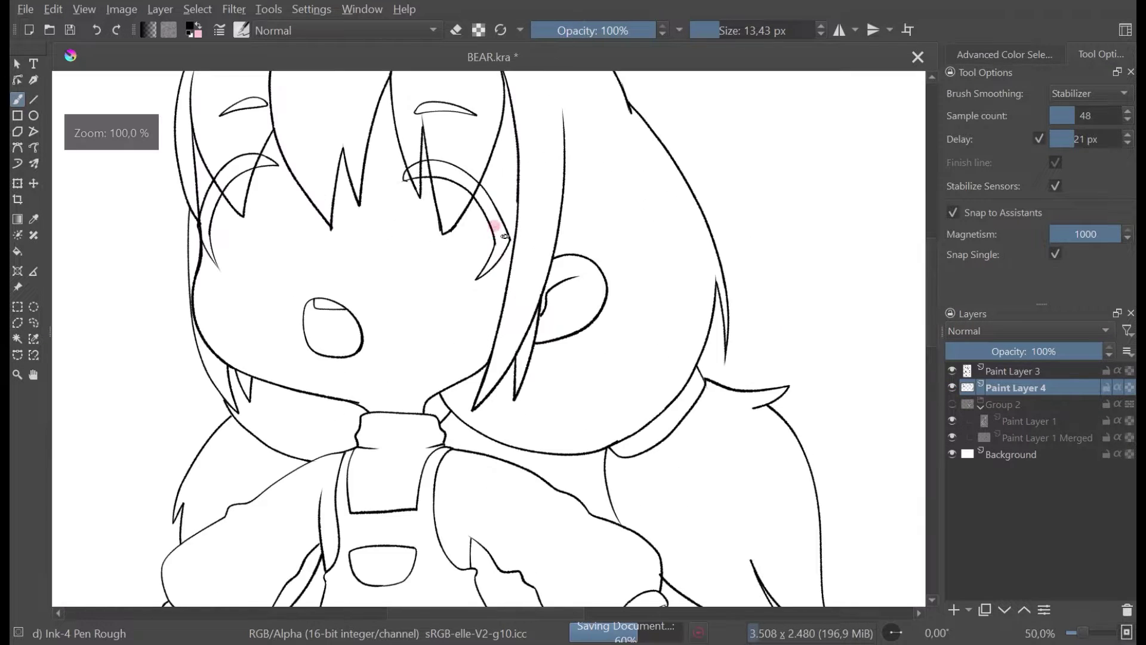
scroll(455, 177, down, 1)
drag(511, 205, 560, 225)
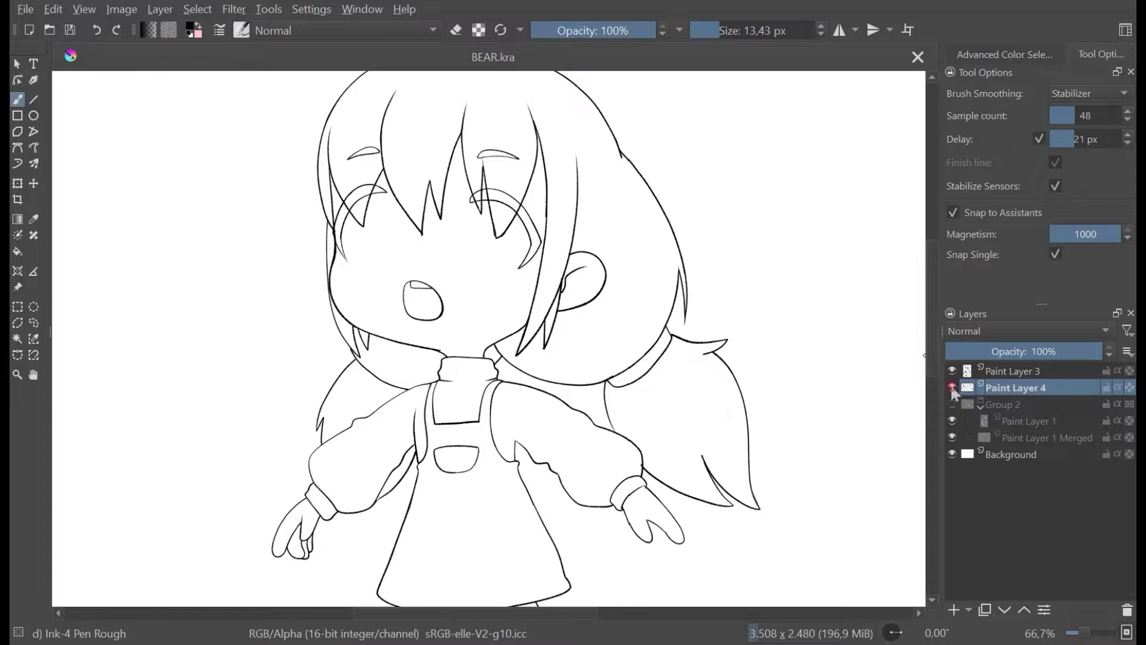
scroll(520, 251, down, 1)
scroll(511, 241, up, 2)
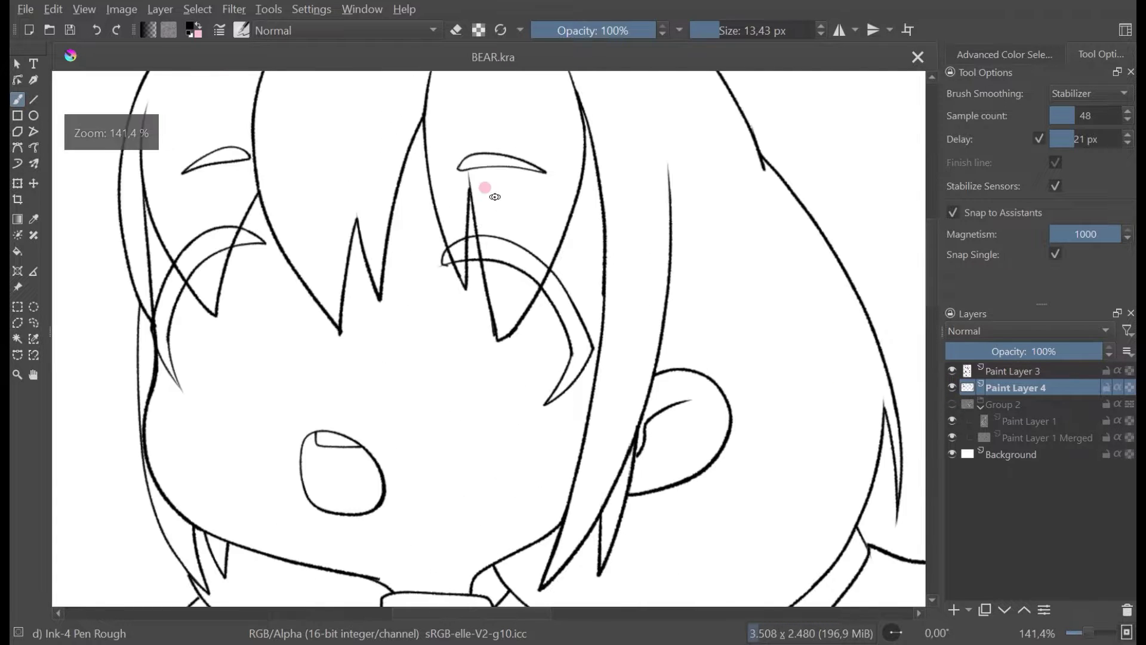
scroll(506, 195, down, 2)
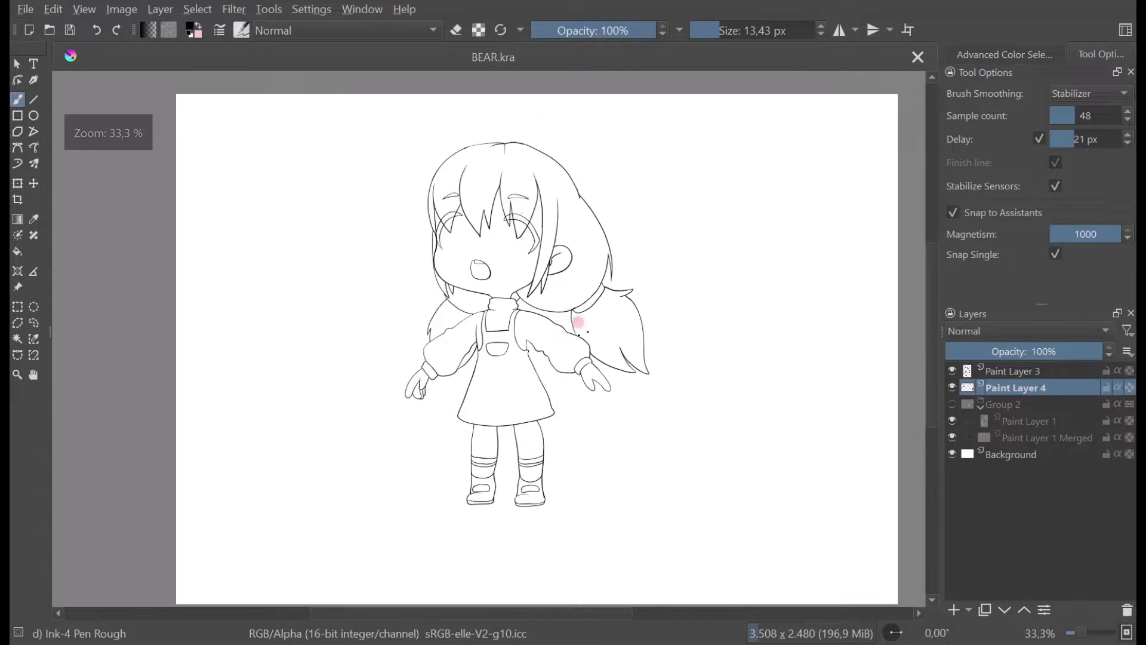
Step: On Paint Layer 3, erase the stray line where the ear meets the hair strand, and save the file
click(955, 365)
scroll(574, 252, up, 4)
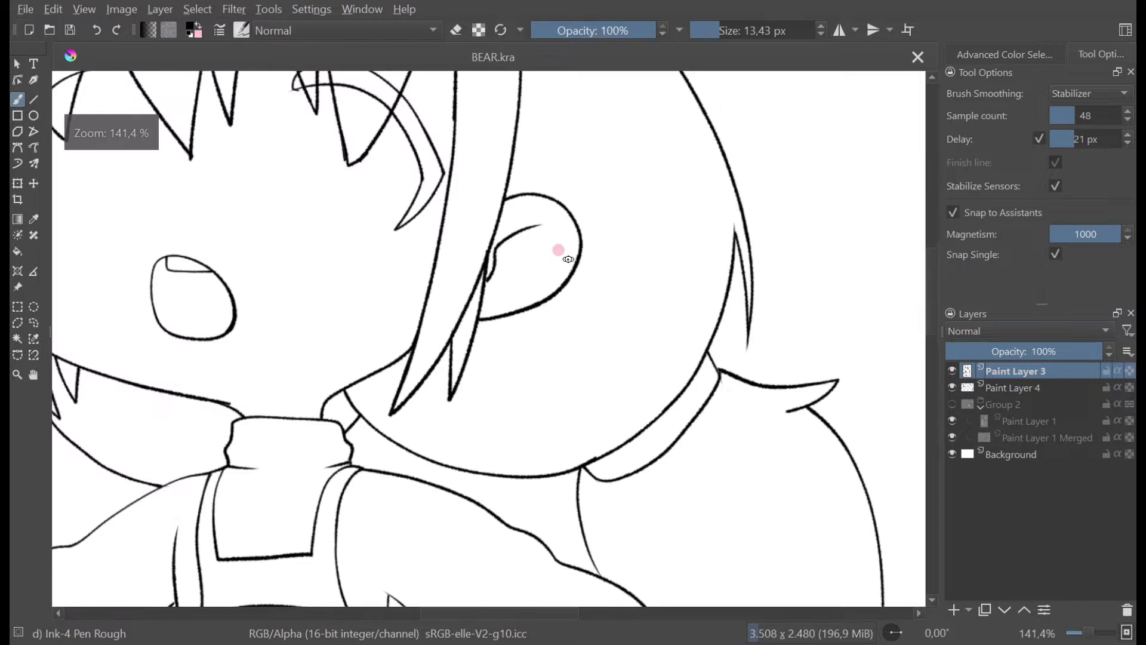
key(e)
mouse_move(488, 238)
mouse_down()
mouse_move(459, 345)
mouse_move(466, 290)
mouse_move(476, 266)
mouse_up()
scroll(476, 263, down, 5)
key(ctrl+s)
Step: Erase the stray line overlap at the notch in the outer hair contour behind the ear, and switch erasing off
scroll(488, 272, up, 2)
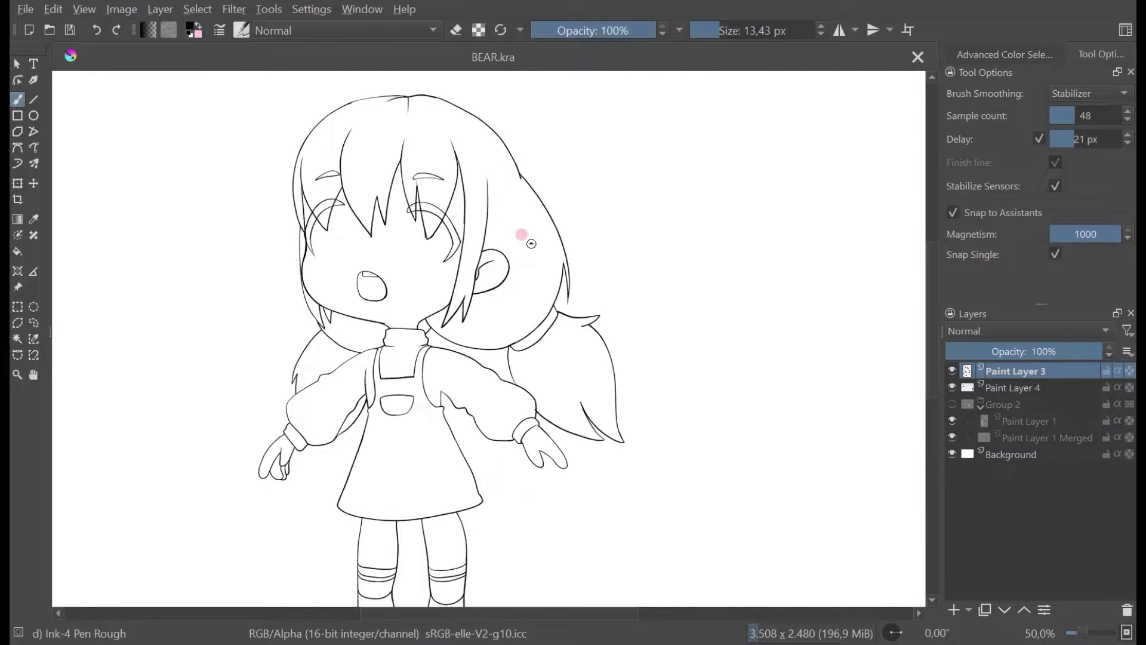
scroll(531, 191, up, 1)
key(e)
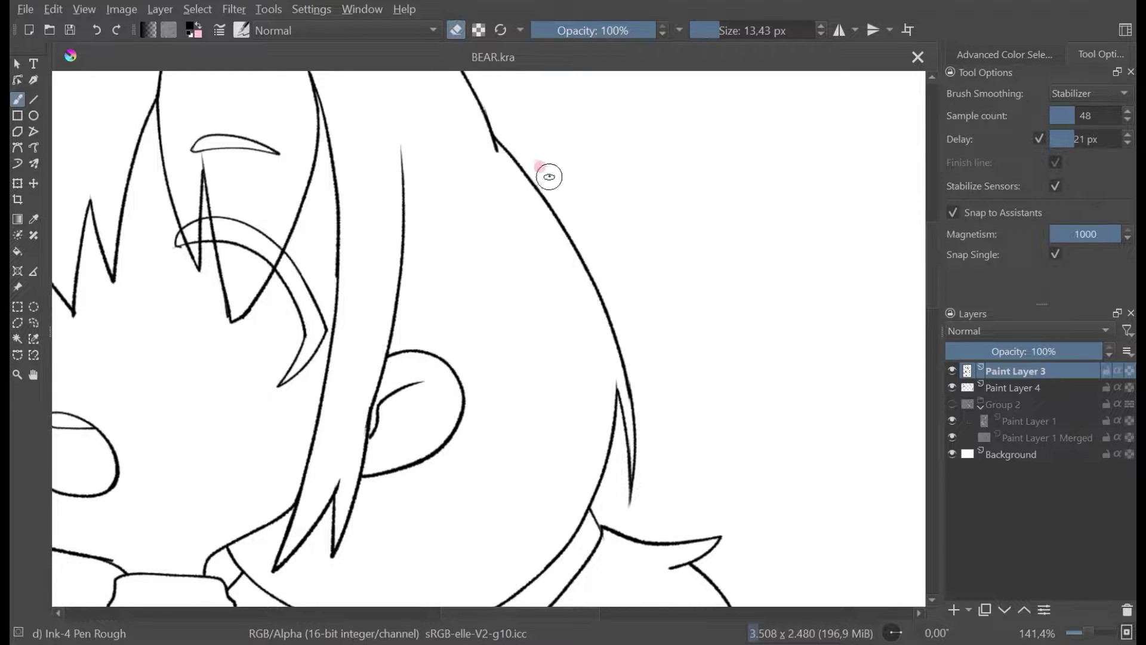
scroll(524, 129, down, 3)
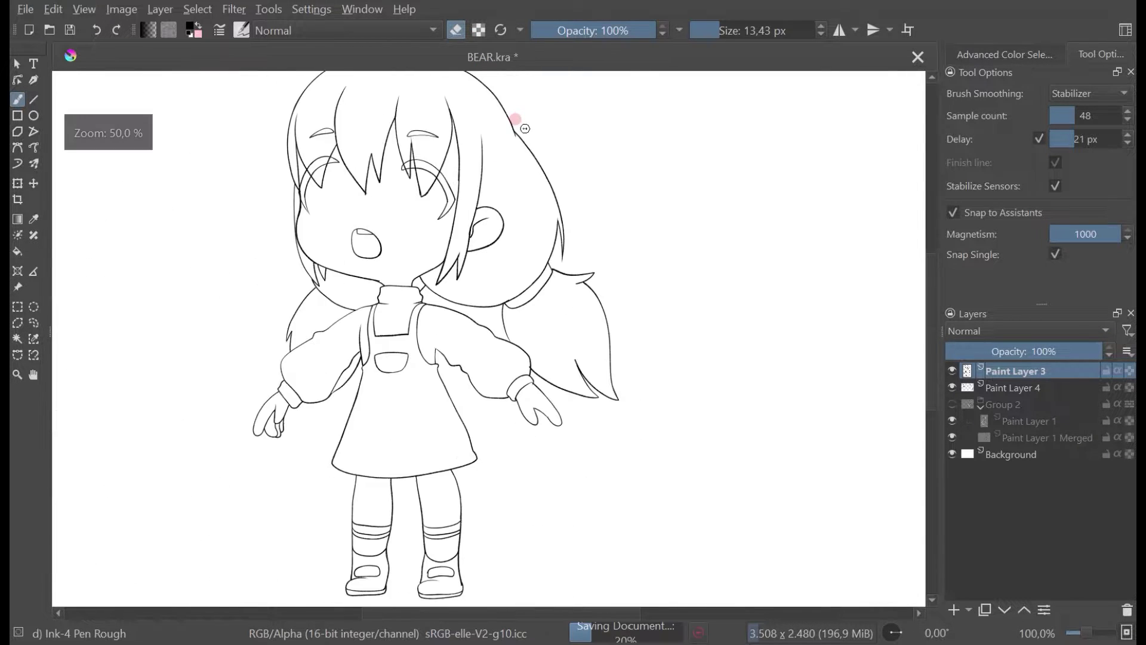
drag(524, 194, 563, 216)
click(458, 29)
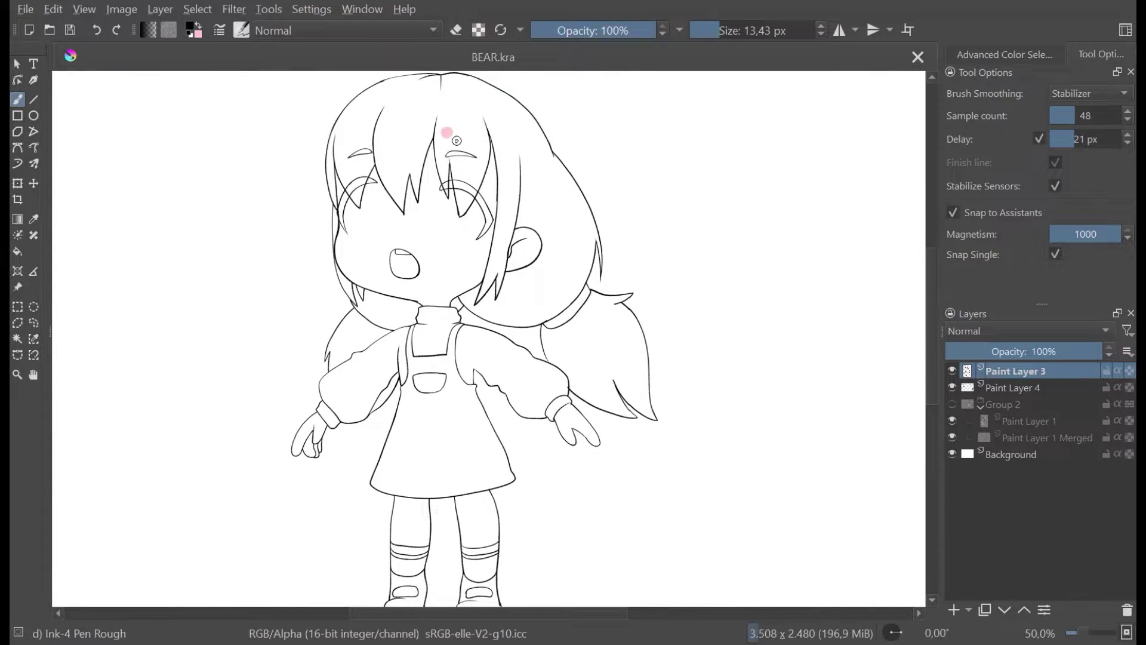
Step: Try to extend the ponytail line to the hair contour below the face's far side on Paint Layer 3, and undo it
scroll(409, 281, up, 6)
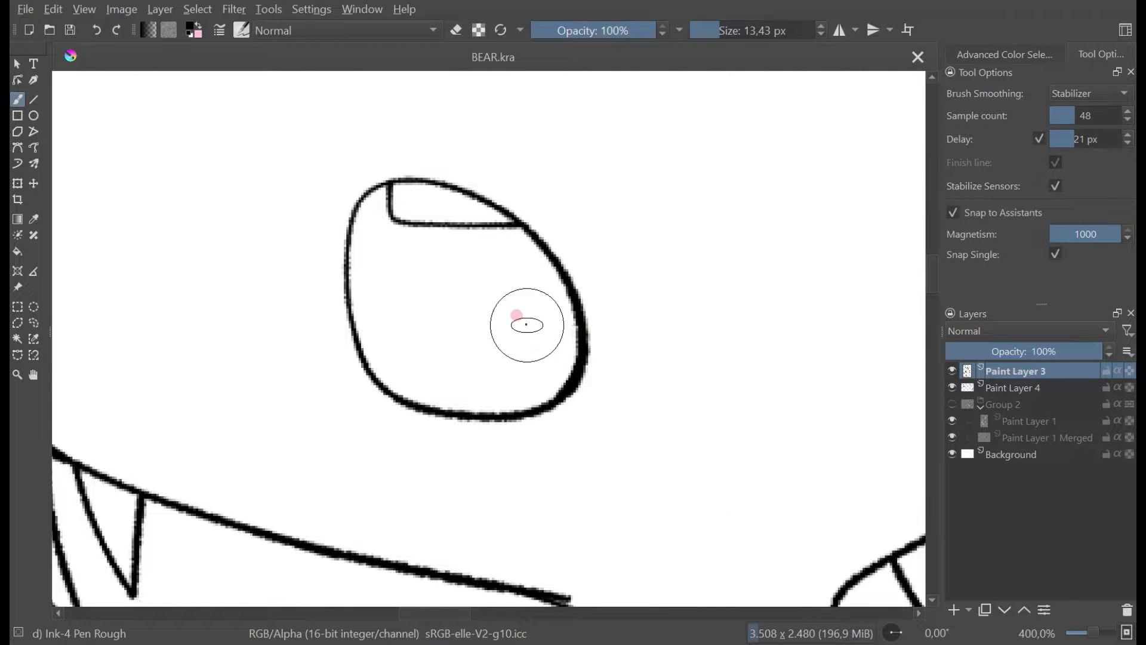
scroll(525, 321, down, 5)
scroll(322, 311, up, 6)
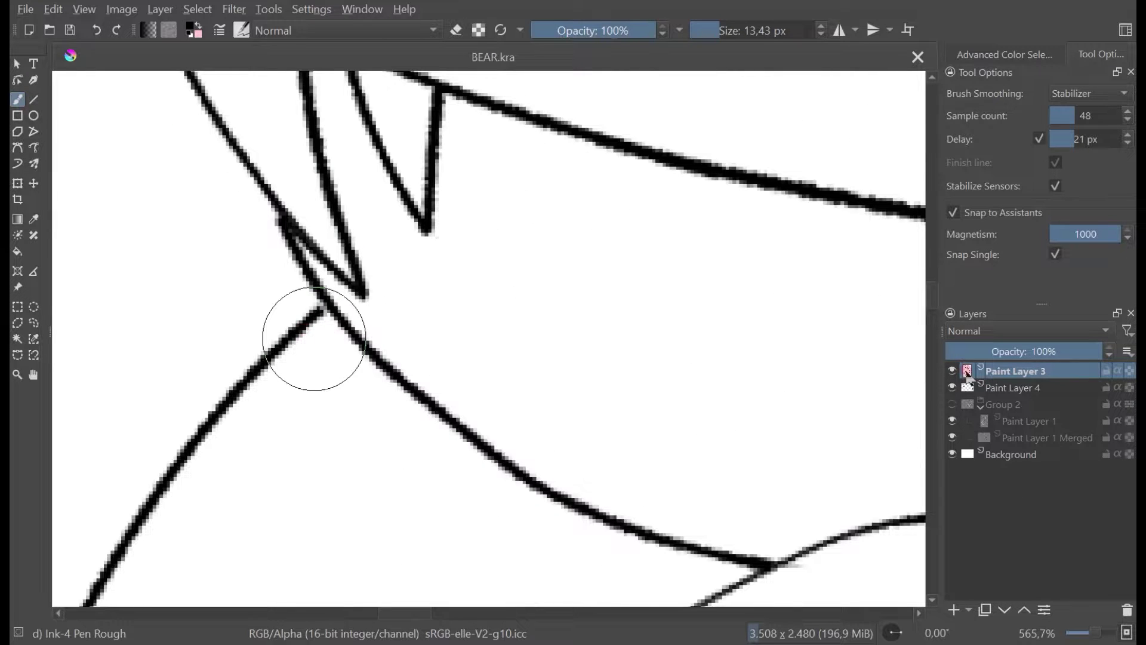
click(952, 370)
click(953, 370)
mouse_move(299, 329)
mouse_down()
mouse_move(336, 295)
mouse_move(318, 297)
mouse_move(337, 293)
mouse_move(311, 322)
mouse_move(338, 295)
mouse_up()
key(ctrl+z)
key(ctrl+z)
scroll(371, 240, down, 7)
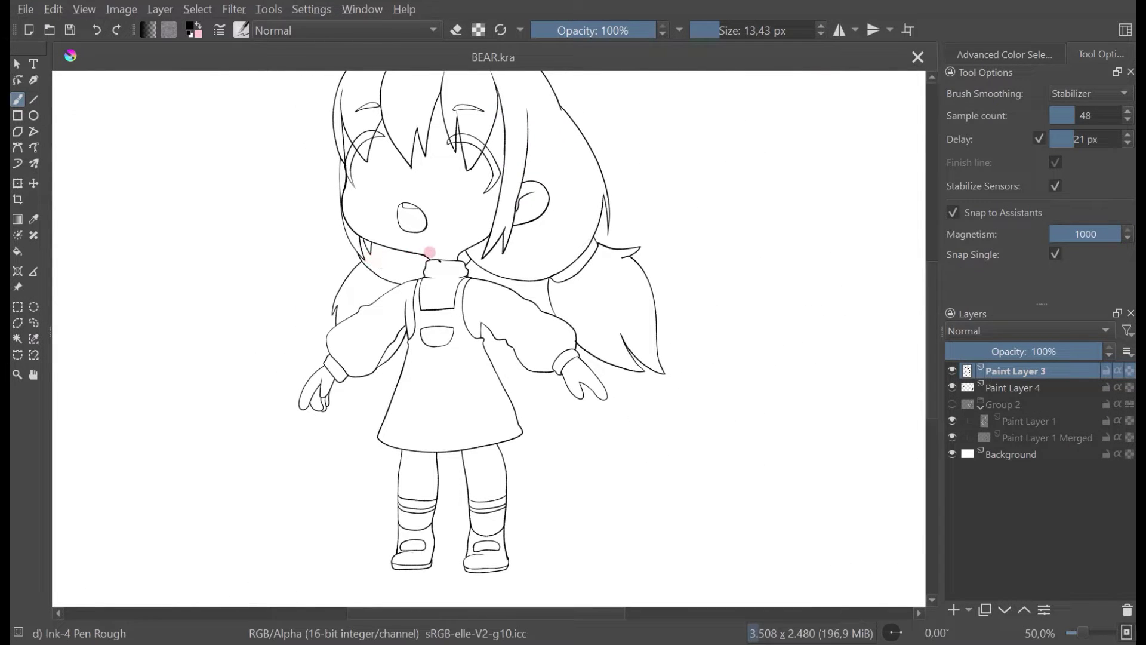
Step: Show the sketch group again and add a new paint layer between Paint Layer 3 and Paint Layer 4
scroll(429, 254, up, 3)
scroll(427, 308, up, 1)
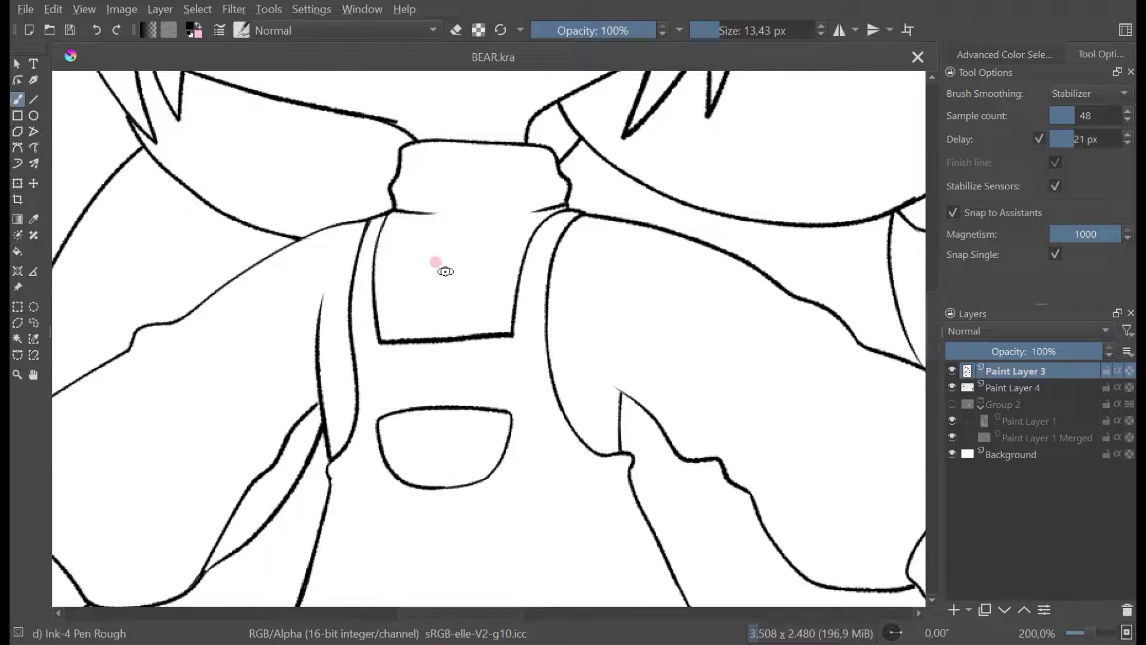
scroll(442, 264, down, 3)
scroll(461, 249, down, 2)
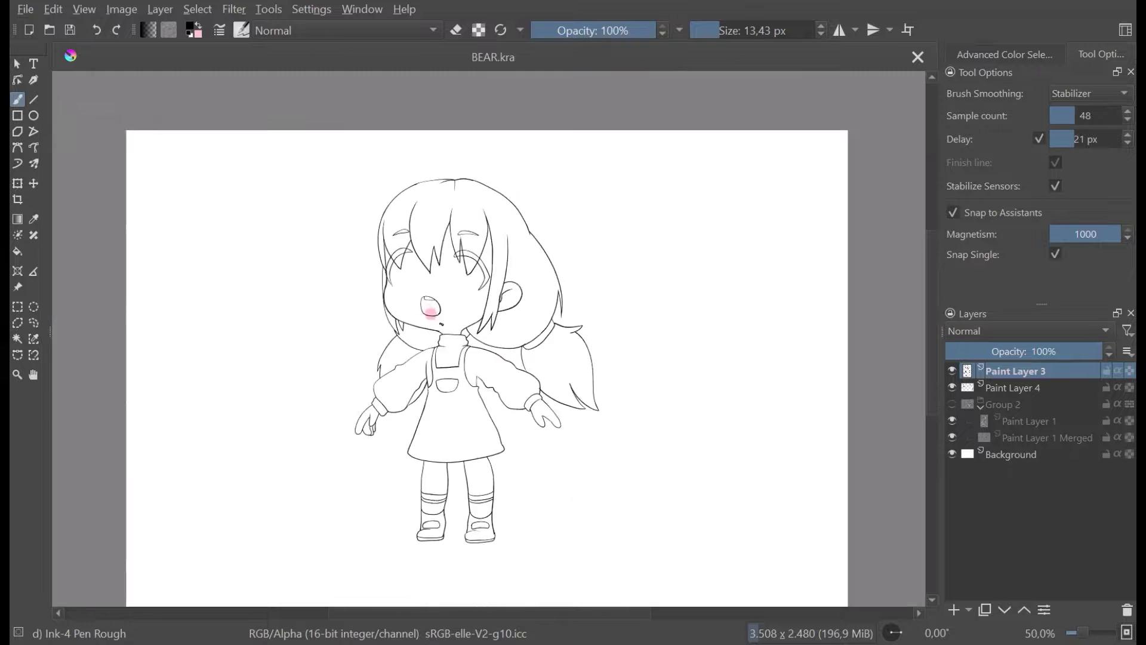
click(953, 405)
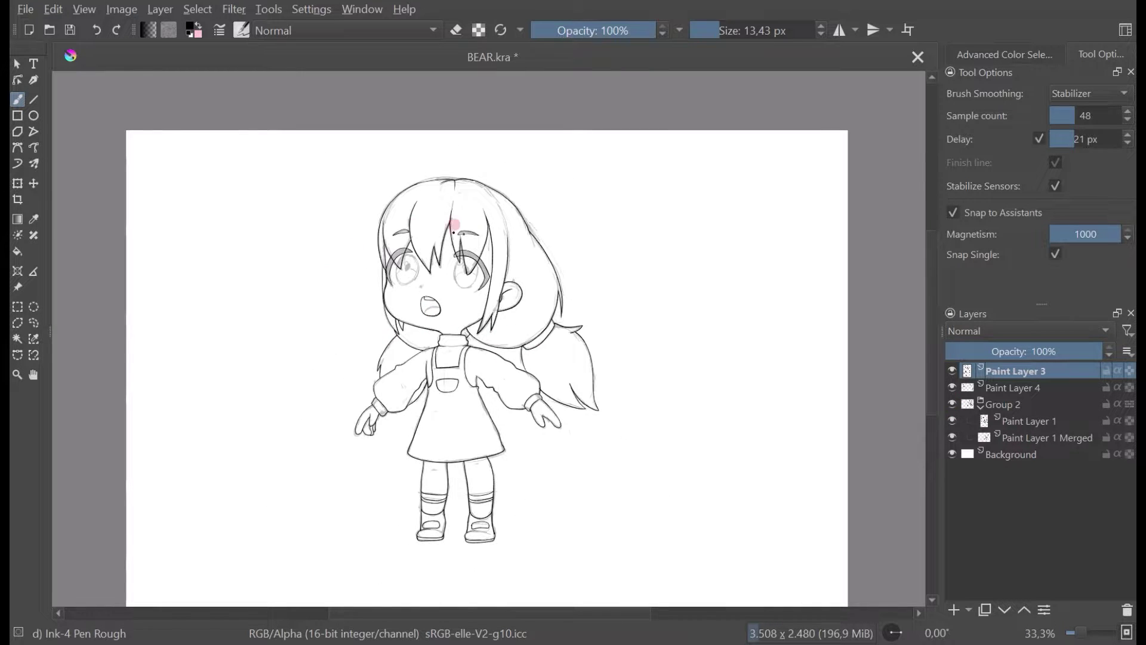
scroll(487, 275, up, 3)
scroll(503, 310, up, 2)
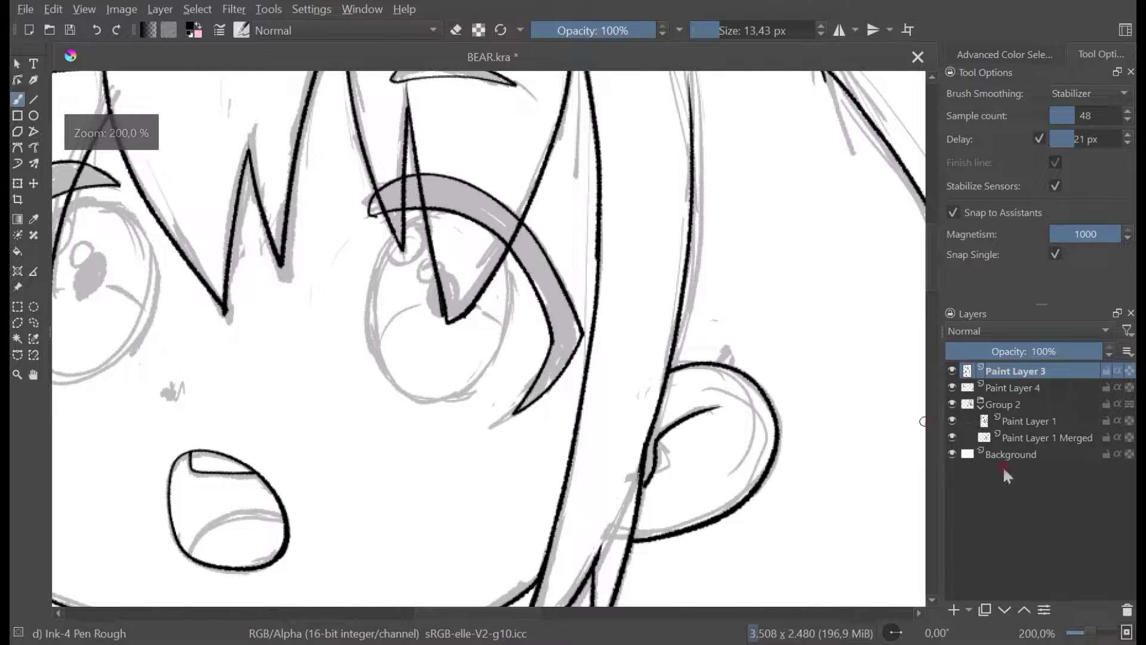
click(954, 609)
click(1006, 609)
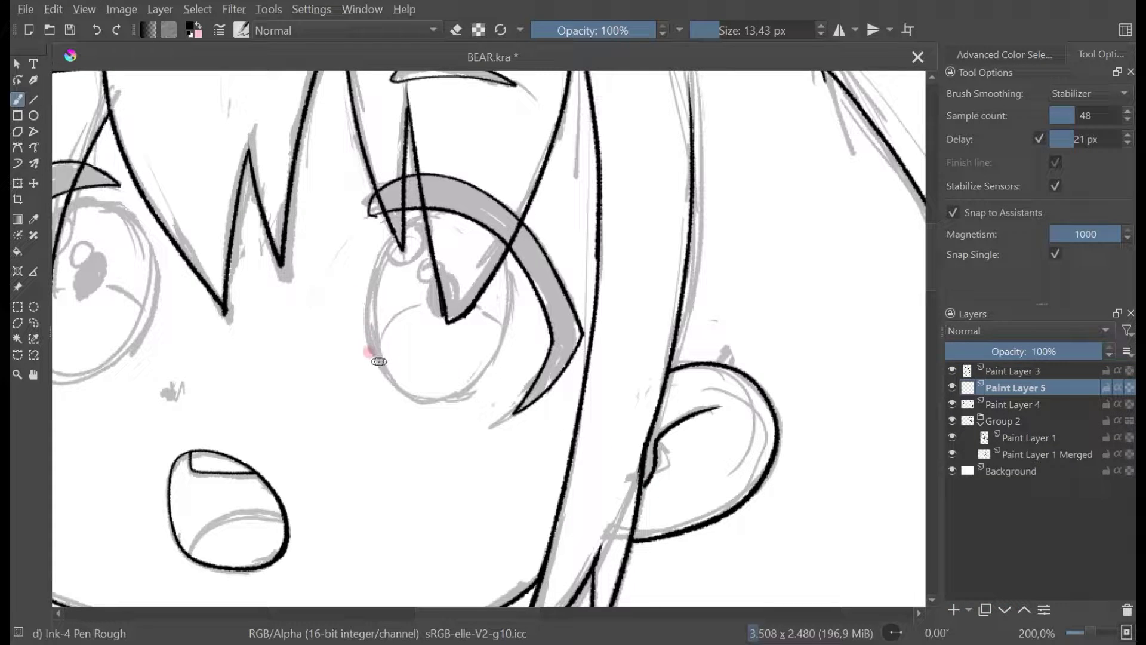
Step: Ink the oval iris outline of the eye nearer the ear over the sketch, undoing and redrawing the first stroke
mouse_move(384, 374)
mouse_down()
mouse_move(371, 355)
mouse_move(376, 243)
mouse_move(416, 212)
mouse_up()
key(ctrl+z)
mouse_move(382, 353)
mouse_down()
mouse_move(401, 390)
mouse_move(367, 323)
mouse_move(383, 246)
mouse_move(418, 221)
mouse_move(487, 227)
mouse_move(506, 253)
mouse_move(503, 322)
mouse_move(475, 375)
mouse_move(449, 396)
mouse_move(414, 394)
mouse_move(388, 350)
mouse_up()
drag(426, 205, 435, 211)
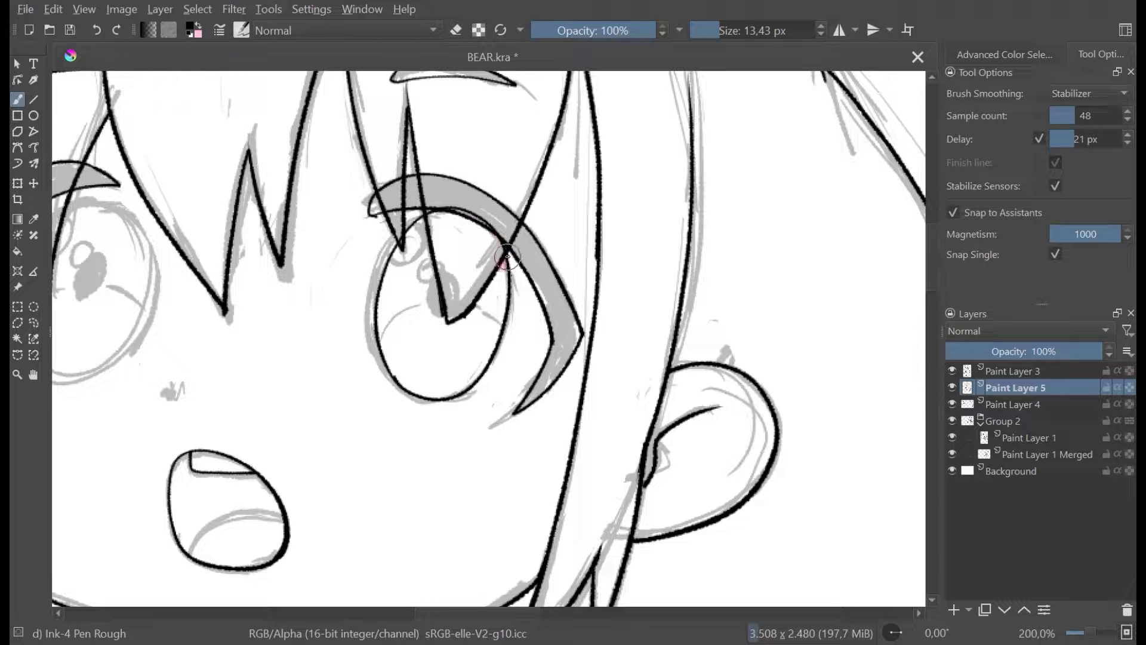
scroll(537, 233, down, 2)
drag(531, 231, 552, 235)
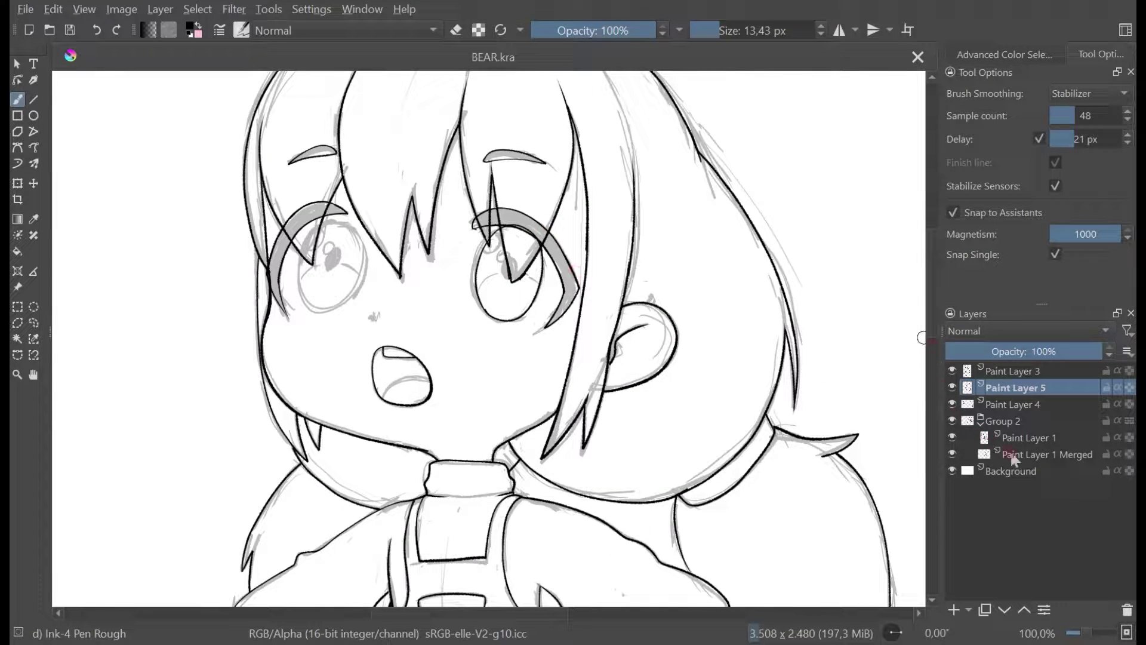
Step: Duplicate the iris layer and move the copied oval onto the sketched iris of the eye farther from the ear
right_click(1021, 391)
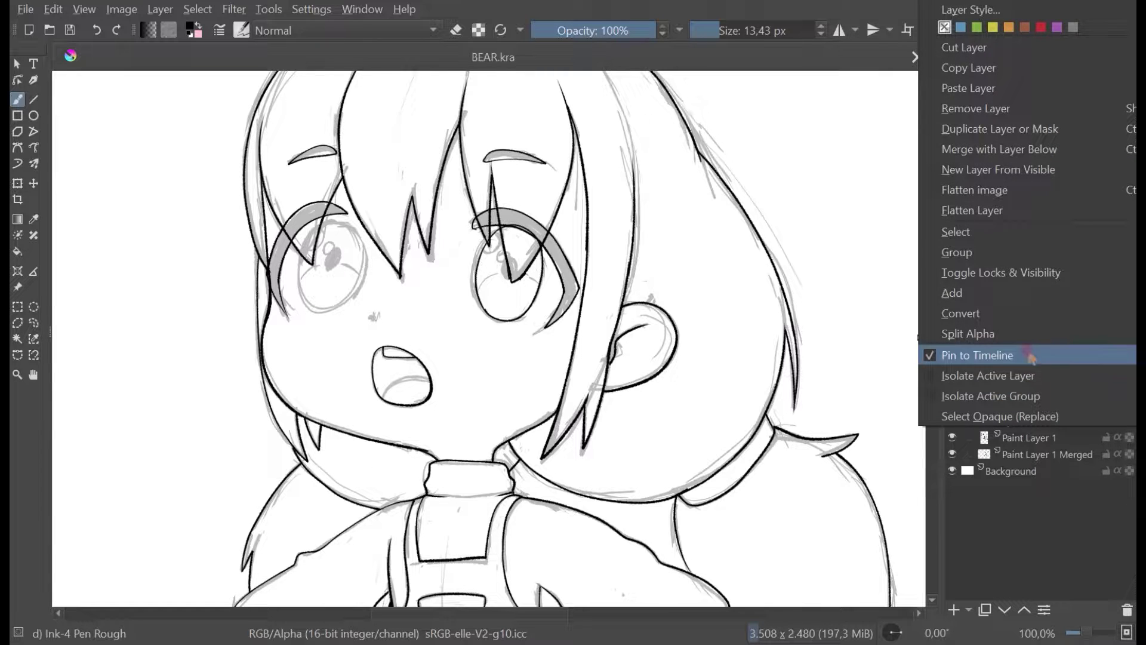
click(1013, 130)
key(ctrl+t)
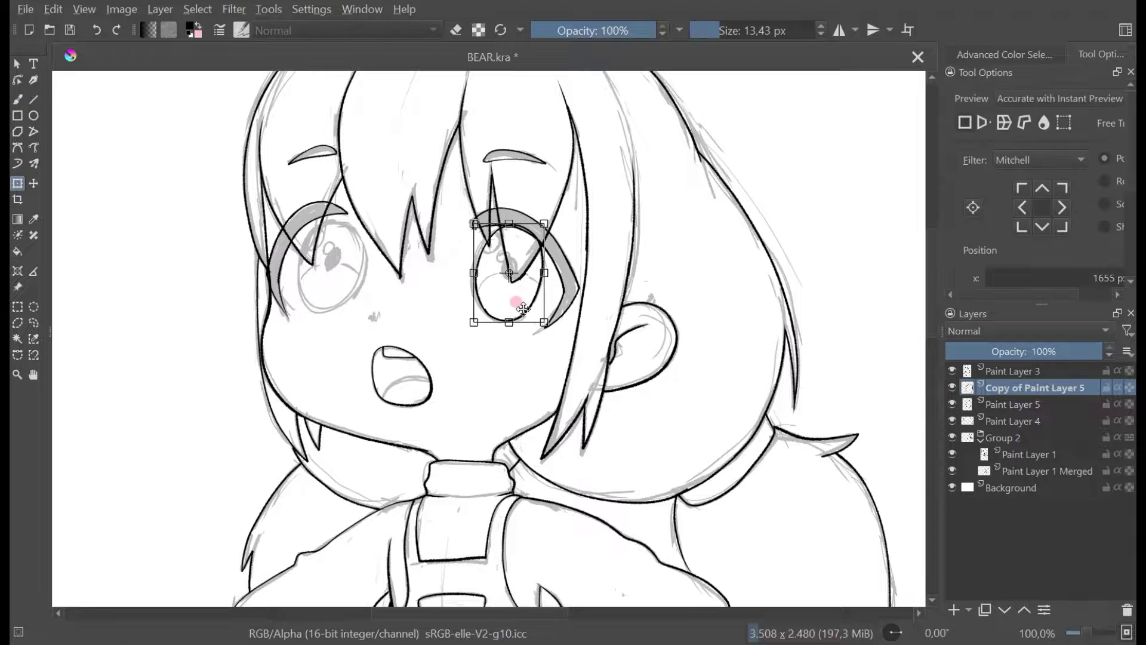
drag(514, 299, 344, 302)
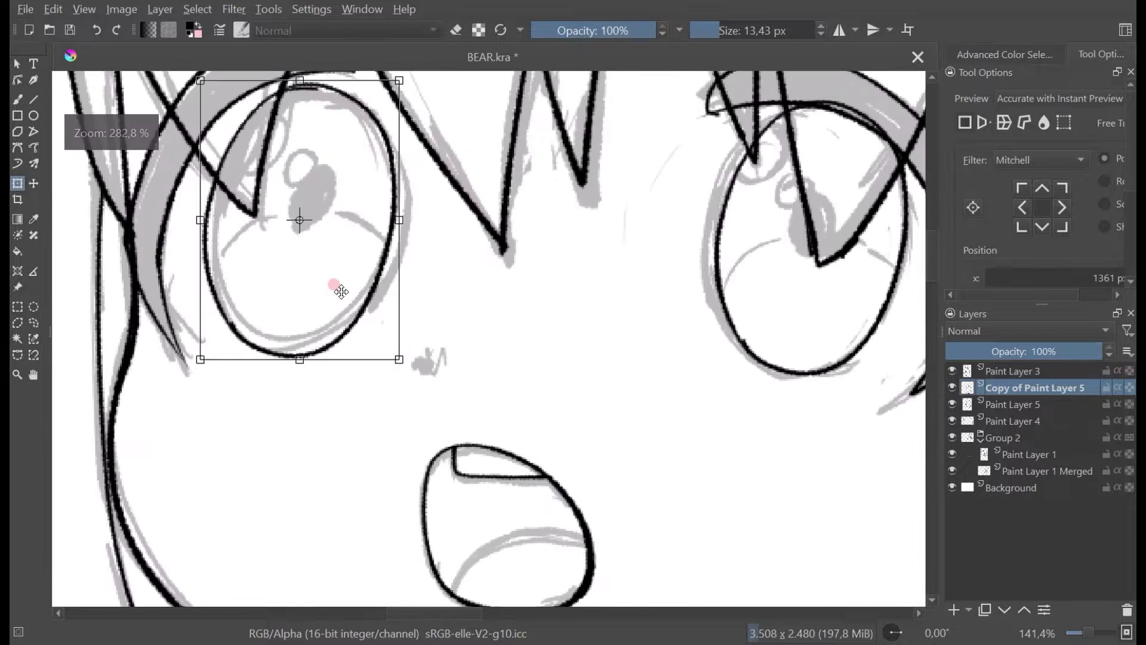
Step: Erase the doubled stroke end at the top of the copied iris outline, and save the file
scroll(300, 227, up, 3)
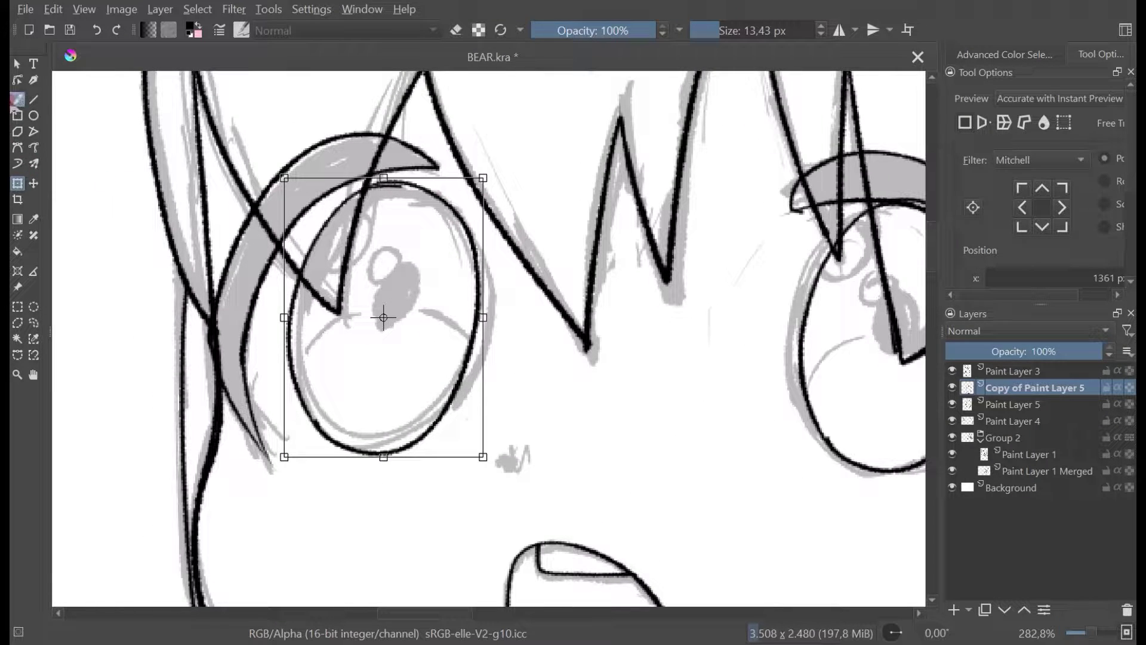
key(b)
click(456, 30)
scroll(398, 163, up, 2)
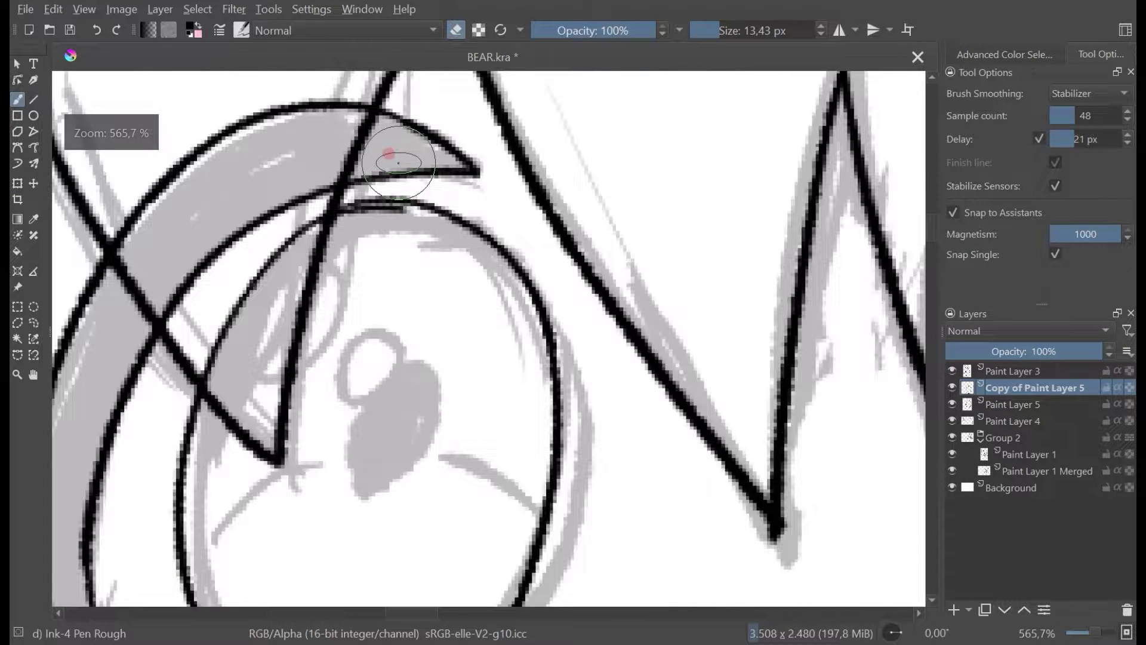
mouse_move(406, 212)
mouse_down()
mouse_move(351, 221)
mouse_move(388, 205)
mouse_move(360, 212)
mouse_move(409, 239)
mouse_move(359, 200)
mouse_move(391, 209)
mouse_move(357, 214)
mouse_up()
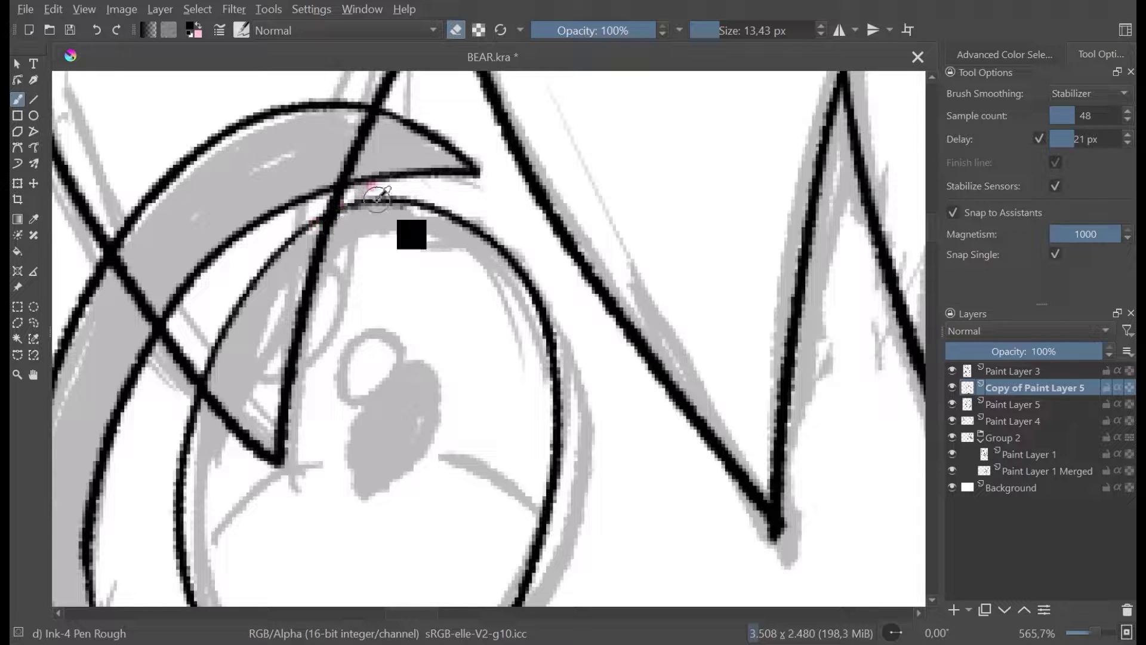
key(ctrl+s)
scroll(378, 199, down, 3)
scroll(499, 261, down, 2)
drag(500, 261, 436, 246)
scroll(436, 246, down, 1)
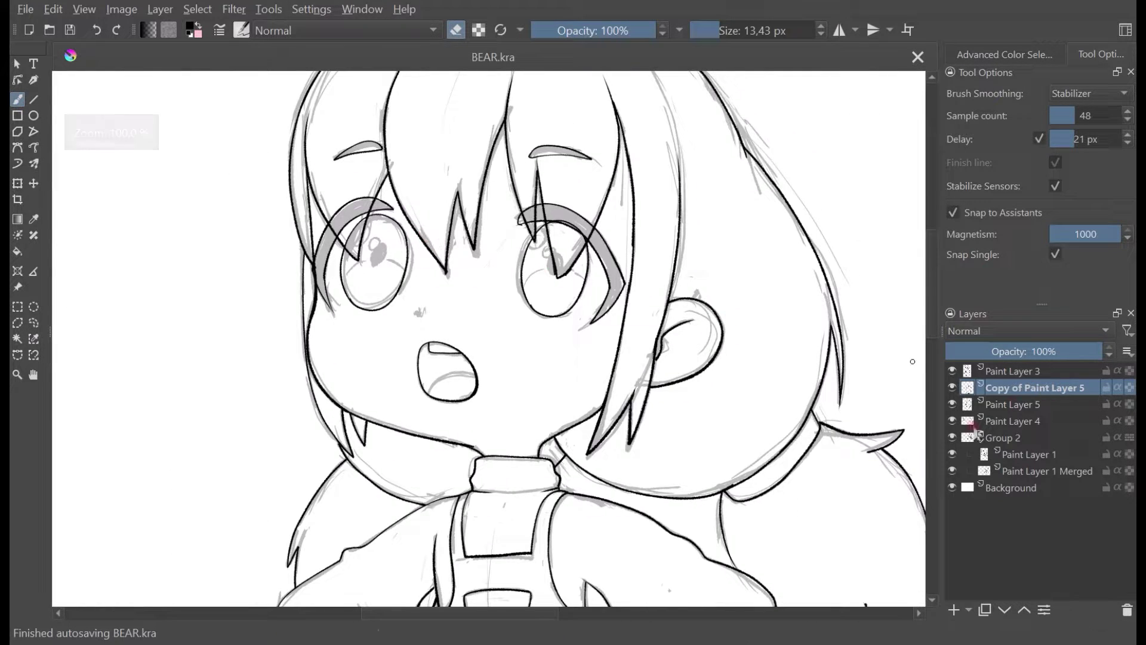
Step: Hide the sketch group to inspect both inked irises within the clean line art
click(953, 437)
scroll(582, 333, down, 2)
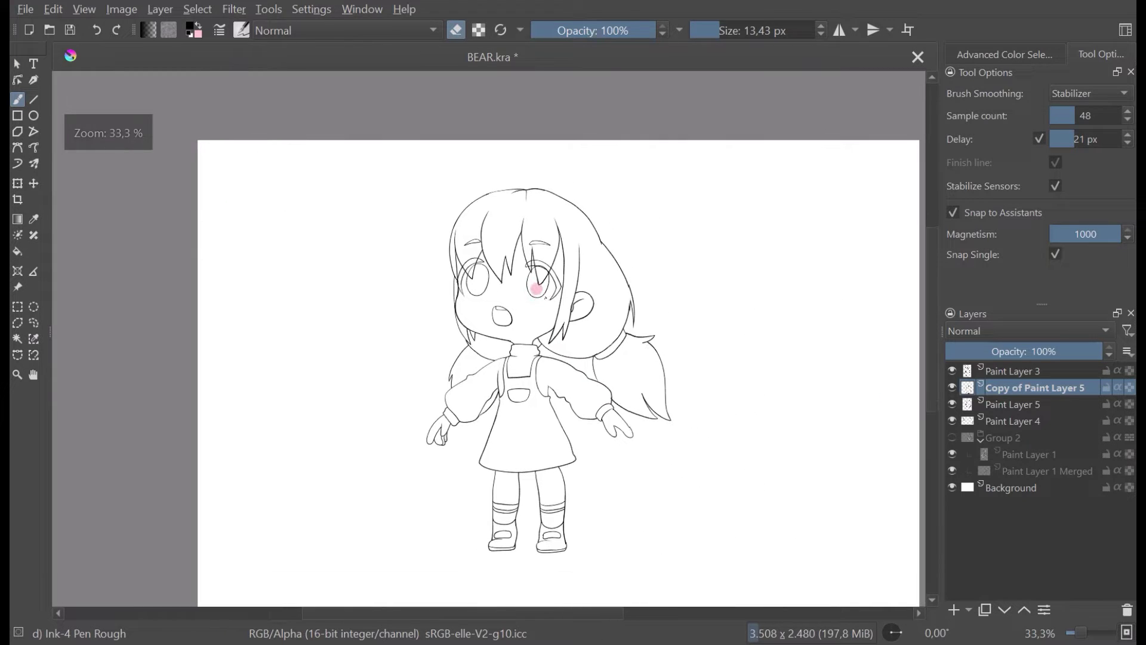
scroll(599, 346, up, 2)
scroll(517, 253, up, 2)
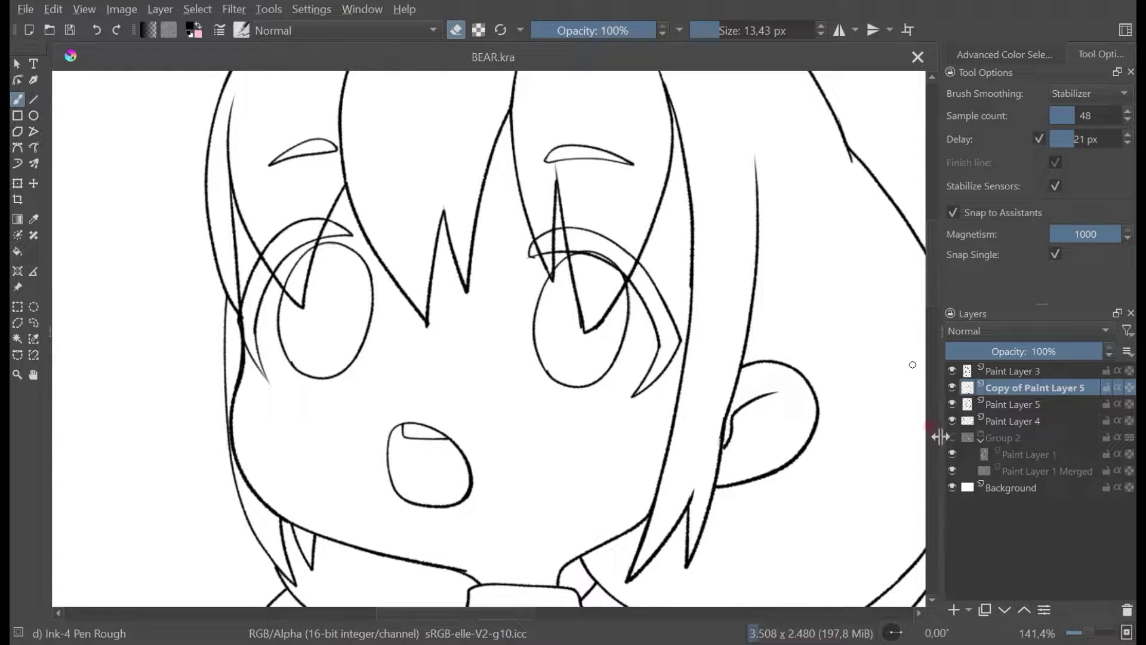
Step: Show and hide the sketch group to compare the full inked figure with the sketch
click(953, 437)
key(minus)
key(minus)
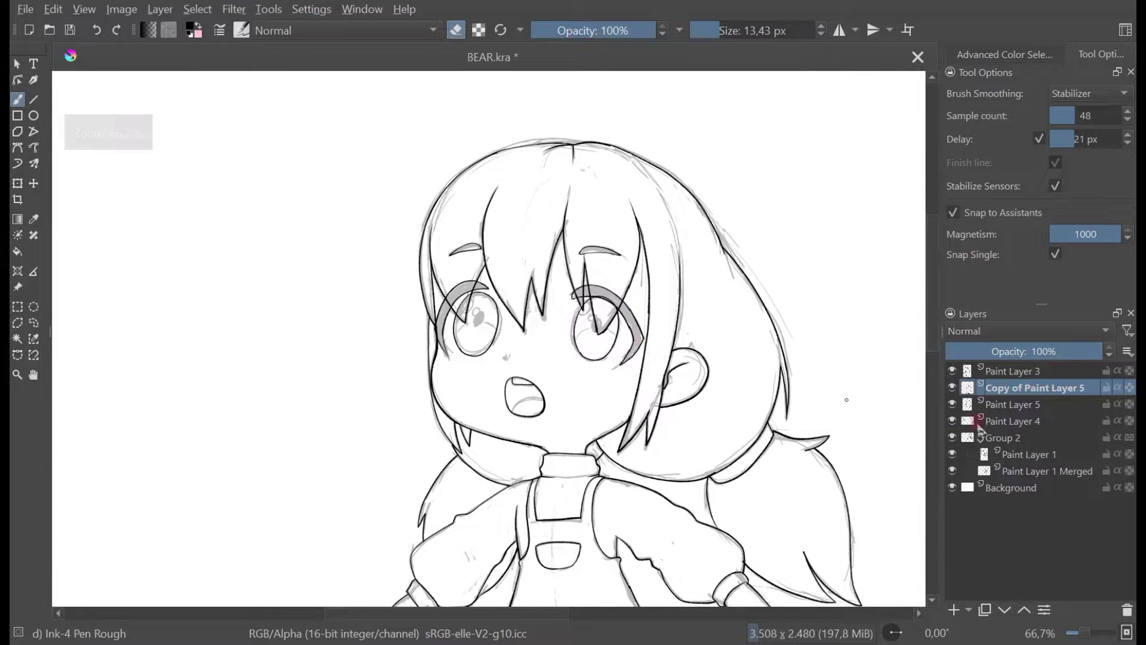
key(minus)
key(minus)
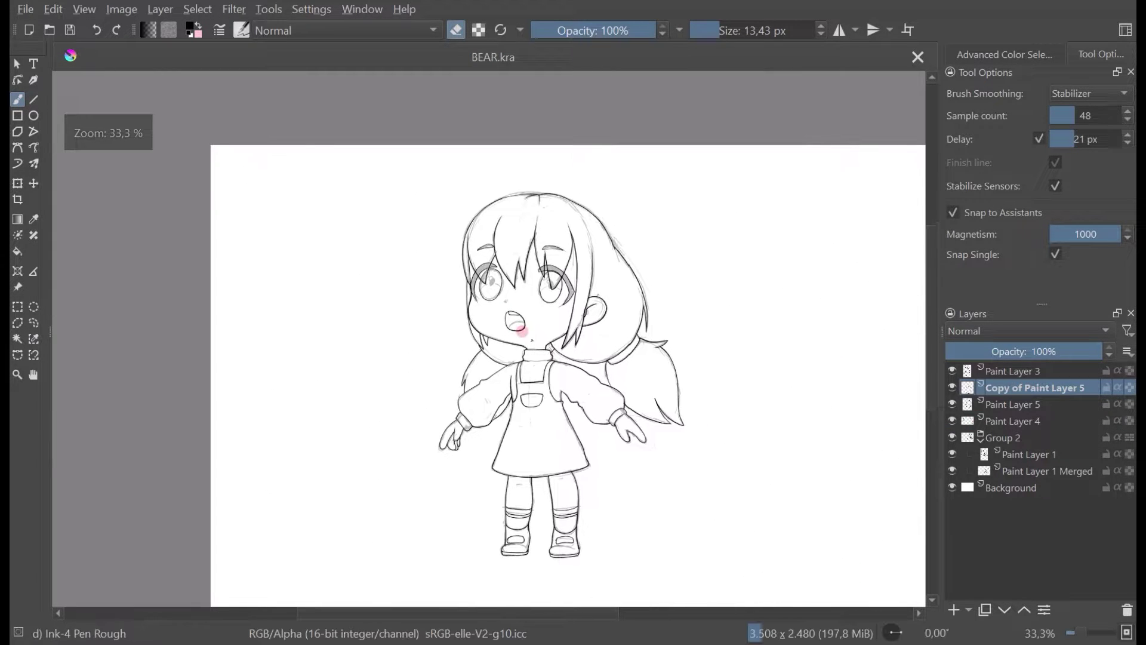
click(953, 437)
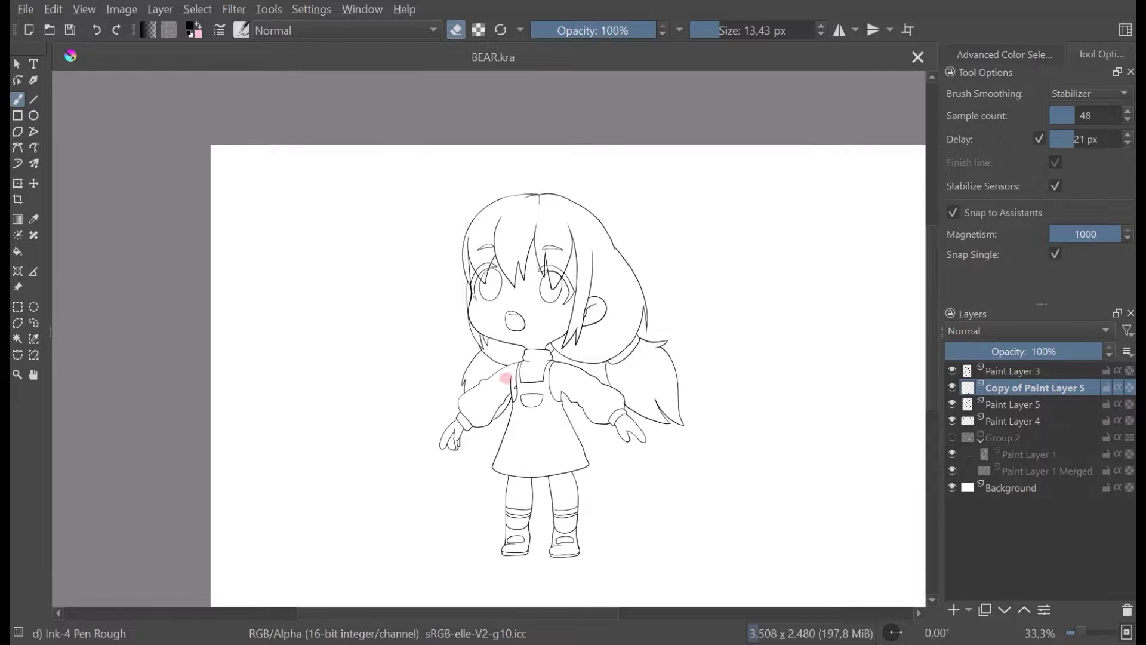
scroll(607, 420, up, 1)
scroll(483, 281, down, 1)
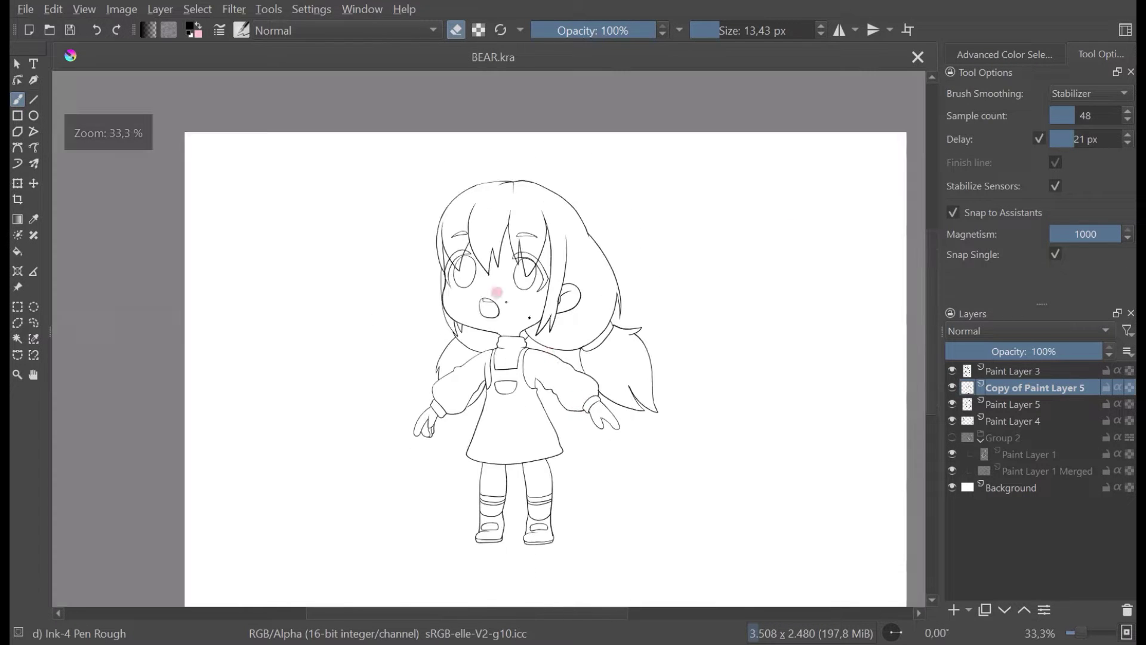
scroll(501, 233, up, 1)
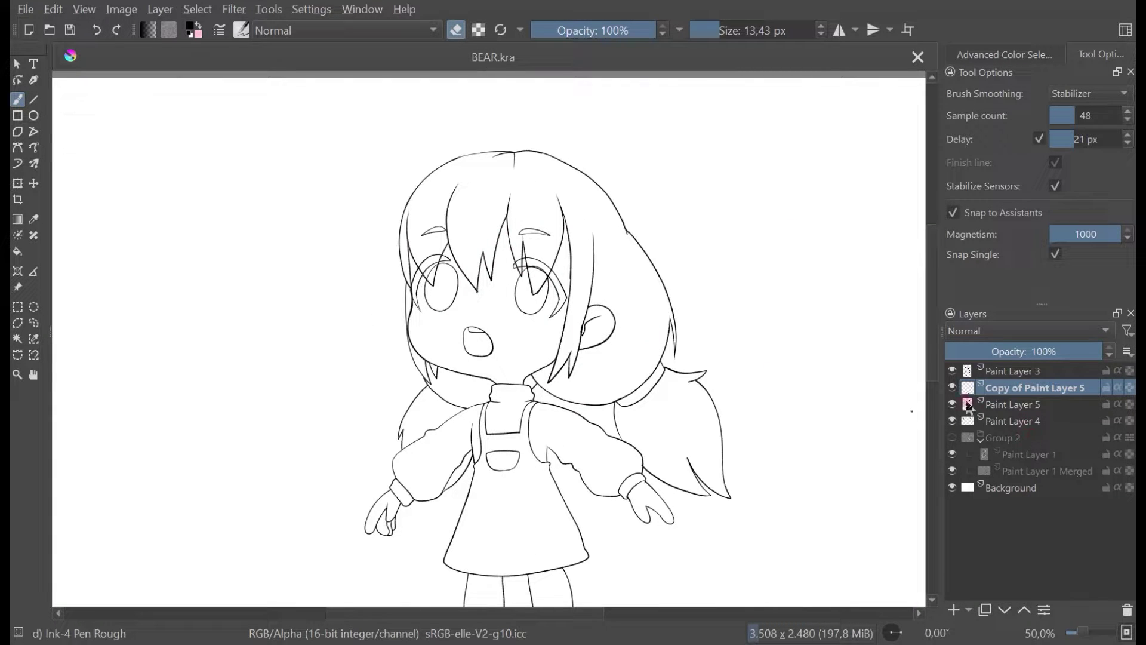
Step: Check which layers hold the two irises, and merge Copy of Paint Layer 5 with Paint Layer 5
click(953, 388)
click(953, 388)
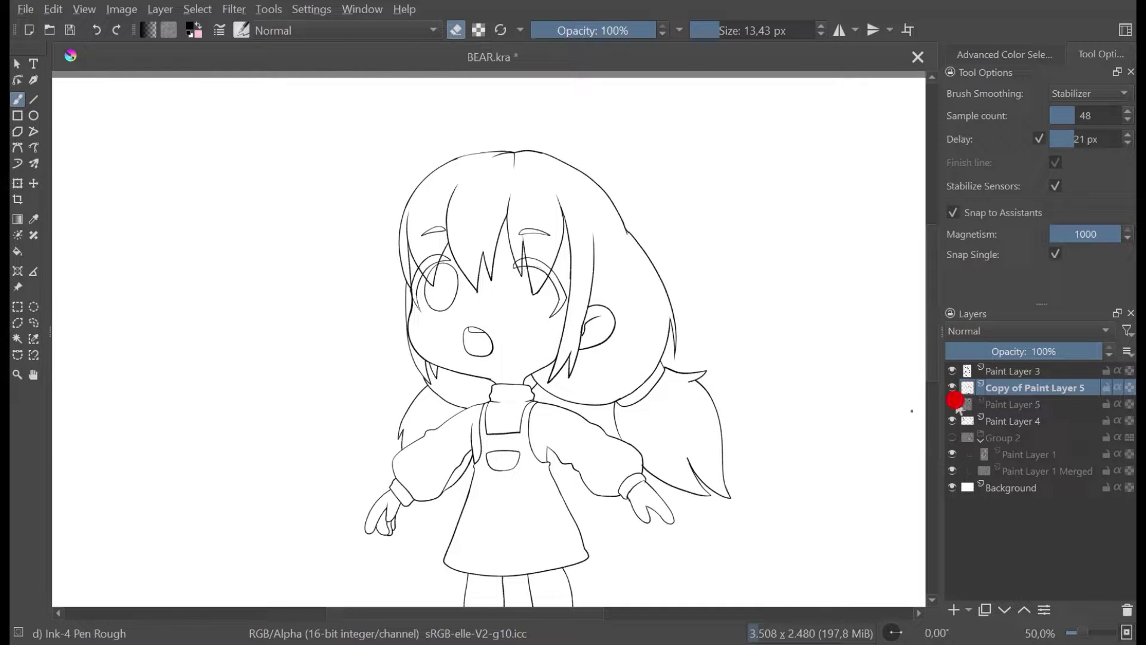
shift+click(1005, 402)
right_click(1013, 387)
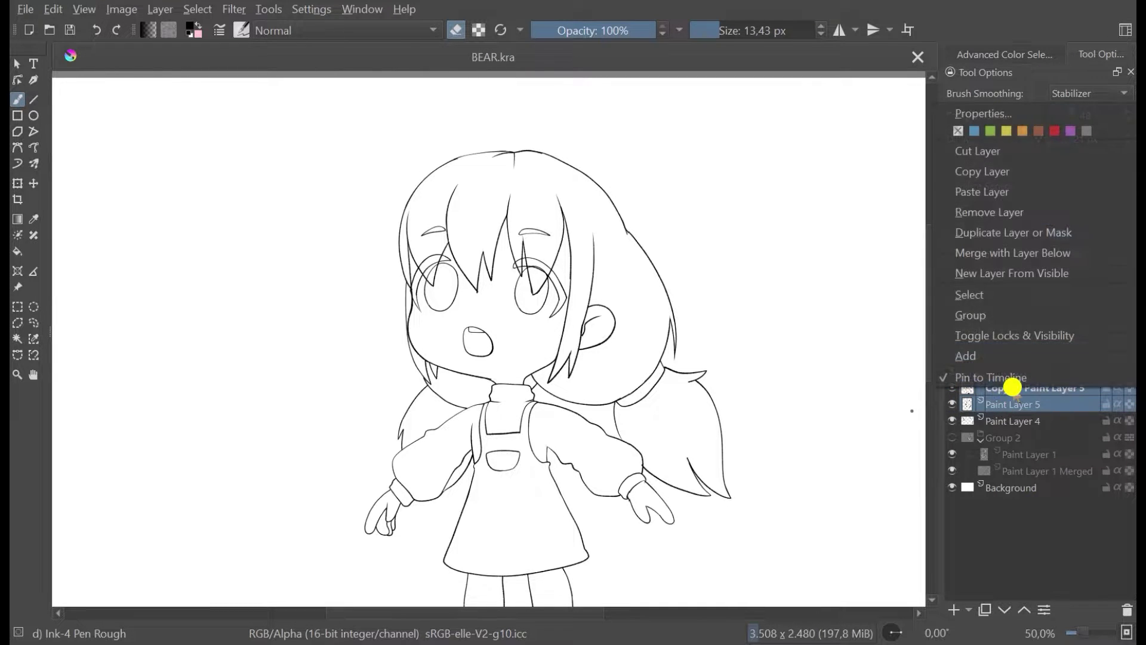
click(1015, 254)
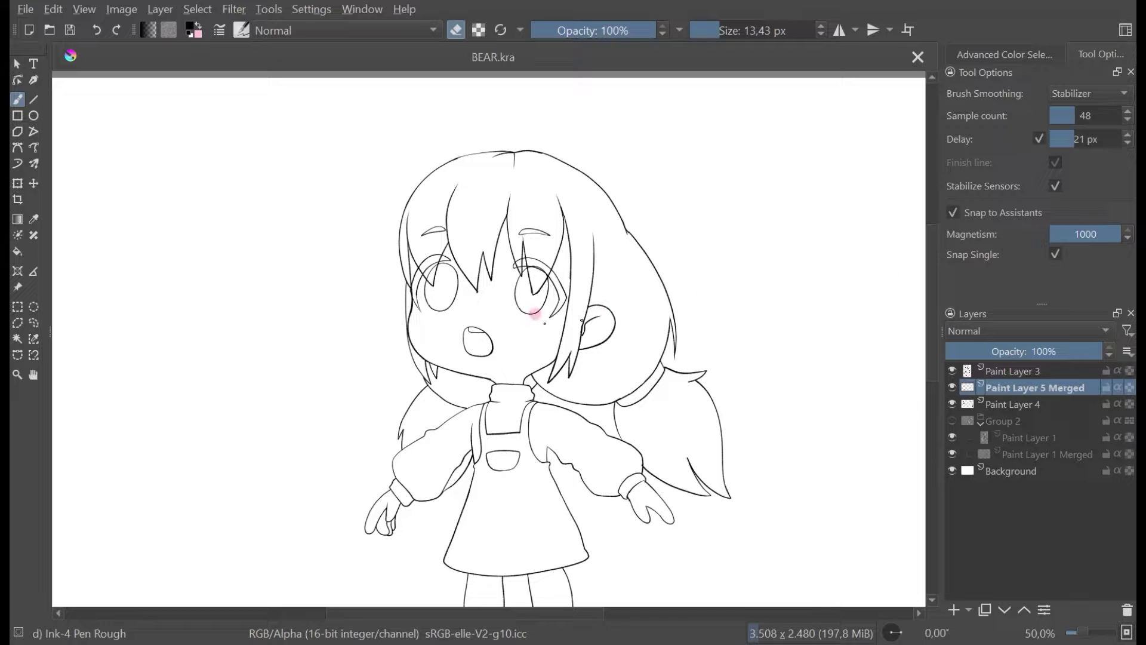
Step: Toggle the visibility of Group 2 to review the whole line art with and without the sketch
click(952, 421)
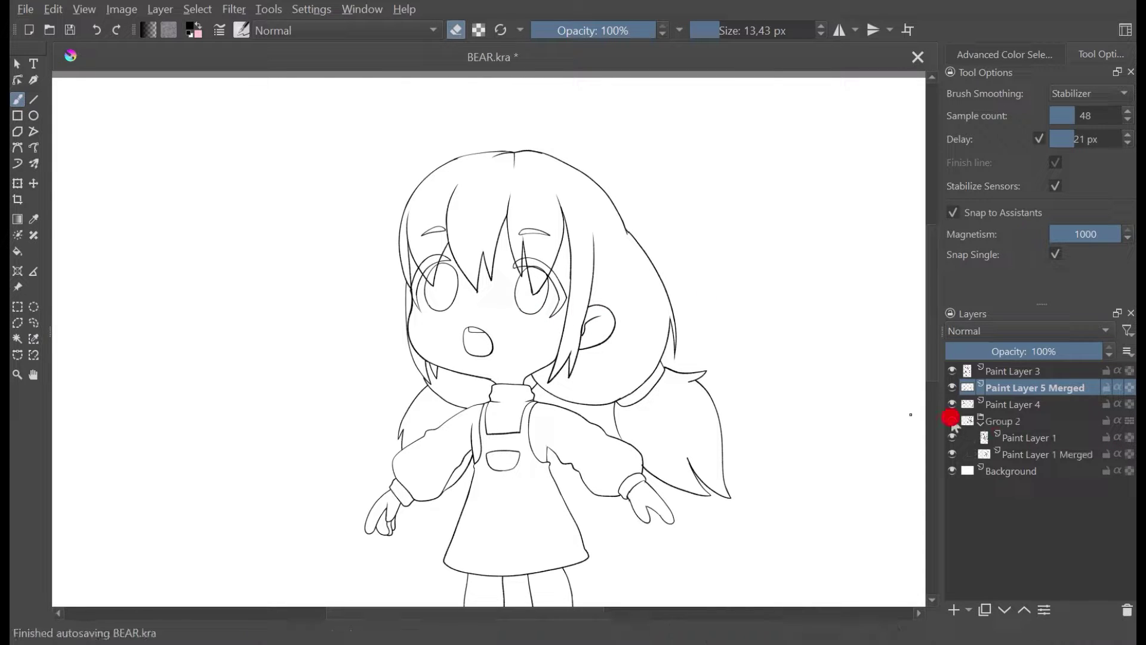
click(952, 421)
click(952, 421)
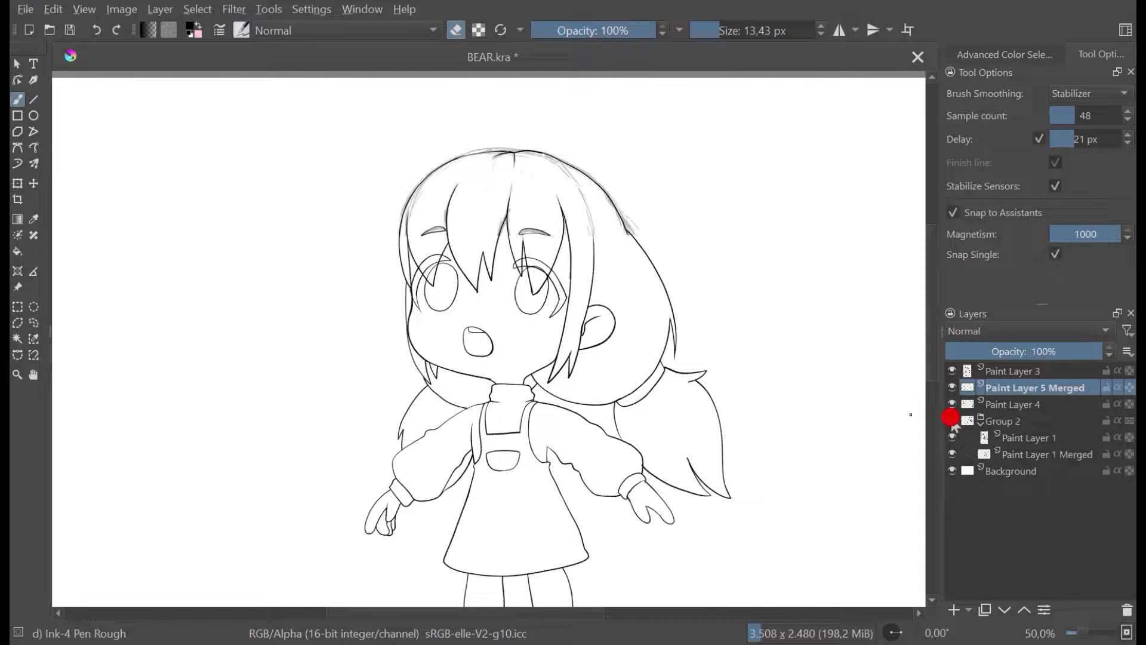
click(952, 421)
scroll(507, 400, down, 1)
drag(507, 400, 464, 377)
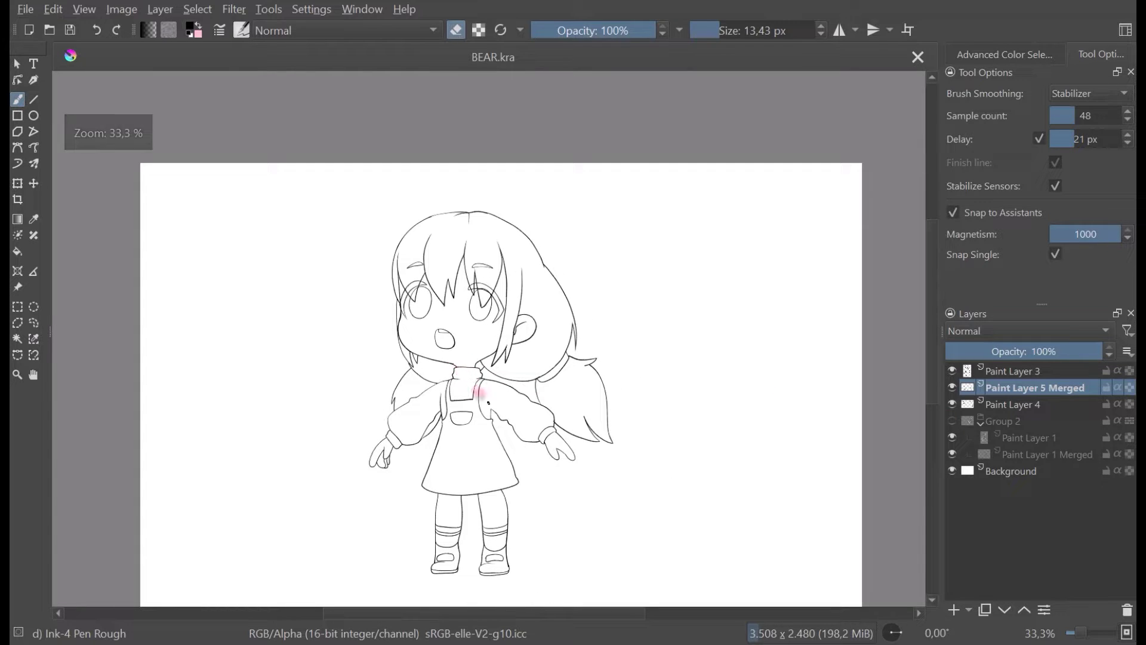
scroll(486, 465, up, 1)
drag(485, 465, 477, 461)
scroll(476, 460, down, 1)
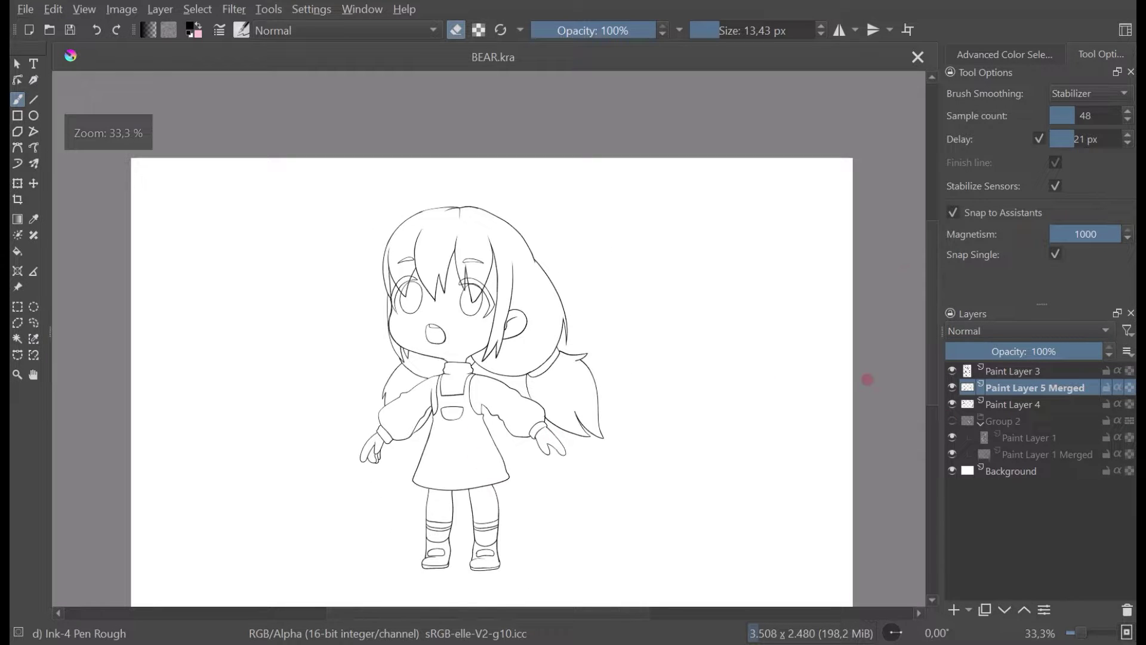
Step: Display the Advanced Color Selector and recheck the inked figure against the sketch in Group 2
click(1043, 56)
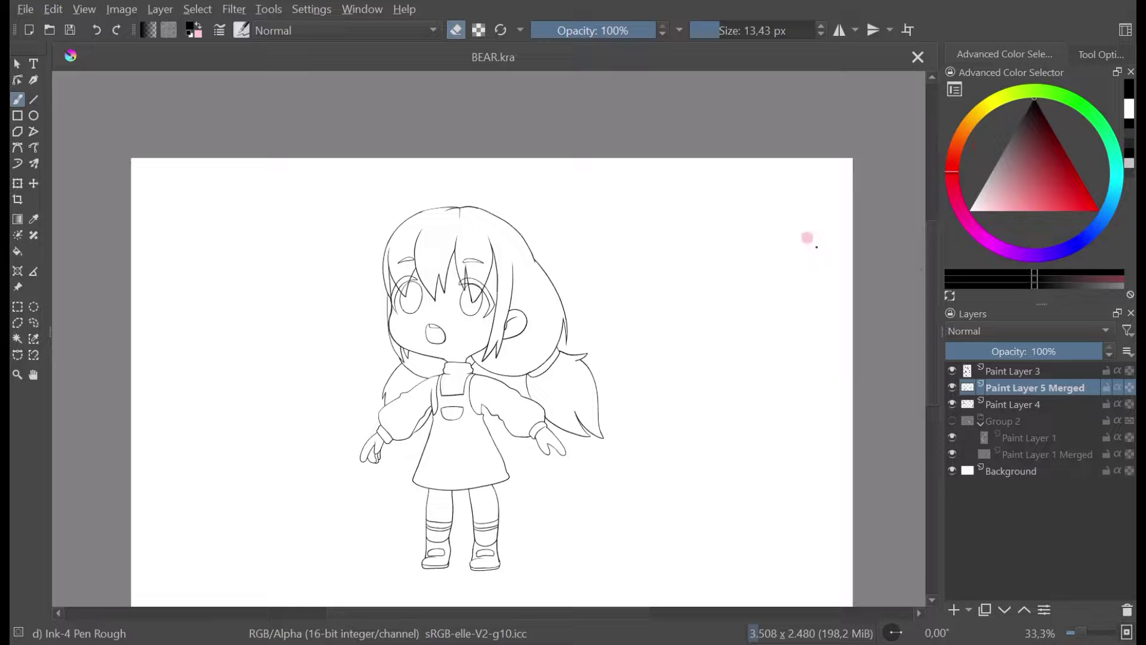
scroll(696, 317, up, 1)
mouse_move(707, 322)
mouse_down()
mouse_move(739, 308)
mouse_move(739, 287)
mouse_up()
scroll(738, 304, down, 1)
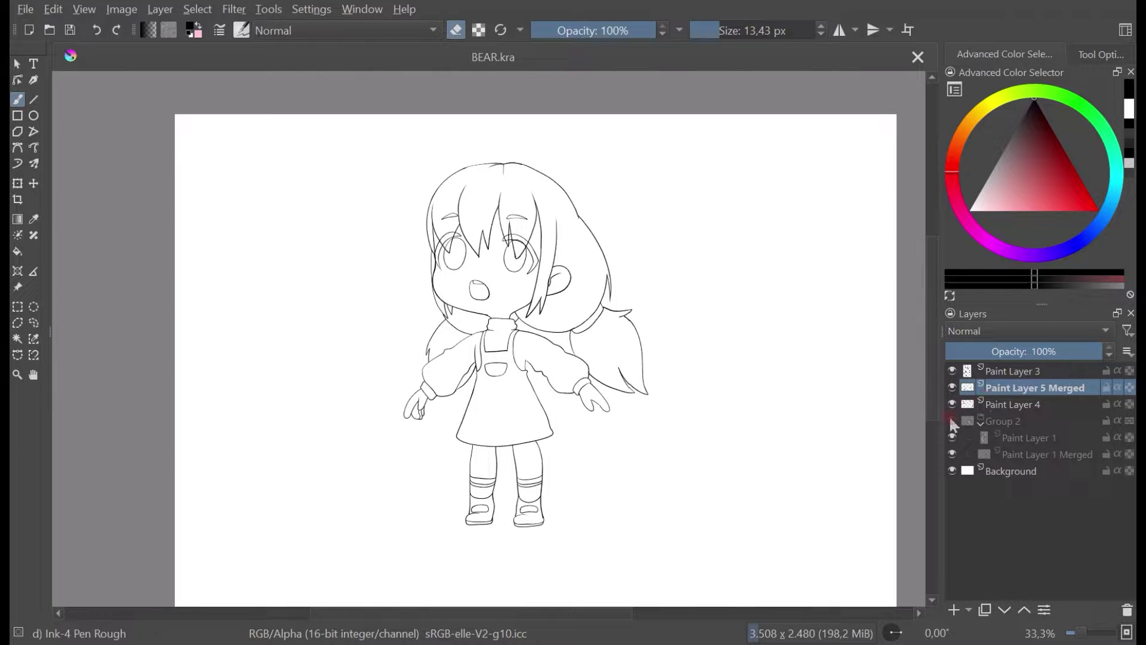
click(952, 421)
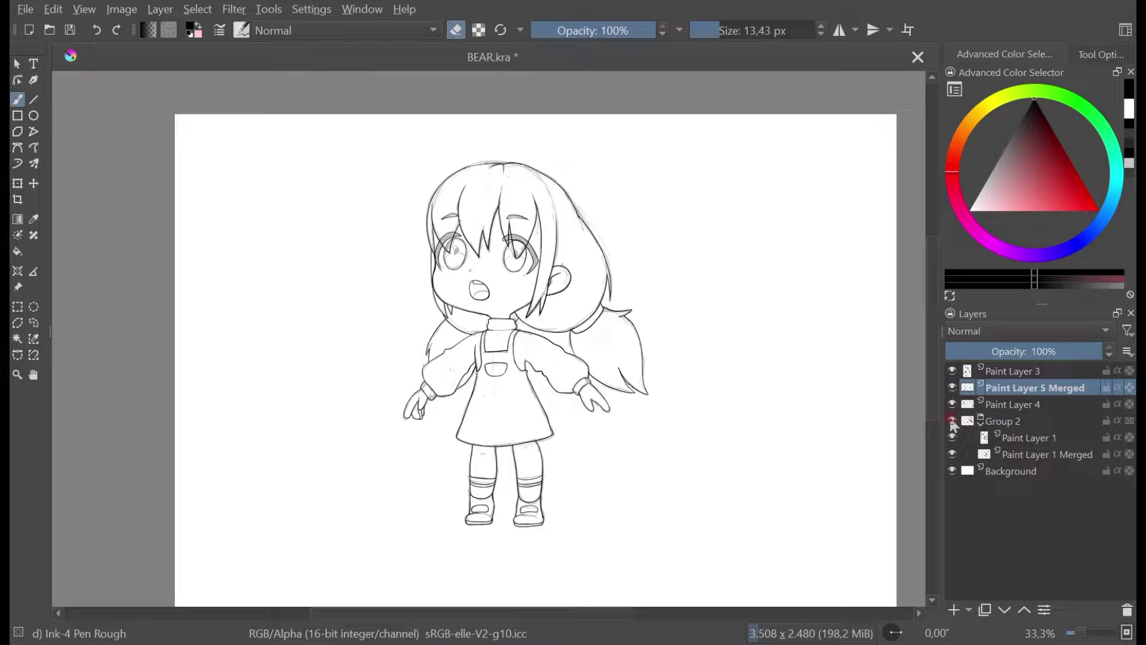
click(952, 421)
click(952, 421)
click(952, 421)
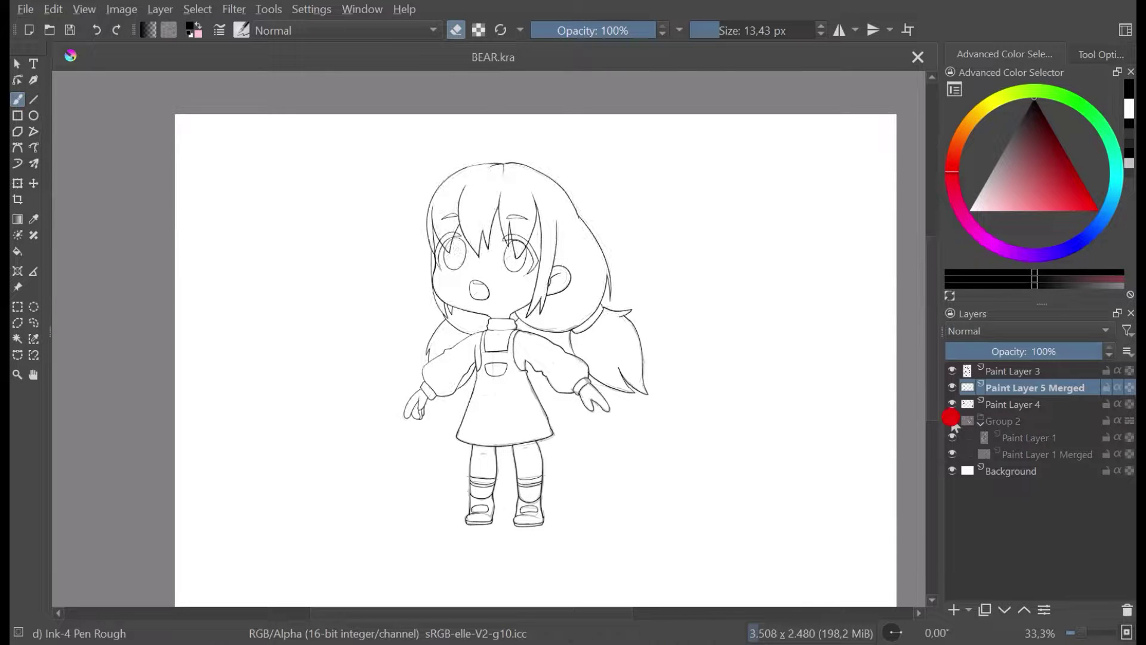
Step: Check whether Paint Layer 3 holds the leg and sock lines, and make it the active layer
scroll(525, 504, up, 4)
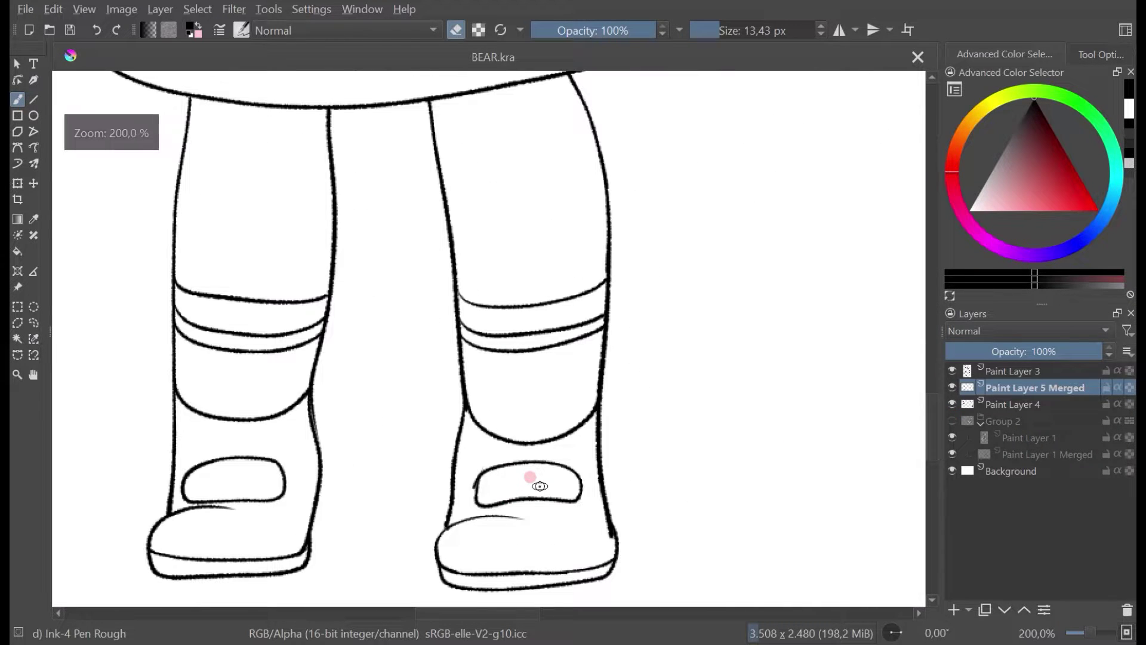
click(953, 371)
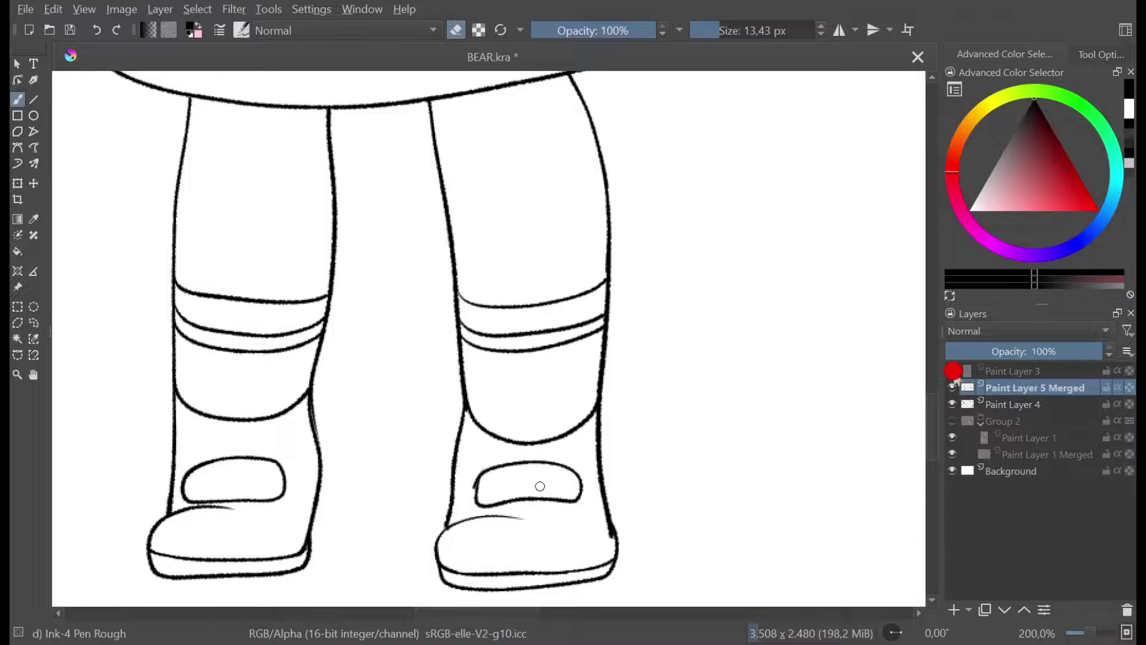
click(952, 371)
click(998, 371)
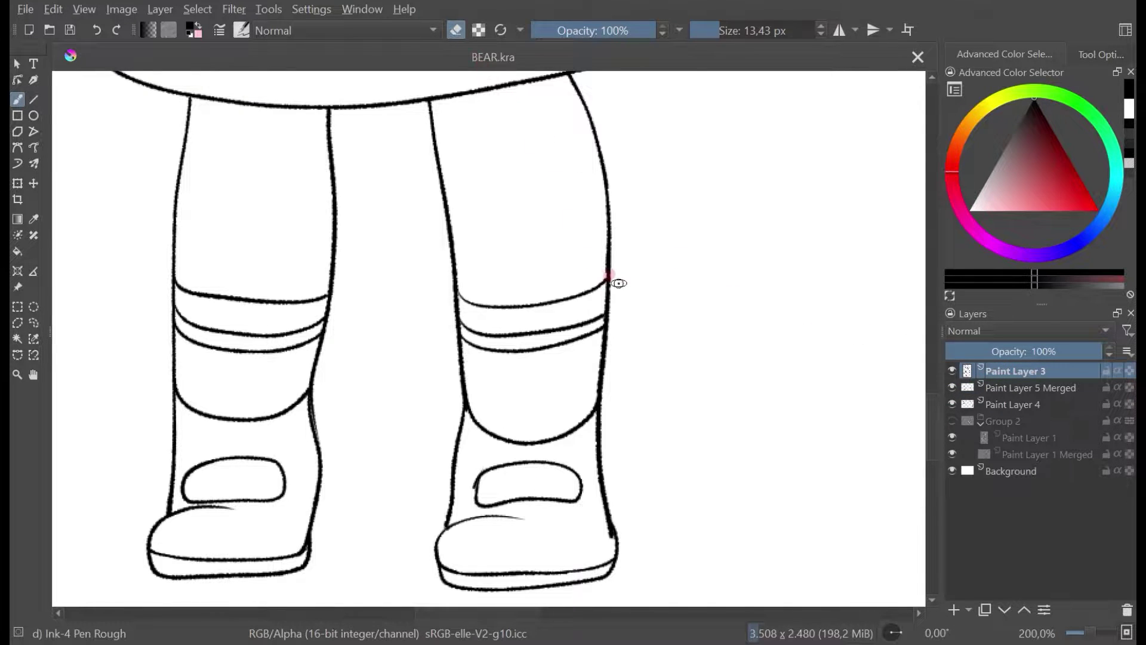
Step: Ink small cuff bulges at both ends of the top band of the ponytail-side sock, redrawing the first stroke
drag(608, 274, 607, 292)
click(456, 30)
click(511, 81)
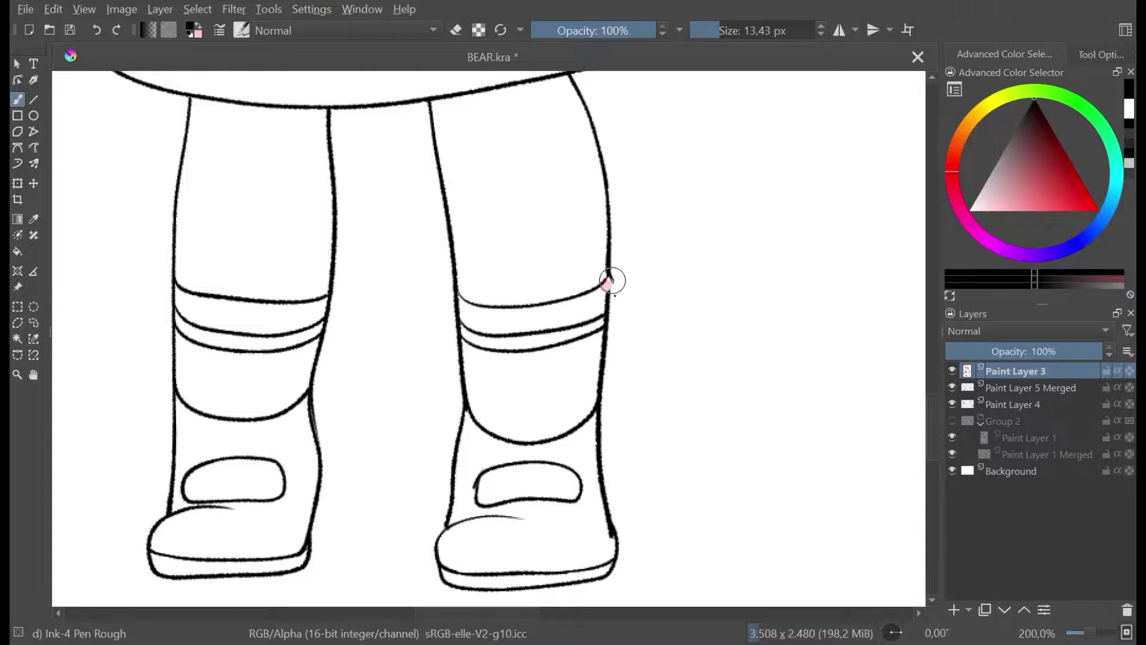
key(ctrl+z)
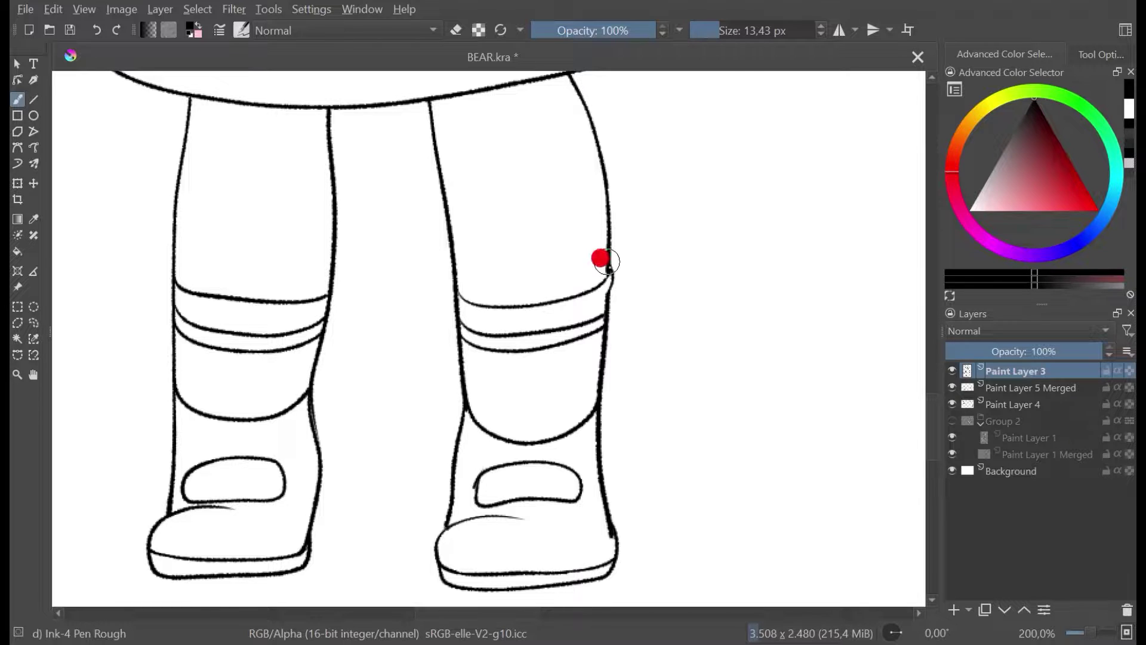
drag(607, 262, 612, 279)
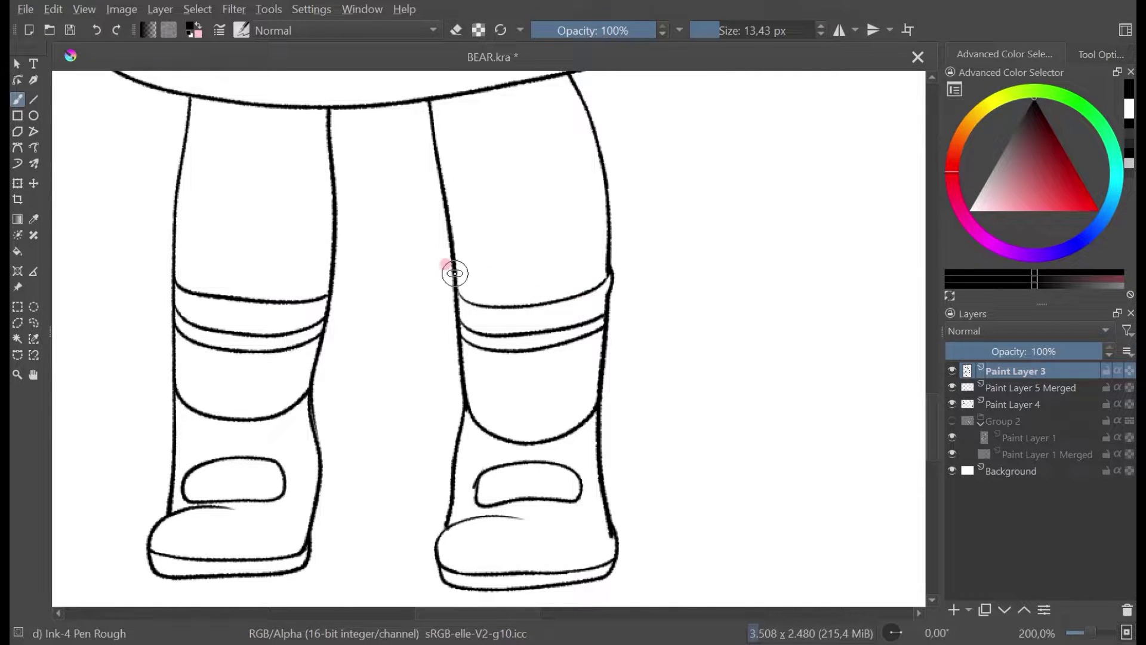
drag(455, 273, 450, 303)
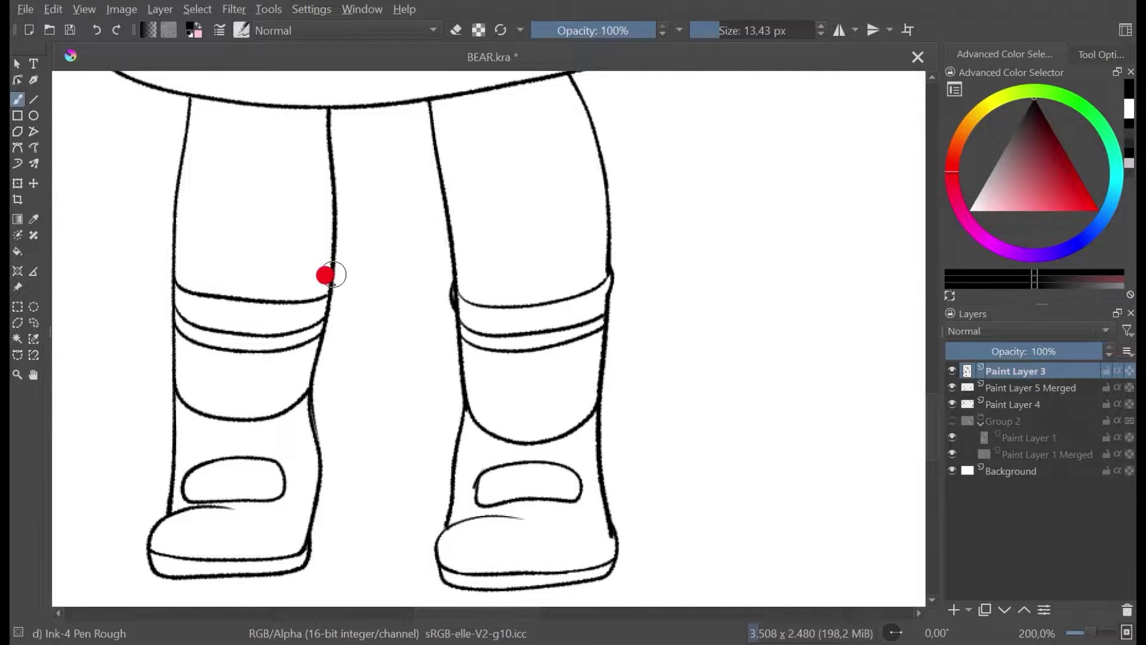
Step: Ink matching cuff bulges at both ends of the other sock's top band, undoing and redrawing misplaced strokes
drag(332, 275, 324, 315)
key(ctrl+z)
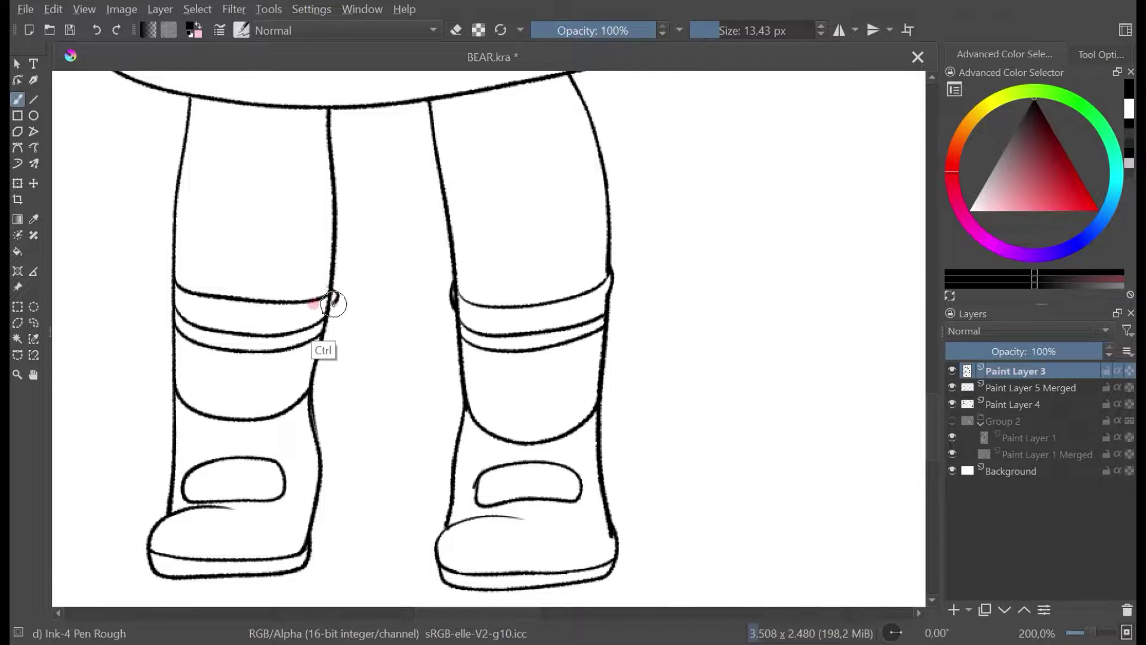
drag(334, 293, 327, 309)
key(ctrl+z)
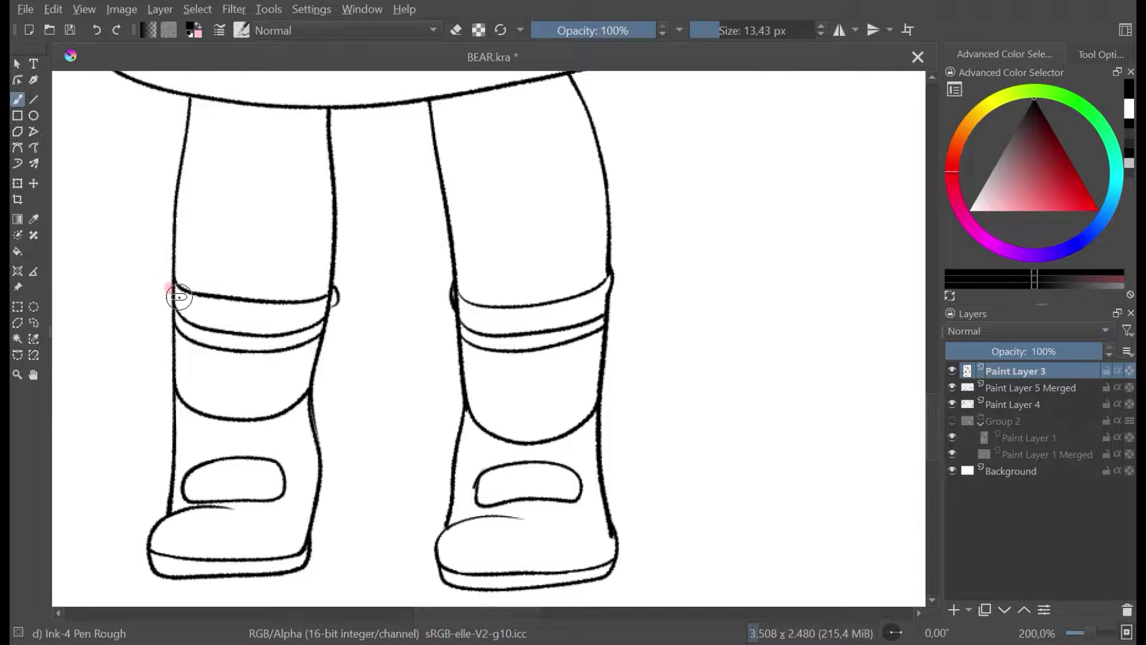
drag(179, 297, 169, 283)
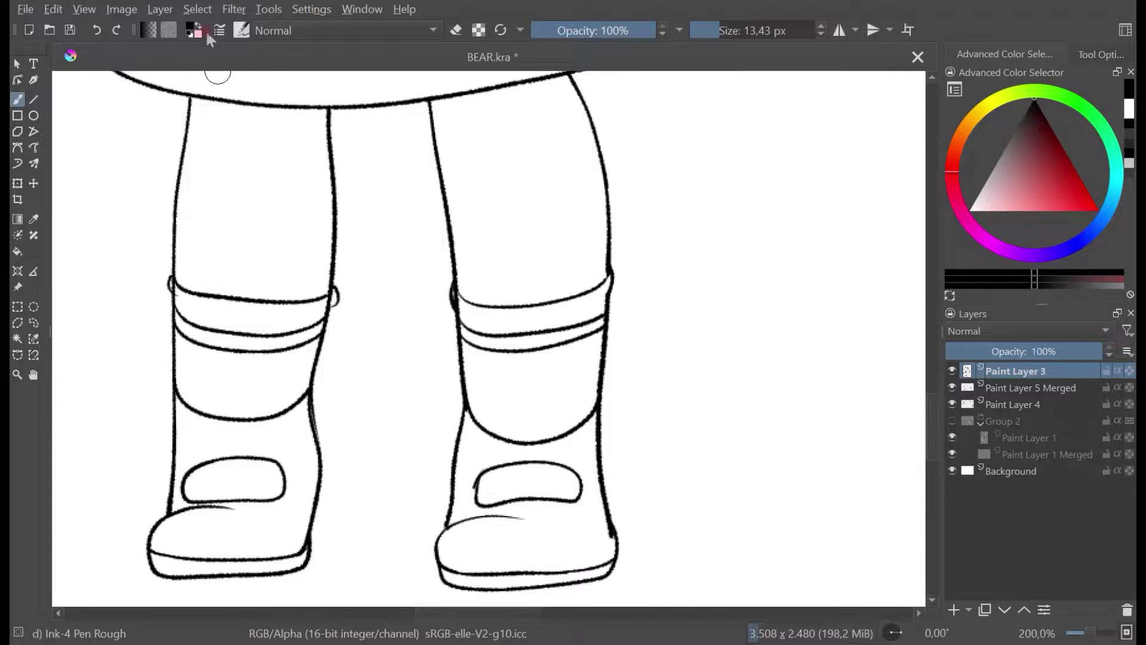
Step: Erase the leg outline segments crossing the cuff bulges on the socks, and save the file
click(457, 30)
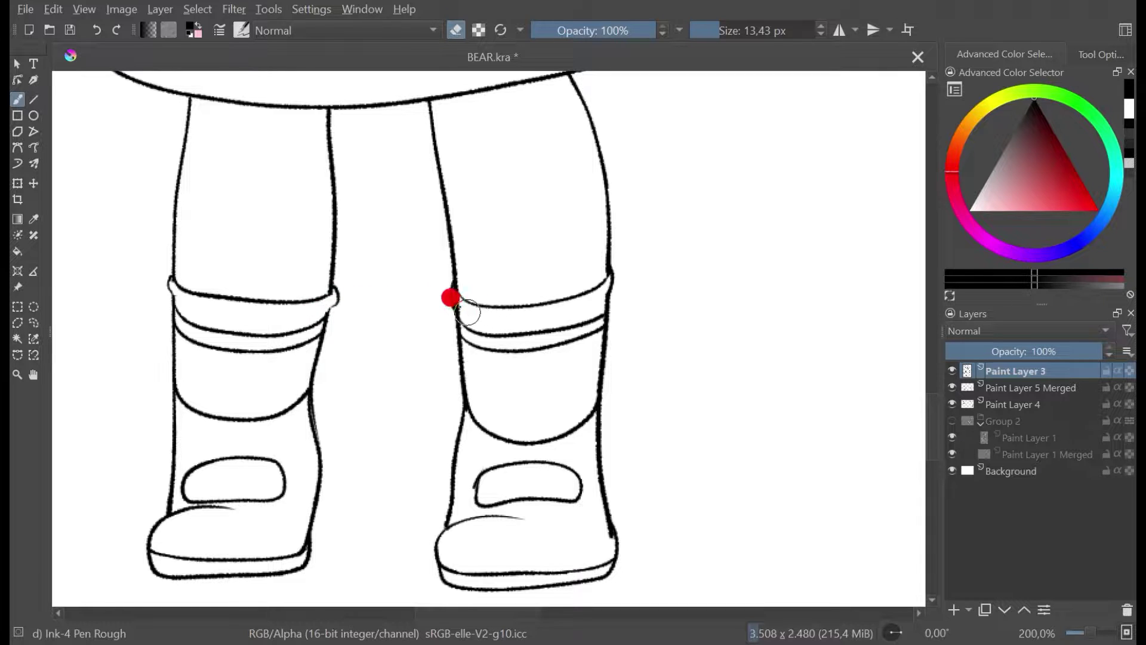
drag(467, 311, 457, 301)
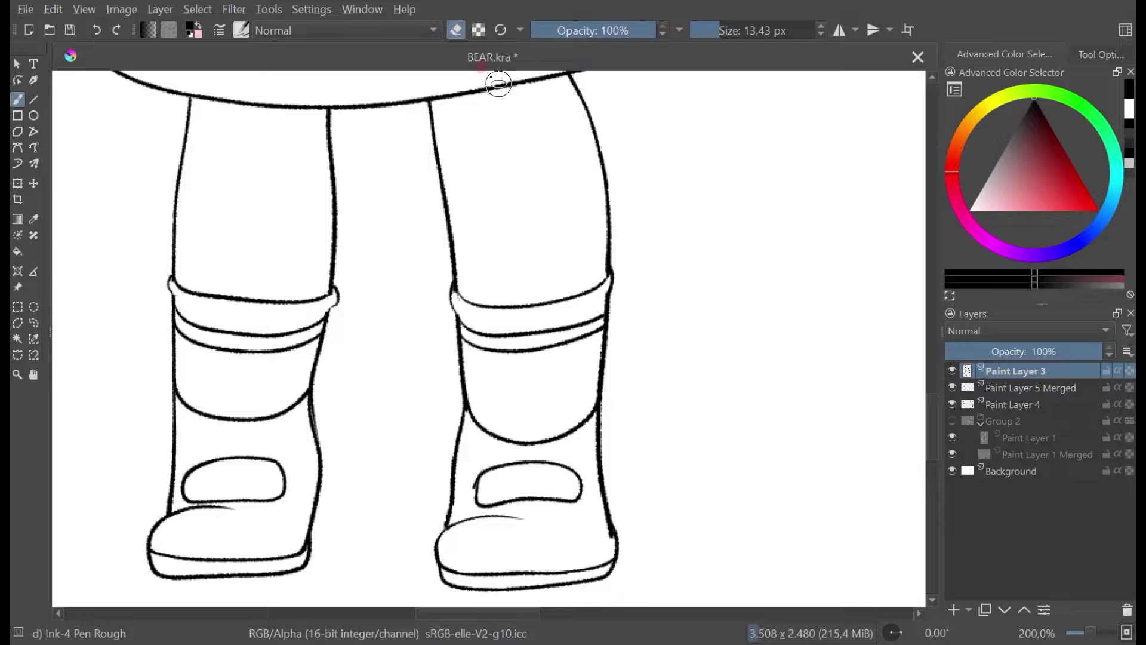
click(456, 30)
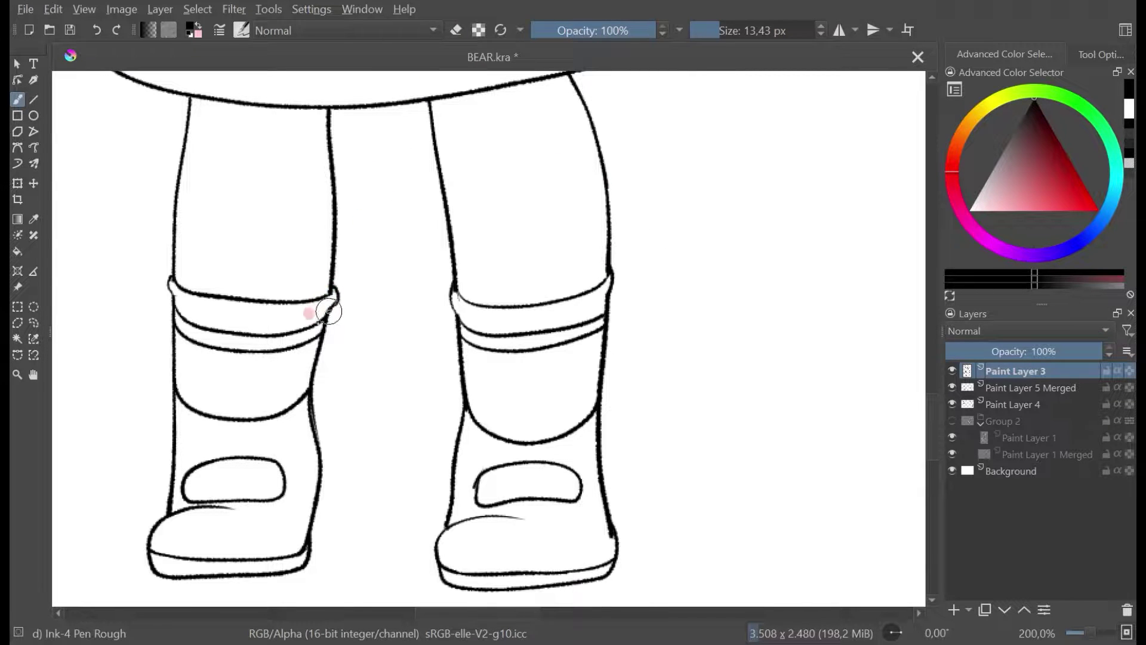
scroll(377, 238, down, 3)
drag(376, 243, 405, 334)
scroll(408, 326, down, 2)
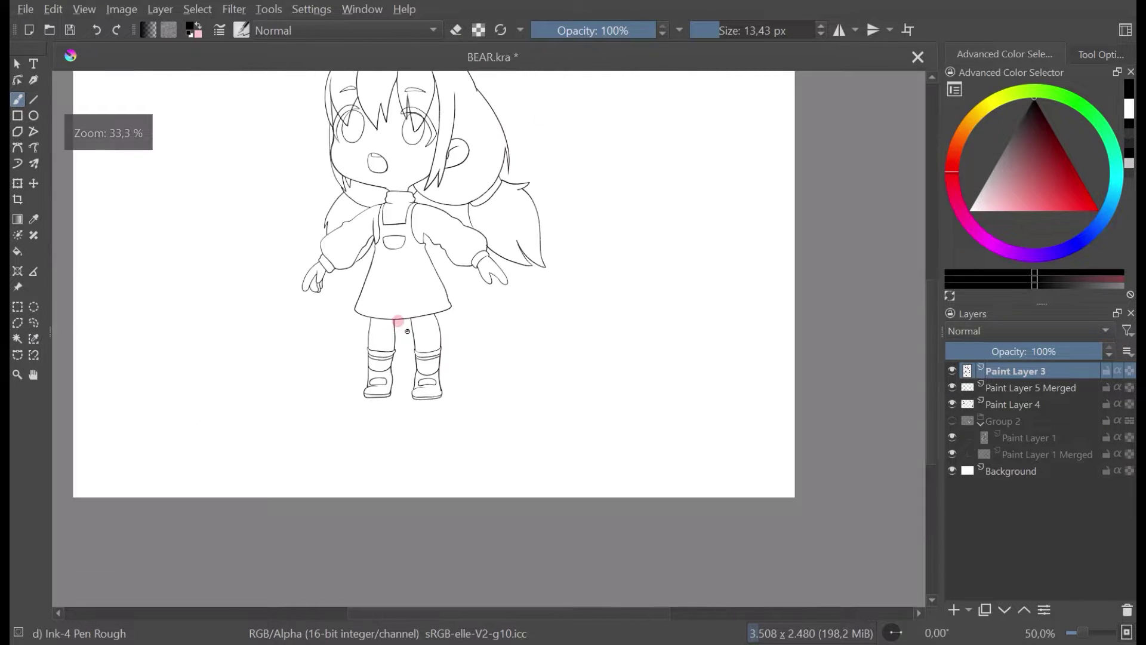
key(ctrl+s)
Step: Add a new paint layer above Paint Layer 3 and show the sketch group again
scroll(398, 313, up, 1)
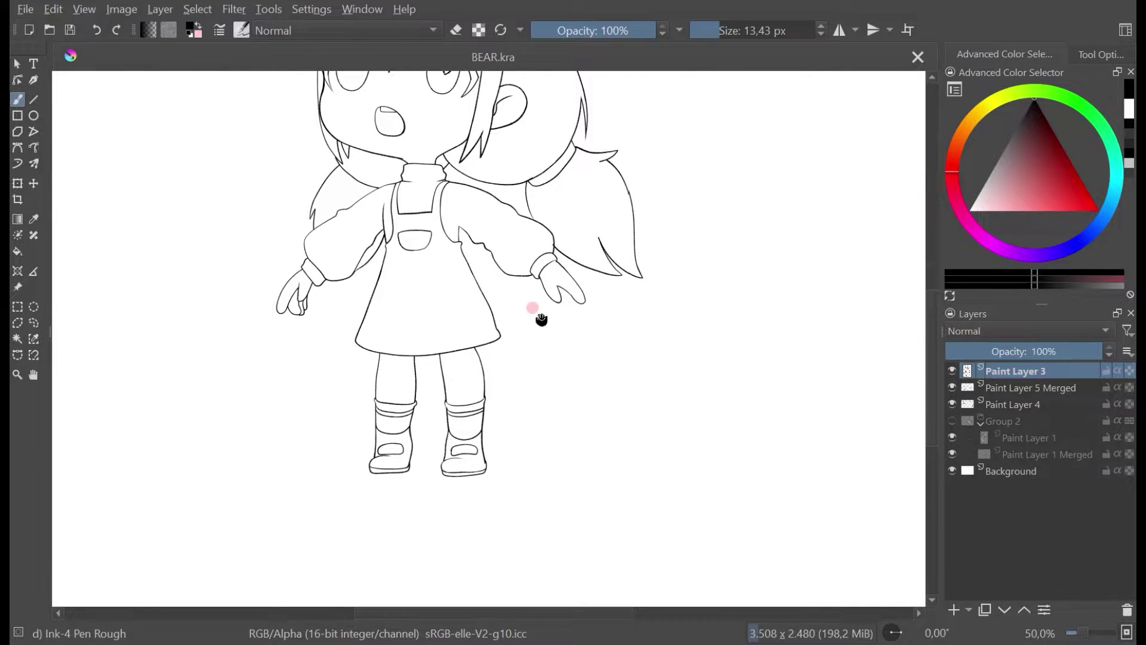
scroll(541, 320, down, 2)
scroll(517, 293, up, 3)
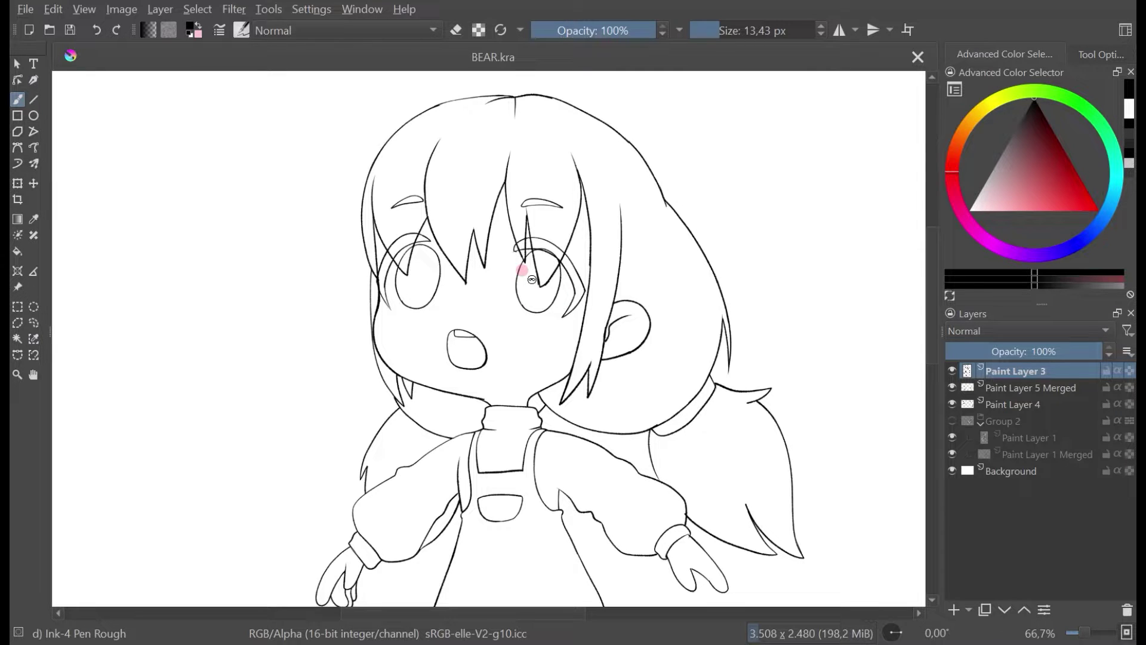
click(953, 610)
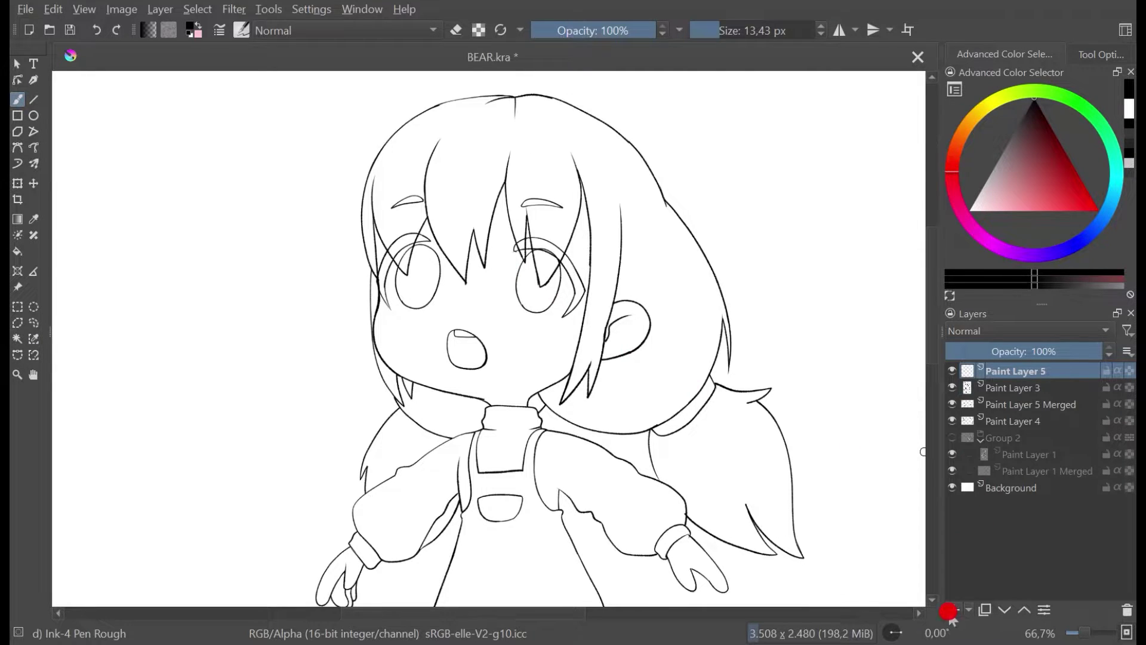
scroll(665, 367, down, 1)
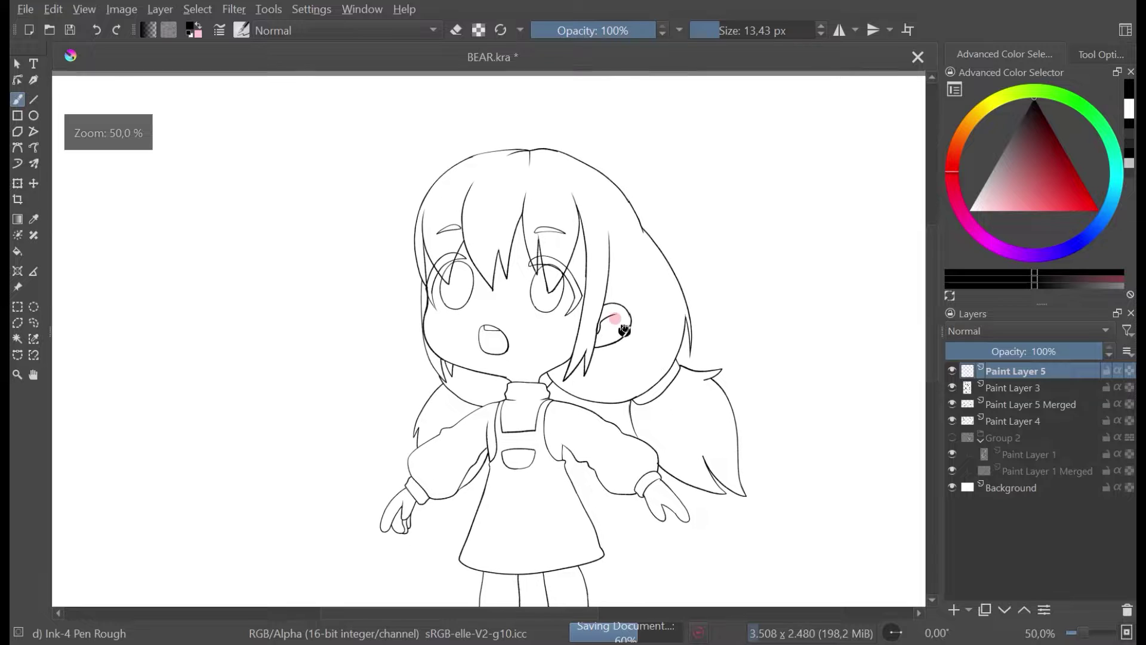
click(951, 439)
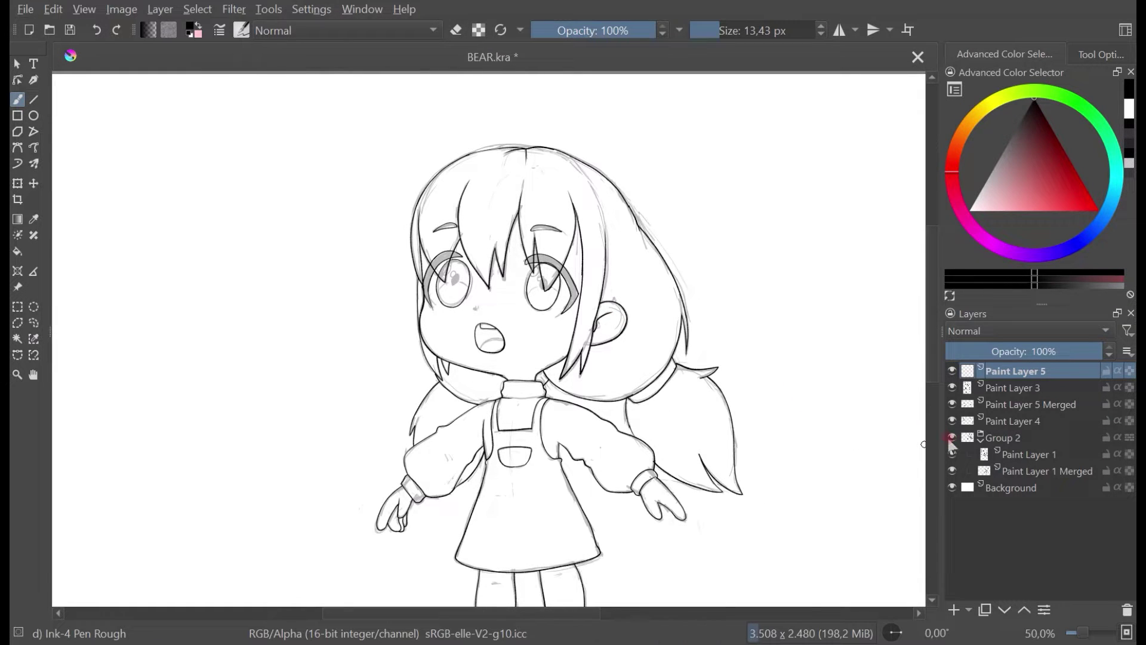
Step: Hide the sketch group so only the clean line art shows over the background
click(951, 438)
click(951, 438)
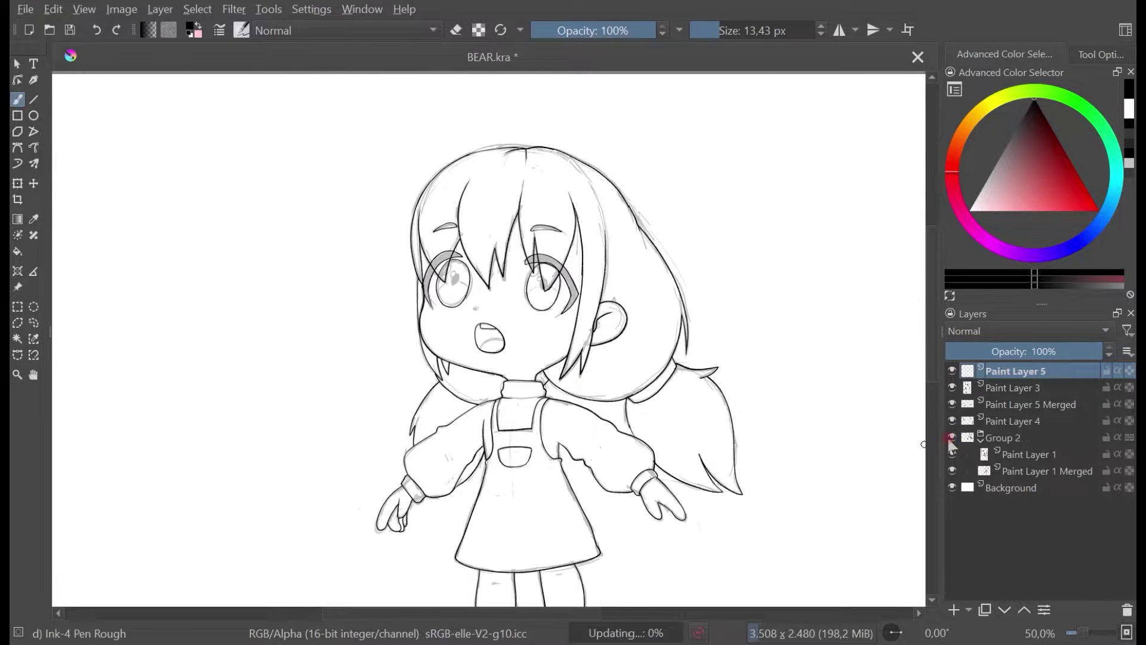
click(951, 439)
scroll(572, 357, down, 1)
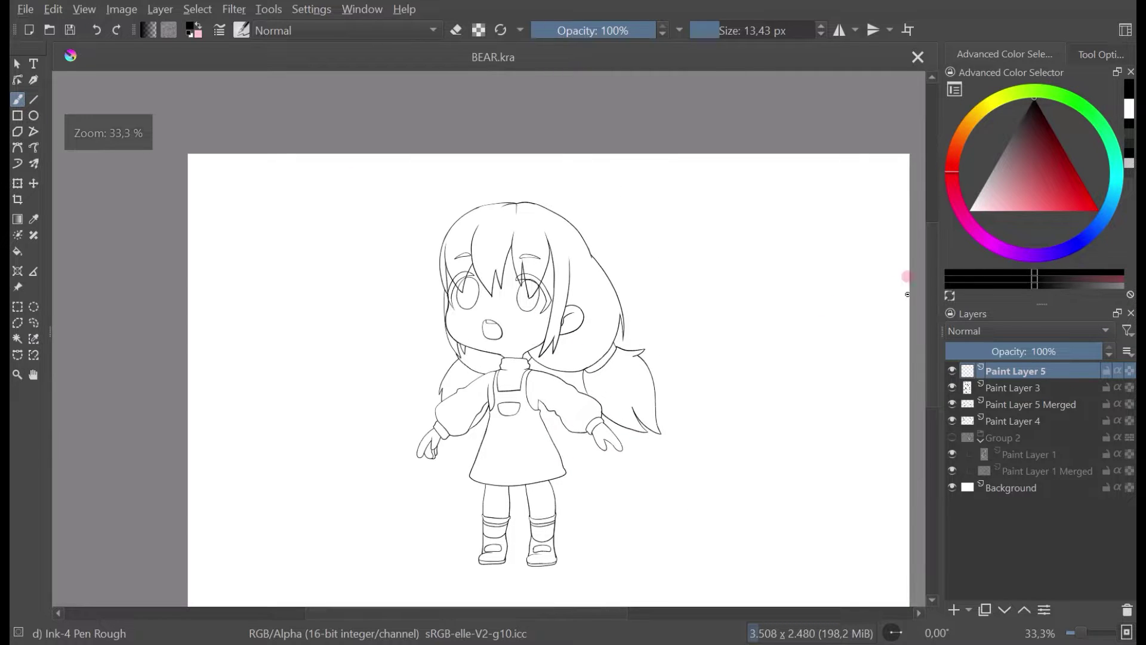
Step: Choose a very pale pink skin colour and flood fill the face with it on Paint Layer 5
click(985, 212)
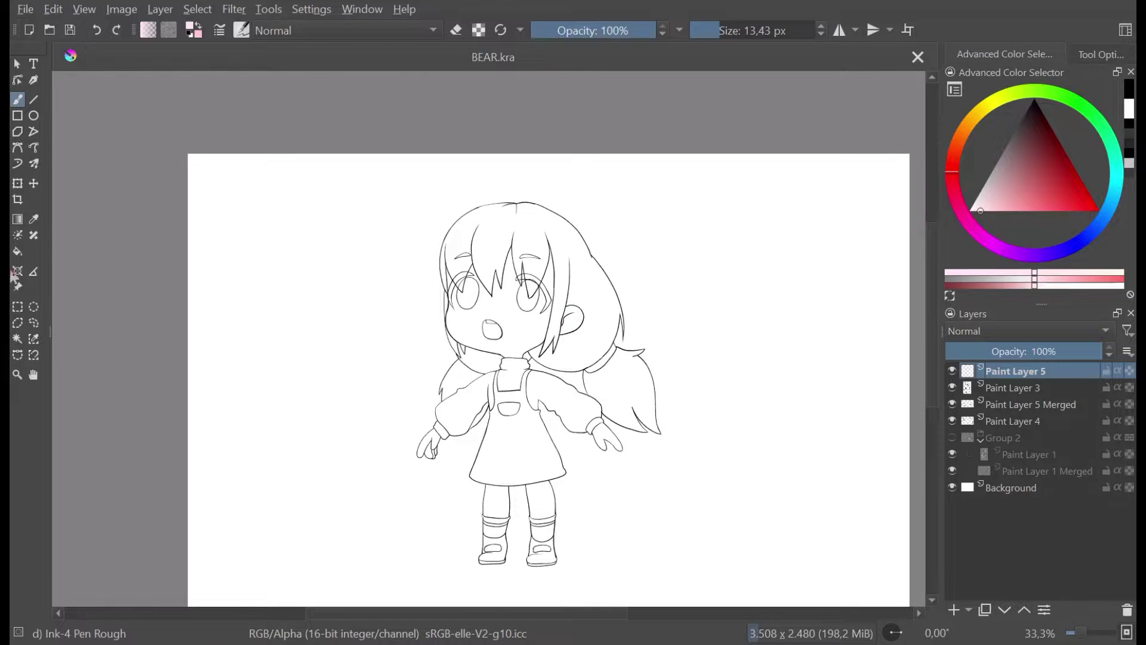
click(17, 251)
scroll(500, 326, up, 2)
click(520, 283)
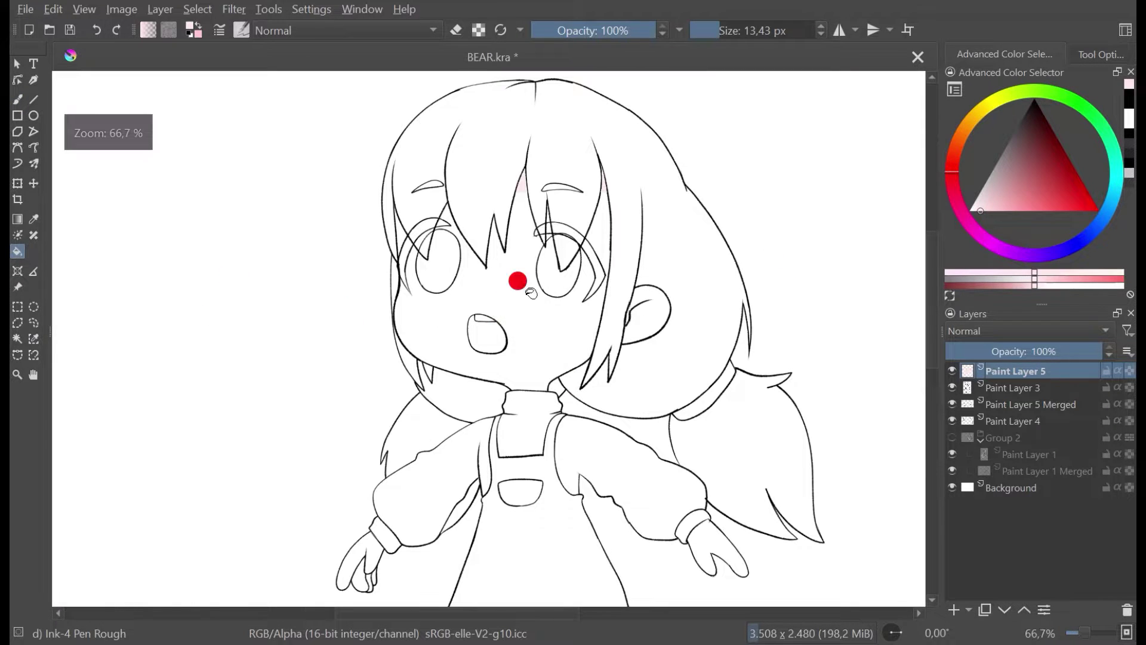
scroll(545, 320, up, 3)
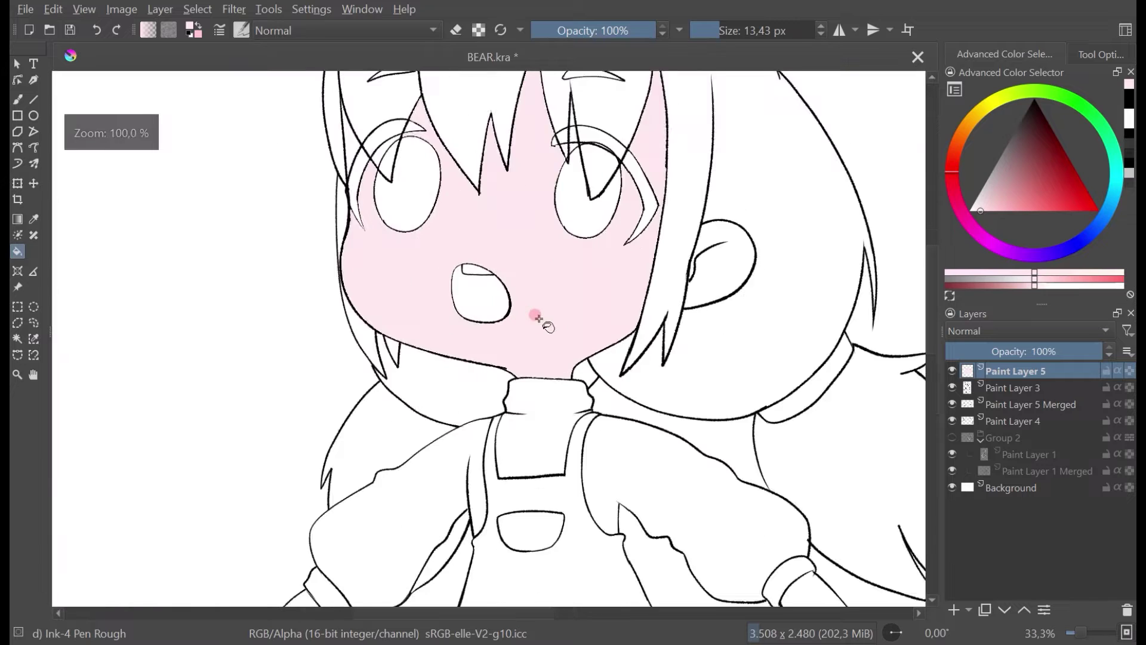
Step: Move Paint Layer 5 down the stack to directly below Paint Layer 4 and save the file
click(1001, 611)
click(1001, 611)
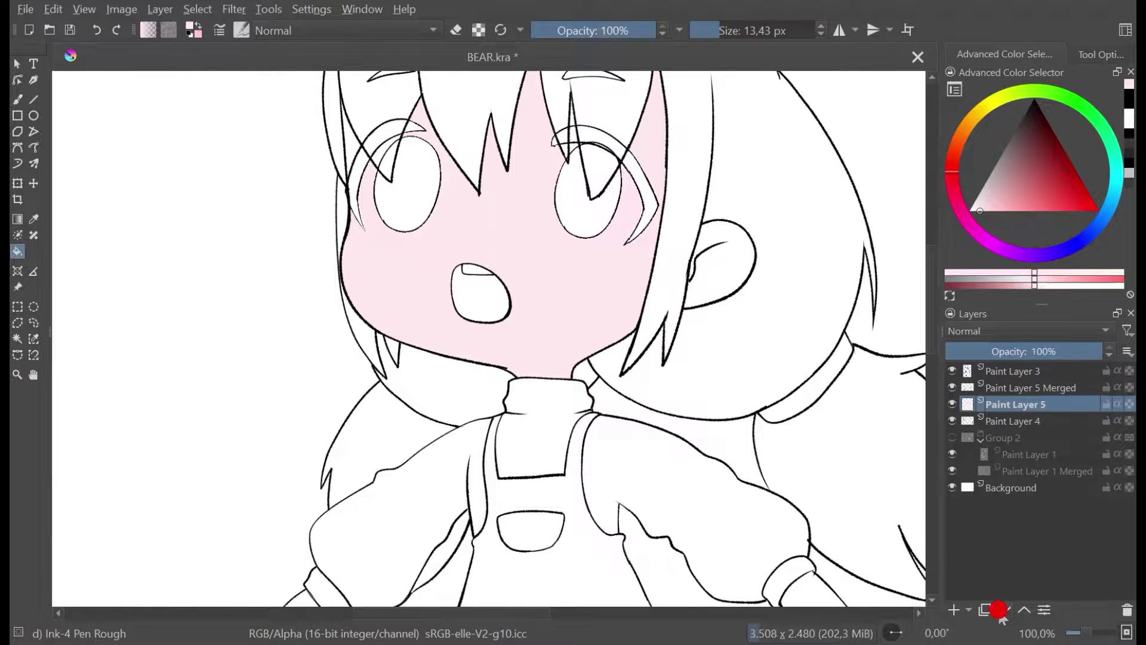
click(1001, 611)
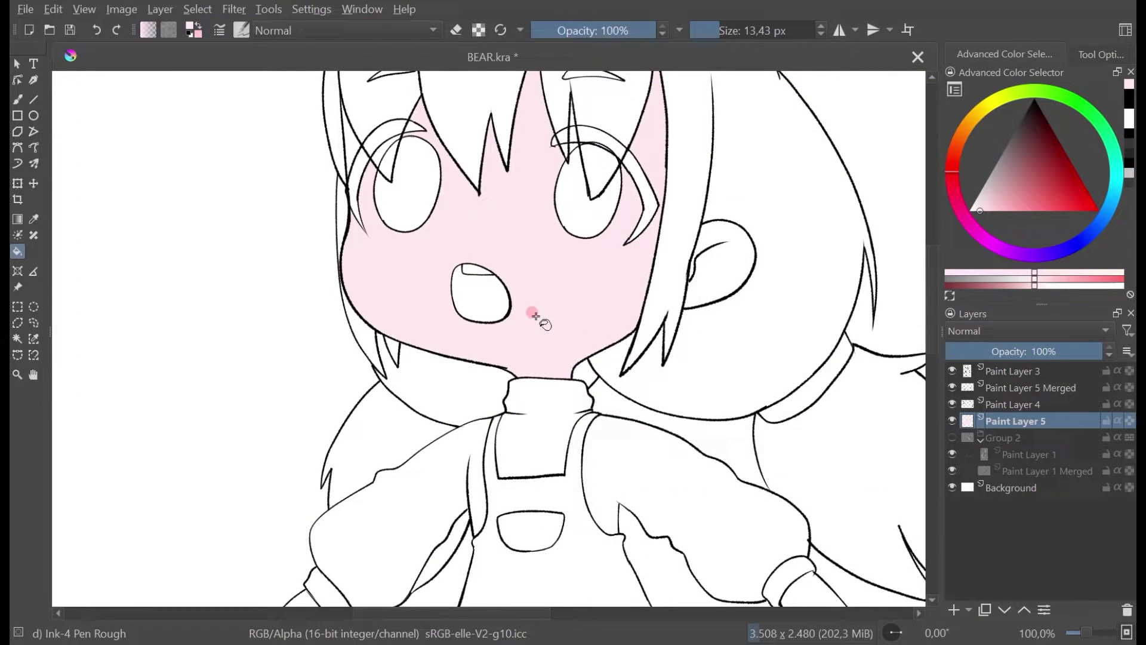
scroll(552, 302, down, 2)
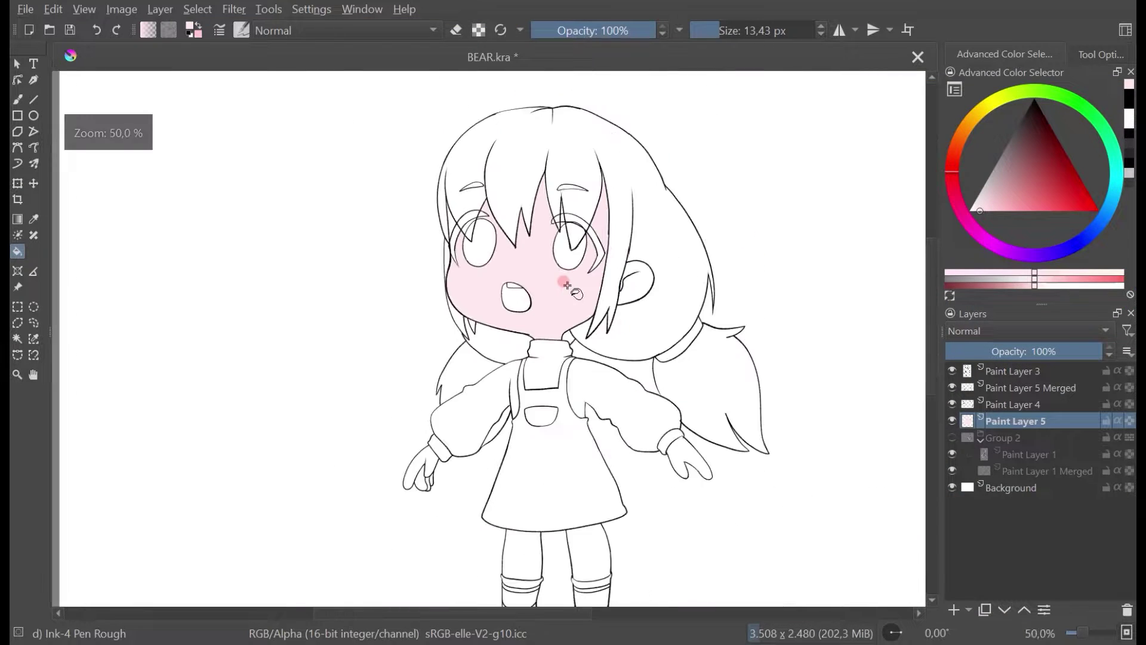
drag(564, 284, 594, 301)
key(ctrl+s)
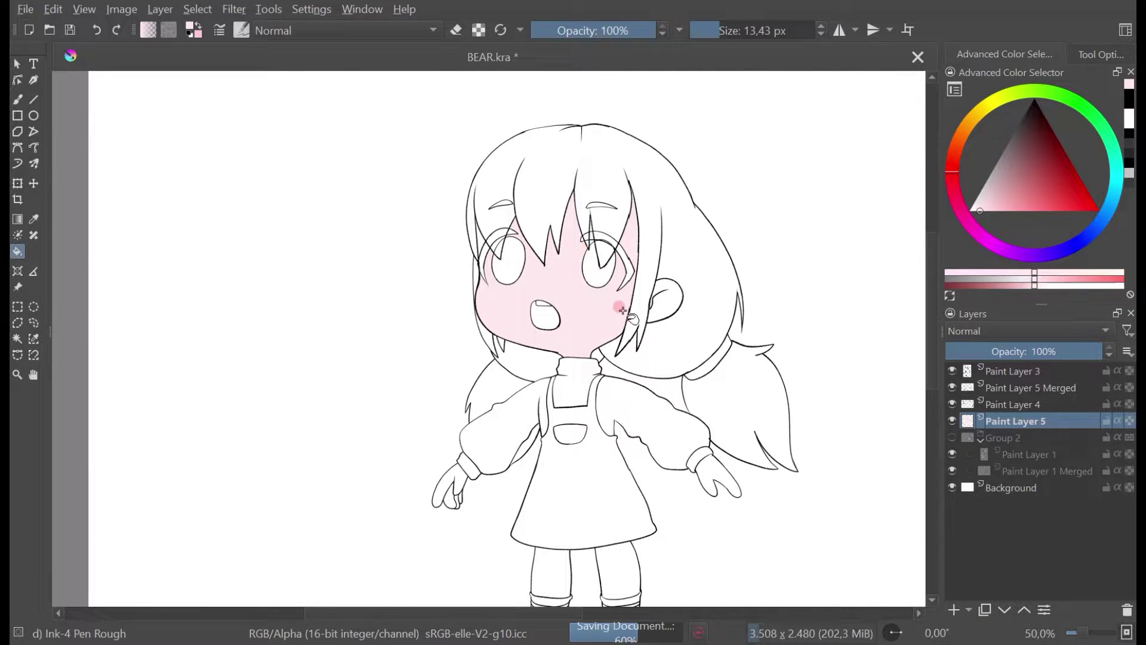
Step: Fill the ear and the small enclosed skin areas around both eyes and hair strands with the same pale pink
scroll(624, 273, up, 3)
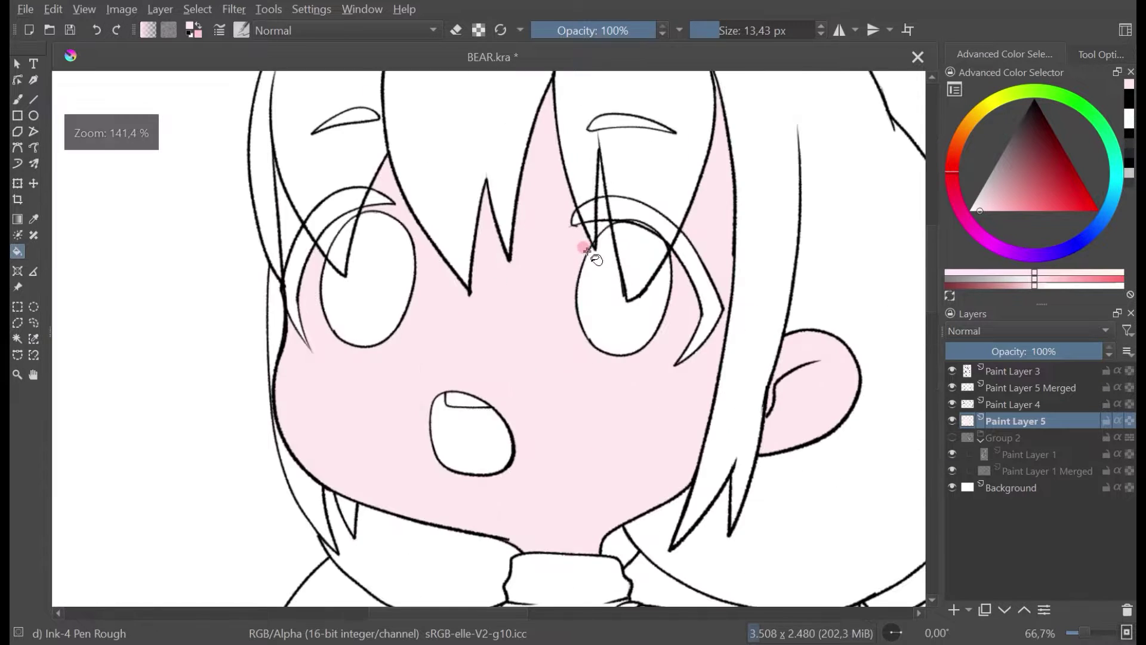
click(598, 186)
click(599, 207)
click(599, 226)
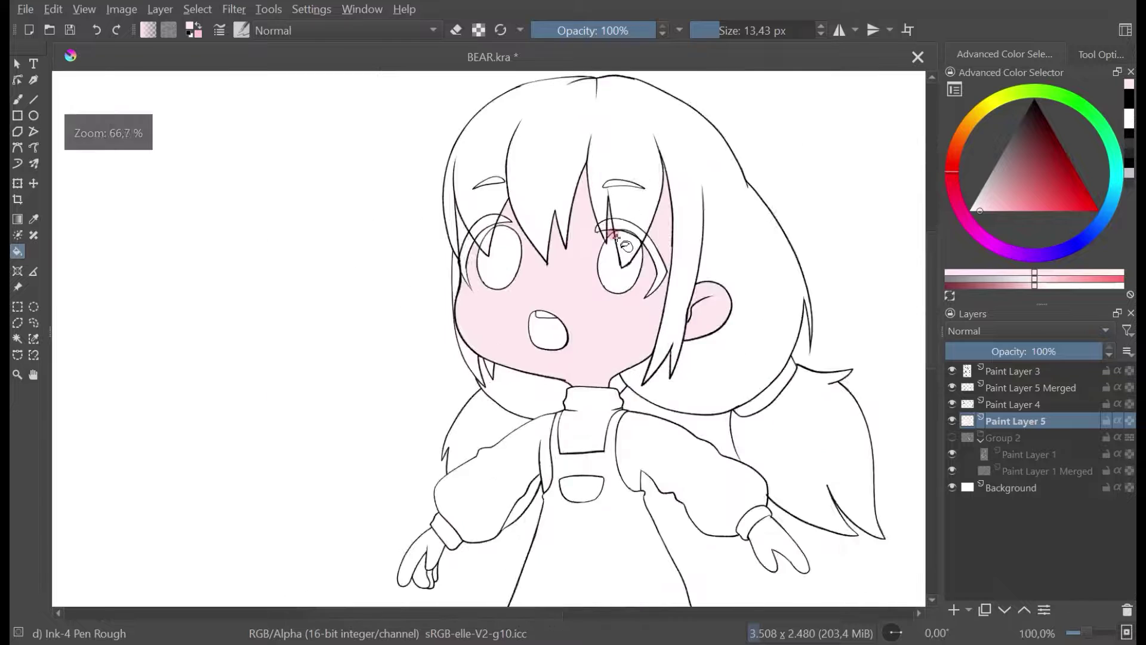
scroll(615, 242, down, 3)
click(522, 252)
scroll(525, 255, up, 3)
click(491, 230)
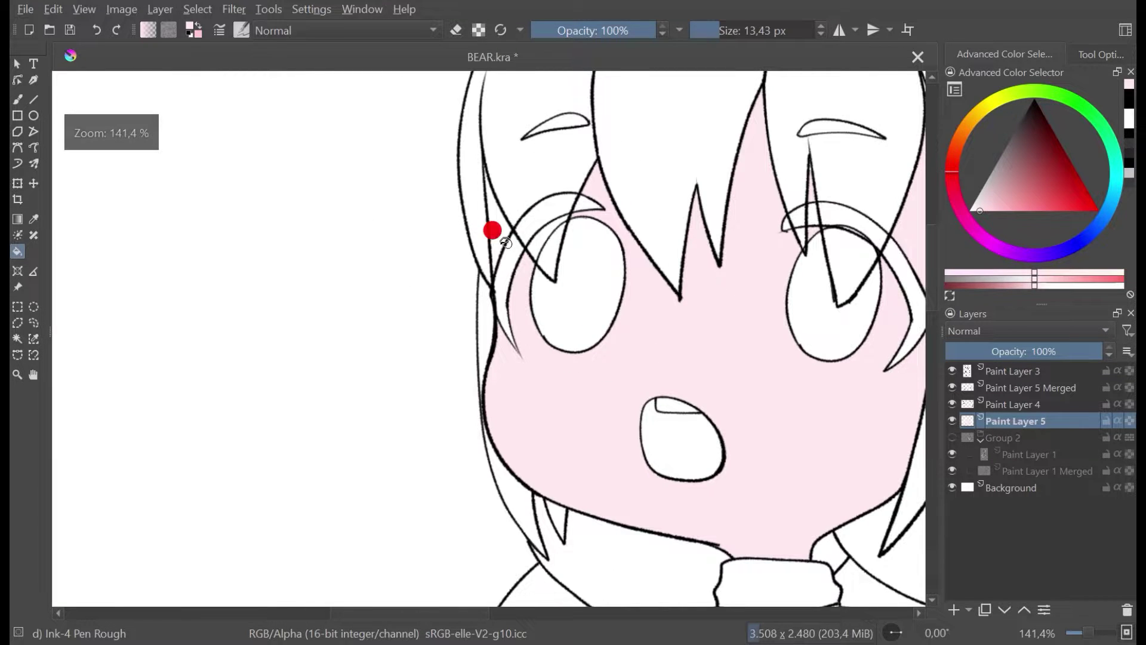
scroll(567, 228, down, 1)
click(624, 216)
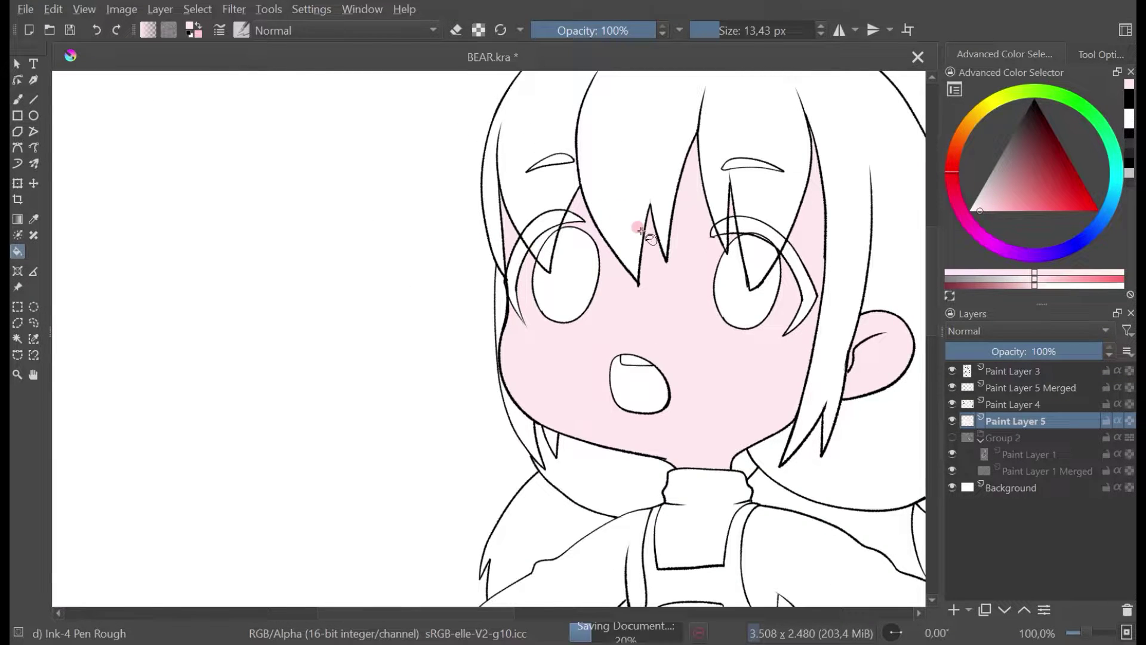
Step: Fill the palm and every finger section of the hand opposite the ponytail with the pale pink skin colour
scroll(614, 226, down, 2)
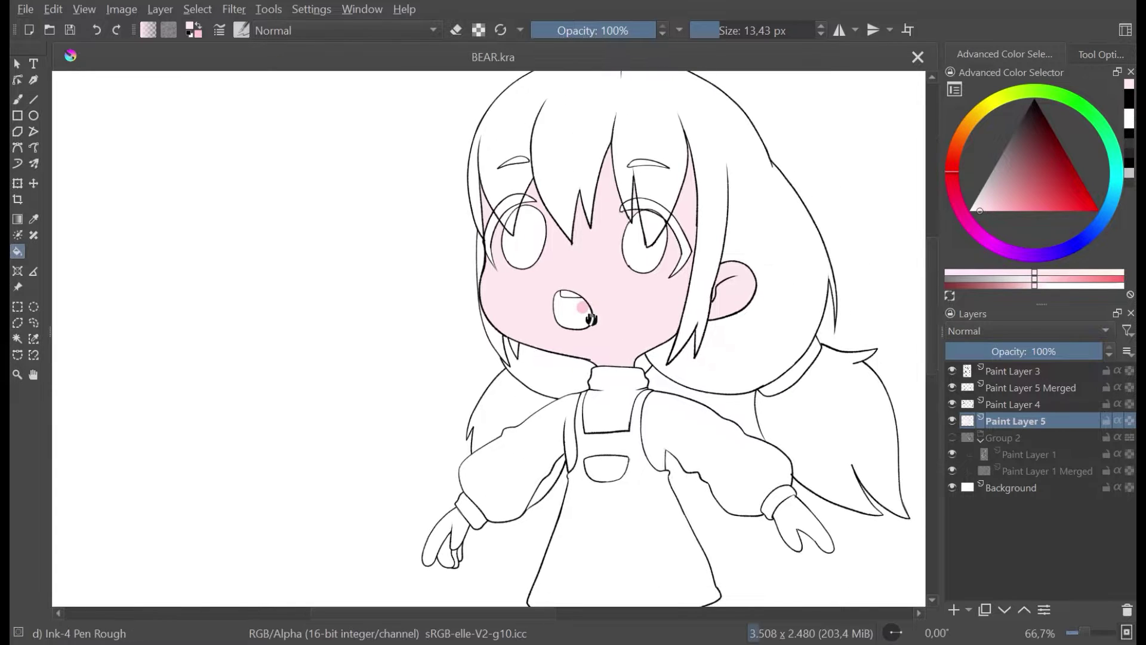
click(458, 523)
scroll(469, 533, down, 1)
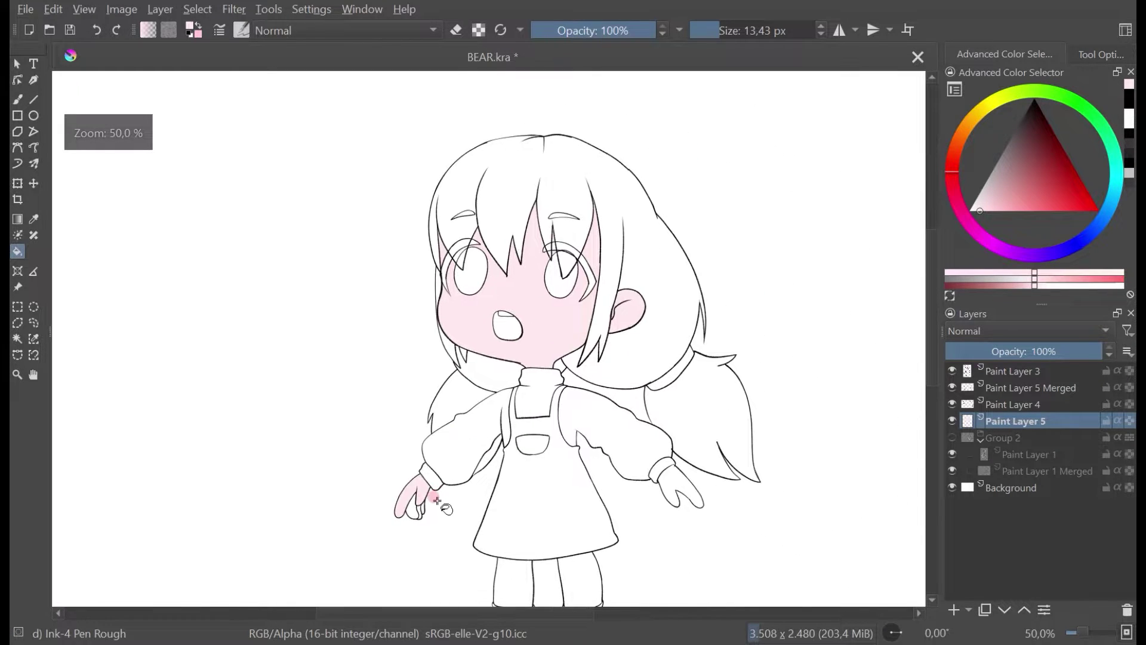
click(403, 511)
scroll(419, 519, up, 2)
click(418, 500)
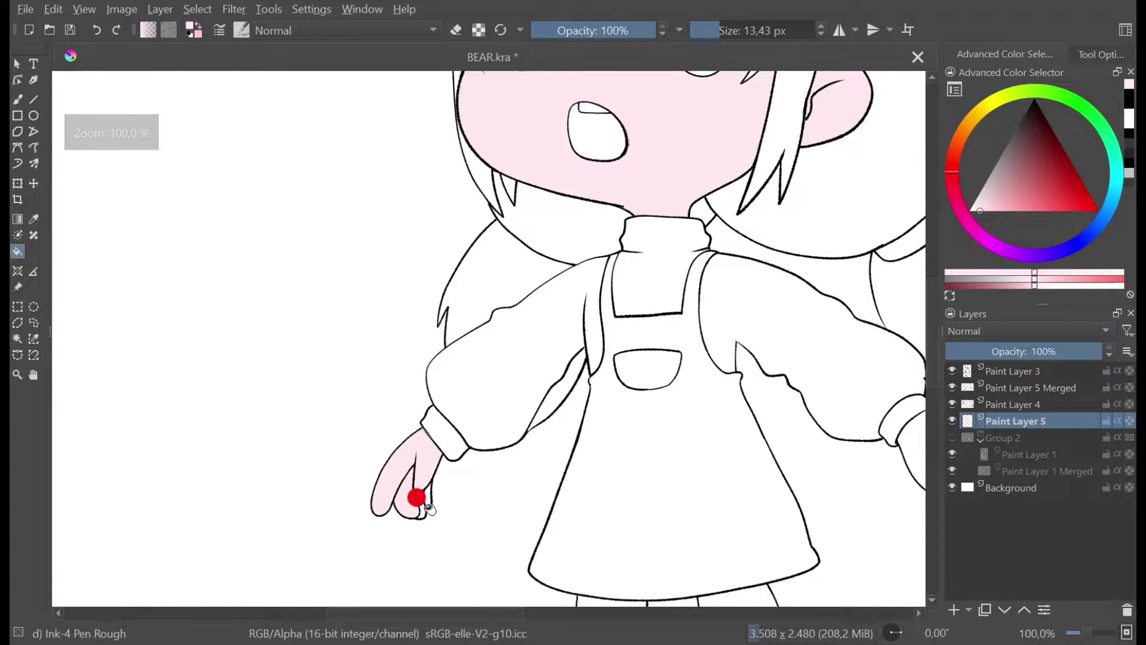
scroll(514, 458, down, 2)
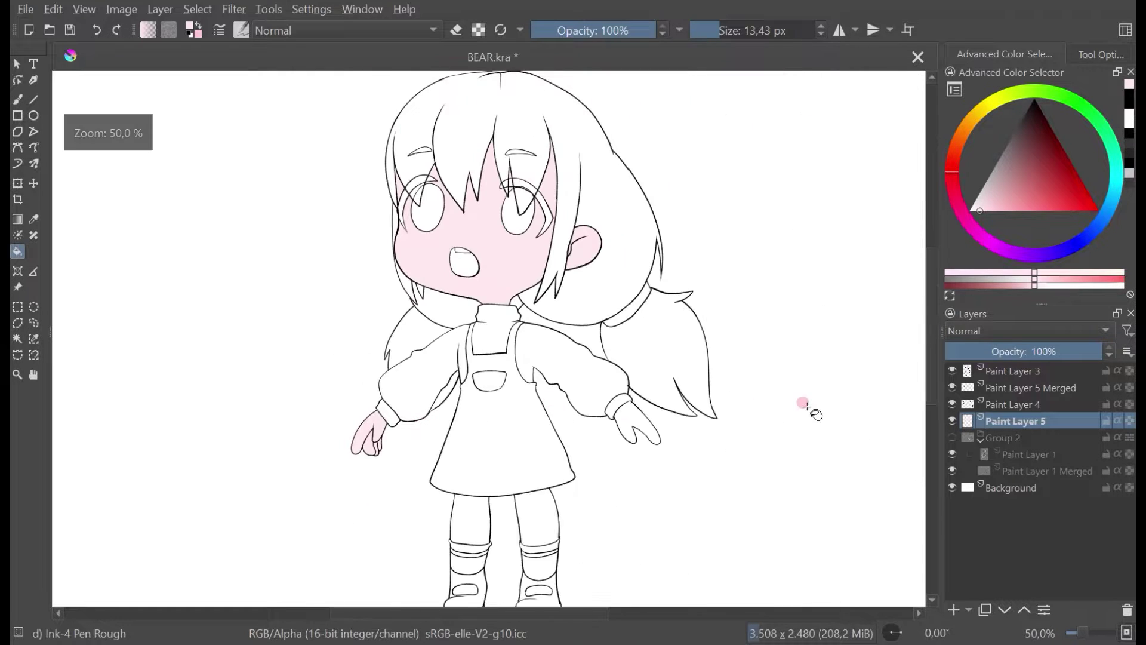
Step: Fill the ponytail-side hand and both bare legs above the socks with the pale pink skin colour
click(626, 428)
scroll(662, 461, down, 1)
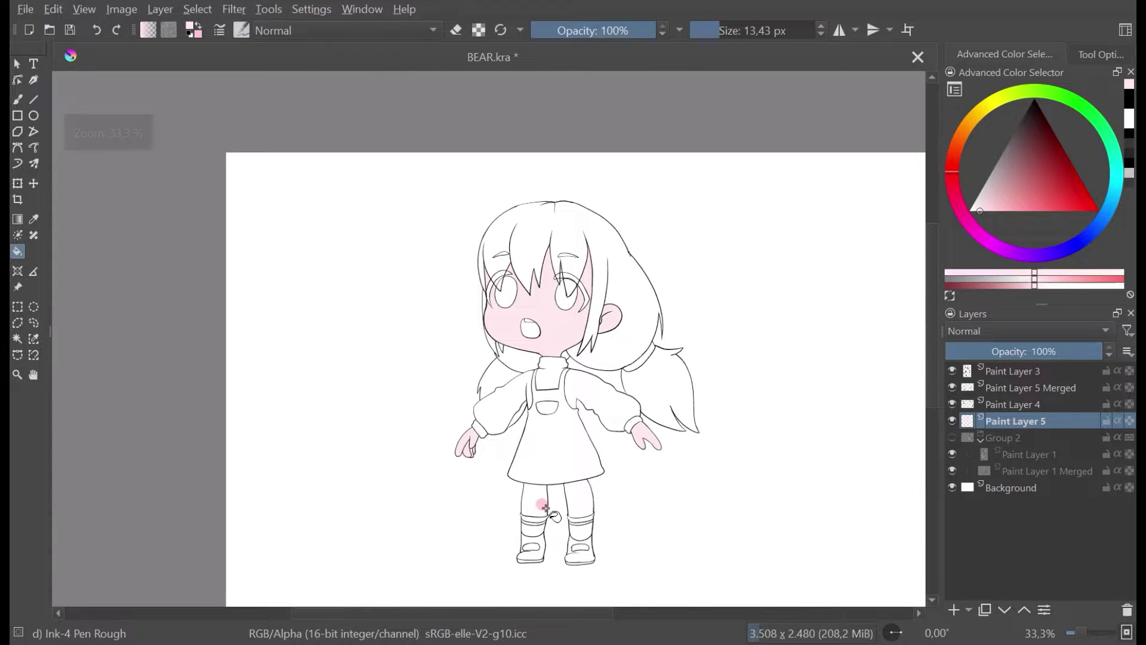
click(538, 504)
click(578, 499)
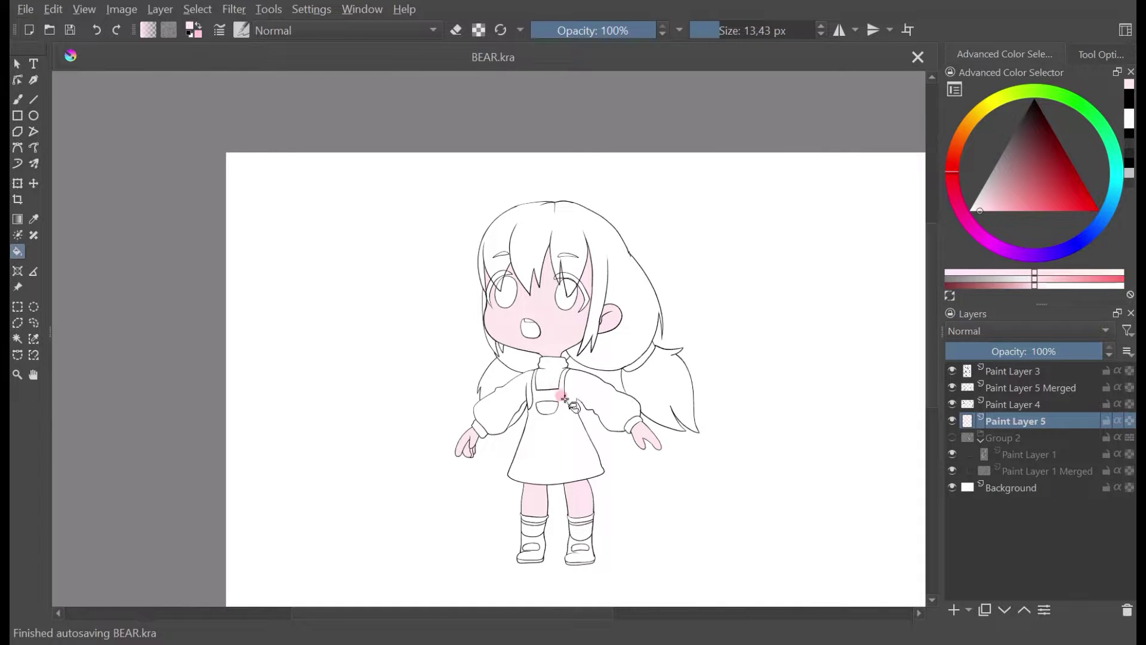
Step: Hide Paint Layer 4, fill the unpainted skin gaps beneath the eyelashes of both eyes, and show the layer again
scroll(565, 398, up, 1)
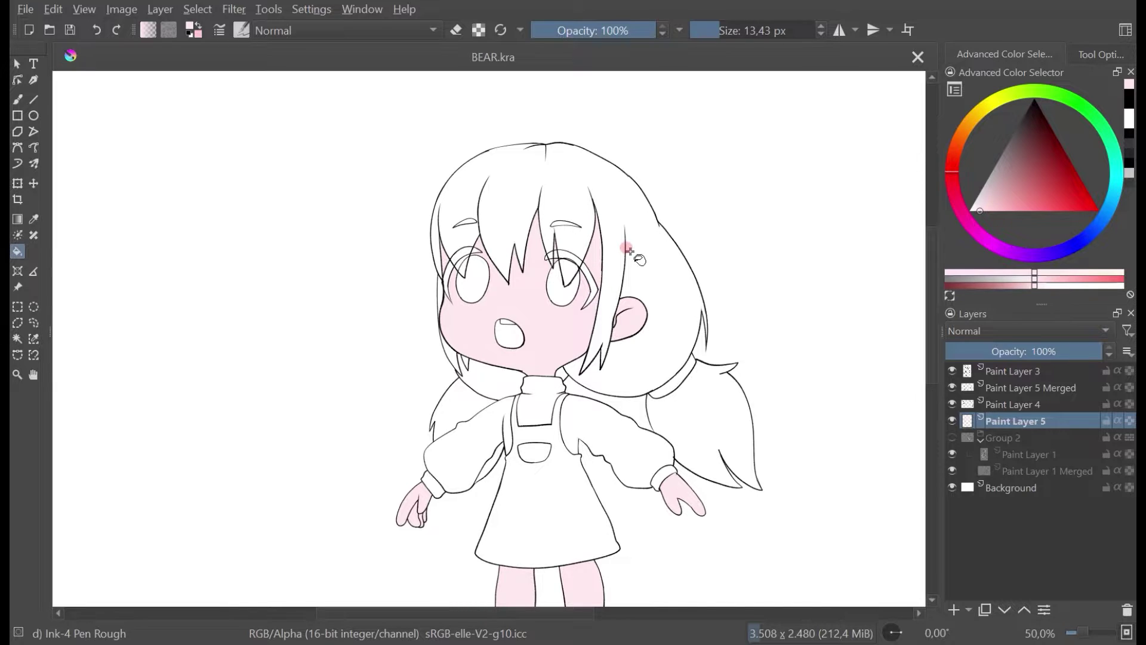
click(953, 405)
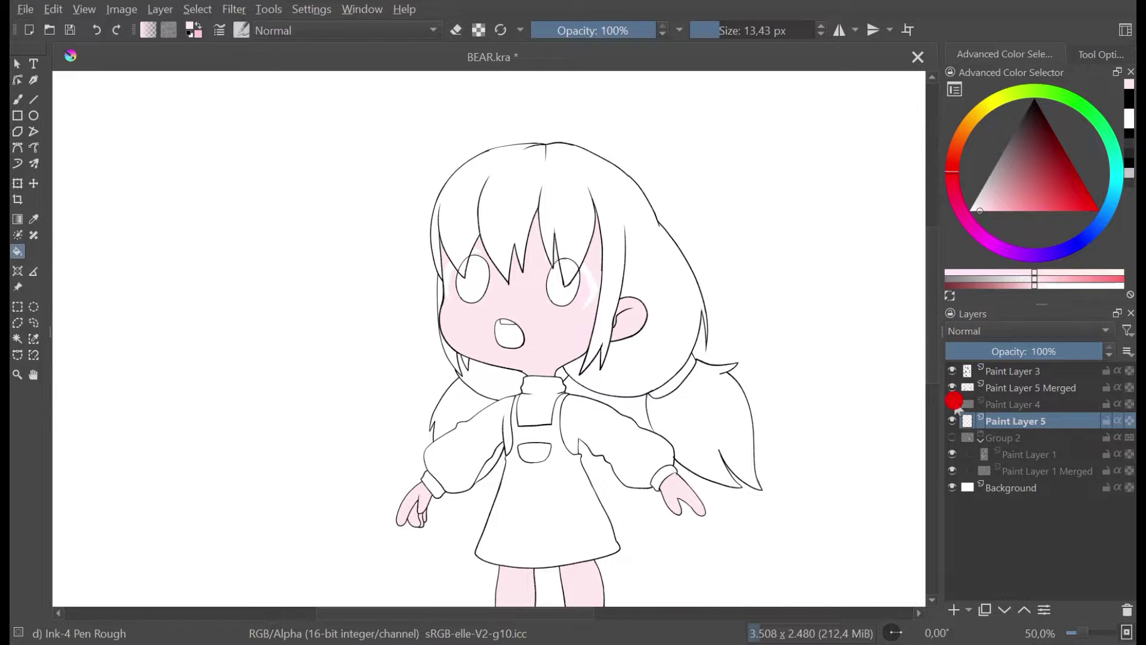
scroll(586, 296, up, 1)
click(600, 271)
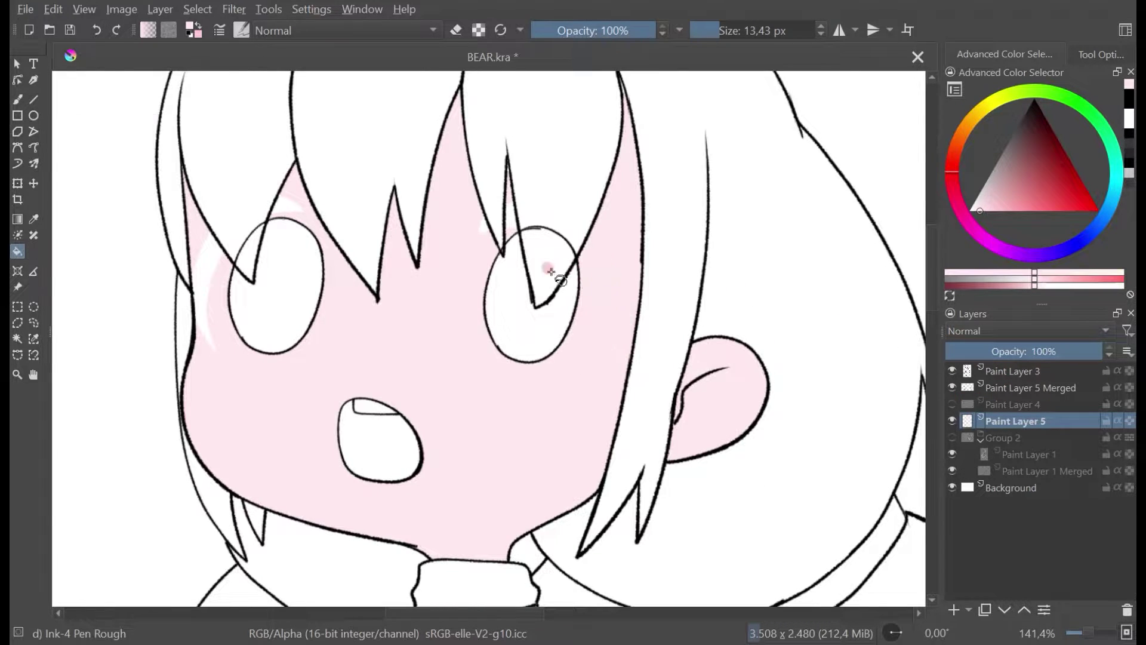
click(509, 222)
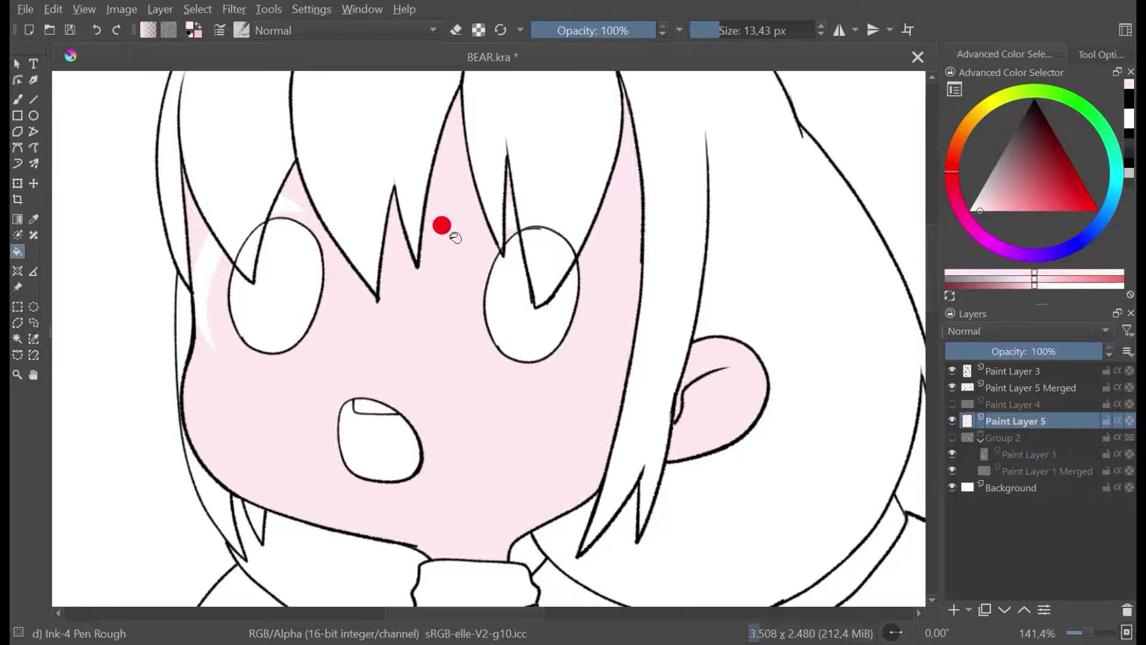
click(214, 263)
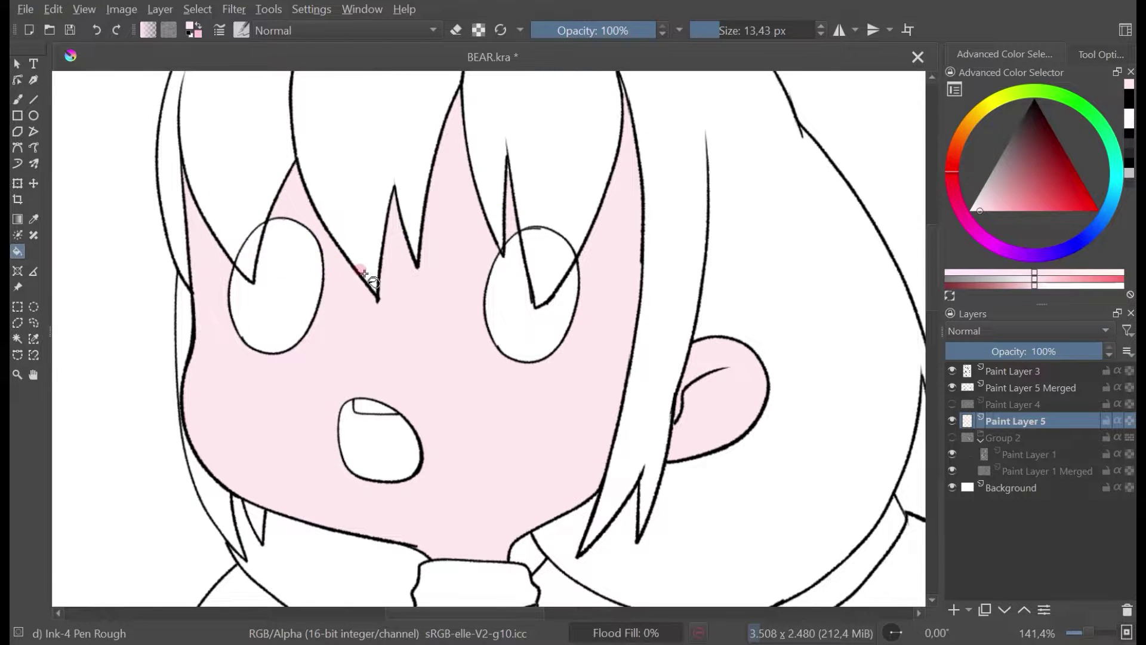
scroll(367, 275, down, 2)
scroll(609, 332, down, 1)
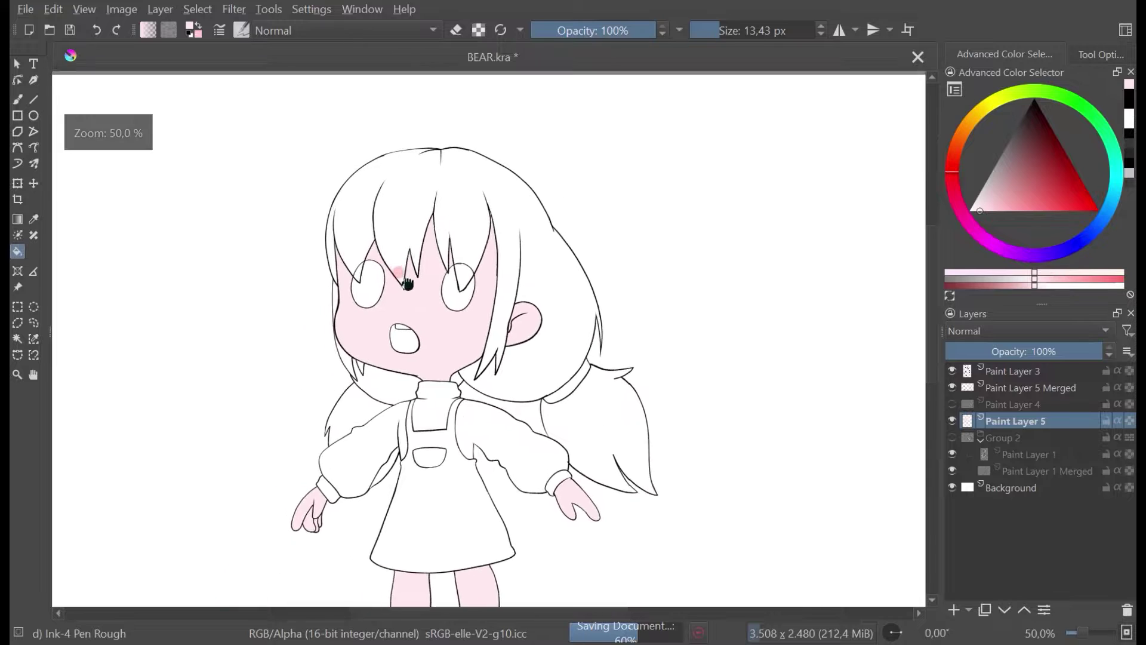
click(952, 405)
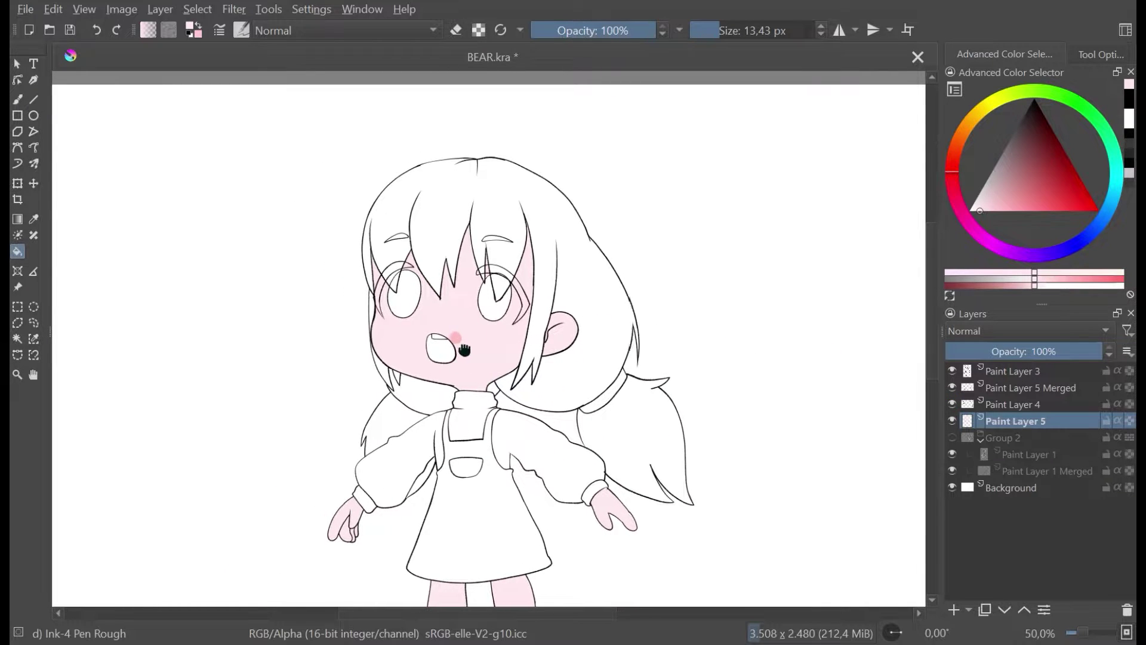
Step: Examine the skin fill around the eyes with the eyelash and eyebrow layer shown and hidden
scroll(506, 305, up, 3)
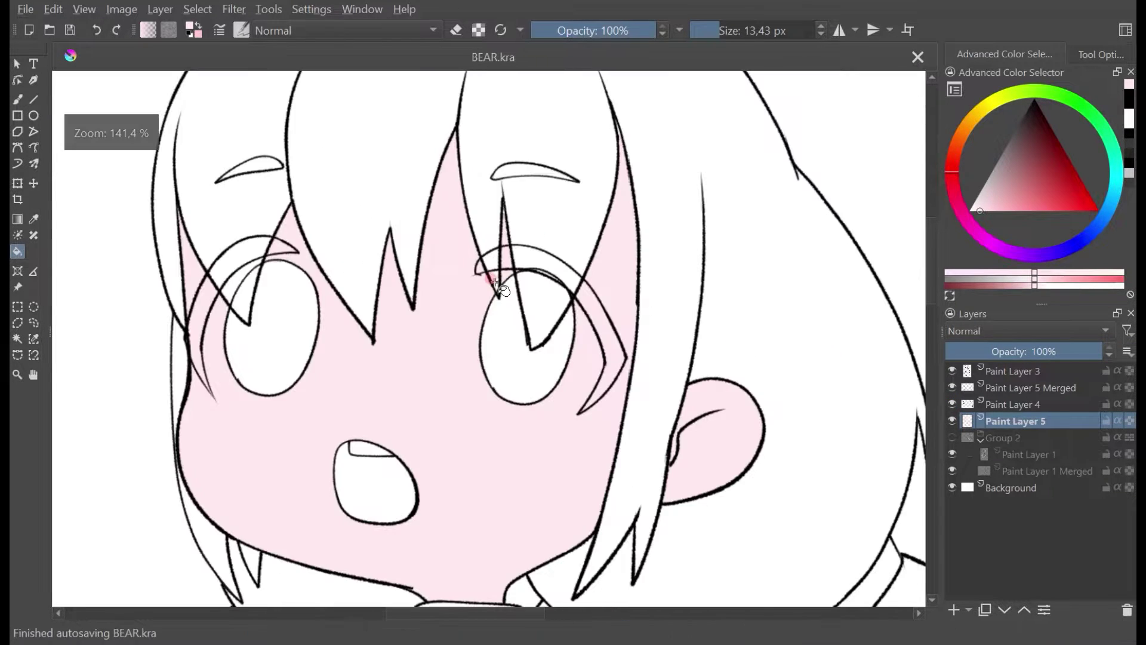
scroll(503, 289, down, 3)
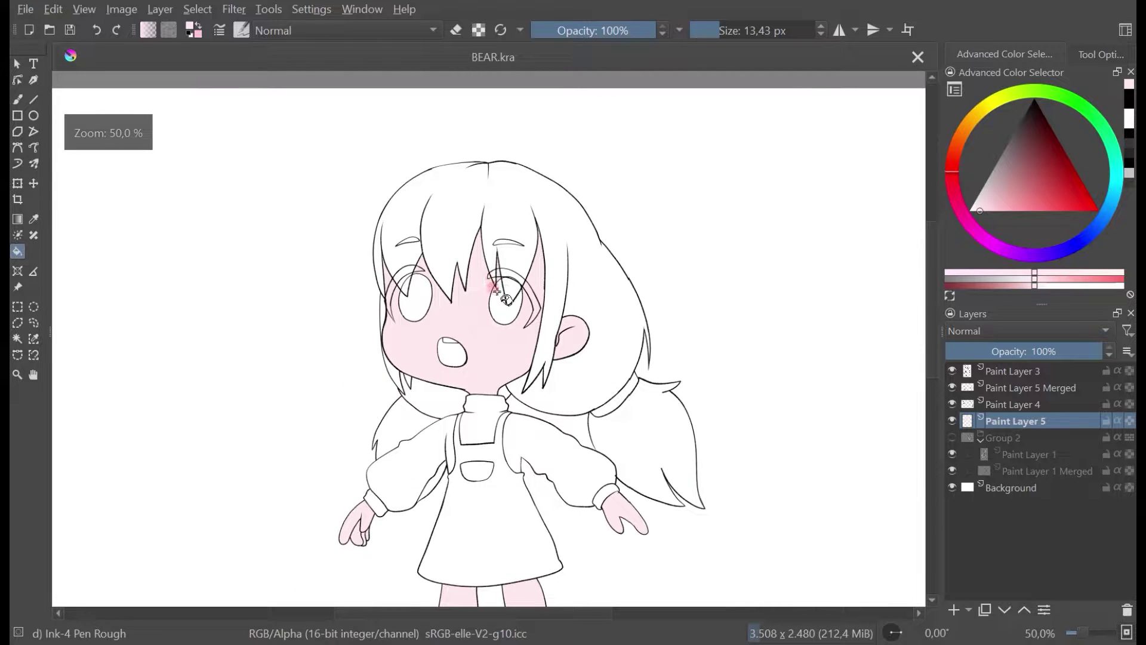
scroll(506, 300, down, 1)
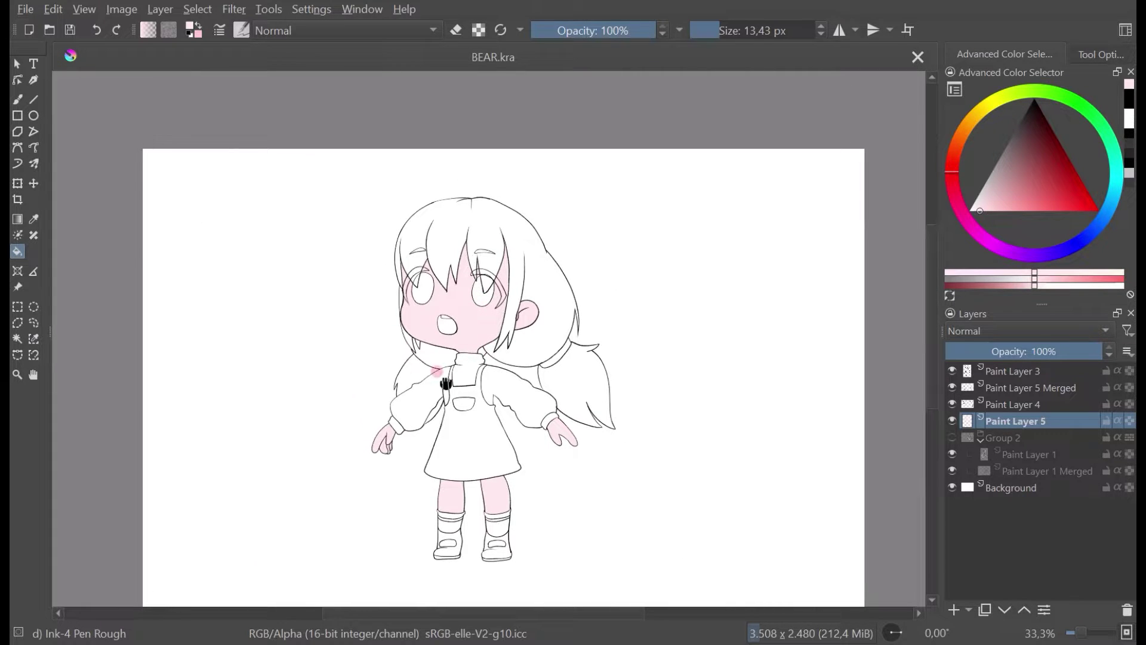
scroll(452, 358, up, 2)
scroll(430, 341, down, 1)
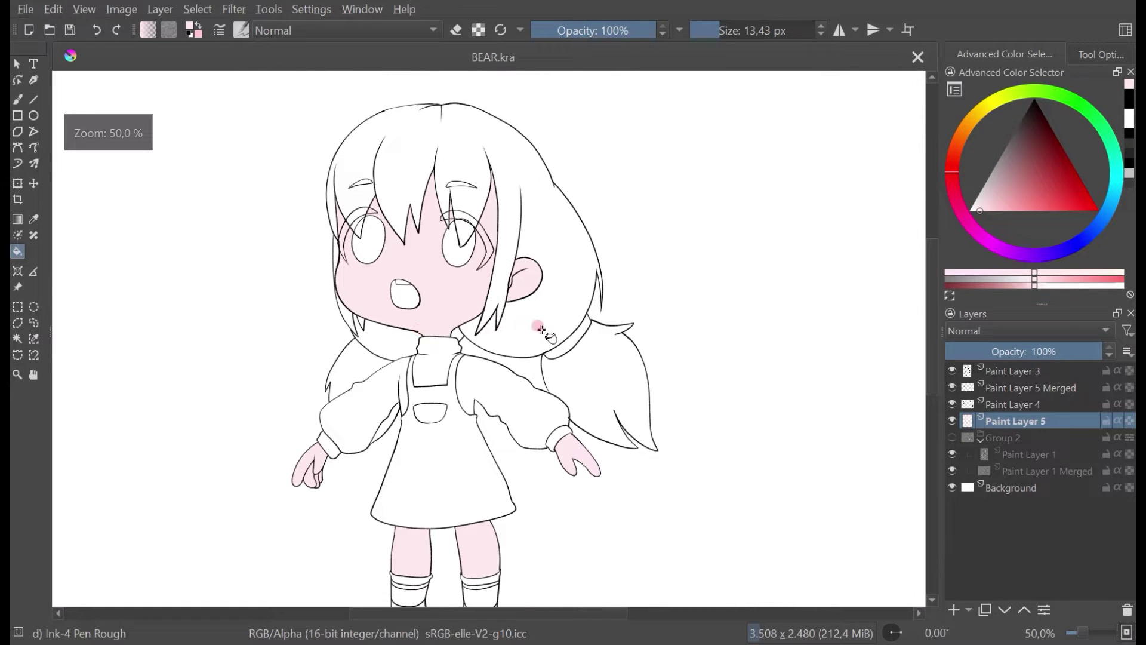
click(953, 404)
click(952, 404)
click(952, 404)
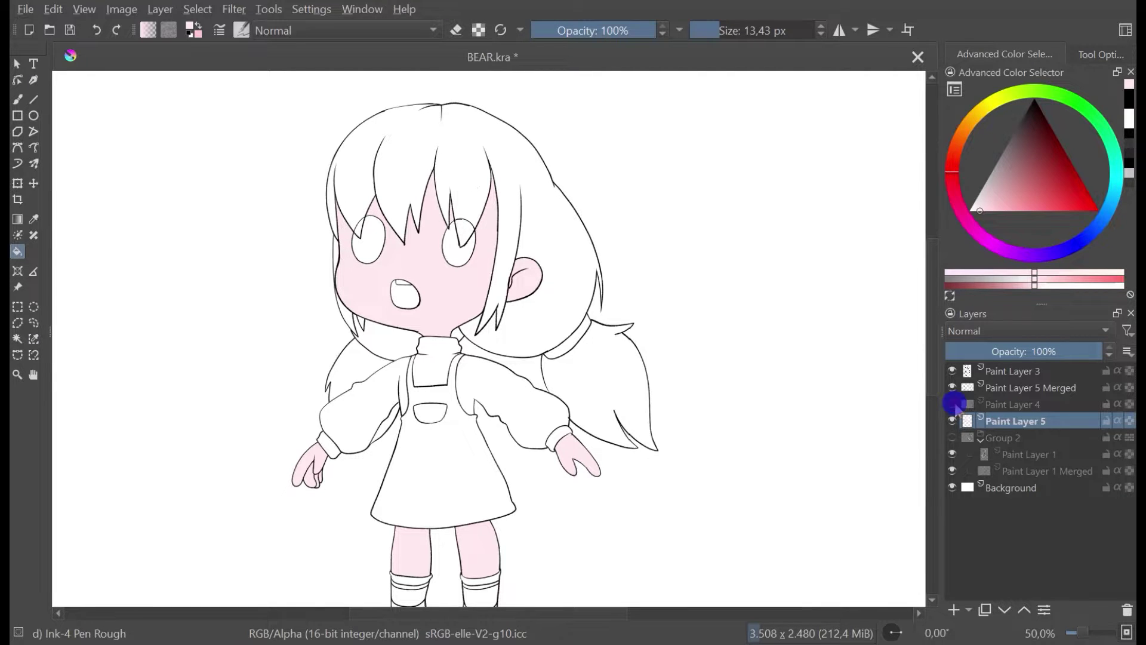
click(953, 404)
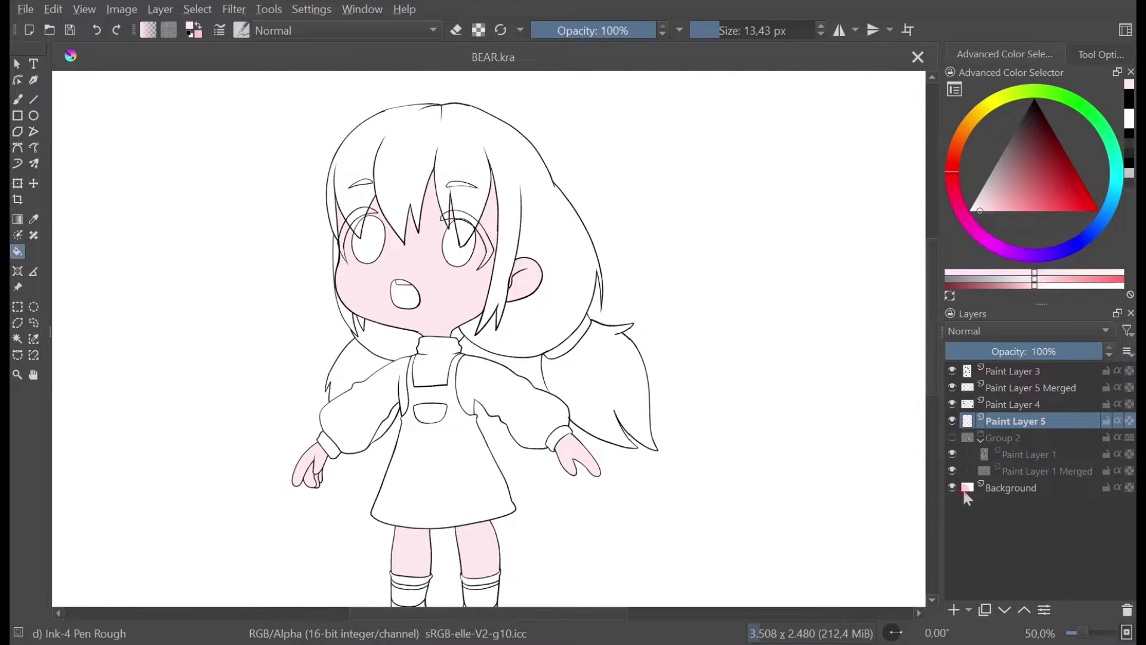
Step: Add a new paint layer above Paint Layer 5 and sample the black line colour beside the ponytail-side eye
click(953, 610)
click(952, 403)
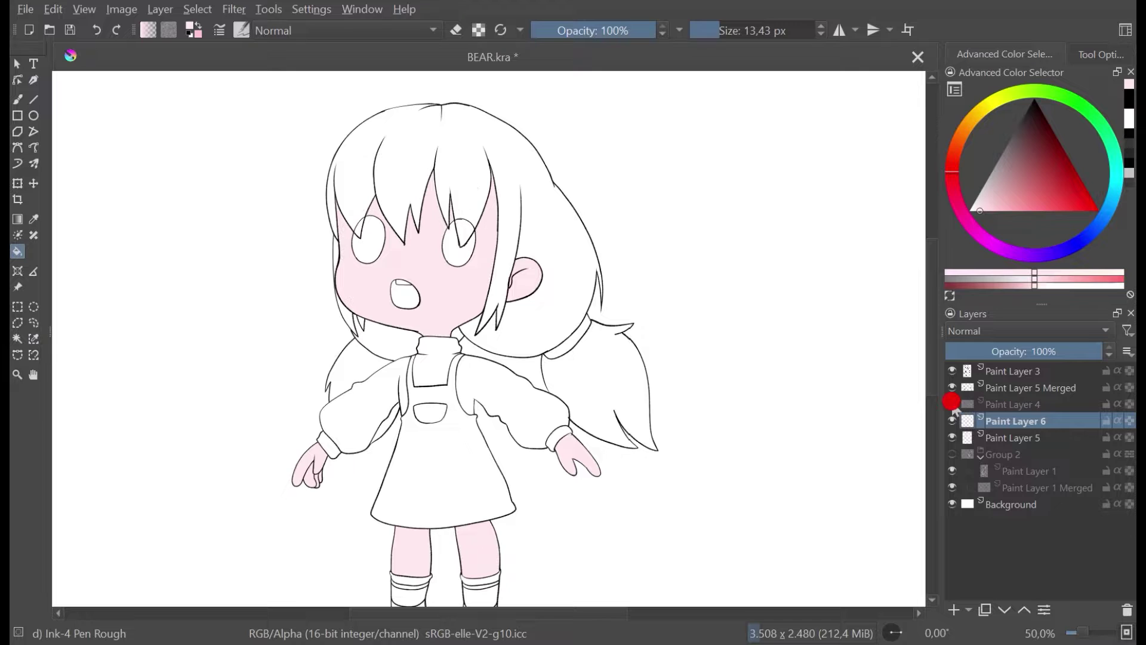
click(952, 404)
scroll(469, 222, up, 8)
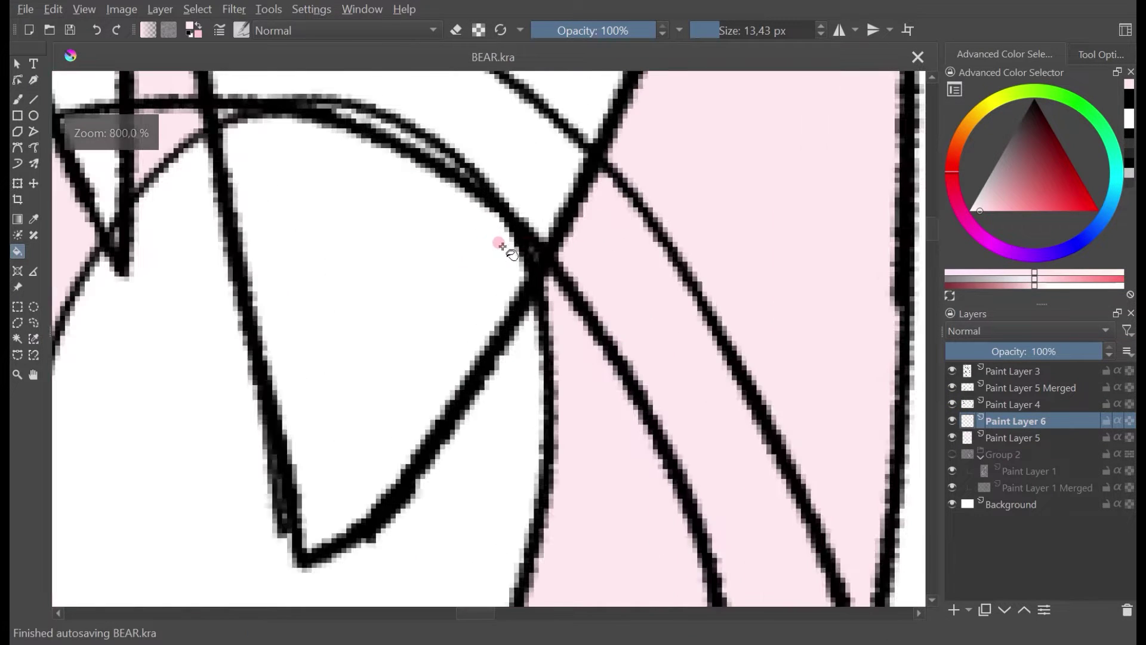
ctrl+click(548, 253)
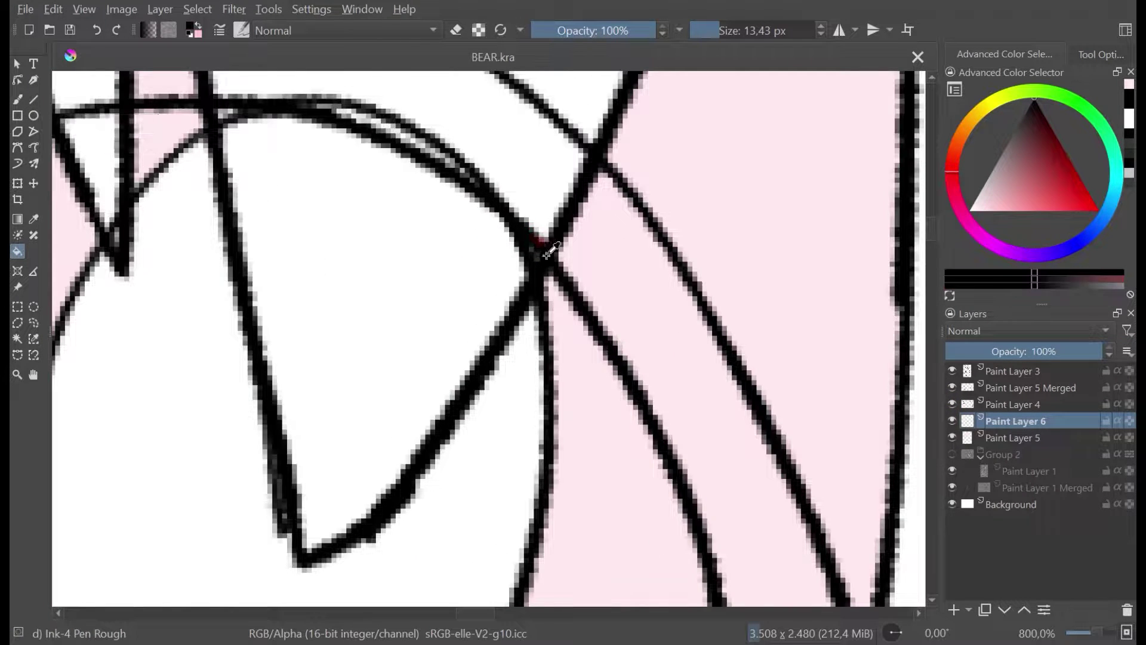
Step: Examine what Paint Layer 4, Paint Layer 5 Merged and Paint Layer 6 contain by hiding and showing each one
scroll(548, 253, down, 8)
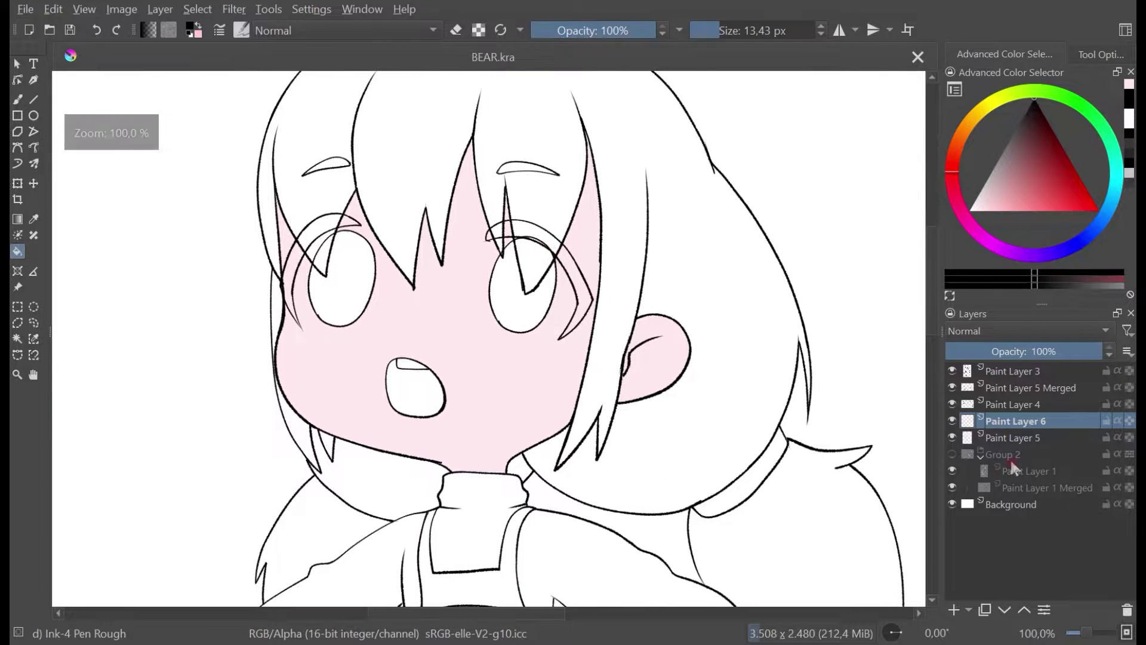
click(953, 405)
click(953, 405)
click(953, 387)
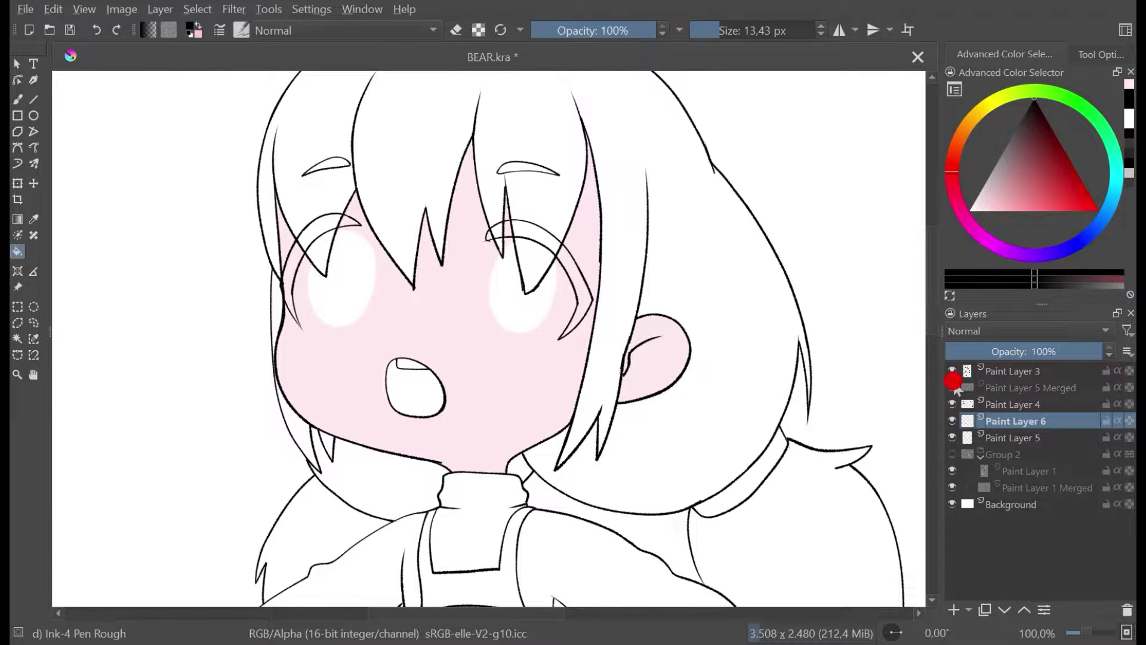
click(953, 387)
click(951, 420)
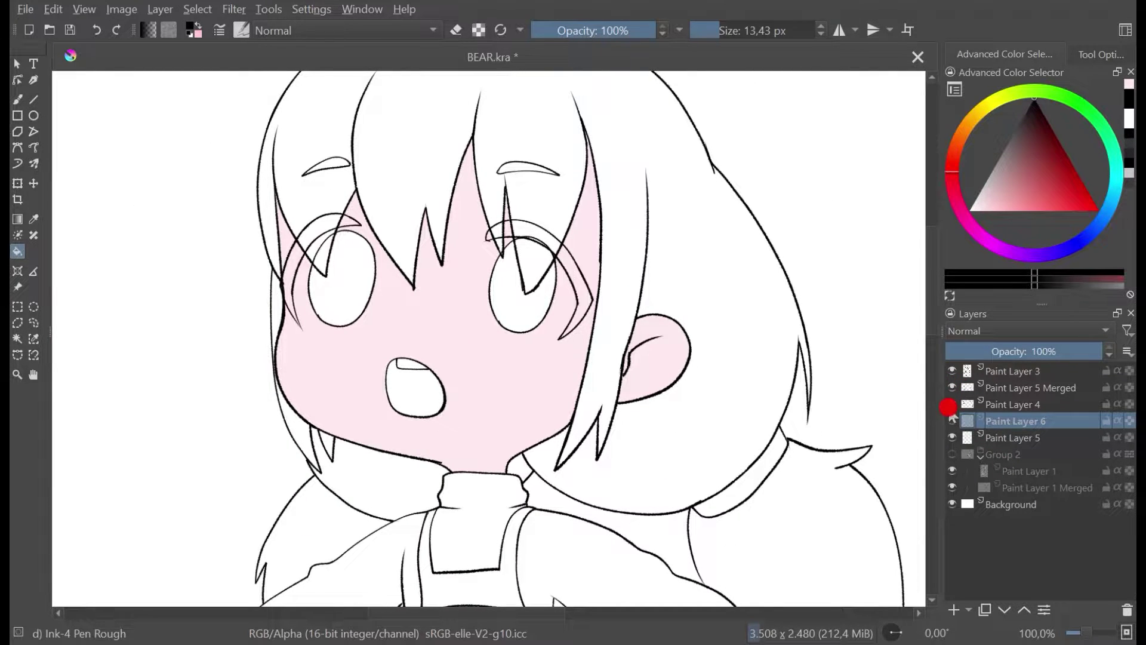
click(951, 420)
click(952, 406)
click(952, 408)
click(952, 421)
click(952, 421)
scroll(635, 380, down, 2)
click(951, 421)
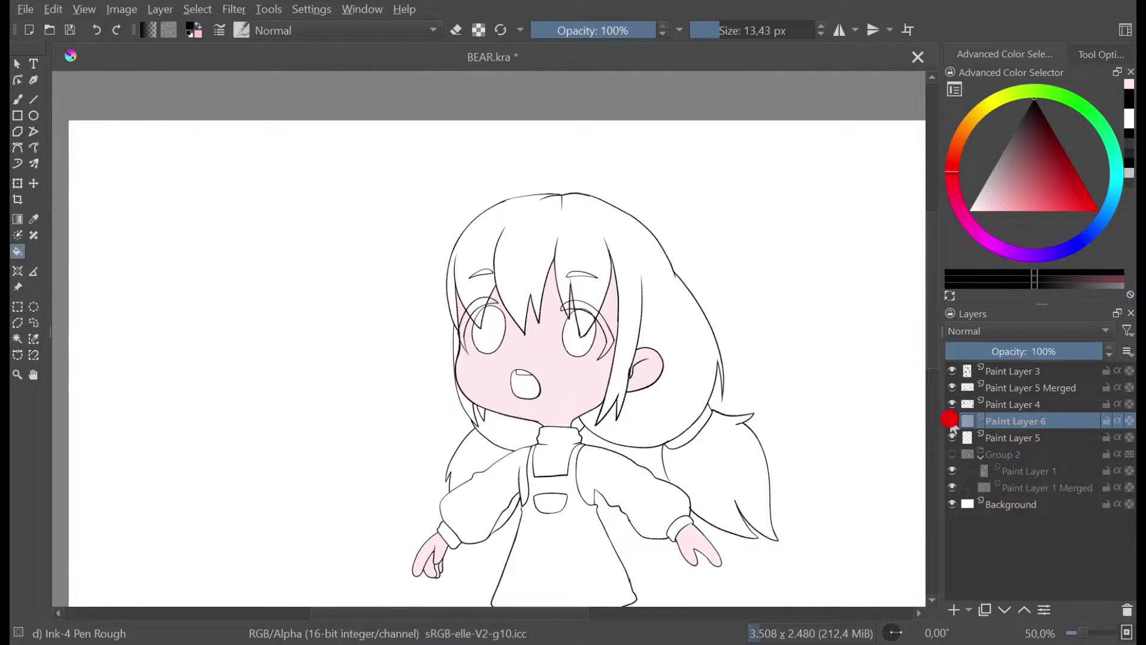
click(951, 420)
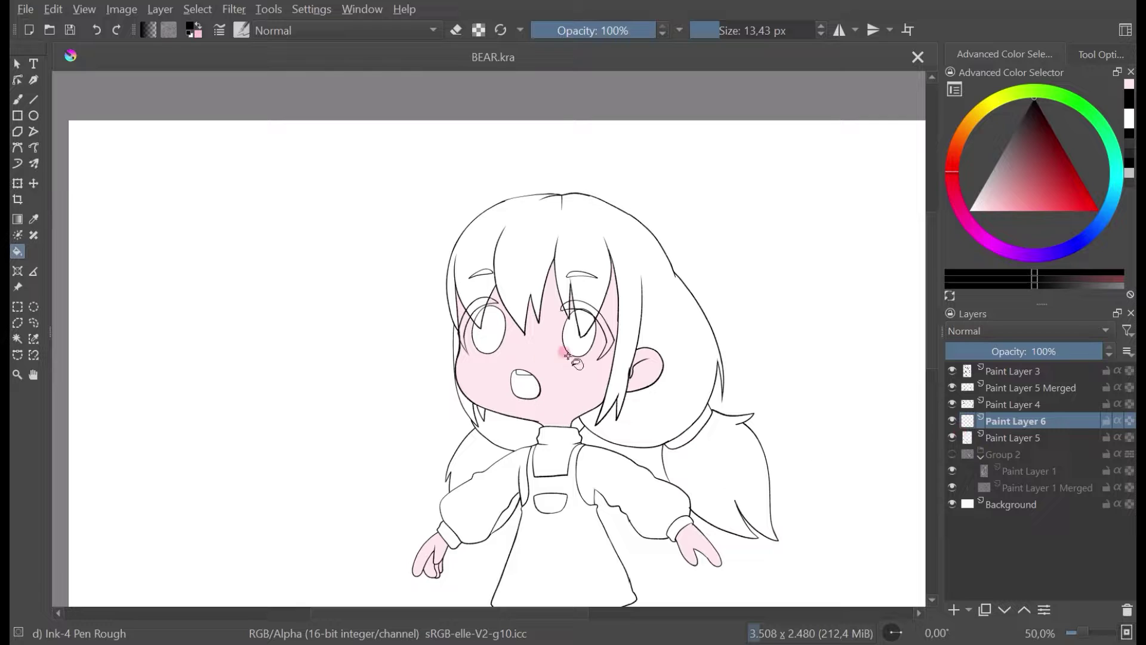
Step: Compare the figure with the skin fill, eyelash and eye layers hidden together and shown again
click(952, 438)
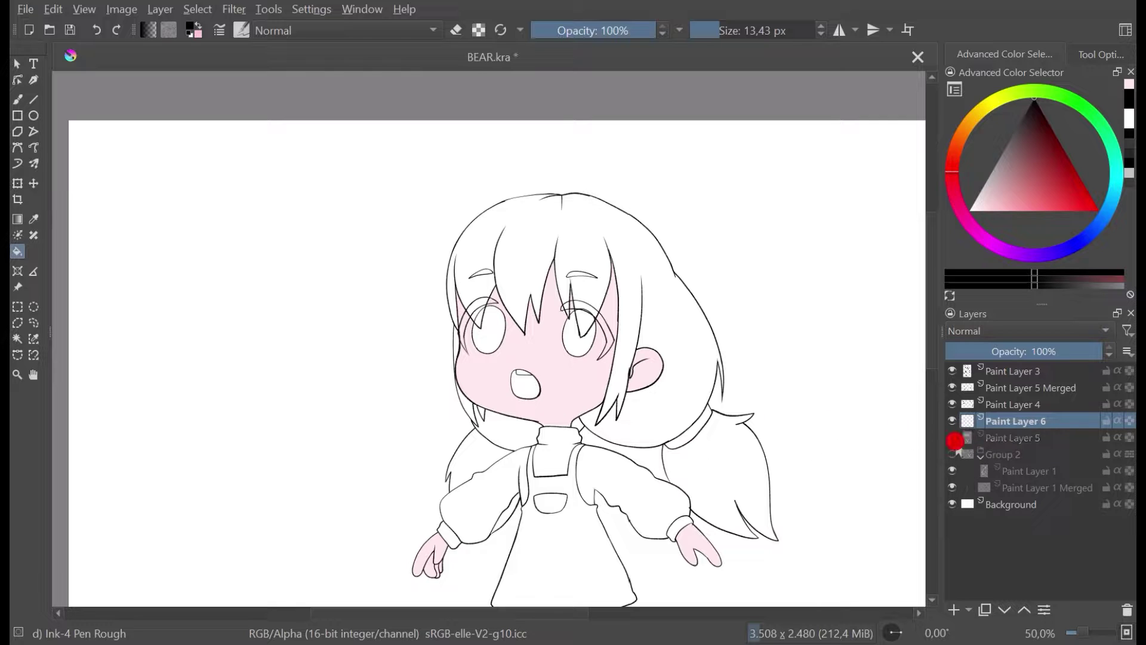
click(953, 404)
click(952, 387)
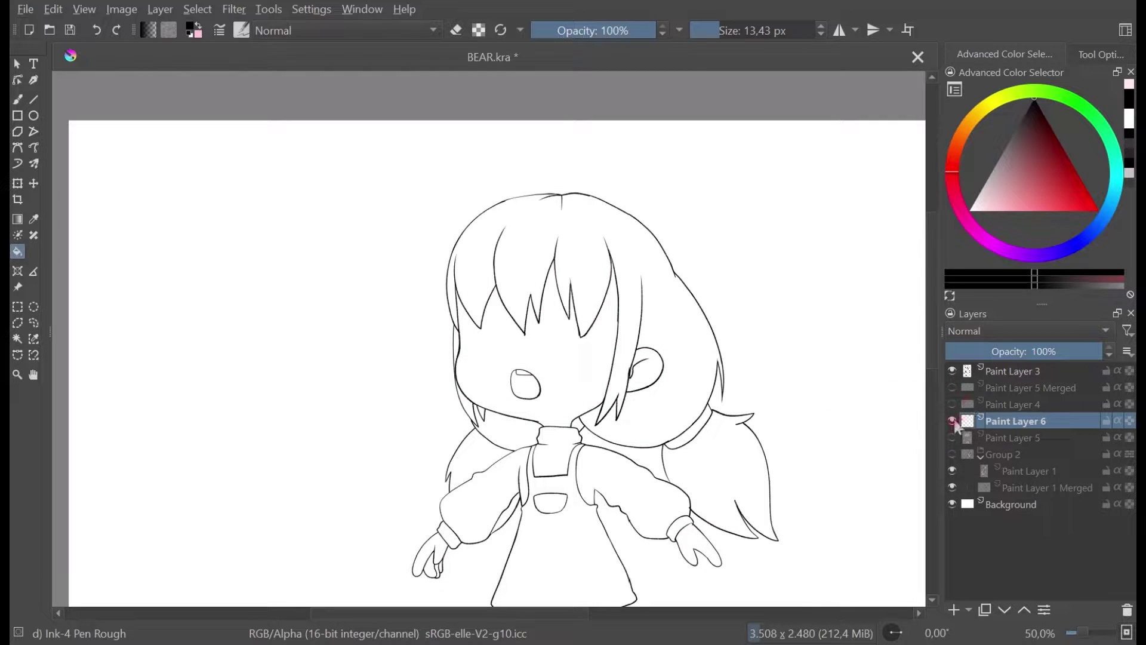
click(952, 388)
click(953, 405)
click(953, 438)
click(953, 438)
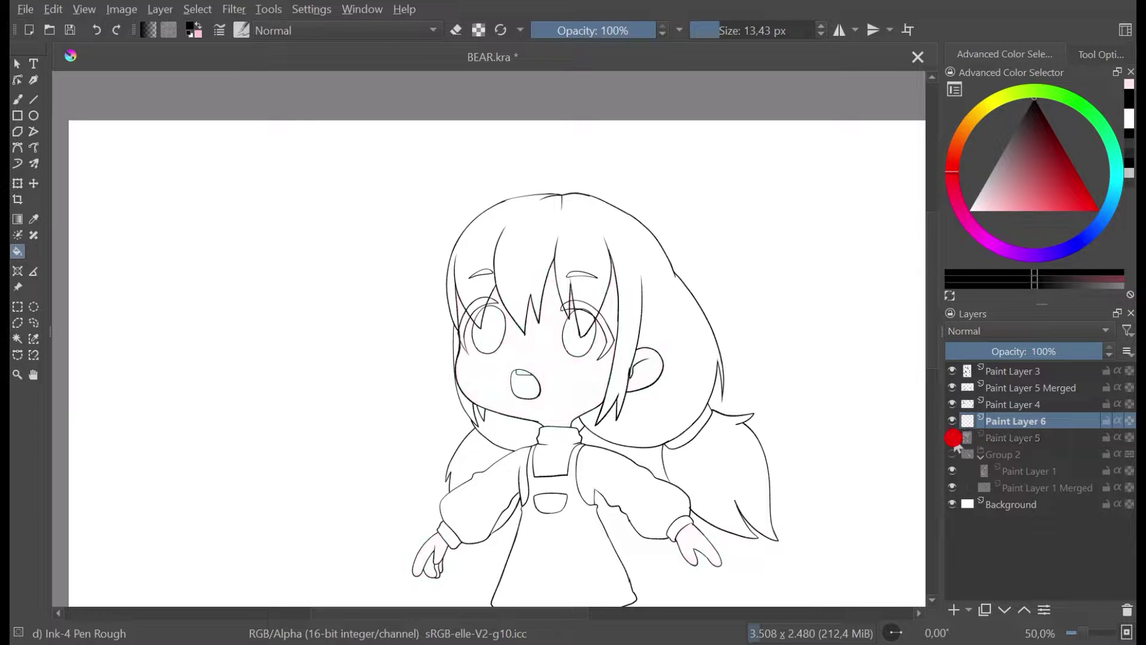
click(953, 438)
Step: Rename Paint Layer 5, which holds the skin fill, as SKIN and make Paint Layer 6 the active layer
double_click(995, 438)
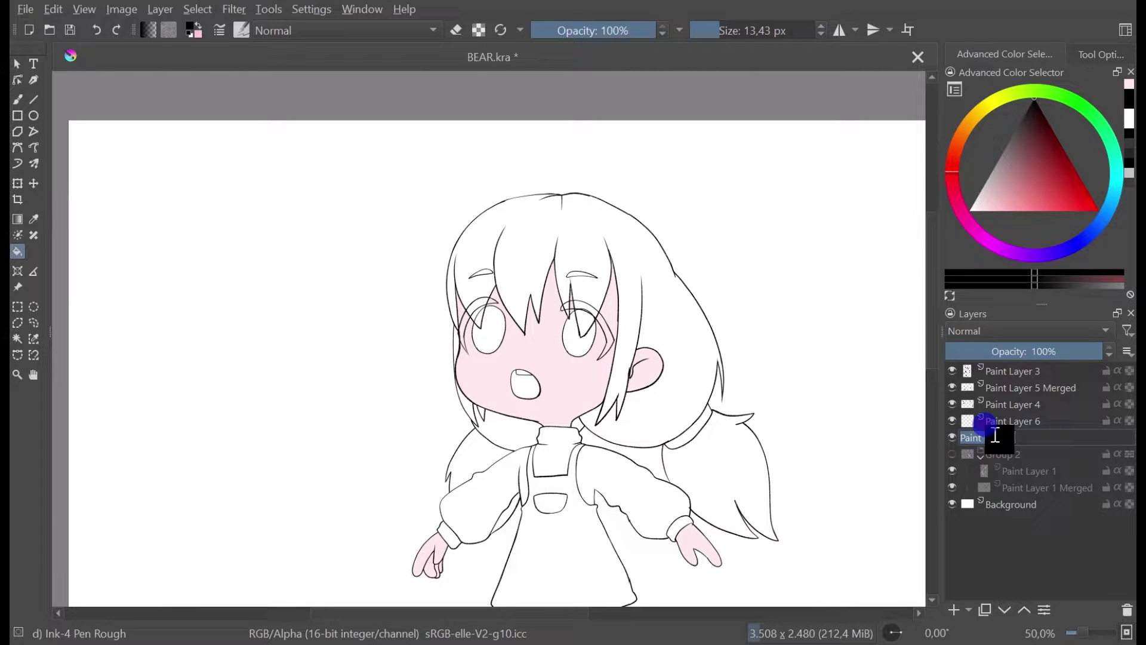
text(SKIN)
click(994, 418)
click(949, 421)
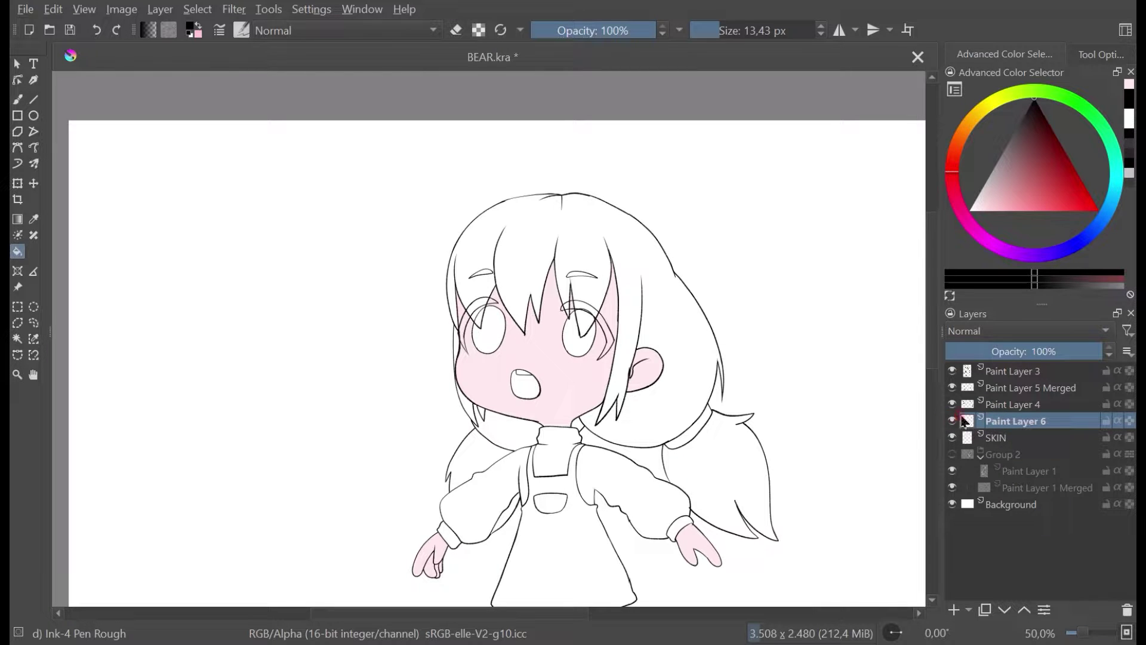
Step: Rename Paint Layer 4, which holds the eyelash and eyebrow outlines, as HITAM and return to Paint Layer 6
click(952, 405)
click(953, 404)
click(1000, 405)
double_click(1000, 405)
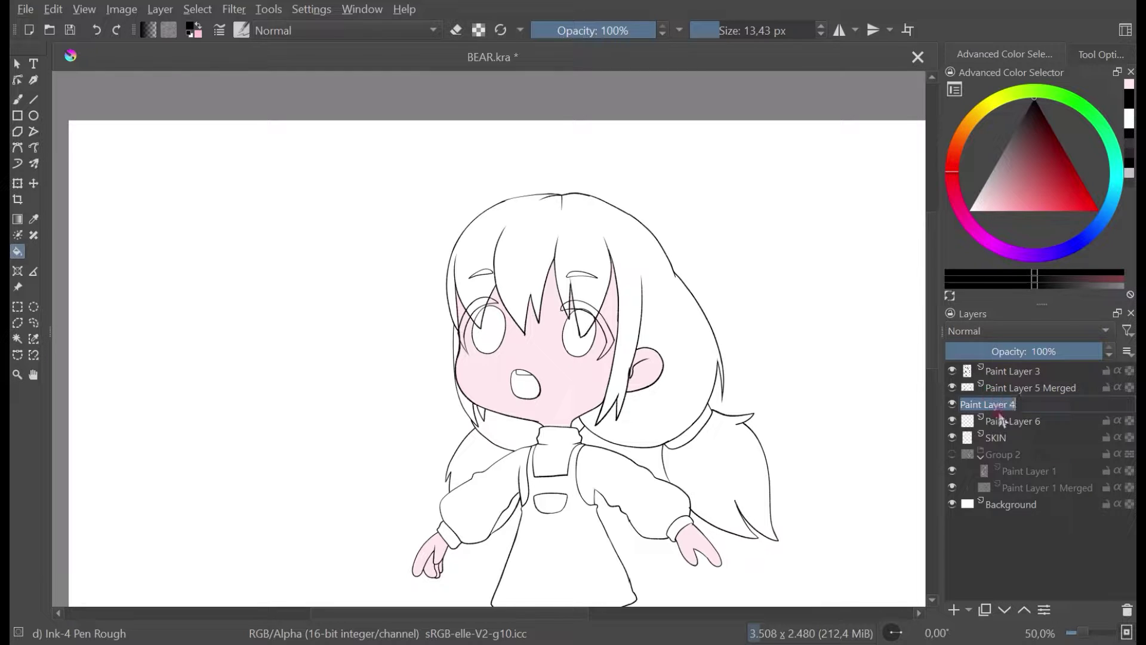
text(HITAM)
click(1004, 421)
Step: Hide Paint Layer 3, Paint Layer 5 Merged and SKIN, and fill both upper eyelashes with black on Paint Layer 6
click(954, 405)
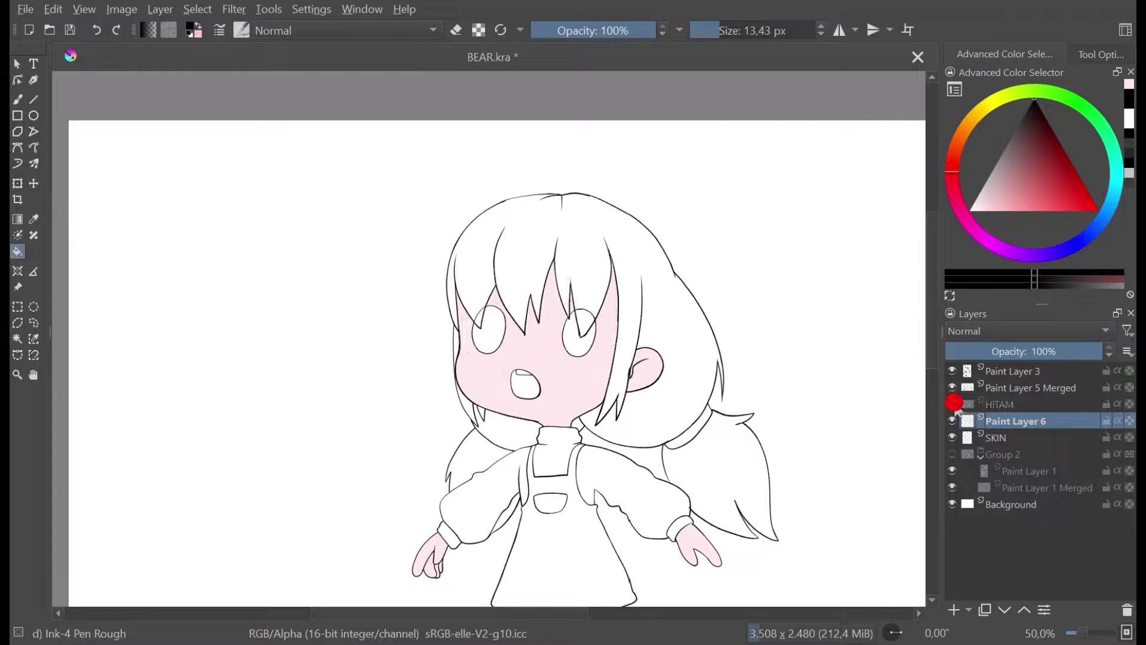
click(954, 404)
click(955, 421)
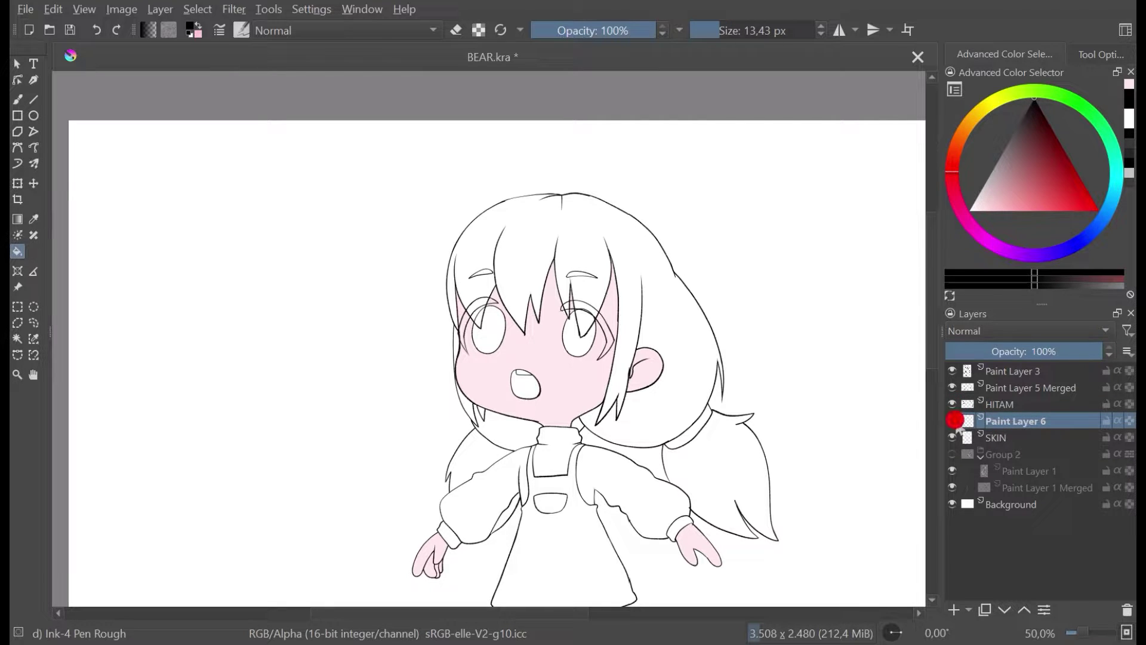
click(954, 388)
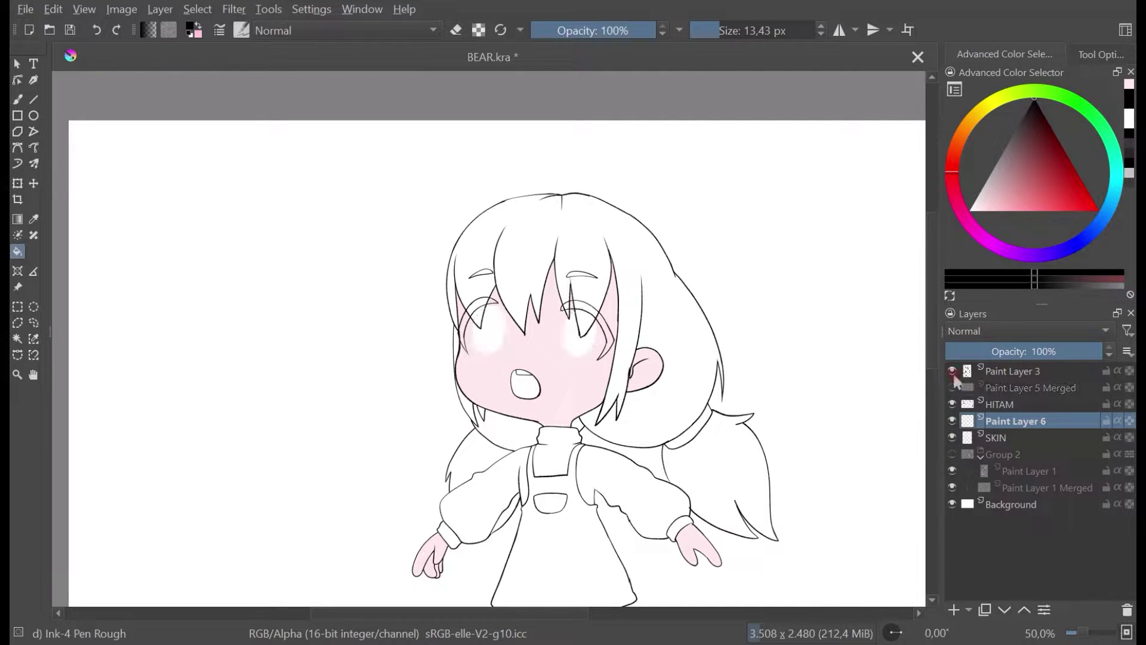
click(953, 371)
click(621, 330)
scroll(610, 330, up, 2)
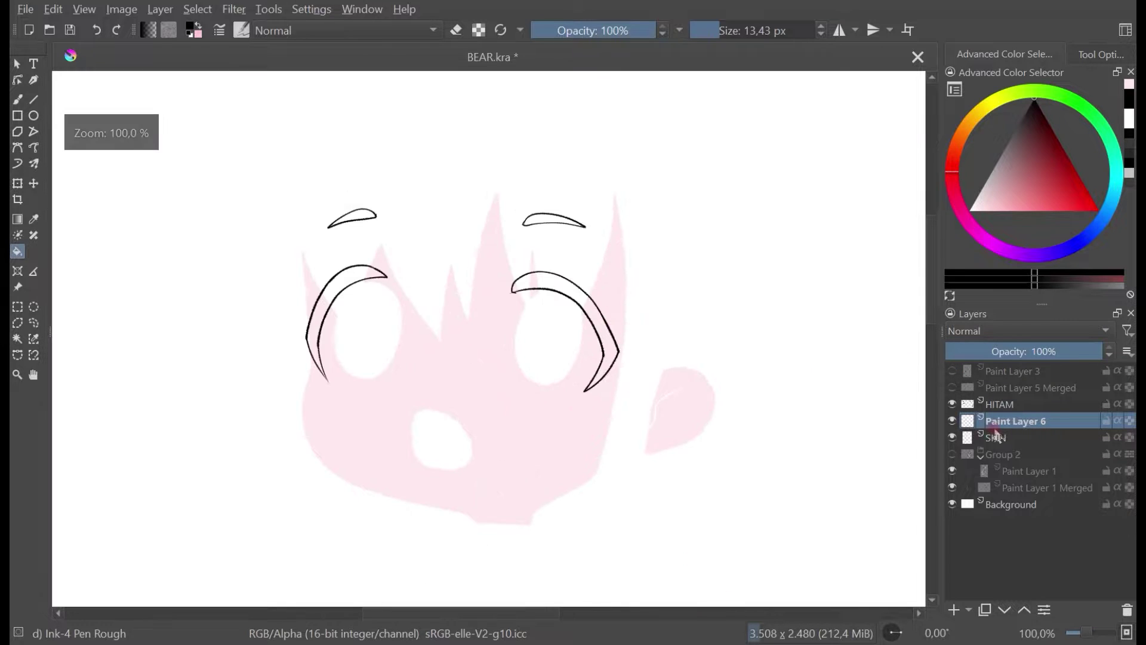
click(953, 438)
click(606, 335)
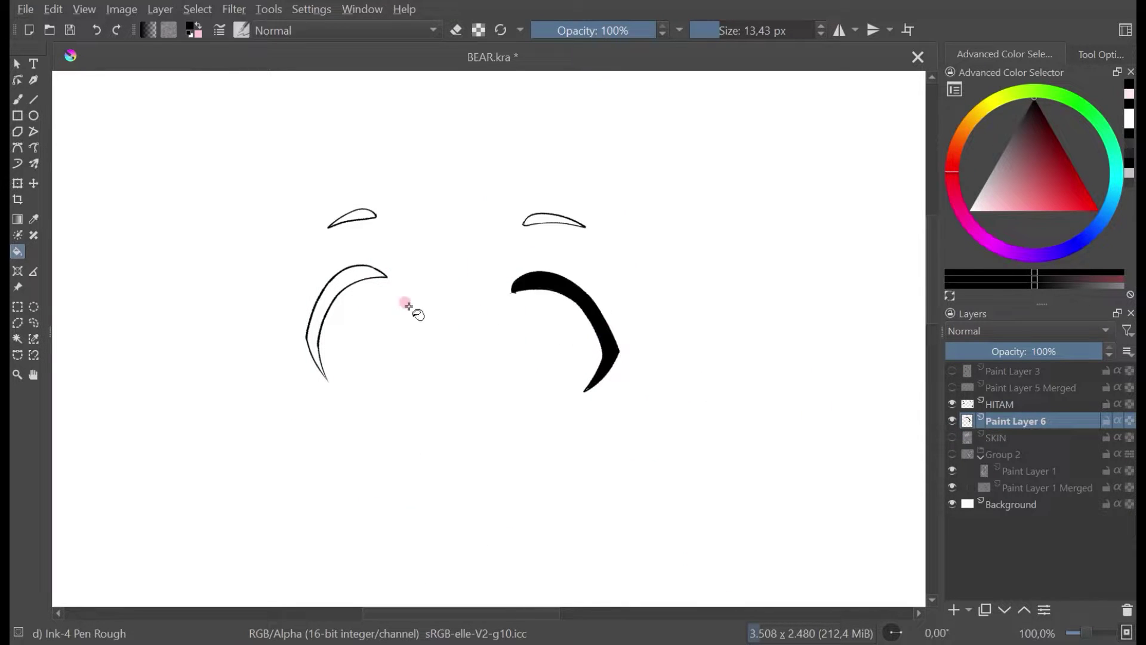
click(349, 268)
Step: Show SKIN, Paint Layer 5 Merged and Paint Layer 3 again, keeping the Group 2 sketch hidden
scroll(415, 266, down, 1)
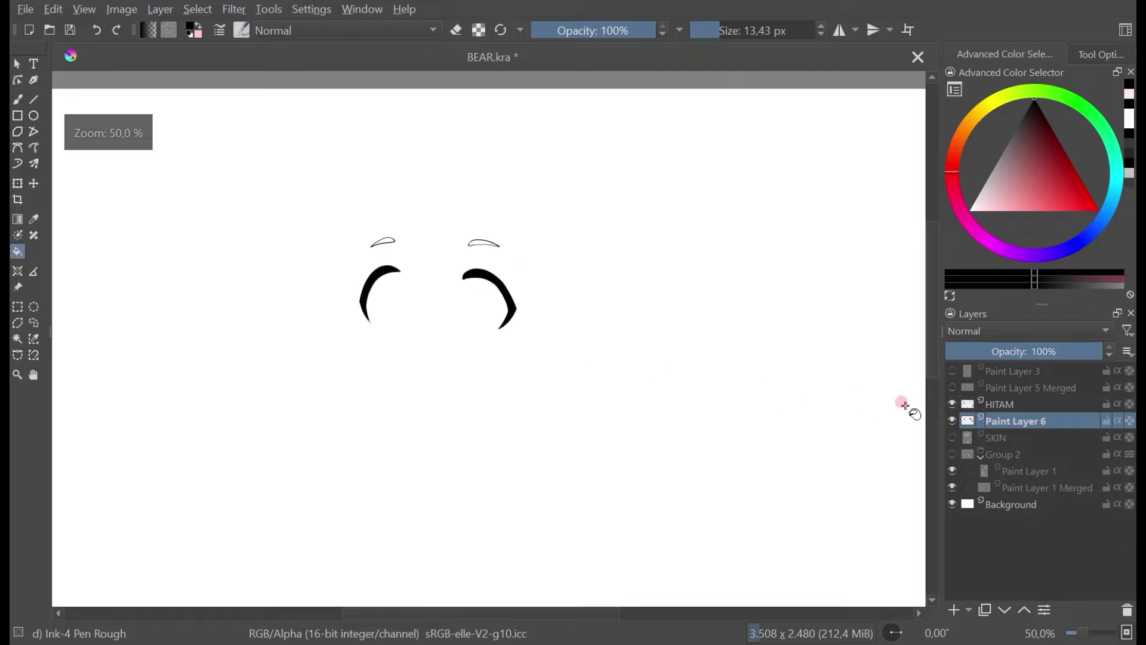
click(953, 437)
click(954, 455)
click(953, 387)
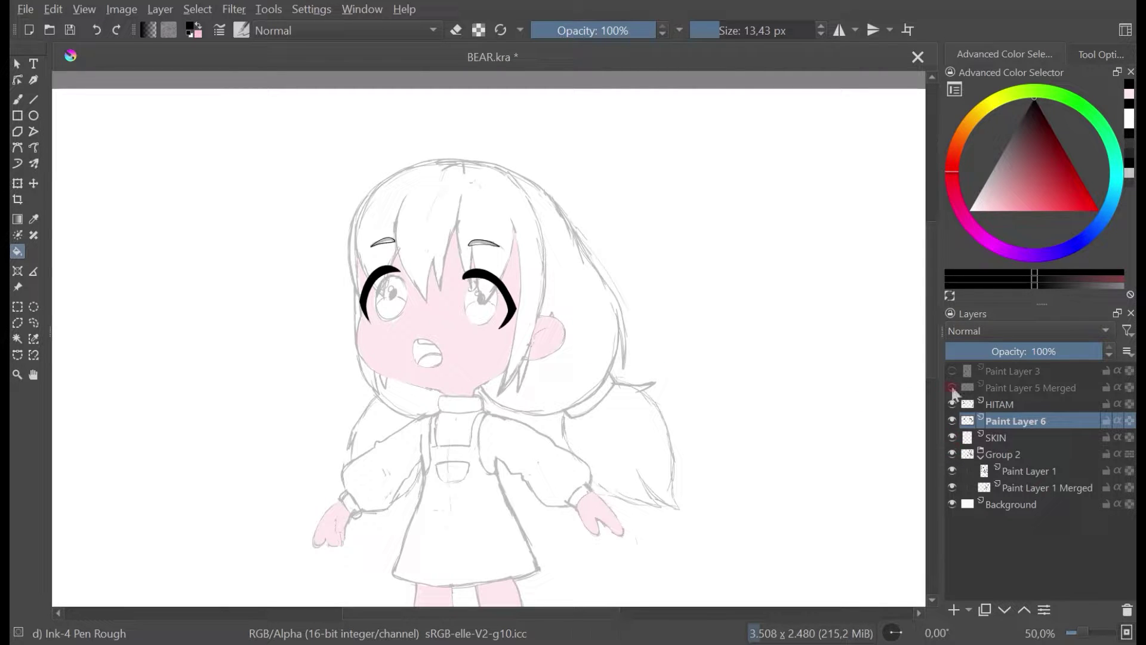
click(953, 371)
click(952, 454)
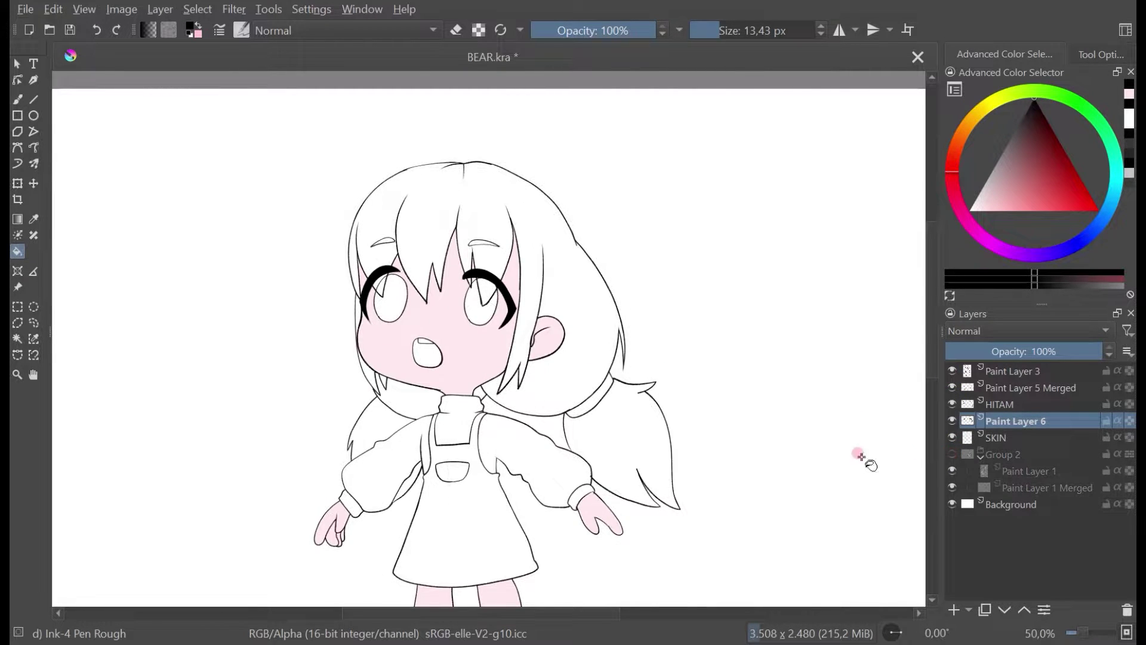
Step: Examine the black eyelashes on the whole figure with Paint Layer 6, HITAM and Paint Layer 5 Merged shown and hidden
scroll(502, 299, down, 1)
scroll(478, 289, up, 2)
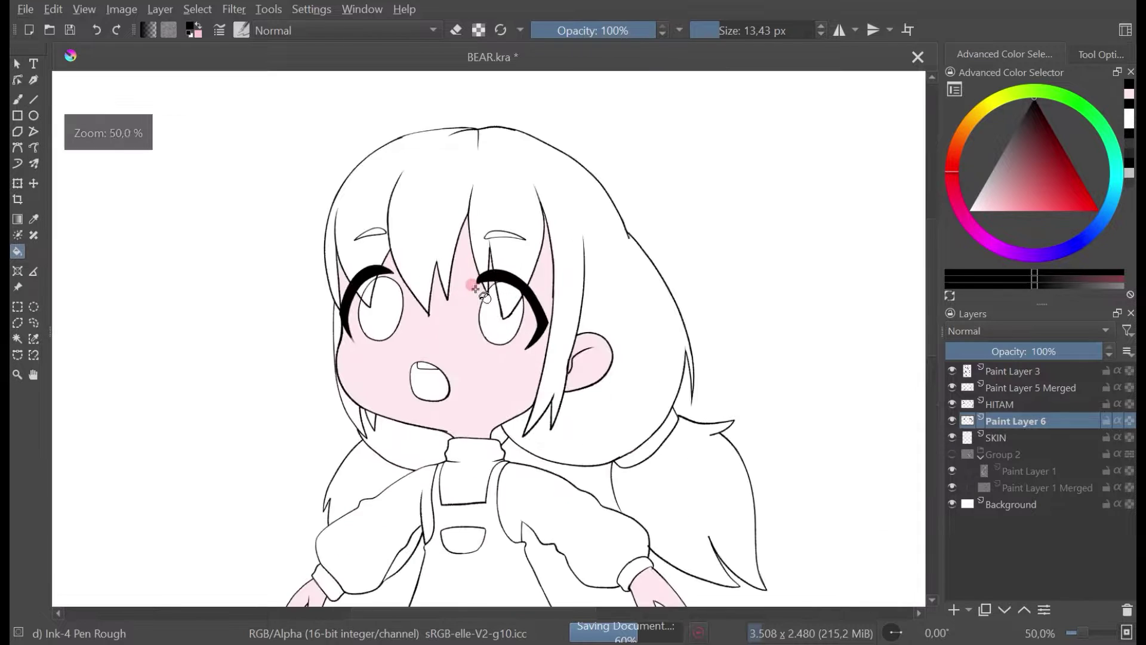
scroll(475, 289, down, 1)
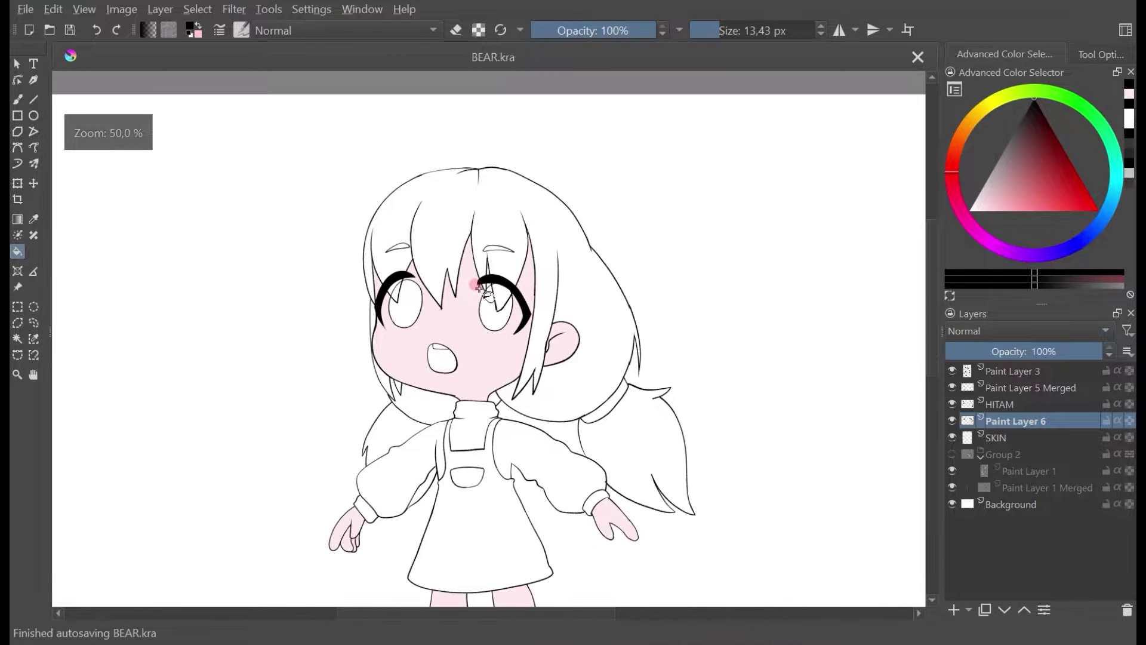
click(953, 420)
click(953, 421)
click(953, 404)
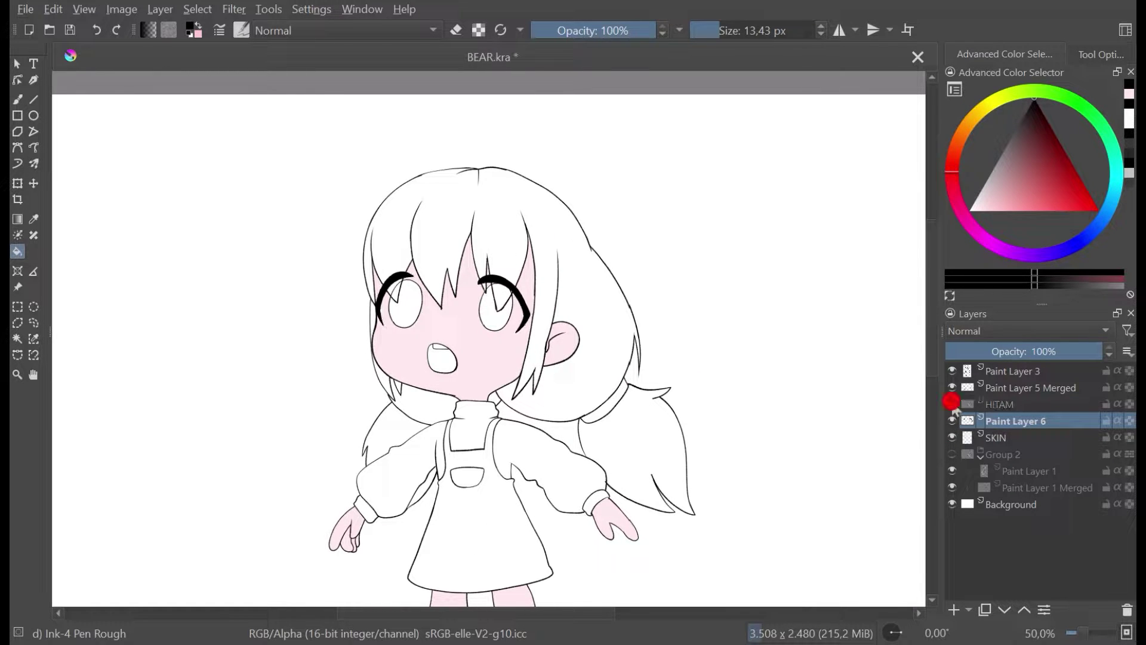
click(953, 405)
click(953, 404)
click(953, 404)
click(953, 404)
click(953, 405)
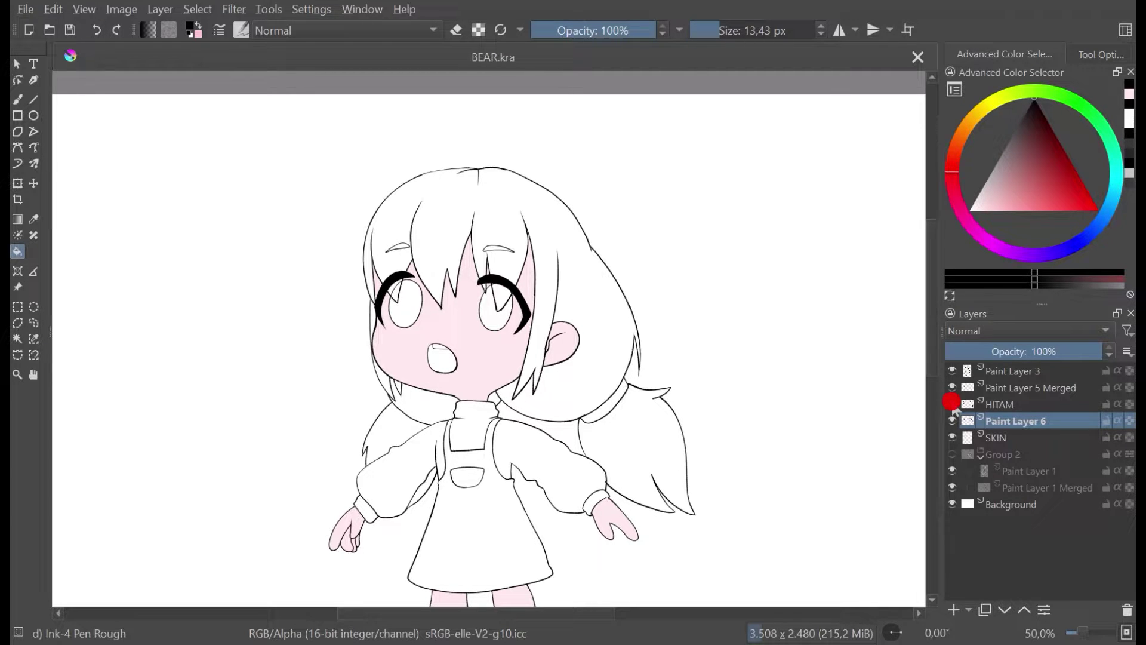
scroll(537, 406, down, 1)
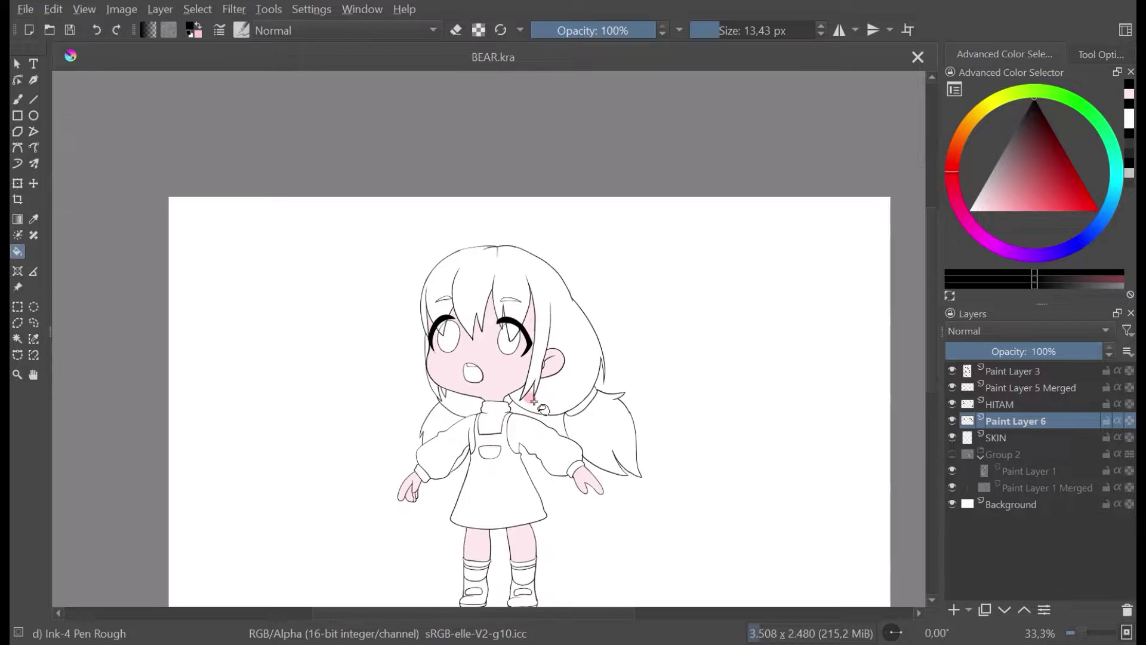
scroll(526, 367, up, 1)
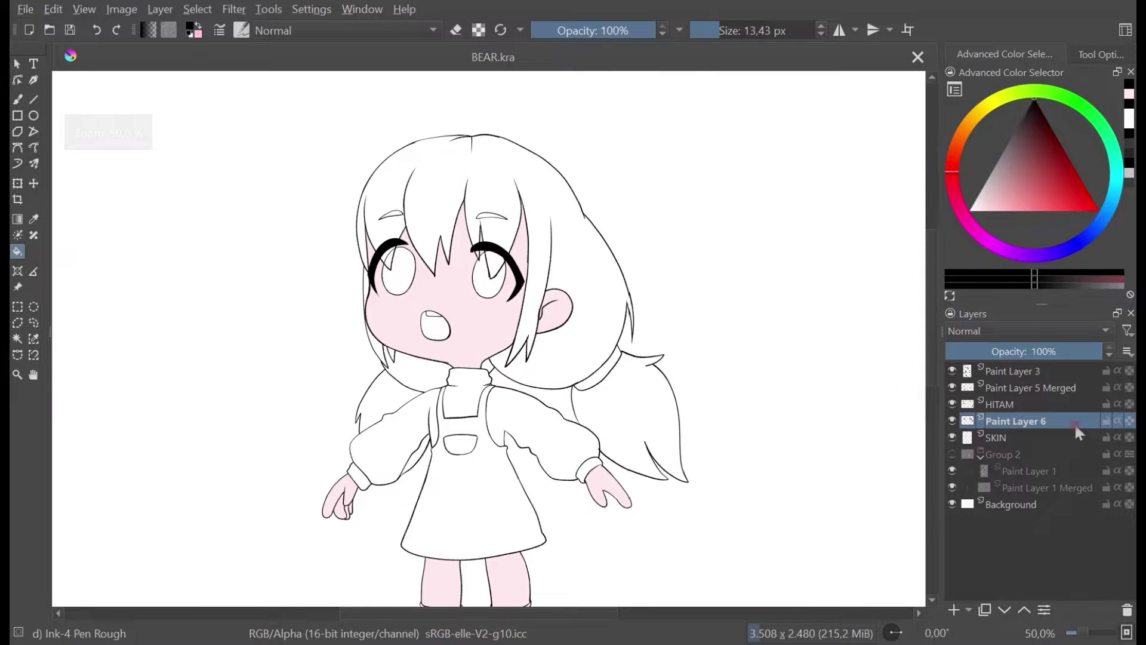
click(953, 421)
click(953, 422)
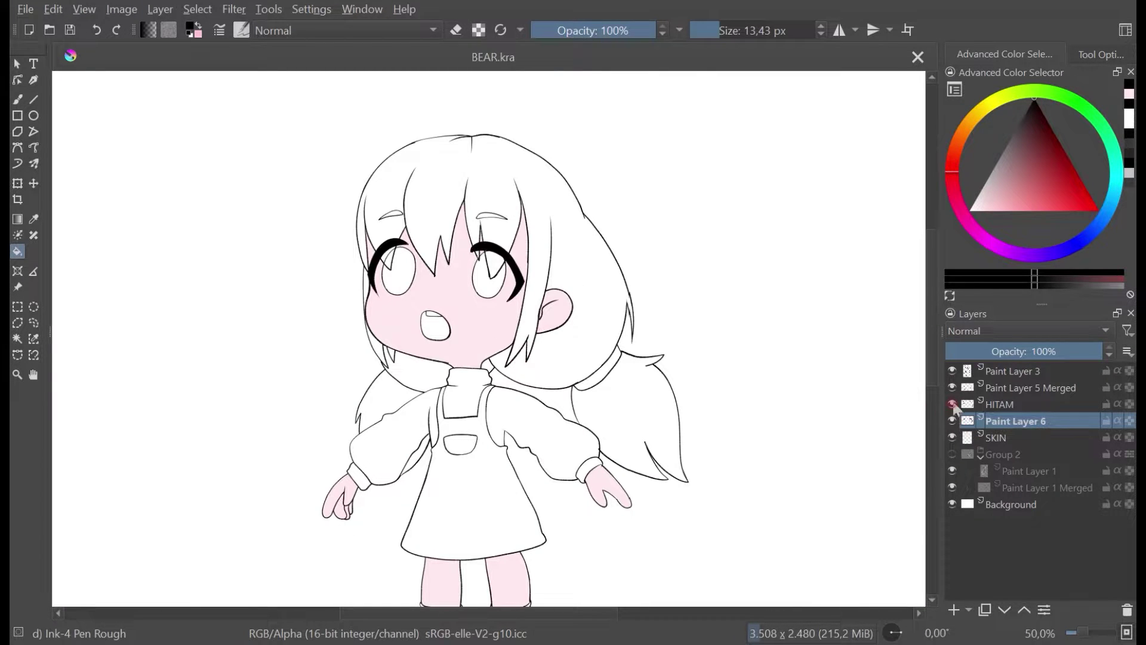
click(953, 388)
click(953, 387)
Step: Add a new paint layer, move it directly below Paint Layer 6, and save the document
click(956, 609)
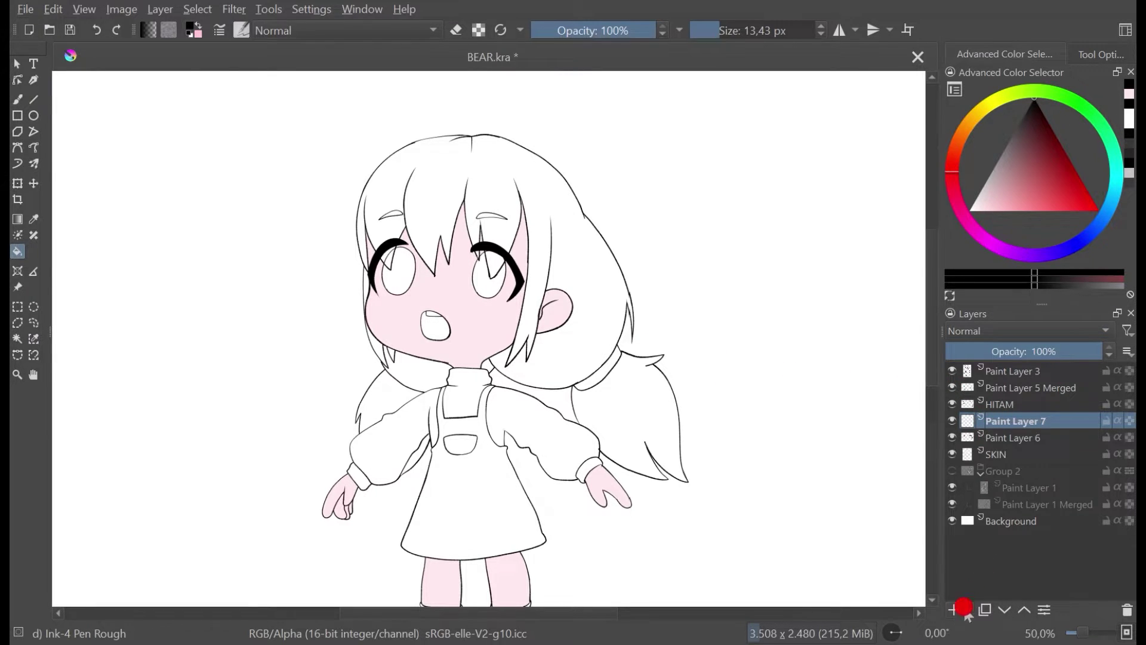
click(1005, 610)
ctrl+click(571, 344)
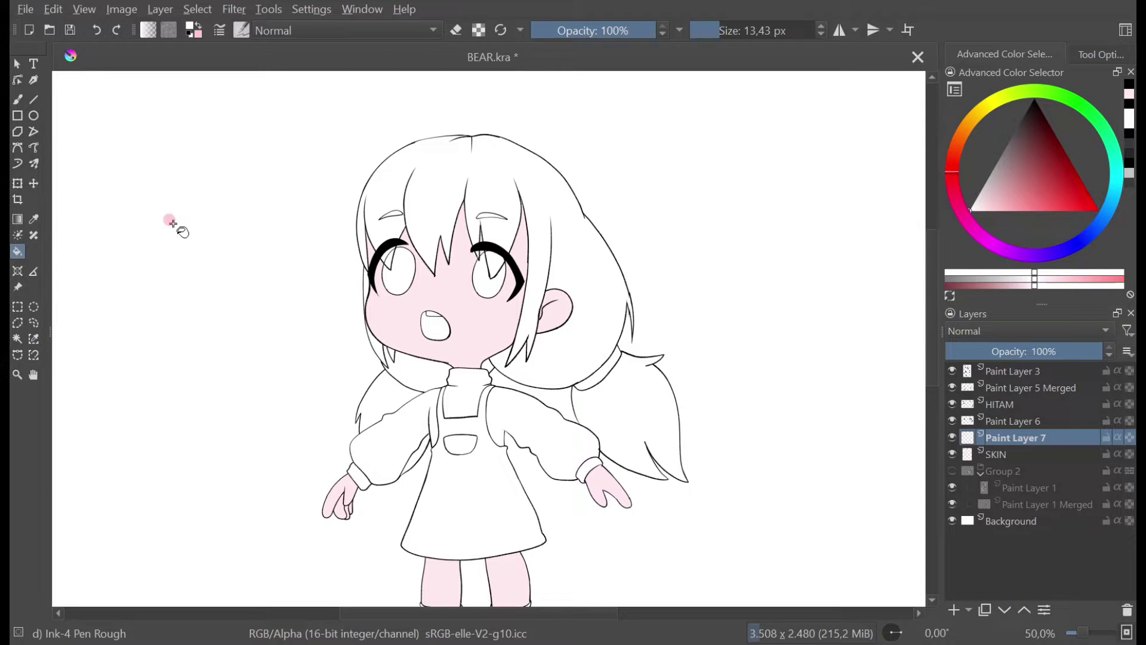
click(17, 99)
scroll(502, 266, up, 2)
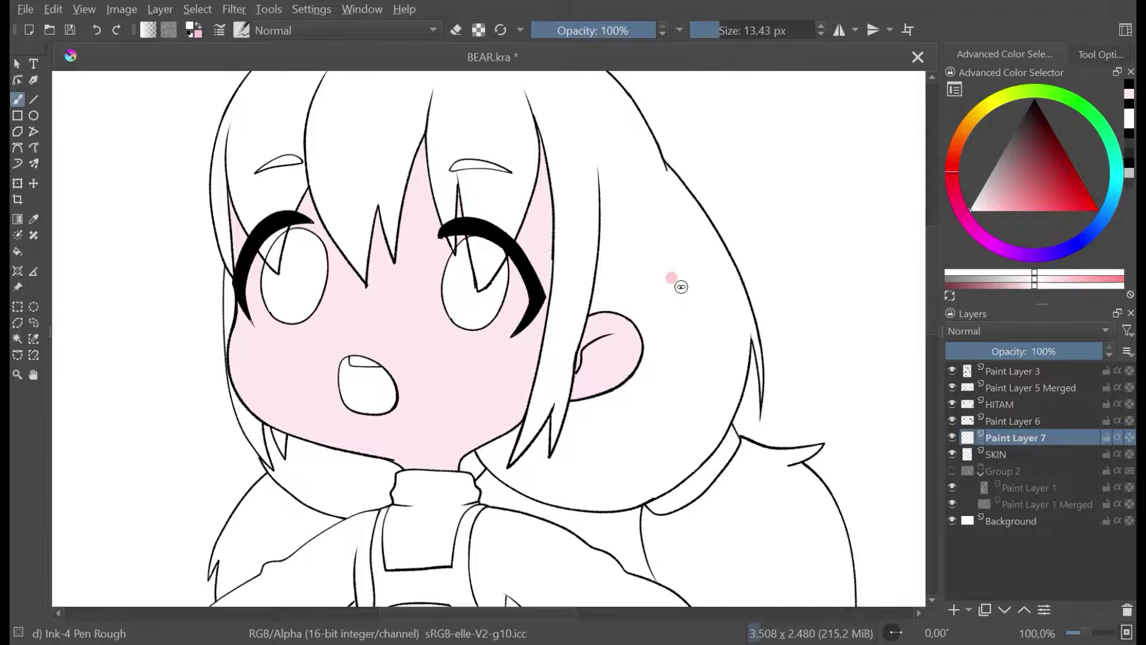
scroll(676, 277, down, 2)
key(ctrl+s)
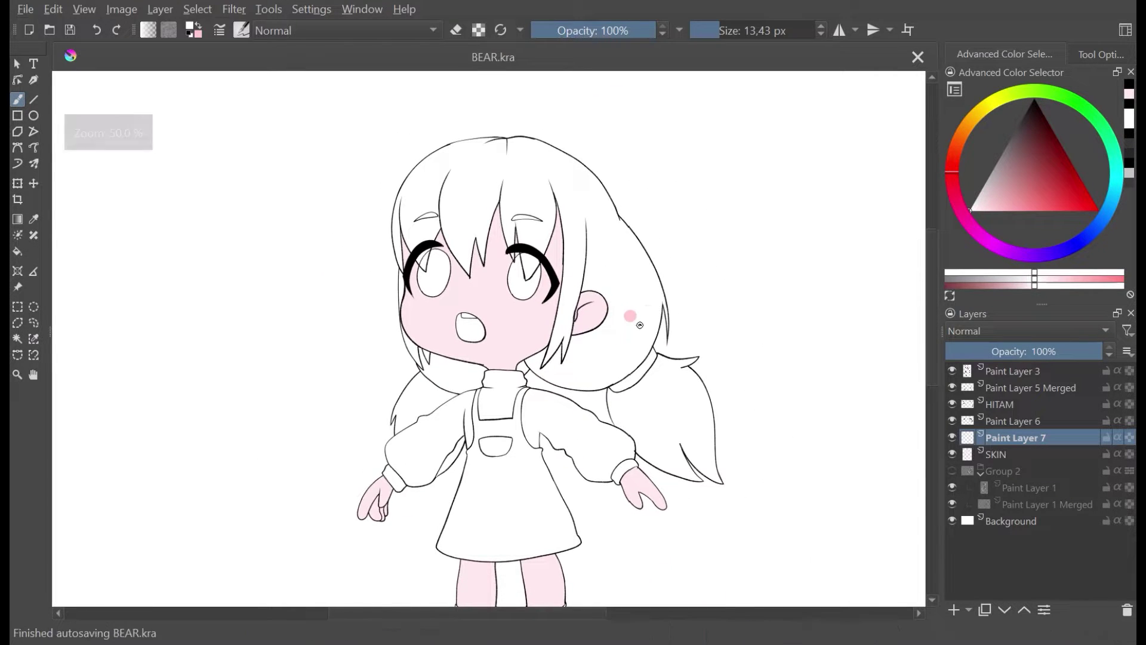
Step: Pick a very pale orange-cream colour and flood-fill the main hair and the right-hand ponytail on Paint Layer 7
click(968, 135)
click(985, 216)
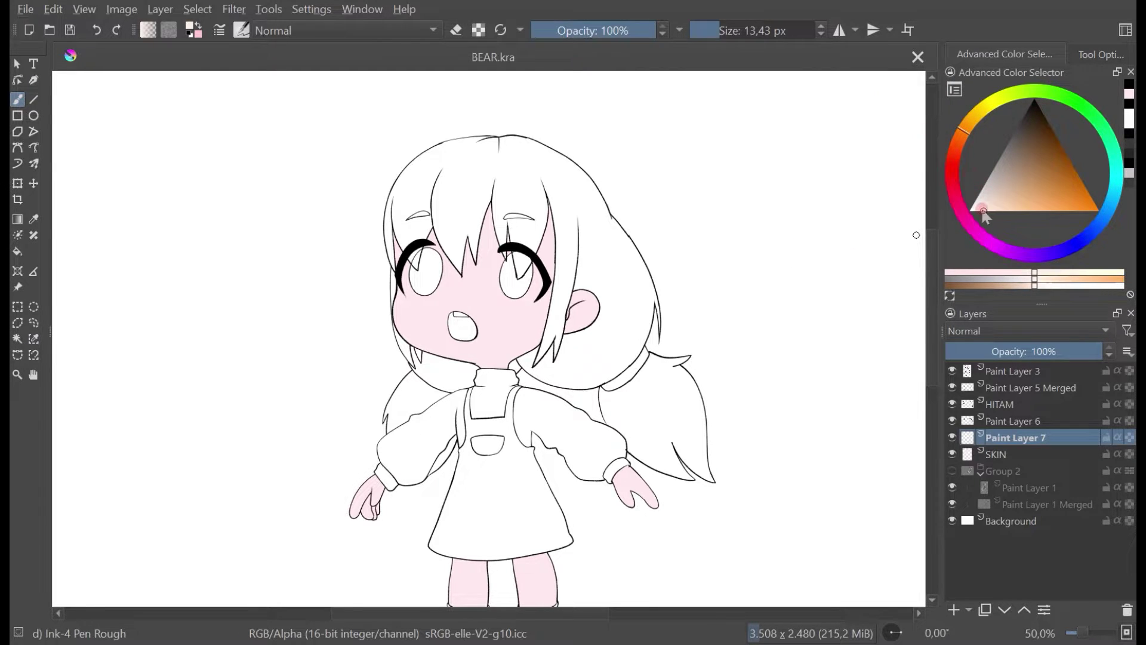
click(982, 214)
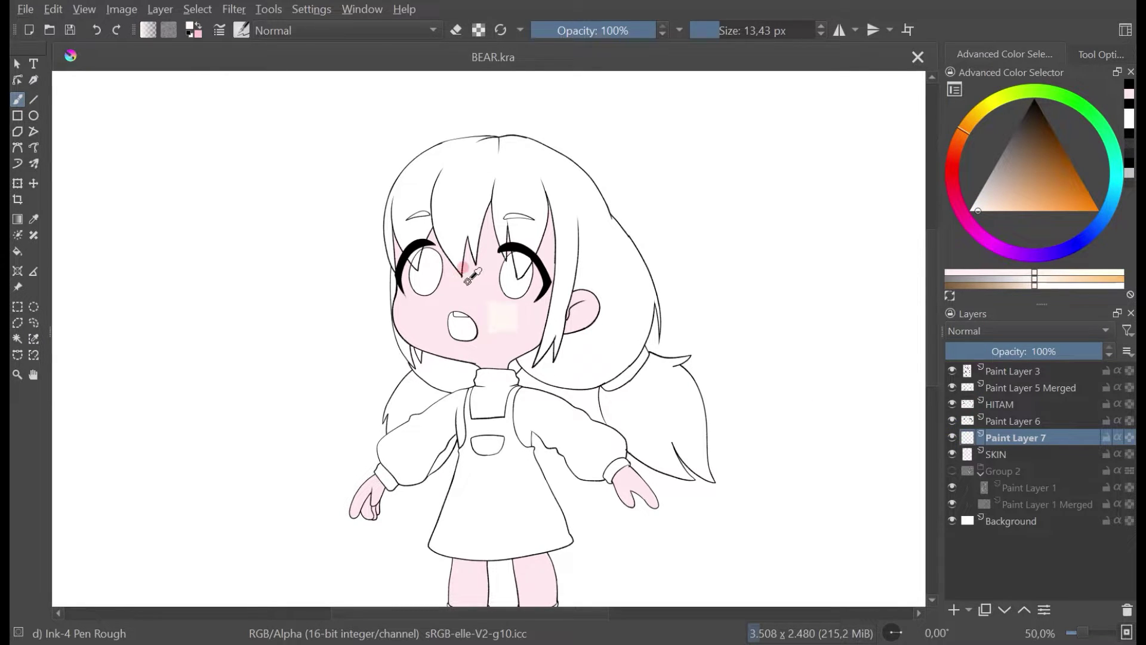
key(ctrl+t)
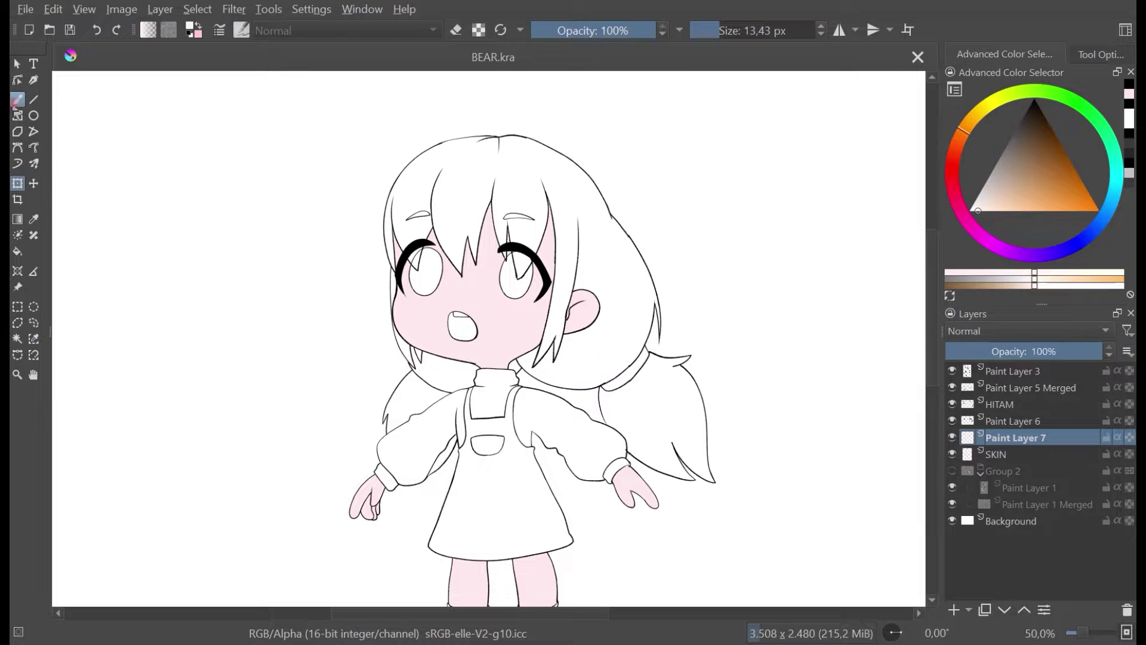
click(18, 252)
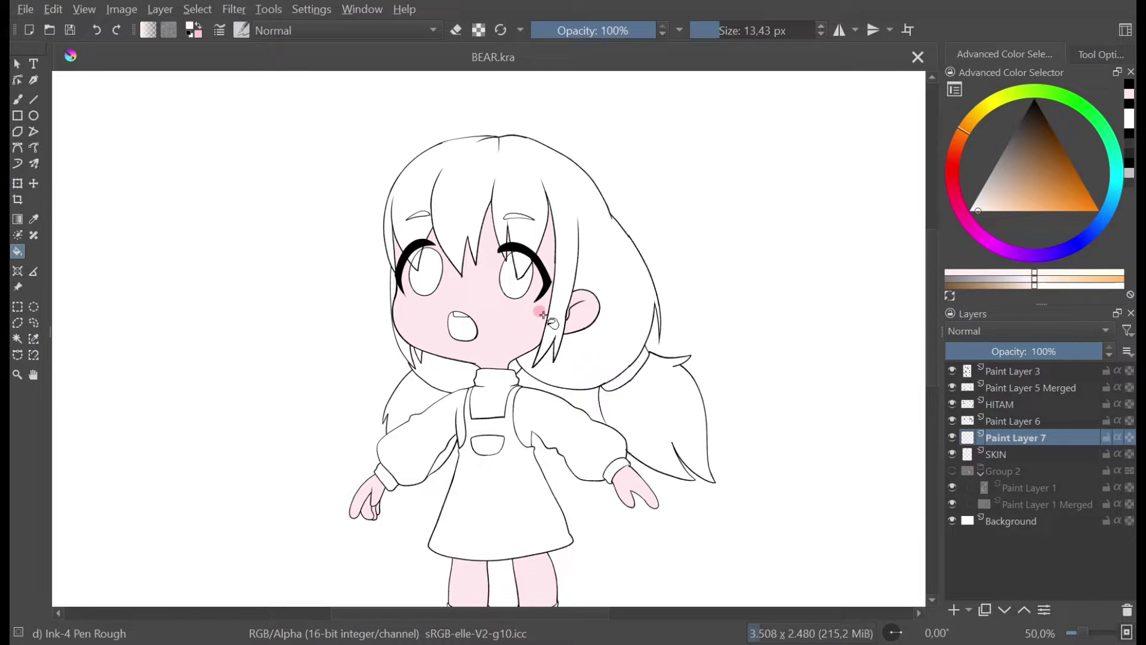
click(606, 274)
scroll(606, 274, down, 1)
drag(606, 274, 574, 260)
click(592, 356)
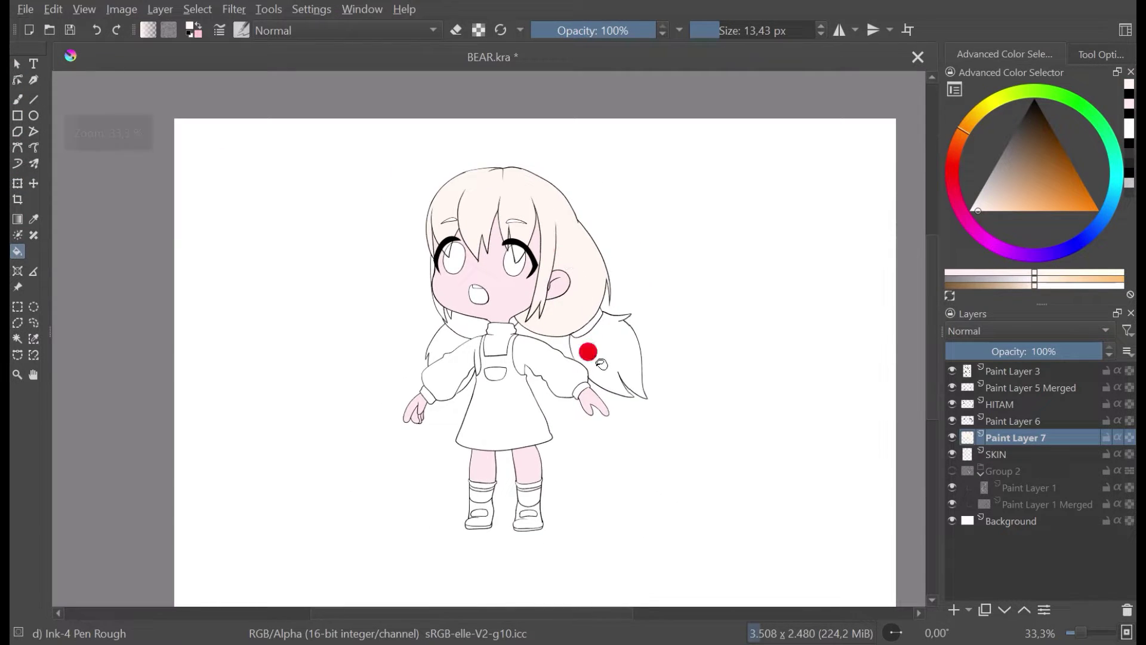
Step: Fill the remaining small hair areas under the chin and the thin strands beside the girl's left-hand cheek with the same cream
scroll(465, 328, up, 2)
click(509, 316)
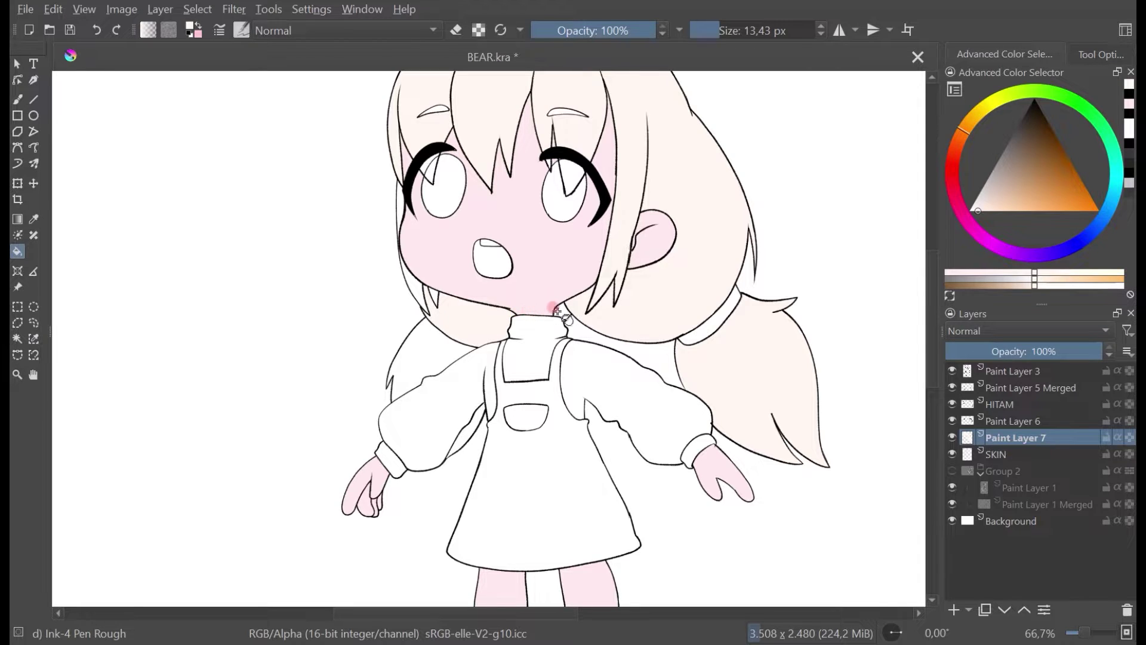
scroll(418, 290, up, 2)
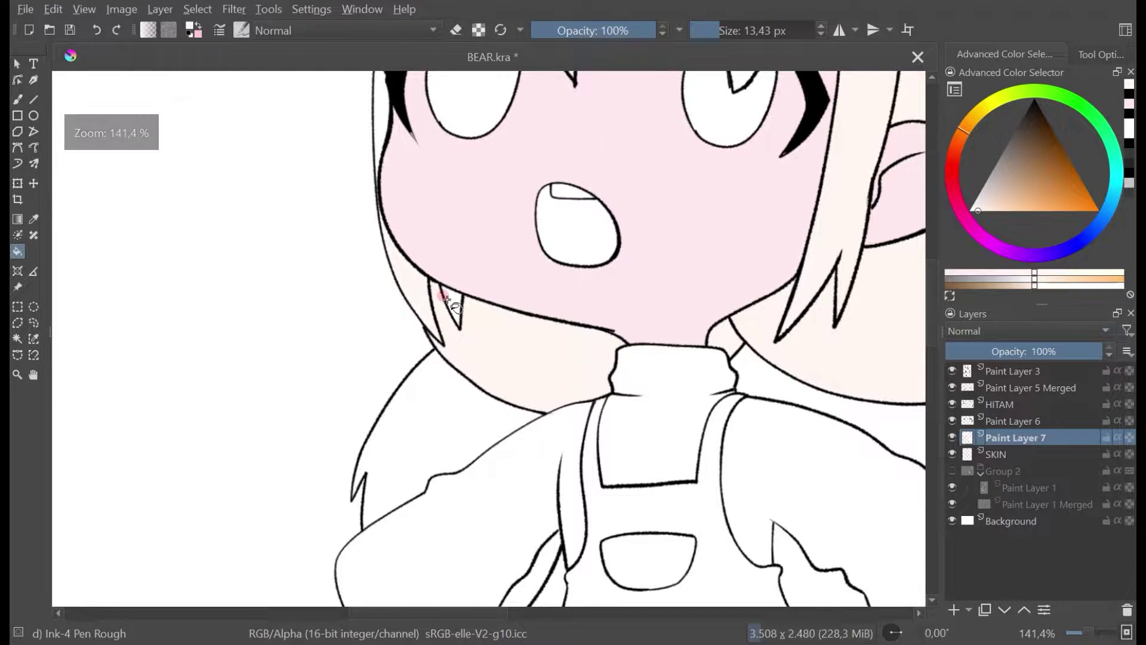
click(374, 145)
scroll(514, 254, down, 2)
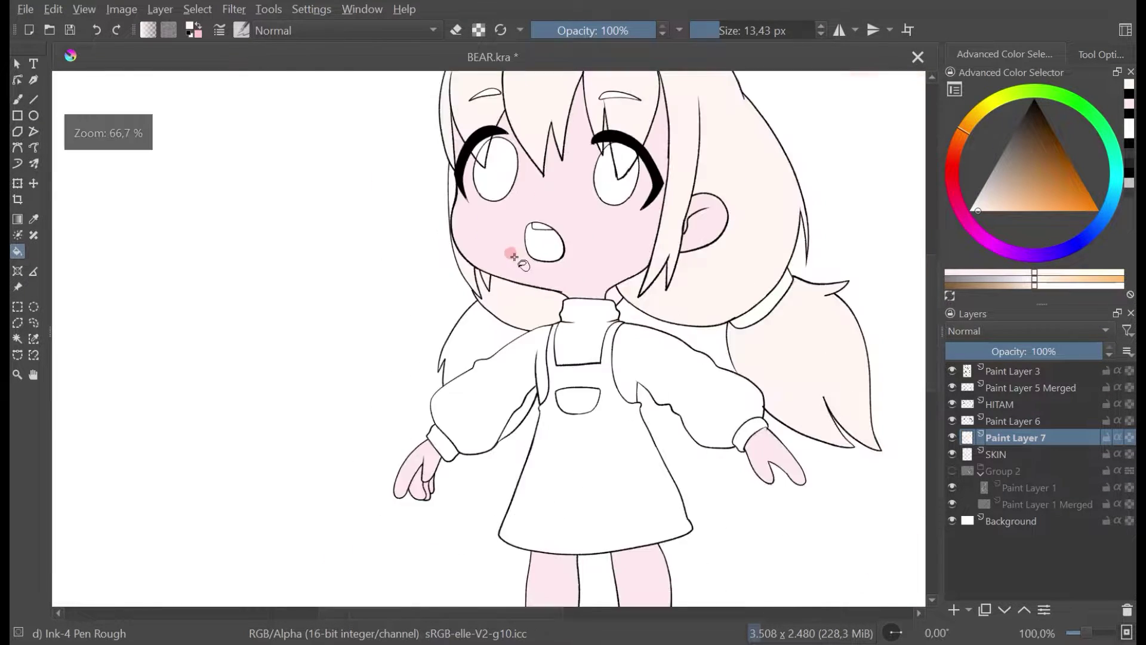
scroll(452, 260, up, 2)
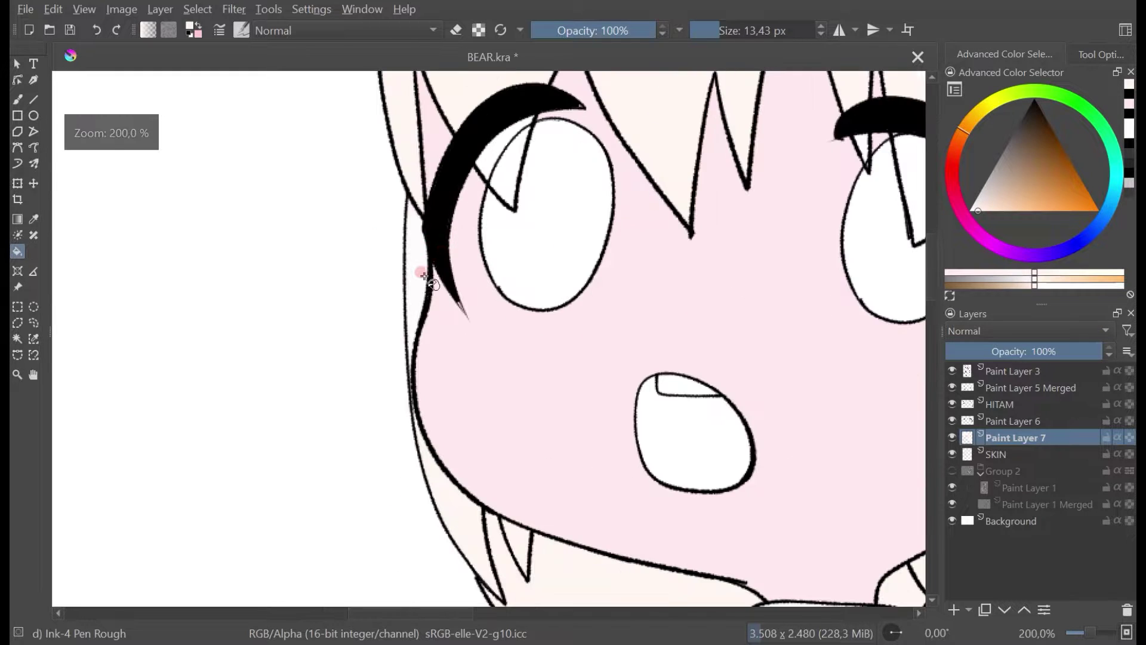
click(424, 269)
scroll(511, 296, down, 2)
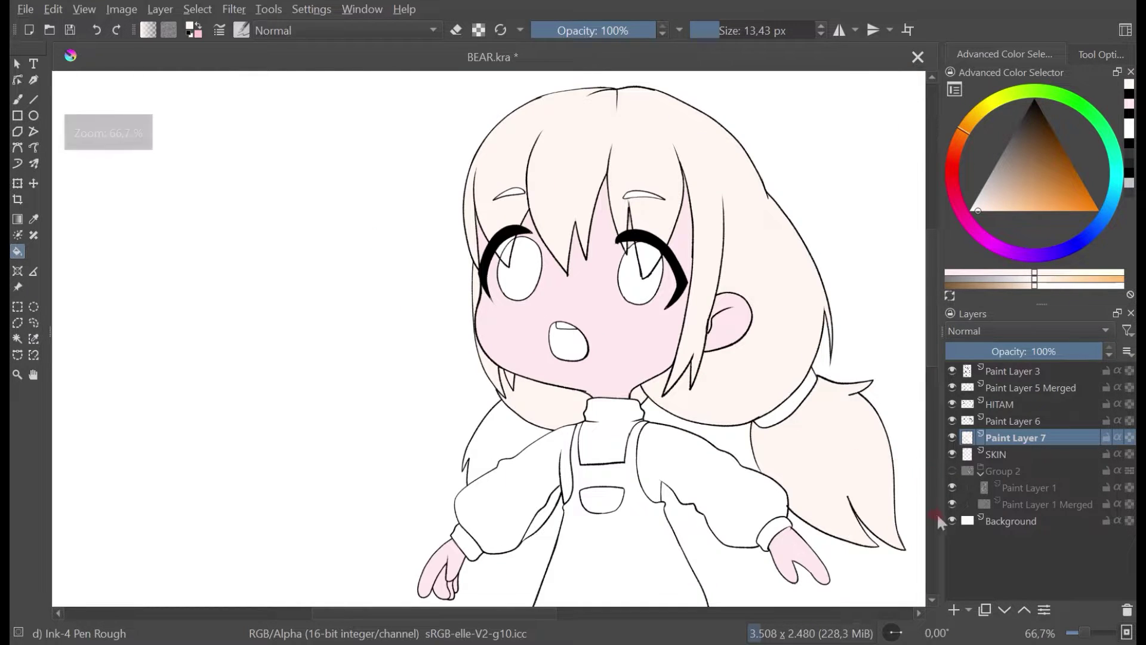
Step: Hide the Background layer and fill the hair behind the girl's left-hand sleeve with the pale cream
click(952, 521)
drag(631, 388, 566, 365)
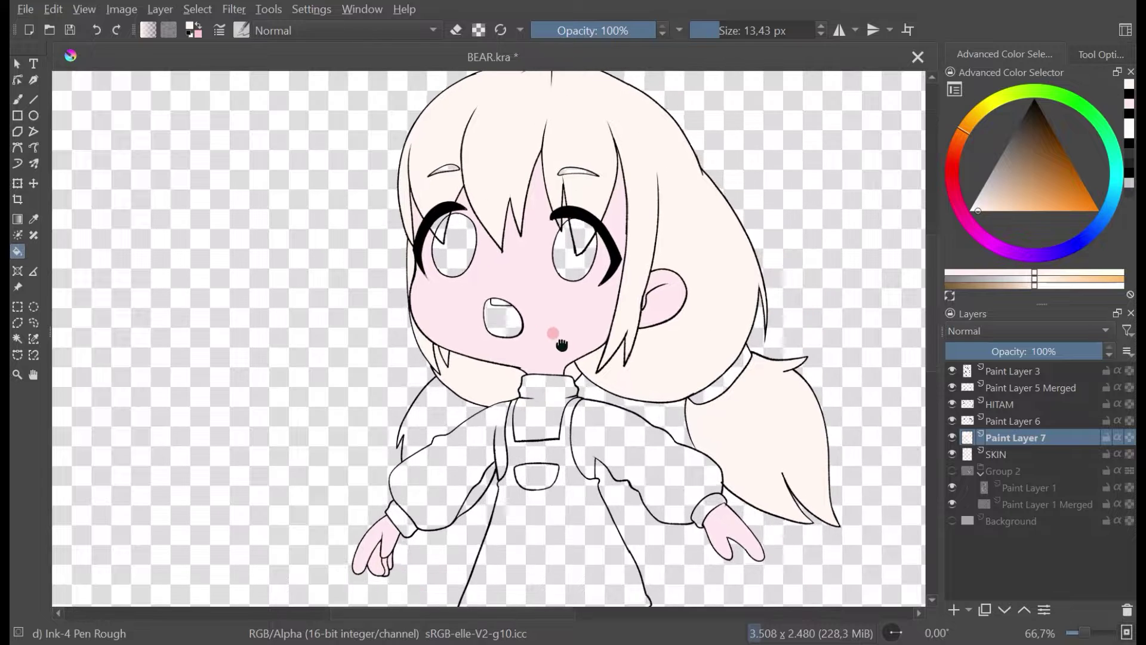
click(449, 410)
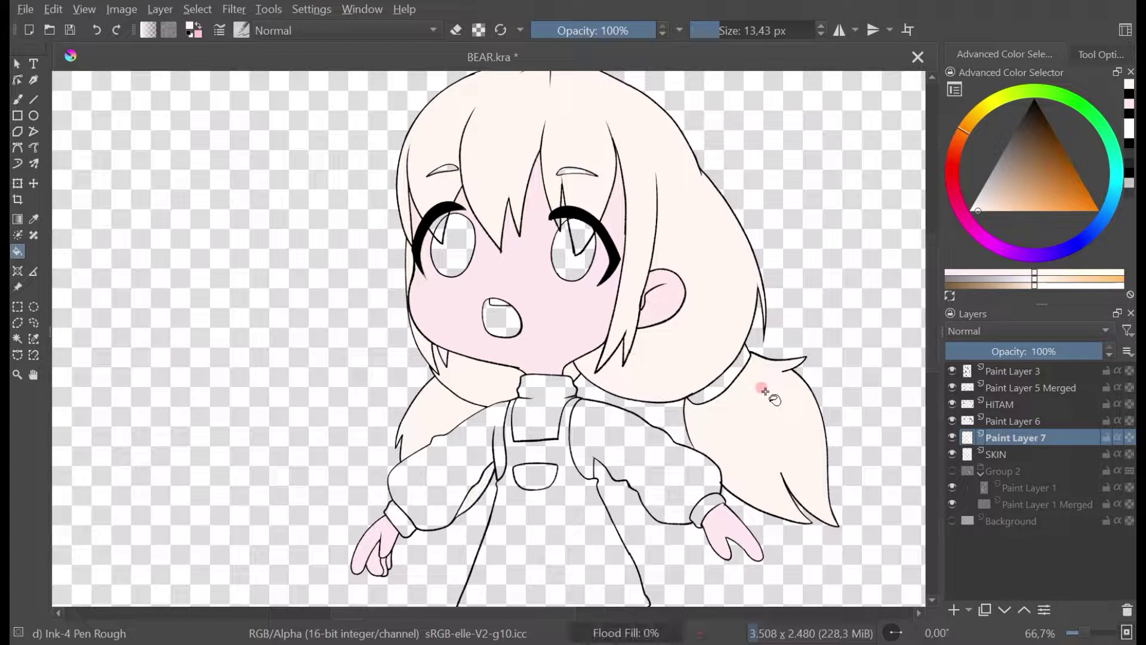
scroll(760, 396, down, 1)
click(740, 449)
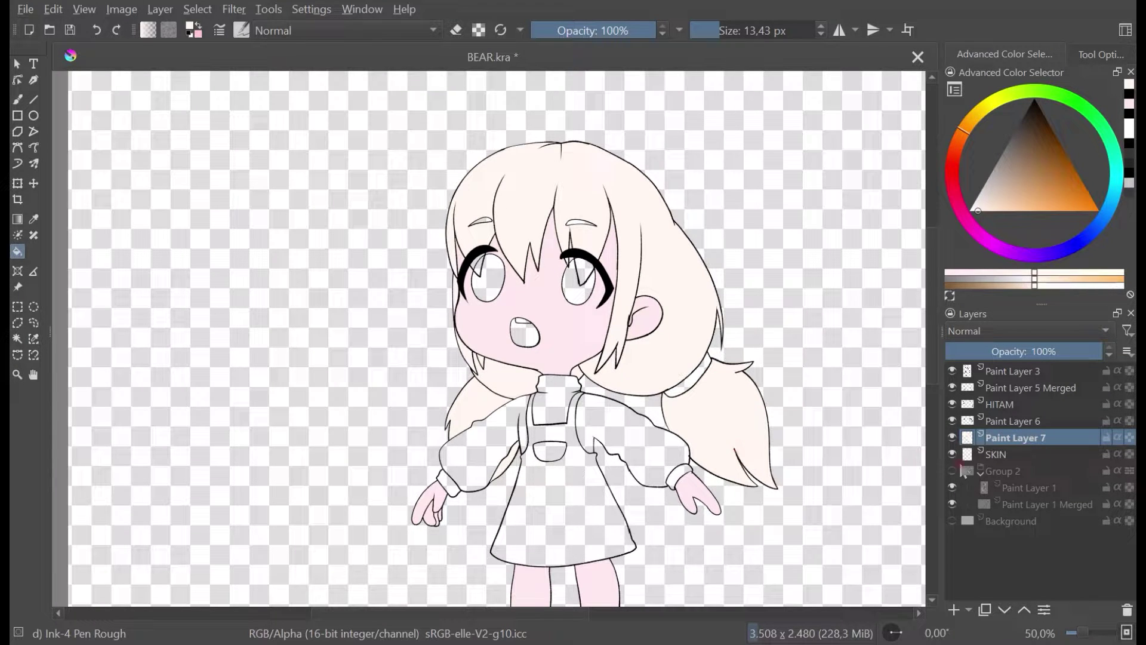
Step: Compare the hair fill with the Group 2 sketch, hide the sketch again and show the Background layer
click(953, 470)
click(658, 439)
click(730, 412)
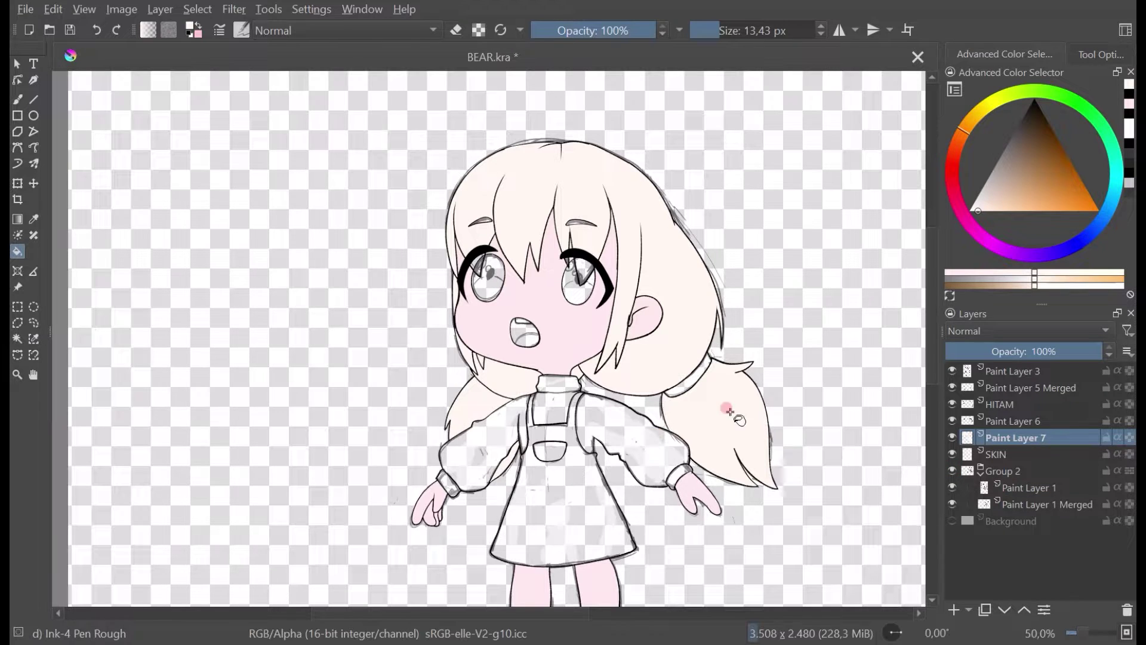
click(953, 472)
click(953, 521)
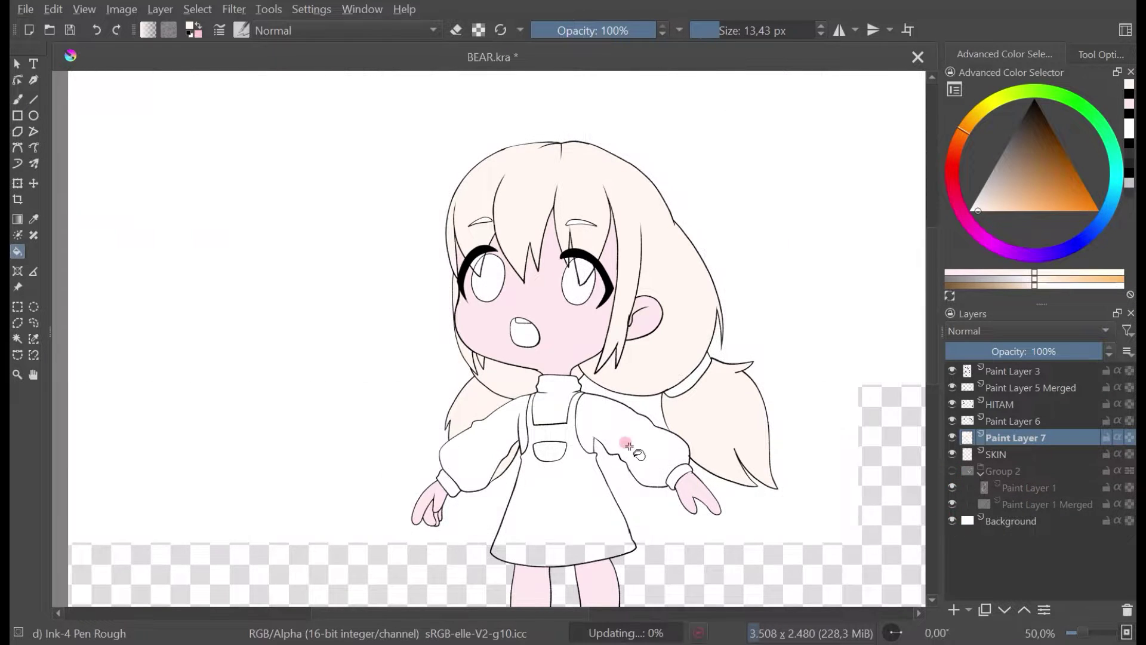
Step: Try the pale cream colour on the sweater's turtleneck and right-hand sleeve
click(613, 415)
drag(588, 381, 530, 349)
scroll(529, 349, down, 1)
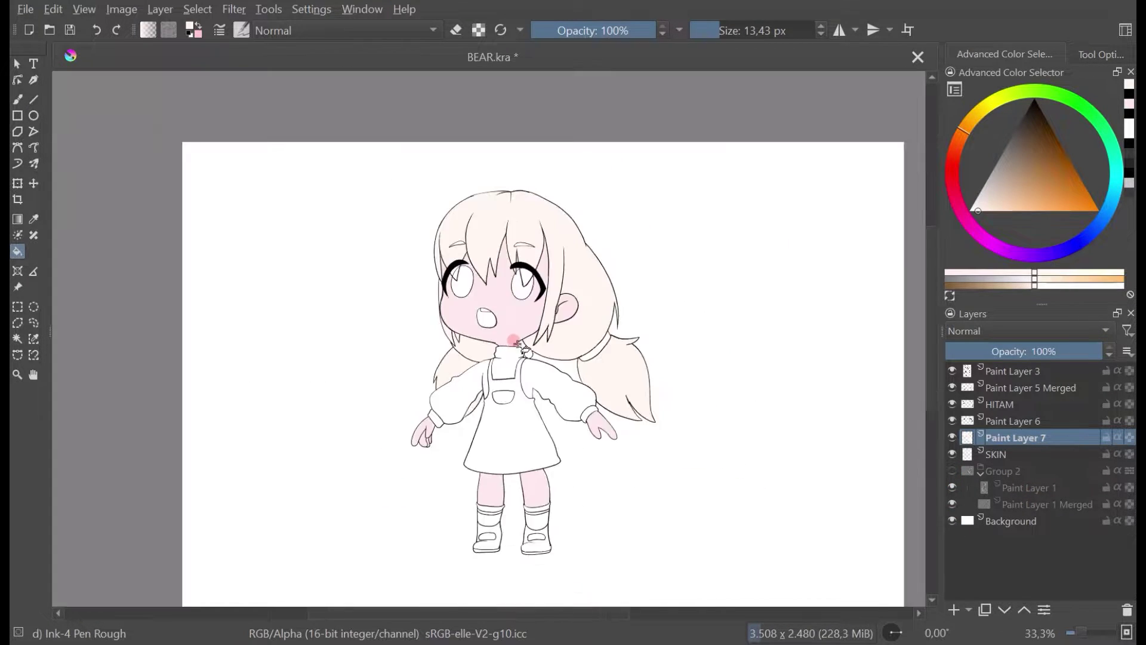
scroll(499, 391, up, 1)
drag(487, 394, 456, 366)
click(502, 337)
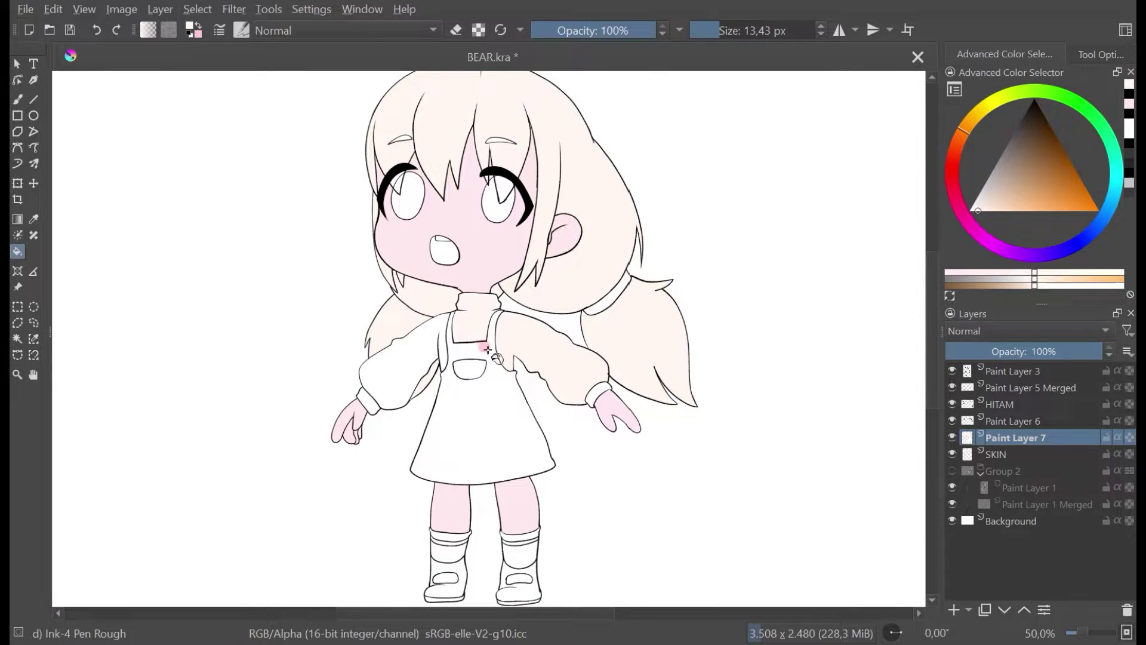
Step: Save the document and fill the hair tips that overlap the eyes with the pale cream
key(ctrl+s)
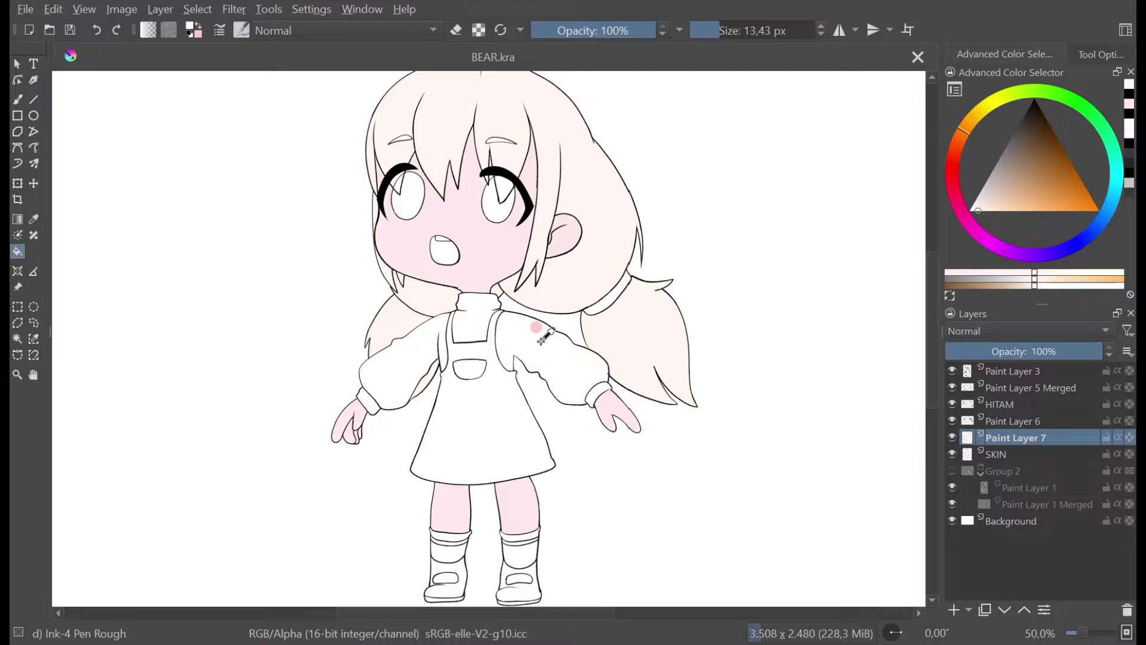
scroll(503, 489, down, 1)
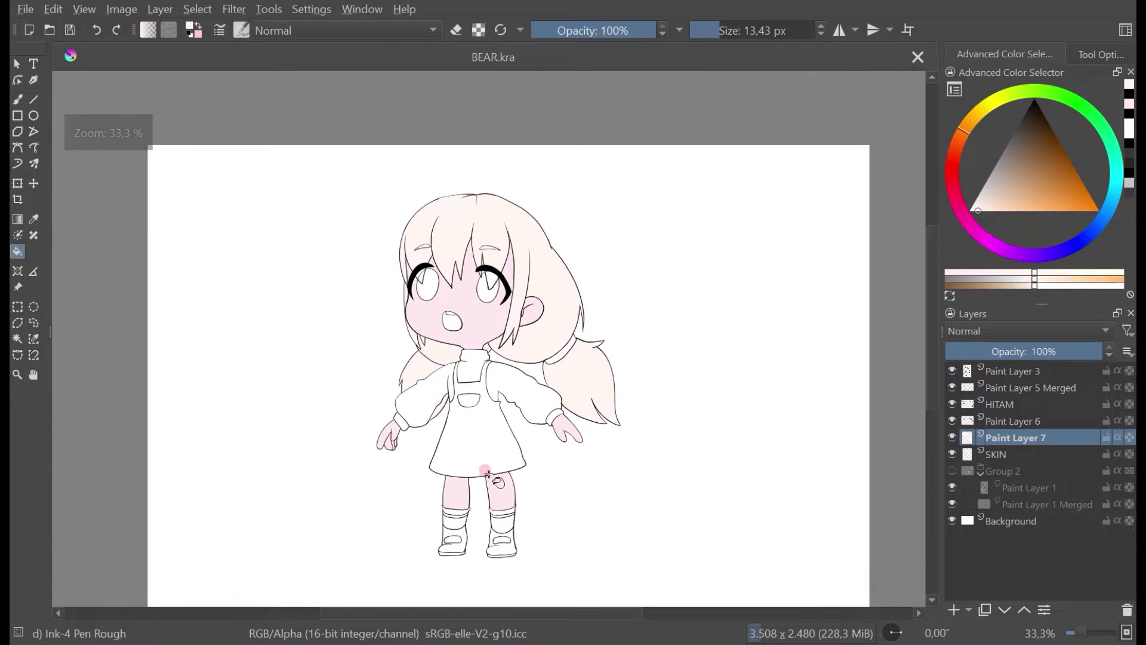
scroll(505, 319, up, 2)
click(487, 325)
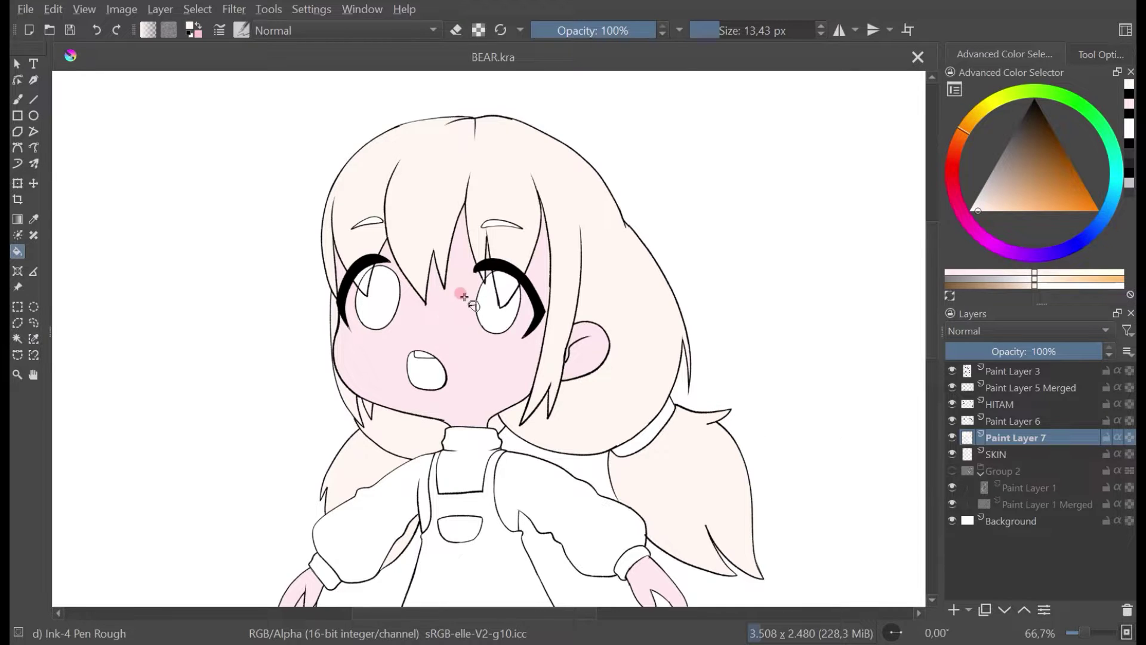
scroll(465, 296, down, 1)
scroll(399, 279, up, 2)
click(376, 280)
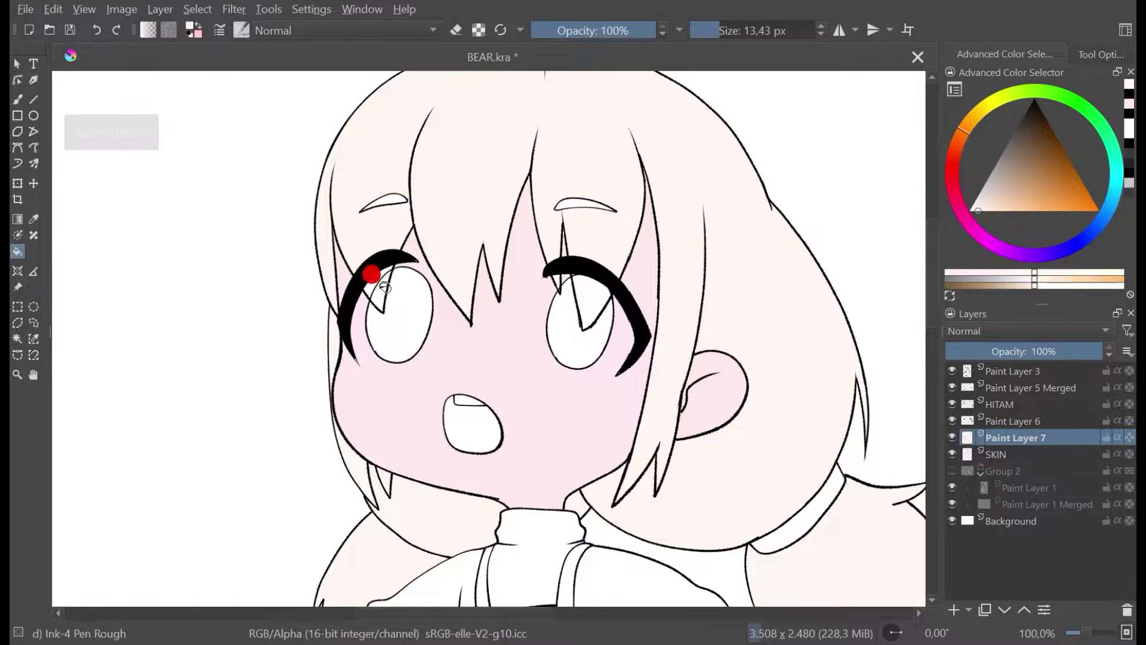
click(380, 288)
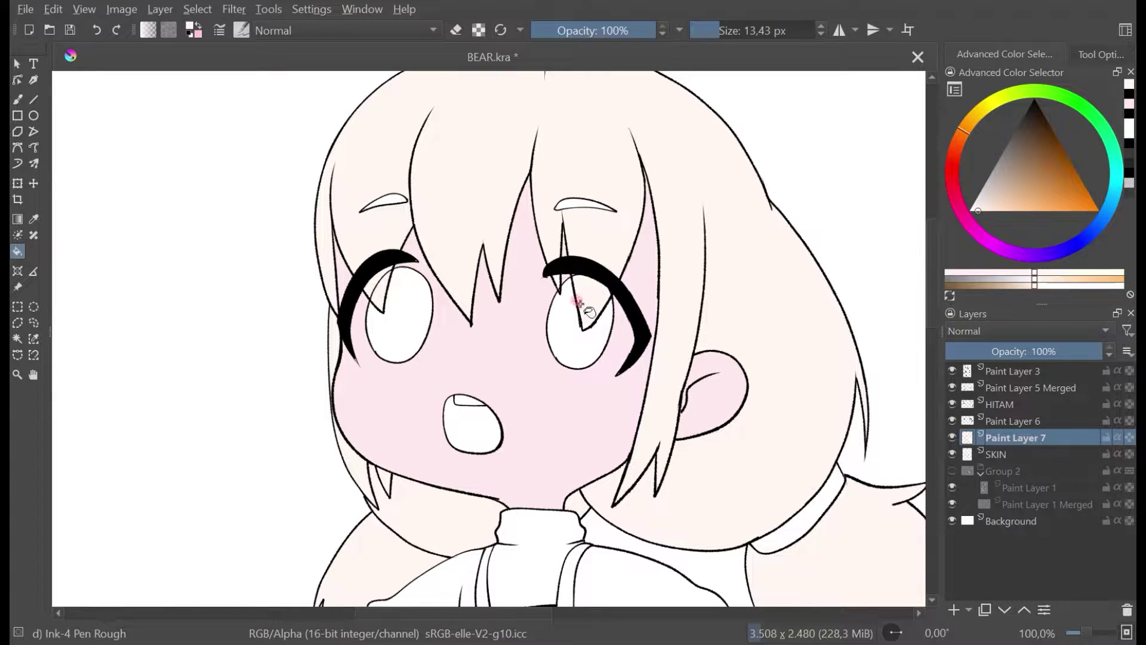
Step: Check Paint Layer 6 by hiding and showing it, and move Paint Layer 7 directly above it
click(952, 421)
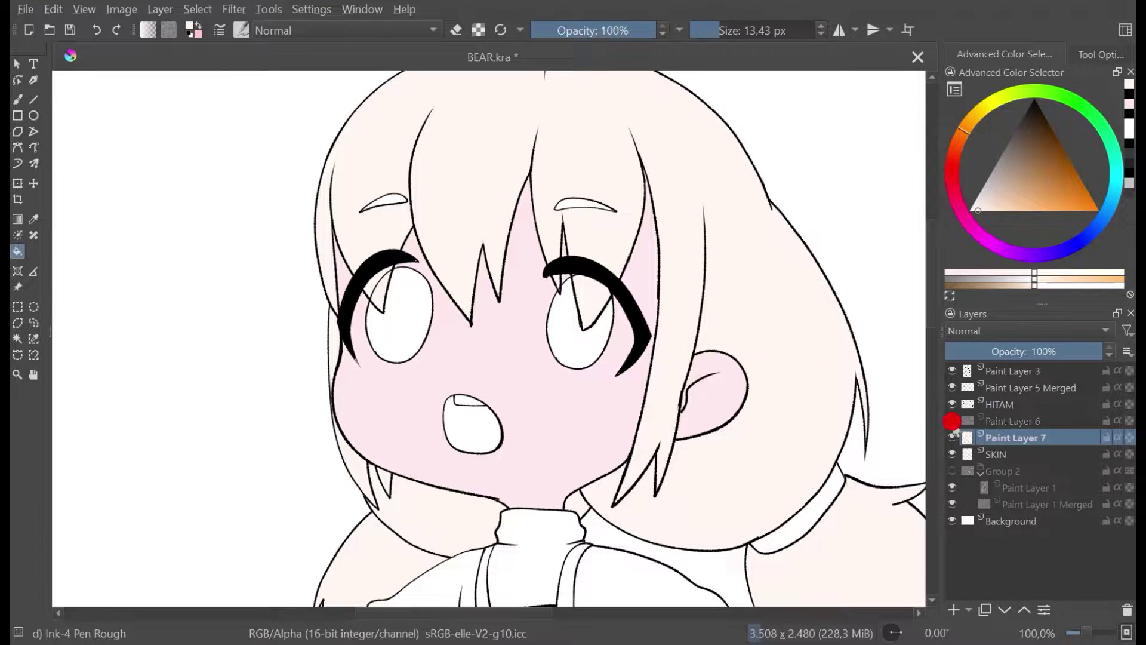
click(952, 421)
click(1025, 609)
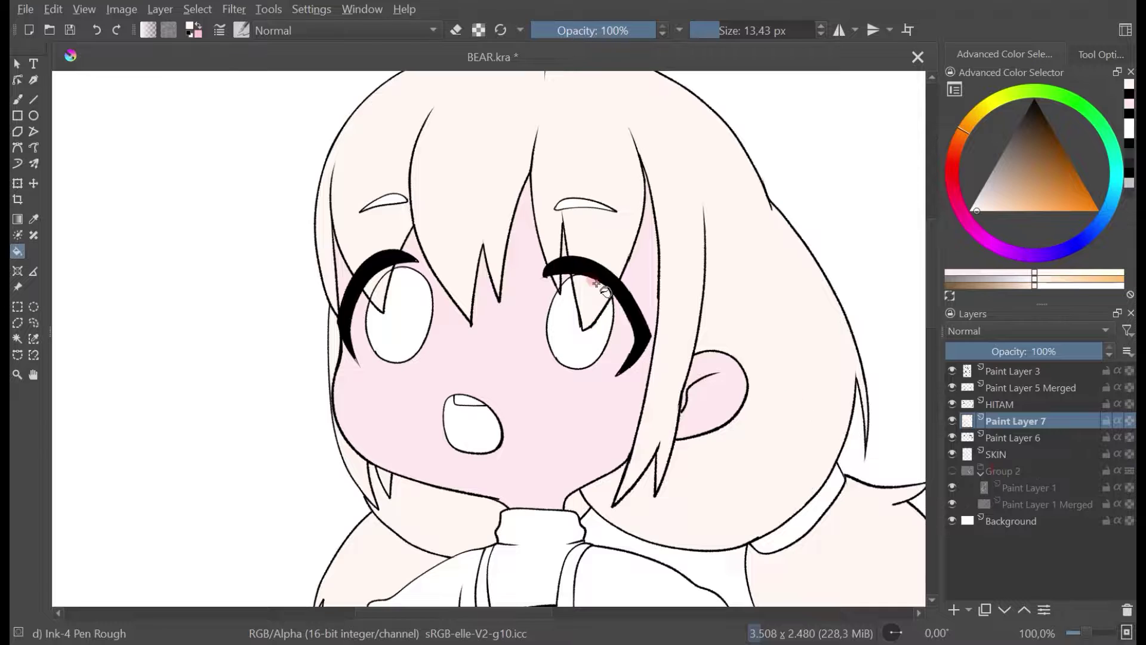
Step: Brush the pale cream over the parts of the right-hand eyelash that the bangs cover, keeping the lash between the locks black
click(15, 101)
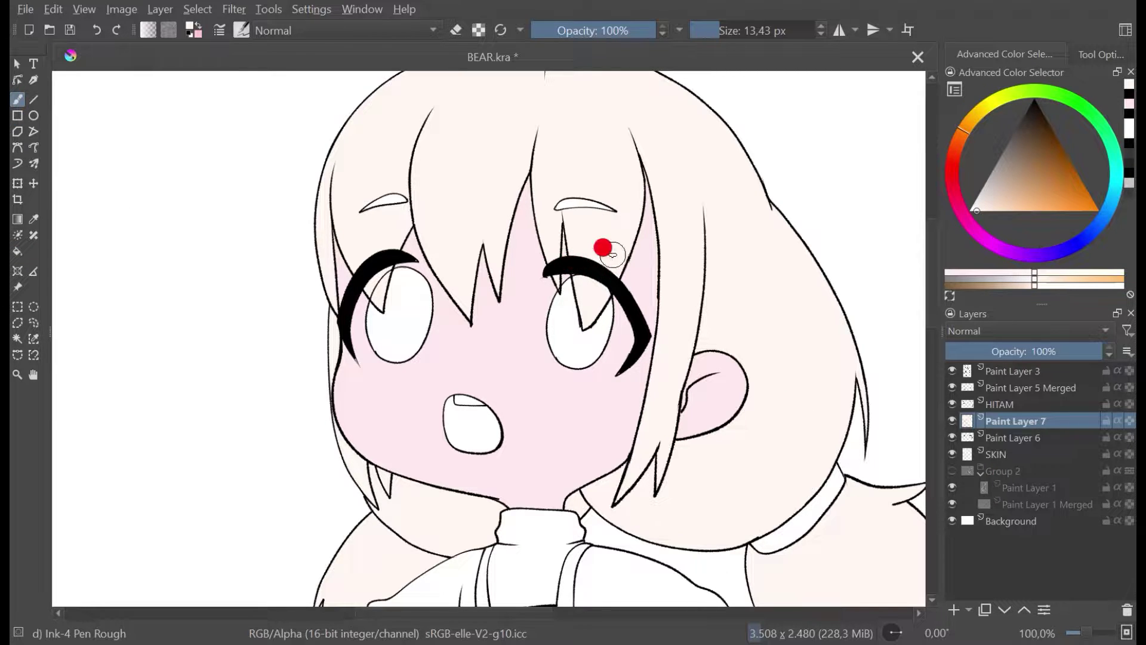
drag(609, 268, 601, 283)
scroll(606, 254, up, 1)
scroll(606, 254, up, 2)
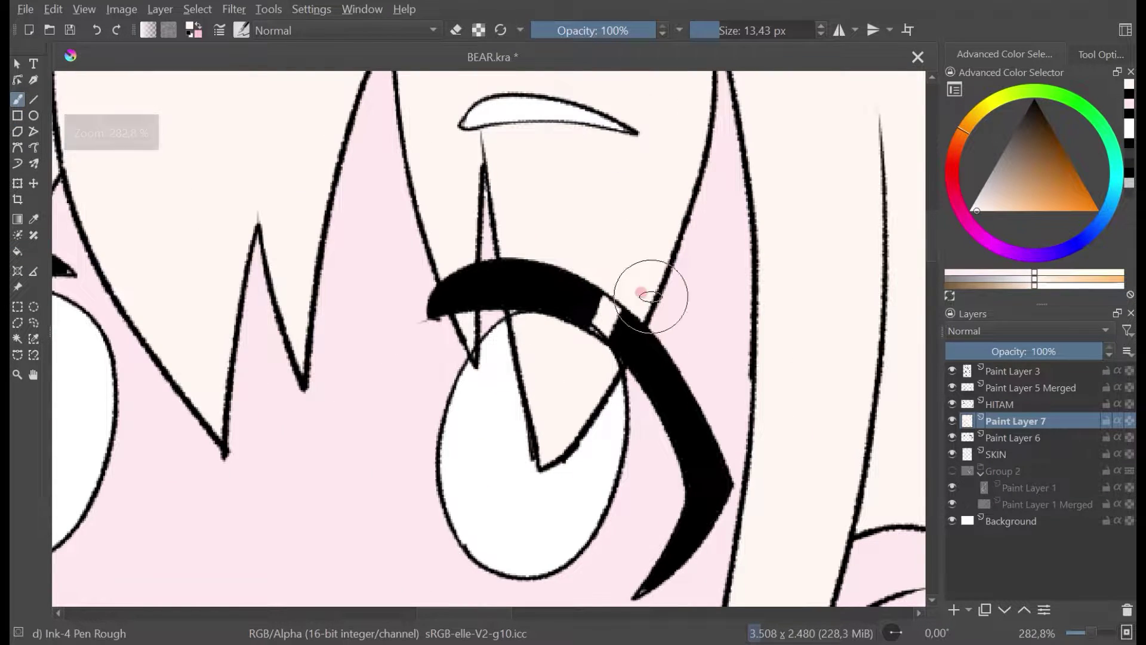
click(593, 350)
mouse_move(606, 357)
mouse_down()
mouse_move(614, 320)
mouse_move(622, 328)
mouse_up()
click(514, 242)
mouse_move(521, 249)
mouse_down()
mouse_move(511, 304)
mouse_move(538, 300)
mouse_move(519, 274)
mouse_move(541, 312)
mouse_move(572, 300)
mouse_move(576, 334)
mouse_move(604, 290)
mouse_move(562, 264)
mouse_move(544, 298)
mouse_move(568, 307)
mouse_move(595, 272)
mouse_move(598, 283)
mouse_move(525, 253)
mouse_move(519, 273)
mouse_move(611, 298)
mouse_up()
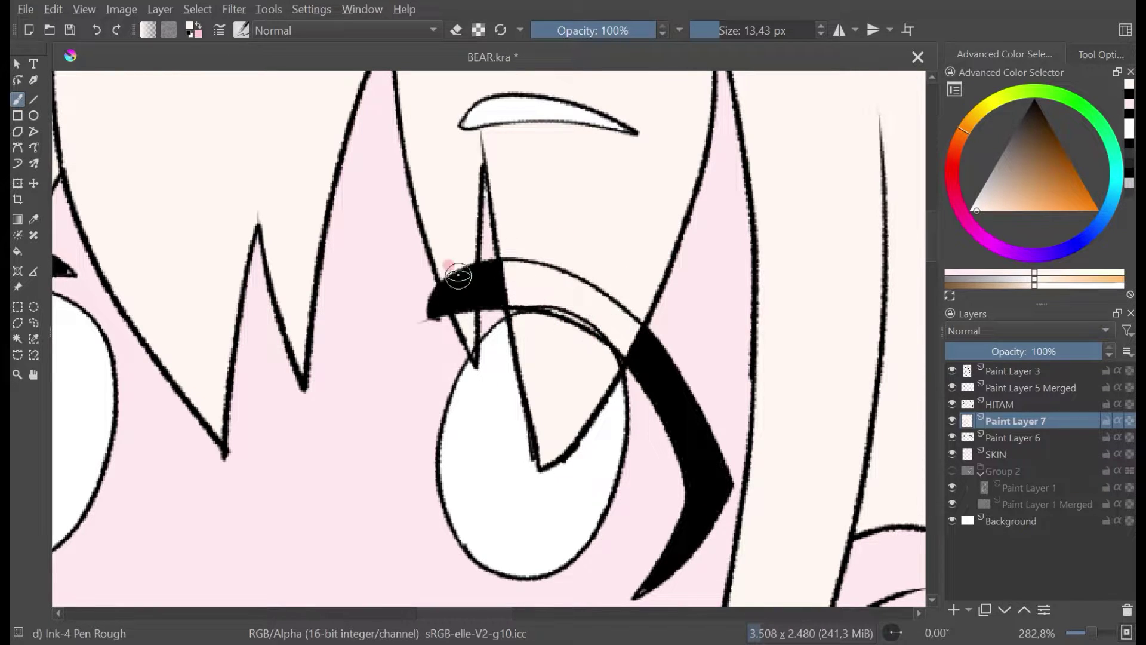
mouse_move(460, 271)
mouse_down()
mouse_move(463, 294)
mouse_move(470, 257)
mouse_move(445, 280)
mouse_move(465, 309)
mouse_up()
scroll(687, 361, down, 1)
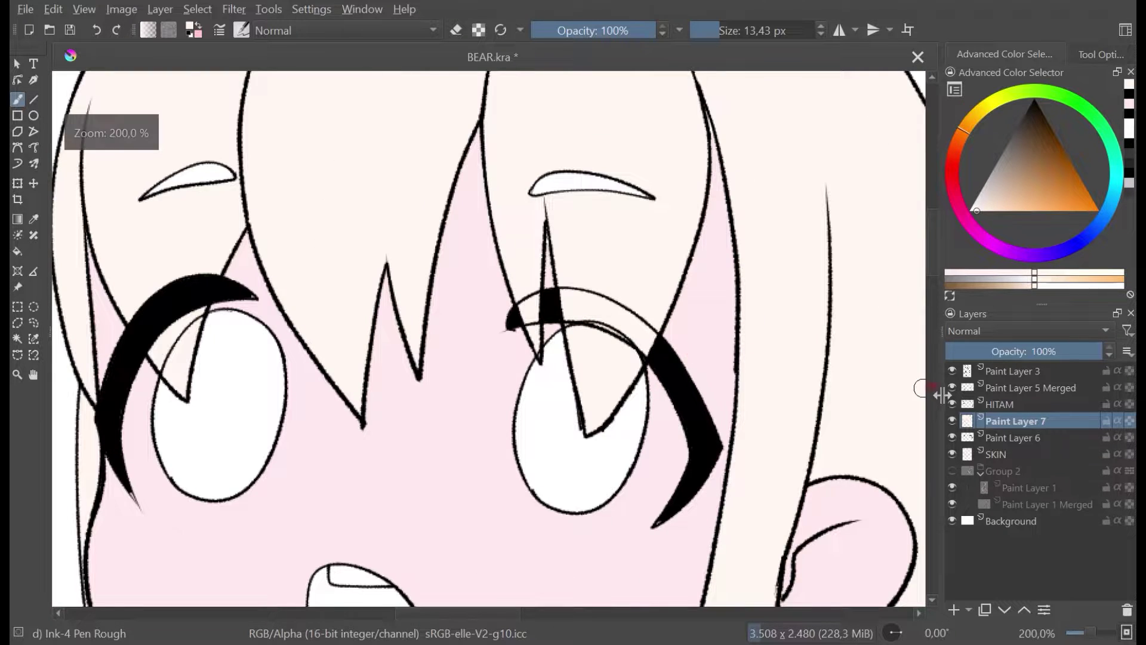
Step: Move Paint Layer 7 above HITAM and check the face with Paint Layer 5 Merged and Paint Layer 7 hidden and shown
click(1023, 609)
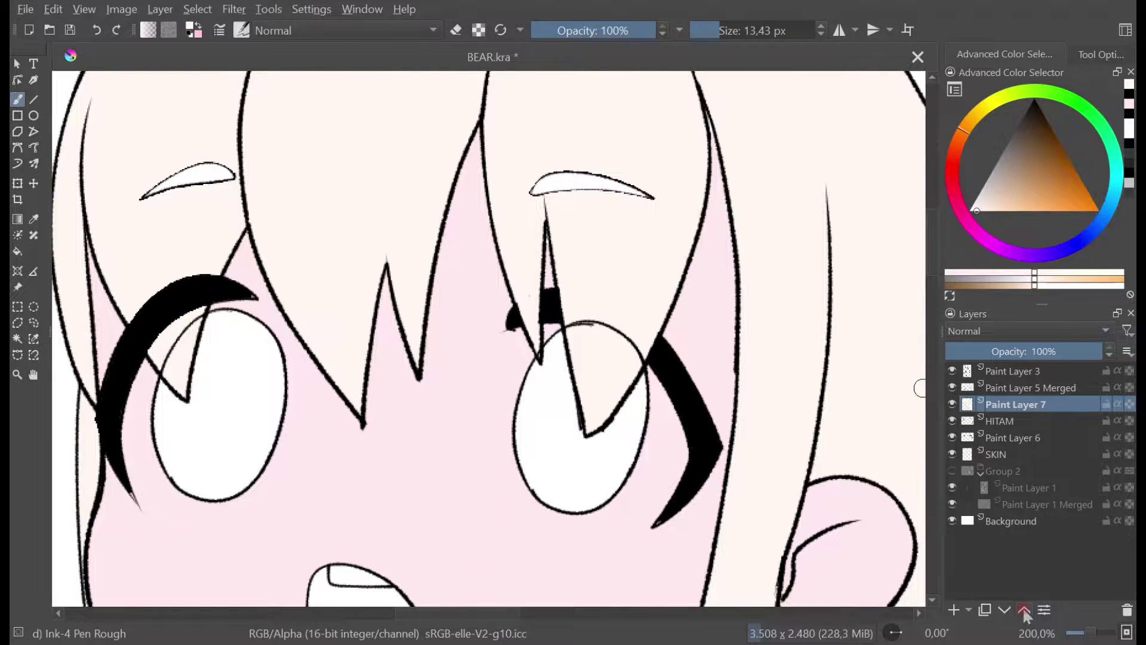
click(952, 388)
click(953, 388)
click(953, 387)
click(952, 388)
scroll(660, 427, down, 1)
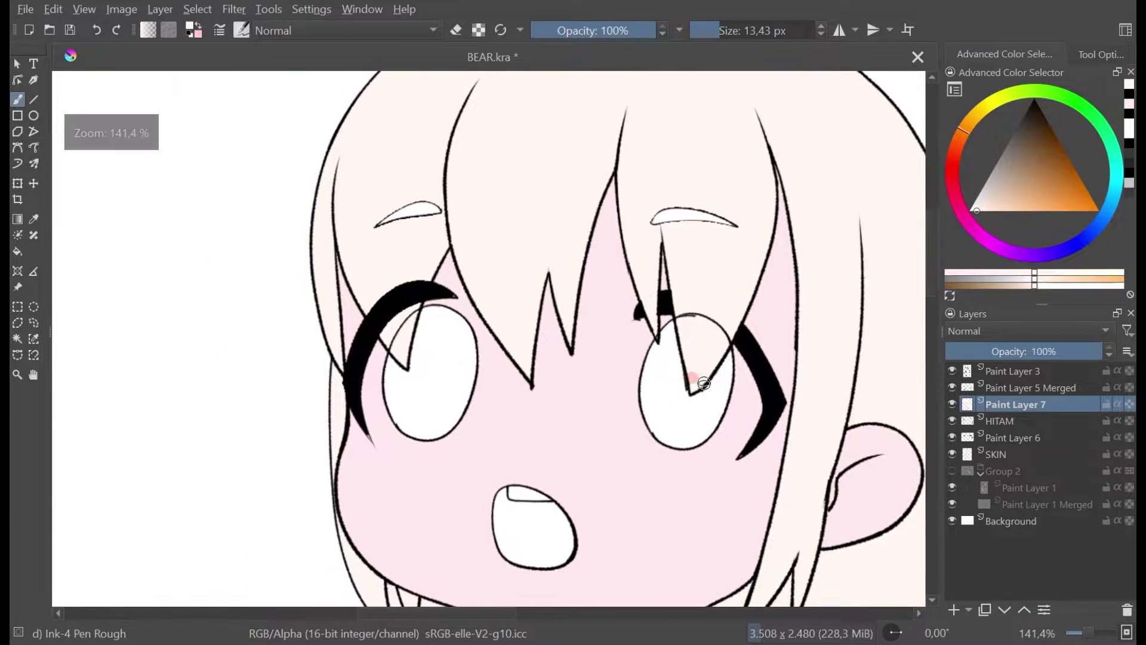
scroll(702, 389, down, 1)
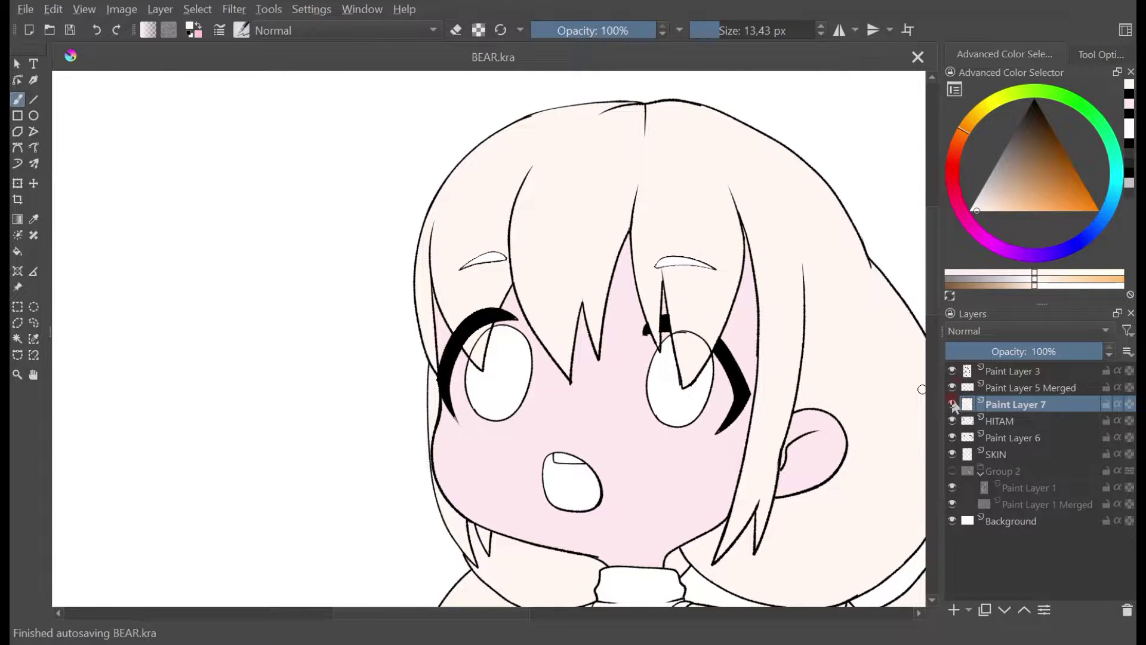
click(952, 404)
click(952, 403)
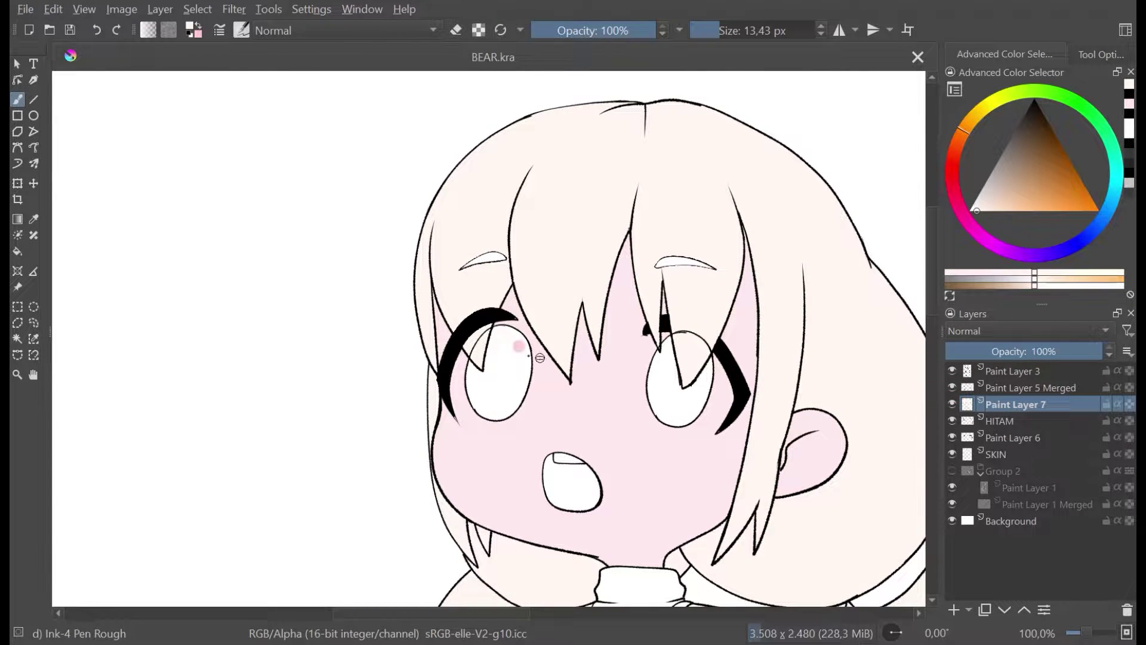
Step: Brush the pale cream over the left-hand eyelash where the bangs cover it, and save the document
scroll(540, 358, up, 2)
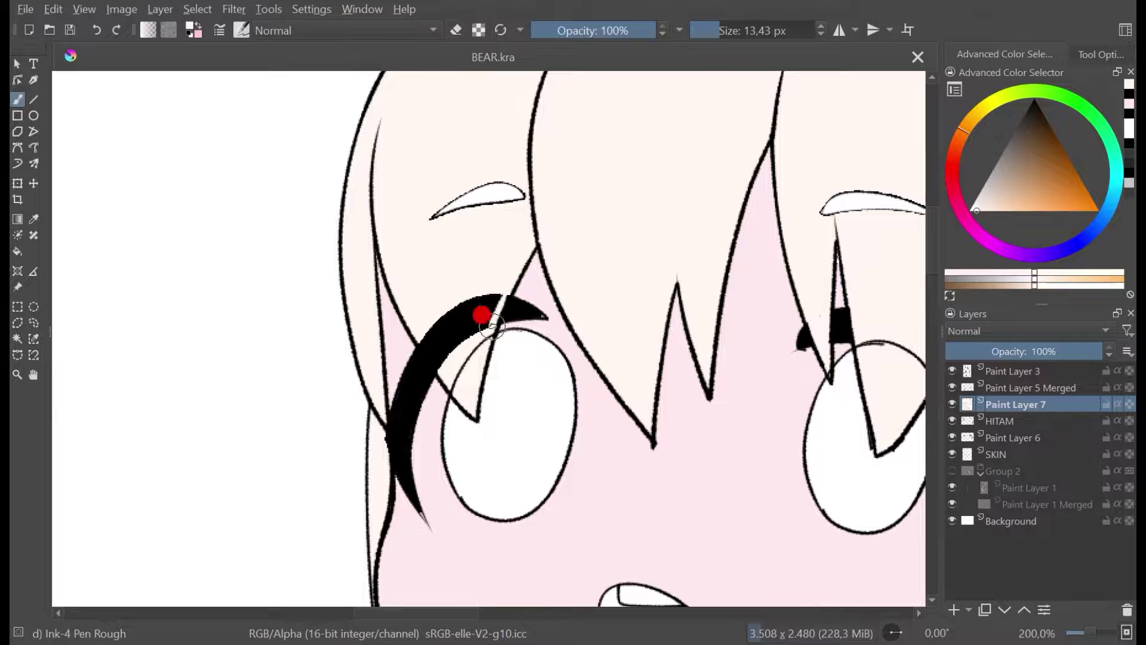
mouse_move(502, 301)
mouse_down()
mouse_move(492, 323)
mouse_move(496, 292)
mouse_move(478, 312)
mouse_move(481, 282)
mouse_move(462, 327)
mouse_move(463, 289)
mouse_move(451, 349)
mouse_move(430, 335)
mouse_move(441, 369)
mouse_move(421, 337)
mouse_move(442, 376)
mouse_move(422, 345)
mouse_up()
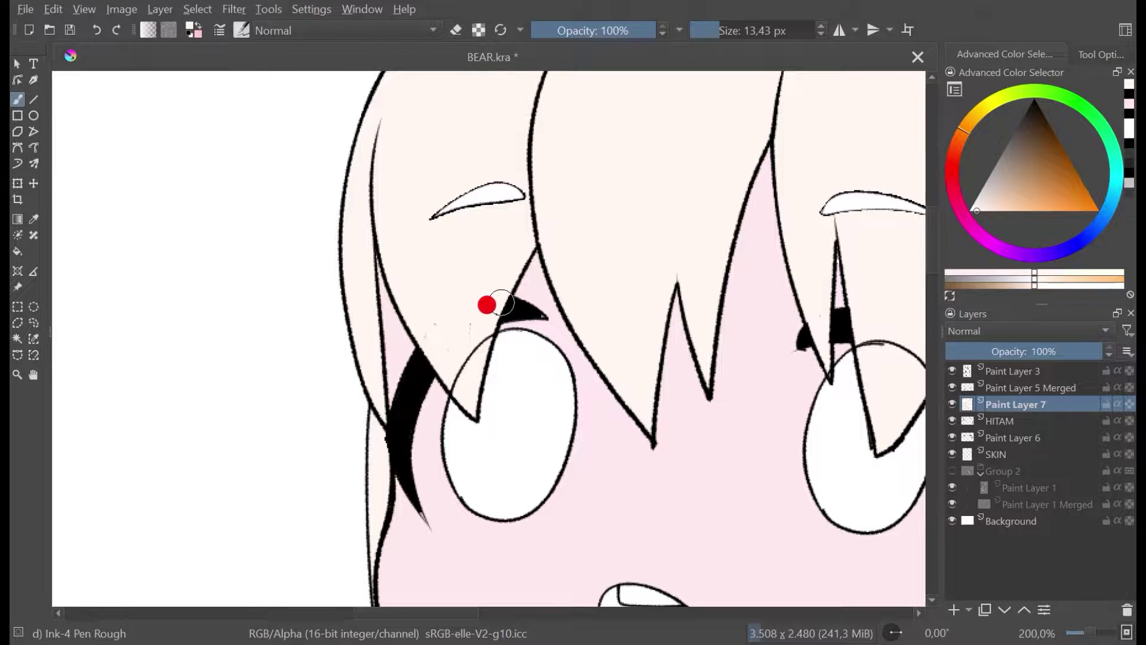
key(ctrl+s)
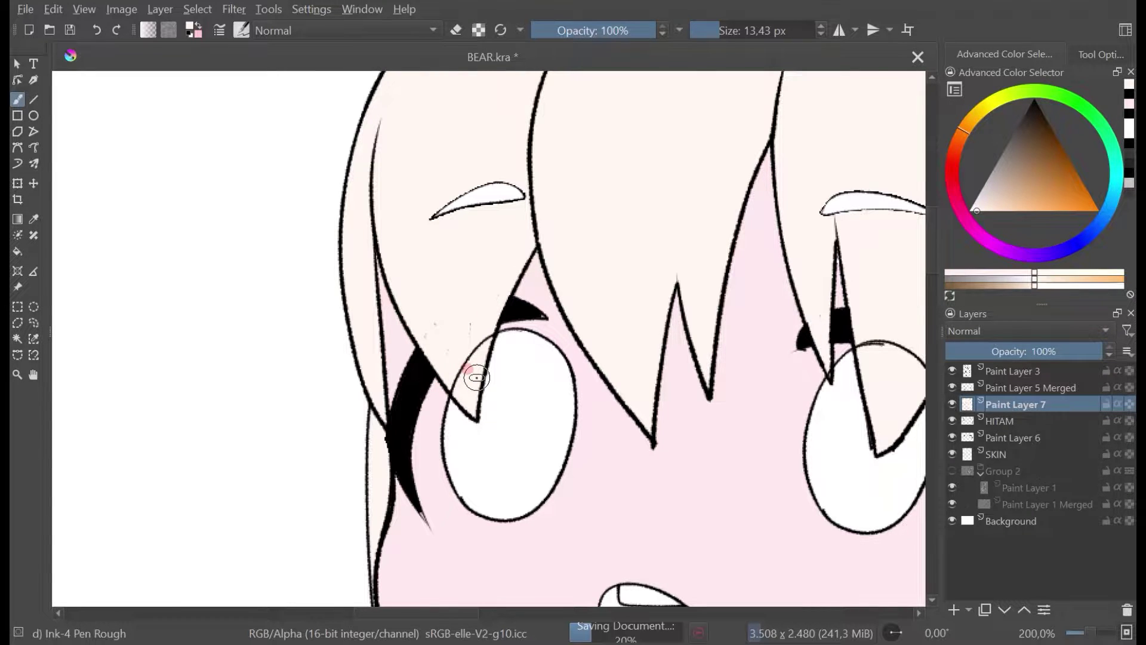
Step: Check how Paint Layer 7 and HITAM overlap around the eyes by hiding and showing each layer
scroll(477, 378, down, 2)
drag(753, 398, 722, 390)
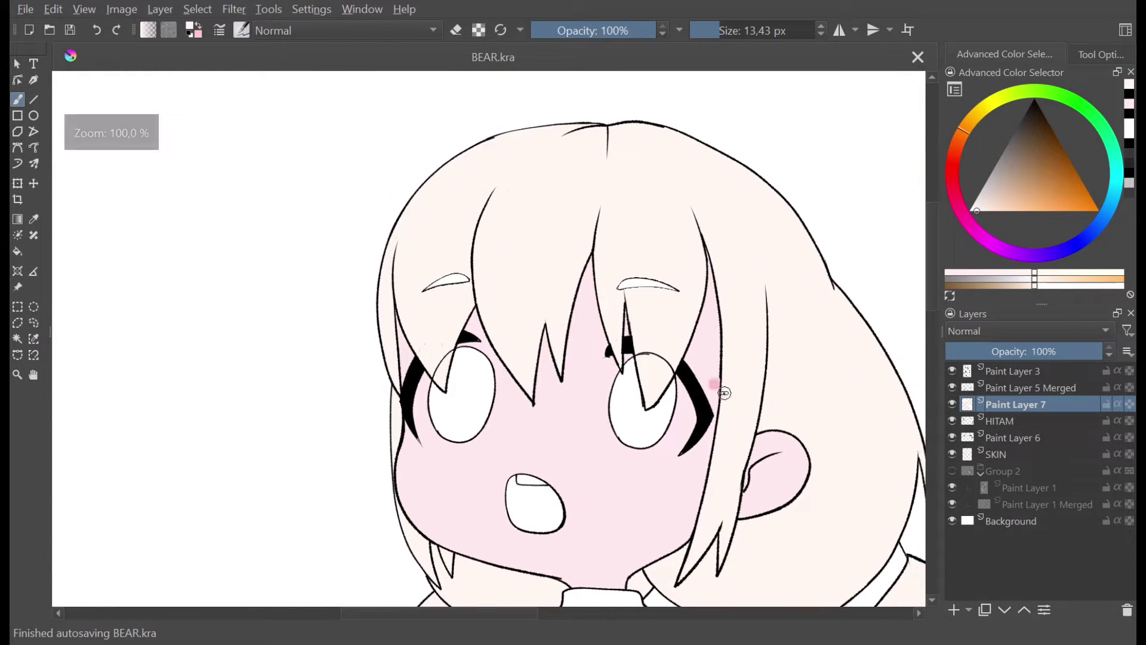
click(954, 404)
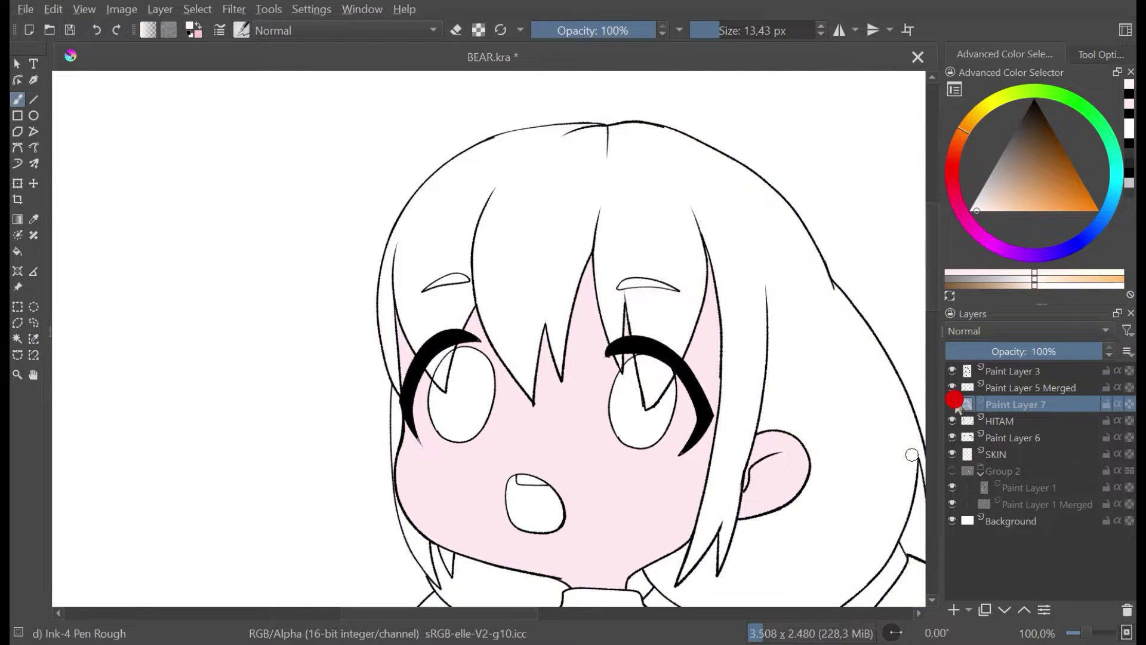
click(955, 405)
click(953, 421)
click(953, 421)
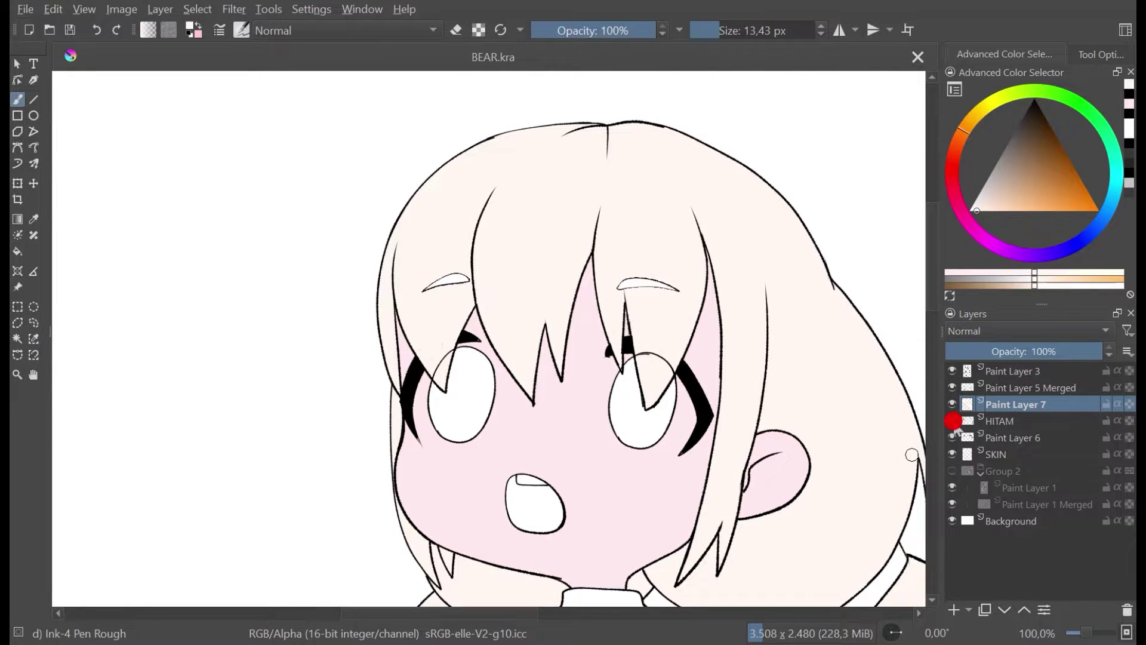
click(953, 421)
click(953, 421)
click(955, 421)
click(956, 421)
click(1013, 421)
scroll(854, 386, down, 1)
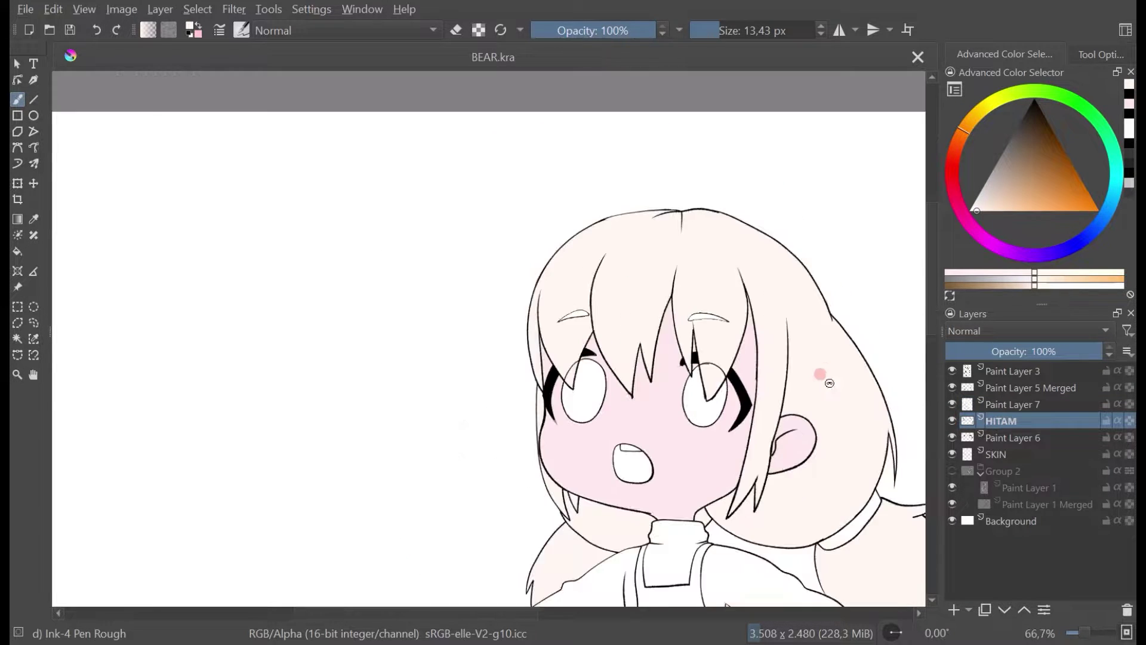
Step: Check Paint Layer 7 by hiding and showing it, rename it COKLAT, and save the document
click(952, 404)
click(952, 404)
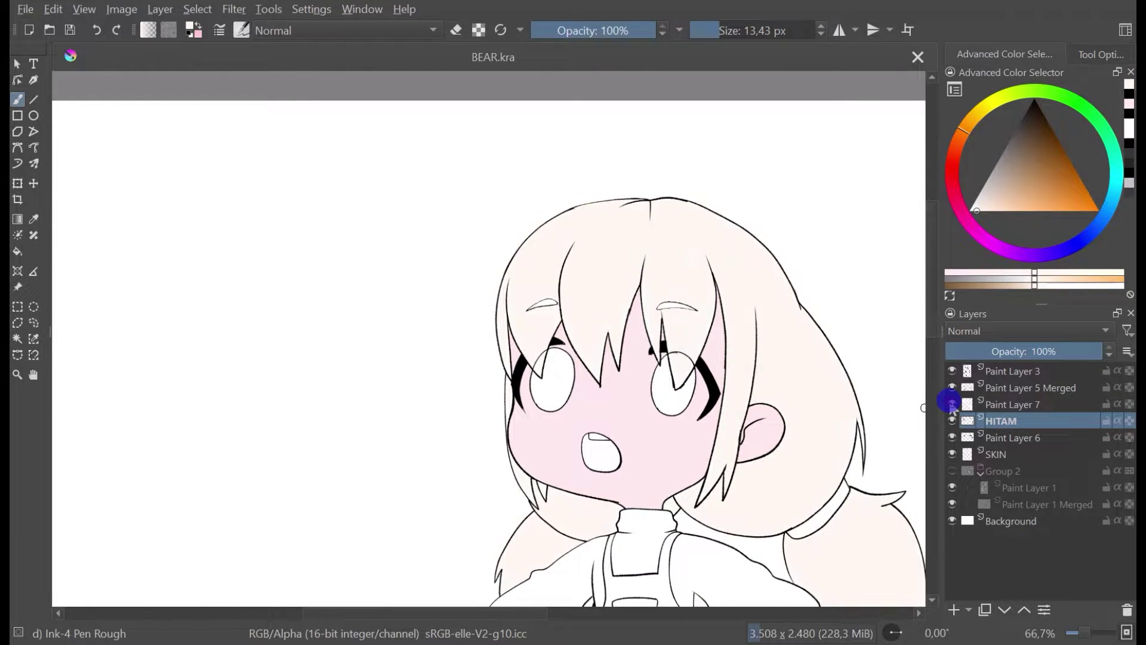
click(952, 404)
click(952, 404)
double_click(1009, 404)
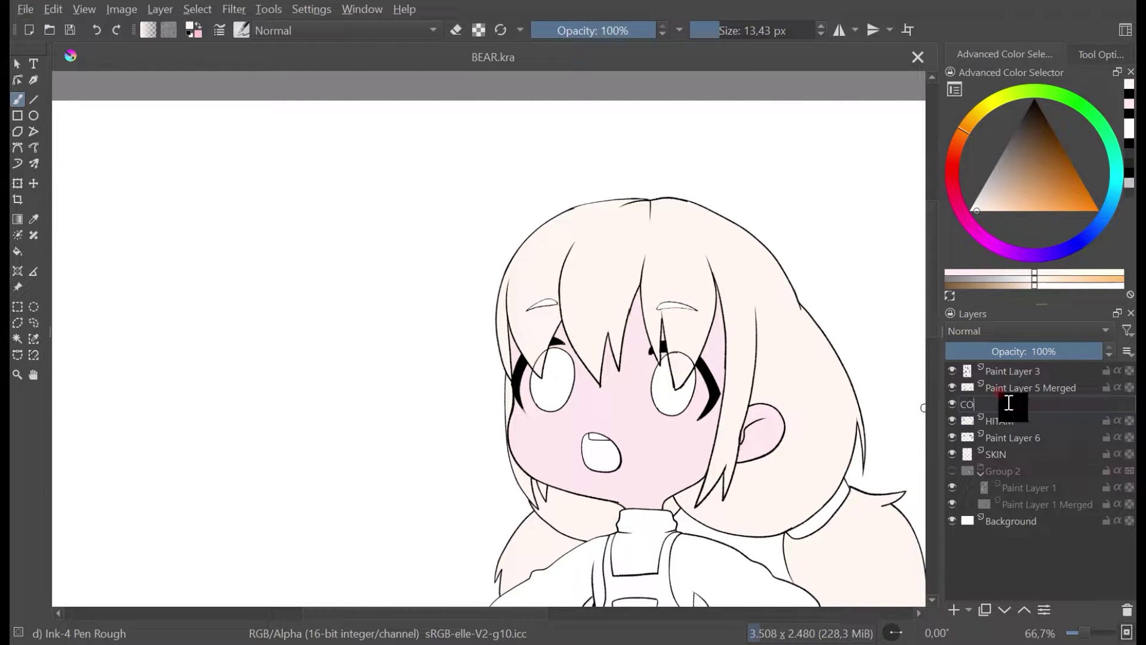
text(COKLAT)
click(1001, 423)
click(953, 404)
click(952, 404)
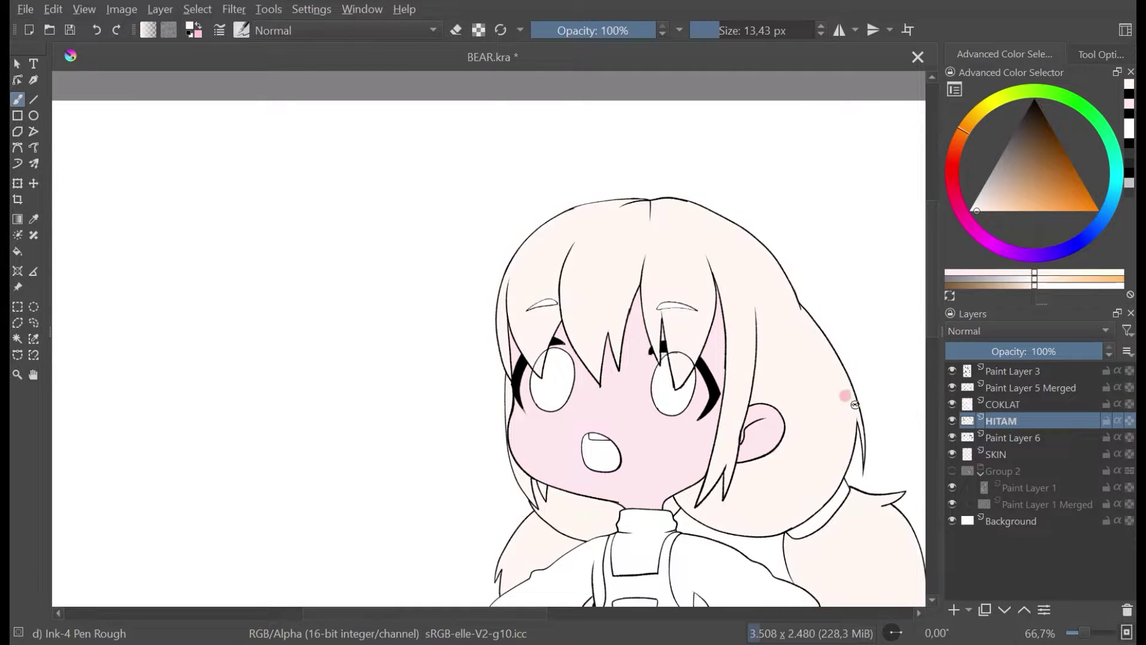
key(ctrl+s)
Step: Examine what HITAM, Paint Layer 6, COKLAT and Paint Layer 5 Merged each contain by hiding and showing them
key(minus)
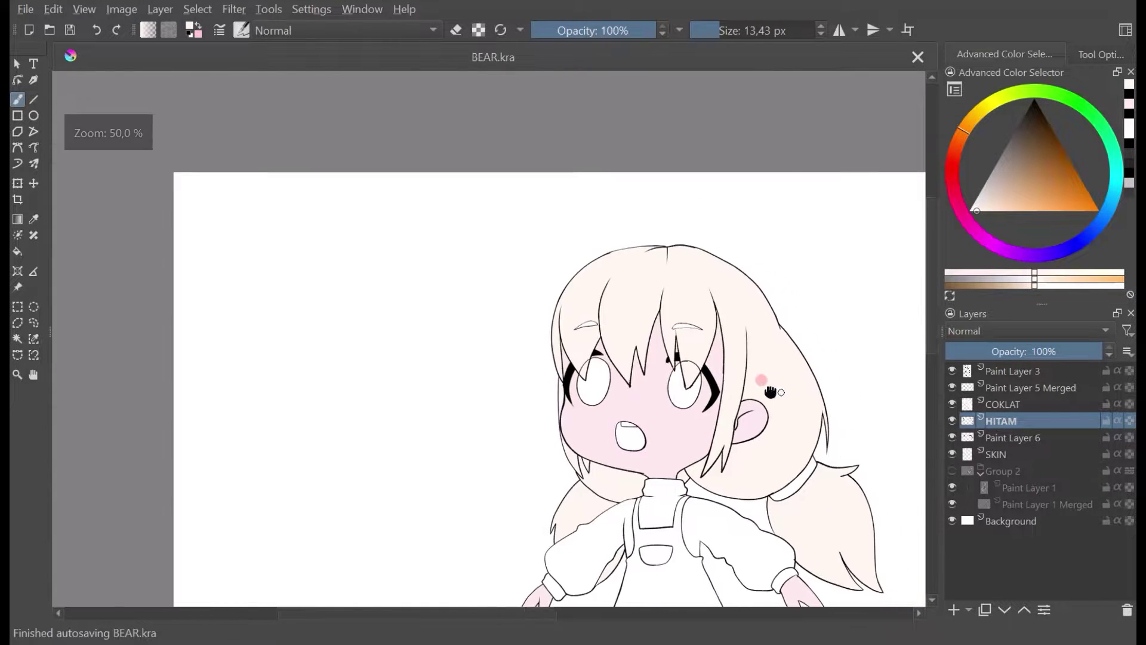
click(953, 421)
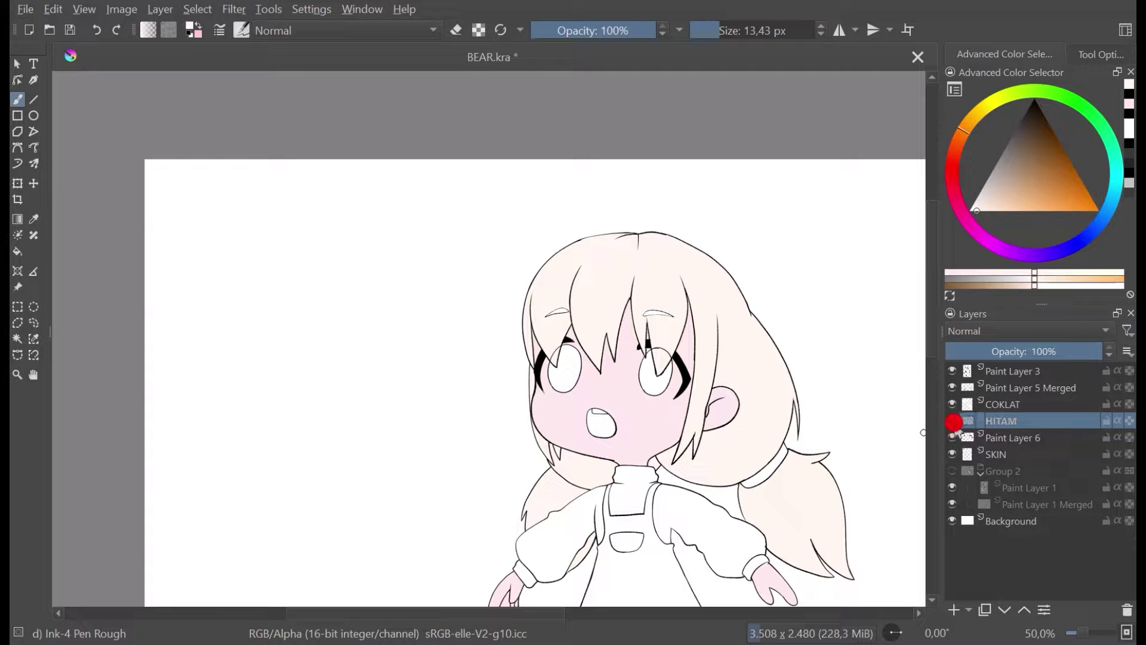
click(952, 421)
click(952, 438)
click(952, 438)
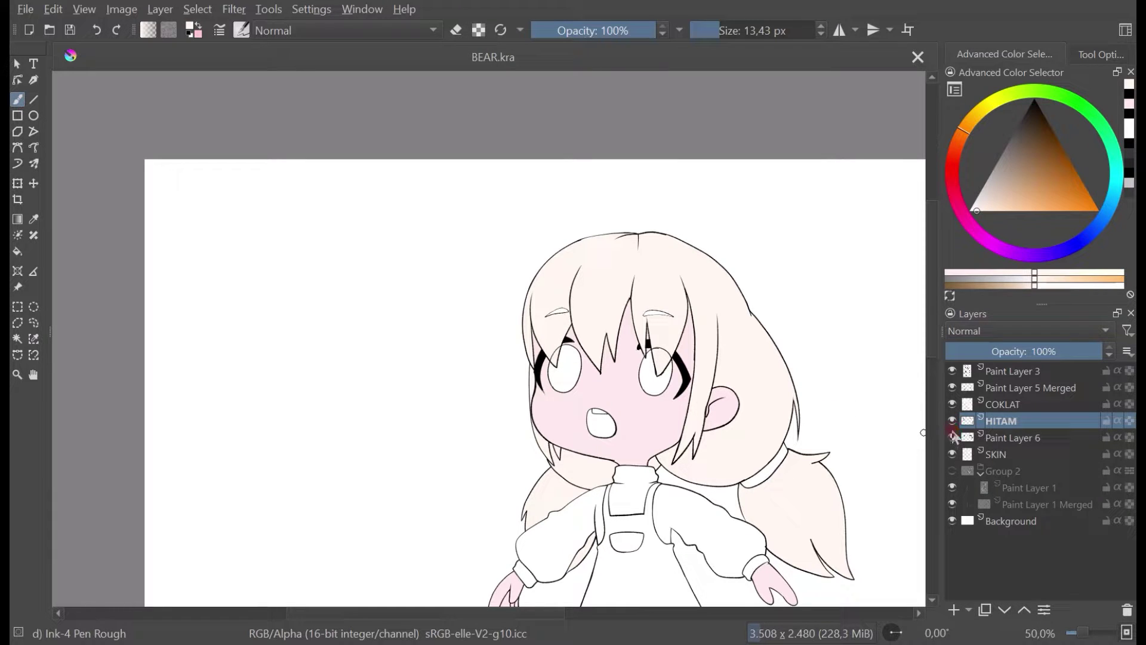
click(952, 404)
click(952, 404)
click(952, 404)
click(952, 404)
click(953, 388)
click(952, 387)
drag(816, 428, 737, 394)
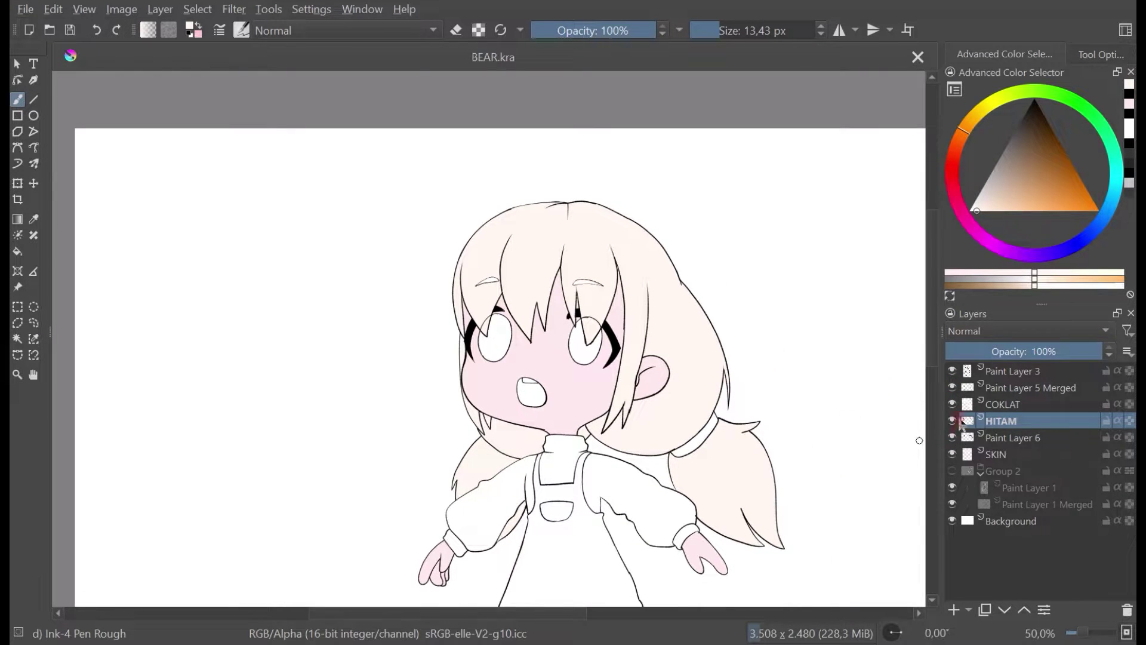
click(953, 405)
click(953, 404)
click(953, 421)
click(953, 421)
click(968, 419)
Step: Check Paint Layer 3 by hiding and showing it, and rename it LINE
click(953, 371)
click(953, 371)
double_click(1012, 371)
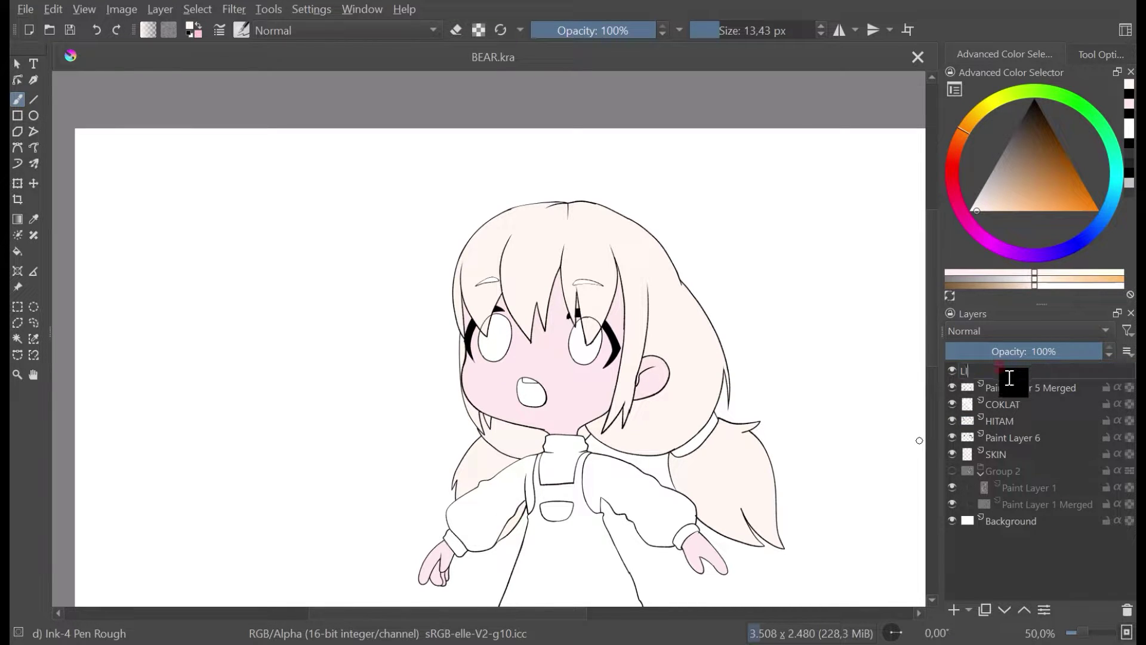
click(1023, 389)
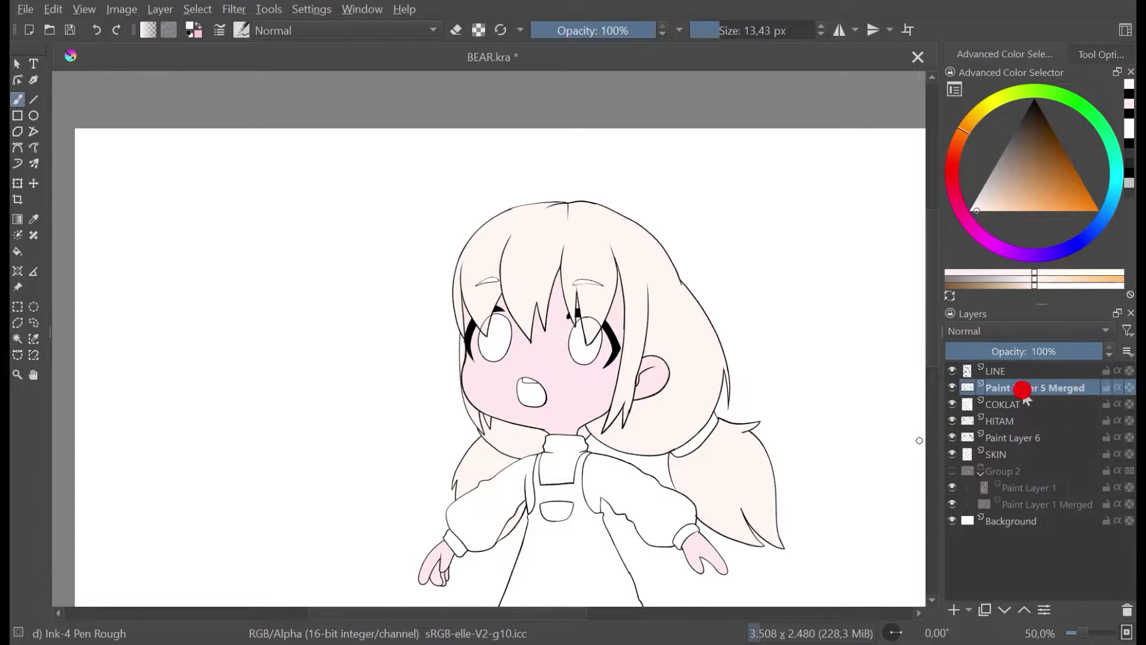
Step: Check Paint Layer 5 Merged by hiding and showing it, and rename it LINE2
click(952, 388)
click(952, 387)
double_click(1007, 390)
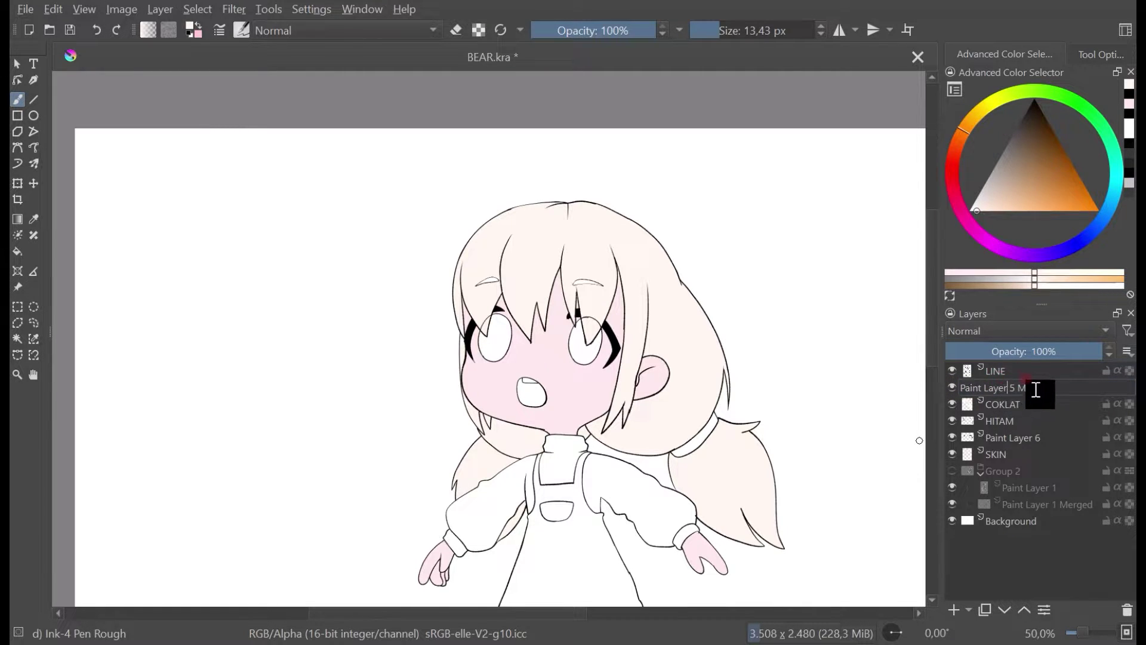
text(LINE2)
click(1035, 399)
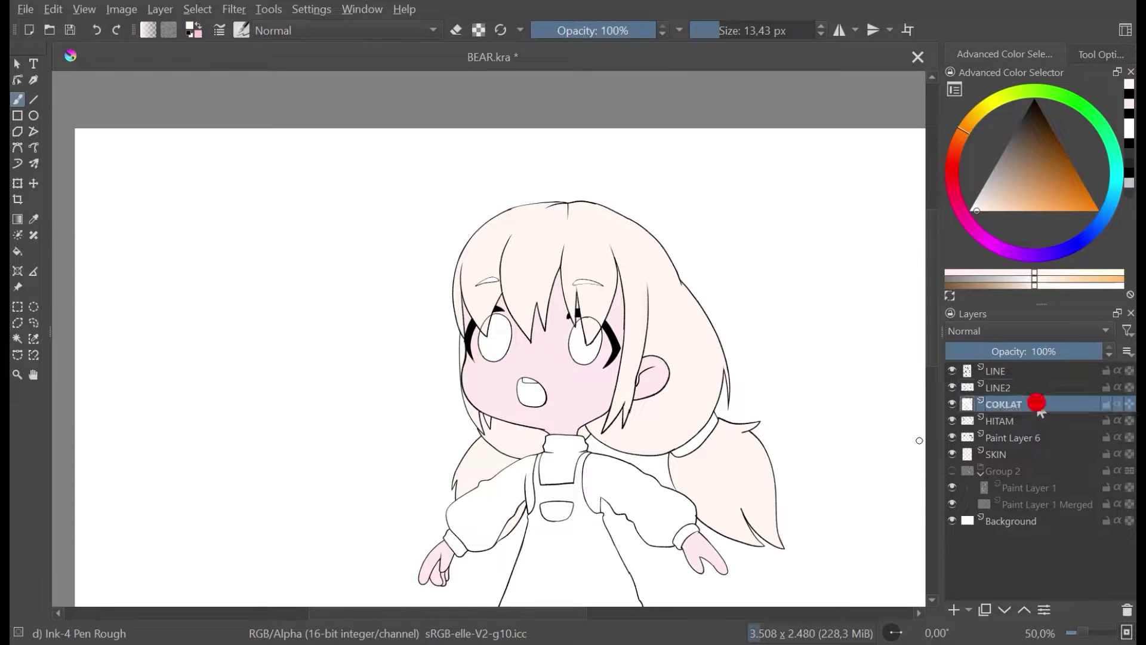
Step: Check LINE2, Paint Layer 6 and HITAM by toggling their visibility, rename HITAM to LINE3, and save the document
click(953, 388)
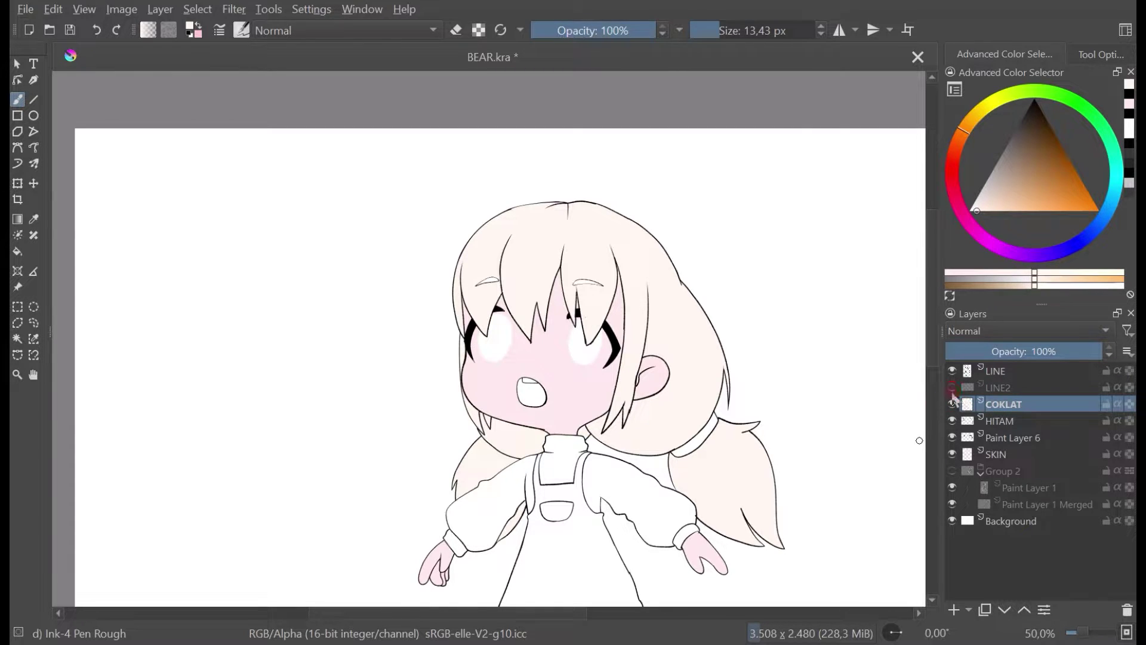
click(952, 389)
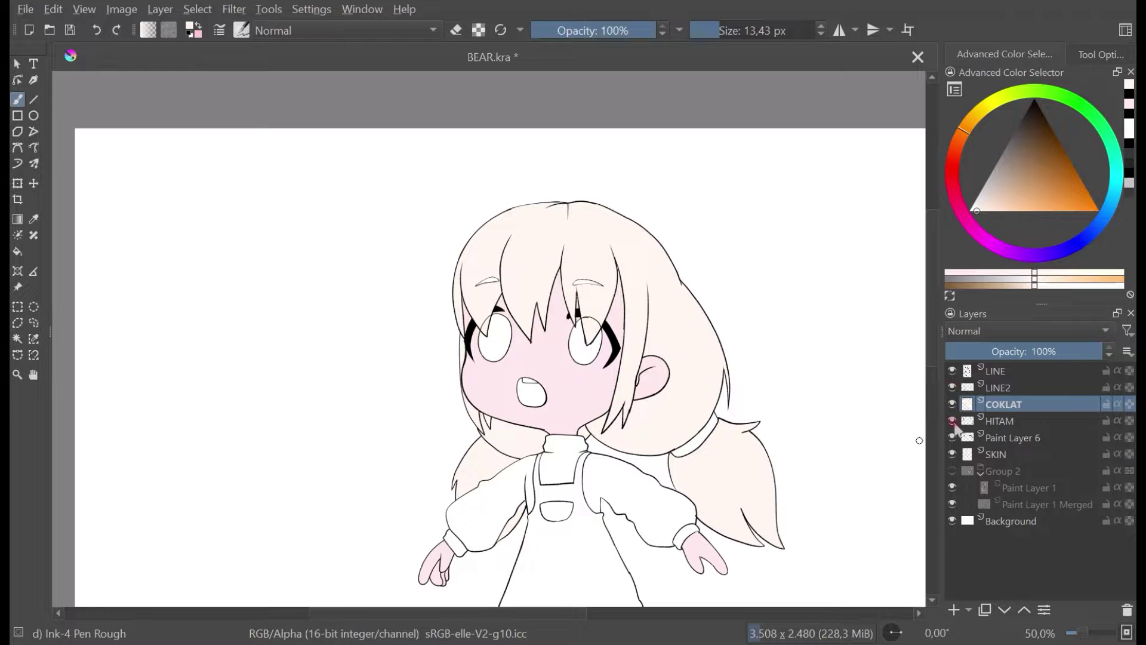
click(952, 437)
click(952, 437)
click(952, 421)
click(952, 421)
double_click(1000, 421)
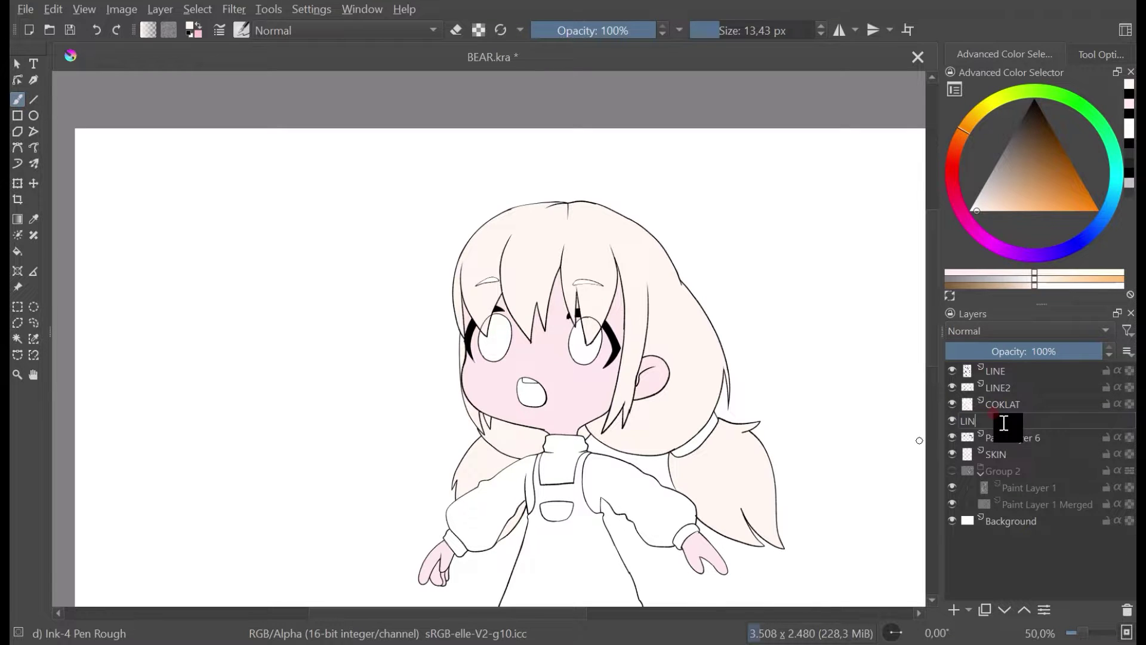
click(1007, 439)
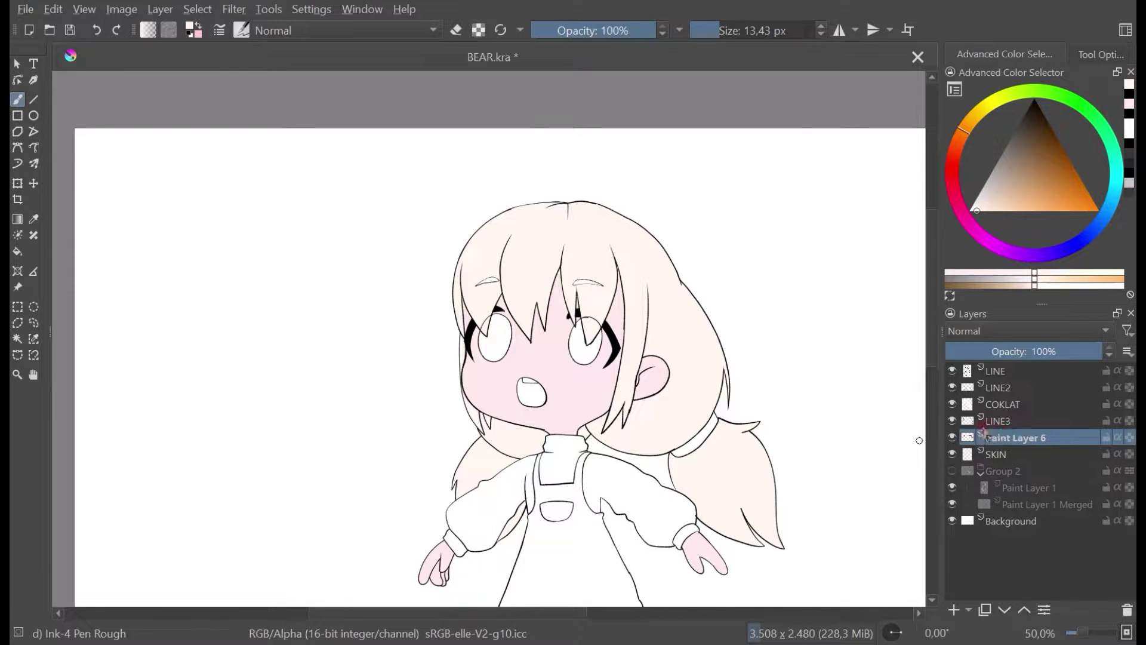
key(ctrl+s)
Step: Check LINE2 and COKLAT by hiding and showing them, and move LINE3 above COKLAT, directly beneath LINE2
click(952, 388)
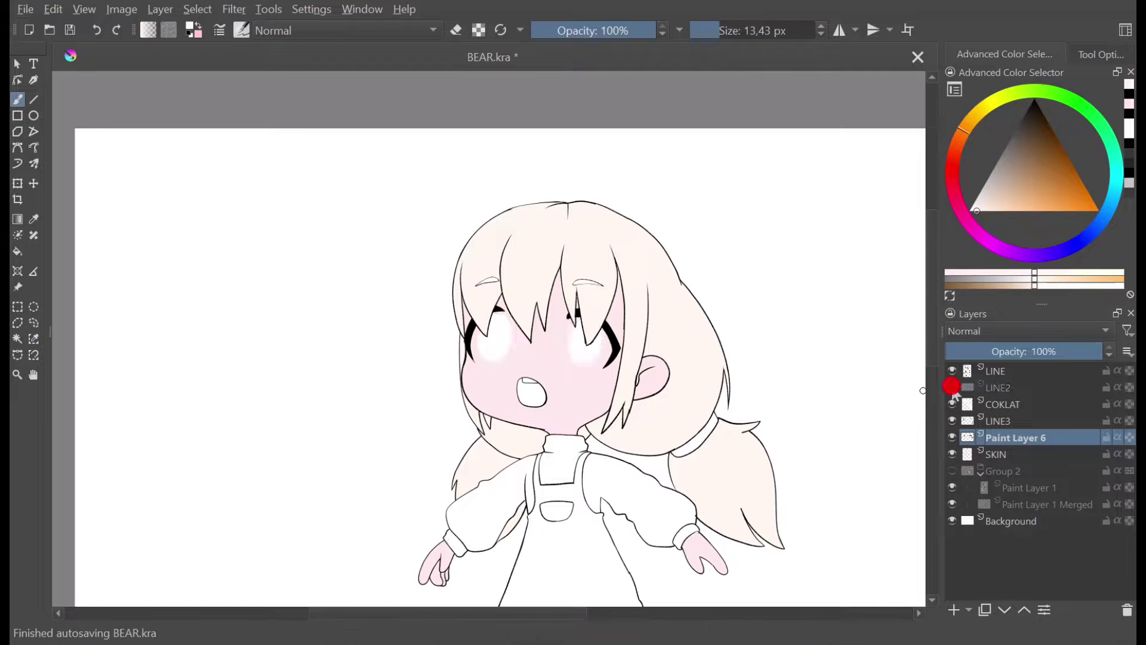
click(953, 388)
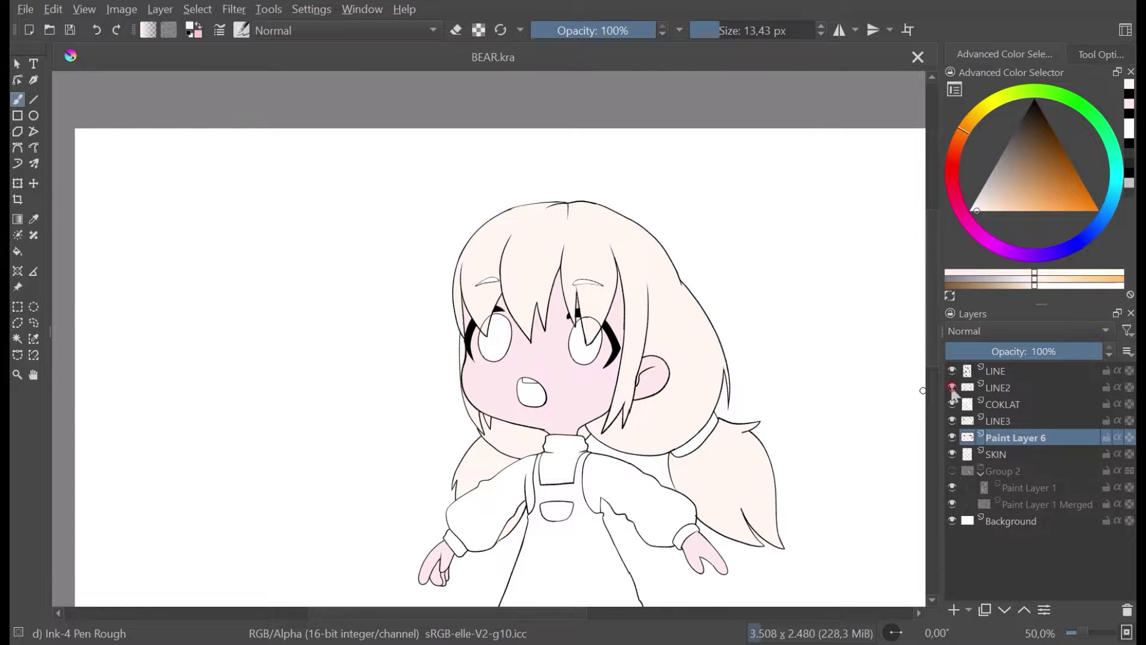
click(1016, 388)
click(953, 404)
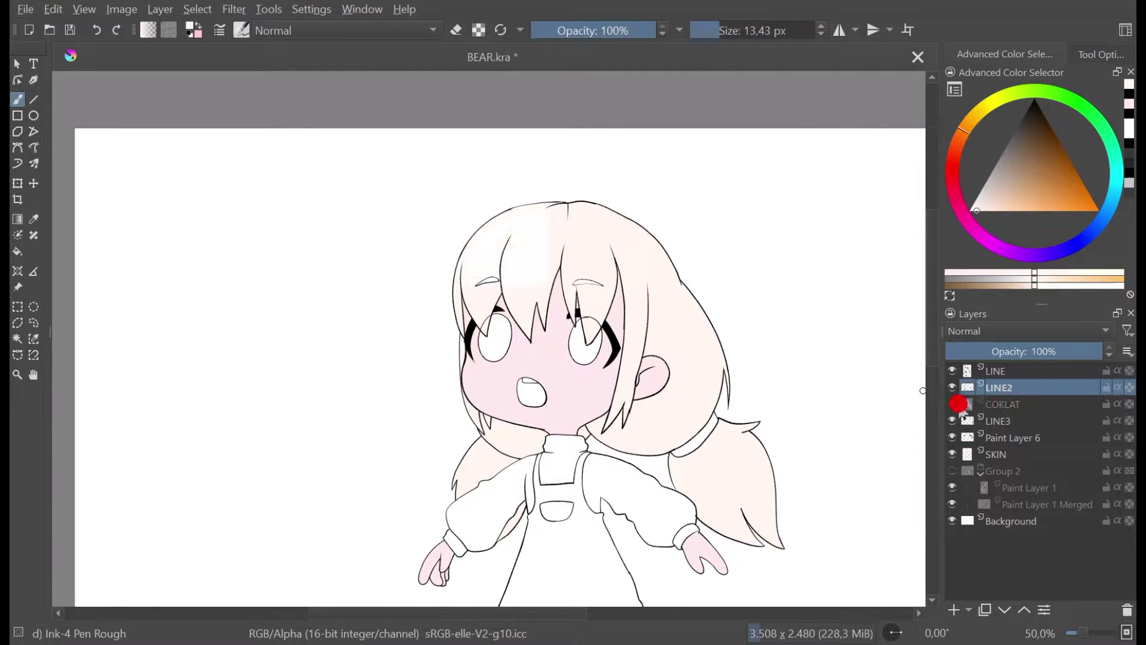
click(954, 405)
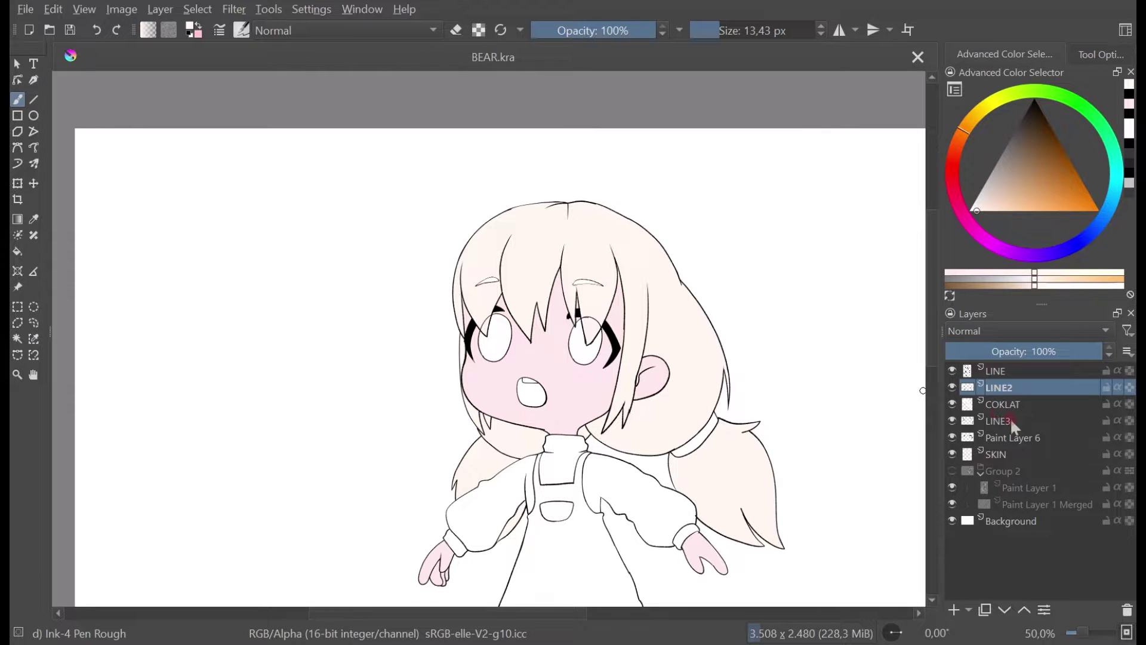
drag(1005, 416, 1015, 408)
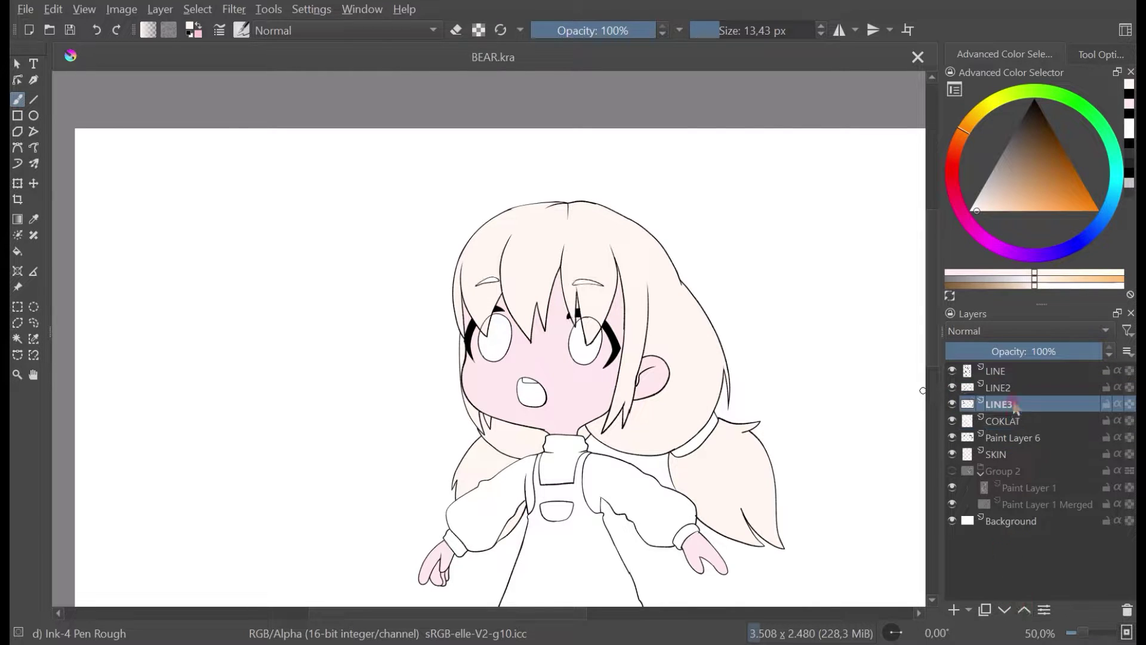
Step: Select the LINE2 and LINE3 layers together and merge them into one layer
click(1015, 388)
click(1020, 406)
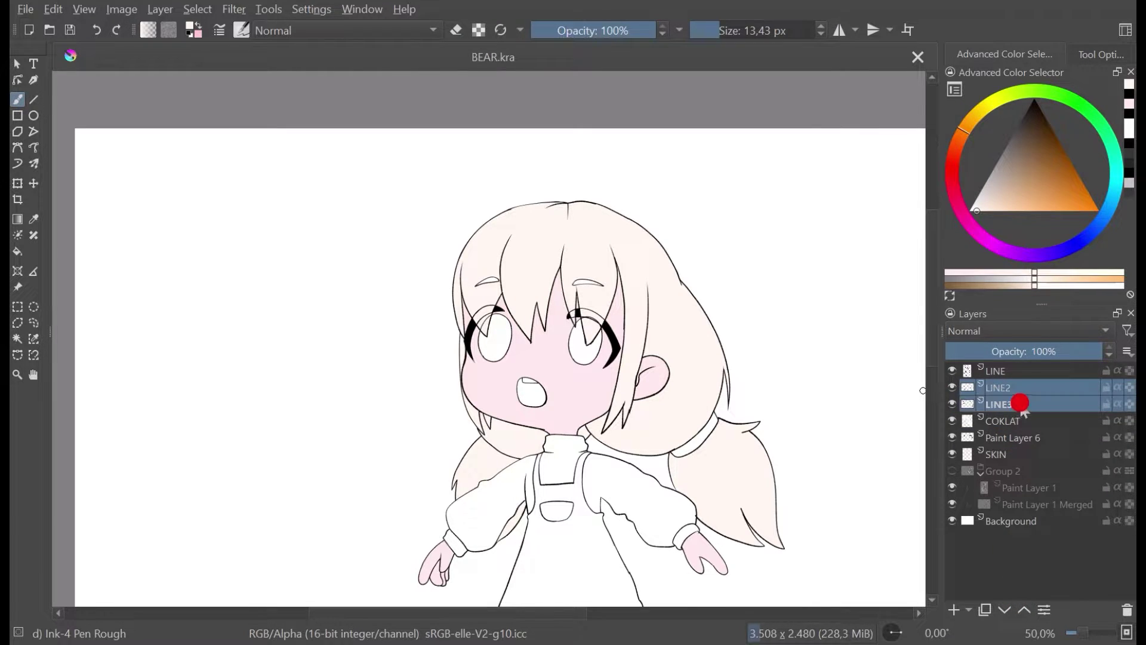
right_click(1022, 411)
click(1009, 268)
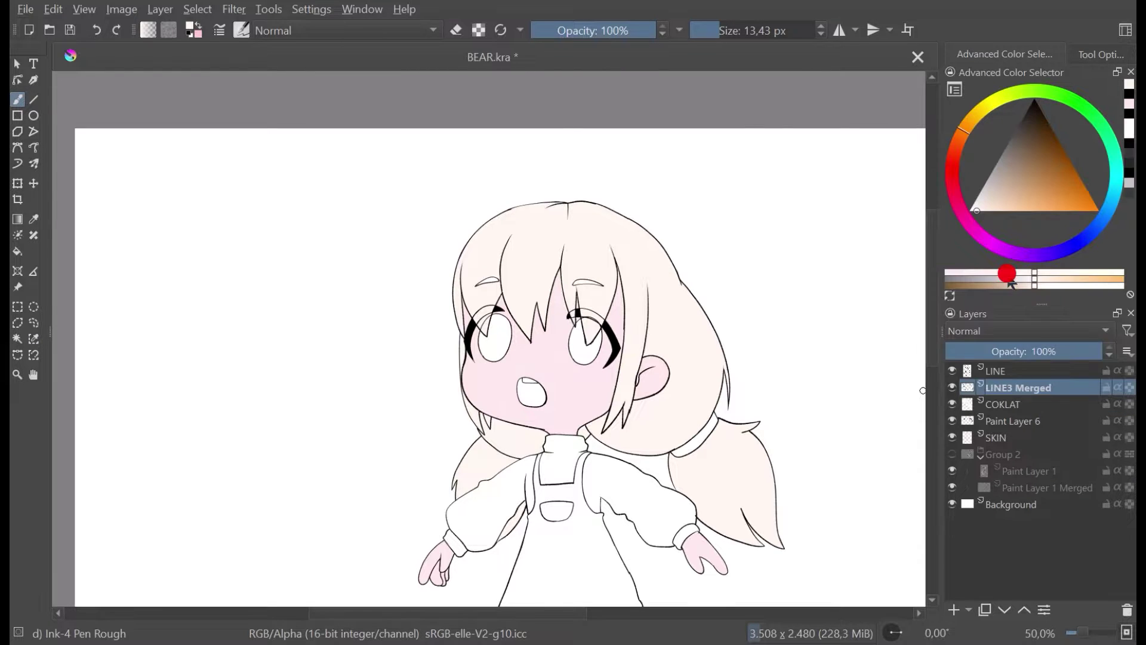
Step: Check the merged eye line layer by hiding and showing it, and save the document
click(952, 387)
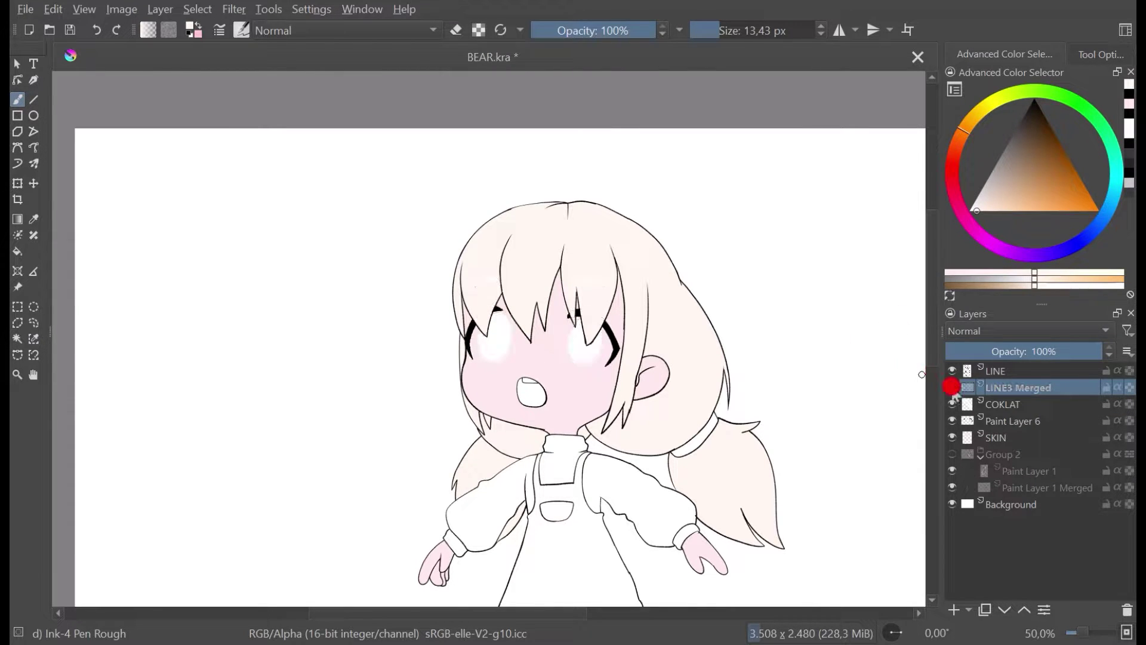
click(953, 388)
click(952, 387)
click(953, 388)
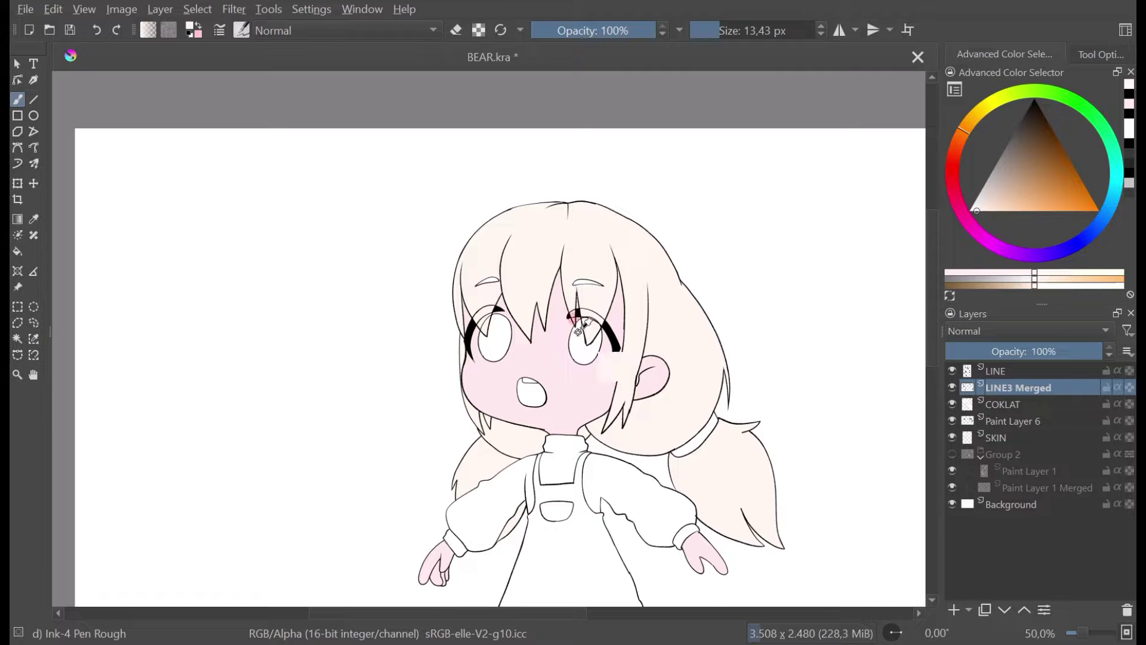
key(ctrl+s)
Step: Move LINE3 Merged below COKLAT and check the bangs over the eyes by hiding and showing both layers
scroll(578, 325, up, 2)
click(953, 405)
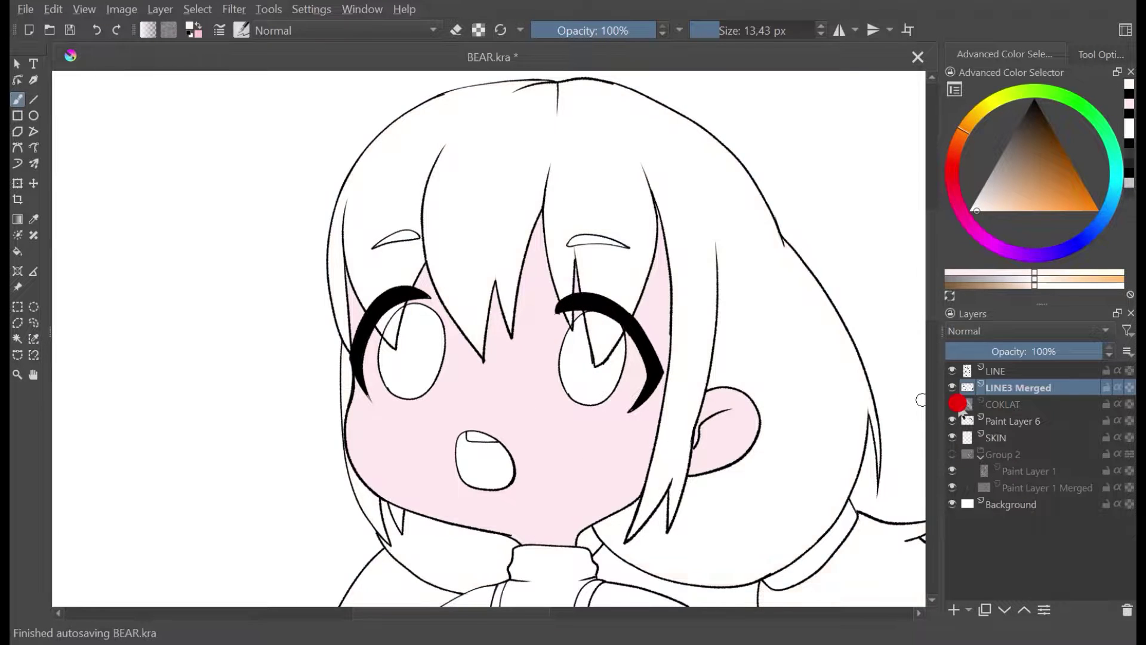
click(954, 405)
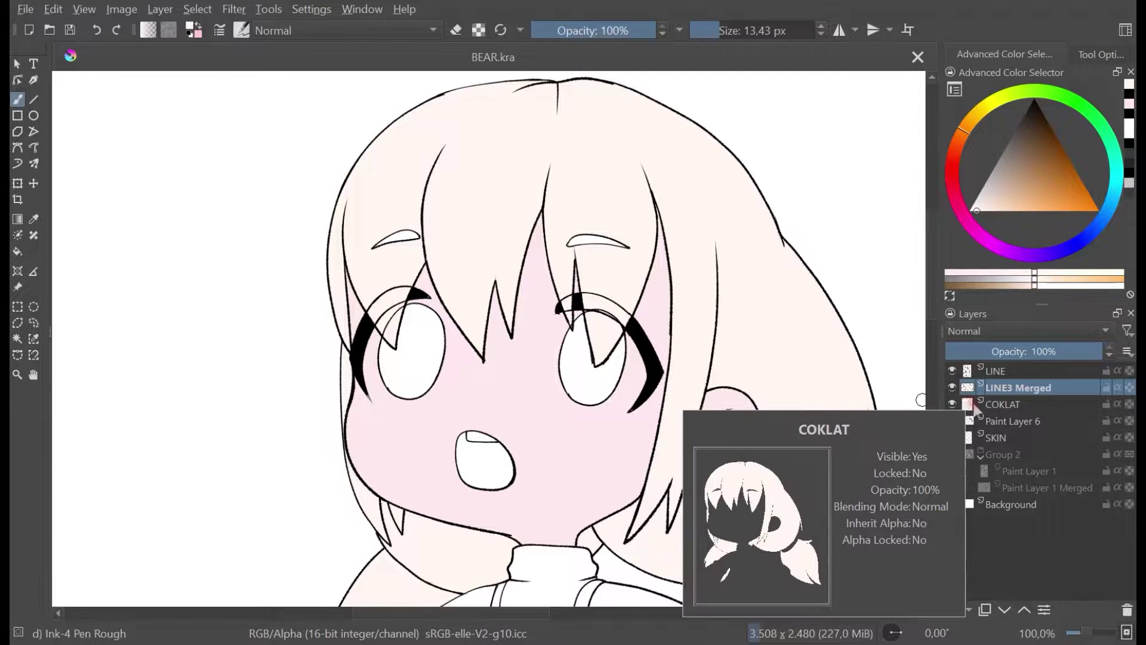
click(1006, 610)
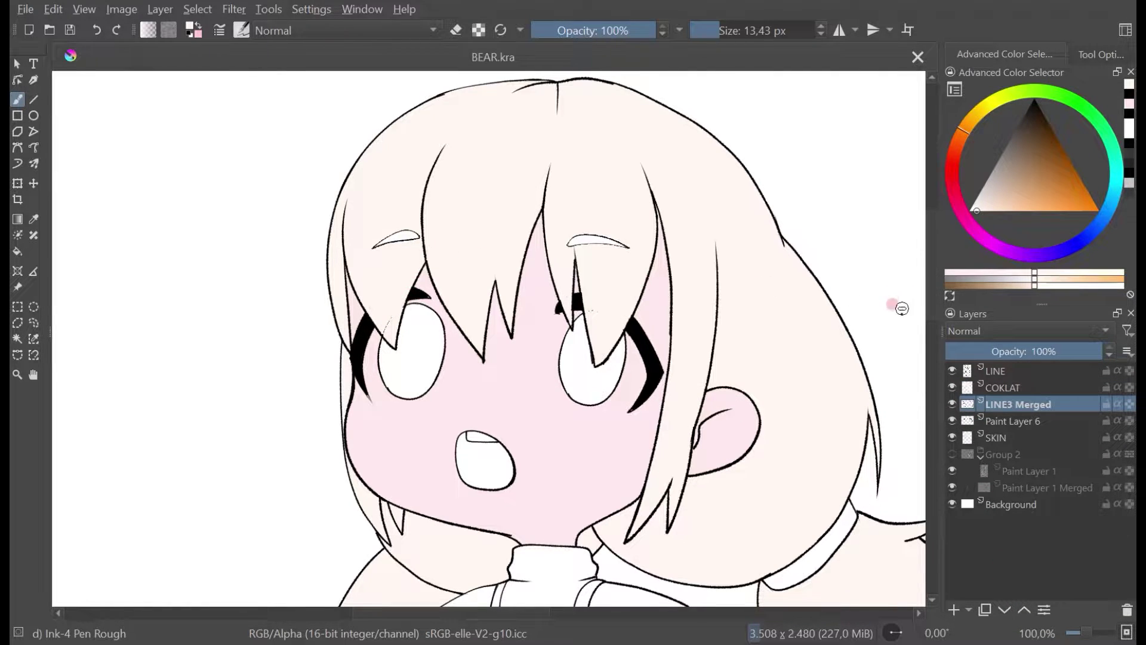
click(953, 403)
click(954, 404)
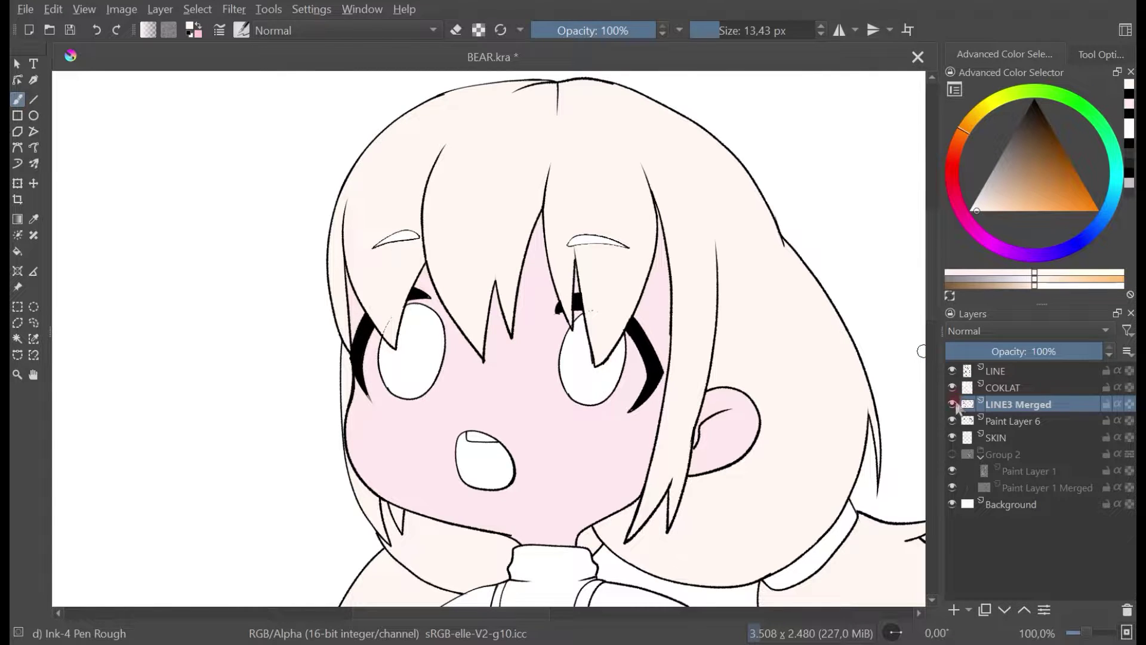
click(953, 388)
click(953, 387)
Step: On the COKLAT layer, paint over the stray specks on the bangs above the eyes with the pale cream colour
scroll(341, 289, up, 1)
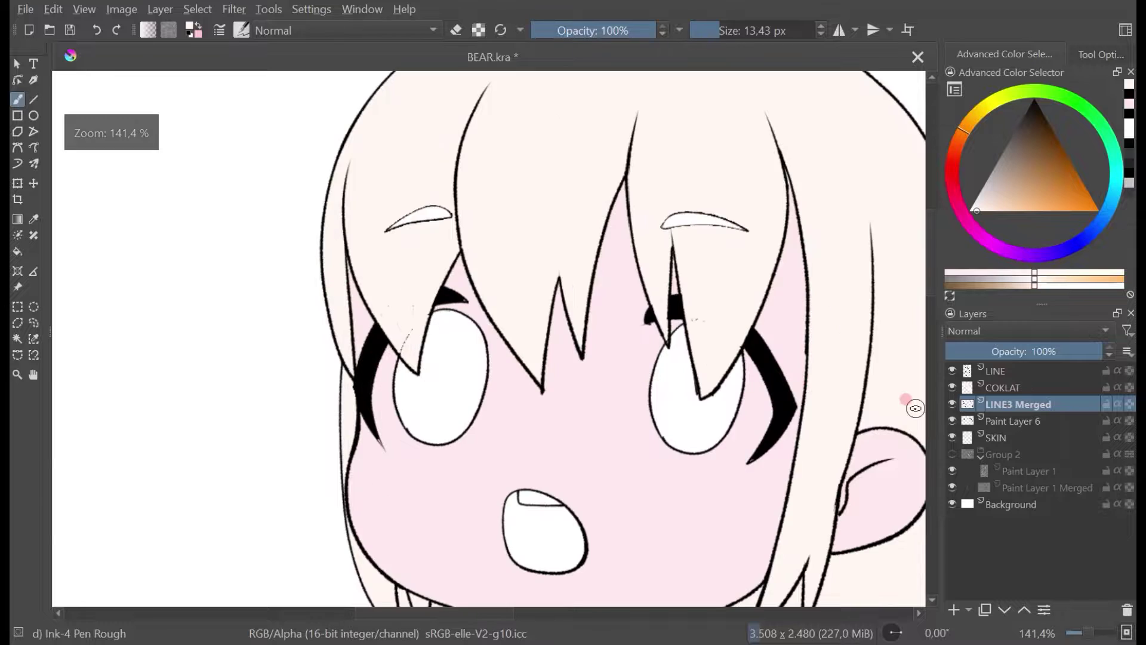
click(995, 387)
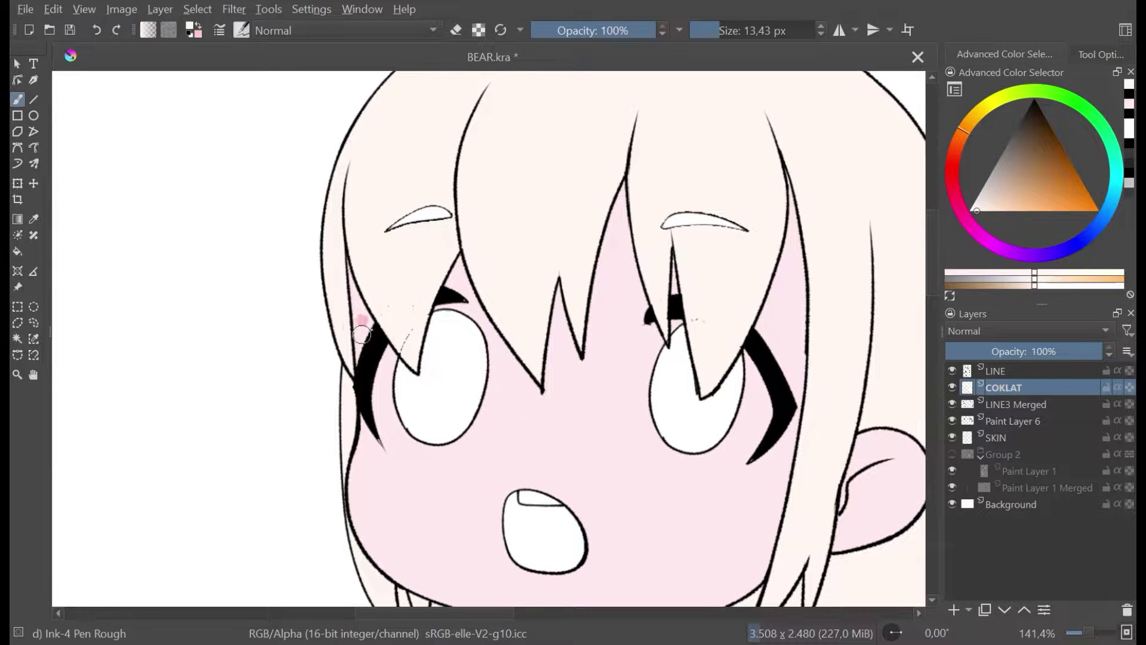
scroll(418, 331, up, 2)
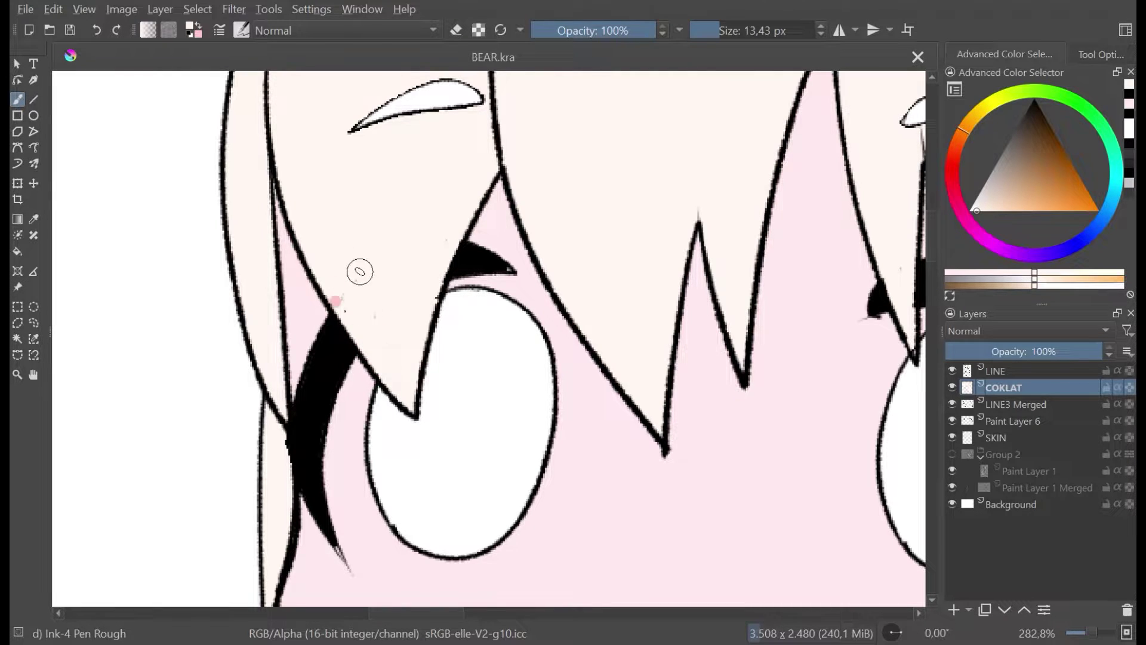
mouse_move(358, 269)
mouse_down()
mouse_move(350, 297)
mouse_move(340, 292)
mouse_up()
scroll(371, 266, down, 1)
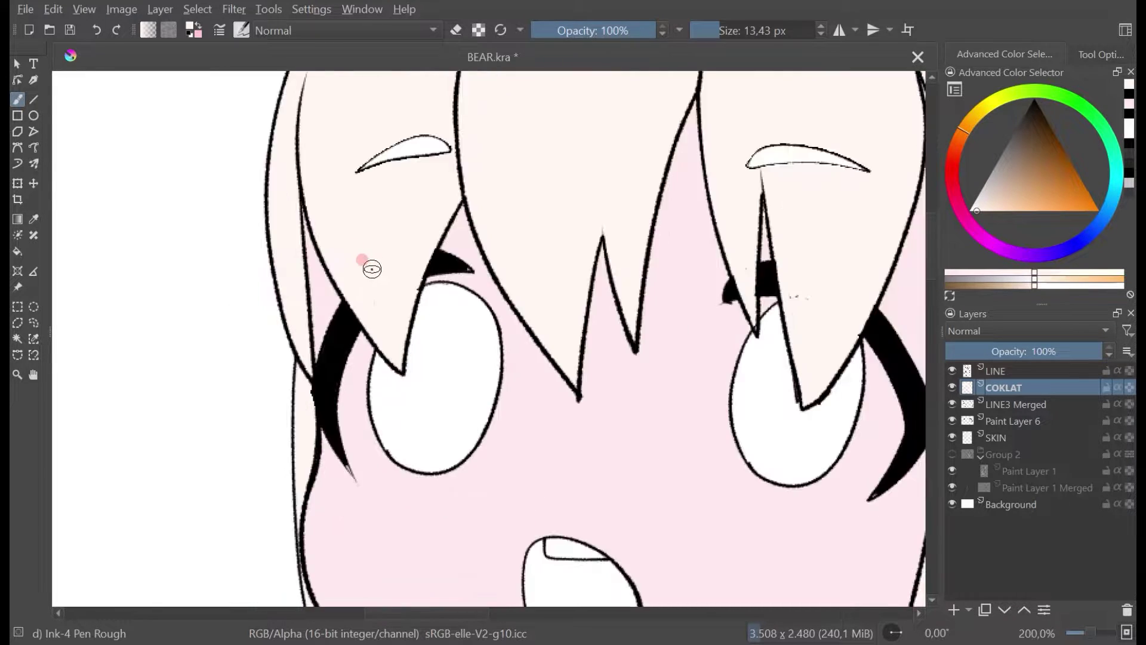
drag(492, 189, 471, 312)
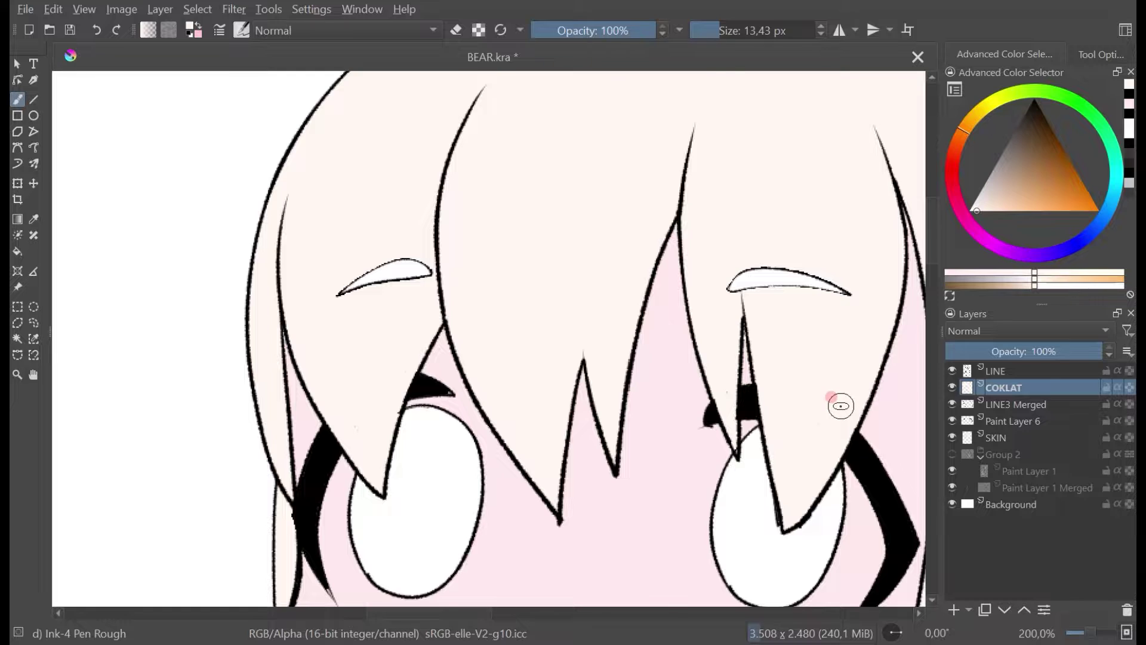
Step: Check the LINE3 Merged layer on the face by hiding and showing it
scroll(840, 406, down, 3)
drag(840, 406, 787, 385)
drag(908, 392, 742, 320)
scroll(742, 320, up, 1)
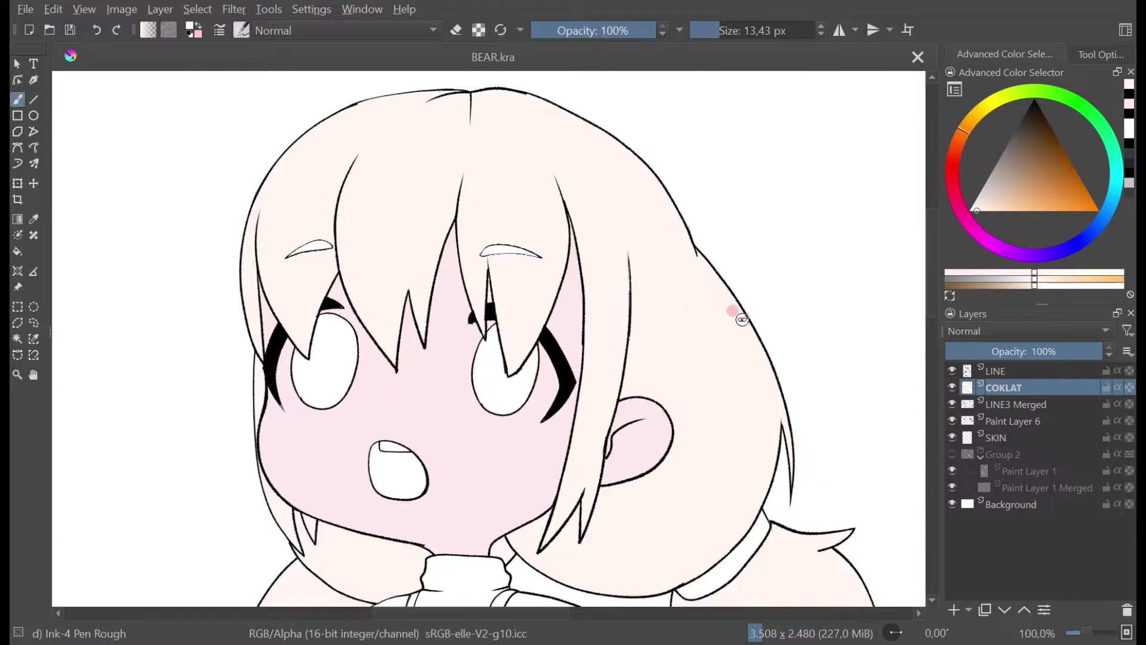
click(952, 404)
click(952, 404)
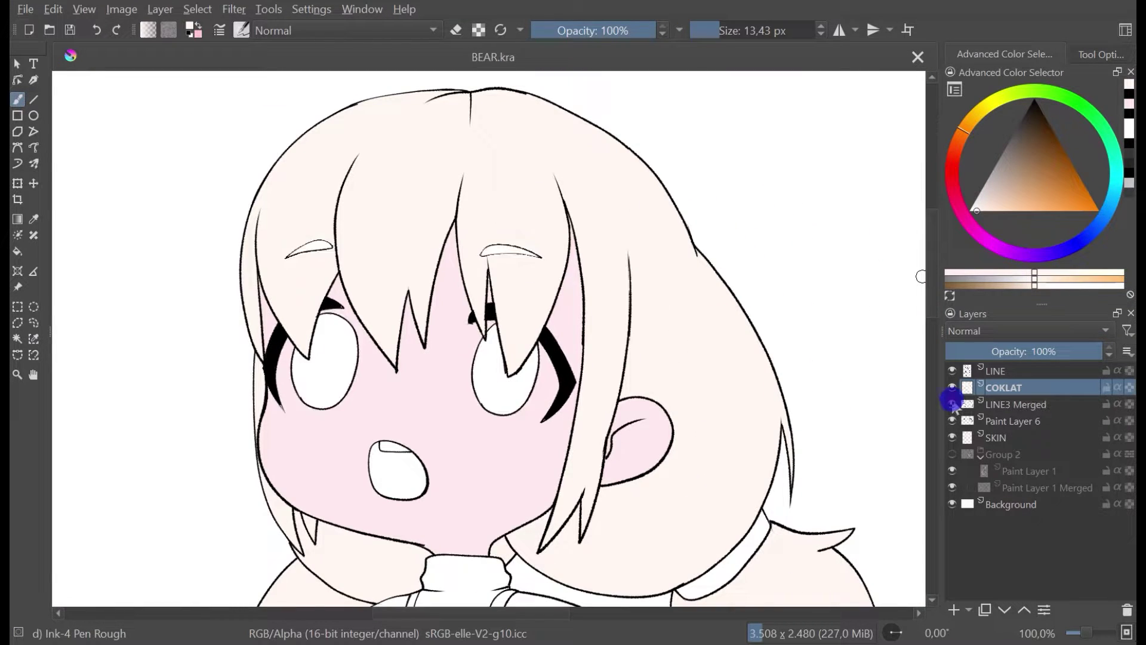
click(952, 404)
click(953, 404)
Step: Duplicate the LINE3 Merged layer and hide the original
click(1008, 404)
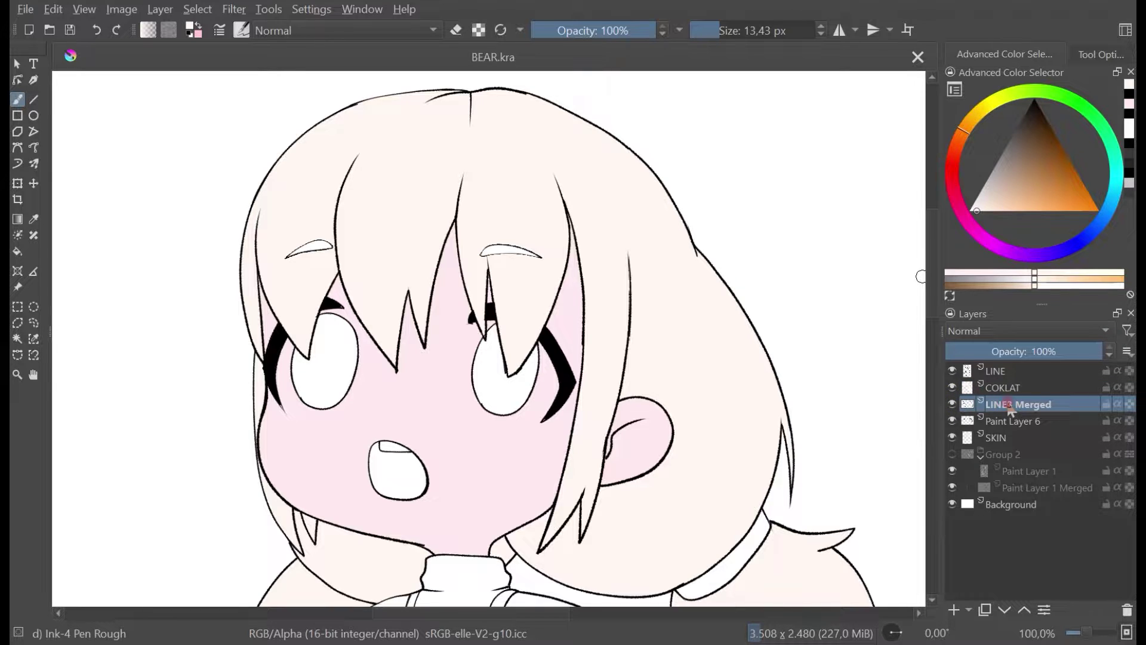
right_click(1008, 406)
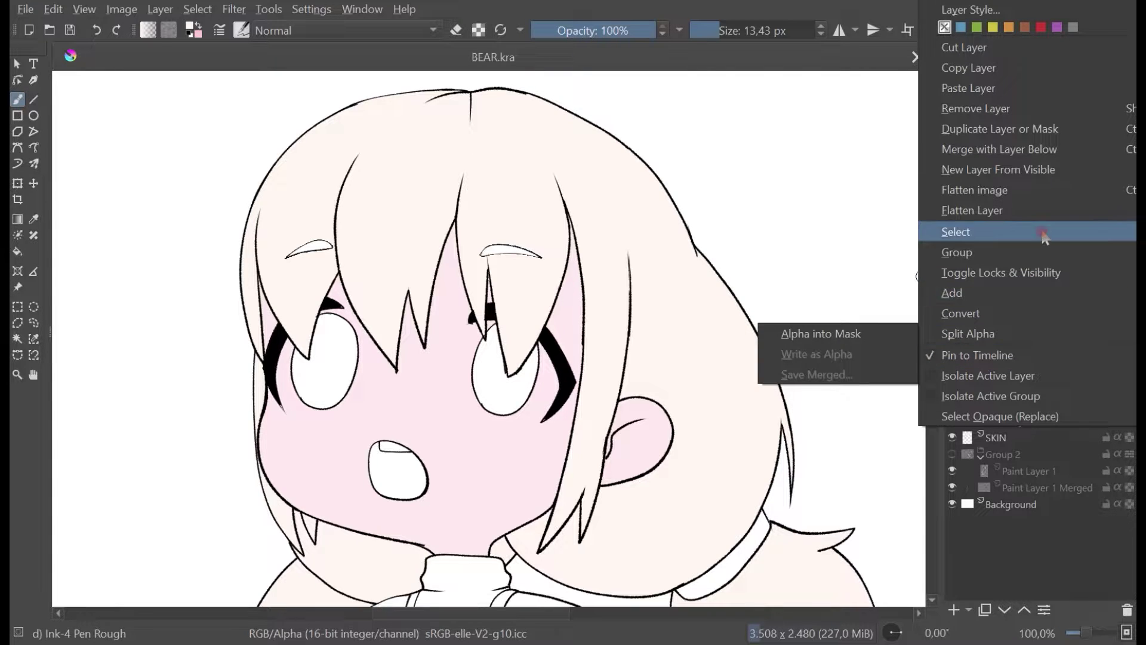
click(1032, 135)
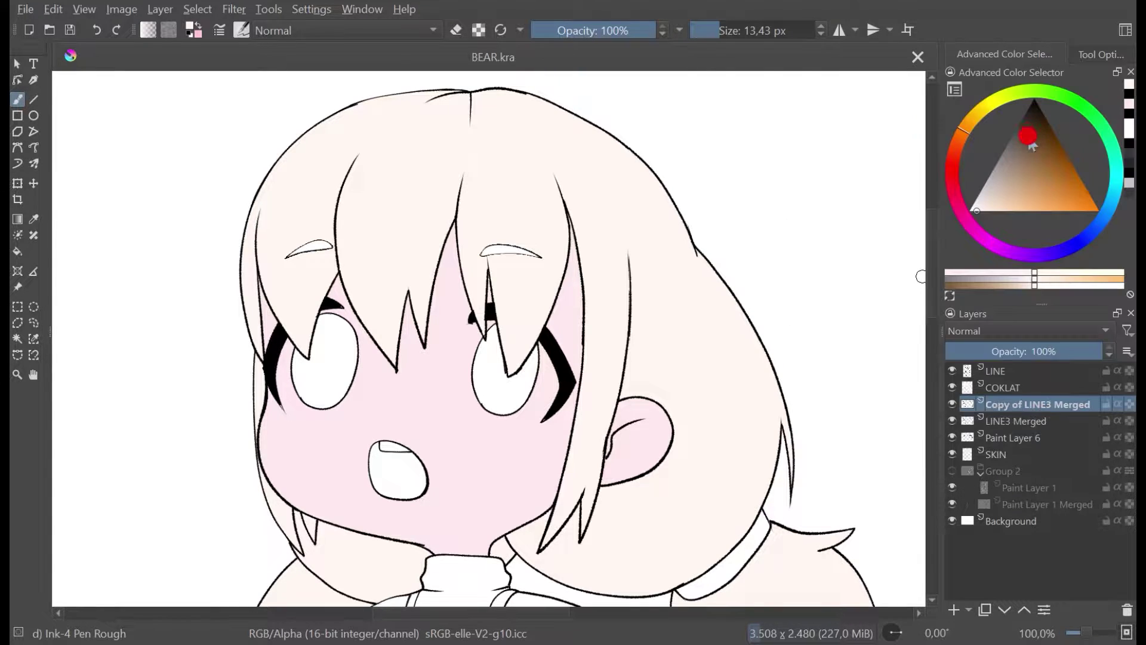
click(952, 421)
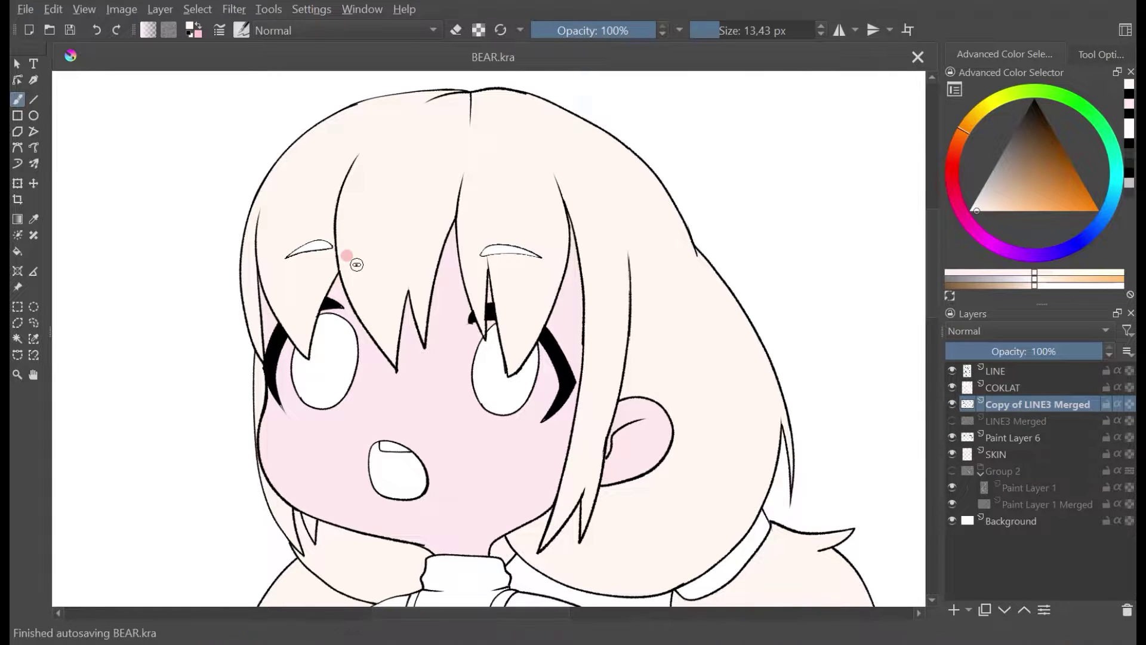
Step: Erase the outlines of both eyes from Copy of LINE3 Merged with a 225.78 px eraser, keeping the eyebrows
click(457, 30)
click(757, 29)
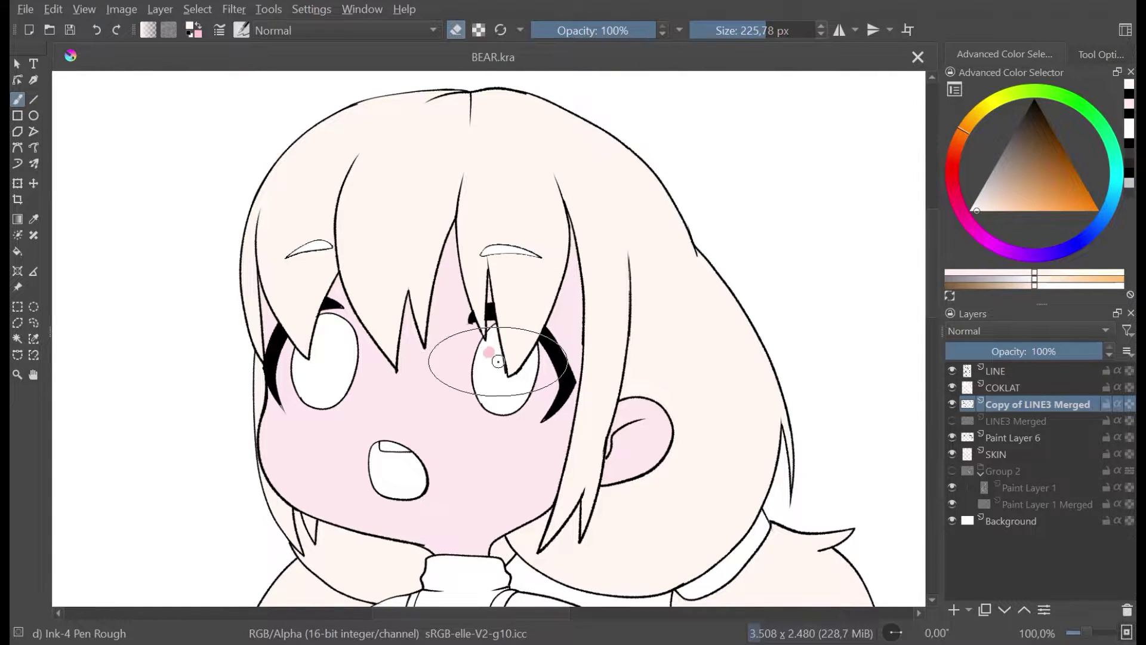
click(477, 309)
mouse_move(478, 309)
mouse_down()
mouse_move(522, 316)
mouse_move(559, 354)
mouse_move(491, 424)
mouse_move(511, 397)
mouse_move(498, 349)
mouse_move(453, 384)
mouse_move(486, 396)
mouse_up()
mouse_move(334, 364)
mouse_down()
mouse_move(320, 396)
mouse_move(286, 358)
mouse_move(319, 340)
mouse_up()
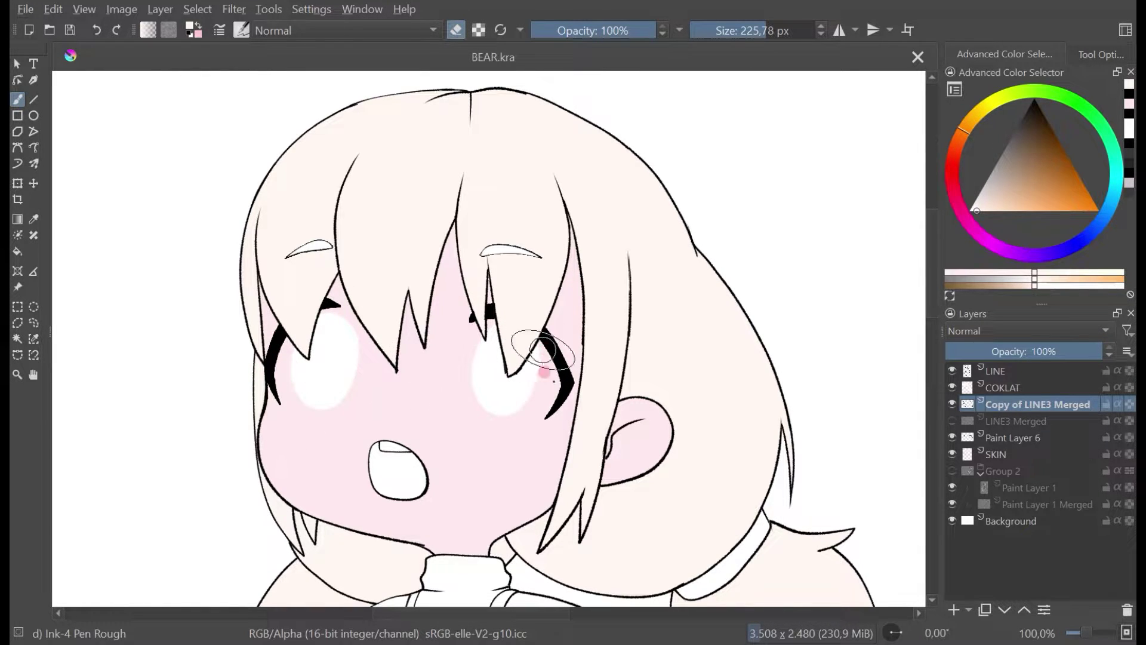
mouse_move(434, 458)
mouse_down()
mouse_move(392, 496)
mouse_move(410, 474)
mouse_up()
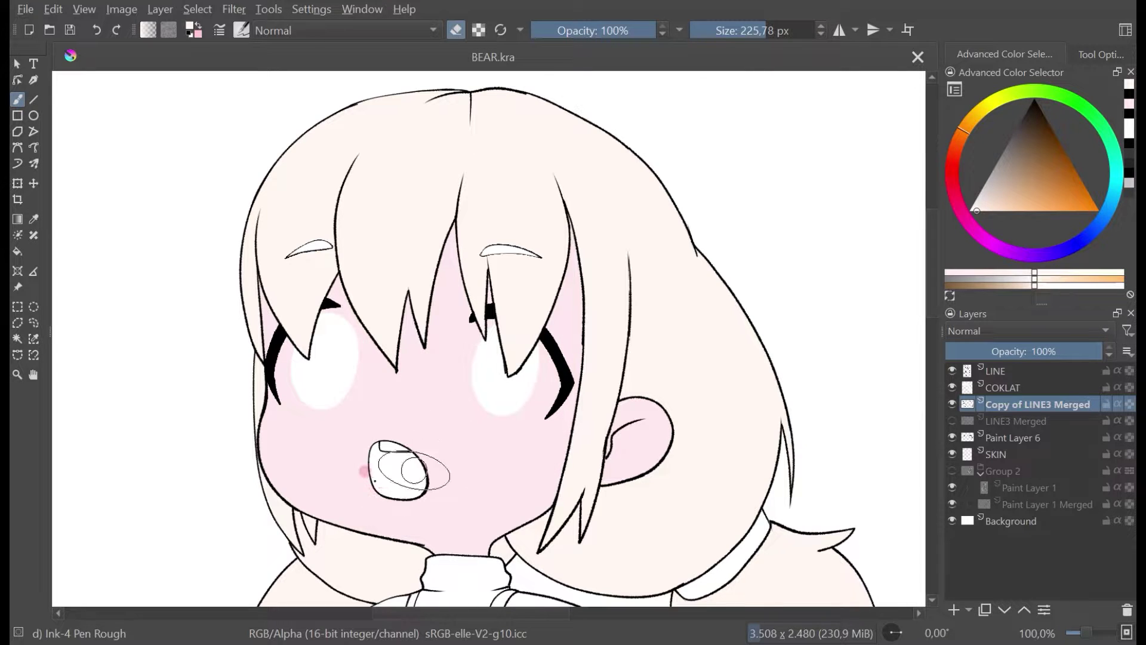
click(505, 410)
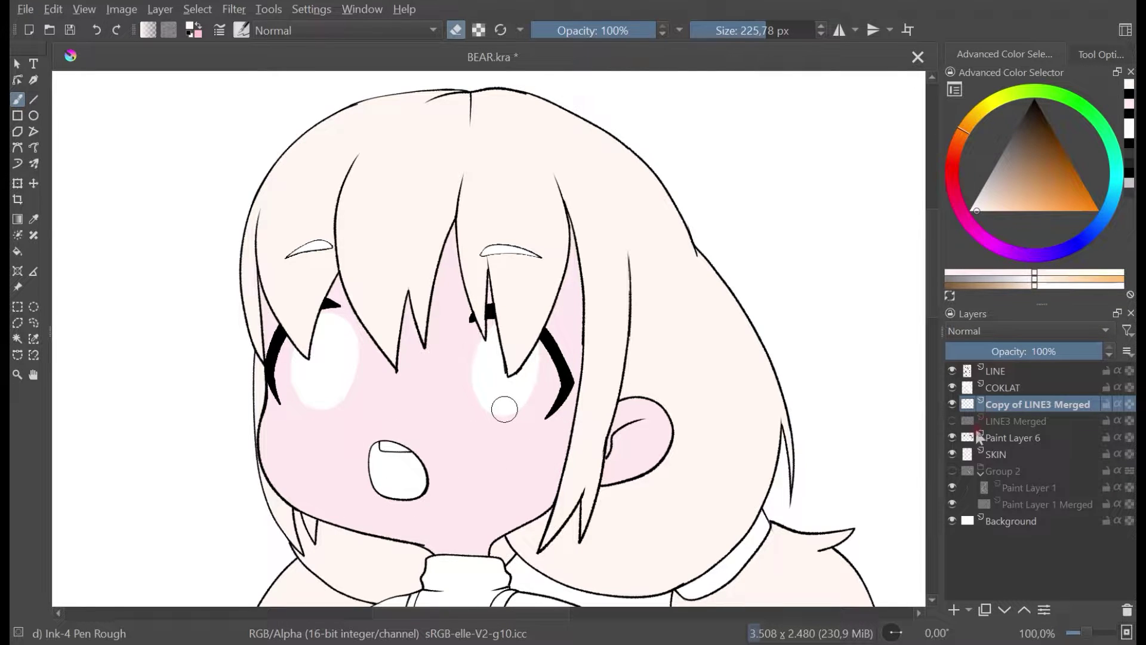
Step: Move Copy of LINE3 Merged above COKLAT, directly beneath LINE, and show the original LINE3 Merged layer again
click(1025, 610)
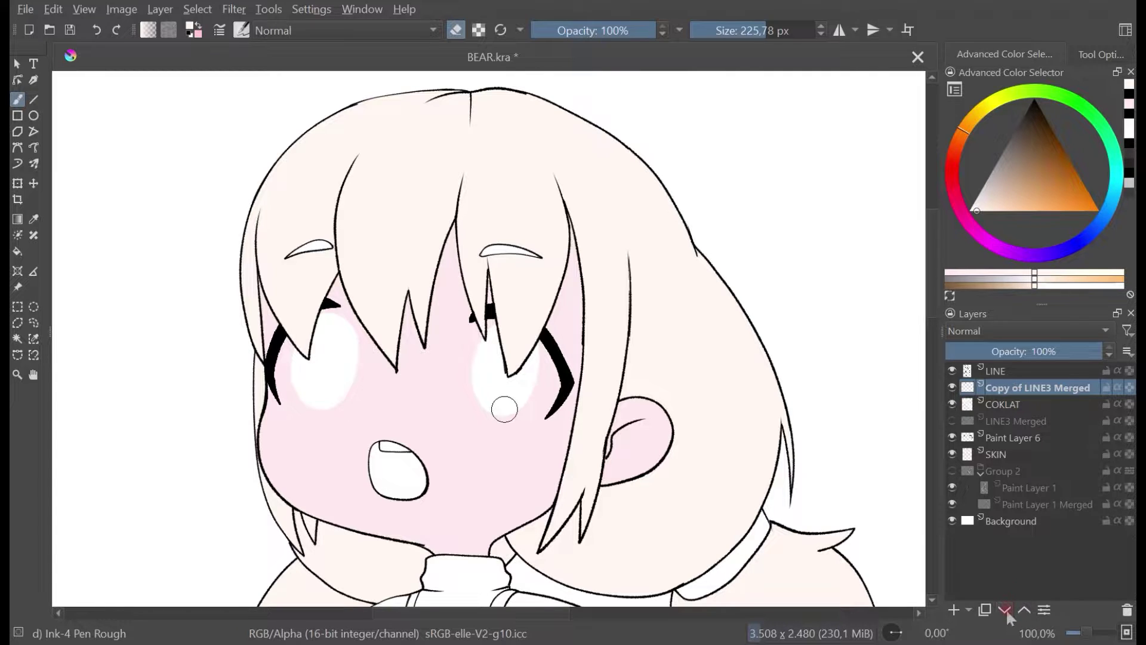
click(1007, 612)
click(1024, 610)
click(1023, 421)
click(953, 422)
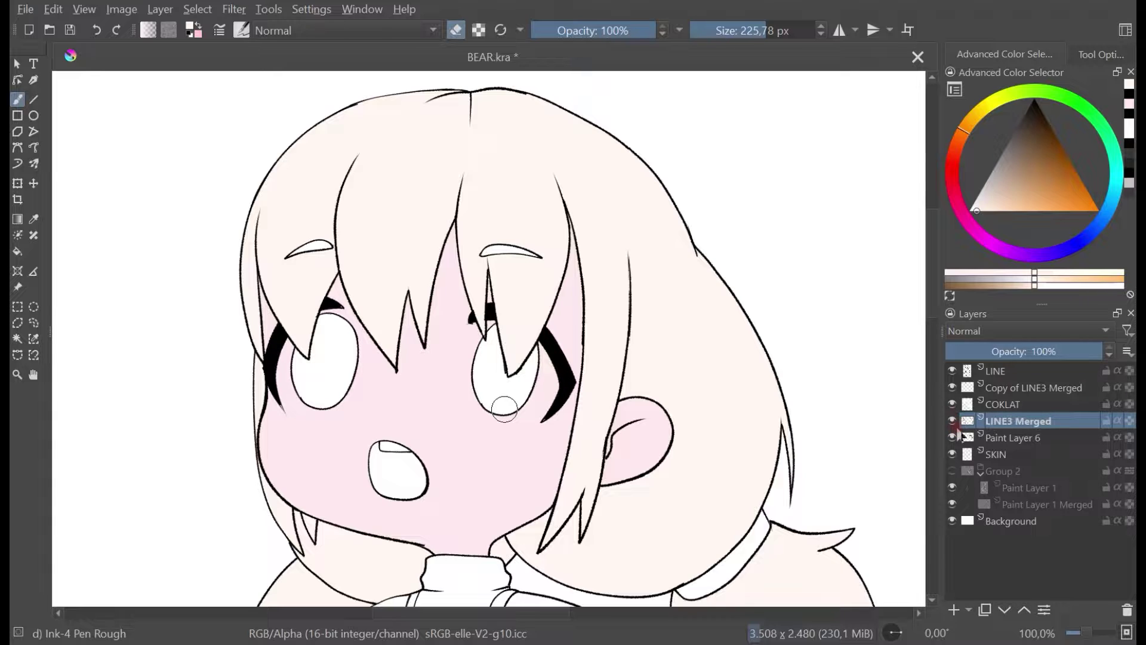
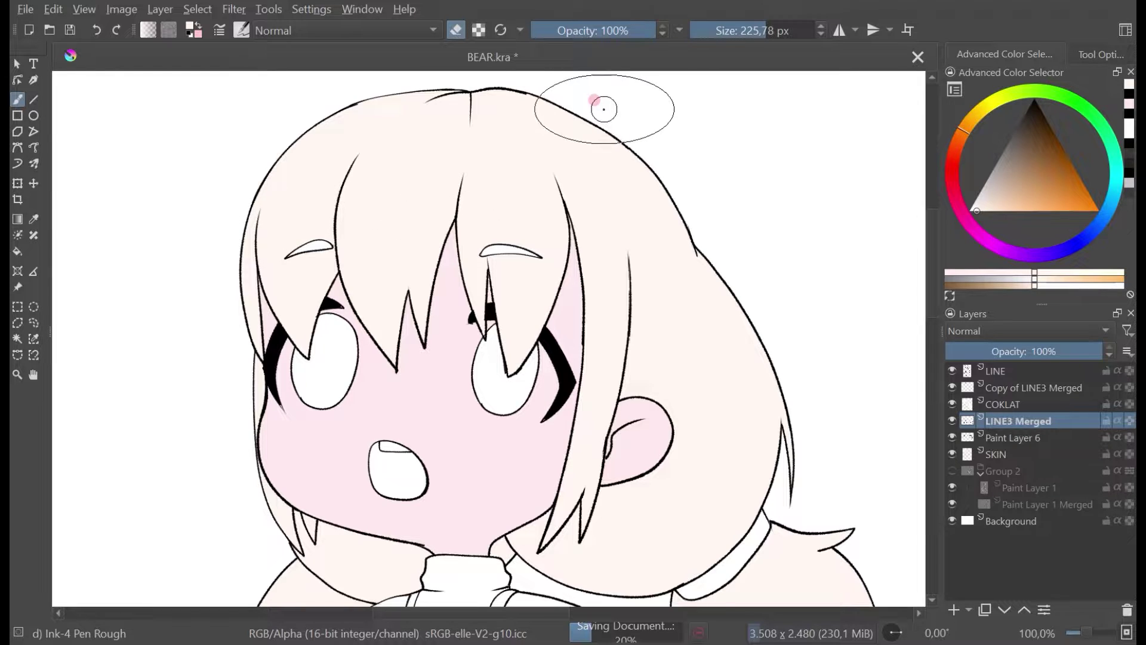
Step: Check how LINE3 Merged and COKLAT overlap at the eyes by hiding and showing each layer
scroll(612, 108, down, 4)
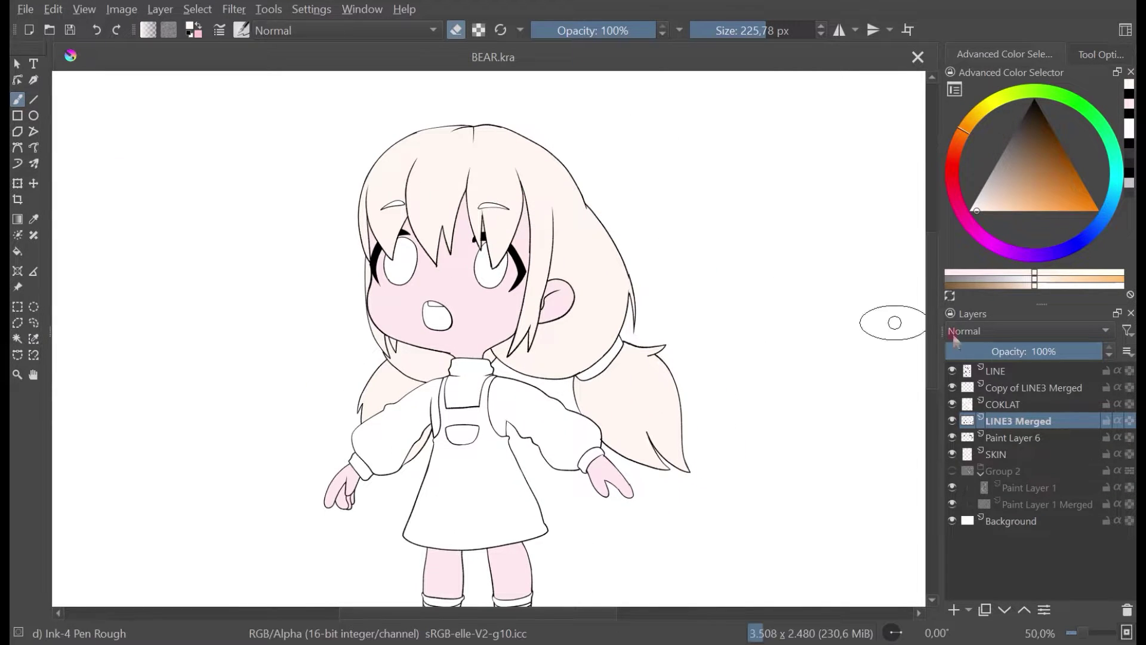
click(955, 420)
click(955, 421)
click(951, 406)
click(952, 404)
drag(605, 308, 613, 317)
scroll(651, 308, up, 1)
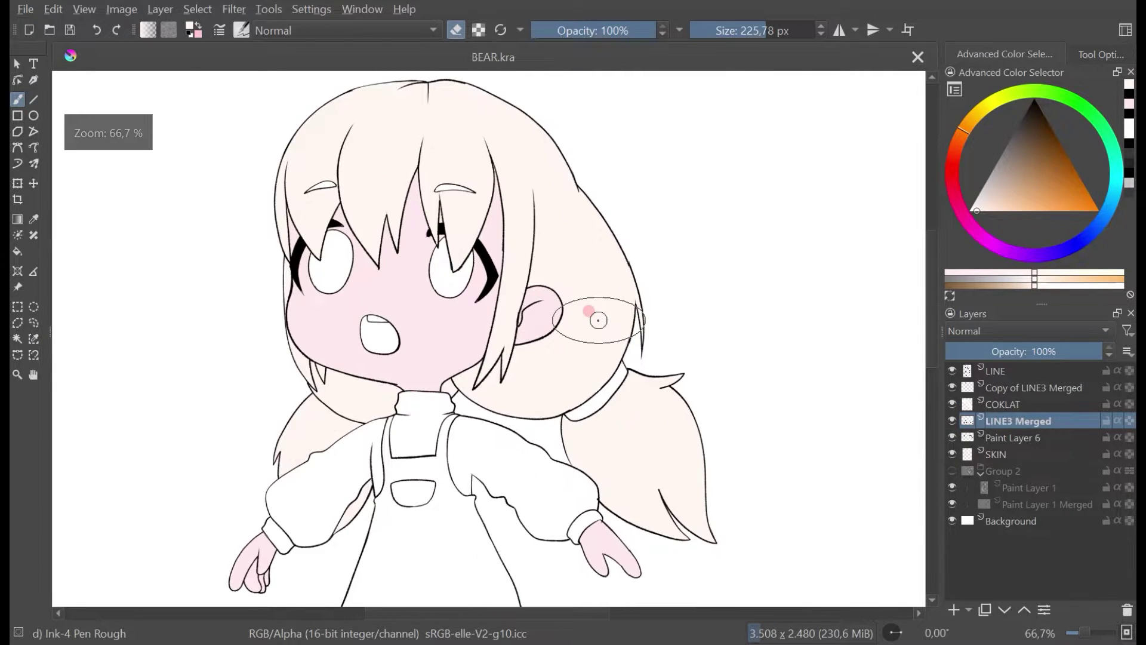
click(953, 420)
click(953, 420)
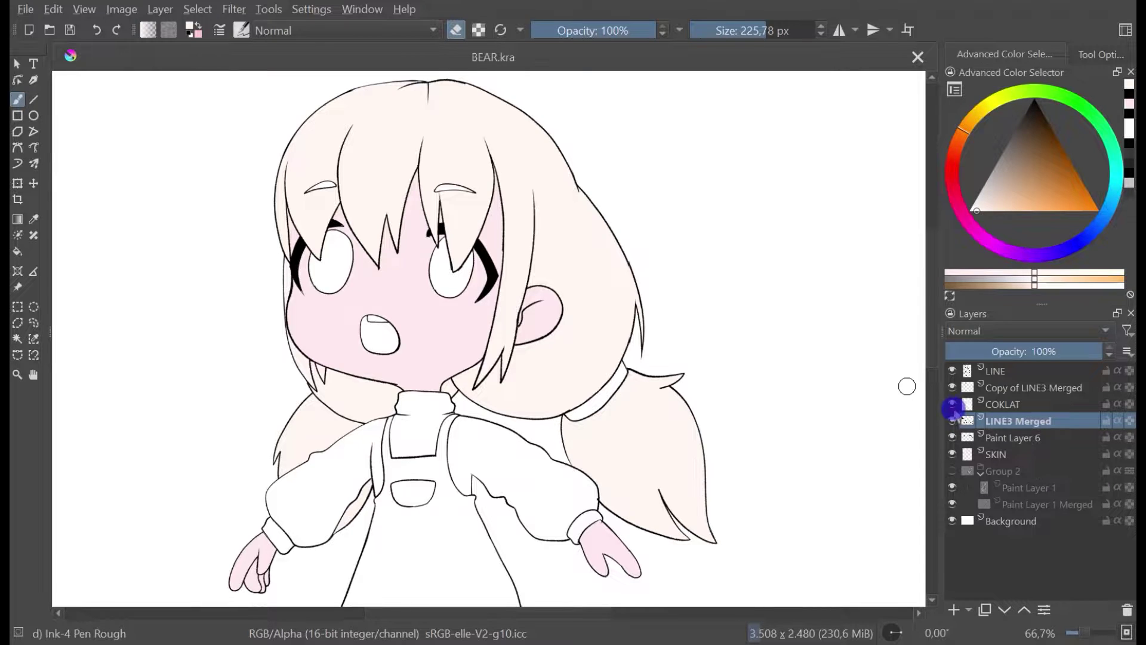
Step: Rename the Copy of LINE3 Merged layer as LINE2
double_click(1024, 387)
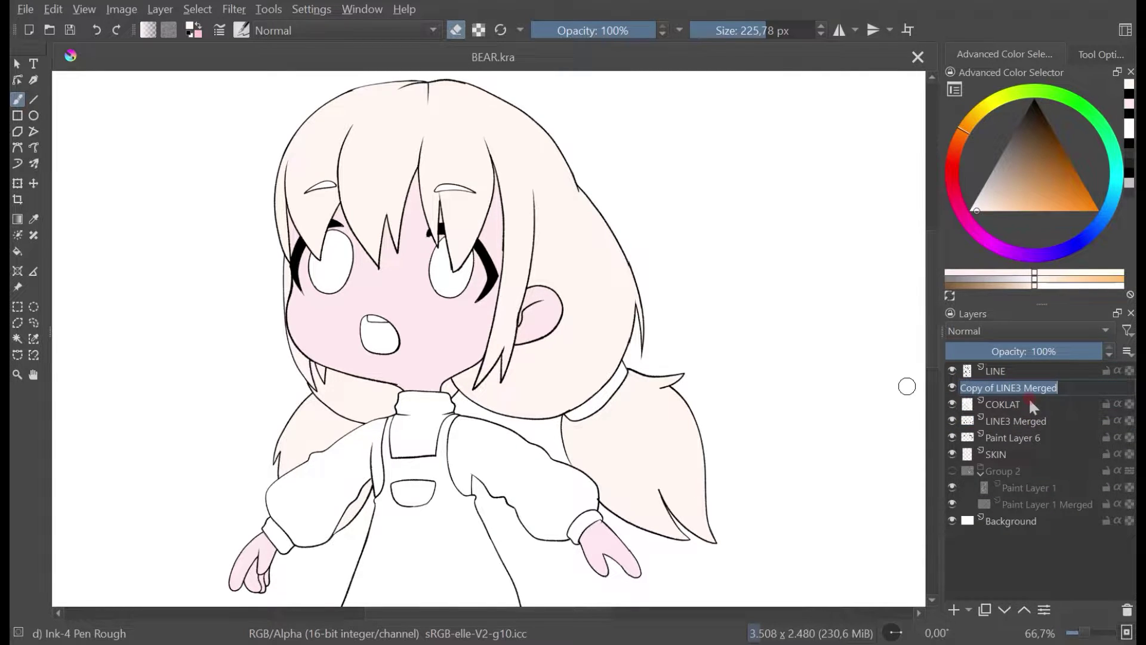
text(LIM)
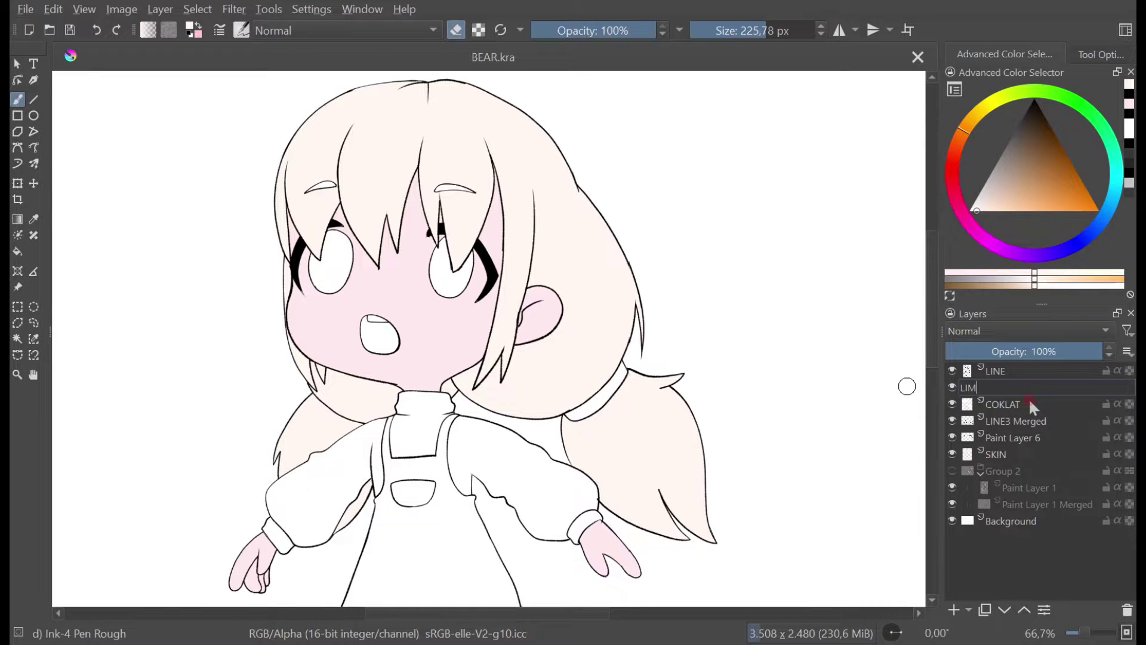
key(BackSpace)
text(NE2)
Step: Compare the eye outlines with the hair by repeatedly hiding and showing LINE3 Merged and COKLAT
click(1046, 420)
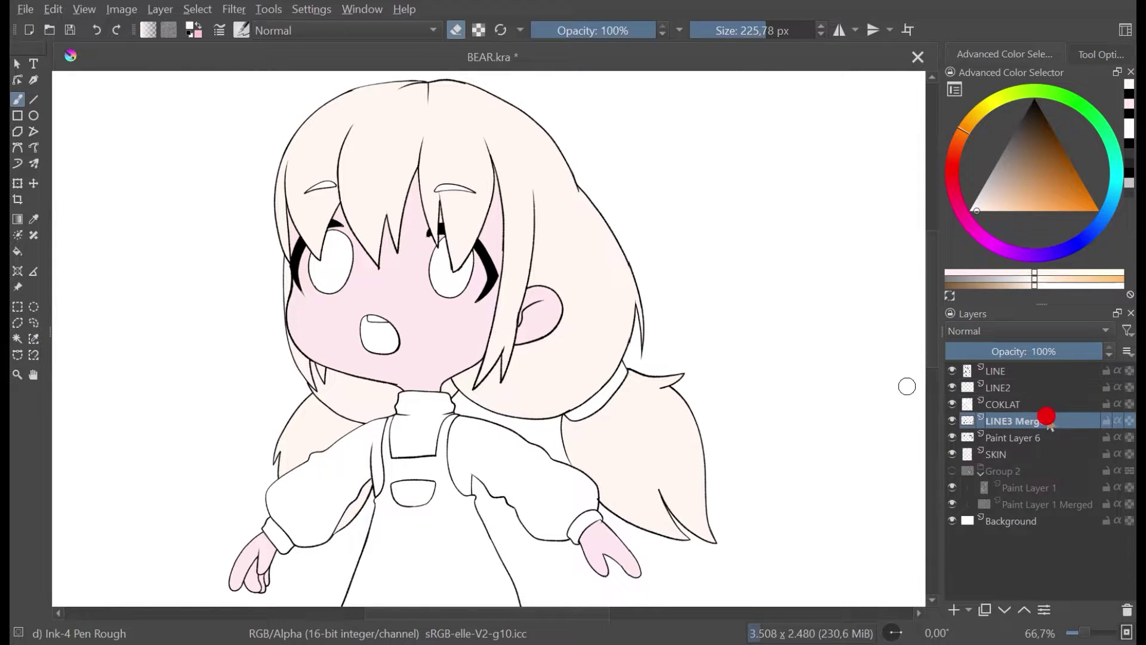
click(951, 420)
click(951, 421)
click(952, 421)
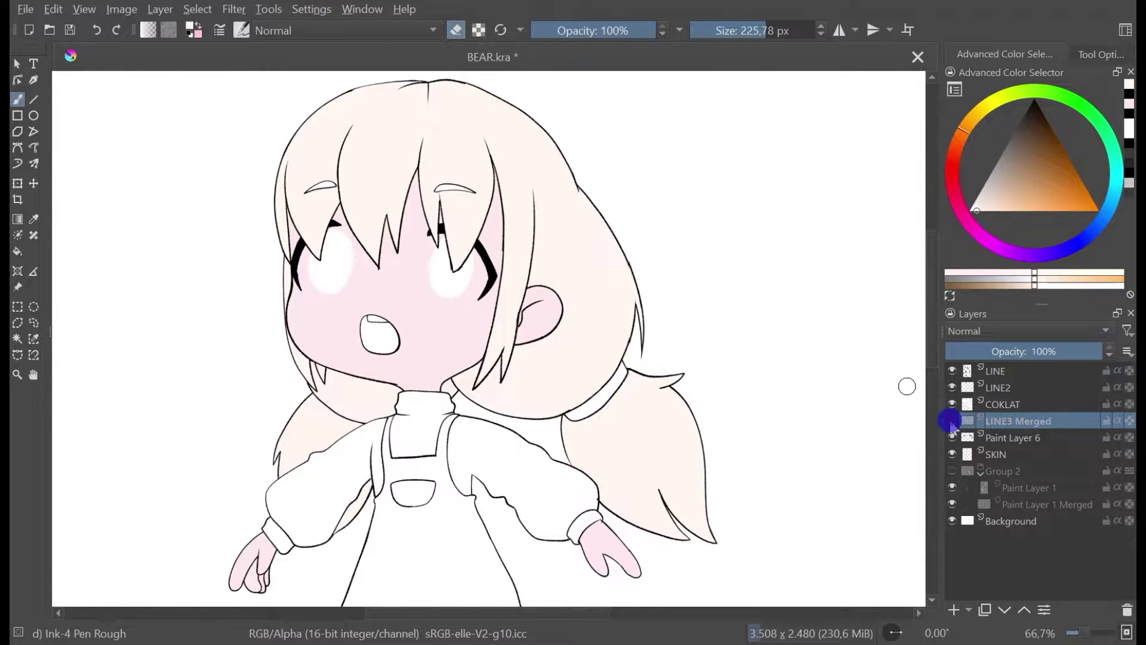
click(952, 420)
click(952, 421)
click(952, 421)
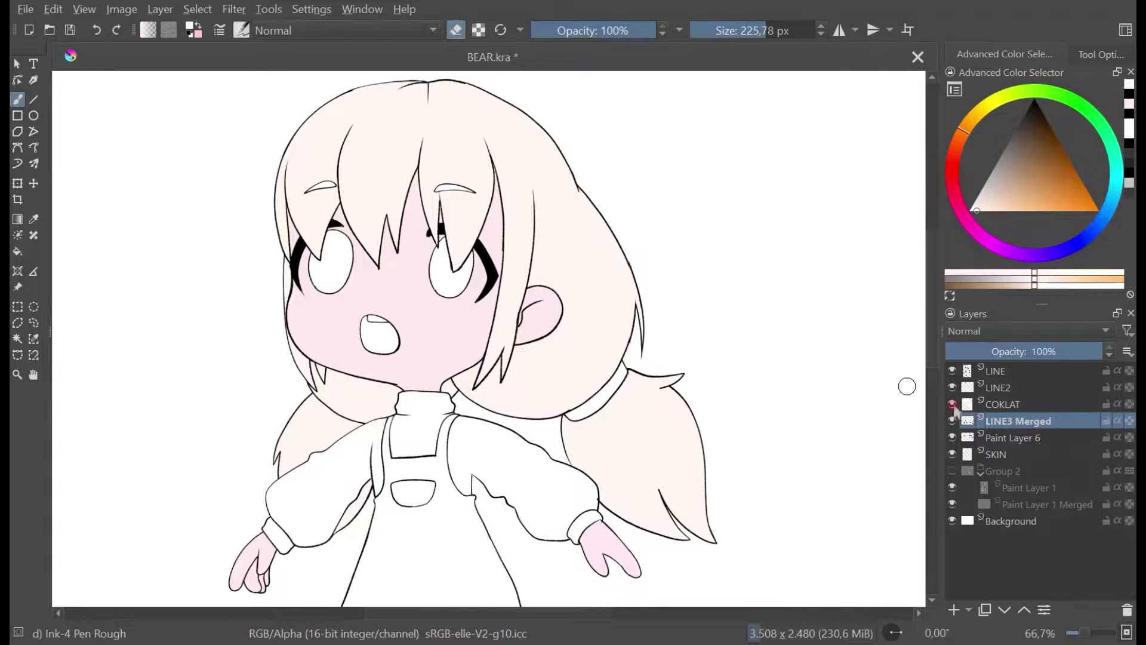
click(953, 405)
click(953, 405)
click(952, 421)
click(952, 420)
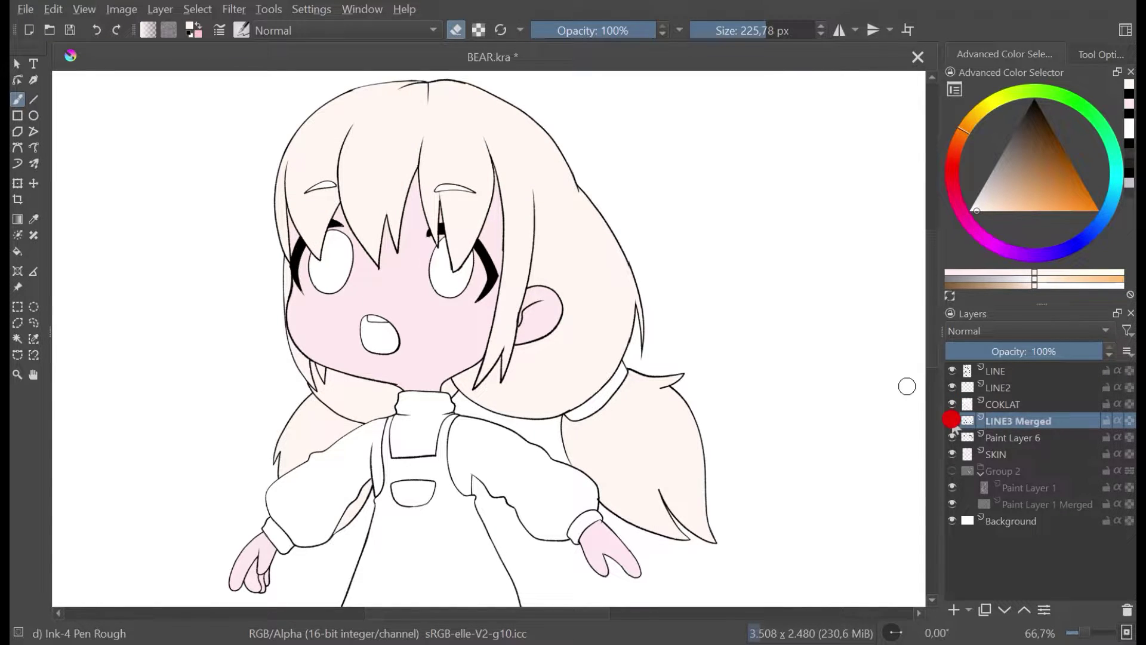
Step: Rename the LINE3 Merged layer as LINE3
double_click(1019, 421)
key(BackSpace)
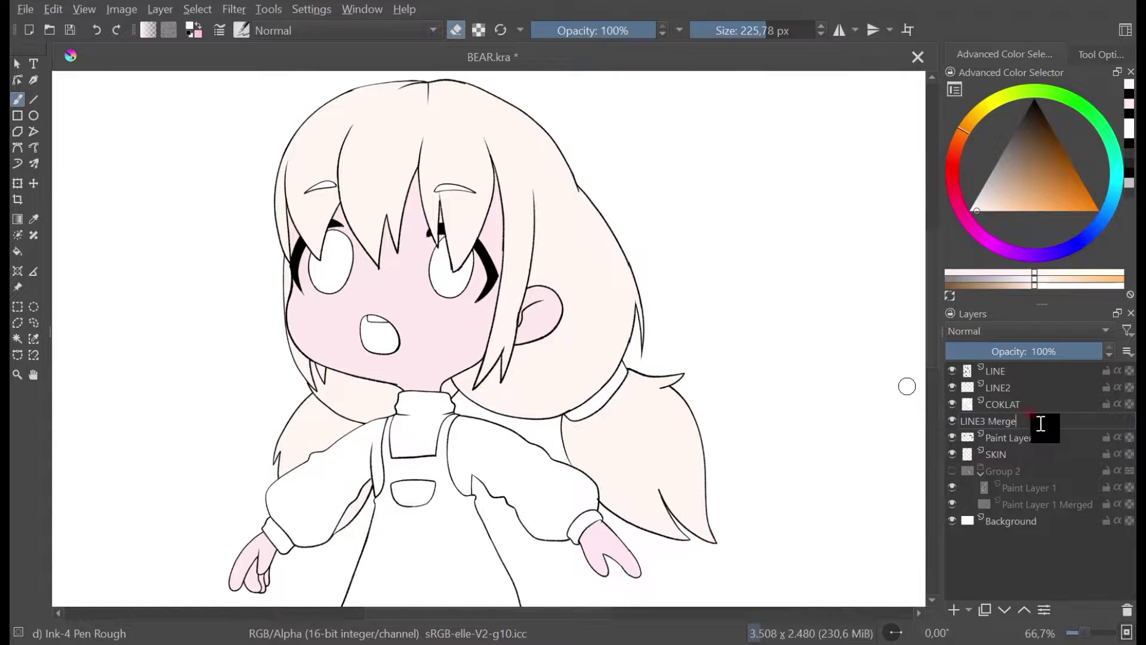
click(1041, 432)
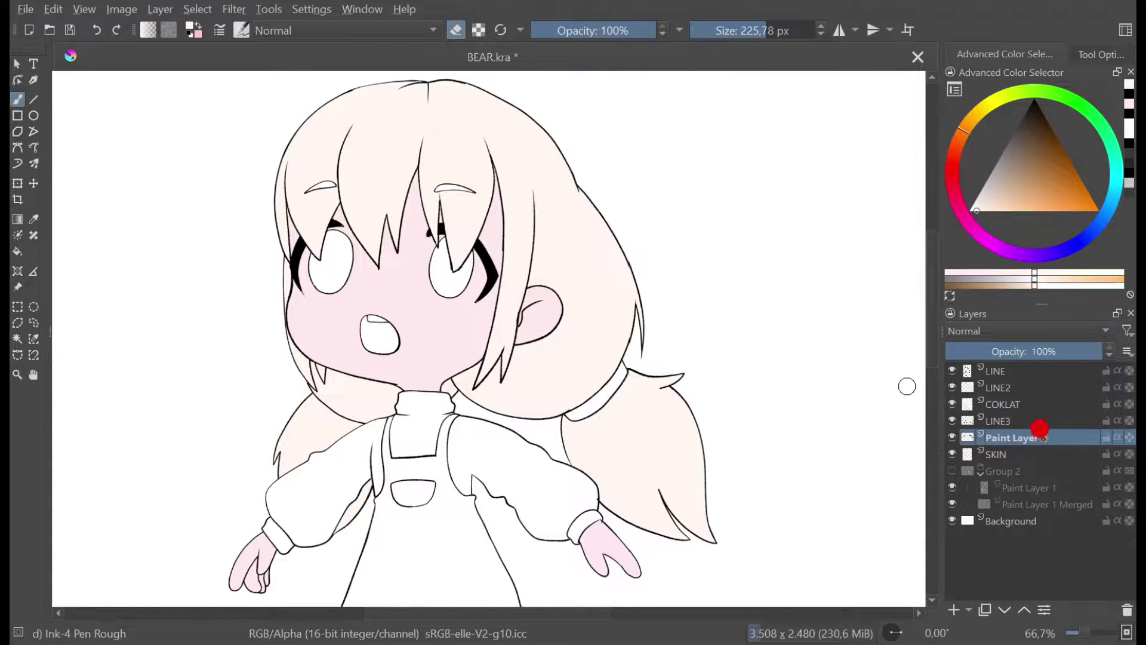
Step: Select LINE3, check it and COKLAT by hiding and showing them, and save the document
click(967, 421)
click(952, 421)
click(952, 420)
click(951, 420)
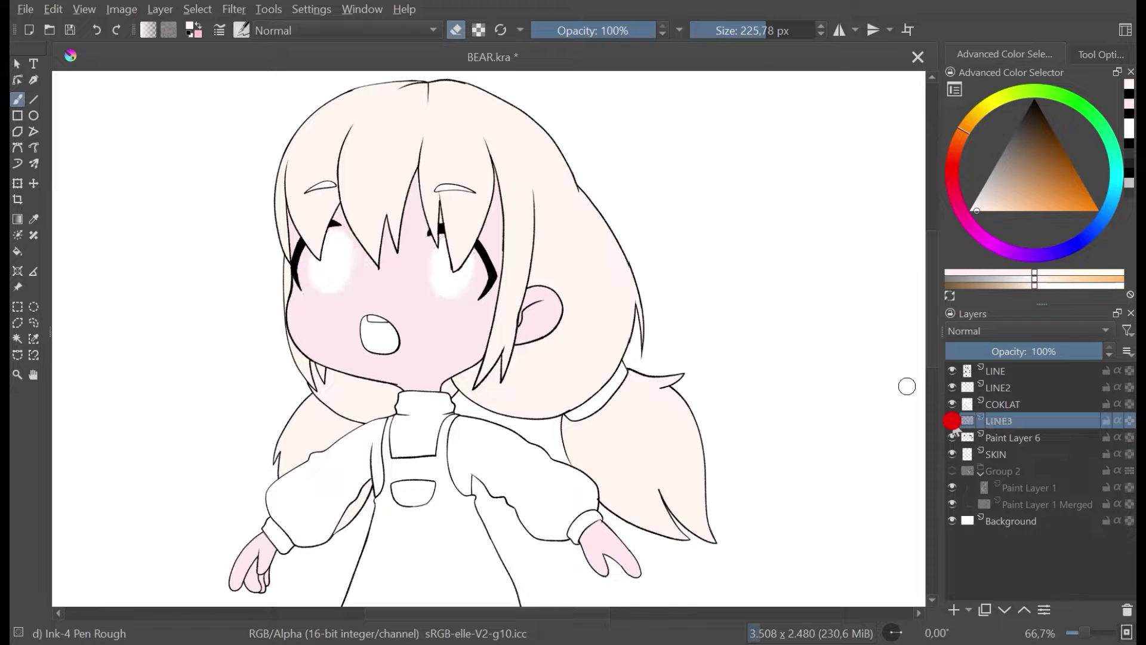
click(952, 420)
click(952, 405)
click(952, 405)
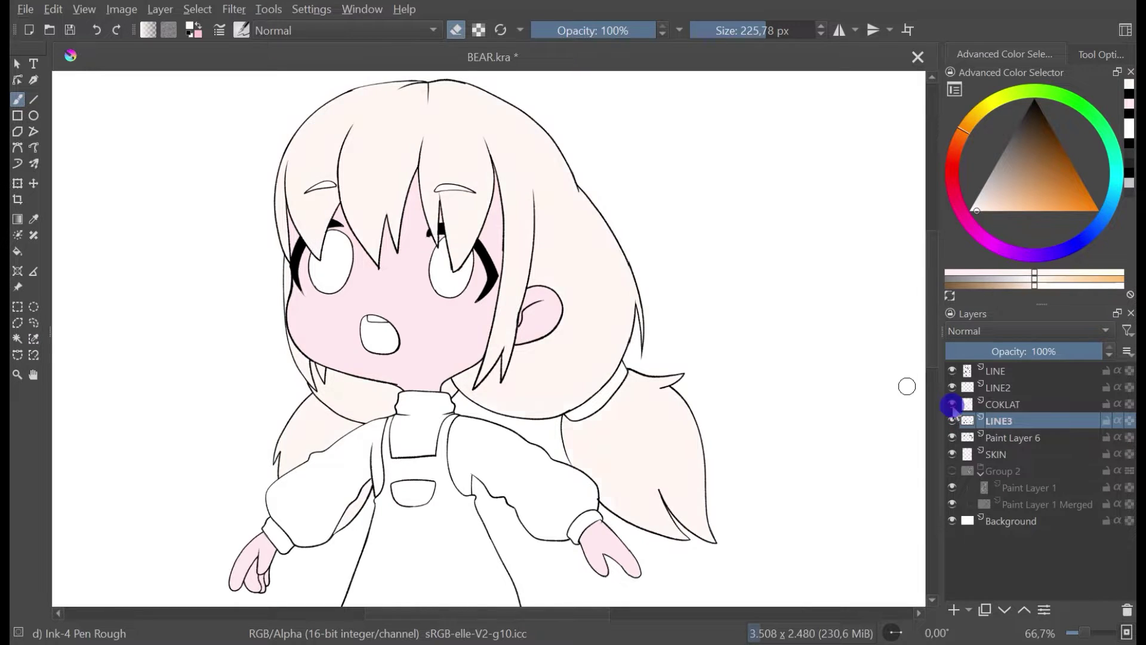
click(951, 404)
click(951, 404)
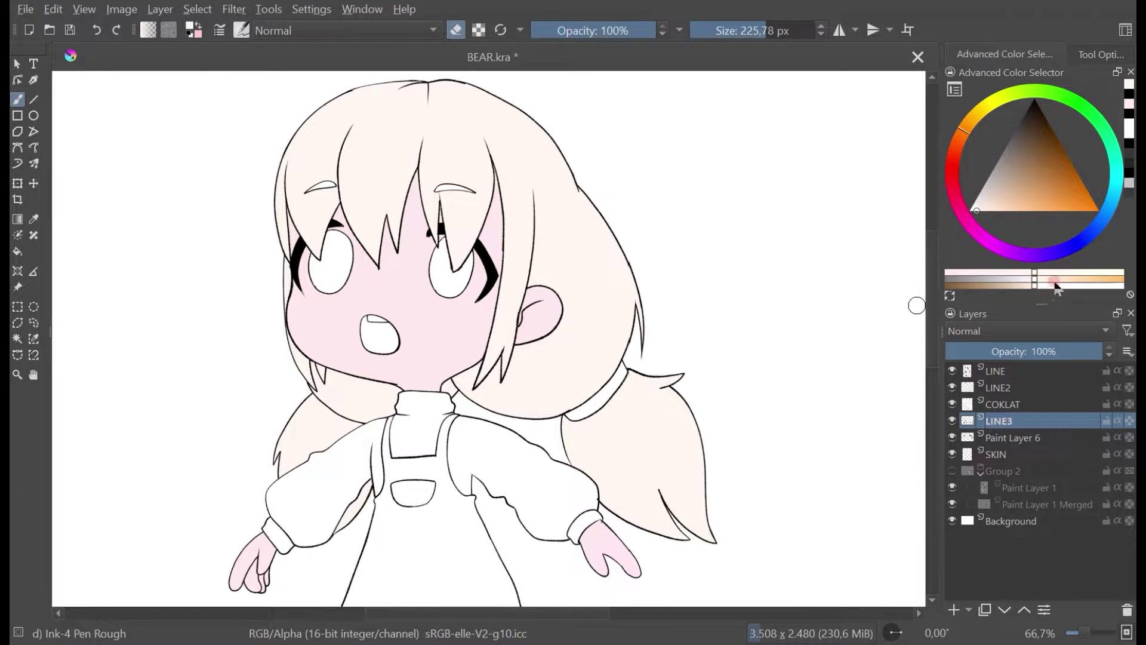
scroll(495, 253, down, 2)
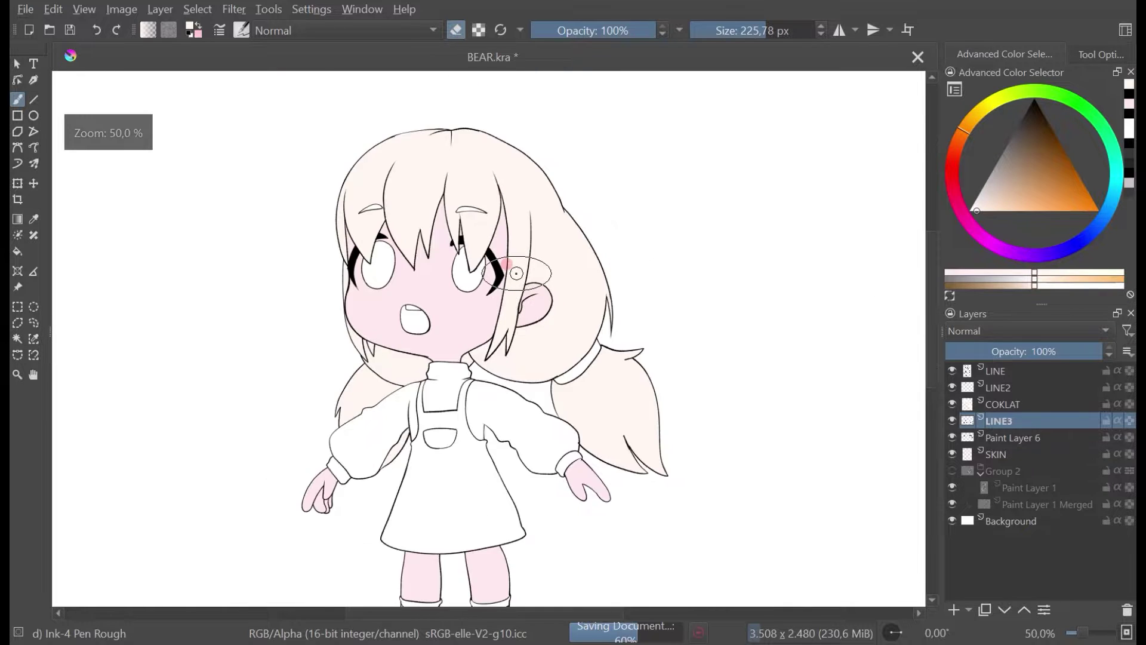
scroll(501, 260, up, 1)
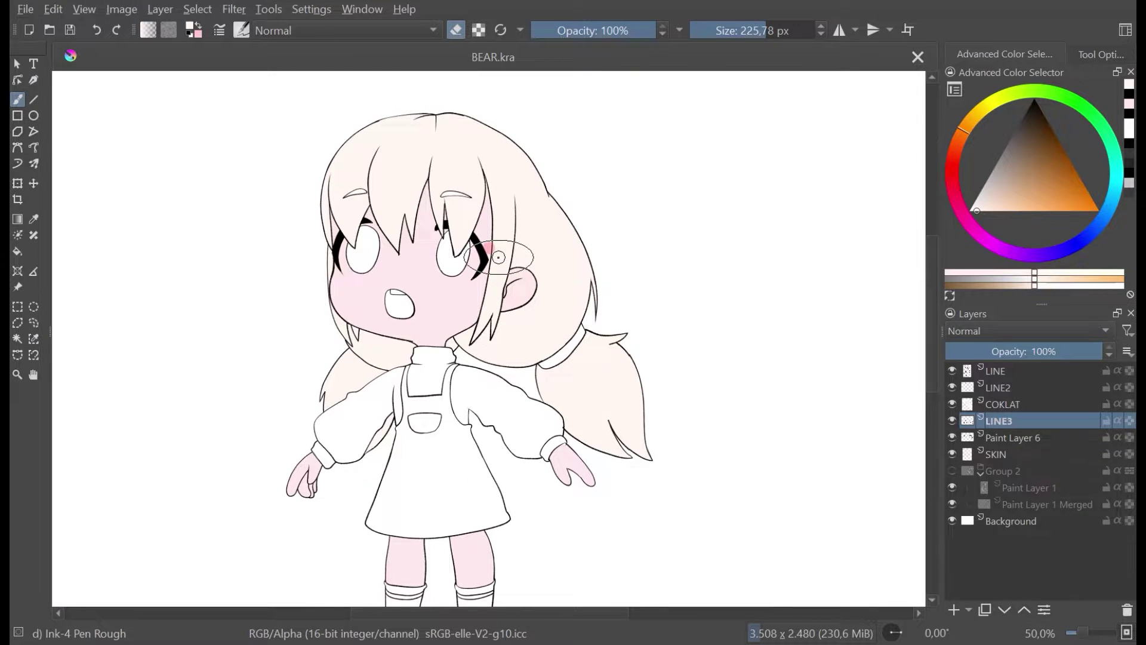
scroll(647, 238, up, 1)
scroll(627, 302, up, 2)
scroll(619, 302, down, 2)
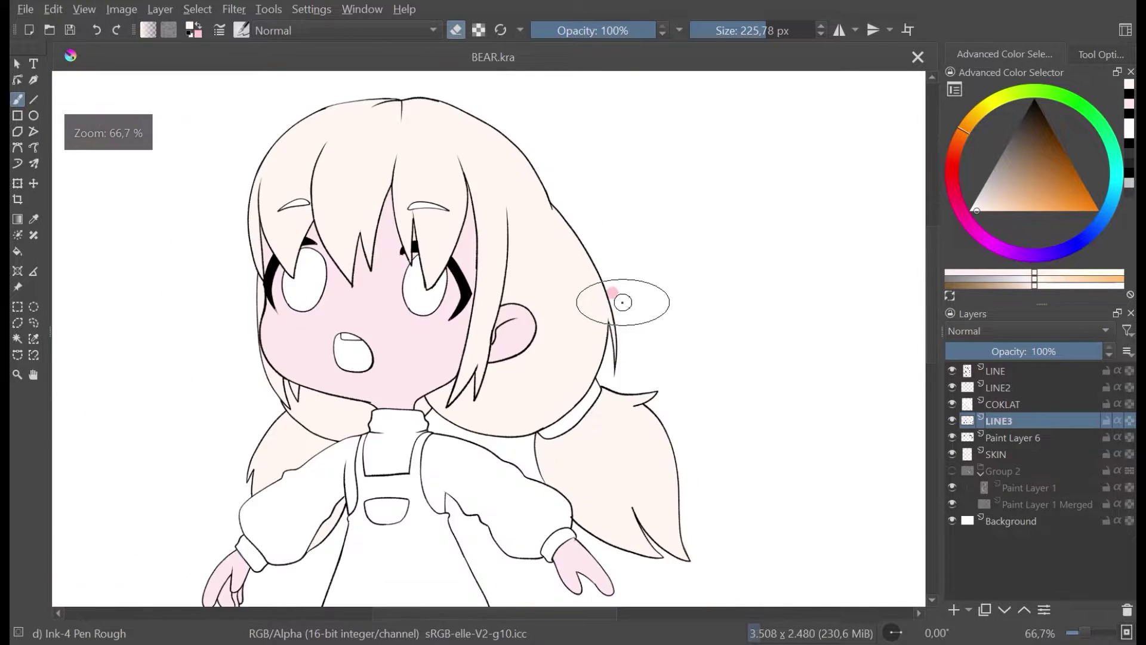
Step: Check Paint Layer 6 by hiding and showing it, and rename it HITAM
drag(476, 279, 522, 291)
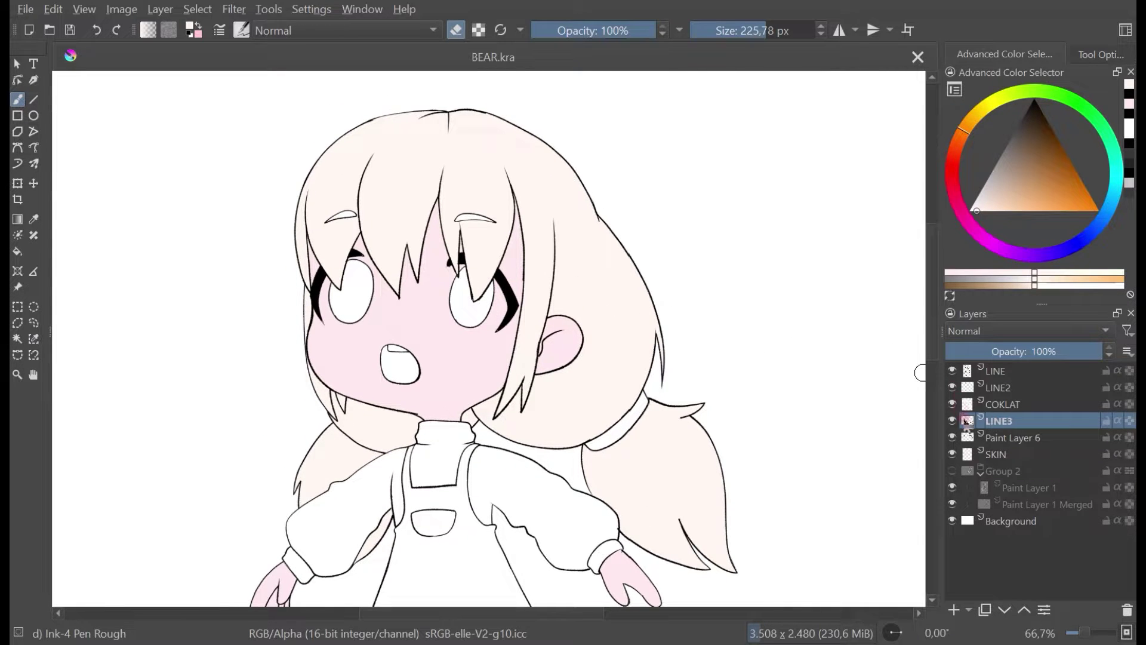
click(991, 437)
click(954, 436)
click(954, 436)
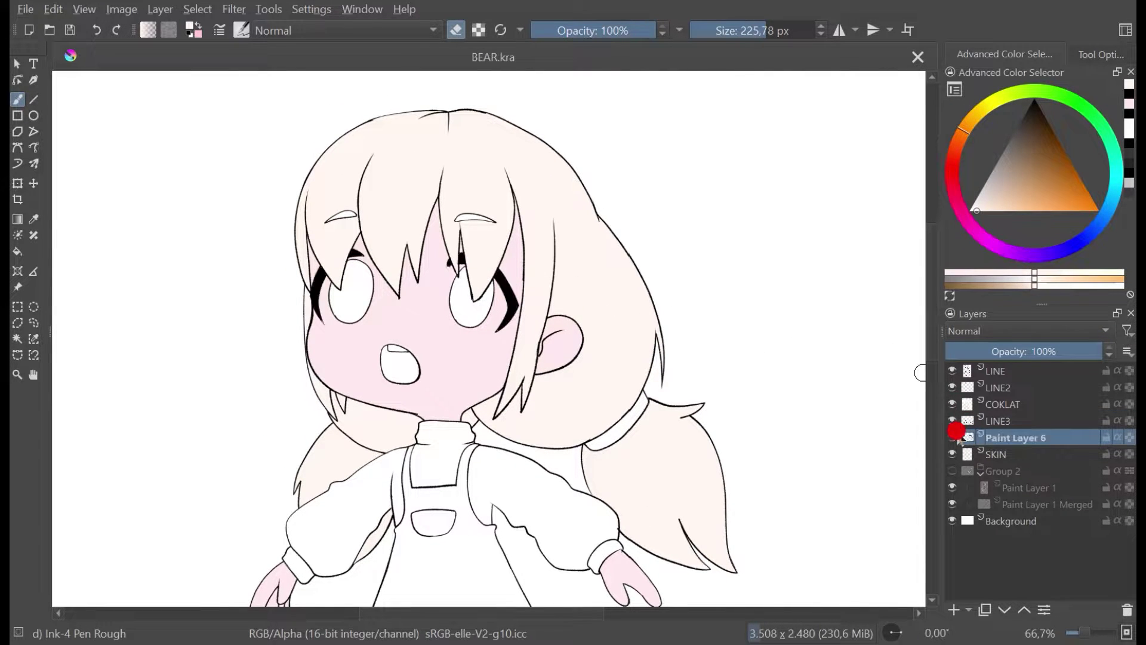
click(953, 436)
click(955, 432)
double_click(1021, 439)
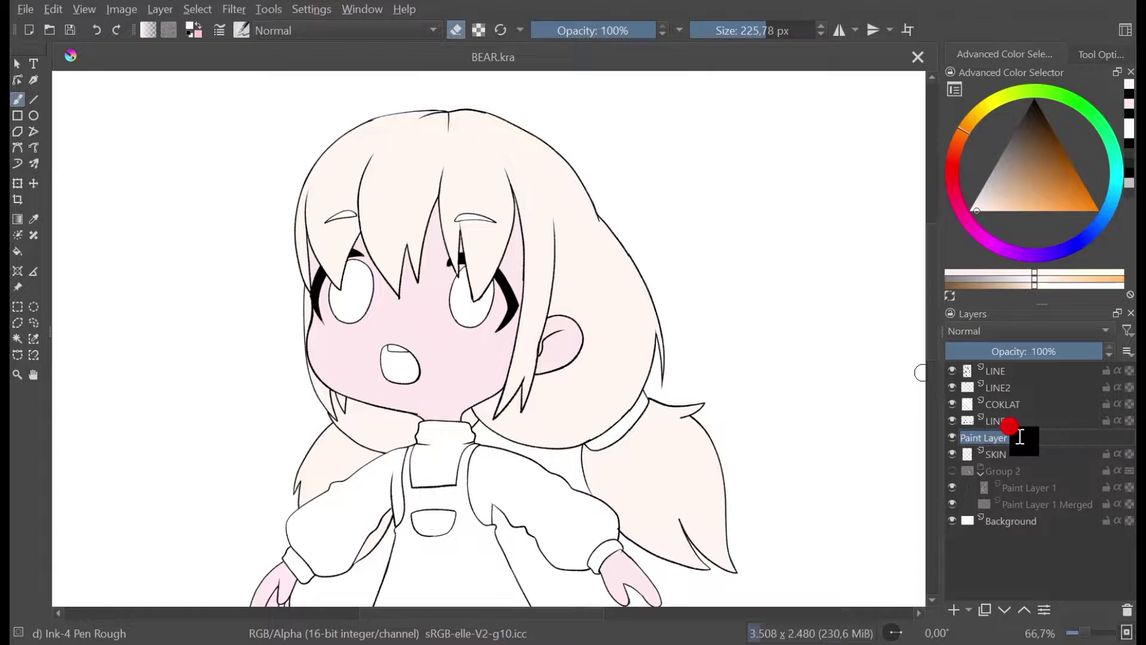
text(HITAM)
key(Return)
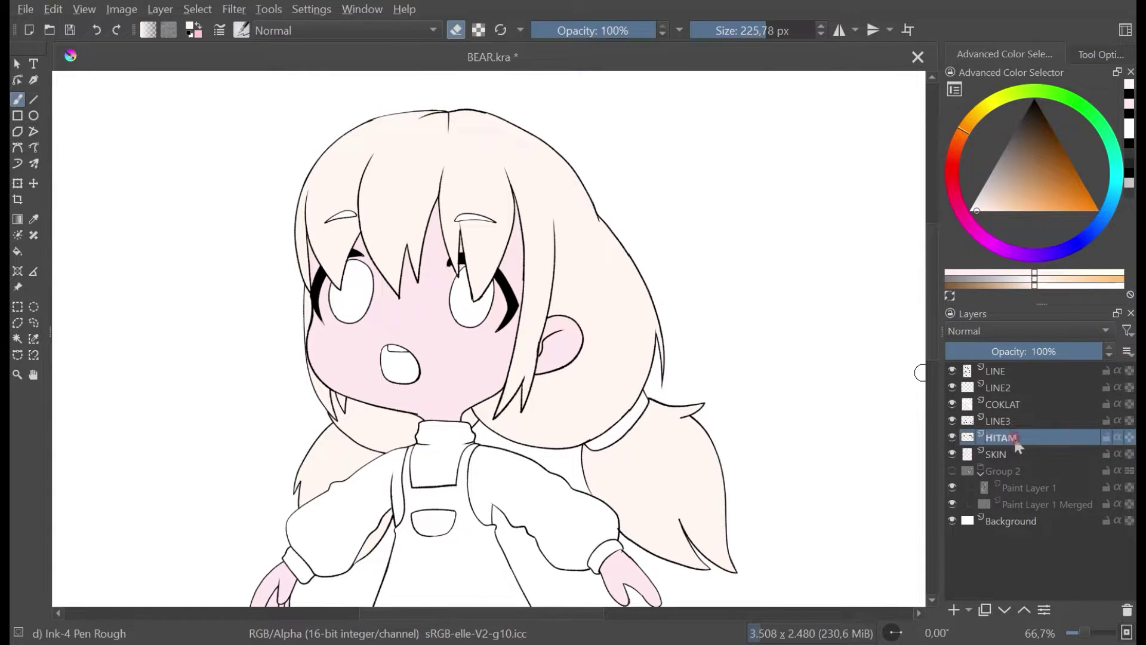
Step: Select the SKIN layer and check its contents by hiding and showing it
click(1016, 453)
click(951, 454)
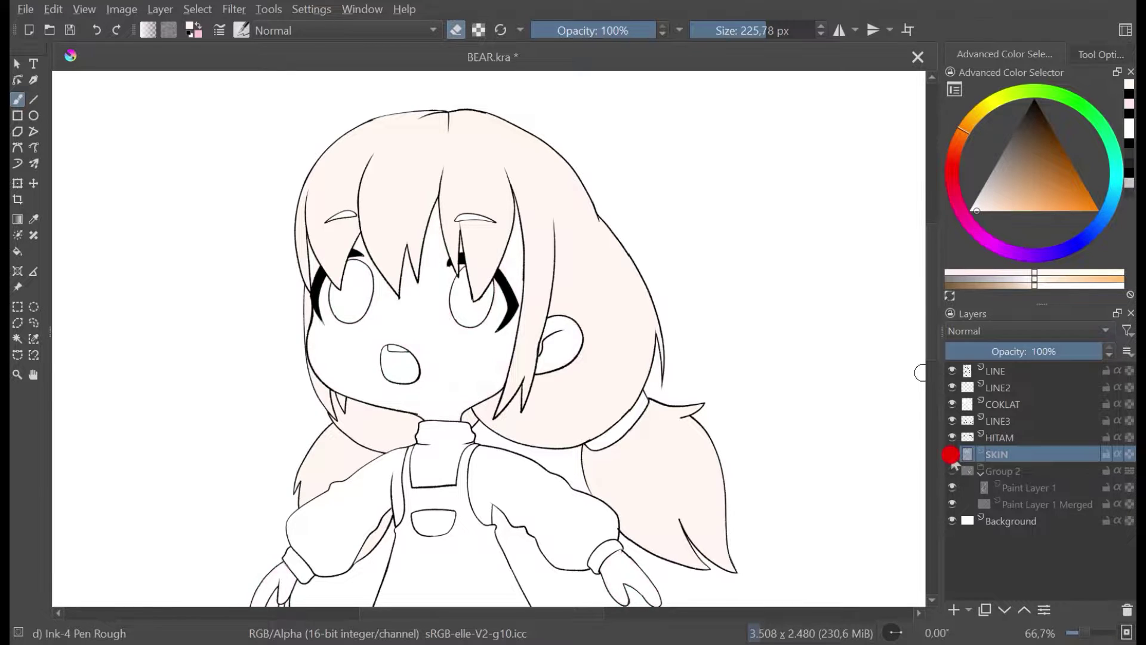
click(952, 454)
click(951, 454)
click(951, 454)
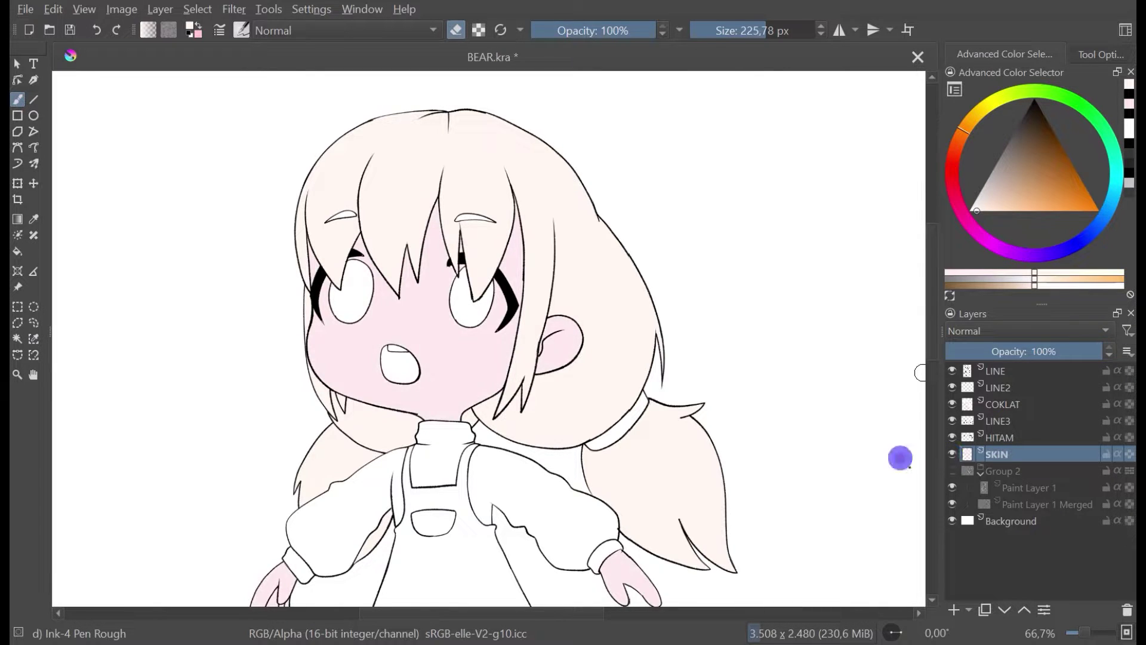
scroll(667, 456, down, 1)
mouse_move(667, 457)
mouse_down()
mouse_move(568, 332)
mouse_move(573, 314)
mouse_up()
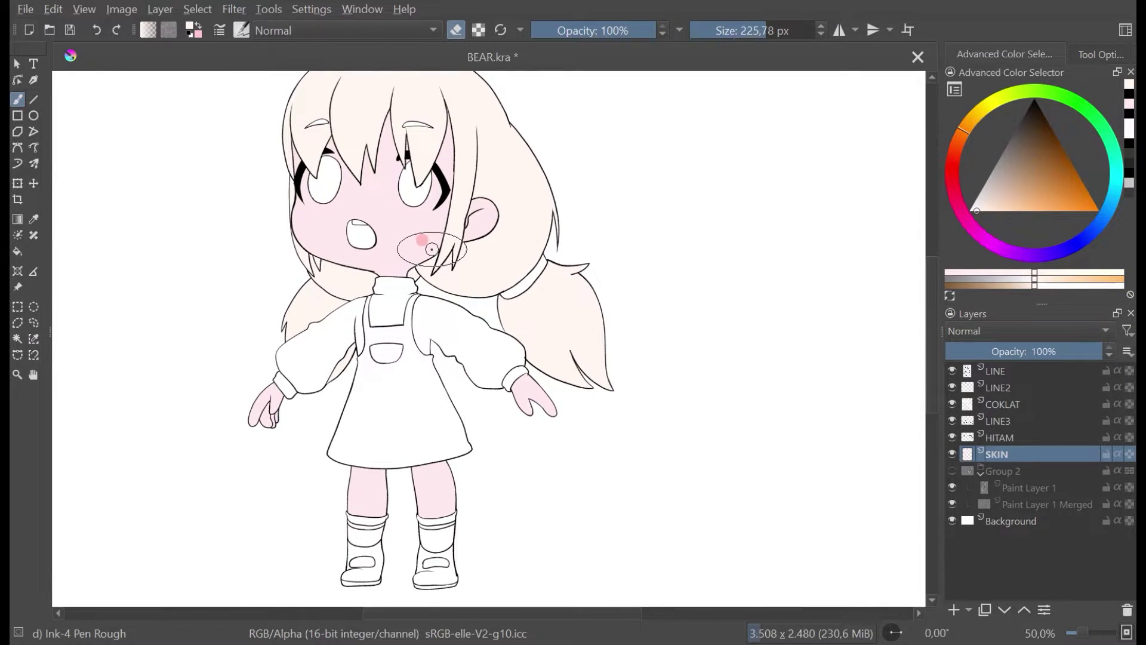
Step: Sample the pale pink skin colour from the girl's face as the brush colour and fine-tune its shade
ctrl+click(412, 236)
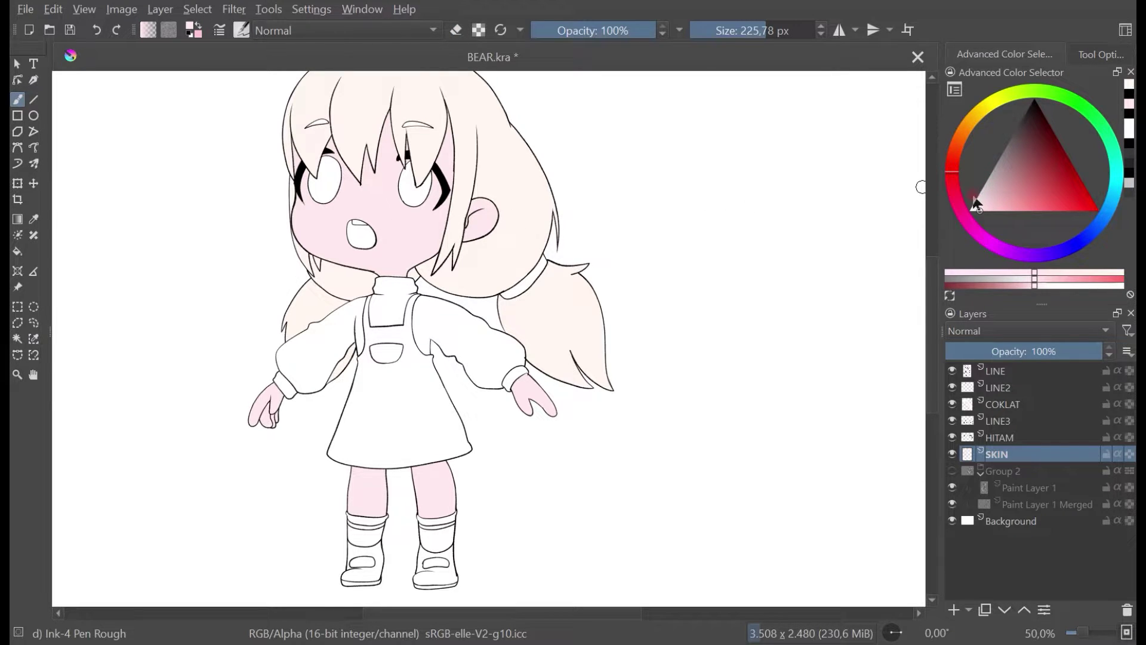
drag(979, 208, 983, 217)
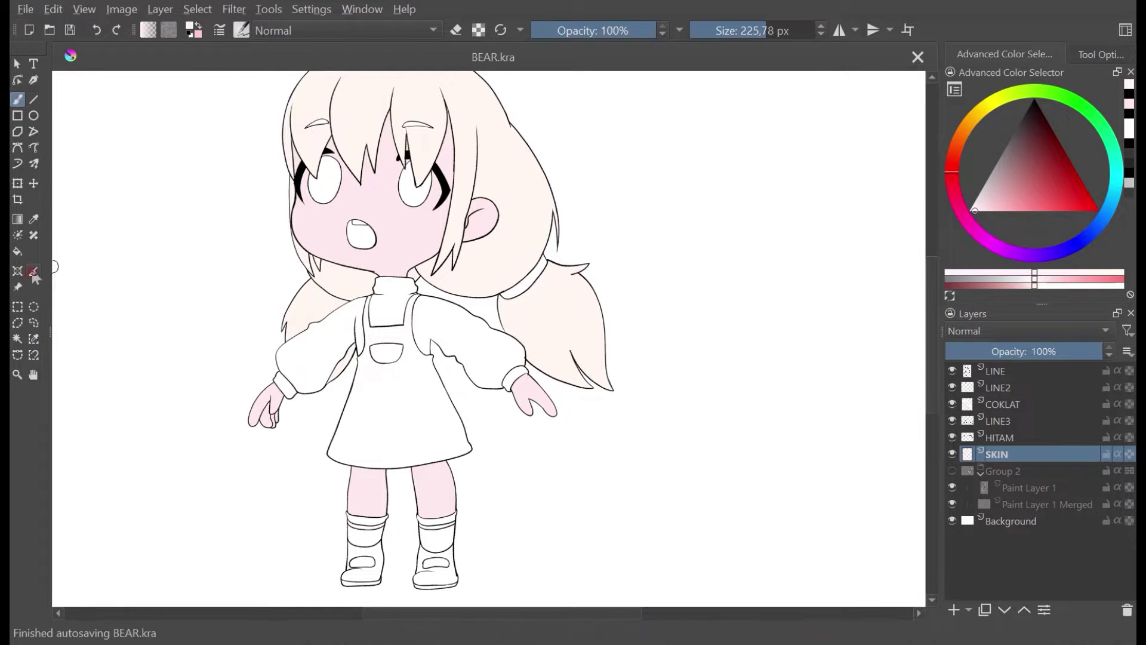
drag(390, 183, 470, 229)
scroll(487, 241, down, 1)
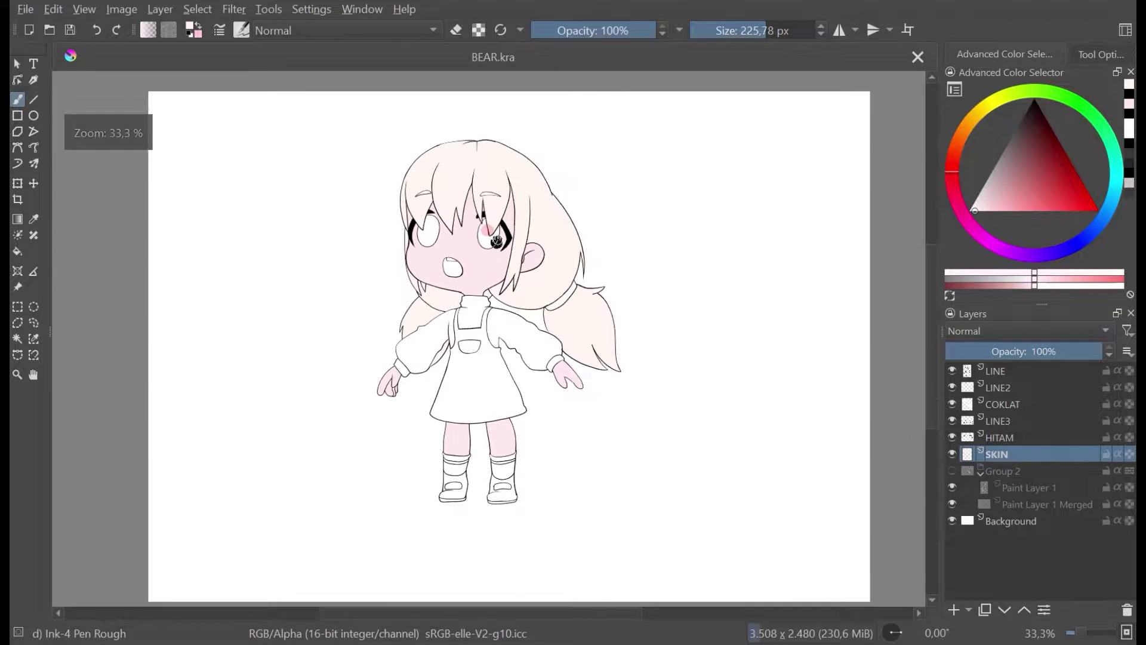
key(ctrl+z)
key(plus)
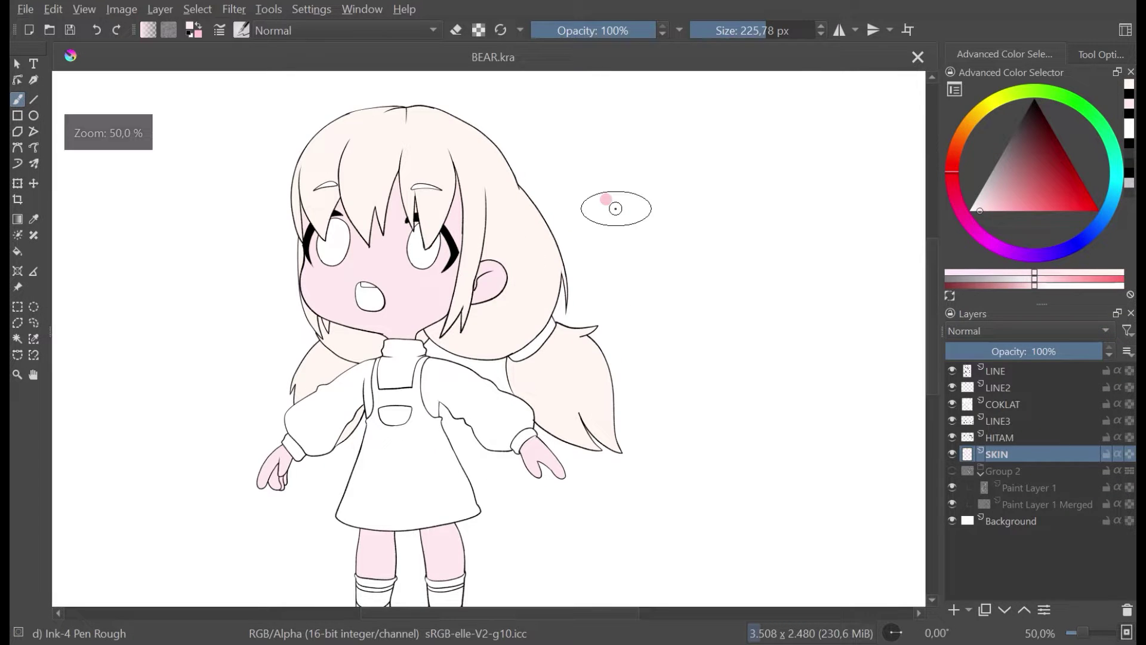
Step: Add a paint layer beneath SKIN, paint a round pale pink skin swatch beside the girl, and save the document
click(954, 610)
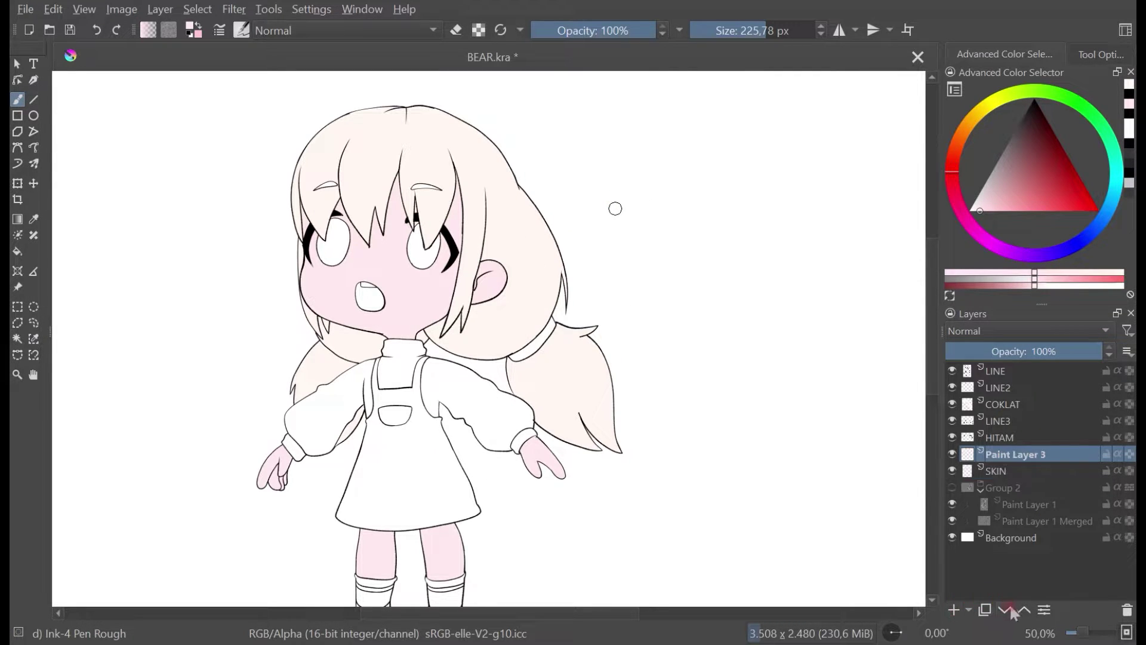
click(1005, 610)
mouse_move(740, 235)
mouse_down()
mouse_move(729, 214)
mouse_move(713, 255)
mouse_move(734, 253)
mouse_move(776, 208)
mouse_up()
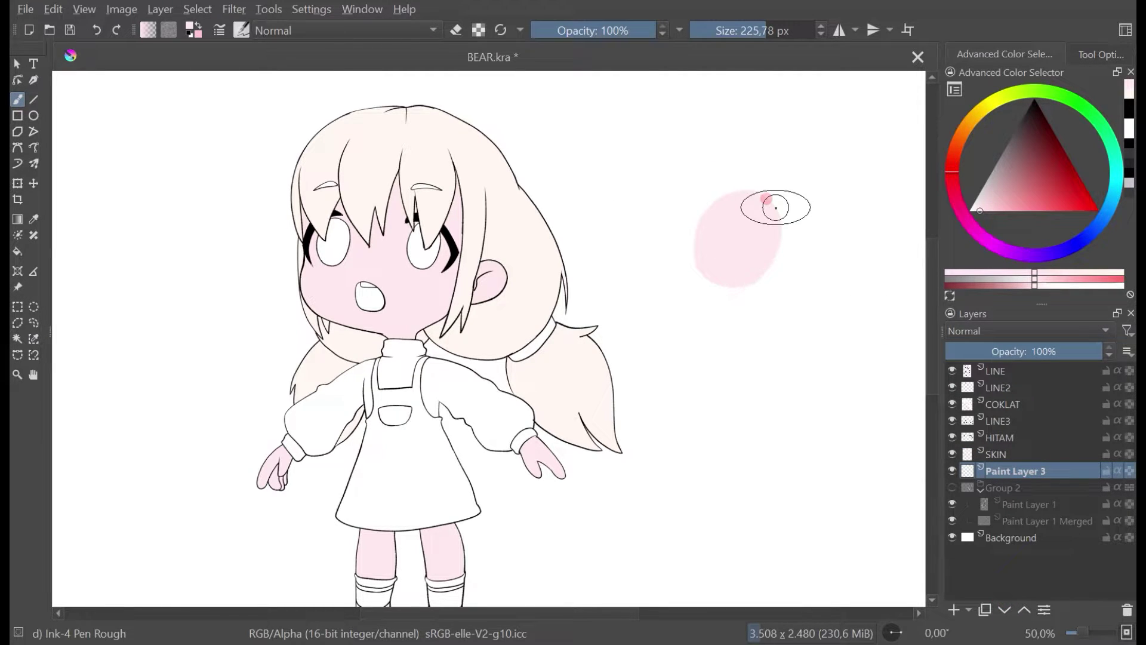
ctrl+click(740, 243)
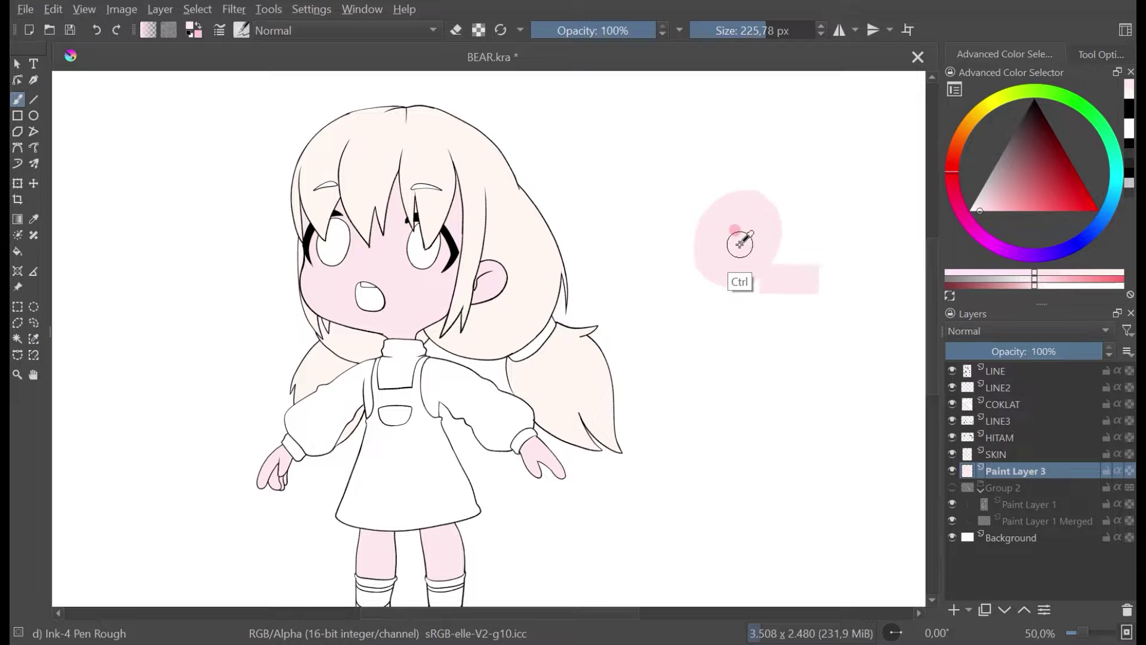
key(ctrl+s)
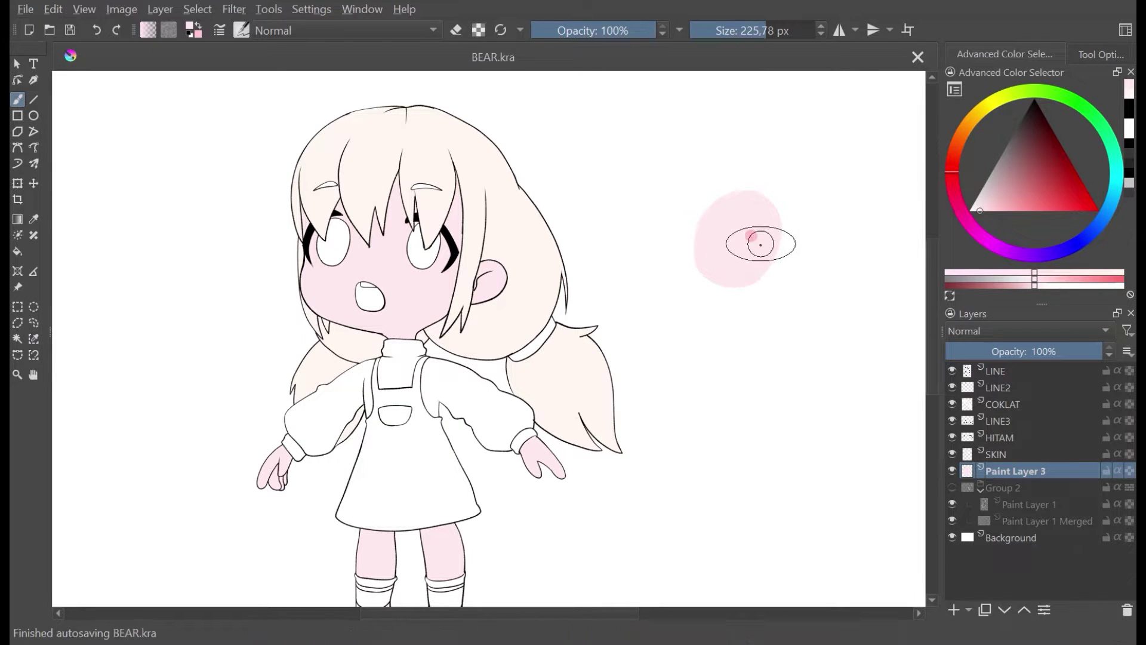
Step: Choose pure red at 31% brush opacity and paint overlapping blush tones over the lower part of the skin swatch
drag(1052, 205, 1110, 218)
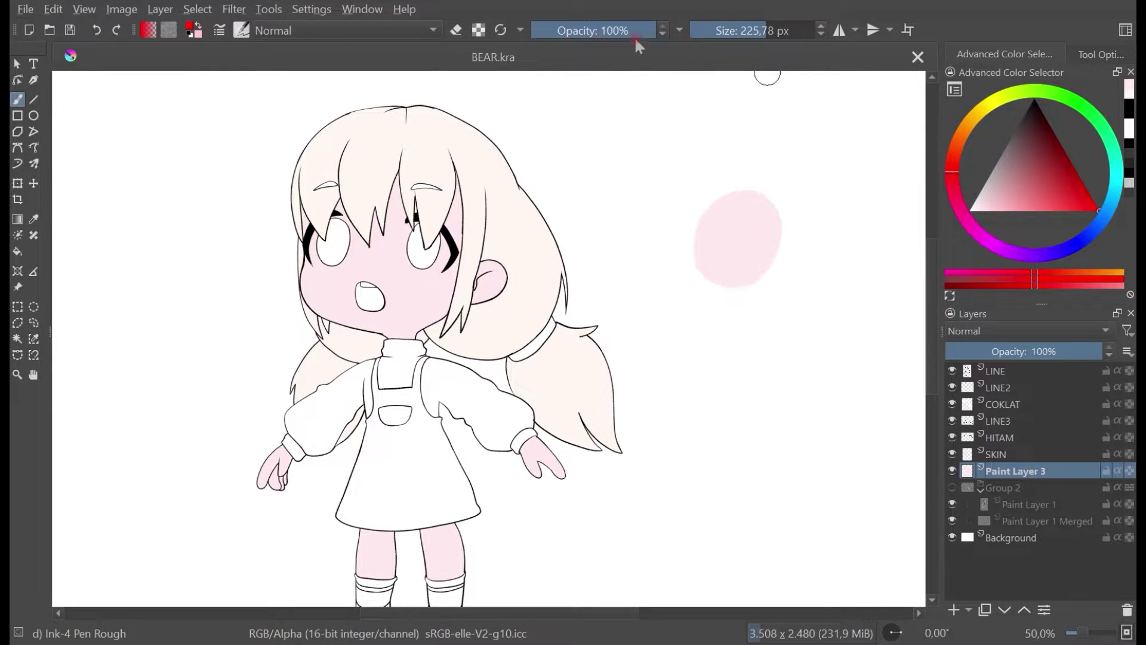
mouse_move(623, 30)
mouse_down()
mouse_move(607, 34)
mouse_move(594, 59)
mouse_up()
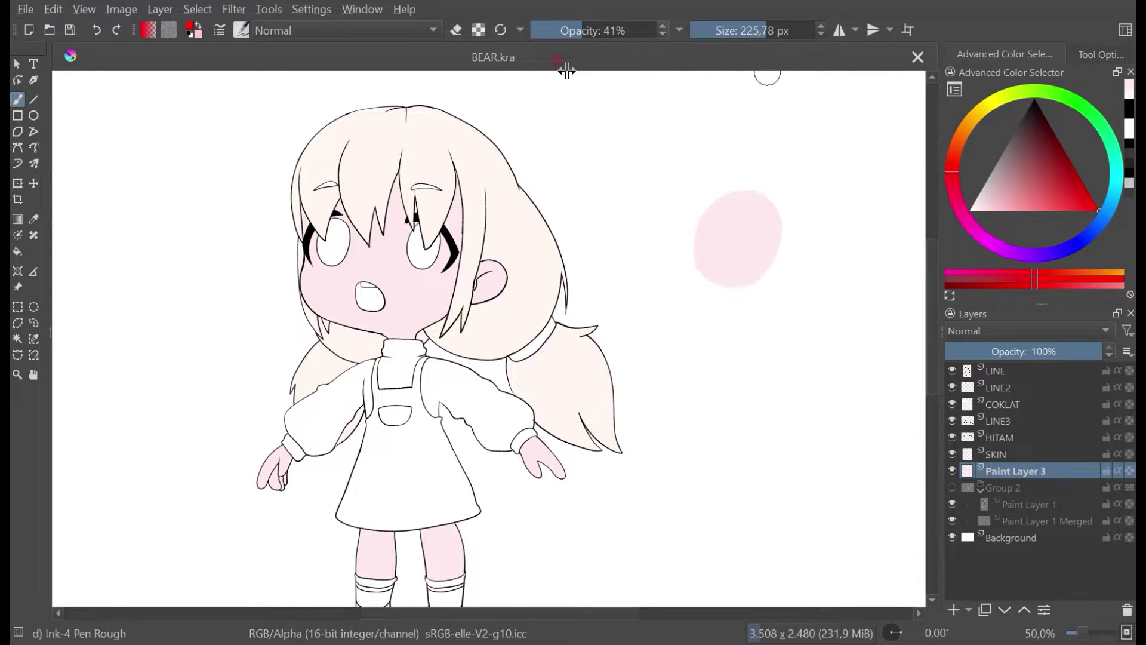
drag(662, 43, 654, 37)
mouse_move(717, 281)
mouse_down()
mouse_move(720, 258)
mouse_move(742, 256)
mouse_move(722, 258)
mouse_move(740, 246)
mouse_move(731, 243)
mouse_move(755, 261)
mouse_move(739, 266)
mouse_move(719, 256)
mouse_move(740, 266)
mouse_move(780, 242)
mouse_up()
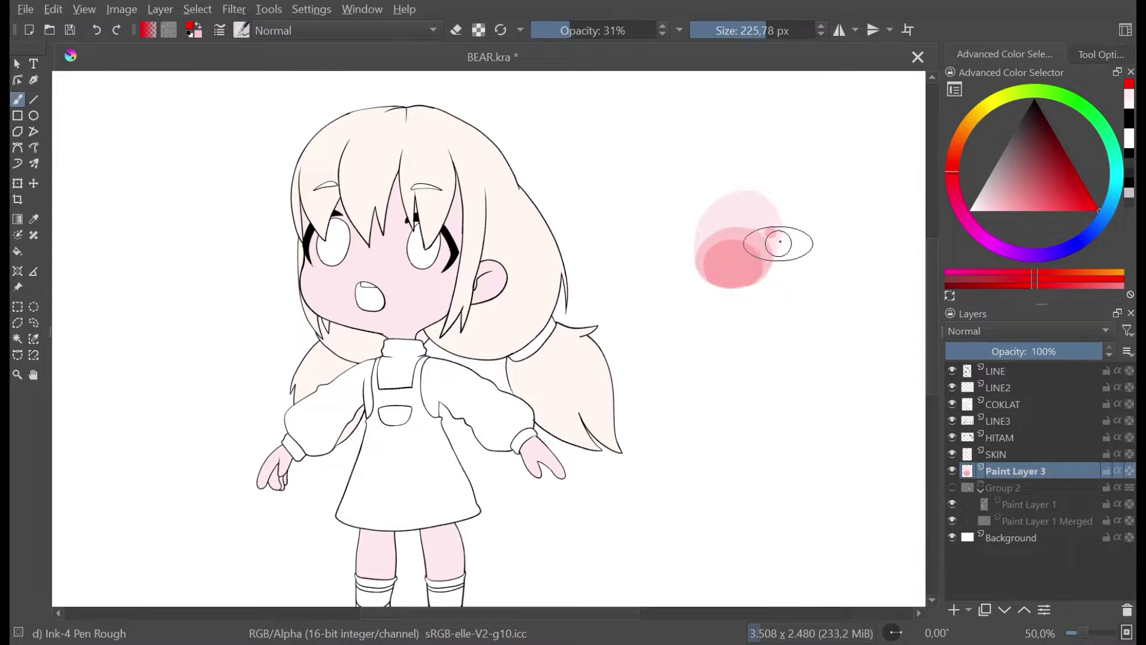
Step: Try a translucent white stroke on the upper part of the skin swatch and save the document
ctrl+click(782, 239)
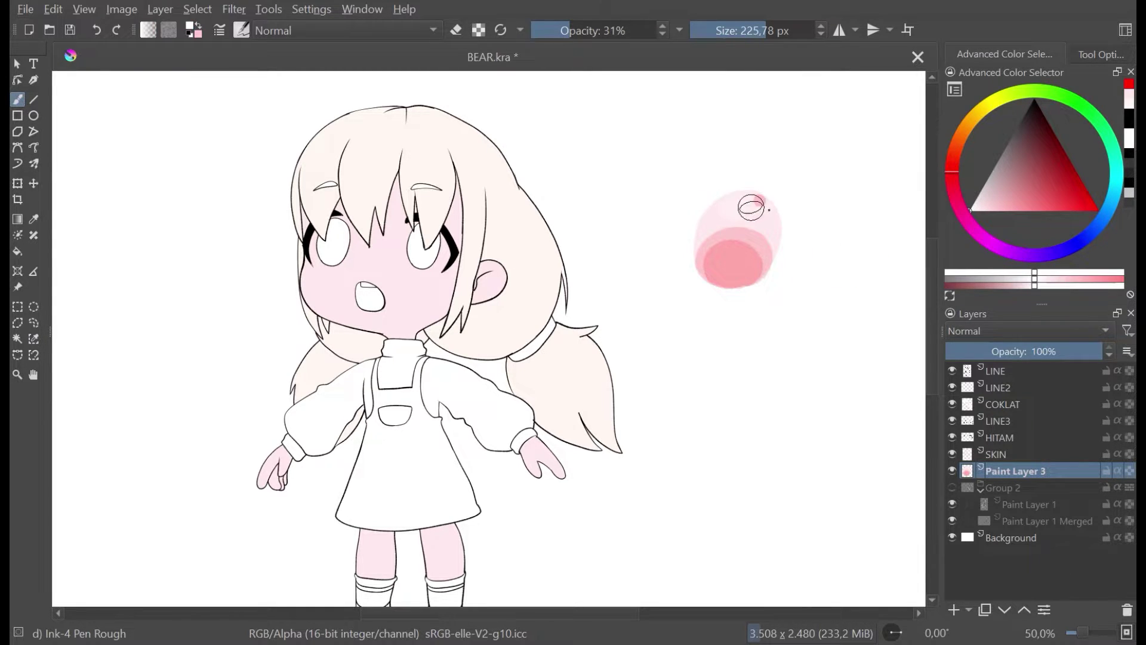
drag(751, 207, 769, 210)
scroll(834, 171, up, 3)
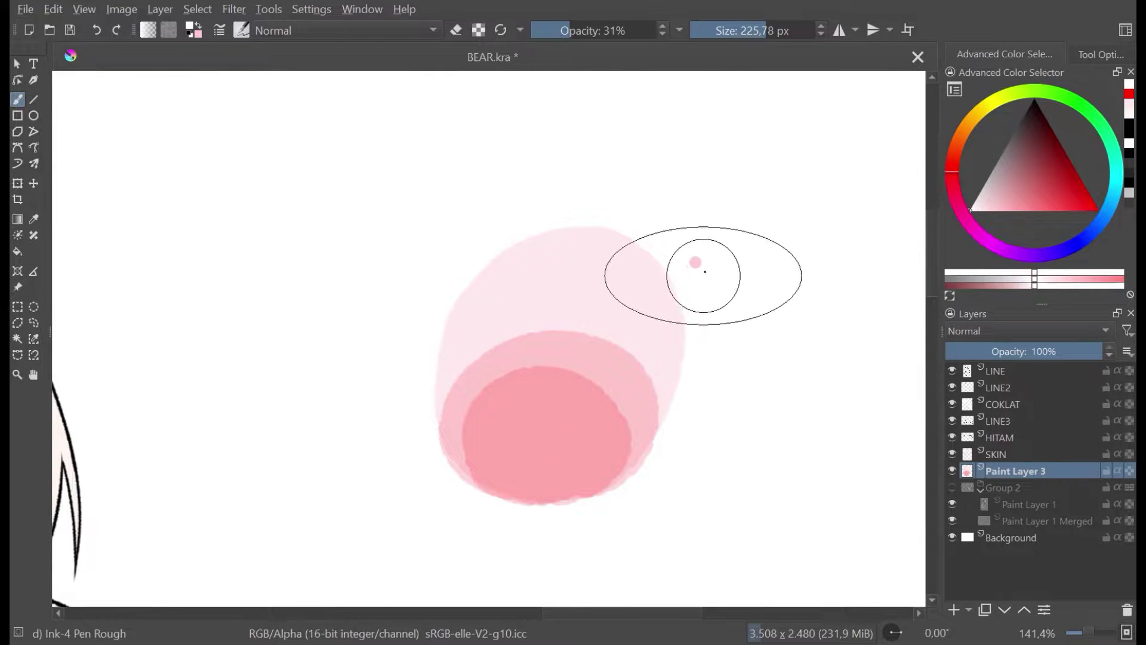
key(ctrl+s)
Step: Set the brush opacity to 52%, try a sampled pale pink stroke along the swatch's upper edge, and undo it
ctrl+click(600, 302)
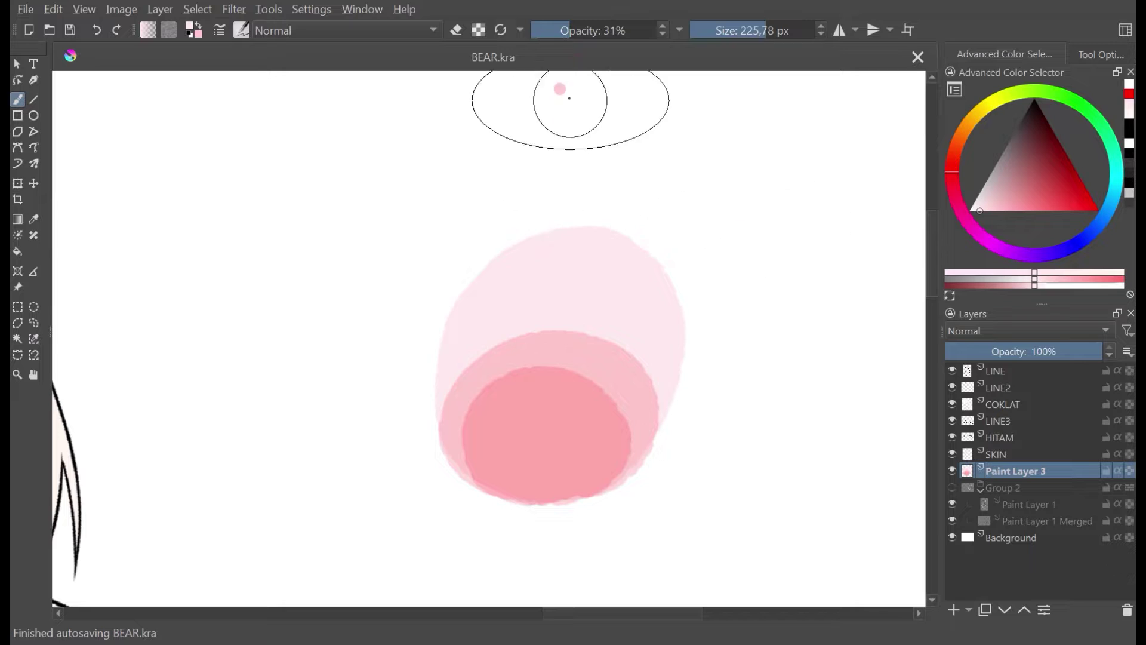
click(602, 30)
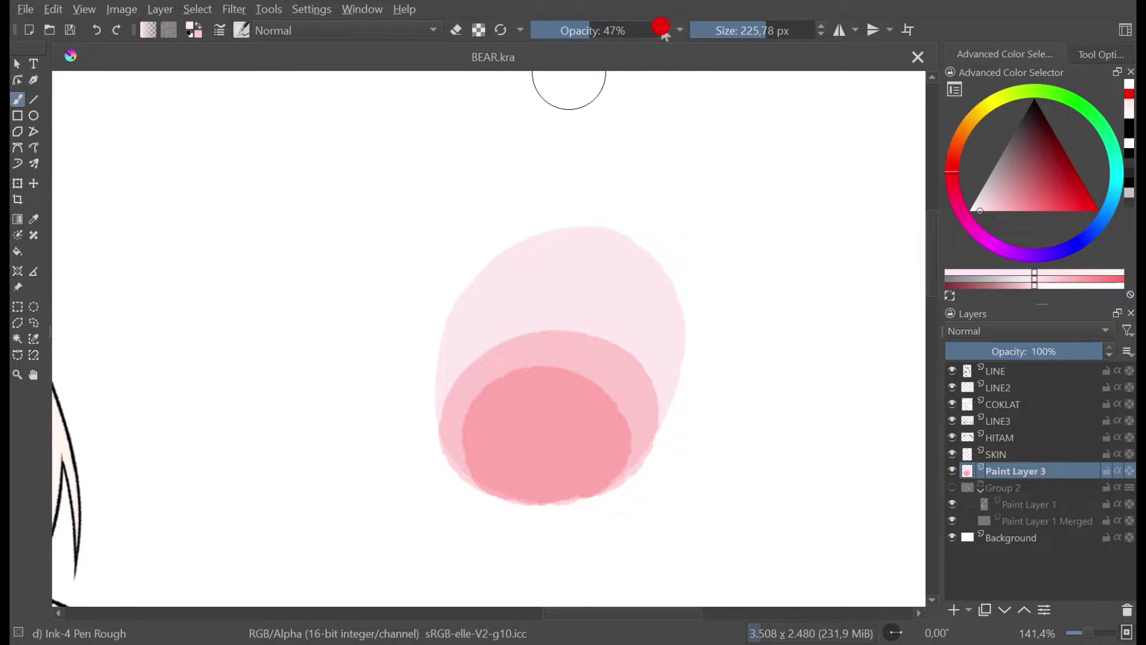
mouse_move(543, 267)
mouse_down()
mouse_move(583, 251)
mouse_move(622, 263)
mouse_move(635, 289)
mouse_move(581, 254)
mouse_move(595, 290)
mouse_move(623, 274)
mouse_move(597, 258)
mouse_move(629, 289)
mouse_move(689, 302)
mouse_up()
key(ctrl)
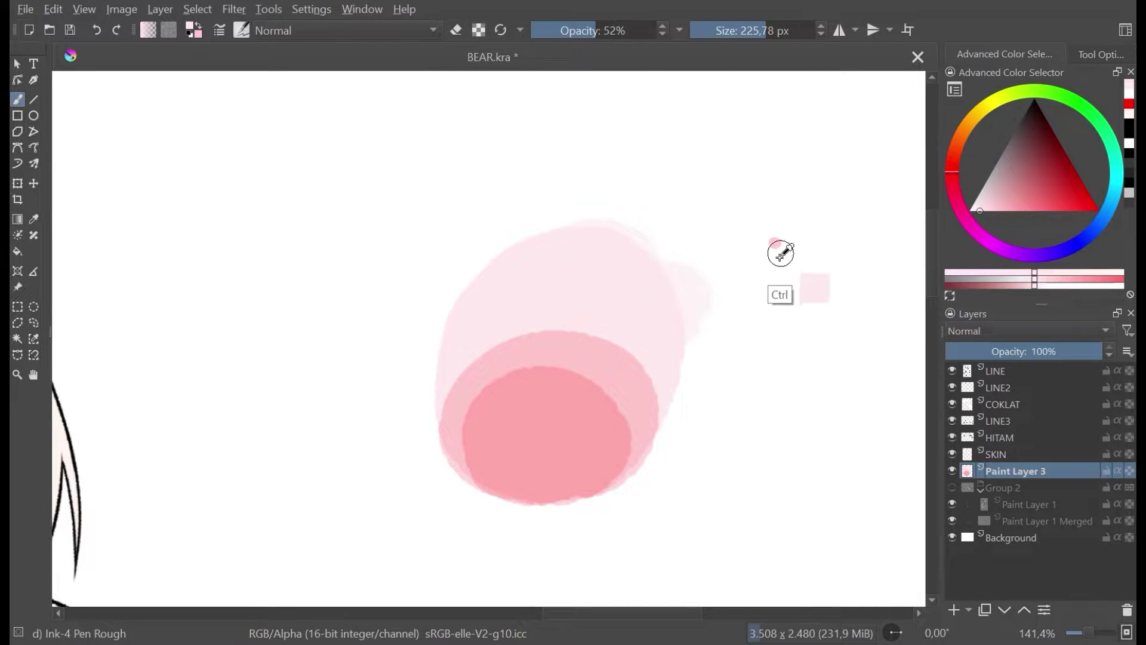
key(ctrl+z)
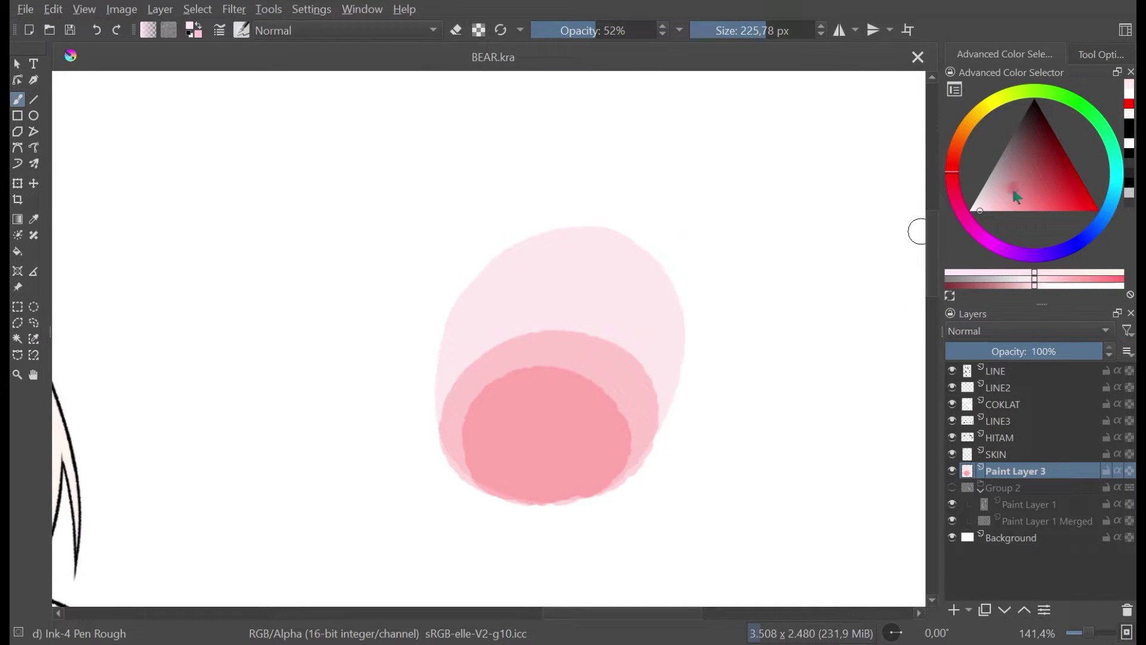
Step: Choose near-white, paint a translucent highlight on the upper part of the skin swatch, and save the document
click(977, 216)
drag(977, 216, 970, 210)
mouse_move(576, 269)
mouse_down()
mouse_move(594, 266)
mouse_move(580, 251)
mouse_move(622, 261)
mouse_move(583, 289)
mouse_up()
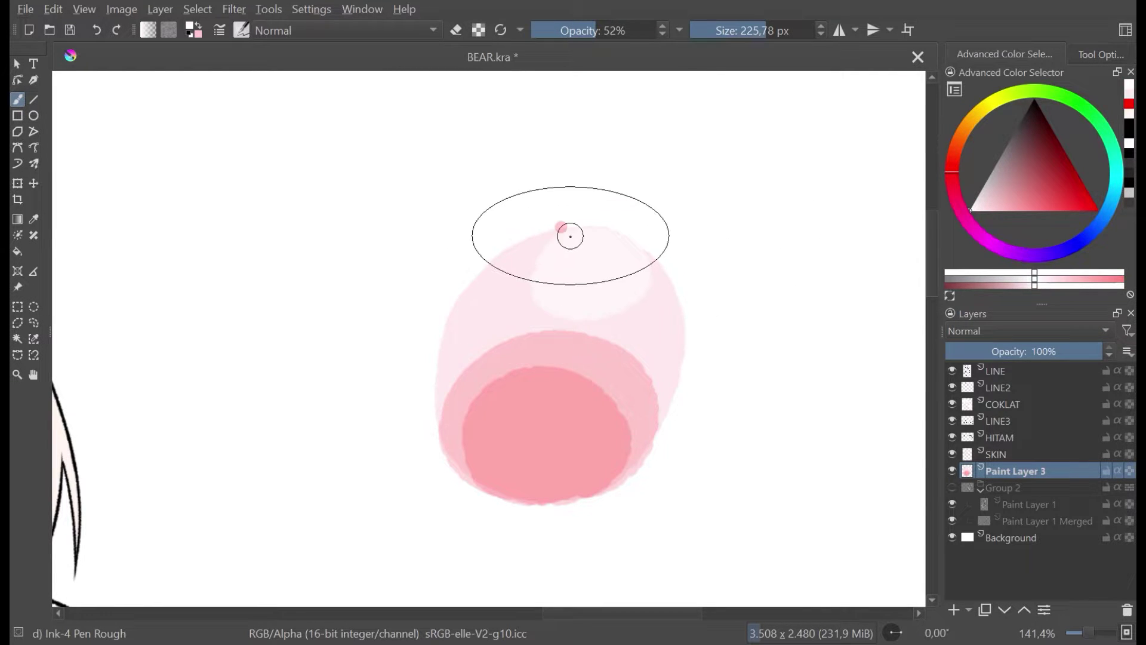
scroll(571, 237, down, 3)
scroll(571, 236, down, 1)
scroll(531, 257, up, 1)
drag(531, 258, 666, 213)
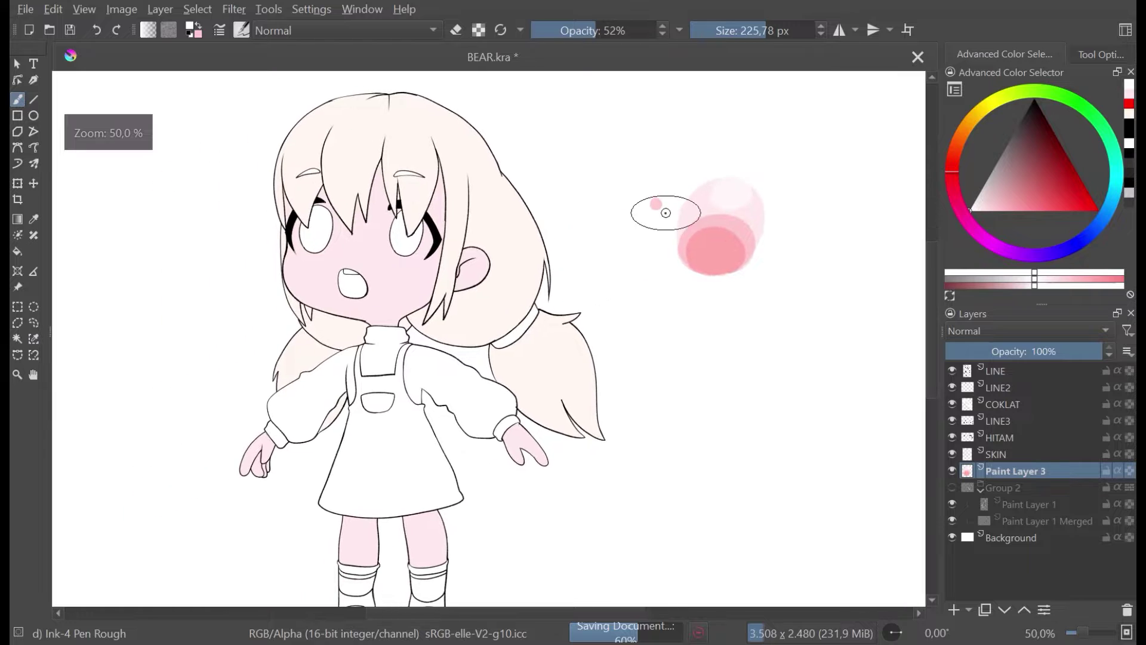
scroll(666, 213, down, 1)
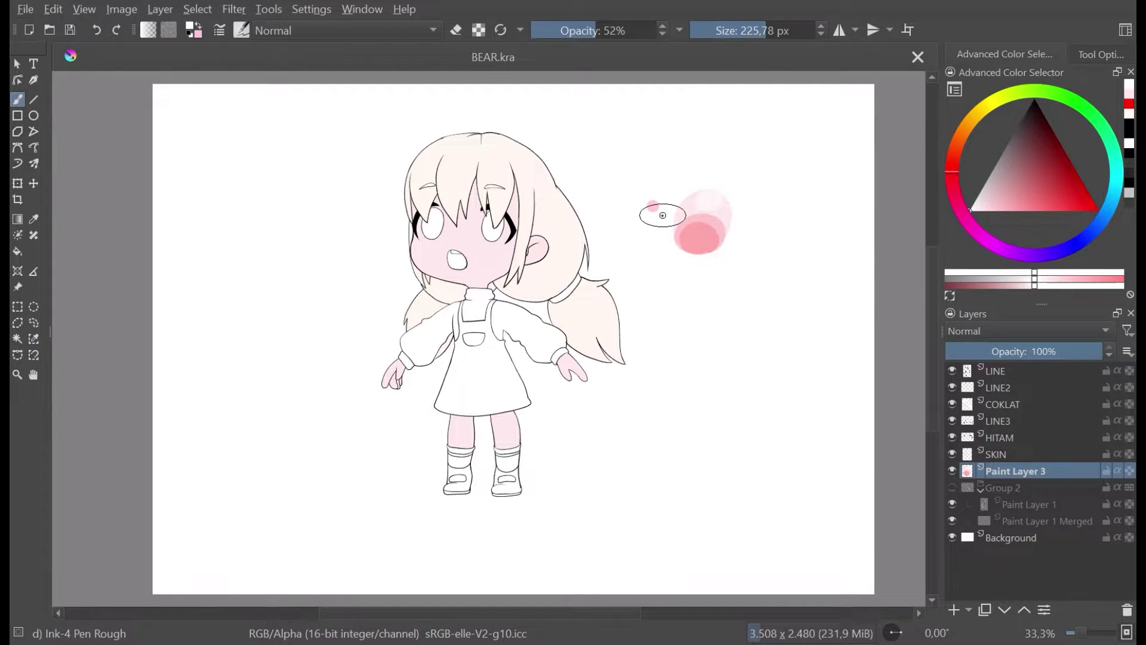
scroll(647, 253, up, 1)
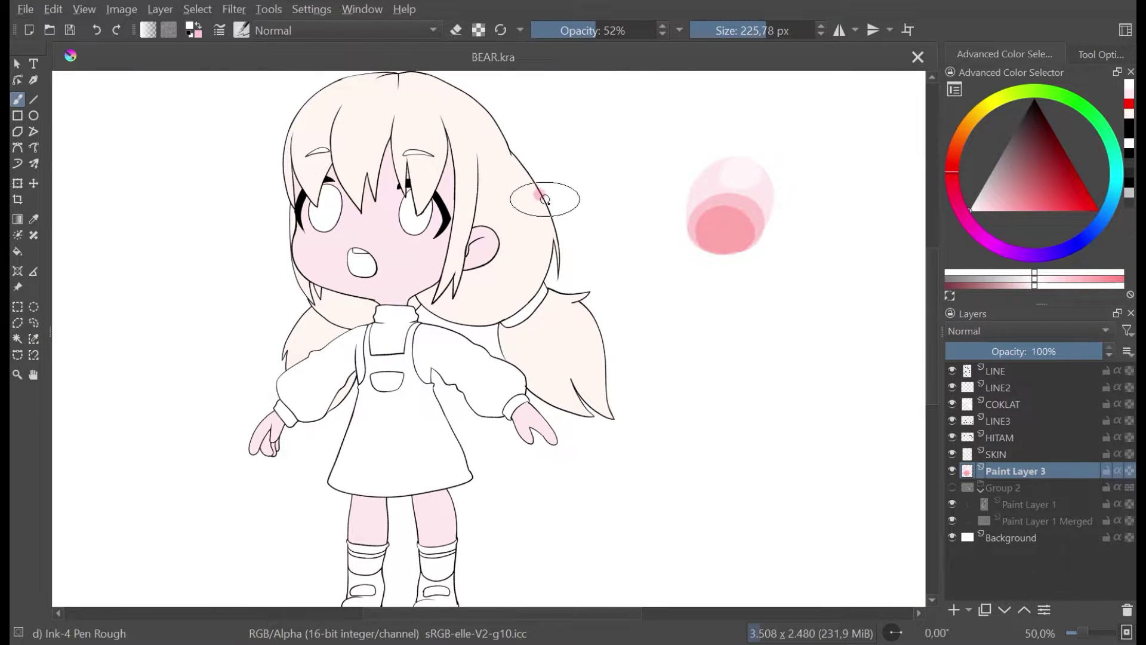
scroll(591, 271, down, 1)
scroll(575, 279, up, 1)
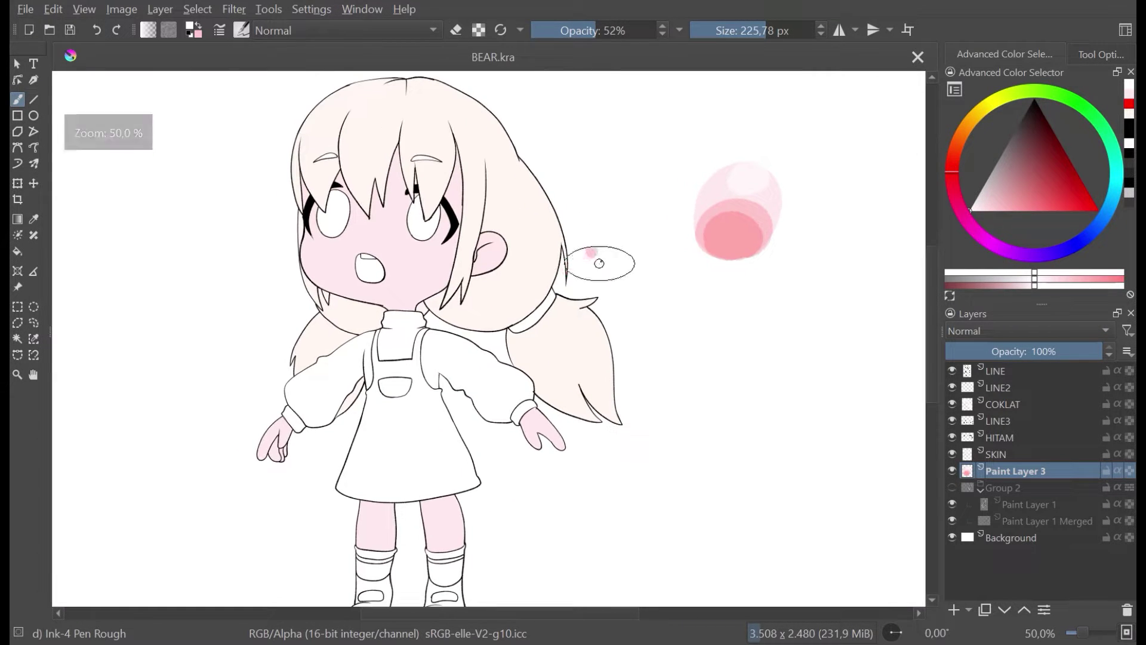
drag(601, 258, 652, 313)
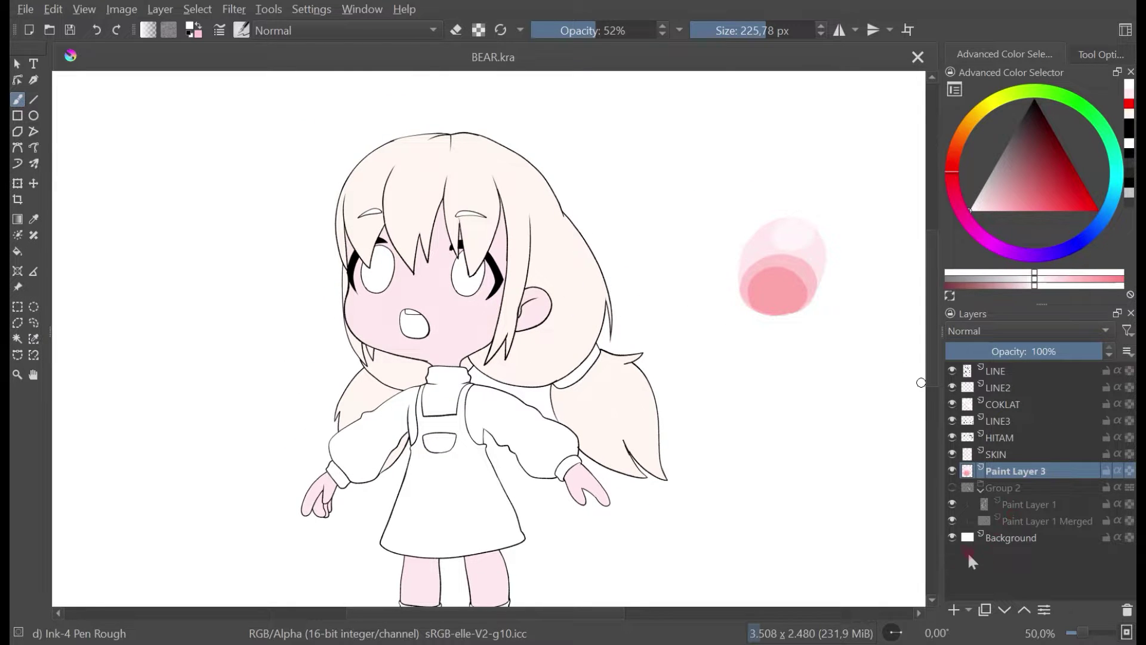
Step: Add a paint layer above Paint Layer 3 and choose a very pale green for the Fill tool
click(955, 610)
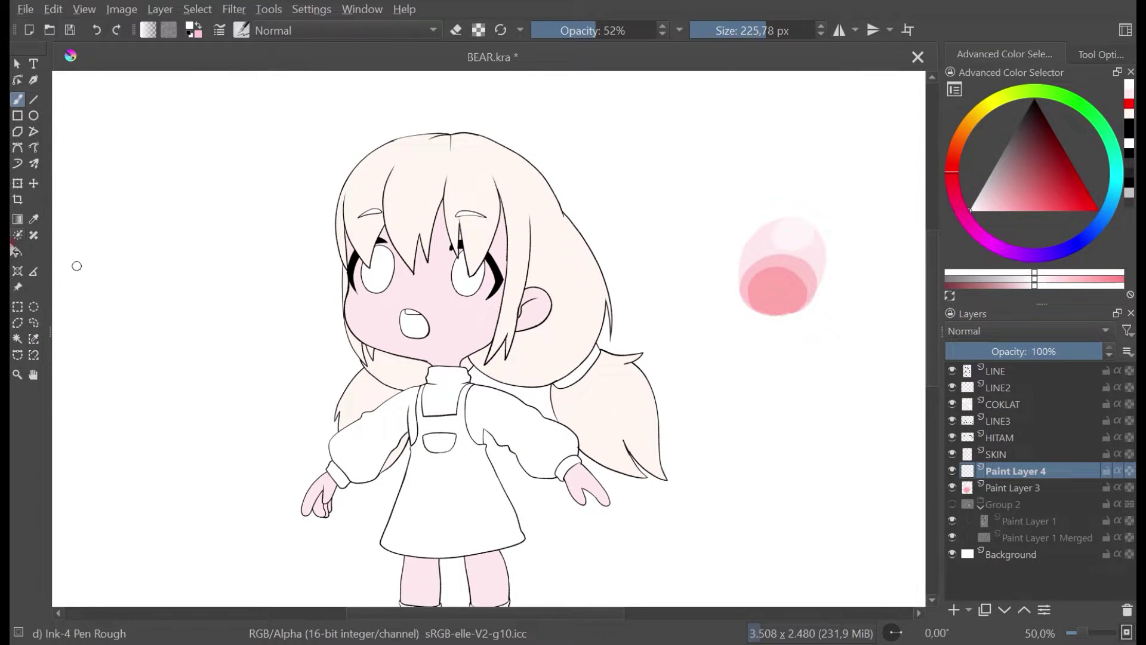
key(f)
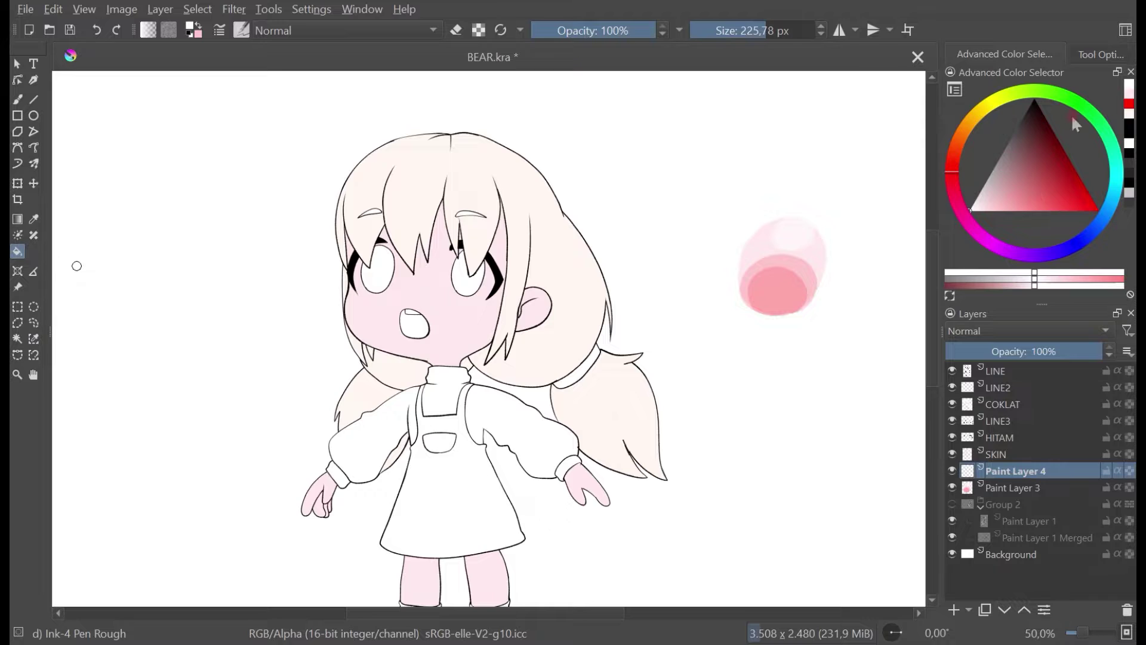
click(1091, 107)
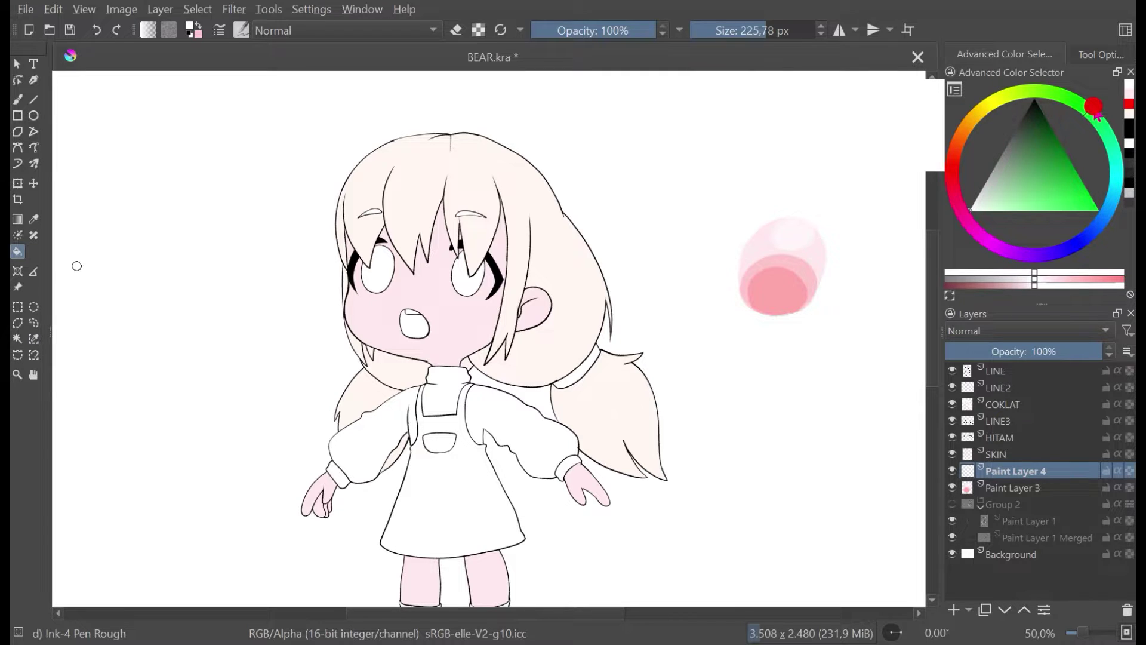
click(983, 212)
Step: Fill the girl's sleeves, turtleneck collar and sweater front with pale green on Paint Layer 4
click(466, 494)
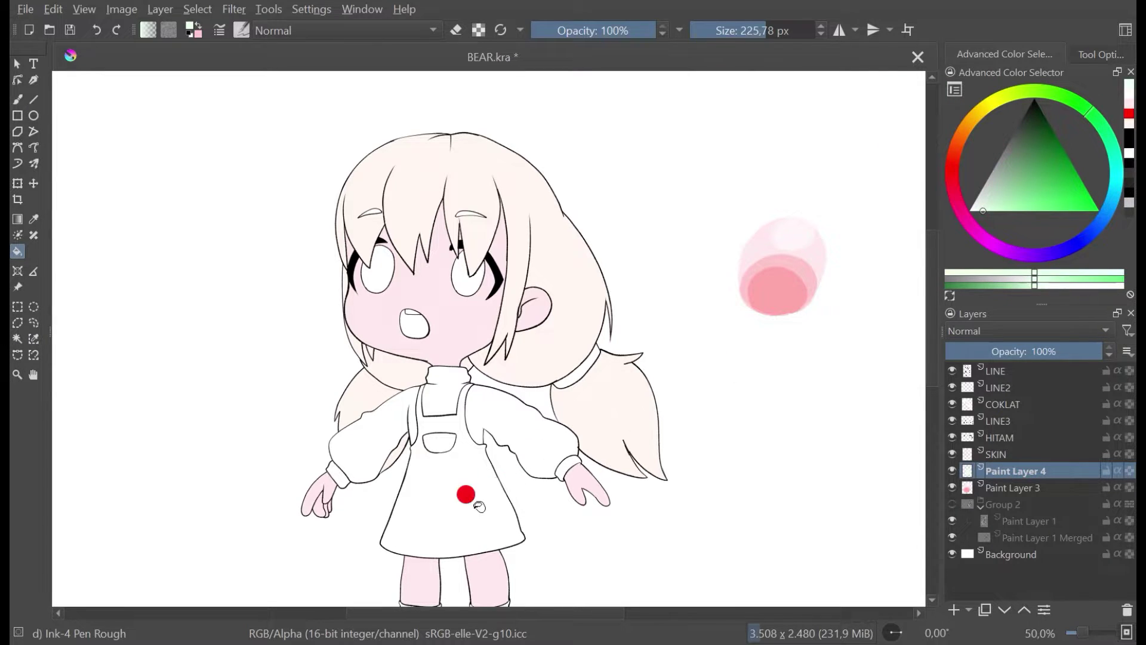
click(499, 410)
key(ctrl+z)
click(446, 393)
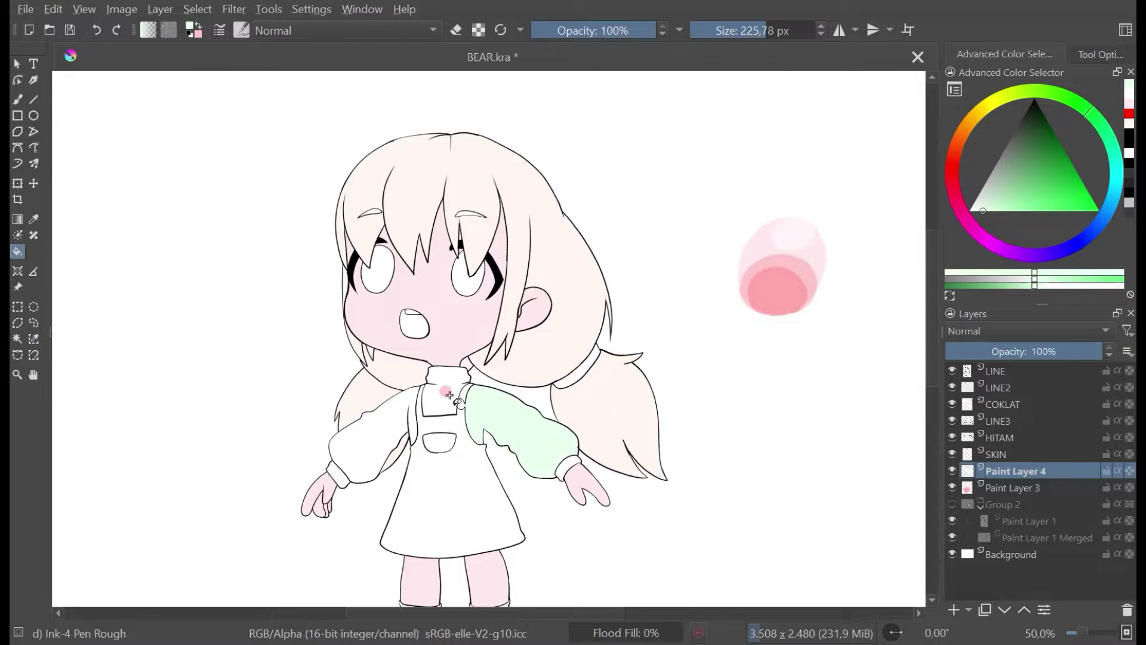
click(404, 404)
Step: Examine the pale green sweater fill up close and against the whole figure
scroll(579, 412, down, 1)
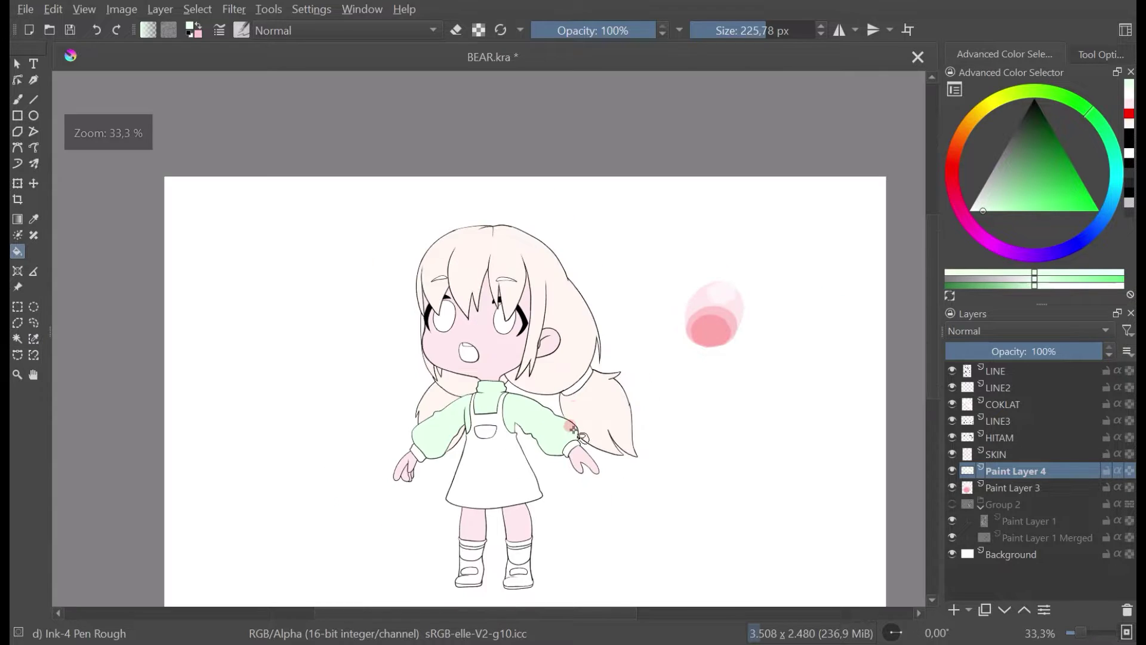
scroll(573, 436, up, 1)
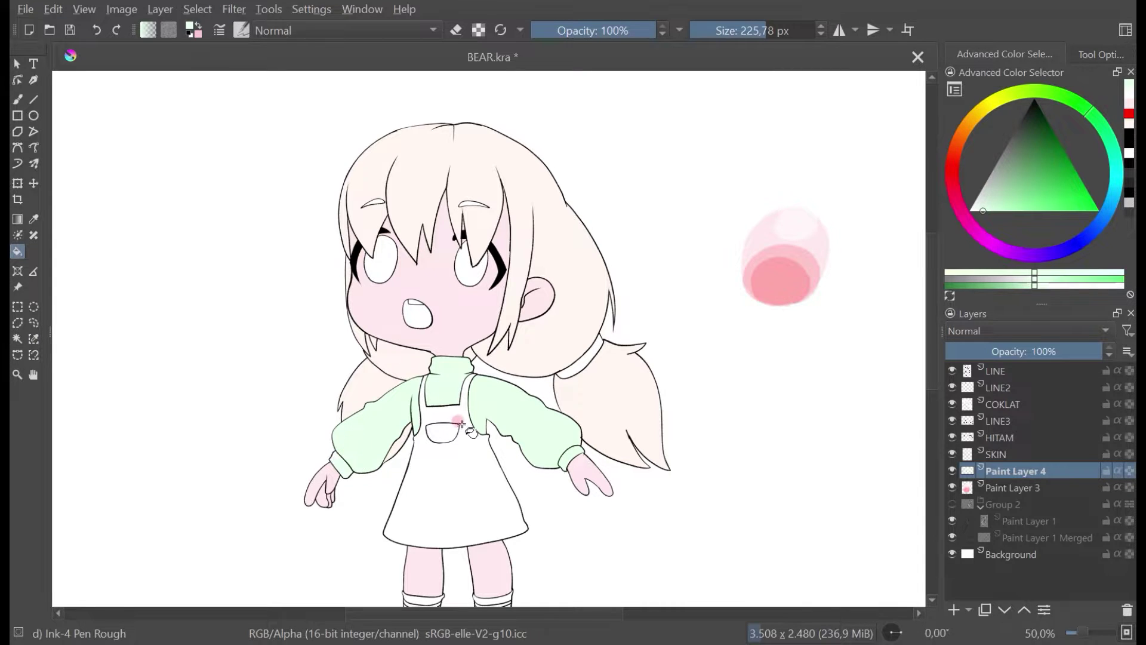
scroll(464, 425, down, 2)
click(509, 455)
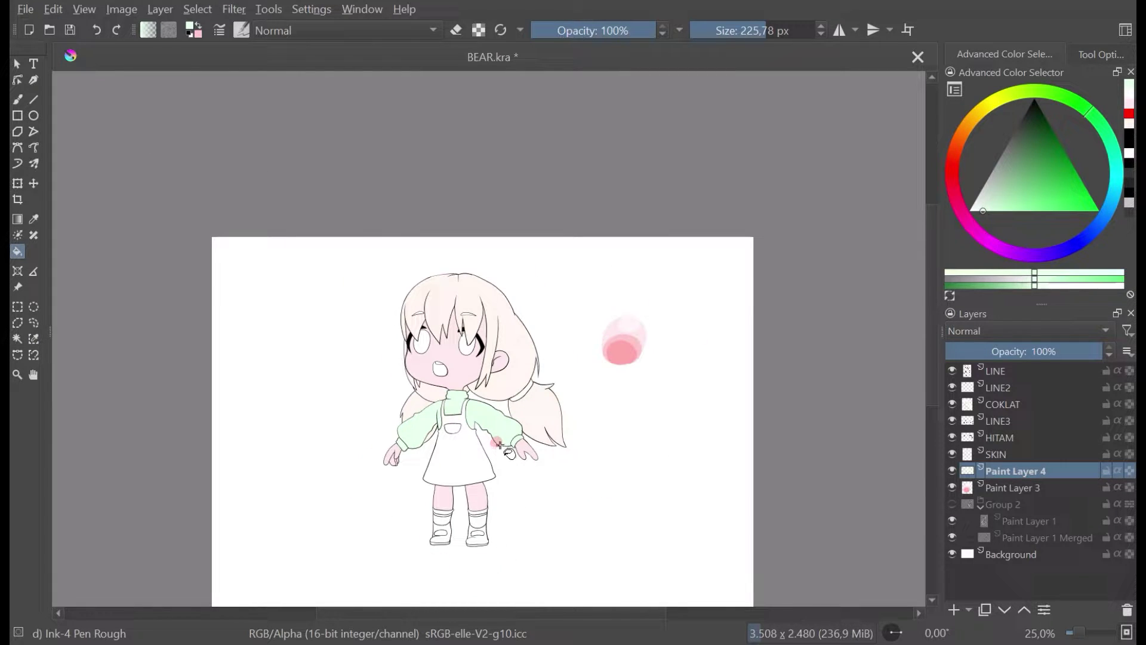
scroll(509, 454, up, 2)
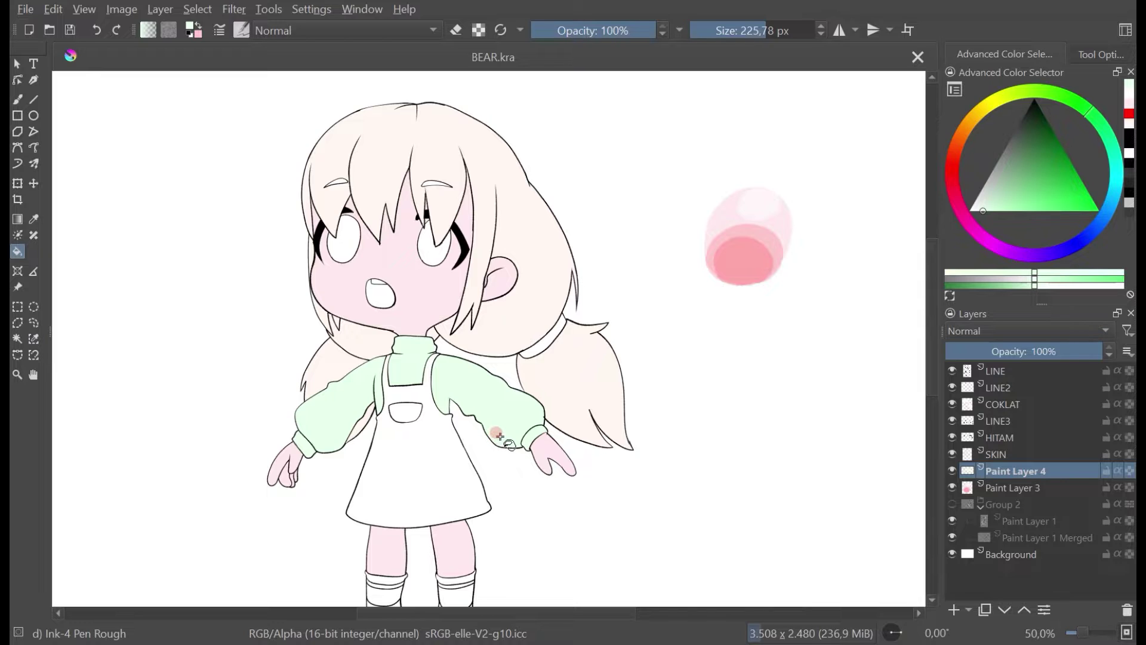
drag(497, 407, 484, 343)
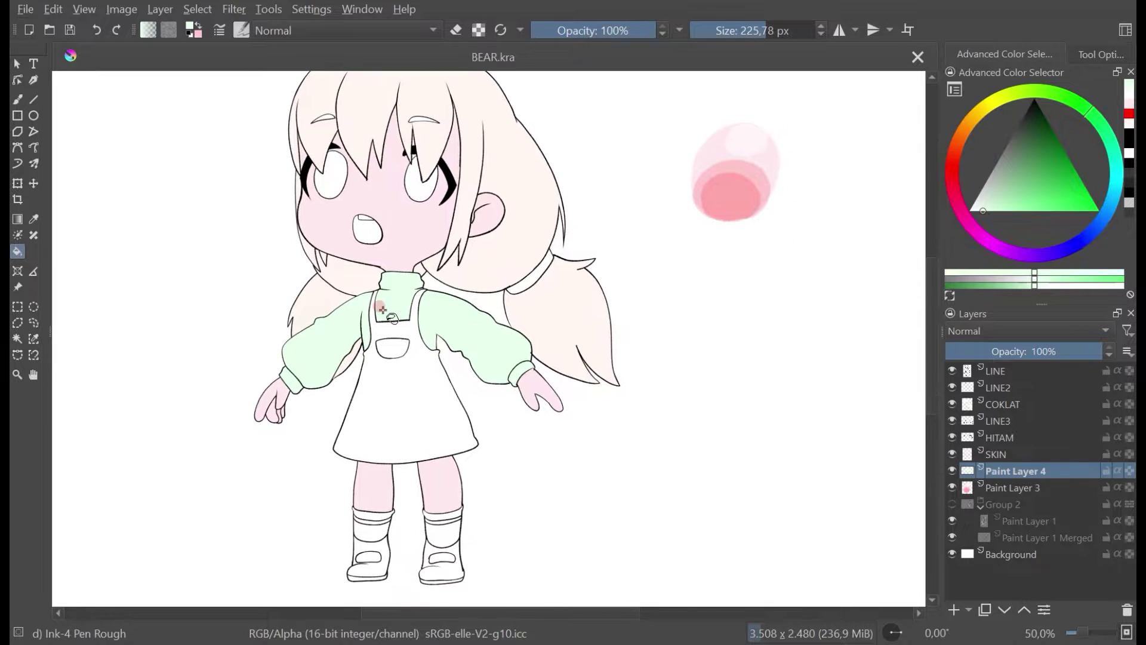
drag(382, 311, 389, 371)
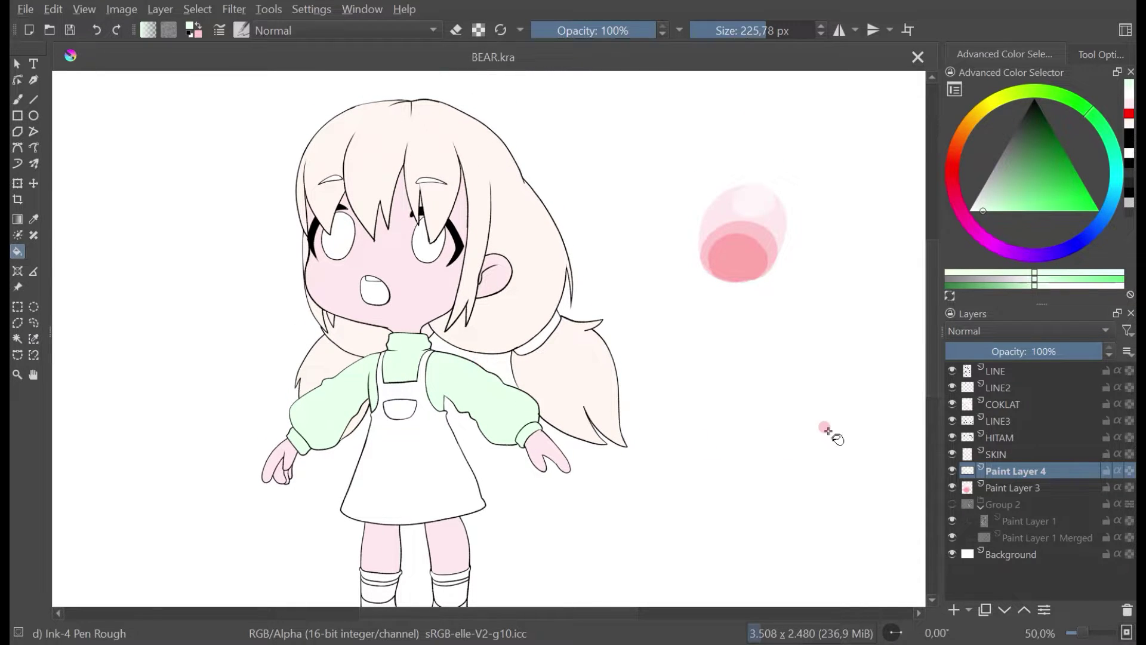
scroll(739, 450, down, 2)
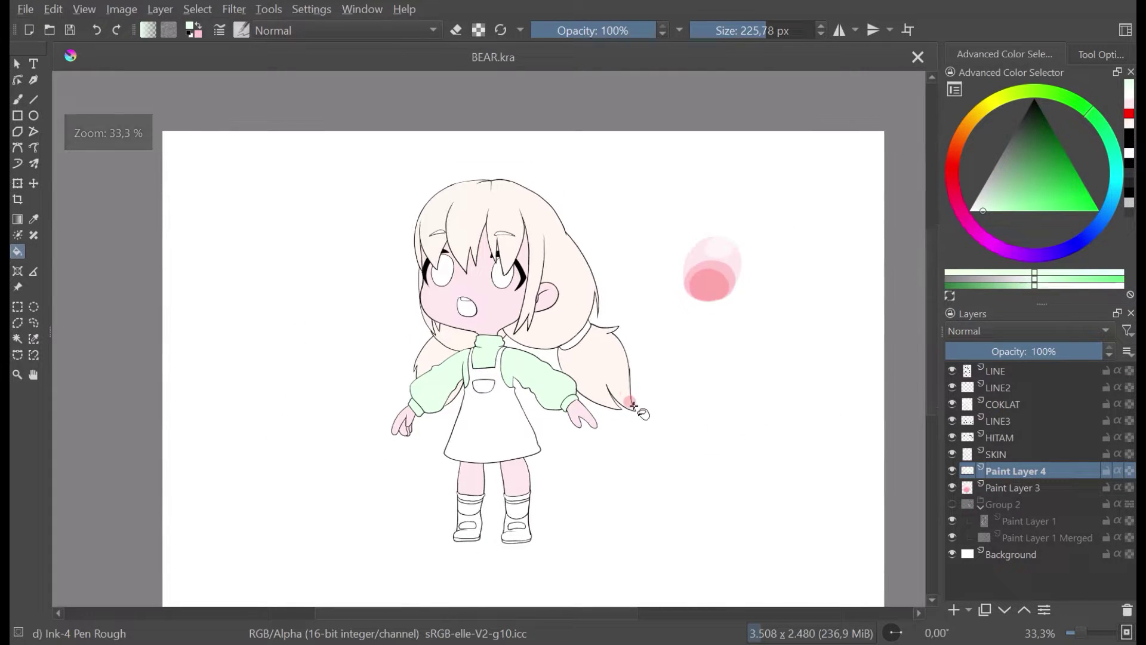
scroll(493, 368, up, 1)
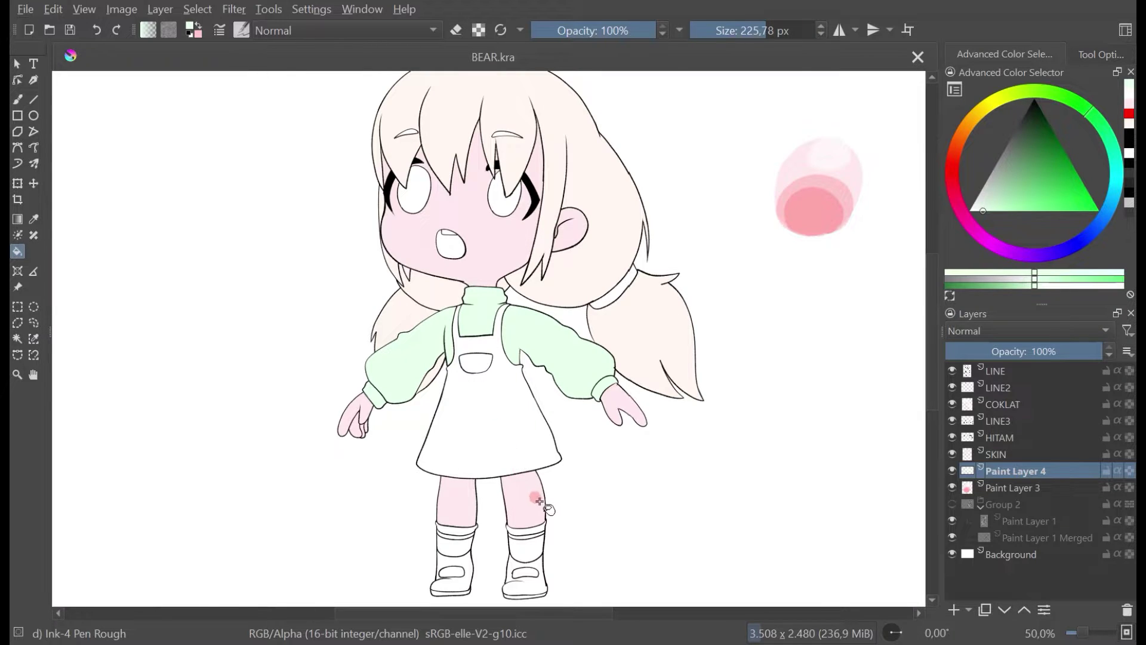
Step: Shift the colour to a pale cyan and try it as a fill on the sweater sleeve
click(954, 470)
drag(1121, 173, 1125, 182)
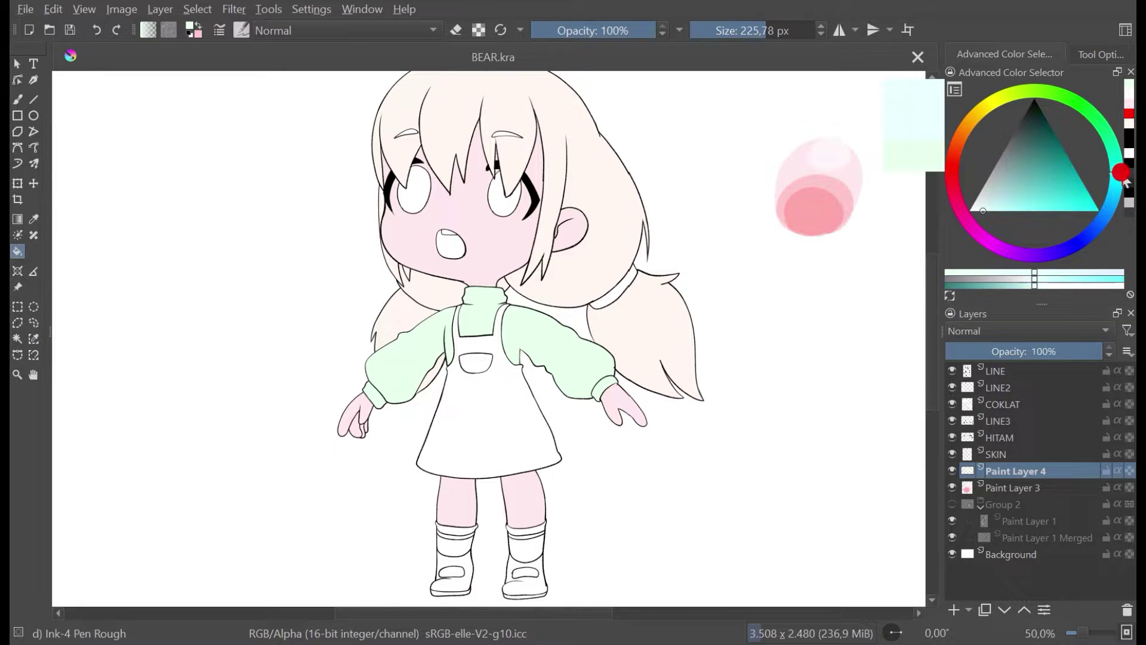
click(611, 348)
drag(604, 313, 642, 369)
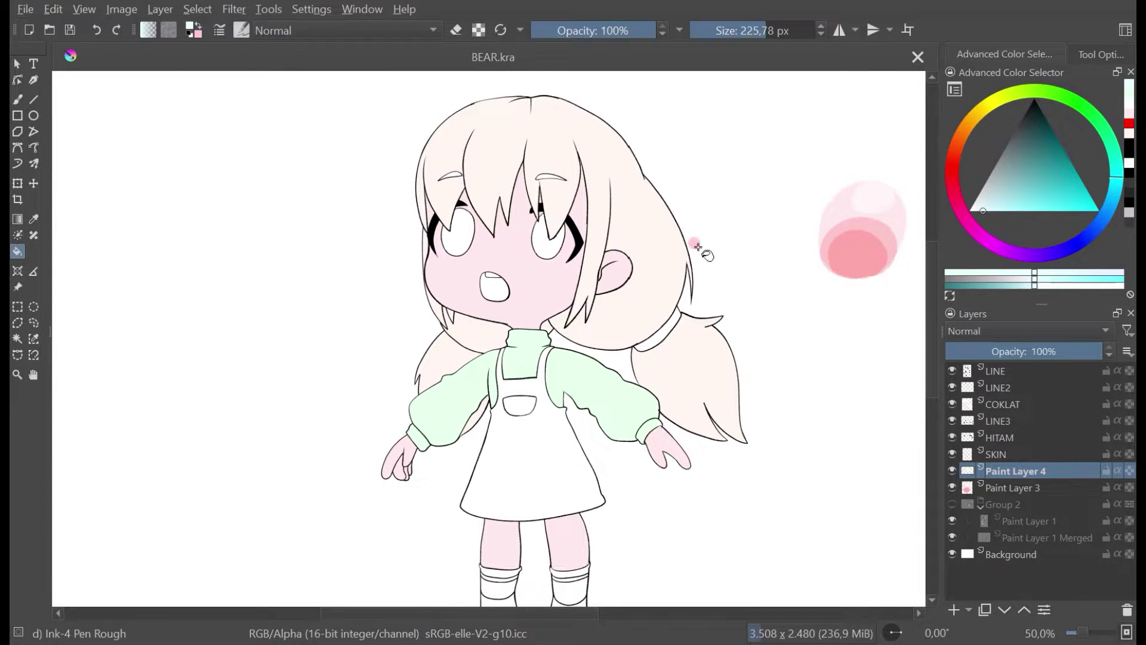
mouse_move(700, 292)
mouse_down()
mouse_move(619, 257)
mouse_move(634, 274)
mouse_move(525, 275)
mouse_move(572, 269)
mouse_up()
scroll(620, 258, down, 1)
scroll(619, 258, up, 1)
scroll(632, 272, down, 1)
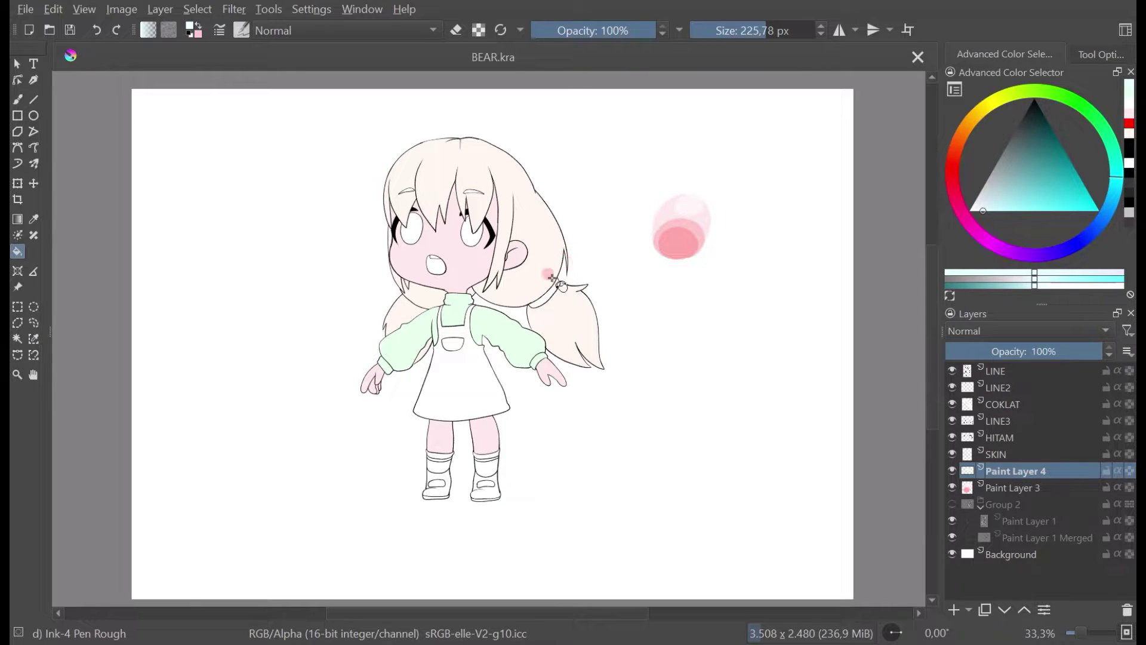
scroll(457, 306, up, 2)
scroll(459, 313, down, 1)
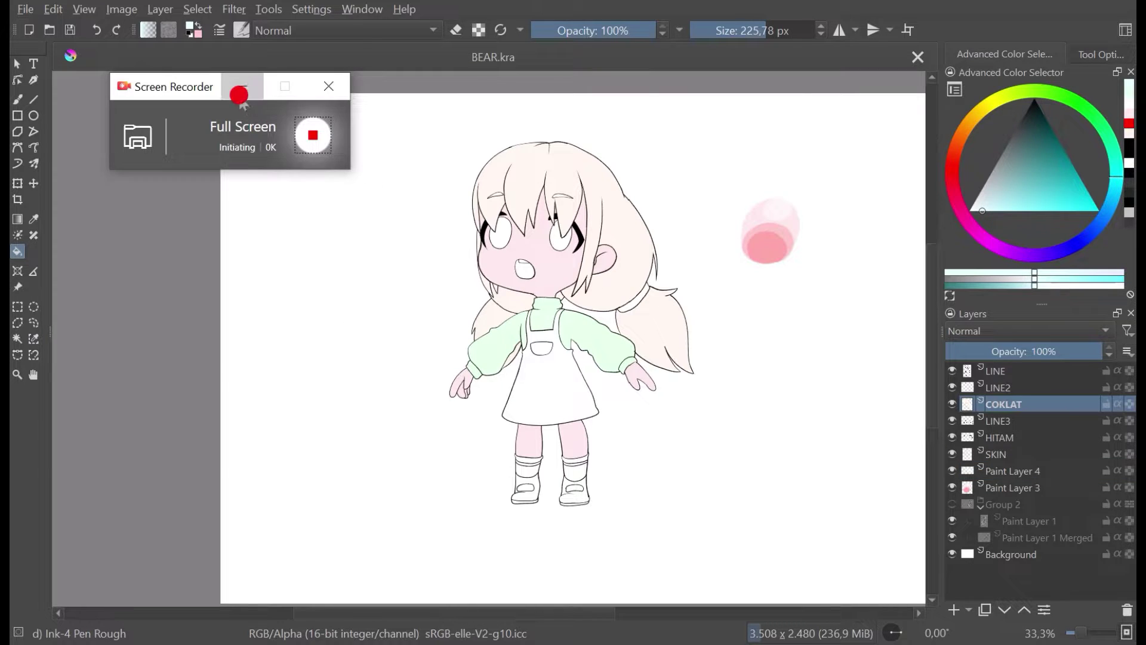
Step: Sample white from the canvas, add a paint layer above COKLAT, and save the document
click(238, 94)
ctrl+click(673, 223)
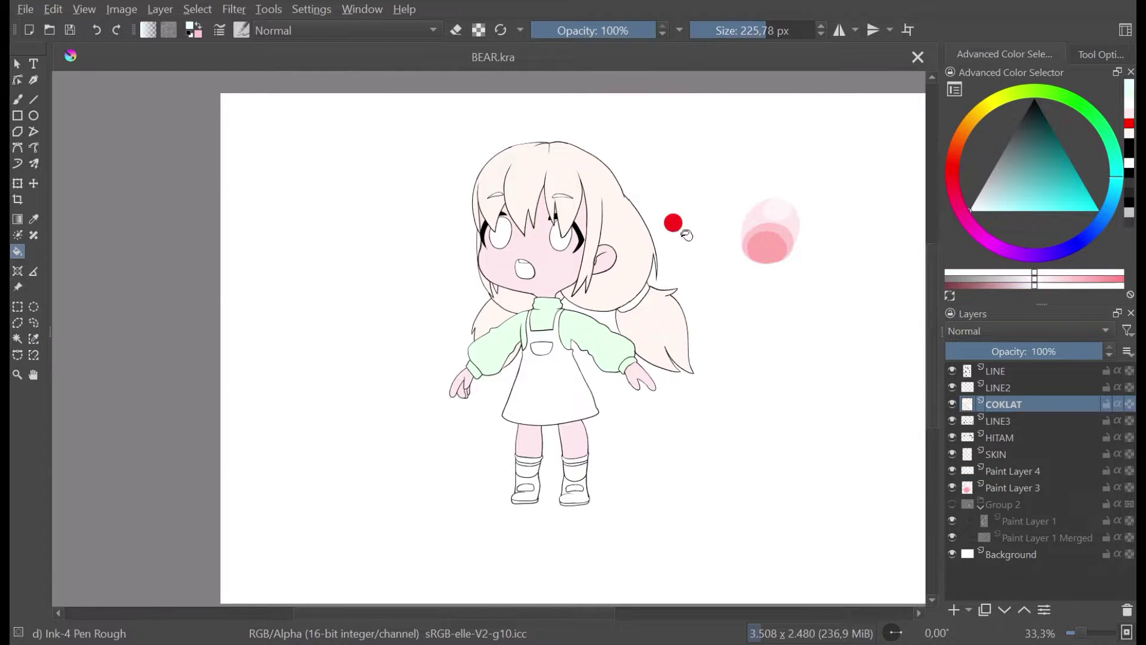
click(953, 610)
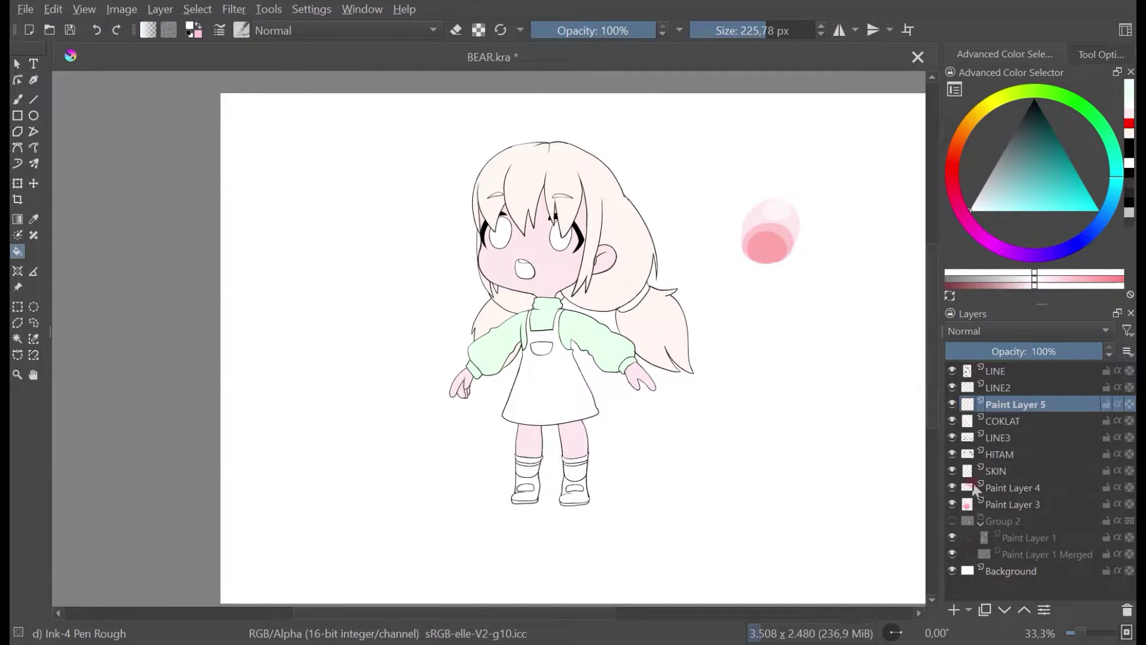
scroll(614, 237, up, 2)
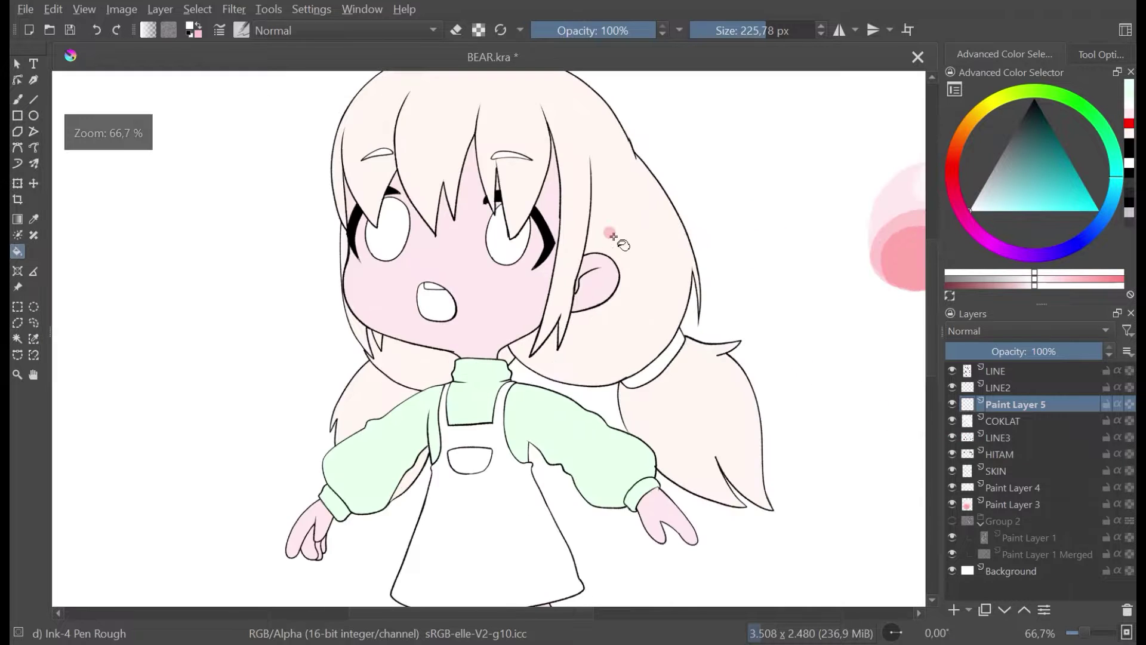
drag(611, 237, 637, 278)
key(ctrl+s)
Step: Set the freehand brush to 74,52 px and 100% opacity, undoing the translucent test stroke on the eye
key(b)
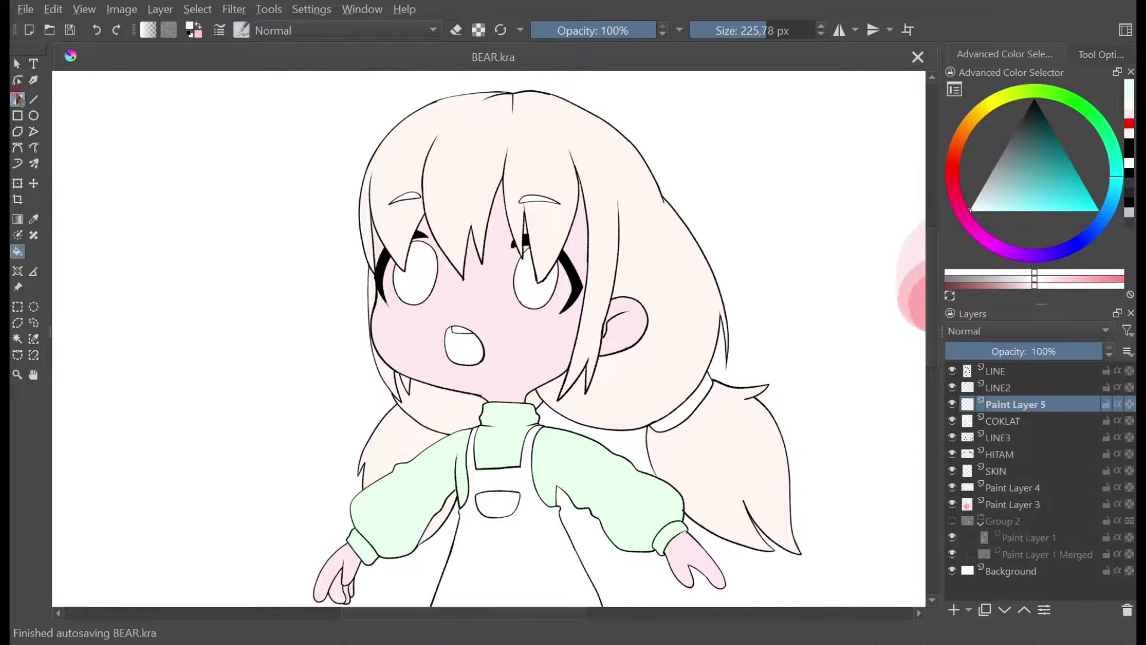
key(plus)
key(plus)
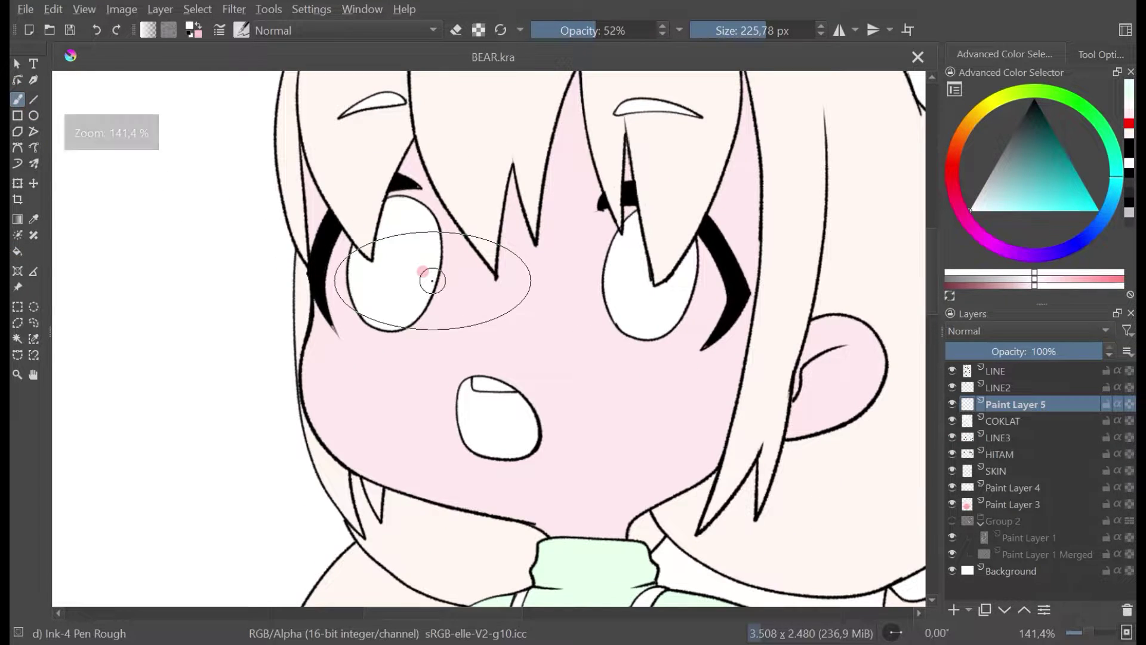
click(742, 32)
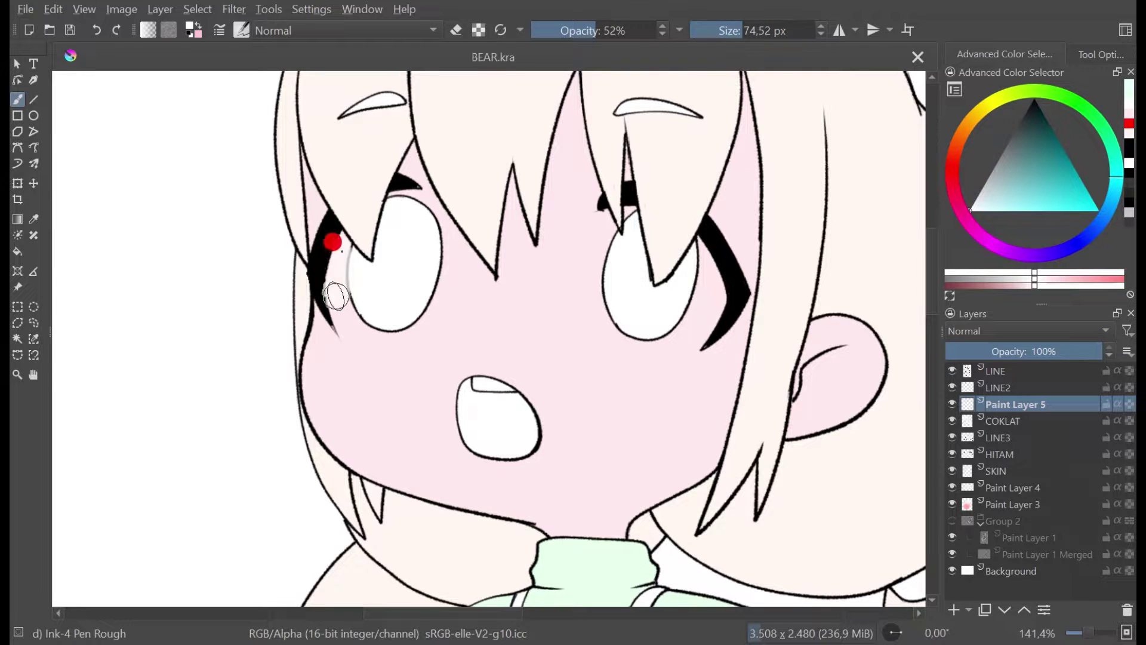
key(ctrl+z)
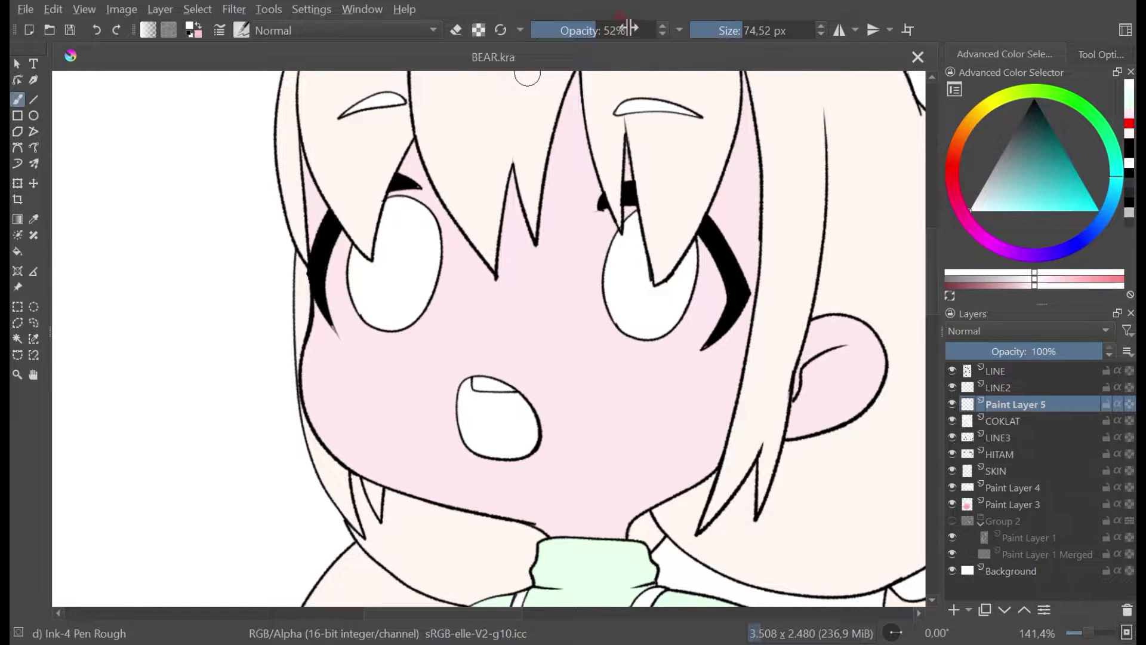
drag(628, 28, 717, 60)
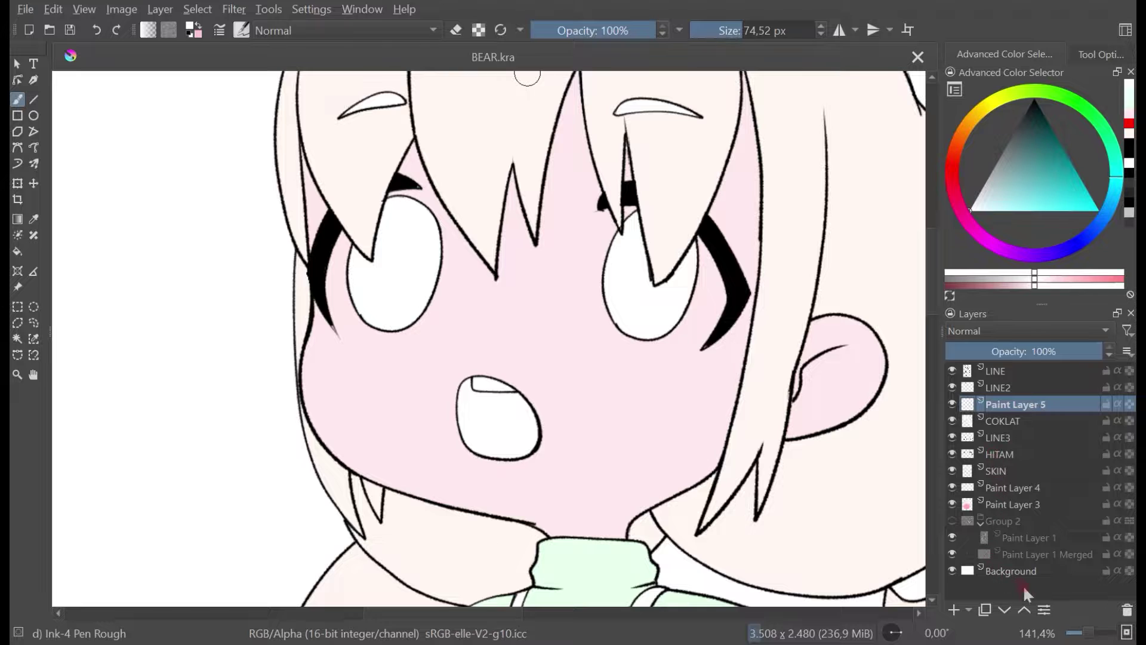
Step: Move Paint Layer 5 below HITAM and paint the white of the left-hand eye around the iris
click(1006, 609)
click(1006, 610)
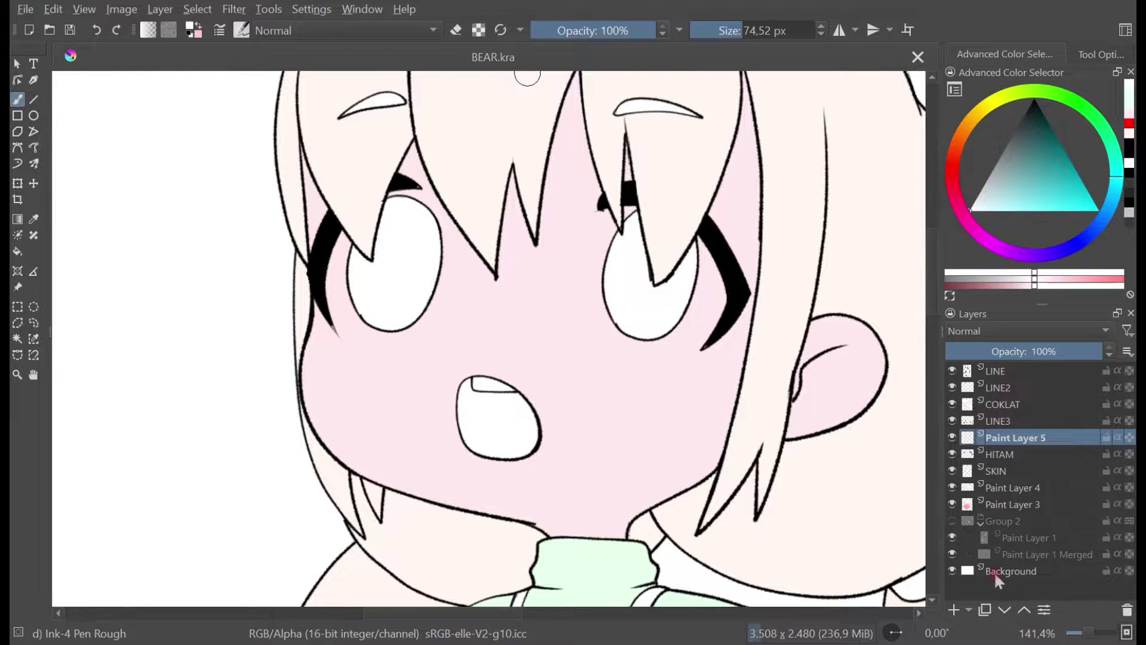
mouse_move(335, 279)
mouse_down()
mouse_move(349, 313)
mouse_move(339, 266)
mouse_move(350, 240)
mouse_move(422, 200)
mouse_up()
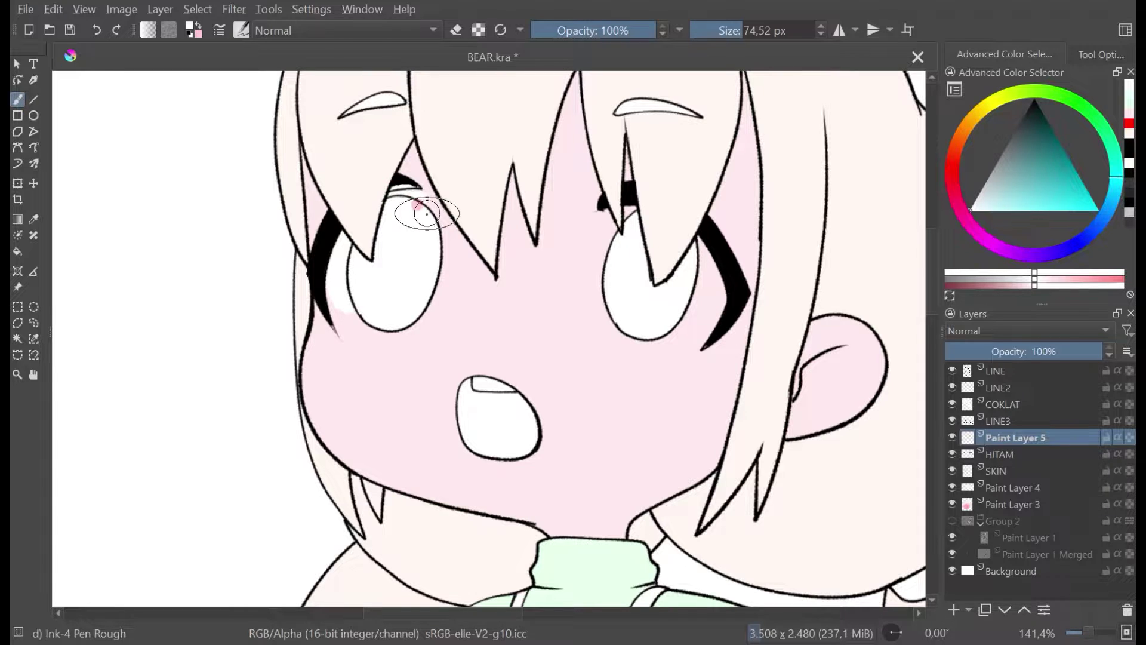
click(1005, 610)
drag(417, 200, 426, 214)
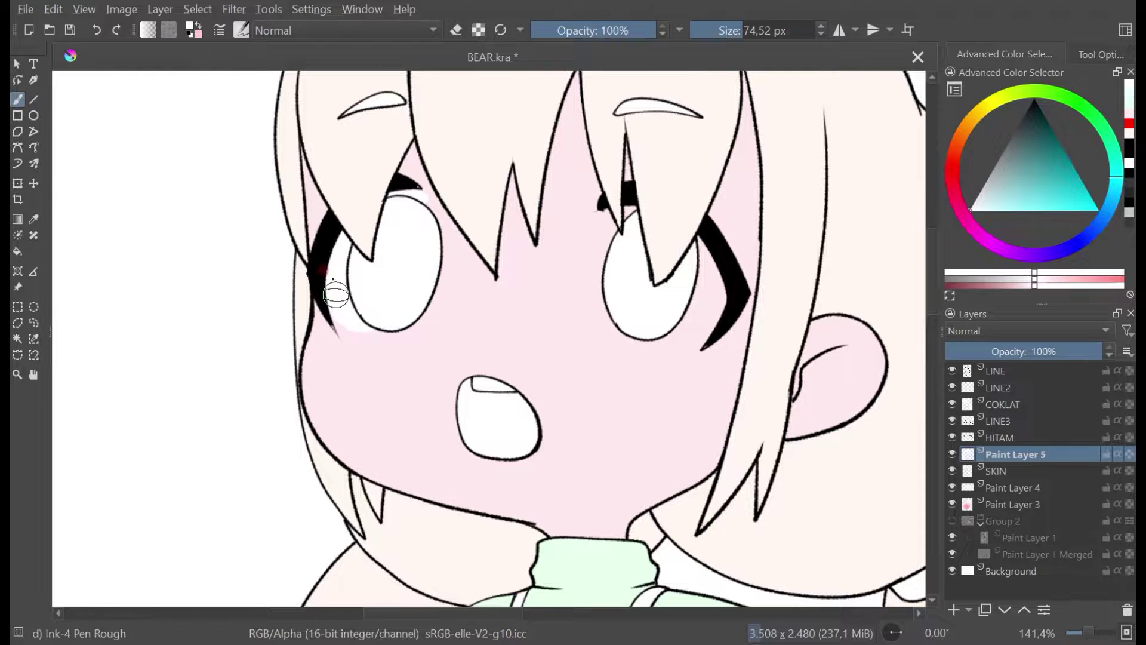
mouse_move(336, 302)
mouse_down()
mouse_move(387, 324)
mouse_move(422, 303)
mouse_move(441, 257)
mouse_move(418, 194)
mouse_up()
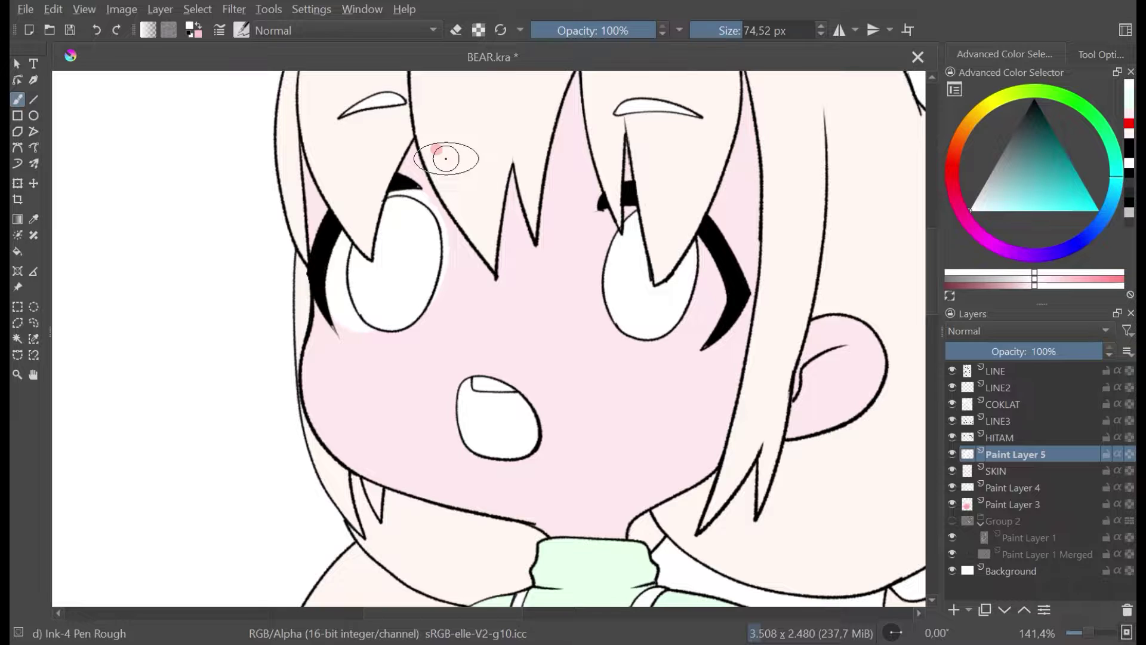
Step: Reduce the brush size to 16,10 px and refine the white edge around the left-hand eye's iris
scroll(435, 264, up, 1)
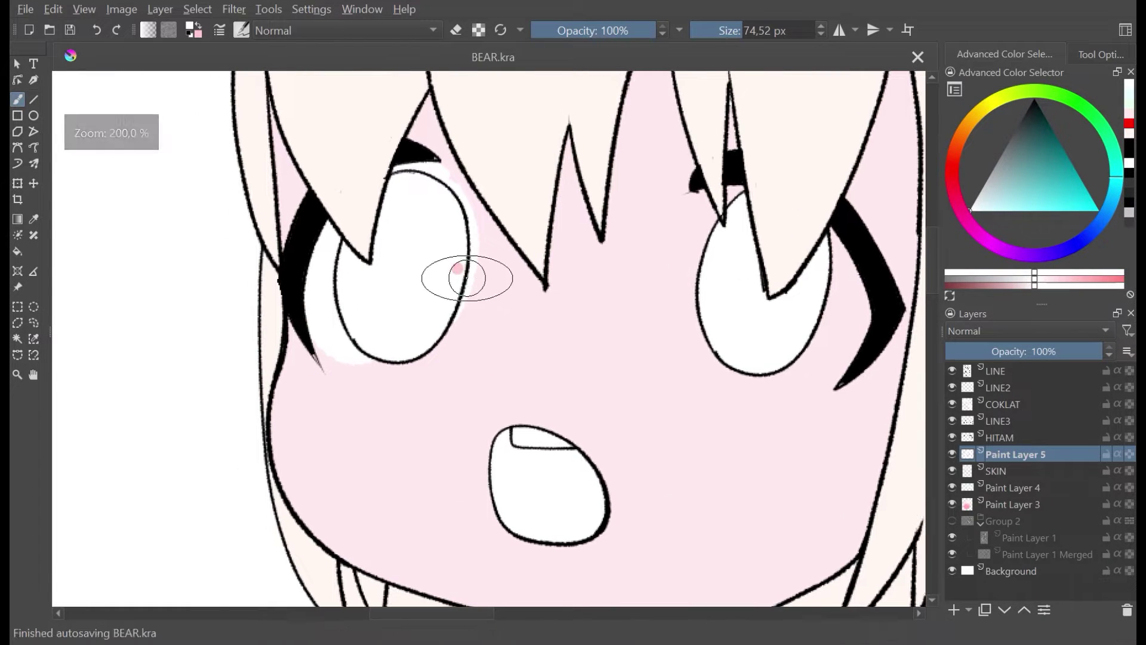
click(716, 21)
click(452, 285)
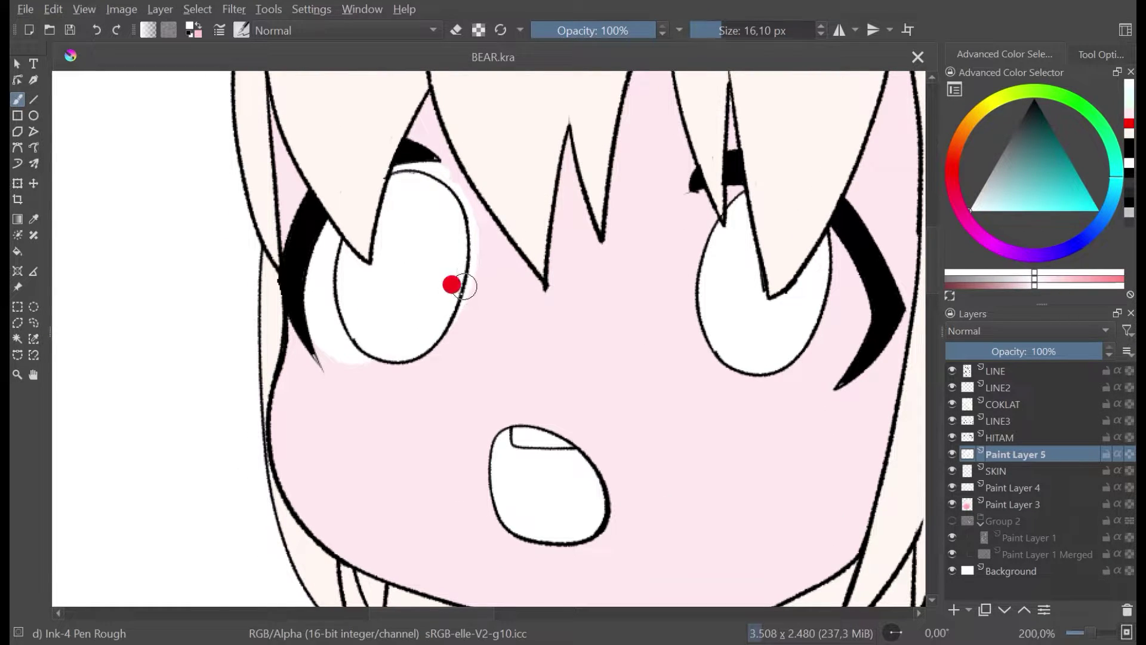
drag(464, 287, 419, 353)
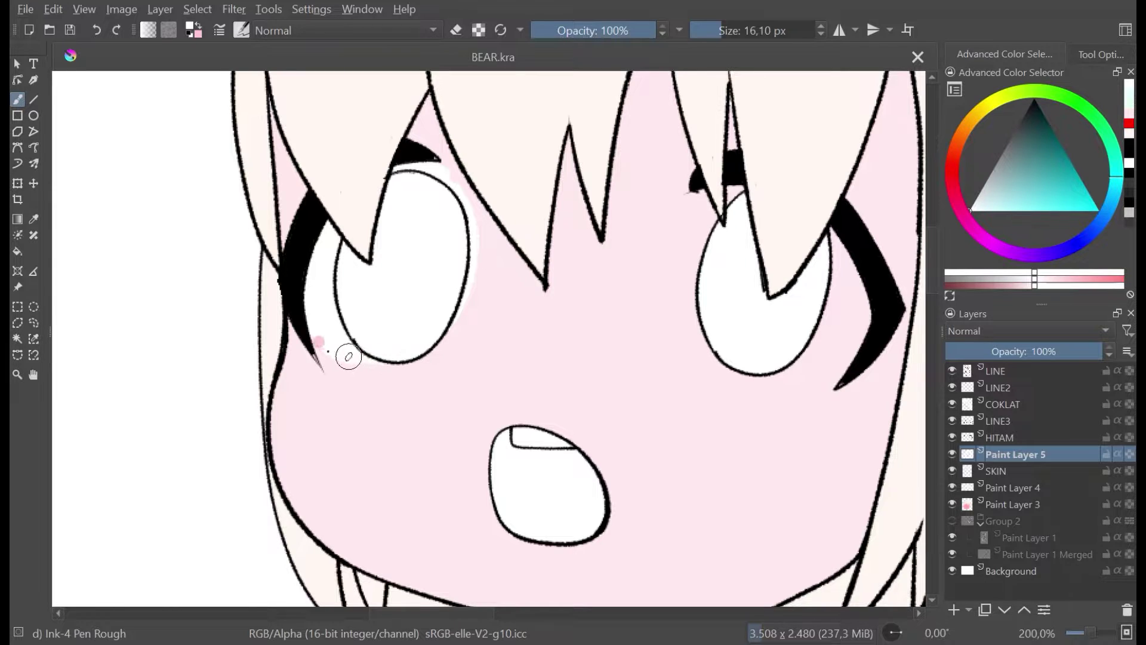
mouse_move(348, 356)
mouse_down()
mouse_move(321, 318)
mouse_move(317, 349)
mouse_up()
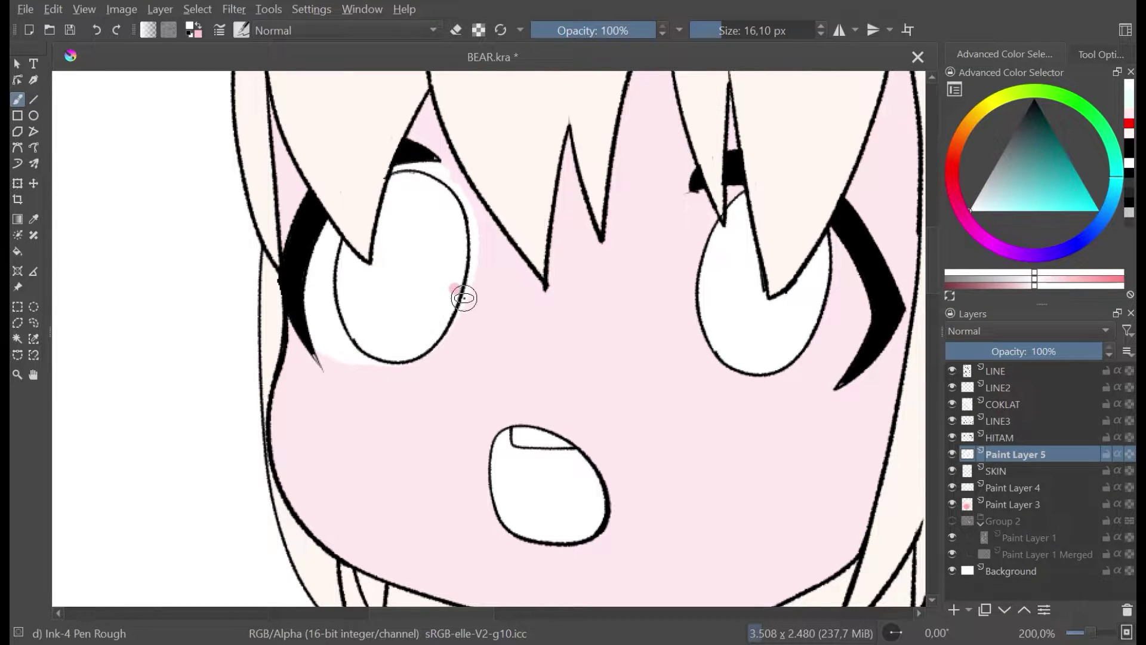
drag(466, 291, 430, 356)
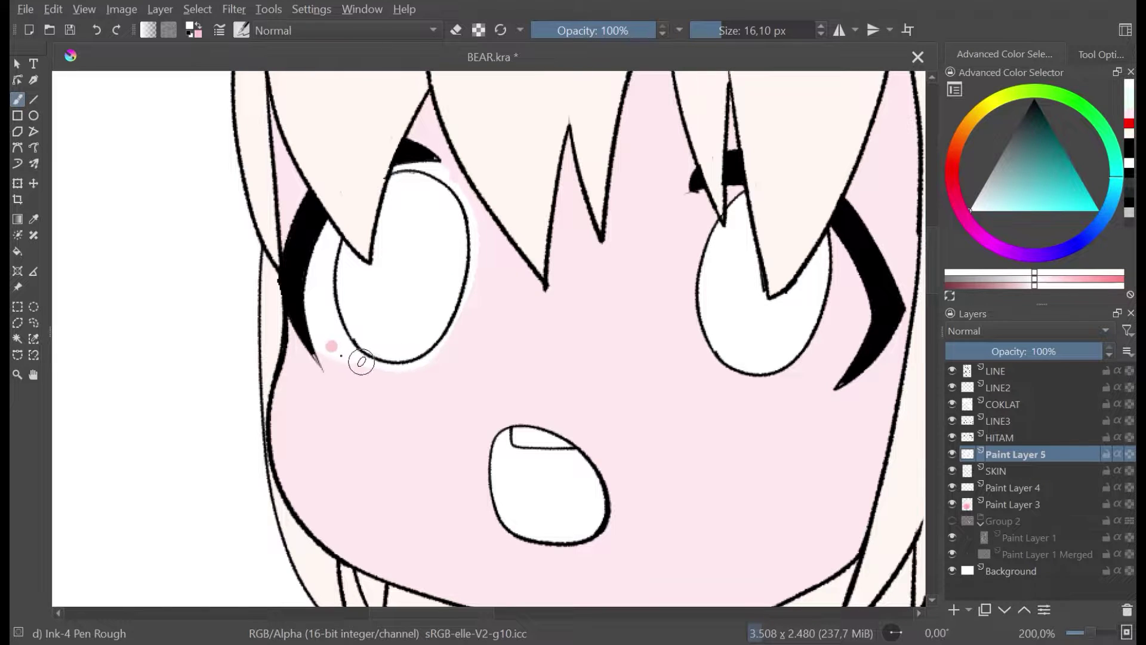
mouse_move(361, 362)
mouse_down()
mouse_move(445, 351)
mouse_move(462, 309)
mouse_move(469, 215)
mouse_move(421, 163)
mouse_move(483, 241)
mouse_up()
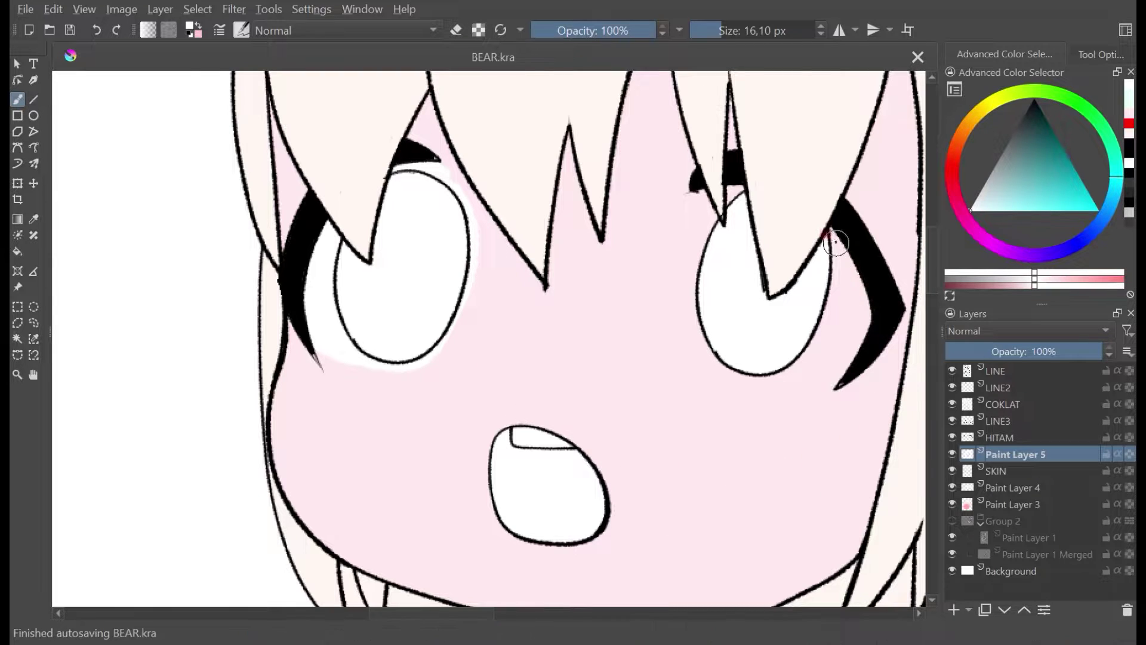
Step: Paint the white of the right-hand eye between the iris and the lashes, and save the document
mouse_move(700, 196)
mouse_down()
mouse_move(690, 219)
mouse_move(681, 291)
mouse_move(705, 361)
mouse_move(795, 381)
mouse_move(834, 374)
mouse_move(873, 341)
mouse_move(875, 331)
mouse_move(835, 369)
mouse_move(800, 380)
mouse_move(725, 361)
mouse_move(692, 310)
mouse_move(697, 236)
mouse_move(731, 198)
mouse_move(690, 234)
mouse_move(735, 186)
mouse_move(693, 262)
mouse_move(741, 184)
mouse_move(694, 271)
mouse_move(707, 340)
mouse_move(730, 365)
mouse_move(771, 378)
mouse_move(814, 364)
mouse_move(846, 318)
mouse_move(853, 250)
mouse_move(839, 312)
mouse_move(833, 232)
mouse_move(826, 331)
mouse_move(837, 299)
mouse_move(806, 355)
mouse_move(846, 316)
mouse_move(812, 358)
mouse_move(858, 313)
mouse_move(815, 367)
mouse_move(877, 311)
mouse_move(837, 359)
mouse_move(872, 328)
mouse_move(849, 350)
mouse_move(856, 271)
mouse_move(867, 321)
mouse_move(867, 274)
mouse_move(868, 316)
mouse_move(864, 346)
mouse_up()
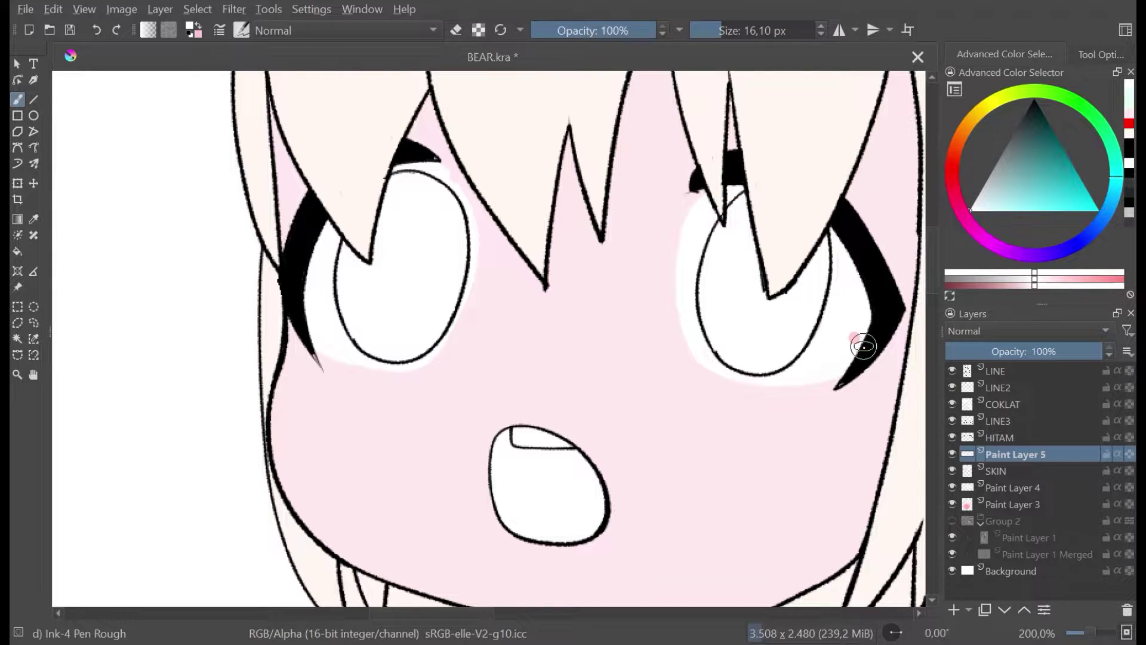
key(ctrl+s)
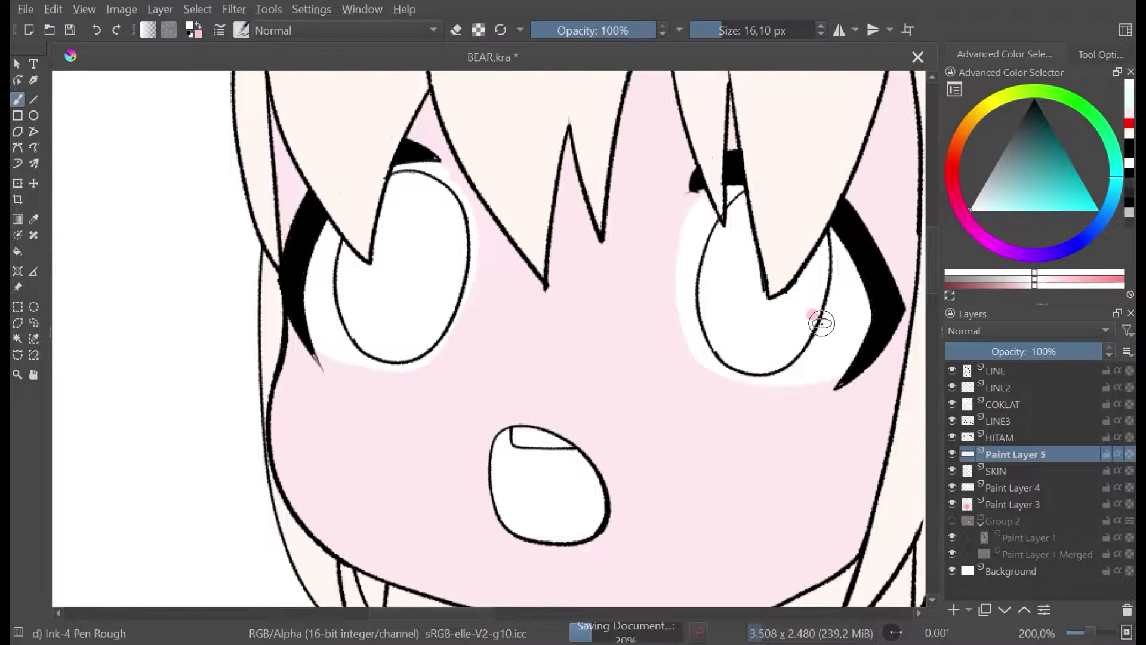
Step: Make HITAM the active layer and try a stroke at the lower tip of the right-hand eye's lashes, undoing it
click(953, 438)
click(952, 438)
click(1003, 438)
ctrl+click(861, 348)
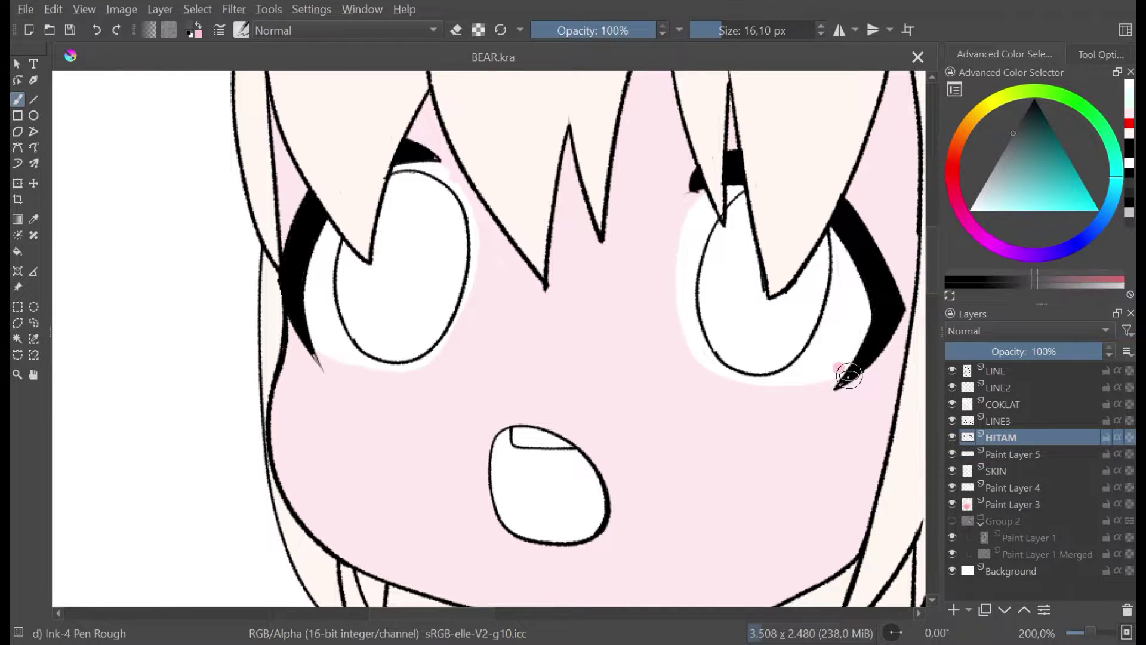
mouse_move(848, 376)
mouse_down()
mouse_move(837, 389)
mouse_move(883, 328)
mouse_move(829, 424)
mouse_up()
key(ctrl+z)
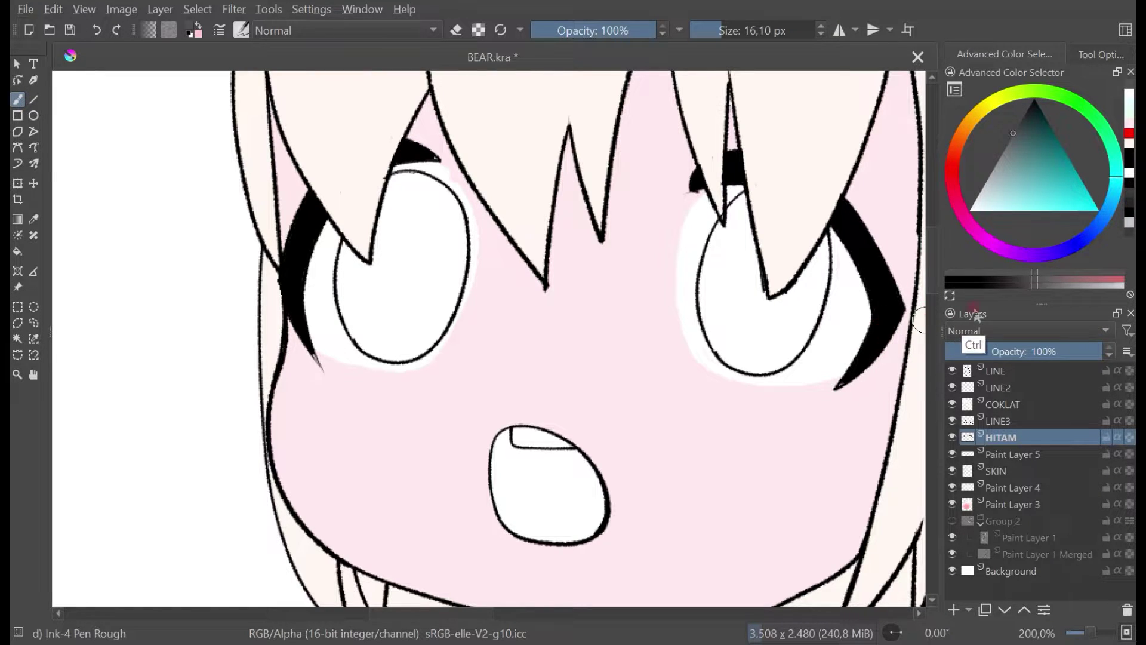
Step: Sample the black of the lashes and touch up the lash tips of both eyes on the HITAM layer
ctrl+click(879, 338)
mouse_move(882, 337)
mouse_down()
mouse_move(835, 387)
mouse_move(850, 359)
mouse_up()
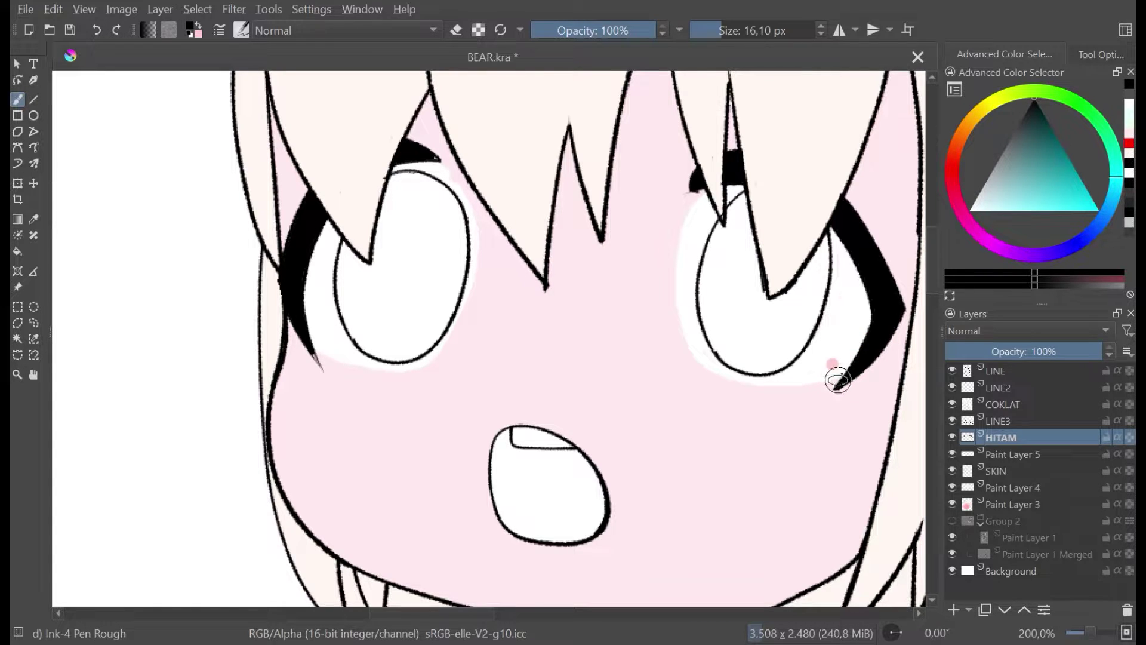
drag(441, 160, 418, 149)
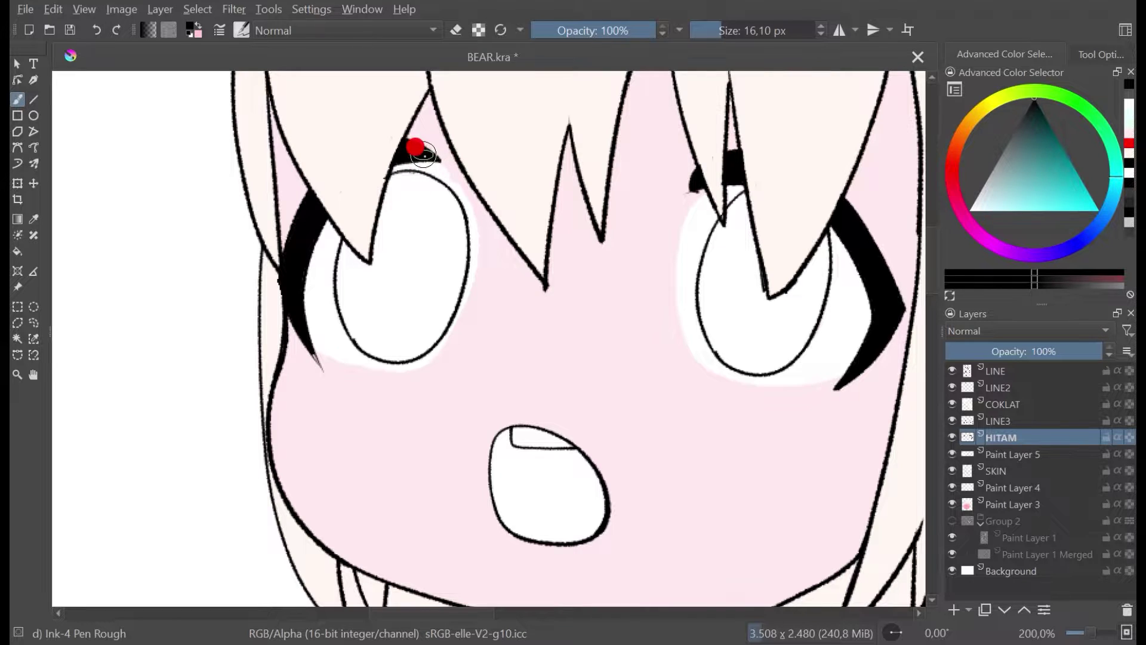
drag(299, 332, 316, 360)
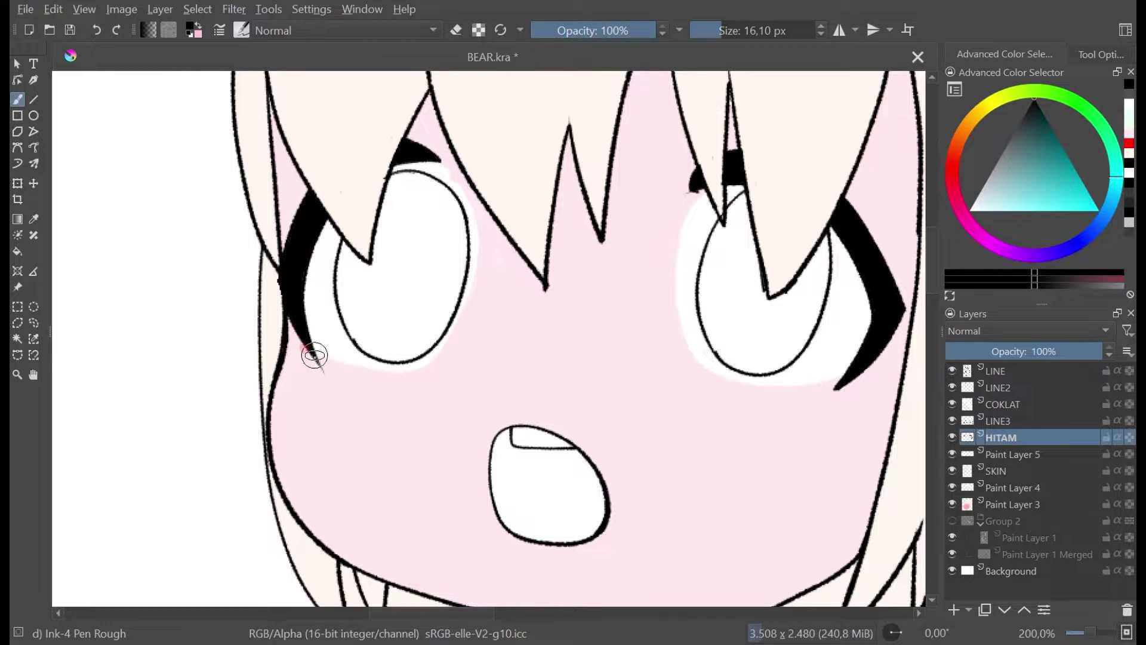
Step: Examine the whole figure from the face down to the dress, legs and shoes
scroll(351, 317, down, 2)
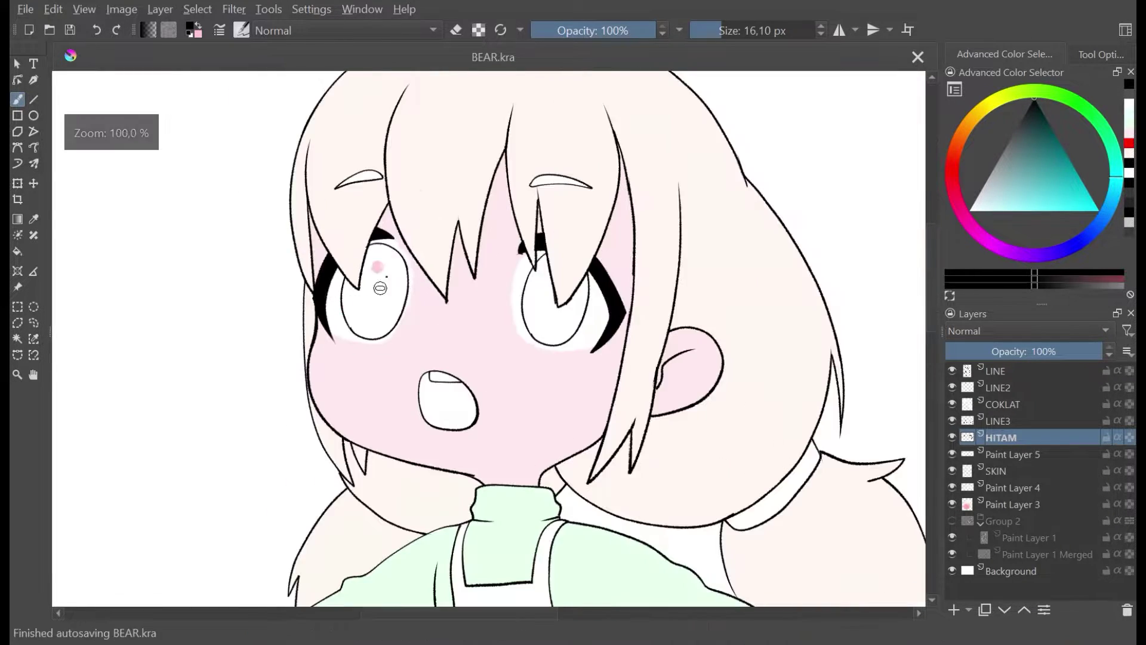
scroll(381, 288, down, 3)
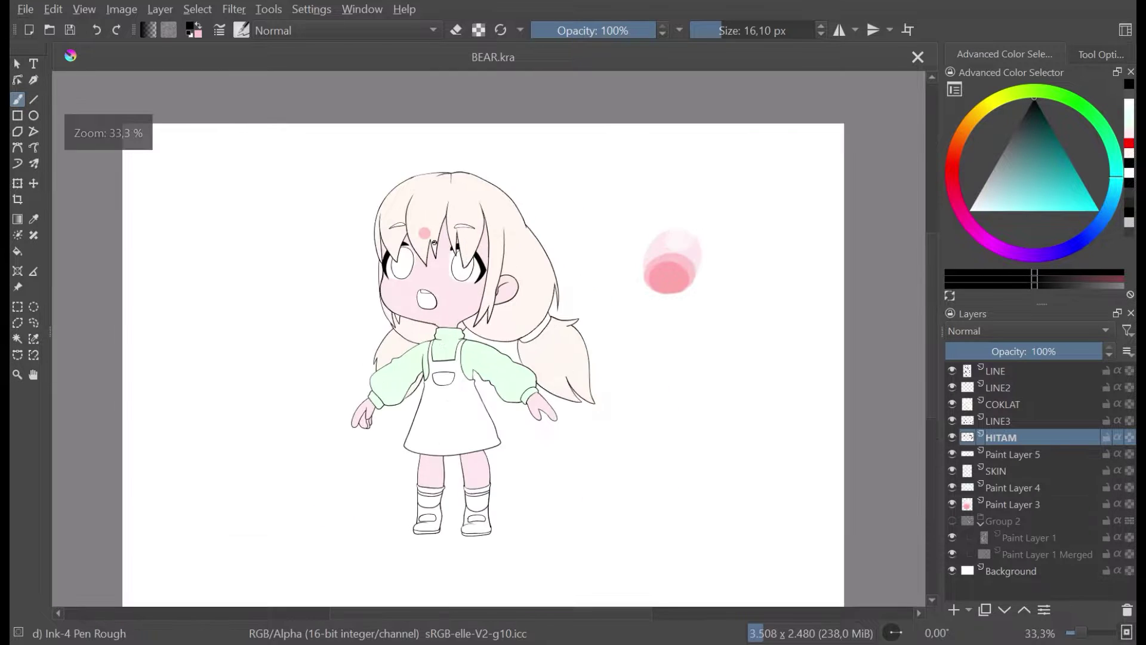
scroll(434, 242, up, 1)
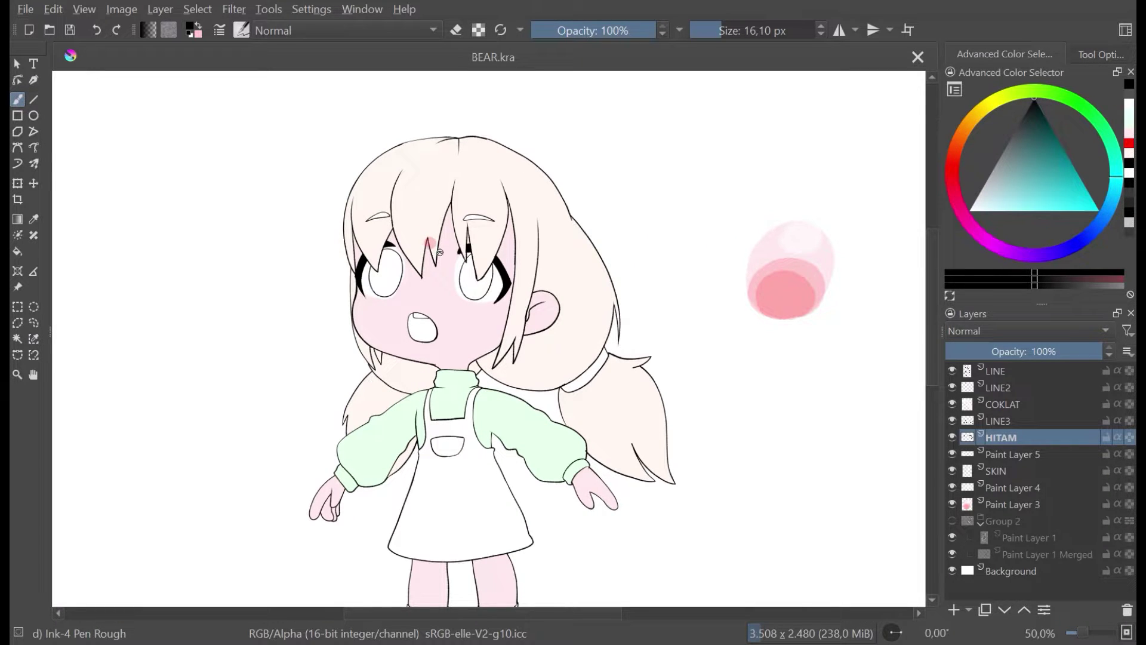
scroll(440, 252, down, 1)
scroll(442, 245, up, 1)
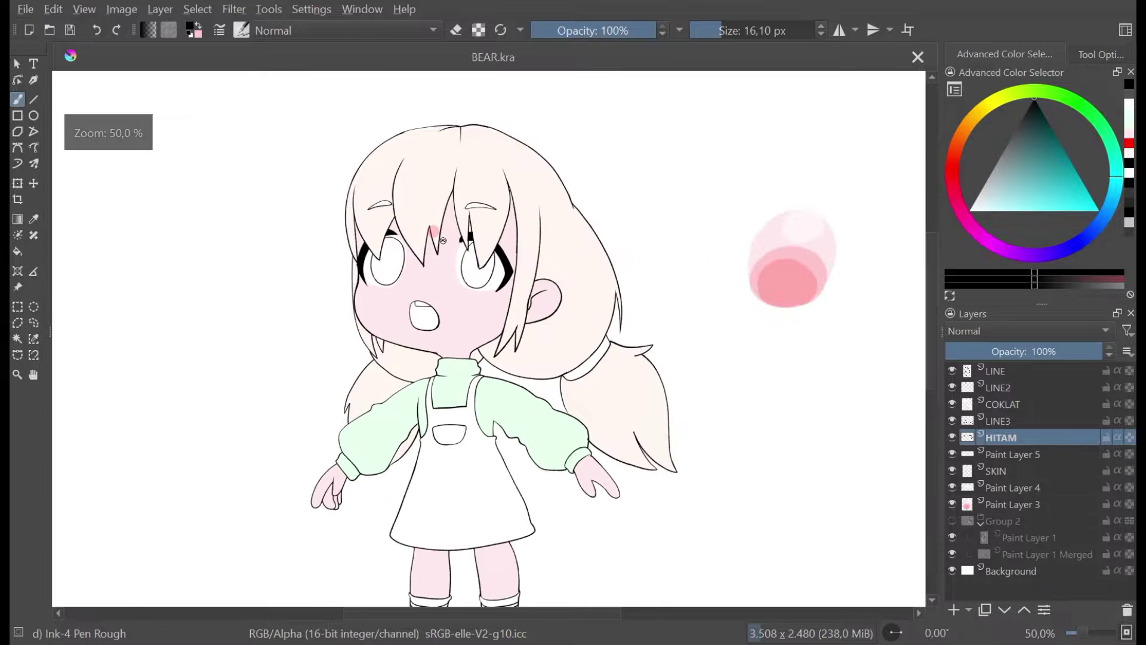
scroll(443, 240, down, 1)
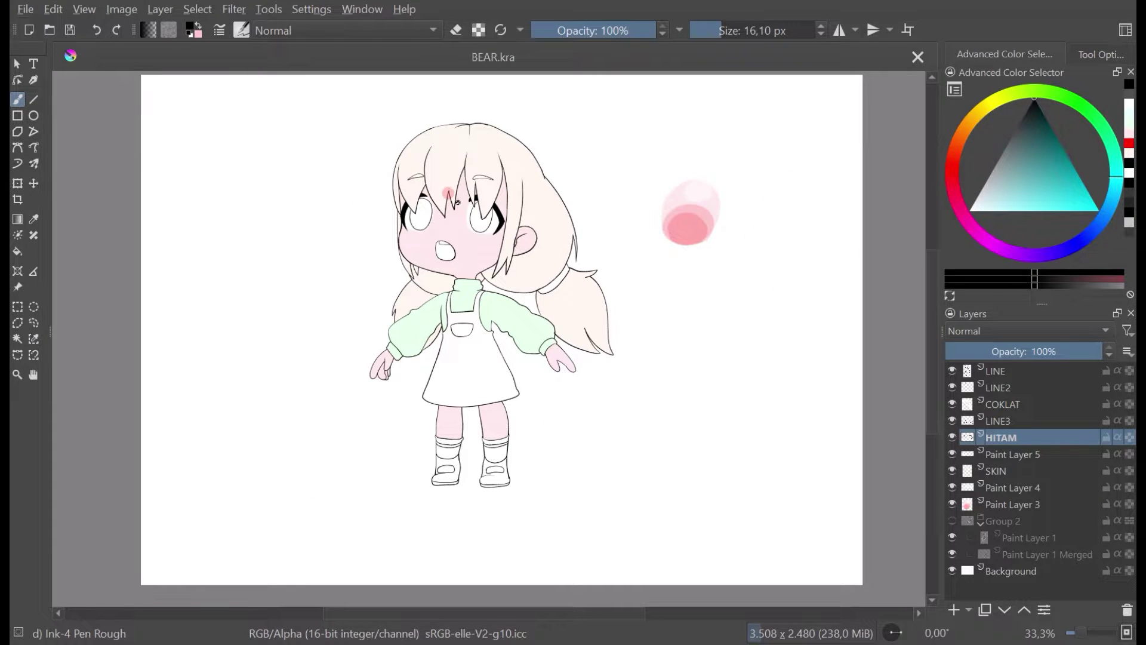
scroll(458, 202, up, 1)
drag(465, 262, 429, 196)
drag(367, 330, 376, 276)
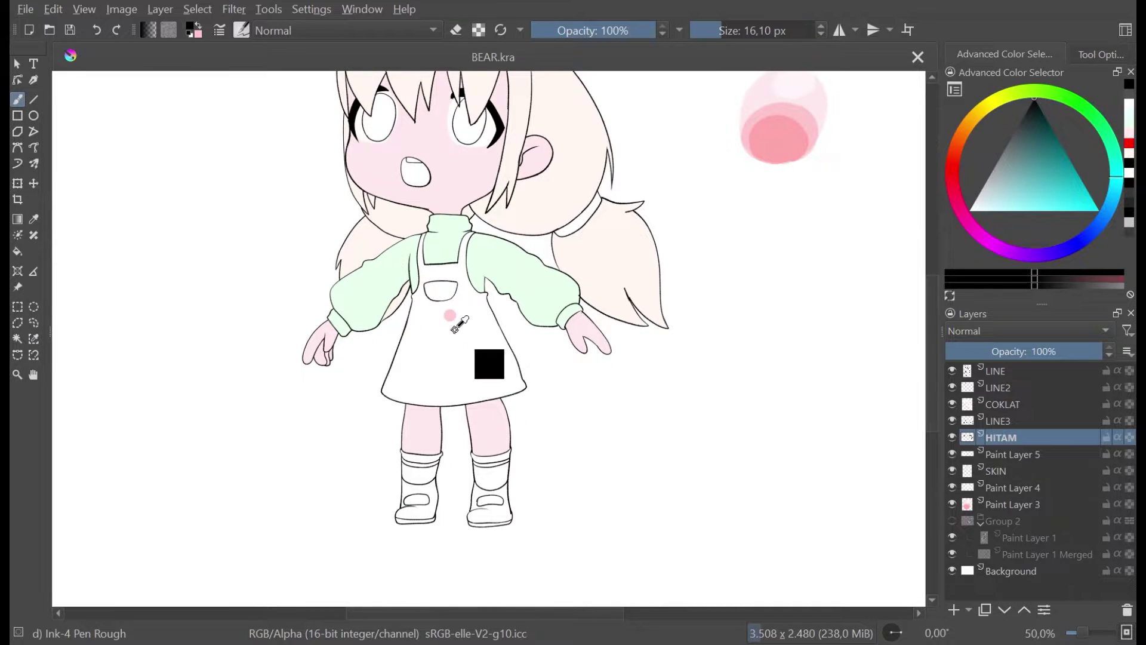
Step: Choose a light grey paint colour and add a new paint layer directly below HITAM
ctrl+click(472, 312)
click(987, 183)
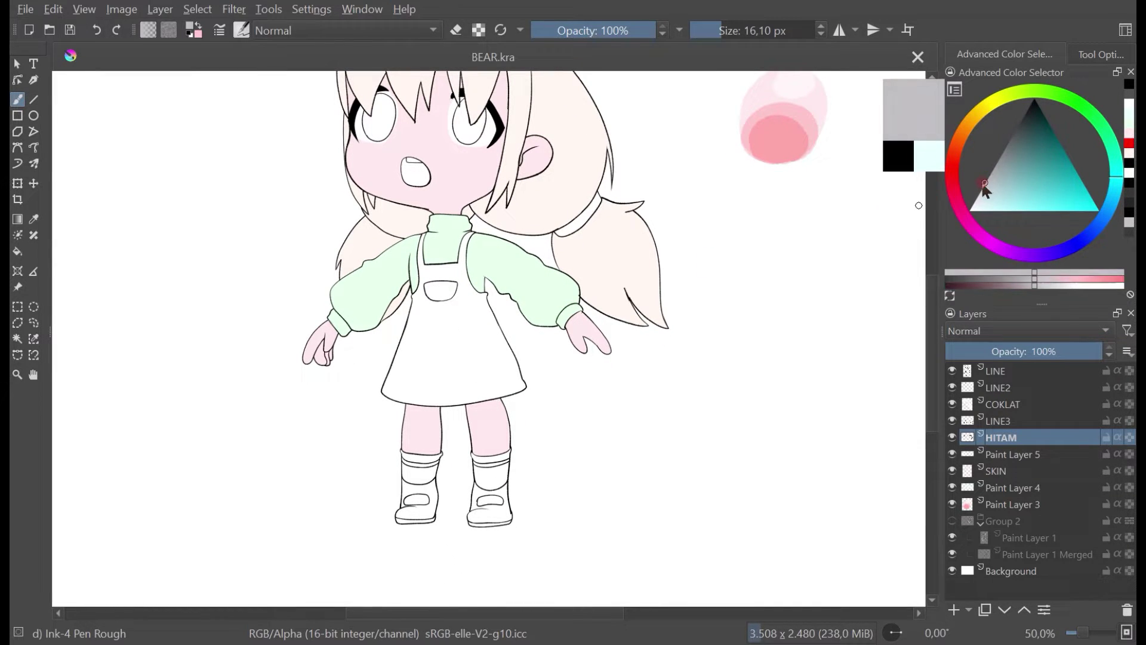
drag(984, 186, 969, 200)
scroll(788, 544, down, 1)
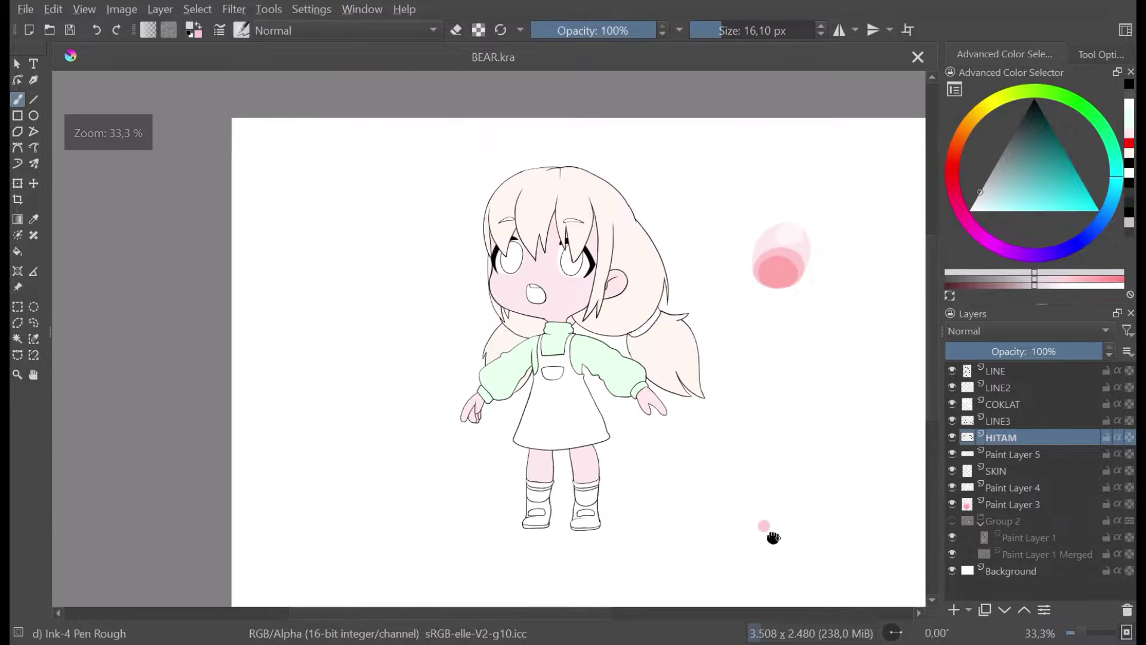
click(952, 610)
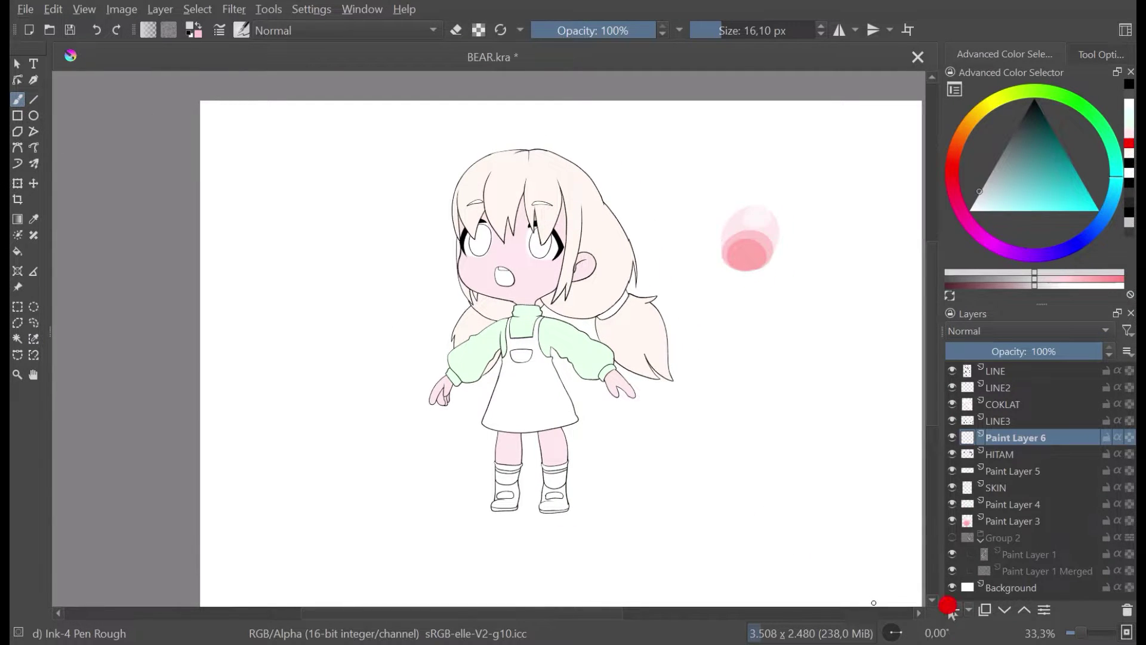
click(1006, 610)
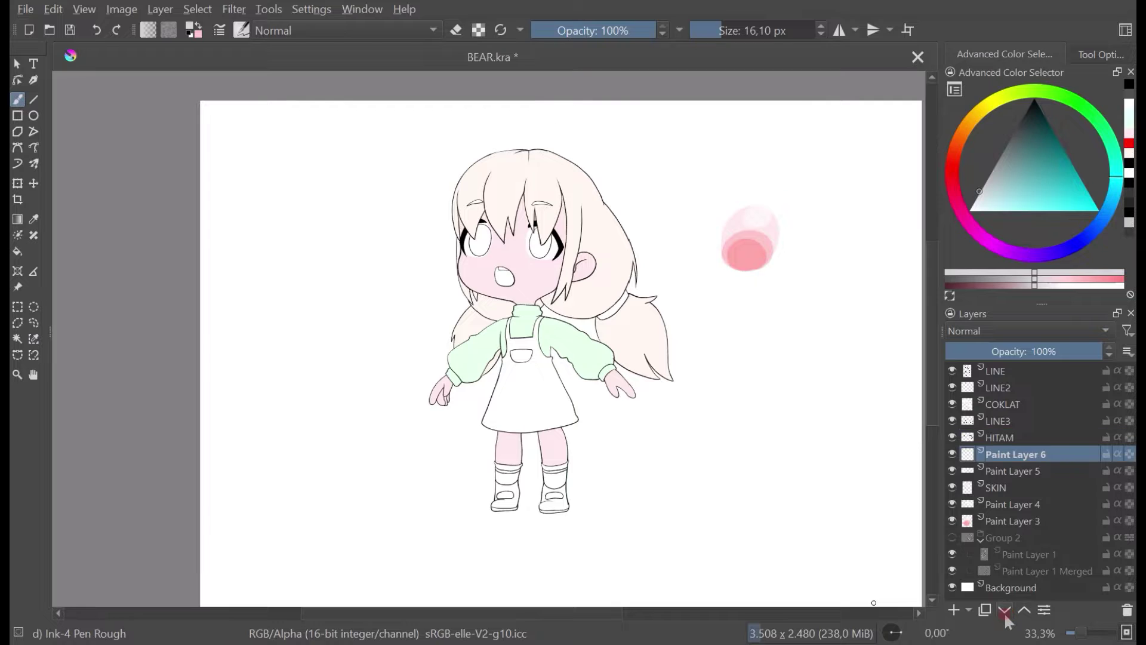
Step: Check the visibility of HITAM and Paint Layer 5, and rename Paint Layer 5 as PUTIH
click(952, 438)
click(953, 470)
double_click(996, 469)
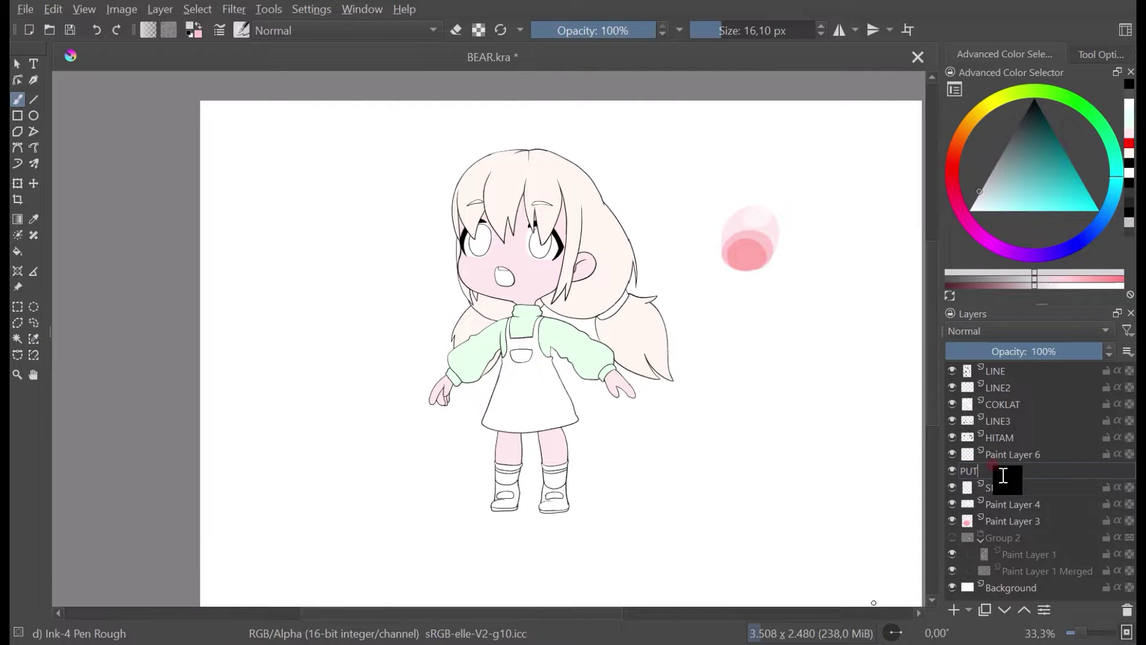
text(PUTIH)
Step: On Paint Layer 6, fill the cuffs and main sections of both socks with light grey, and save the document
click(1004, 458)
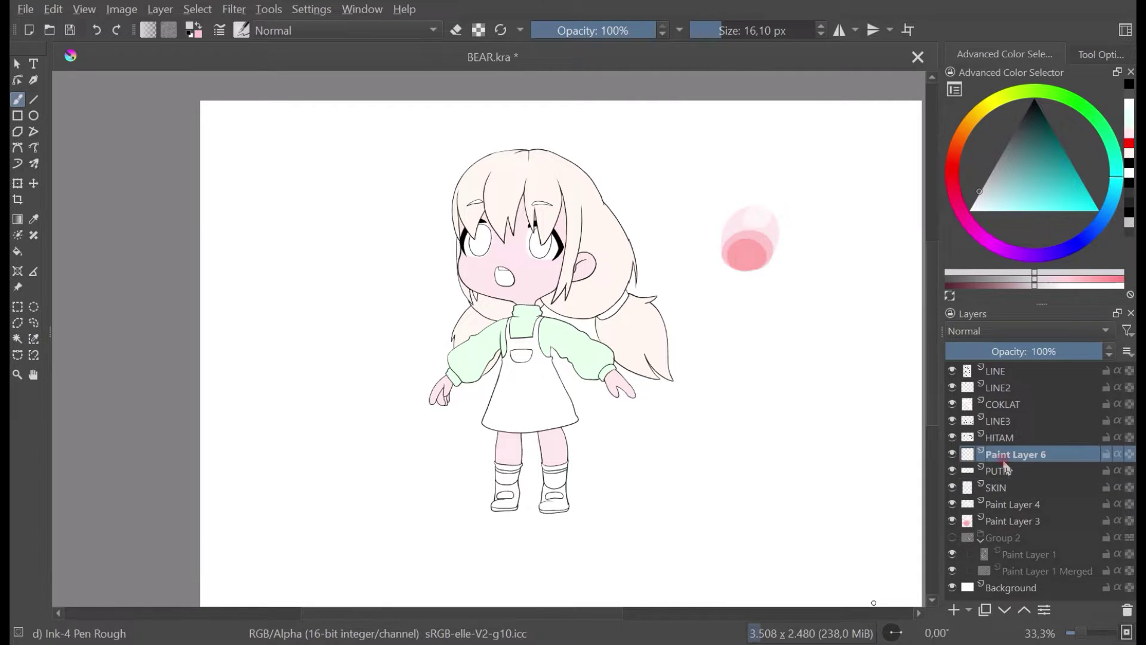
click(953, 455)
scroll(557, 477, up, 2)
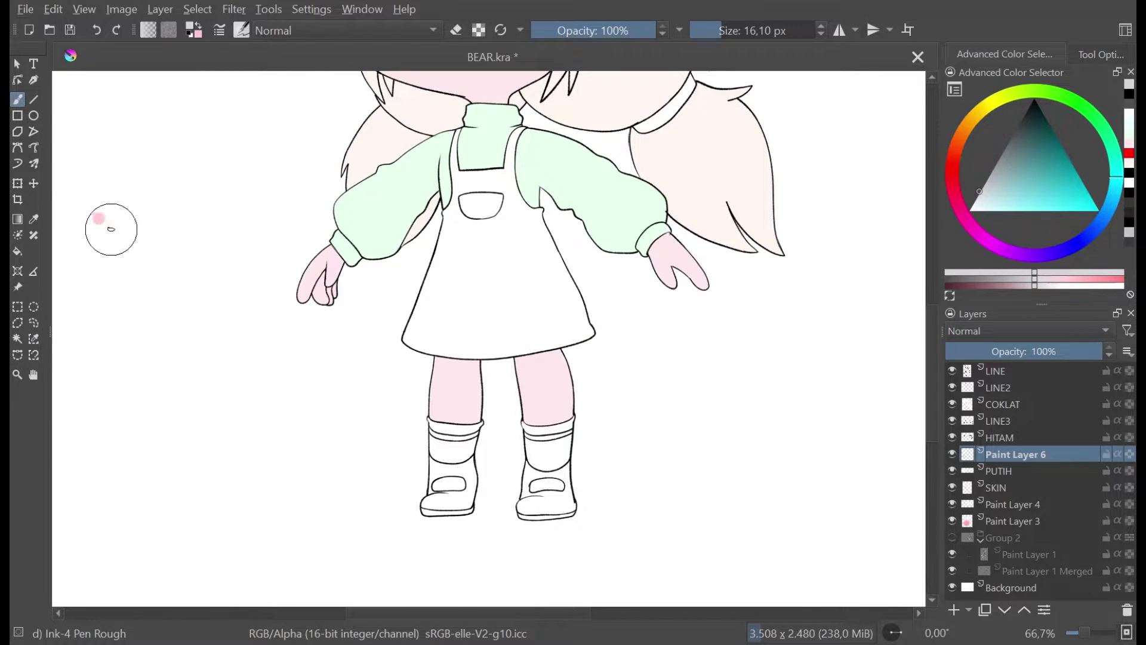
click(18, 253)
click(445, 450)
click(550, 455)
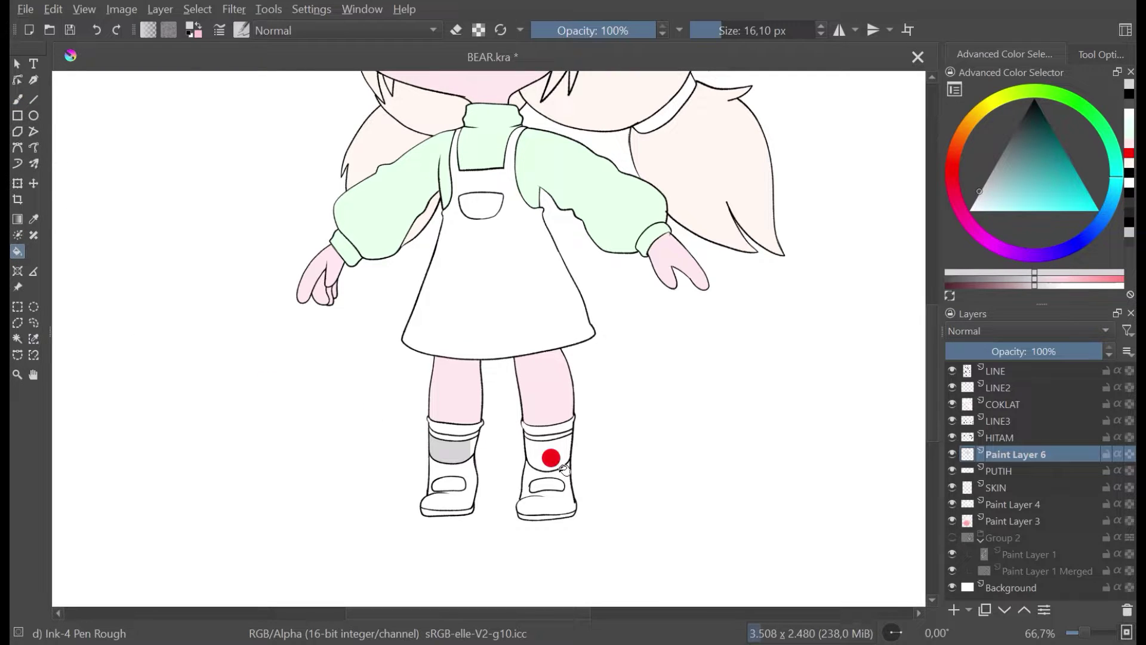
click(527, 428)
click(465, 422)
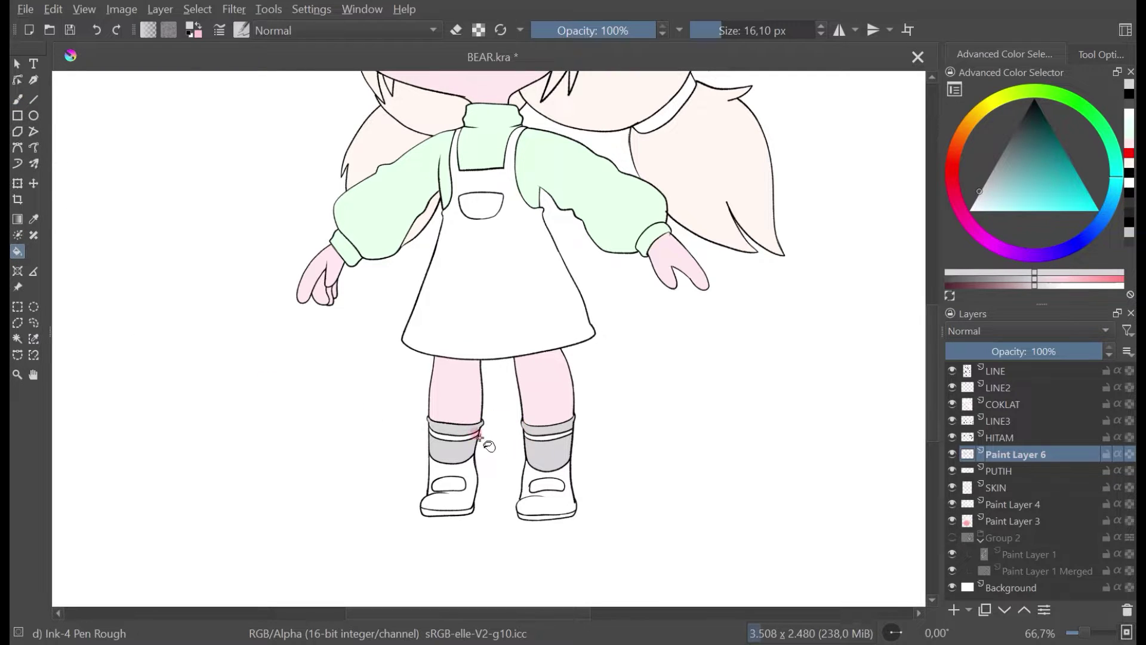
scroll(476, 432, down, 3)
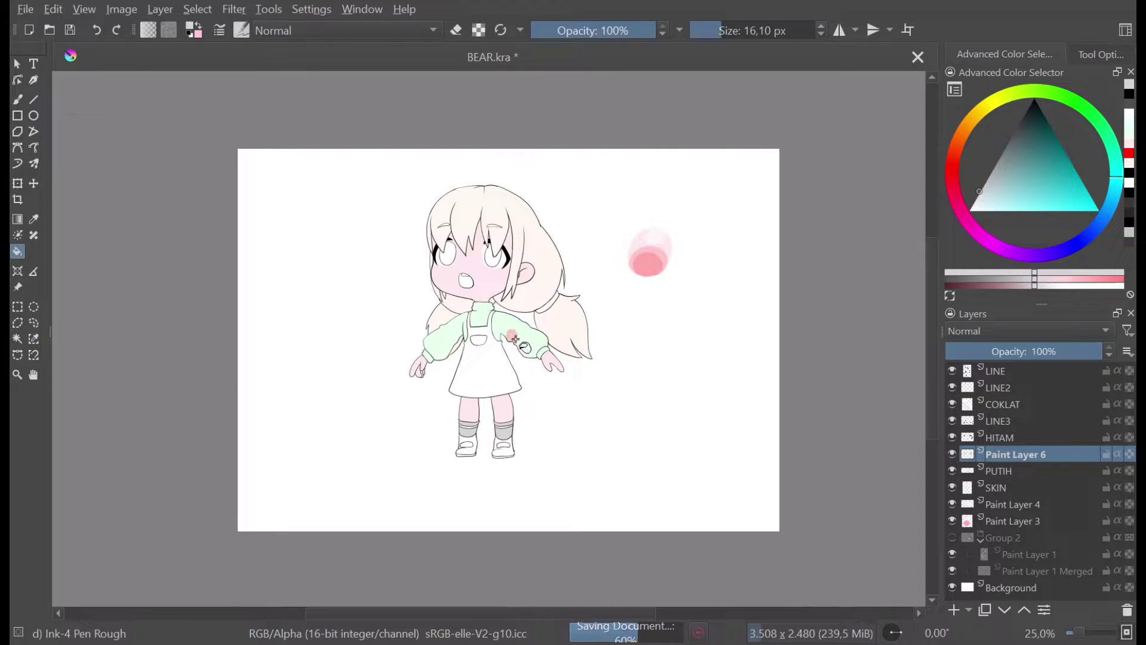
Step: Set the freehand brush to 10,34 px and touch up the grey at the inner edge of the right-hand sock's cuff
scroll(511, 335, up, 1)
scroll(515, 447, up, 2)
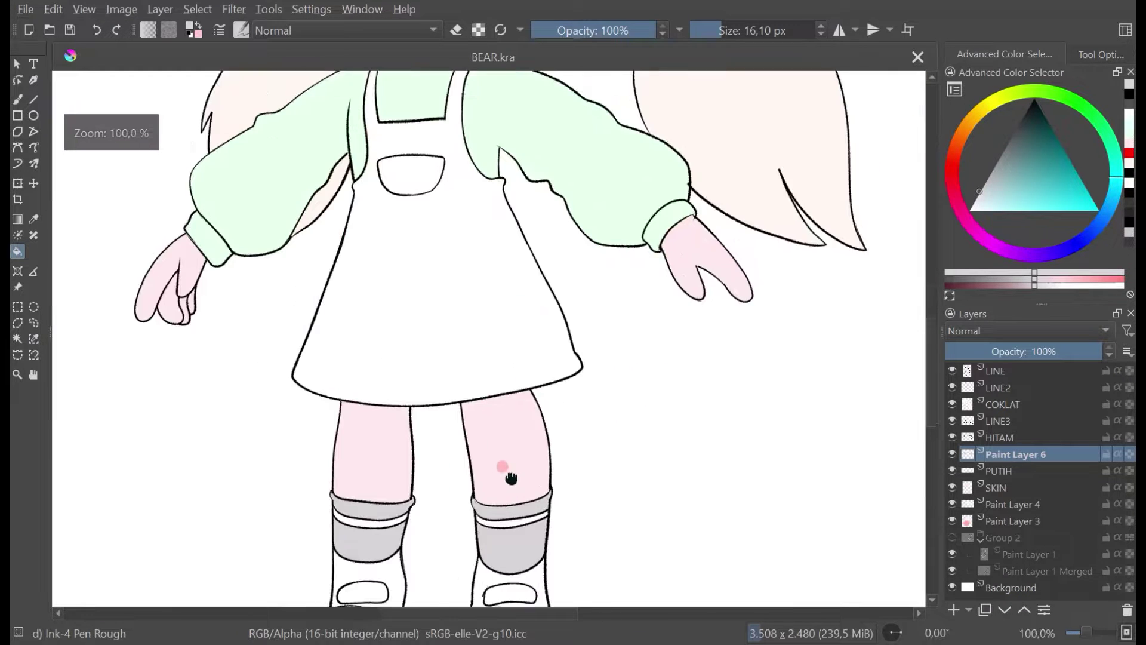
scroll(472, 391, up, 2)
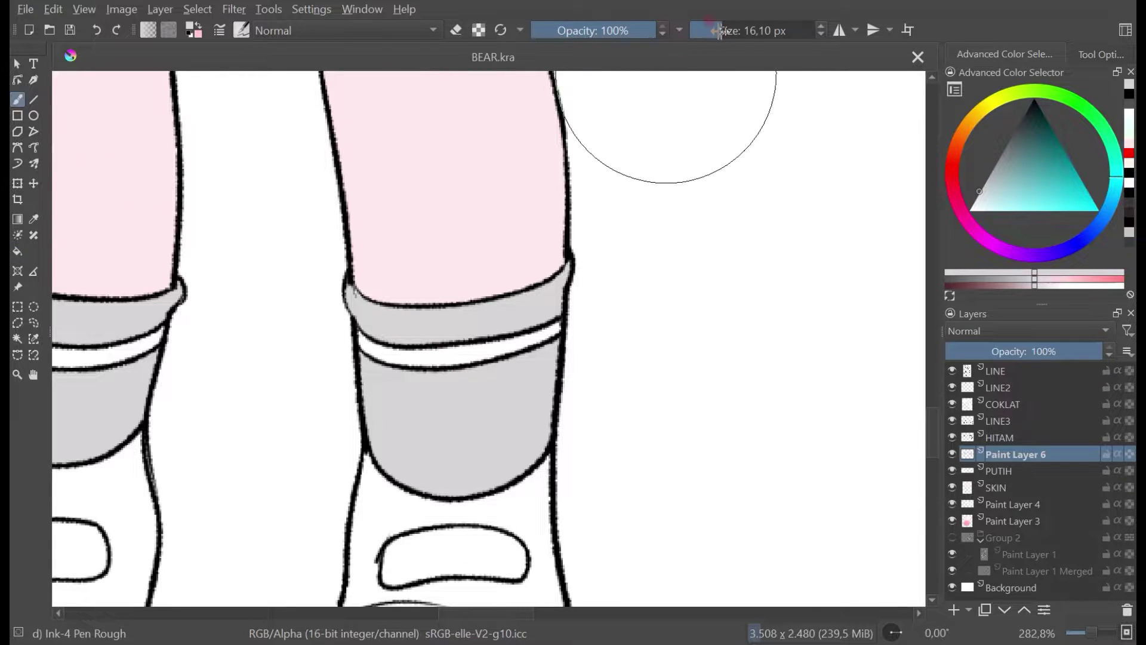
drag(721, 31, 696, 31)
drag(351, 282, 346, 290)
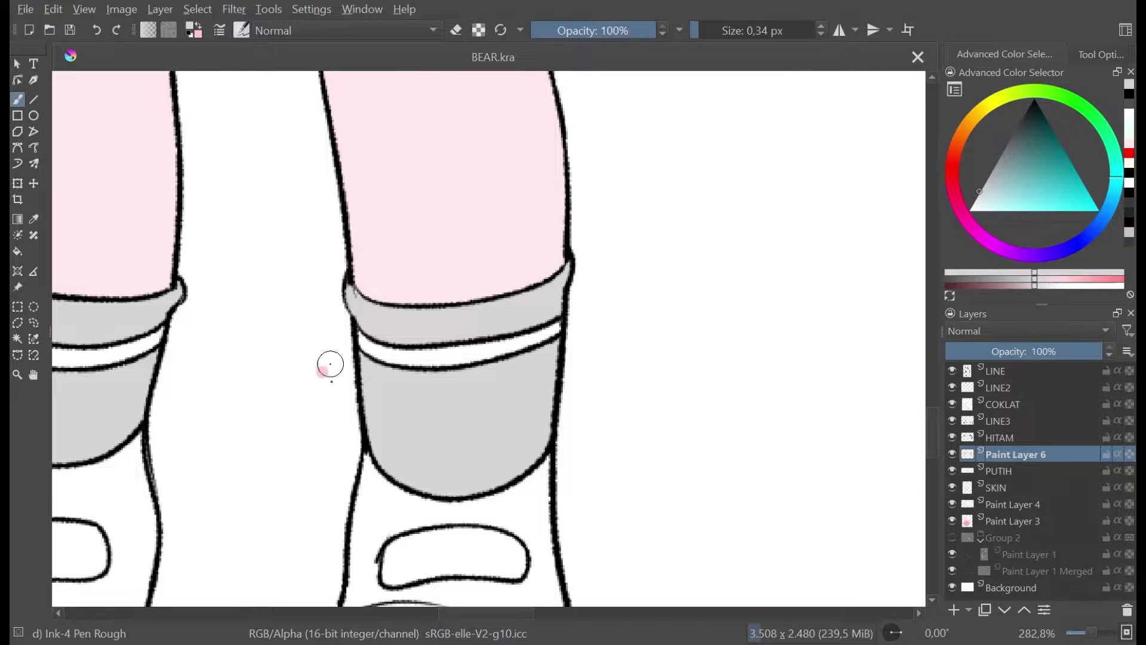
click(716, 30)
drag(622, 182, 572, 289)
key(ctrl+z)
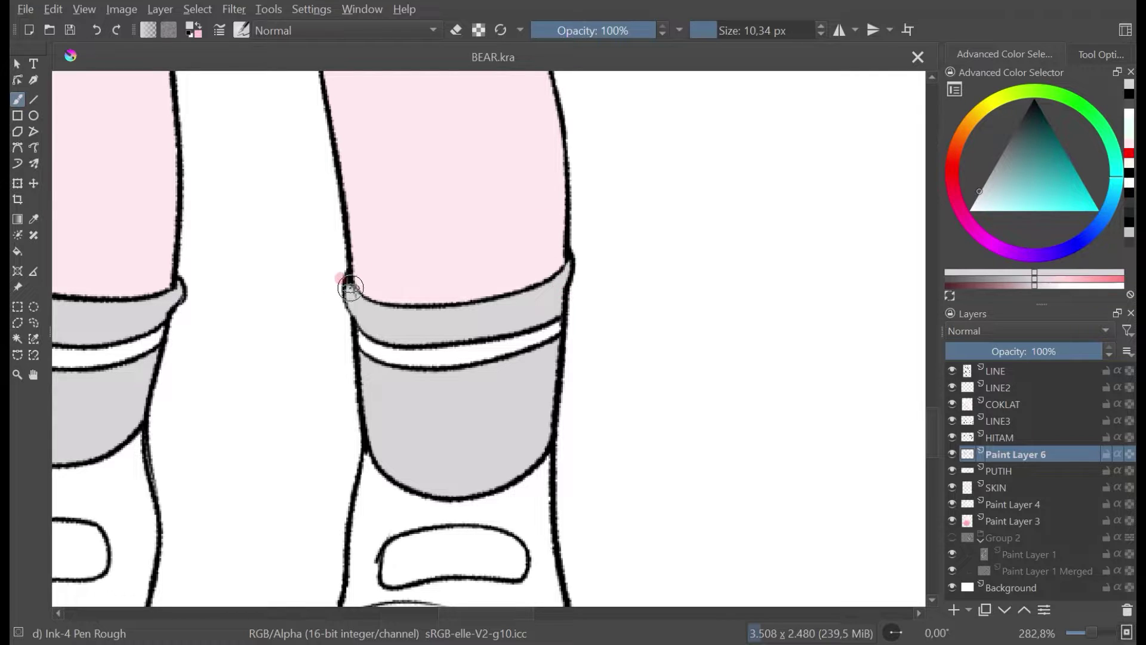
drag(358, 295, 378, 317)
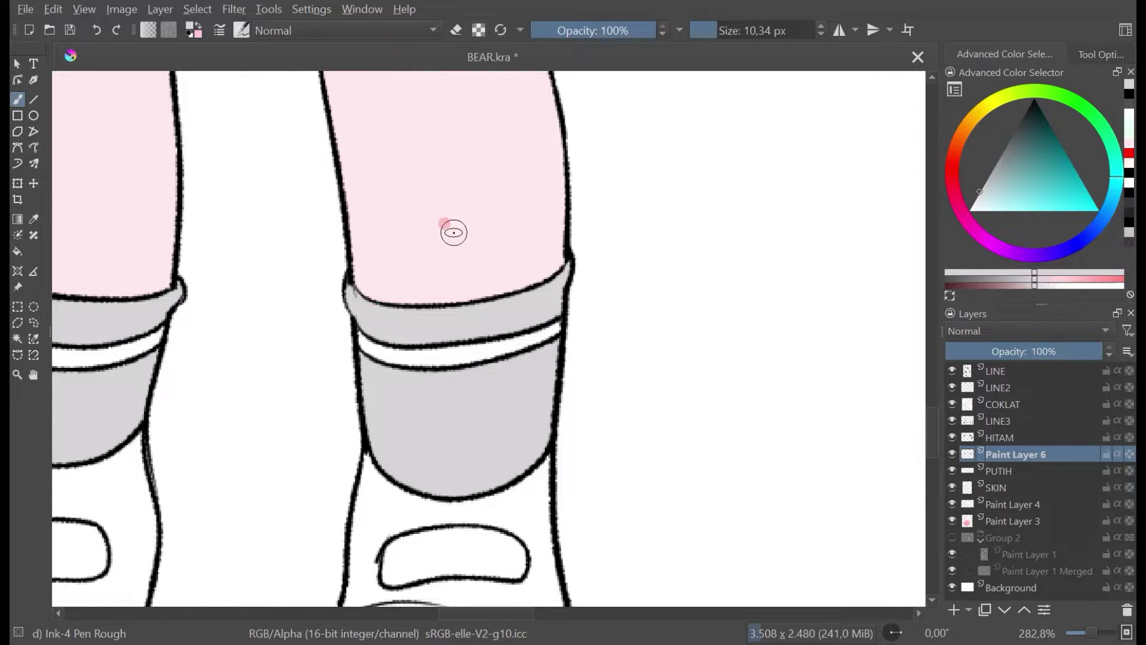
Step: Sample the grey of the right-hand sock and choose a lighter shade of it as the paint colour
scroll(454, 233, down, 4)
scroll(451, 237, down, 3)
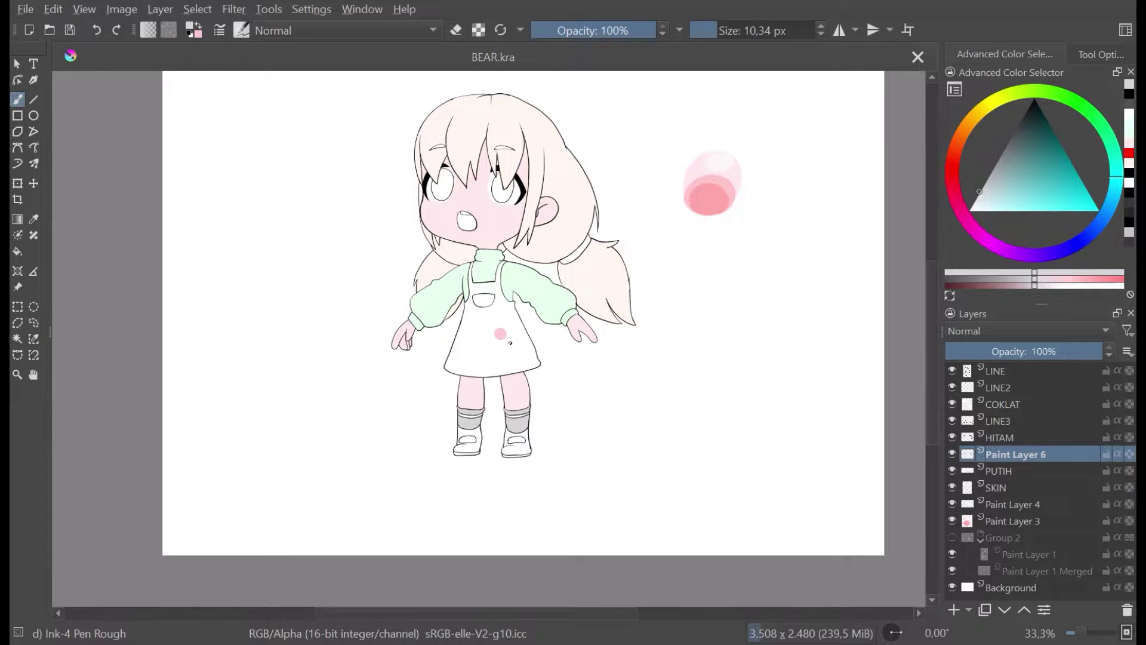
drag(509, 346, 499, 396)
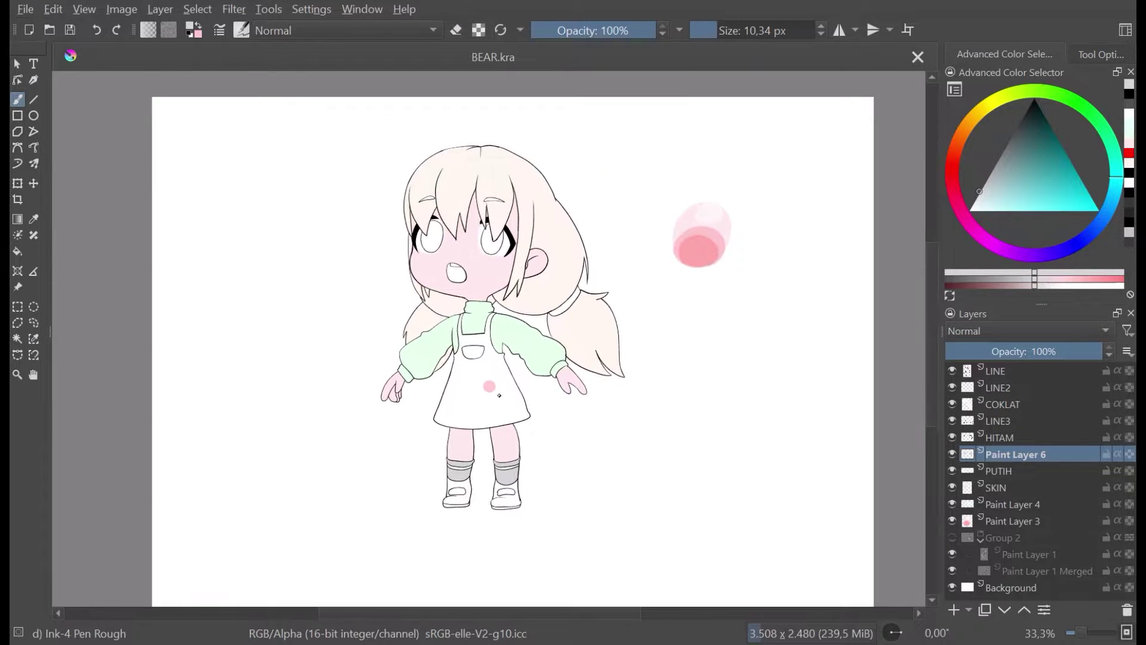
scroll(499, 456, up, 2)
ctrl+click(509, 480)
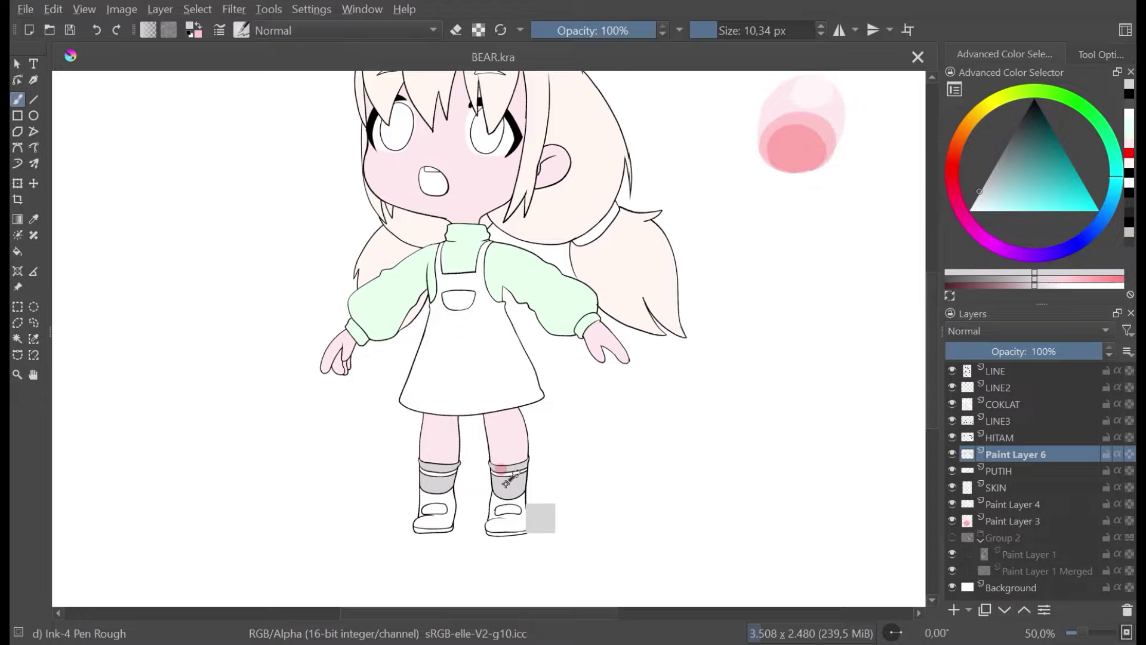
click(977, 200)
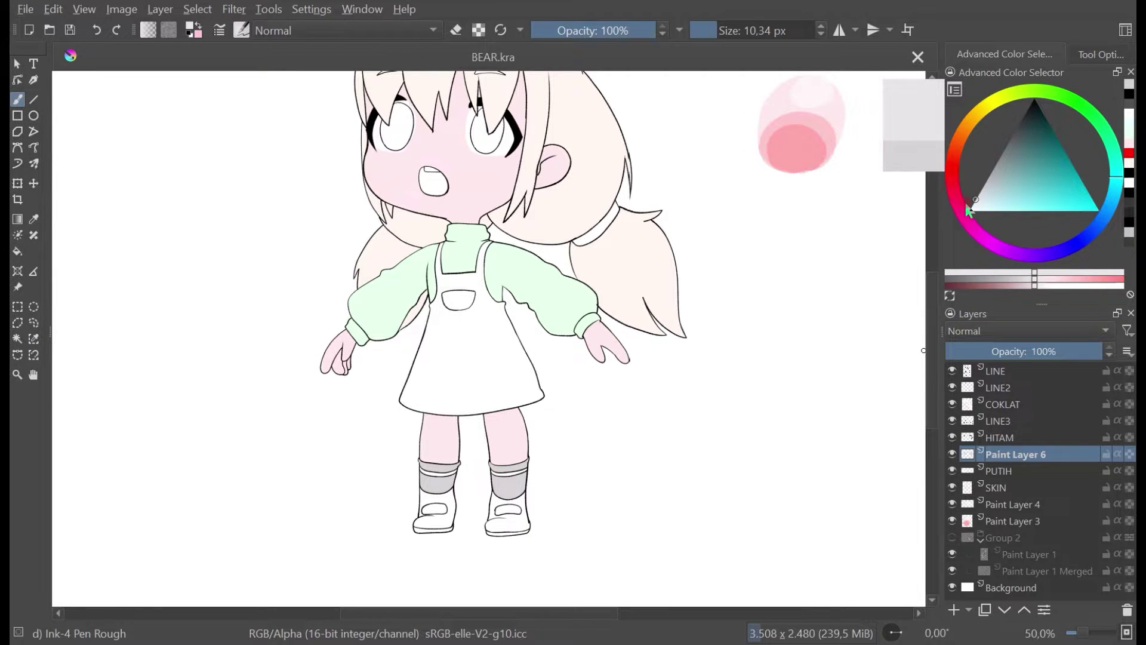
Step: Refill the cuffs and main sections of both socks with the lighter grey, and save the document
click(405, 242)
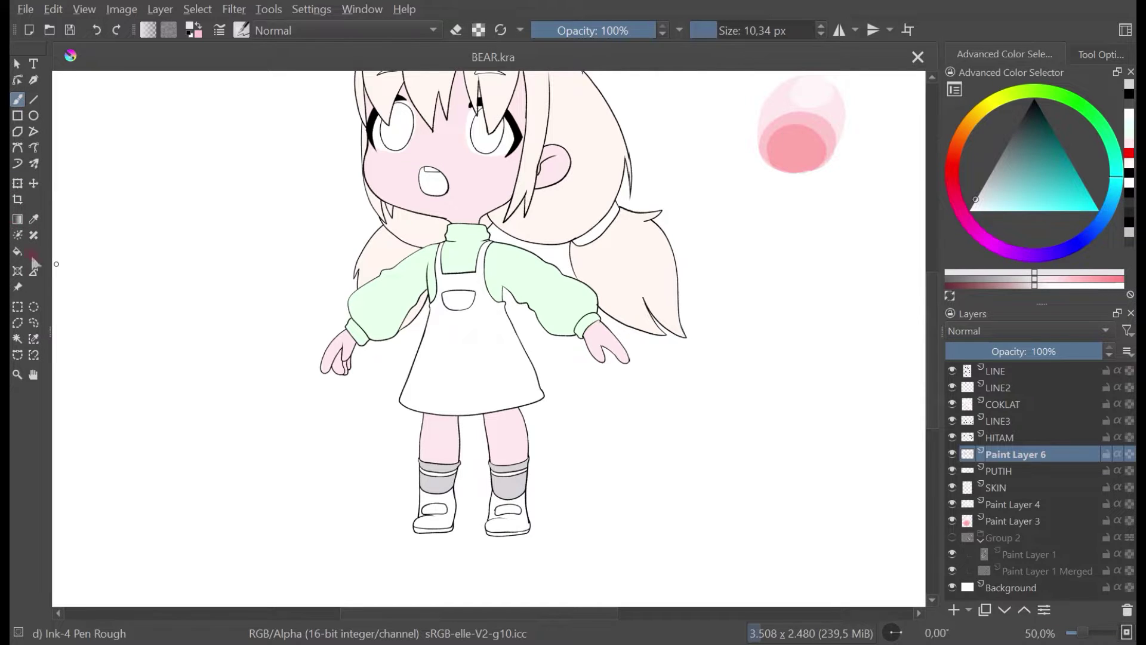
scroll(482, 545, up, 2)
click(421, 450)
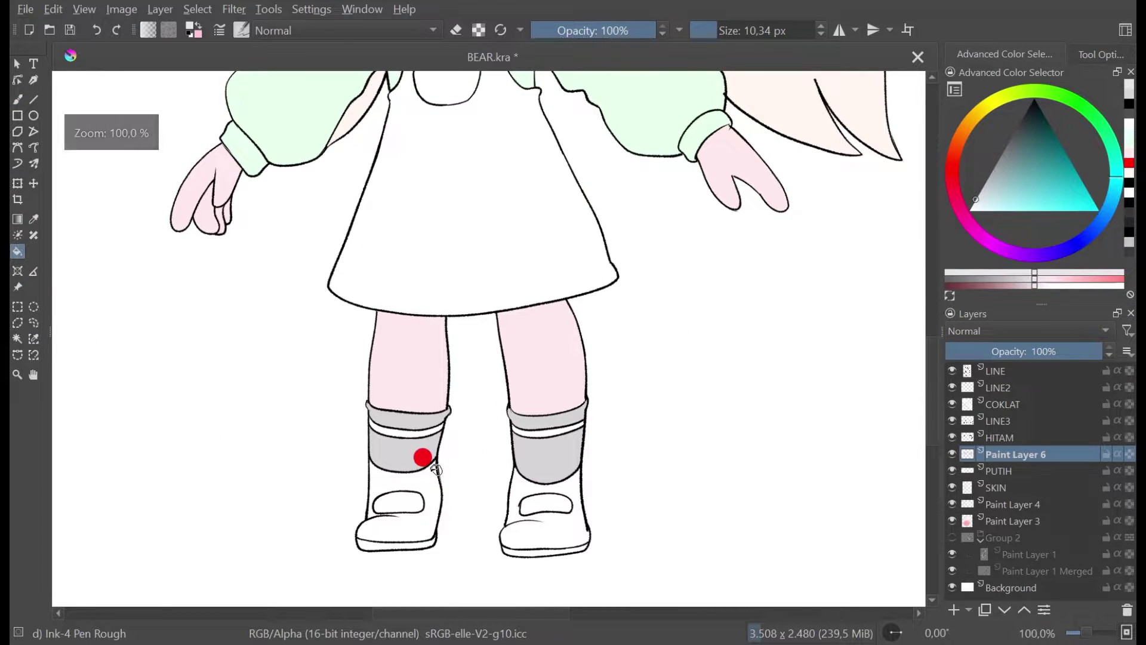
click(540, 413)
scroll(627, 444, down, 2)
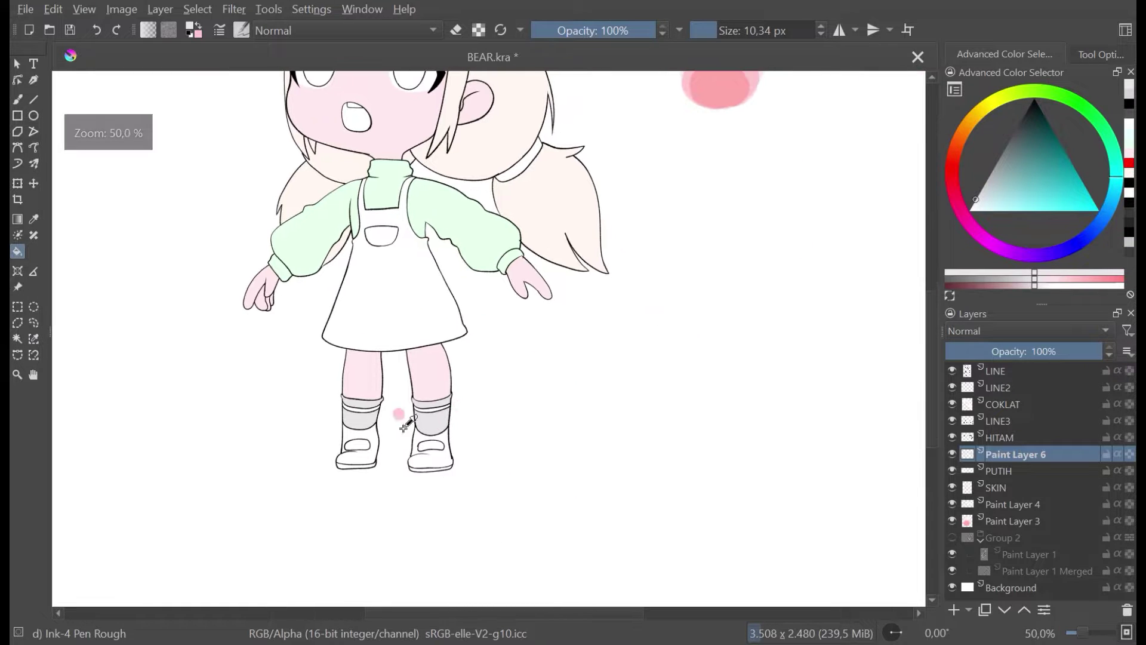
key(ctrl+s)
Step: Switch back to the Freehand Brush tool and bring the full canvas into view
click(15, 108)
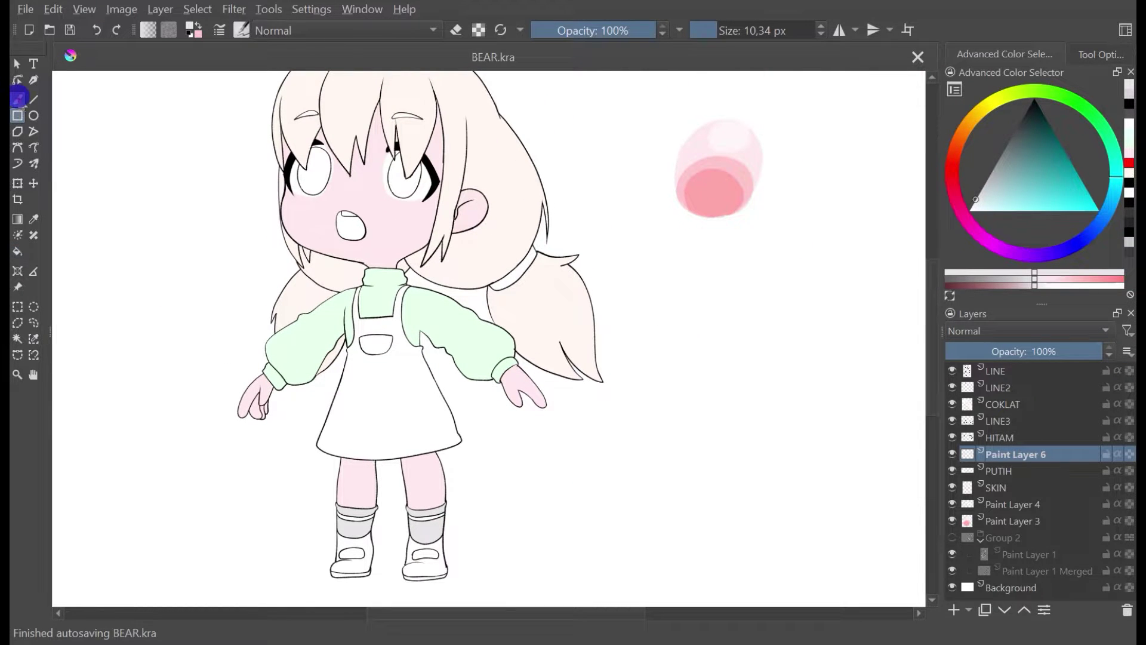
click(18, 98)
scroll(167, 209, down, 2)
drag(166, 212, 255, 233)
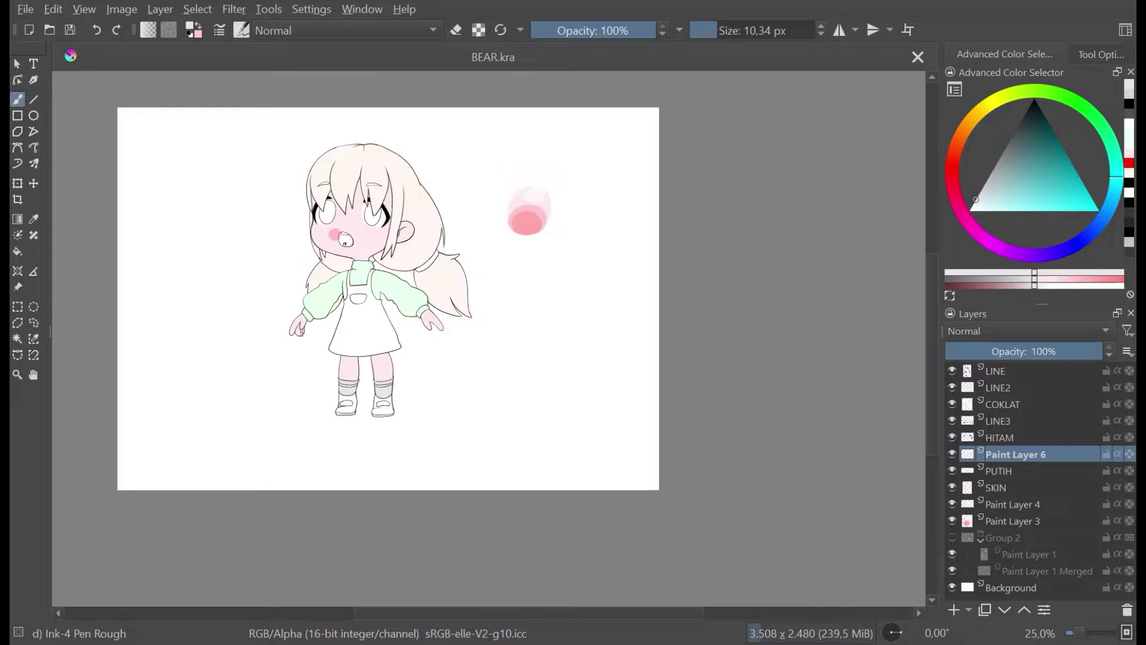
Step: Sample the pale cream of the girl's hair beside the ear as the paint colour
scroll(345, 242, up, 4)
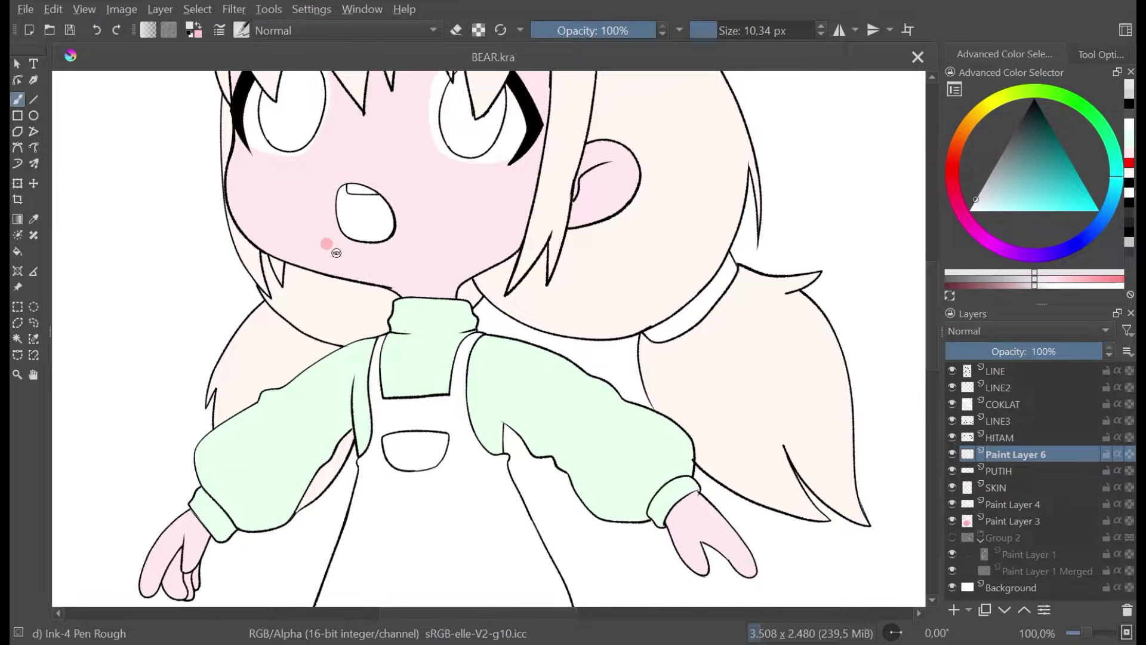
scroll(322, 315, up, 4)
scroll(495, 349, down, 2)
scroll(495, 349, down, 3)
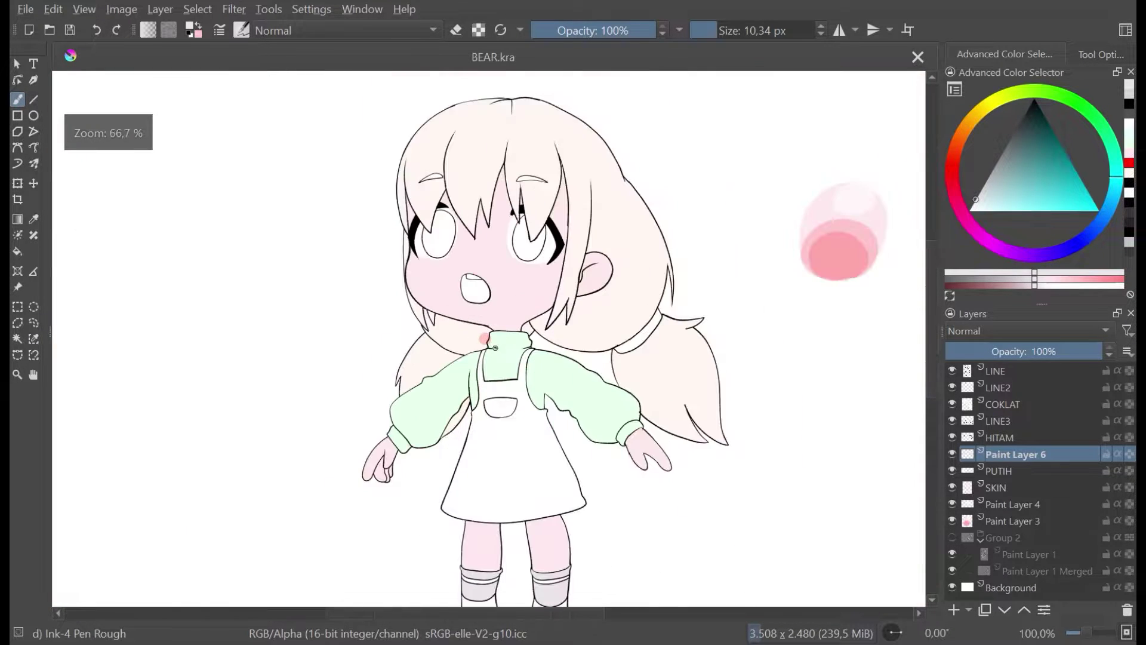
scroll(517, 336, down, 1)
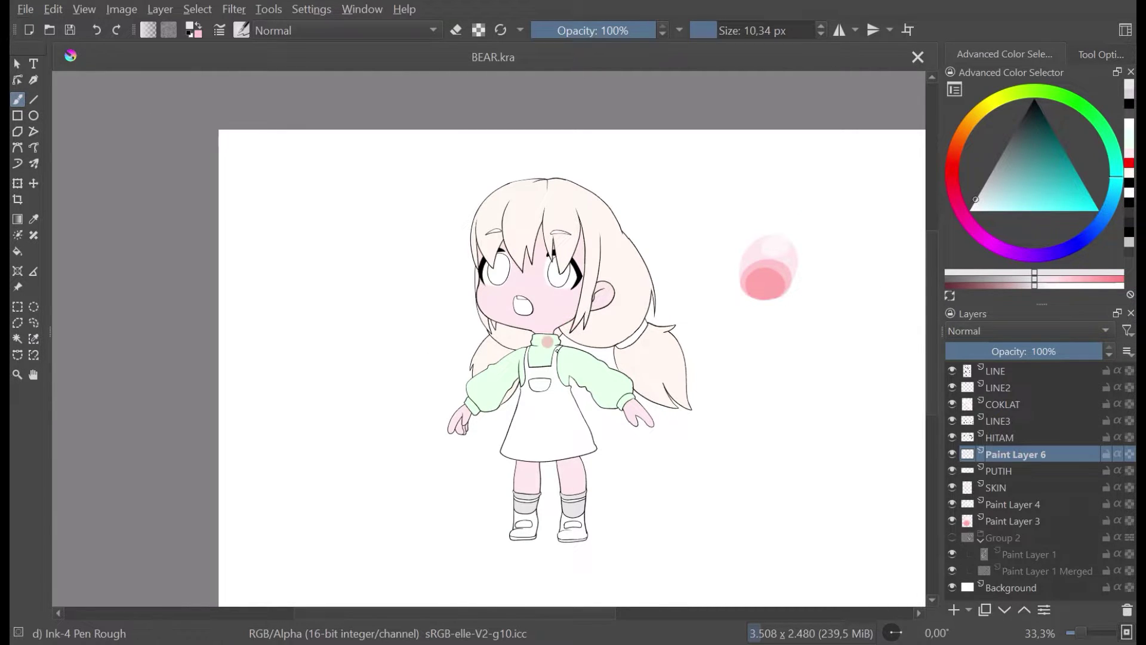
ctrl+click(589, 325)
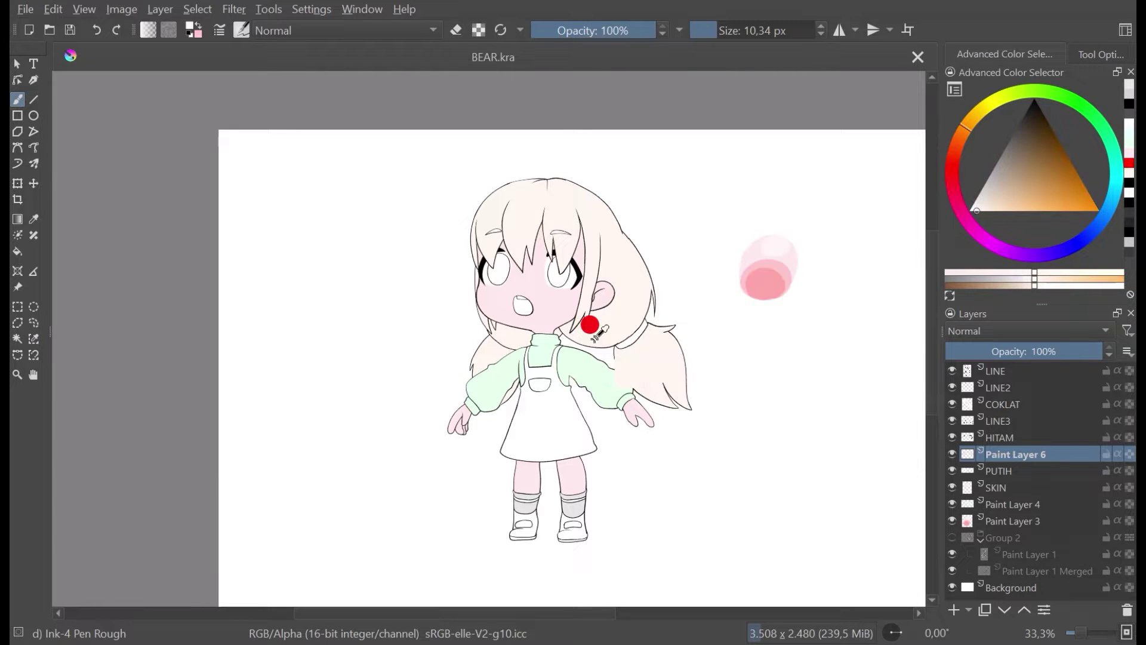
scroll(605, 408, down, 1)
scroll(690, 463, up, 1)
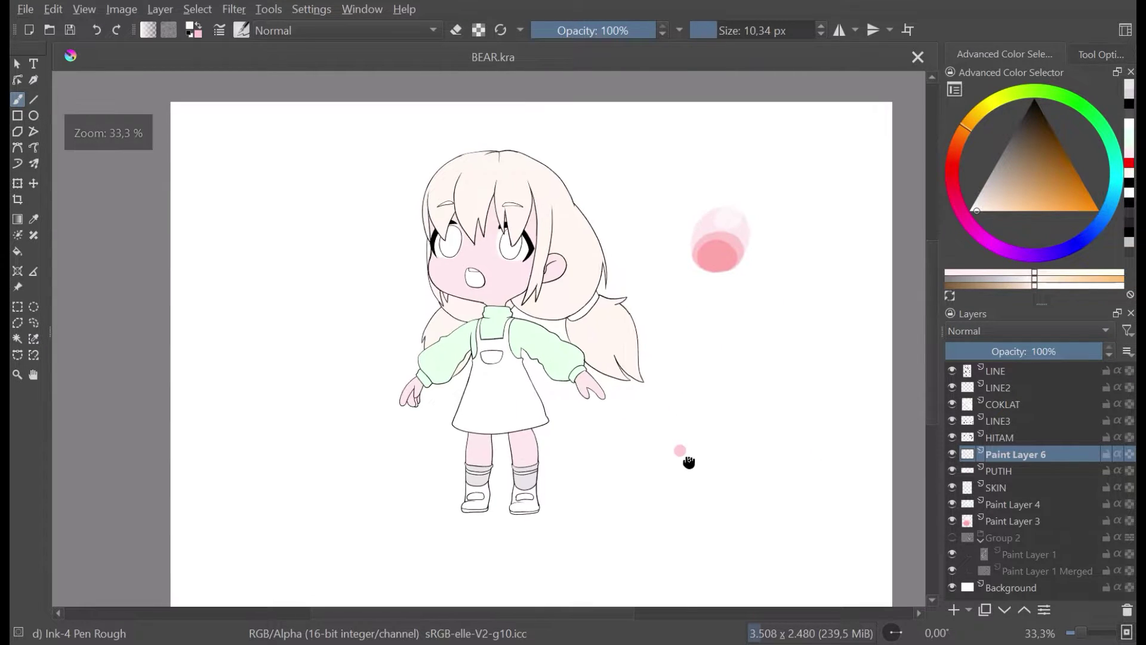
Step: Toggle the visibility of Paint Layer 6 to check its contents and rename the layer as ABU
click(954, 453)
click(955, 454)
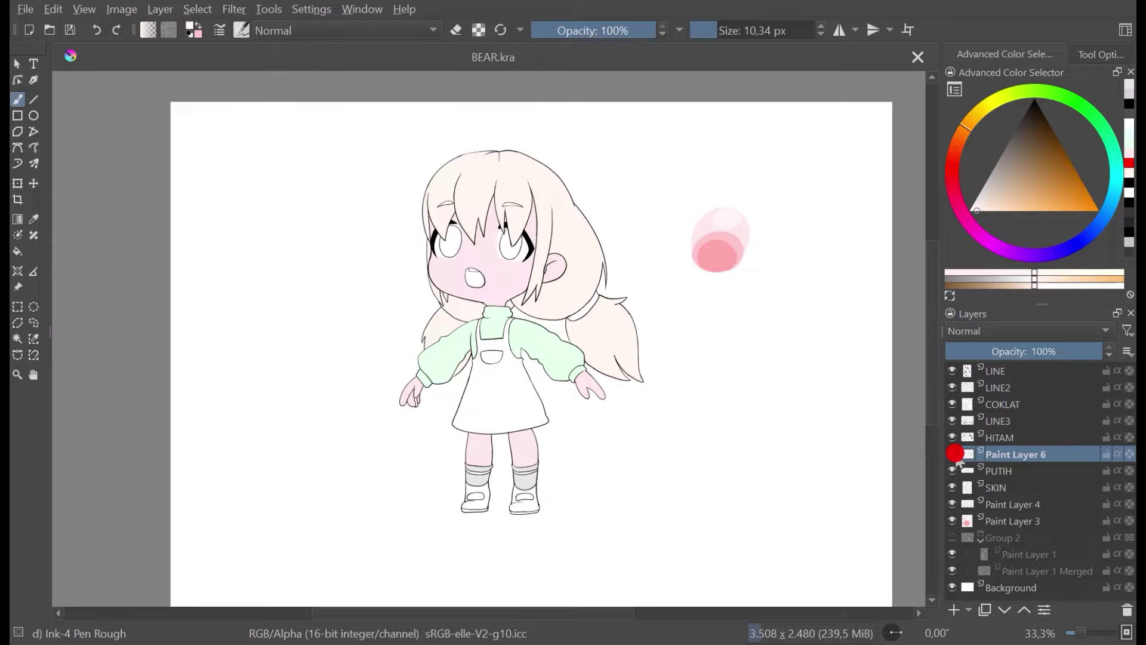
double_click(1020, 455)
text(ABU)
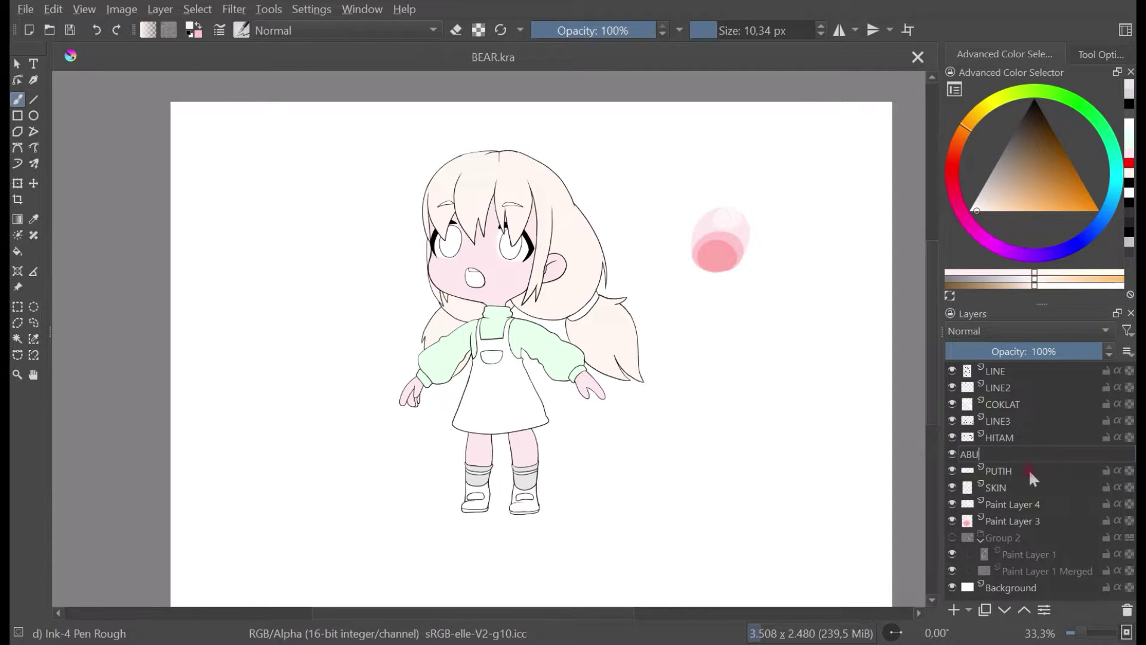
click(1019, 515)
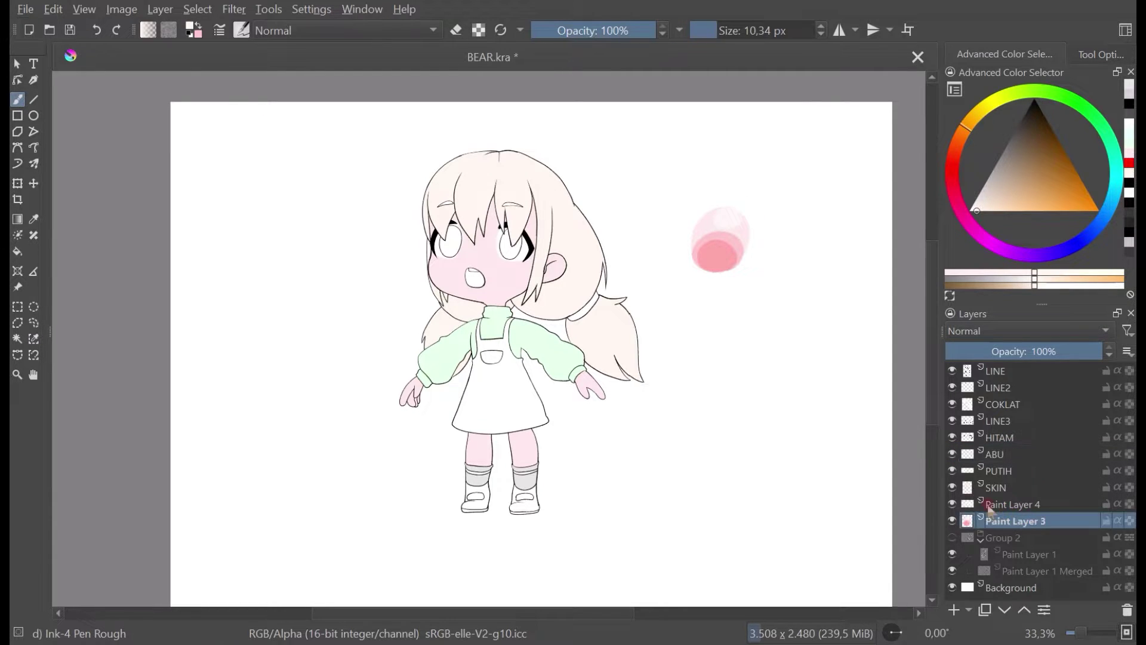
Step: Toggle the visibility of Paint Layer 4 off and on to check which part of the drawing it colours
click(951, 505)
click(950, 505)
click(950, 505)
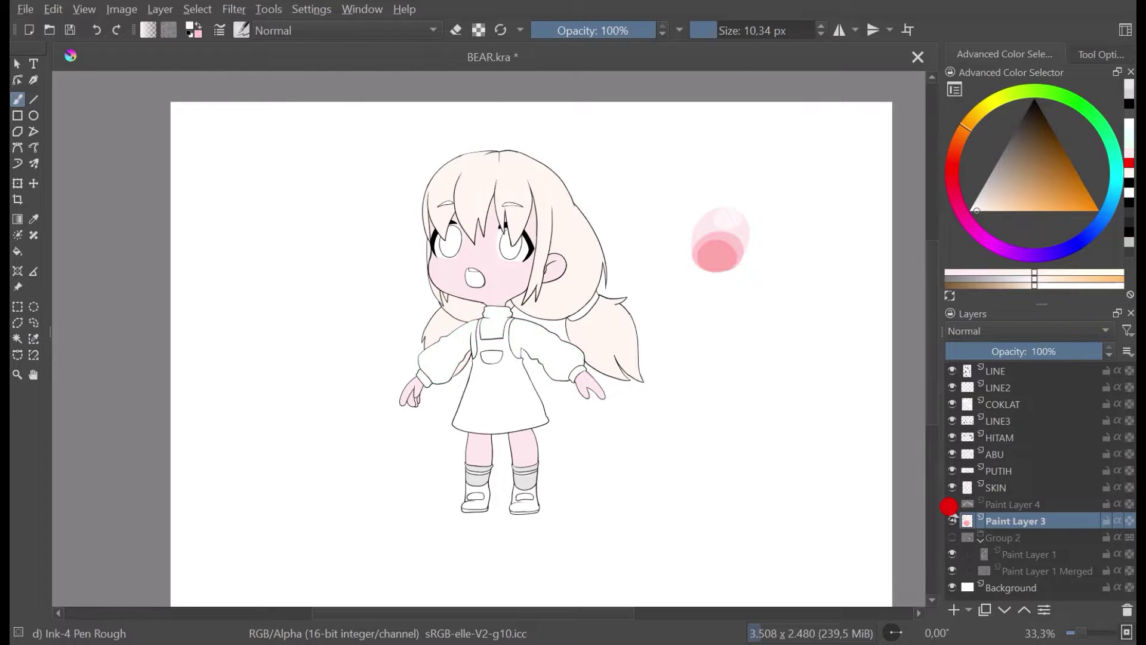
click(950, 505)
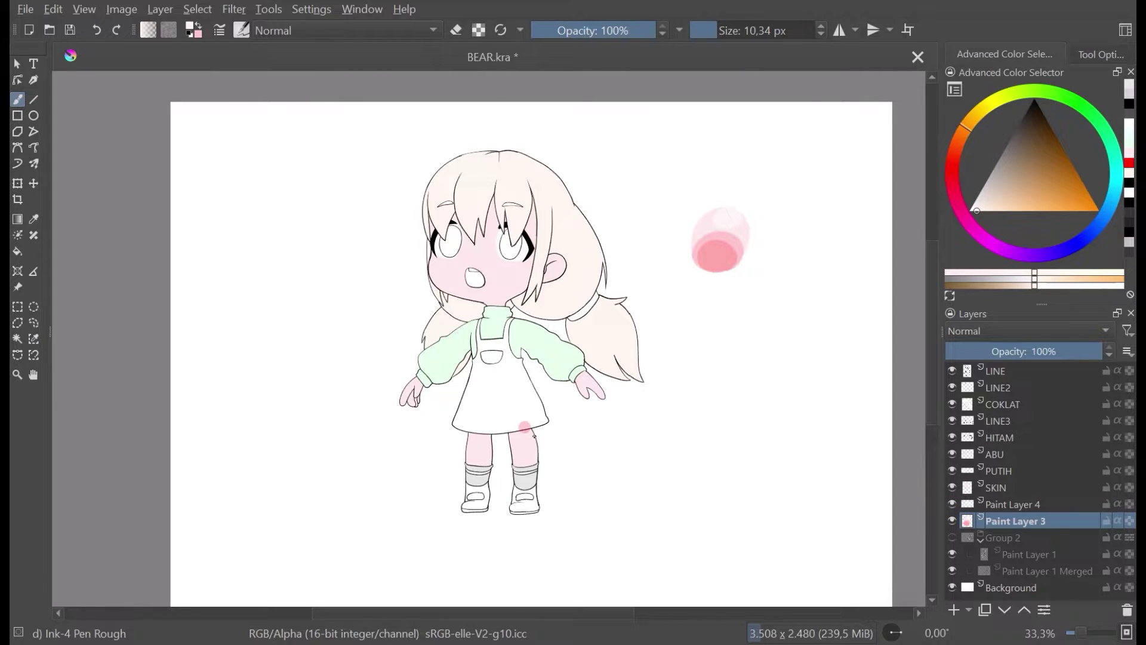
Step: Save the document and make the HITAM layer active
key(ctrl+z)
click(511, 267)
scroll(518, 273, up, 1)
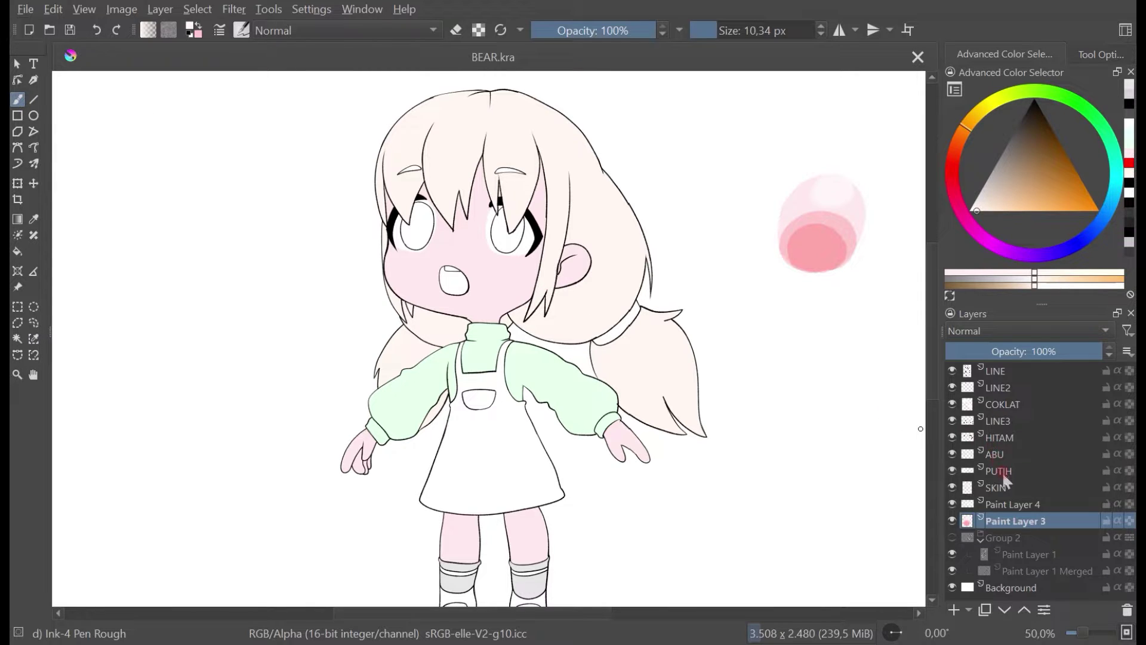
click(1016, 439)
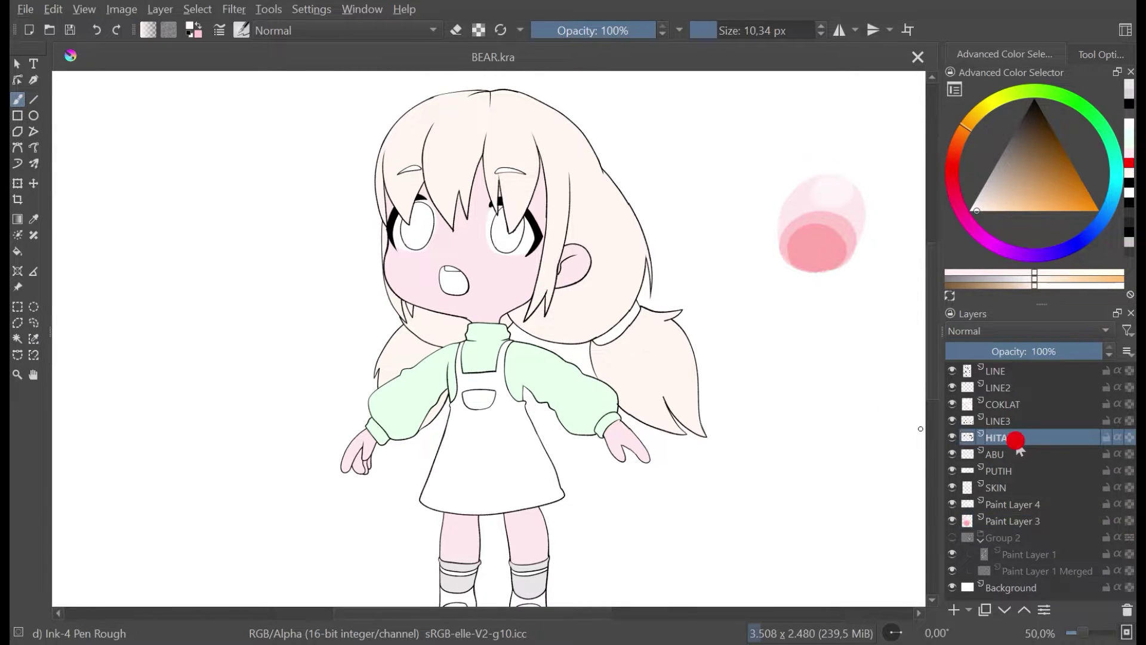
Step: Add a new paint layer directly above the ABU layer
click(1002, 453)
click(952, 454)
click(952, 454)
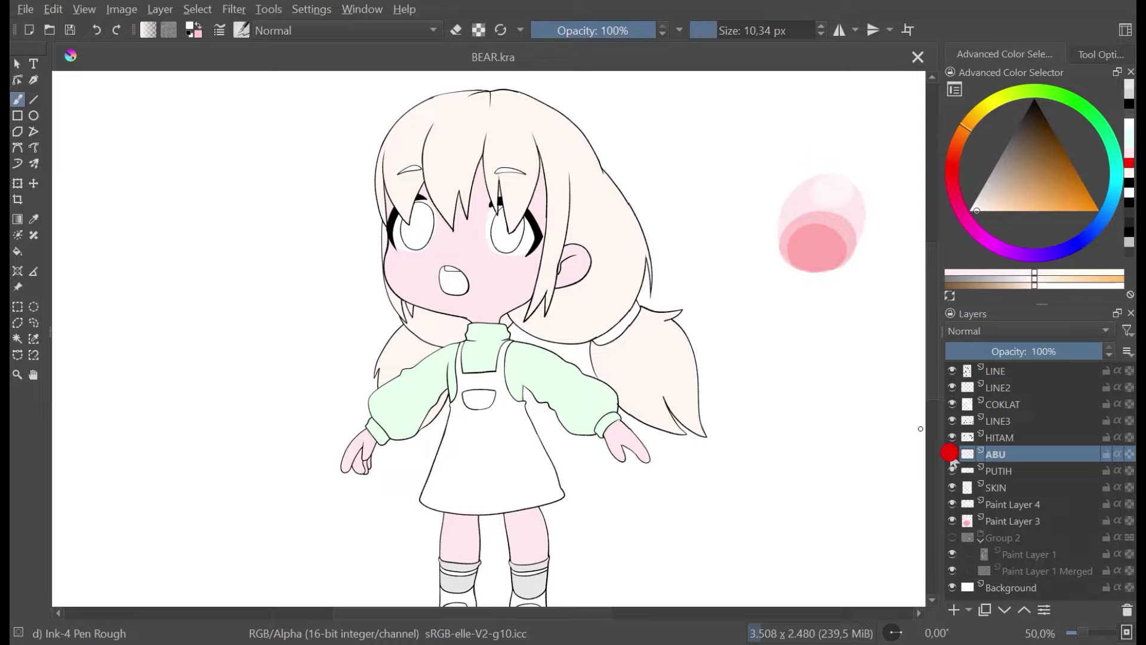
click(957, 609)
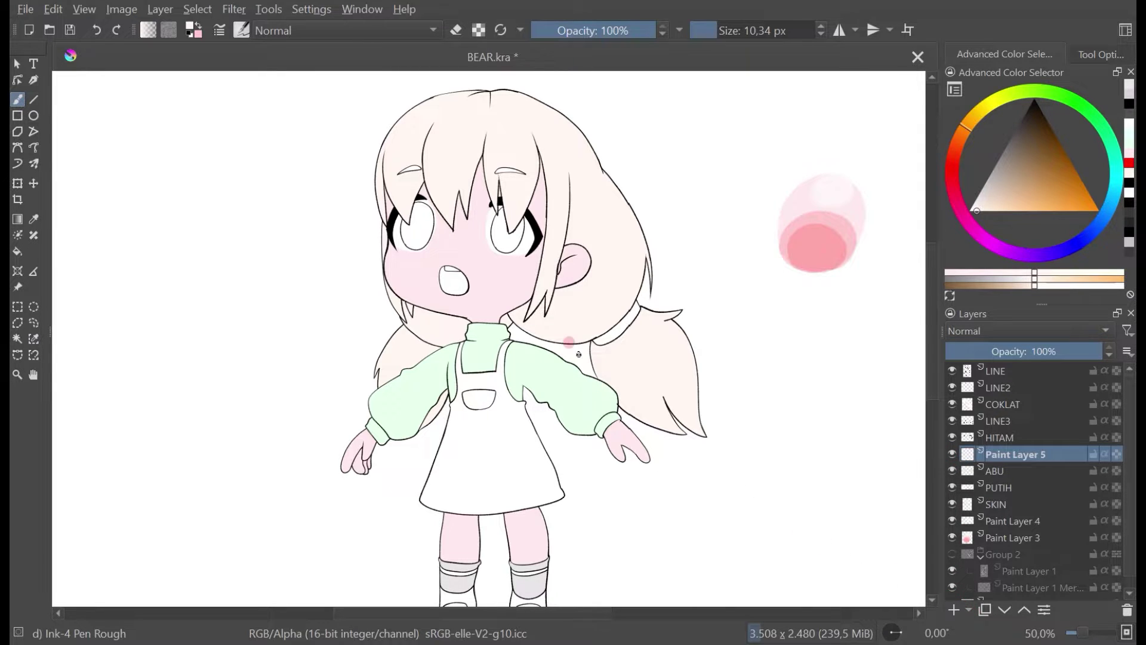
Step: Sample the deep pink from the color swatch, fill the open mouth below the teeth with it, and save the drawing
ctrl+click(835, 240)
click(17, 251)
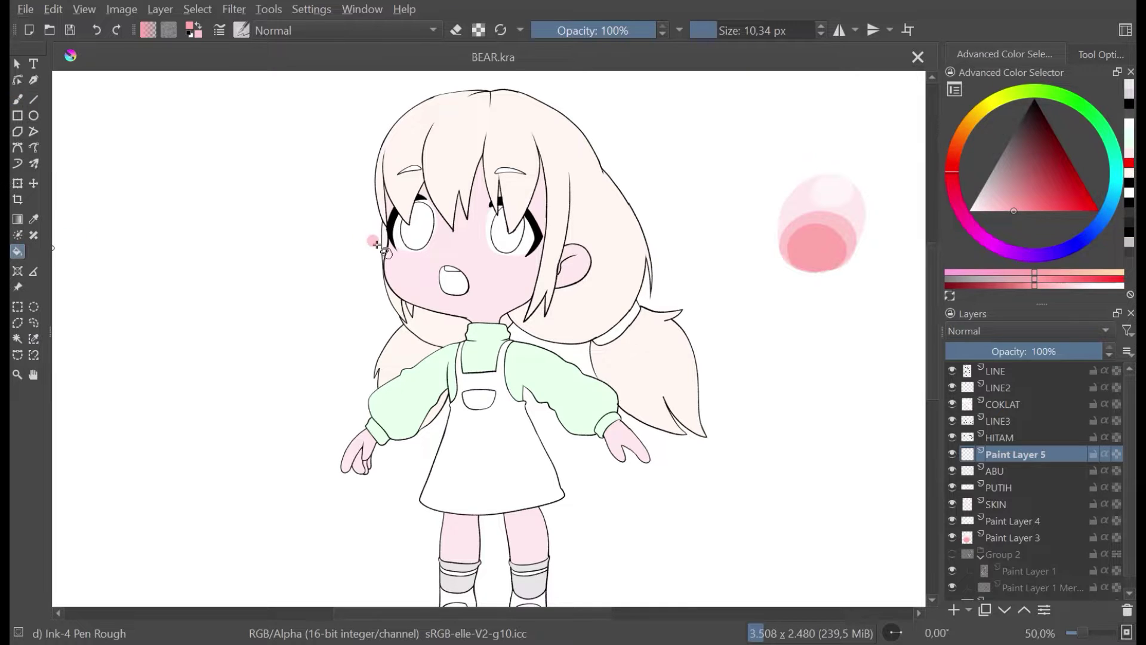
click(454, 279)
scroll(562, 290, down, 2)
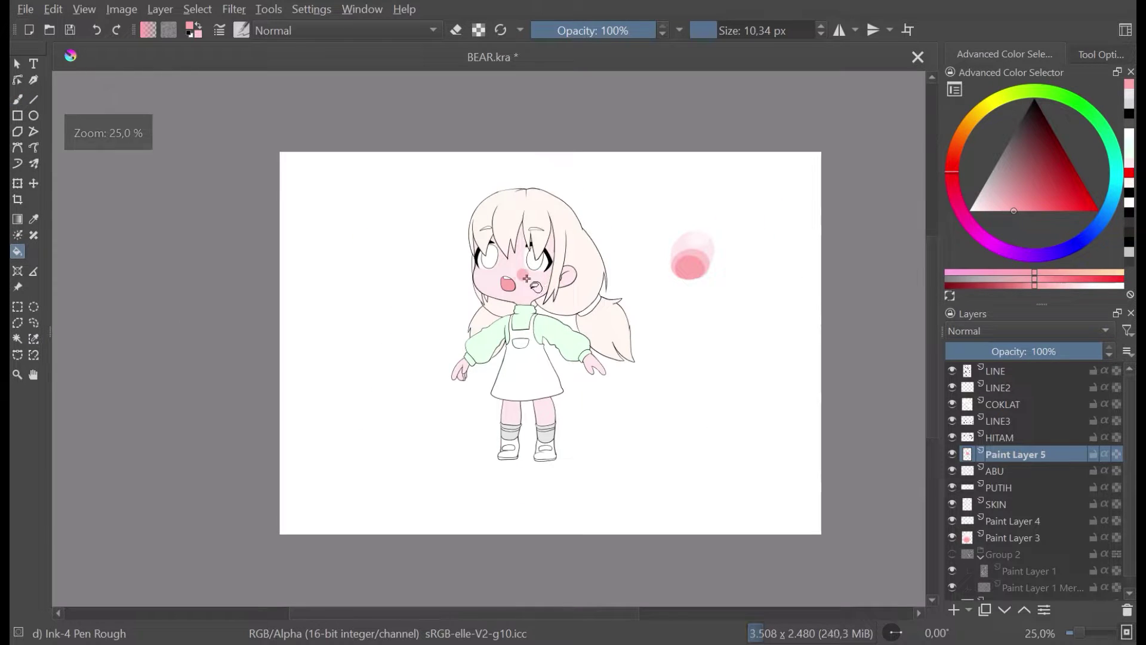
scroll(513, 281, up, 6)
key(ctrl+s)
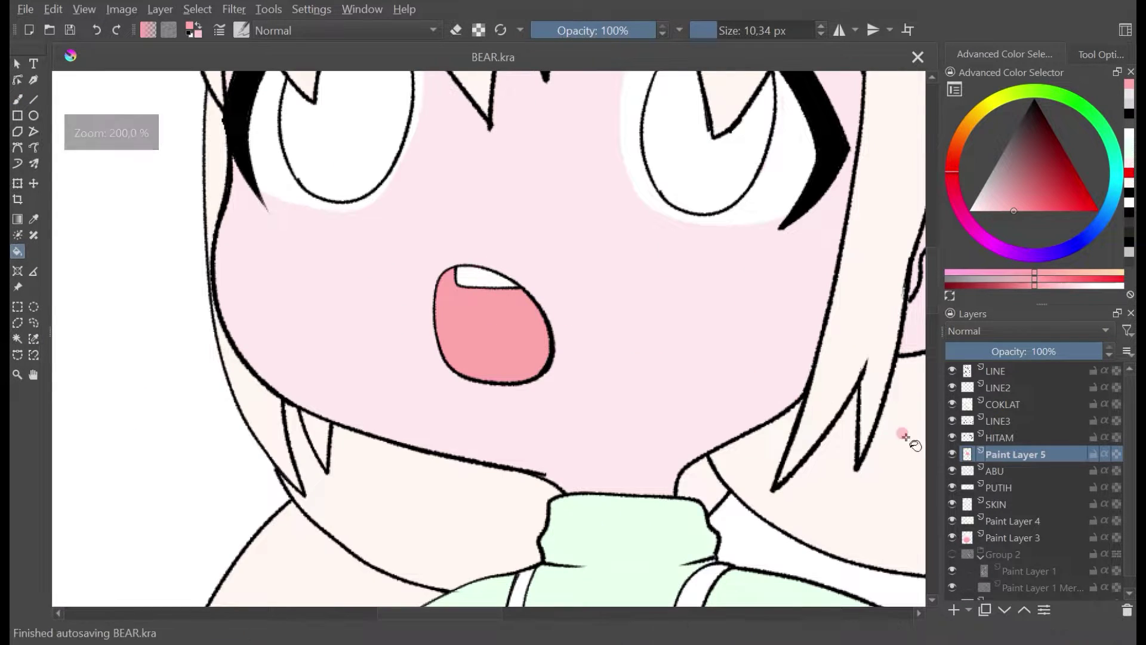
scroll(665, 381, down, 1)
drag(665, 382, 575, 328)
scroll(588, 343, down, 3)
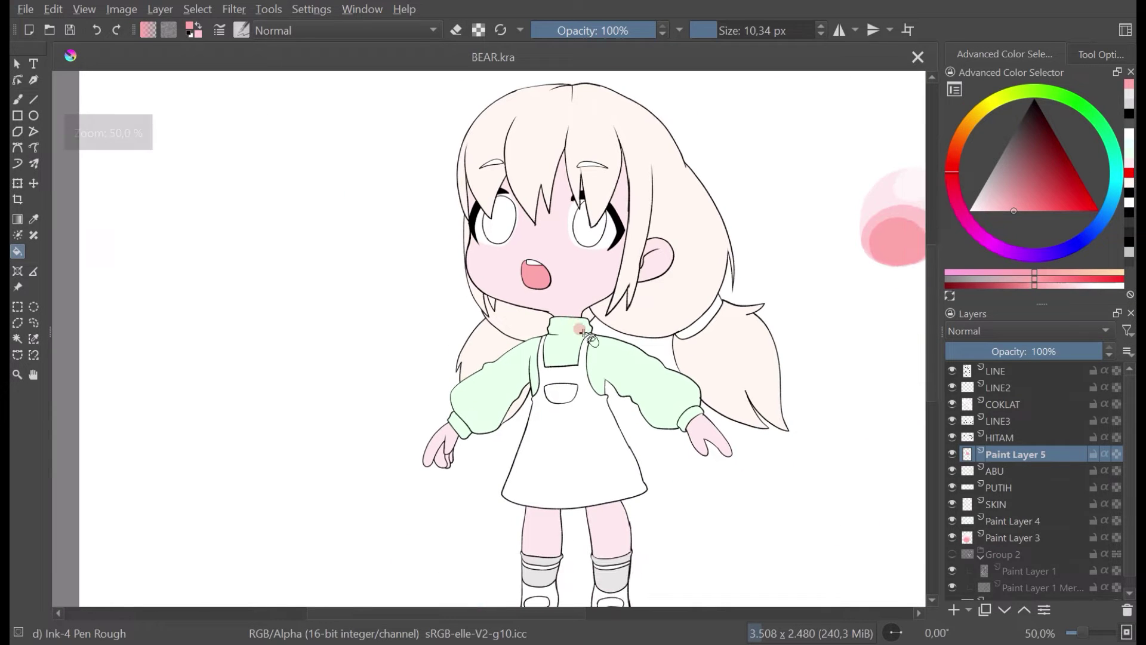
scroll(576, 328, down, 1)
scroll(551, 290, up, 4)
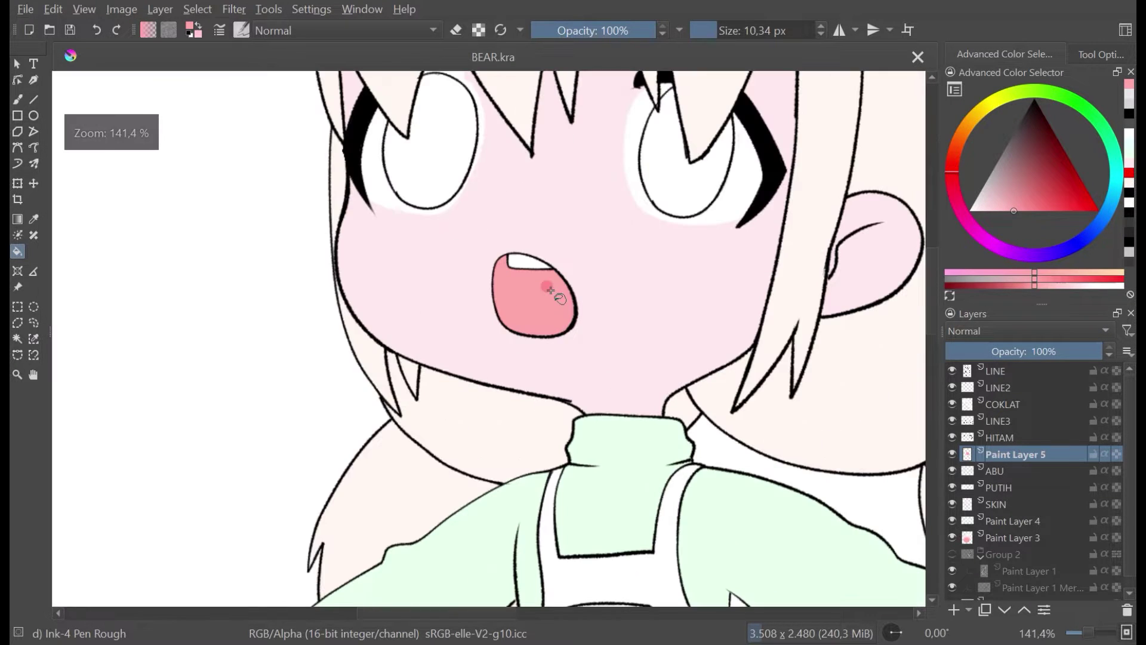
scroll(590, 312, down, 1)
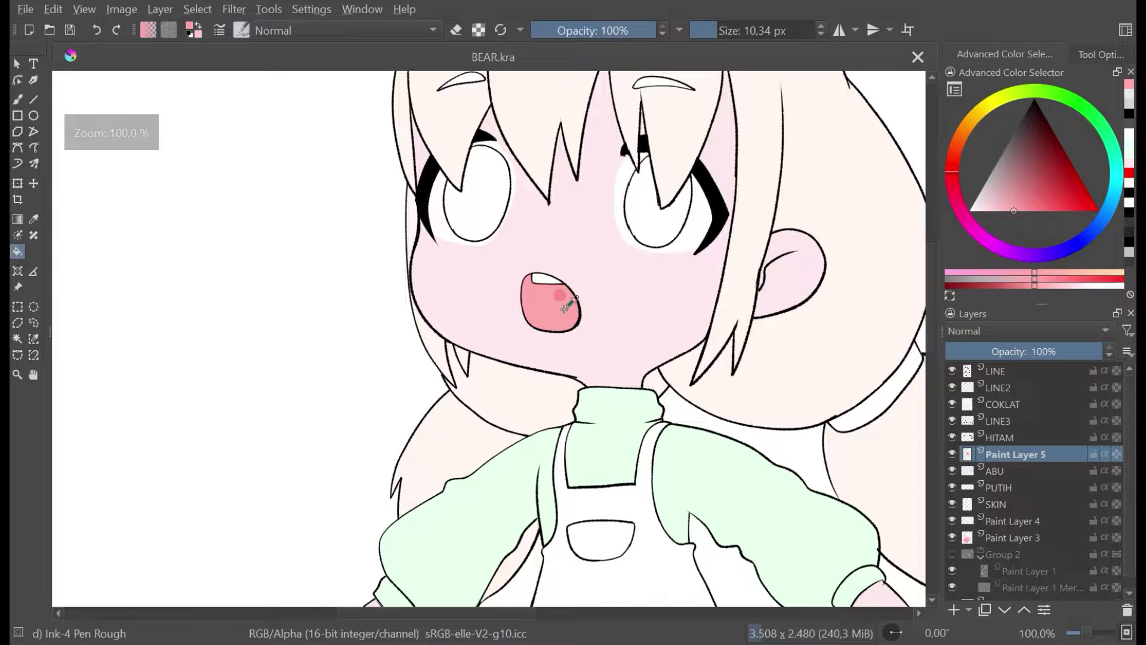
scroll(548, 303, down, 2)
drag(728, 268, 687, 257)
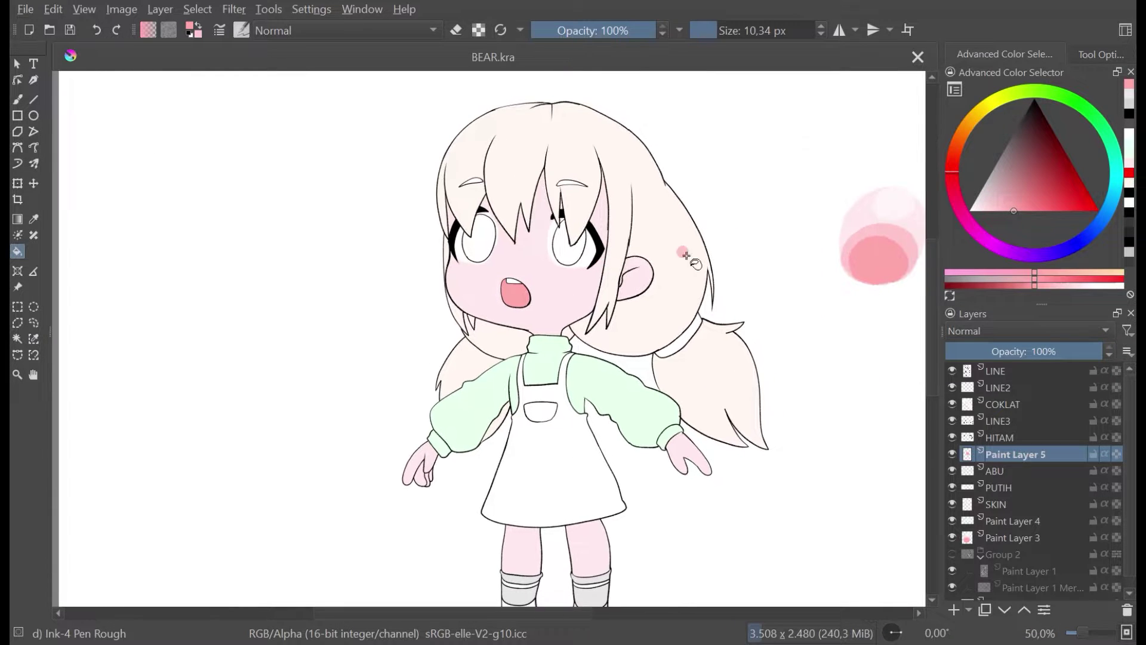
Step: Sample the lighter pink from the color swatch for the brush and shift its hue slightly towards magenta
ctrl+click(889, 222)
scroll(563, 286, up, 3)
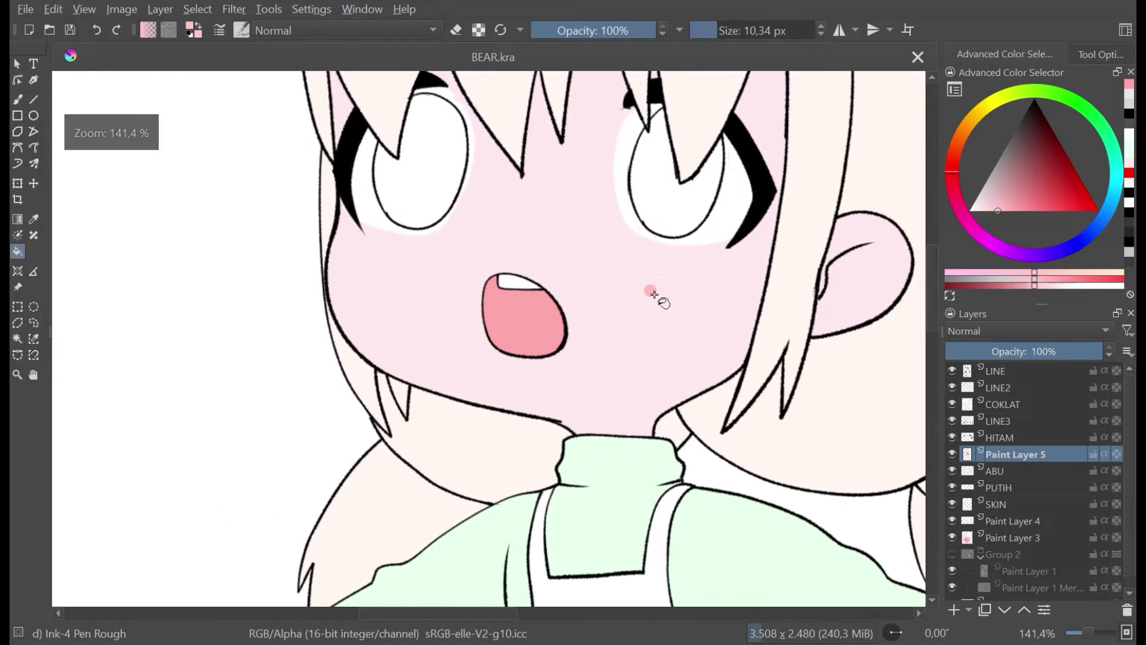
key(b)
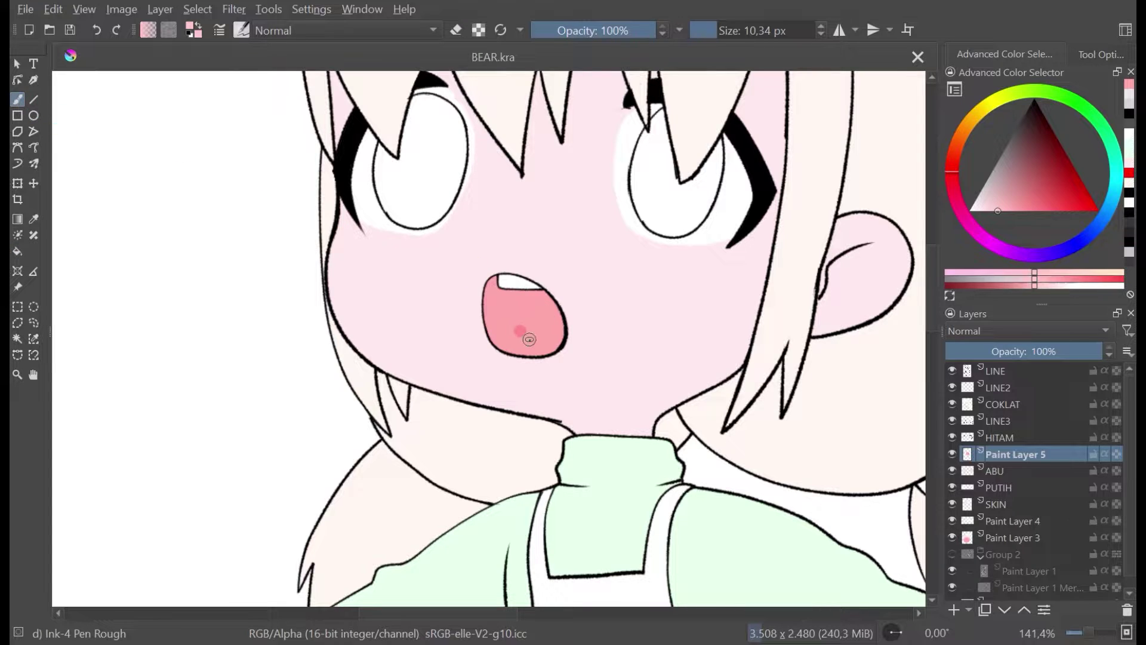
drag(502, 347, 545, 323)
key(ctrl+z)
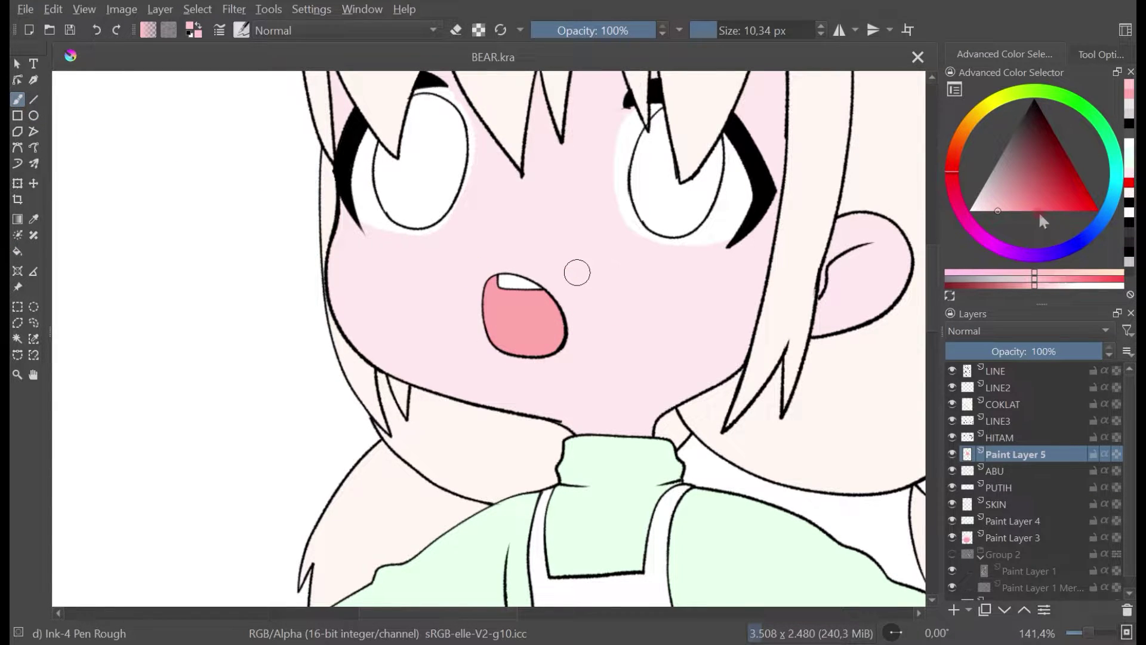
mouse_move(963, 208)
mouse_down()
mouse_move(956, 221)
mouse_move(948, 197)
mouse_up()
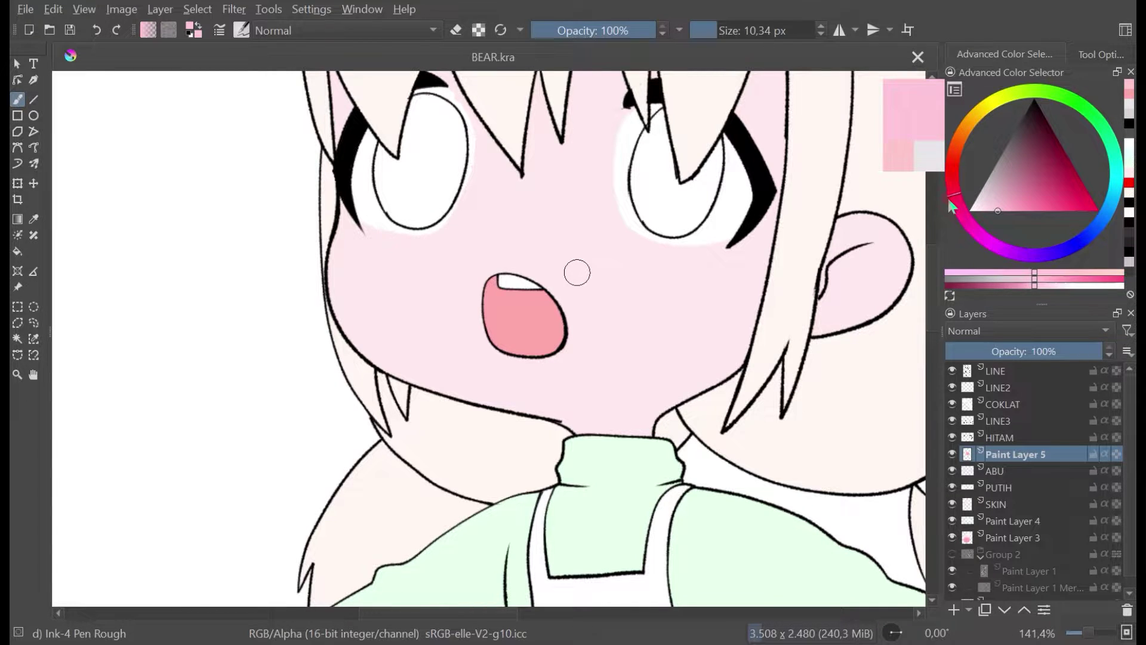
Step: Draw the tongue's curved upper edge inside the mouth with a 33.33 px brush and fill the area below it with the light pink
click(729, 31)
click(627, 207)
mouse_move(515, 358)
mouse_down()
mouse_move(501, 342)
mouse_move(535, 314)
mouse_move(493, 329)
mouse_move(494, 345)
mouse_move(556, 322)
mouse_up()
key(ctrl+z)
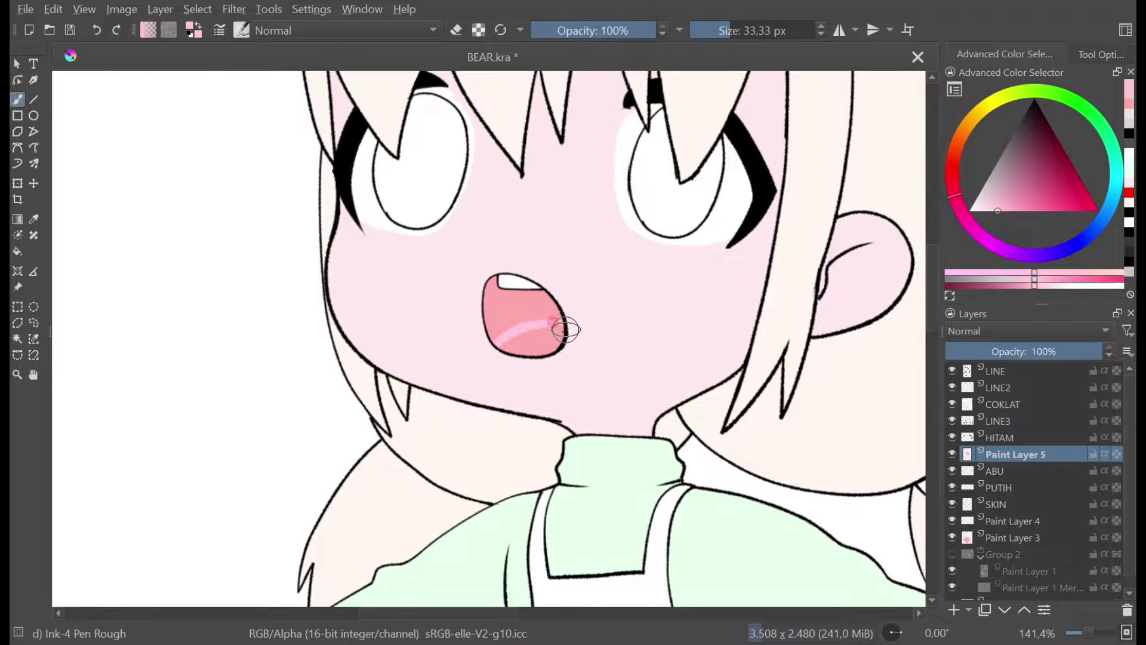
click(17, 252)
click(115, 294)
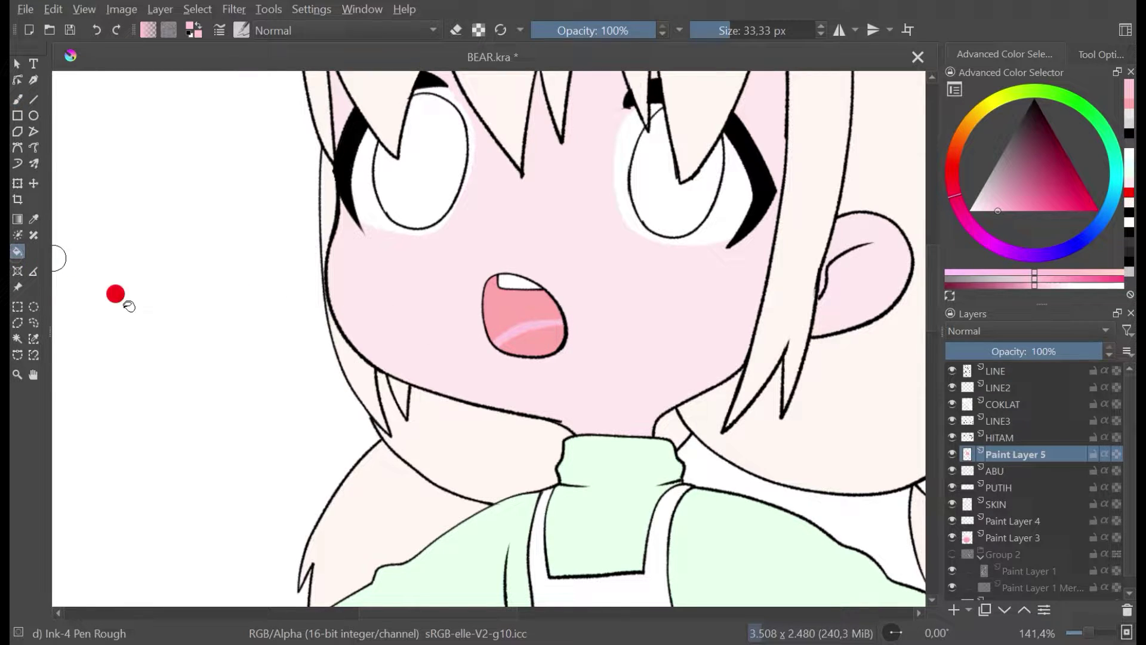
click(525, 350)
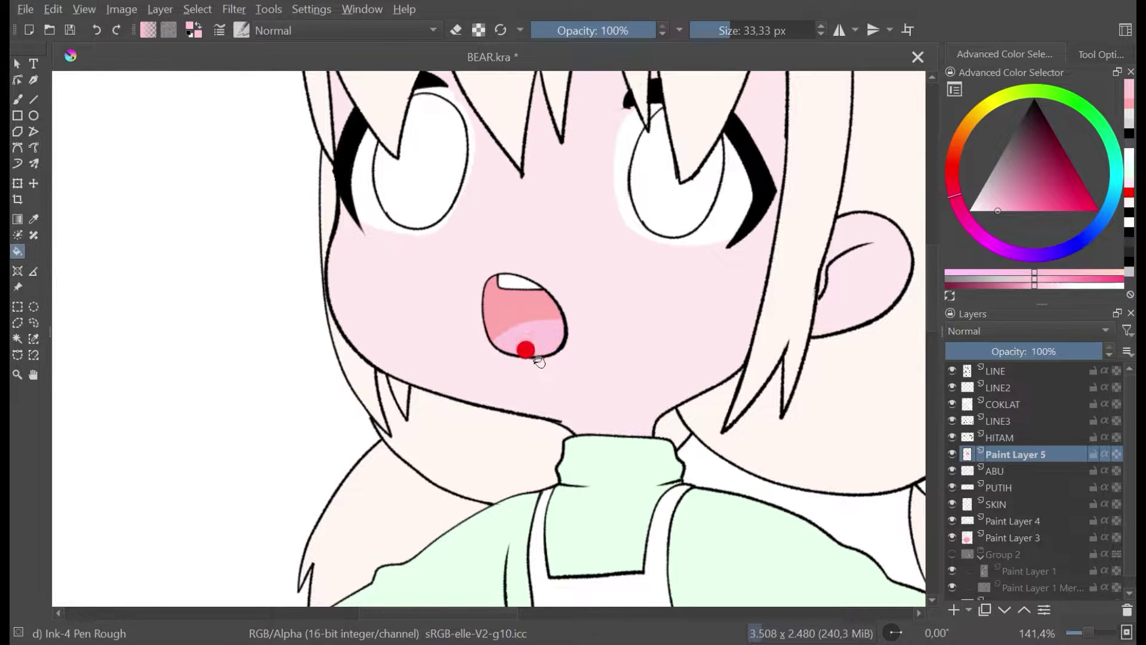
click(17, 99)
scroll(554, 124, down, 5)
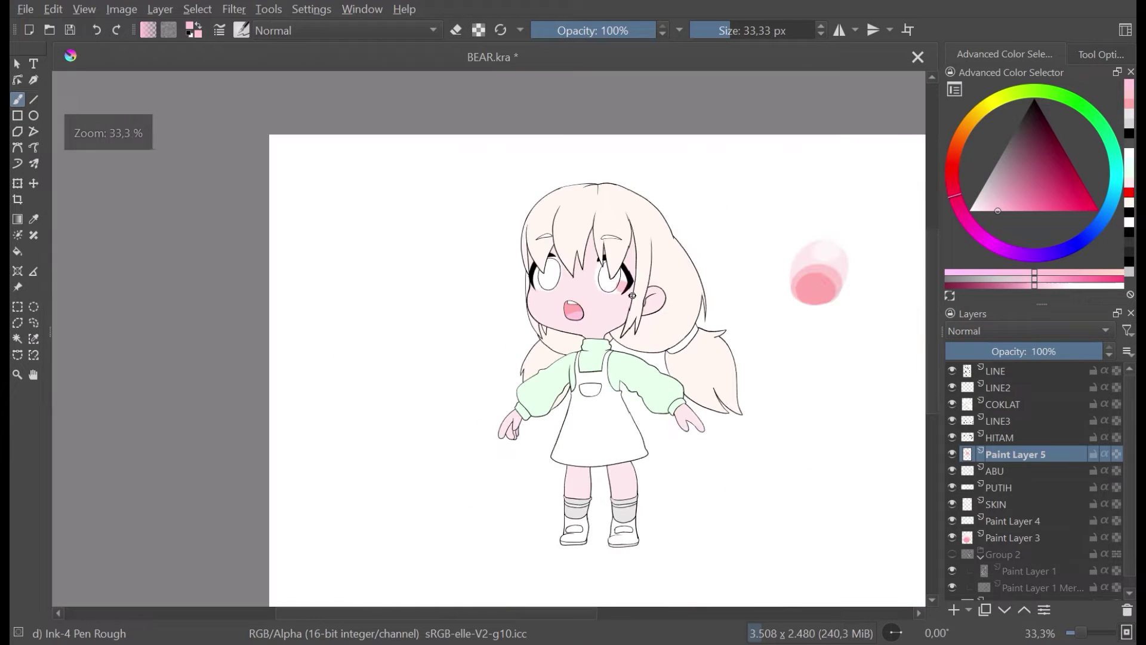
scroll(592, 310, up, 6)
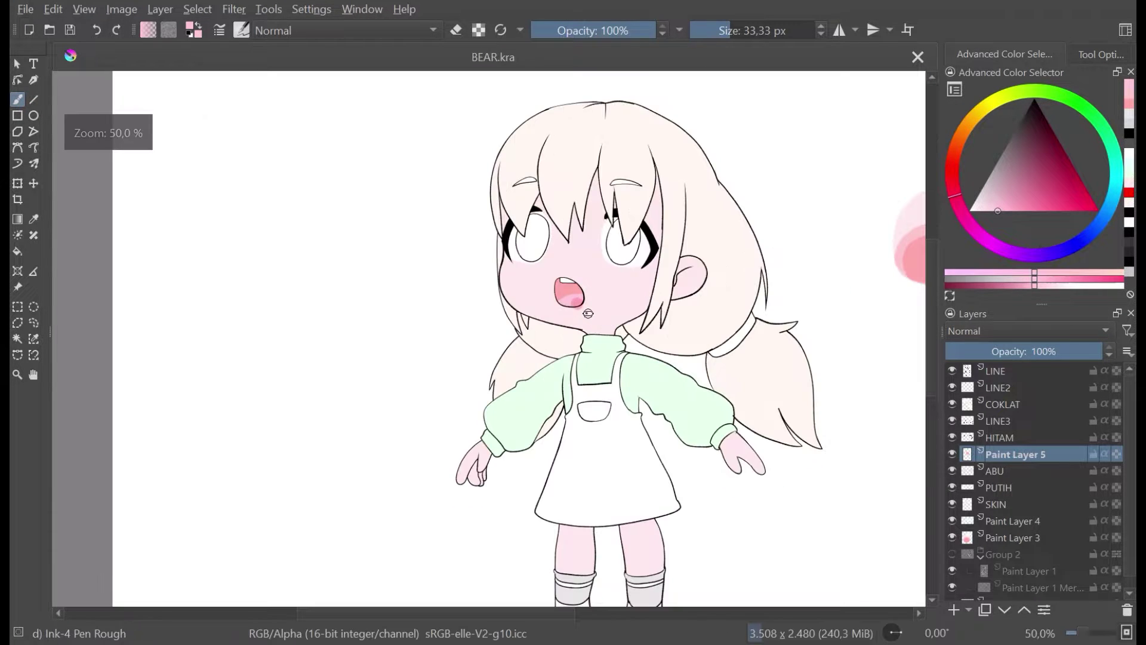
scroll(576, 306, down, 3)
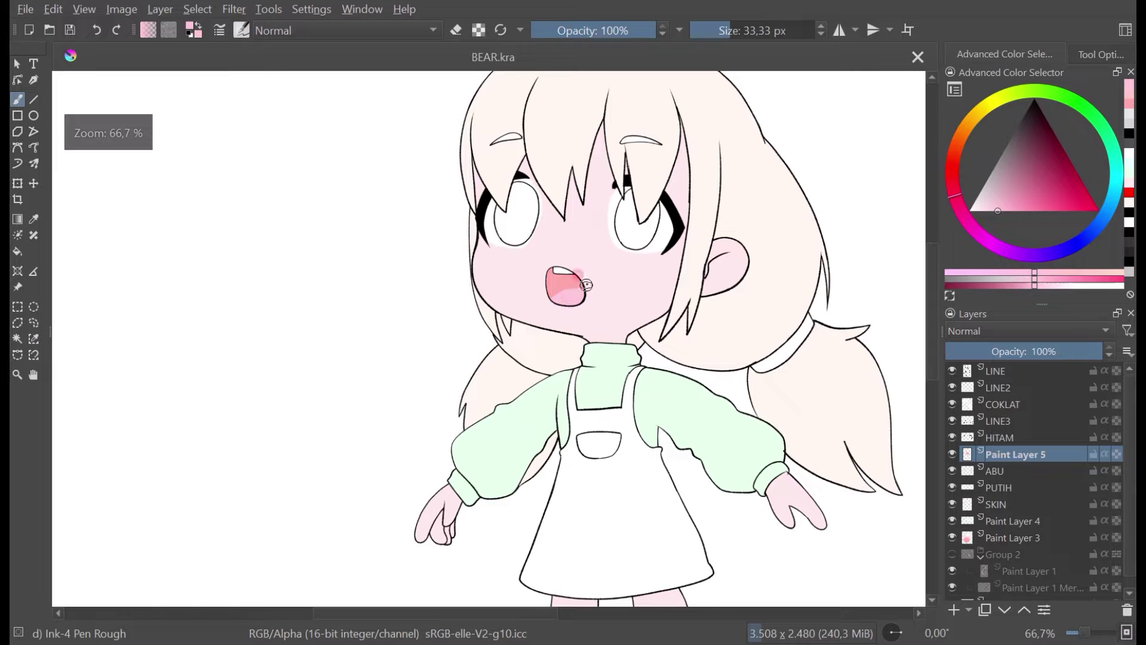
click(591, 243)
key(ctrl+z)
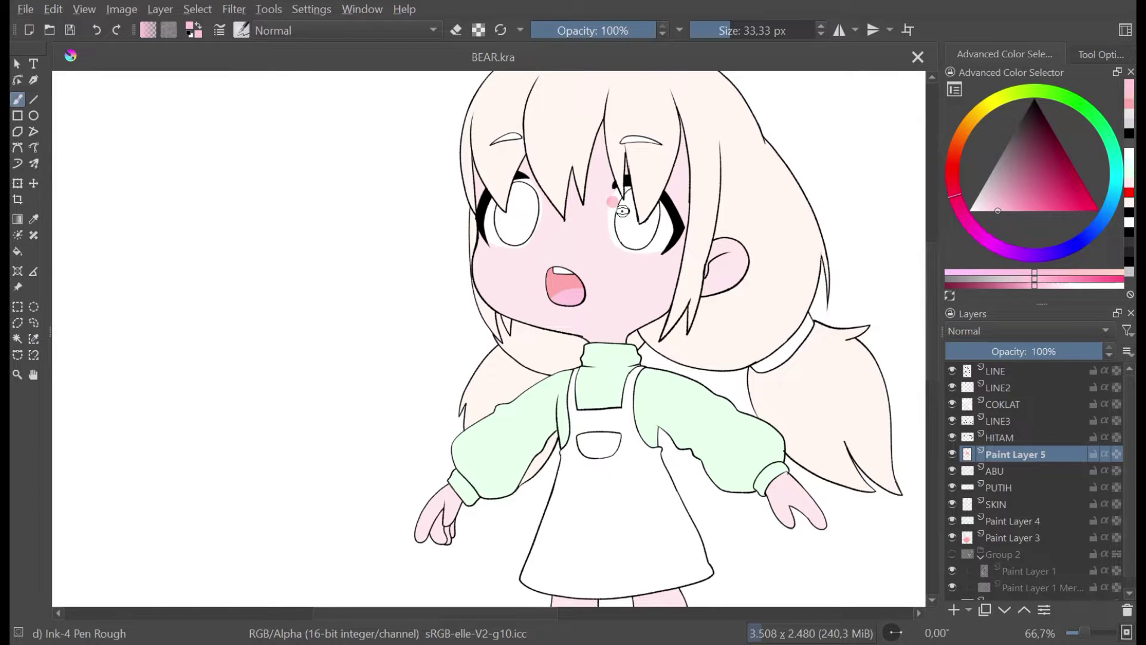
scroll(618, 209, down, 2)
scroll(615, 218, up, 3)
Step: Sample the white of the character's eye as the brush color and make the PUTIH layer active
click(445, 253)
click(443, 256)
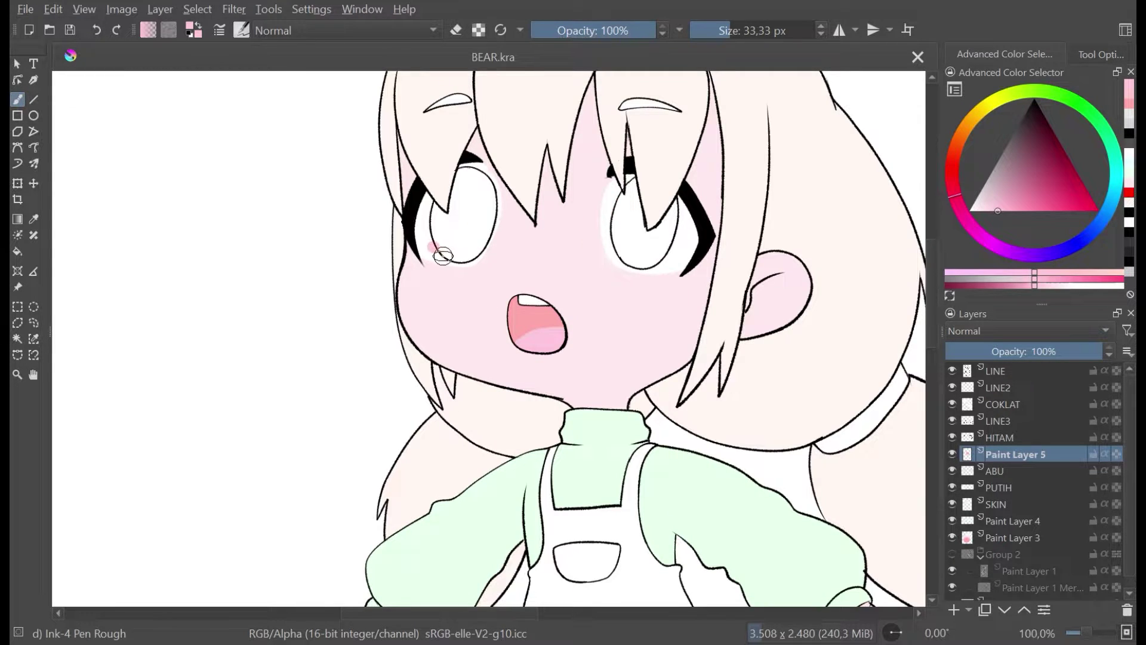
ctrl+click(435, 238)
click(428, 242)
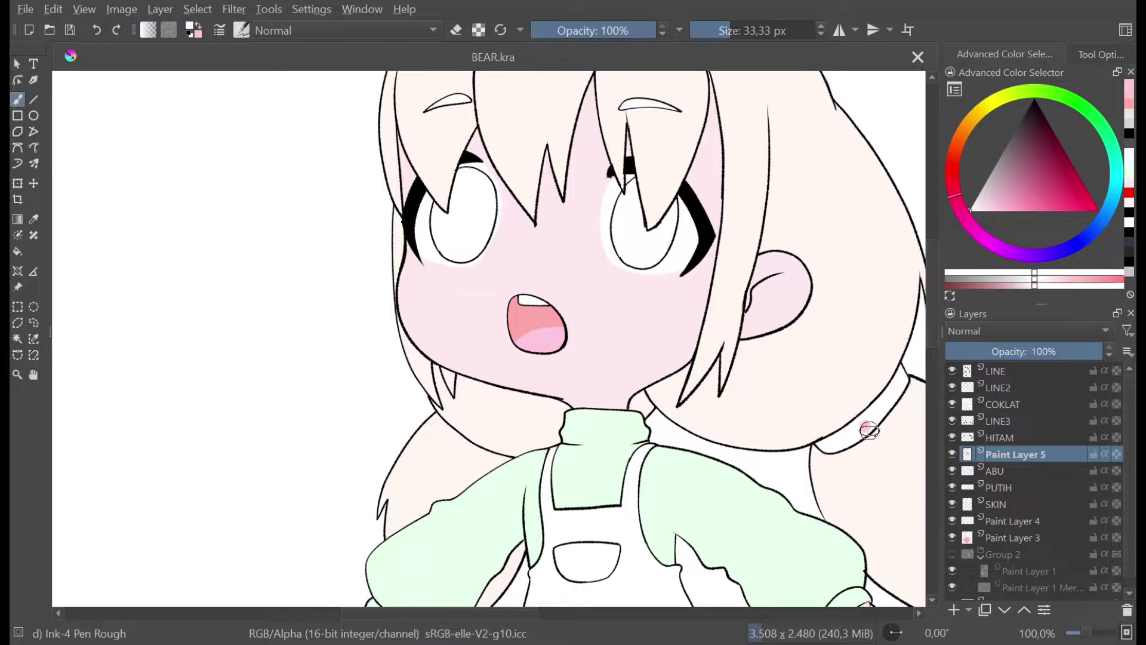
click(1007, 486)
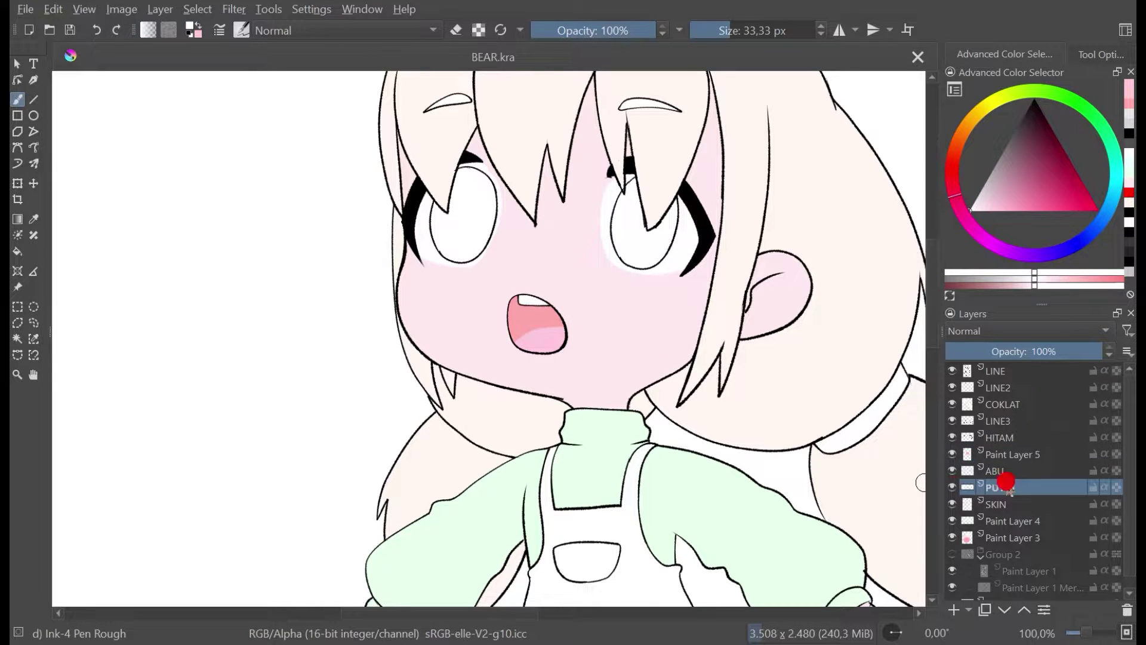
click(953, 486)
click(953, 487)
Step: Paint white around the lower edges of both eyes on the PUTIH layer and save the drawing
scroll(640, 251, up, 2)
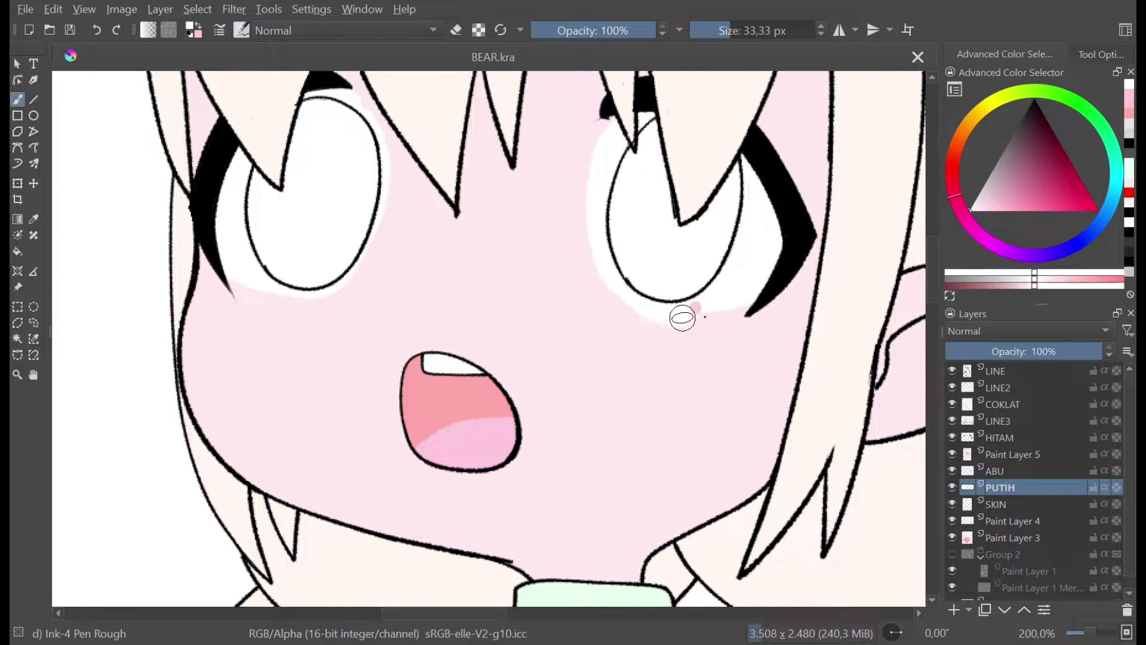
mouse_move(761, 288)
mouse_down()
mouse_move(709, 314)
mouse_move(658, 310)
mouse_move(630, 296)
mouse_move(615, 252)
mouse_up()
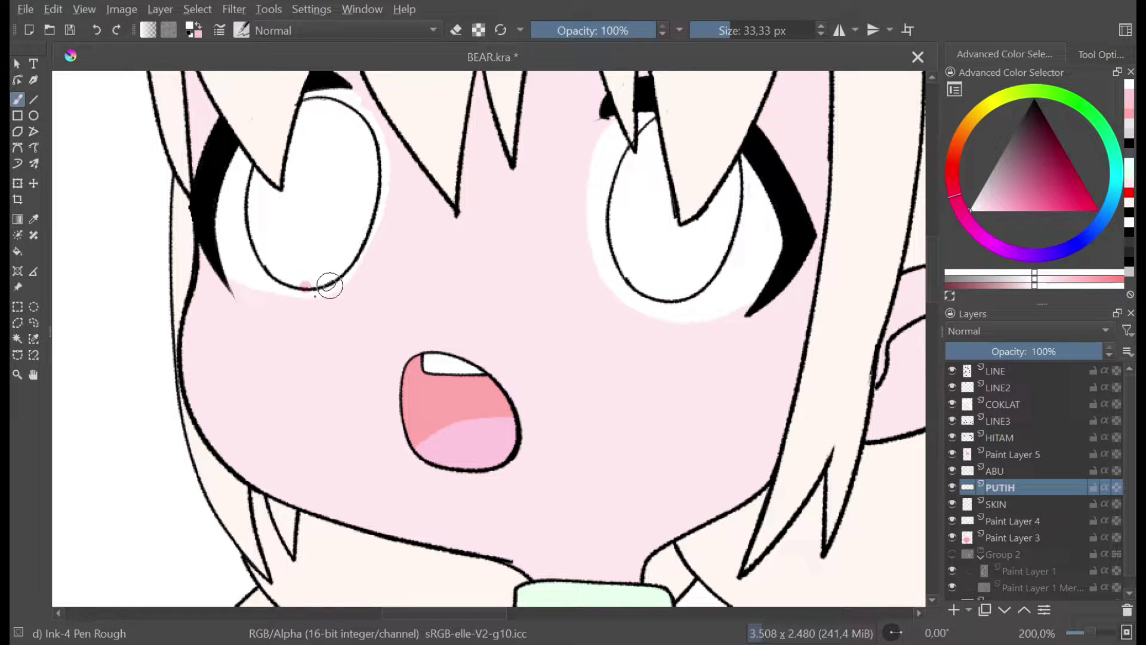
mouse_move(328, 267)
mouse_down()
mouse_move(307, 289)
mouse_move(266, 294)
mouse_move(239, 273)
mouse_up()
scroll(349, 136, down, 3)
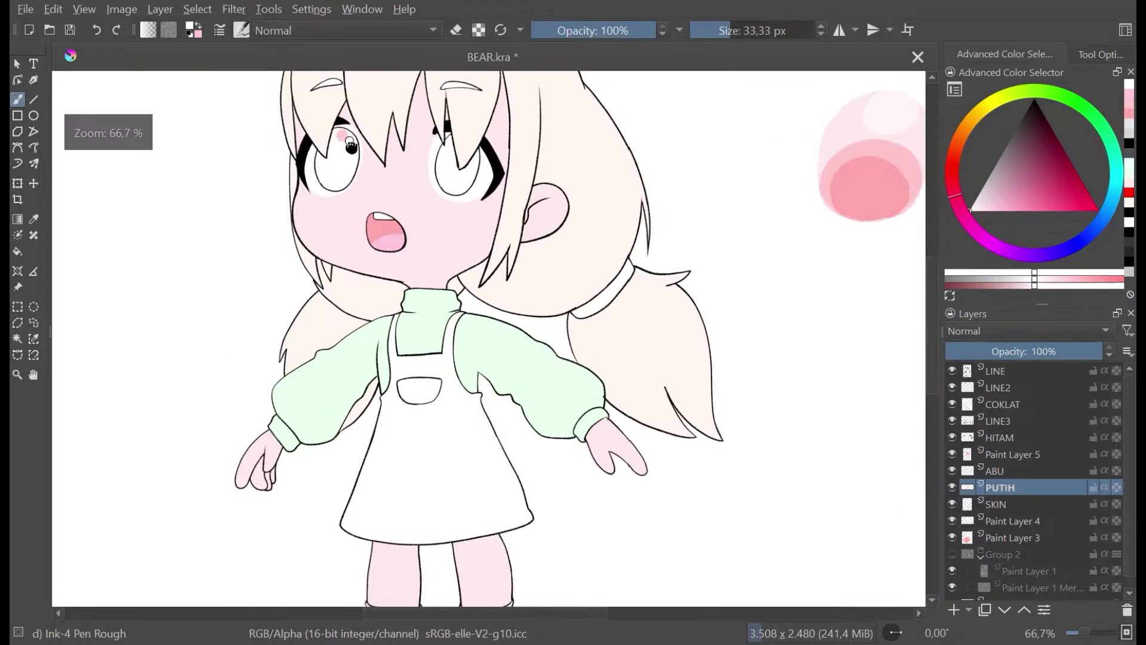
drag(384, 138, 410, 215)
key(ctrl+s)
scroll(422, 220, down, 1)
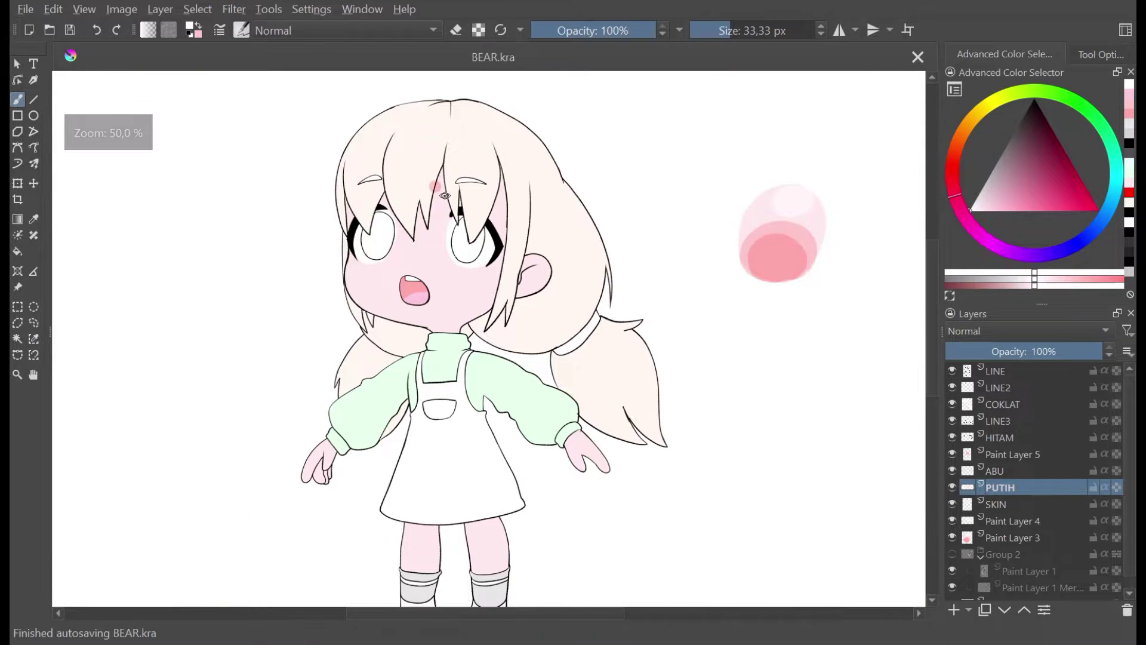
Step: Check the character's proportions and colors by repeatedly mirroring the canvas view horizontally and restoring it
key(m)
scroll(509, 212, down, 1)
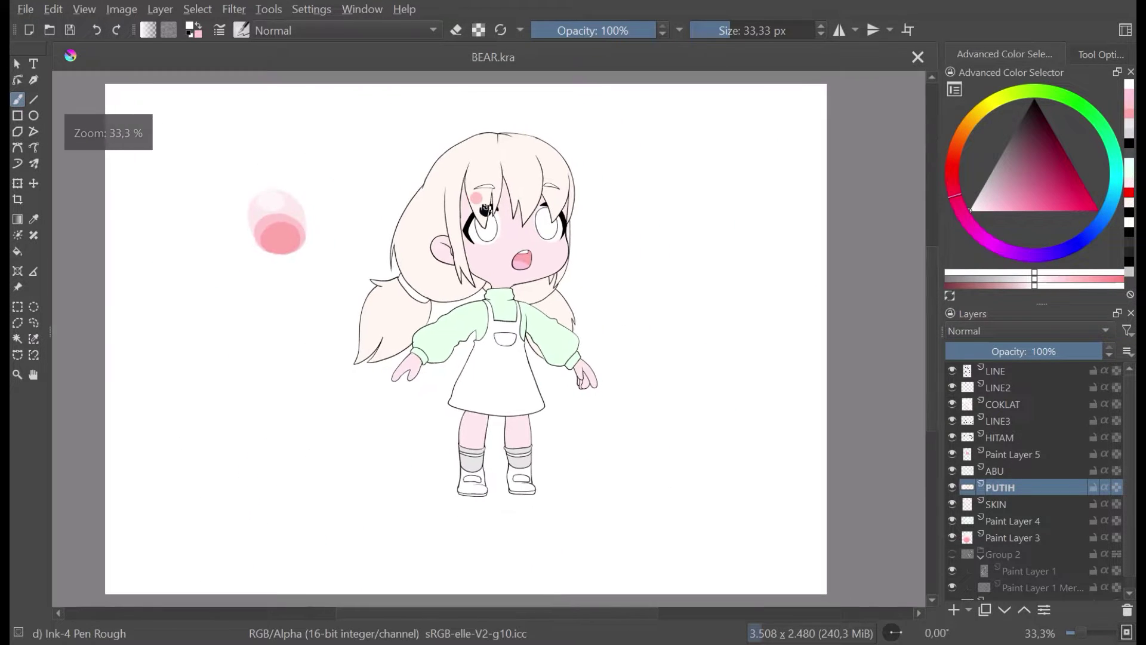
key(m)
key(m)
key(m)
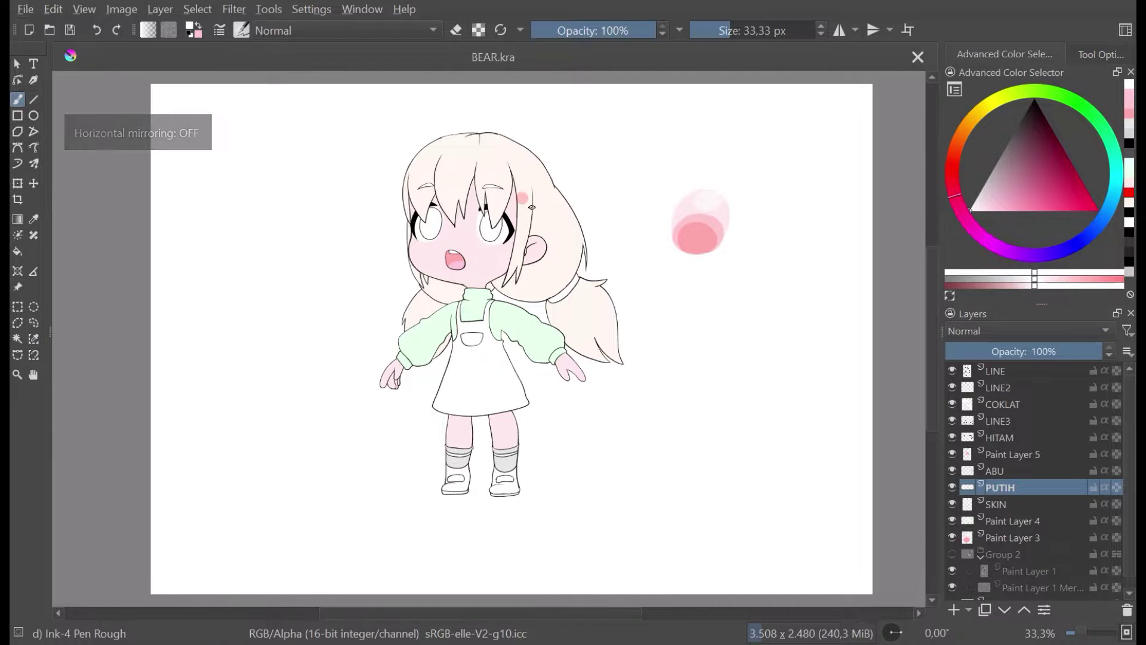
scroll(532, 206, up, 1)
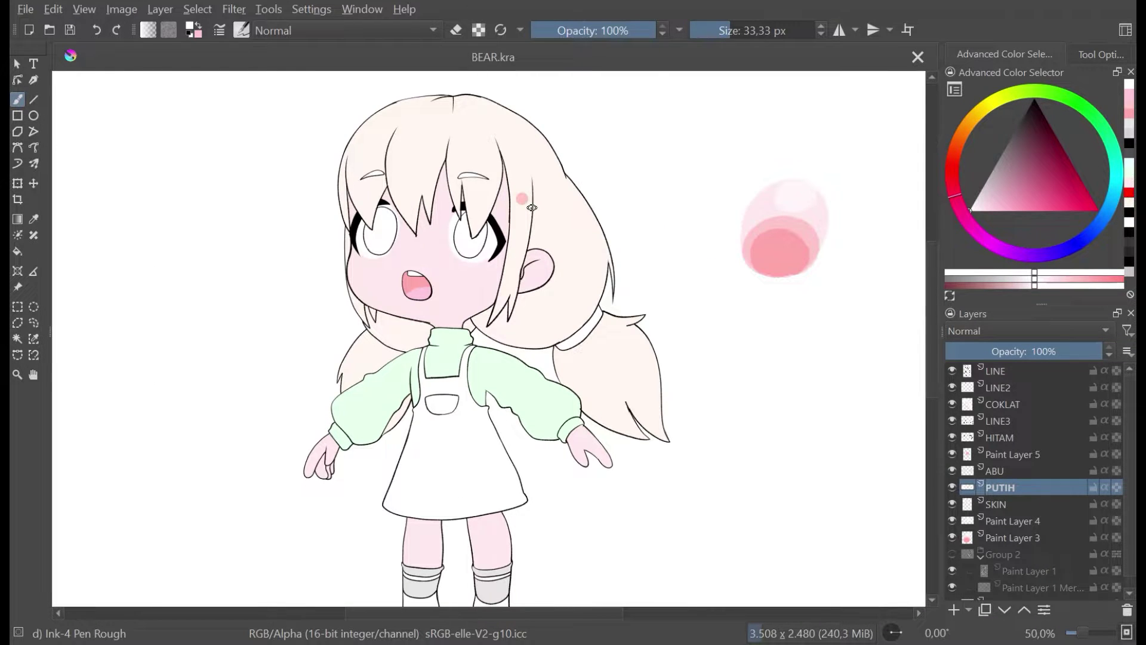
scroll(532, 207, down, 1)
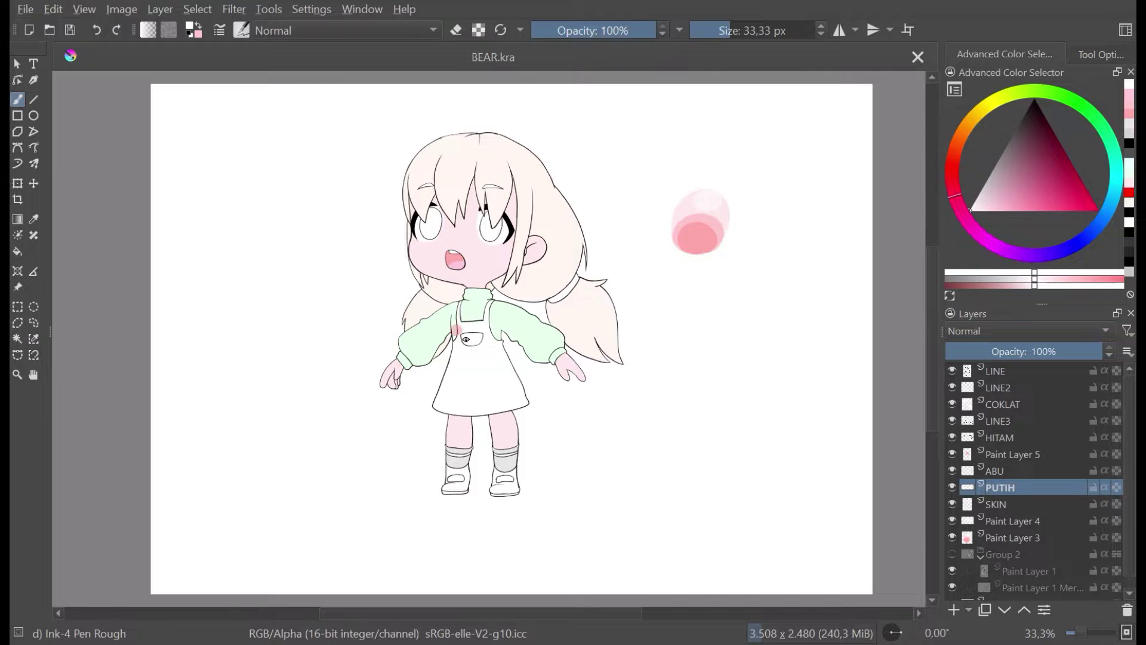
key(m)
key(m)
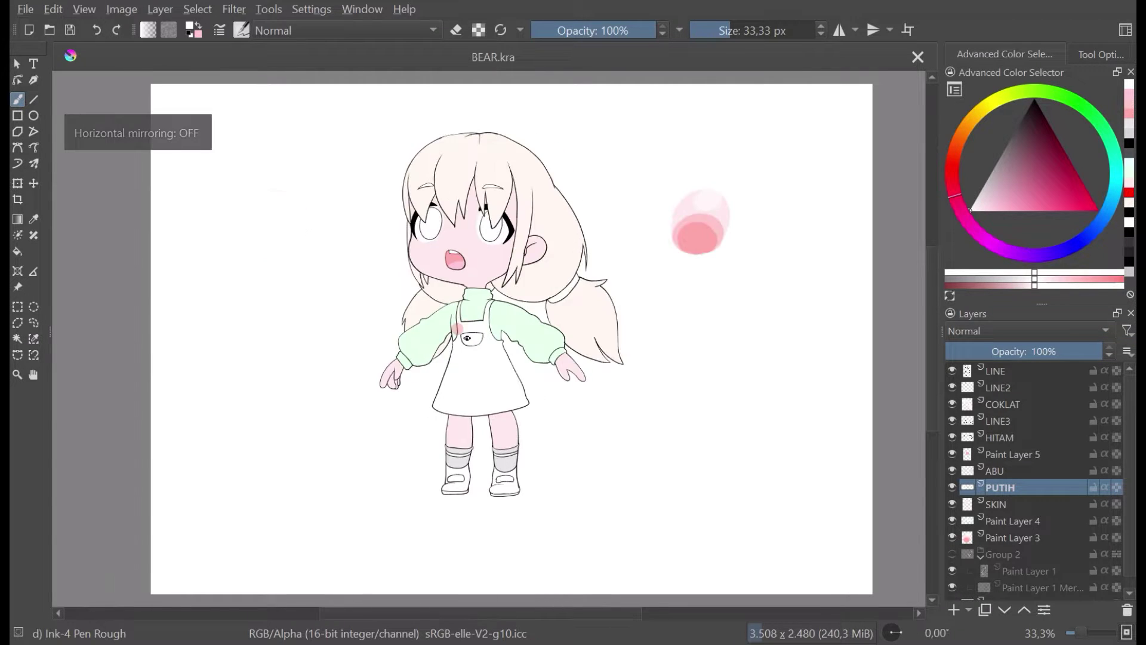
key(m)
key(m)
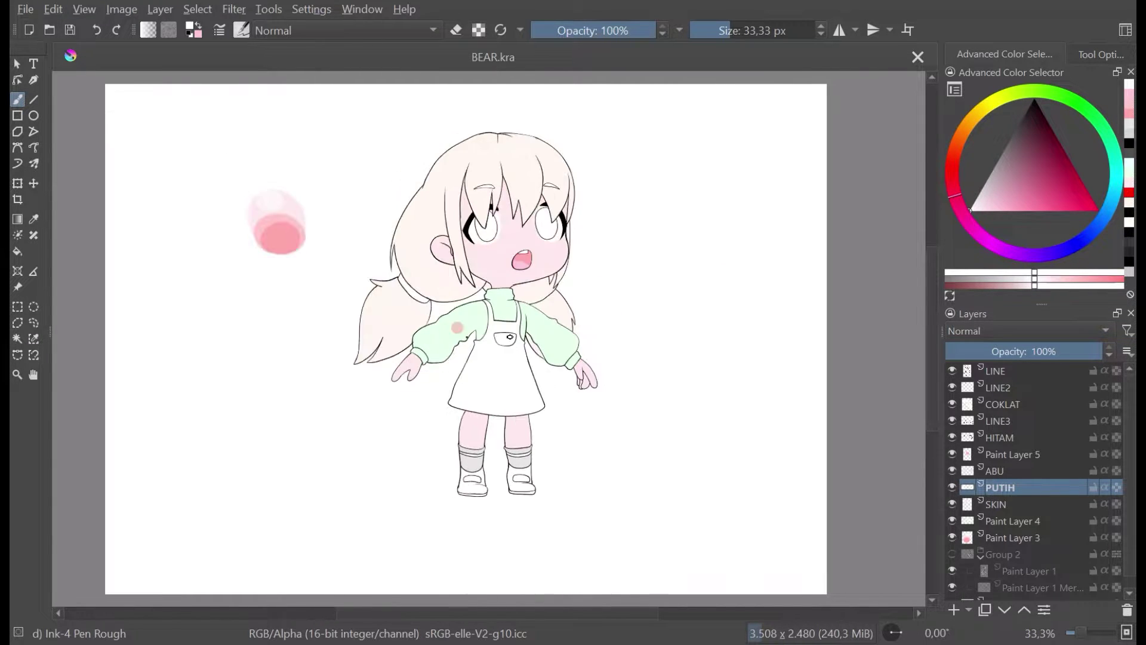
key(m)
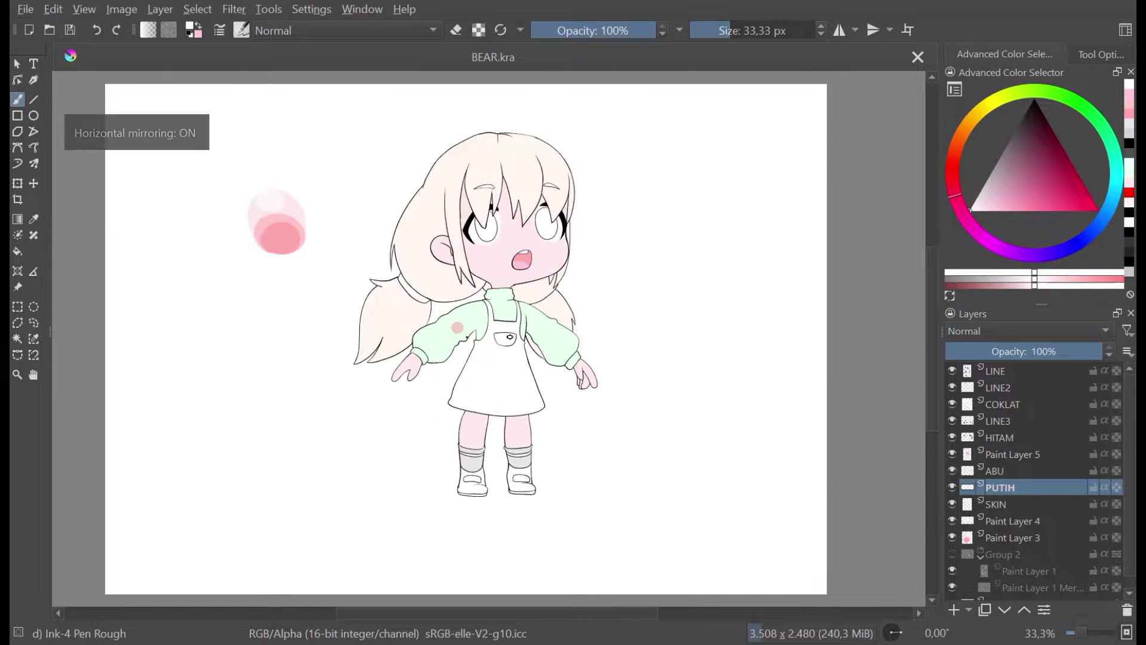
key(m)
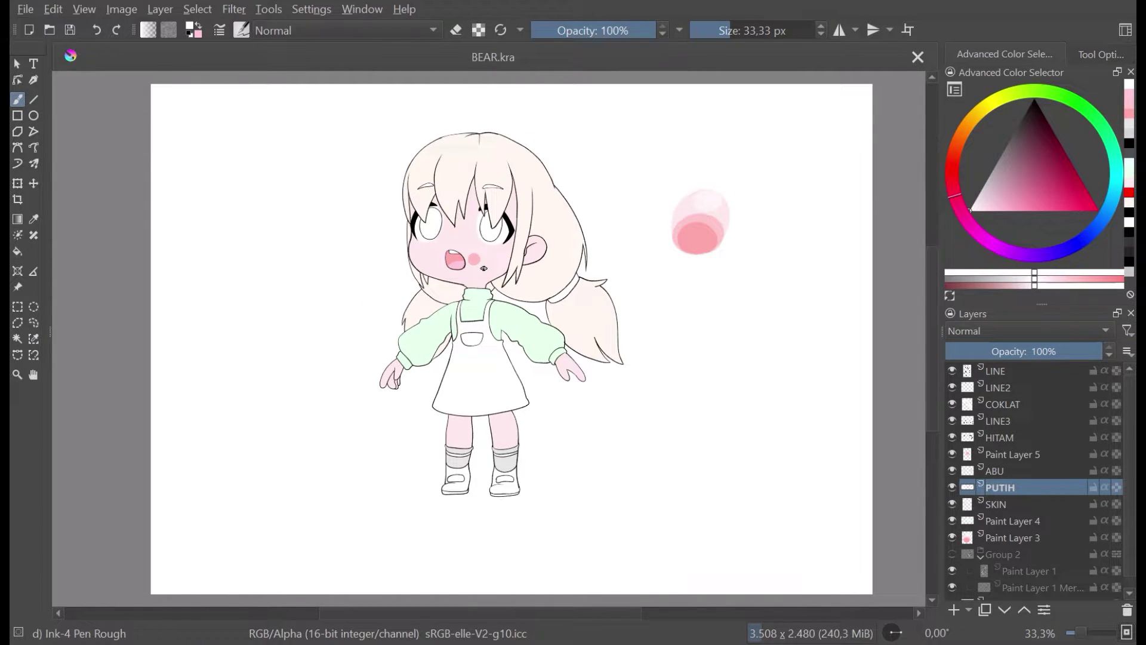
Step: Sample the sweater's mint green as the painting color and make Paint Layer 4 the active layer
scroll(483, 268, up, 1)
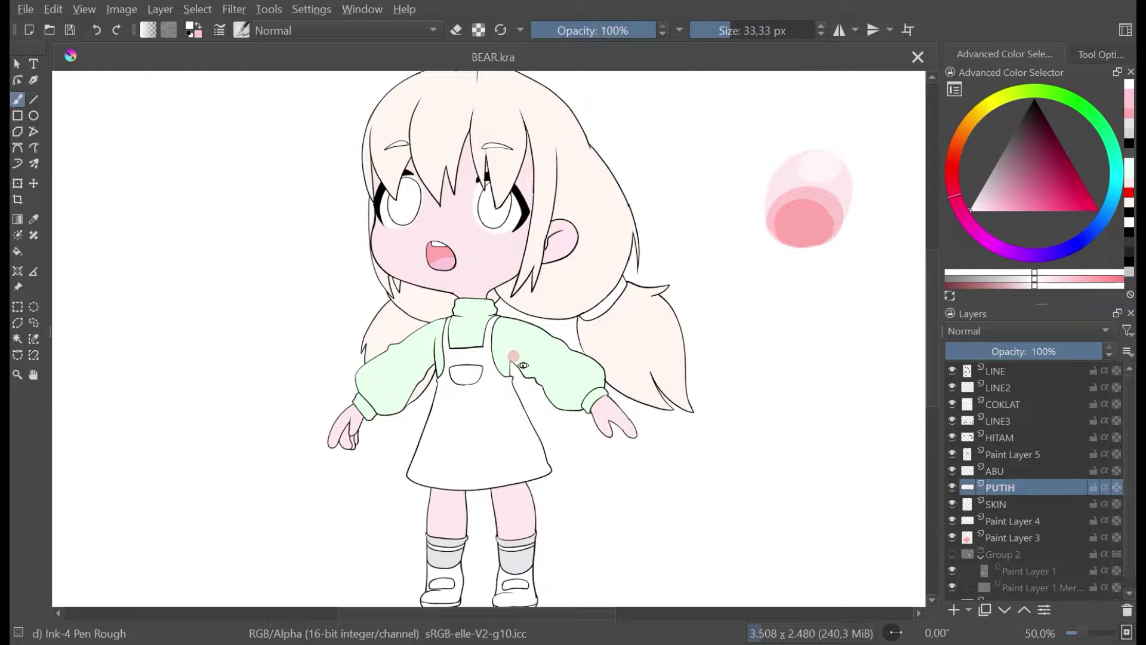
scroll(502, 355, down, 1)
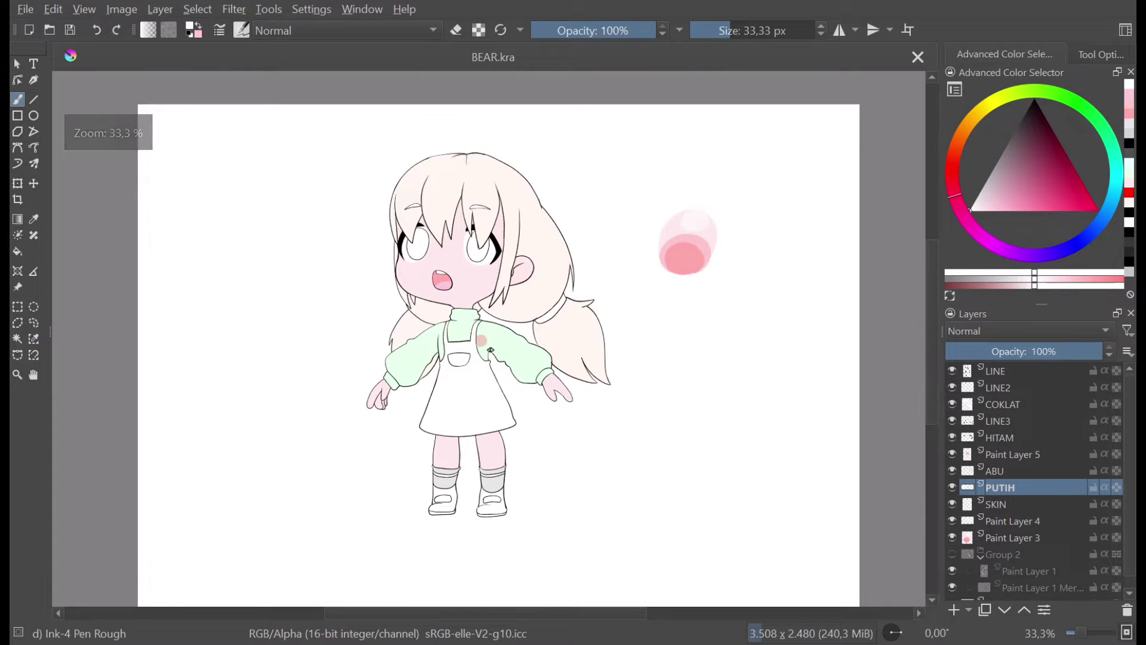
scroll(509, 335, up, 1)
ctrl+click(520, 335)
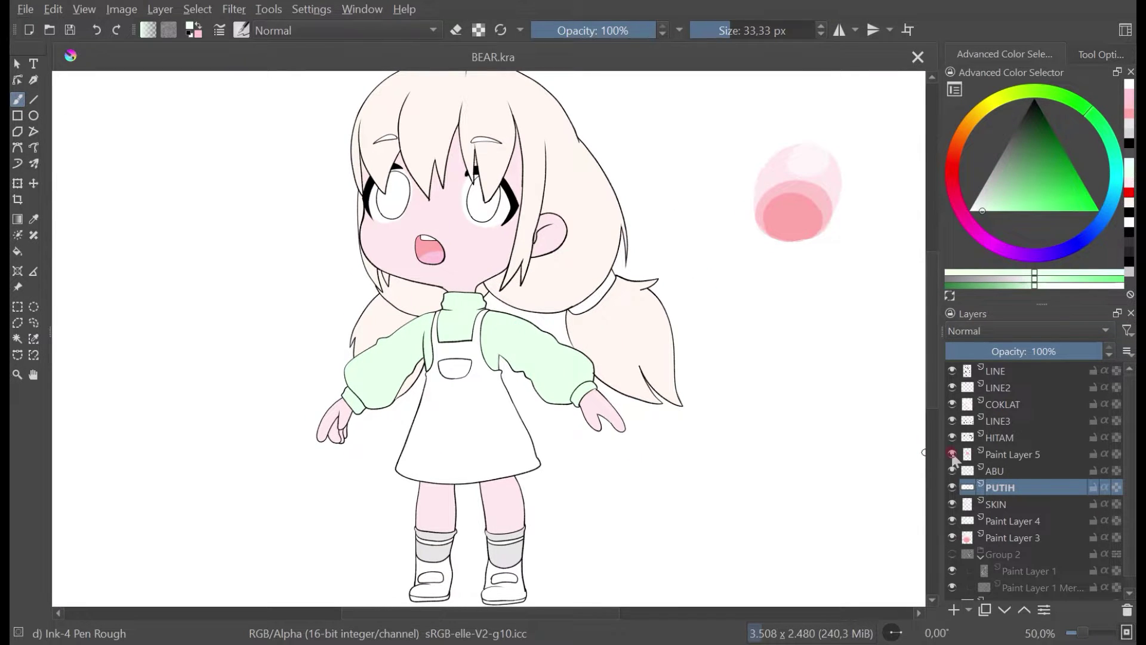
click(953, 454)
click(952, 453)
click(953, 520)
click(953, 520)
click(1006, 521)
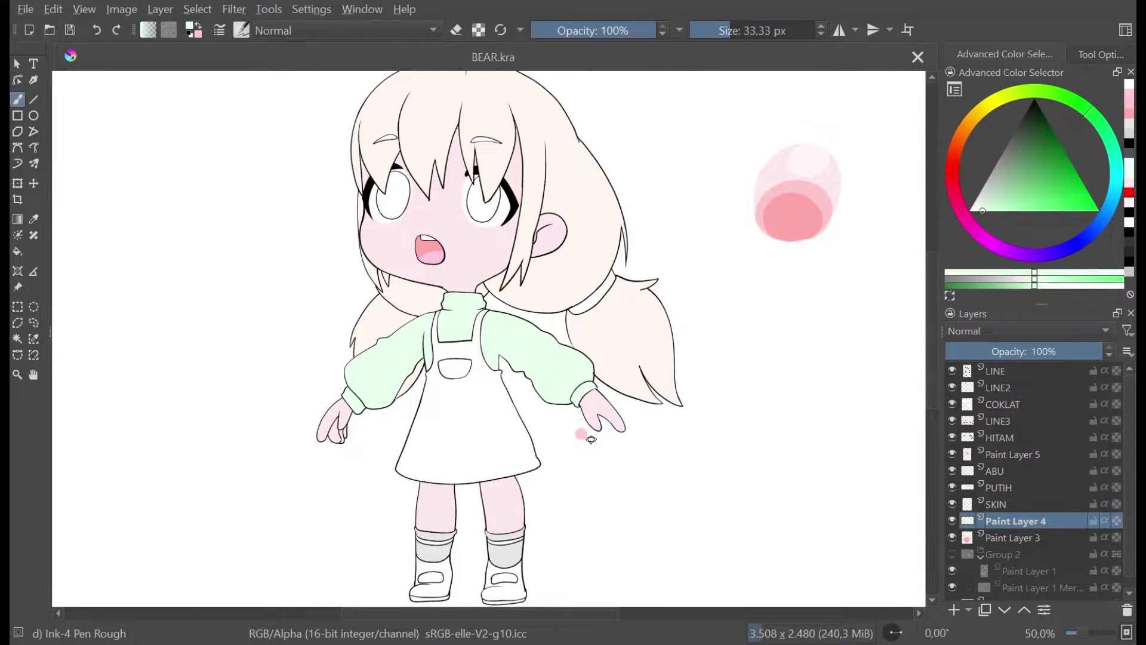
Step: Fill both shoes with the mint green on Paint Layer 4 and save the drawing
drag(592, 441, 539, 375)
click(18, 252)
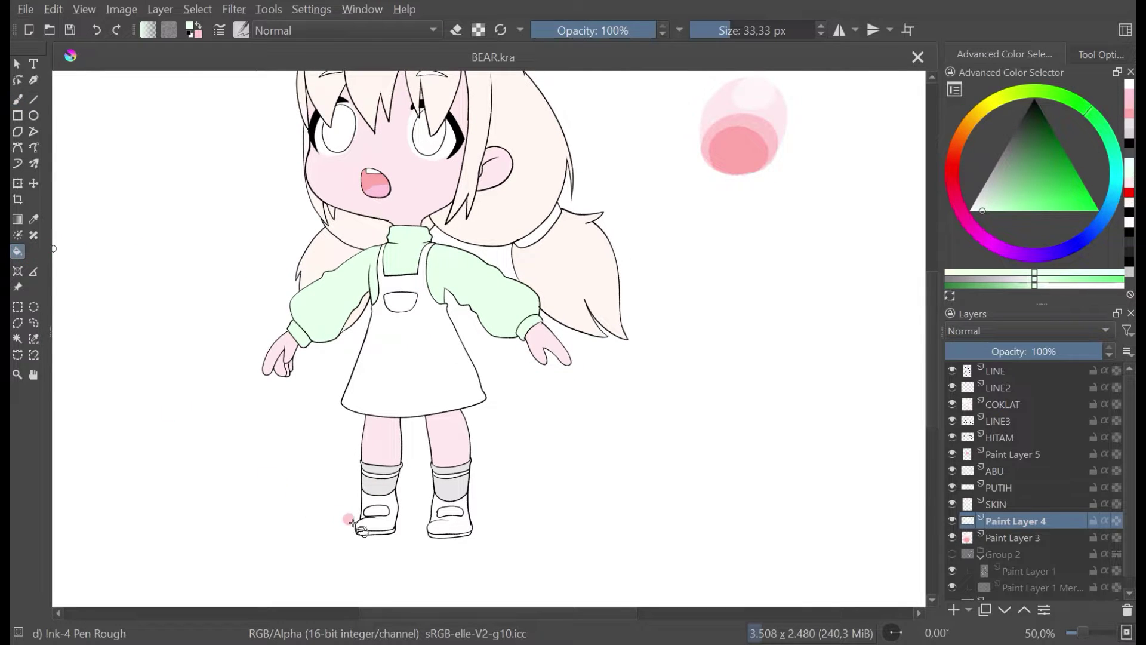
click(386, 523)
click(454, 511)
scroll(499, 440, down, 2)
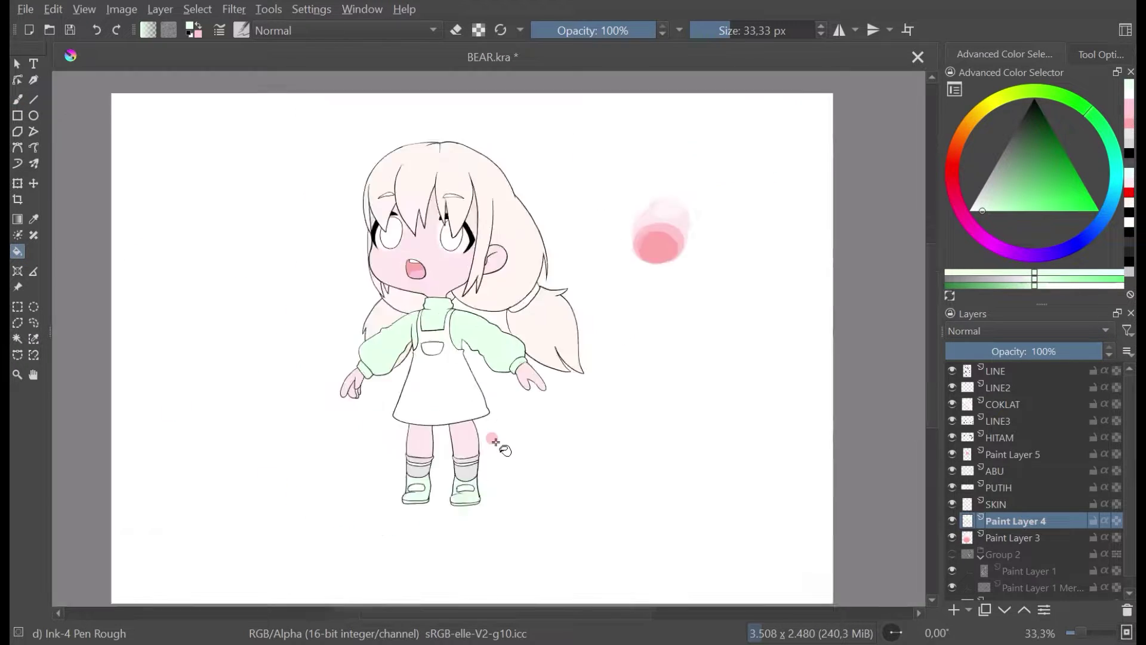
scroll(512, 433, up, 1)
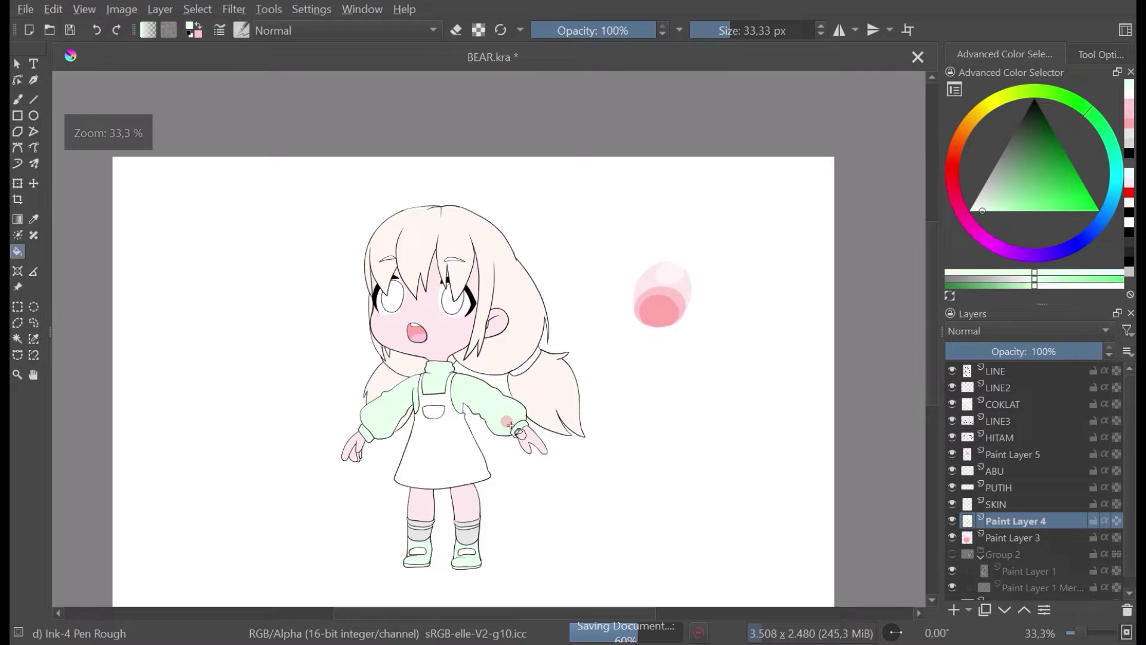
drag(447, 489, 387, 453)
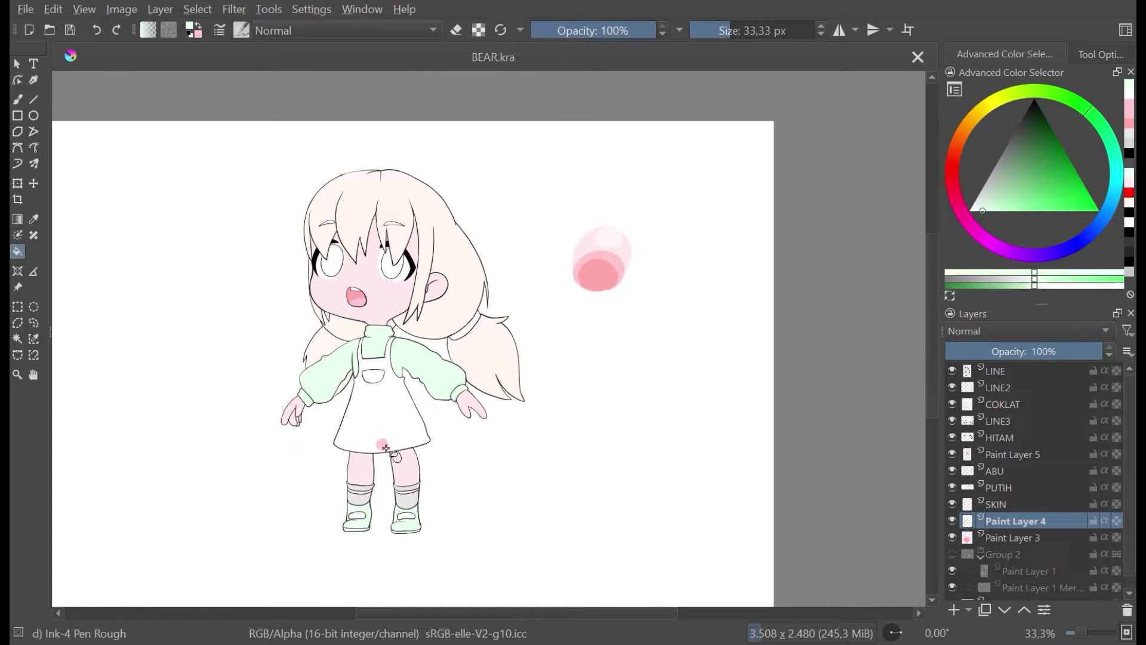
Step: Try to fill the left iris on Paint Layer 4 with the cream color sampled from the hair
click(15, 104)
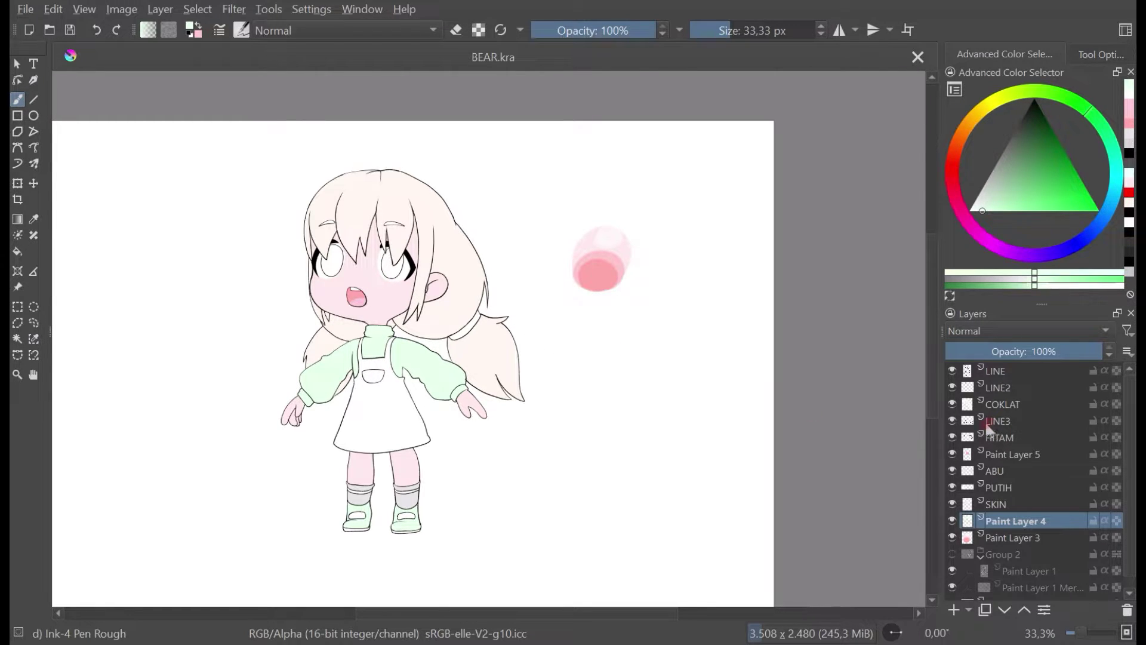
scroll(398, 260, up, 2)
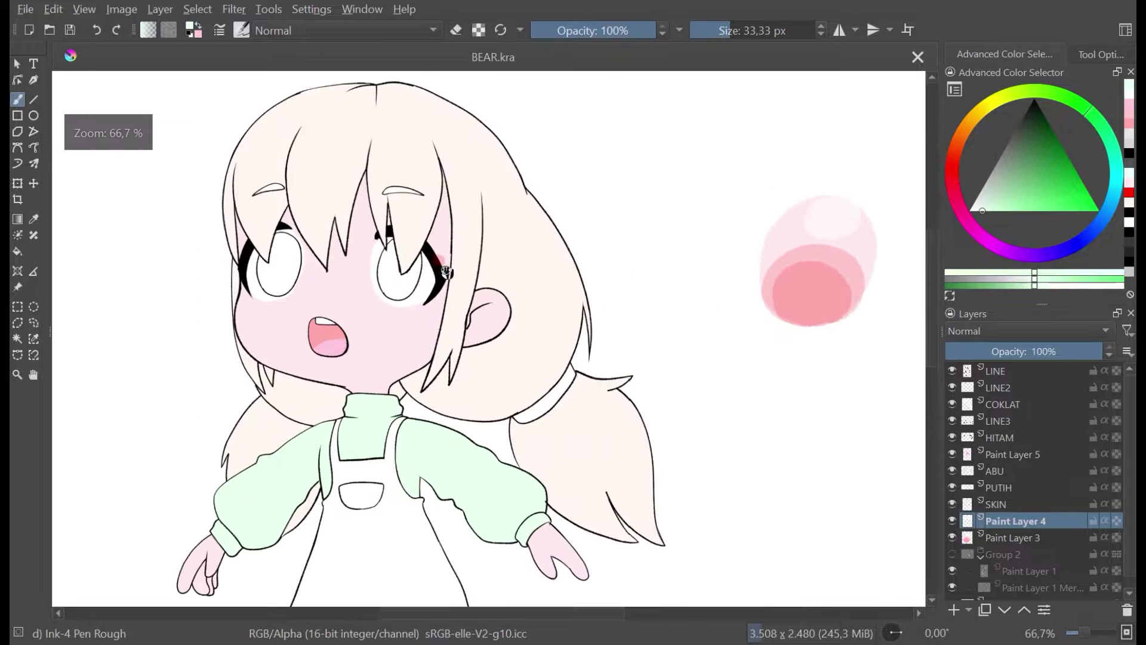
scroll(452, 268, down, 1)
ctrl+click(537, 285)
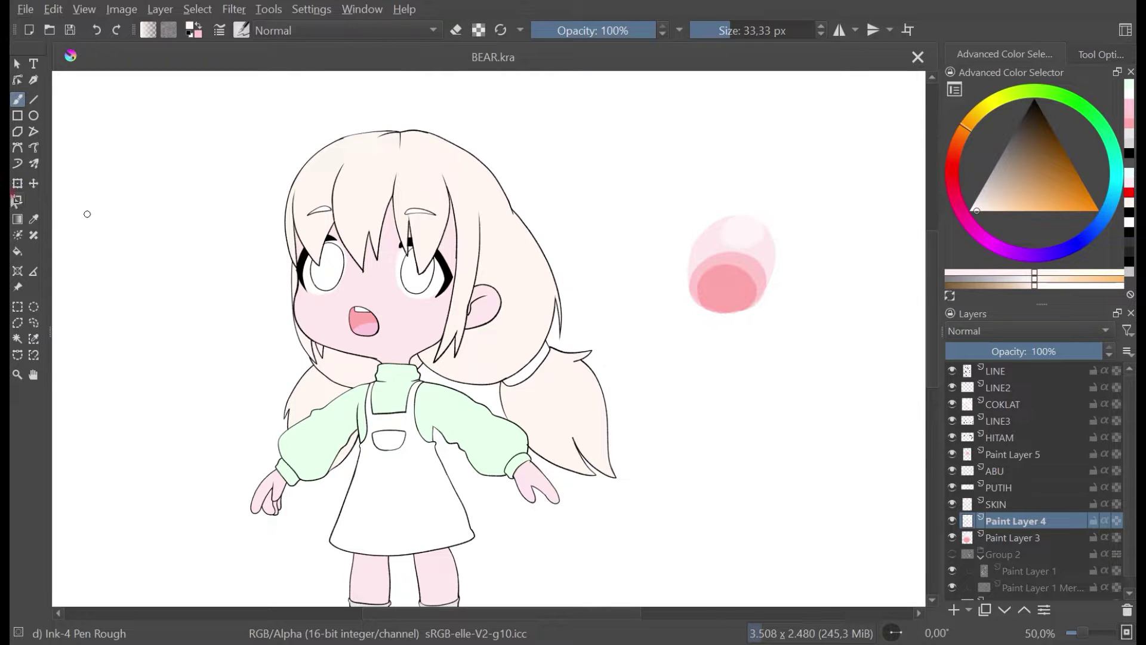
click(17, 251)
scroll(329, 264, up, 2)
click(329, 264)
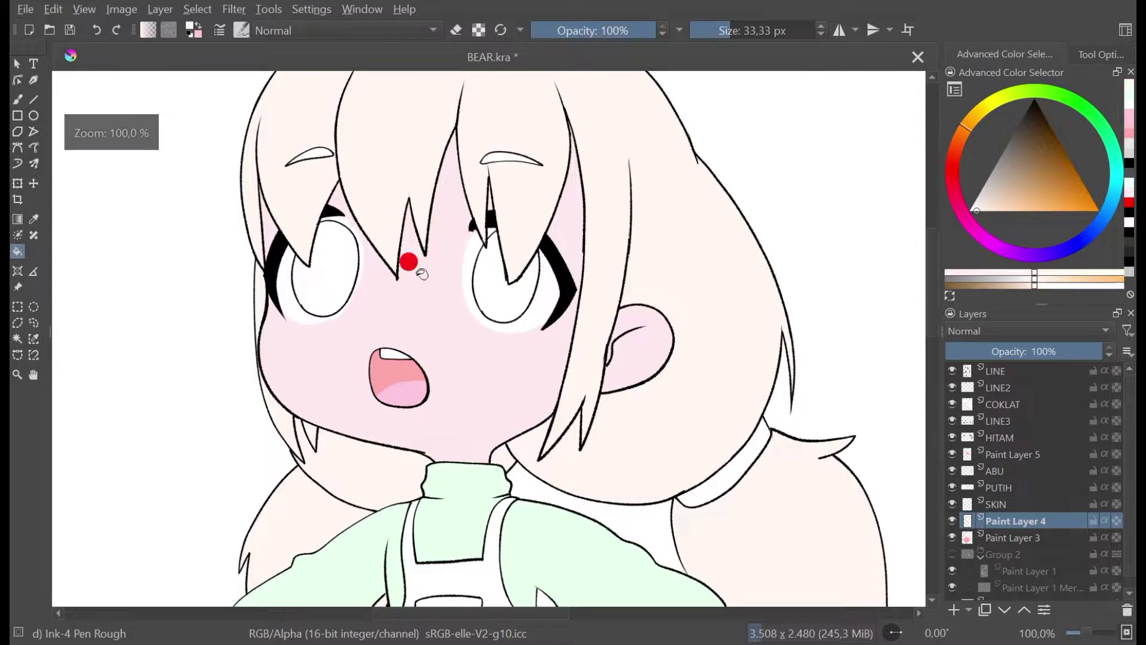
scroll(341, 245, up, 2)
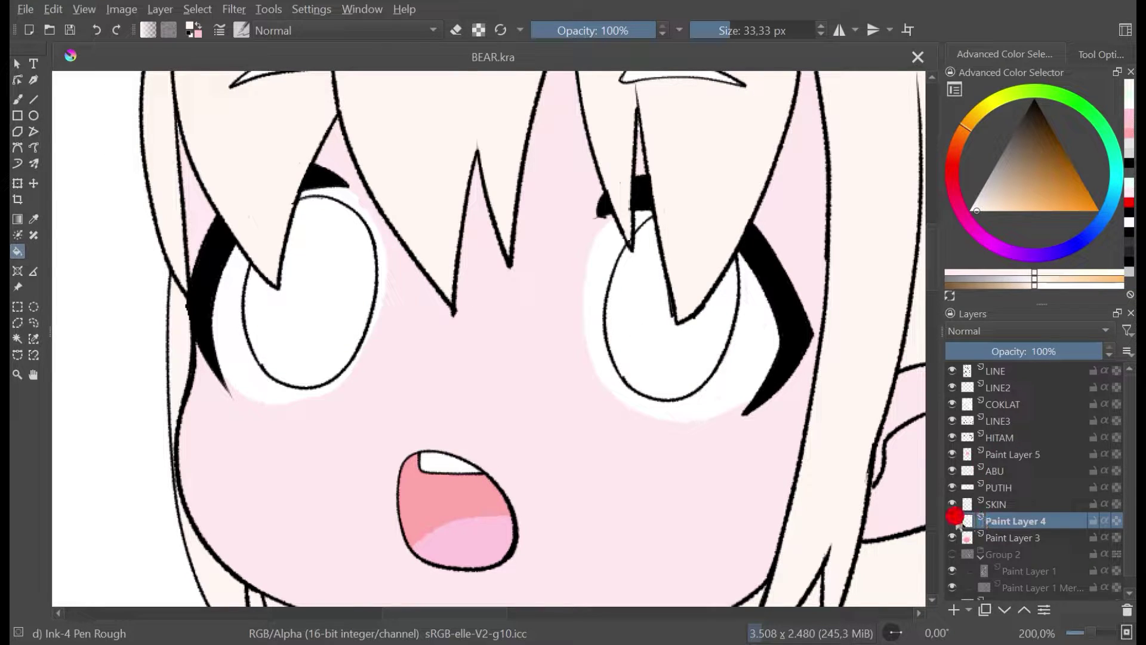
scroll(719, 478, down, 5)
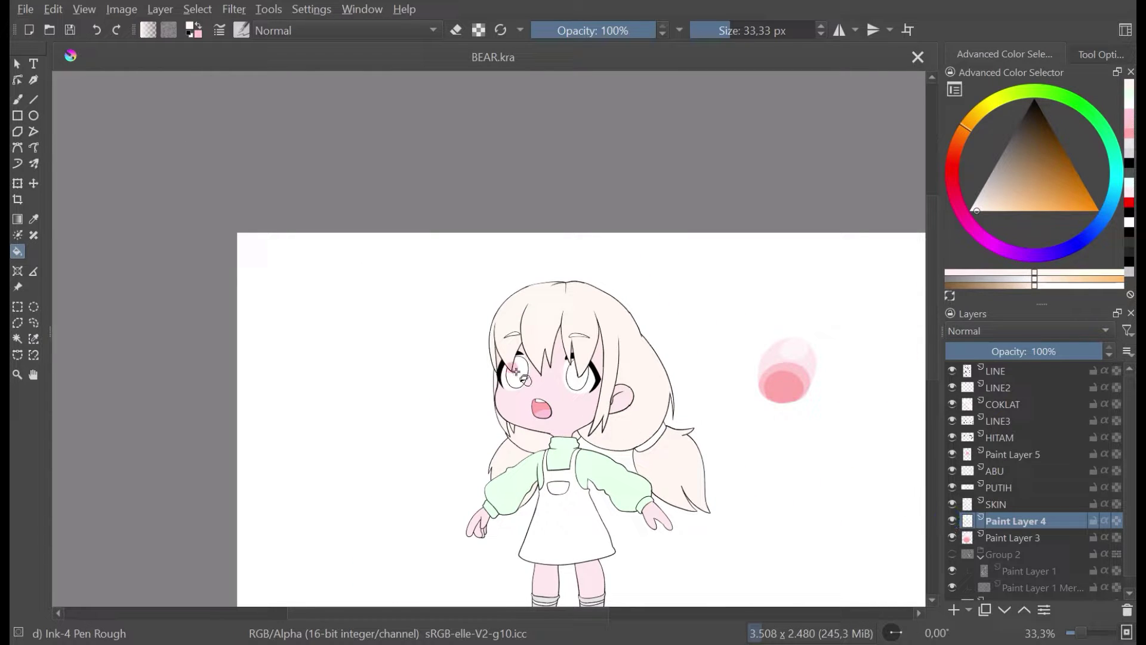
scroll(516, 372, up, 2)
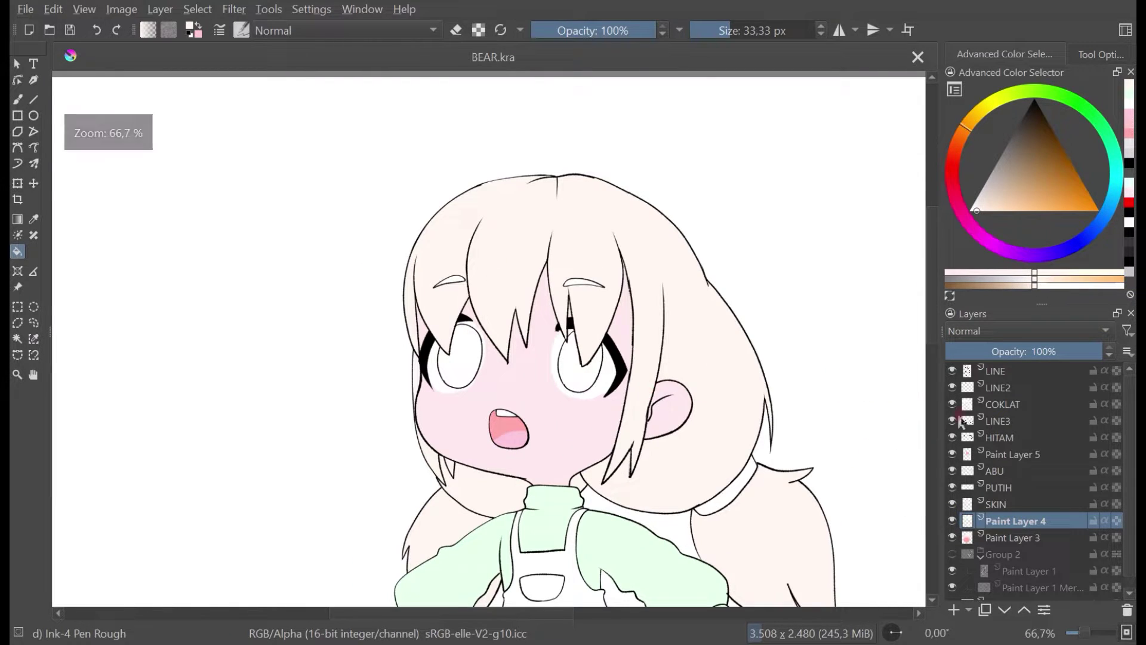
Step: Add a new paint layer and move it directly below the HITAM layer
click(953, 405)
click(952, 404)
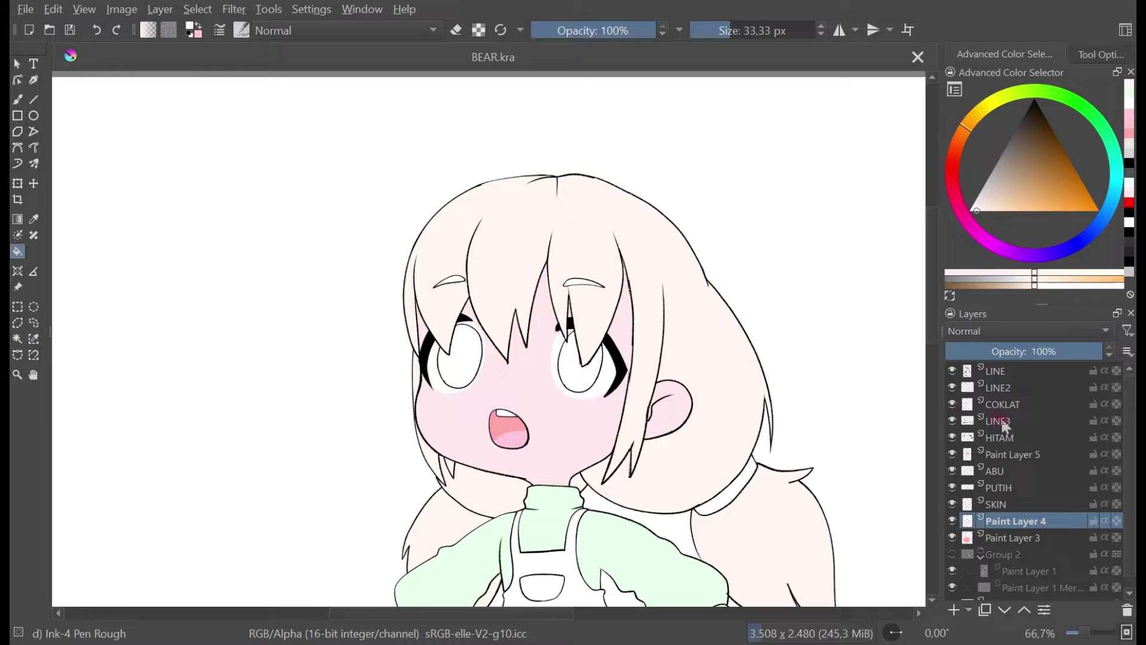
click(1002, 421)
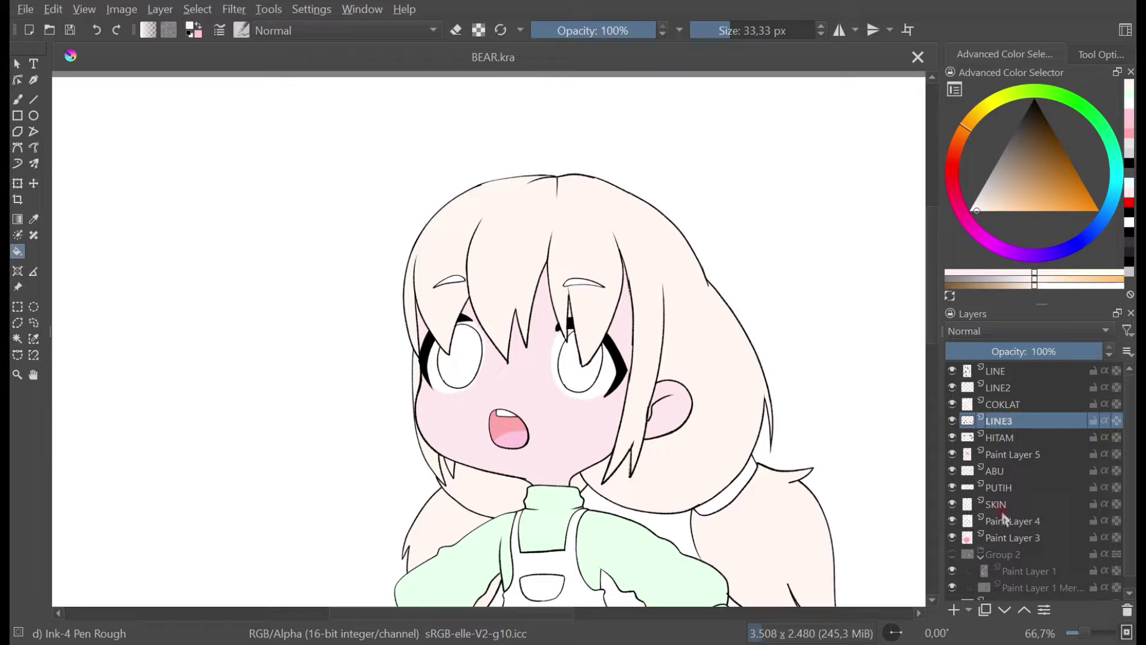
click(953, 609)
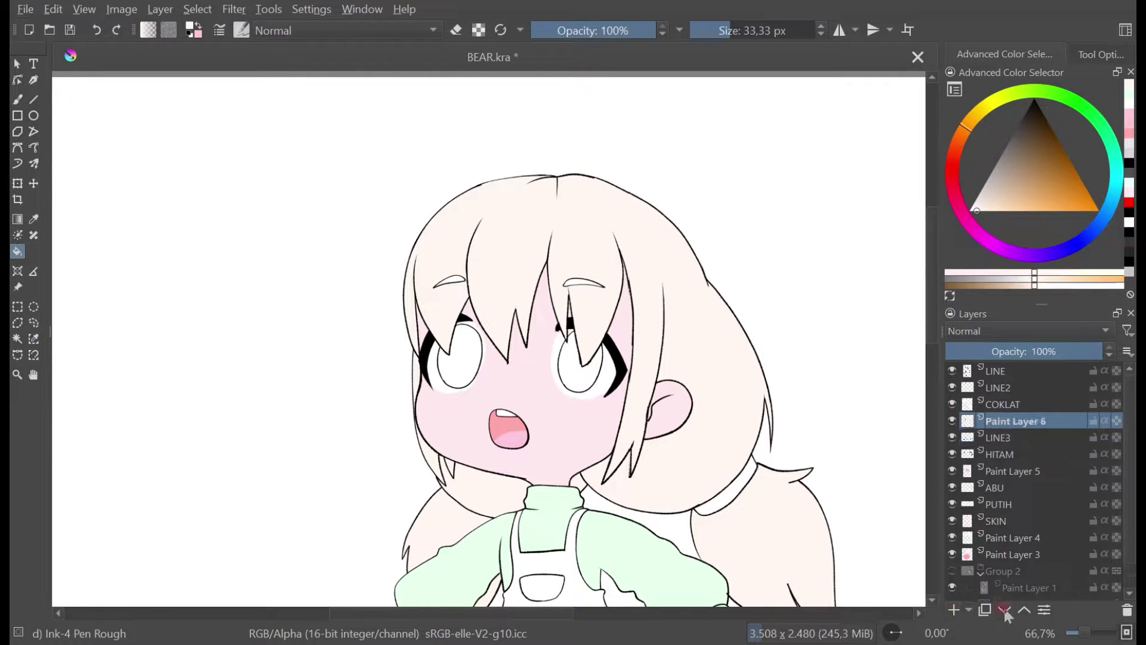
click(1006, 608)
click(1006, 609)
Step: Hide the PUTIH layer and try filling both irises with the hair's cream color on the new paint layer
click(952, 437)
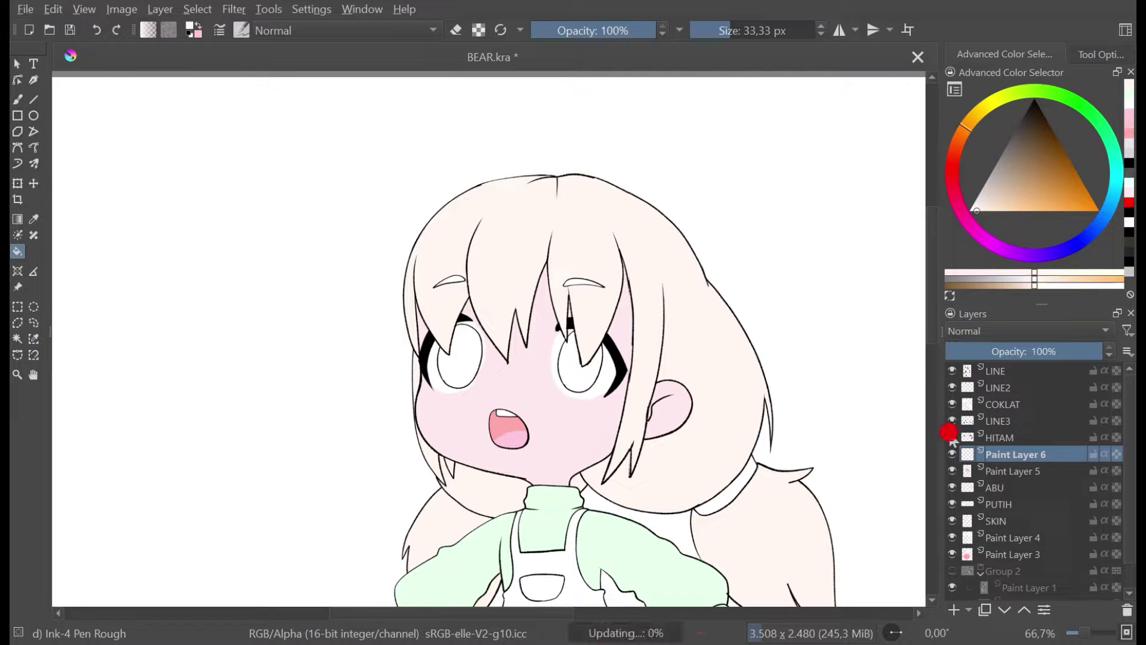
click(953, 437)
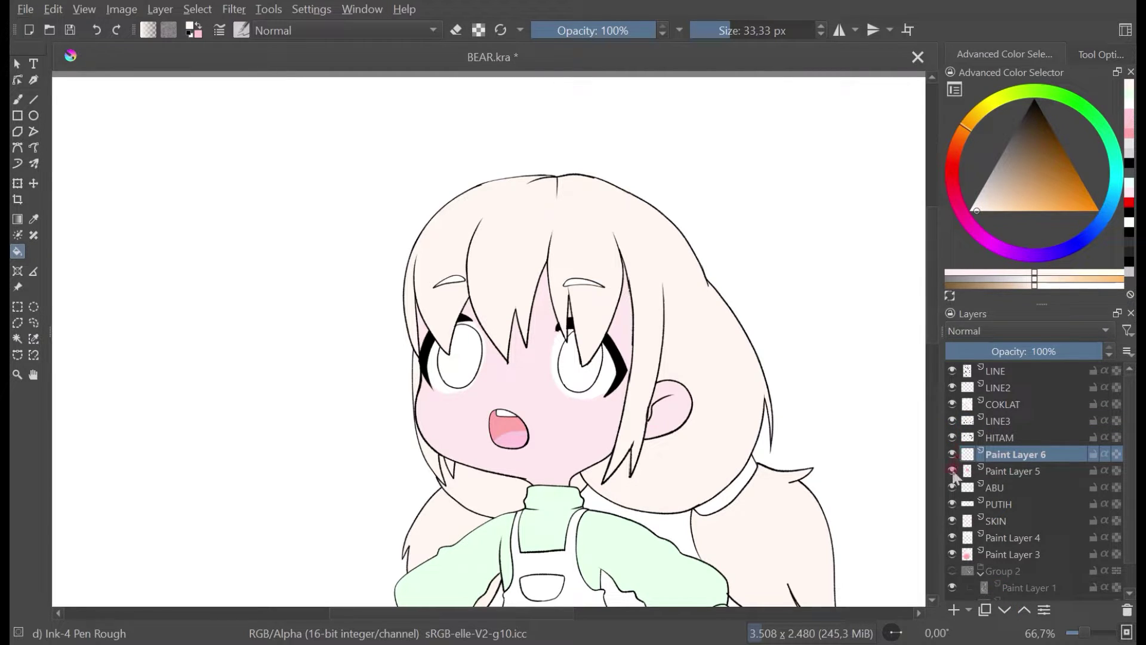
click(953, 471)
click(952, 471)
click(953, 504)
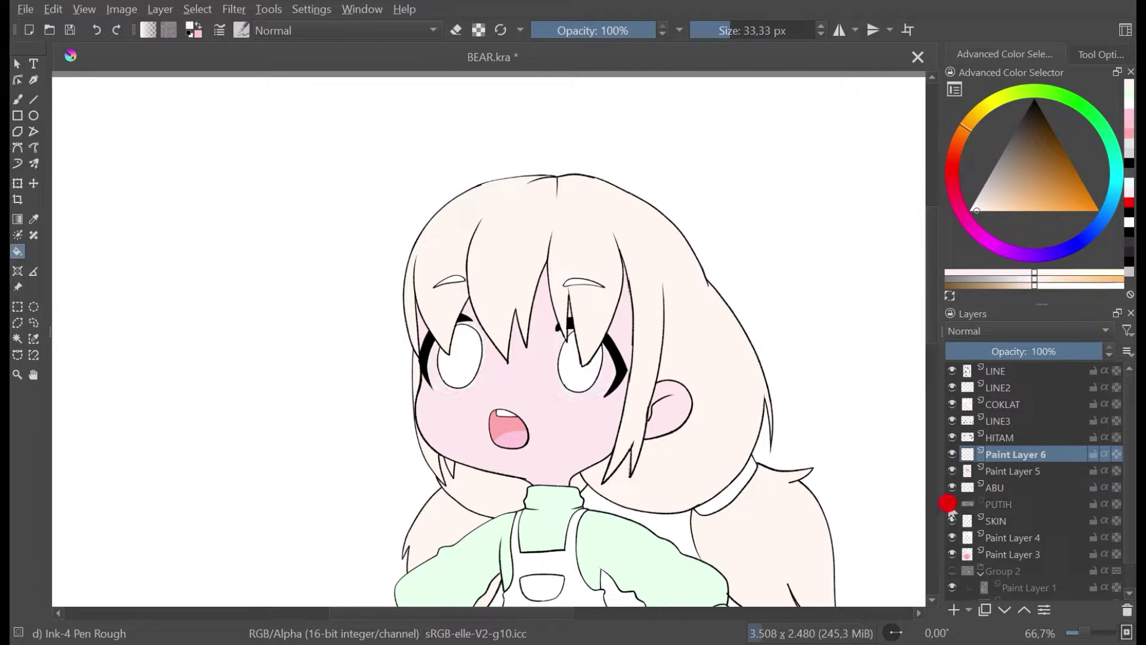
drag(581, 382, 580, 377)
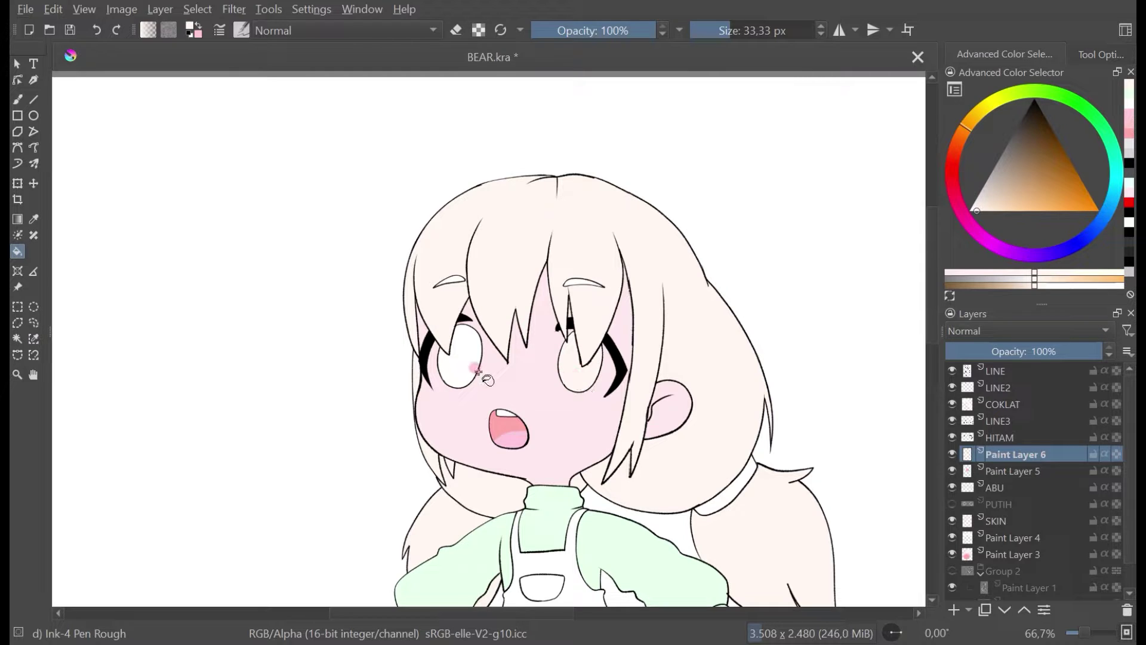
scroll(477, 371, up, 1)
scroll(620, 345, down, 1)
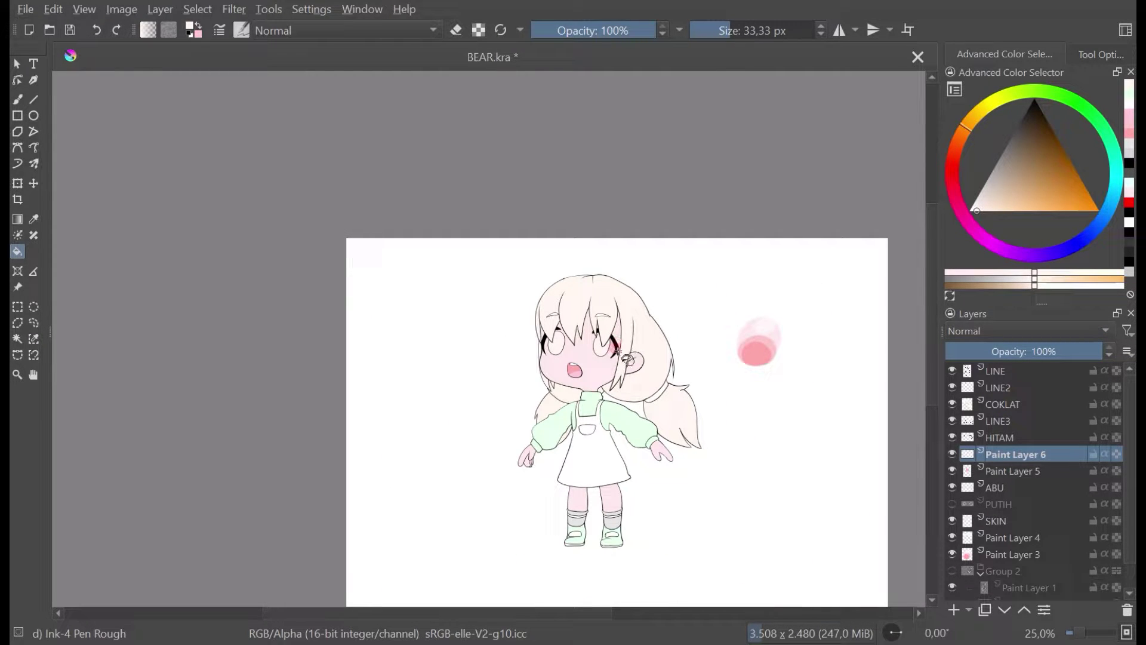
scroll(621, 347, up, 2)
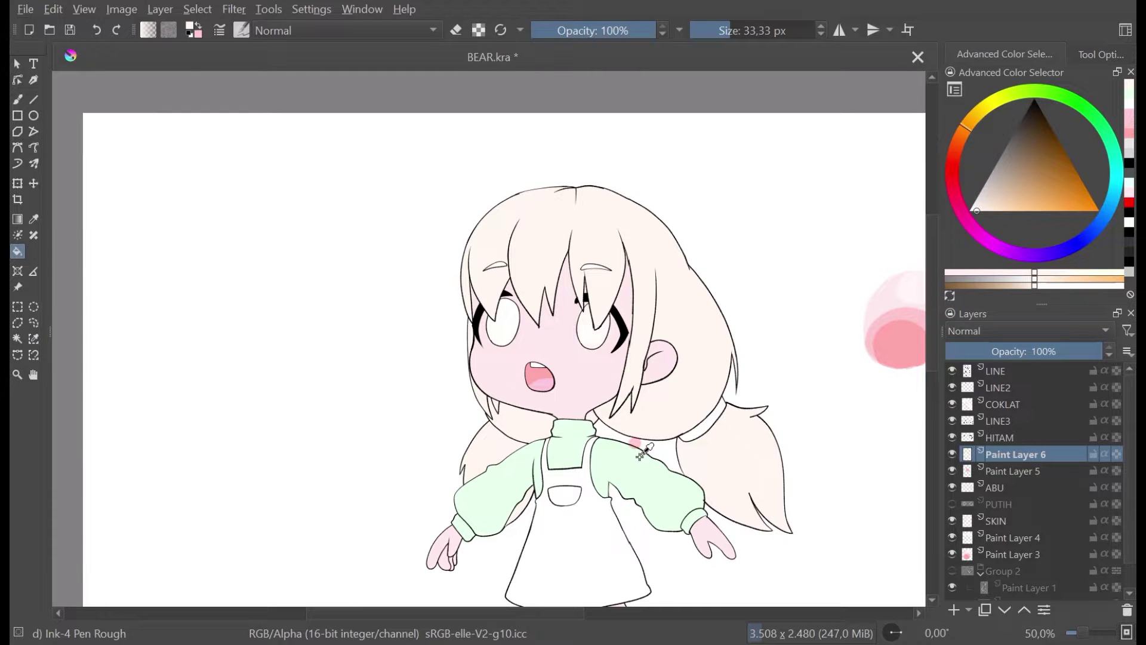
Step: Sample the sweater's mint green again, then discard the new paint layer and show the PUTIH layer
ctrl+click(631, 467)
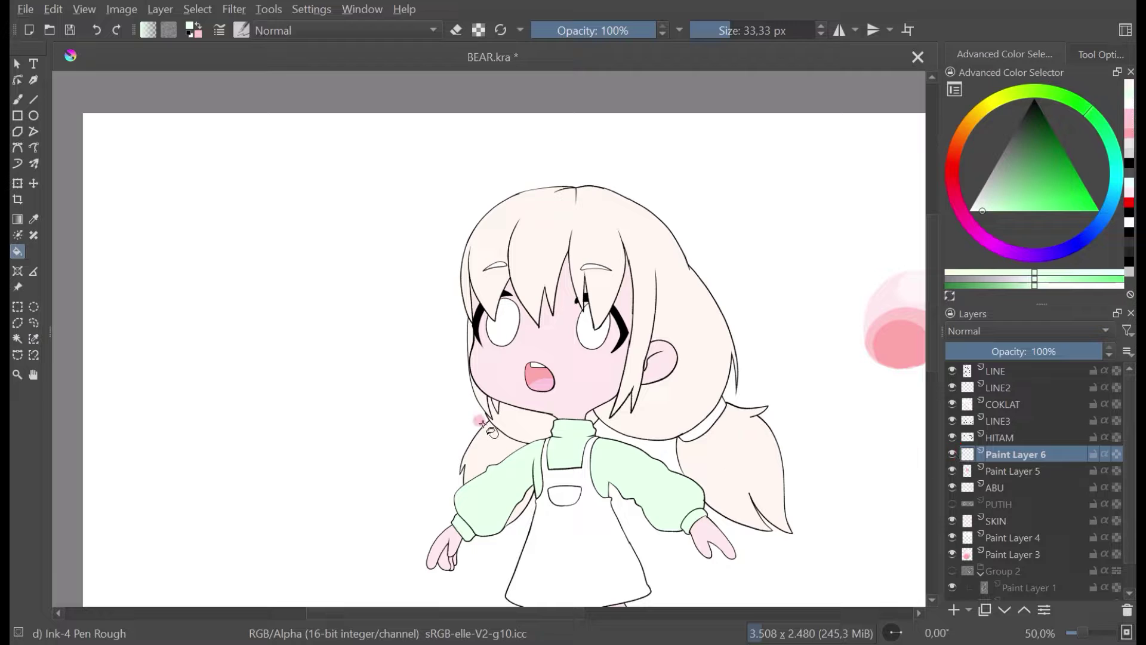
key(ctrl+t)
click(1127, 609)
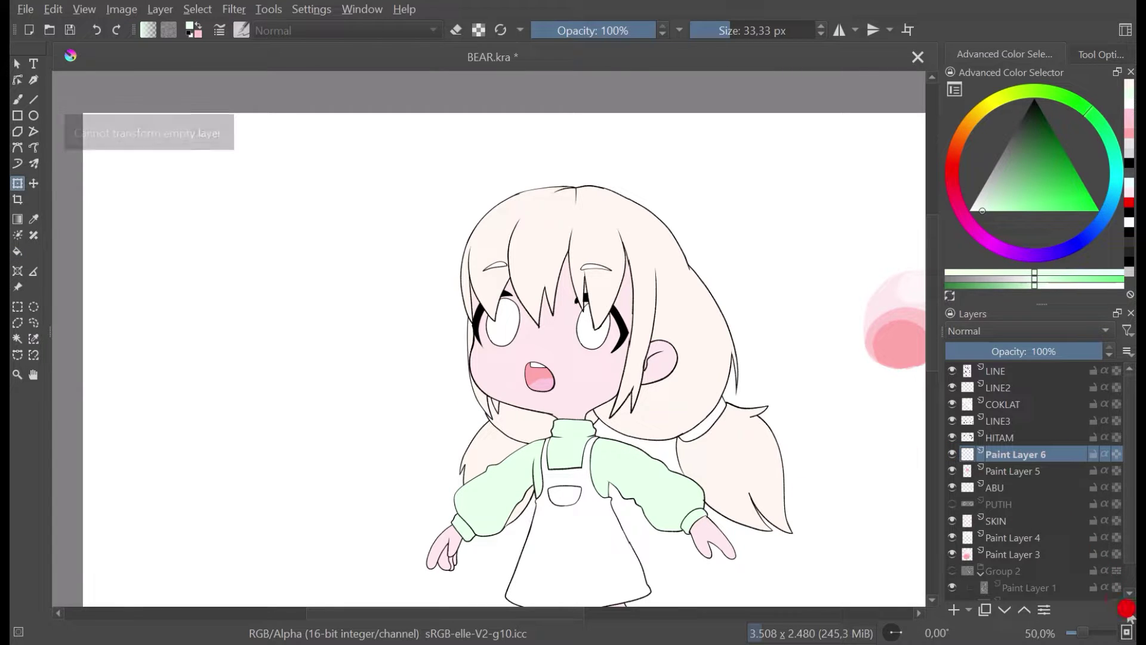
click(953, 488)
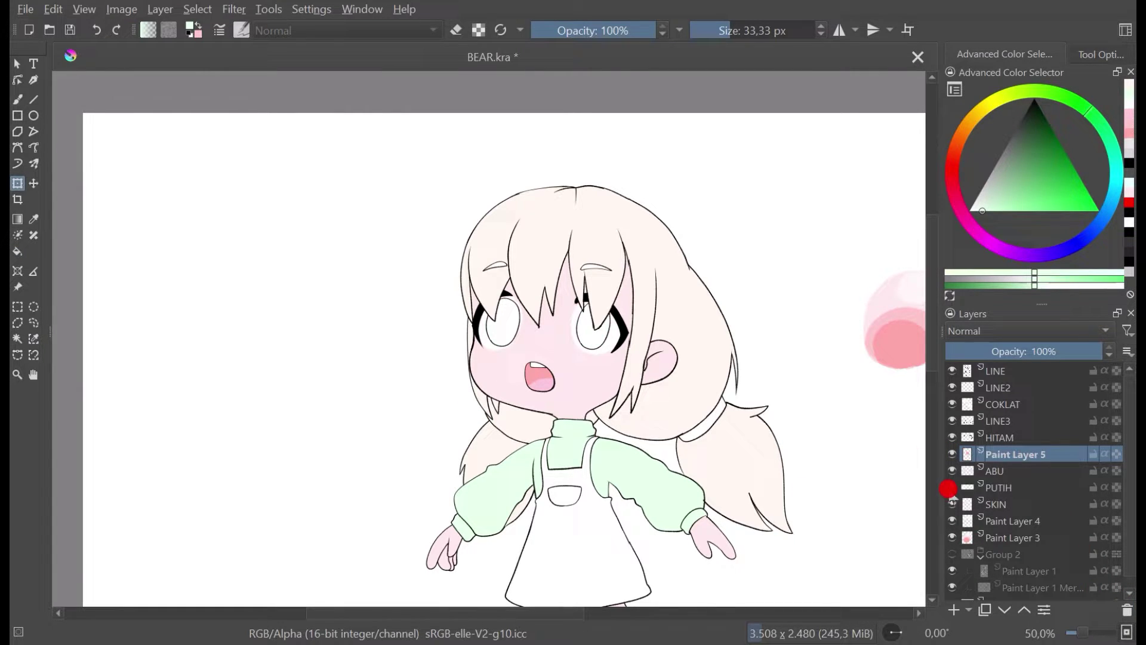
Step: Make Paint Layer 4 active again, save the drawing and switch to the Fill tool
click(951, 488)
click(951, 488)
click(952, 522)
click(952, 521)
click(985, 521)
key(ctrl+s)
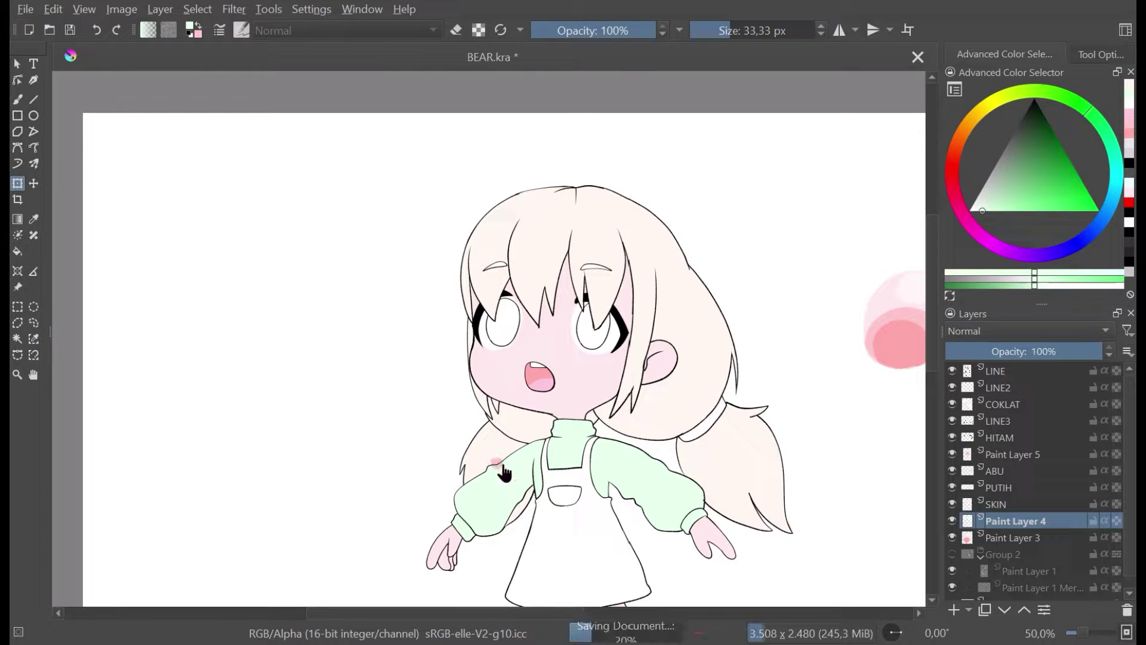
click(18, 99)
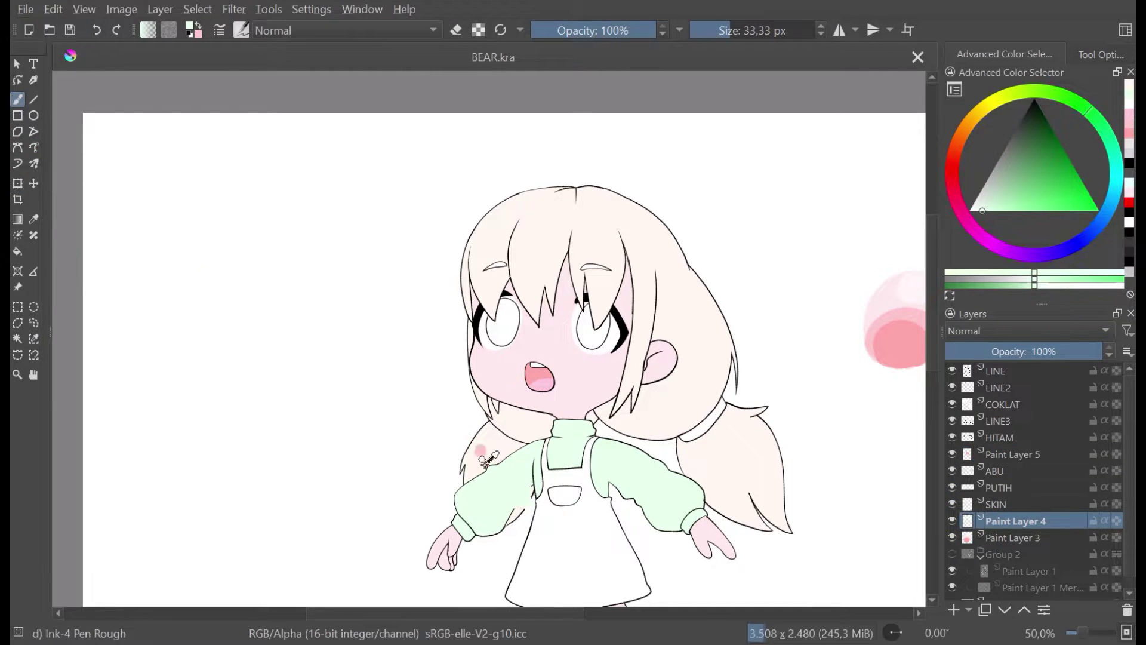
click(17, 252)
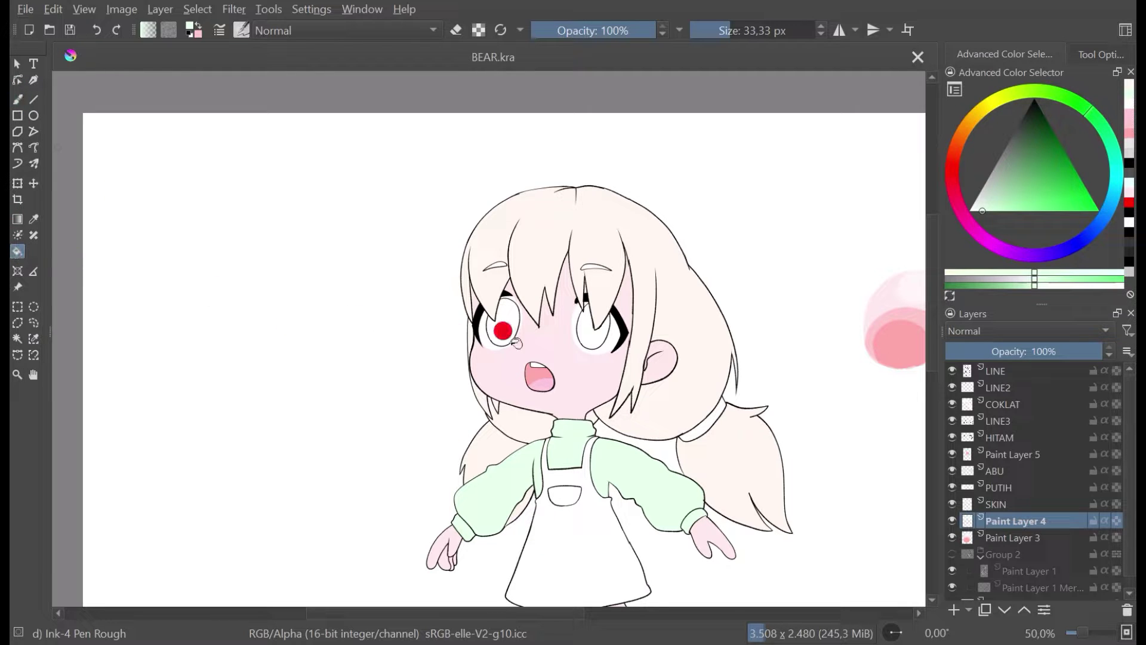
Step: Try to fill the left iris with mint green while the PUTIH layer is visible, and undo the fill
click(501, 322)
scroll(531, 317, up, 3)
key(ctrl+z)
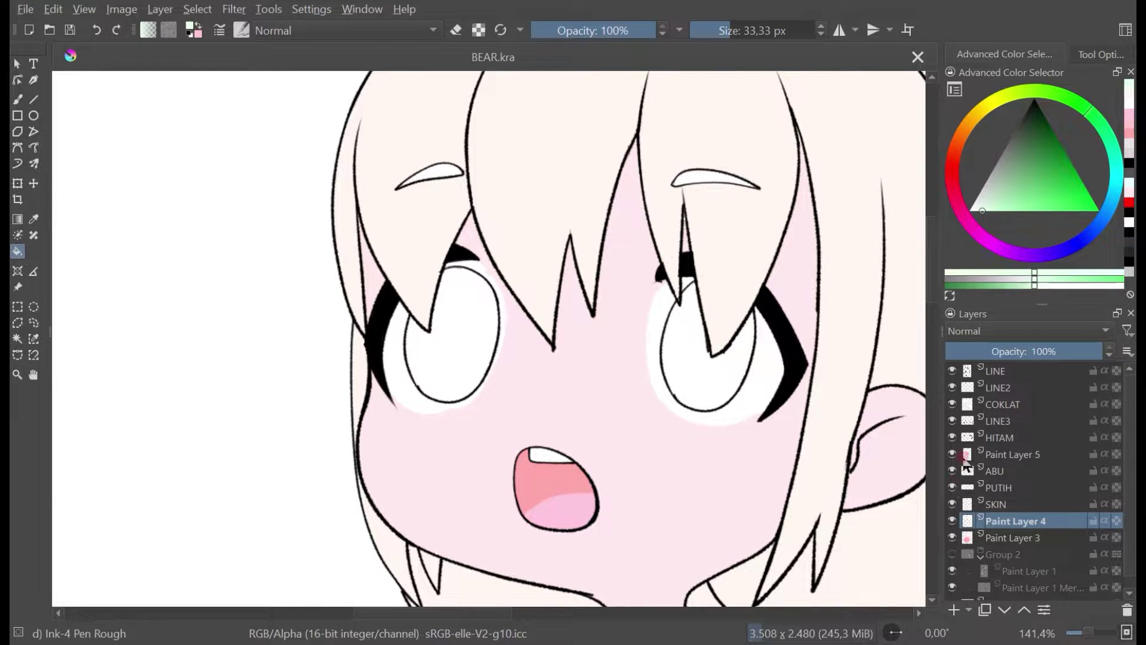
Step: Fill both irises with mint green on Paint Layer 4 while the PUTIH layer is hidden, and show PUTIH again
click(953, 487)
click(449, 342)
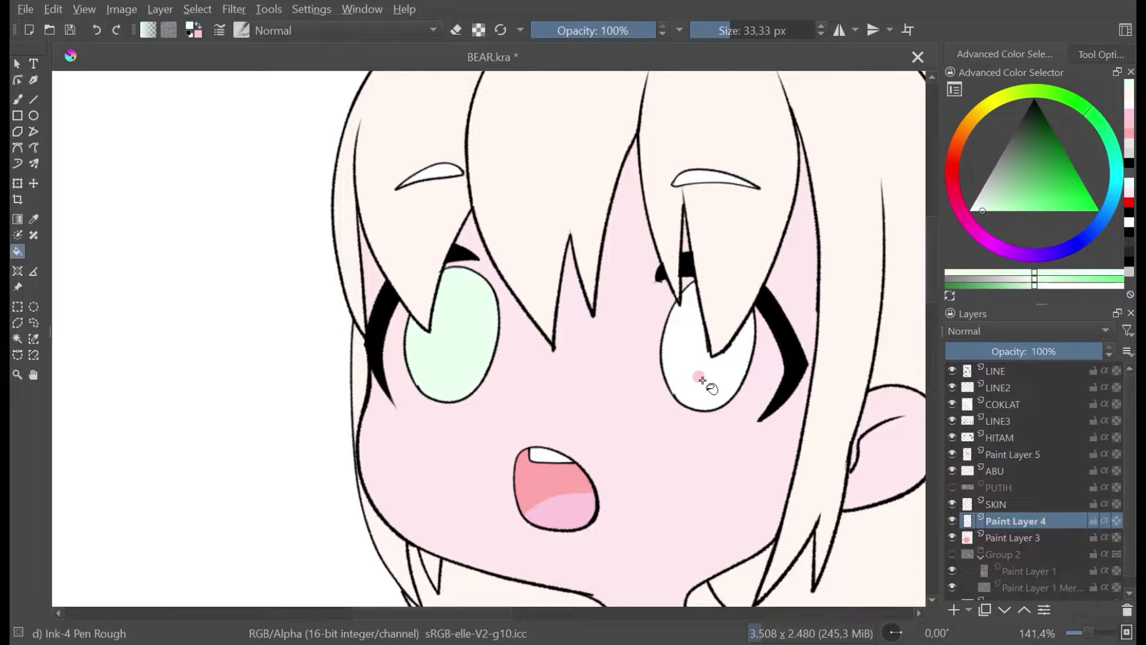
click(698, 377)
scroll(701, 376, down, 4)
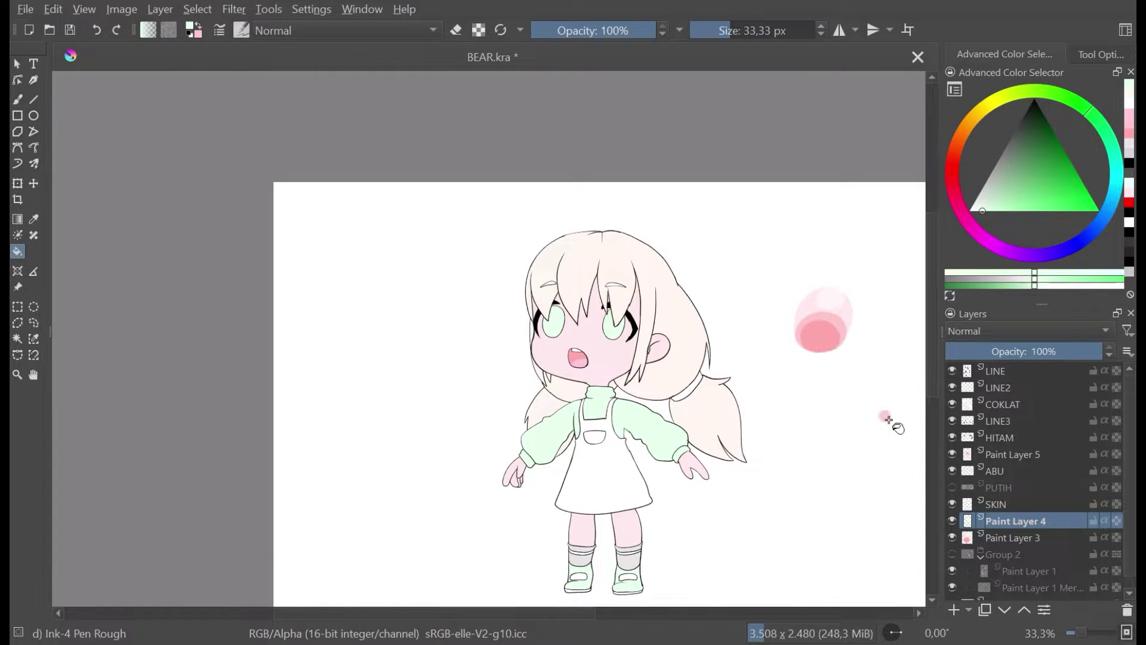
click(952, 487)
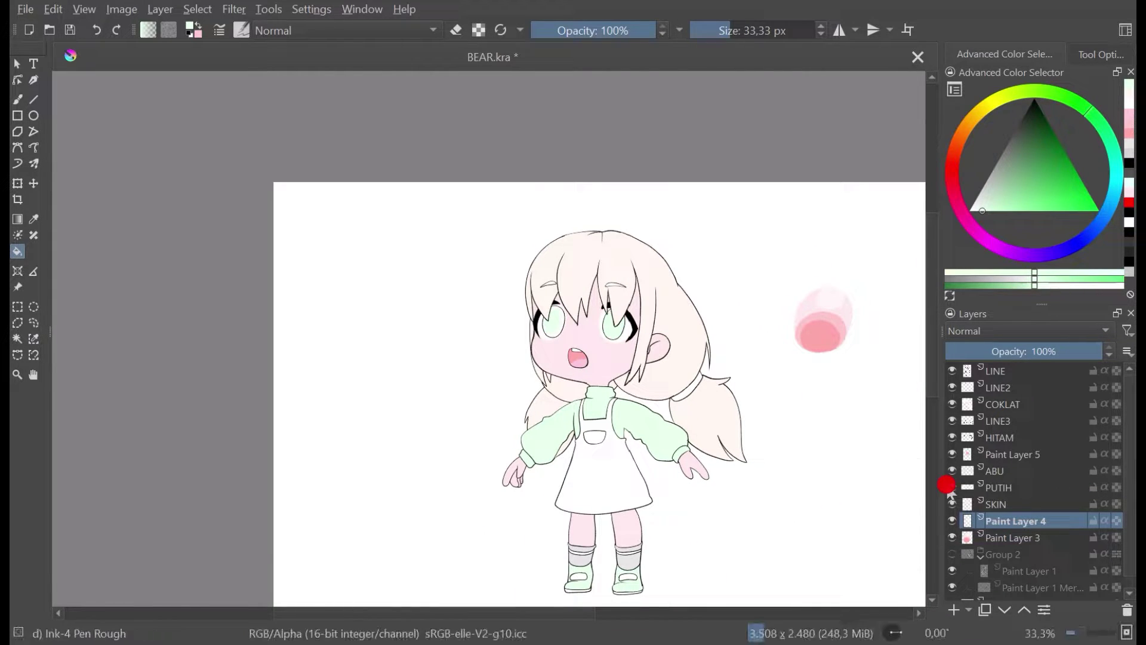
scroll(509, 303, up, 5)
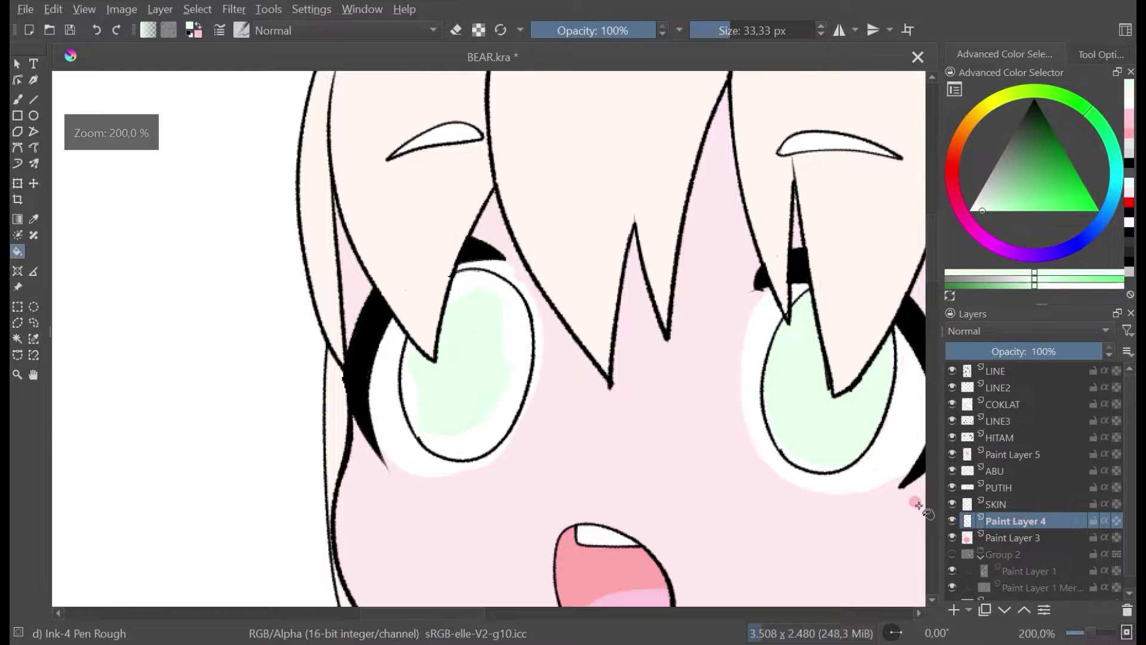
Step: Move Paint Layer 4 above the PUTIH layer, save the drawing and switch to the Freehand Brush tool
click(1026, 609)
click(1026, 609)
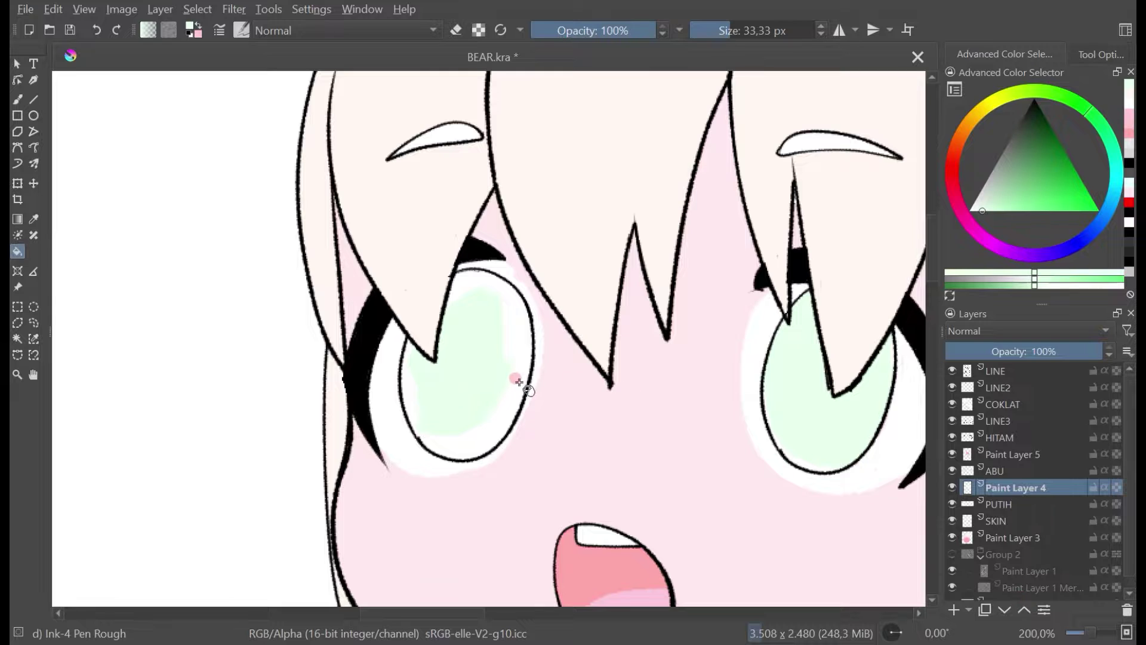
scroll(523, 379, down, 3)
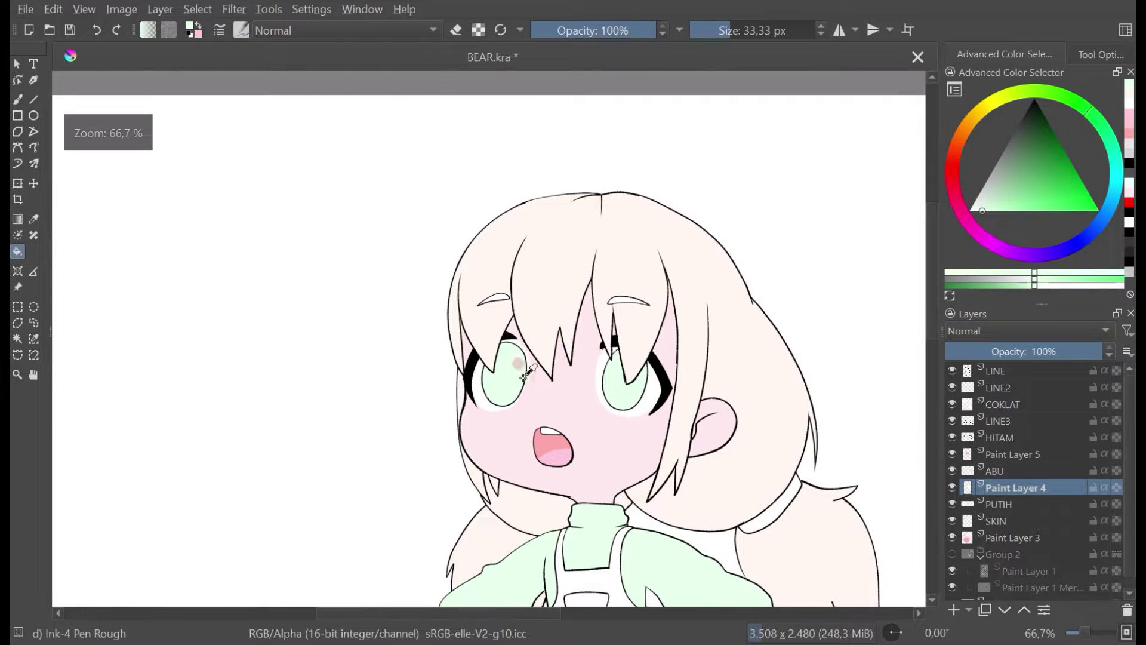
key(ctrl+s)
scroll(523, 378, up, 2)
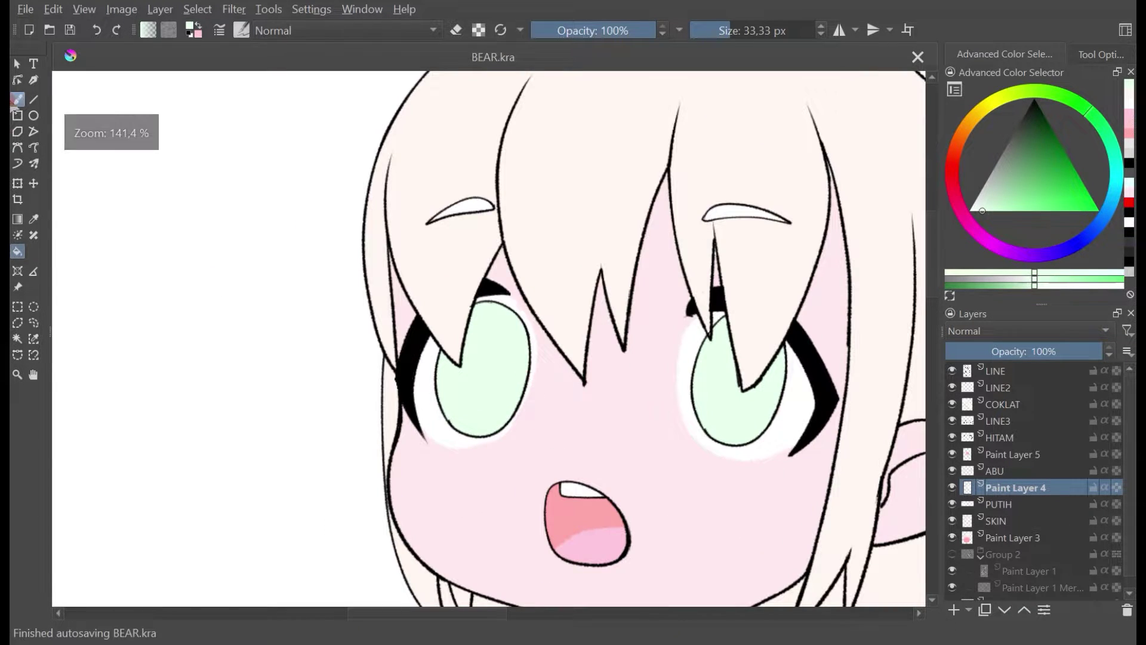
click(17, 100)
Step: Try to erase highlight spots in the lower part of both irises in eraser mode, and undo the strokes
scroll(405, 329, down, 1)
drag(457, 363, 412, 337)
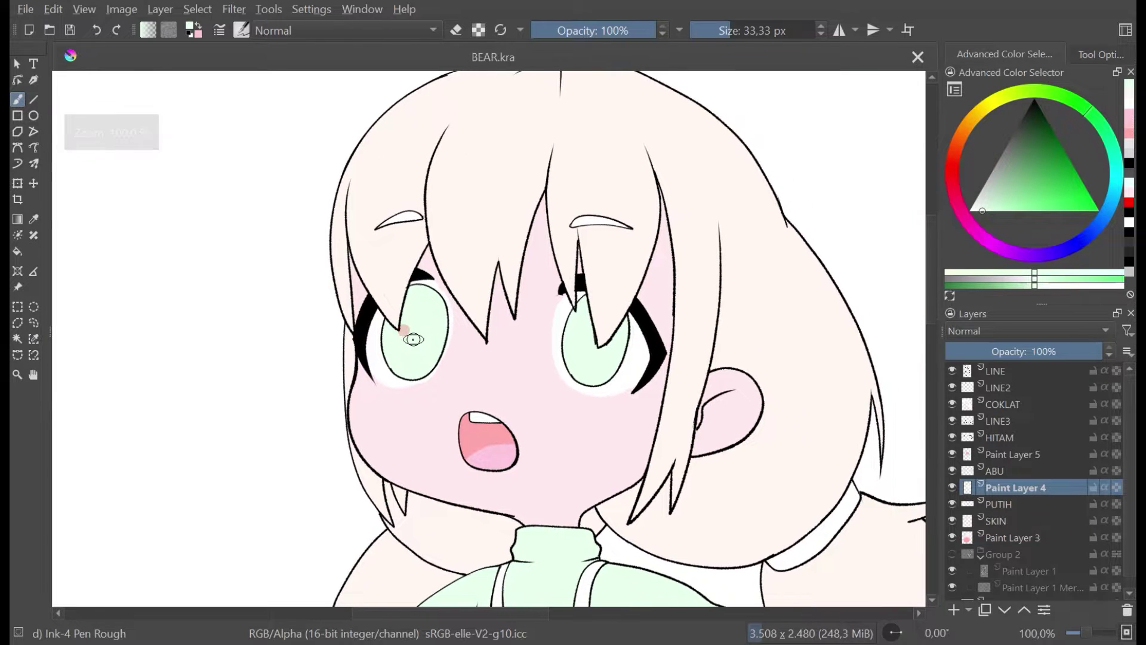
click(414, 339)
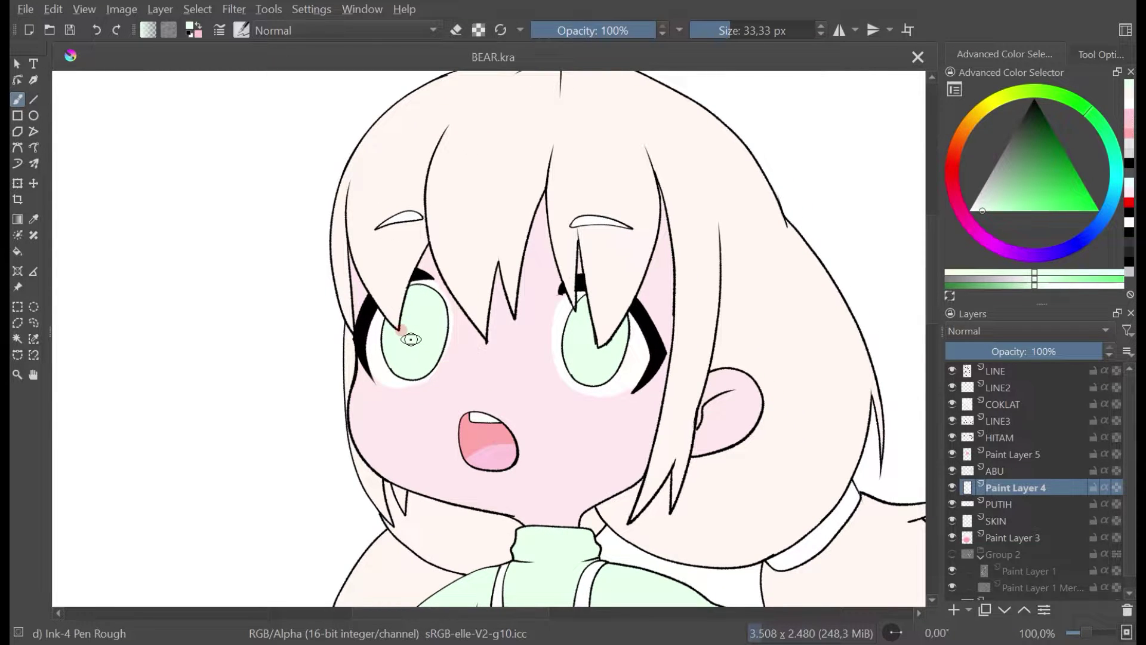
scroll(411, 339, down, 3)
click(474, 306)
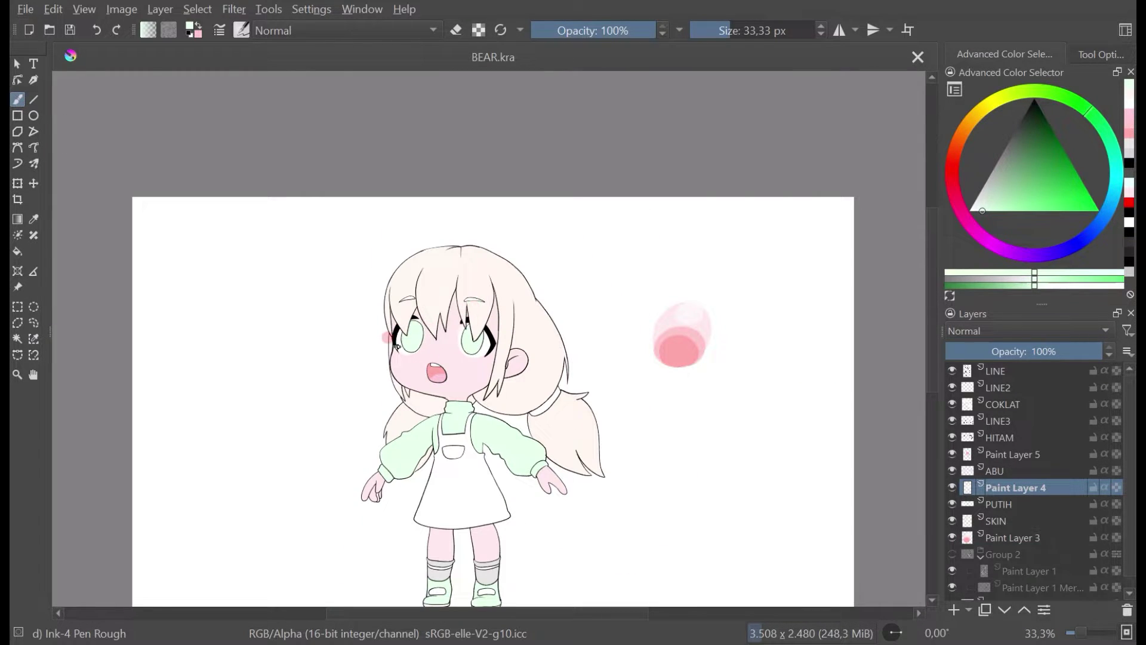
scroll(397, 347, up, 4)
click(474, 354)
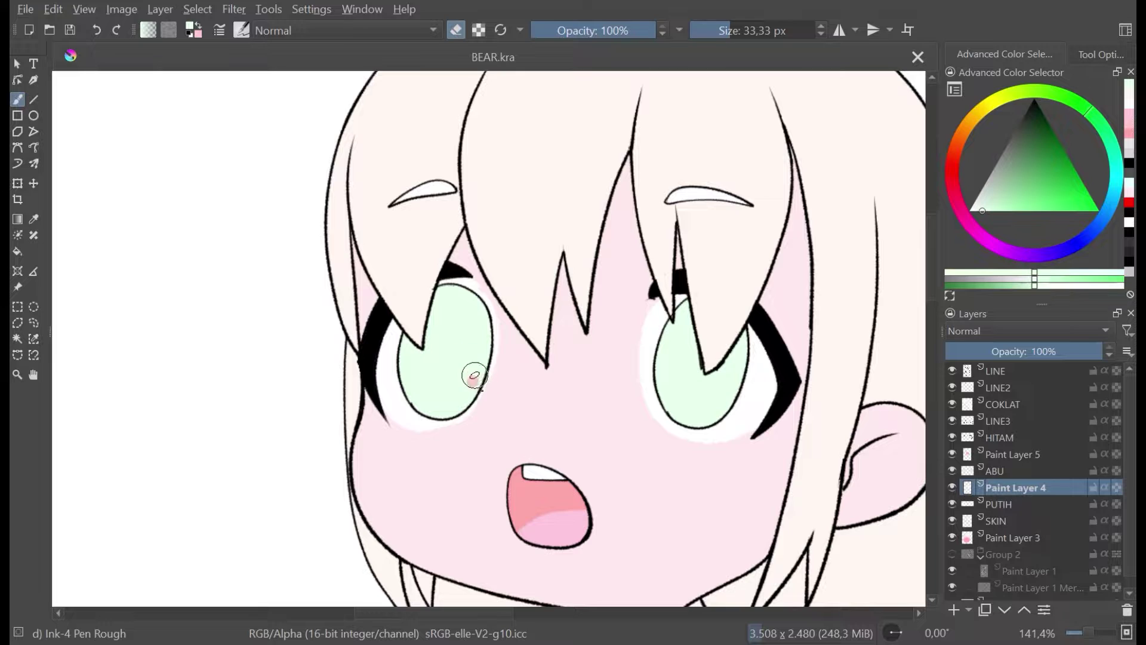
click(450, 381)
drag(472, 348, 483, 389)
mouse_move(729, 402)
mouse_down()
mouse_move(704, 394)
mouse_move(726, 379)
mouse_move(727, 399)
mouse_move(729, 376)
mouse_move(737, 388)
mouse_up()
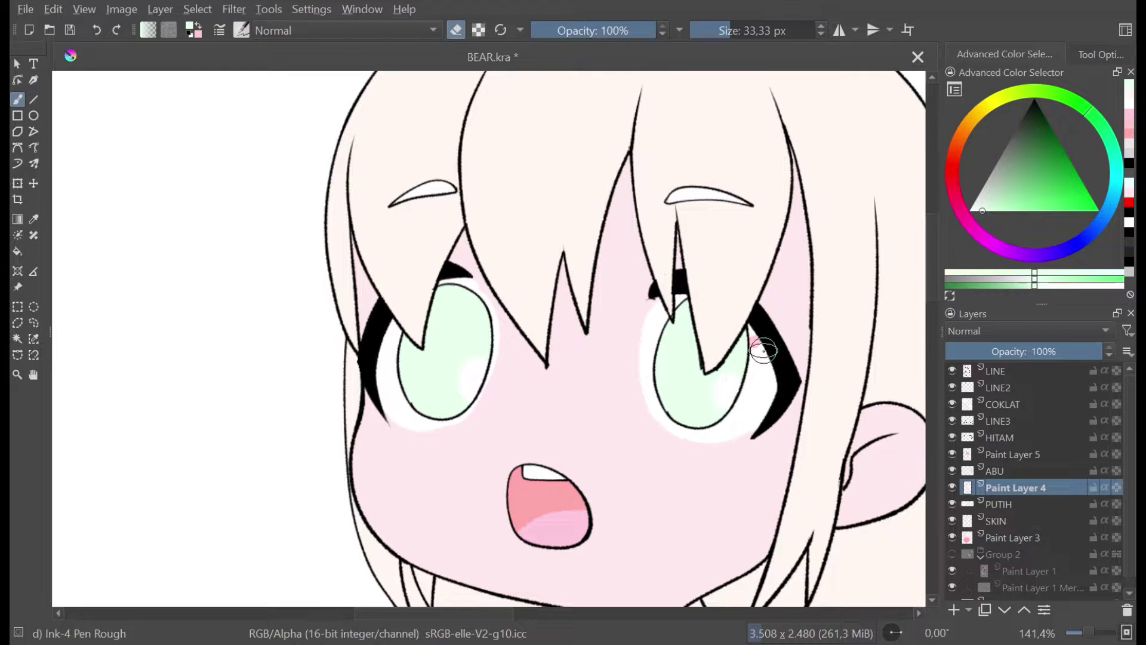
scroll(764, 351, down, 2)
drag(750, 334, 654, 317)
key(ctrl+z)
key(ctrl+z)
scroll(655, 317, down, 1)
scroll(653, 319, up, 2)
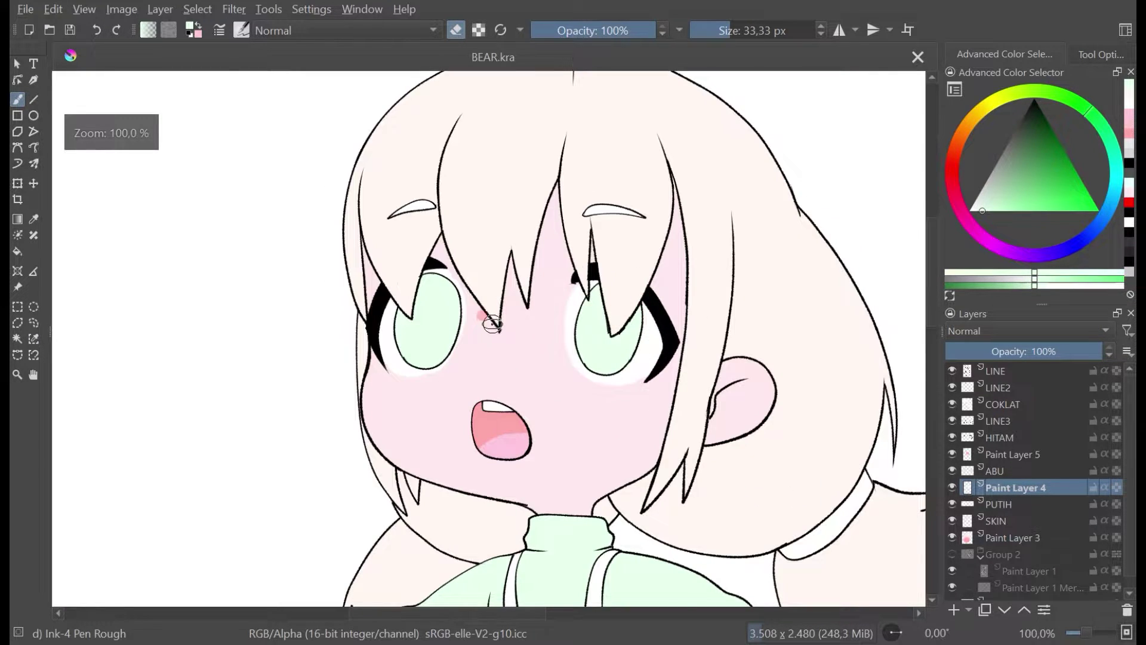
Step: Try erasing a highlight in the upper part of the left iris, undo it, then resample the mint green and leave eraser mode
scroll(492, 323, up, 1)
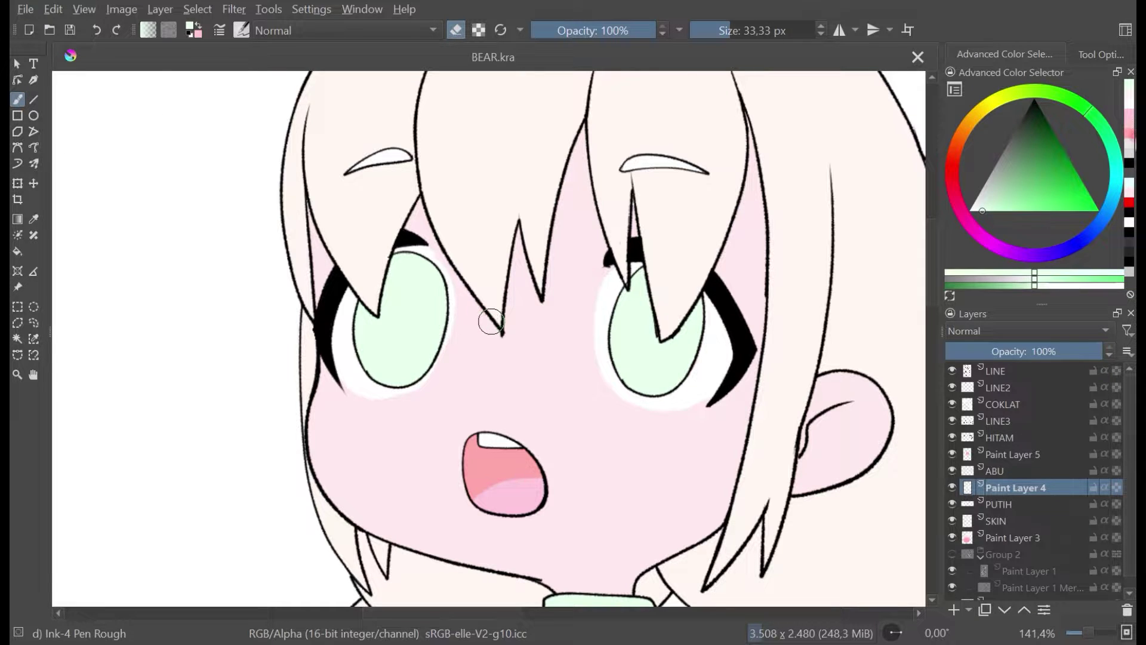
click(1104, 54)
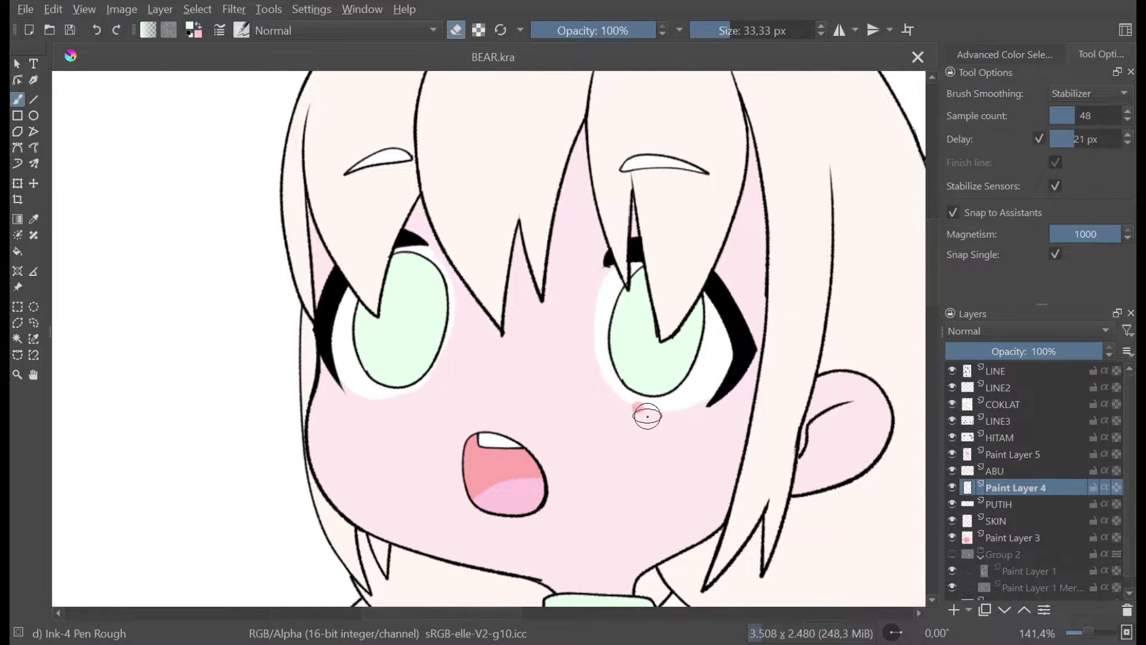
mouse_move(393, 319)
mouse_down()
mouse_move(393, 307)
mouse_move(386, 329)
mouse_move(396, 296)
mouse_move(398, 334)
mouse_move(409, 335)
mouse_move(391, 327)
mouse_move(394, 302)
mouse_move(410, 315)
mouse_move(387, 329)
mouse_move(400, 295)
mouse_up()
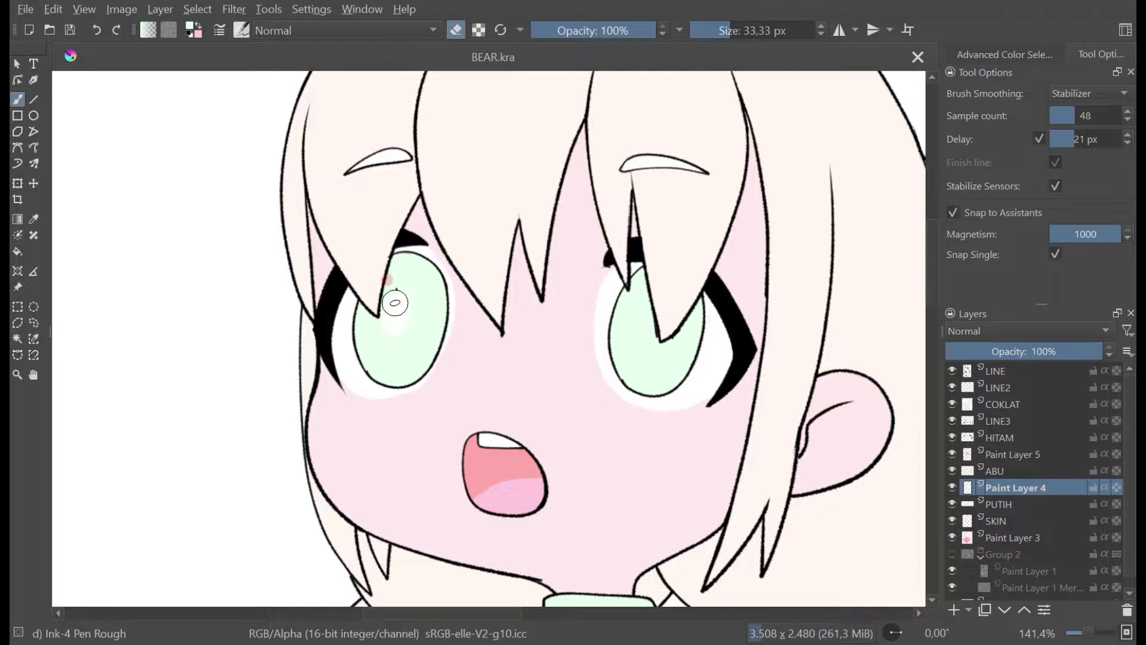
scroll(395, 302, down, 4)
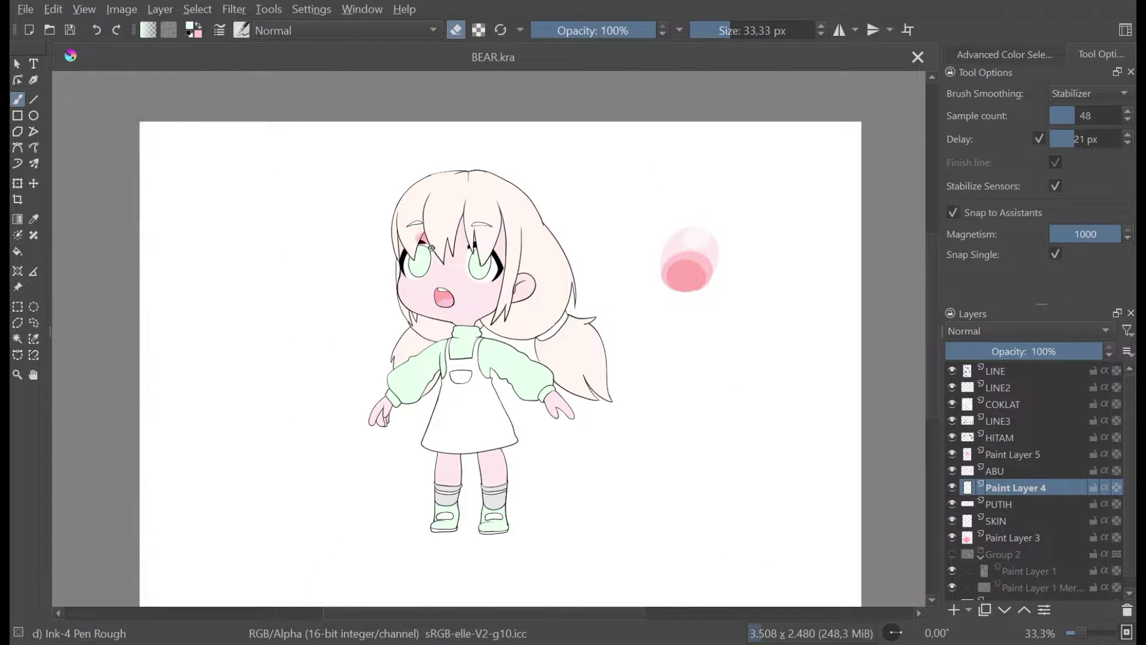
scroll(432, 248, up, 4)
scroll(422, 281, up, 1)
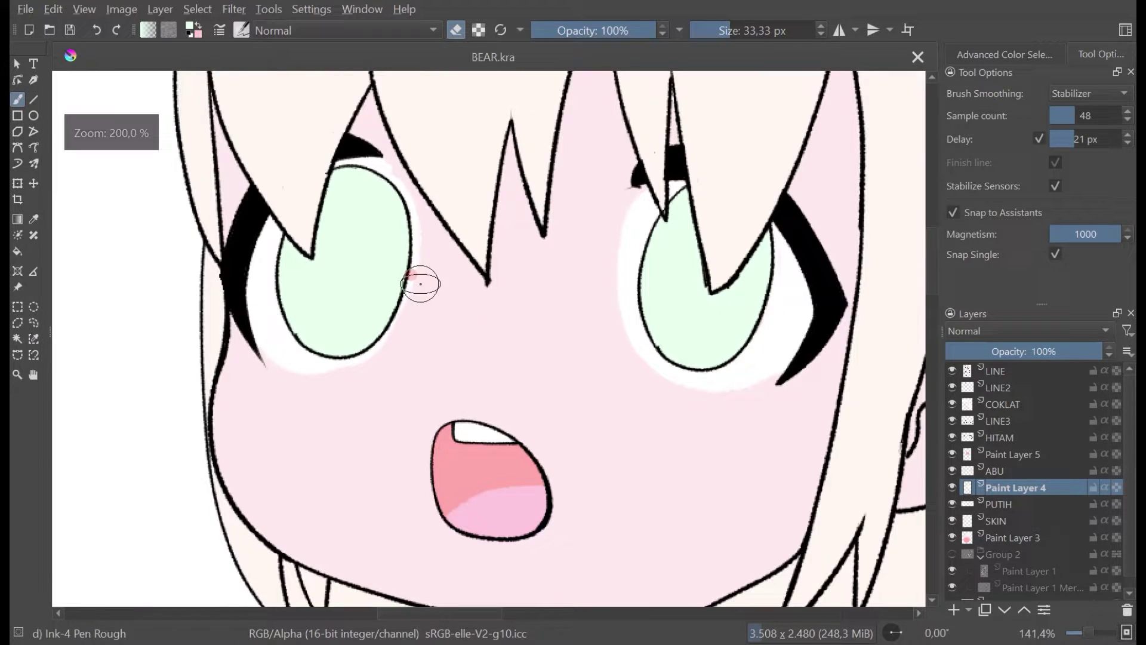
ctrl+click(356, 291)
key(e)
drag(569, 218, 567, 218)
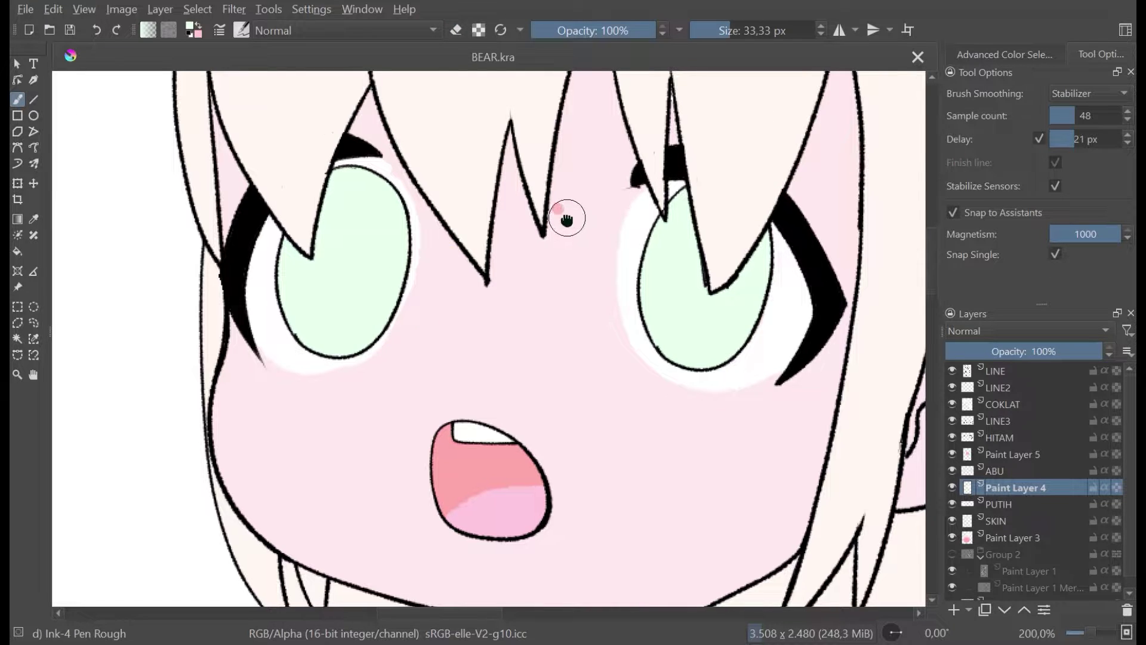
scroll(567, 219, down, 1)
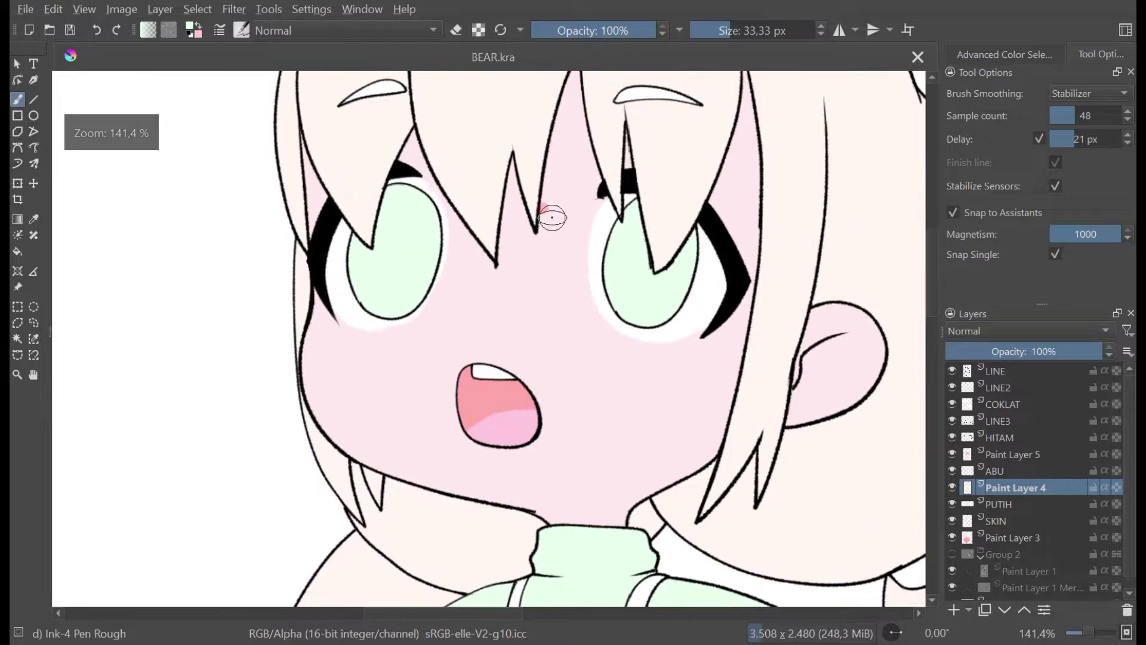
Step: Pick a darker greyish green and draw a shading arc across the middle of the left iris on Paint Layer 4
click(1004, 54)
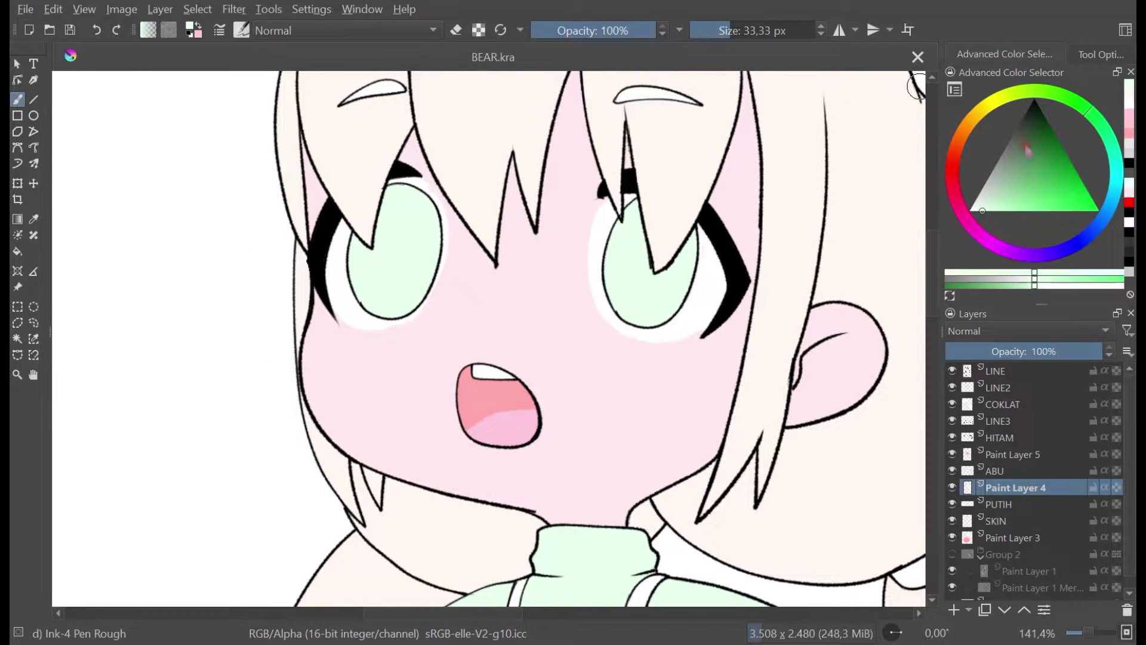
click(999, 190)
scroll(406, 211, up, 2)
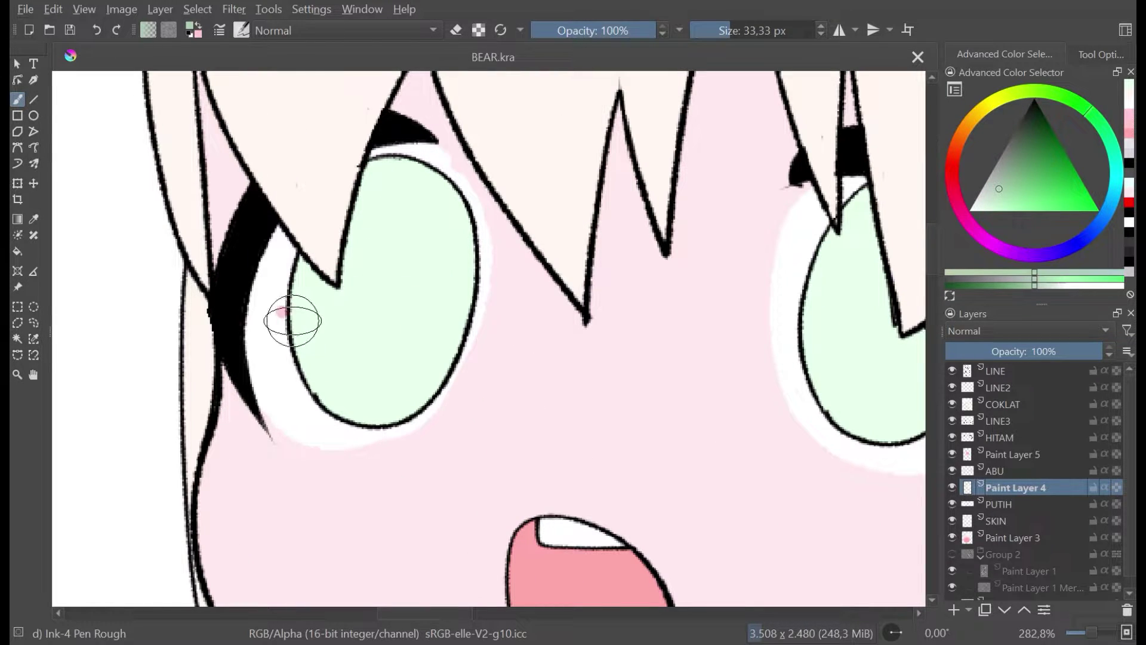
mouse_move(289, 324)
mouse_down()
mouse_move(366, 295)
mouse_move(453, 308)
mouse_up()
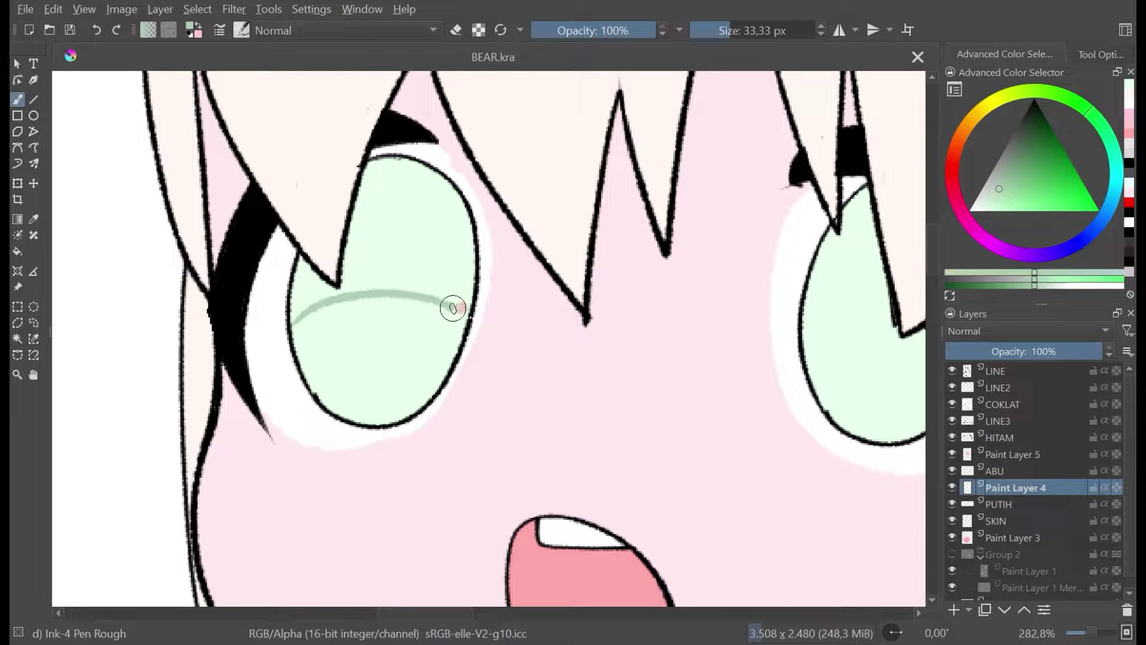
key(ctrl+z)
mouse_move(290, 324)
mouse_down()
mouse_move(344, 293)
mouse_move(403, 289)
mouse_move(469, 316)
mouse_up()
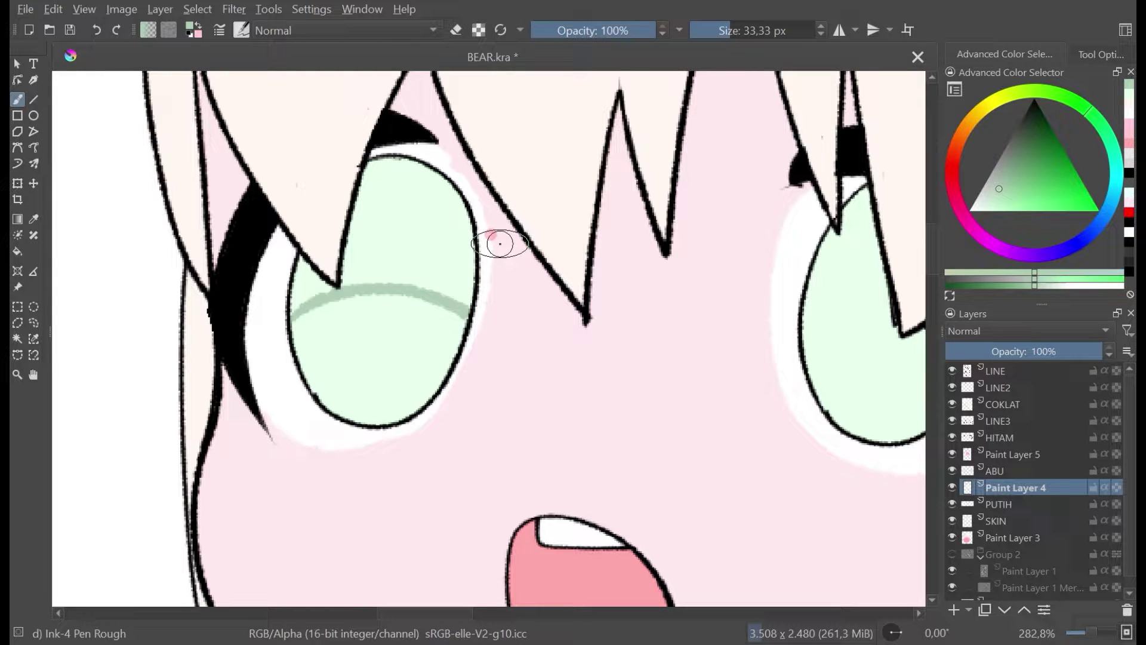
Step: Draw a matching darker green shading arc across the middle of the right iris
scroll(520, 254, down, 2)
scroll(490, 272, up, 1)
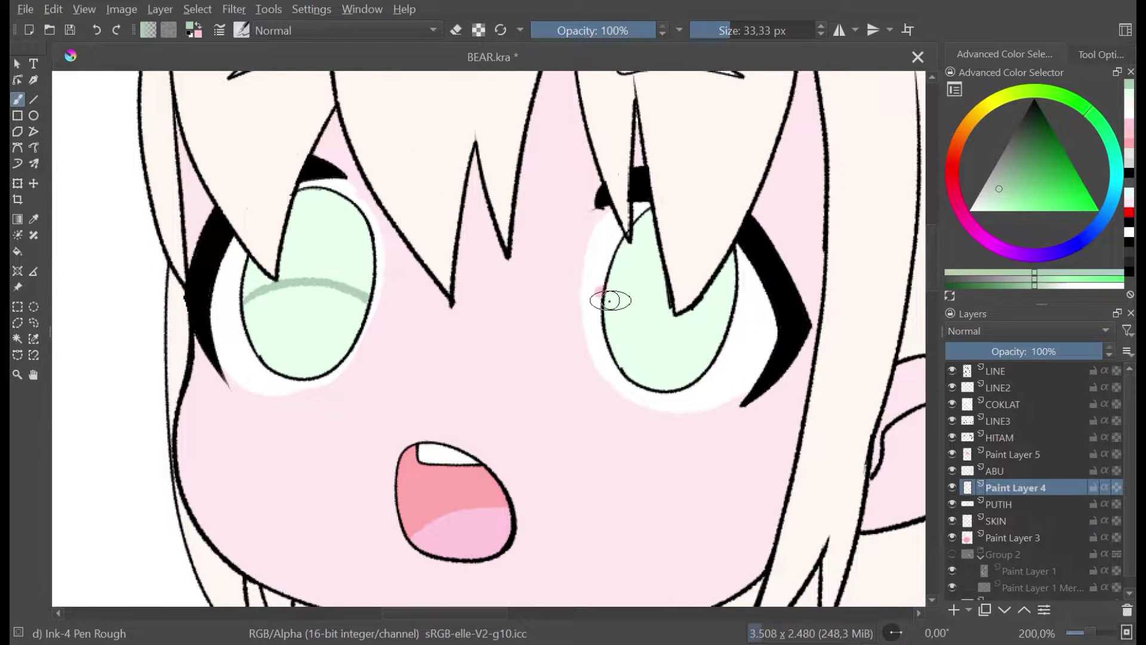
drag(604, 303, 670, 292)
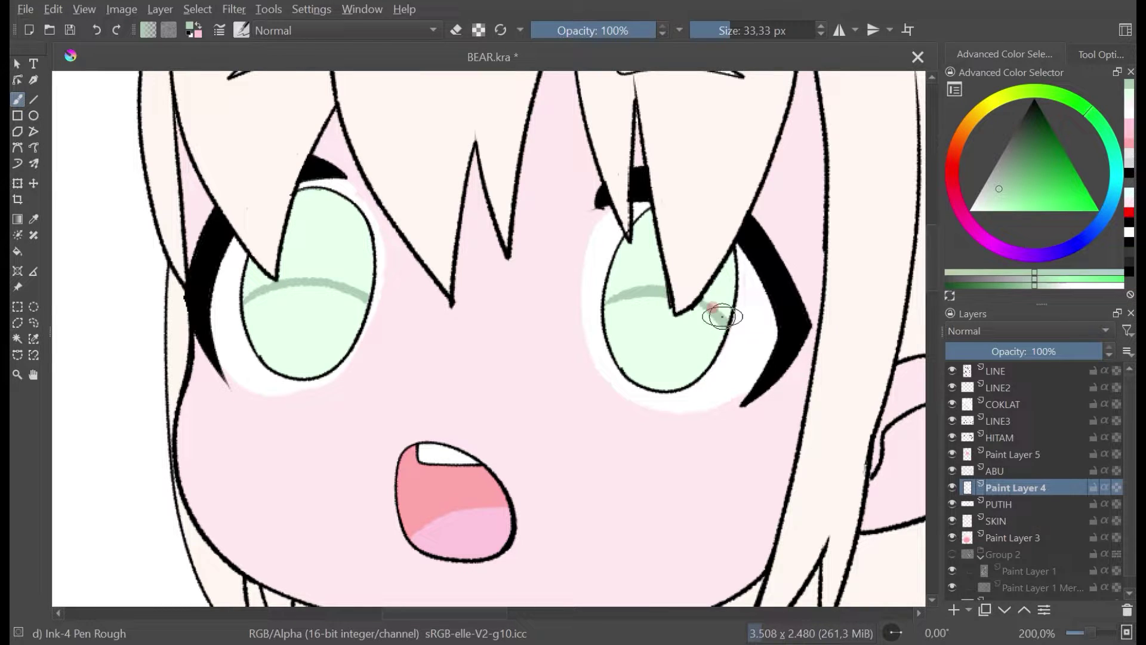
Step: Fill the areas above the arcs in both irises with the darker green and save the drawing
click(17, 252)
click(338, 245)
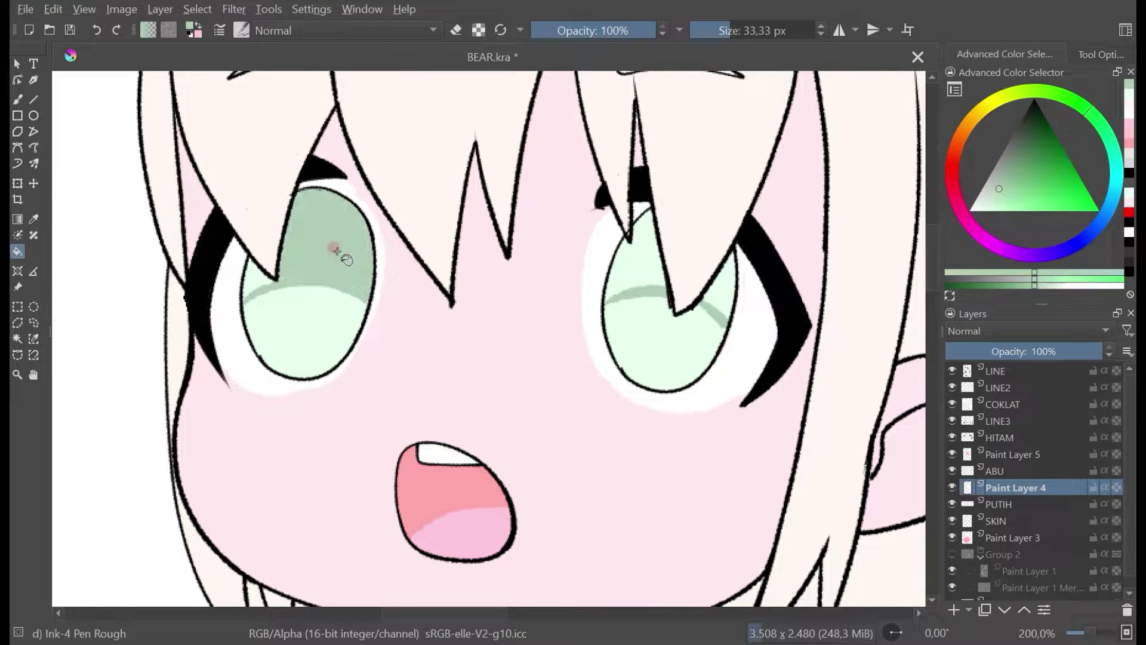
click(650, 278)
click(718, 266)
click(758, 235)
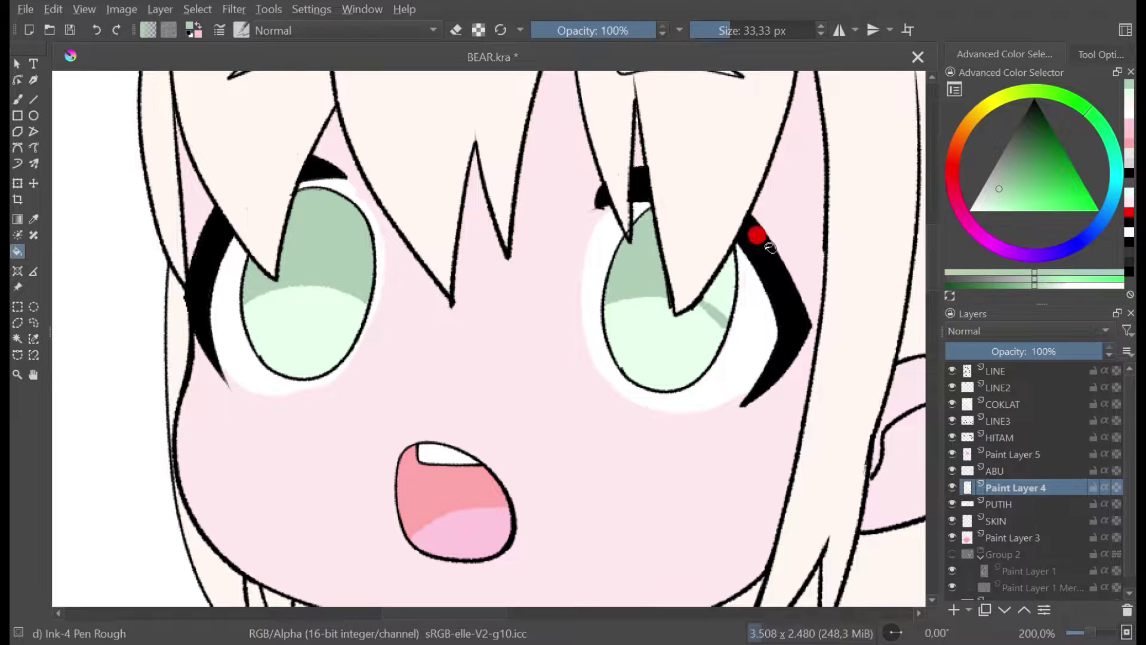
scroll(764, 241, down, 5)
key(ctrl+s)
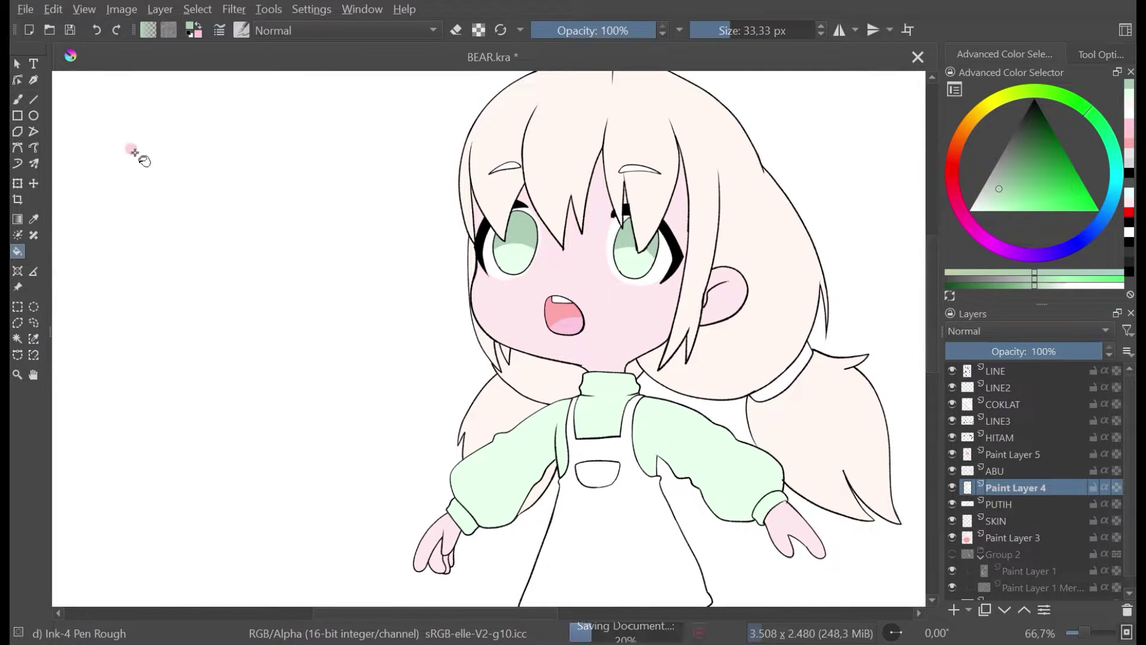
Step: Switch to the Freehand Brush, toggle the line layers' visibility to find the iris outlines, and make LINE3 the active layer
click(16, 99)
scroll(612, 219, up, 2)
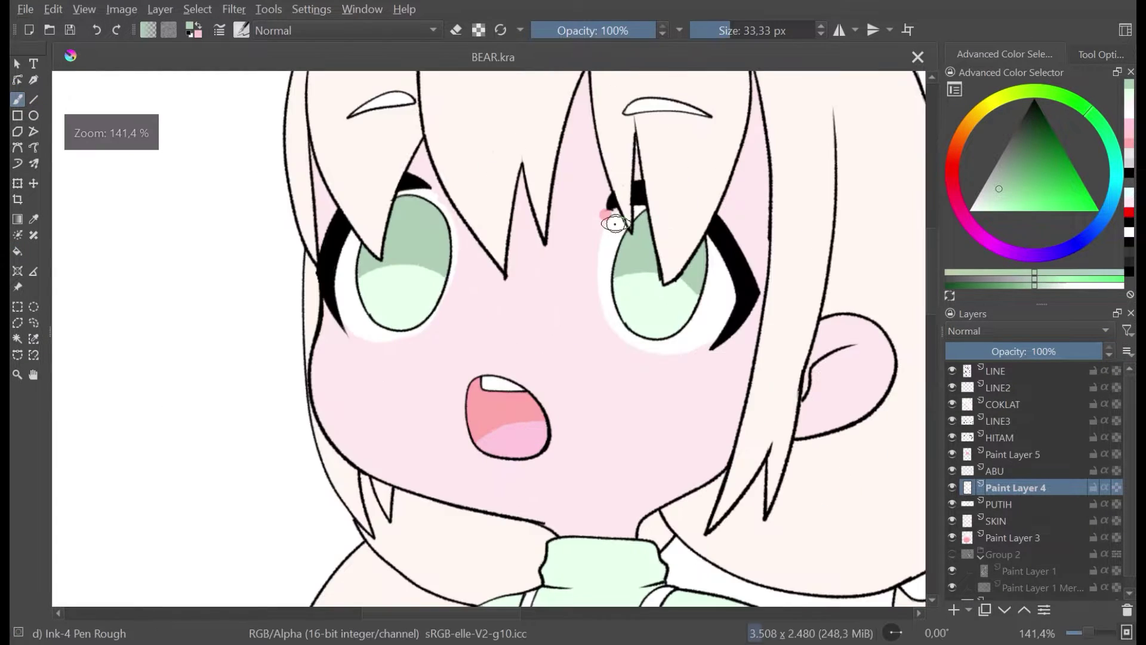
drag(615, 224, 592, 226)
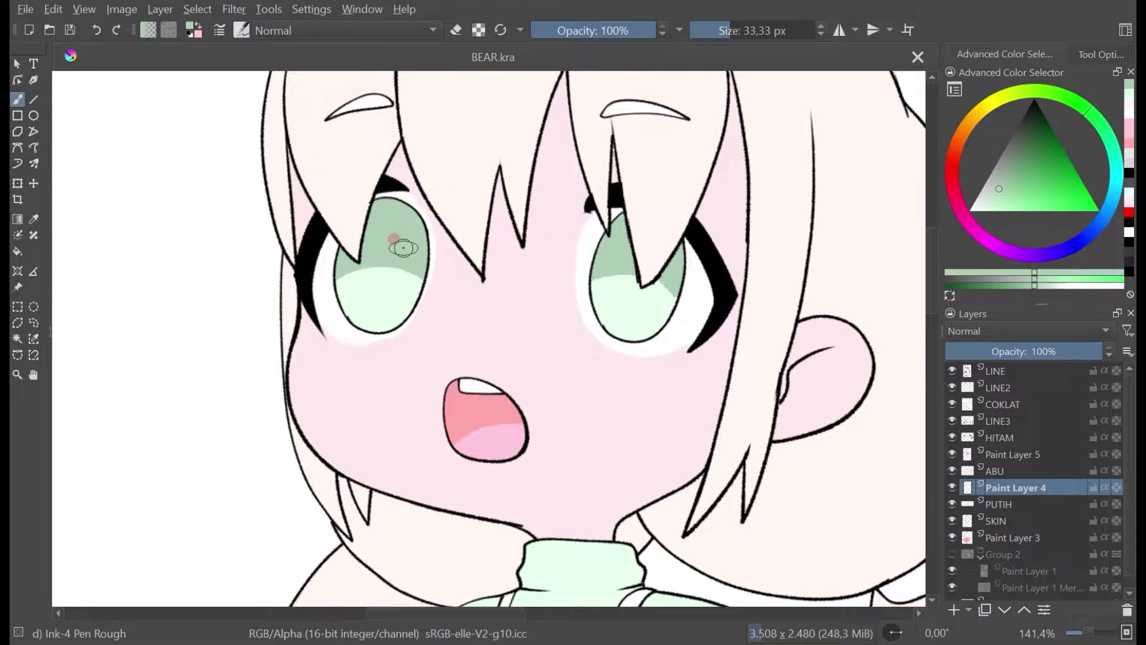
scroll(403, 248, up, 1)
click(1024, 386)
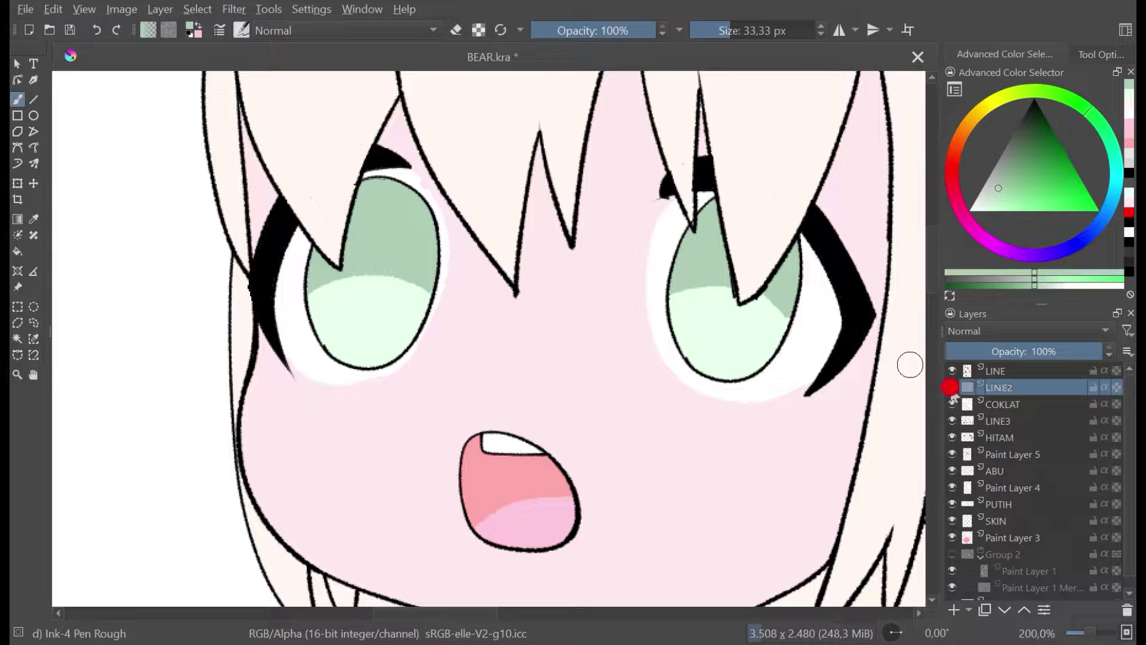
click(952, 402)
click(952, 403)
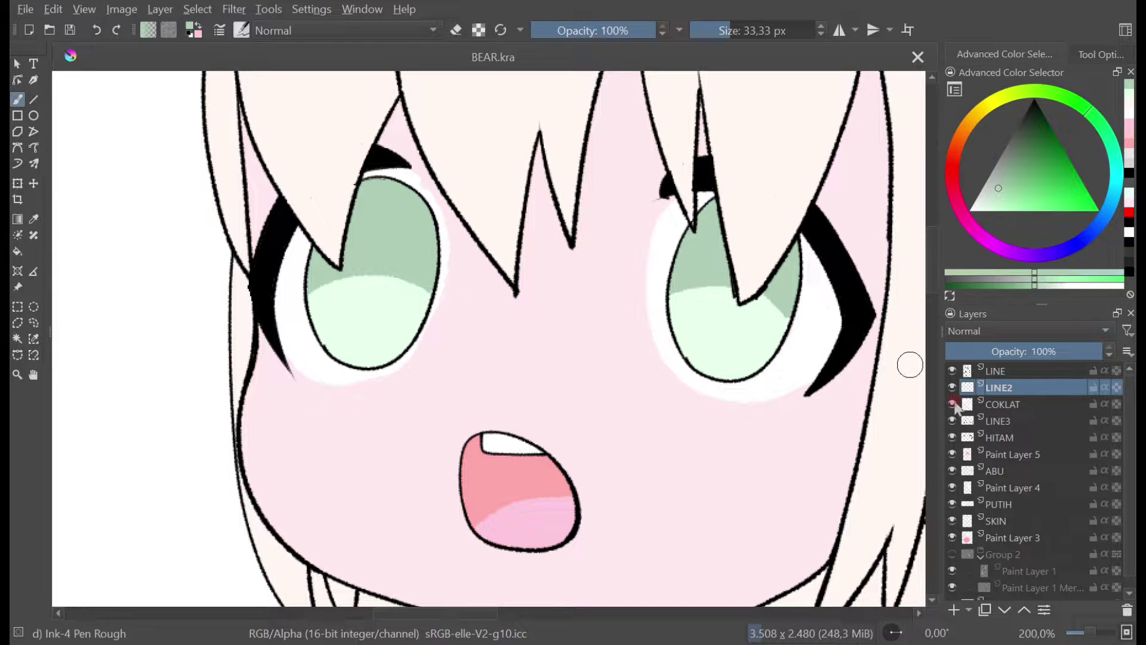
click(953, 420)
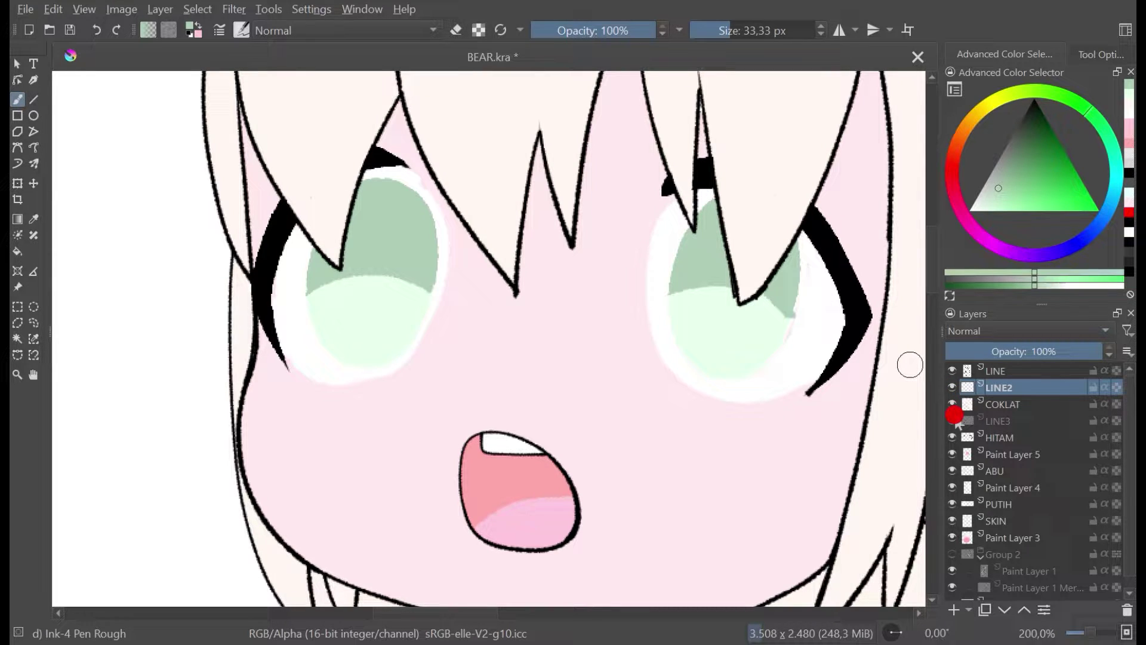
click(955, 420)
click(955, 420)
click(954, 420)
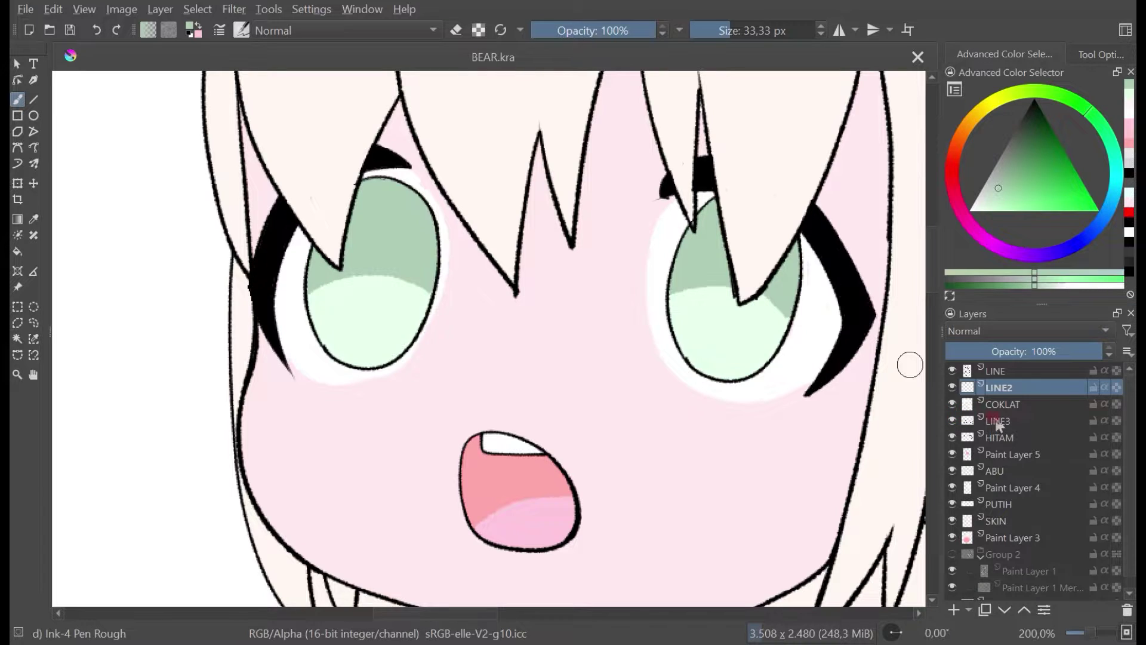
click(1009, 420)
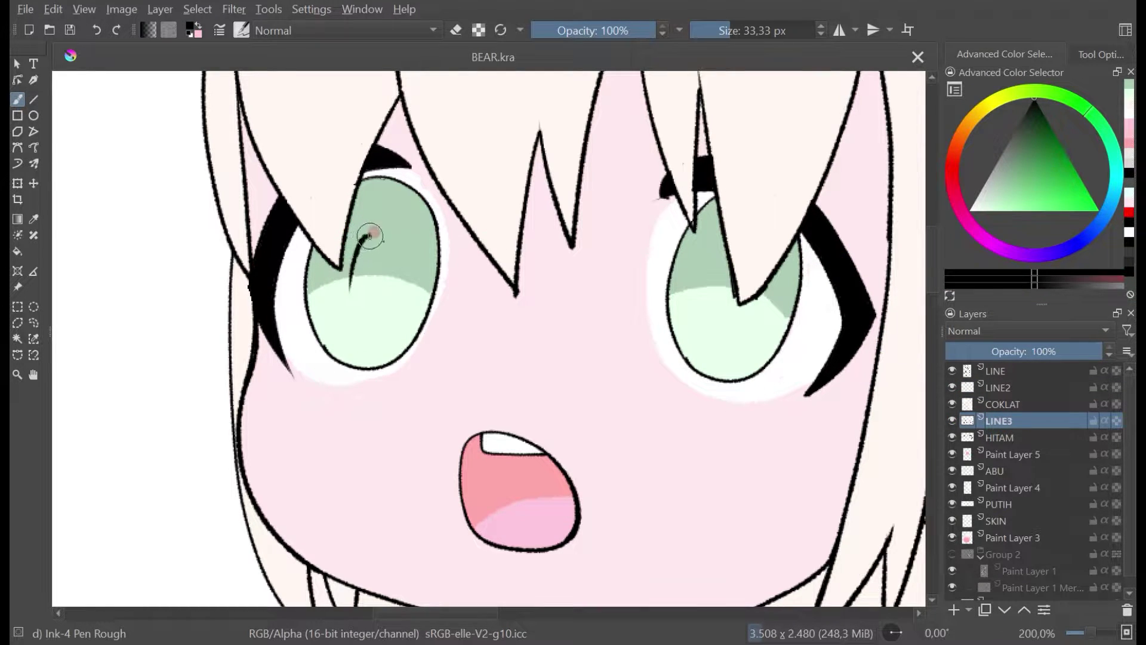
Step: Draw a small black oval pupil outline in the centre of each iris on LINE3, redoing the right one until it fits
mouse_move(360, 289)
mouse_down()
mouse_move(374, 243)
mouse_move(384, 267)
mouse_move(366, 298)
mouse_move(364, 251)
mouse_up()
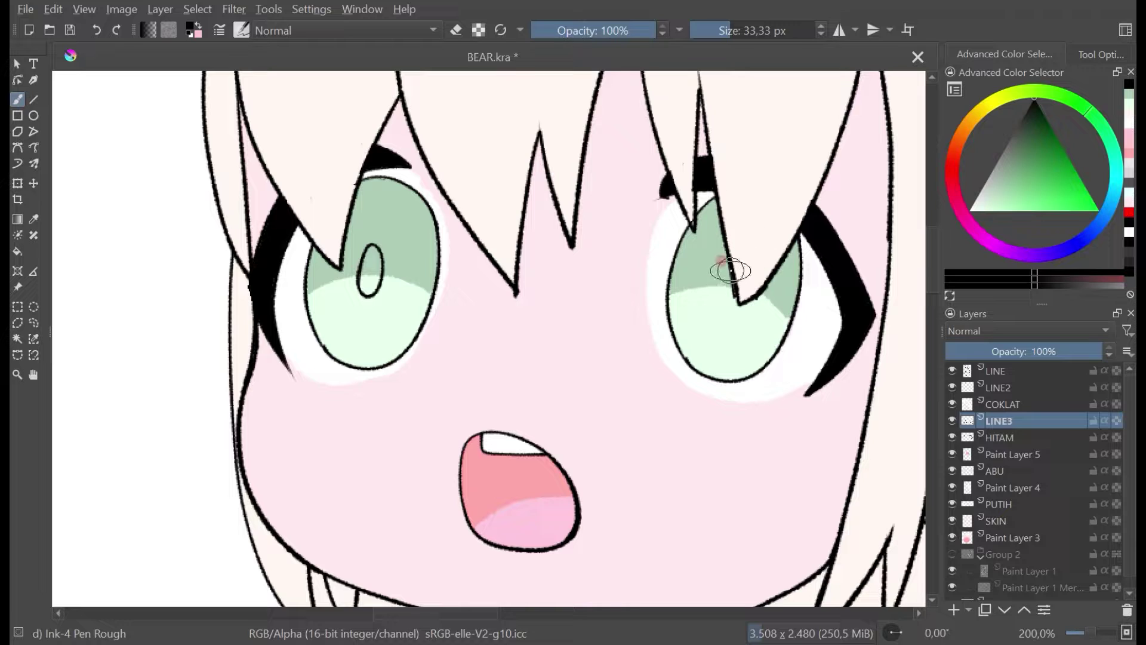
mouse_move(719, 295)
mouse_down()
mouse_move(729, 265)
mouse_move(719, 310)
mouse_move(732, 321)
mouse_up()
key(ctrl+z)
mouse_move(728, 266)
mouse_down()
mouse_move(732, 314)
mouse_move(735, 242)
mouse_move(720, 308)
mouse_move(734, 297)
mouse_move(737, 251)
mouse_move(726, 305)
mouse_up()
key(ctrl+z)
key(ctrl+z)
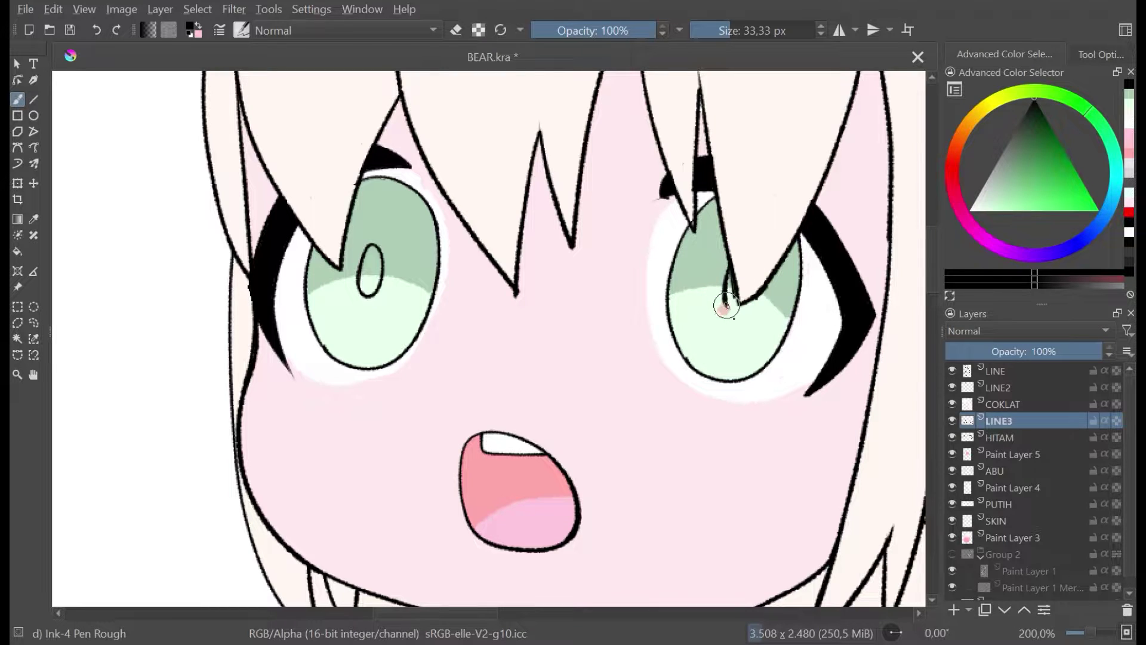
scroll(799, 216, down, 5)
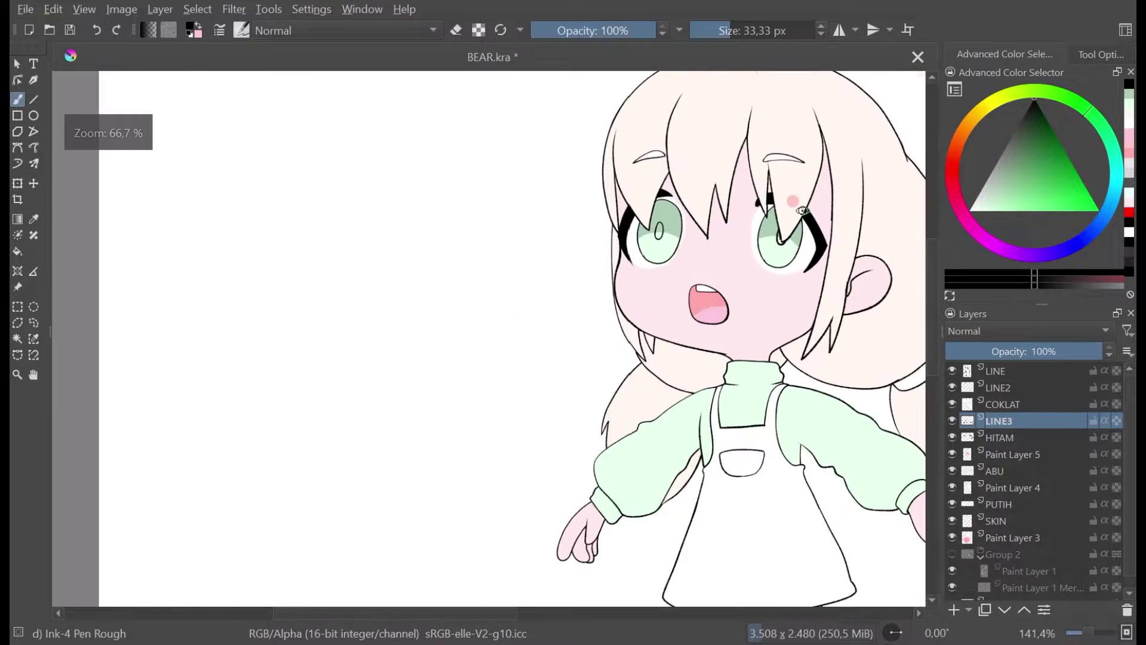
Step: Redraw the black oval pupil outline in the right iris on LINE3 and save the drawing
drag(805, 224, 717, 215)
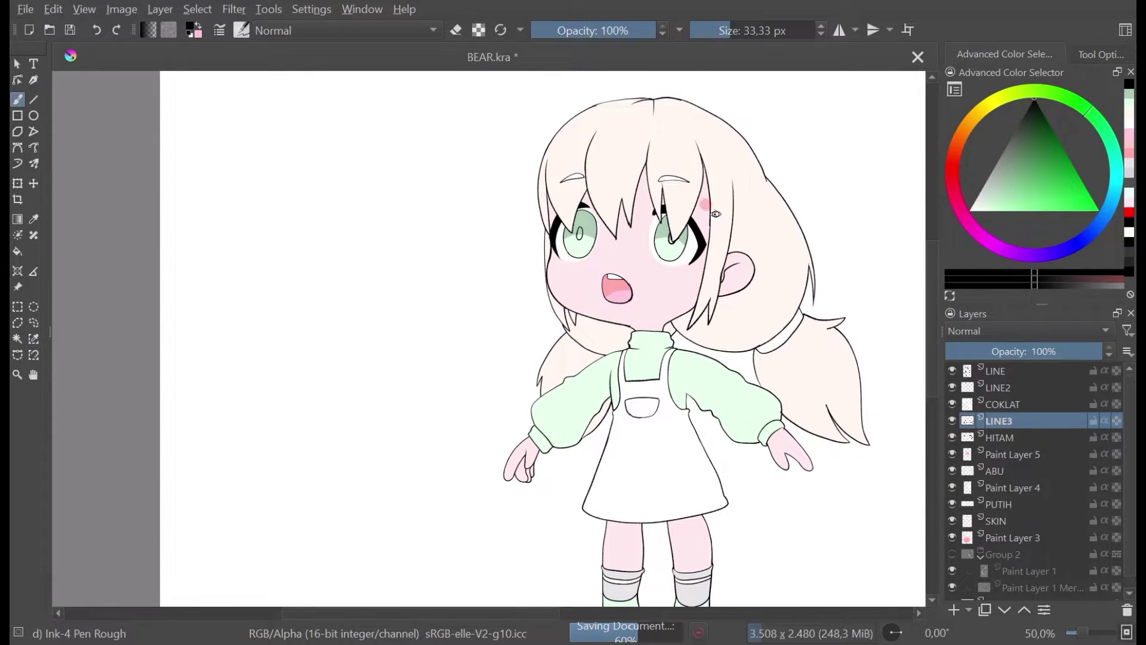
scroll(714, 213, up, 3)
scroll(608, 242, up, 1)
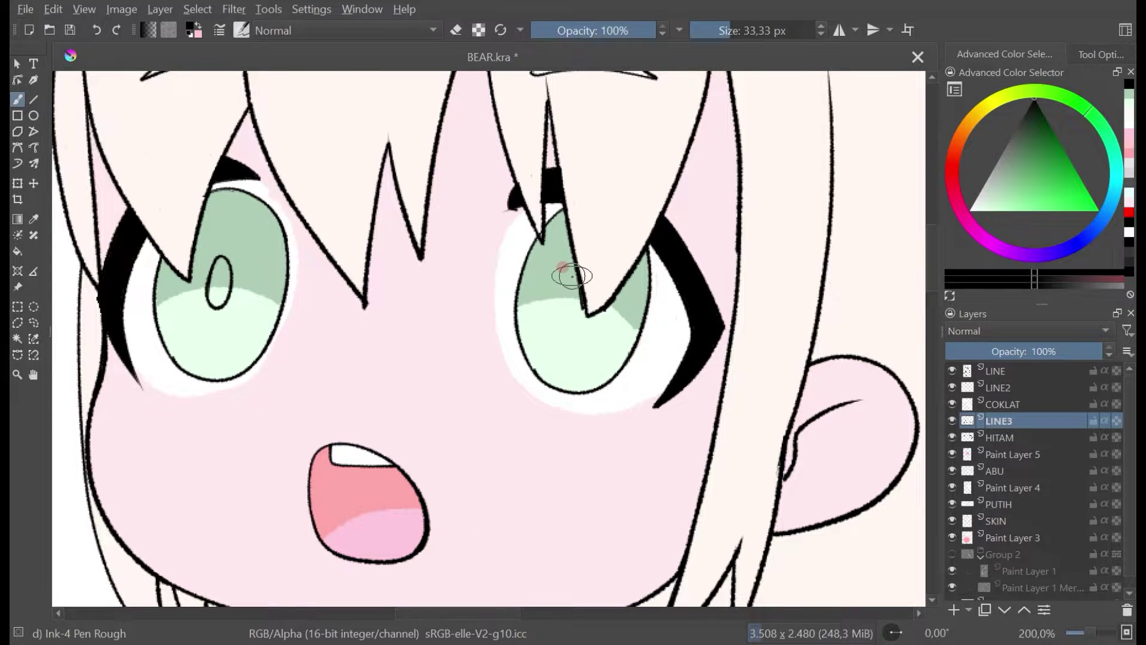
mouse_move(571, 272)
mouse_down()
mouse_move(567, 317)
mouse_move(580, 295)
mouse_up()
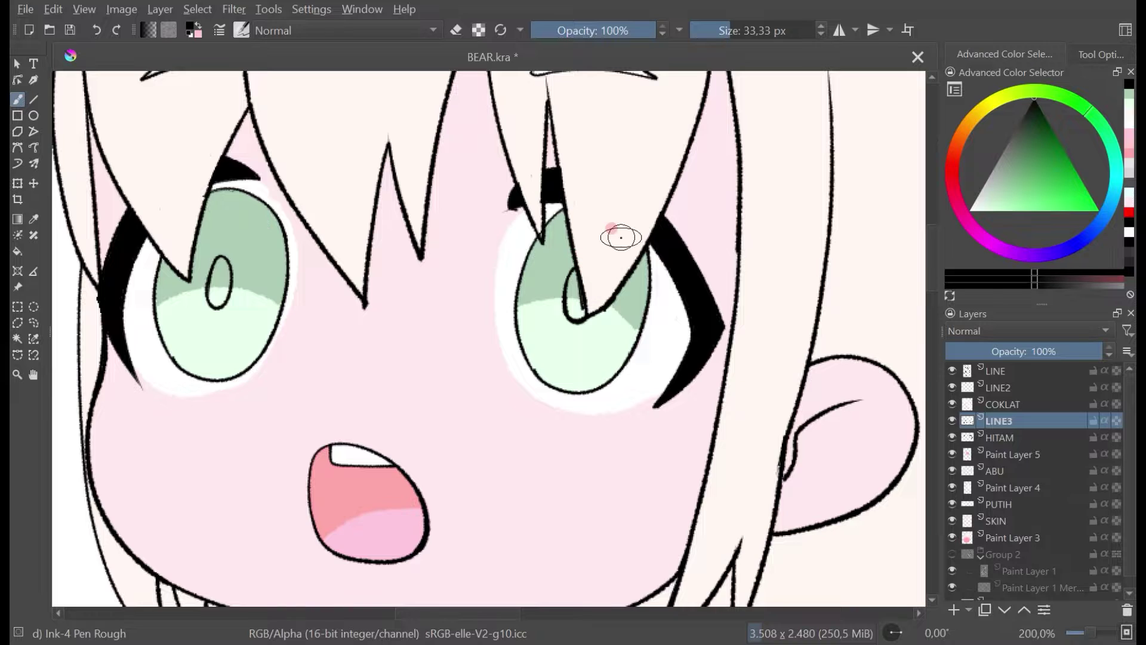
scroll(621, 238, down, 5)
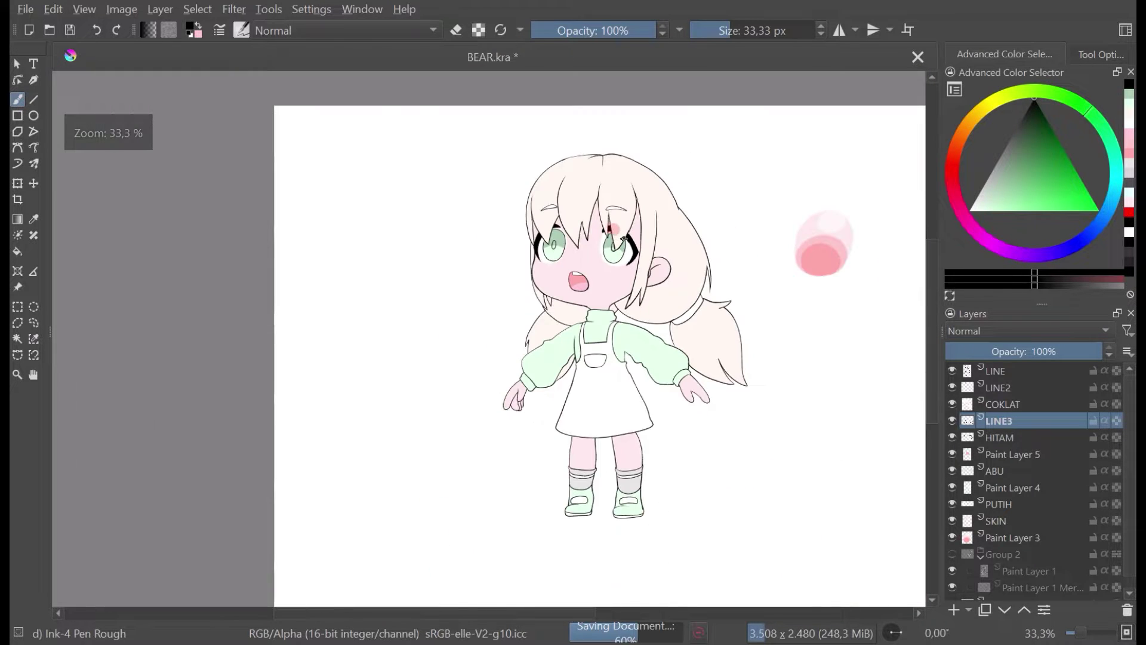
Step: Toggle the visibility of the layers below LINE2 to find the iris colors, and make Paint Layer 4 the active layer
scroll(625, 268, up, 3)
click(952, 421)
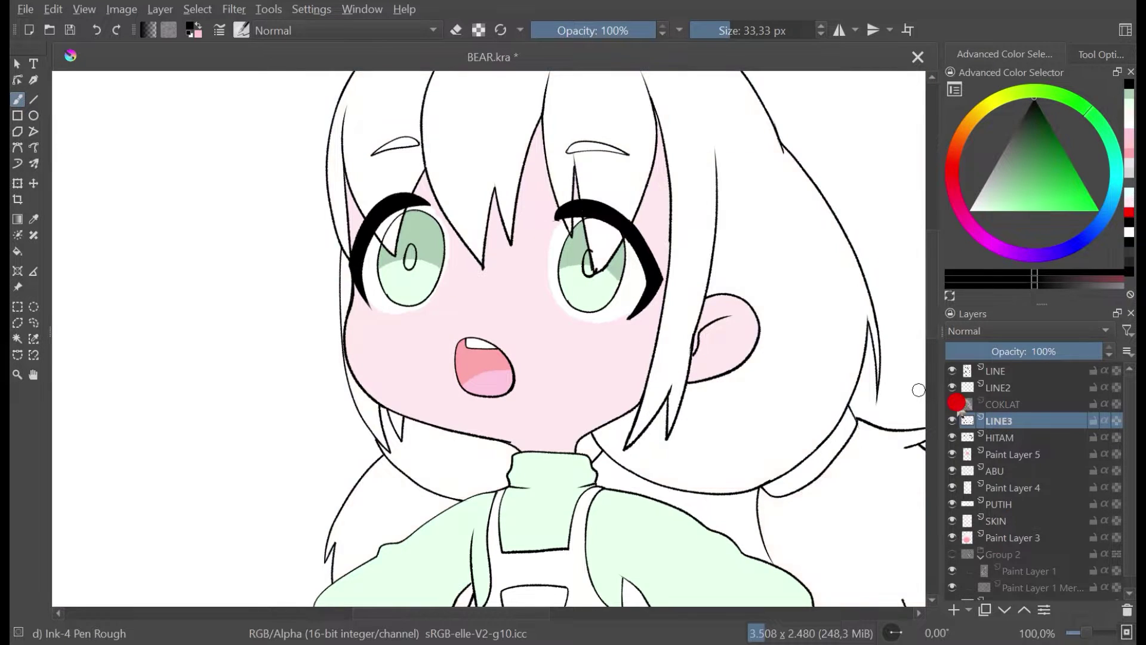
click(952, 420)
click(952, 438)
click(951, 442)
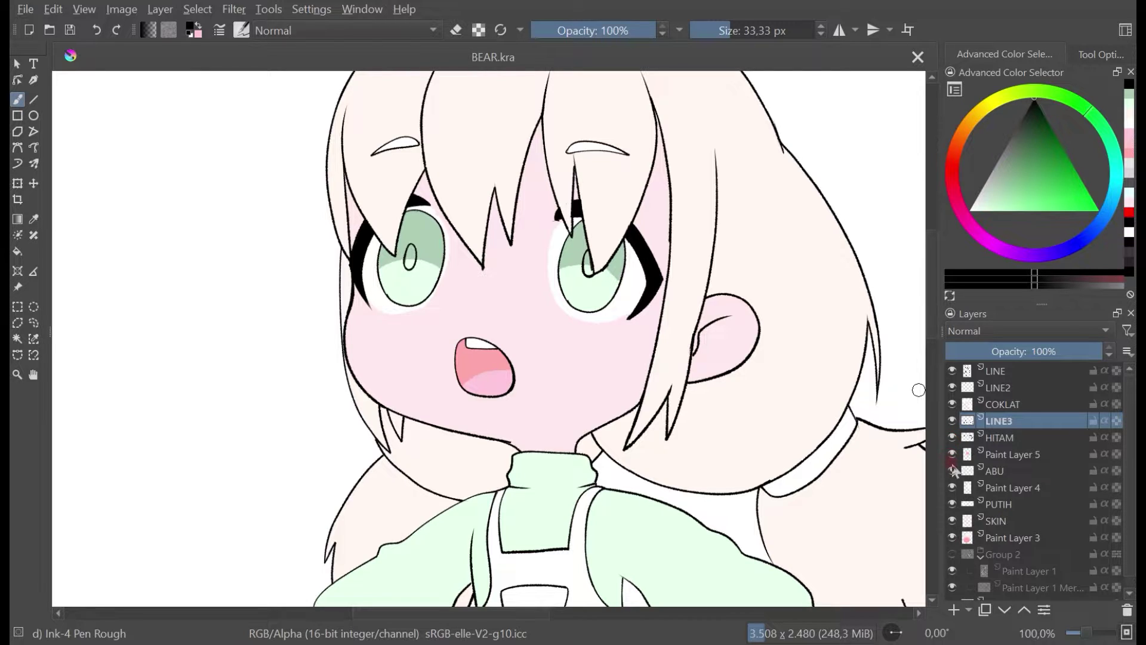
scroll(721, 473, down, 1)
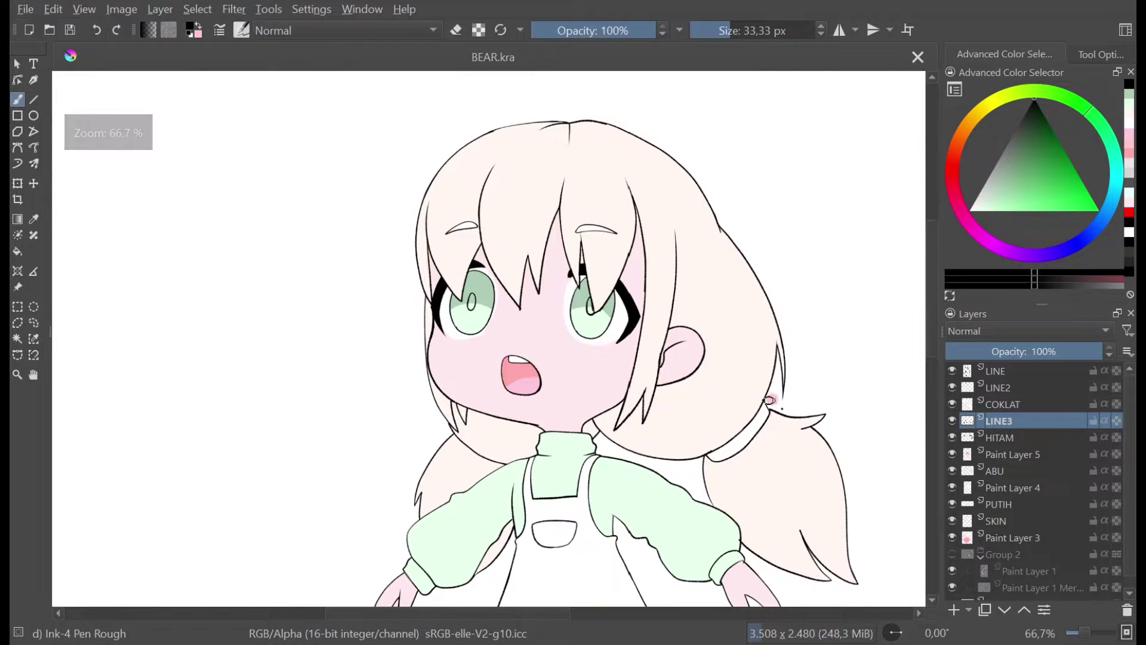
click(952, 487)
click(952, 487)
click(999, 488)
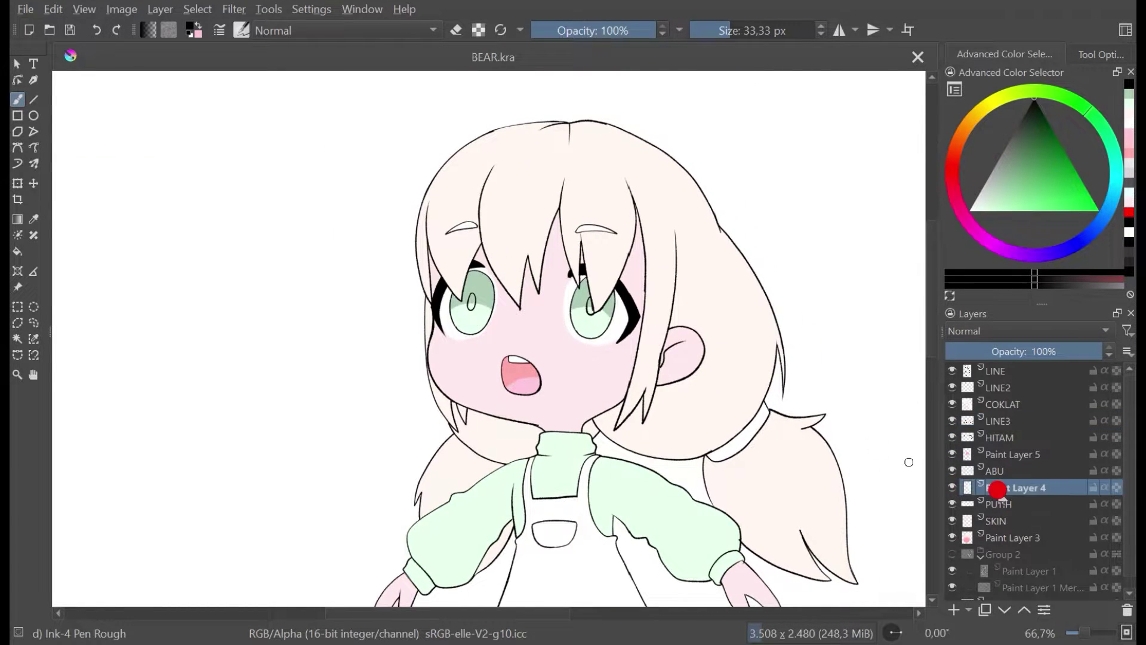
Step: Erase the green inside both pupil outlines on Paint Layer 4 and save the drawing
scroll(393, 284, up, 2)
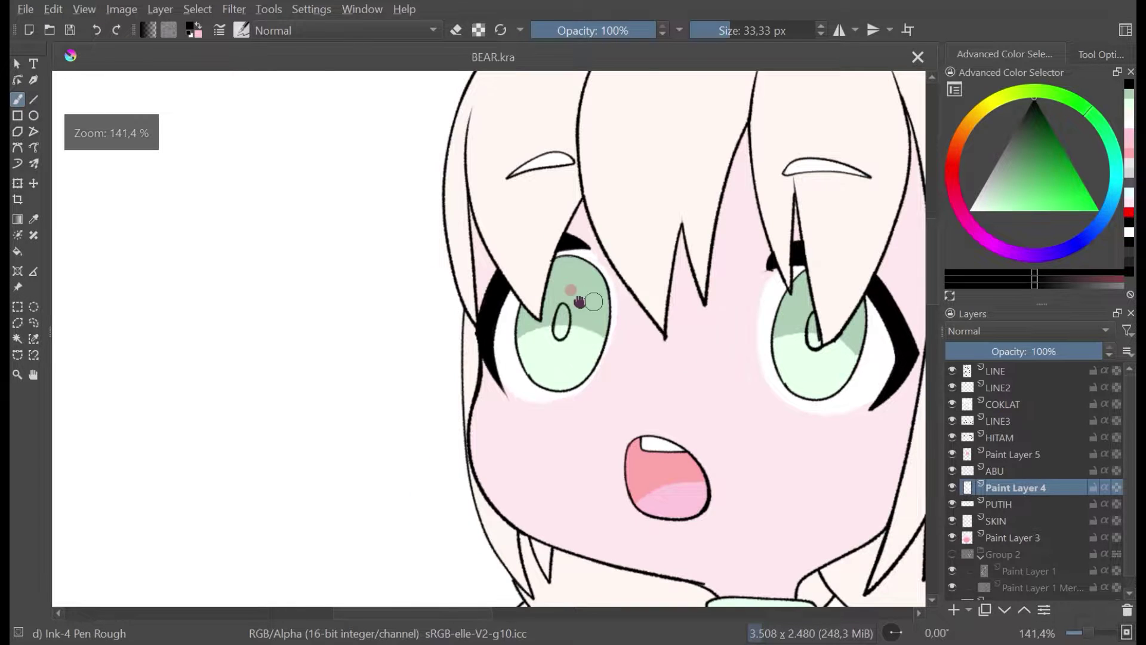
drag(583, 299, 455, 267)
click(457, 31)
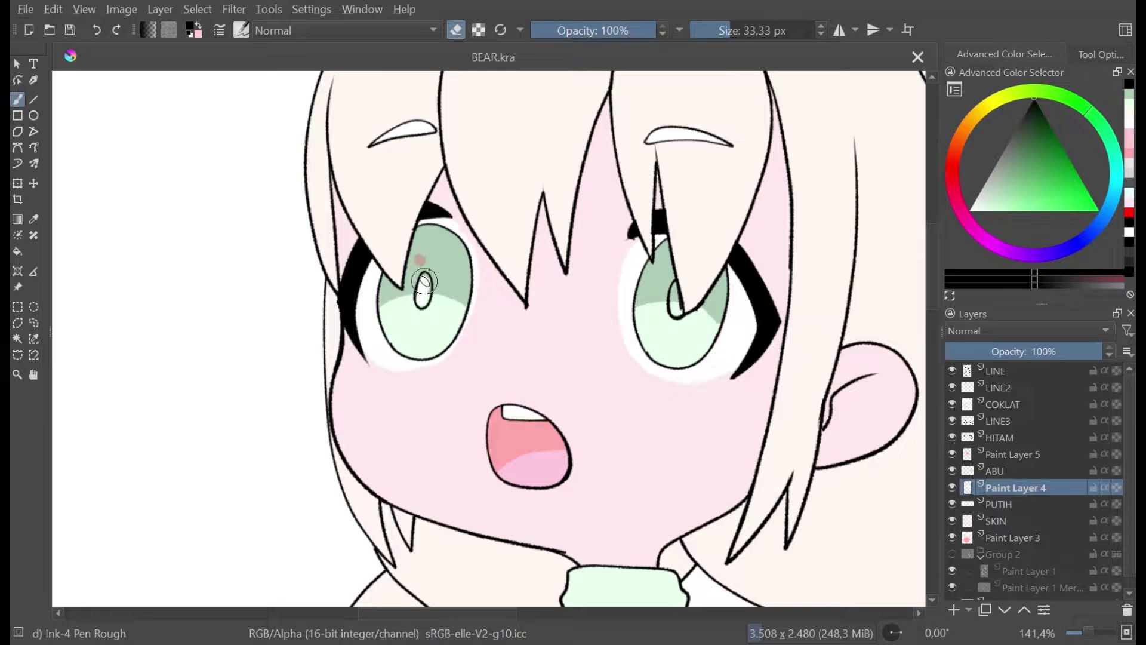
drag(426, 290, 419, 295)
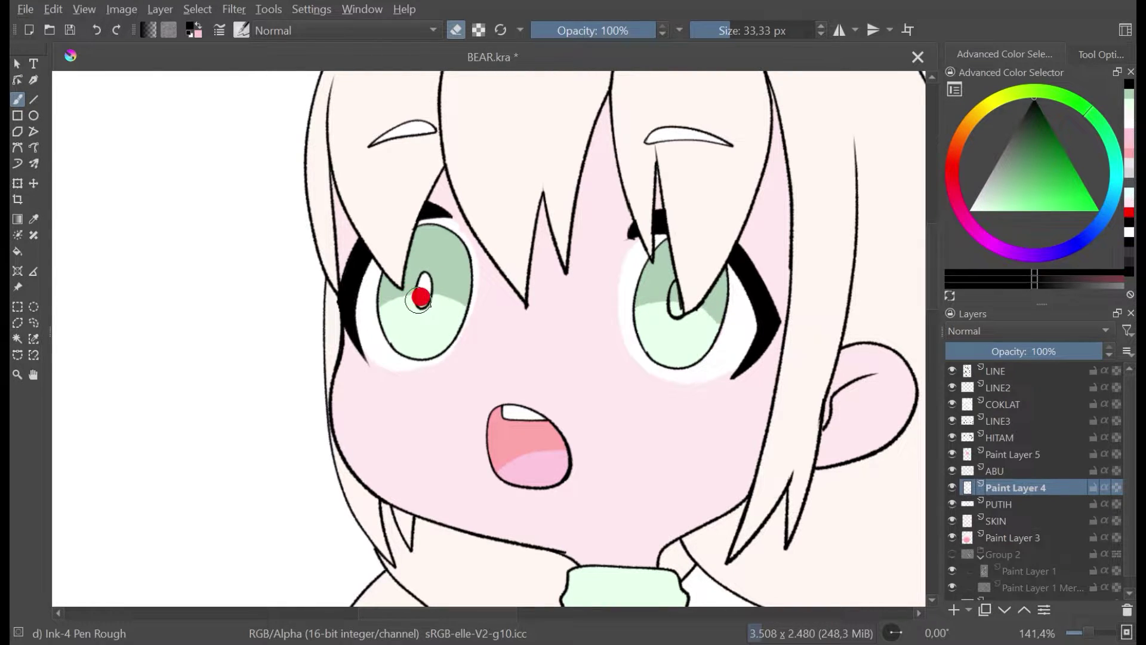
mouse_move(664, 289)
mouse_down()
mouse_move(677, 283)
mouse_move(673, 298)
mouse_up()
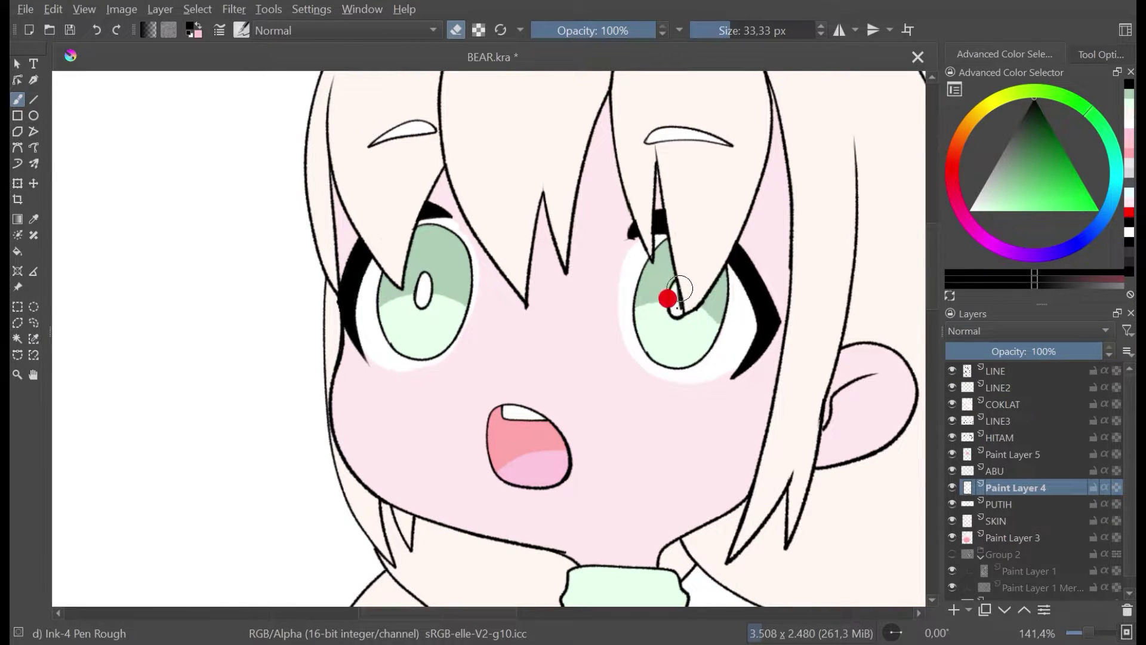
drag(680, 288, 678, 319)
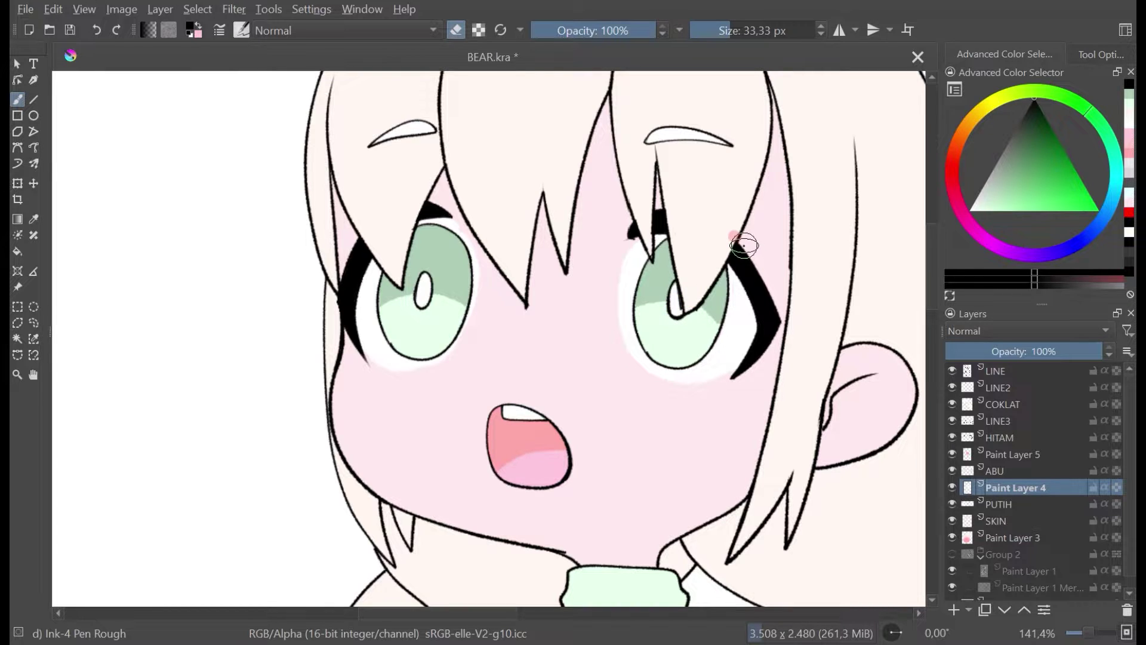
scroll(743, 245, down, 8)
scroll(739, 256, up, 4)
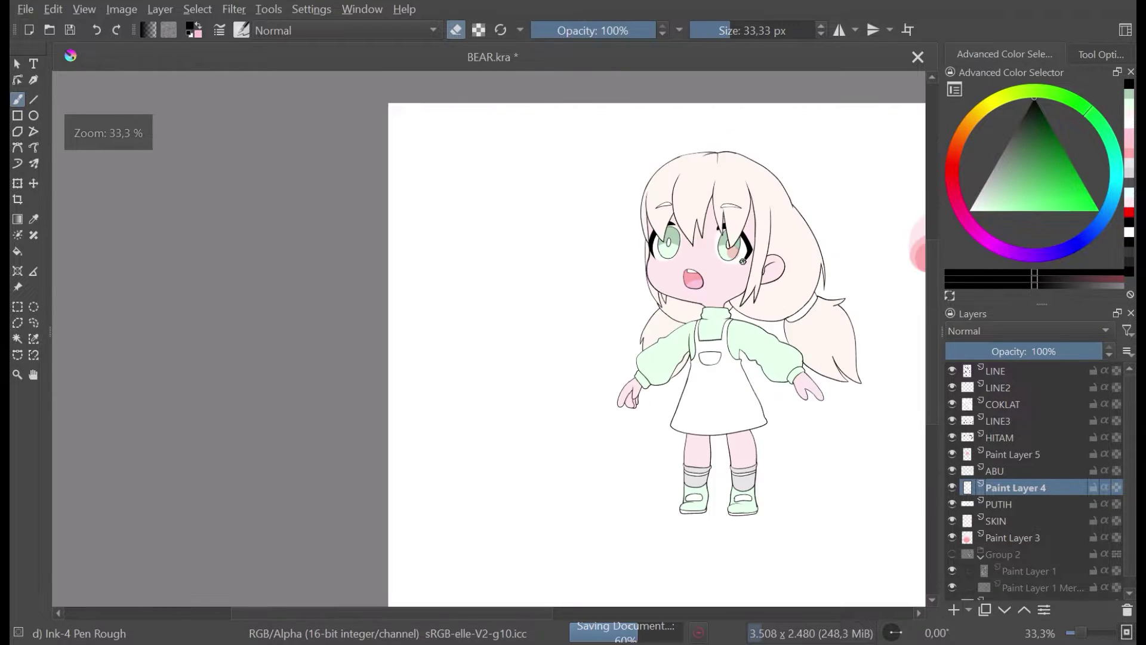
scroll(670, 233, up, 3)
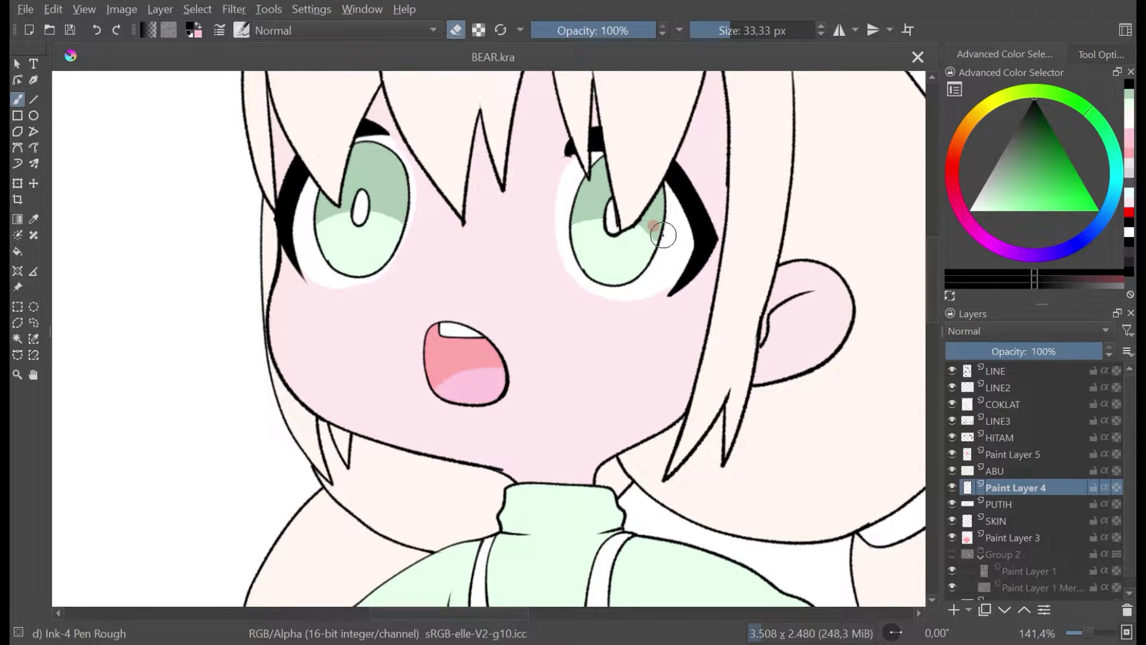
Step: Leave eraser mode, sample the light green of the iris, and paint a thin light rim along the outer edge of both pupils
ctrl+click(595, 242)
key(e)
scroll(645, 228, up, 1)
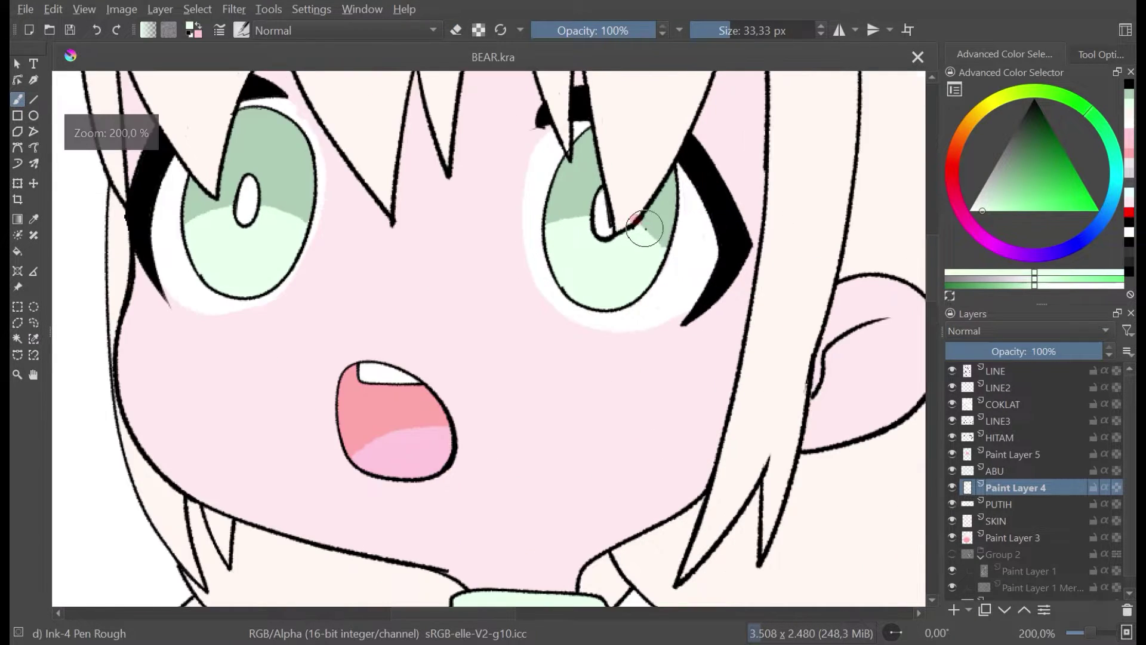
ctrl+click(655, 230)
drag(645, 230, 675, 243)
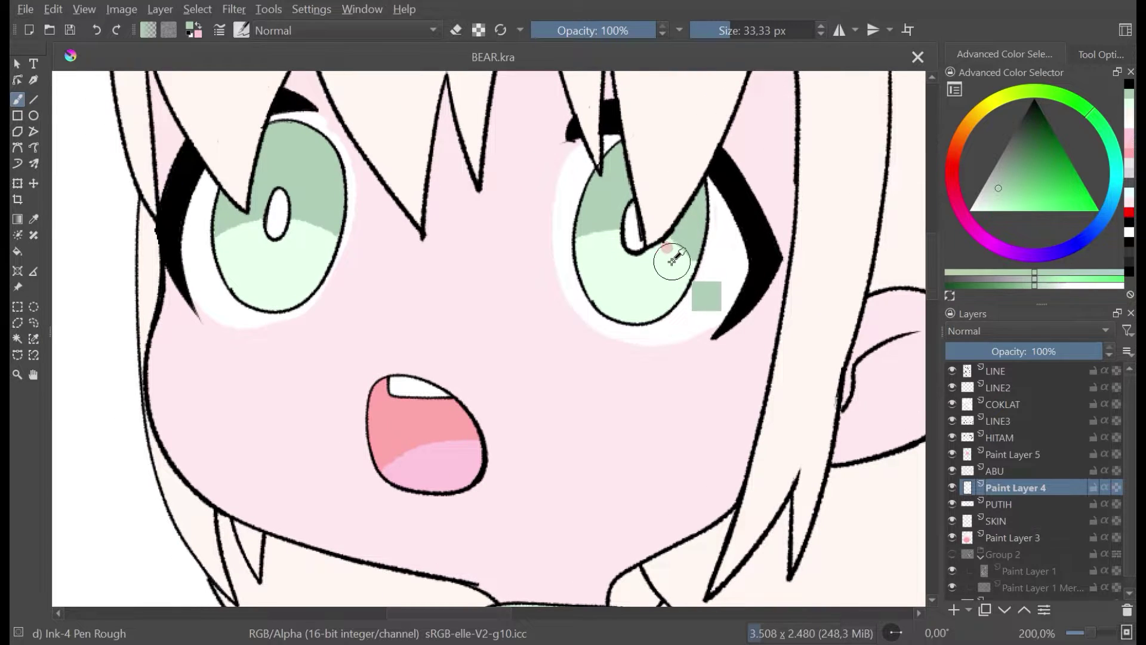
ctrl+click(672, 261)
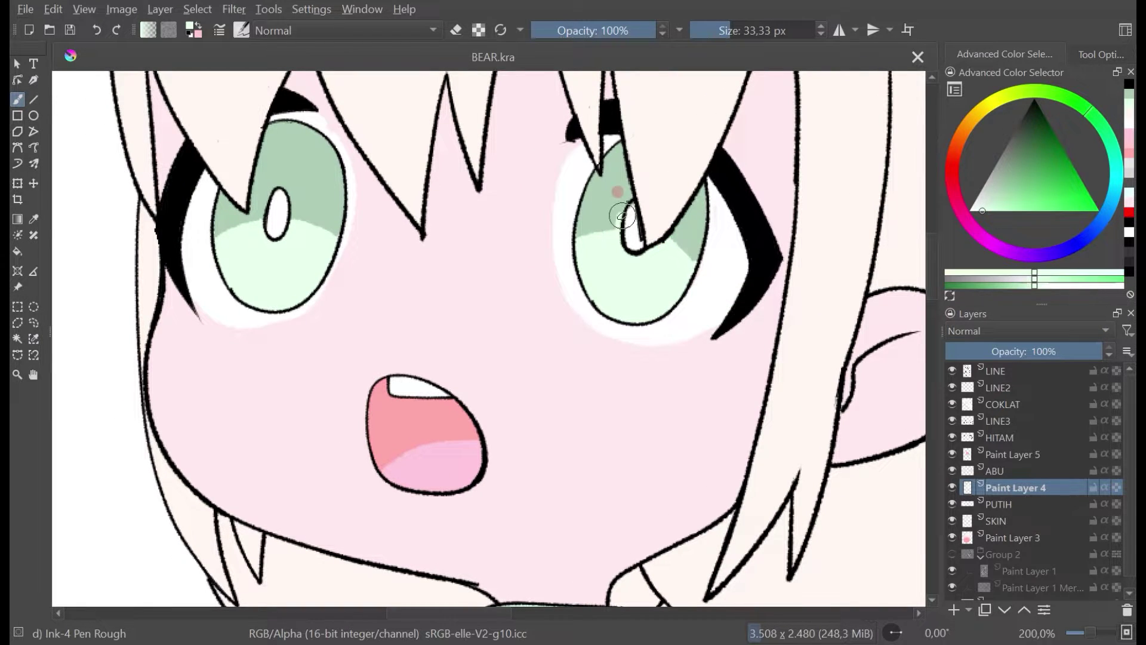
drag(629, 201, 631, 195)
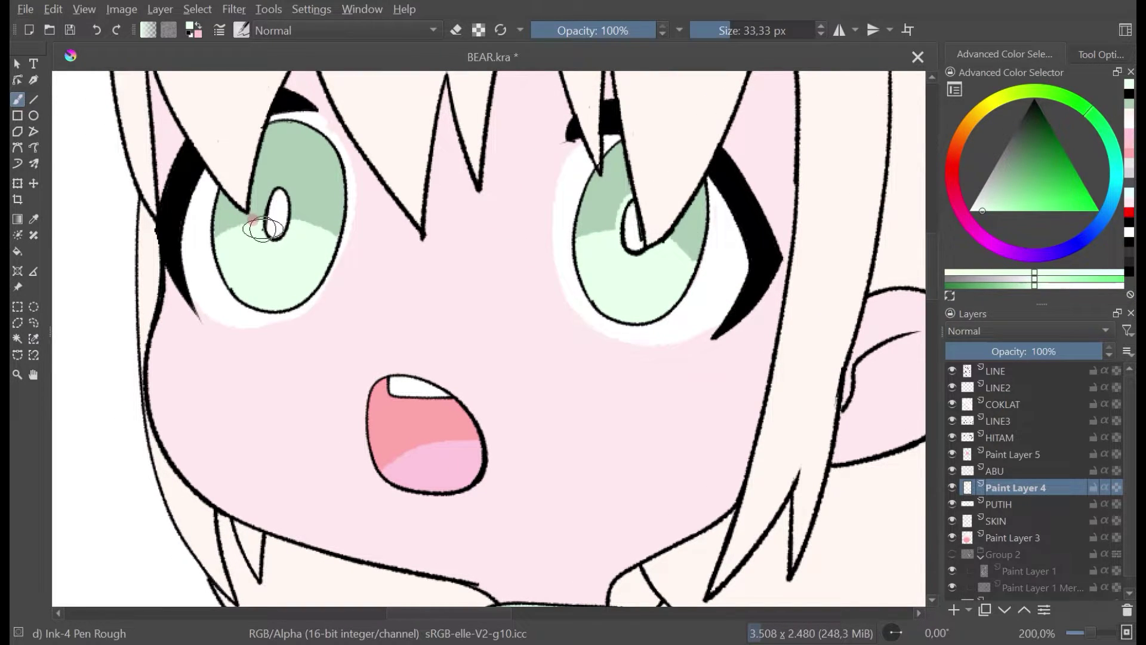
drag(261, 231, 271, 197)
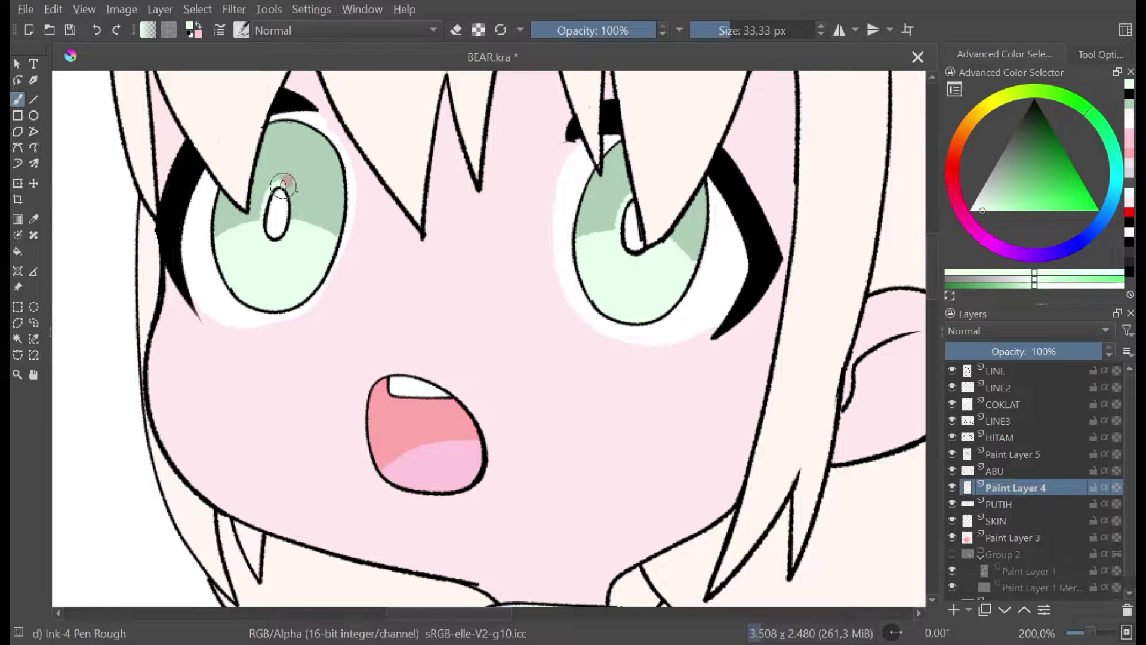
scroll(305, 215, down, 3)
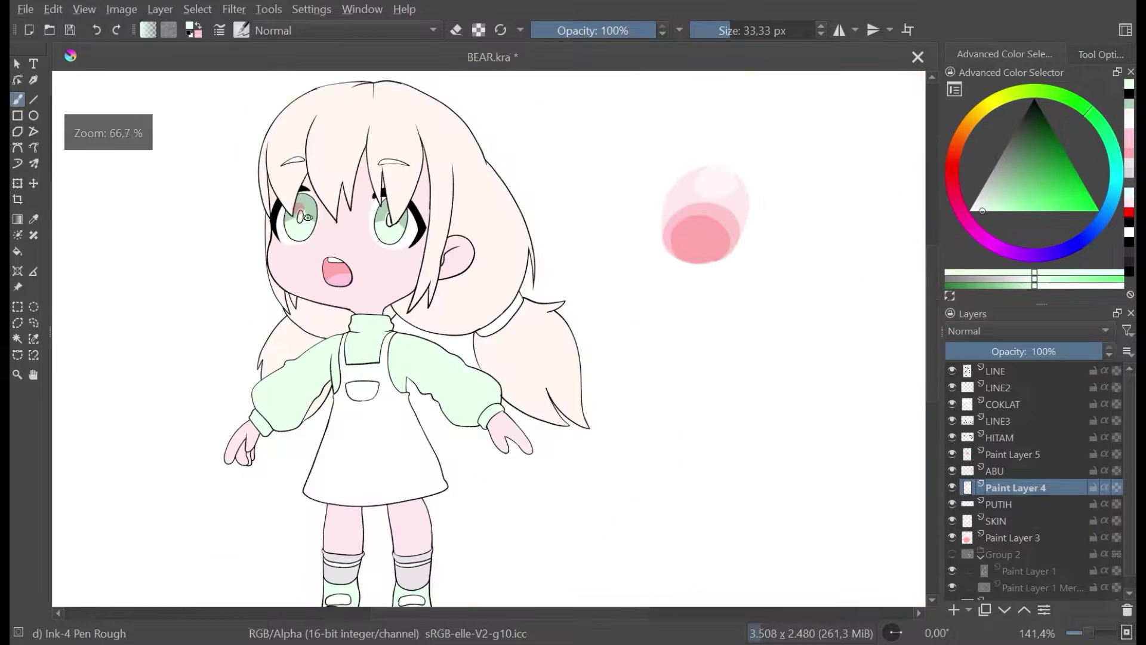
scroll(313, 217, up, 1)
Step: Try painting near-white green highlights in the lower part of both irises on Paint Layer 4, and save the drawing
ctrl+click(455, 255)
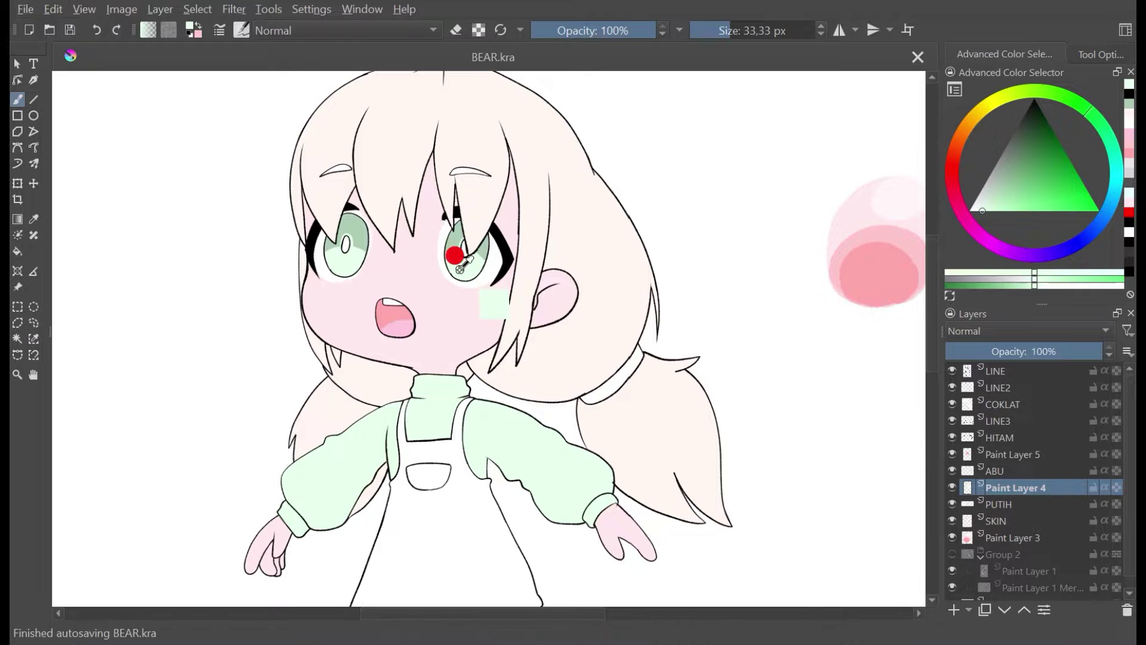
click(979, 210)
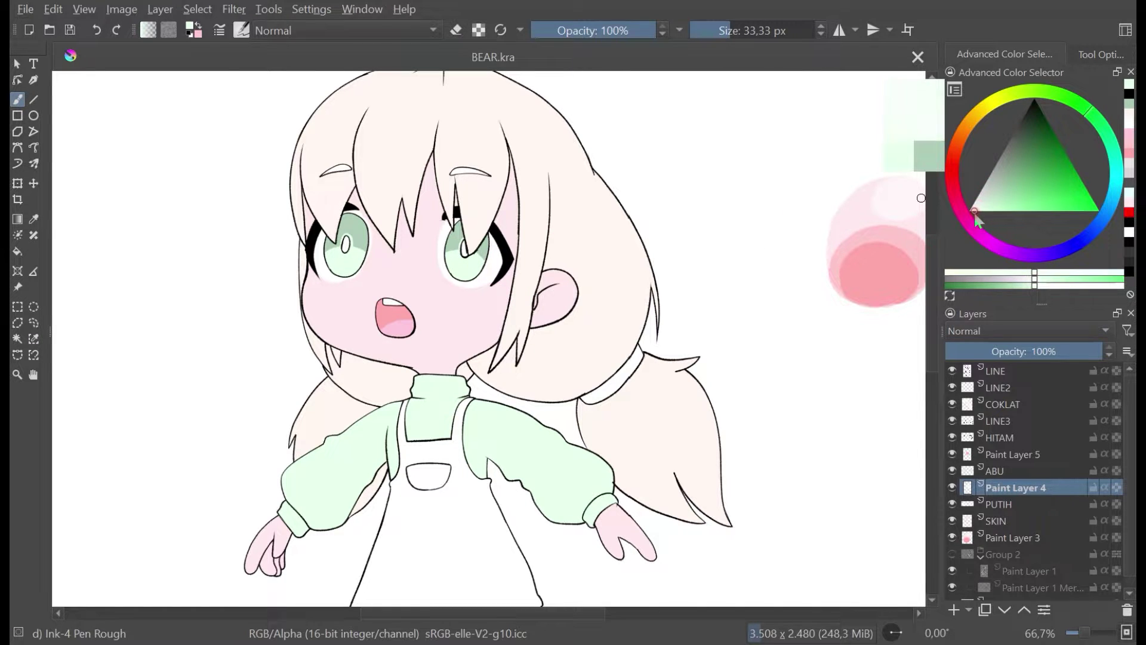
scroll(459, 276, up, 2)
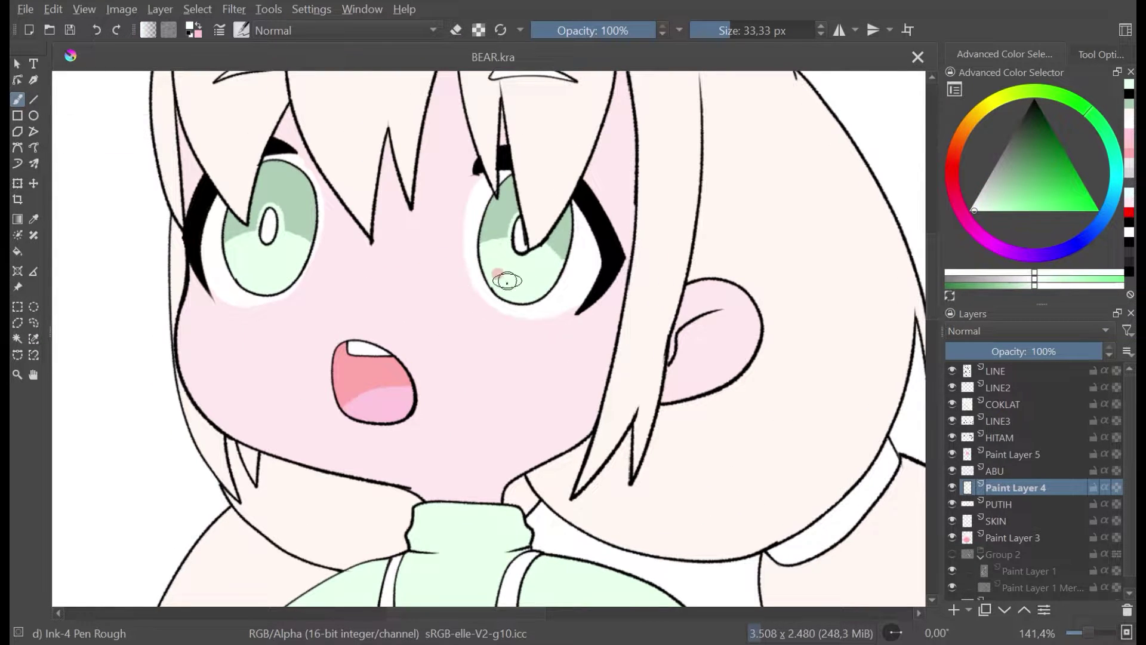
mouse_move(507, 279)
mouse_down()
mouse_move(496, 284)
mouse_move(501, 256)
mouse_move(535, 273)
mouse_move(517, 297)
mouse_move(530, 274)
mouse_move(504, 272)
mouse_move(525, 274)
mouse_up()
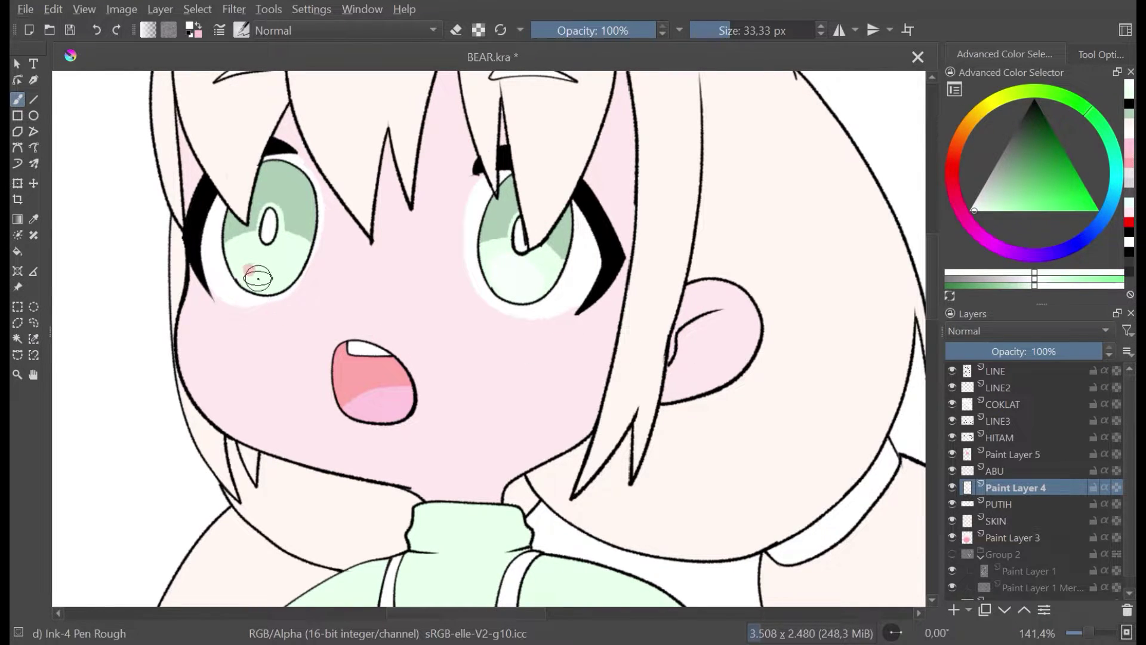
mouse_move(258, 277)
mouse_down()
mouse_move(247, 269)
mouse_move(274, 261)
mouse_move(249, 271)
mouse_move(261, 256)
mouse_move(249, 259)
mouse_move(280, 267)
mouse_move(251, 271)
mouse_move(243, 257)
mouse_move(263, 258)
mouse_up()
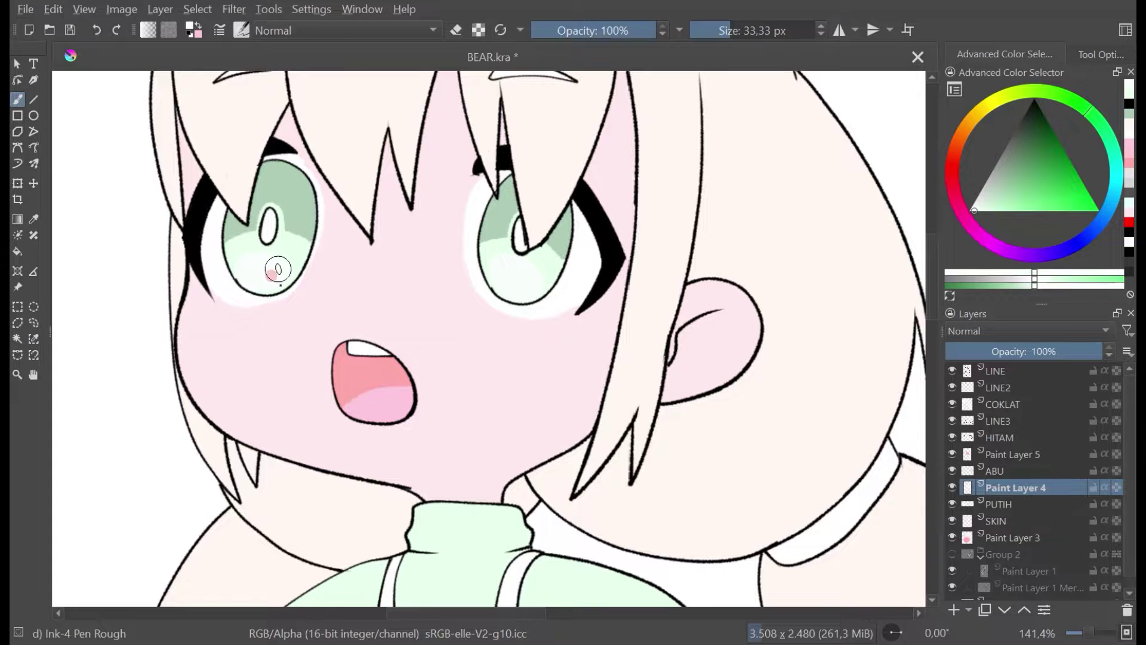
key(minus)
key(minus)
key(ctrl+s)
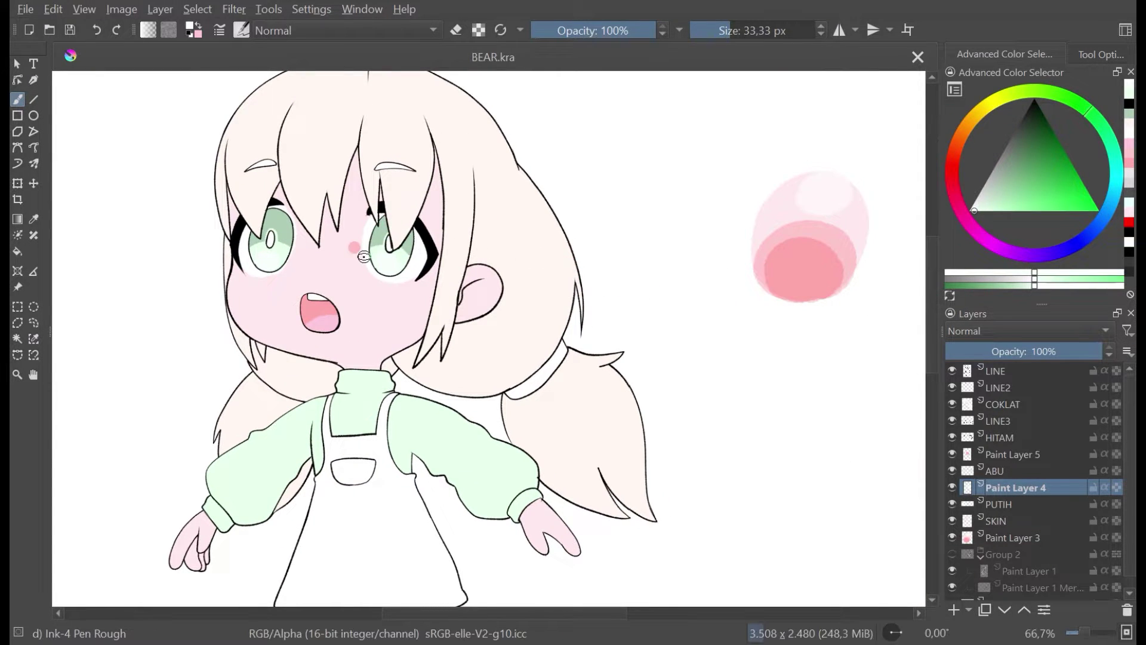
key(minus)
key(minus)
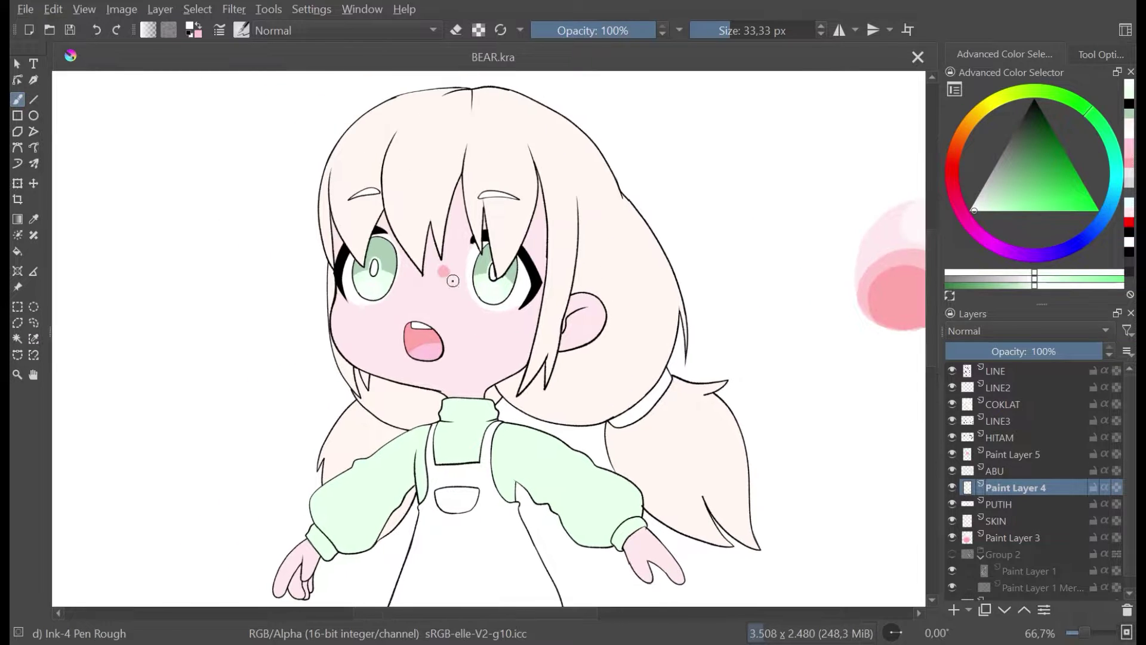
key(plus)
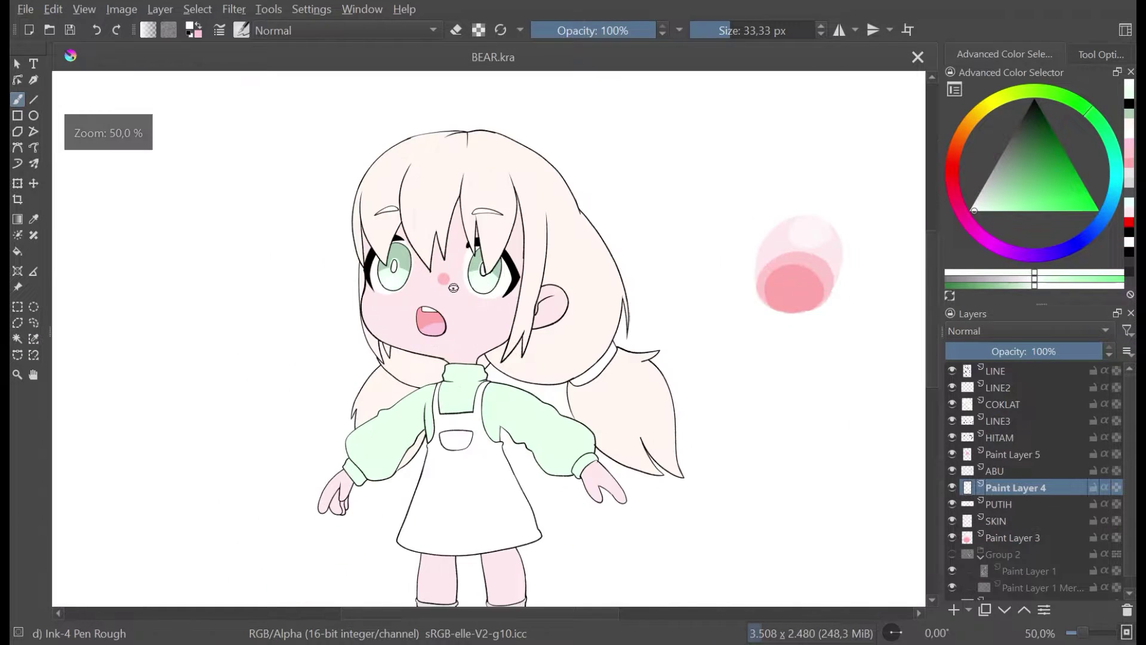
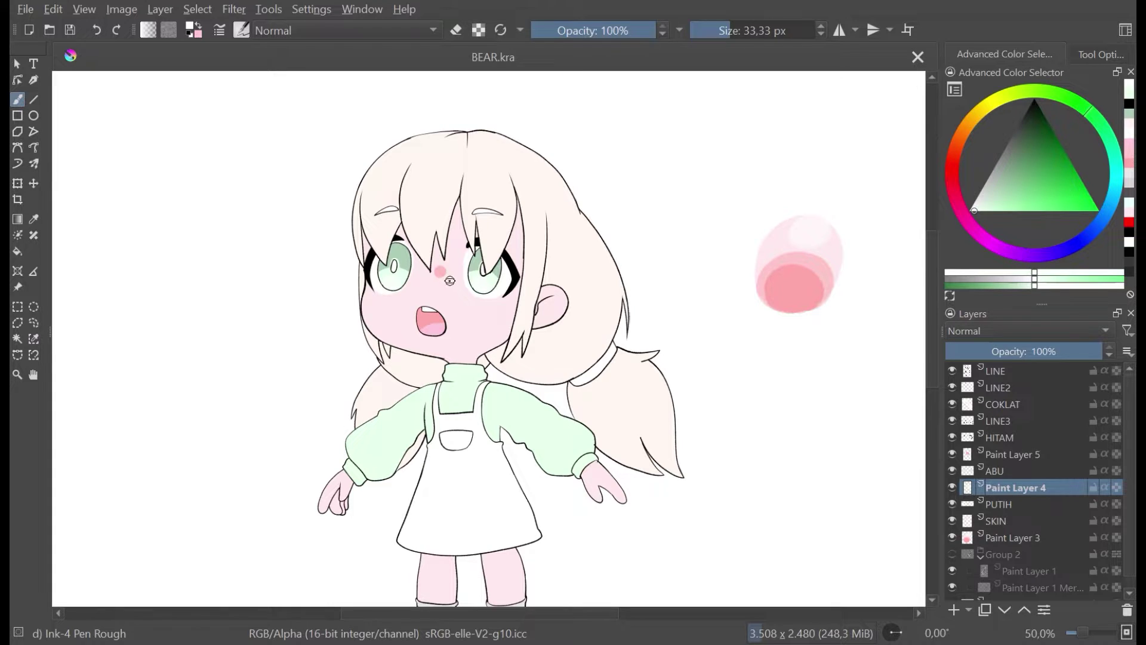
Step: Undo the pale highlight strokes in both irises and save the drawing
scroll(472, 269, up, 2)
key(ctrl+z)
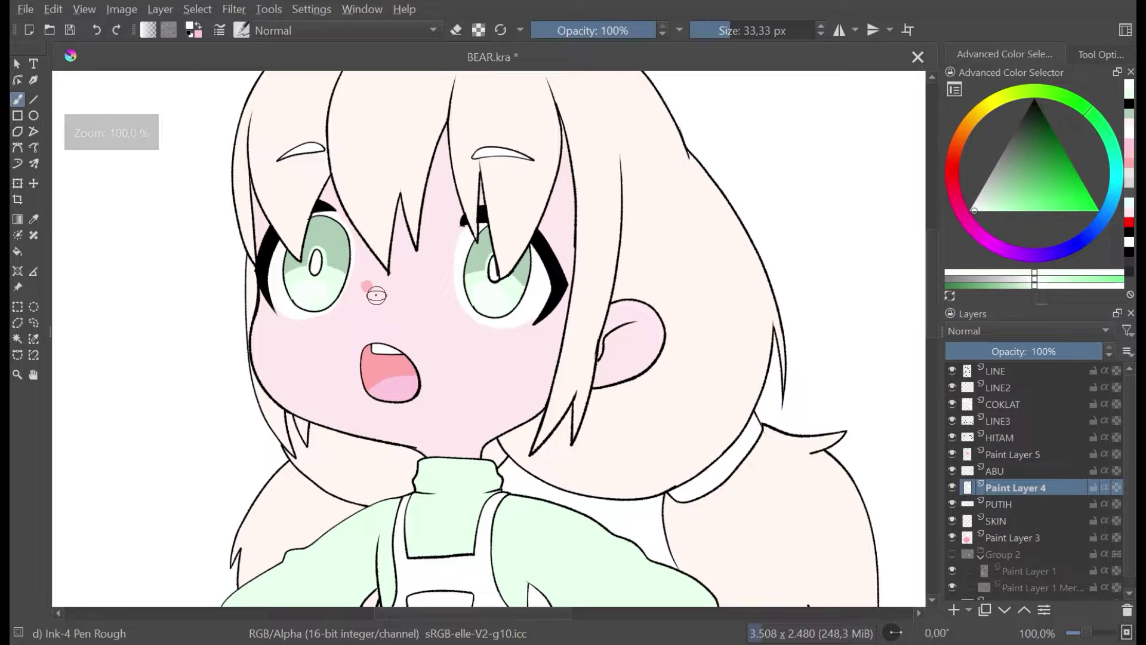
key(ctrl+z)
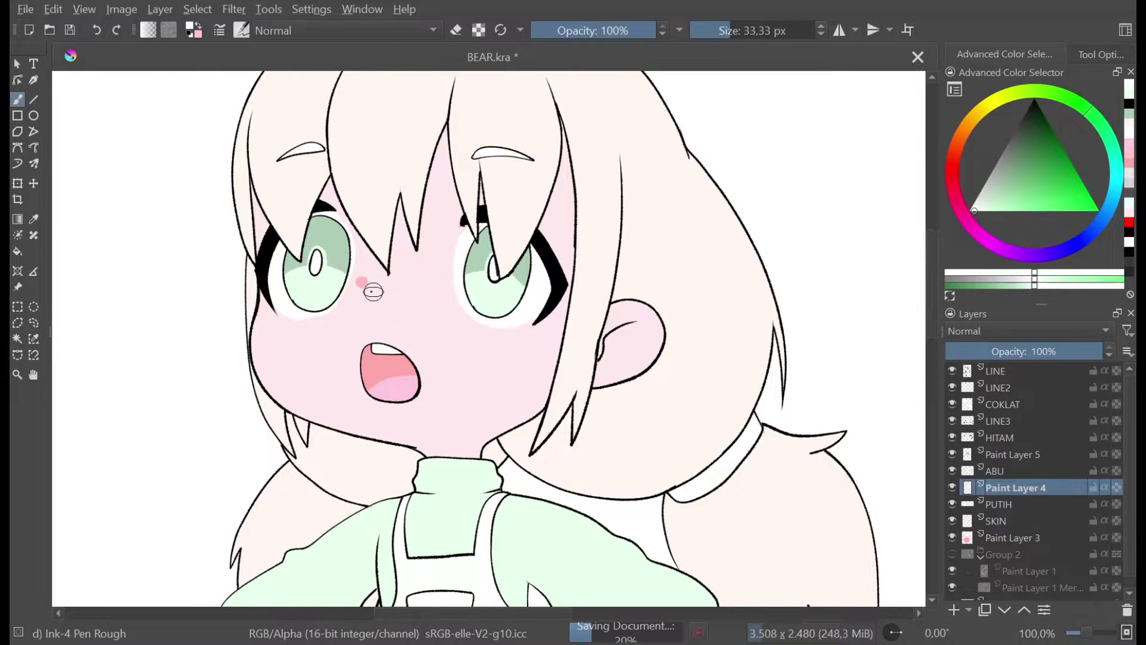
key(minus)
key(minus)
key(minus)
key(1)
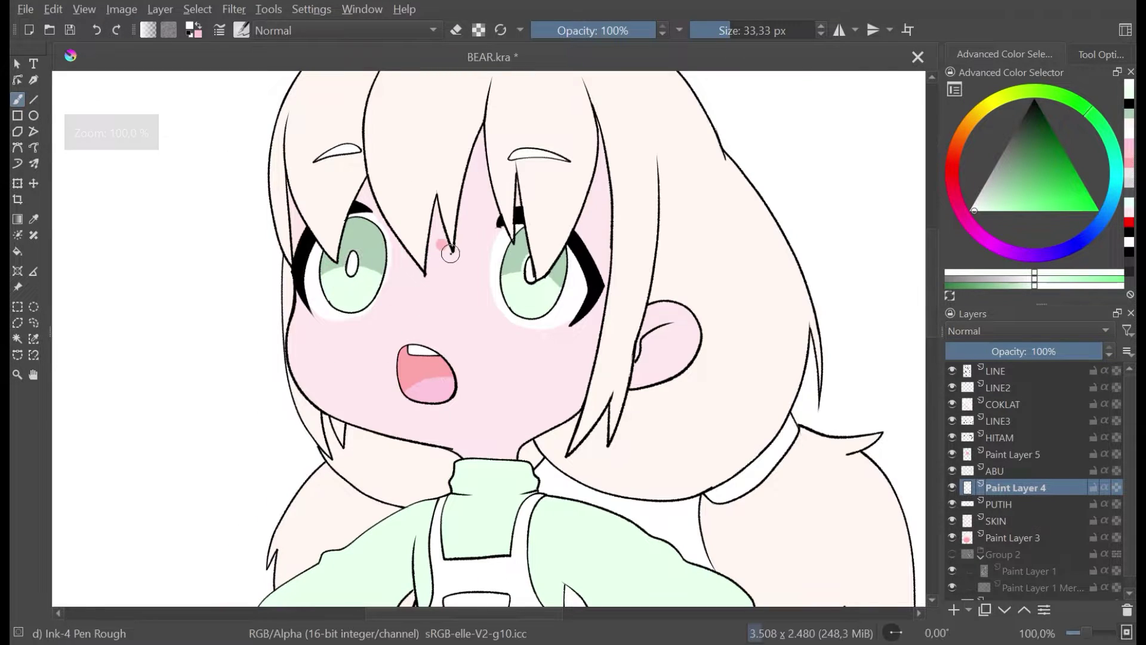
click(447, 240)
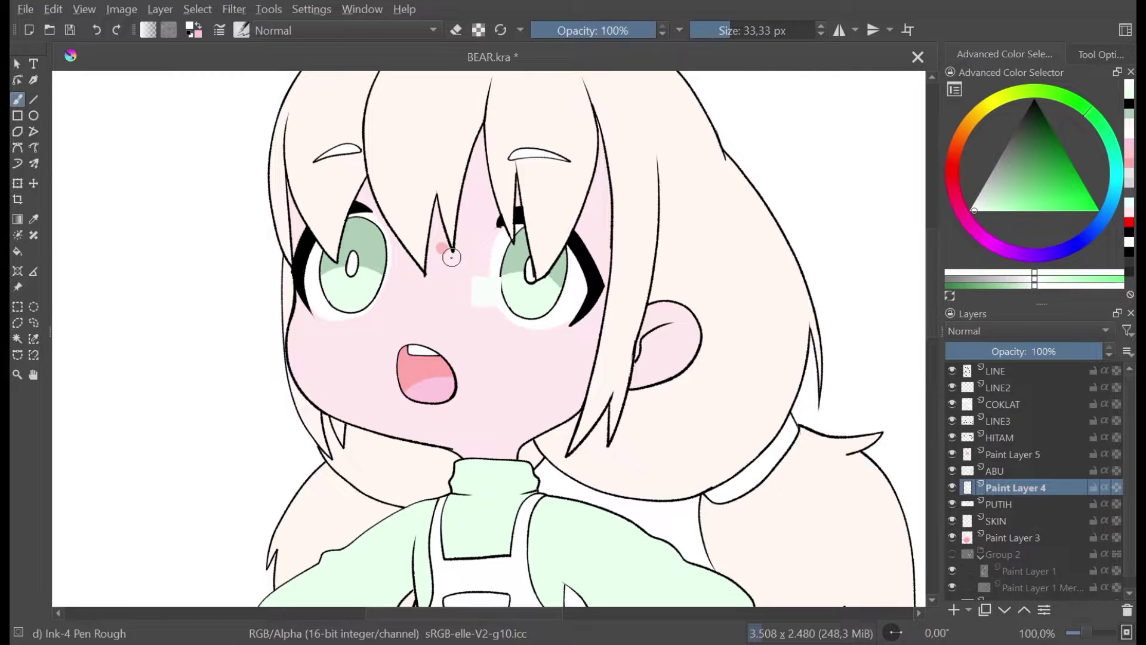
key(ctrl+s)
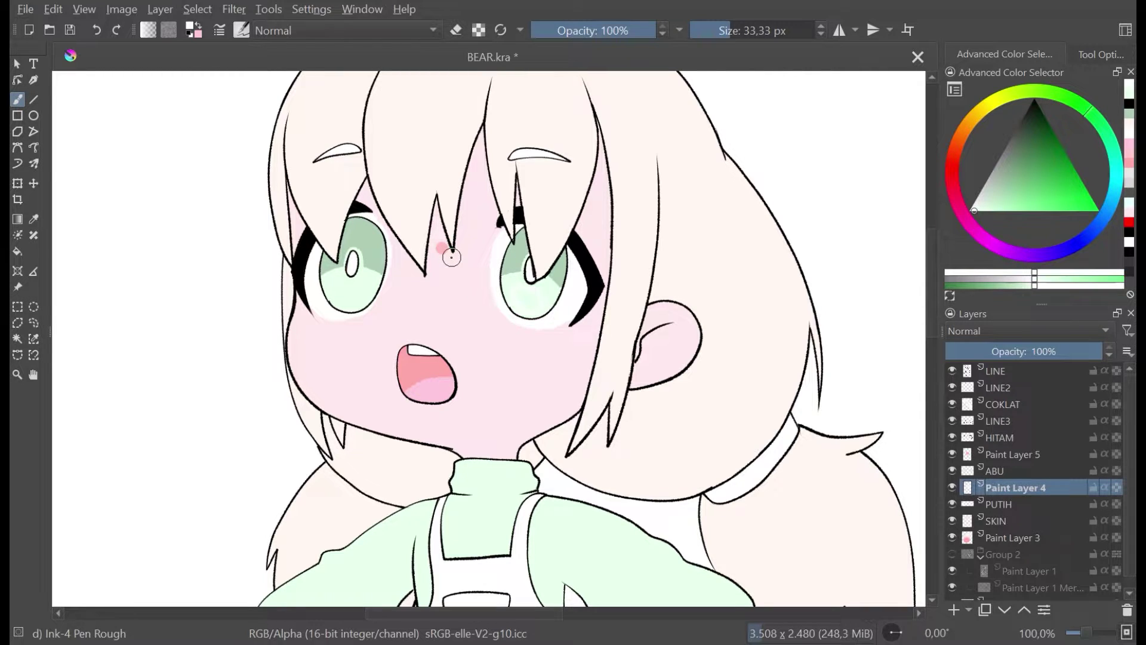
Step: Sample the light green of the iris and retouch the light rim around the left eye's pupil on Paint Layer 4
scroll(358, 277, up, 2)
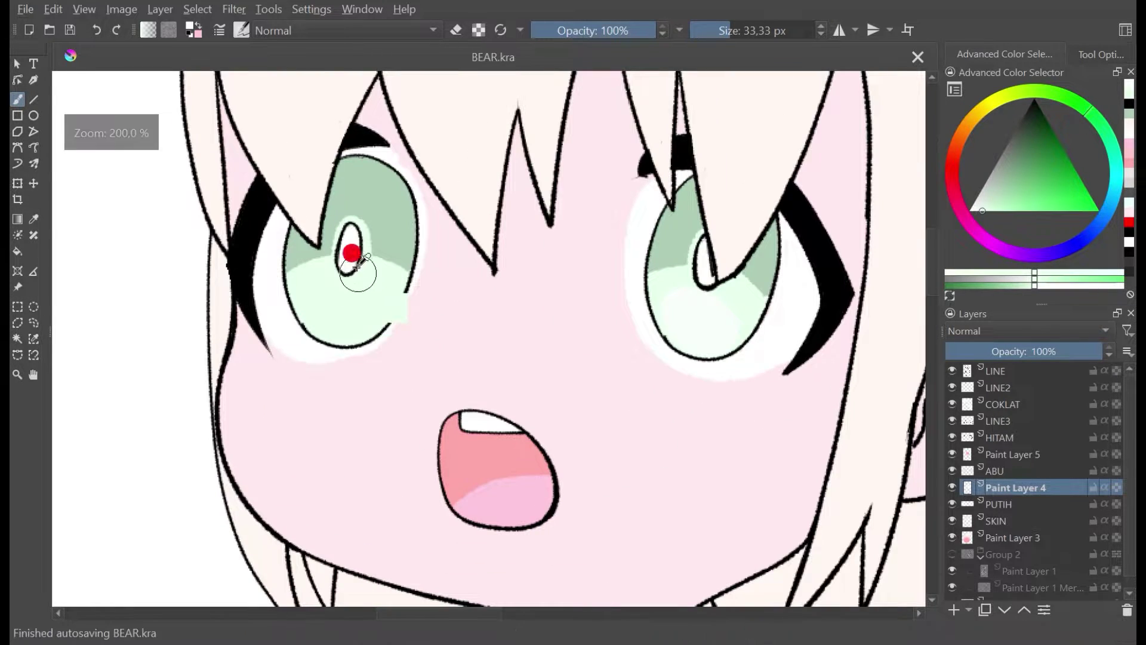
scroll(355, 263, up, 2)
key(ctrl+z)
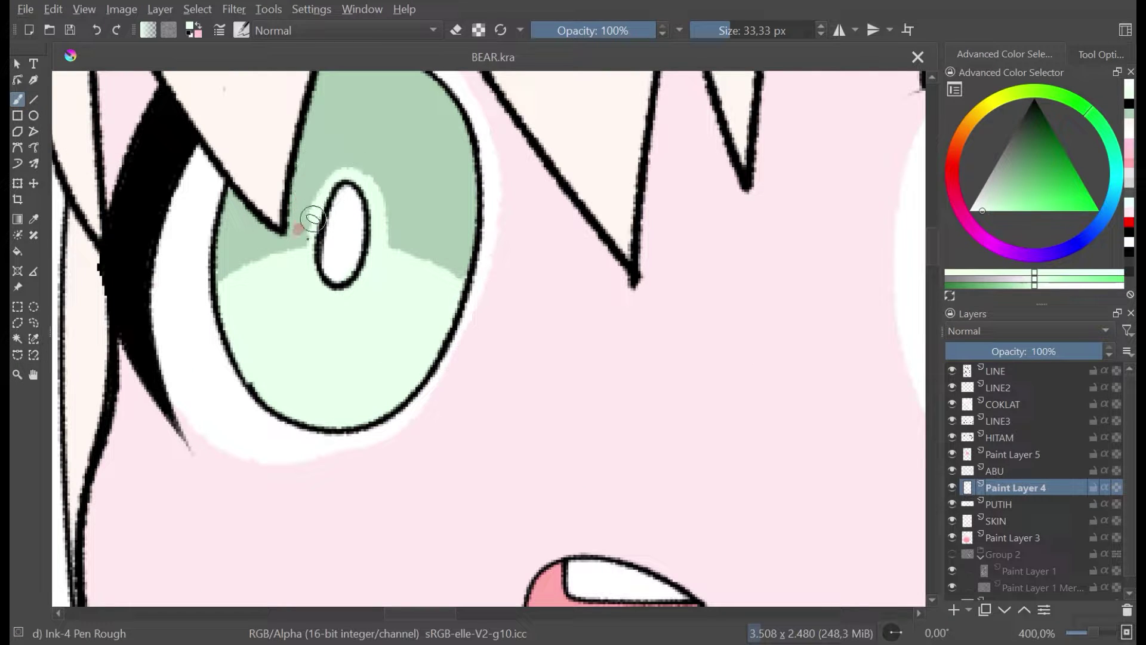
click(297, 269)
key(ctrl+z)
click(296, 215)
key(ctrl+z)
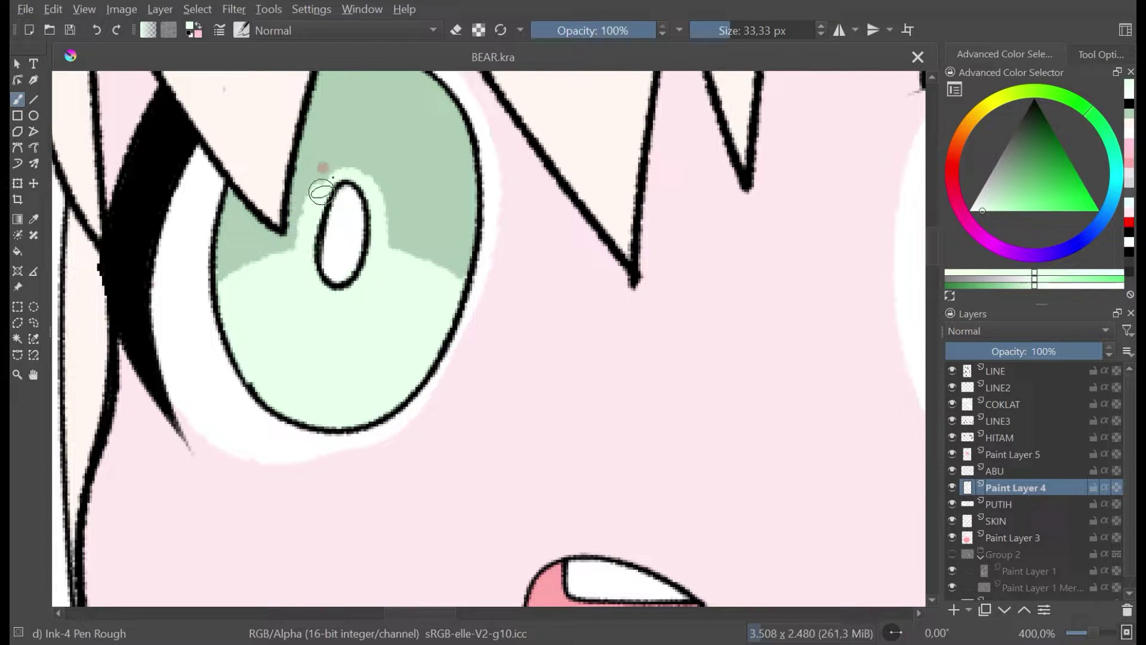
click(350, 163)
mouse_move(344, 174)
mouse_down()
mouse_move(374, 188)
mouse_move(387, 248)
mouse_up()
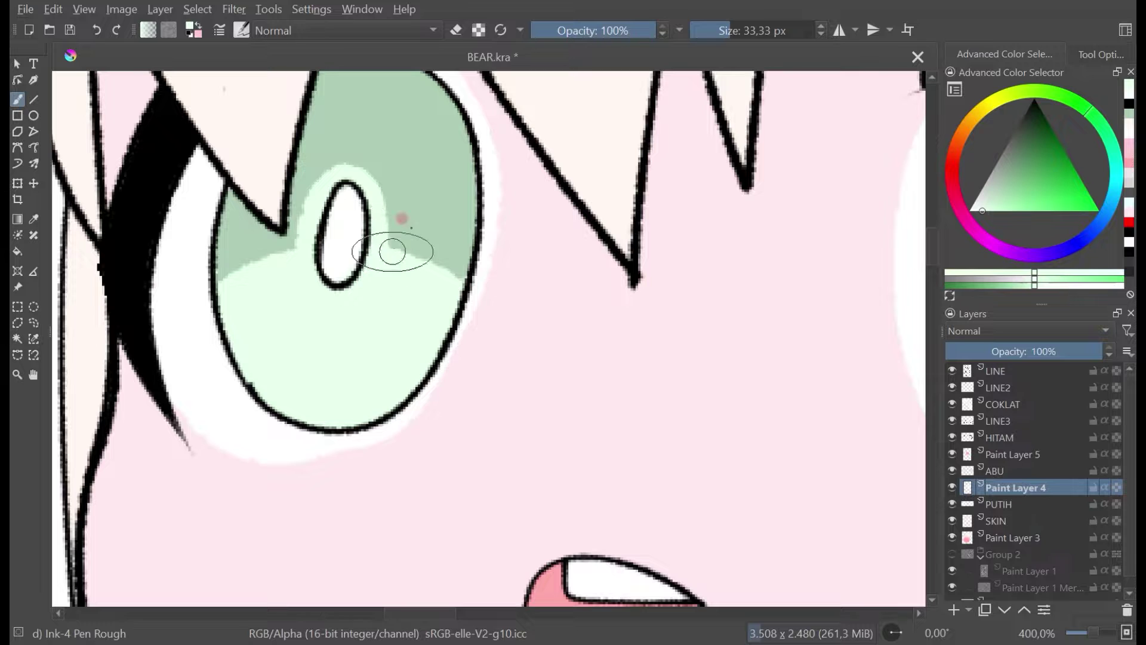
scroll(411, 228, down, 2)
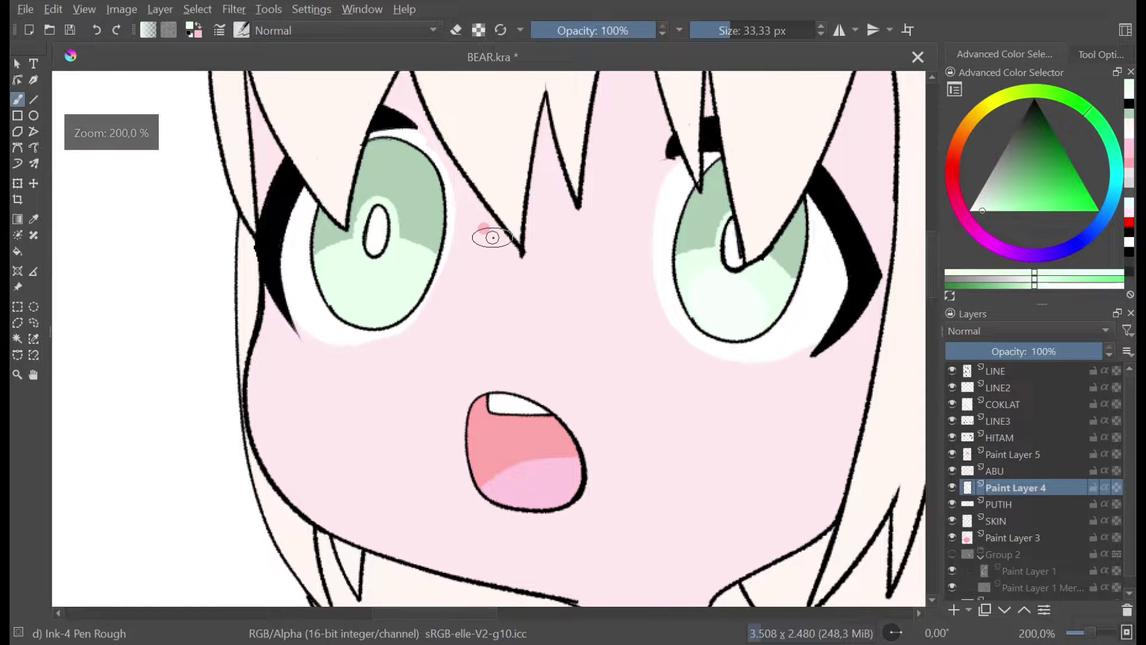
Step: Paint thin light green edges along the outer sides of both irises' dark green areas and save the drawing
drag(493, 238, 376, 286)
click(377, 232)
key(ctrl+z)
drag(388, 219, 369, 272)
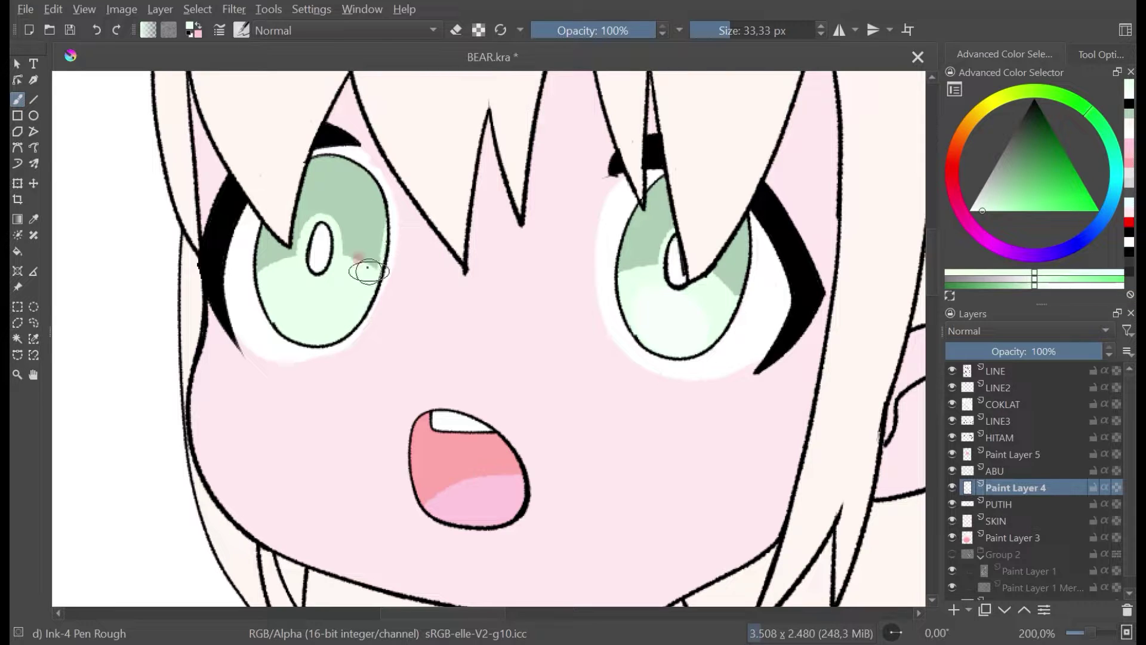
click(254, 229)
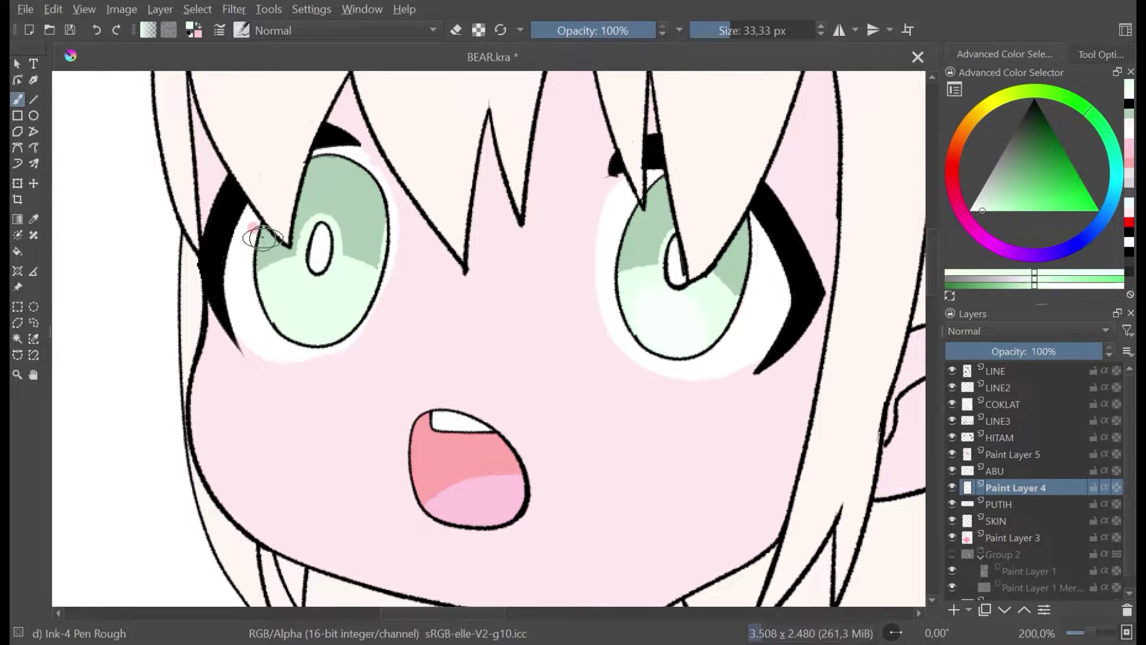
drag(257, 231, 269, 287)
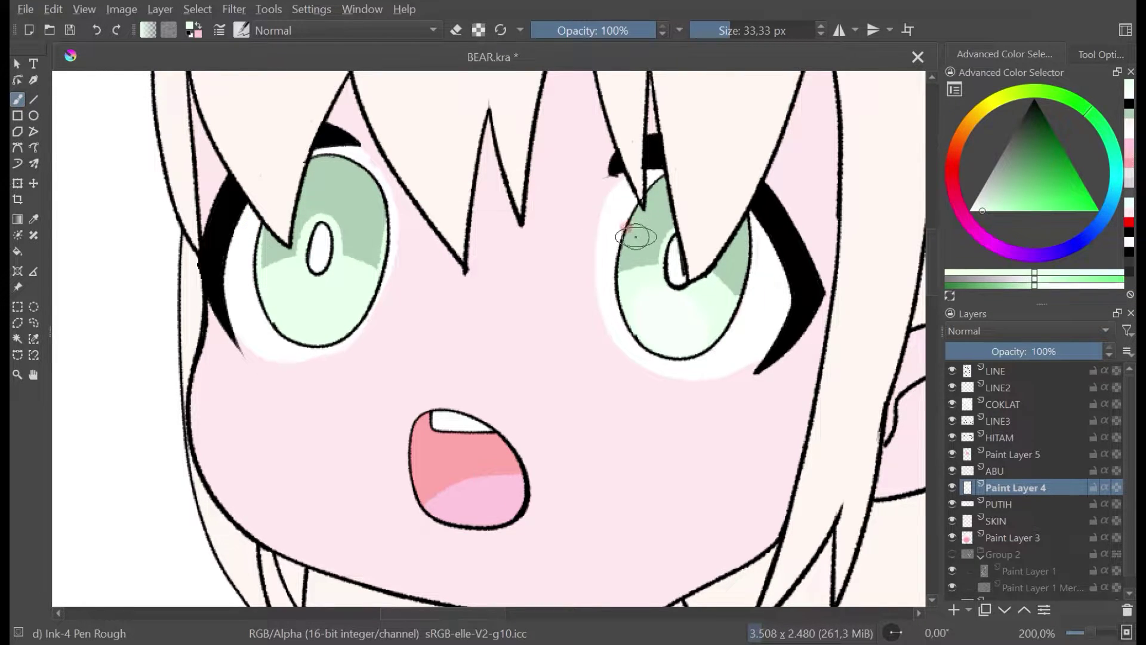
mouse_move(627, 228)
mouse_down()
mouse_move(617, 276)
mouse_move(626, 297)
mouse_up()
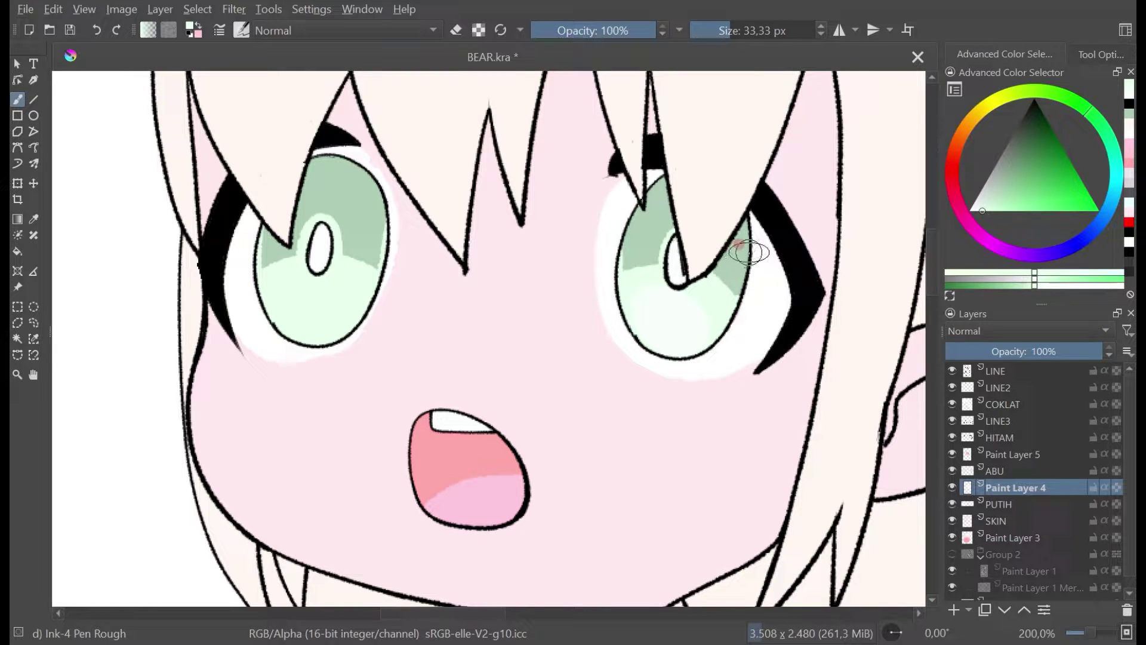
mouse_move(748, 253)
mouse_down()
mouse_move(729, 307)
mouse_move(748, 245)
mouse_move(725, 280)
mouse_move(657, 283)
mouse_up()
scroll(748, 244, down, 3)
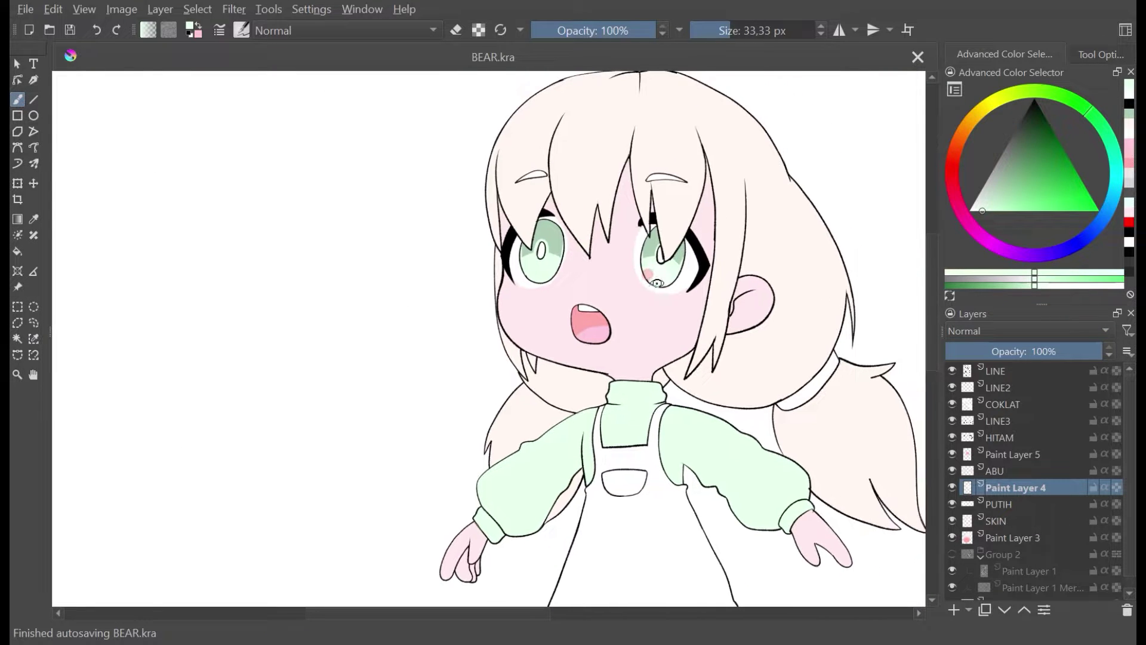
Step: Sample the light green and paint over the pale highlight patches in the lower part of the right eye's iris, saving the drawing
scroll(657, 283, down, 2)
scroll(670, 244, up, 3)
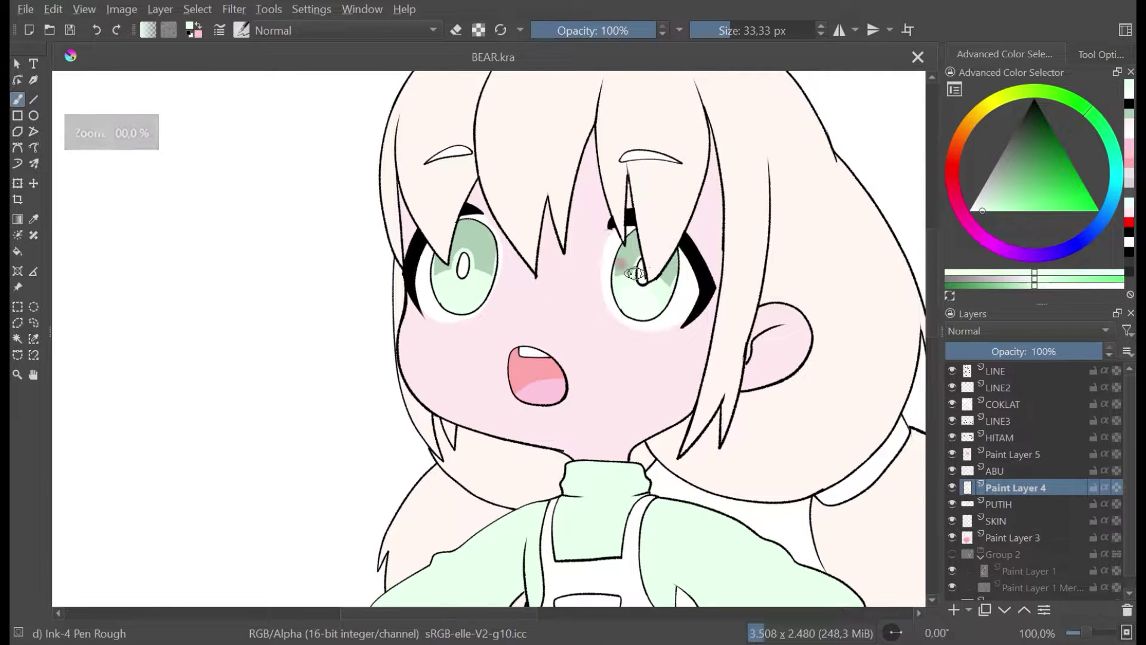
scroll(593, 249, up, 3)
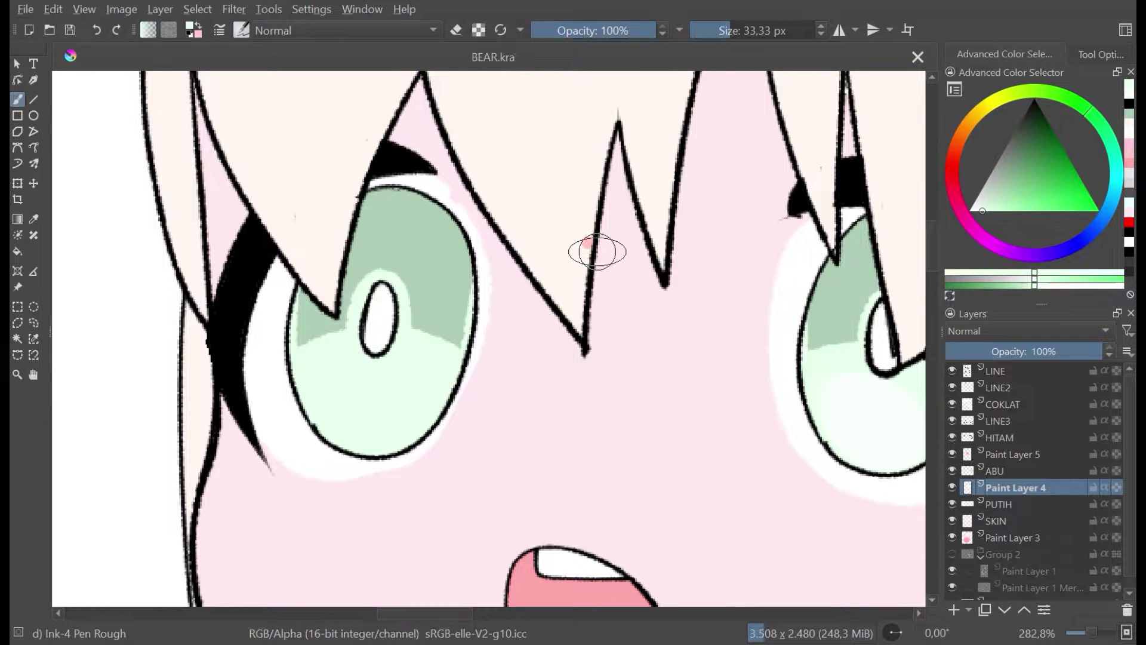
scroll(597, 251, down, 5)
scroll(601, 241, up, 4)
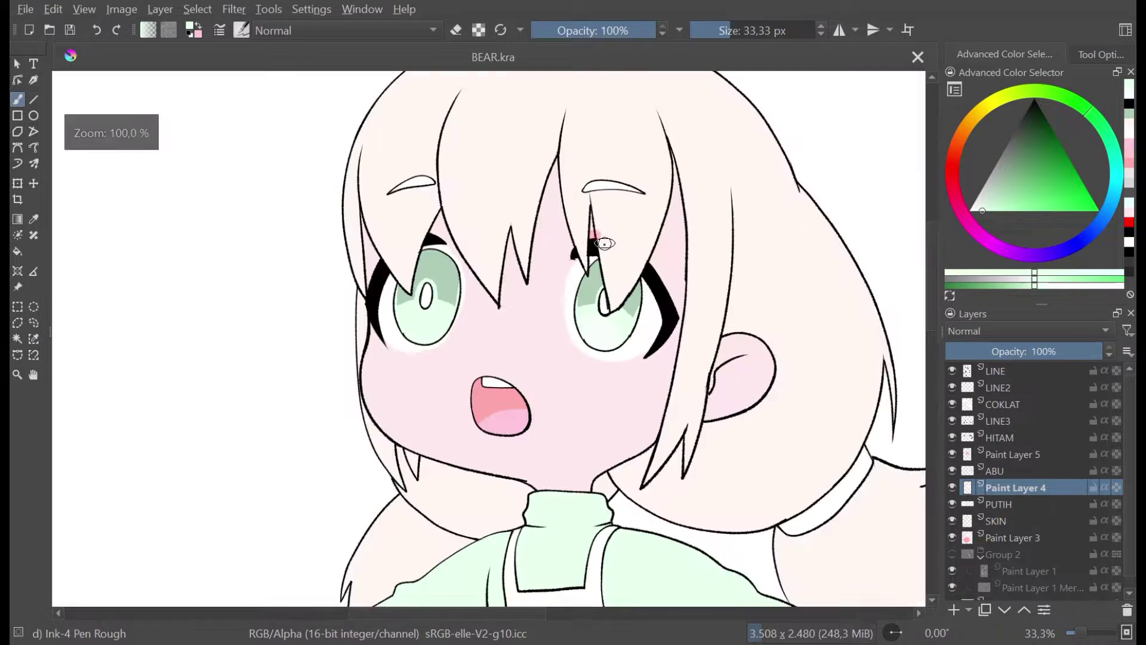
scroll(624, 314, up, 2)
key(ctrl)
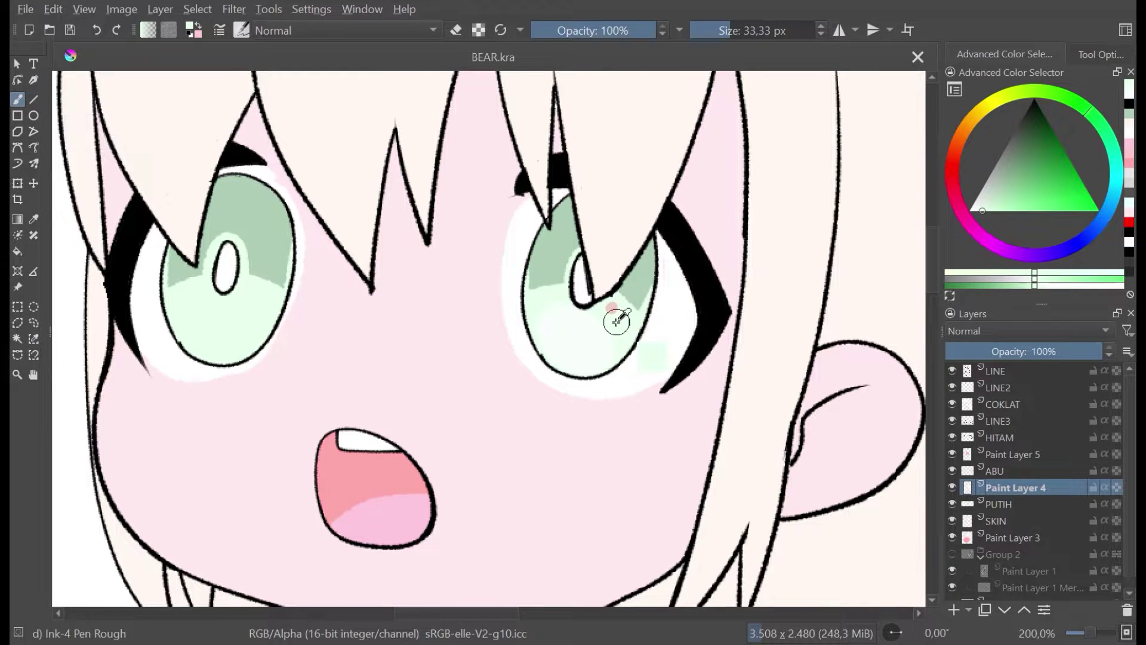
click(570, 312)
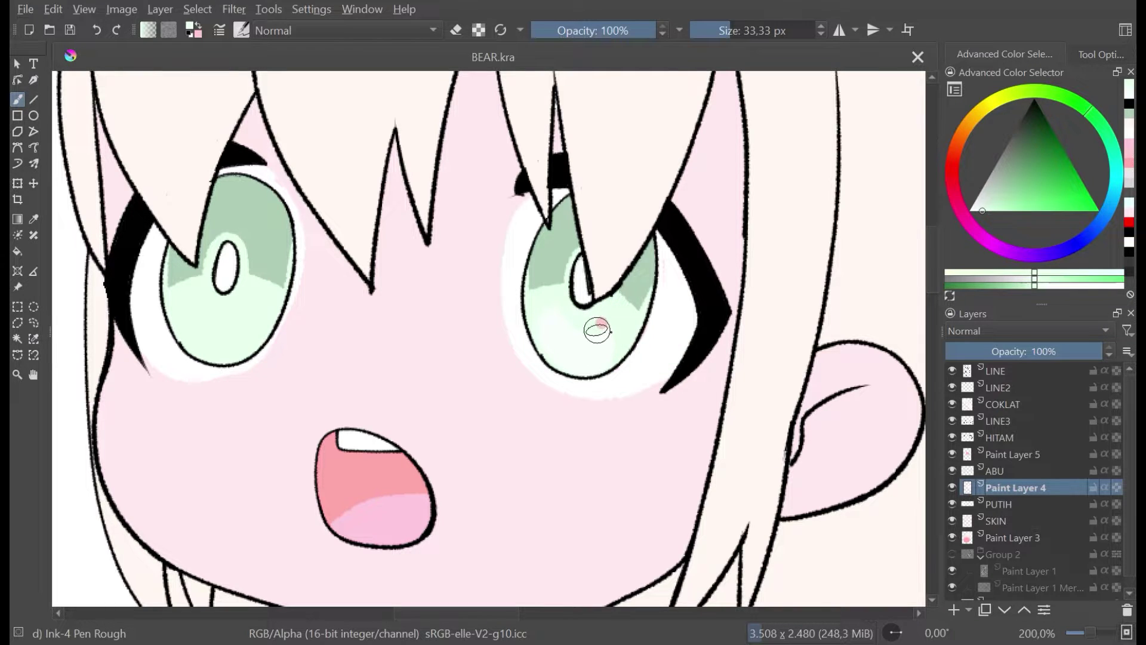
mouse_move(596, 325)
mouse_down()
mouse_move(547, 320)
mouse_move(554, 340)
mouse_move(608, 339)
mouse_move(578, 334)
mouse_up()
key(ctrl+z)
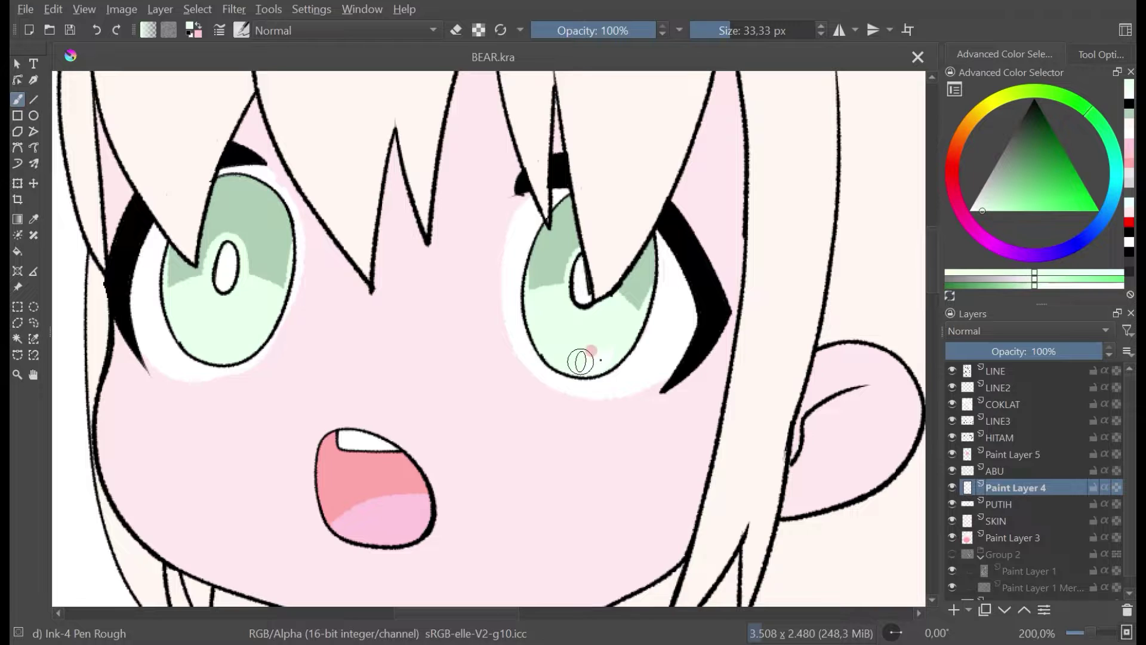
click(615, 329)
key(ctrl+z)
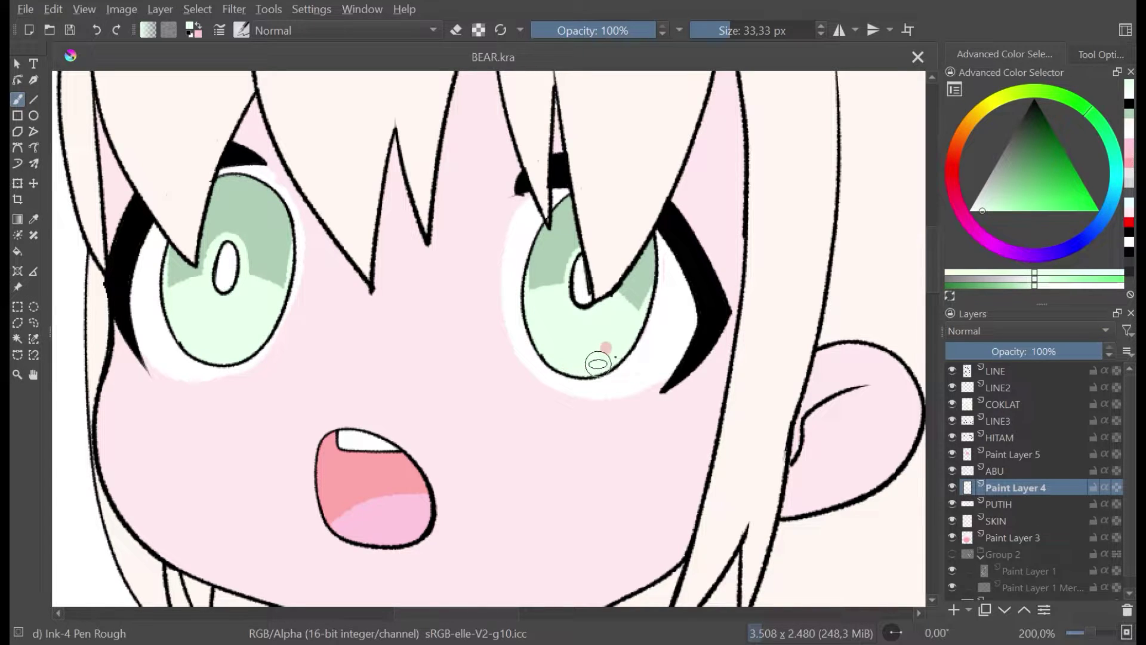
click(647, 258)
scroll(654, 265, down, 3)
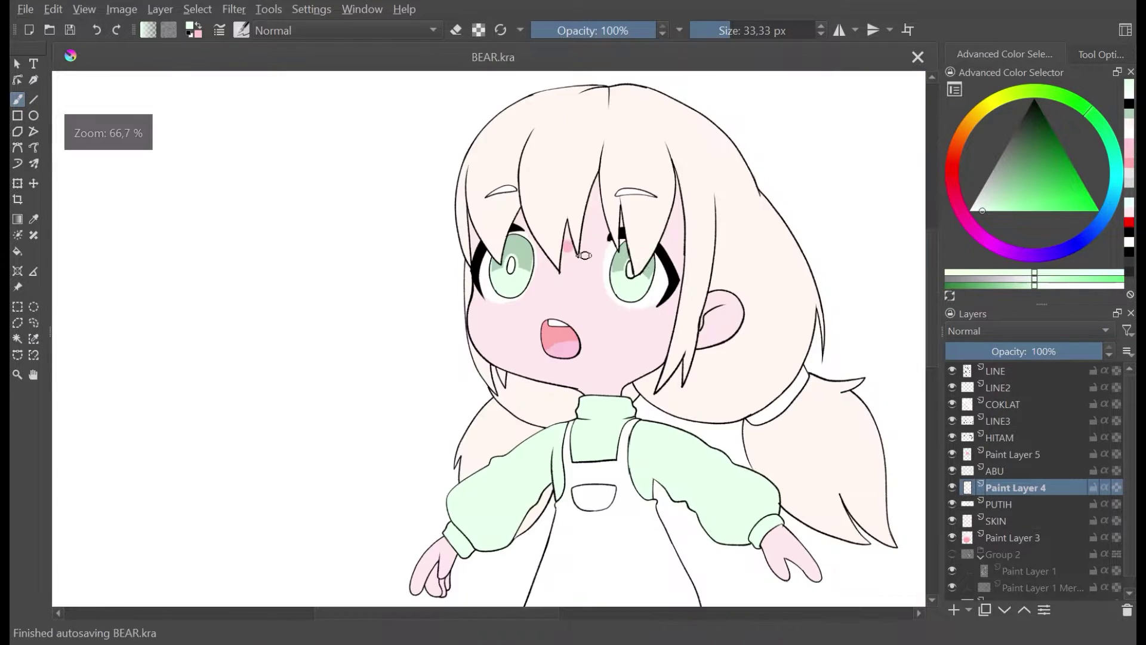
Step: Set the brush size to 7.21 px, refine the thin light green edge inside the left eye's iris outline, and save the drawing
scroll(555, 285, up, 3)
scroll(549, 292, up, 3)
key(ctrl+z)
click(484, 362)
scroll(487, 371, down, 3)
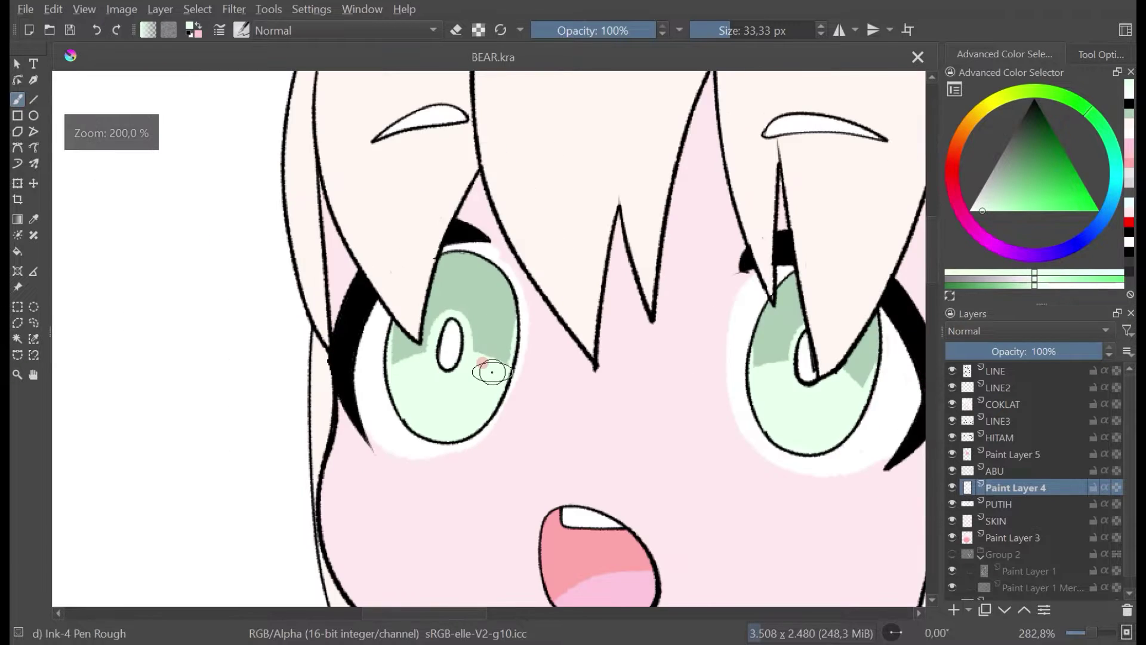
scroll(490, 371, up, 3)
click(492, 371)
click(713, 33)
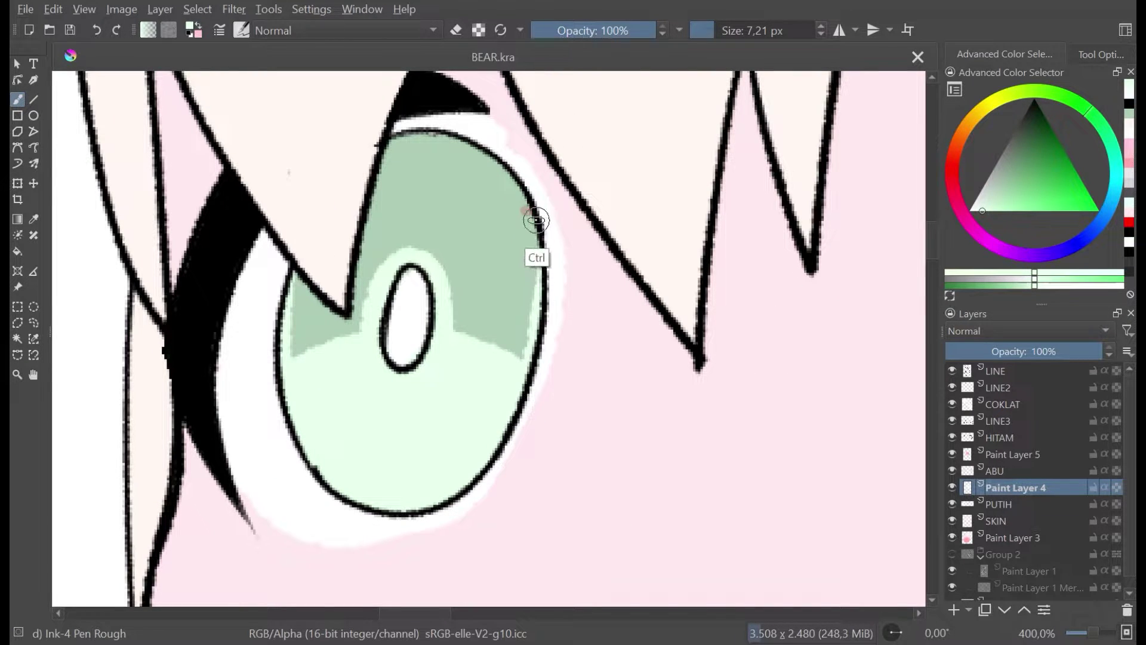
click(526, 323)
click(525, 261)
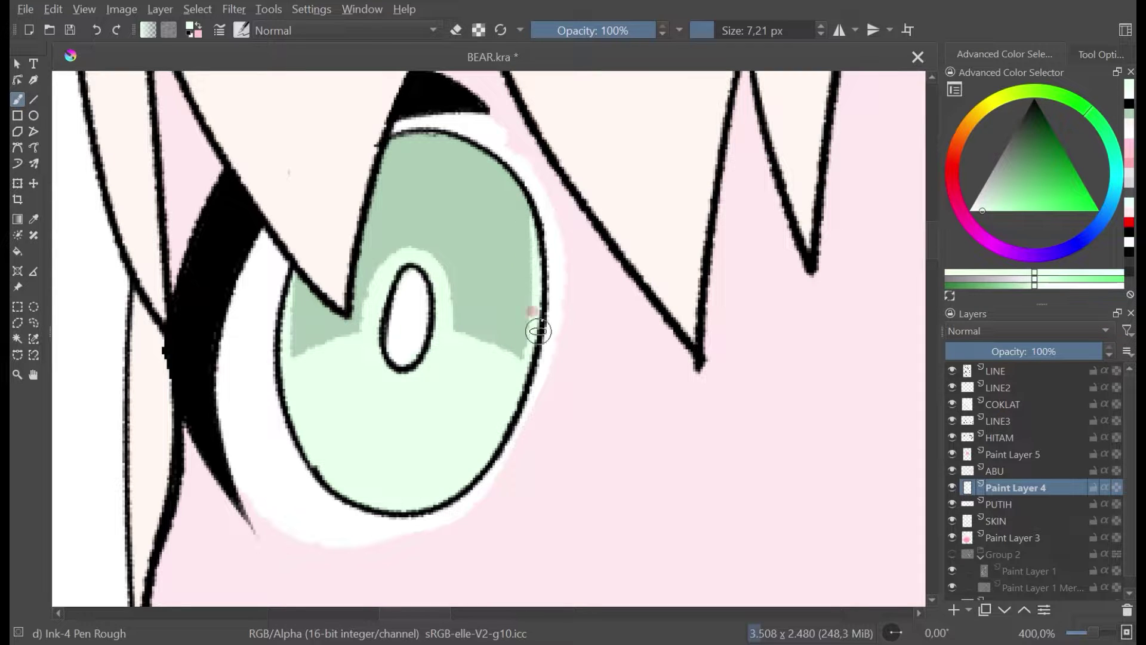
click(541, 273)
click(546, 176)
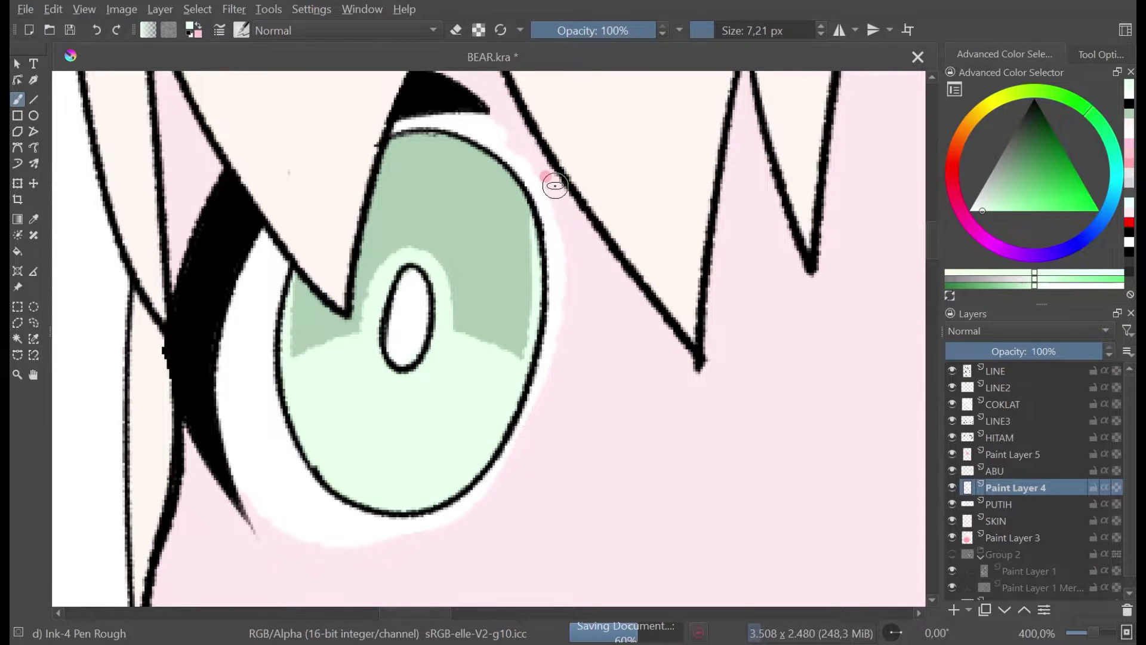
Step: Extend the thin light green edges along both sides of the right eye's iris and save the drawing
scroll(555, 185, down, 5)
scroll(660, 201, up, 6)
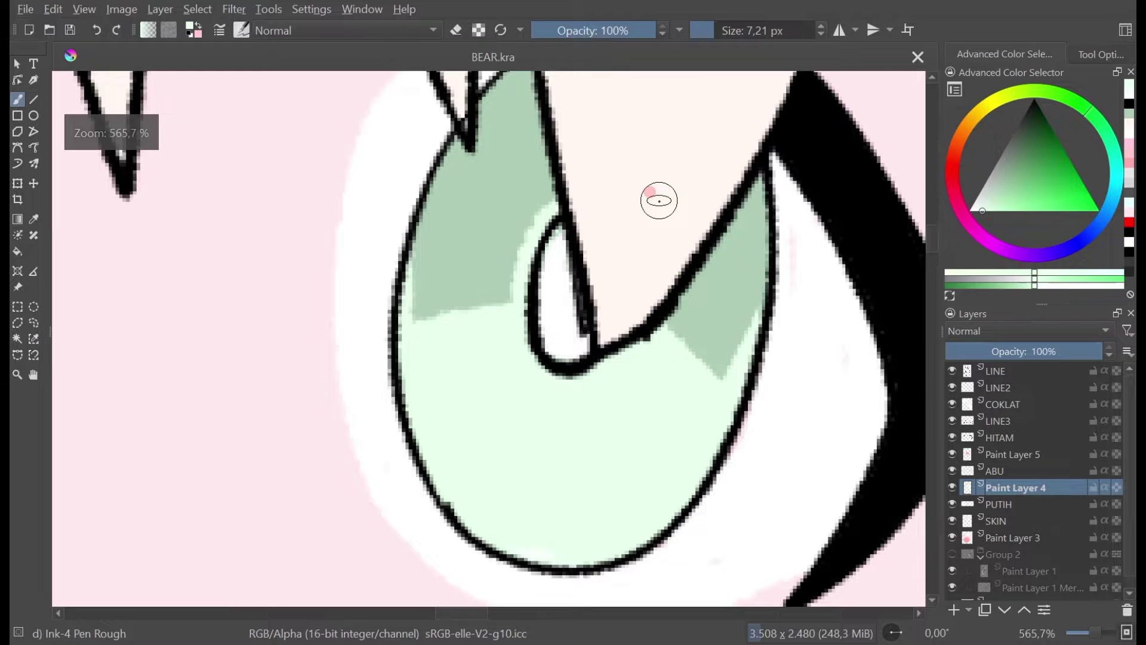
drag(763, 235, 733, 363)
key(ctrl+z)
drag(765, 238, 718, 400)
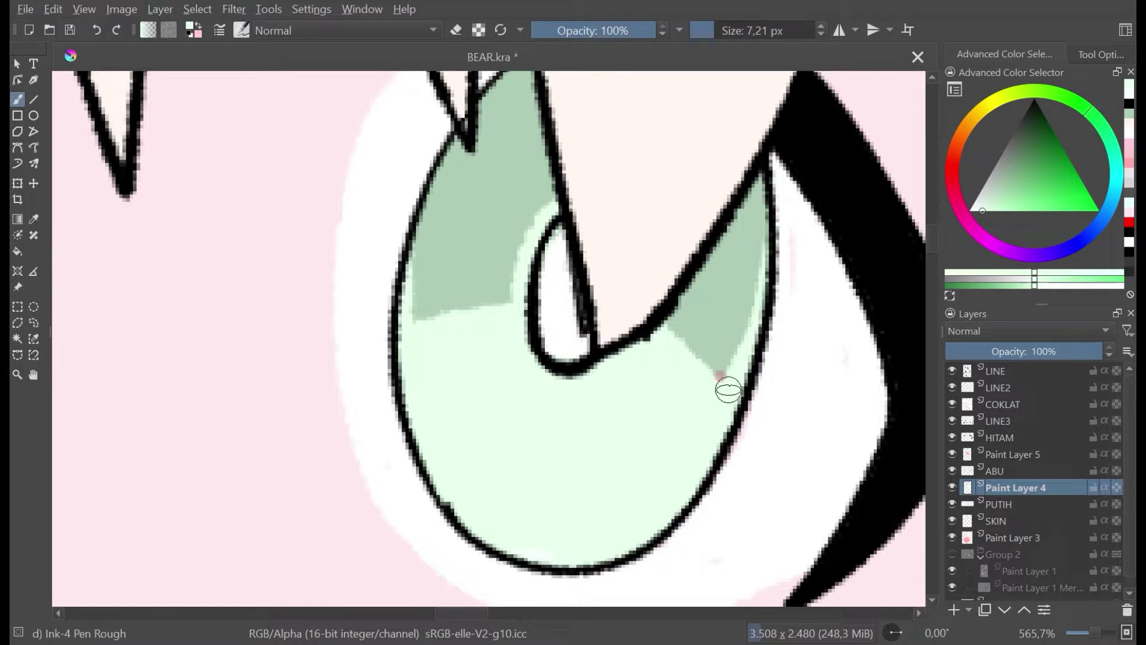
click(404, 229)
click(404, 307)
click(402, 283)
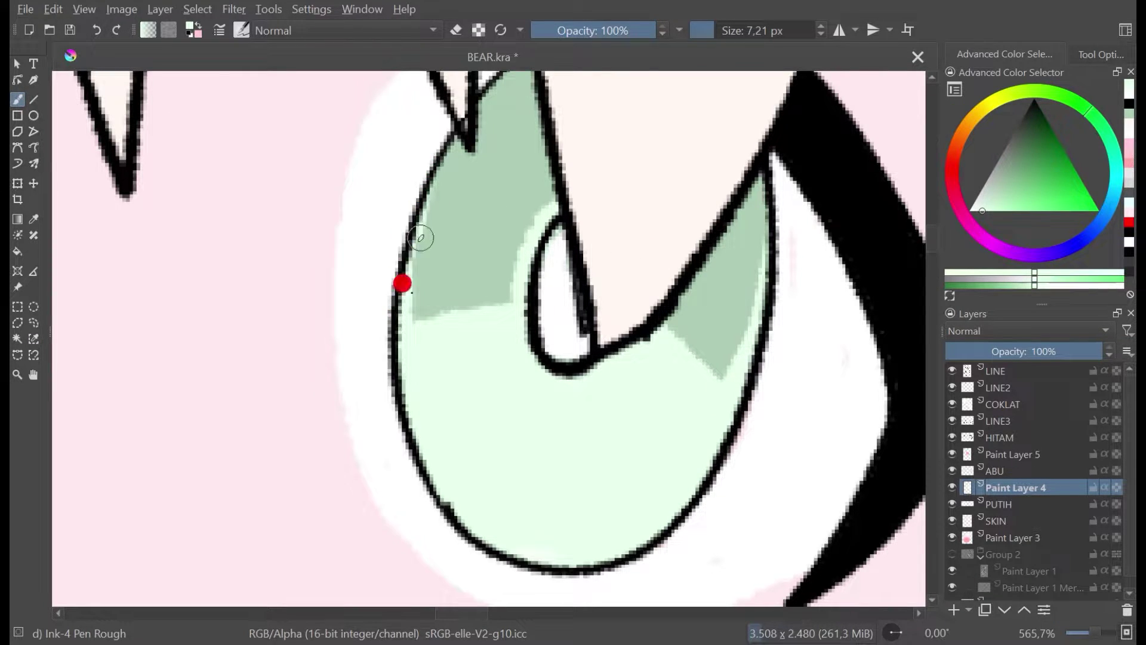
scroll(428, 233, down, 4)
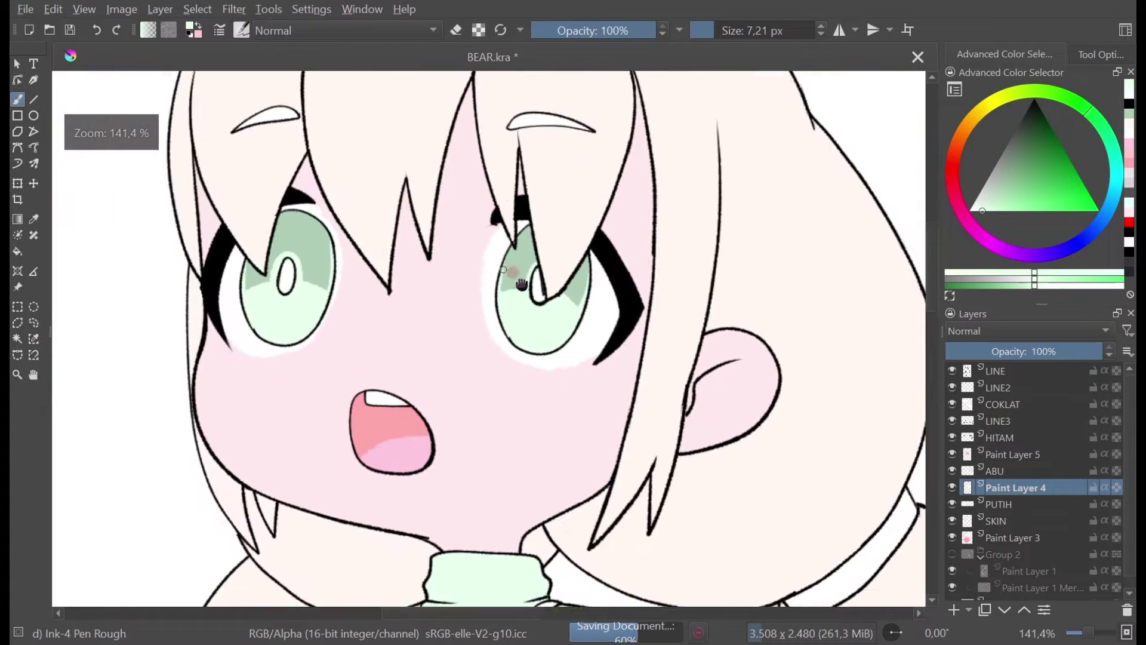
Step: Try erasing a white highlight in the upper part of the right eye's iris with a 20.20 px eraser, and save the drawing
drag(521, 284, 595, 317)
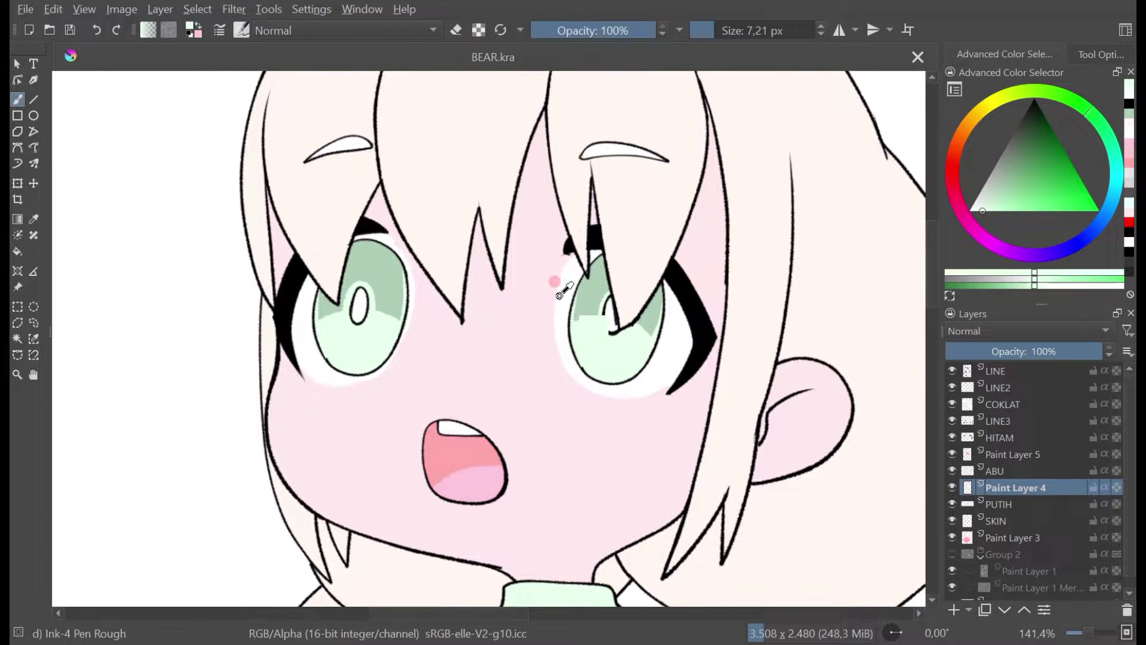
key(ctrl+z)
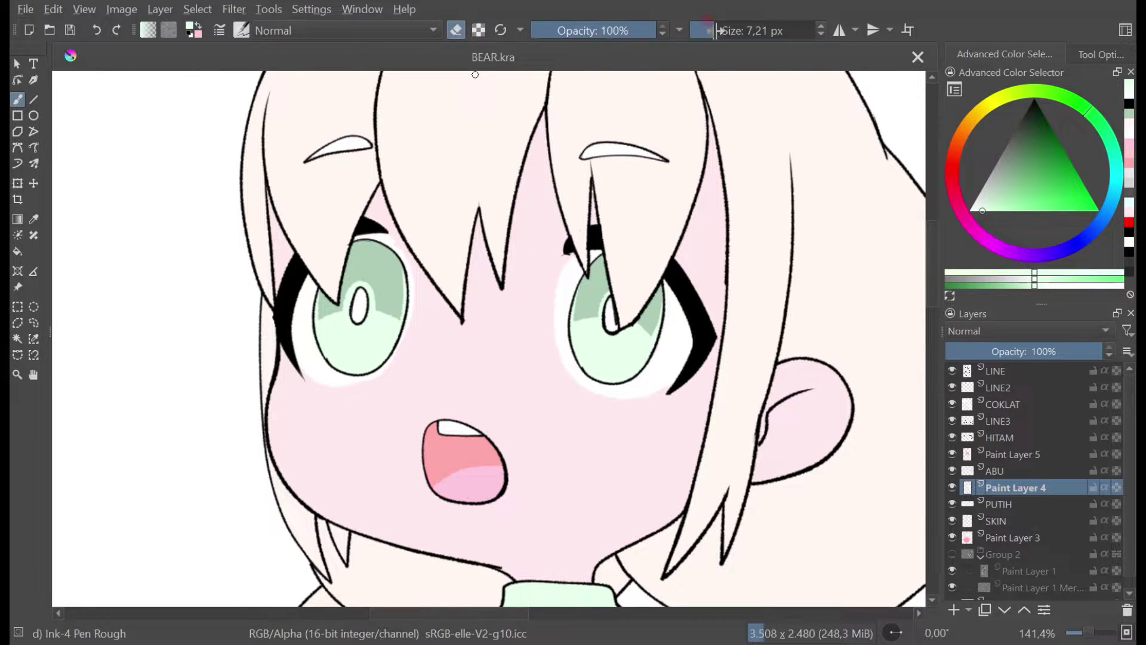
click(719, 30)
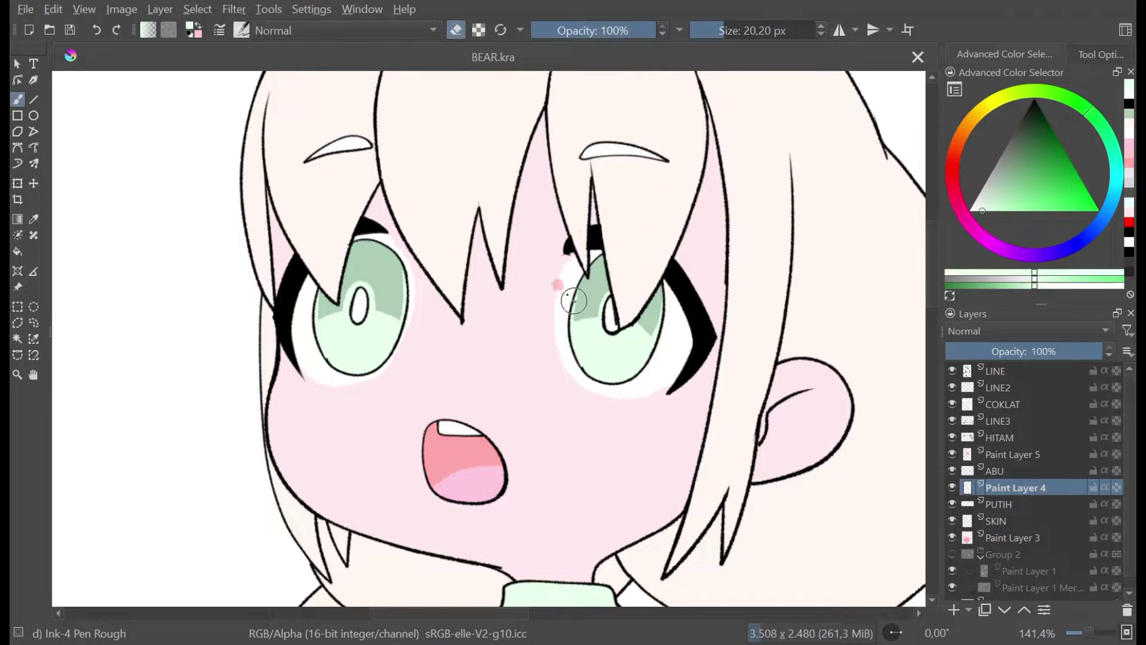
drag(579, 278, 575, 303)
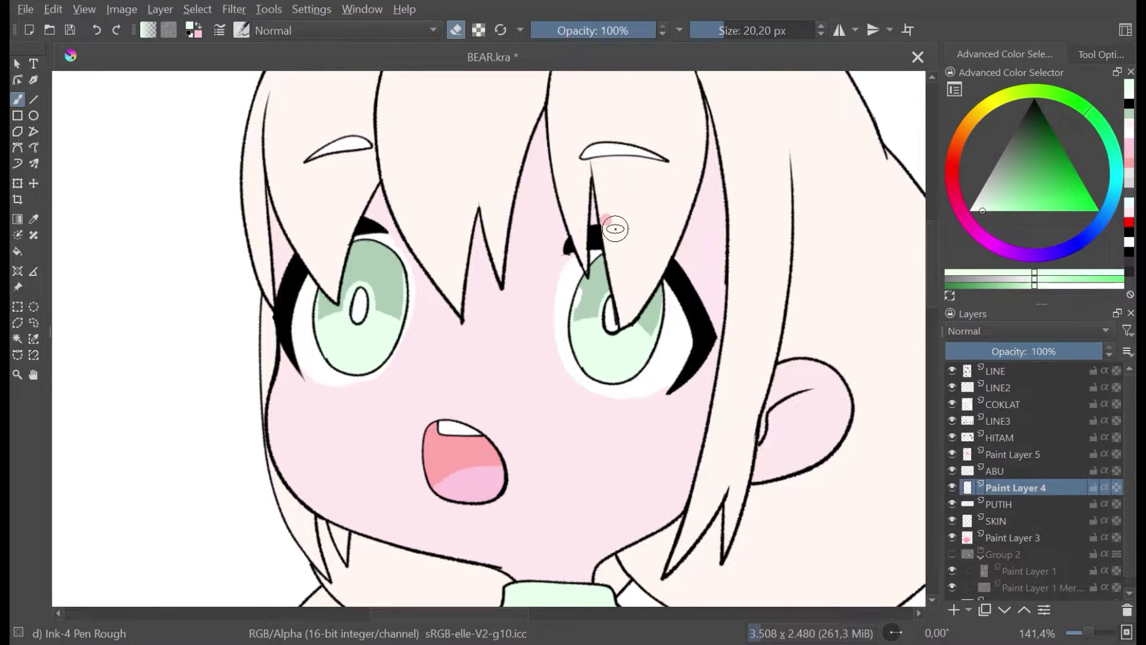
scroll(613, 229, down, 3)
scroll(613, 229, up, 3)
key(ctrl+s)
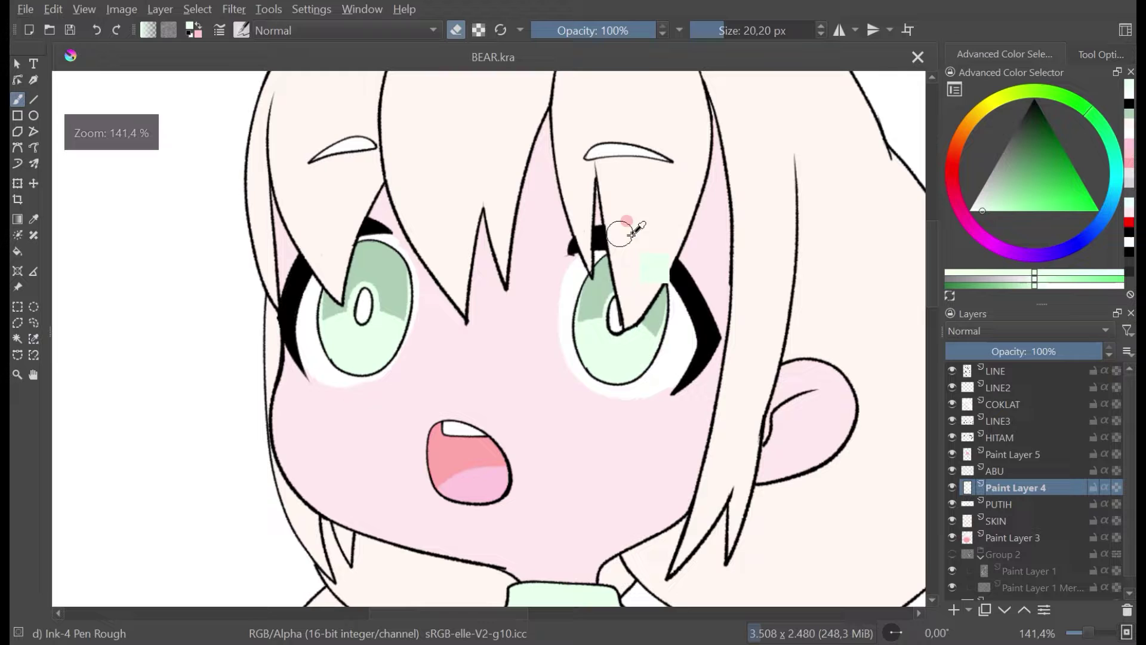
Step: Set the brush stabilizer to sample count 9 and delay 3 px, and erase further highlight spots in the right eye's iris
click(1082, 56)
drag(1062, 119, 1065, 142)
drag(588, 280, 590, 296)
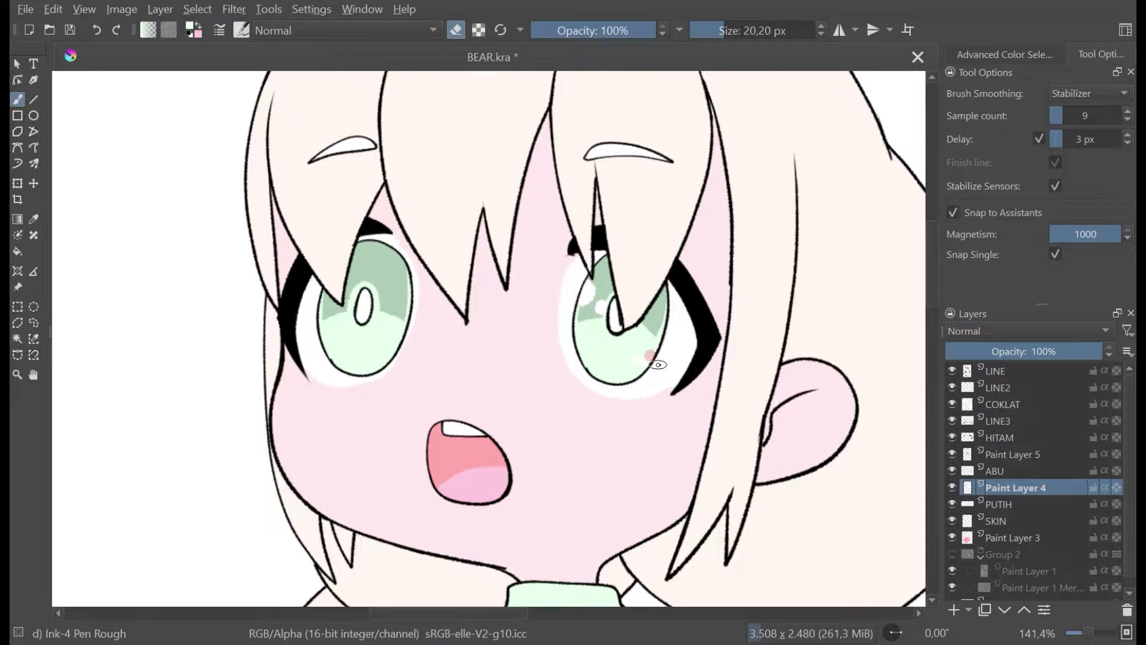
Step: Undo the erased highlights in the right eye, leave eraser mode, sample the light green of the iris, and reopen the color selector
key(ctrl+z)
key(ctrl+z)
key(ctrl+z)
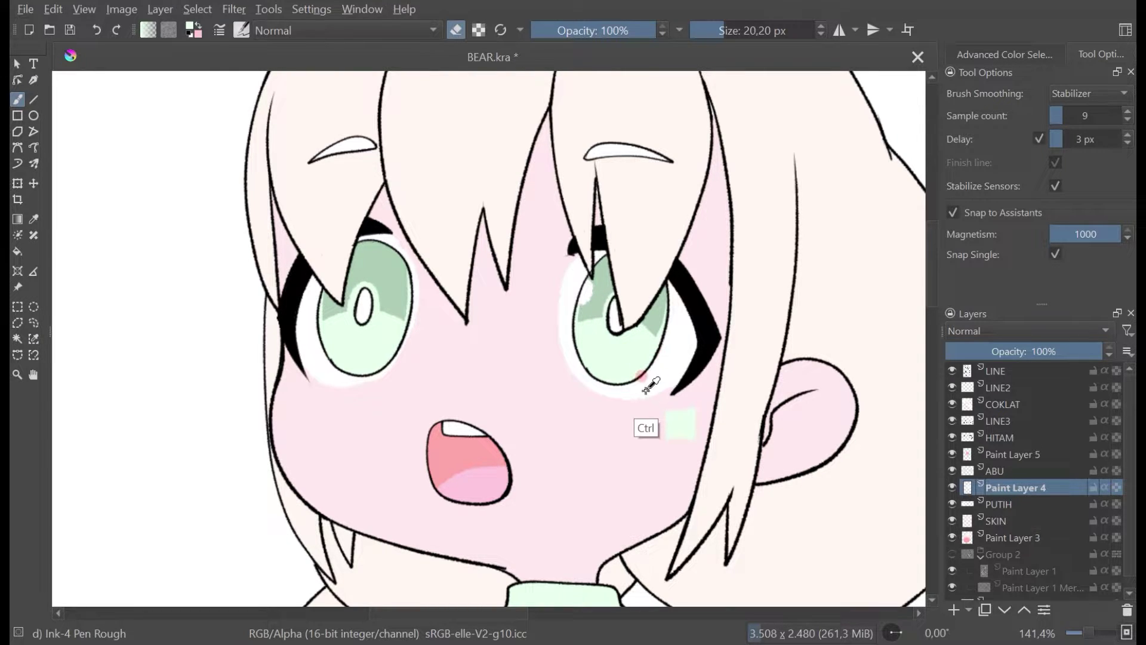
ctrl+click(624, 352)
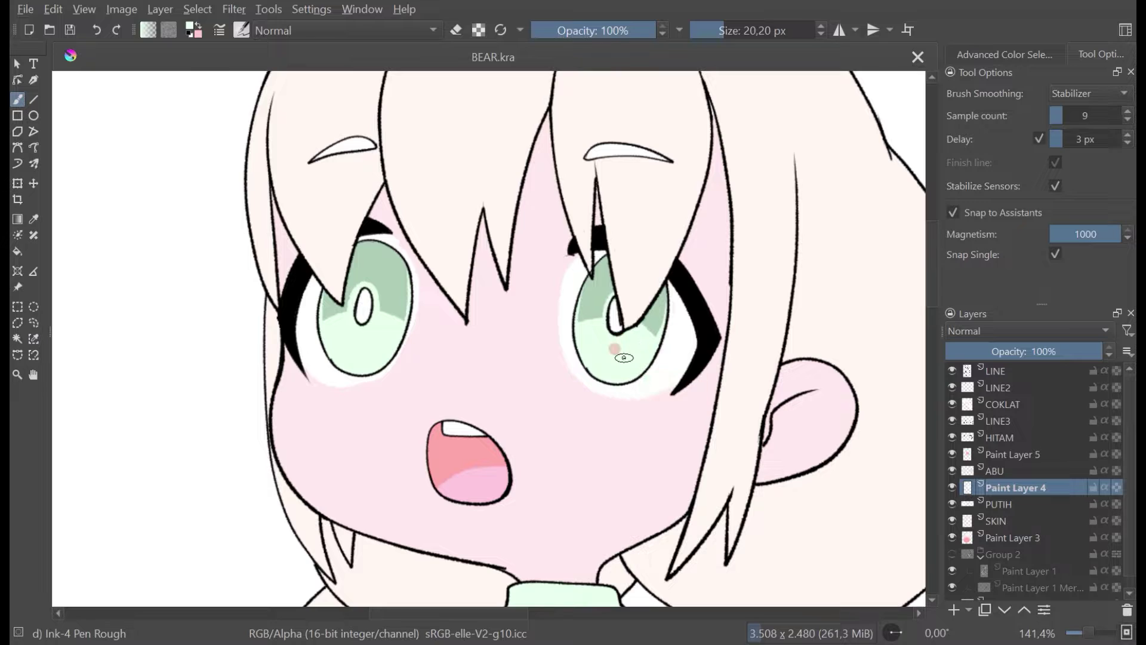
click(1024, 55)
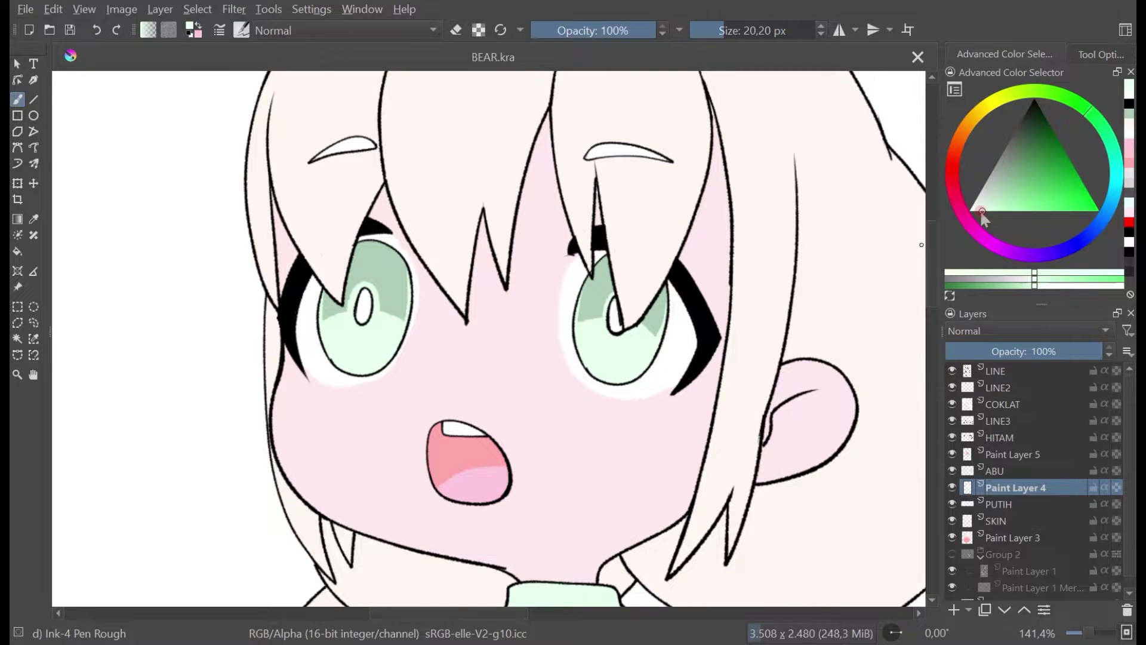
Step: Choose white and try painting oval highlights in the lower part of both irises, and save the drawing
drag(980, 210, 971, 226)
click(603, 356)
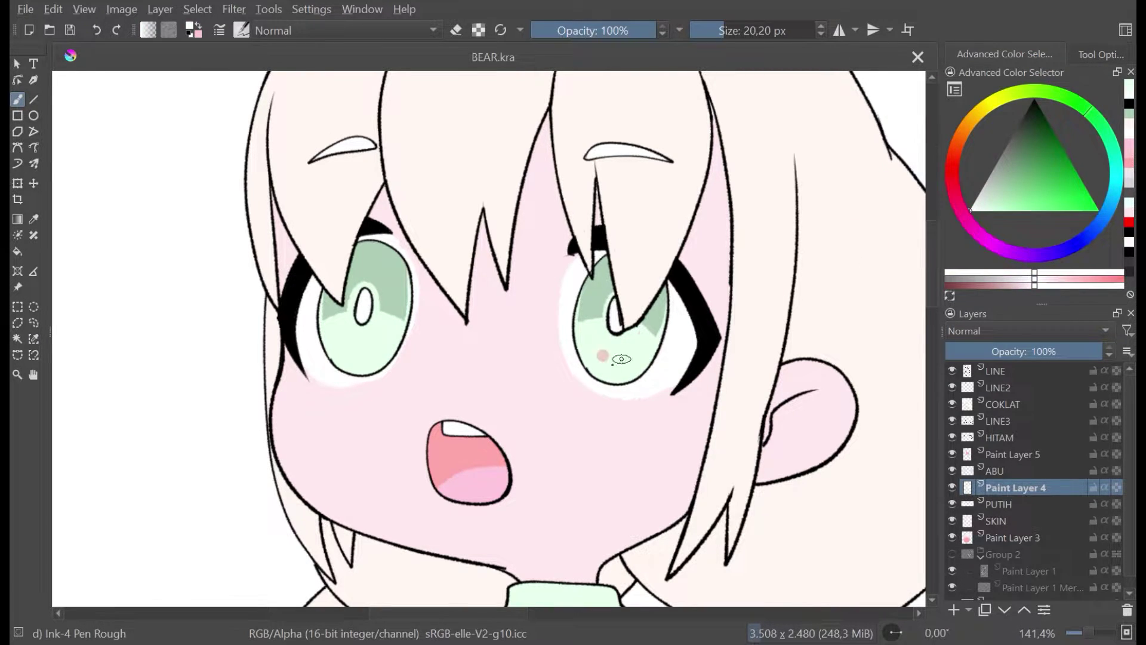
drag(610, 346, 632, 357)
key(ctrl+z)
click(603, 339)
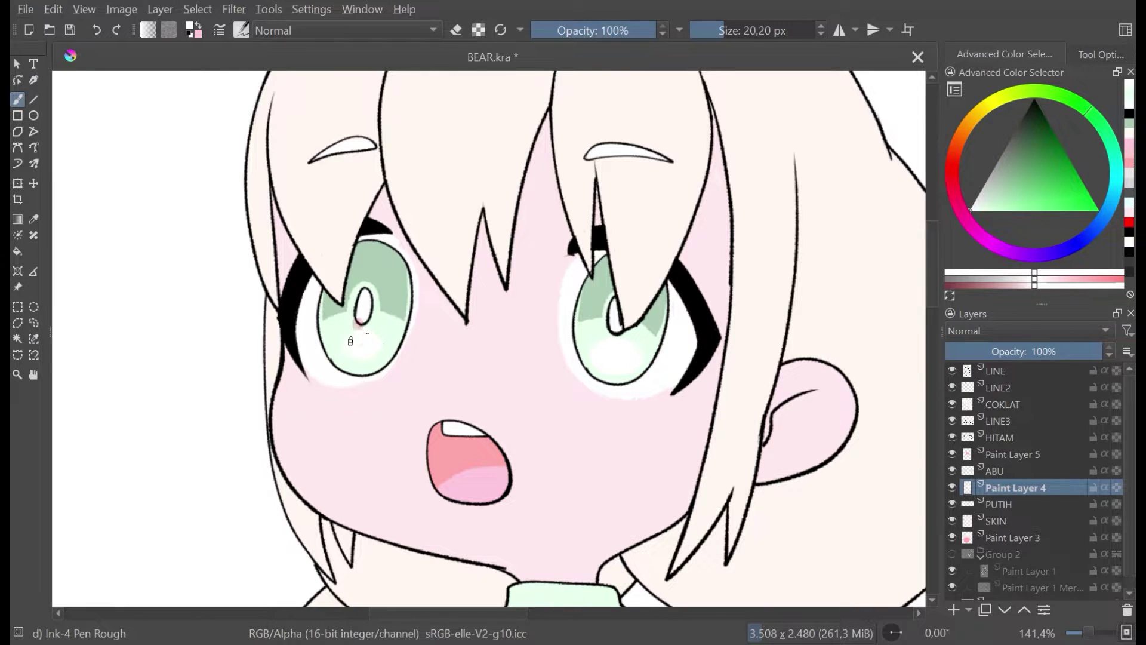
key(ctrl+z)
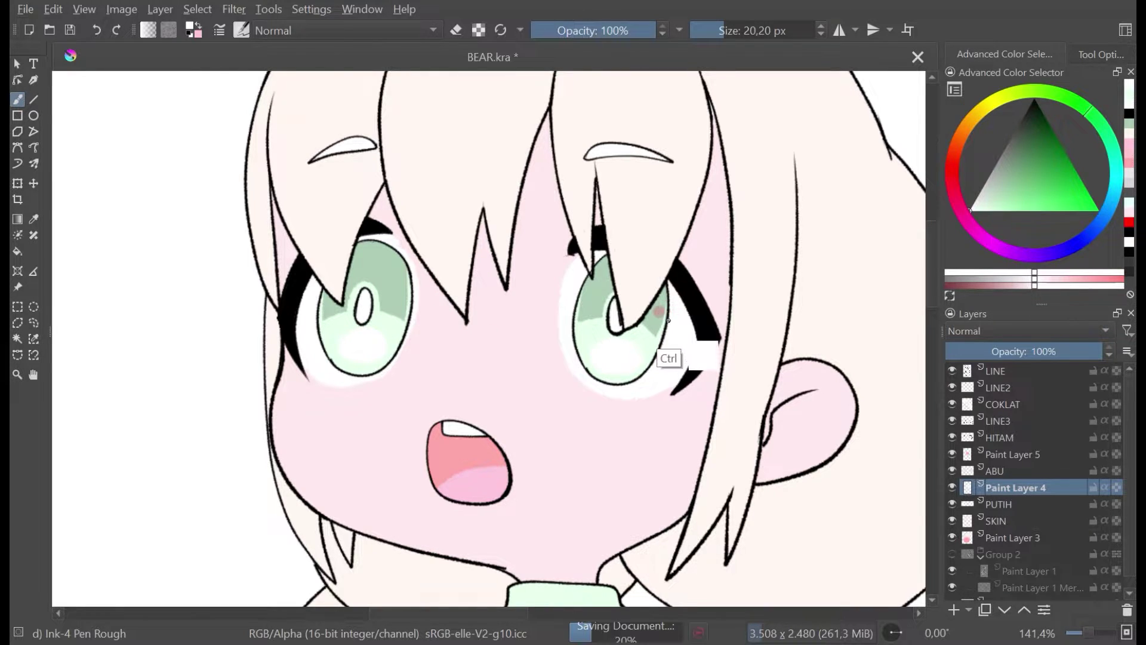
click(495, 93)
Step: Try erasing round highlights beside the pupil in the upper right-eye iris, and undo the highlights in both eyes
click(456, 30)
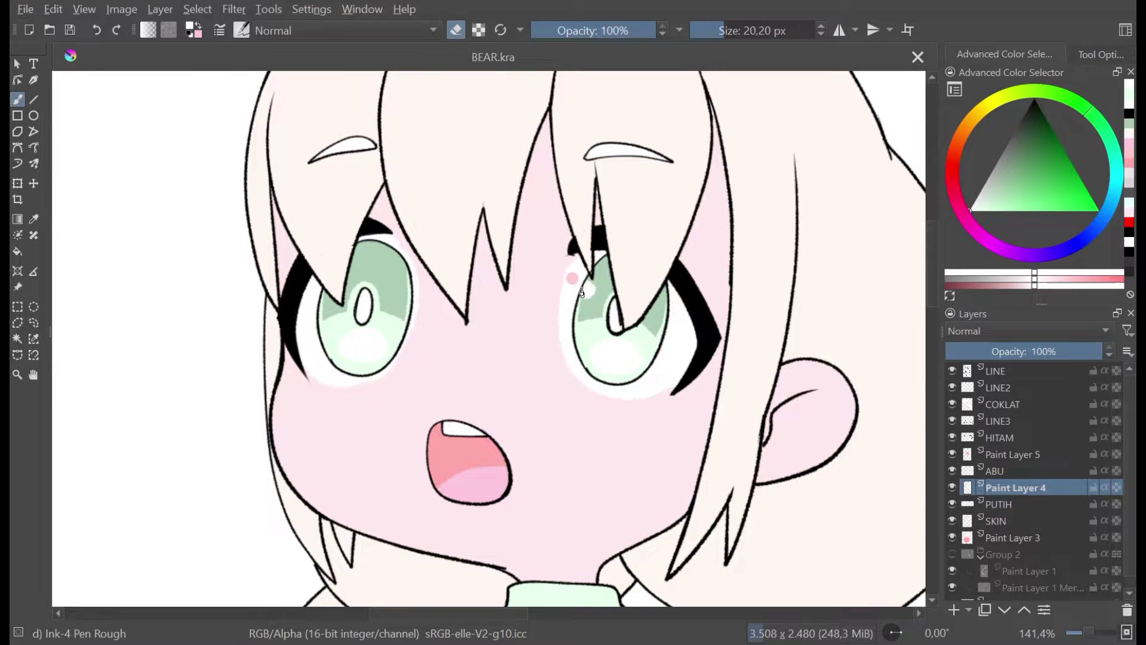
key(ctrl+z)
click(591, 292)
scroll(415, 302, down, 3)
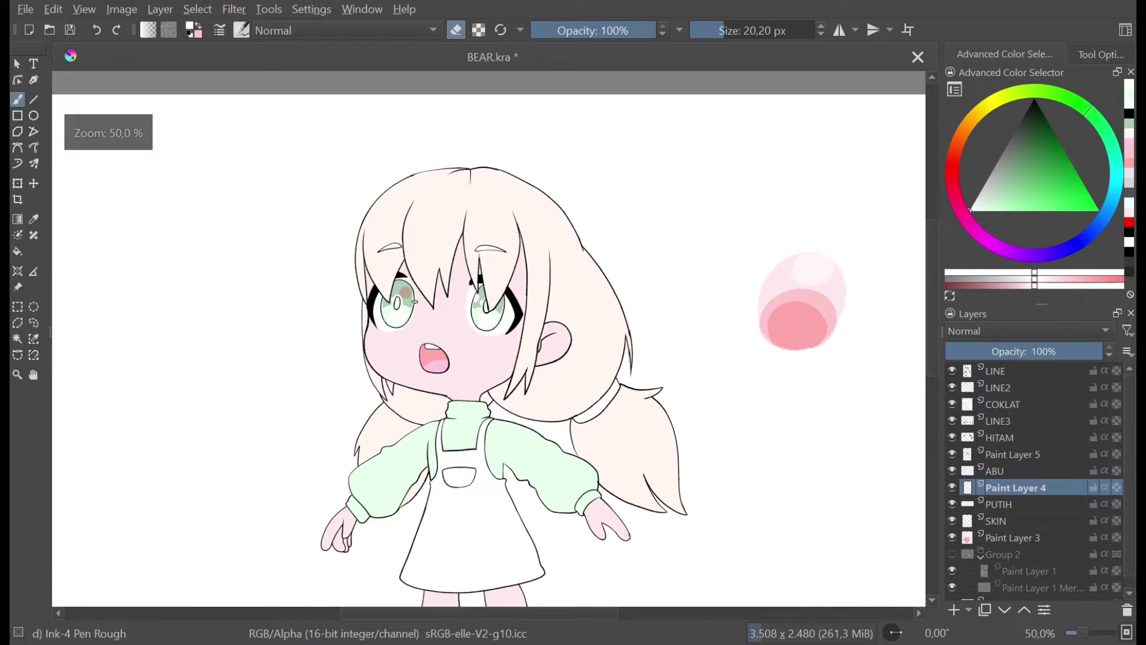
scroll(415, 302, down, 2)
scroll(441, 304, up, 4)
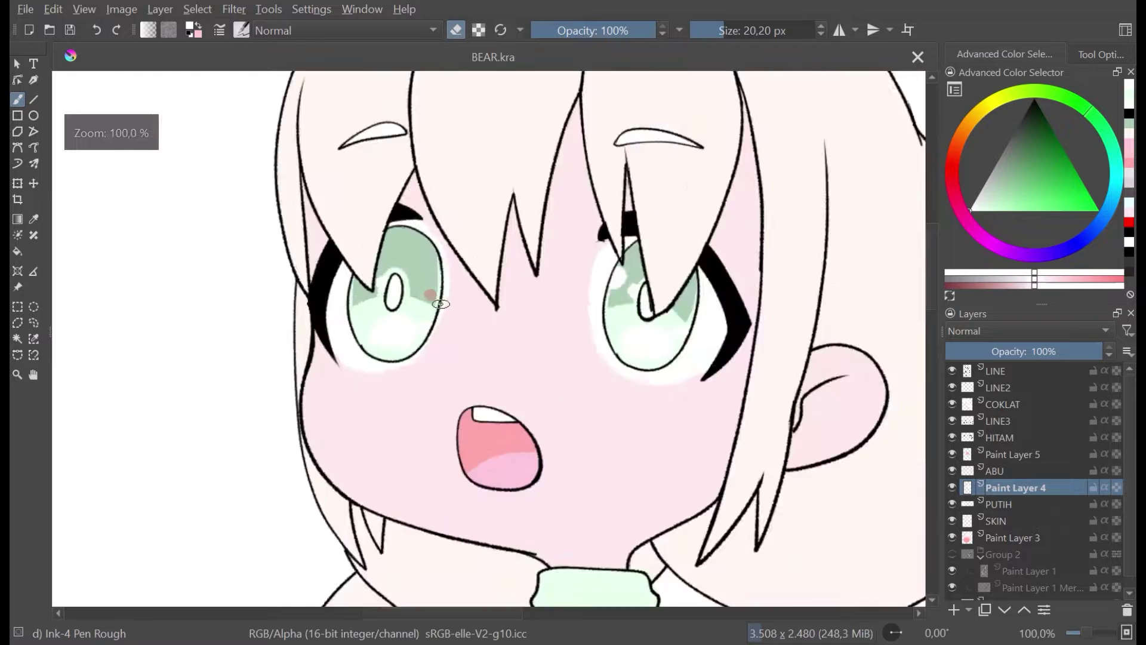
scroll(441, 304, up, 3)
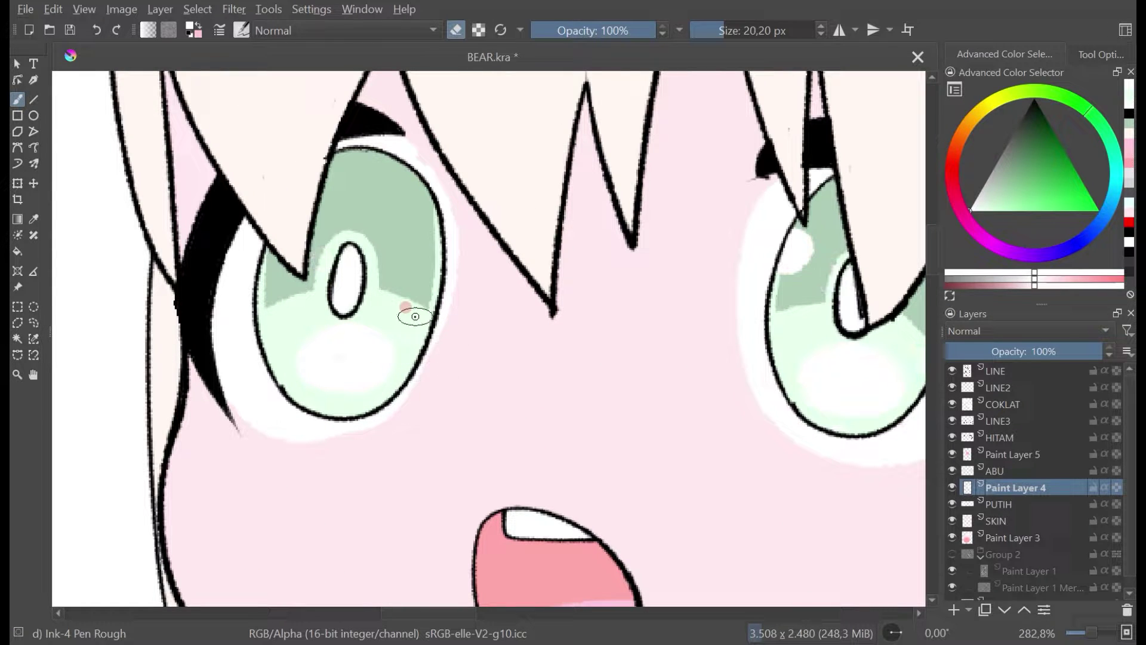
scroll(419, 315, down, 1)
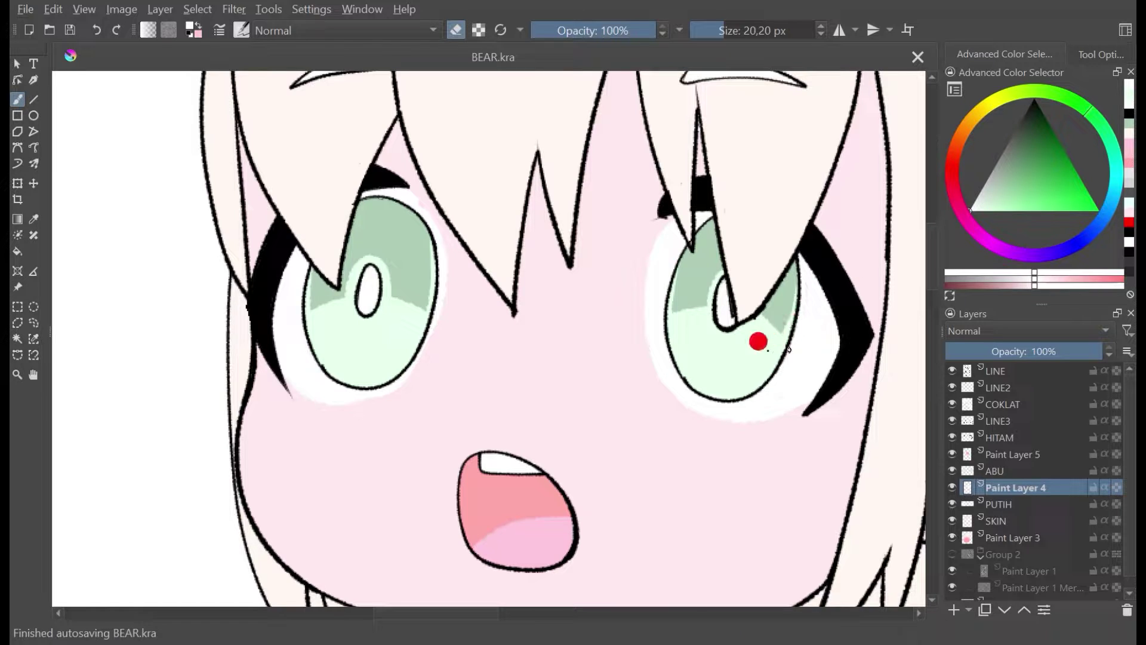
Step: Erase small highlight spots in the upper-left part and at the lower-right edge of both irises with the 20.20 px eraser, and save the drawing
drag(769, 355, 791, 354)
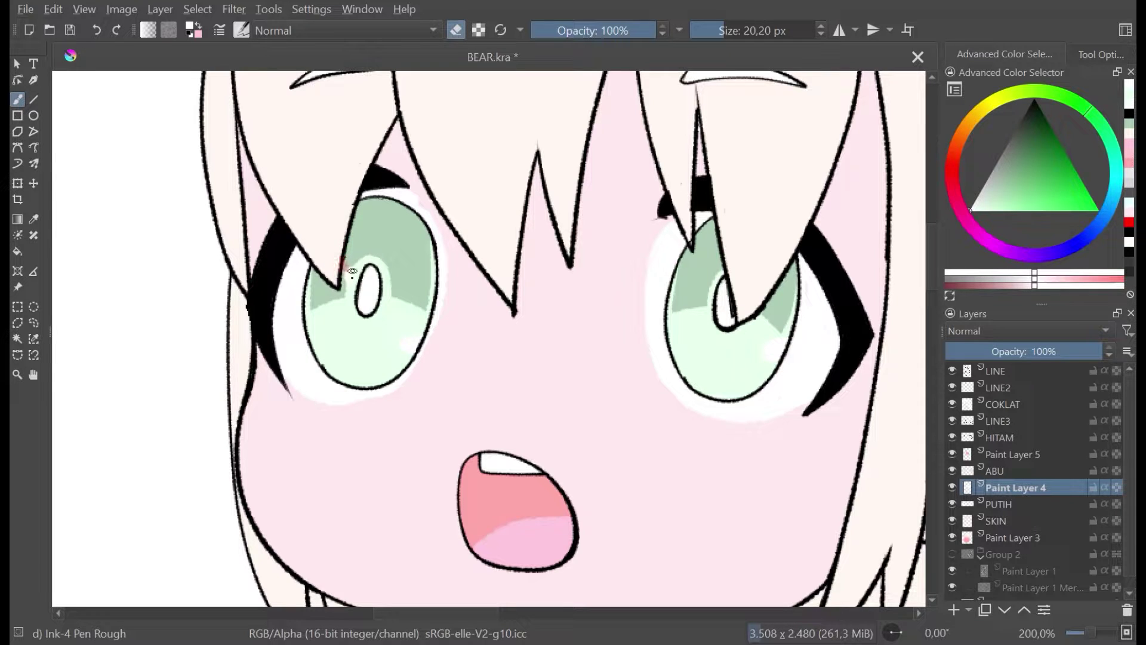
drag(686, 273, 683, 262)
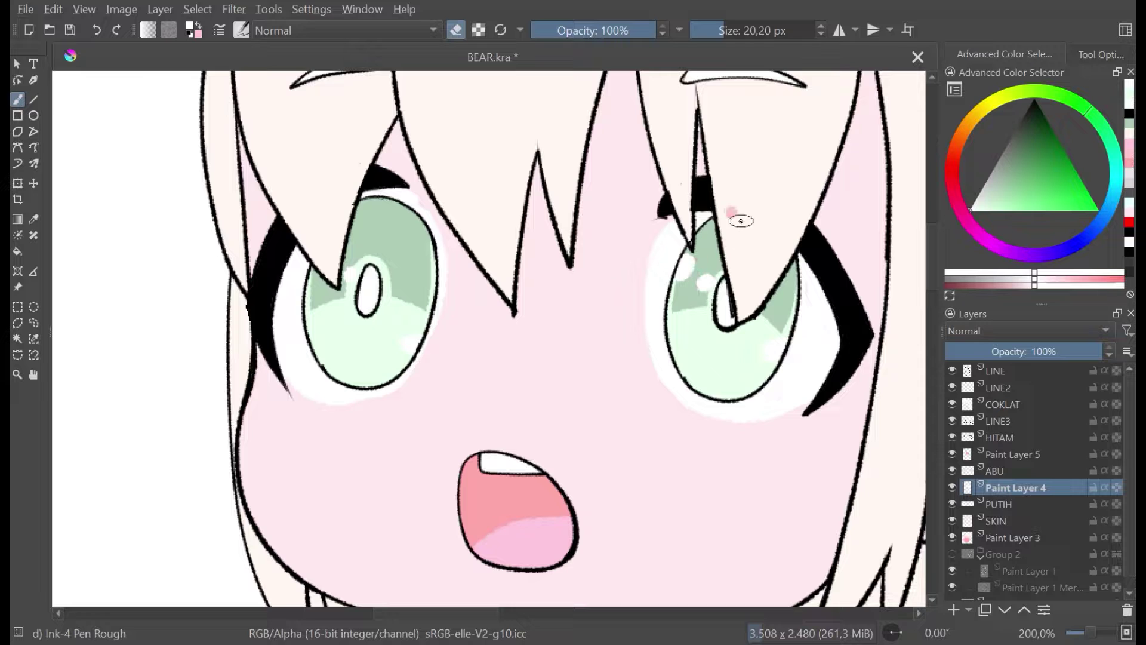
scroll(740, 221, down, 4)
drag(740, 221, 687, 251)
key(ctrl+s)
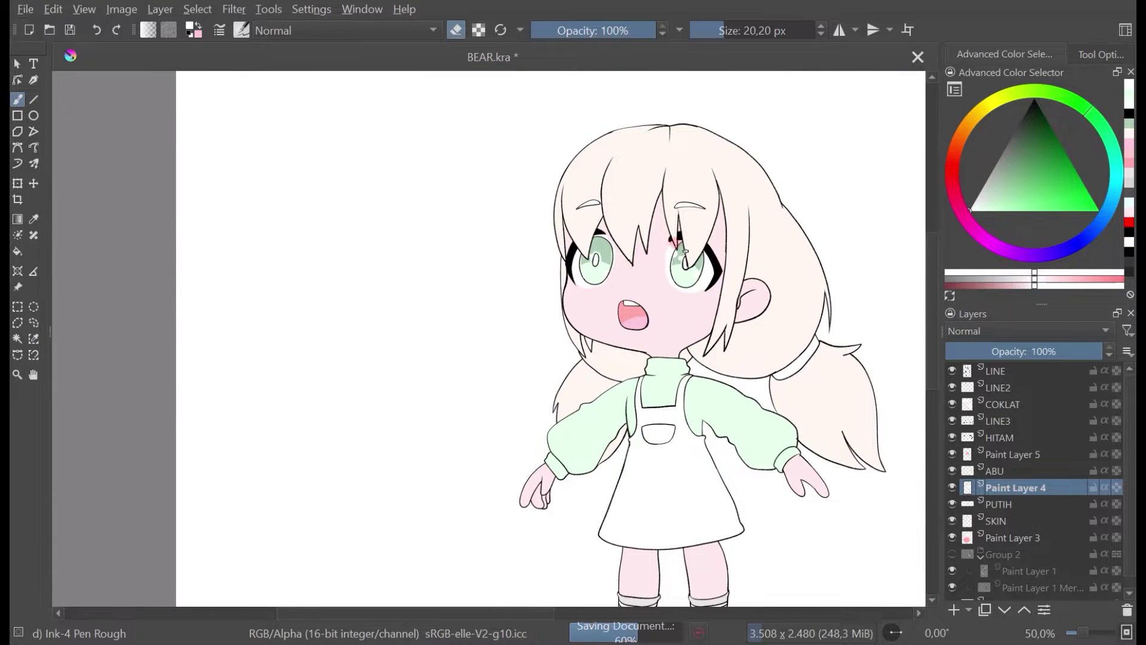
Step: Examine the new eye highlights at several zoom levels and with the canvas mirrored horizontally
scroll(687, 250, down, 2)
key(1)
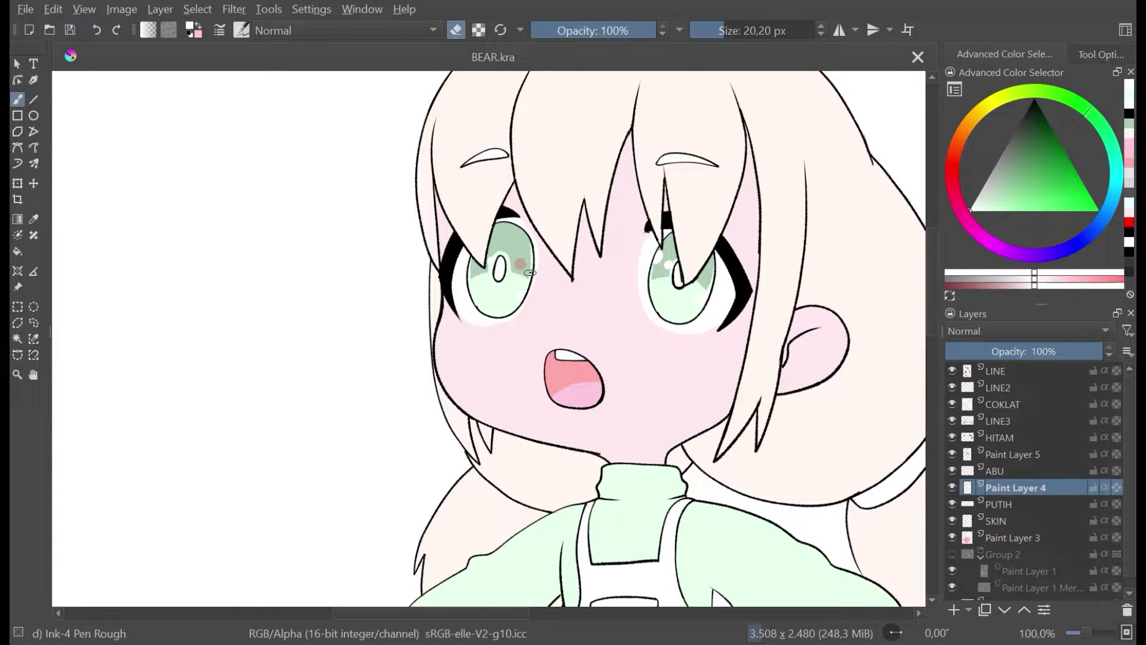
key(minus)
key(minus)
key(minus)
key(minus)
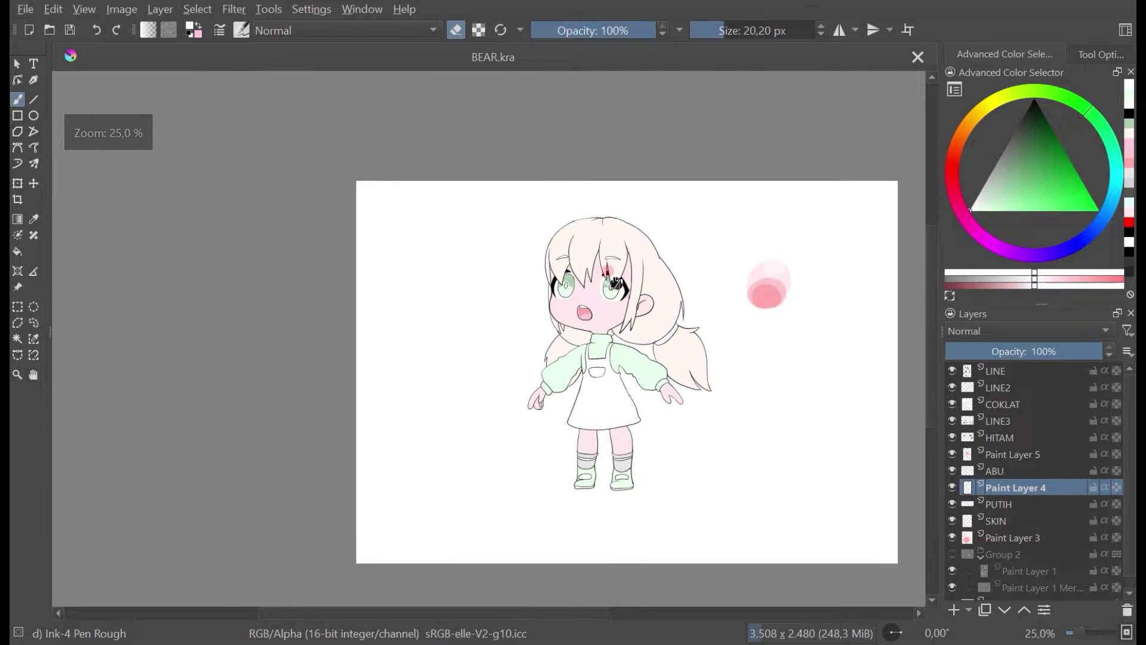
key(m)
key(m)
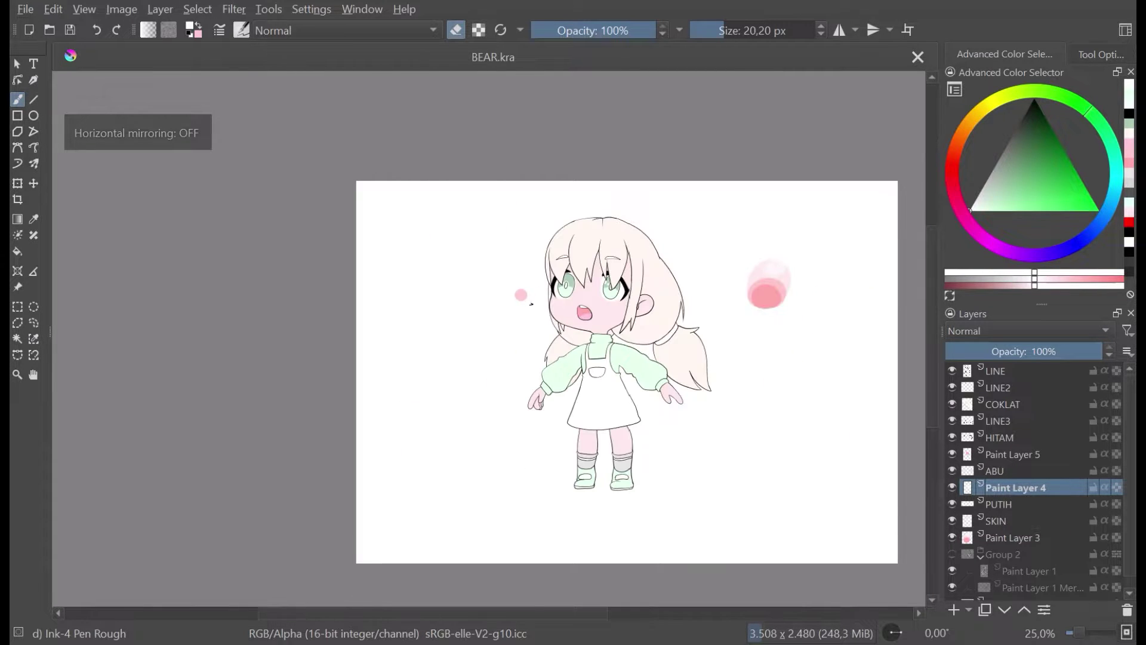
scroll(584, 312, up, 5)
scroll(532, 299, up, 4)
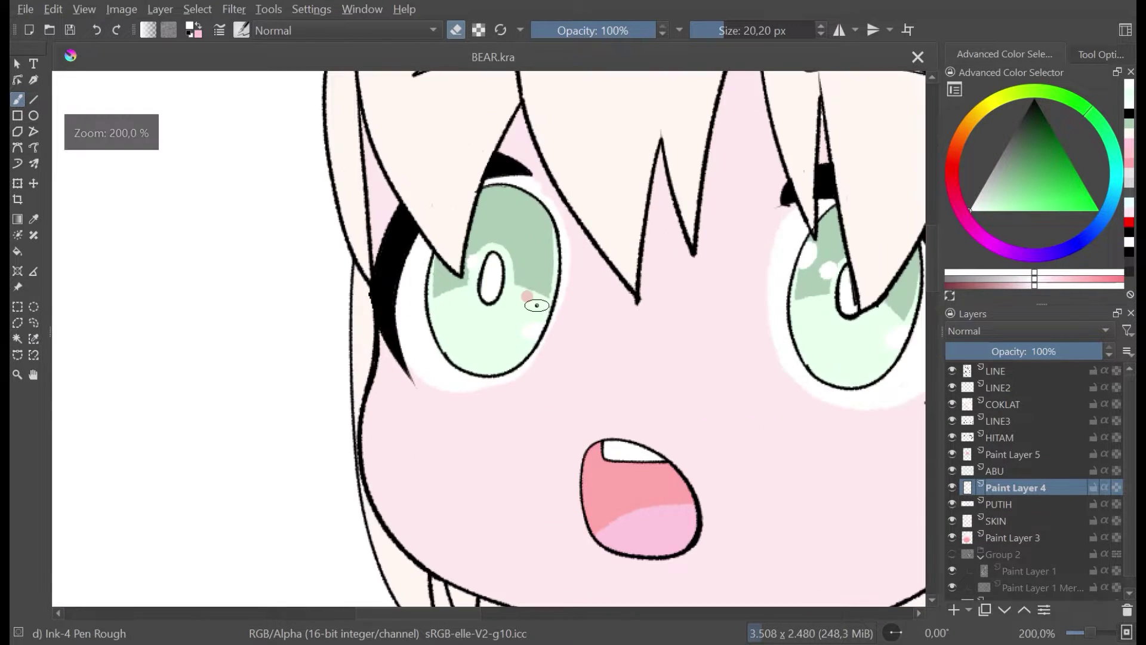
scroll(710, 301, down, 1)
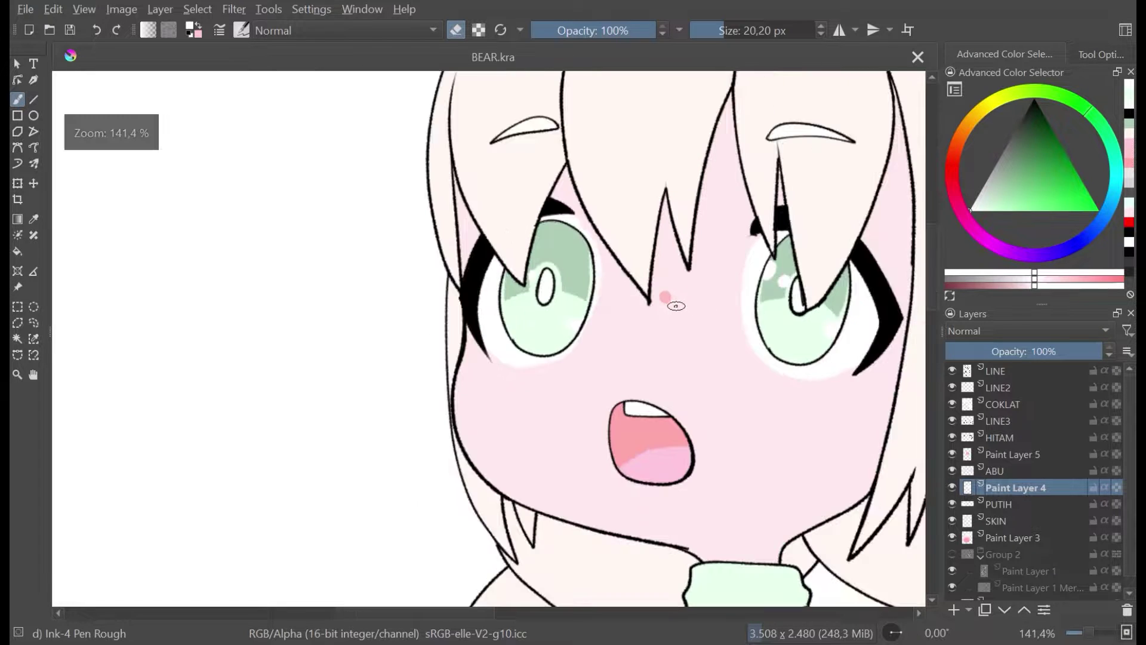
drag(682, 298, 677, 300)
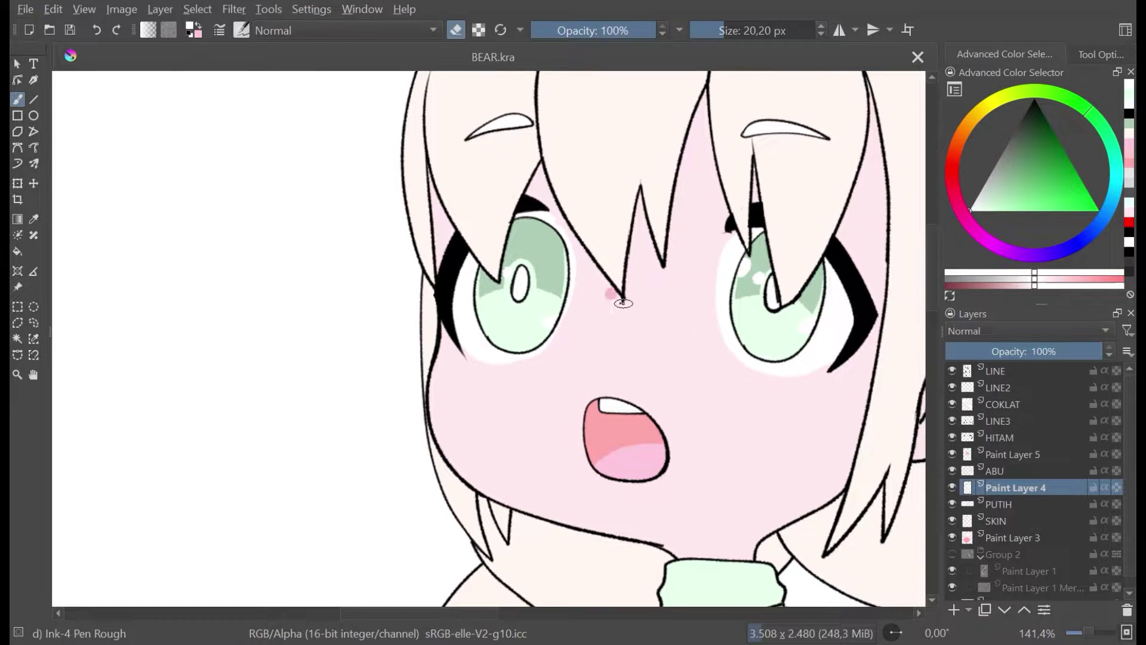
scroll(561, 265, down, 3)
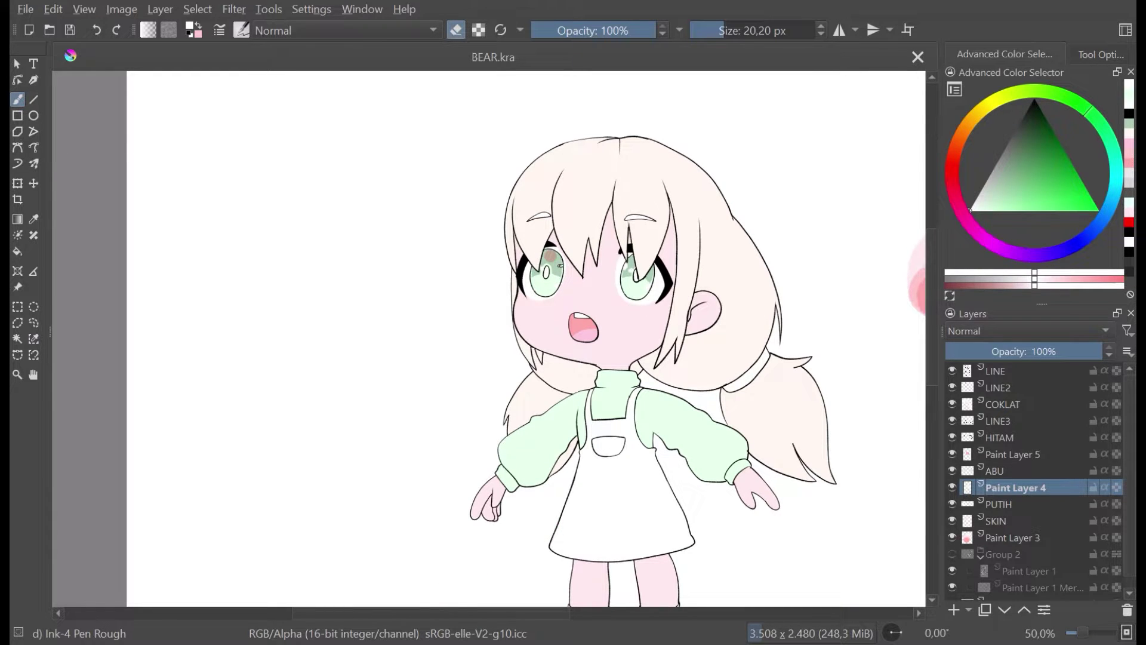
scroll(561, 265, up, 1)
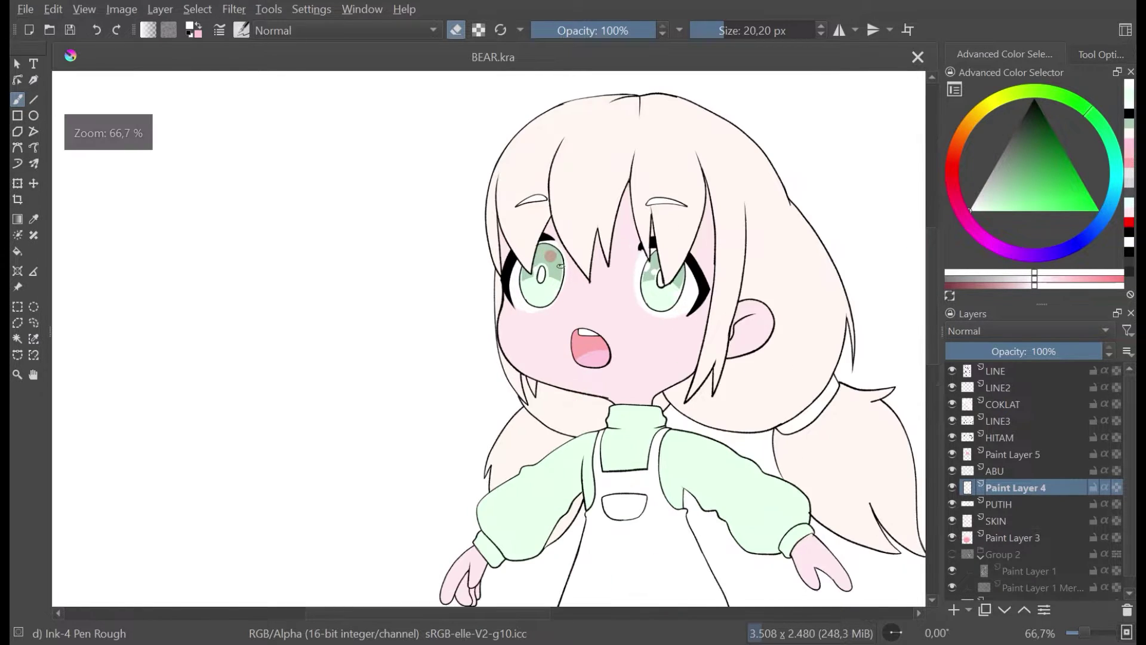
scroll(560, 265, up, 3)
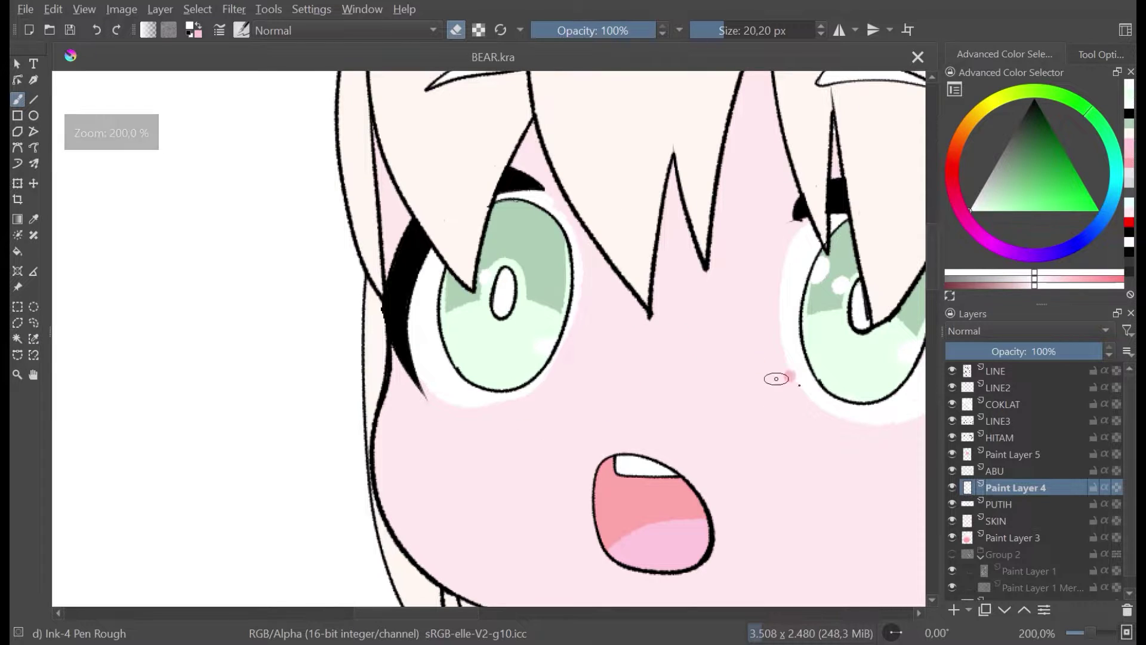
Step: Toggle the visibility of LINE2, COKLAT and LINE3 to identify the iris outline layer, and select LINE3
click(1011, 374)
click(953, 388)
click(952, 387)
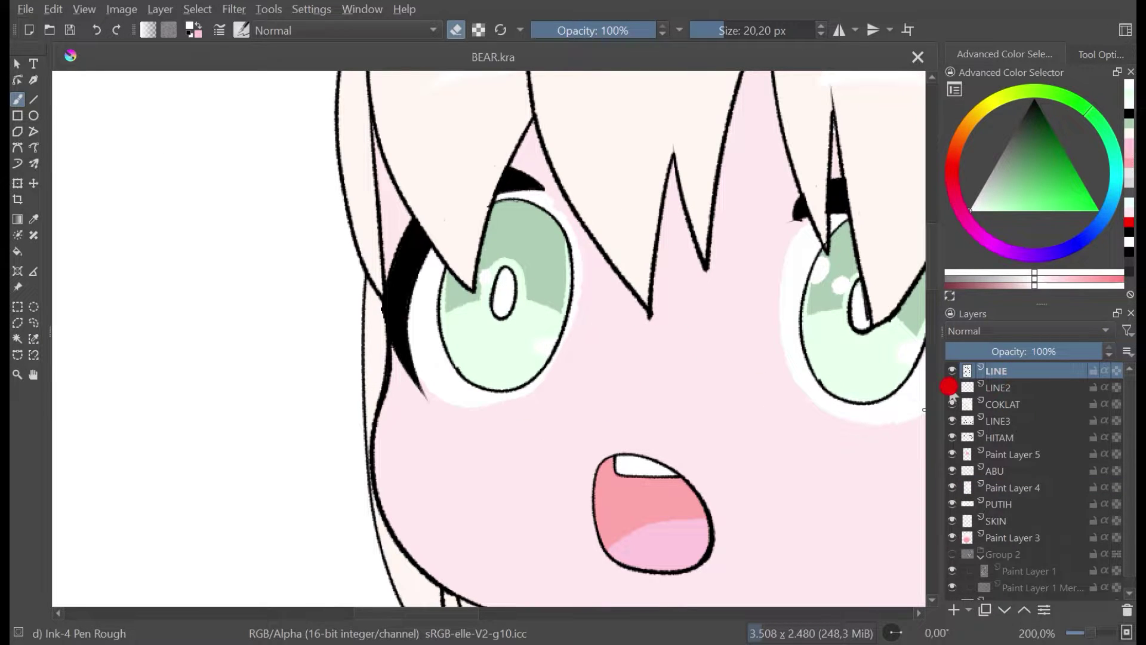
click(952, 404)
click(952, 404)
click(952, 420)
click(952, 421)
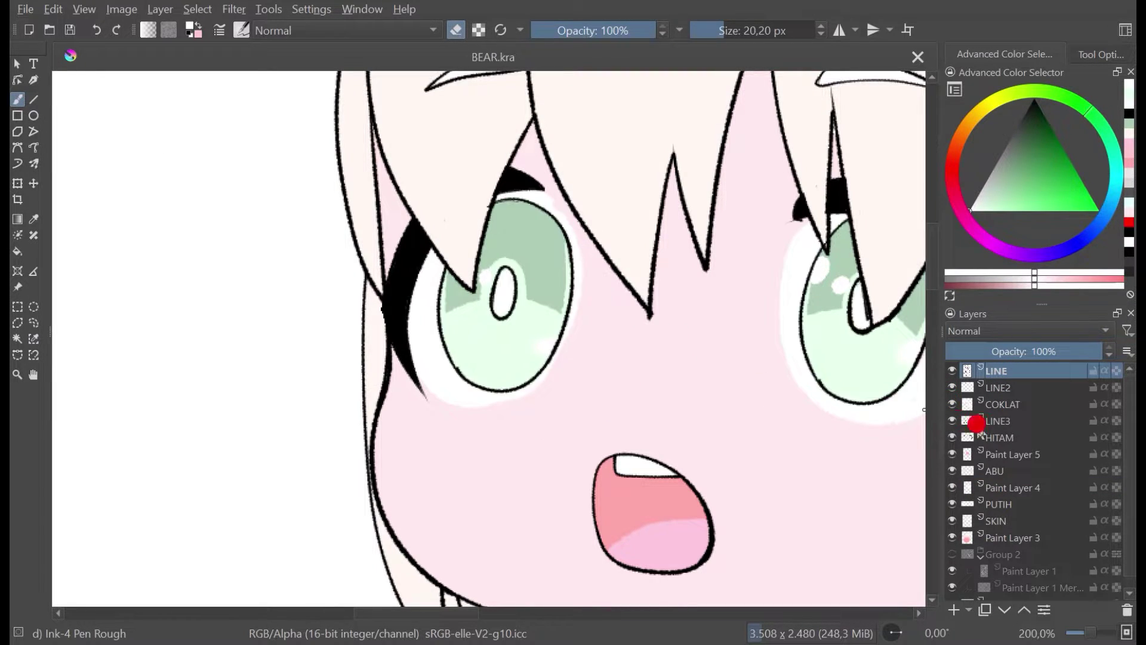
click(973, 421)
Step: Erase the outline crossing the left iris's lower-right highlight, leave eraser mode and sample the black line color
scroll(504, 323, up, 2)
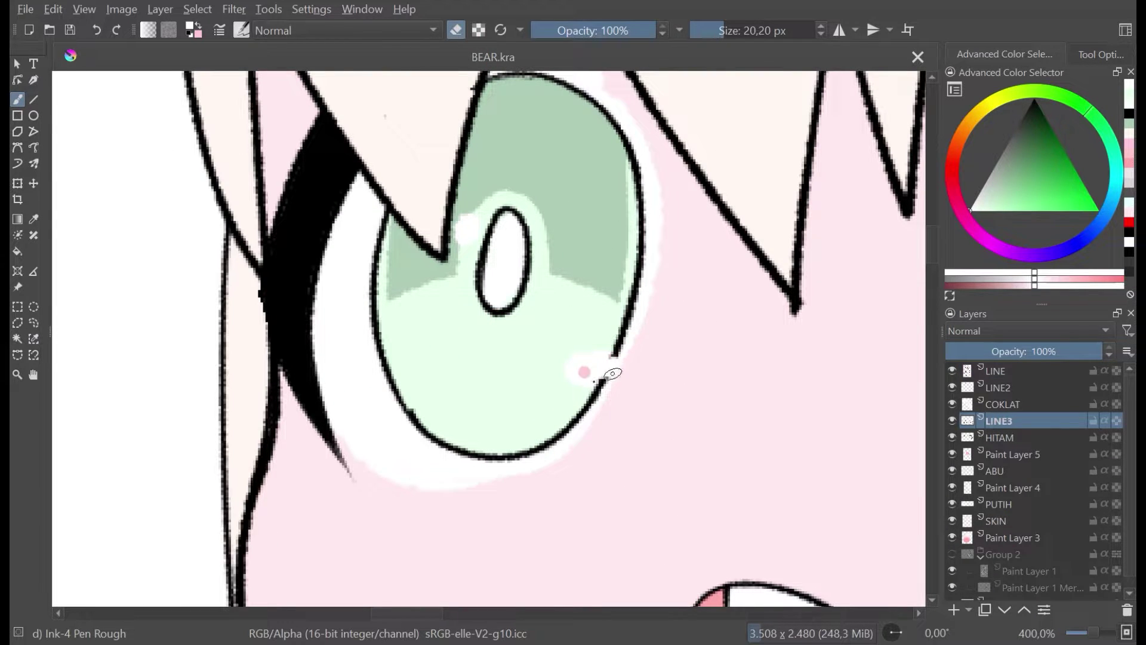
click(616, 360)
key(e)
ctrl+click(621, 343)
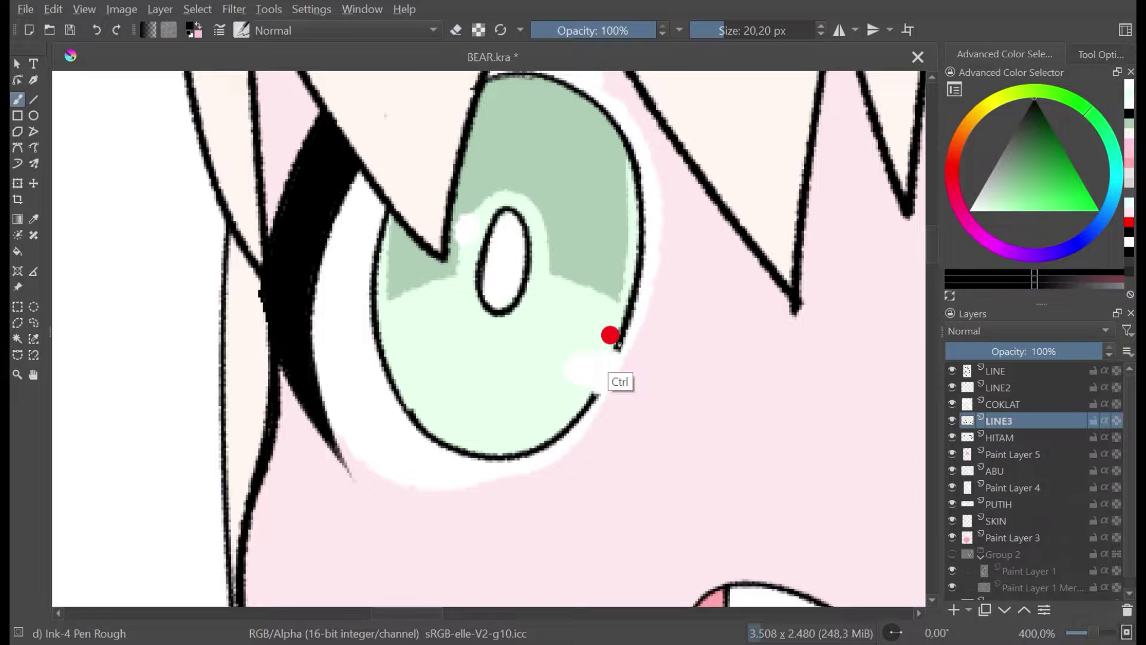
Step: Try drawing a black outline around the left iris's lower-right highlight, save the drawing, and undo the outline
mouse_move(620, 347)
mouse_down()
mouse_move(568, 363)
mouse_move(608, 353)
mouse_up()
key(ctrl+z)
key(ctrl+z)
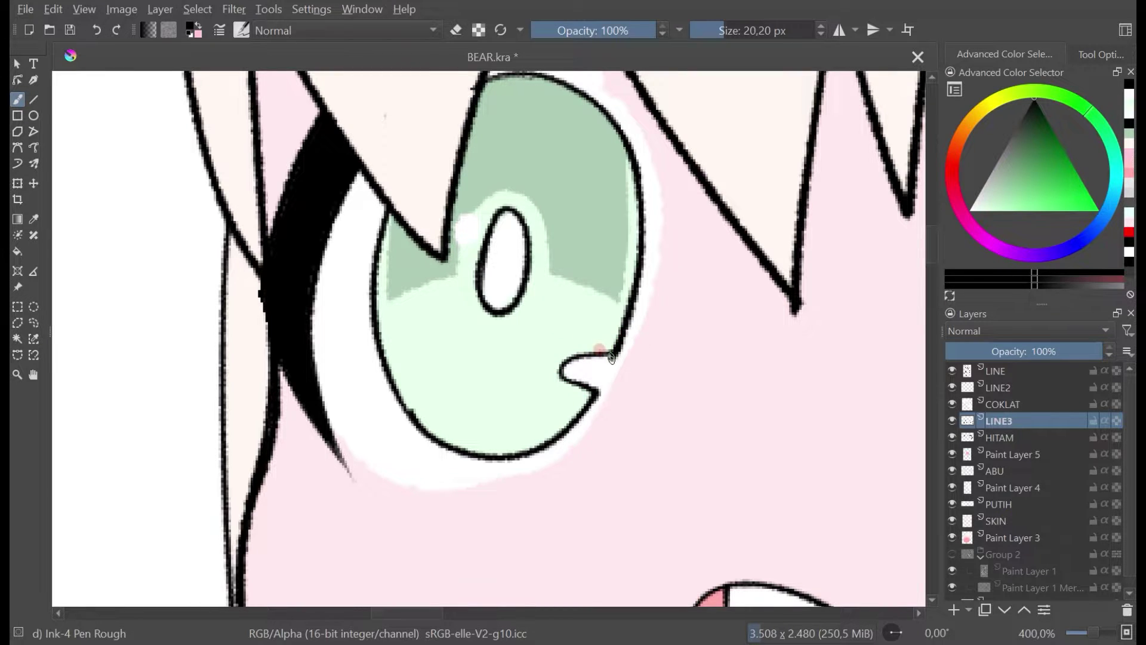
scroll(632, 321, down, 5)
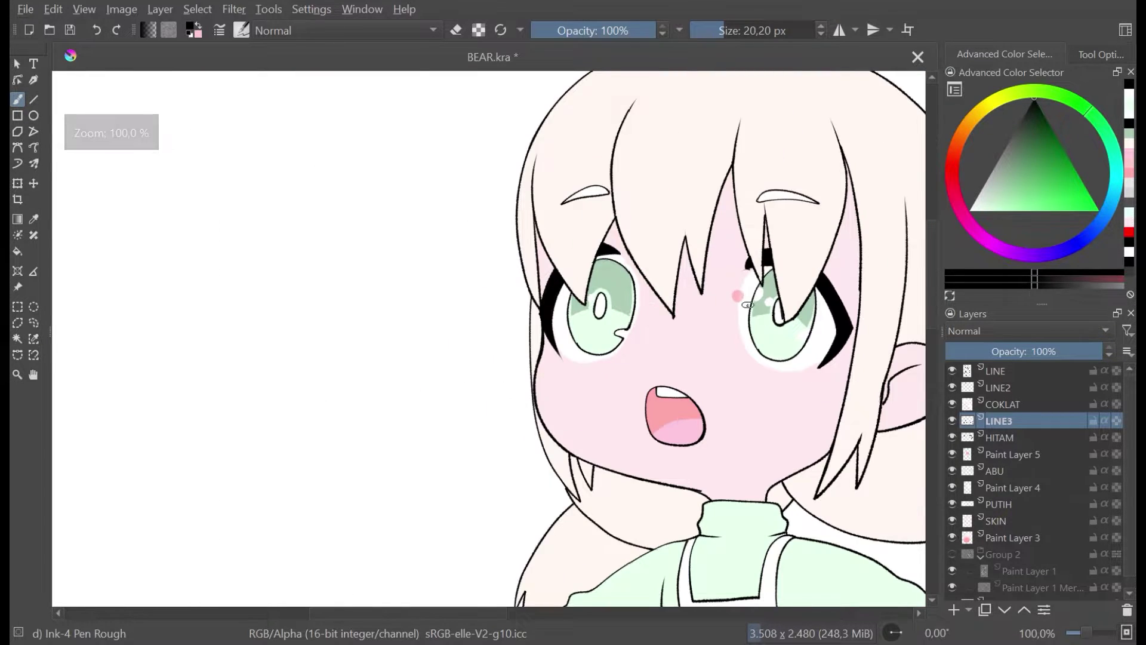
scroll(741, 301, up, 3)
scroll(684, 343, down, 3)
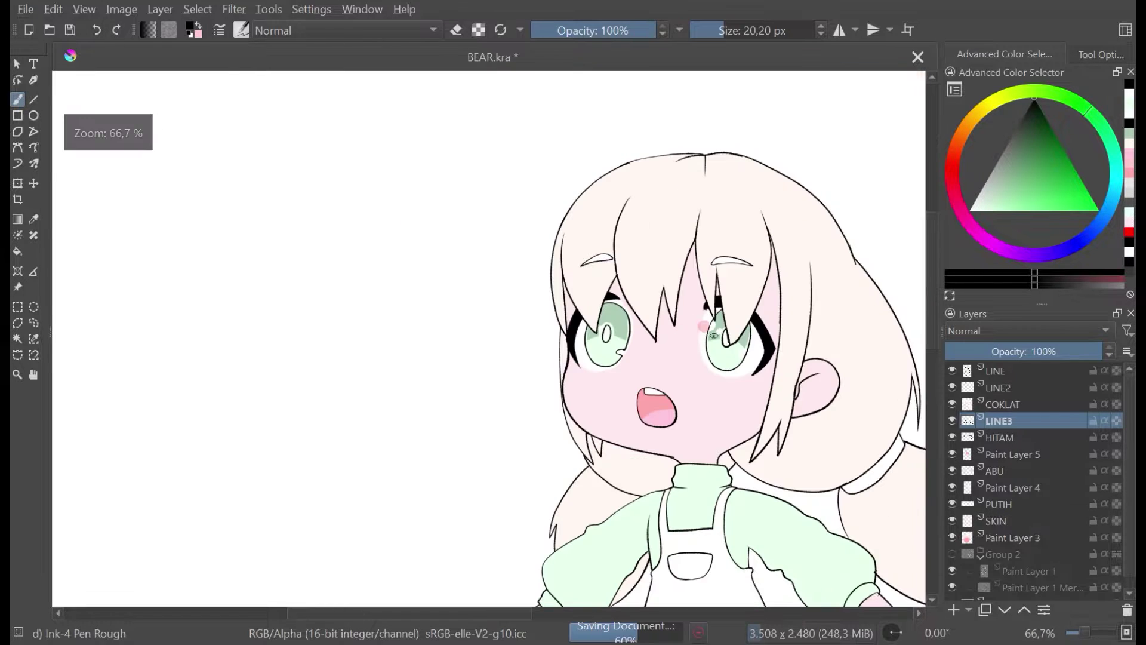
scroll(716, 345, up, 2)
scroll(624, 345, up, 3)
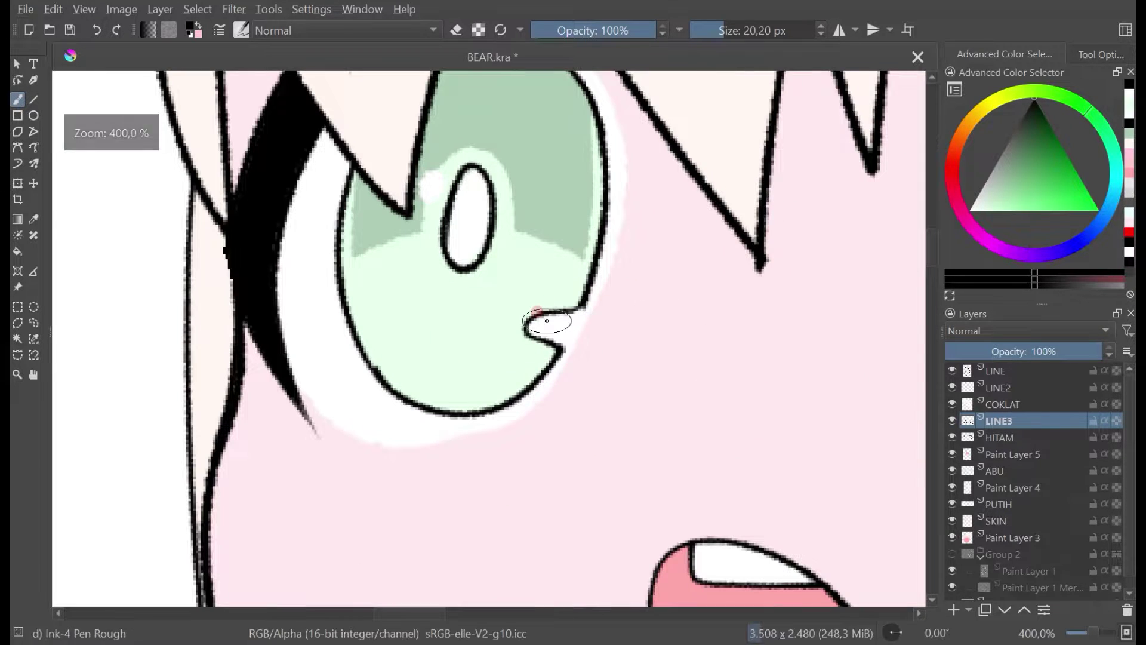
drag(546, 317, 576, 338)
Step: Set the brush stabilizer to sample count 30 and delay 12 px, and outline the left iris's lower-right highlight in black
click(1093, 58)
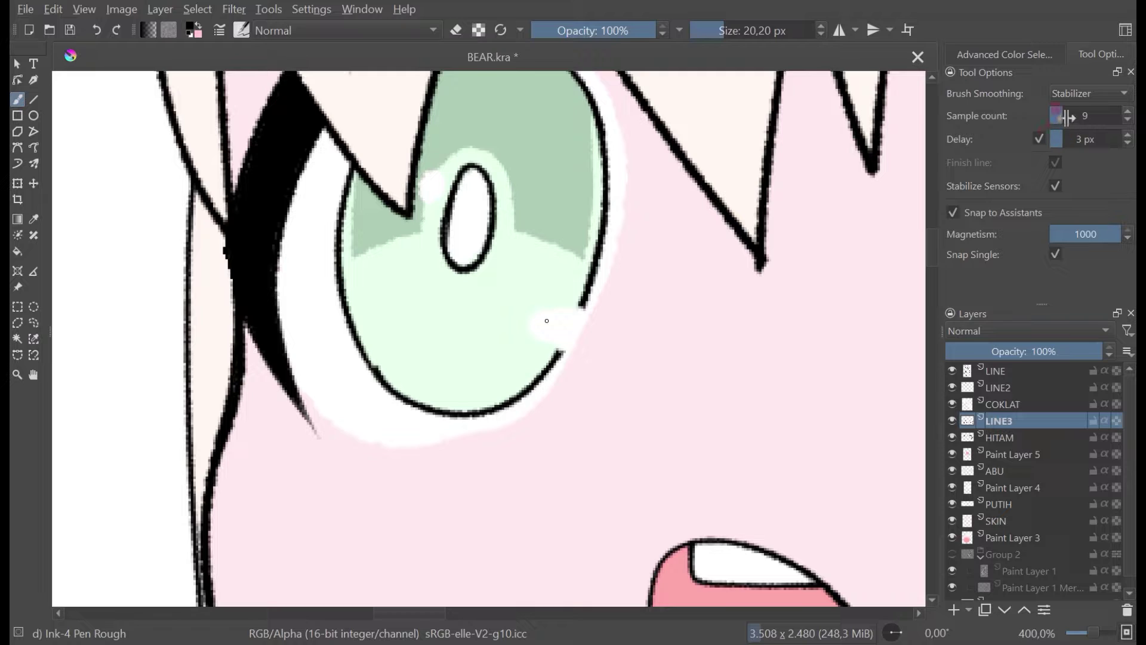
drag(1068, 117, 1068, 139)
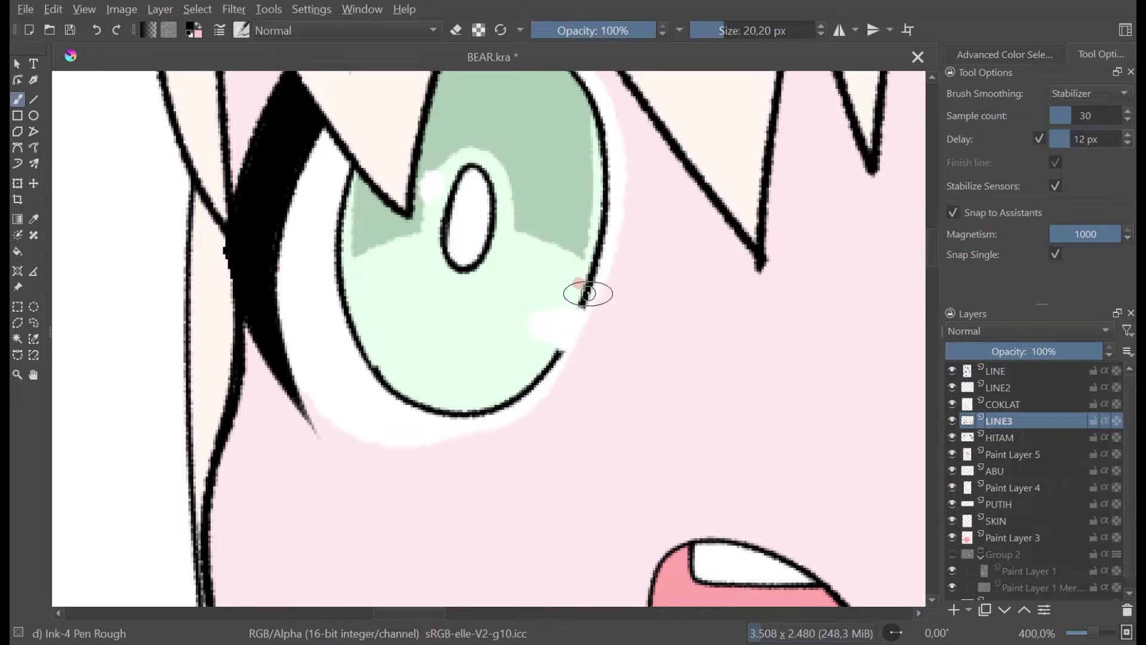
mouse_move(586, 296)
mouse_down()
mouse_move(578, 312)
mouse_move(537, 311)
mouse_move(529, 329)
mouse_up()
key(ctrl+z)
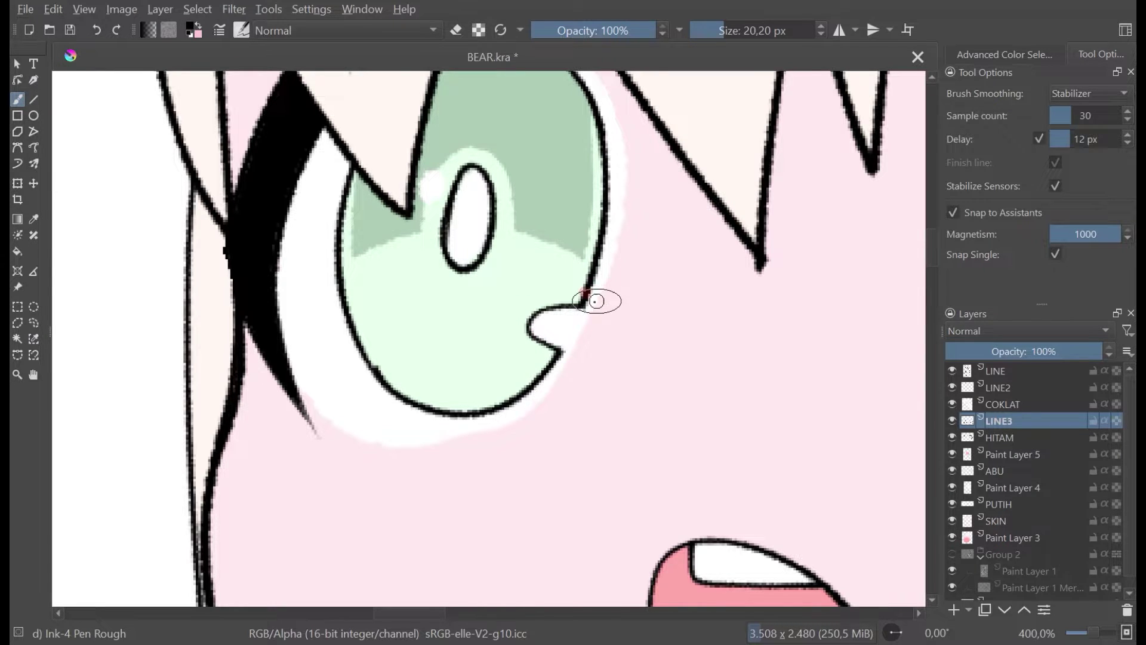
Step: Save the drawing and replace the outline crossing the right iris's lower-right highlight with a black line curving around the highlight's inner edge
scroll(598, 303, down, 2)
drag(830, 254, 554, 216)
scroll(592, 257, up, 2)
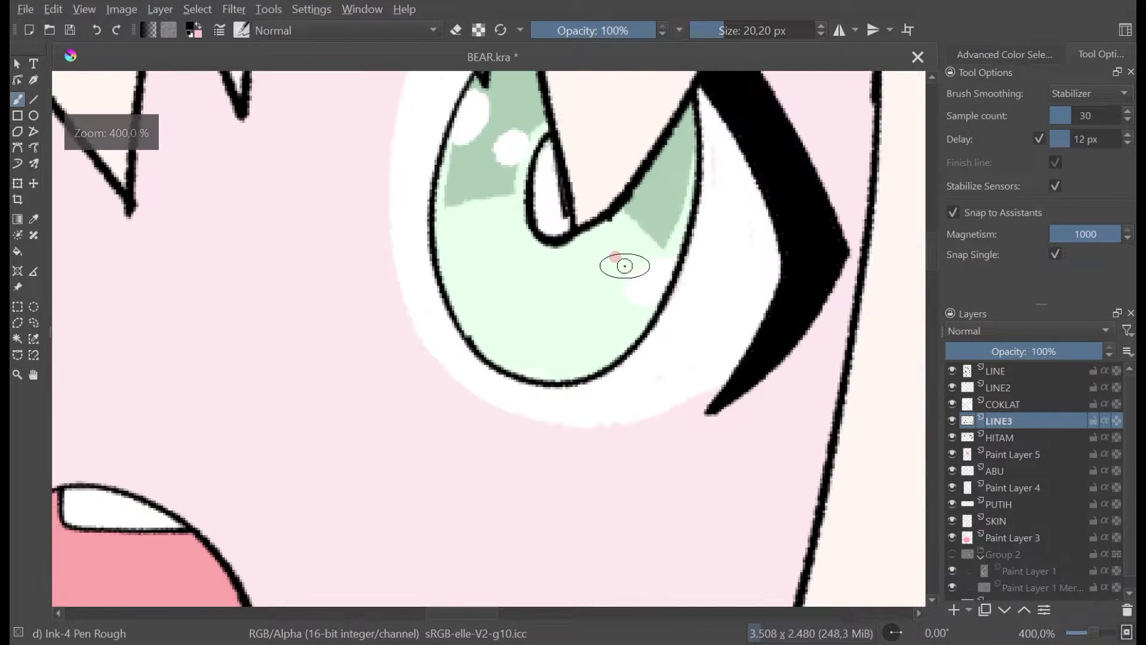
key(ctrl+s)
click(456, 30)
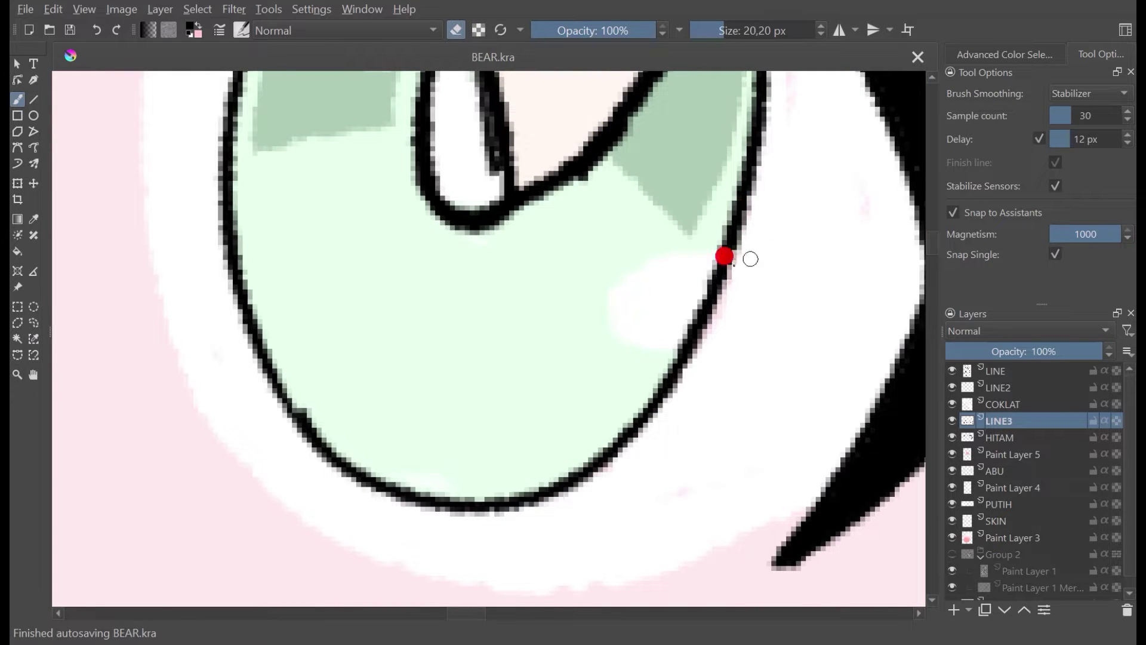
mouse_move(730, 256)
mouse_down()
mouse_move(720, 304)
mouse_move(686, 326)
mouse_move(696, 324)
mouse_up()
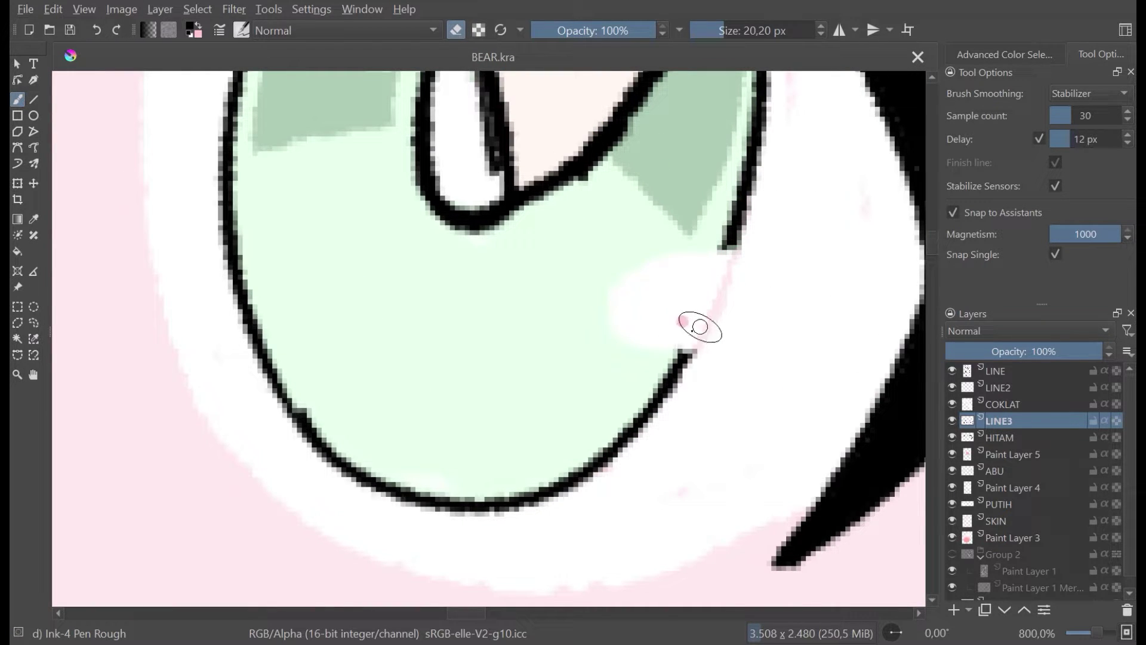
click(456, 30)
mouse_move(733, 241)
mouse_down()
mouse_move(643, 266)
mouse_move(608, 305)
mouse_move(612, 325)
mouse_move(692, 355)
mouse_up()
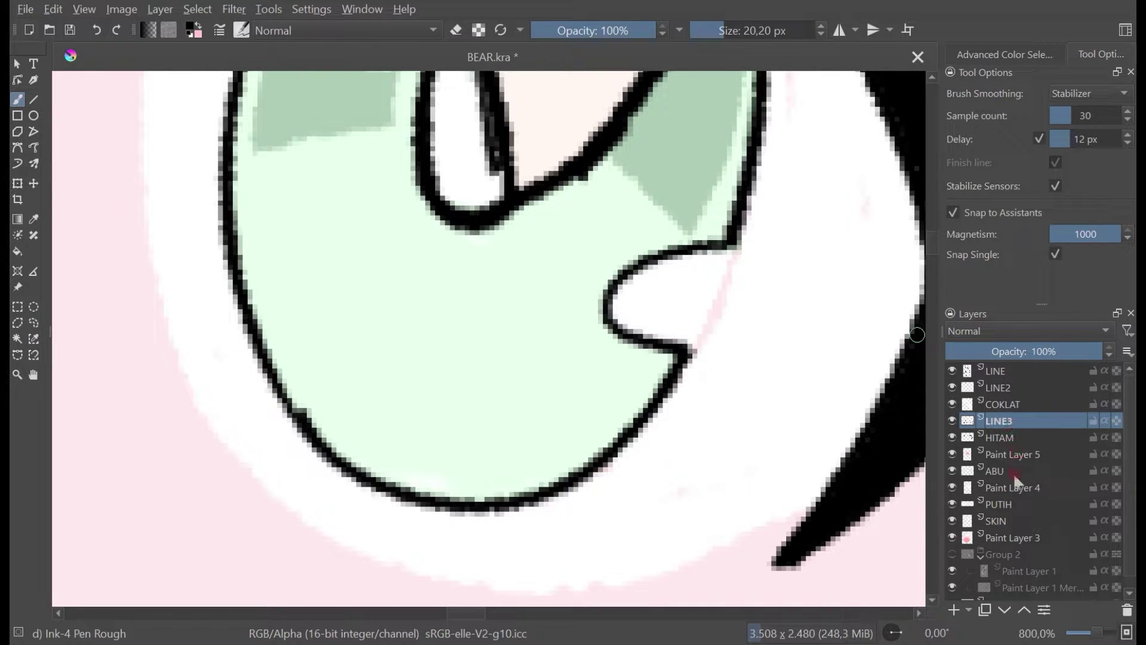
Step: On the PUTIH layer, paint white over the pink strip showing beside the right iris's lower-right highlight
click(1018, 504)
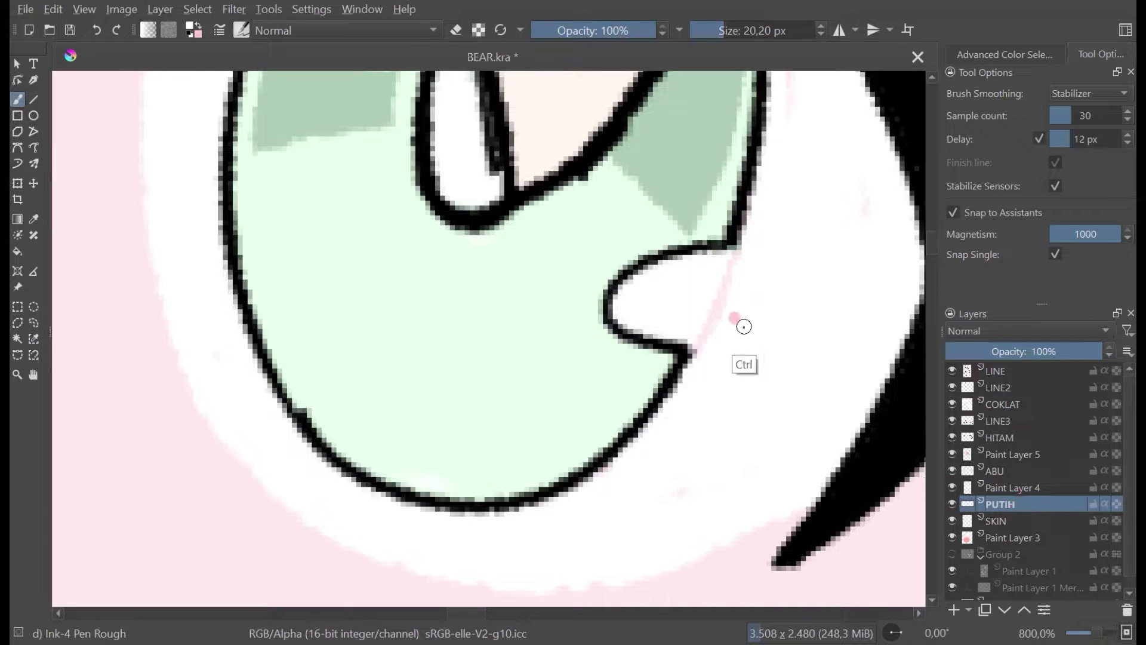
mouse_move(757, 232)
mouse_down()
mouse_move(701, 335)
mouse_move(643, 317)
mouse_move(668, 330)
mouse_up()
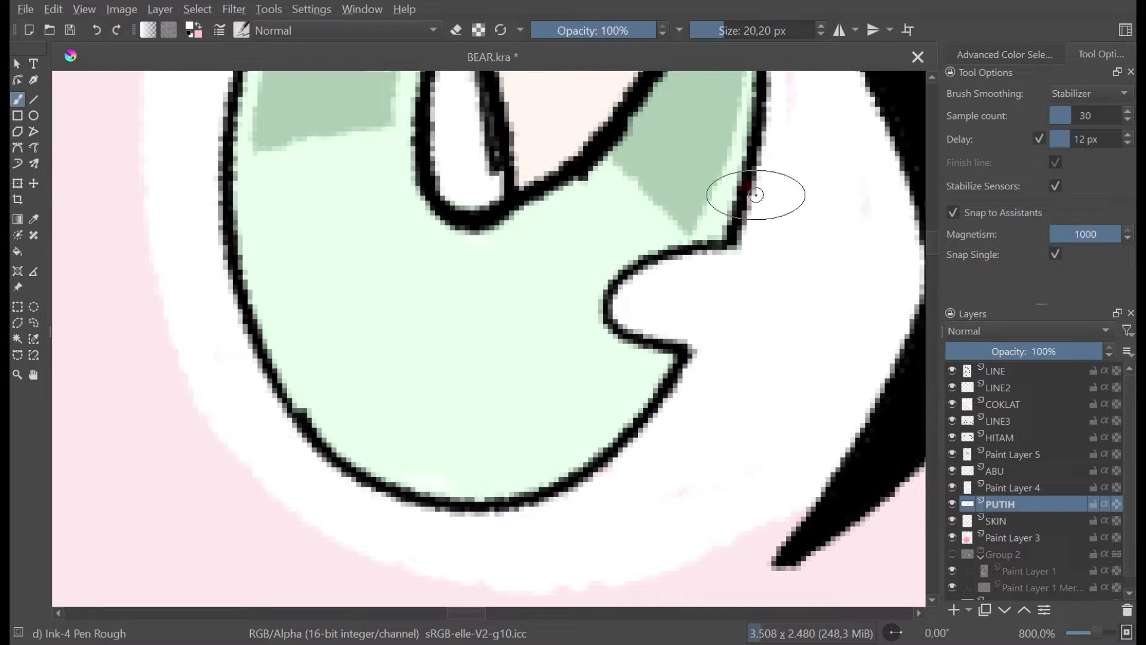
scroll(747, 194, down, 4)
scroll(486, 257, up, 3)
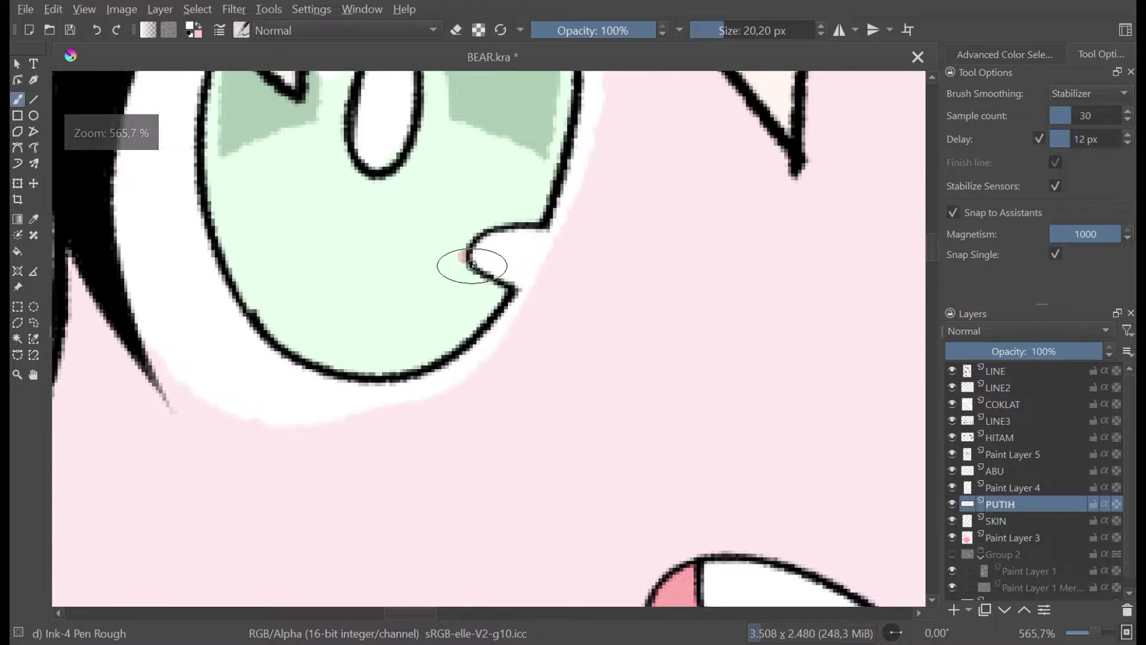
scroll(477, 215, down, 6)
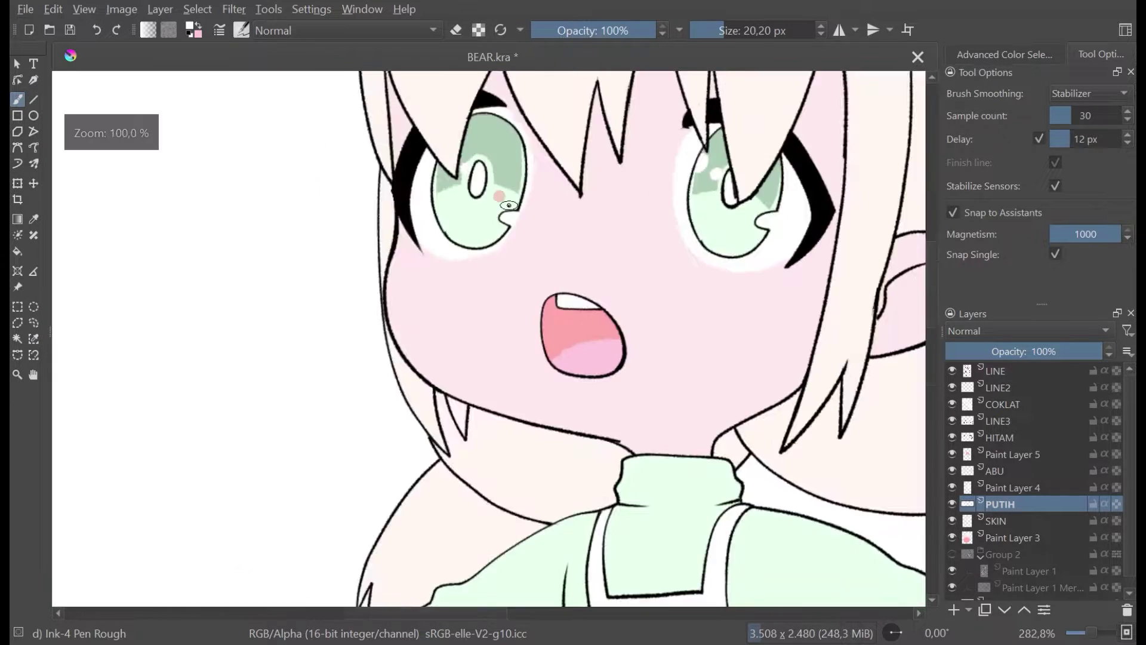
scroll(455, 227, down, 2)
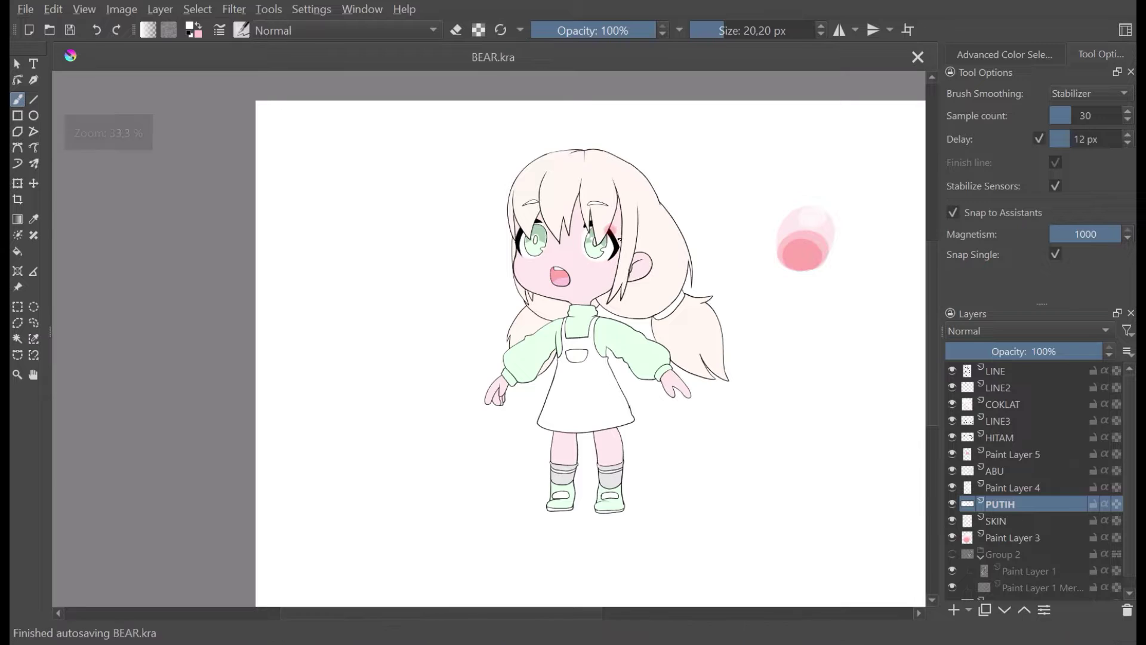
Step: Review the whole figure by mirroring the canvas view horizontally back and forth
key(m)
key(m)
key(m)
key(m)
key(m)
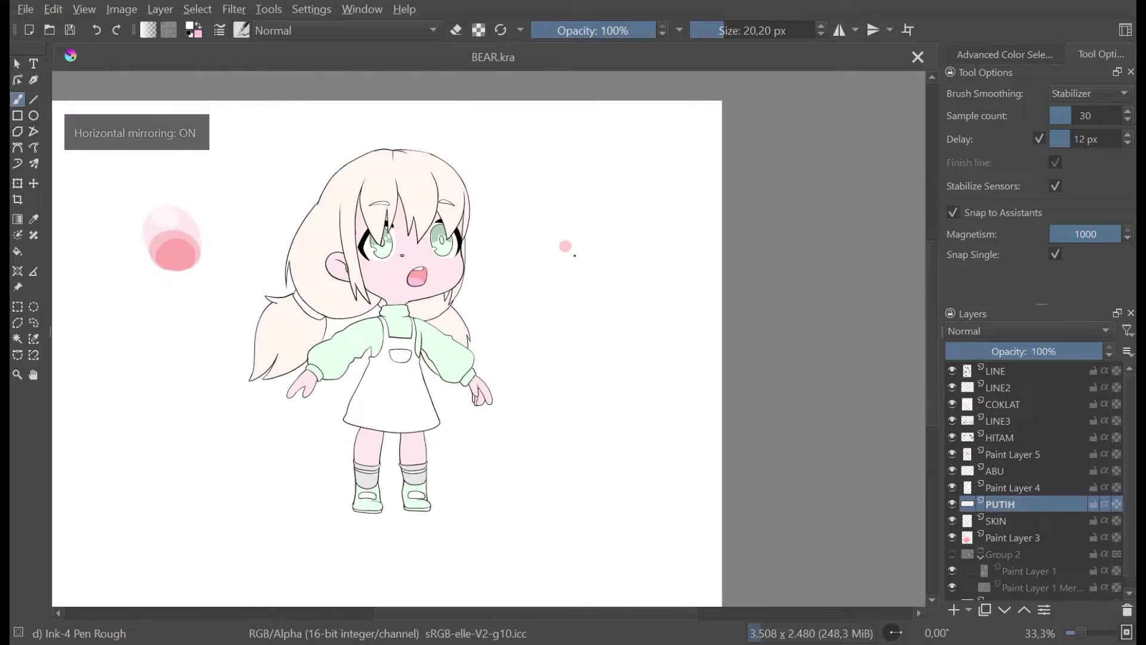
key(m)
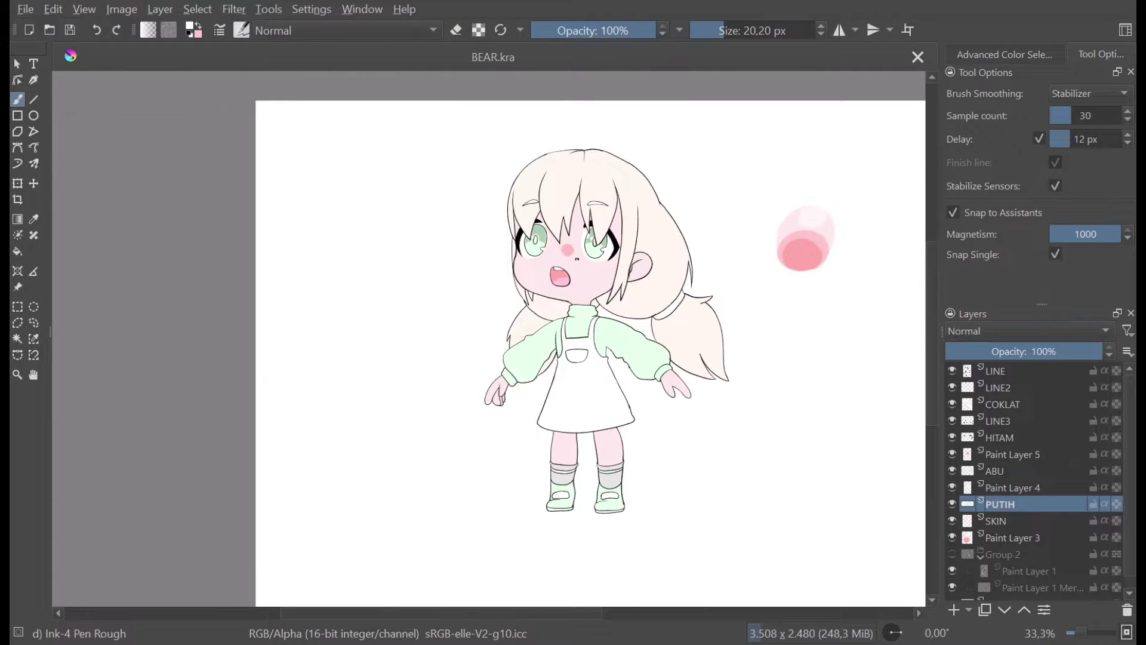
scroll(575, 256, up, 1)
drag(620, 362, 614, 300)
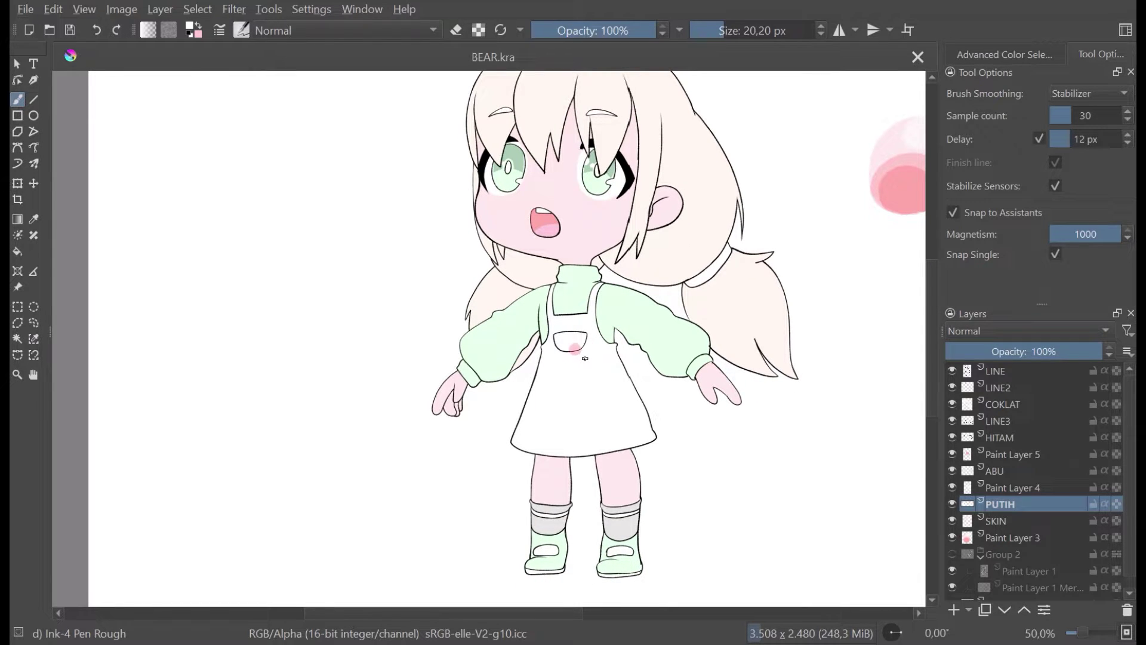
scroll(635, 320, down, 1)
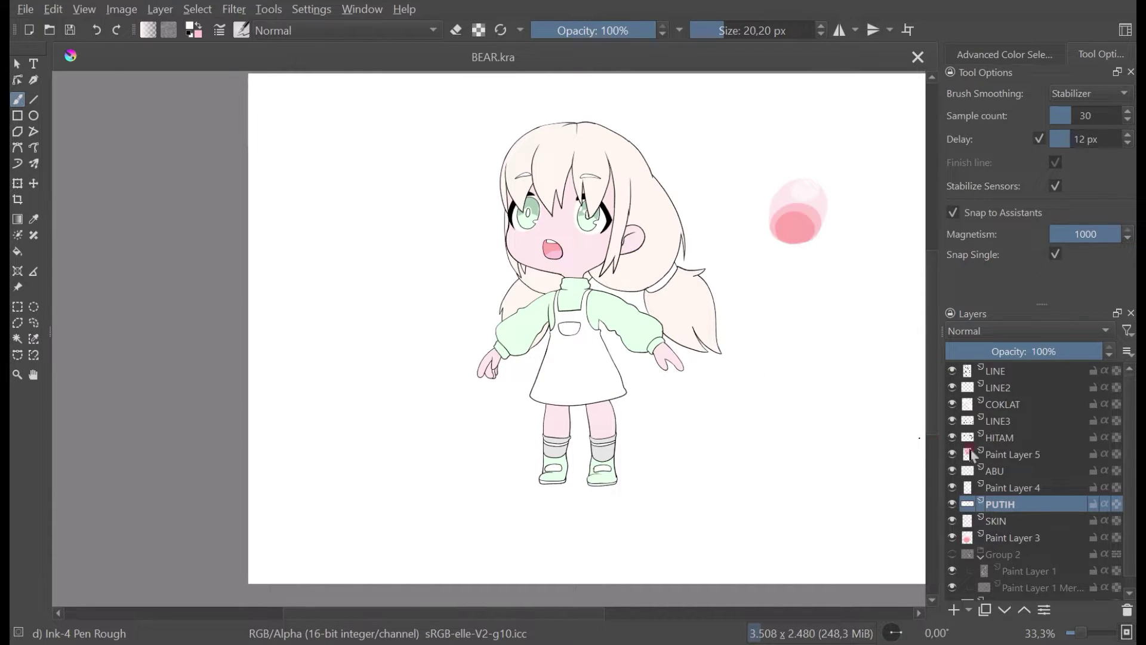
Step: Fill the pinafore dress and its pocket with the sampled cream hair color on the COKLAT layer, and save the drawing
click(953, 404)
click(954, 401)
click(958, 401)
click(994, 406)
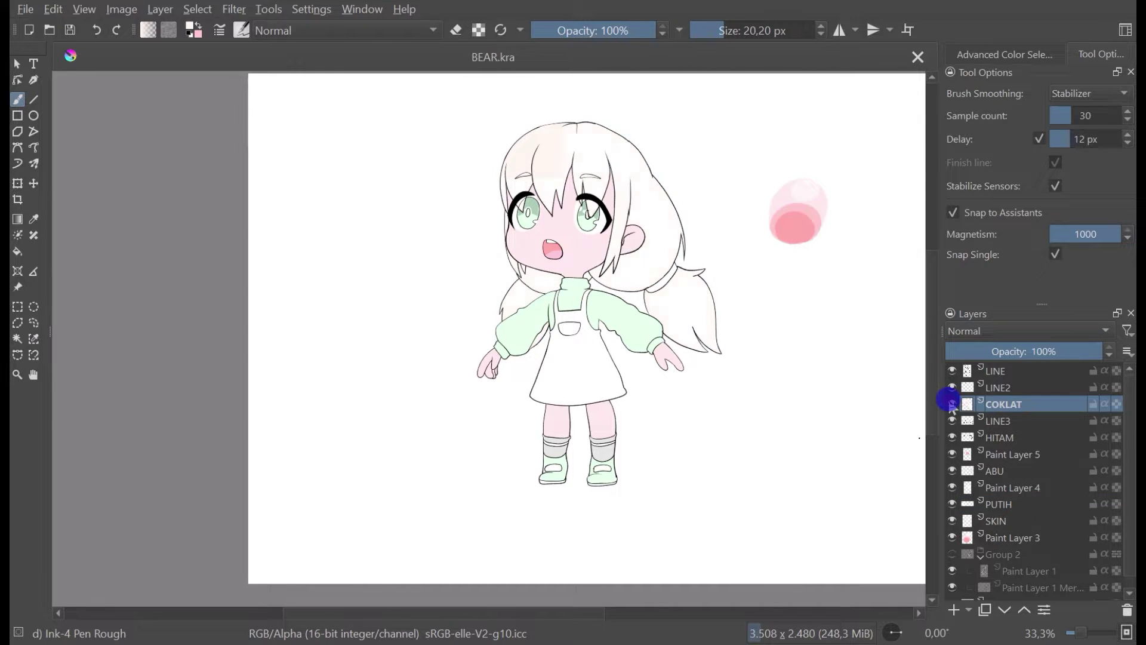
ctrl+click(614, 279)
scroll(660, 398, up, 1)
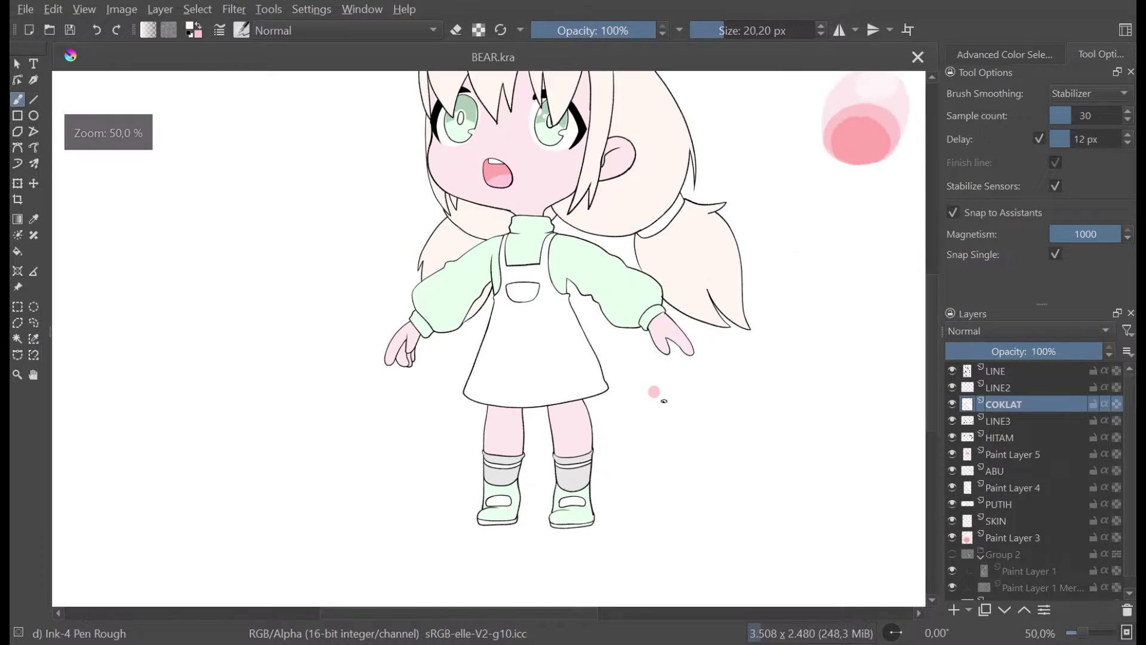
drag(660, 399, 634, 395)
click(19, 253)
click(512, 335)
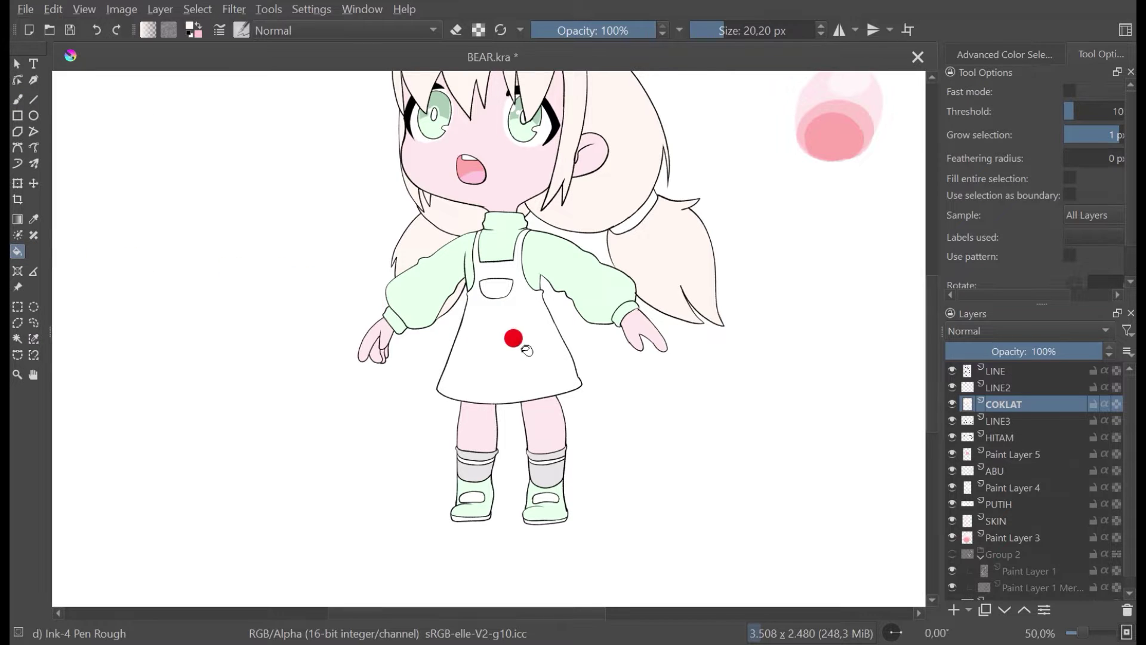
scroll(477, 281, up, 3)
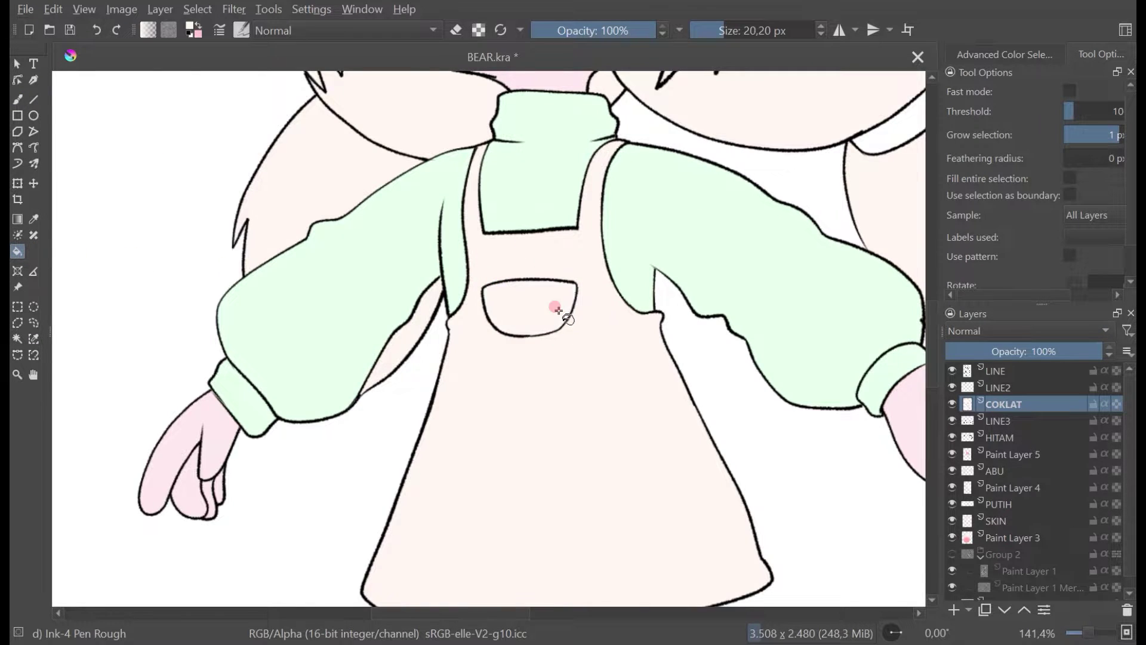
scroll(555, 307, down, 4)
key(ctrl+s)
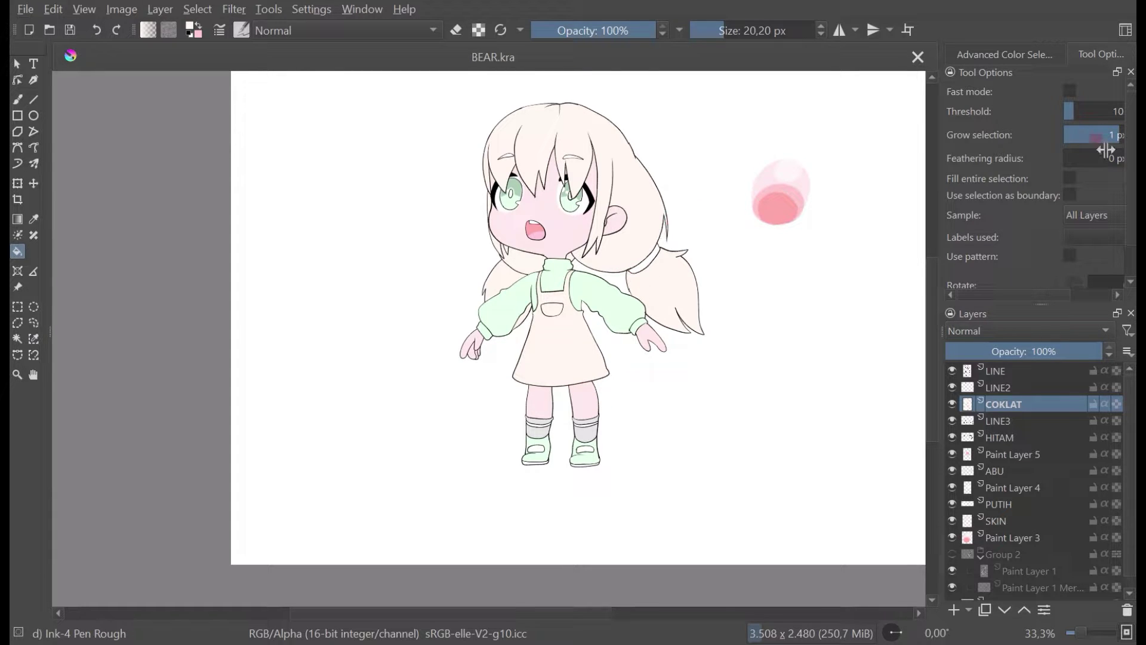
key(alt+Tab)
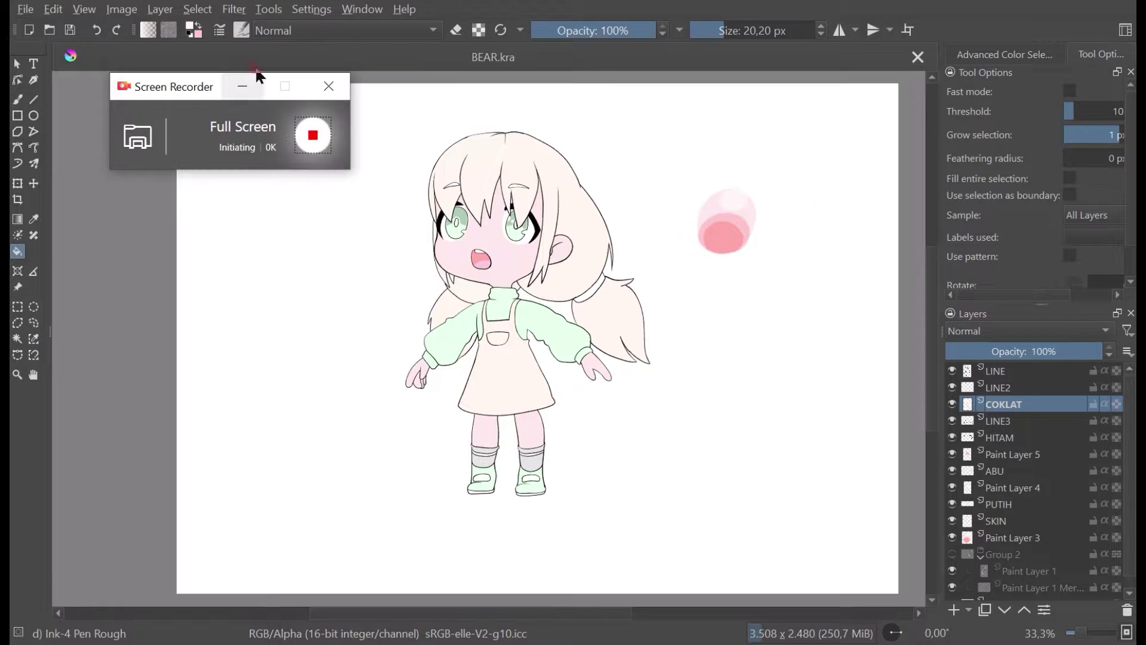
click(247, 82)
Step: Check what the HITAM and ABU layers contain by toggling their visibility, and delete the ABU layer
scroll(532, 320, up, 1)
drag(521, 335, 510, 331)
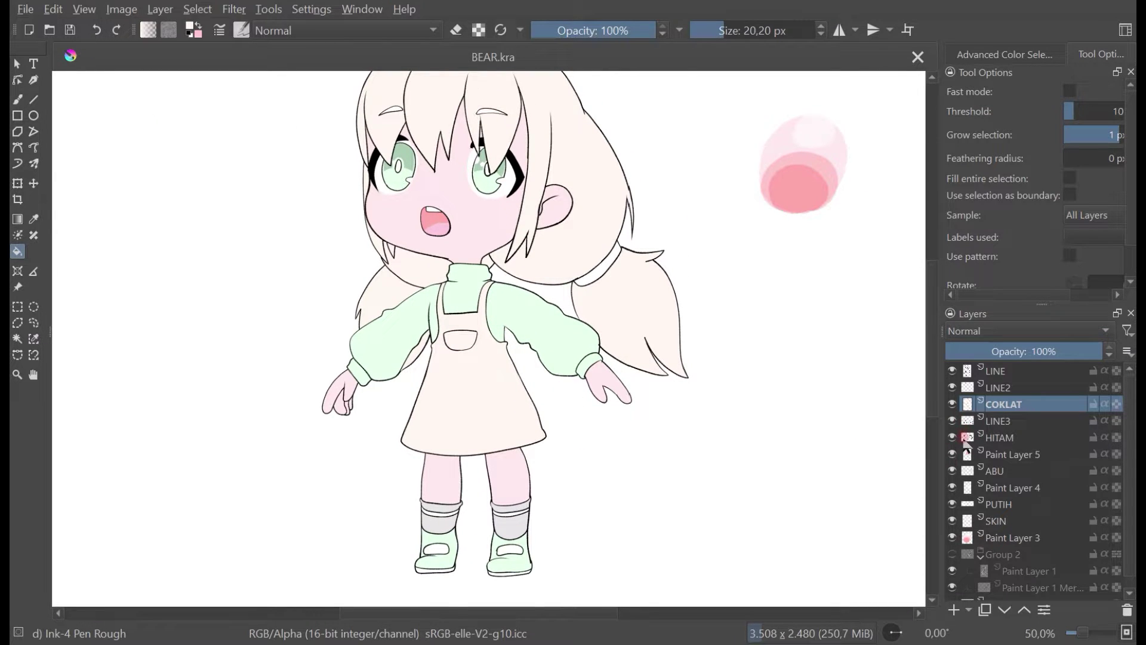
click(953, 437)
click(953, 437)
click(953, 472)
click(953, 471)
click(953, 471)
click(953, 471)
click(1006, 468)
click(1128, 610)
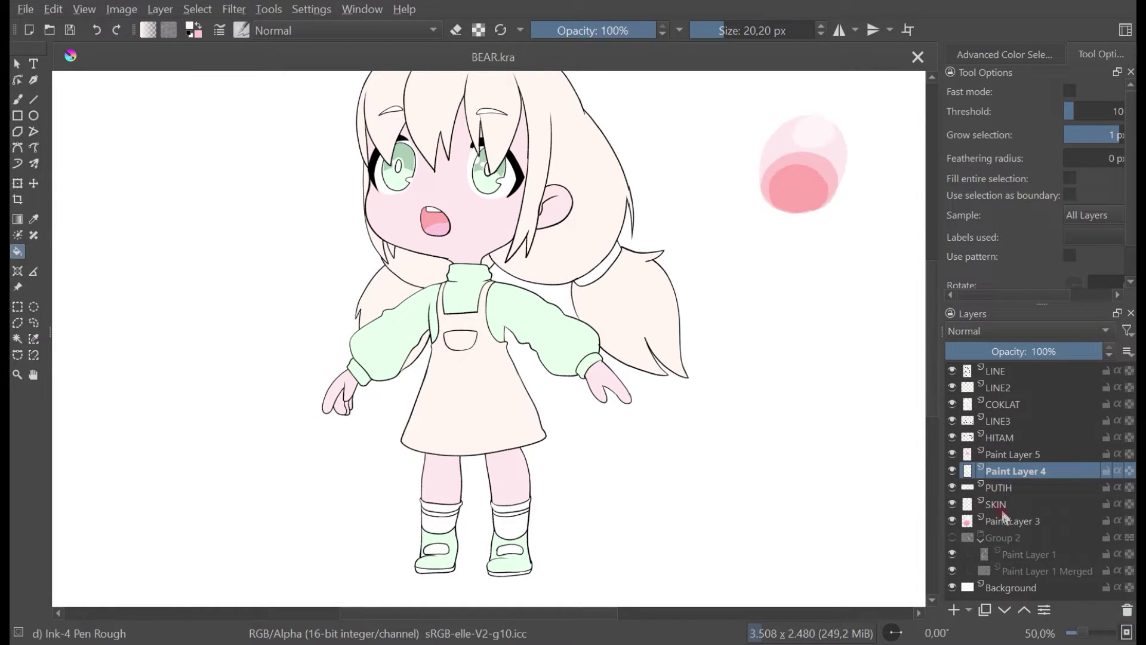
Step: Save the drawing, hide the Background layer, and fill the socks and shoe openings with white on the PUTIH layer
click(1004, 484)
key(ctrl+s)
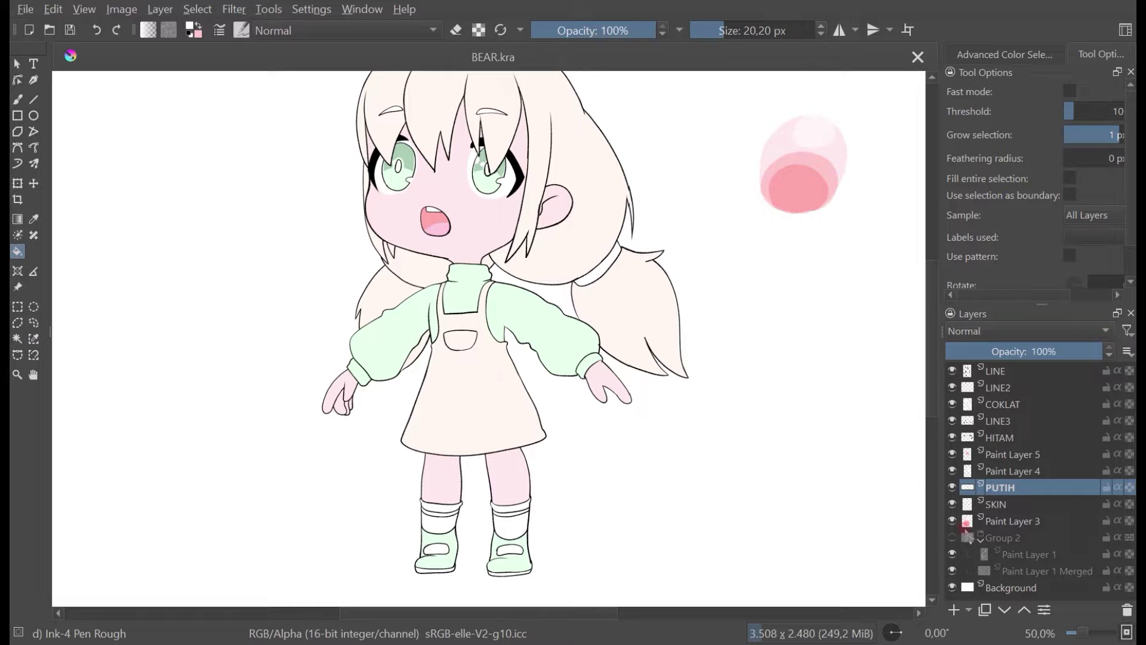
click(951, 587)
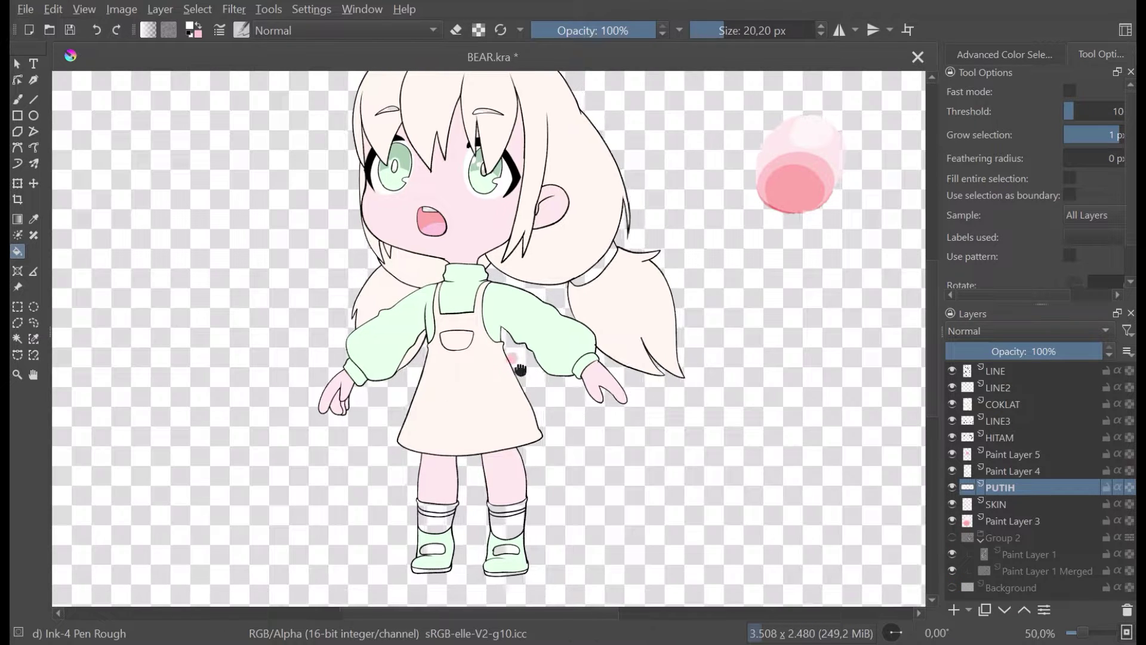
scroll(490, 511, up, 2)
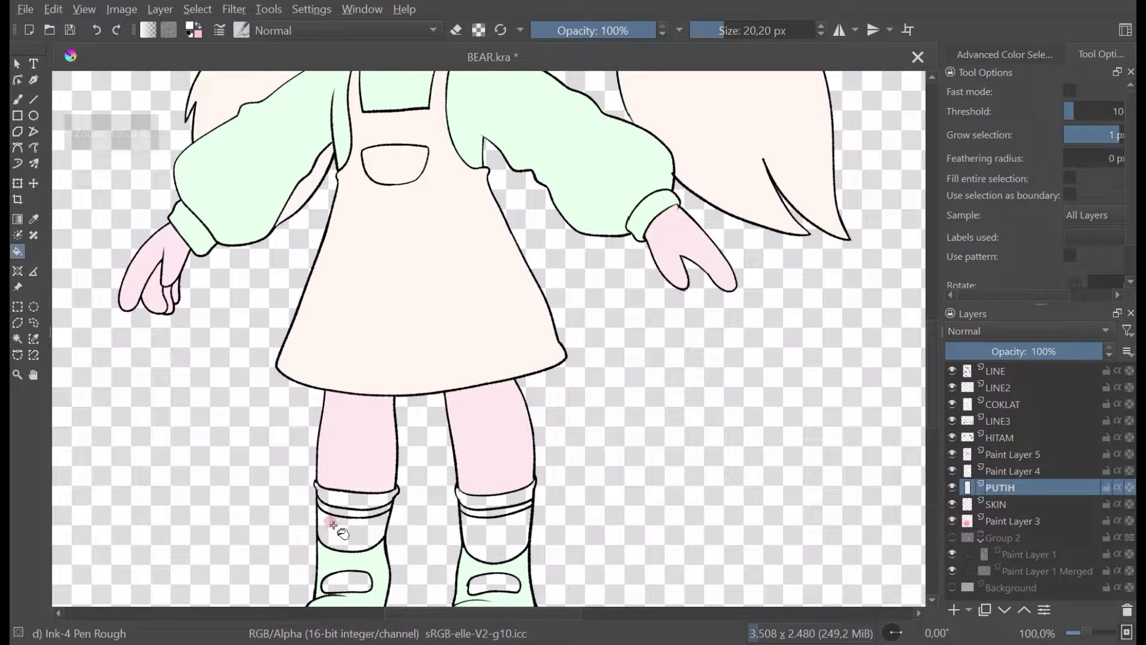
click(364, 530)
click(343, 578)
click(462, 584)
click(492, 584)
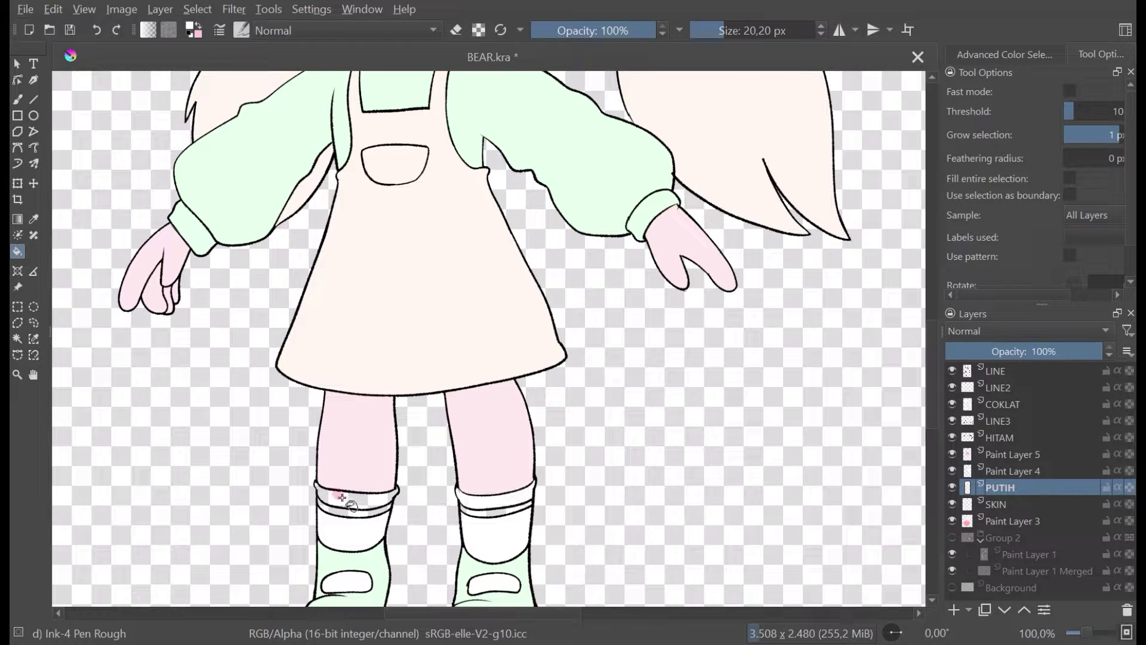
scroll(370, 517, up, 1)
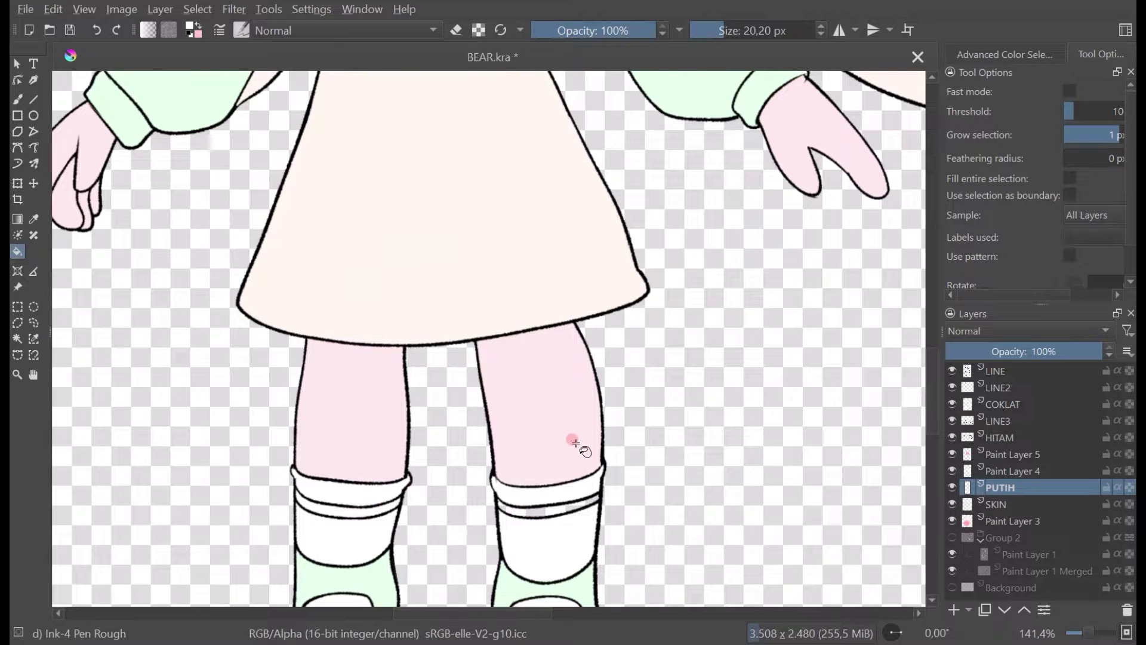
scroll(599, 389, down, 5)
scroll(574, 372, up, 2)
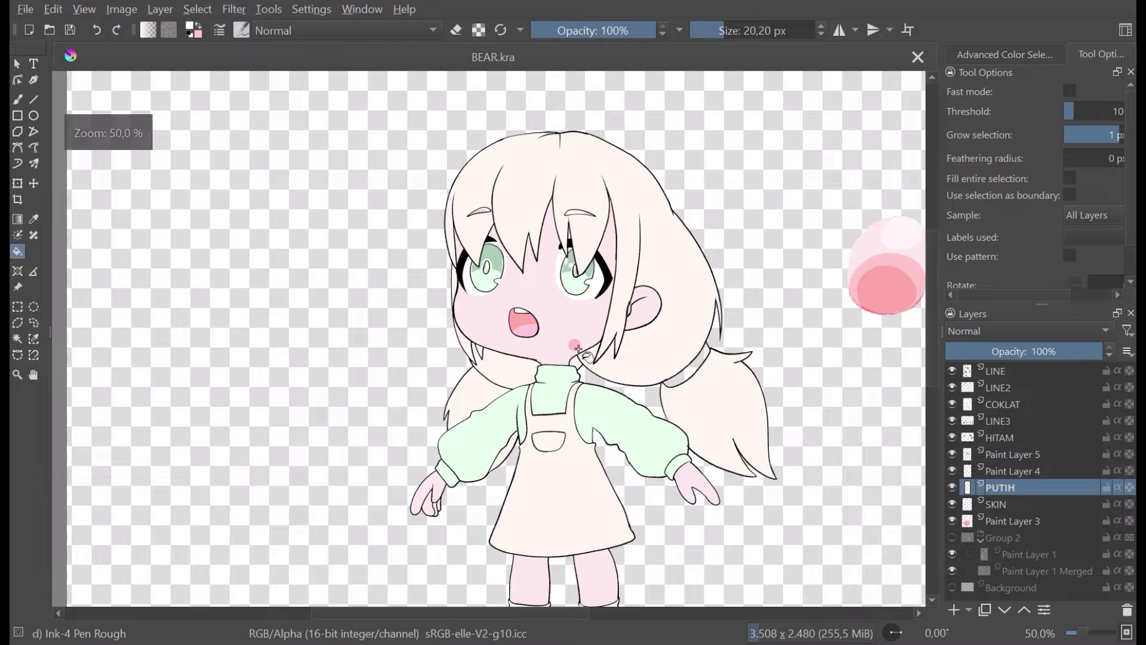
Step: Add a new paint layer above PUTIH and sample the light pink color of the tongue
drag(786, 552, 719, 468)
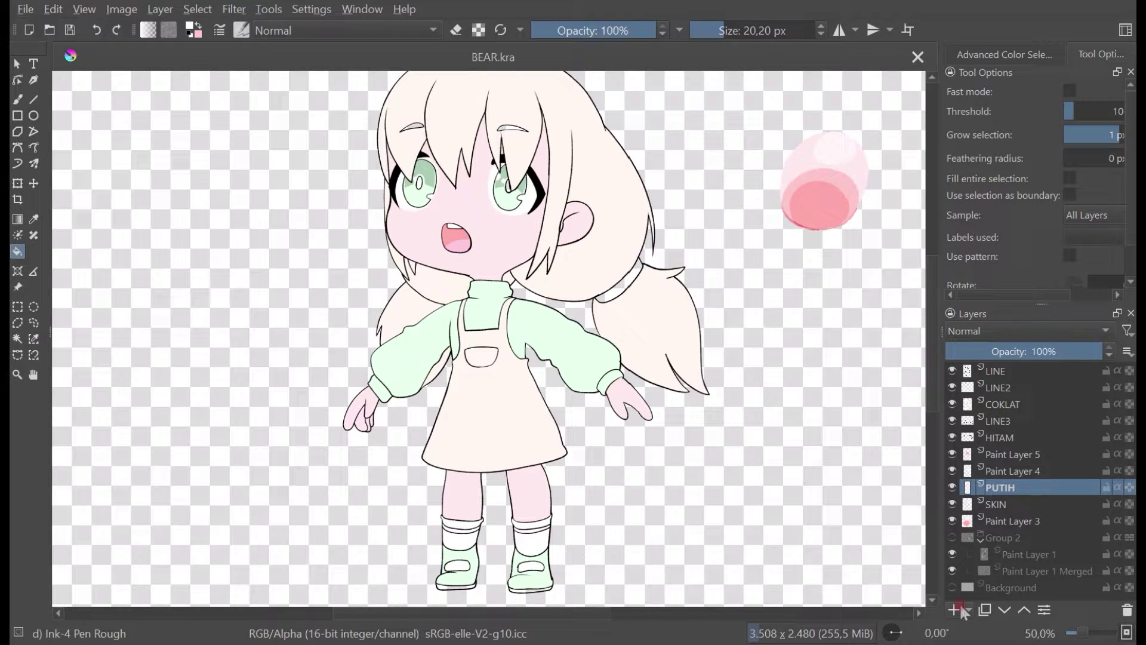
click(952, 487)
click(952, 487)
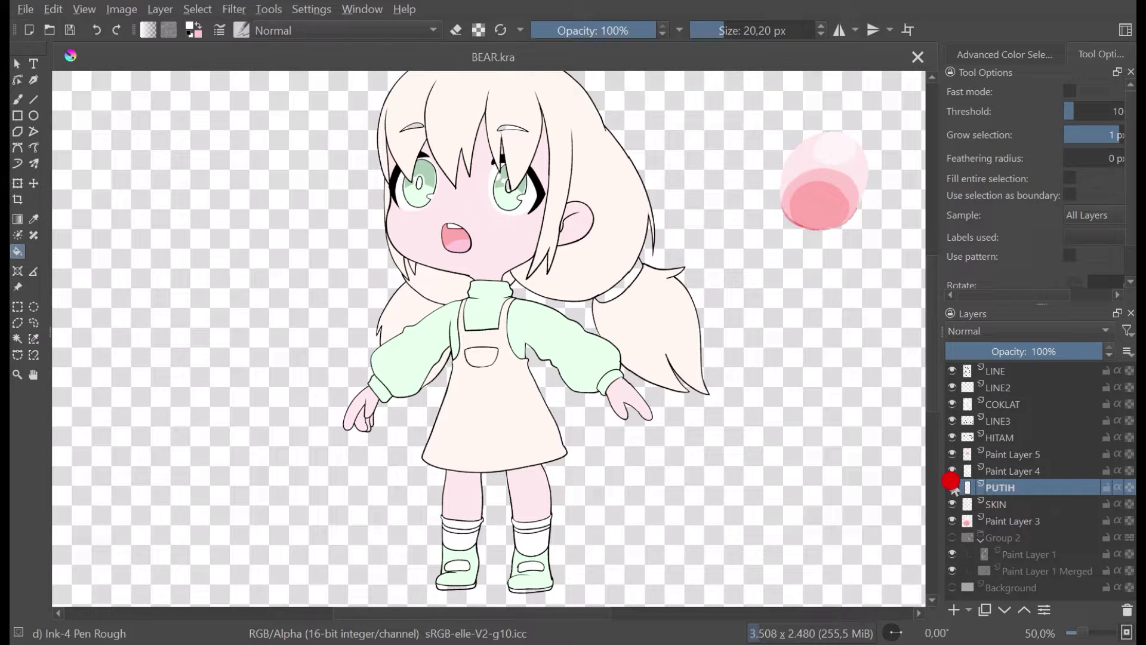
click(955, 609)
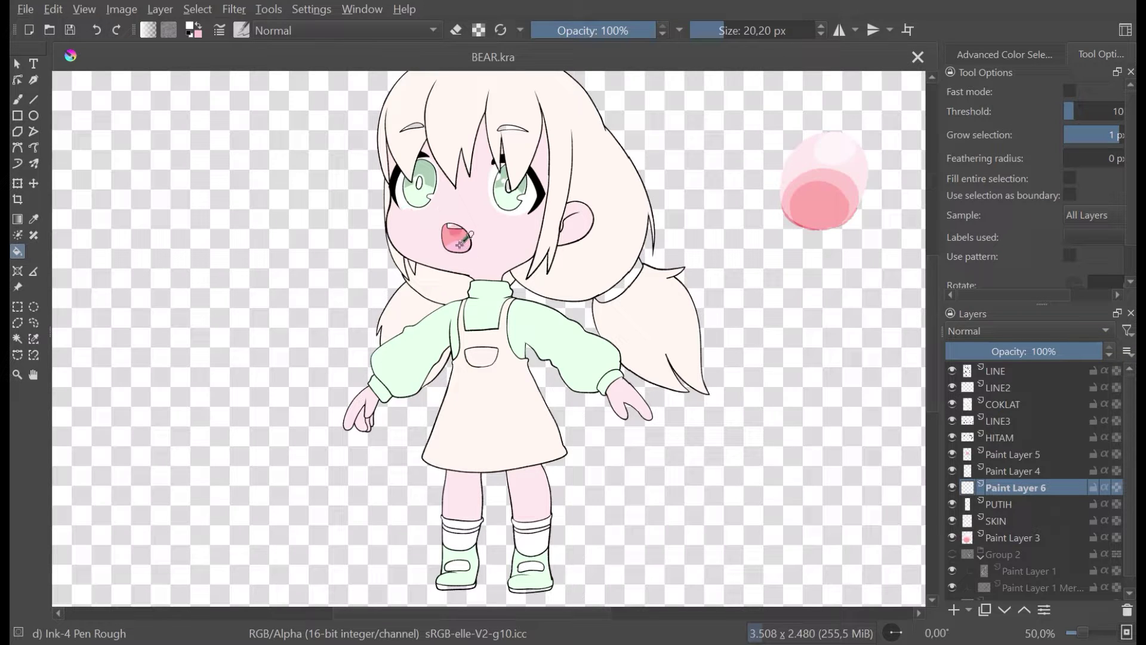
click(1054, 55)
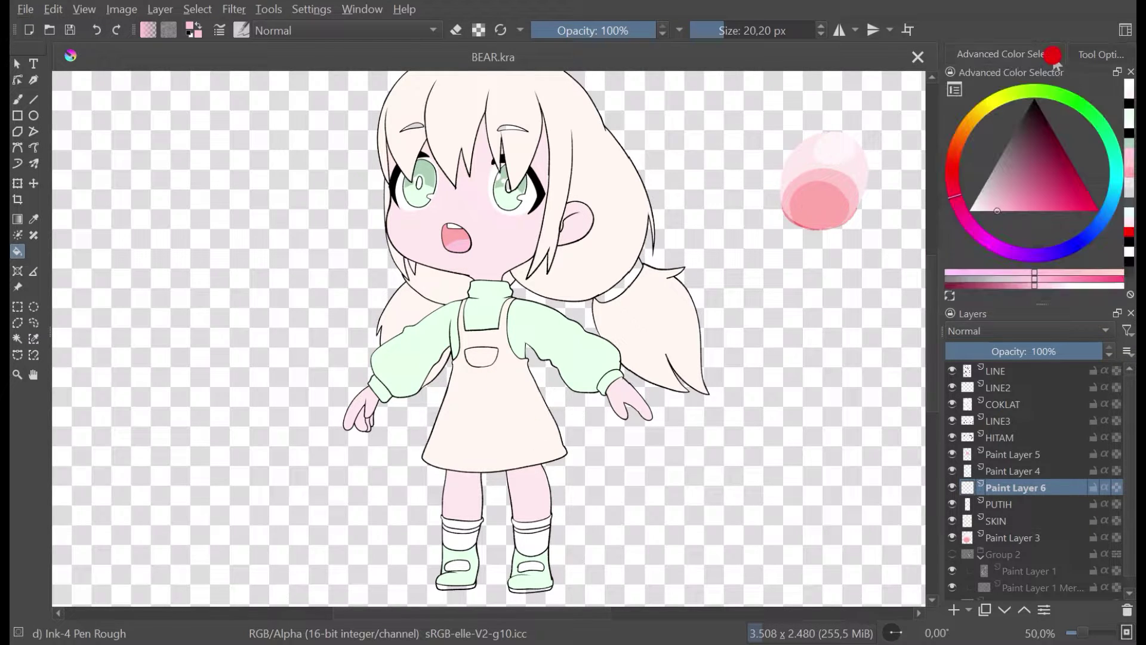
Step: Try filling the narrow stripes on both socks with light pink on the new layer, and undo the fills
scroll(543, 539, up, 3)
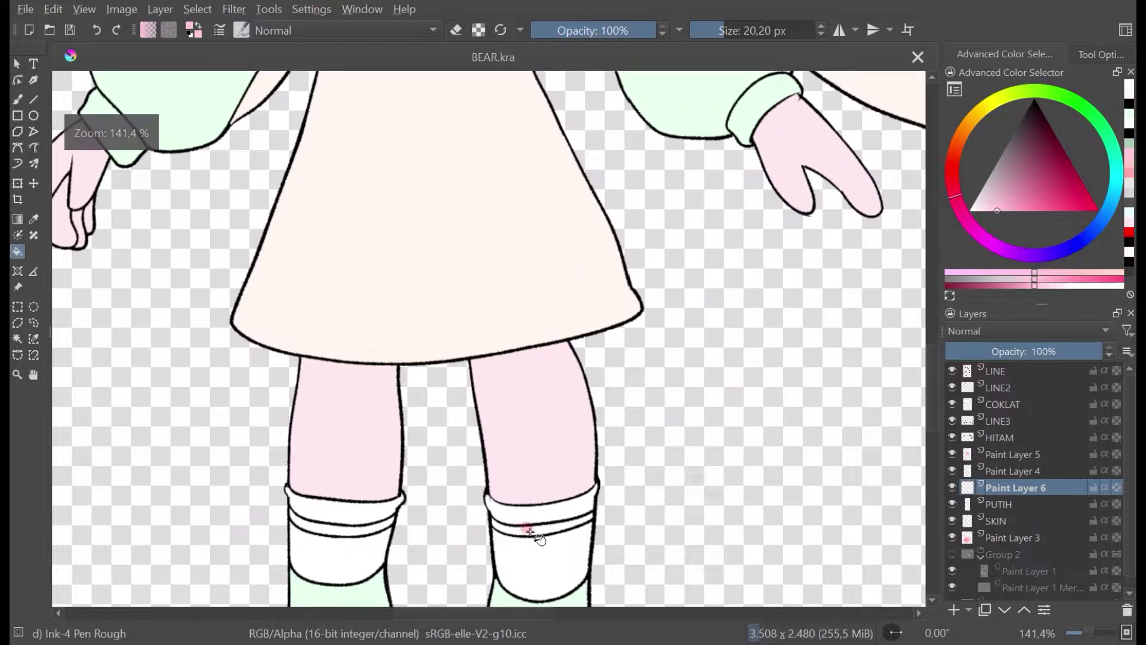
click(532, 529)
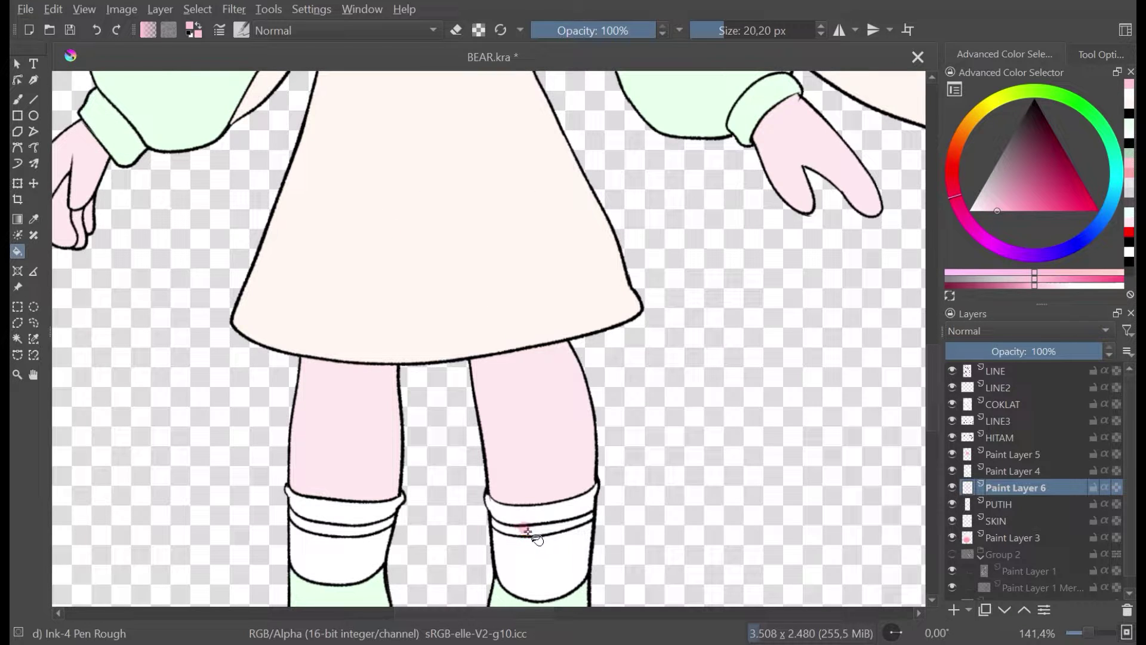
click(331, 532)
scroll(621, 468, down, 4)
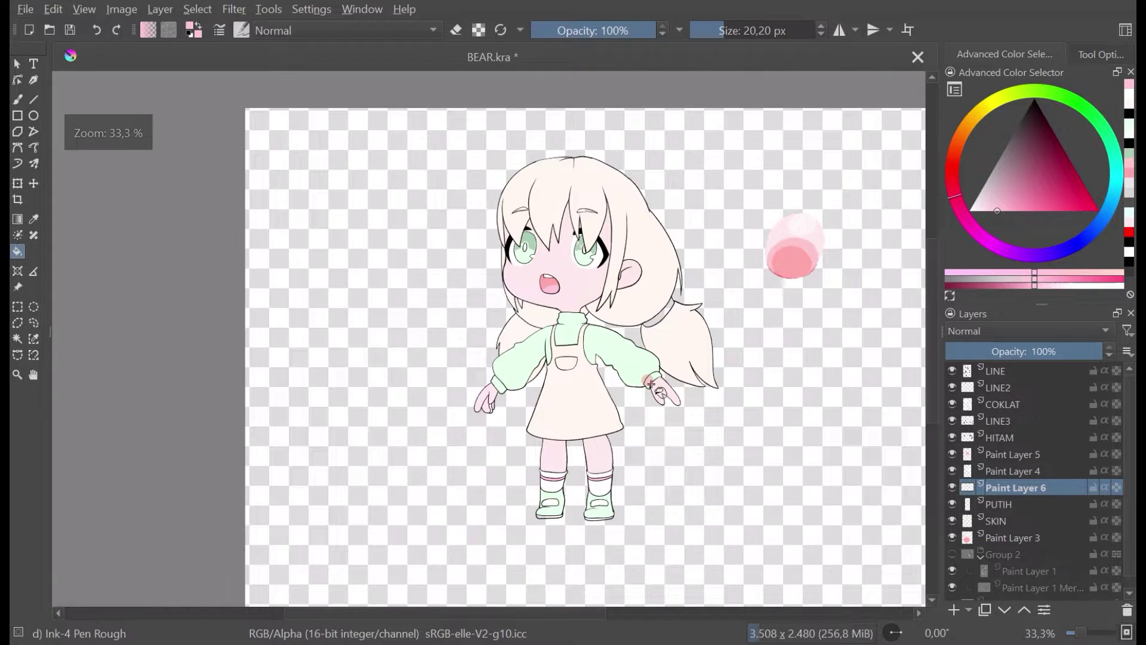
scroll(658, 391, up, 1)
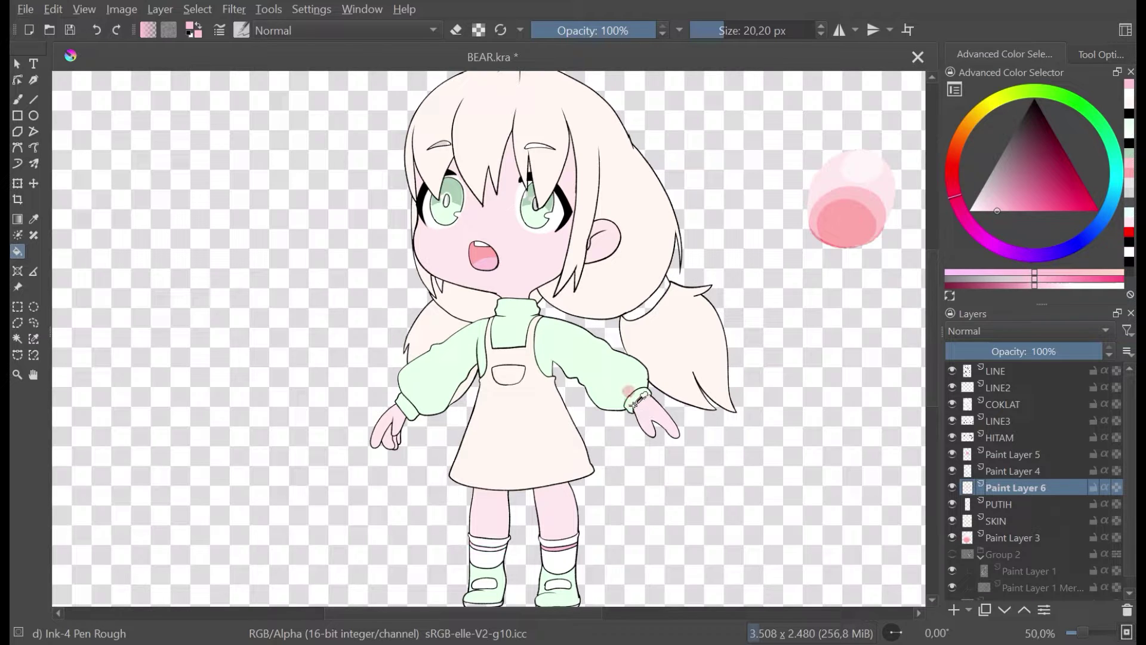
key(ctrl+s)
key(shift+Delete)
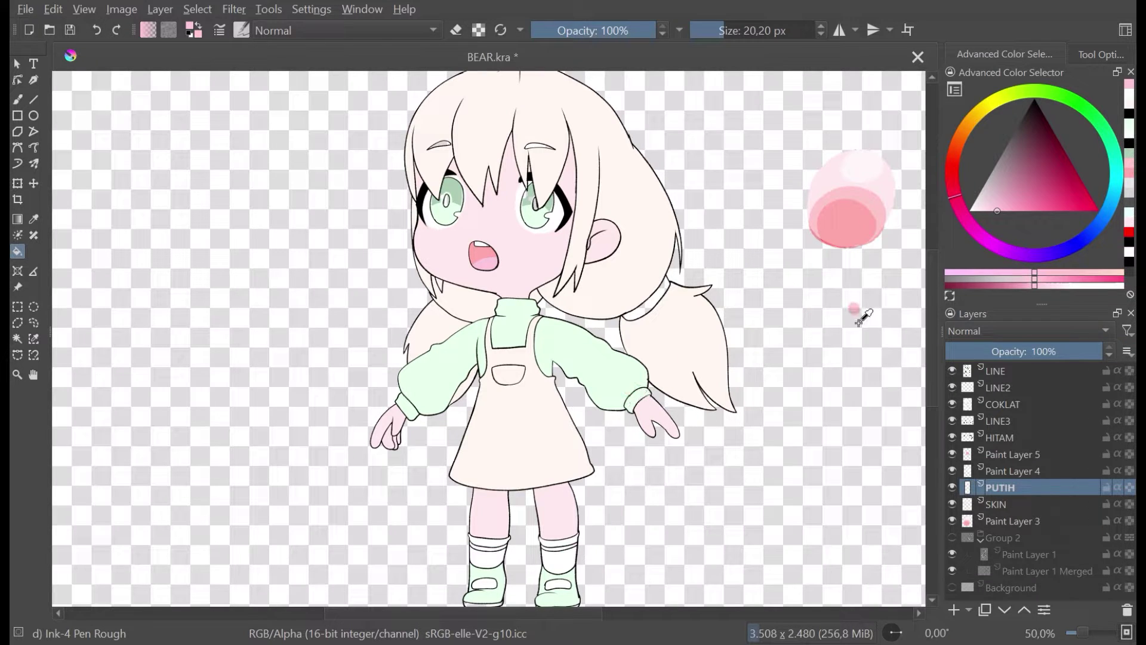
key(ctrl+z)
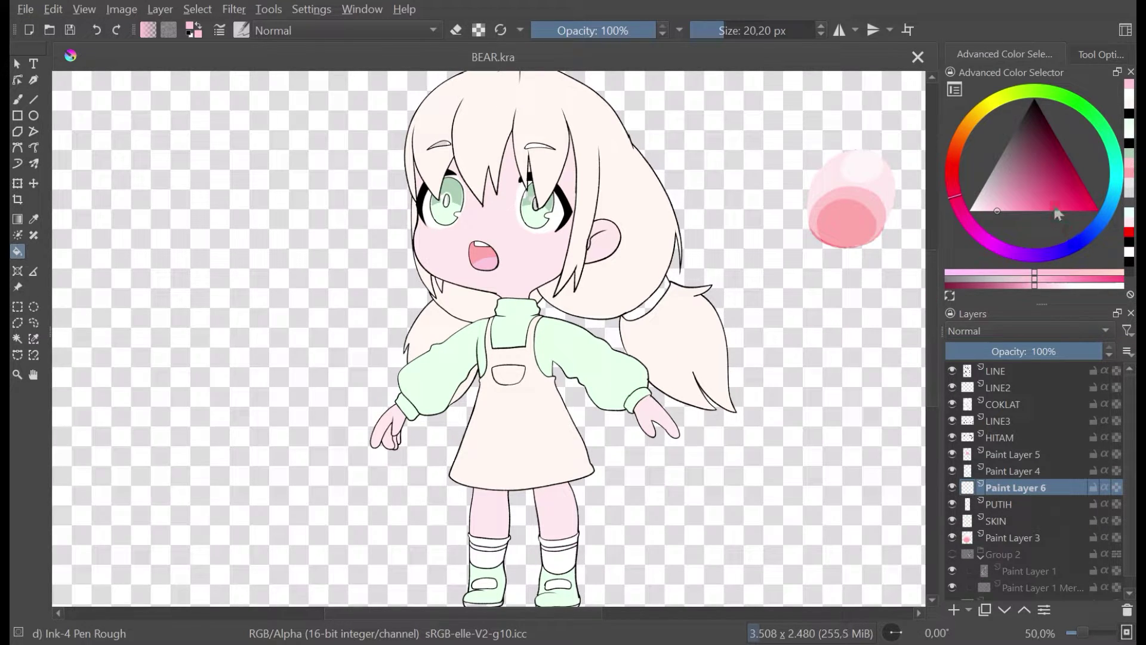
Step: Choose a stronger crimson pink and fill the narrow stripes on both socks on Paint Layer 6
drag(1057, 214, 1067, 210)
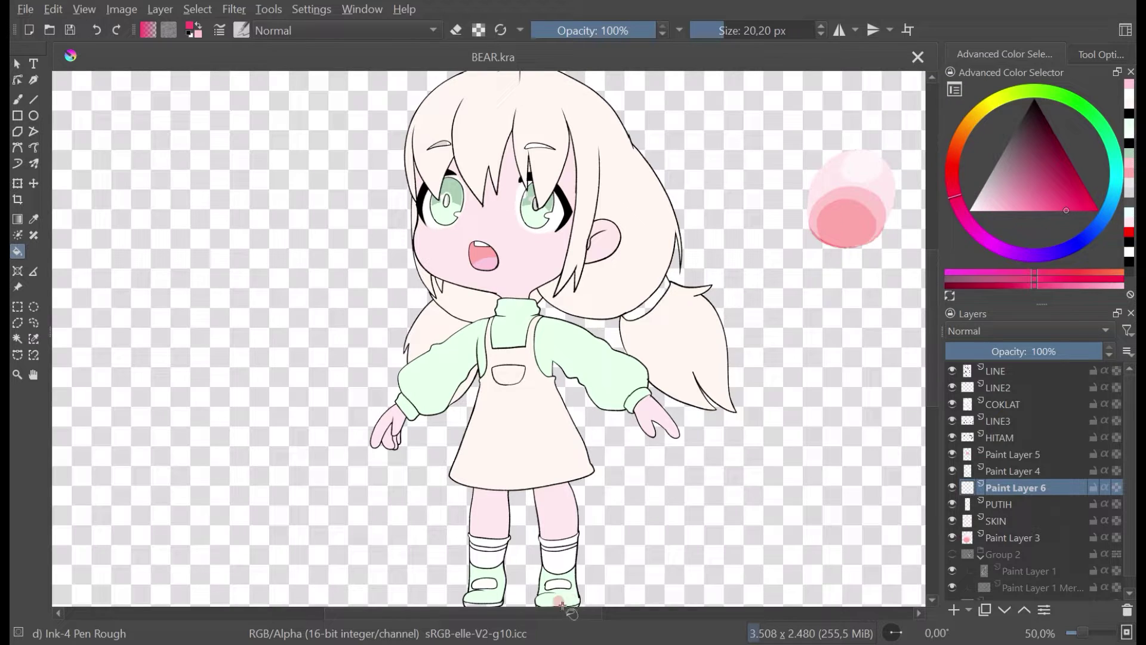
click(555, 547)
scroll(520, 561, up, 1)
click(495, 540)
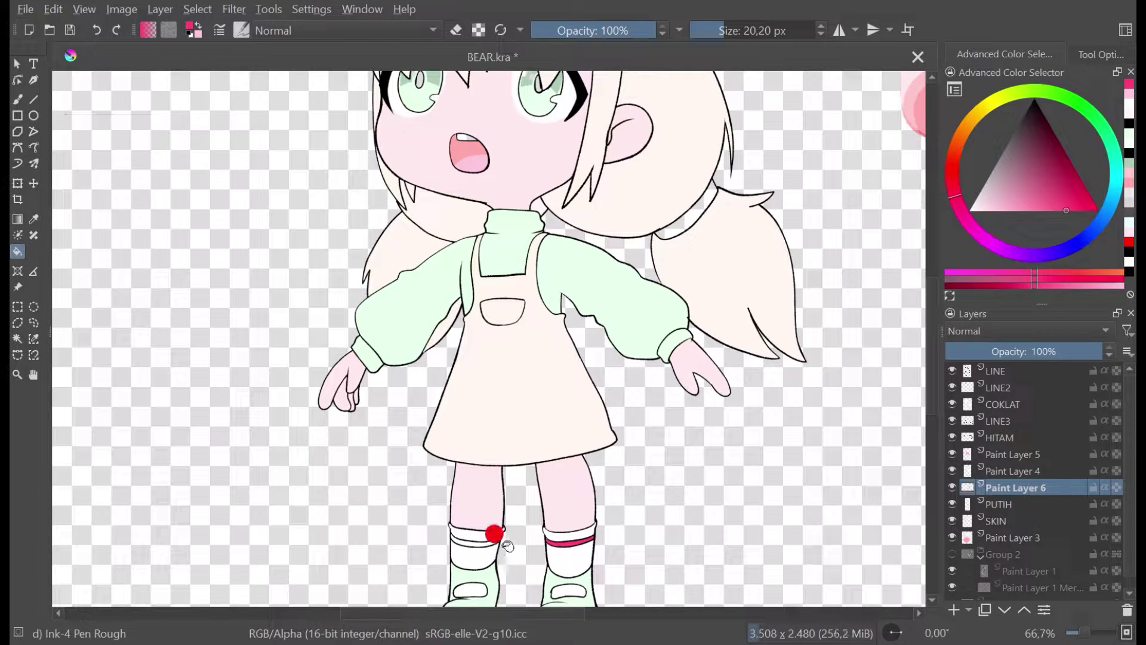
Step: Remove the crimson stripe fills from the socks, save the drawing, and delete Paint Layer 6
scroll(609, 503, down, 2)
drag(627, 493, 610, 495)
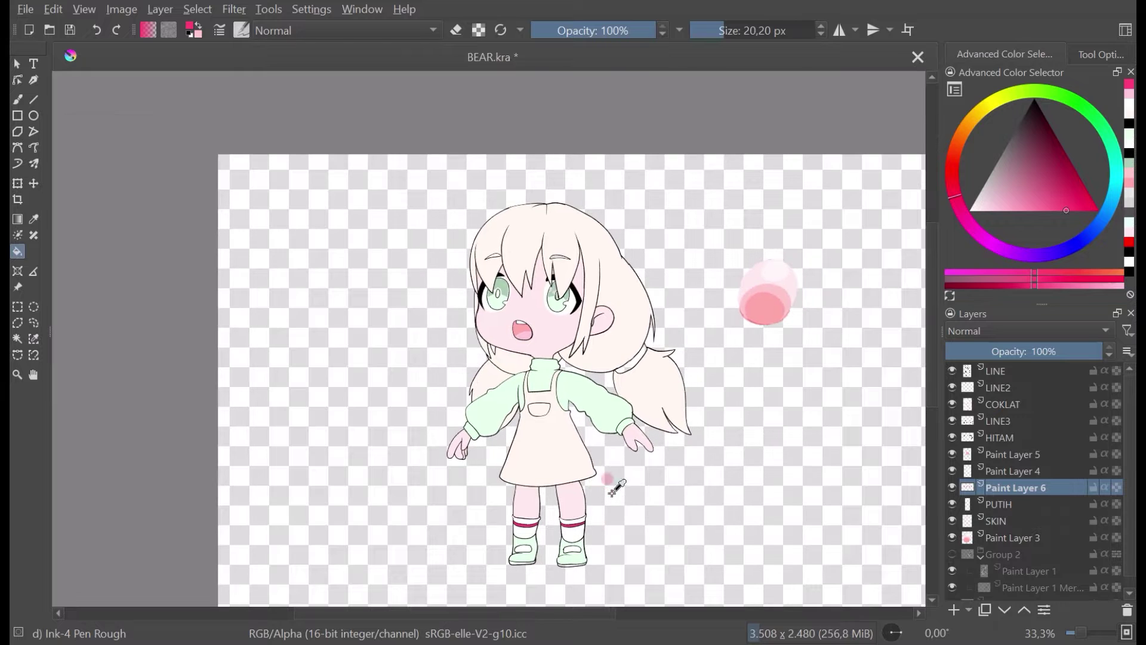
key(ctrl+s)
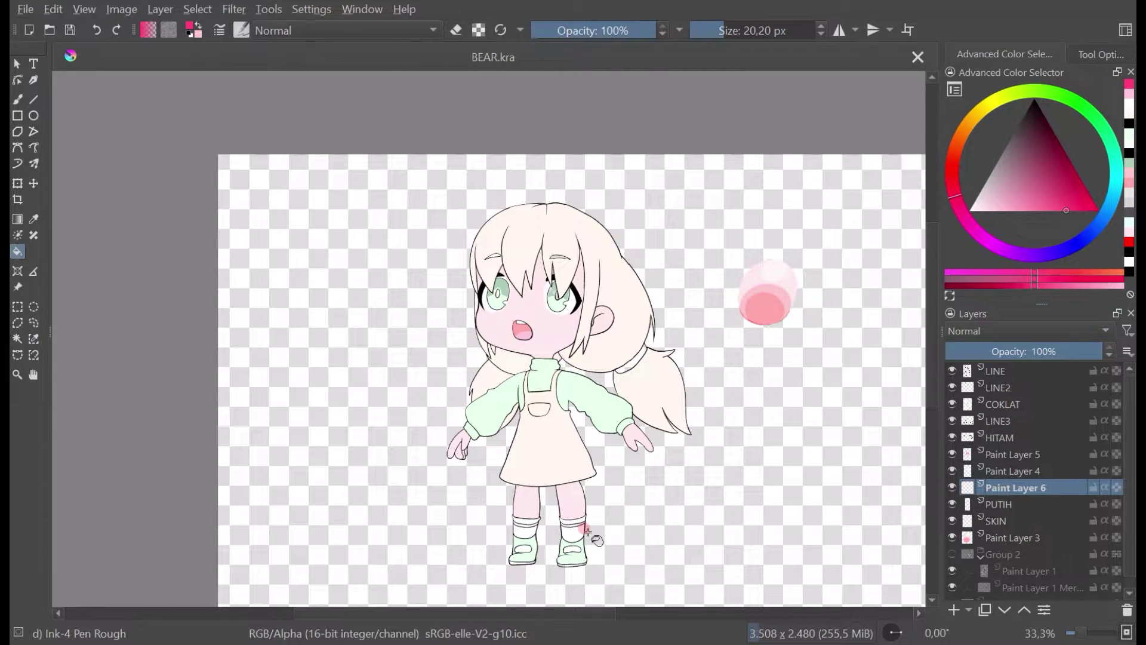
scroll(588, 534, up, 1)
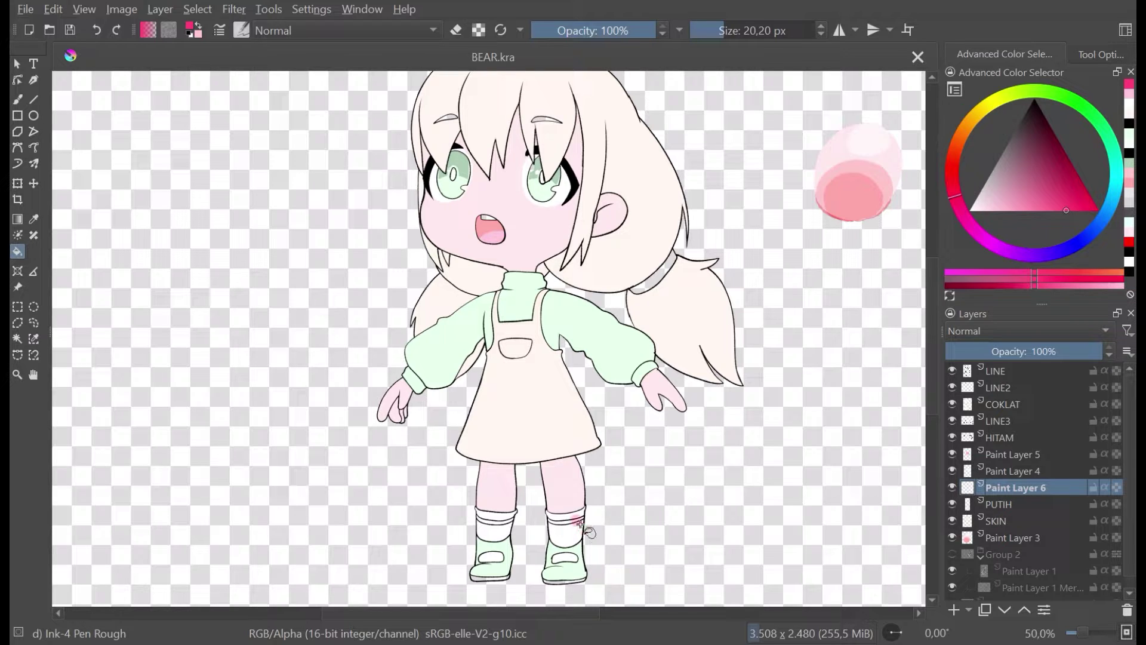
scroll(588, 532, down, 1)
scroll(591, 345, up, 1)
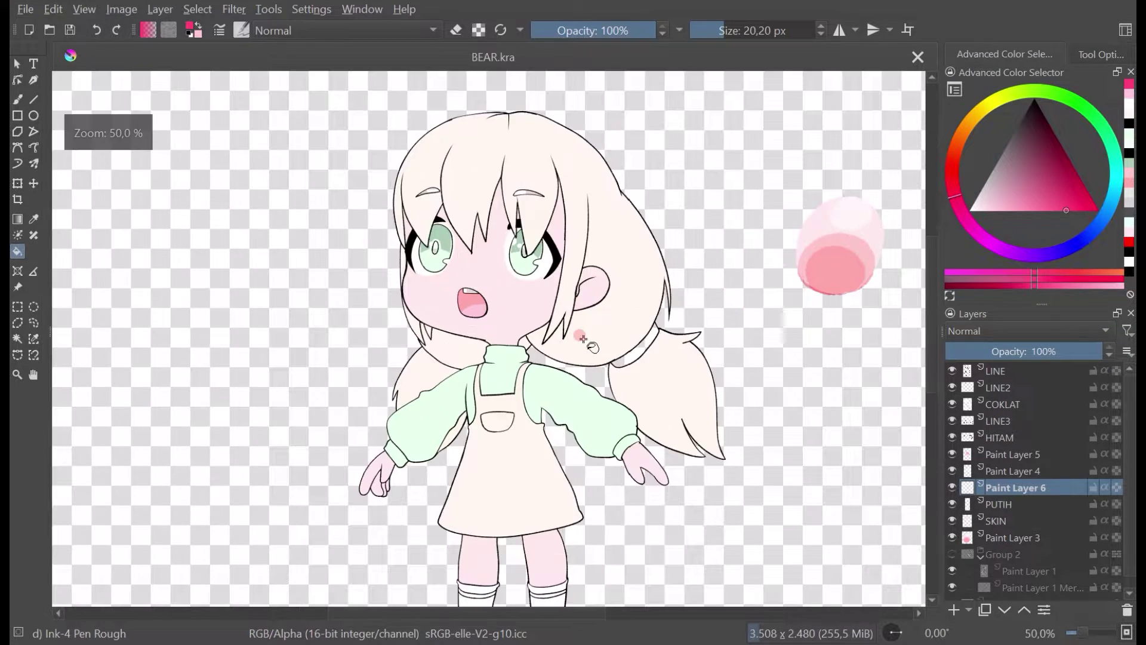
click(1127, 609)
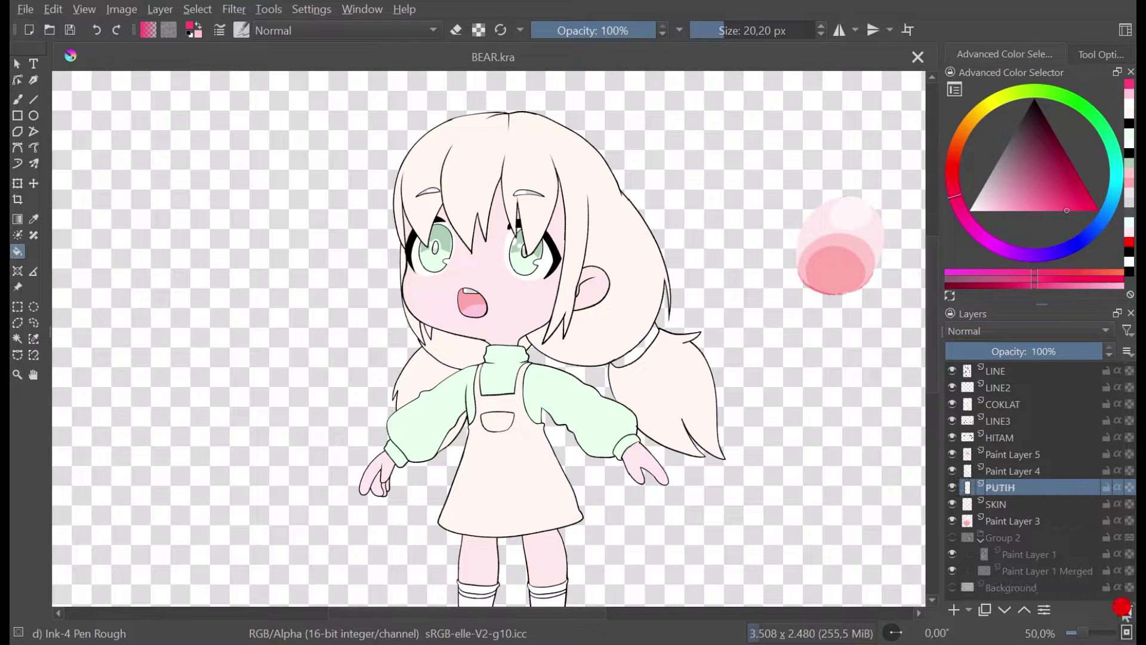
Step: Examine the flat colors of the whole character from the hair down to the socks and shoes
scroll(504, 358, down, 1)
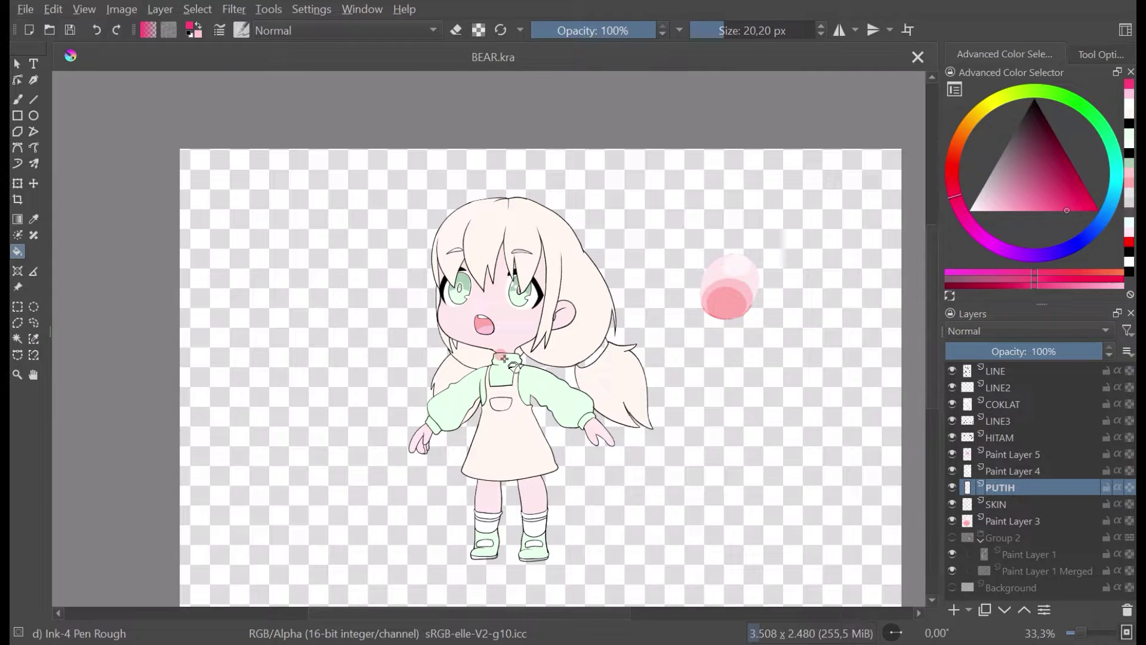
scroll(593, 315, up, 1)
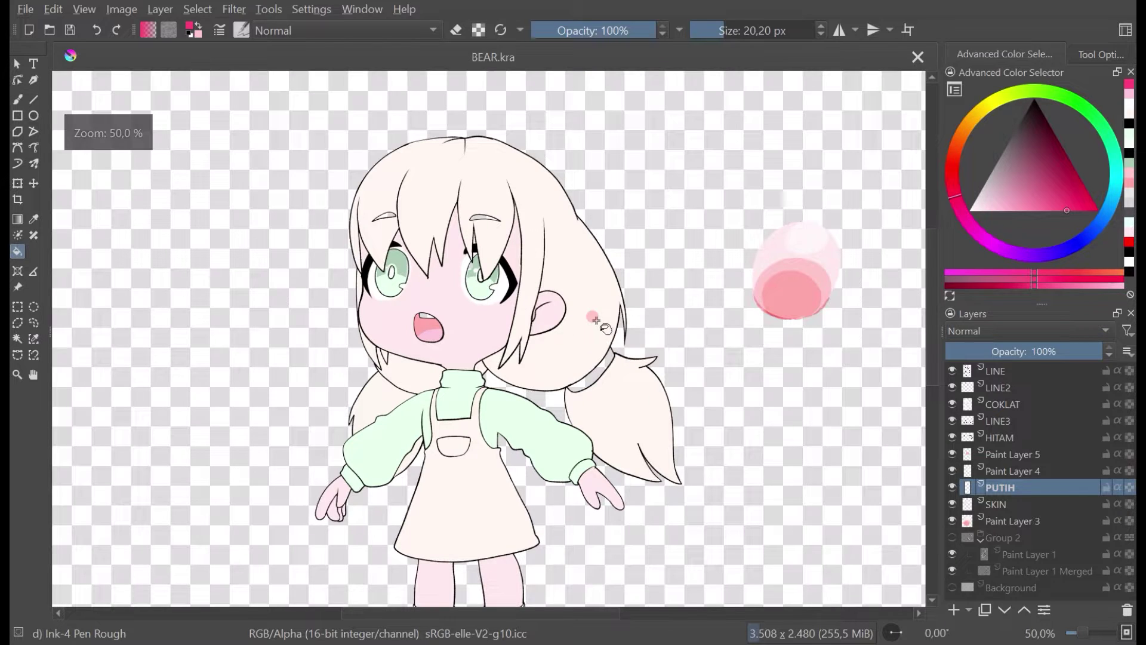
scroll(606, 349, up, 1)
scroll(637, 371, down, 1)
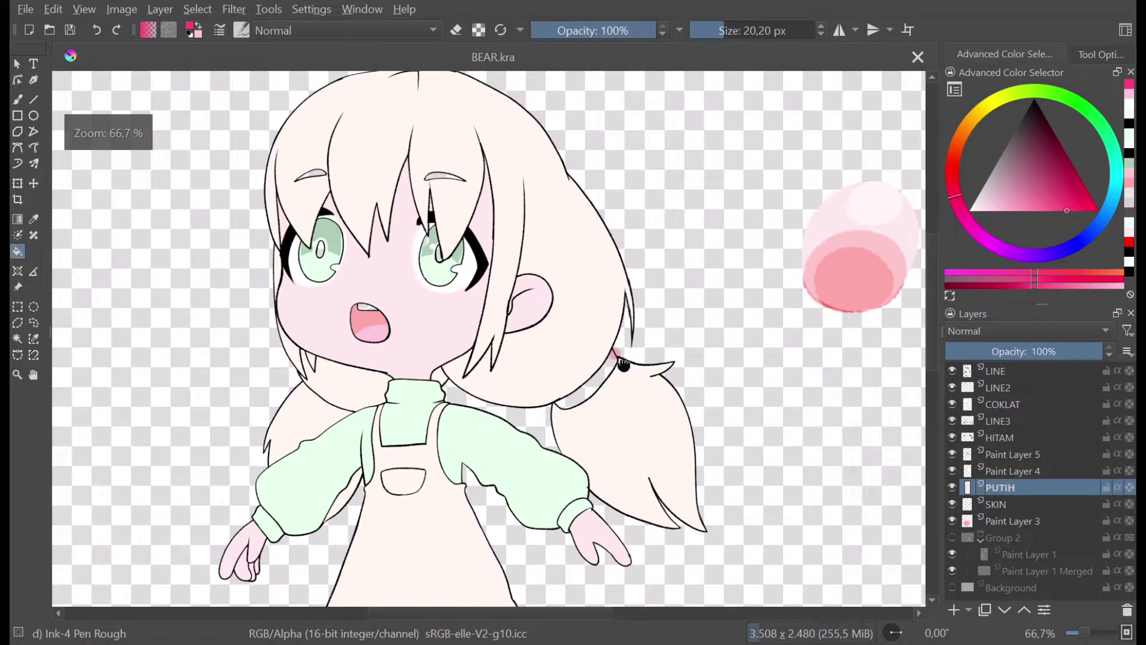
scroll(621, 364, down, 1)
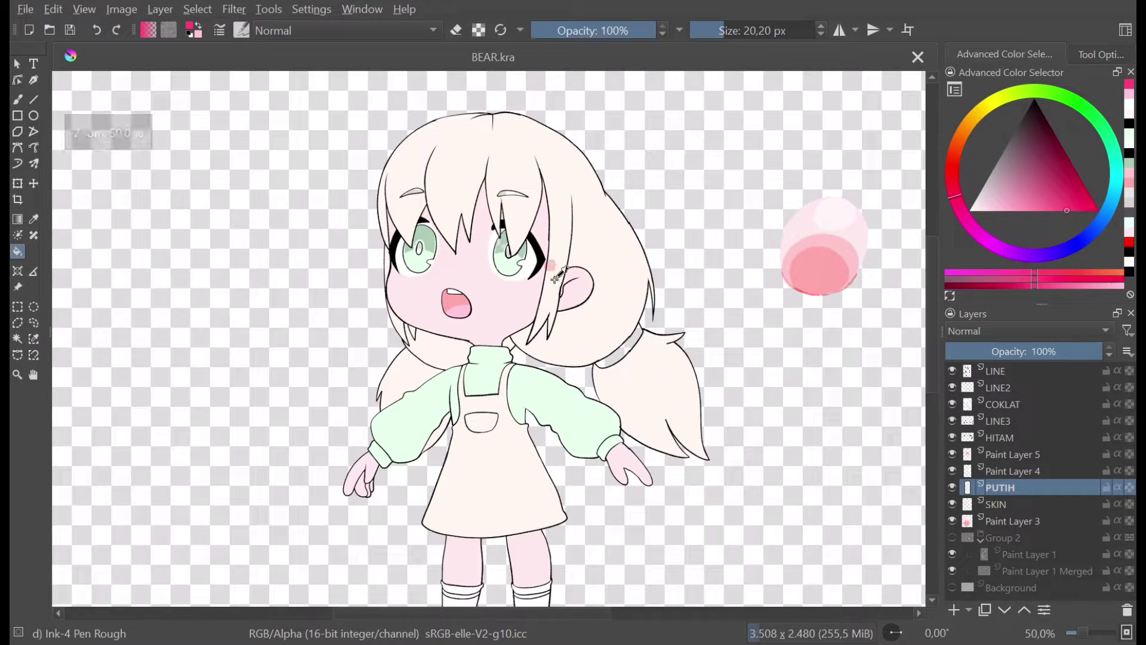
scroll(549, 376, down, 1)
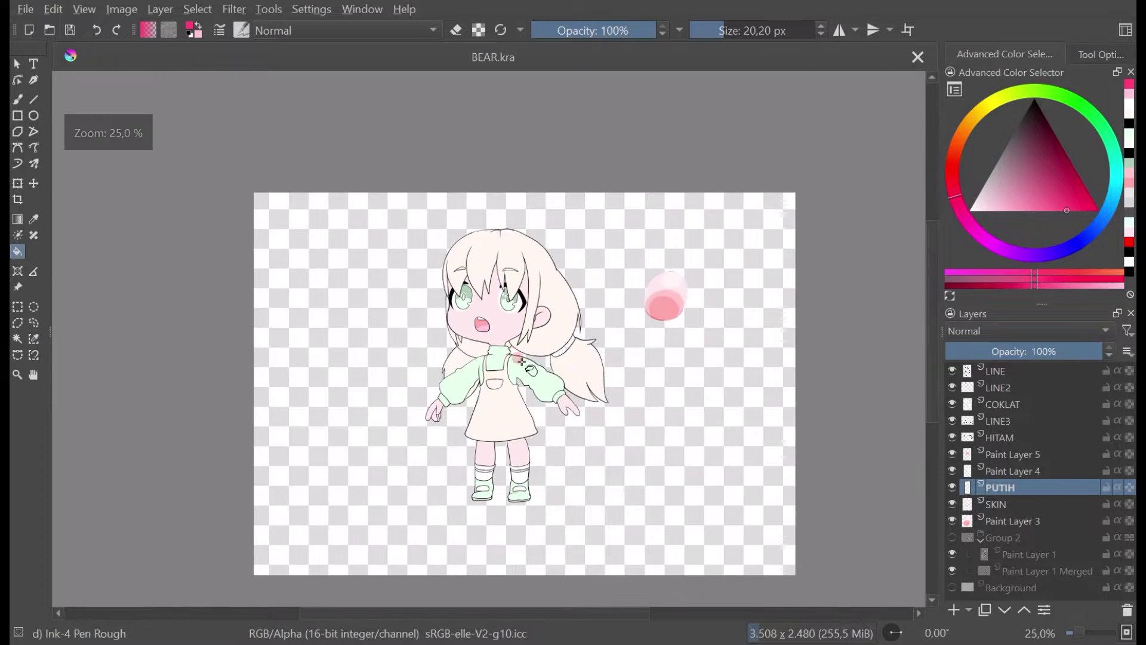
scroll(514, 499, up, 4)
scroll(578, 326, down, 4)
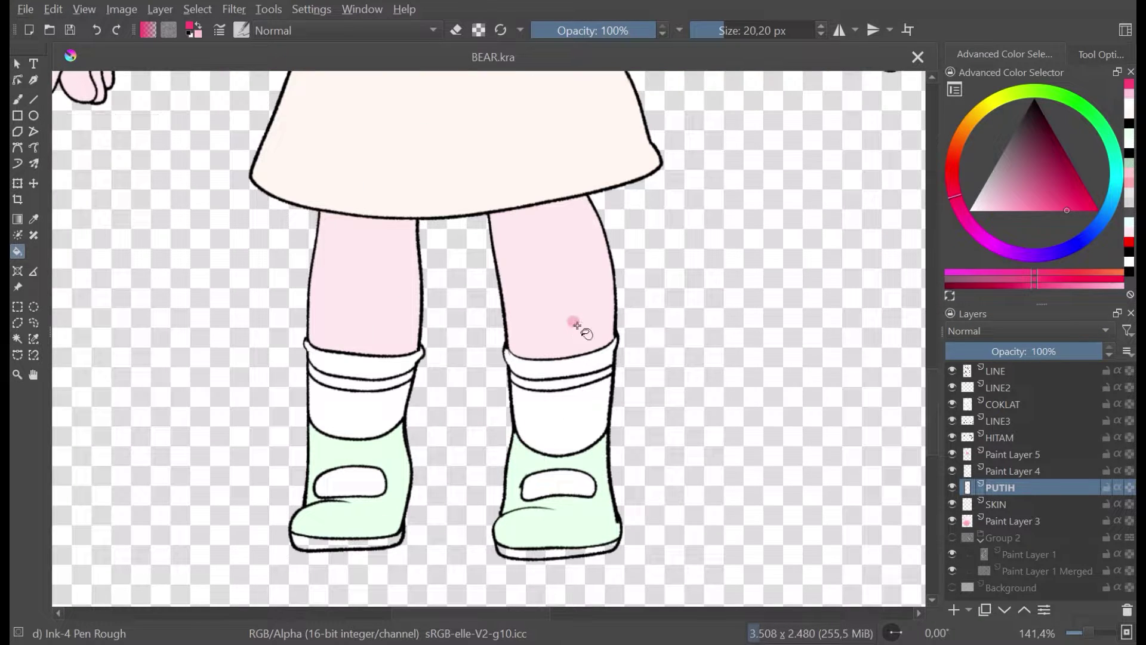
scroll(624, 418, up, 1)
scroll(624, 418, down, 3)
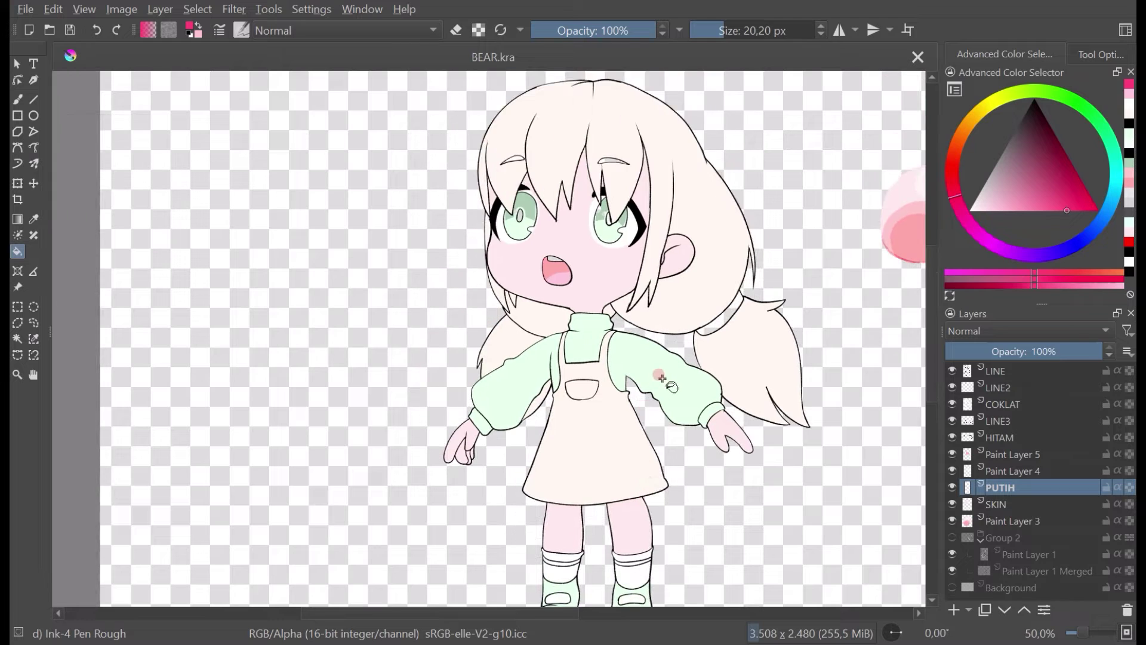
scroll(621, 375, up, 1)
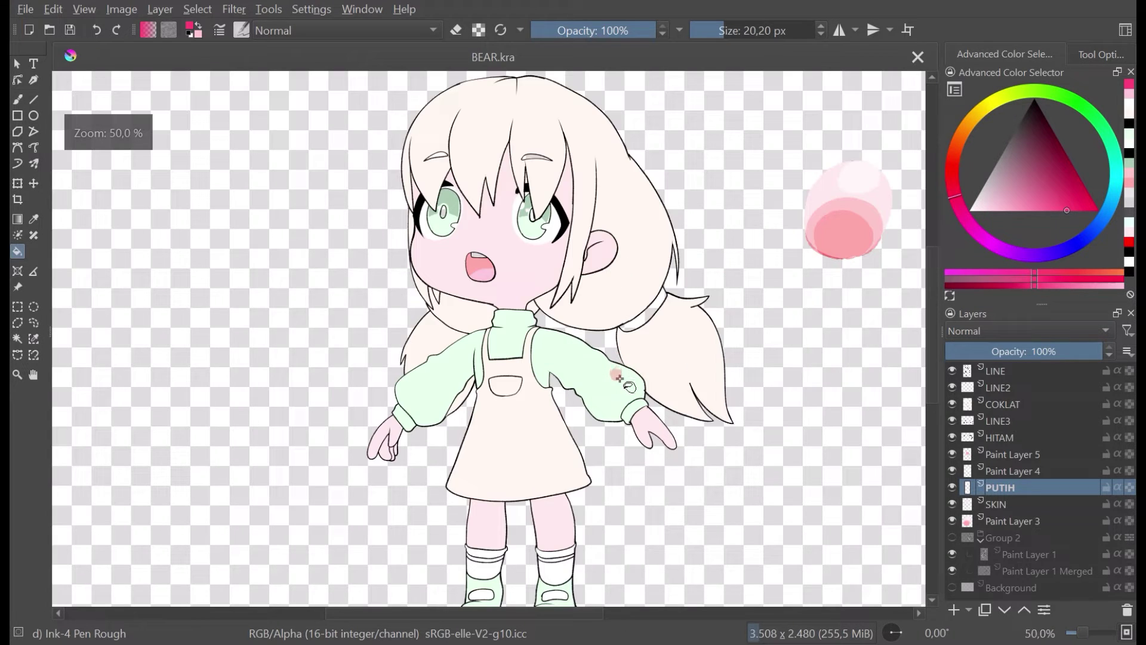
scroll(620, 378, down, 1)
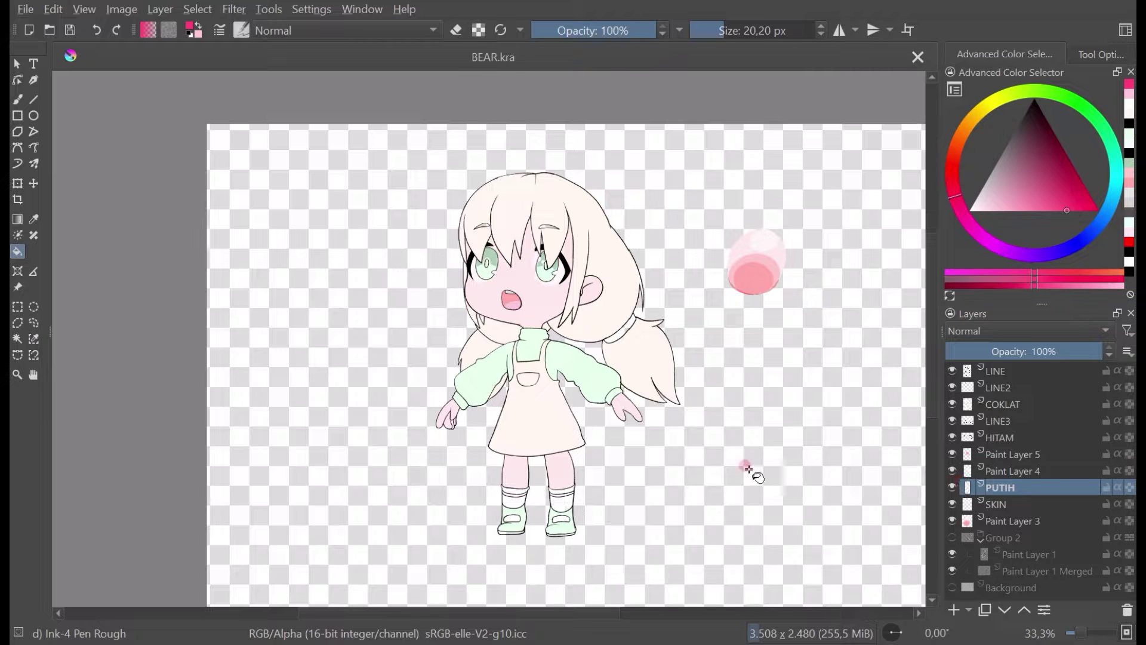
scroll(615, 322, up, 1)
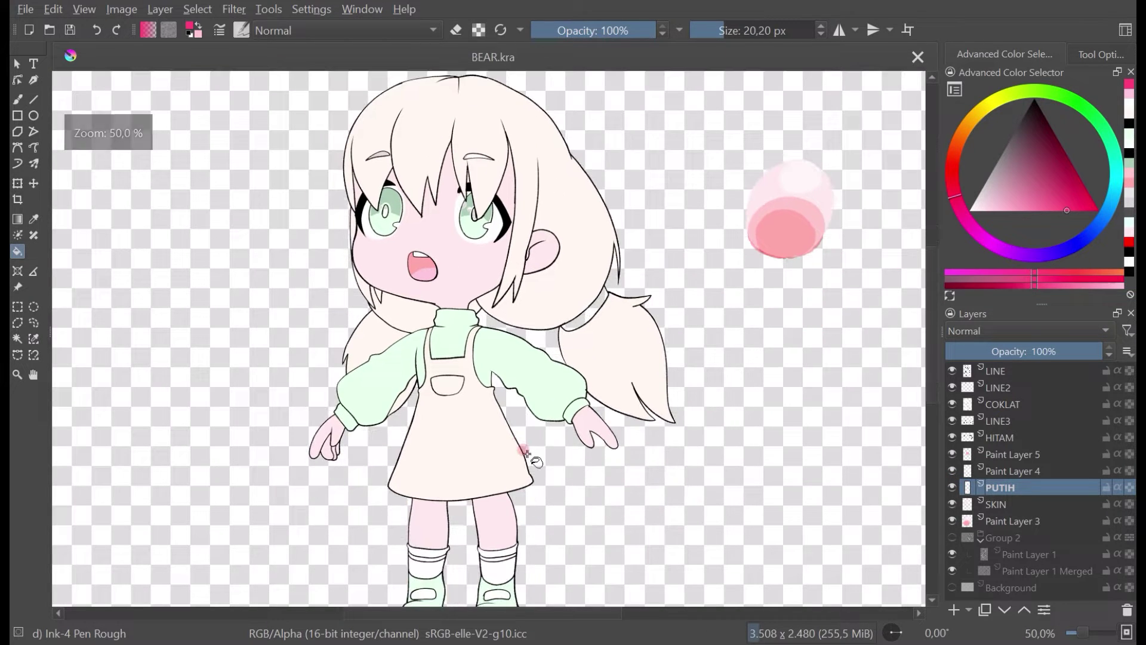
scroll(528, 453, down, 1)
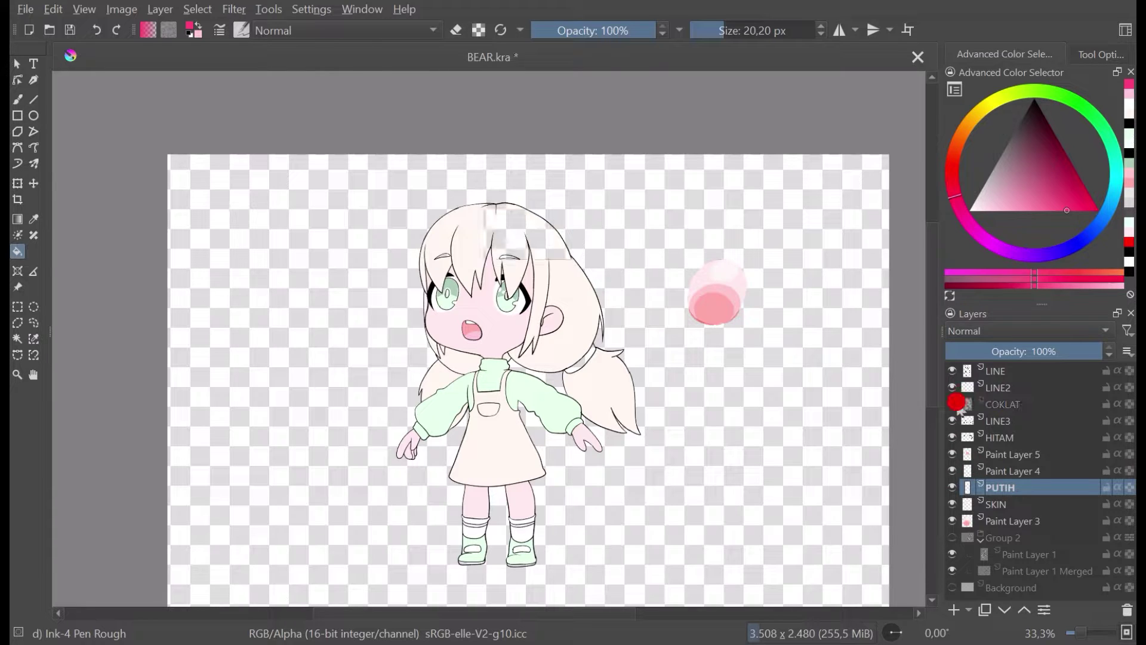
Step: Try filling the dress on the COKLAT layer with white sampled from the sock, and save the drawing
click(992, 405)
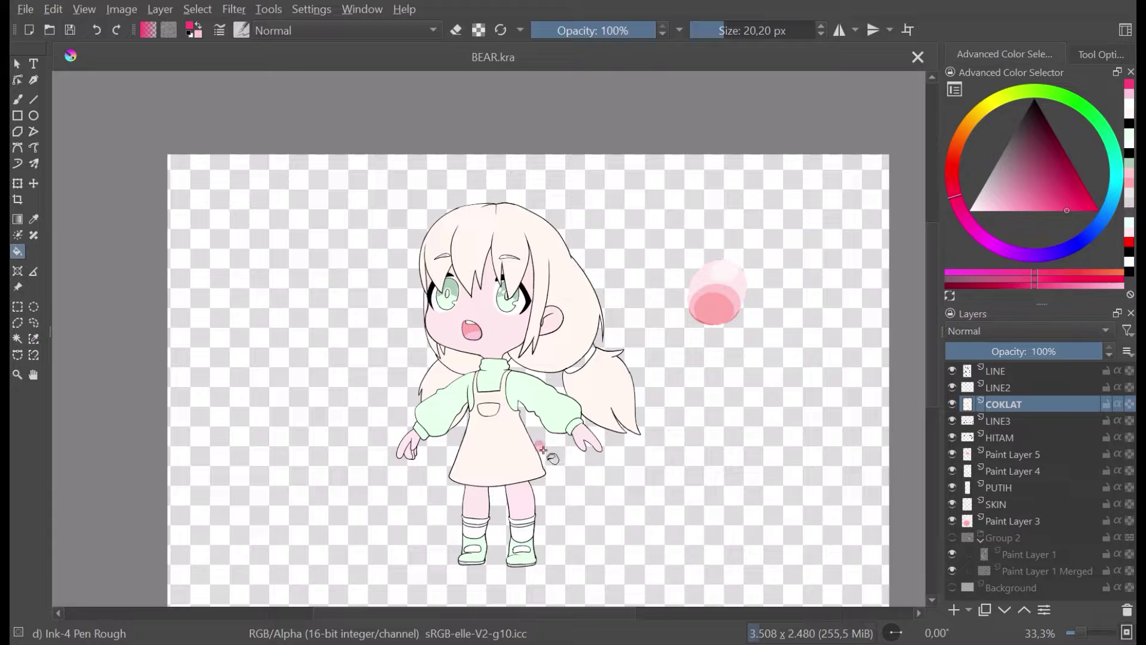
ctrl+click(529, 531)
click(495, 454)
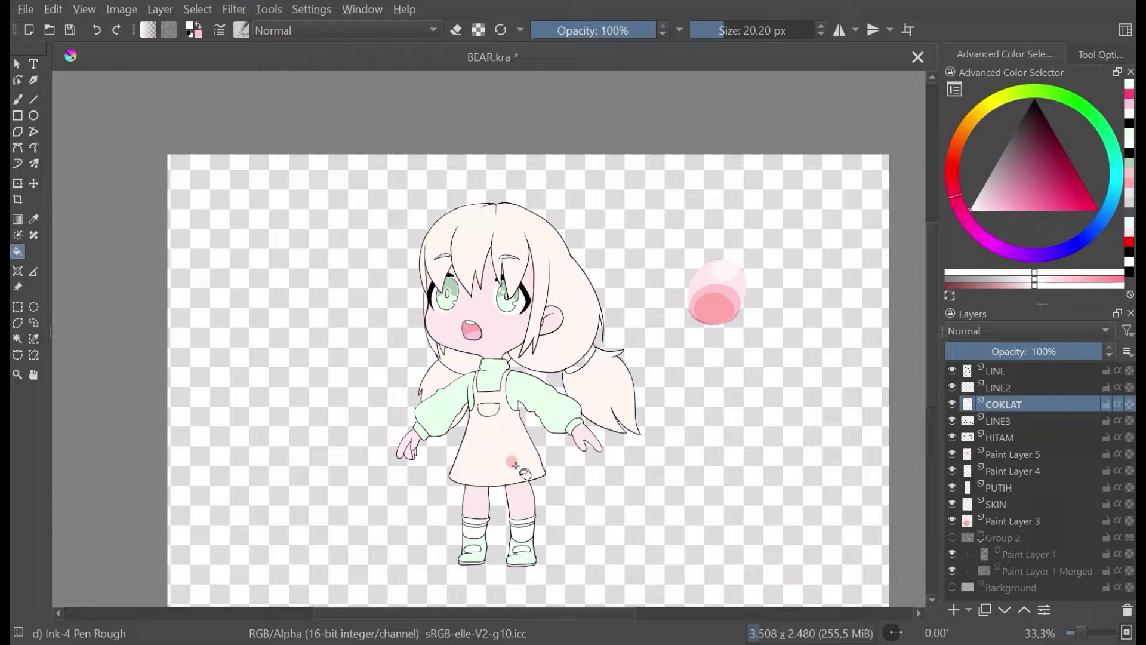
key(ctrl+s)
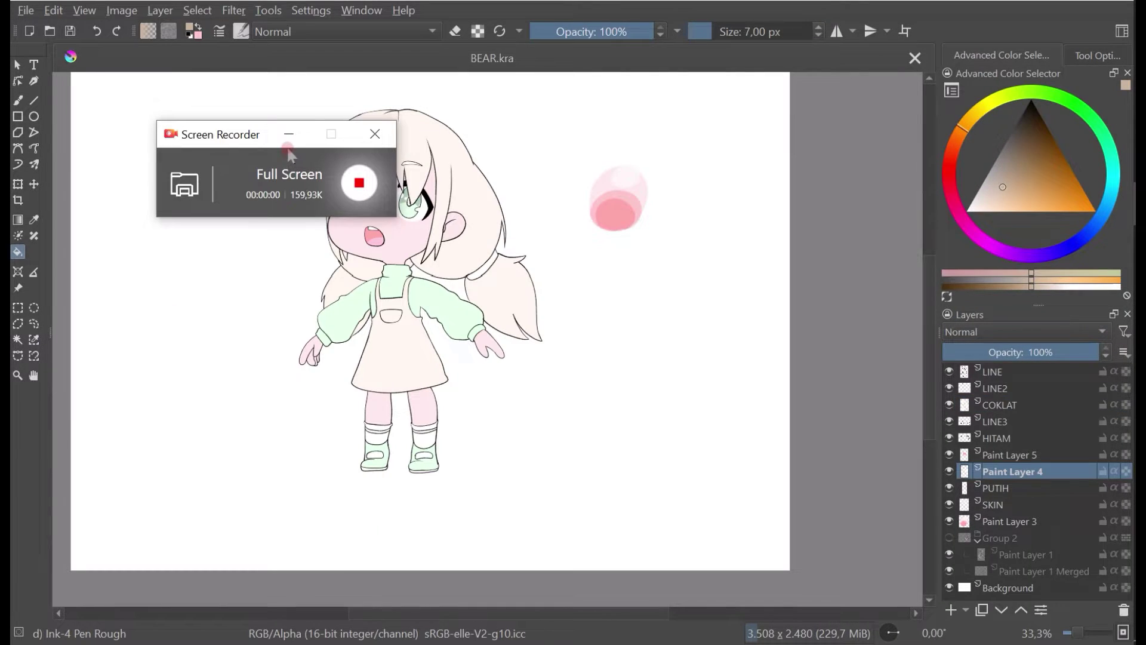
Step: Add a new paint layer above Paint Layer 4 and fill both shoes with light brown
click(289, 133)
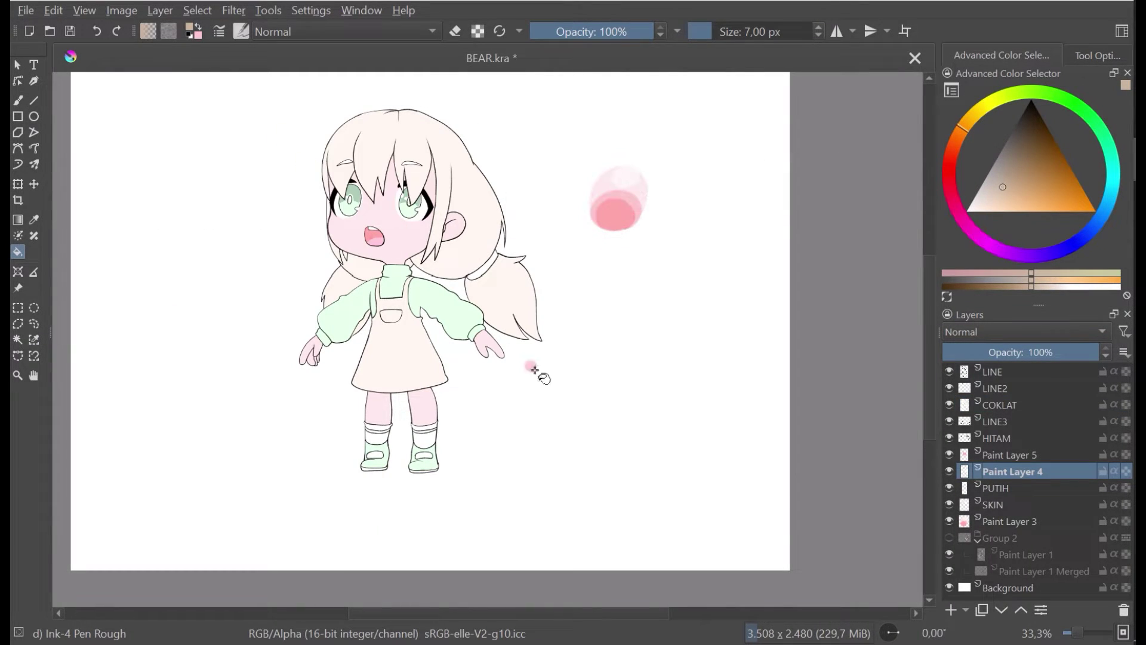
click(952, 611)
scroll(421, 466, up, 4)
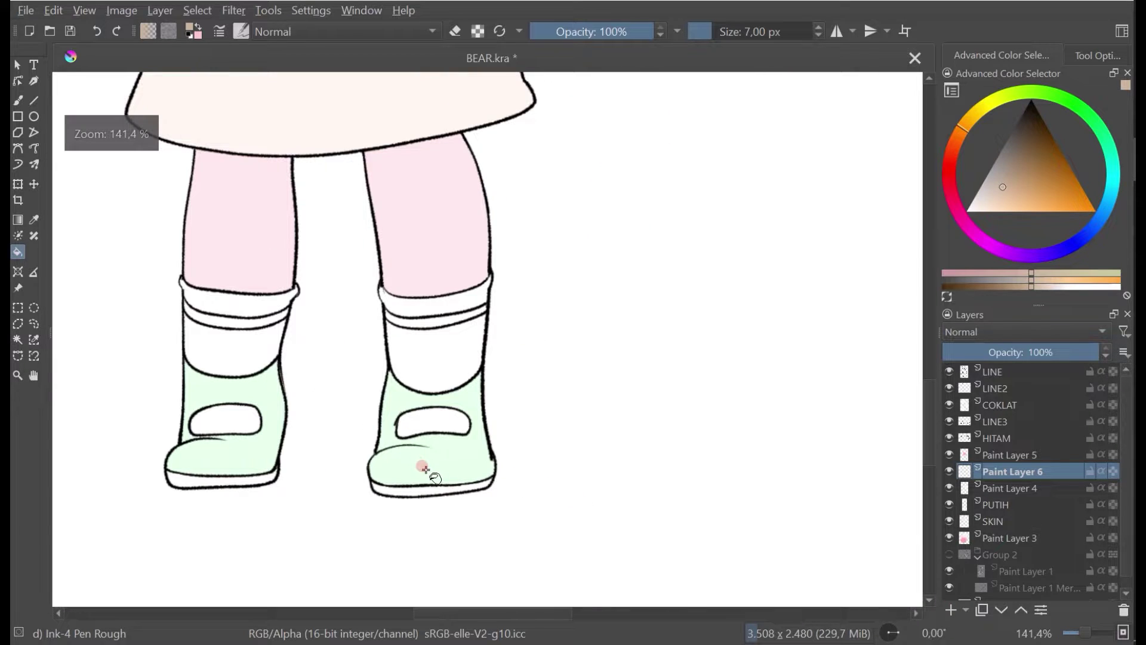
click(427, 472)
click(259, 438)
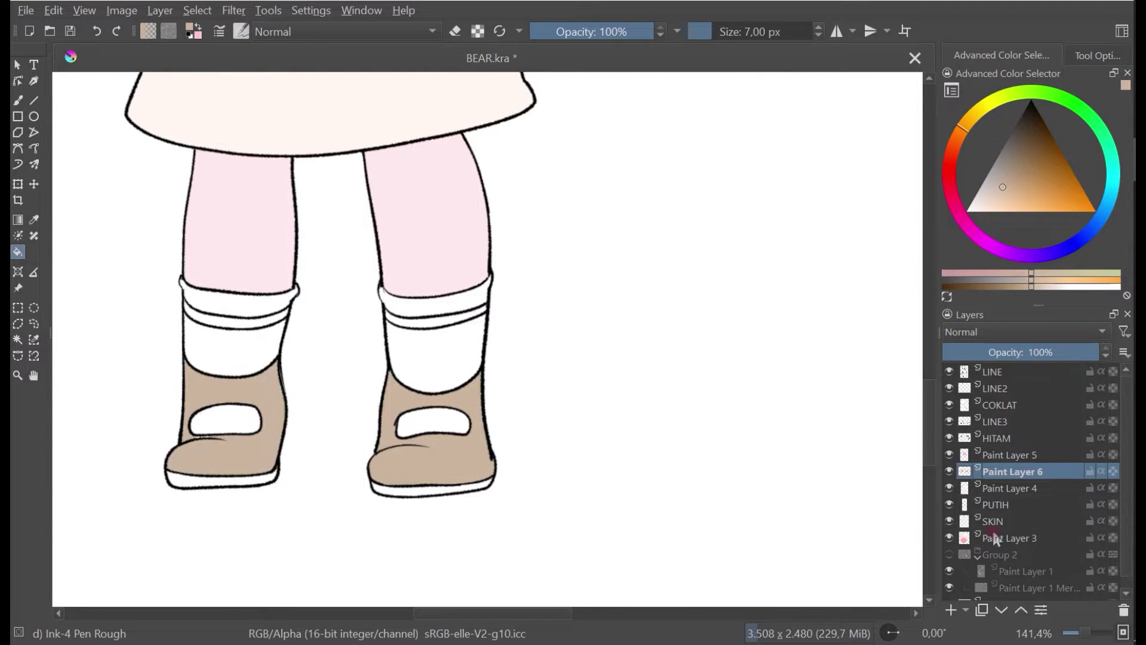
Step: Hide Paint Layer 6 and erase the green fill from both shoes on Paint Layer 4
click(950, 471)
click(950, 488)
click(949, 488)
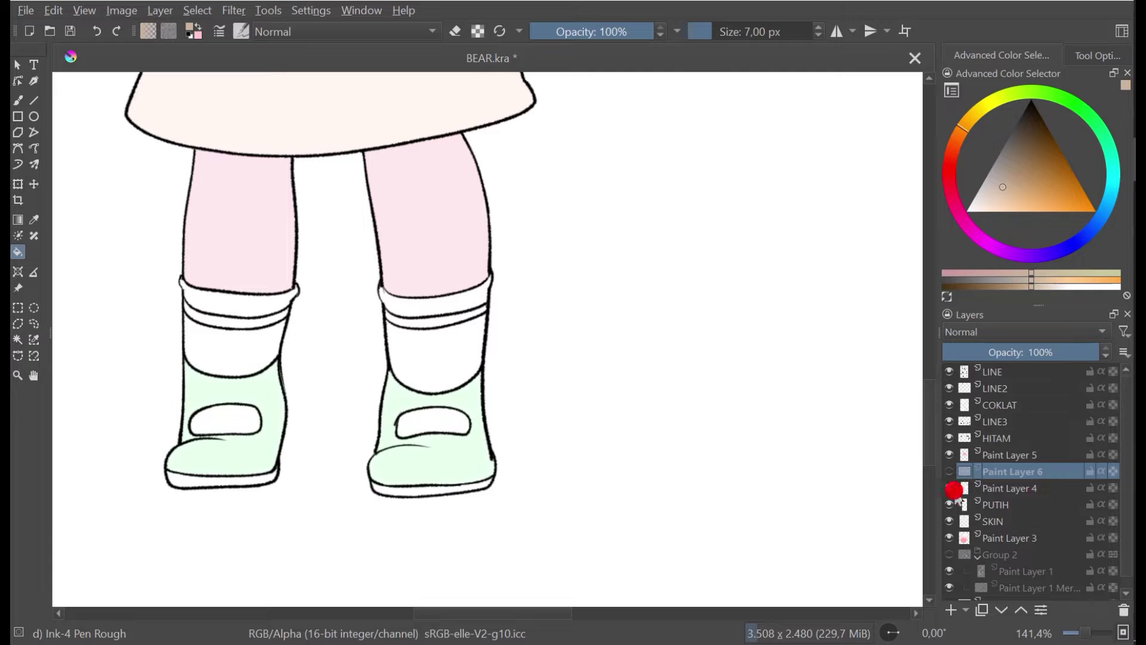
click(1033, 489)
drag(495, 469, 538, 477)
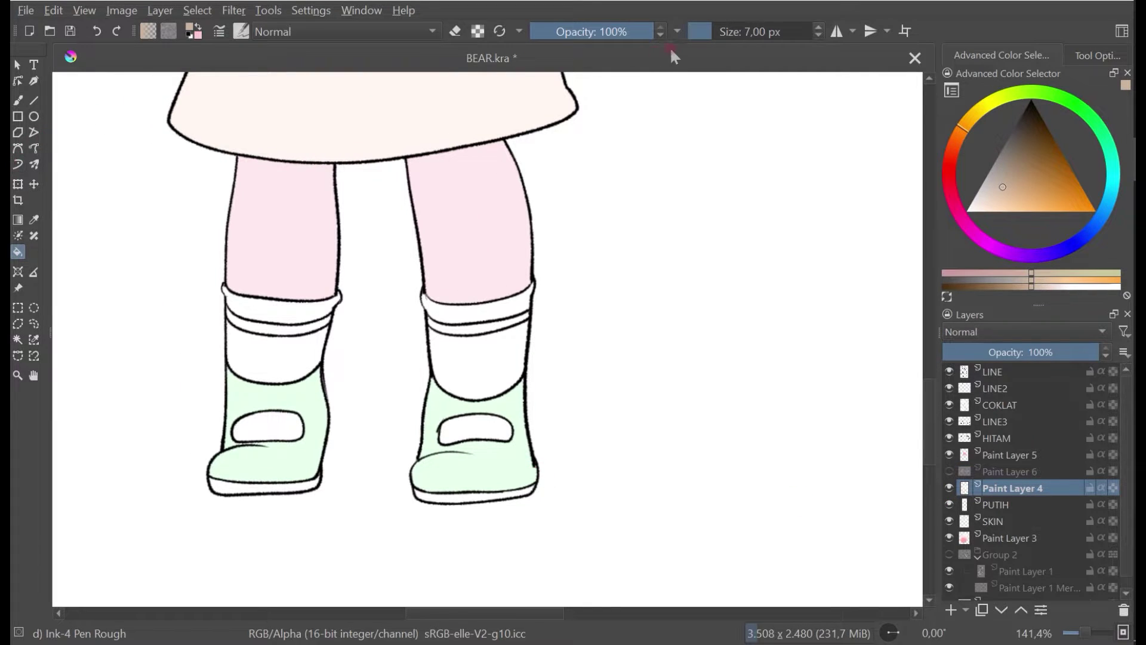
click(455, 35)
click(444, 464)
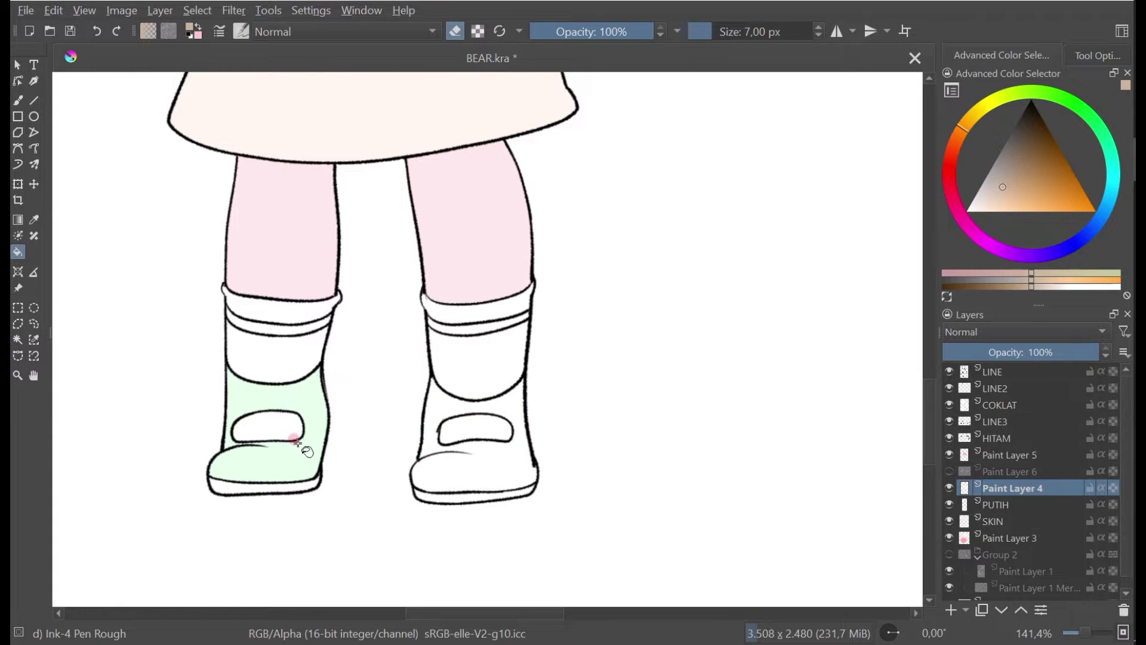
click(298, 442)
scroll(378, 346, down, 2)
drag(379, 346, 389, 374)
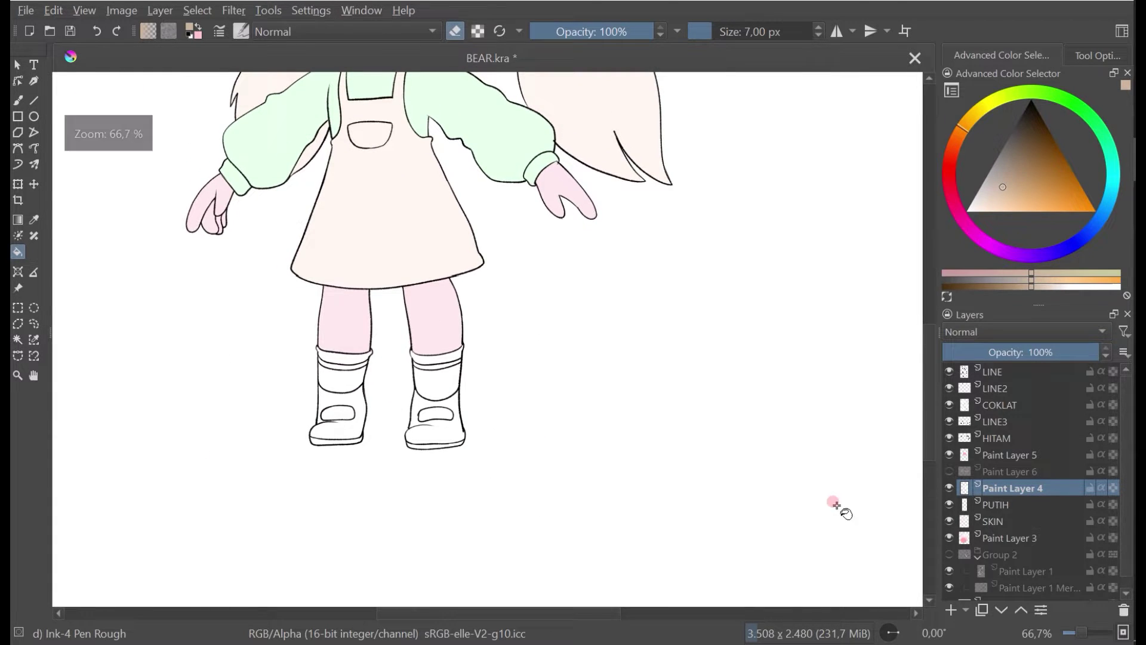
Step: Show Paint Layer 6 with the brown shoes again and save the drawing
click(949, 471)
scroll(558, 453, down, 2)
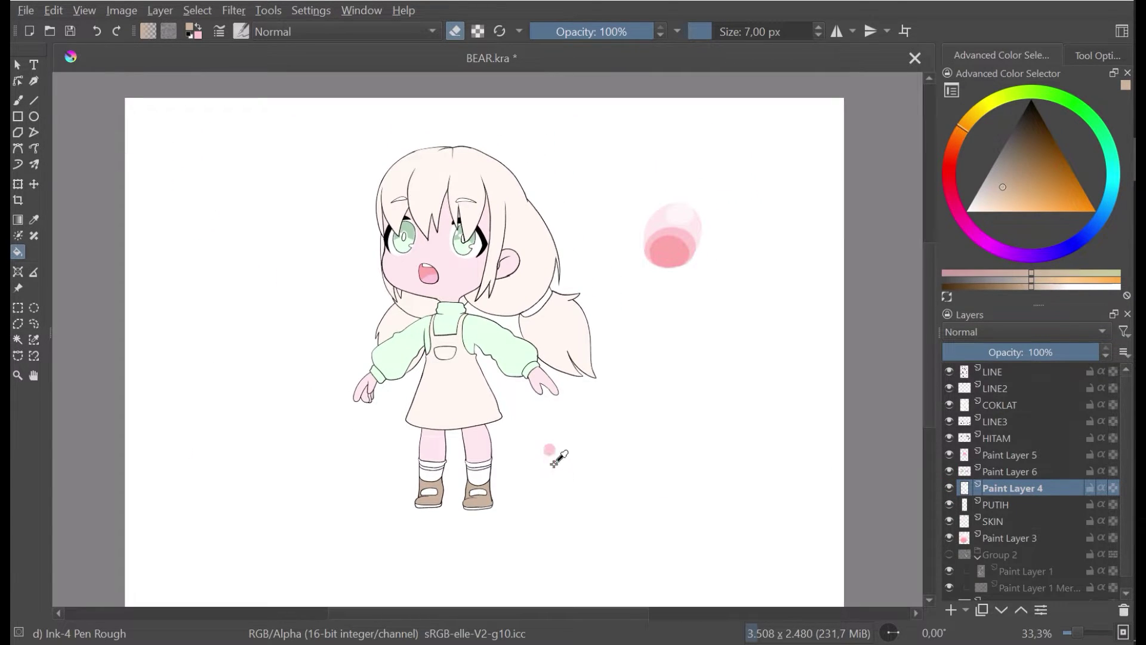
key(ctrl+s)
scroll(549, 461, up, 1)
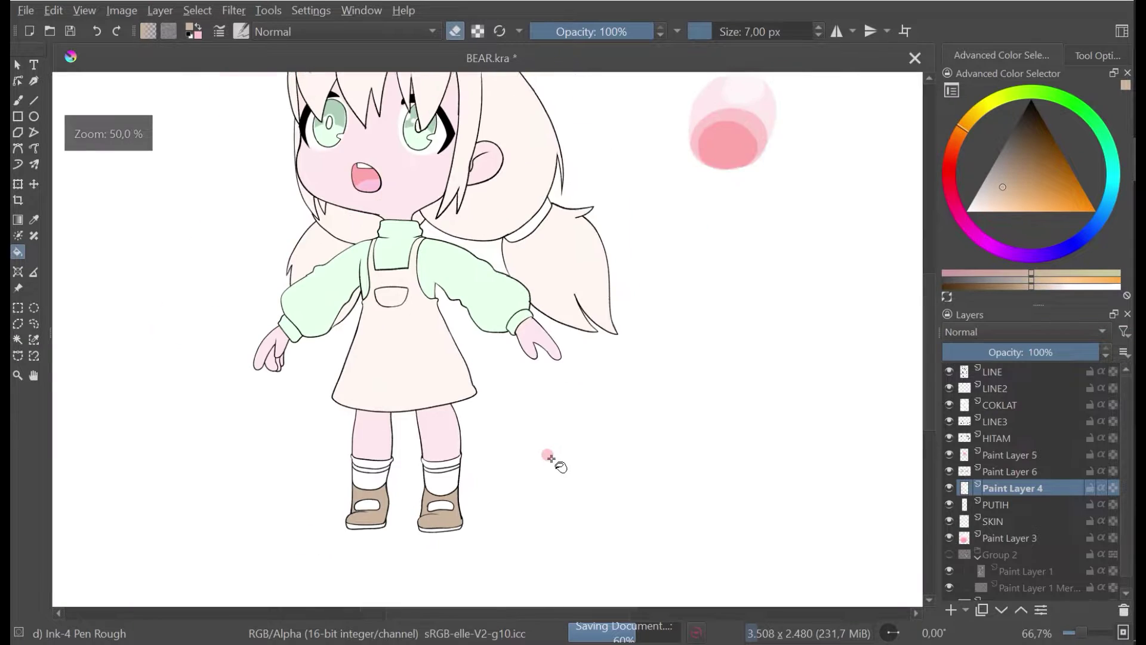
Step: Make Paint Layer 6 the active layer, hide the Background layer, and save the drawing
click(1036, 475)
scroll(548, 447, down, 1)
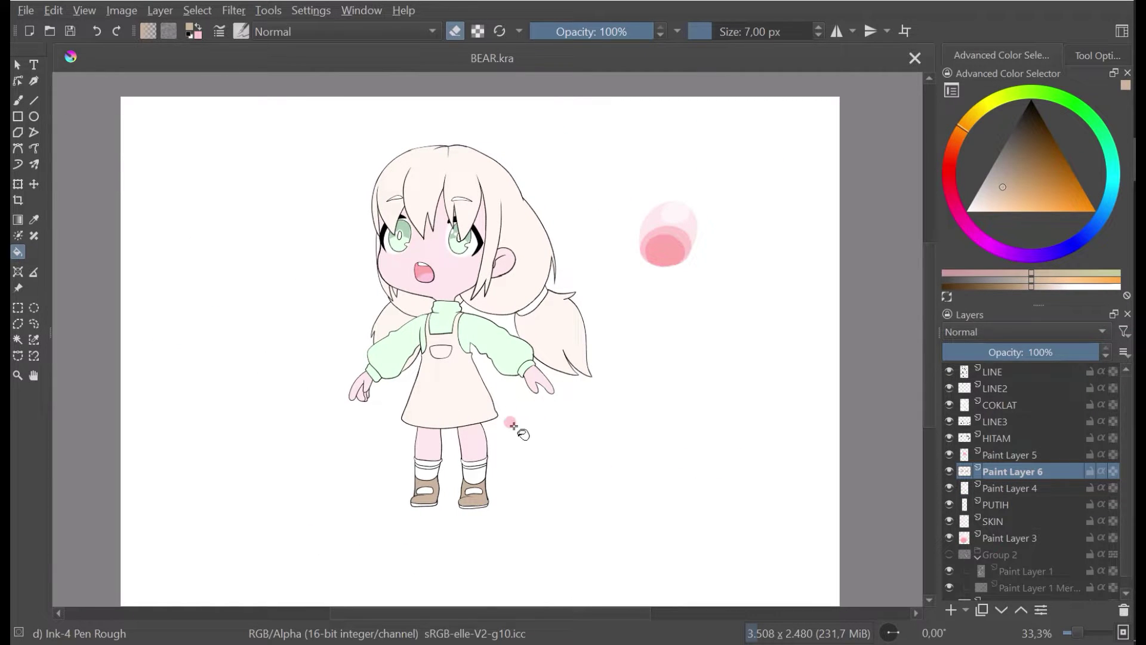
scroll(514, 426, up, 2)
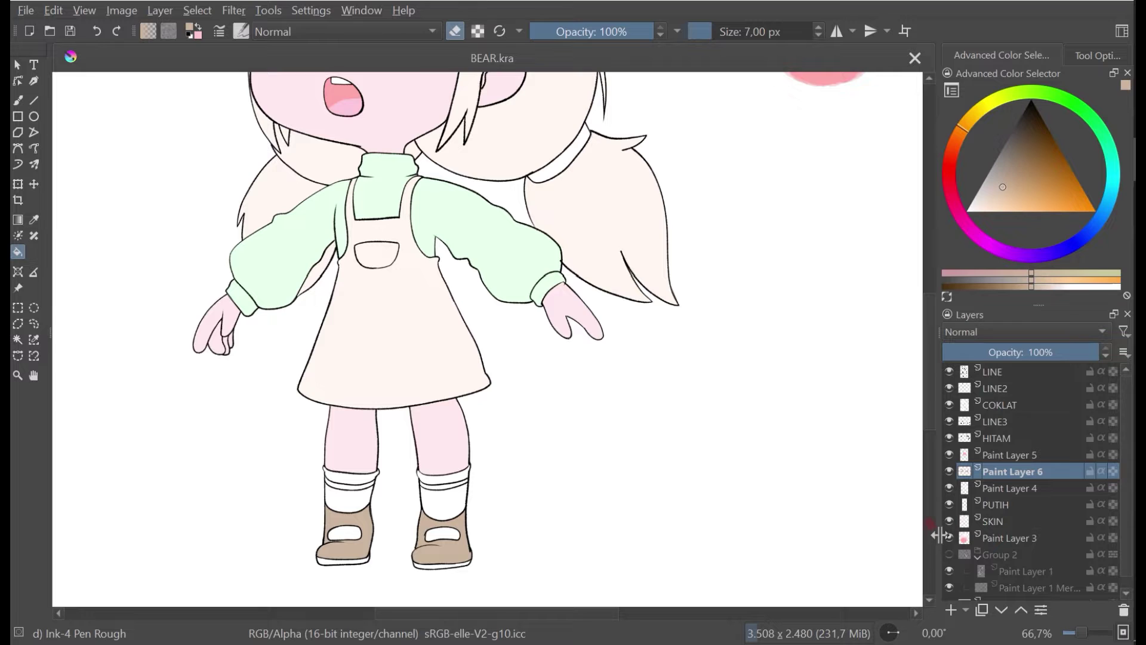
scroll(965, 558, down, 1)
click(950, 591)
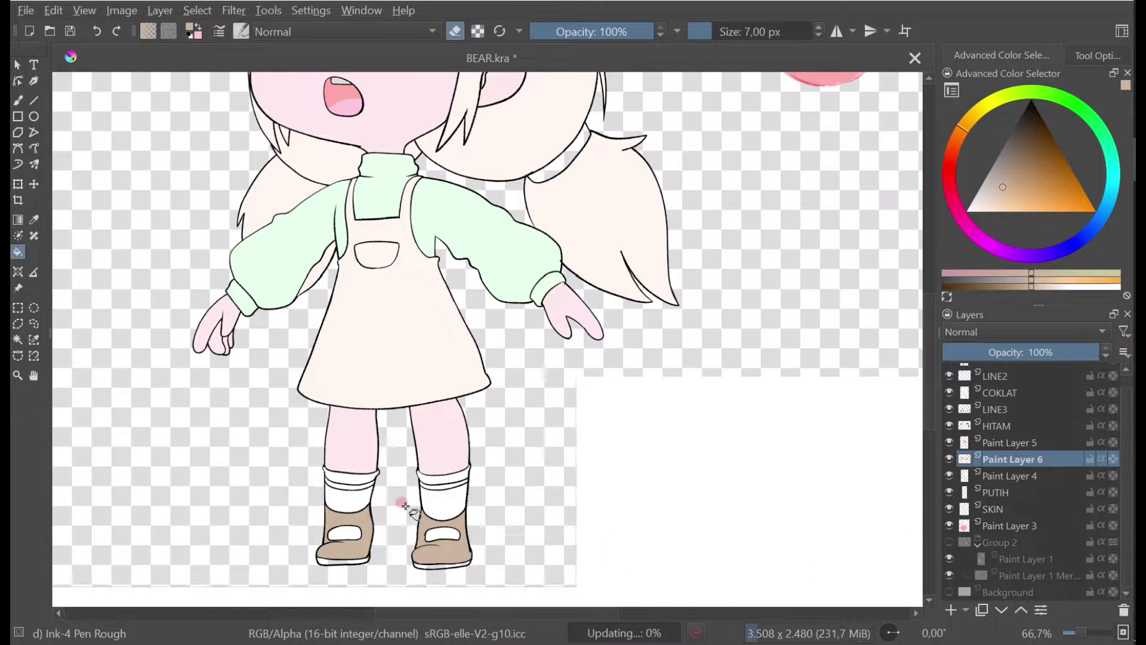
scroll(597, 388, down, 1)
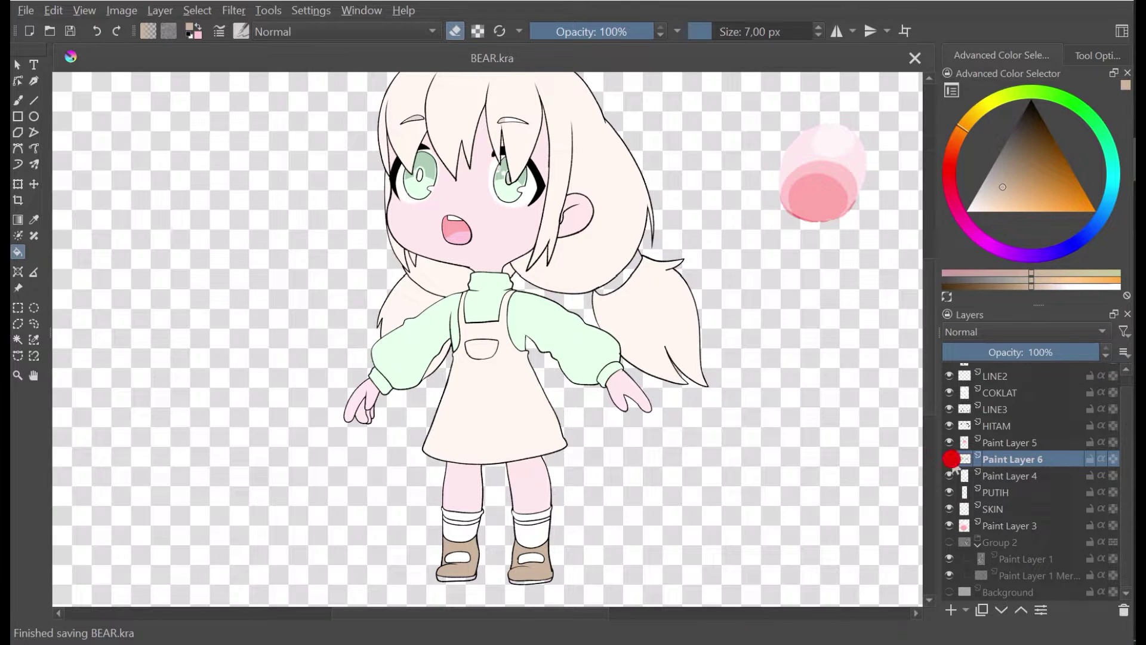
Step: Turn off eraser mode and fill the ponytail's hair tie with light brown on Paint Layer 6
click(950, 459)
click(950, 459)
key(e)
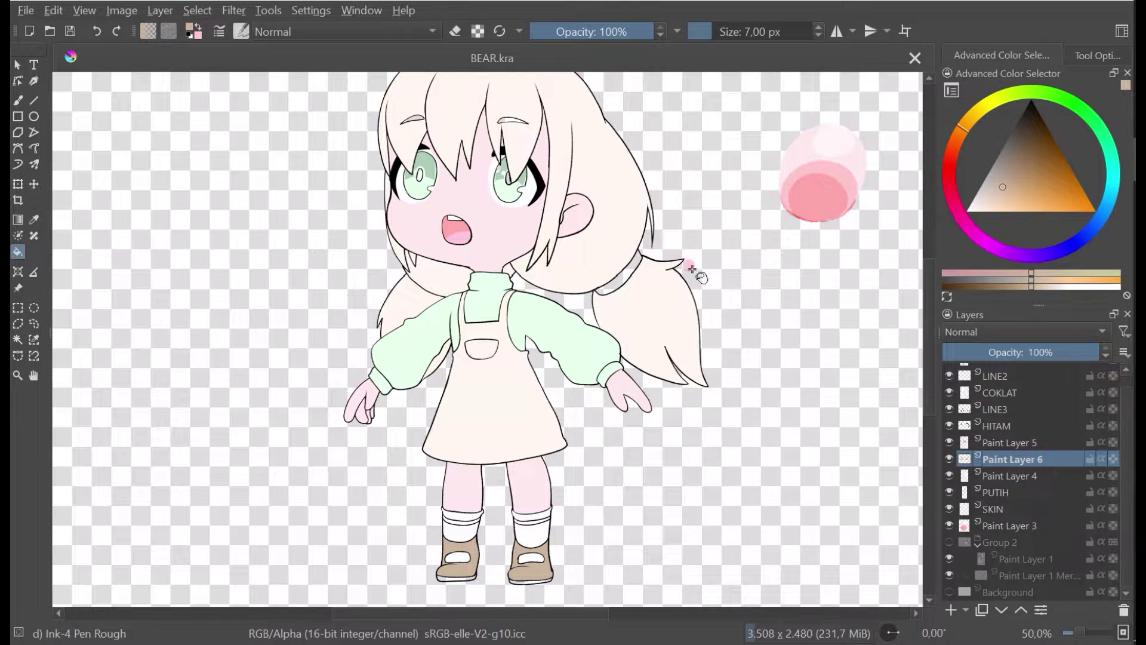
scroll(692, 270, up, 1)
click(621, 274)
scroll(663, 298, down, 3)
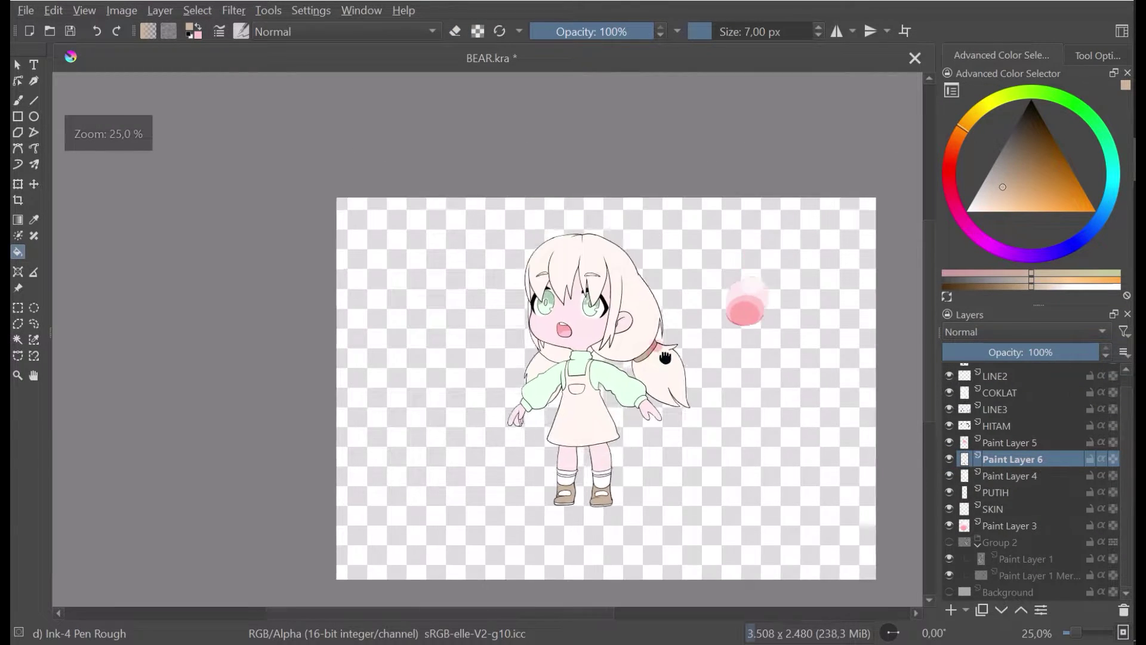
scroll(666, 357, up, 2)
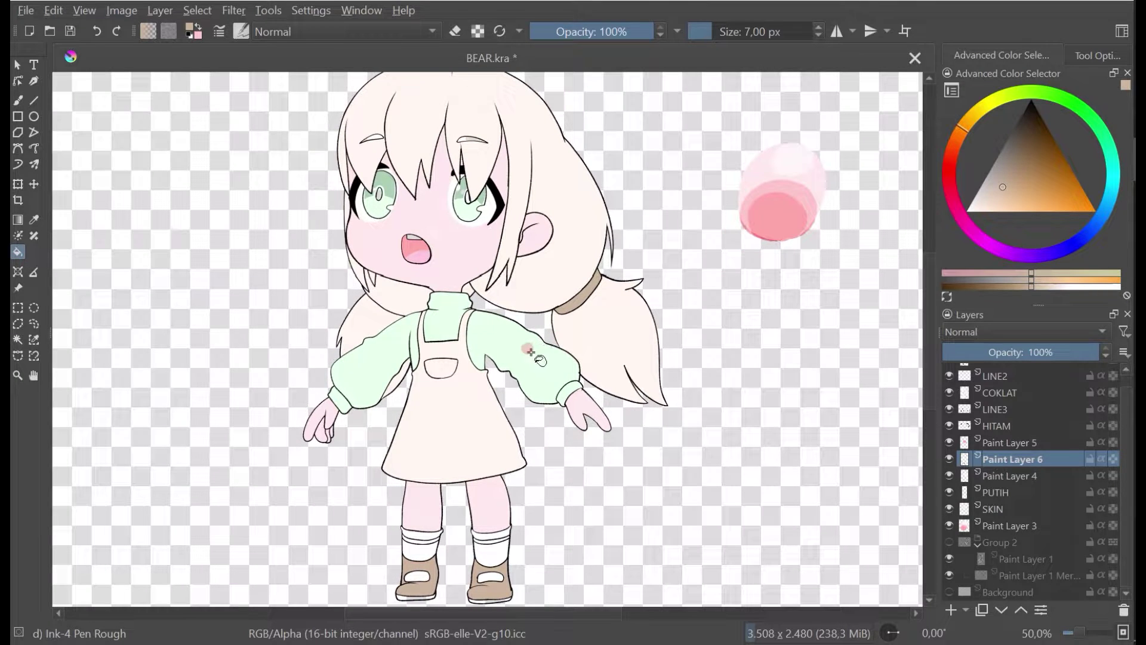
Step: Save the drawing and add a new paint layer directly beneath the COKLAT layer
key(ctrl+s)
scroll(517, 342, up, 3)
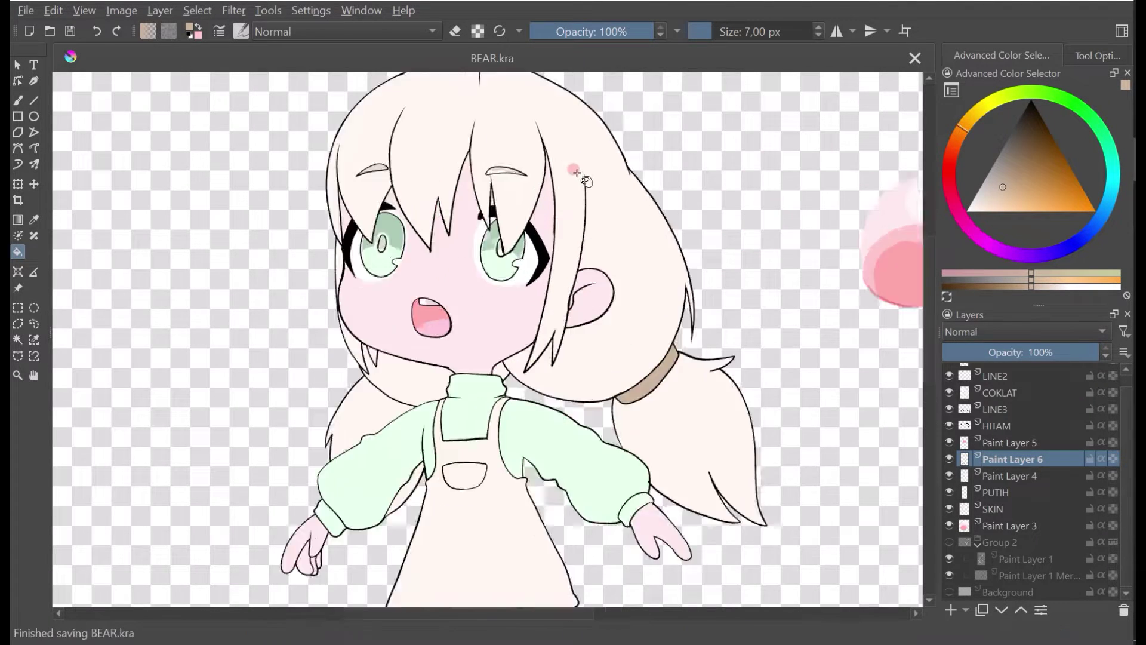
scroll(989, 412, up, 1)
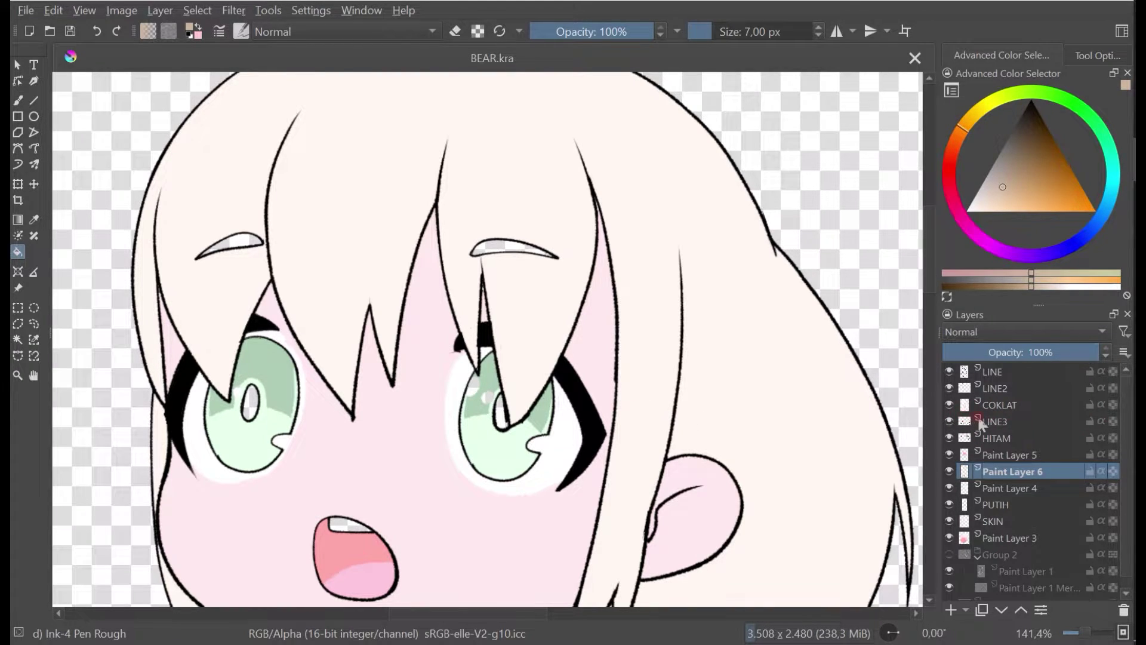
click(950, 405)
click(950, 405)
click(1009, 404)
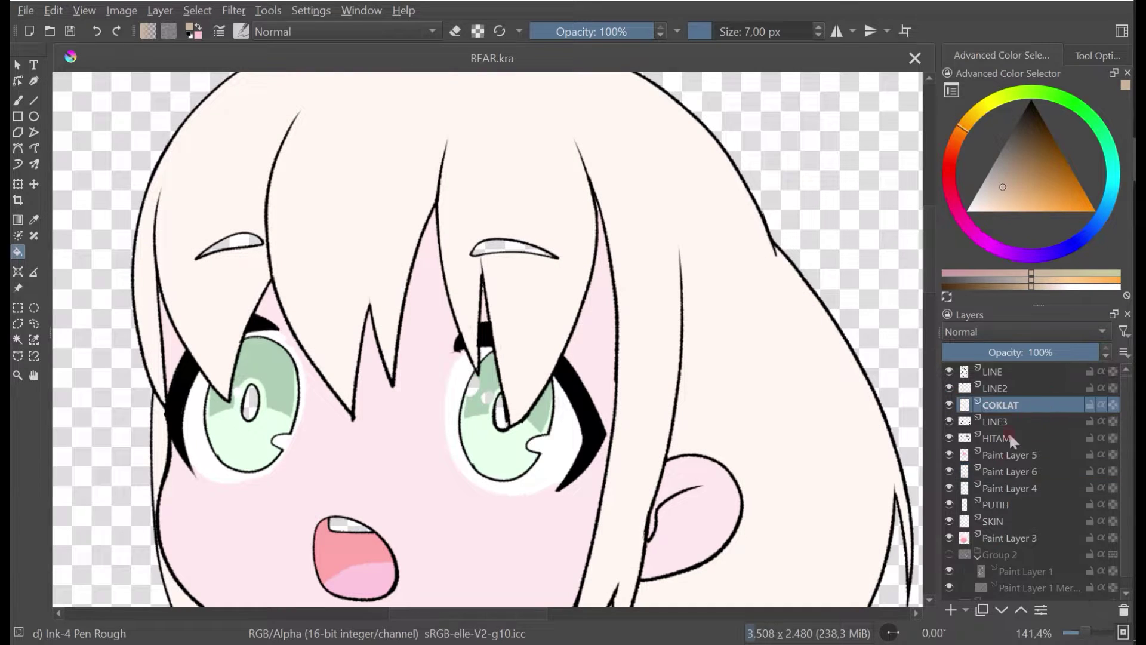
click(959, 609)
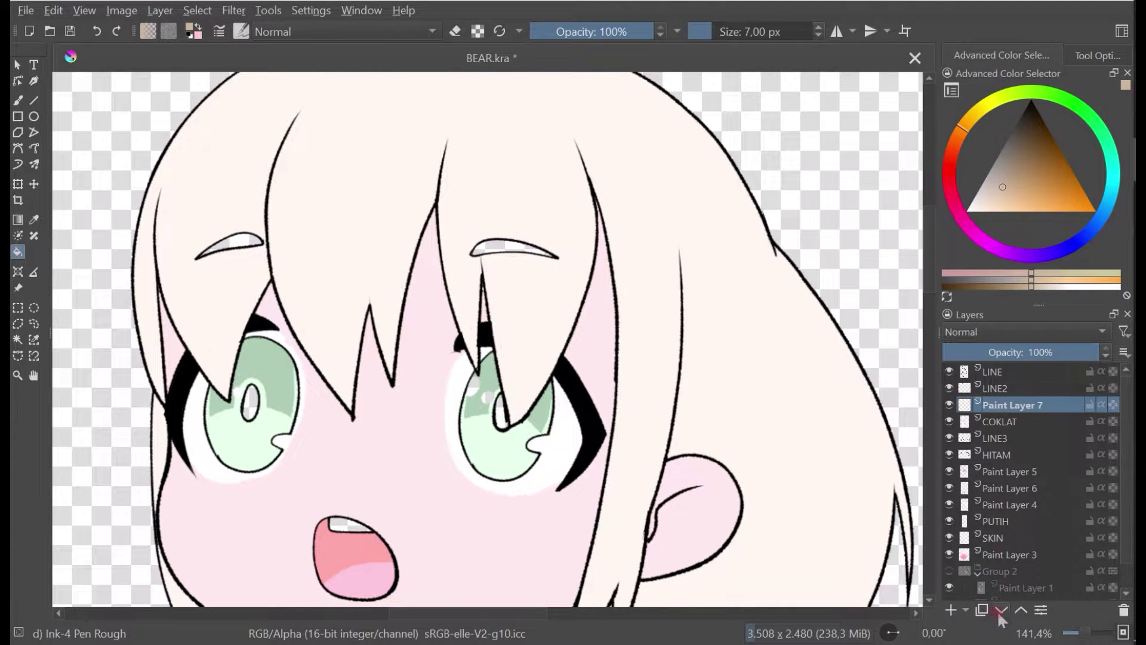
click(1005, 610)
Step: Fill both eyebrows on Paint Layer 7 with the cream color sampled from the hair, and save the drawing
ctrl+click(527, 206)
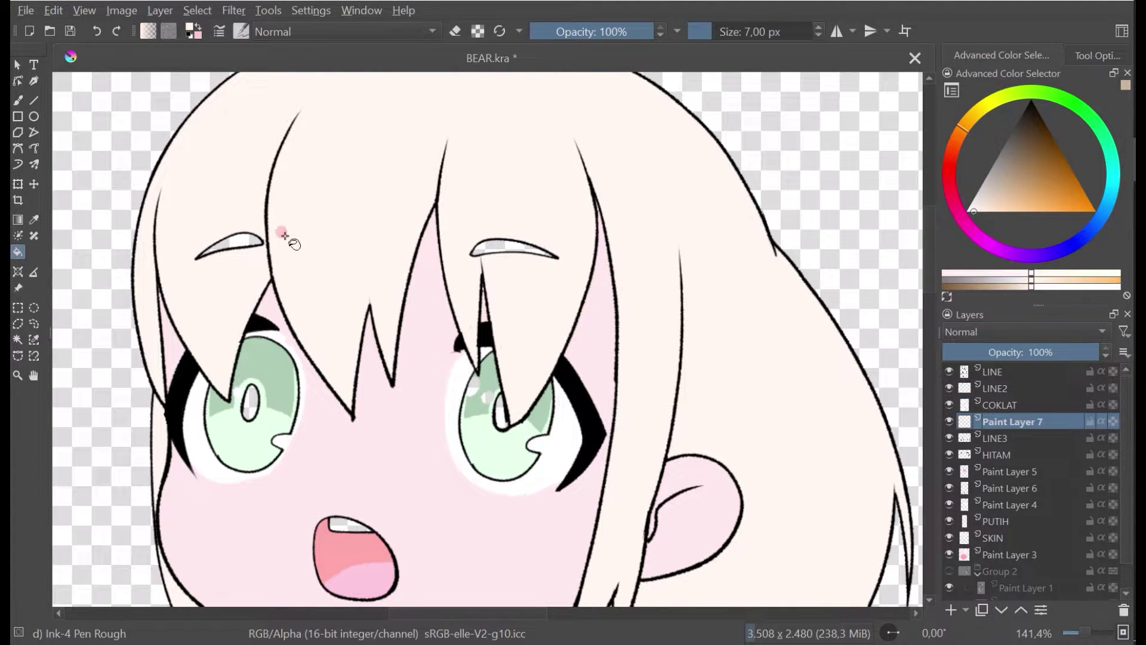
click(245, 242)
click(501, 245)
scroll(499, 242, down, 6)
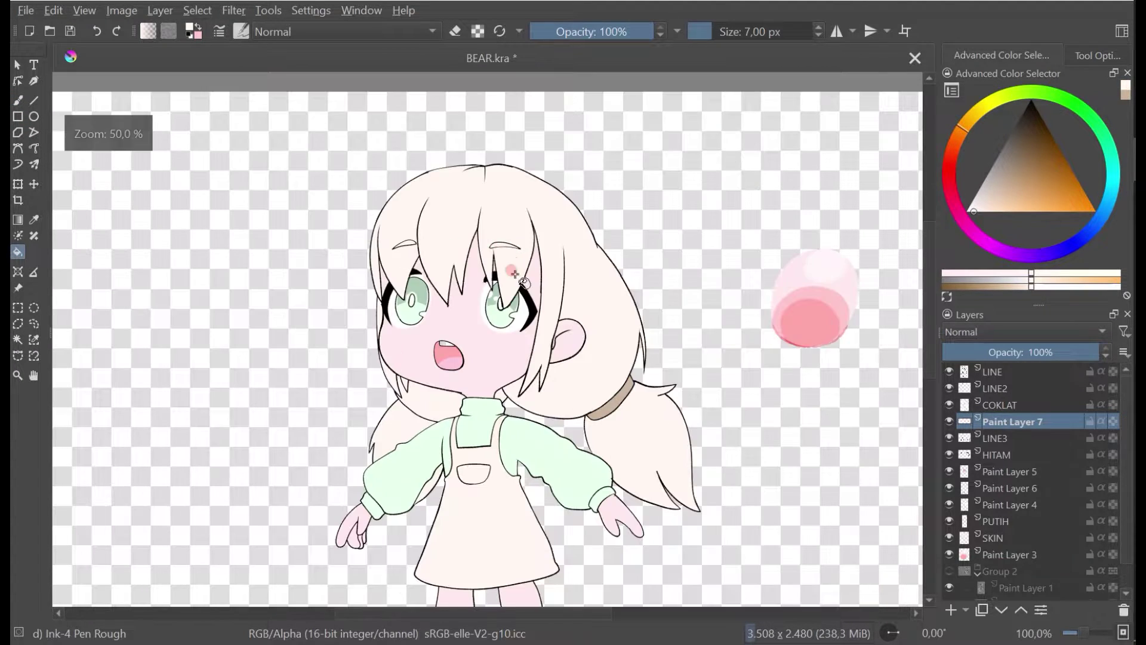
key(ctrl+s)
scroll(464, 237, up, 1)
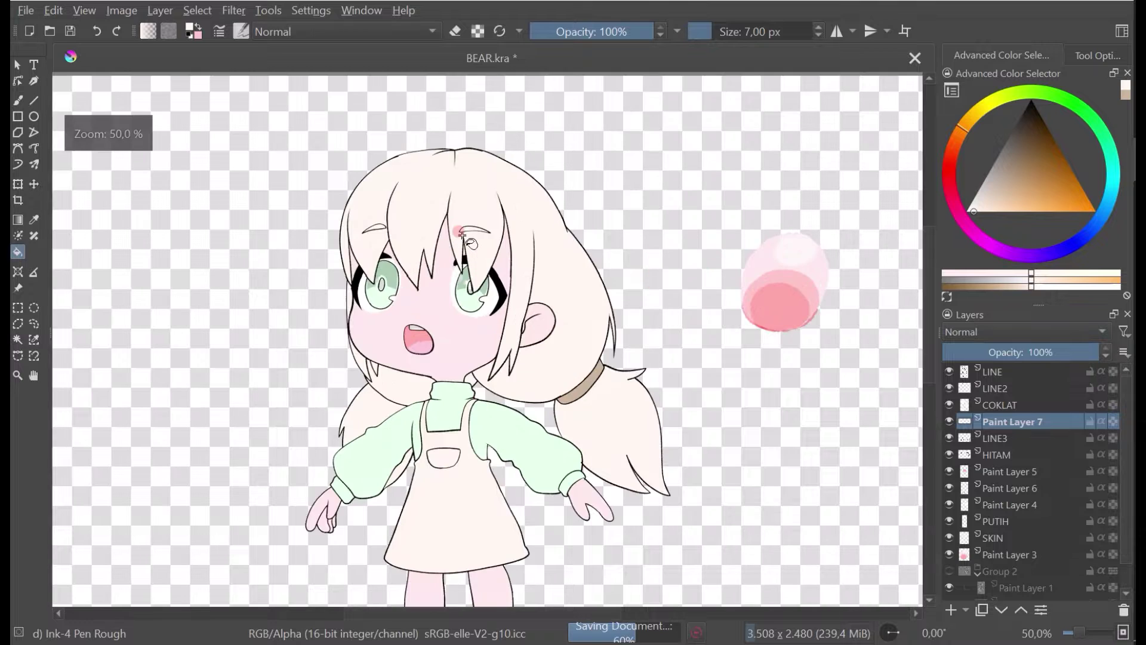
scroll(464, 237, down, 1)
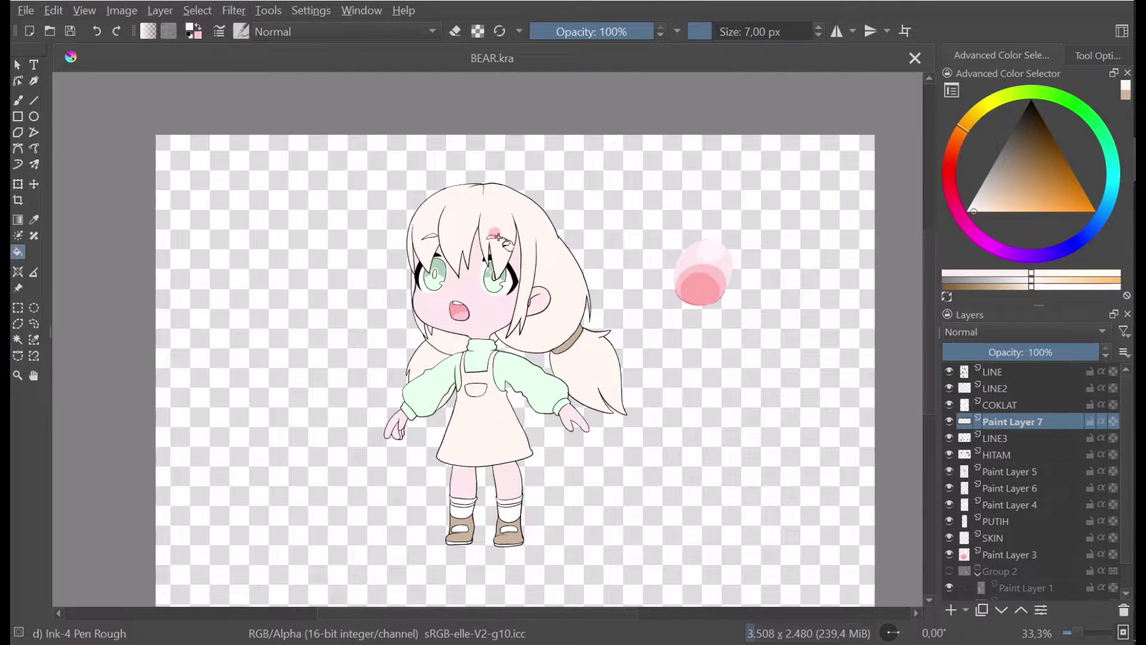
scroll(498, 237, up, 1)
scroll(489, 349, down, 1)
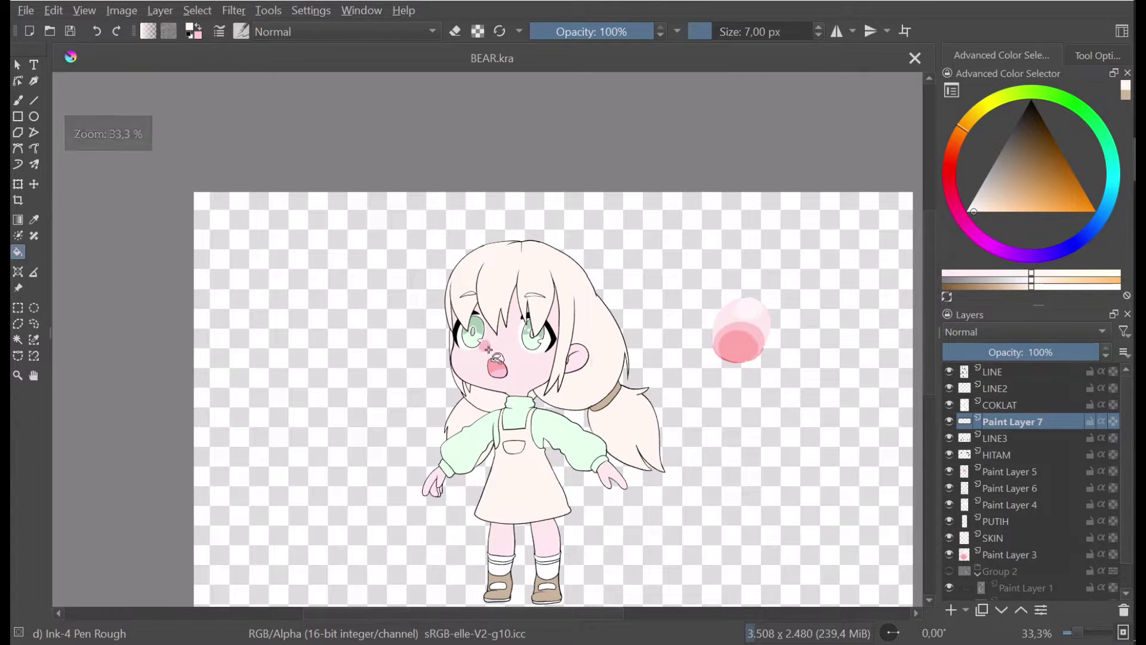
scroll(489, 350, up, 6)
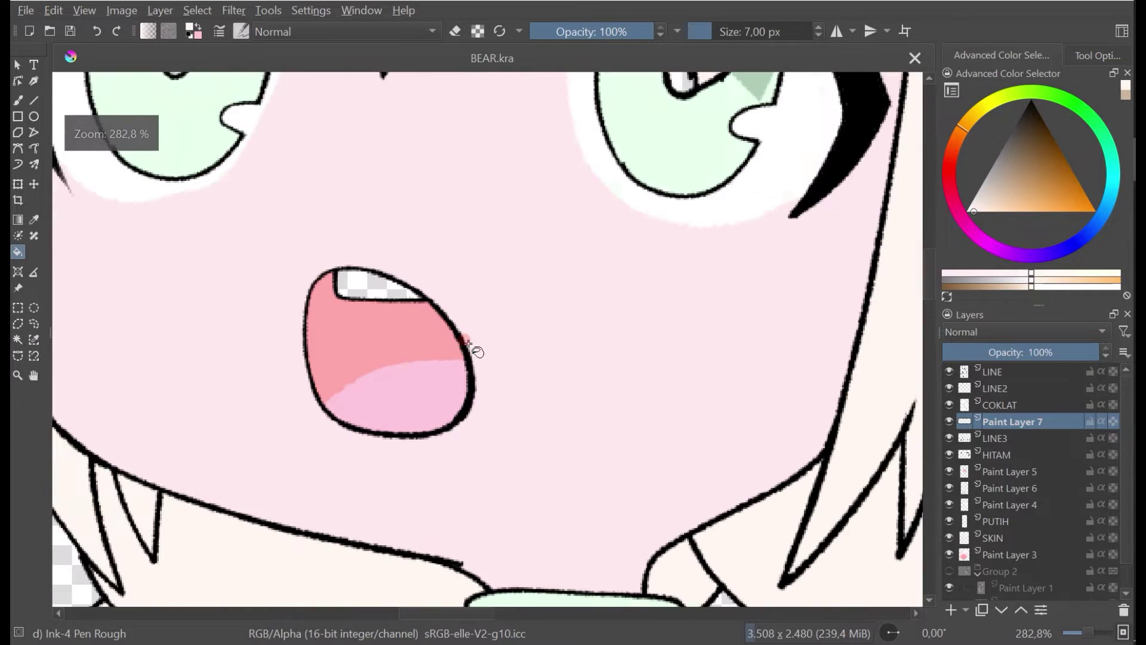
scroll(487, 347, down, 4)
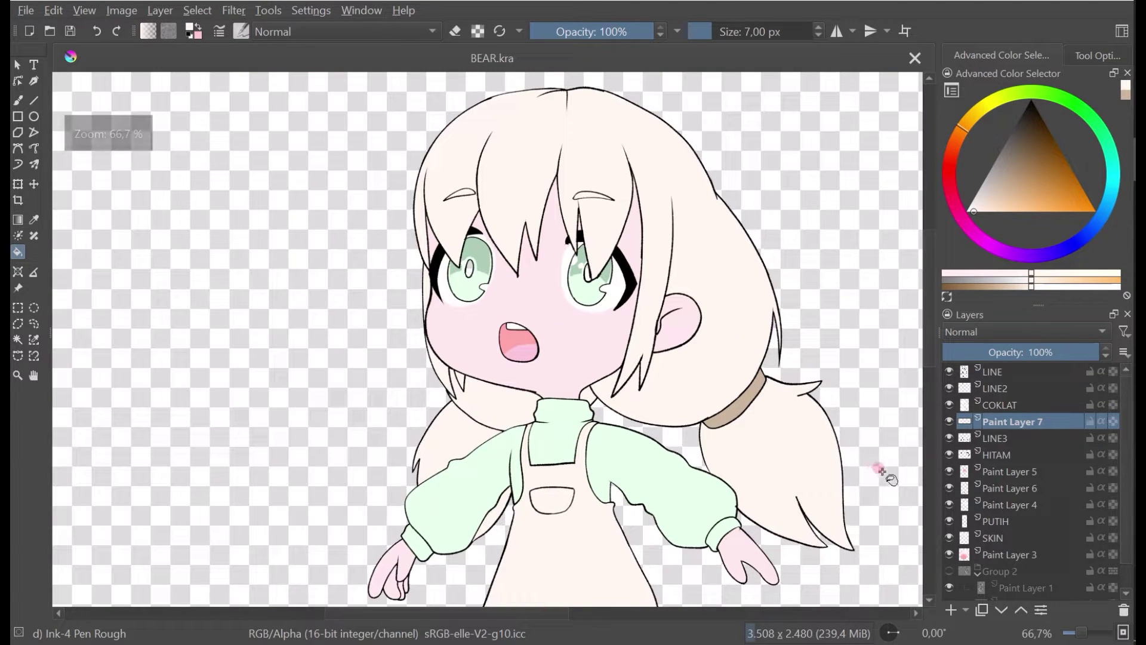
Step: Rename Paint Layer 5 to "daleman"
double_click(1008, 471)
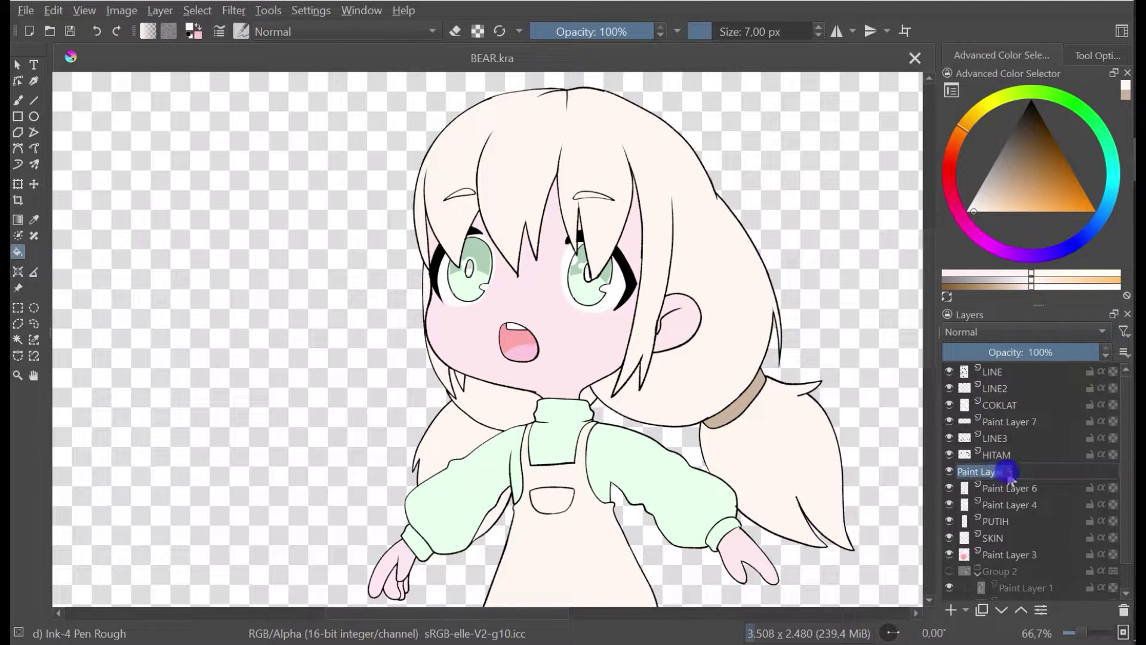
text(daleman)
click(1015, 488)
Step: Check the contents of Paint Layer 6 by toggling its visibility and rename it to "coklat tua"
click(950, 488)
click(950, 488)
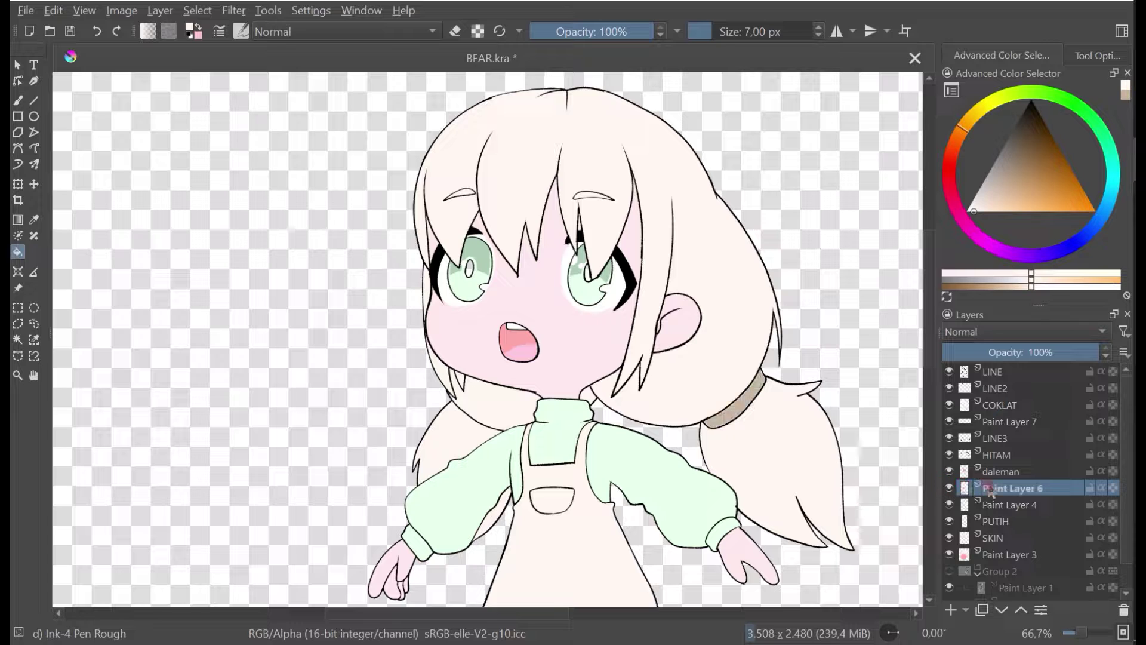
double_click(1015, 487)
text(d)
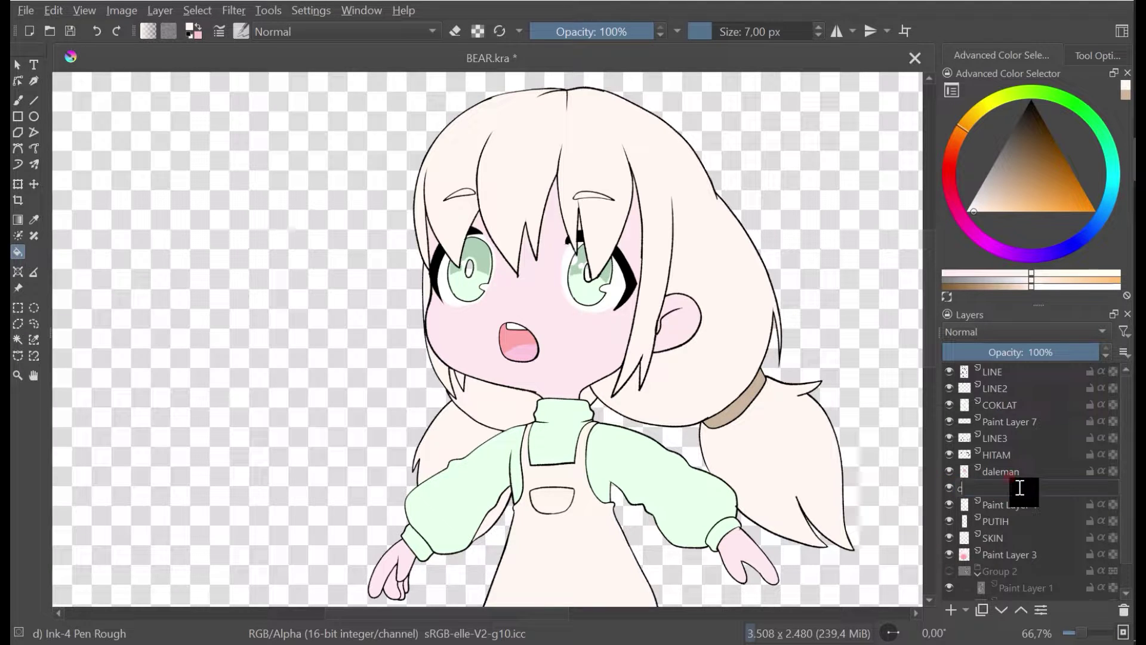
text(oklat )
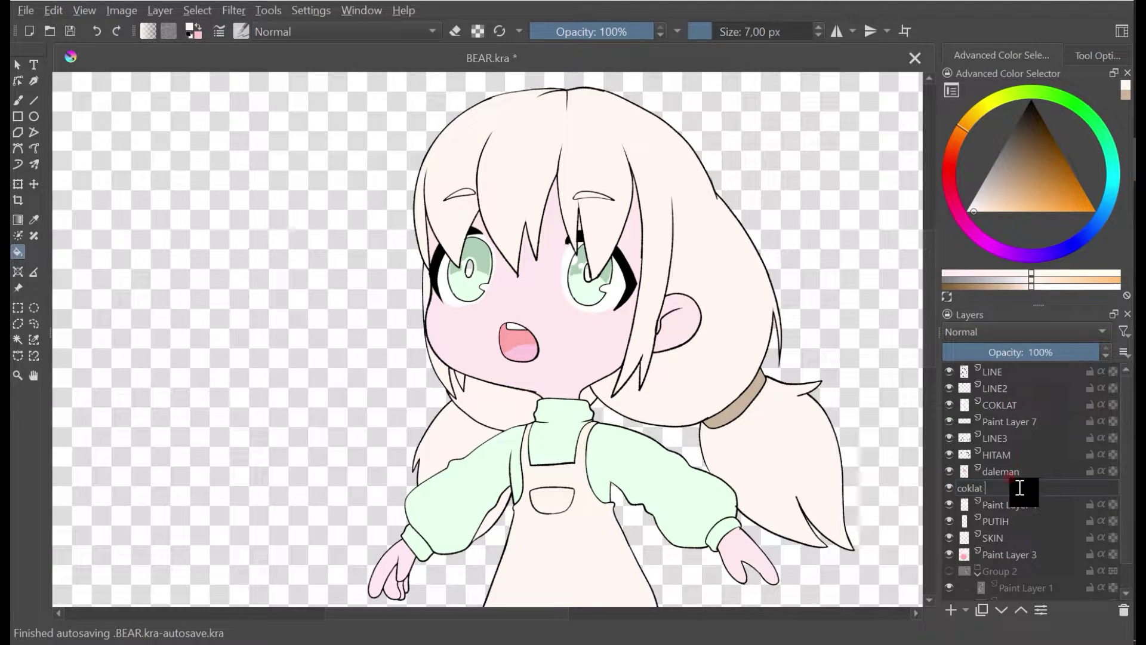
text(tua)
click(1031, 502)
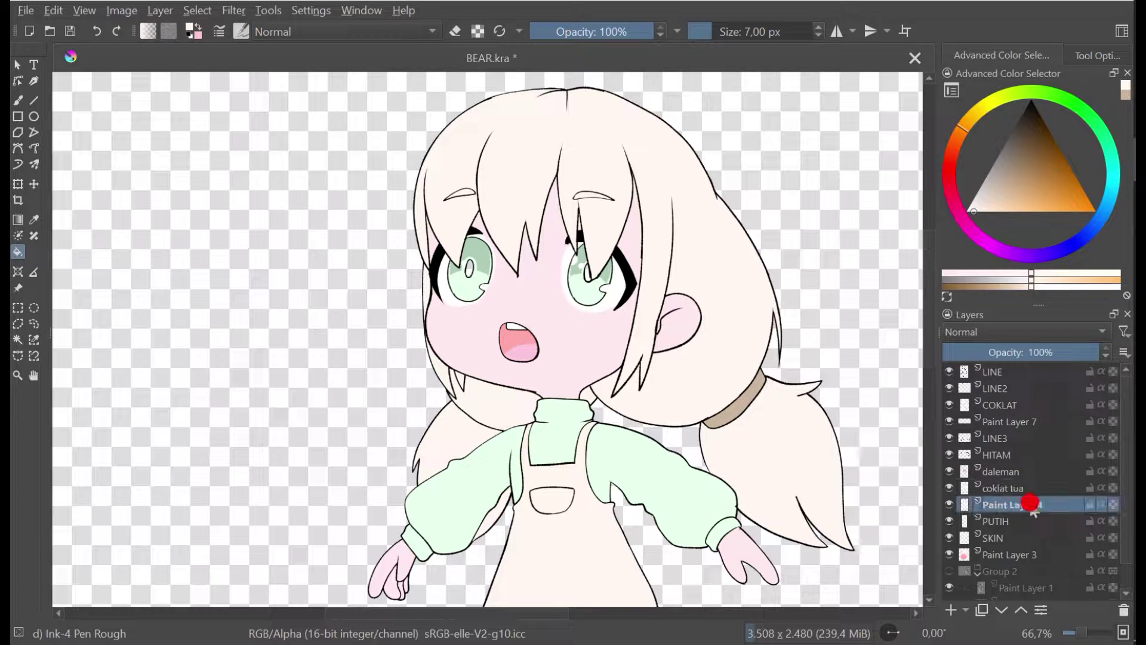
Step: Check Paint Layer 4 by toggling its visibility, rename it to "ijo", and save the drawing with PUTIH active
click(950, 505)
click(949, 505)
double_click(1006, 503)
text(ijo)
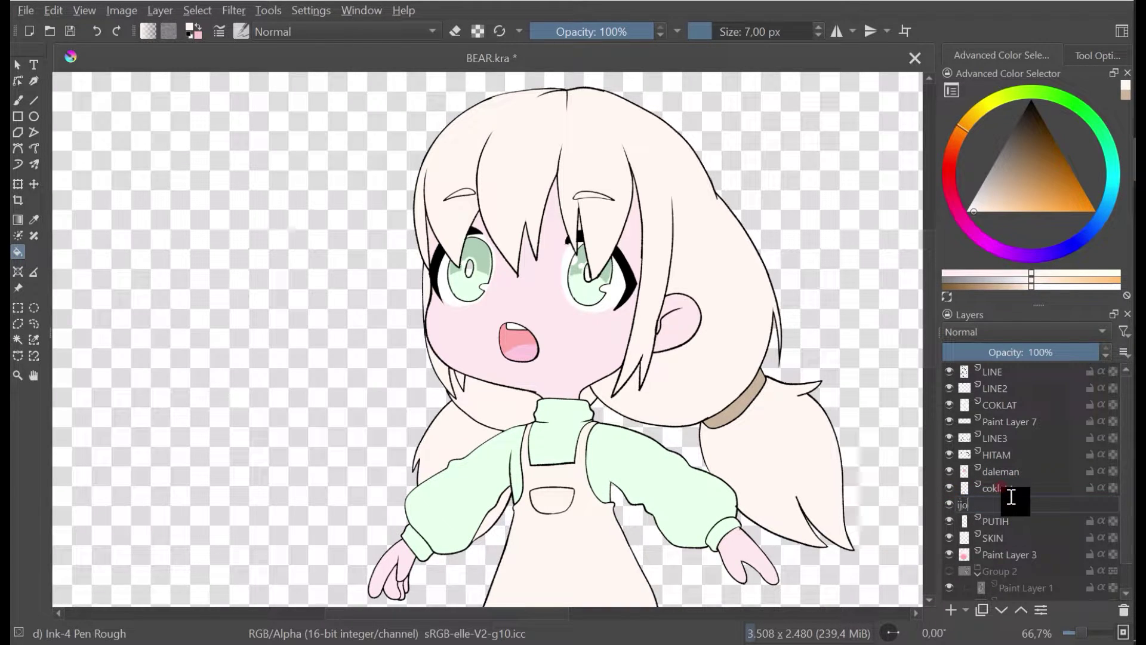
click(1032, 518)
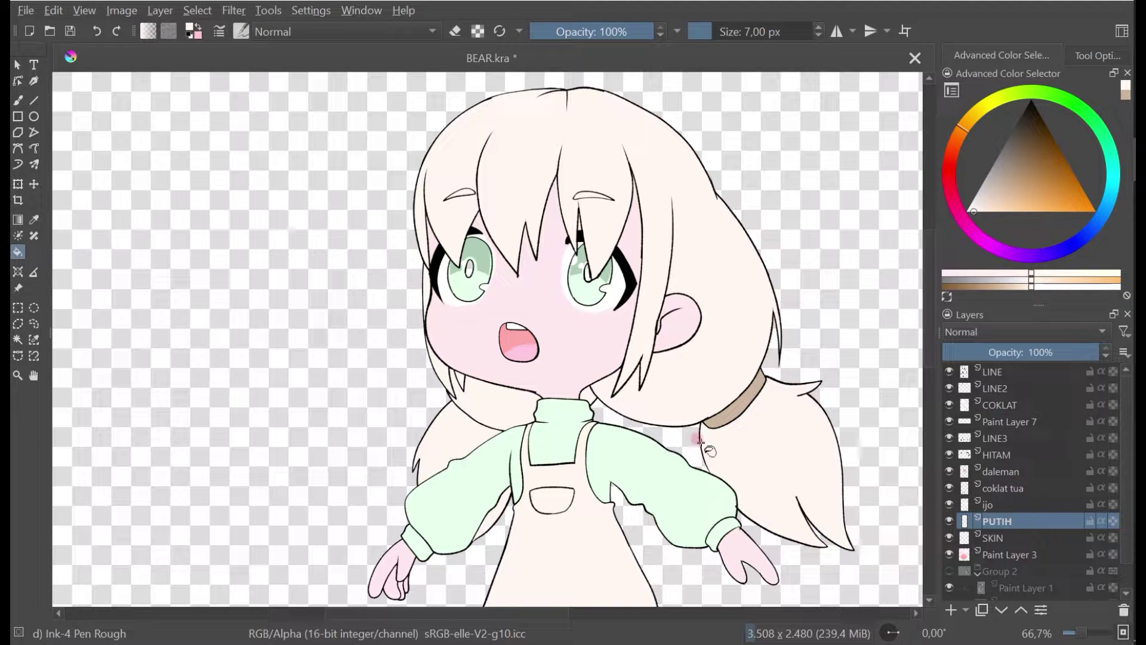
key(minus)
Step: Examine the flat colors across the whole character, including the sleeves, shoes, socks, eyes and mouth
scroll(601, 343, down, 1)
drag(572, 377, 545, 364)
scroll(542, 388, up, 1)
scroll(542, 385, down, 1)
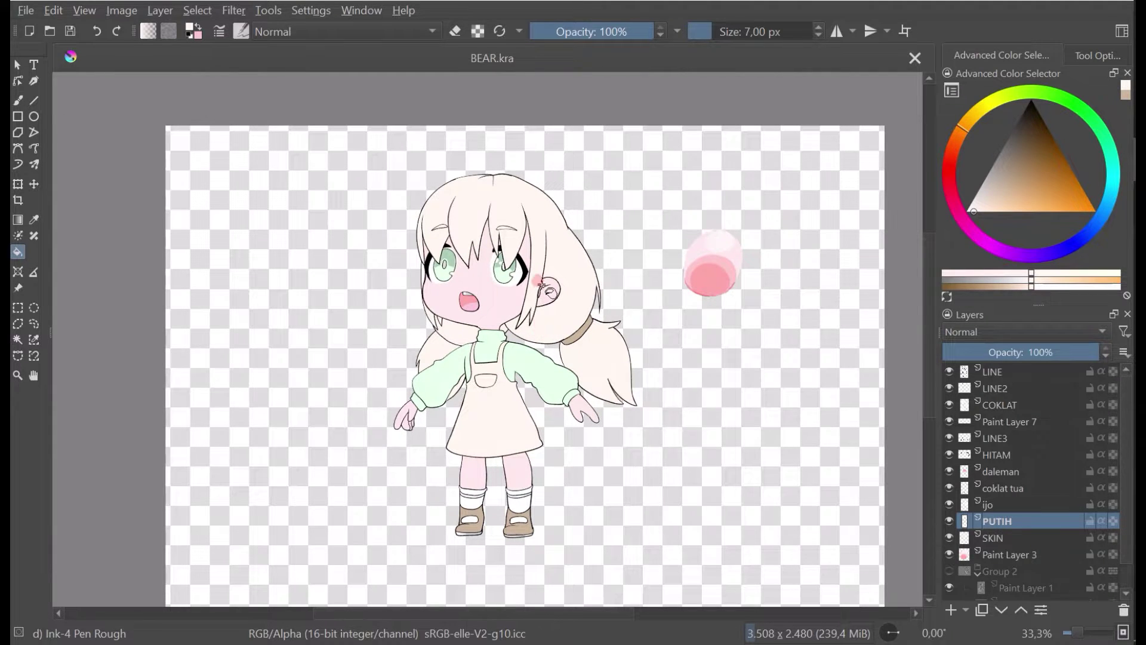
scroll(542, 286, up, 1)
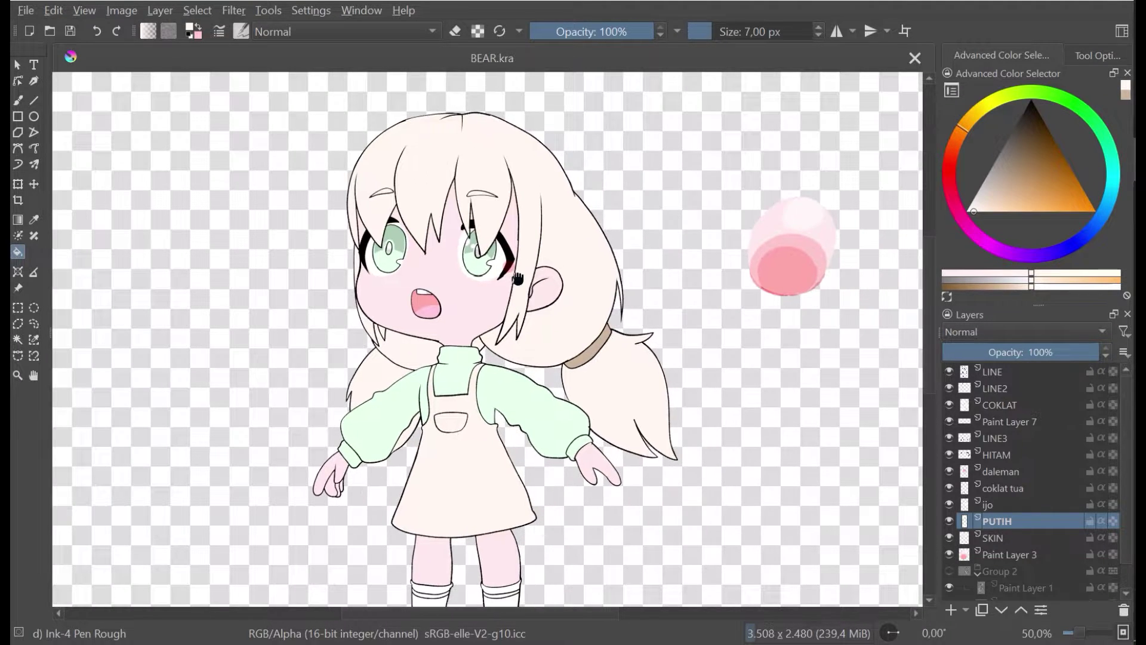
scroll(533, 454, up, 2)
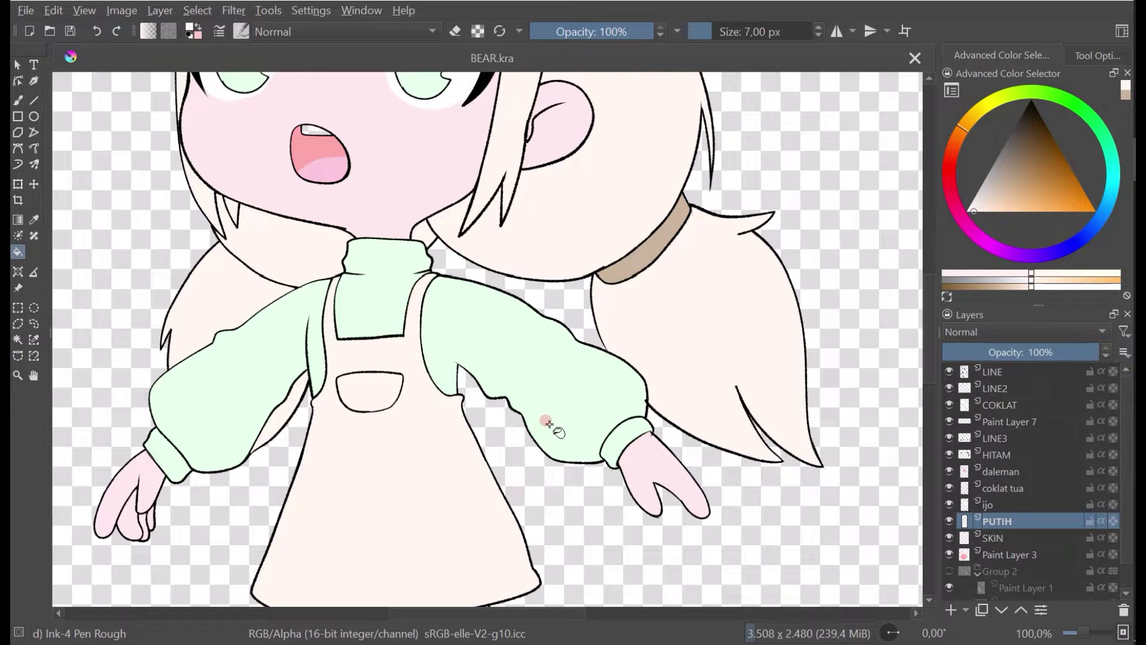
scroll(554, 416, down, 3)
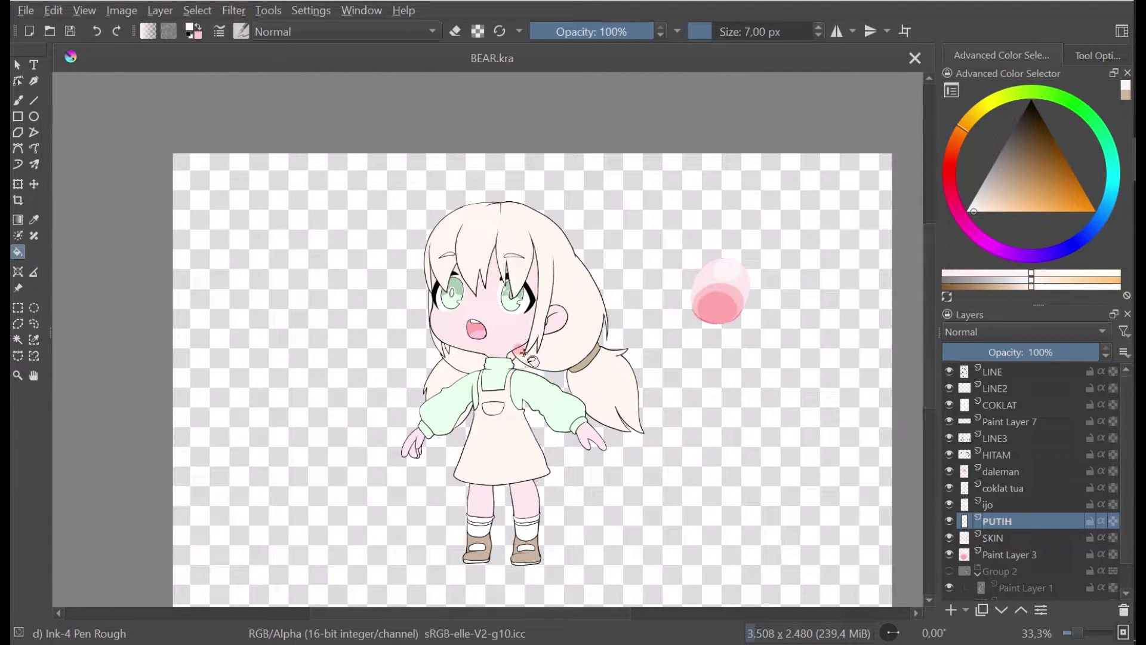
scroll(470, 568, up, 3)
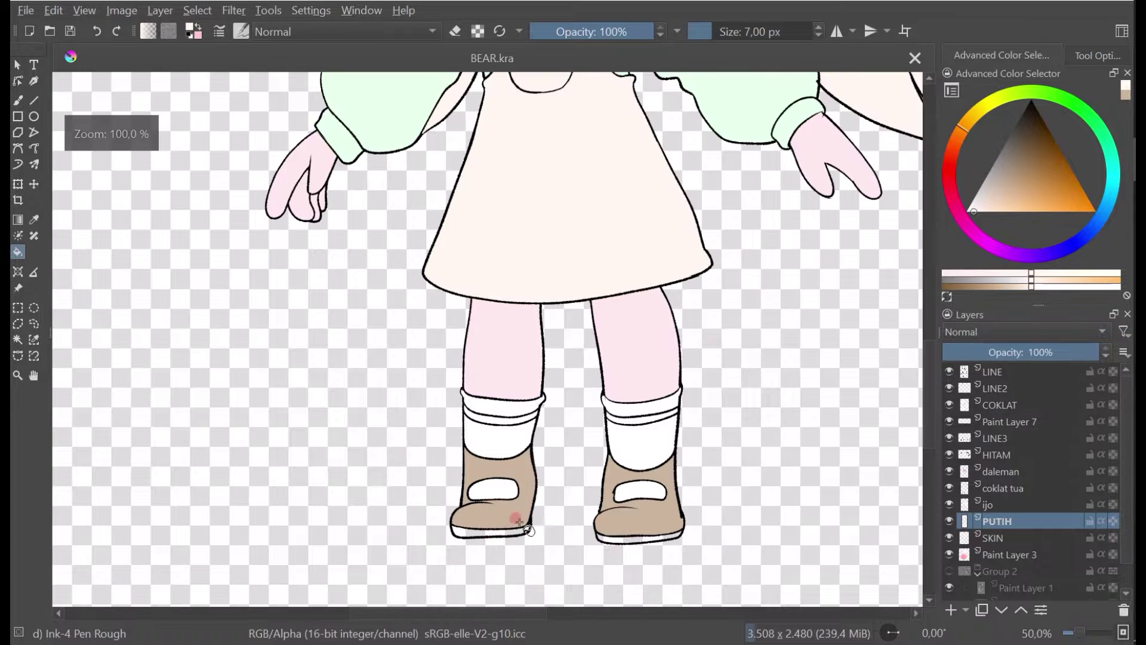
drag(635, 465, 594, 551)
scroll(597, 455, down, 2)
scroll(603, 378, down, 2)
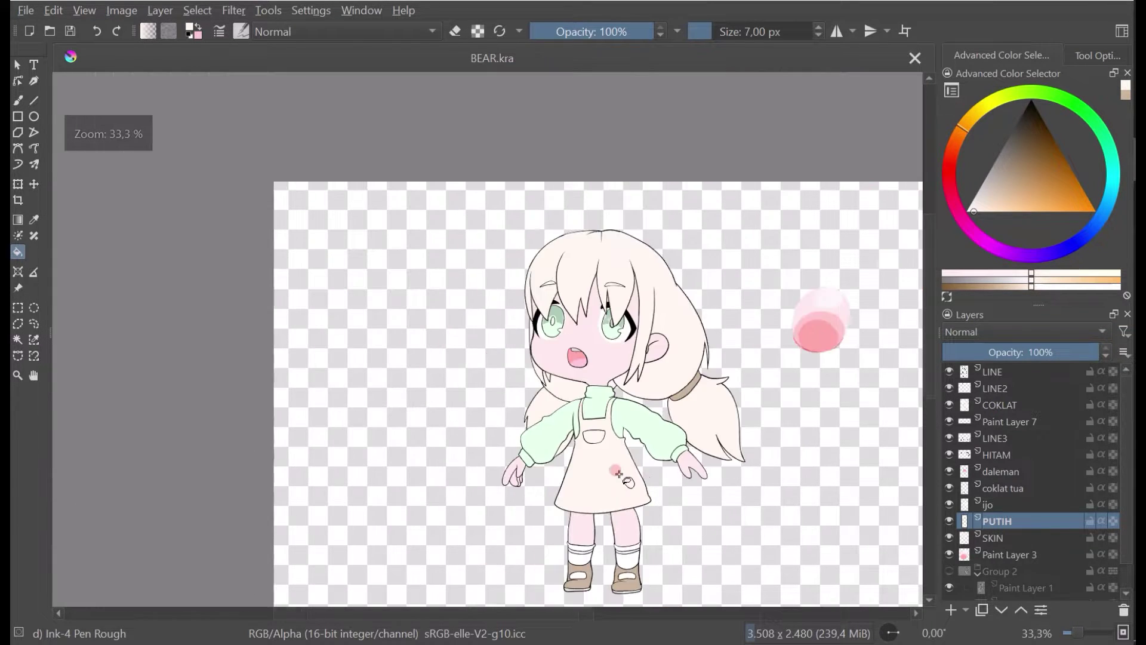
scroll(506, 318, up, 1)
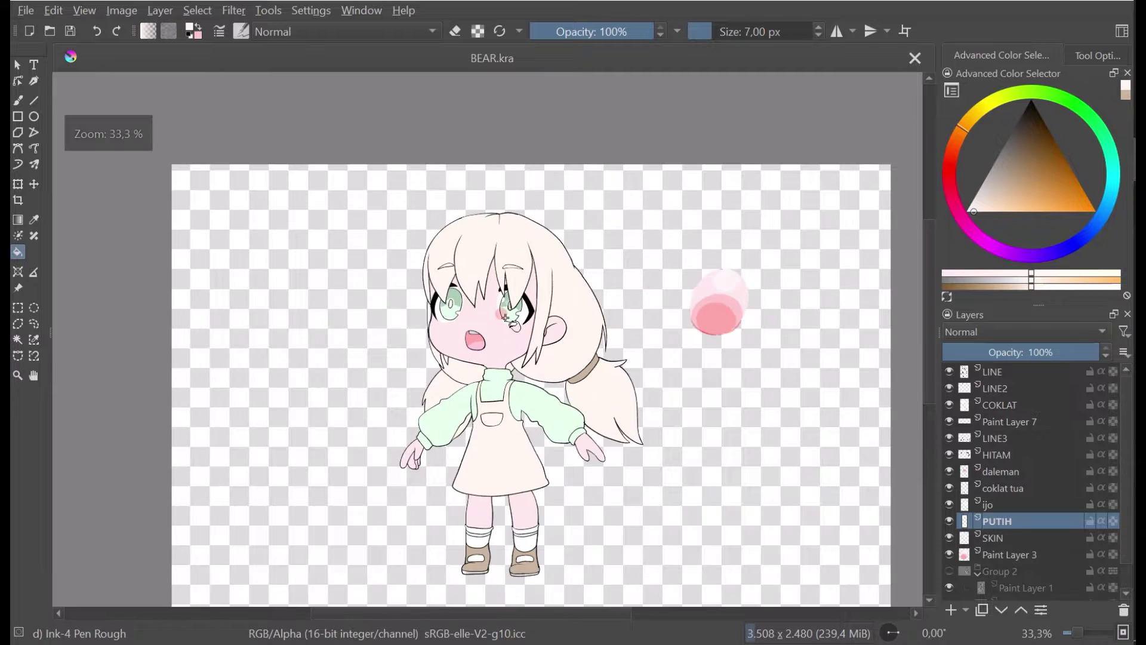
scroll(506, 317, up, 5)
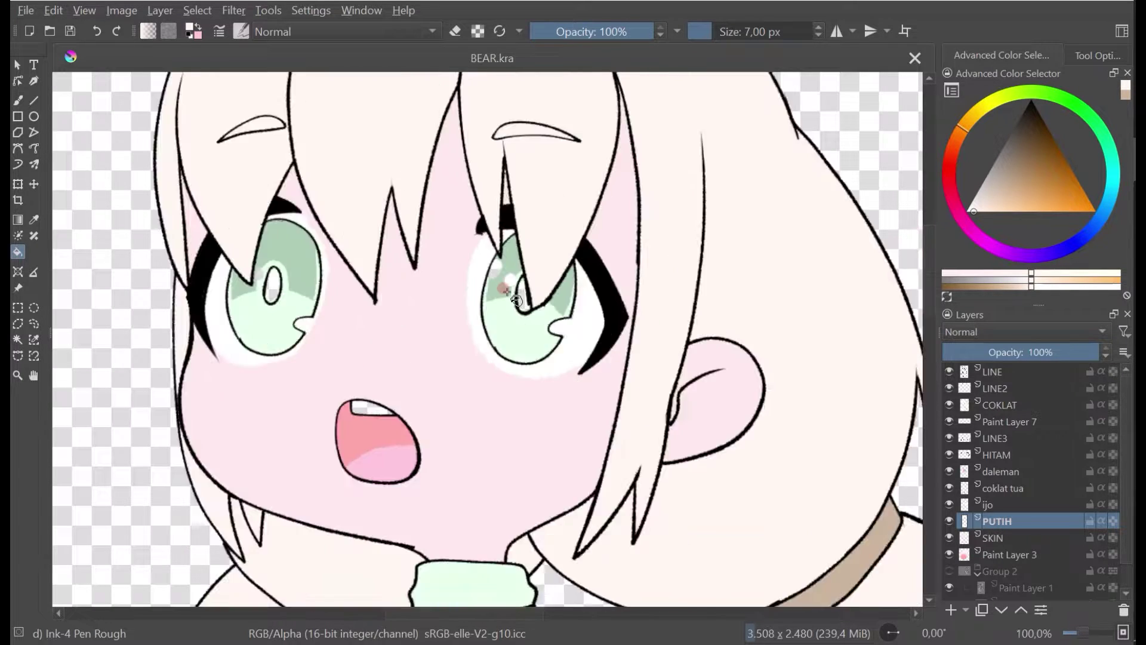
scroll(528, 307, down, 4)
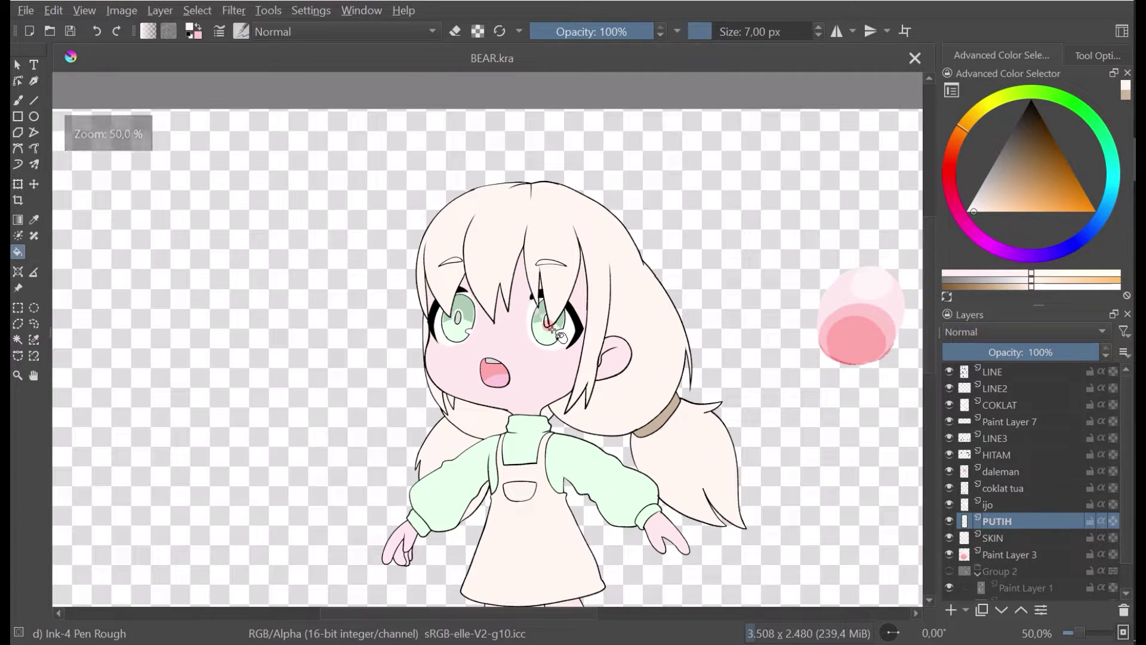
Step: Toggle the LINE2 layer off and on to check which line art it holds
click(950, 387)
click(950, 387)
drag(829, 420, 790, 404)
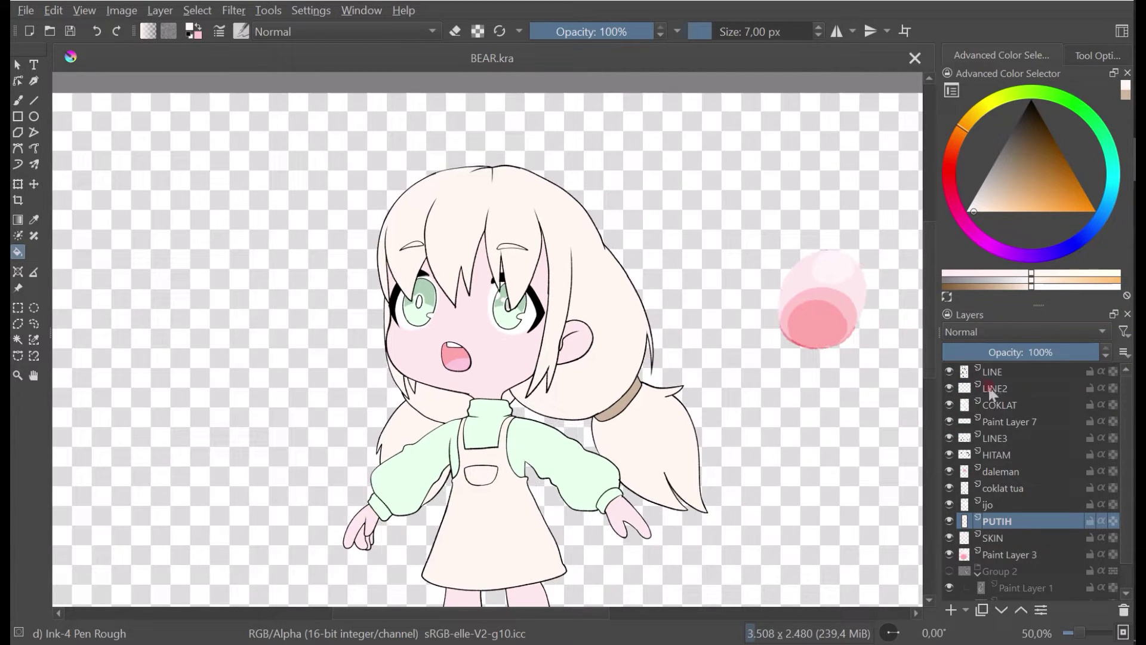
click(950, 388)
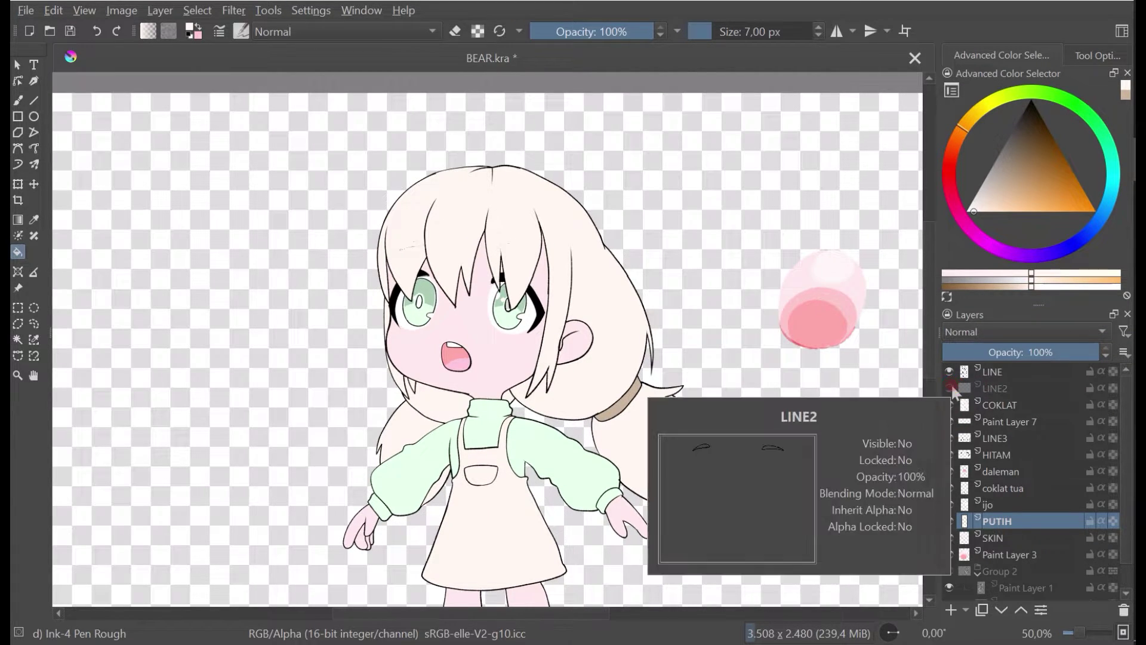
click(951, 388)
Step: Toggle the daleman layer off and on to check which colored areas it holds
scroll(387, 300, down, 2)
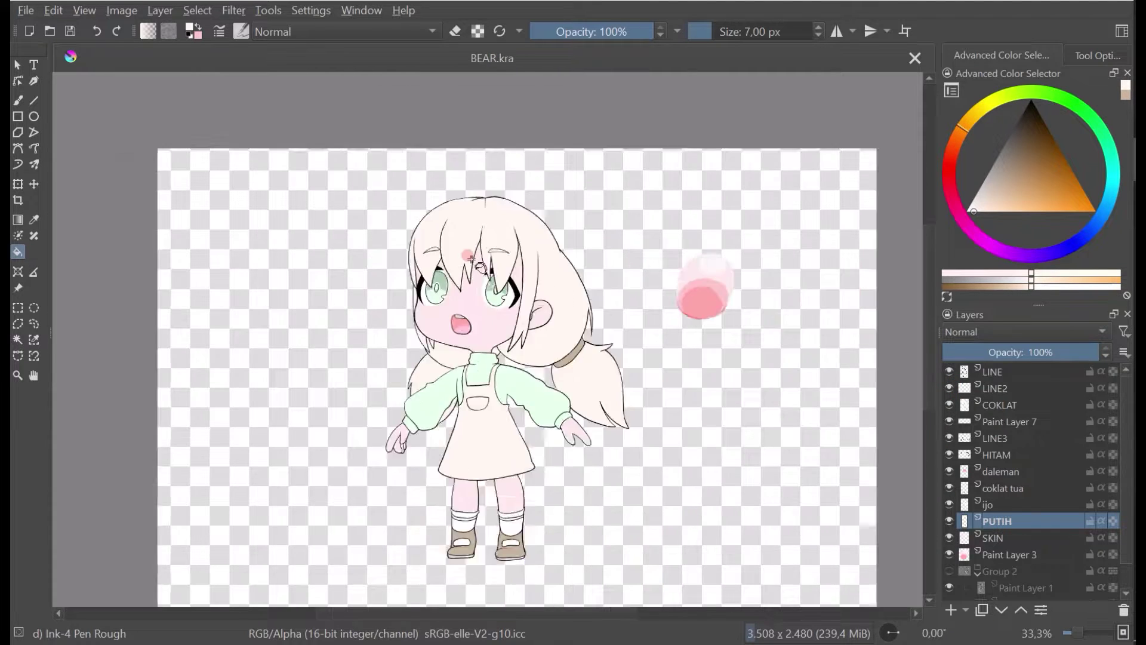
scroll(540, 286, up, 3)
scroll(540, 285, down, 2)
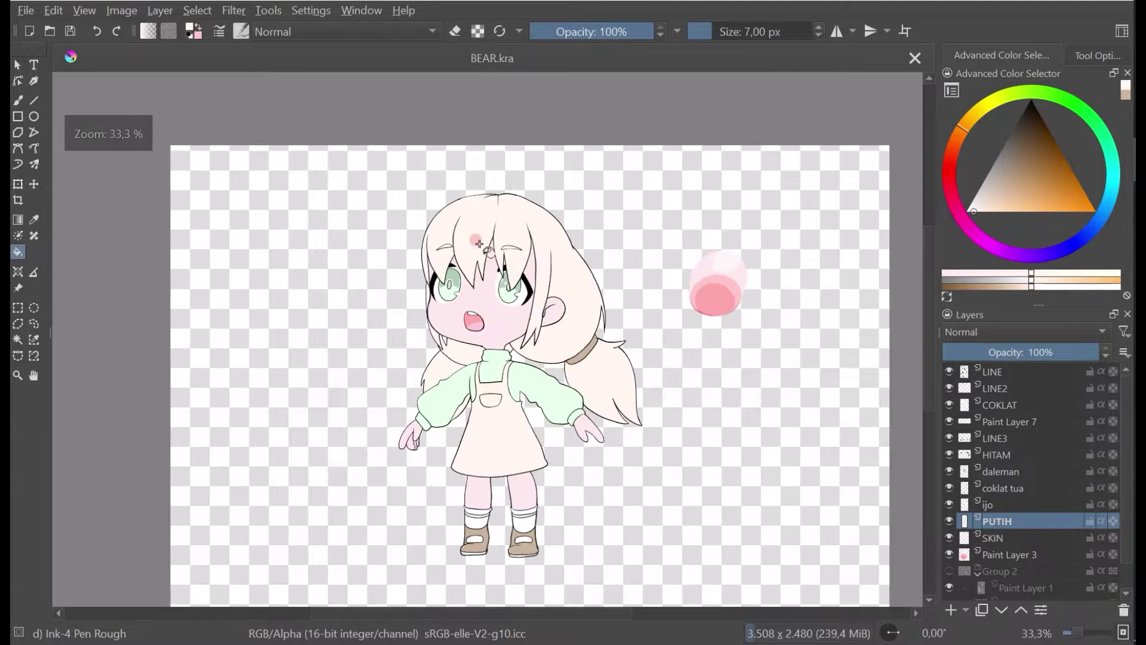
click(950, 471)
click(949, 471)
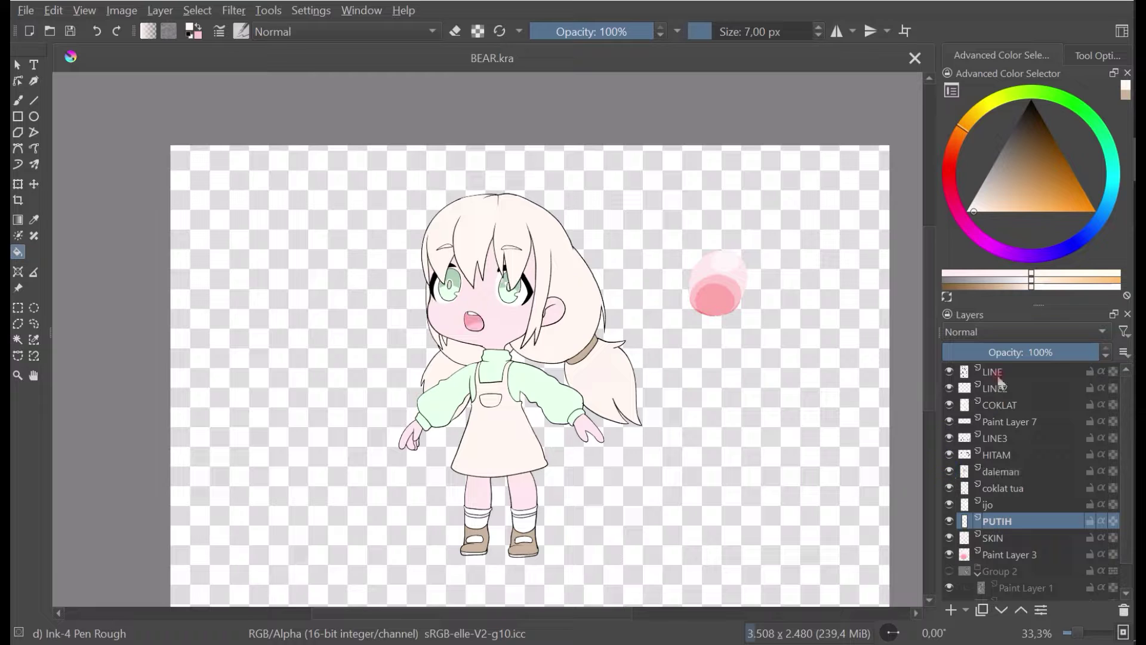
Step: Make the LINE layer active and set up the brush with black sampled from the eye's outline
click(1001, 376)
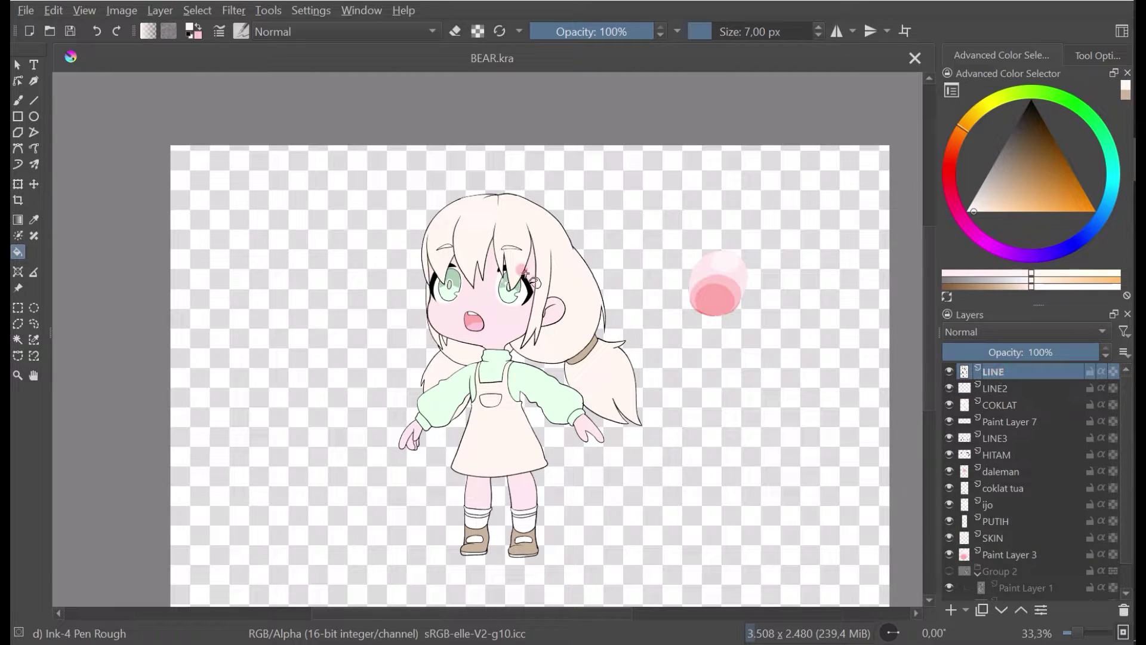
scroll(533, 281, up, 3)
key(b)
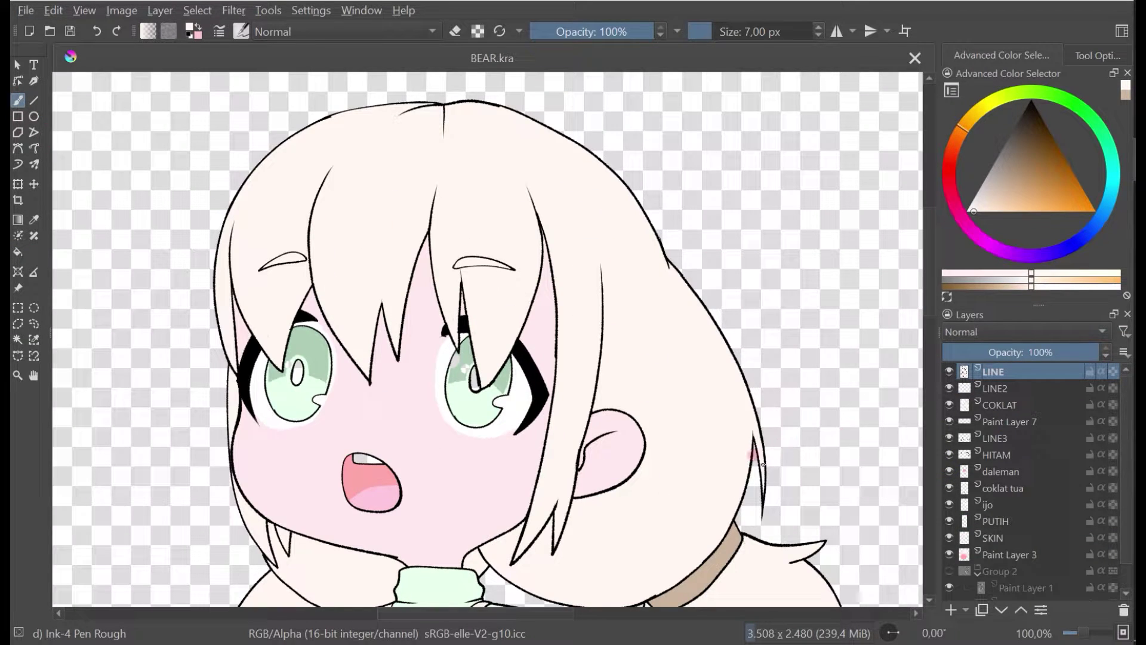
ctrl+click(533, 370)
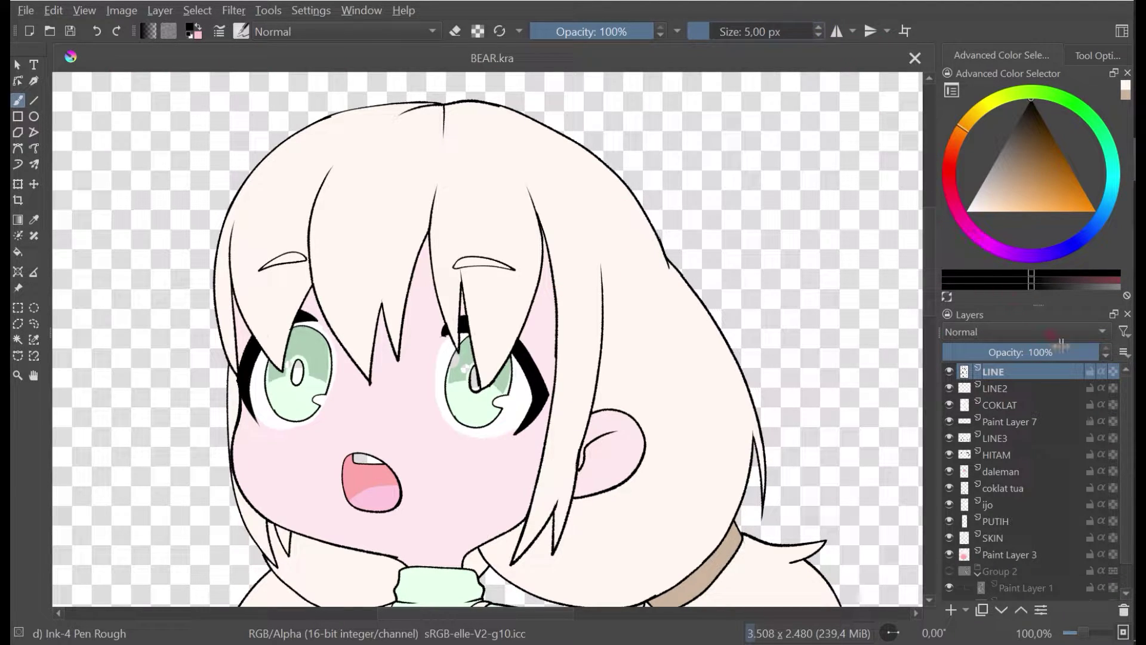
Step: Toggle the Group 2 layer group on and off to check the rough sketch behind the colored drawing
click(1133, 499)
drag(1132, 514, 1133, 556)
click(950, 542)
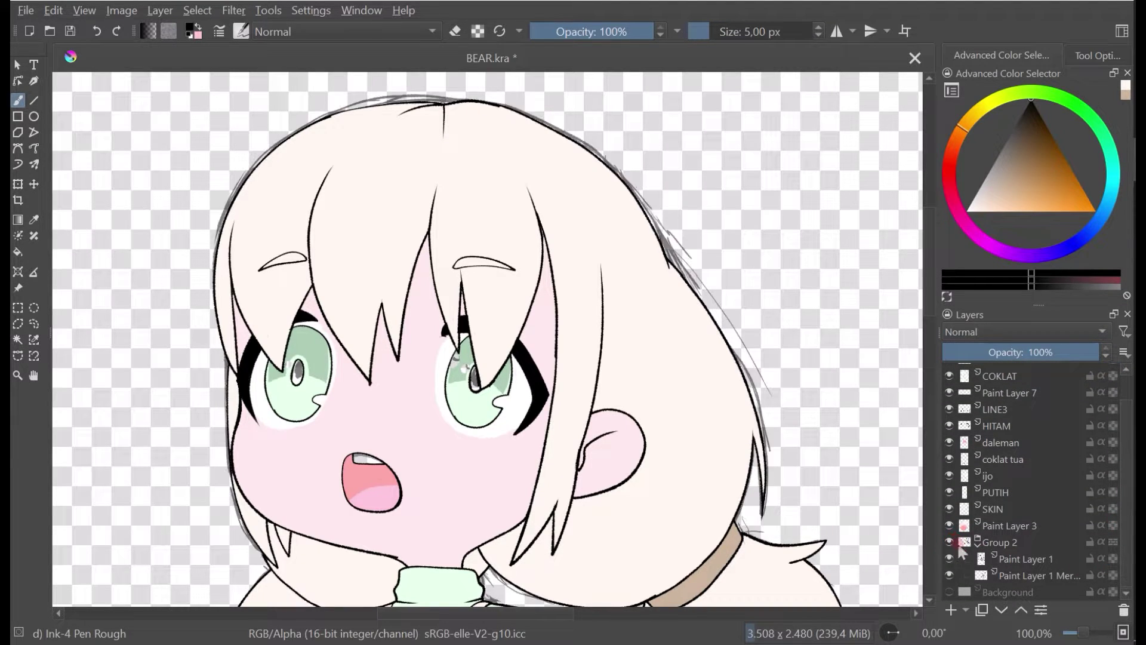
click(951, 542)
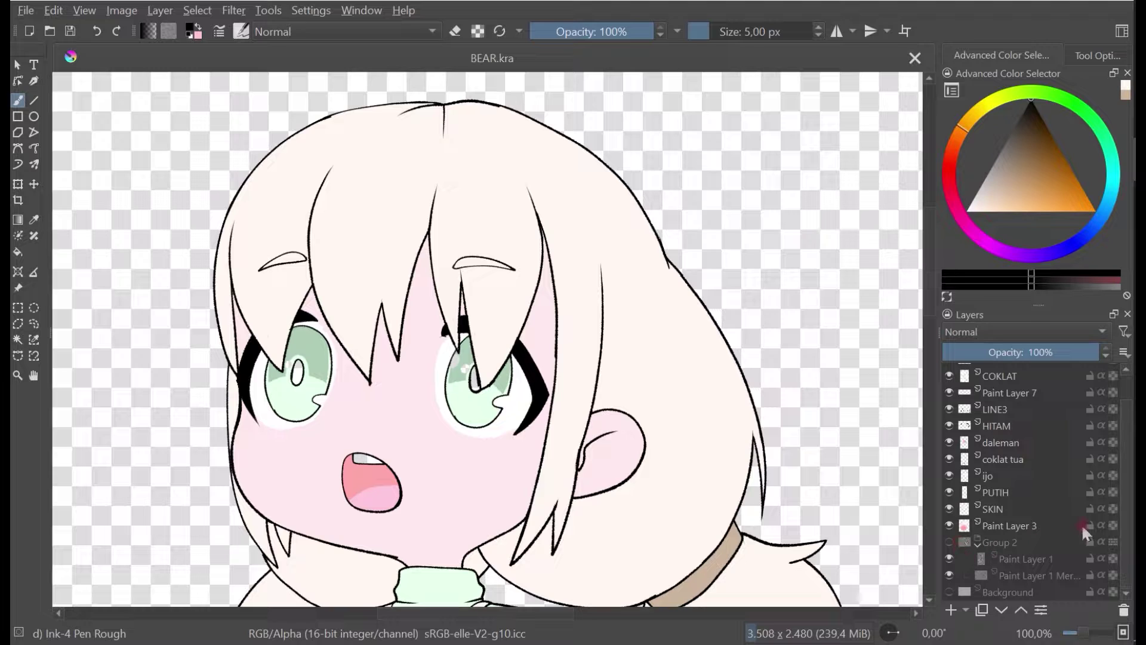
drag(1132, 515, 1128, 487)
scroll(992, 525, down, 1)
click(950, 542)
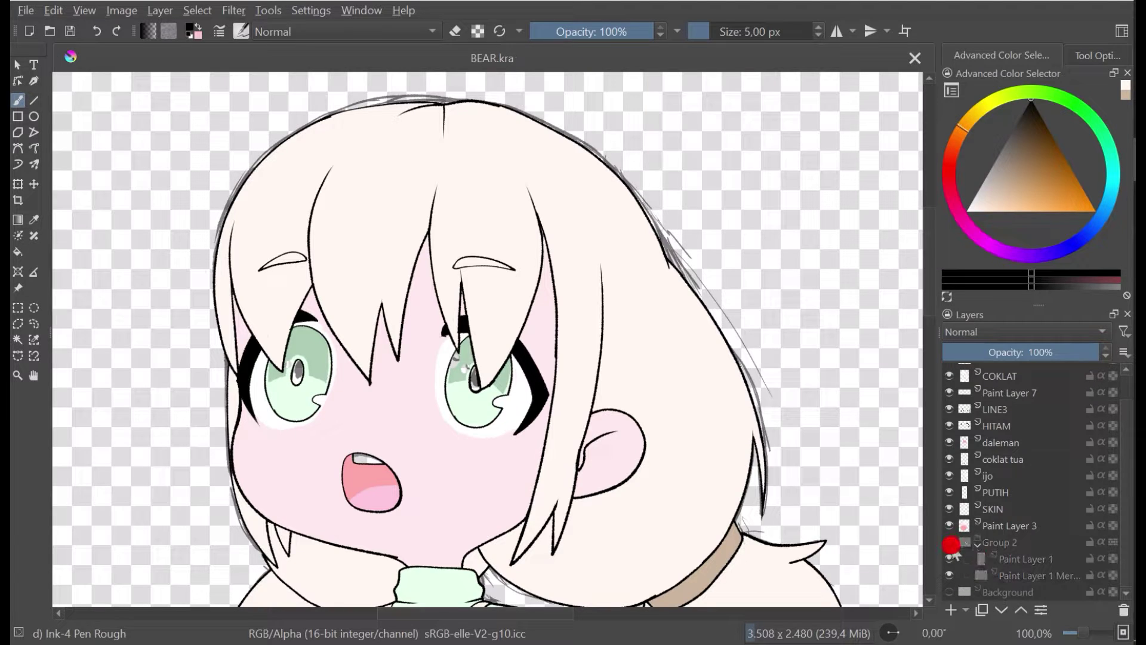
click(949, 542)
Step: Show the Background layer, move it up above Group 2 to directly below Paint Layer 3, and save
click(950, 592)
click(1051, 594)
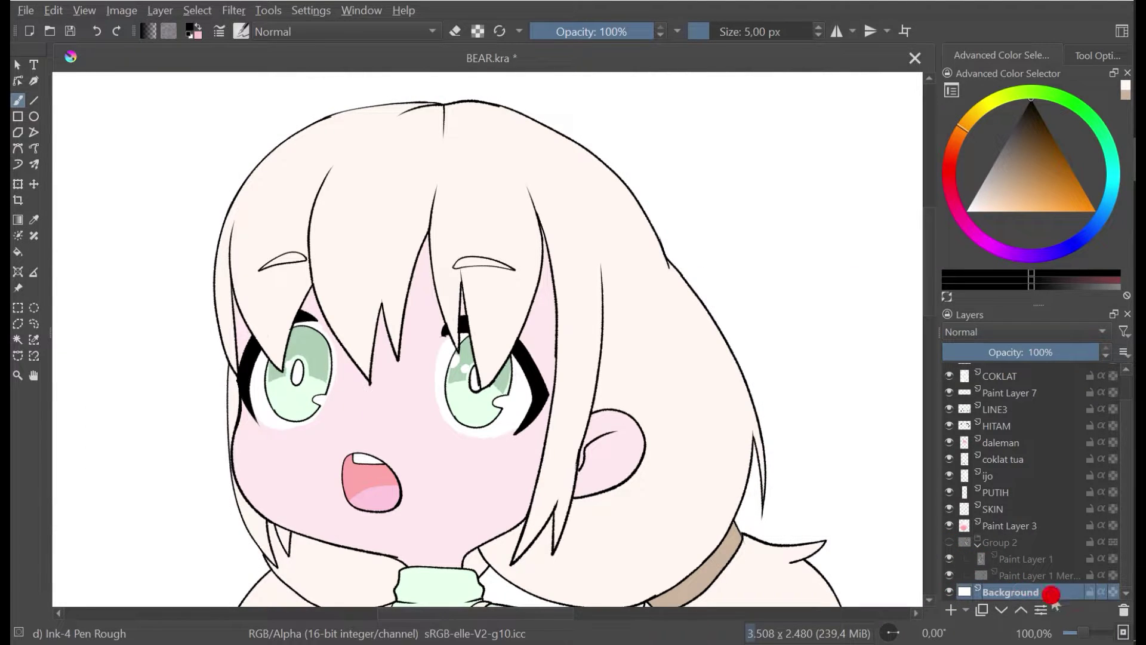
click(1022, 609)
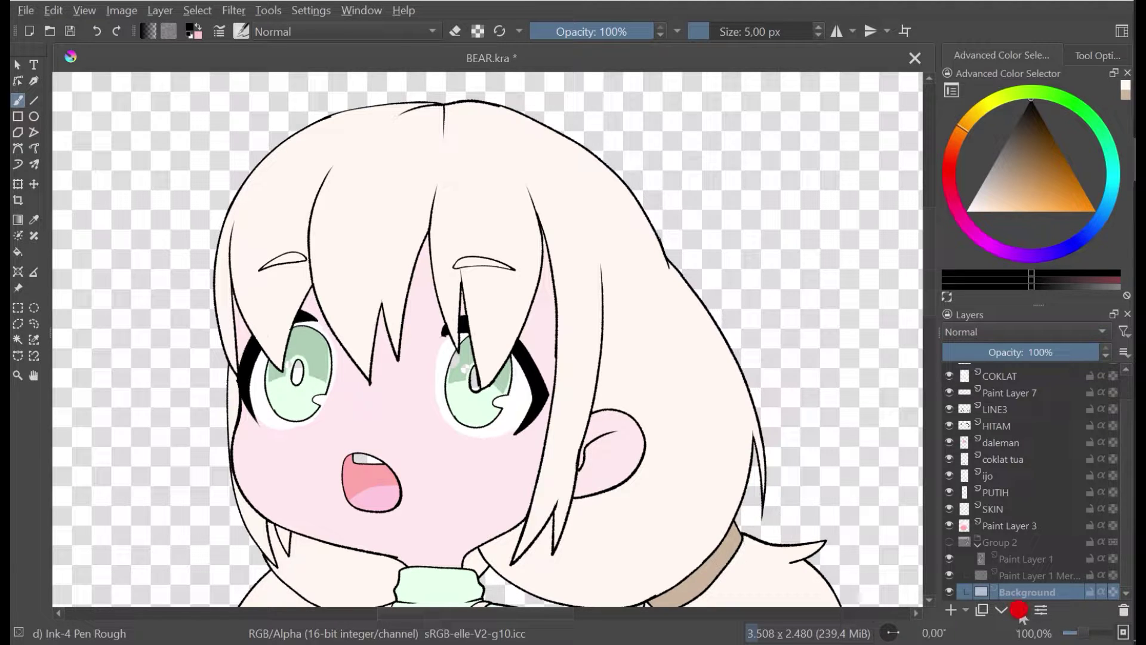
click(1019, 608)
click(1018, 607)
click(1019, 608)
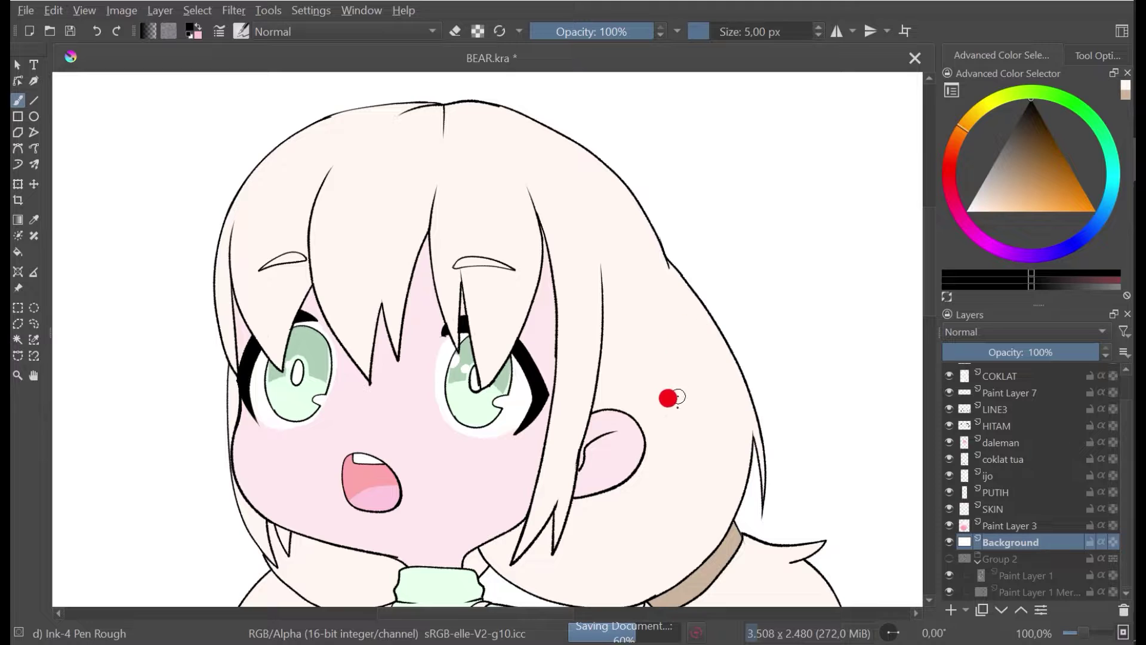
drag(732, 357, 783, 291)
drag(747, 380, 800, 305)
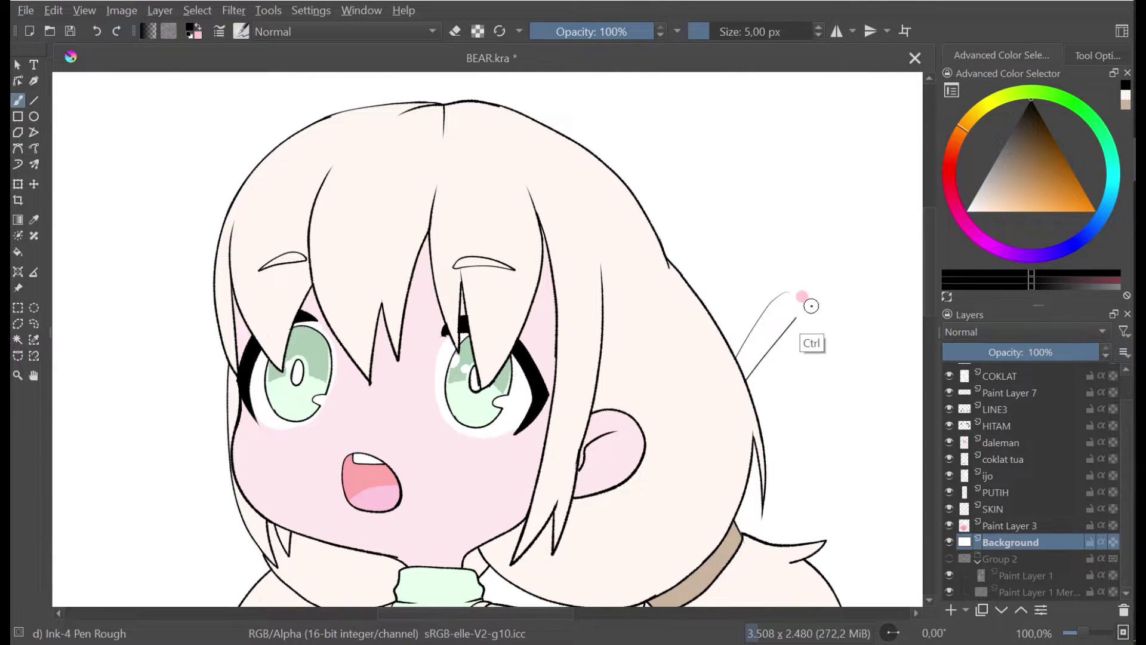
key(ctrl+z)
key(ctrl+z)
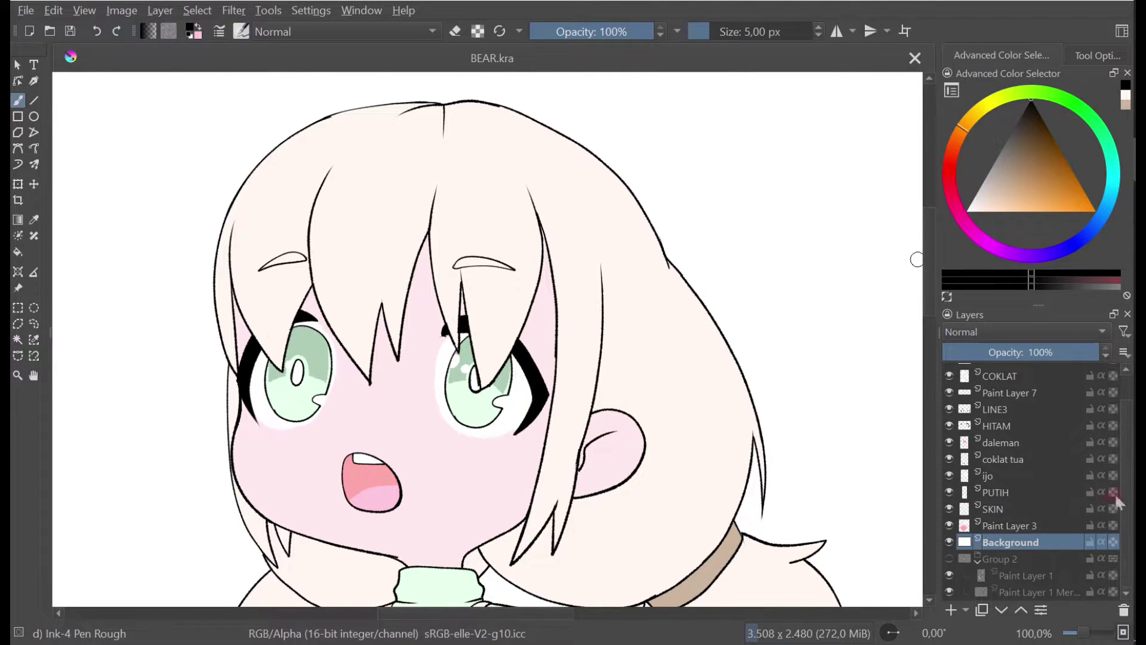
Step: Make the LINE layer active again and toggle its visibility to check its line art
drag(1128, 515, 1117, 411)
click(1013, 369)
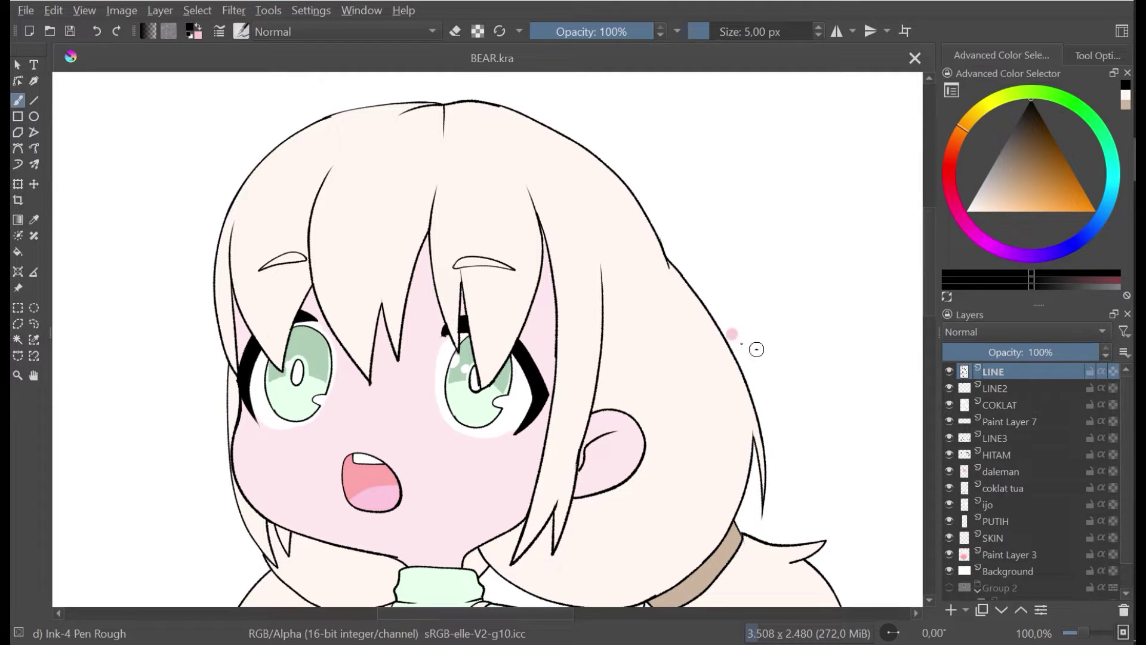
drag(742, 291, 761, 363)
key(ctrl+z)
click(949, 371)
click(949, 372)
mouse_move(529, 183)
mouse_down()
mouse_move(588, 179)
mouse_move(521, 183)
mouse_up()
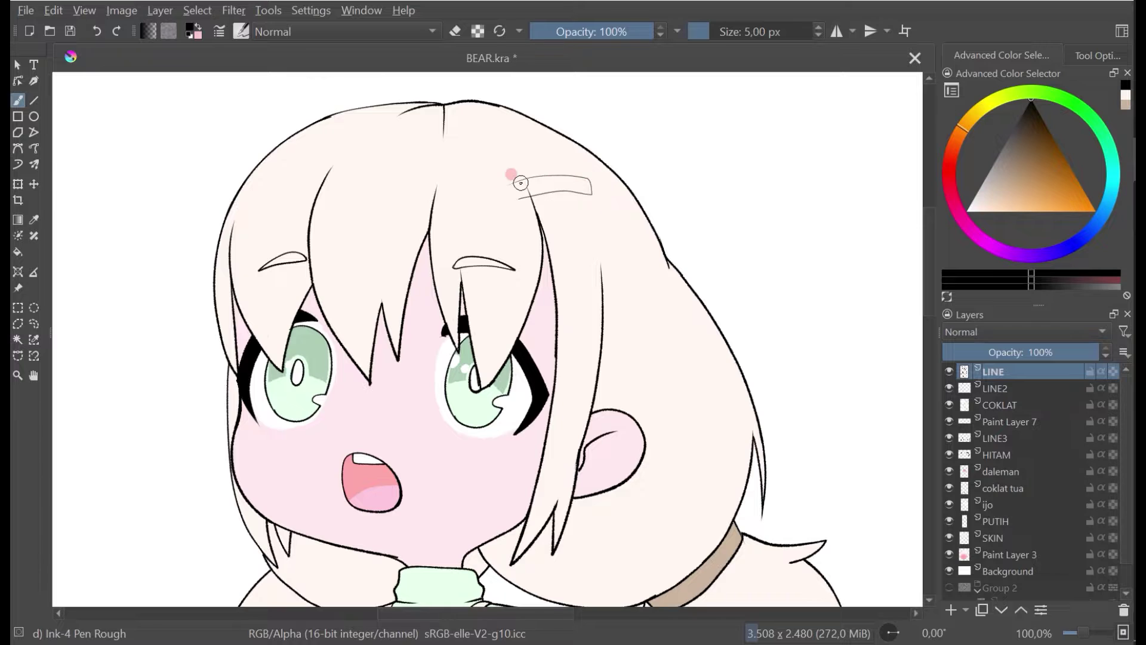
scroll(521, 182, down, 2)
scroll(531, 186, up, 3)
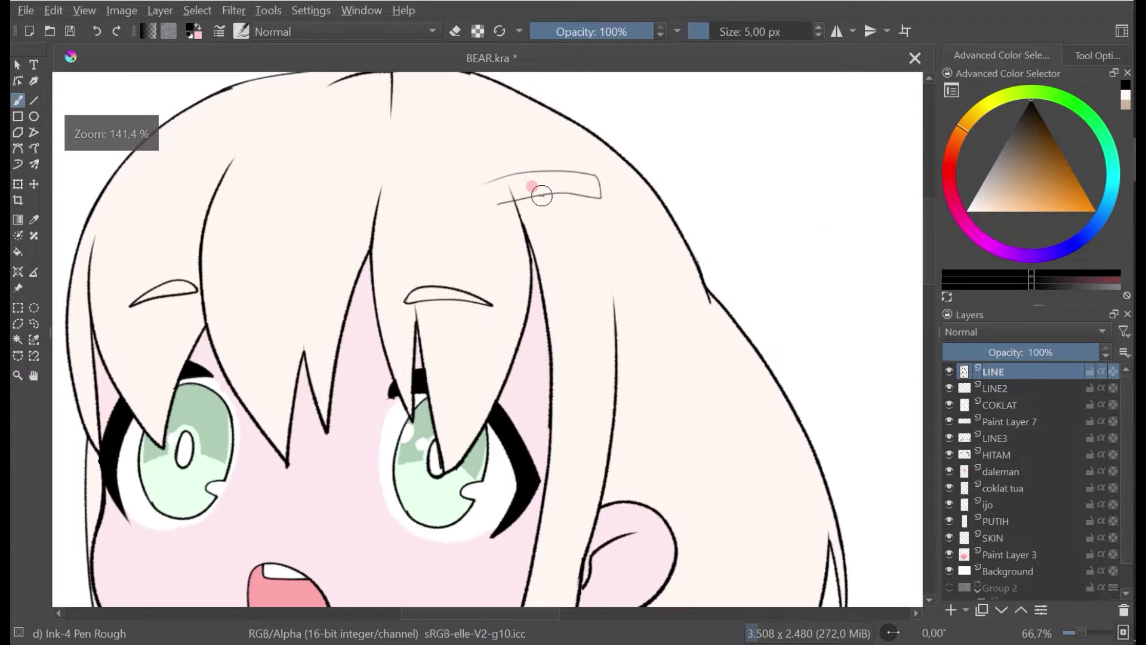
scroll(540, 194, down, 3)
key(minus)
key(ctrl+z)
key(plus)
key(plus)
key(plus)
key(plus)
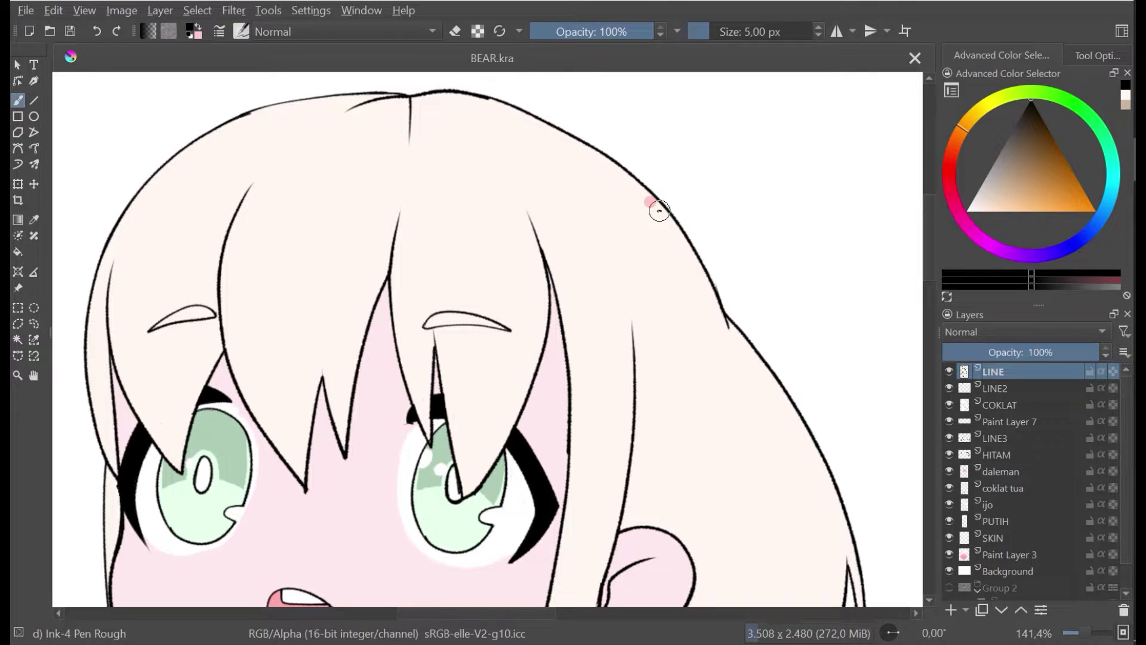
key(minus)
key(minus)
key(minus)
key(plus)
key(plus)
key(plus)
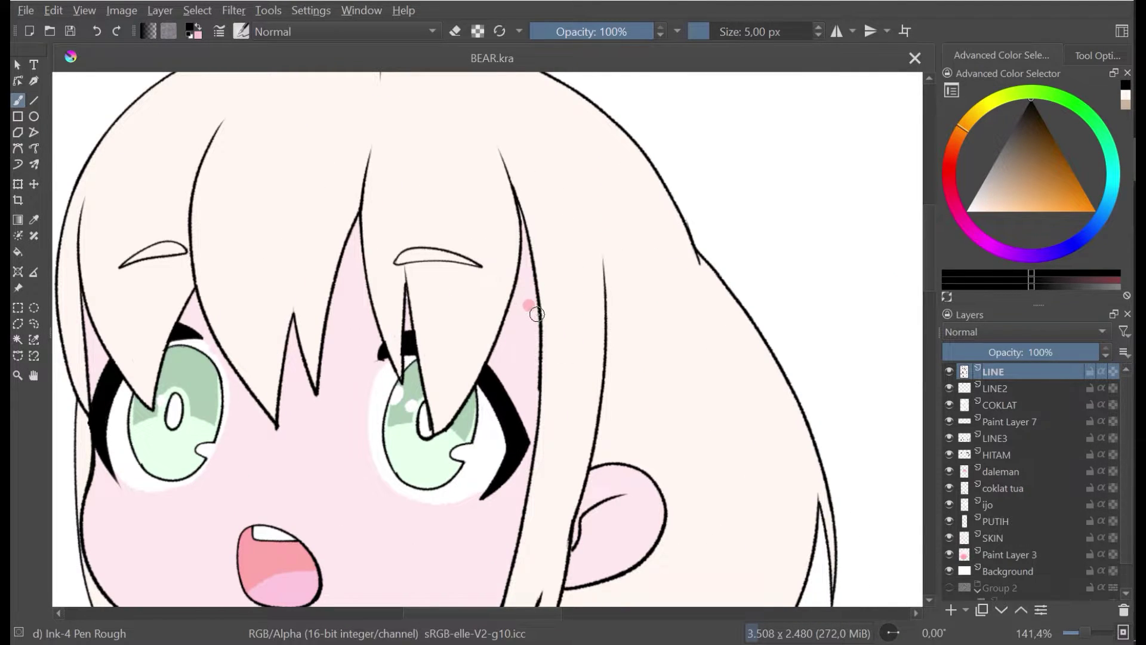
Step: Draw a thin curved line across the hair lock beside the girl's eye as a hair clip's upper edge
drag(542, 315, 573, 321)
scroll(645, 277, up, 2)
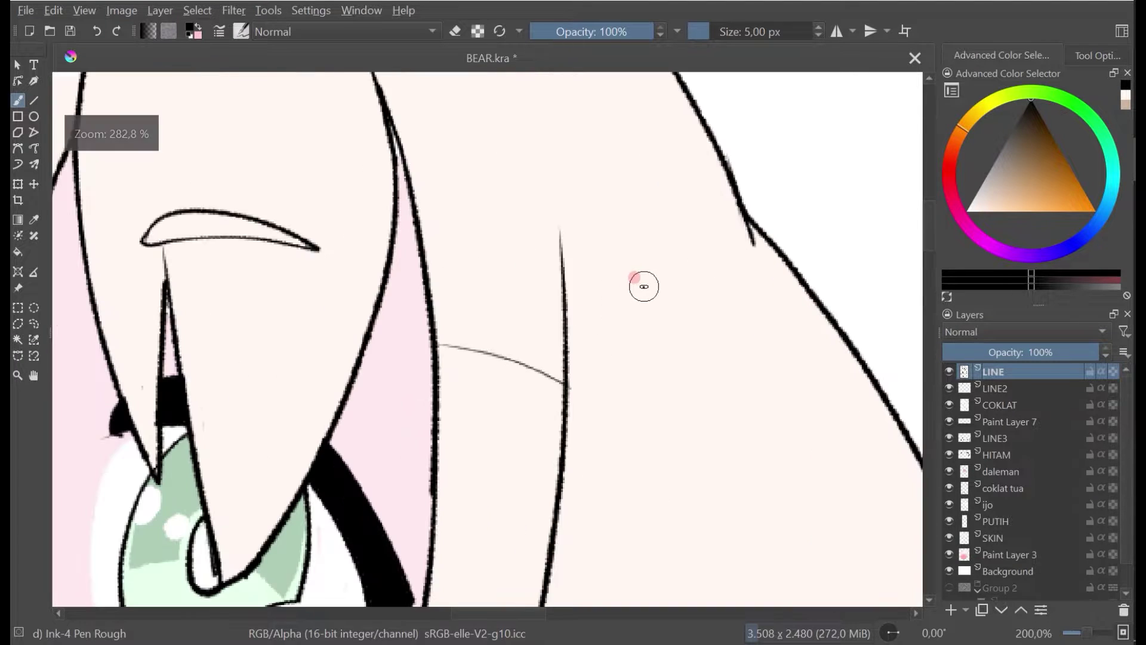
key(ctrl+z)
mouse_move(588, 406)
mouse_down()
mouse_move(507, 341)
mouse_move(469, 329)
mouse_move(430, 348)
mouse_move(466, 327)
mouse_up()
key(ctrl+z)
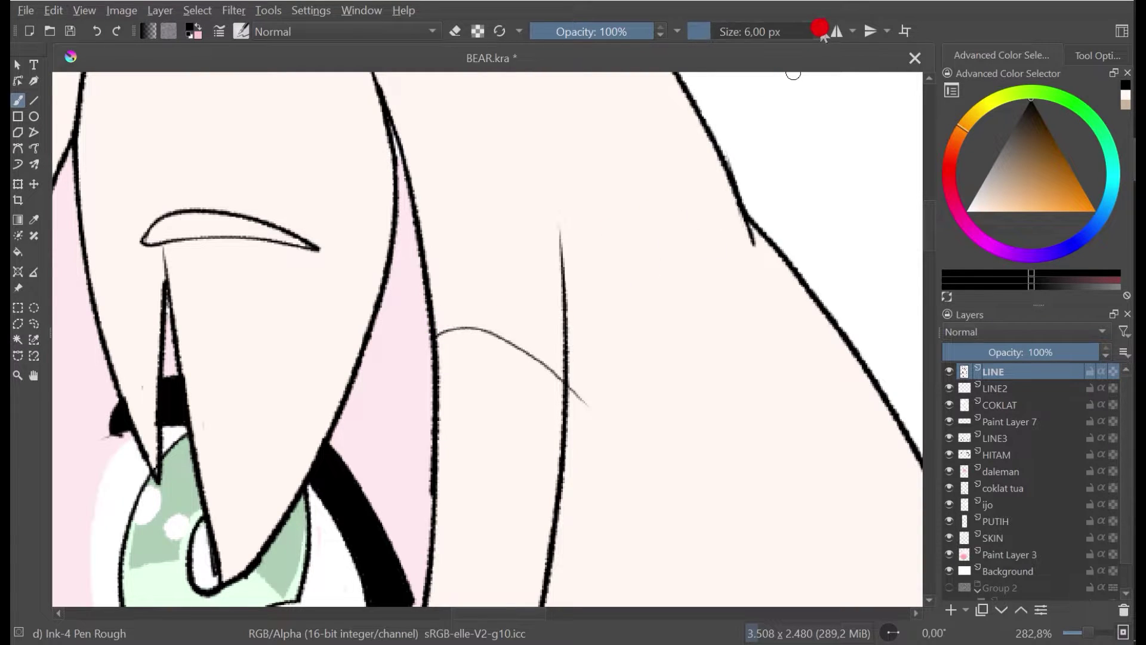
Step: Set the brush size to 10 px, thicken the clip's upper edge, and draw its lower edge and outer end
click(819, 27)
click(819, 27)
drag(584, 399, 525, 358)
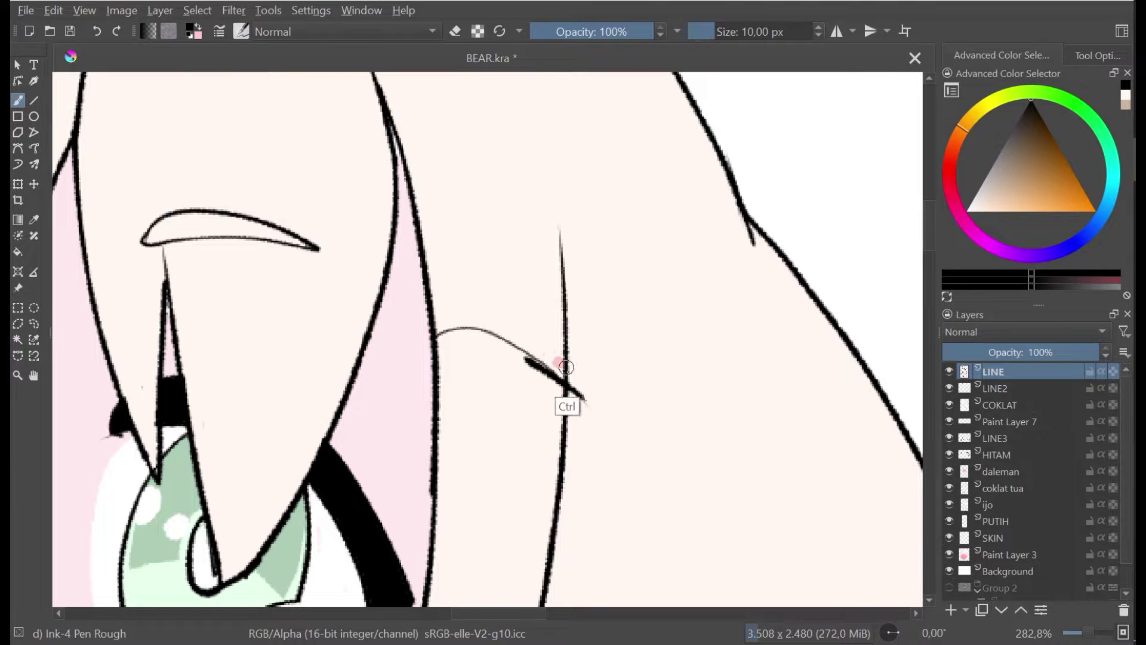
key(ctrl+z)
drag(498, 338, 450, 332)
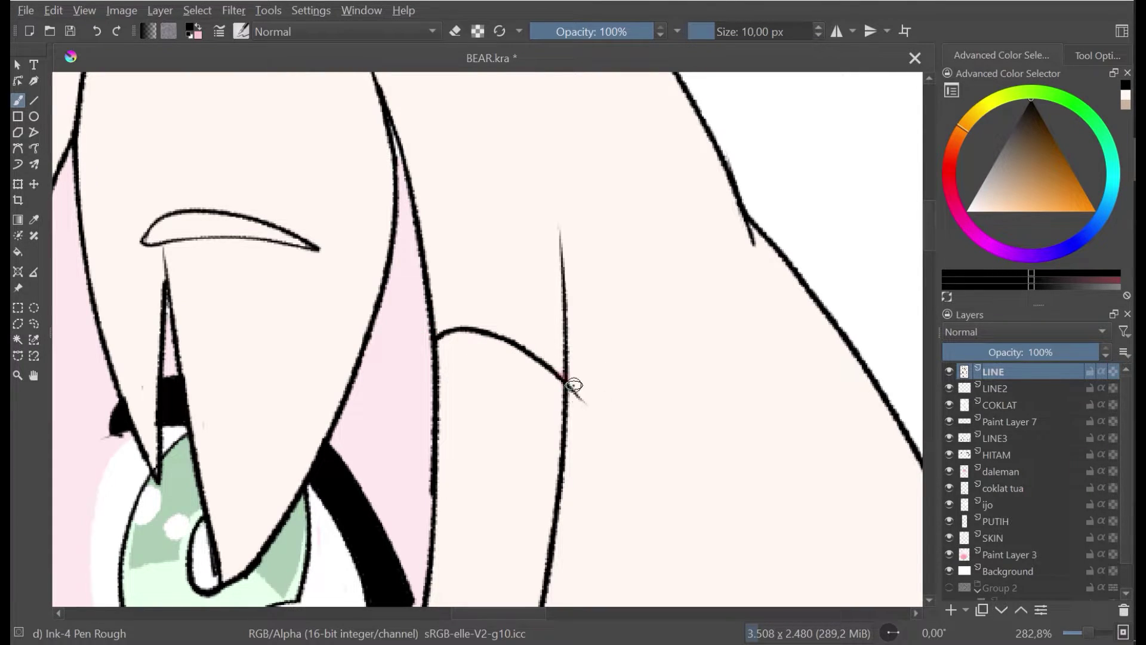
drag(441, 333, 432, 347)
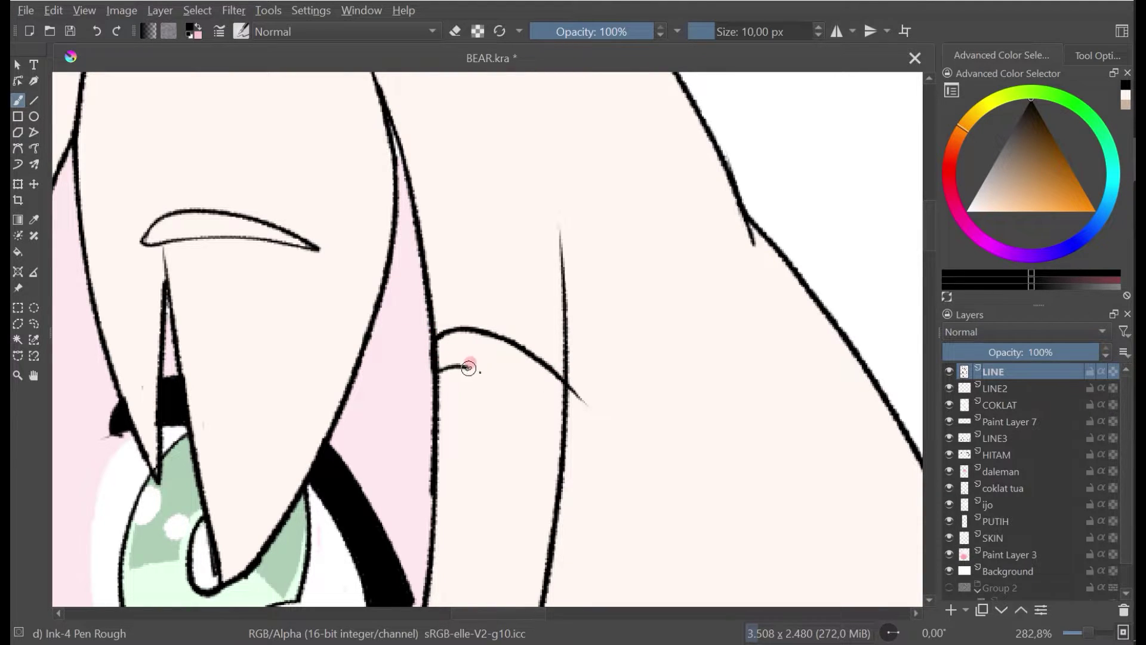
drag(499, 383, 560, 427)
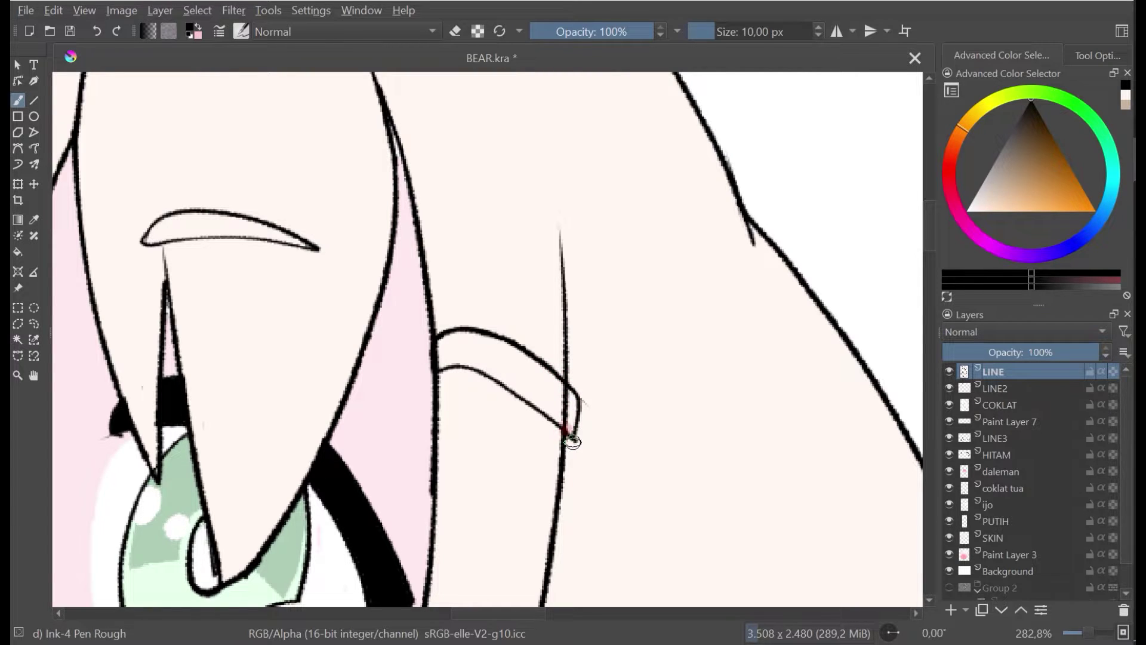
Step: Erase the hair lock's line where it crosses the inside of the hair clip, and save
click(459, 31)
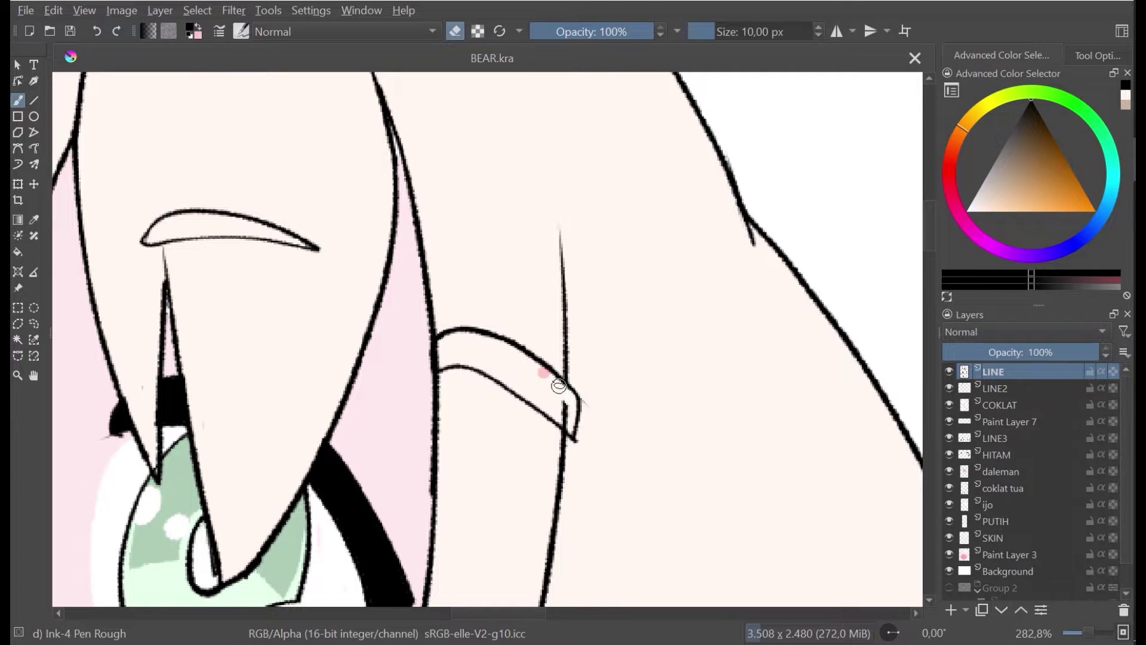
mouse_move(559, 385)
mouse_down()
mouse_move(571, 417)
mouse_move(561, 418)
mouse_up()
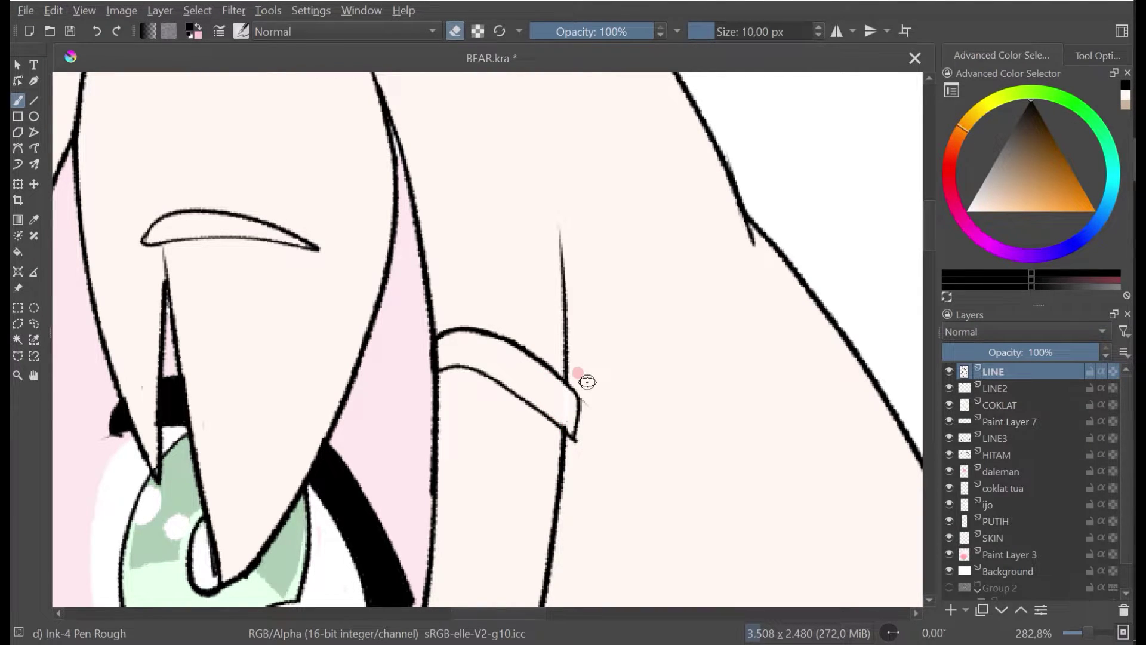
scroll(586, 423, up, 4)
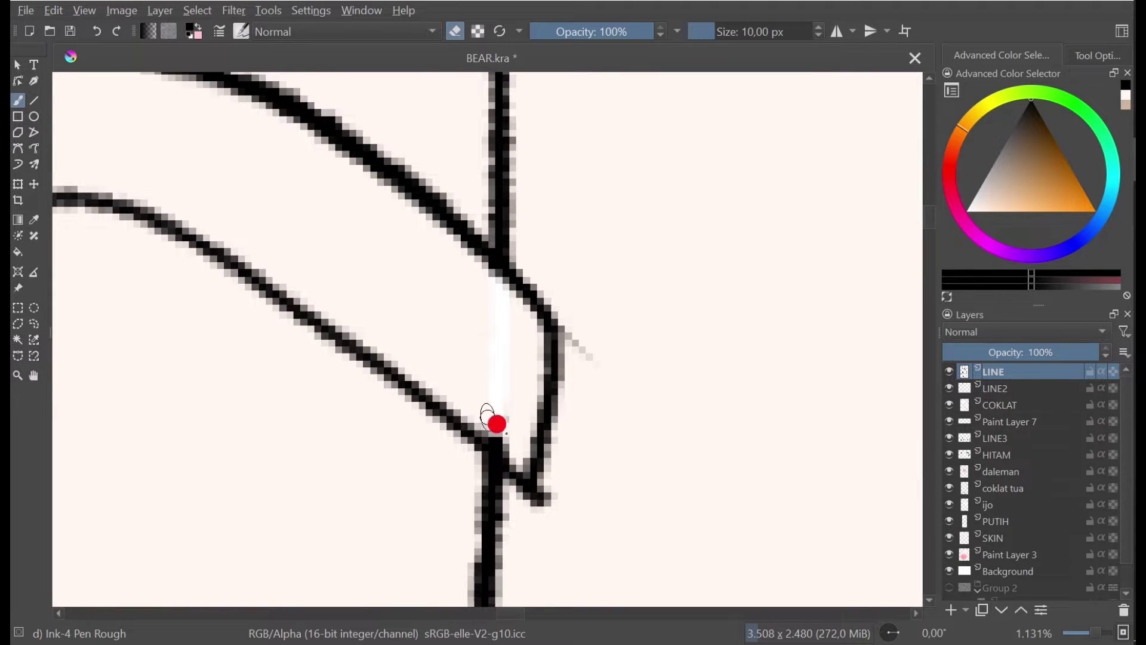
drag(496, 425, 514, 439)
scroll(528, 381, down, 4)
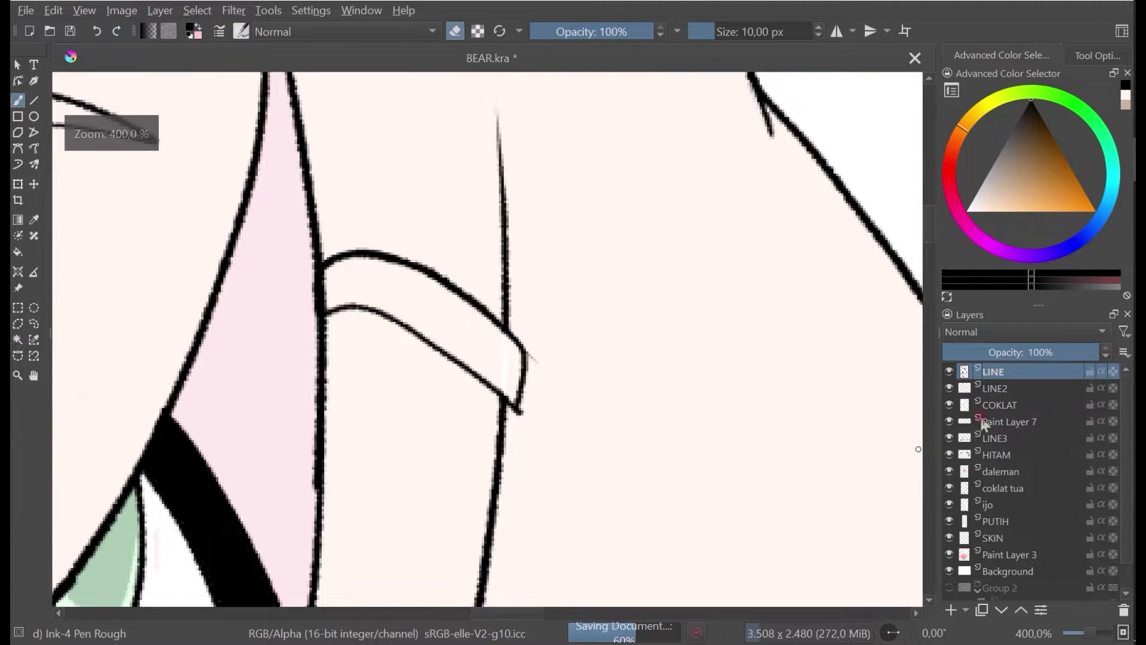
Step: On the COKLAT layer, paint the white gap inside the hair clip with the sampled cream hair color, and save
click(950, 405)
click(950, 404)
click(993, 406)
key(e)
ctrl+click(596, 374)
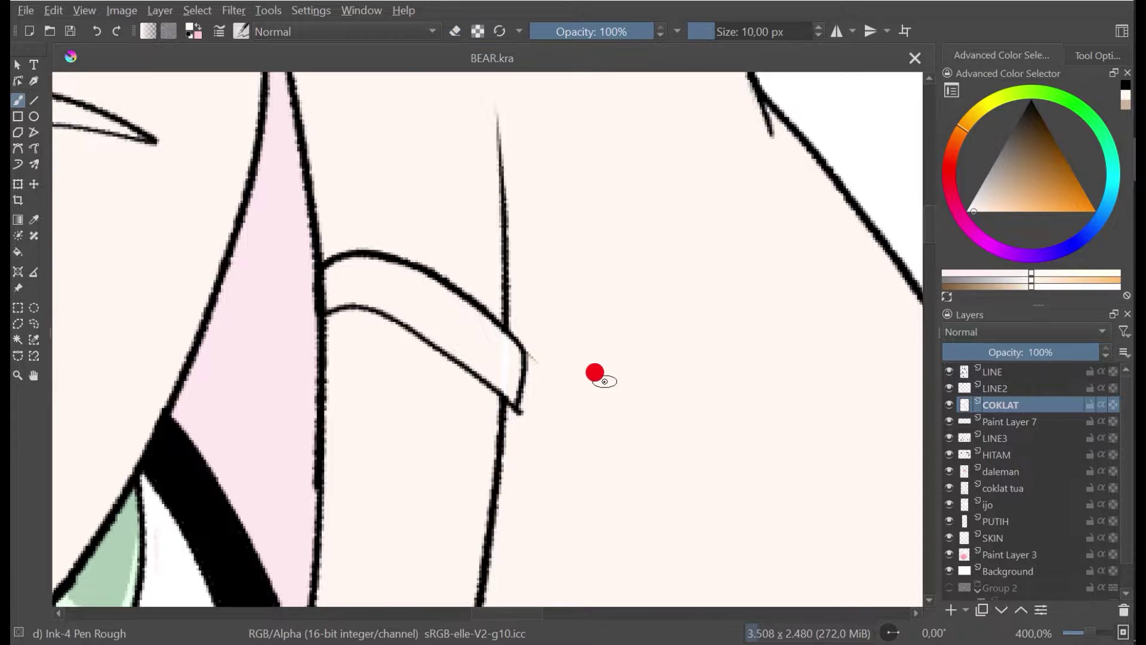
scroll(605, 380, up, 2)
mouse_move(391, 358)
mouse_down()
mouse_move(404, 413)
mouse_move(403, 376)
mouse_move(411, 337)
mouse_up()
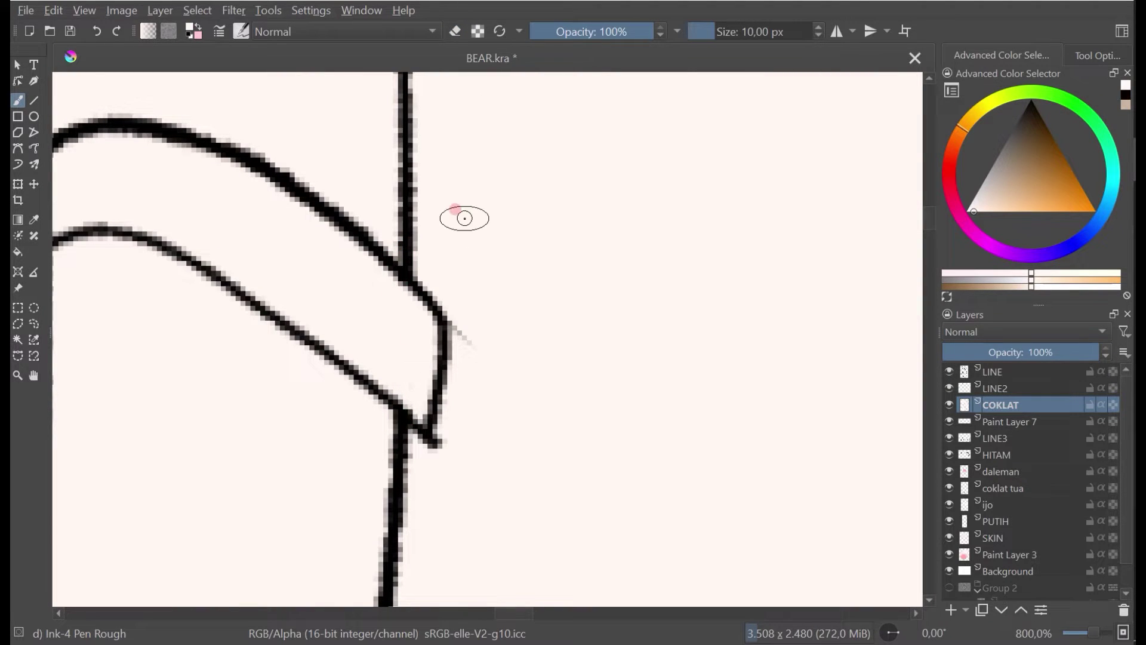
scroll(464, 218, down, 8)
scroll(529, 237, up, 1)
key(ctrl+s)
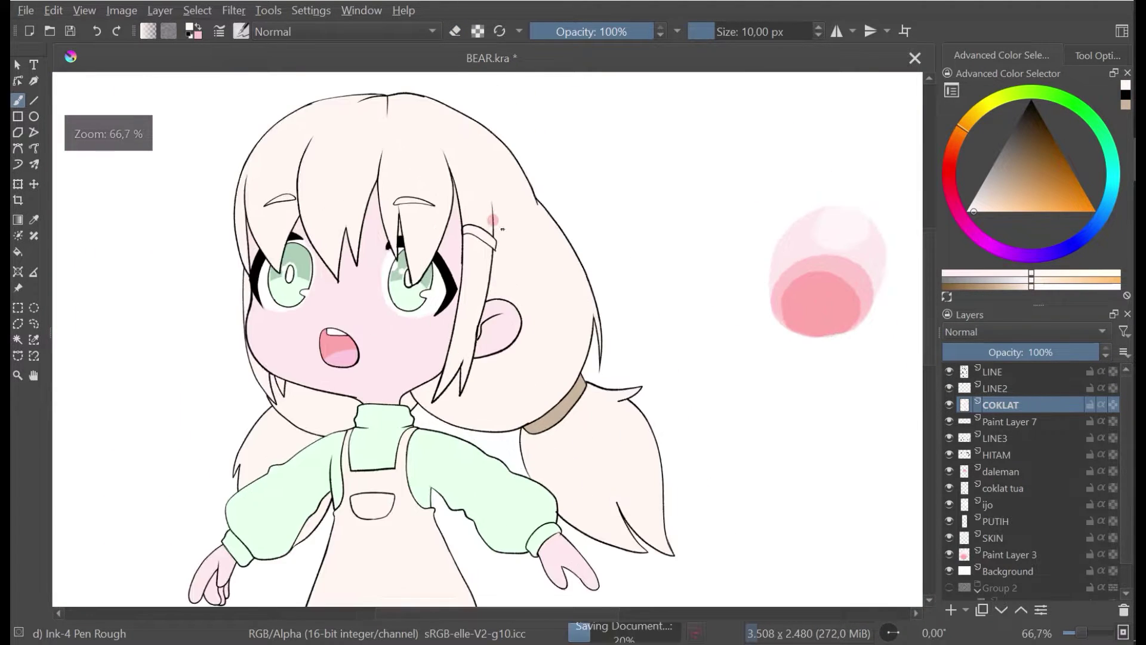
Step: Sample the shoes' brown as the painting color
scroll(473, 340, down, 1)
drag(473, 342, 549, 244)
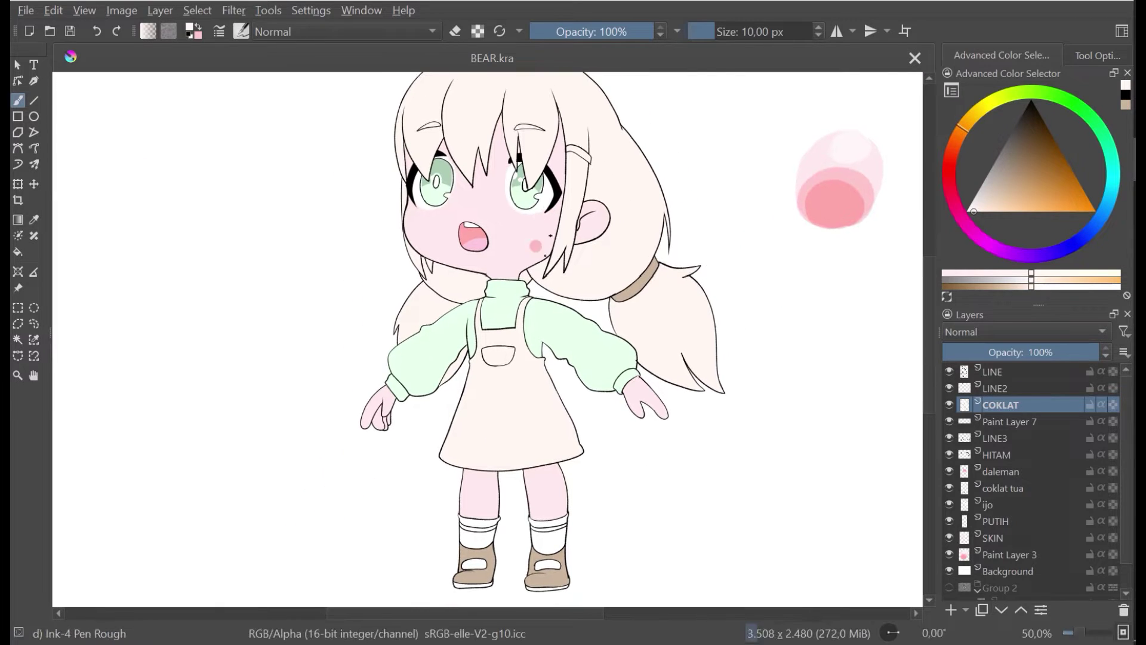
ctrl+click(532, 561)
drag(700, 350, 677, 409)
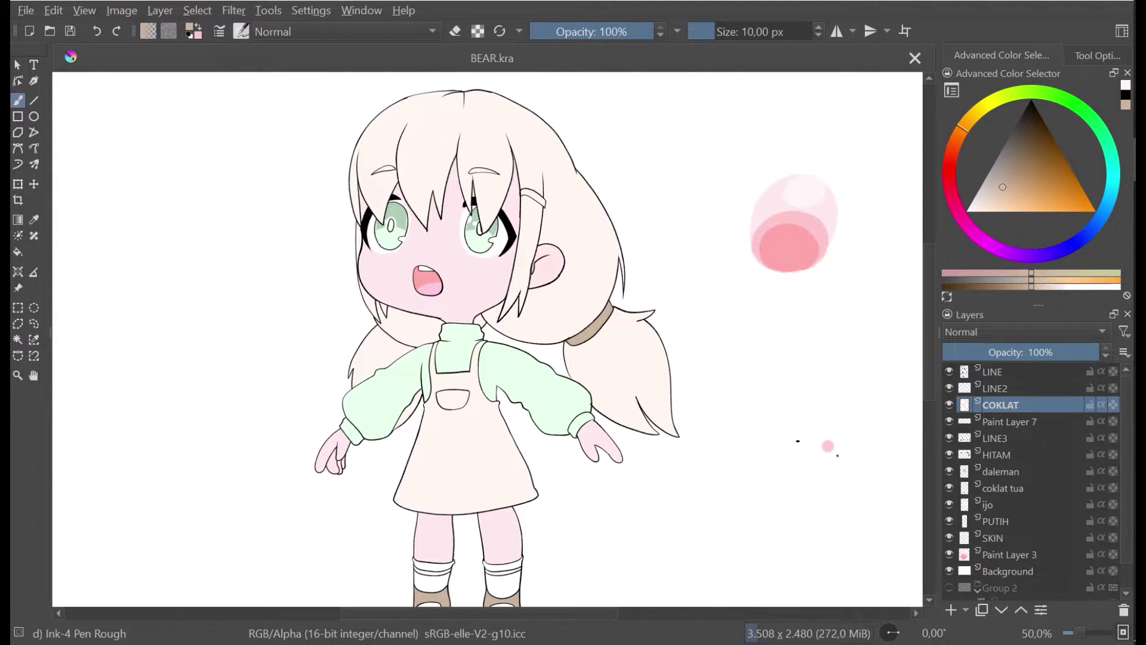
Step: Check Paint Layer 3 by toggling its visibility, rename it to "pallete", and save with coklat tua active
click(949, 554)
click(950, 554)
double_click(994, 555)
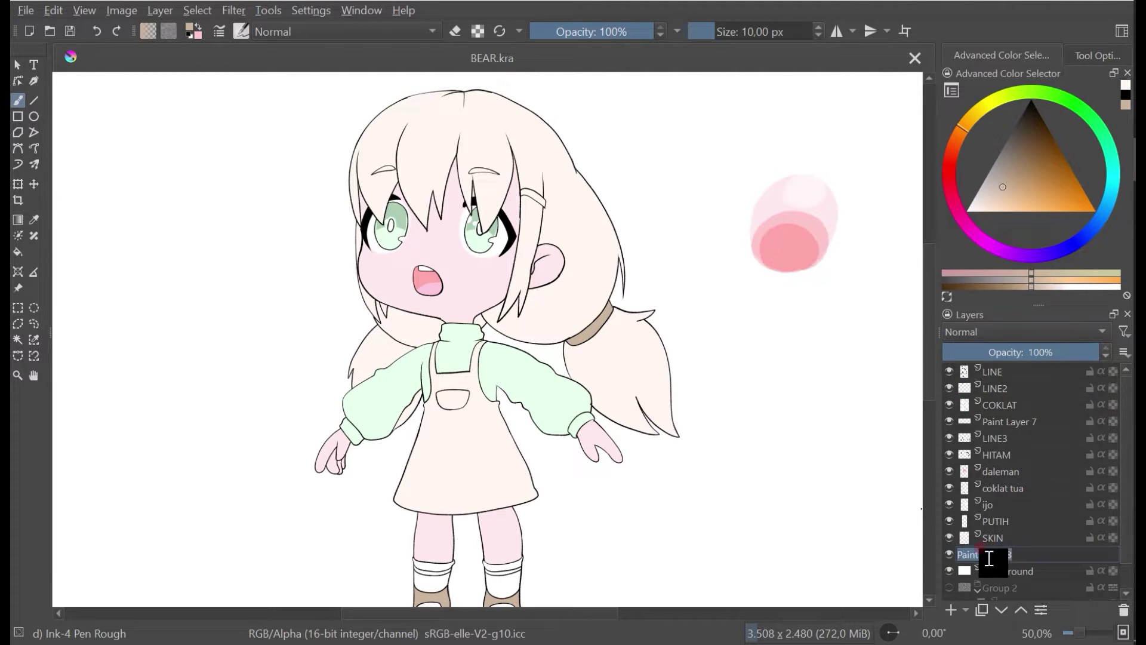
text(palle)
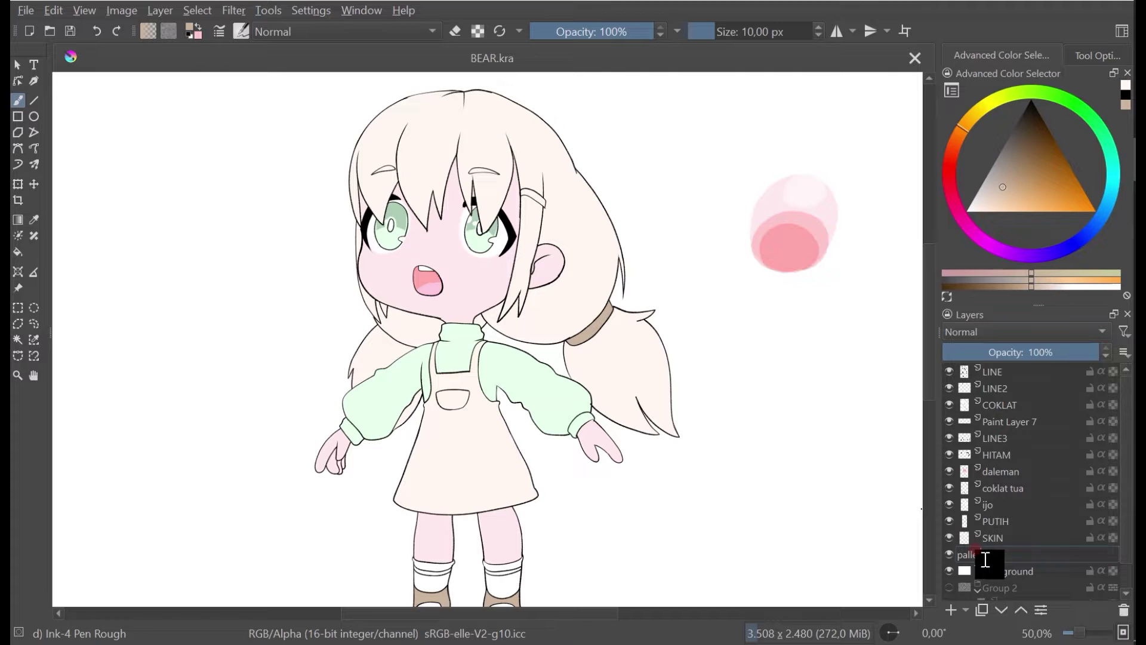
text(te)
click(1026, 526)
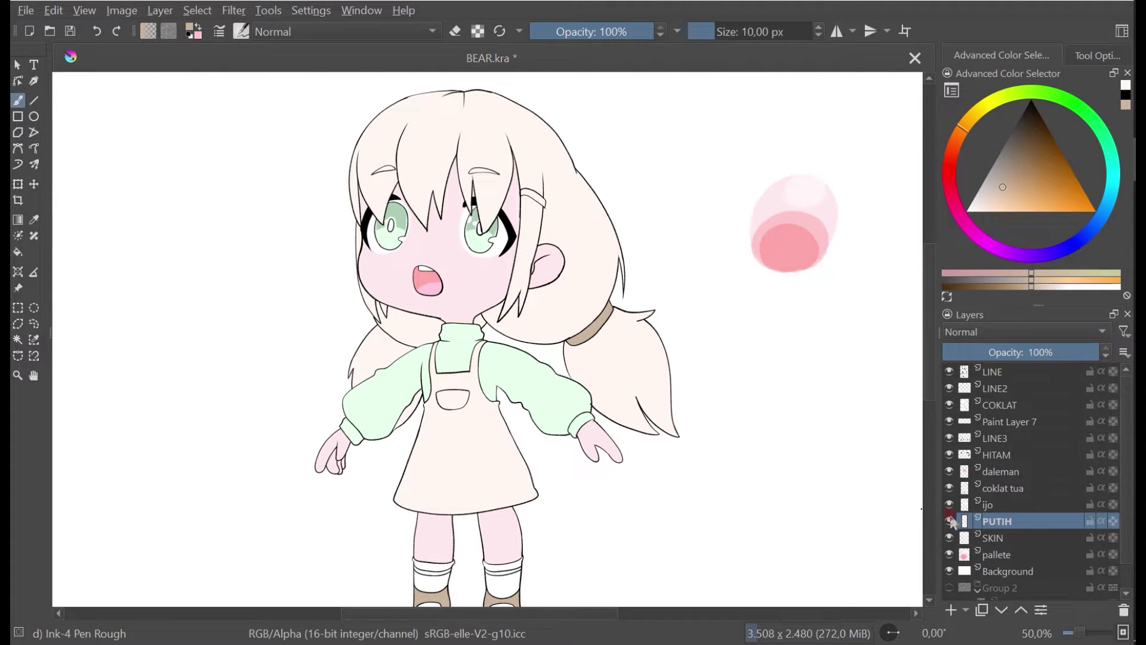
click(1000, 486)
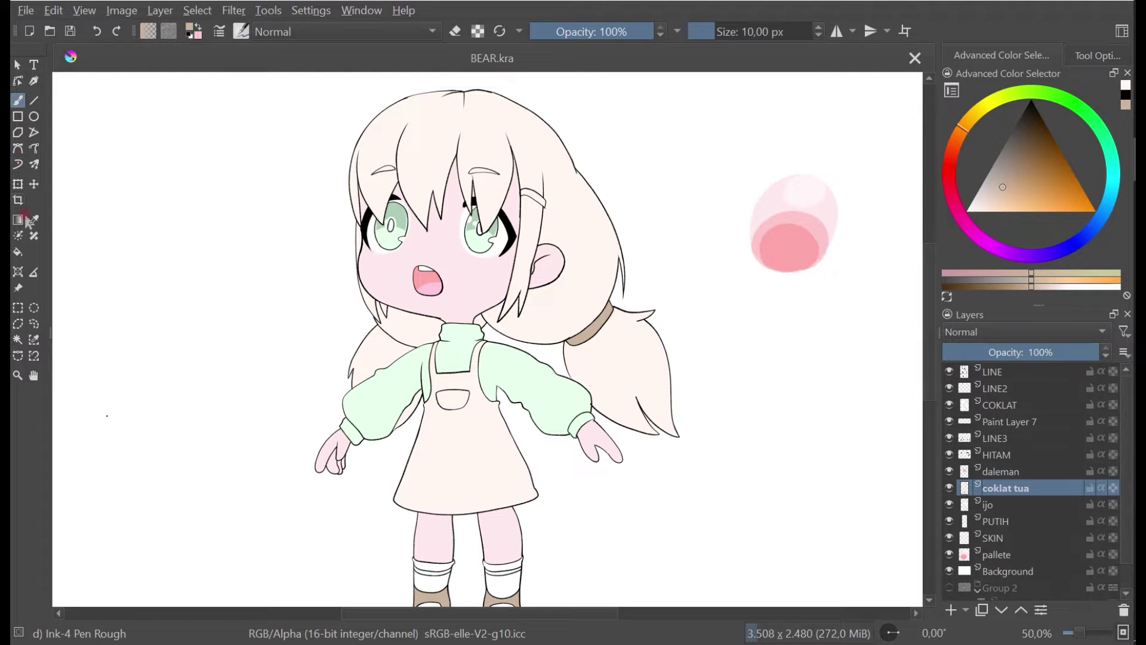
Step: Fill the hair clip with the sampled shoe brown on the coklat tua layer
click(18, 252)
scroll(520, 185, up, 2)
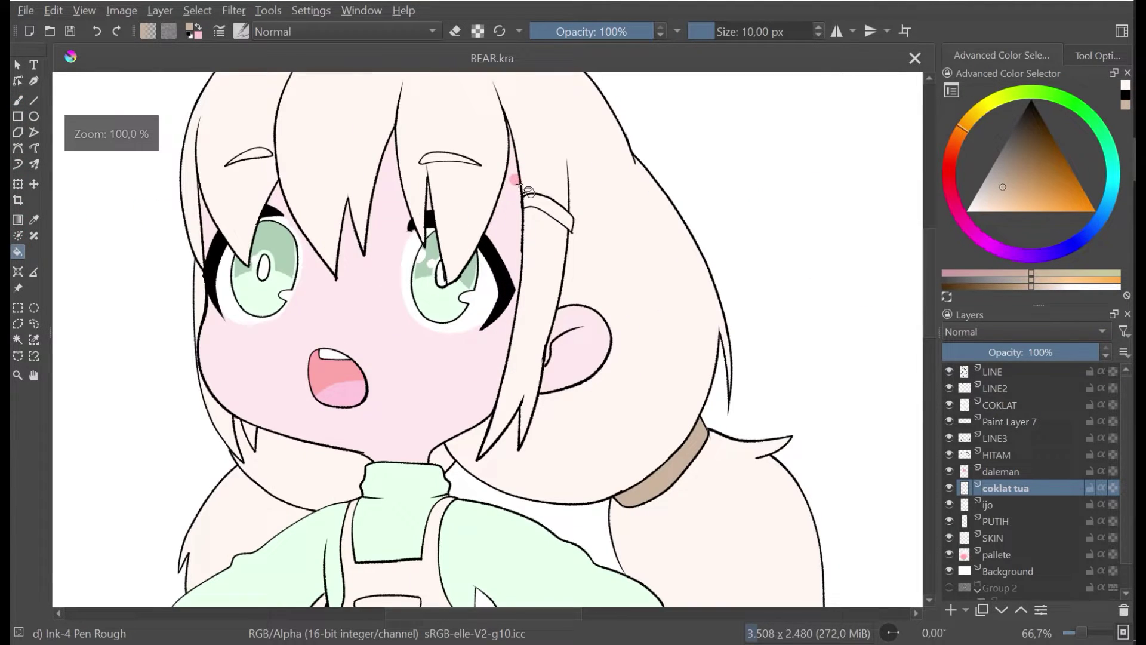
click(549, 208)
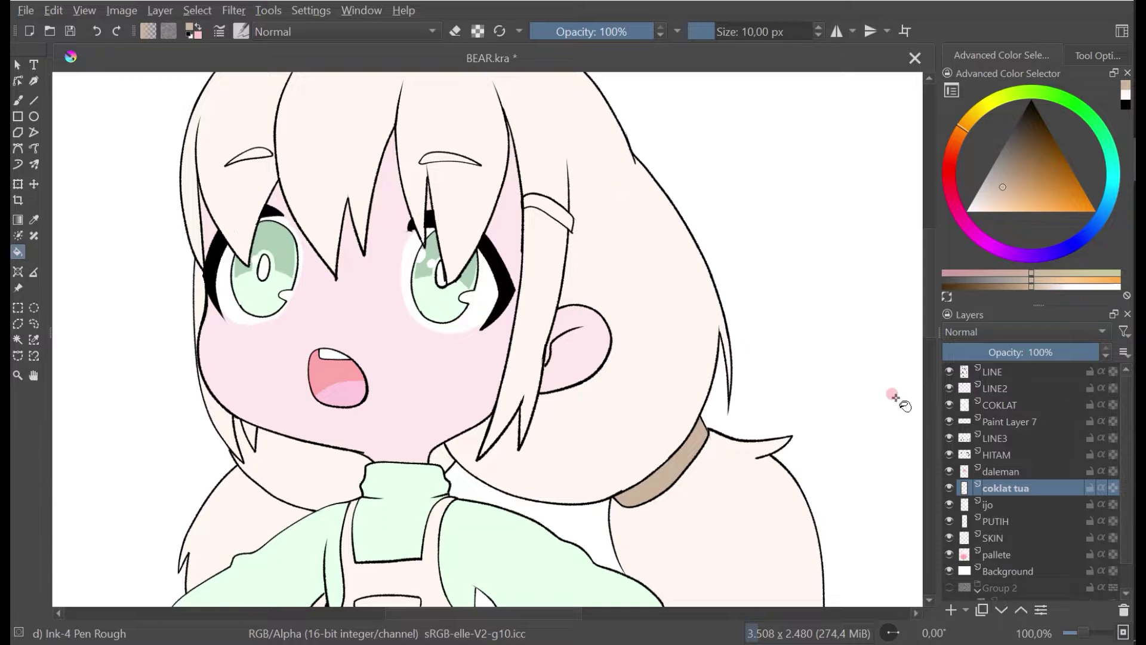
scroll(724, 454, down, 2)
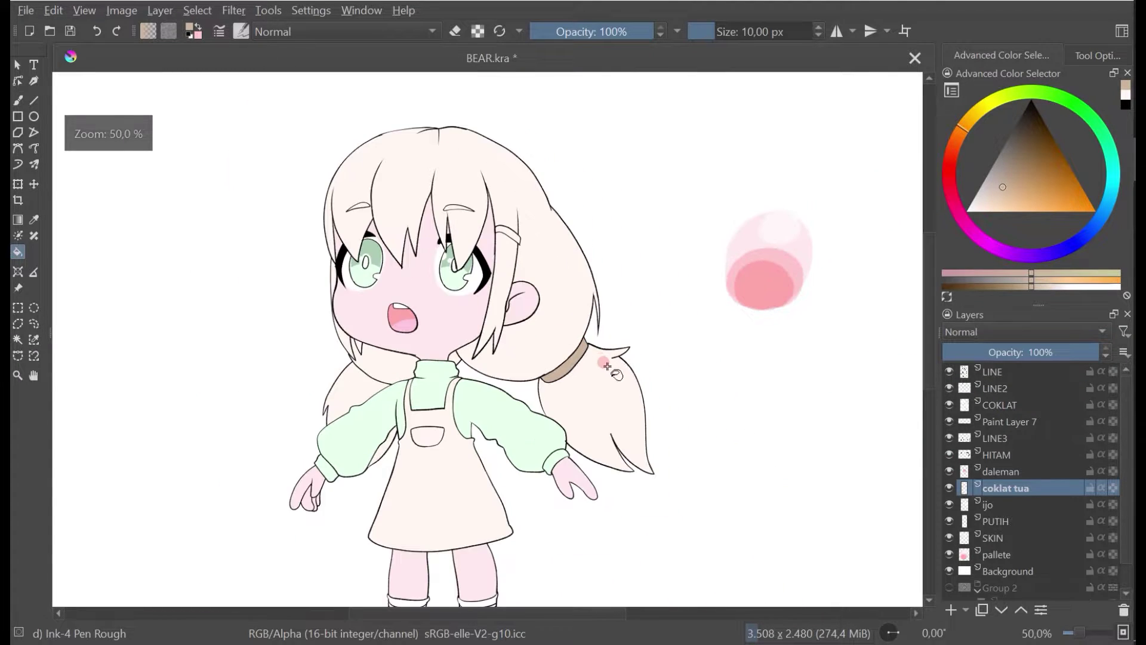
Step: Move the coklat tua layer up to directly above COKLAT so the clip's brown covers the hair, and save
click(1021, 610)
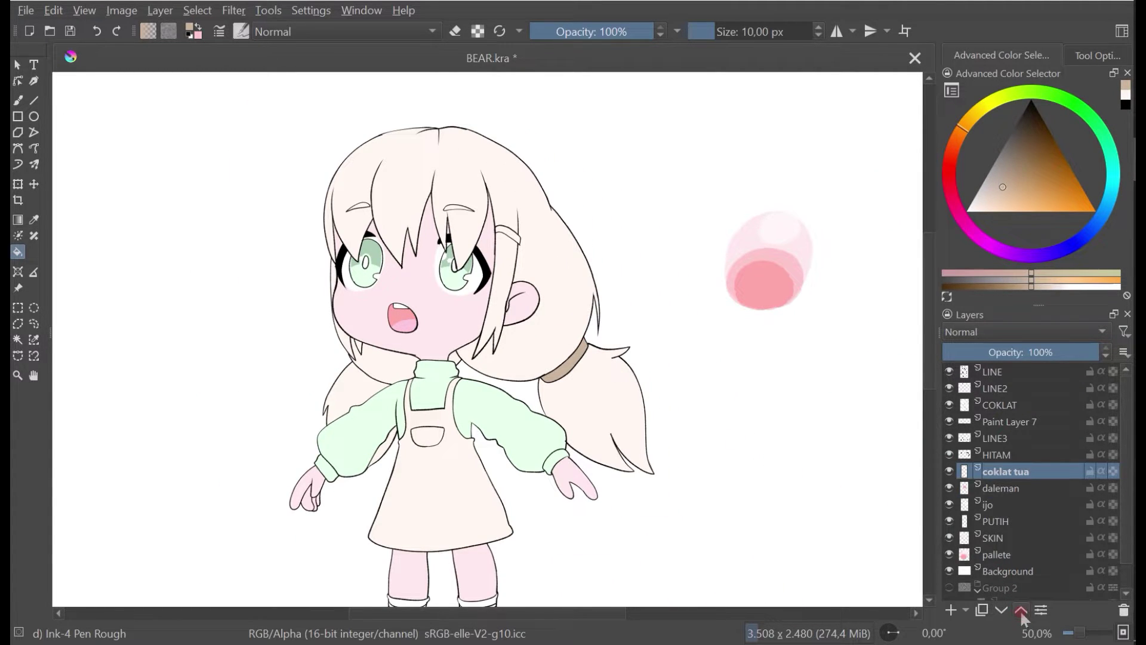
click(1022, 611)
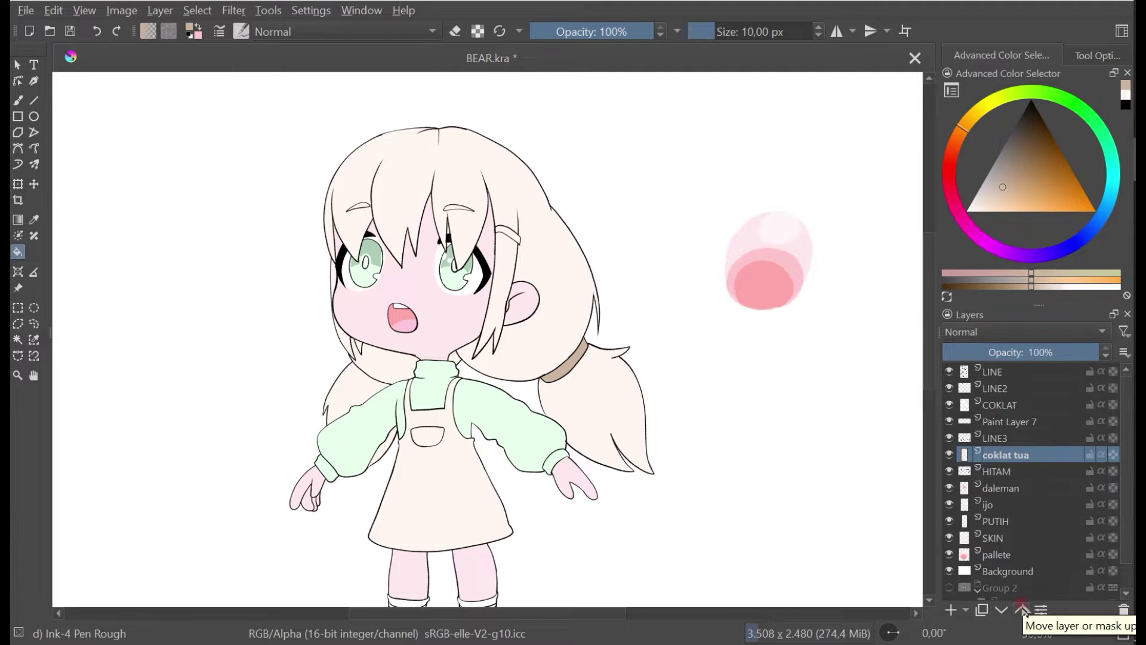
click(1021, 610)
click(1021, 611)
click(1022, 611)
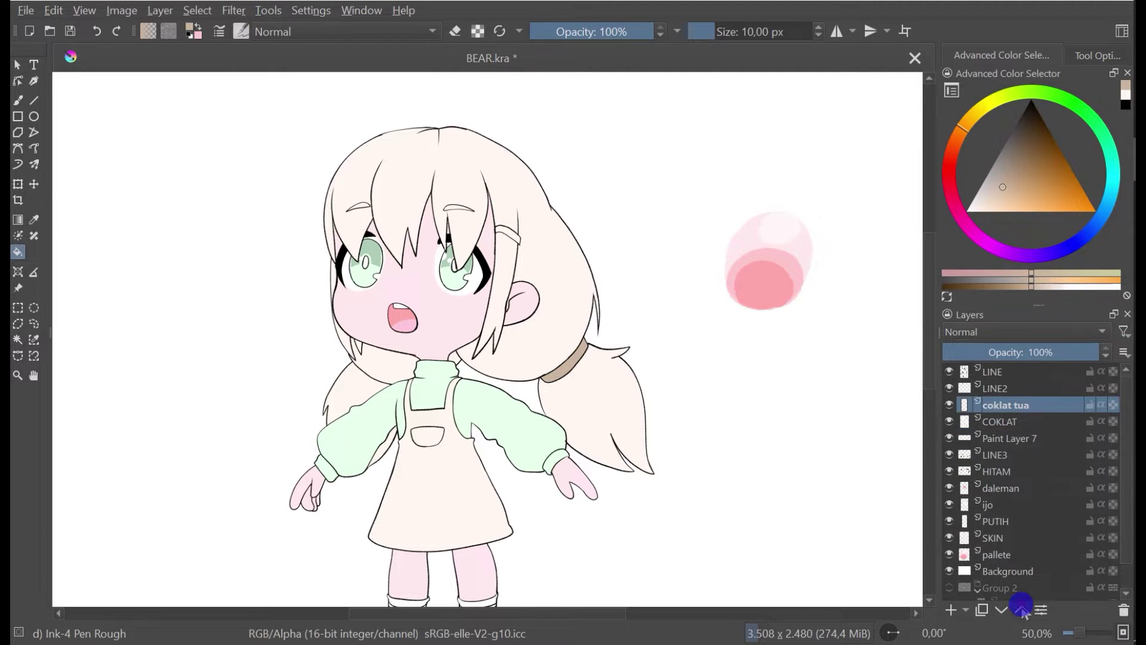
scroll(557, 462, down, 2)
drag(557, 461, 532, 445)
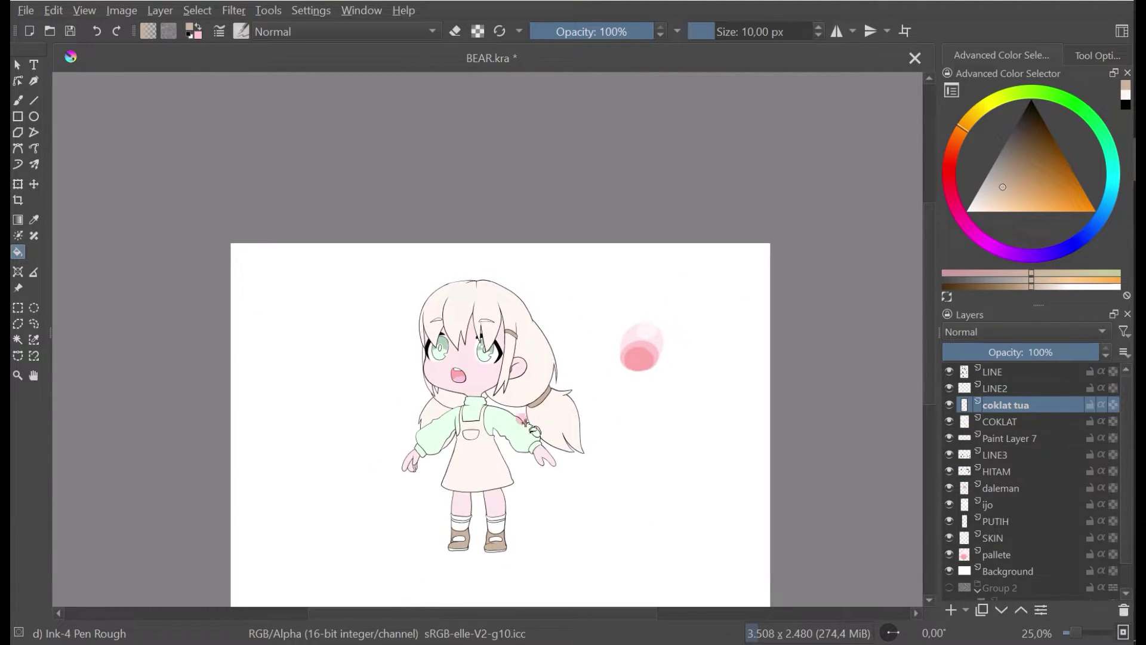
key(ctrl+s)
Step: Check what Paint Layer 7 contains by toggling its visibility and showing its transform bounds
scroll(514, 409, up, 3)
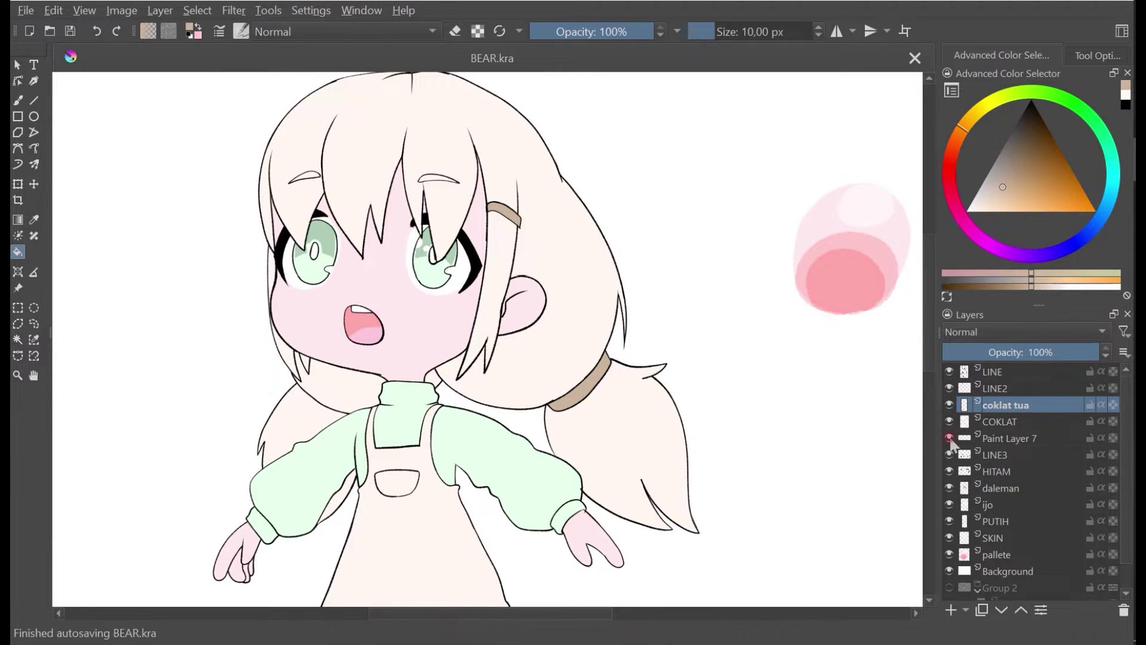
click(949, 438)
scroll(672, 413, down, 1)
drag(671, 412, 606, 284)
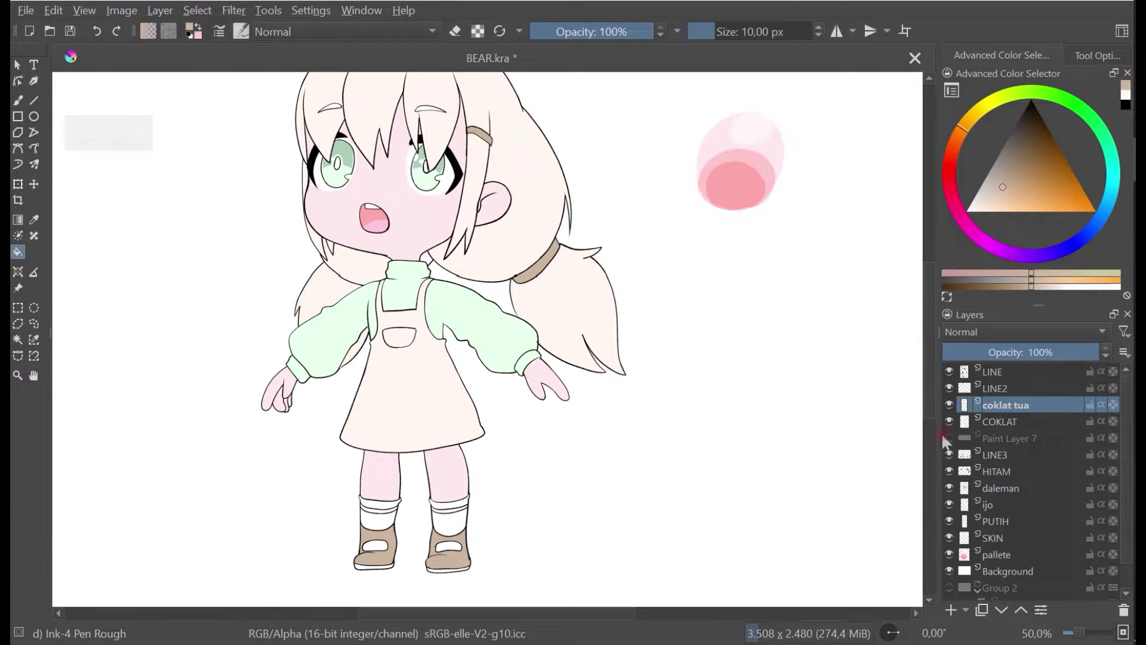
click(949, 437)
click(950, 437)
drag(763, 415, 781, 433)
click(1027, 443)
click(415, 322)
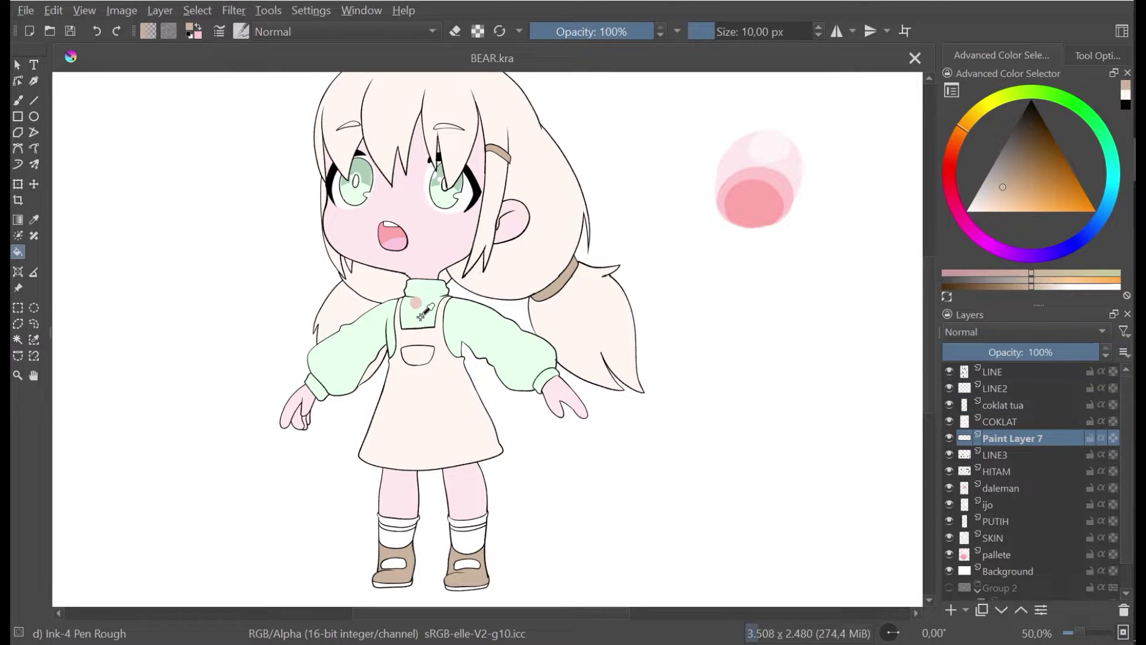
key(ctrl+t)
drag(444, 209, 467, 270)
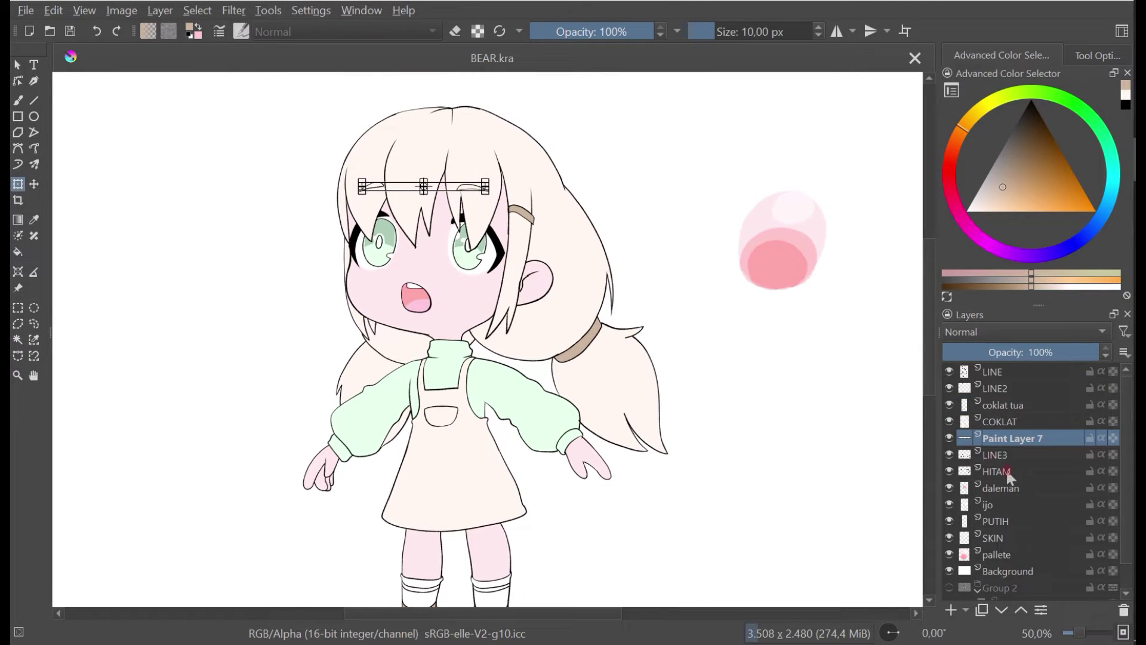
click(950, 439)
click(952, 438)
scroll(511, 159, up, 3)
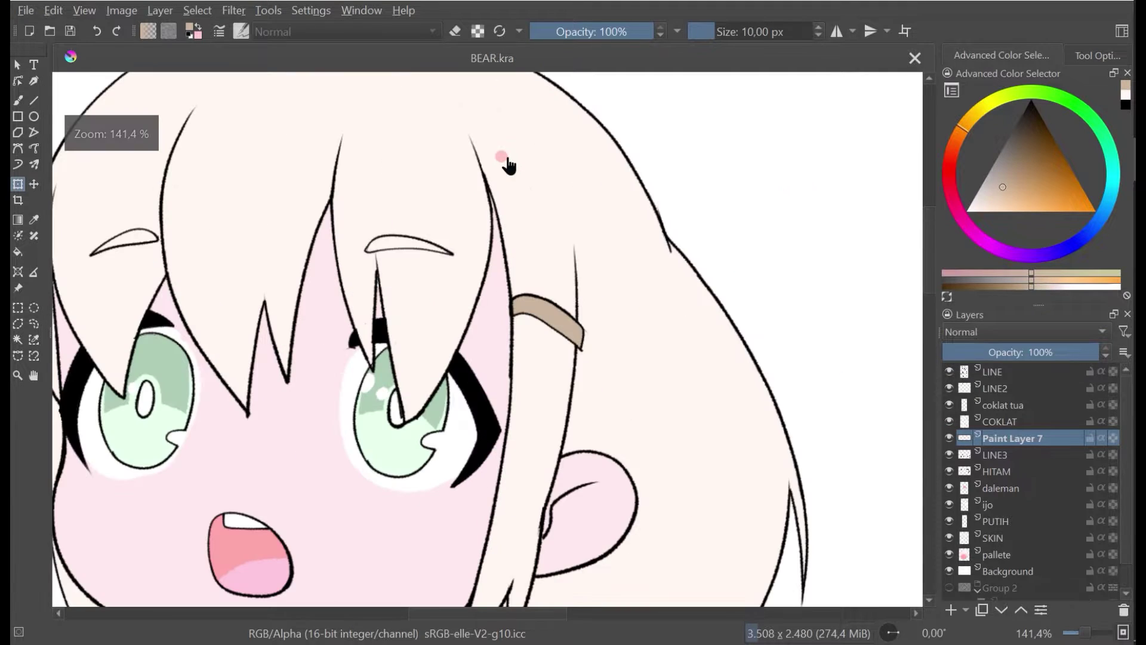
drag(608, 232, 667, 246)
Step: Delete Paint Layer 7 instead of renaming it
double_click(1018, 438)
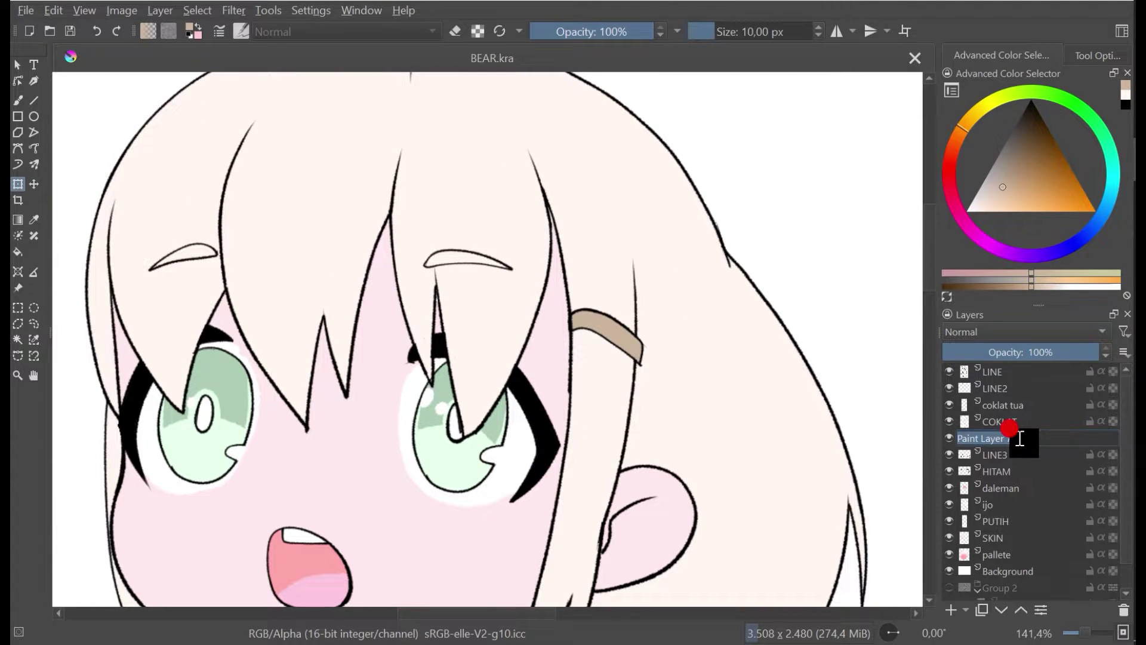
mouse_move(1020, 438)
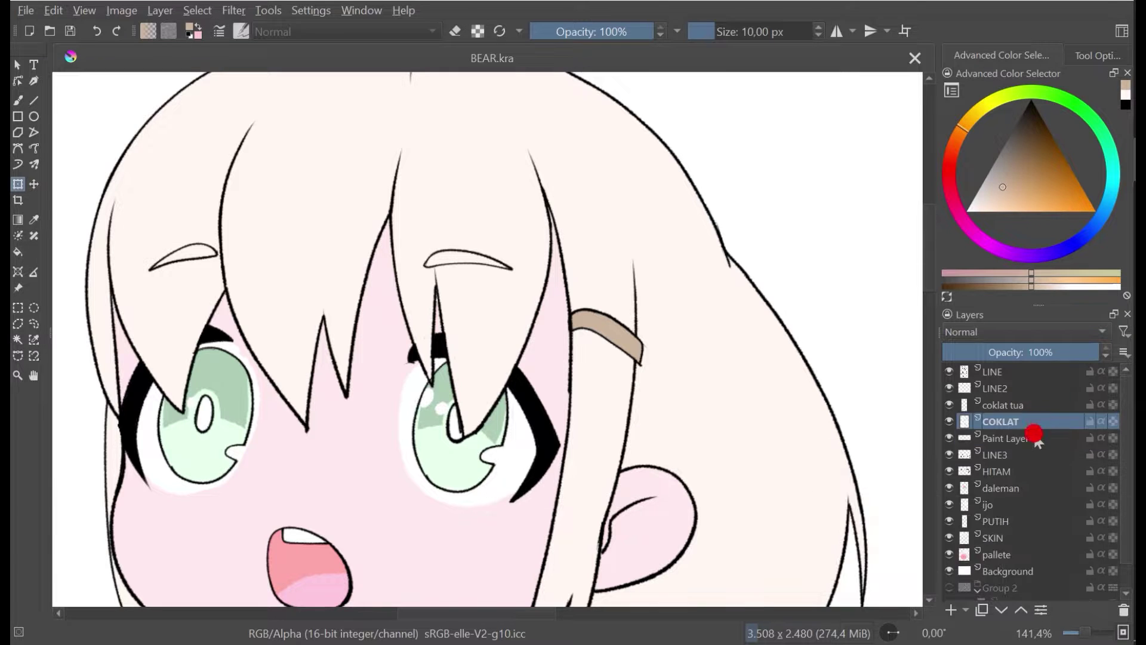
click(1038, 470)
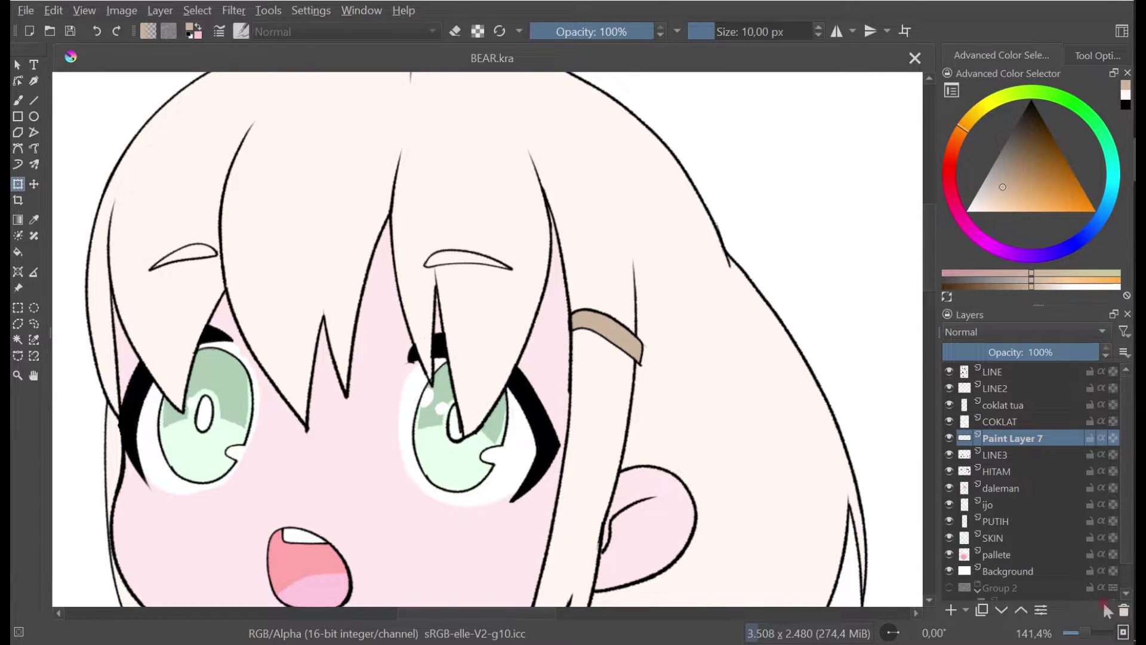
click(1125, 611)
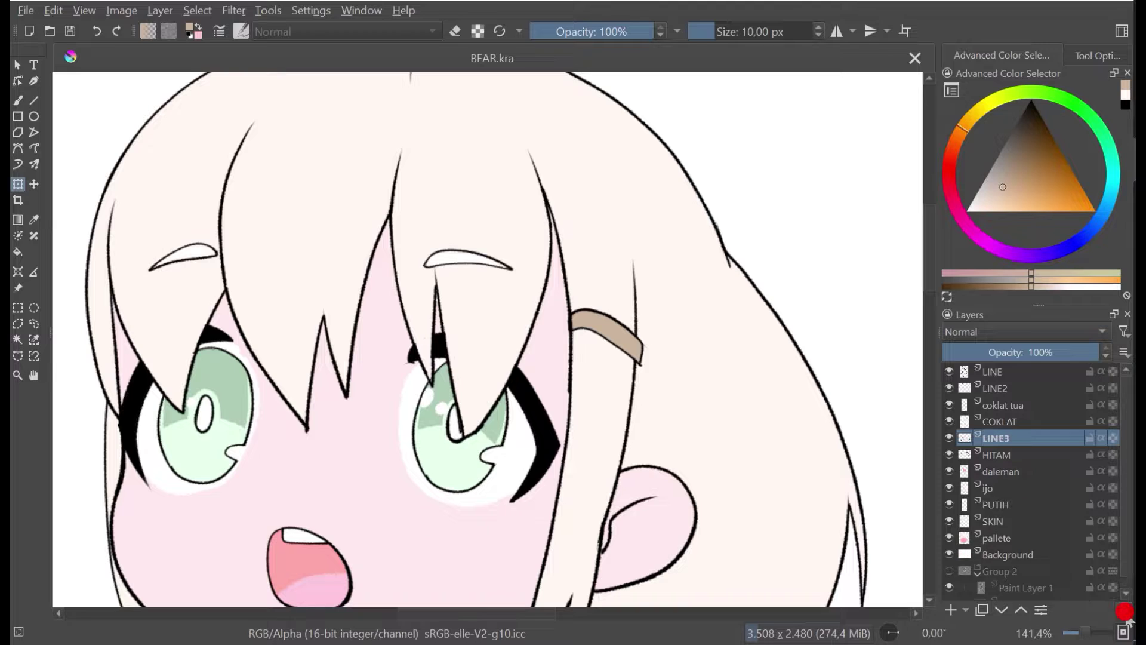
Step: On the COKLAT layer, paint the eyebrow nearer the hair clip with the sampled cream hair color and a 104,03 px brush
click(965, 420)
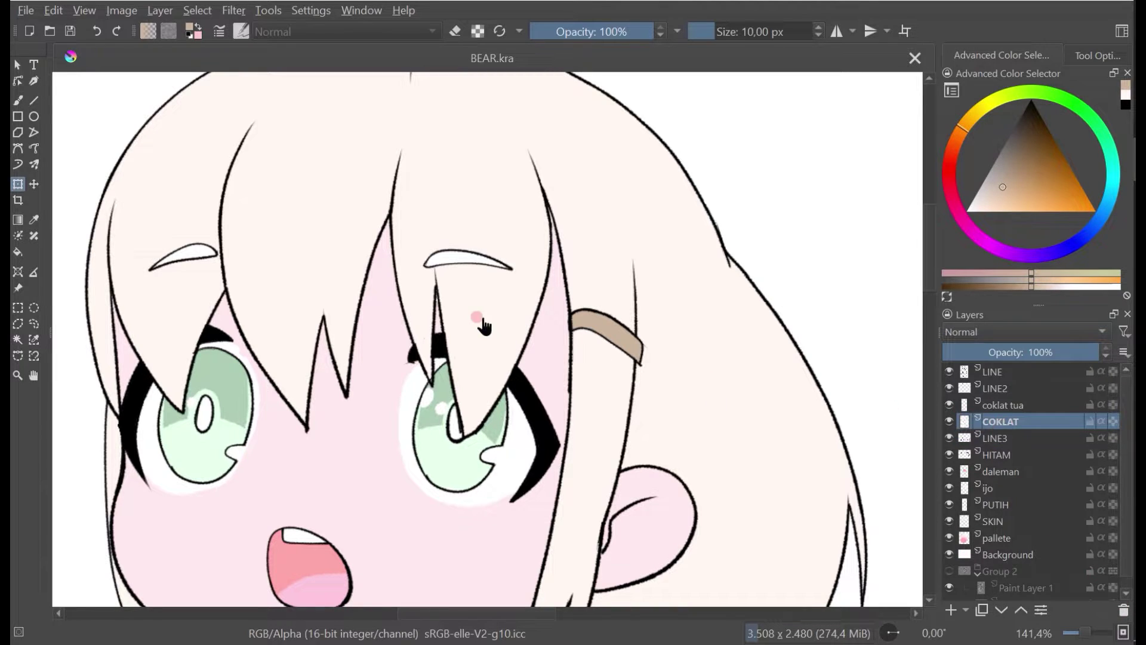
click(440, 234)
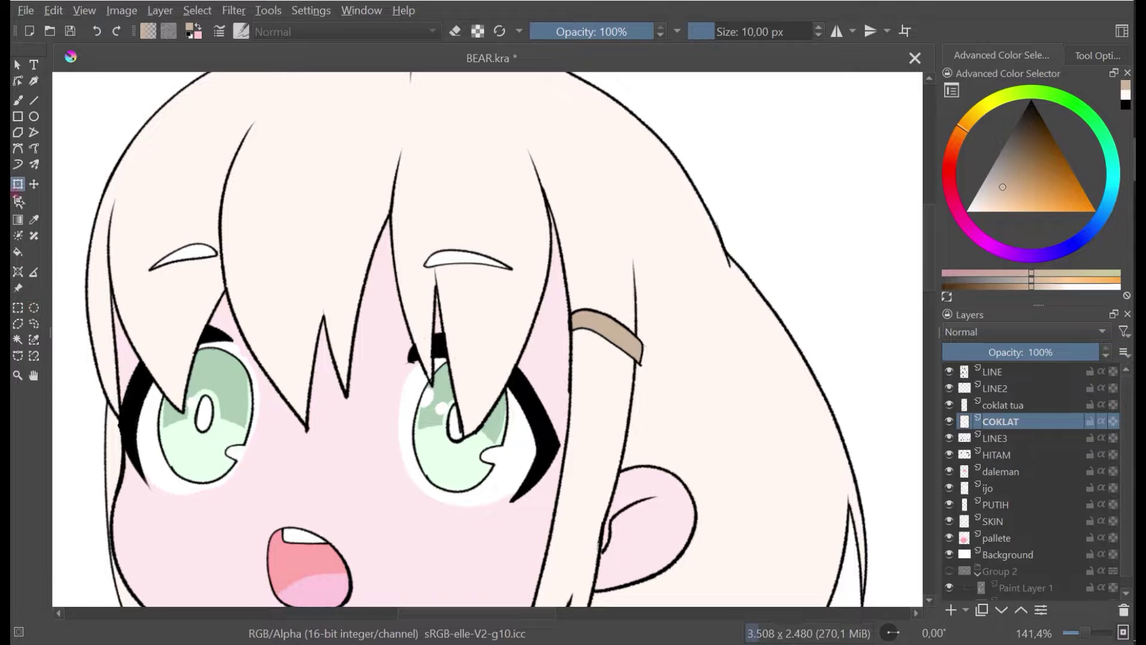
click(18, 100)
ctrl+click(525, 179)
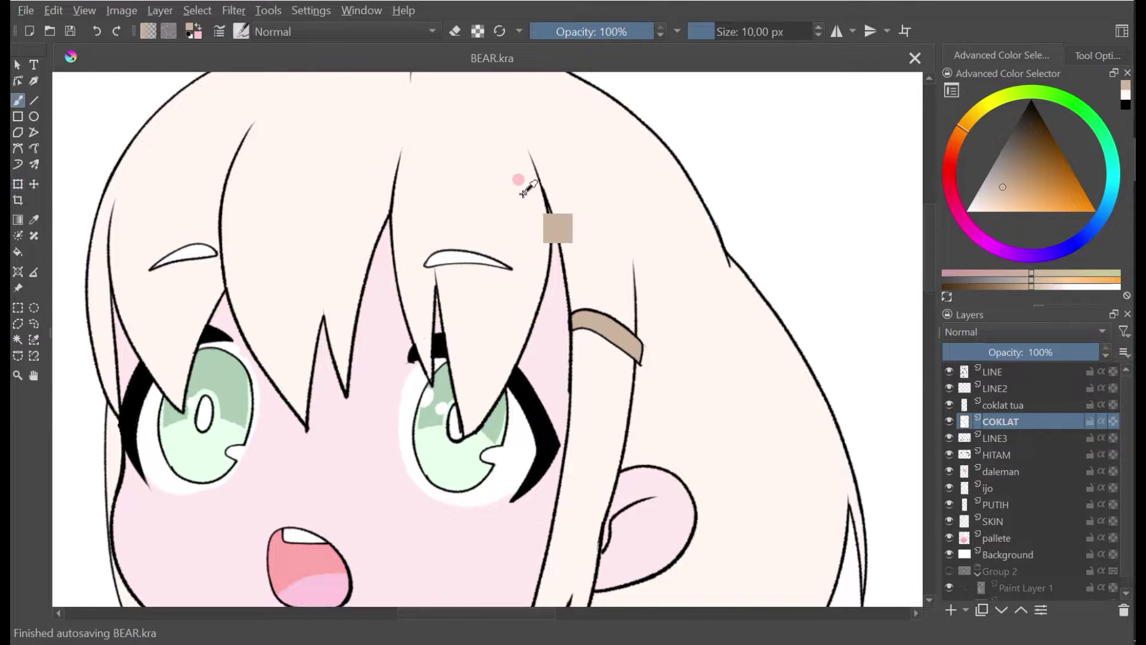
click(444, 219)
scroll(453, 227, up, 2)
drag(453, 227, 533, 252)
click(746, 32)
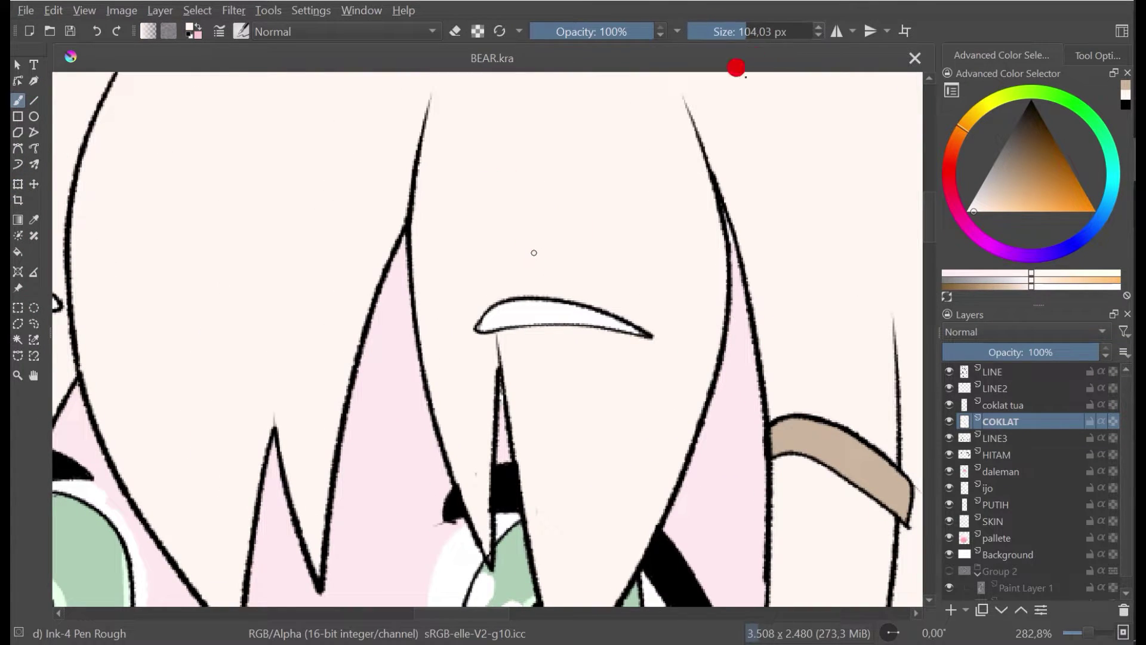
mouse_move(540, 296)
mouse_down()
mouse_move(502, 309)
mouse_move(637, 335)
mouse_move(639, 323)
mouse_up()
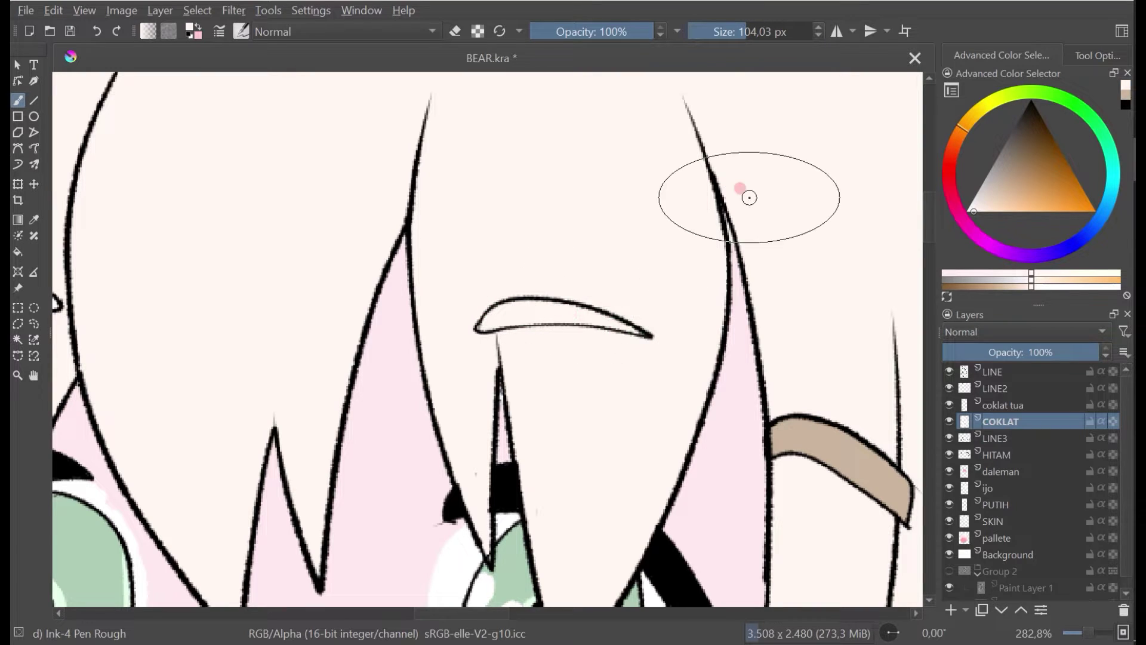
Step: Paint the inside of the other eyebrow with the same cream hair color
scroll(749, 197, down, 1)
key(ctrl+minus)
click(343, 259)
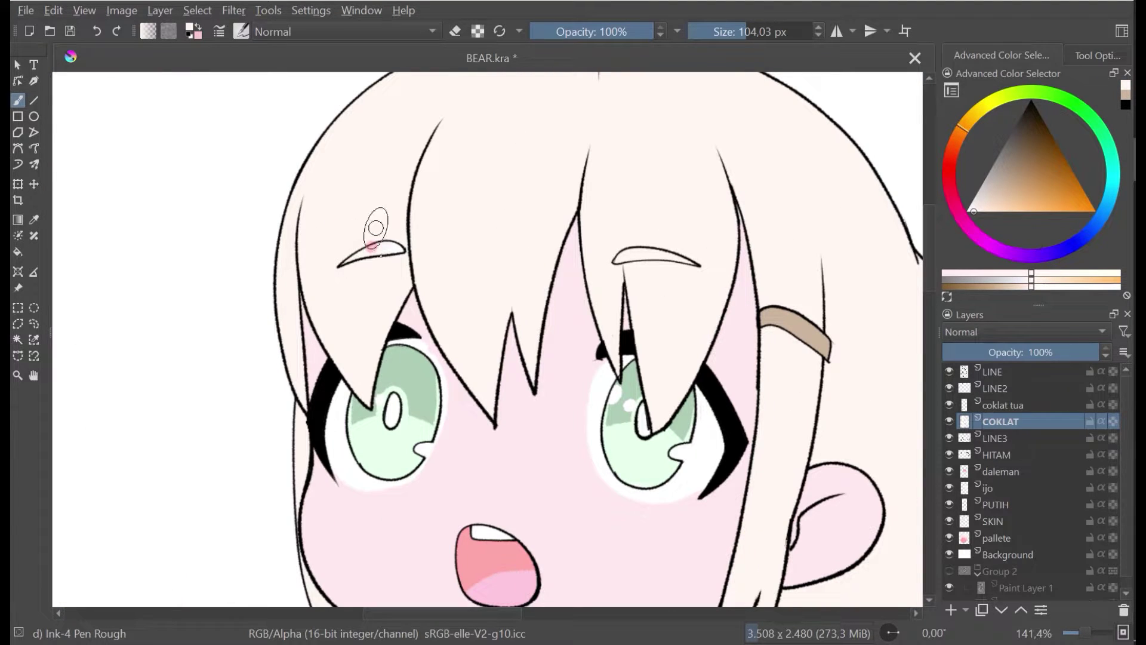
scroll(431, 195, down, 4)
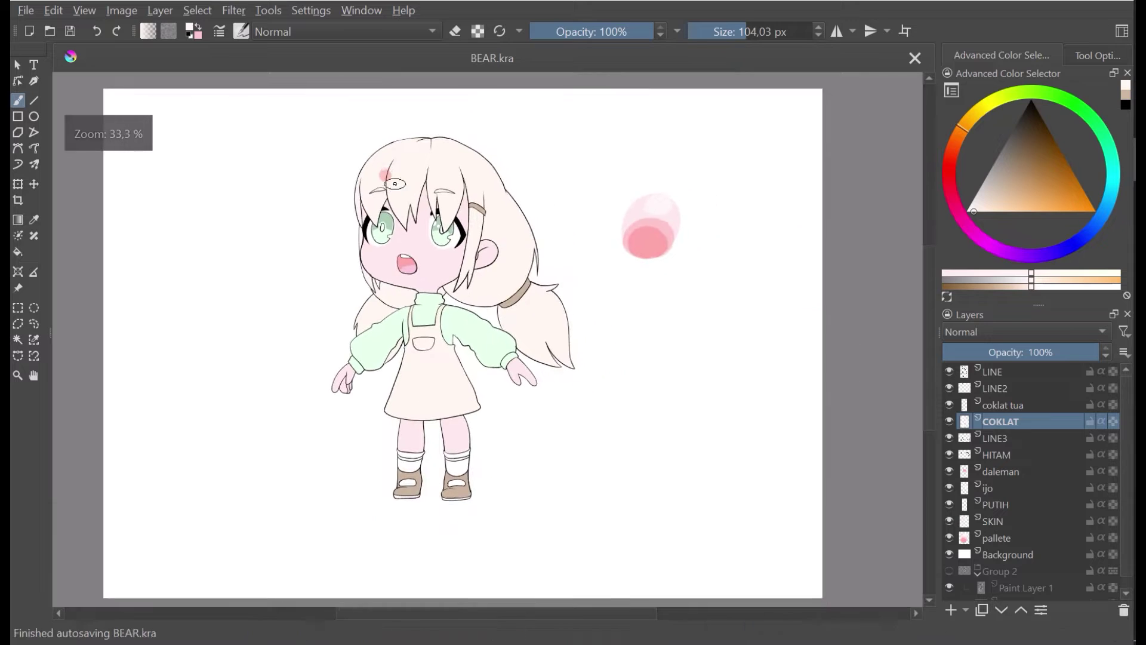
Step: Hide the Background layer to expose unfilled areas around the legs and shoes, and save
scroll(307, 275, up, 1)
drag(308, 276, 156, 207)
mouse_move(336, 219)
mouse_down()
mouse_move(397, 256)
mouse_move(338, 240)
mouse_up()
scroll(394, 256, down, 1)
scroll(425, 479, up, 2)
drag(425, 478, 485, 490)
click(949, 588)
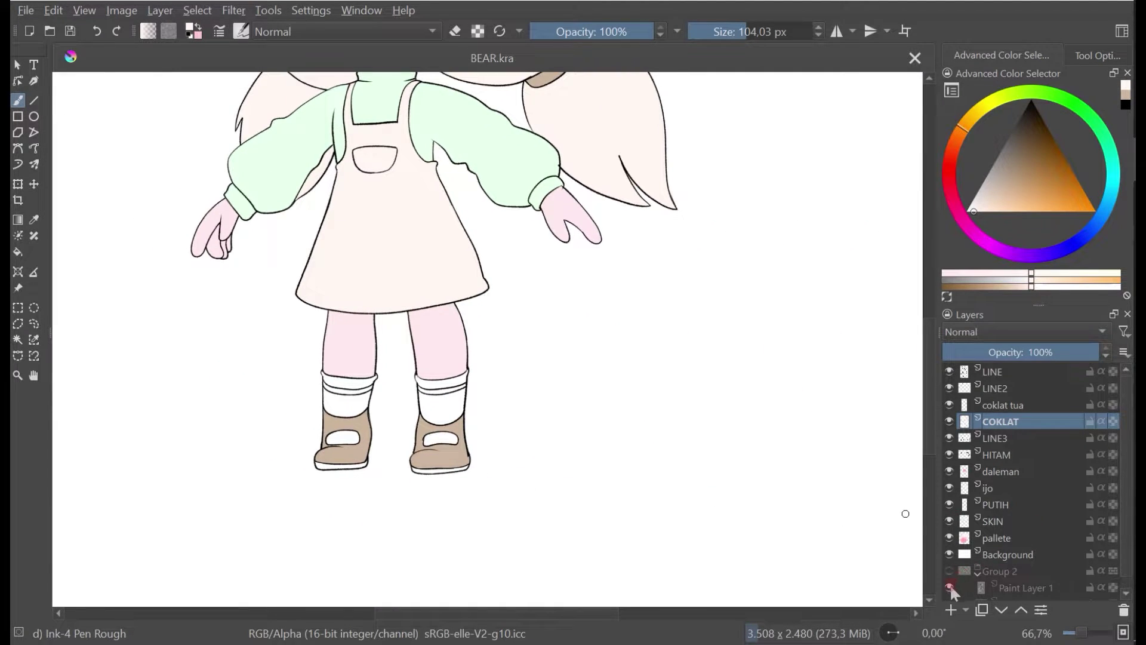
click(949, 554)
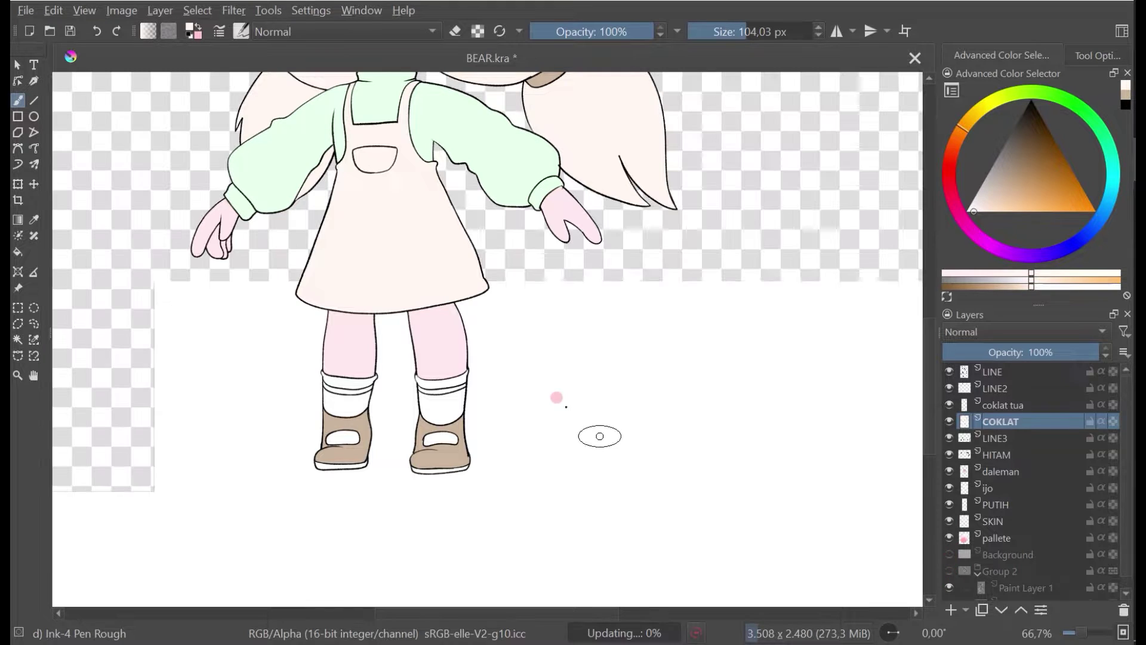
drag(506, 345, 569, 387)
scroll(526, 506, up, 2)
drag(524, 509, 491, 409)
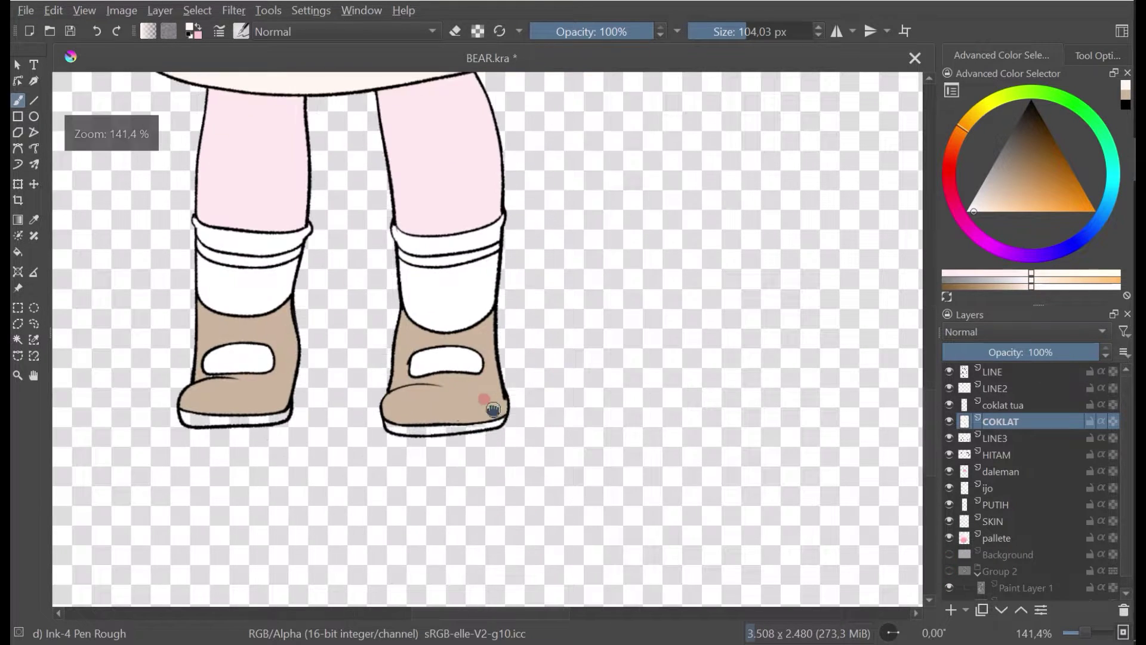
drag(445, 339, 541, 385)
key(ctrl+s)
Step: Toggle the visibility of the COKLAT, LINE3, daleman and coklat tua layers to check what each one colors
ctrl+click(504, 363)
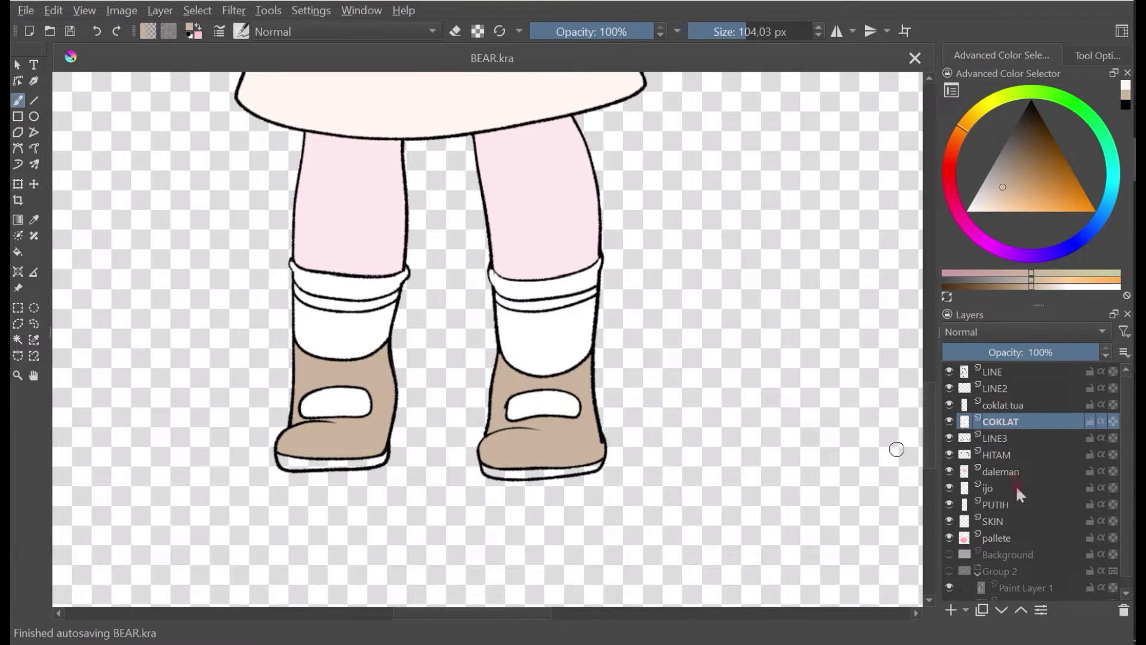
click(1010, 457)
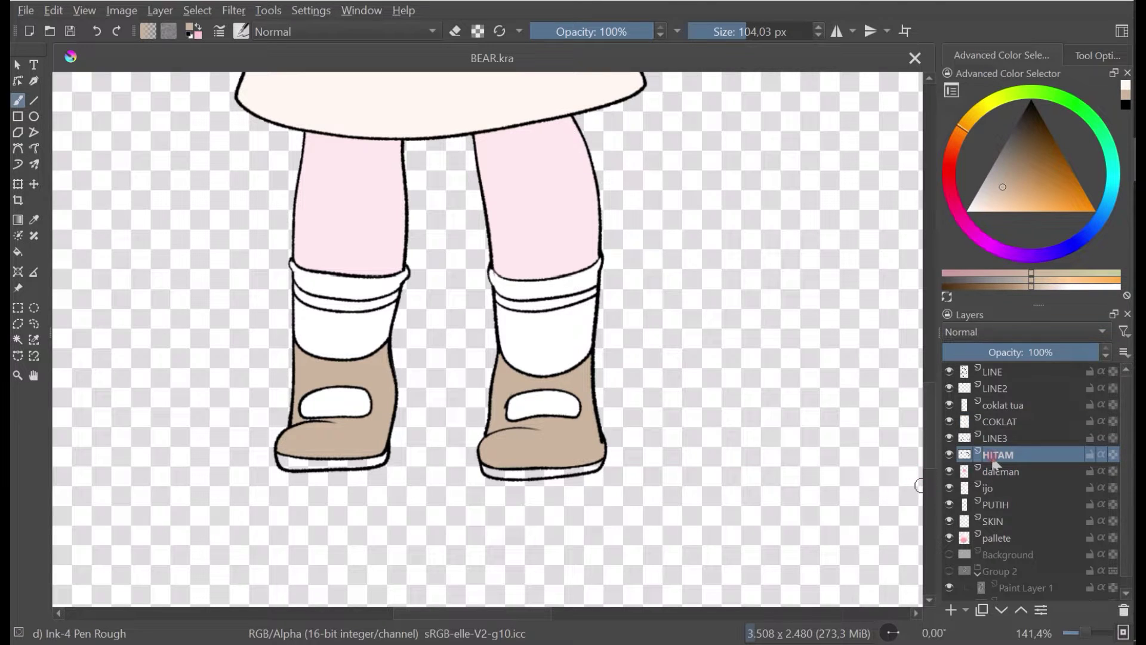
click(950, 422)
click(950, 423)
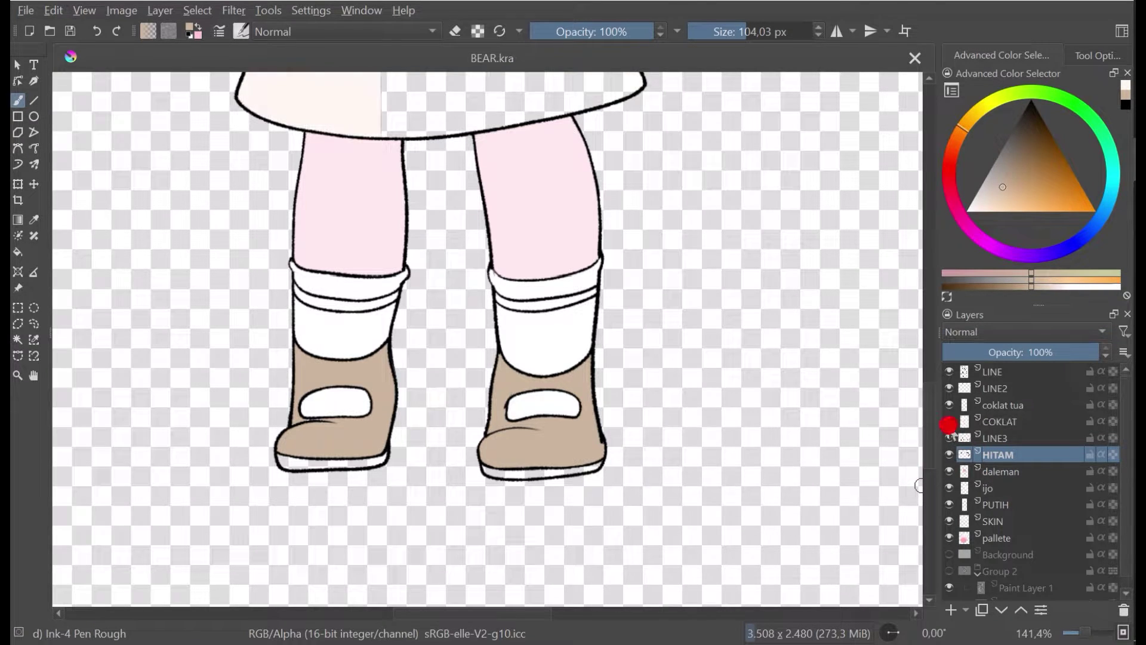
drag(573, 414, 602, 457)
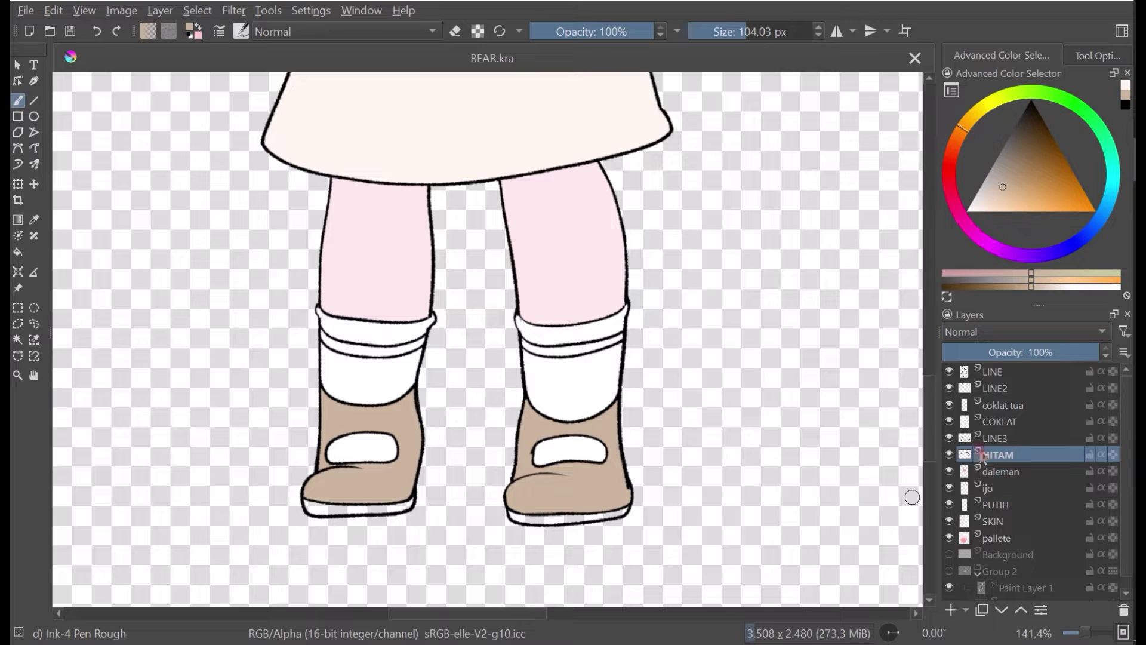
click(951, 438)
click(950, 438)
click(949, 472)
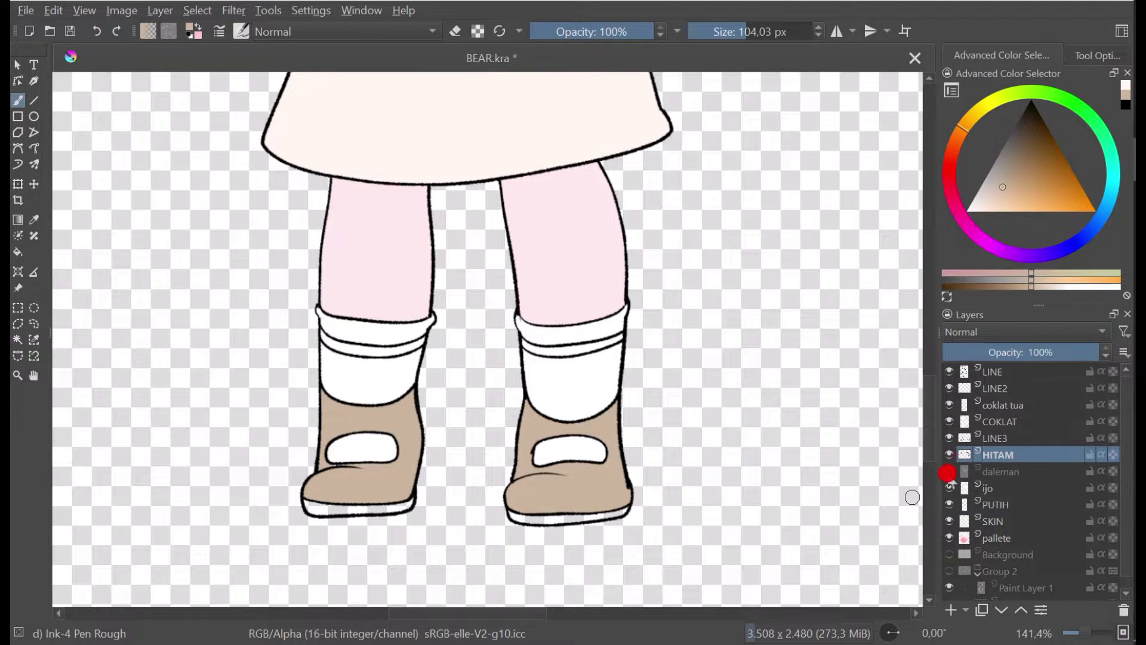
click(948, 472)
click(949, 406)
click(950, 406)
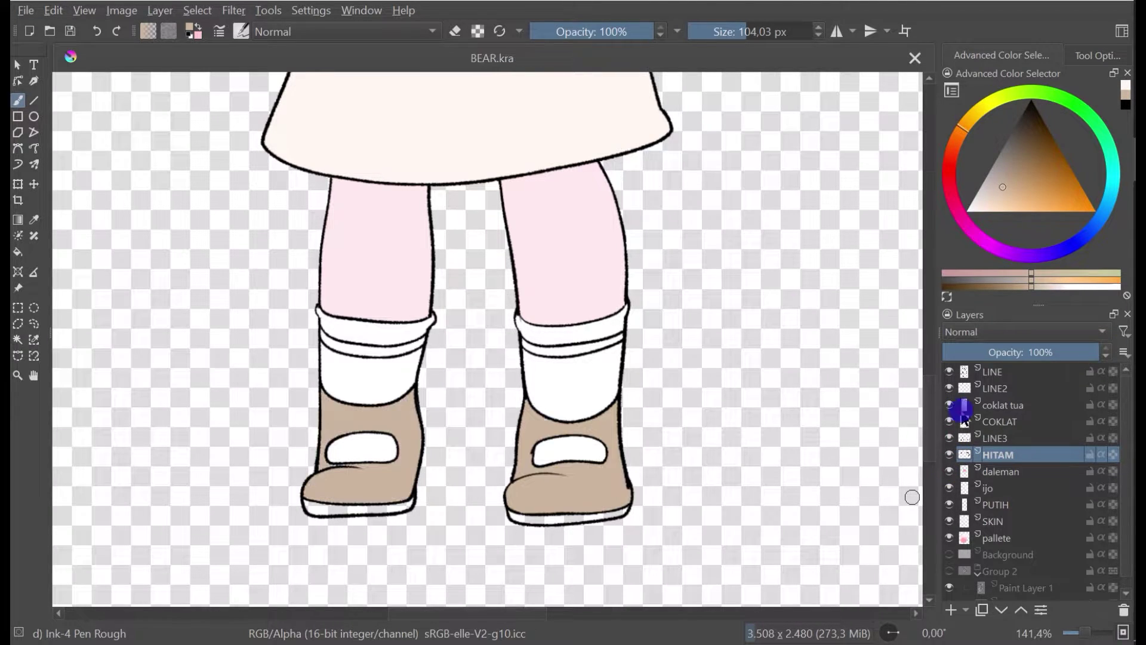
click(1045, 406)
click(952, 610)
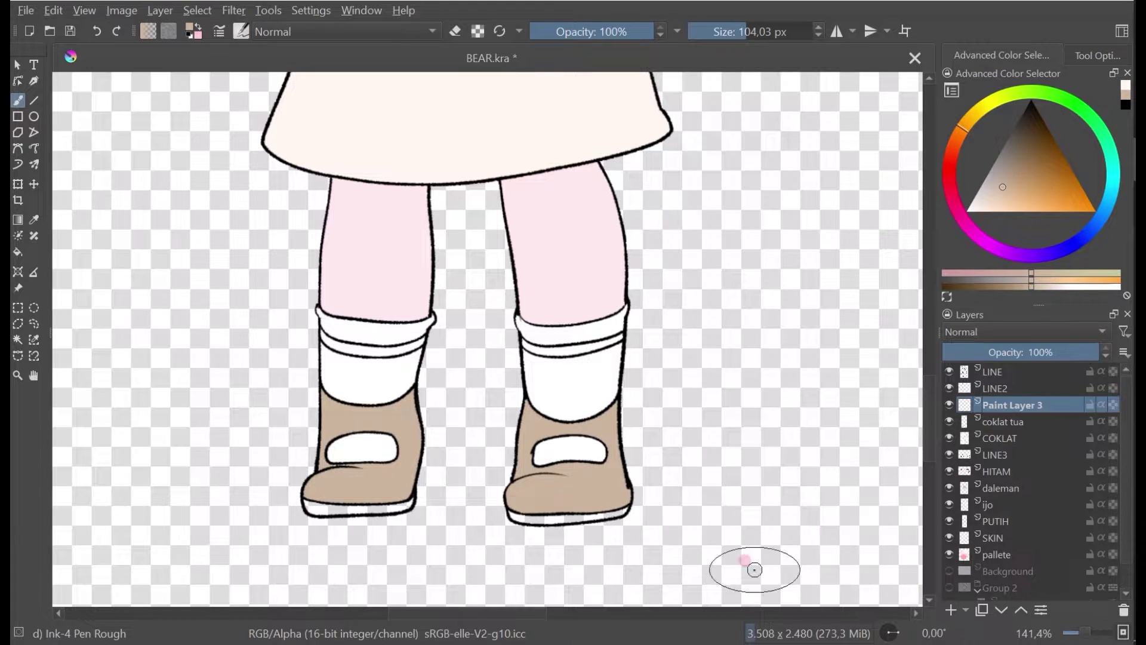
scroll(552, 366, down, 3)
drag(564, 327, 552, 468)
key(ctrl+z)
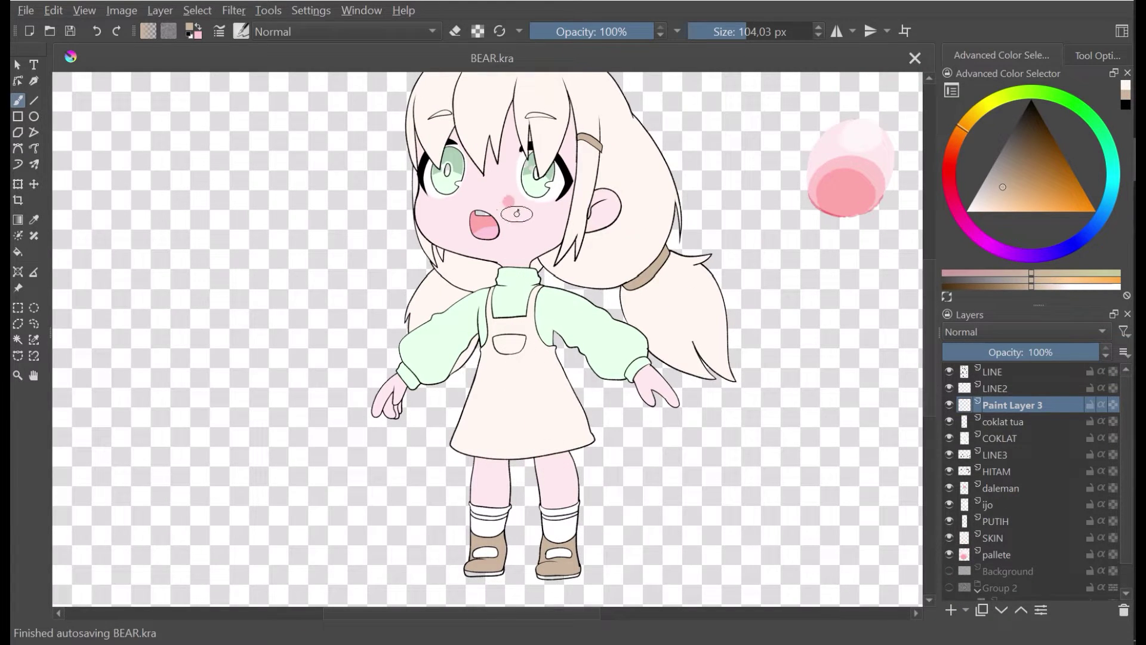
click(546, 172)
ctrl+click(563, 180)
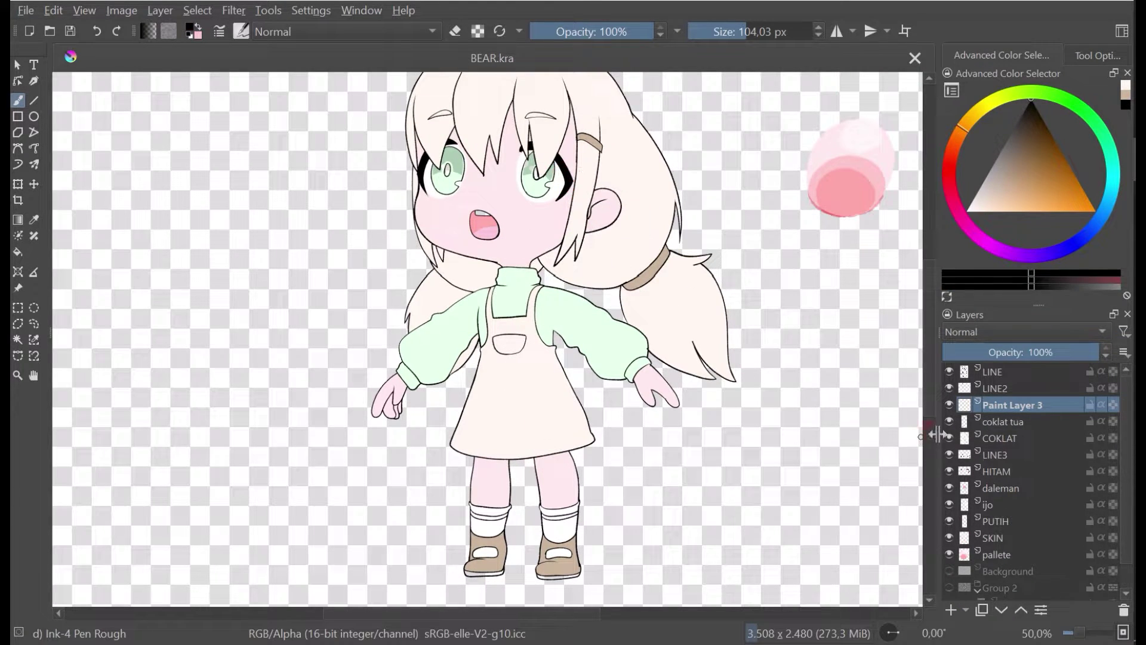
click(1125, 611)
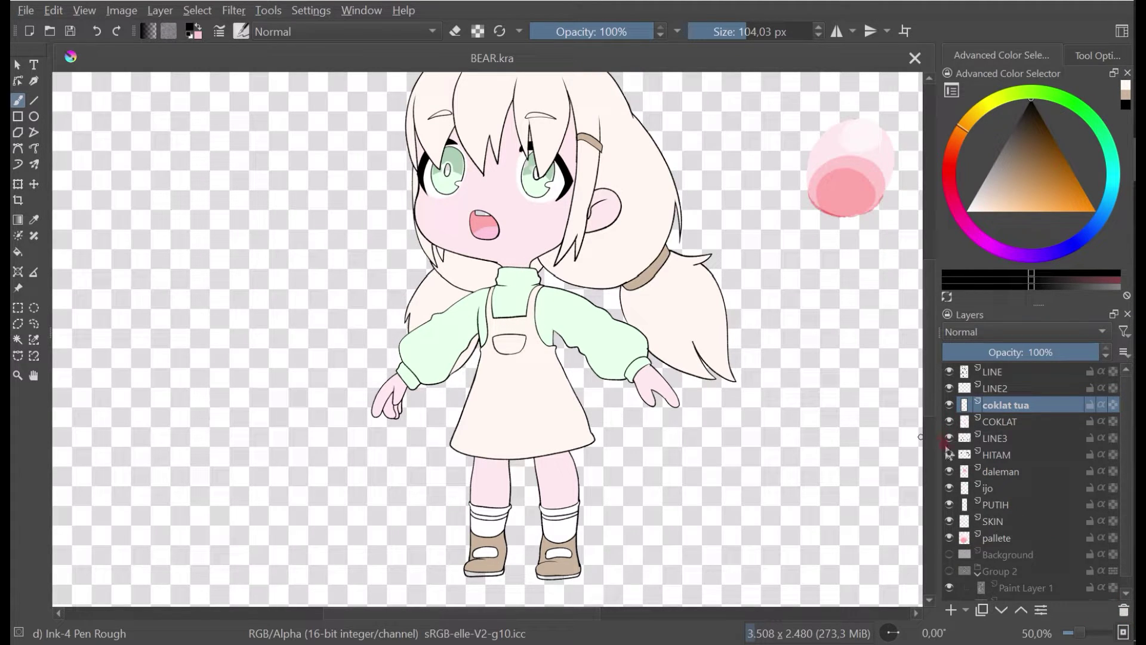
Step: Make the HITAM layer active and sample the eyelashes' black for filling the shoe soles
click(976, 456)
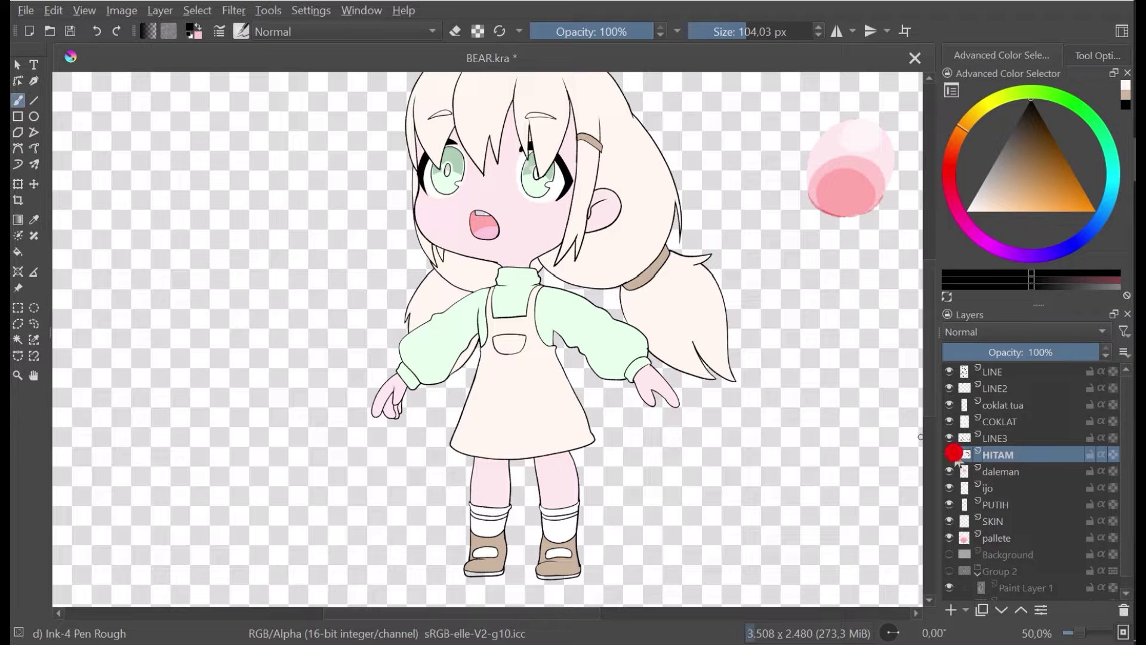
ctrl+click(565, 180)
drag(590, 300, 556, 274)
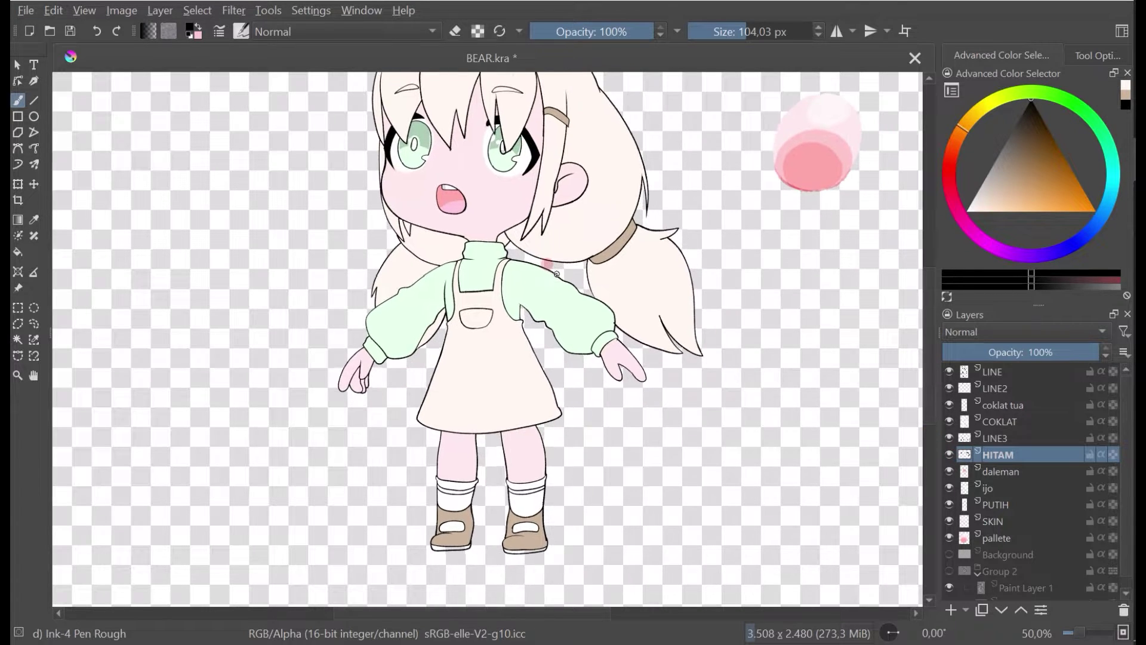
click(16, 254)
scroll(456, 544, up, 5)
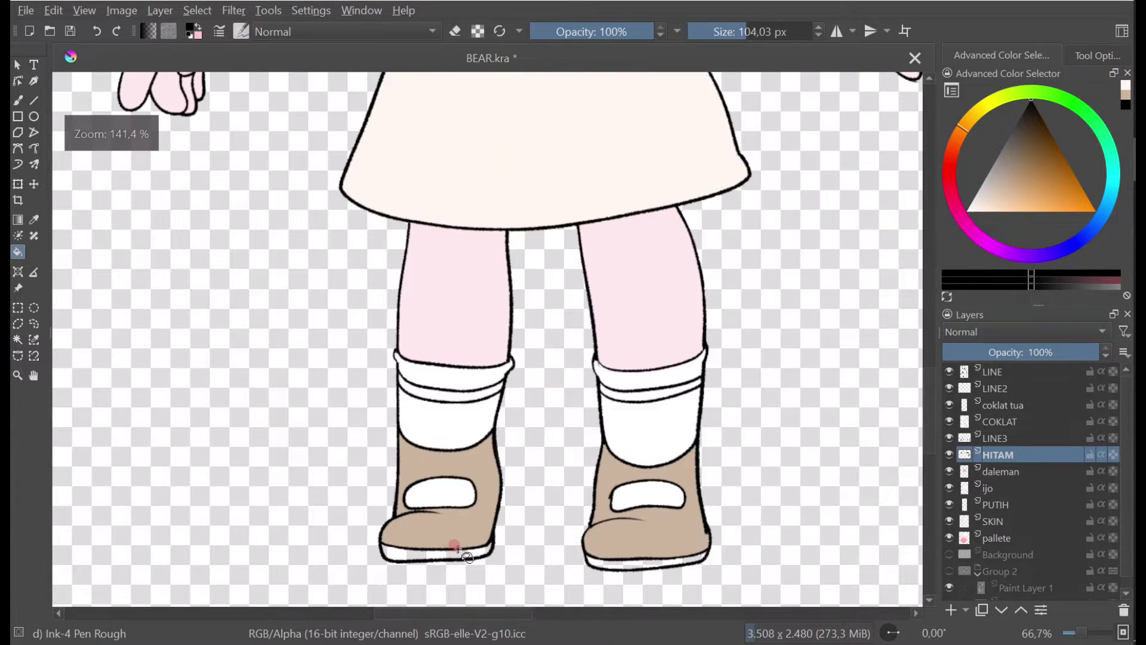
Step: Fill the soles of both shoes with black on the HITAM layer and save the drawing
click(416, 554)
scroll(471, 517, down, 1)
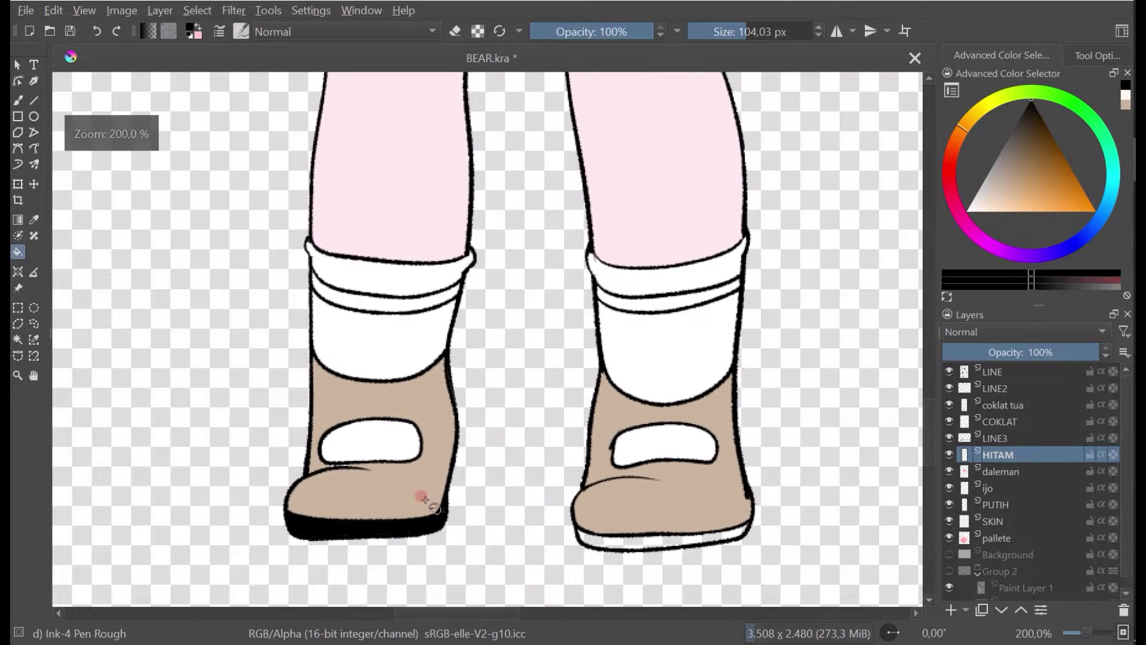
click(664, 461)
scroll(588, 376, down, 4)
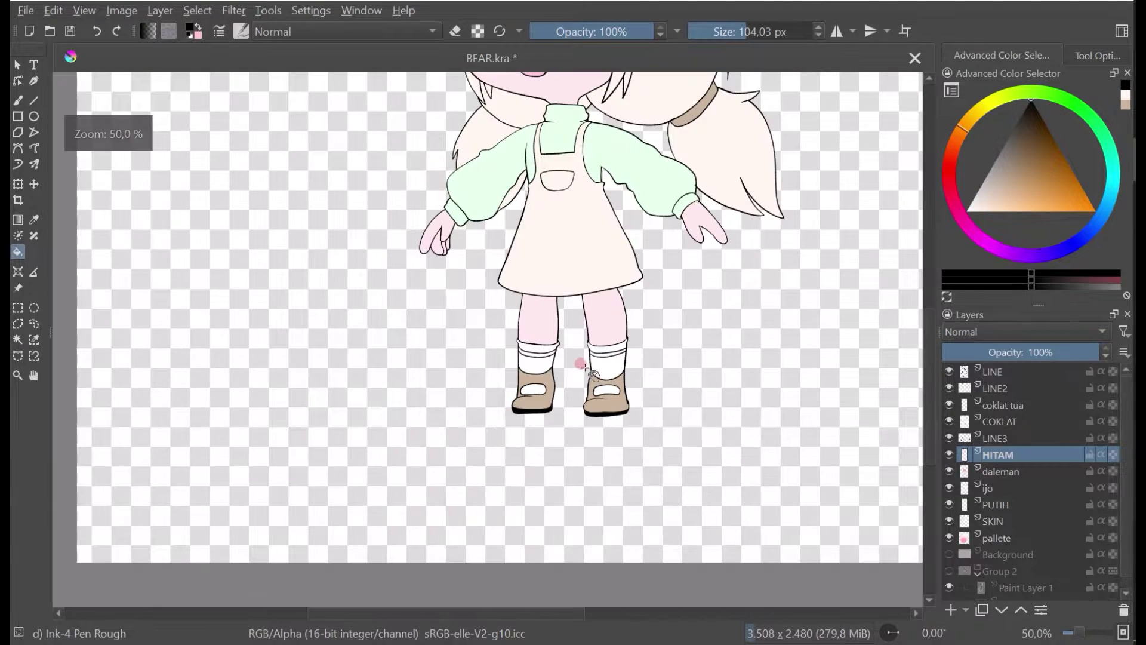
scroll(570, 458, down, 1)
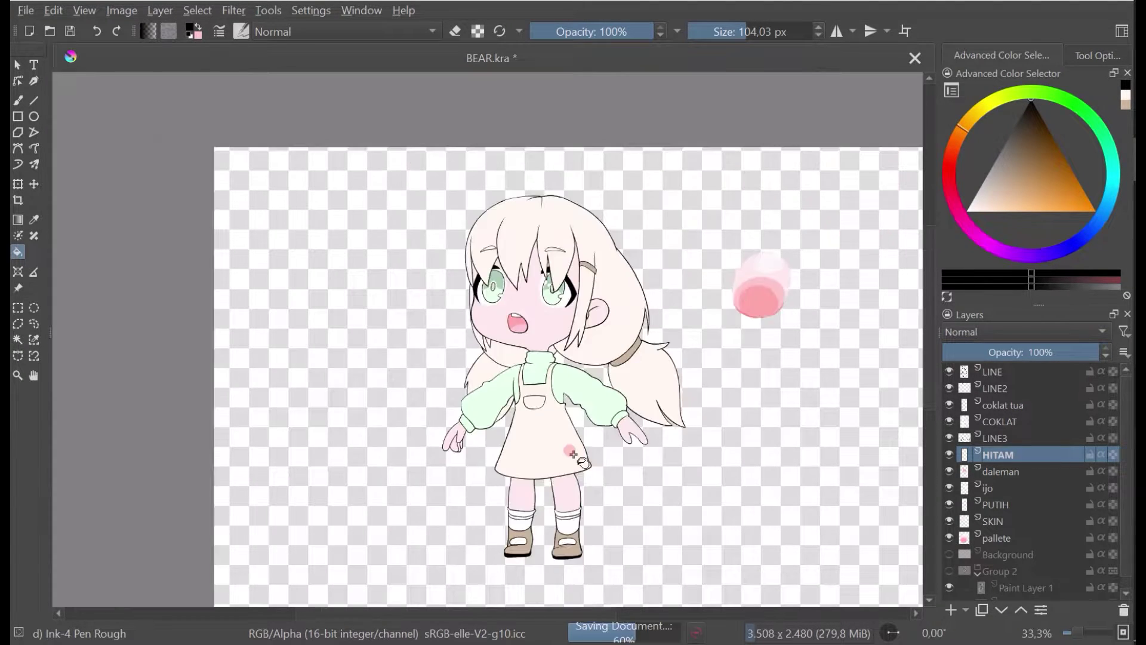
scroll(573, 436, up, 2)
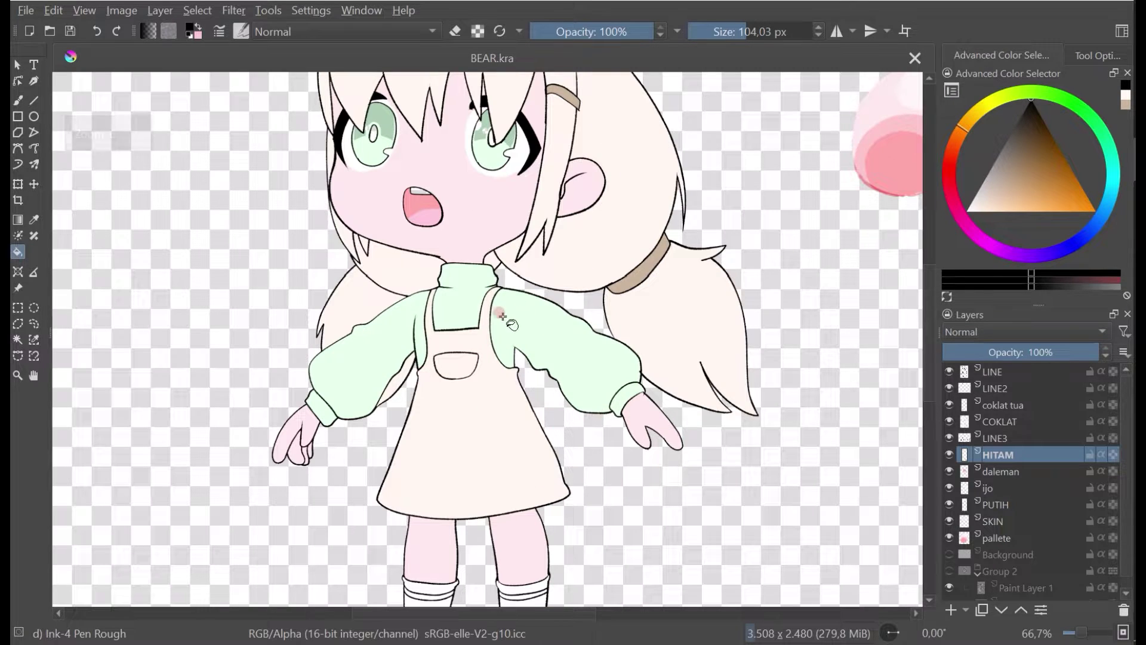
Step: Choose the freehand brush and add a new paint layer directly above the COKLAT layer
click(19, 101)
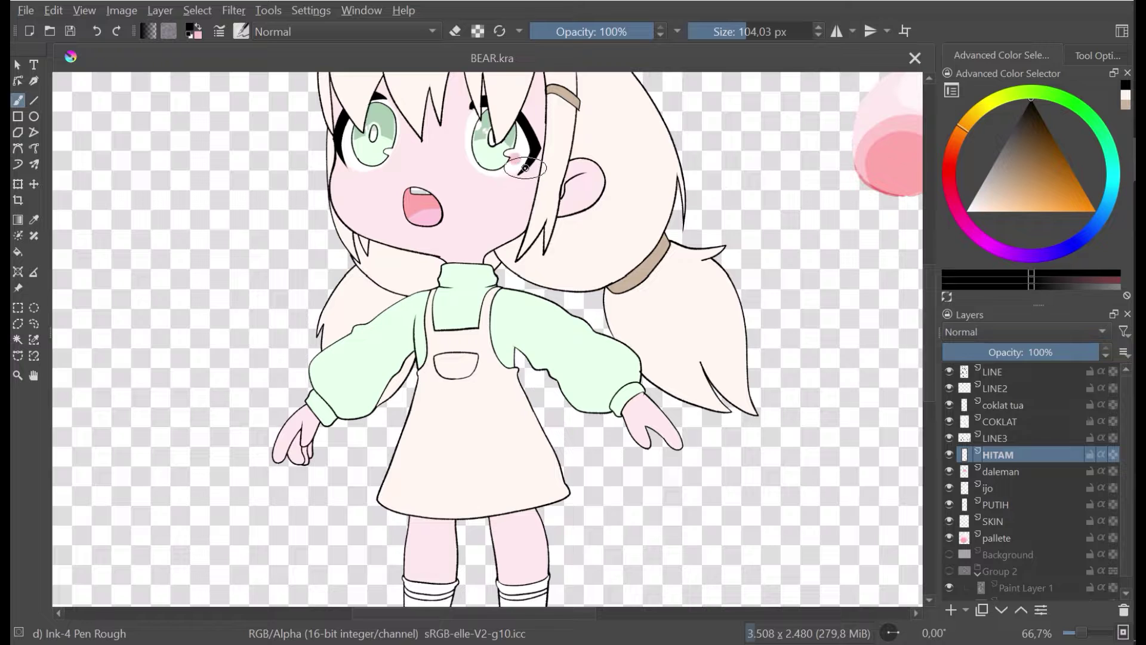
ctrl+click(551, 230)
scroll(524, 289, up, 3)
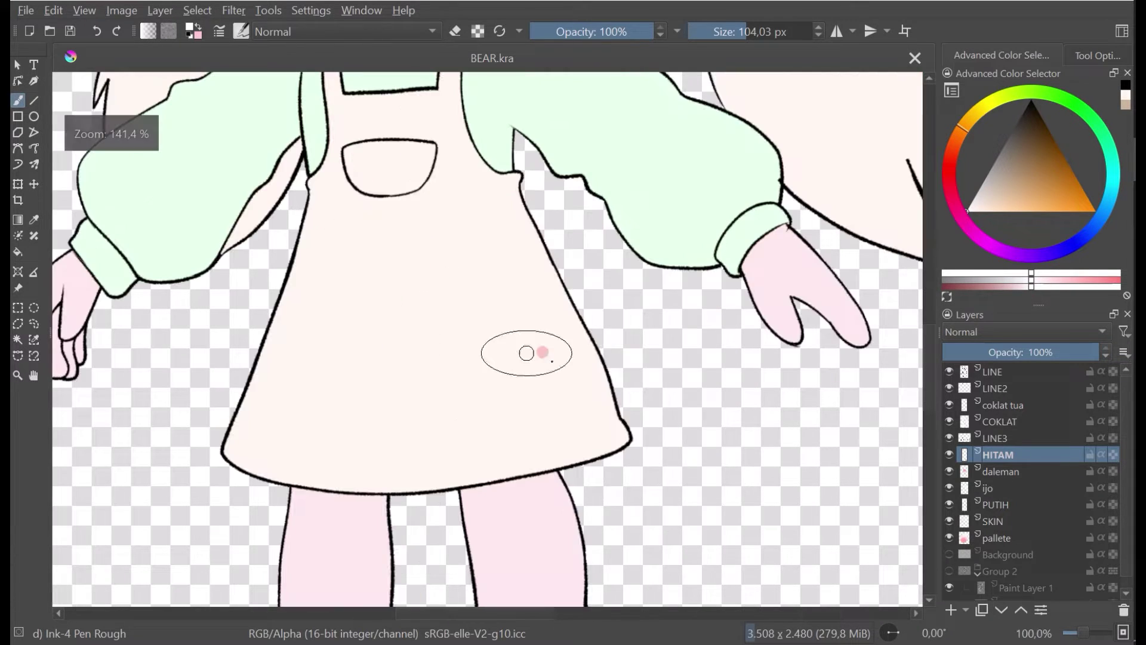
scroll(556, 356, down, 3)
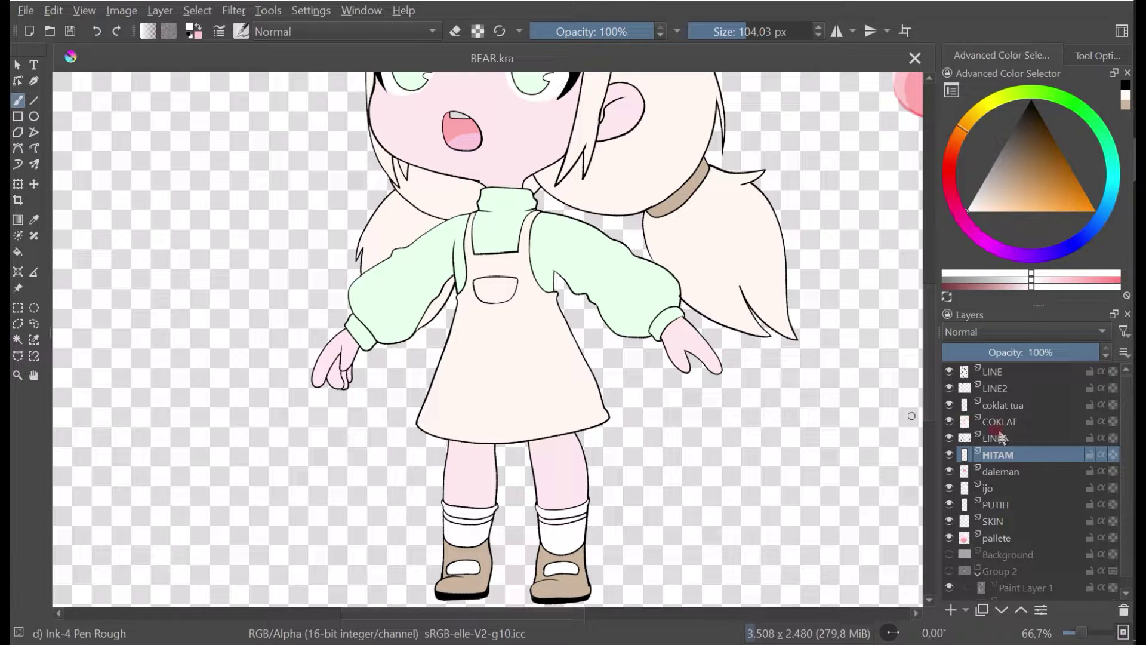
mouse_move(1007, 404)
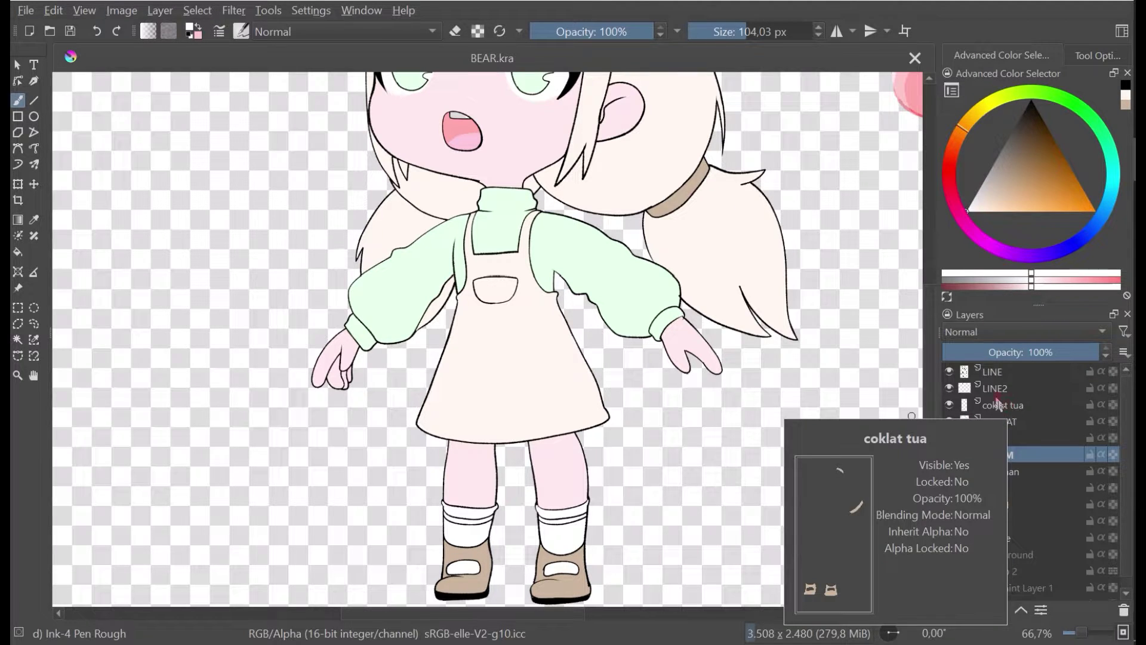
click(950, 421)
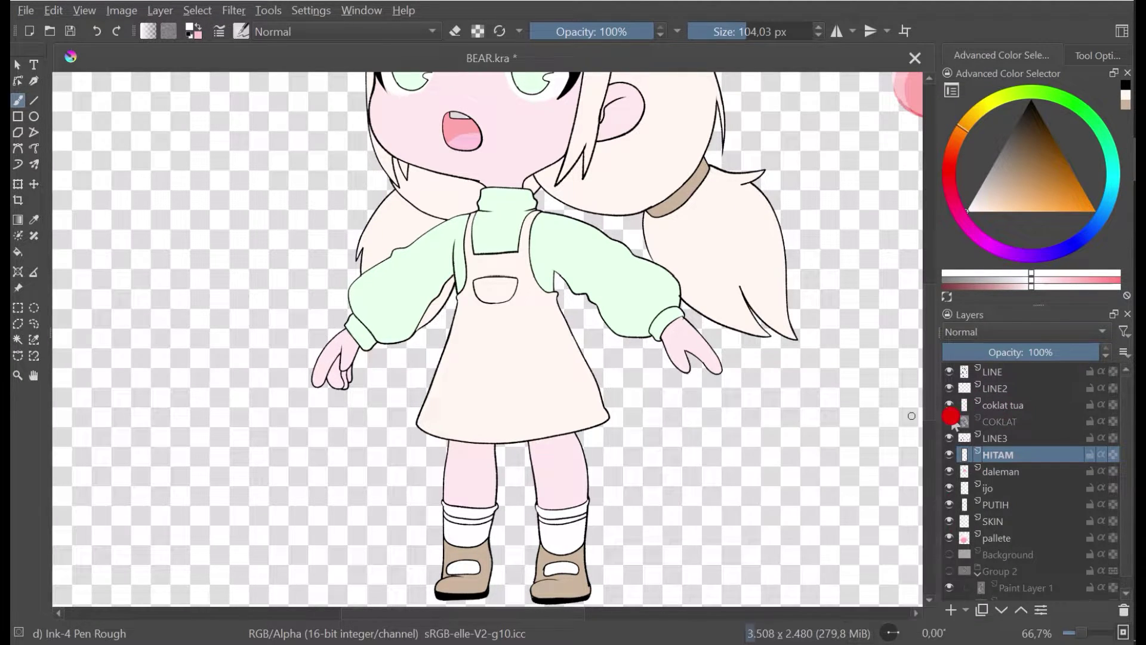
click(950, 421)
click(996, 421)
click(952, 610)
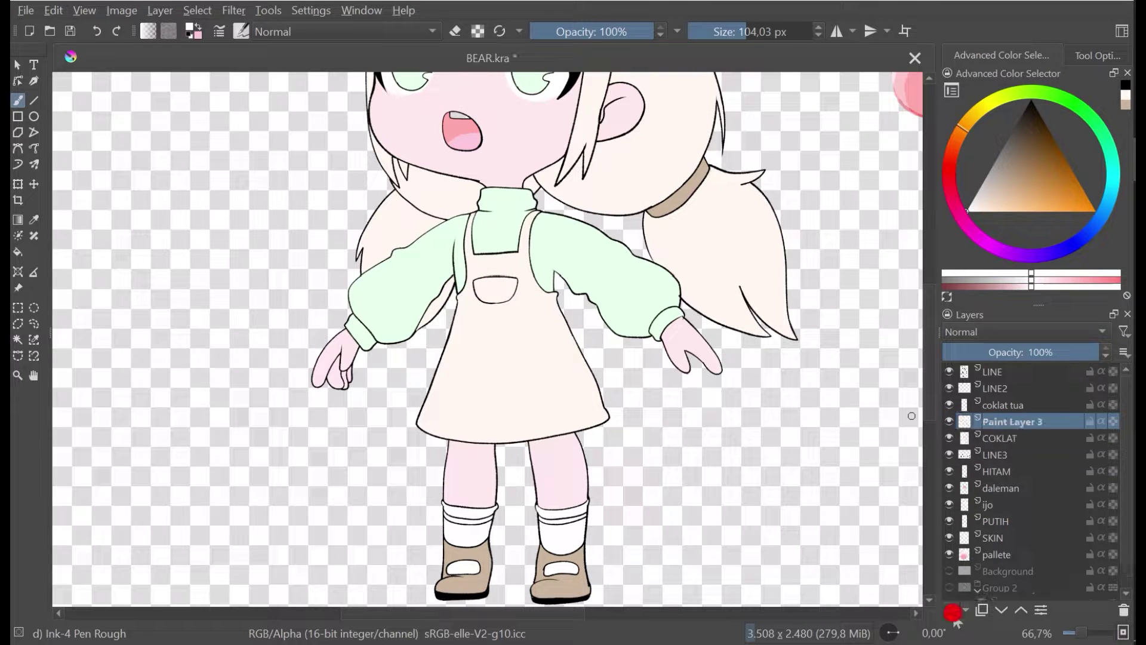
click(495, 412)
scroll(517, 475, up, 3)
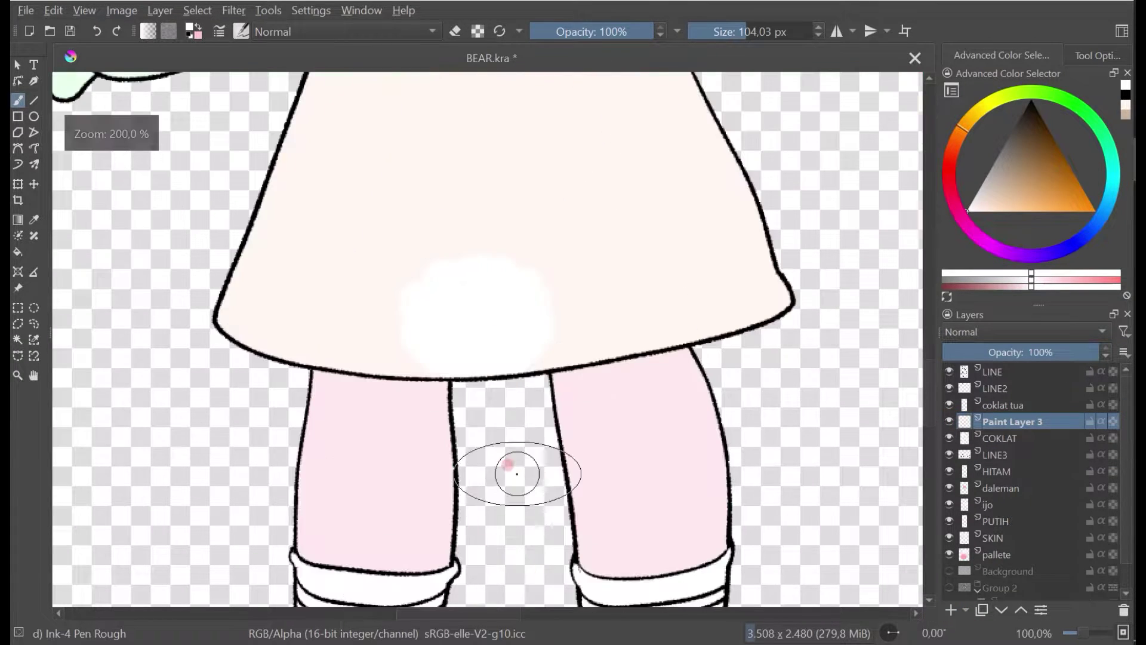
key(ctrl+z)
Step: Save the drawing, sample the skirt's cream colour and darken it to a light beige for painting
key(ctrl+s)
ctrl+click(536, 311)
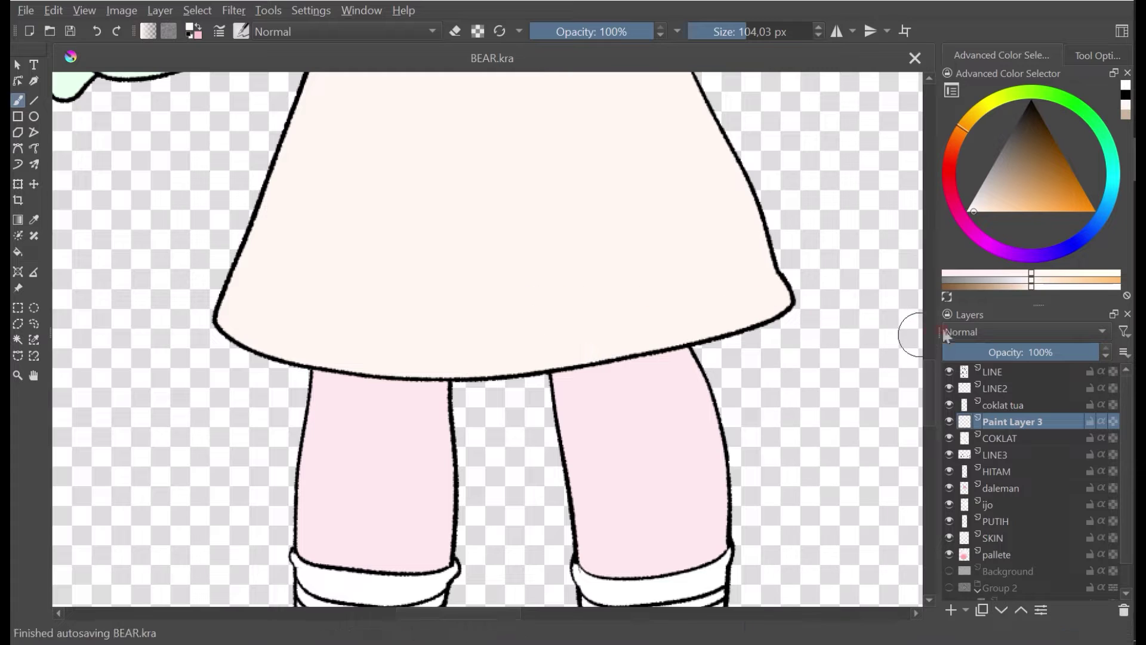
drag(1058, 197, 1005, 205)
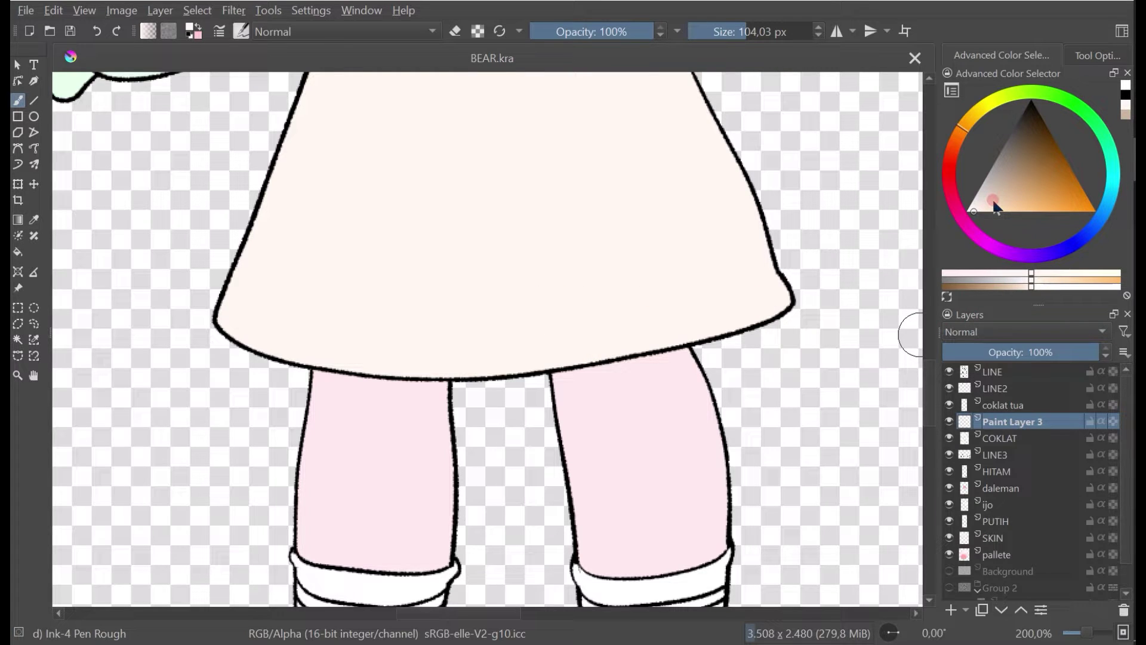
click(993, 200)
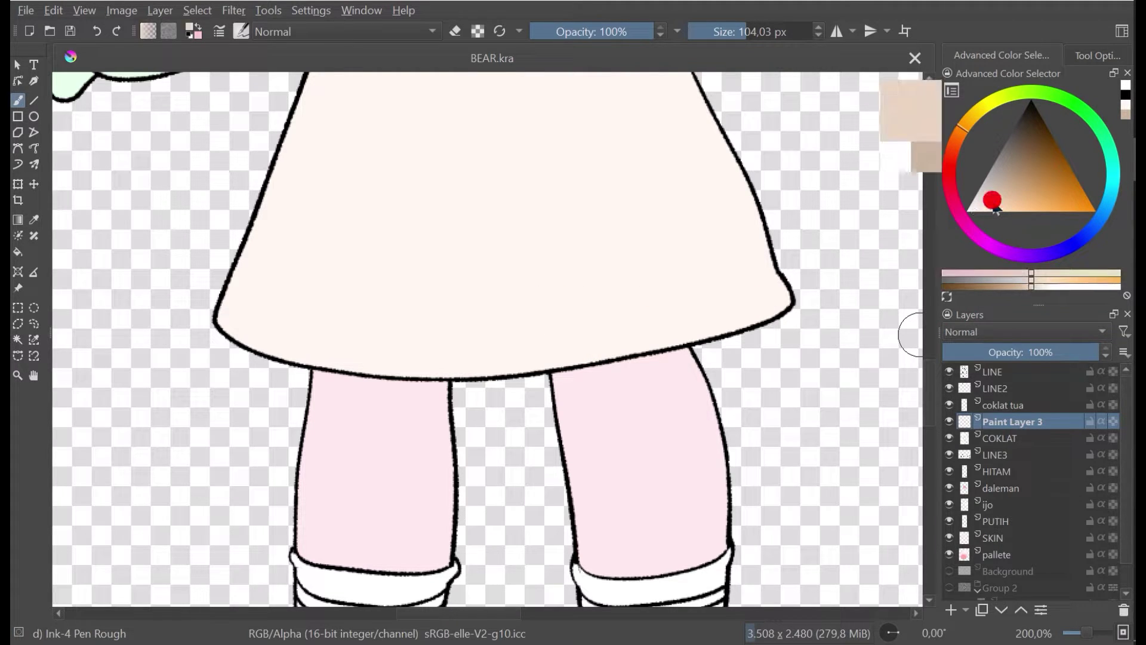
Step: Reduce the brush size to 19,11 px for detail work on the skirt
click(556, 316)
key(ctrl+z)
click(695, 30)
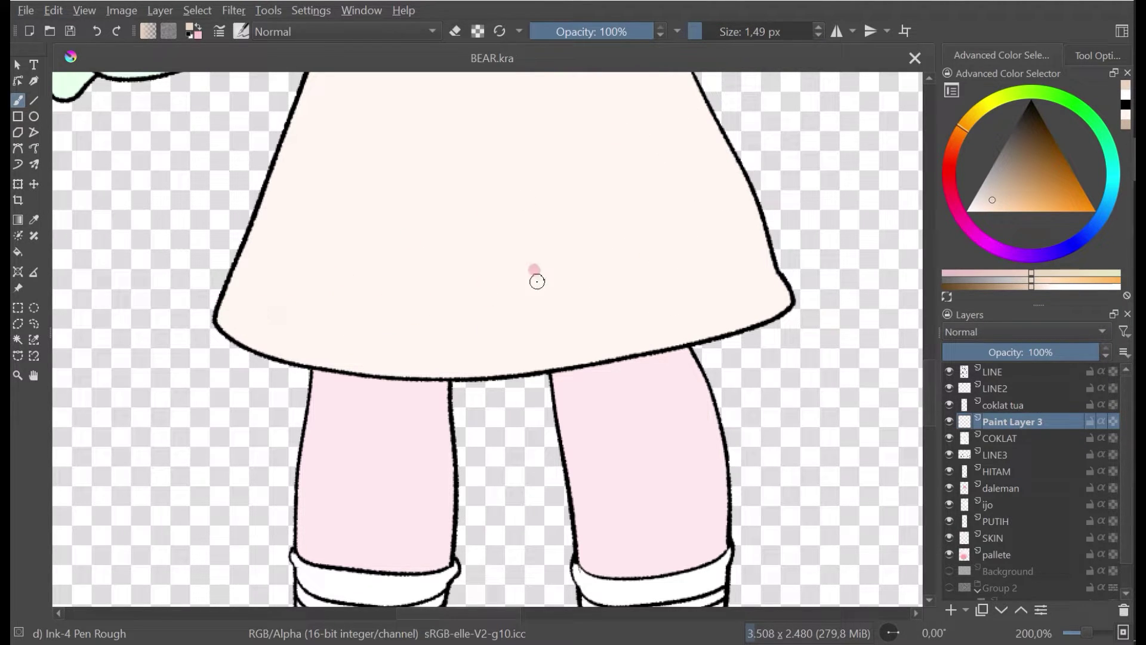
drag(710, 31, 717, 31)
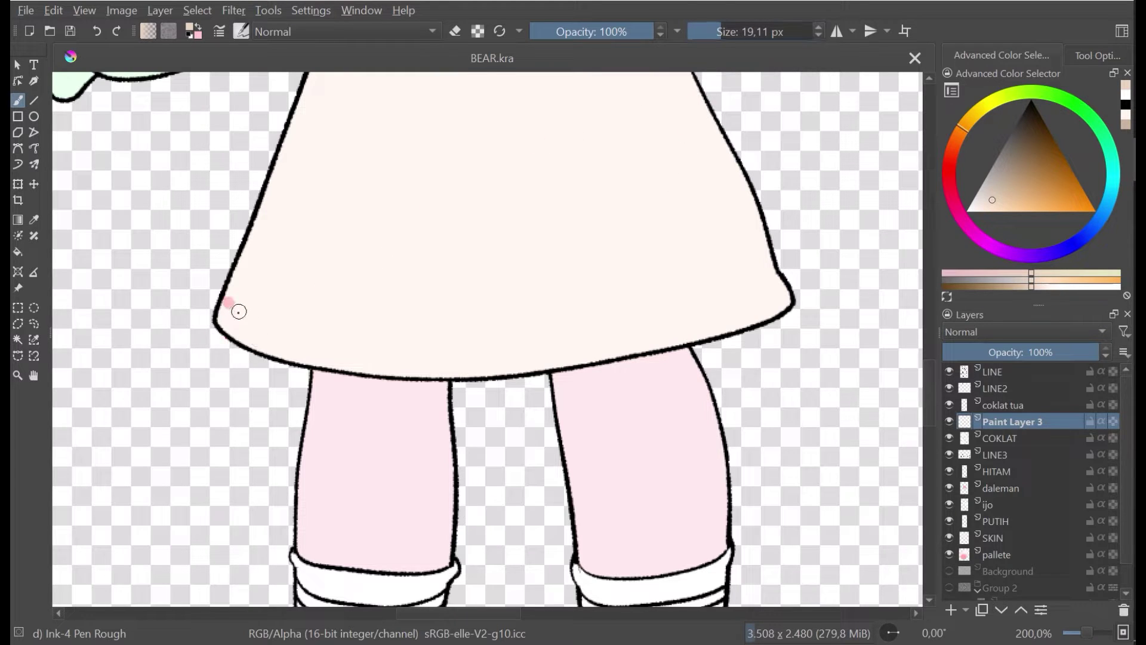
drag(242, 315, 304, 341)
key(ctrl+z)
key(ctrl+z)
Step: Paint a continuous light beige stripe just above the skirt's hem, following its curve, and save the drawing
mouse_move(226, 309)
mouse_down()
mouse_move(331, 346)
mouse_move(474, 360)
mouse_move(641, 335)
mouse_move(784, 281)
mouse_up()
mouse_move(260, 324)
mouse_down()
mouse_move(218, 310)
mouse_move(255, 326)
mouse_up()
click(455, 31)
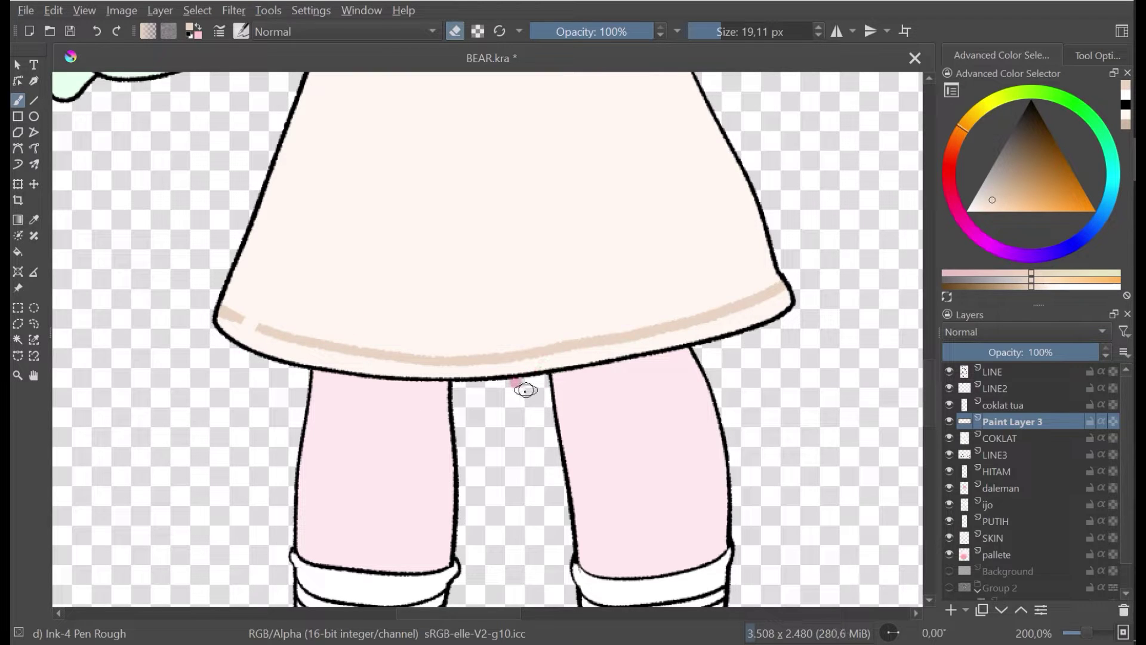
key(ctrl+s)
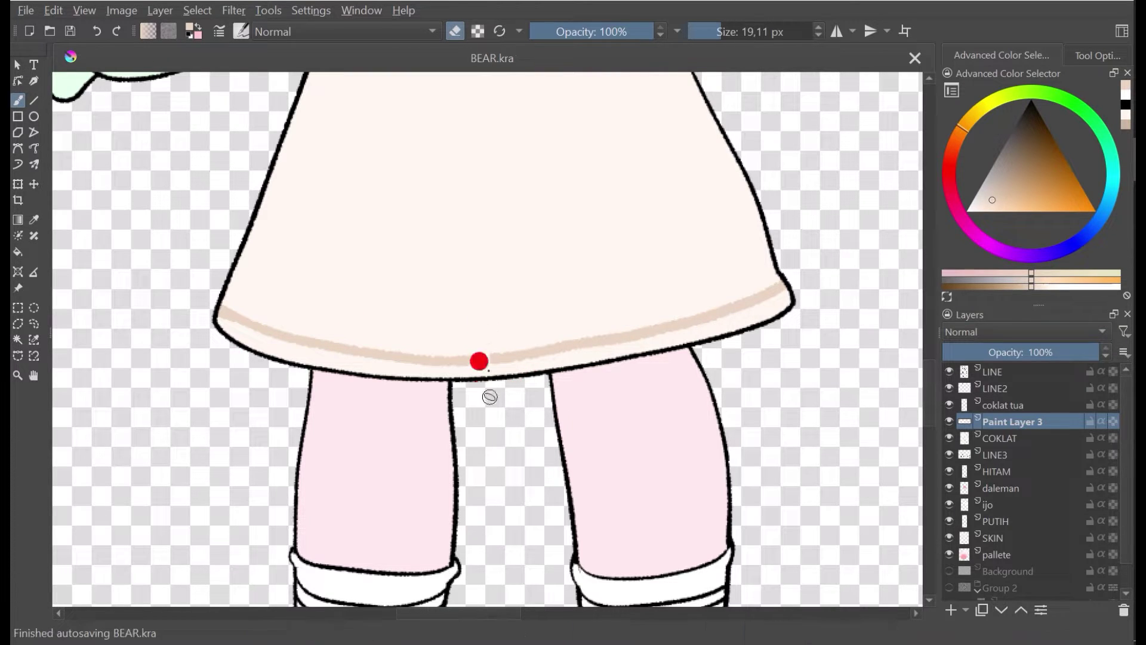
Step: Erase short, evenly spaced gaps in the hem stripe from the skirt's middle to its left edge, forming stitch dashes
click(488, 360)
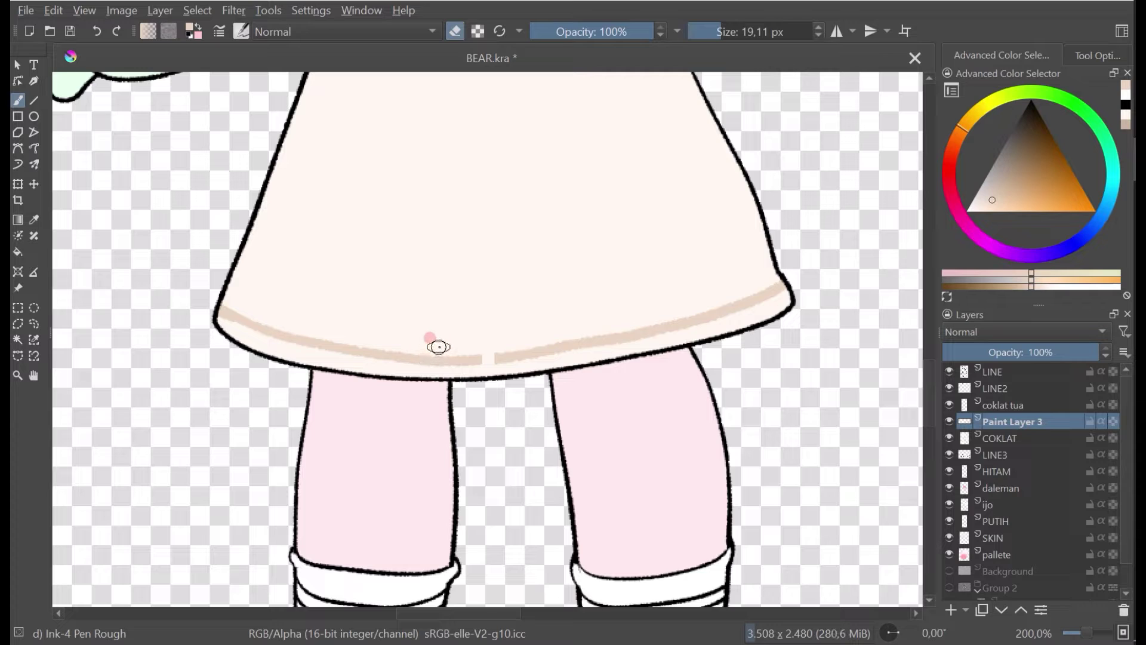
drag(427, 353, 436, 370)
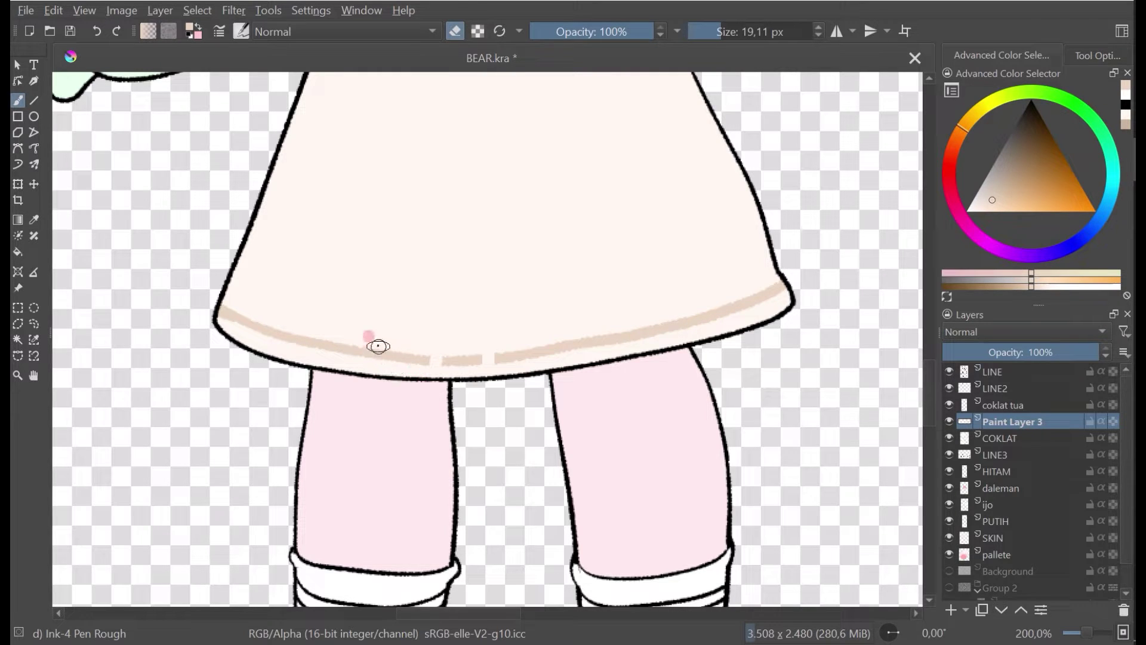
mouse_move(378, 347)
mouse_down()
mouse_move(371, 375)
mouse_move(376, 348)
mouse_up()
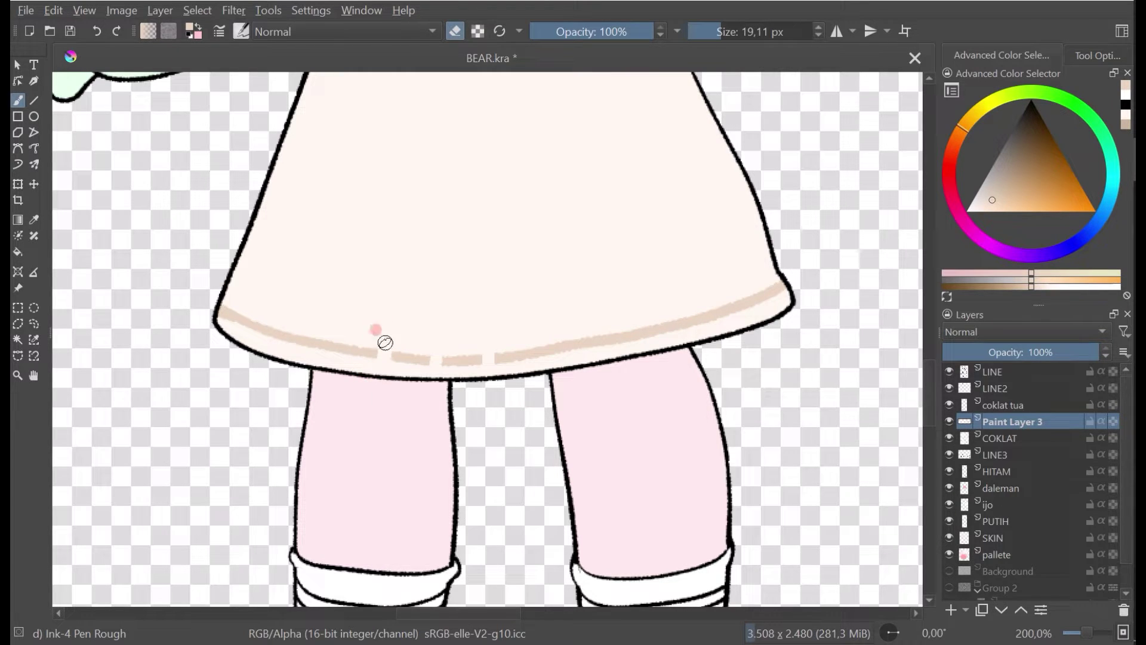
click(325, 336)
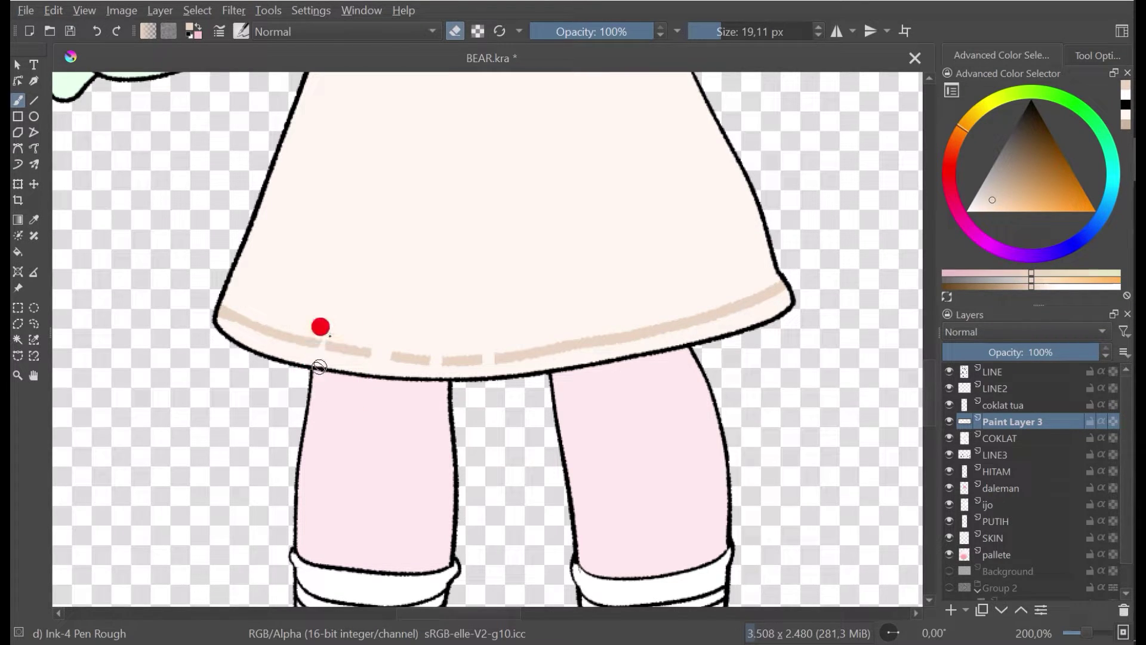
drag(280, 325, 272, 361)
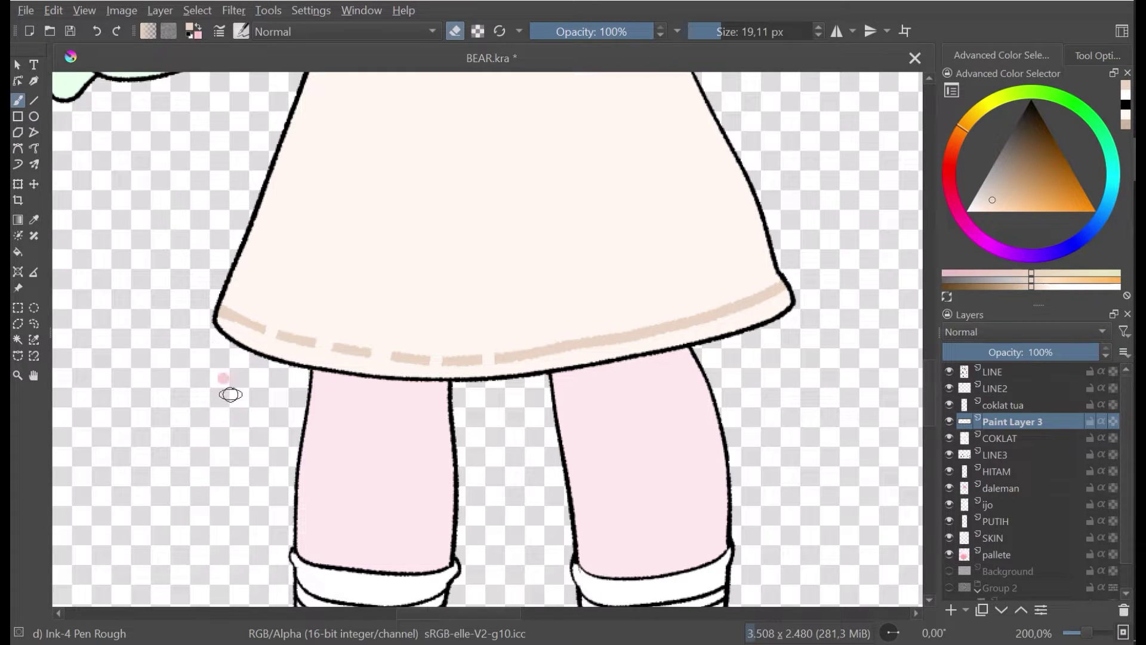
click(237, 314)
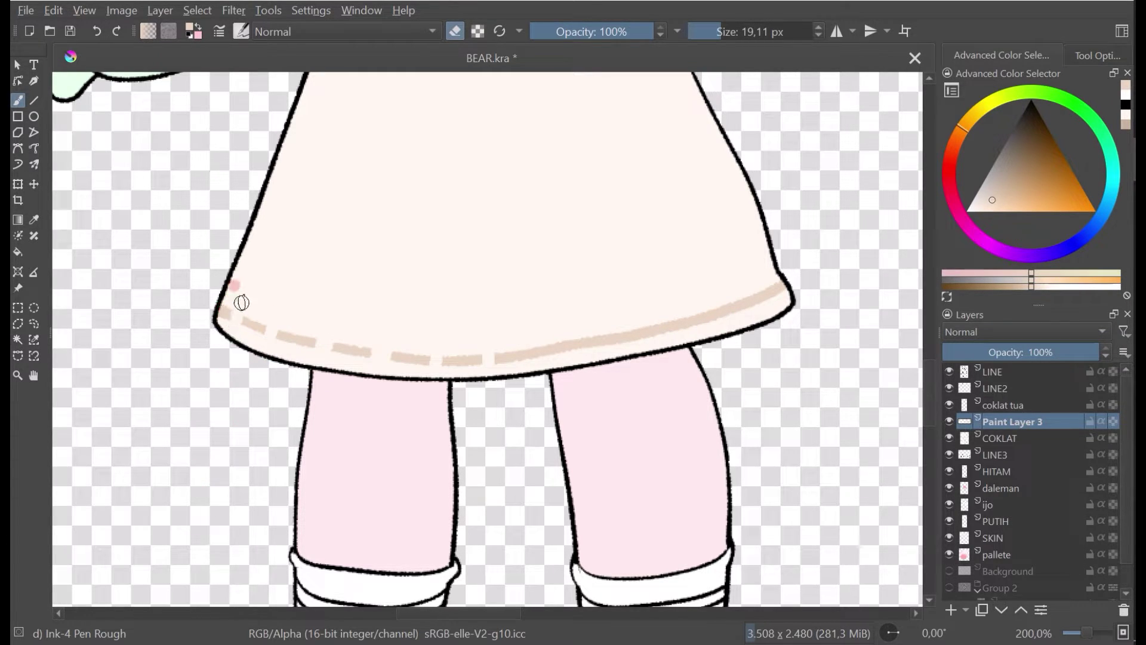
Step: Erase matching stitch gaps in the hem stripe from the skirt's middle to its right edge and save the drawing
click(540, 351)
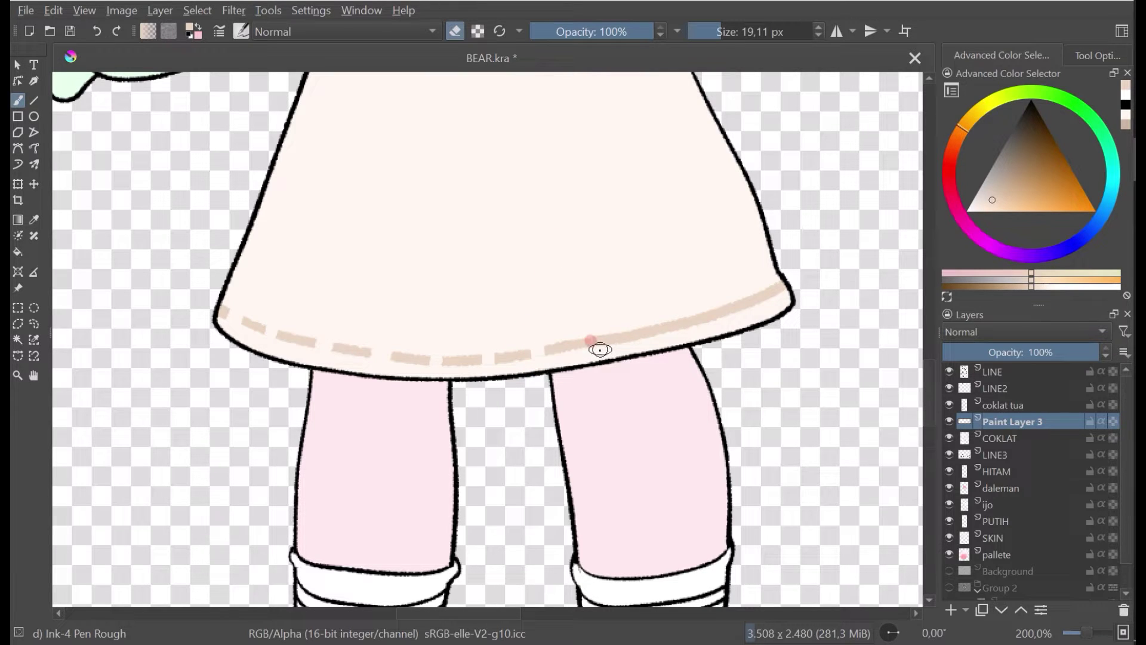
key(ctrl+z)
mouse_move(589, 341)
mouse_down()
mouse_move(574, 319)
mouse_move(584, 352)
mouse_up()
click(633, 341)
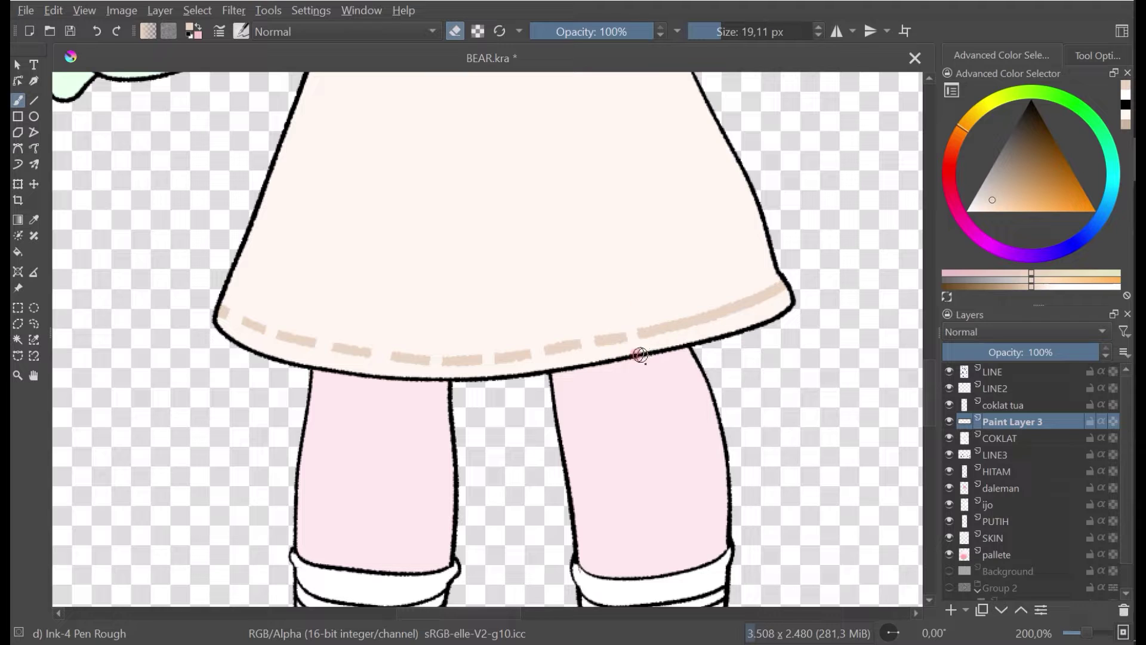
click(717, 323)
click(749, 299)
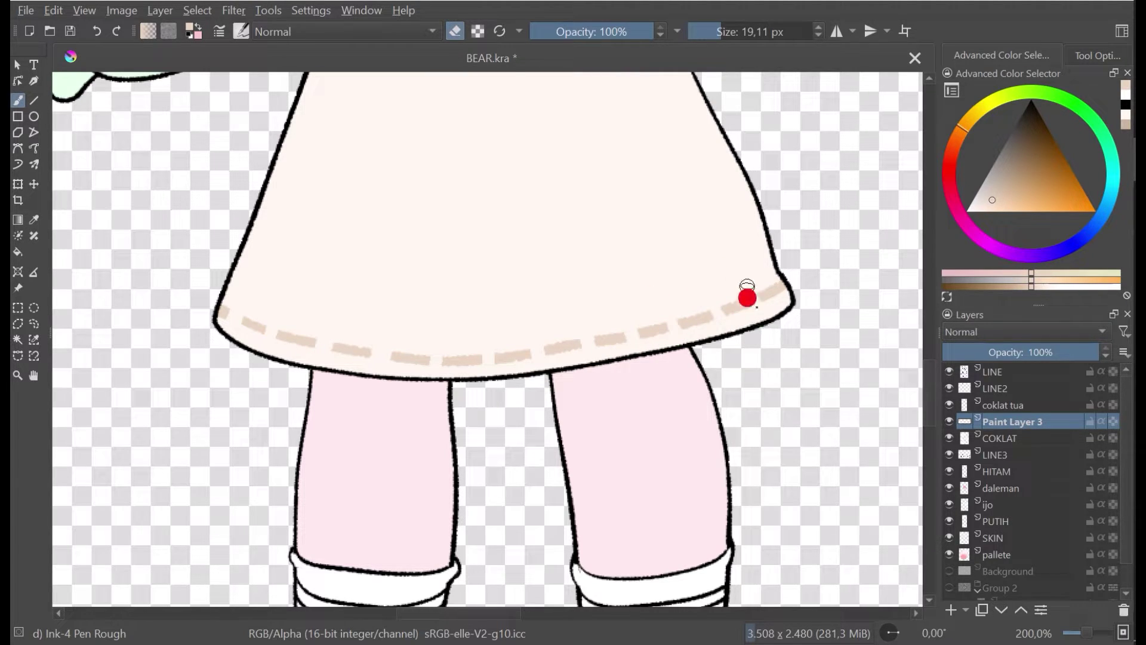
click(780, 283)
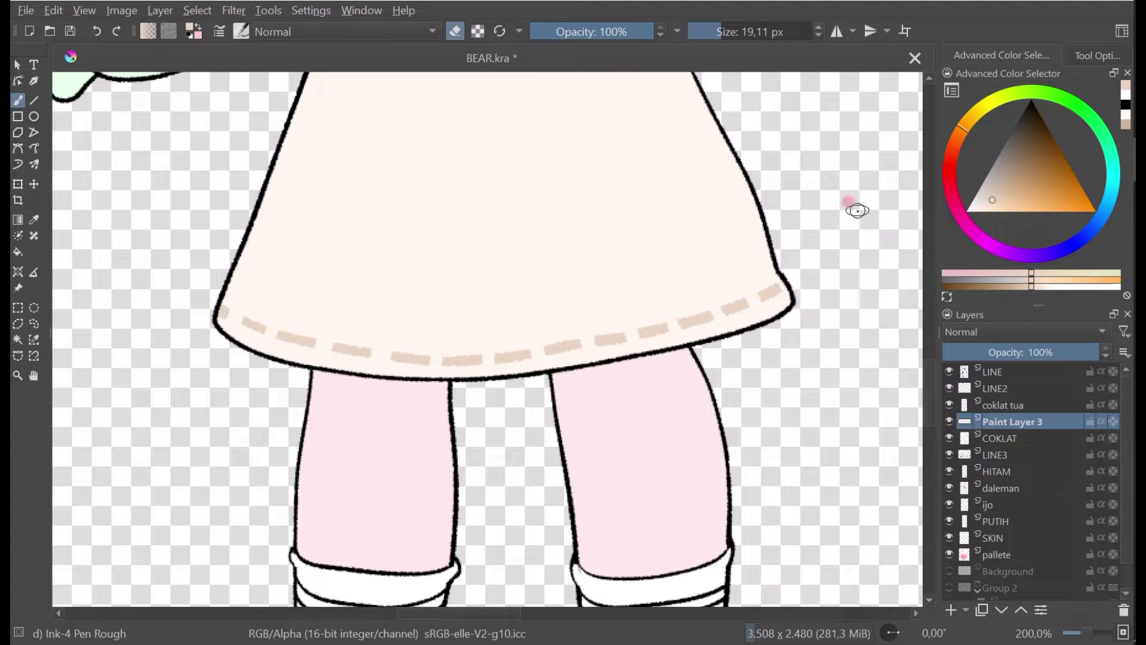
scroll(830, 271, down, 2)
drag(706, 335, 636, 416)
scroll(650, 408, down, 3)
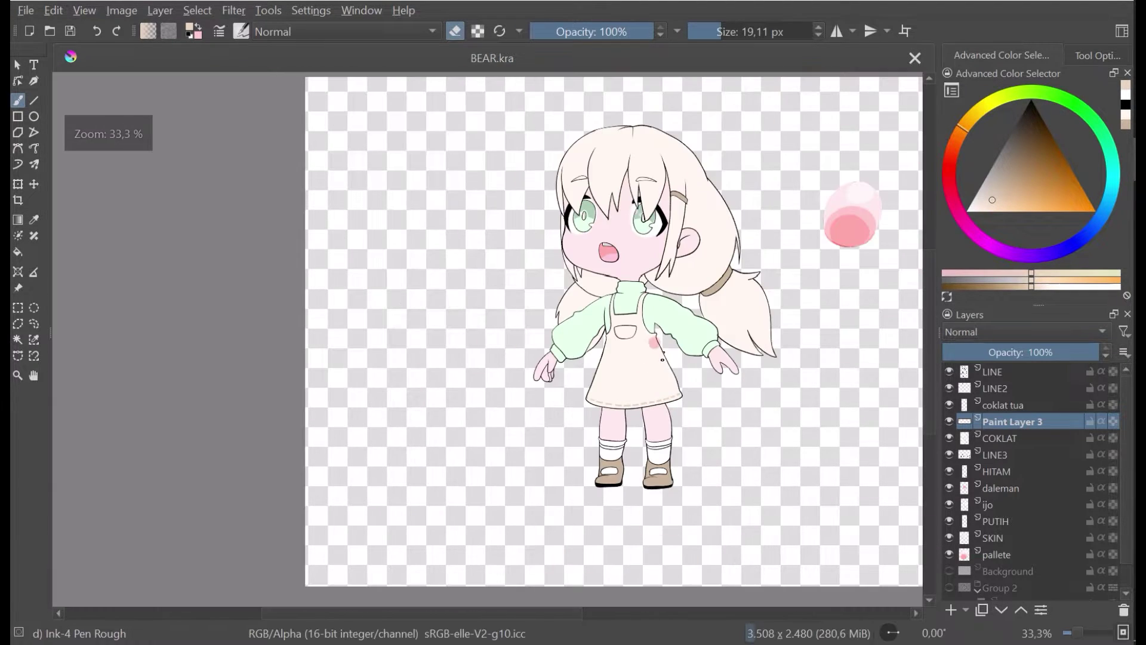
Step: Paint a light beige stripe inside the bib pocket, just below its upper edge, with the eraser mode off
scroll(662, 359, up, 4)
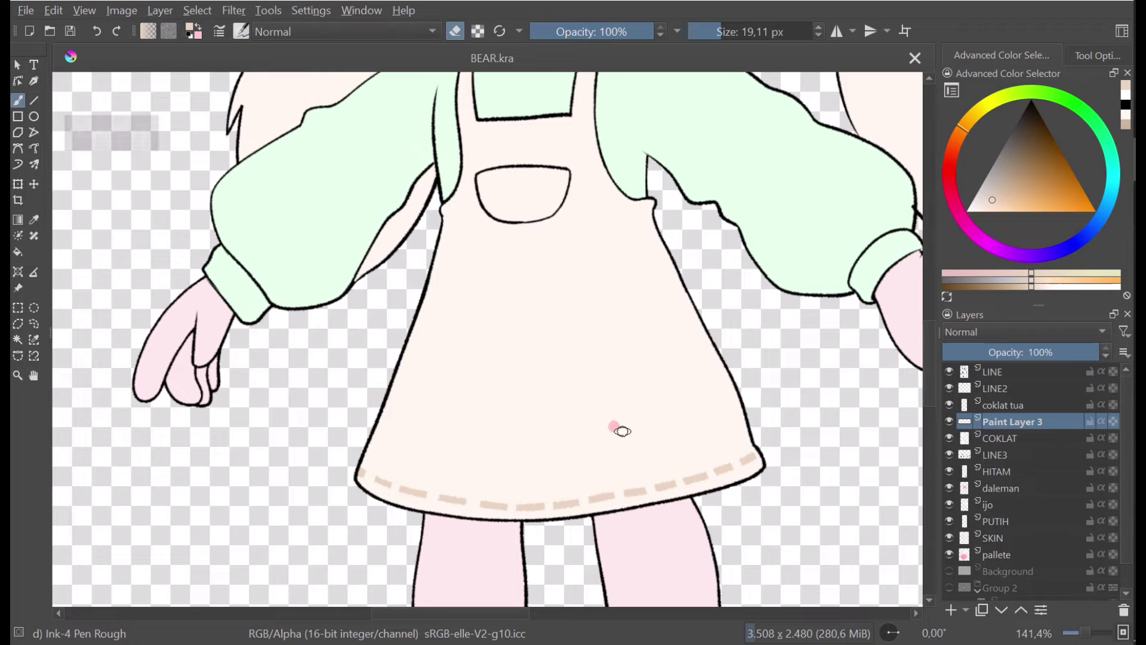
scroll(584, 295, down, 1)
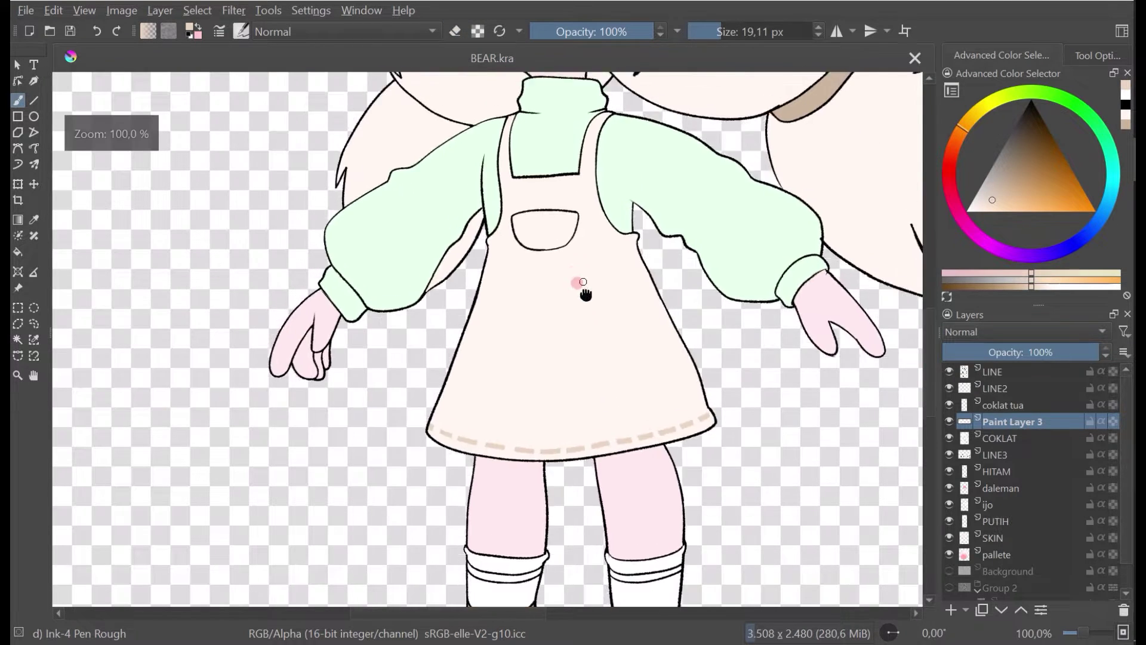
drag(586, 294, 608, 364)
scroll(607, 244, up, 3)
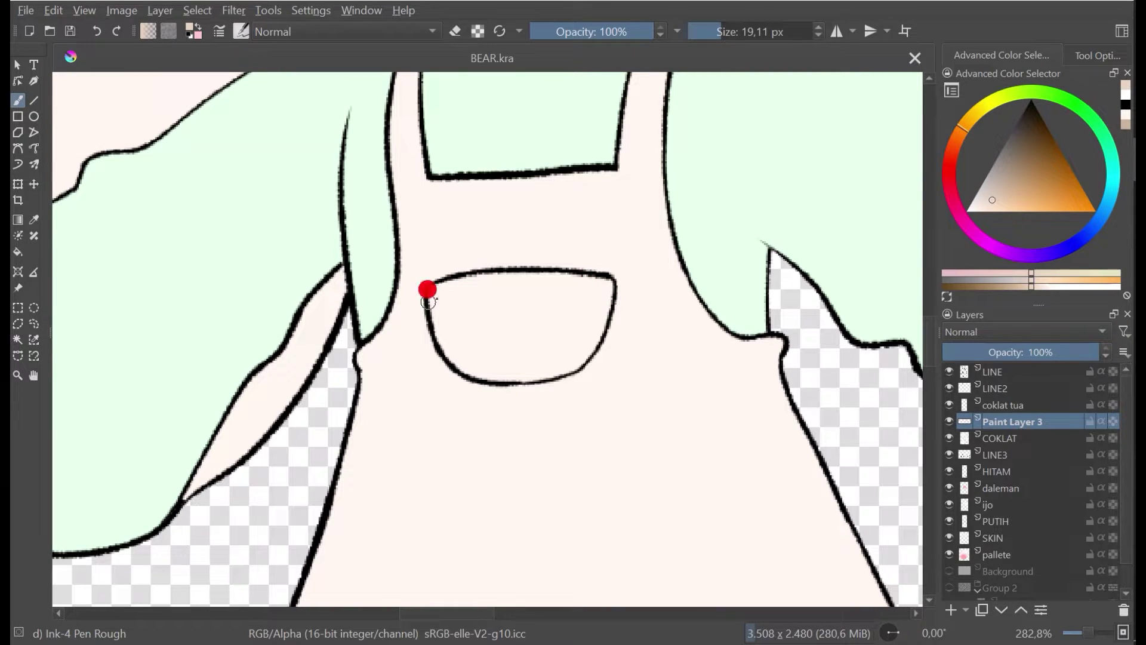
mouse_move(428, 302)
mouse_down()
mouse_move(517, 287)
mouse_move(611, 293)
mouse_up()
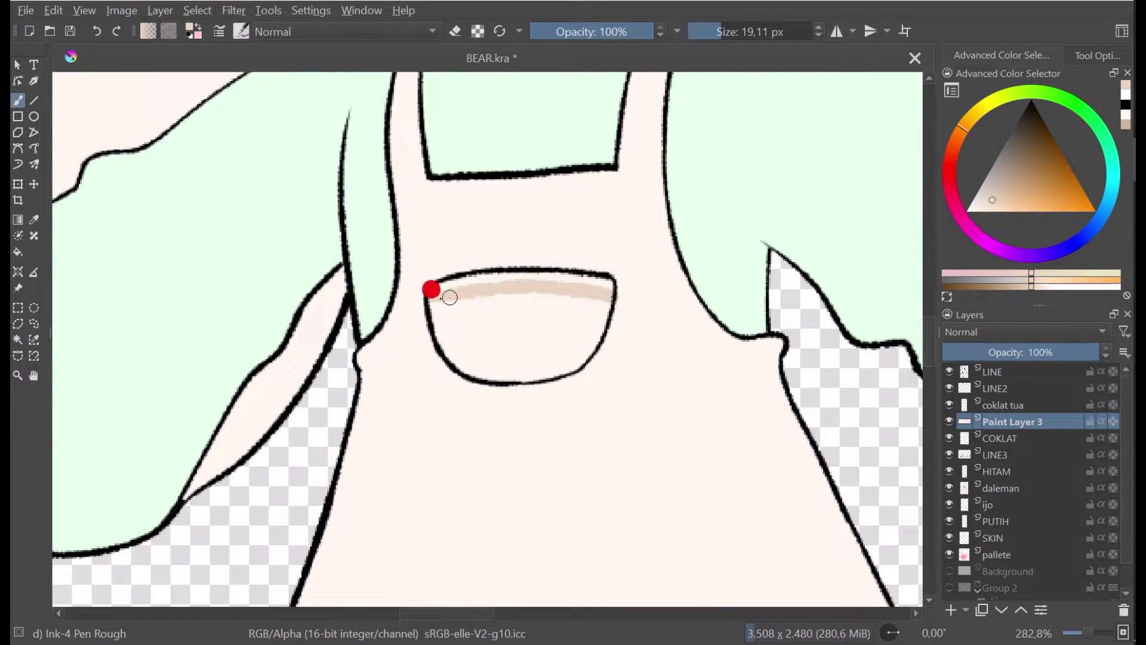
Step: Erase short gaps in the pocket's beige stripe so that it becomes a row of stitch dashes
click(455, 31)
mouse_move(464, 293)
mouse_down()
mouse_move(456, 277)
mouse_move(507, 322)
mouse_up()
key(ctrl+z)
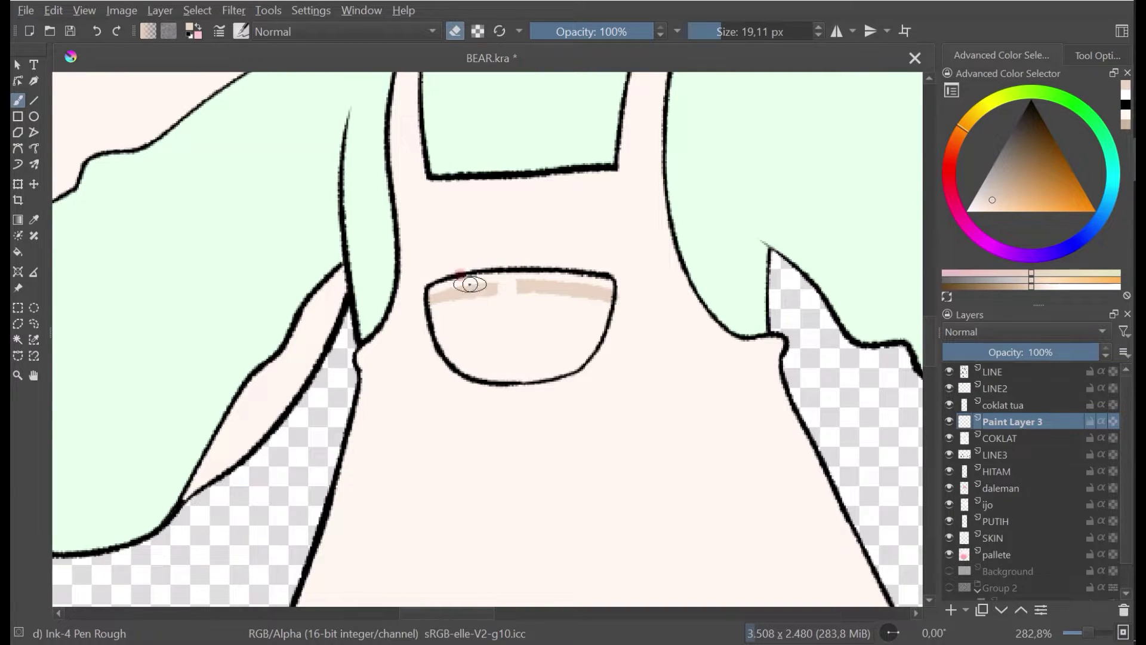
drag(456, 274, 455, 314)
drag(562, 278, 558, 321)
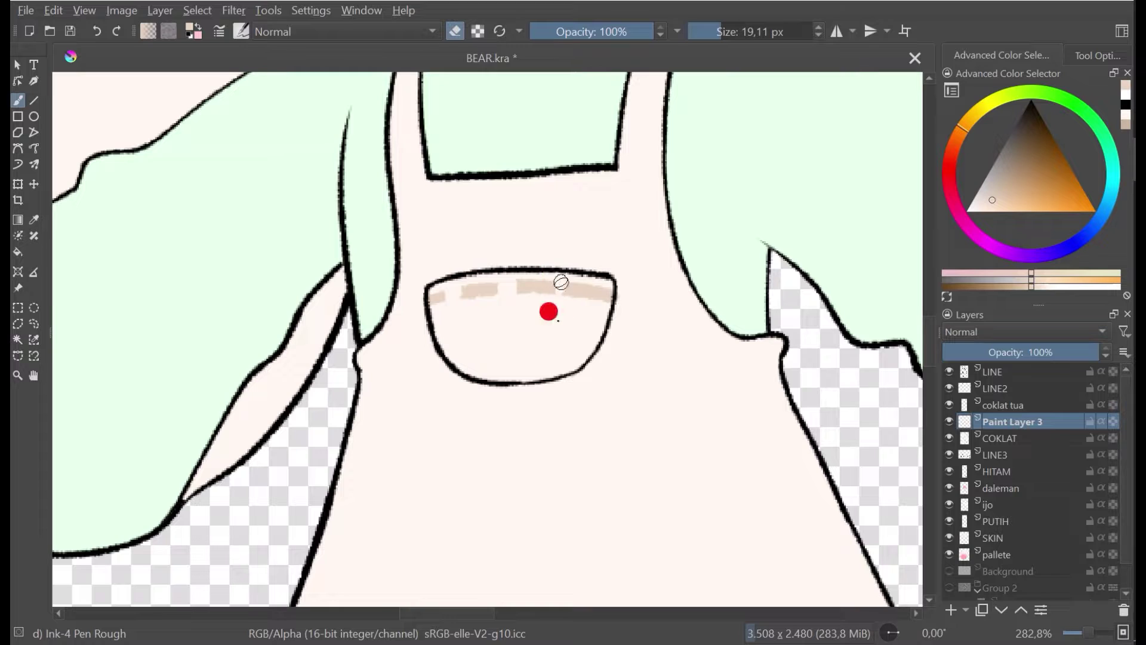
Step: Erase the last gap near the right end of the pocket's beige stripe and save the drawing
drag(610, 276, 604, 350)
scroll(632, 271, down, 5)
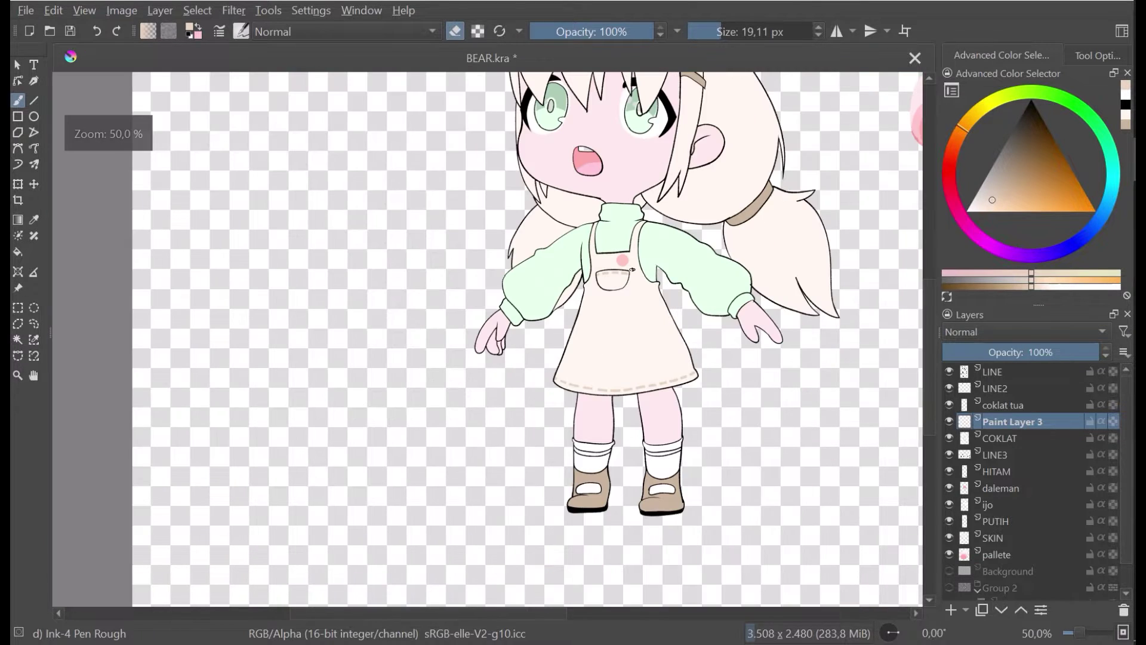
scroll(633, 270, up, 1)
drag(632, 270, 489, 337)
scroll(558, 382, down, 1)
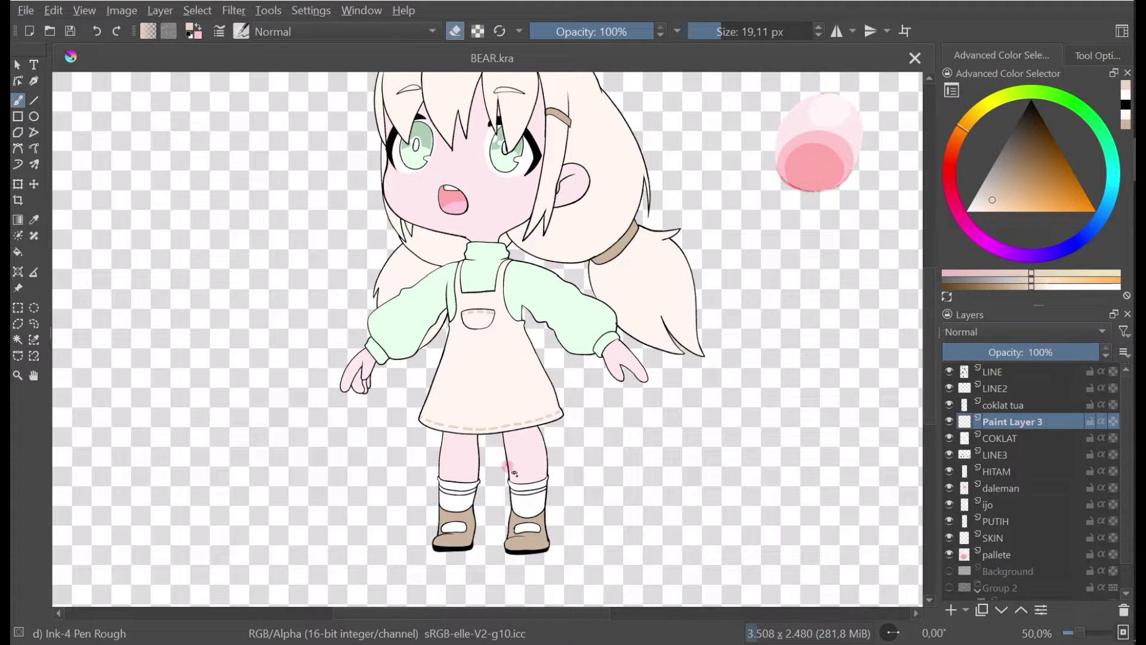
Step: Sample the pocket stitching's beige and, with the eraser mode off, paint a short stripe across the base of each dress strap
scroll(510, 468, up, 1)
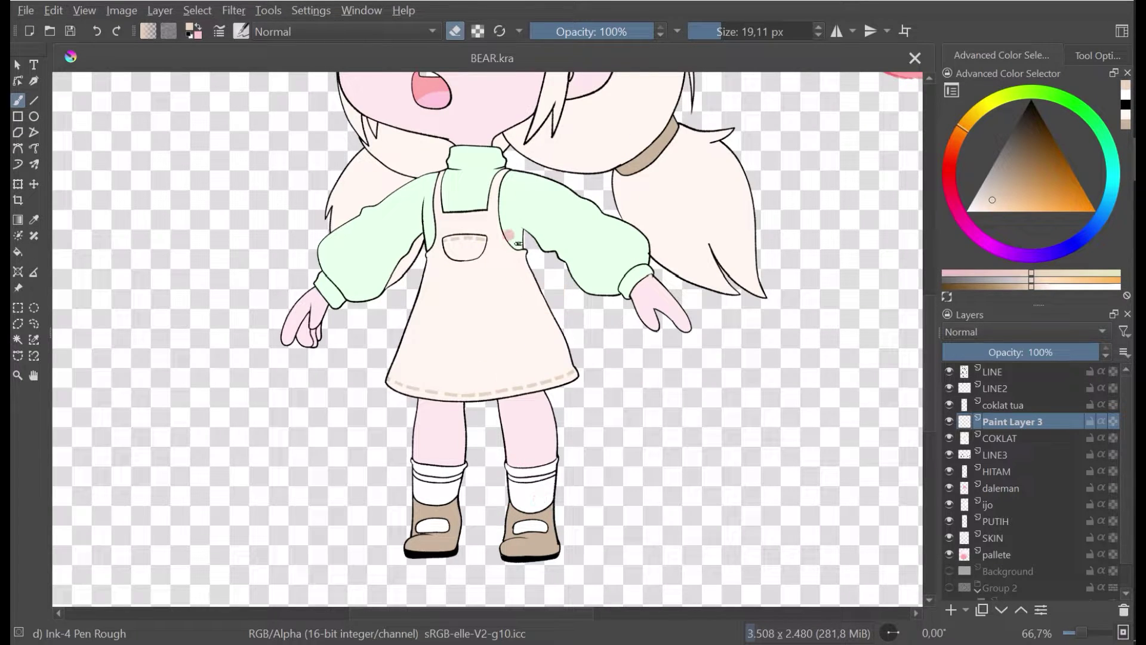
scroll(519, 243, down, 2)
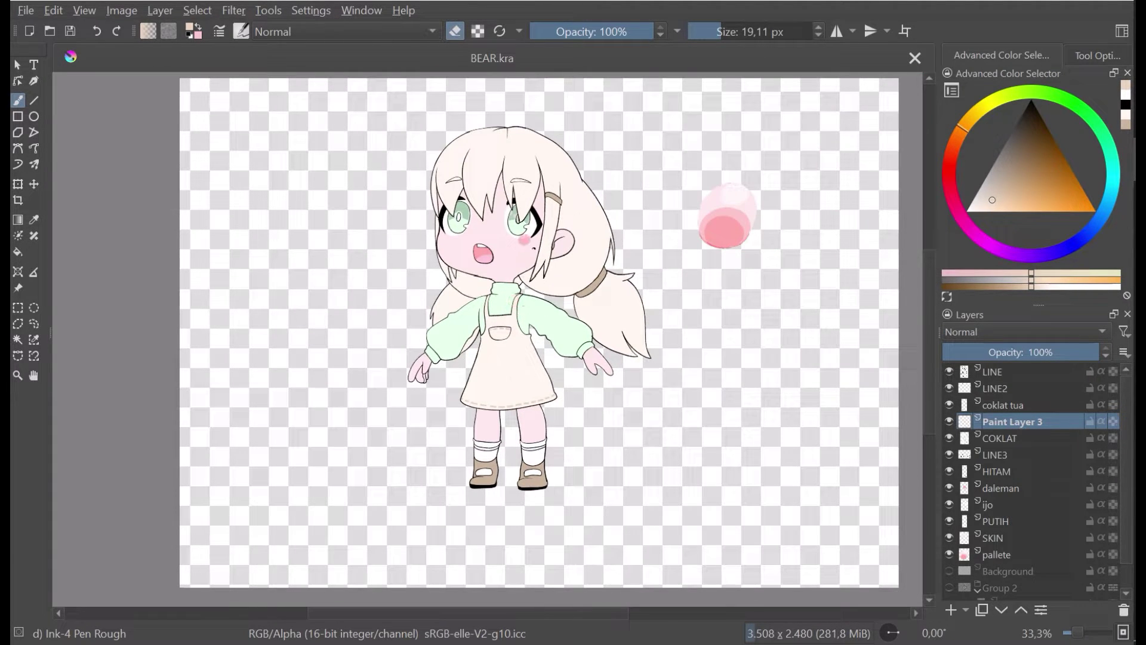
scroll(506, 363, up, 2)
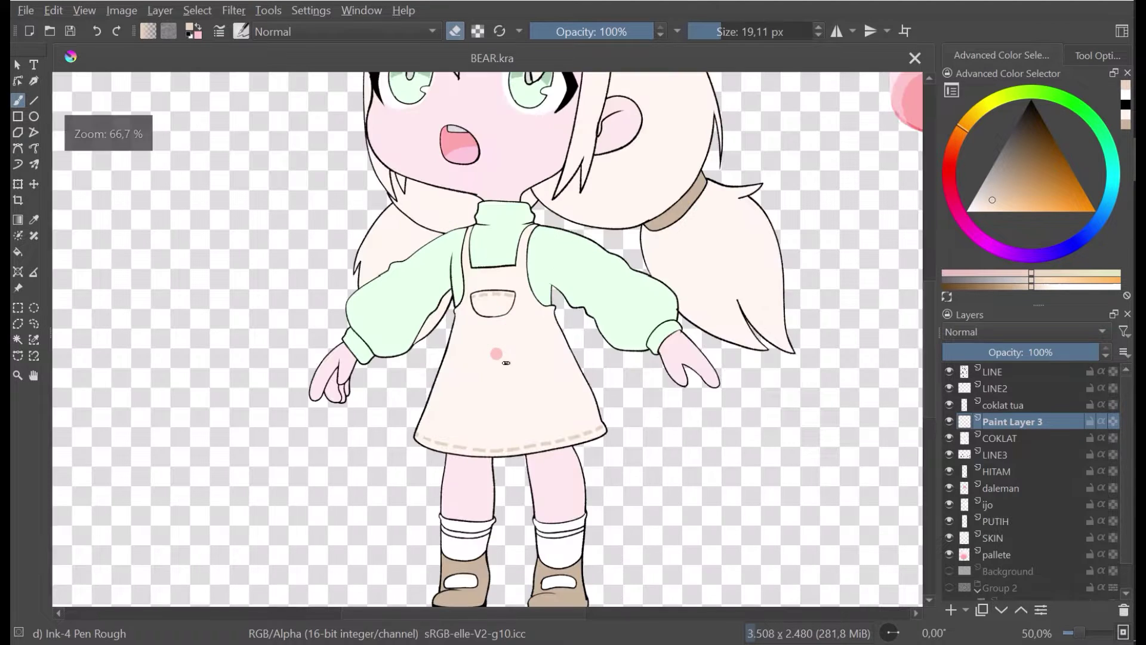
scroll(529, 237, up, 3)
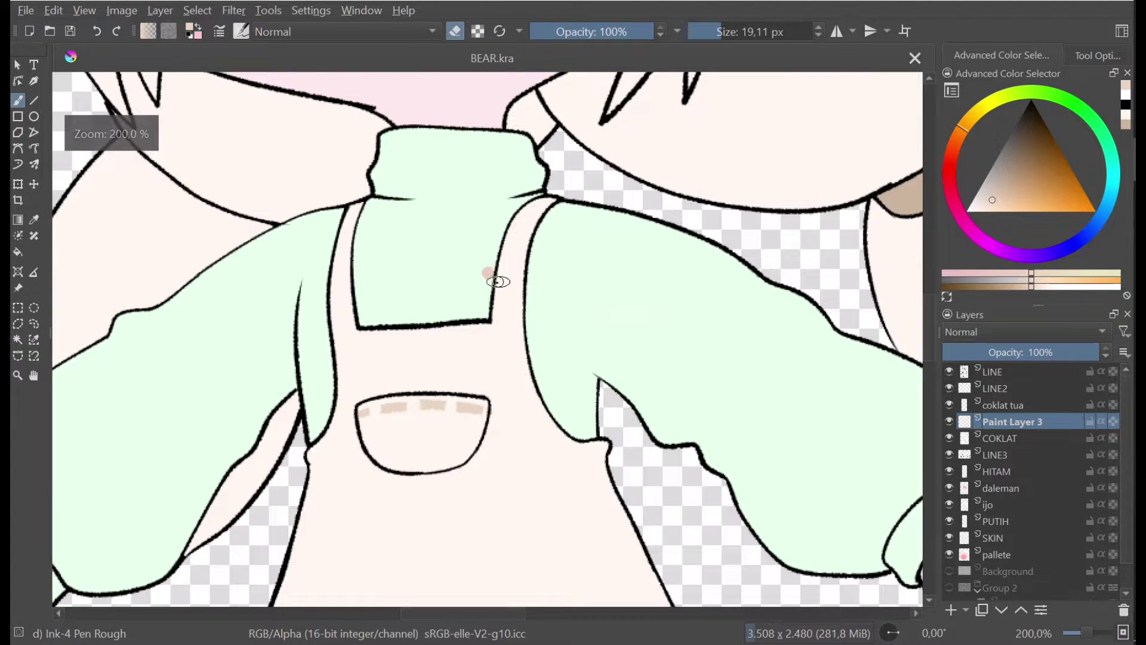
scroll(509, 353, down, 2)
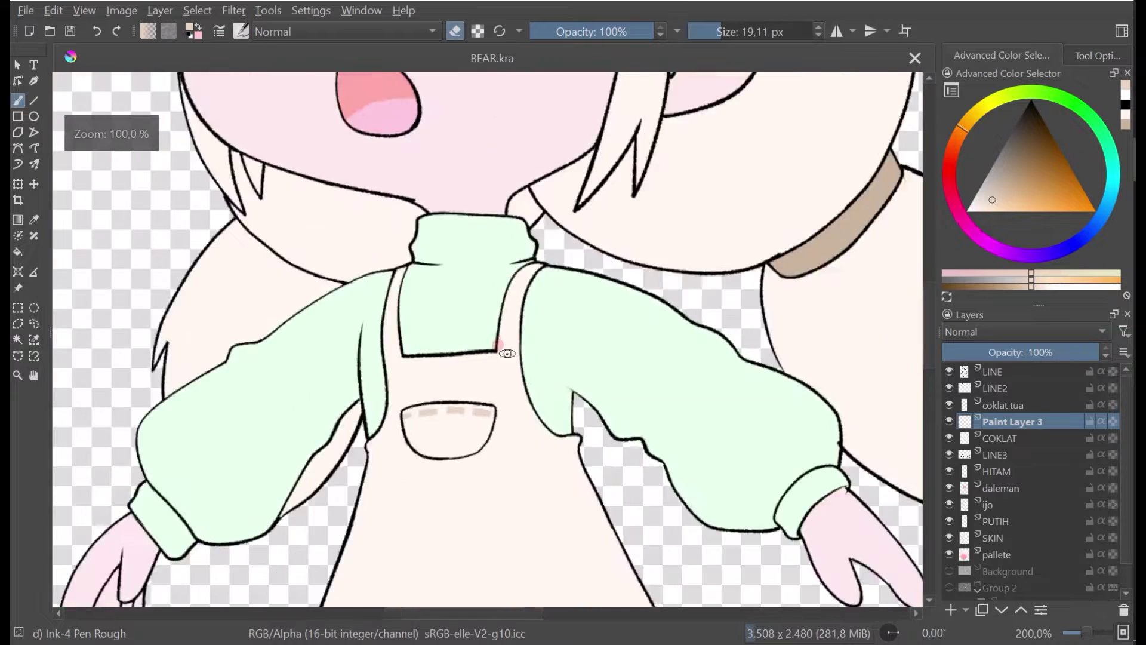
scroll(508, 353, down, 2)
scroll(505, 373, up, 6)
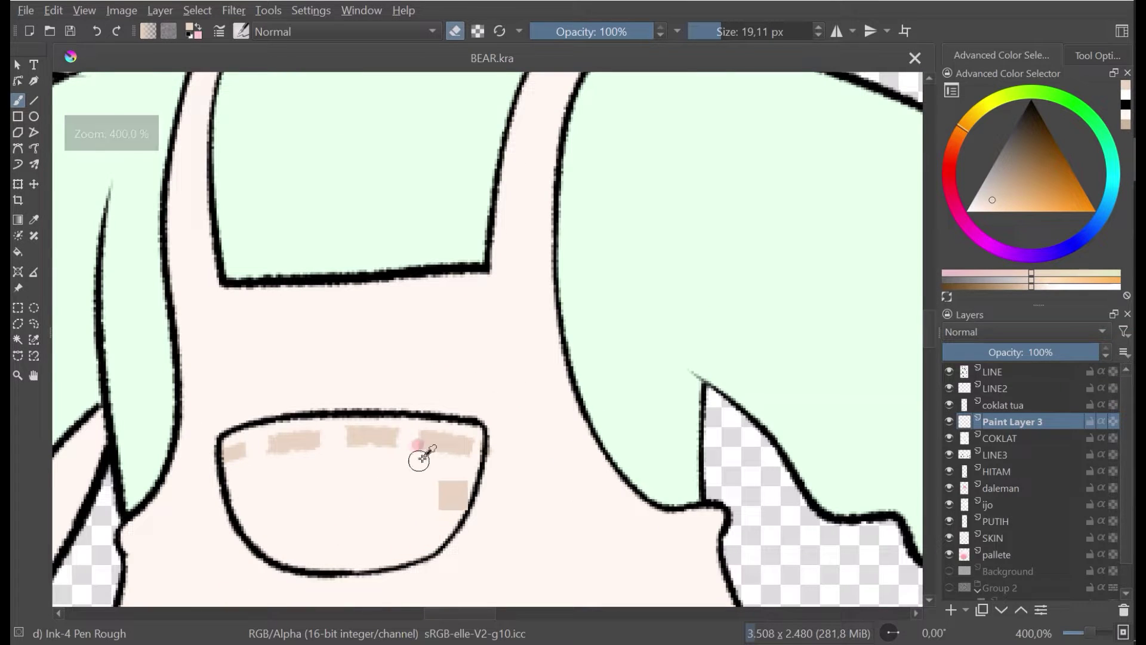
ctrl+click(436, 444)
key(e)
mouse_move(489, 268)
mouse_down()
mouse_move(543, 264)
mouse_move(495, 268)
mouse_up()
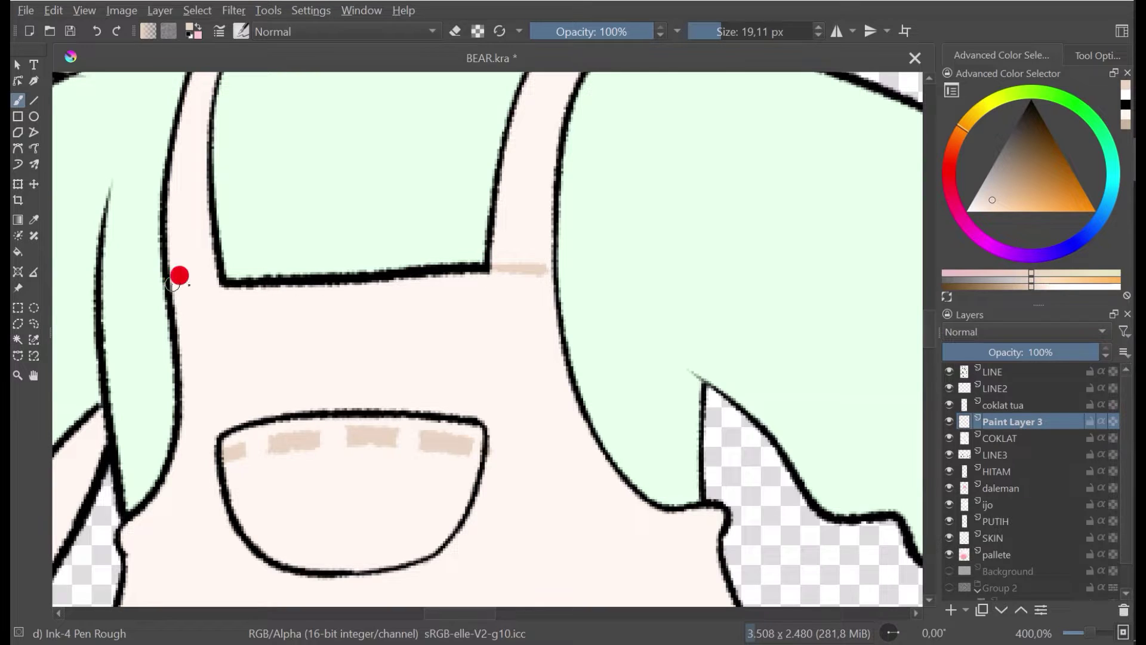
drag(172, 285, 228, 283)
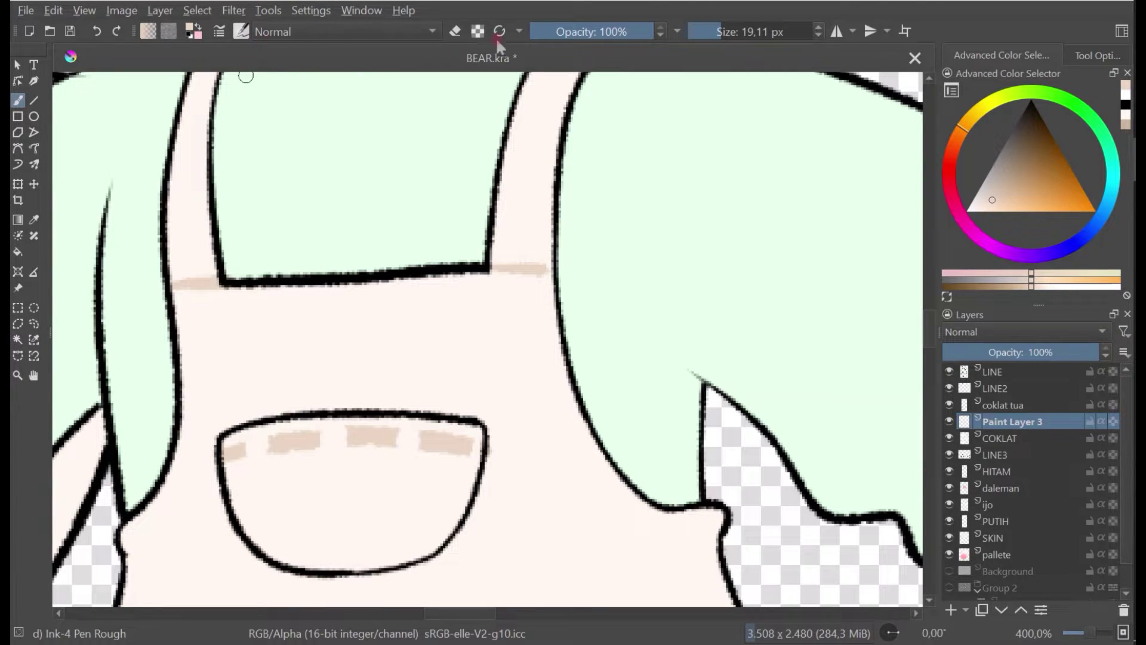
Step: Erase a gap in the middle of each strap's beige stripe with the eraser mode on and save the drawing
click(455, 31)
drag(202, 249, 202, 314)
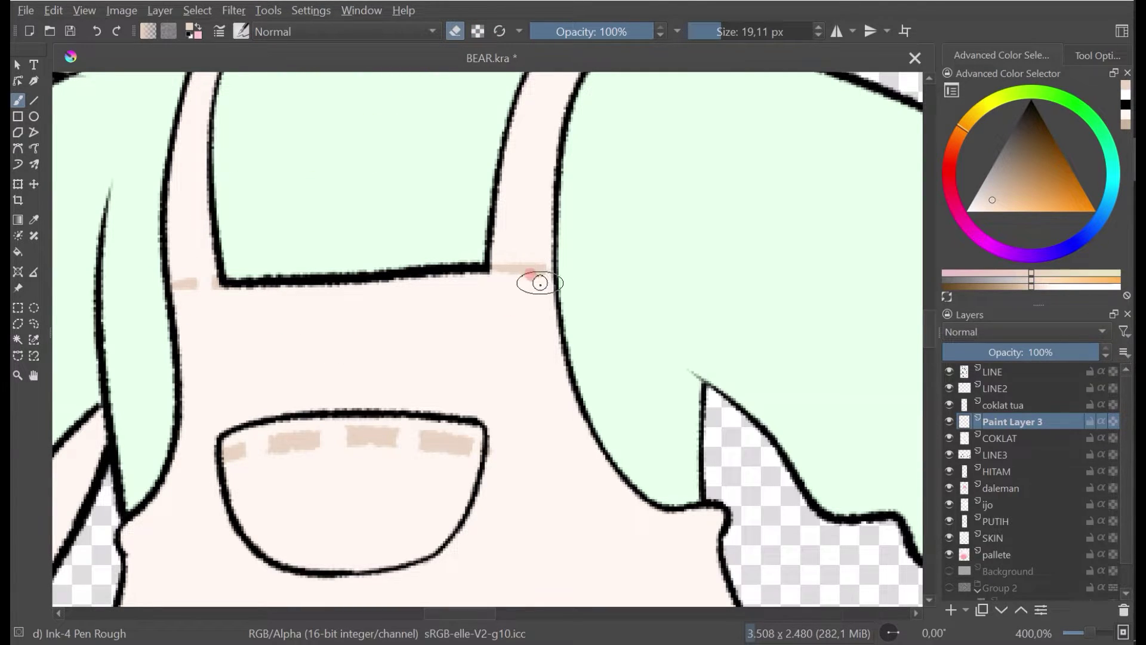
drag(540, 308, 538, 232)
scroll(598, 178, down, 5)
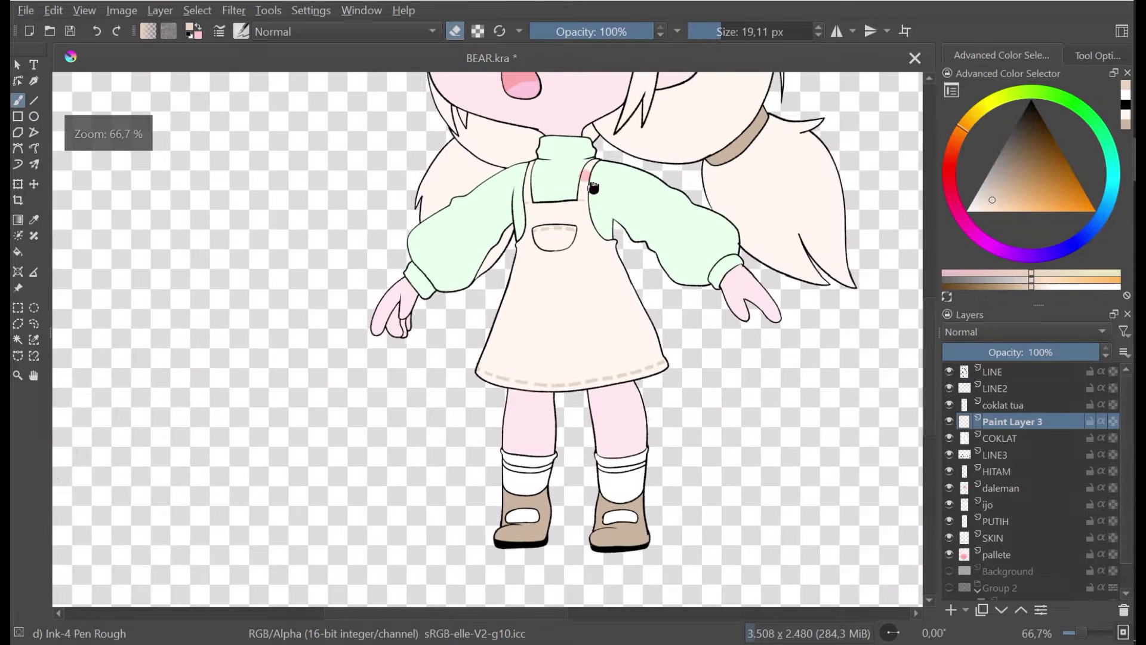
key(ctrl+s)
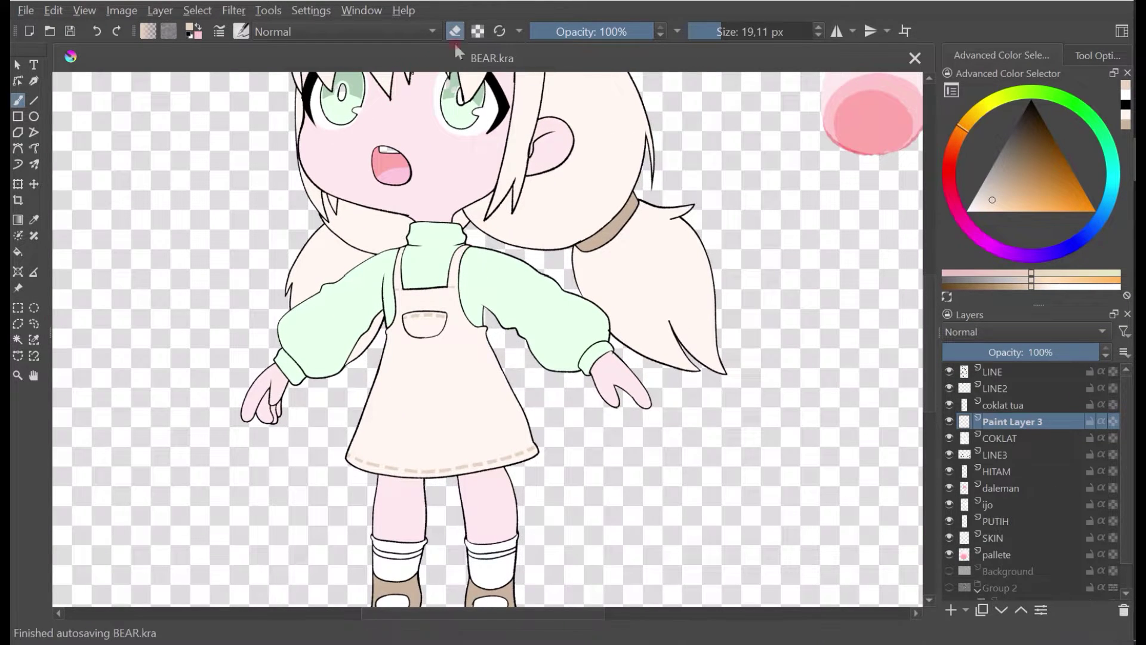
Step: With the eraser mode off, paint a beige stripe just inside the skirt's right edge from the waist down to the hem
click(455, 31)
scroll(445, 267, up, 3)
scroll(445, 267, down, 3)
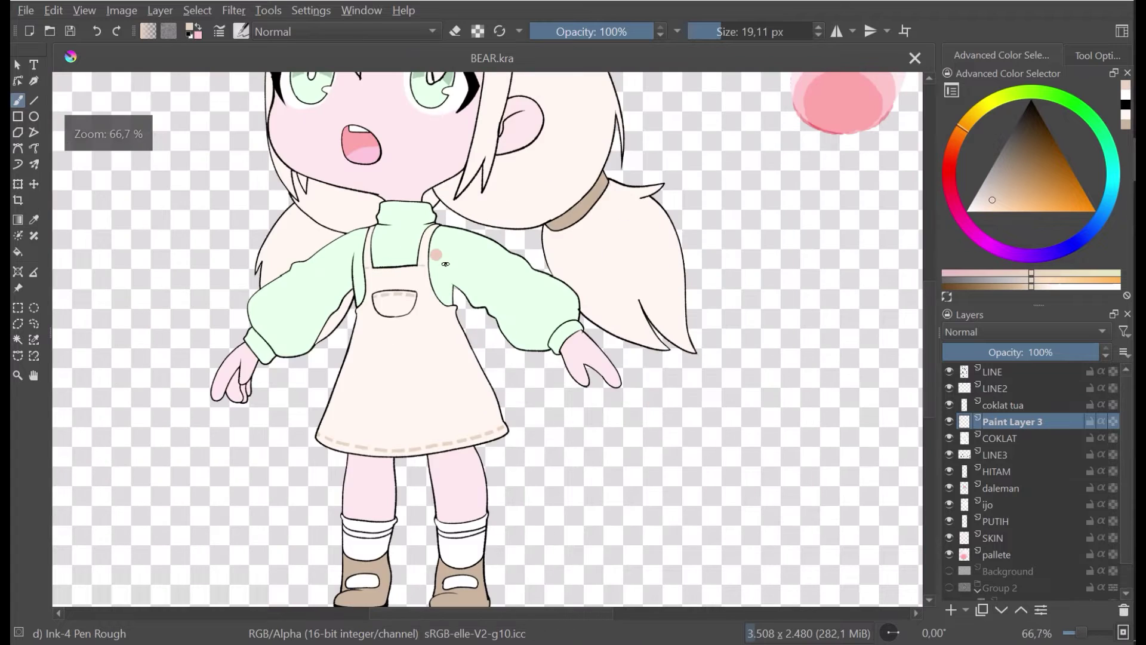
scroll(334, 311, up, 1)
scroll(334, 312, up, 2)
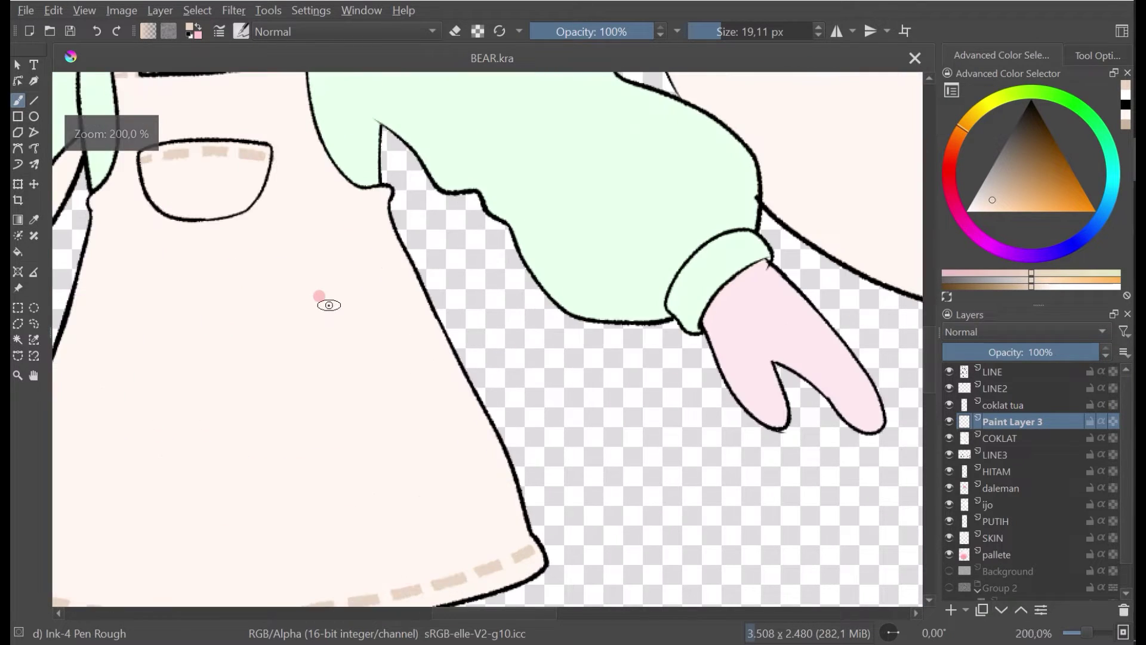
scroll(325, 304, down, 1)
drag(316, 303, 229, 242)
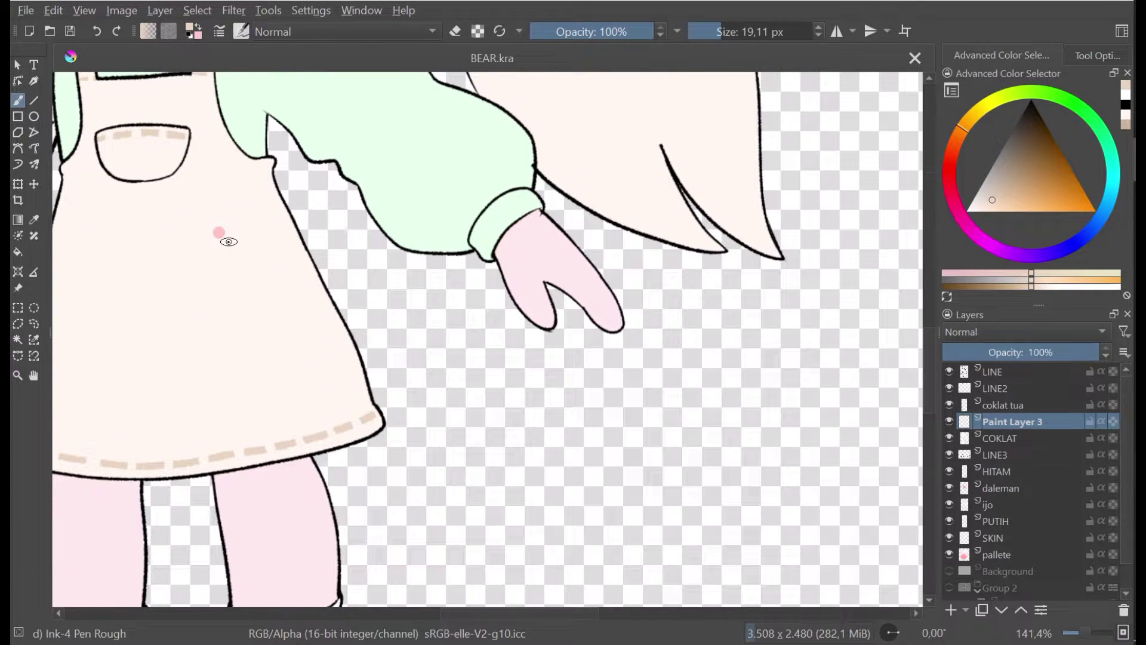
drag(264, 160, 267, 210)
key(ctrl+z)
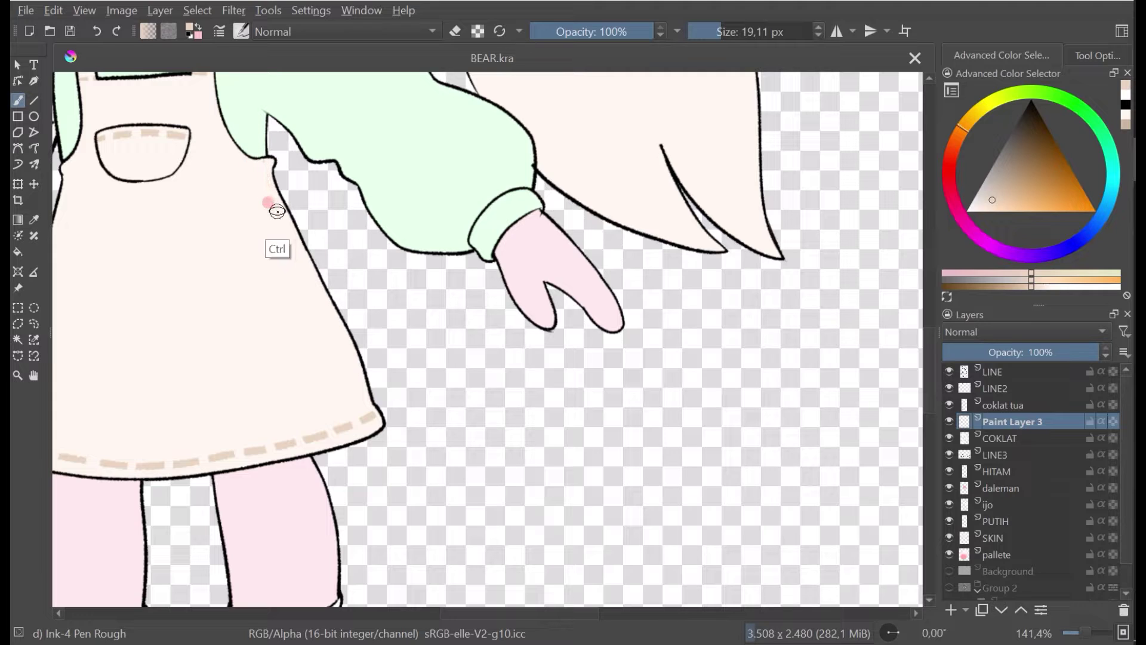
mouse_move(299, 259)
mouse_down()
mouse_move(263, 187)
mouse_move(268, 155)
mouse_move(277, 216)
mouse_move(303, 266)
mouse_up()
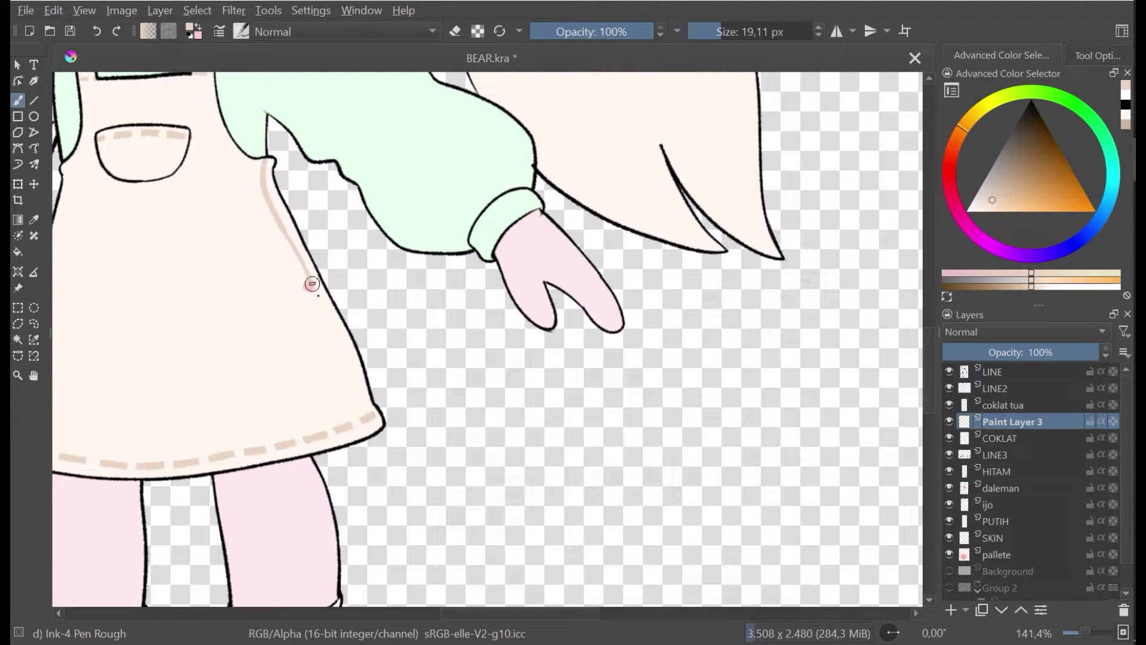
drag(268, 199, 301, 266)
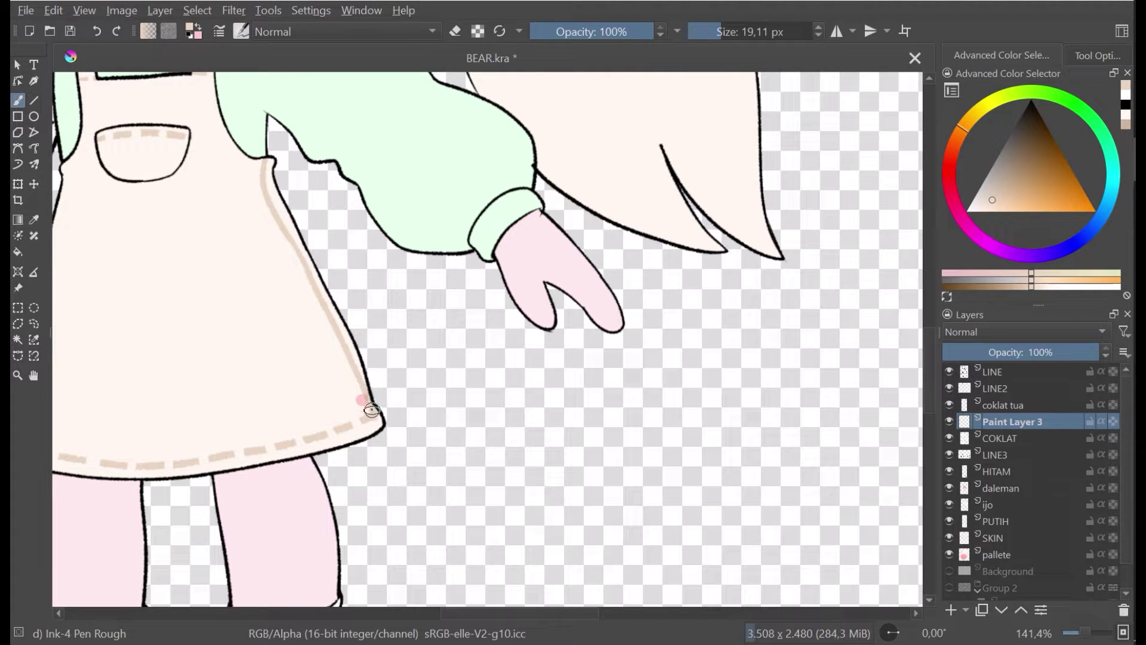
key(ctrl+z)
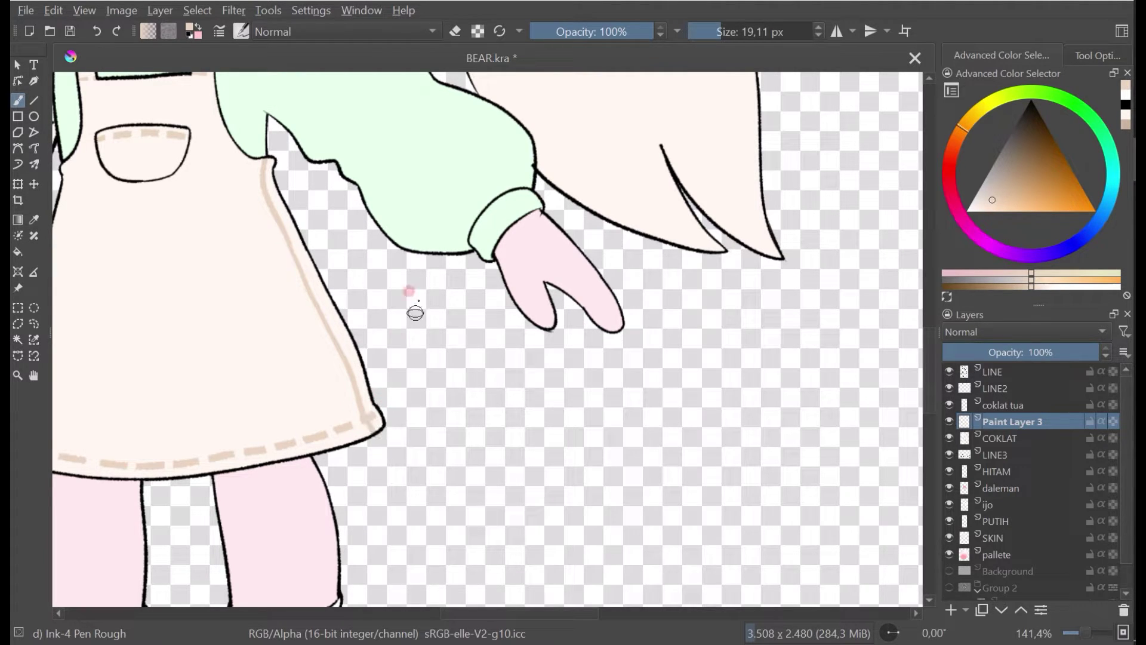
Step: Erase evenly spaced gaps in the skirt's right side stripe from hem to waist, forming stitch dashes, and save the drawing
click(455, 31)
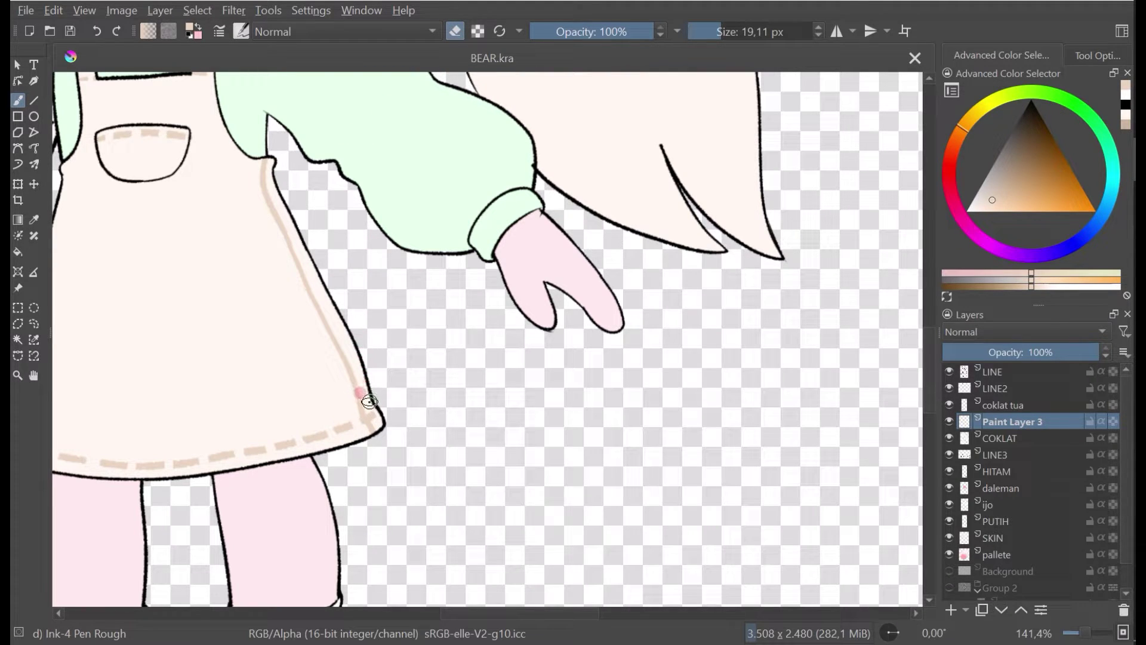
mouse_move(367, 405)
mouse_down()
mouse_move(353, 415)
mouse_move(379, 404)
mouse_move(355, 412)
mouse_up()
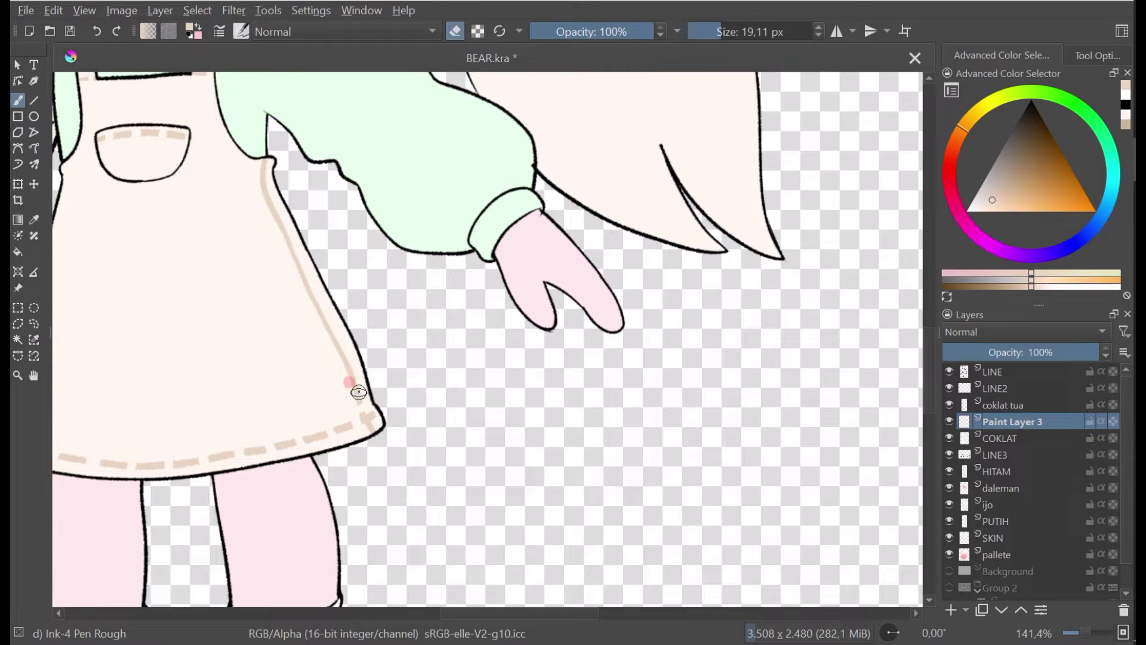
mouse_move(362, 371)
mouse_down()
mouse_move(340, 351)
mouse_move(353, 351)
mouse_move(334, 322)
mouse_move(318, 325)
mouse_move(346, 315)
mouse_move(308, 330)
mouse_move(355, 282)
mouse_move(299, 306)
mouse_move(329, 290)
mouse_up()
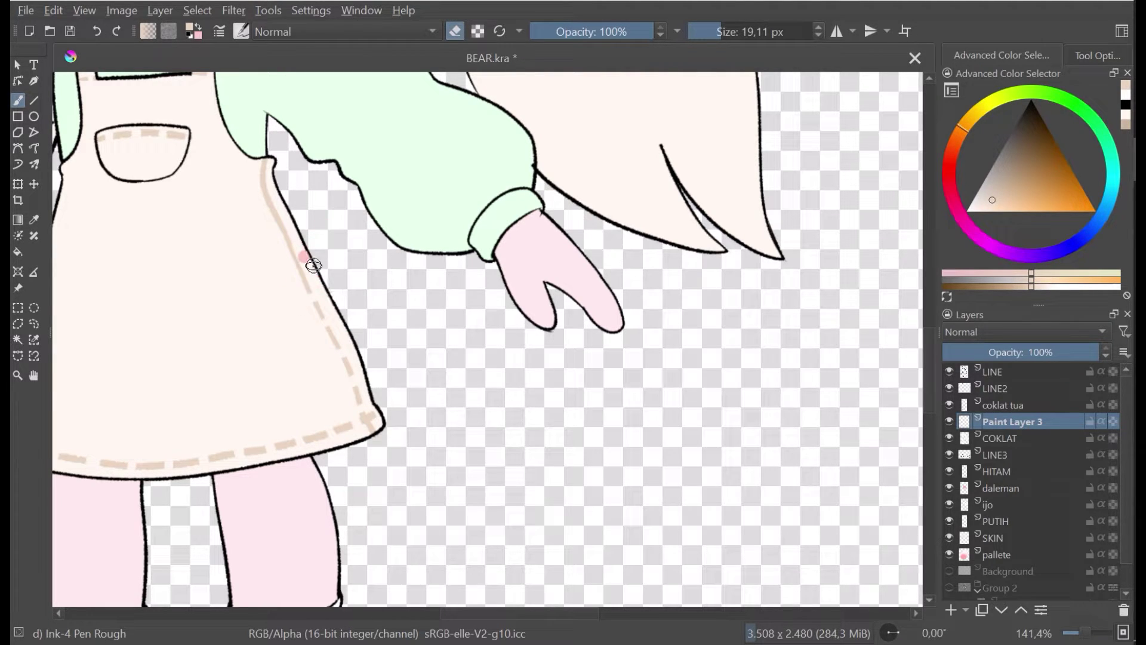
click(281, 276)
mouse_move(297, 235)
mouse_down()
mouse_move(269, 243)
mouse_move(268, 220)
mouse_move(251, 210)
mouse_up()
click(273, 173)
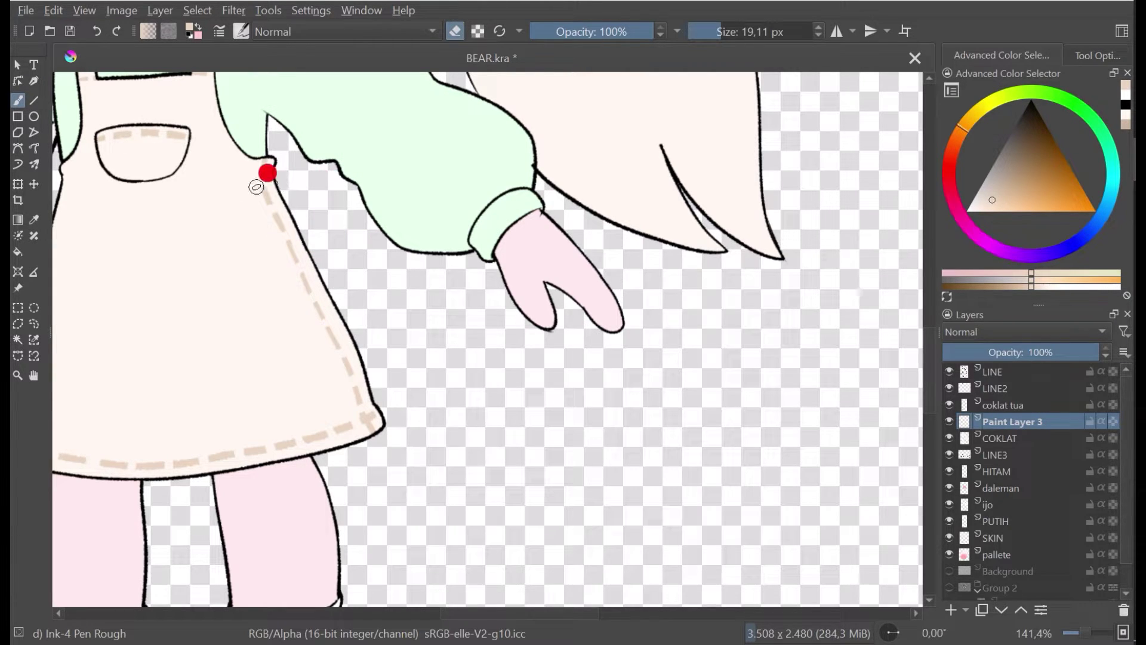
key(minus)
key(minus)
key(minus)
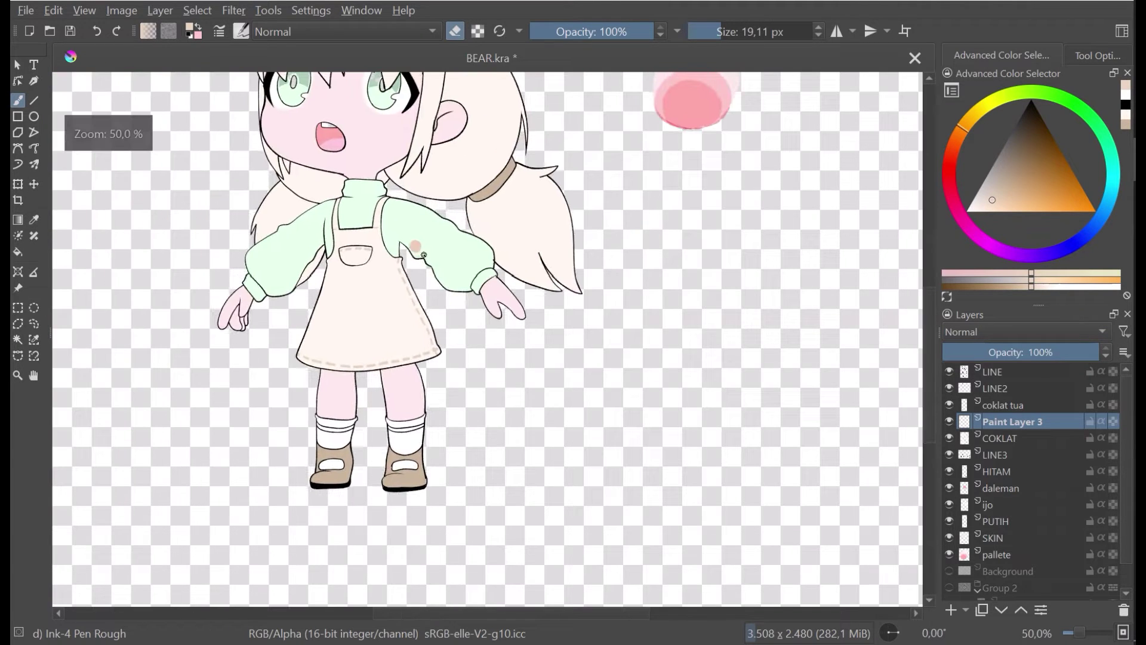
key(ctrl+s)
Step: Turn the eraser mode off and inspect the dress stitching up close and from a distance
click(454, 366)
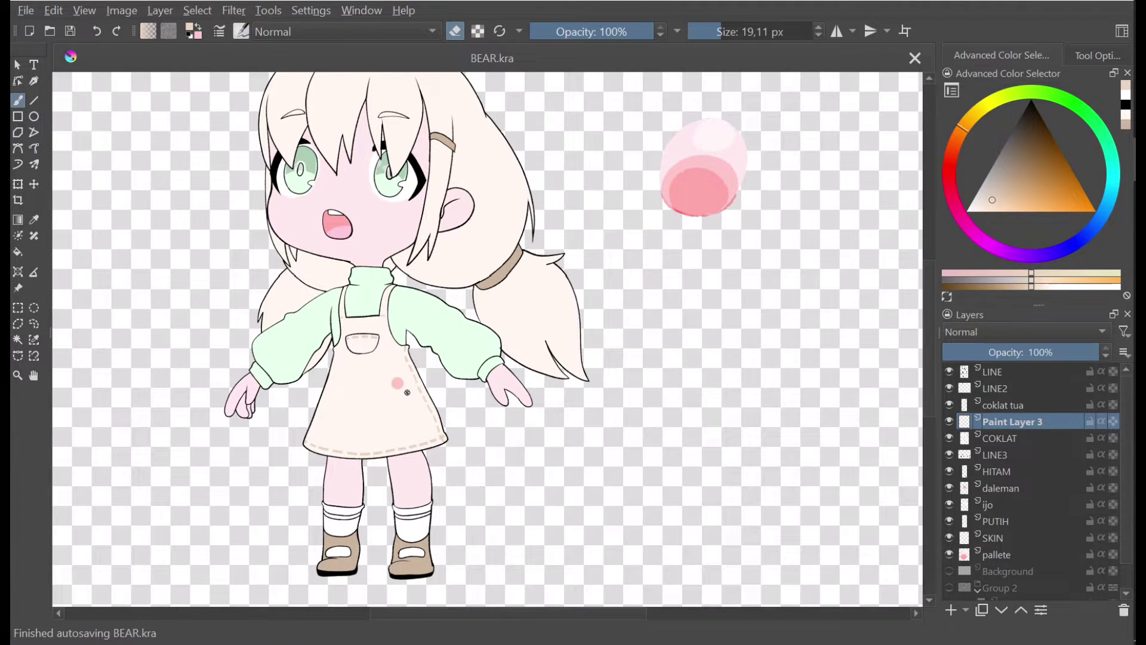
key(plus)
key(plus)
key(plus)
key(plus)
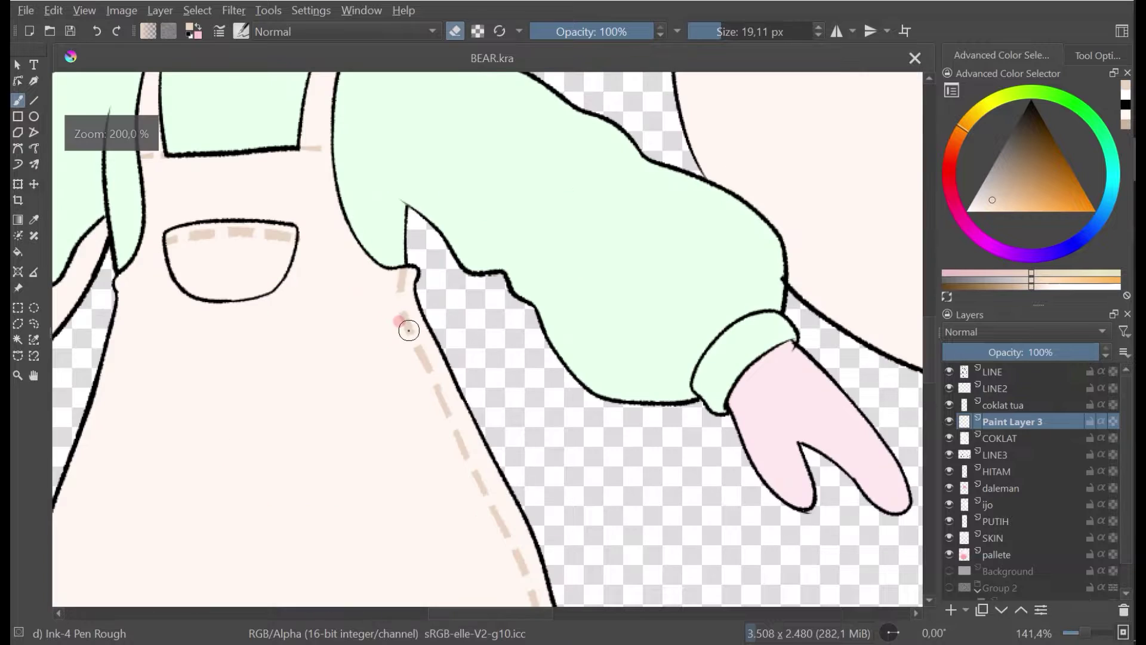
key(e)
ctrl+click(408, 330)
scroll(408, 330, down, 3)
scroll(389, 370, up, 1)
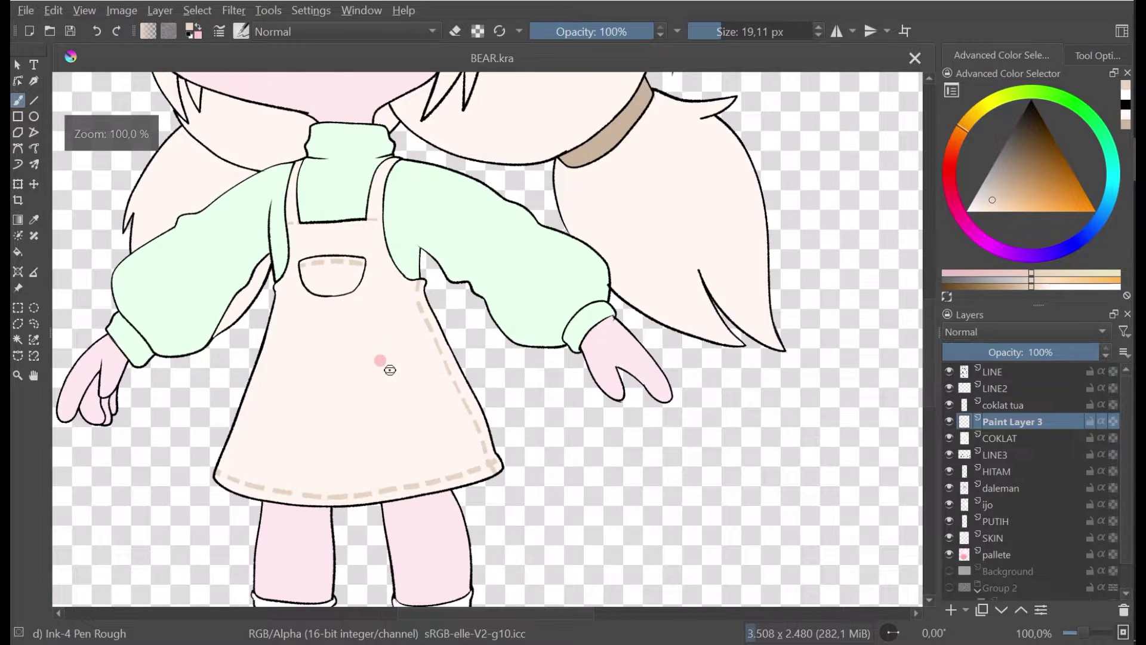
click(309, 345)
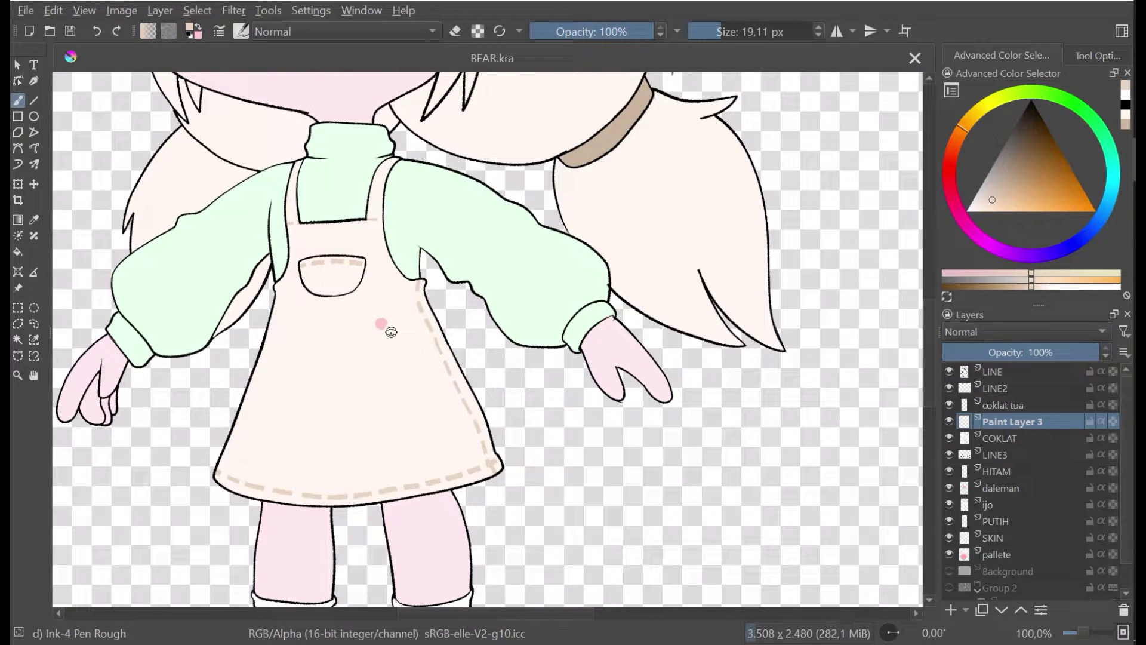
key(minus)
key(minus)
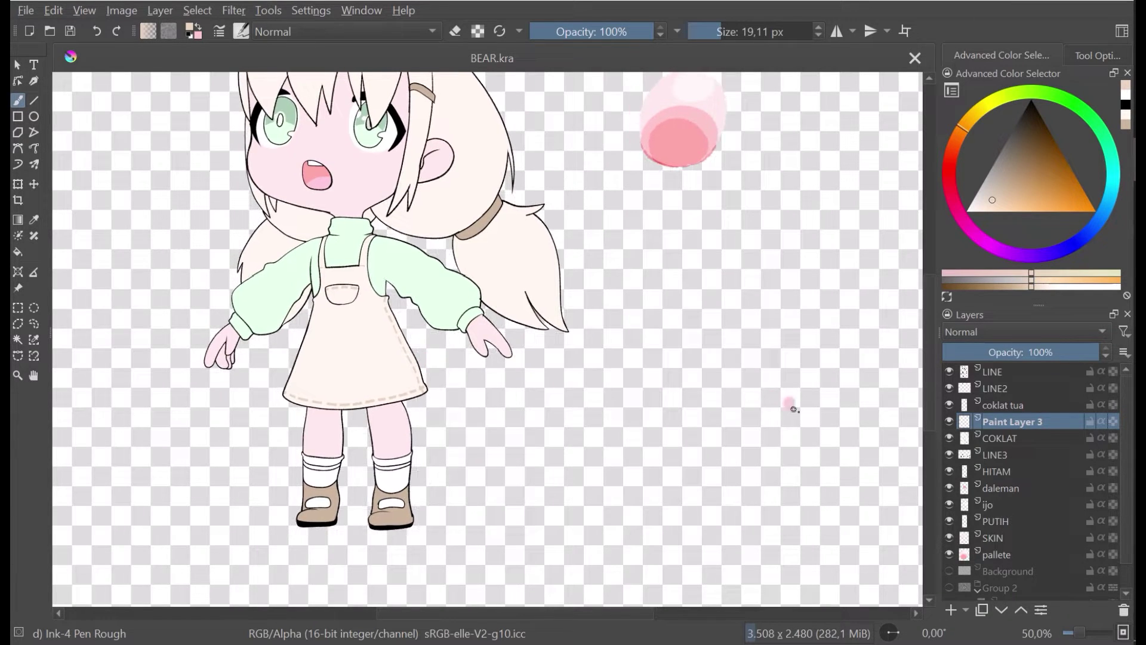
Step: Add a new paint layer directly above the ijo layer and sample the sweater's light green
click(991, 501)
click(951, 609)
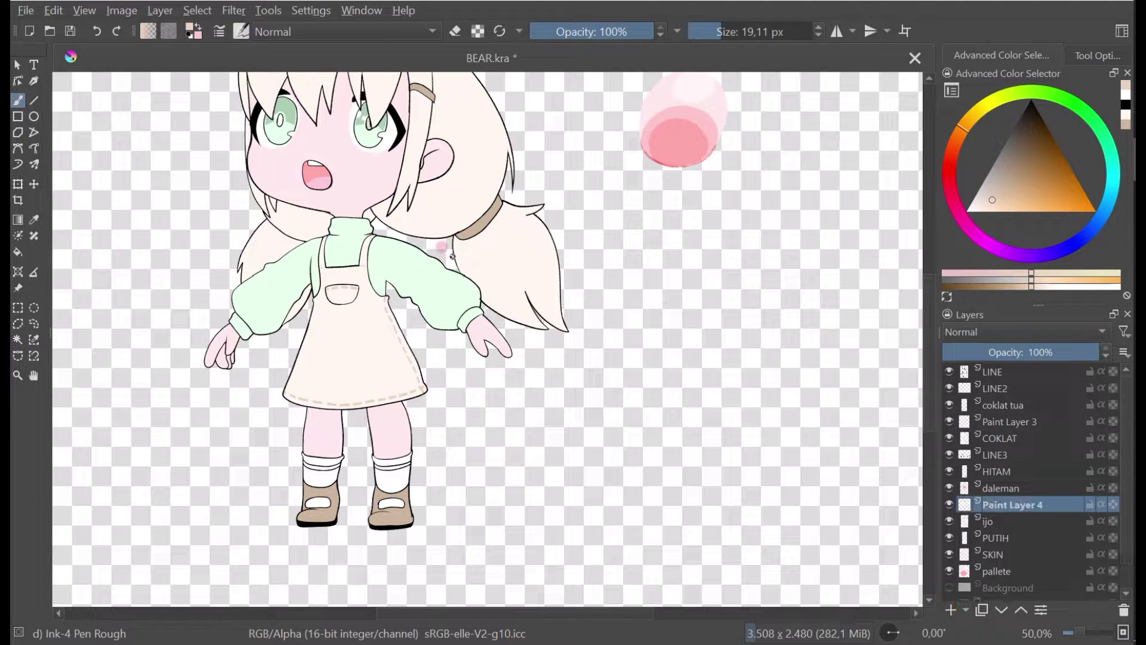
ctrl+click(418, 264)
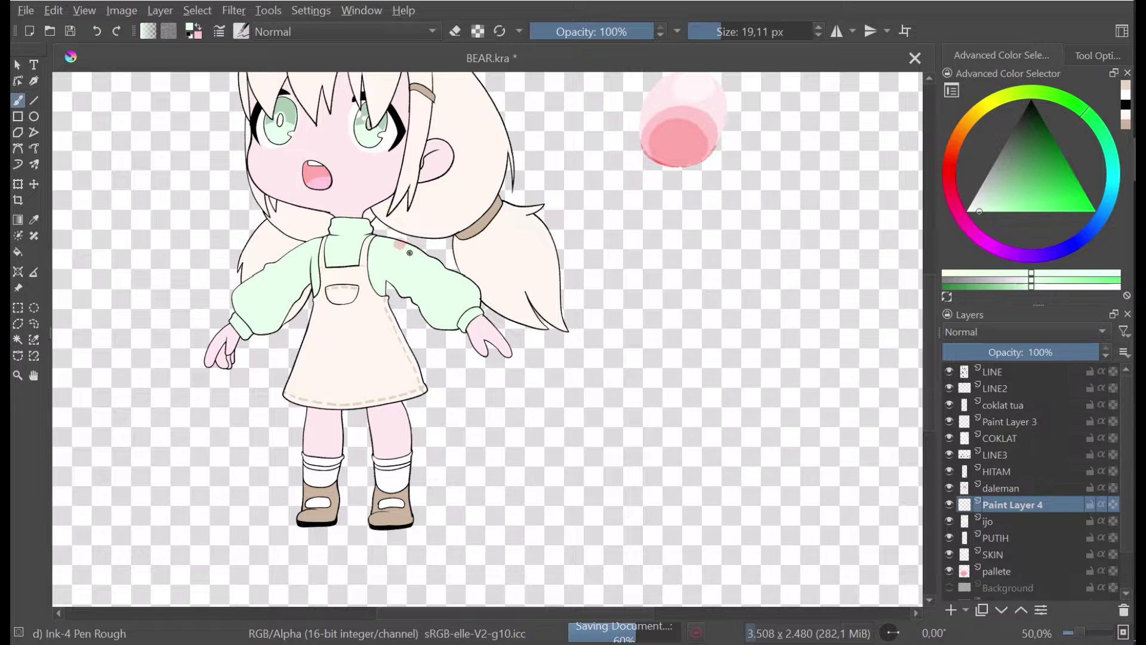
Step: Choose a darker, muted green and paint a curved line down the sweater beside the right strap, from shoulder to armpit
scroll(455, 248, up, 1)
drag(455, 248, 559, 281)
click(997, 202)
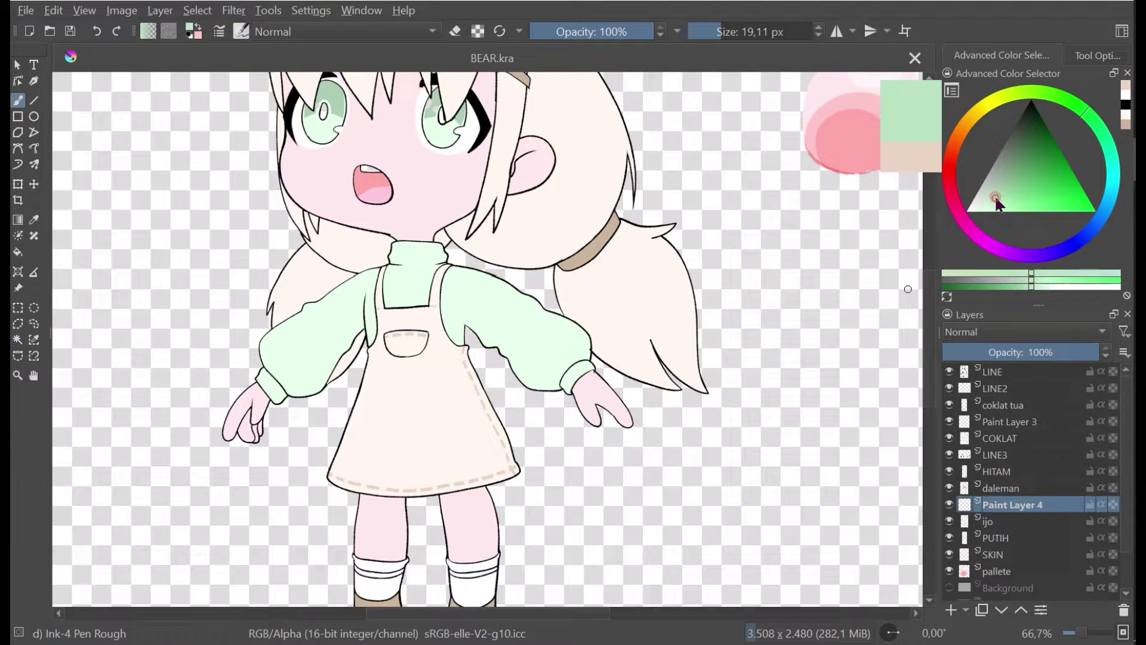
drag(1000, 199, 1006, 200)
drag(447, 268, 468, 341)
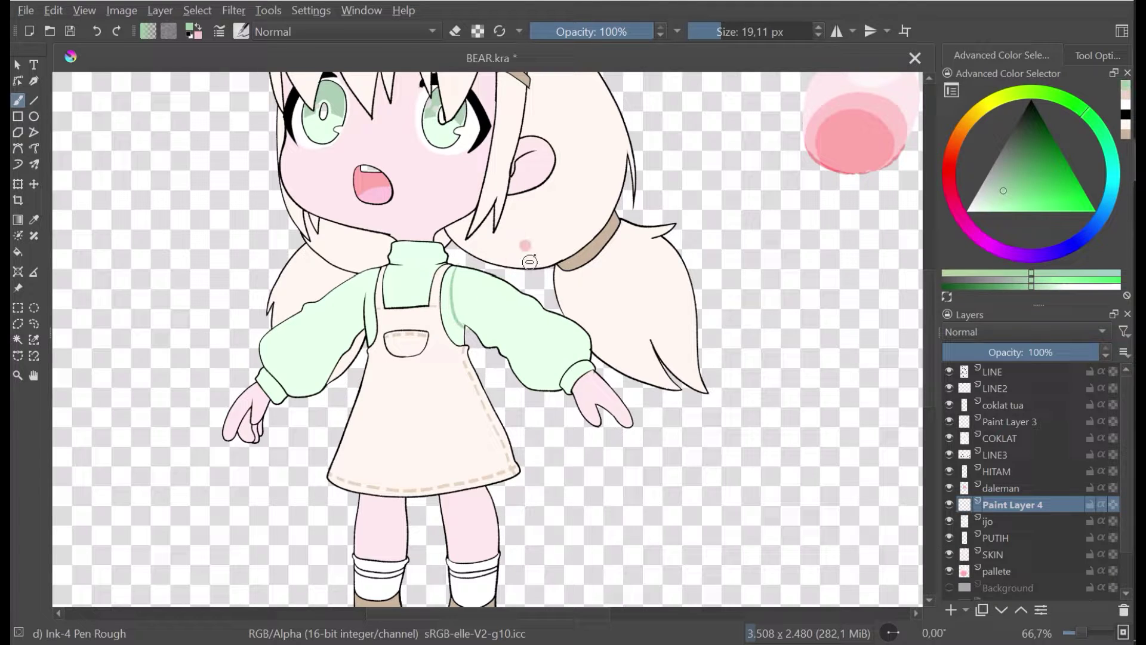
scroll(472, 283, up, 3)
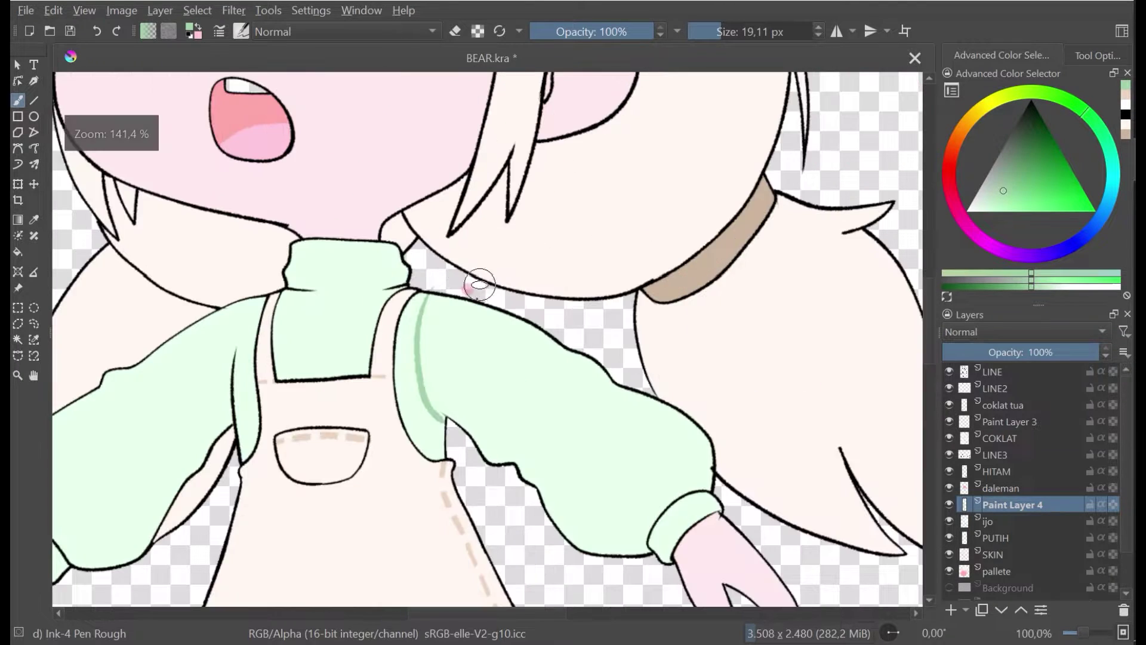
Step: Undo the line beside the right strap and paint muted green curves along both sweater armholes, from shoulder to armpit
key(ctrl+z)
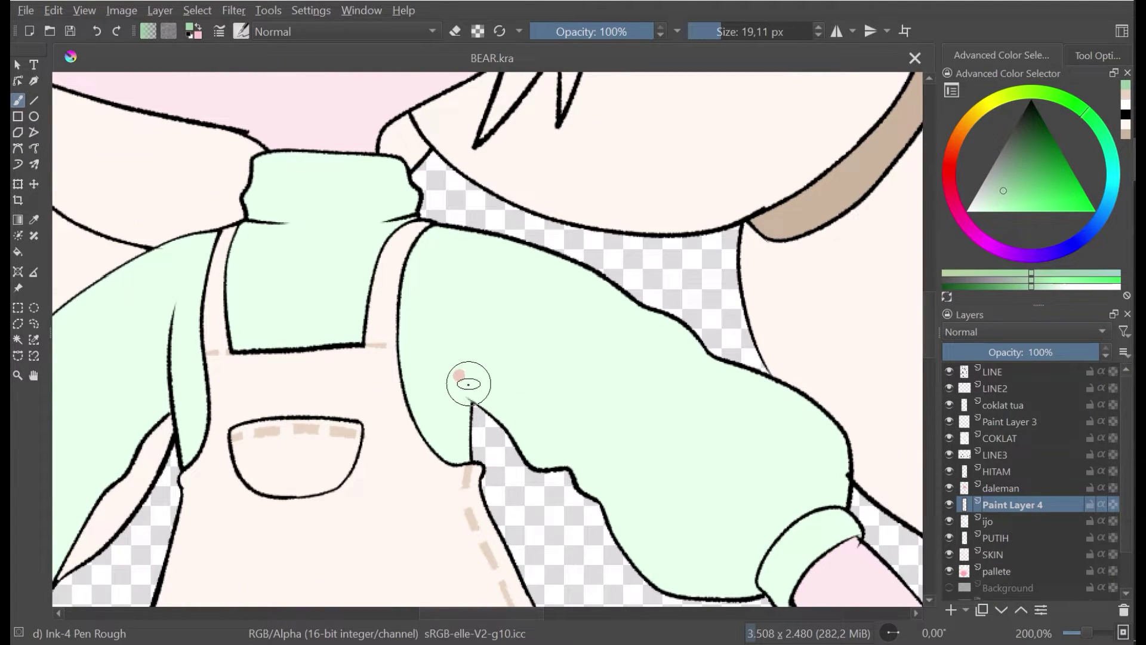
mouse_move(464, 396)
mouse_down()
mouse_move(434, 323)
mouse_move(445, 226)
mouse_up()
mouse_move(167, 343)
mouse_down()
mouse_move(181, 254)
mouse_move(199, 241)
mouse_up()
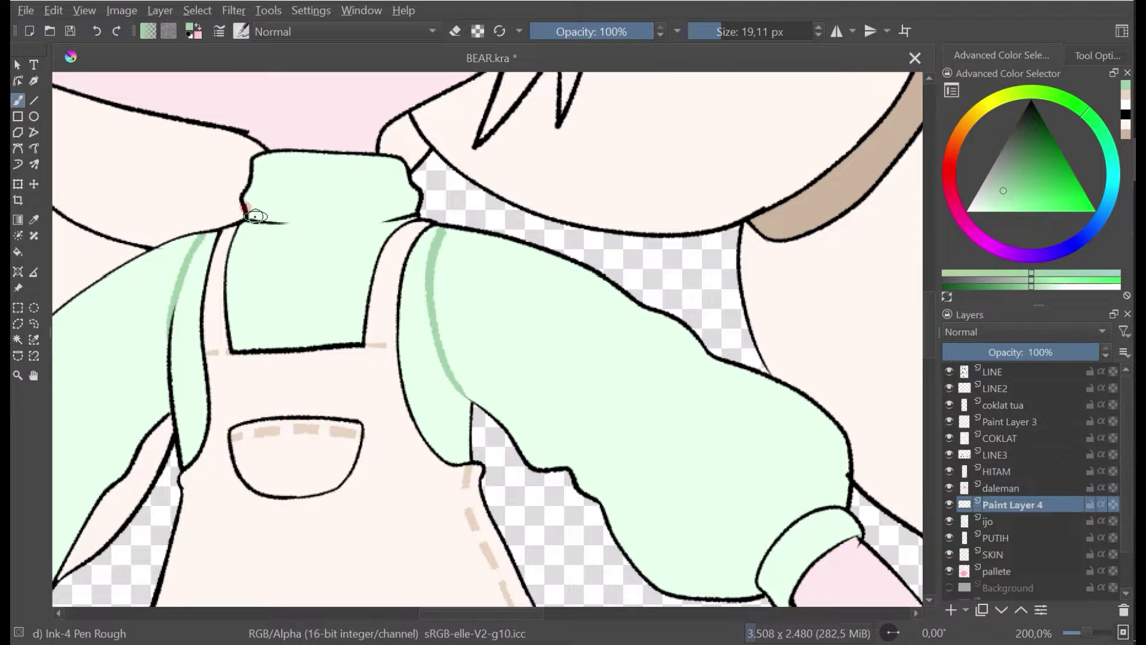
Step: Paint a muted green line along the base of the sweater's turtleneck collar and save the drawing
mouse_move(255, 216)
mouse_down()
mouse_move(411, 216)
mouse_move(265, 220)
mouse_up()
key(ctrl+z)
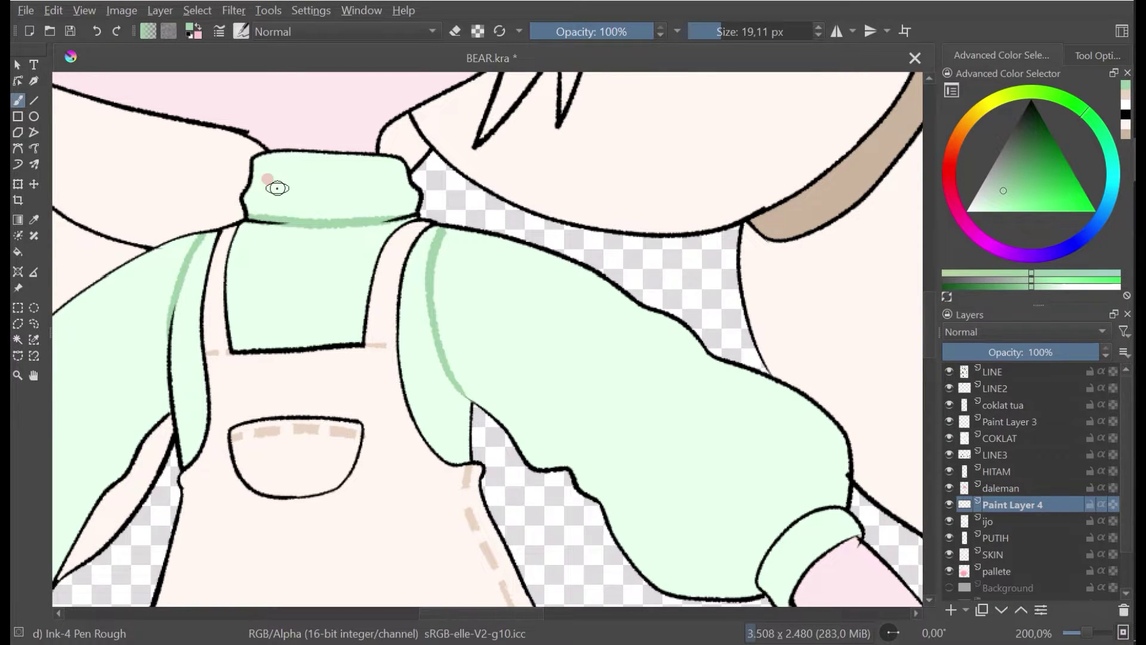
scroll(277, 188, down, 4)
scroll(417, 260, up, 4)
key(ctrl+s)
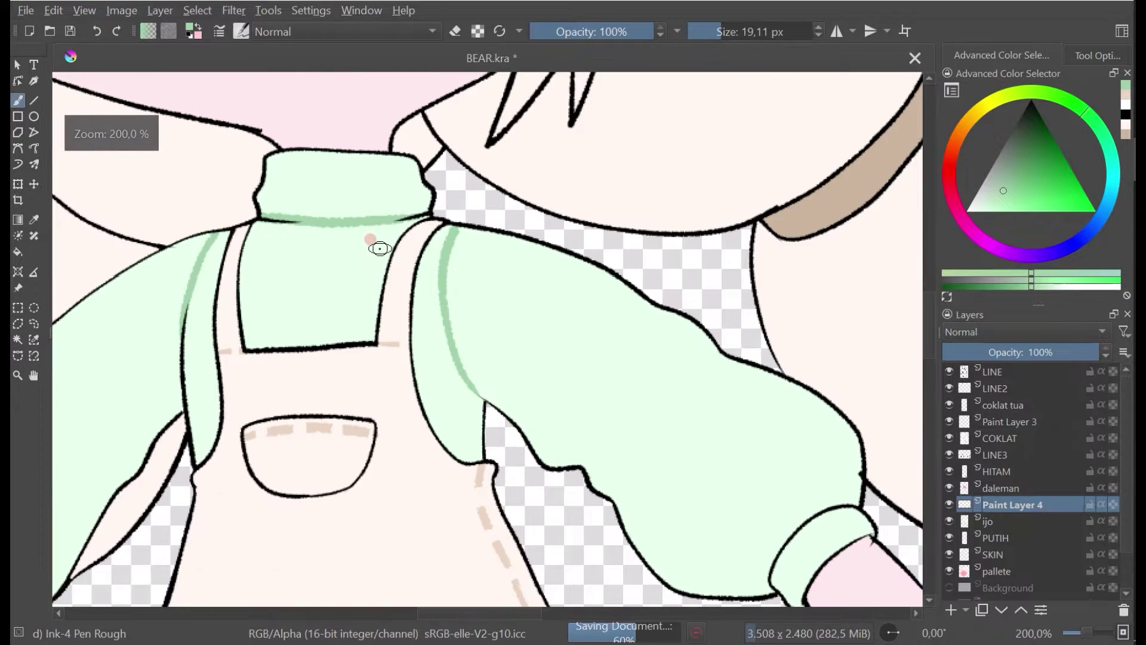
Step: Erase evenly spaced gaps in the right armhole's green line to turn it into stitch dashes
drag(380, 248, 428, 260)
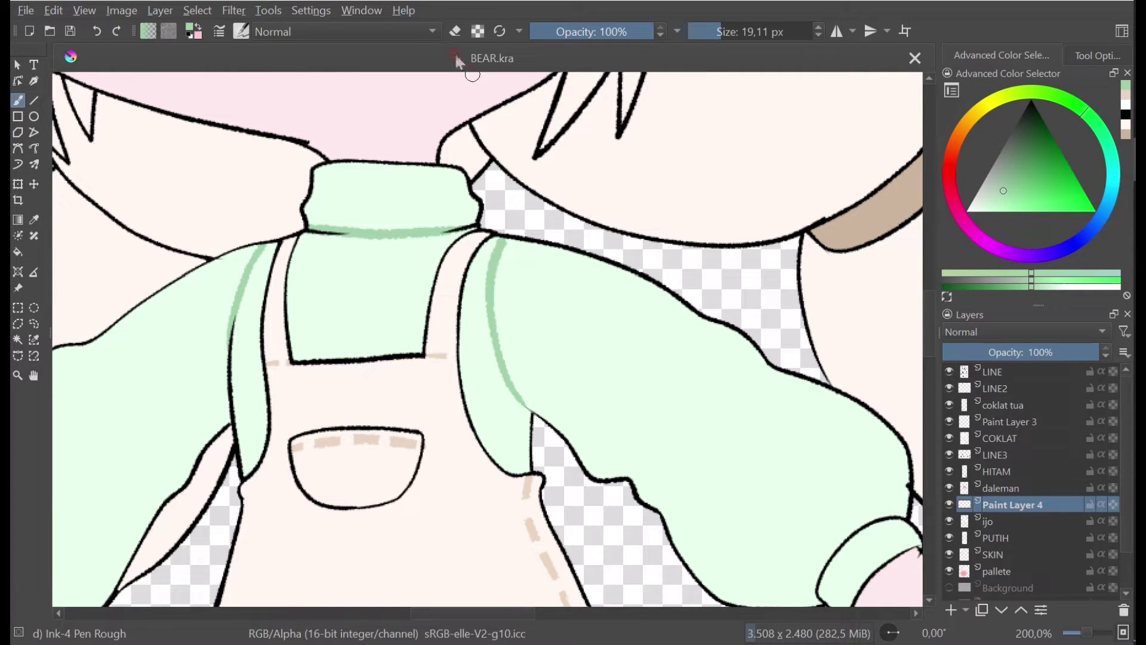
click(455, 31)
click(490, 316)
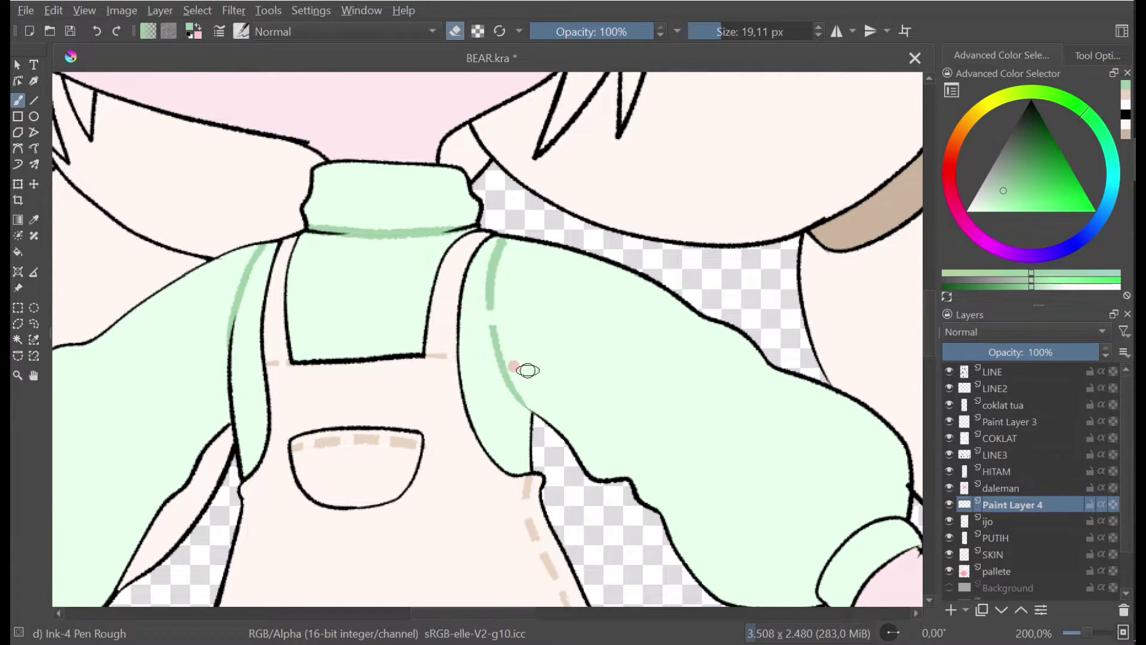
drag(527, 370, 478, 369)
drag(515, 266, 476, 255)
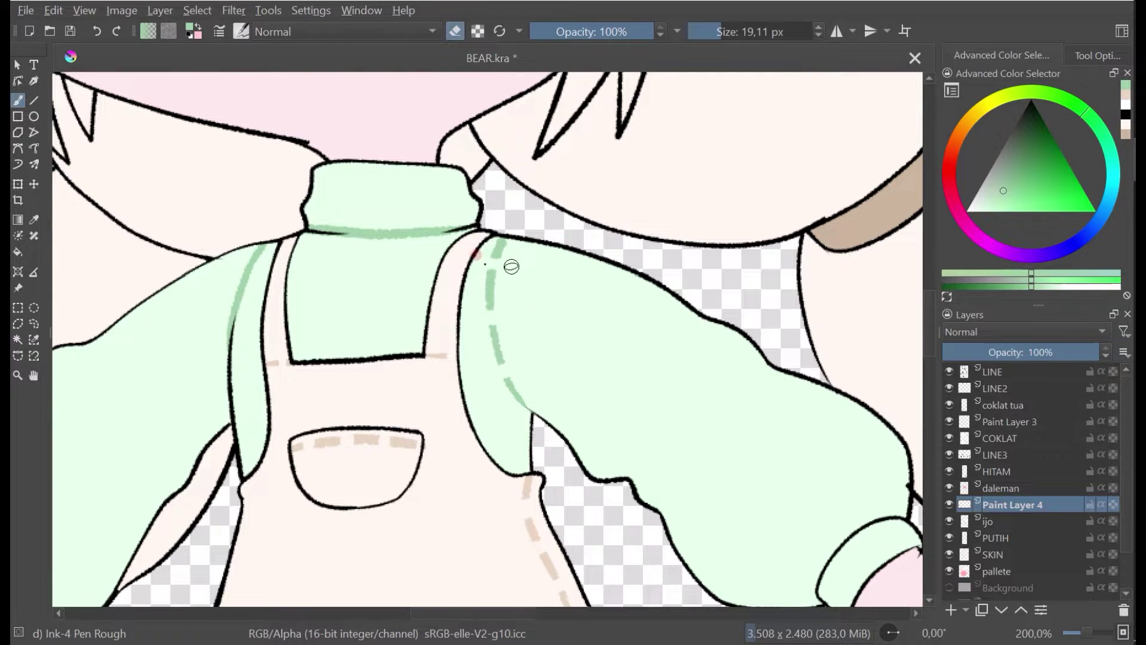
click(511, 396)
Step: Erase small gaps in the green line at the base of the collar to form stitch dashes
click(373, 265)
click(385, 233)
click(434, 230)
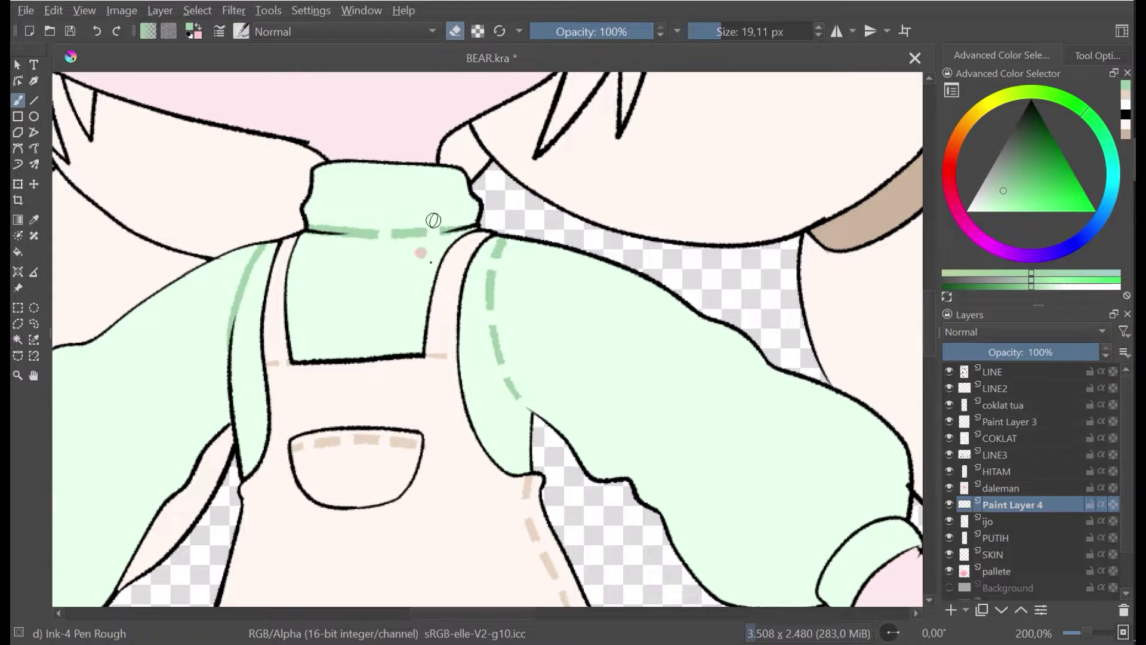
click(335, 233)
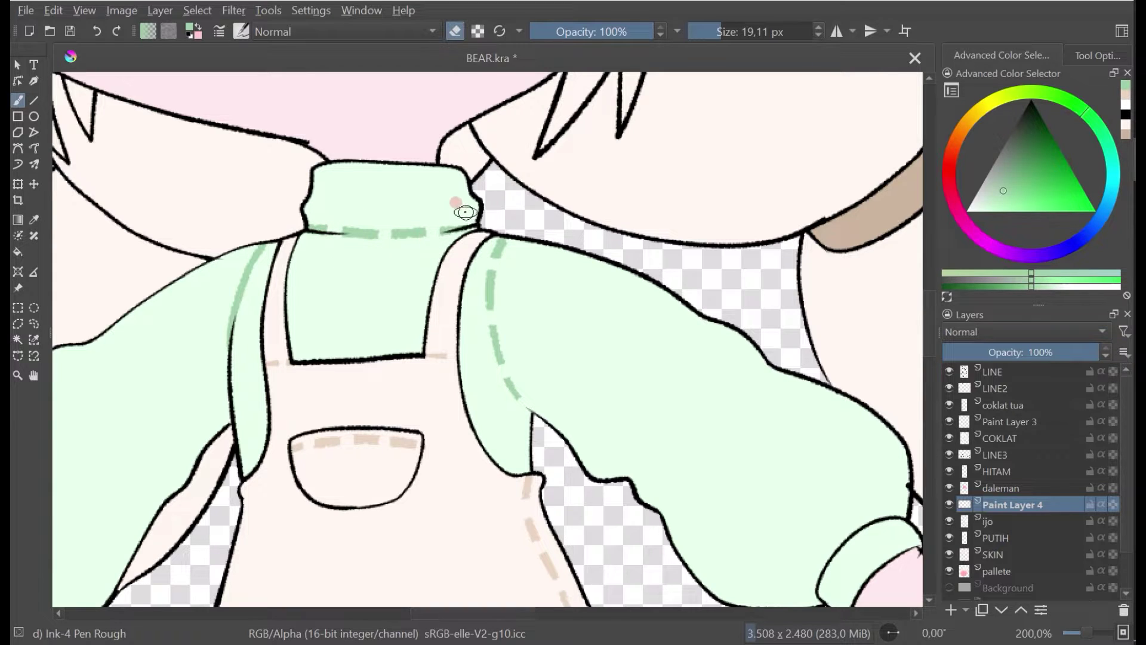
Step: Erase gaps in the left armhole's green line so it reads as stitch dashes
mouse_move(263, 259)
mouse_down()
mouse_move(242, 261)
mouse_move(236, 299)
mouse_up()
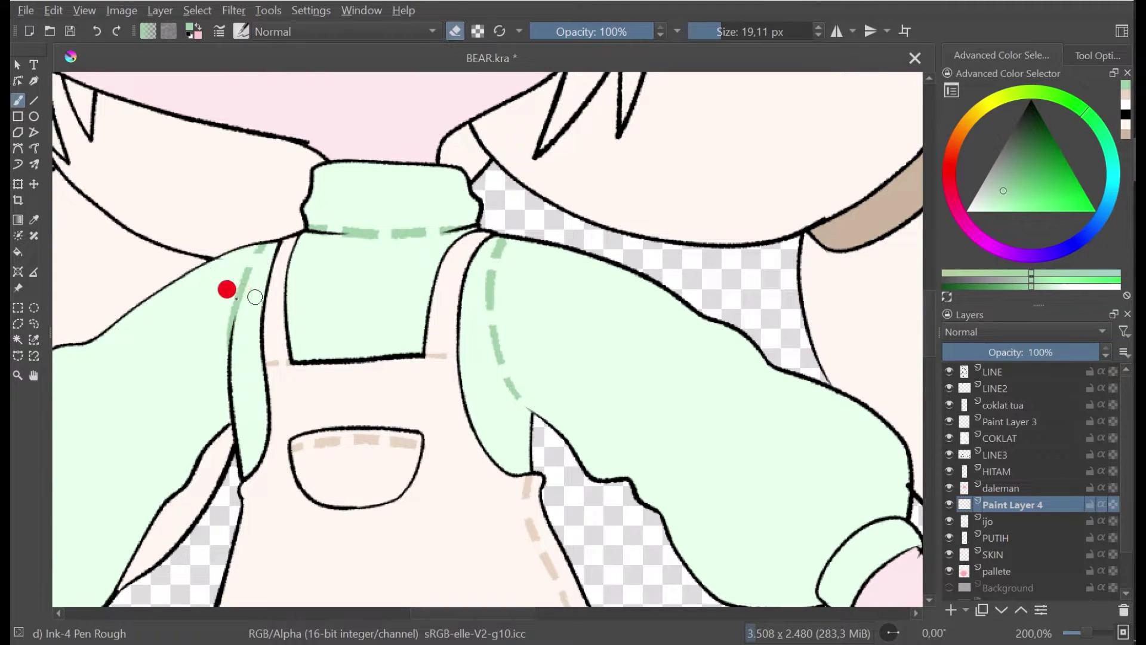
click(242, 295)
drag(248, 337, 197, 339)
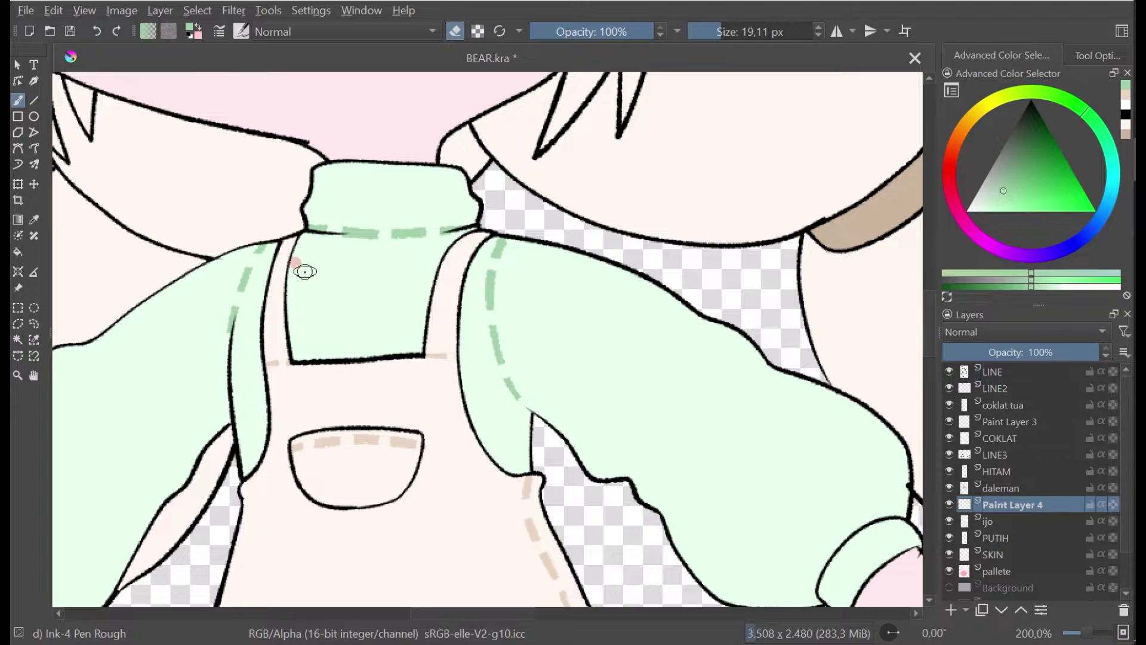
scroll(304, 272, down, 5)
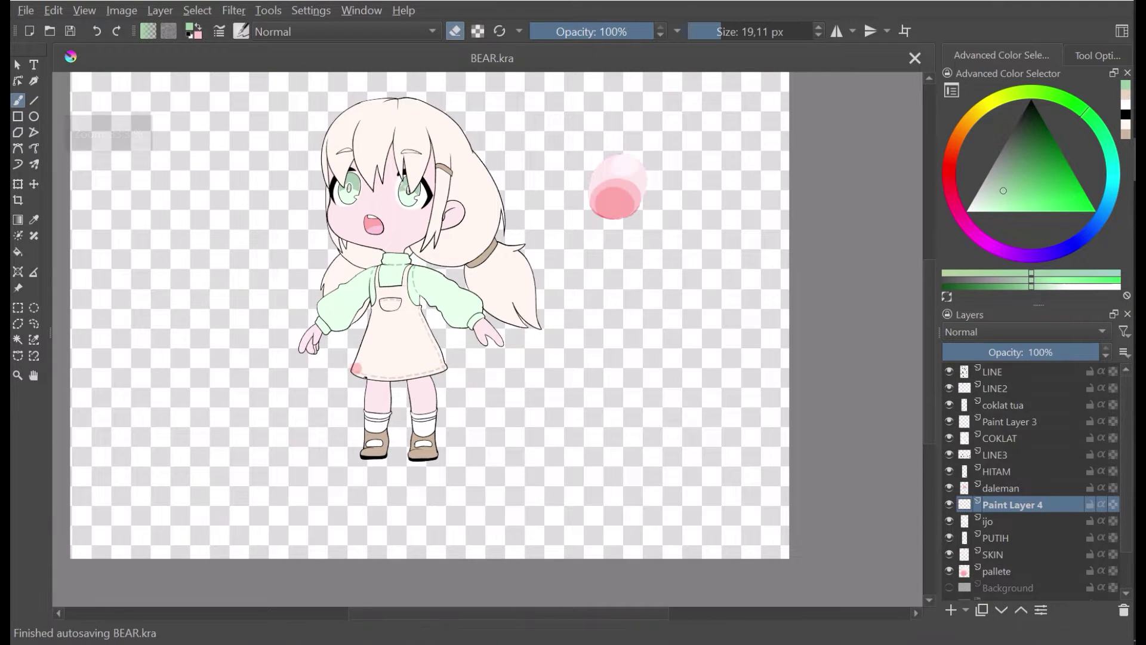
Step: Sample the stitching's muted green, paint a line inside the right sleeve's upper edge down to the cuff, and save
scroll(427, 295, up, 4)
ctrl+click(405, 209)
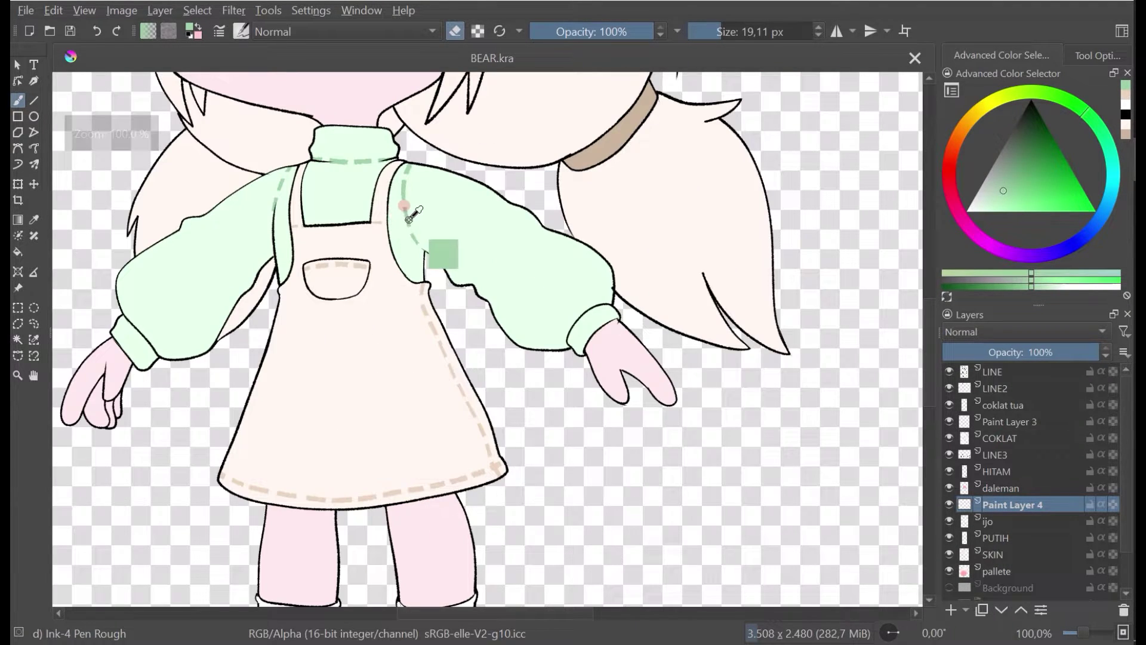
ctrl+click(407, 215)
drag(507, 251, 441, 263)
scroll(454, 247, up, 1)
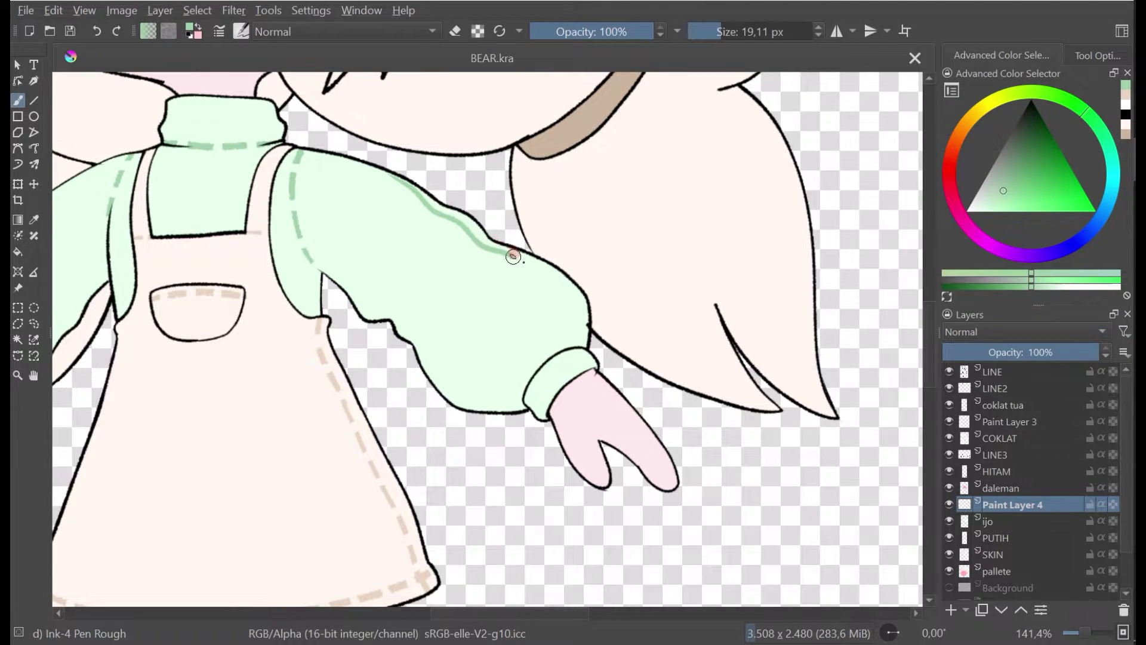
drag(572, 339, 573, 346)
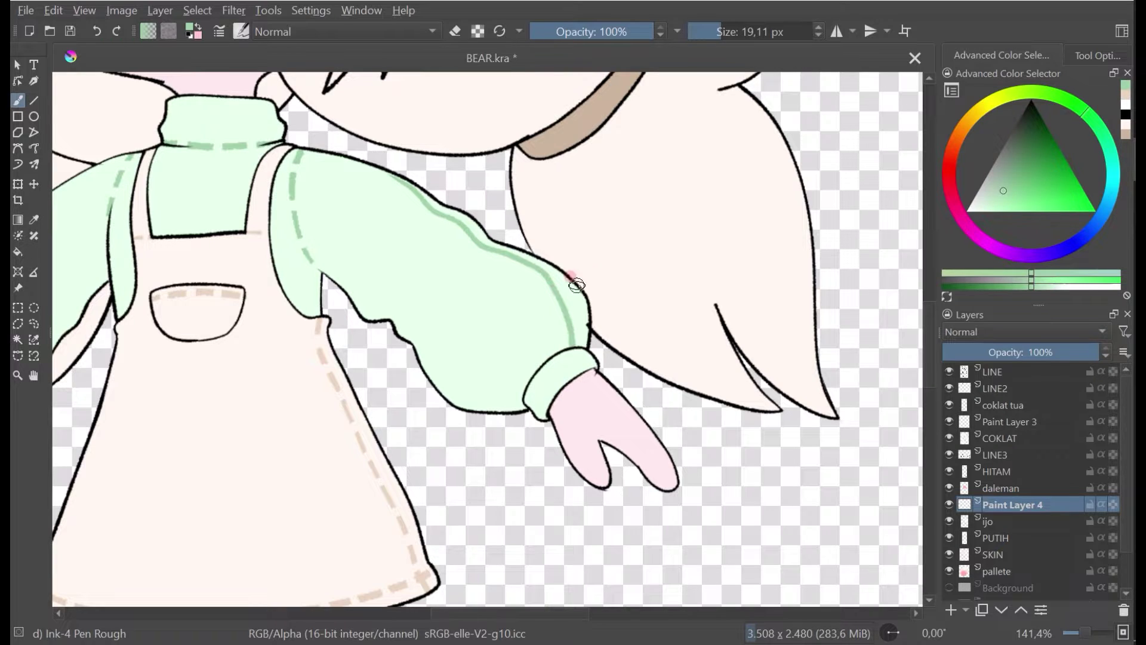
key(ctrl+s)
Step: Paint a muted green line inside the left sleeve's lower edge, from the cuff up to the armpit
drag(676, 169, 830, 235)
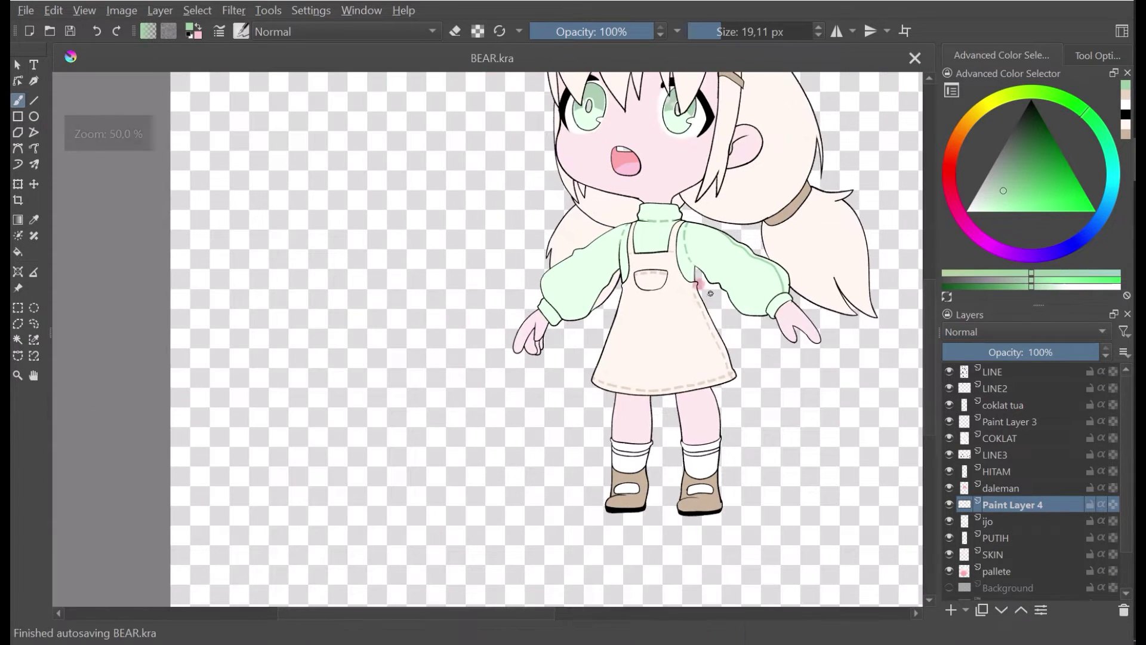
scroll(676, 277, up, 3)
drag(632, 268, 699, 287)
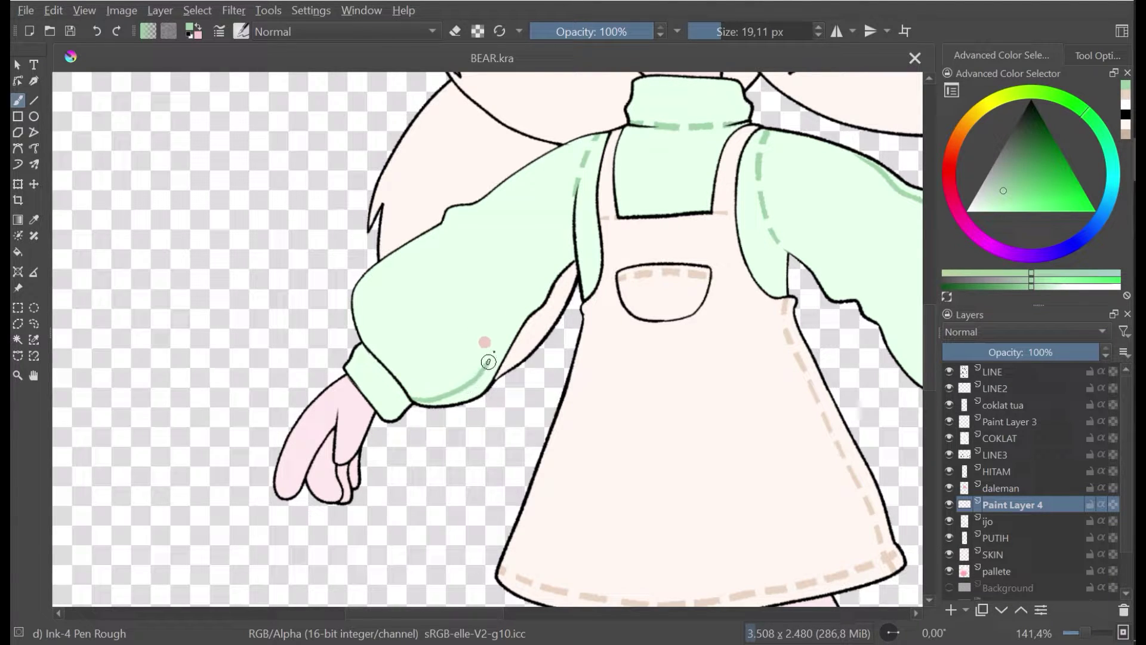
drag(488, 361, 565, 259)
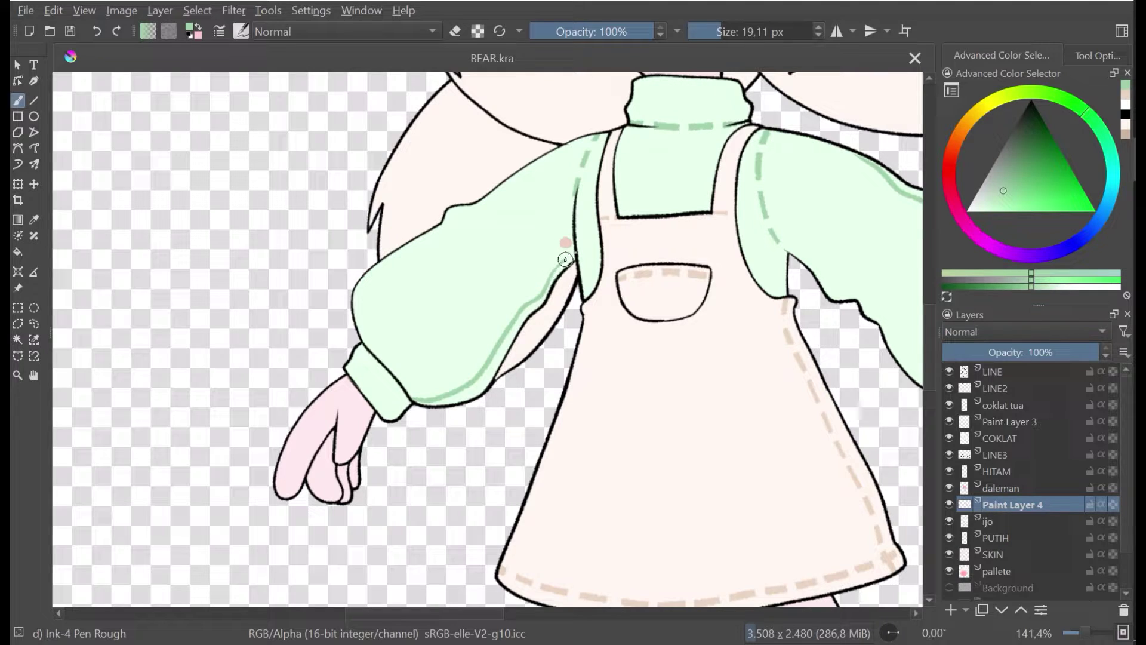
Step: Rework the left sleeve's green line near the armpit by erasing, undoing and repainting it from cuff to armpit
click(455, 31)
mouse_move(560, 266)
mouse_down()
mouse_move(558, 247)
mouse_move(557, 263)
mouse_up()
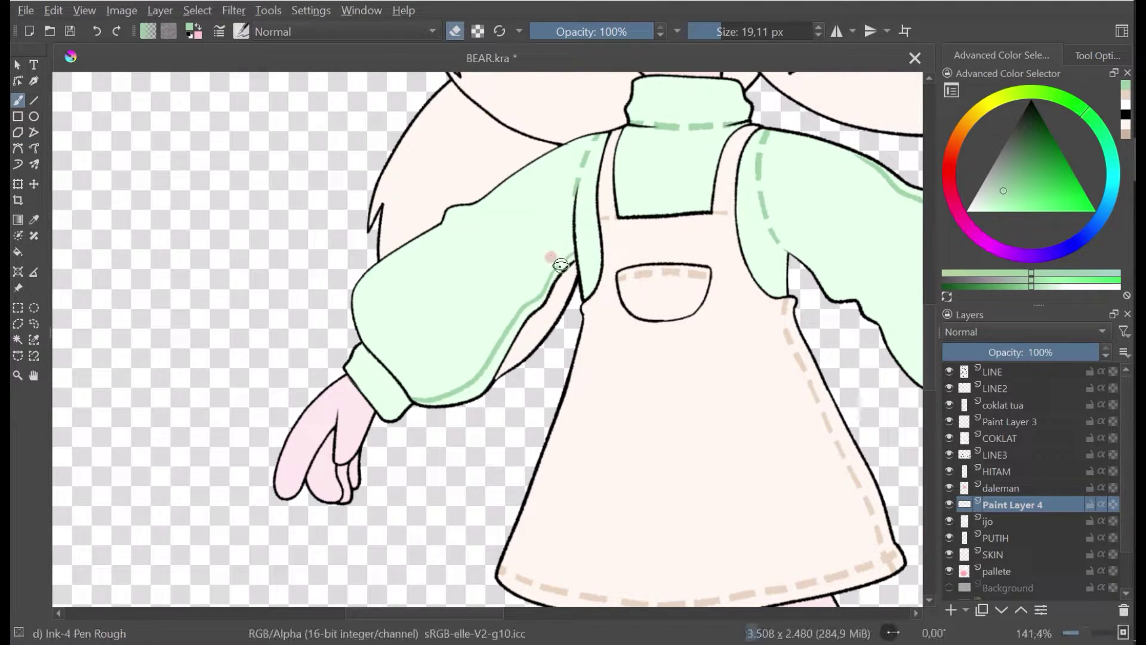
key(e)
key(ctrl+z)
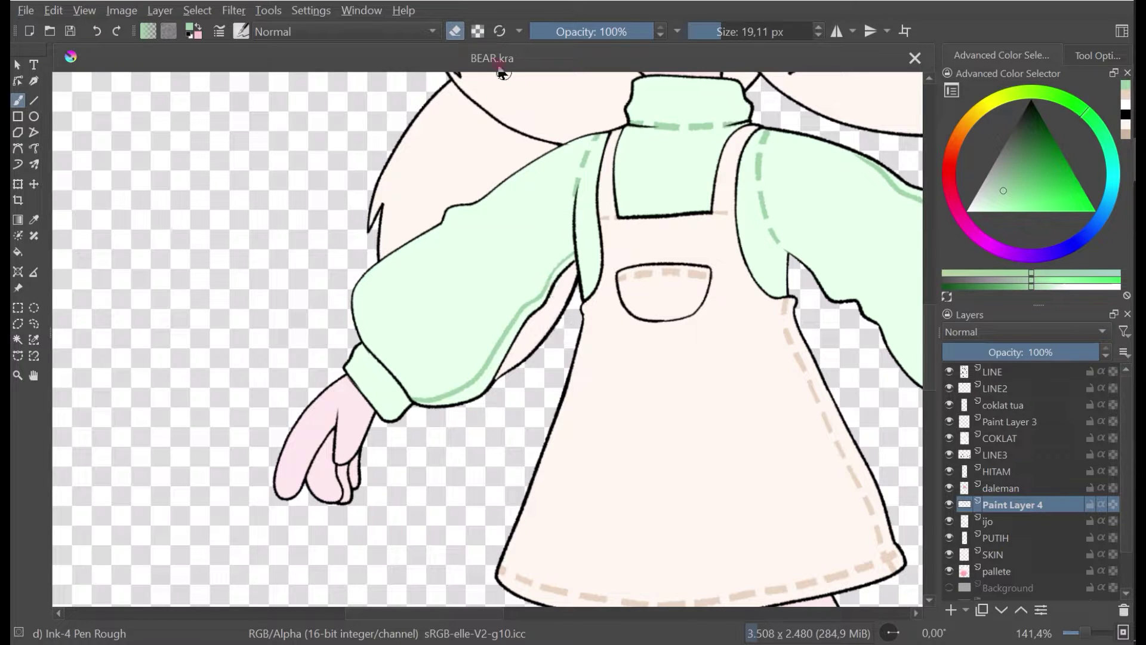
mouse_move(410, 397)
mouse_down()
mouse_move(481, 374)
mouse_move(574, 250)
mouse_up()
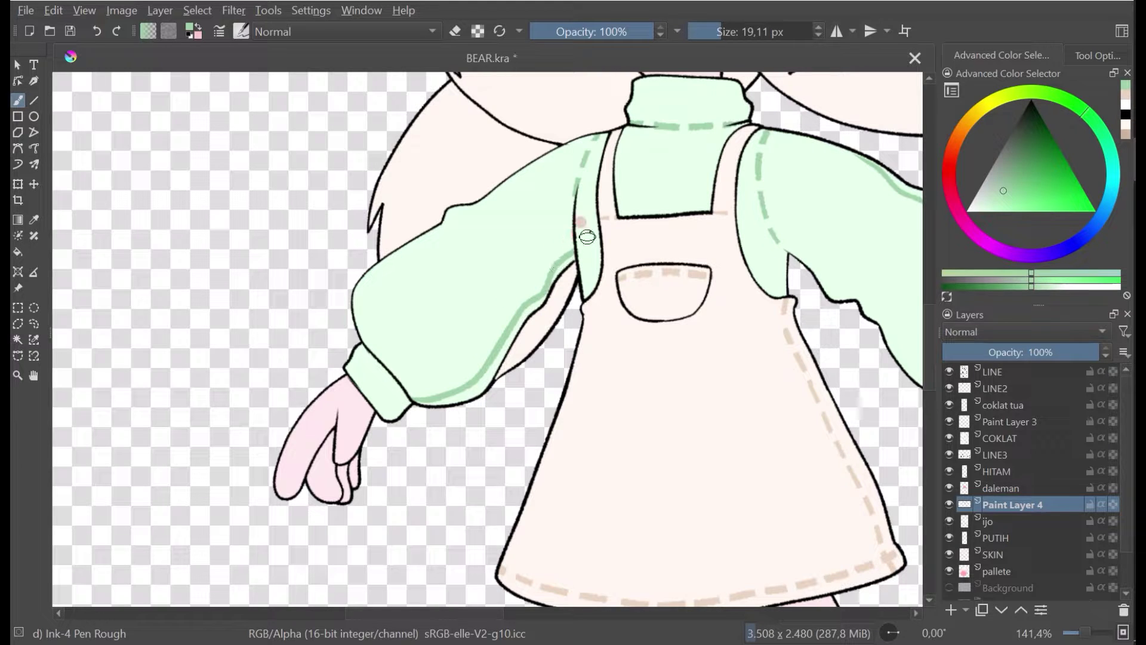
Step: Erase evenly spaced gaps in the left sleeve's green line from armpit to cuff, forming stitch dashes
click(455, 31)
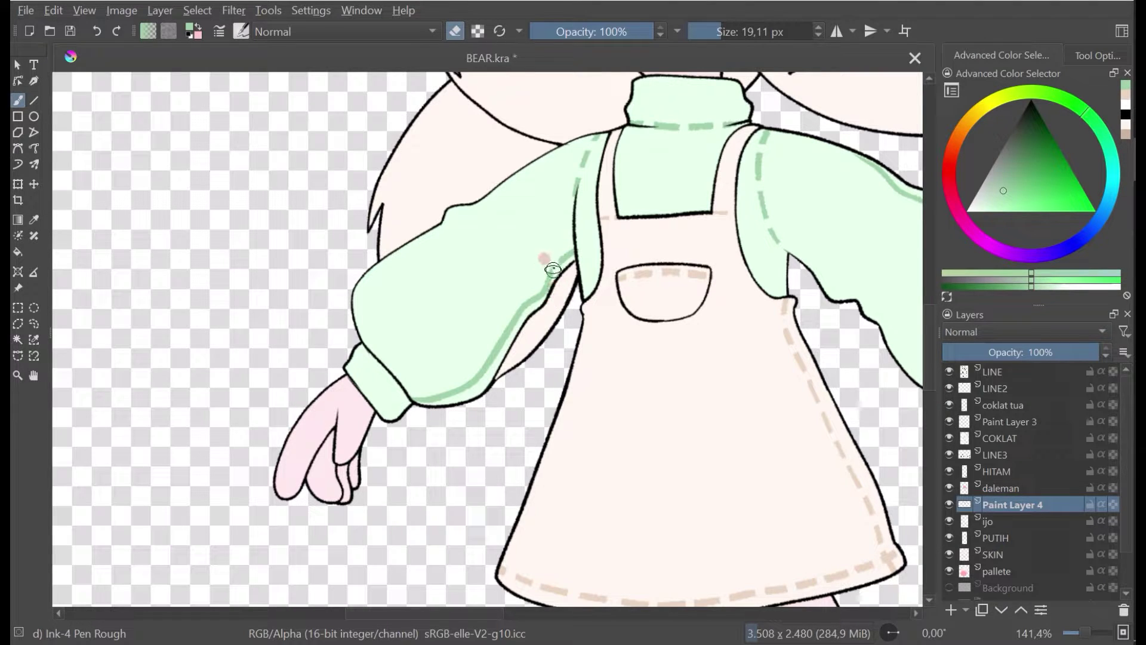
drag(570, 291, 551, 278)
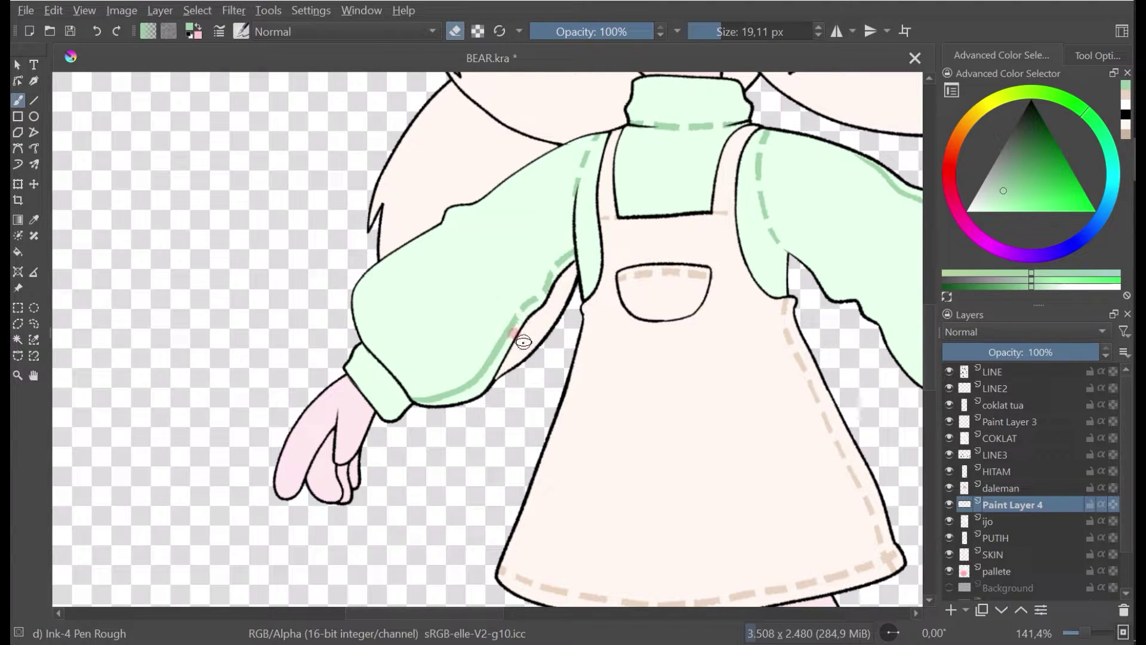
drag(524, 342, 497, 321)
mouse_move(503, 359)
mouse_down()
mouse_move(476, 340)
mouse_move(494, 396)
mouse_move(458, 361)
mouse_move(491, 408)
mouse_move(458, 407)
mouse_up()
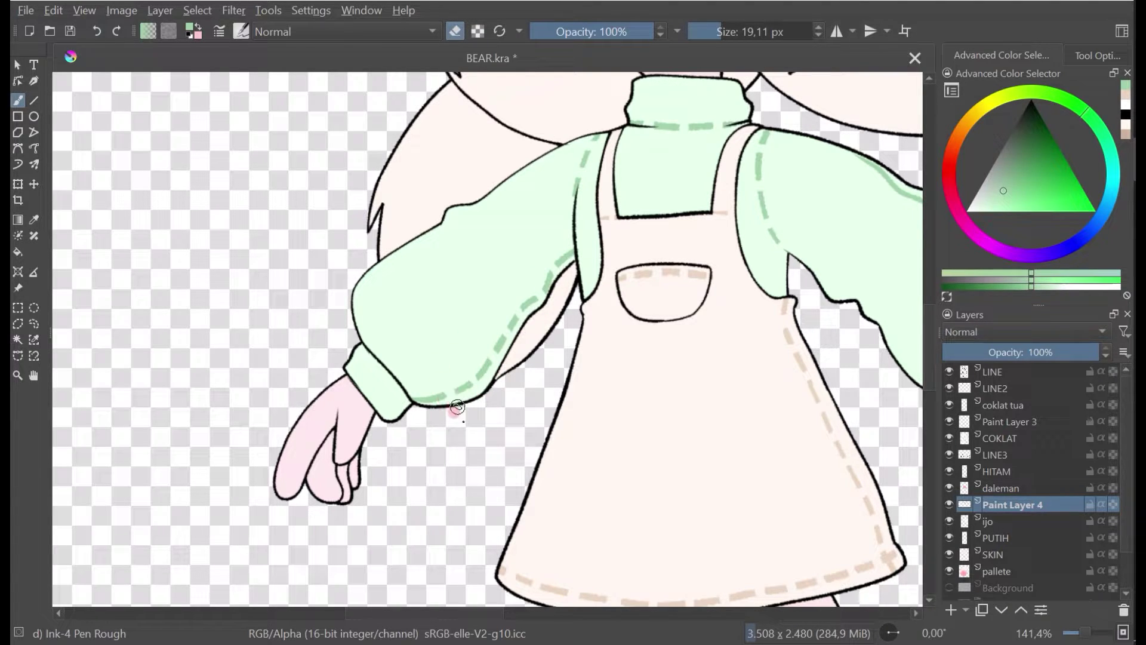
Step: Erase evenly spaced gaps in the right sleeve's upper green line from shoulder to cuff, forming stitch dashes
key(1)
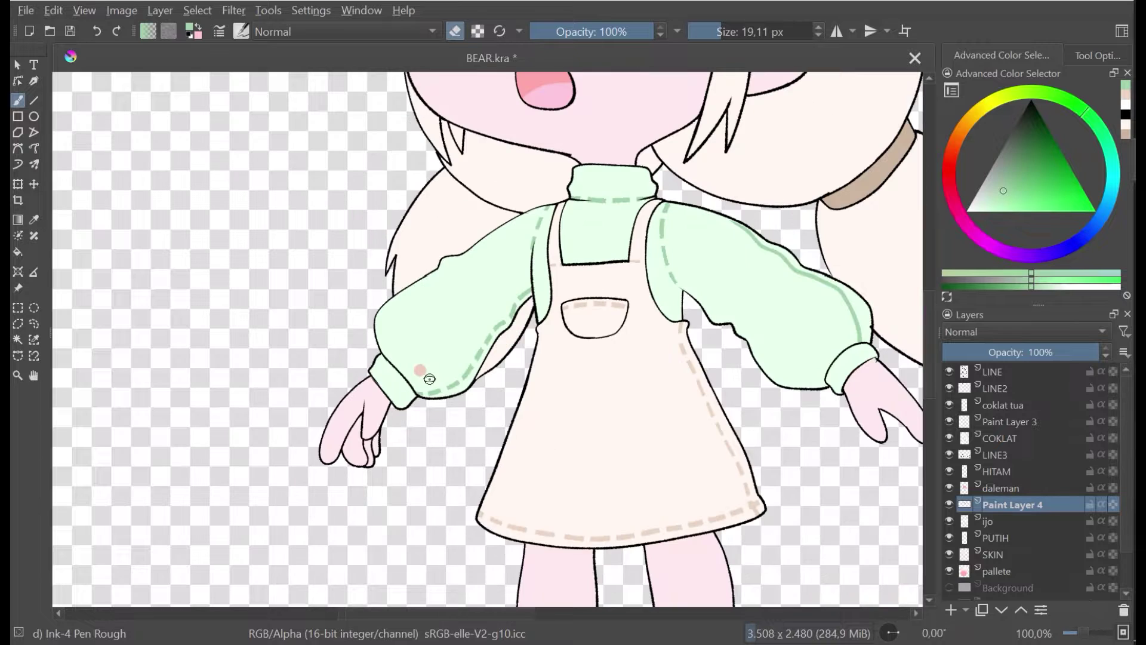
drag(655, 329, 530, 366)
scroll(531, 365, down, 2)
scroll(577, 323, up, 1)
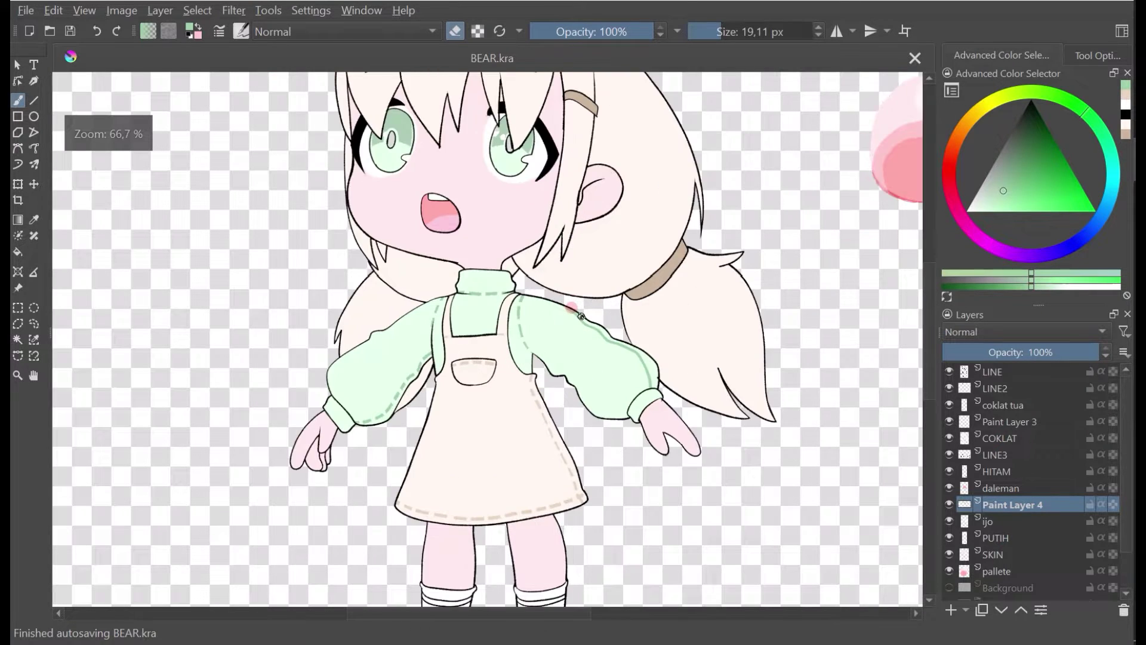
scroll(581, 316, down, 3)
scroll(582, 318, up, 4)
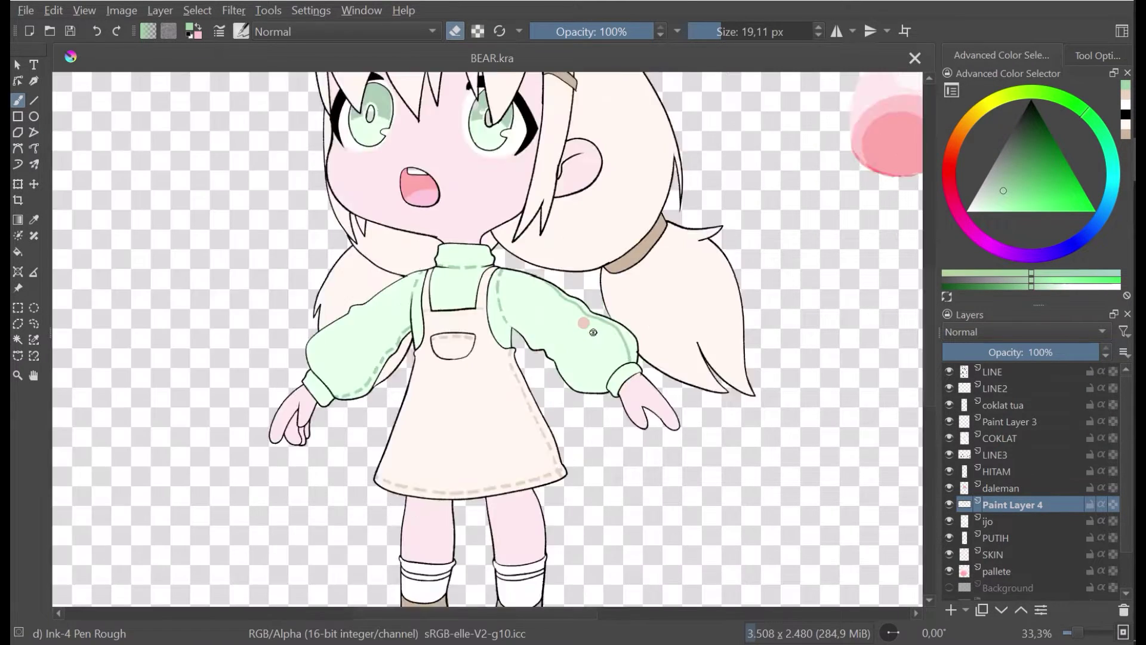
drag(529, 271, 552, 247)
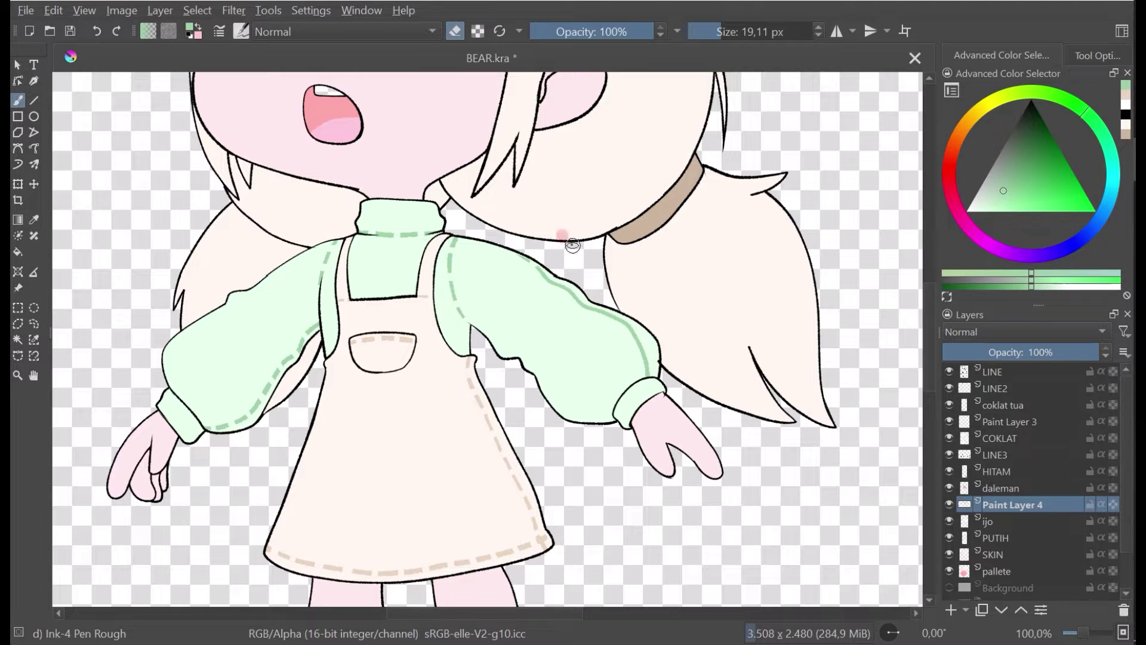
mouse_move(542, 287)
mouse_down()
mouse_move(593, 264)
mouse_move(589, 283)
mouse_move(566, 297)
mouse_move(588, 266)
mouse_up()
mouse_move(586, 305)
mouse_down()
mouse_move(642, 289)
mouse_move(620, 326)
mouse_move(657, 290)
mouse_up()
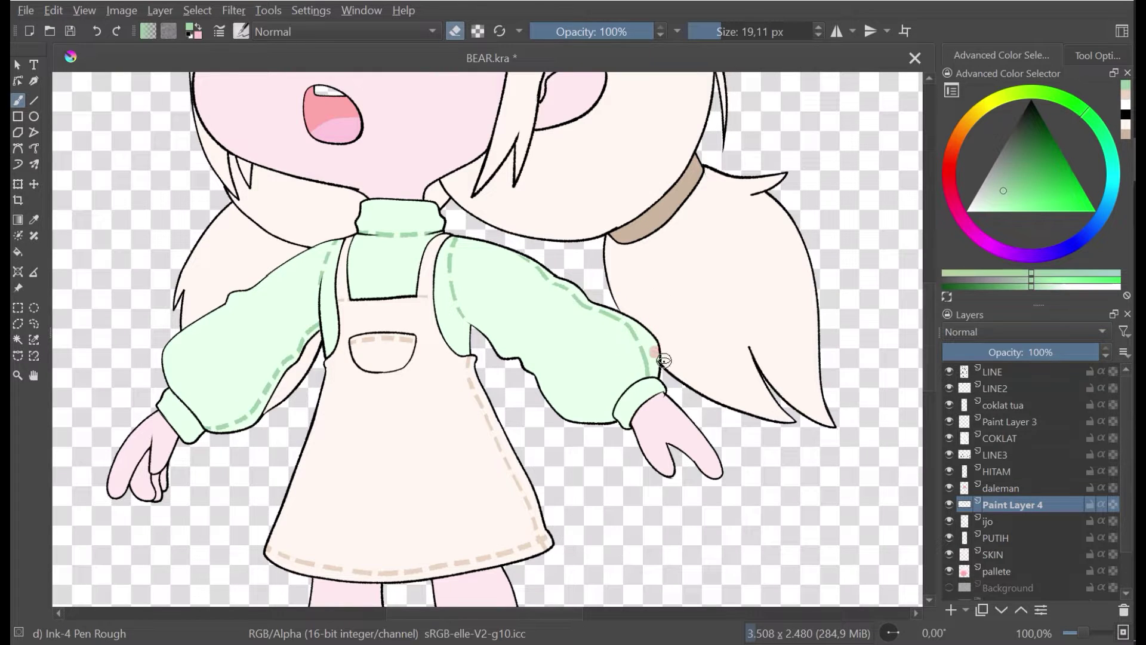
drag(663, 361, 617, 361)
Step: Inspect the sweater and dress stitching on the whole figure from a distance and closer up
scroll(697, 278, down, 3)
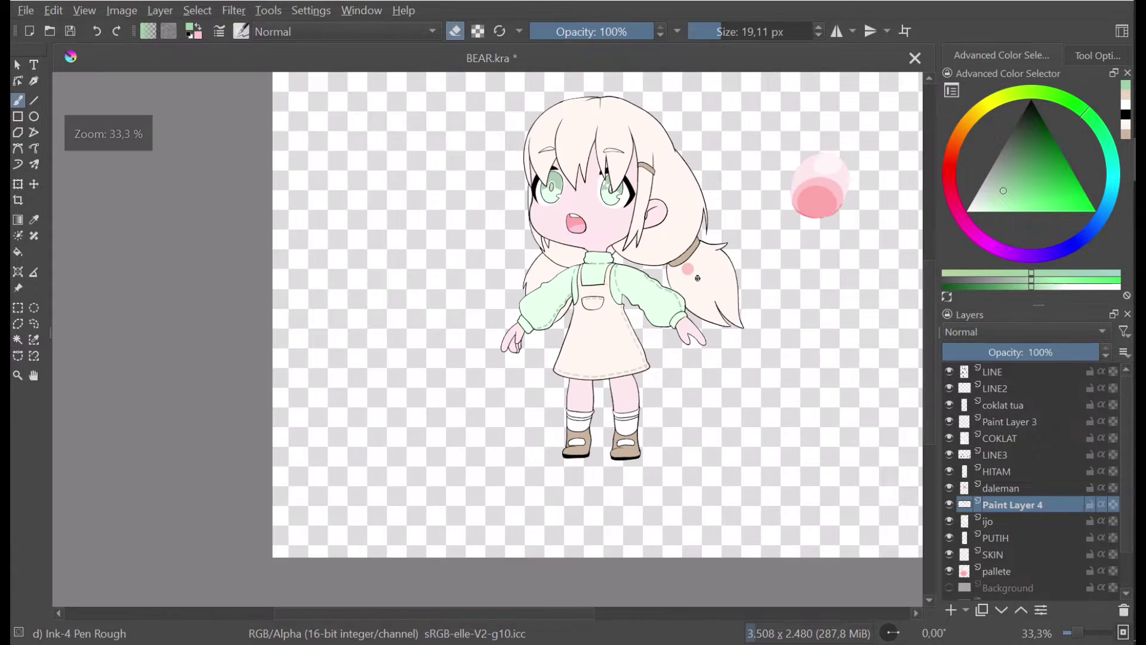
drag(703, 274, 729, 292)
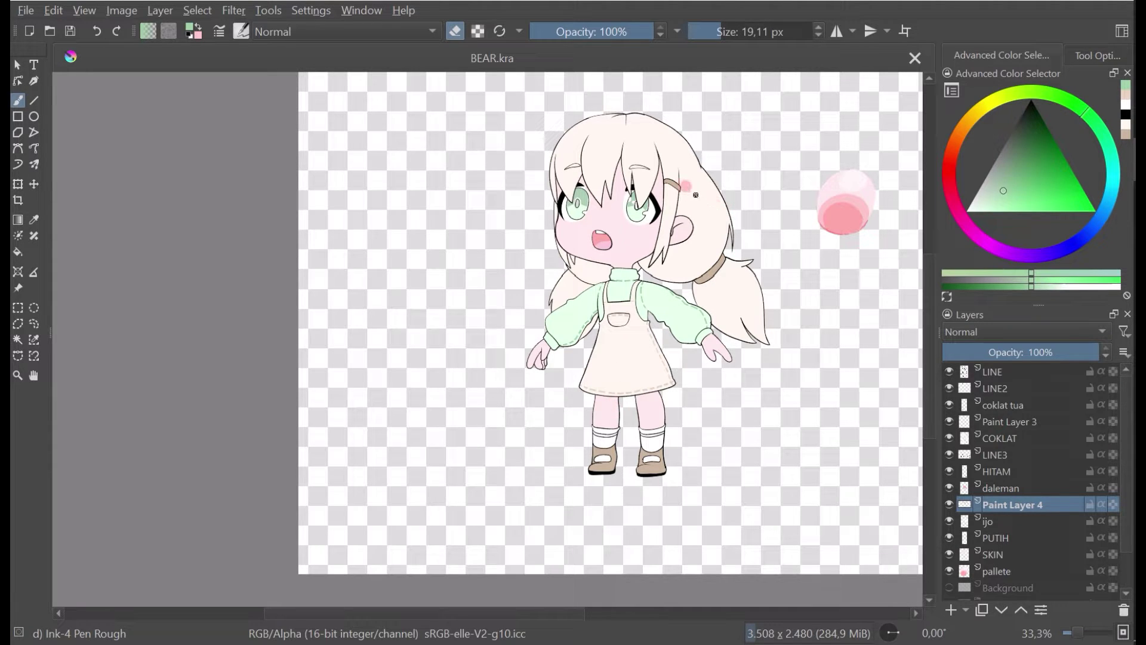
scroll(698, 221, up, 1)
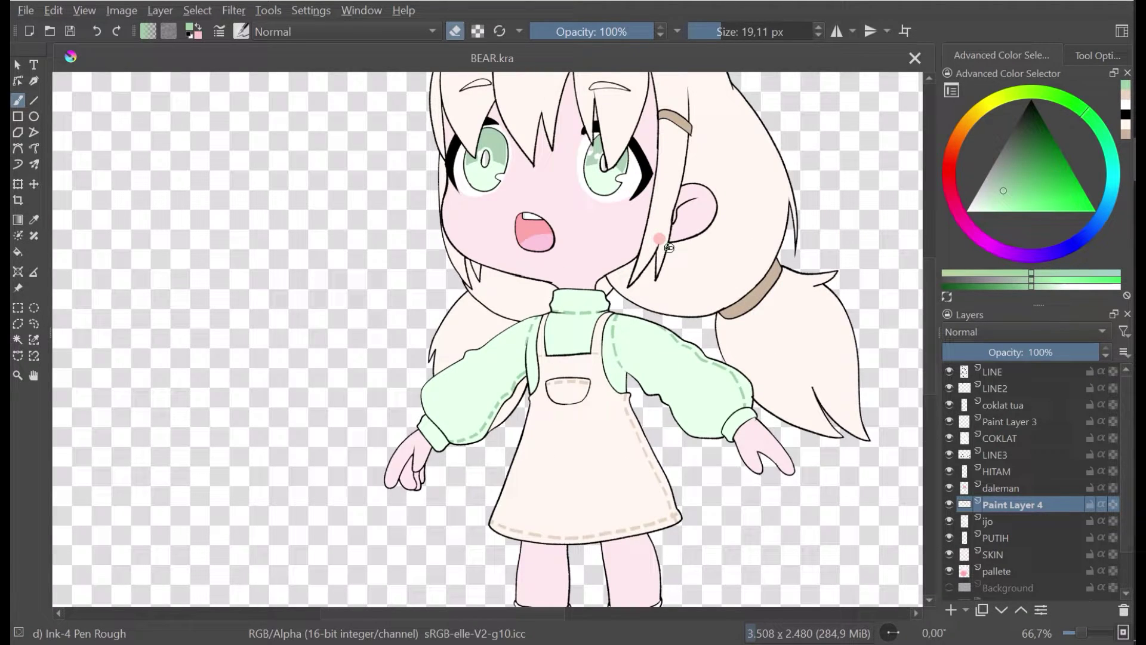
scroll(669, 247, down, 1)
drag(674, 247, 665, 247)
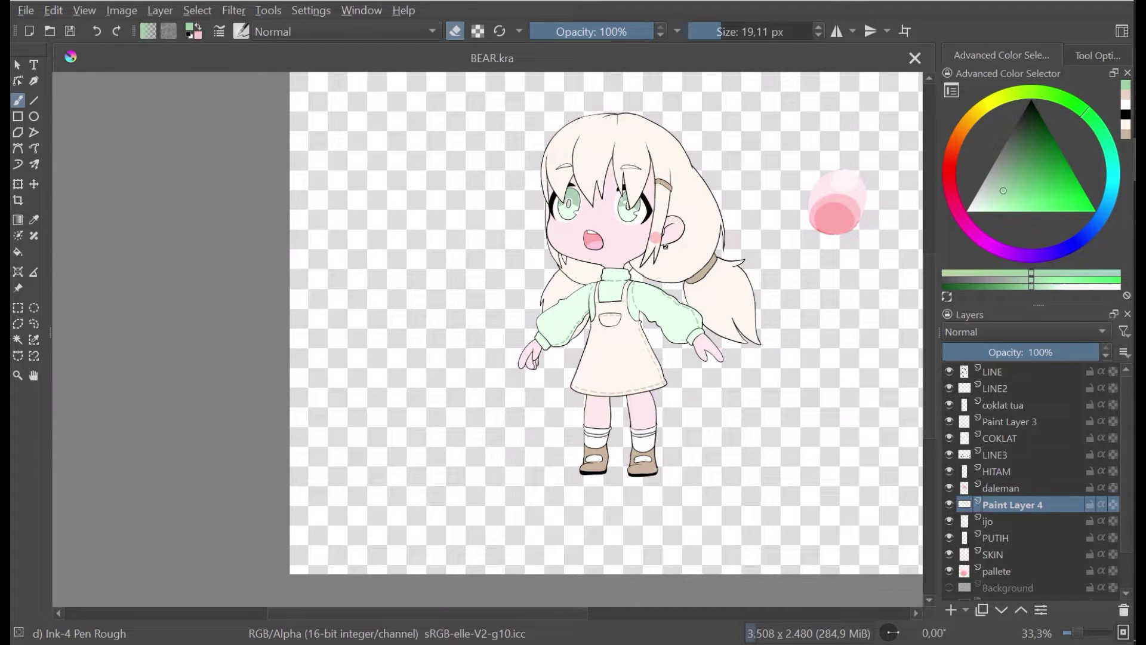
scroll(666, 245, up, 1)
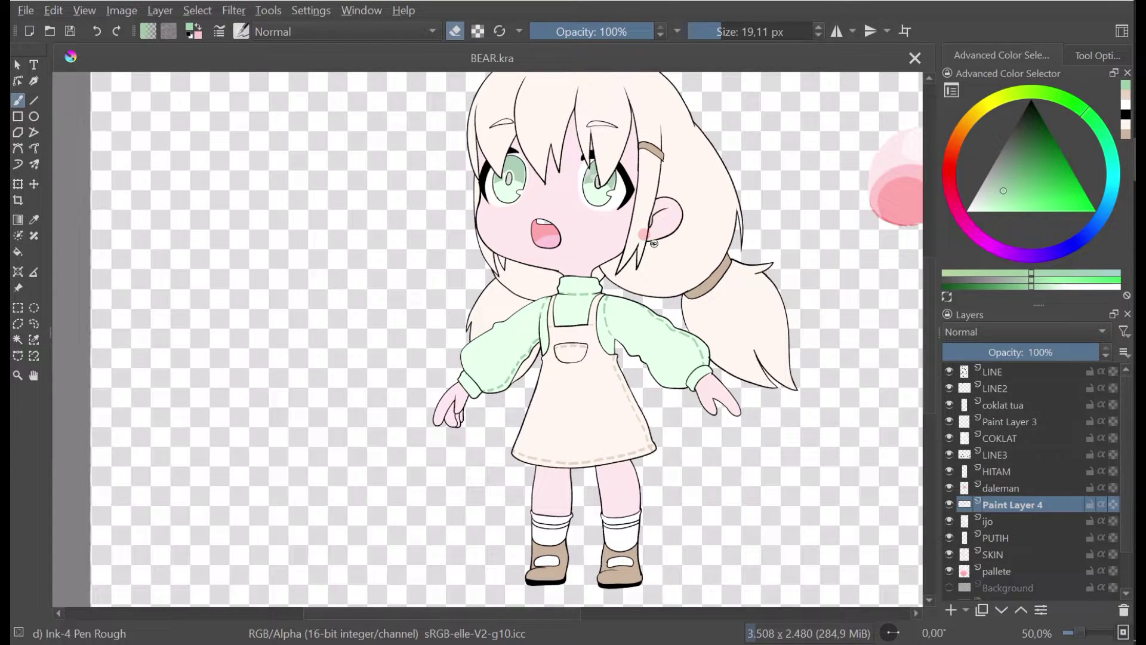
drag(653, 244, 638, 243)
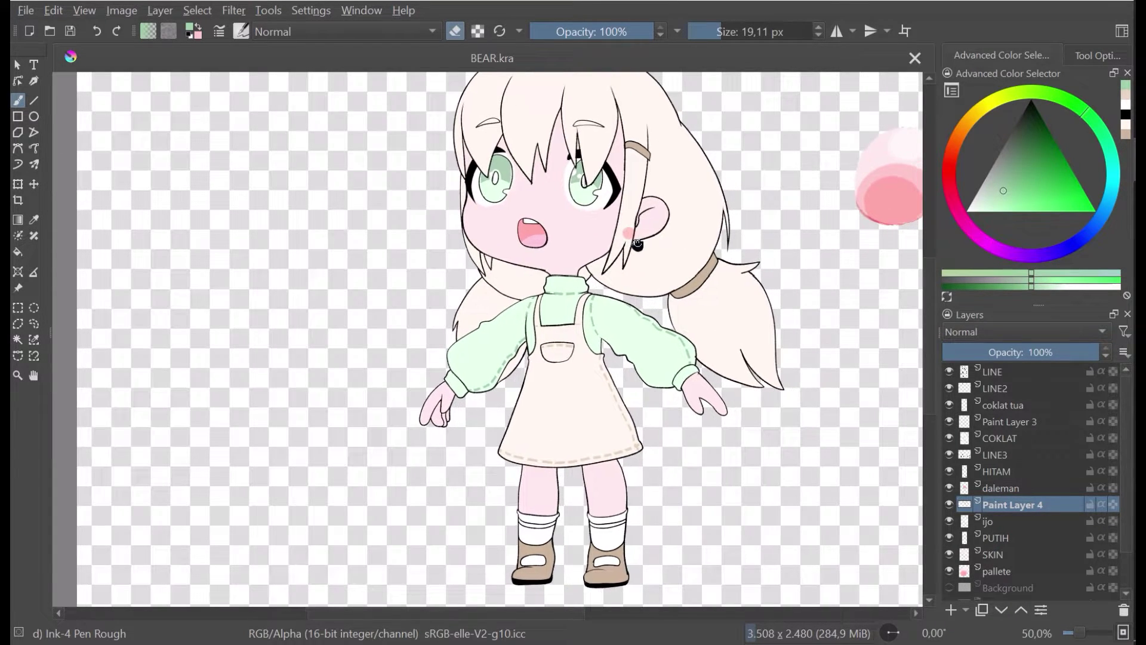
Step: Compare the sweater with its green stitching layer hidden and shown, viewing the figure from a distance and closer up
click(950, 504)
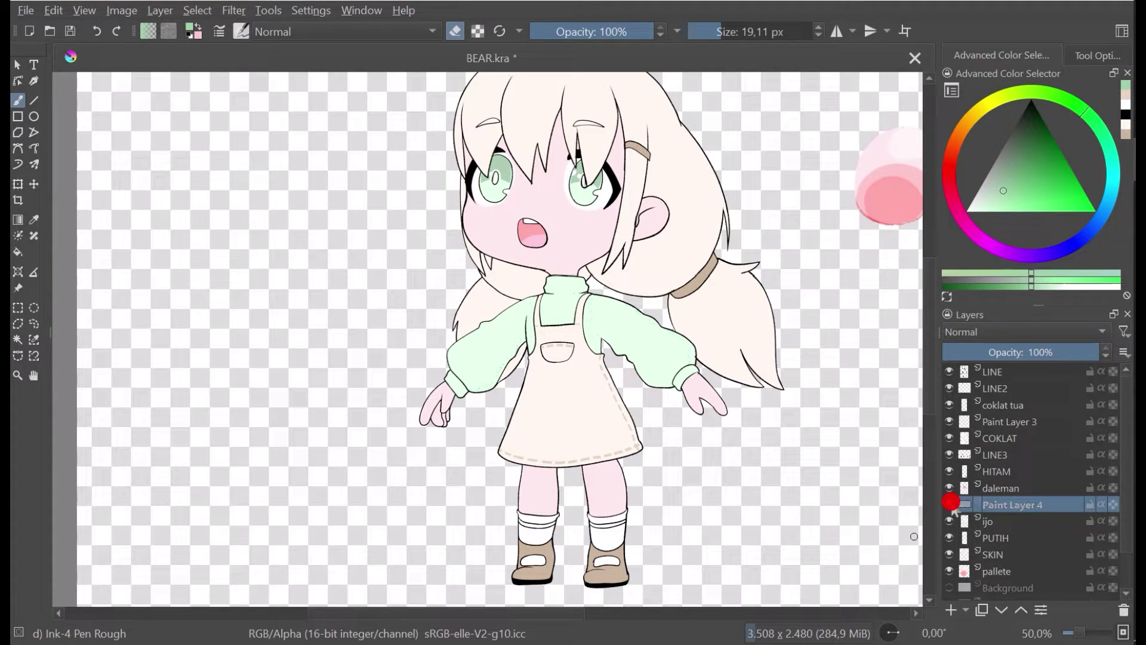
click(951, 504)
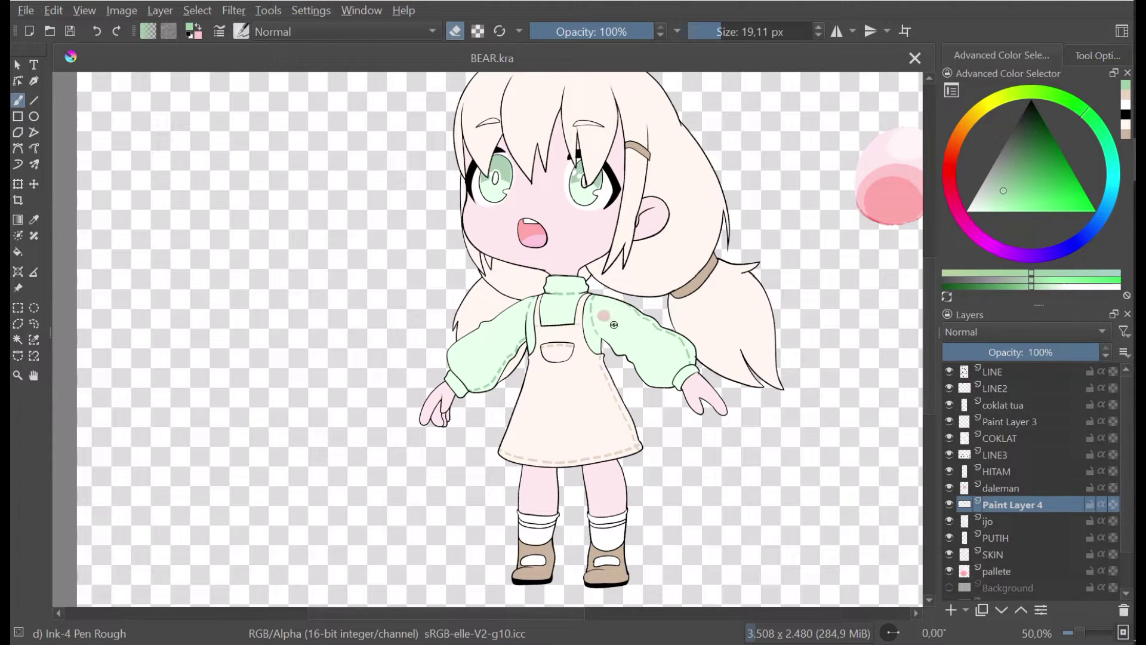
click(950, 504)
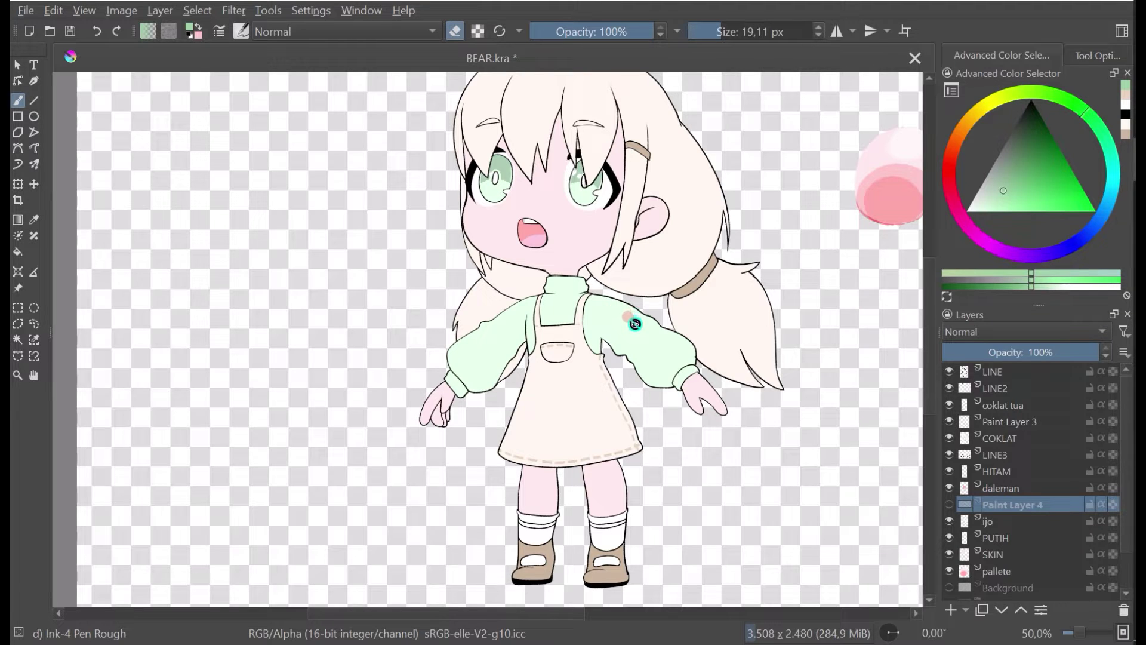
click(949, 504)
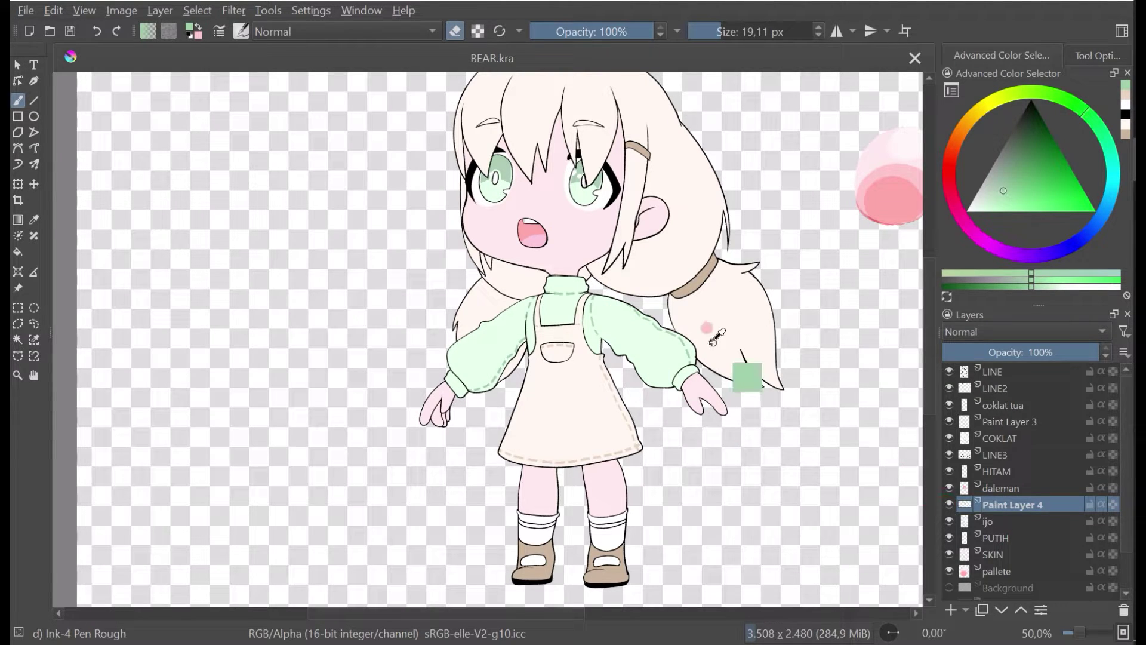
scroll(717, 338, down, 1)
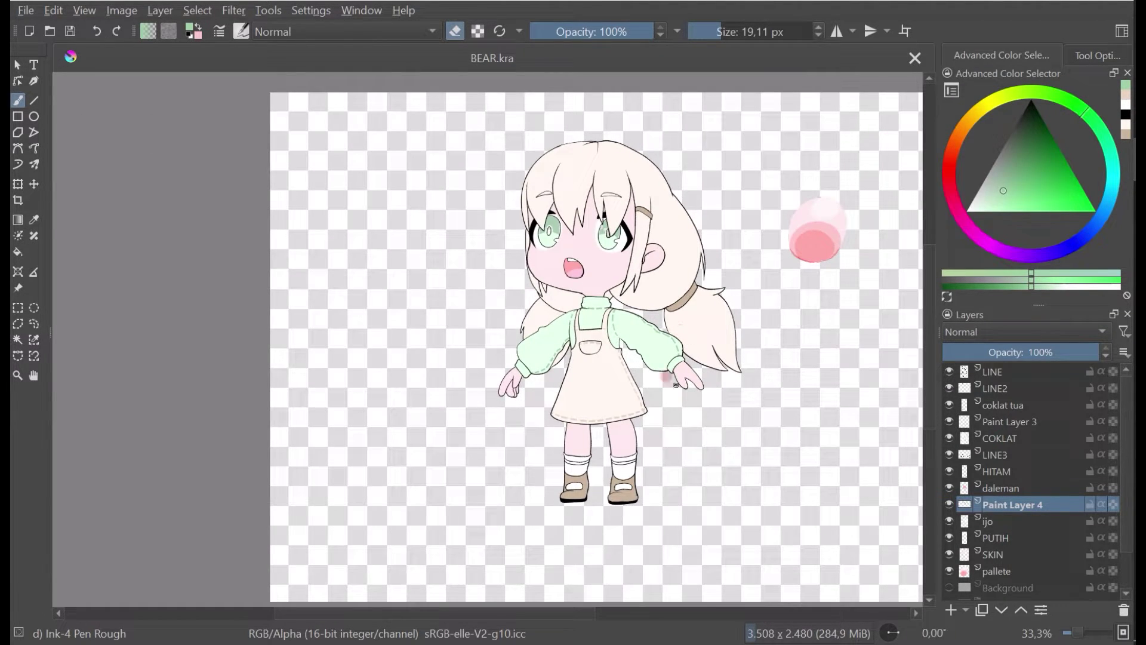
scroll(627, 492, up, 3)
scroll(666, 481, down, 1)
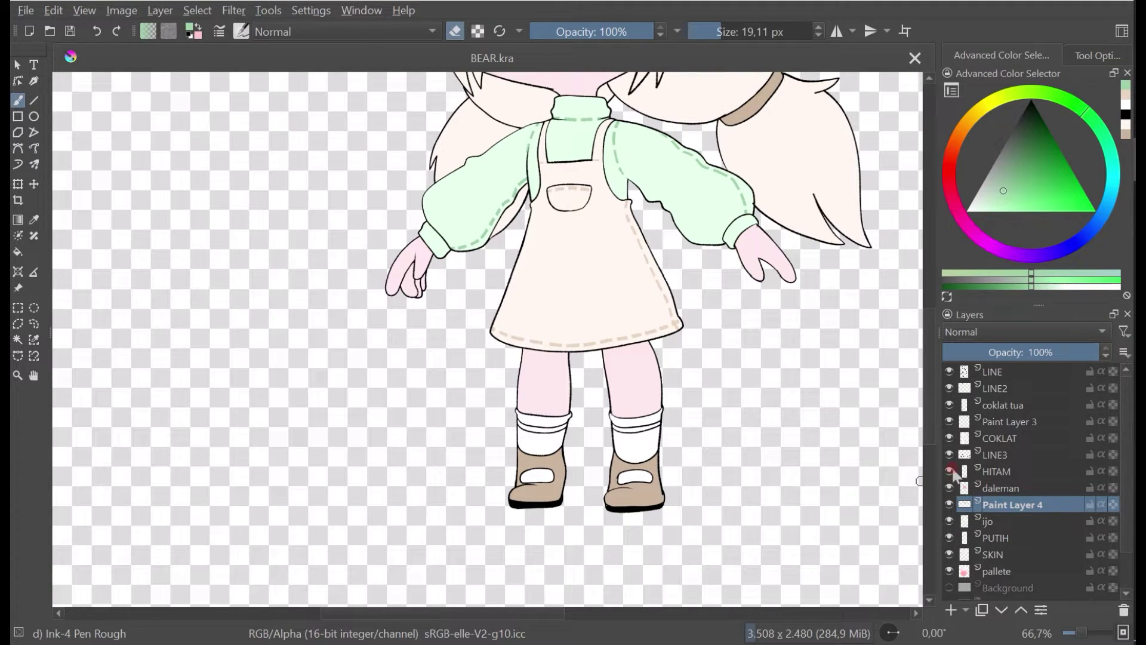
Step: Add a new paint layer directly above the coklat tua layer
click(951, 435)
click(956, 406)
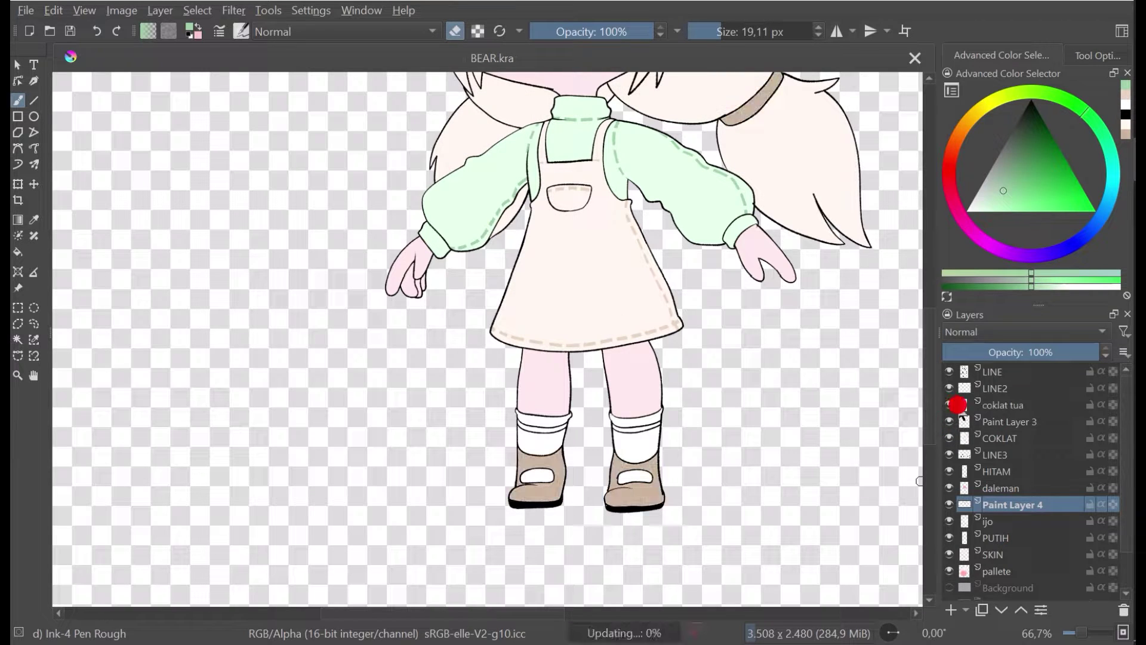
click(952, 608)
Step: Try strokes in two darker browns on the right shoe's toe area, based on the shoe colour, undoing each one
scroll(620, 460, up, 1)
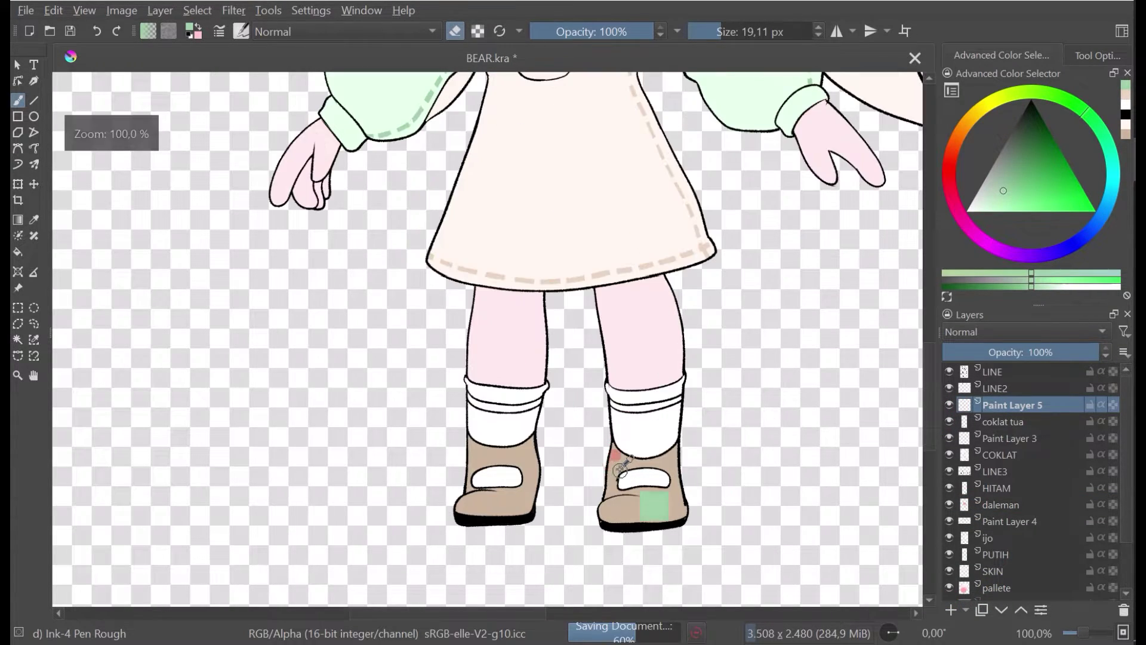
ctrl+click(616, 455)
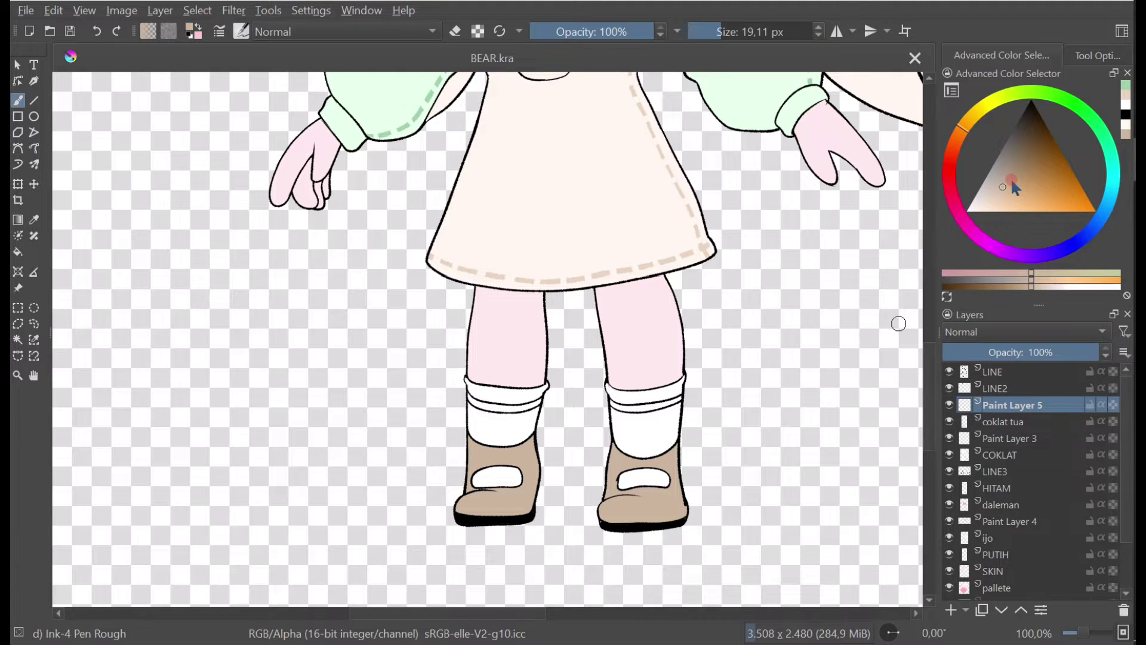
click(1010, 179)
scroll(650, 510, up, 1)
click(653, 501)
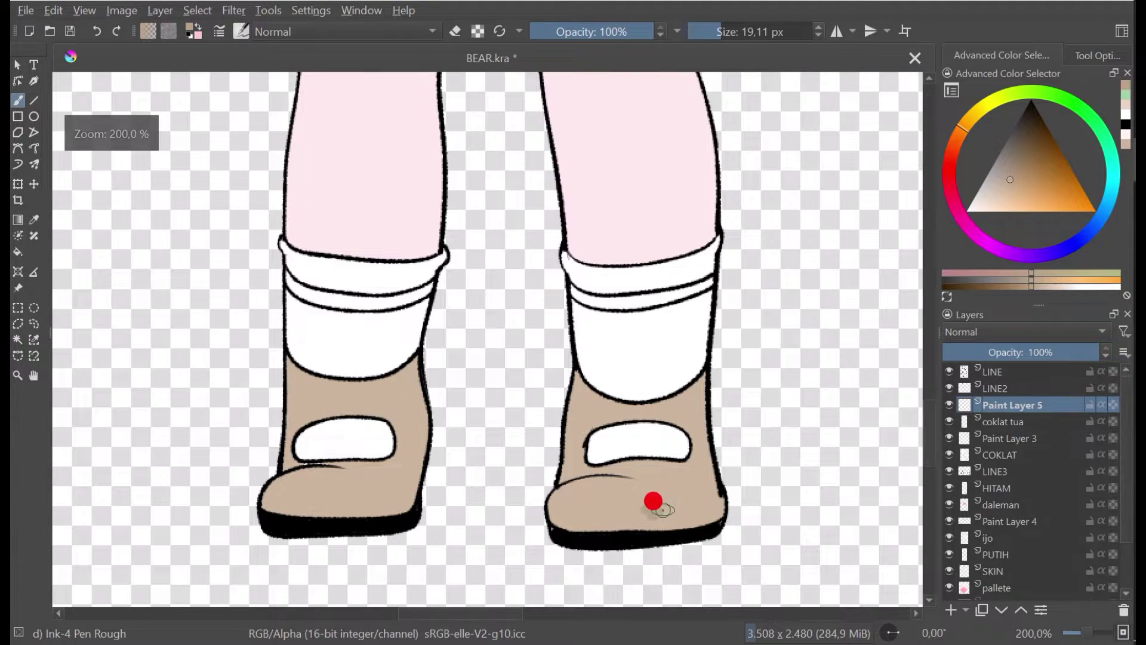
key(ctrl+z)
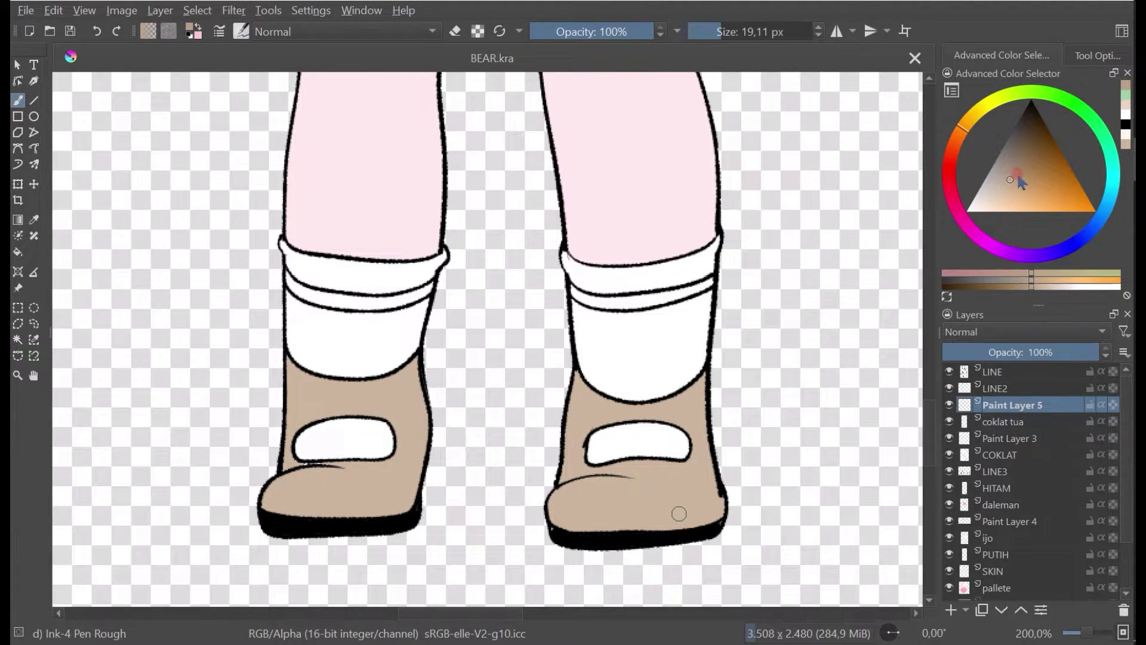
click(1017, 174)
mouse_move(696, 476)
mouse_down()
mouse_move(693, 503)
mouse_move(711, 476)
mouse_up()
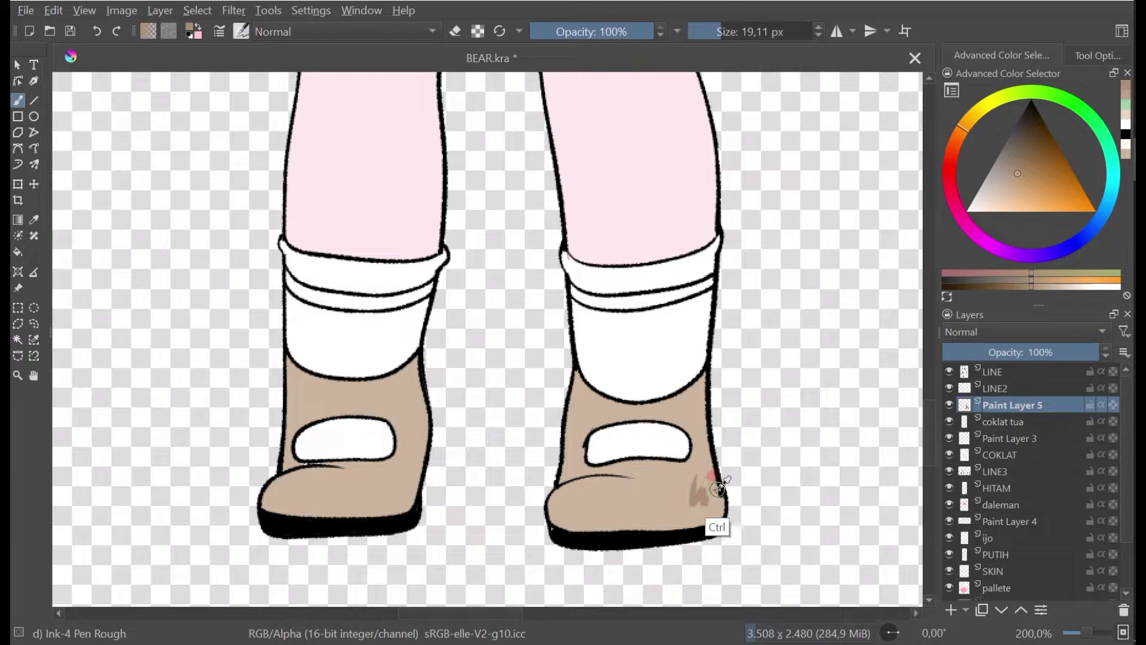
key(ctrl+z)
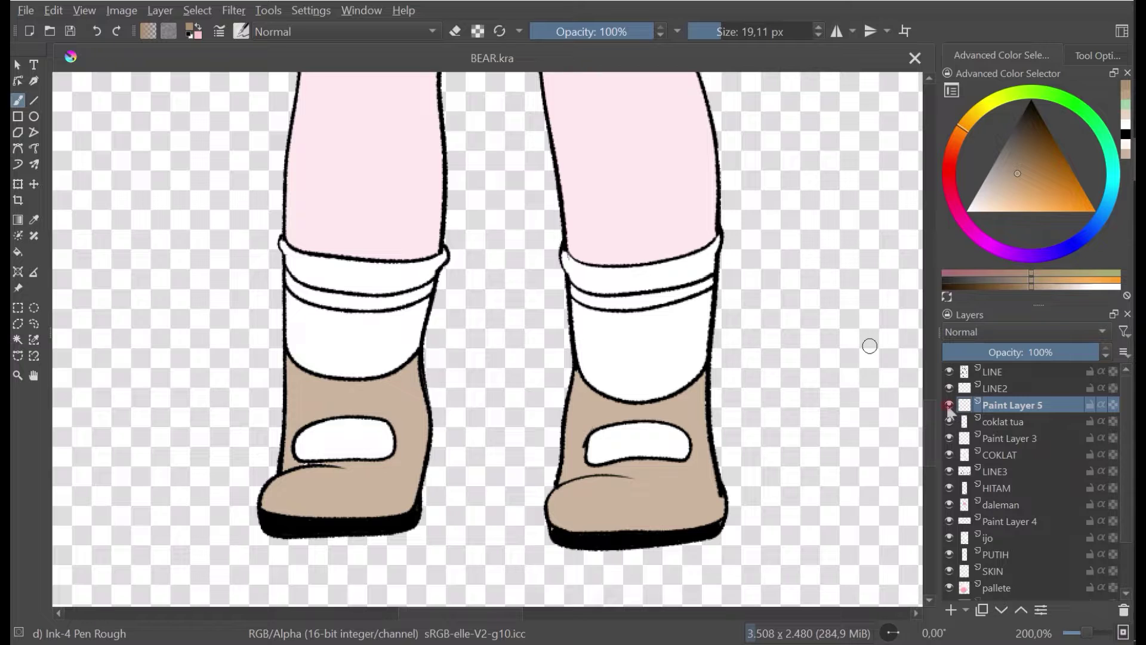
Step: On the coklat tua layer, touch up the left shoe's toe seam with its sampled brown, and sample the shoe opening's white
click(1005, 421)
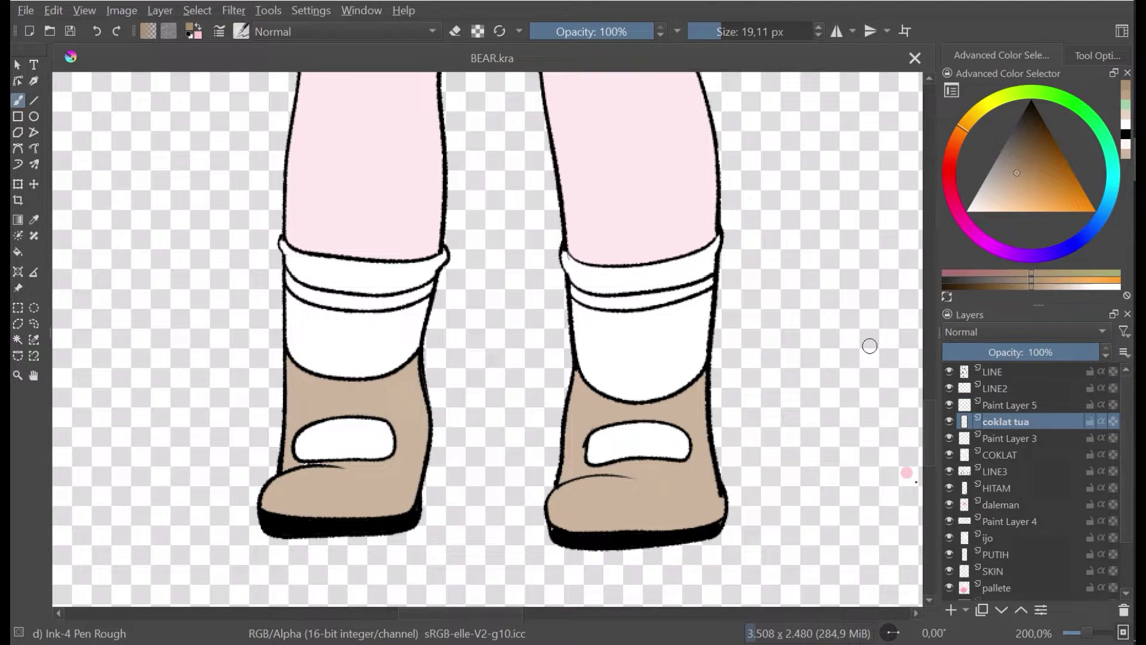
ctrl+click(370, 478)
mouse_move(312, 466)
mouse_down()
mouse_move(337, 475)
mouse_move(302, 469)
mouse_move(364, 475)
mouse_up()
ctrl+click(374, 441)
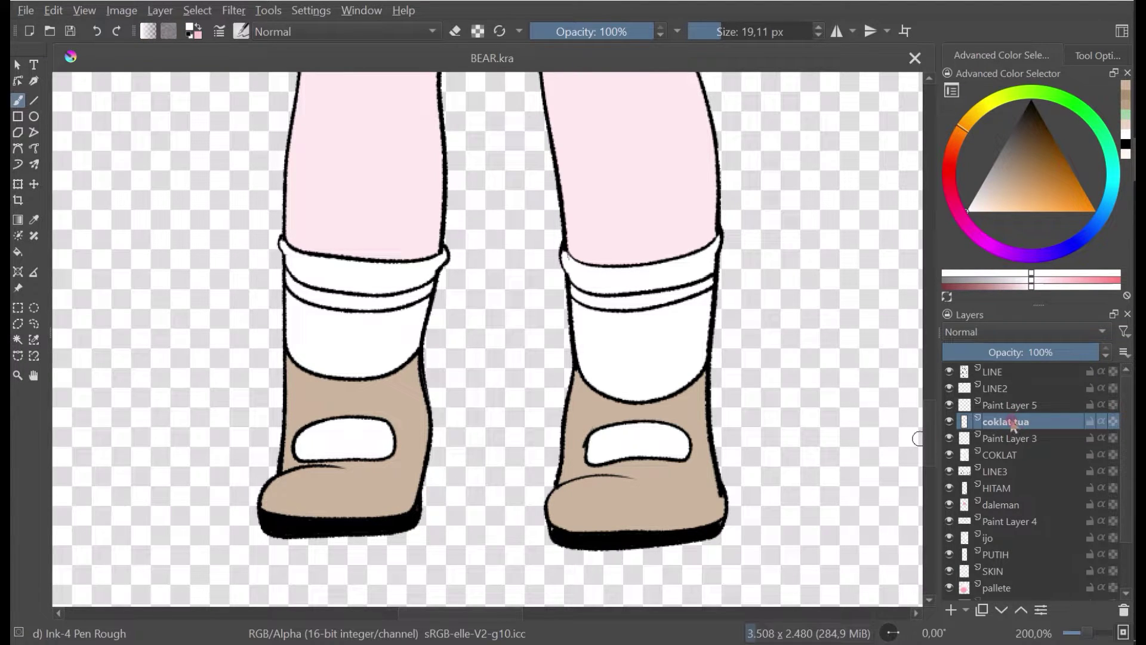
click(959, 405)
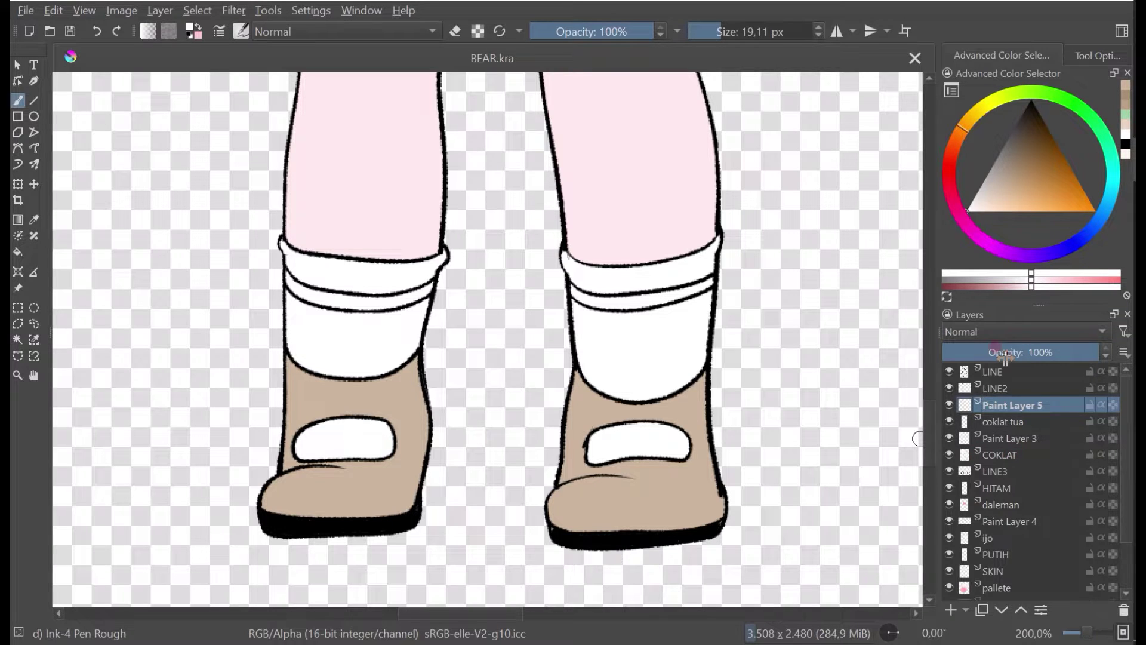
Step: Identify Paint Layer 3 by hiding and showing it, and rename it jahitan
scroll(606, 596, down, 3)
click(950, 438)
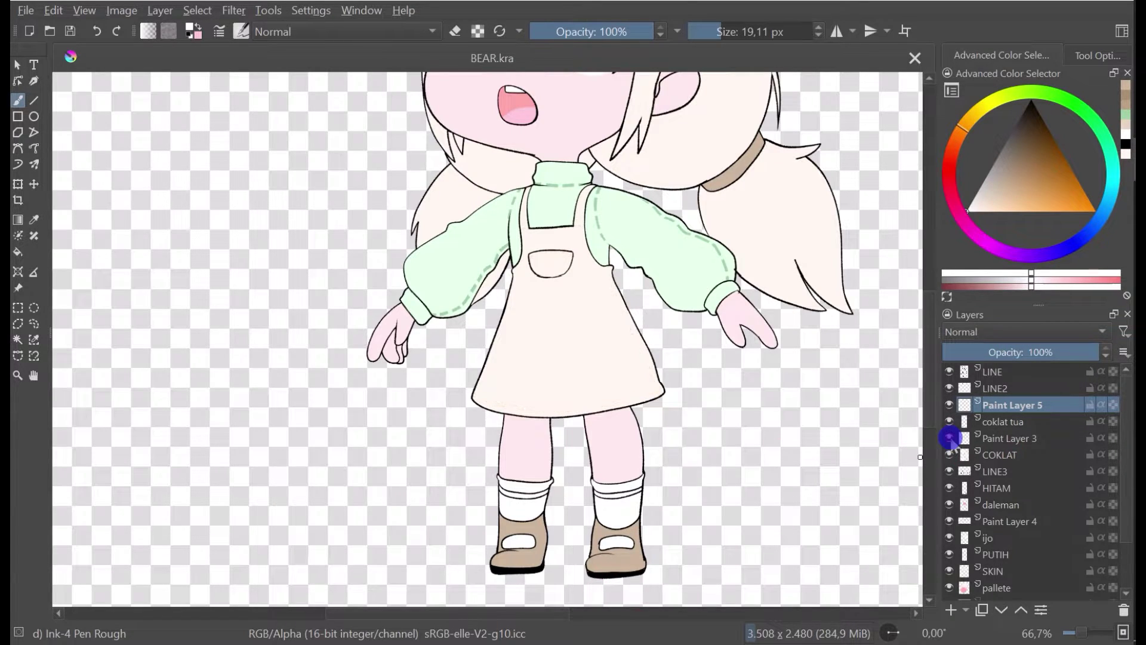
click(950, 438)
double_click(992, 438)
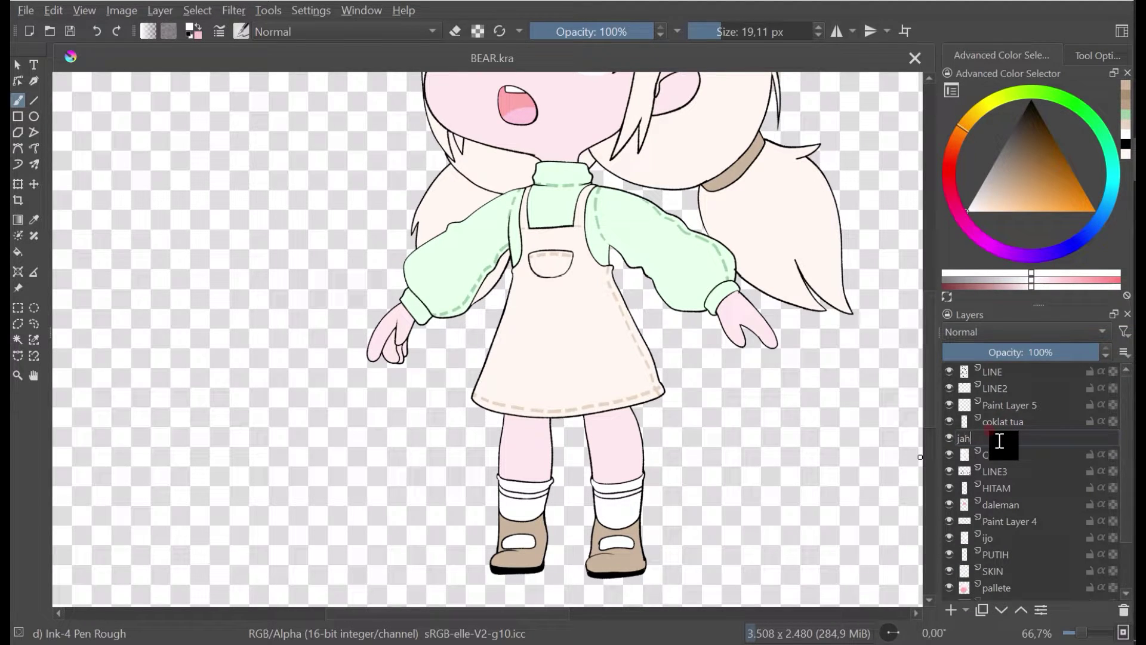
text(jahitan)
click(1003, 457)
Step: Select Paint Layer 5, return to the Freehand Brush and sample white from the left shoe's opening
scroll(686, 457, down, 1)
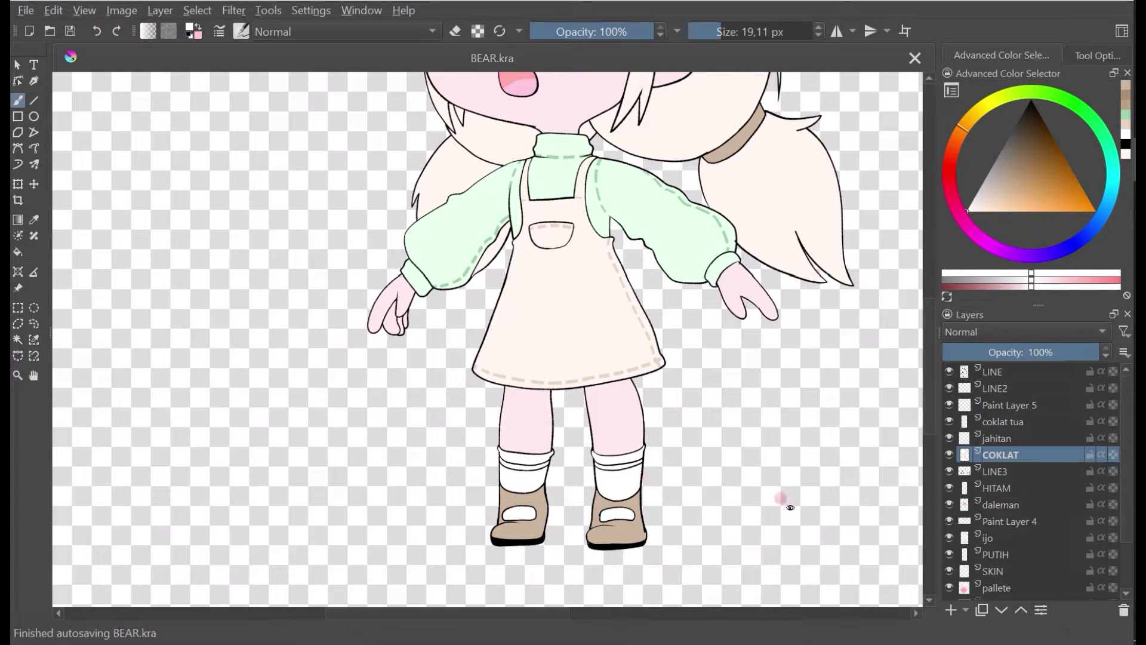
click(1001, 405)
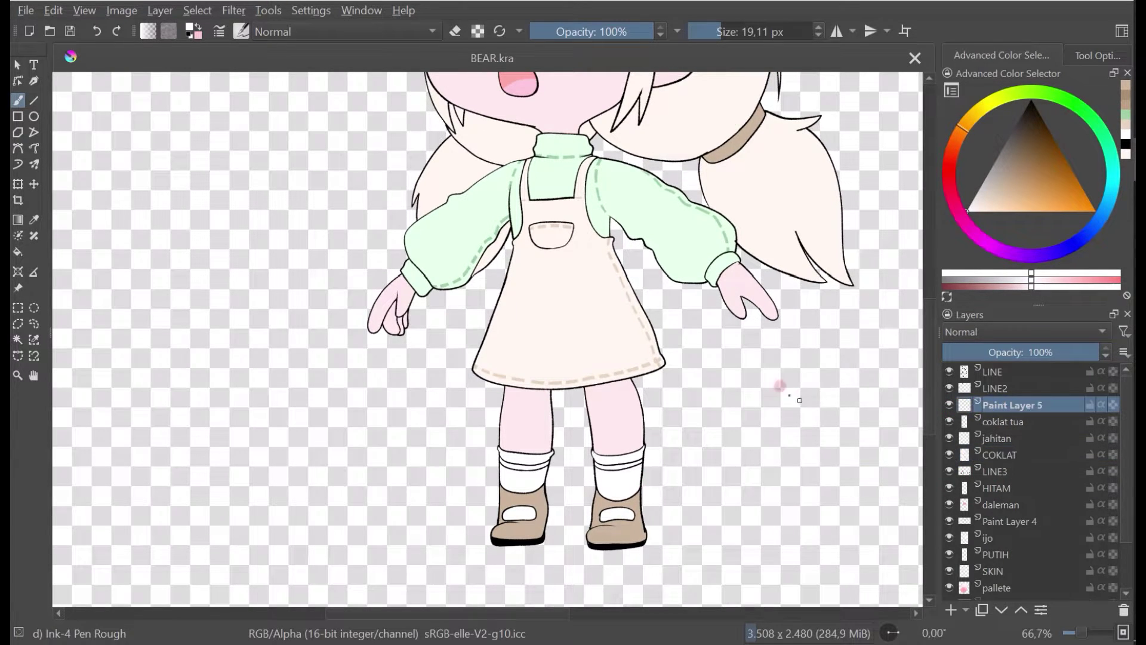
key(ctrl+t)
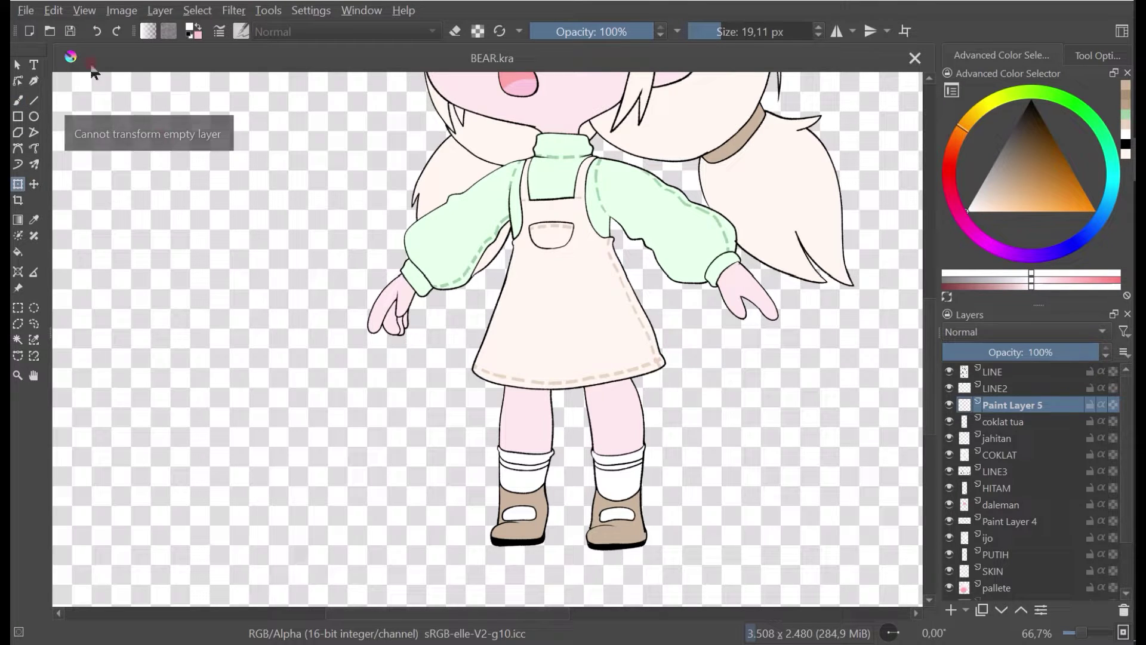
click(18, 100)
scroll(500, 551, up, 2)
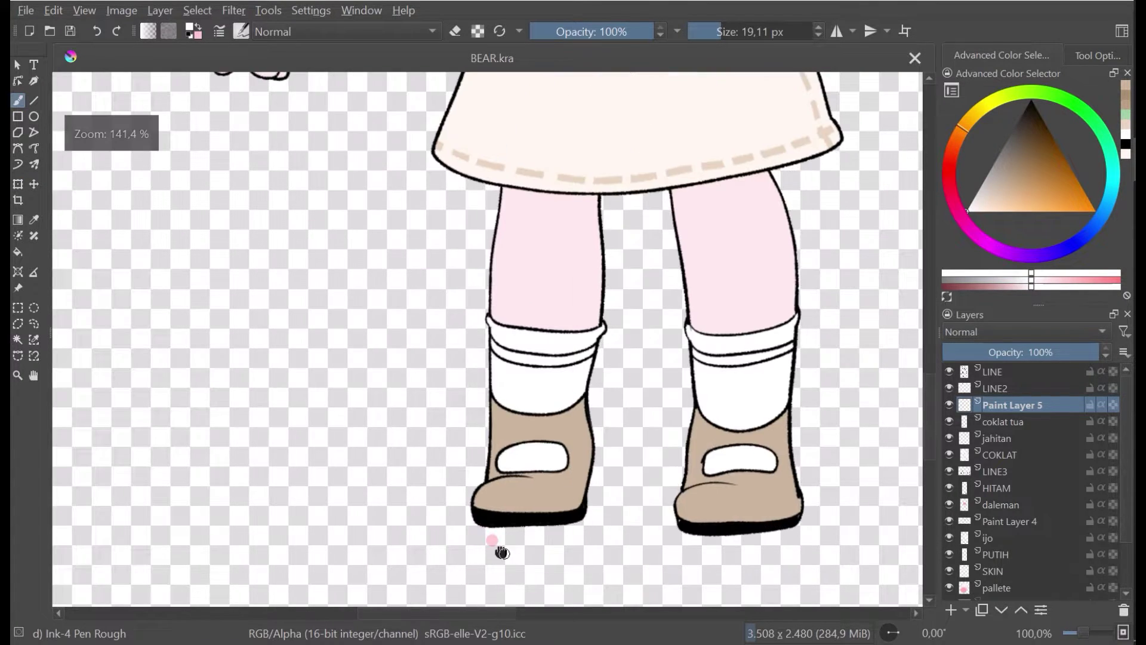
ctrl+click(531, 480)
scroll(553, 474, up, 2)
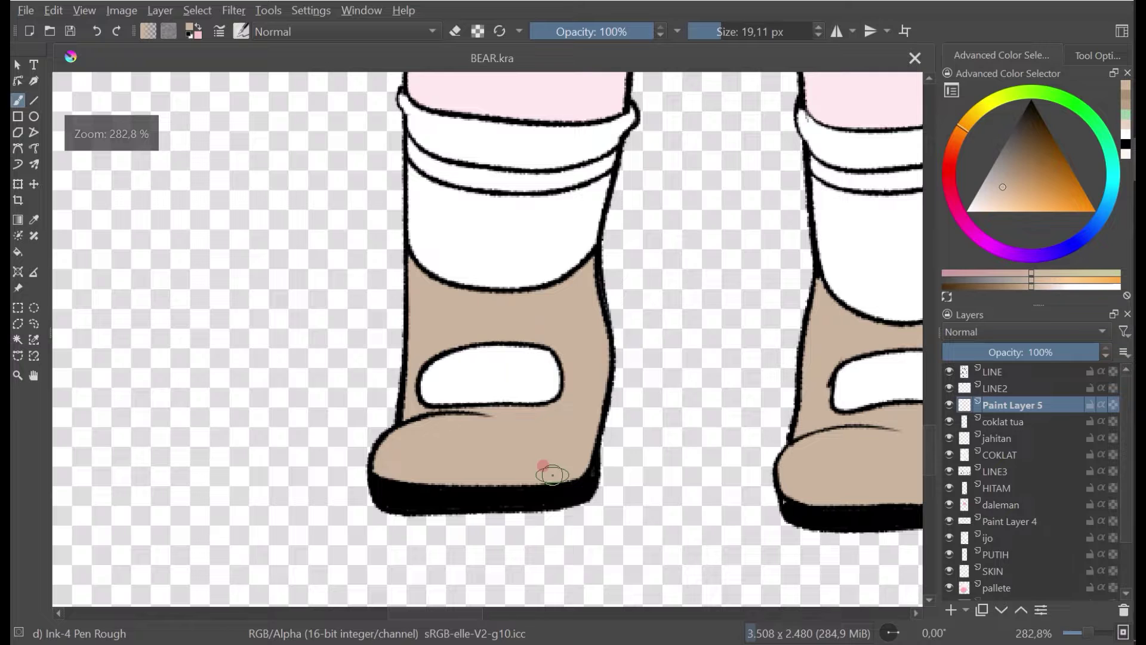
scroll(525, 468, down, 2)
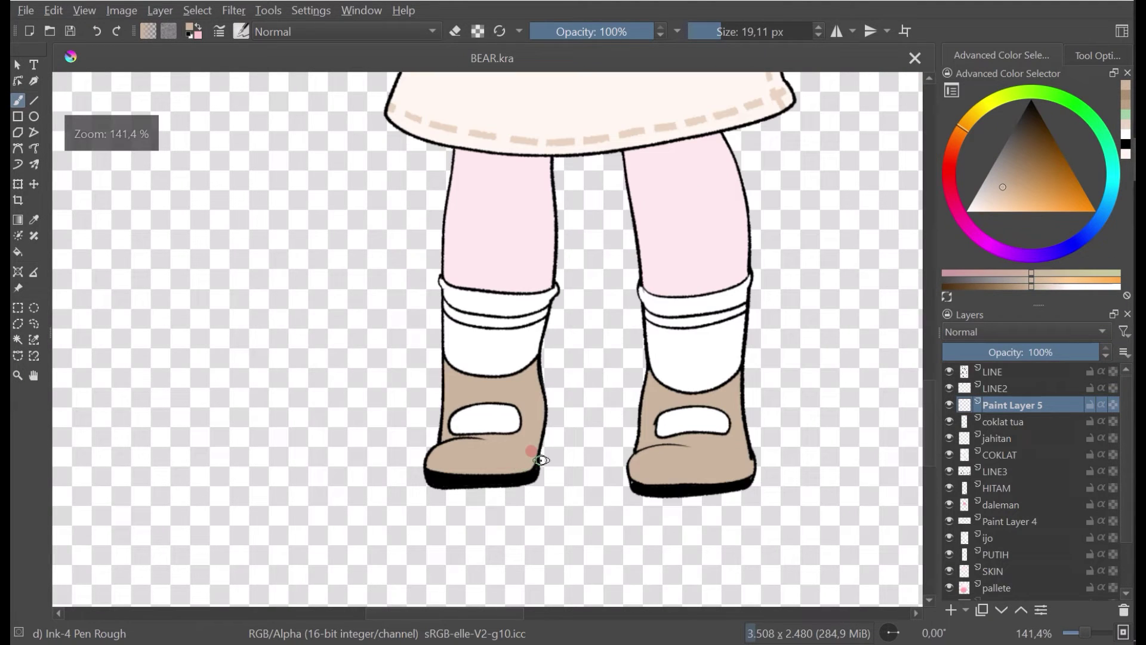
scroll(540, 460, up, 1)
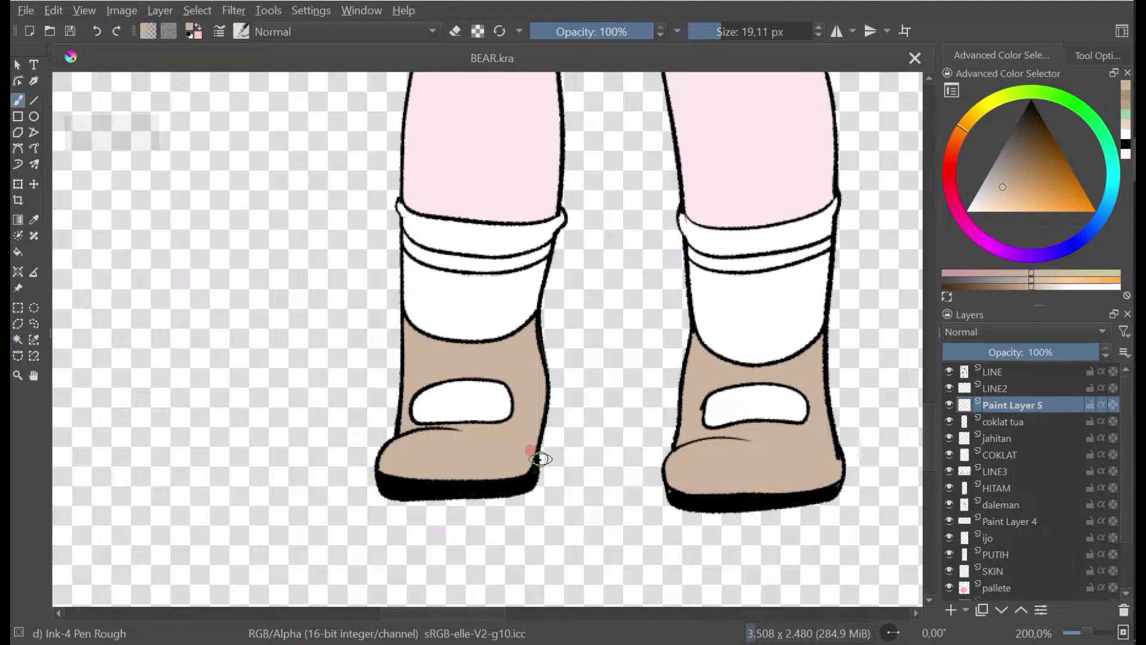
ctrl+click(500, 413)
scroll(506, 421, up, 1)
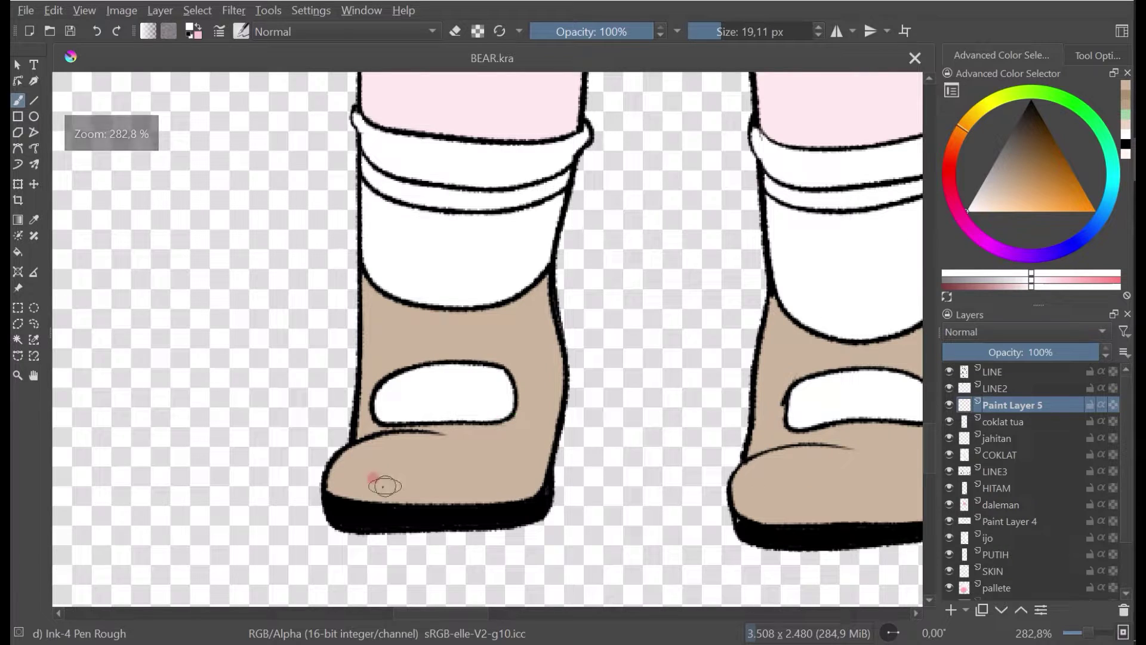
Step: Paint a curved white line from the left shoe's toe seam down to the sole, reworking the stroke after undoing it
mouse_move(352, 496)
mouse_down()
mouse_move(330, 491)
mouse_move(334, 458)
mouse_move(350, 446)
mouse_up()
key(ctrl+z)
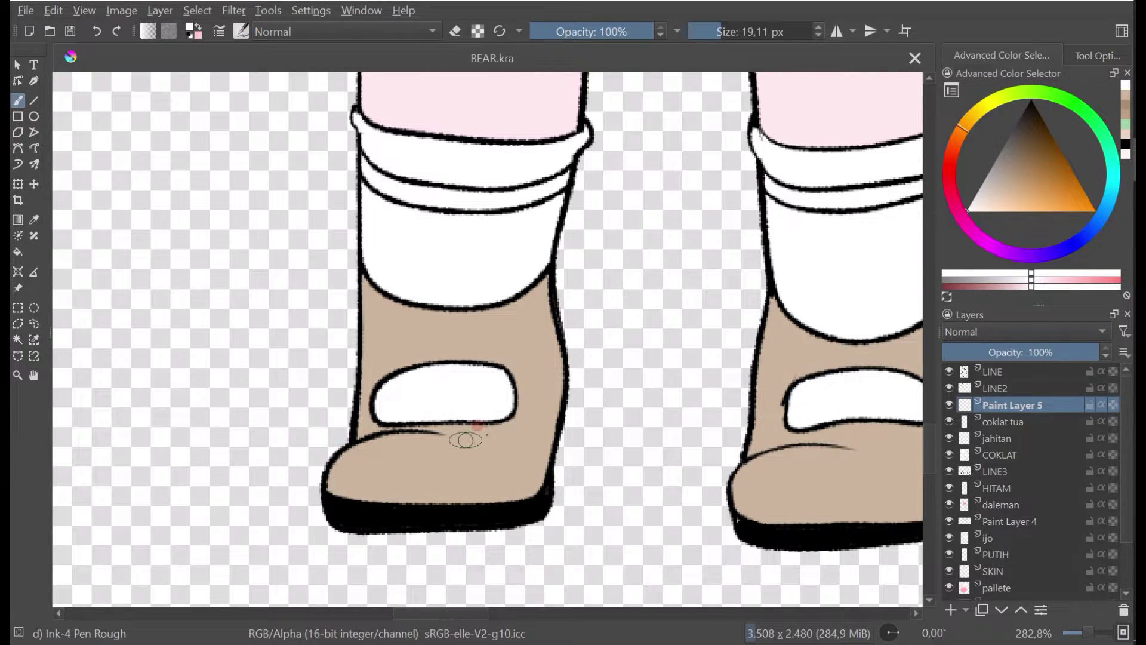
mouse_move(426, 435)
mouse_down()
mouse_move(473, 438)
mouse_move(520, 473)
mouse_move(529, 496)
mouse_up()
key(ctrl+z)
scroll(533, 441, down, 3)
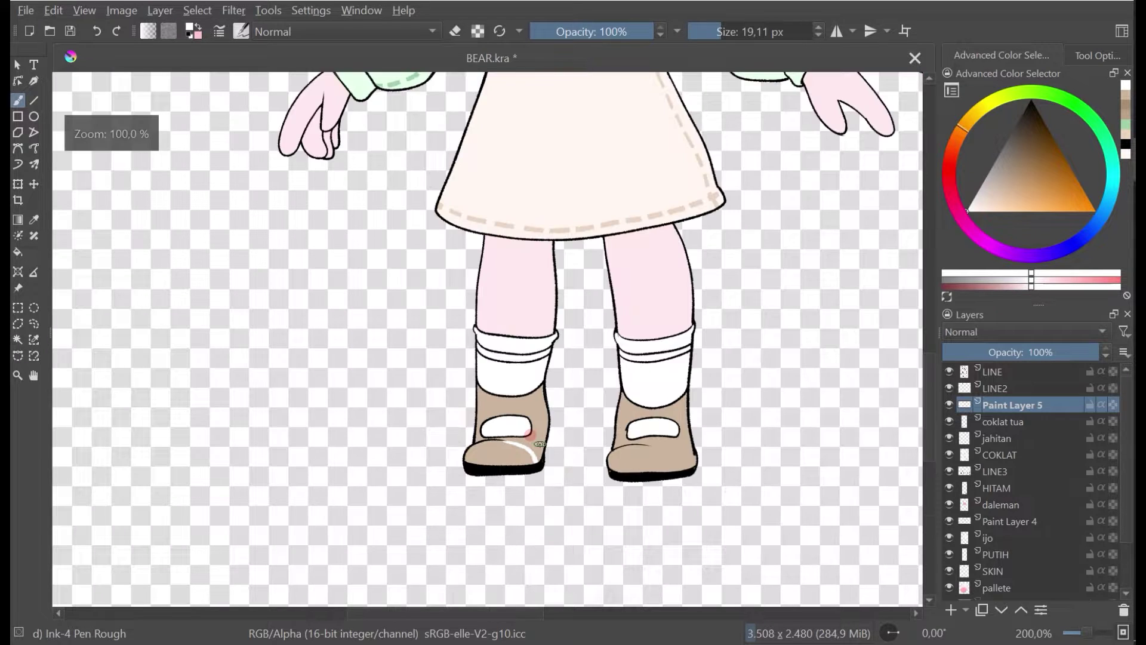
Step: Paint a matching white curved line on the right shoe's toe and check both shoes on the whole figure
drag(535, 443, 473, 492)
scroll(473, 492, down, 2)
scroll(473, 492, up, 3)
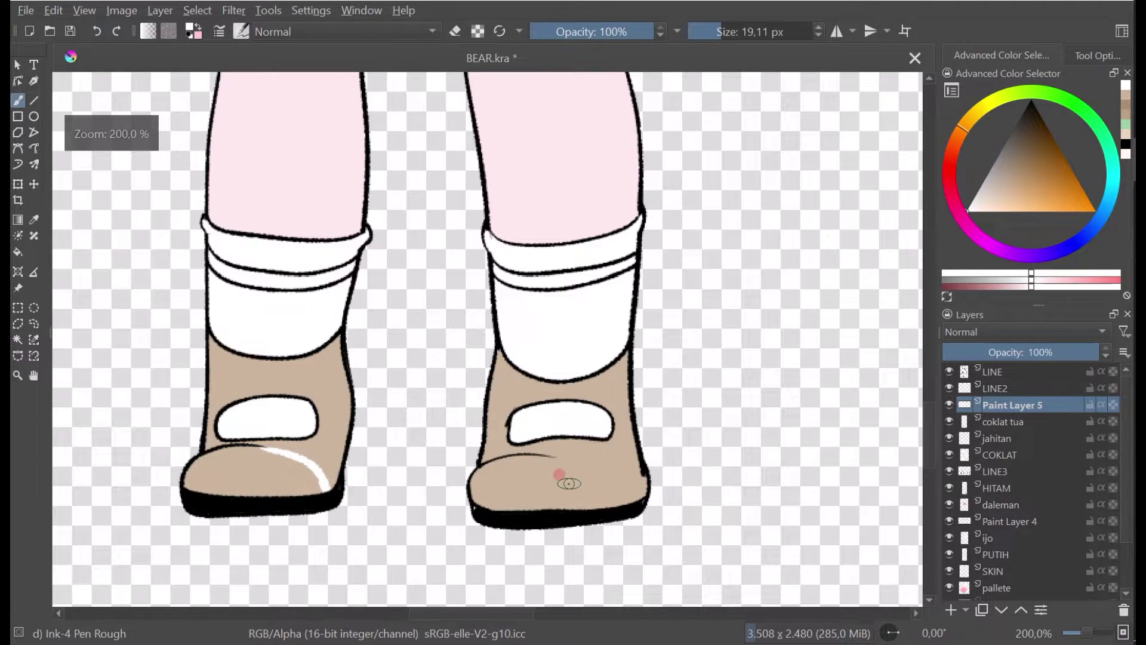
drag(536, 453, 578, 462)
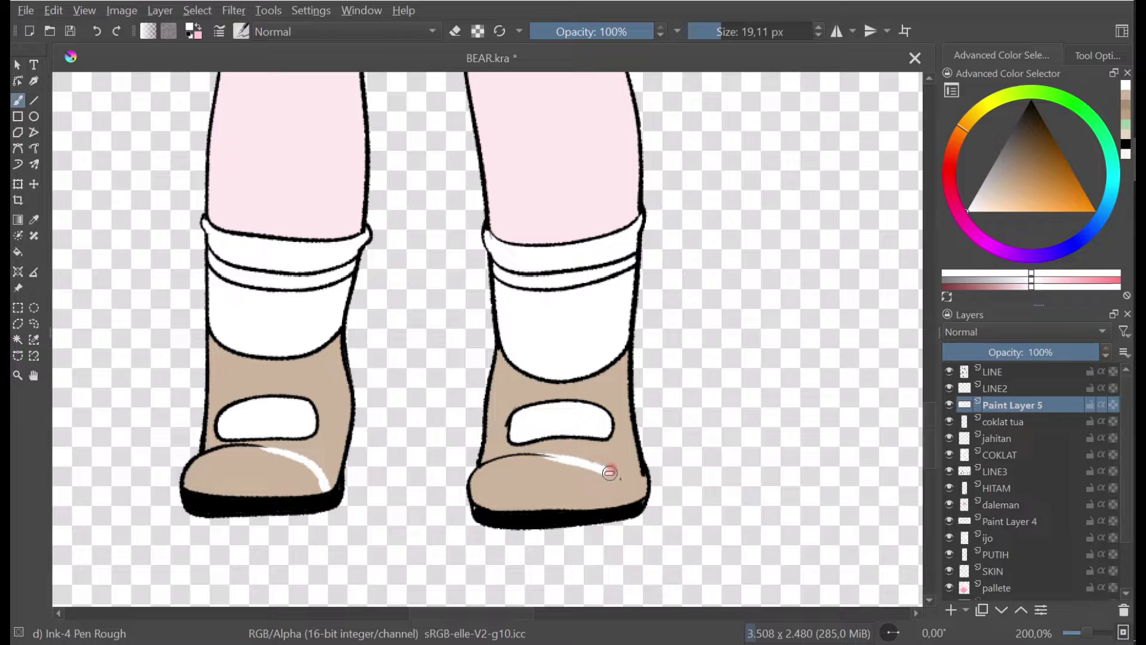
scroll(652, 434, down, 4)
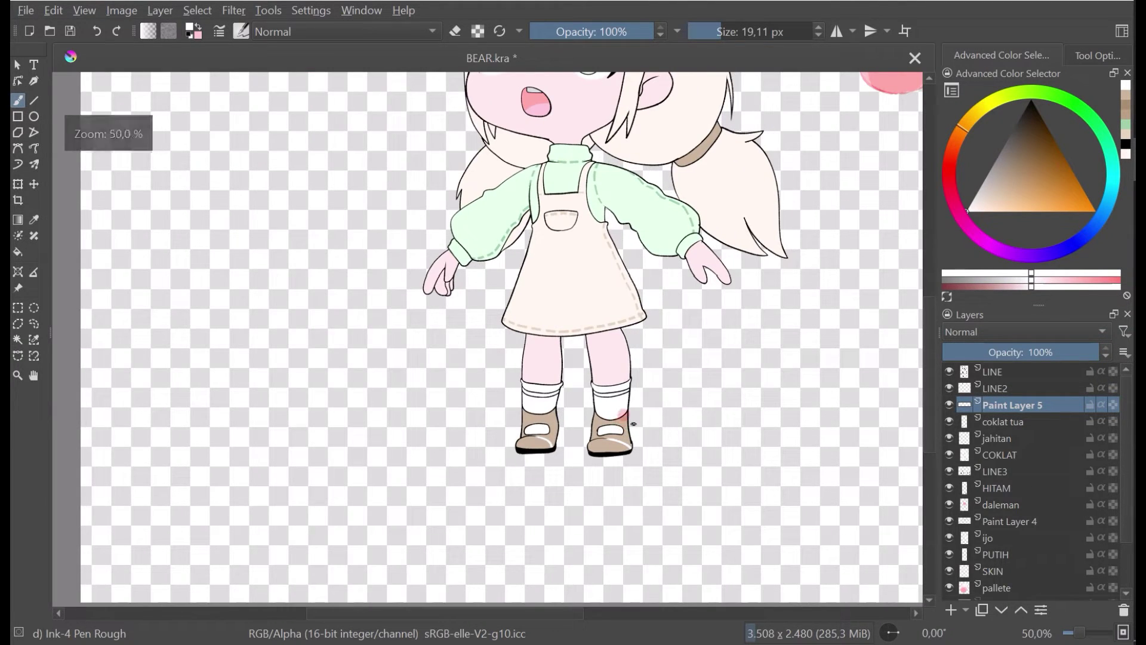
scroll(630, 434, down, 1)
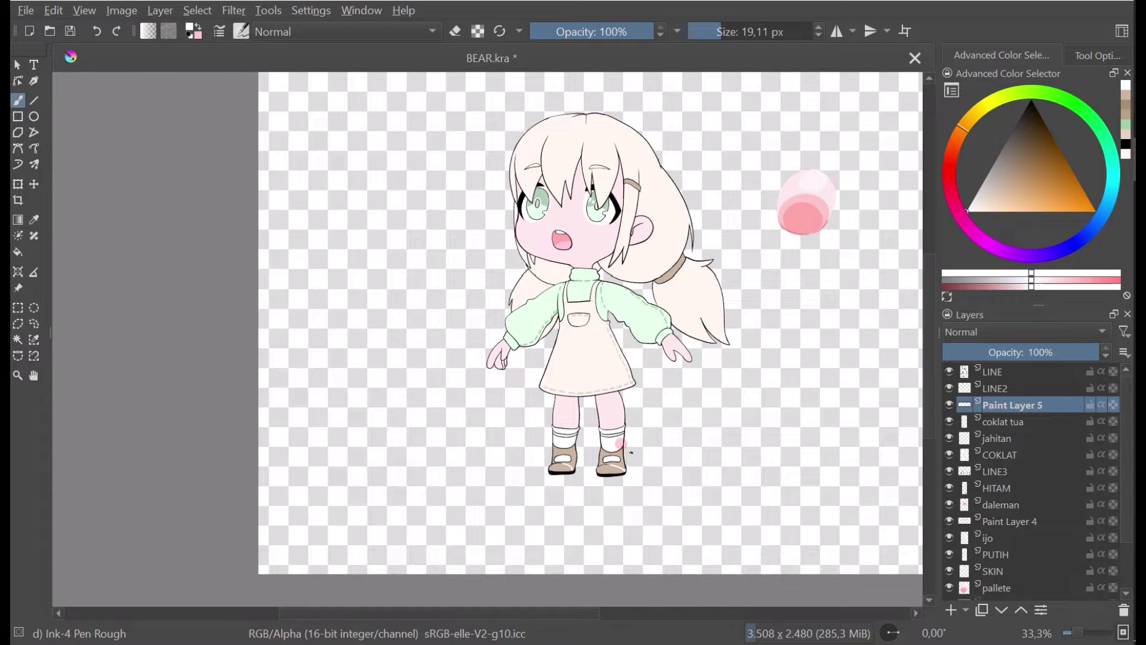
Step: Select the HITAM layer, sample black from the sole and paint a black touch-up along the right shoe's toe and sole edge
scroll(631, 453, up, 4)
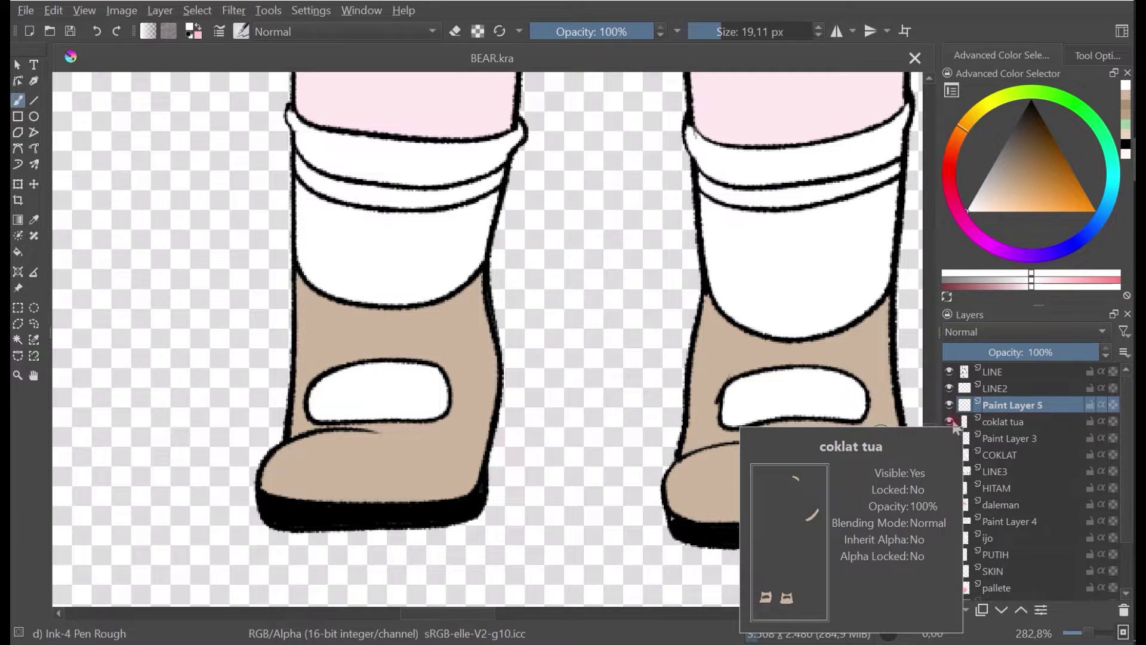
click(951, 423)
click(950, 423)
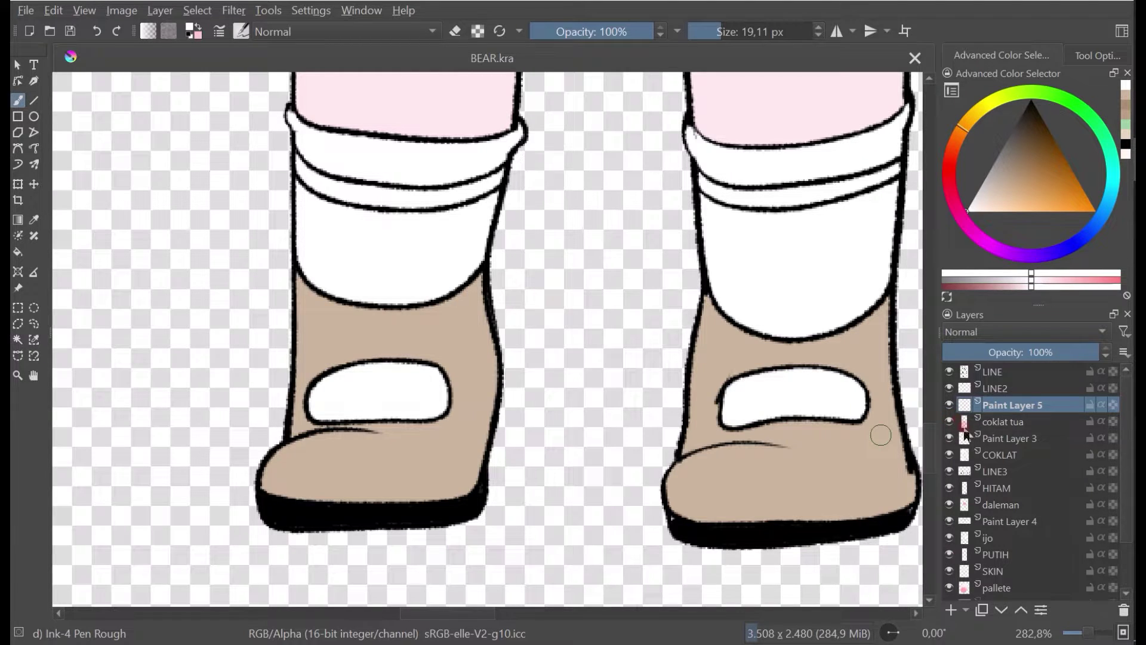
click(1002, 485)
ctrl+click(678, 513)
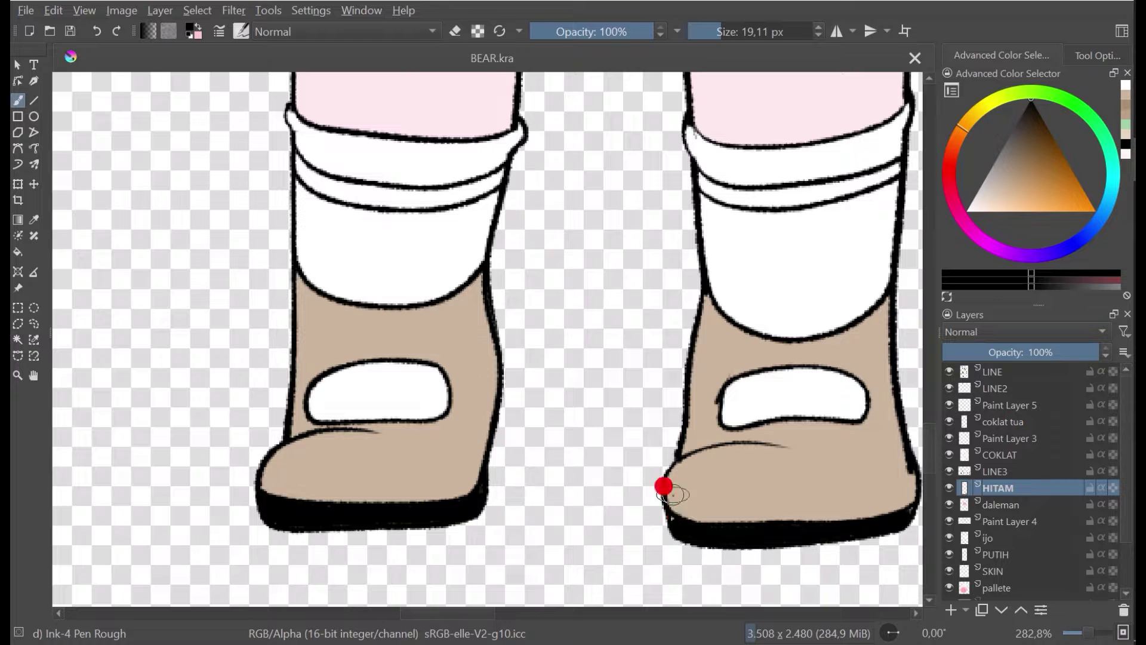
mouse_move(664, 486)
mouse_down()
mouse_move(661, 512)
mouse_move(687, 533)
mouse_up()
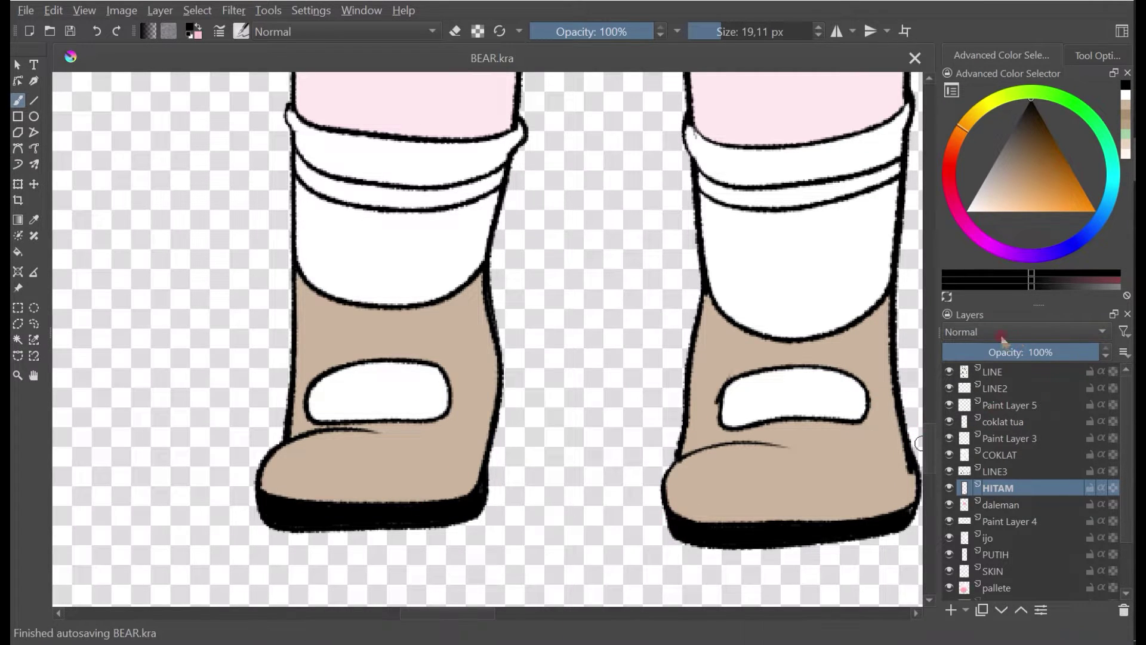
Step: Select Paint Layer 5, sample white from the sock and paint a curved white line along the left shoe's inner side with the Freehand Brush
scroll(807, 418, down, 4)
drag(807, 419, 678, 475)
click(948, 406)
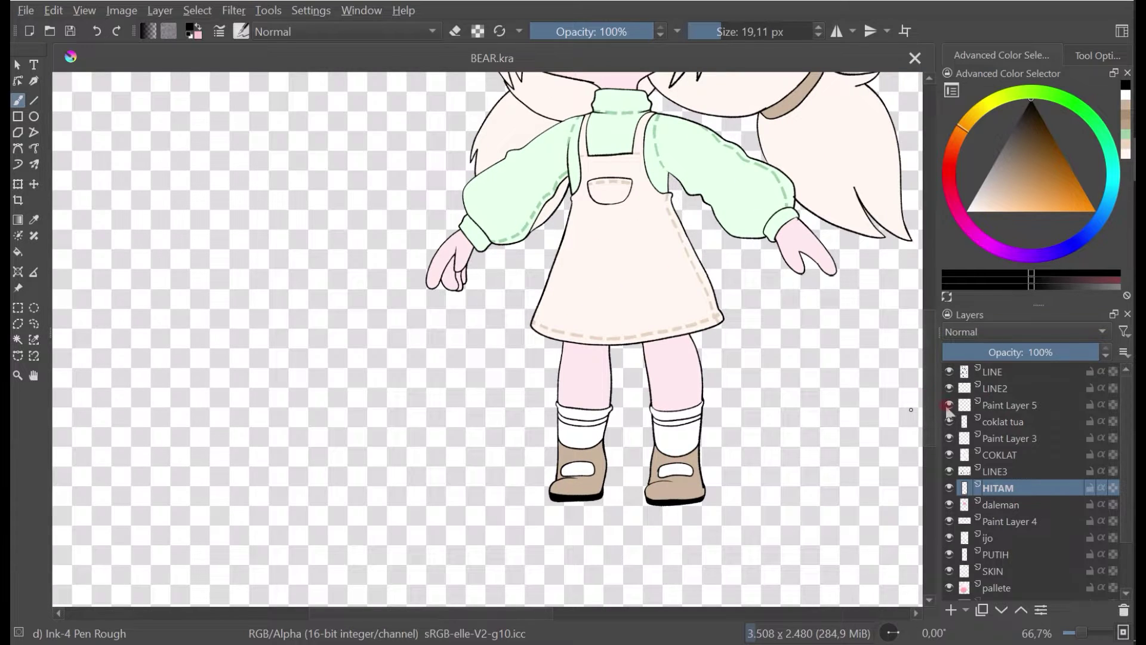
click(948, 406)
click(1006, 405)
key(ctrl+t)
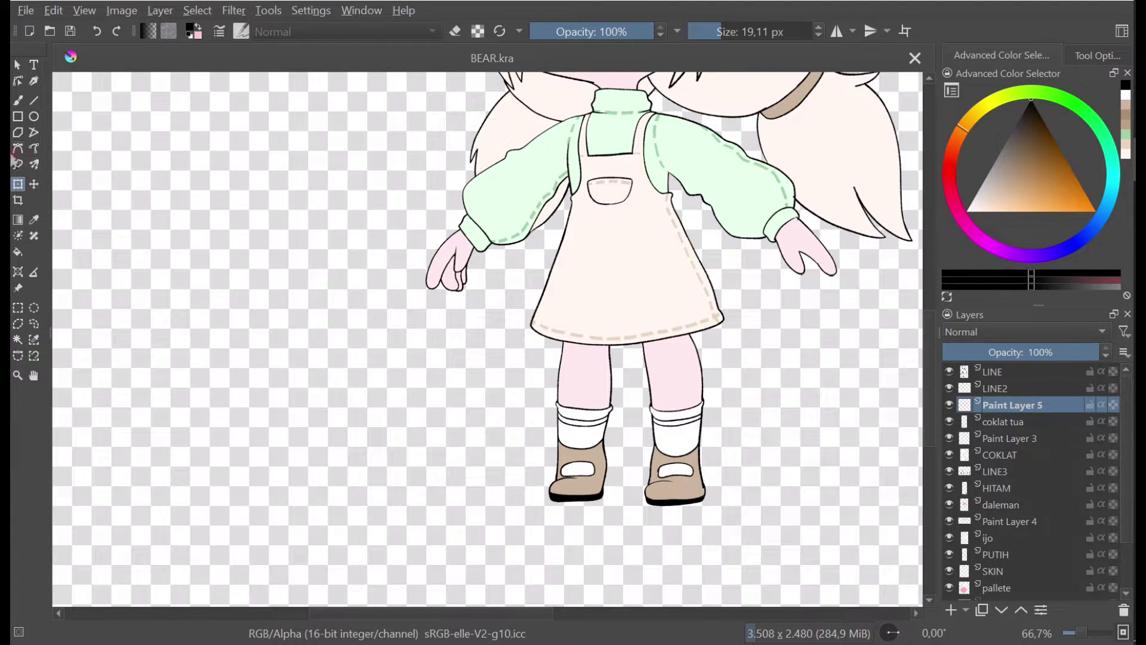
click(18, 101)
scroll(633, 478, up, 4)
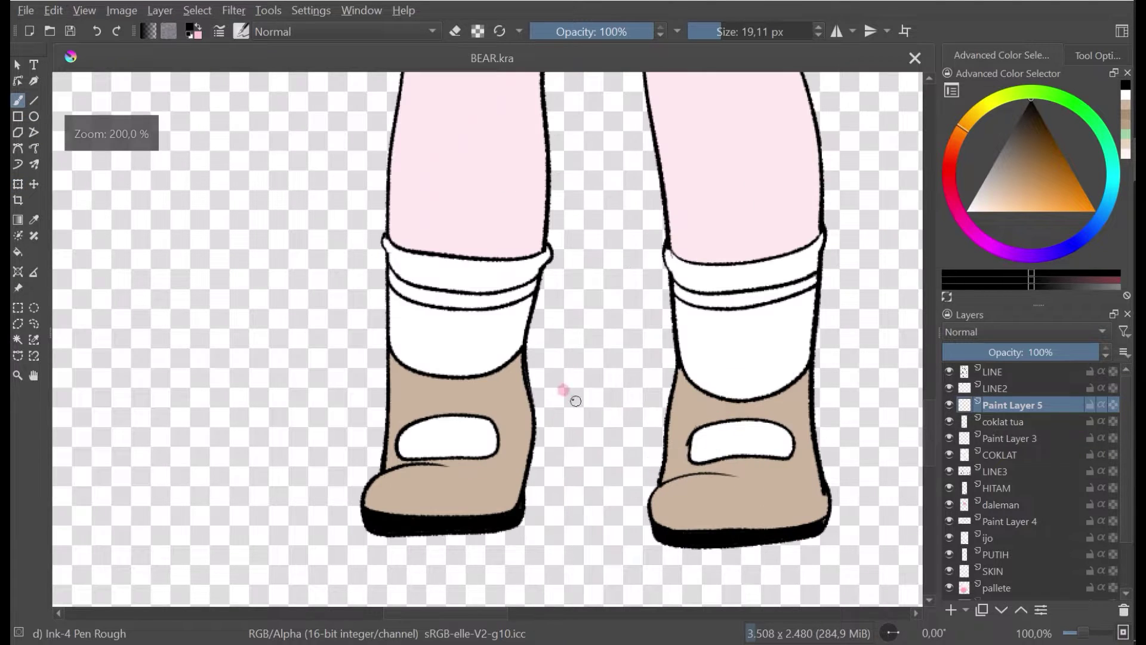
ctrl+click(507, 357)
mouse_move(516, 367)
mouse_down()
mouse_move(492, 355)
mouse_move(506, 424)
mouse_up()
drag(504, 376, 500, 464)
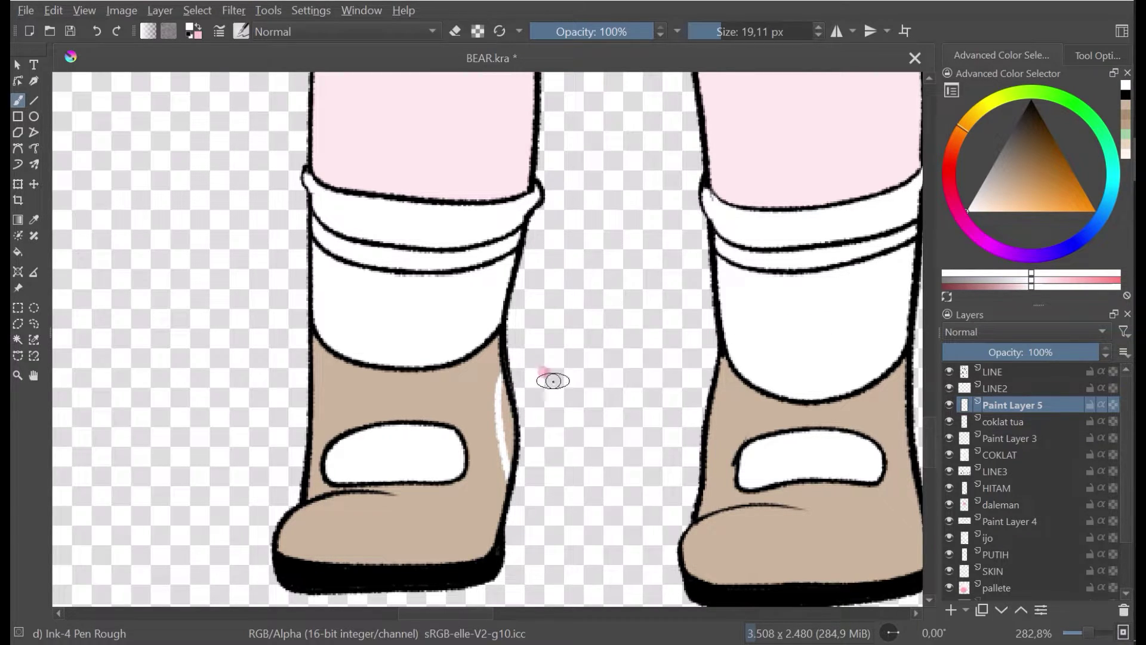
Step: Erase gaps in the left shoe's white line to make it dashed, save the drawing and leave eraser mode
click(455, 31)
mouse_move(501, 375)
mouse_down()
mouse_move(487, 391)
mouse_move(509, 404)
mouse_move(494, 422)
mouse_move(520, 427)
mouse_move(494, 460)
mouse_move(507, 423)
mouse_up()
scroll(505, 423, down, 6)
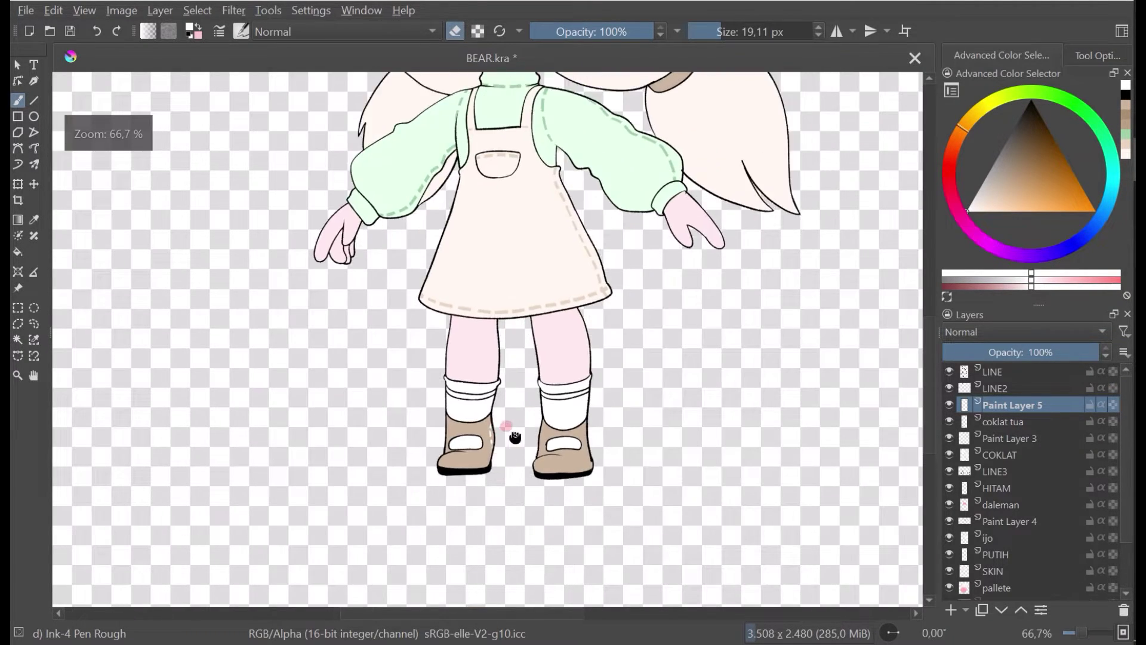
key(ctrl+s)
click(452, 33)
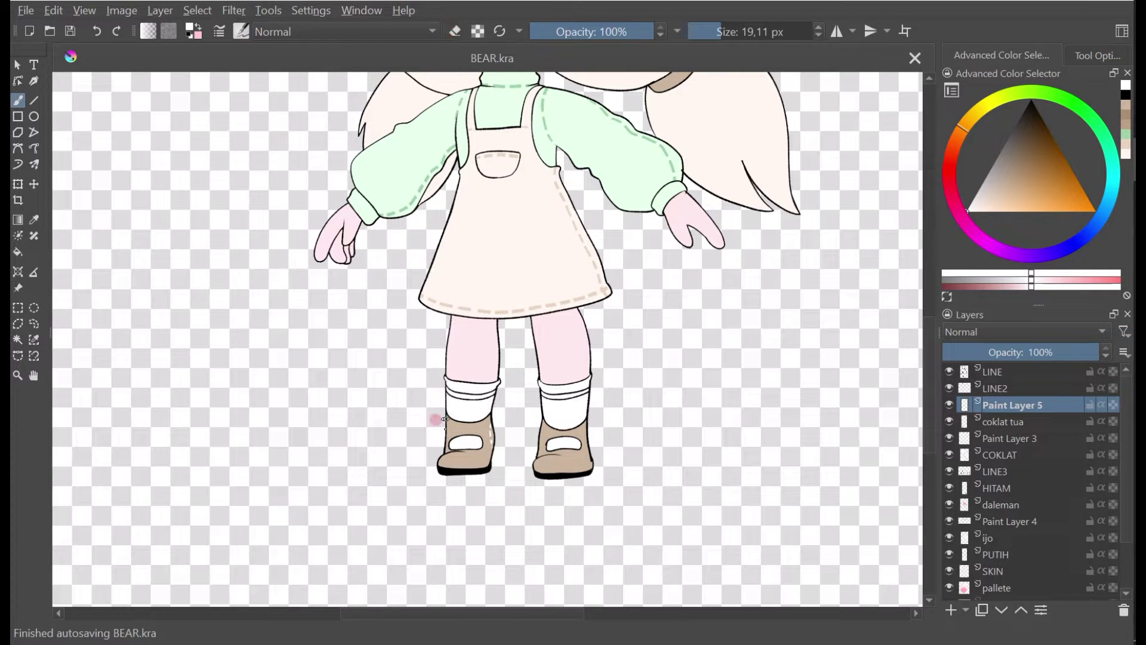
Step: Paint a white dot on each shoe, just above the inner end of the opening
scroll(481, 443, up, 3)
scroll(478, 432, down, 6)
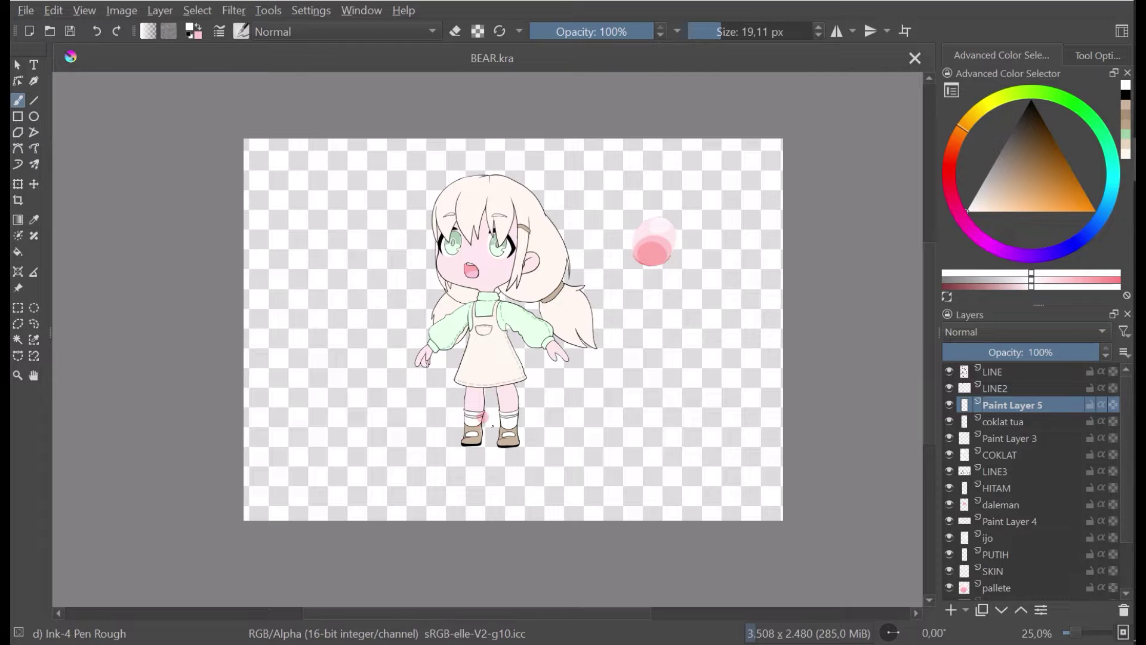
scroll(486, 429, up, 7)
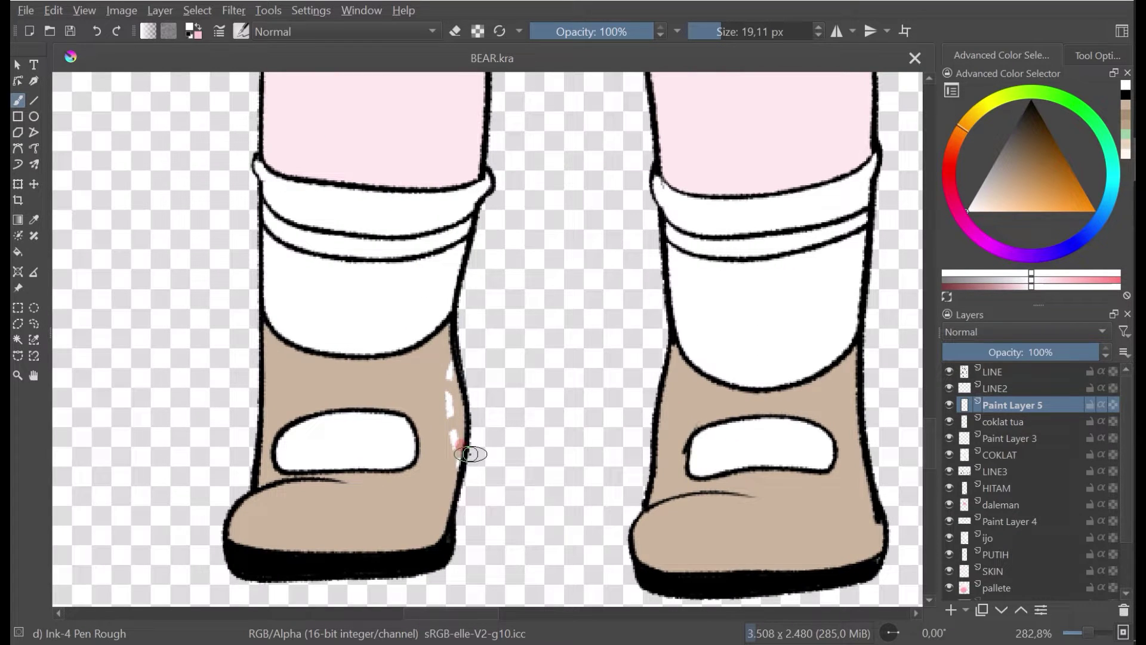
click(410, 378)
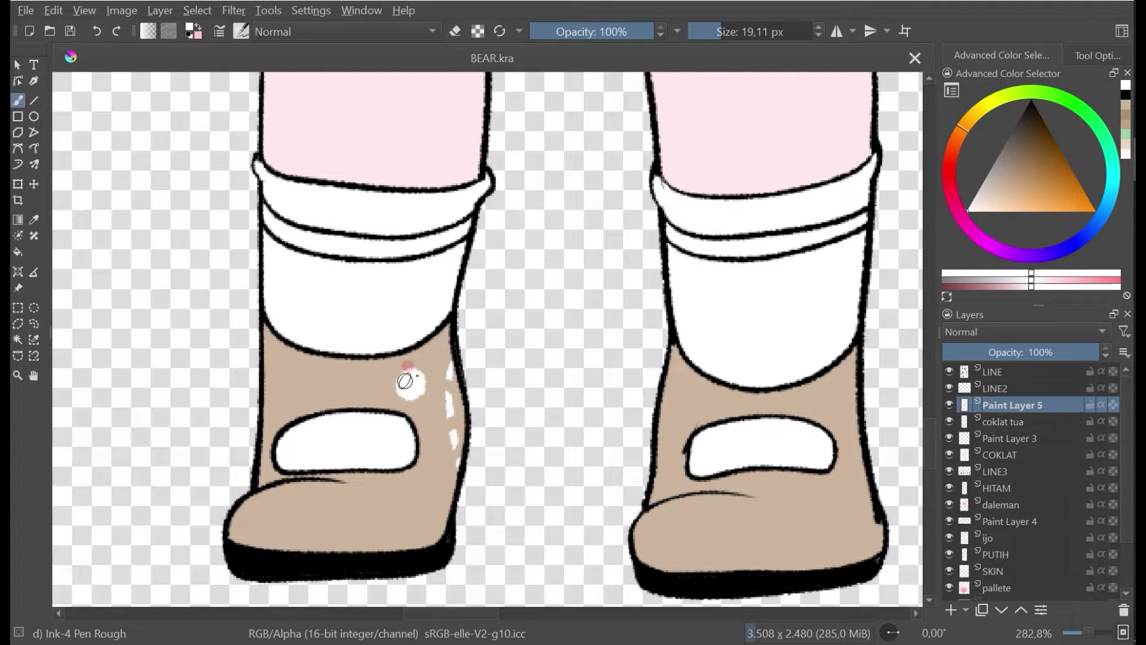
click(690, 400)
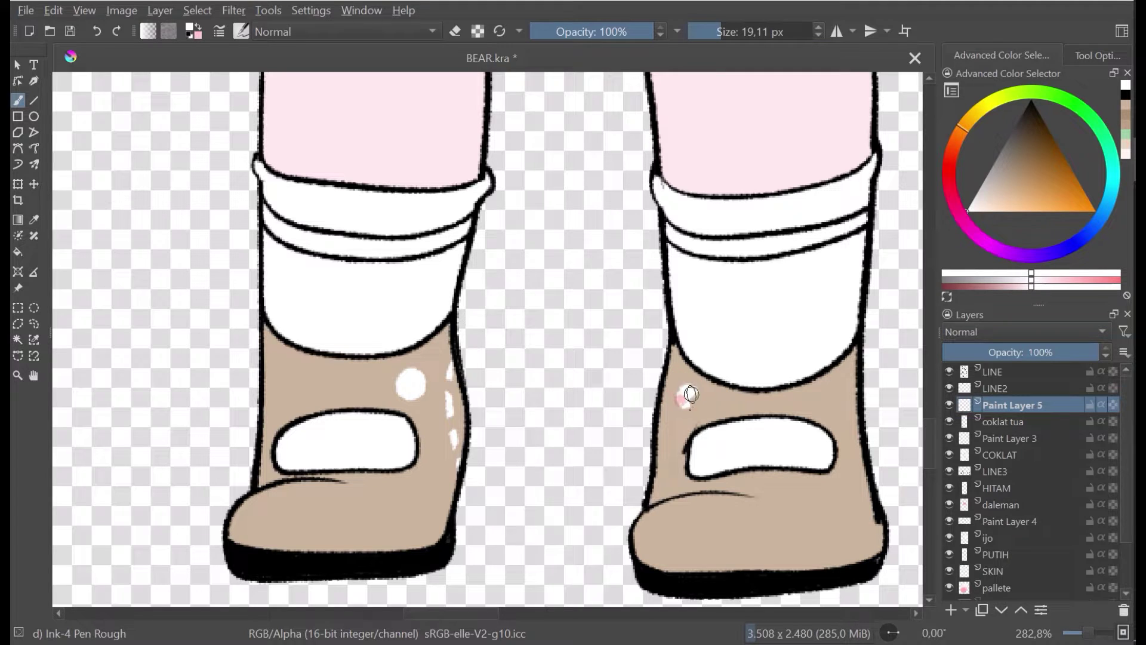
scroll(698, 371, down, 8)
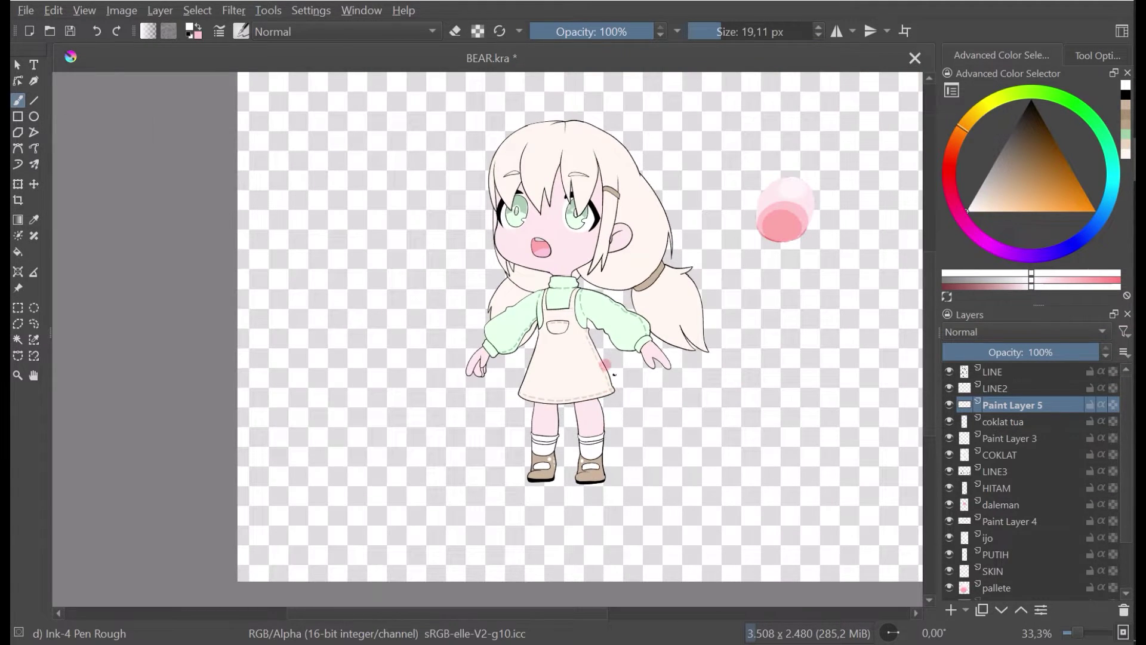
Step: Check the whole figure and show the white Background layer
scroll(633, 436, up, 2)
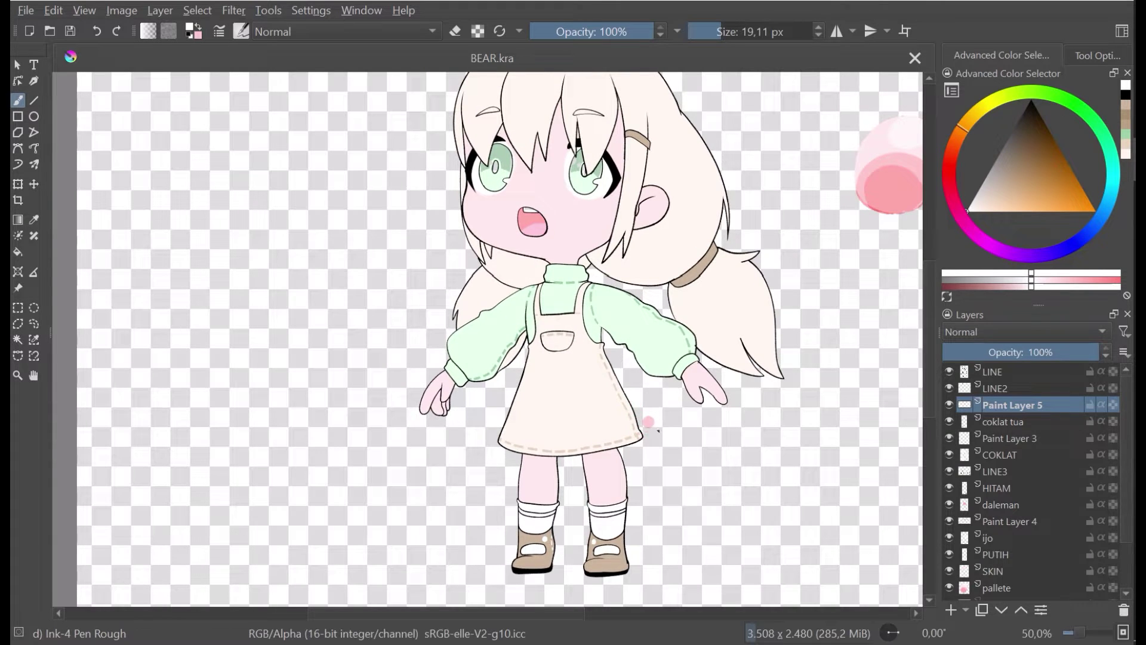
drag(649, 429, 595, 422)
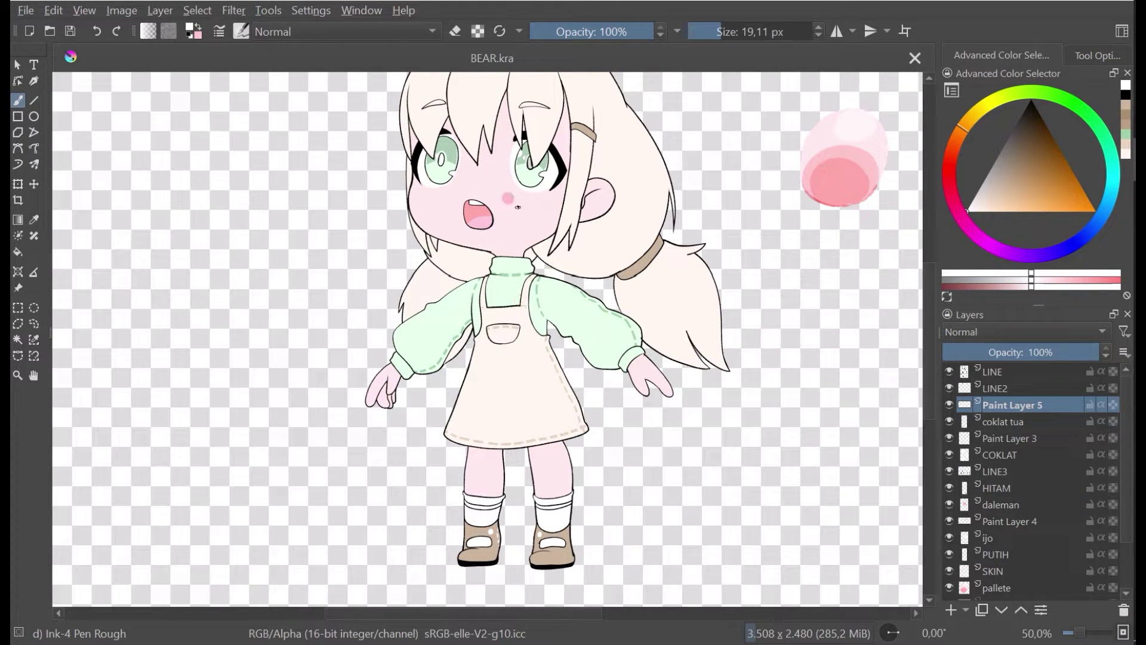
drag(544, 125, 468, 150)
scroll(961, 539, down, 2)
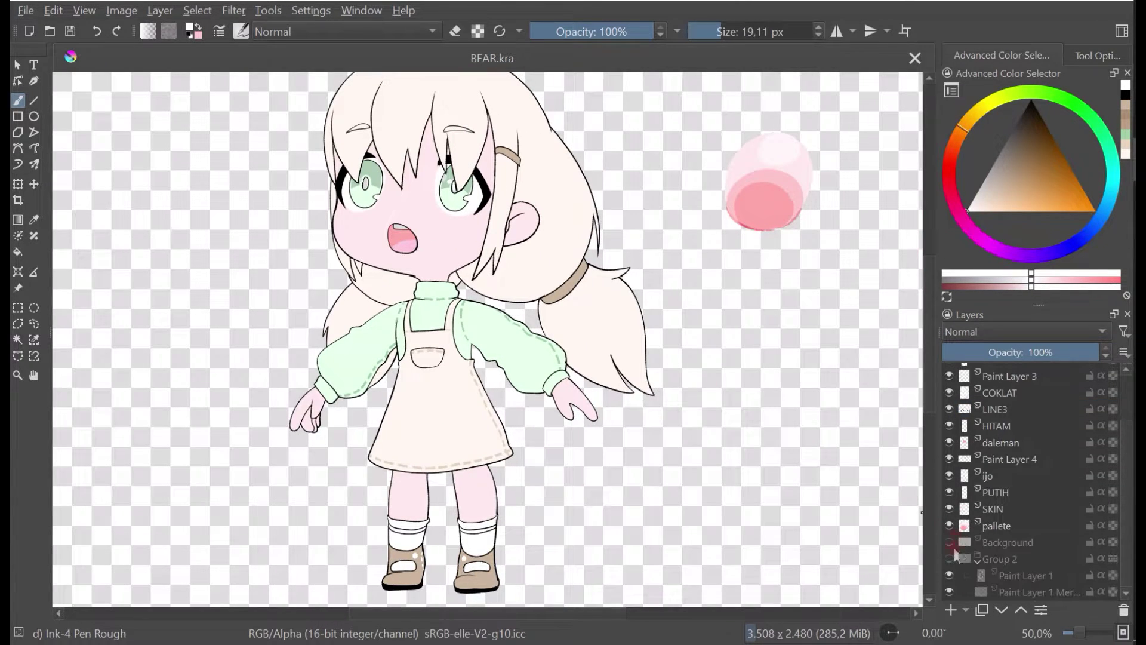
click(950, 543)
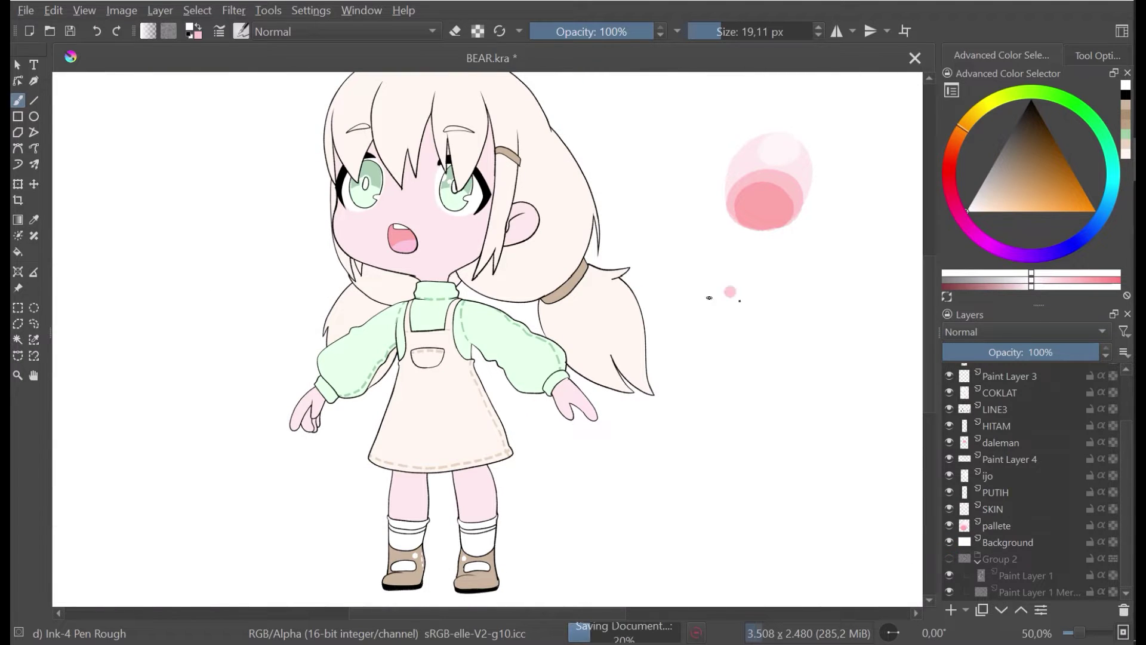
Step: Examine what the LINE2 and coklat tua layers contain by hiding and showing them
scroll(1019, 442, up, 2)
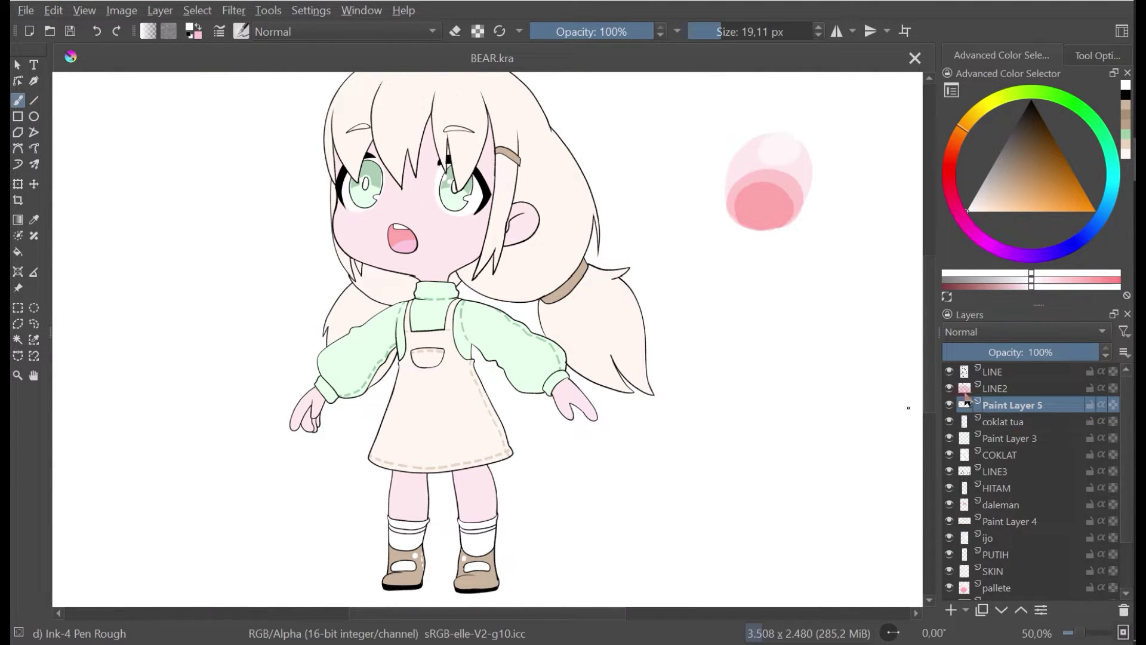
click(949, 388)
click(950, 422)
click(951, 422)
click(951, 423)
click(951, 423)
drag(518, 478, 525, 474)
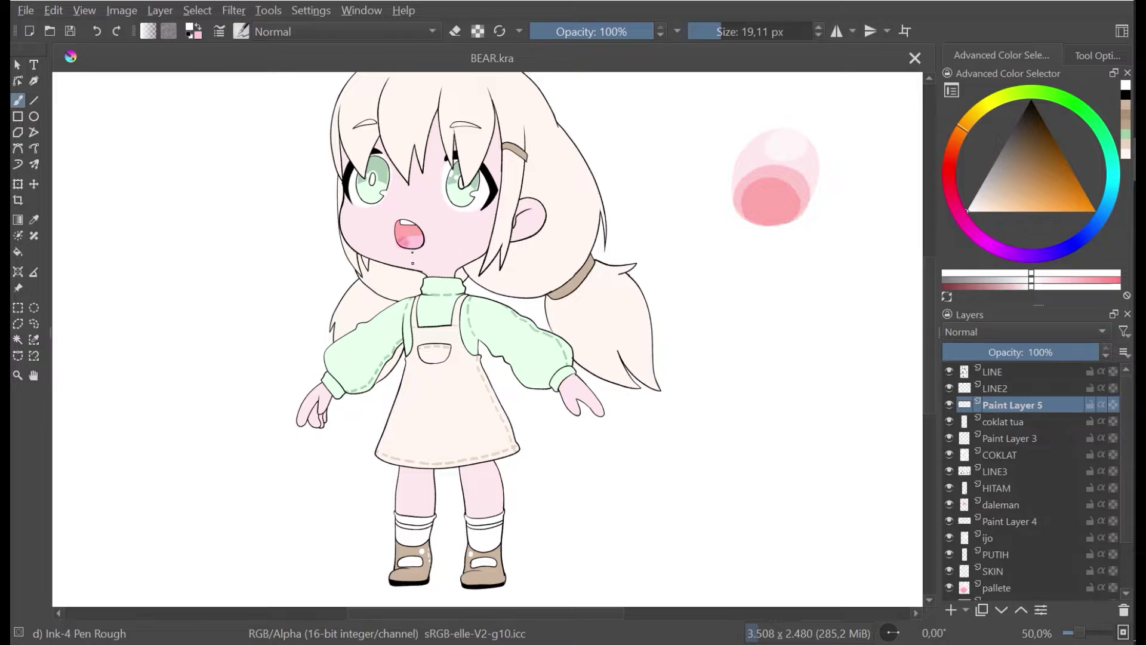
Step: Sample pink from the mouth, select the daleman layer and fill the stripes on both socks with it
ctrl+click(410, 223)
ctrl+click(407, 233)
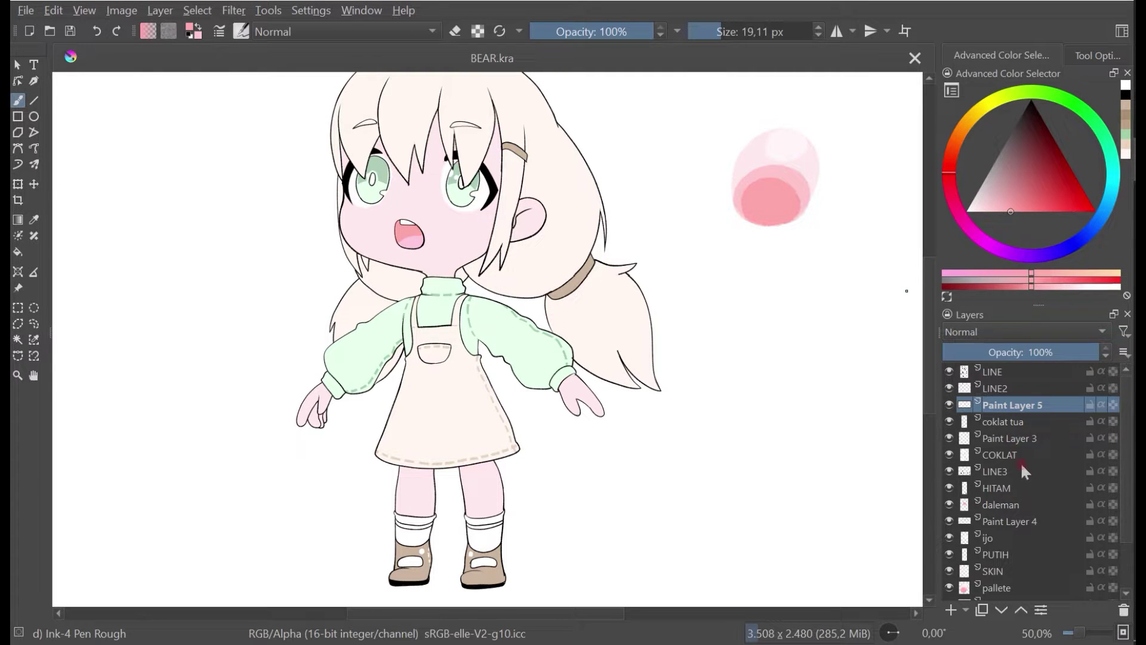
scroll(991, 514, down, 2)
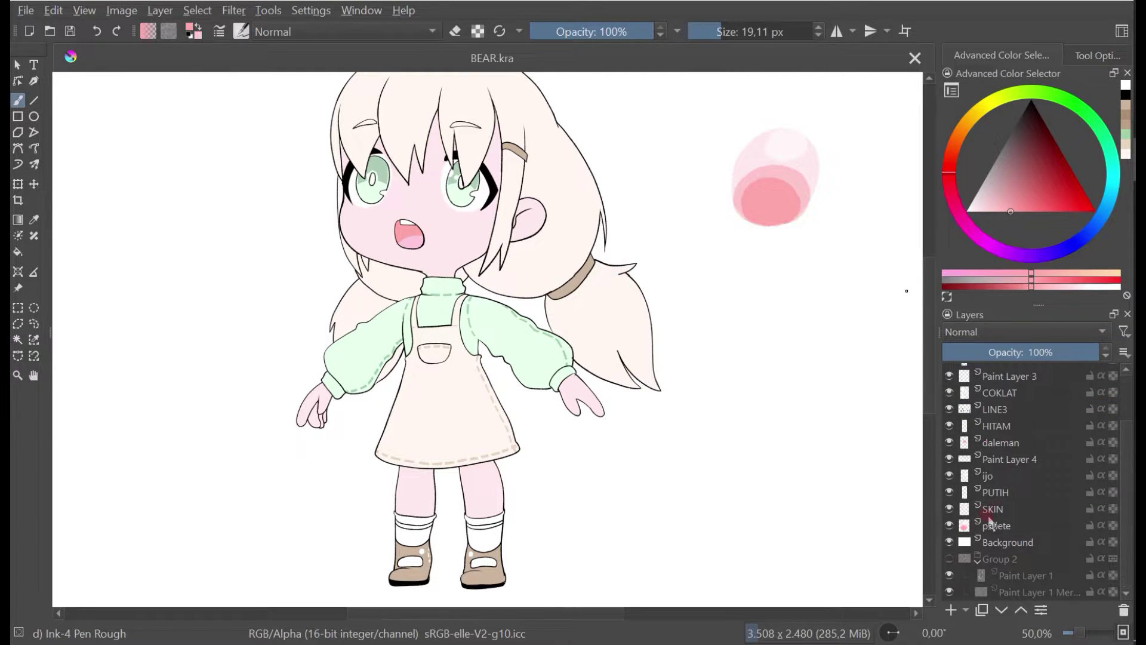
click(1001, 443)
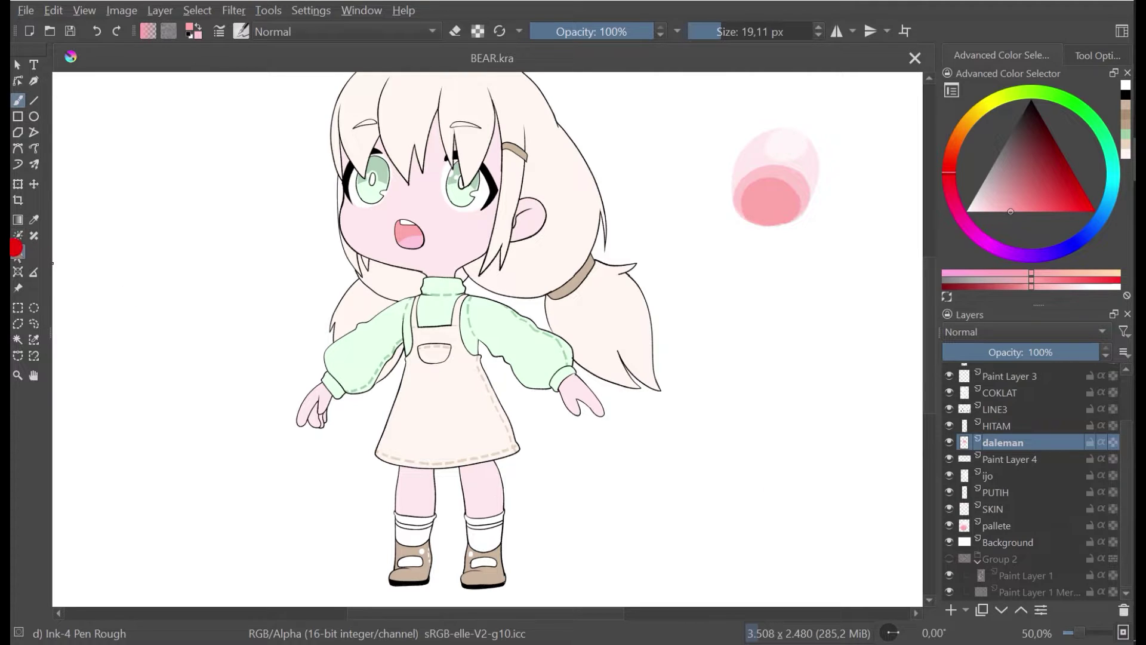
click(18, 251)
scroll(473, 544, up, 3)
click(469, 499)
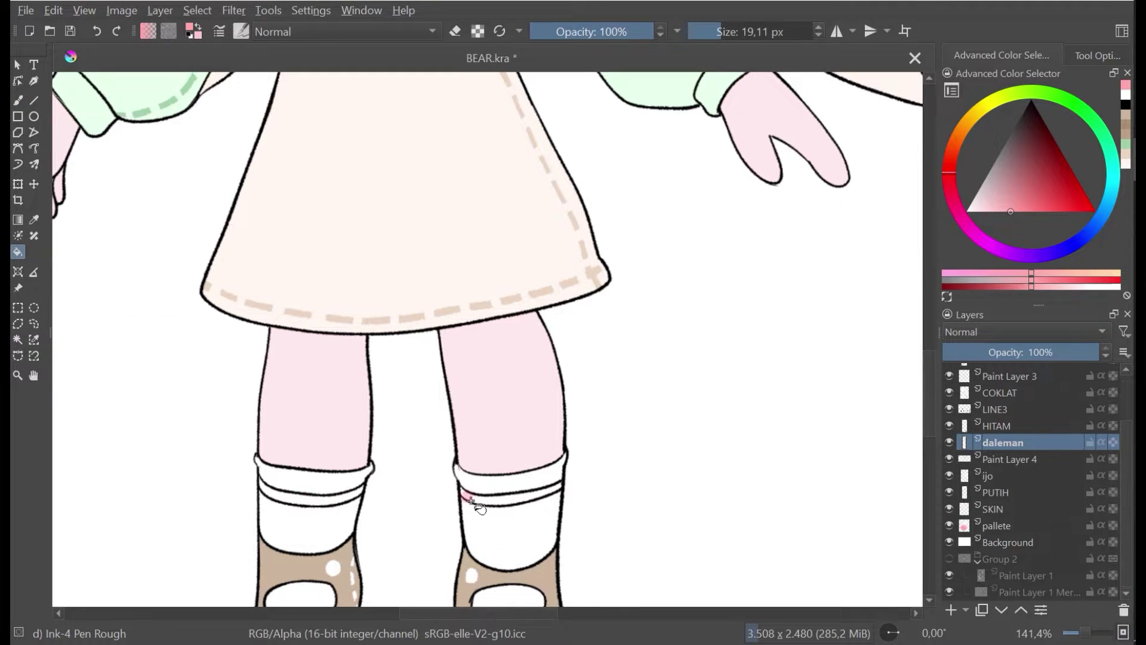
scroll(609, 375, down, 4)
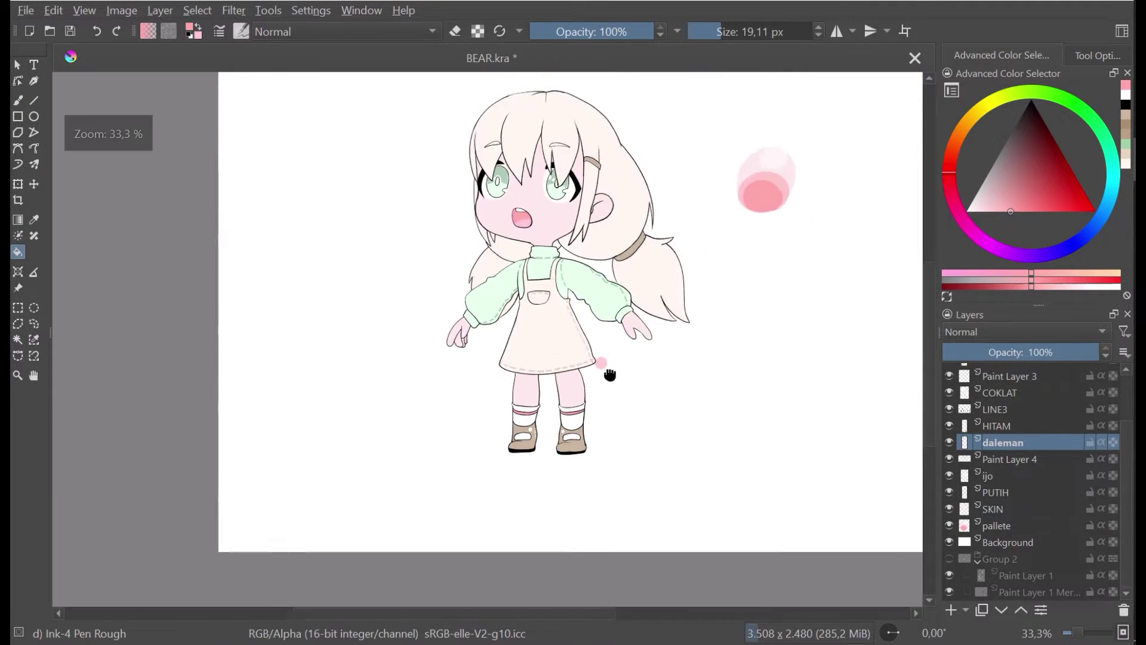
scroll(537, 373, up, 1)
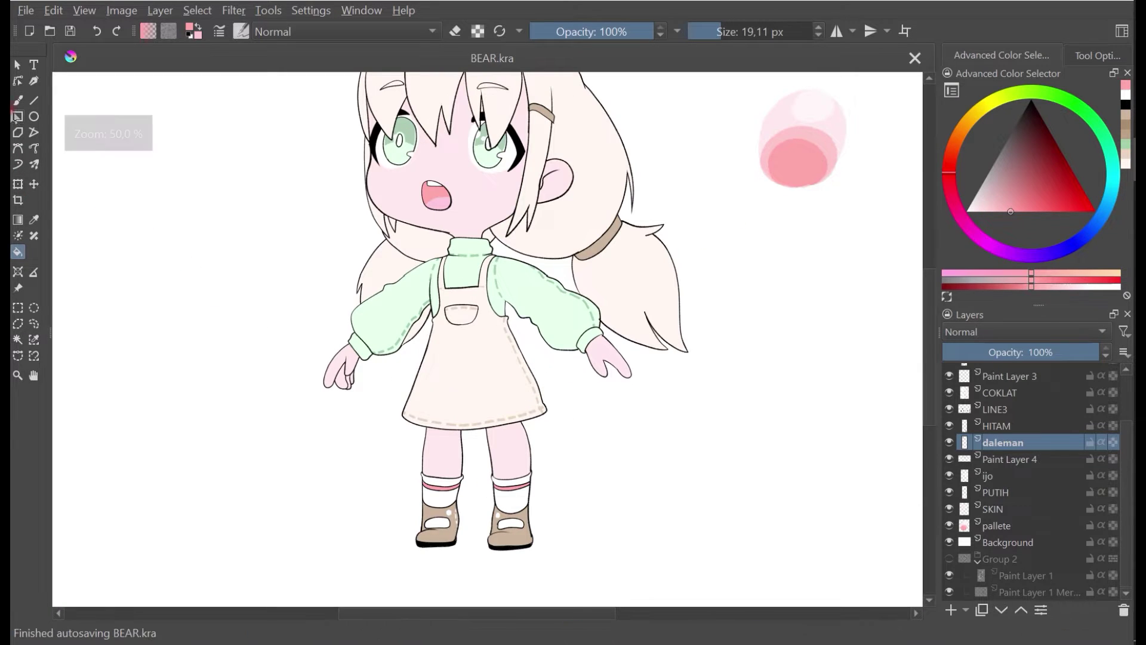
Step: Return to the Freehand Brush and examine the figure in normal and mirrored view, then the face close up
click(18, 100)
scroll(418, 391, down, 1)
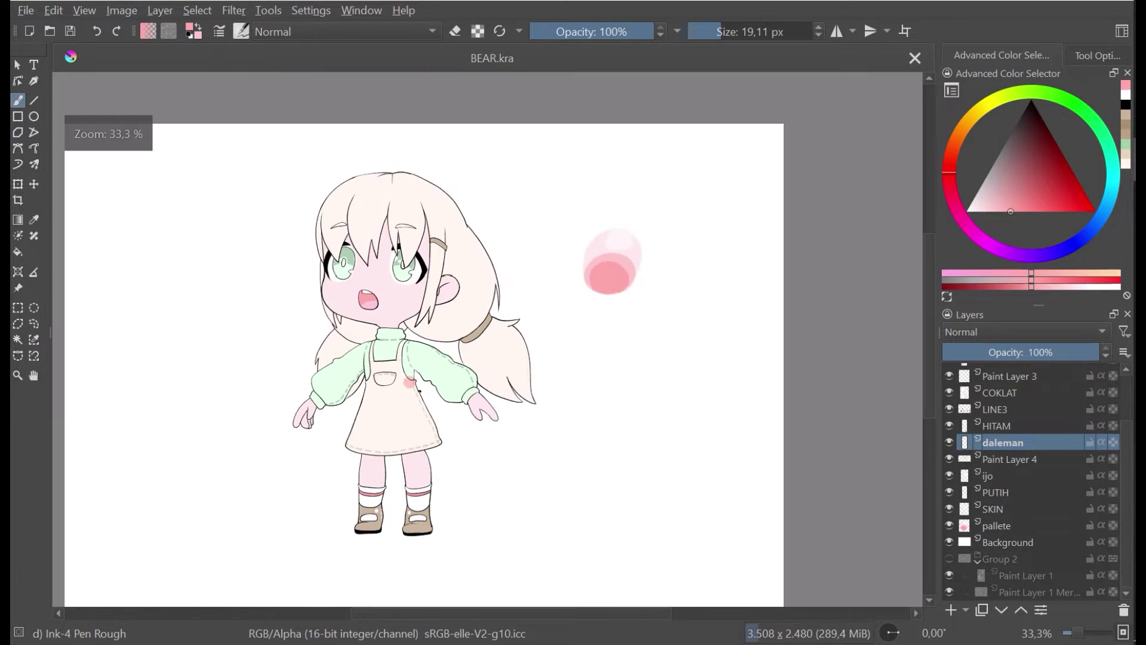
key(m)
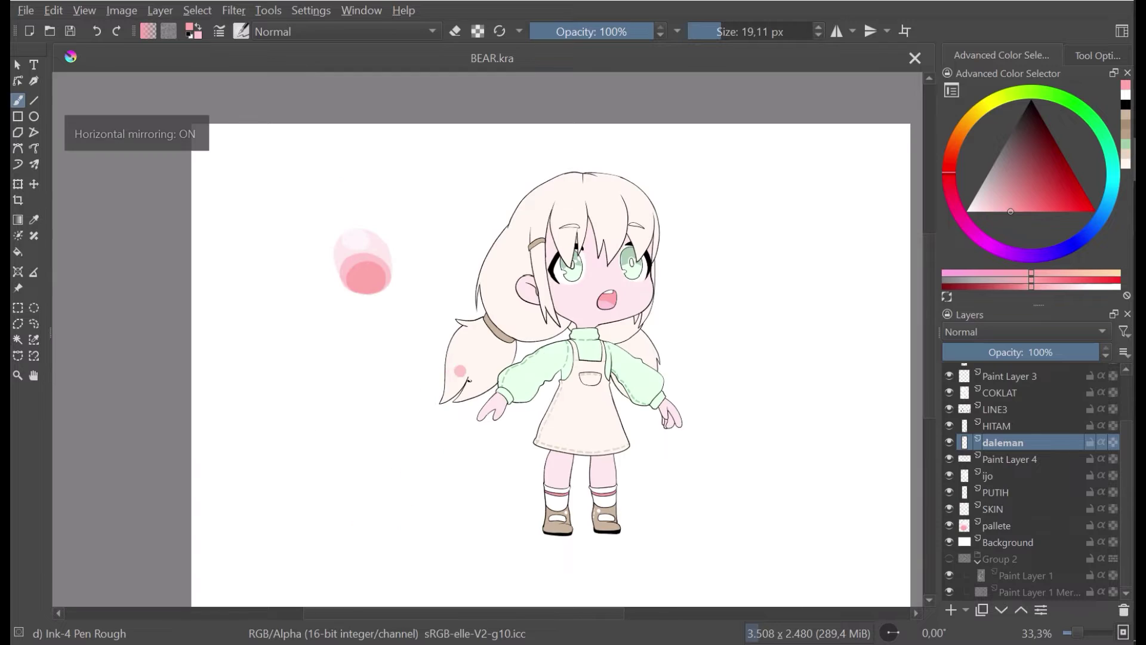
key(m)
scroll(389, 257, up, 1)
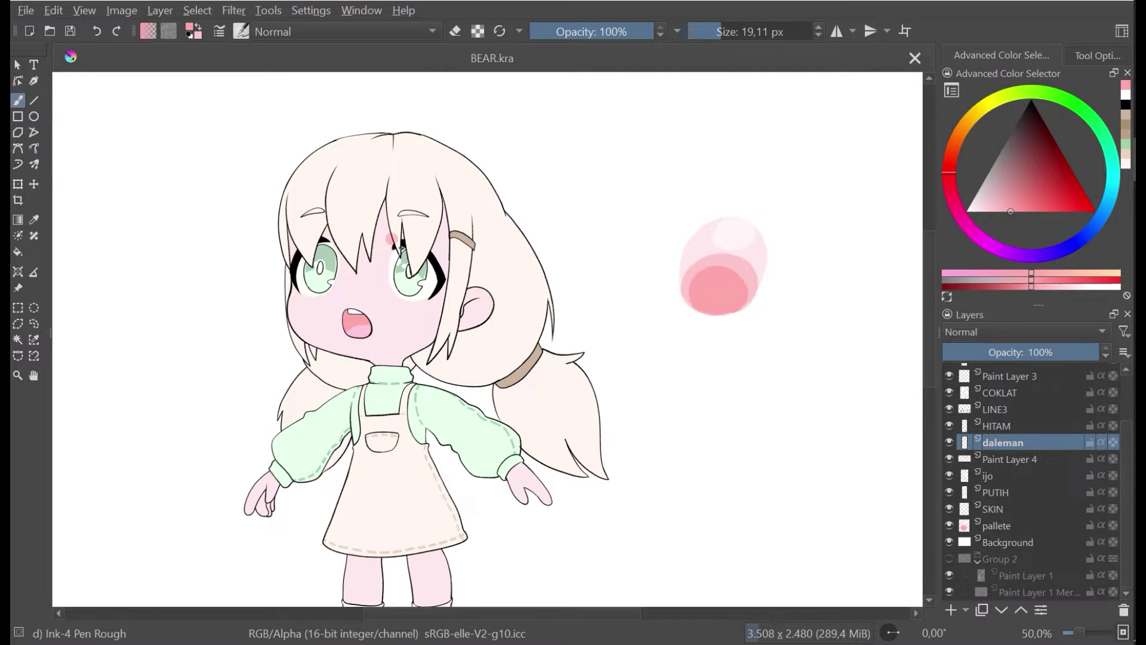
scroll(406, 184, down, 3)
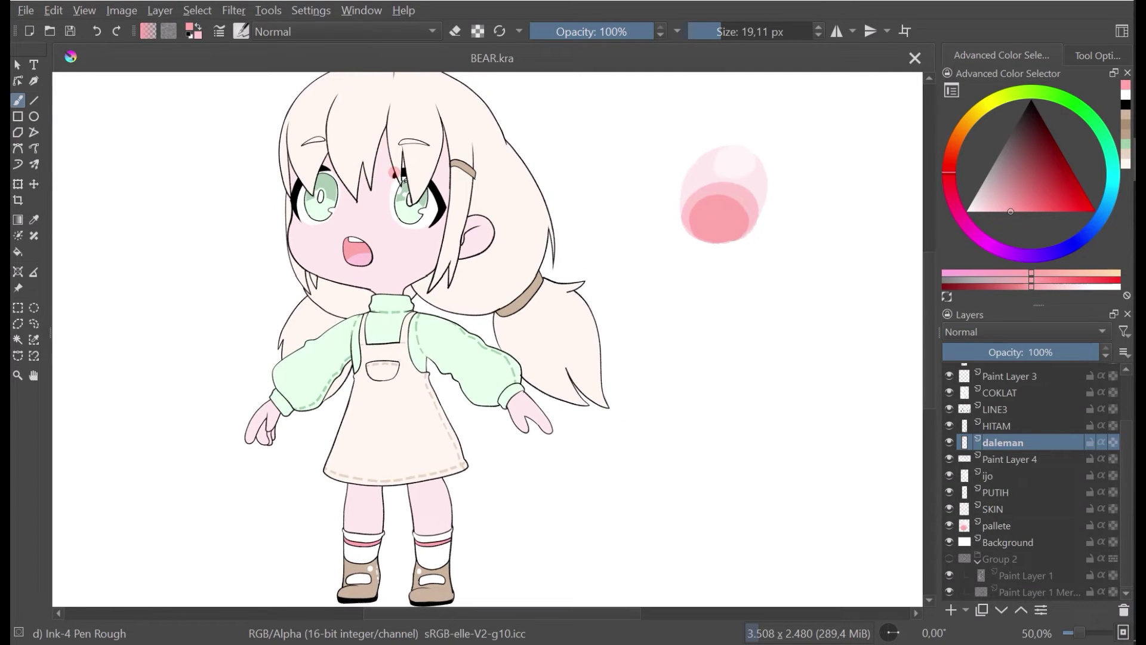
scroll(406, 183, up, 2)
drag(405, 183, 504, 250)
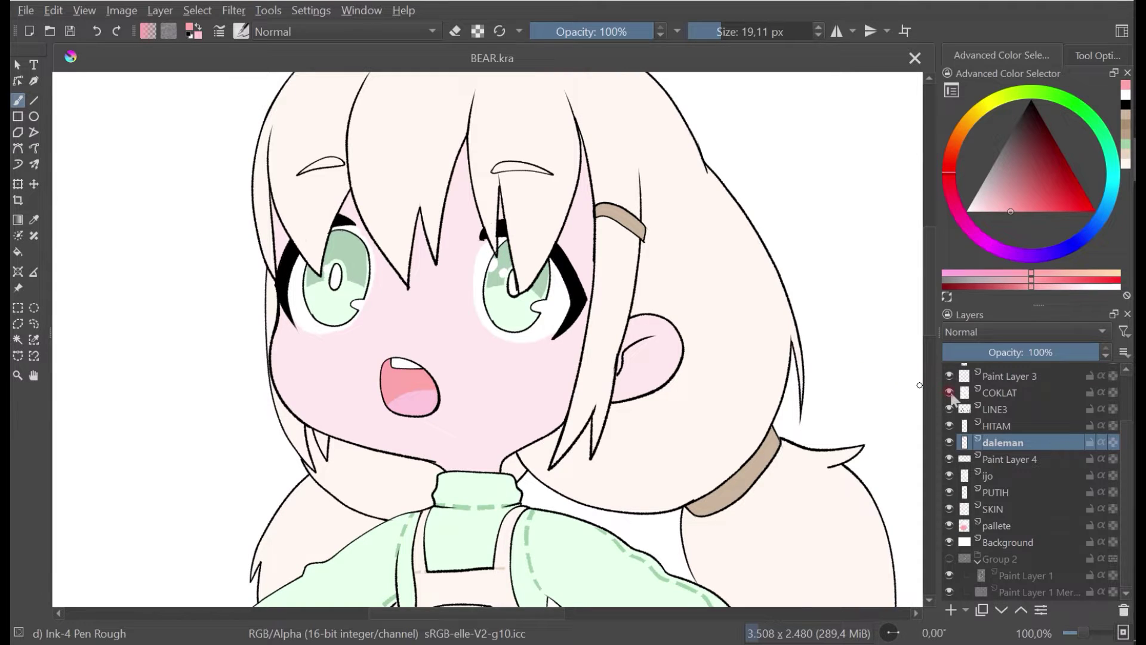
Step: Check the HITAM layer and Paint Layer 4 by hiding and showing them, and select the LINE3 layer
click(950, 426)
click(949, 426)
click(949, 425)
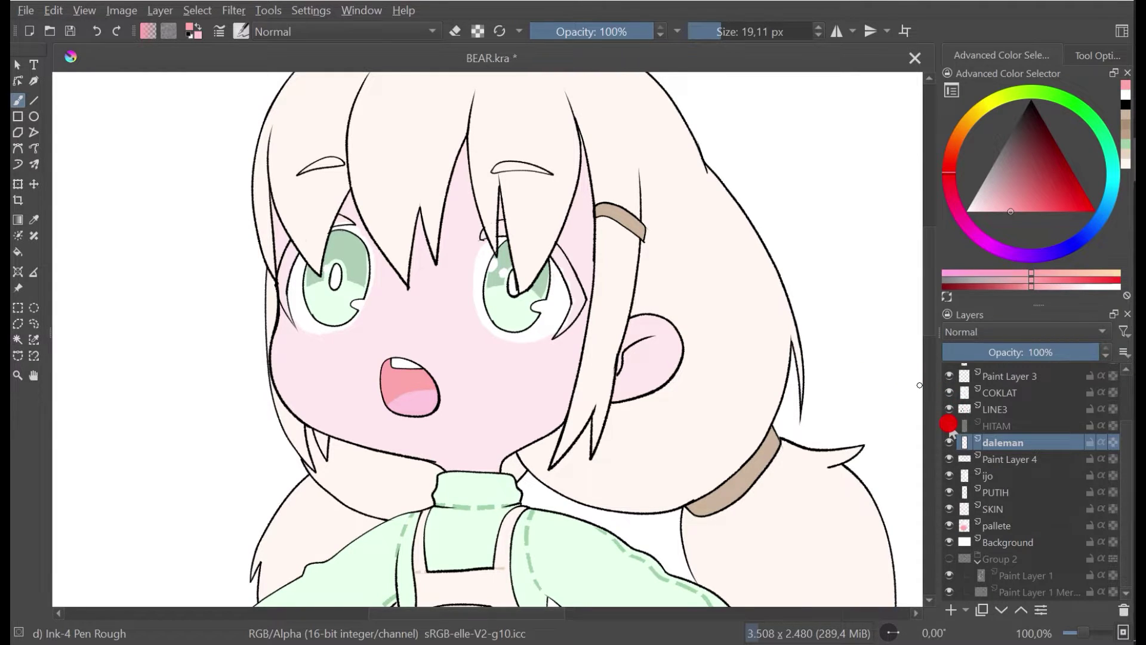
click(949, 425)
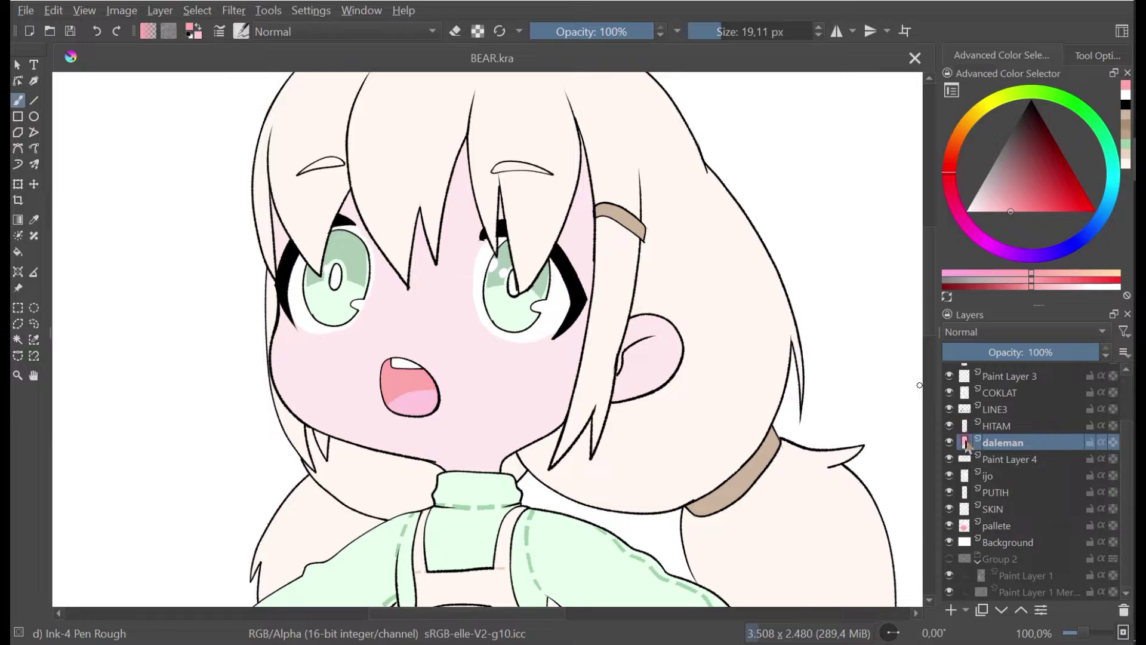
click(949, 459)
click(949, 459)
click(950, 426)
click(950, 426)
click(996, 409)
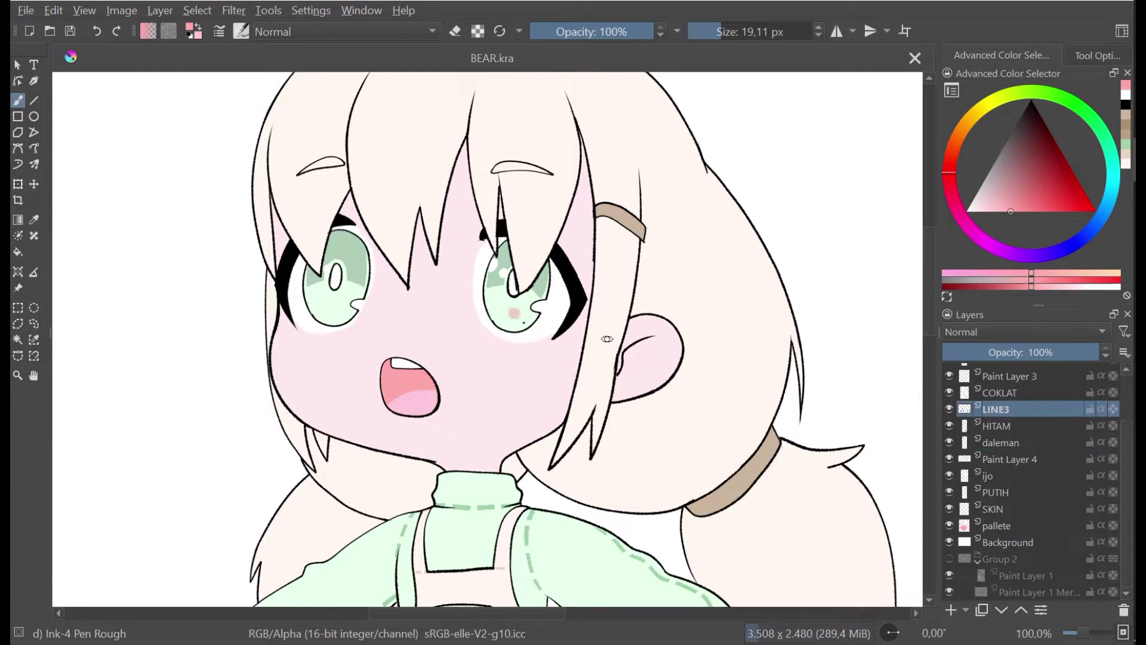
Step: Examine the figure, then check what the COKLAT layer contains by hiding and showing it
scroll(372, 257, down, 3)
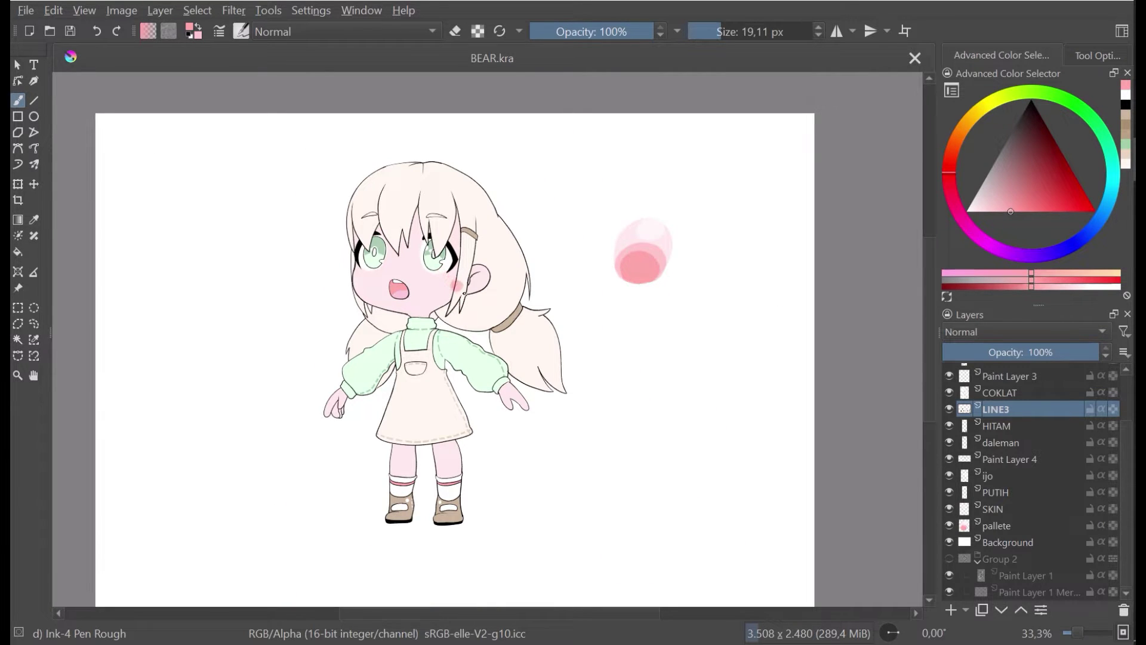
drag(466, 294, 401, 267)
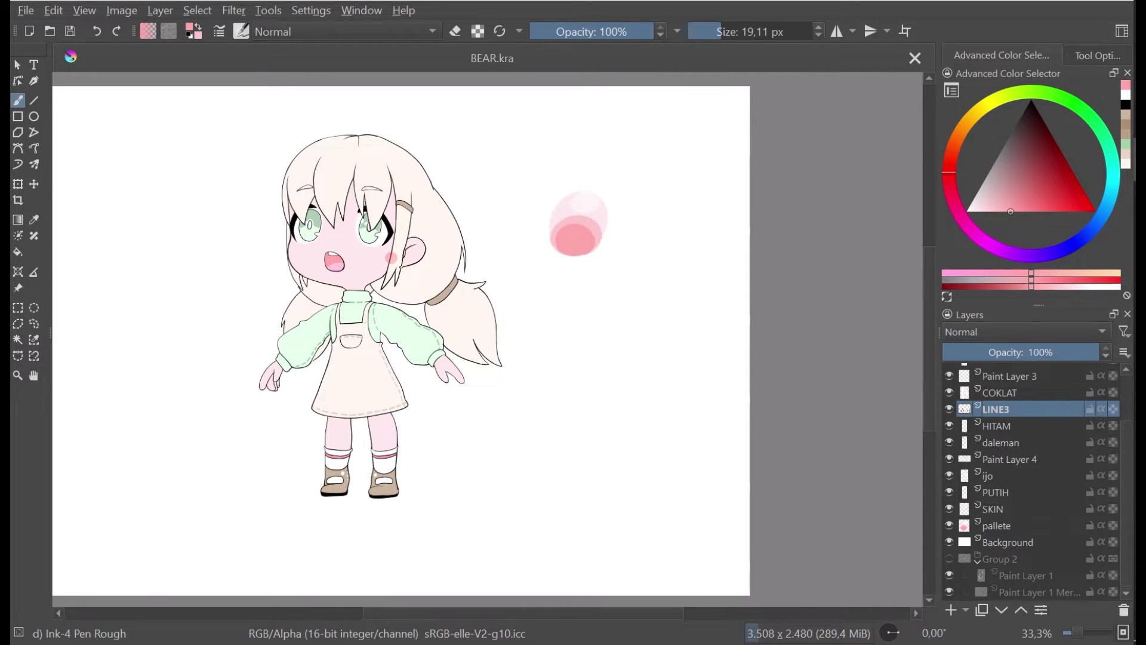
scroll(291, 289, up, 2)
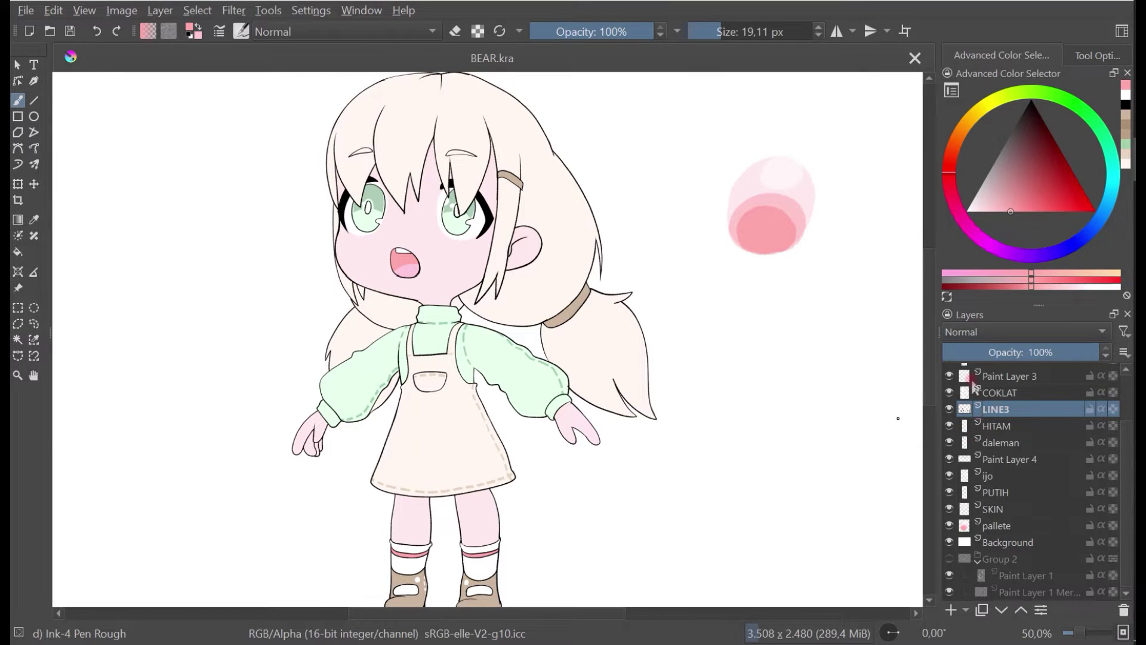
drag(744, 364, 741, 392)
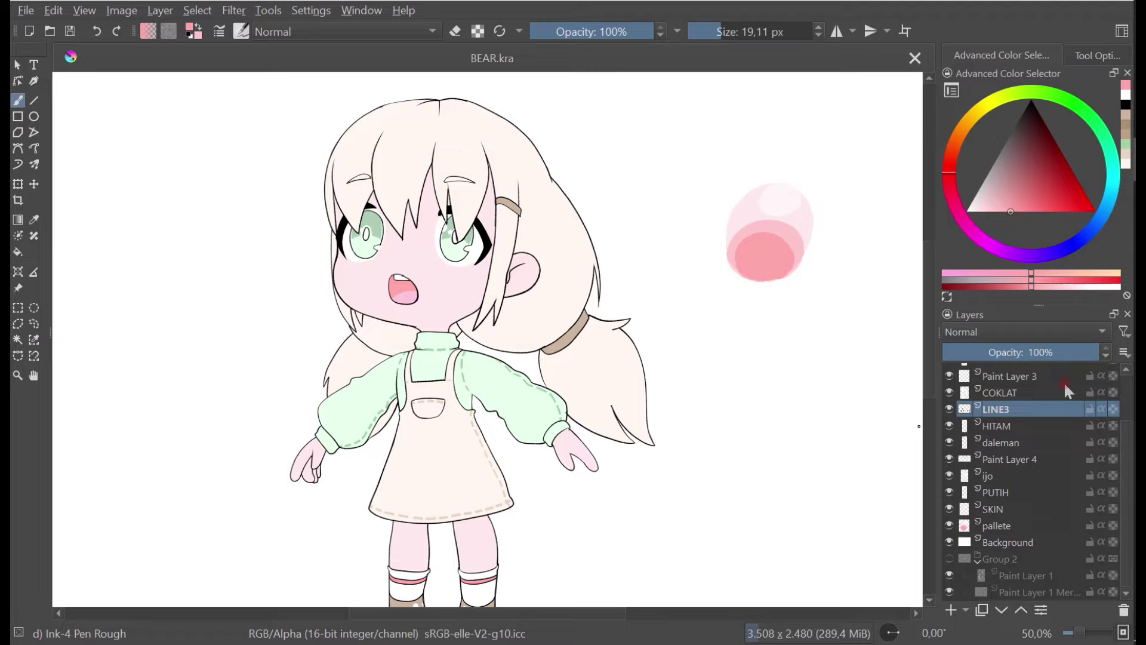
click(949, 392)
click(948, 392)
click(949, 392)
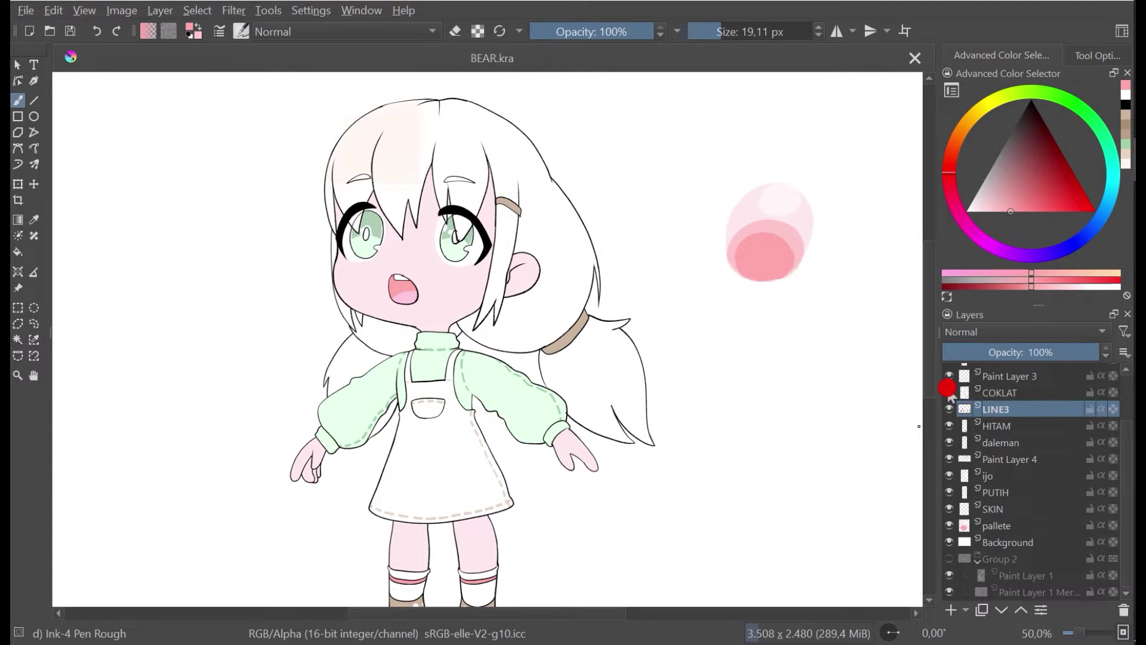
click(949, 392)
Step: Check Paint Layer 3 by hiding and showing it, rename it jahitan, and select the coklat tua layer
scroll(956, 400, up, 2)
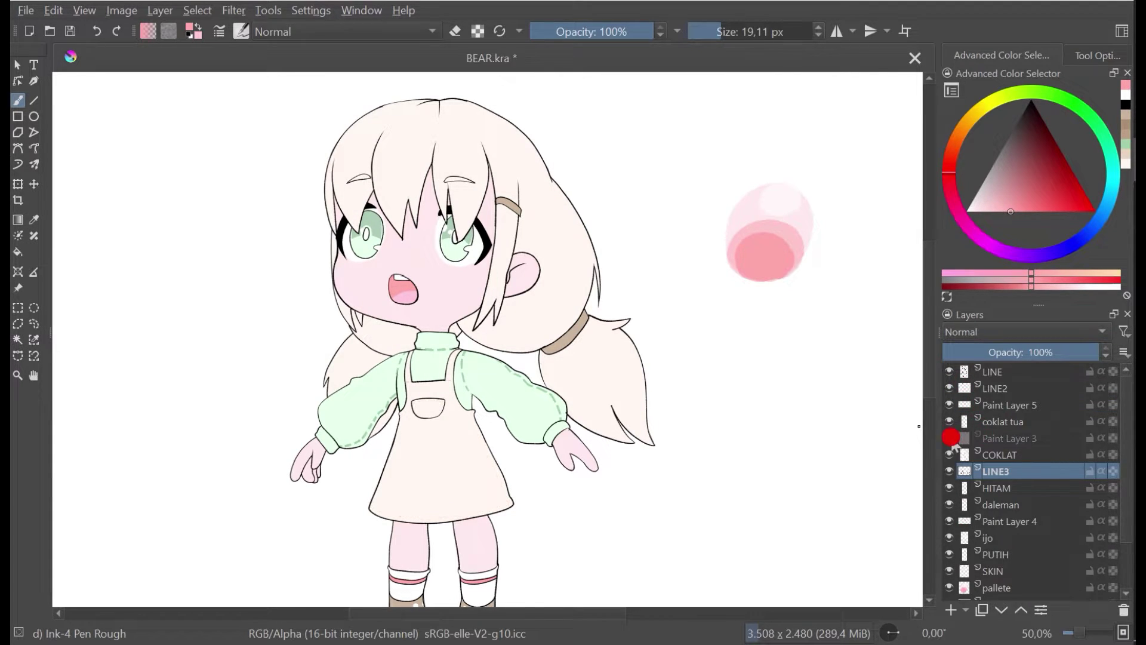
double_click(1003, 441)
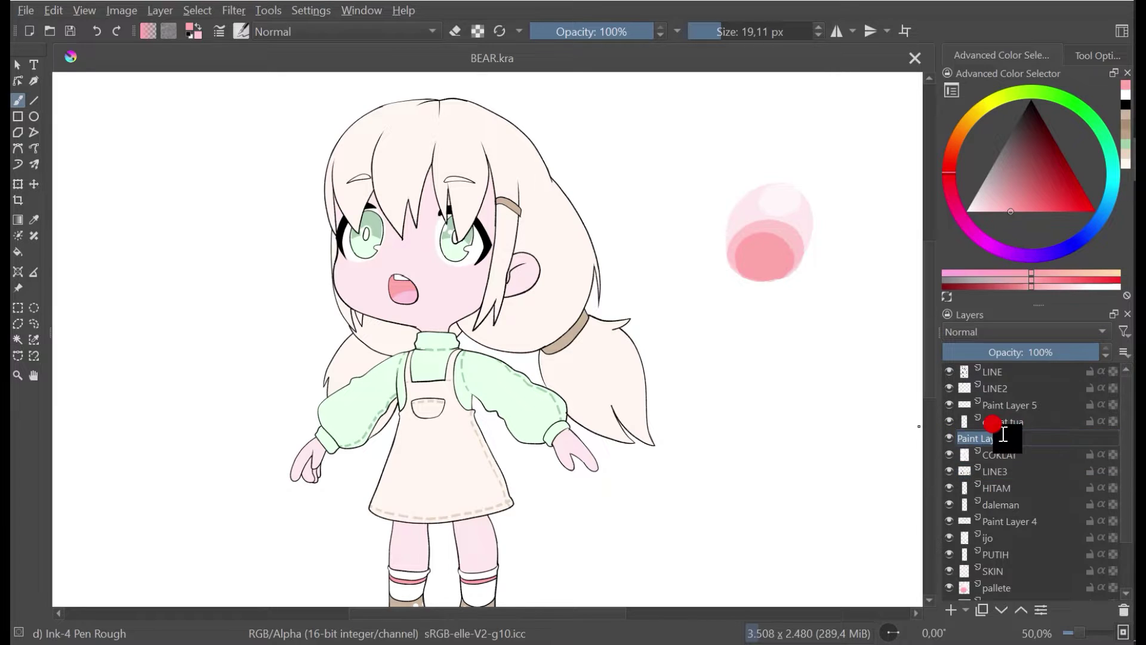
text(jah)
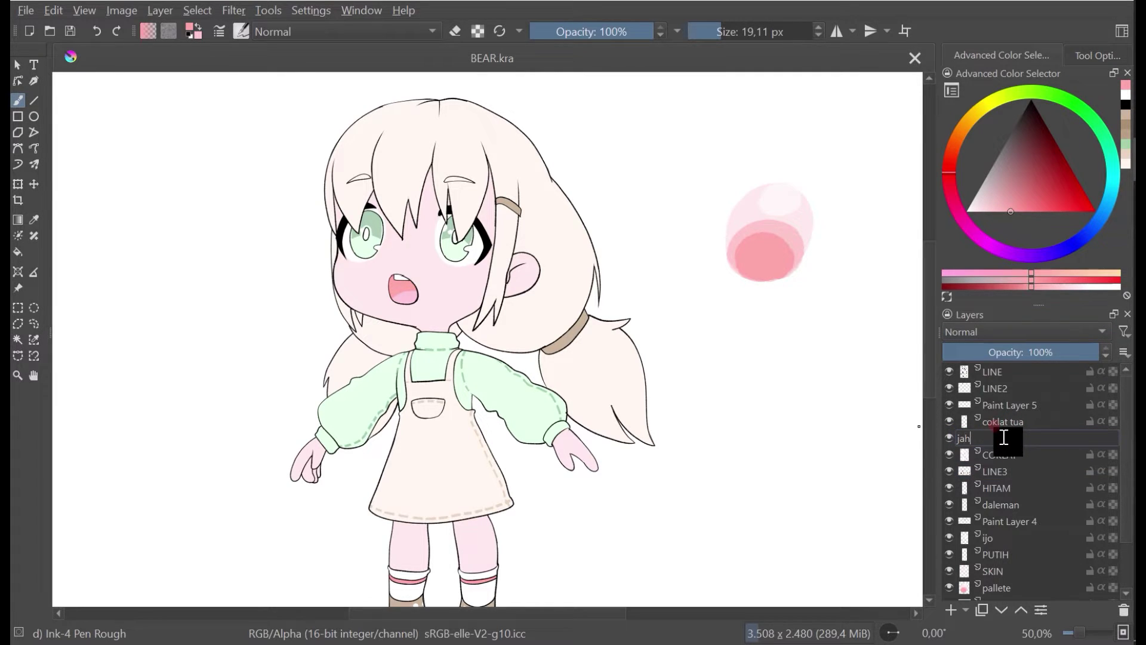
text(itan)
key(Return)
click(991, 421)
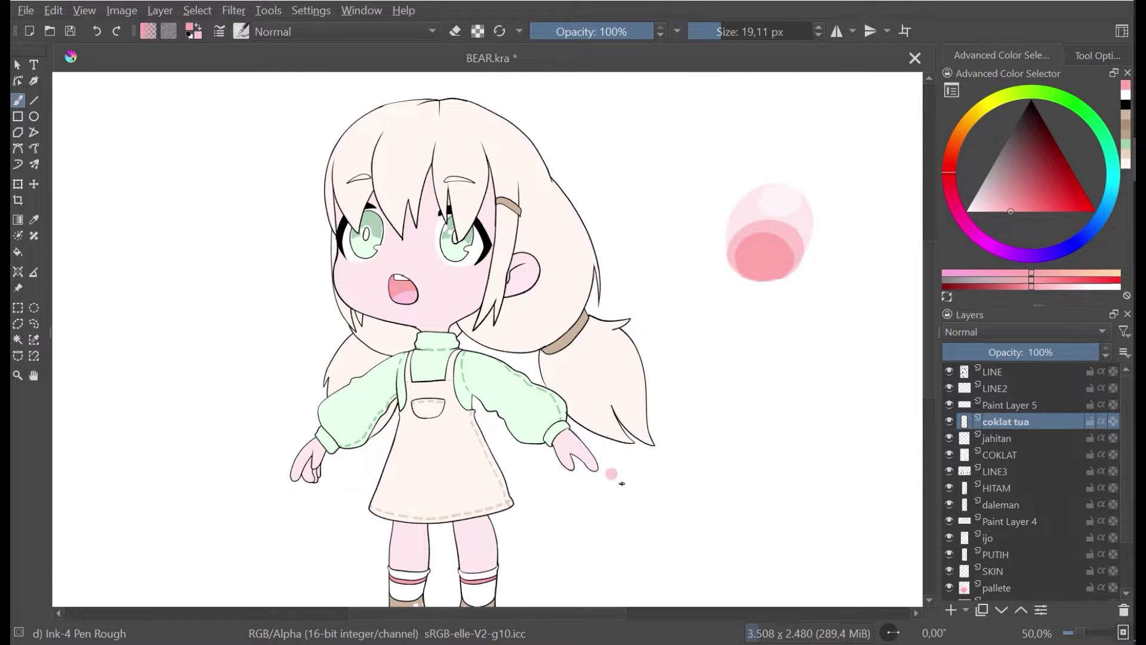
Step: Rename Paint Layer 5 as jahitan as well, select the lower jahitan layer and save the drawing
drag(613, 474, 585, 461)
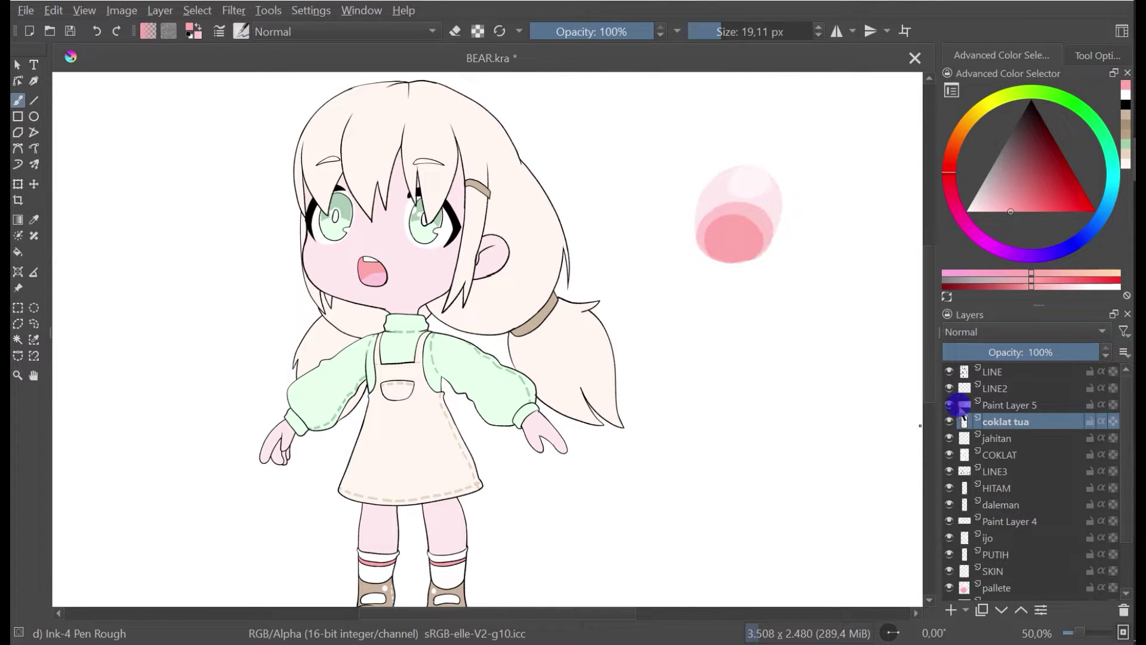
double_click(1009, 405)
text(j)
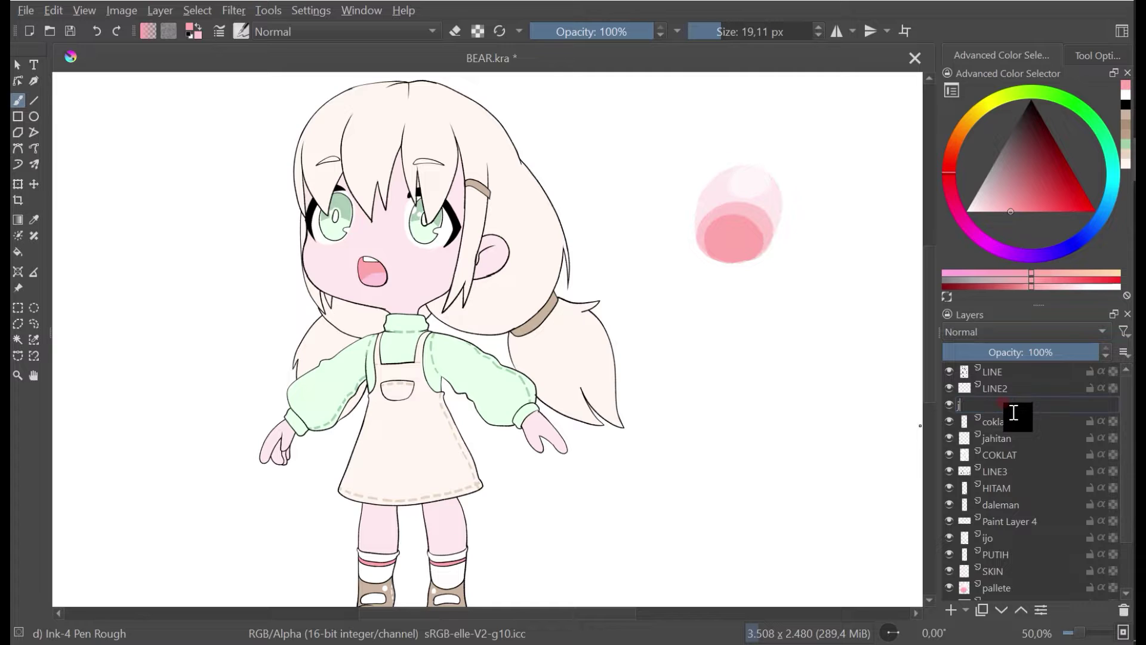
text(ahitan)
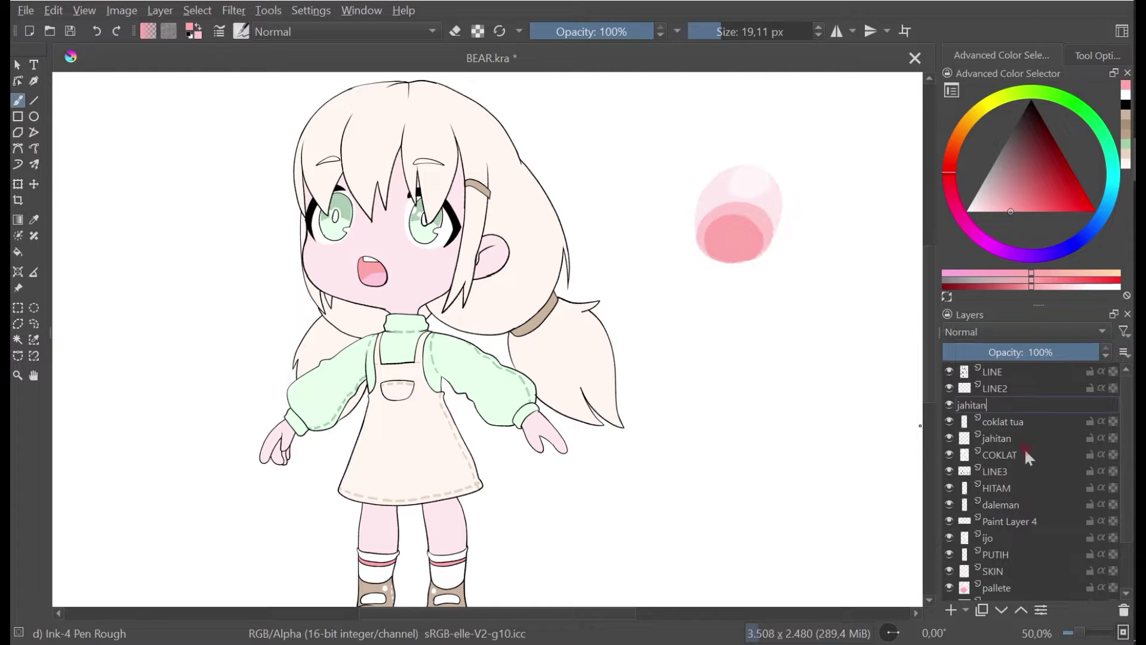
click(1027, 440)
key(ctrl+s)
scroll(626, 441, down, 1)
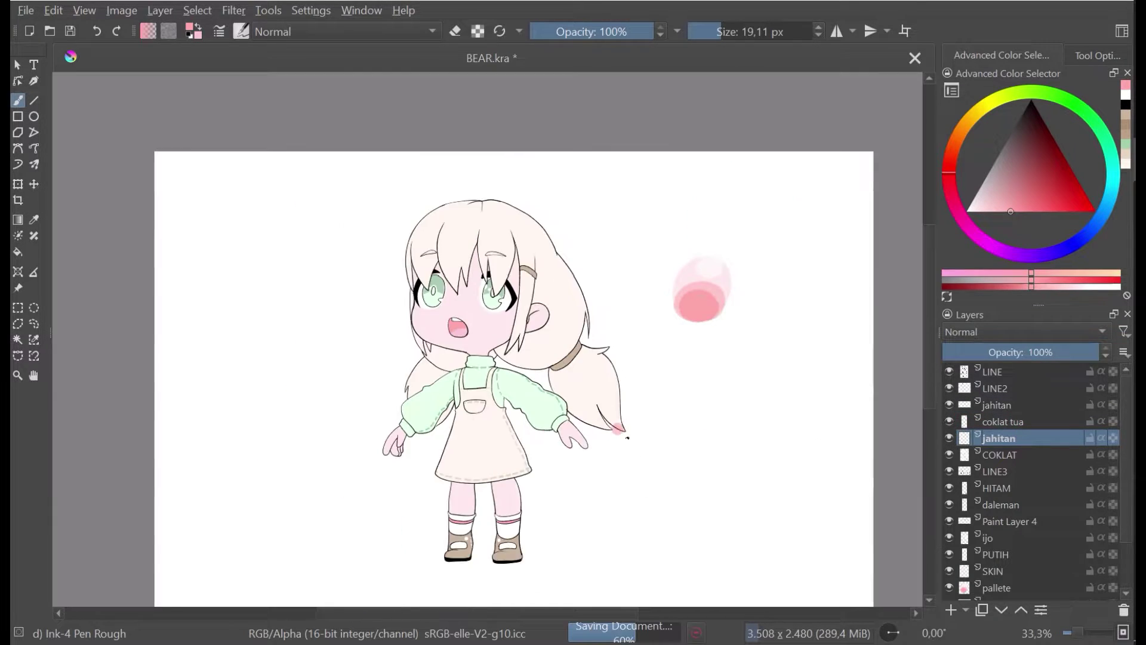
drag(574, 394, 641, 402)
scroll(615, 398, up, 1)
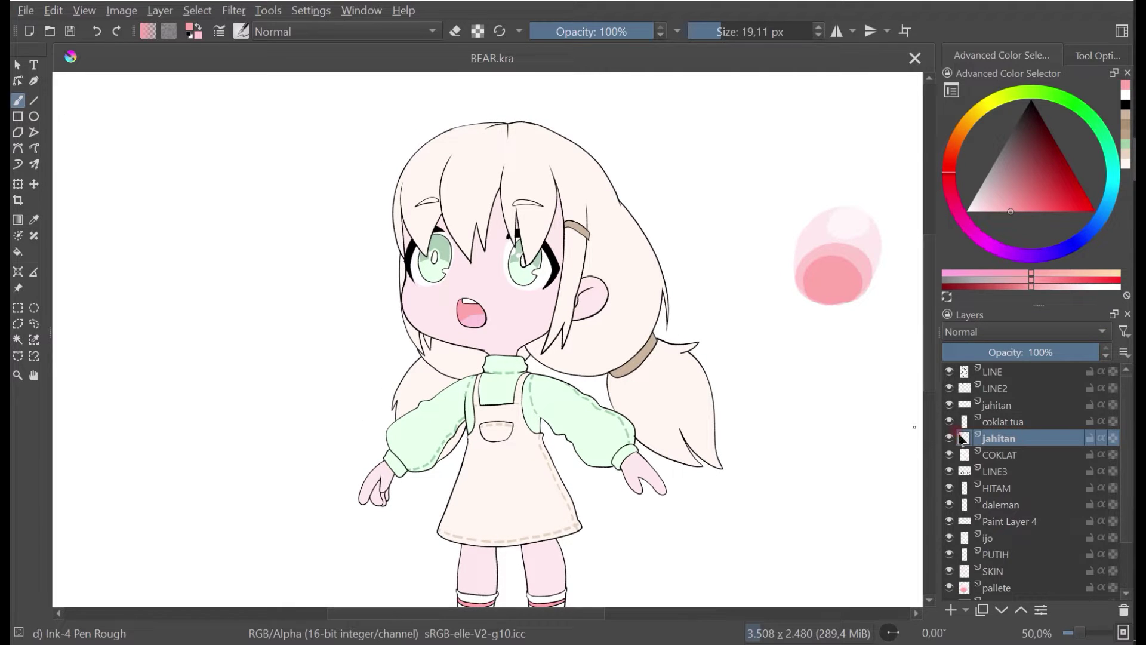
Step: On the COKLAT layer, select the fringe, back hair and both ponytails with the Contiguous Selection tool
click(998, 455)
click(18, 339)
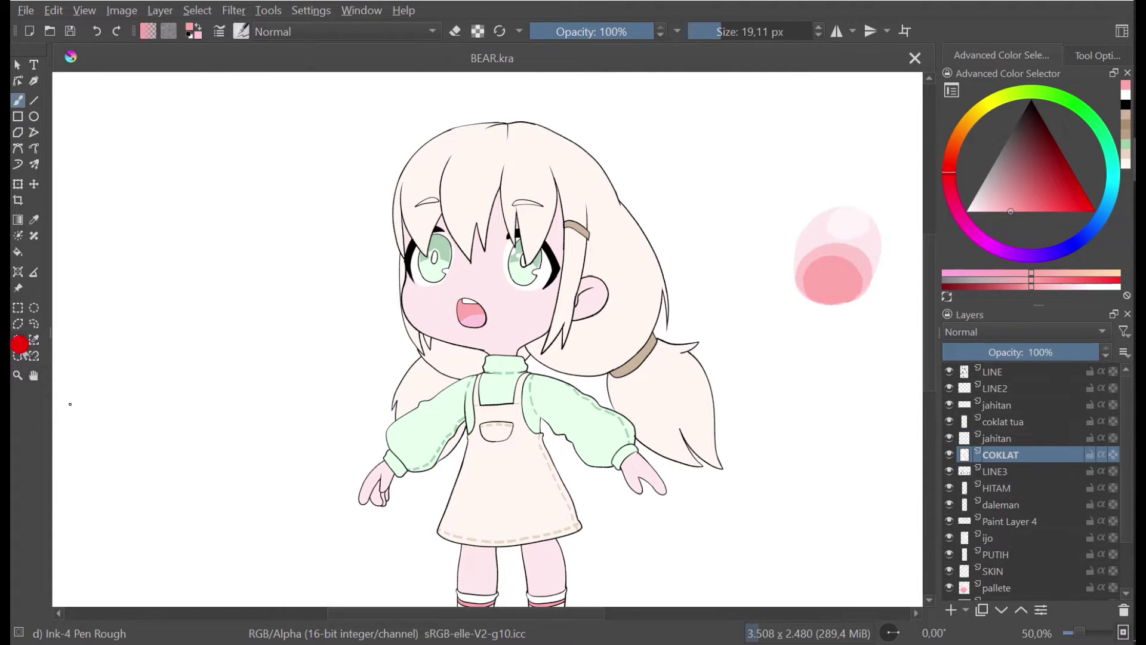
click(571, 202)
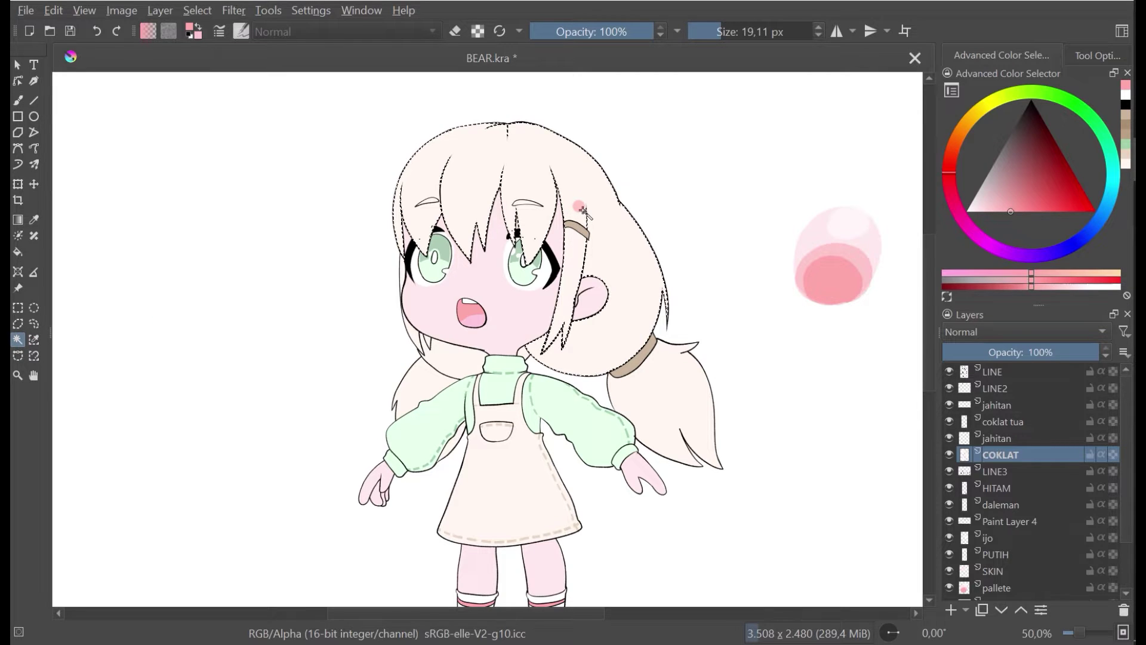
scroll(582, 210, up, 1)
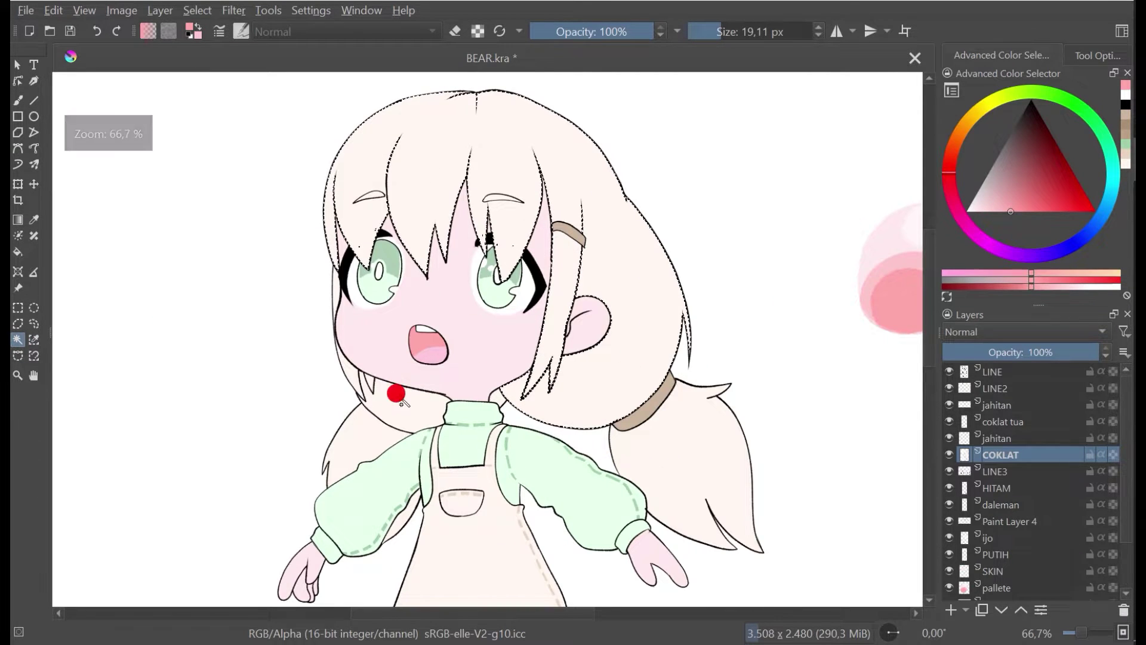
scroll(339, 292, up, 2)
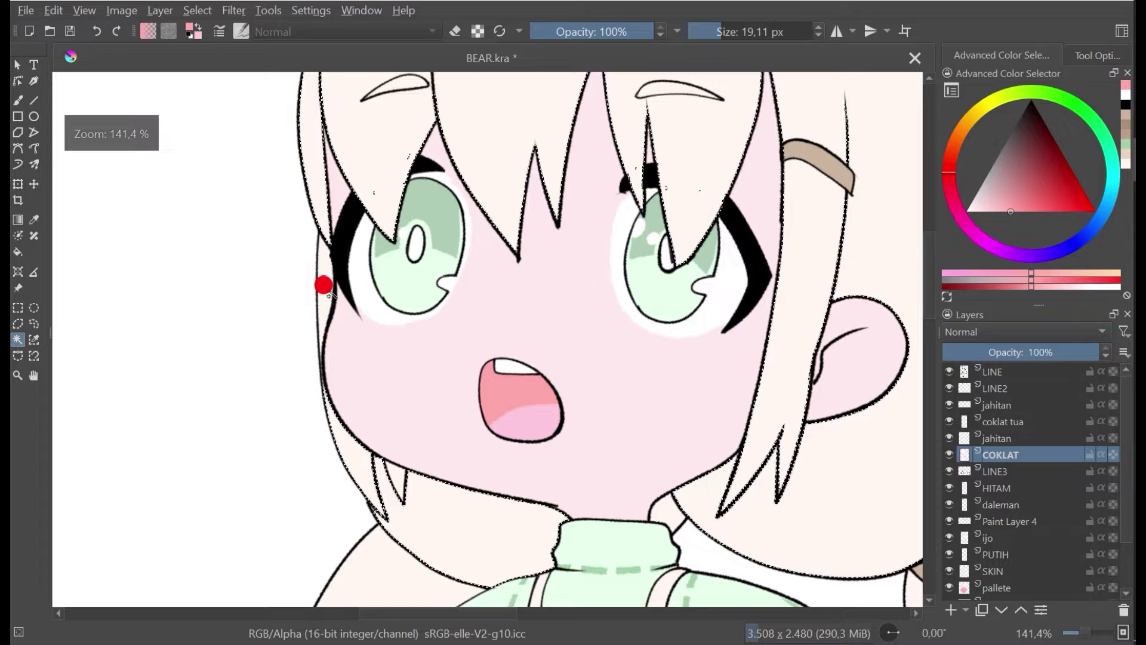
scroll(325, 284, down, 3)
scroll(428, 394, up, 2)
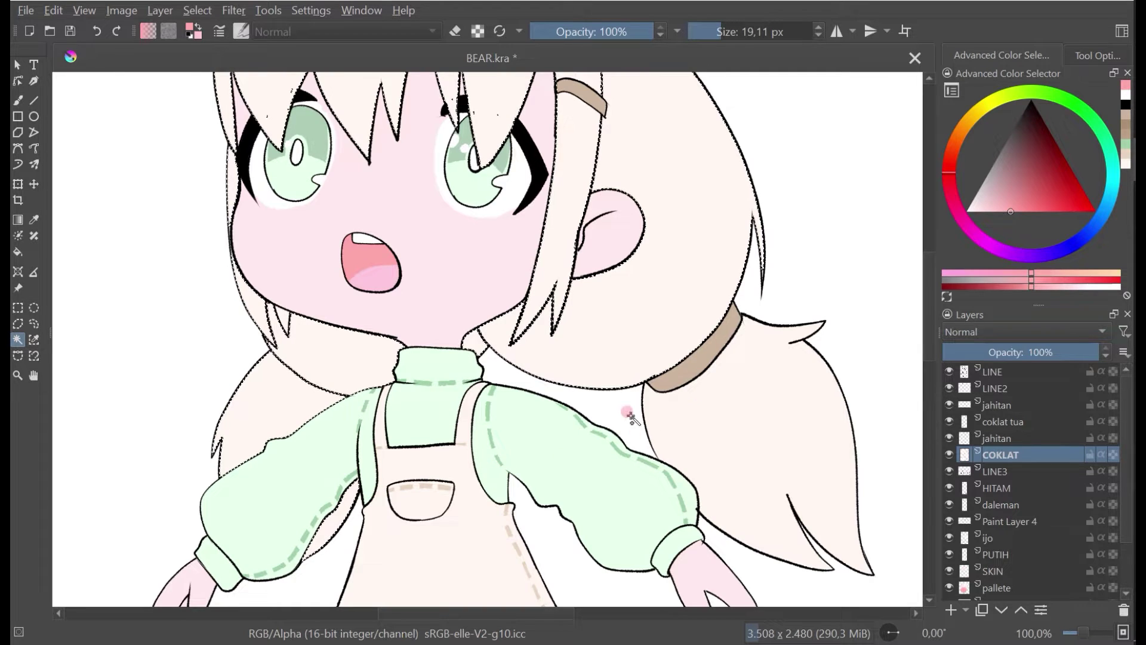
scroll(585, 394, down, 1)
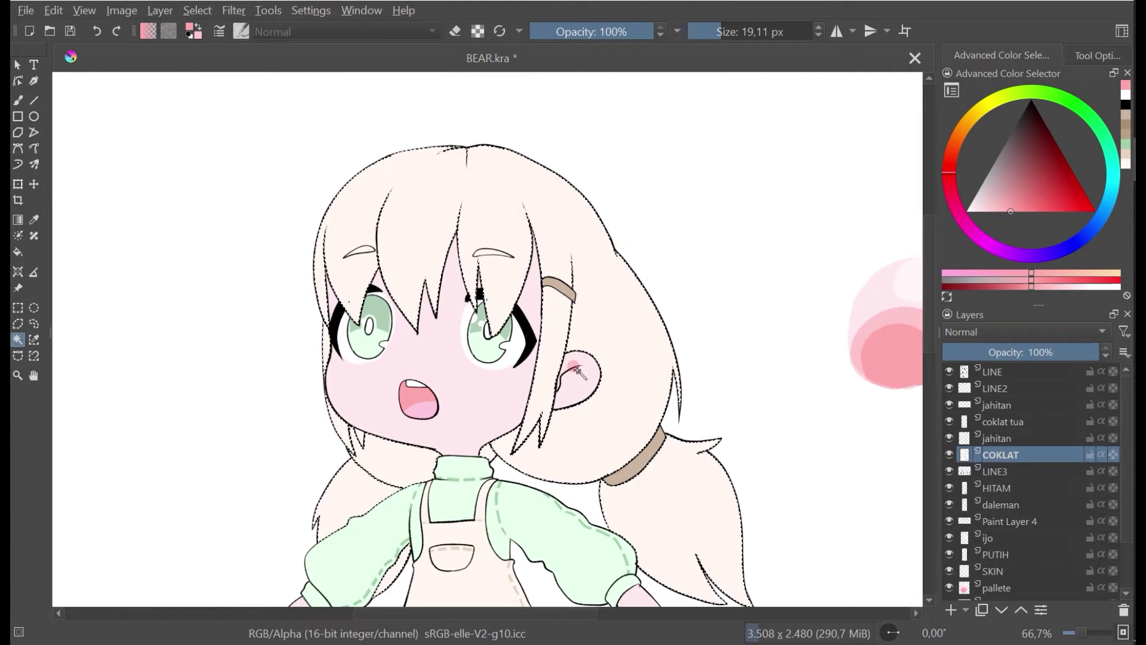
Step: Return to the Freehand Brush, sample the hair's cream, choose a slightly lighter shade and set the brush size to 165.93 px
key(b)
ctrl+click(520, 195)
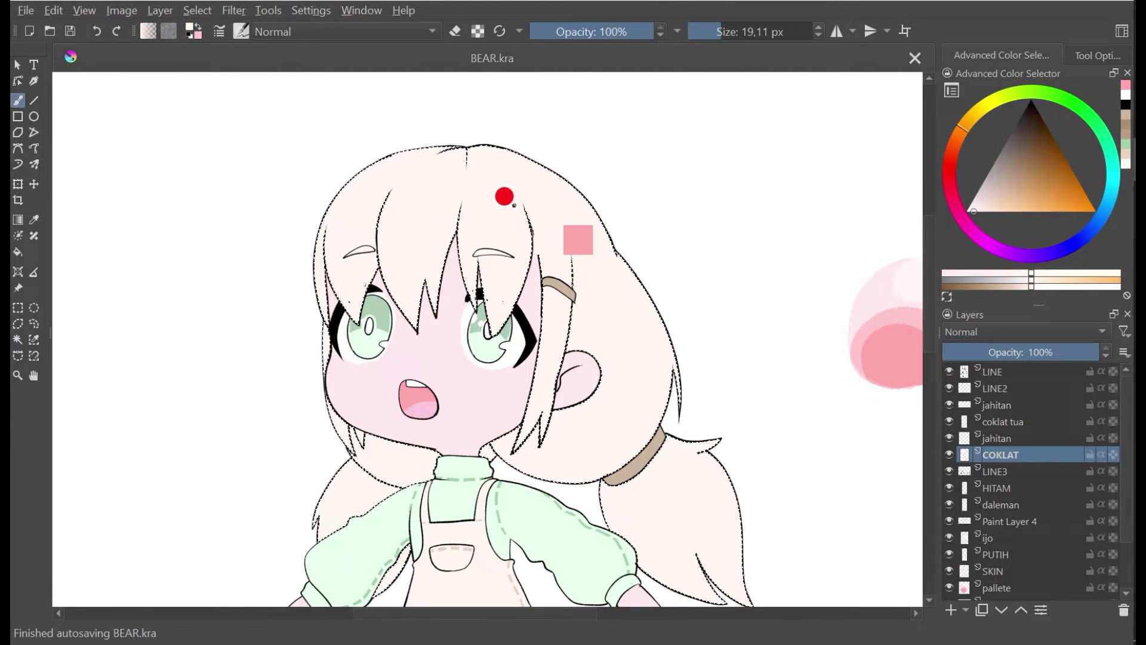
click(965, 210)
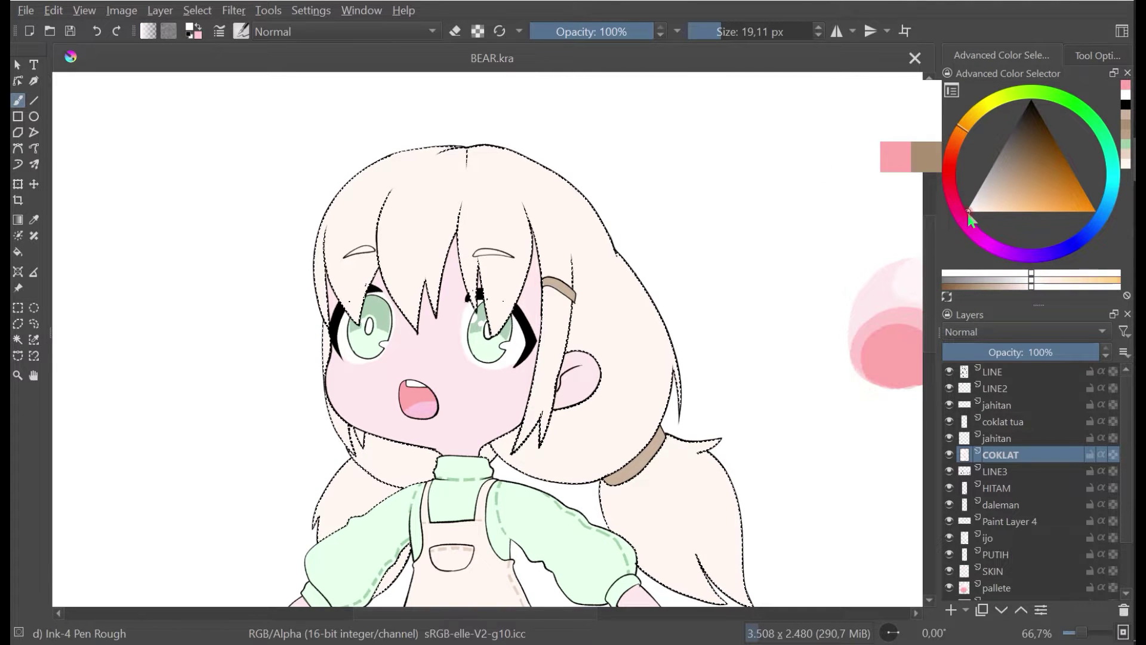
scroll(508, 240, down, 2)
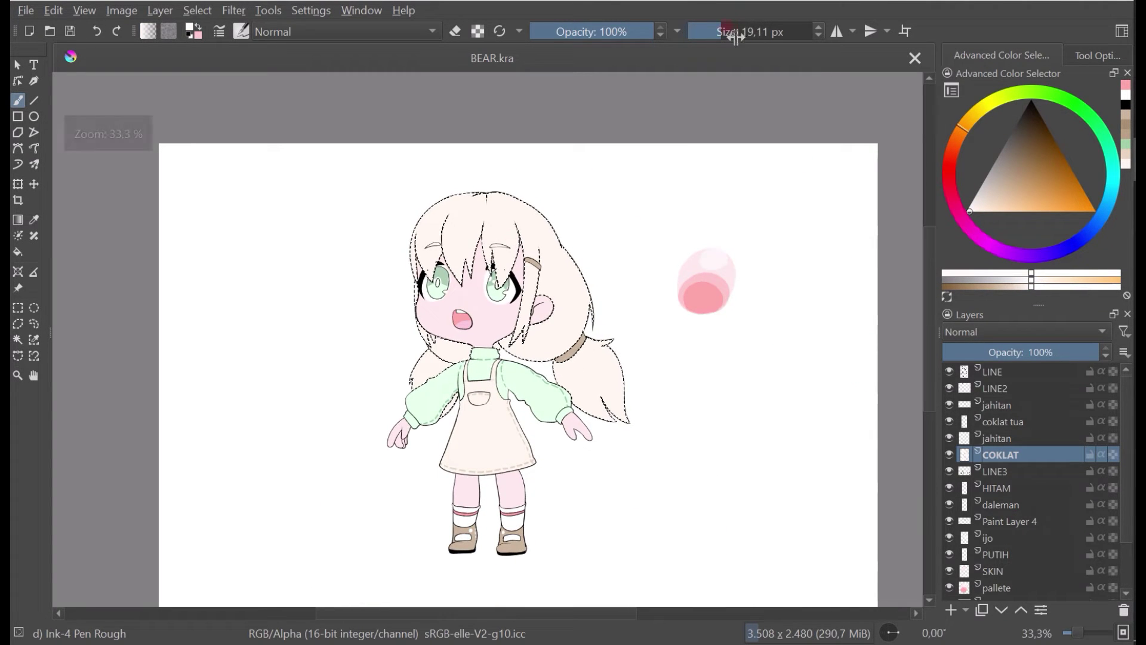
drag(737, 38, 757, 33)
drag(443, 221, 482, 198)
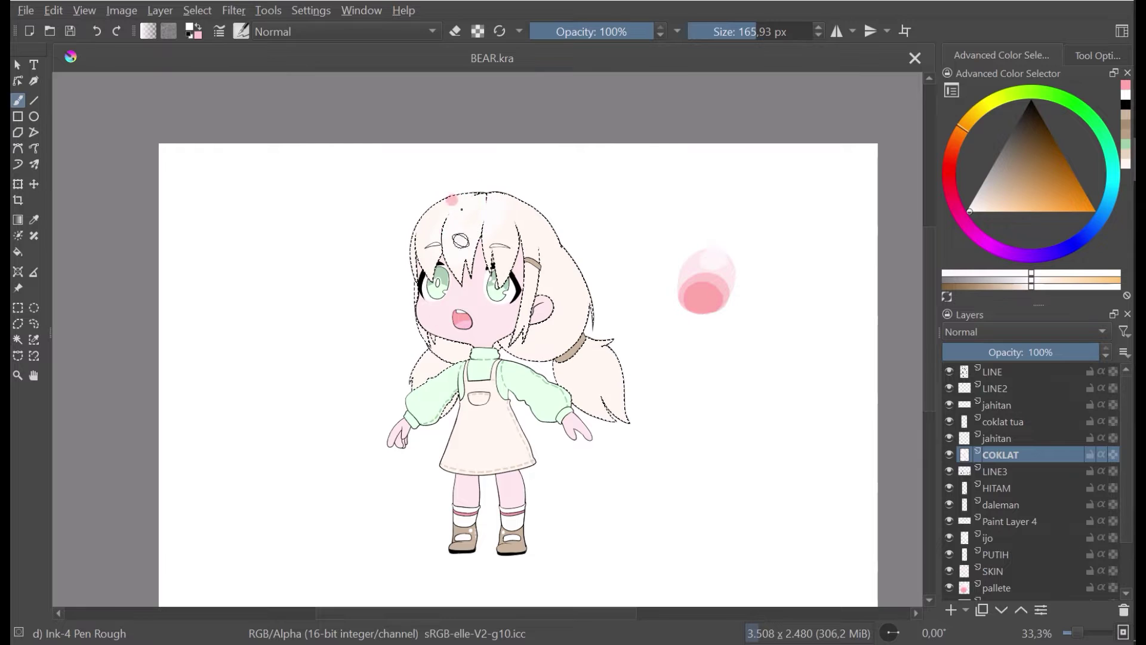
drag(461, 240, 525, 178)
key(ctrl+z)
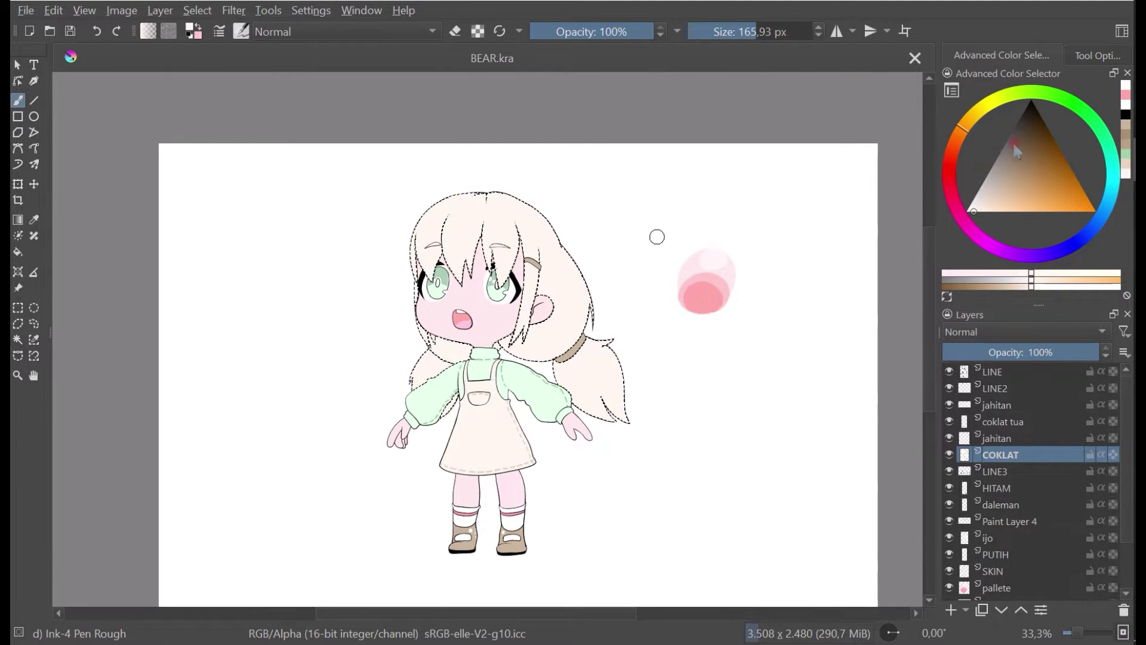
Step: Pick a darker tan and paint shading over the back hair around the ear and the ponytails
click(994, 205)
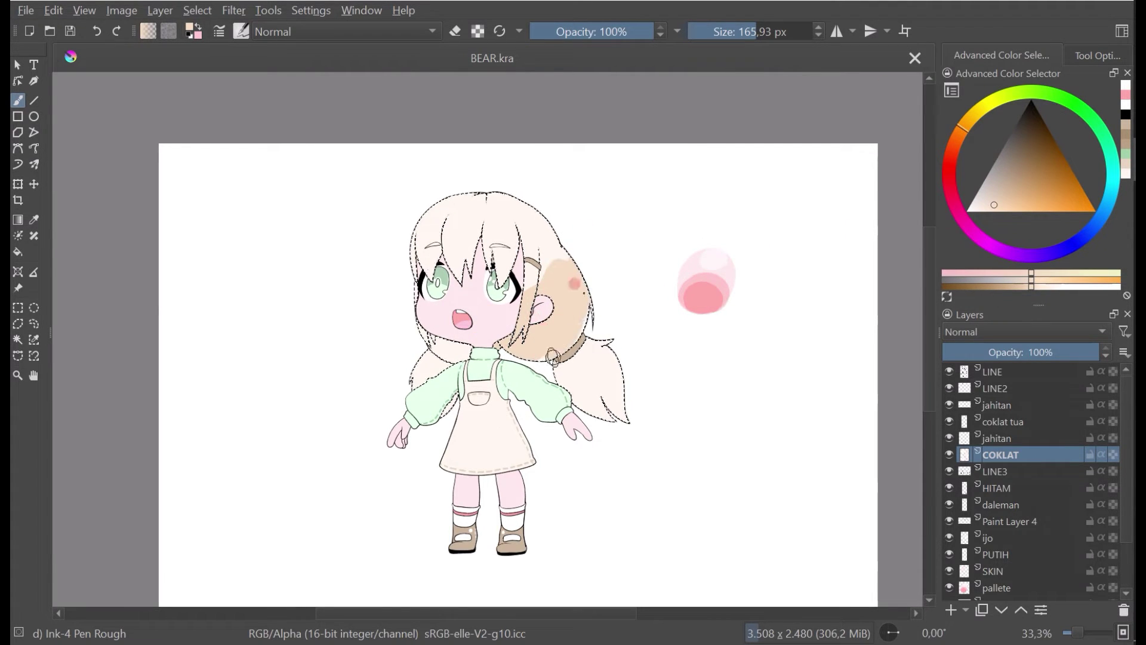
drag(580, 377, 591, 386)
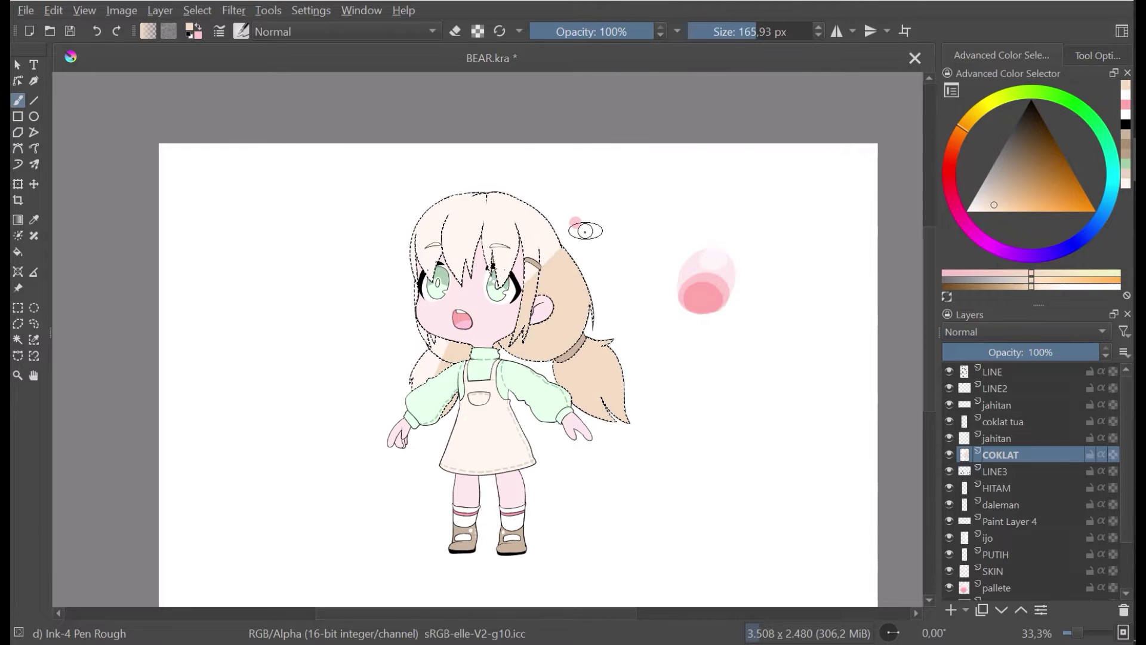
Step: Sample the light cream, touch up the front hair strand beside the hair clip with it, and save the drawing
ctrl+click(530, 245)
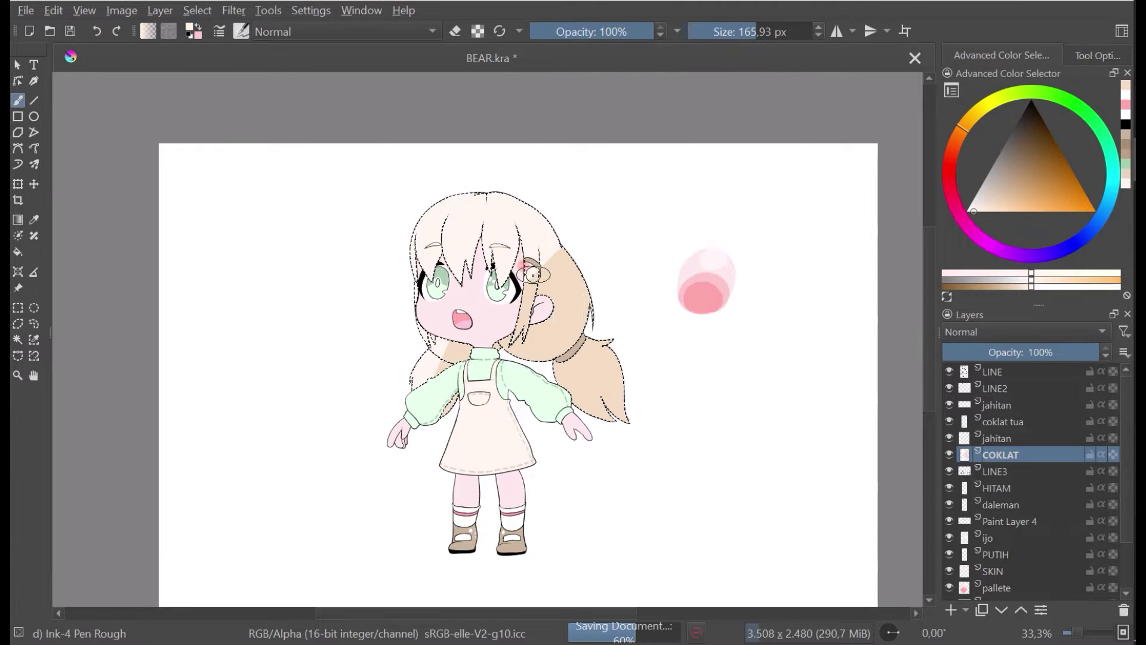
mouse_move(531, 263)
mouse_down()
mouse_move(509, 329)
mouse_move(521, 343)
mouse_up()
key(ctrl+z)
click(537, 261)
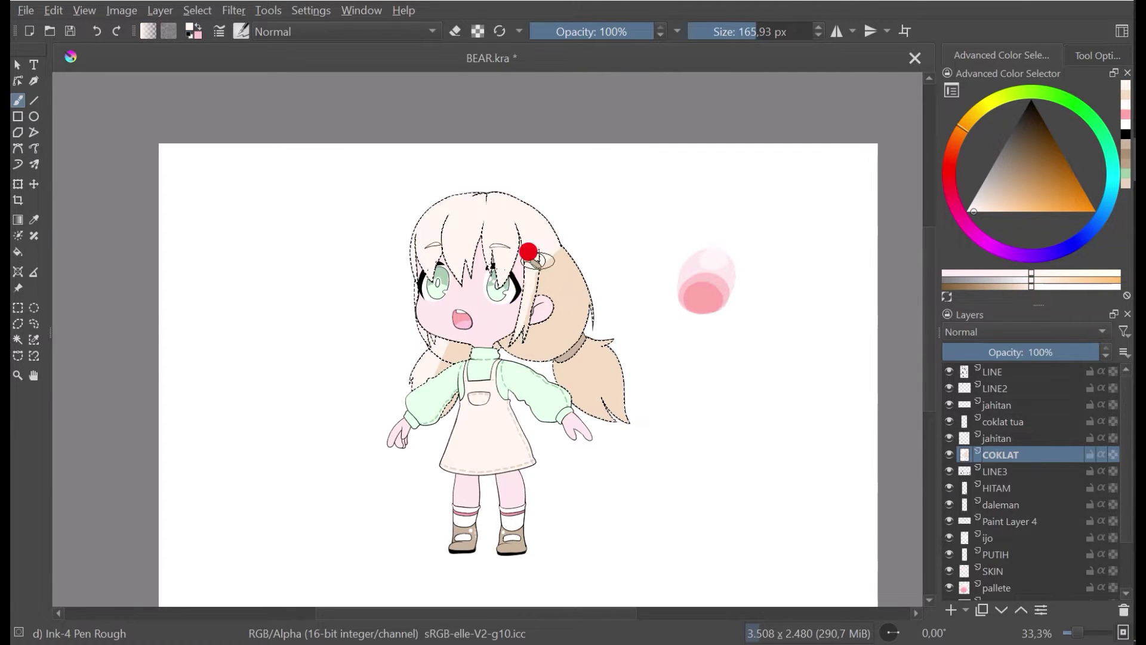
key(ctrl+s)
click(520, 252)
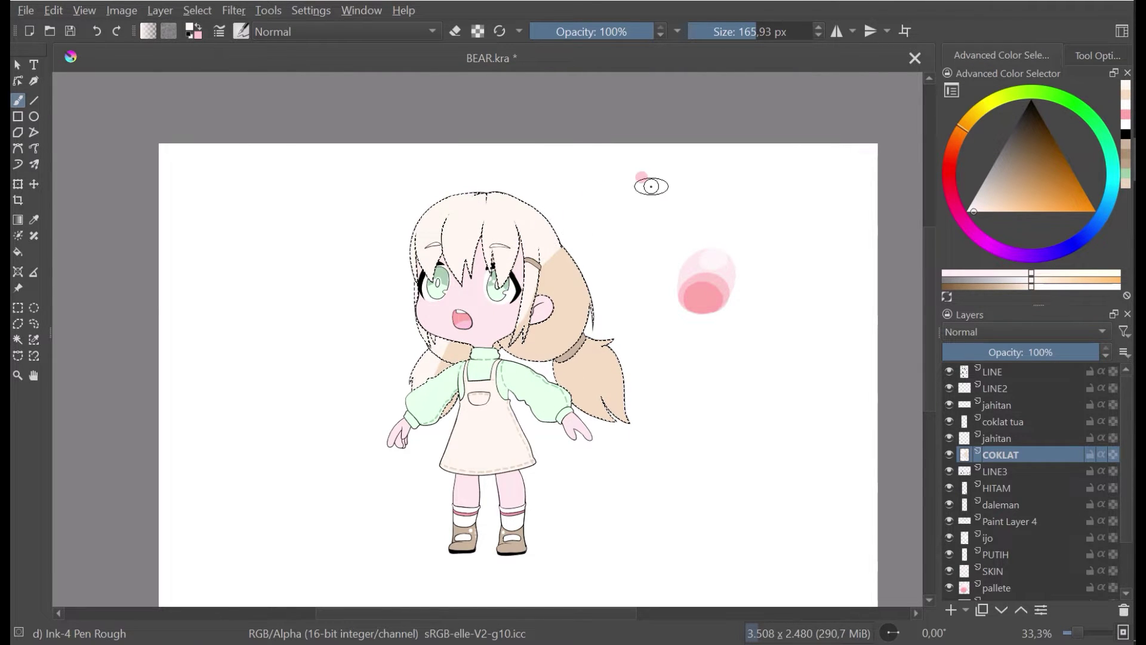
key(ctrl+s)
Step: Sample the tan, refine the shading on the hair below the chin beside the collar, and save the drawing
ctrl+click(446, 346)
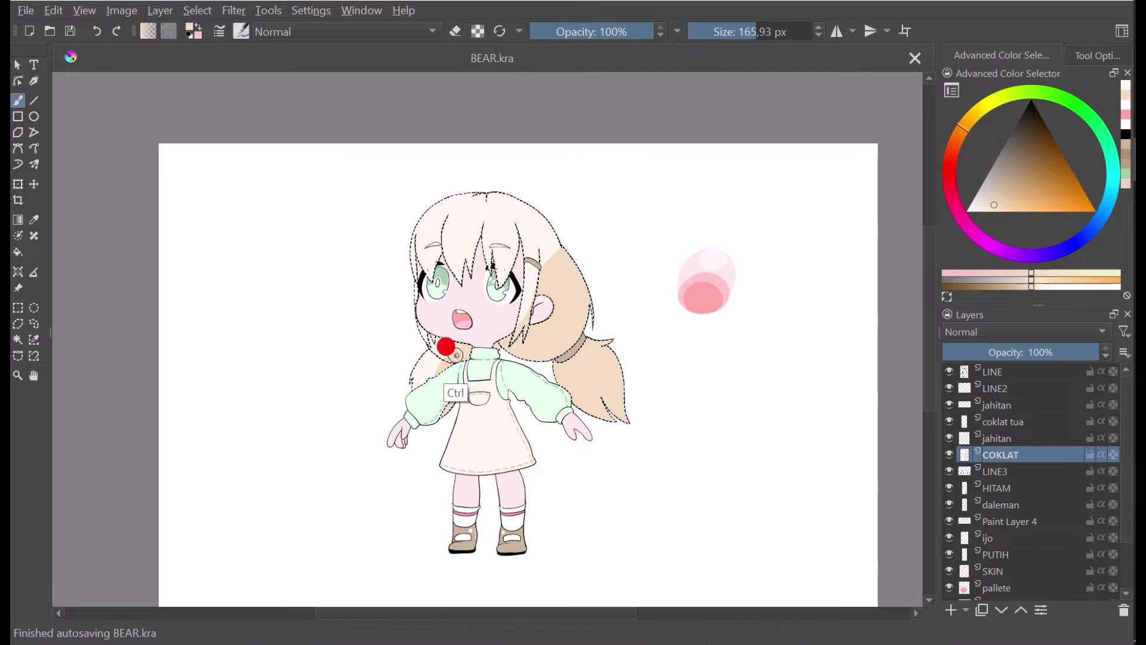
mouse_move(450, 344)
mouse_down()
mouse_move(448, 382)
mouse_move(448, 339)
mouse_move(443, 368)
mouse_up()
key(ctrl+z)
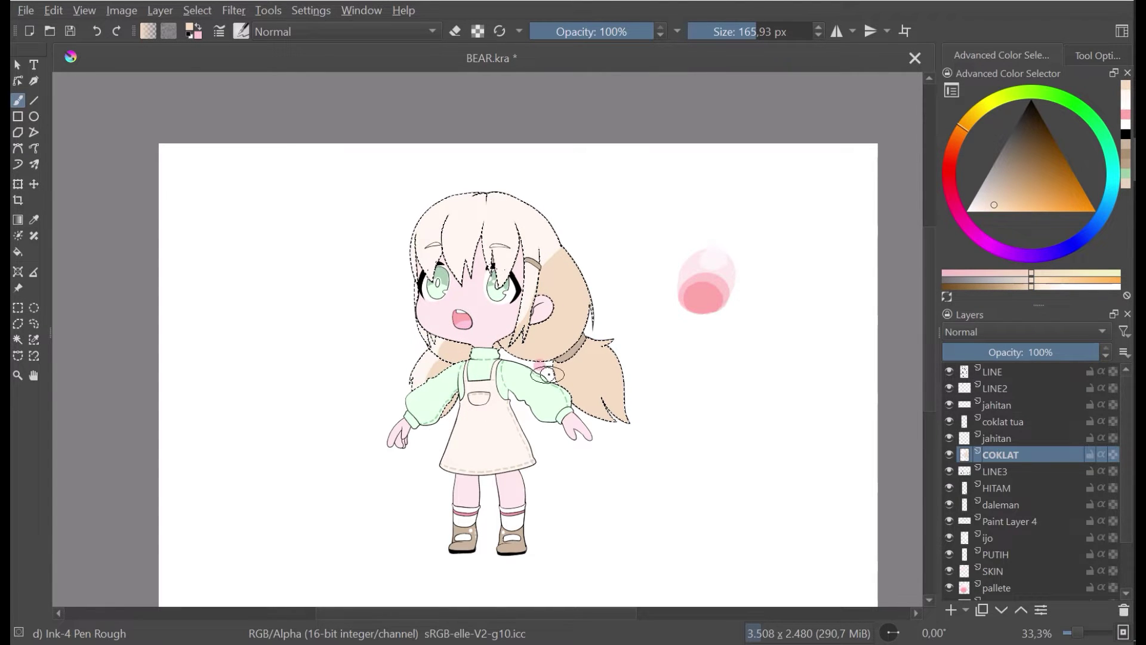
key(ctrl+s)
Step: Sample the cream, repaint the outer edges of the back hair and ponytail so the tan shading curves, and save the drawing
ctrl+click(573, 245)
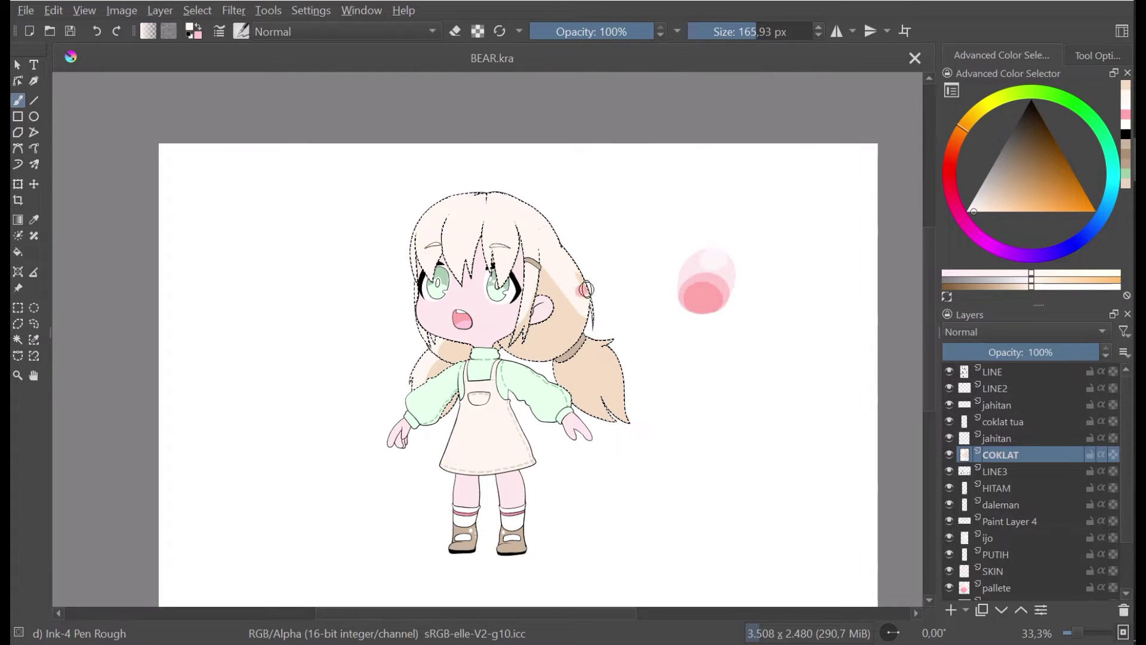
drag(550, 232, 601, 316)
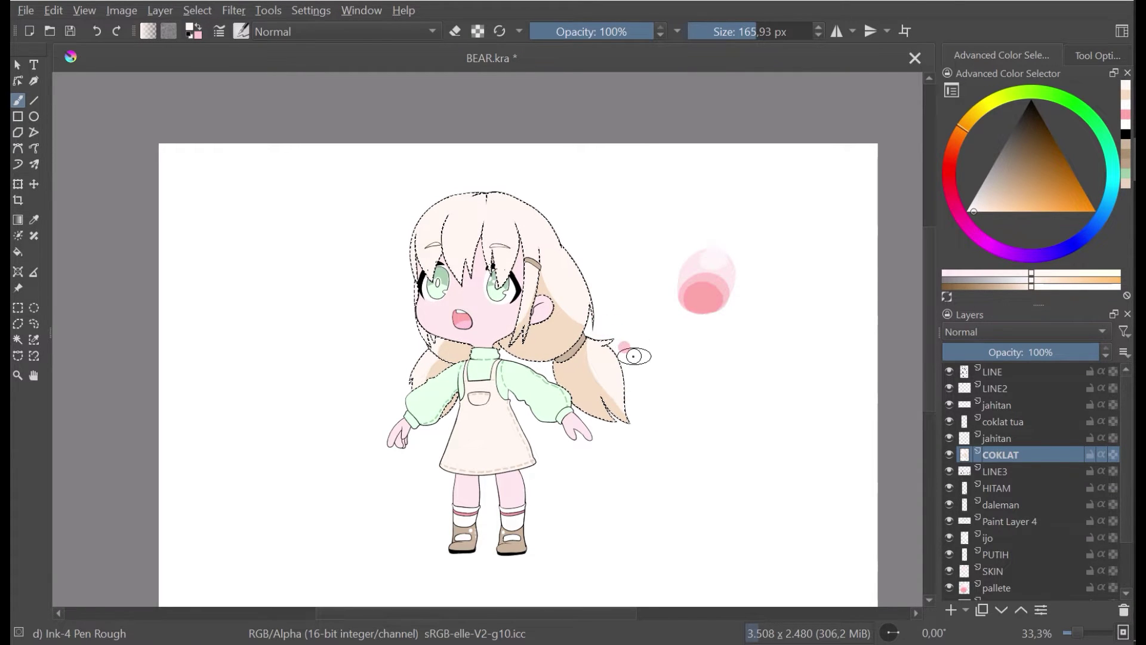
key(ctrl+s)
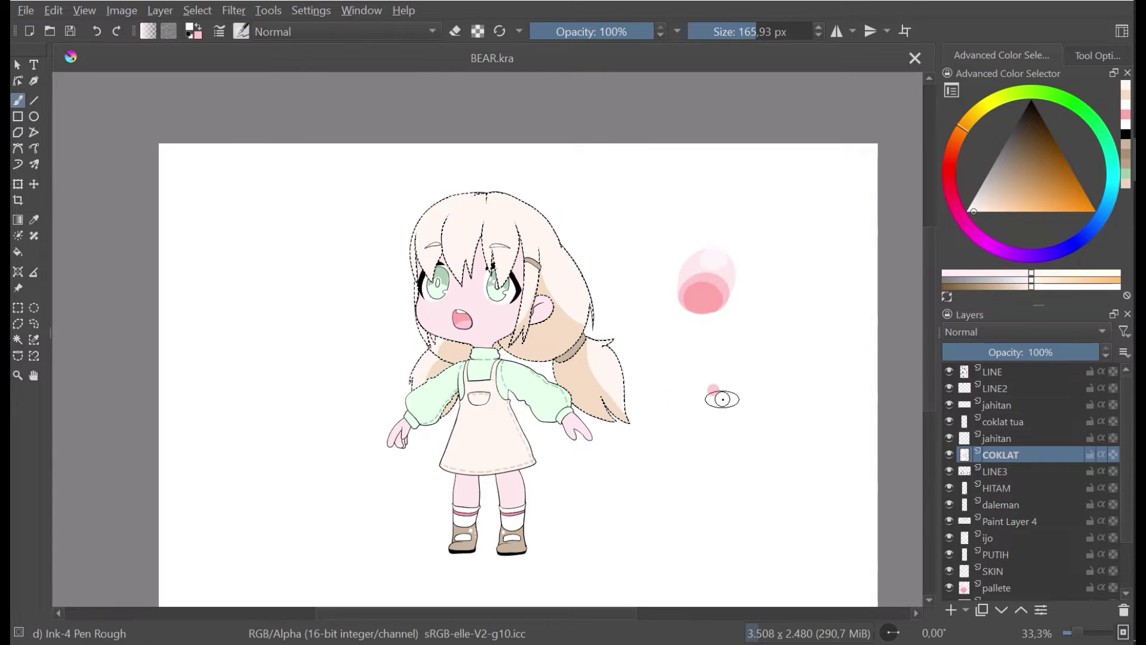
Step: Sample the tan from the back hair, paint shading across the fringe above both eyes, and save the drawing
key(ctrl)
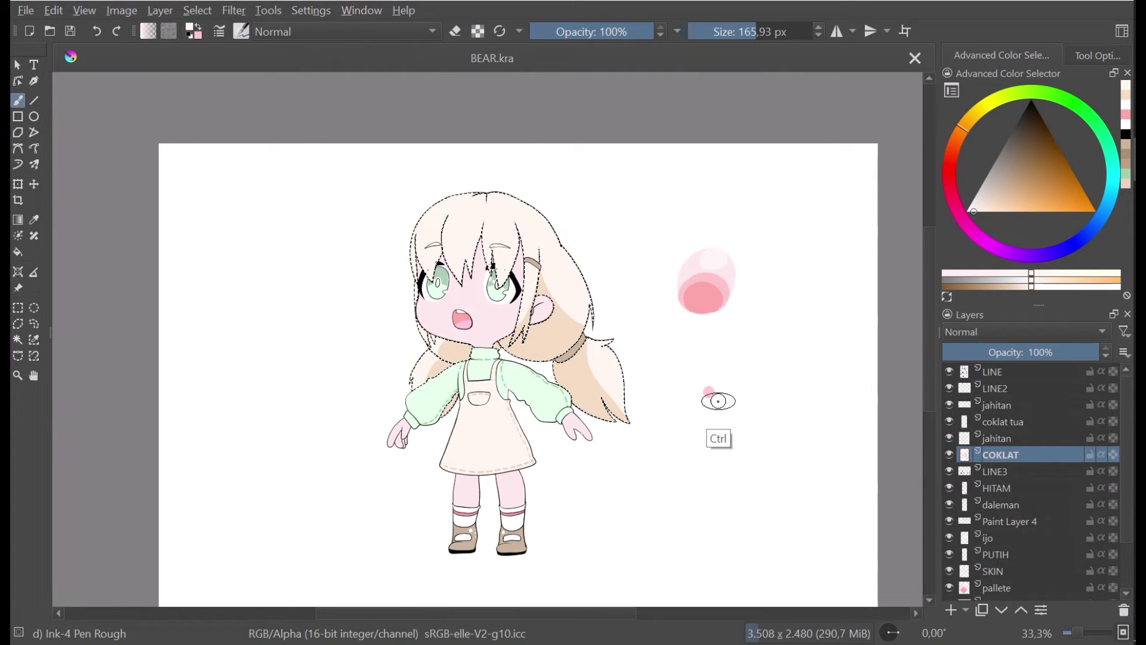
ctrl+click(555, 343)
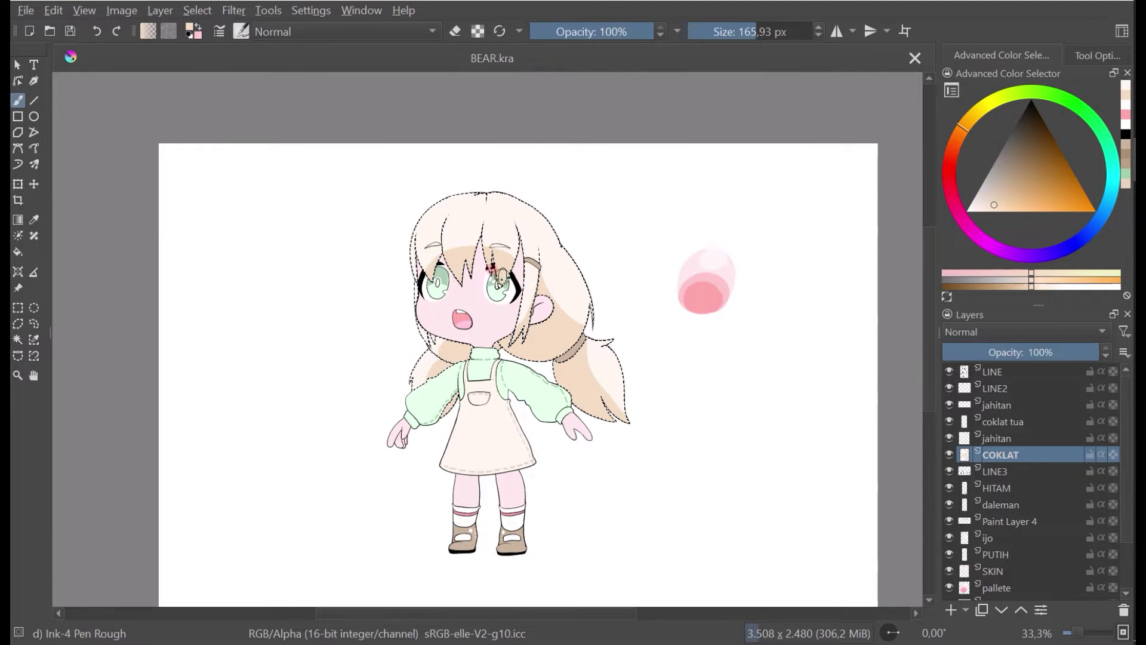
click(500, 278)
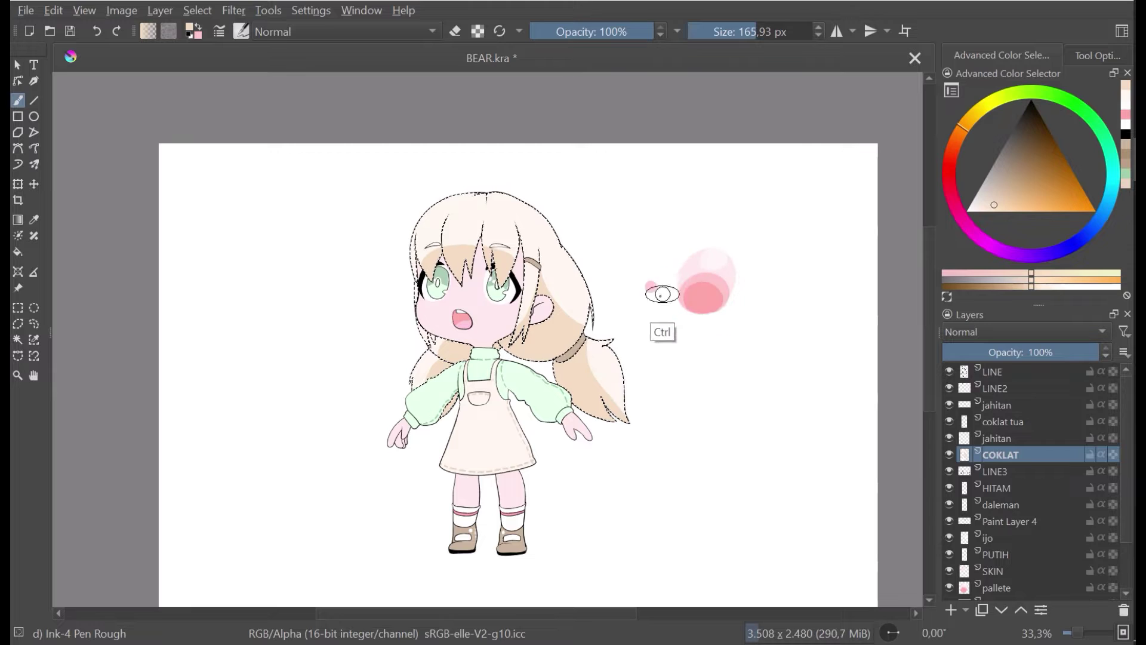
key(ctrl+s)
mouse_move(445, 347)
mouse_down()
mouse_move(431, 346)
mouse_move(456, 333)
mouse_move(454, 304)
mouse_up()
key(ctrl+z)
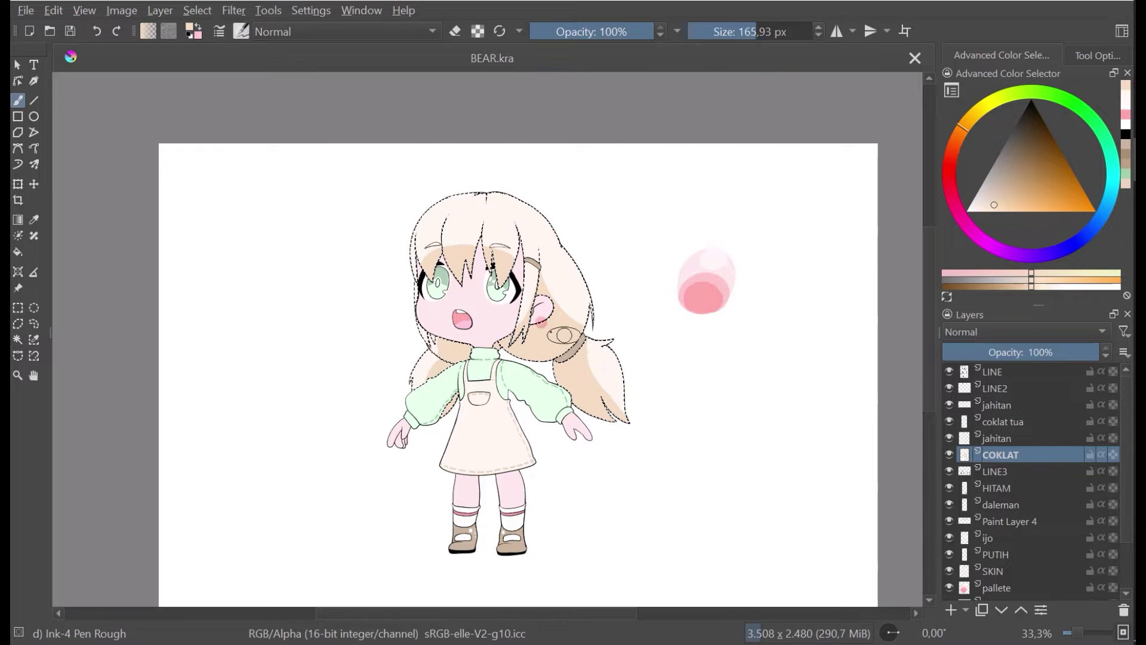
Step: Add the cream dress to the selection, paint tan shading down its right side on the COLKAT layer, and save
click(42, 306)
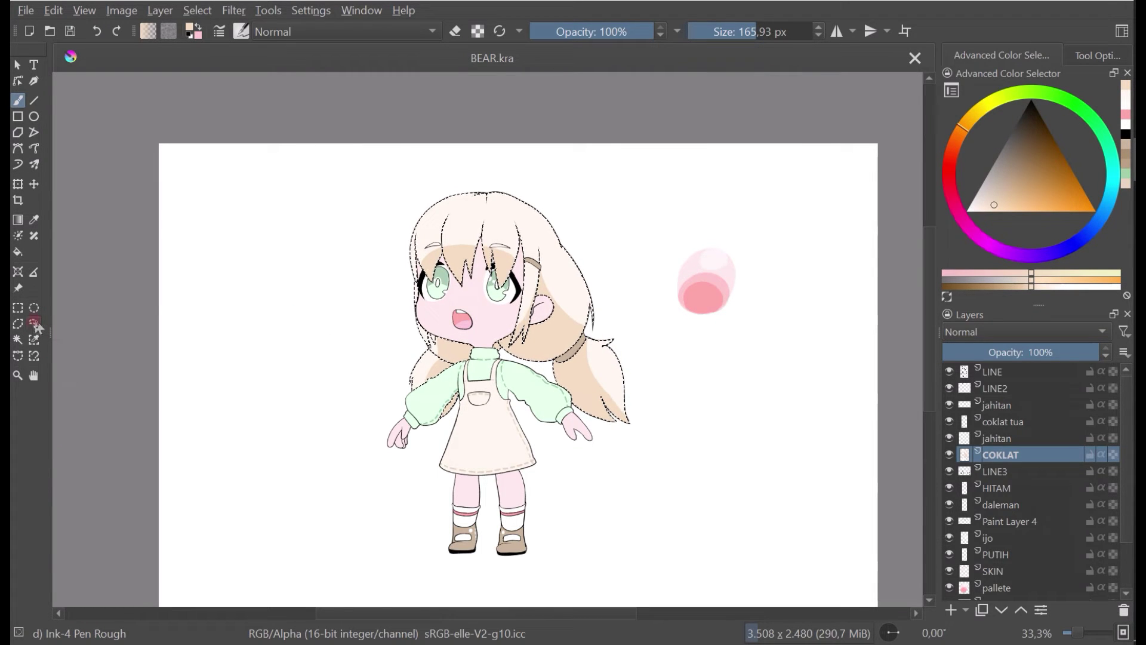
click(484, 427)
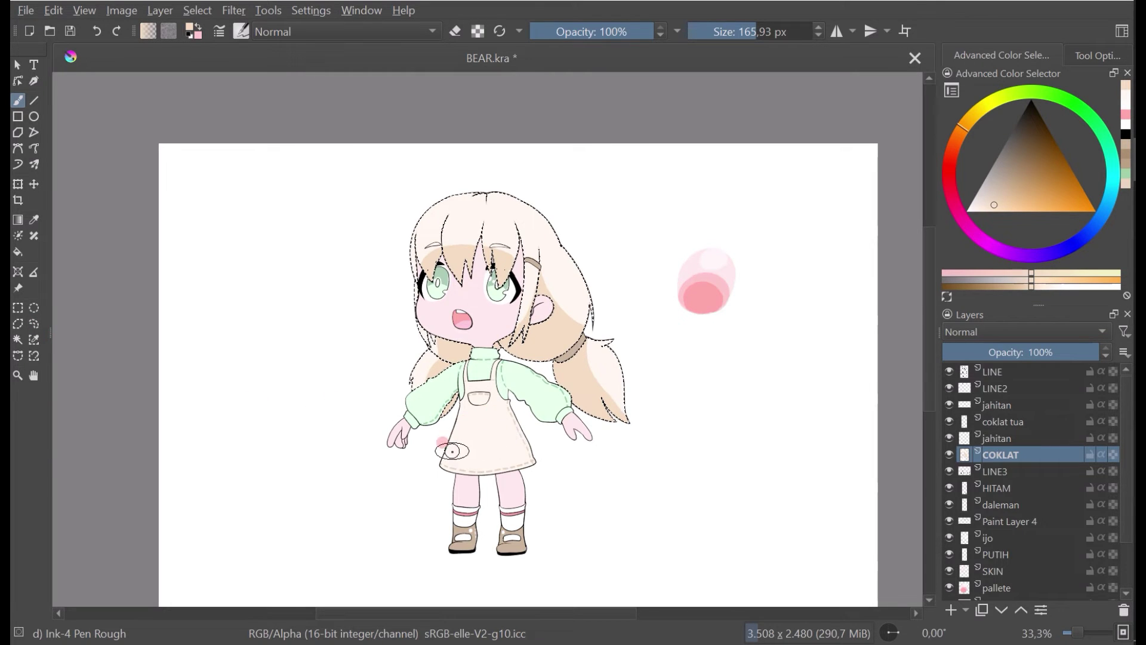
click(17, 339)
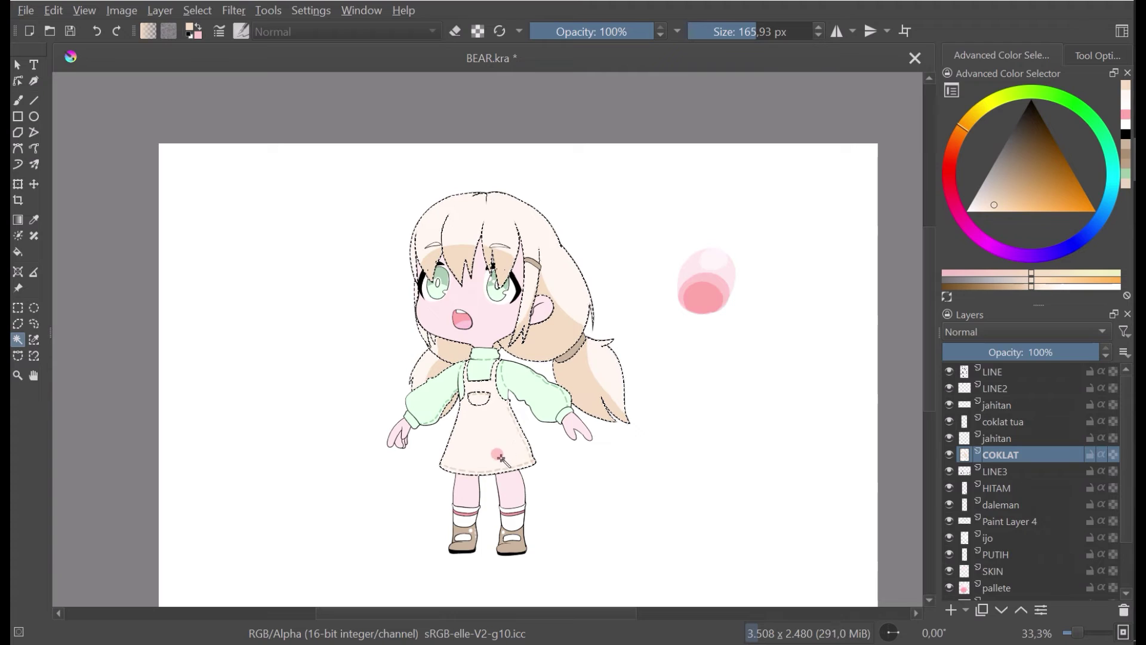
click(18, 100)
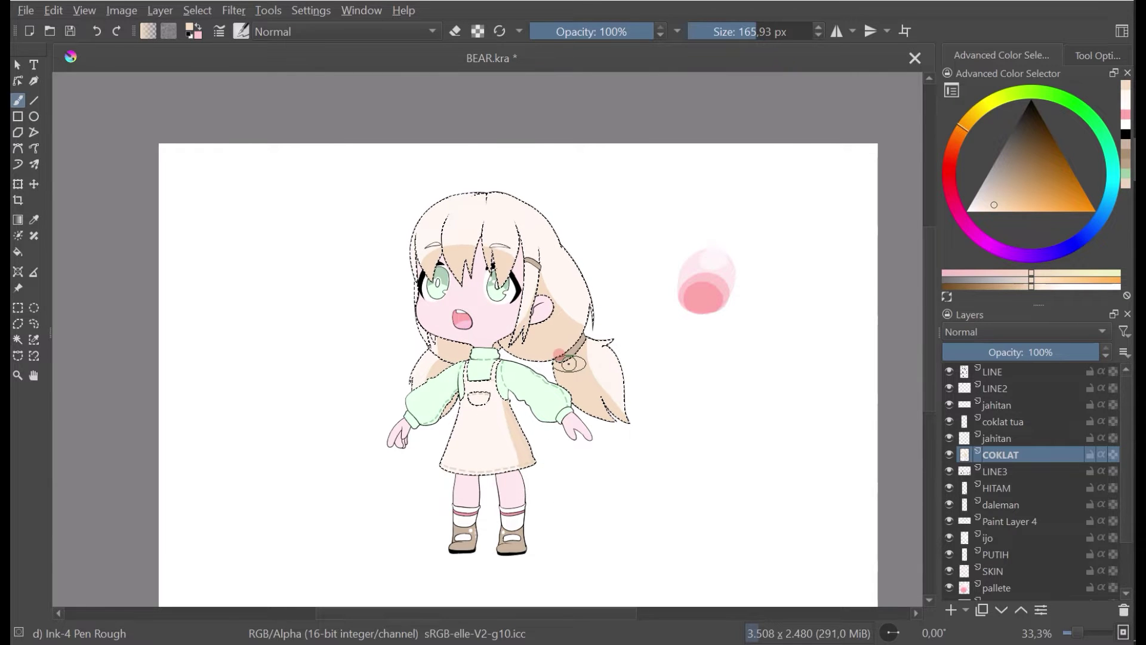
scroll(569, 363, up, 3)
key(ctrl+s)
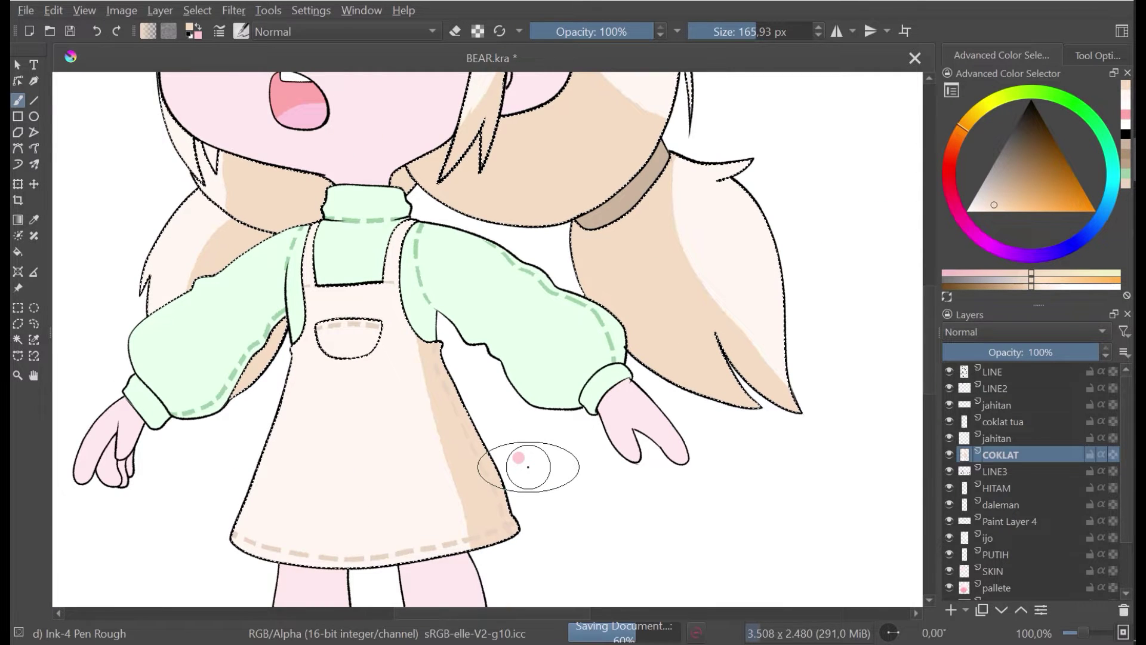
Step: Paint a pointed tan fold from the shaded side of the dress inward below the pocket
scroll(528, 466, down, 2)
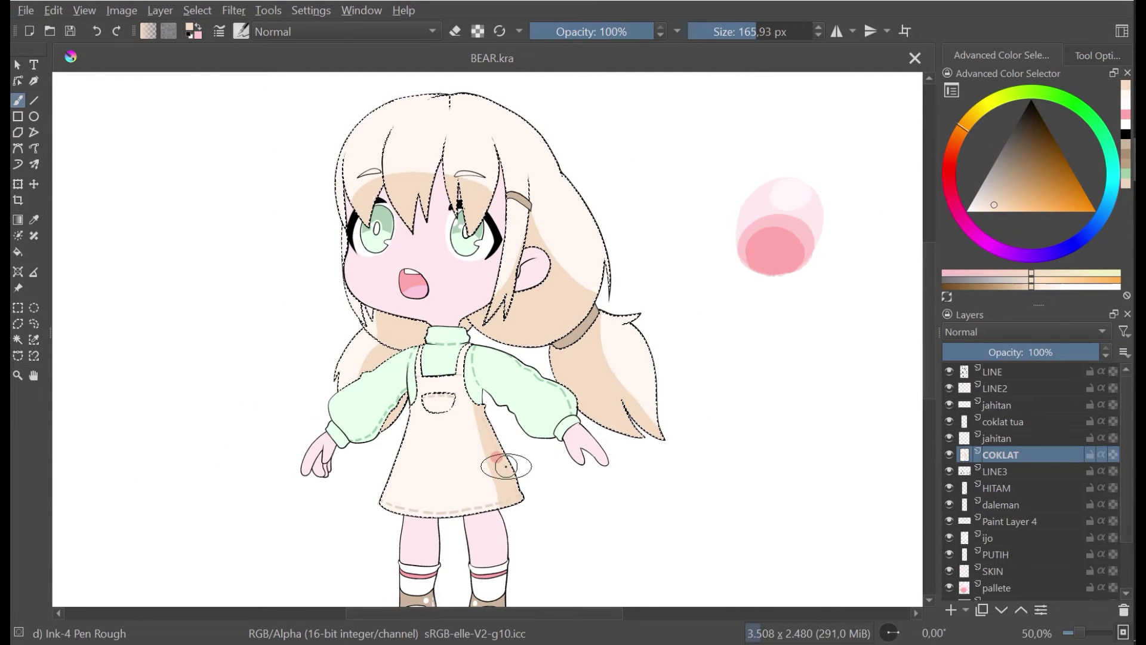
scroll(507, 466, up, 2)
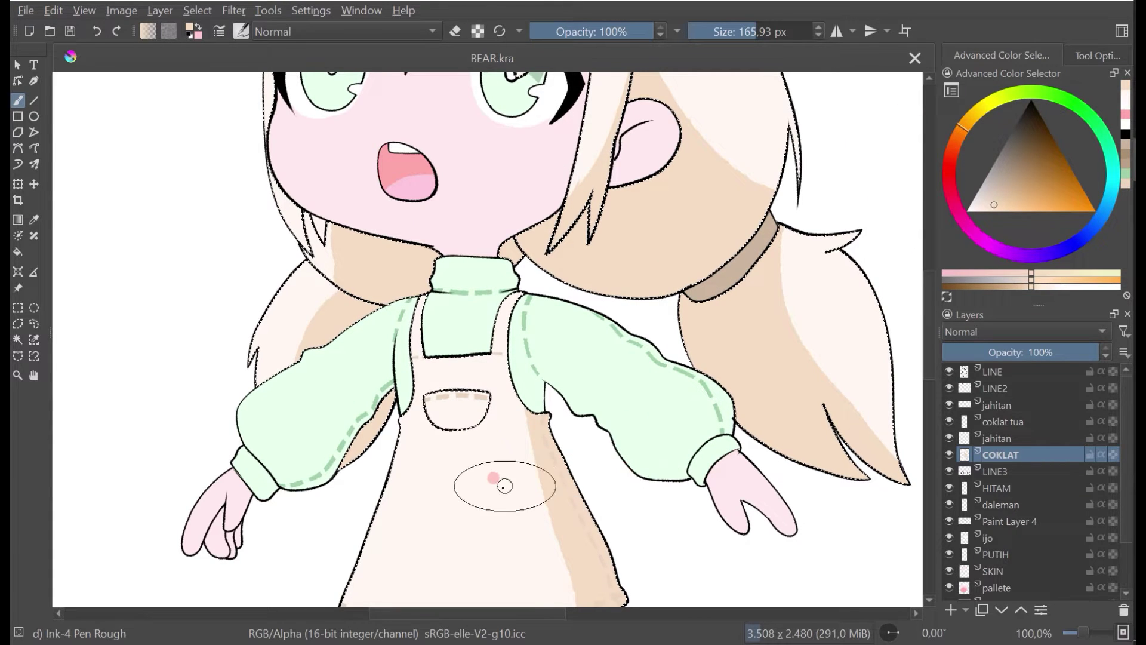
mouse_move(504, 486)
mouse_down()
mouse_move(616, 509)
mouse_move(516, 478)
mouse_move(572, 501)
mouse_move(549, 489)
mouse_up()
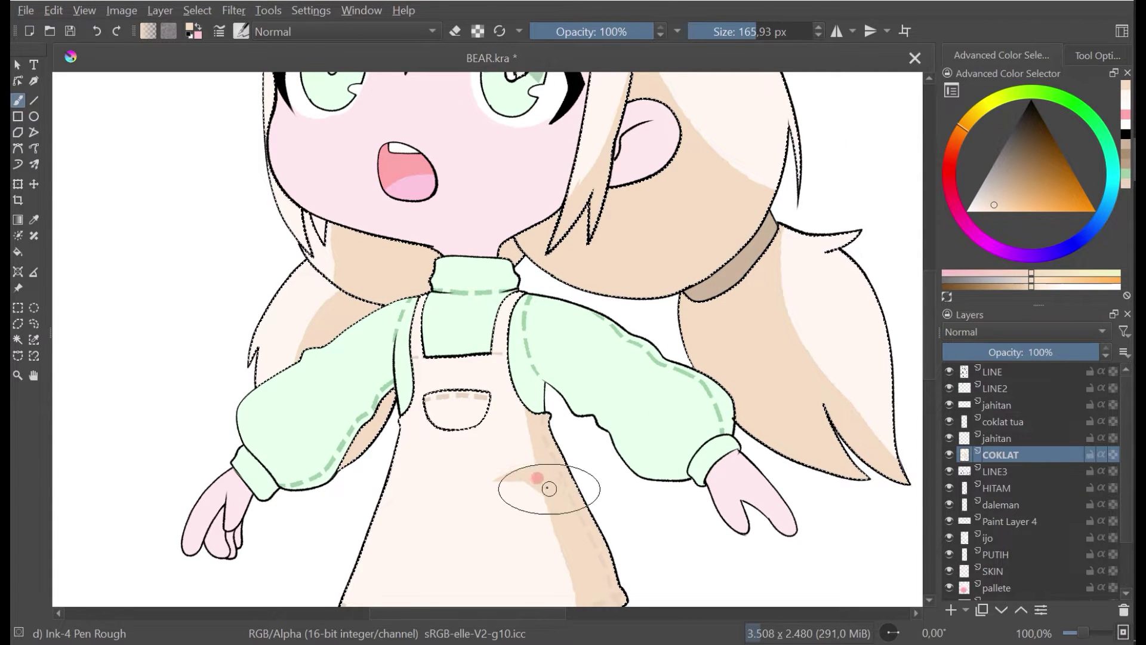
scroll(526, 478, down, 1)
scroll(630, 435, down, 1)
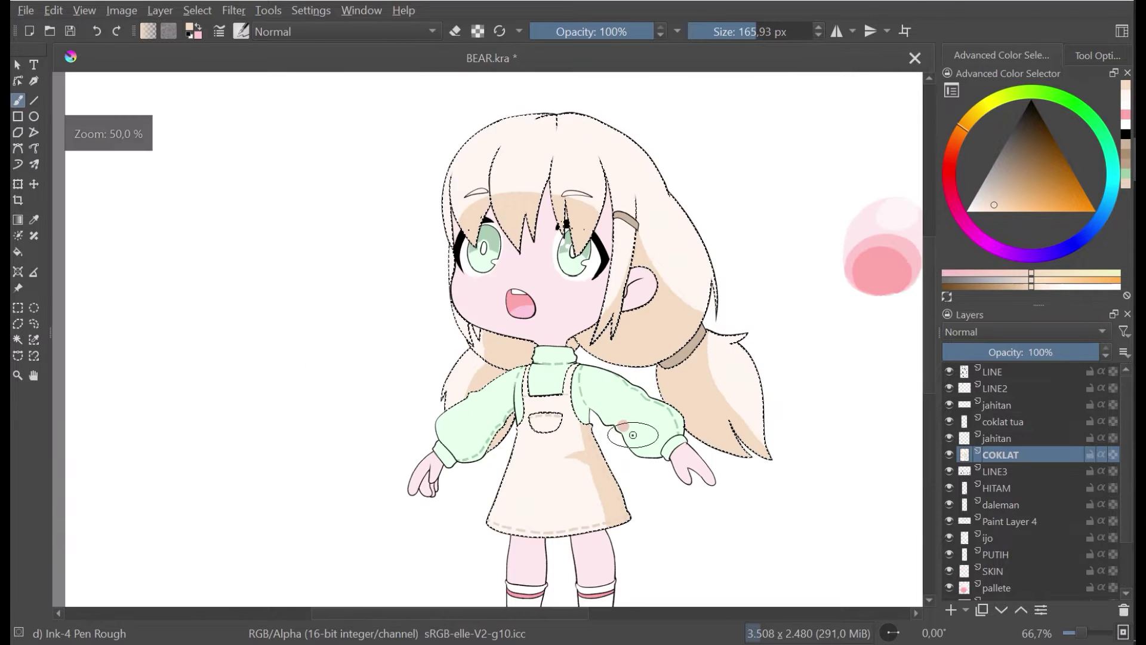
scroll(633, 435, down, 2)
scroll(634, 440, up, 3)
scroll(658, 463, down, 2)
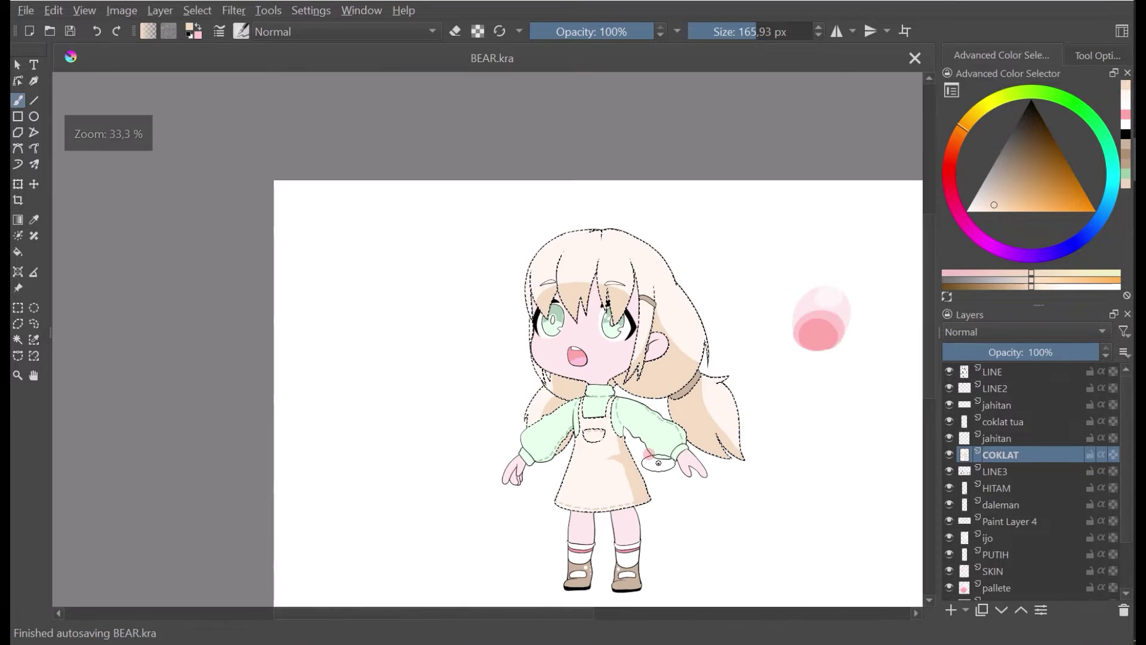
scroll(658, 463, up, 2)
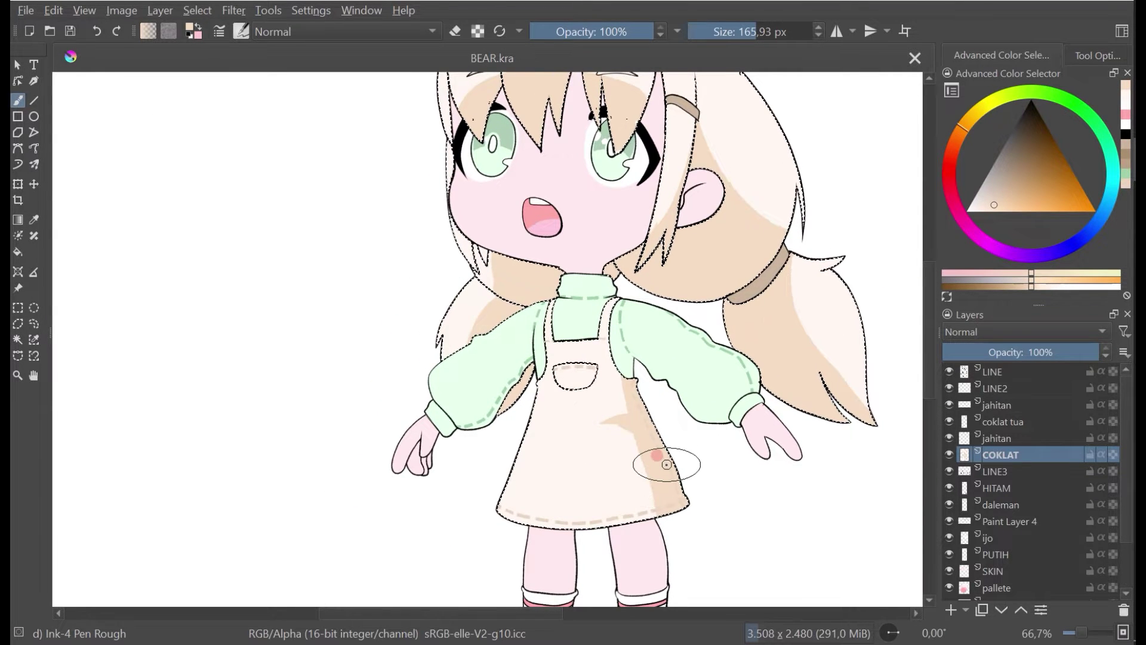
scroll(651, 486, up, 3)
click(714, 31)
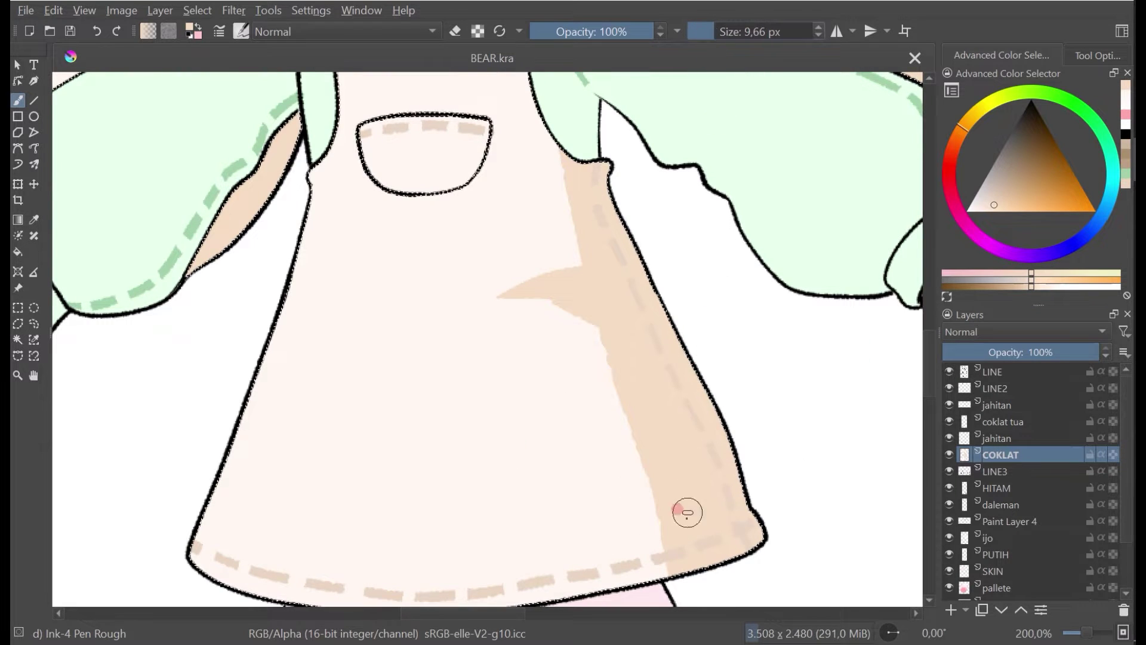
drag(597, 555, 706, 532)
key(ctrl+z)
drag(595, 553, 692, 525)
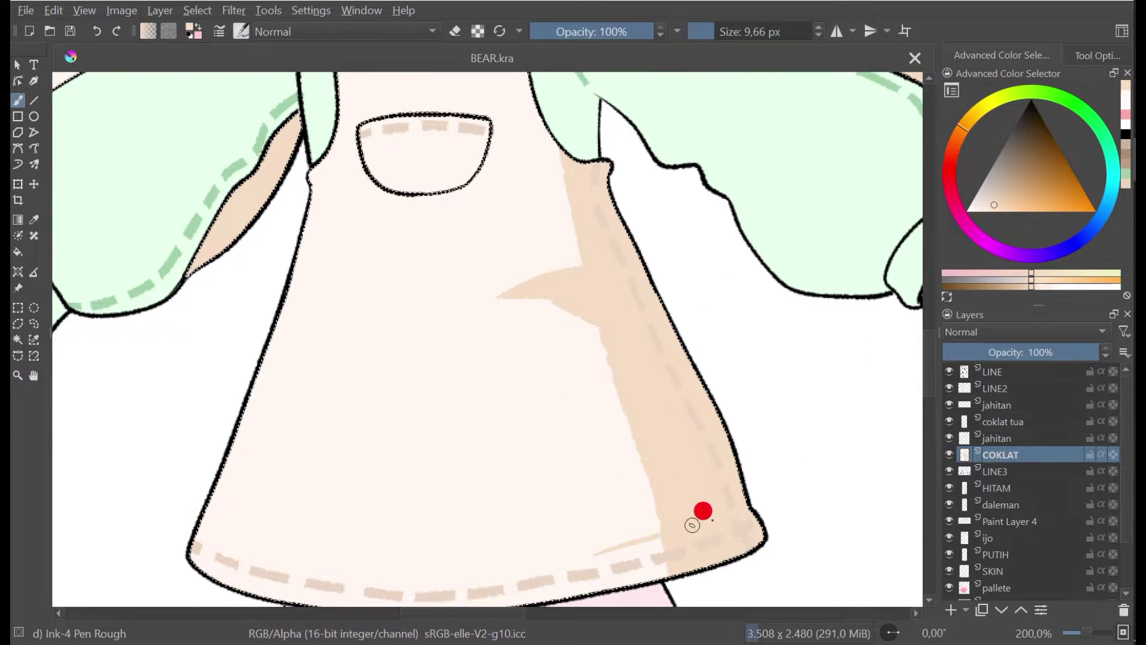
Step: Set the brush size to 33.33 px and paint a thin tan fold stroke along the hem beside the dress's shaded side
drag(724, 31, 740, 31)
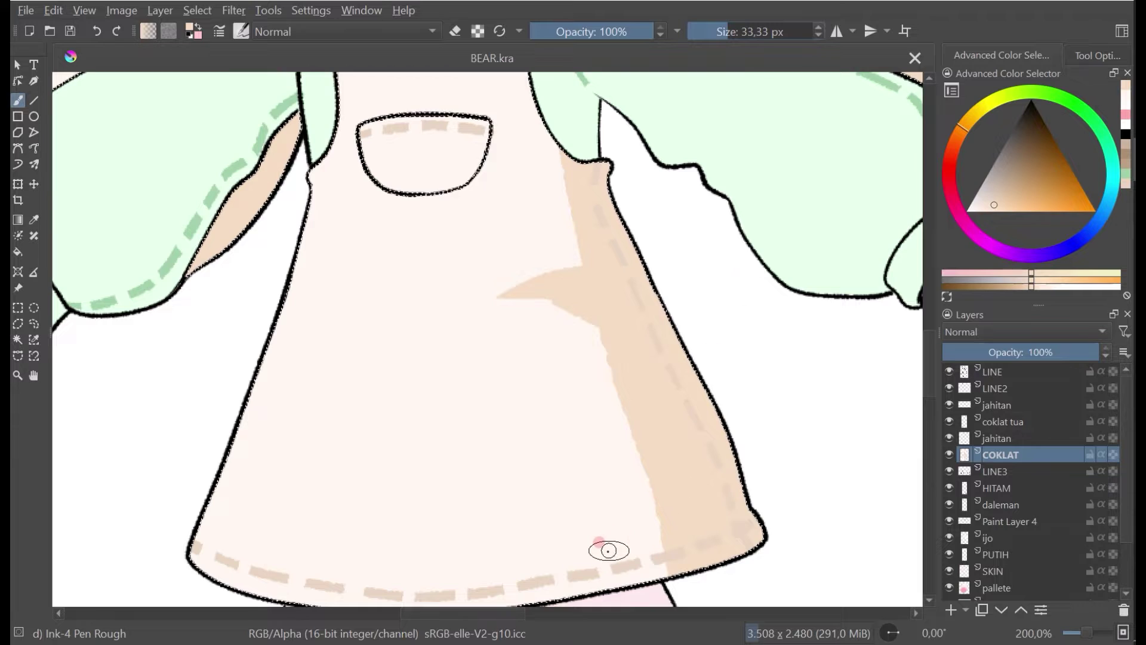
mouse_move(609, 550)
mouse_down()
mouse_move(725, 522)
mouse_move(587, 560)
mouse_move(739, 517)
mouse_move(681, 528)
mouse_up()
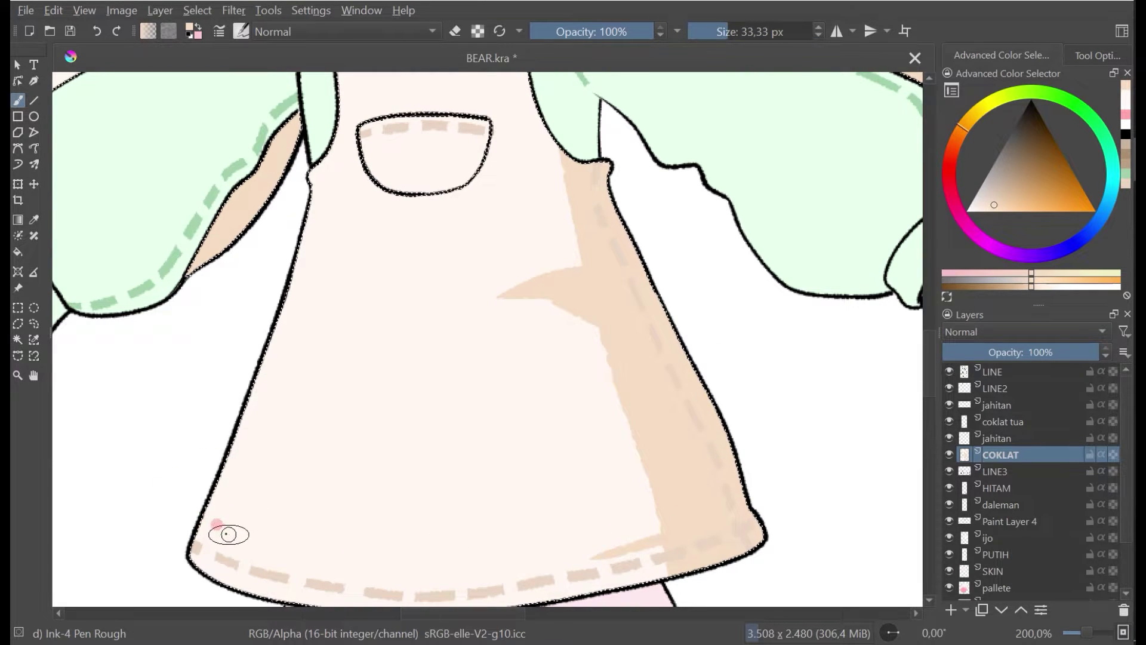
scroll(229, 534, down, 3)
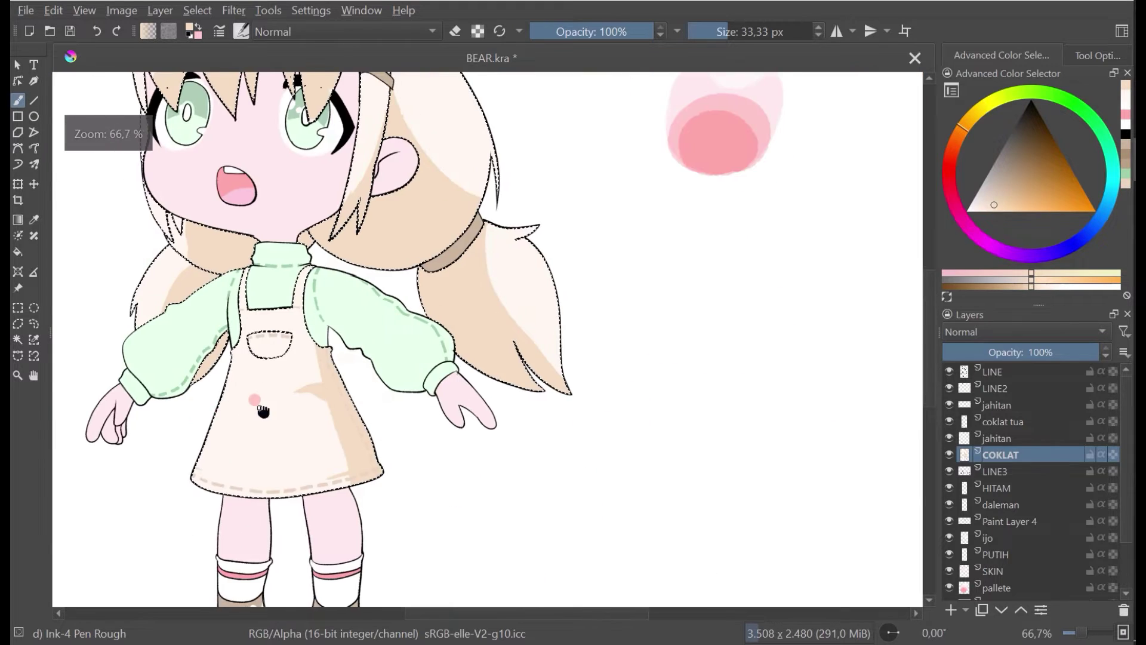
Step: Paint tan shading on the upper ends of the dress straps below the collar and save the drawing
drag(263, 412, 338, 466)
scroll(374, 346, up, 3)
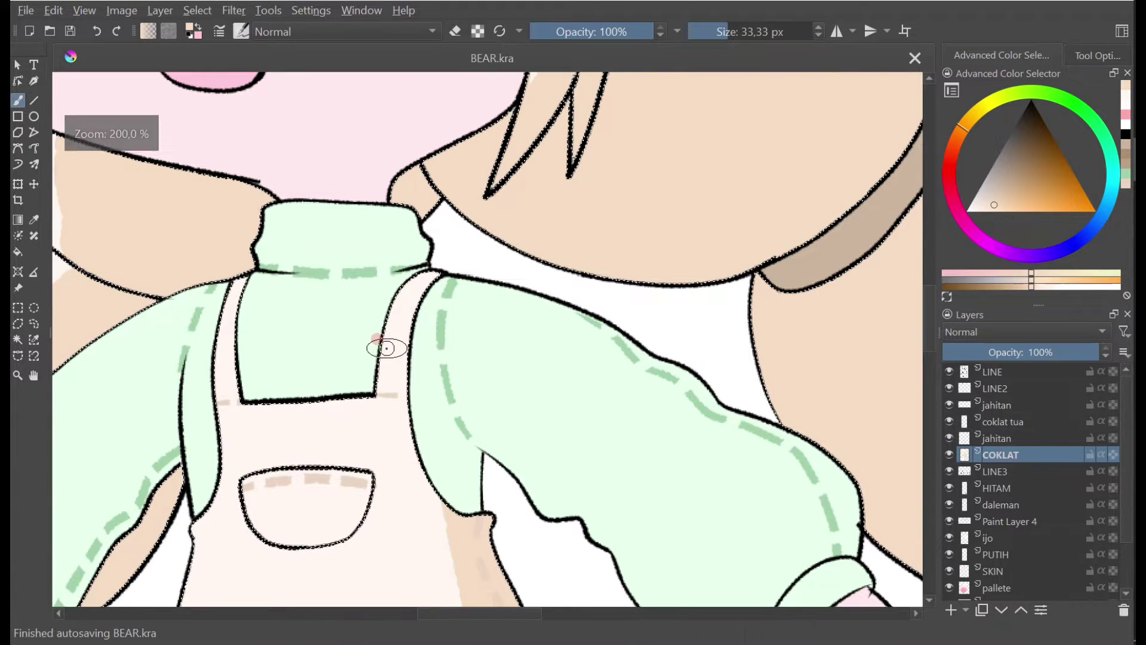
scroll(387, 348, down, 3)
scroll(419, 305, up, 1)
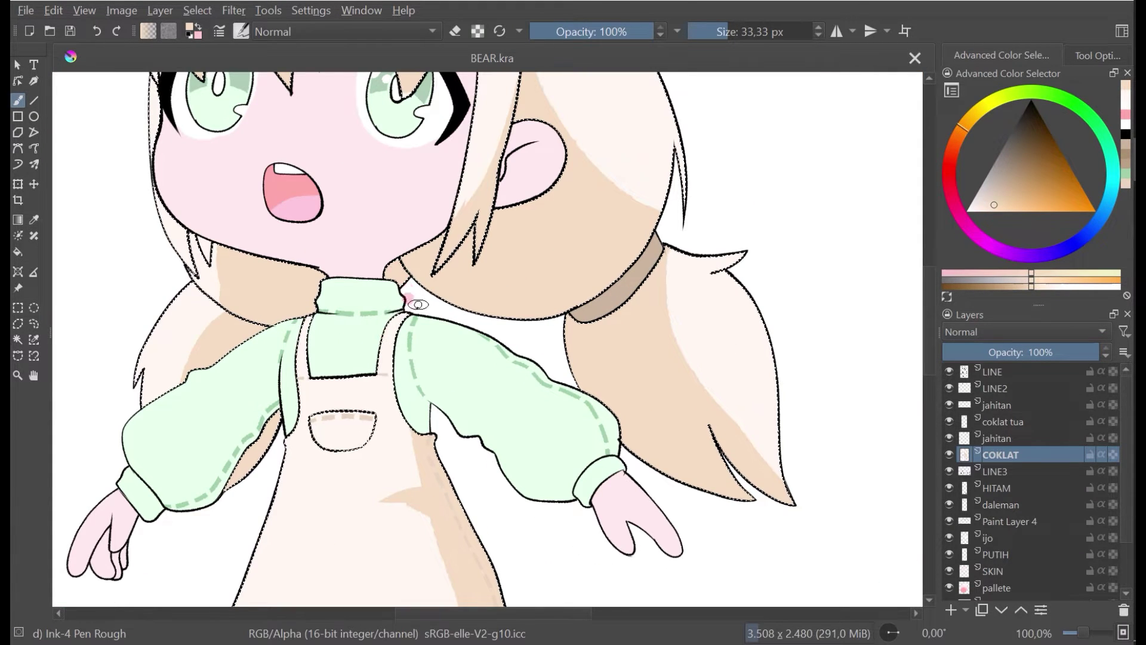
drag(418, 304, 397, 323)
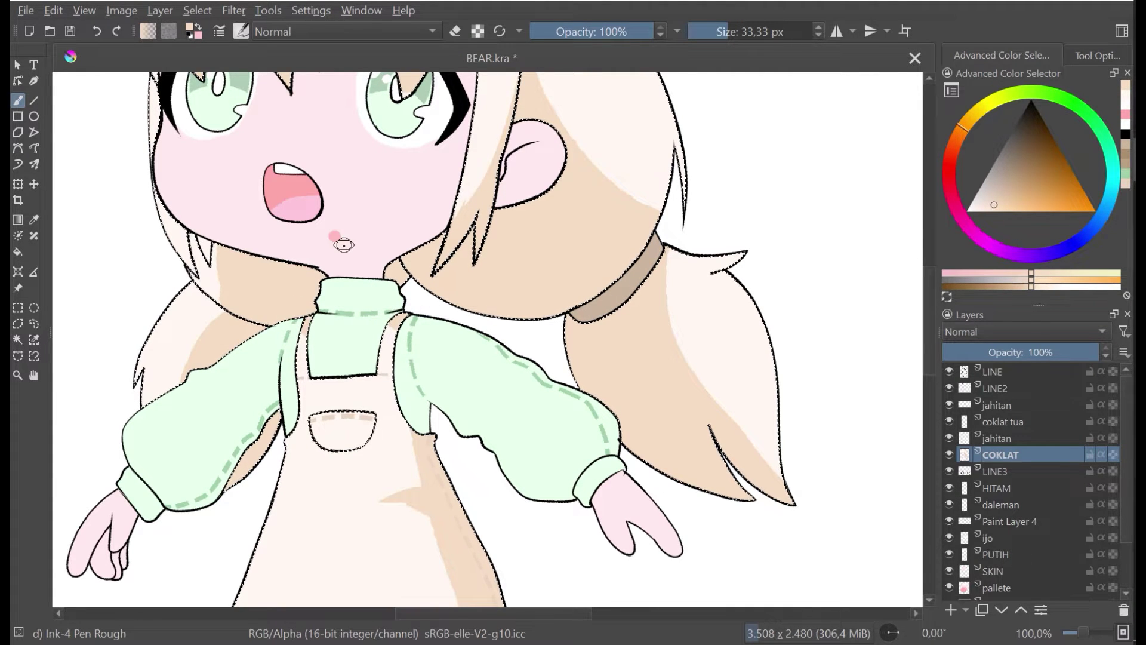
scroll(344, 245, down, 3)
key(ctrl+s)
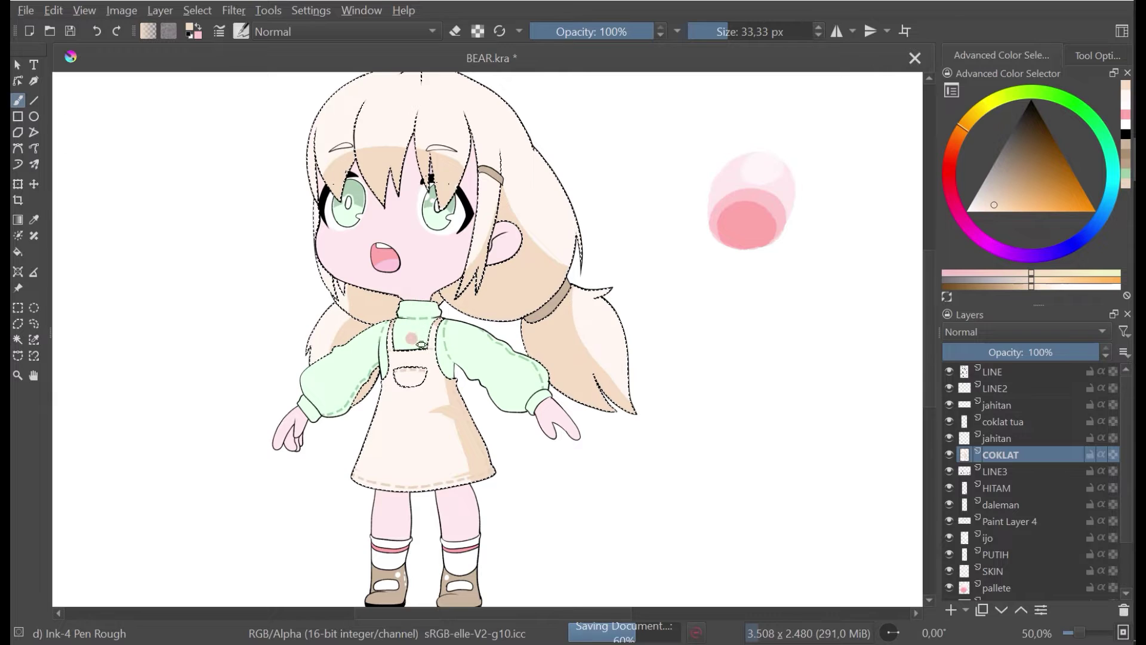
Step: Paint a thin tan shadow around the lower edge of the dress pocket and save the drawing
scroll(412, 376, up, 3)
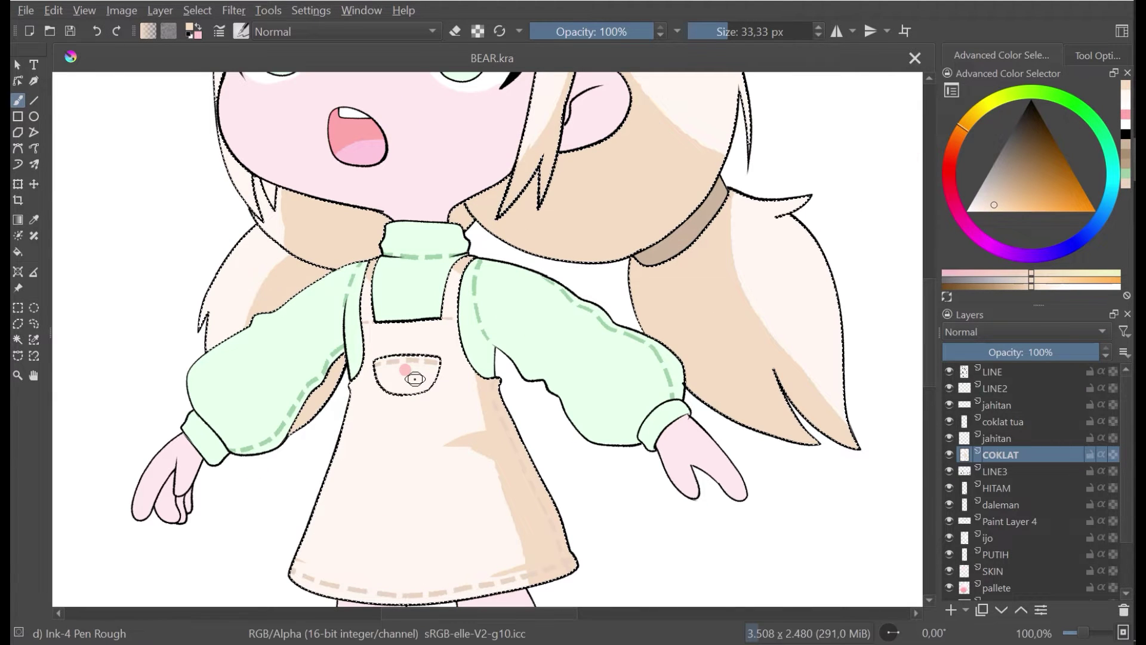
scroll(460, 360, up, 2)
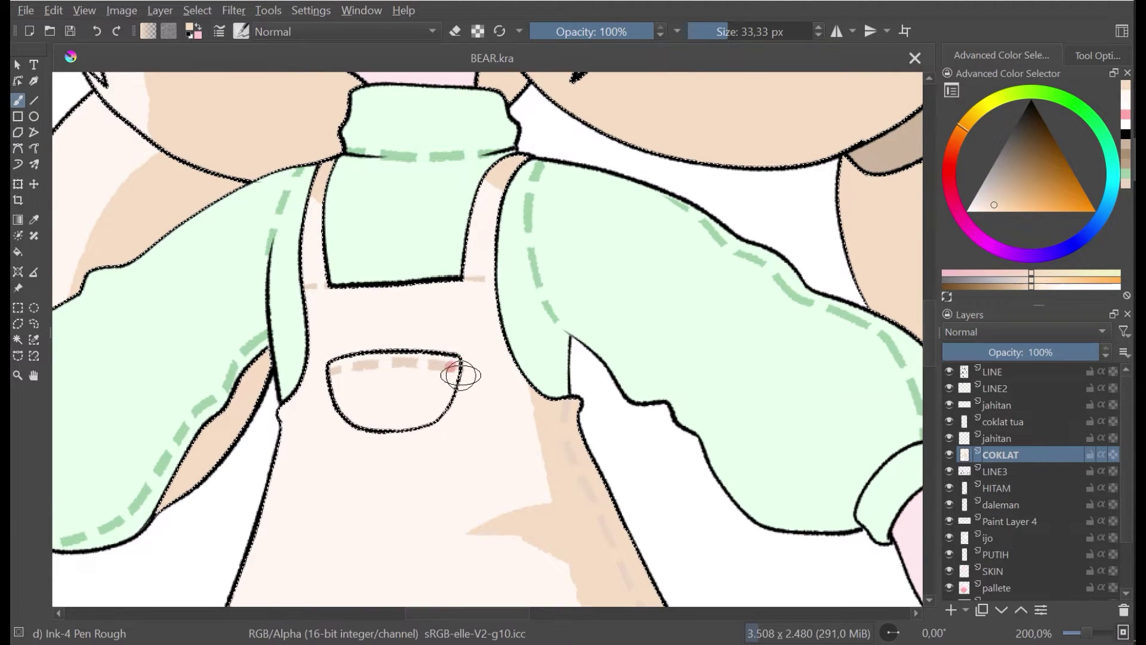
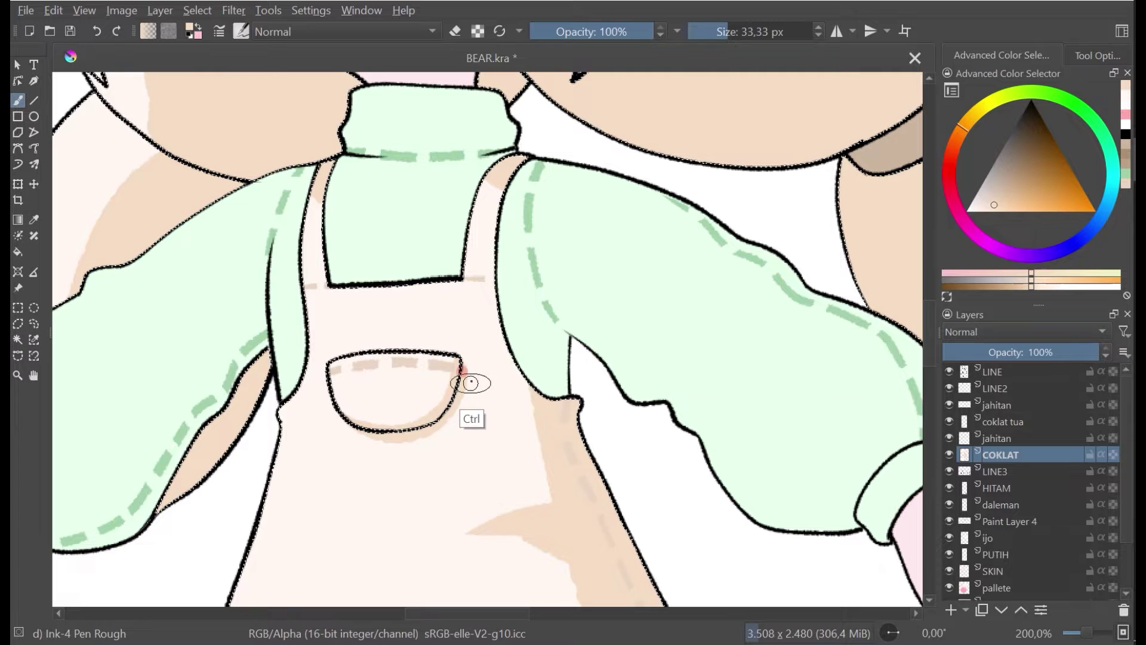
key(ctrl+s)
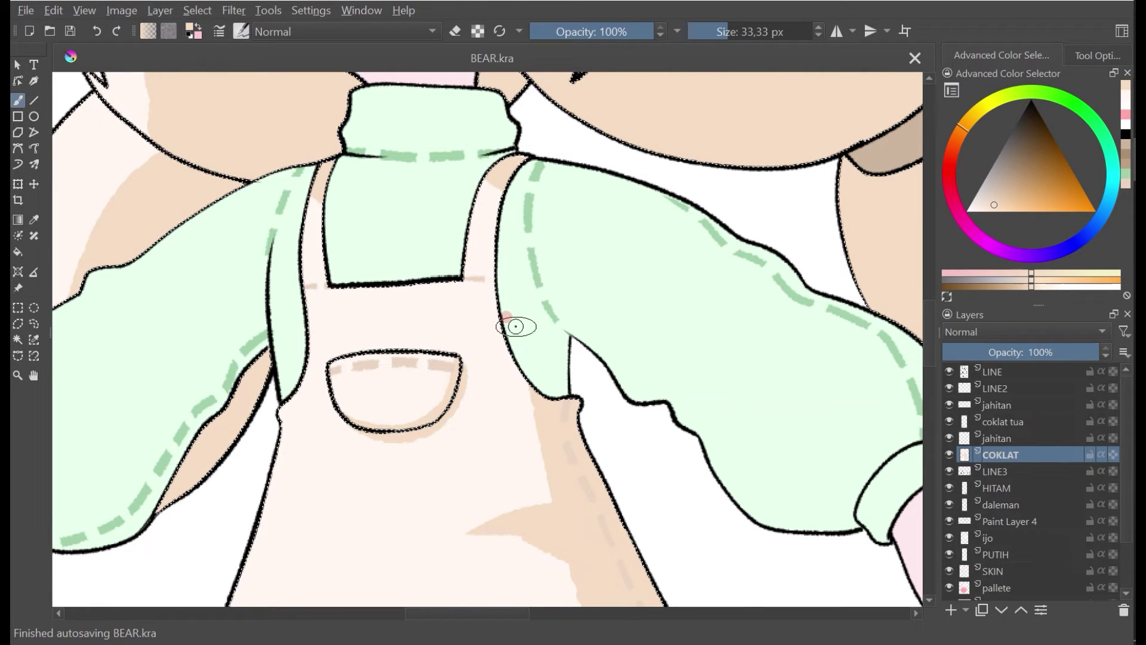
Step: Paint a curved tan fold from below the pocket down to the left edge of the dress
scroll(516, 326, down, 3)
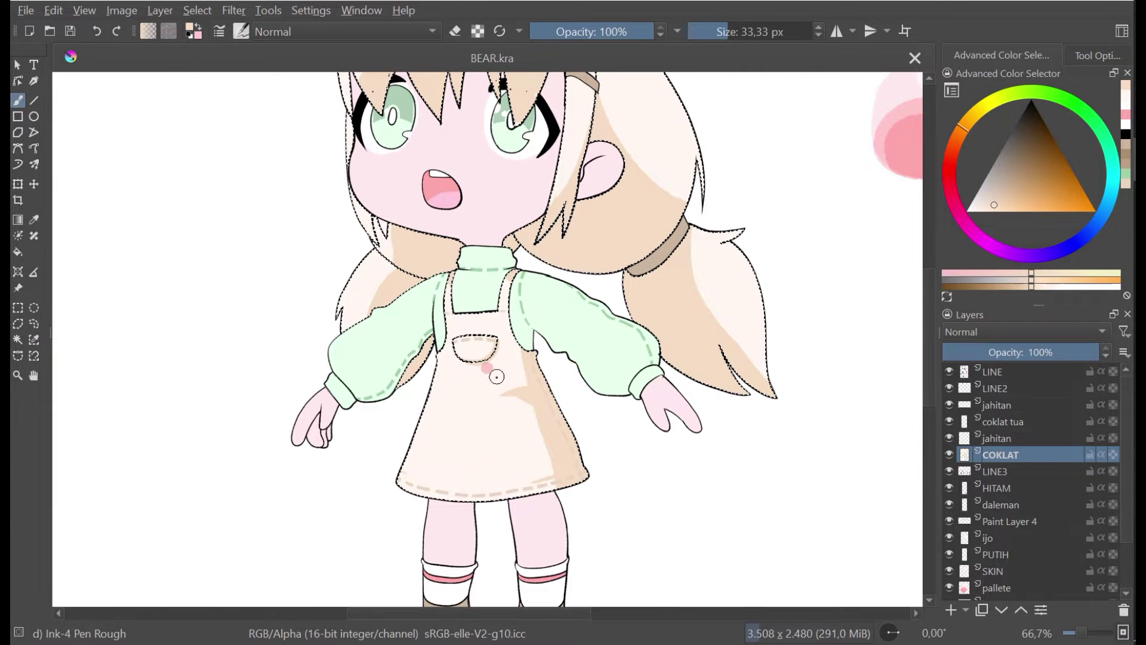
drag(494, 379, 381, 466)
key(ctrl+z)
drag(480, 381, 405, 428)
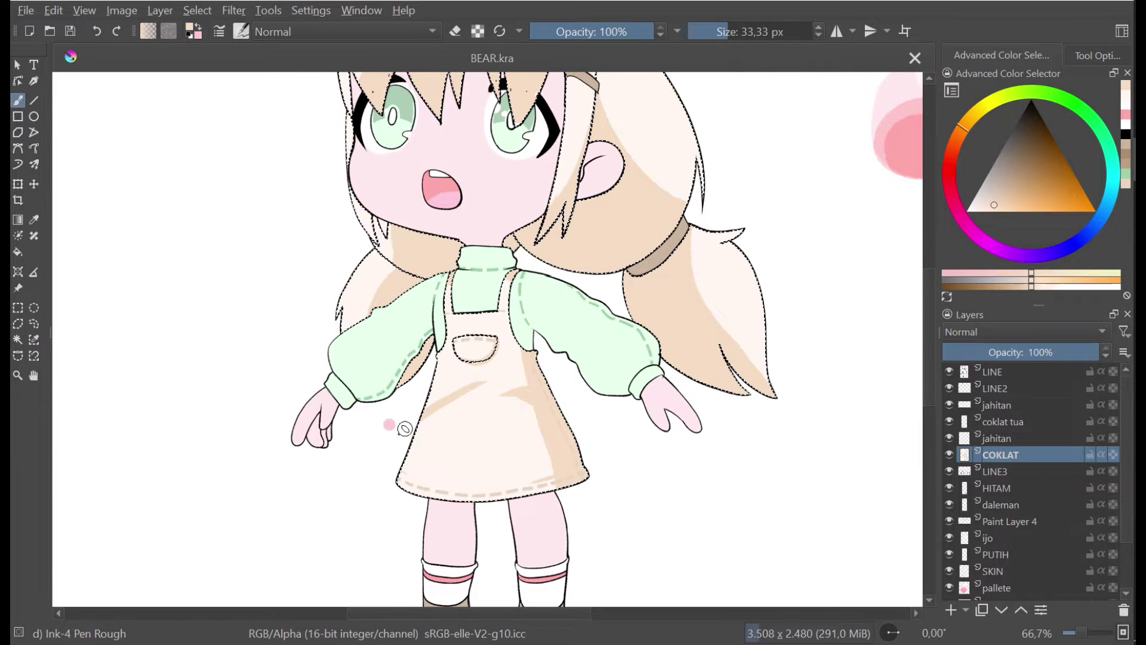
drag(468, 384, 397, 442)
drag(461, 384, 416, 418)
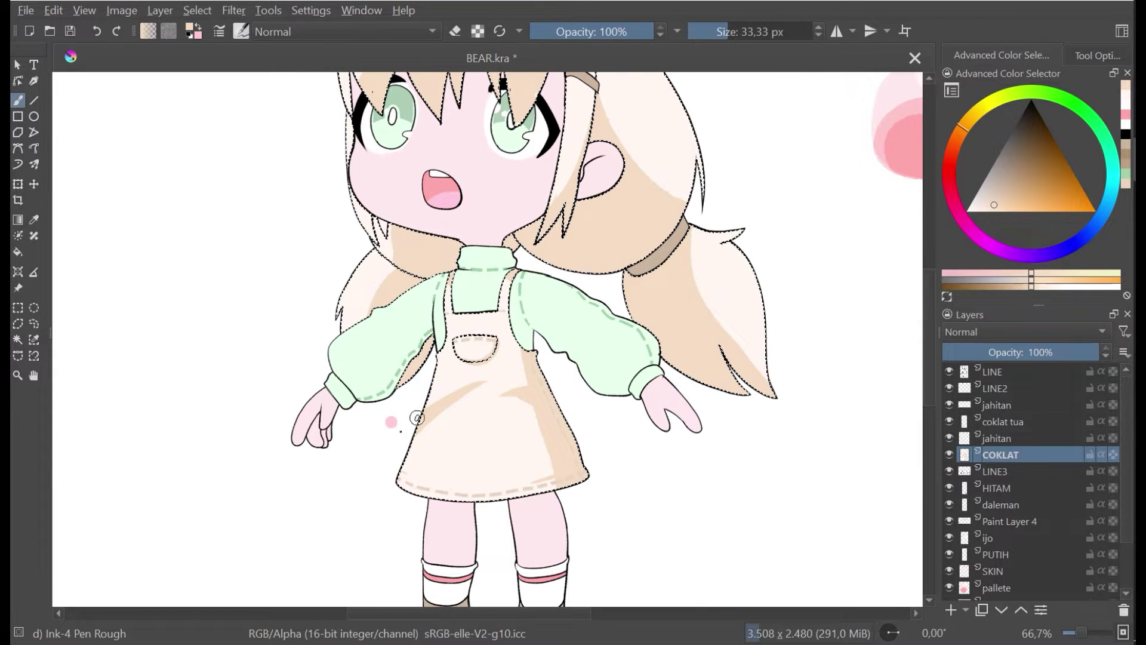
Step: Clear the selection around the hair and dress and save the drawing
key(minus)
key(minus)
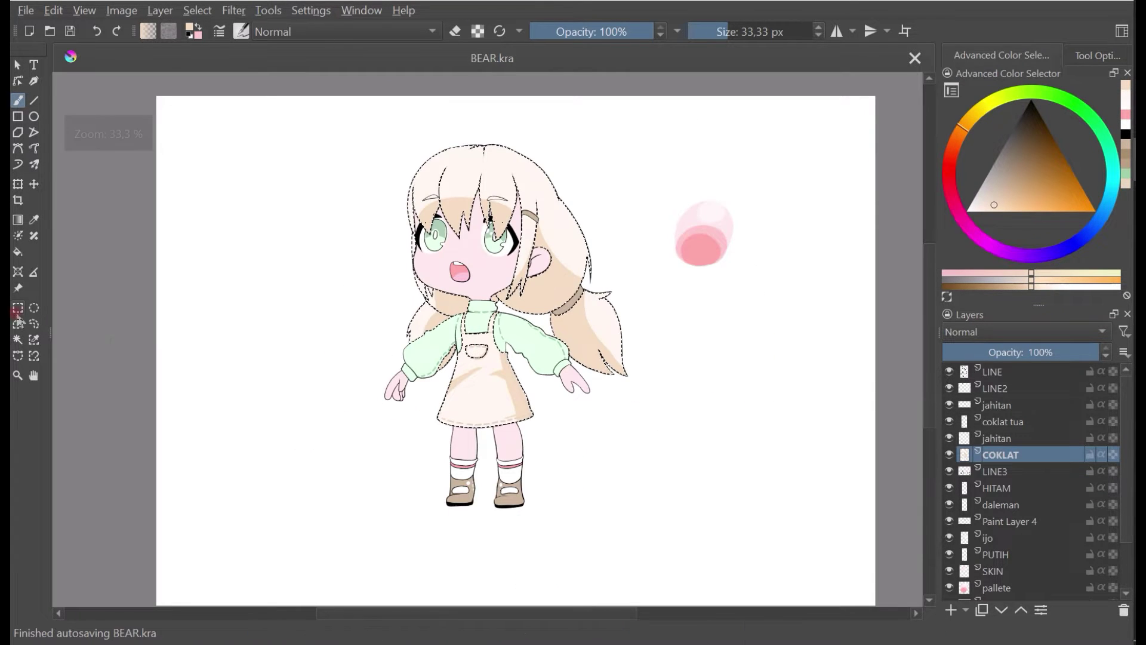
click(34, 308)
click(262, 290)
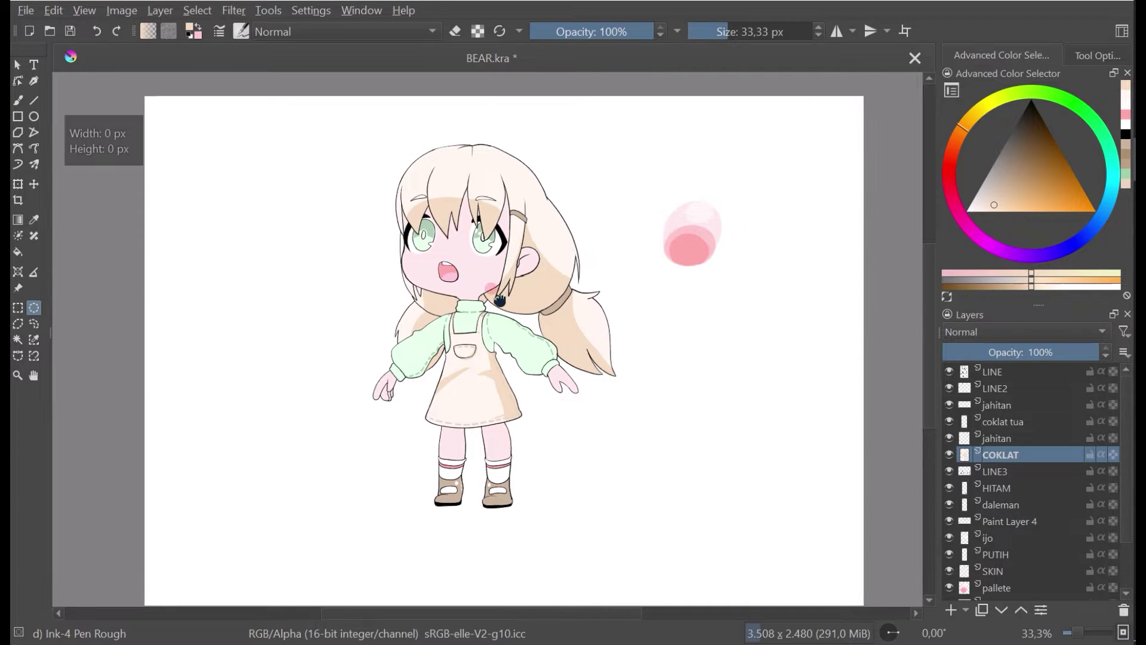
key(plus)
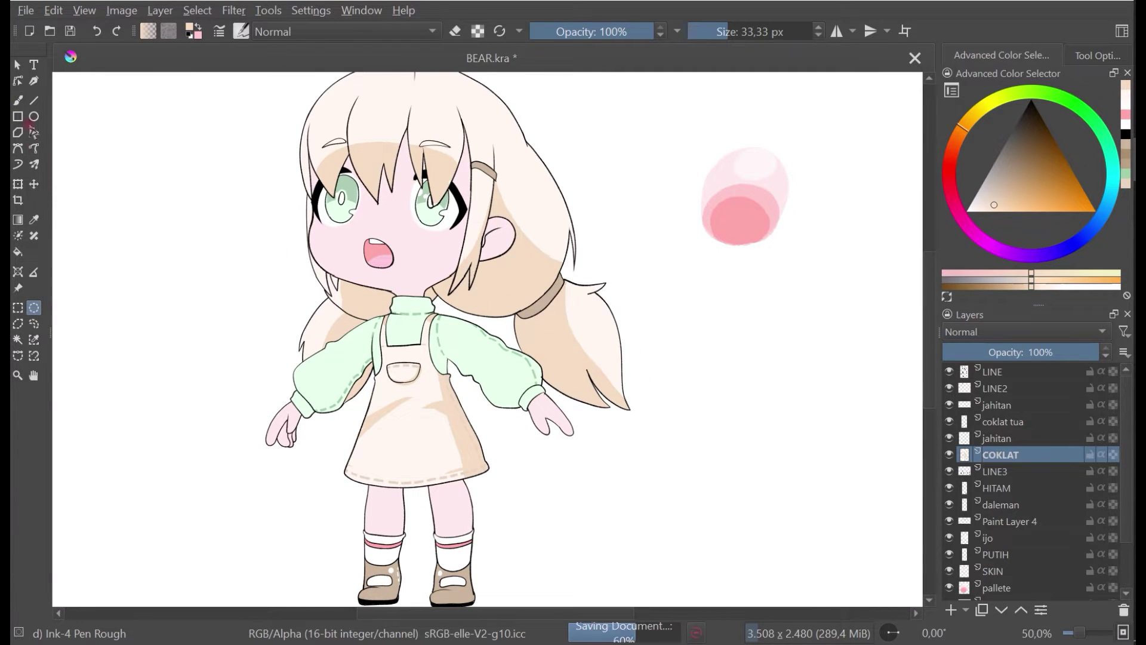
key(minus)
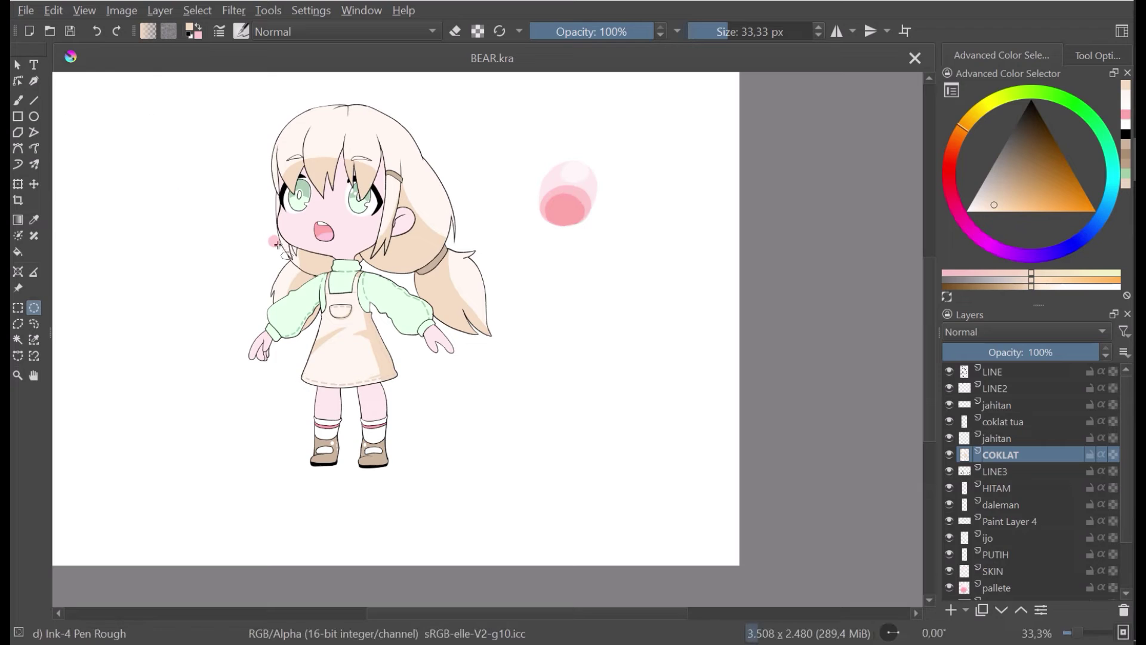
Step: Toggle the visibility of the LINE3, HITAM, daleman, Paint Layer 4 and ijo layers to identify which one holds the green sweater
key(plus)
key(minus)
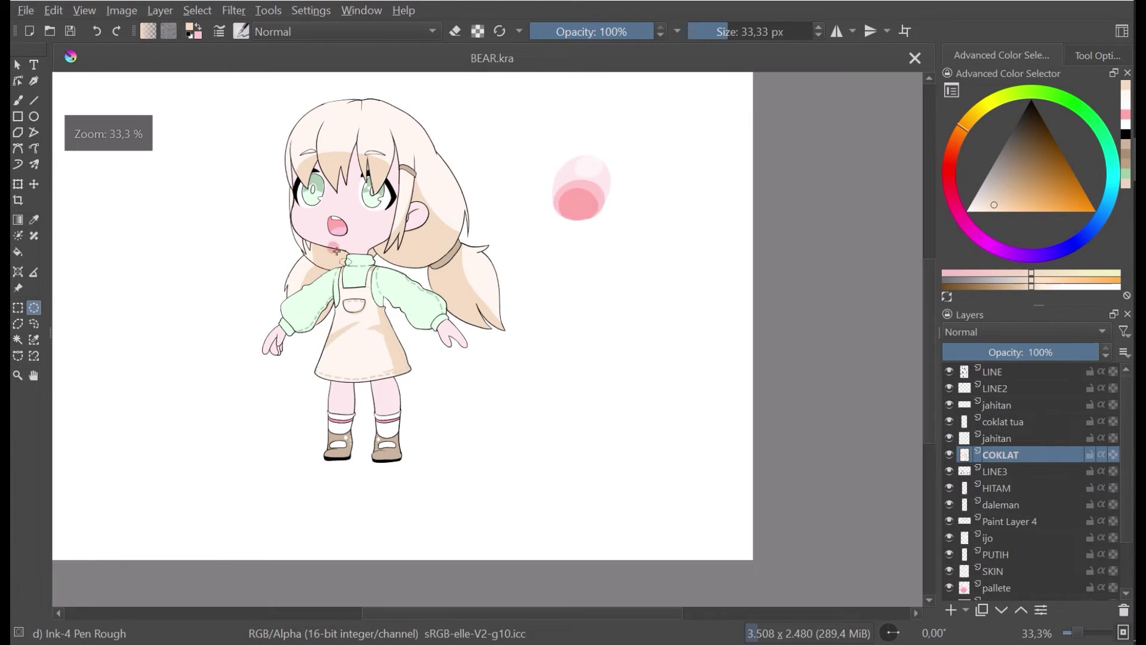
click(17, 100)
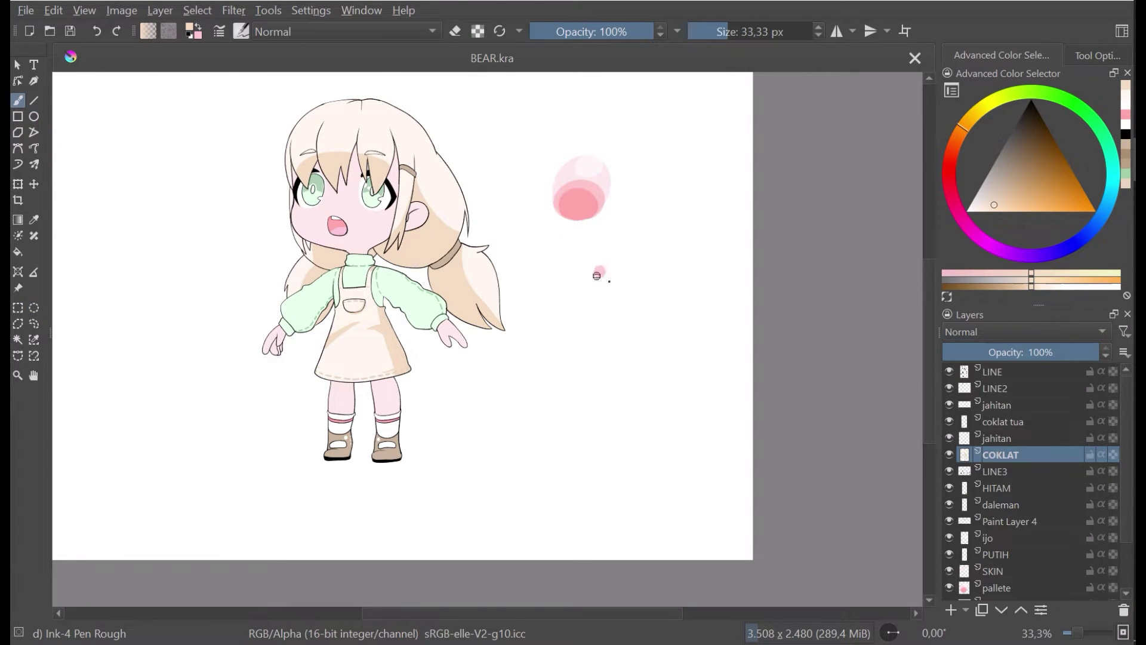
click(950, 471)
click(949, 471)
click(950, 471)
click(950, 471)
click(950, 487)
click(950, 488)
click(950, 504)
click(950, 504)
click(950, 504)
click(950, 504)
click(950, 520)
click(949, 521)
click(950, 522)
click(950, 521)
scroll(962, 520, down, 1)
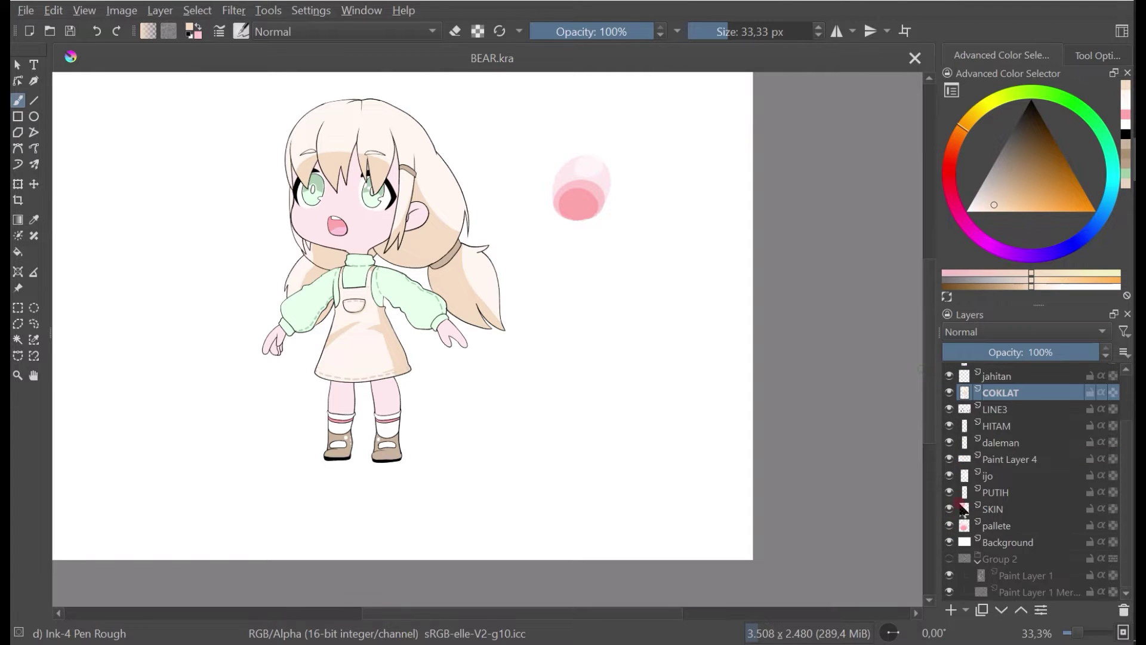
click(949, 475)
click(950, 476)
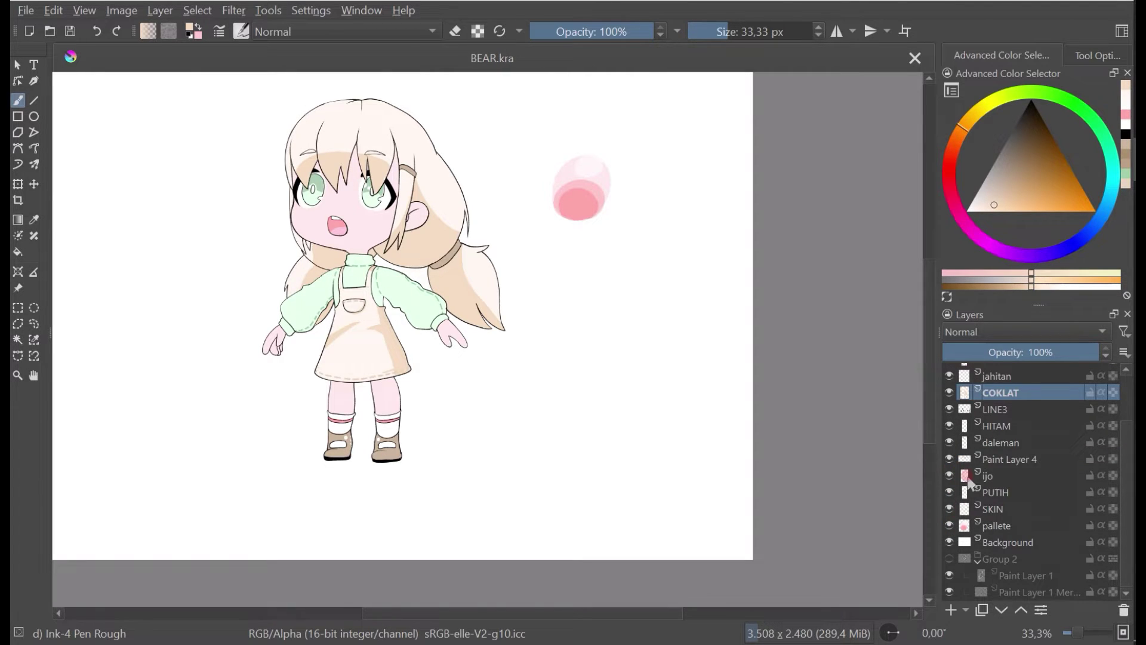
Step: On the ijo layer, select the sweater's collar, chest and sleeves without the cuffs, save, and sample the darker green
click(1001, 476)
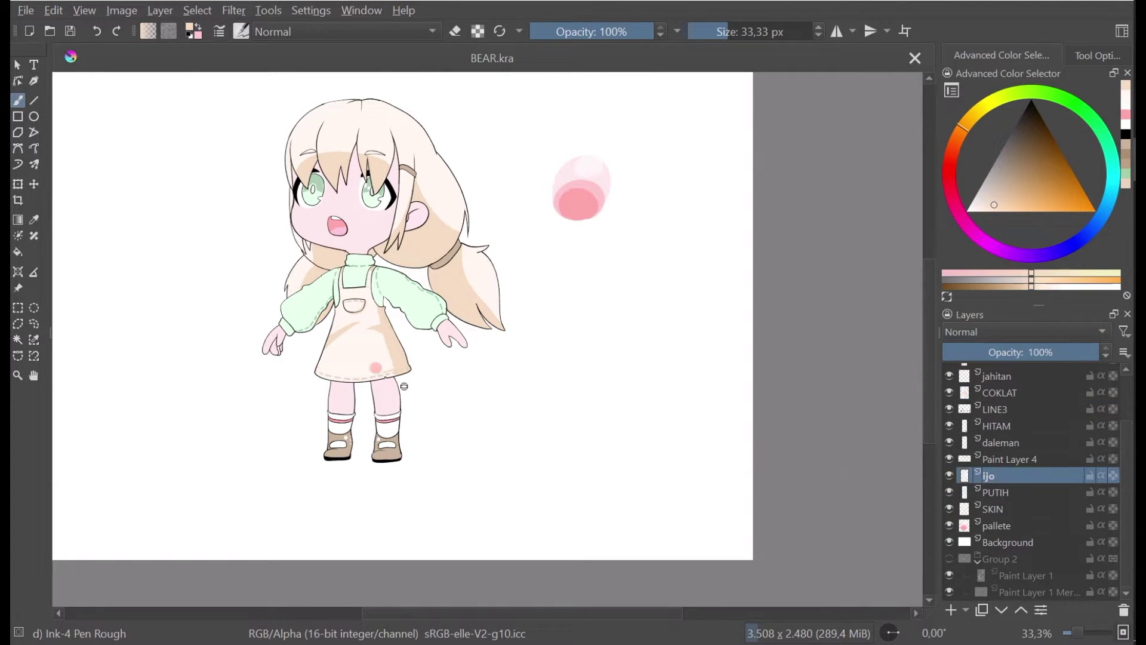
click(19, 338)
scroll(364, 275, up, 2)
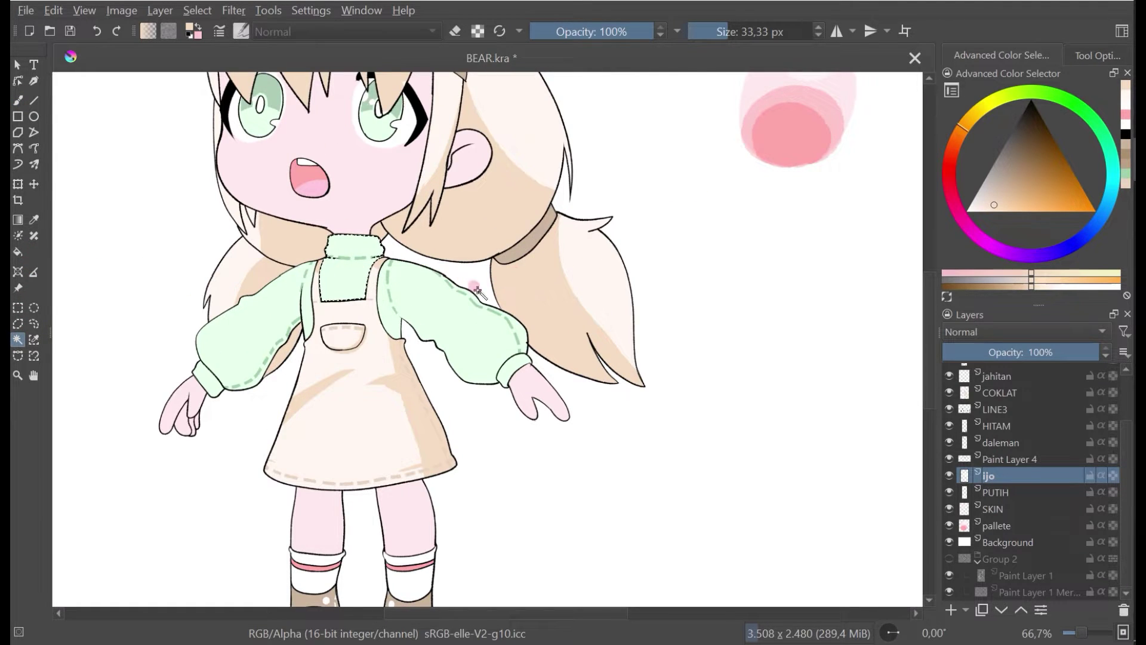
click(279, 313)
click(18, 100)
key(ctrl+s)
ctrl+click(438, 303)
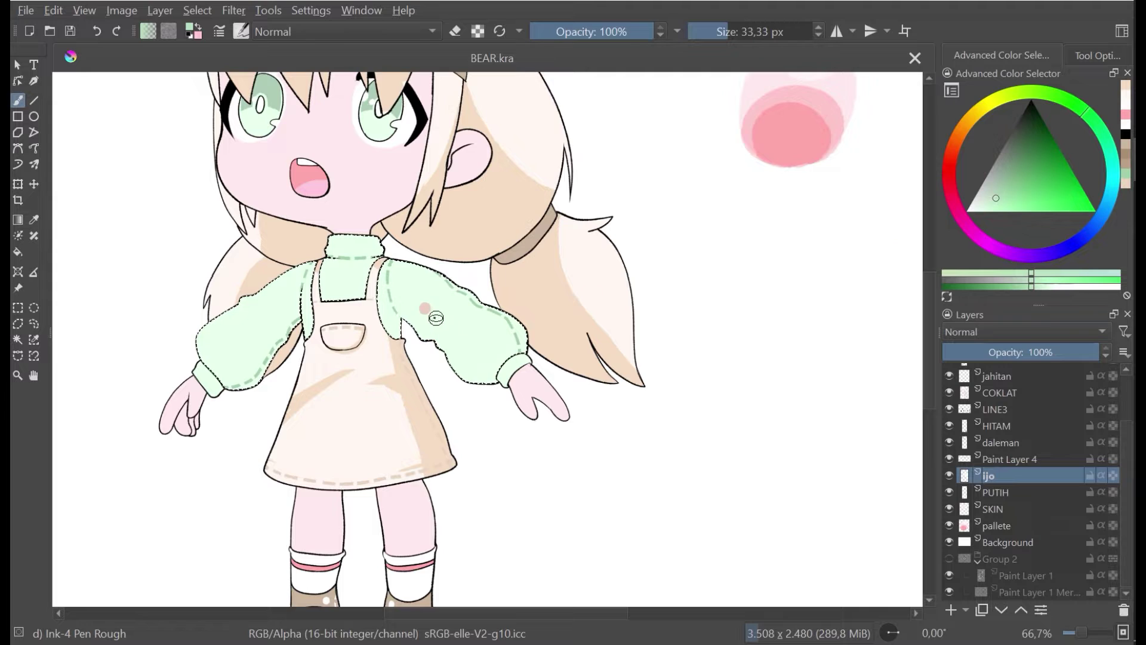
drag(426, 315, 468, 333)
scroll(495, 331, down, 1)
key(ctrl+z)
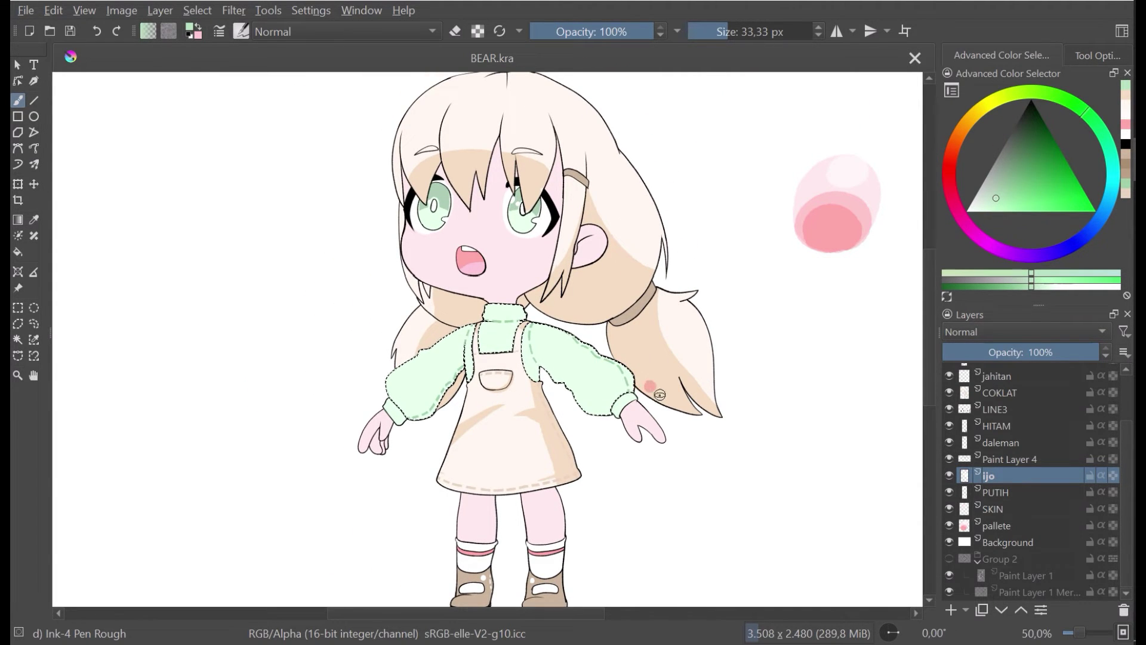
drag(570, 341, 622, 371)
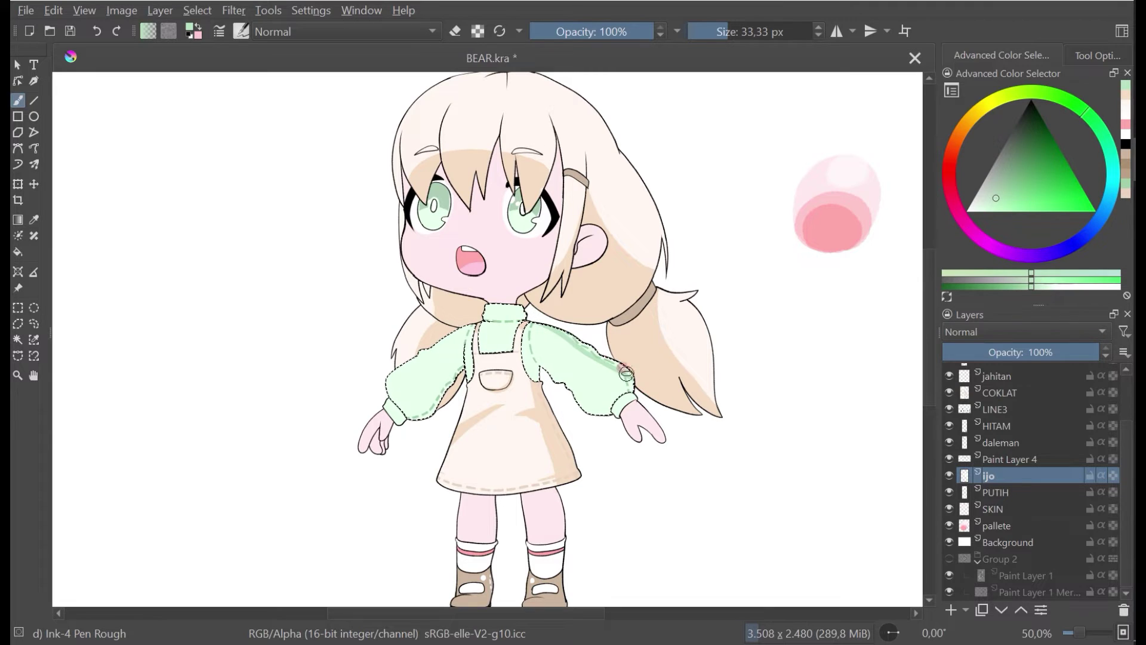
key(ctrl+z)
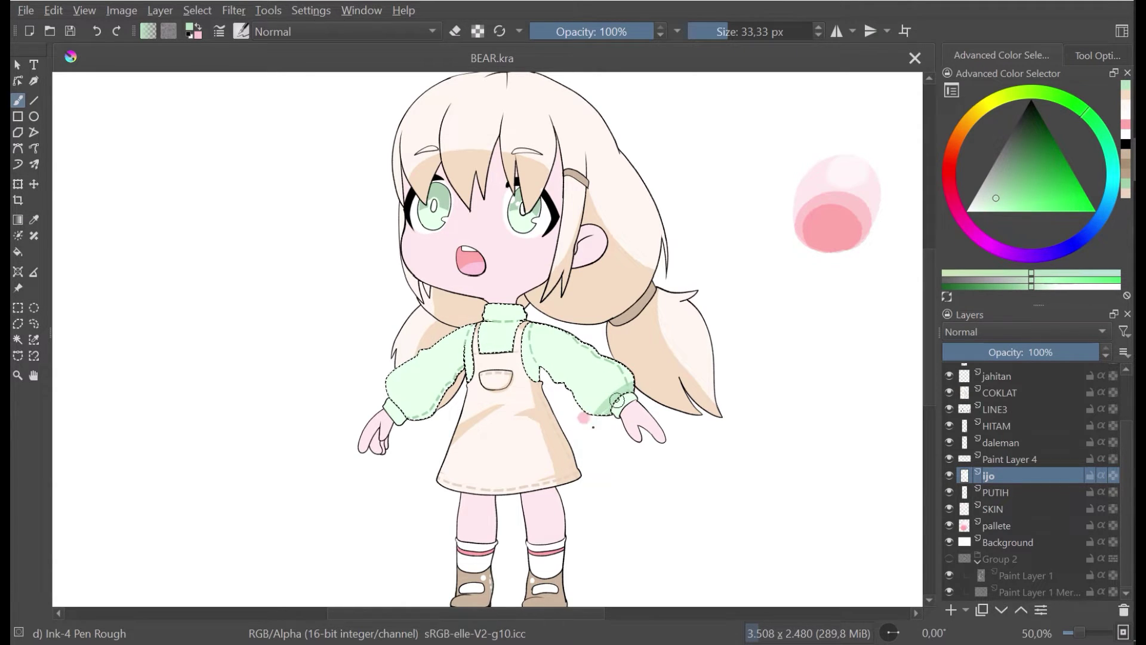
Step: Paint darker green shading along the underside of the ponytail-side sleeve, set the brush size to 66,90 px, and refine the edge with light green
drag(618, 400, 651, 383)
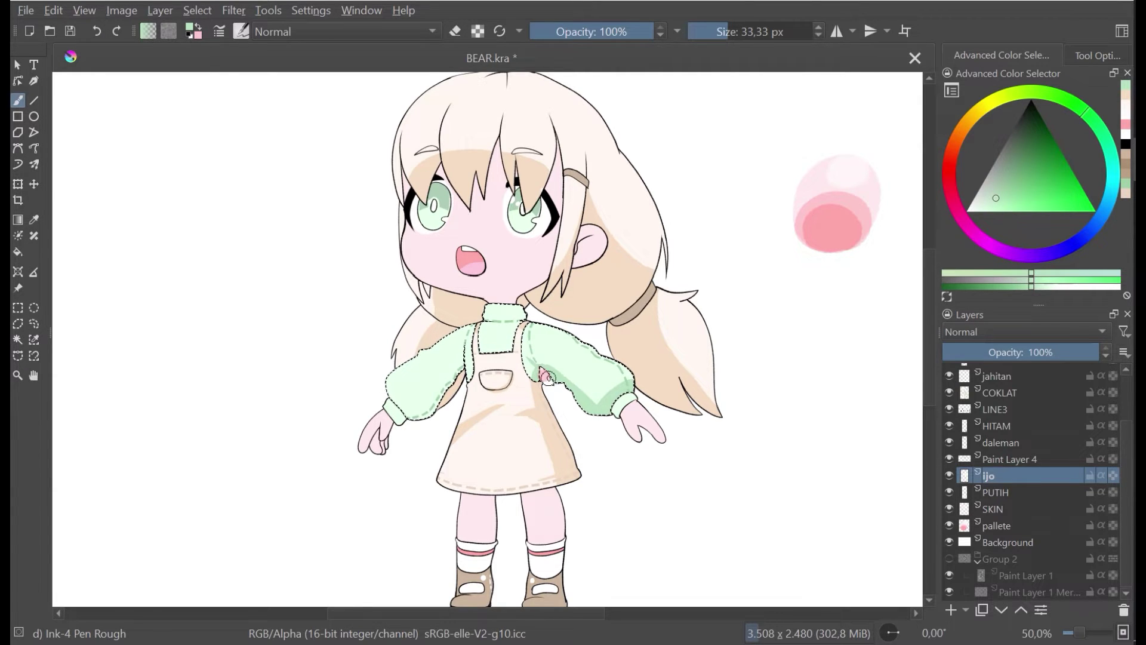
click(725, 30)
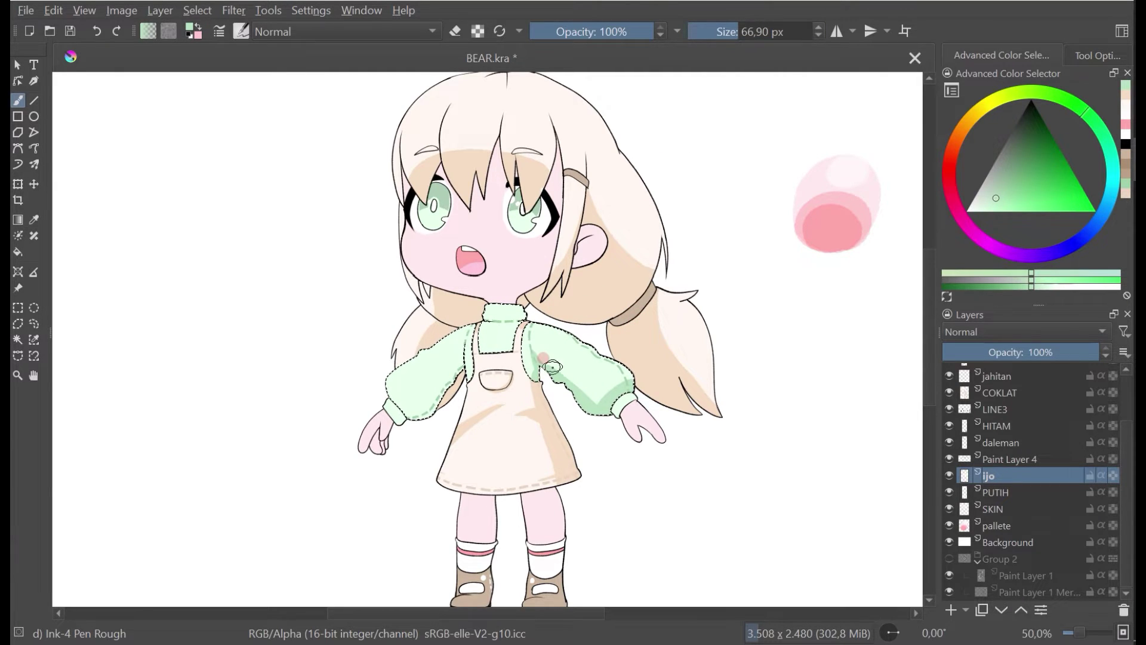
scroll(553, 366, up, 2)
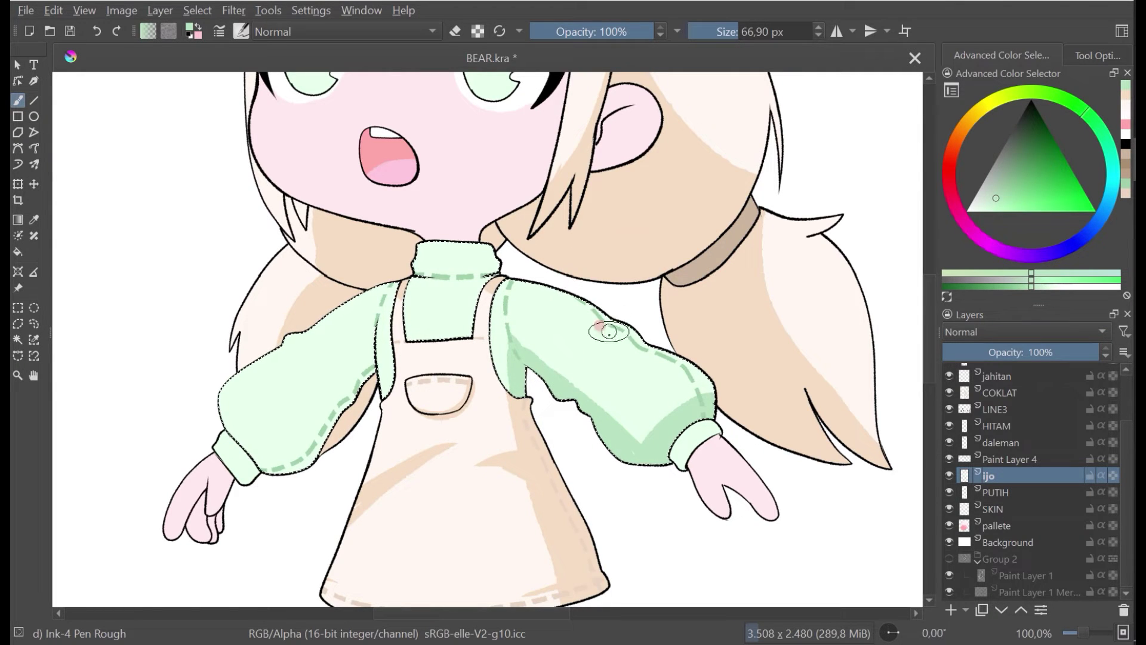
ctrl+click(586, 363)
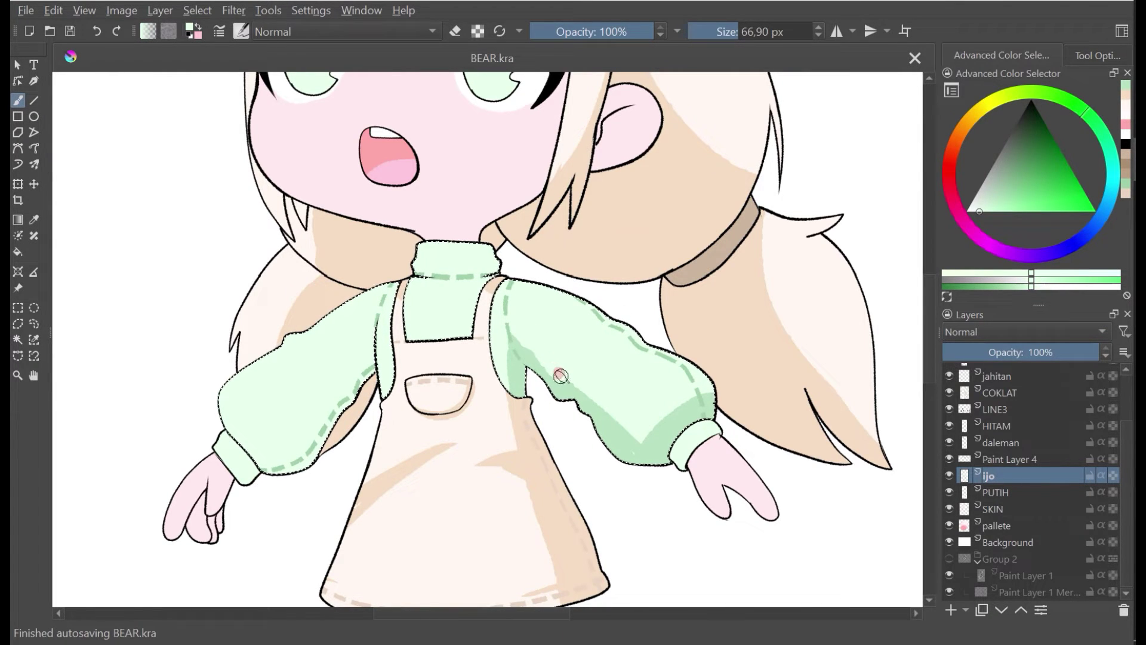
drag(561, 377, 603, 342)
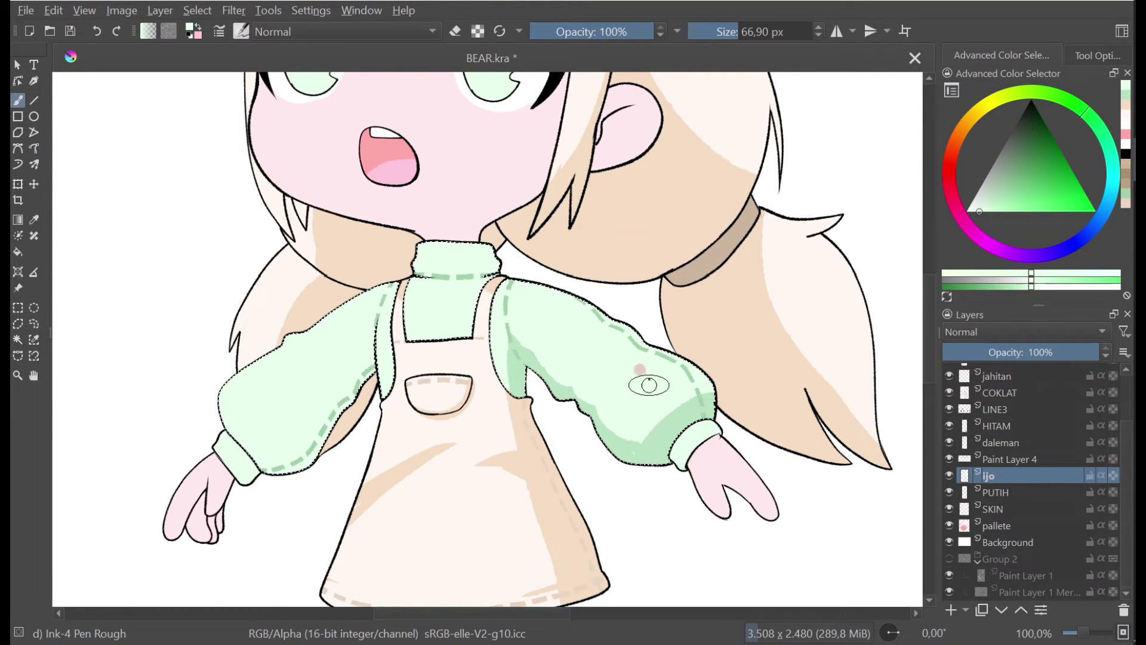
Step: Resample the darker green, shade the other sleeve's underside and the sweater sides beside the dress straps, and save the drawing
ctrl+click(646, 439)
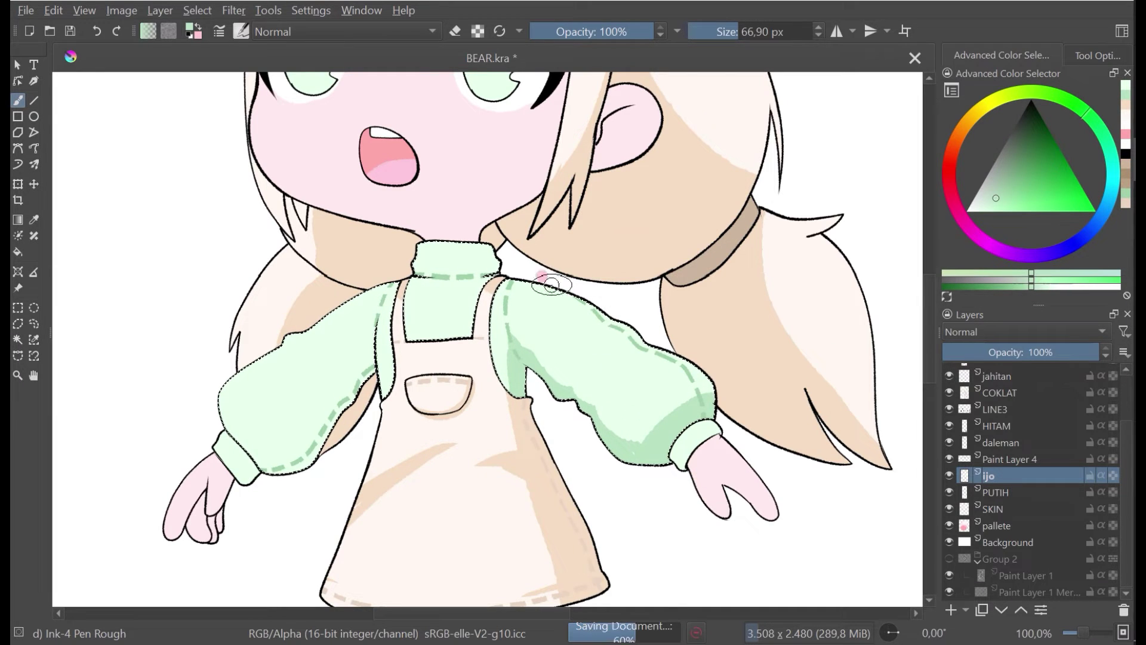
drag(514, 361, 519, 404)
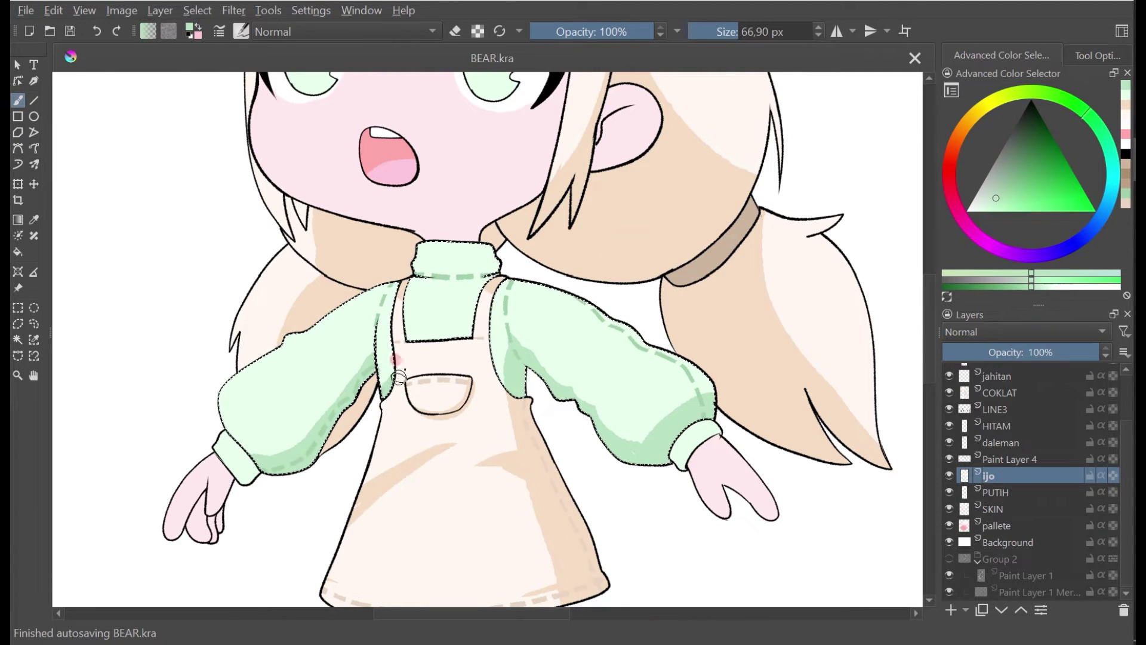
drag(399, 377, 396, 360)
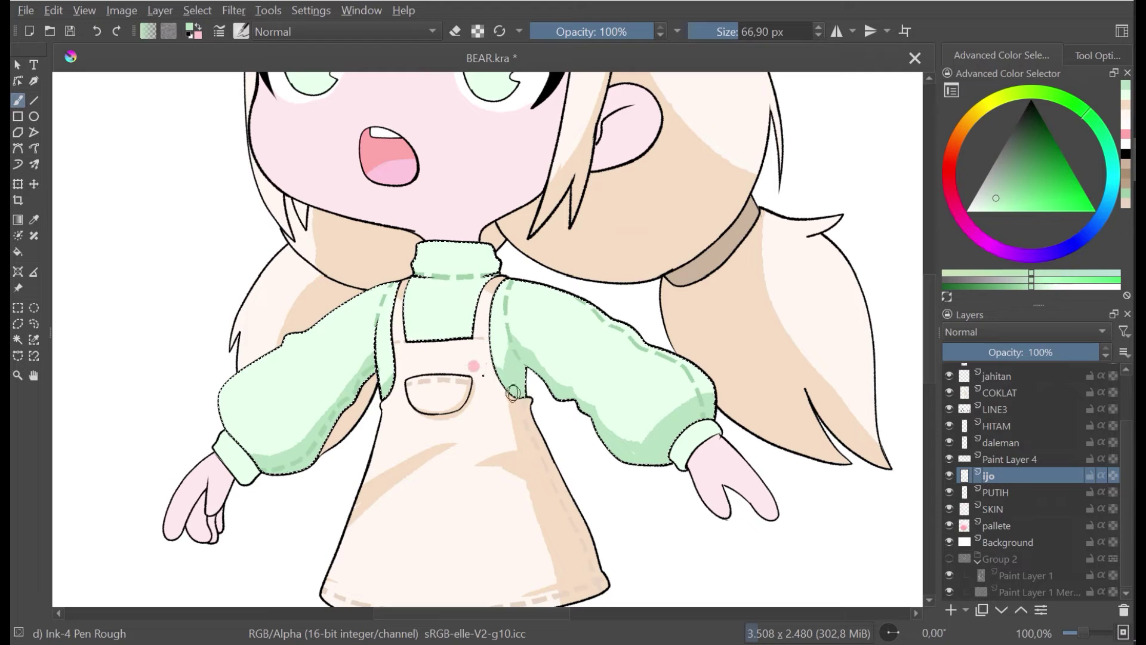
key(ctrl+s)
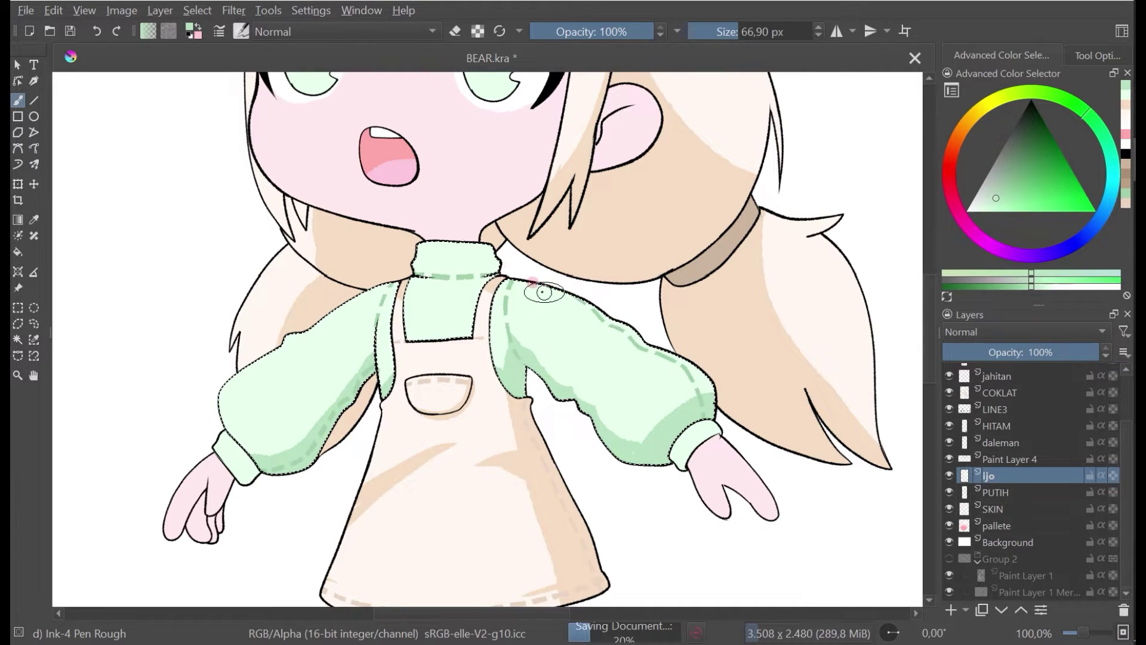
Step: Paint the turtleneck collar darker green, add its curved shadow across the upper chest and shoulders, and save the drawing
drag(429, 242, 490, 256)
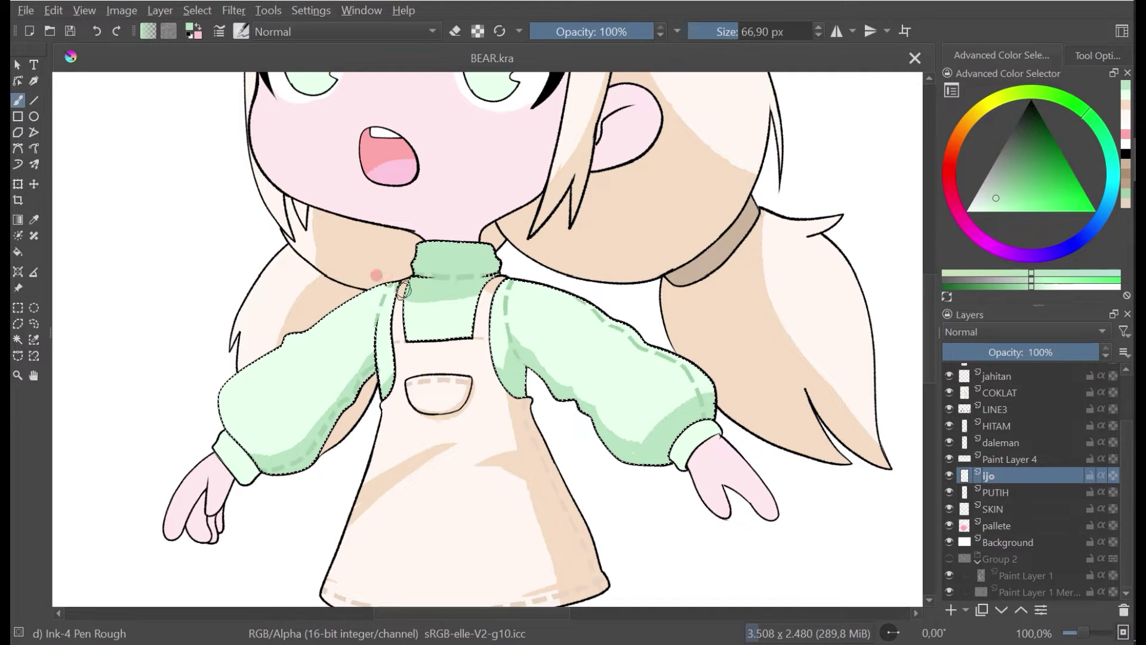
drag(460, 291, 547, 283)
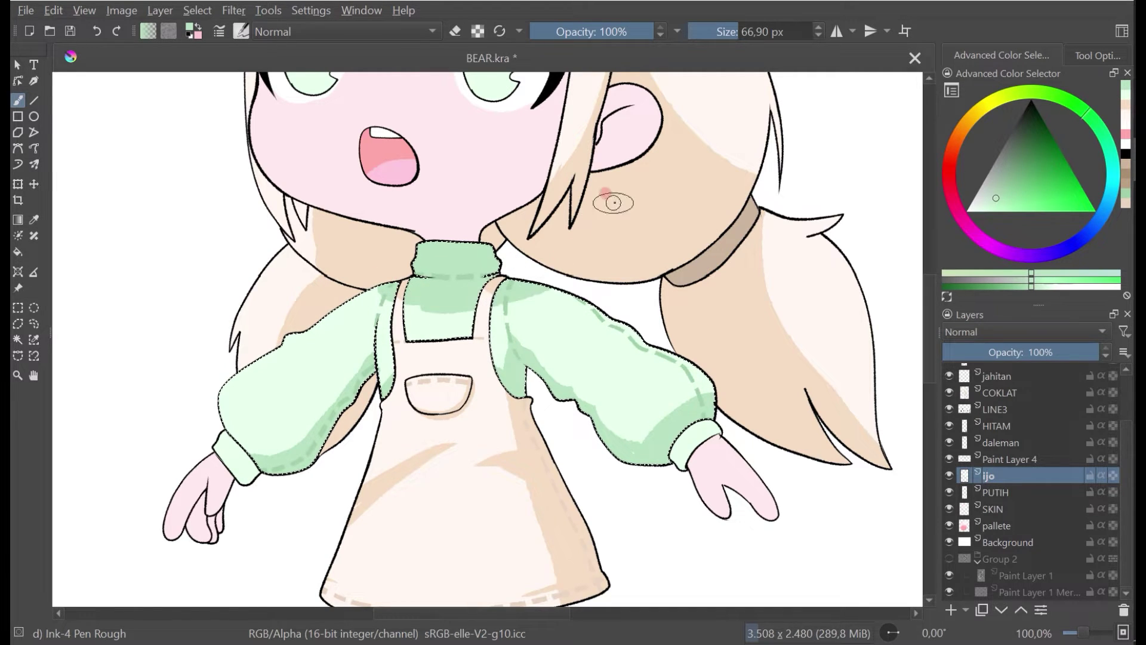
drag(439, 294, 449, 304)
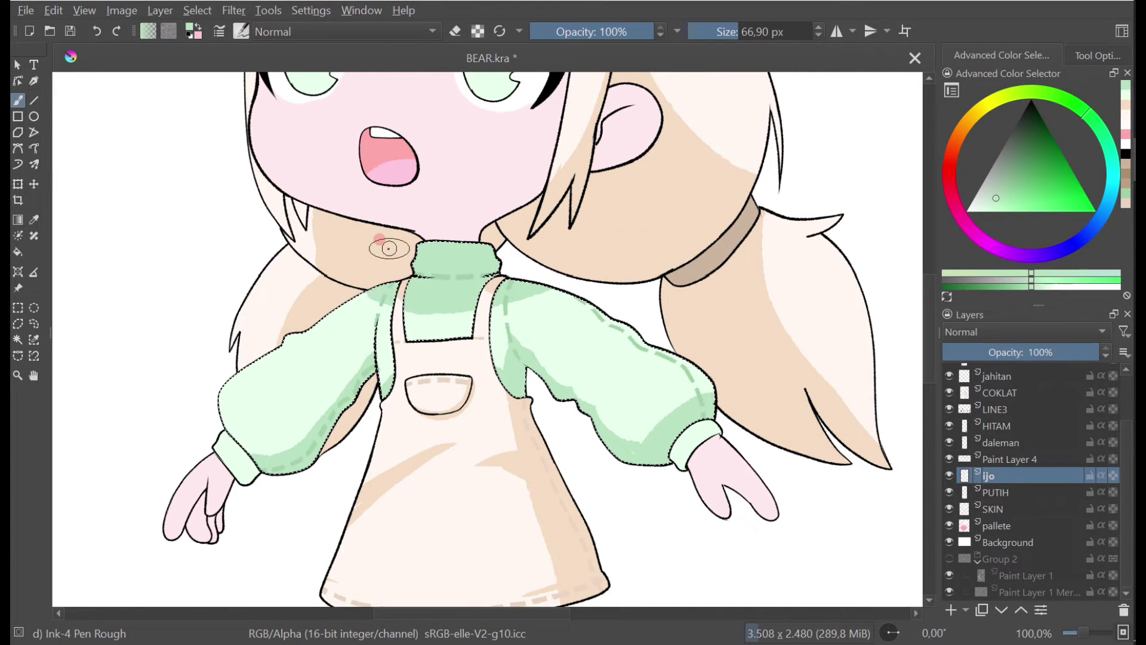
scroll(389, 249, down, 3)
drag(390, 249, 433, 290)
key(ctrl+s)
scroll(485, 296, up, 1)
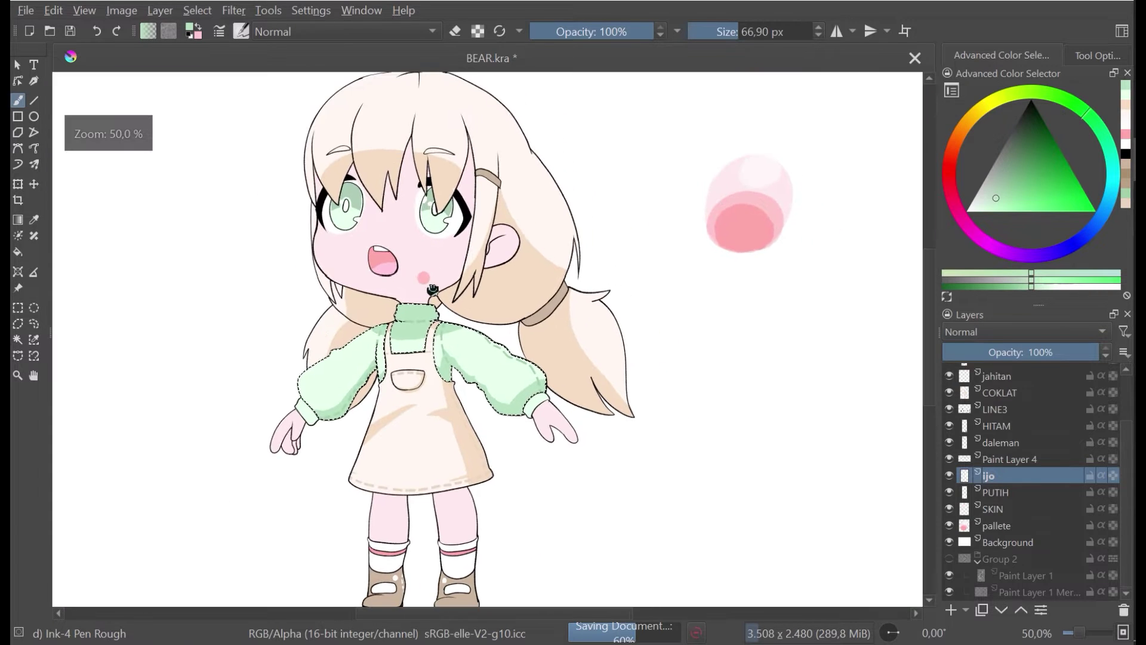
scroll(432, 289, down, 1)
scroll(431, 303, up, 1)
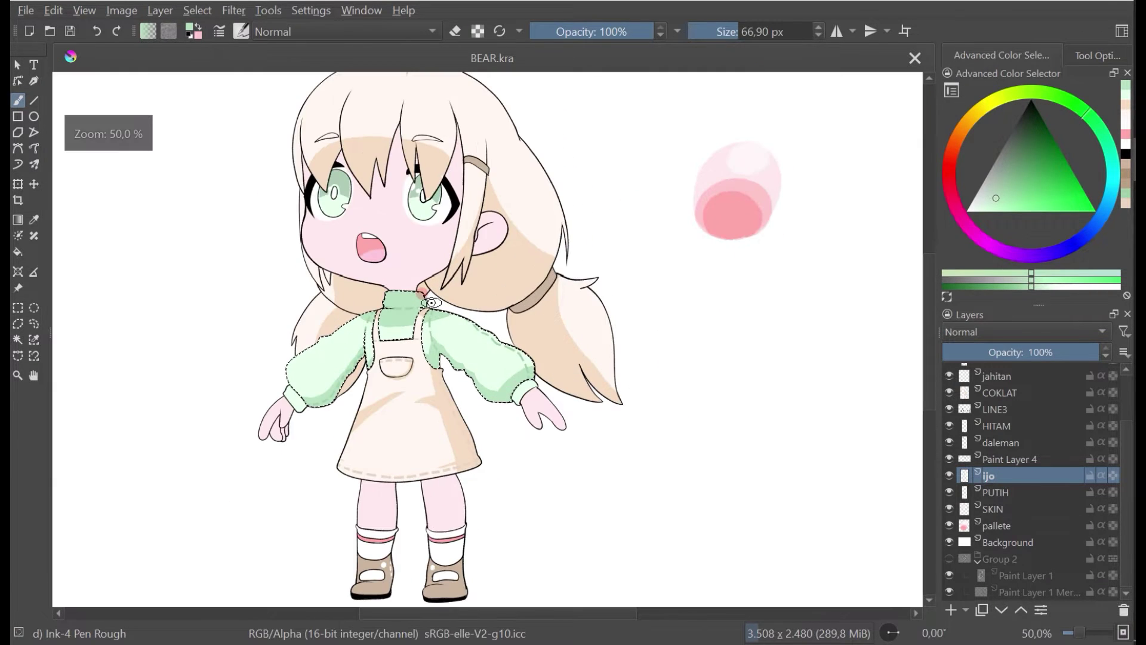
Step: Select both sweater cuffs and paint darker green shading on the sides next to the sleeves
scroll(432, 302, up, 2)
drag(431, 303, 465, 312)
key(minus)
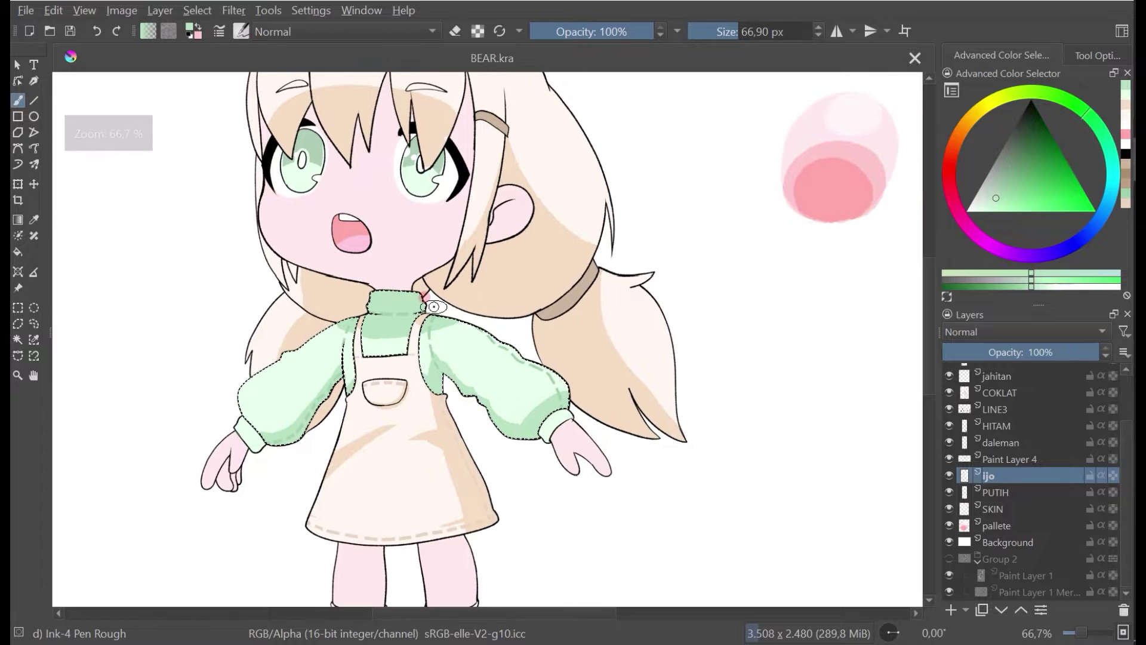
key(minus)
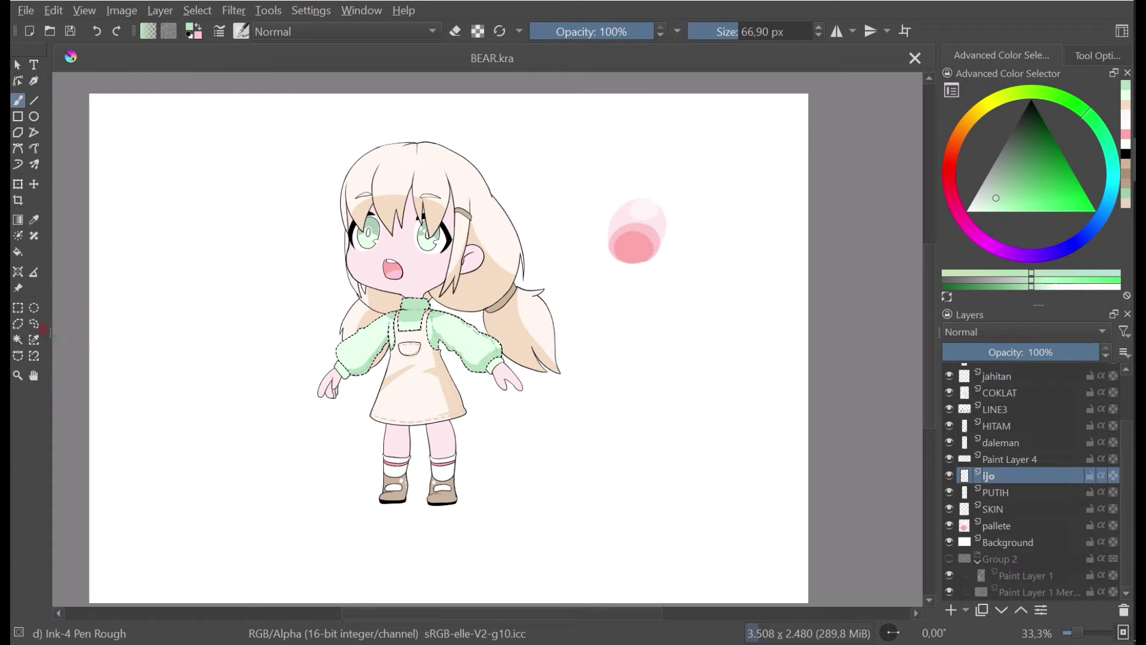
key(plus)
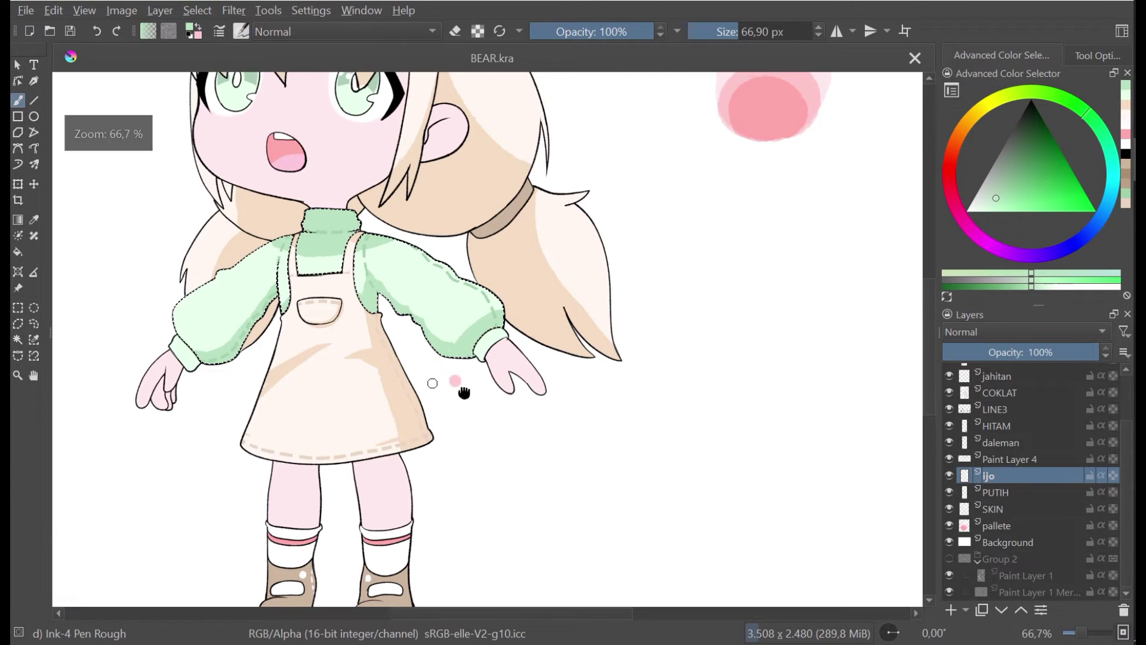
drag(448, 384, 555, 418)
scroll(478, 397, up, 2)
scroll(179, 358, down, 1)
drag(179, 351, 193, 354)
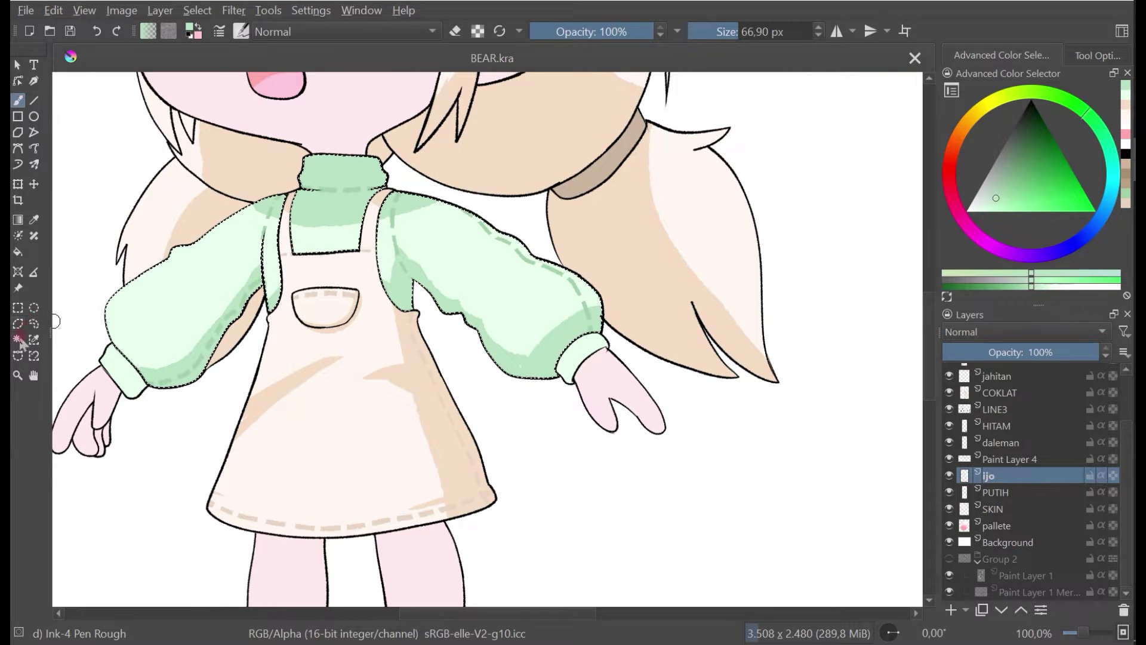
click(18, 339)
click(122, 371)
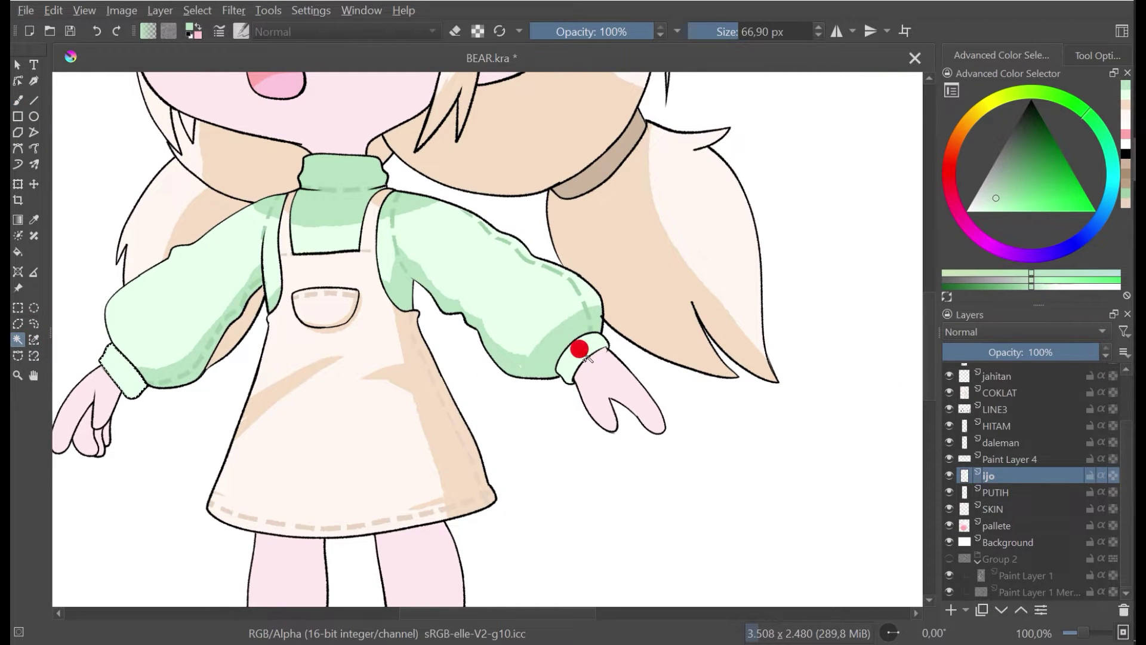
click(18, 102)
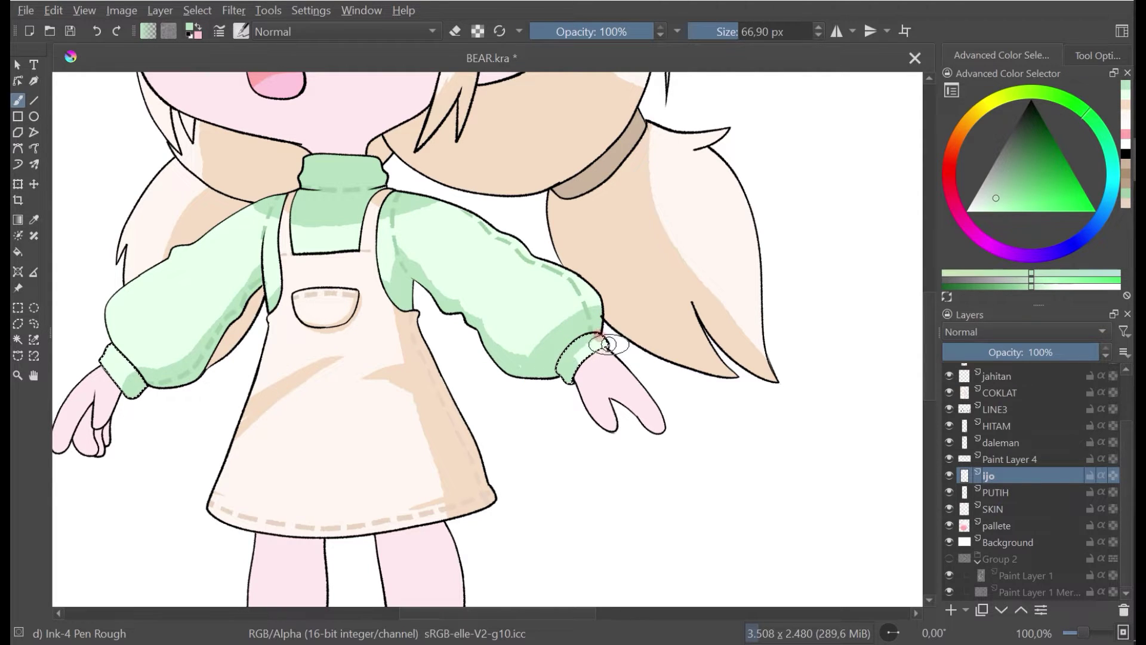
scroll(653, 309, down, 4)
scroll(659, 303, up, 2)
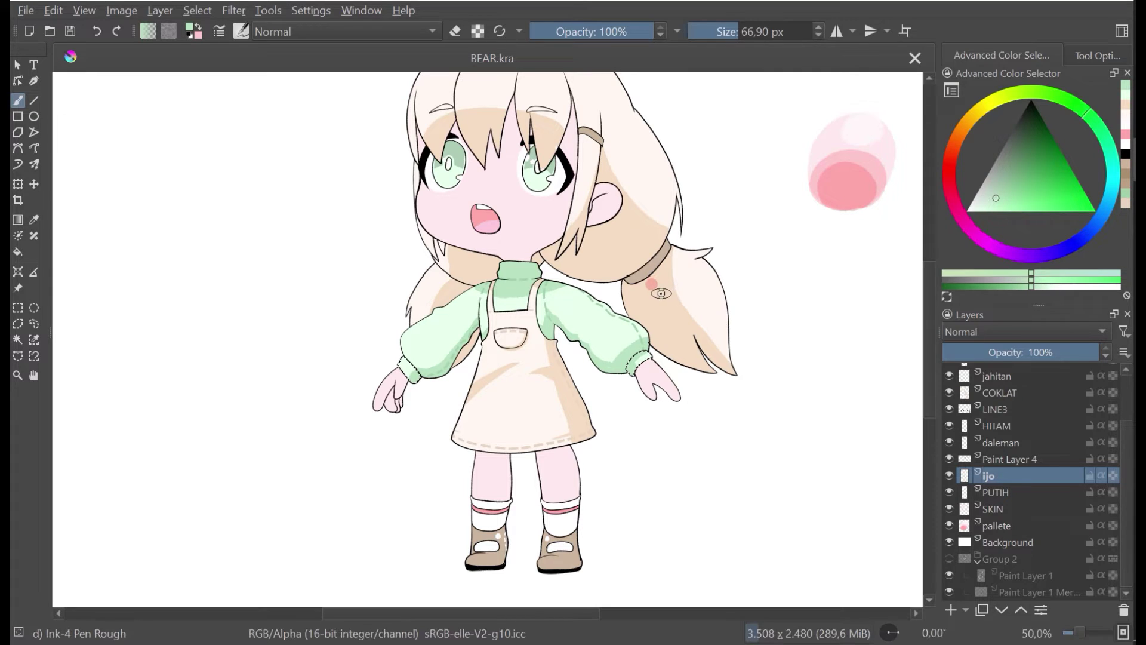
drag(654, 296, 664, 328)
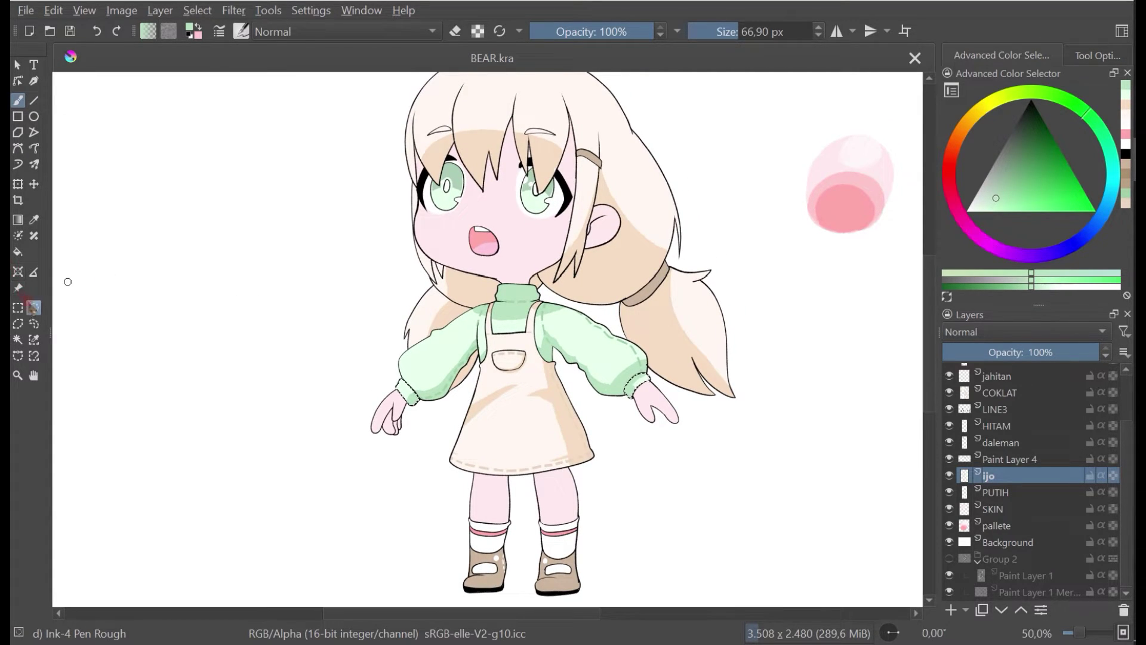
Step: Clear the selection around the sweater cuffs and save the drawing
click(34, 308)
click(274, 317)
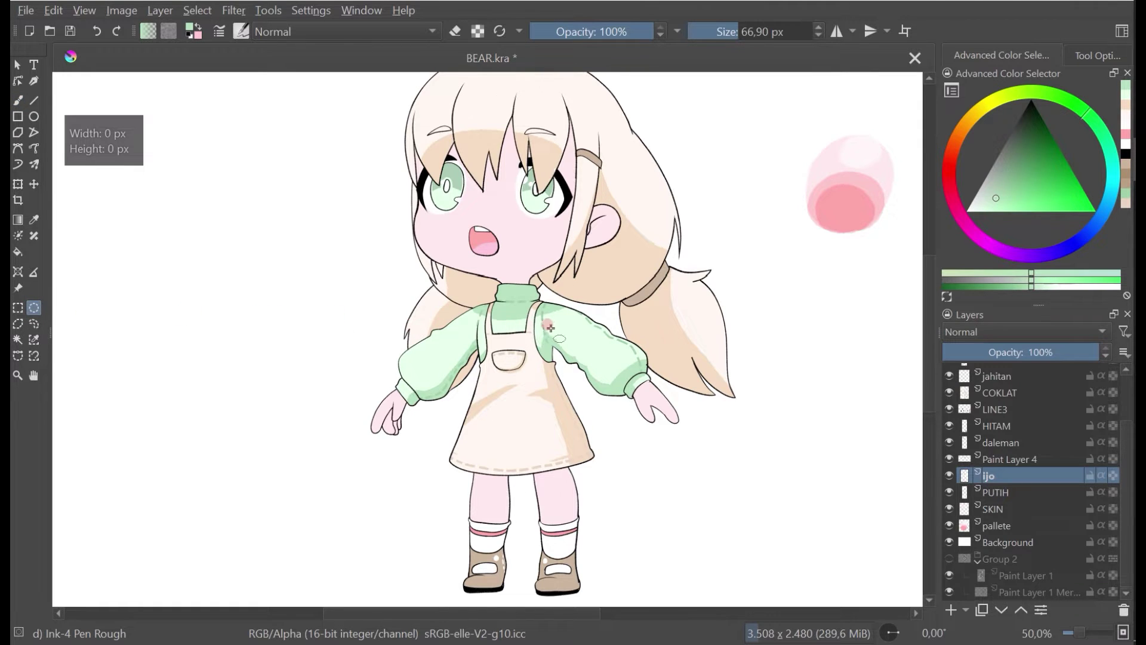
drag(551, 327, 515, 326)
scroll(509, 319, down, 1)
key(ctrl+s)
scroll(596, 287, up, 1)
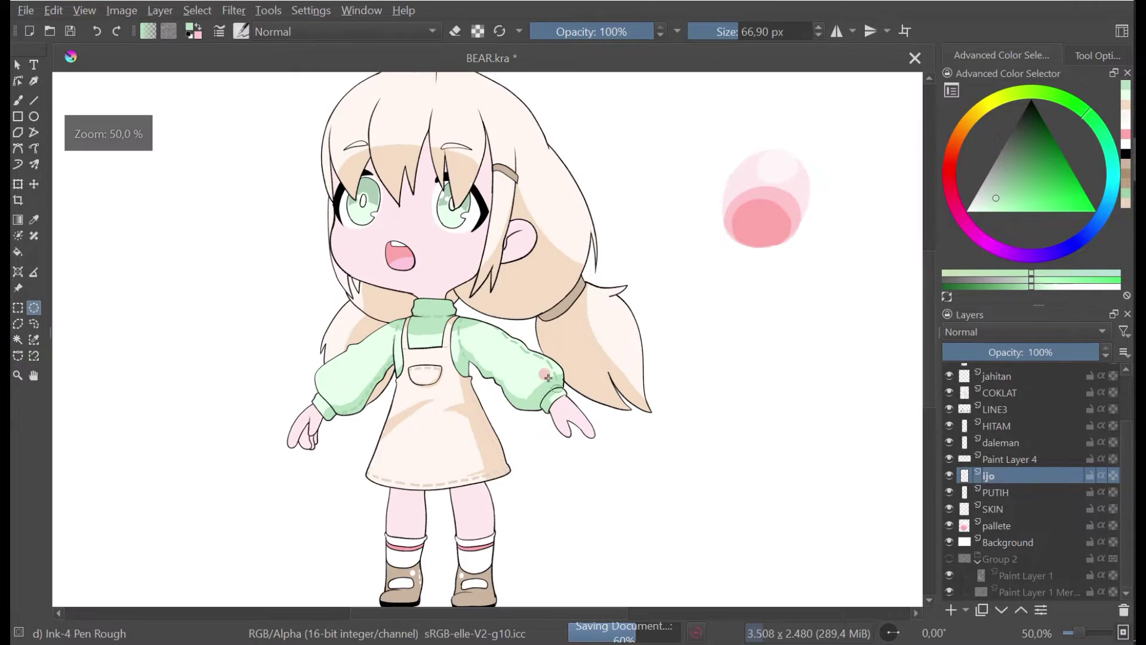
scroll(549, 377, down, 1)
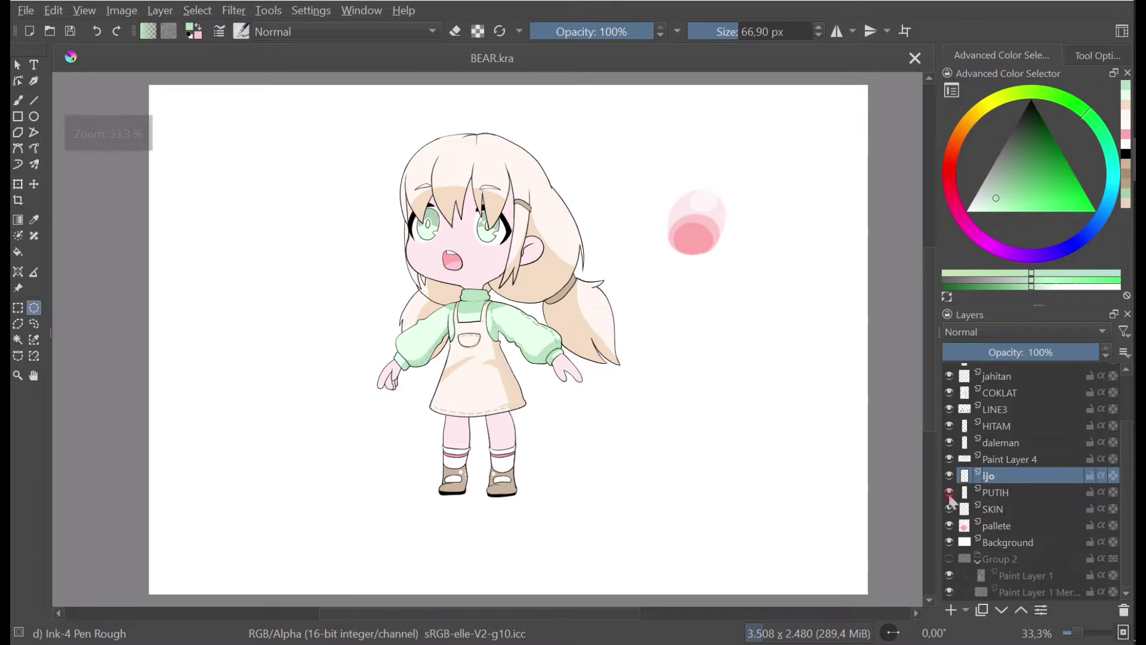
Step: Make the PUTIH layer the active layer
click(950, 492)
click(978, 498)
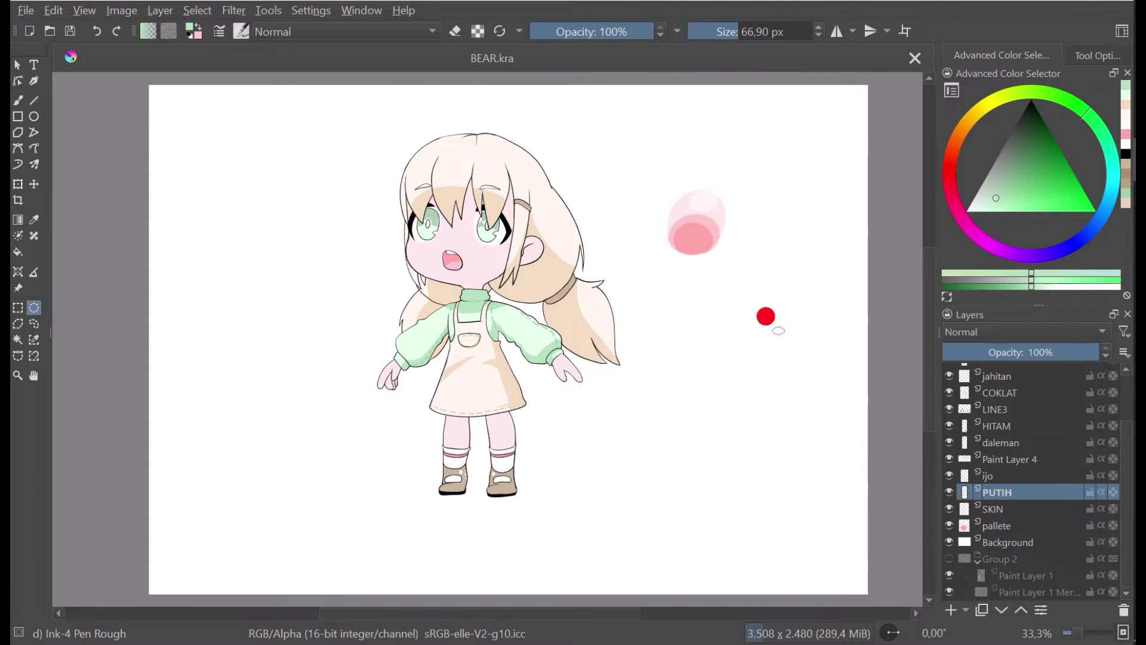
scroll(594, 214, up, 2)
click(18, 339)
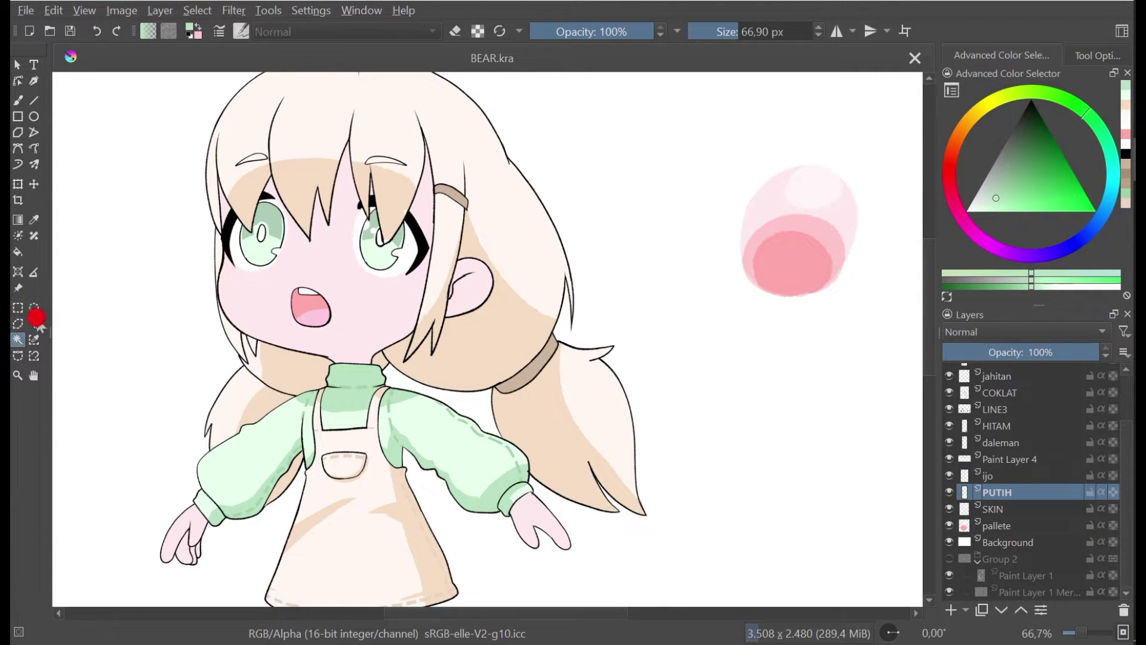
scroll(267, 222, up, 2)
click(205, 295)
scroll(314, 296, down, 1)
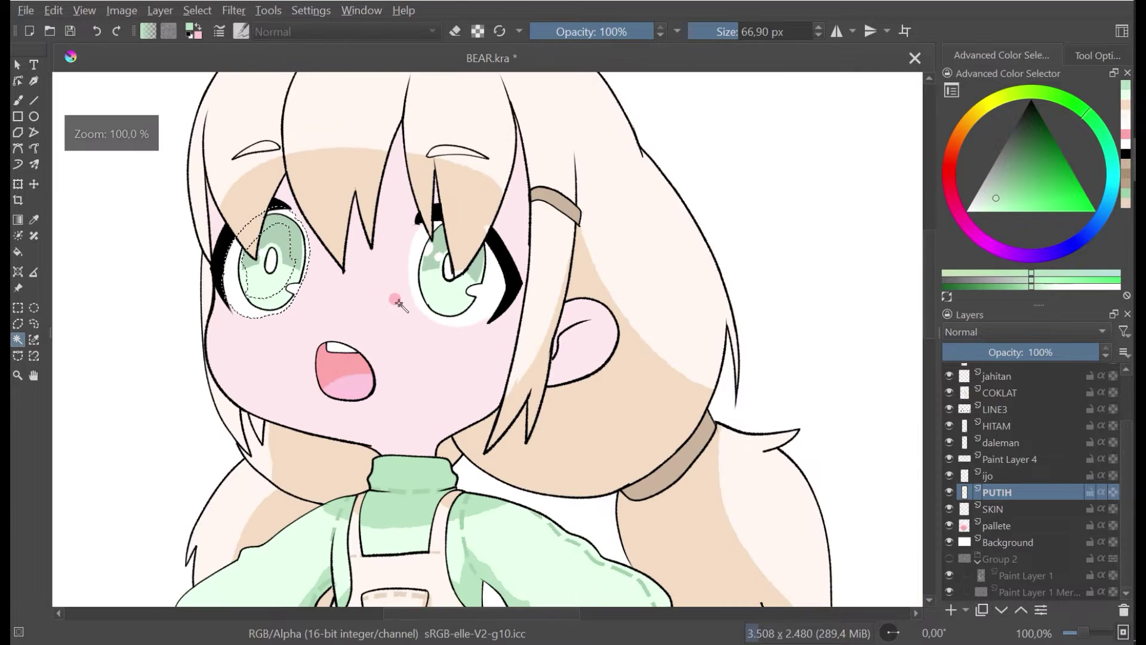
click(464, 313)
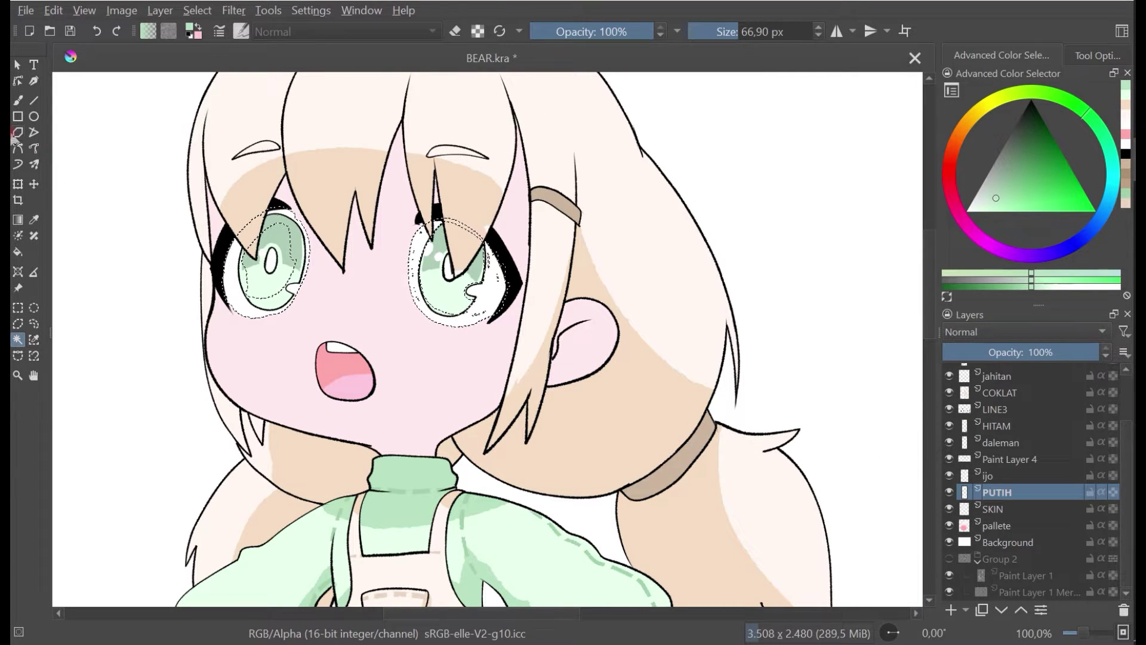
key(ctrl+z)
key(ctrl+z)
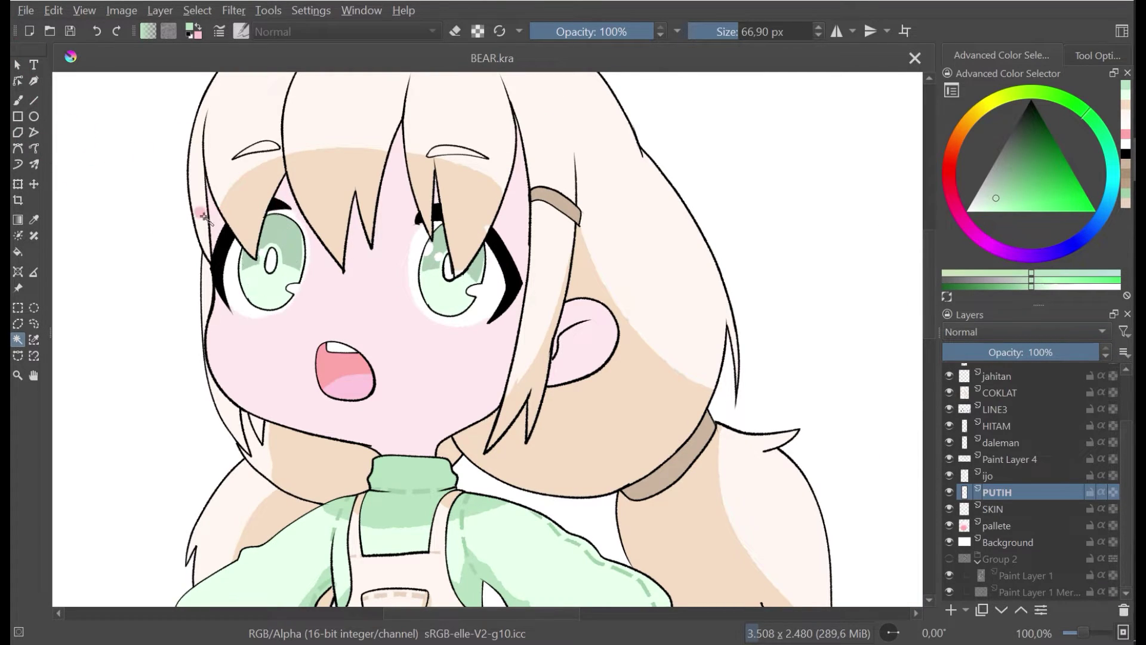
Step: Sample white from the eye and brush over the gaps in the eye whites around the irises
click(18, 99)
scroll(525, 250, up, 1)
ctrl+click(472, 294)
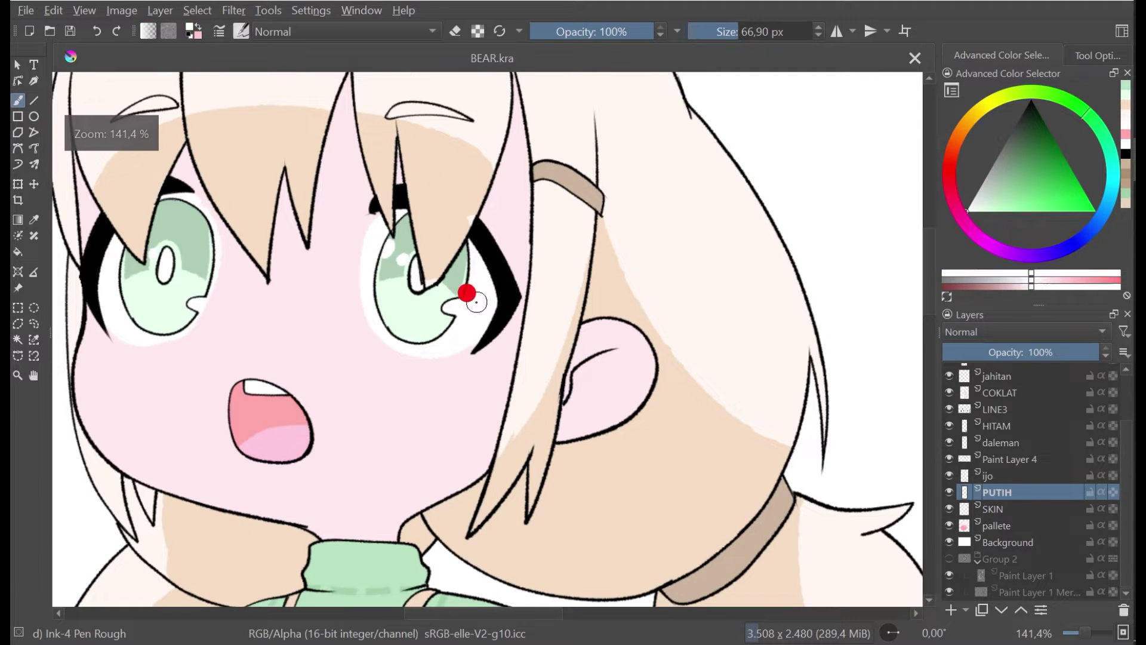
ctrl+click(467, 256)
click(451, 298)
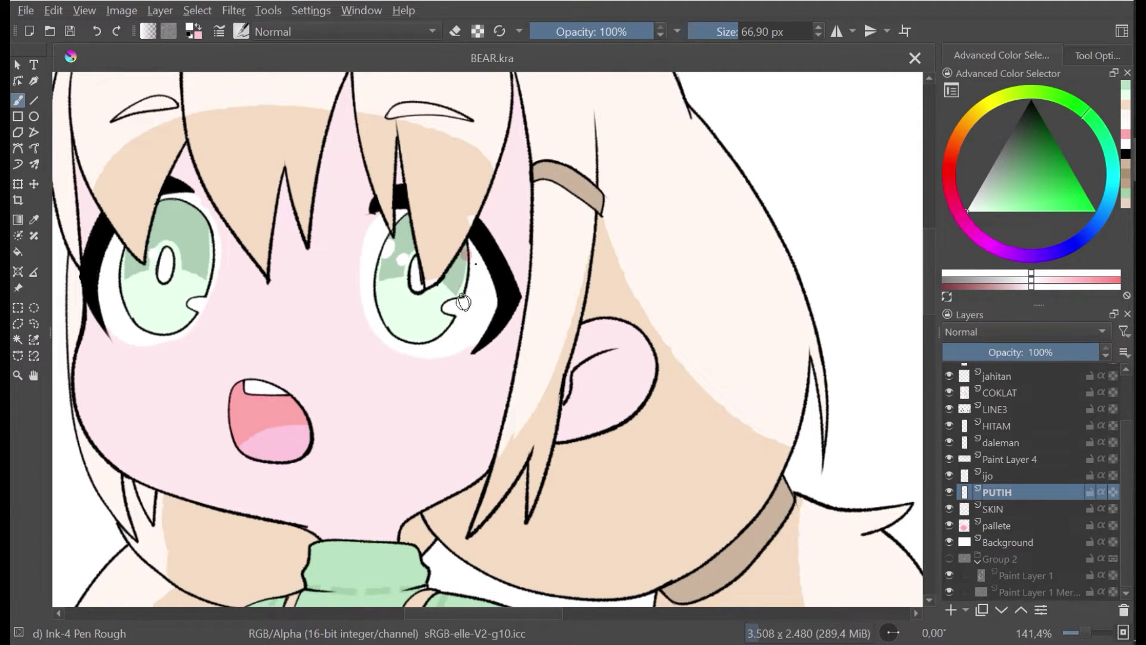
click(452, 322)
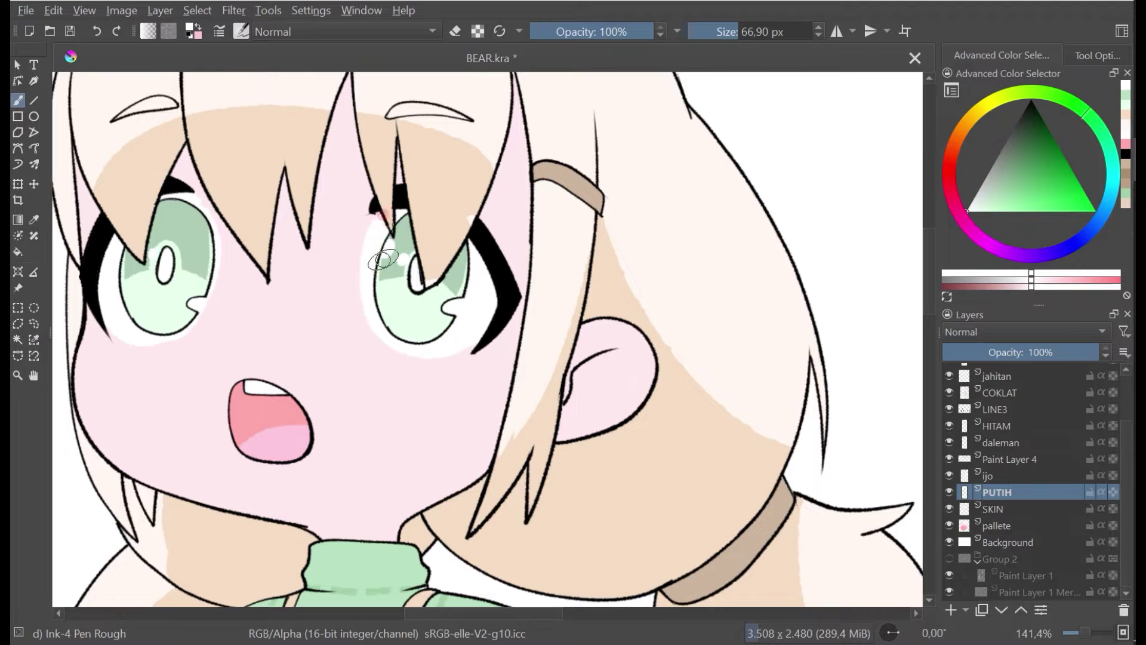
key(ctrl+z)
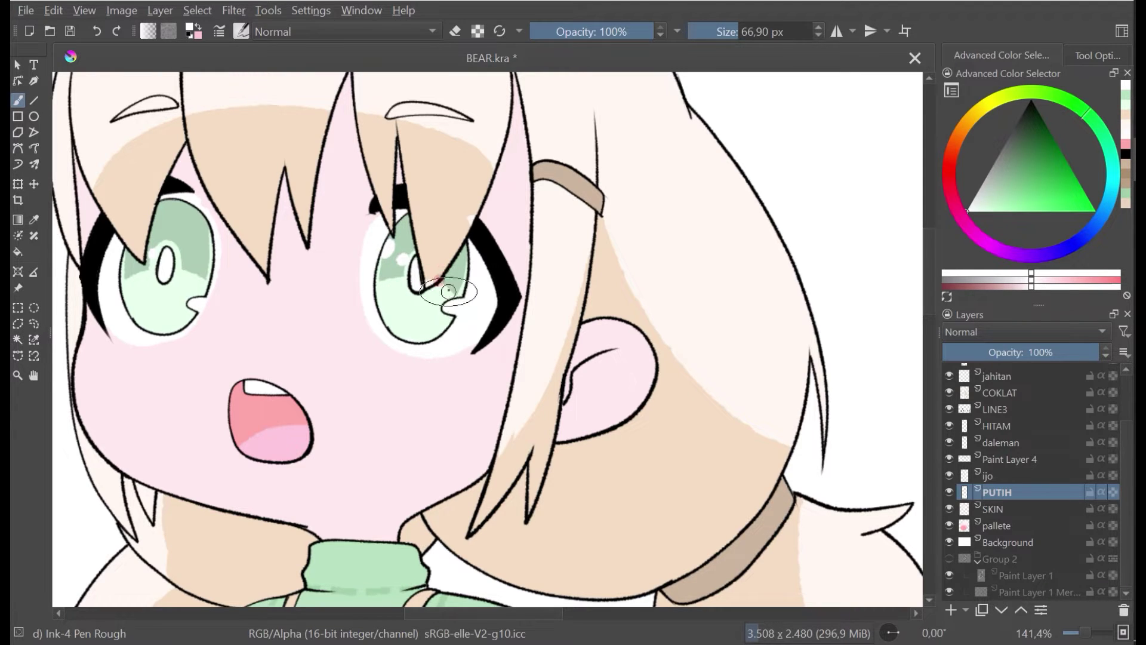
click(441, 250)
click(138, 280)
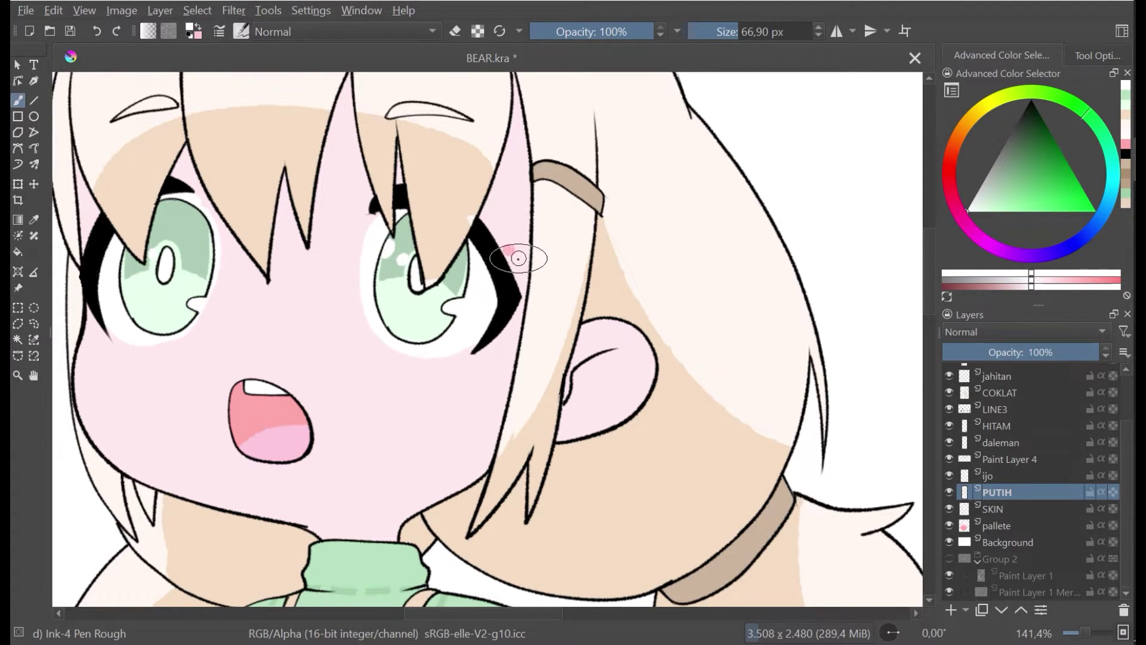
drag(397, 210, 457, 291)
key(ctrl+z)
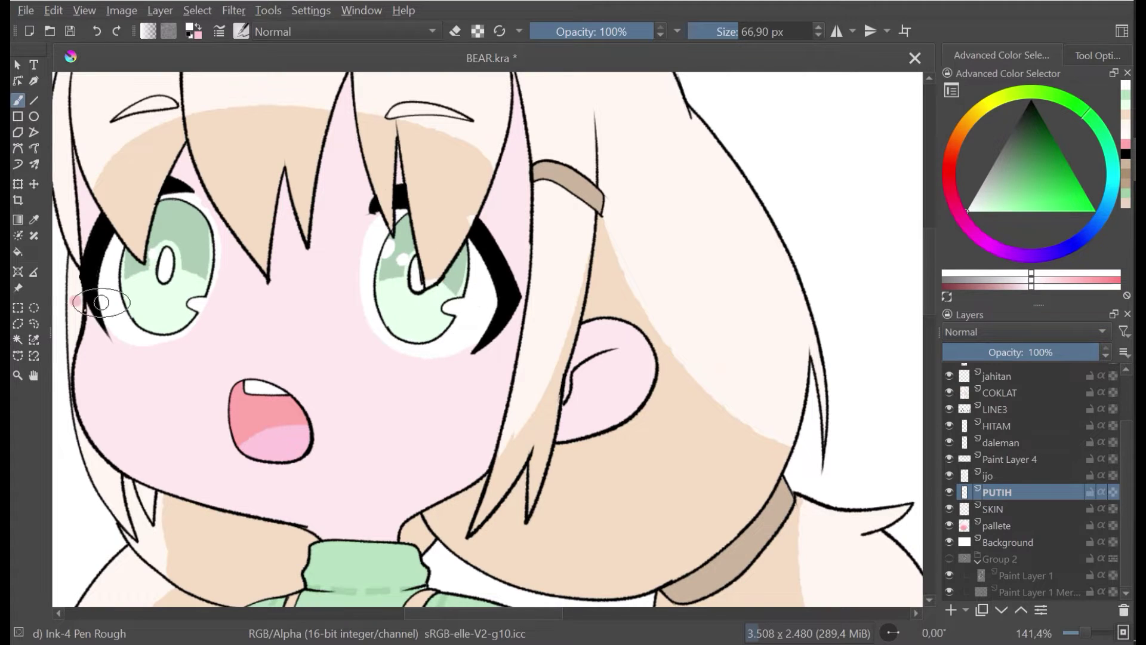
click(18, 339)
click(135, 338)
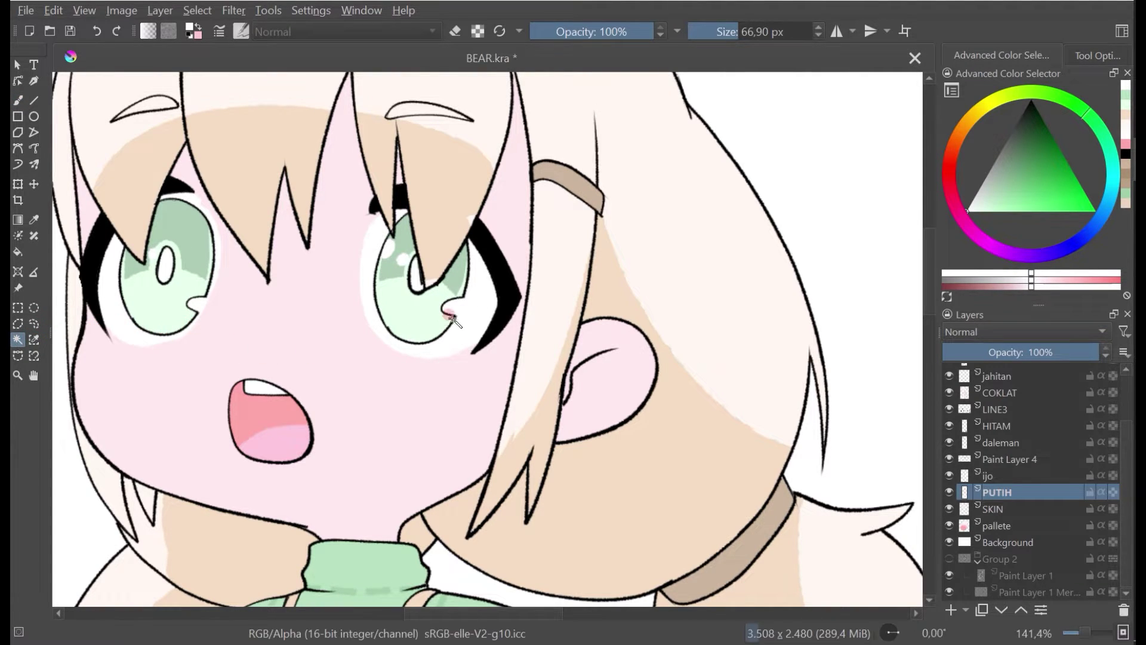
shift+click(452, 345)
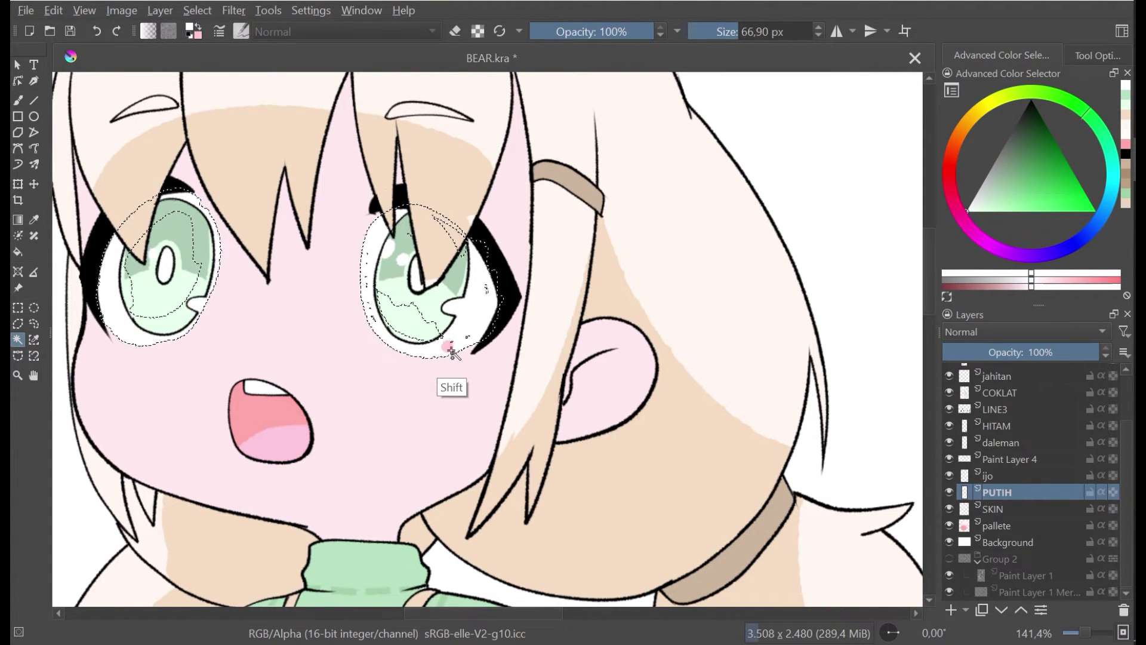
click(34, 307)
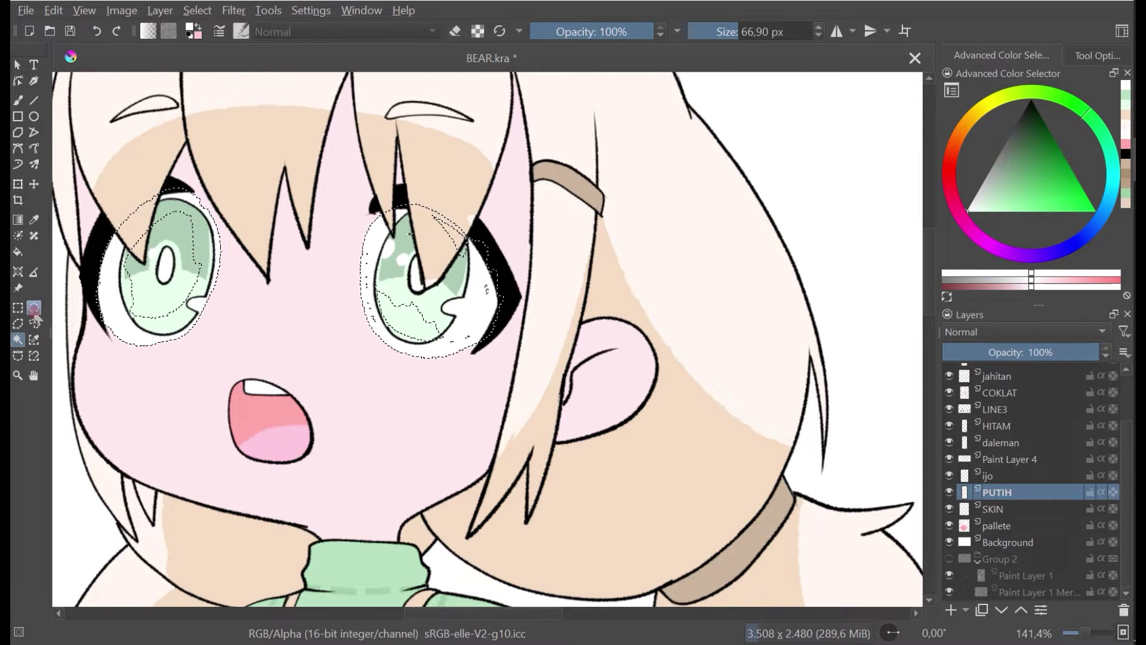
click(213, 424)
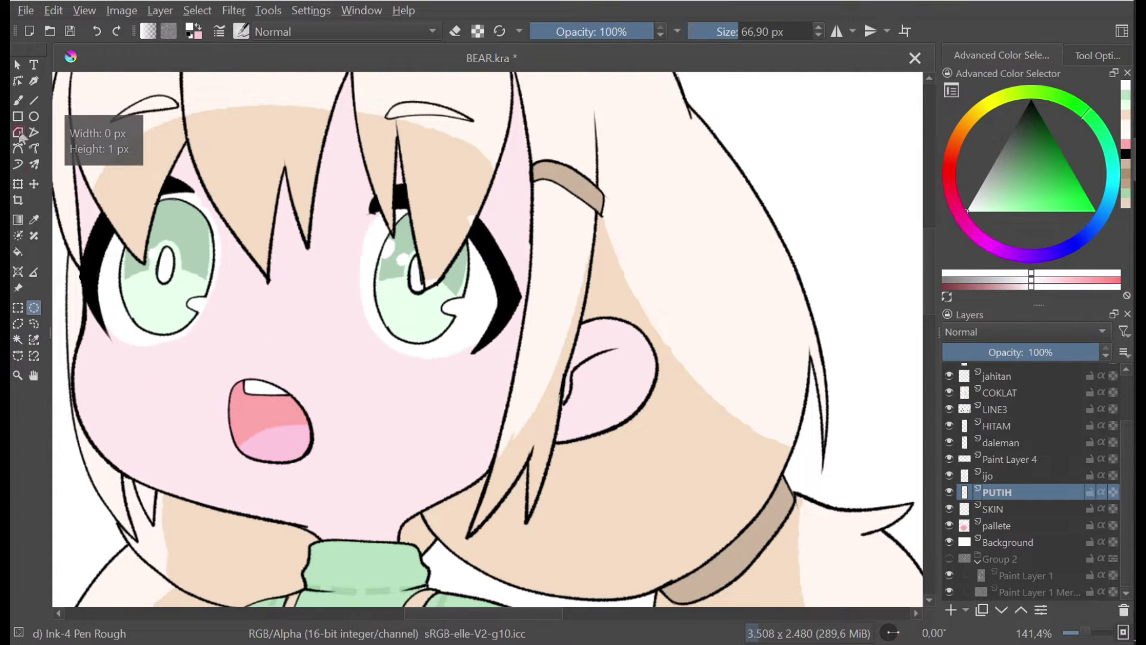
Step: Brush more white around the iris of the eye nearer the ear to close the remaining gaps
click(18, 100)
mouse_move(481, 278)
mouse_down()
mouse_move(467, 336)
mouse_move(484, 285)
mouse_up()
mouse_move(457, 338)
mouse_down()
mouse_move(414, 344)
mouse_move(371, 301)
mouse_move(384, 232)
mouse_up()
click(368, 280)
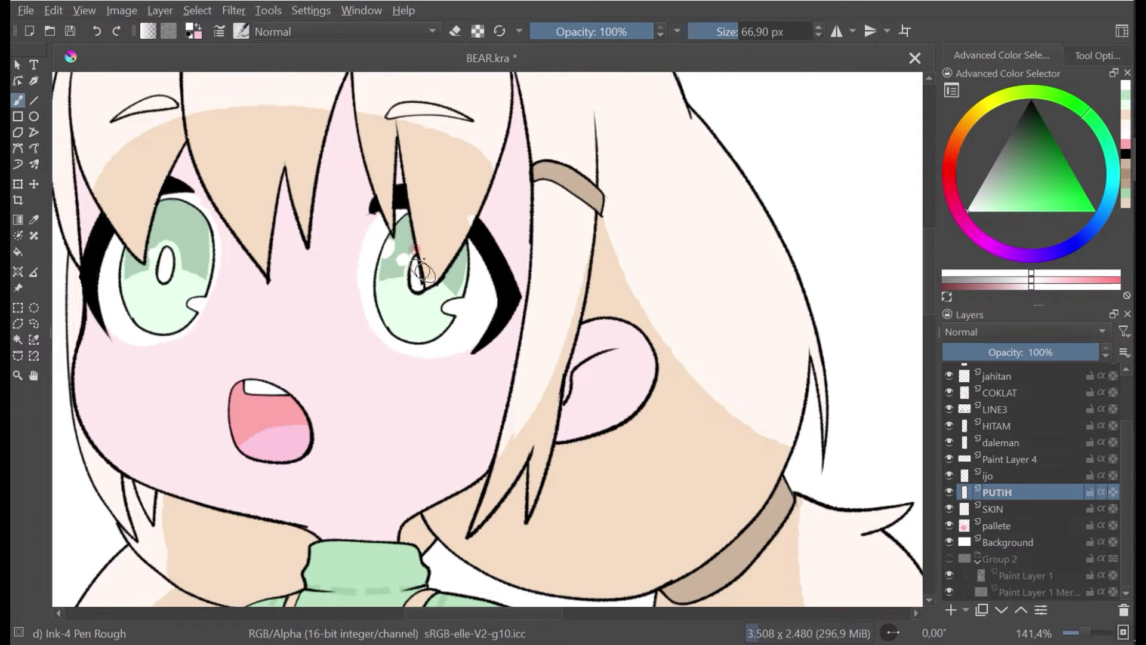
Step: Select the white areas of both eyes together by contiguous colour
click(17, 339)
click(463, 311)
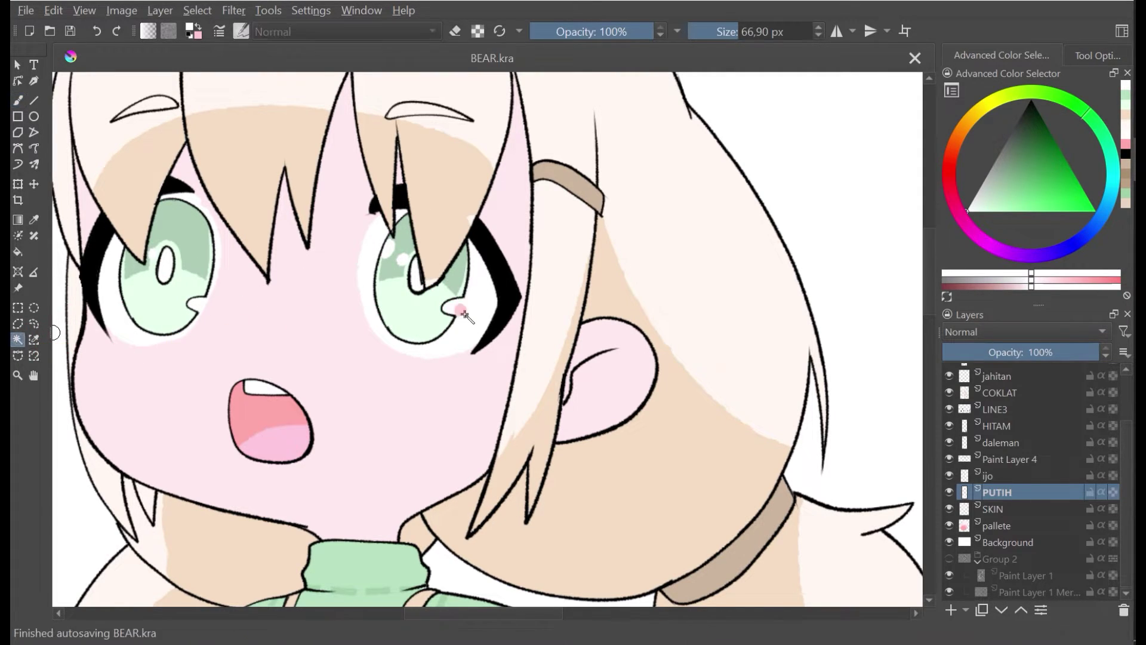
click(321, 449)
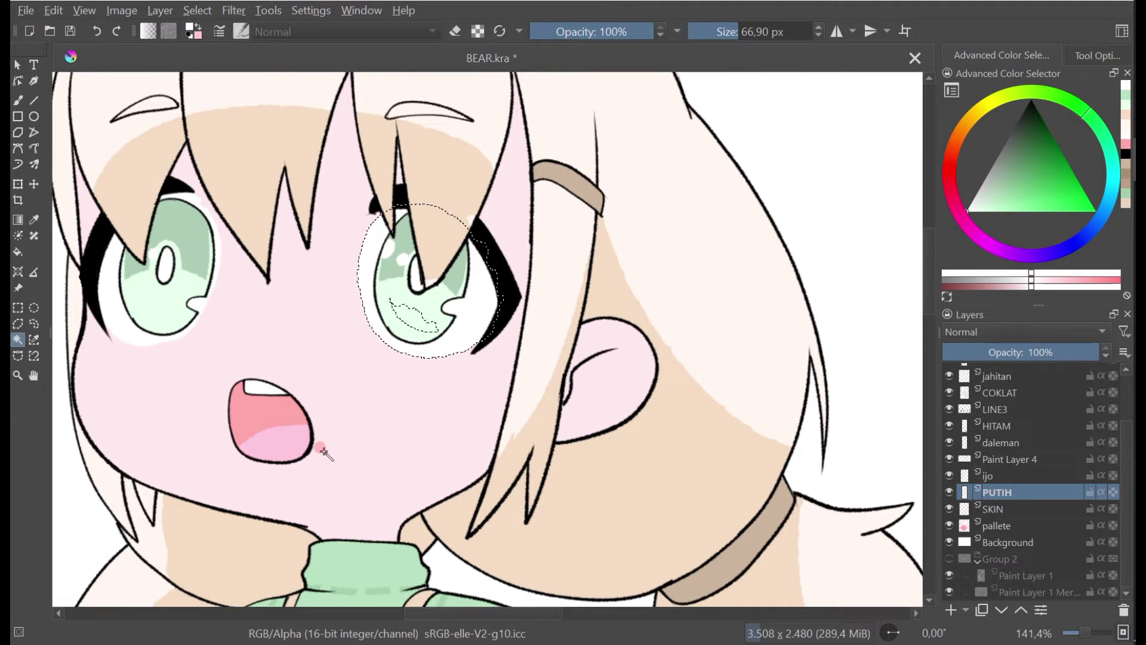
shift+click(145, 341)
Step: Paint light grey shading along the upper and outer parts of both selected eye whites
key(b)
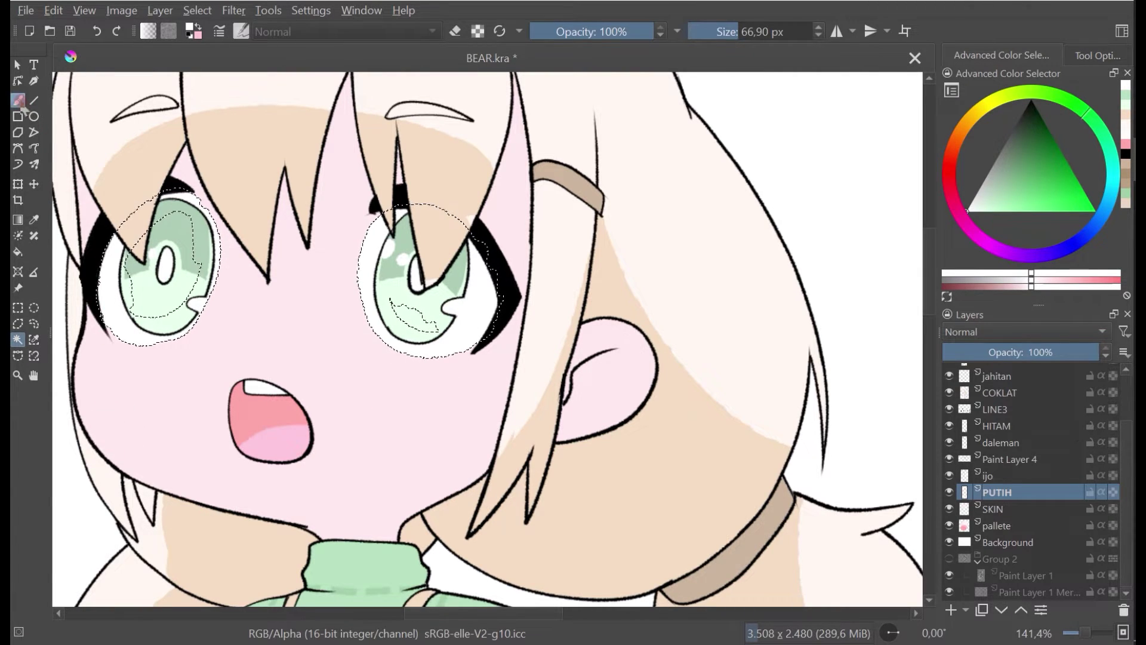
ctrl+click(545, 326)
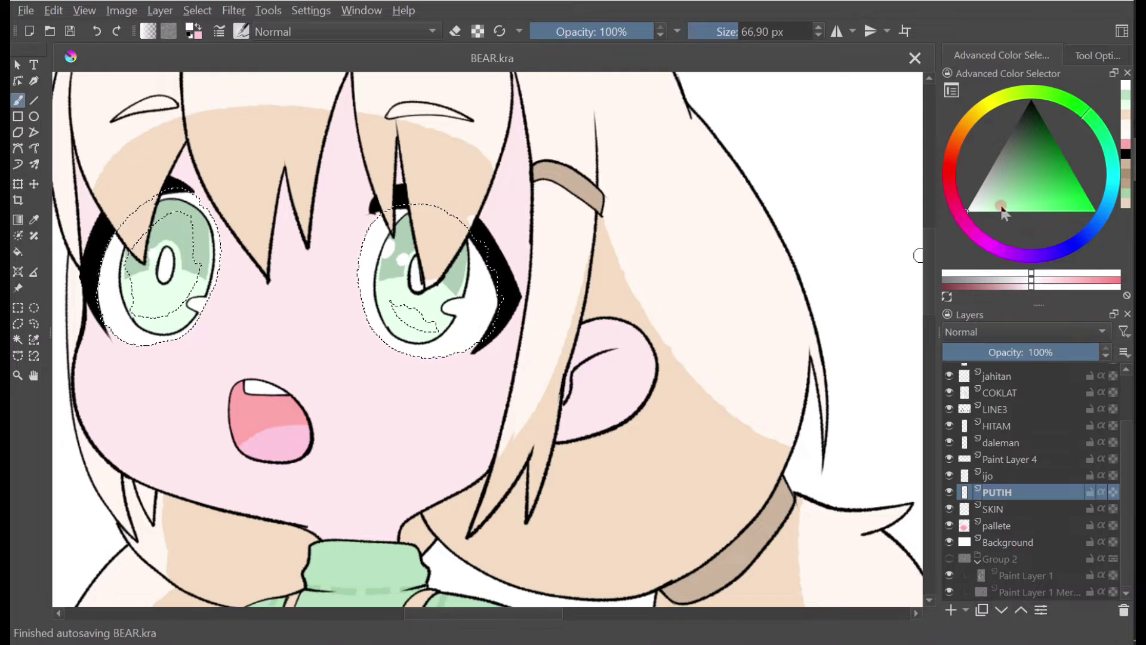
click(979, 191)
drag(376, 200, 502, 305)
mouse_move(358, 197)
mouse_down()
mouse_move(453, 246)
mouse_move(510, 317)
mouse_move(419, 221)
mouse_move(371, 210)
mouse_move(512, 302)
mouse_move(440, 241)
mouse_move(357, 263)
mouse_move(418, 320)
mouse_up()
mouse_move(166, 202)
mouse_down()
mouse_move(60, 376)
mouse_move(158, 211)
mouse_move(99, 363)
mouse_up()
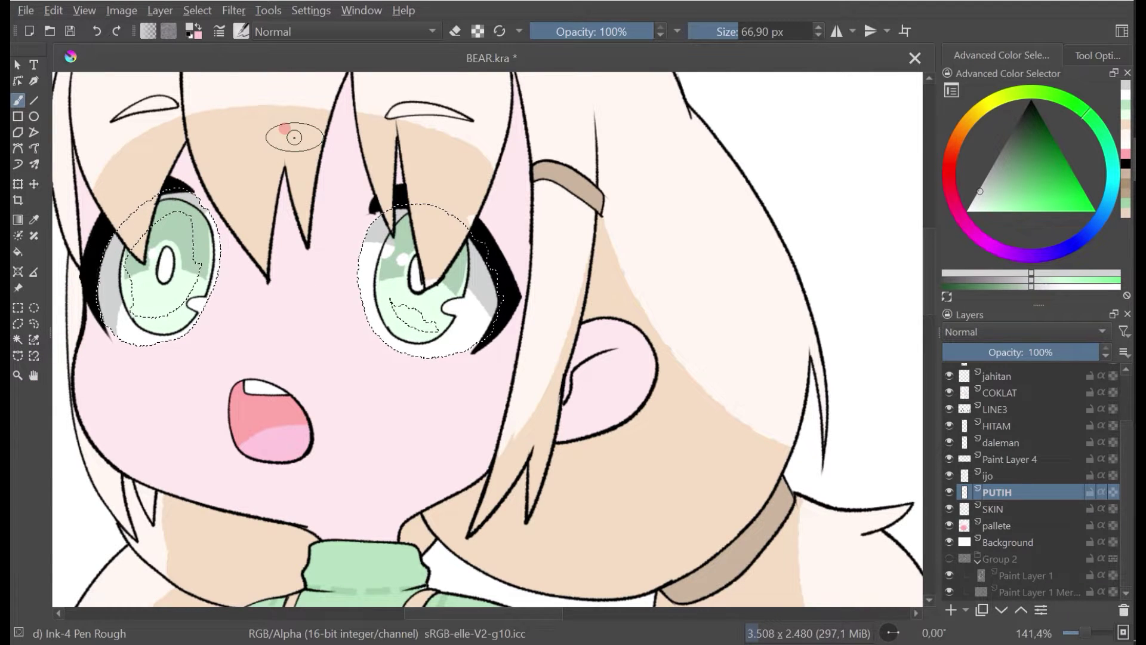
Step: Clear the selection around the eyes and save the drawing
key(minus)
key(minus)
key(minus)
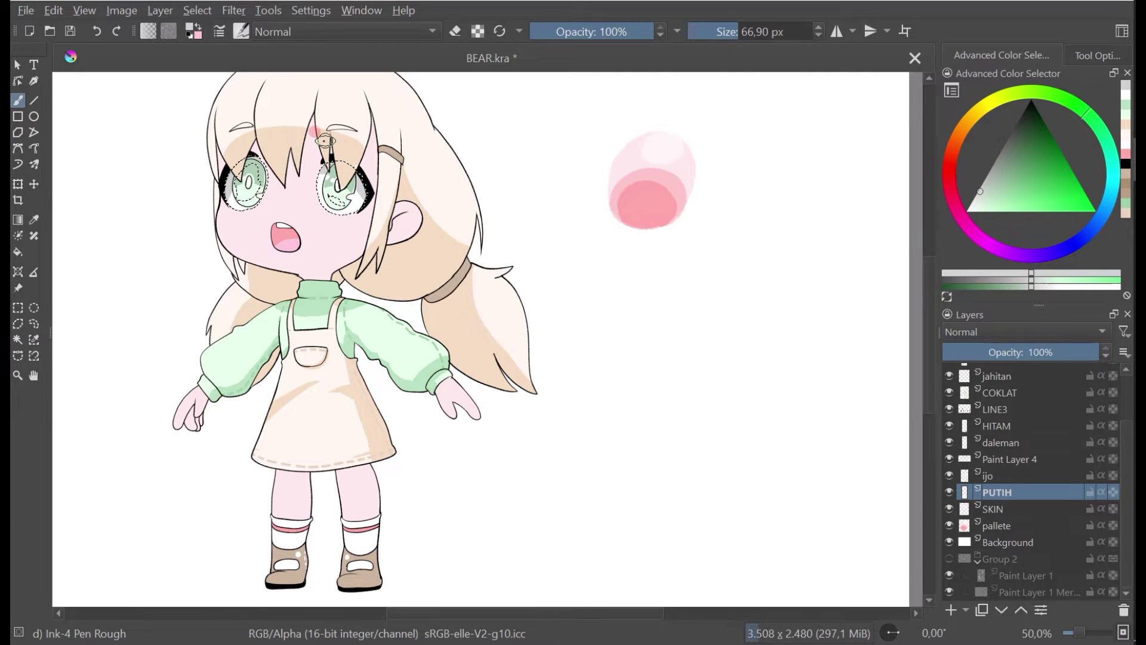
drag(325, 141, 330, 175)
click(35, 324)
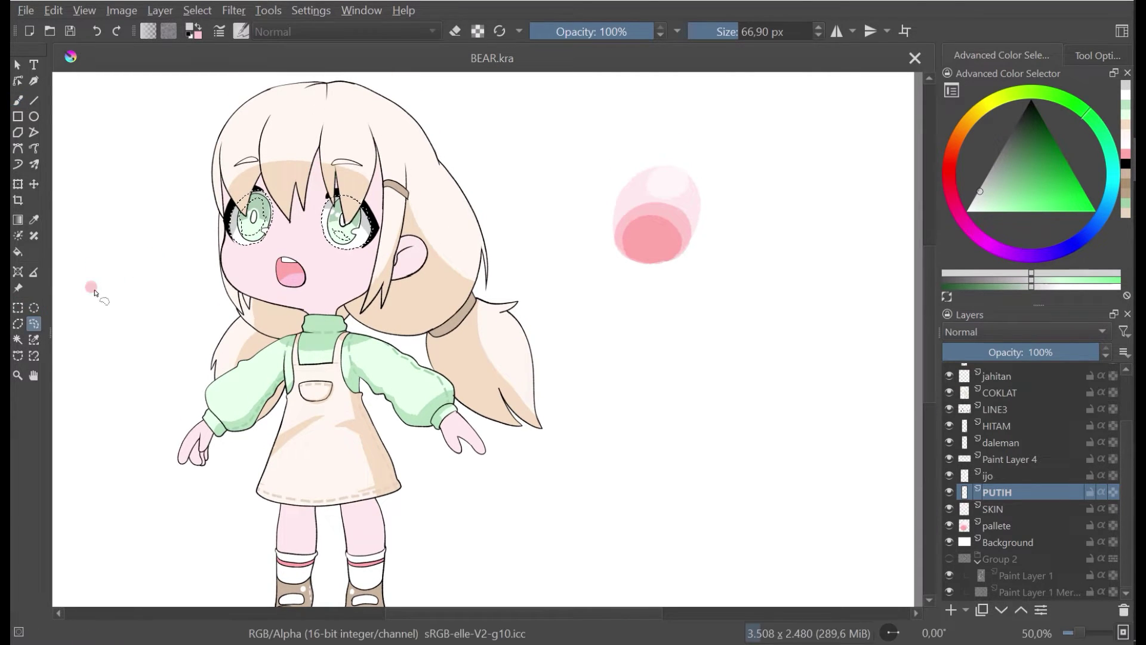
click(35, 310)
click(151, 262)
Step: Add a new paint layer directly above the HITAM layer
scroll(349, 202, down, 1)
drag(399, 171, 429, 196)
scroll(429, 195, up, 2)
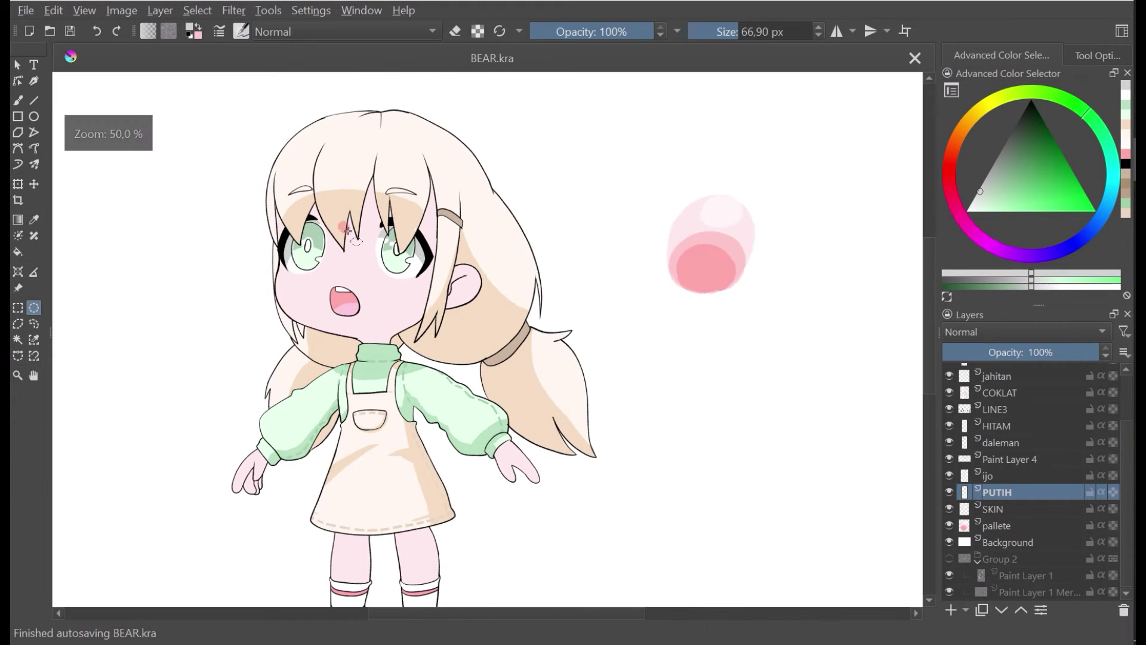
scroll(358, 245, down, 2)
scroll(369, 249, up, 1)
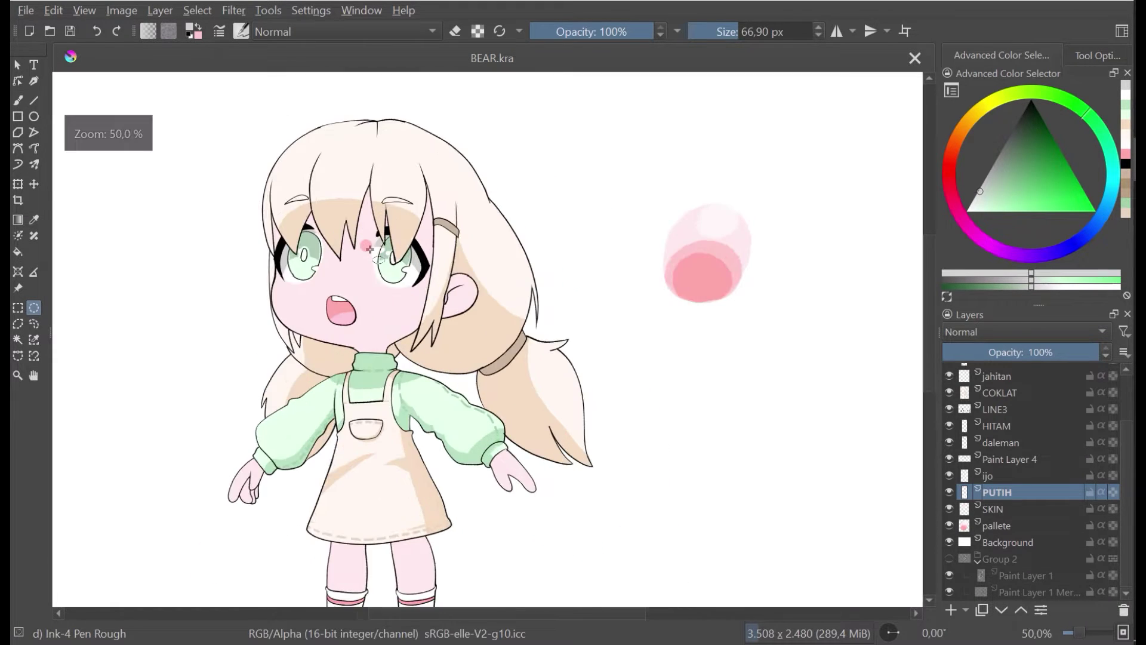
click(950, 426)
click(951, 610)
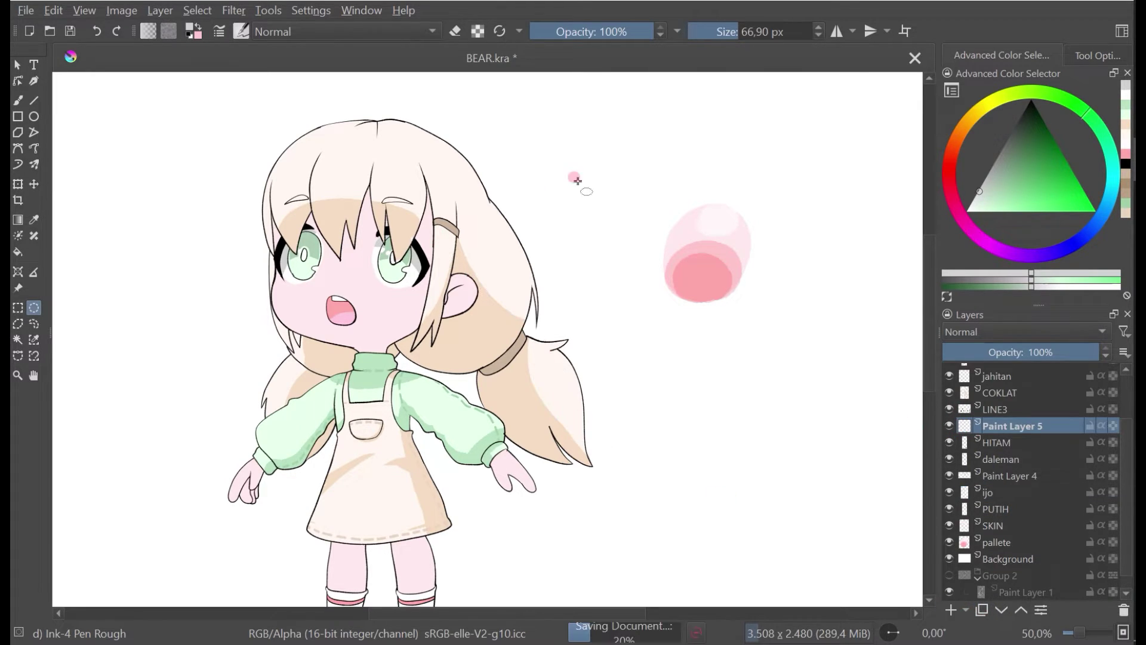
Step: Sample white, brush small highlight strokes on the black lash line of the eye farther from the ear, and save the drawing
click(19, 100)
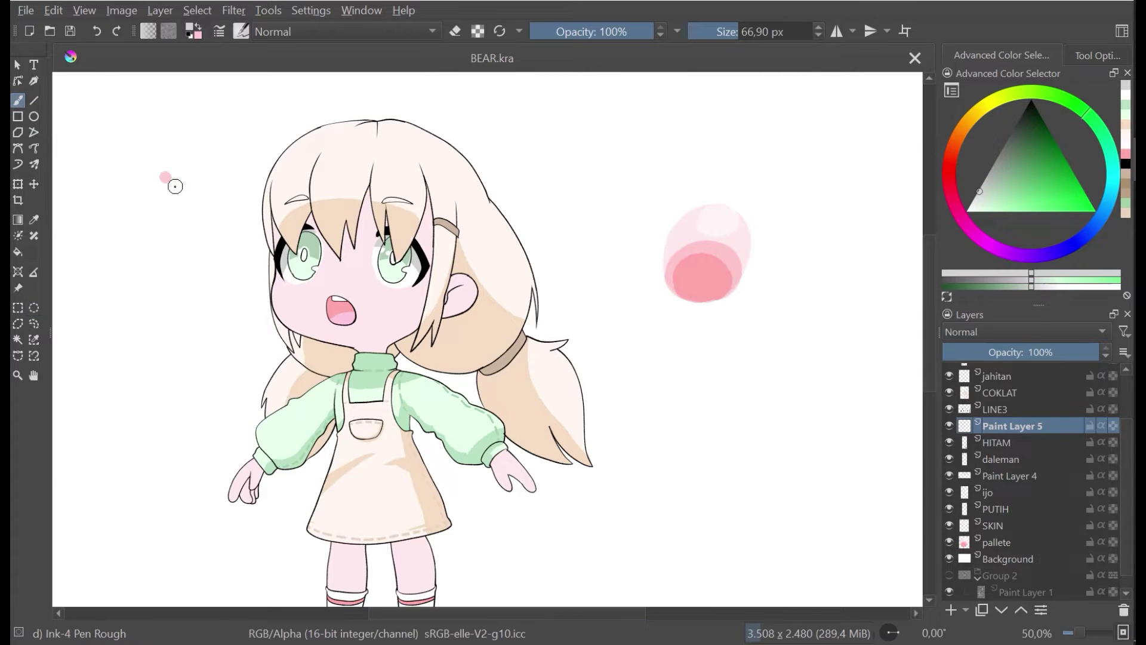
scroll(174, 179, up, 3)
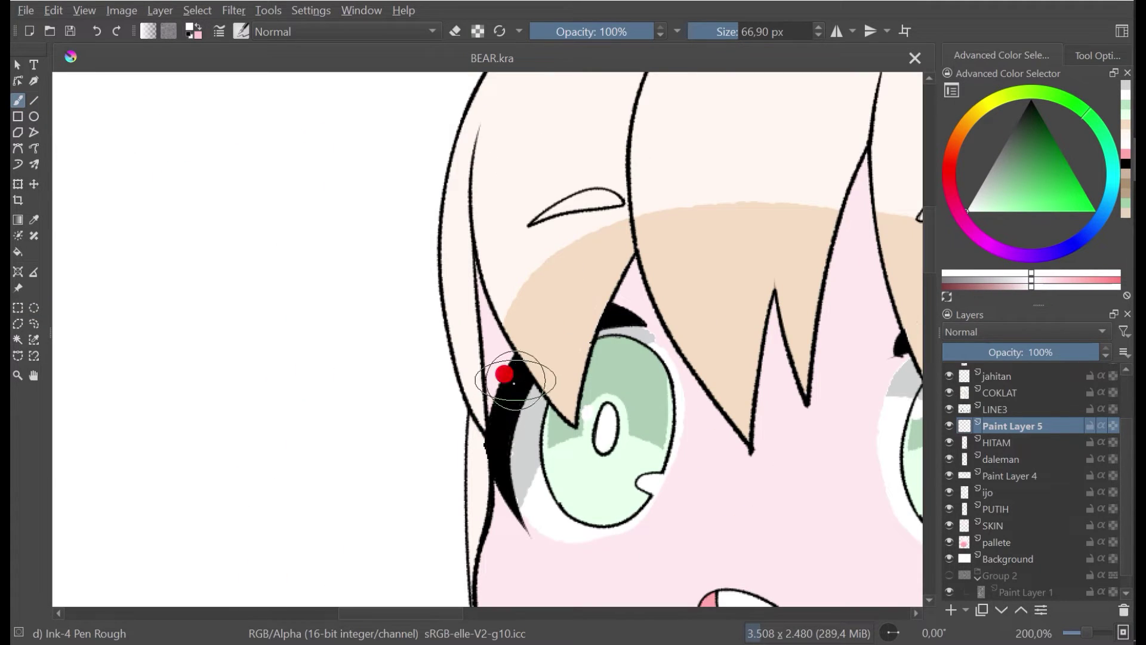
drag(504, 413, 519, 378)
scroll(553, 319, down, 4)
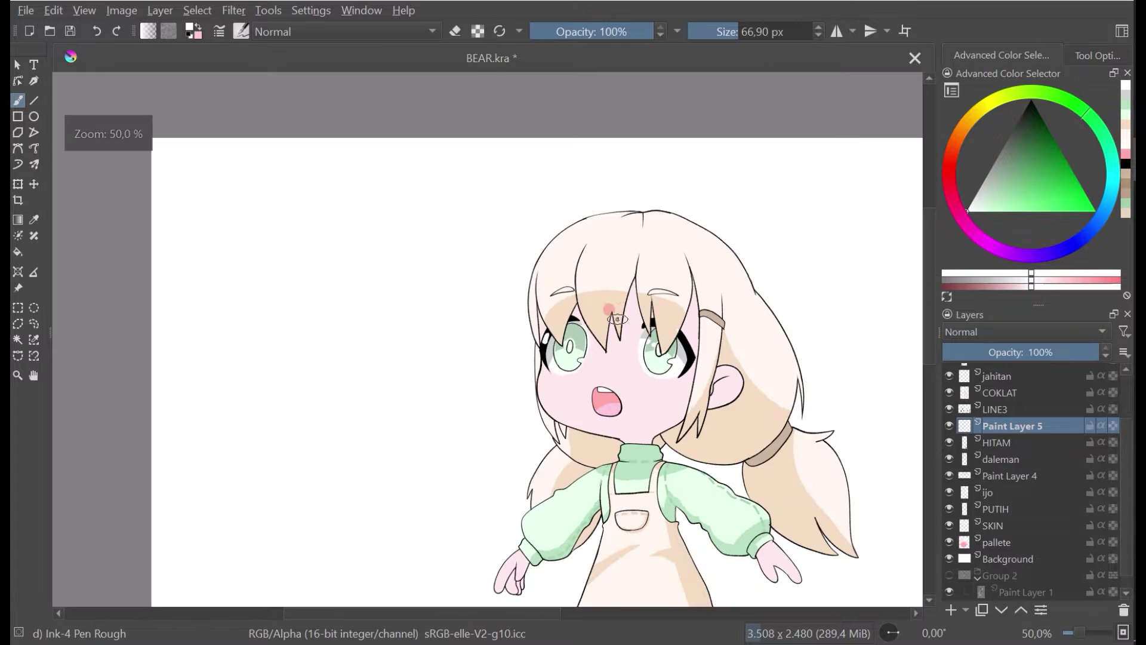
scroll(663, 337, up, 1)
key(ctrl+s)
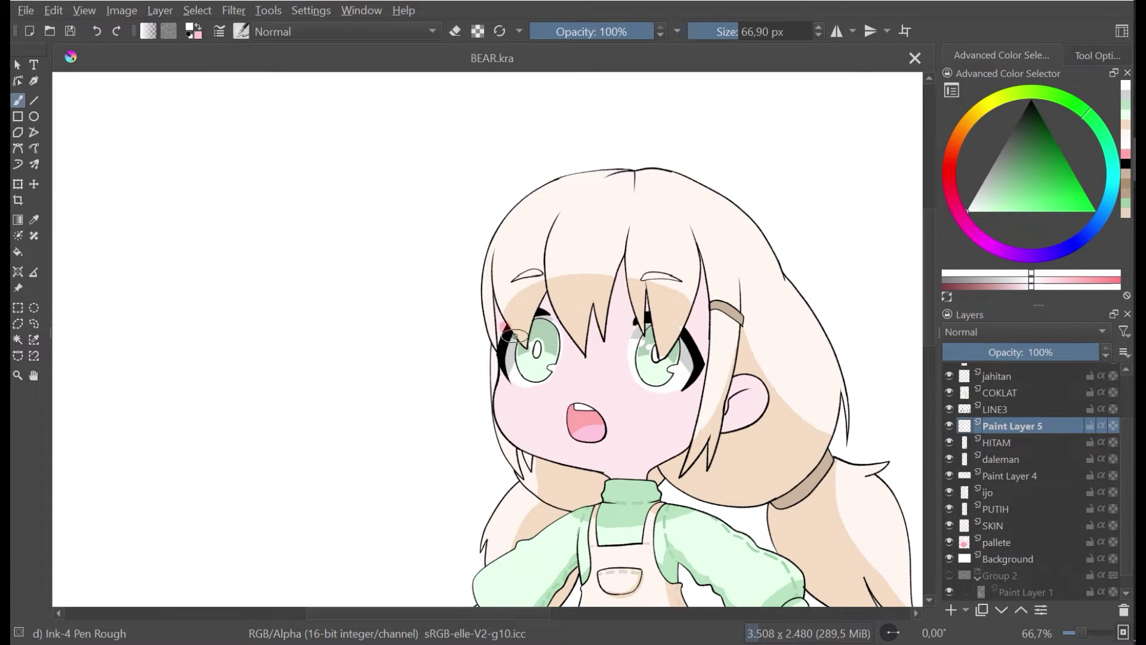
drag(504, 346, 511, 328)
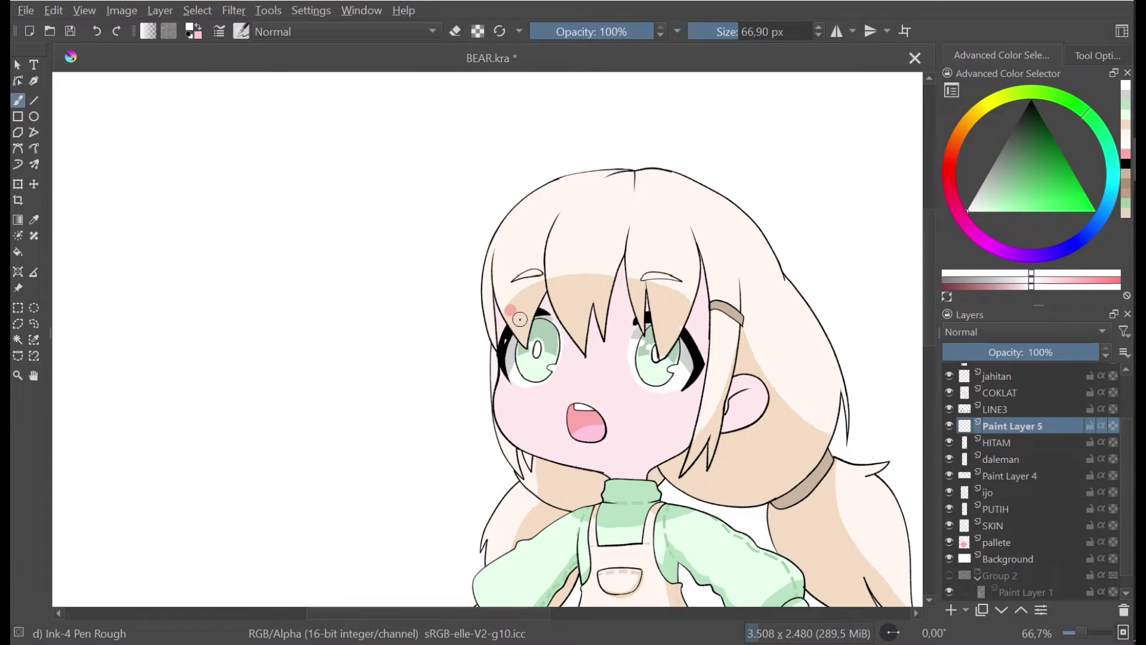
key(ctrl+s)
scroll(520, 320, down, 2)
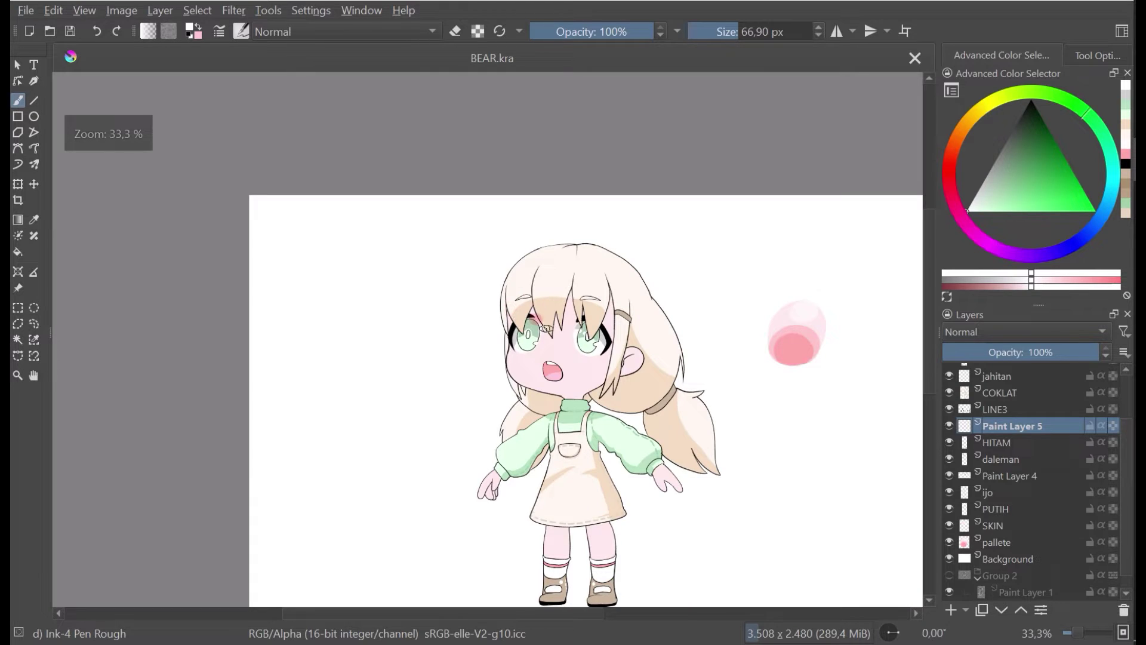
drag(546, 329, 526, 336)
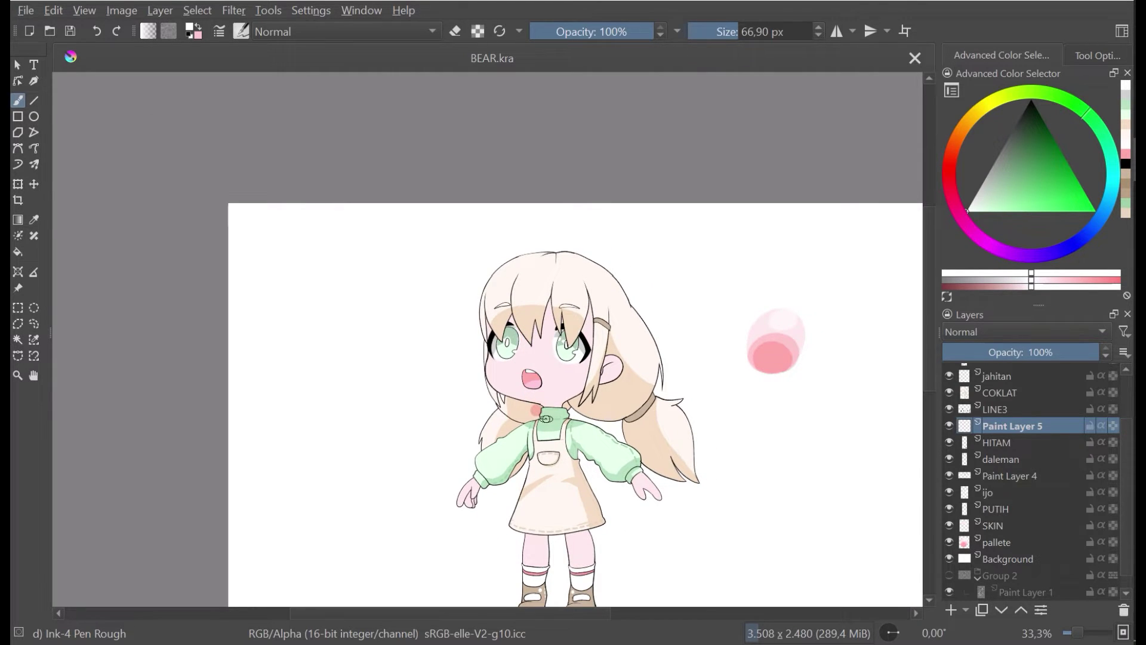
scroll(552, 336, down, 1)
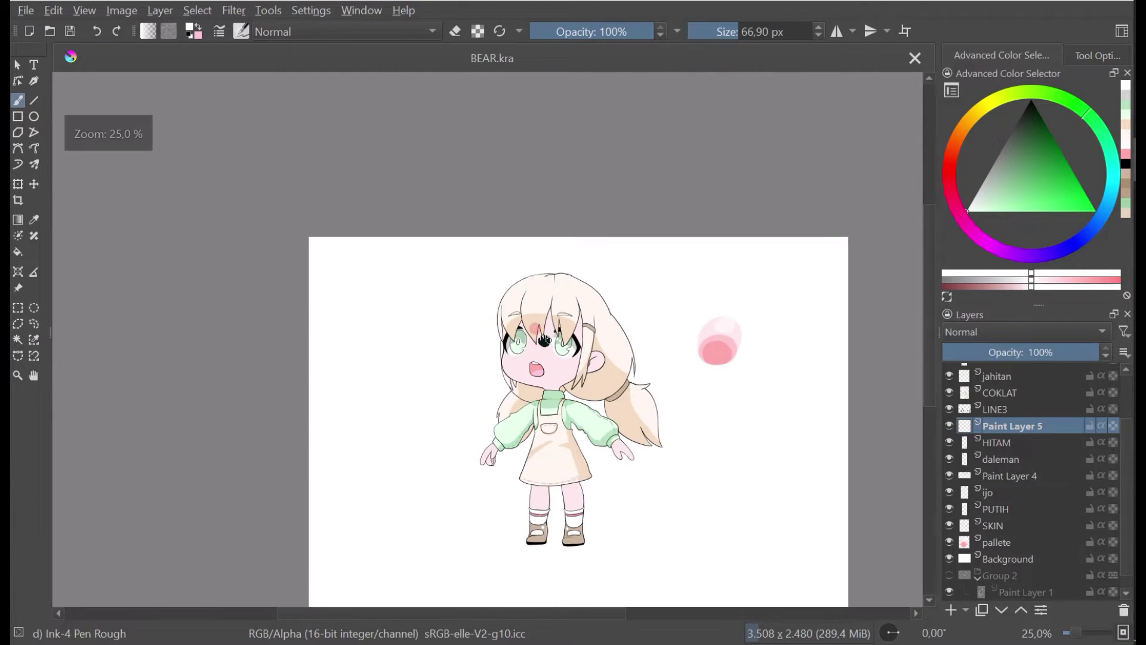
scroll(538, 363, up, 1)
drag(538, 363, 512, 353)
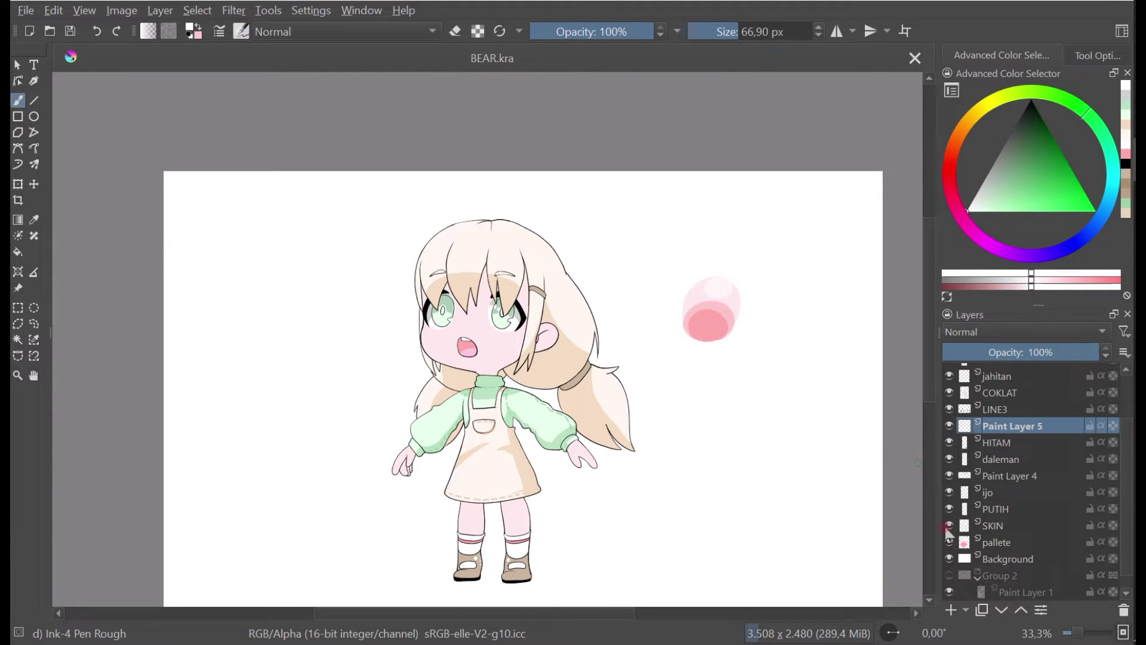
Step: Switch to the SKIN layer and select the face and ear areas with the contiguous selection tool
click(949, 525)
click(948, 526)
click(1010, 526)
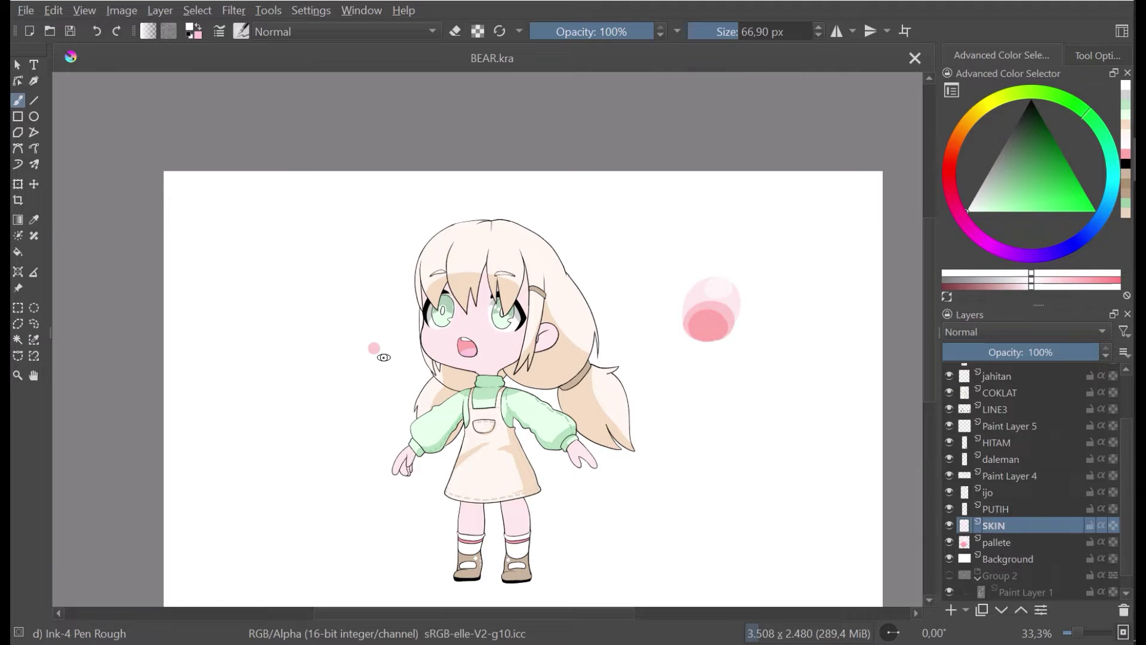
click(18, 338)
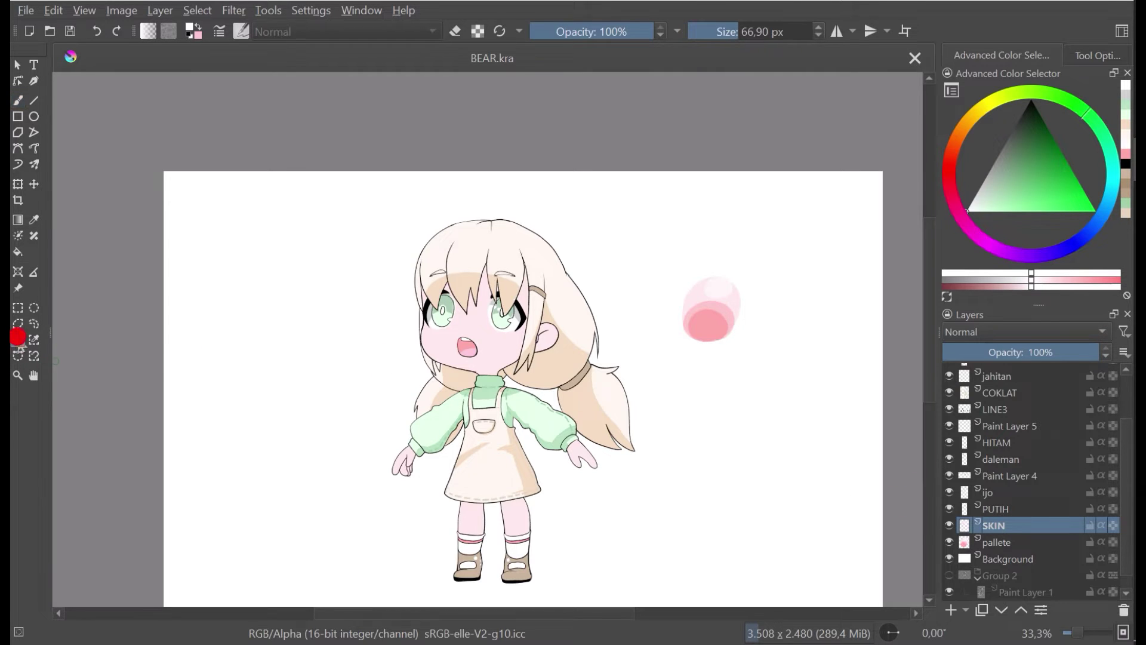
click(501, 359)
scroll(506, 284, up, 3)
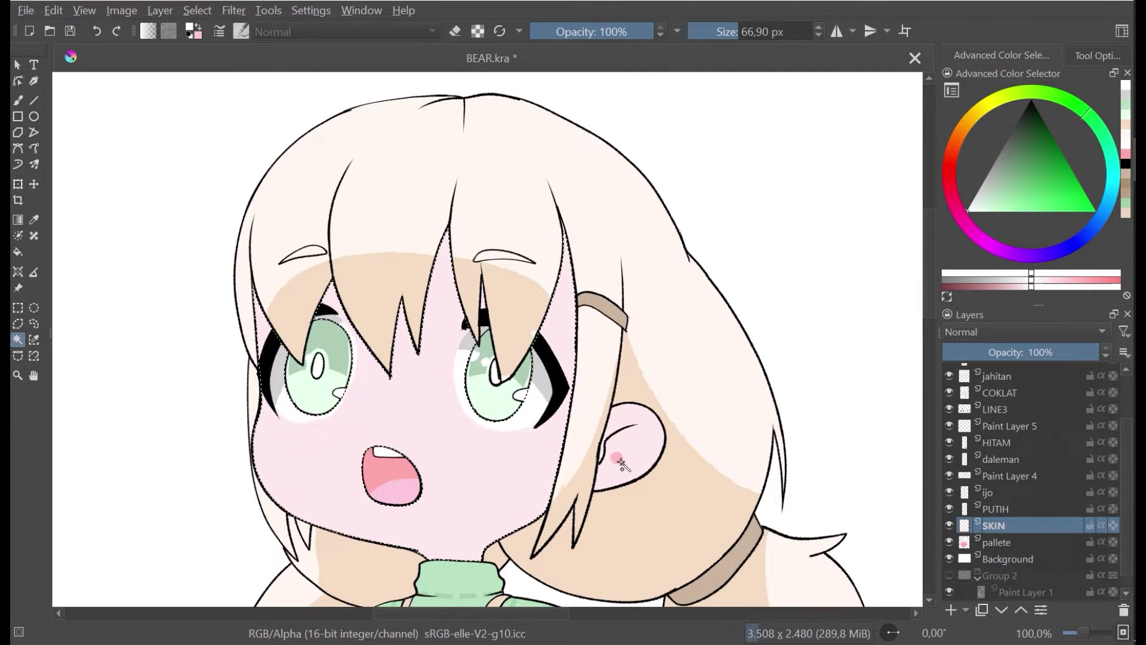
shift+click(621, 462)
shift+click(530, 463)
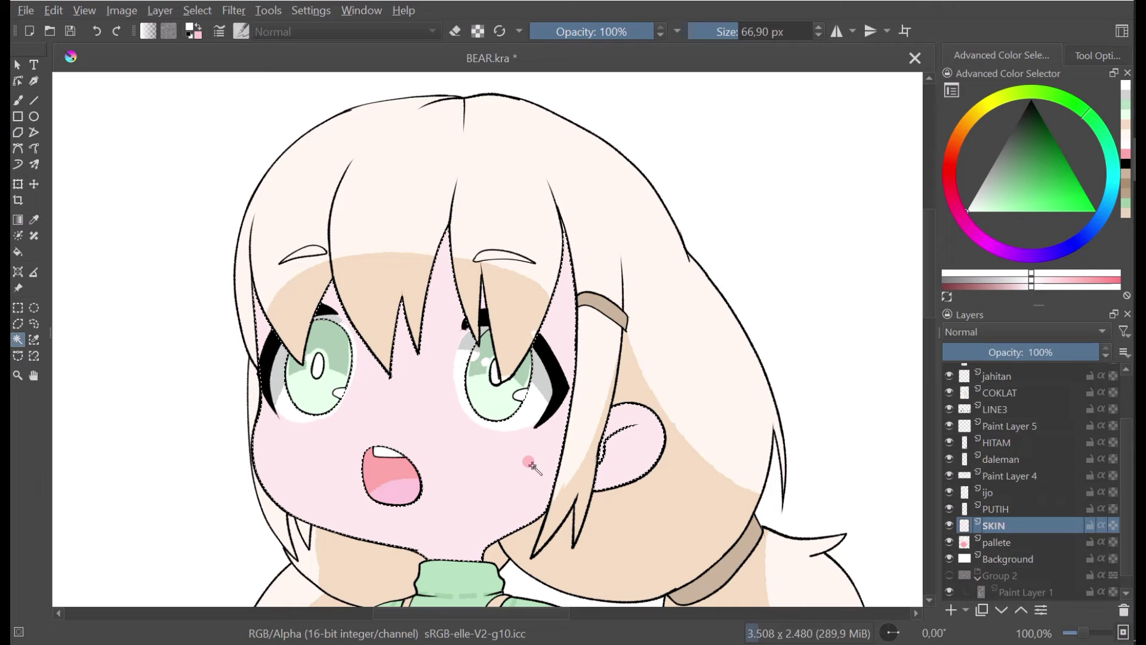
Step: Add both hands, including the small finger areas, to the skin selection
scroll(532, 465, down, 4)
scroll(531, 465, up, 4)
scroll(541, 486, down, 2)
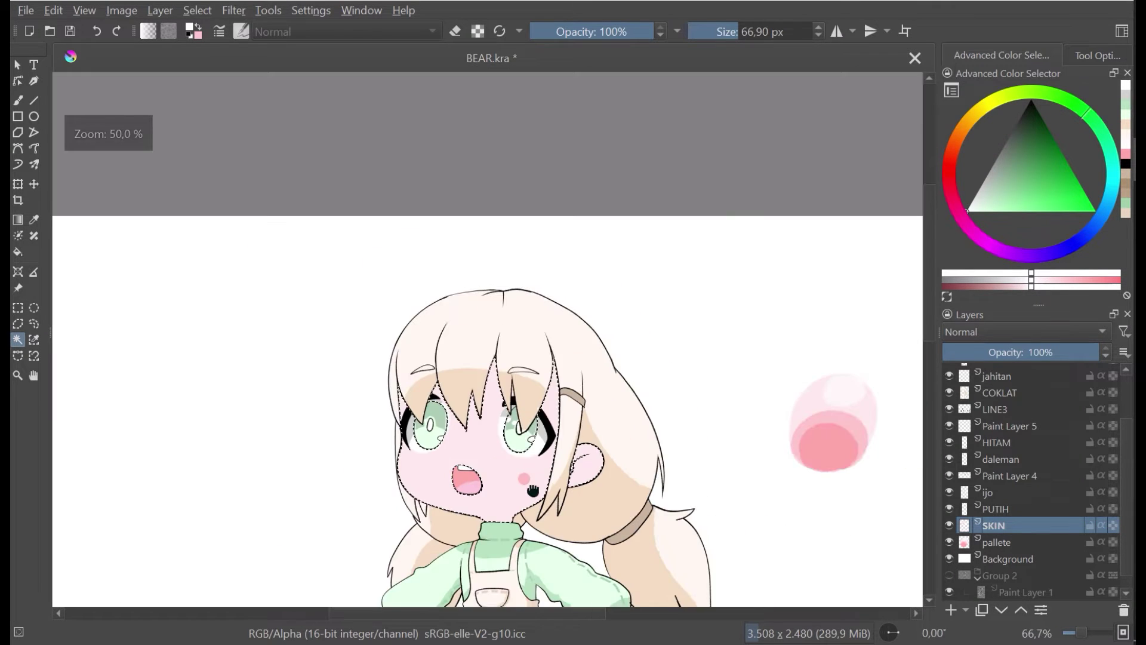
drag(533, 490, 478, 343)
shift+click(580, 490)
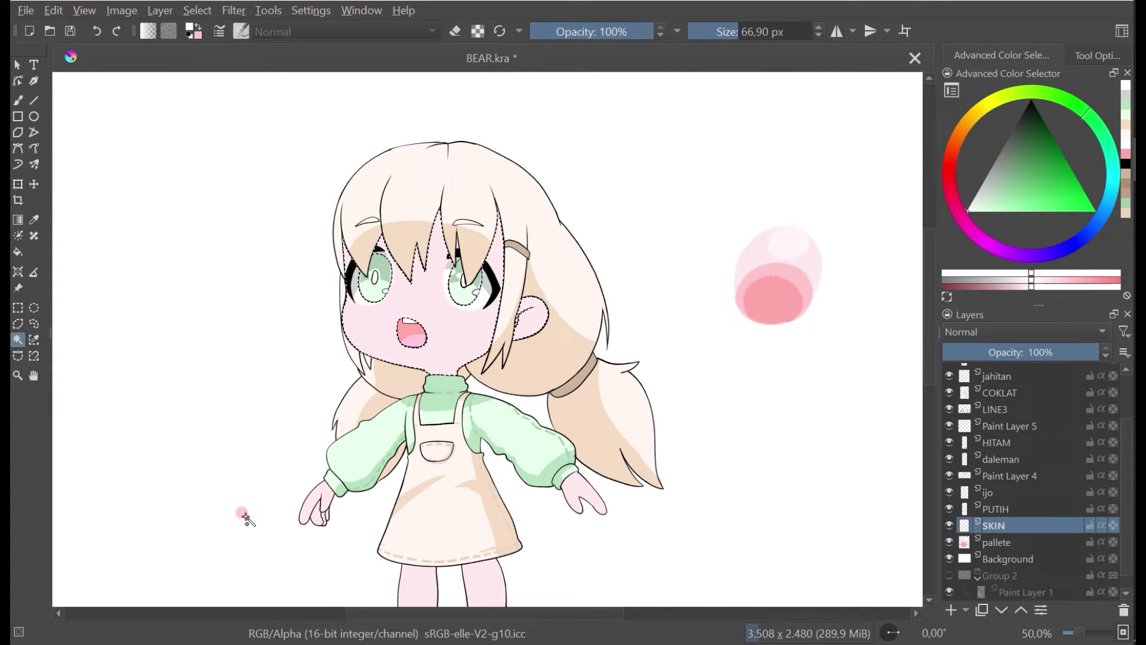
shift+click(315, 505)
shift+click(316, 521)
scroll(306, 541, up, 3)
shift+click(351, 471)
shift+click(360, 470)
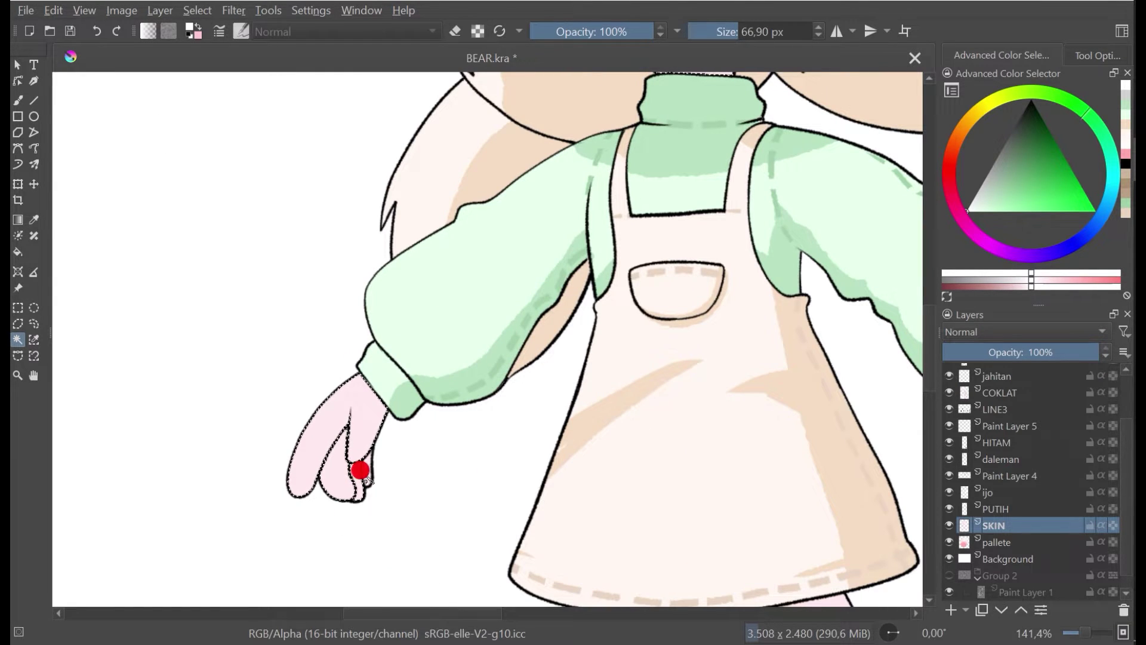
Step: Add both legs to the skin selection and switch to the freehand brush
scroll(390, 467, down, 3)
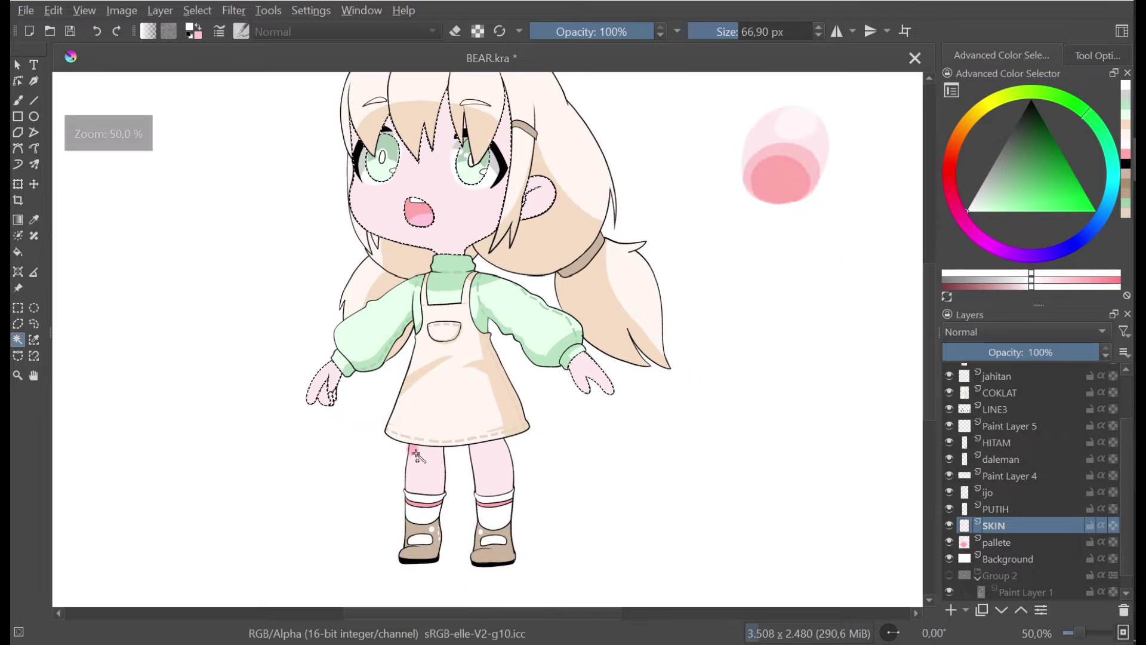
shift+click(478, 473)
shift+click(448, 465)
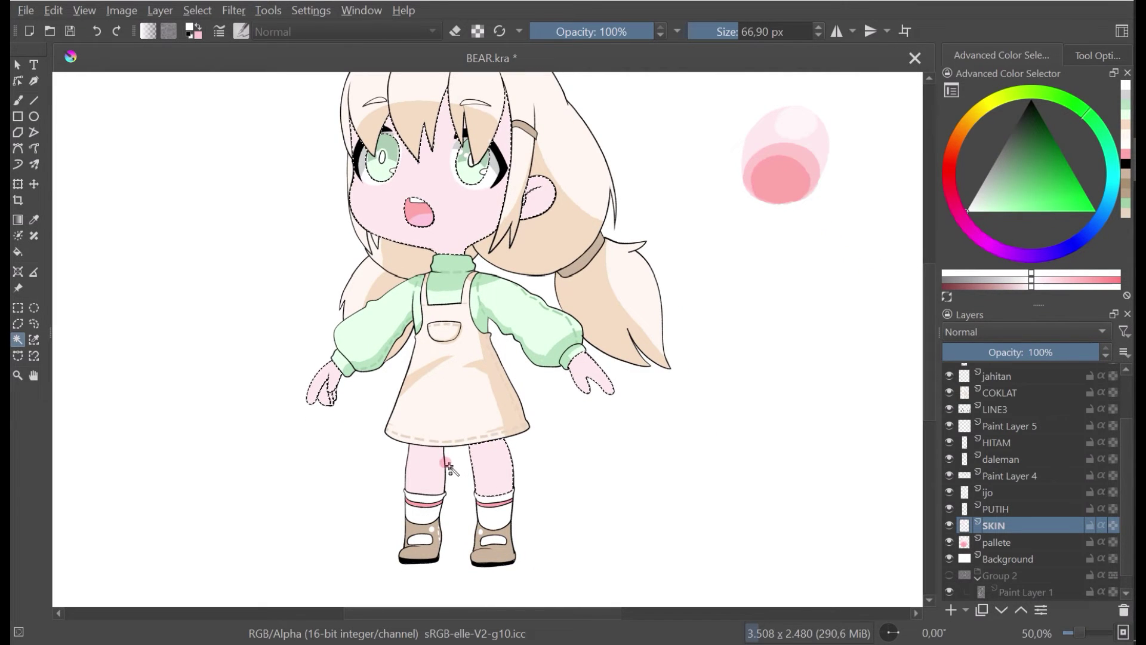
shift+click(430, 464)
drag(520, 238, 530, 399)
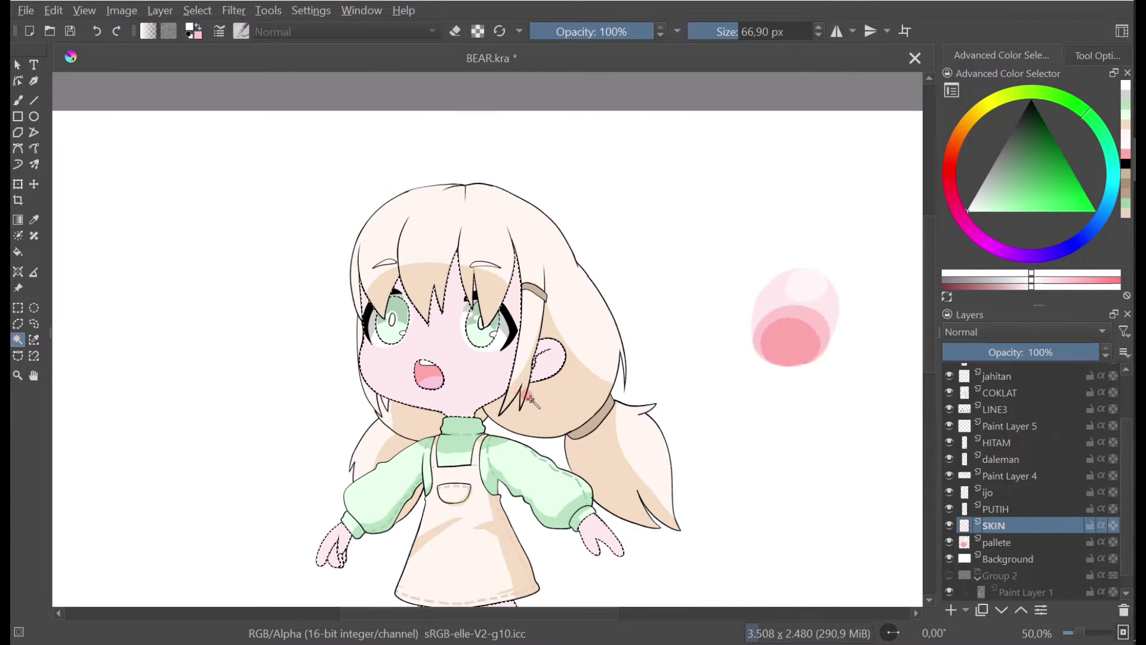
click(17, 99)
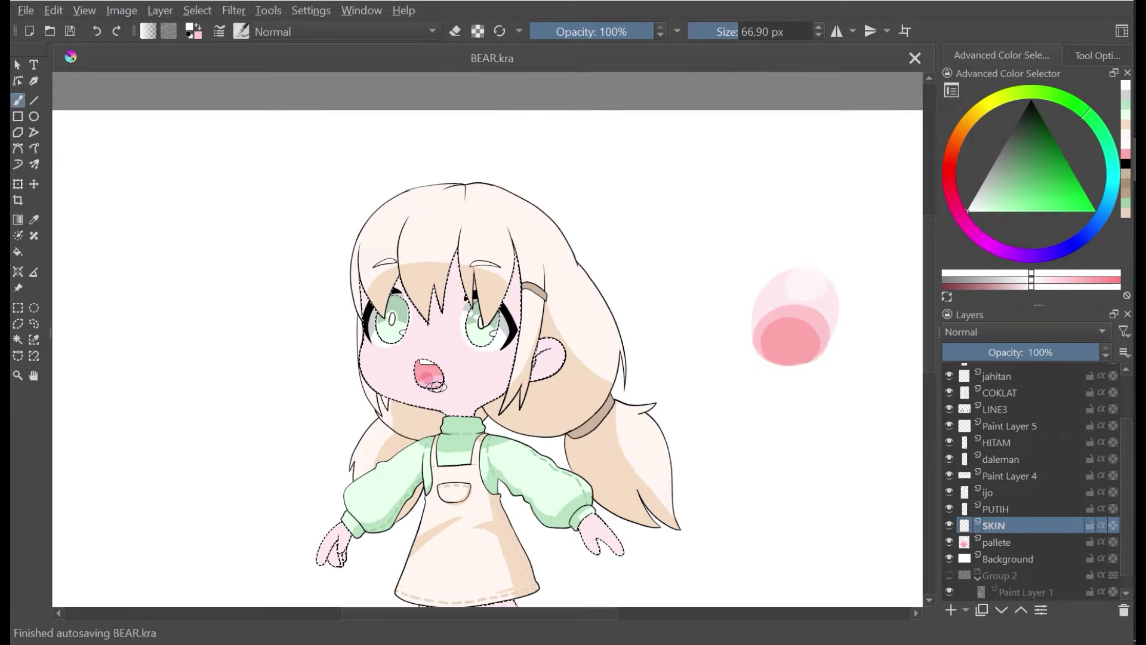
Step: Try a darker dusty pink shading stroke on the lower cheek, then undo it
ctrl+click(468, 366)
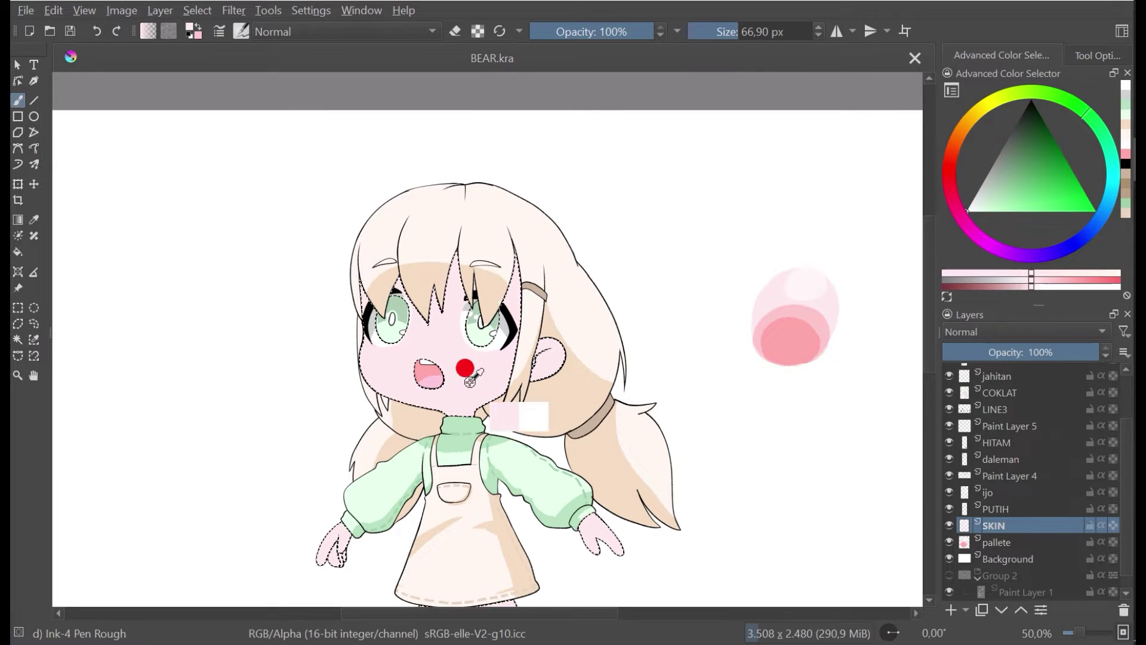
click(992, 198)
drag(490, 385, 498, 394)
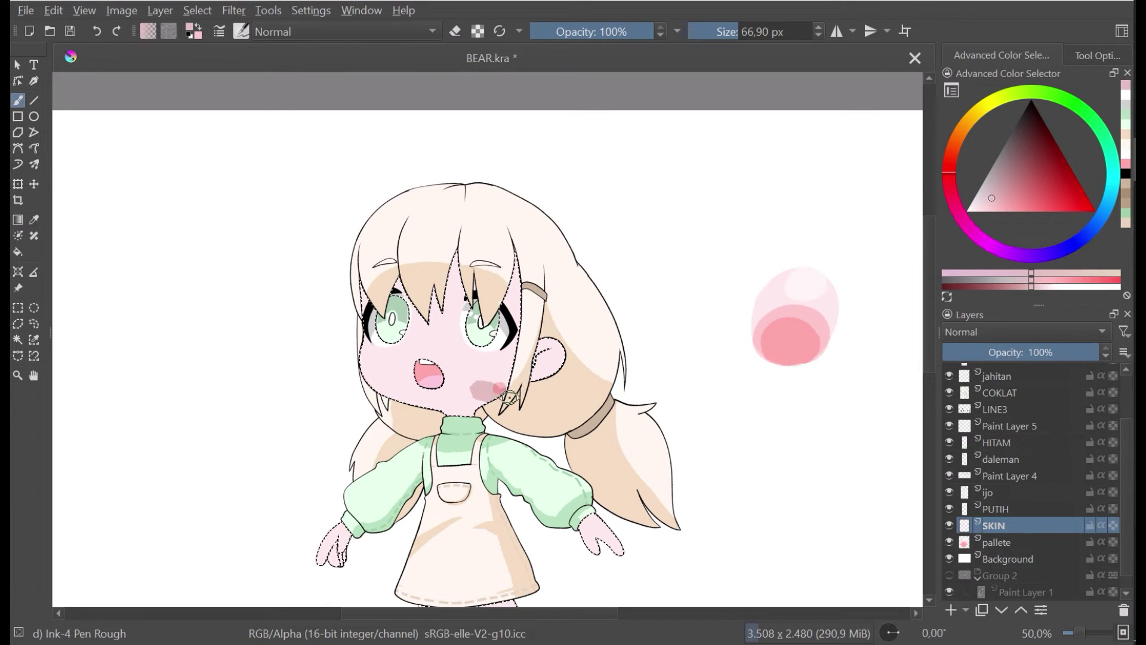
ctrl+click(814, 321)
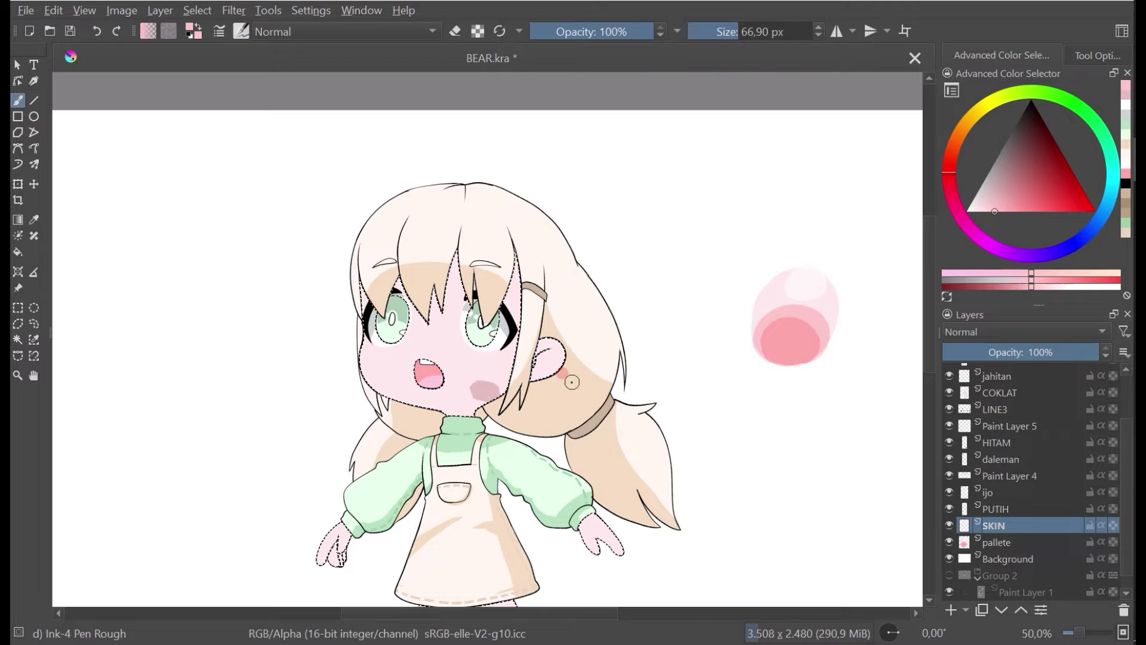
key(ctrl+z)
Step: Sample the mid pink from the palette blob and paint skin shading under the bangs and along the face edge beside the hair
ctrl+click(812, 321)
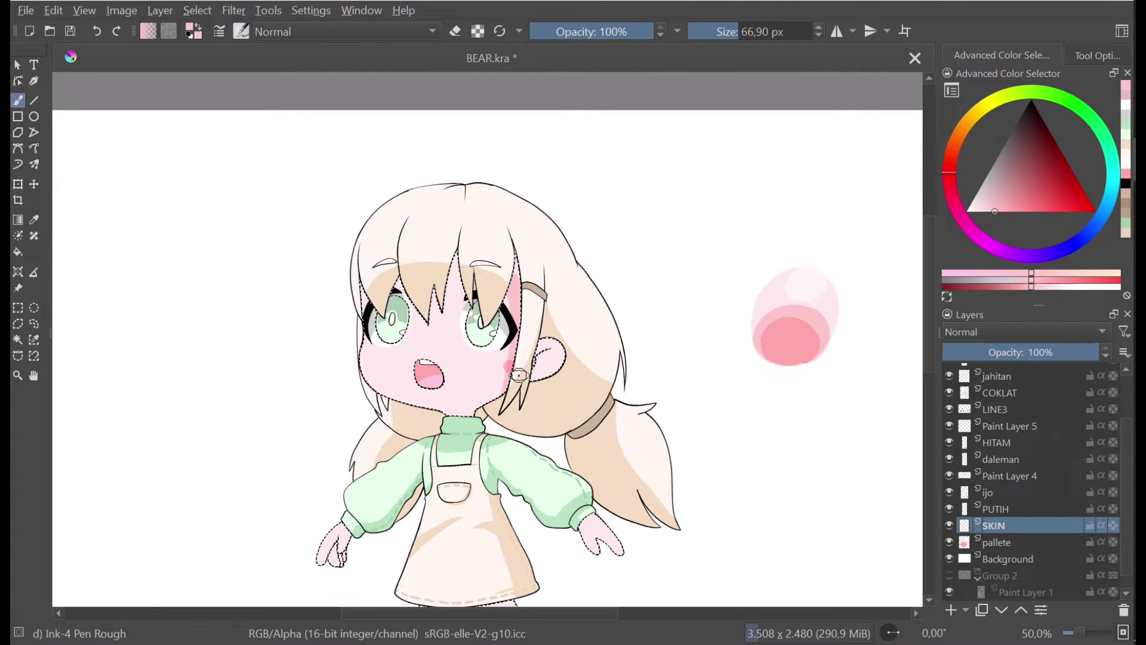
key(ctrl+z)
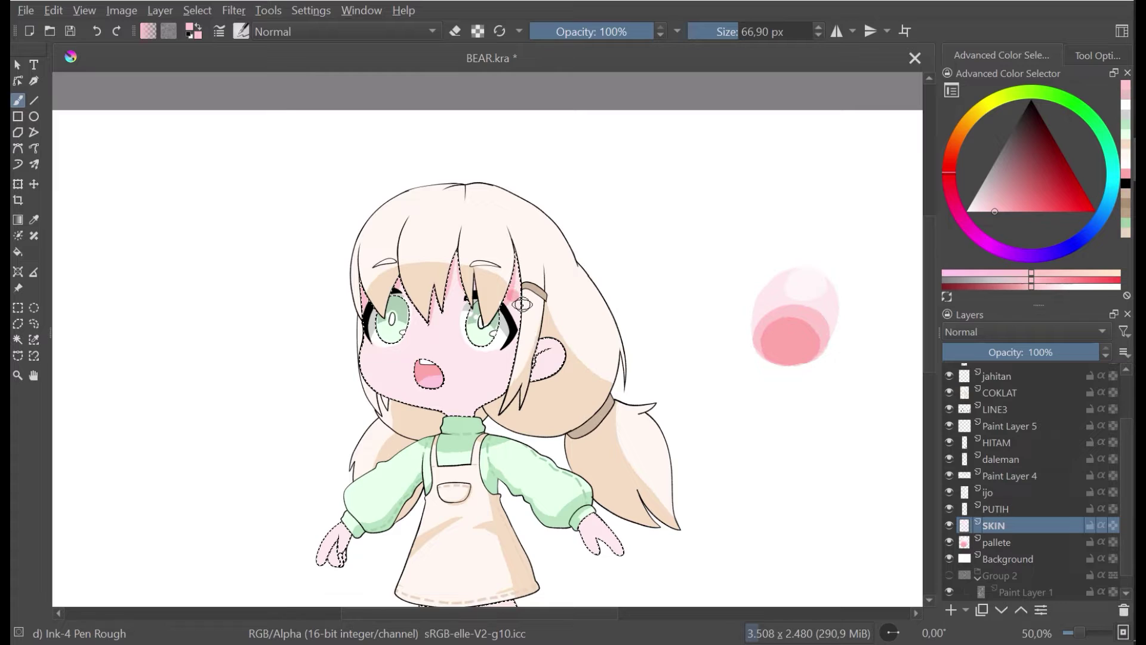
click(500, 366)
key(ctrl+z)
drag(518, 300, 528, 310)
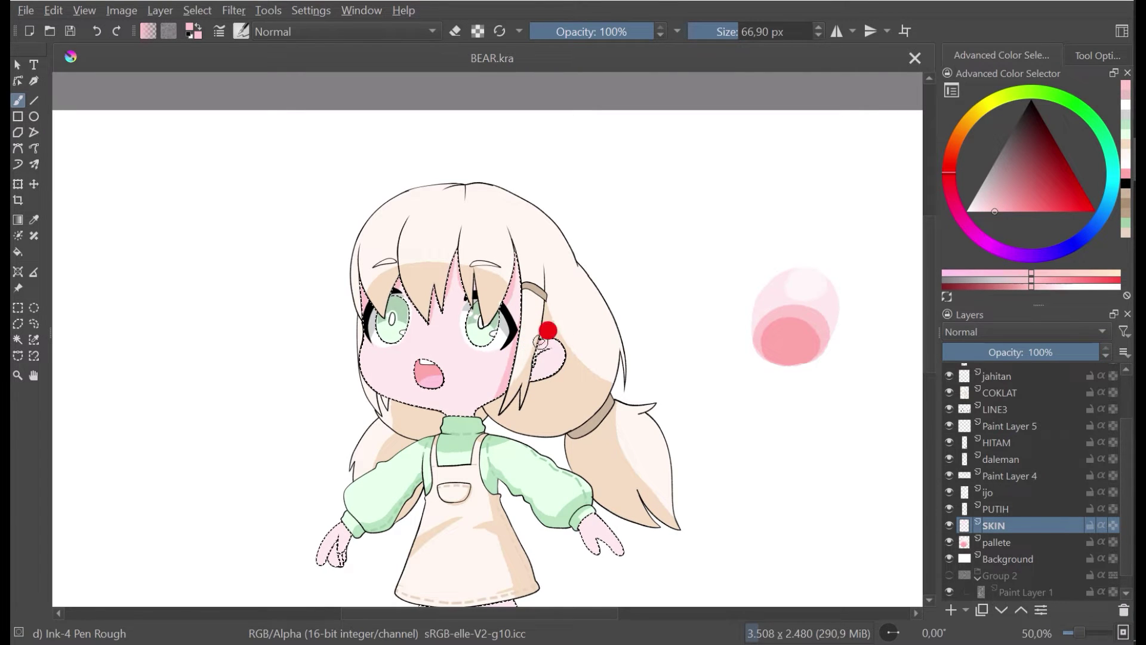
Step: Paint pink shading along the upper rim and inner fold of the ear, and save the drawing
key(ctrl)
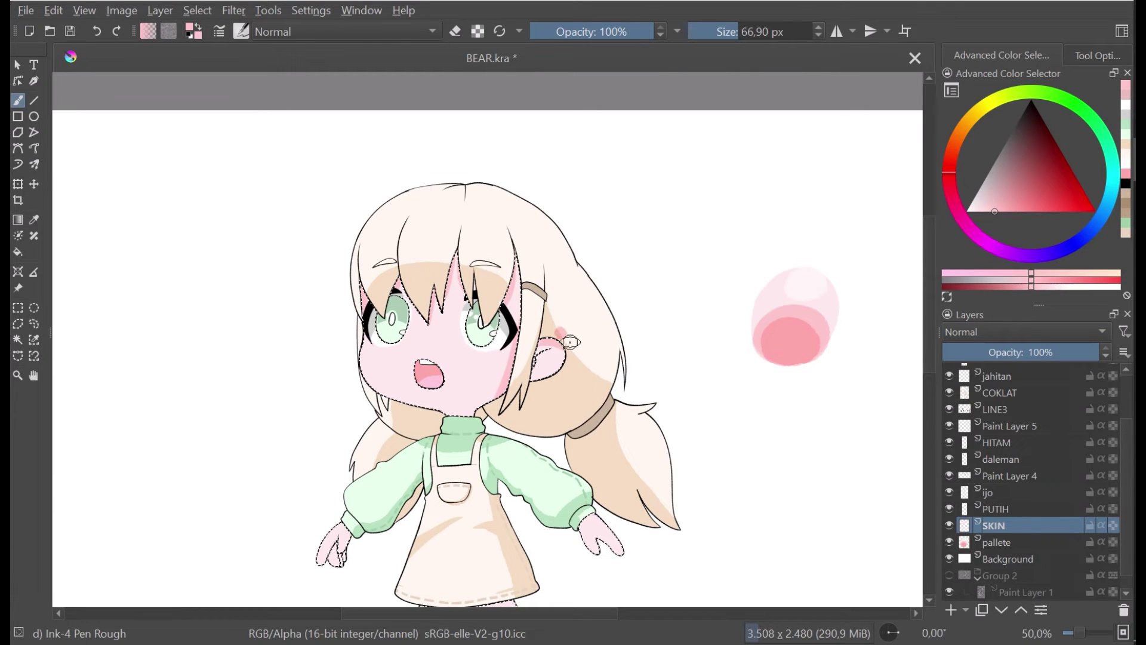
mouse_move(561, 338)
mouse_down()
mouse_move(553, 351)
mouse_move(545, 312)
mouse_up()
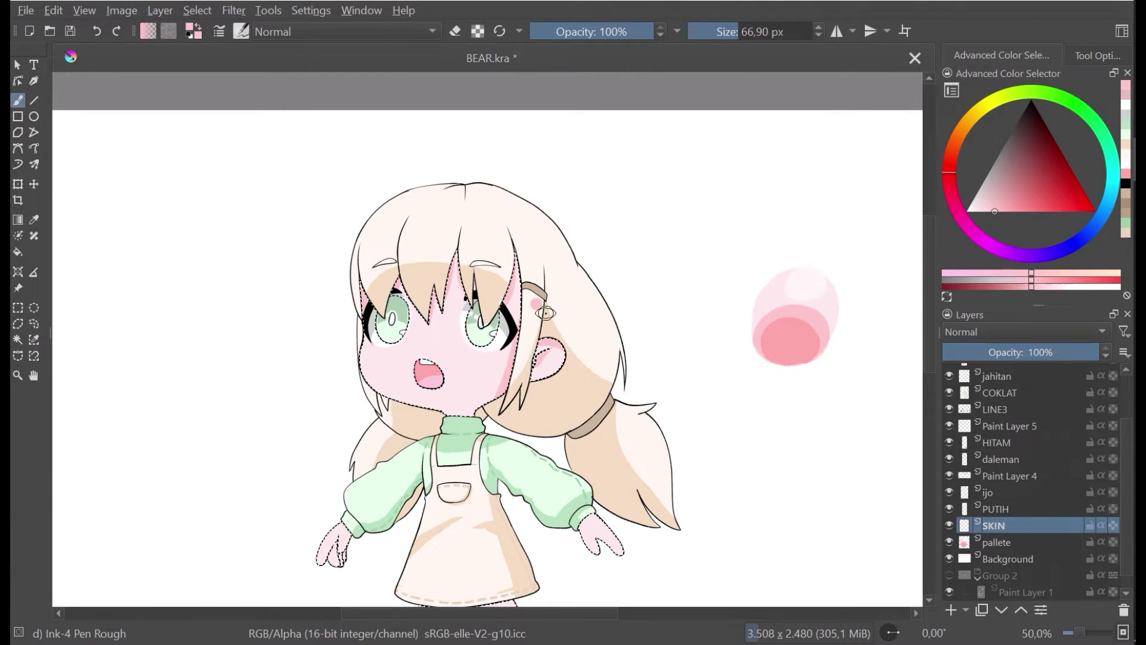
scroll(545, 313, up, 3)
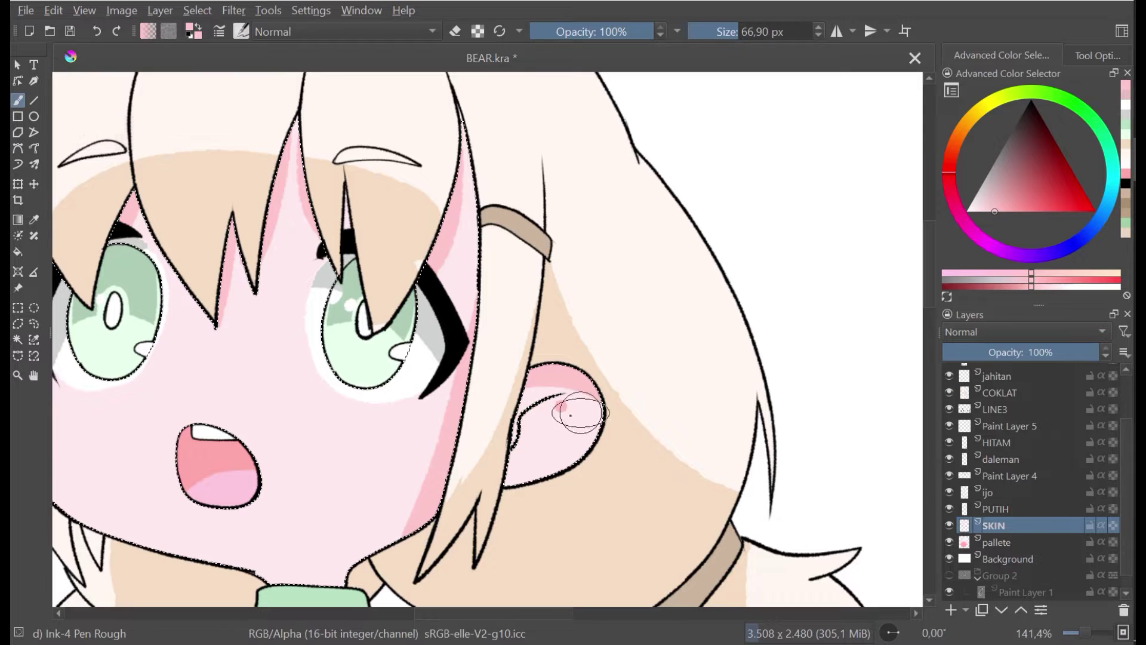
mouse_move(563, 395)
mouse_down()
mouse_move(532, 412)
mouse_move(503, 466)
mouse_move(524, 446)
mouse_move(511, 409)
mouse_move(520, 445)
mouse_up()
click(586, 362)
ctrl+click(532, 389)
ctrl+click(533, 408)
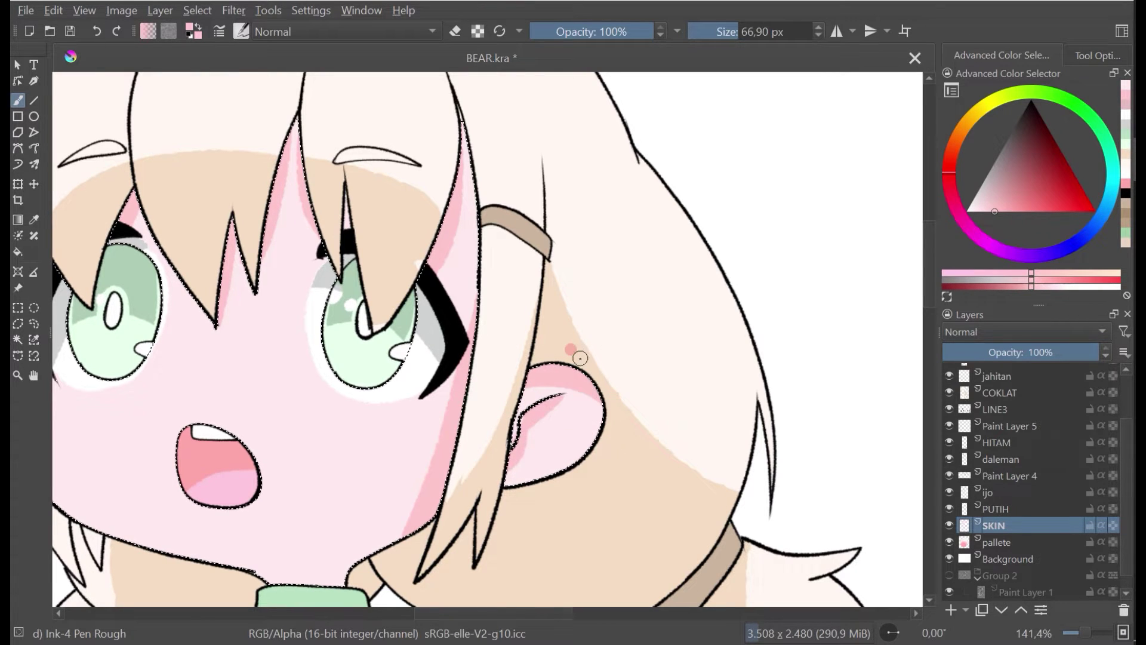
key(ctrl+s)
Step: Paint pink shading over the neck and along the underside of the chin and jaw, and save the drawing
scroll(581, 358, down, 3)
scroll(514, 350, up, 1)
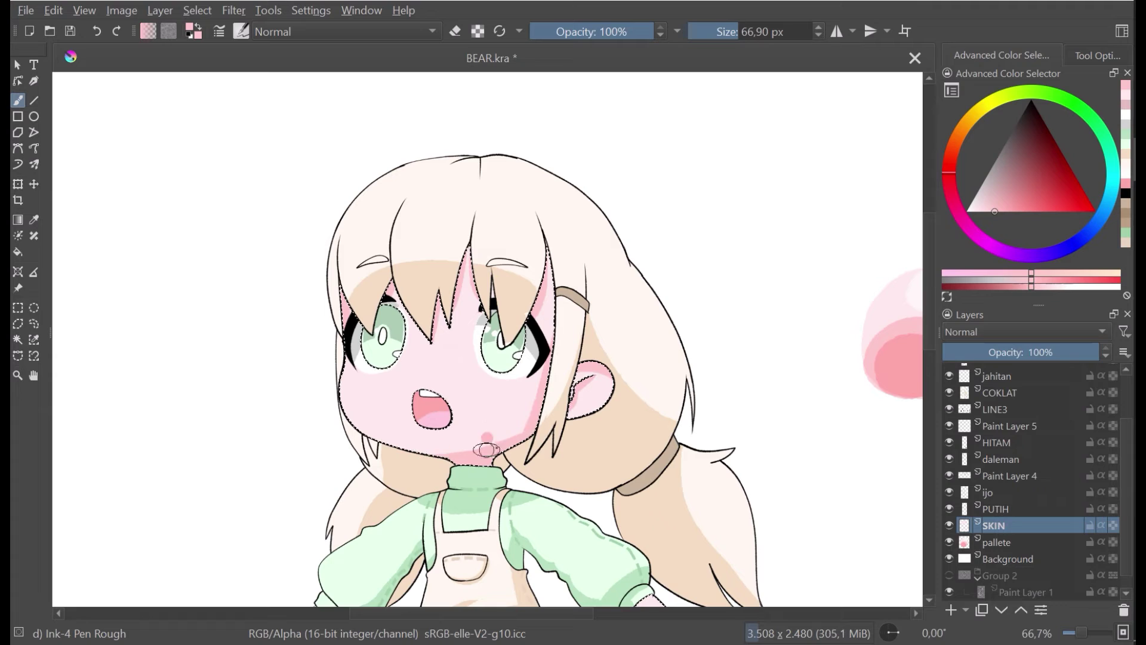
drag(411, 455, 490, 454)
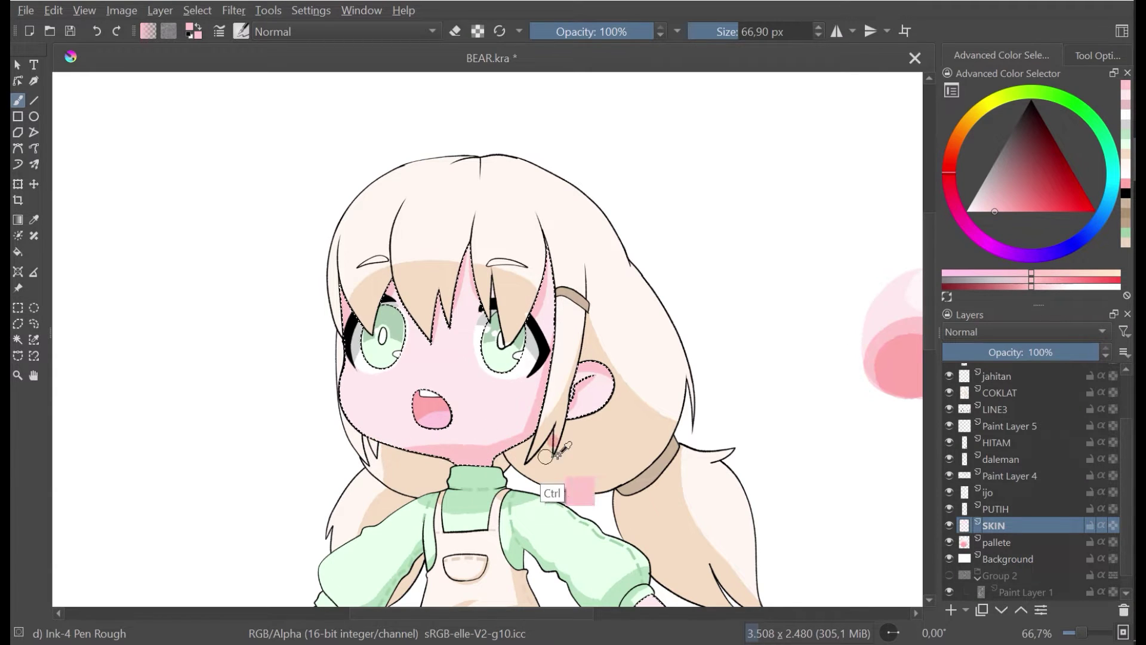
ctrl+click(509, 445)
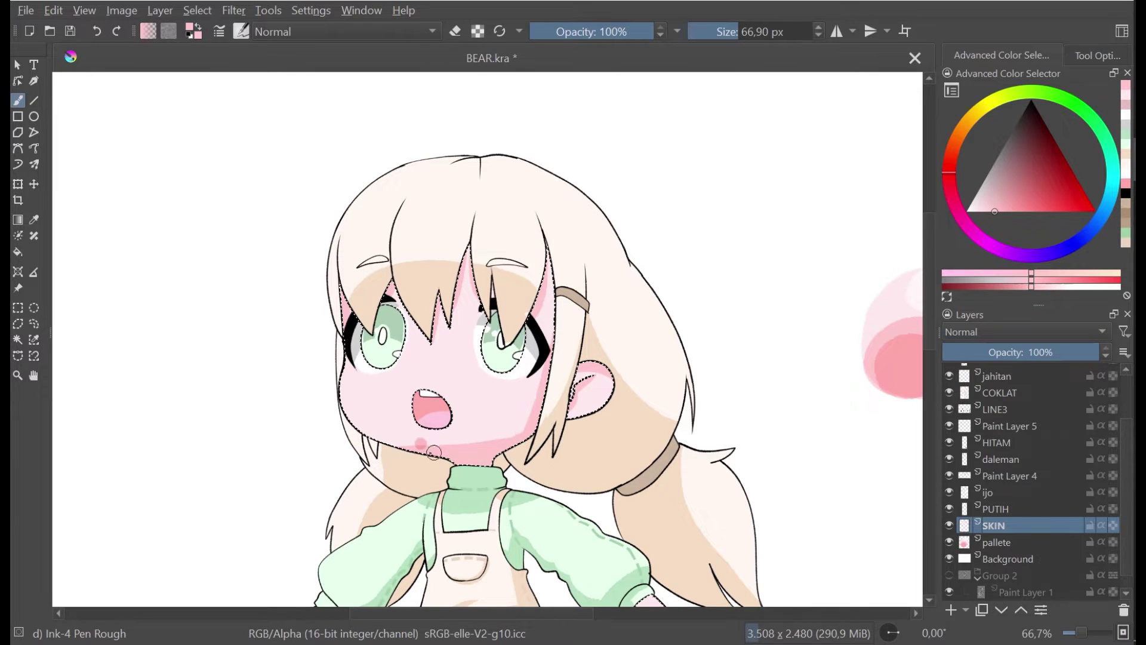
scroll(517, 422, down, 5)
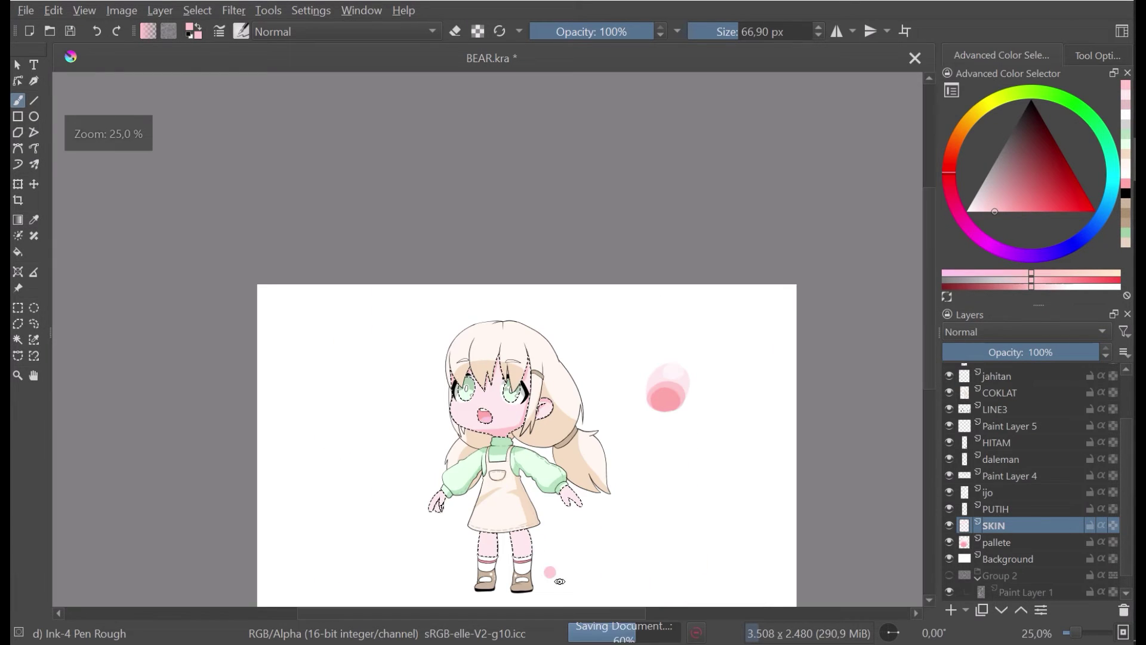
Step: Paint thin pink shading along the skin just below both eyes and save the drawing
scroll(480, 371, up, 5)
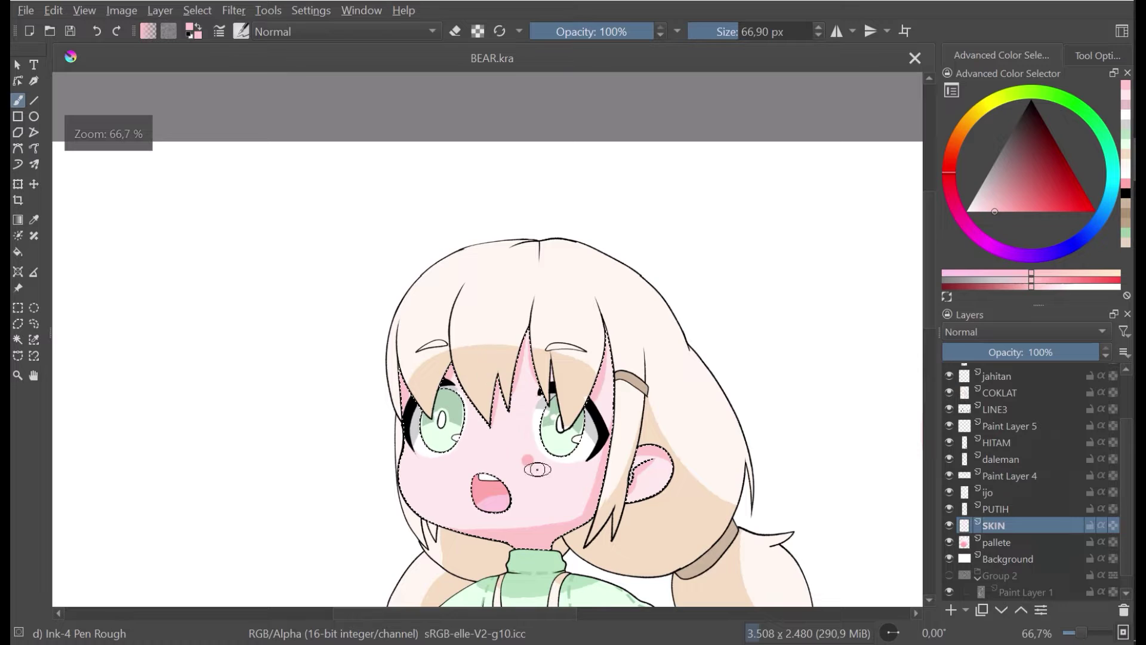
scroll(537, 469, up, 2)
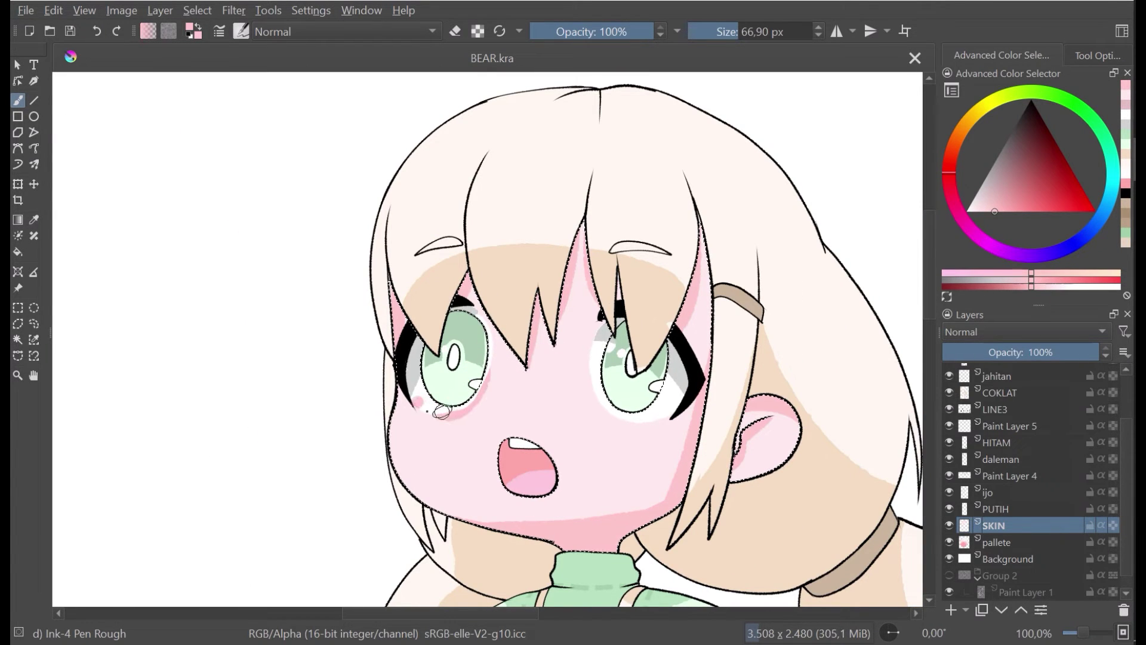
click(587, 381)
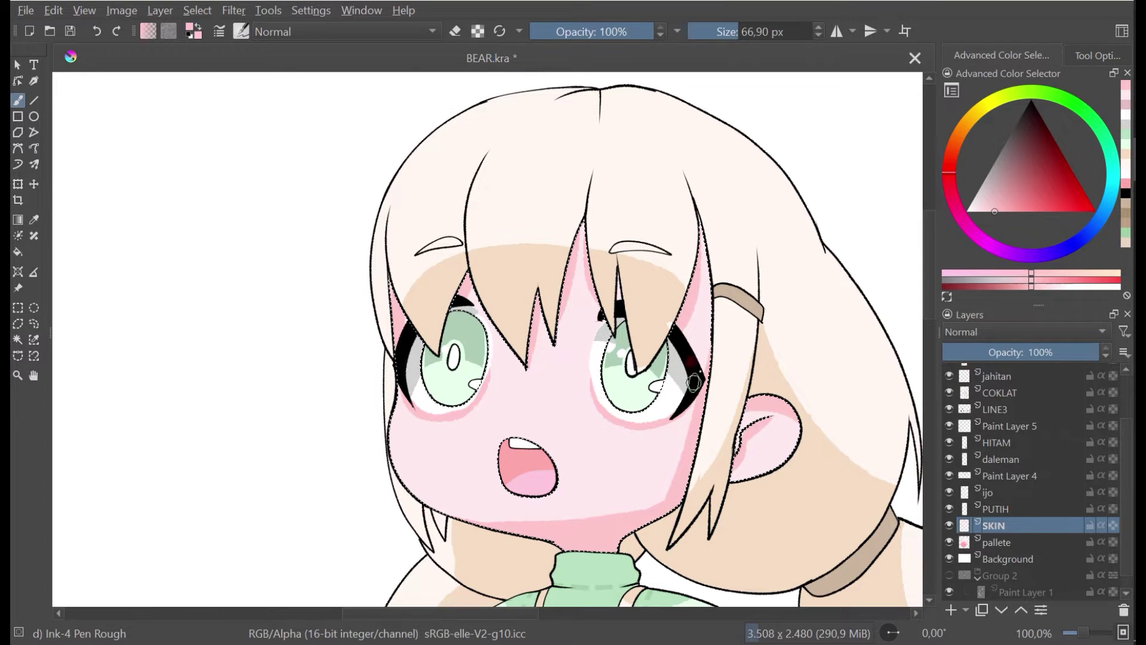
scroll(757, 284, down, 3)
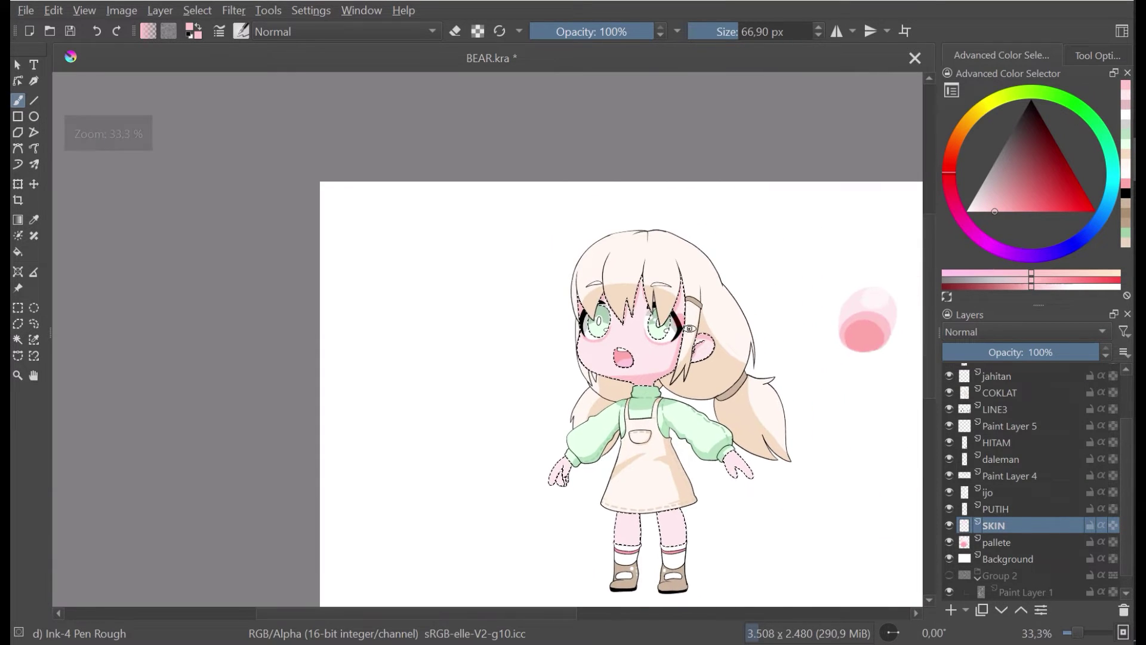
scroll(688, 328, up, 3)
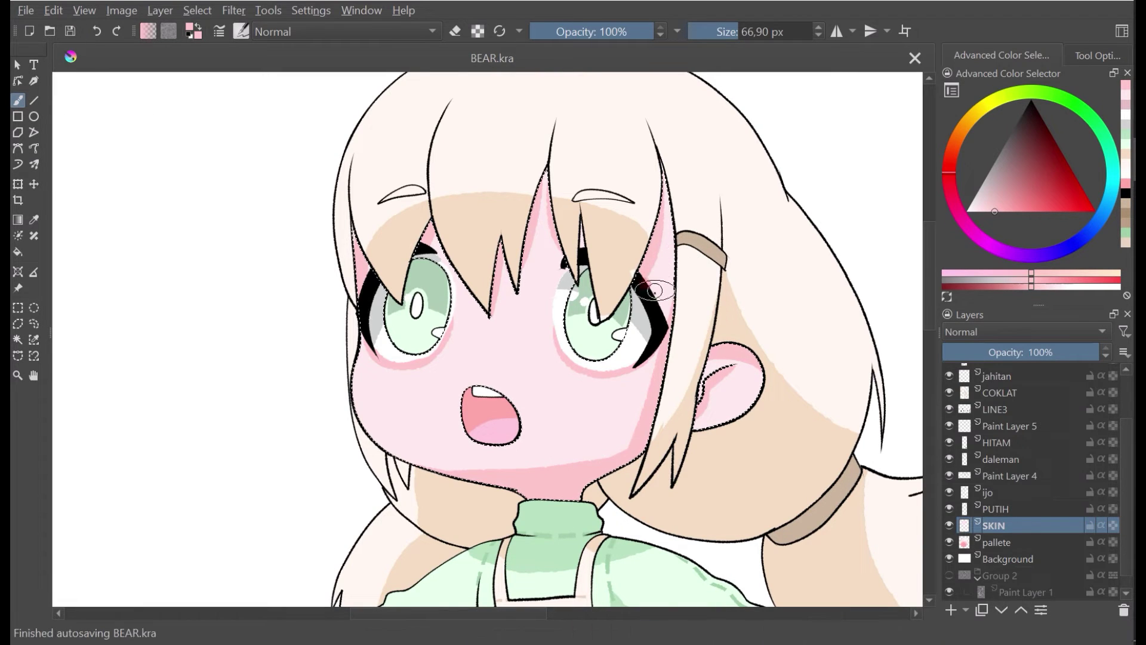
key(ctrl+z)
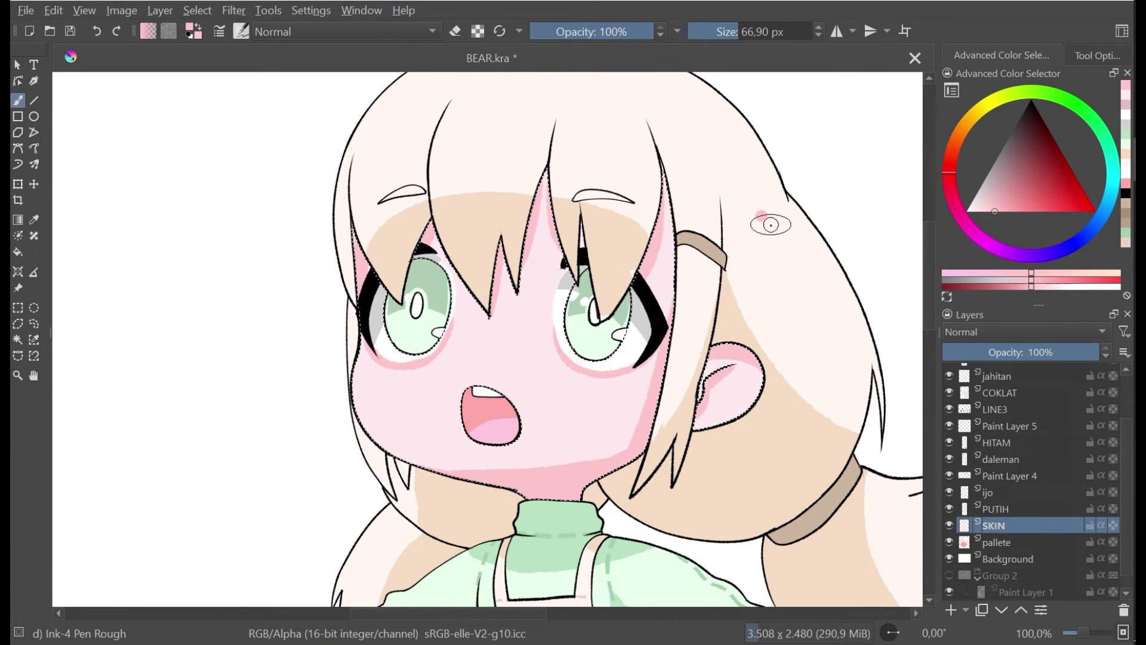
click(758, 215)
key(ctrl+s)
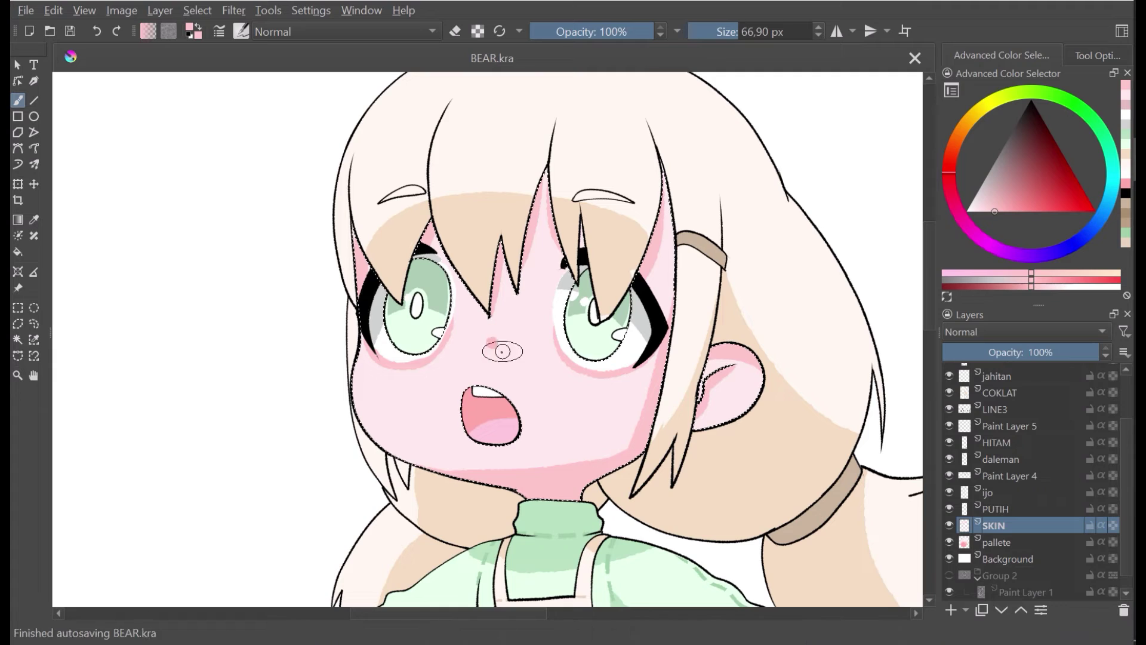
Step: Try a small pink brush mark for the nose between the eyes and mouth, then undo it
click(469, 360)
scroll(498, 329, down, 3)
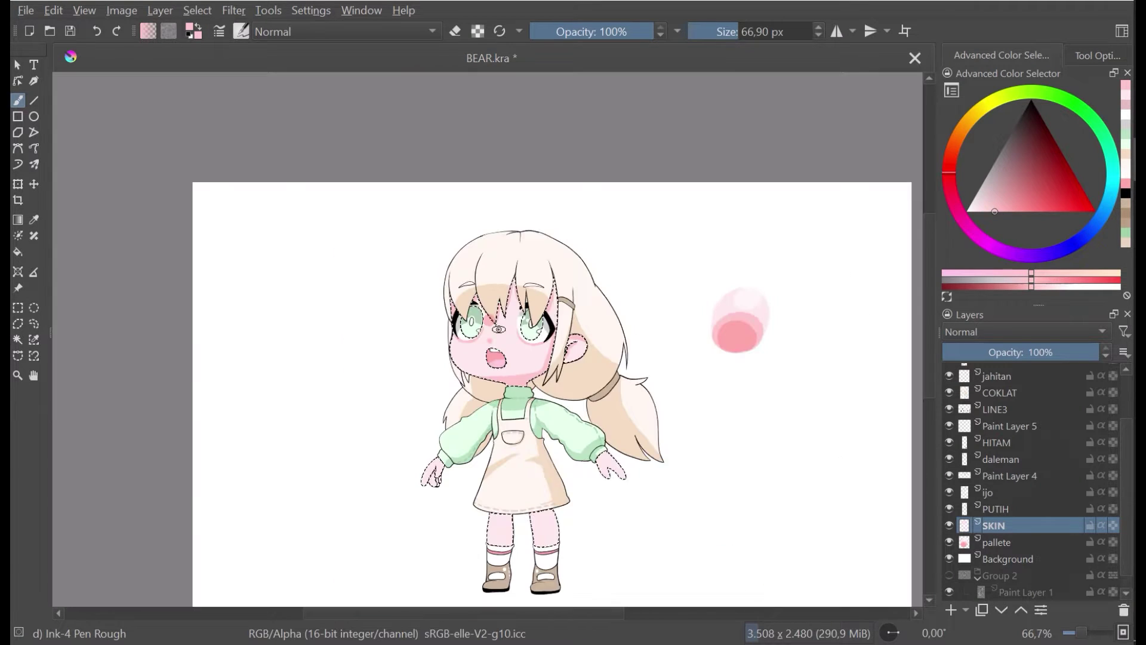
key(ctrl+z)
scroll(564, 364, up, 3)
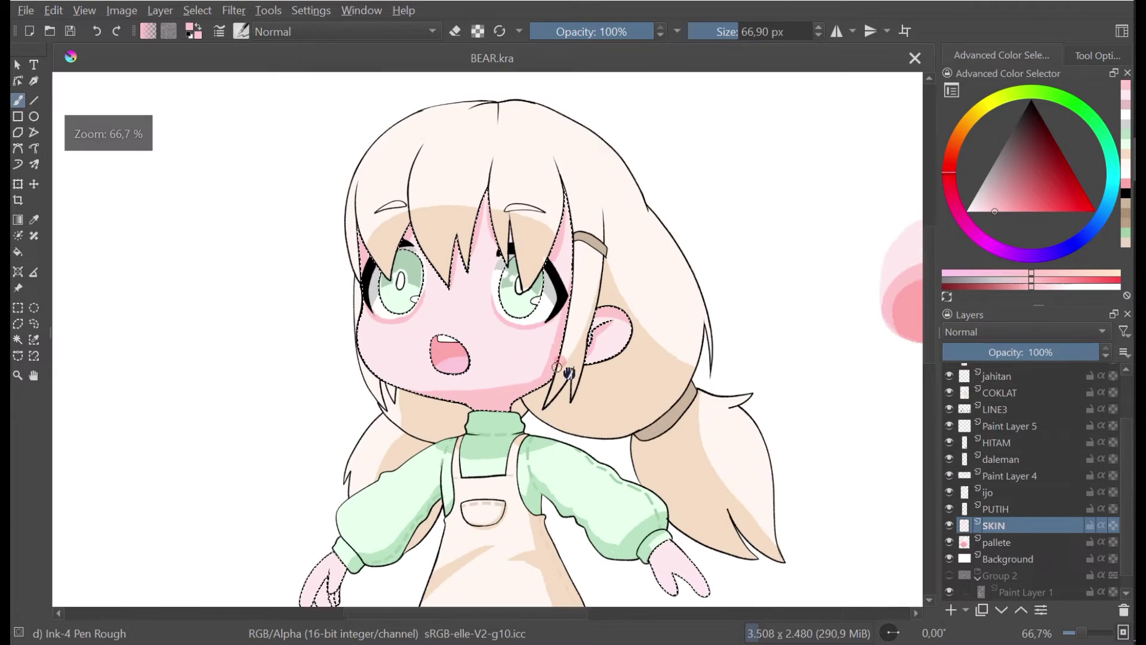
Step: Remove the pink shading below the eyes and paint pink shading down the cheek beside the front hair lock
drag(517, 355, 575, 378)
click(571, 349)
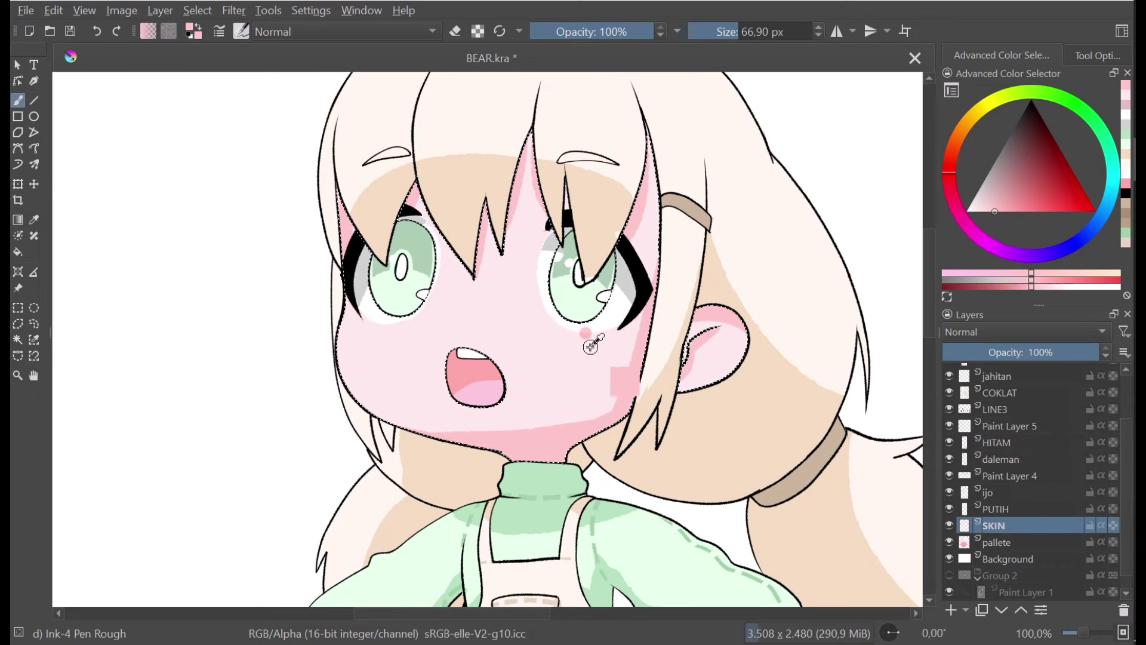
scroll(583, 335, down, 2)
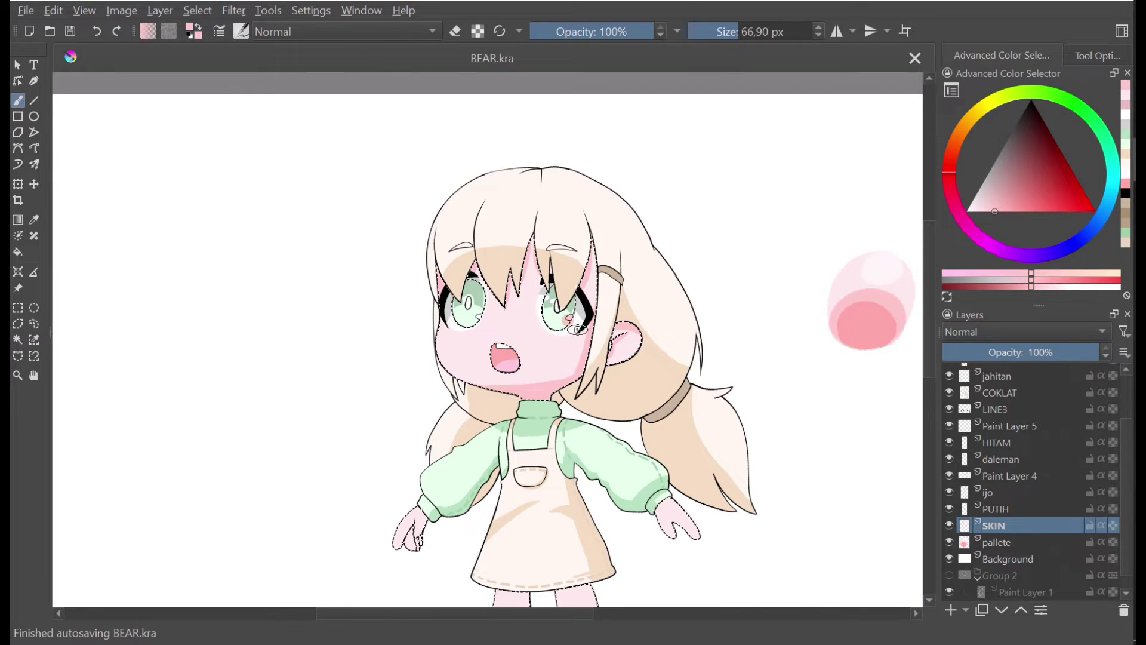
click(528, 280)
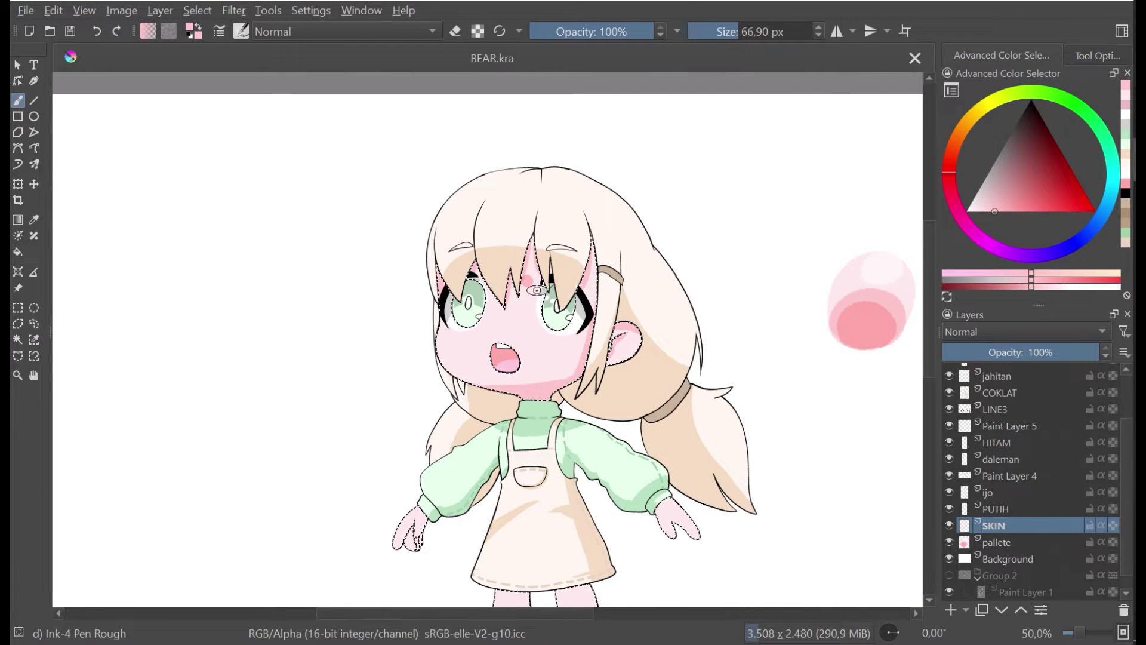
click(837, 196)
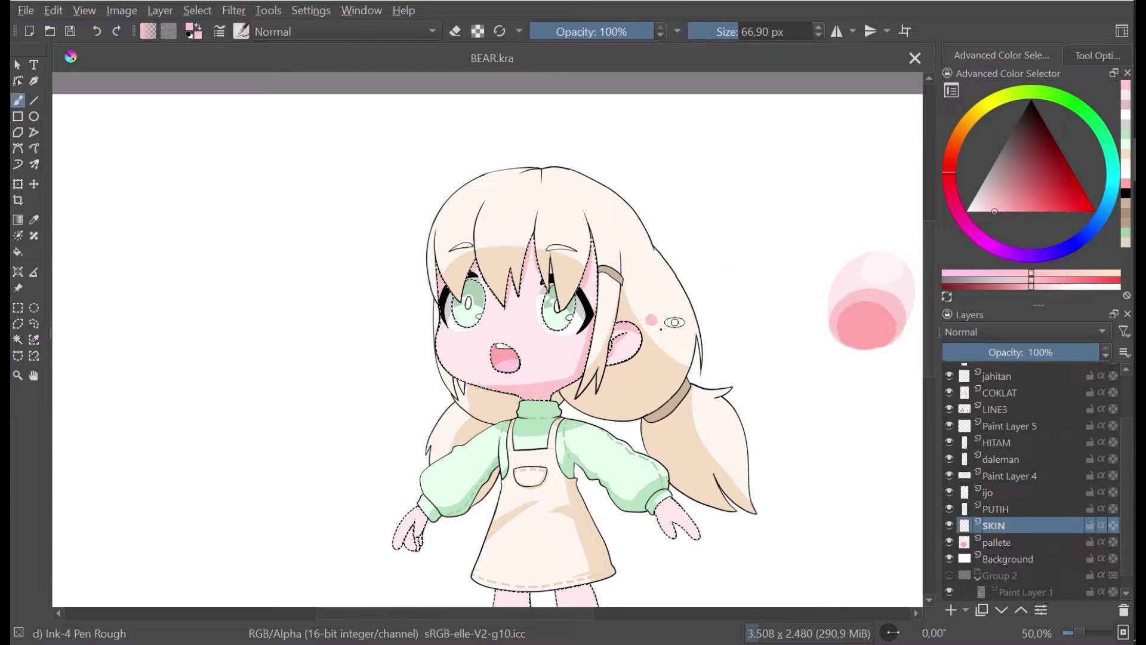
Step: Paint pink shading at the wrist and along the edges of the hand on the ear side of the figure
scroll(371, 322, down, 1)
scroll(574, 406, up, 2)
drag(575, 406, 574, 396)
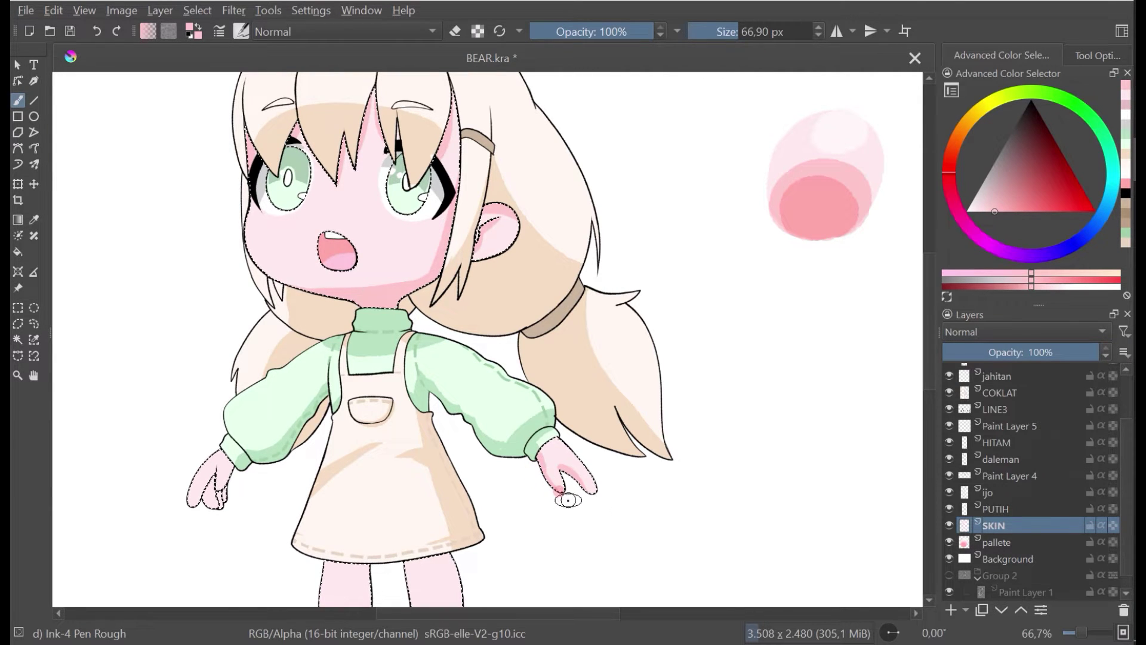
mouse_move(554, 440)
mouse_down()
mouse_move(533, 459)
mouse_move(575, 428)
mouse_up()
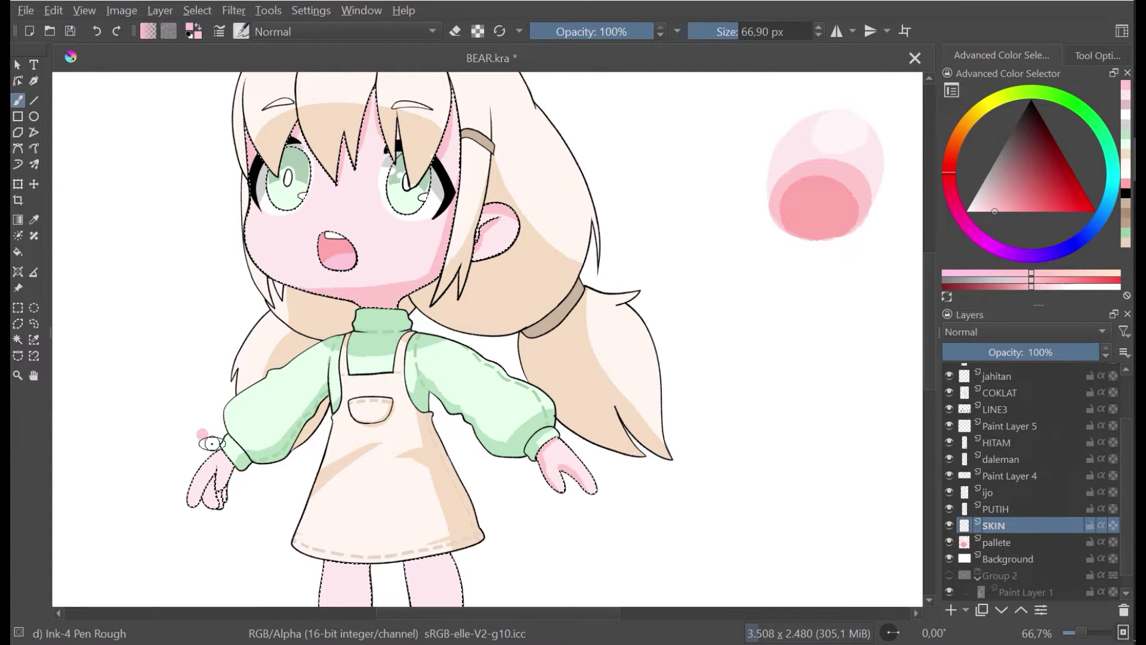
Step: Paint pink shading over the wrist and fingers of the other hand, and save the drawing
scroll(256, 427, up, 3)
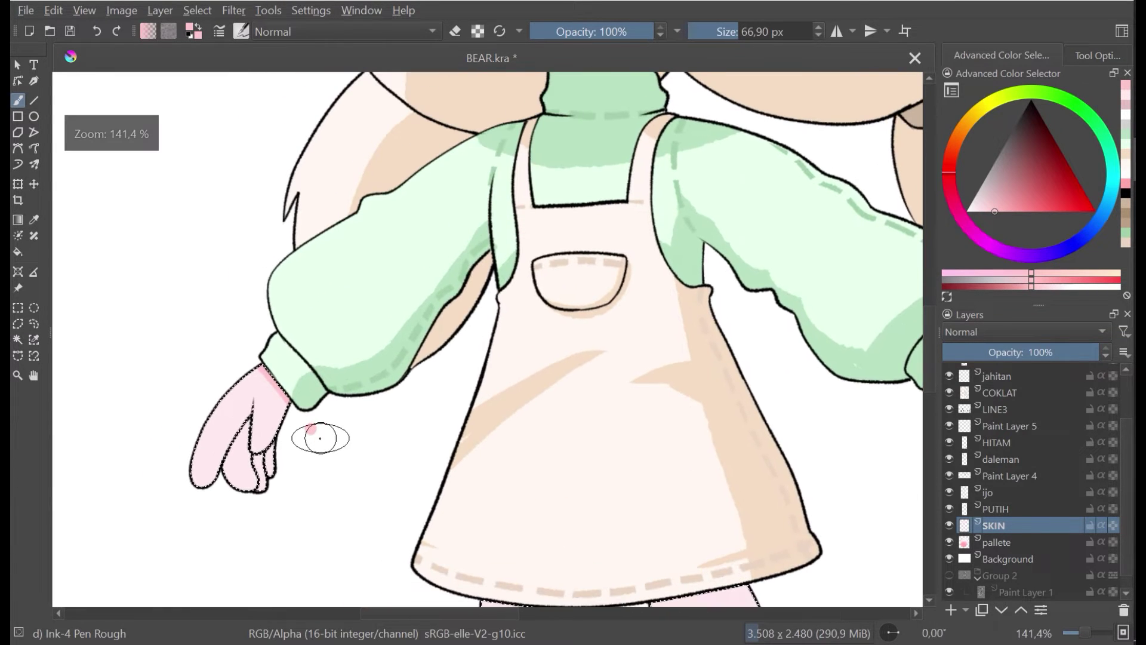
mouse_move(245, 441)
mouse_down()
mouse_move(282, 384)
mouse_move(281, 440)
mouse_move(257, 447)
mouse_move(255, 435)
mouse_move(253, 466)
mouse_move(243, 418)
mouse_move(248, 434)
mouse_move(199, 478)
mouse_up()
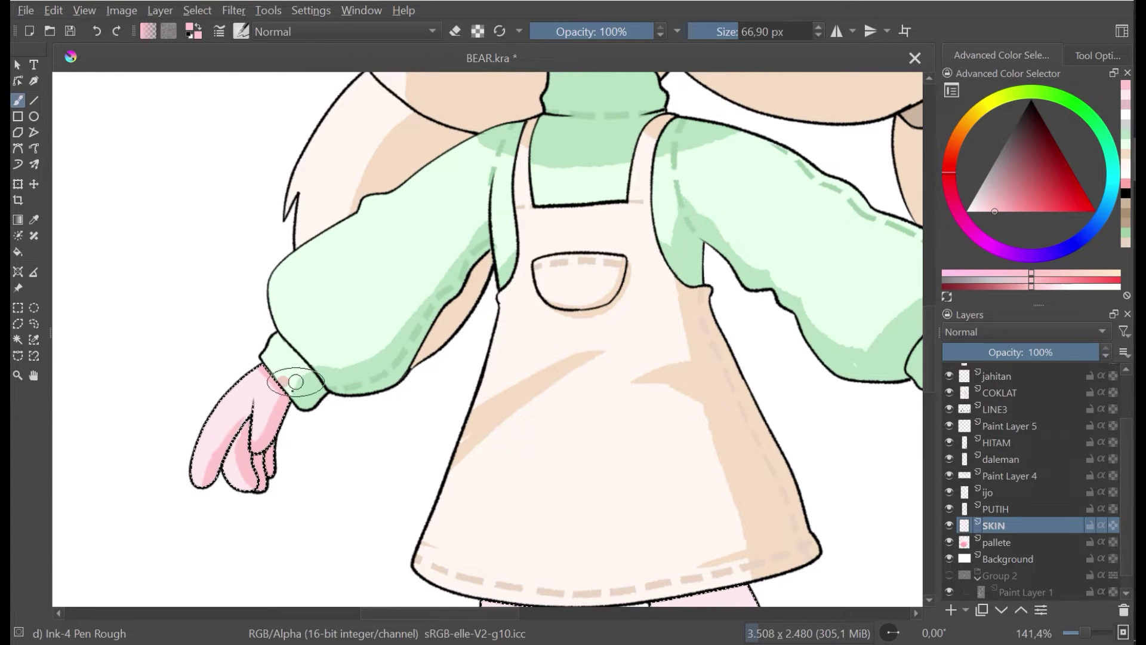
scroll(319, 353, down, 3)
key(ctrl+s)
Step: Paint a narrow band of pink shading across the top of both legs, just below the dress hem
scroll(319, 353, down, 2)
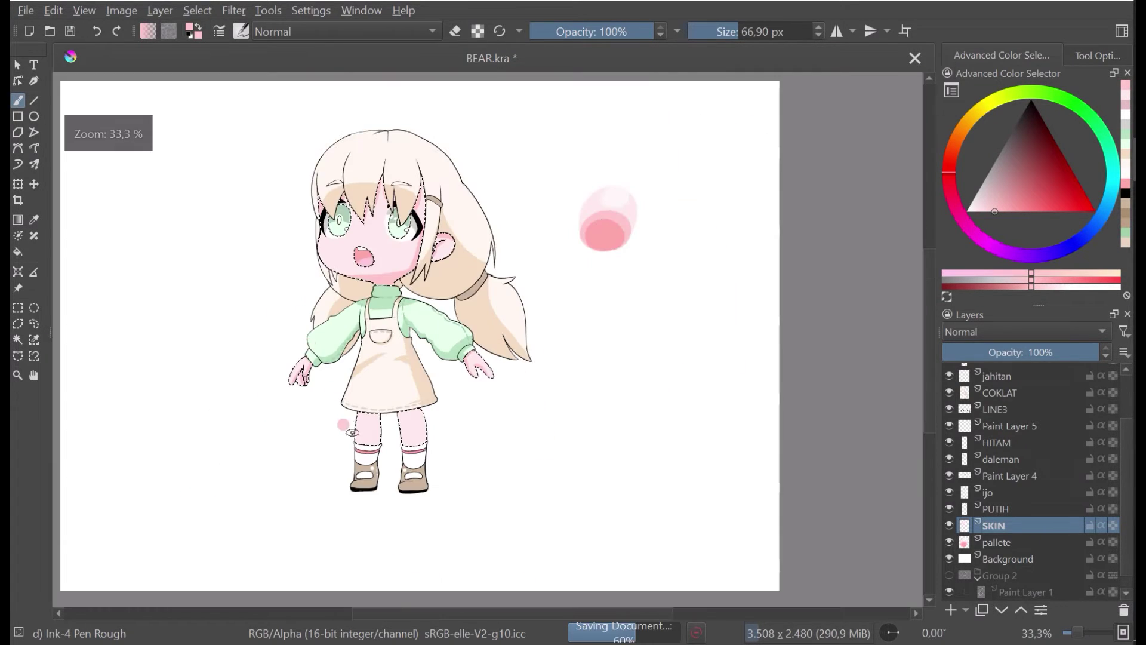
scroll(370, 334, up, 3)
mouse_move(555, 351)
mouse_down()
mouse_move(709, 322)
mouse_move(294, 389)
mouse_move(573, 364)
mouse_move(512, 376)
mouse_up()
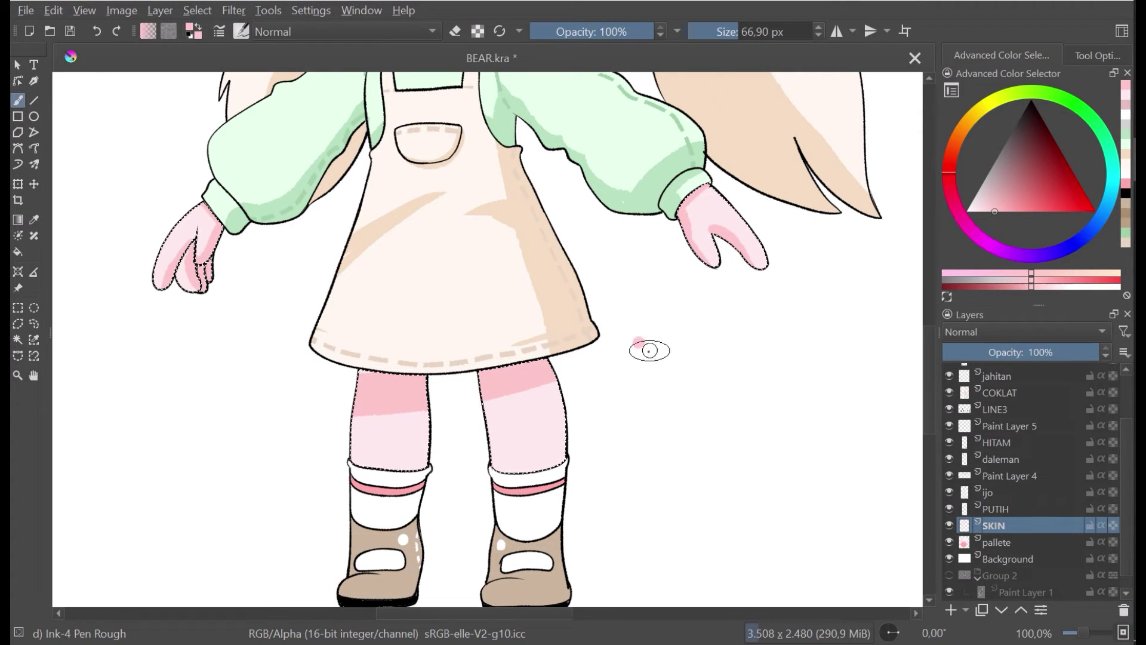
key(ctrl+z)
mouse_move(355, 380)
mouse_down()
mouse_move(418, 385)
mouse_move(595, 353)
mouse_move(489, 377)
mouse_move(314, 385)
mouse_move(591, 339)
mouse_move(532, 365)
mouse_move(327, 387)
mouse_move(556, 348)
mouse_up()
key(ctrl+z)
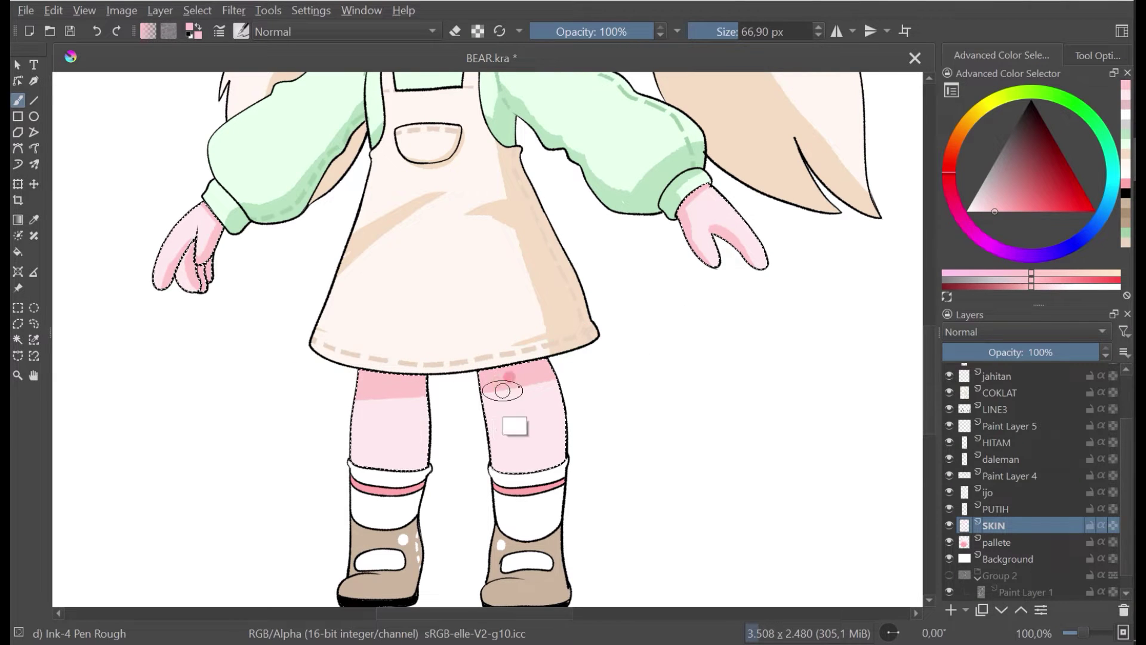
Step: Paint pink shading down the right-hand edge of both legs, and save the drawing
drag(416, 380, 425, 514)
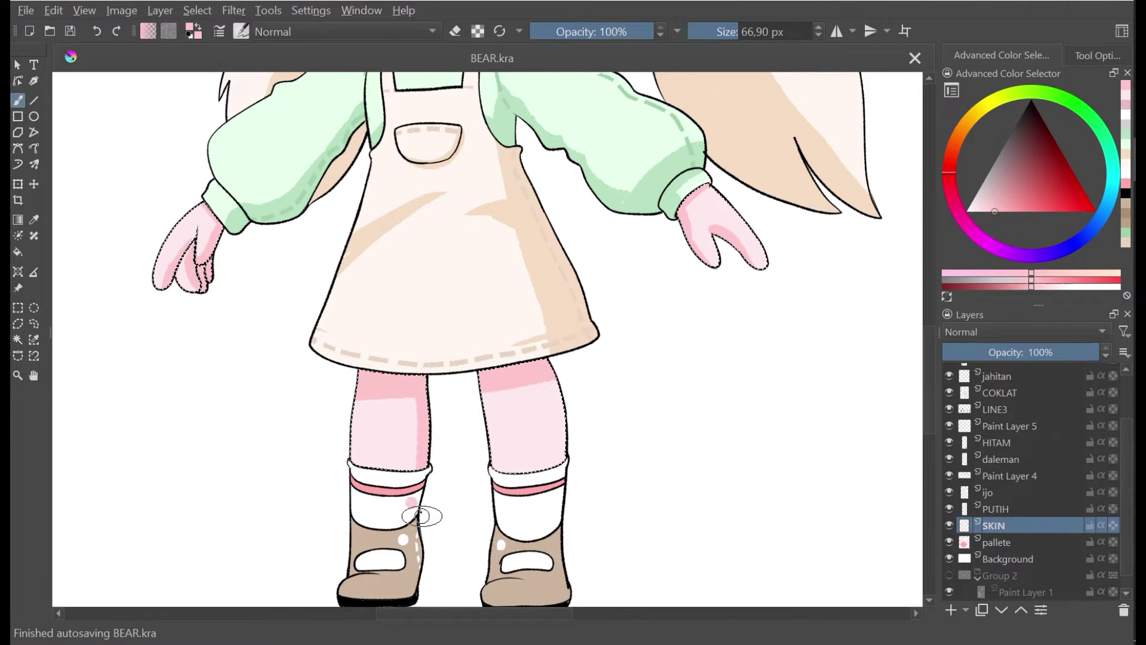
click(583, 380)
mouse_move(547, 392)
mouse_down()
mouse_move(568, 462)
mouse_move(556, 384)
mouse_up()
scroll(593, 371, down, 4)
scroll(593, 371, down, 1)
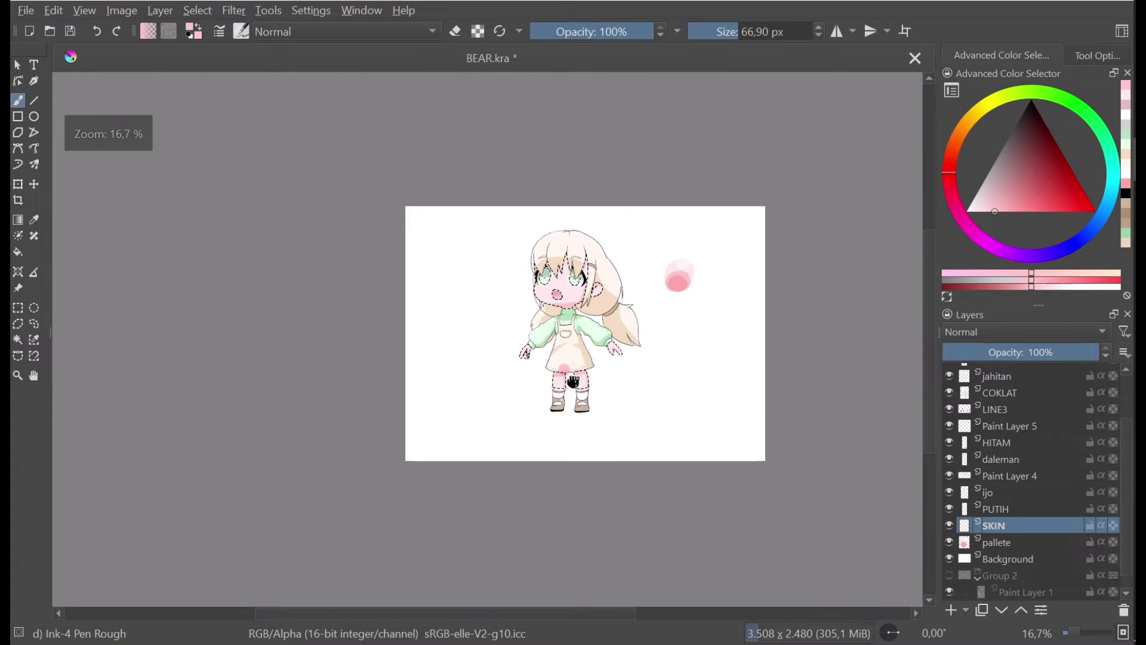
scroll(538, 394, up, 3)
scroll(519, 407, up, 1)
scroll(519, 407, down, 2)
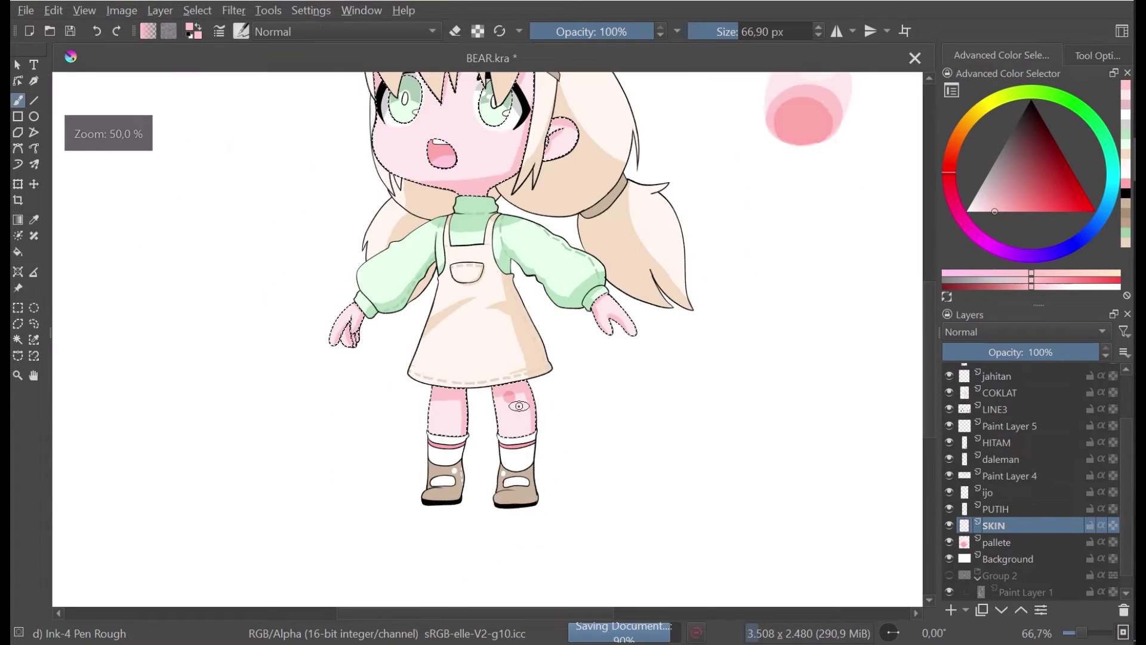
scroll(394, 455, down, 1)
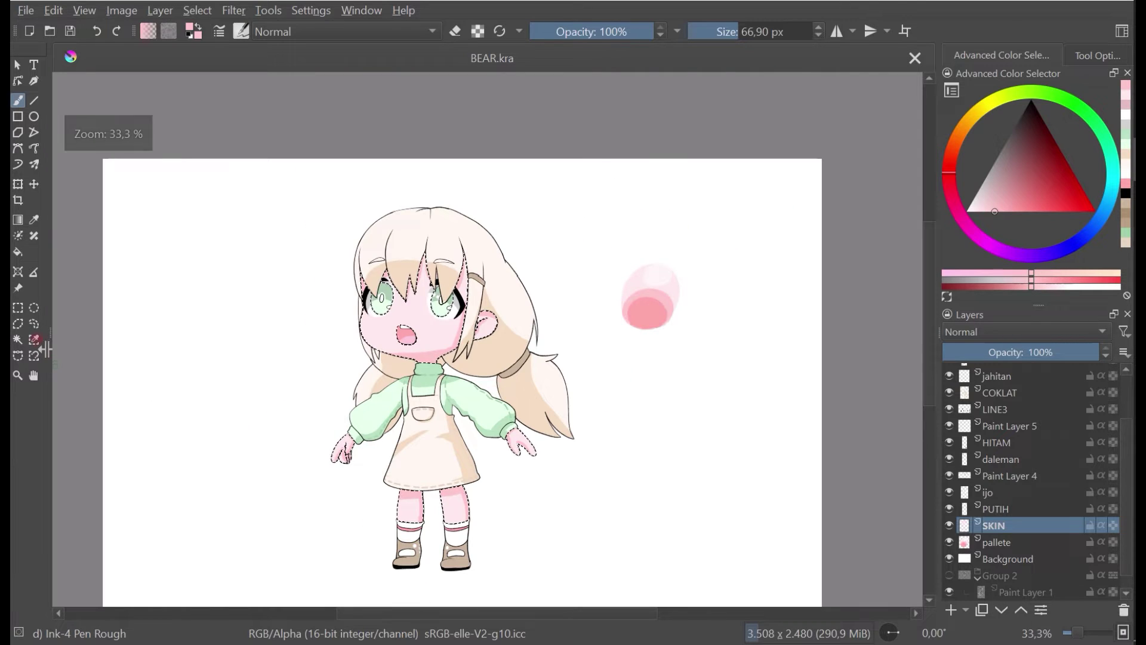
Step: Clear the skin selection and return to the brush
click(34, 308)
click(401, 311)
scroll(402, 311, up, 3)
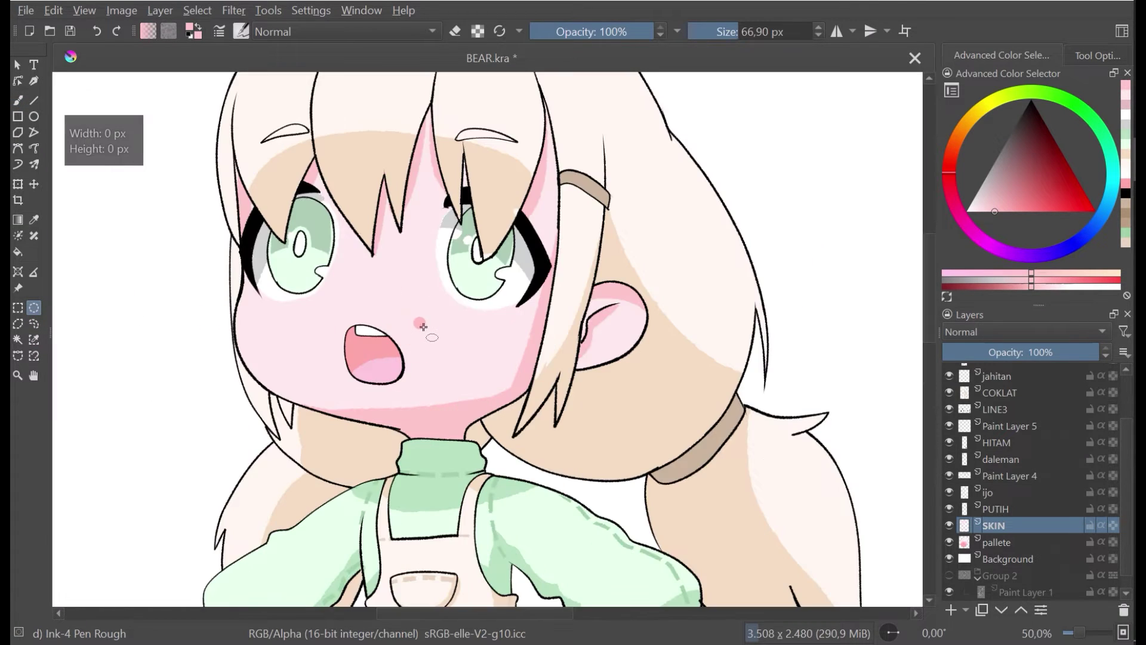
click(17, 99)
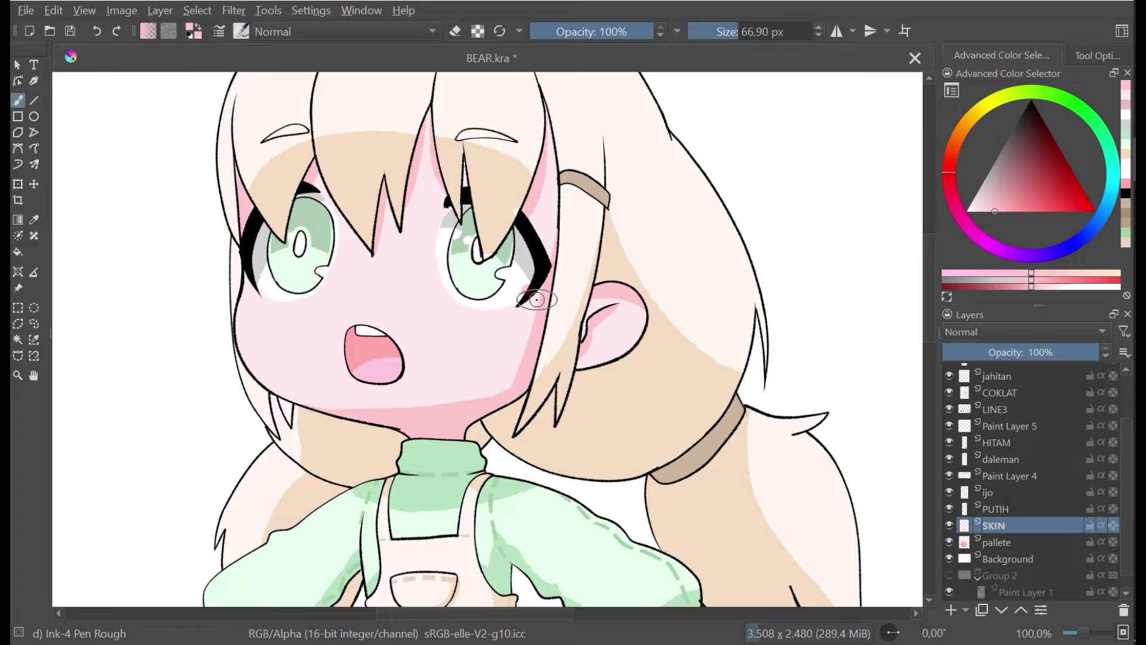
Step: Sample the light skin colour, touch up the inner edge of the cheek shading beside the hair lock, and save the drawing
ctrl+click(524, 358)
click(516, 347)
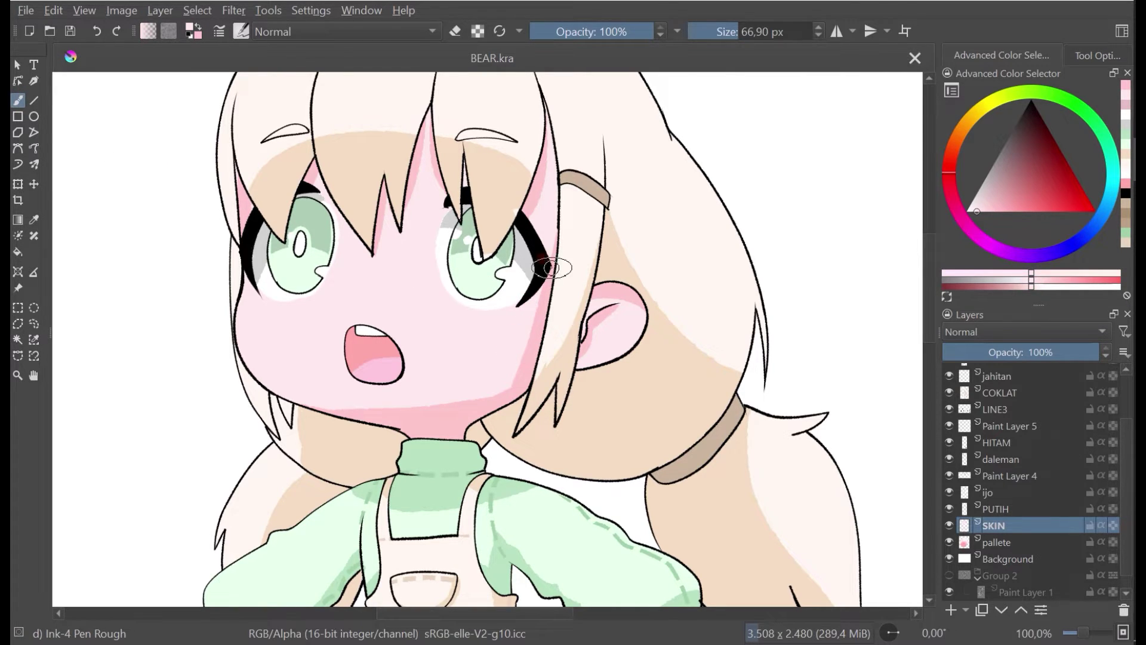
drag(545, 276, 522, 330)
key(ctrl+z)
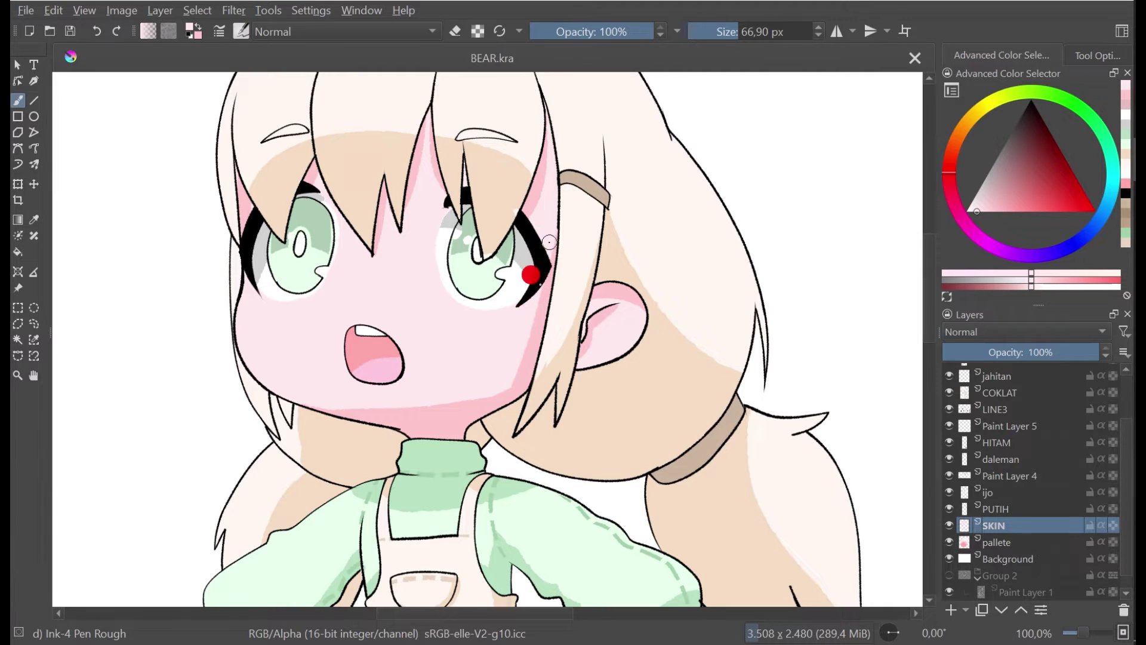
drag(549, 242, 512, 369)
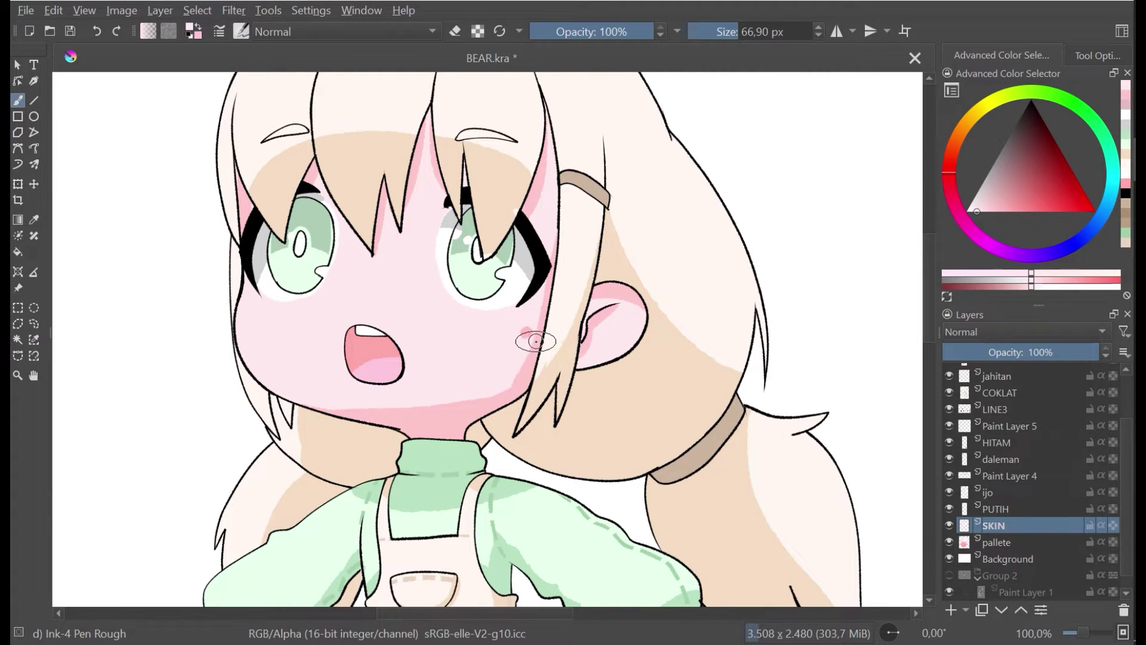
key(minus)
key(ctrl+s)
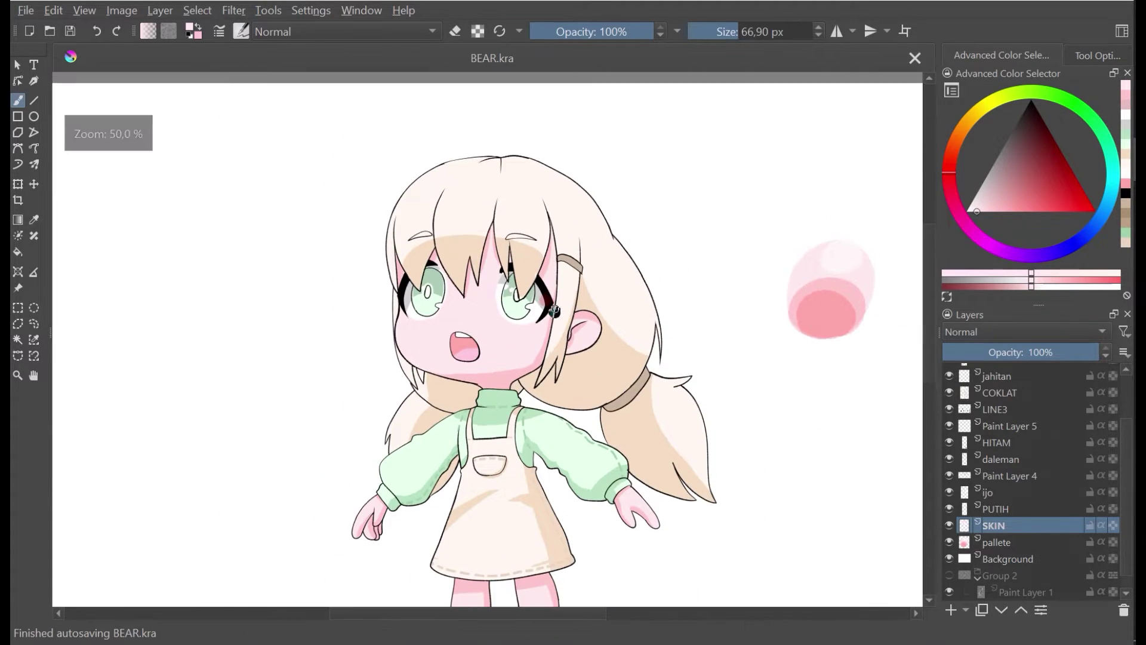
Step: Examine the skin shading on the face, hands and legs across the whole figure
key(minus)
click(500, 330)
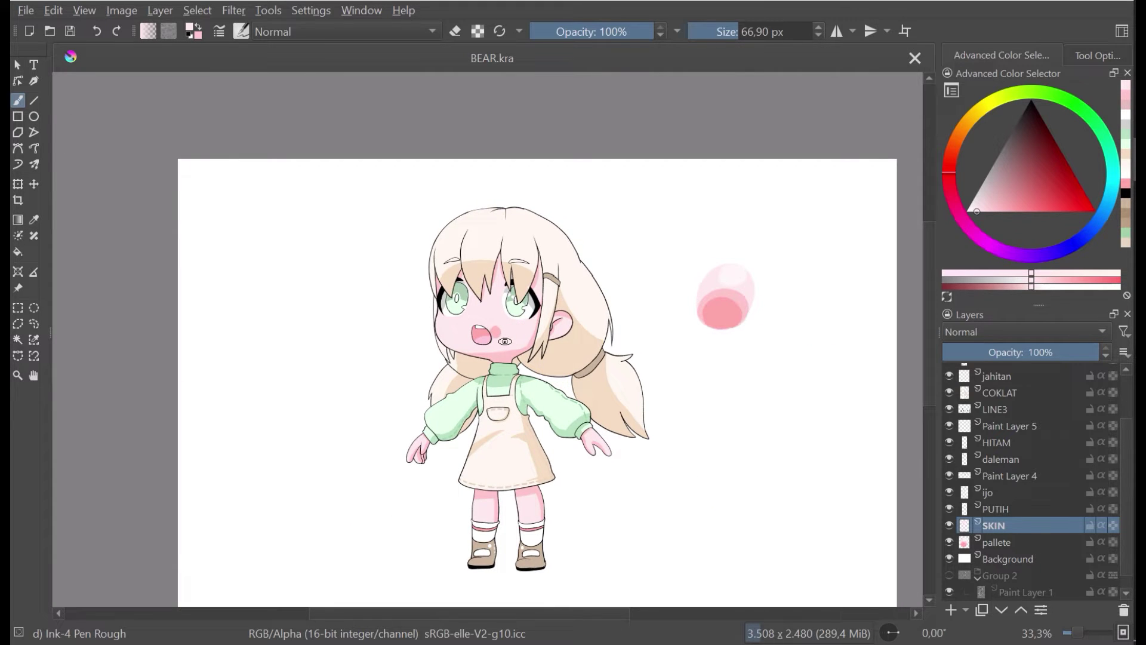
scroll(597, 458, up, 2)
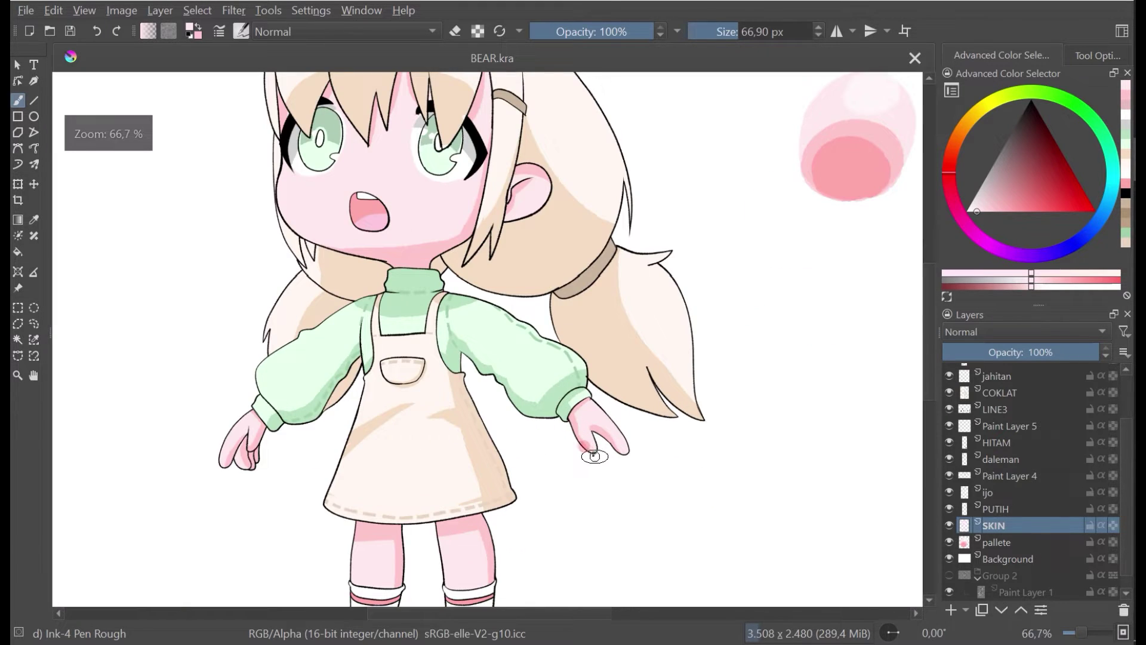
scroll(585, 452, down, 2)
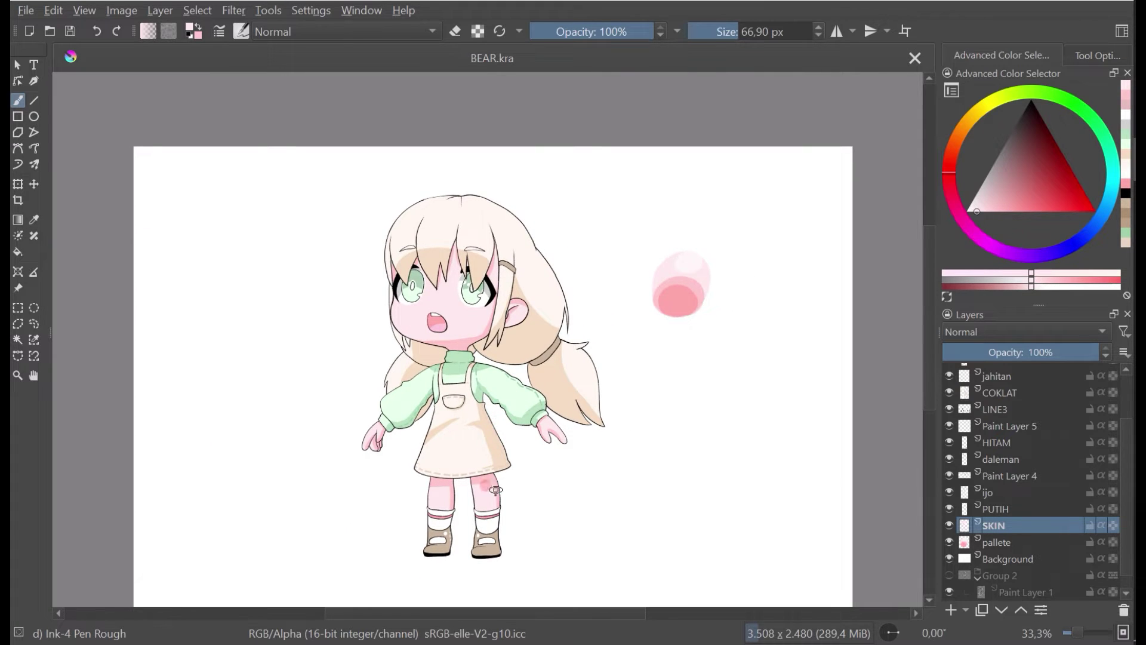
scroll(453, 302, up, 2)
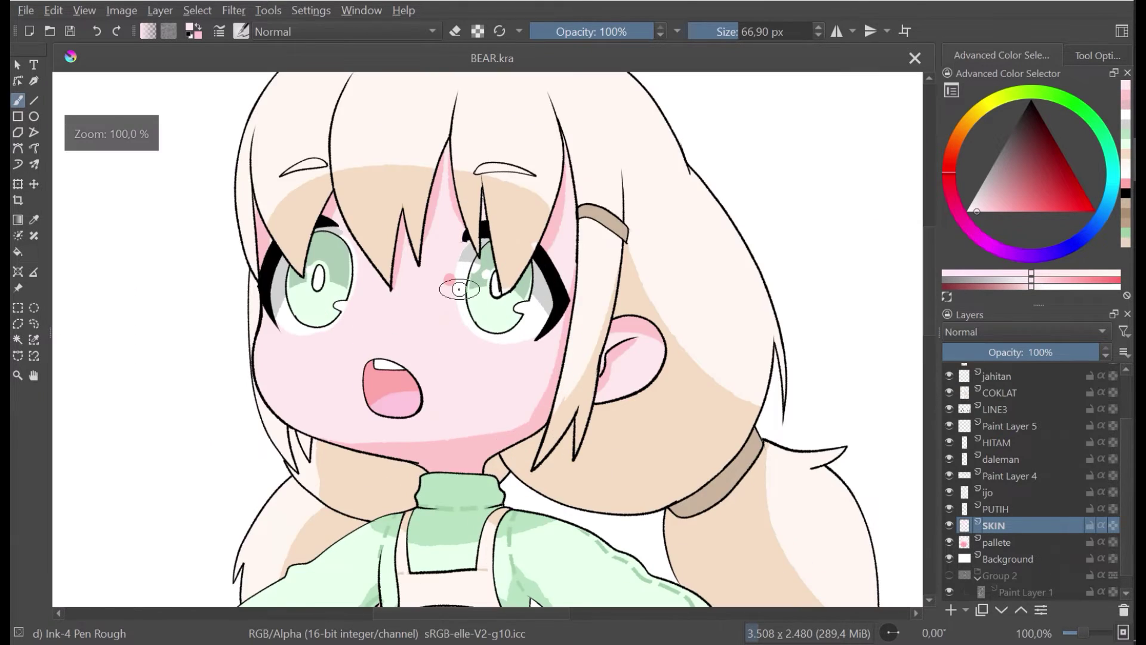
scroll(426, 339, down, 1)
drag(509, 359, 493, 351)
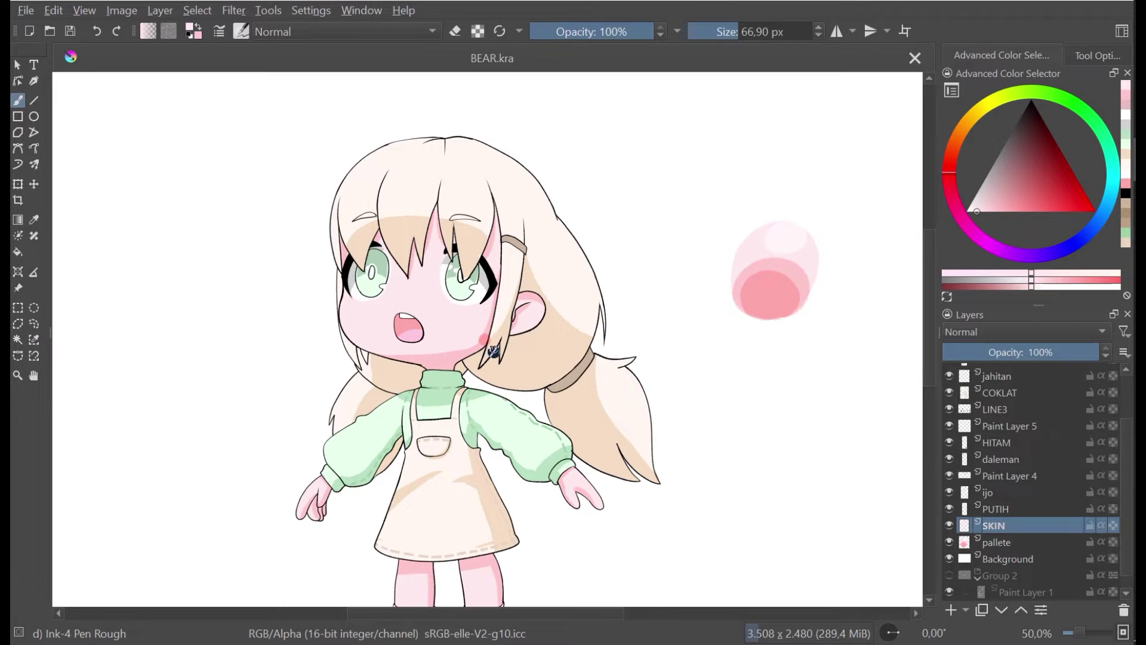
drag(508, 391, 483, 326)
scroll(428, 558, up, 2)
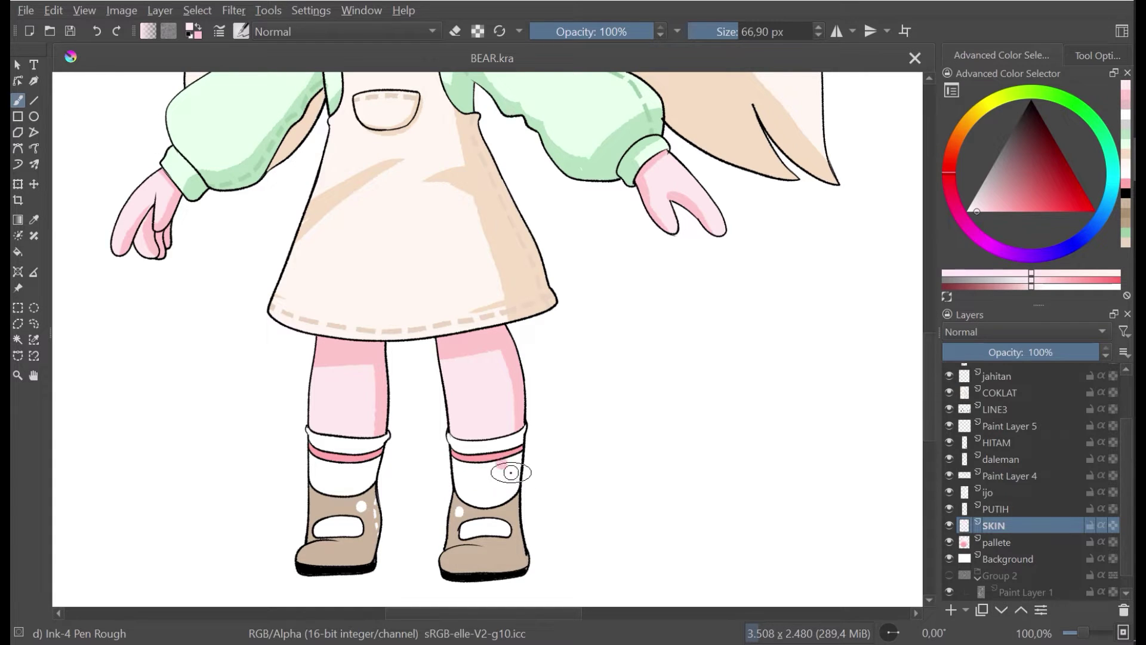
drag(384, 216, 420, 523)
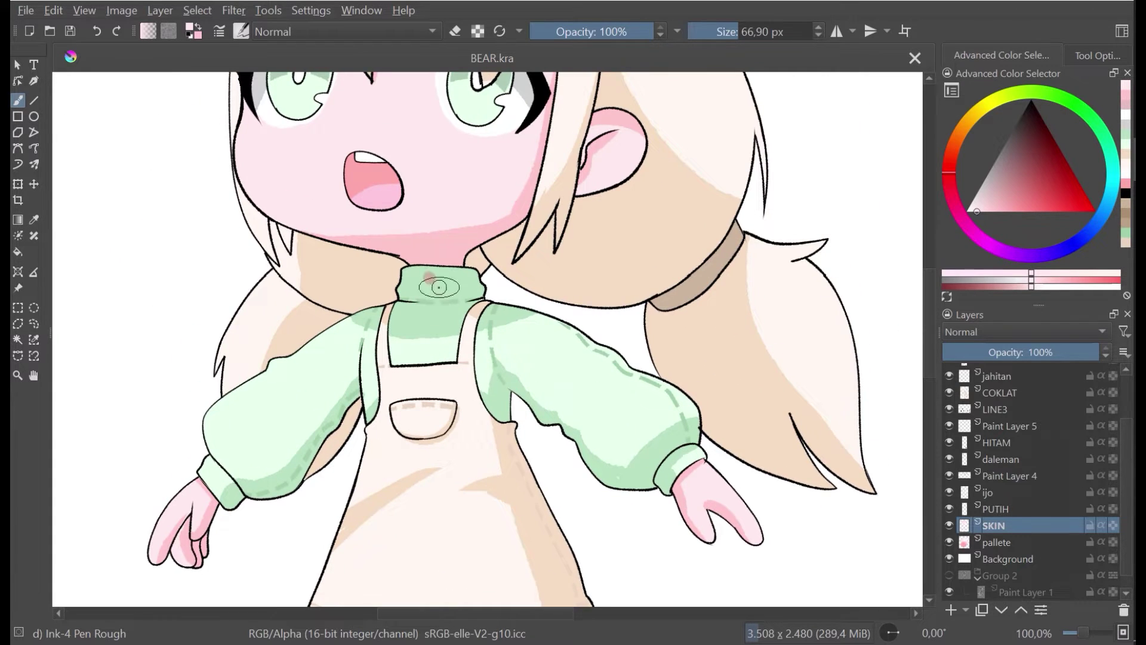
Step: Sample the grey shadow colour of the eye white and select the white areas of both socks on the PUTIH layer
ctrl+click(528, 83)
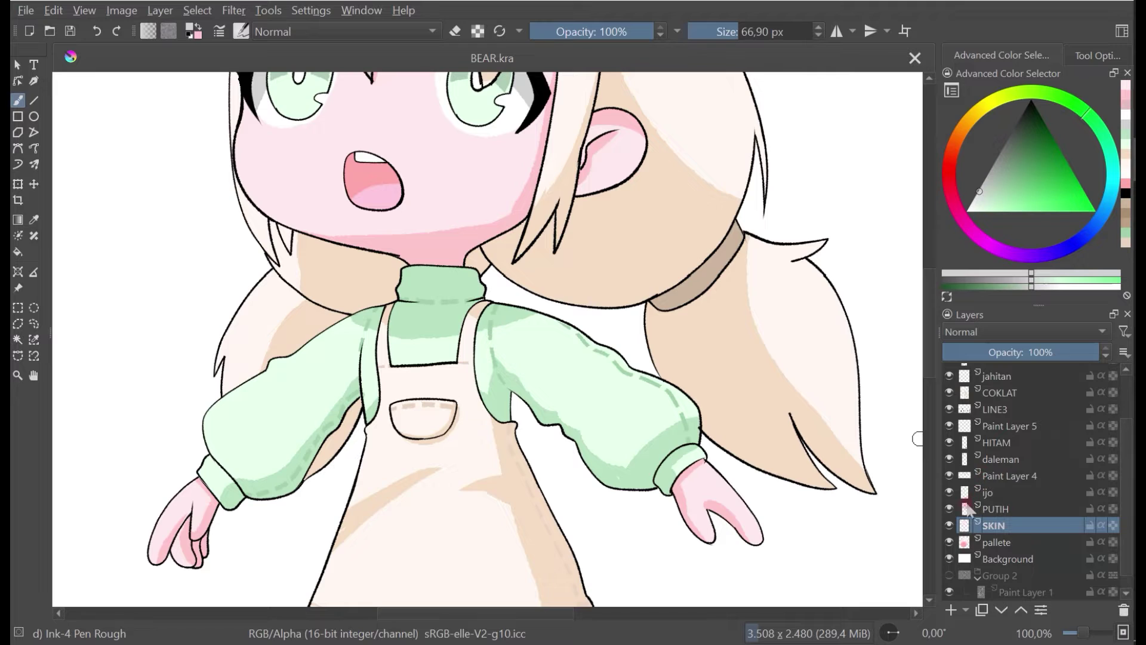
click(997, 508)
scroll(573, 406, down, 4)
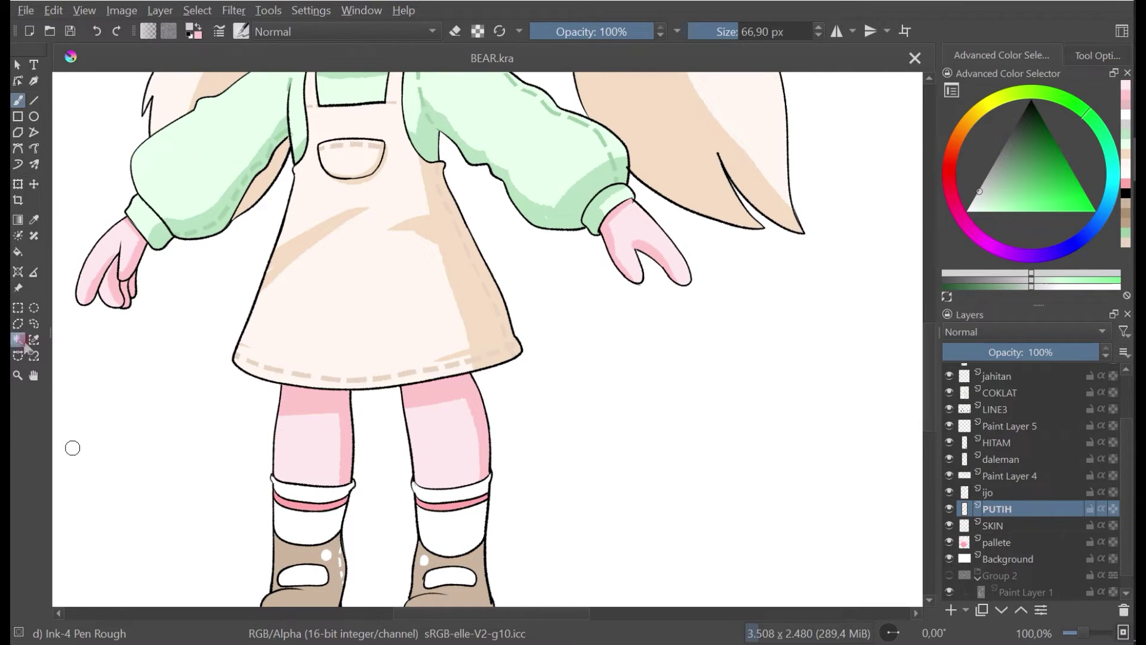
click(18, 339)
click(315, 531)
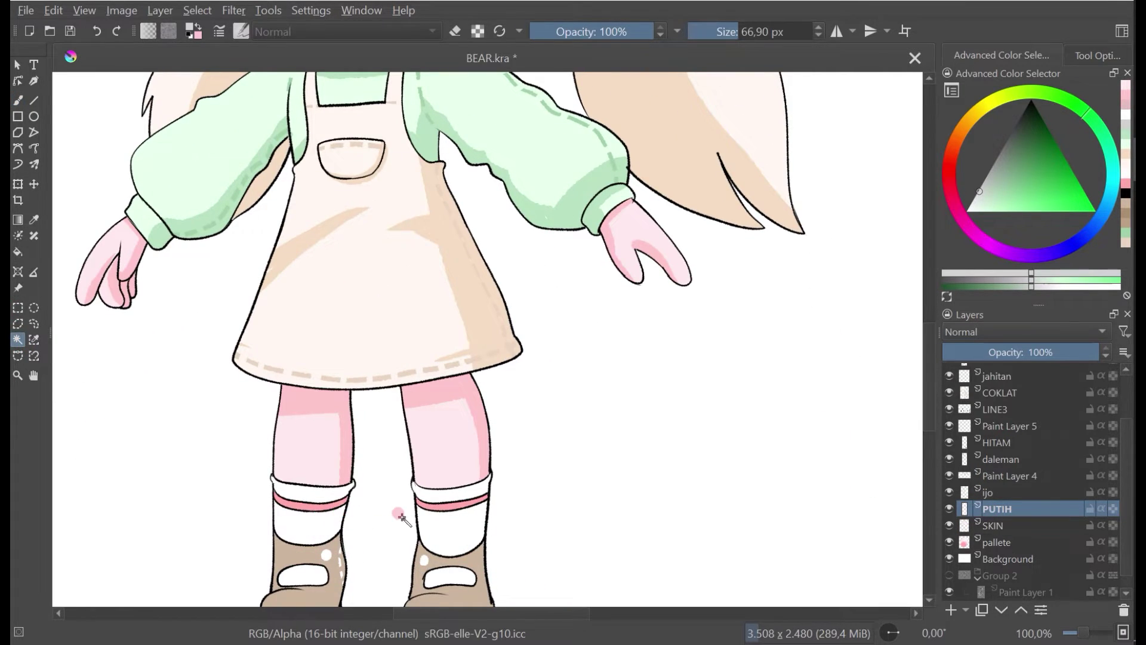
shift+click(450, 536)
click(461, 492)
Step: Paint grey shading down the right-hand side and along the lower edge of the socks, and save the drawing
click(18, 100)
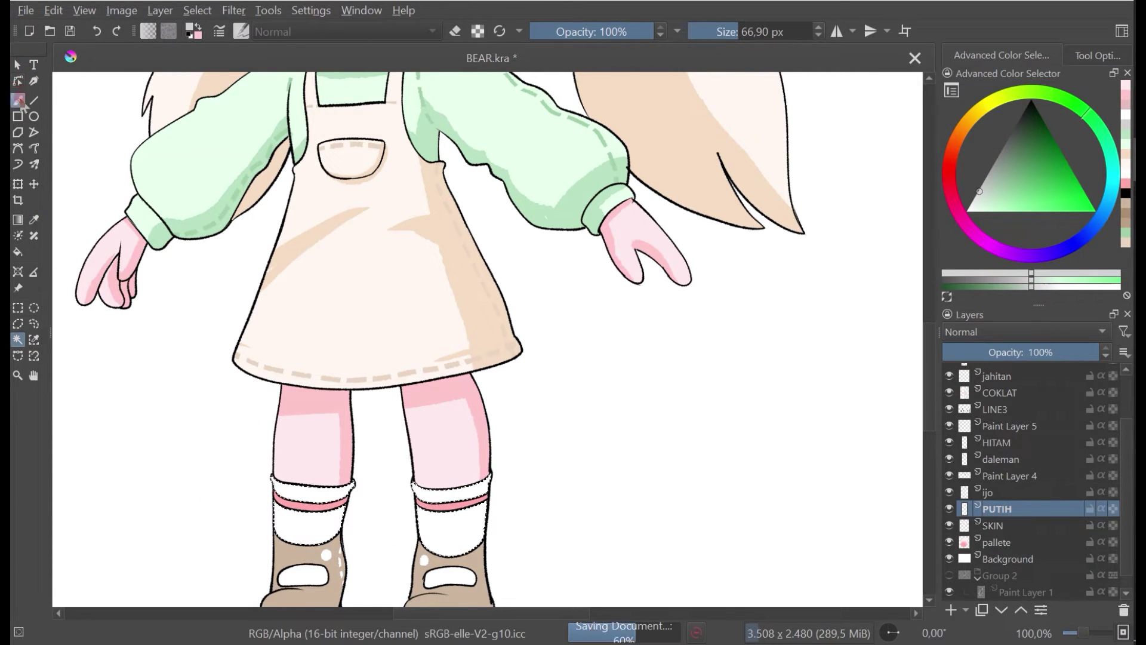
drag(339, 312, 284, 259)
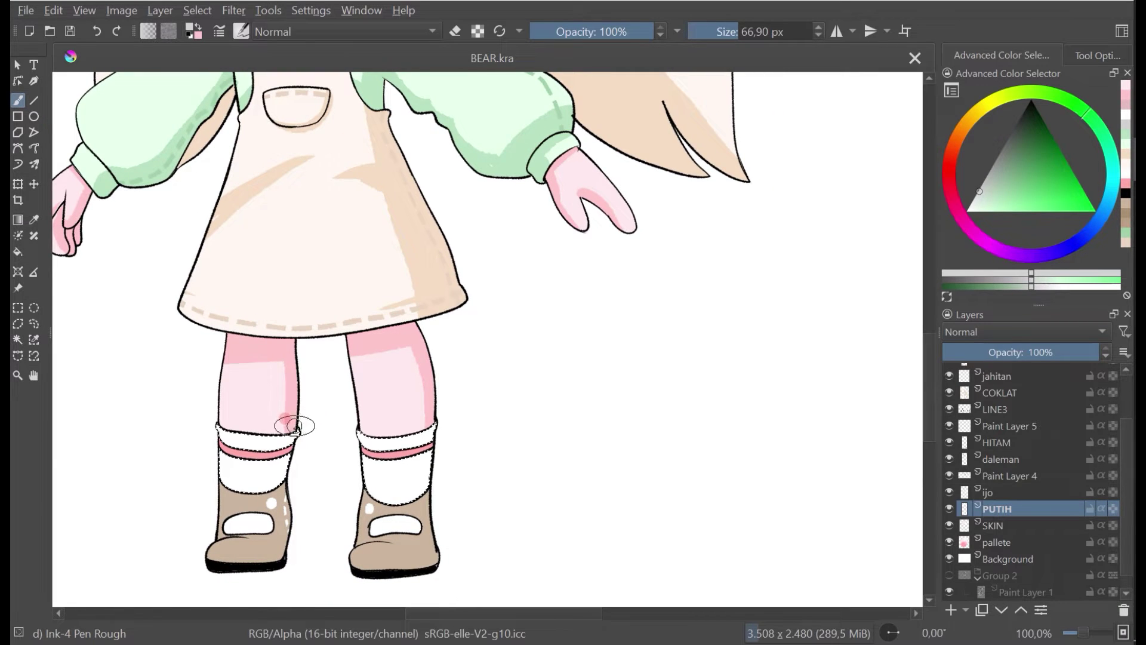
mouse_move(412, 400)
mouse_down()
mouse_move(433, 429)
mouse_move(434, 411)
mouse_move(432, 490)
mouse_move(434, 410)
mouse_move(428, 494)
mouse_up()
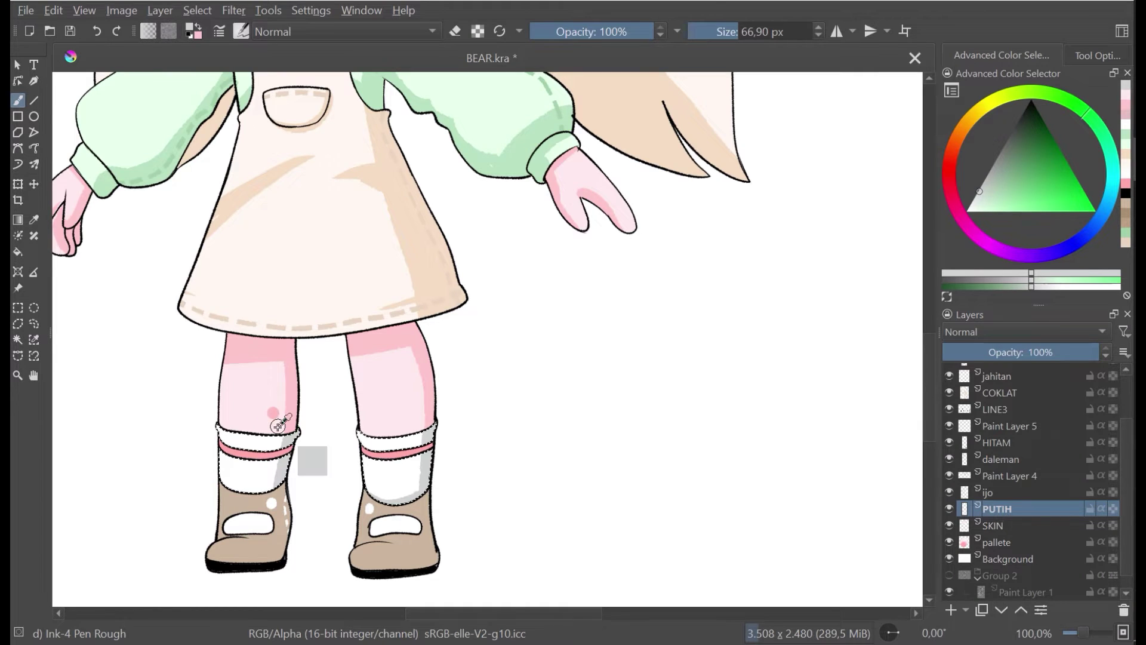
key(ctrl+s)
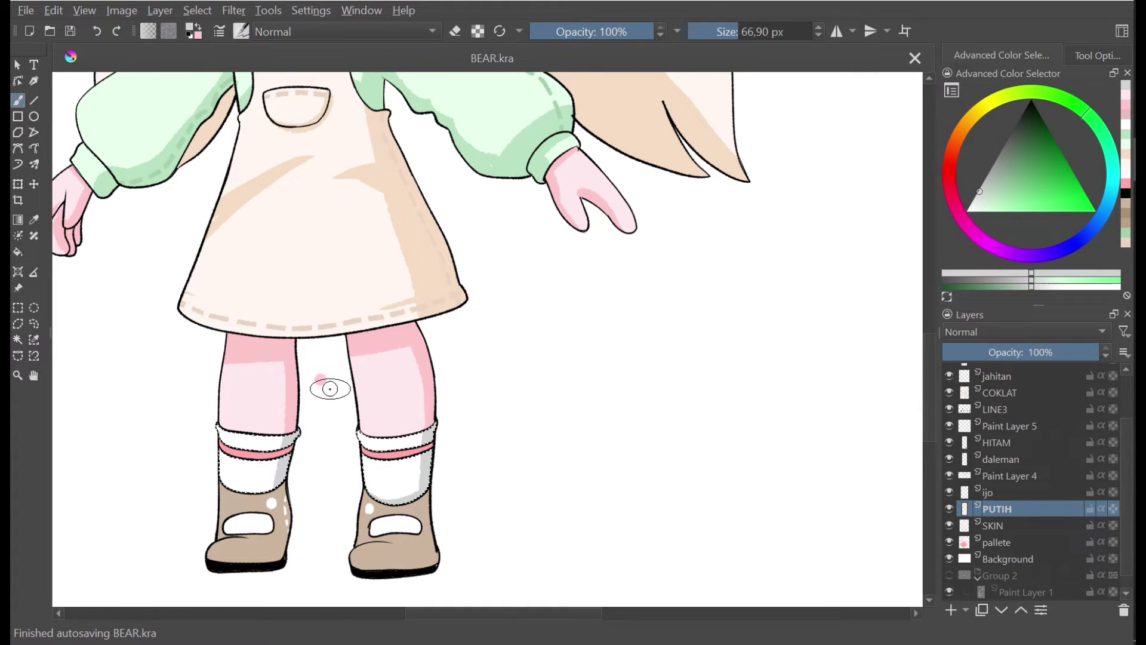
Step: Paint tapering grey fold shading on the folded cuffs of both socks and sample a light colour for touch-ups
scroll(330, 388, up, 3)
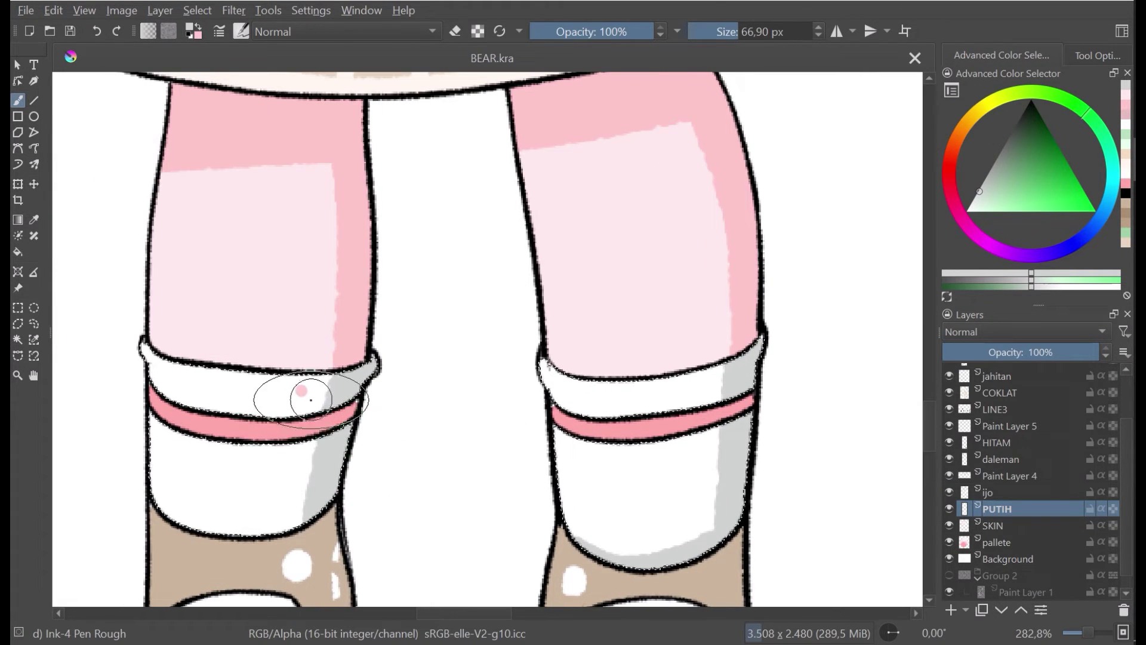
drag(311, 399, 374, 375)
key(ctrl+z)
drag(292, 397, 365, 384)
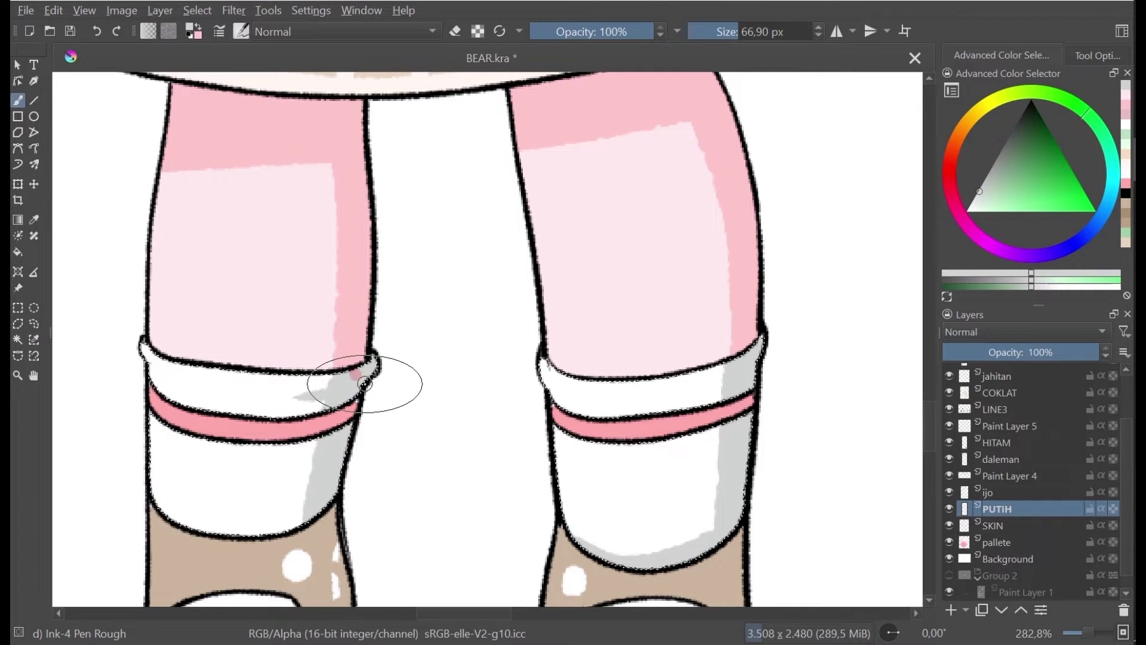
drag(688, 395, 762, 366)
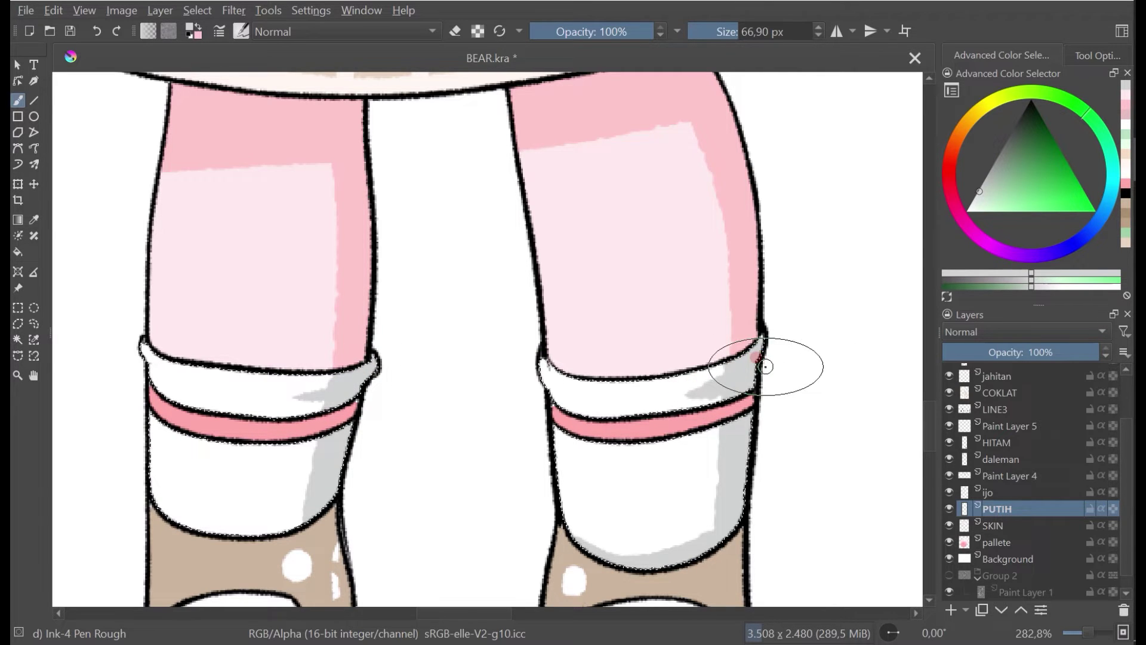
ctrl+click(697, 372)
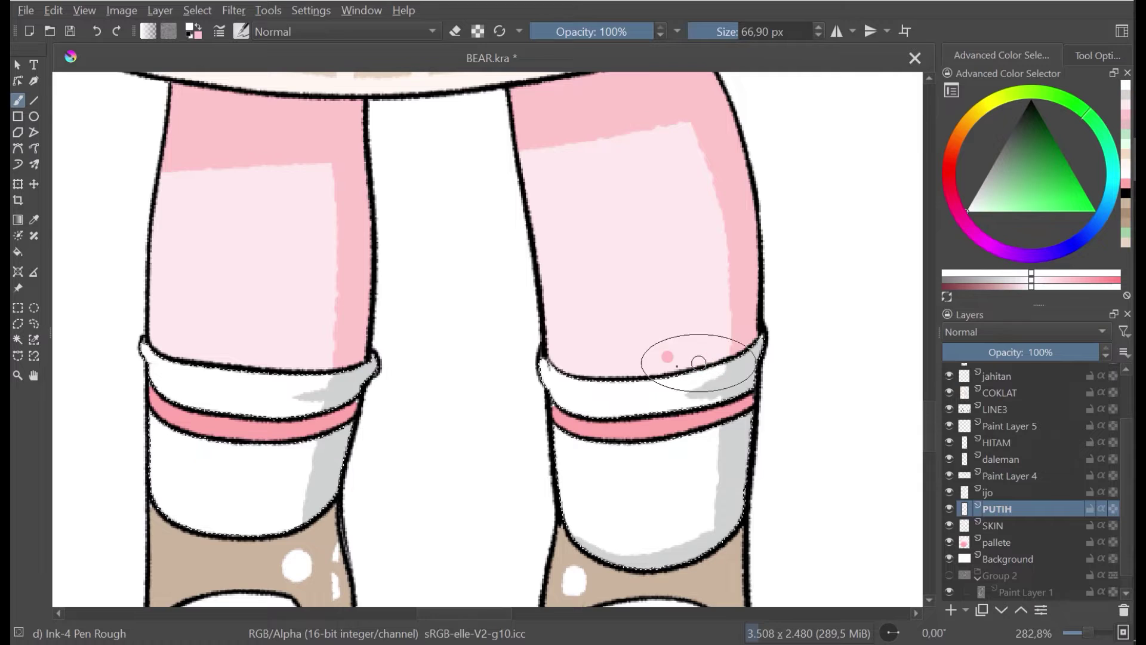
Step: Touch up the grey shading on the folded cuffs of the white socks, and save the drawing
drag(325, 365, 327, 381)
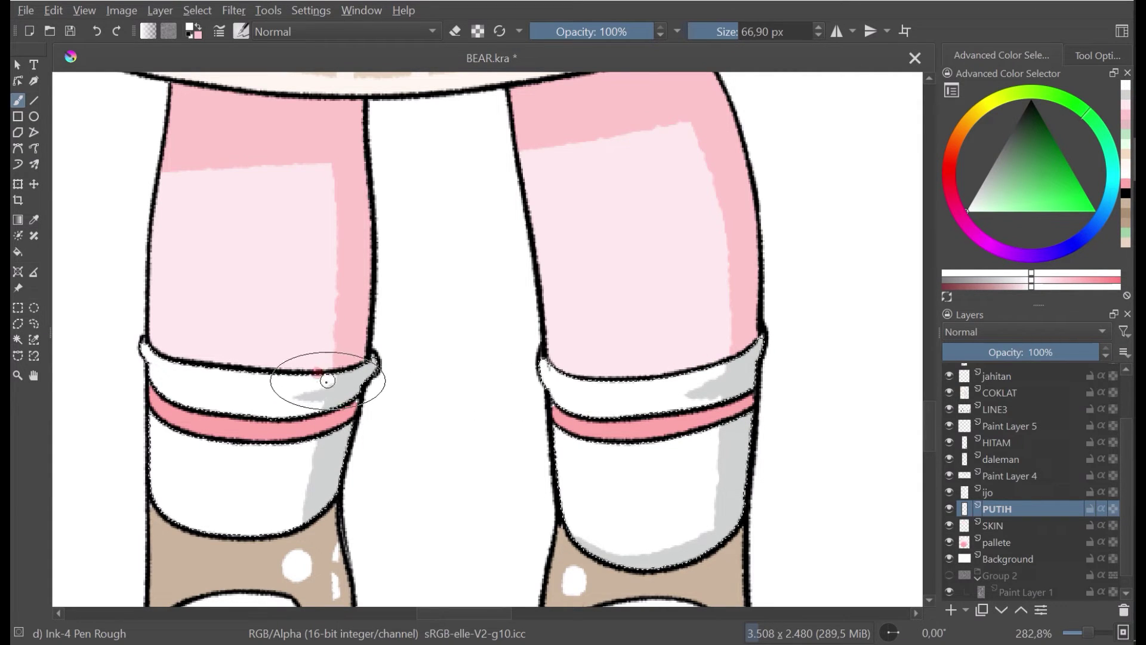
scroll(382, 332, down, 4)
drag(395, 325, 417, 384)
scroll(388, 451, up, 5)
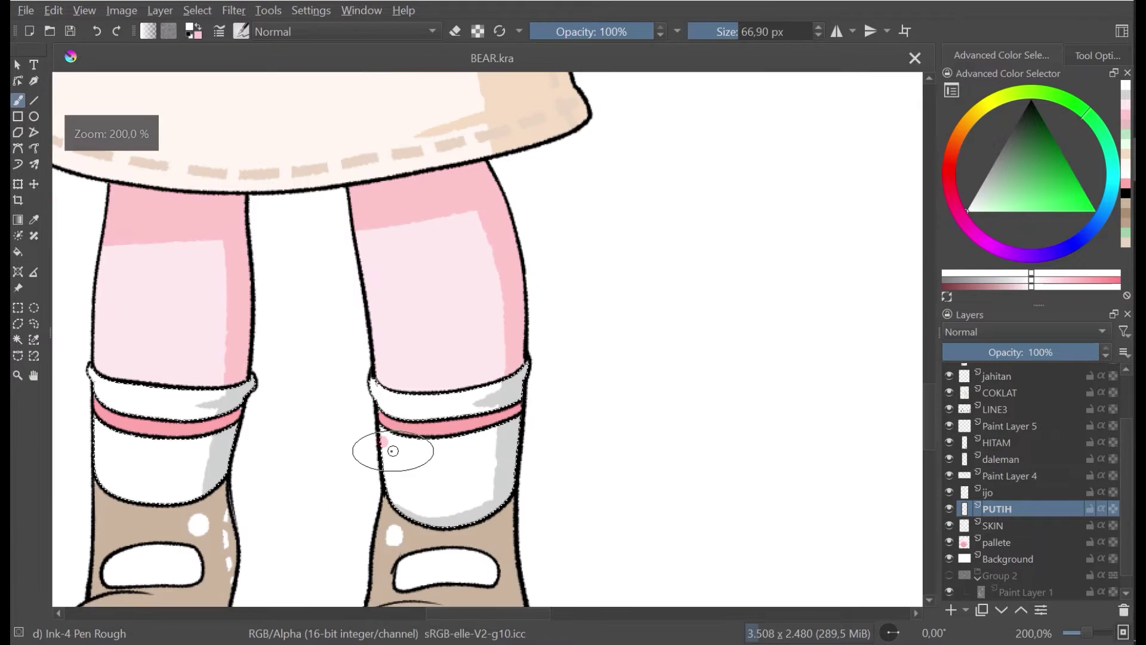
scroll(421, 435, down, 4)
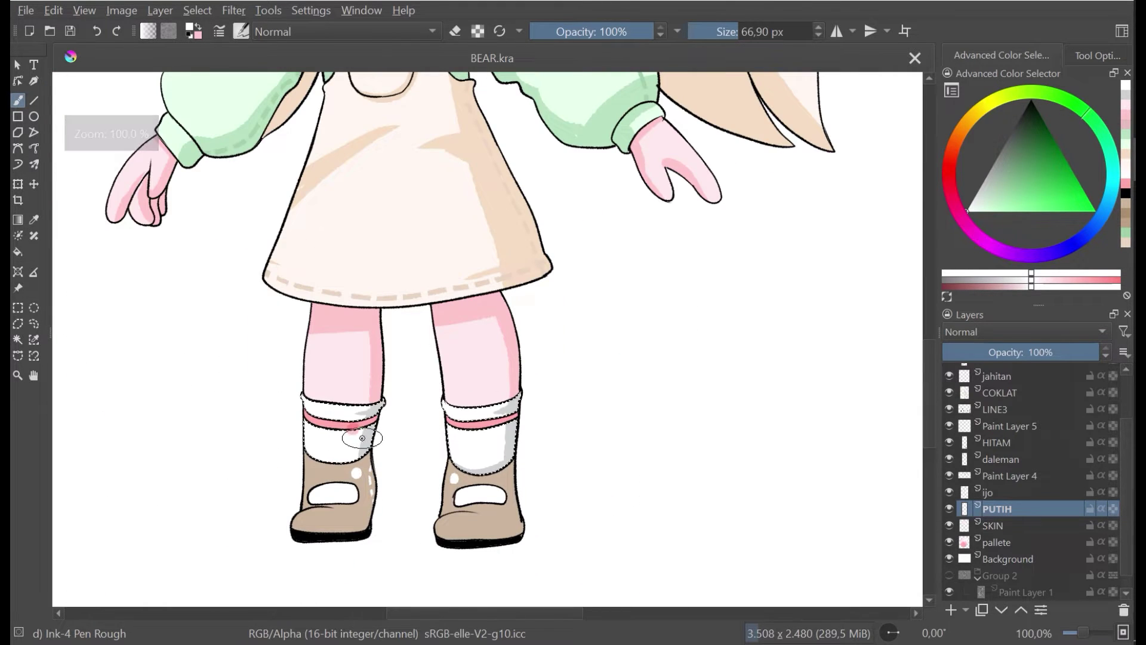
scroll(359, 435, up, 5)
scroll(366, 431, down, 4)
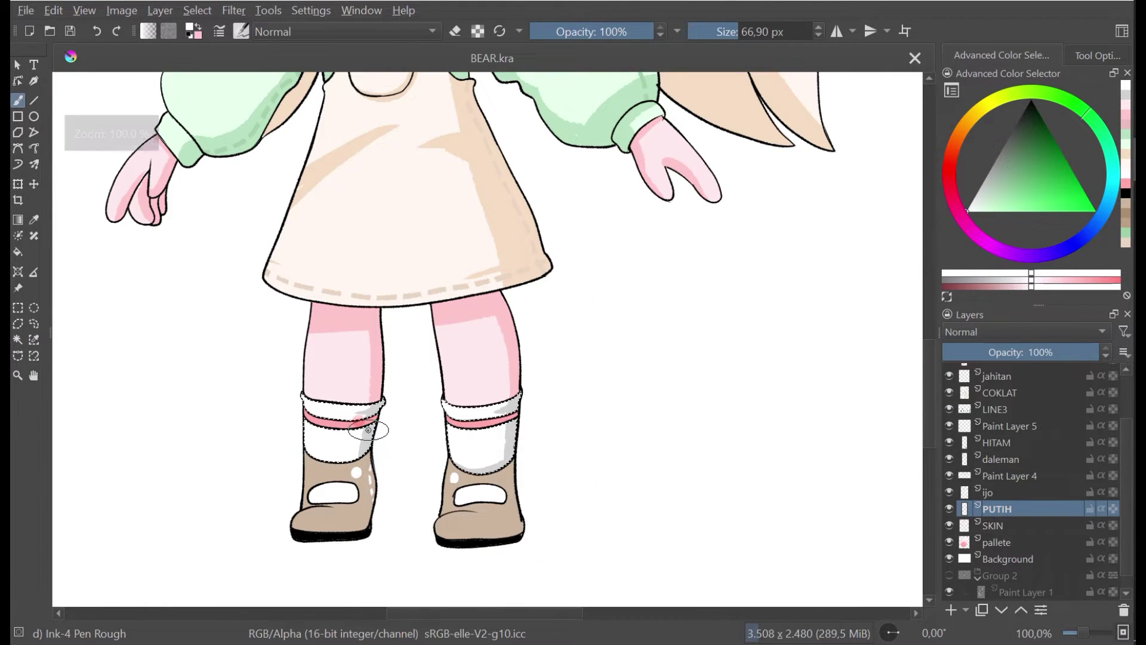
scroll(433, 382, down, 1)
scroll(457, 416, up, 2)
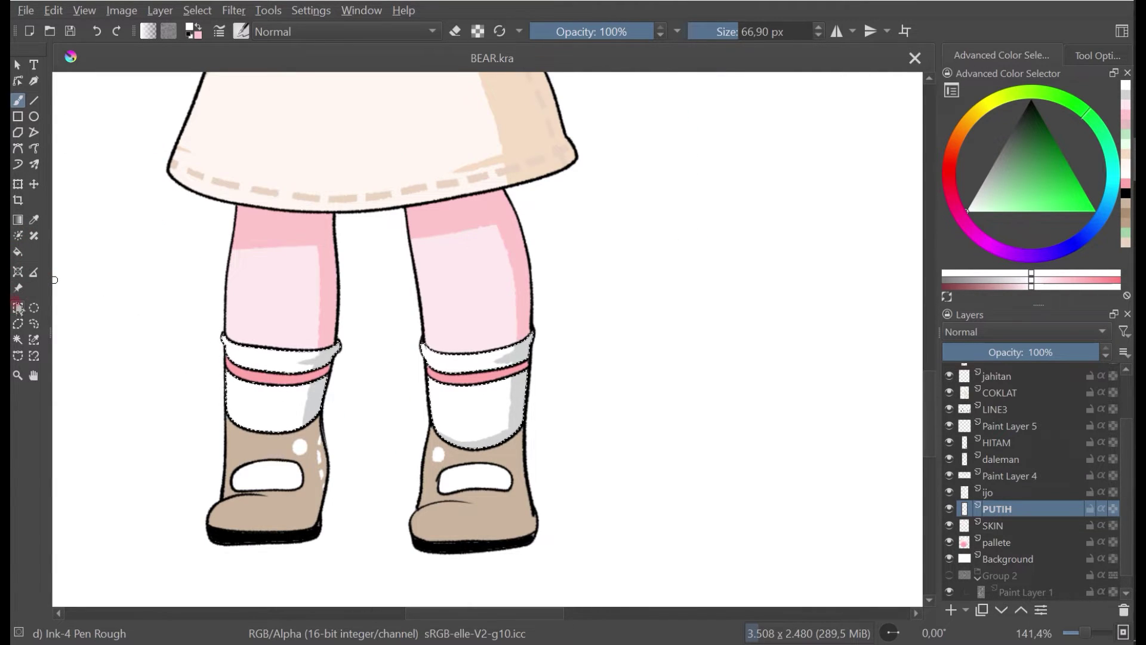
Step: Select the white openings of both brown shoes with the contiguous selection tool, and switch back to the freehand brush
click(273, 471)
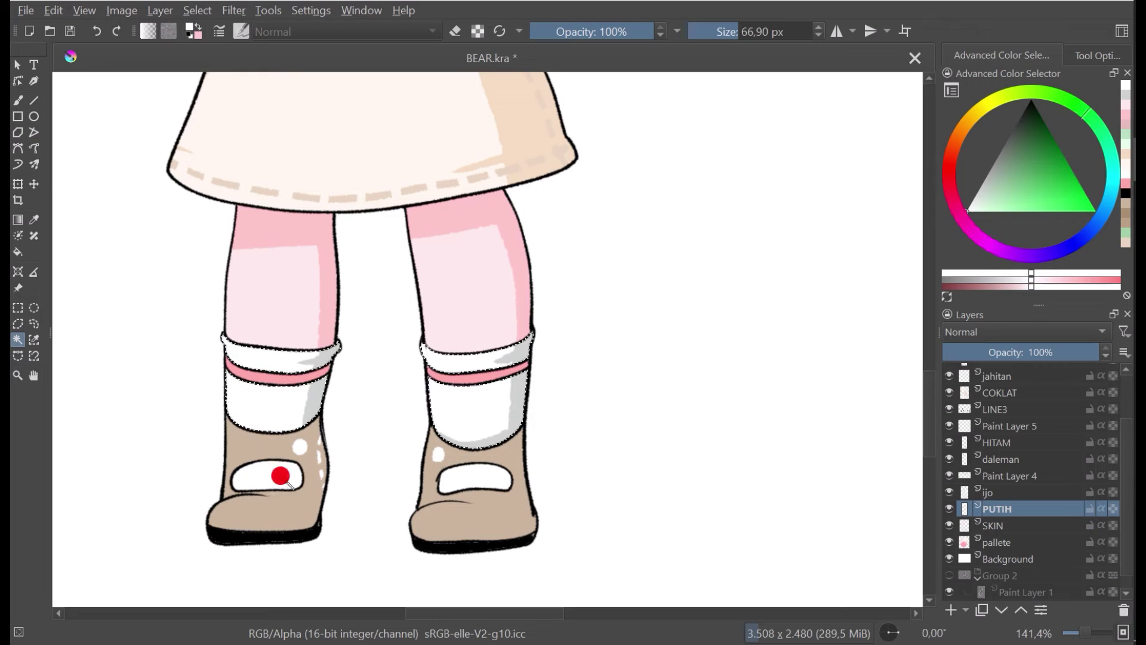
shift+click(466, 481)
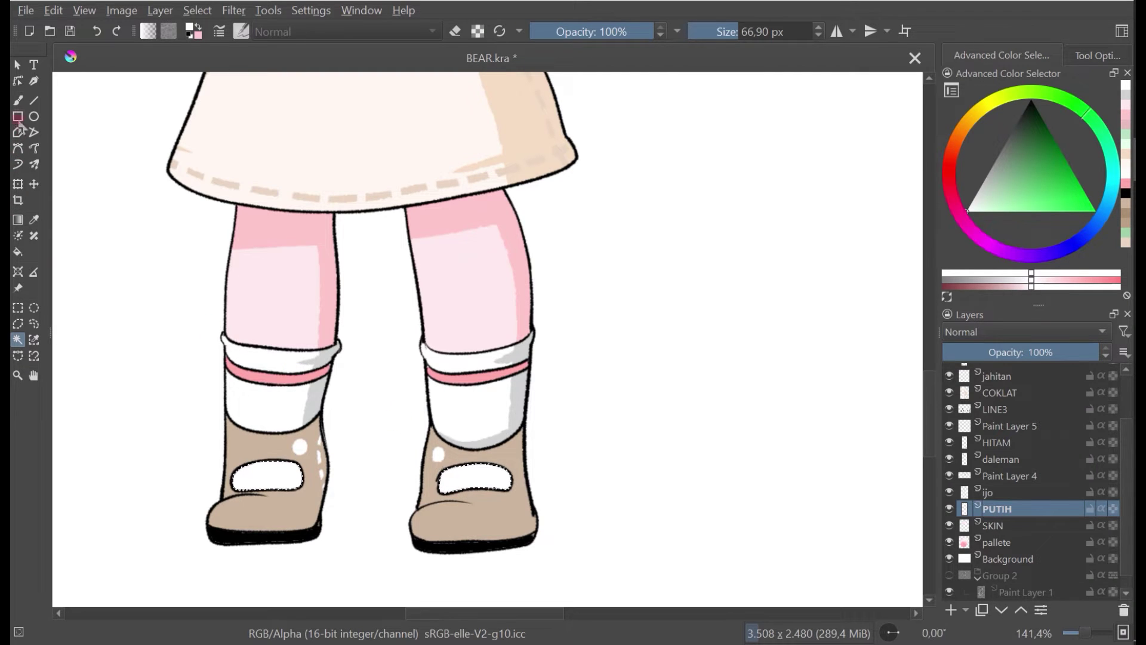
click(18, 99)
scroll(220, 437, up, 2)
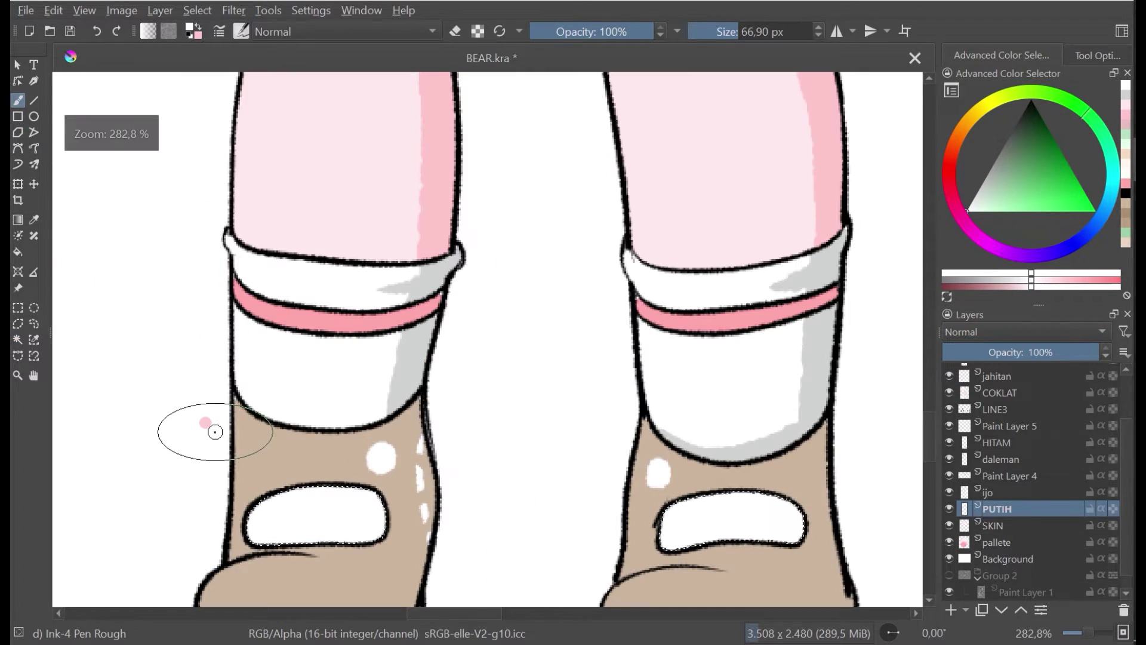
Step: Shade the upper edges of both shoe openings on the PUTIH layer with the grey sampled from the sock shadows
drag(252, 485, 277, 484)
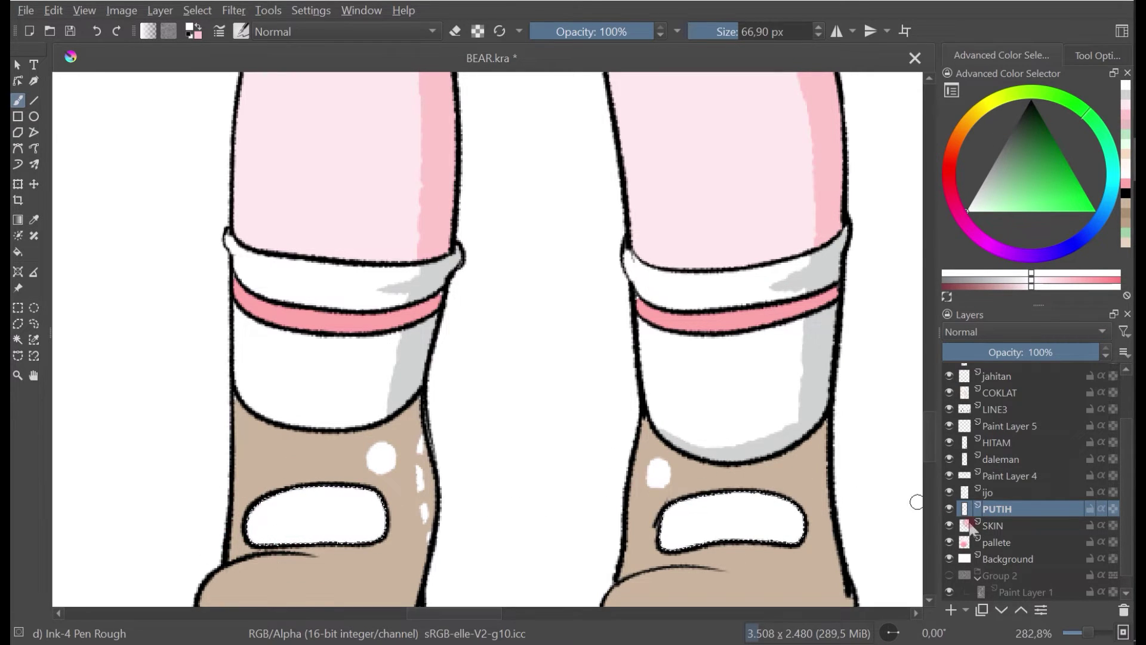
click(949, 510)
click(949, 510)
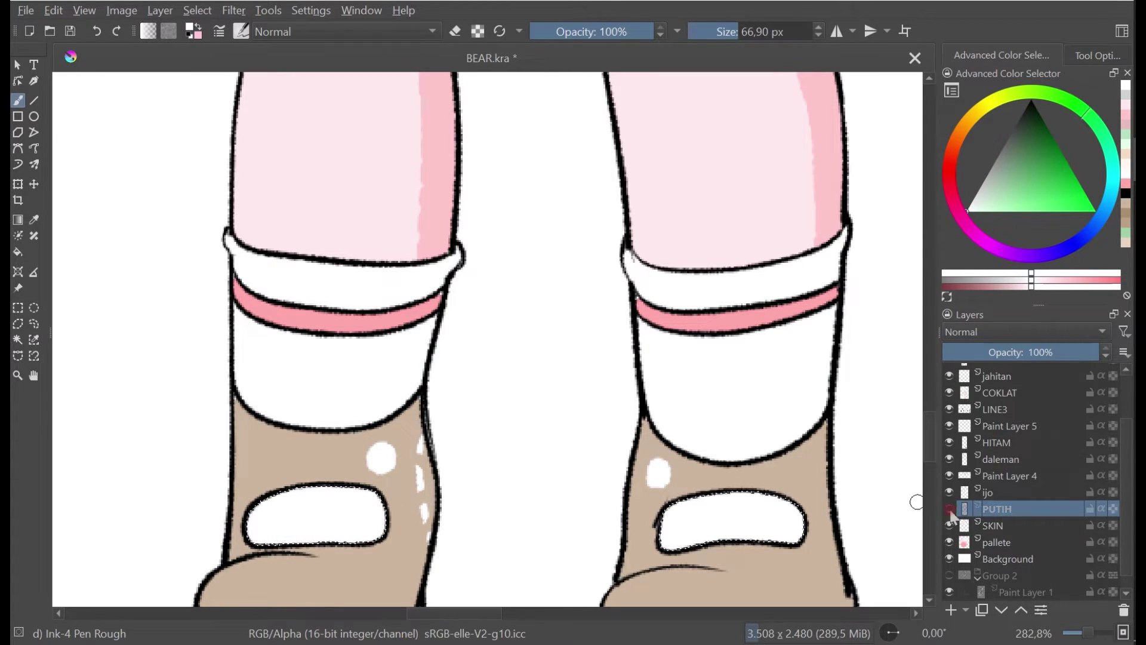
ctrl+click(399, 366)
mouse_move(373, 510)
mouse_down()
mouse_move(388, 547)
mouse_move(264, 504)
mouse_up()
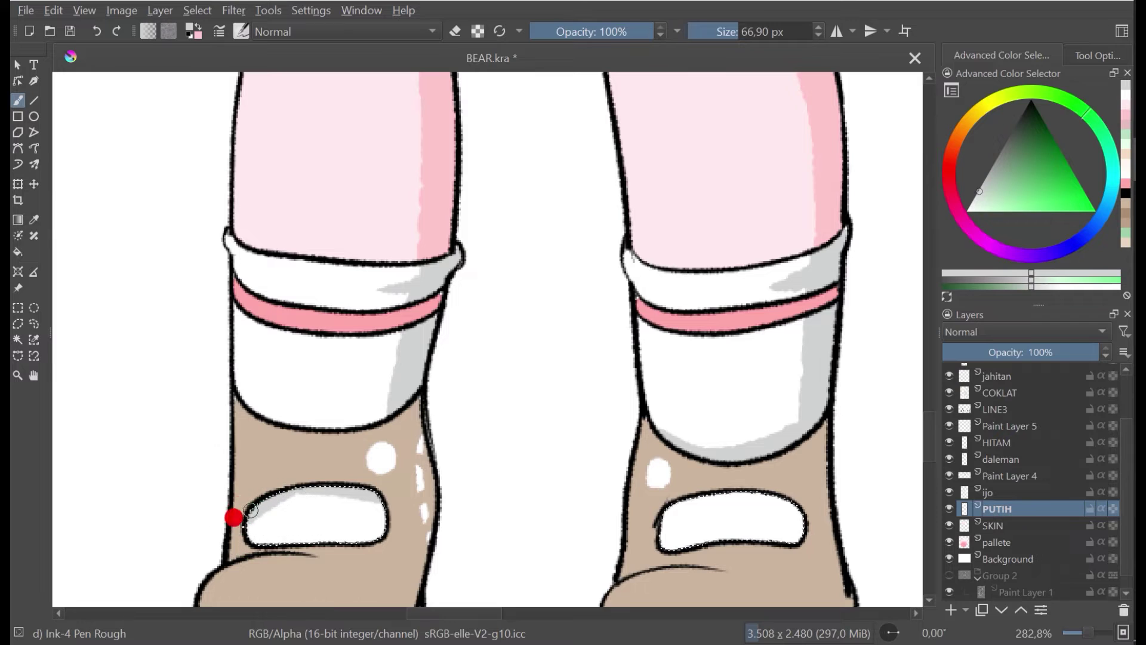
ctrl+click(735, 440)
click(654, 552)
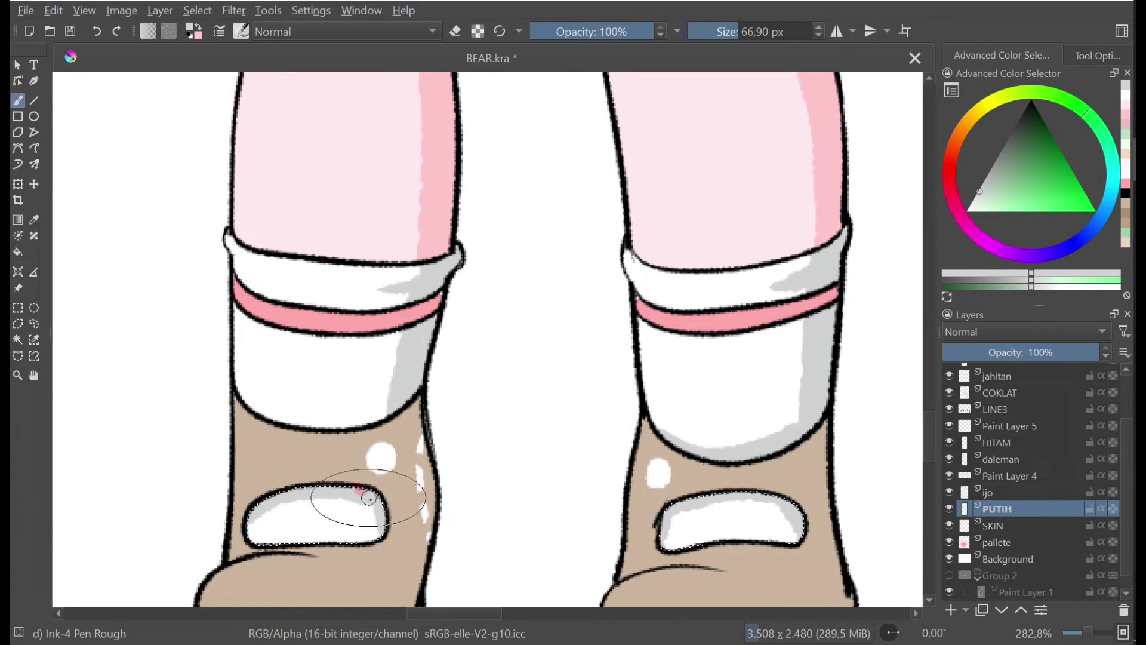
Step: Clear the selection around the shoe openings, save the drawing, and return to the freehand brush
scroll(269, 539, down, 10)
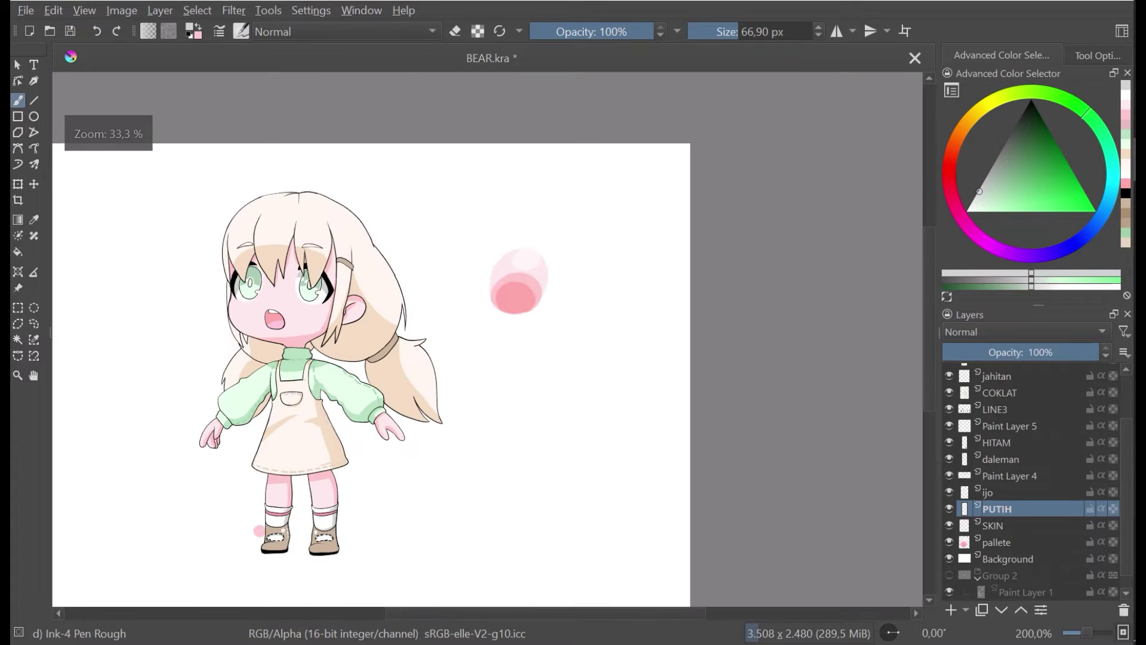
scroll(399, 420, up, 5)
scroll(399, 419, up, 2)
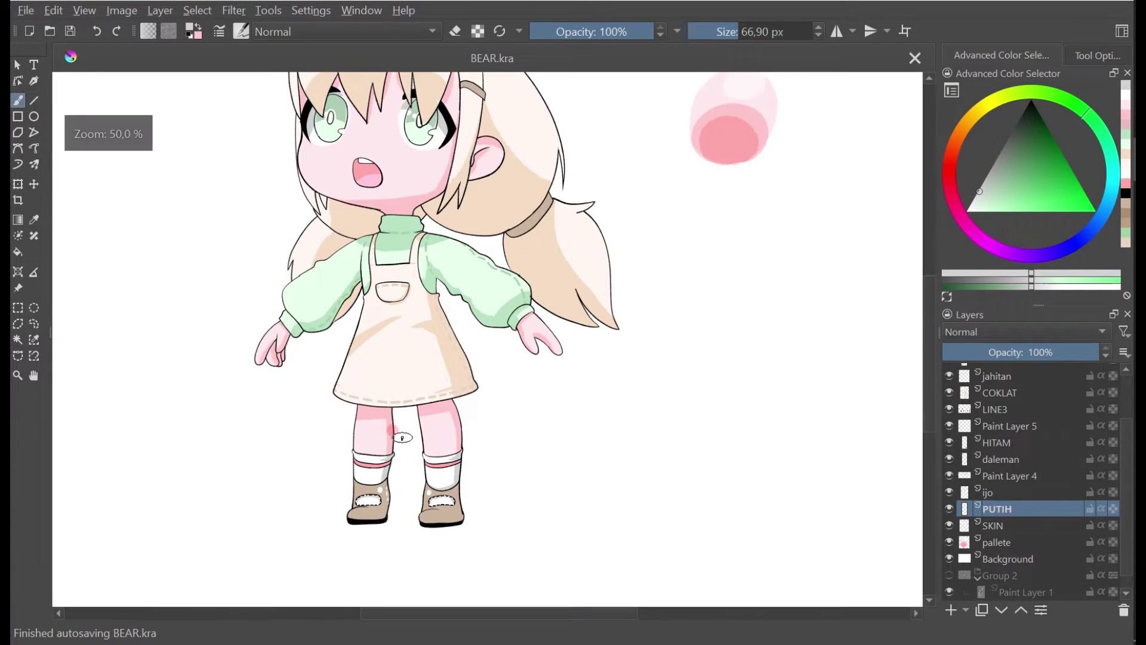
scroll(413, 410, down, 1)
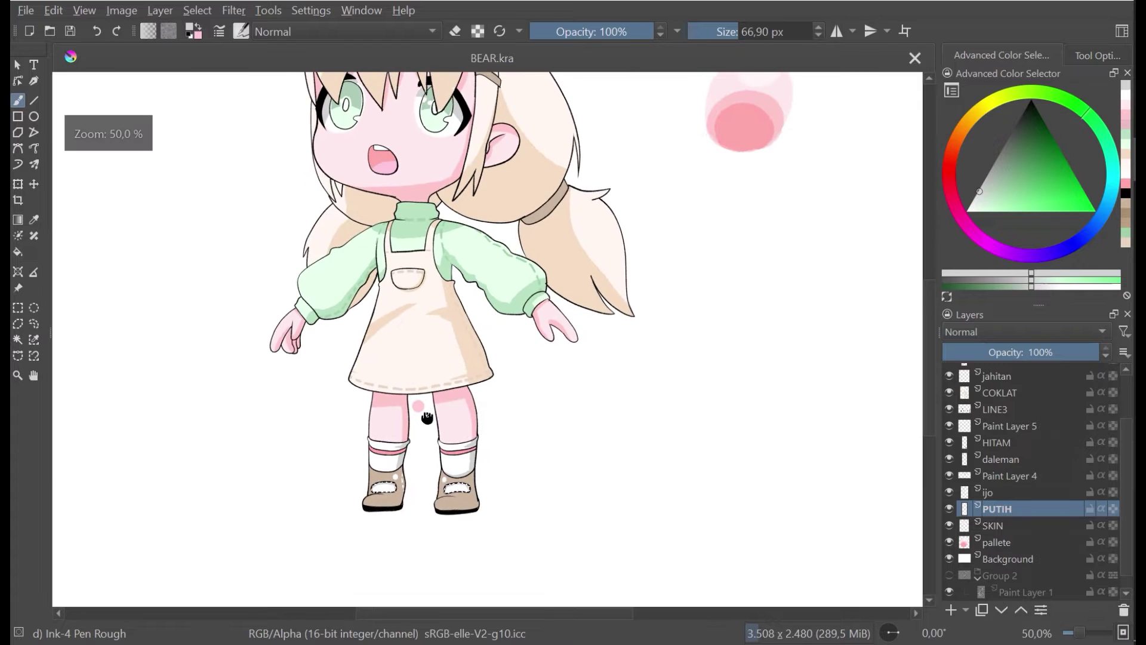
drag(413, 421, 386, 456)
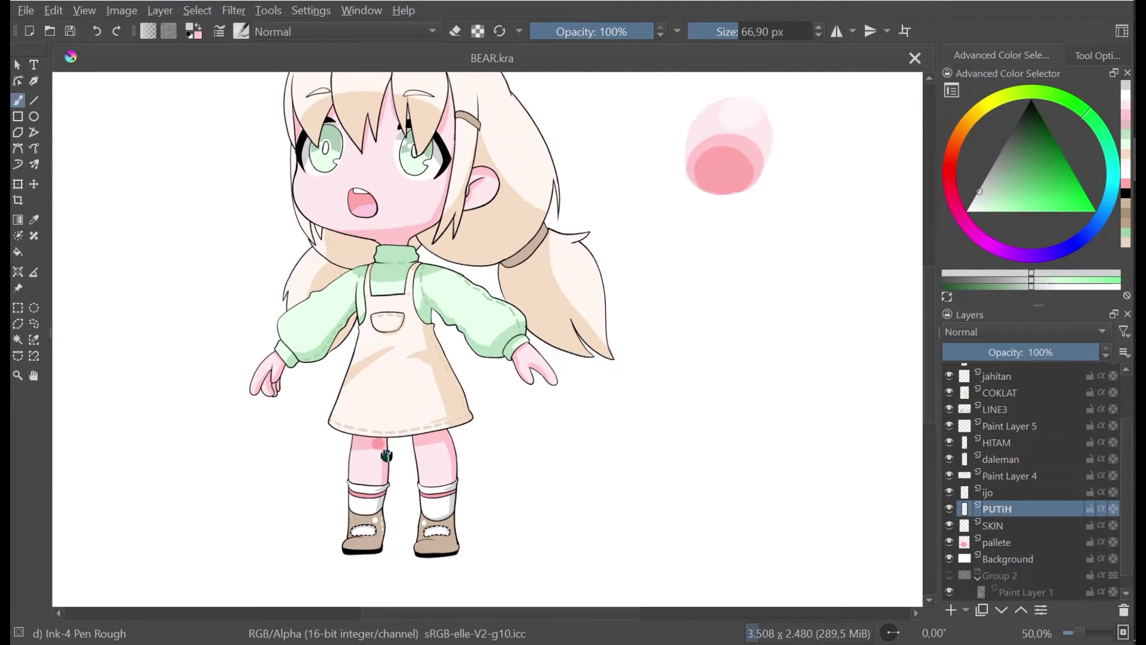
drag(377, 409, 366, 490)
scroll(380, 435, down, 1)
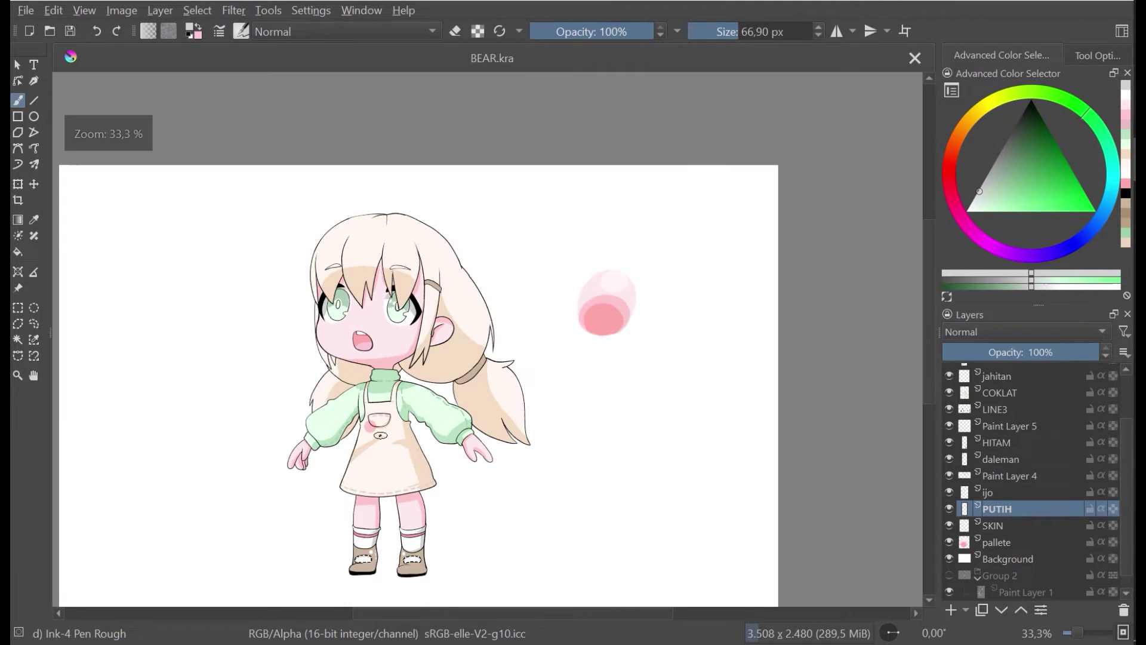
click(34, 308)
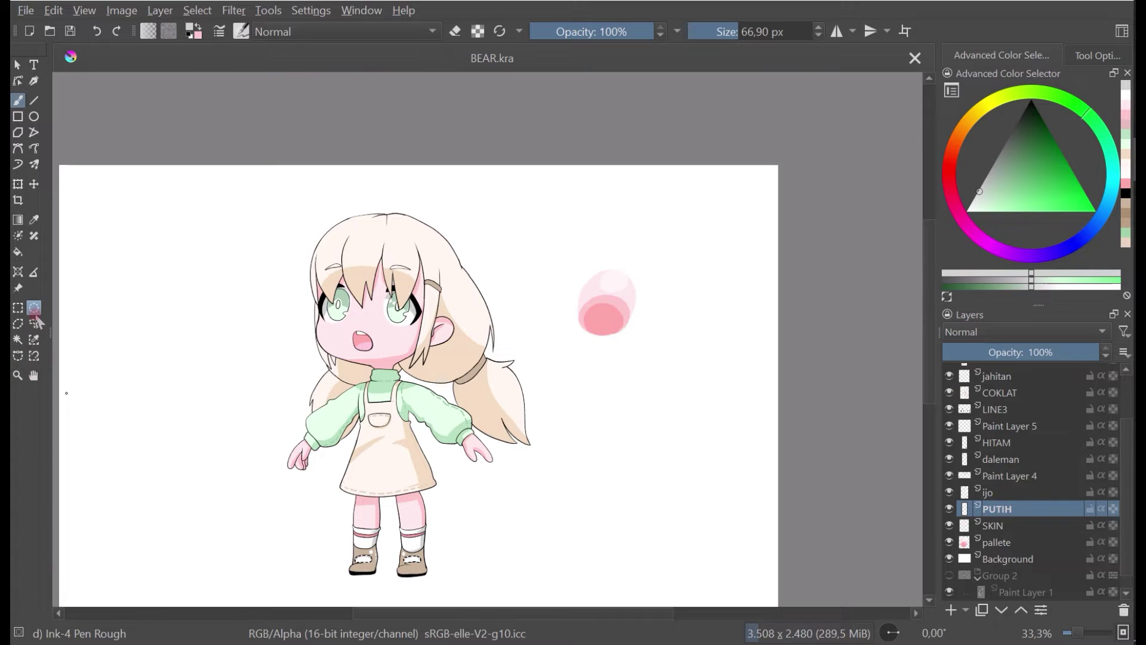
click(126, 375)
click(208, 434)
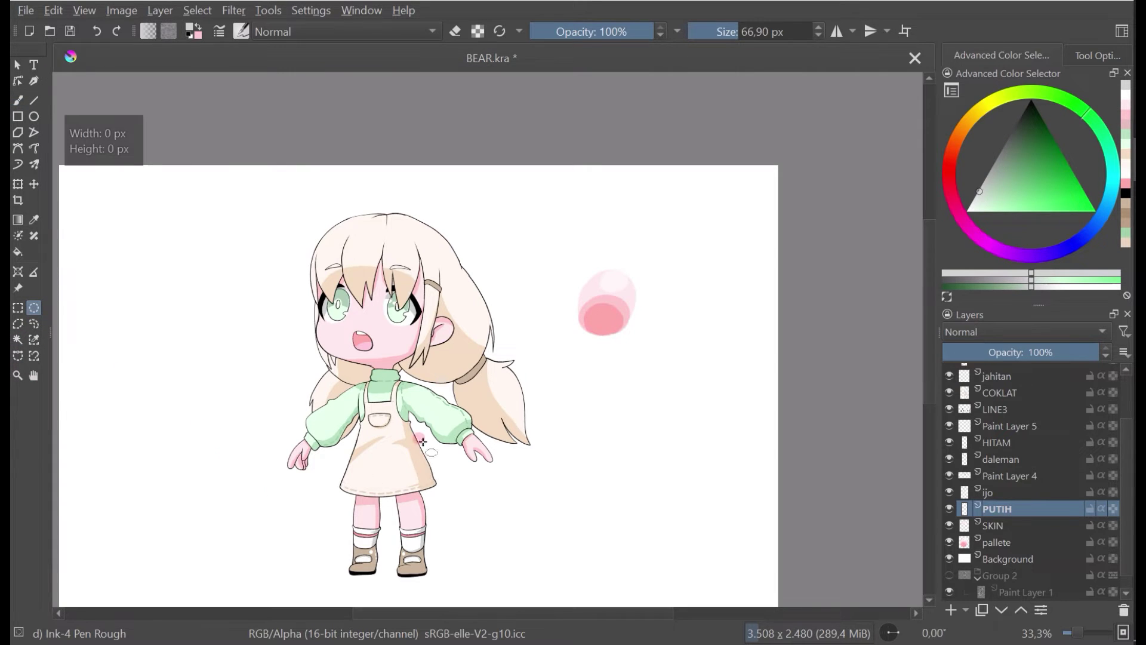
scroll(454, 411, up, 2)
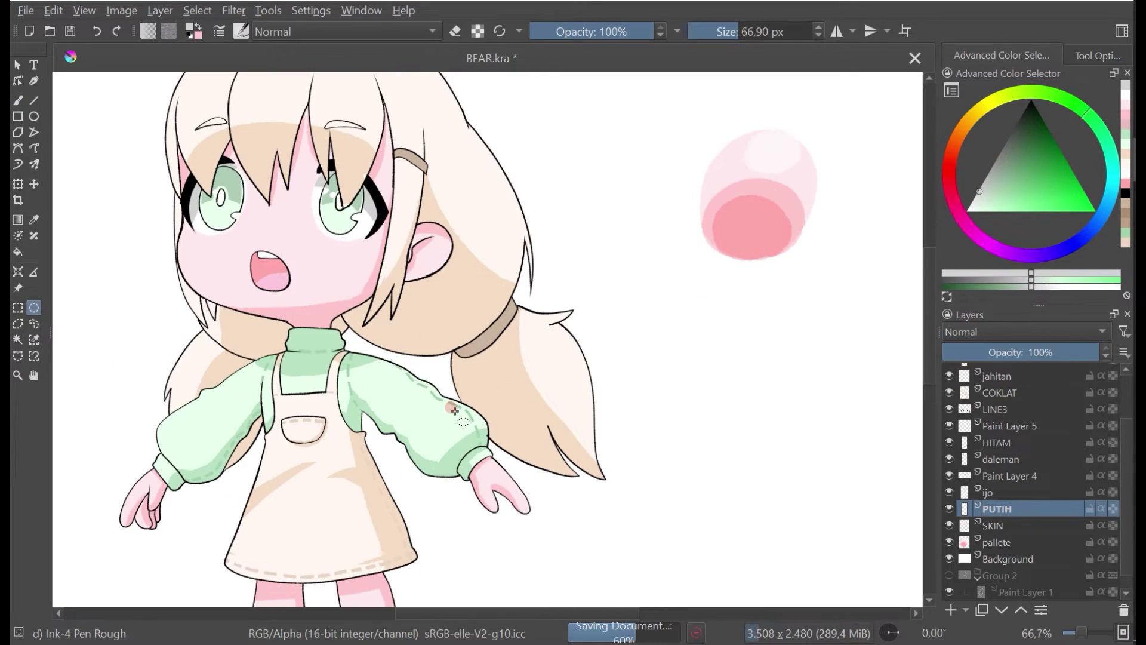
click(18, 99)
Step: Check the whole character in a mirrored view, and restore the normal view
scroll(405, 326, down, 2)
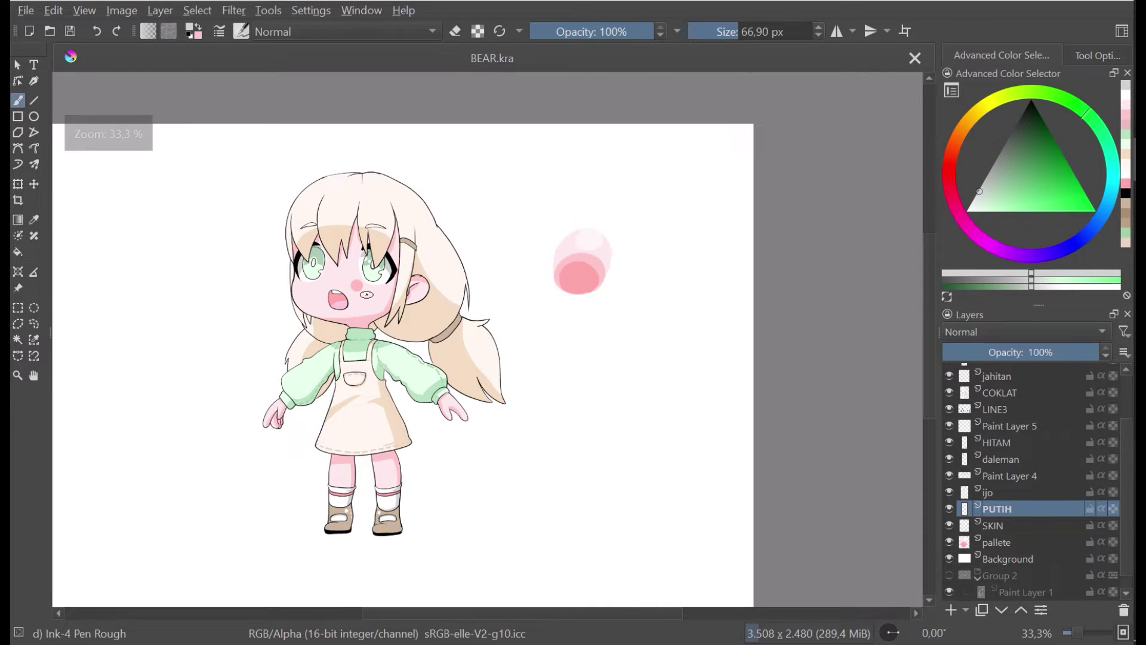
key(m)
click(434, 261)
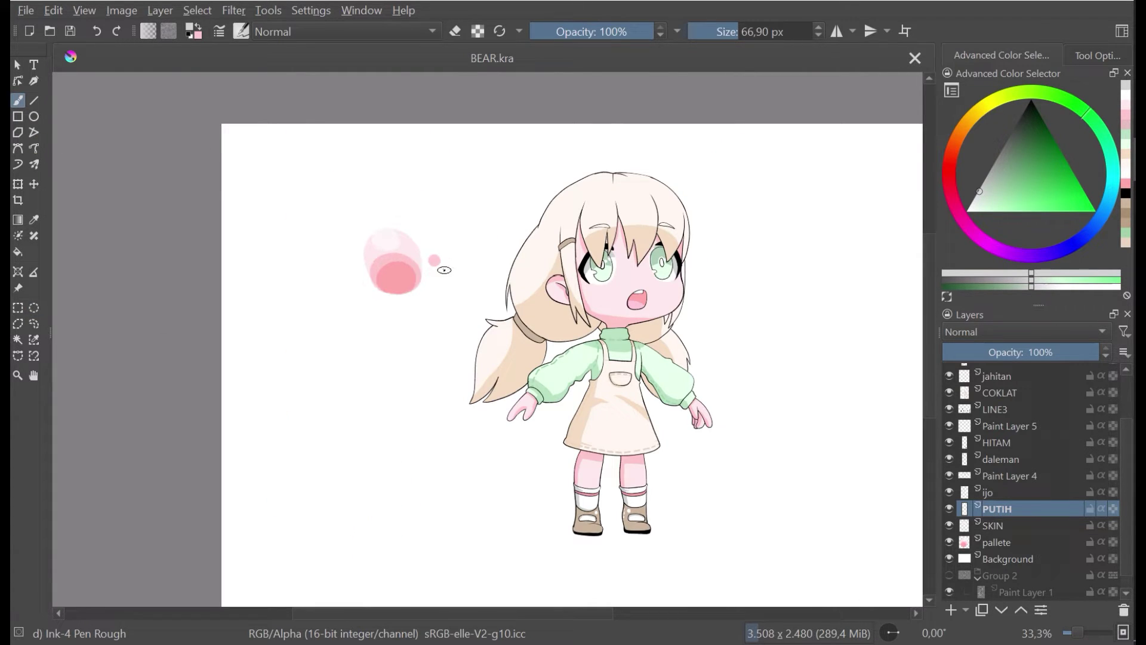
key(ctrl+z)
key(m)
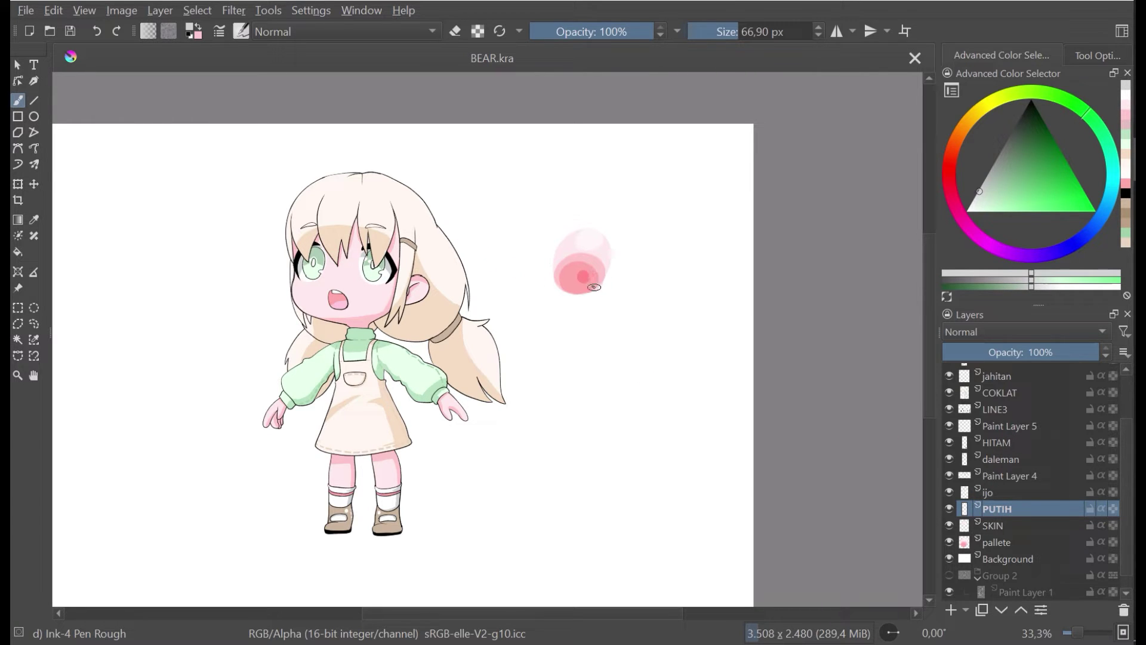
Step: Sample the darkest pink from the palette swatch, and add a new paint layer directly above the SKIN layer
ctrl+click(580, 261)
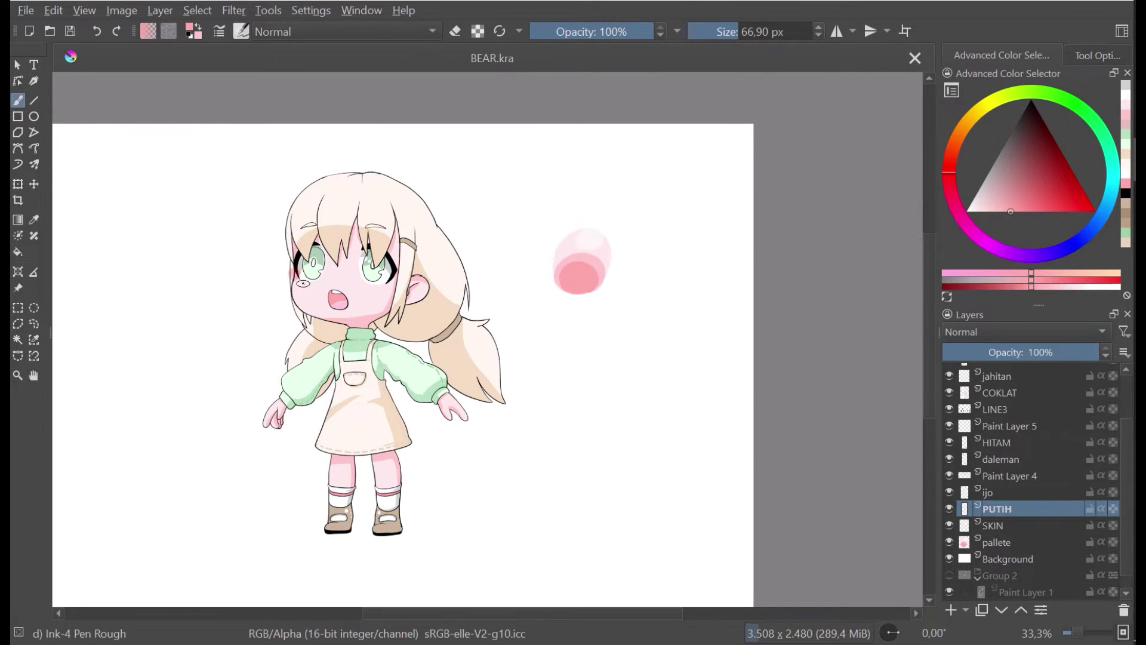
scroll(307, 280, up, 2)
drag(316, 282, 409, 313)
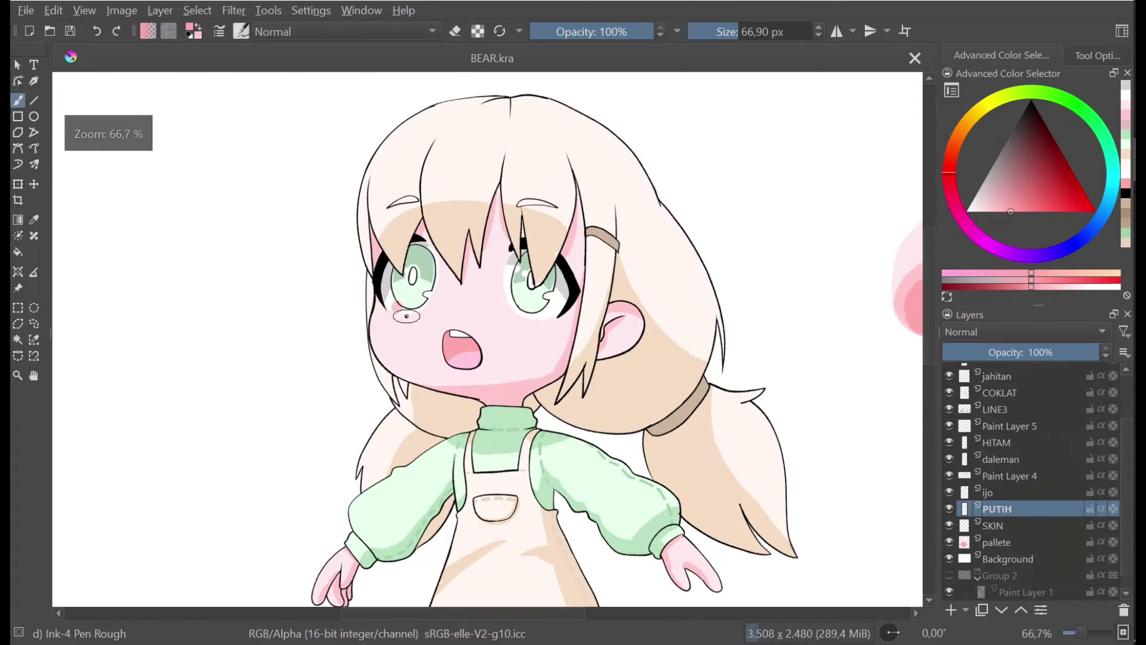
click(1001, 528)
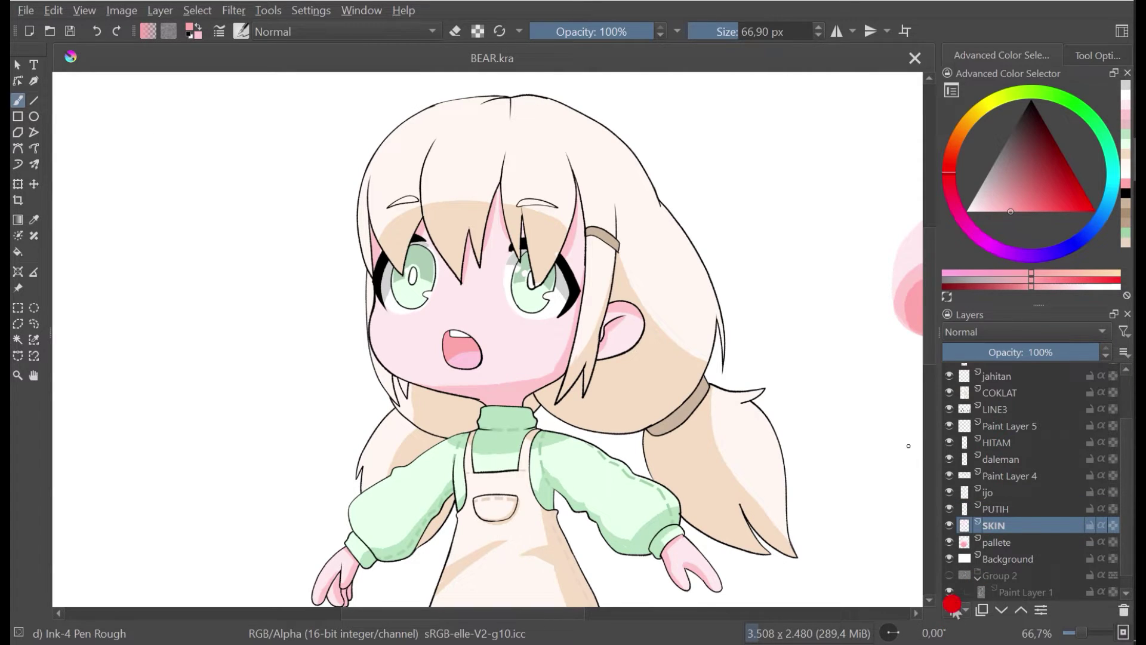
click(952, 610)
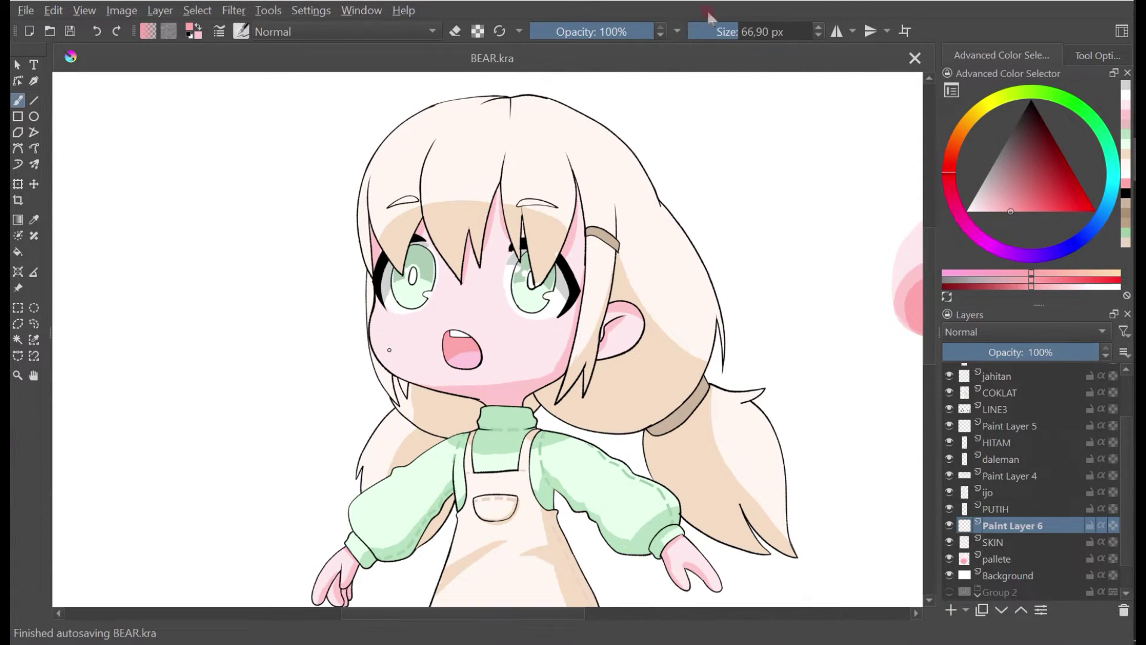
Step: Paint an oval pink blush on the left cheek with the brush size set to 114.20 px
click(748, 31)
mouse_move(395, 330)
mouse_down()
mouse_move(383, 331)
mouse_move(392, 325)
mouse_up()
Step: Try painting a matching blush by hand on the right cheek, and undo that stroke
drag(551, 332, 534, 338)
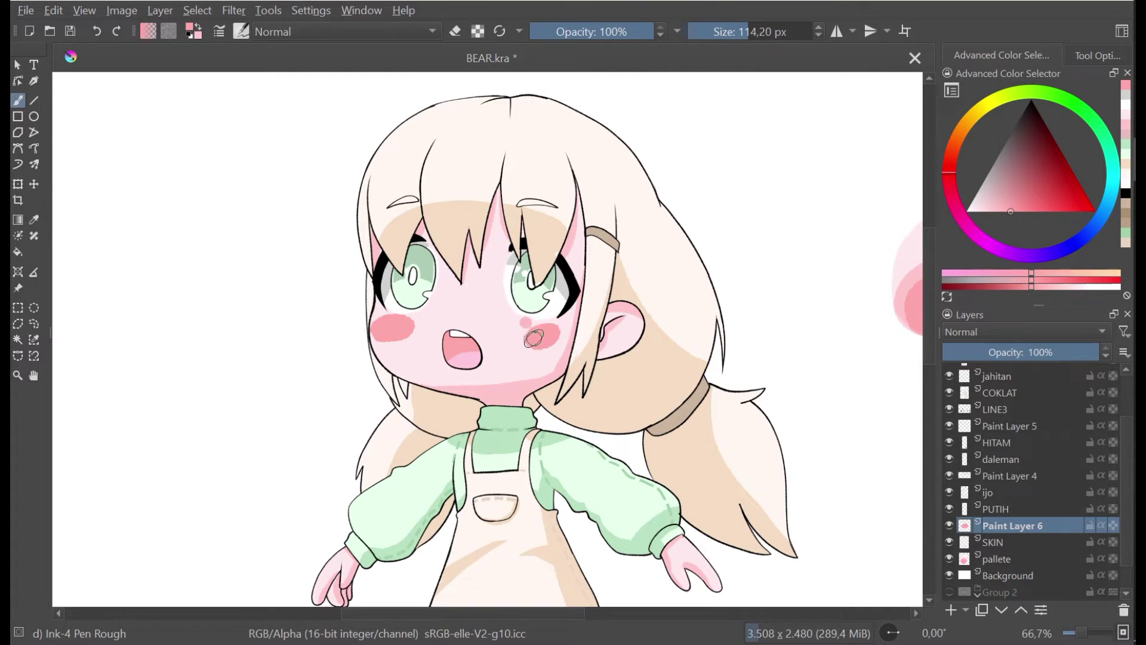
scroll(555, 308, down, 3)
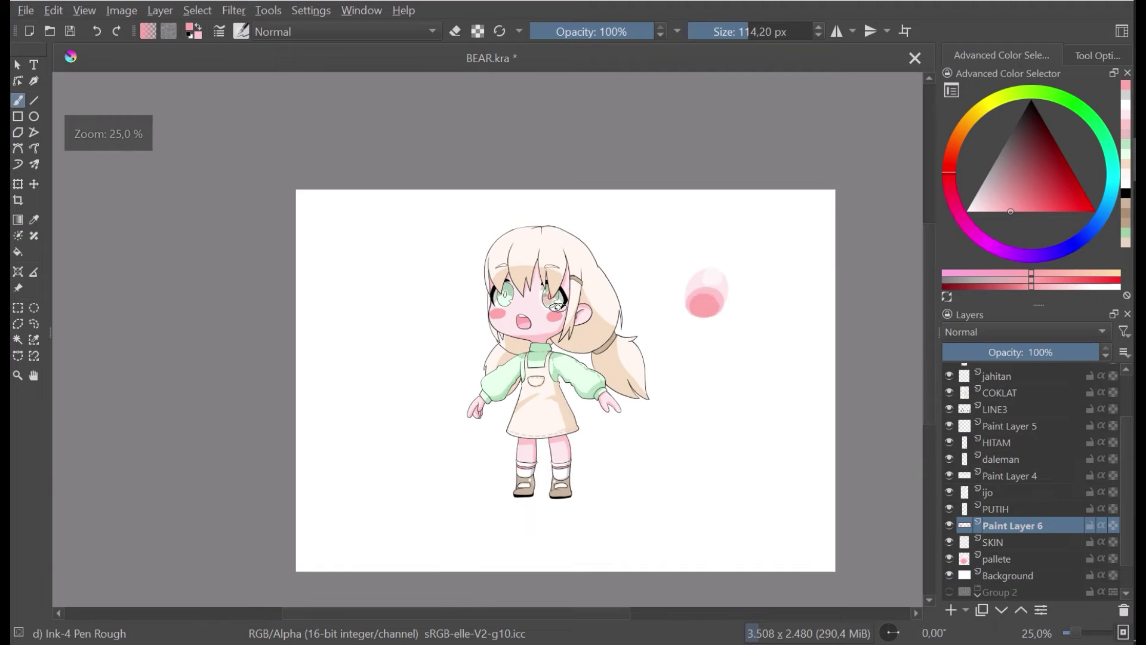
scroll(557, 306, up, 4)
key(ctrl+z)
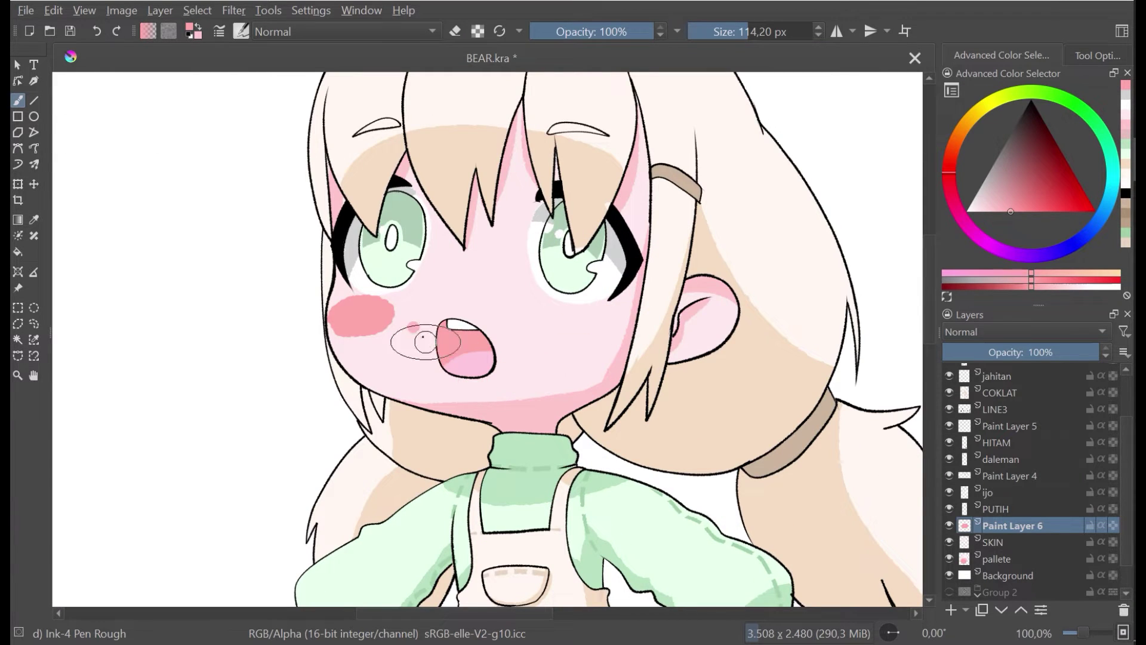
Step: Duplicate the left cheek's blush layer, move the copy onto the right cheek below the eye, and save the drawing
ctrl+click(366, 310)
ctrl+click(361, 320)
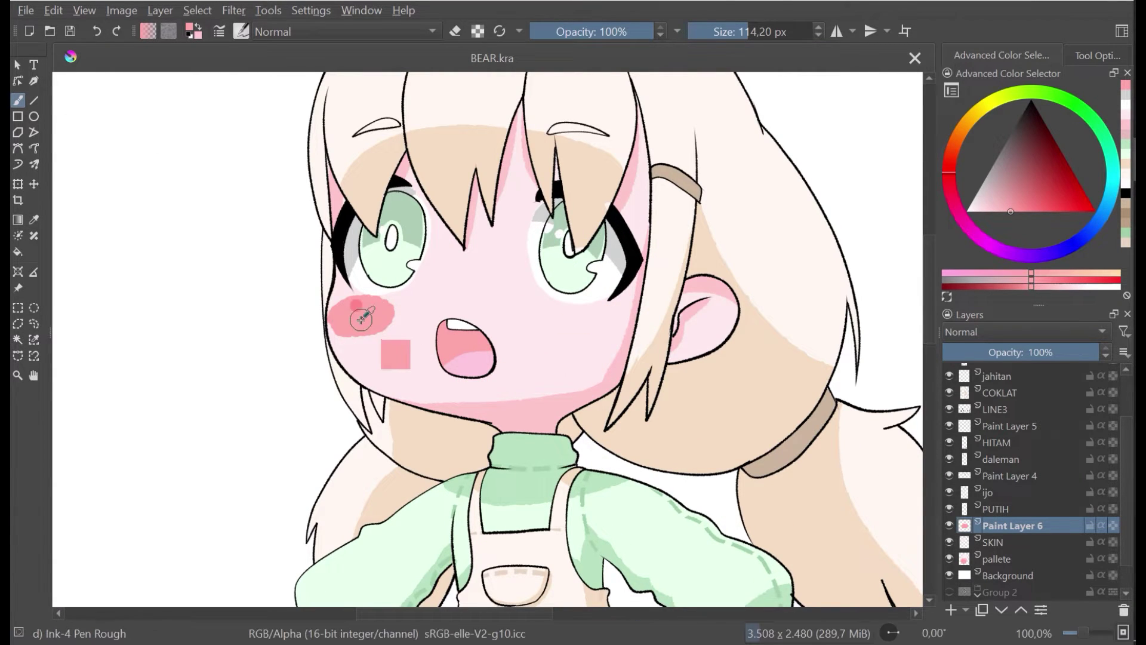
key(ctrl+t)
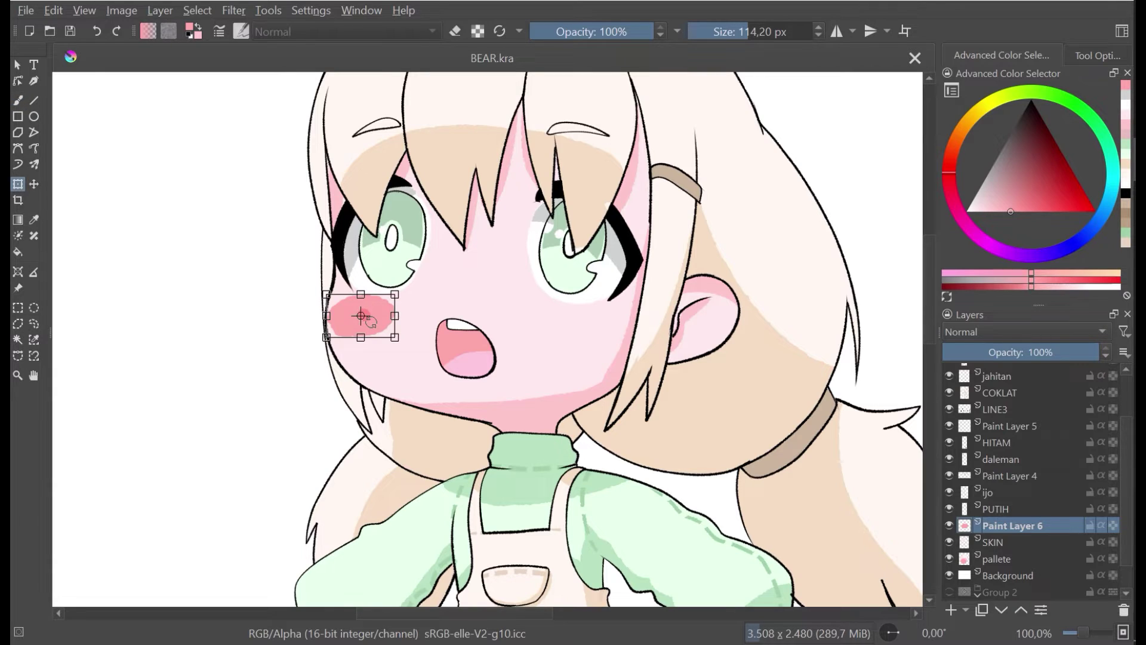
key(ctrl+j)
drag(372, 327, 601, 346)
scroll(620, 330, down, 2)
key(ctrl+s)
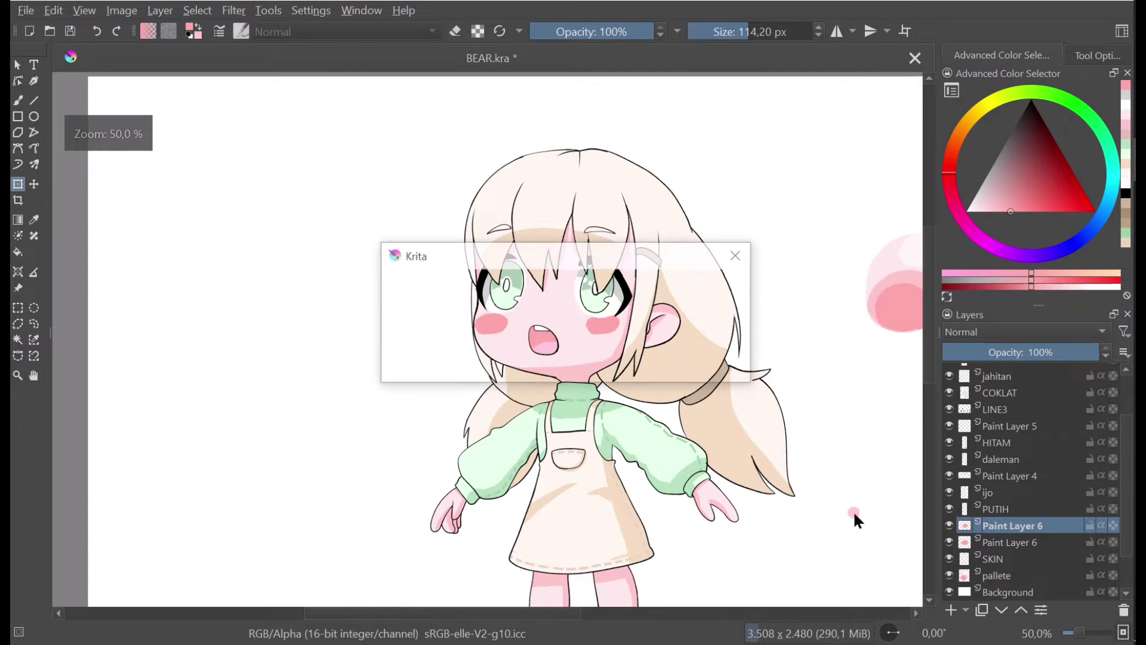
Step: Merge the two Paint Layer 6 blush layers into a single layer
ctrl+click(1005, 543)
right_click(1005, 528)
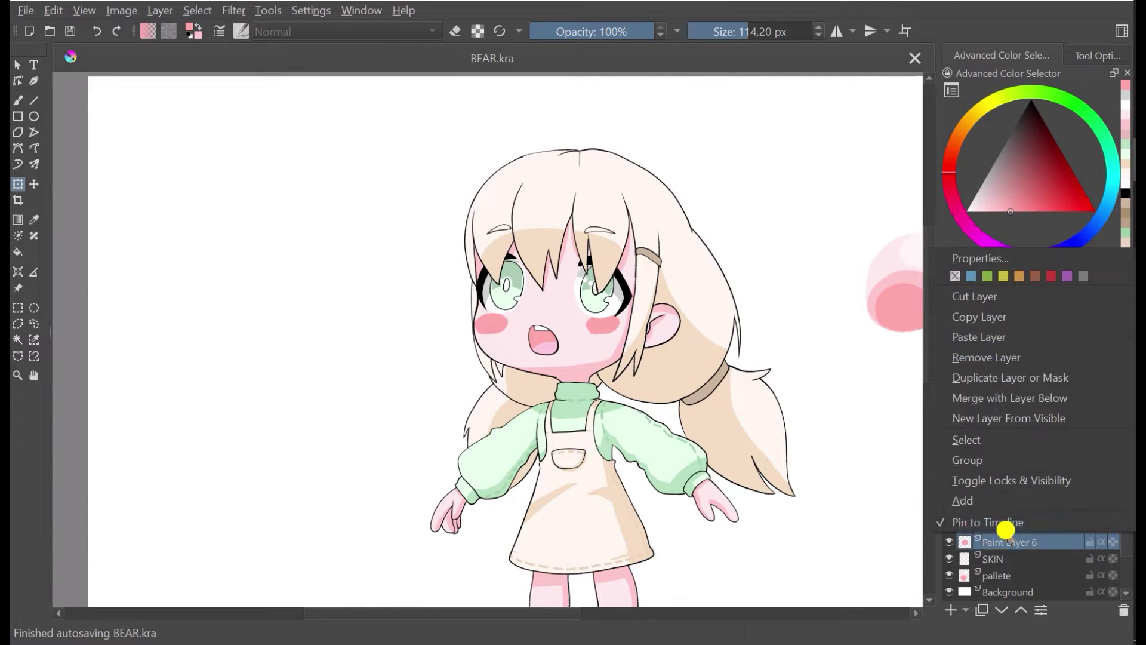
click(1025, 398)
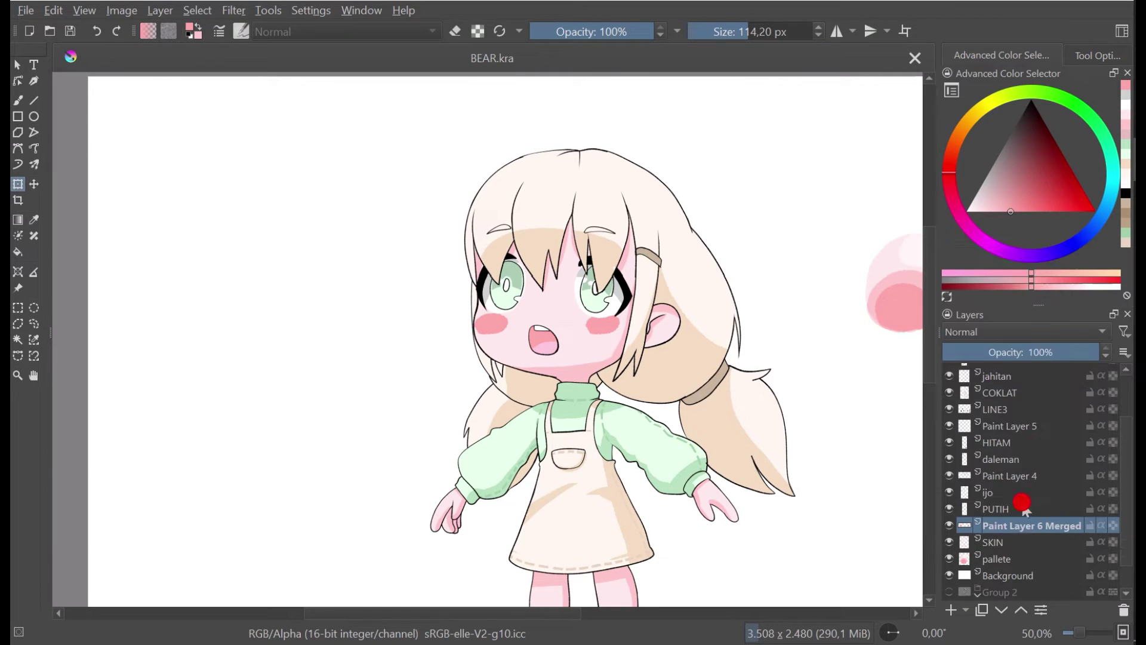
Step: Move the merged blush layer above the PUTIH layer in the layer stack and save the drawing
mouse_move(1020, 533)
mouse_down()
mouse_move(1002, 485)
mouse_move(1007, 454)
mouse_move(1029, 460)
mouse_move(1025, 347)
mouse_move(1014, 505)
mouse_up()
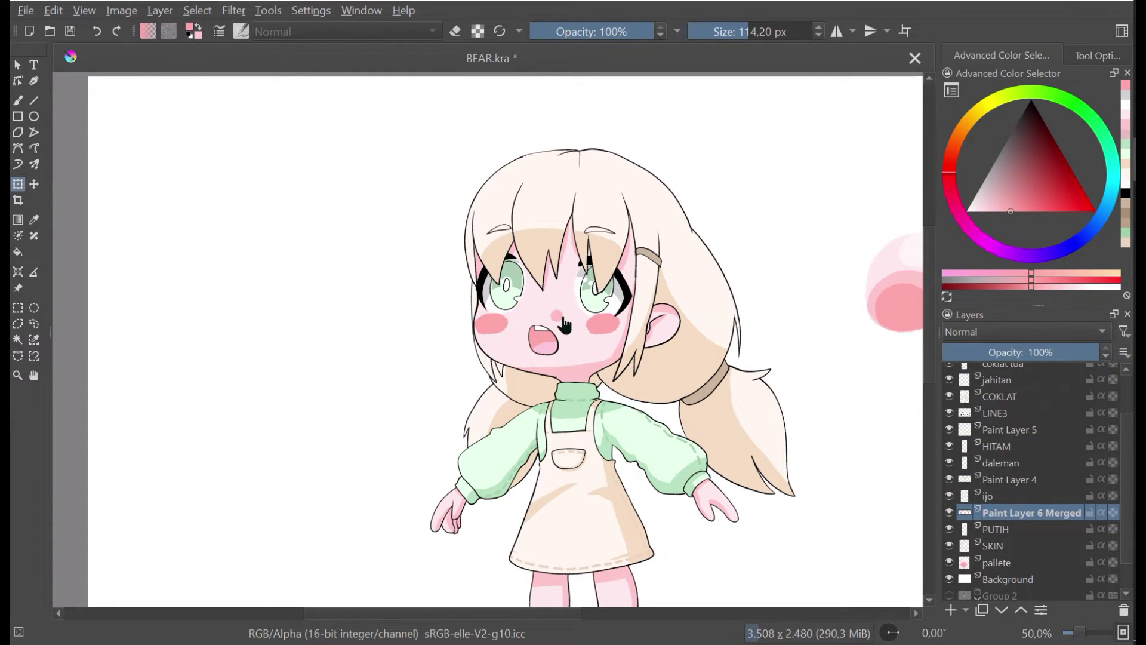
key(ctrl+s)
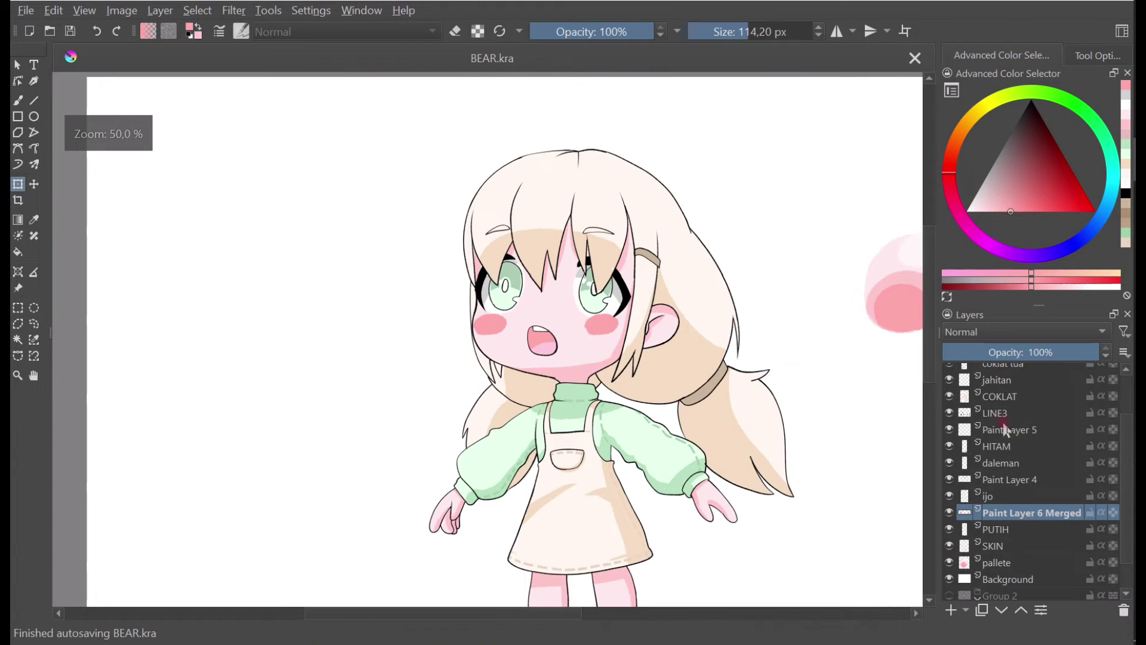
Step: Lower the merged blush layer's opacity to 82%, save the drawing, and return to the Freehand Brush tool
mouse_move(1049, 352)
mouse_down()
mouse_move(1029, 353)
mouse_move(1044, 352)
mouse_up()
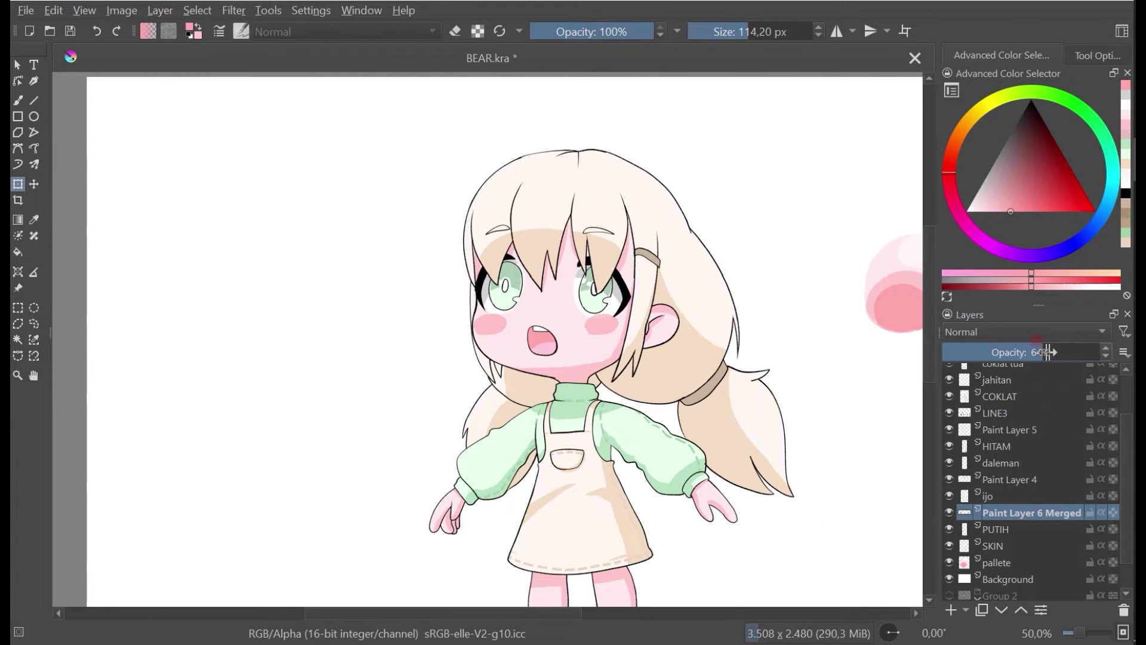
click(1071, 353)
scroll(662, 402, down, 1)
drag(655, 405, 494, 330)
key(ctrl+s)
click(15, 102)
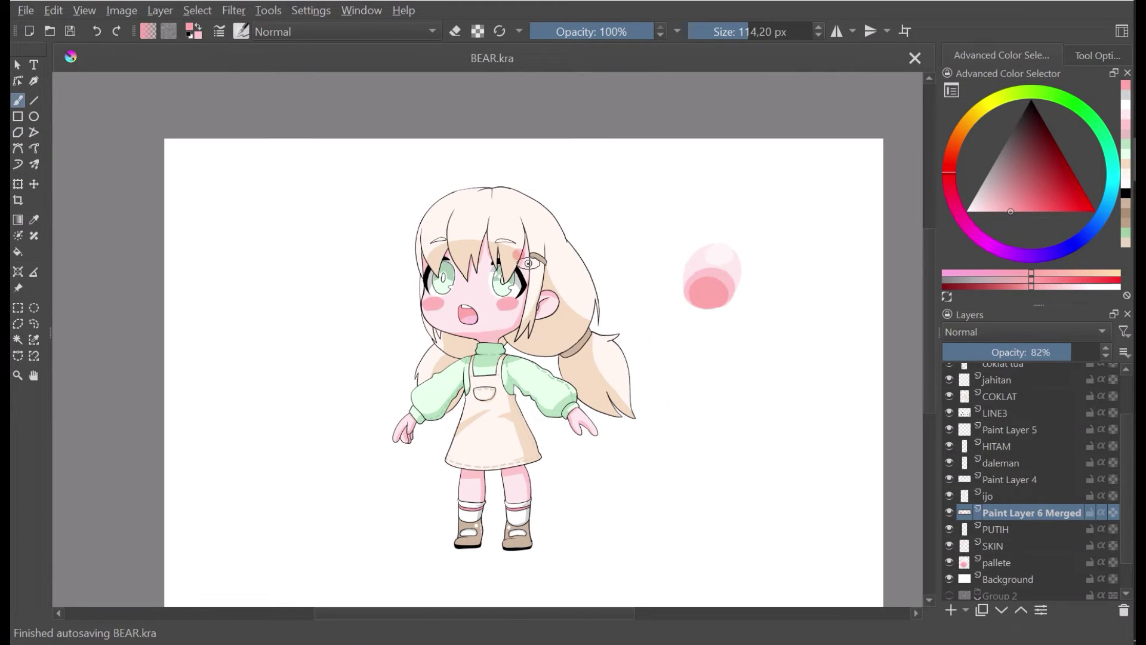
Step: Examine the blush on both cheeks up close, from a distance and with the canvas mirrored horizontally
drag(518, 254, 529, 263)
scroll(528, 264, up, 3)
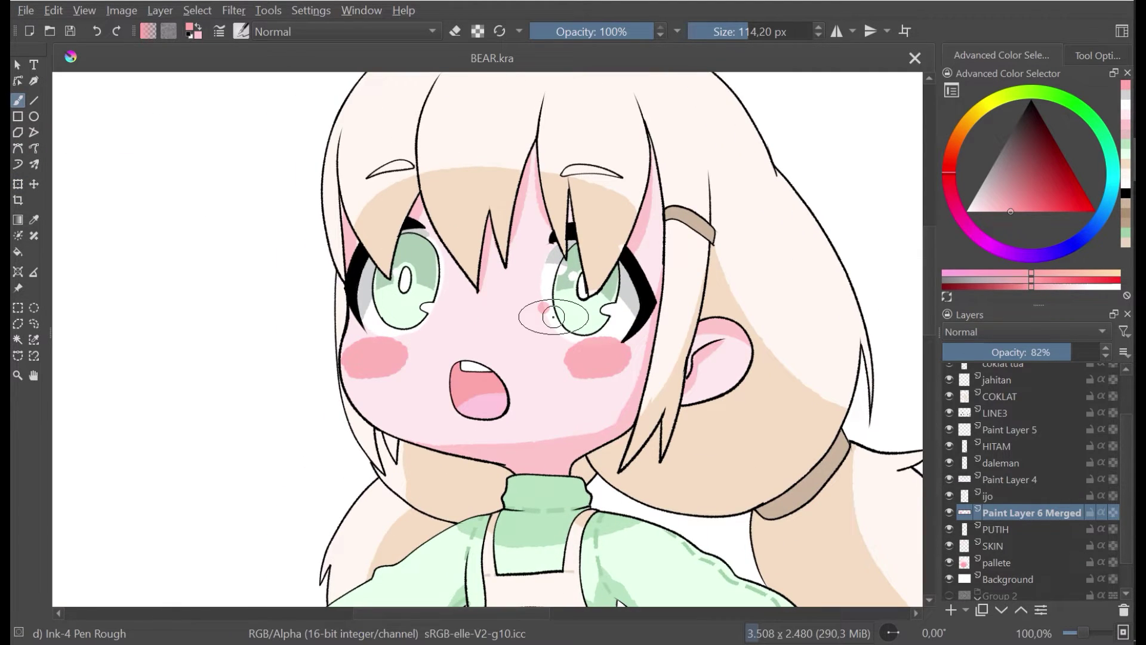
scroll(553, 318, down, 3)
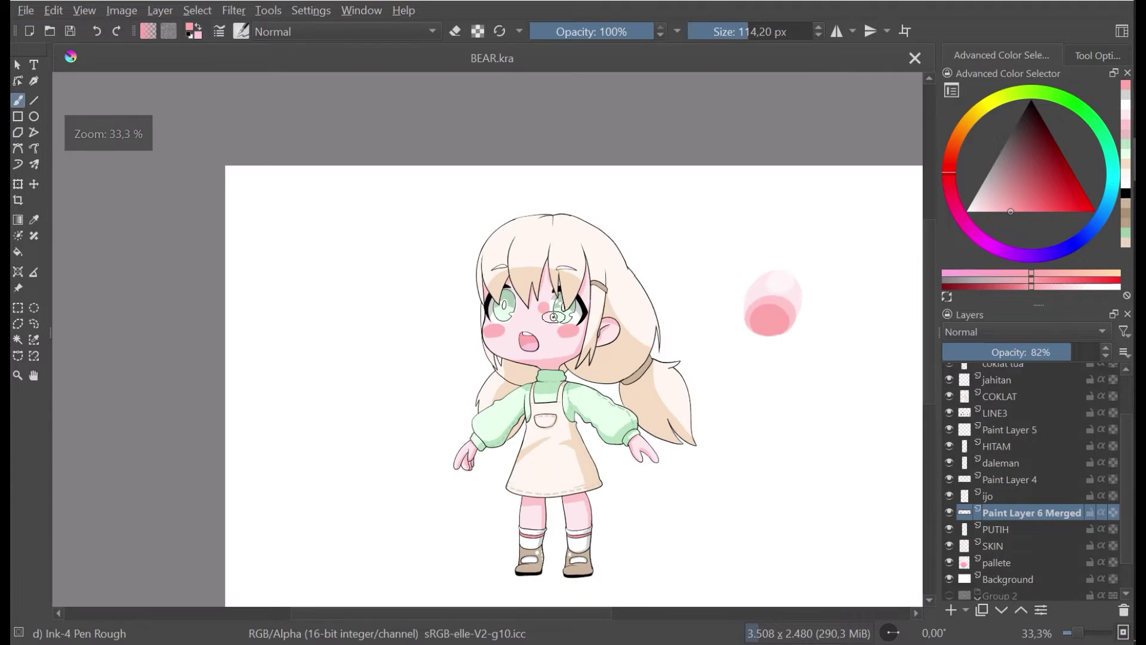
scroll(553, 317, down, 2)
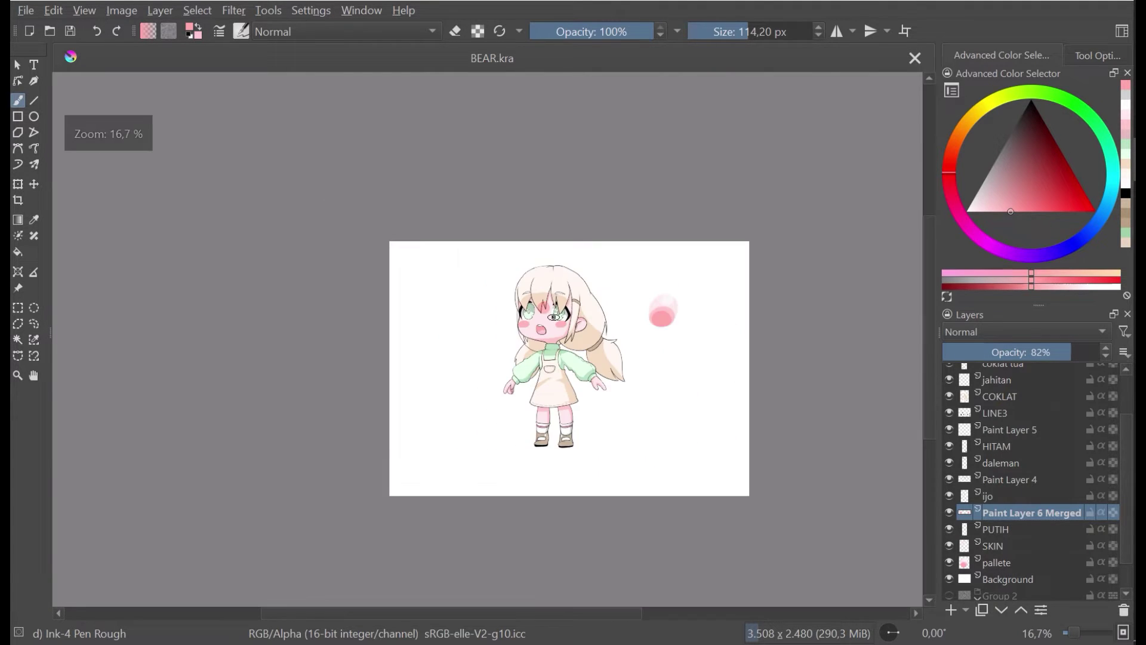
scroll(554, 318, up, 2)
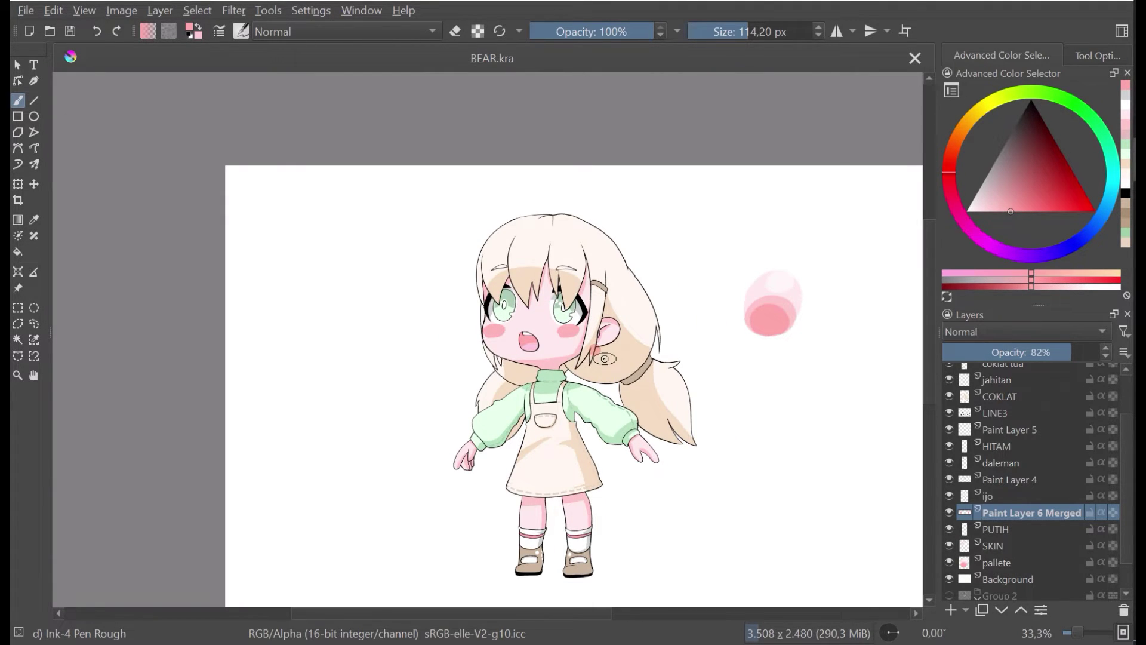
key(m)
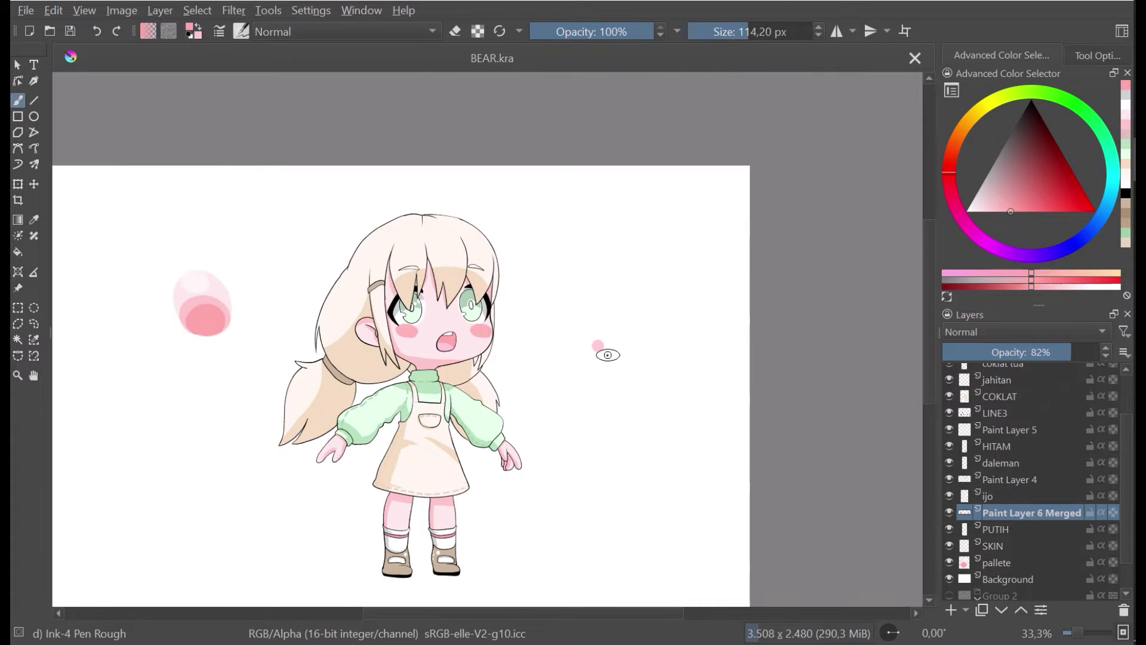
key(m)
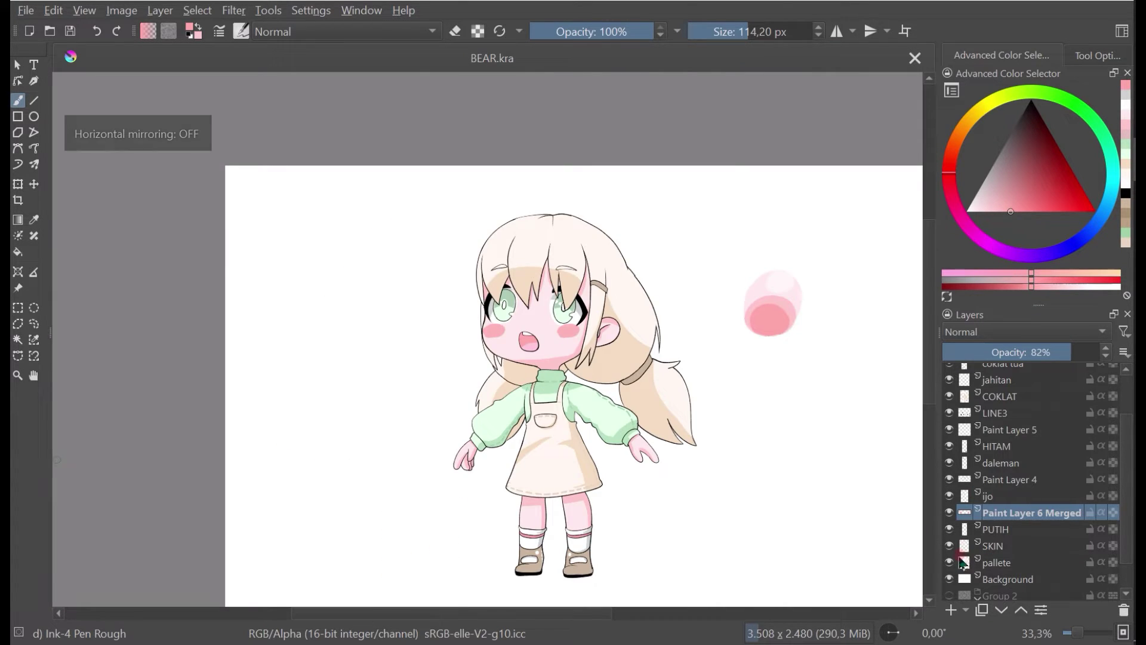
Step: Hide the pallete layer and save the drawing
click(950, 562)
key(ctrl+s)
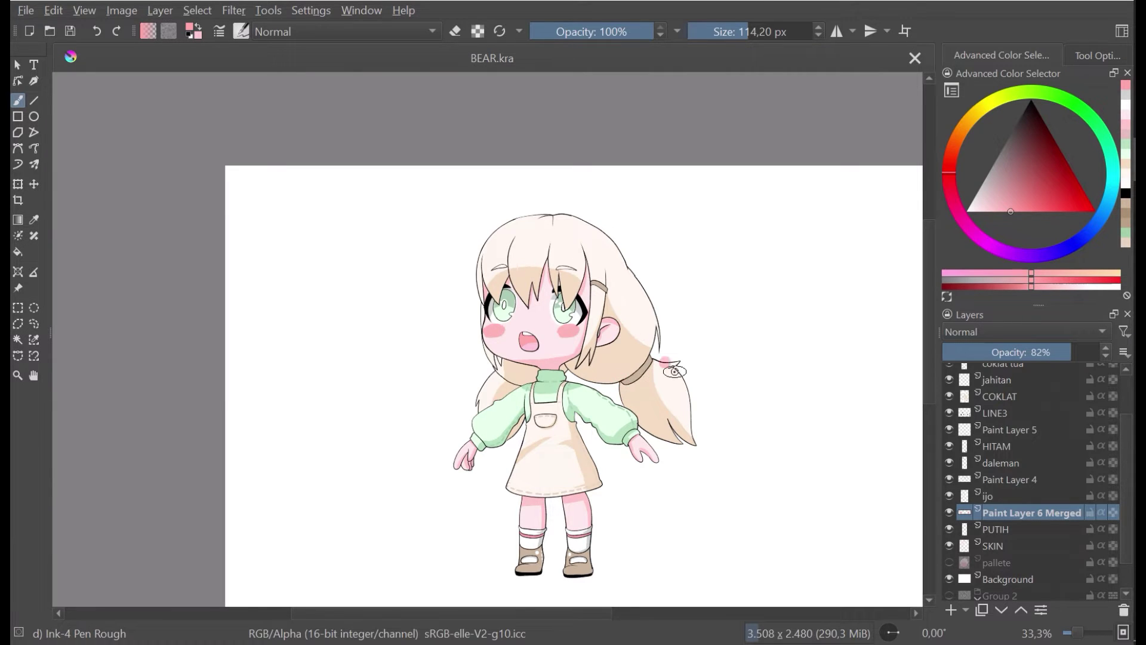
key(1)
scroll(498, 303, down, 3)
drag(501, 308, 557, 324)
drag(481, 418, 470, 409)
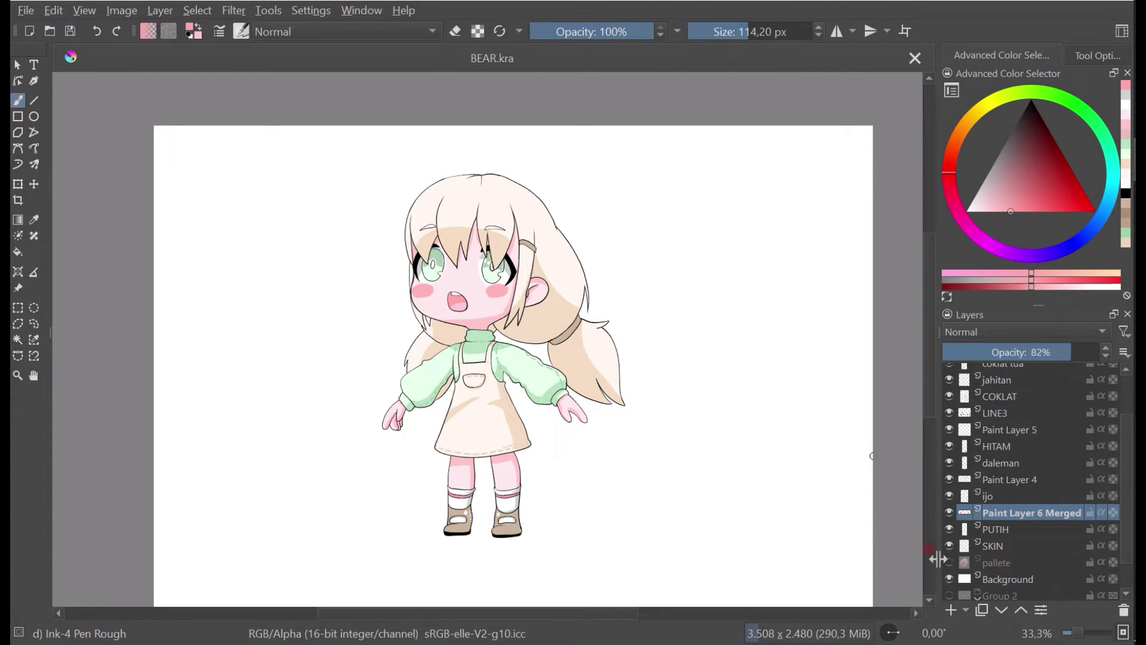
Step: Check whether Paint Layer 5 holds any content, and delete that layer
mouse_move(954, 557)
scroll(968, 503, up, 3)
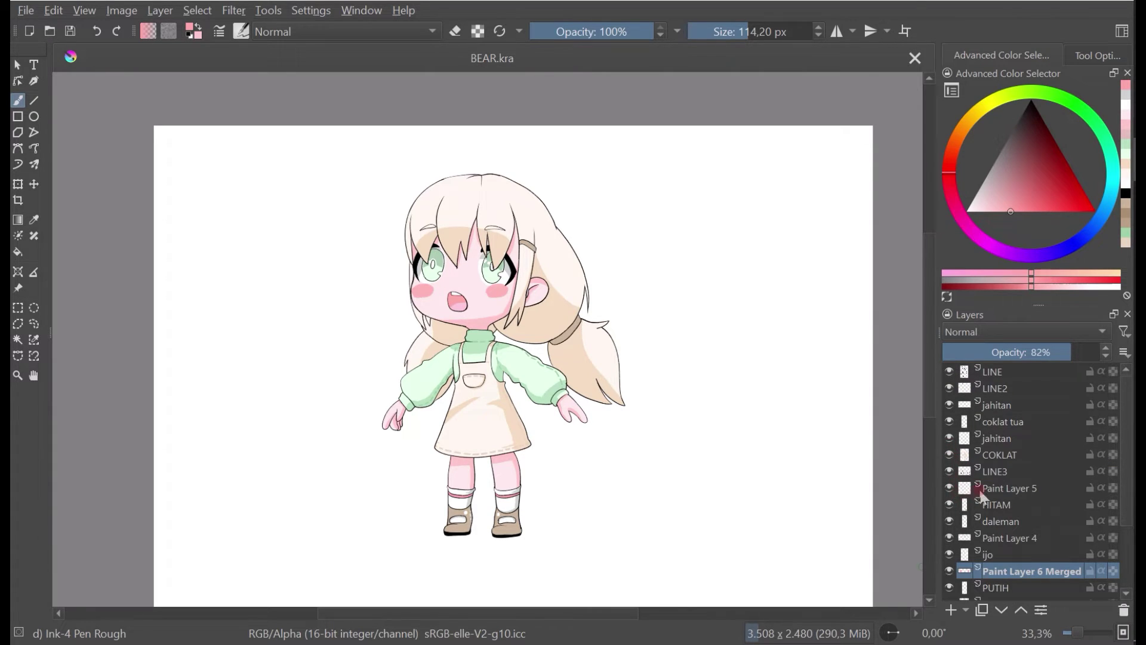
click(956, 487)
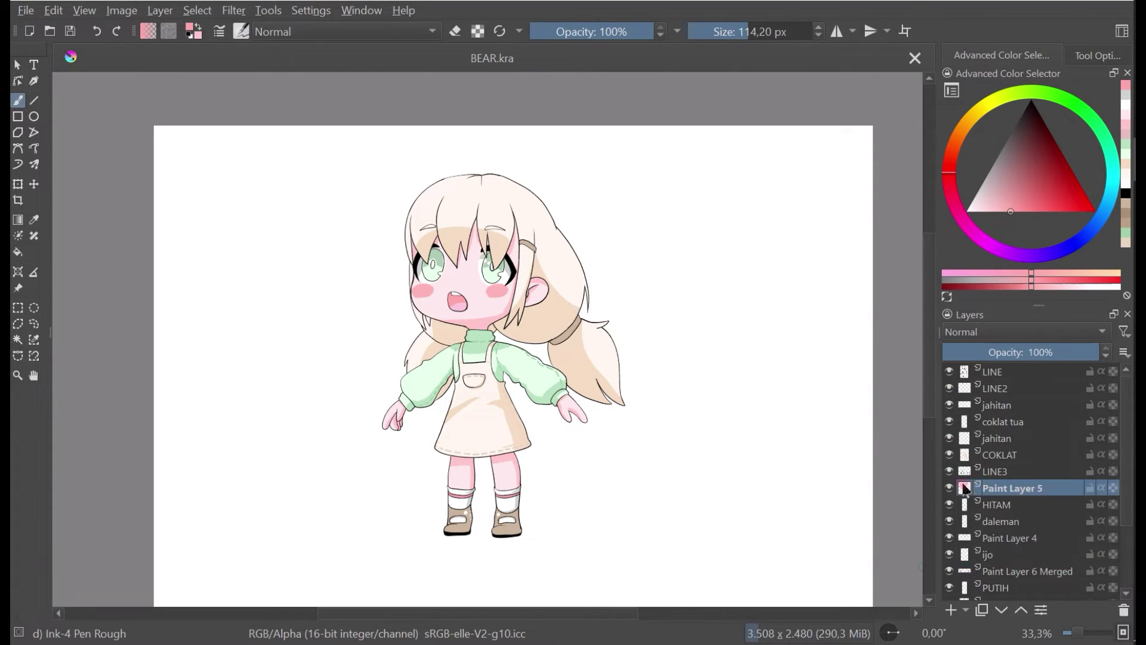
click(952, 485)
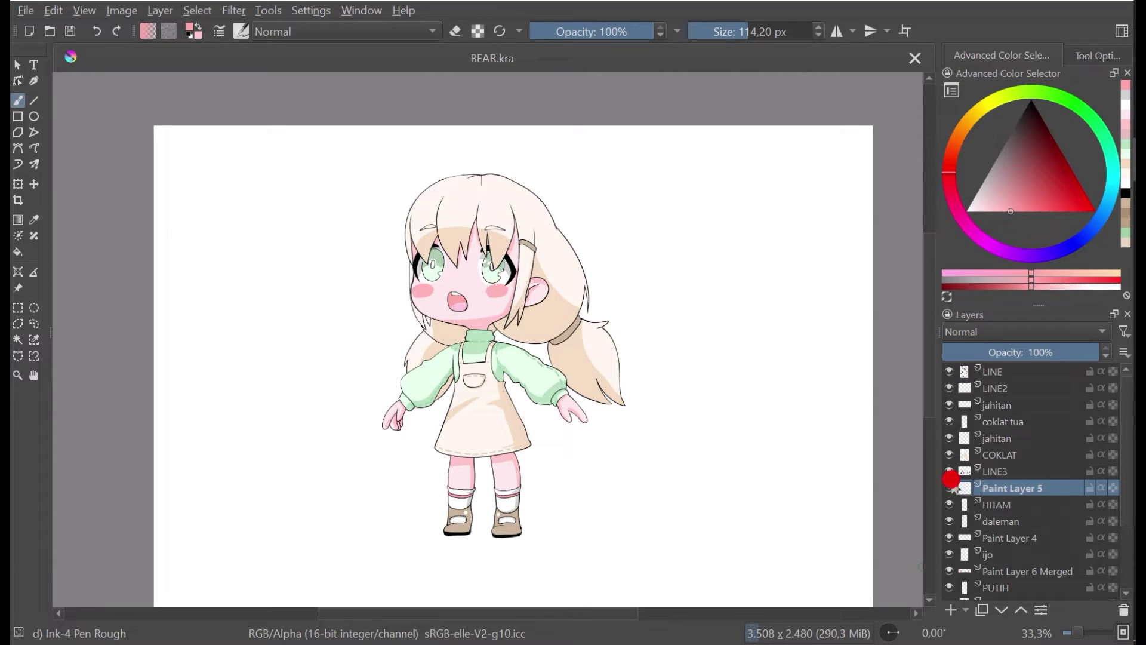
key(ctrl+t)
click(524, 331)
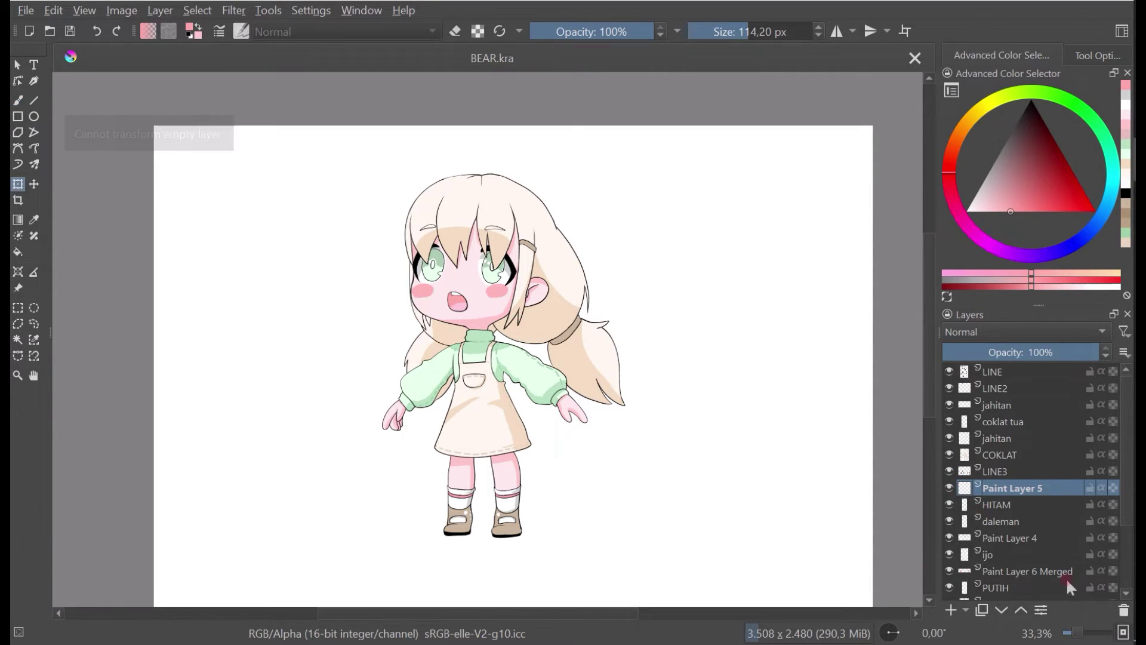
click(1124, 610)
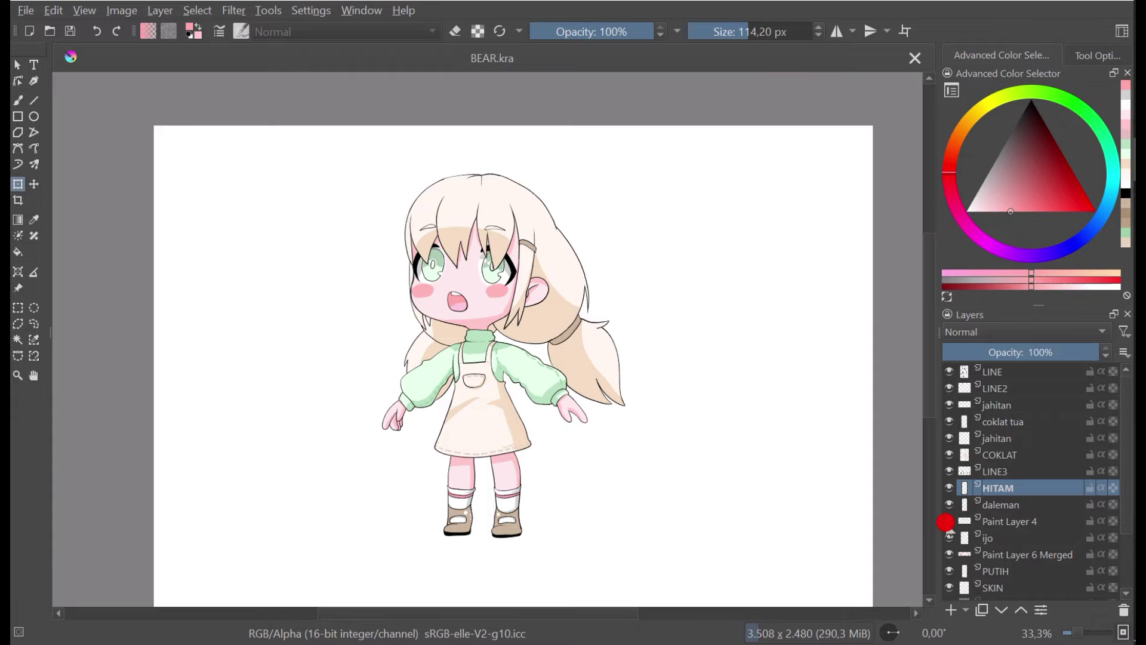
Step: Check the contents of Paint Layer 4 by toggling its visibility, and rename the layer as jahitAN
click(949, 521)
click(949, 522)
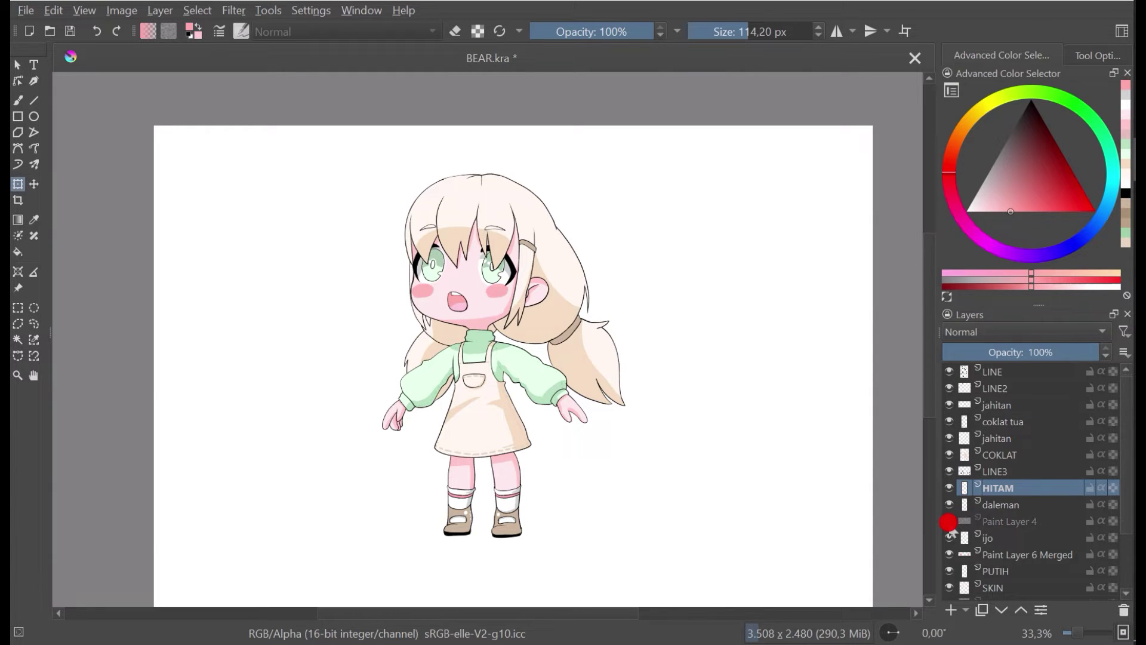
click(950, 524)
click(953, 524)
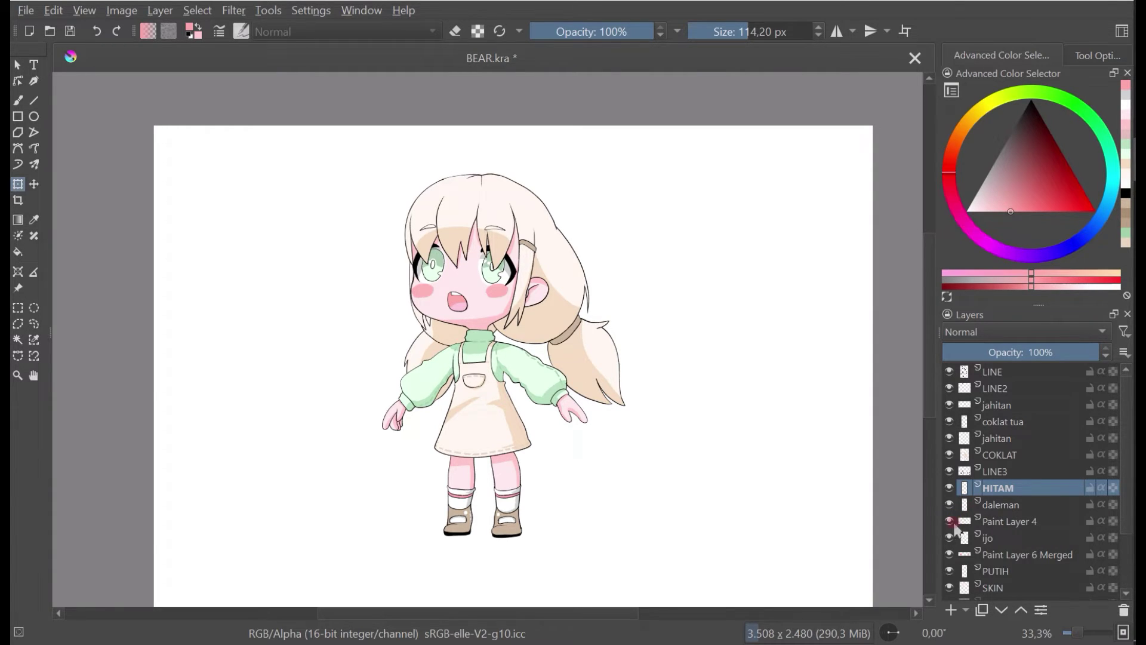
double_click(1014, 522)
text(jahitAN)
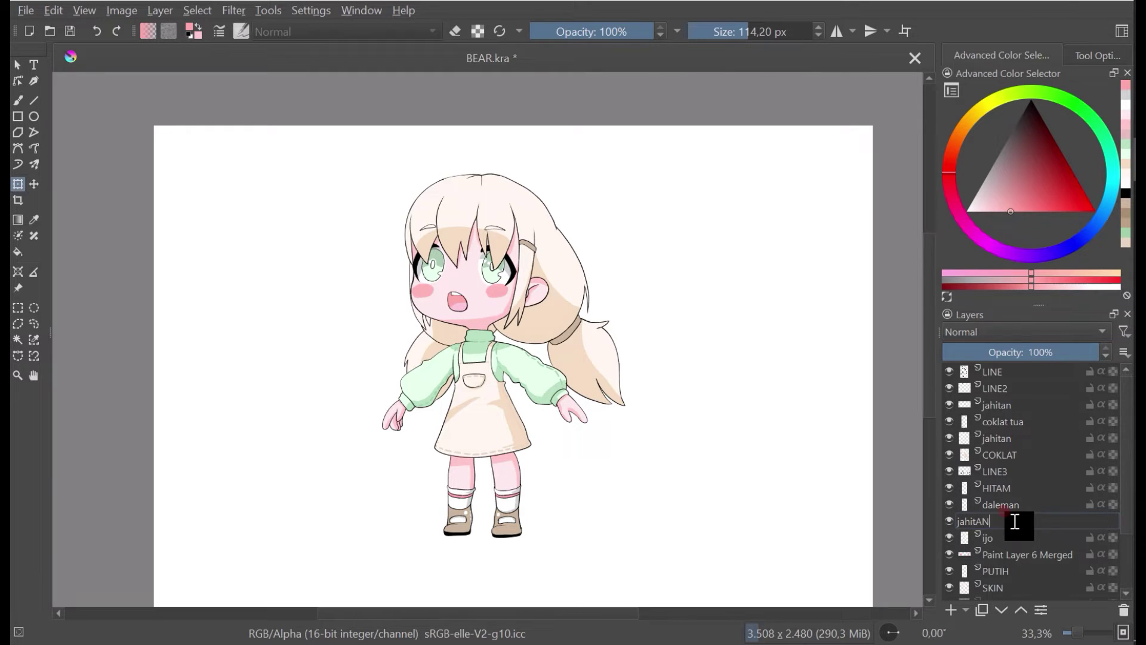
Step: Toggle the merged blush layer off and on to check its contents, and save the drawing
click(951, 554)
click(949, 554)
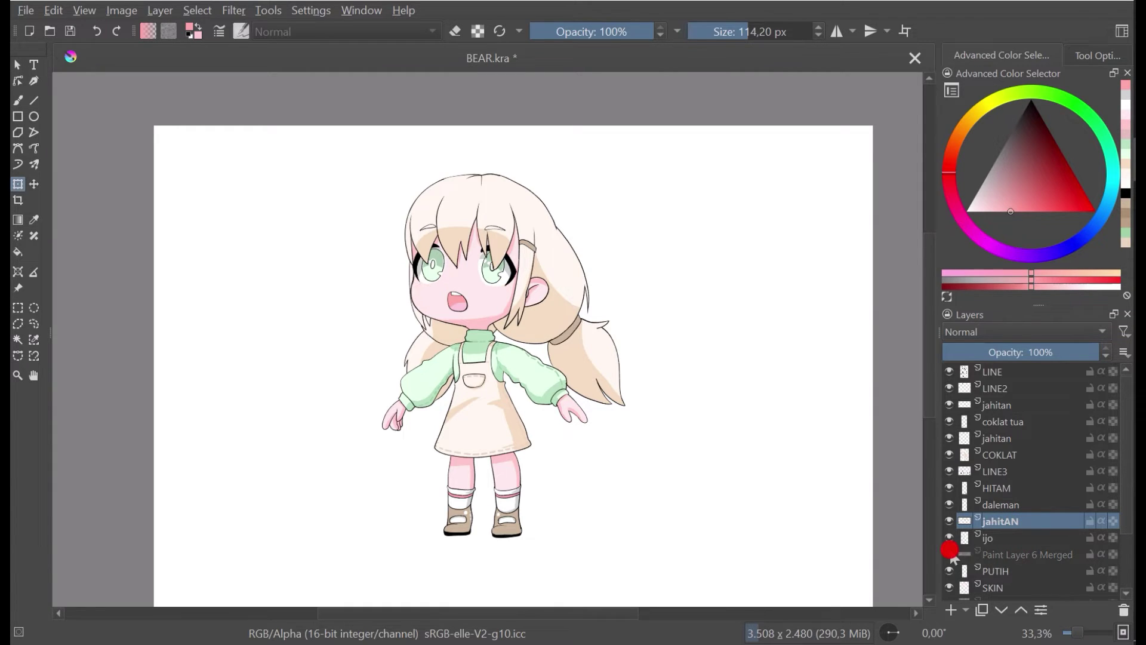
click(950, 554)
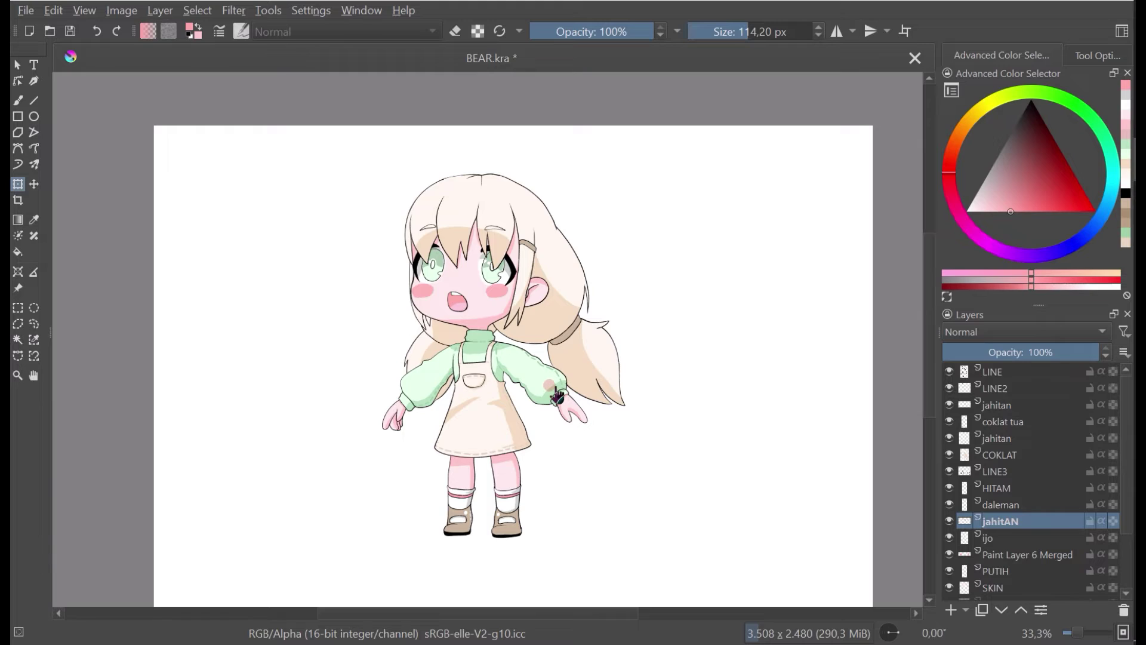
key(ctrl+s)
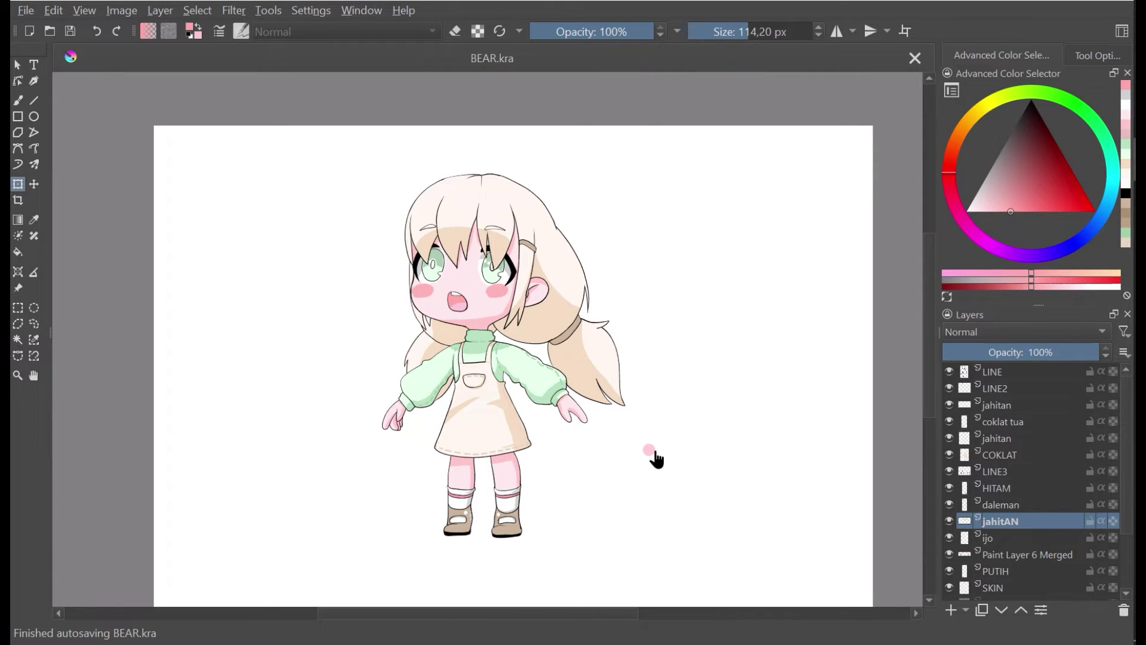
Step: Sample the brown of the shoe as the brush colour and make the coklat tua layer active
click(20, 100)
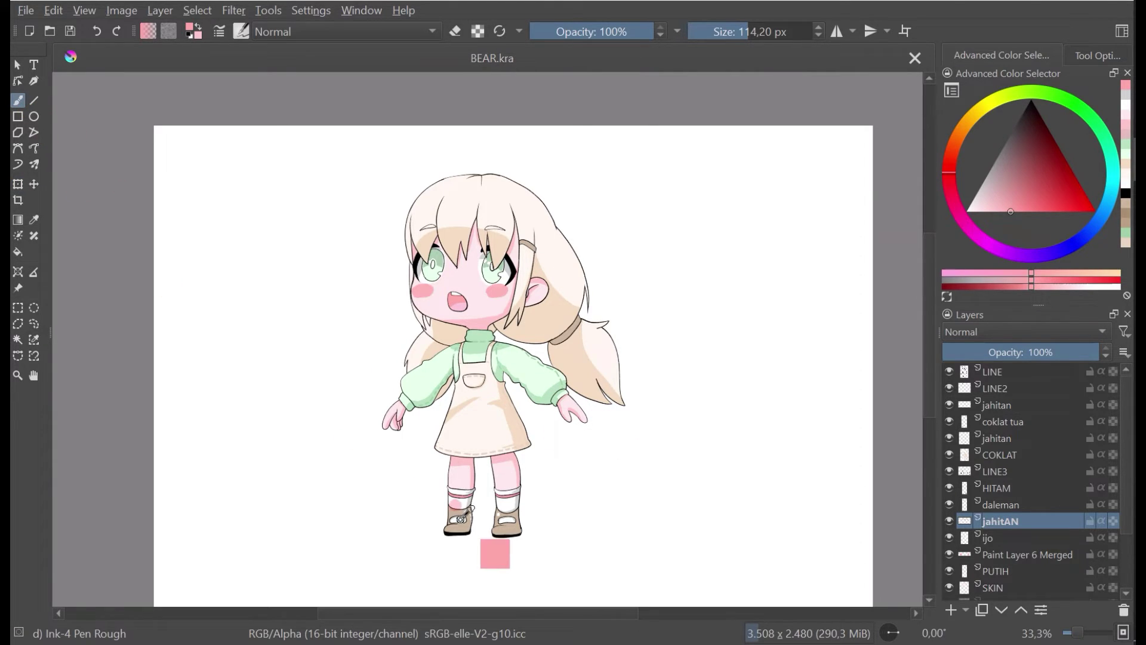
ctrl+click(455, 519)
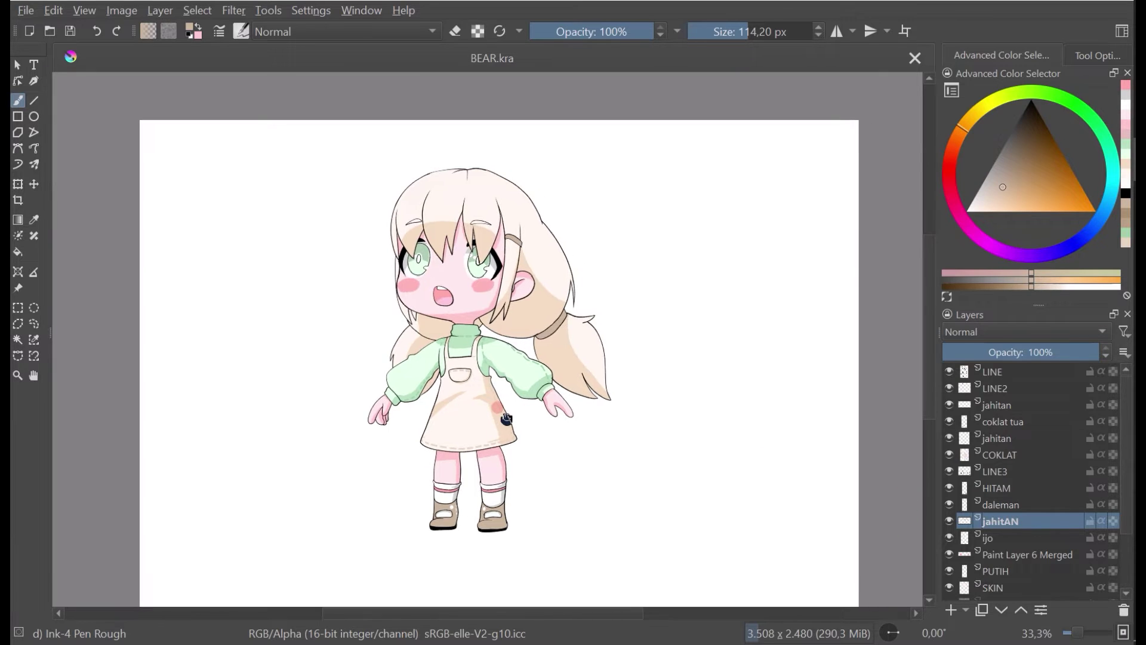
scroll(485, 405, down, 1)
scroll(485, 405, up, 1)
drag(486, 439, 470, 426)
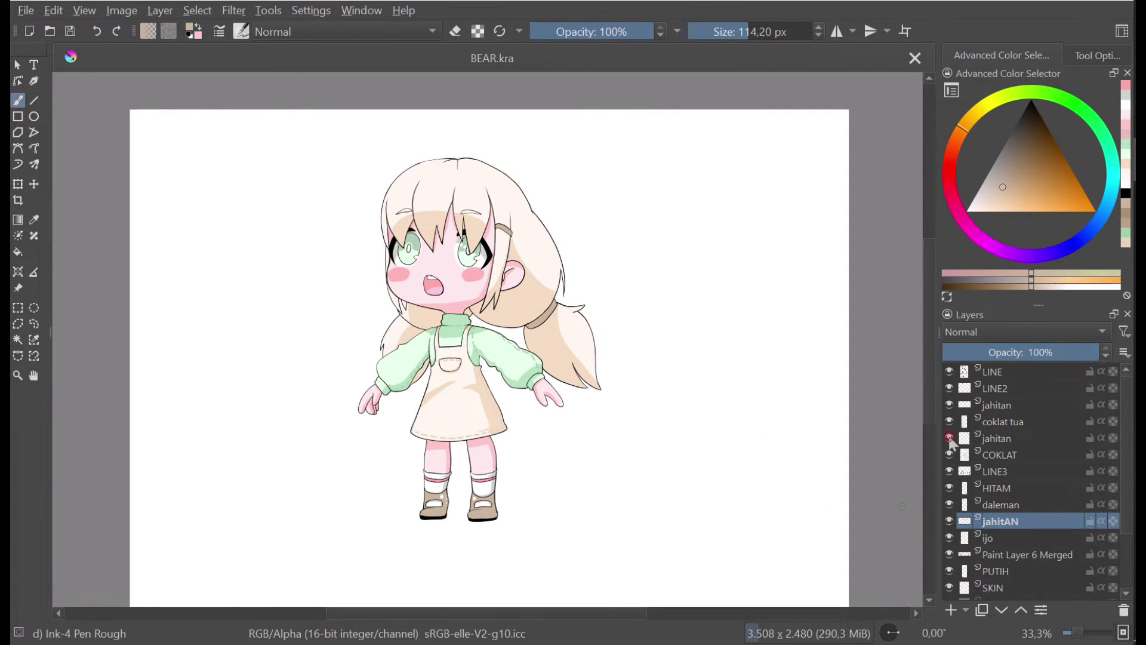
click(950, 419)
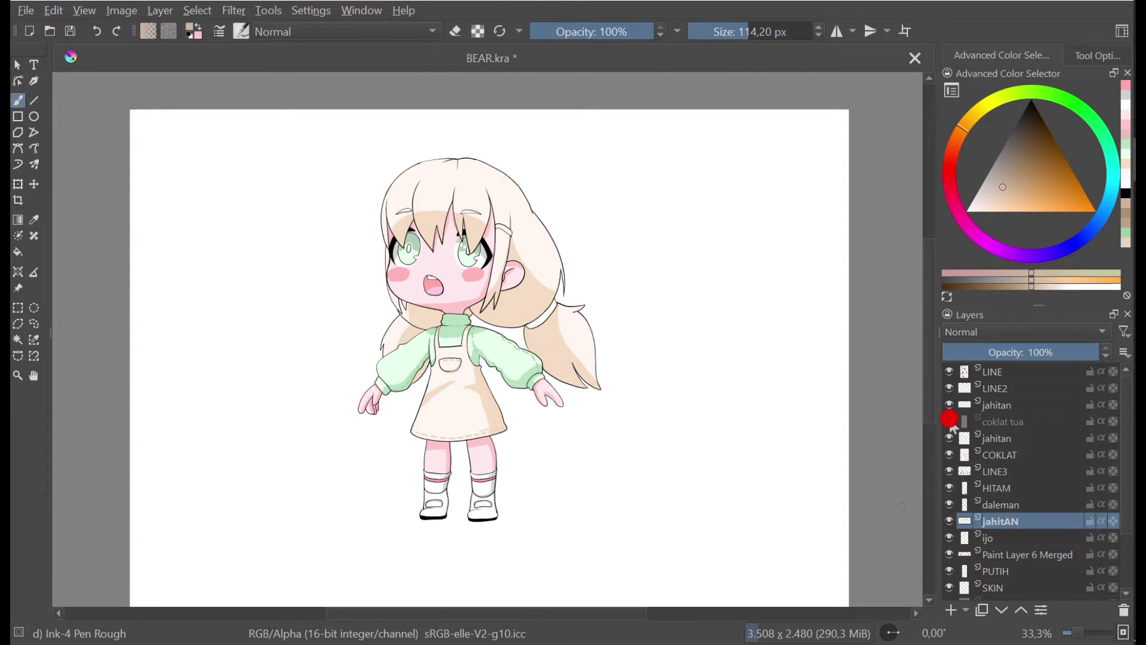
click(952, 418)
click(993, 419)
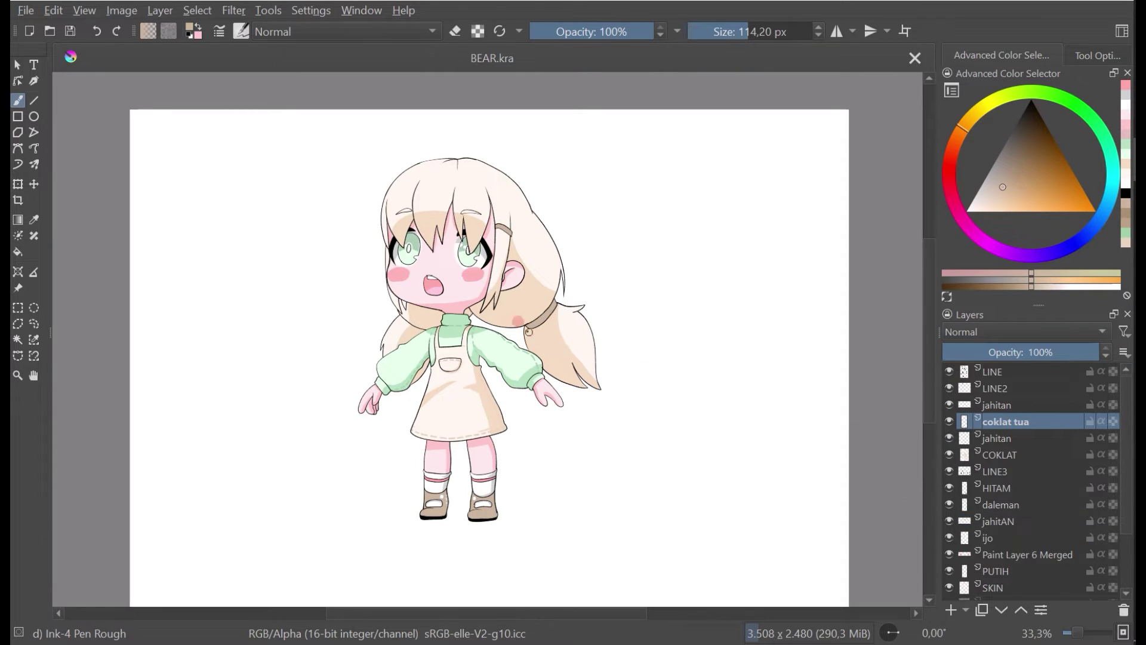
Step: Examine the head and toggle the coklat tua layer and the jahitan layer below it to check what each contains
key(plus)
key(minus)
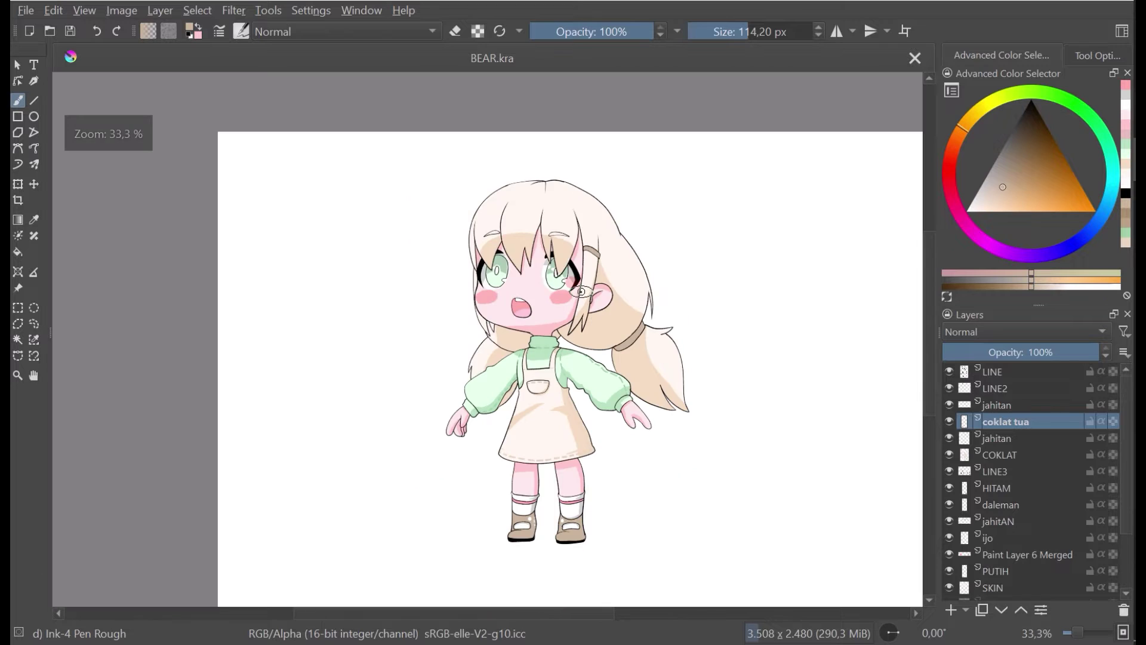
key(plus)
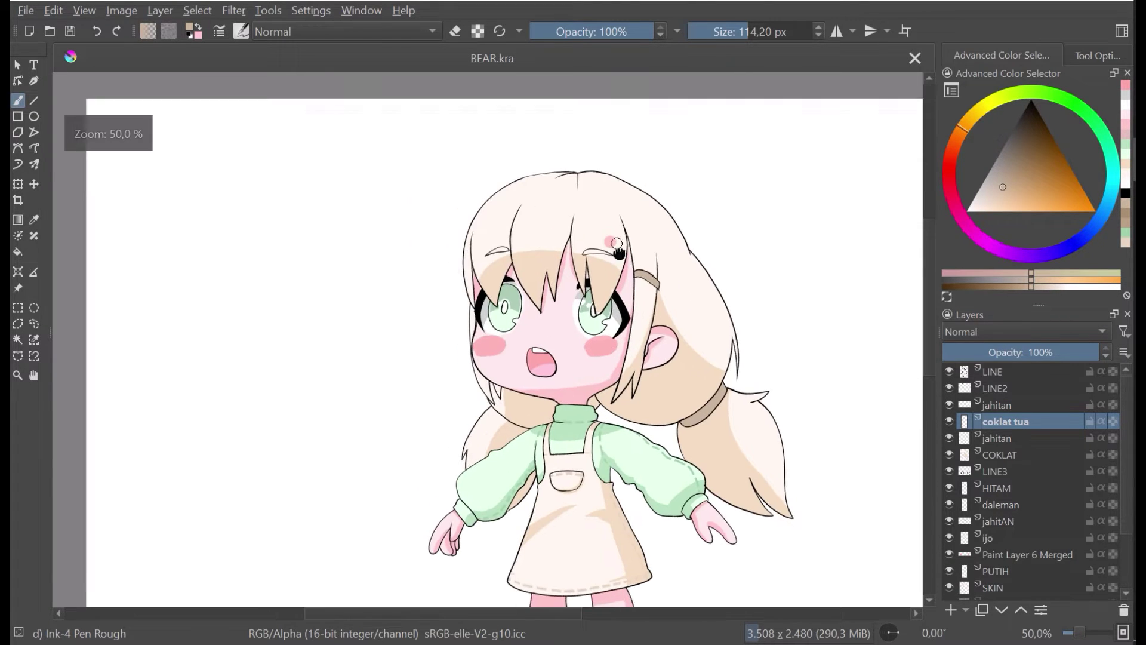
drag(649, 283, 643, 365)
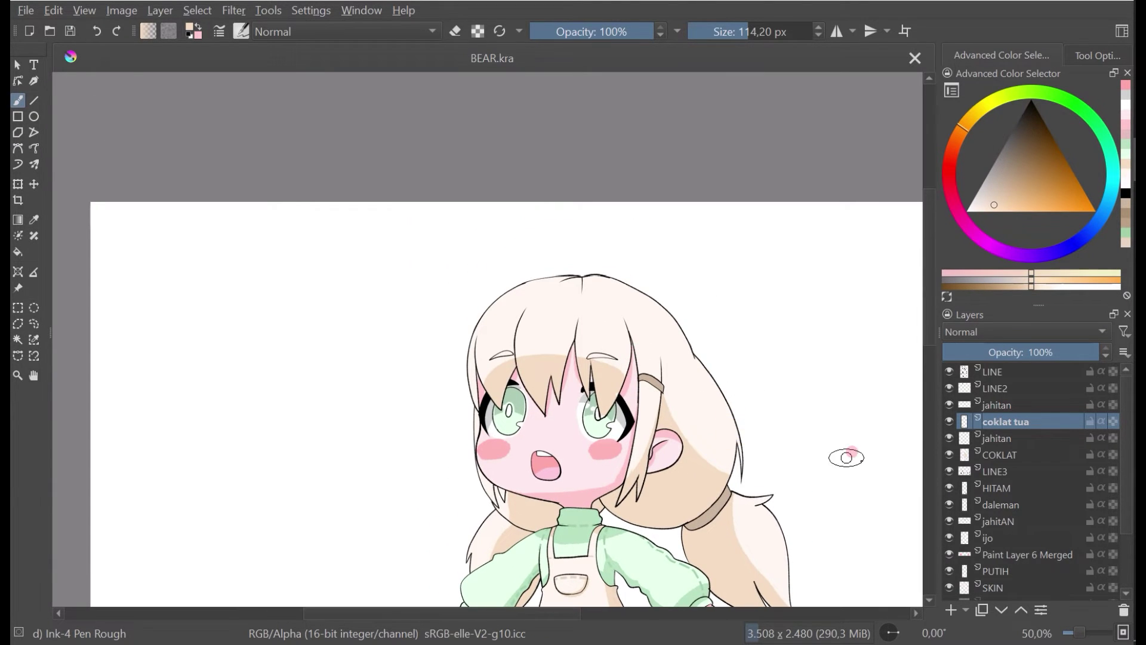
click(950, 438)
click(949, 436)
click(950, 421)
click(950, 421)
click(950, 421)
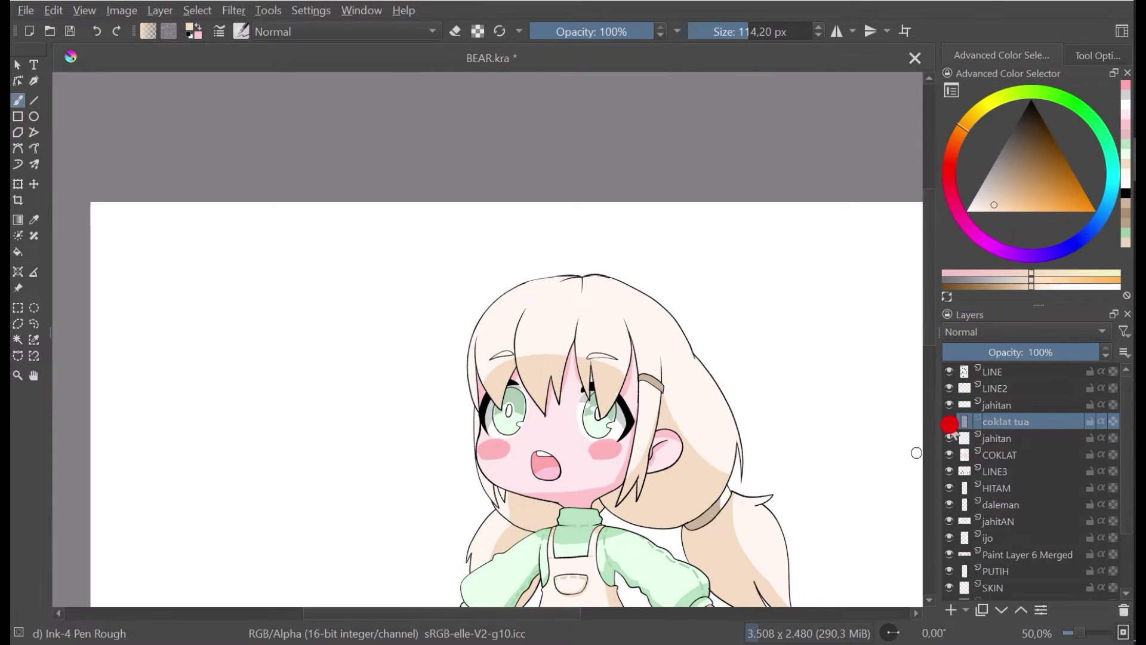
click(950, 421)
click(950, 437)
click(949, 438)
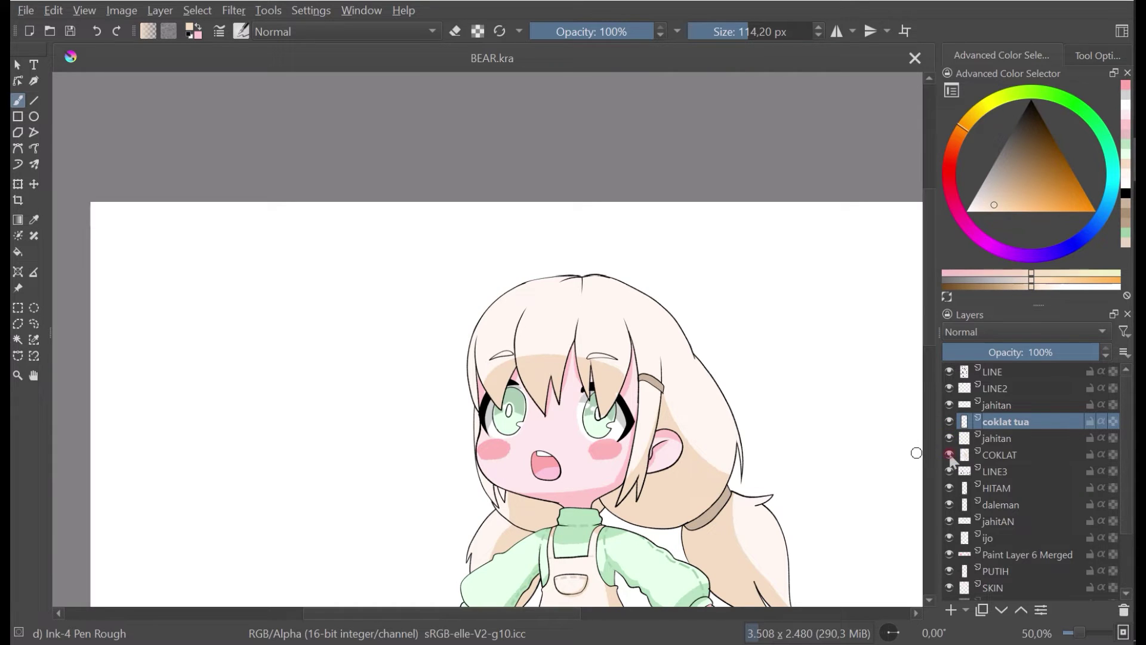
Step: Check the COKLAT layer's contents, make it the active layer, and sample the pale cream of the hair as the brush colour
click(949, 454)
click(949, 454)
click(995, 456)
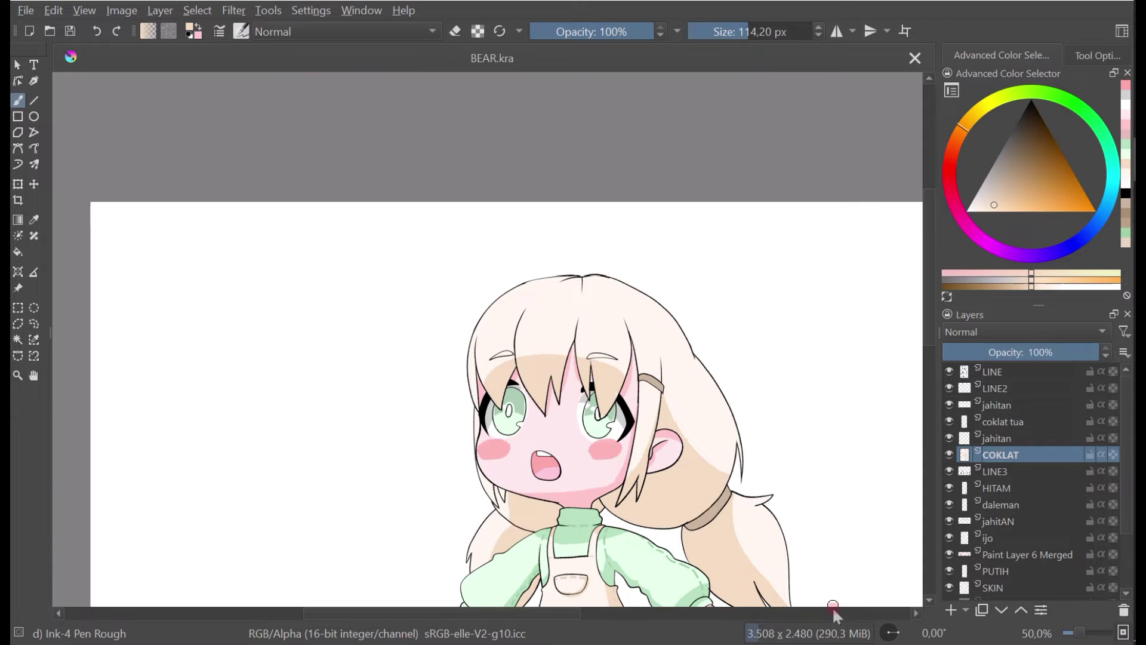
ctrl+click(677, 400)
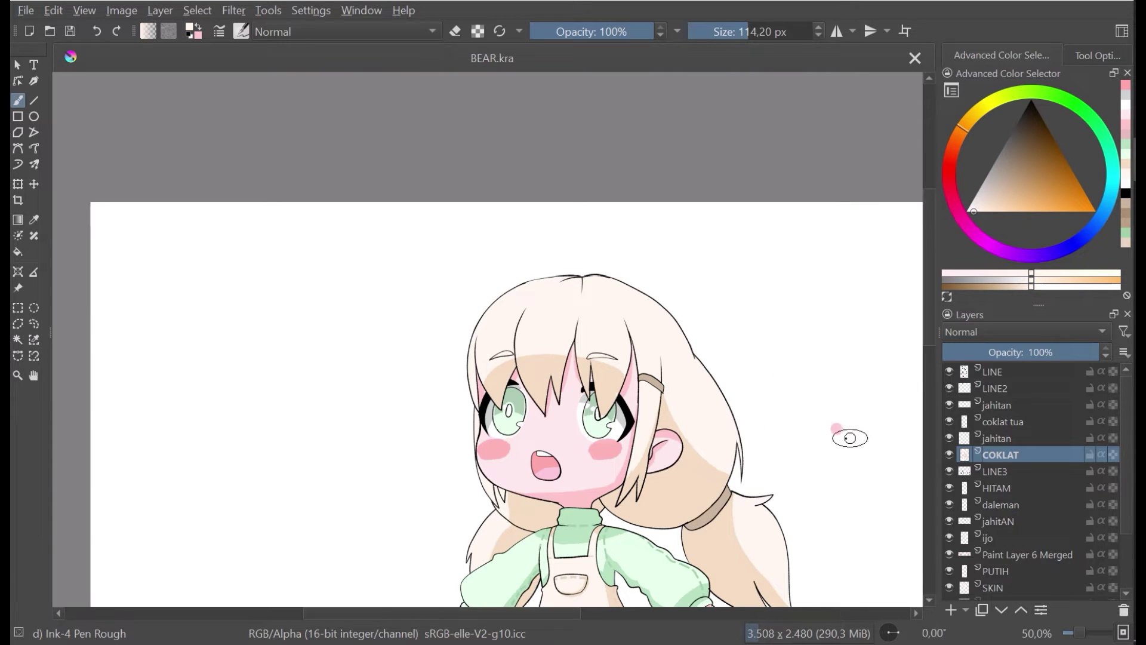
Step: Sample the background white as the brush colour and try a highlight stroke on the girl's fringe
ctrl+click(708, 263)
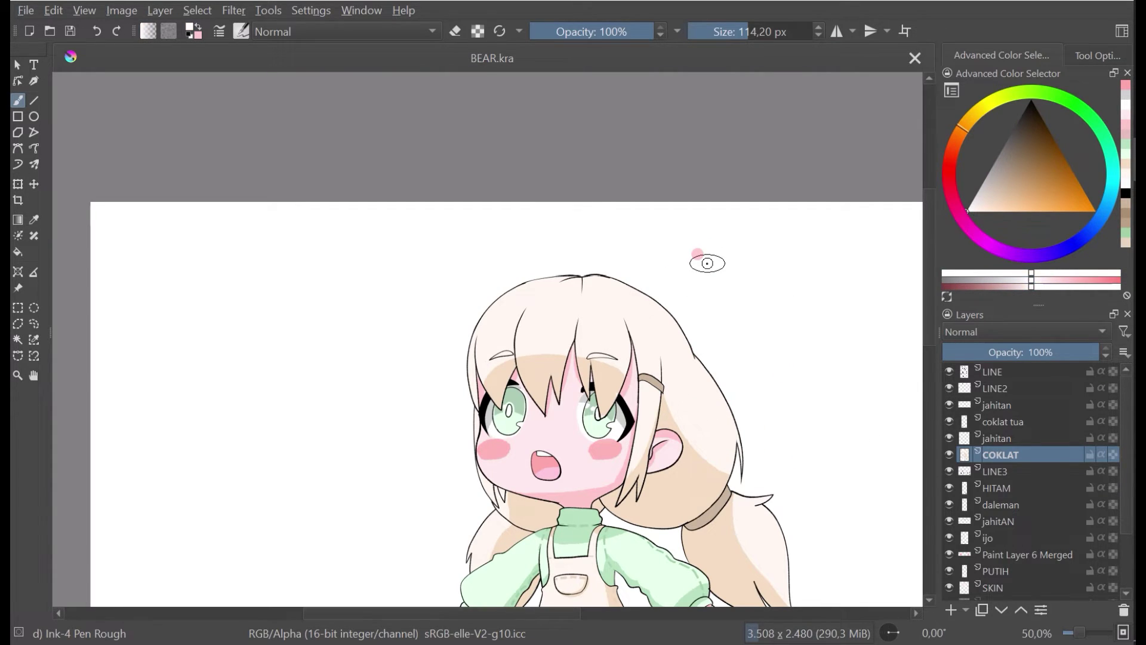
mouse_move(541, 325)
mouse_down()
mouse_move(526, 327)
mouse_move(539, 313)
mouse_up()
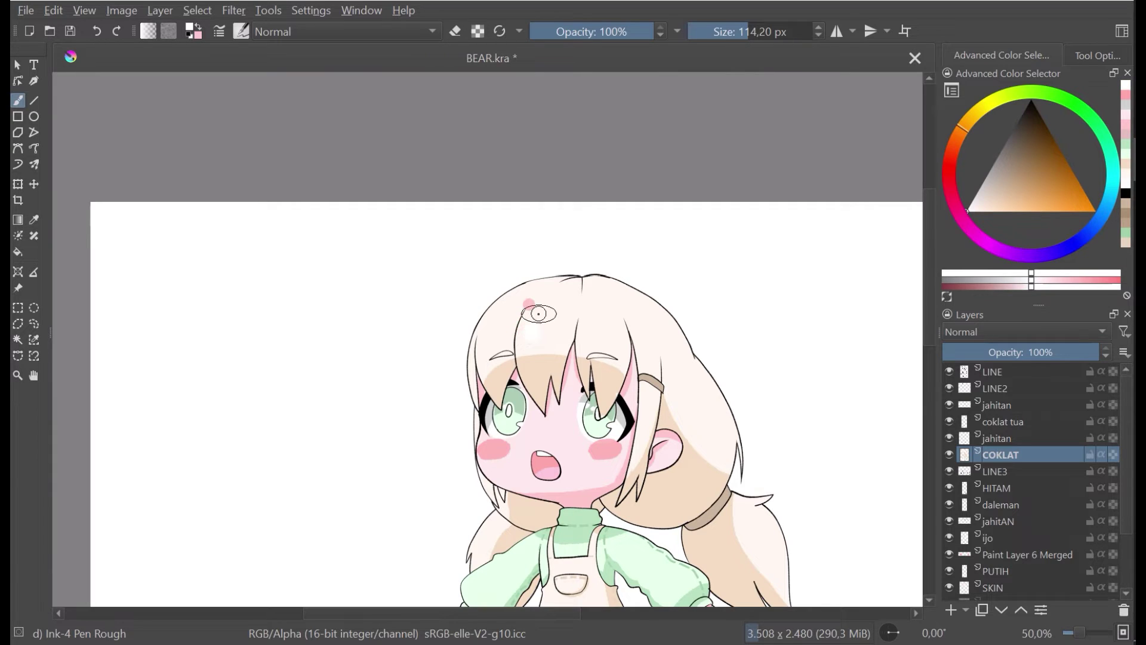
scroll(538, 313, up, 1)
key(ctrl+z)
Step: Paint a row of soft white highlight spots across the central strands of the fringe on the COKLAT layer
drag(482, 321, 486, 290)
scroll(487, 290, down, 1)
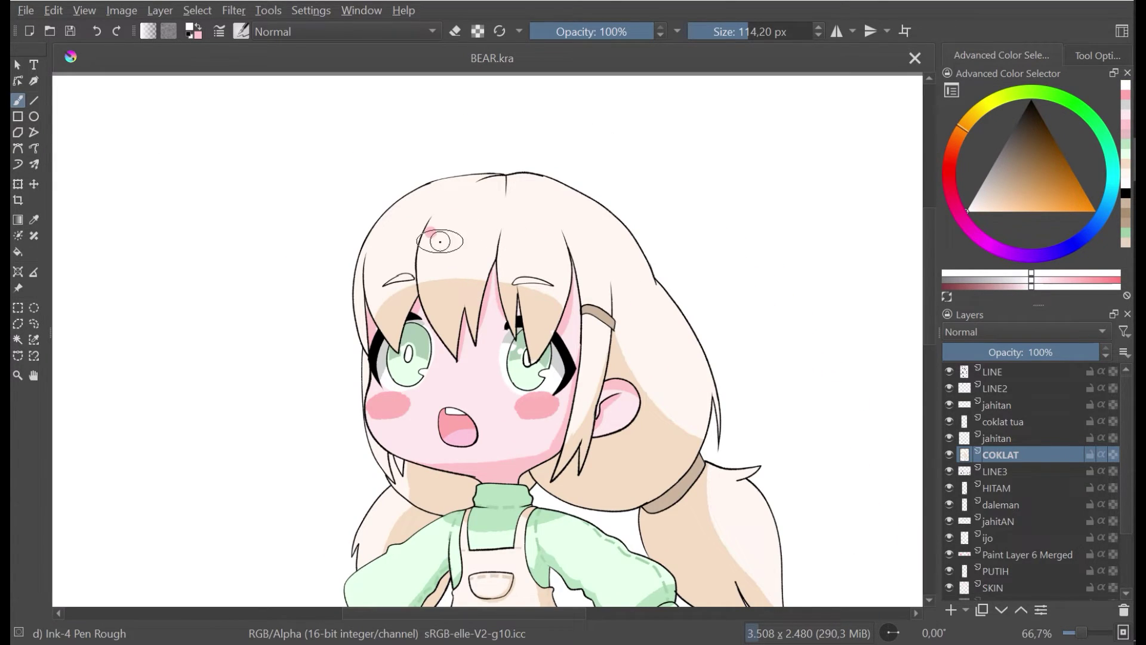
drag(437, 252, 471, 247)
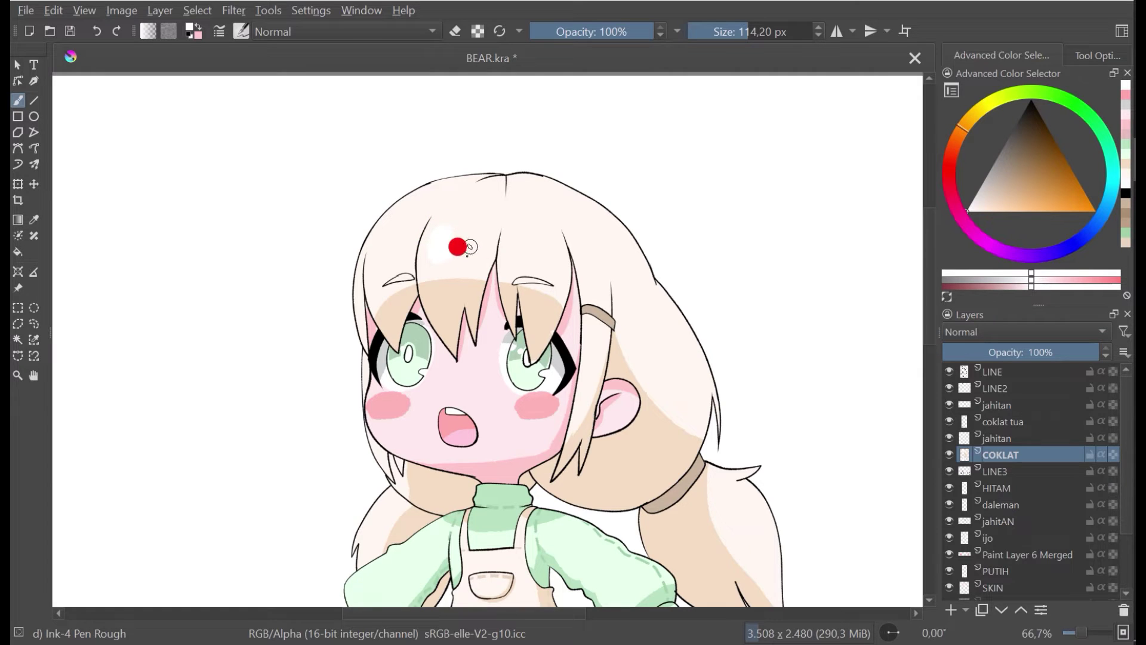
click(469, 249)
click(512, 252)
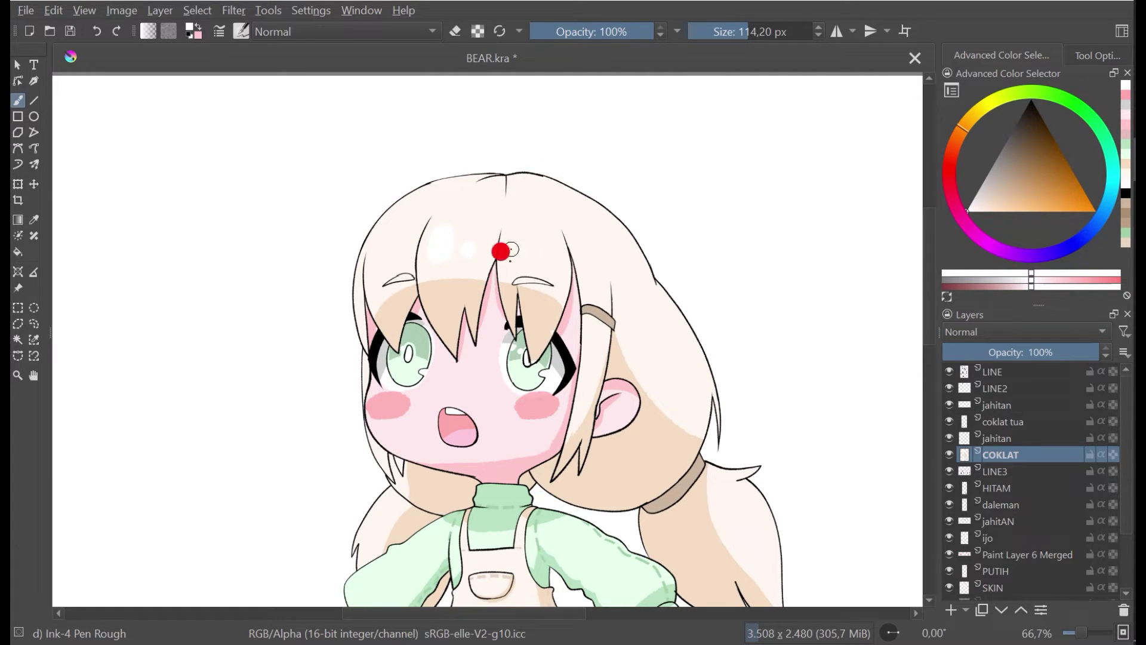
click(513, 252)
click(548, 255)
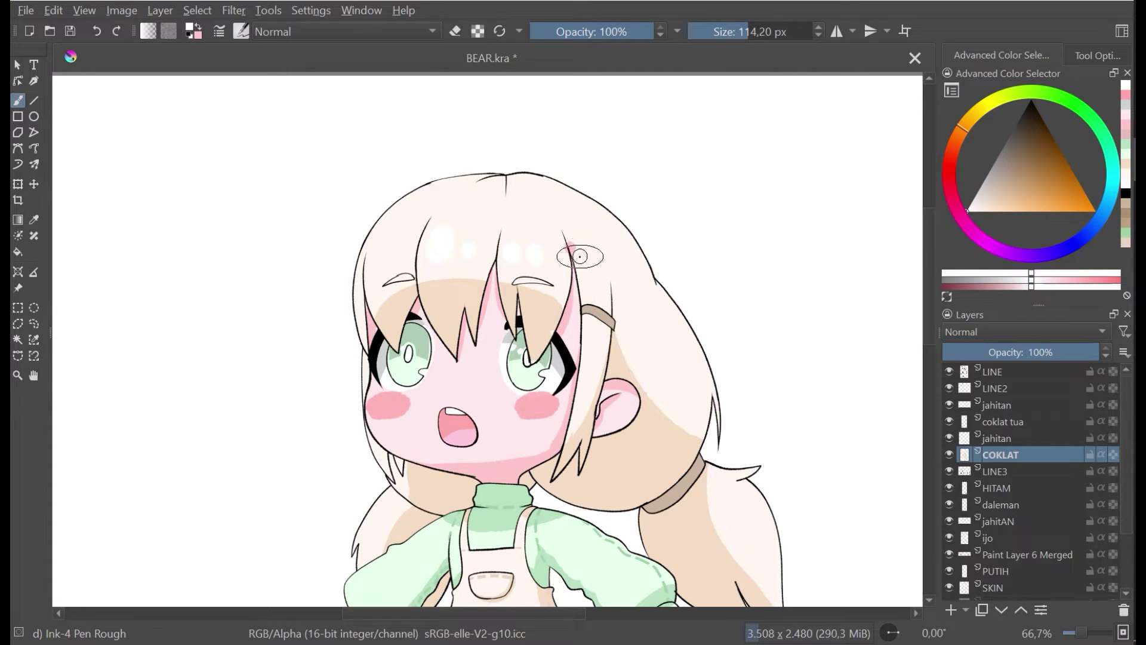
click(549, 251)
Step: Extend the white highlights onto the outer fringe strand, the side lock and the back of the hair
click(589, 251)
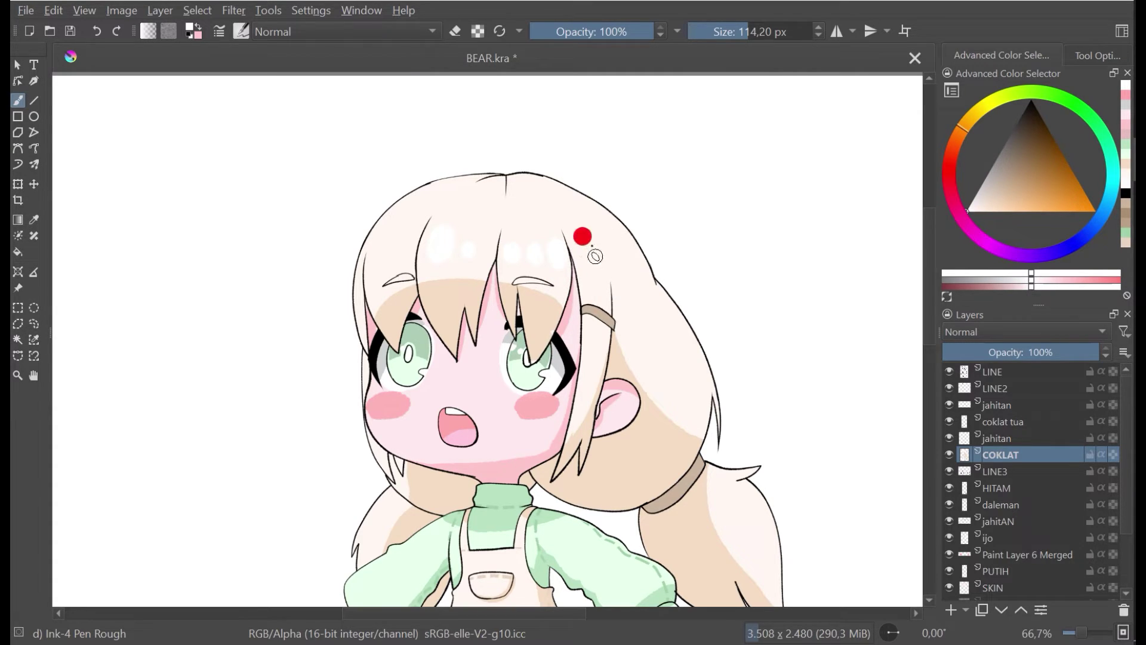
click(384, 236)
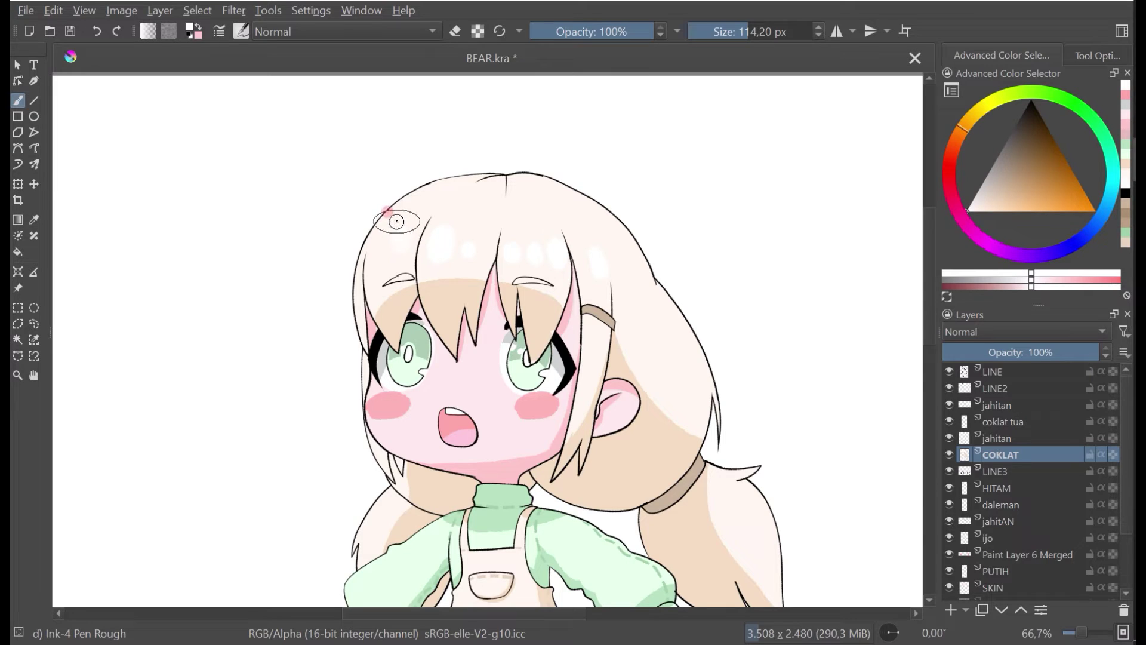
click(622, 251)
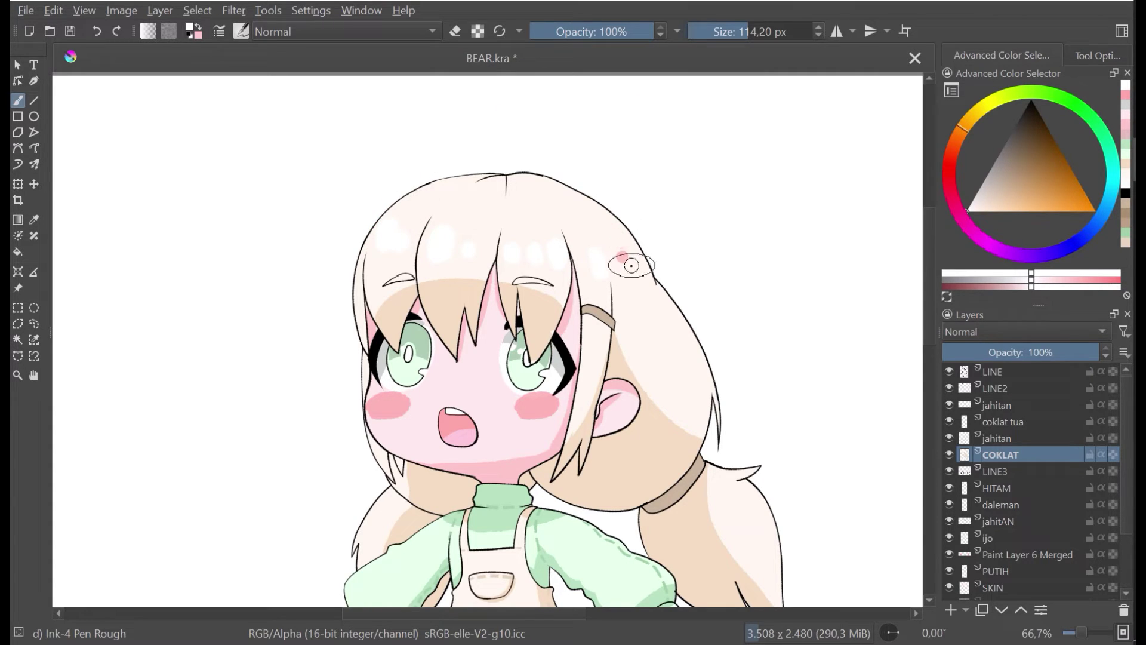
click(632, 230)
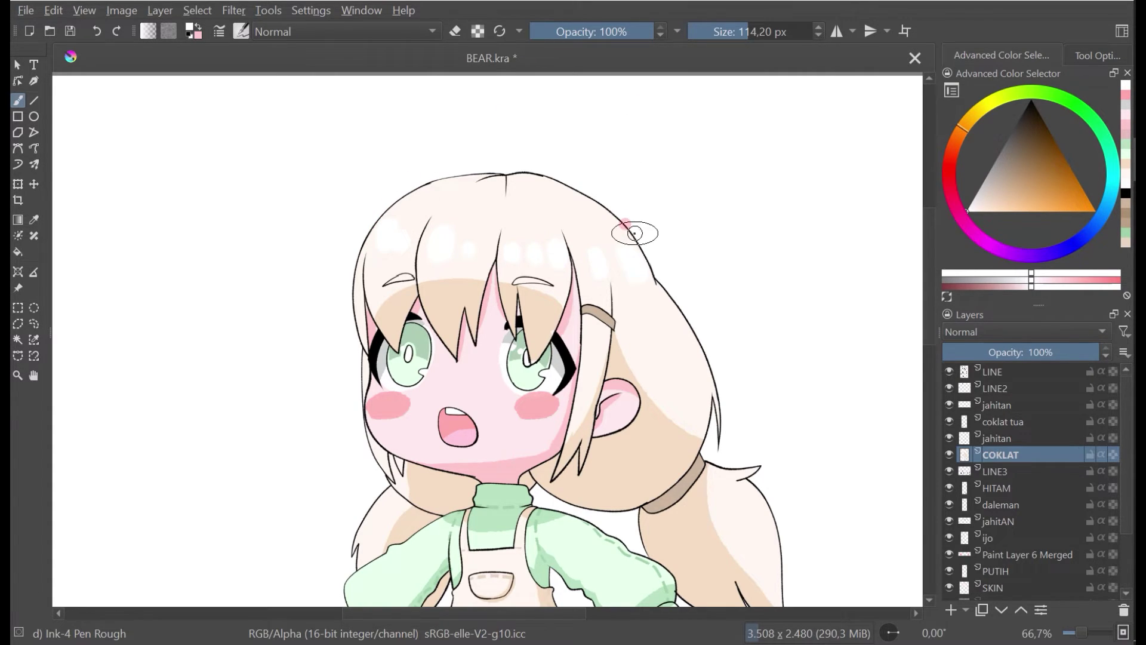
Step: Save the drawing and review the hair highlights on the whole figure
scroll(634, 232, down, 3)
scroll(635, 261, up, 1)
drag(634, 260, 578, 232)
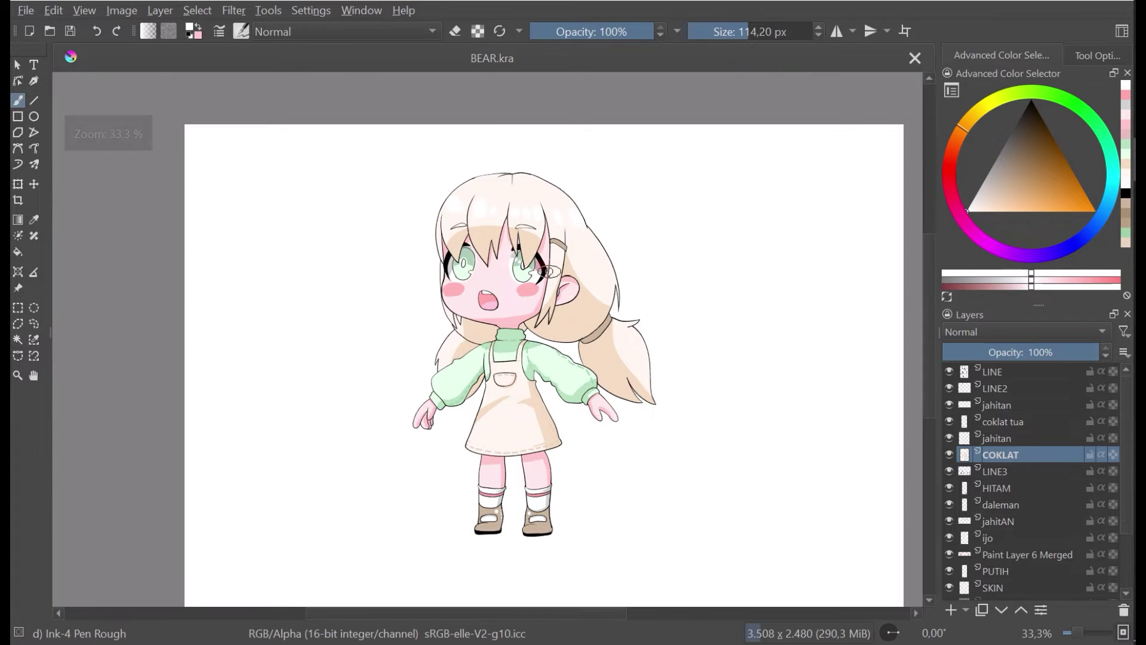
scroll(549, 389, up, 1)
drag(548, 389, 532, 386)
scroll(529, 380, down, 1)
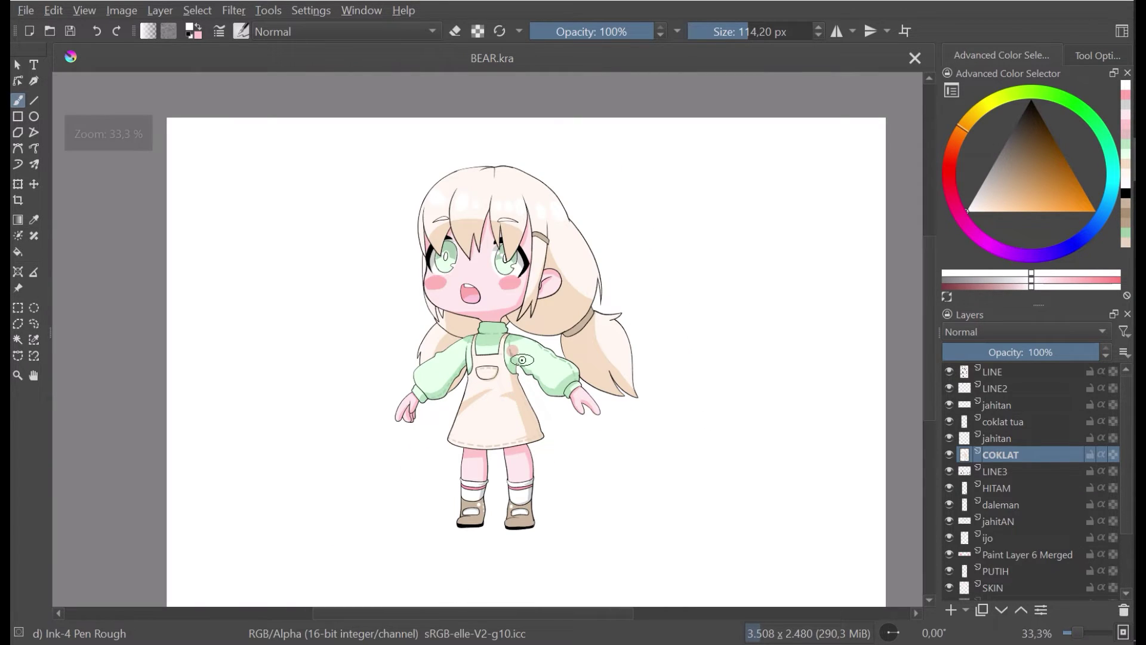
click(770, 426)
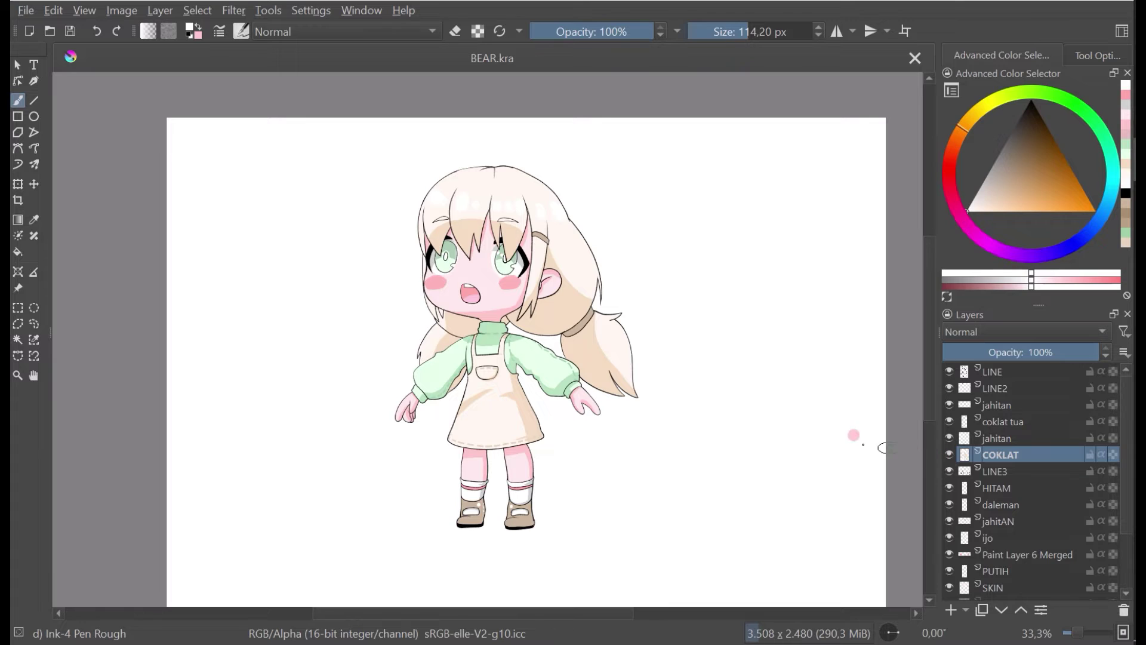
Step: Sample the beige hair shadow, set the brush size to 18,07 px and paint pointed shading around the hair parting
scroll(603, 218, up, 2)
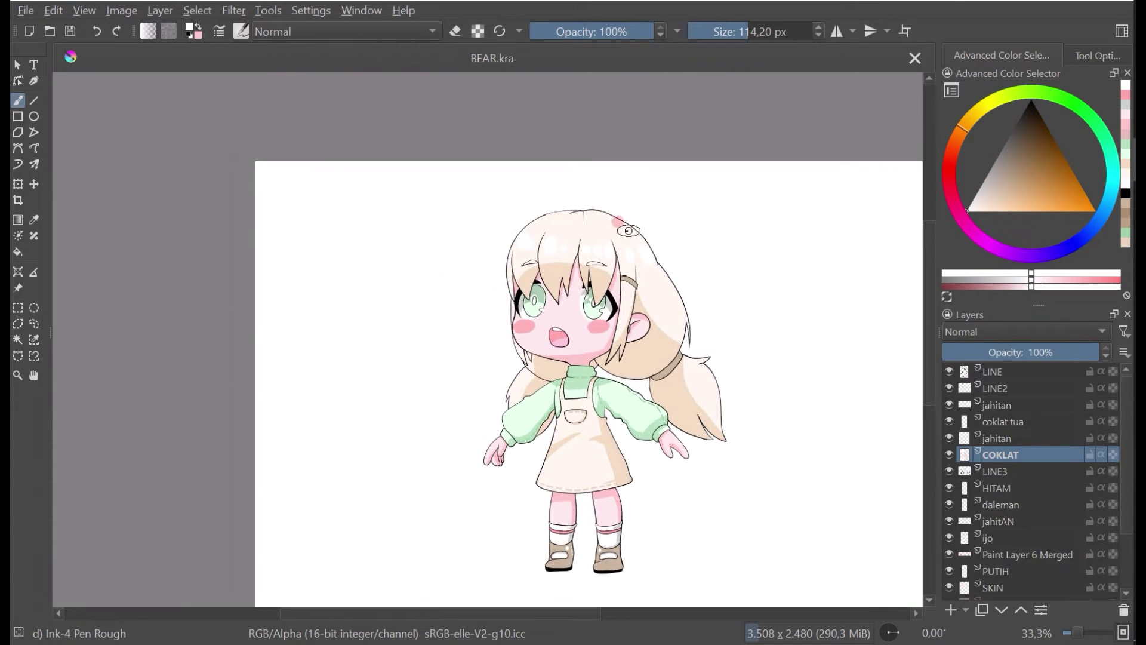
ctrl+click(586, 330)
scroll(585, 201, up, 2)
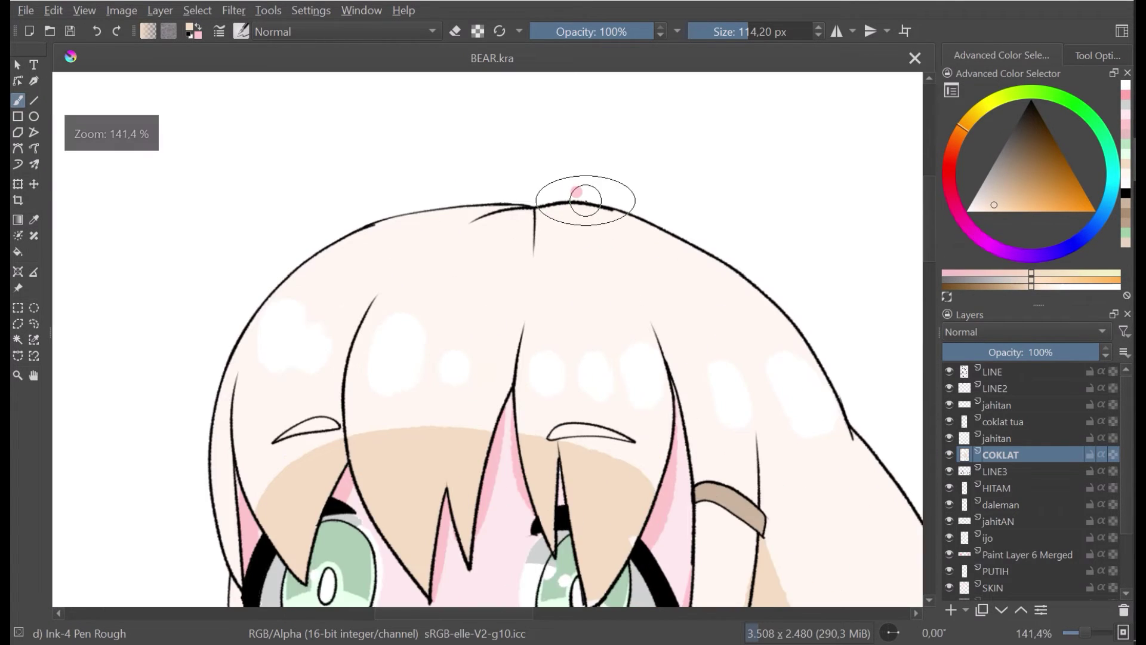
click(721, 31)
drag(532, 267, 534, 209)
mouse_move(532, 267)
mouse_down()
mouse_move(532, 210)
mouse_move(466, 226)
mouse_move(527, 210)
mouse_move(476, 223)
mouse_move(580, 227)
mouse_move(584, 209)
mouse_move(544, 212)
mouse_move(593, 212)
mouse_move(549, 210)
mouse_up()
key(ctrl+z)
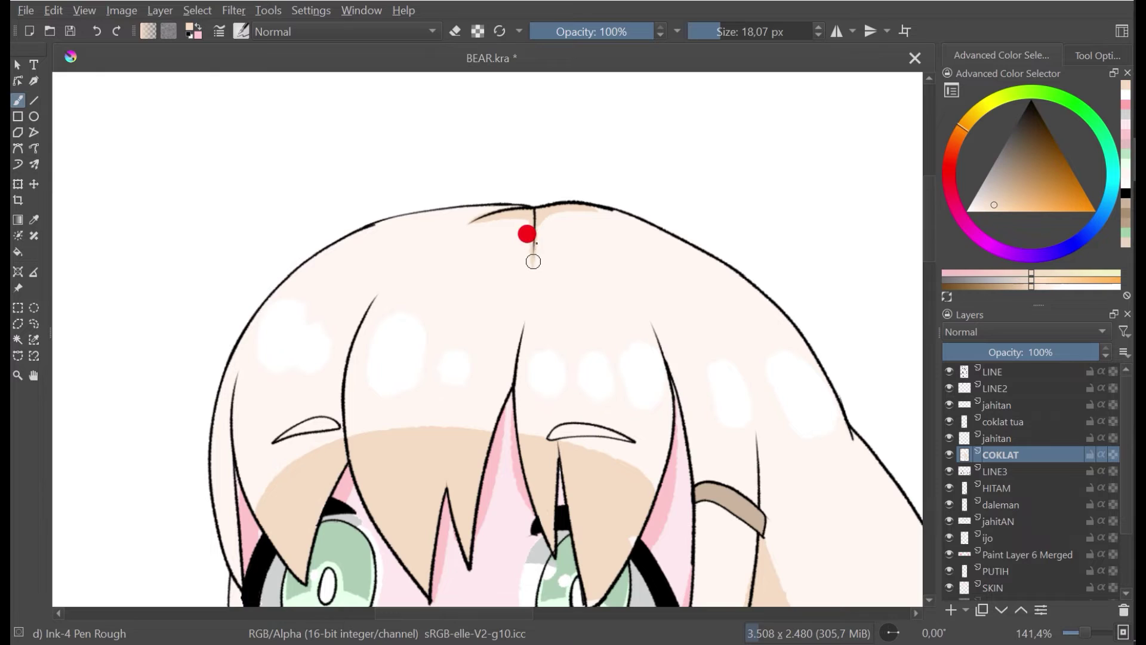
drag(533, 261, 550, 213)
drag(529, 261, 525, 234)
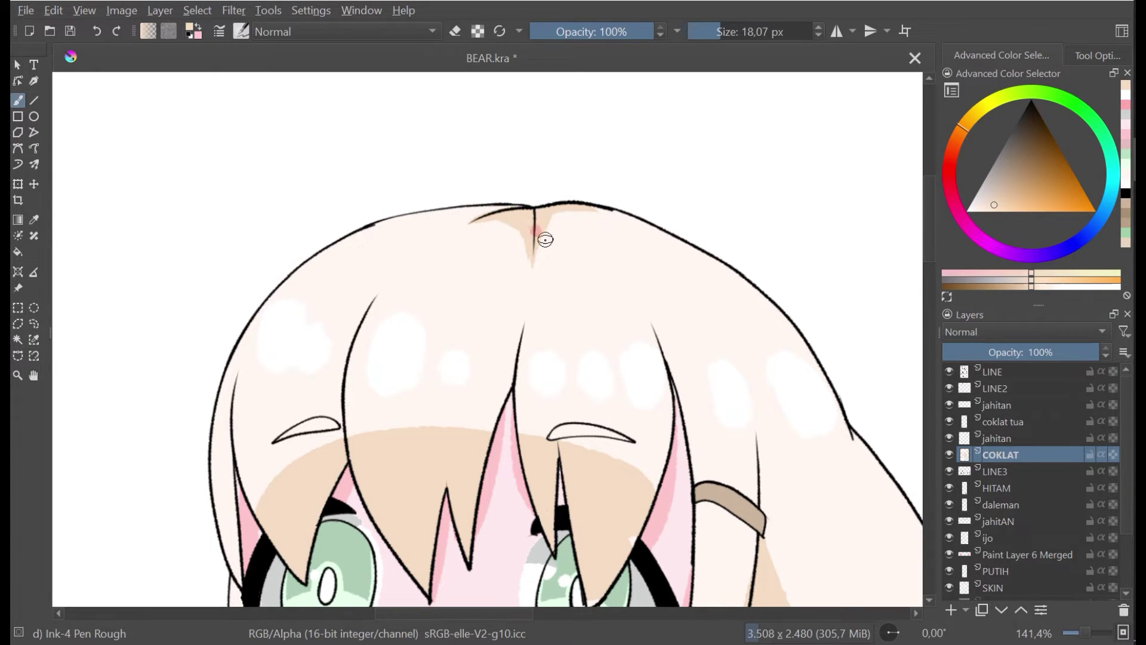
Step: Save the drawing and check the hair parting shading on the head and full figure
scroll(641, 158, down, 6)
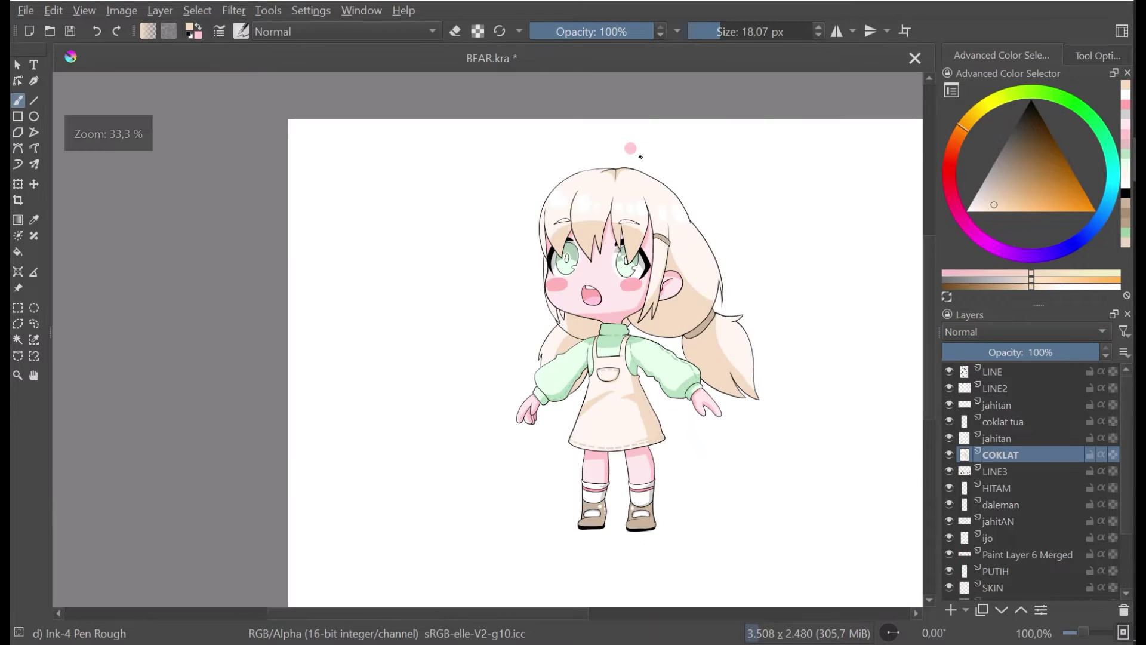
key(ctrl+s)
scroll(640, 160, up, 1)
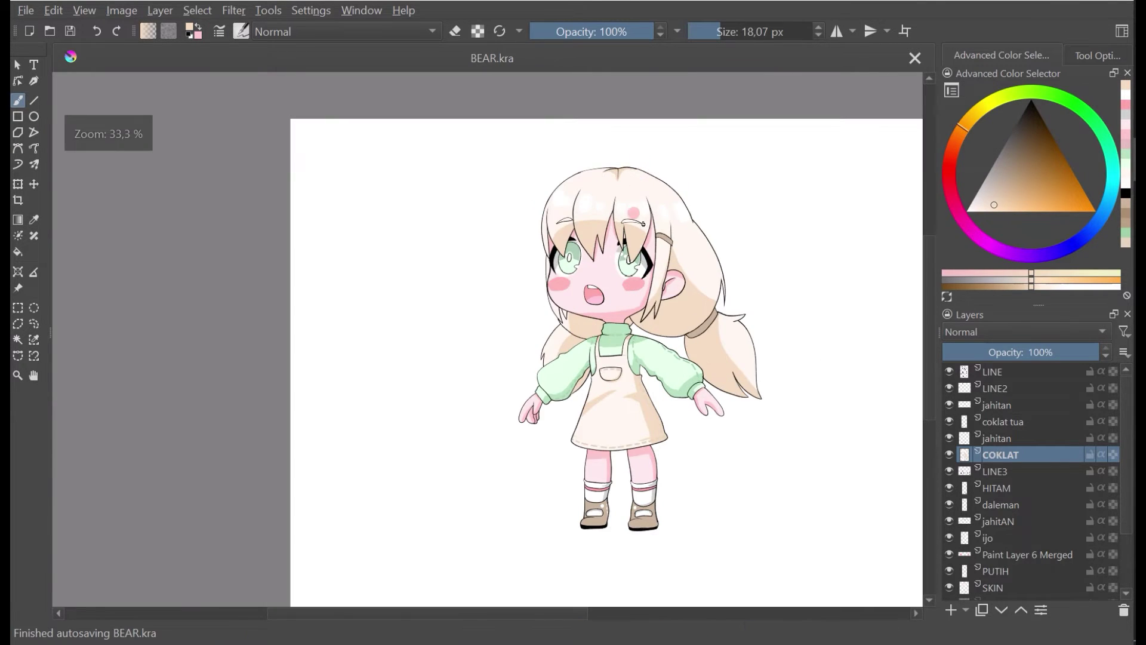
scroll(634, 188, up, 1)
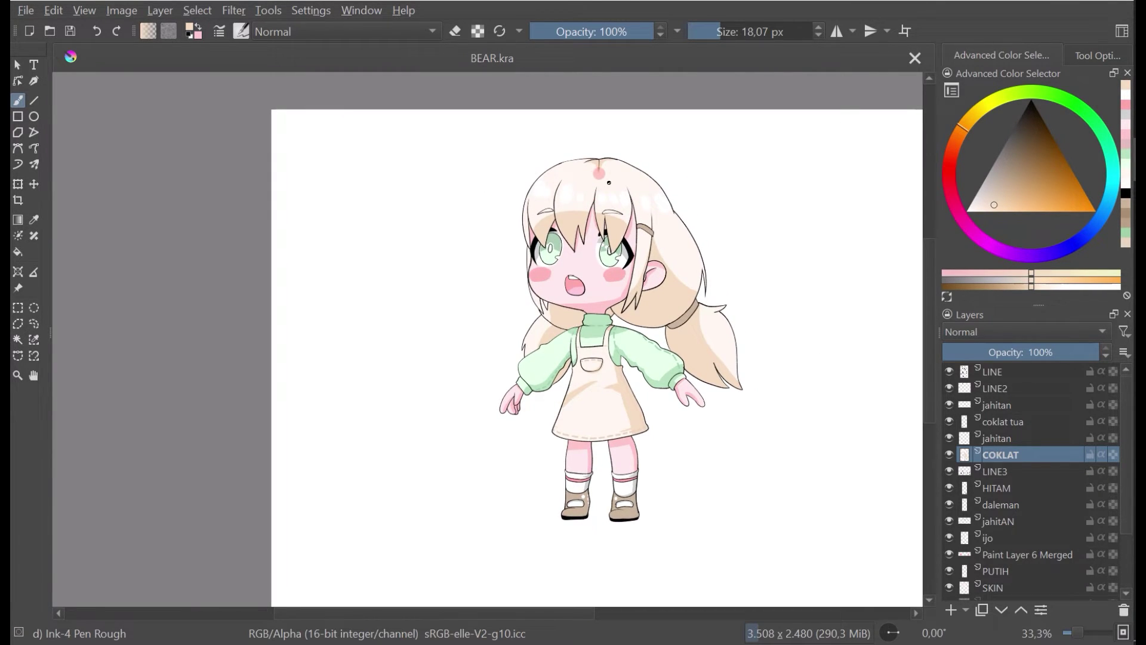
scroll(591, 260, up, 2)
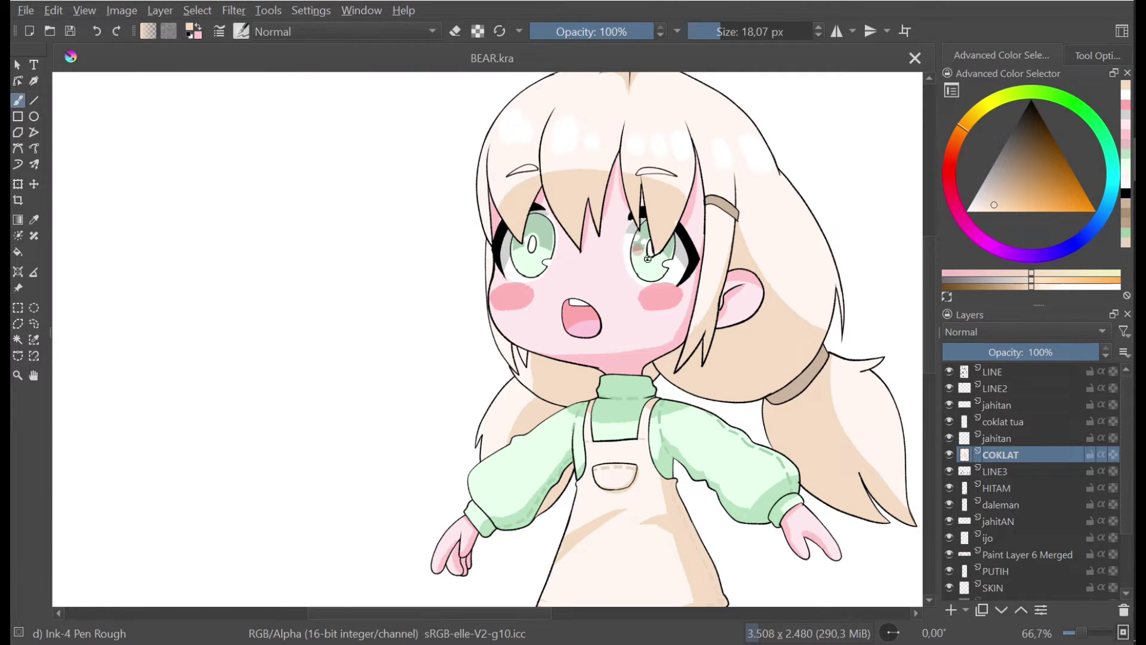
scroll(764, 410, down, 1)
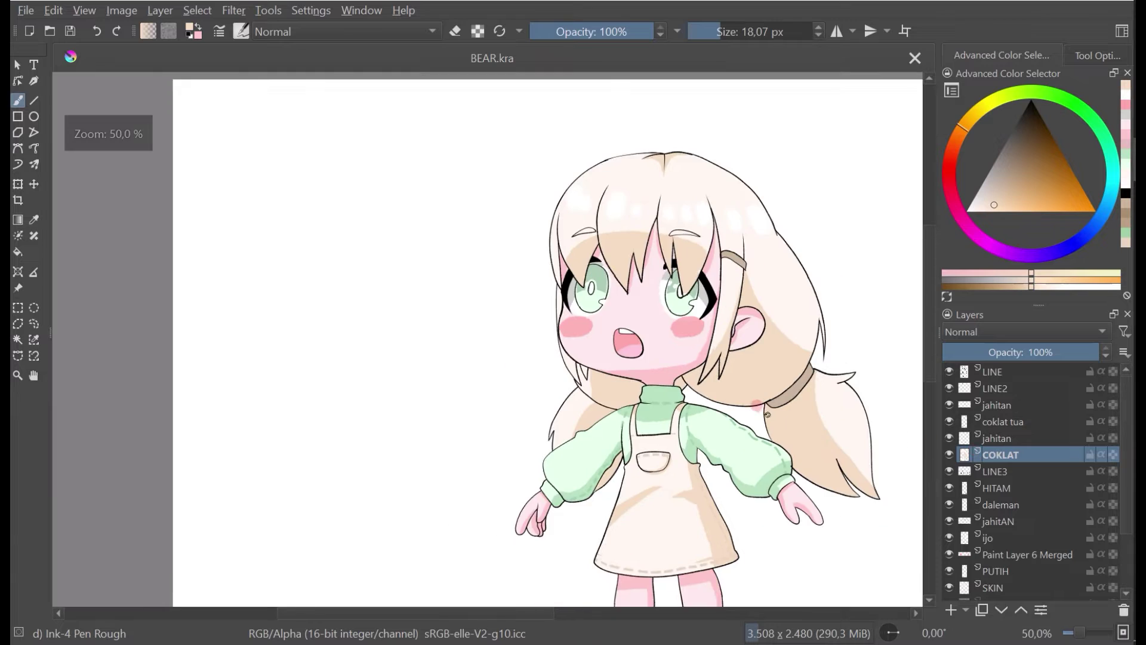
drag(764, 410, 682, 348)
scroll(682, 347, down, 1)
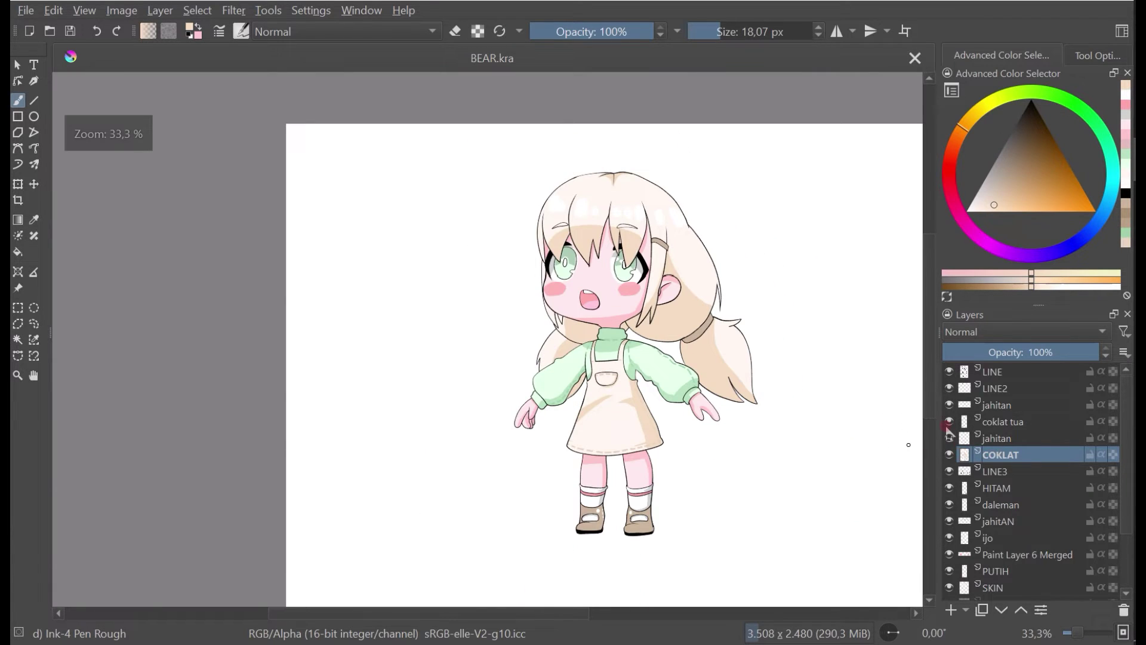
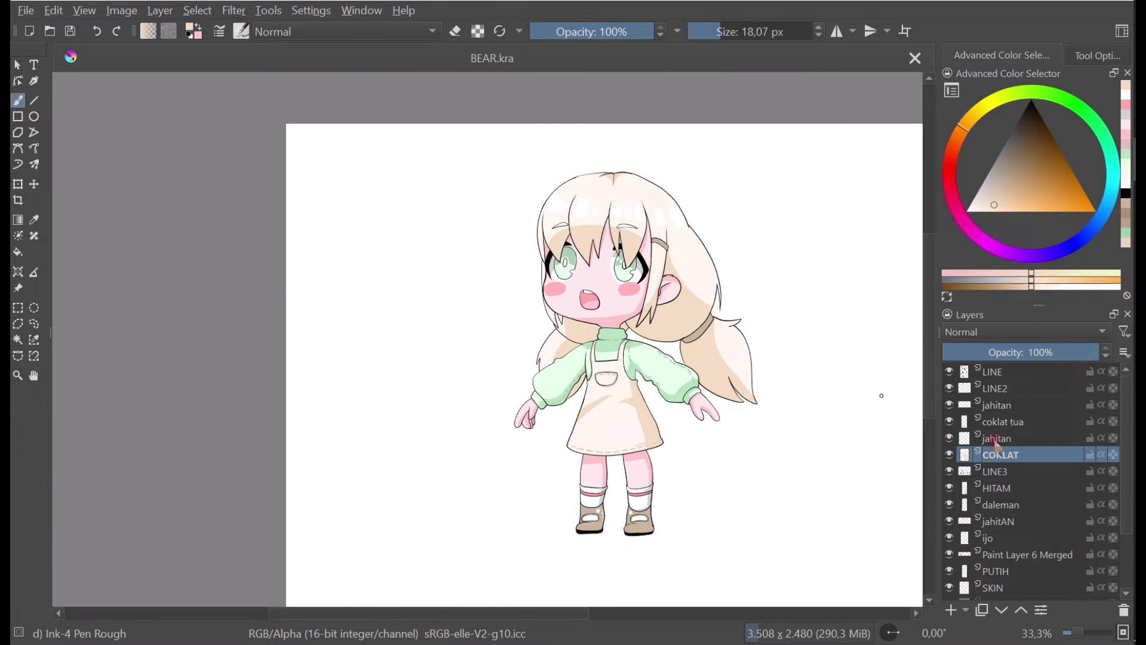
Step: Toggle the coklat tua layer to check its contents, make it active and sample the hair tie's brown
click(949, 421)
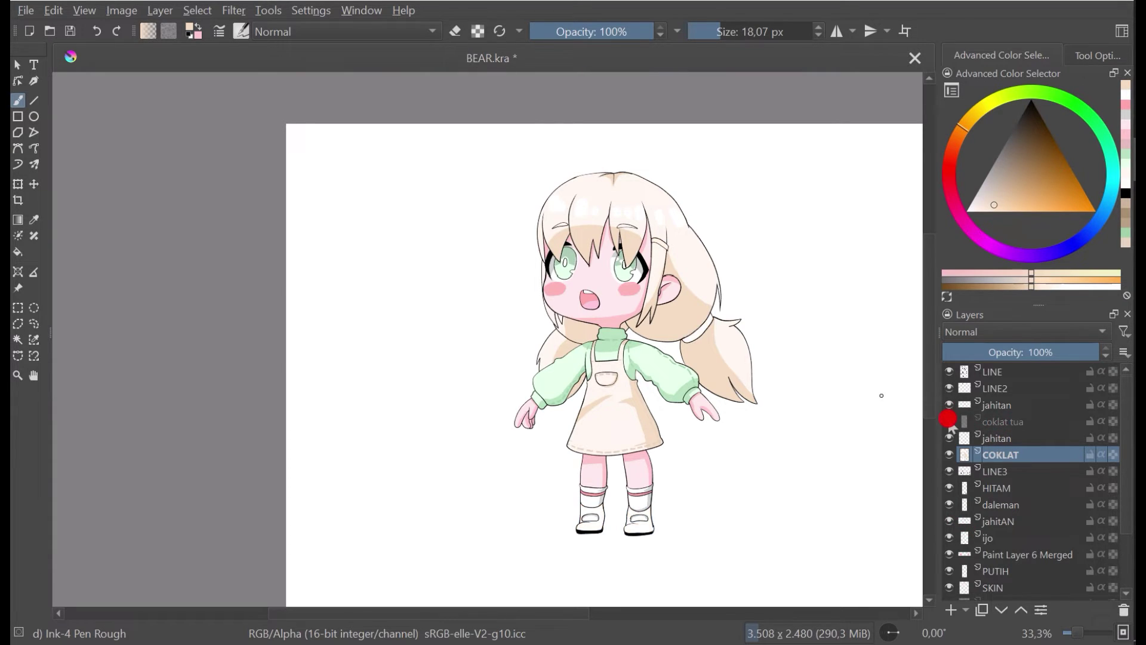
click(949, 421)
click(985, 421)
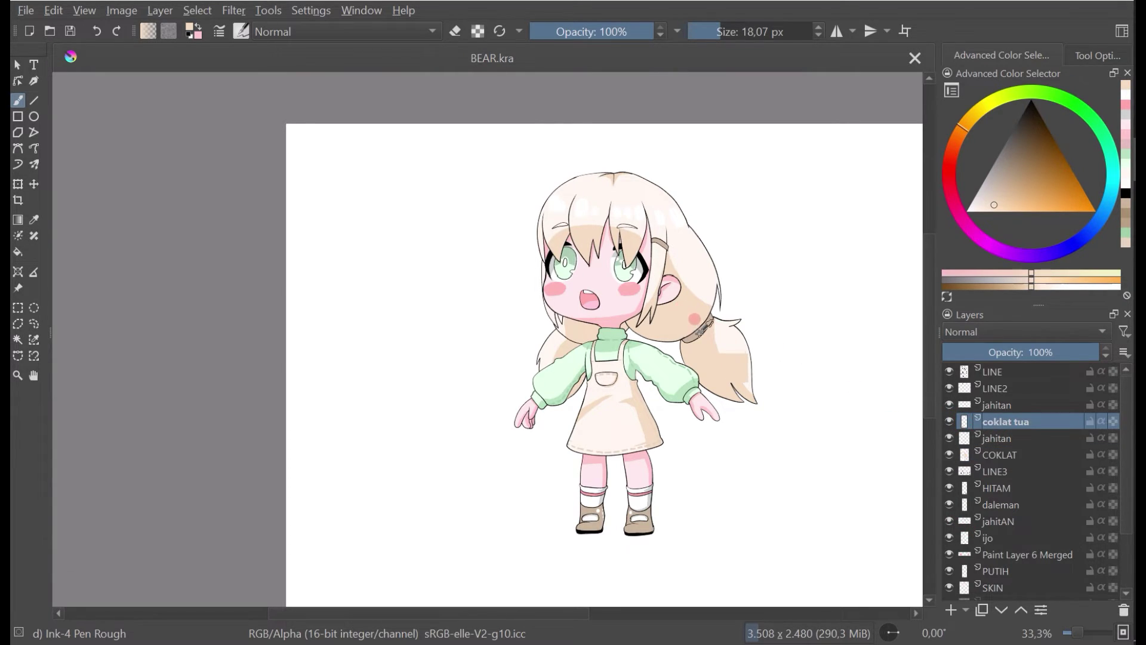
ctrl+click(700, 327)
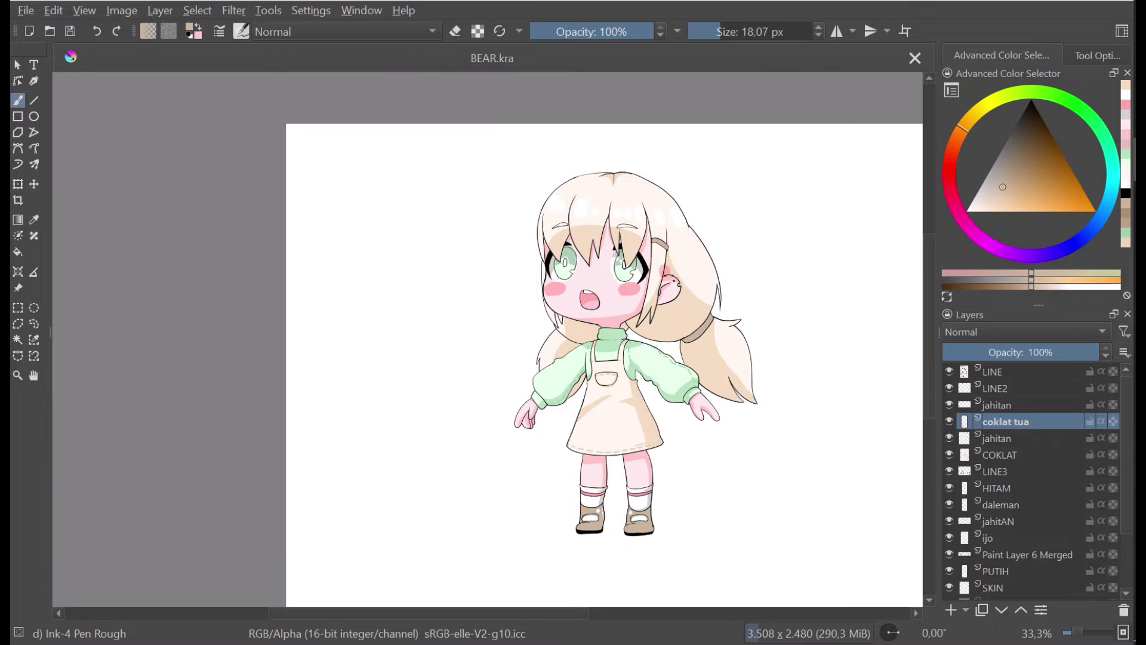
Step: Try filling both irises with the sampled brown on the coklat tua layer, and undo the fills
click(16, 254)
scroll(626, 247, up, 1)
click(621, 291)
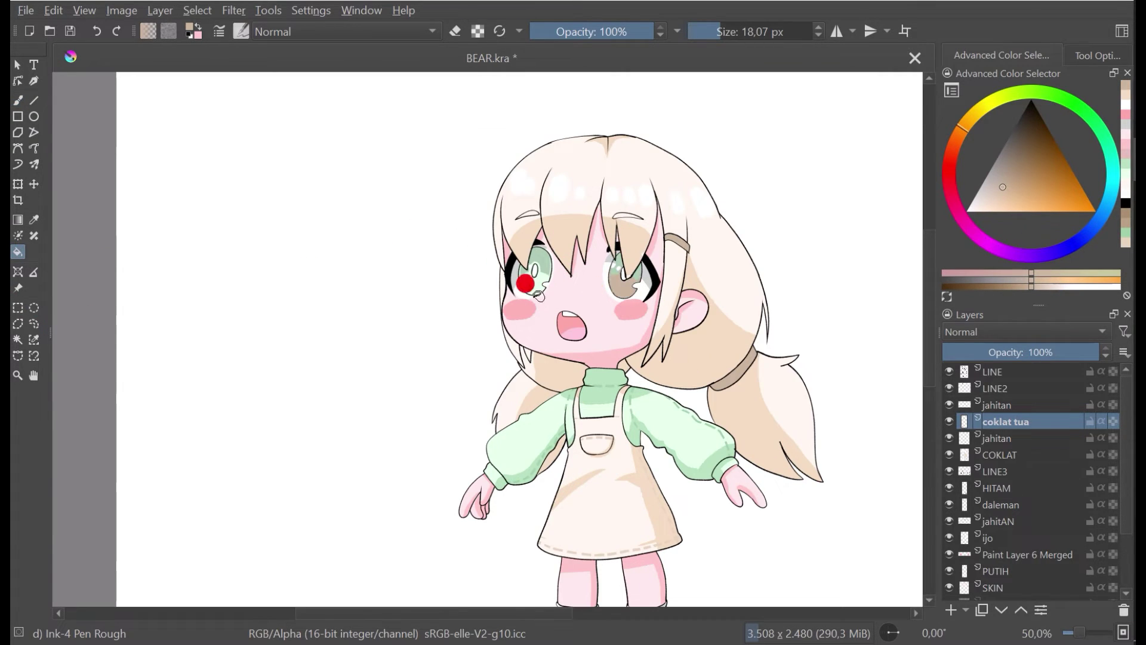
click(528, 282)
scroll(605, 273, down, 1)
key(ctrl+z)
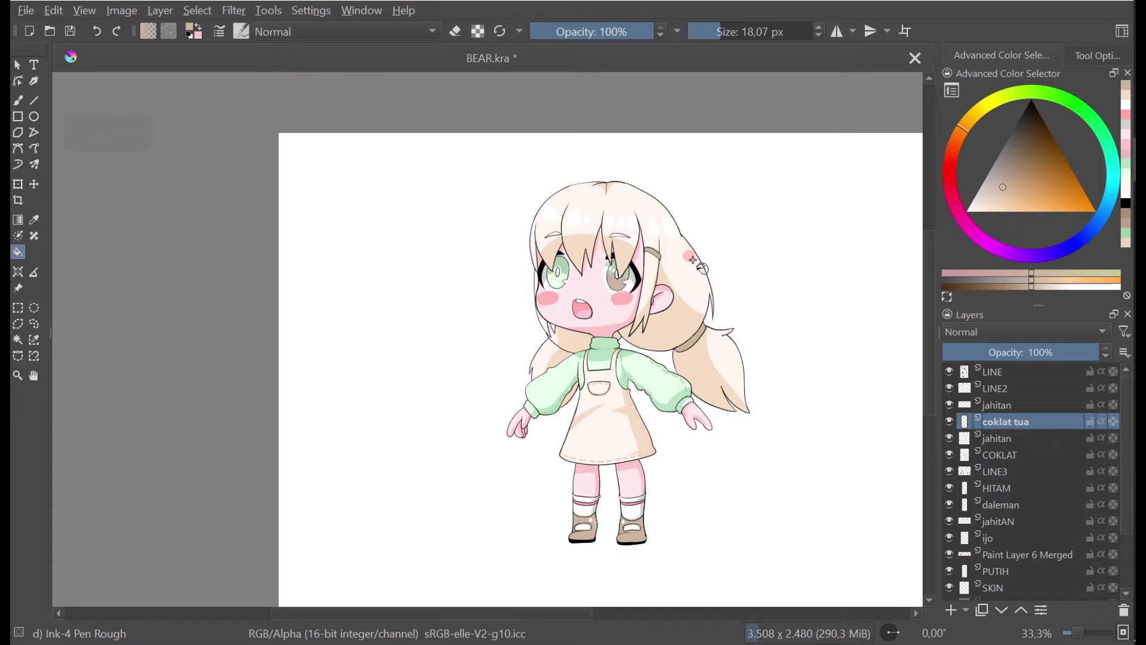
key(ctrl+z)
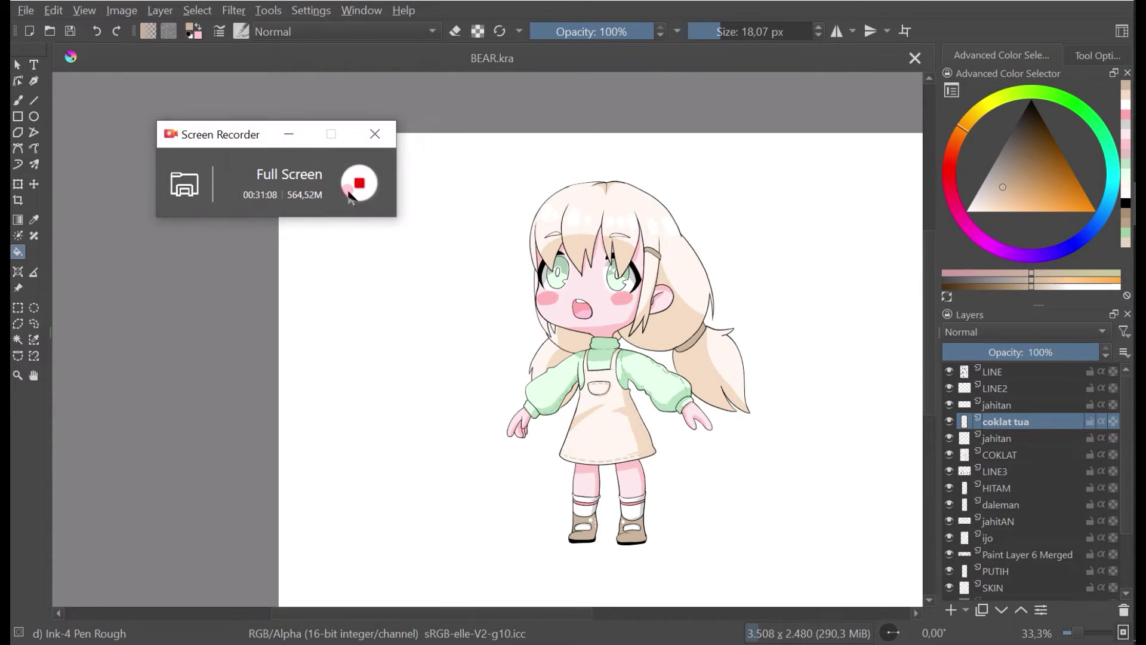
click(302, 132)
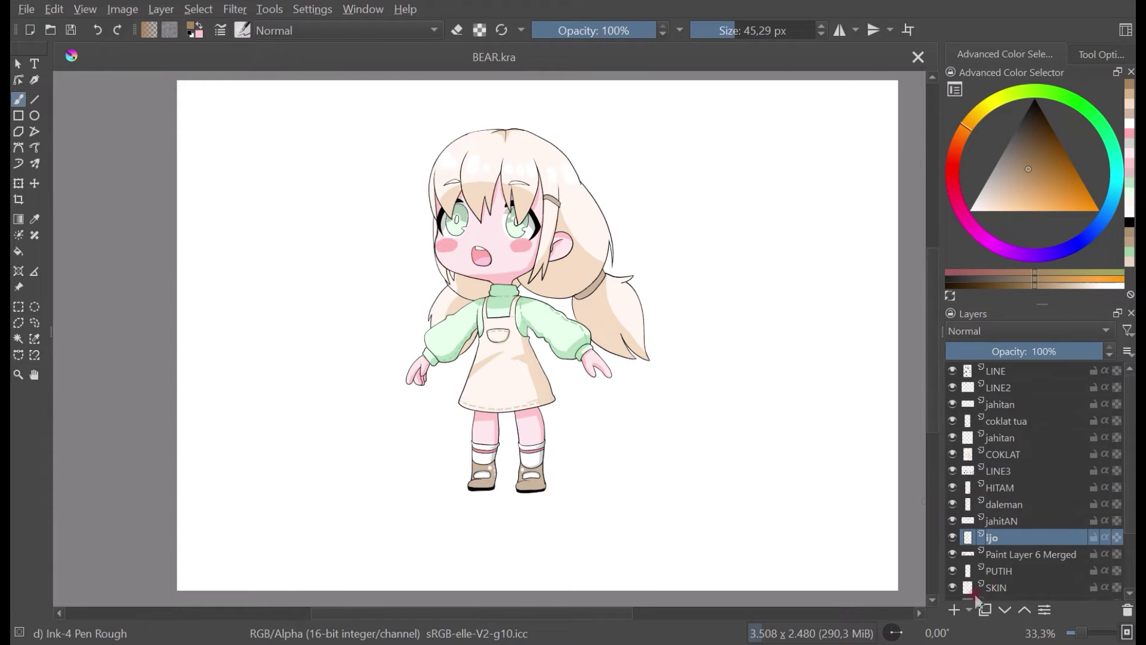
Step: Add a layer above ijo, sample the beige hair shadow and fill most of the left iris with it
click(952, 611)
ctrl+click(558, 251)
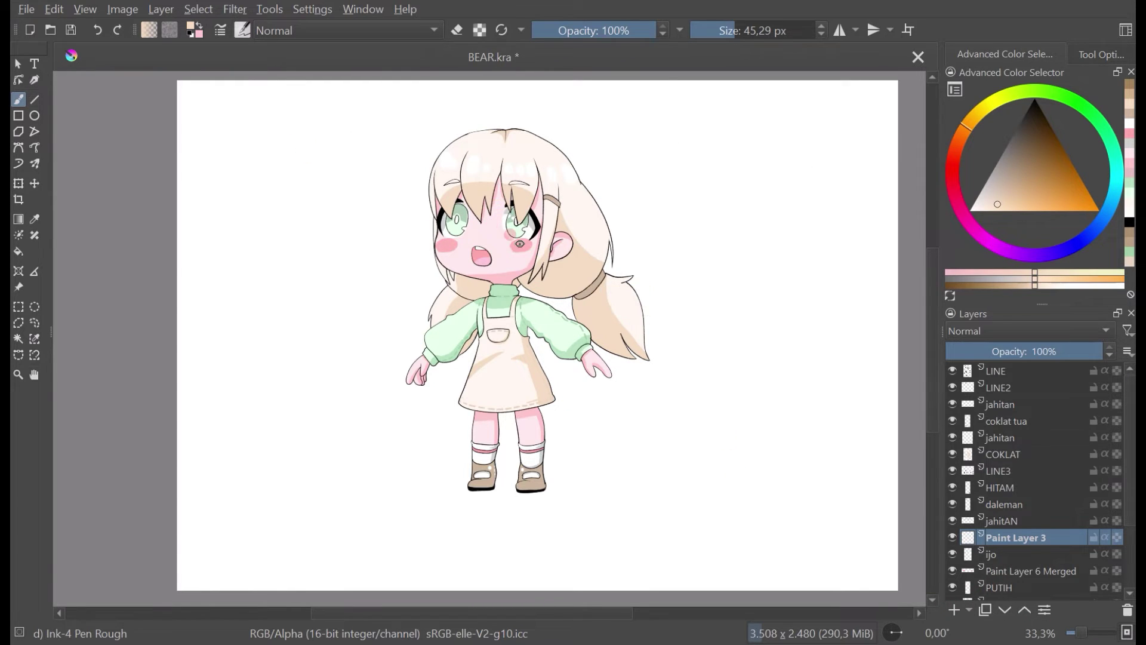
scroll(505, 210, up, 3)
click(18, 252)
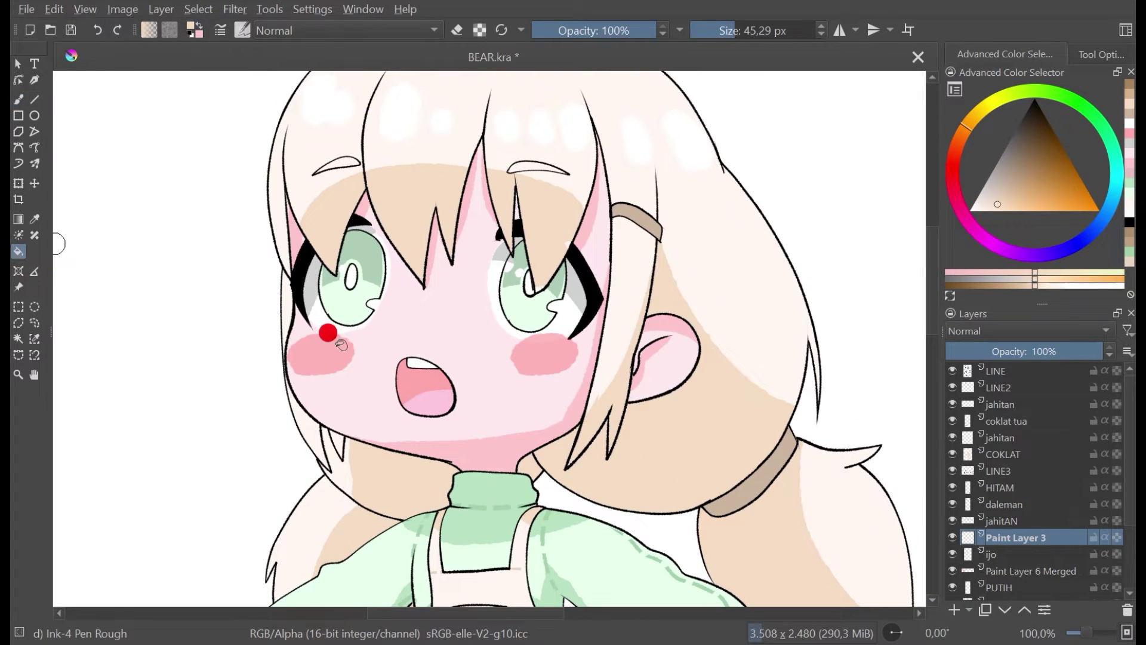
click(336, 297)
scroll(358, 272, up, 2)
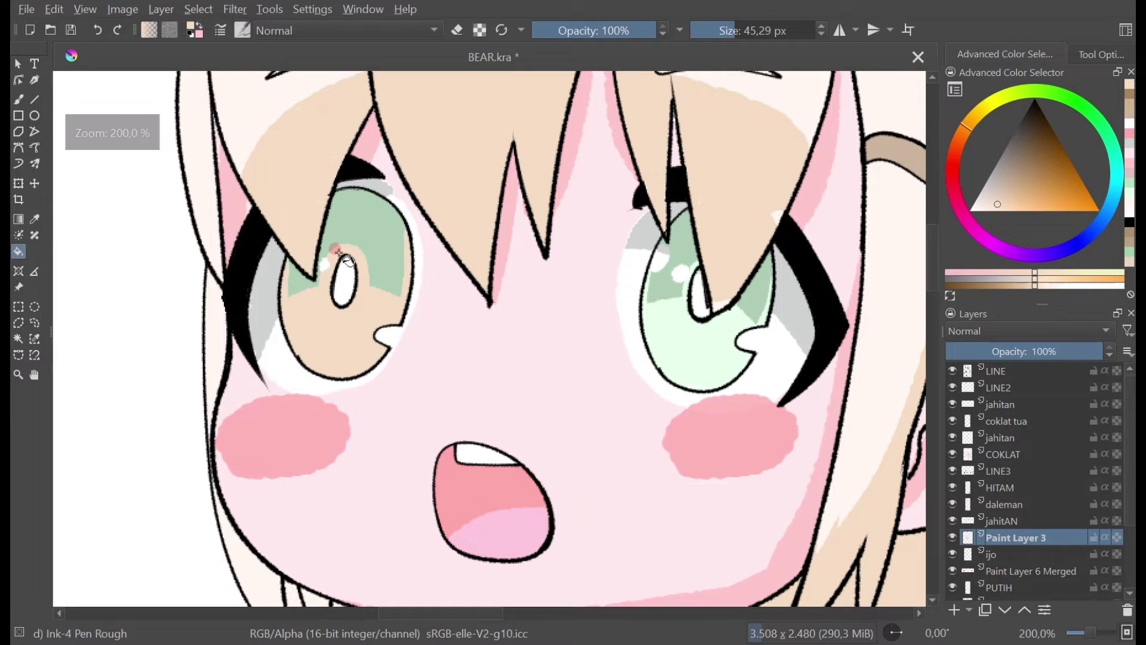
click(354, 229)
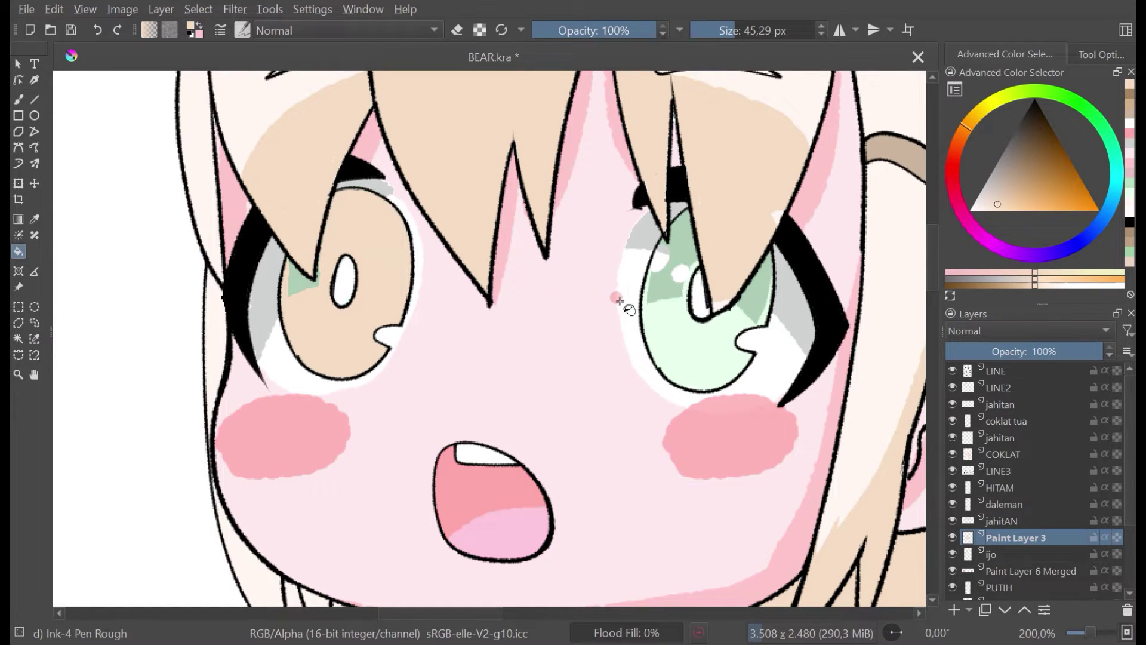
Step: Fill the right iris and the remaining green patch in the left iris with the same beige
click(661, 247)
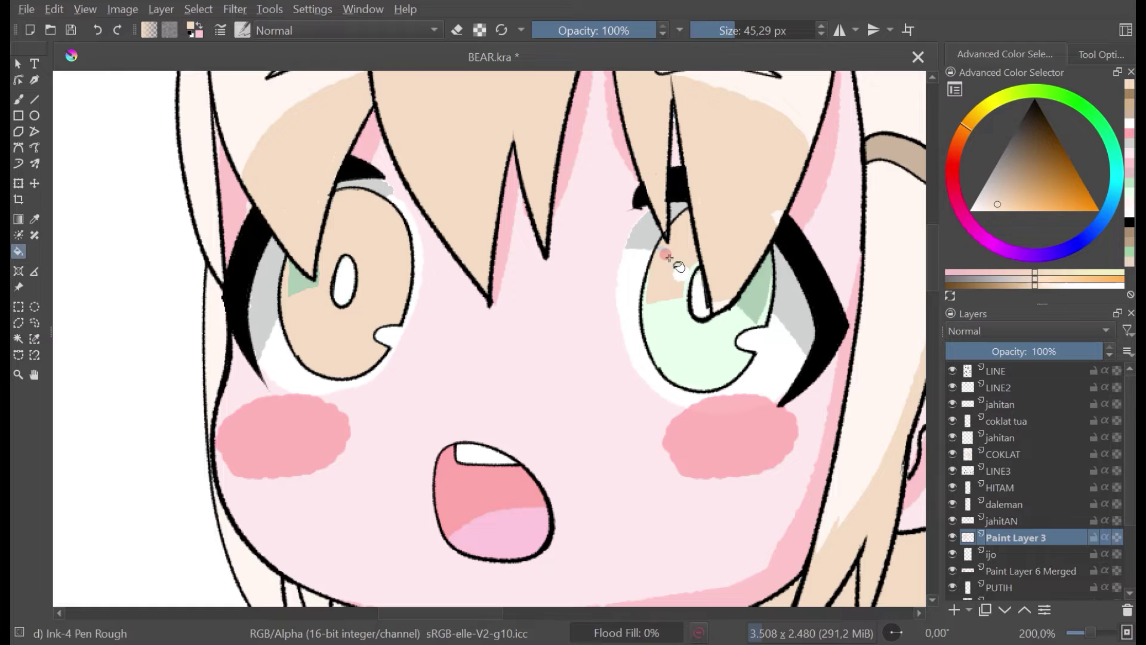
click(678, 314)
click(755, 294)
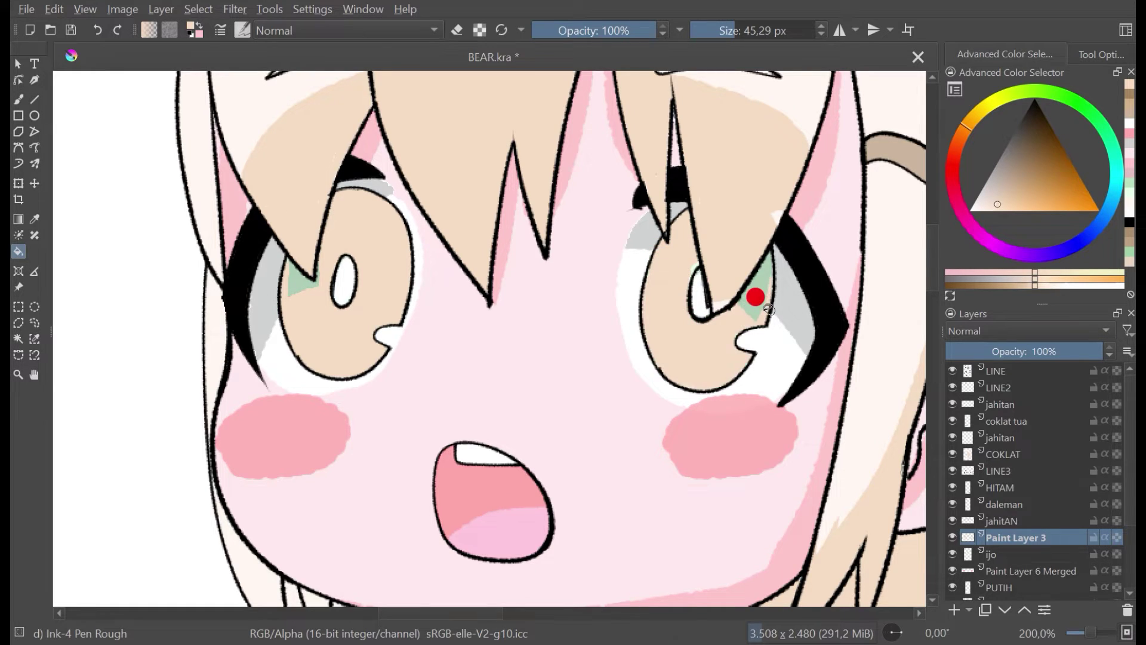
click(694, 270)
click(292, 295)
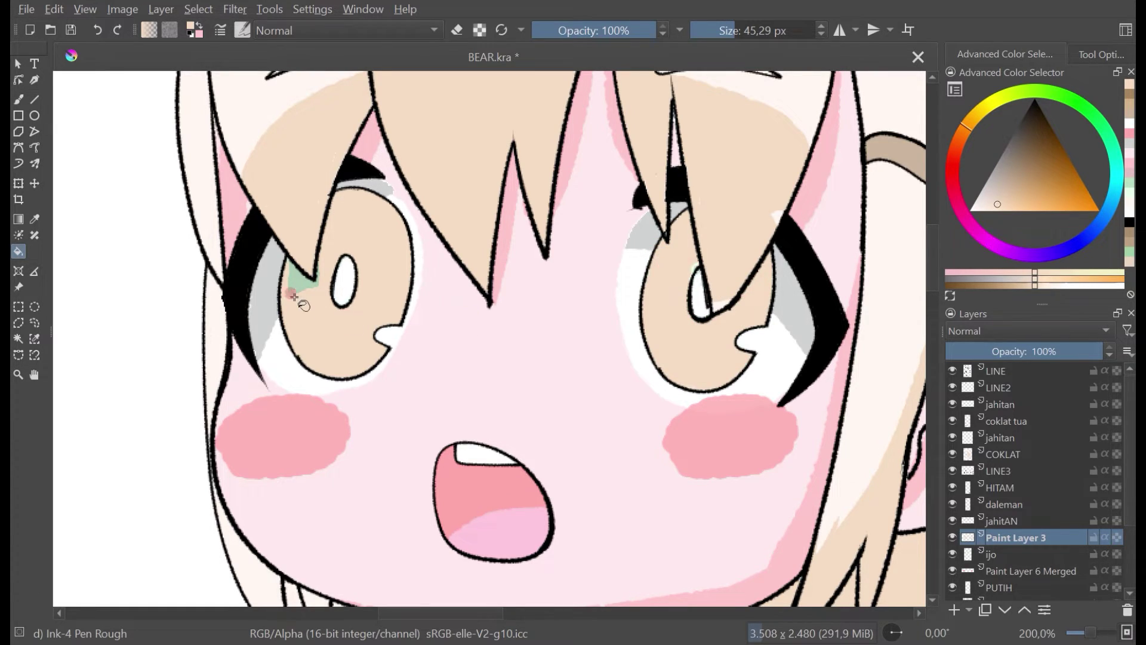
click(297, 274)
Step: Brush beige over the gaps along the left iris's edge, beside and below the pointed fringe strand
scroll(352, 263, down, 1)
drag(323, 260, 447, 309)
scroll(447, 308, up, 2)
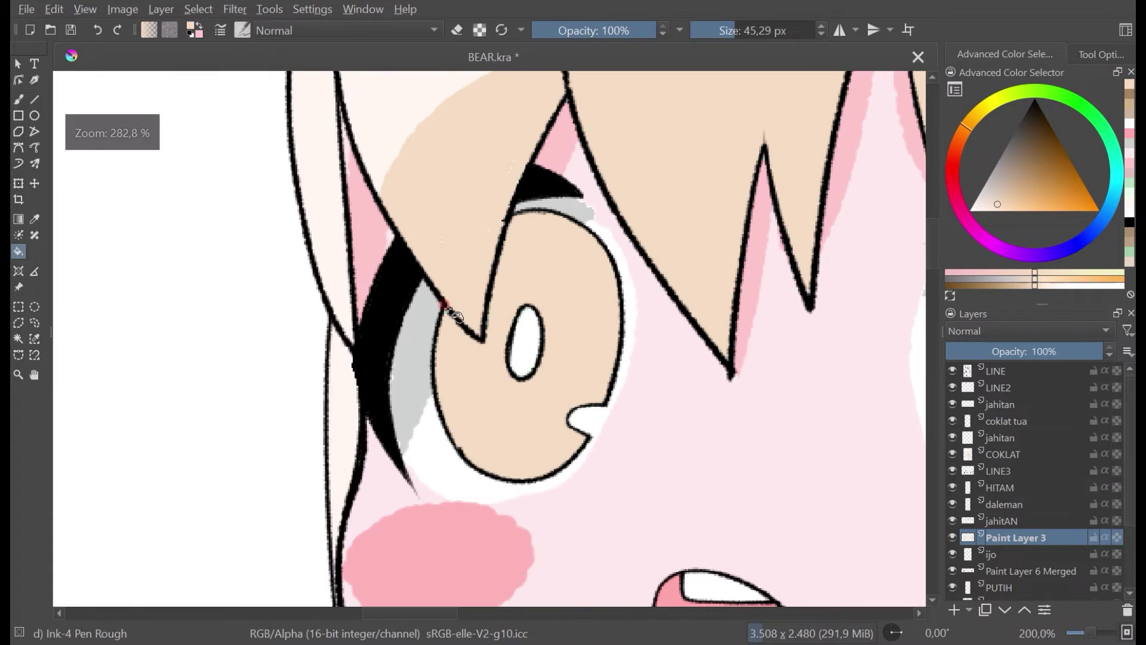
key(b)
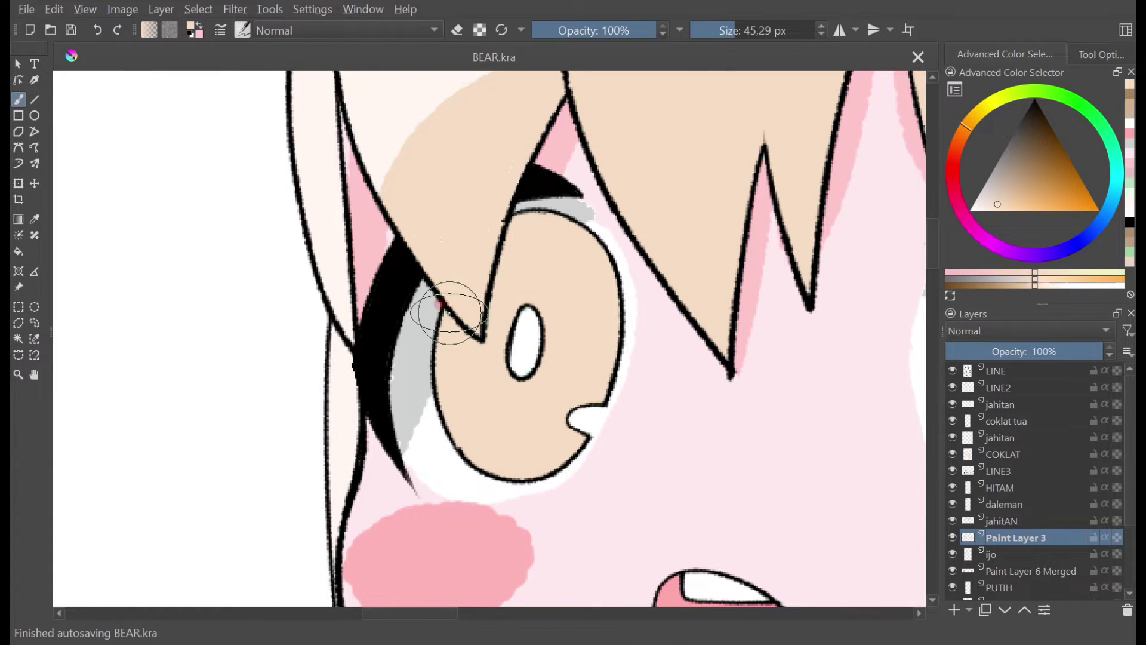
click(450, 323)
click(481, 335)
click(496, 297)
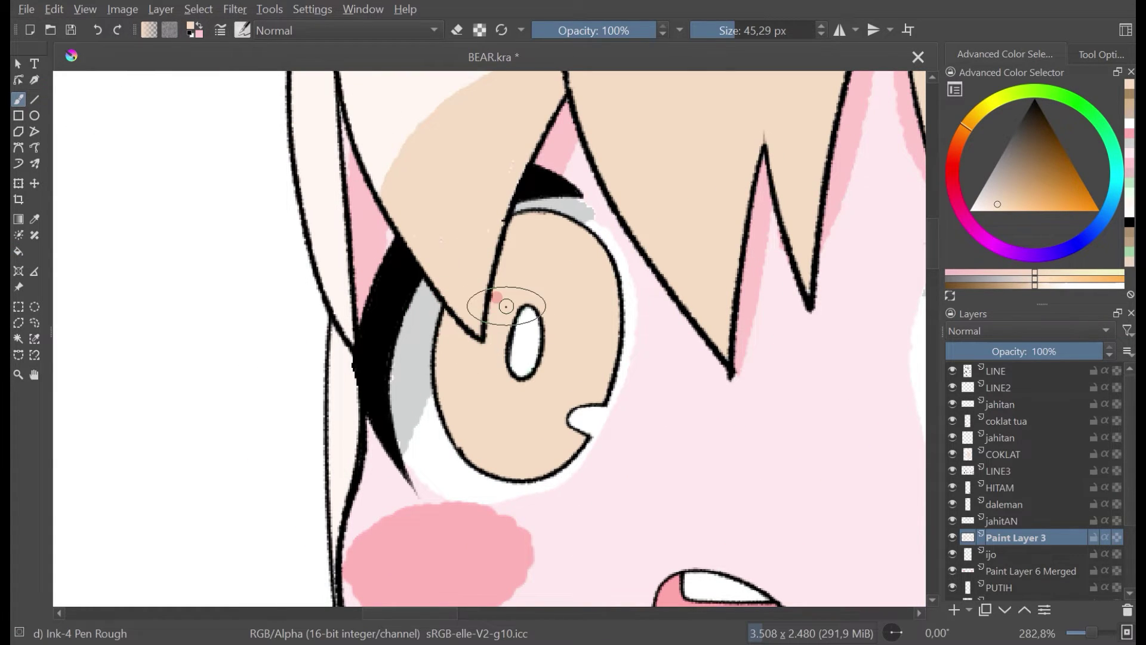
Step: Brush beige over the leftover gaps in the right iris, around the pupil and fringe lines
scroll(525, 340, down, 2)
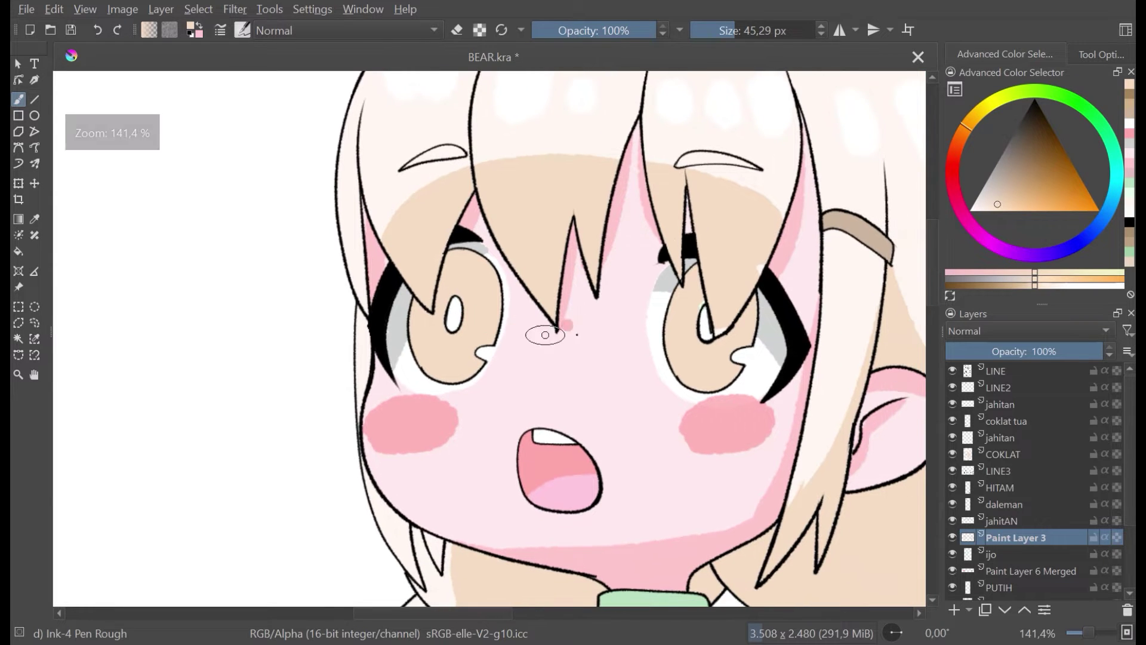
scroll(673, 314, up, 1)
click(718, 289)
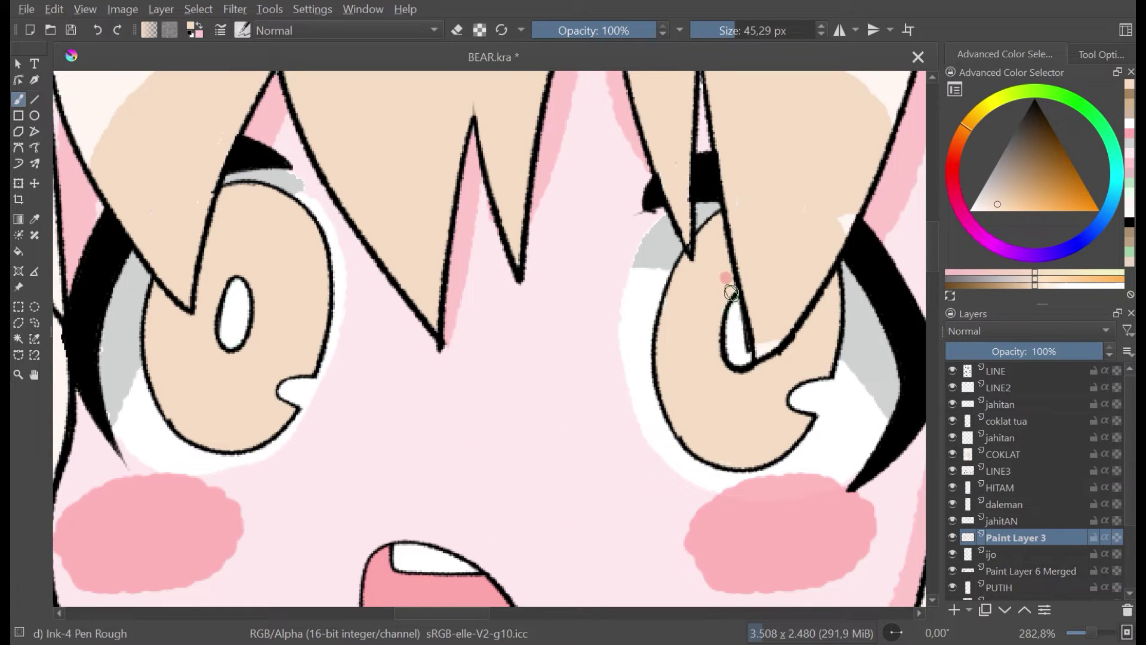
drag(674, 292, 673, 317)
drag(734, 289, 719, 326)
click(729, 286)
scroll(723, 281, down, 1)
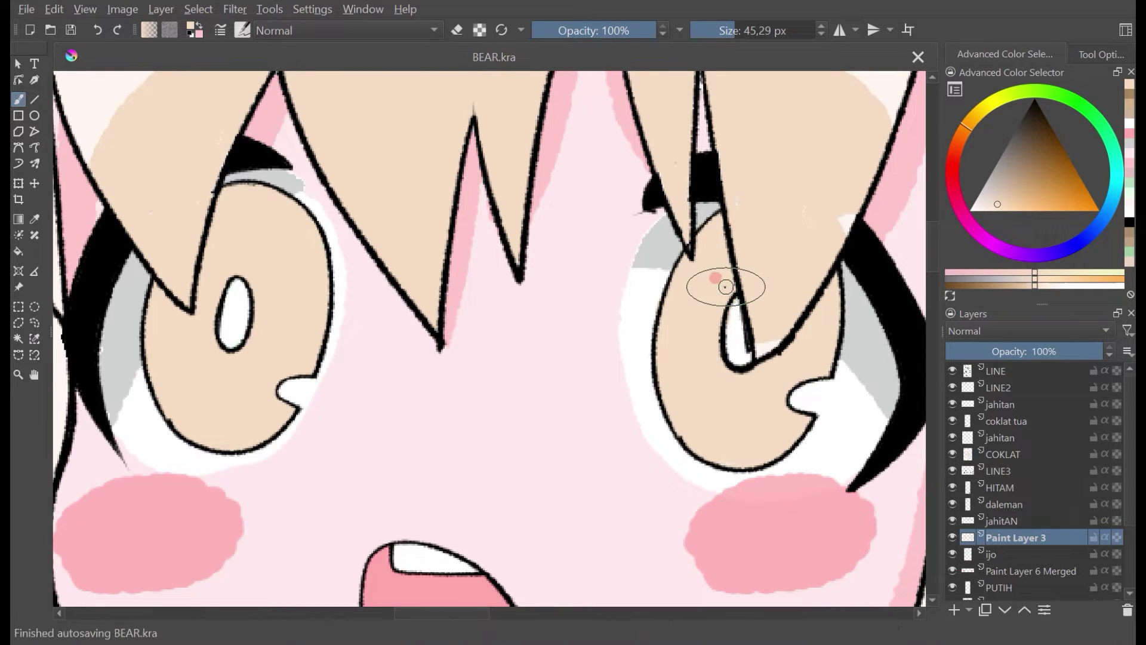
scroll(725, 285, down, 3)
scroll(756, 262, up, 1)
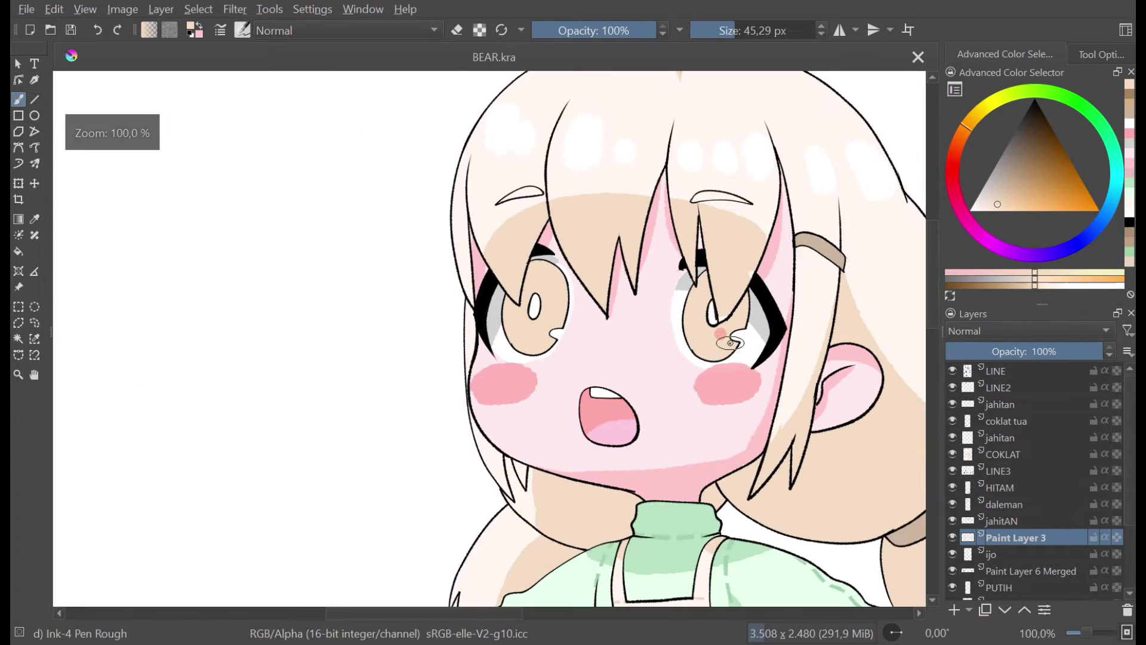
click(706, 329)
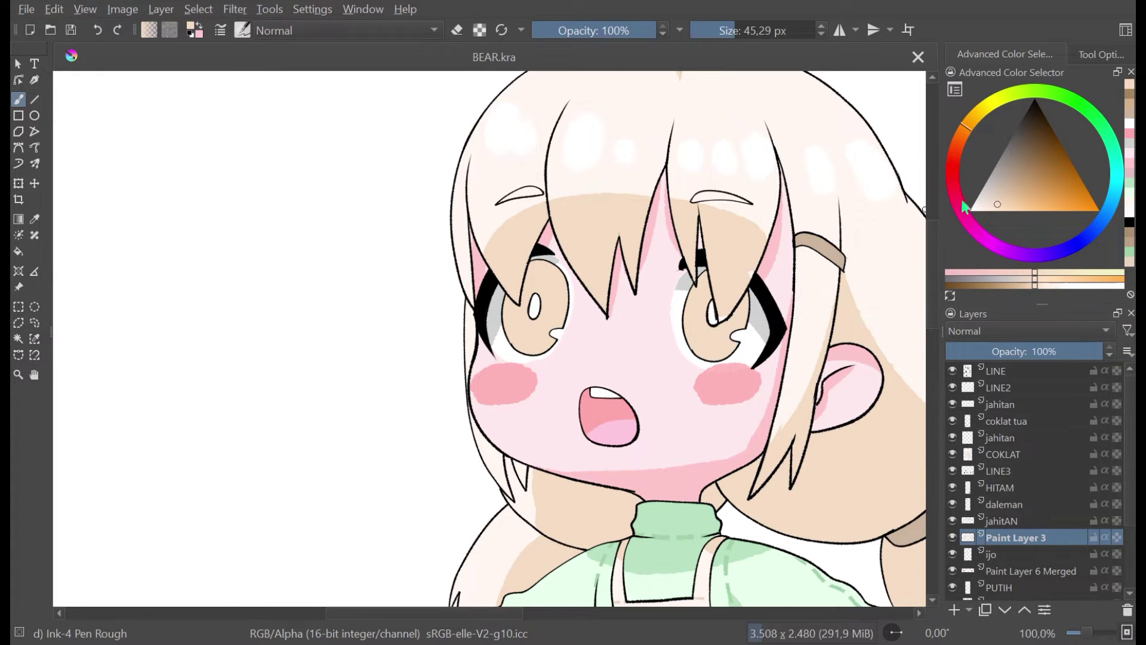
Step: Choose a darker tan and paint a curved shading boundary across the middle of both irises
click(1012, 194)
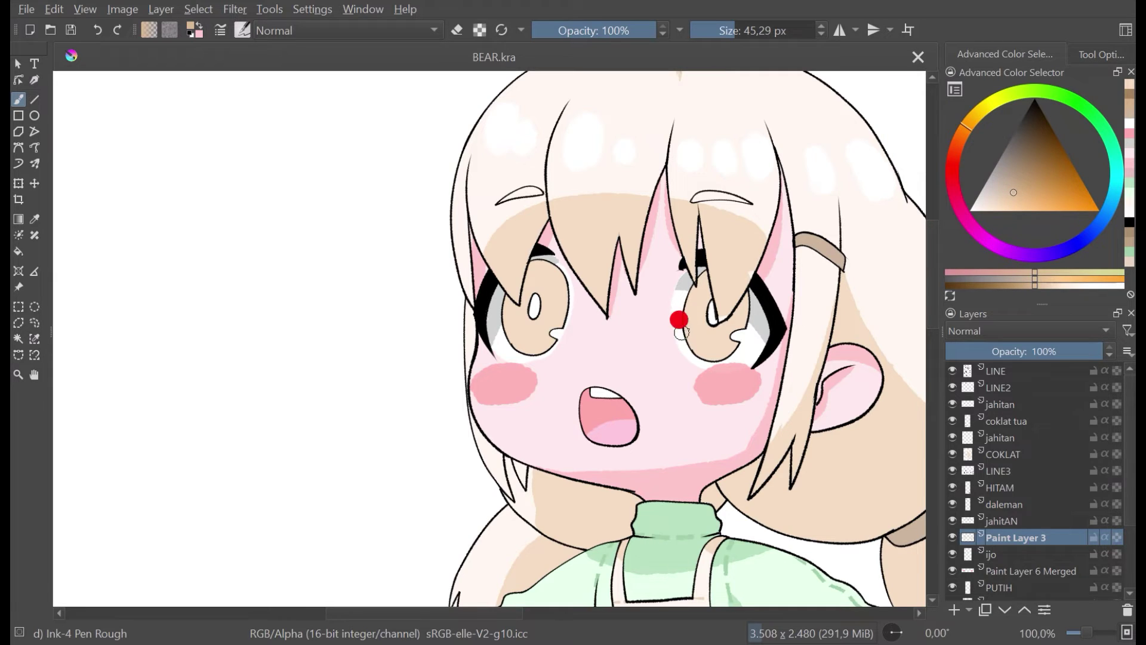
click(697, 314)
drag(705, 324, 741, 330)
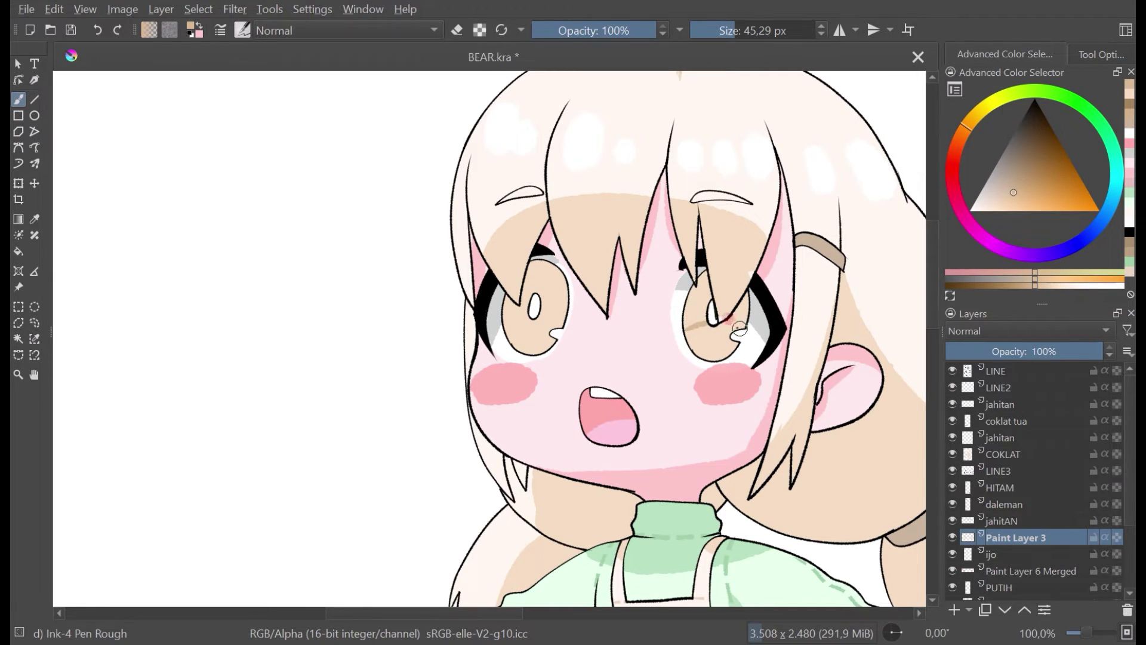
click(490, 317)
click(509, 311)
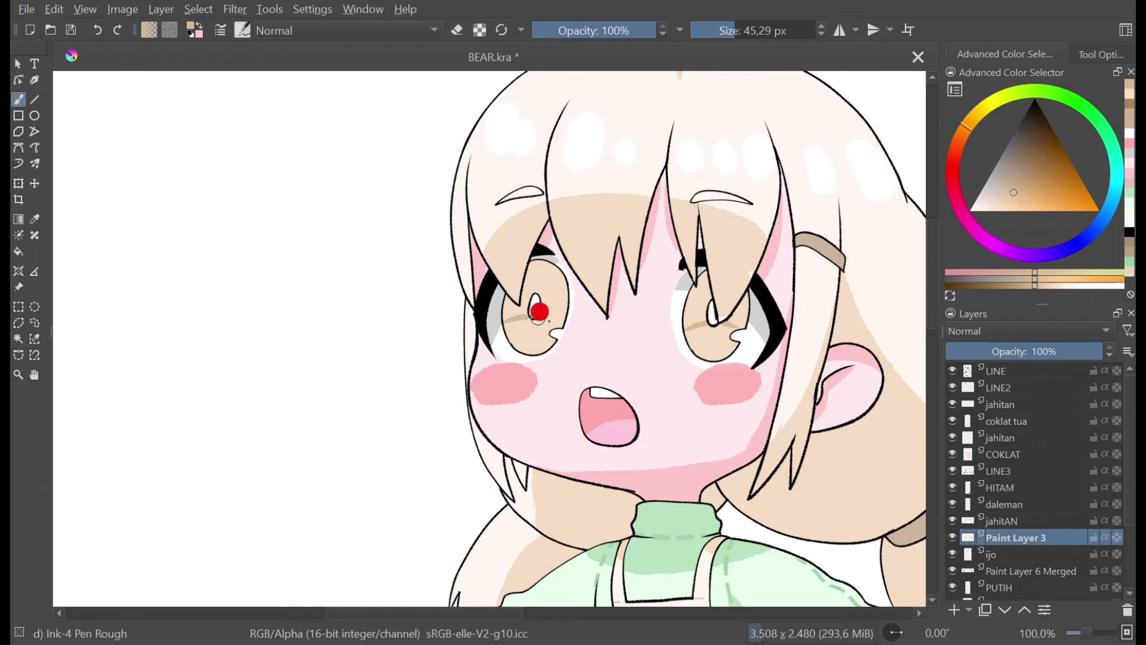
Step: Fill the upper part of both irises with the darker tan, touch up the right one and return to the brush
click(19, 252)
click(505, 312)
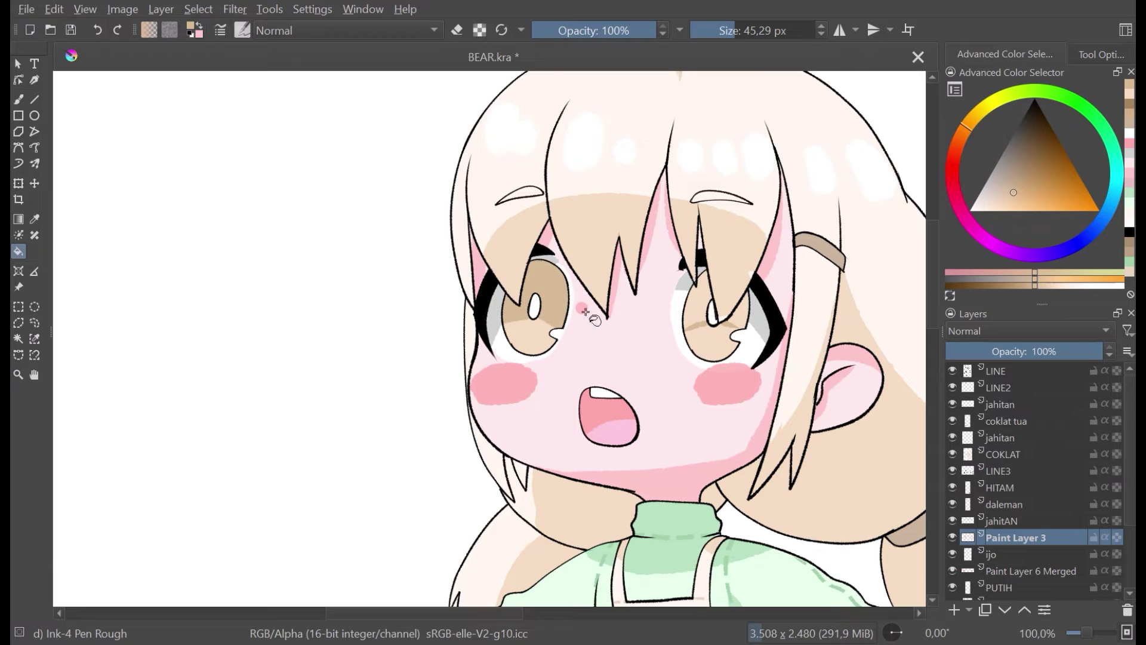
click(718, 338)
click(794, 281)
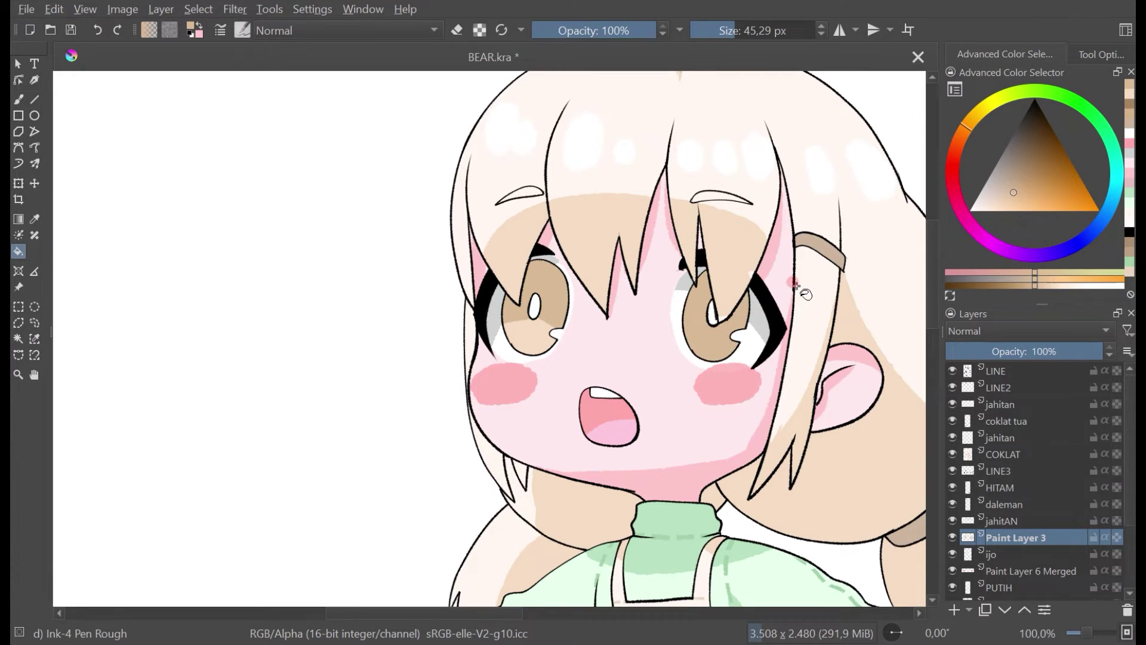
click(750, 300)
key(b)
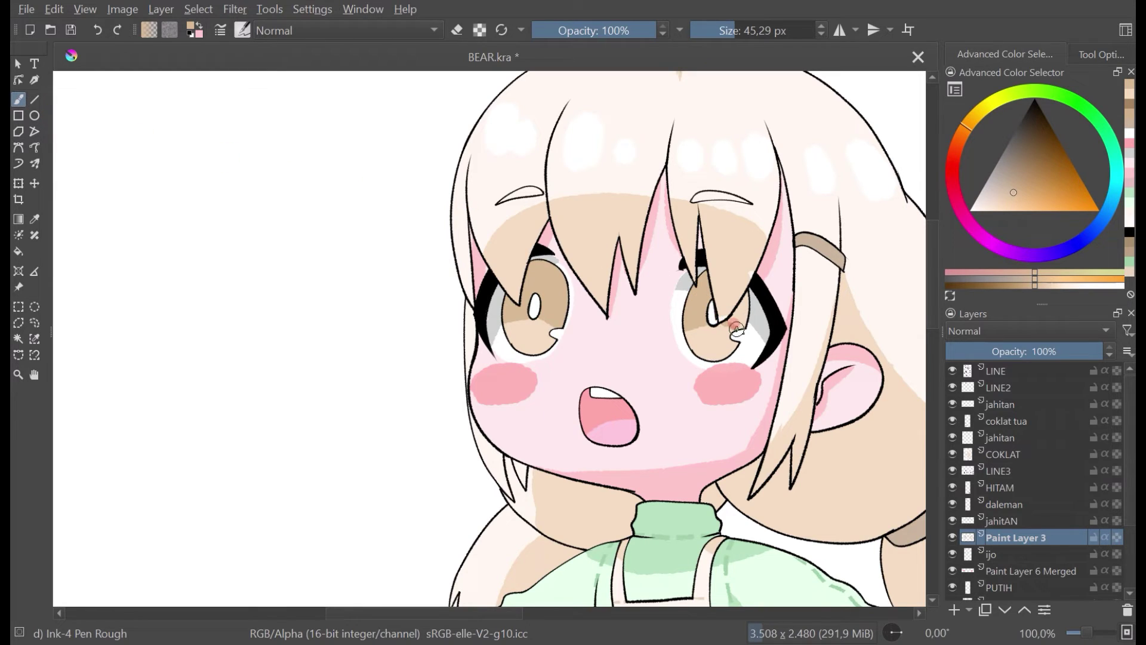
click(61, 276)
click(19, 251)
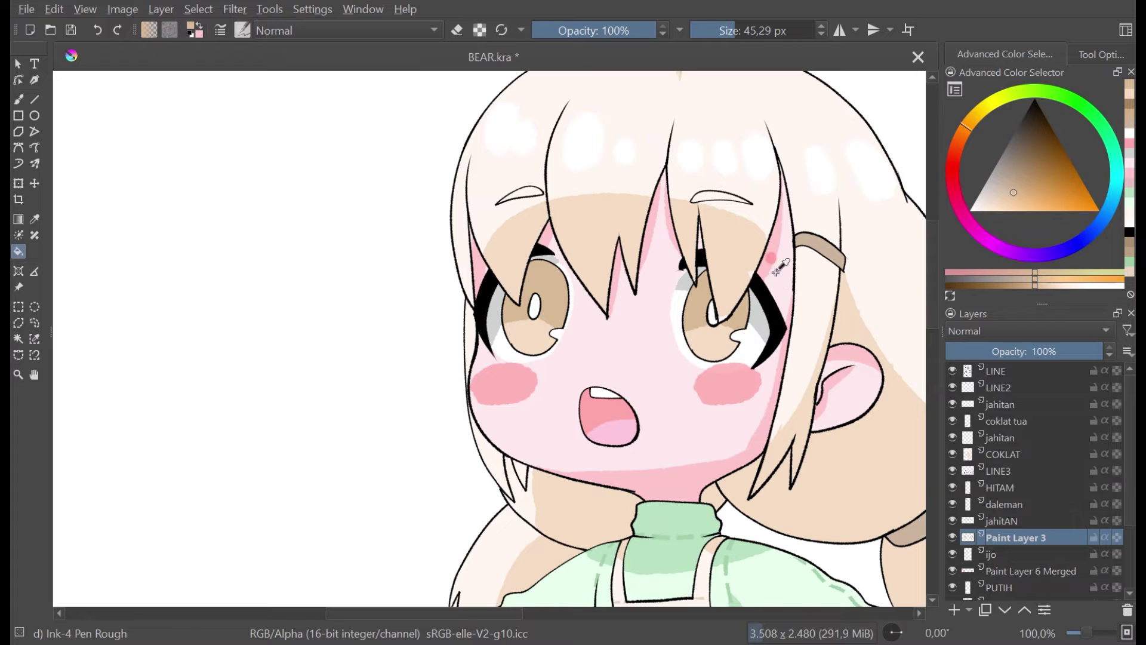
scroll(775, 271, down, 1)
drag(776, 272, 665, 264)
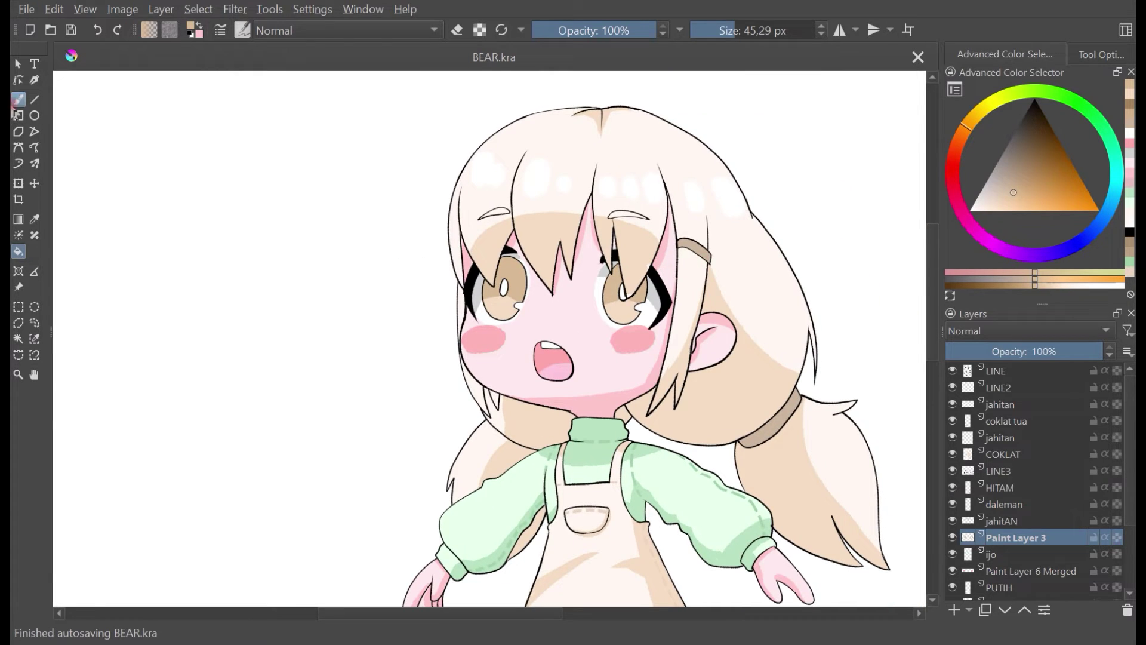
click(19, 99)
scroll(504, 275, down, 2)
scroll(484, 286, up, 3)
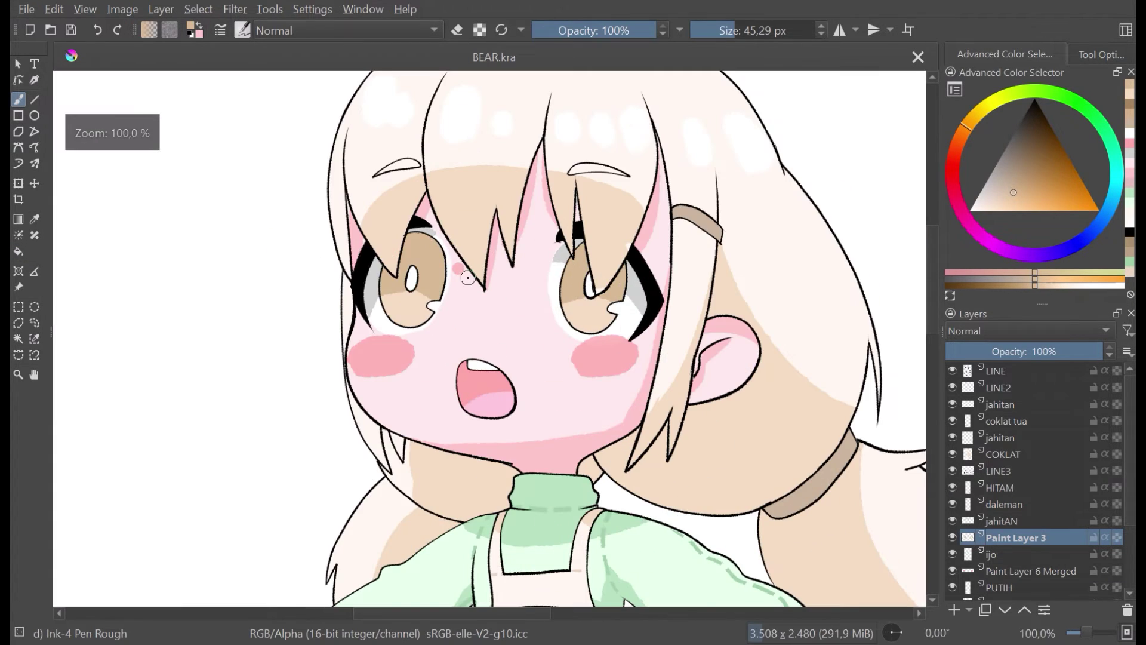
Step: Try erasing a spot of the left iris's shading beside the fringe, undo it and leave eraser mode
click(465, 33)
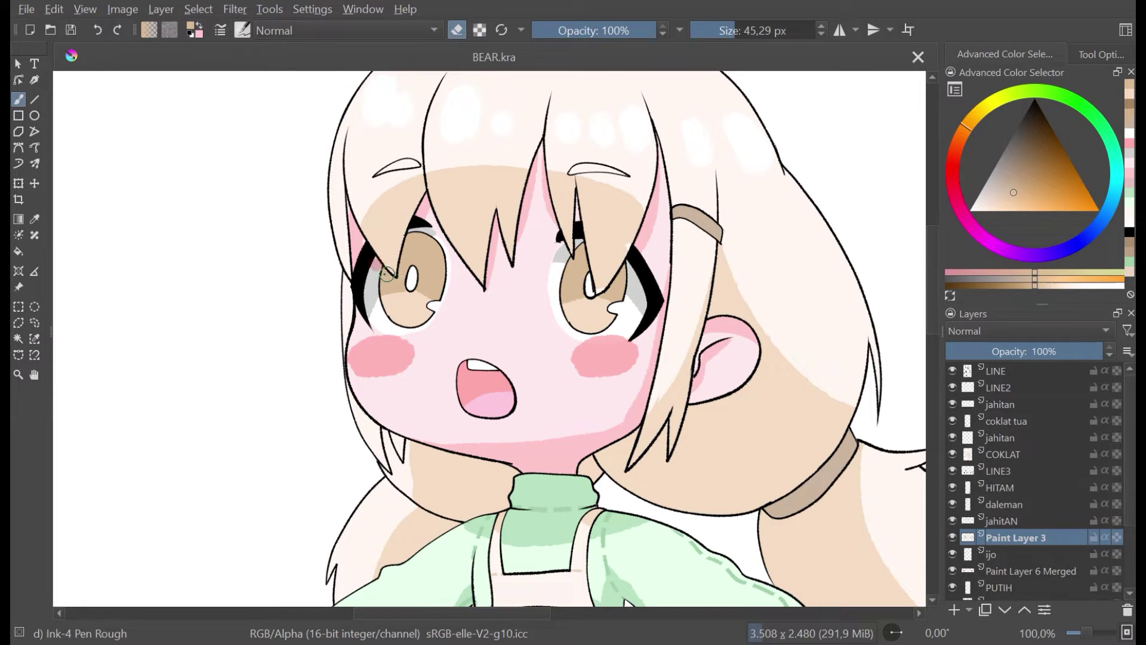
drag(384, 263, 427, 261)
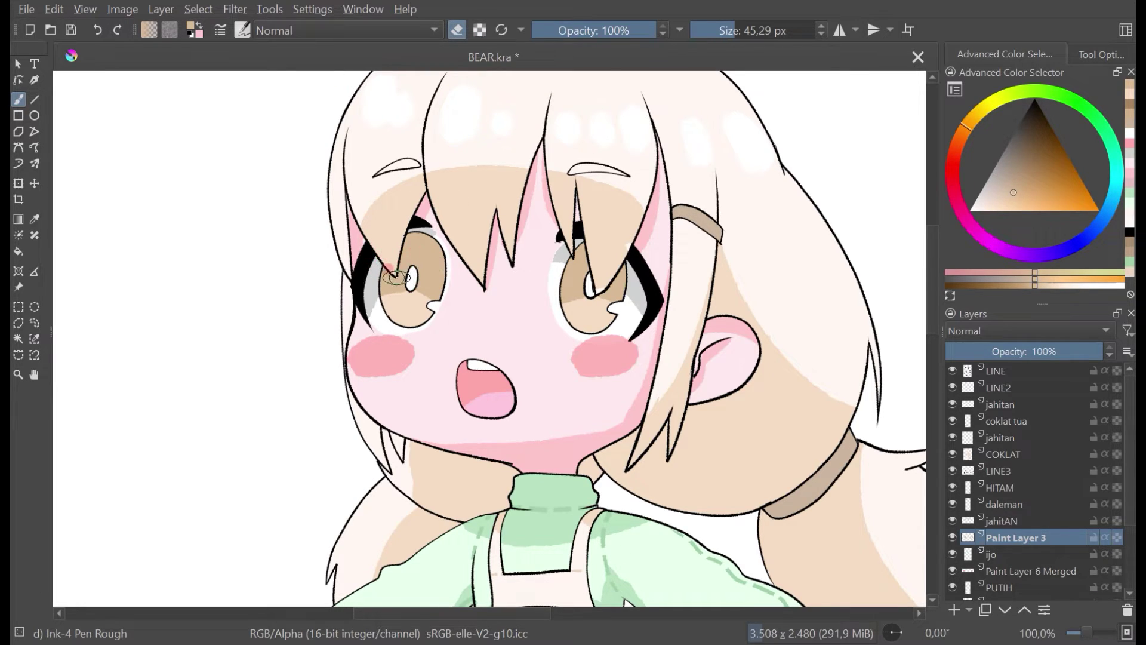
key(ctrl+z)
scroll(439, 240, down, 4)
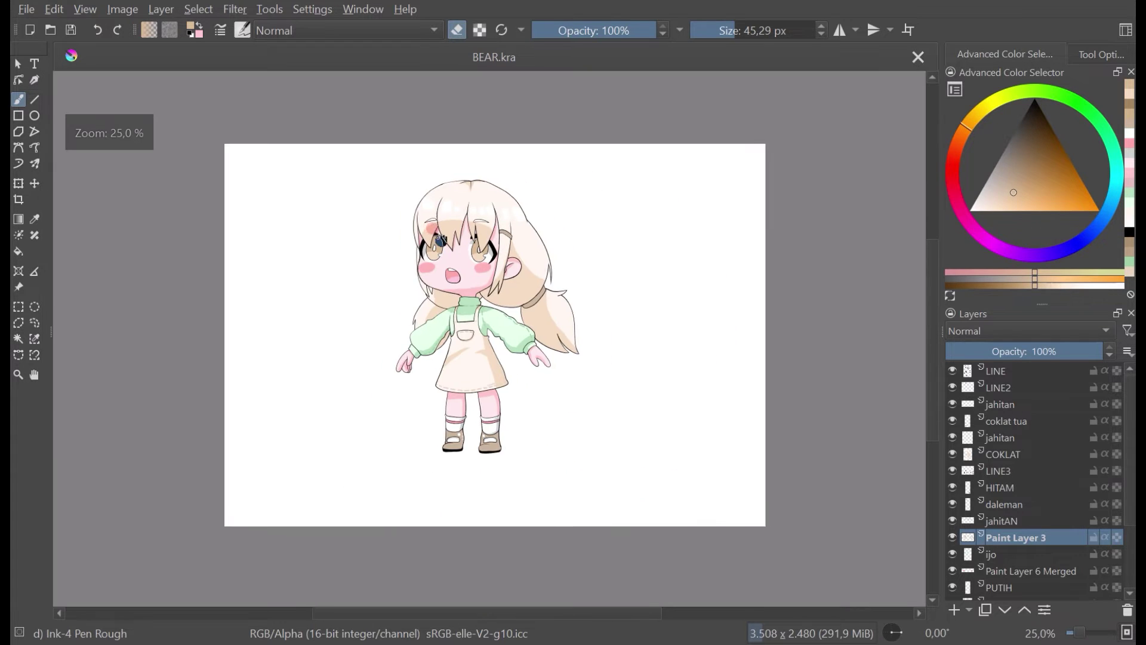
scroll(469, 253, up, 3)
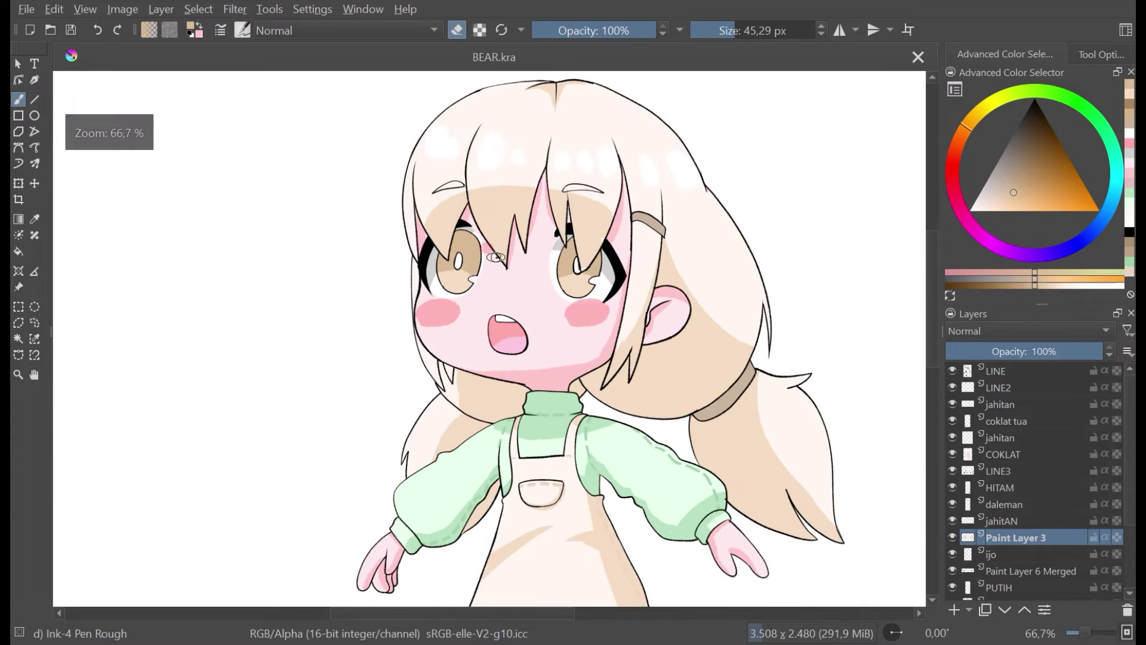
scroll(466, 262, up, 3)
ctrl+click(445, 301)
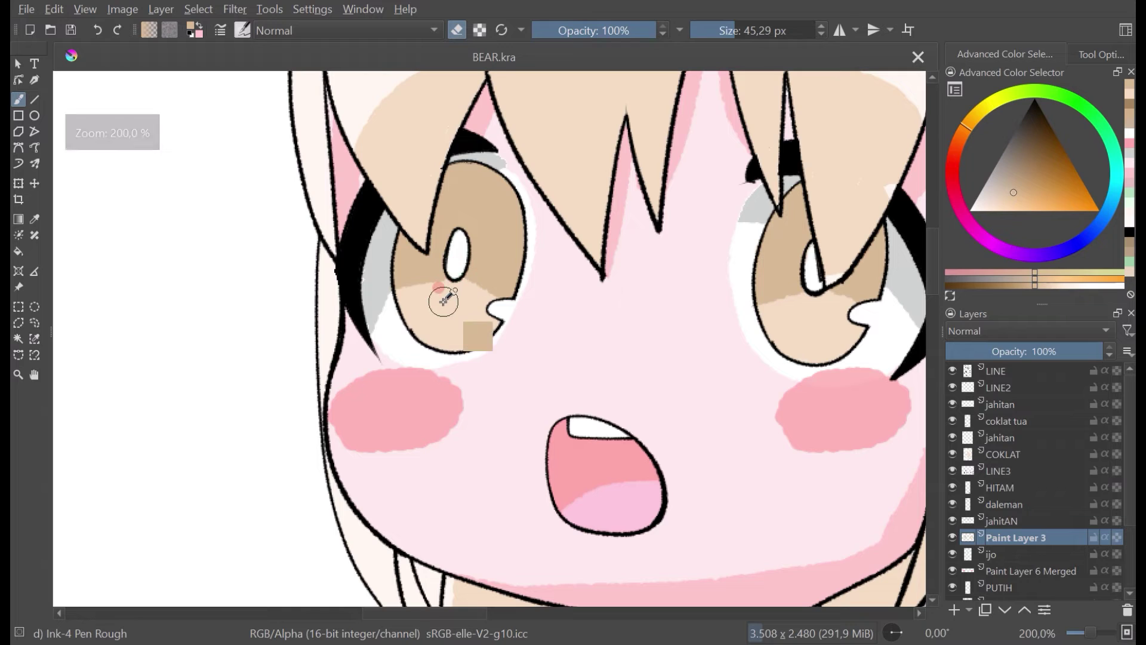
key(e)
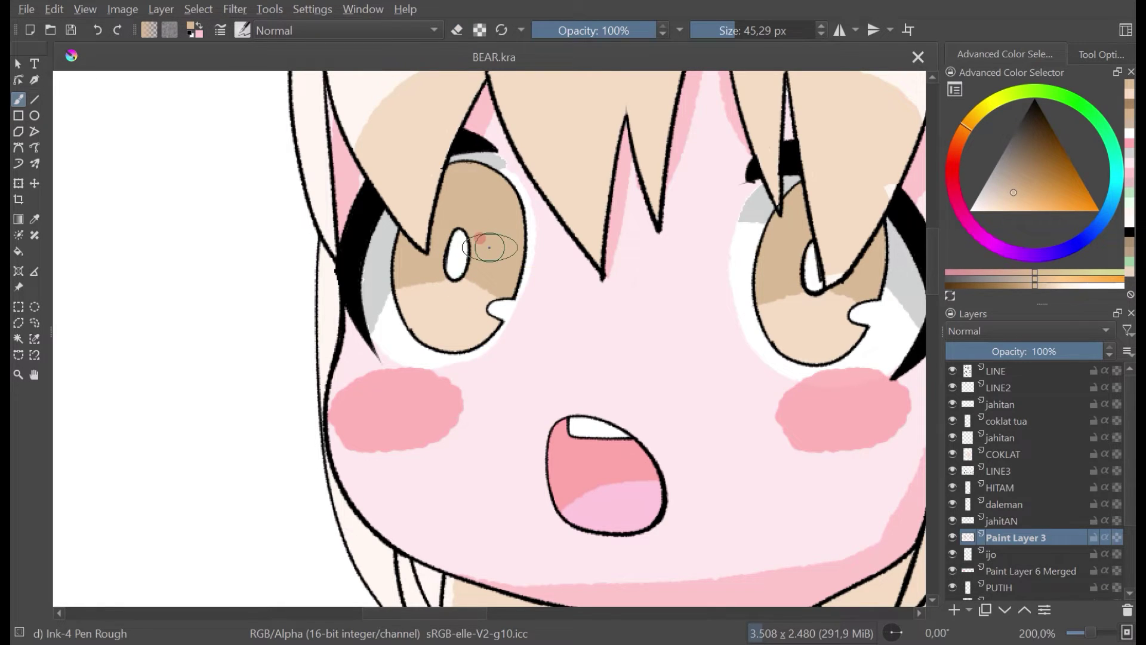
Step: Sample the pupil's white and paint small highlights in the left iris just below the fringe strand
scroll(490, 247, down, 5)
scroll(484, 249, up, 4)
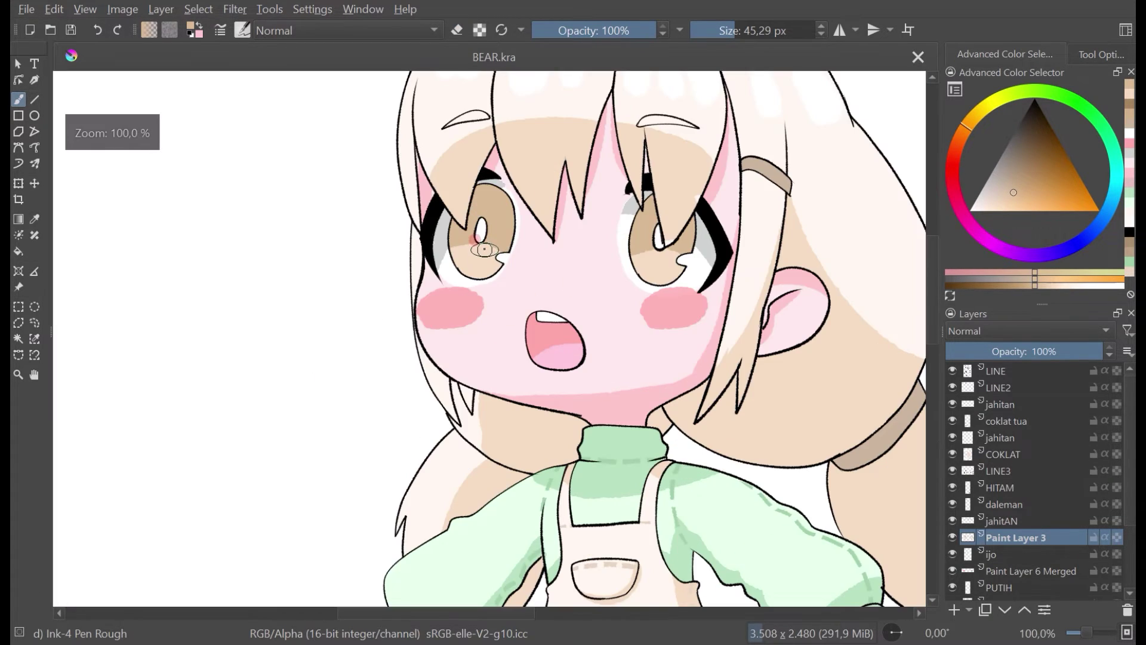
scroll(484, 249, up, 3)
ctrl+click(478, 231)
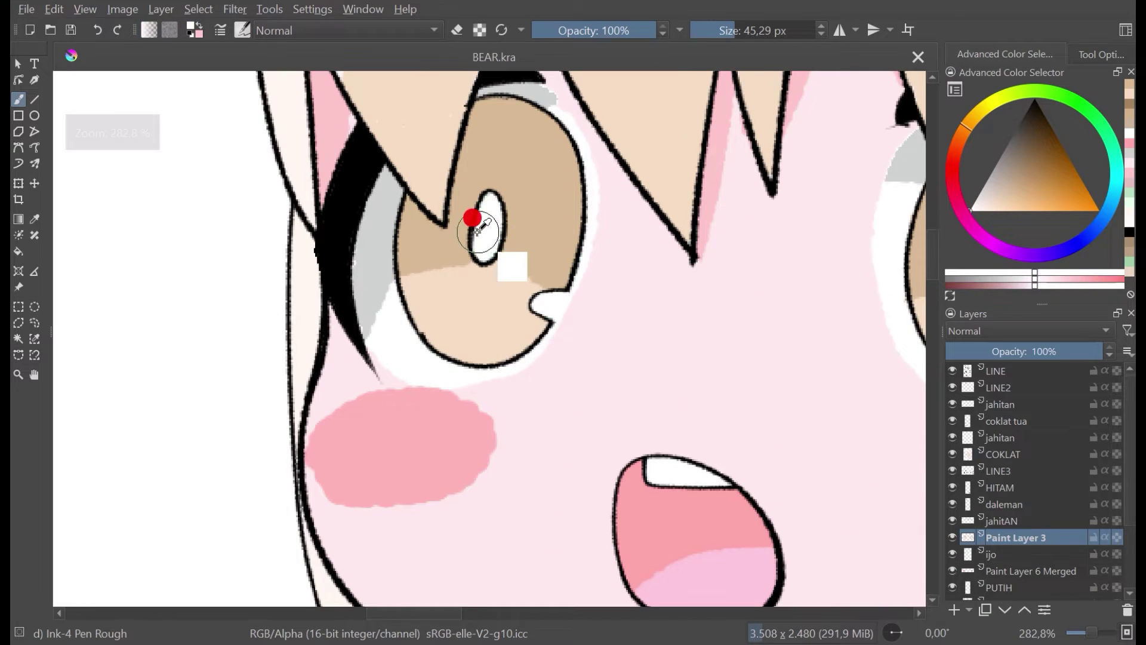
drag(477, 231, 508, 250)
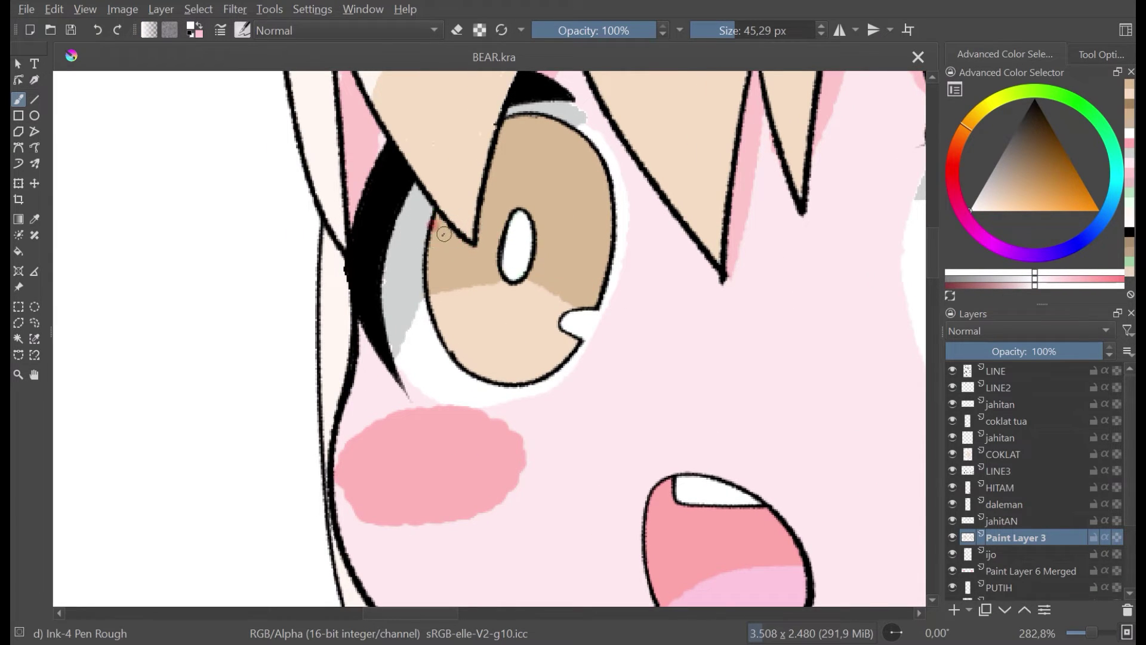
drag(438, 221, 446, 232)
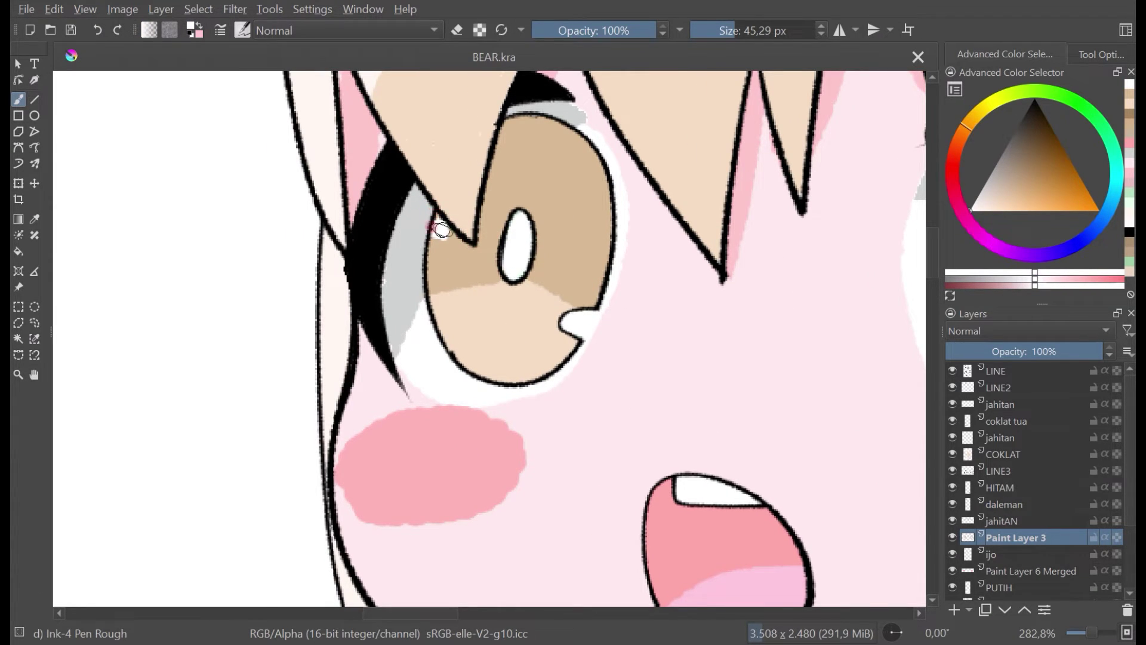
click(447, 234)
click(459, 244)
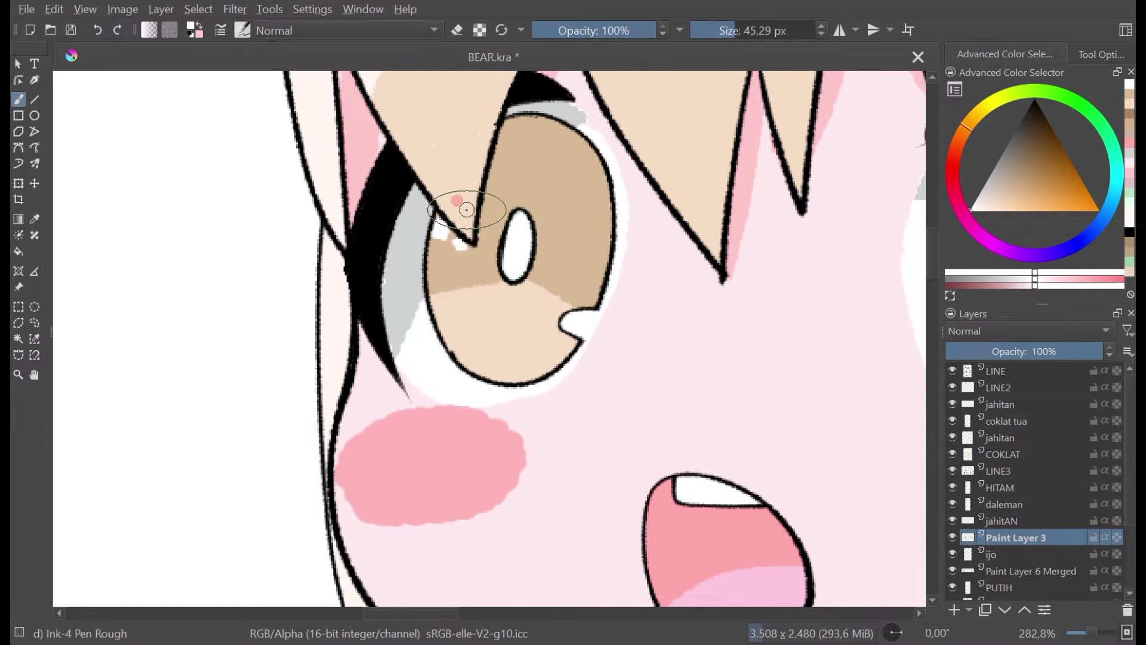
Step: Paint white highlights in the right iris and beside the left pupil, and save the document
scroll(467, 209, down, 3)
scroll(648, 213, up, 2)
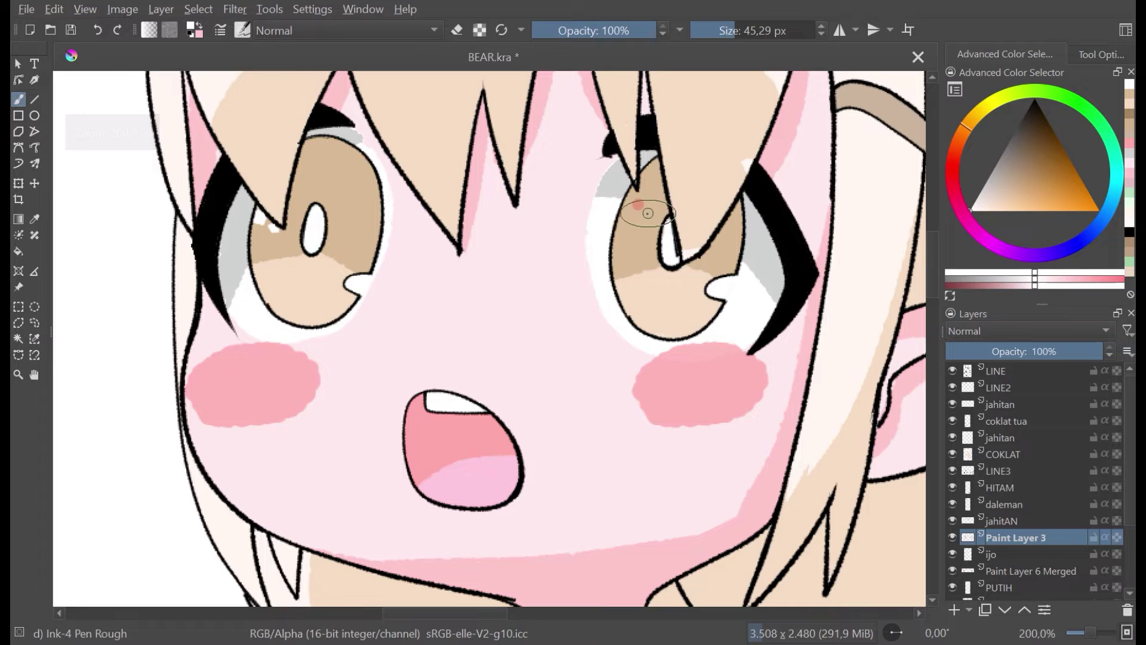
key(ctrl)
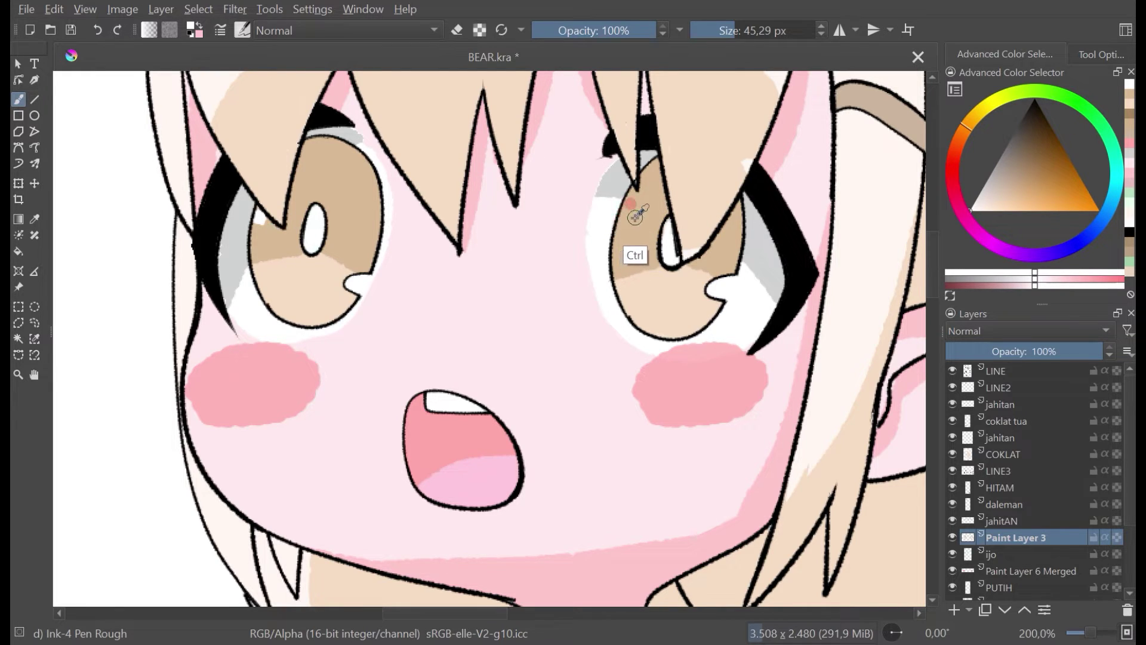
mouse_move(625, 226)
mouse_down()
mouse_move(631, 212)
mouse_move(634, 229)
mouse_move(656, 233)
mouse_up()
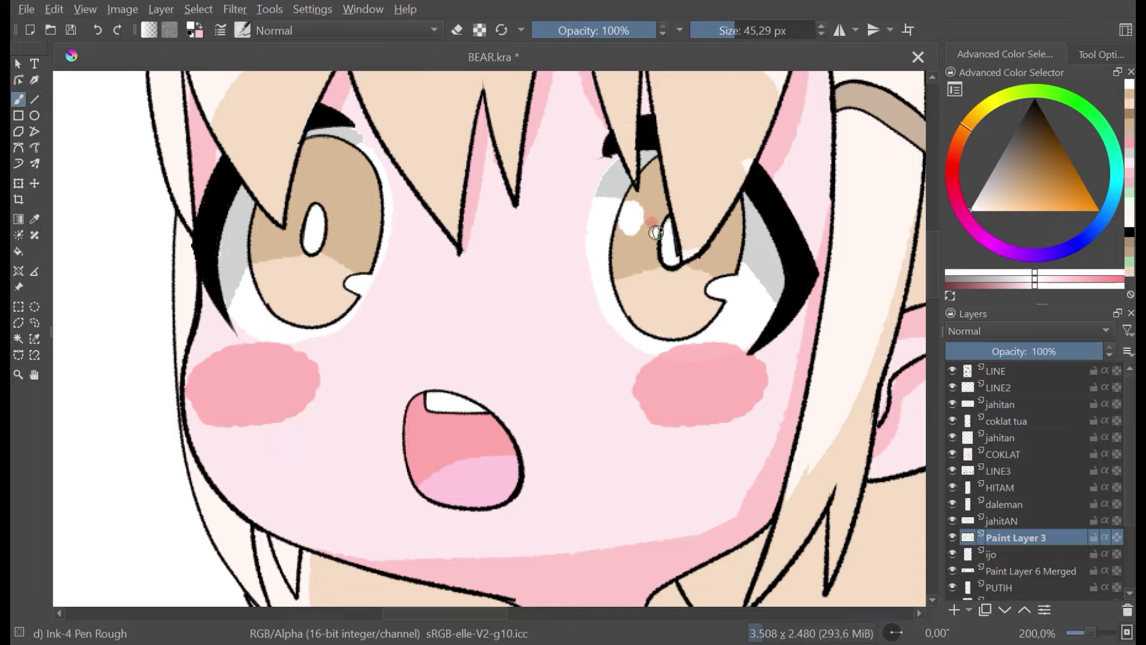
click(295, 216)
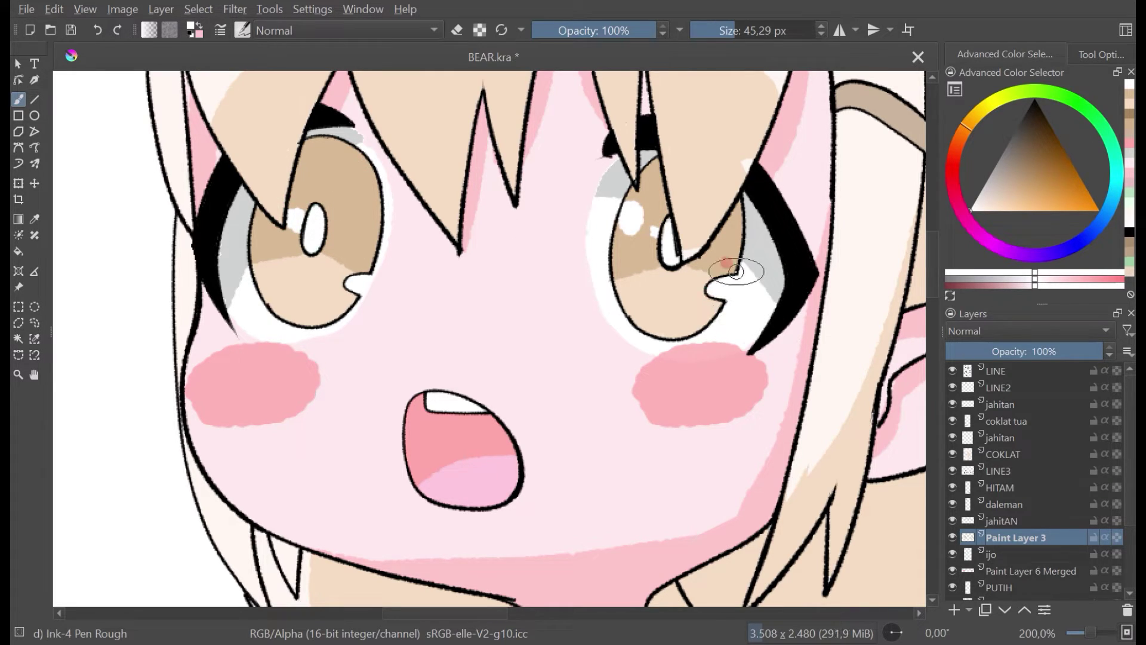
scroll(523, 318, down, 4)
scroll(621, 254, up, 8)
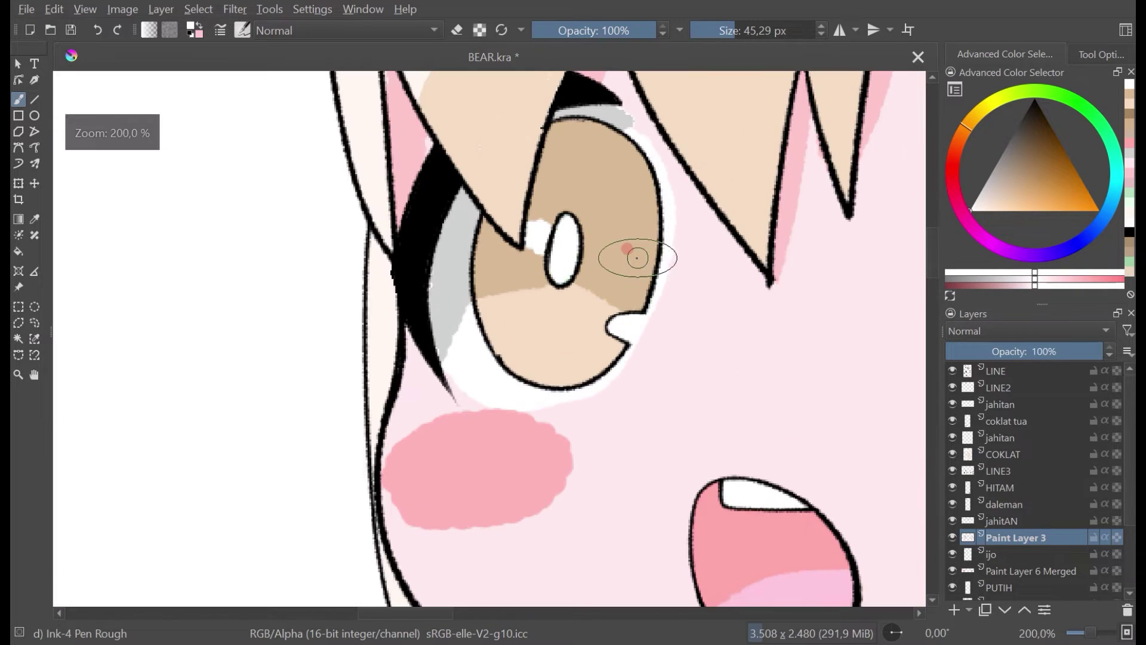
key(ctrl+s)
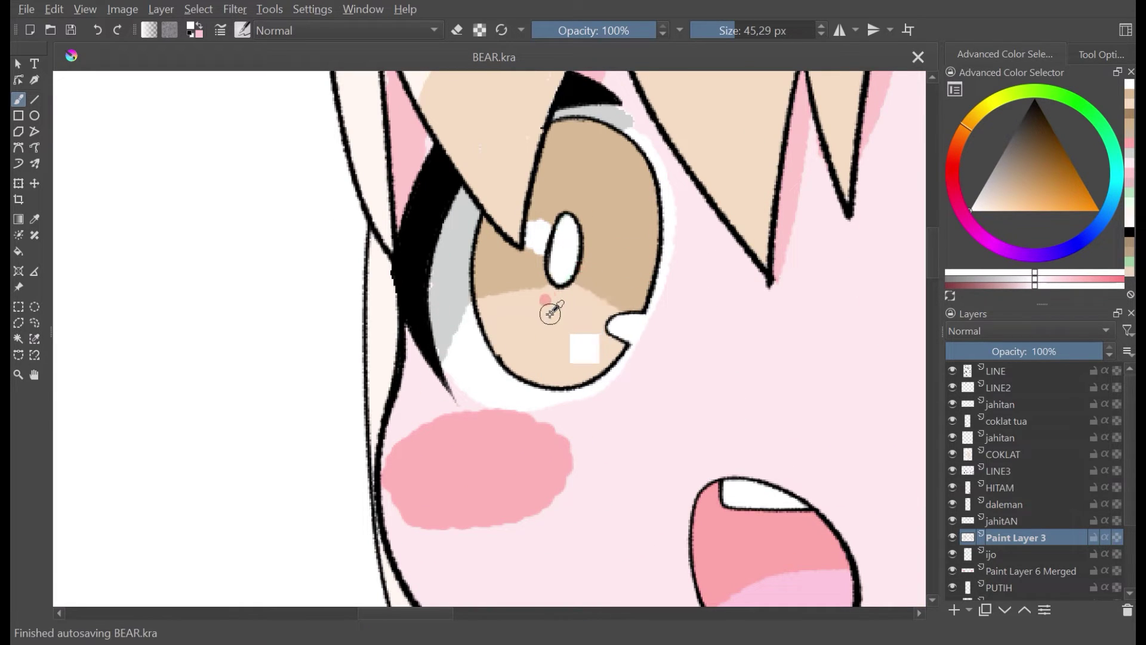
Step: Try outlining the left pupil with the light beige sampled from the lower part of the iris
ctrl+click(546, 306)
mouse_move(549, 291)
mouse_down()
mouse_move(533, 242)
mouse_move(547, 244)
mouse_move(539, 263)
mouse_up()
drag(539, 261, 558, 210)
key(ctrl+z)
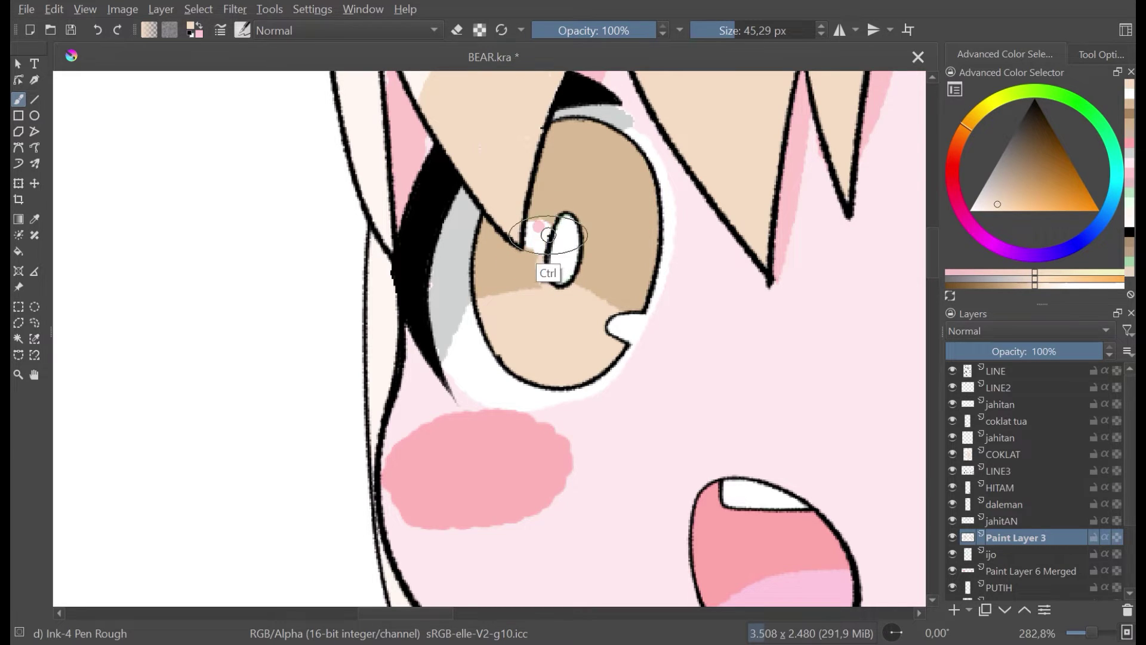
mouse_move(540, 269)
mouse_down()
mouse_move(557, 214)
mouse_move(586, 218)
mouse_move(549, 226)
mouse_move(572, 207)
mouse_up()
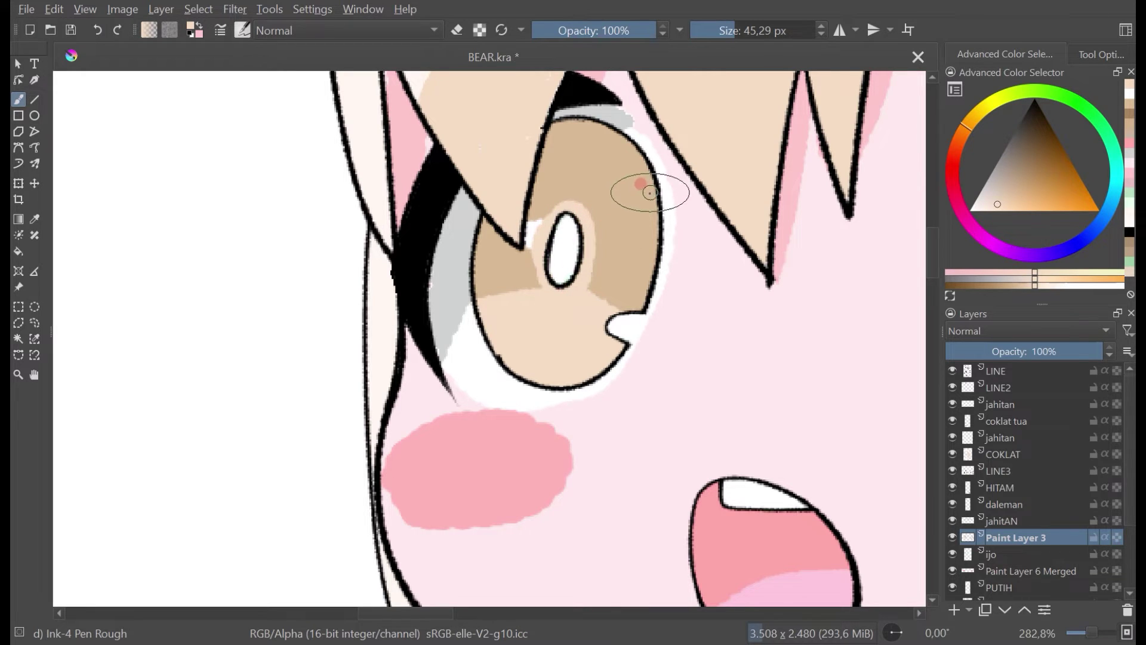
scroll(706, 124, down, 4)
drag(728, 124, 618, 219)
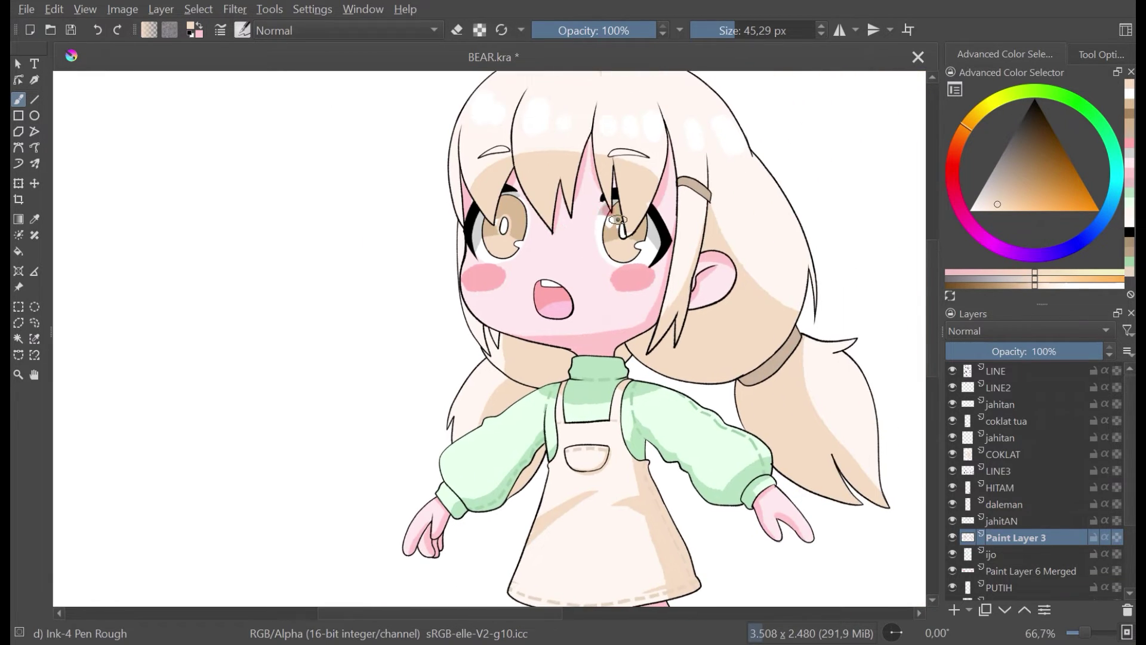
scroll(516, 232, up, 3)
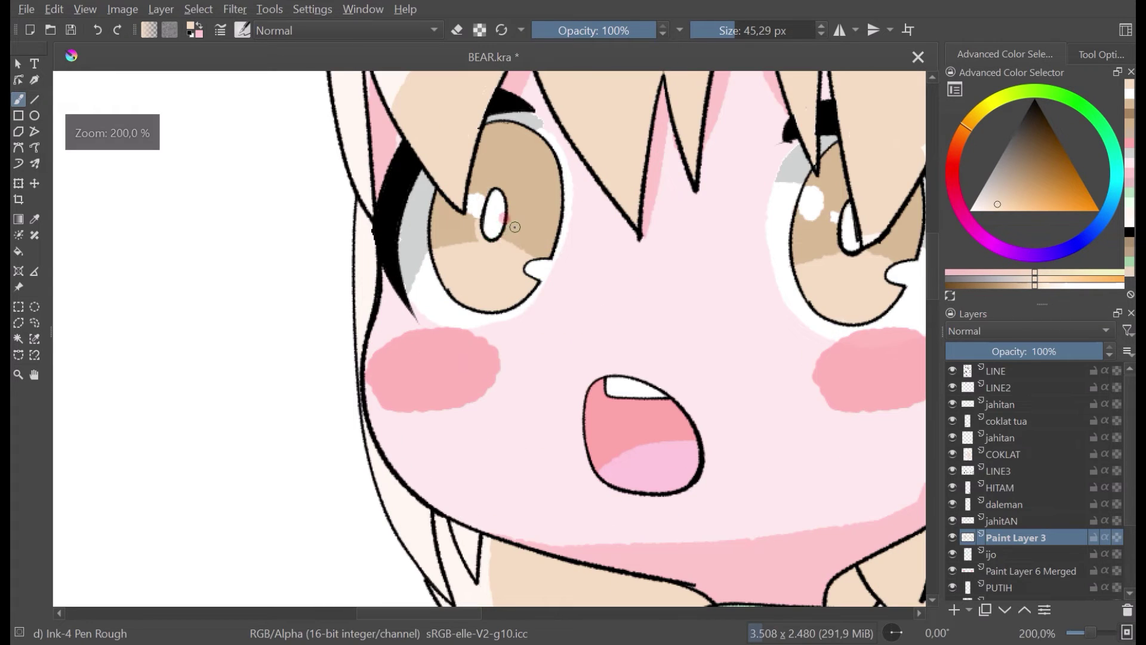
Step: Save, sample the iris's darker tan and paint a small shadow around the lower edge of both pupils
key(ctrl+s)
ctrl+click(522, 227)
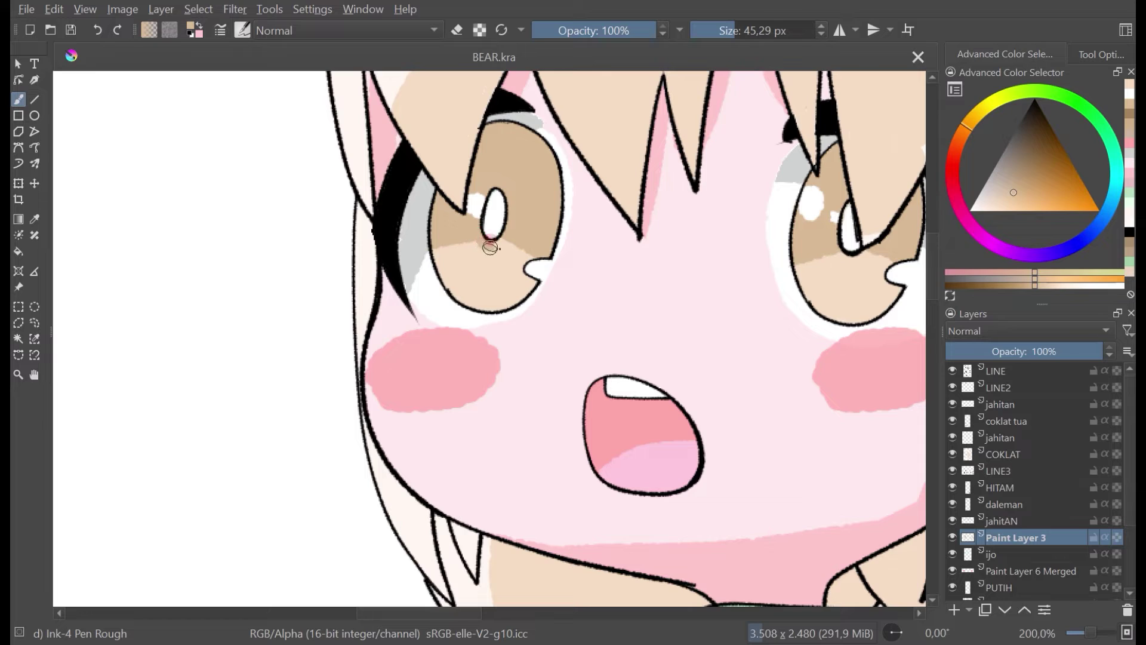
mouse_move(504, 243)
mouse_down()
mouse_move(511, 228)
mouse_move(490, 242)
mouse_move(471, 218)
mouse_up()
key(ctrl+z)
mouse_move(834, 238)
mouse_down()
mouse_move(822, 233)
mouse_move(847, 259)
mouse_move(870, 243)
mouse_up()
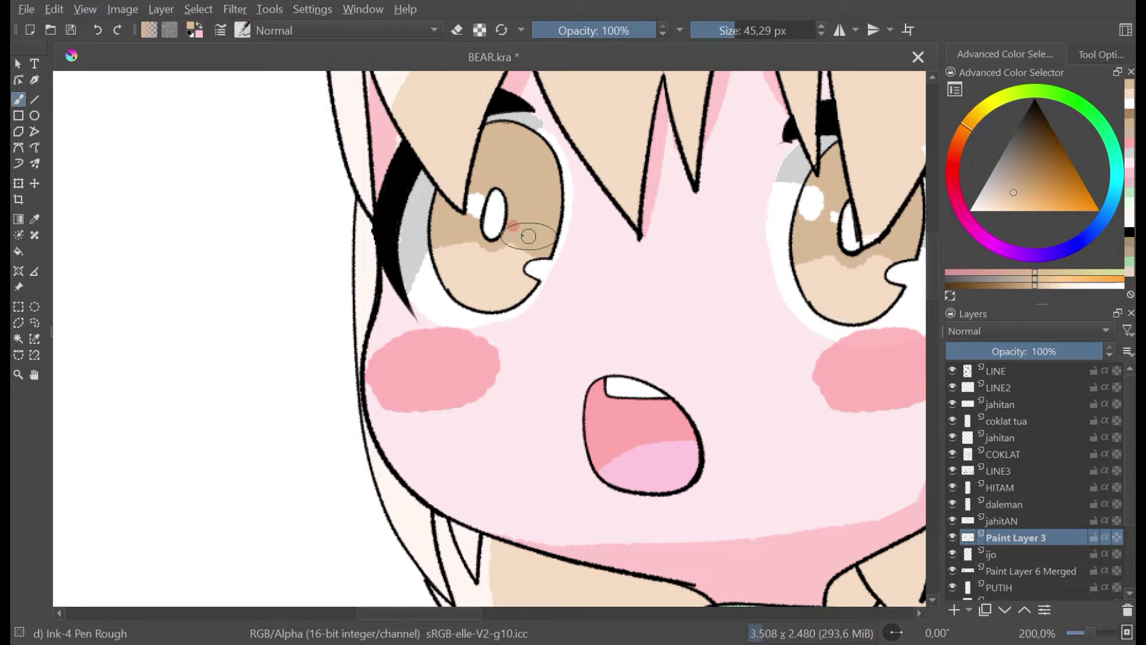
scroll(519, 229, down, 4)
scroll(592, 167, up, 2)
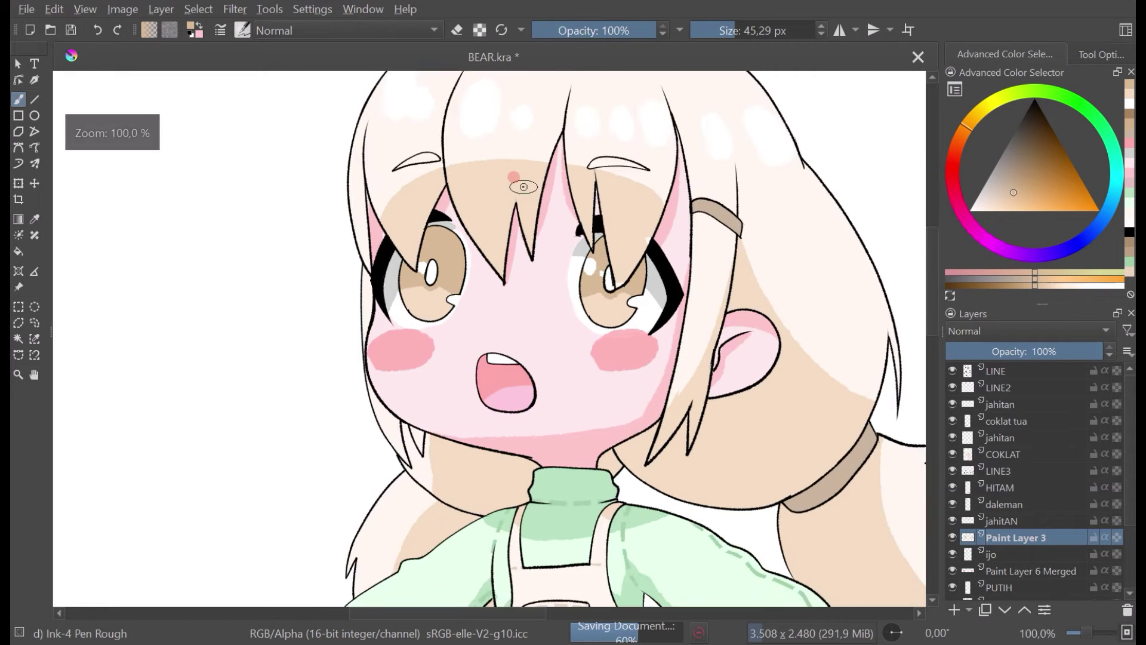
Step: Choose a darker brown based on the iris tan and paint a rounded shadow at the top of both irises
ctrl+click(473, 224)
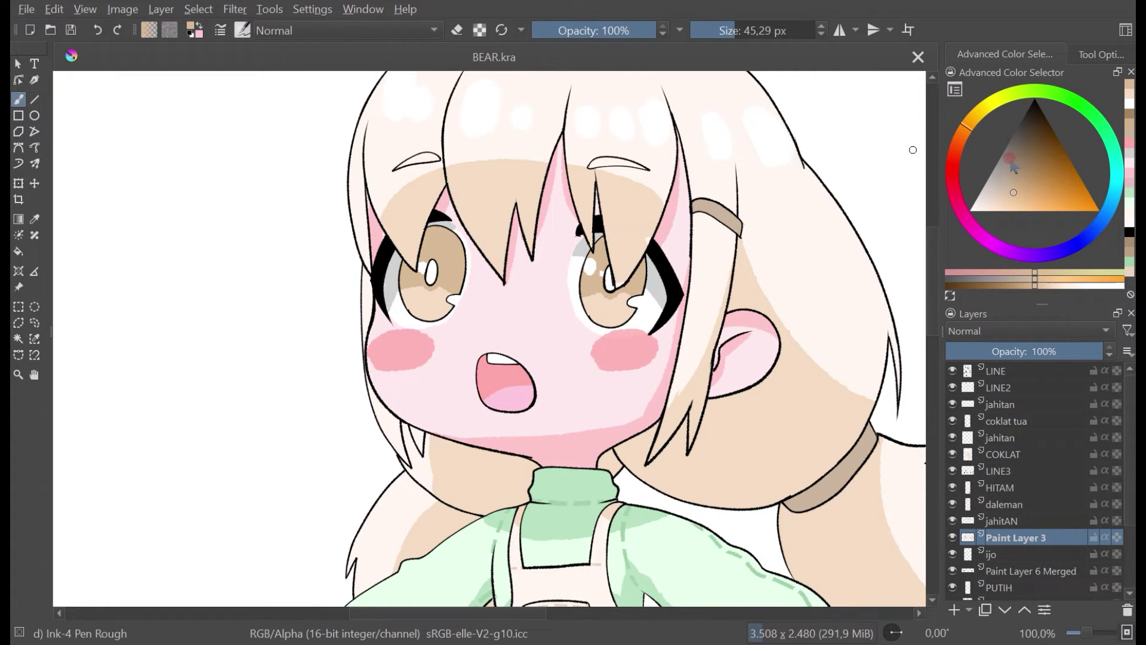
click(1024, 179)
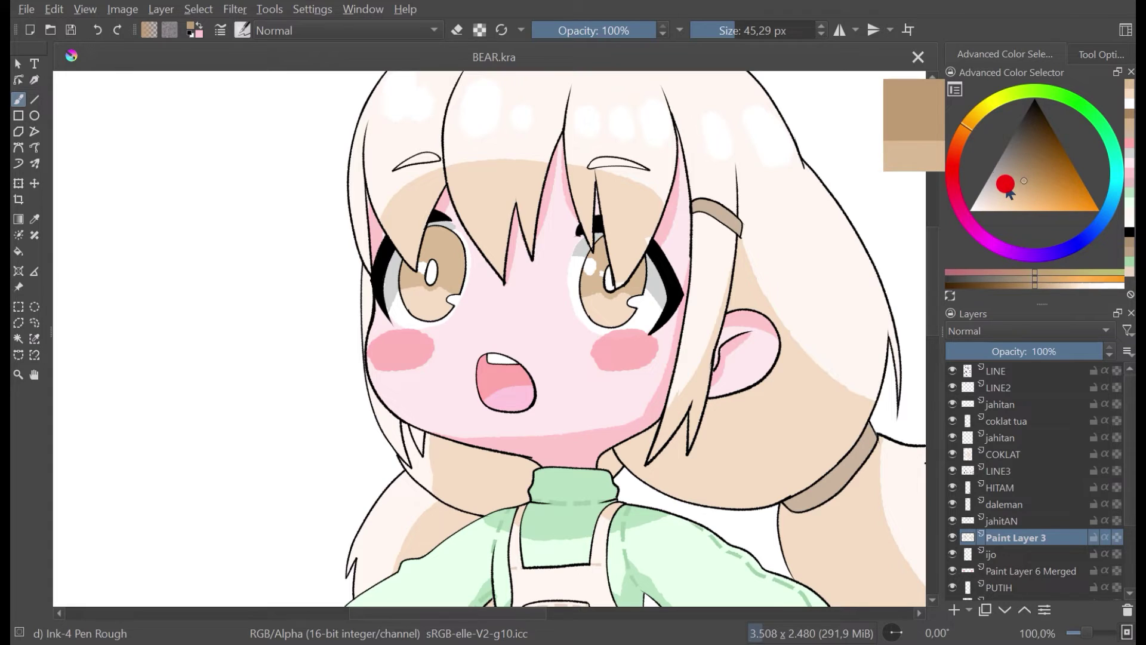
click(440, 244)
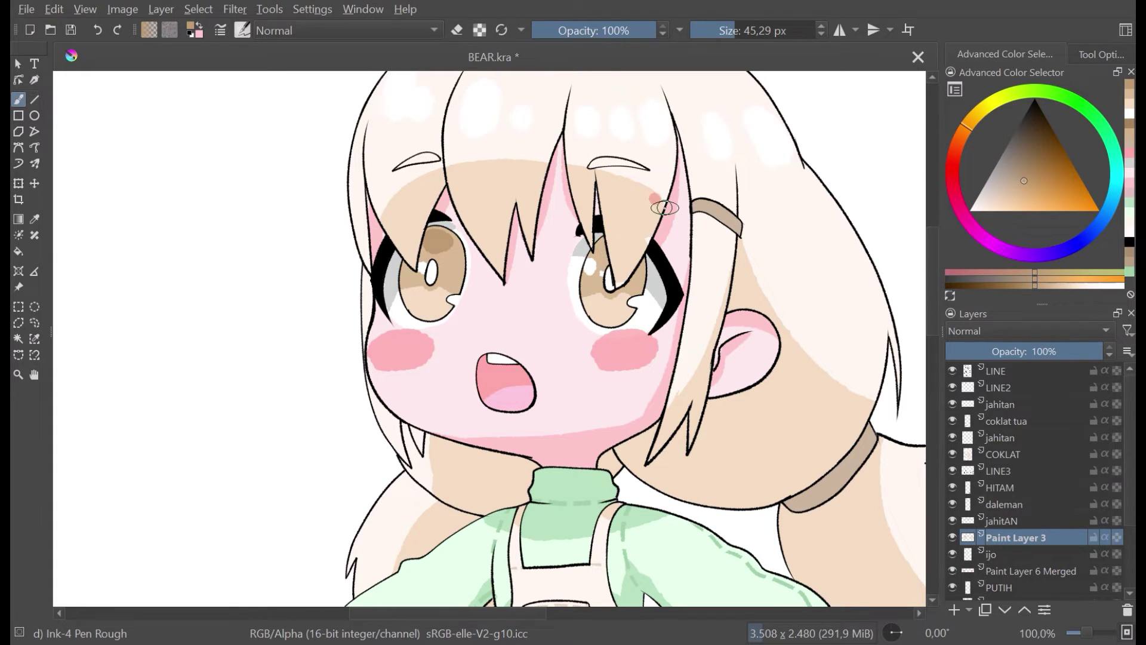
scroll(658, 207, down, 4)
scroll(649, 190, up, 6)
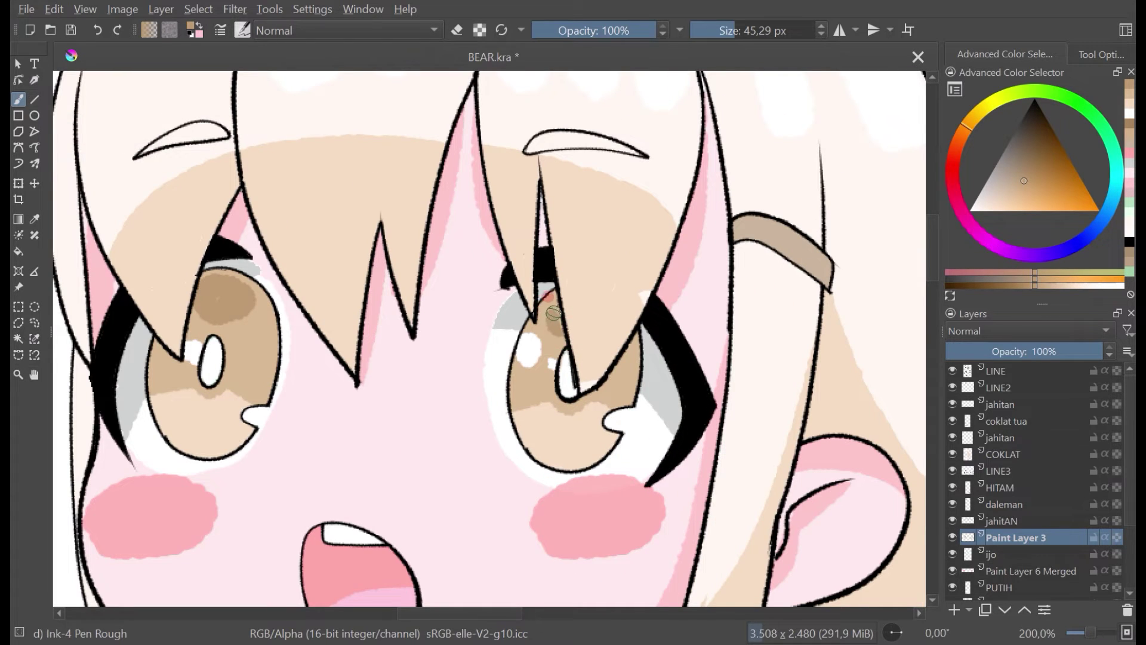
Step: Check the whole figure by mirroring the canvas horizontally and turning the mirroring off again
scroll(590, 247, down, 5)
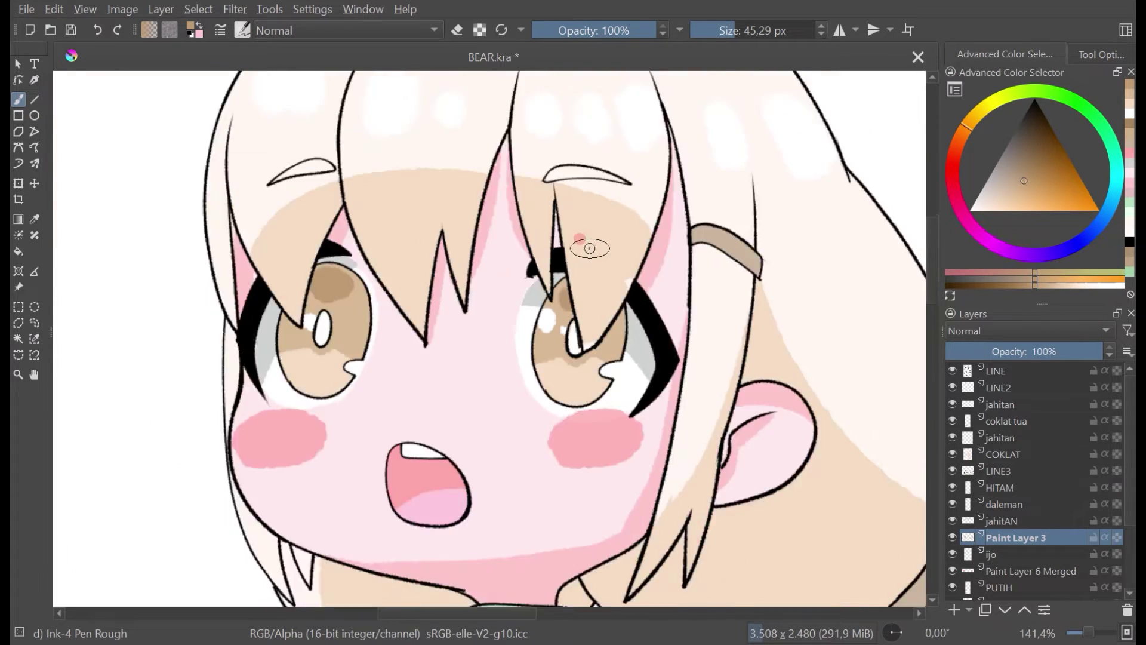
scroll(590, 247, down, 1)
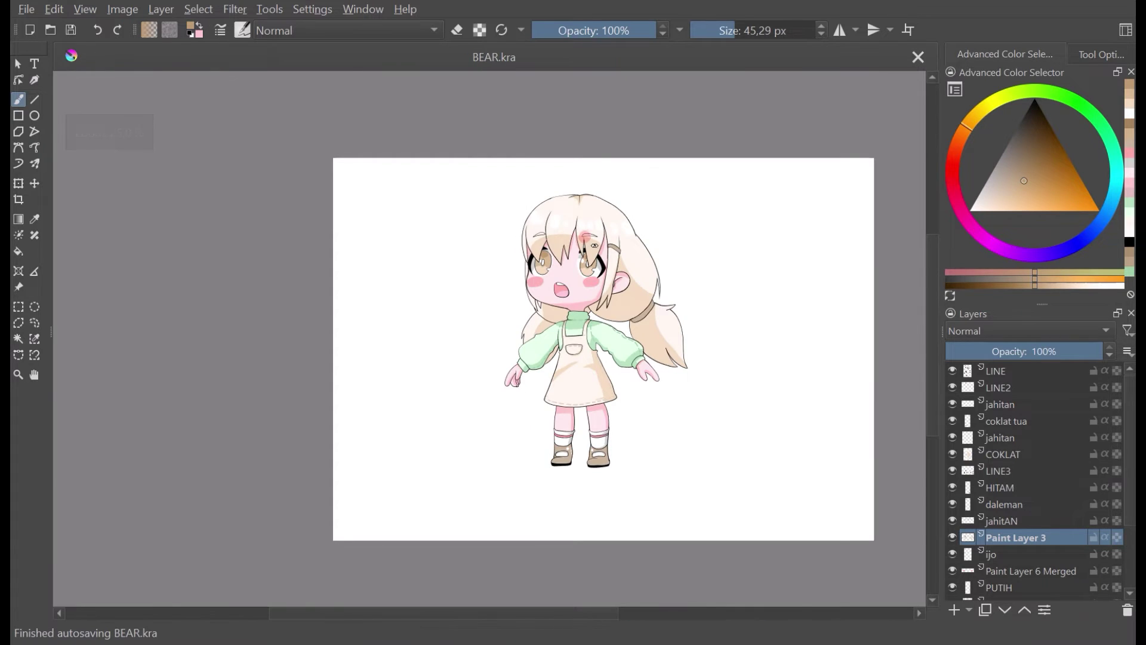
key(m)
key(m)
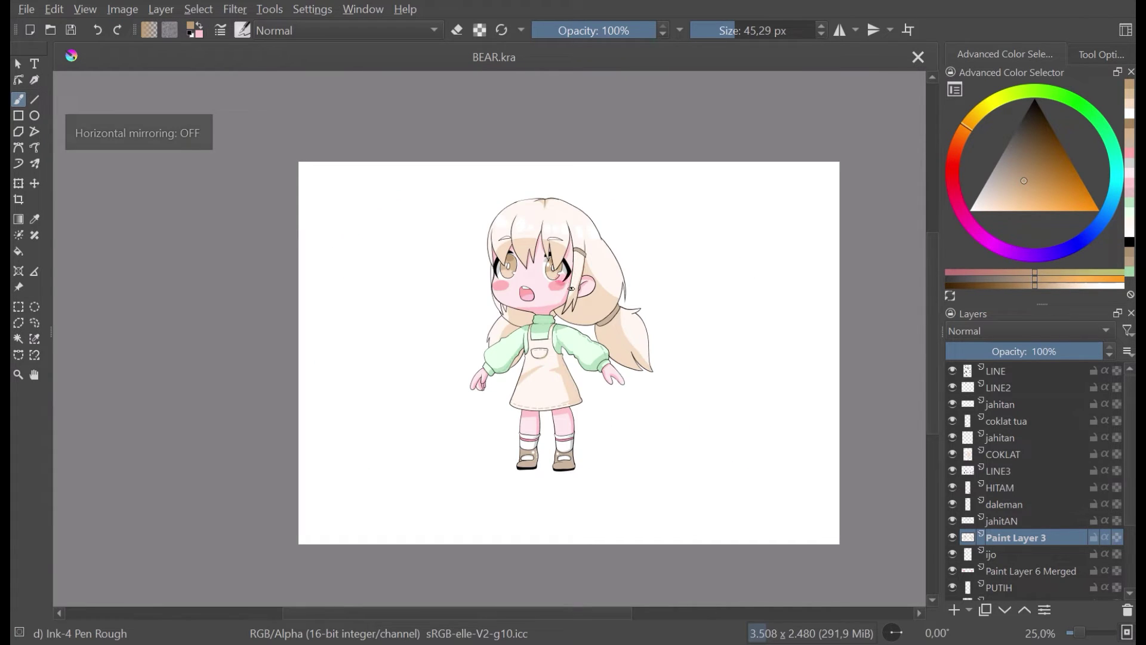
scroll(572, 289, up, 1)
scroll(529, 296, down, 1)
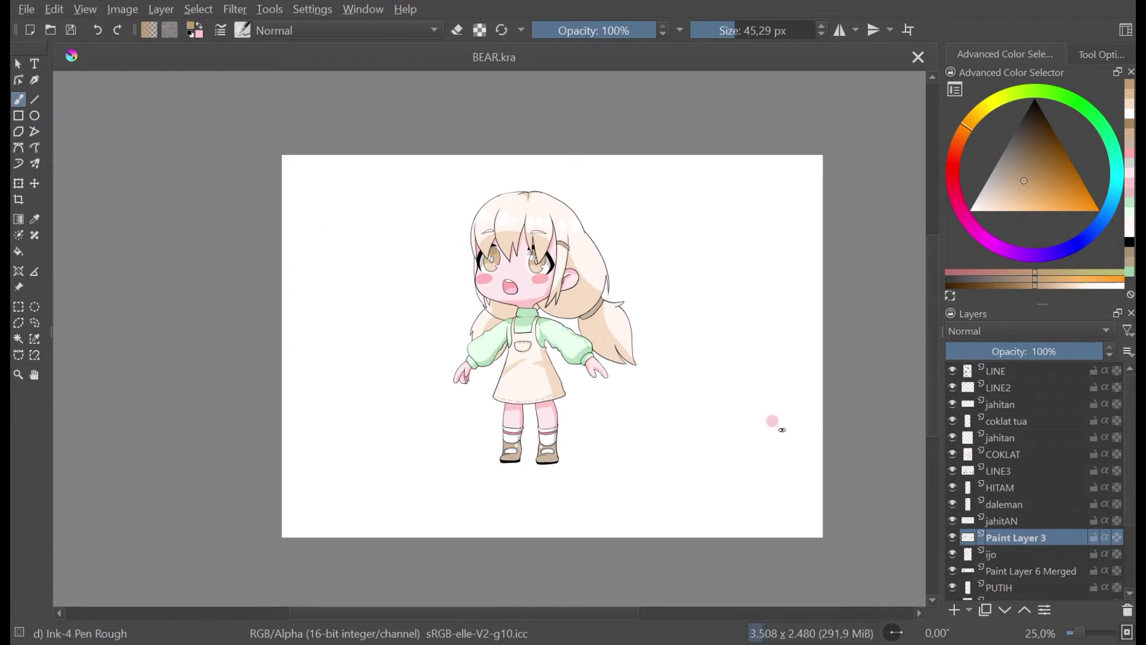
Step: Hide Paint Layer 3, erase the old green eye colour from the ijo layer at 140,46 px, and show Paint Layer 3 again
click(953, 535)
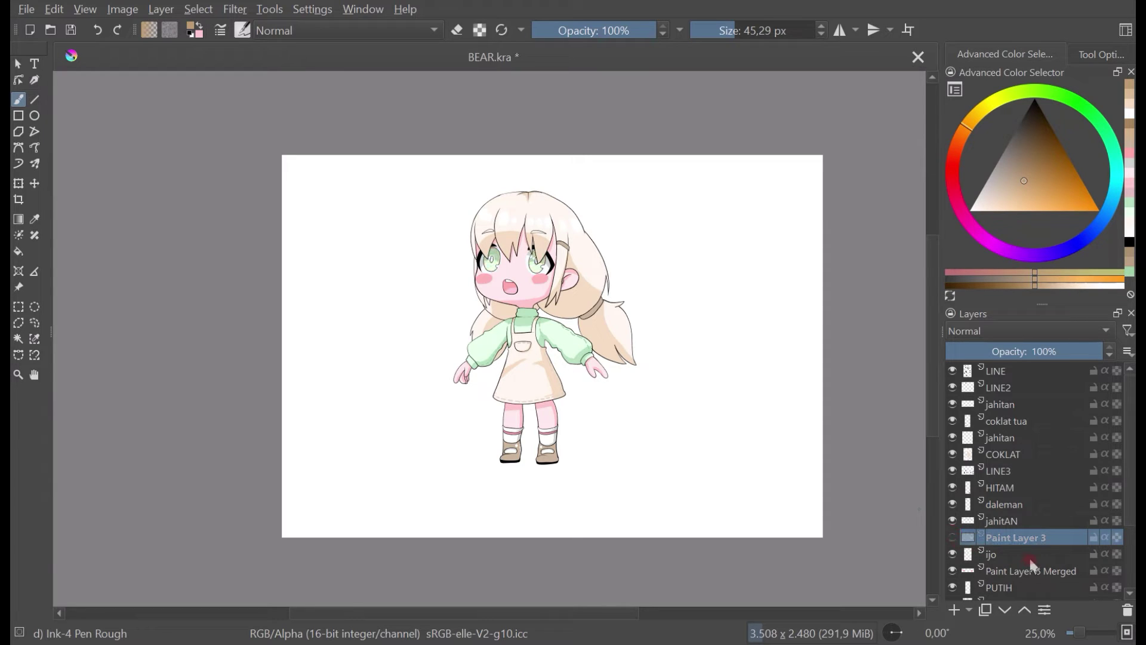
click(1029, 555)
scroll(494, 239, up, 1)
click(456, 30)
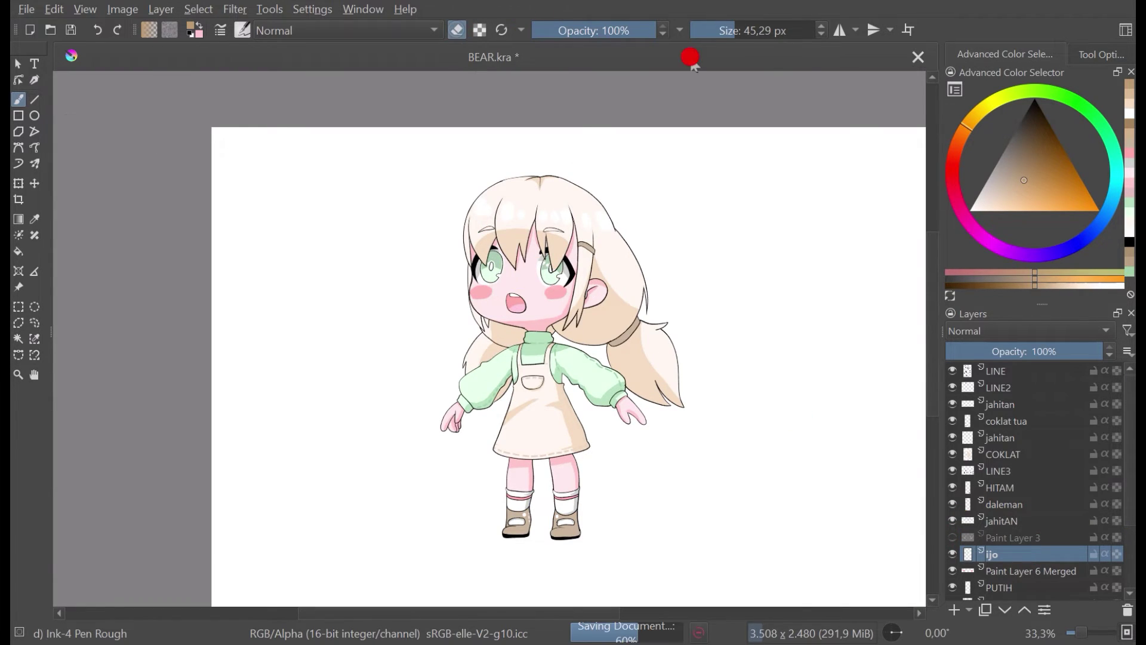
click(754, 29)
mouse_move(507, 263)
mouse_down()
mouse_move(480, 281)
mouse_move(479, 263)
mouse_move(502, 243)
mouse_move(553, 246)
mouse_move(535, 297)
mouse_move(531, 284)
mouse_move(569, 259)
mouse_up()
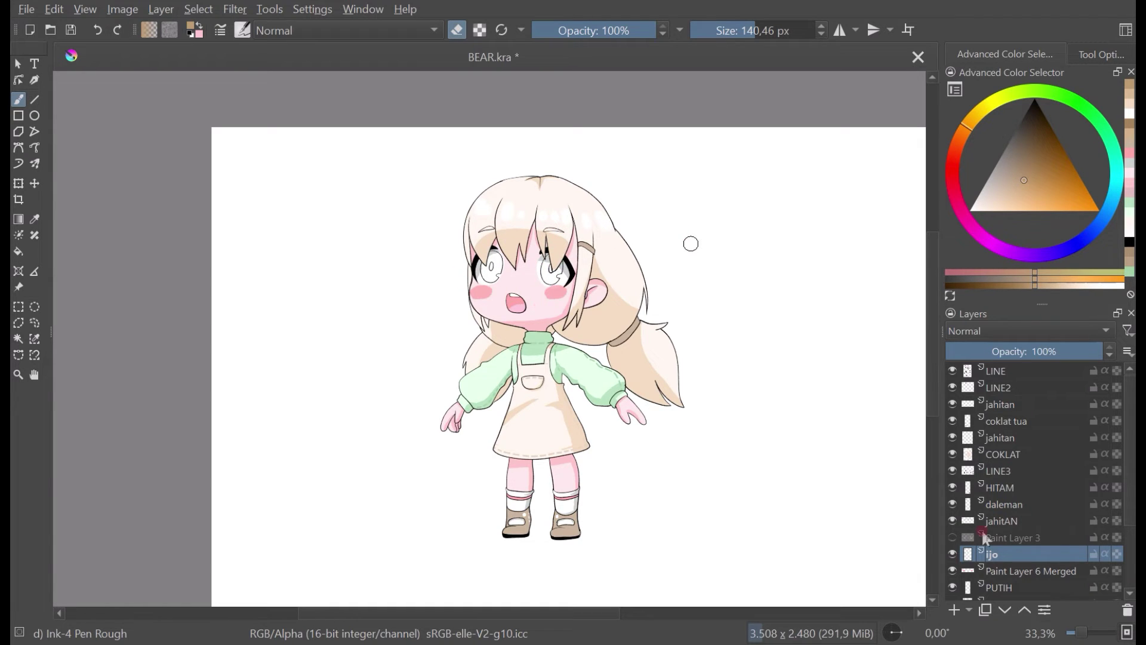
click(954, 537)
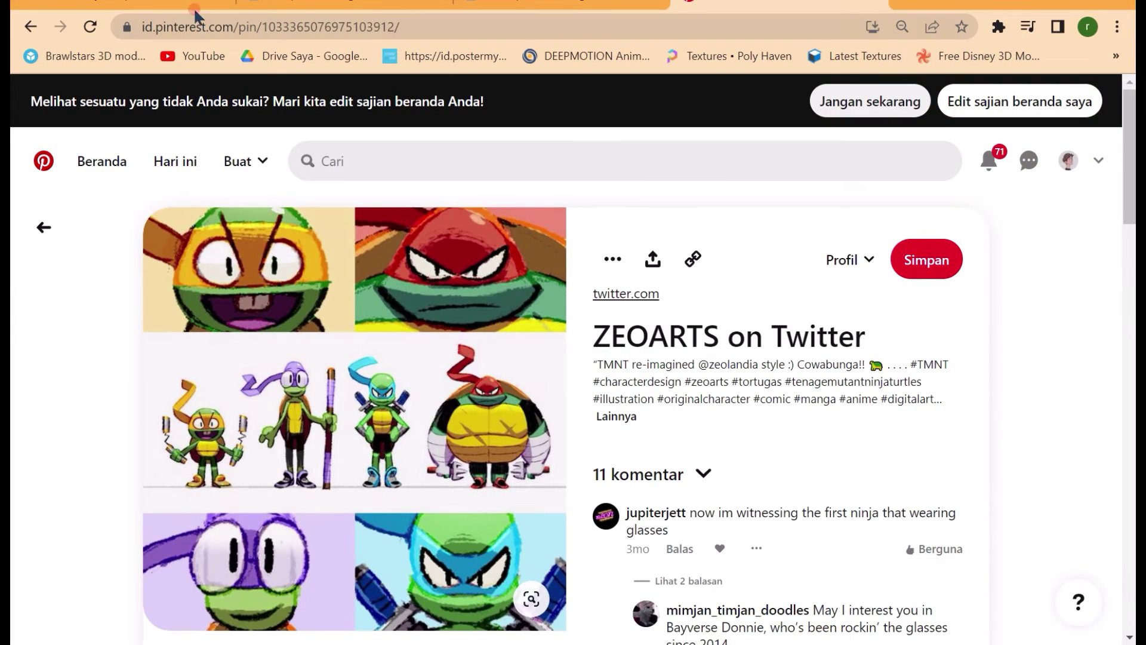
click(195, 13)
click(672, 391)
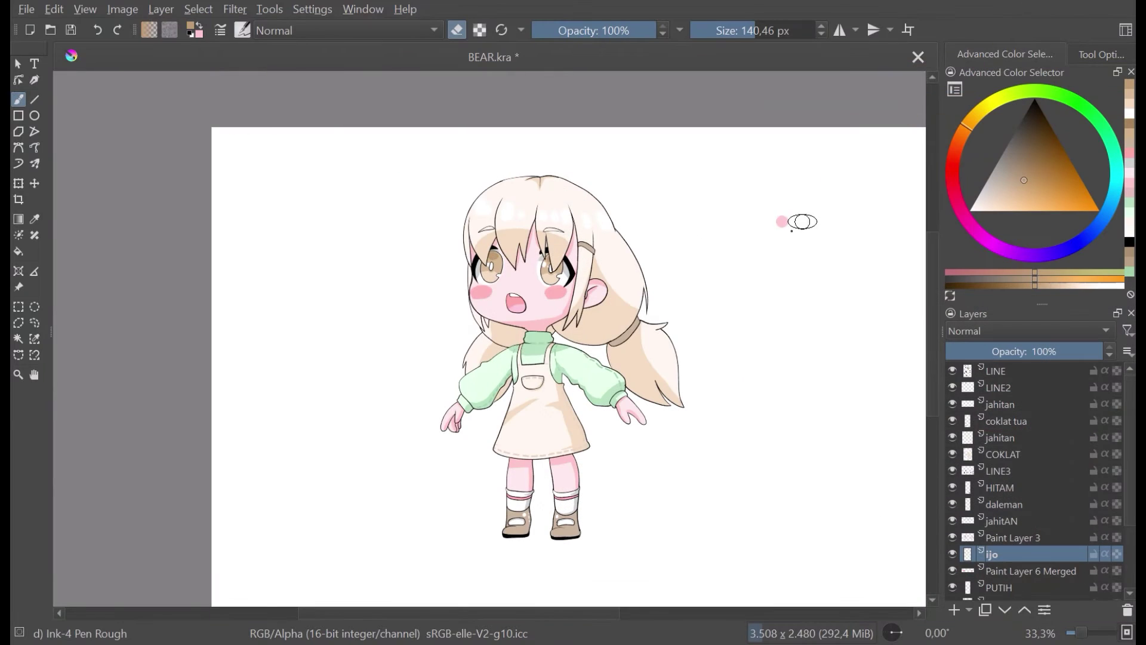
Step: Sample the fringe's shadow beige and shade along the left fringe strand's line on the COKLAT layer with a 26,22 px brush
scroll(531, 177, up, 2)
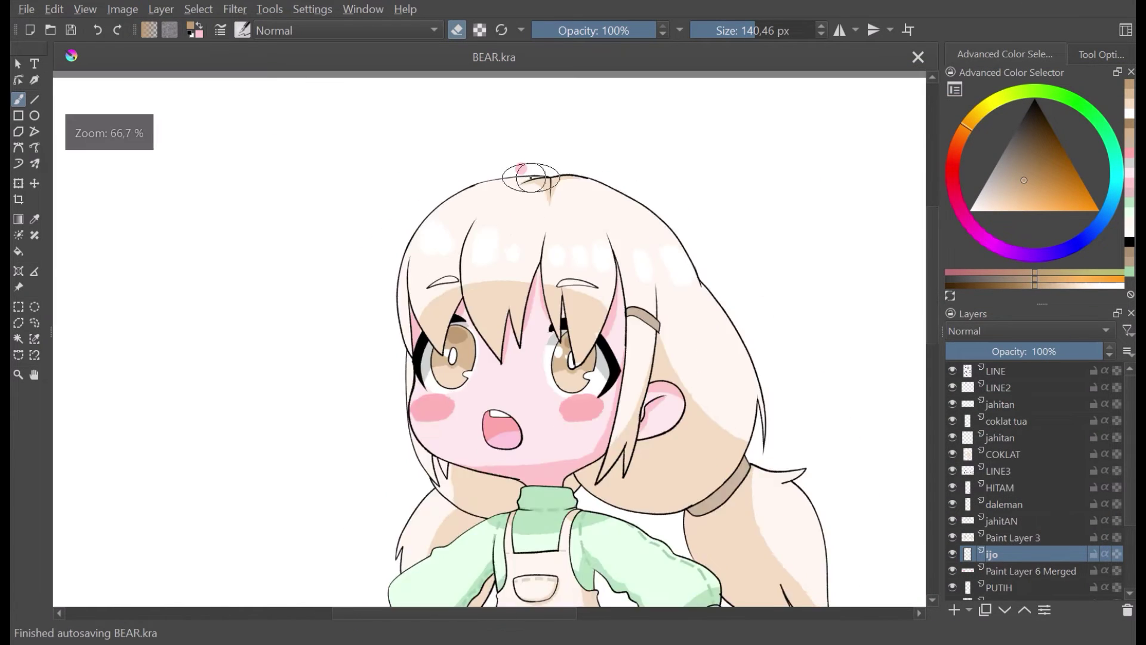
scroll(586, 219, down, 1)
ctrl+click(594, 294)
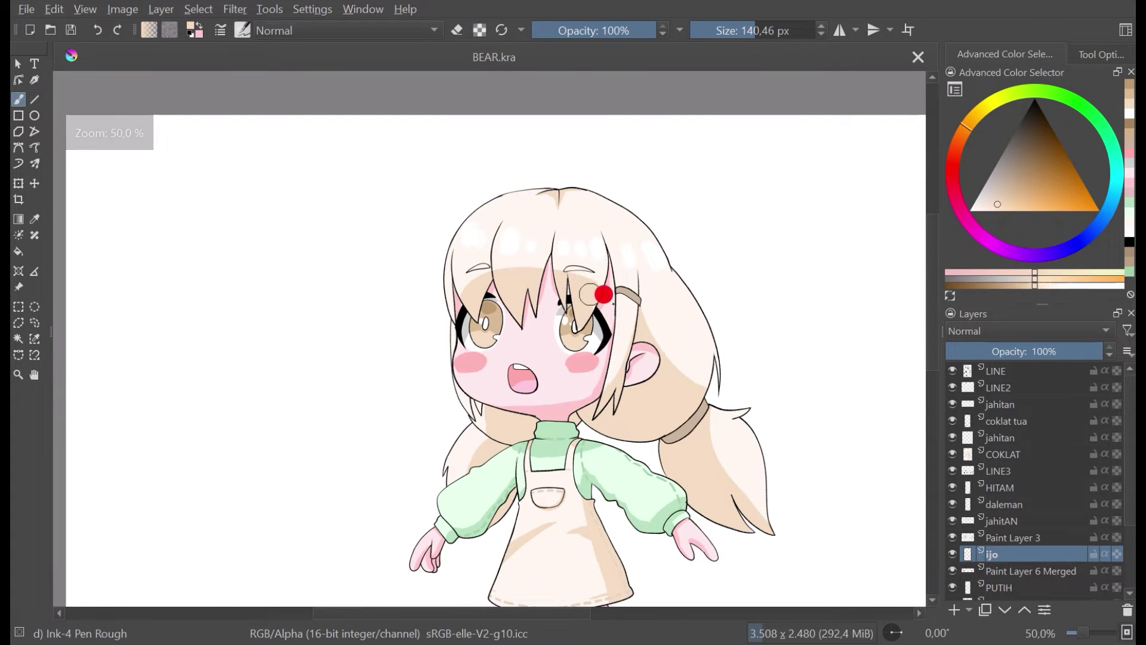
click(1007, 454)
scroll(496, 281, down, 1)
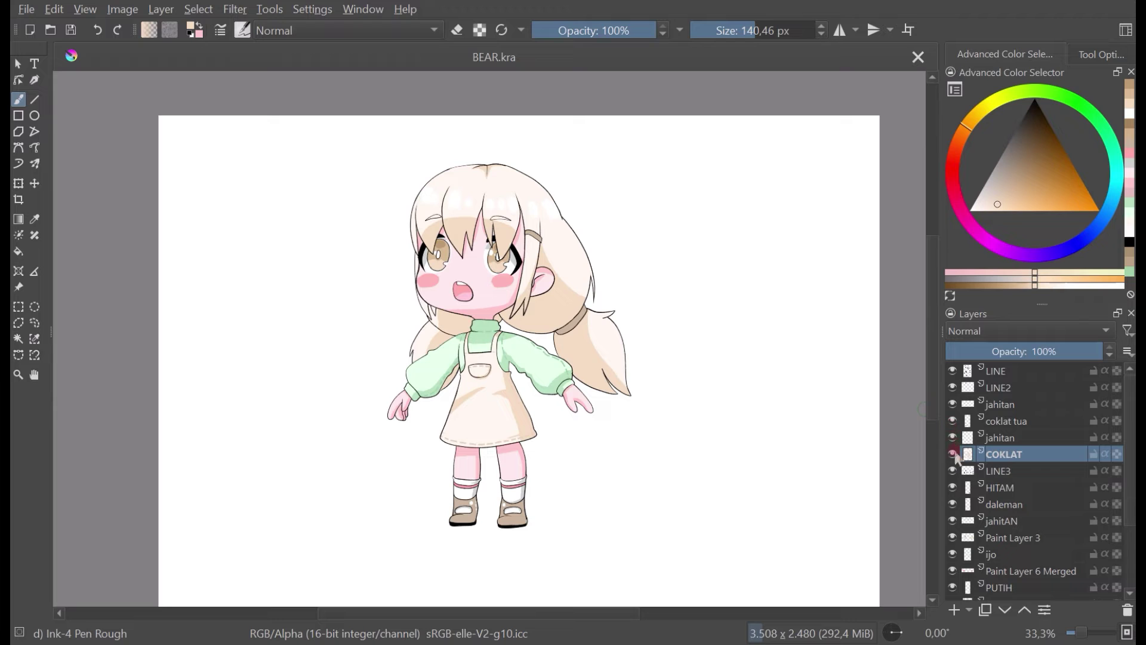
scroll(456, 239, up, 3)
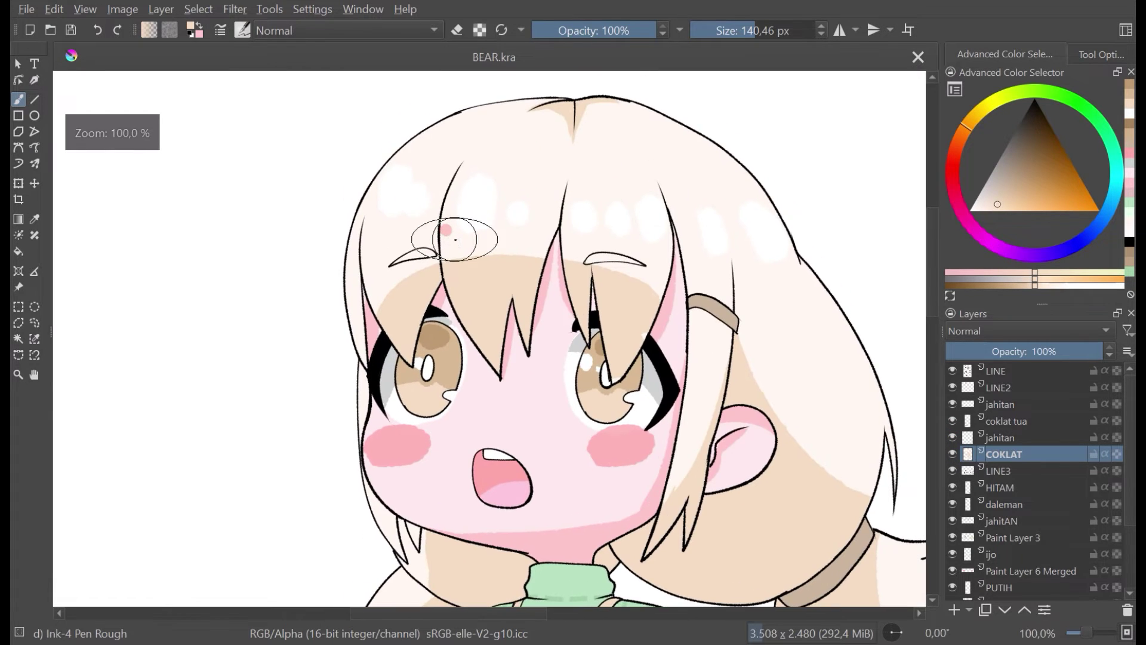
click(724, 26)
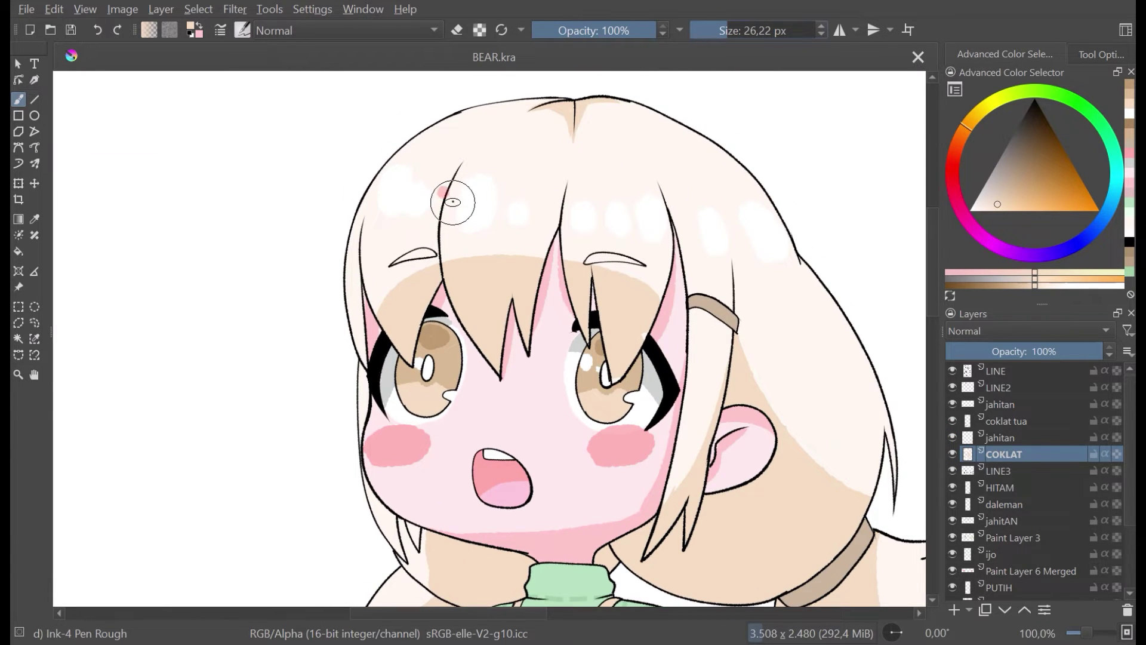
drag(450, 195, 435, 268)
key(ctrl+z)
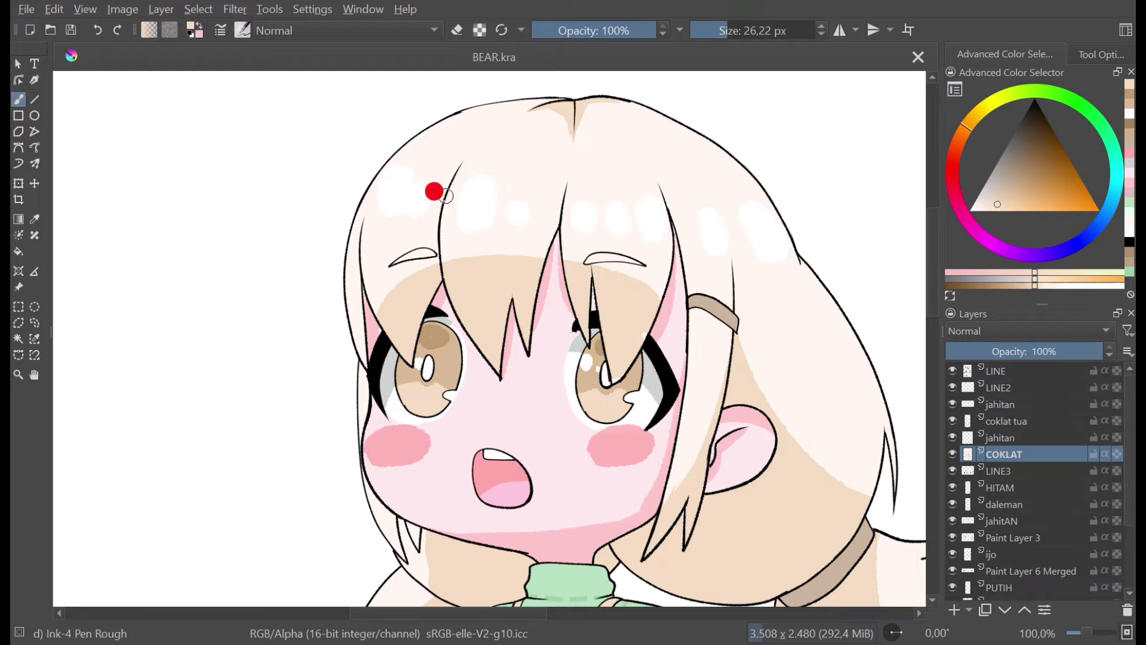
drag(446, 196, 441, 266)
drag(448, 178, 443, 269)
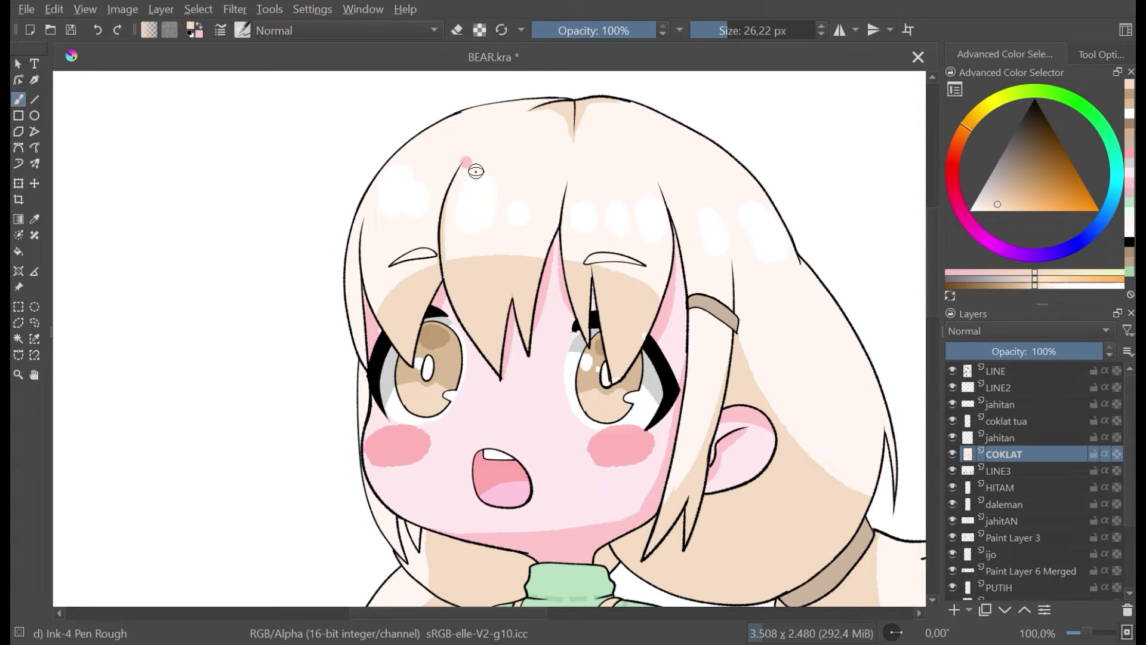
Step: Paint thin beige shading along the outermost hair strand line on the left side of the face
click(365, 267)
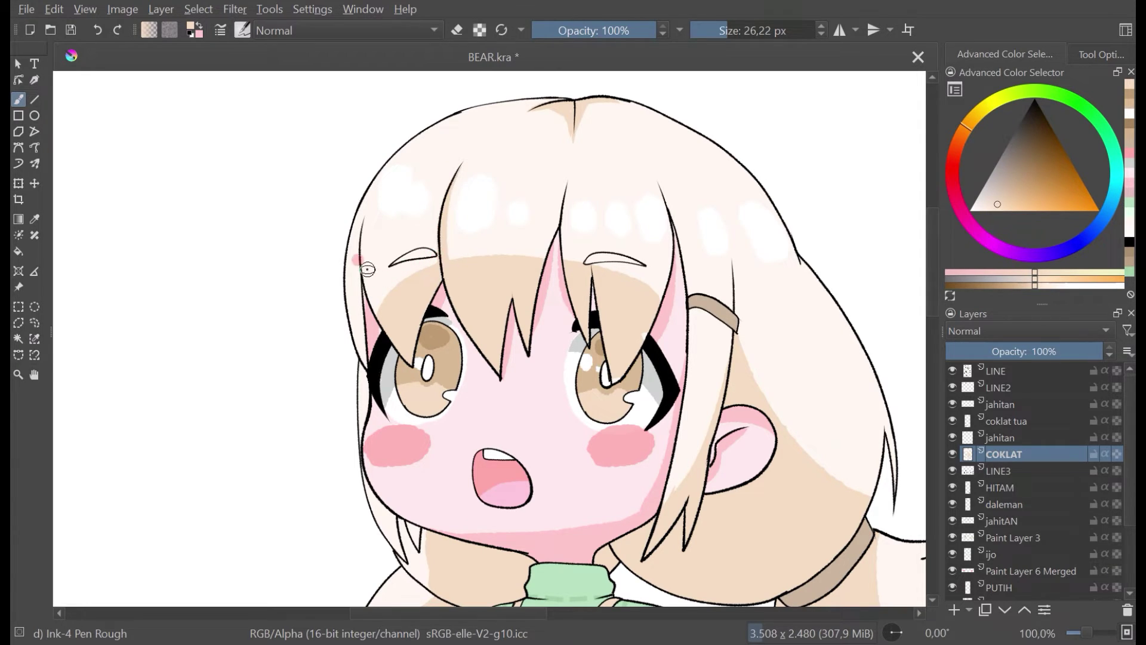
drag(361, 263, 384, 323)
drag(363, 264, 383, 319)
click(355, 340)
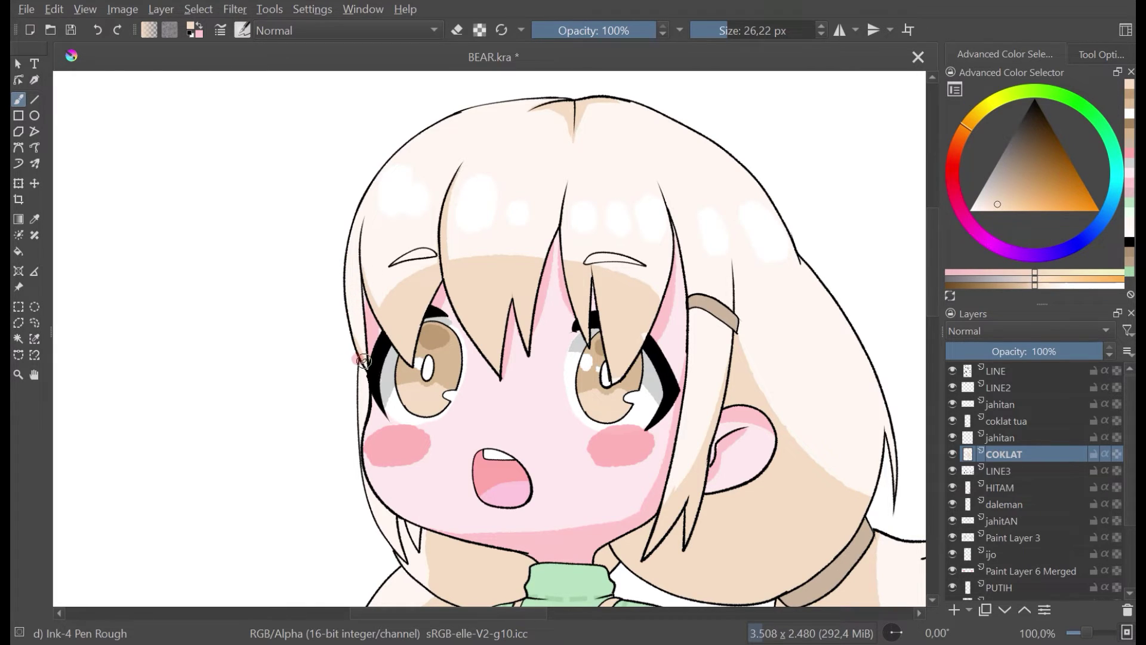
Step: Touch up the beige shading on the outer hair strand beside the girl's left-hand eye on the COKLAT layer
click(355, 340)
click(353, 343)
click(358, 336)
Step: Paint a thin beige strand line from the gap in the middle of the fringe up to the hair parting
click(524, 184)
click(565, 128)
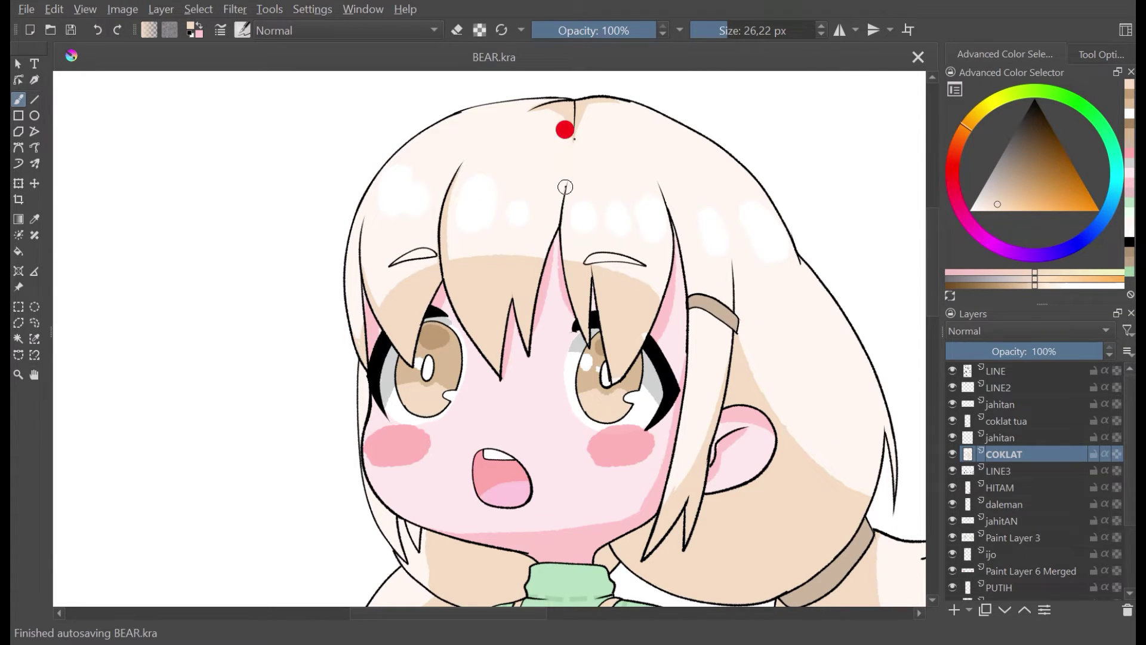
drag(566, 186, 574, 122)
key(ctrl+z)
drag(555, 224, 576, 119)
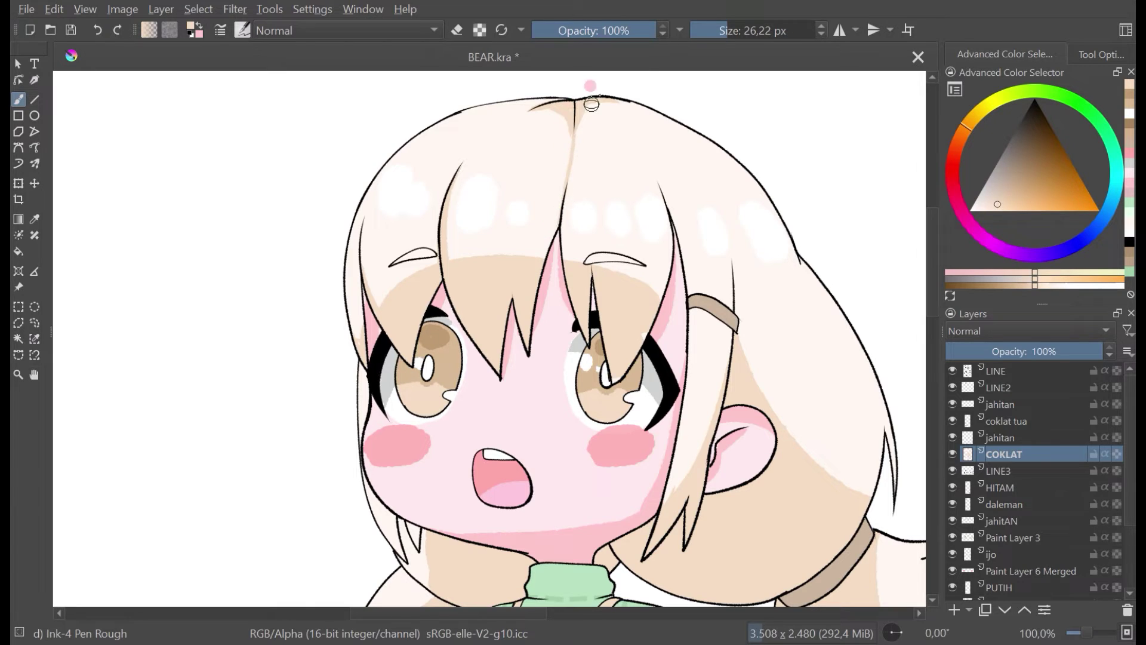
Step: Paint a thin curved beige strand line from the right fringe section up to the crown, redoing the first stroke
mouse_move(662, 192)
mouse_down()
mouse_move(652, 157)
mouse_move(603, 91)
mouse_up()
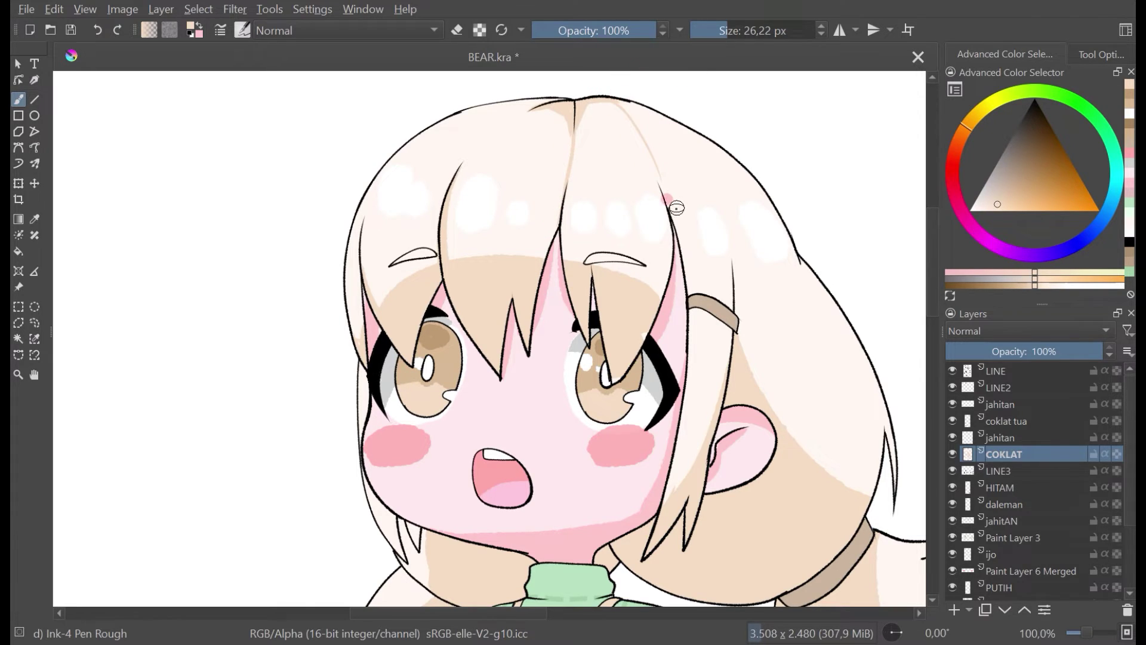
key(ctrl+z)
drag(667, 203, 600, 99)
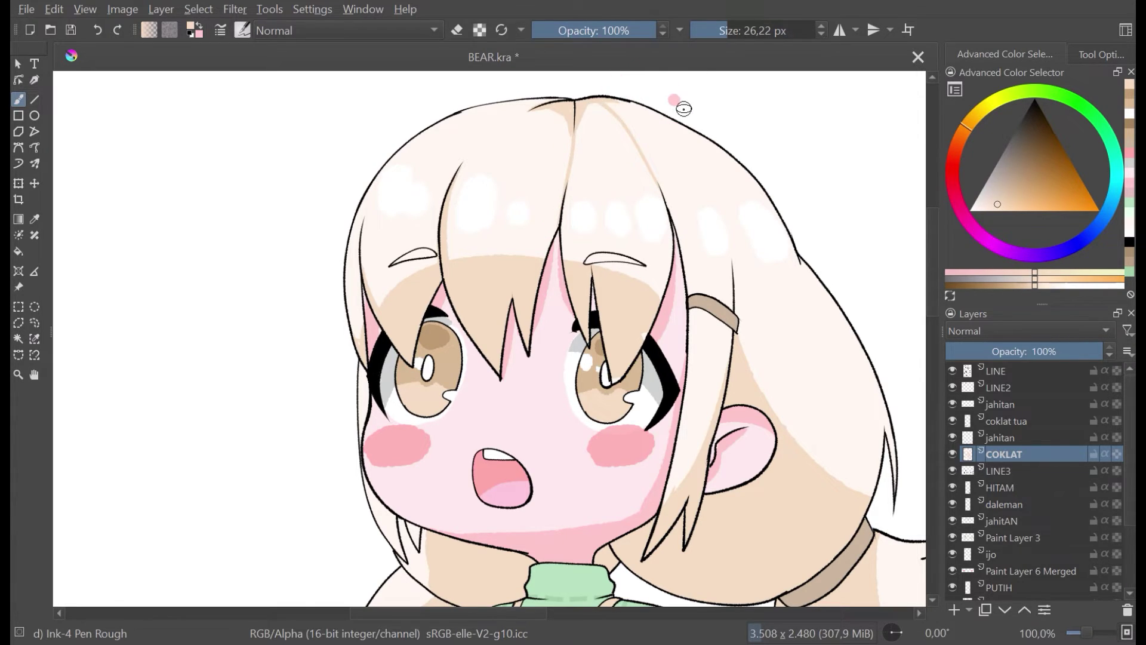
scroll(684, 109, down, 5)
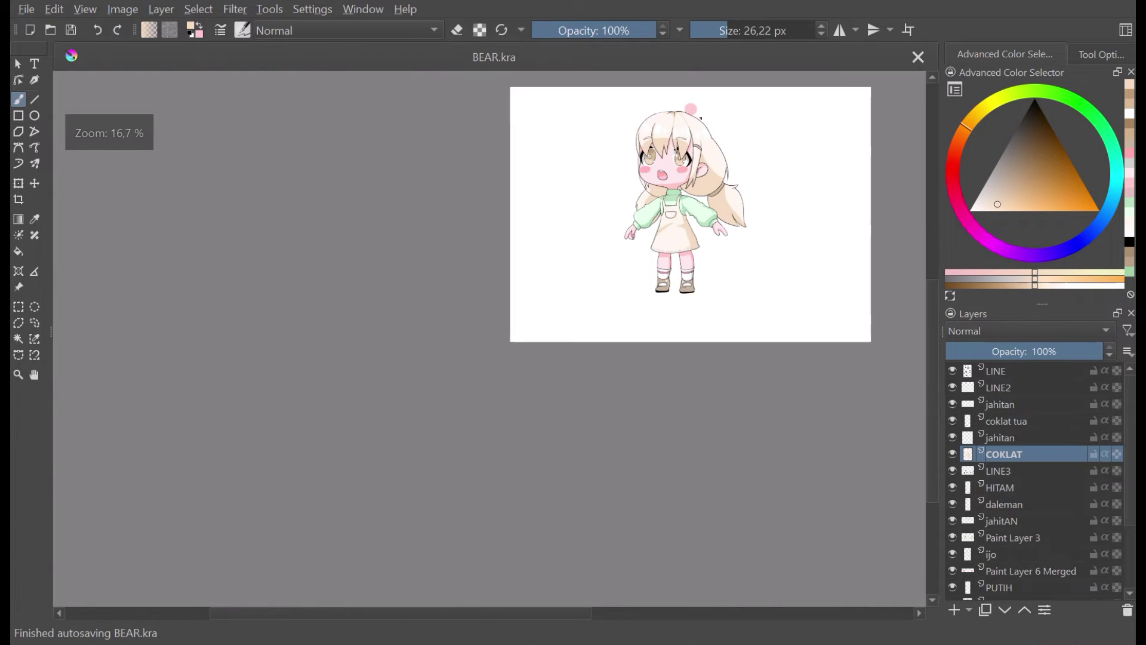
Step: Paint a thin curved beige strand line from the left fringe section up to the parting, redoing the first stroke
scroll(692, 116, up, 3)
scroll(696, 118, up, 2)
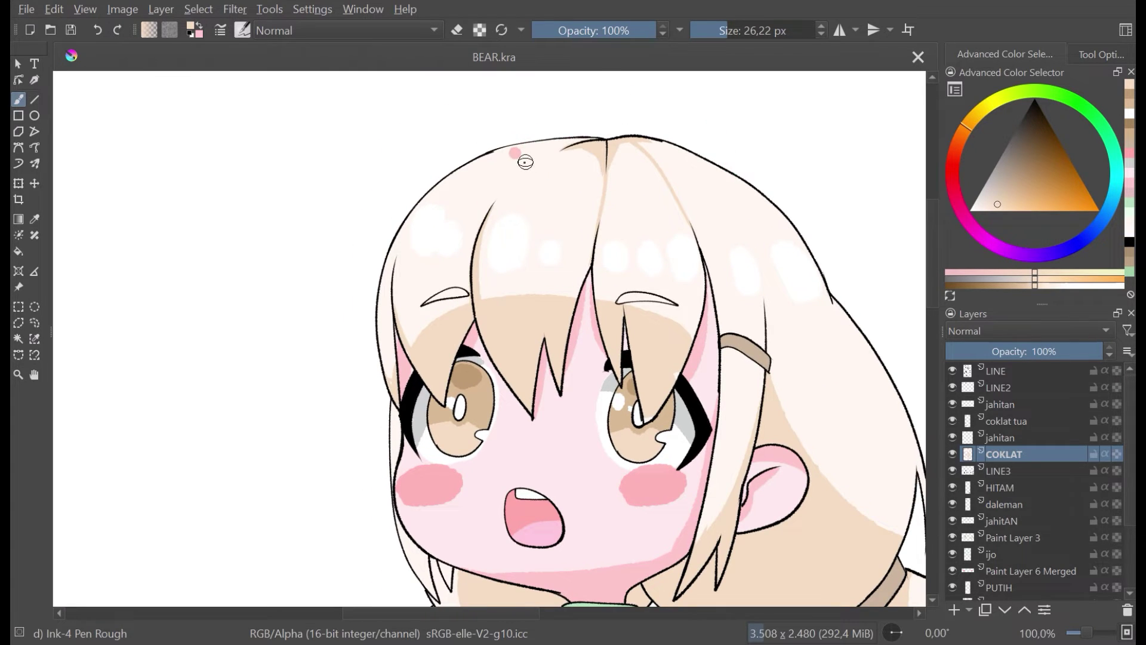
drag(485, 216, 566, 149)
key(ctrl+z)
mouse_move(477, 227)
mouse_down()
mouse_move(538, 164)
mouse_move(576, 141)
mouse_up()
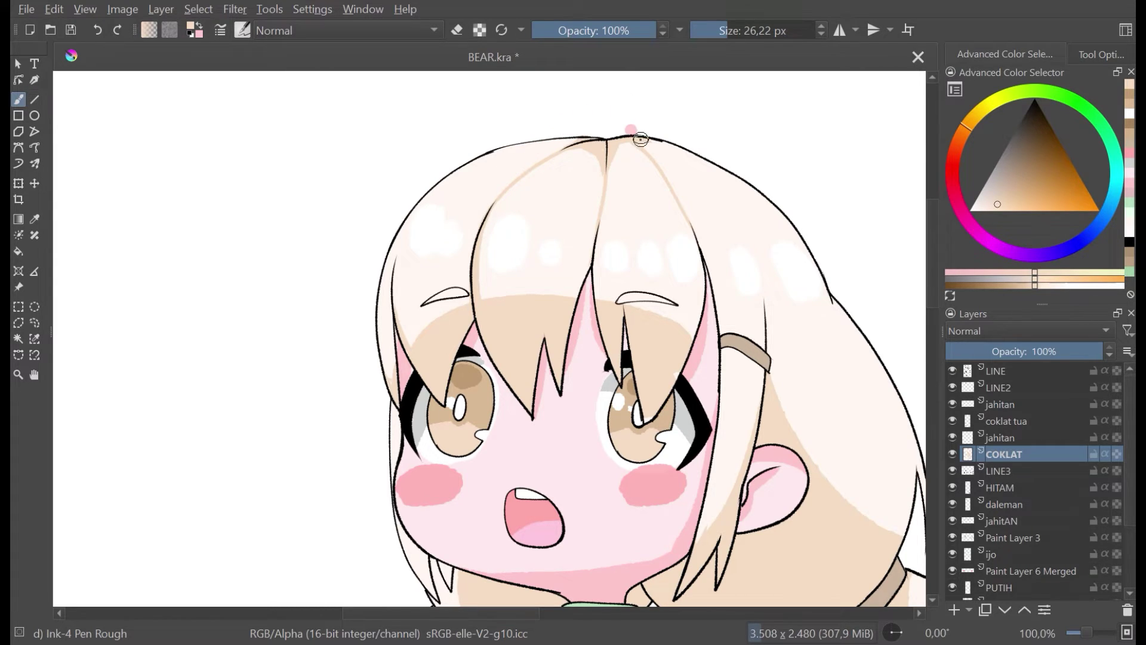
Step: Extend the side strand's line upward from the hair clip with a thin beige stroke and save the document
scroll(638, 135, down, 4)
scroll(653, 134, up, 4)
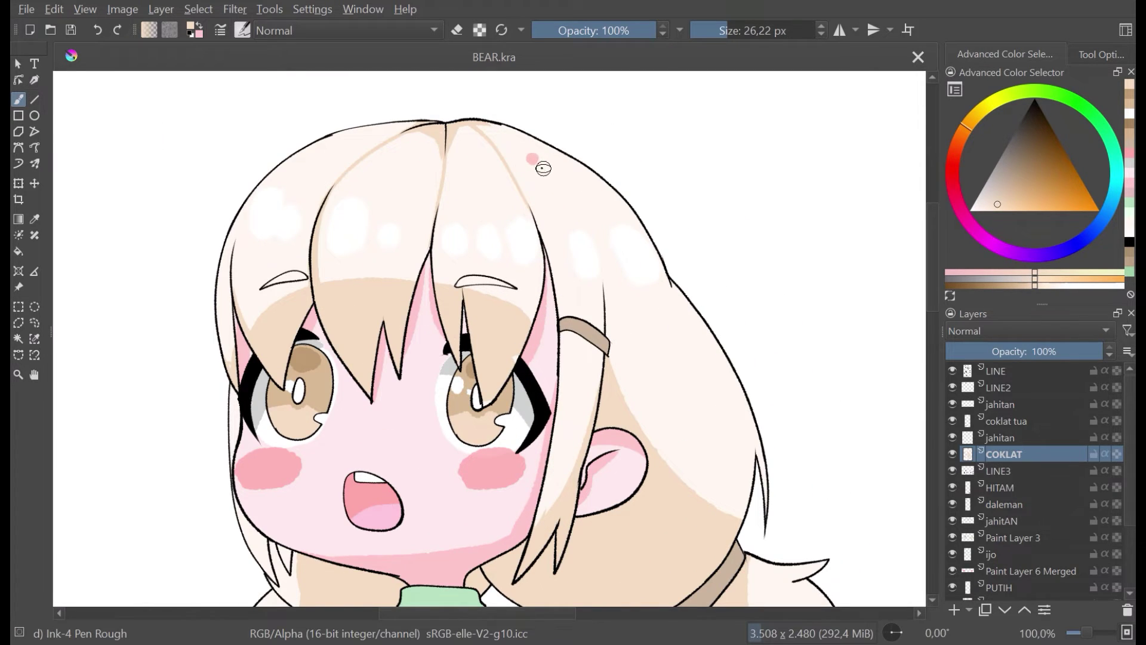
drag(591, 232, 605, 322)
drag(591, 234, 609, 342)
key(ctrl+s)
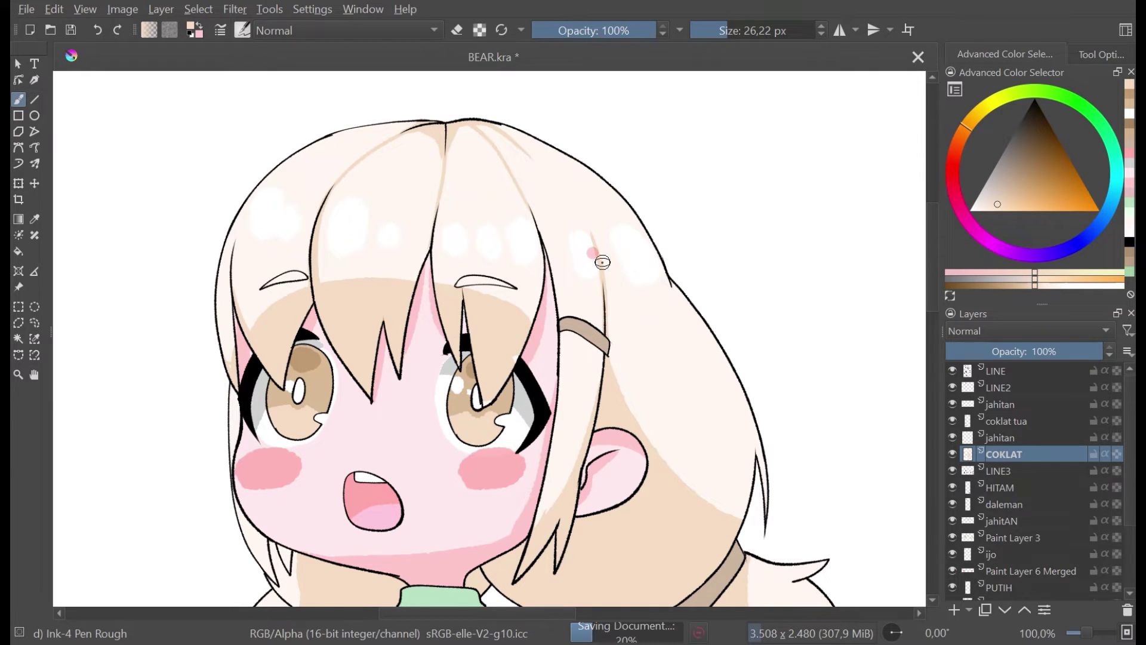
Step: Check the hair shading on the whole figure up close and from afar, also with the canvas briefly mirrored horizontally
scroll(602, 262, down, 1)
scroll(623, 272, down, 1)
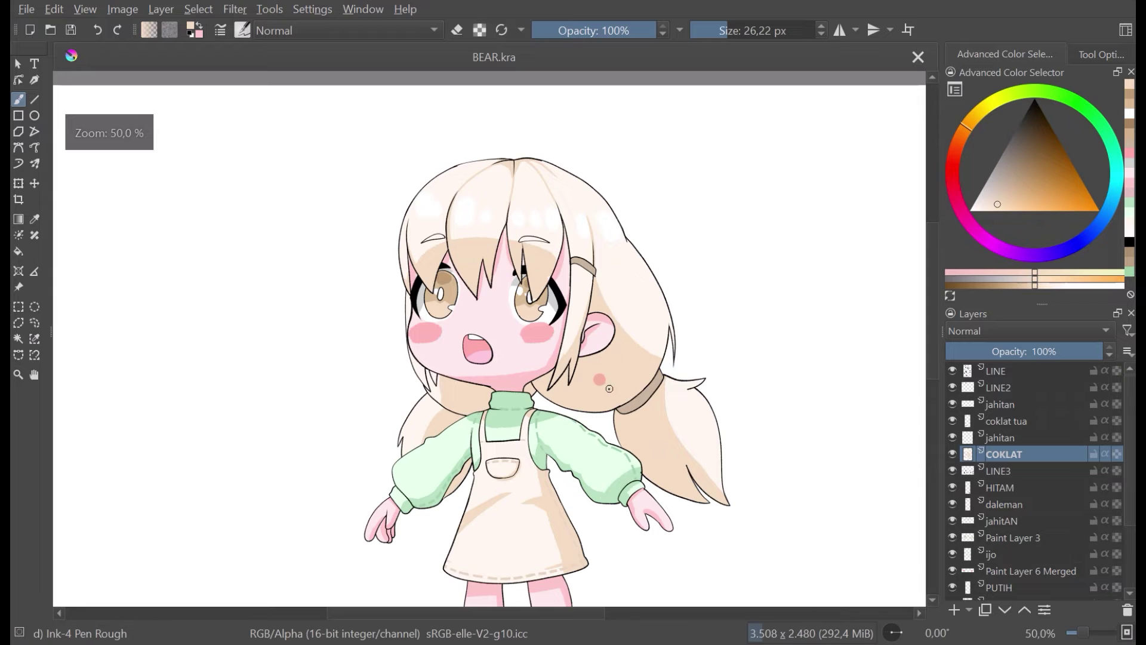
scroll(665, 411, down, 2)
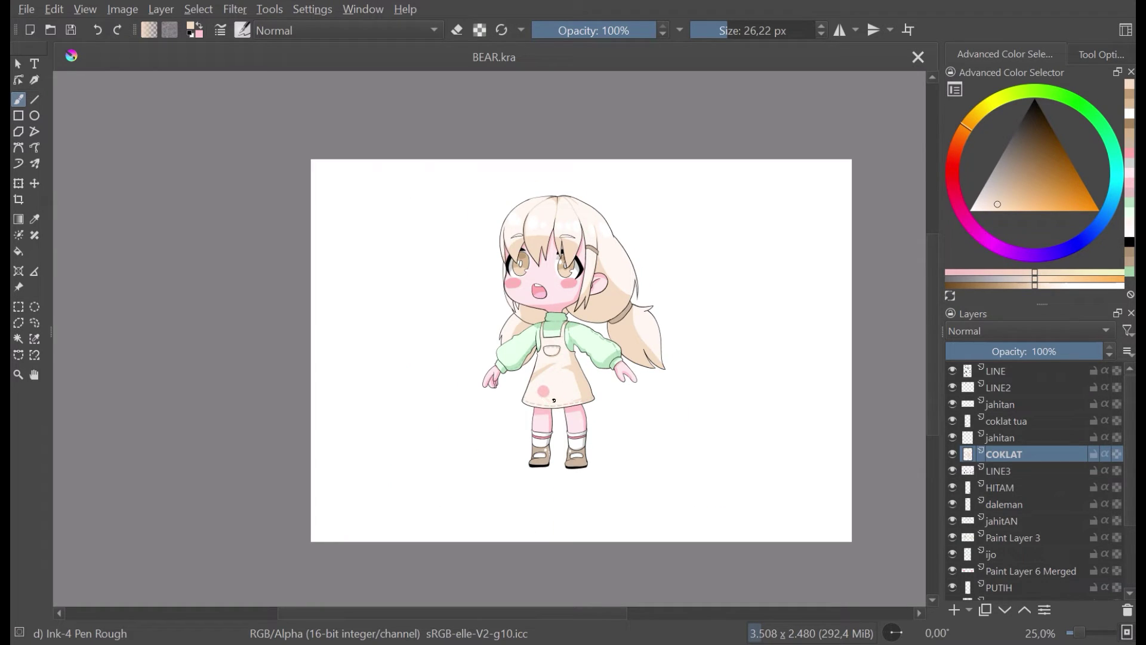
scroll(564, 257, up, 3)
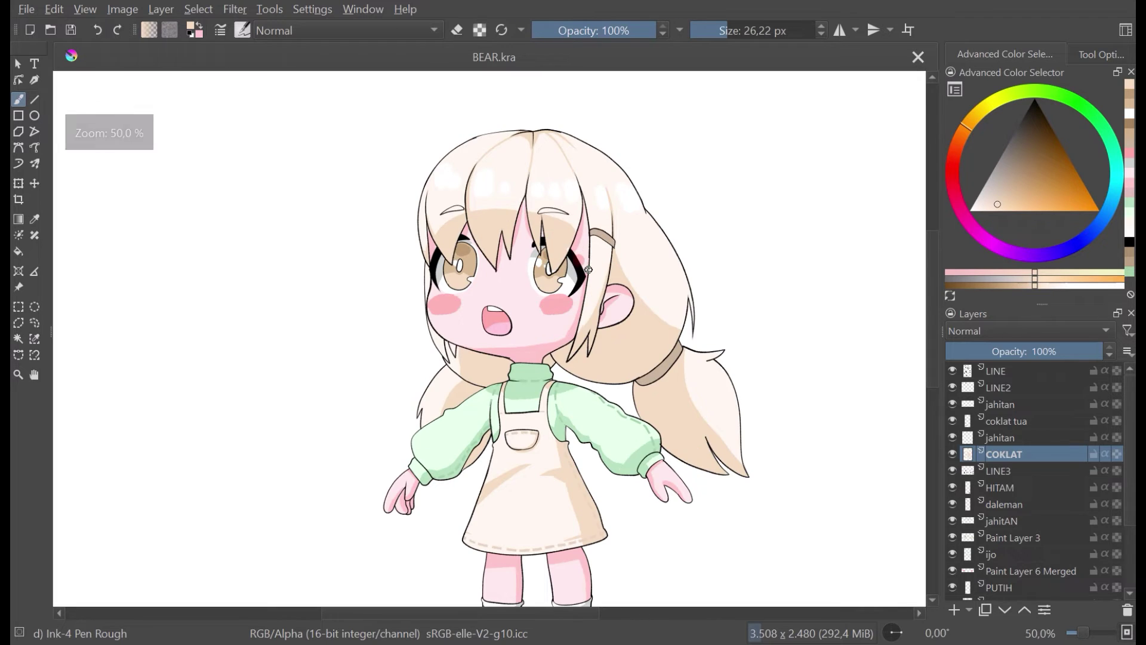
scroll(594, 246, up, 1)
scroll(598, 246, down, 2)
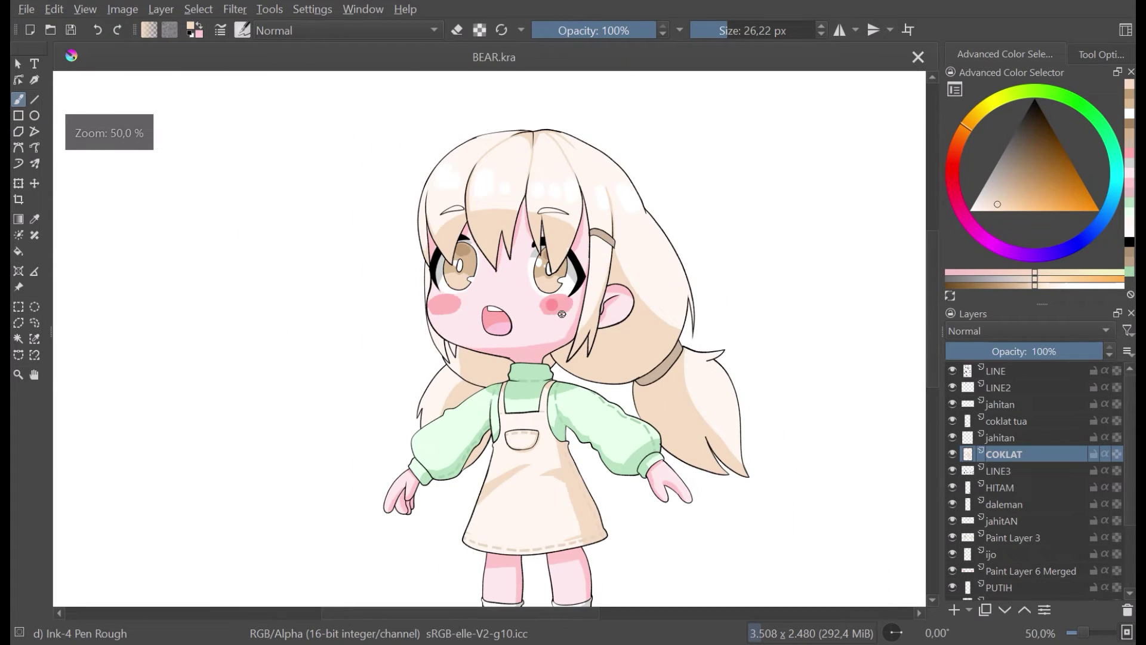
scroll(561, 308, down, 1)
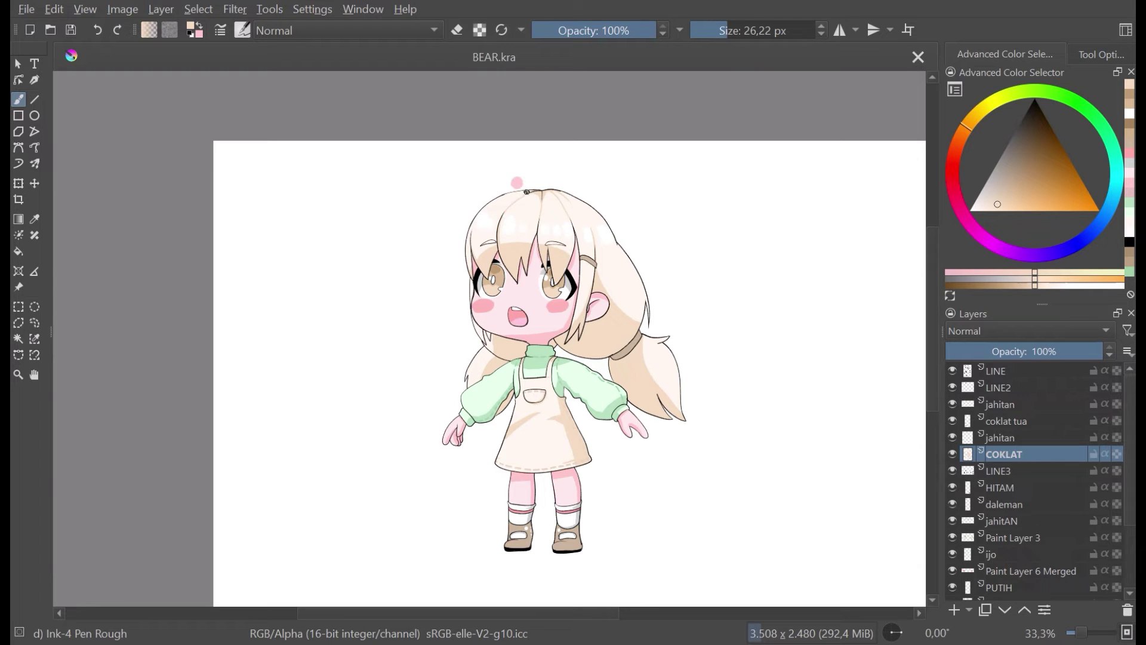
scroll(534, 188, up, 3)
scroll(525, 191, down, 3)
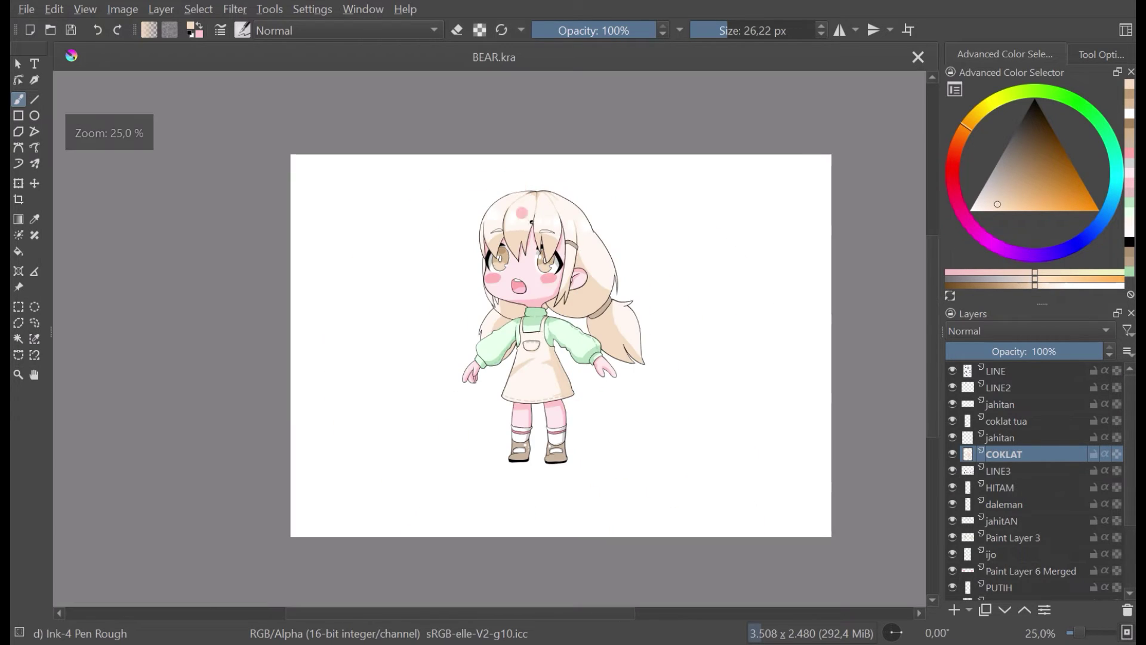
scroll(522, 259, up, 1)
scroll(519, 268, down, 1)
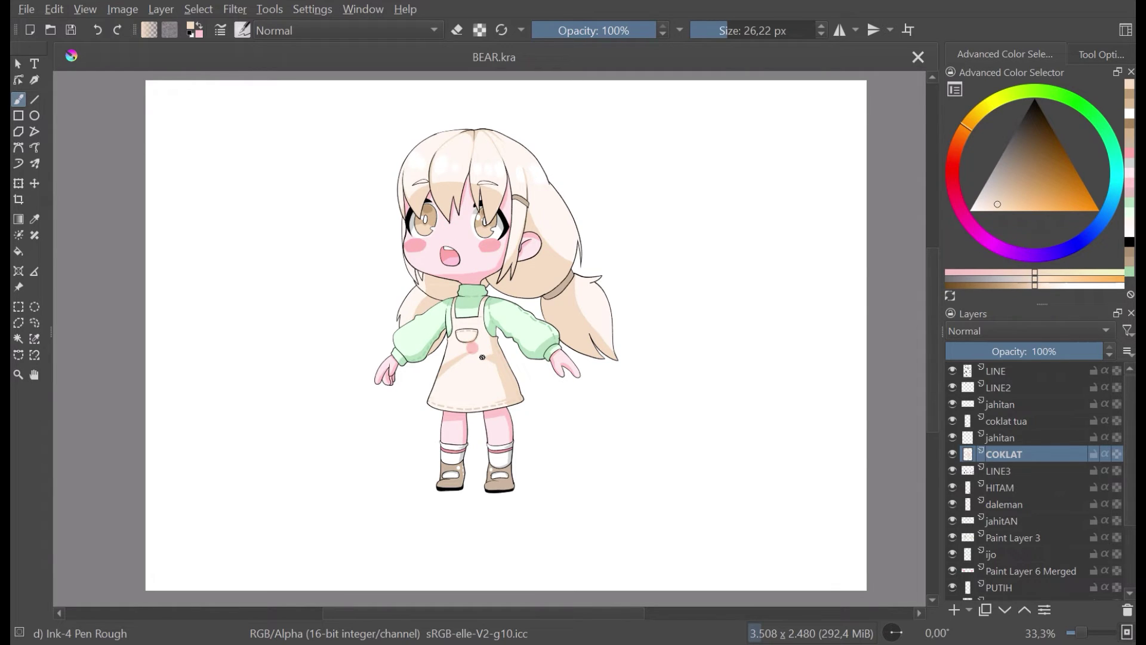
scroll(520, 268, down, 1)
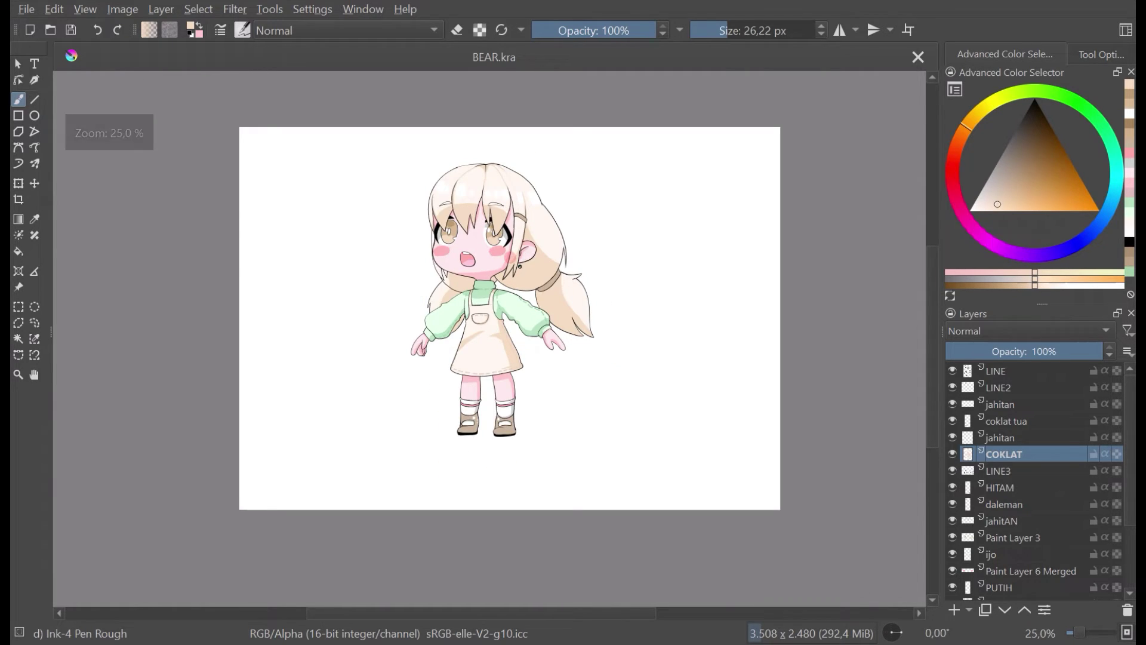
key(m)
key(m)
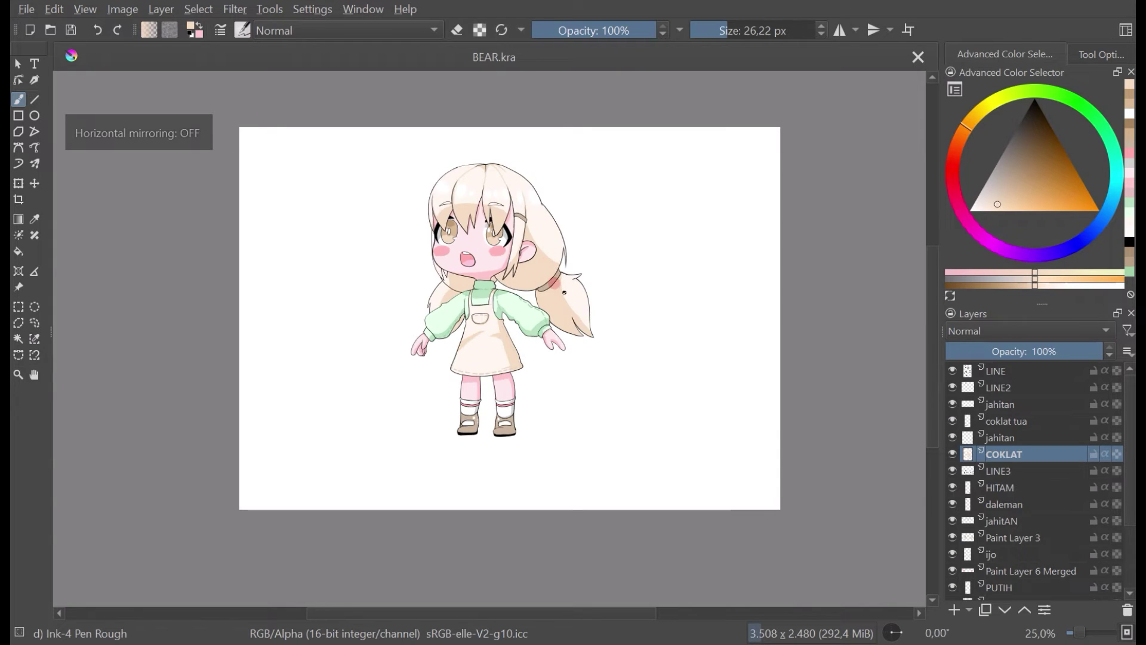
scroll(547, 262, up, 1)
drag(532, 179, 596, 299)
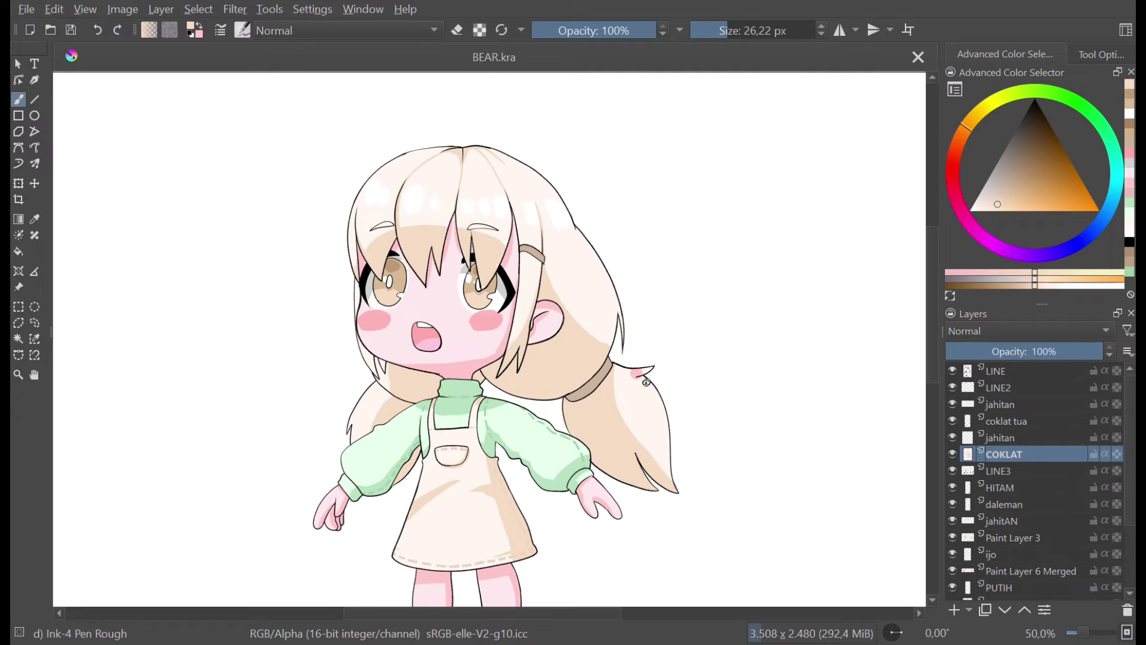
scroll(646, 382, down, 1)
scroll(636, 406, up, 1)
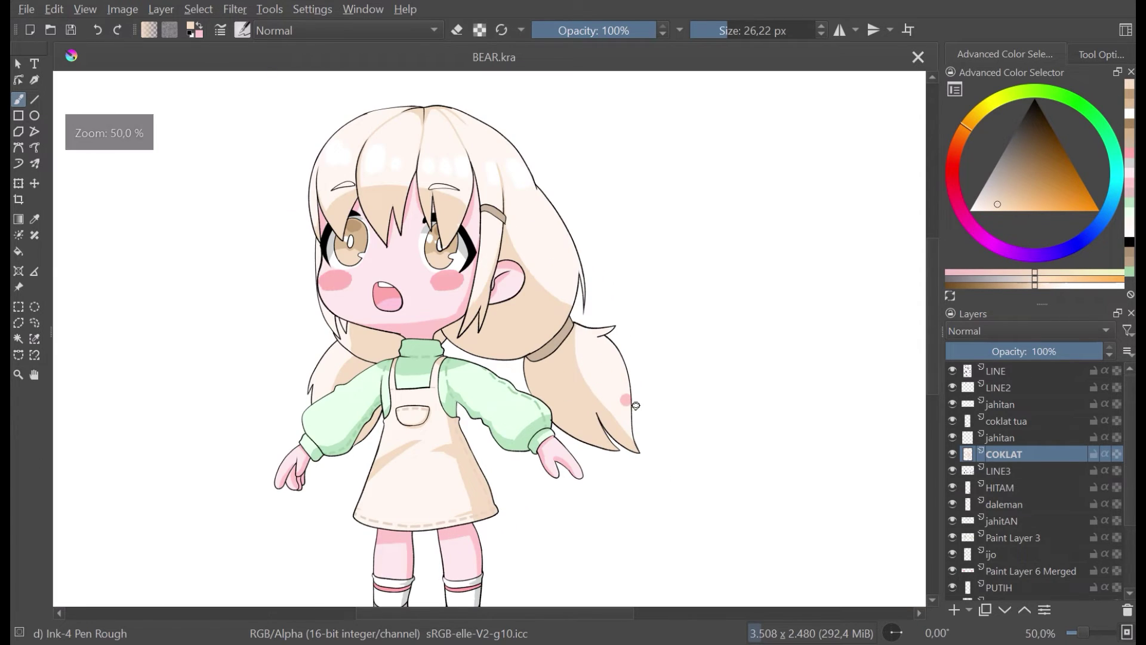
Step: Extend the beige shading across the tip of the right ponytail and save the document
scroll(636, 406, up, 1)
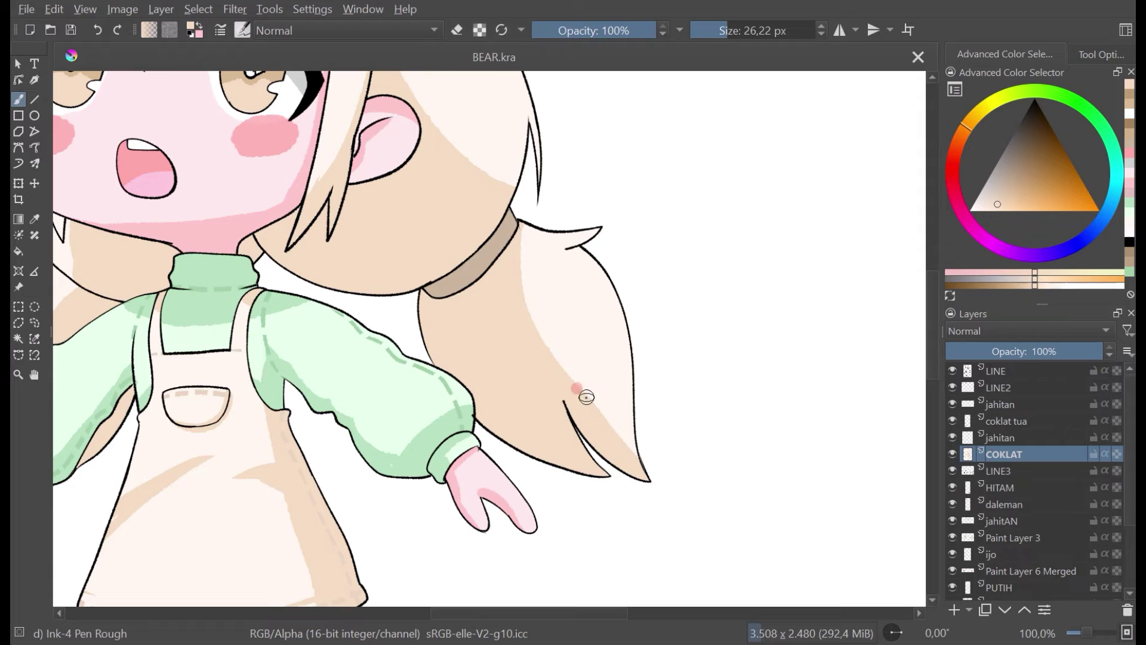
mouse_move(587, 397)
mouse_down()
mouse_move(626, 406)
mouse_move(631, 453)
mouse_move(624, 414)
mouse_move(601, 412)
mouse_move(624, 406)
mouse_up()
drag(618, 399, 575, 379)
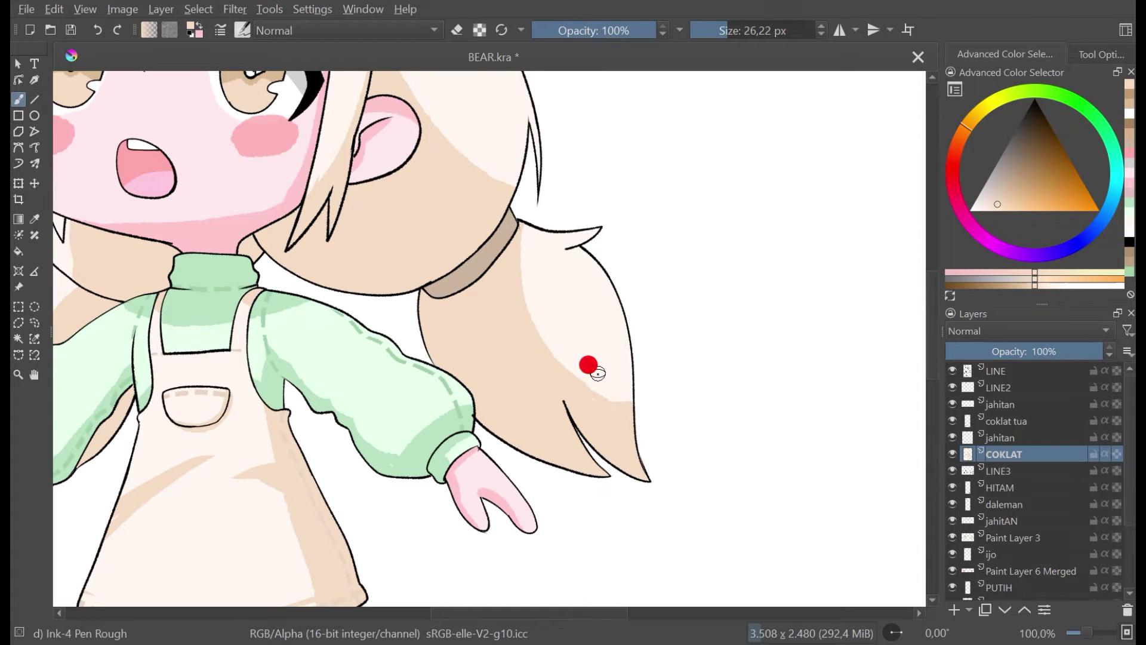
scroll(598, 374, down, 8)
key(ctrl+s)
scroll(609, 373, up, 4)
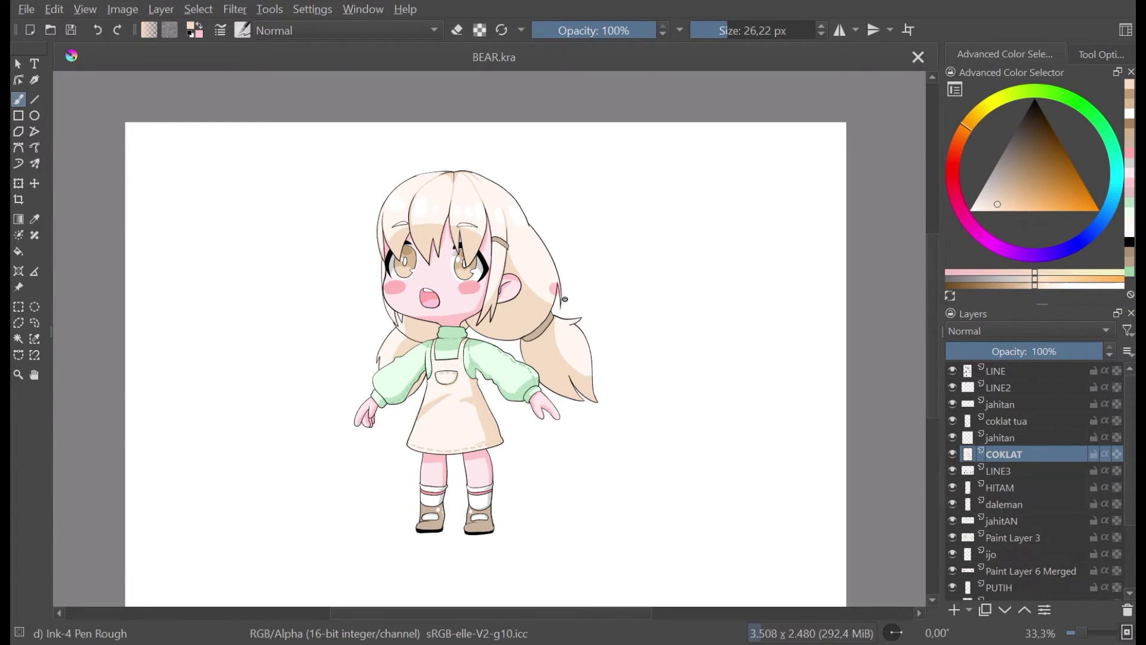
Step: Shade the upper part of the dress's left shoulder strap in beige
drag(525, 423, 515, 412)
scroll(457, 322, up, 4)
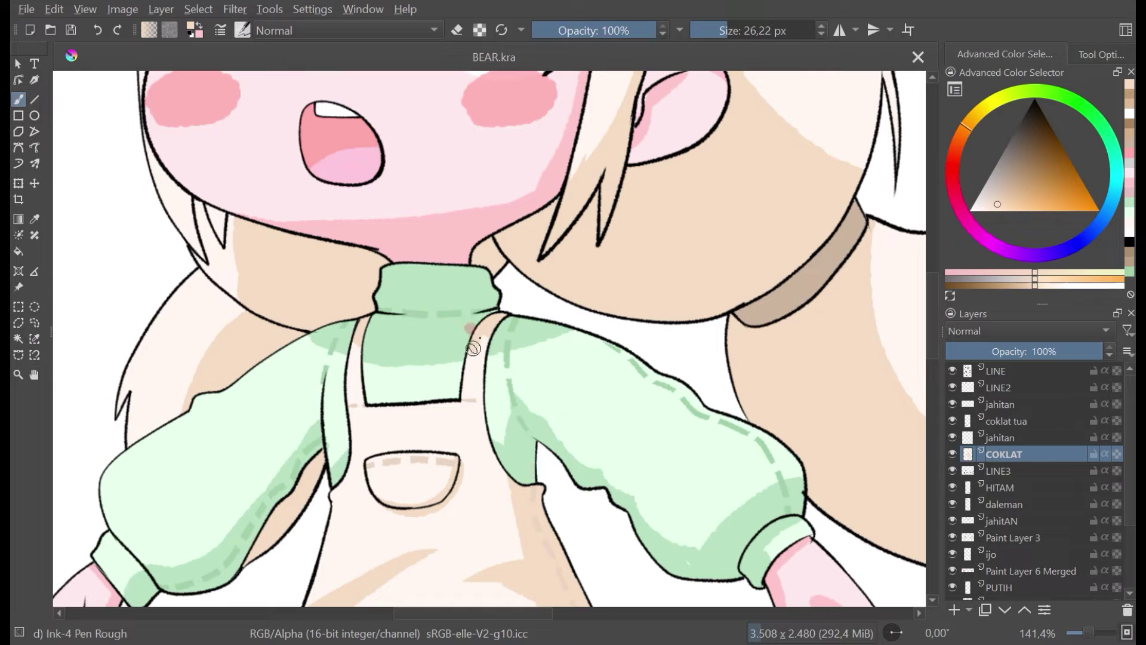
click(346, 340)
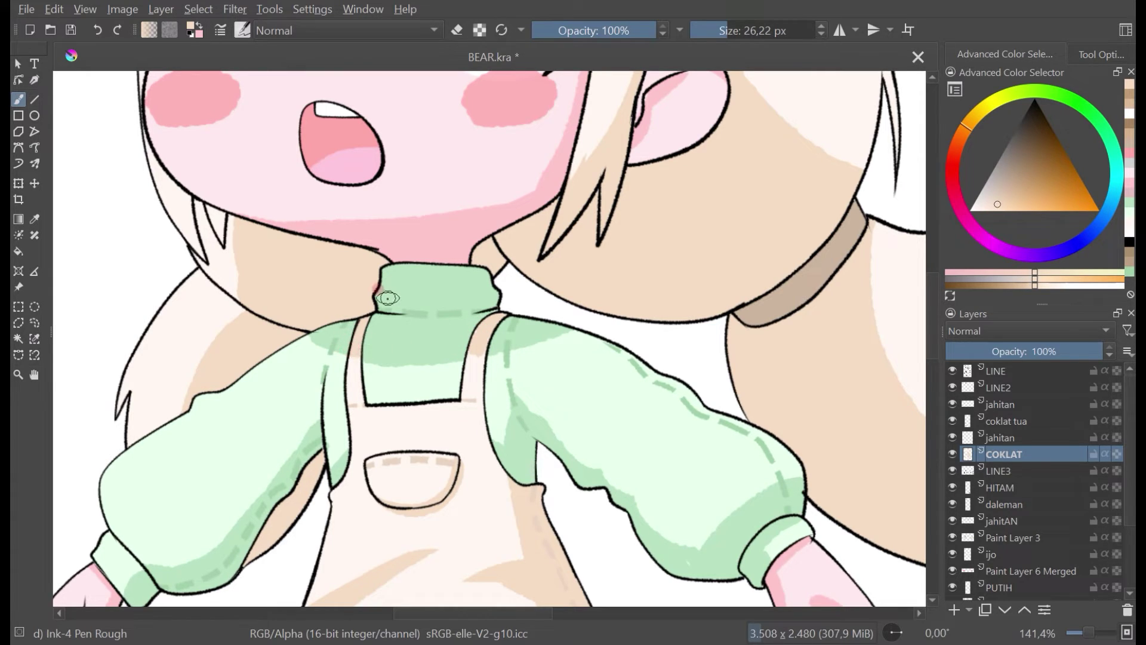
scroll(389, 298, down, 4)
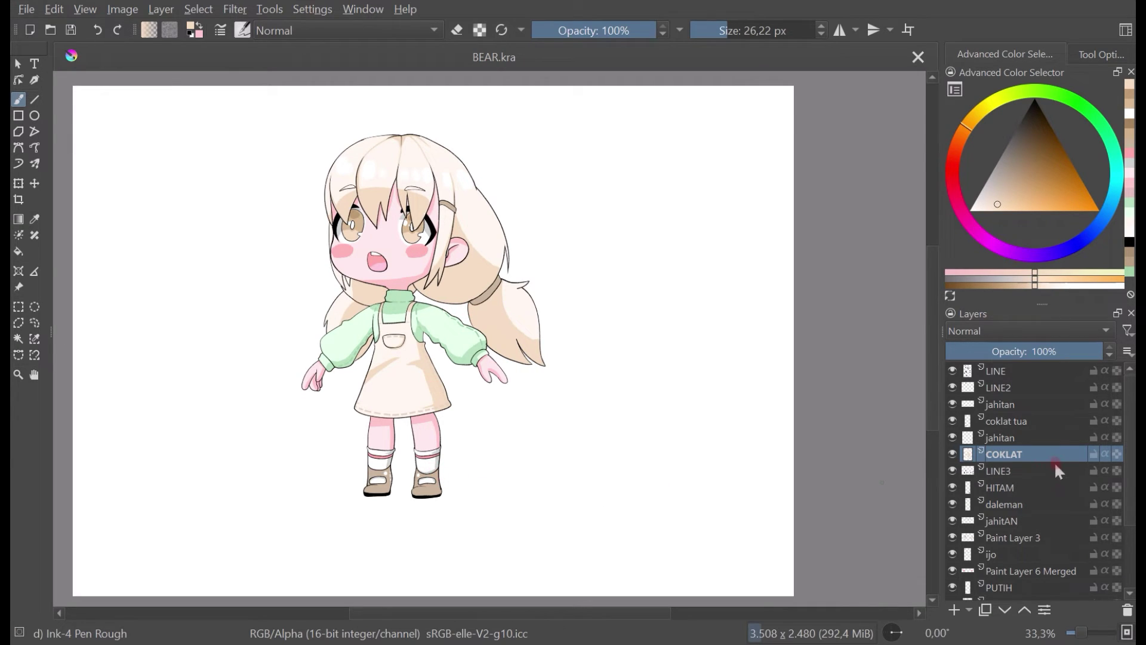
Step: Select the brown areas of both shoes on the coklat tua layer, sample the shoe brown and choose a darker shade of it
click(1021, 421)
scroll(335, 529, up, 3)
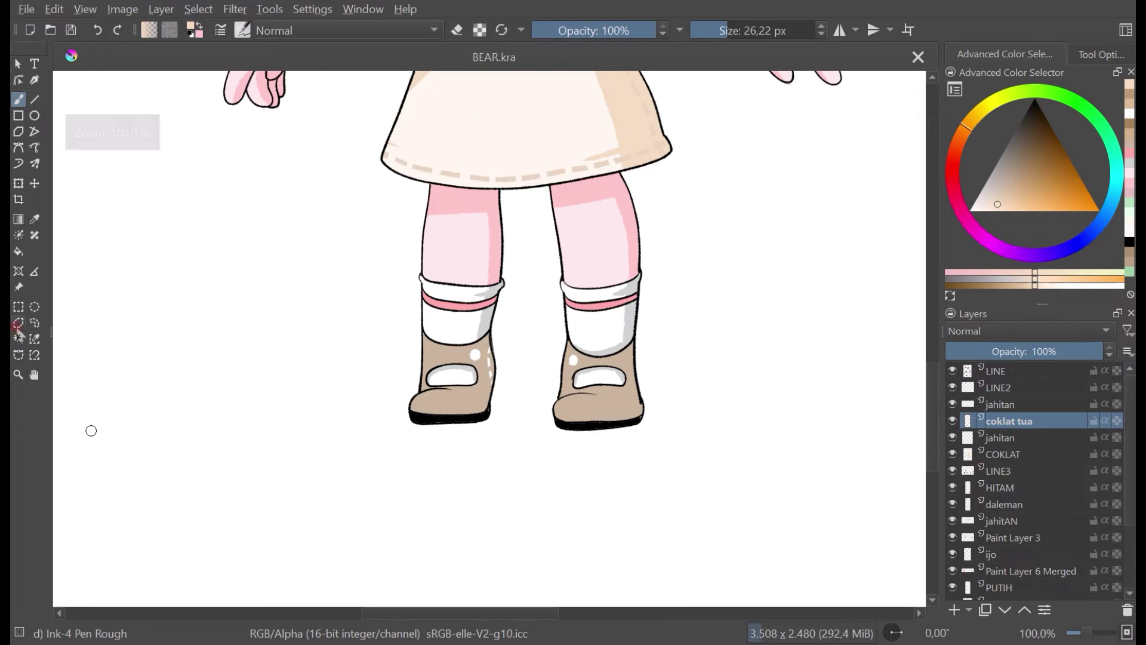
click(18, 338)
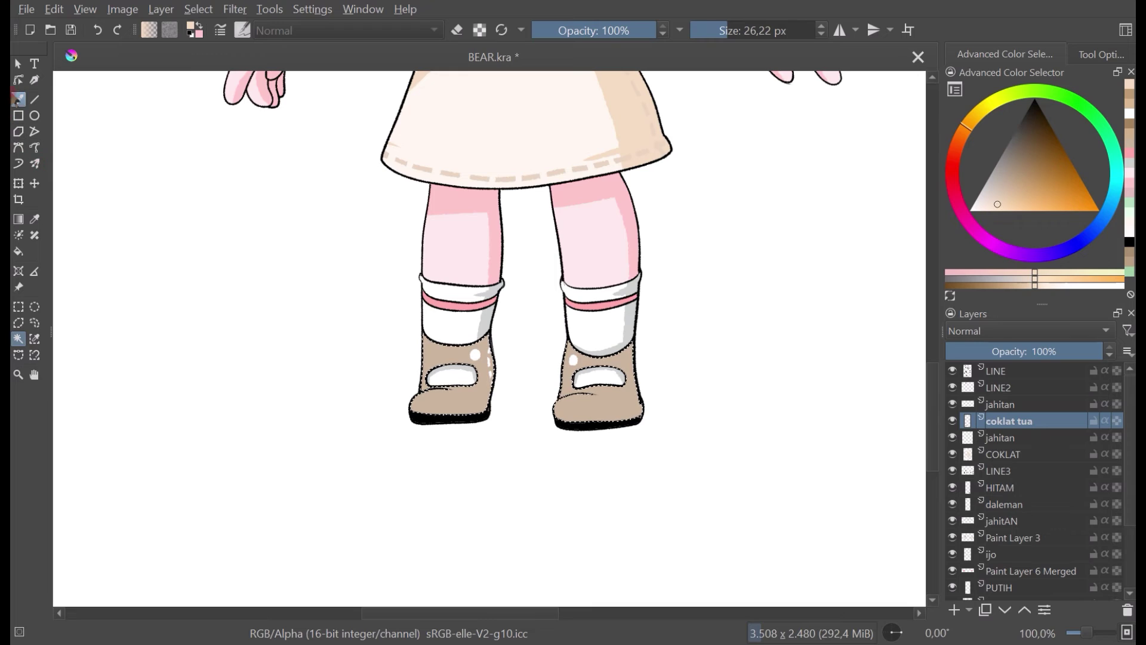
click(18, 100)
ctrl+click(597, 414)
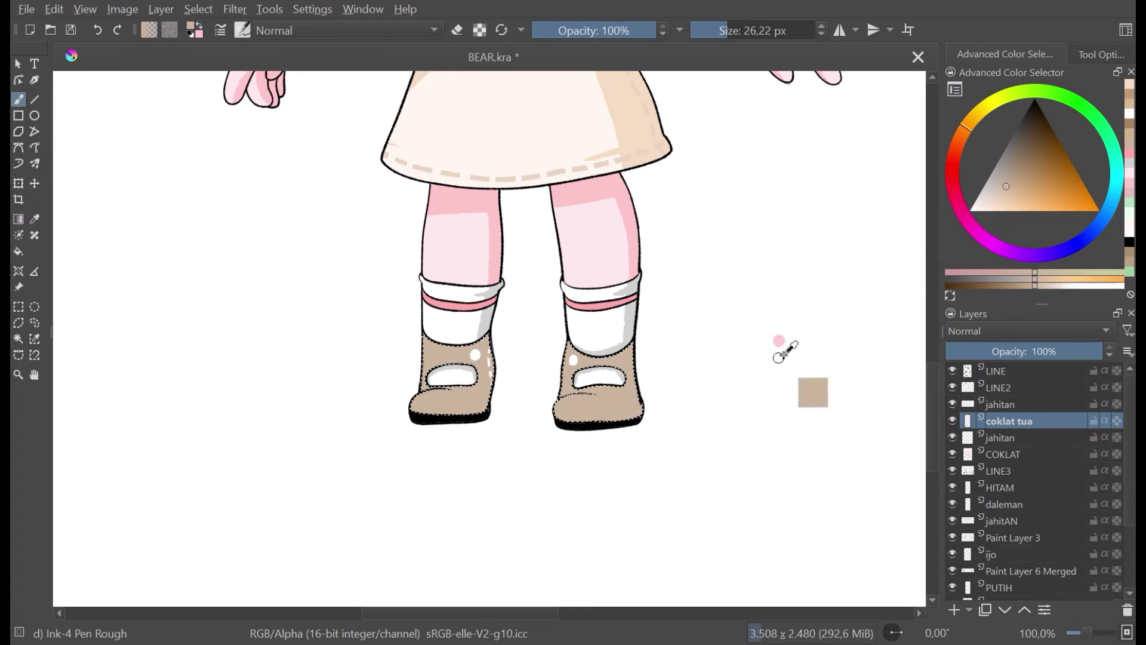
click(1017, 177)
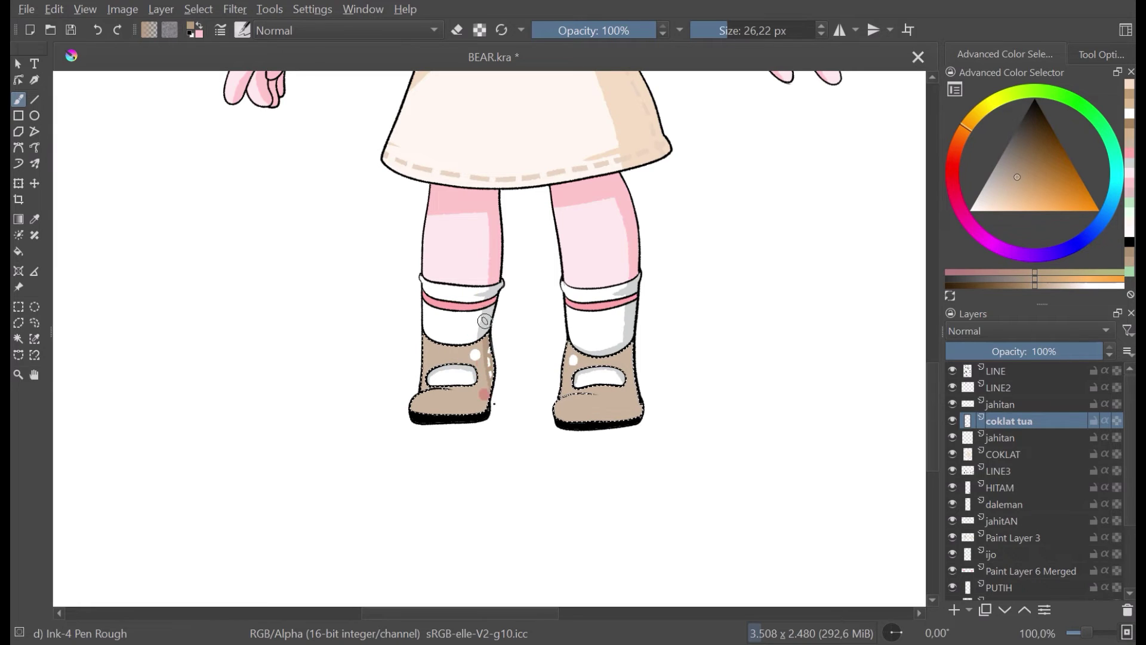
Step: Shade the right sides, button surrounds and toe seams of both shoes in darker brown, saving the document
drag(487, 378, 495, 395)
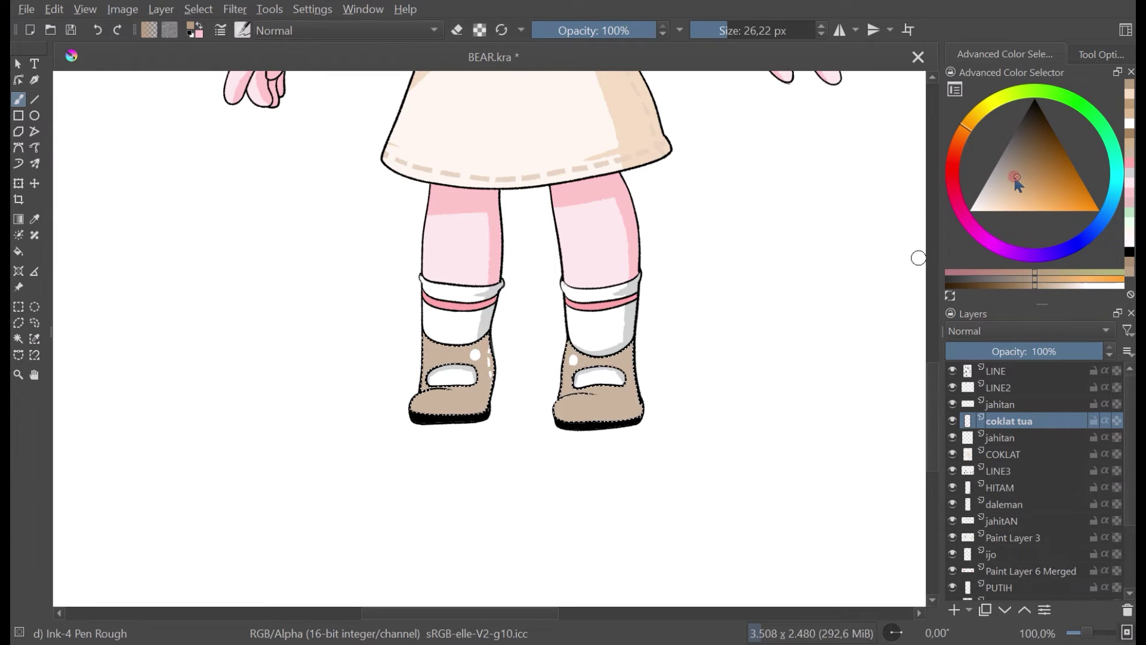
click(1016, 179)
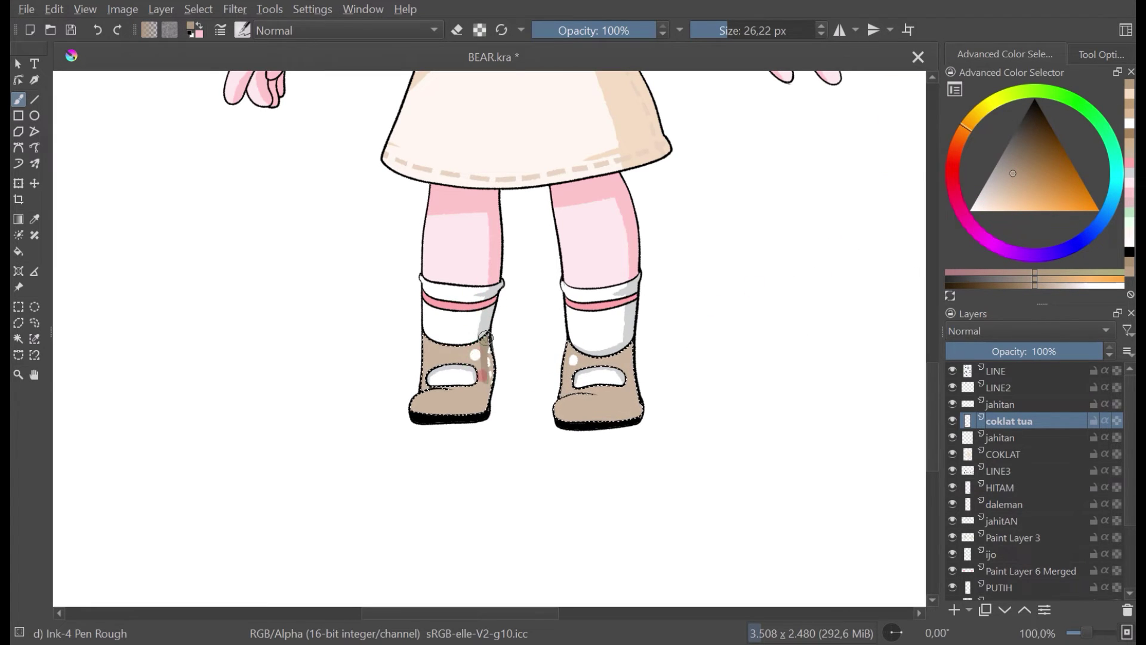
drag(486, 338, 499, 401)
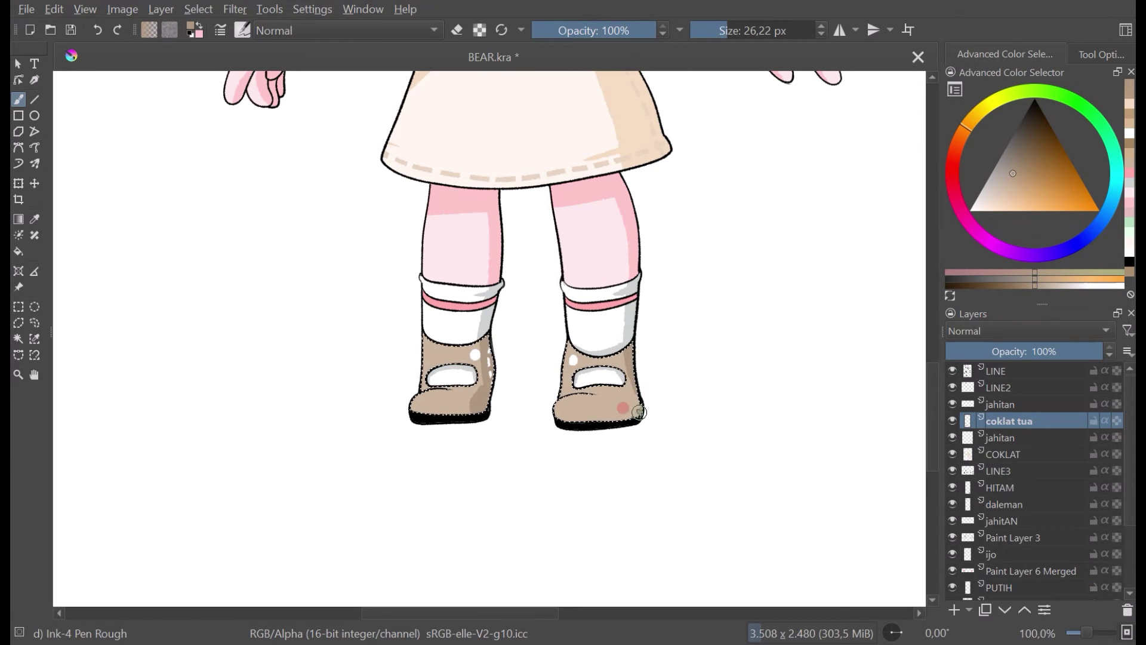
key(ctrl+s)
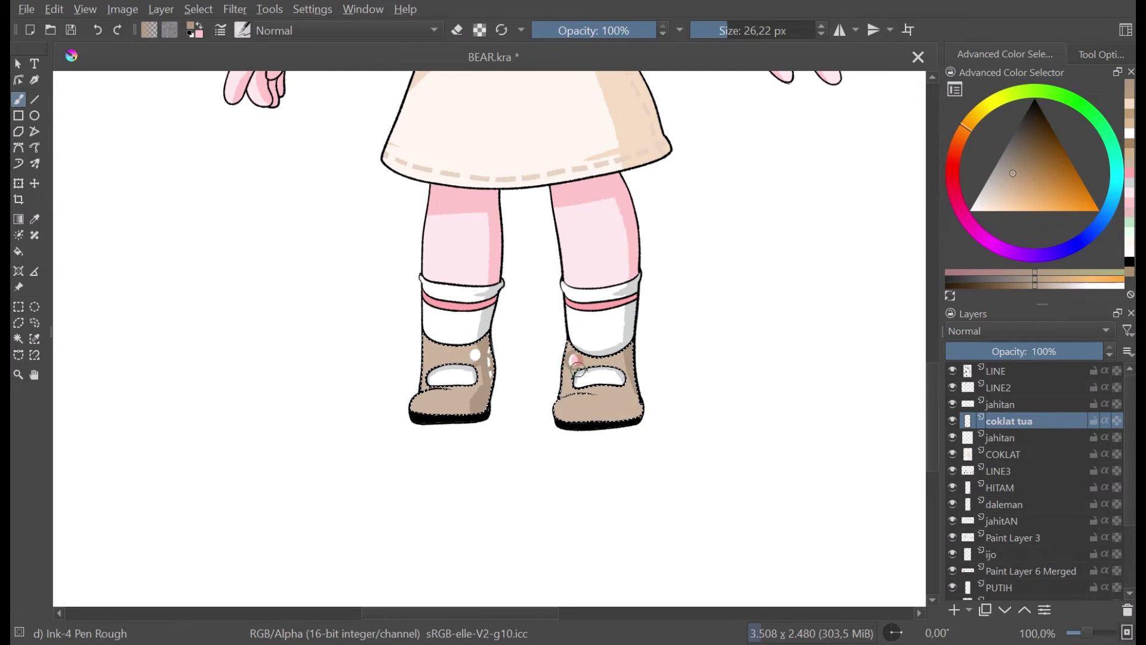
key(ctrl+s)
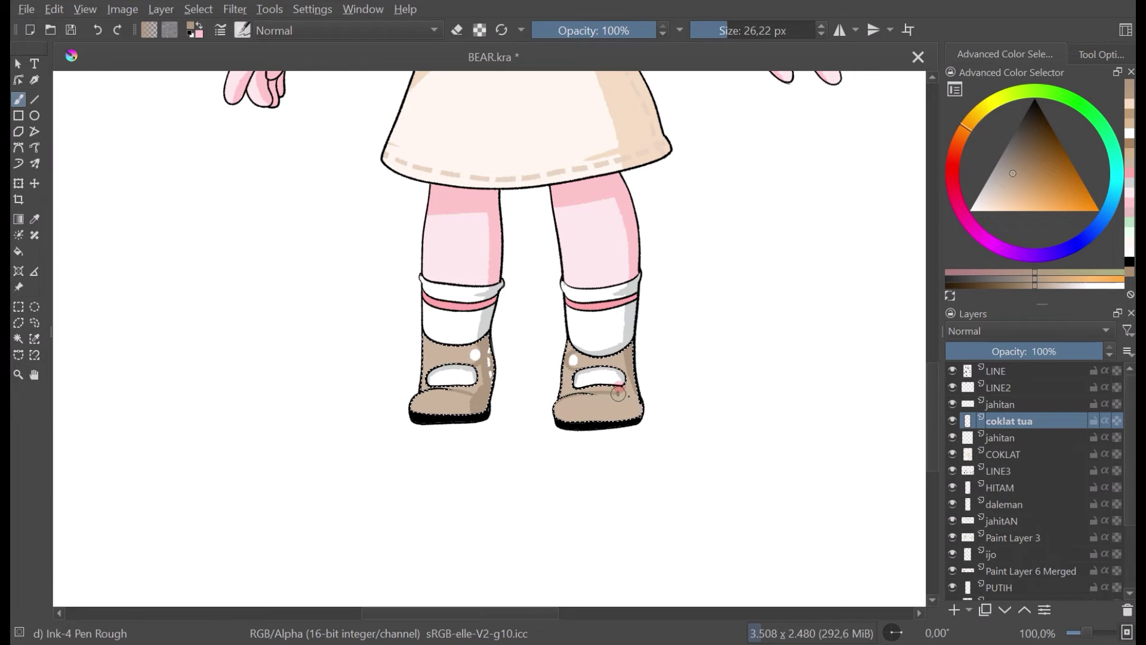
drag(651, 405, 616, 392)
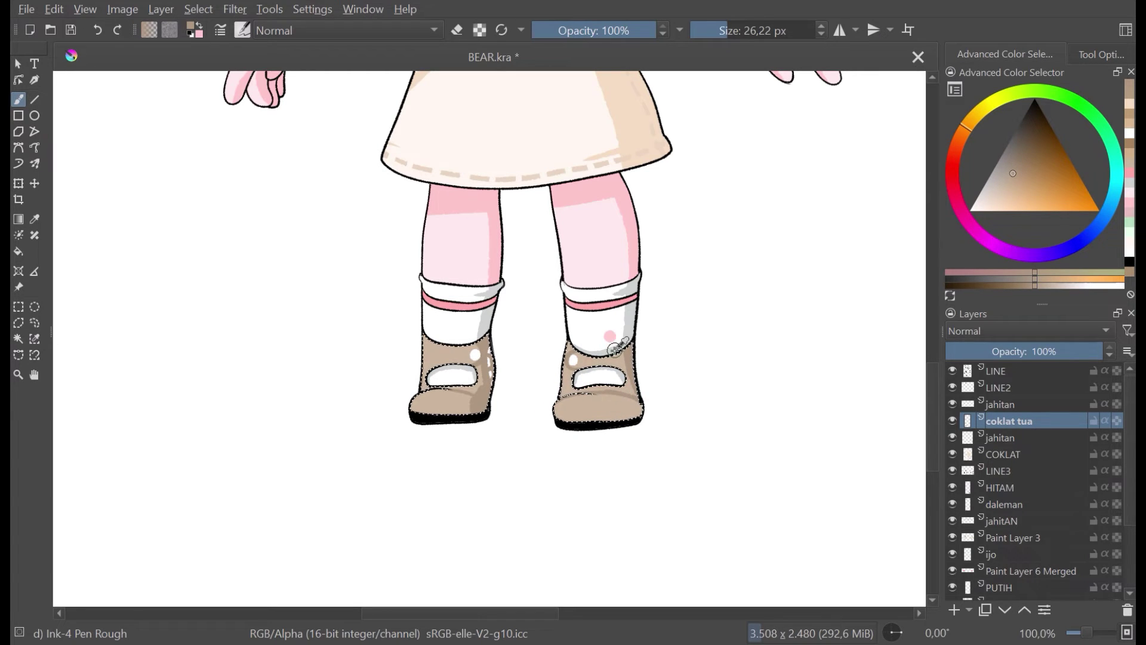
Step: Clear the selection around the shoes and check the shading on the whole figure
scroll(615, 352, down, 3)
click(33, 309)
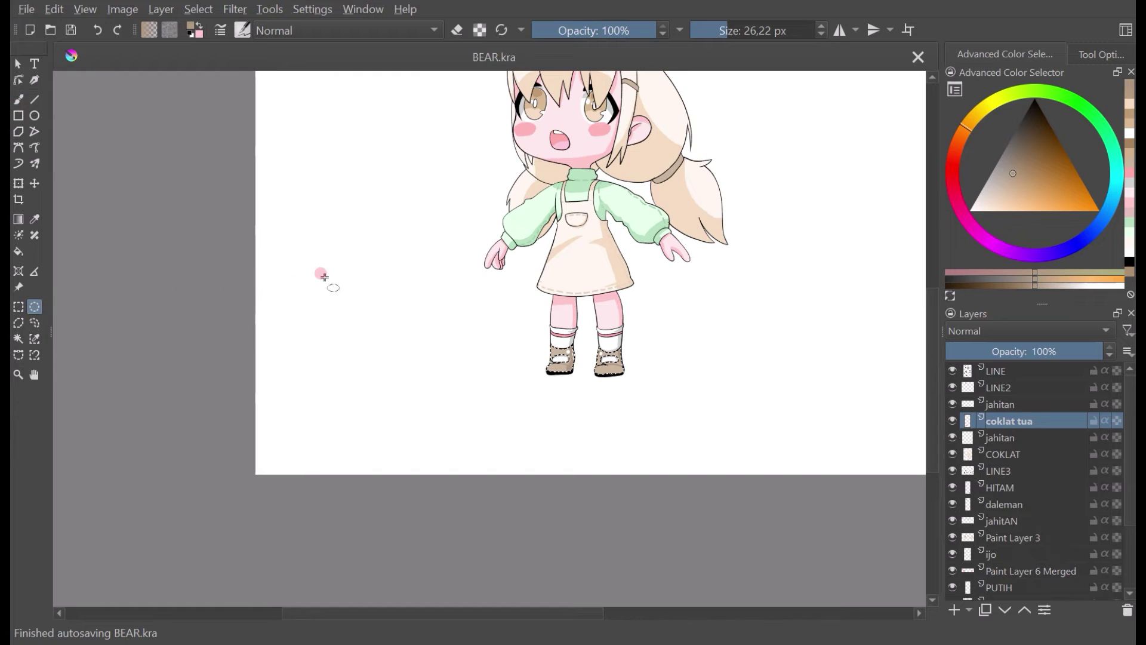
click(321, 275)
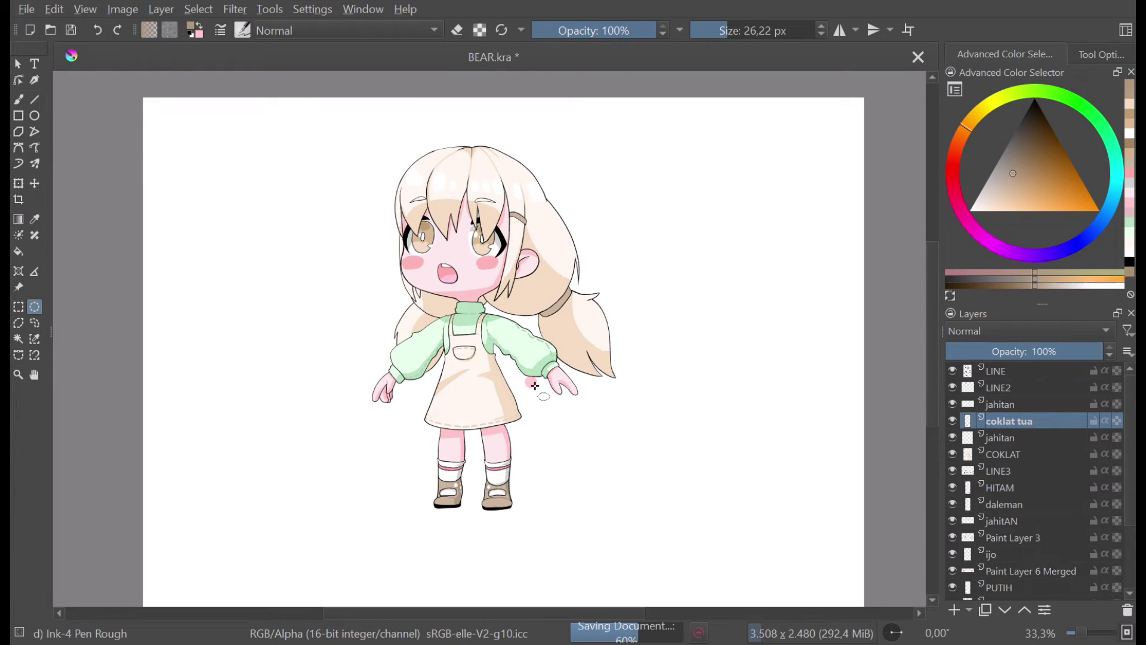
scroll(463, 345, up, 3)
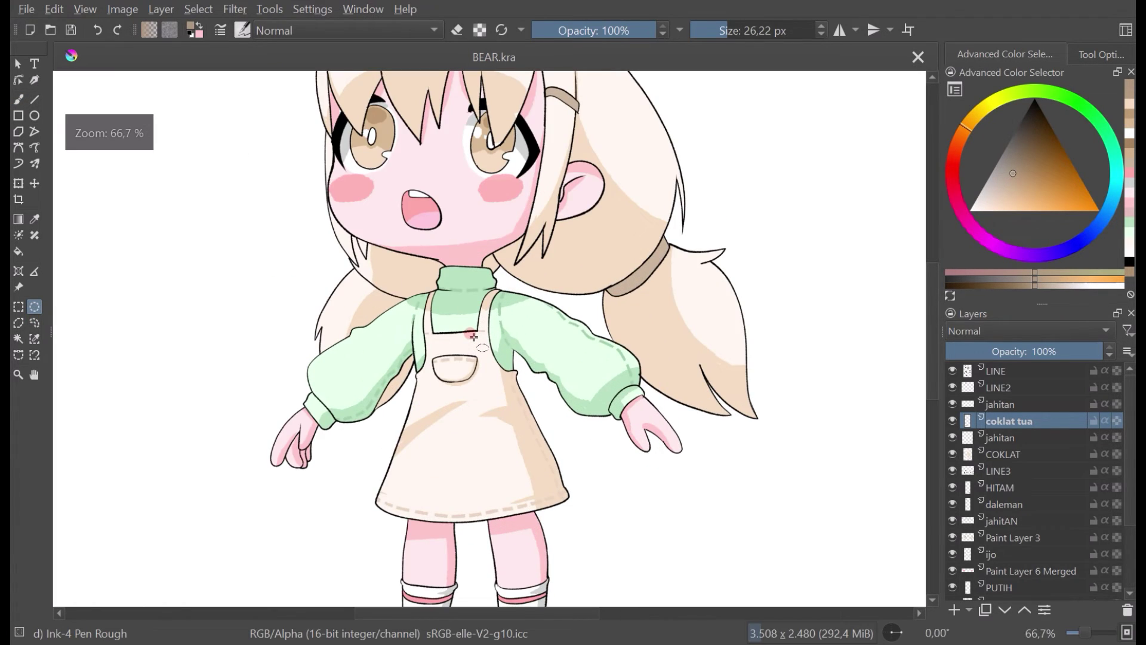
scroll(473, 337, down, 3)
scroll(505, 406, up, 1)
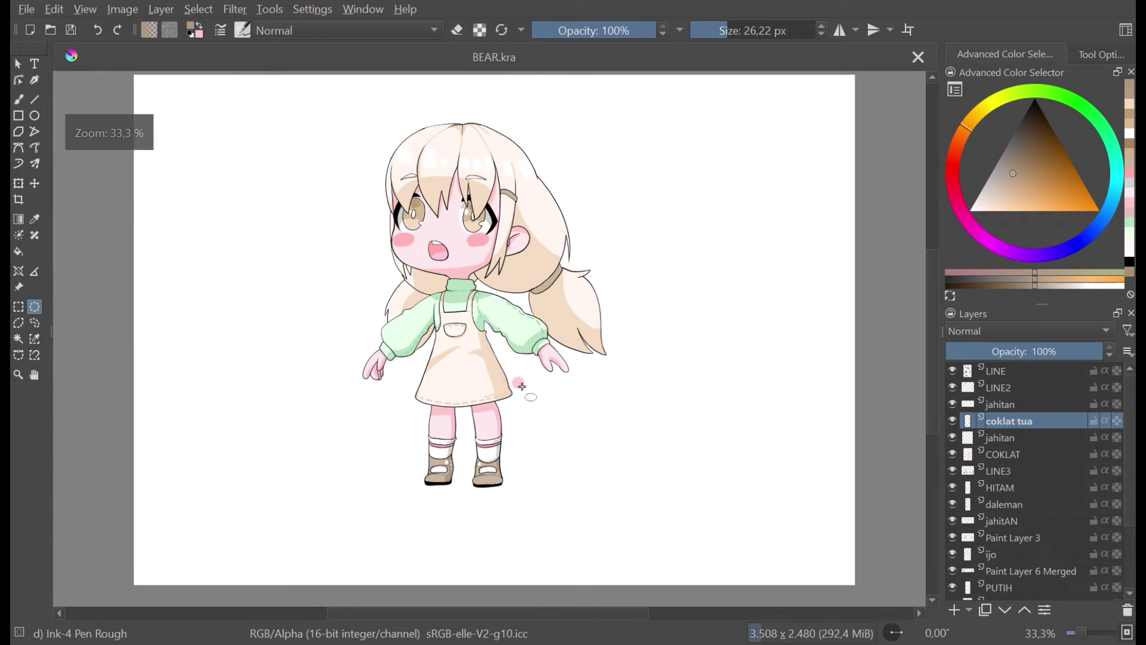
Step: Add a new paint layer directly above the upper jahitan layer and sample white from the canvas for the brush
click(1019, 400)
click(1010, 389)
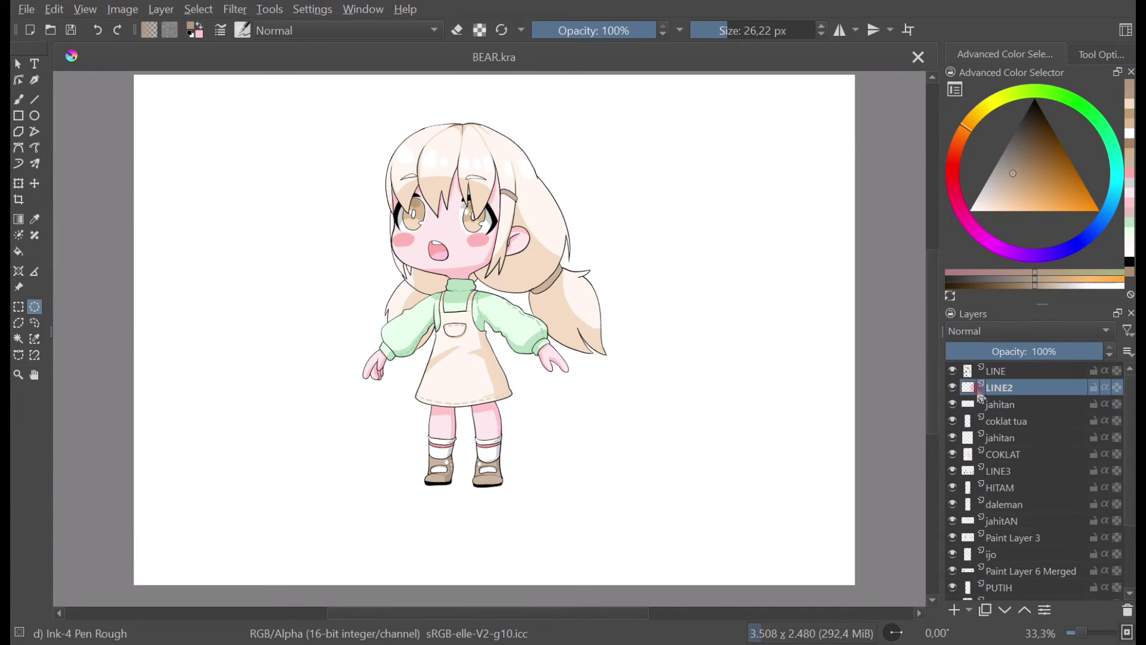
click(1015, 406)
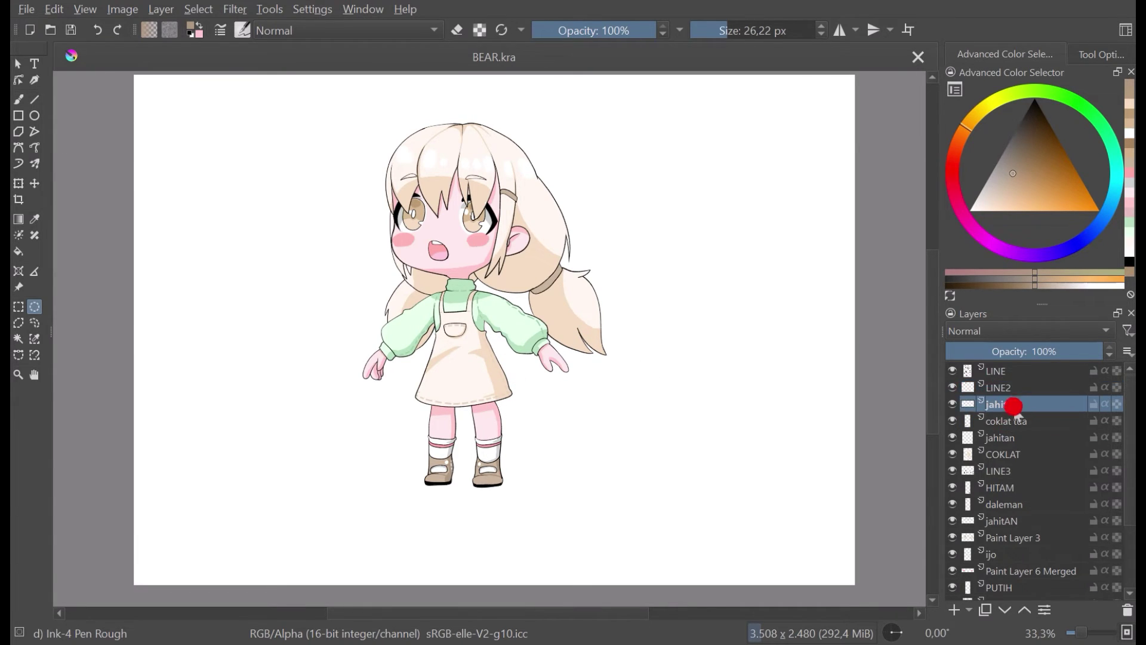
click(956, 607)
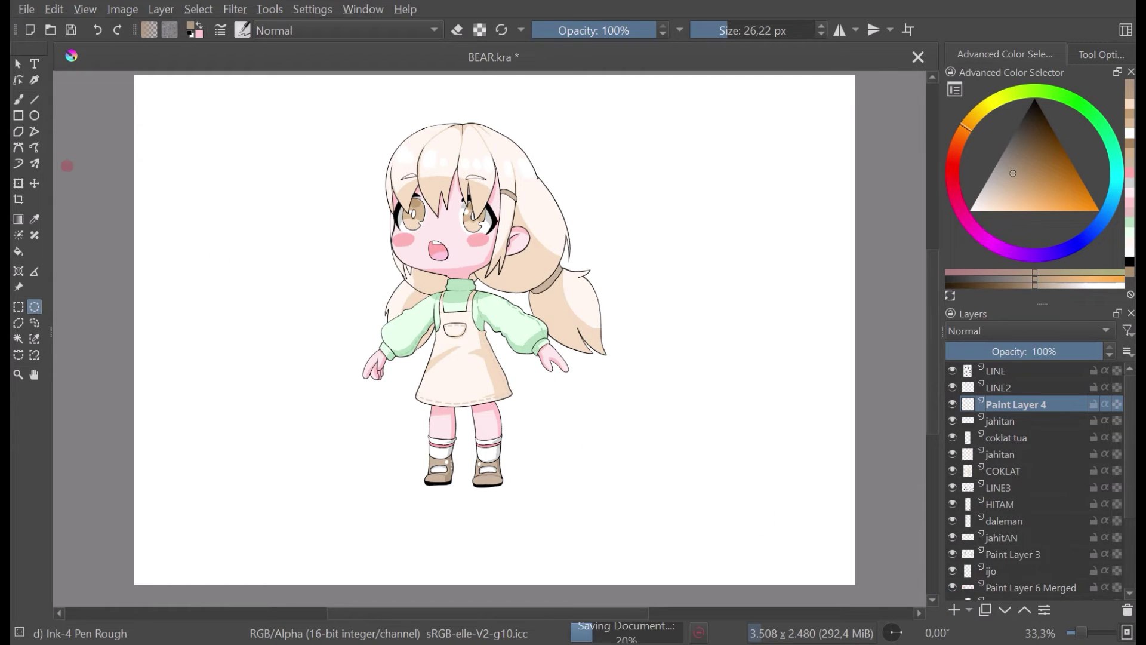
key(b)
ctrl+click(532, 422)
Step: Paint a thin white rim highlight down the right edge of the dress to its hem
scroll(507, 404, up, 5)
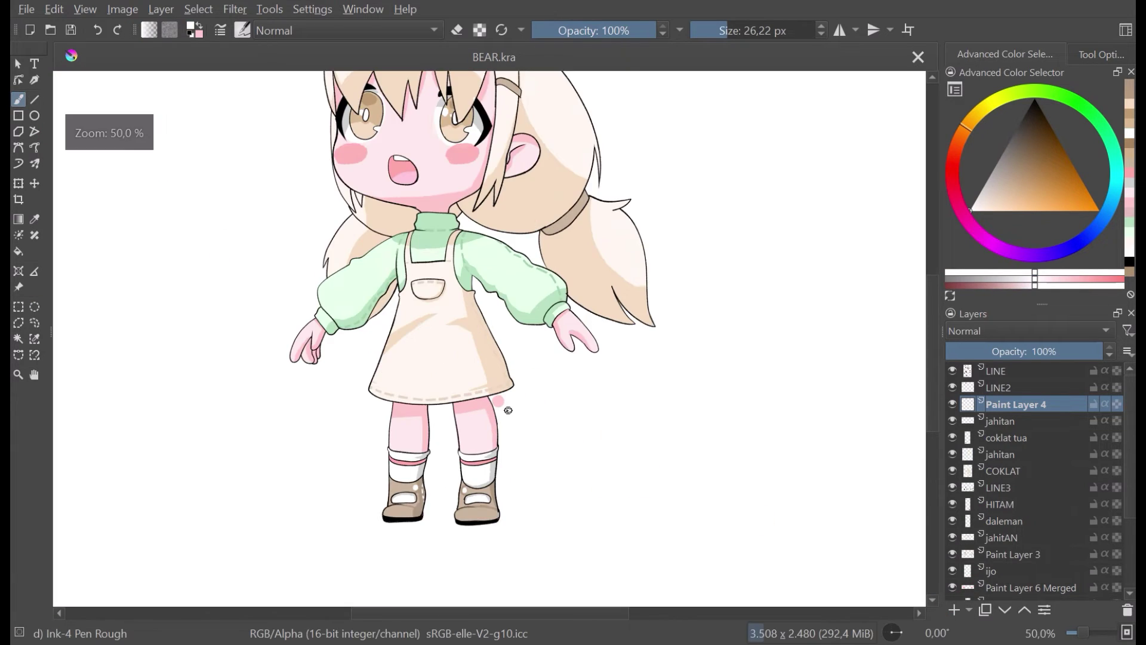
drag(448, 261, 468, 291)
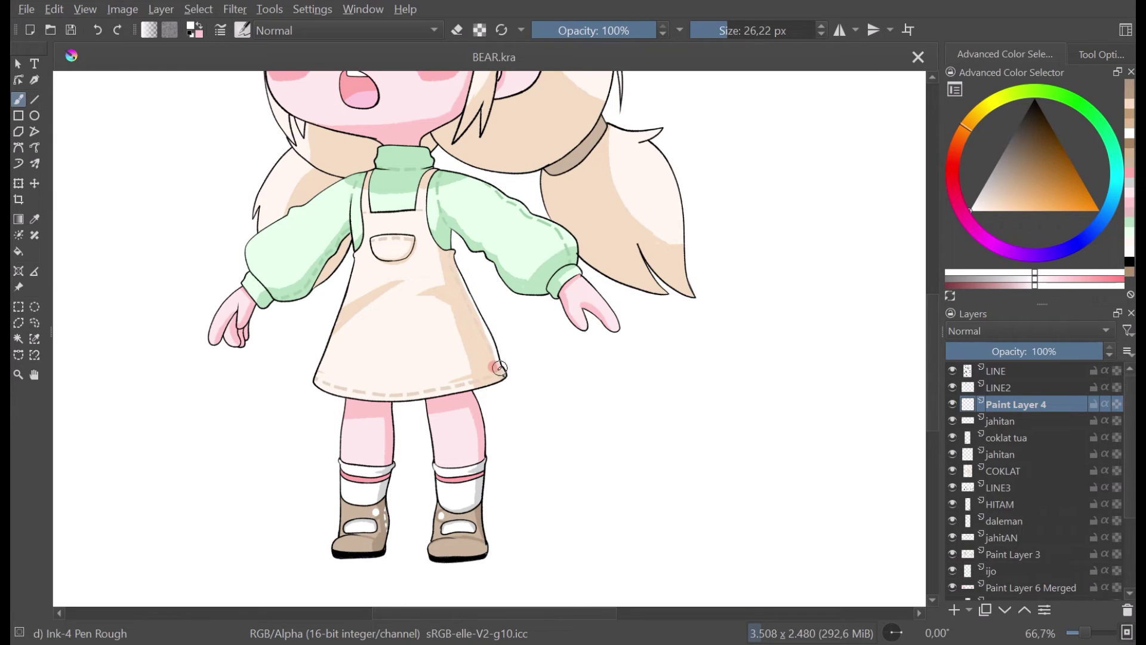
drag(501, 373, 500, 379)
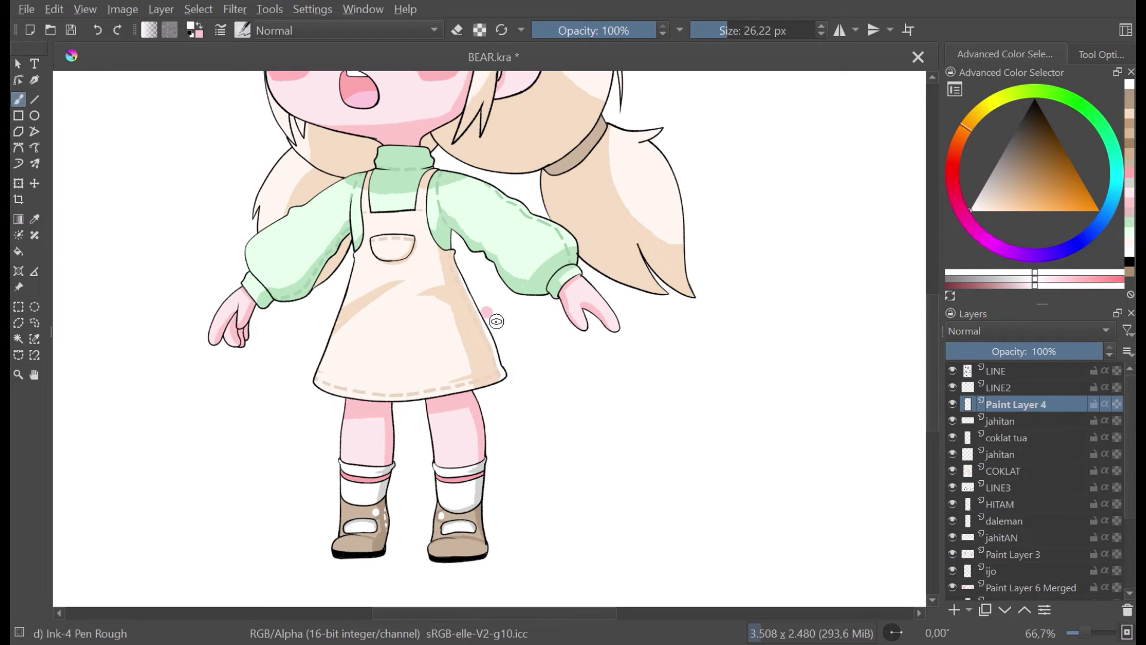
Step: Paint a white rim highlight along the outer edge of the right leg, from the thigh down to the shoe
scroll(496, 320, down, 2)
scroll(490, 421, up, 3)
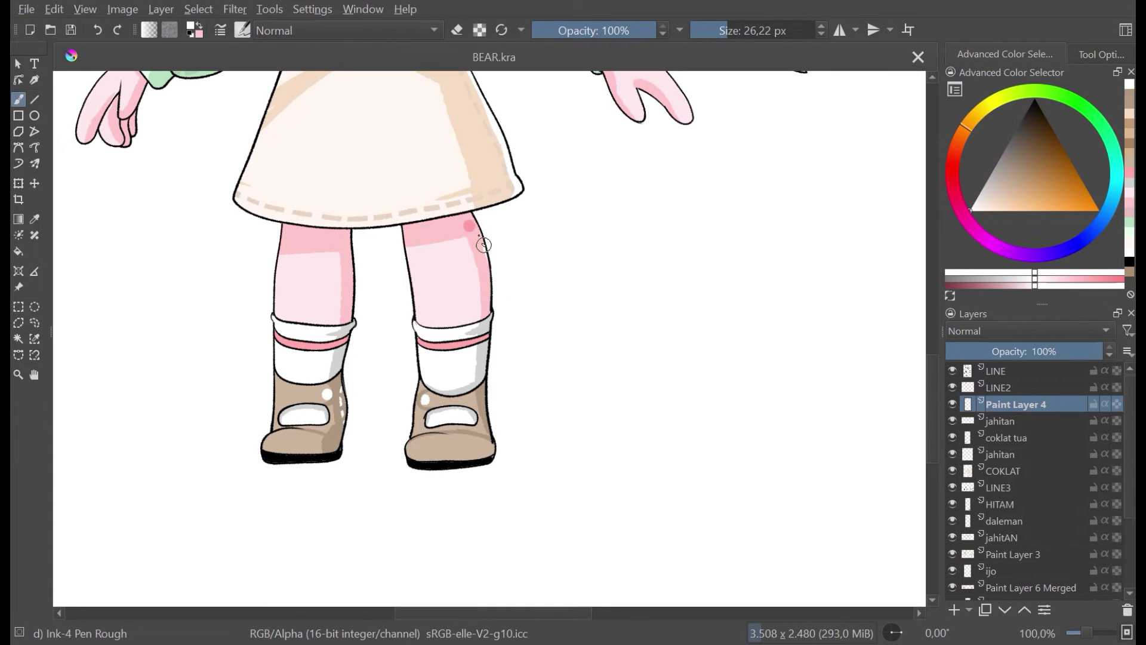
mouse_move(469, 213)
mouse_down()
mouse_move(485, 233)
mouse_move(489, 300)
mouse_up()
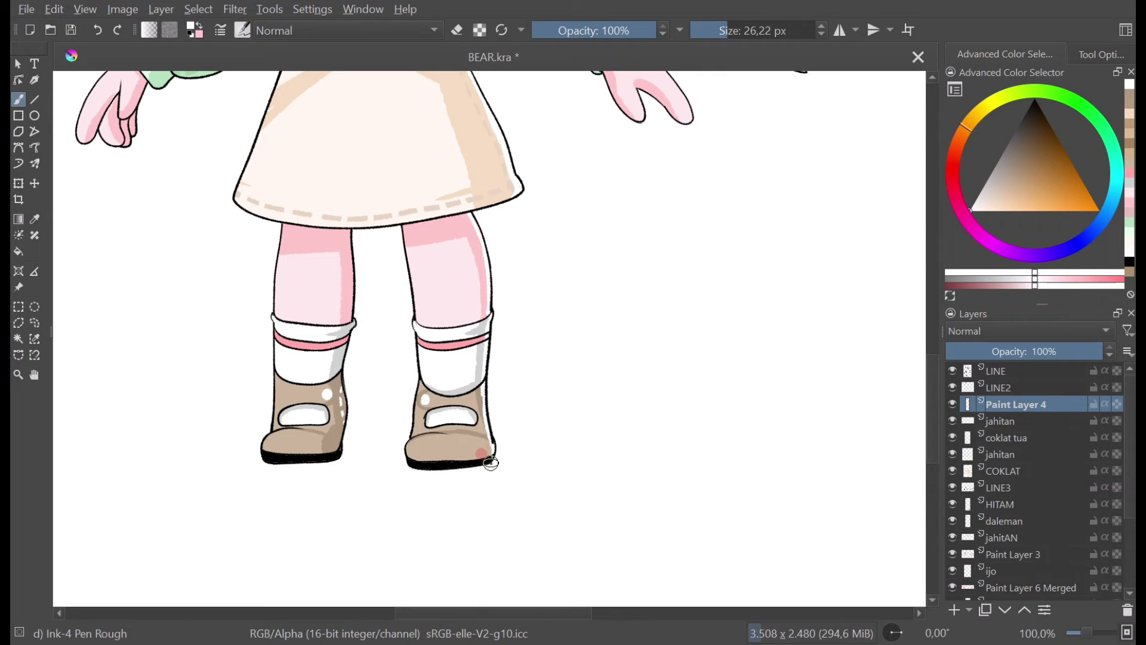
scroll(498, 390, down, 4)
scroll(501, 394, up, 2)
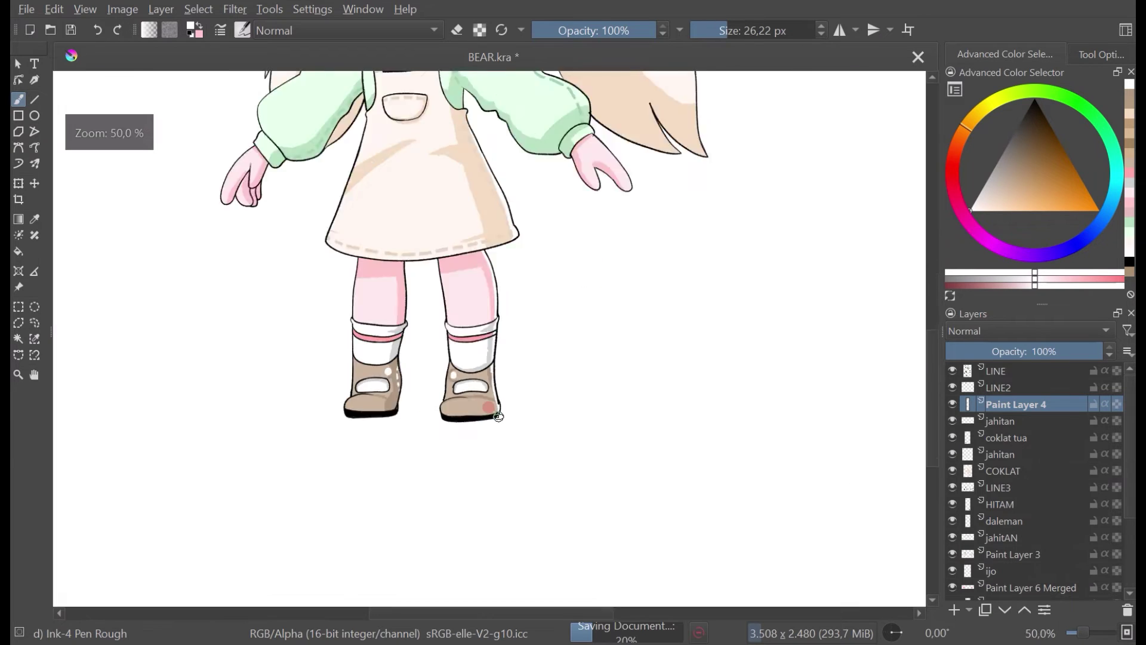
scroll(498, 417, up, 5)
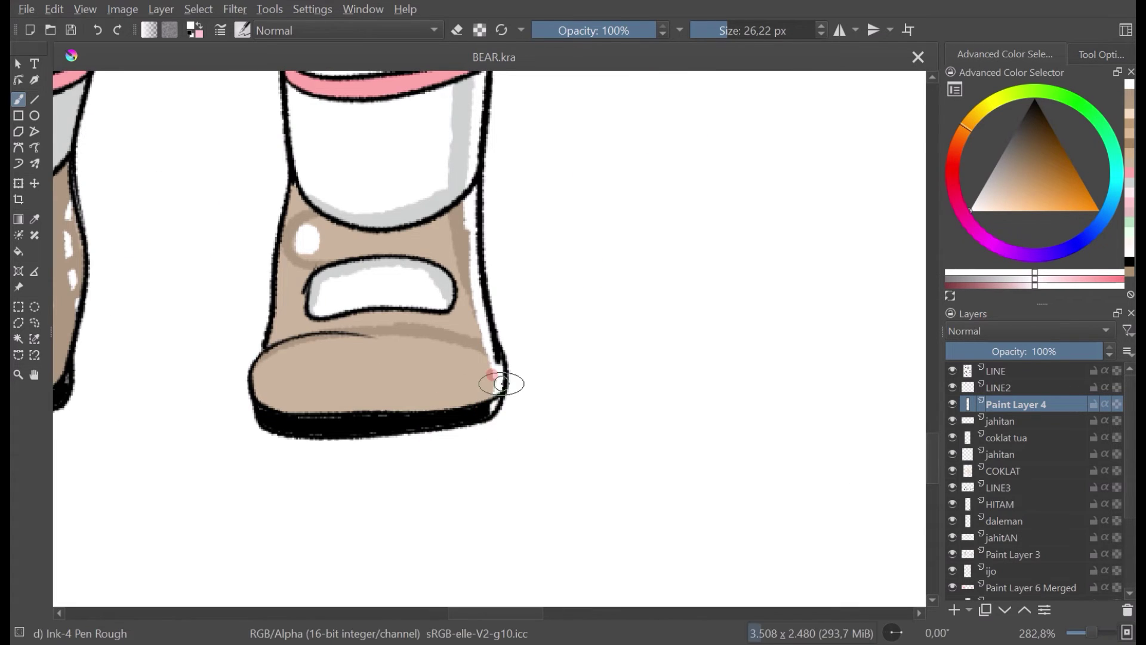
drag(502, 384, 500, 396)
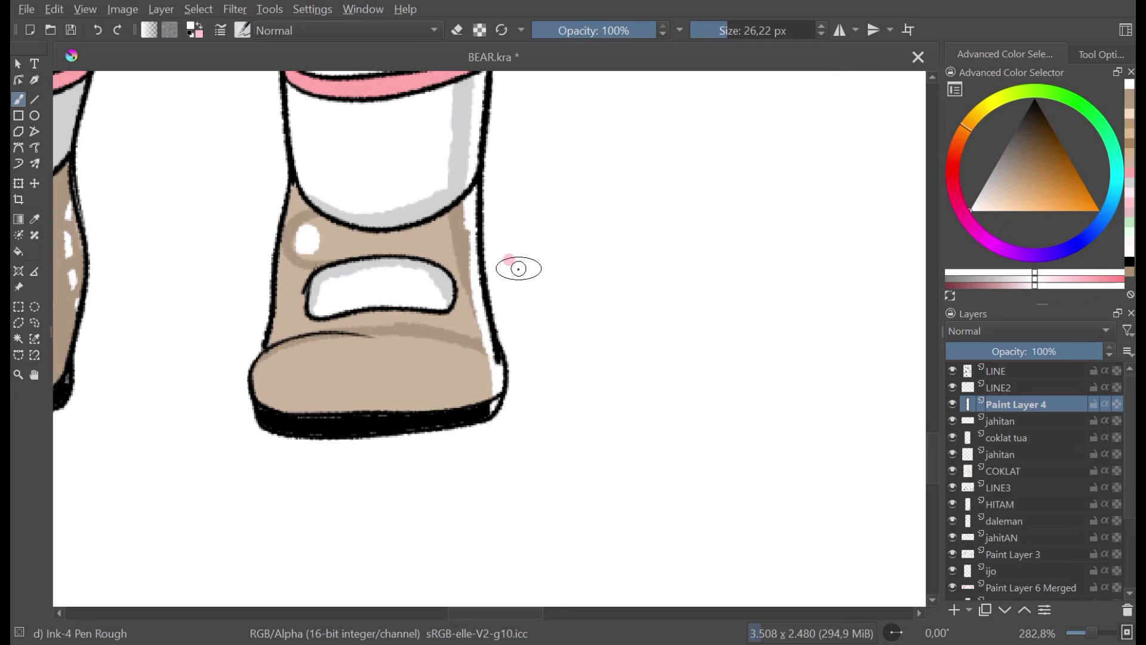
Step: Paint a white rim highlight along the right edge of the left leg, sock and shoe
scroll(519, 269, down, 6)
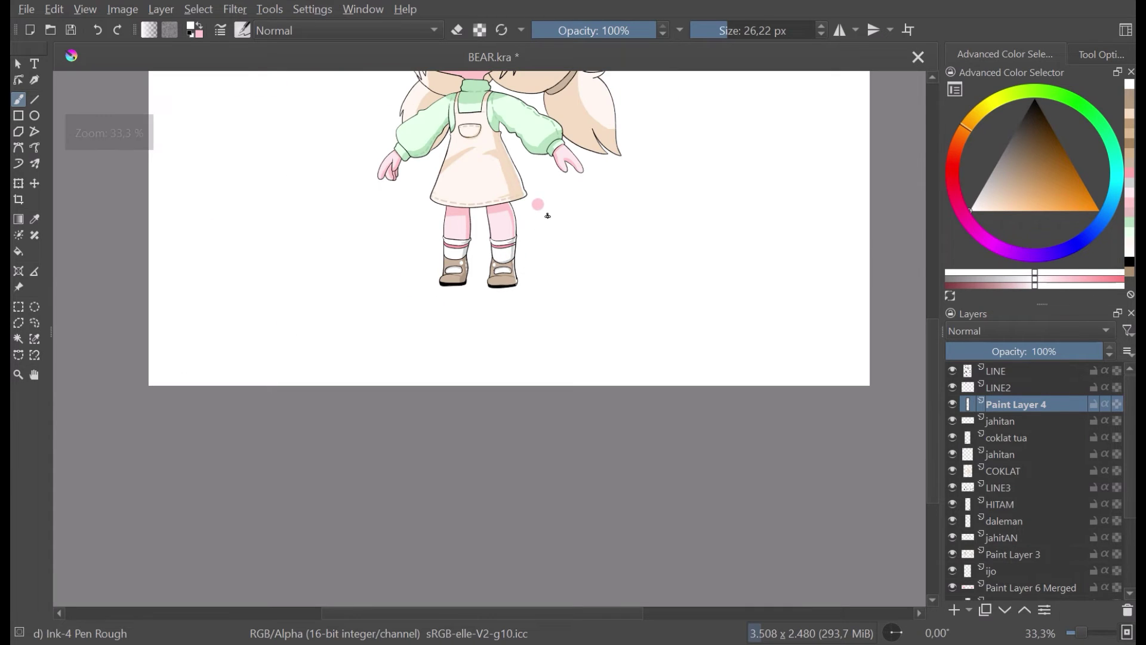
drag(545, 212, 543, 350)
scroll(582, 249, up, 1)
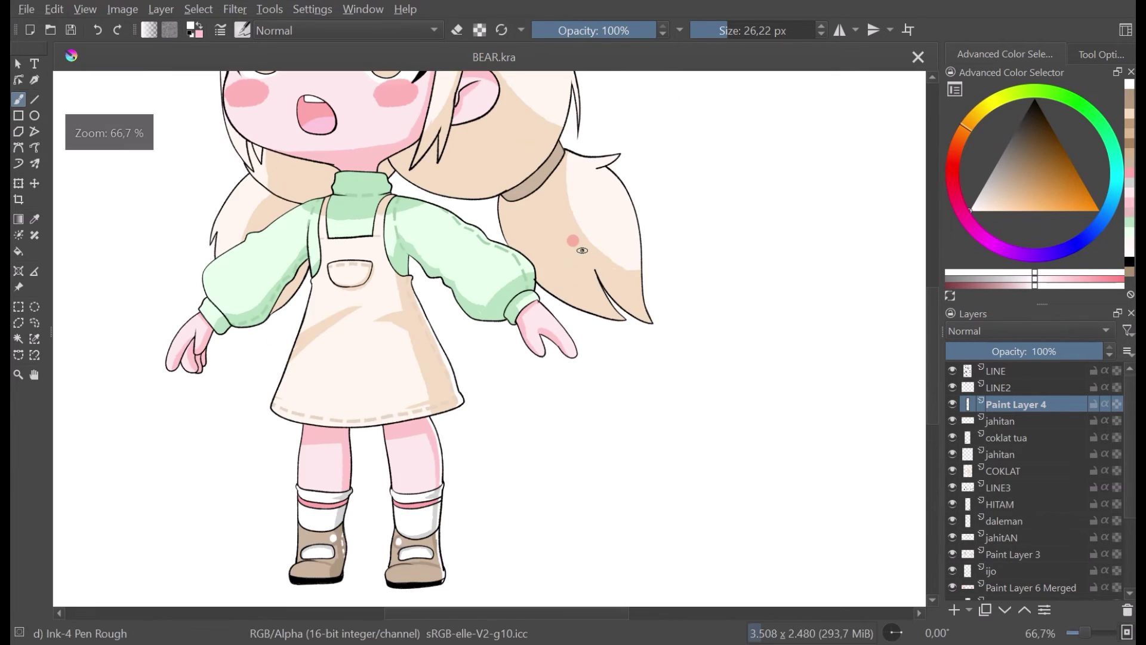
scroll(577, 322, down, 1)
scroll(486, 463, up, 3)
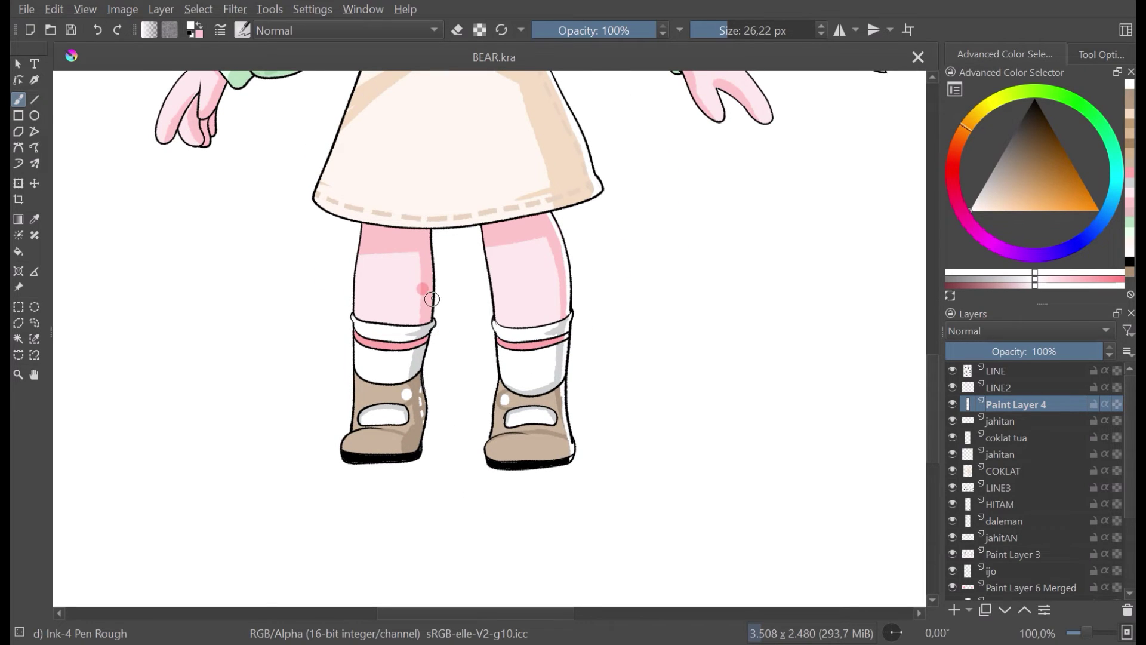
drag(431, 302, 428, 217)
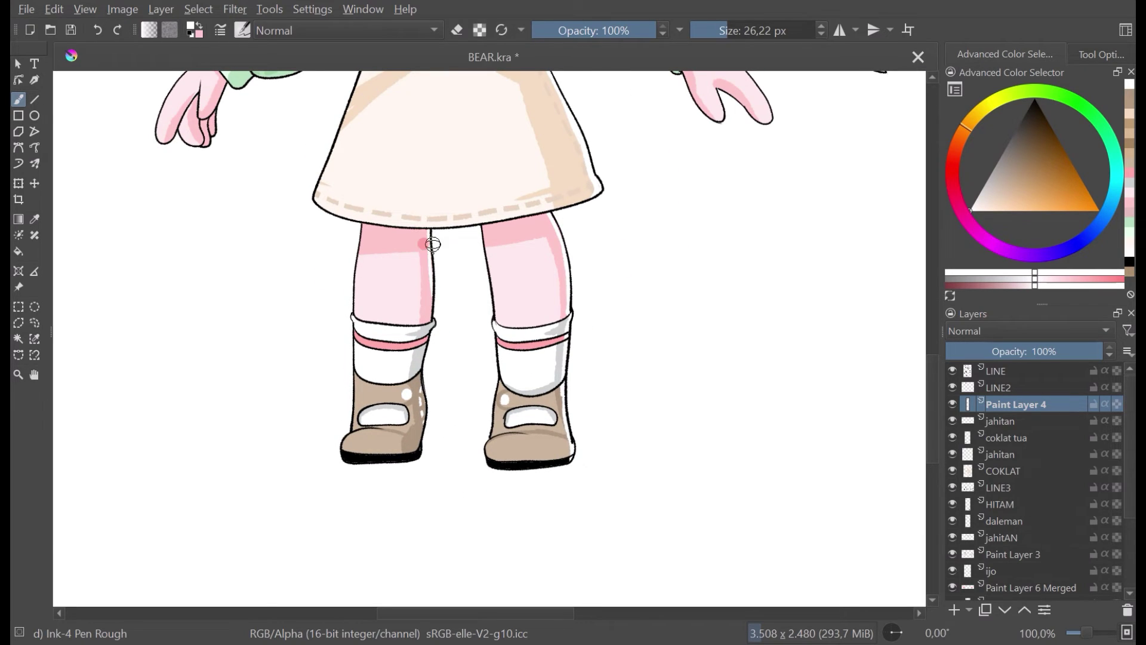
drag(431, 278, 431, 306)
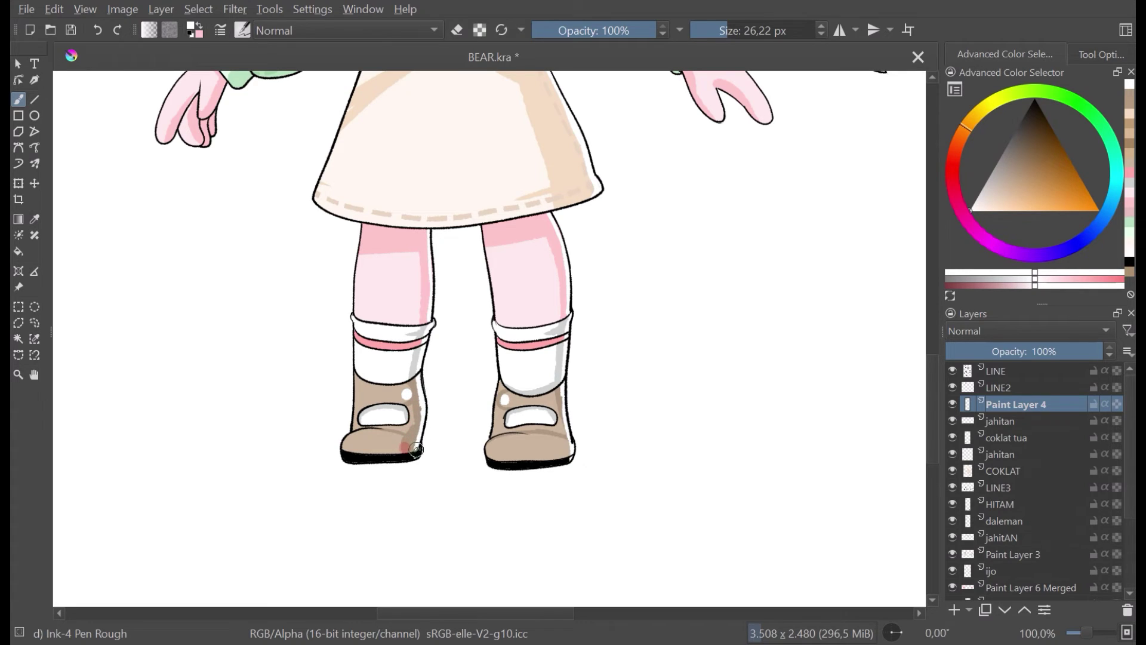
drag(422, 445, 419, 453)
Step: Paint a white rim highlight on the sweater and dress edge under the right arm
scroll(412, 417, down, 2)
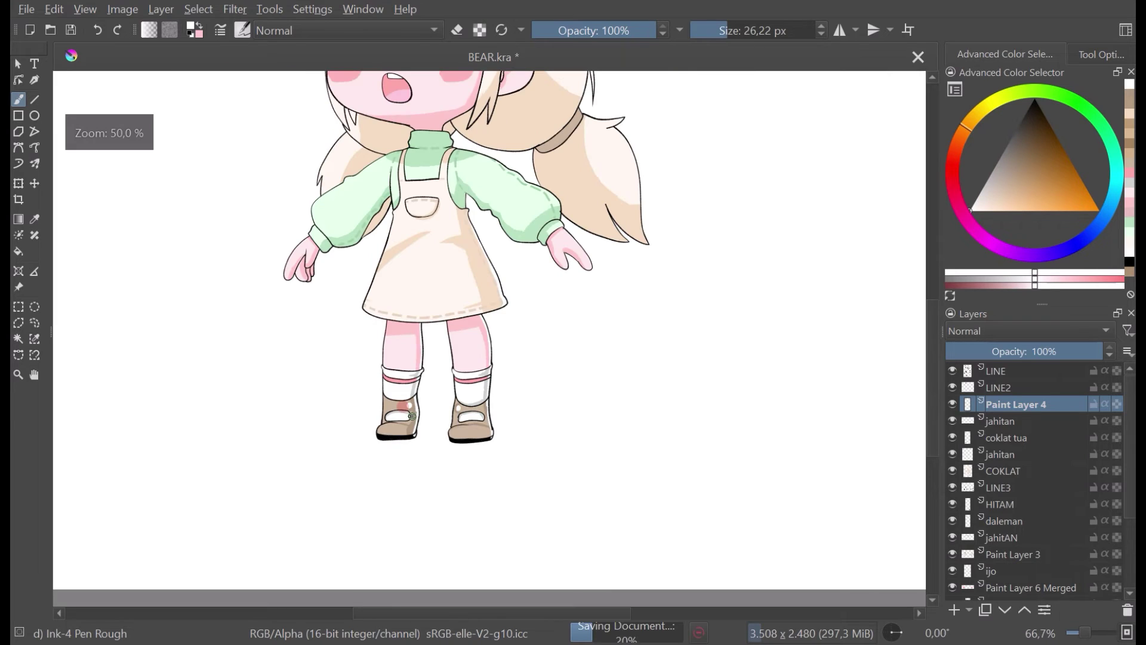
drag(439, 416, 467, 486)
scroll(487, 270, up, 5)
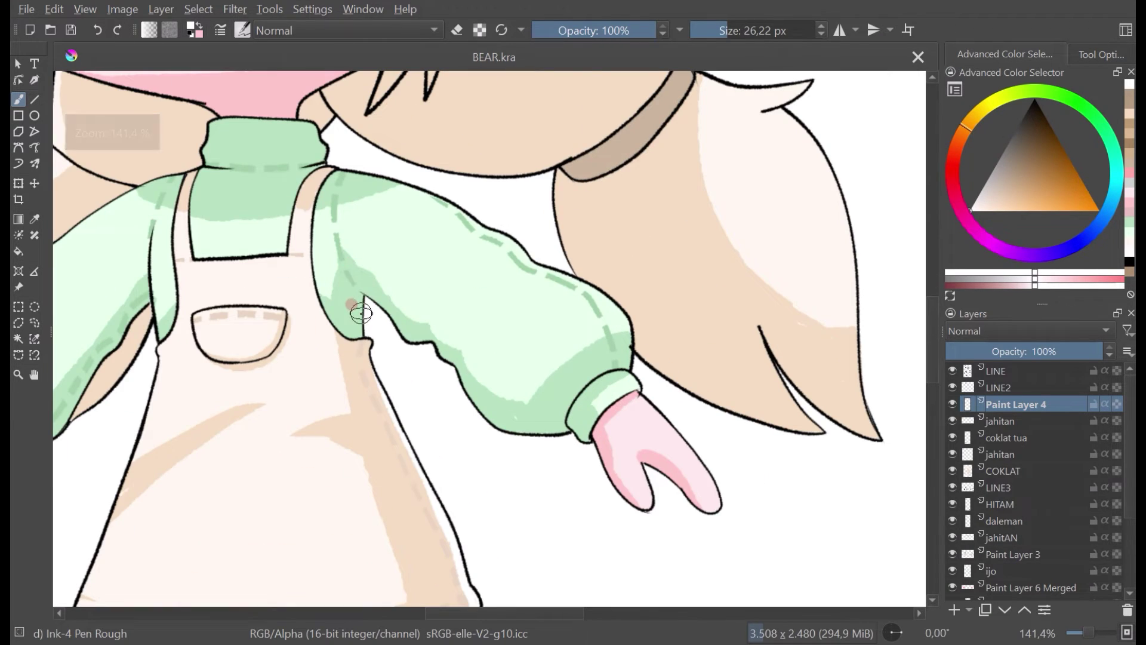
mouse_move(363, 294)
mouse_down()
mouse_move(362, 336)
mouse_move(387, 305)
mouse_move(366, 340)
mouse_up()
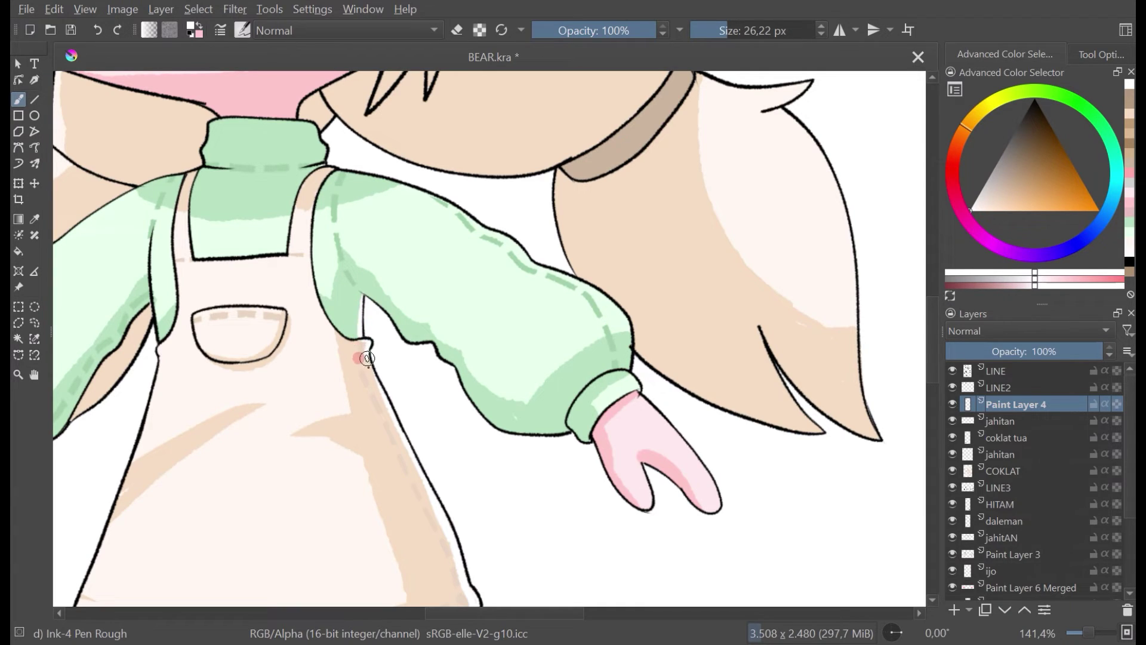
Step: Paint a white rim highlight along the underside of the right sleeve as far as the cuff, and save the document
scroll(409, 323, down, 3)
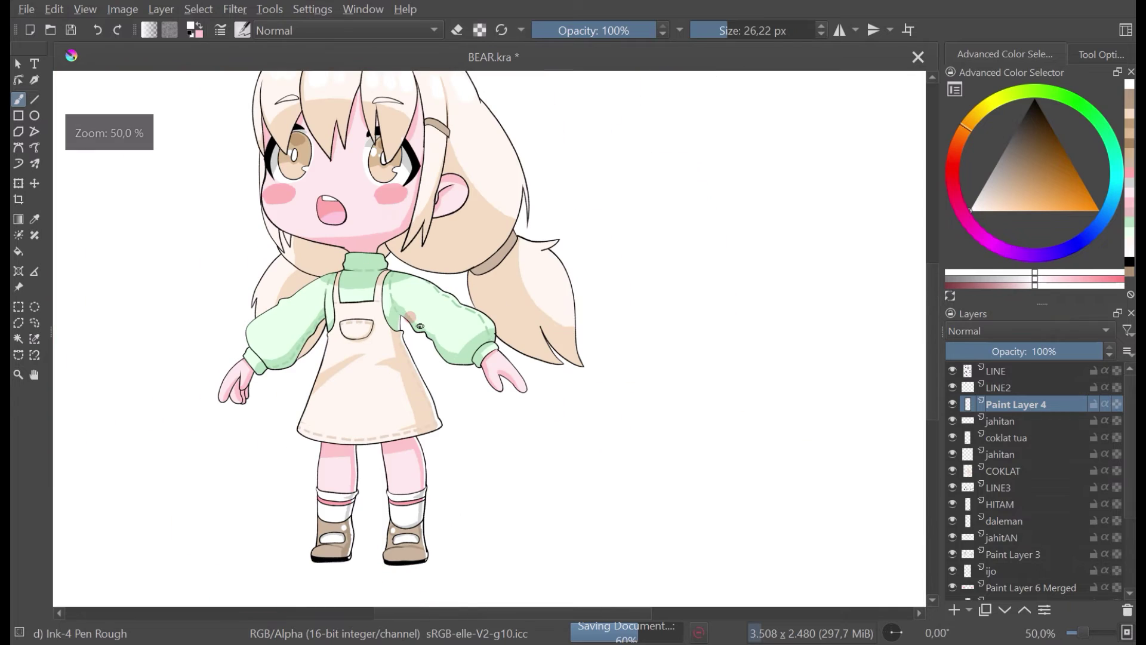
scroll(450, 319, up, 2)
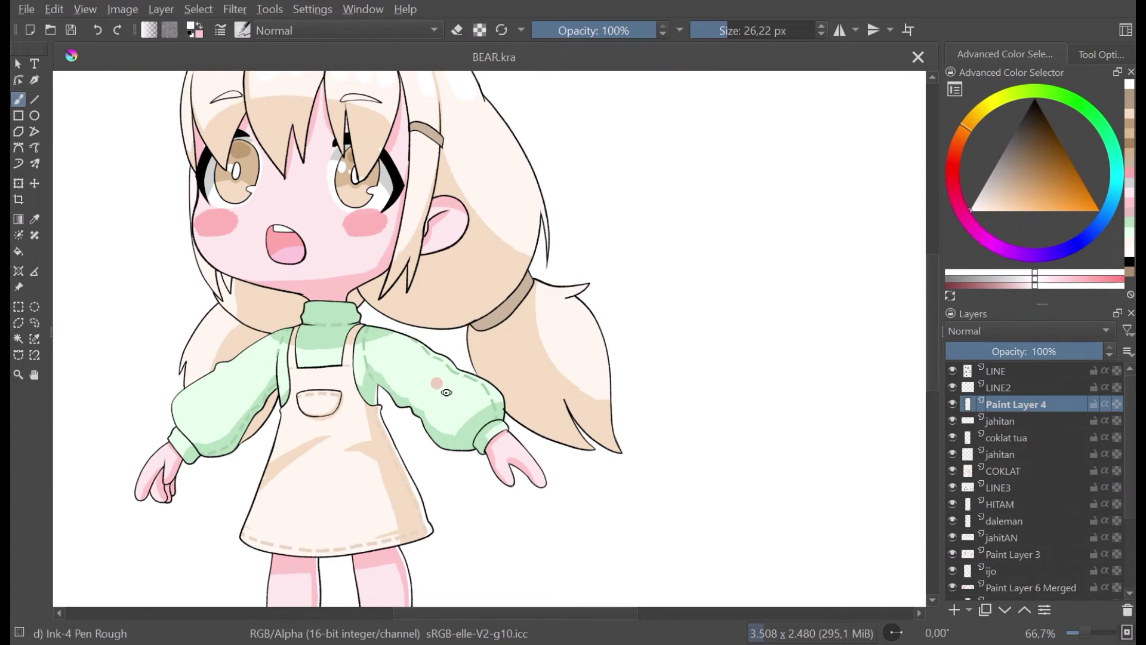
scroll(329, 352, down, 2)
drag(329, 352, 329, 350)
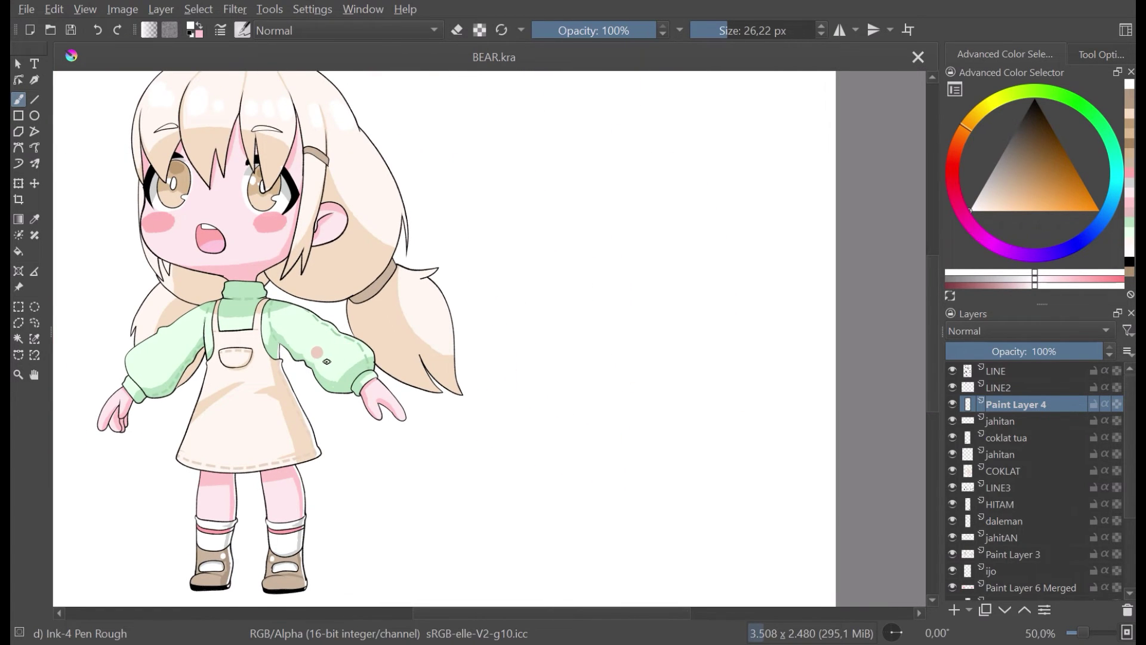
scroll(327, 362, down, 1)
scroll(329, 357, up, 2)
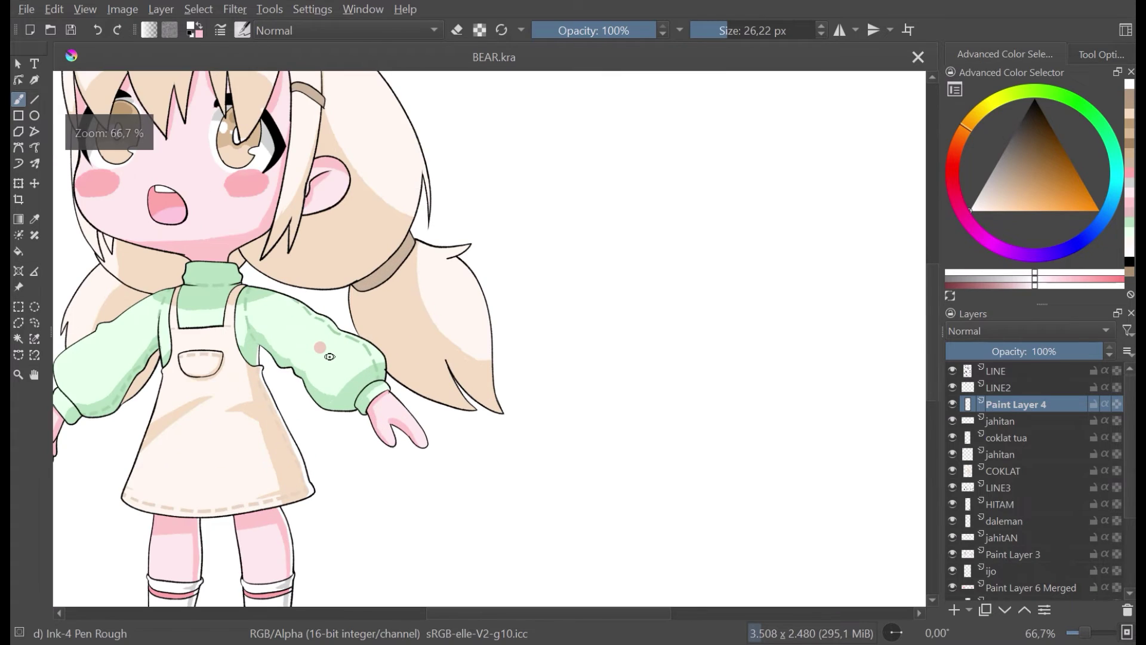
scroll(329, 356, up, 1)
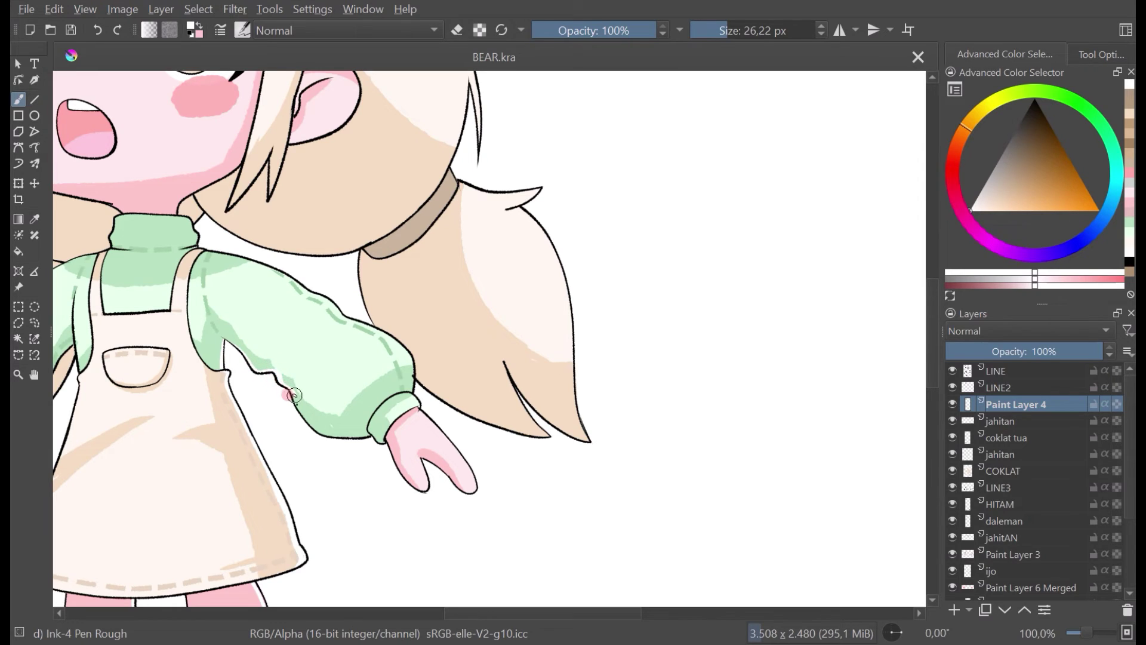
drag(307, 420, 299, 413)
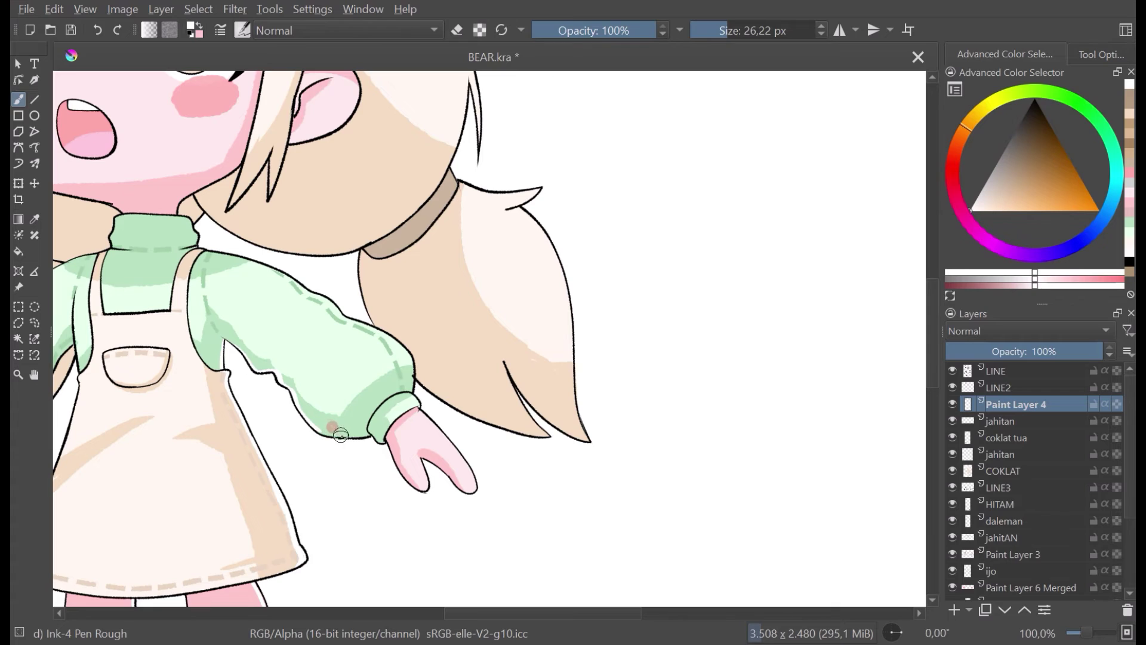
key(ctrl+z)
click(346, 434)
key(ctrl+z)
click(347, 438)
key(ctrl+z)
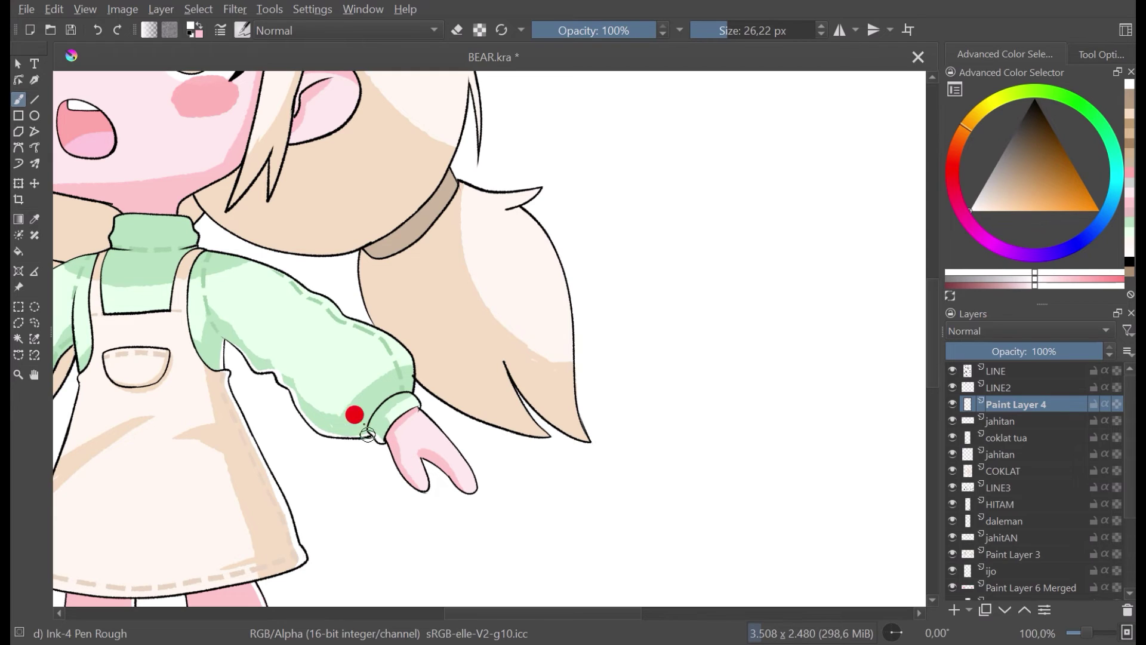
key(ctrl+s)
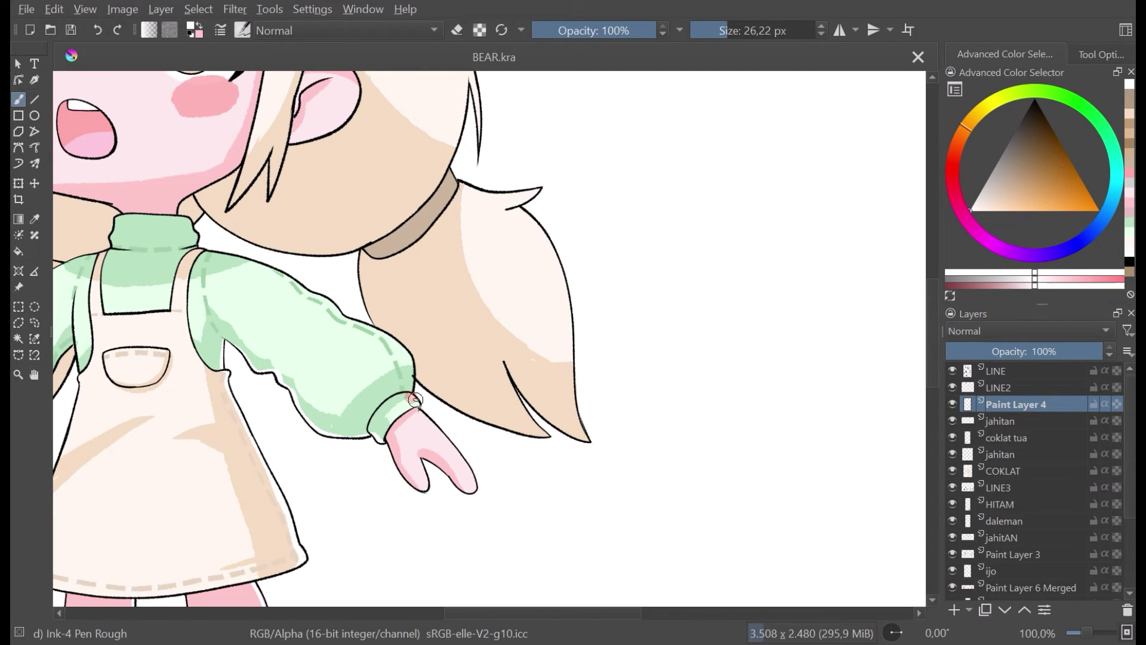
Step: Paint a white rim highlight along the upper edge of the right sleeve and shoulder, and save the document
drag(419, 405, 412, 379)
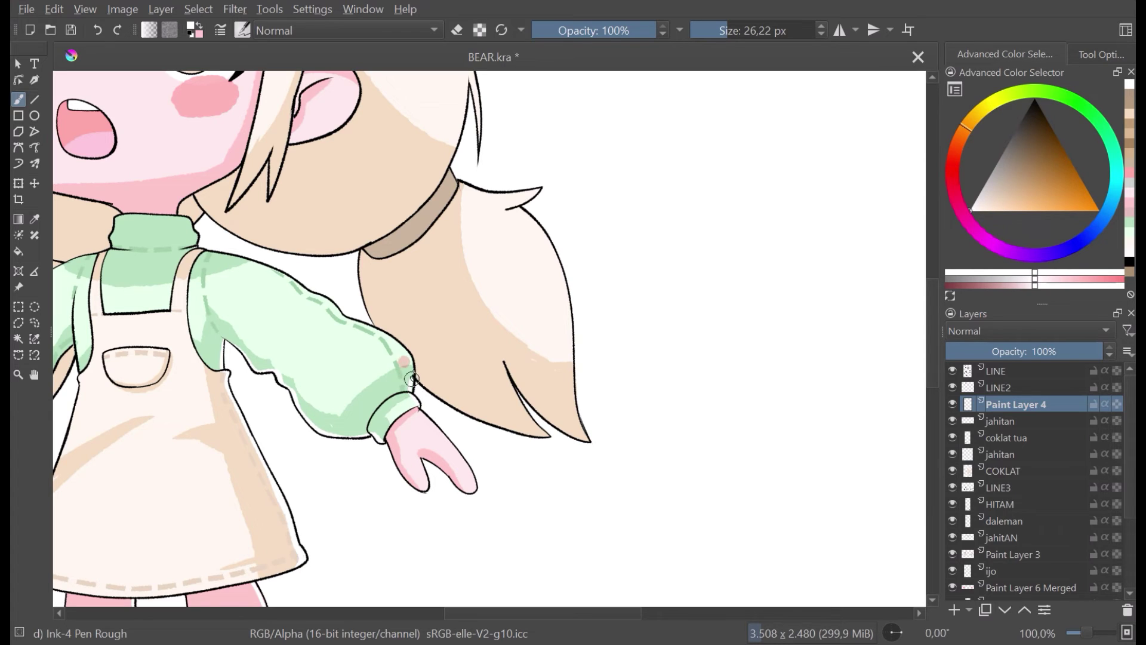
key(ctrl+z)
click(193, 231)
drag(189, 238, 202, 246)
drag(317, 294, 299, 286)
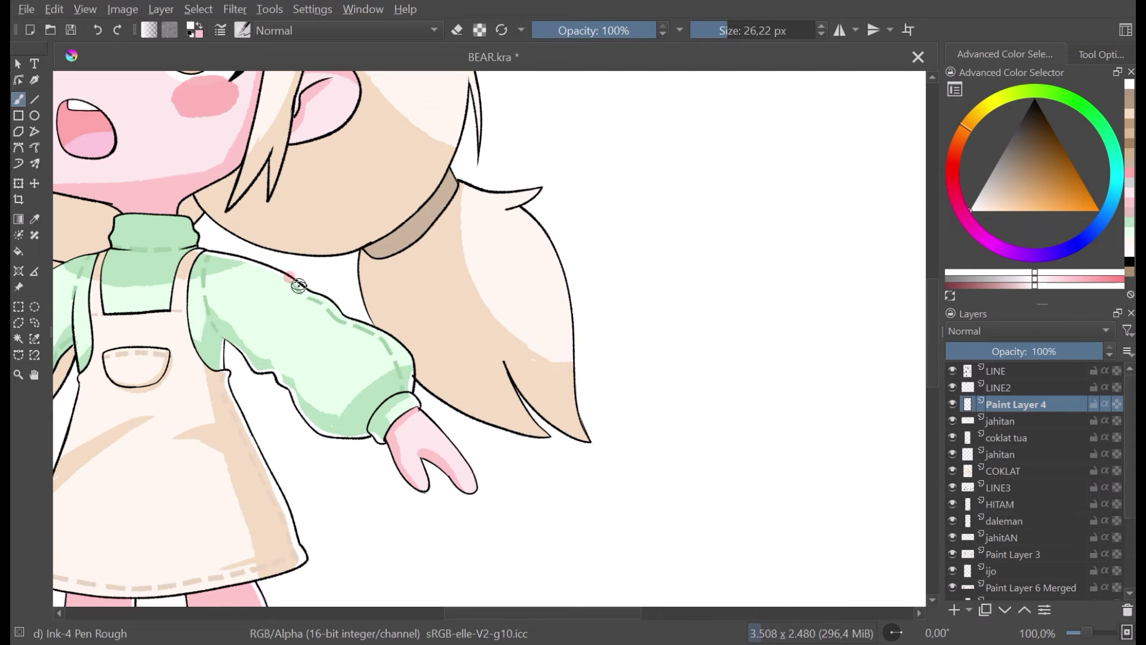
click(309, 292)
scroll(373, 317, down, 4)
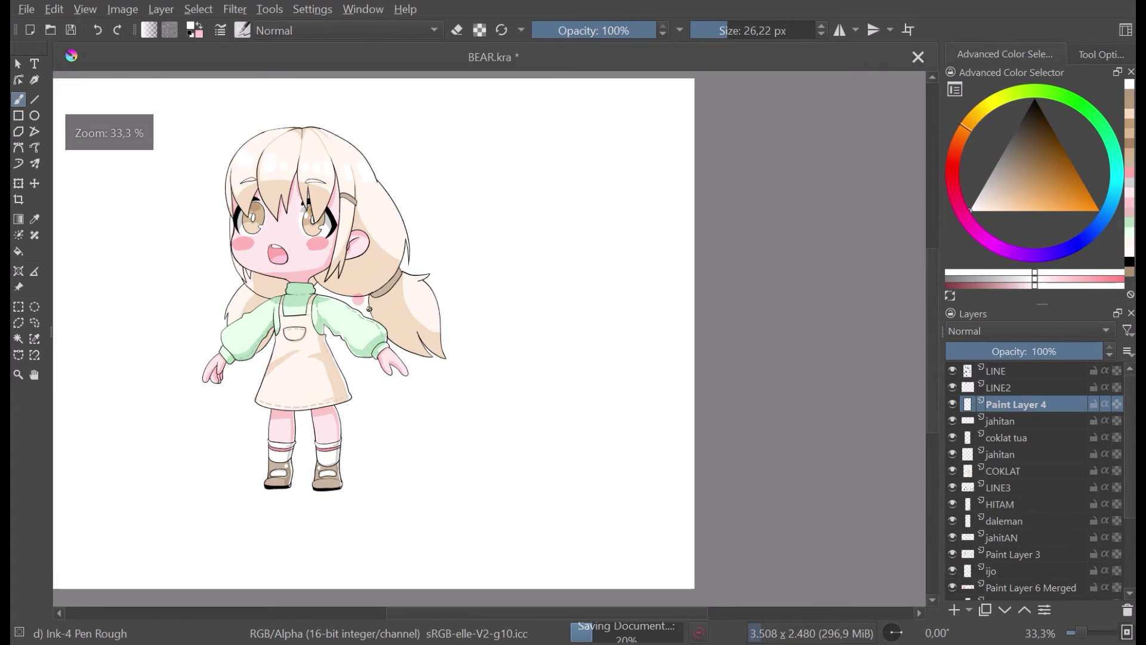
Step: Paint a white rim highlight down the right edge of the turtleneck collar to the shoulder strap, and save the document
scroll(373, 317, up, 6)
drag(380, 316, 443, 343)
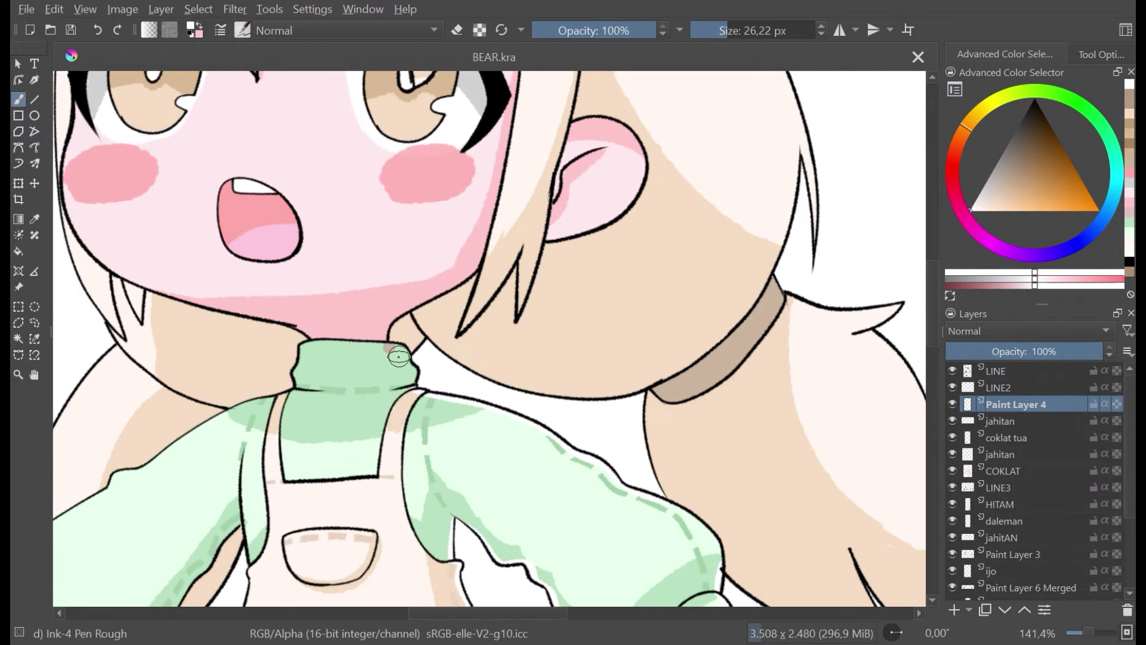
click(389, 338)
click(404, 347)
drag(415, 389, 440, 394)
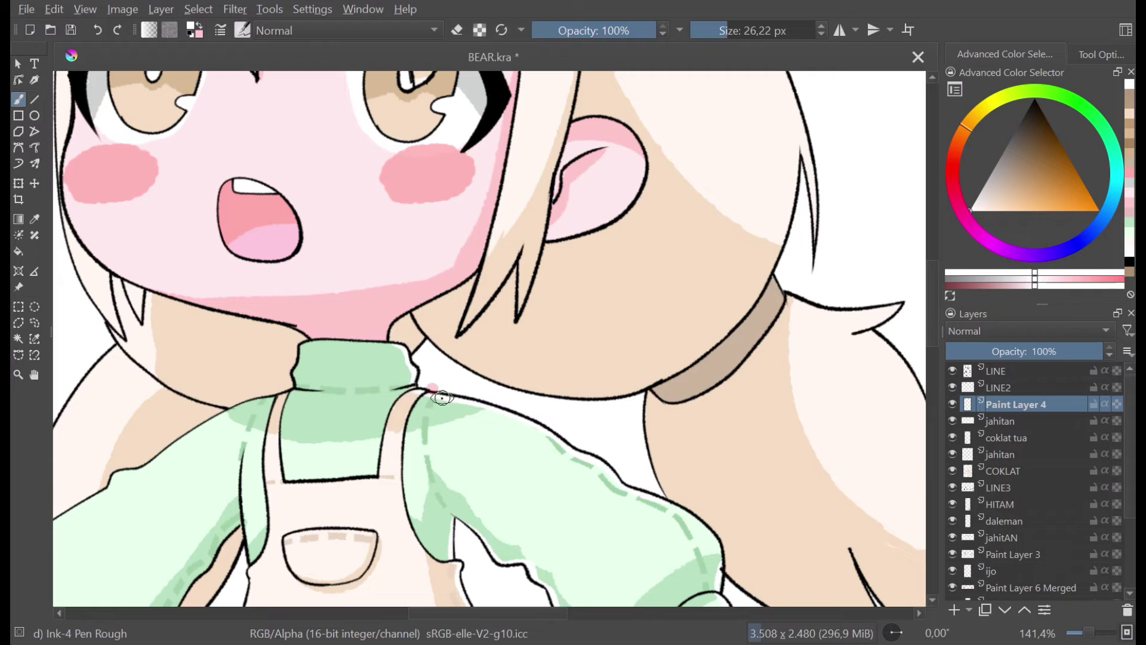
key(ctrl+s)
Step: Paint a white rim highlight on the right edge of the neck and along the jaw, and save the document
click(391, 345)
drag(387, 336, 390, 325)
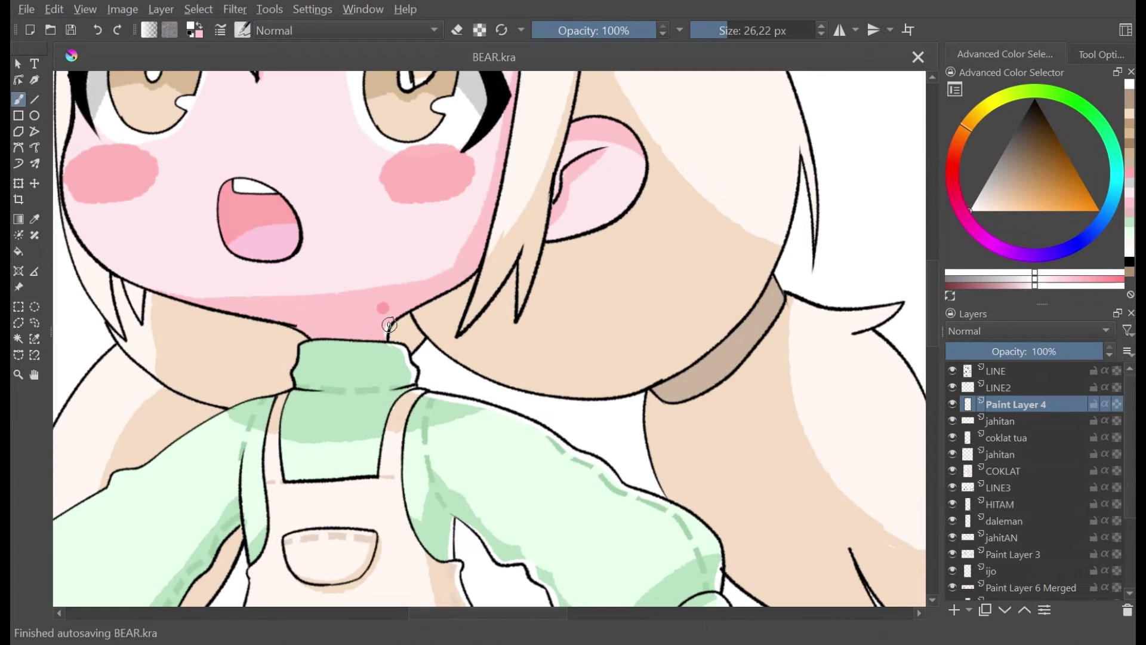
mouse_move(464, 264)
mouse_down()
mouse_move(481, 222)
mouse_move(484, 241)
mouse_move(539, 269)
mouse_move(491, 258)
mouse_up()
scroll(482, 222, down, 4)
key(ctrl+s)
Step: Paint a white rim highlight along the lower edge of the left cuff and sleeve up to the armpit
scroll(484, 218, up, 2)
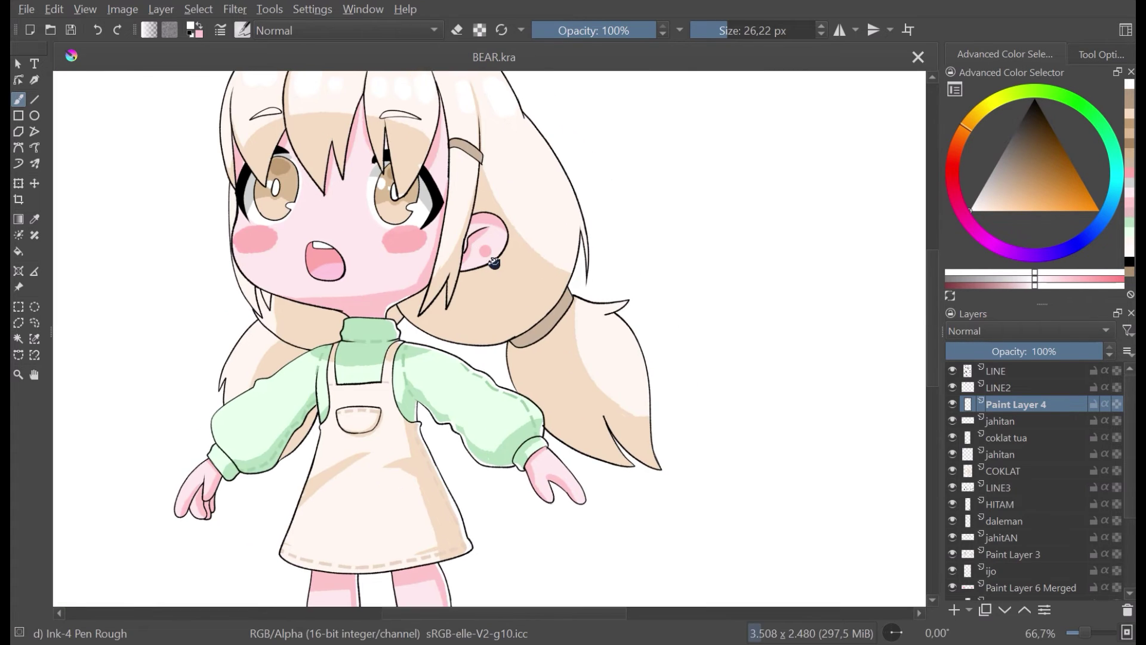
drag(392, 278, 415, 283)
key(minus)
key(minus)
key(minus)
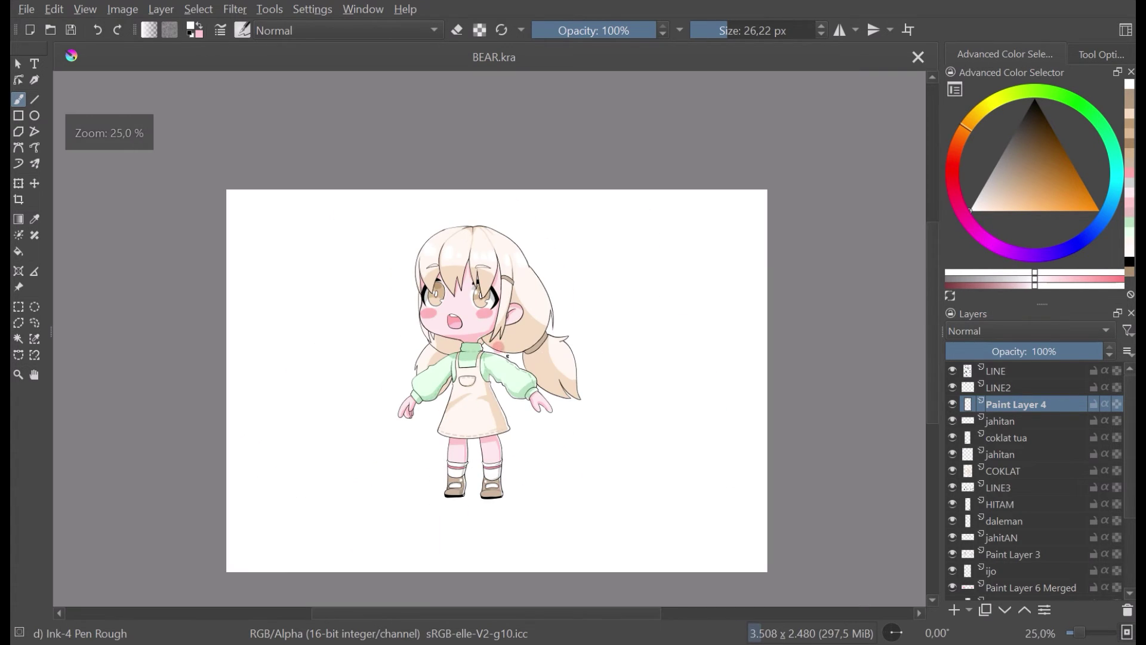
key(plus)
key(plus)
key(plus)
key(plus)
key(plus)
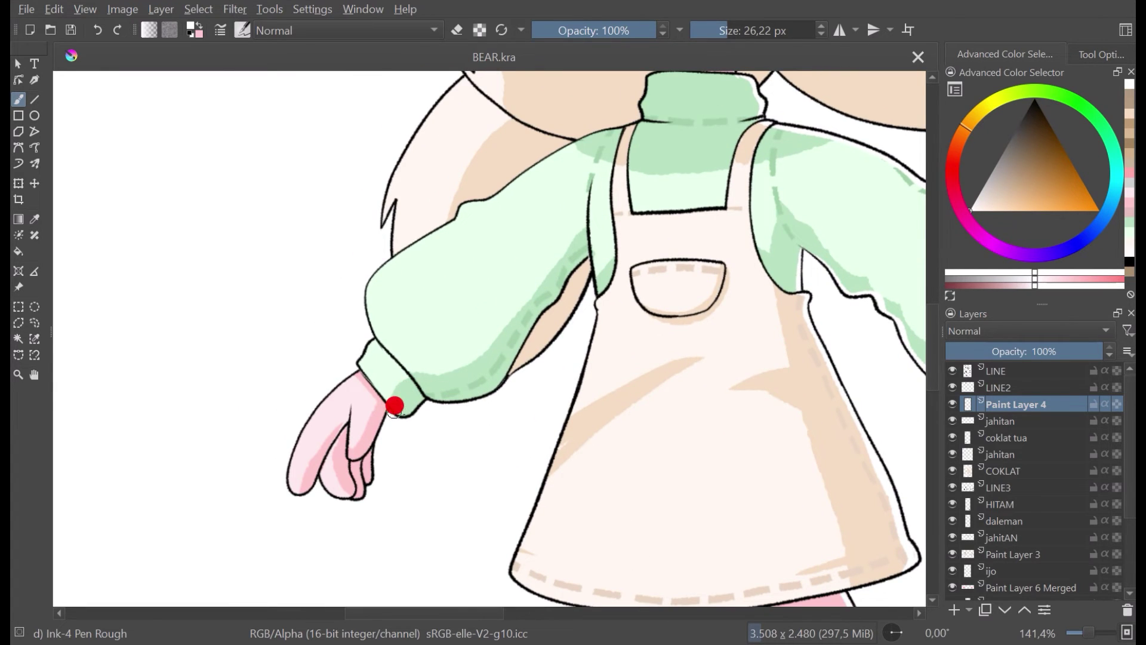
click(407, 399)
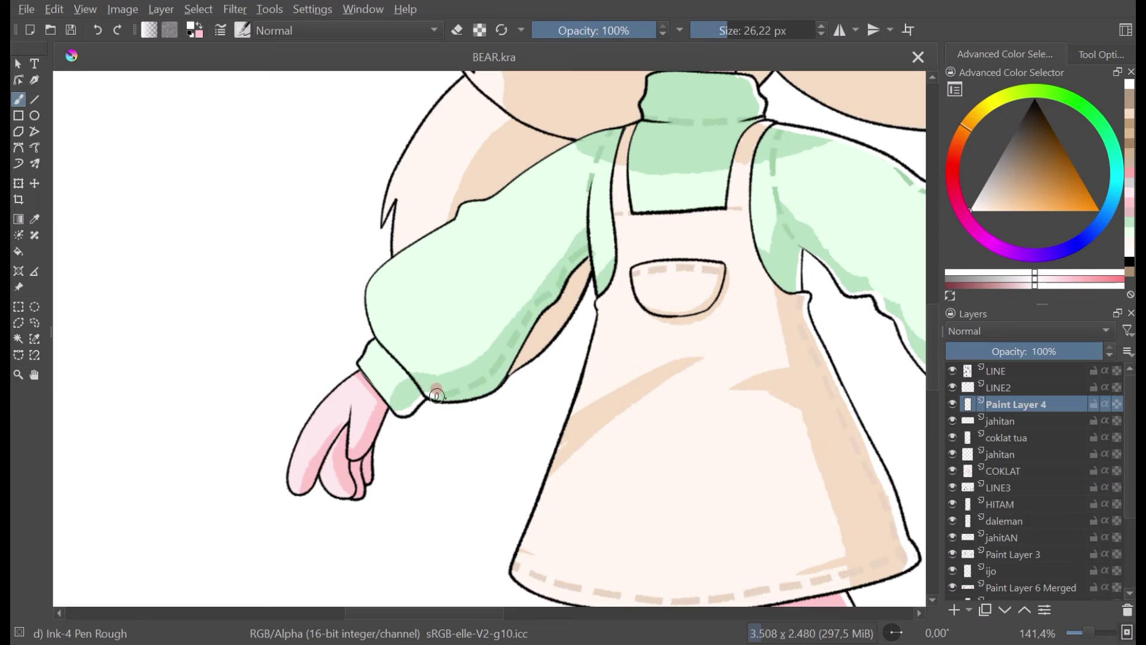
drag(456, 398, 485, 390)
drag(587, 252, 480, 385)
click(532, 321)
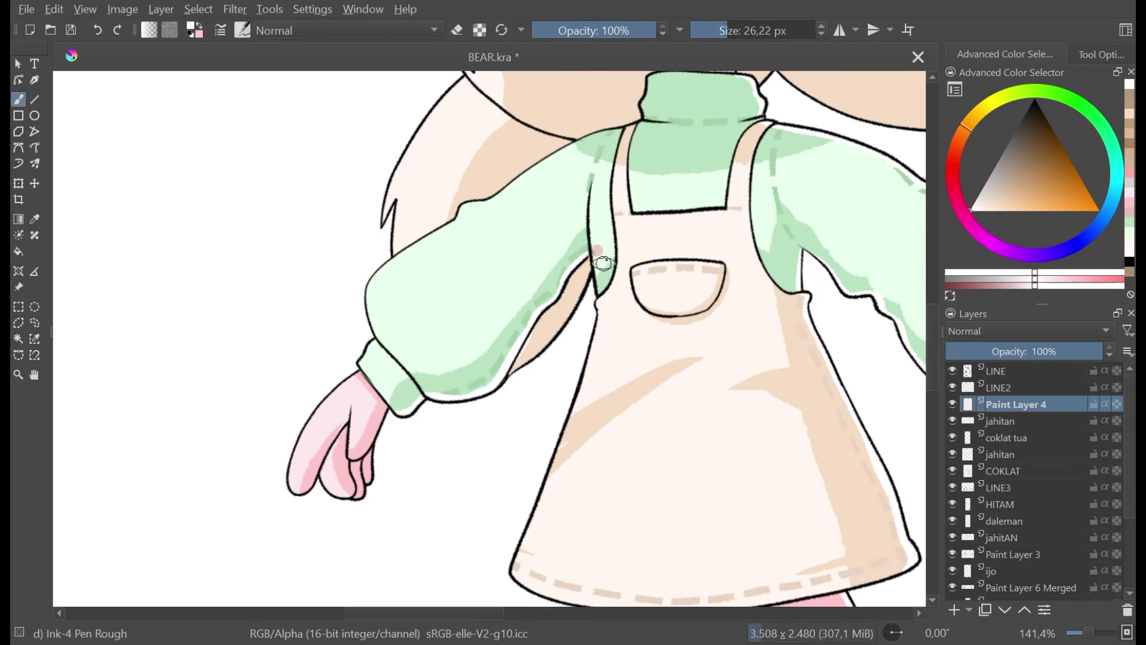
Step: Paint a white rim highlight along the edge of the hair showing between the left sleeve and dress, and save the document
mouse_move(592, 263)
mouse_down()
mouse_move(566, 321)
mouse_move(498, 370)
mouse_up()
key(ctrl+s)
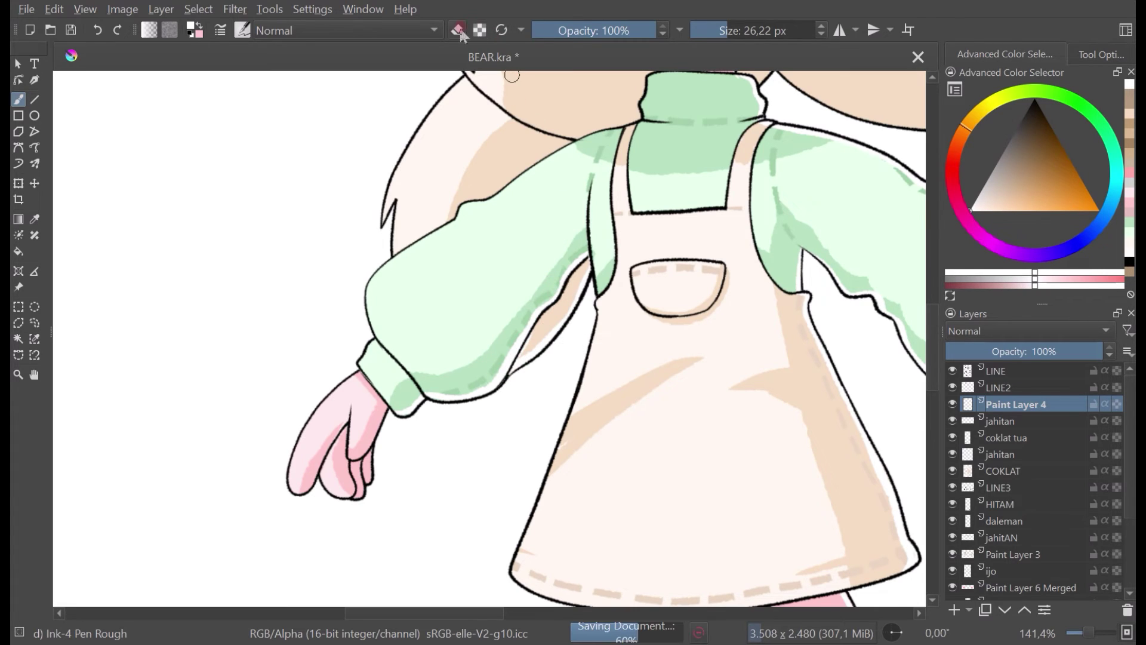
click(461, 32)
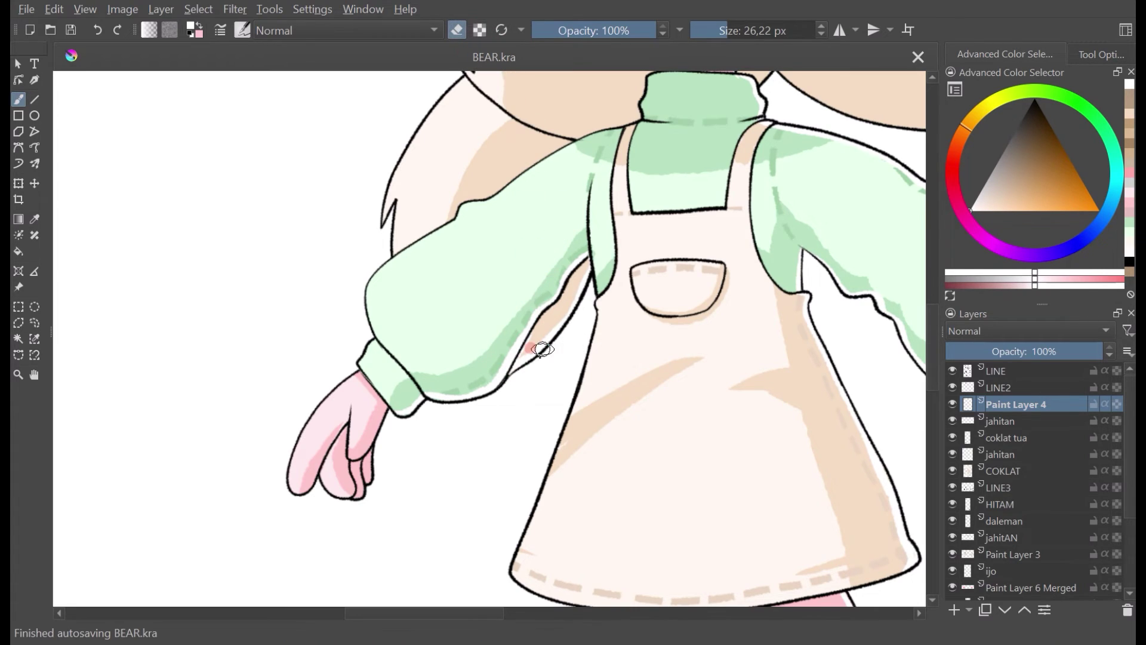
click(463, 35)
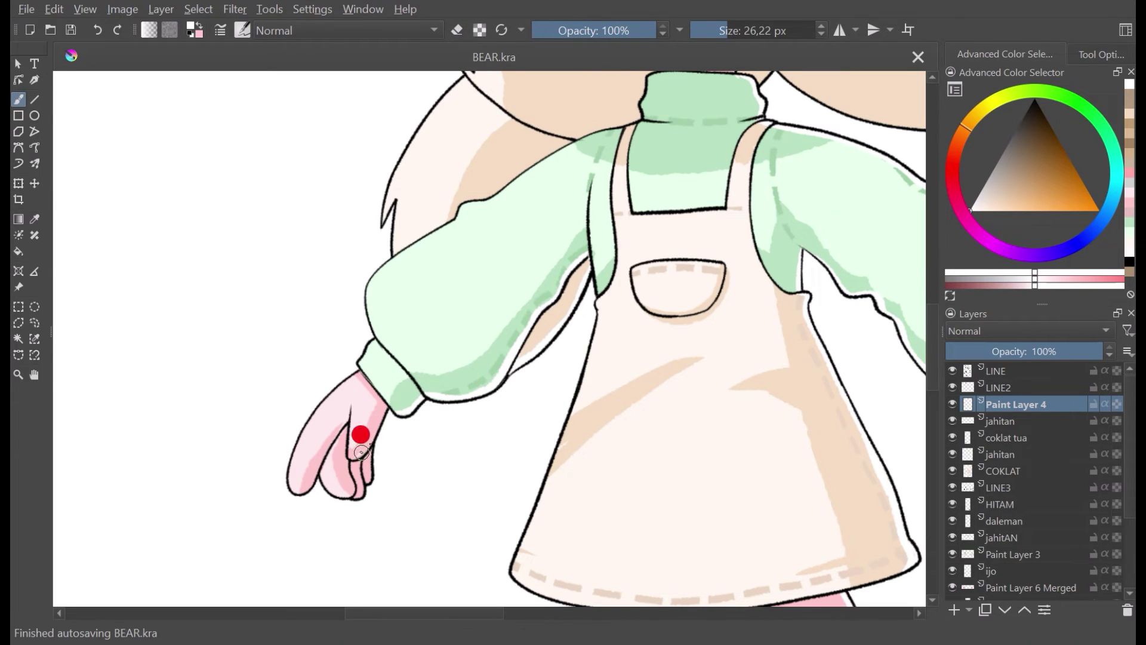
Step: Paint thin white rim highlights along the right edges of the left hand and its fingers
drag(361, 452, 391, 399)
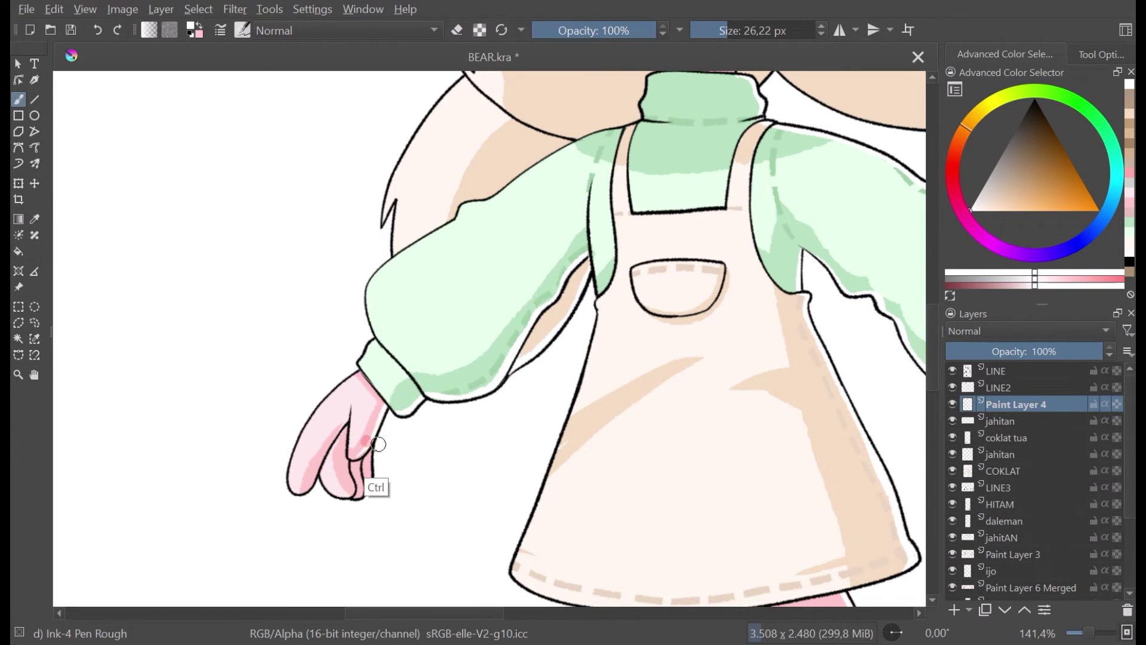
key(ctrl+z)
drag(369, 456, 390, 406)
drag(349, 457, 386, 411)
mouse_move(361, 494)
mouse_down()
mouse_move(358, 462)
mouse_move(351, 493)
mouse_move(348, 457)
mouse_move(356, 490)
mouse_move(324, 478)
mouse_move(303, 492)
mouse_move(342, 426)
mouse_up()
click(355, 494)
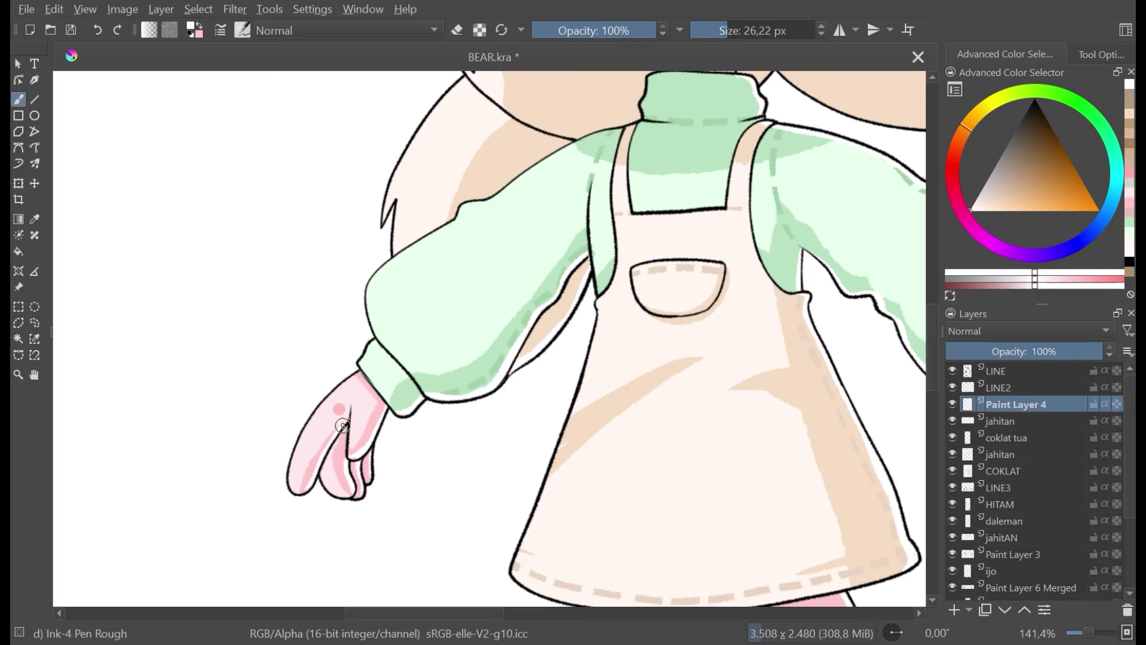
Step: Paint white rim highlights along both outer edges of the right hand, and save the document
scroll(390, 365, down, 4)
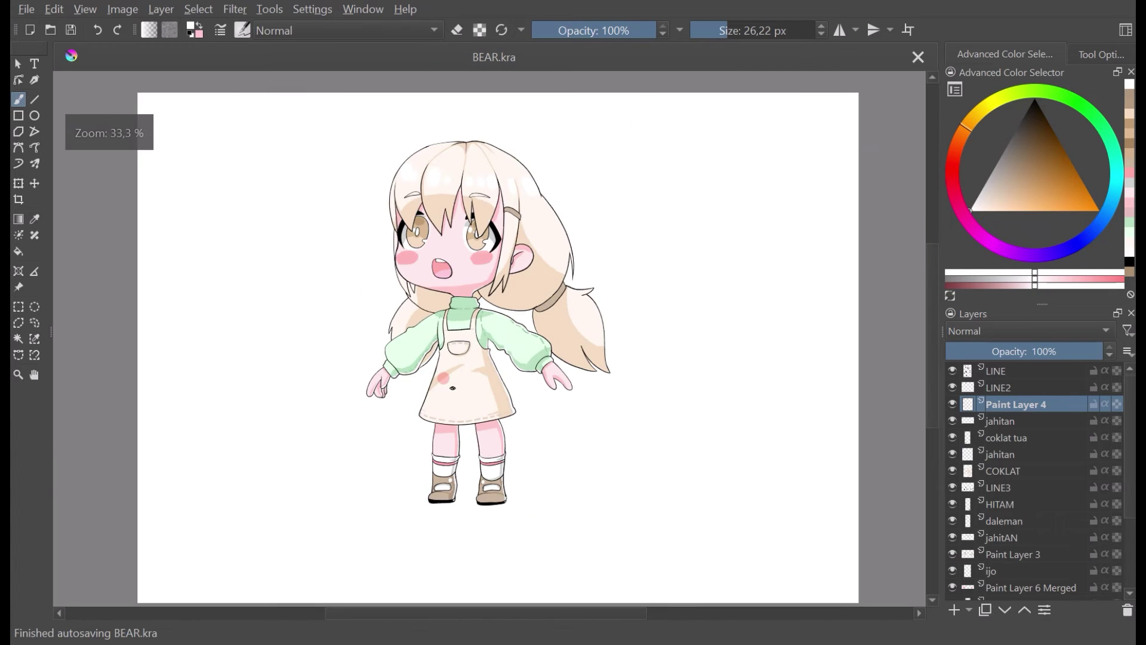
scroll(588, 367, up, 3)
scroll(555, 390, up, 2)
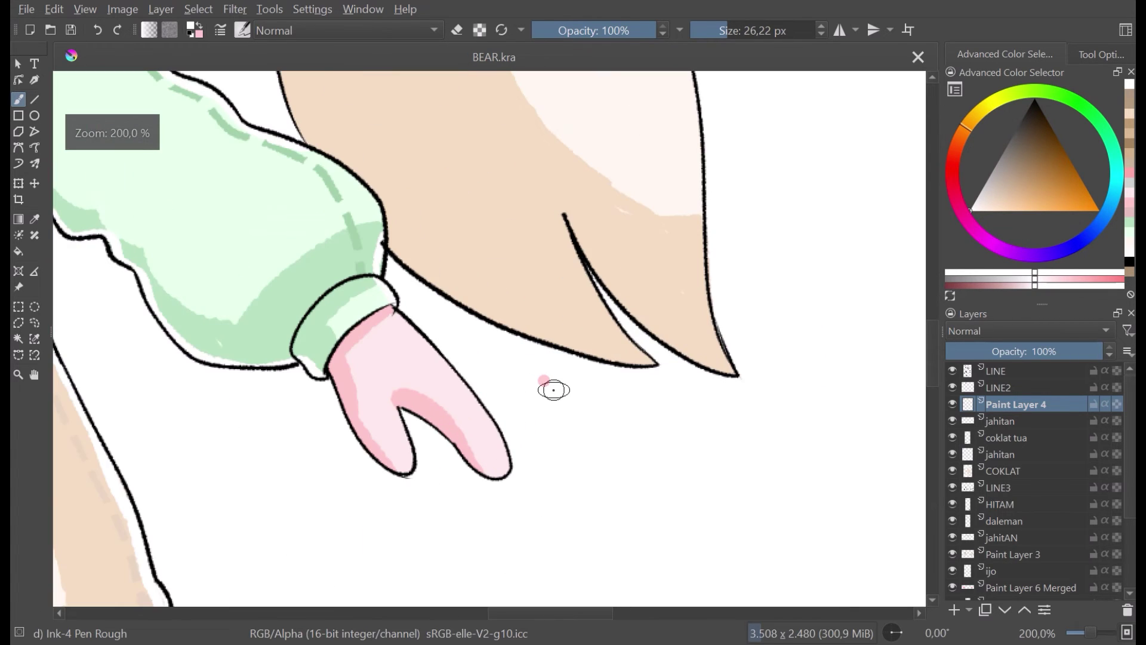
drag(382, 464, 328, 369)
mouse_move(509, 464)
mouse_down()
mouse_move(486, 415)
mouse_move(414, 331)
mouse_up()
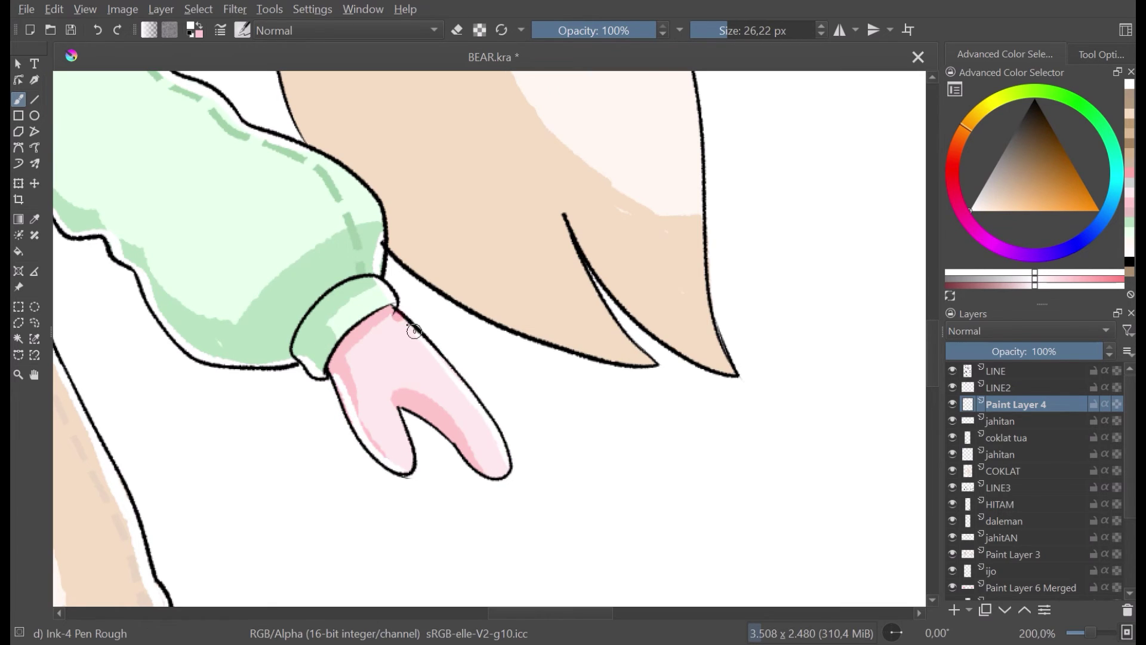
key(ctrl+s)
Step: Review the whole figure, including the legs and shoes, for edges that still lack a rim highlight
scroll(396, 313, down, 4)
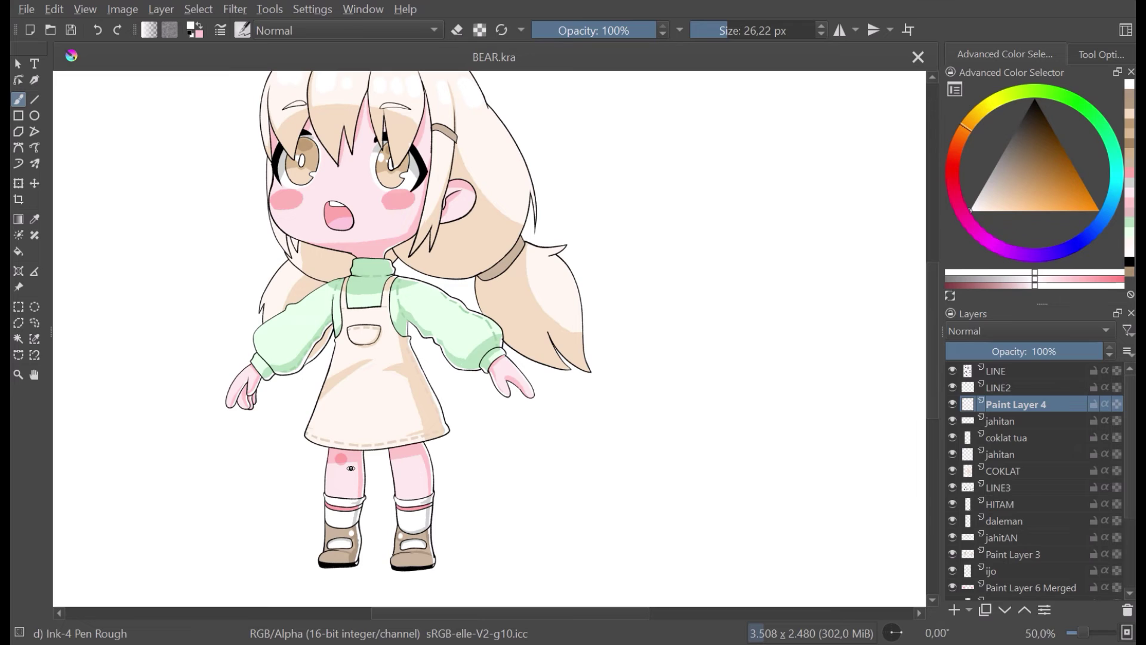
drag(417, 396, 467, 478)
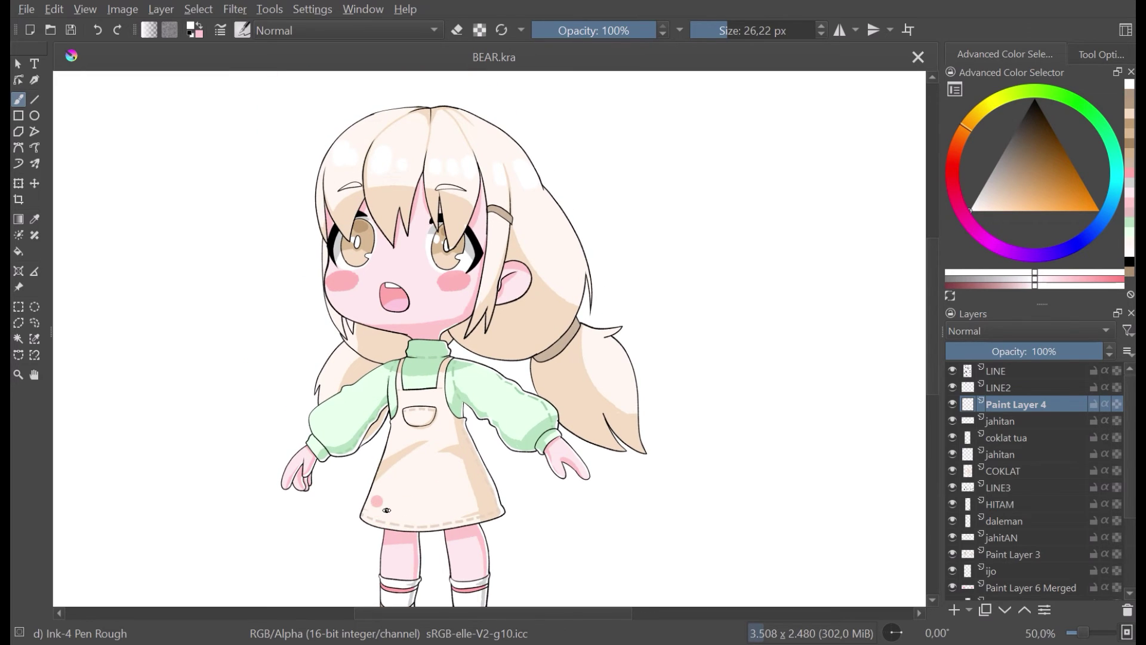
scroll(385, 491, down, 2)
drag(438, 432, 444, 409)
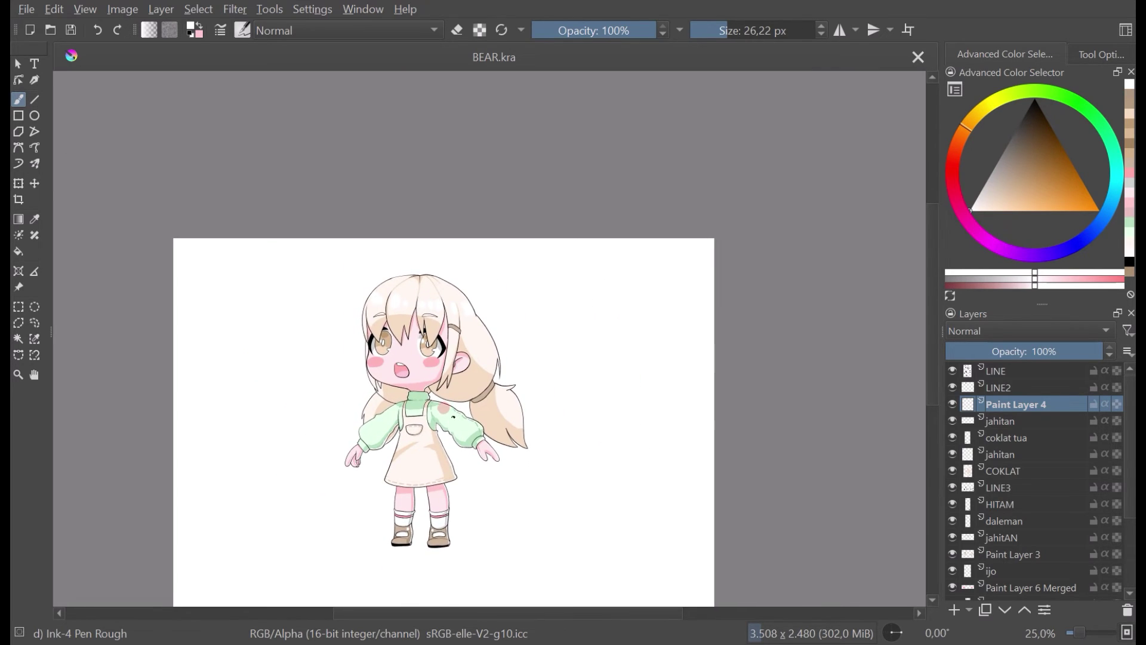
scroll(344, 572, up, 1)
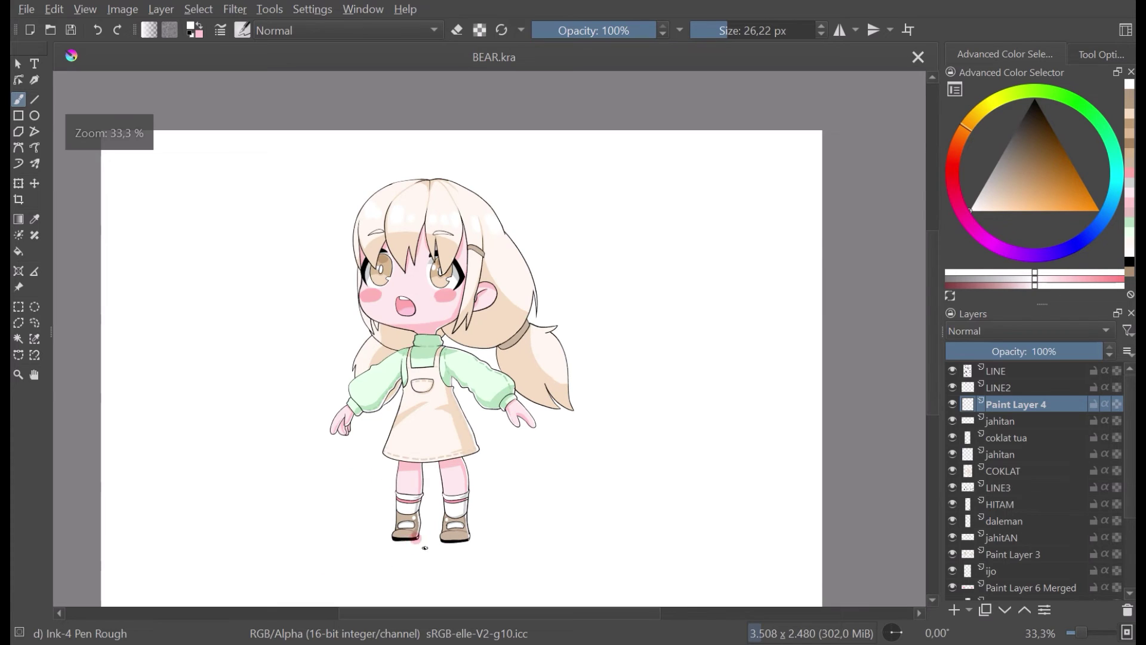
scroll(421, 535, up, 3)
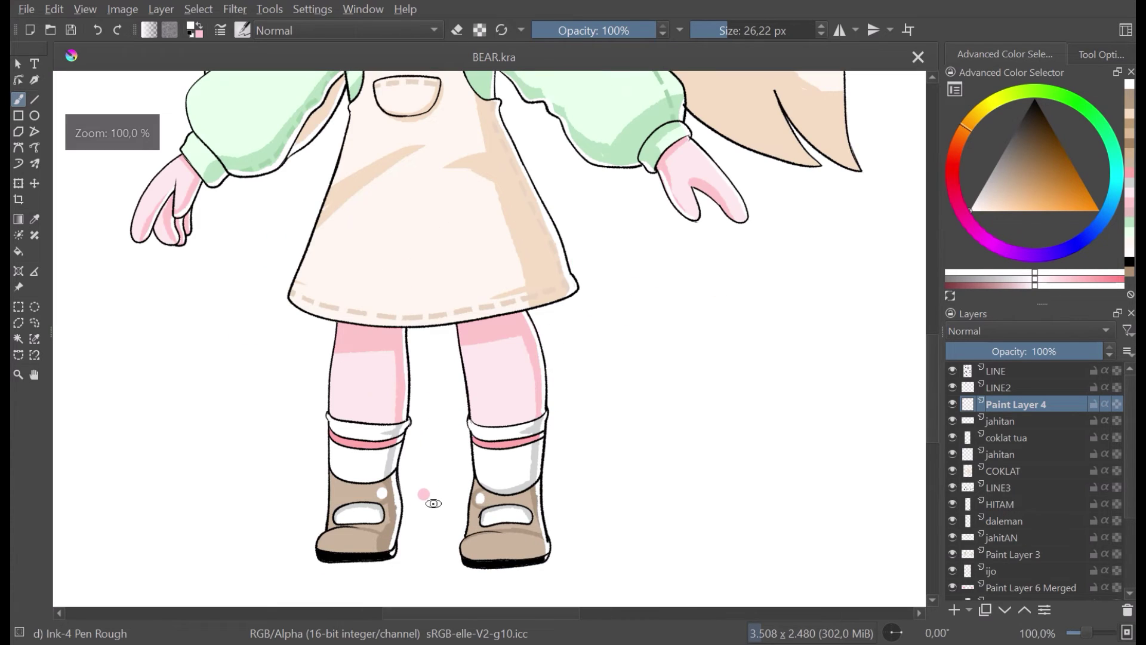
scroll(430, 501, down, 3)
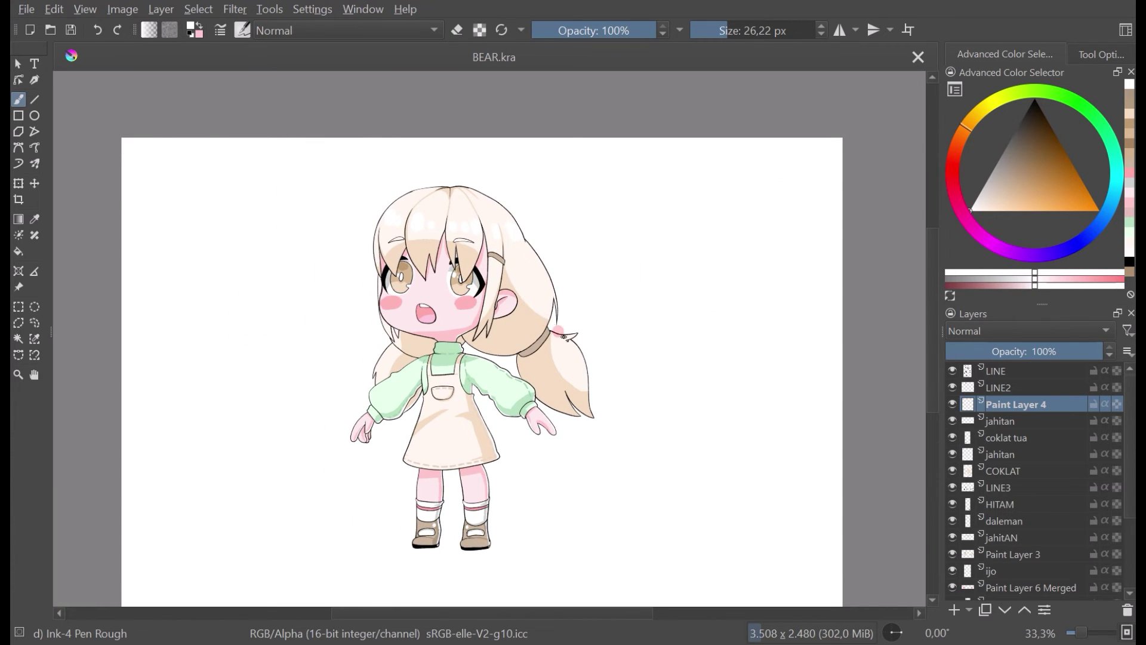
Step: Paint white rim highlights along the inner and lower edges of the large ponytail and its split tip, and save the document
scroll(564, 336, up, 4)
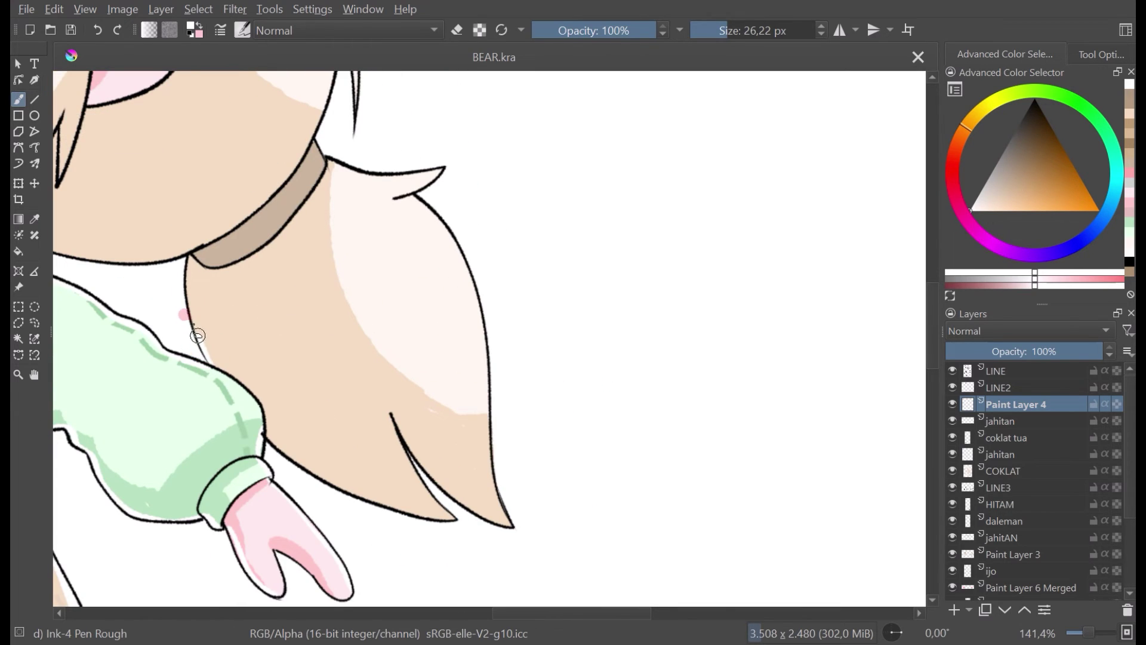
click(194, 257)
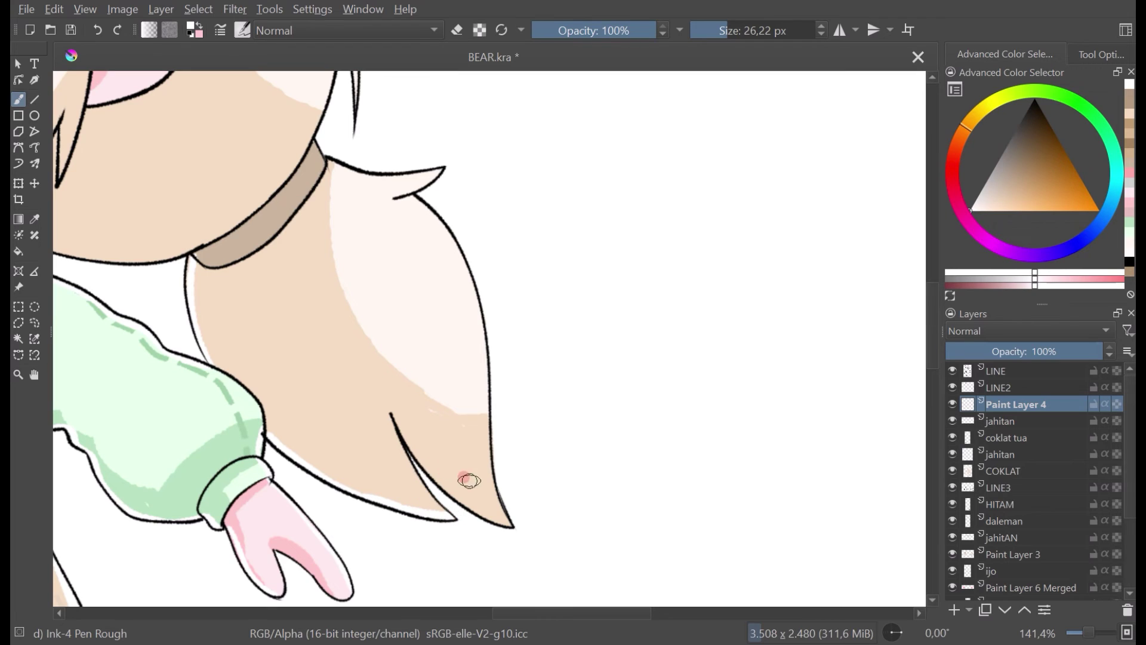
mouse_move(478, 510)
mouse_down()
mouse_move(408, 443)
mouse_move(422, 466)
mouse_up()
key(ctrl+z)
drag(510, 525, 463, 503)
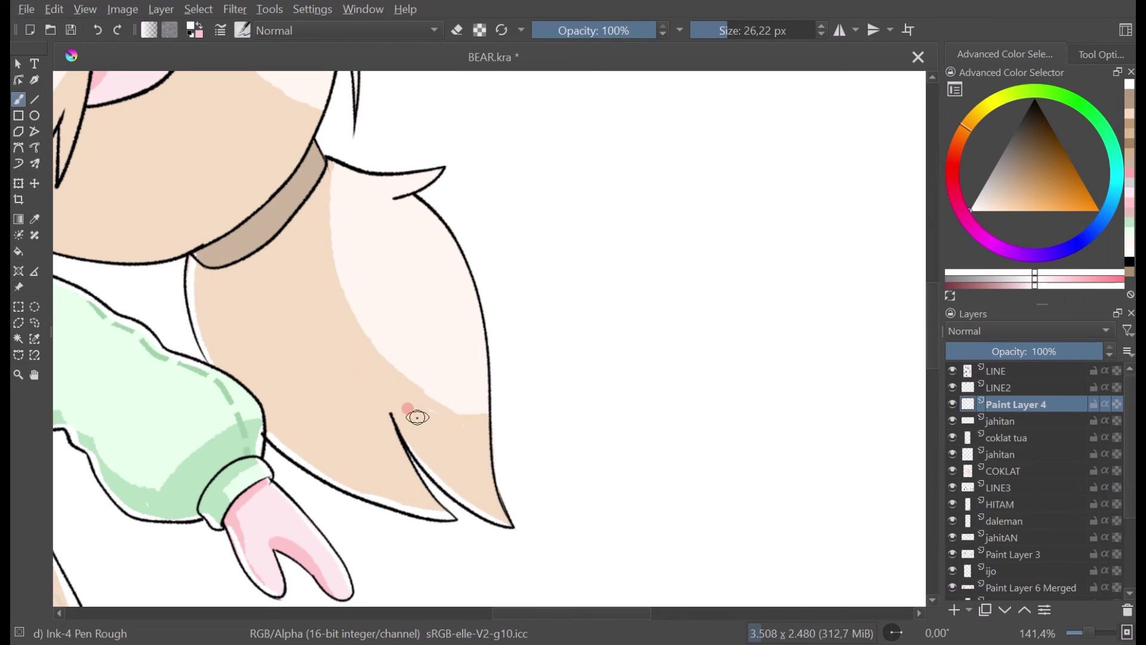
key(ctrl+s)
Step: Paint a white rim highlight along the hair's lower edge from the neck to the hair tie, and save the document
scroll(417, 417, down, 4)
drag(354, 369, 418, 393)
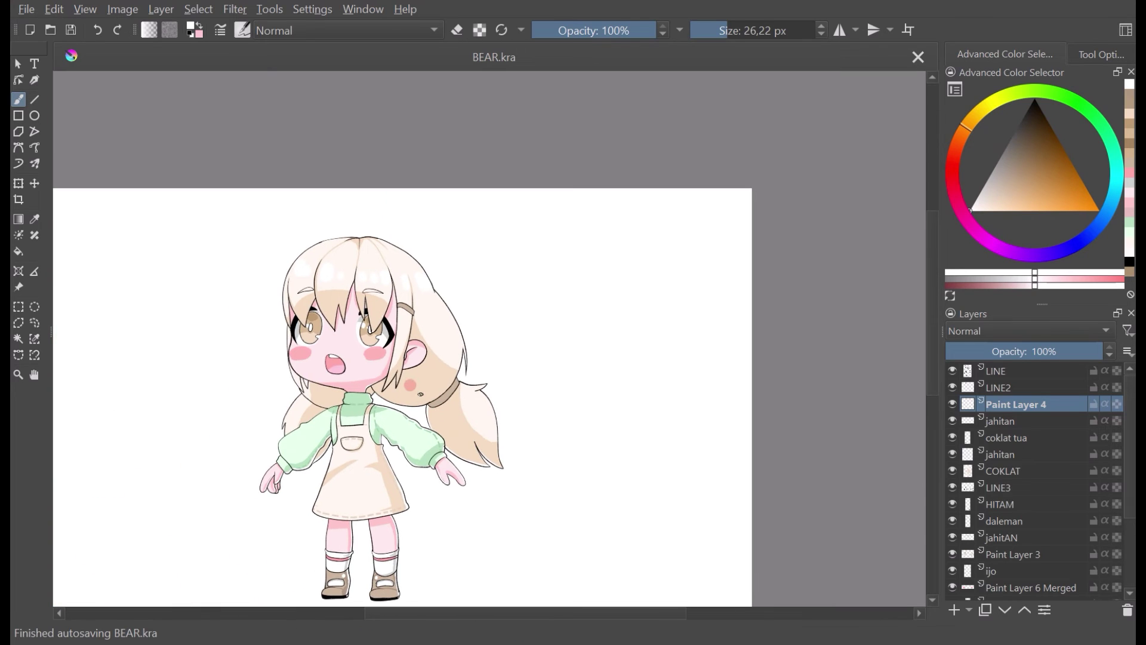
scroll(419, 398, up, 6)
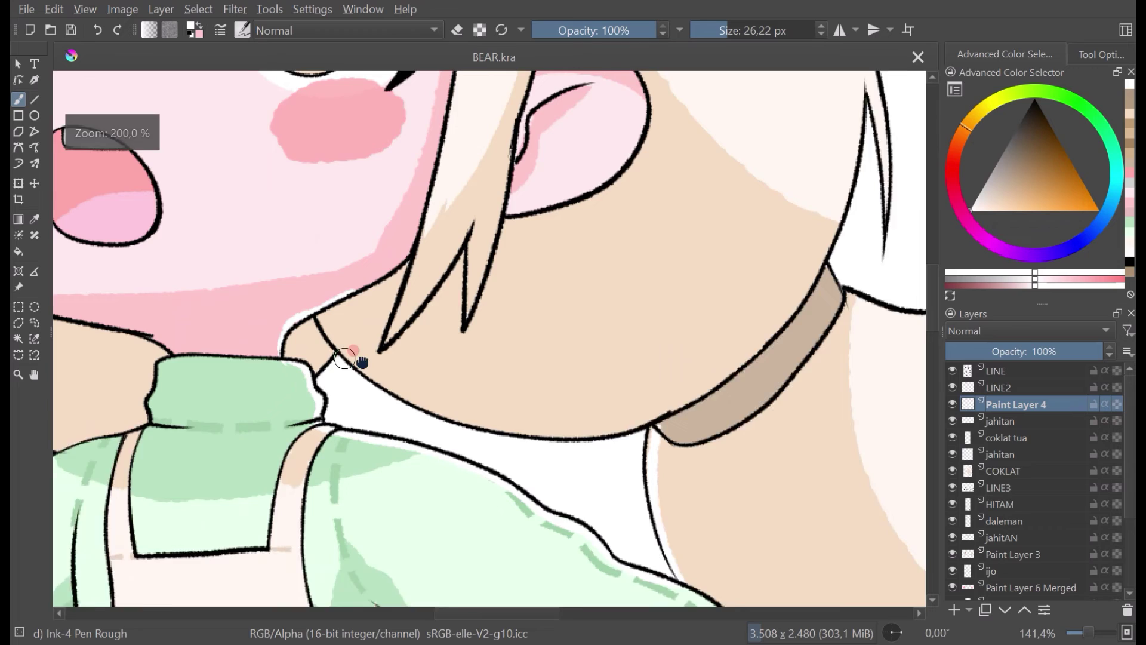
mouse_move(344, 358)
mouse_down()
mouse_move(401, 370)
mouse_move(366, 363)
mouse_move(363, 375)
mouse_up()
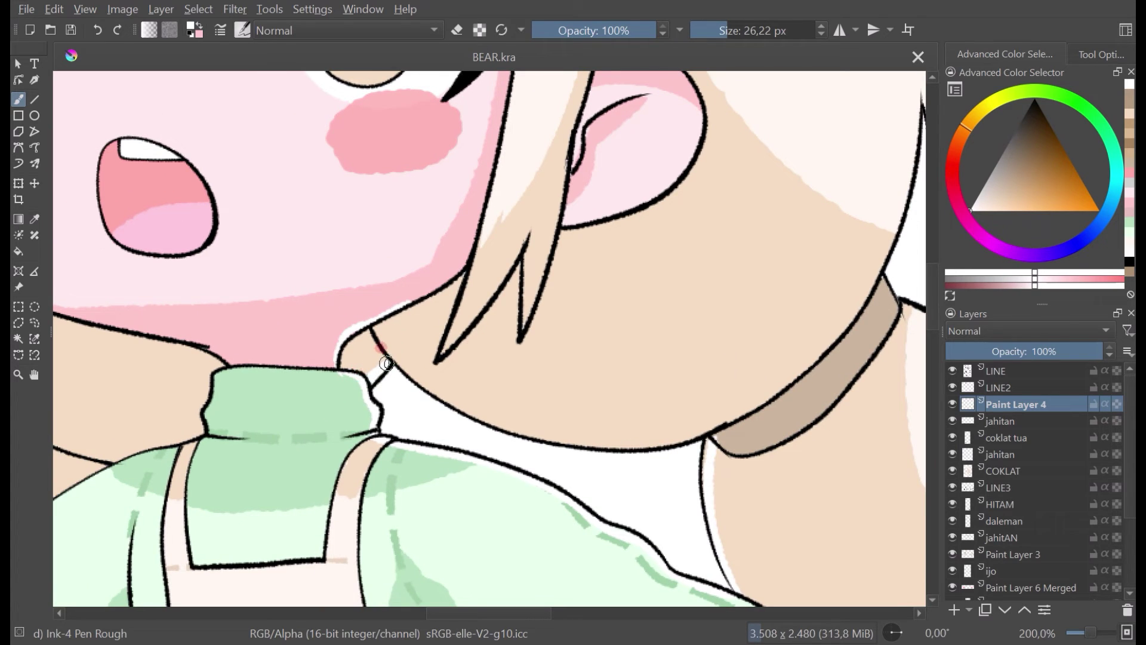
drag(375, 324, 401, 368)
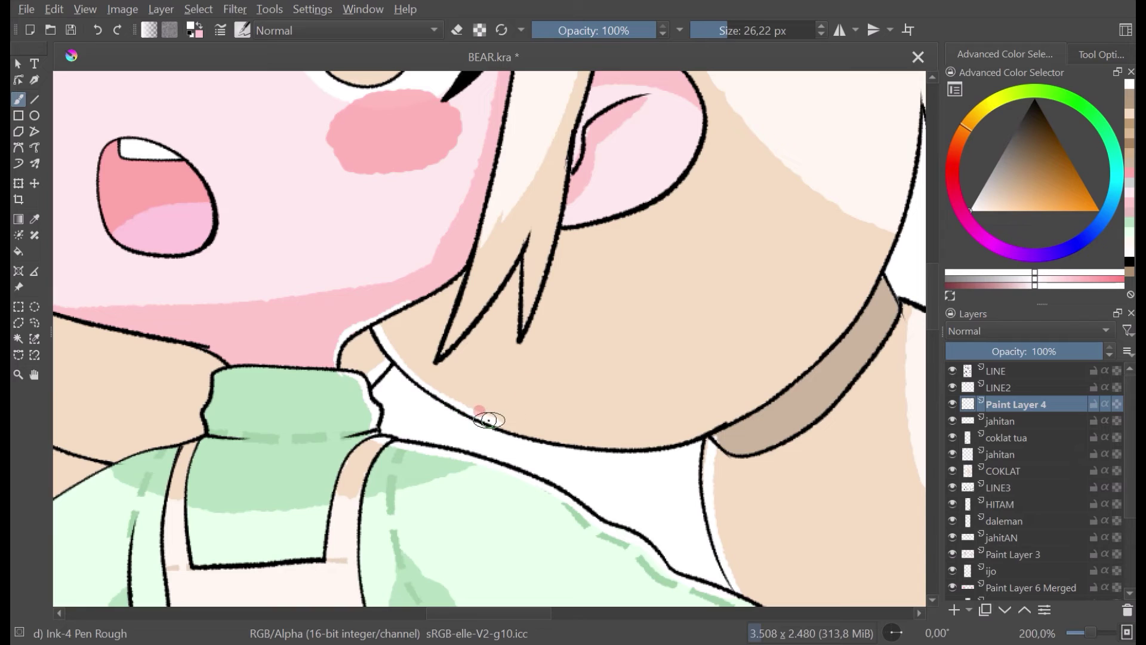
drag(572, 440, 715, 431)
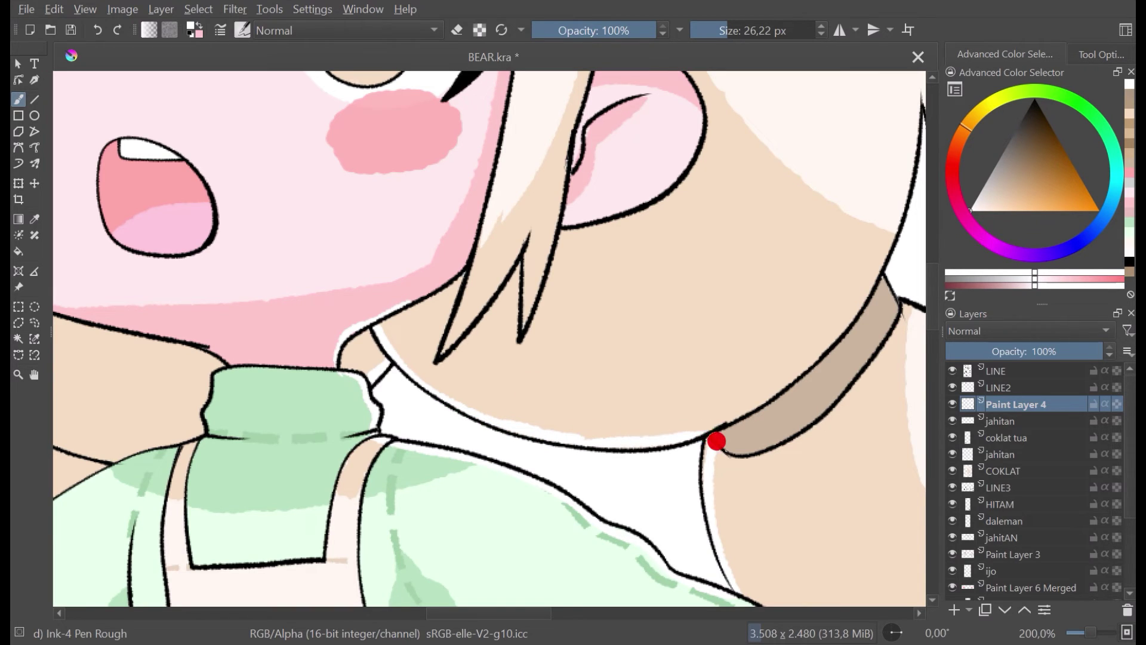
scroll(845, 387, down, 5)
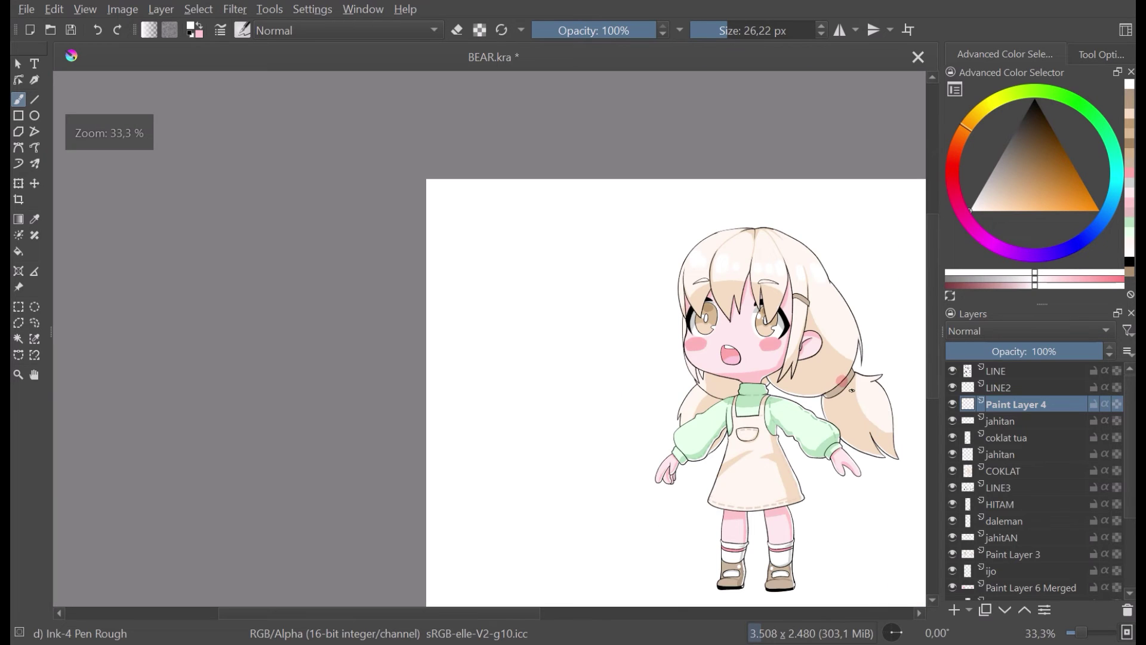
drag(852, 391, 756, 376)
drag(775, 311, 746, 306)
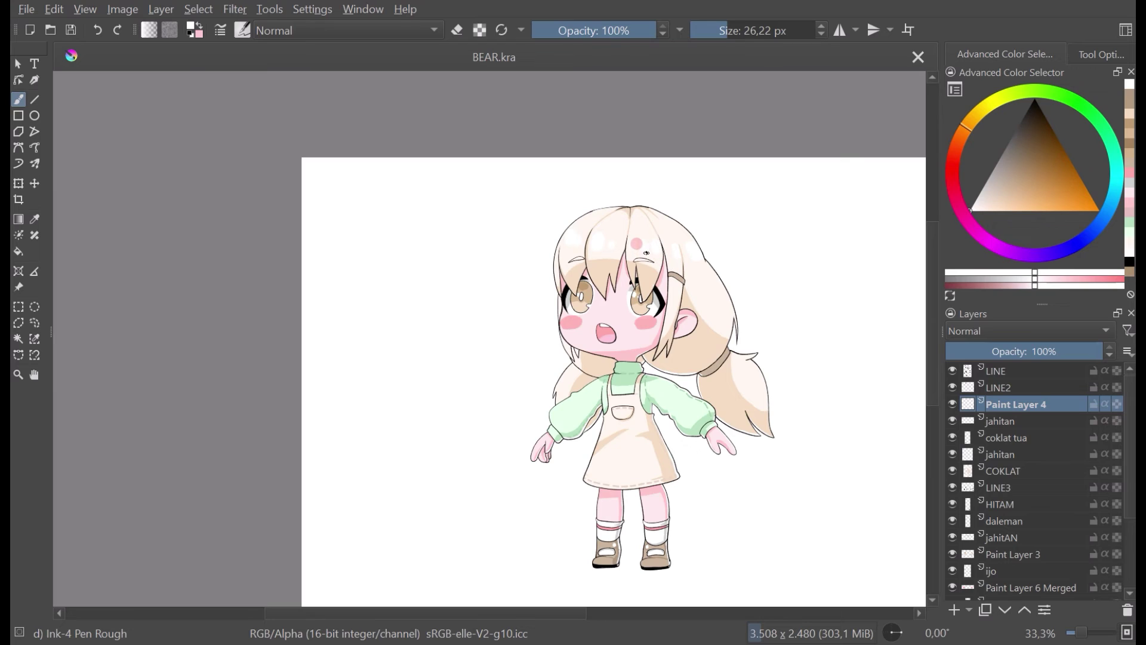
Step: Paint a thin white rim highlight along the outer edge of the hair at the crown of the head, and save
scroll(645, 206, up, 3)
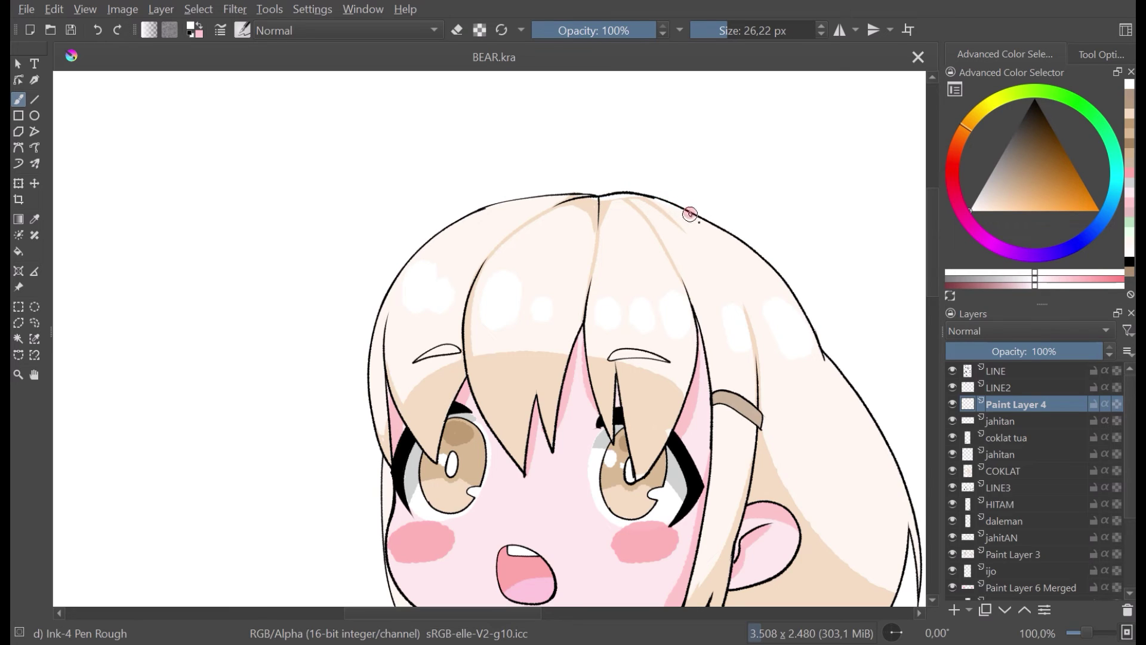
click(690, 214)
key(ctrl+s)
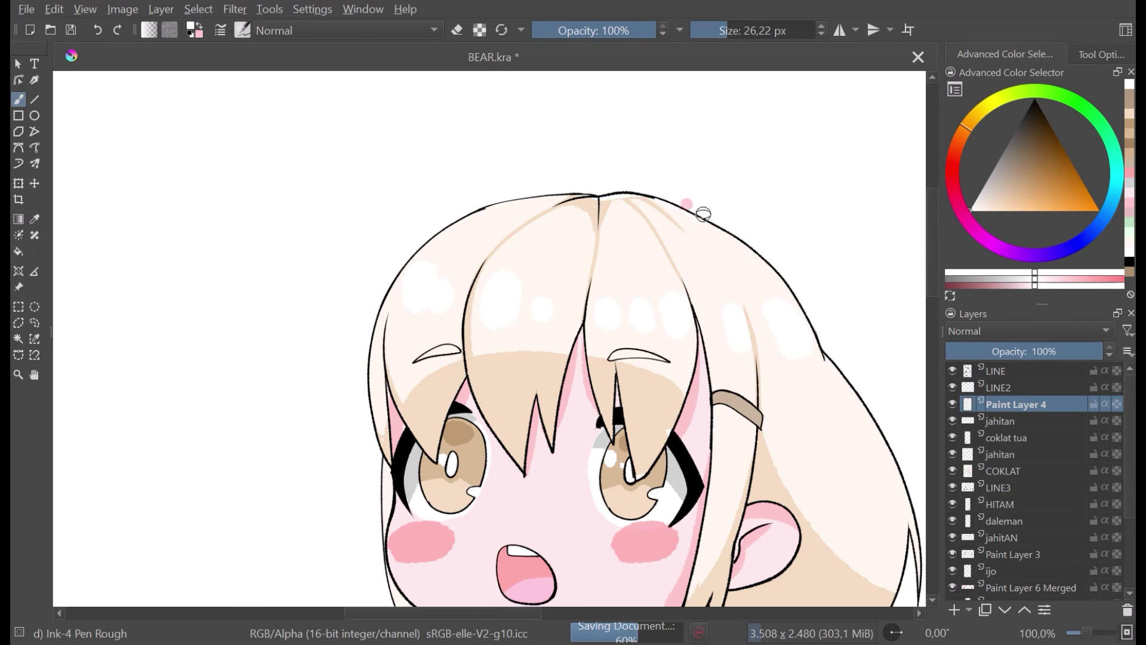
click(628, 198)
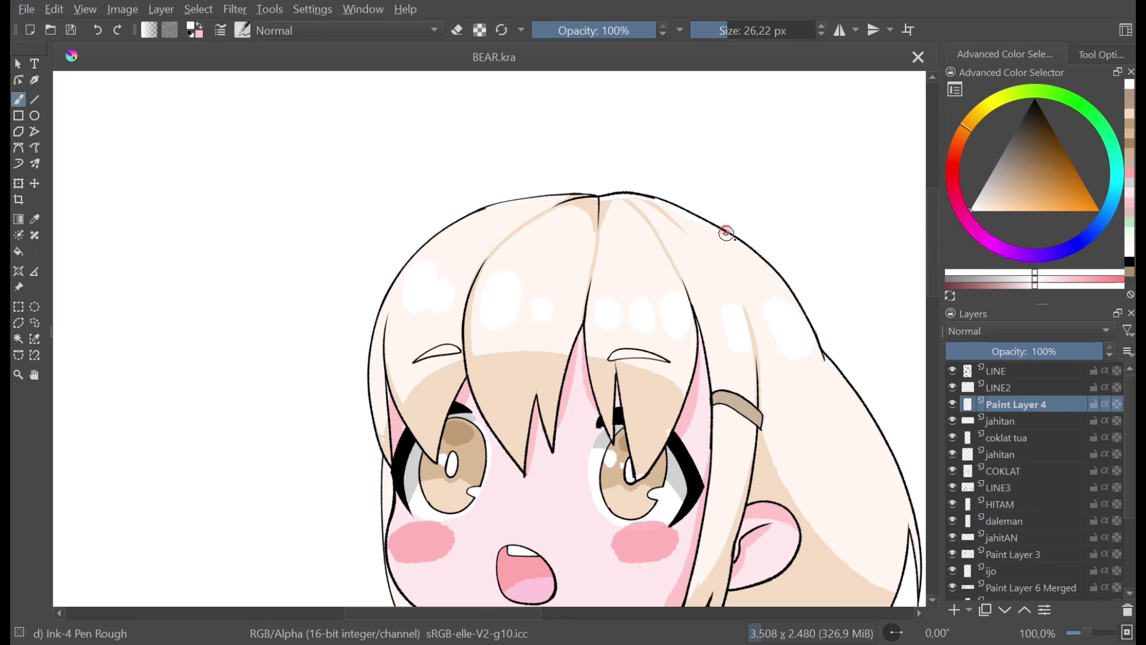
click(743, 256)
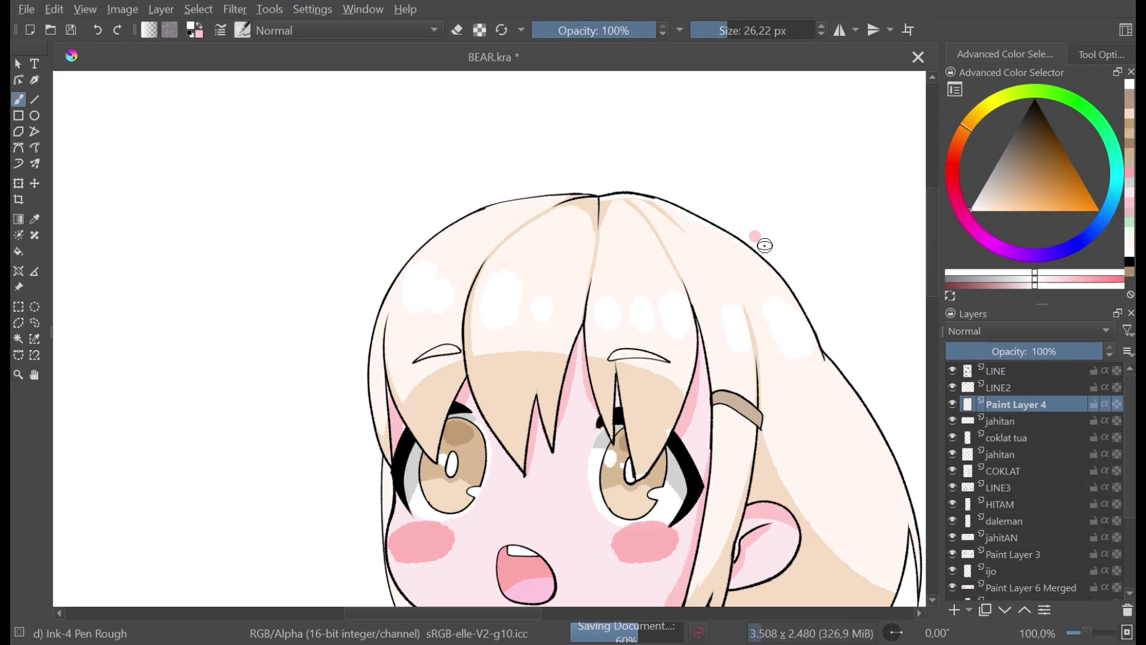
Step: Check the whole figure in mirrored and normal view, and examine the face and eyes for missing details
scroll(689, 438, down, 3)
mouse_move(689, 437)
mouse_down()
mouse_move(642, 412)
mouse_move(630, 376)
mouse_move(637, 308)
mouse_up()
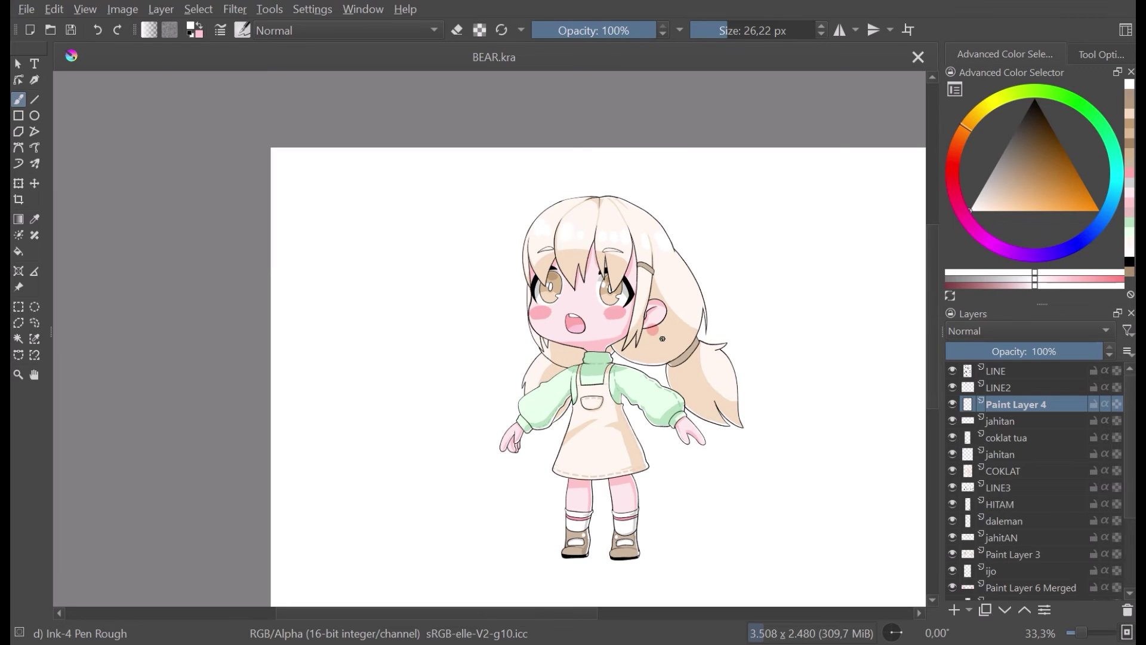
key(m)
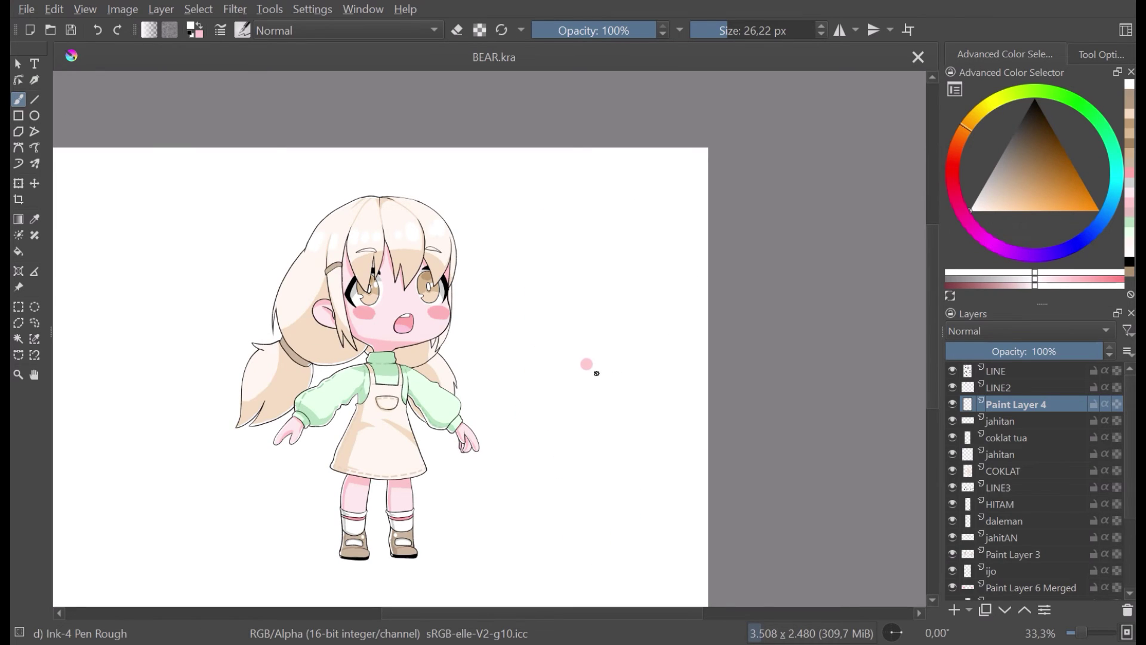
key(m)
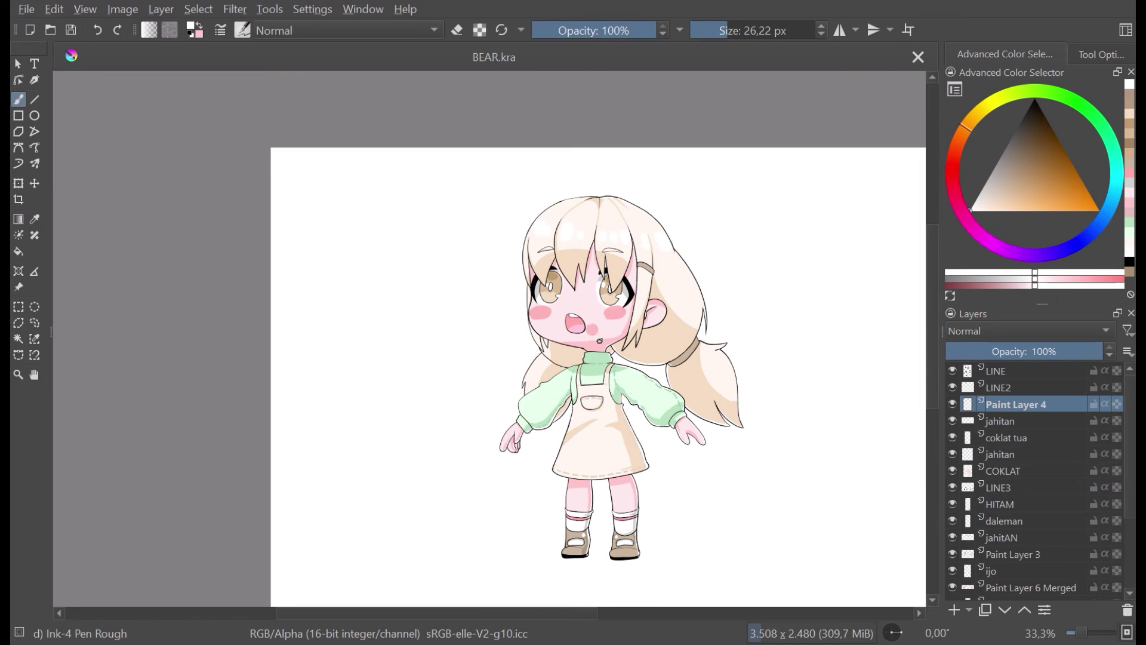
scroll(591, 276, up, 2)
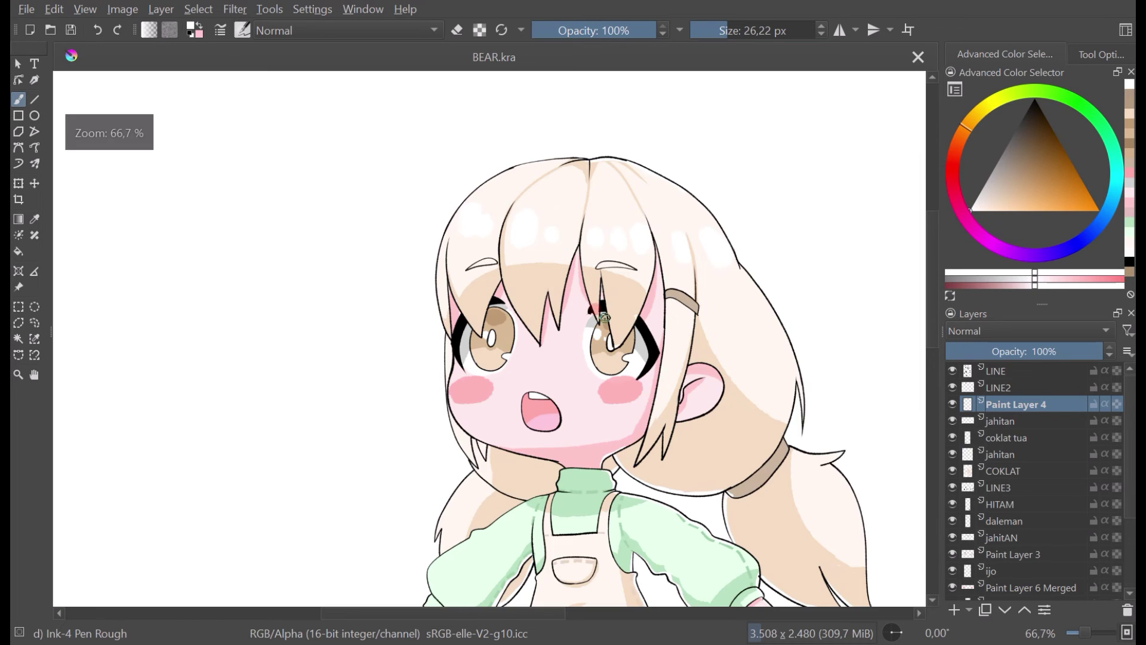
scroll(600, 353, up, 1)
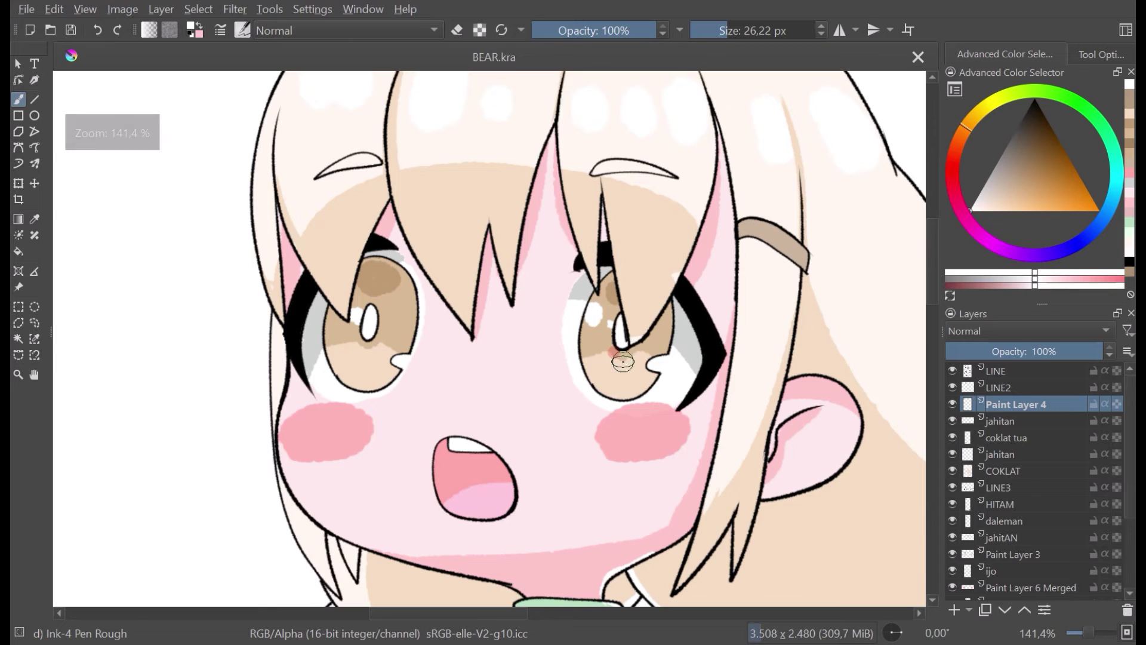
scroll(600, 353, down, 2)
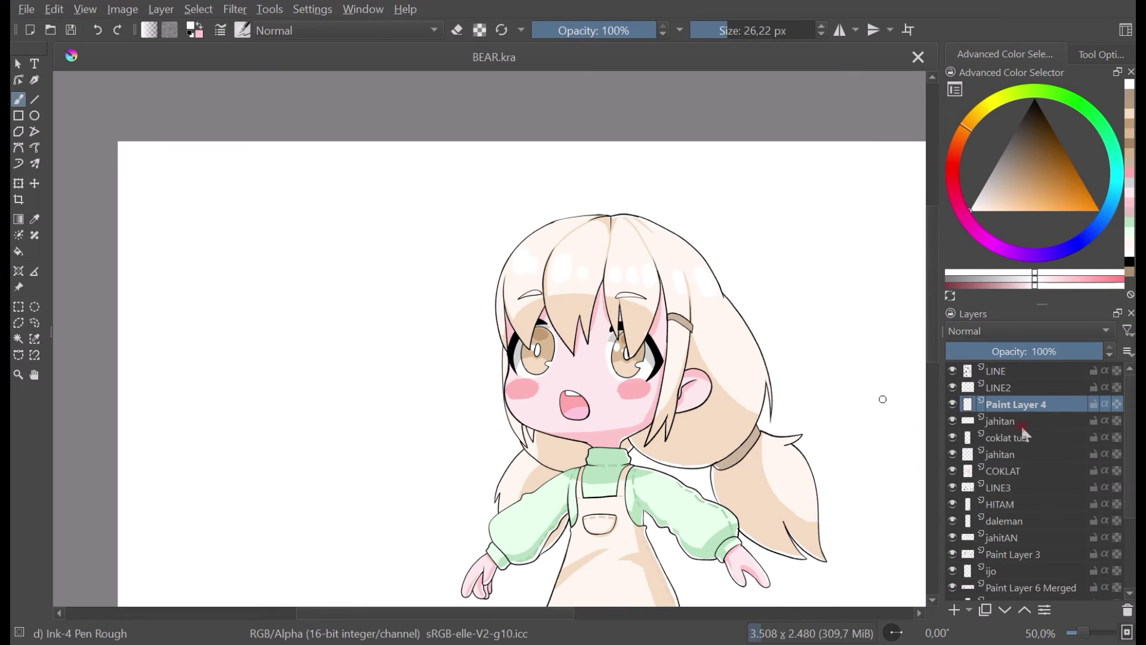
Step: Fill the white pupils of both eyes with black on the HITAM layer, sampling the black from the eye's lash line
click(1018, 455)
click(1014, 502)
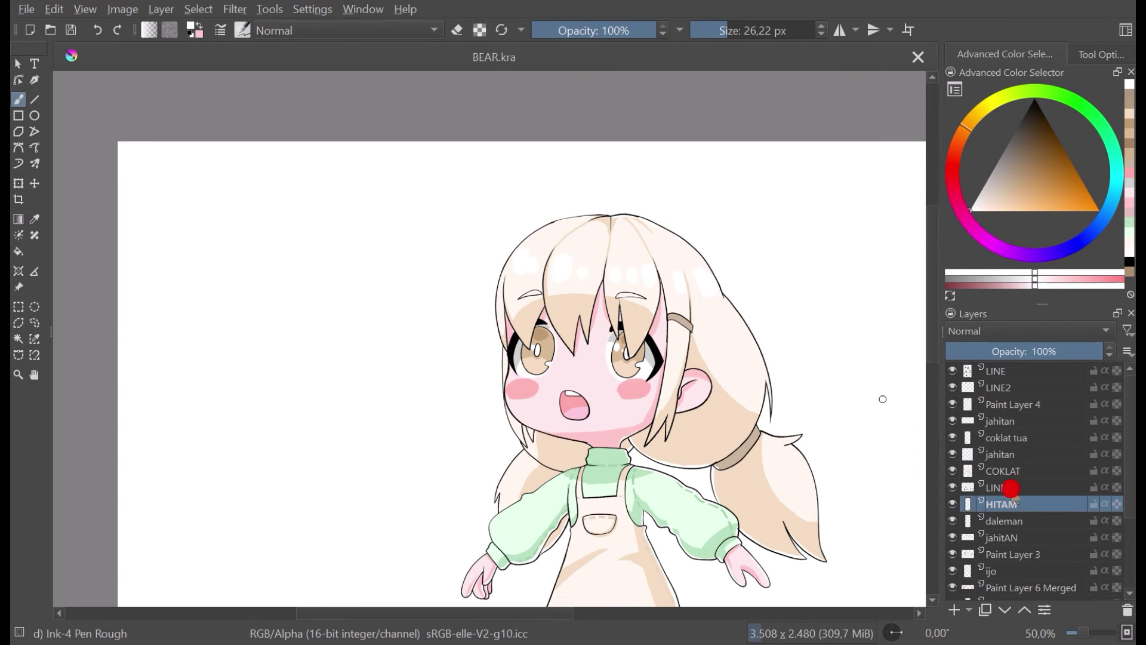
ctrl+click(645, 359)
scroll(642, 358, up, 4)
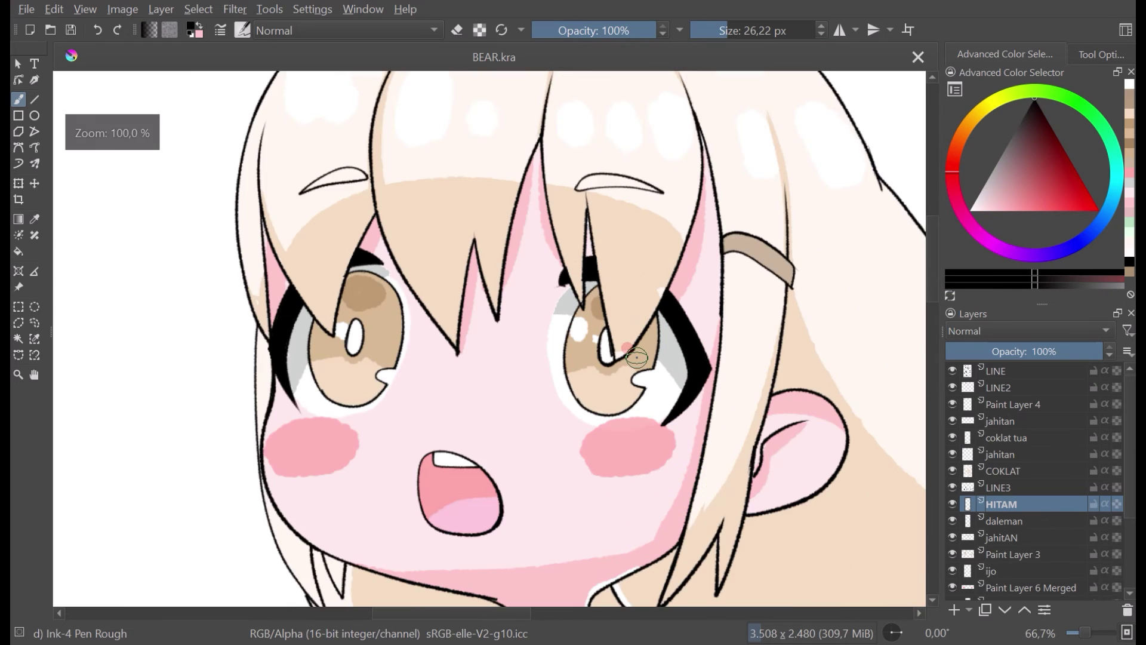
mouse_move(591, 320)
mouse_down()
mouse_move(584, 332)
mouse_move(599, 357)
mouse_move(592, 327)
mouse_move(596, 355)
mouse_up()
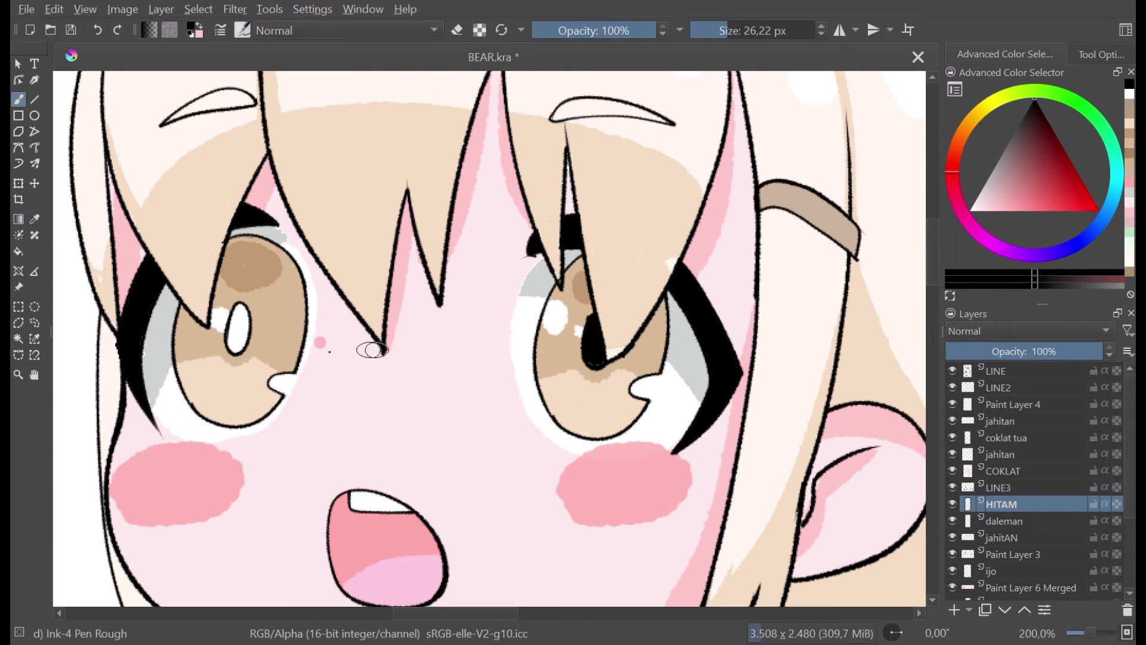
mouse_move(242, 328)
mouse_down()
mouse_move(230, 336)
mouse_move(234, 319)
mouse_move(229, 331)
mouse_up()
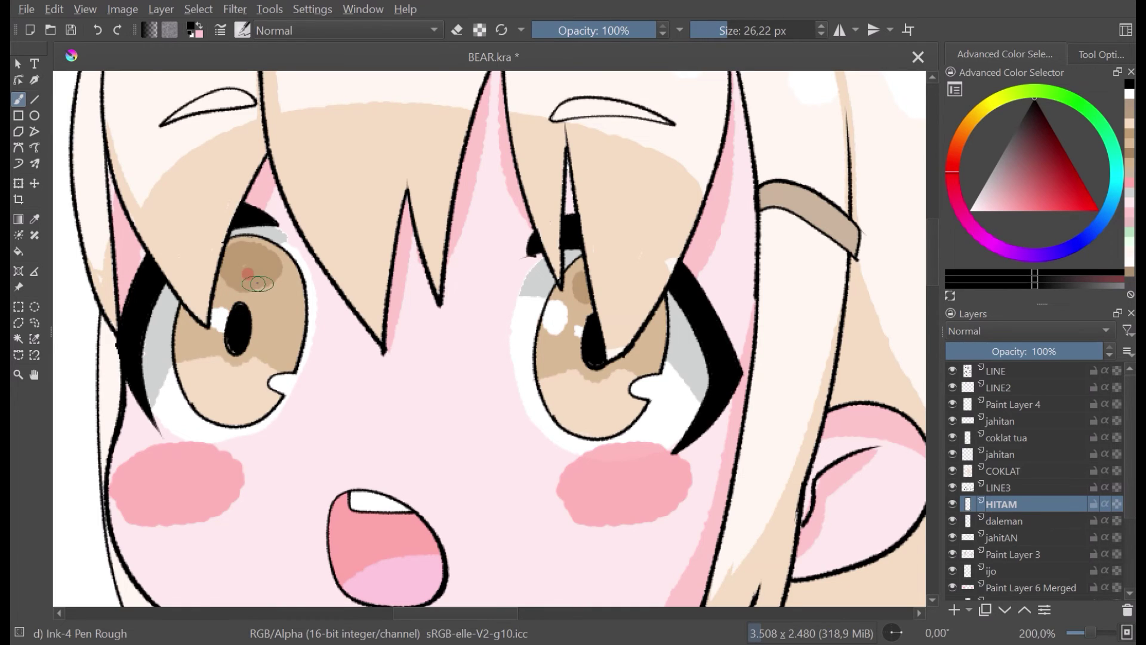
Step: Touch up the black fill of the pupil in the eye farther from the ear, and save the document
scroll(257, 284, down, 6)
drag(344, 233, 550, 280)
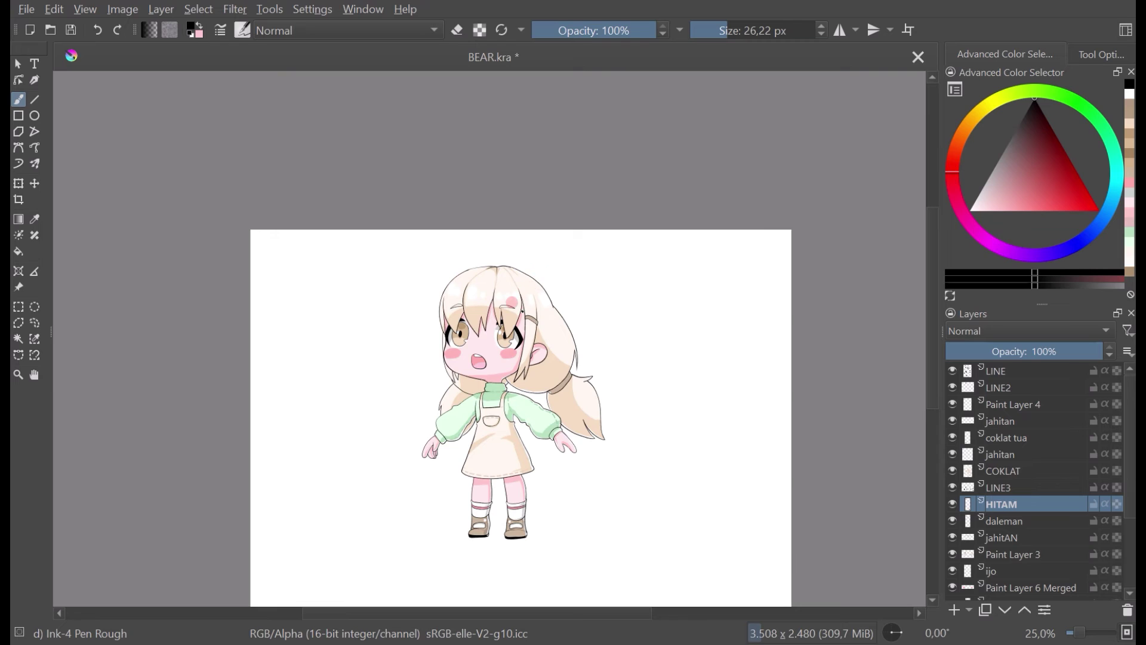
scroll(497, 327, up, 7)
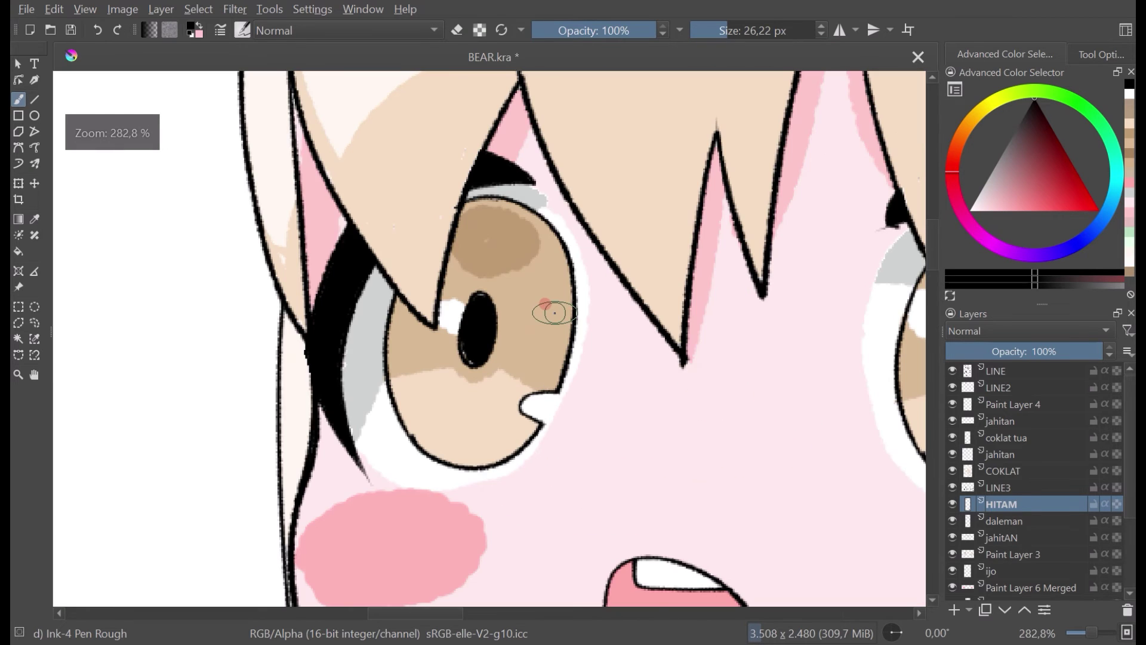
drag(468, 330, 467, 359)
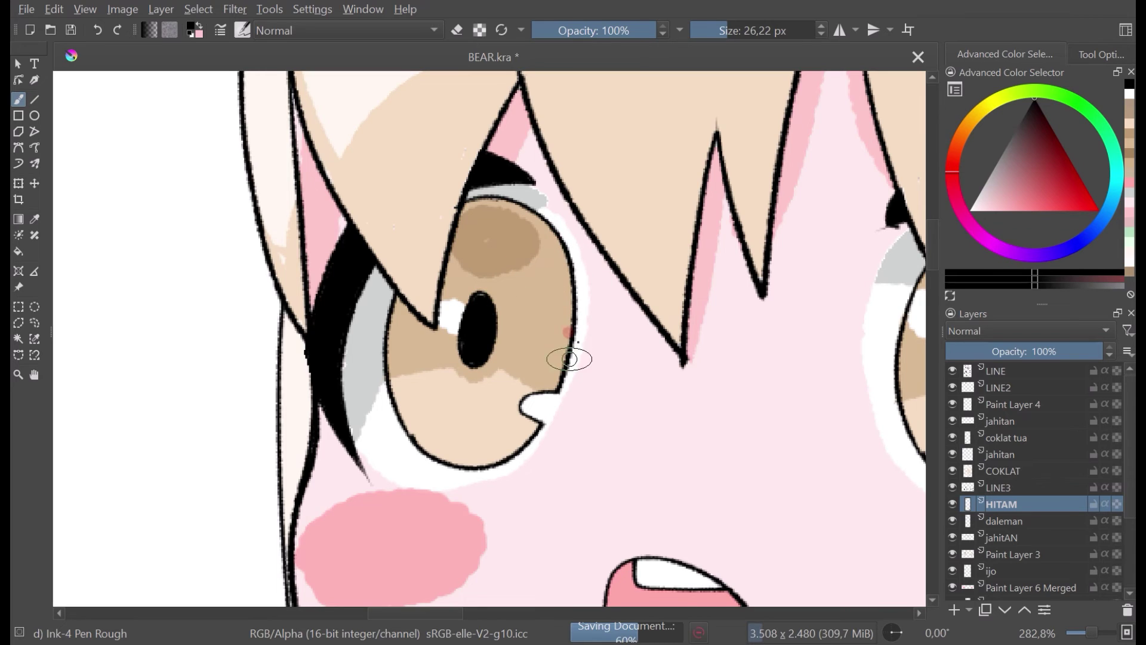
Step: Compare the figure with its black pupils in mirrored and normal view
scroll(598, 318, down, 7)
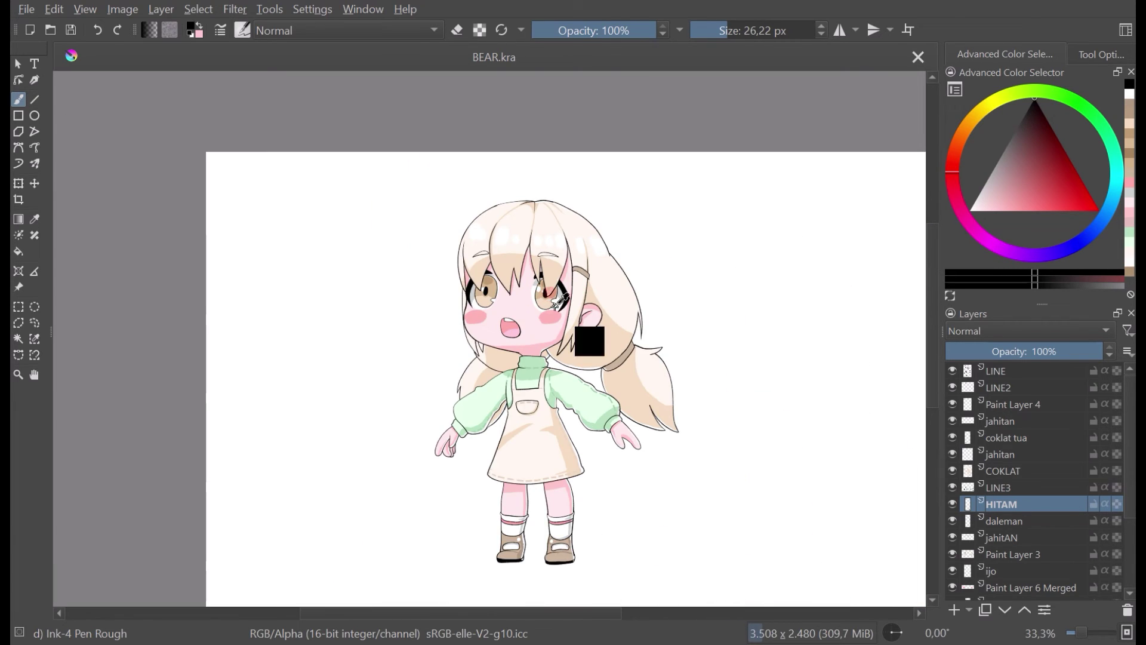
key(m)
key(m)
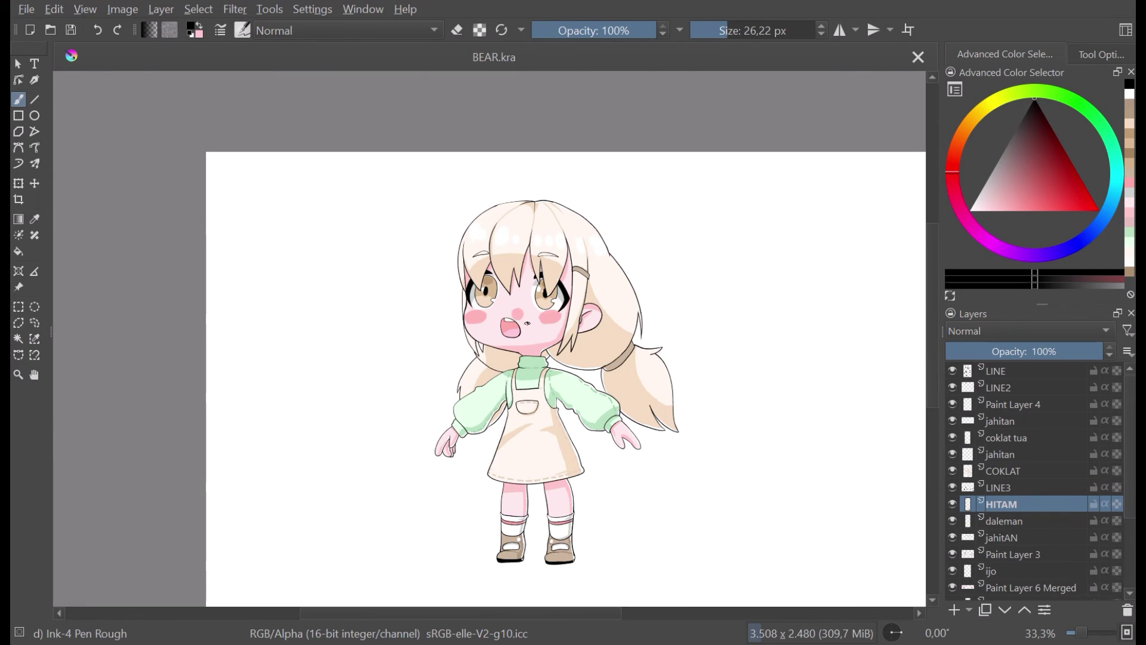
Step: Try black ring outlines around the pupils inside both irises, and undo them
scroll(489, 290, up, 6)
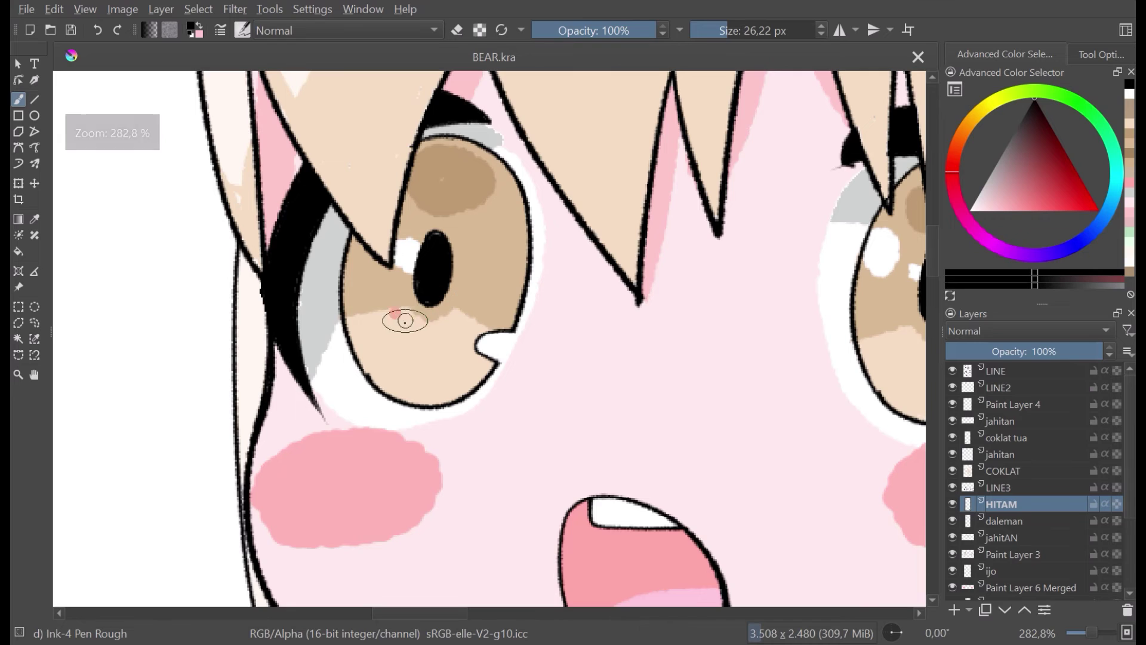
mouse_move(406, 234)
mouse_down()
mouse_move(460, 191)
mouse_move(478, 299)
mouse_move(391, 326)
mouse_move(393, 269)
mouse_up()
scroll(439, 194, down, 6)
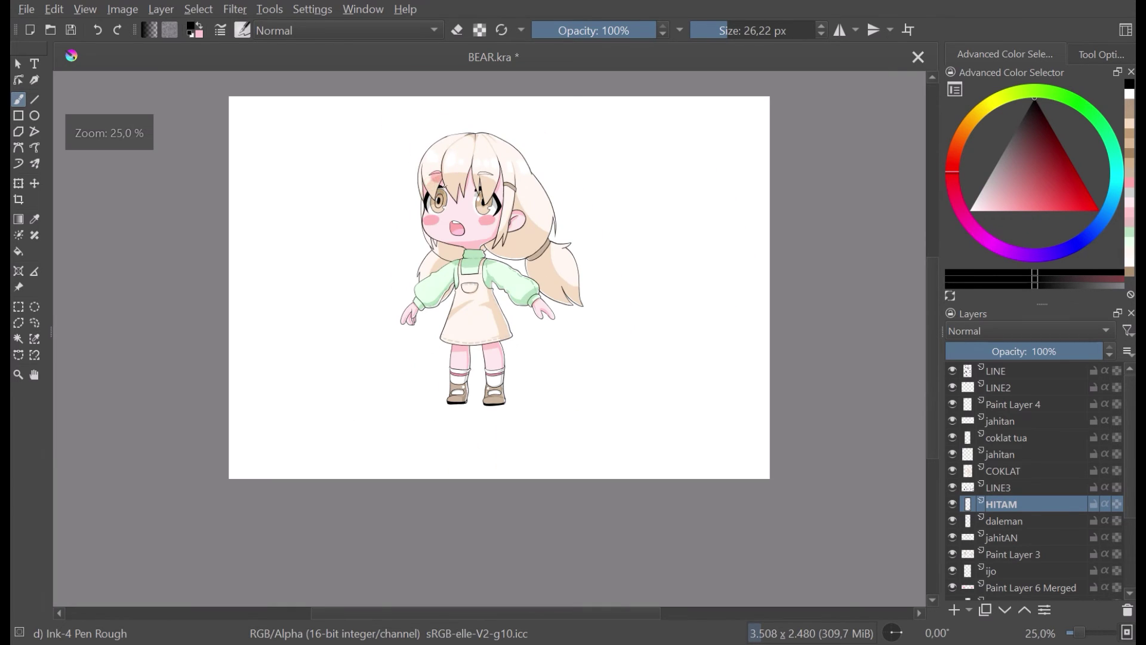
scroll(443, 187, up, 6)
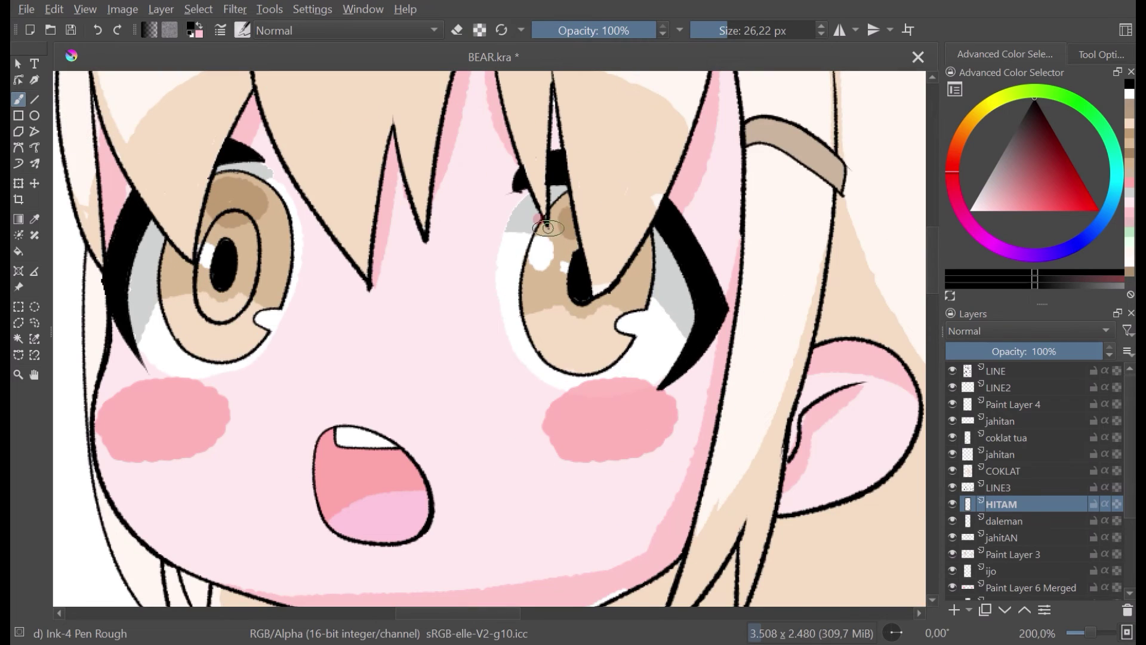
drag(546, 316, 566, 226)
key(ctrl+z)
key(ctrl+z)
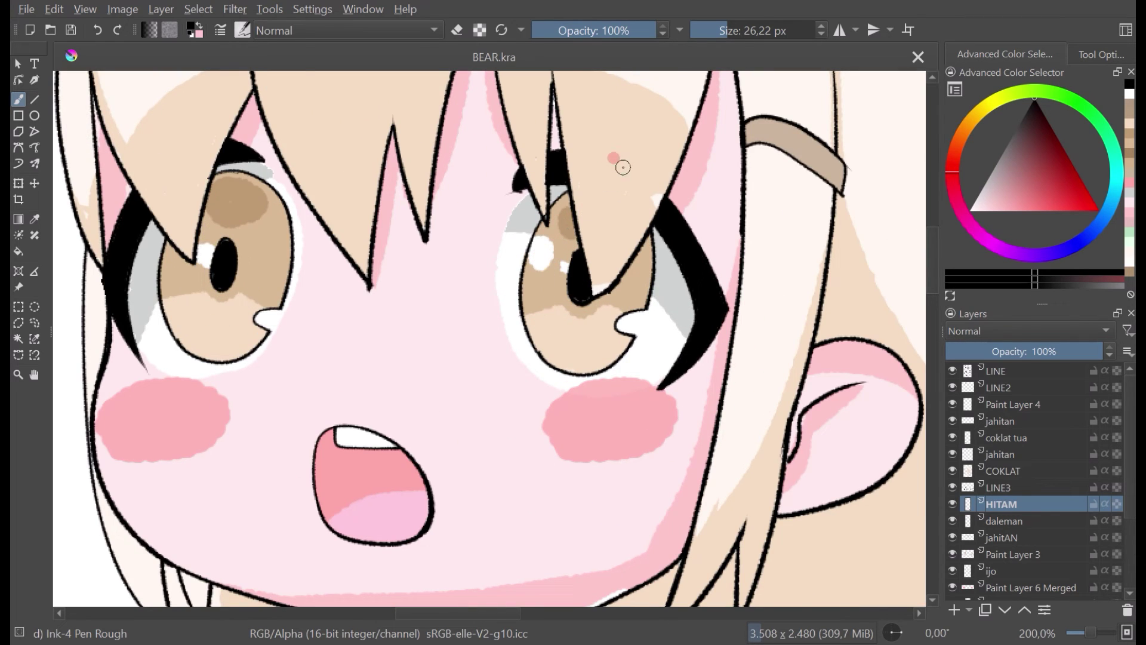
Step: Try a brown ring around the pupil nearer the ear on the coklat tua layer, sampling the brown from the iris, and undo it
click(953, 470)
click(953, 471)
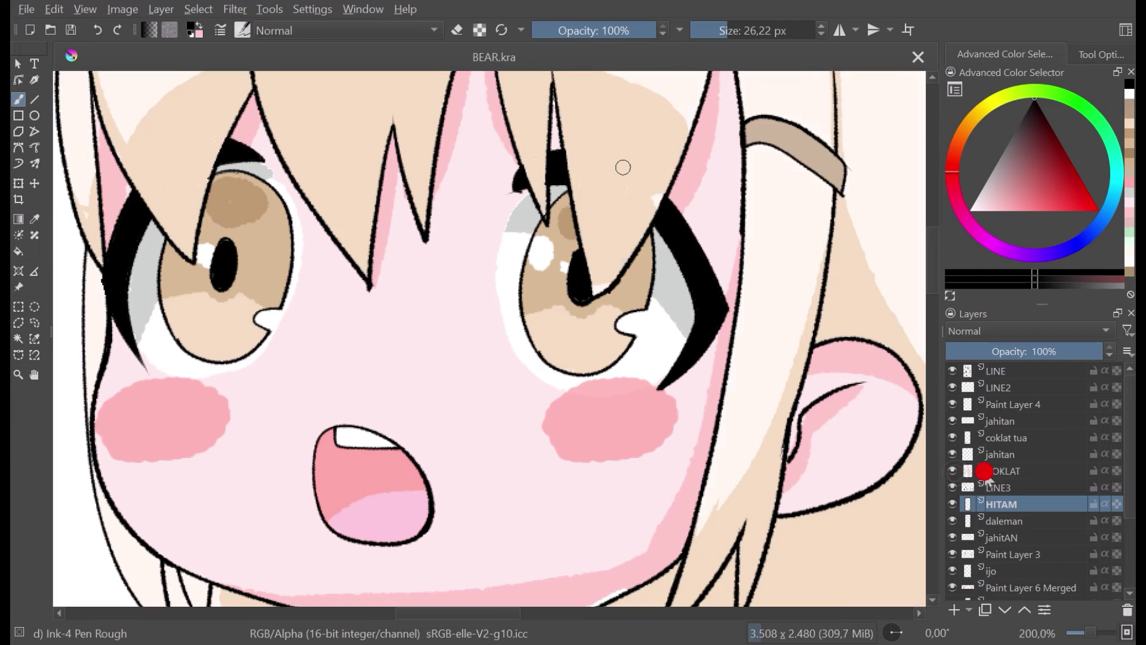
click(1007, 439)
ctrl+click(539, 244)
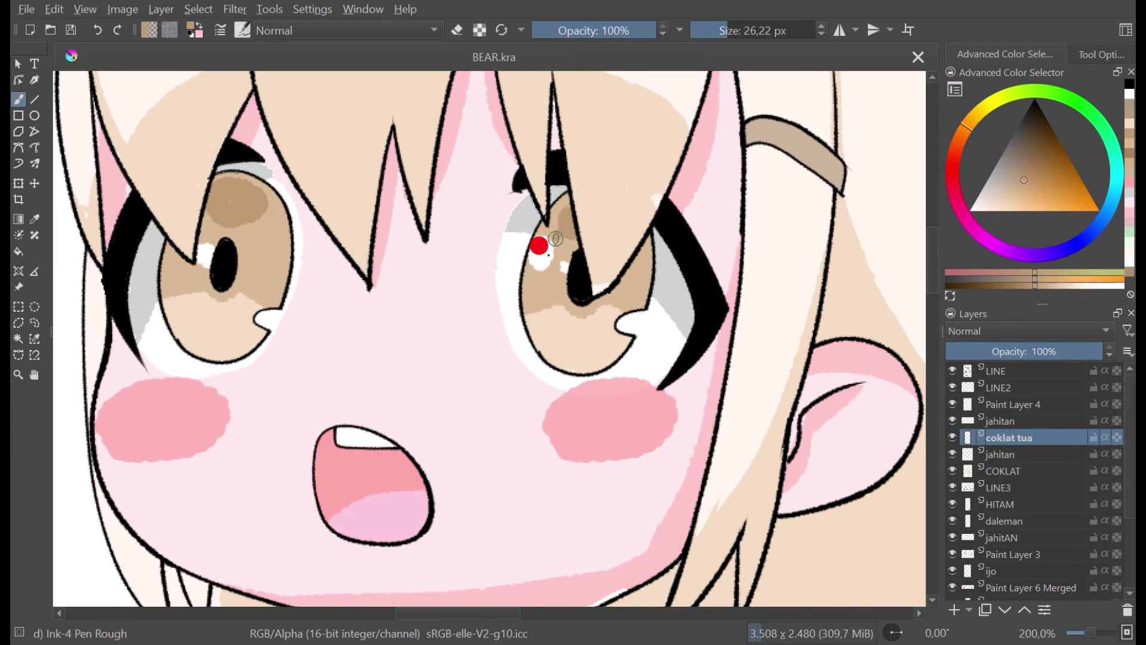
mouse_move(556, 239)
mouse_down()
mouse_move(548, 326)
mouse_move(589, 343)
mouse_move(616, 316)
mouse_move(645, 225)
mouse_up()
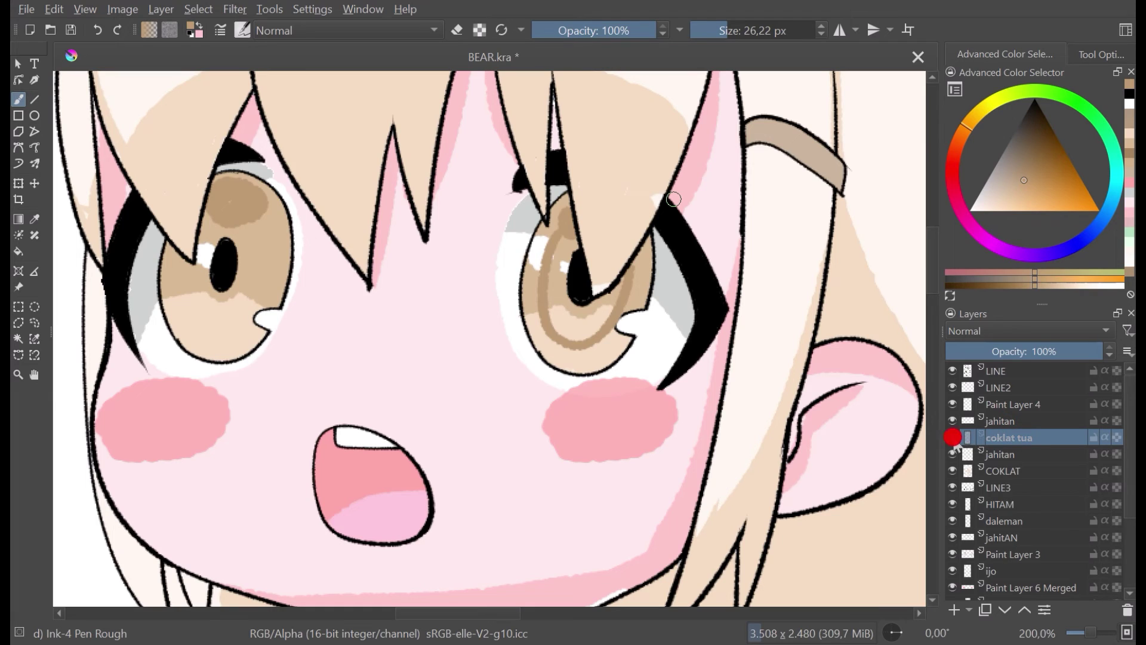
click(954, 439)
click(954, 439)
key(ctrl+z)
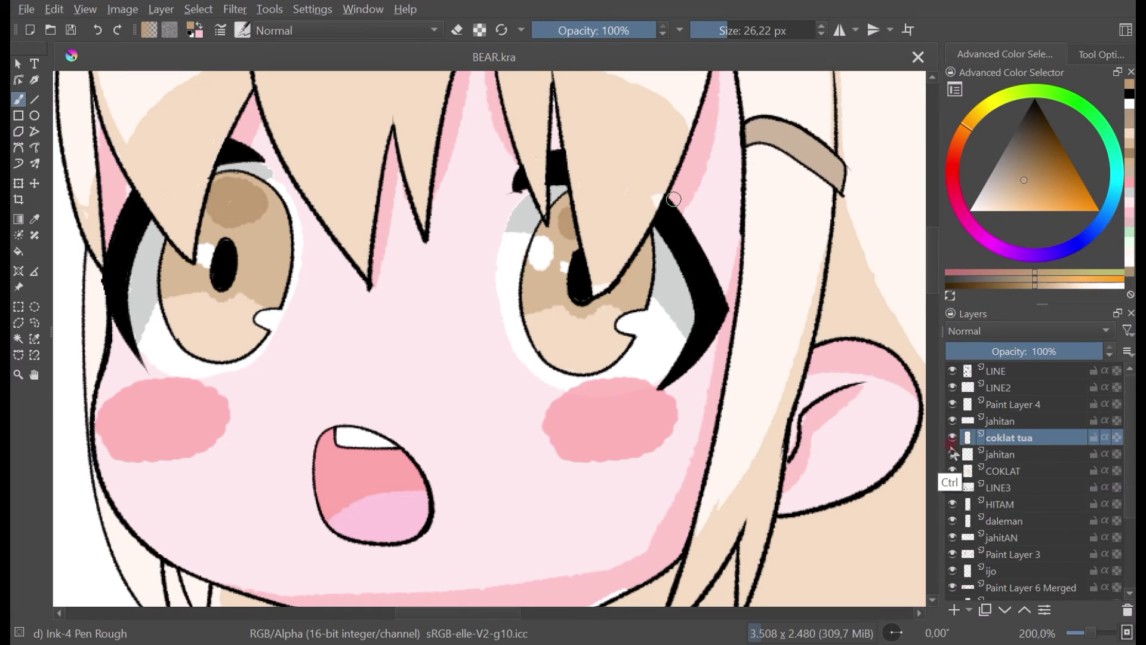
Step: Identify the layers by toggling their visibility, and paint brown rings around the pupils inside both irises on Paint Layer 3
click(953, 471)
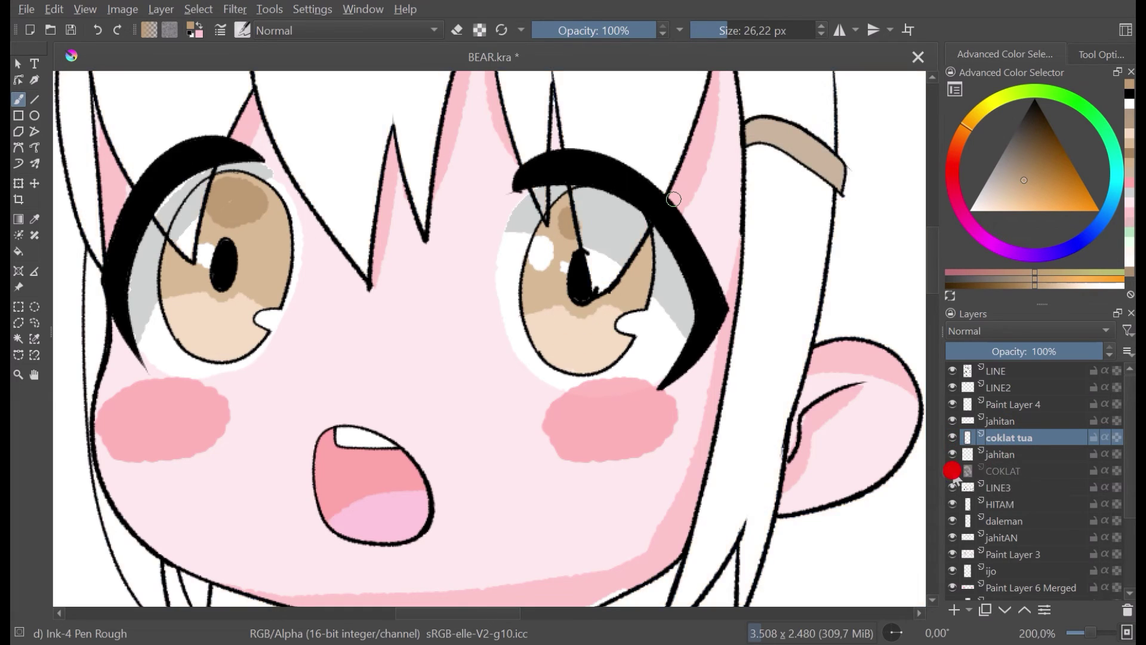
click(954, 471)
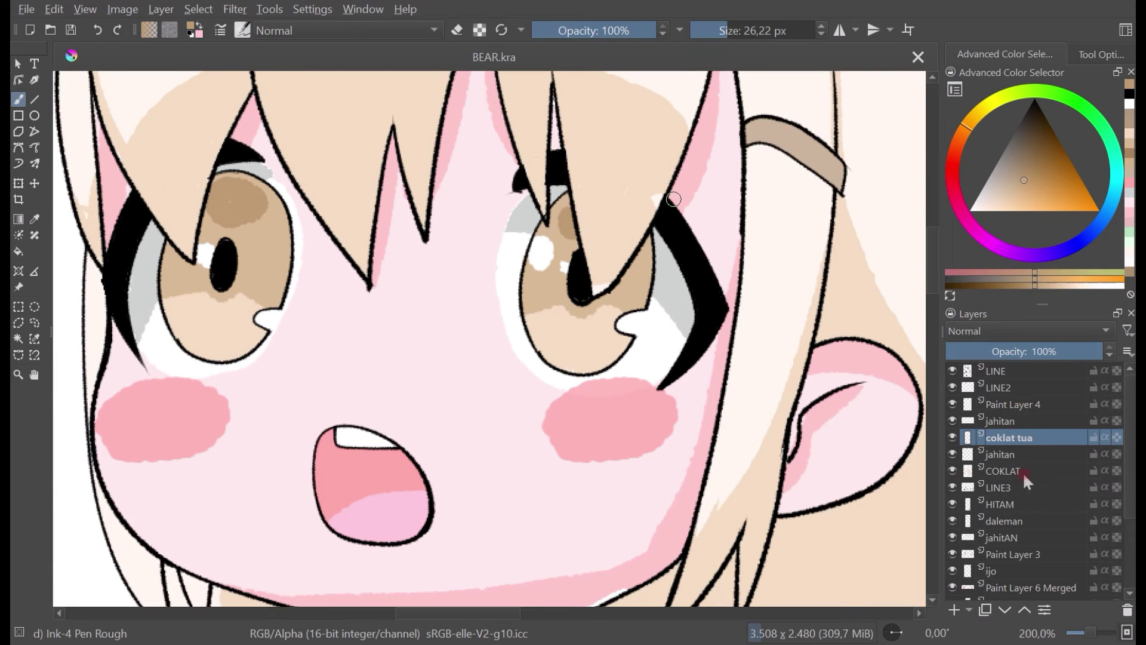
scroll(1023, 483, down, 2)
click(953, 476)
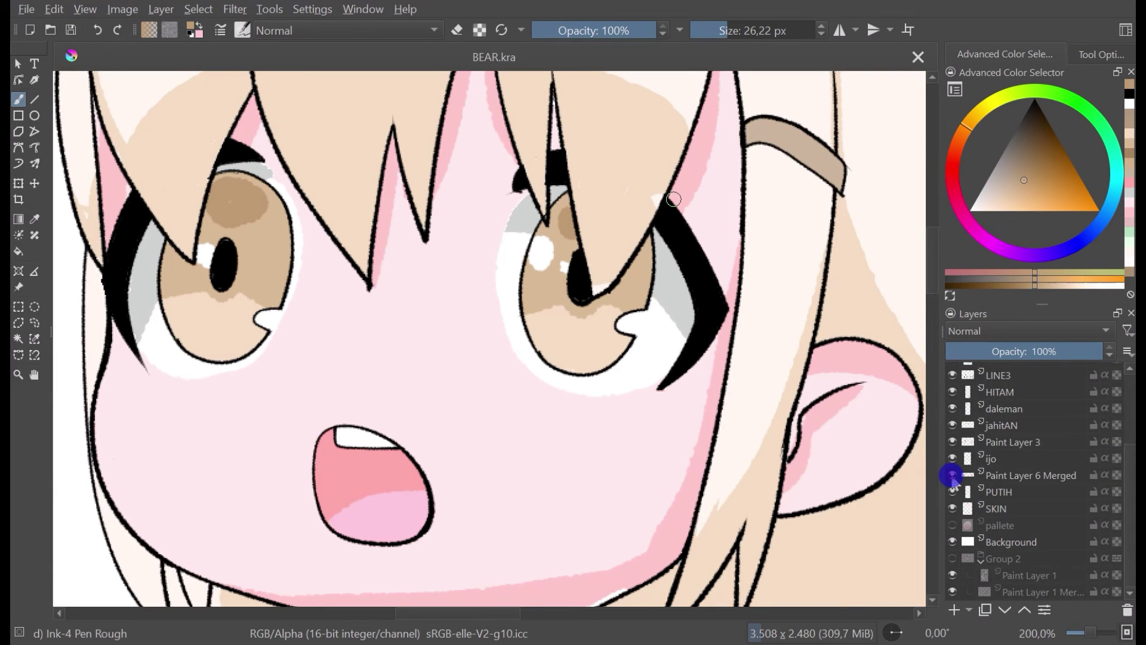
click(953, 475)
click(953, 442)
click(953, 442)
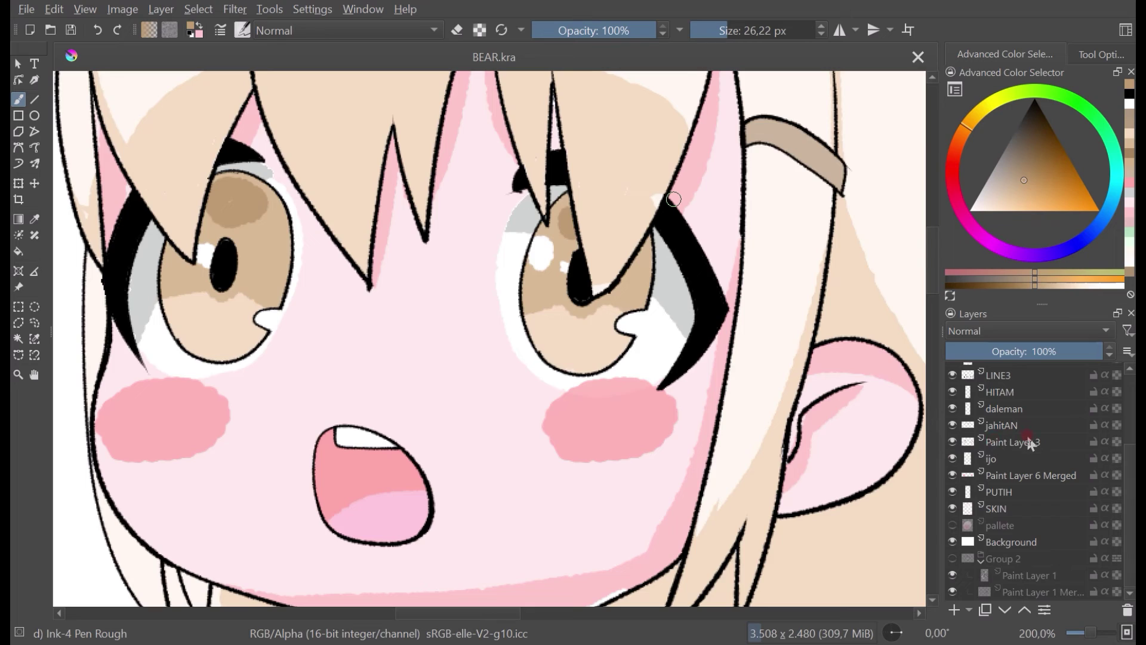
click(1028, 443)
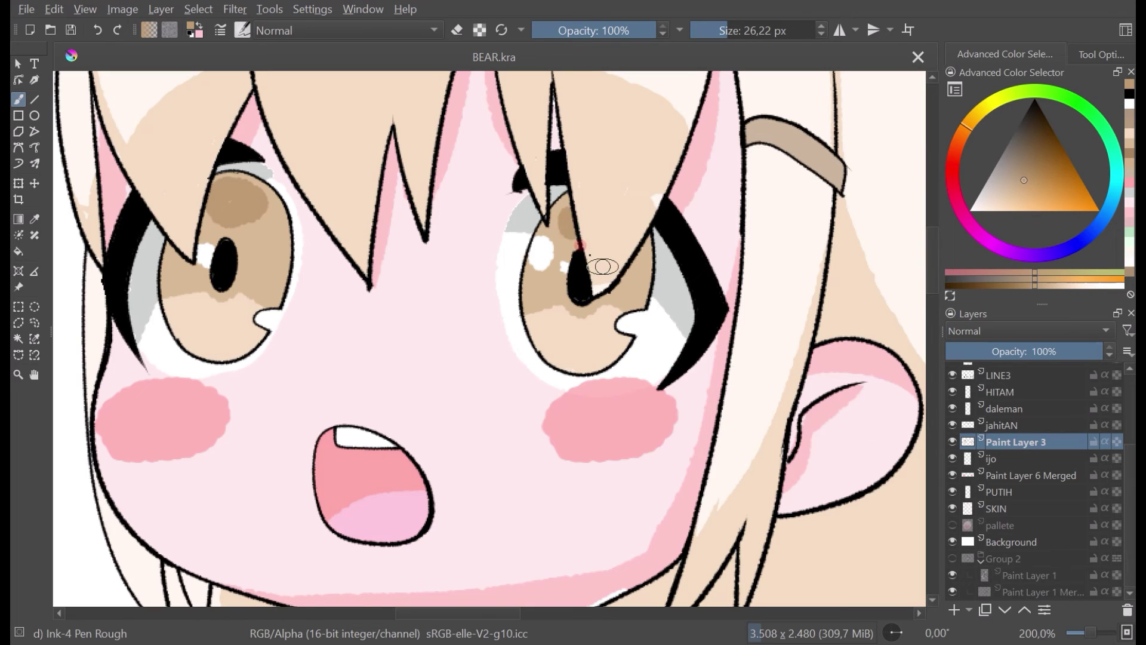
mouse_move(564, 212)
mouse_down()
mouse_move(550, 281)
mouse_move(555, 324)
mouse_move(594, 340)
mouse_move(621, 315)
mouse_up()
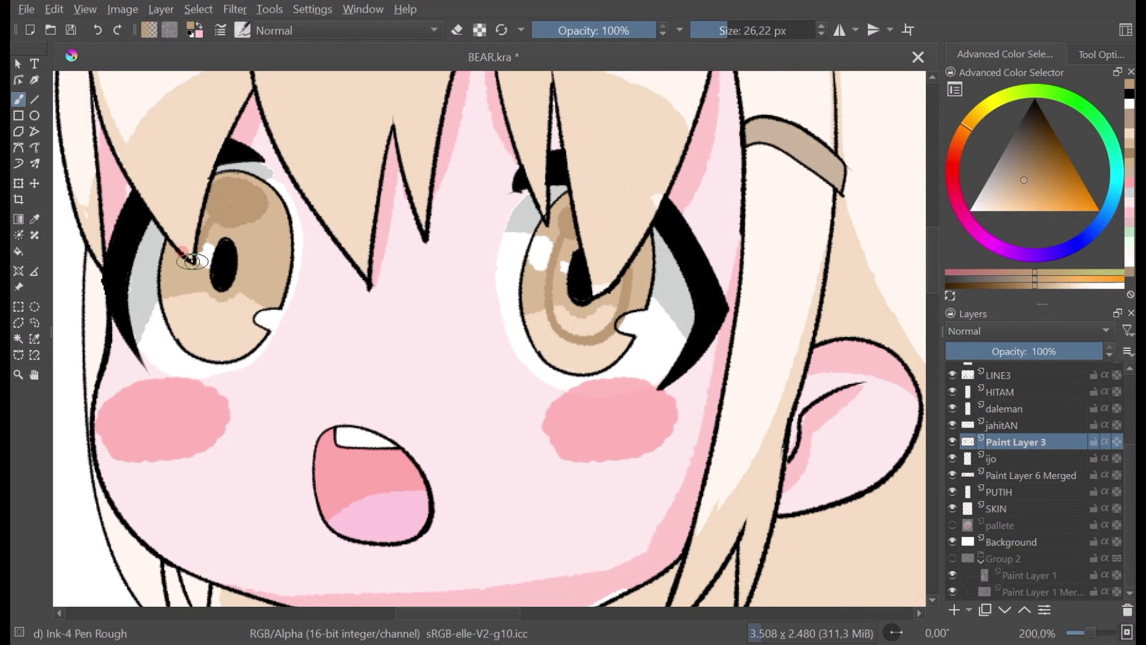
mouse_move(193, 253)
mouse_down()
mouse_move(197, 314)
mouse_move(249, 270)
mouse_move(246, 205)
mouse_up()
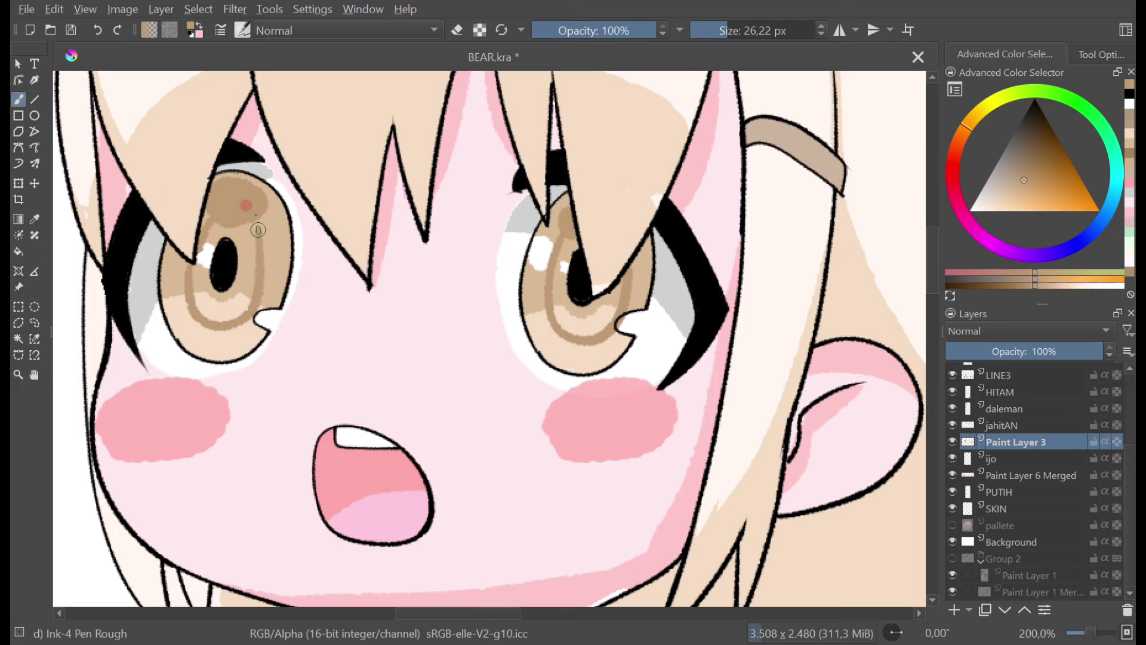
Step: Erase the excess brown at the ring's end beside the white notch in the eye nearer the ear, and save the document
click(457, 30)
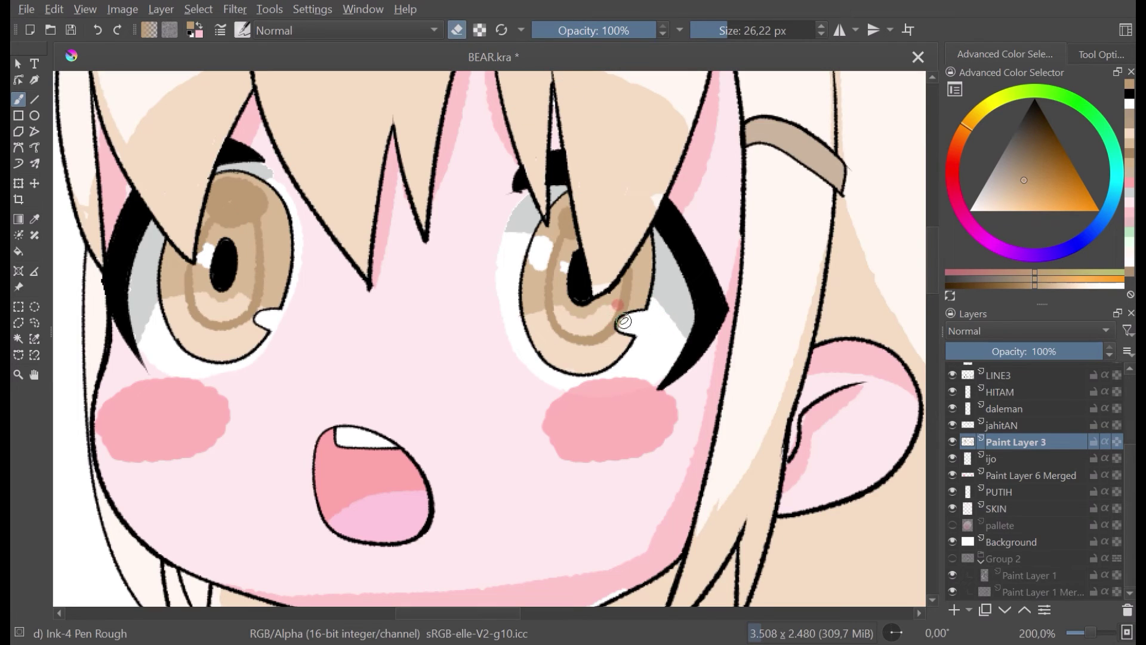
click(606, 316)
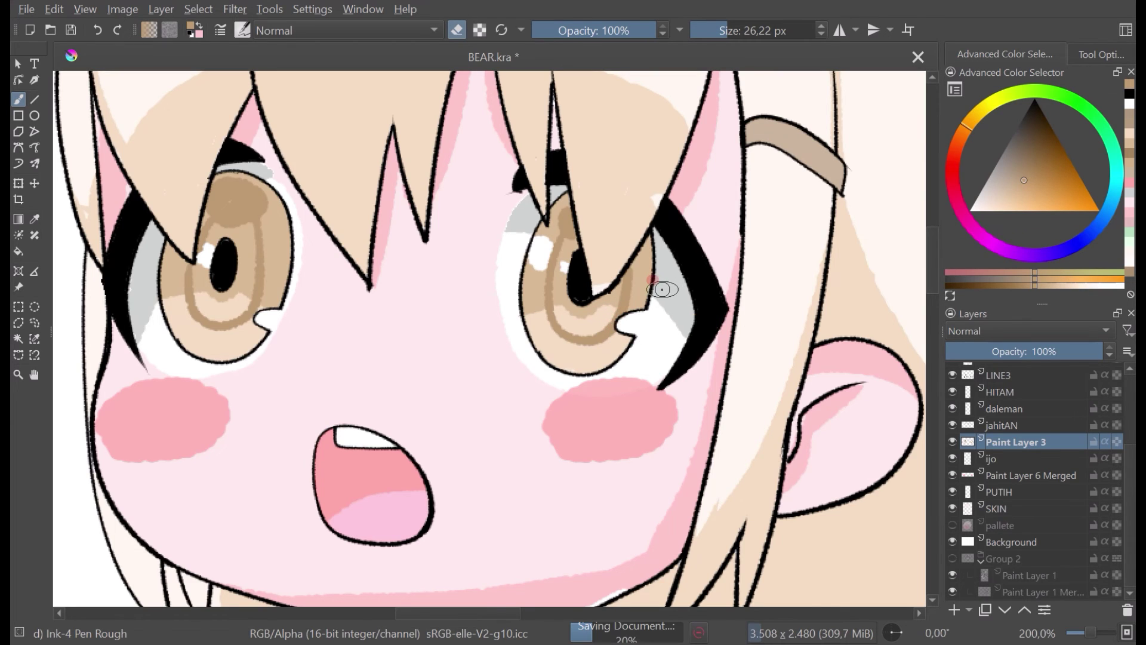
scroll(661, 289, down, 7)
drag(661, 289, 589, 289)
scroll(577, 277, up, 1)
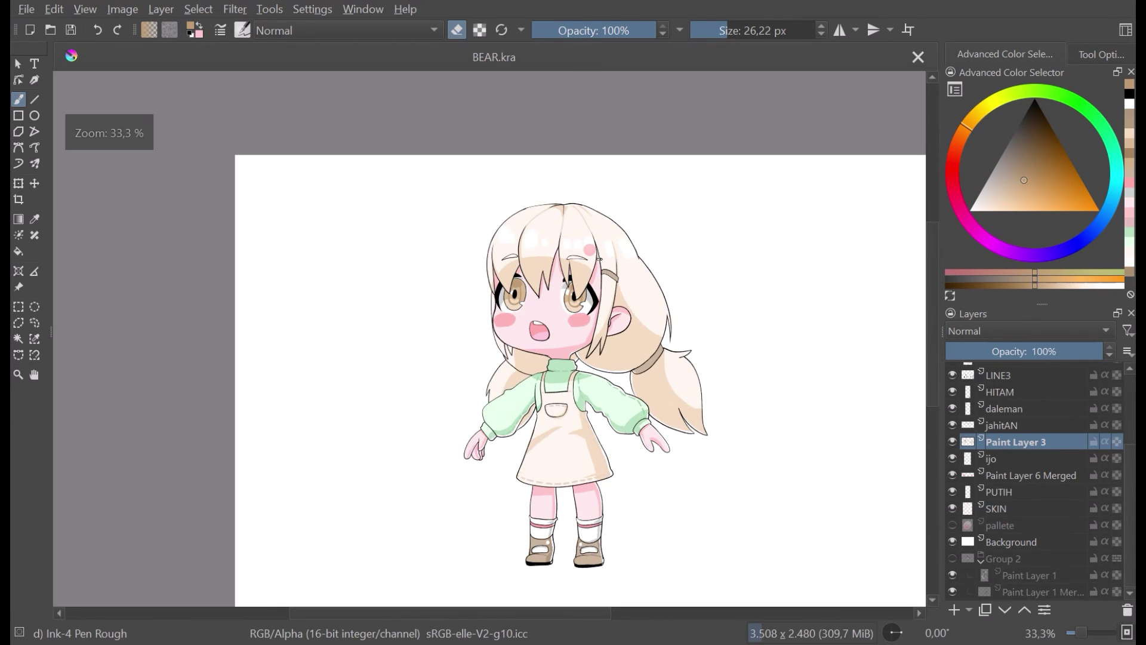
scroll(577, 284, up, 3)
scroll(576, 299, up, 3)
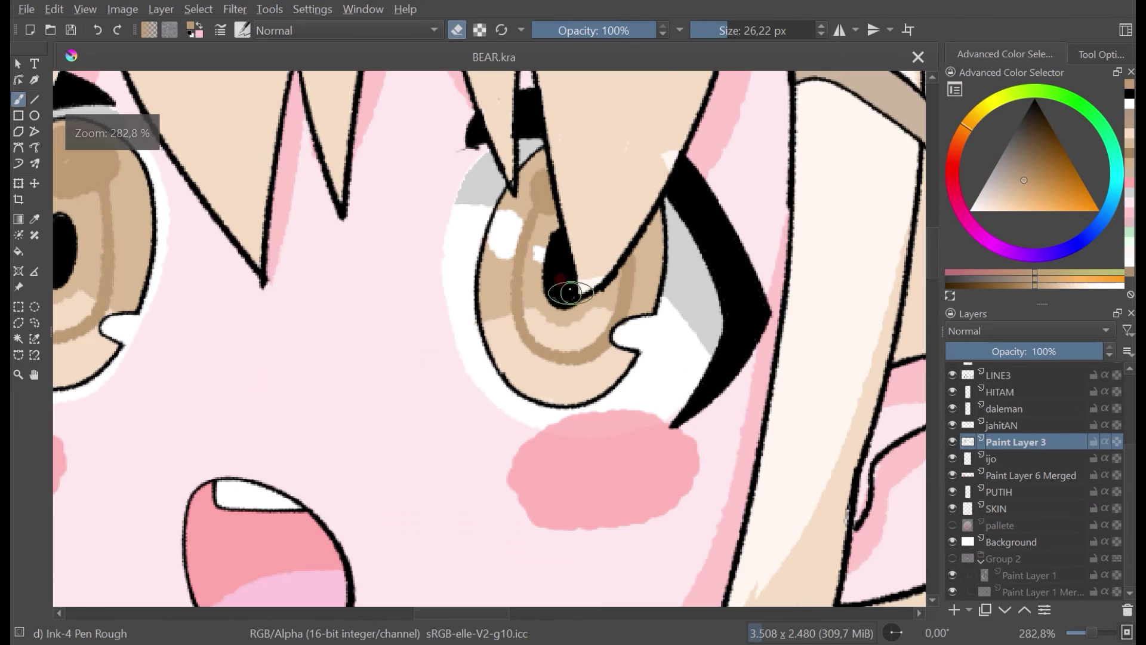
Step: Touch up the upper part of the brown ring in the eye nearer the ear with the brush, and save the document
scroll(544, 202, down, 1)
key(e)
mouse_move(544, 202)
mouse_down()
mouse_move(649, 233)
mouse_move(594, 269)
mouse_move(618, 231)
mouse_move(601, 261)
mouse_up()
scroll(621, 225, up, 2)
click(599, 235)
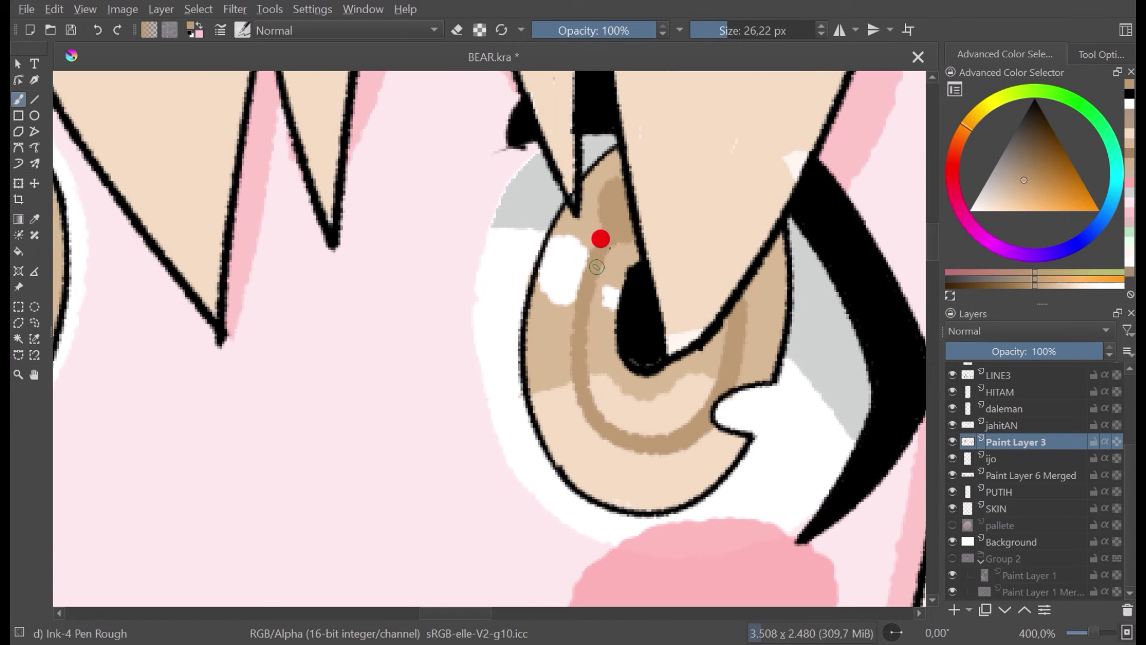
key(ctrl+z)
scroll(691, 177, down, 3)
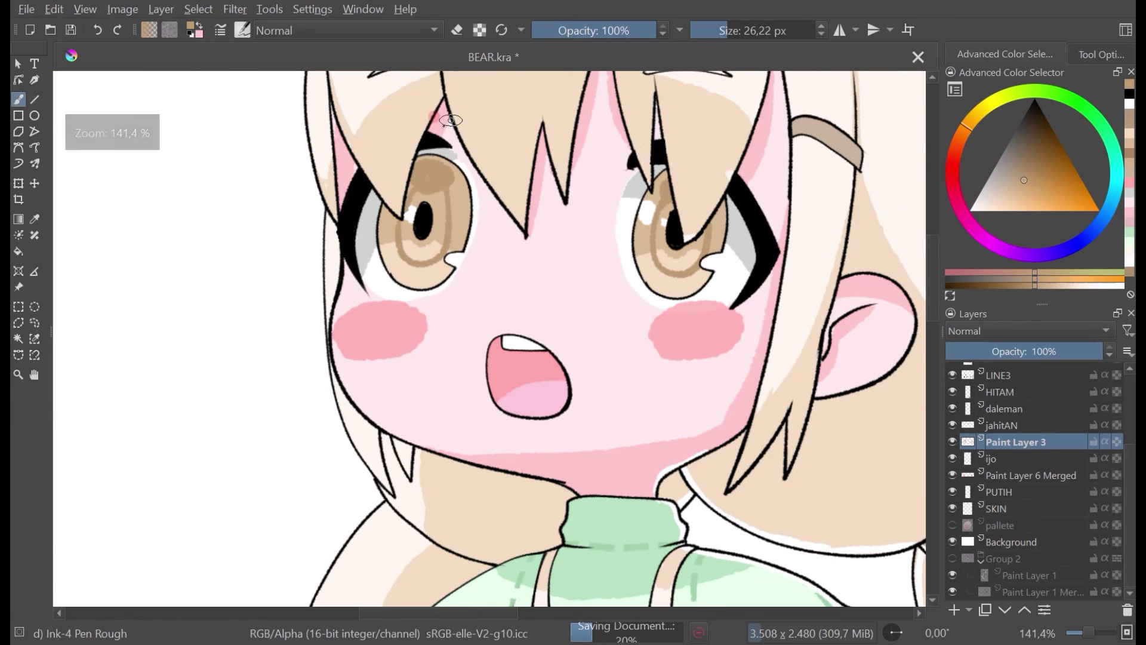
Step: Fill out the dark brown patch at the top of the iris in the eye farther from the ear, blending it into the ring
scroll(430, 158, up, 2)
click(450, 213)
click(467, 239)
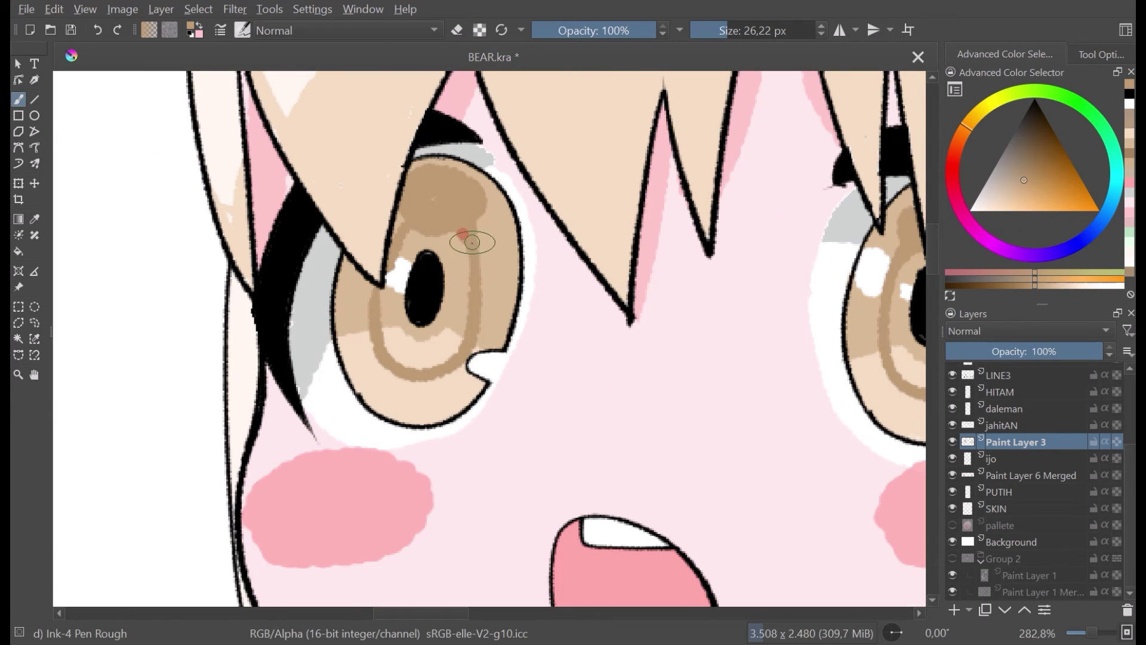
click(389, 202)
click(425, 199)
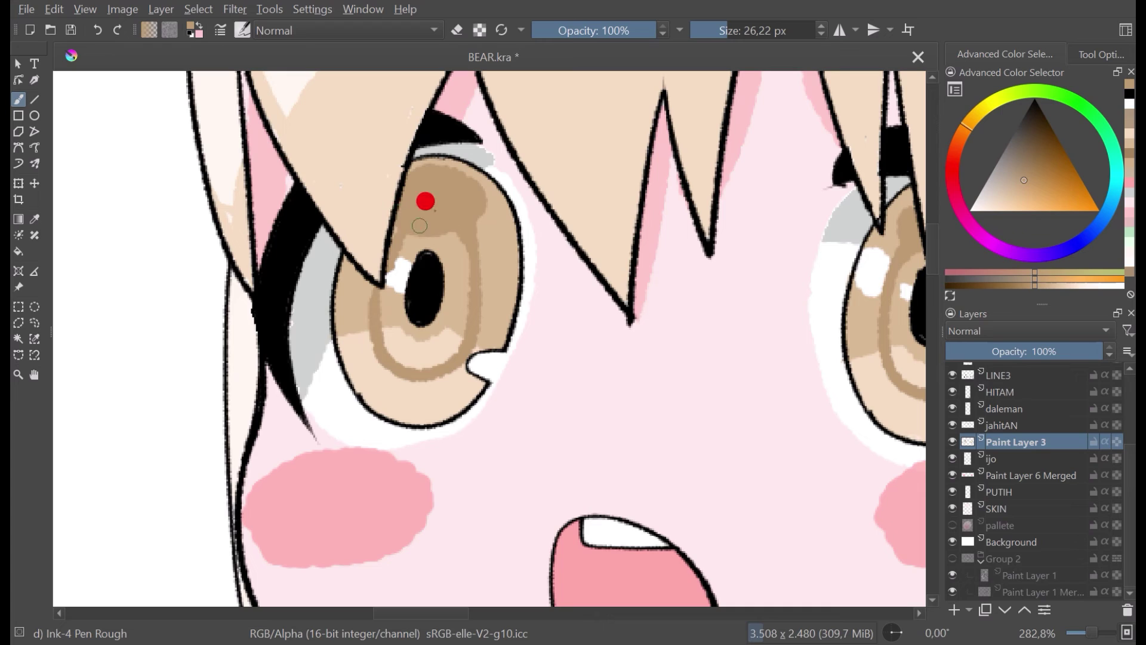
click(468, 205)
click(457, 169)
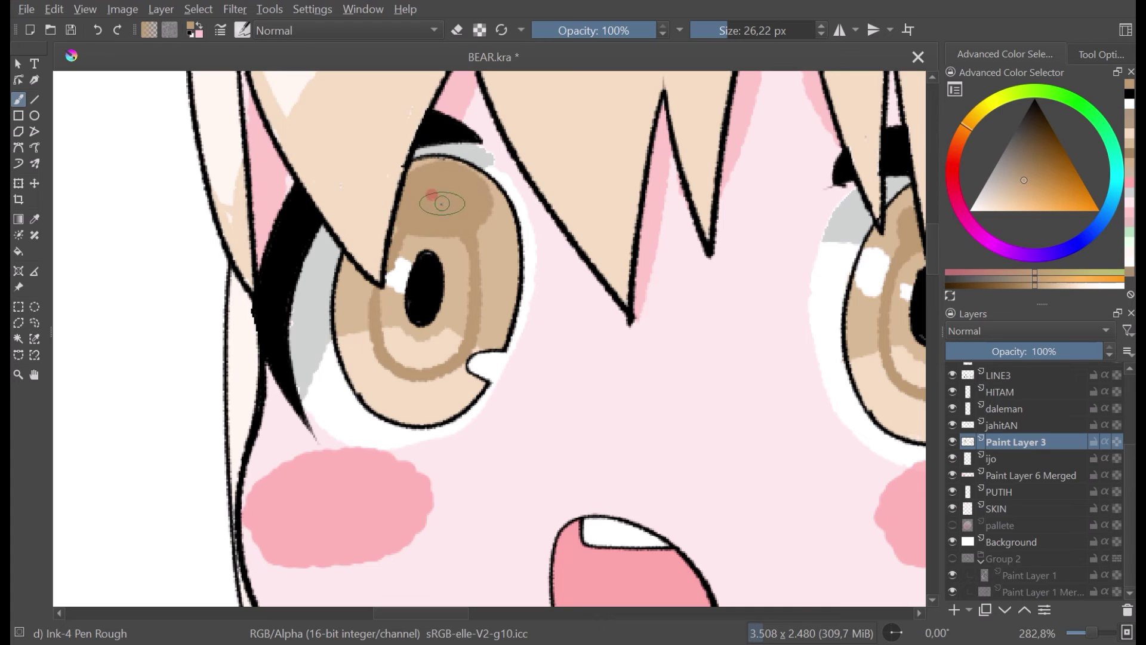
click(421, 188)
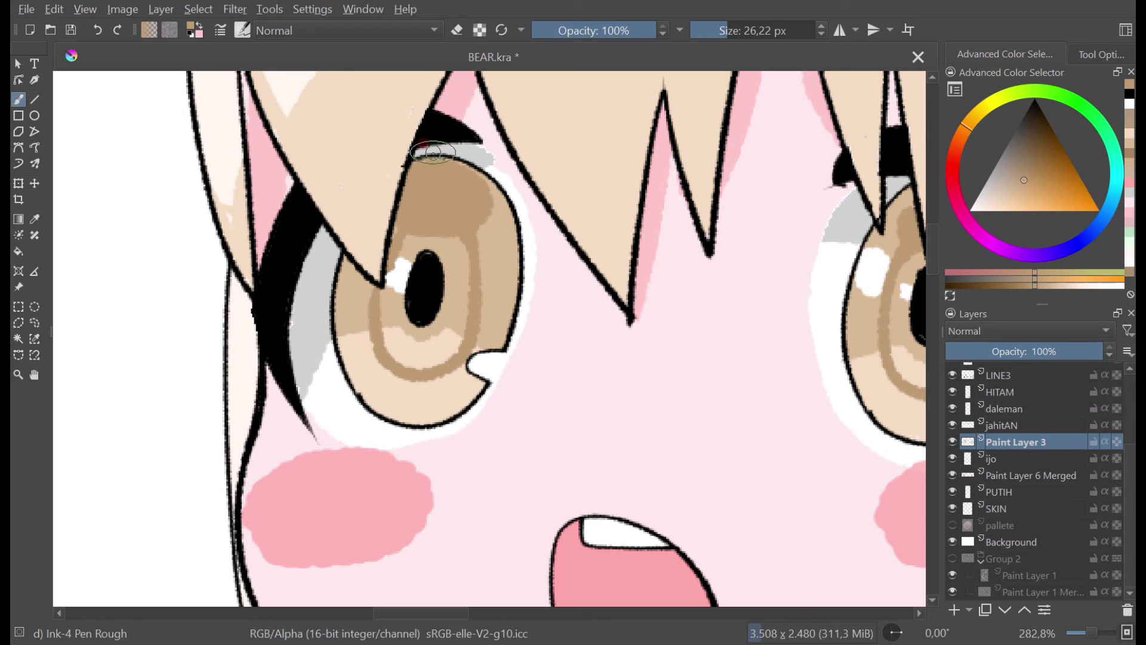
Step: Fill out the dark brown patch at the top of the iris in the eye nearer the ear, and save the document
scroll(438, 171, down, 2)
scroll(657, 160, up, 3)
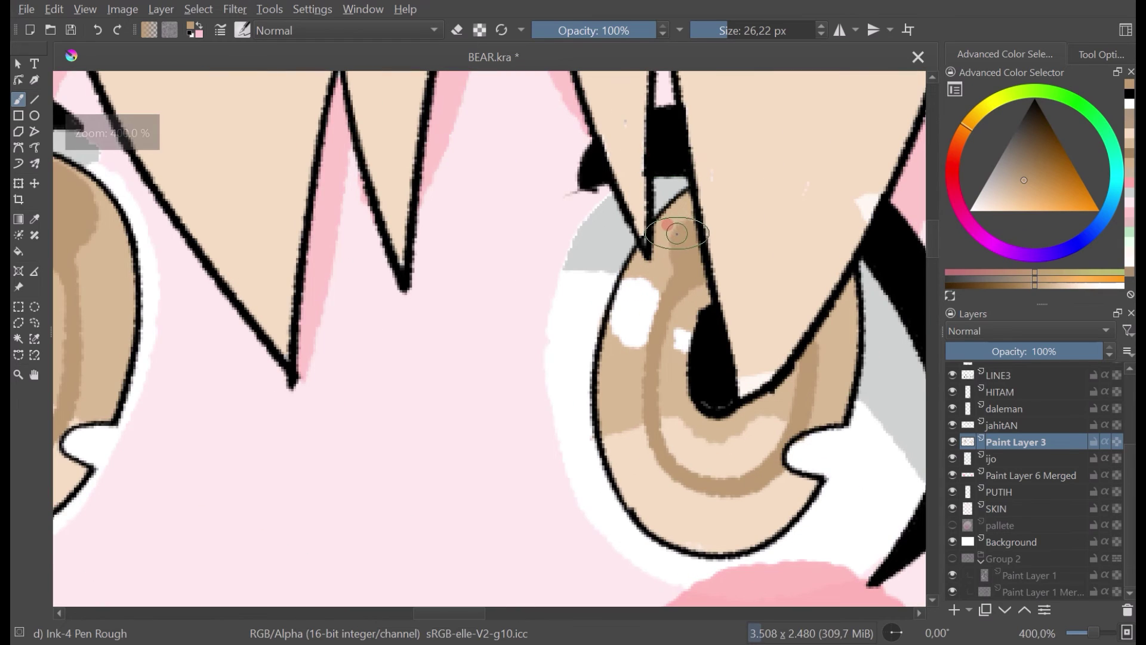
click(682, 206)
mouse_move(690, 216)
mouse_down()
mouse_move(677, 248)
mouse_move(713, 256)
mouse_up()
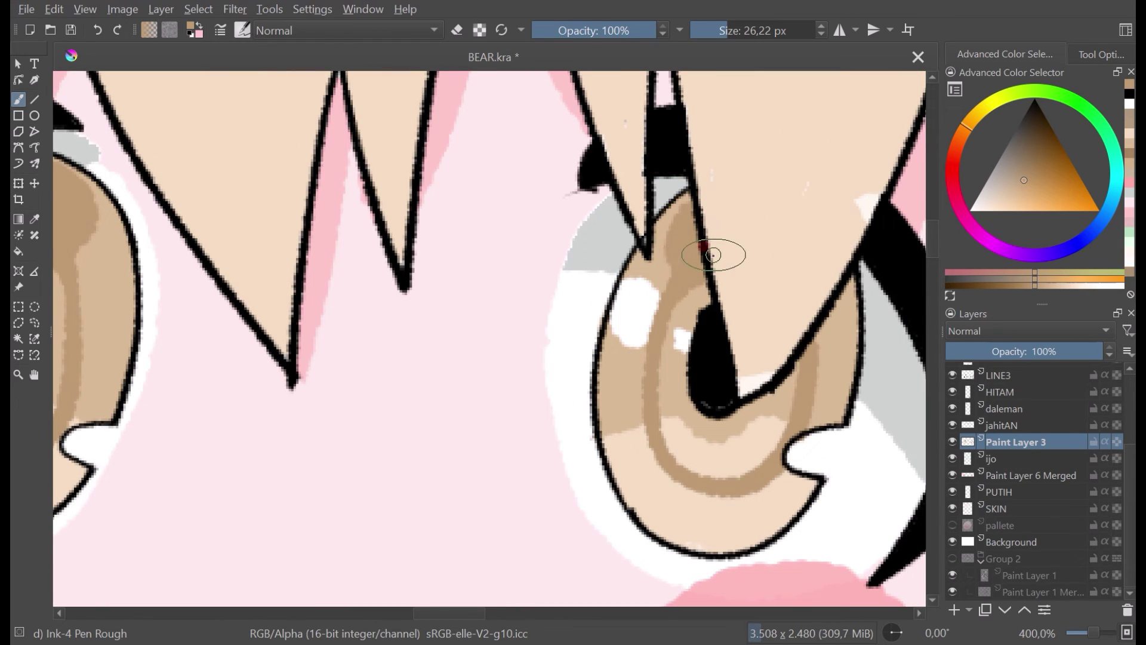
scroll(714, 256, down, 6)
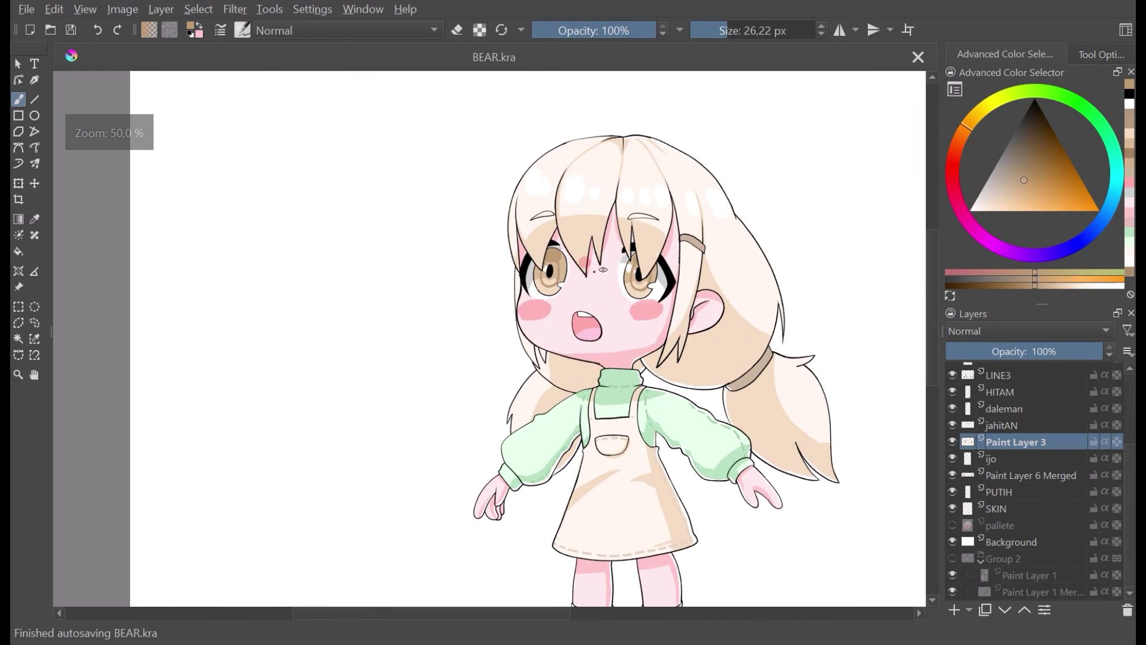
Step: Enlarge the white highlight beside the pupil in the eye farther from the ear, using white sampled from that highlight
scroll(536, 265, up, 2)
scroll(551, 268, up, 4)
ctrl+click(588, 288)
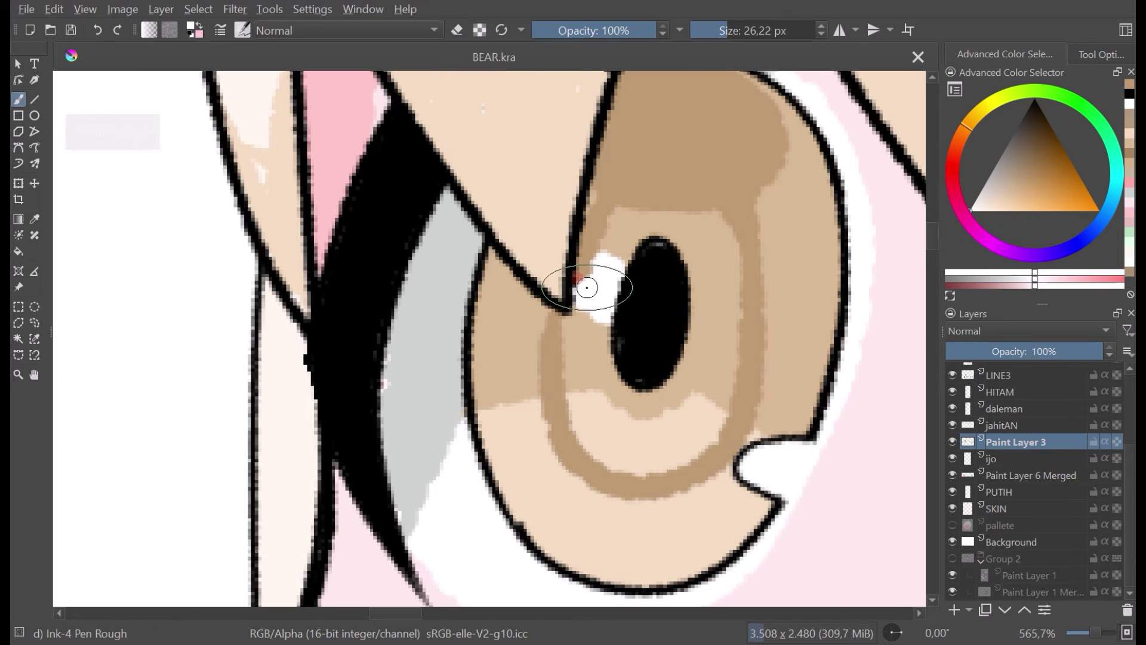
mouse_move(602, 279)
mouse_down()
mouse_move(590, 263)
mouse_move(612, 276)
mouse_up()
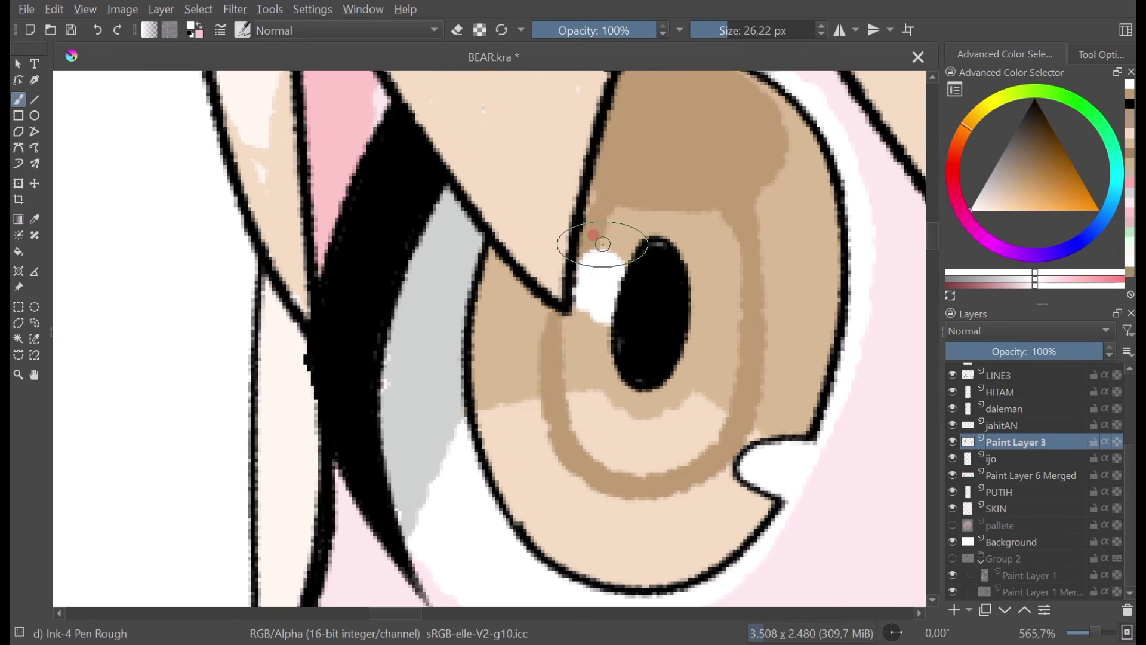
scroll(601, 245, down, 4)
scroll(870, 233, up, 3)
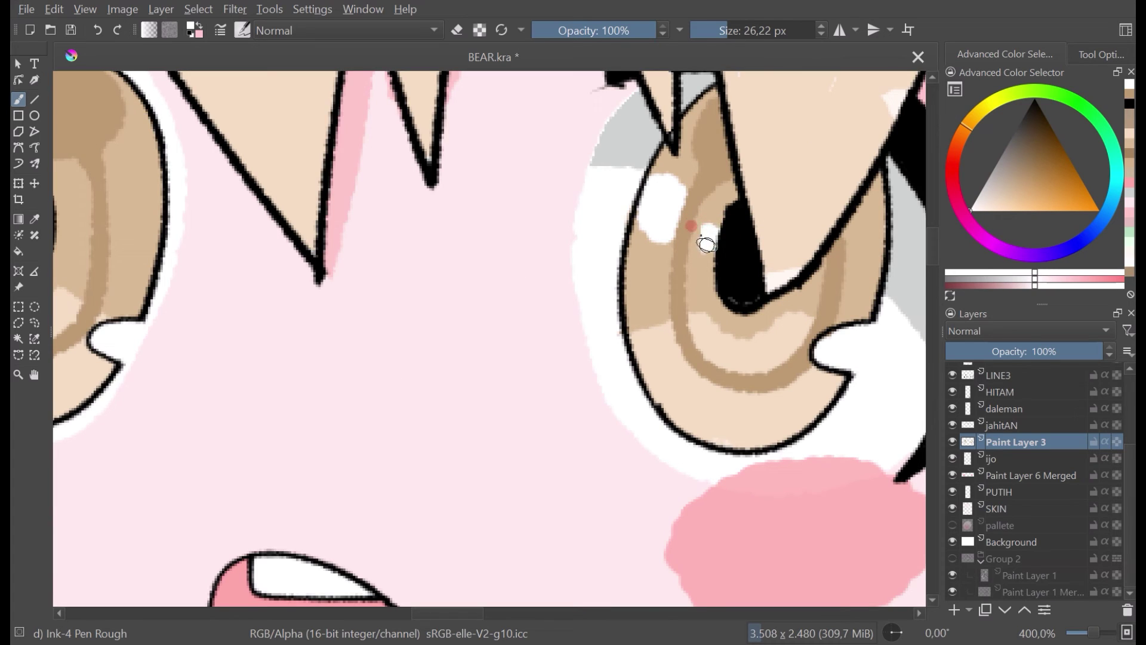
Step: Compare the whole figure with its ringed irises in mirrored and normal view
scroll(740, 220, down, 6)
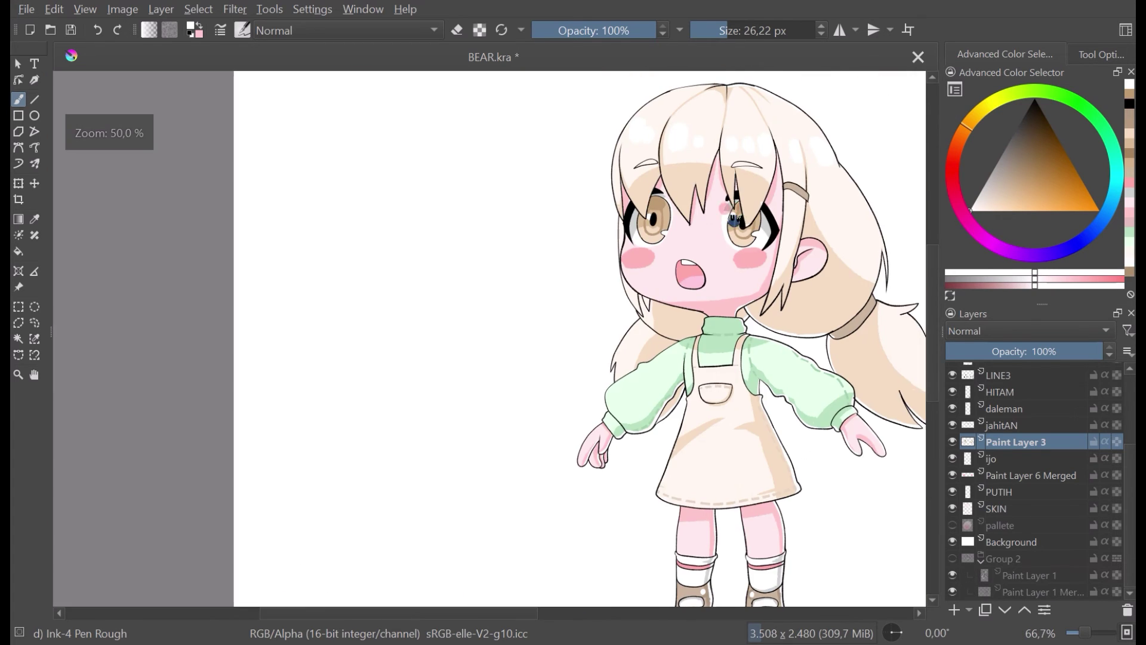
scroll(735, 219, down, 2)
key(m)
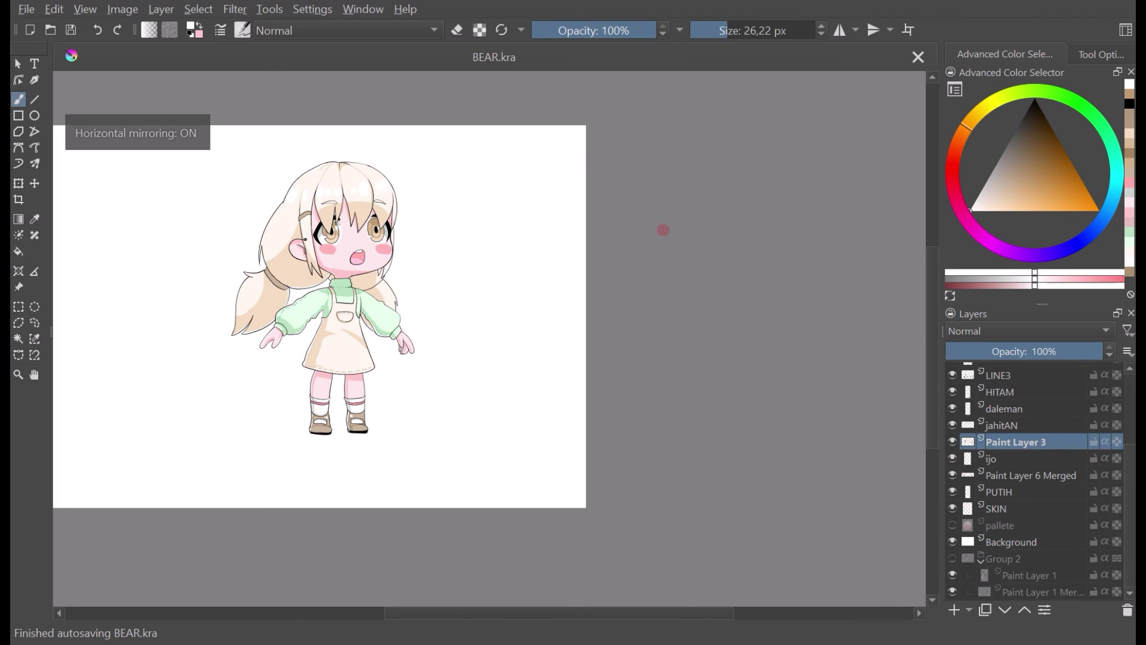
drag(459, 268, 536, 280)
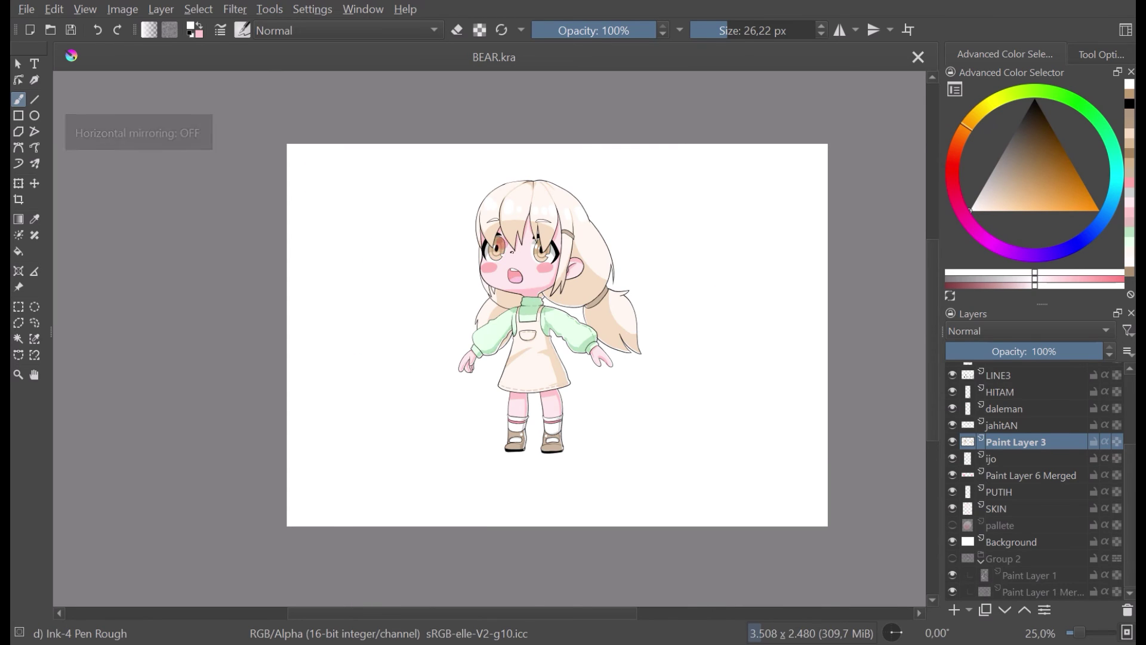
Step: Break the brown ring in the eye farther from the ear into separate dashes by painting gaps with the sampled surrounding iris tones
ctrl+scroll(502, 249, up, 5)
ctrl+scroll(443, 220, up, 3)
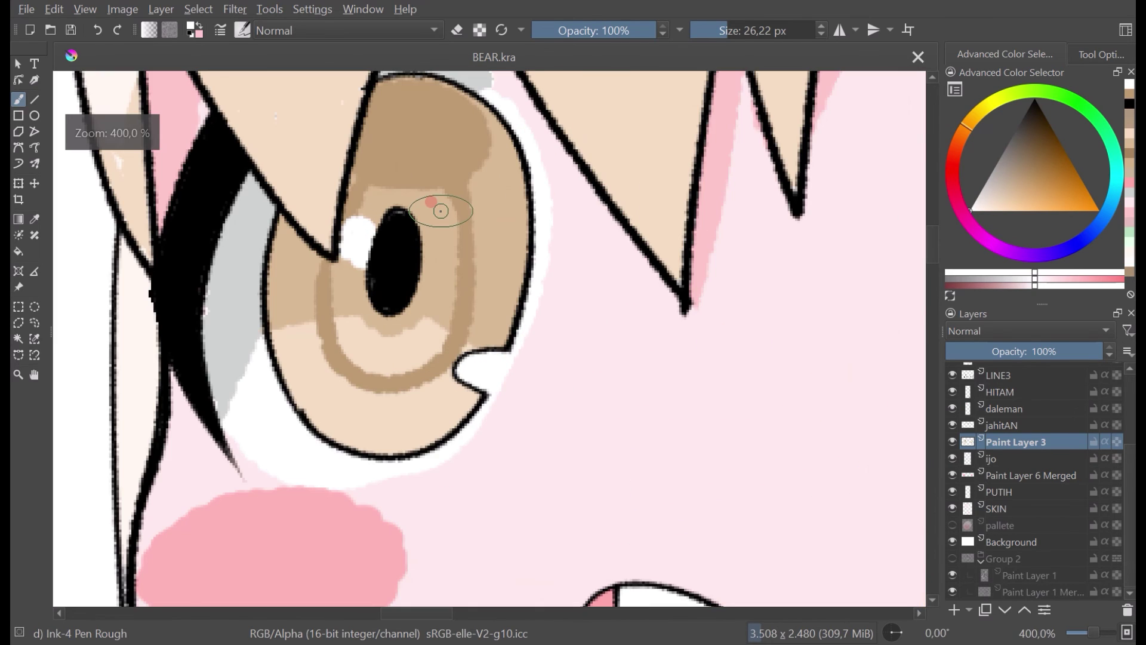
ctrl+click(492, 231)
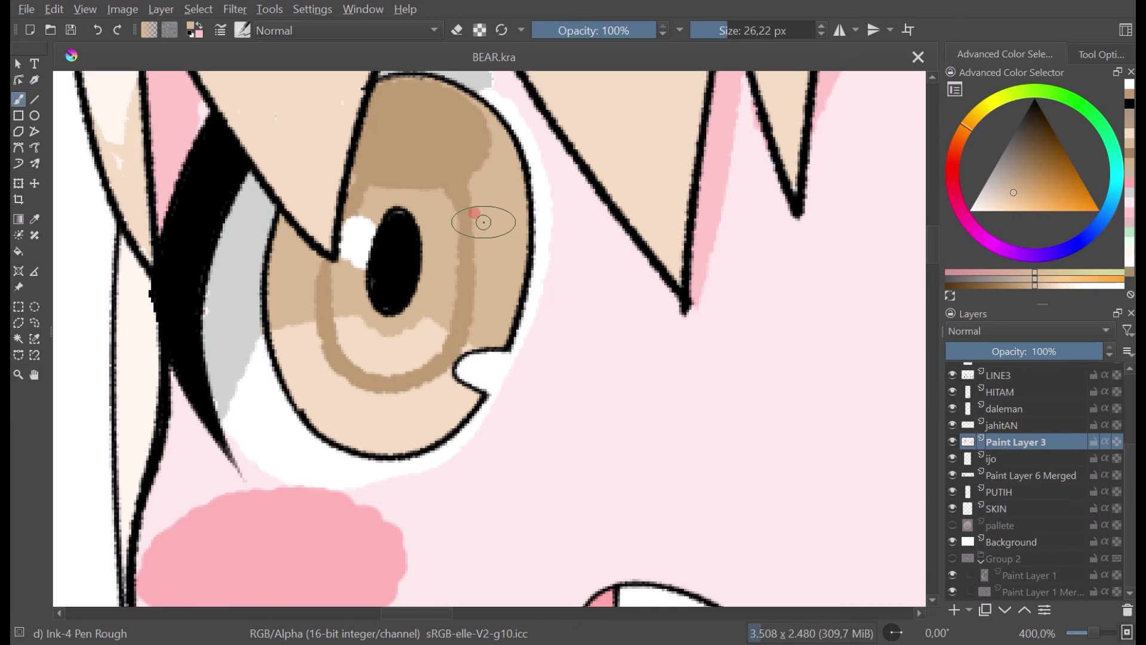
mouse_move(482, 223)
mouse_down()
mouse_move(446, 236)
mouse_move(488, 223)
mouse_up()
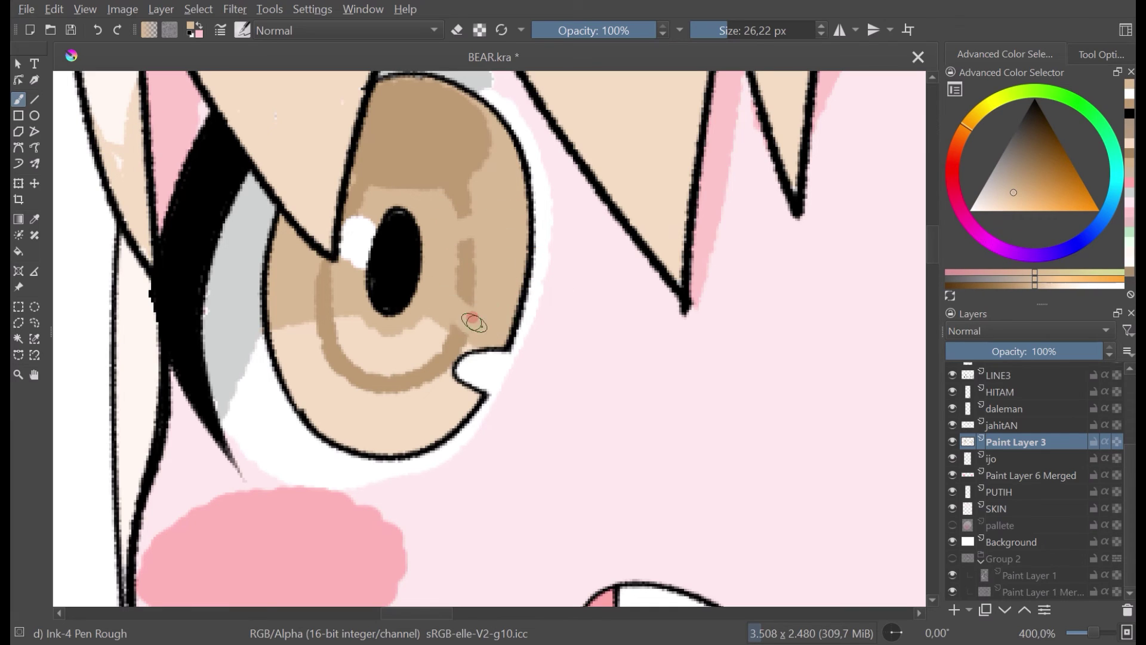
ctrl+click(422, 396)
drag(415, 353, 425, 350)
drag(350, 336, 326, 352)
ctrl+click(341, 282)
drag(341, 283, 313, 283)
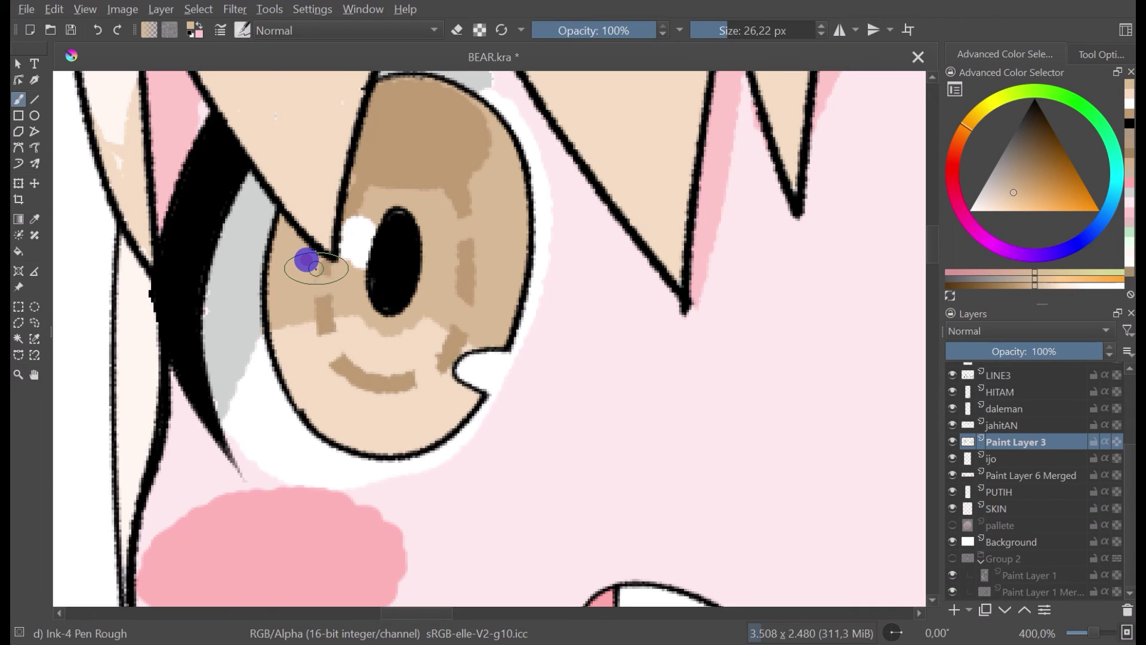
scroll(317, 268, down, 8)
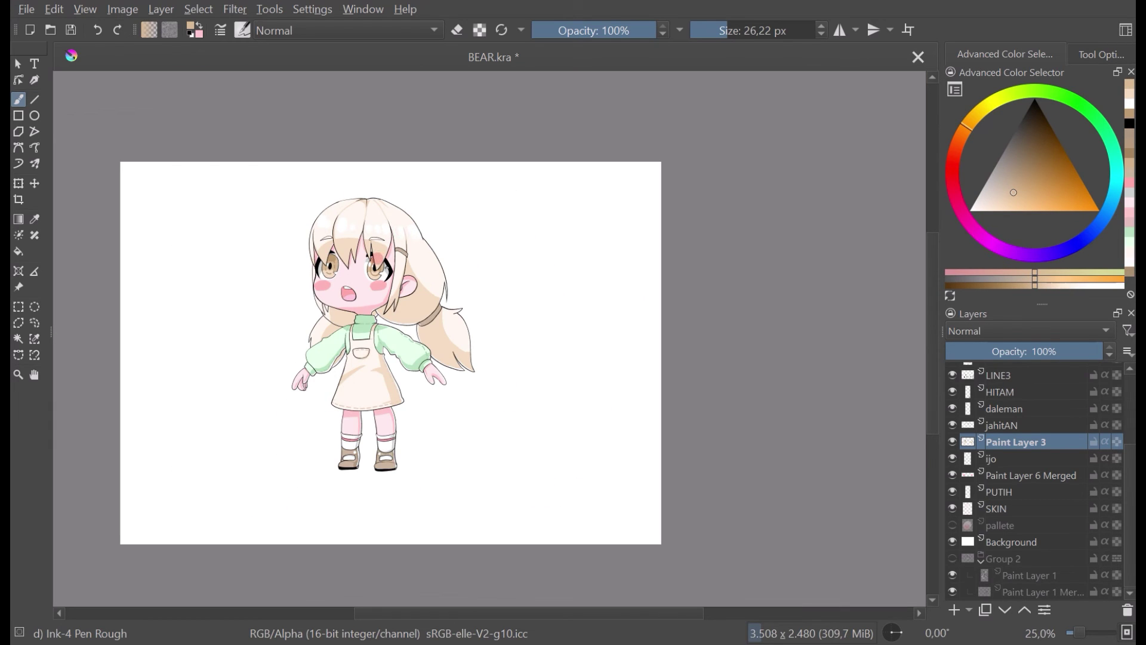
Step: Break the brown ring in the eye nearer the ear into dashes with sampled light and mid-brown iris tones, and save the document
scroll(357, 270, up, 7)
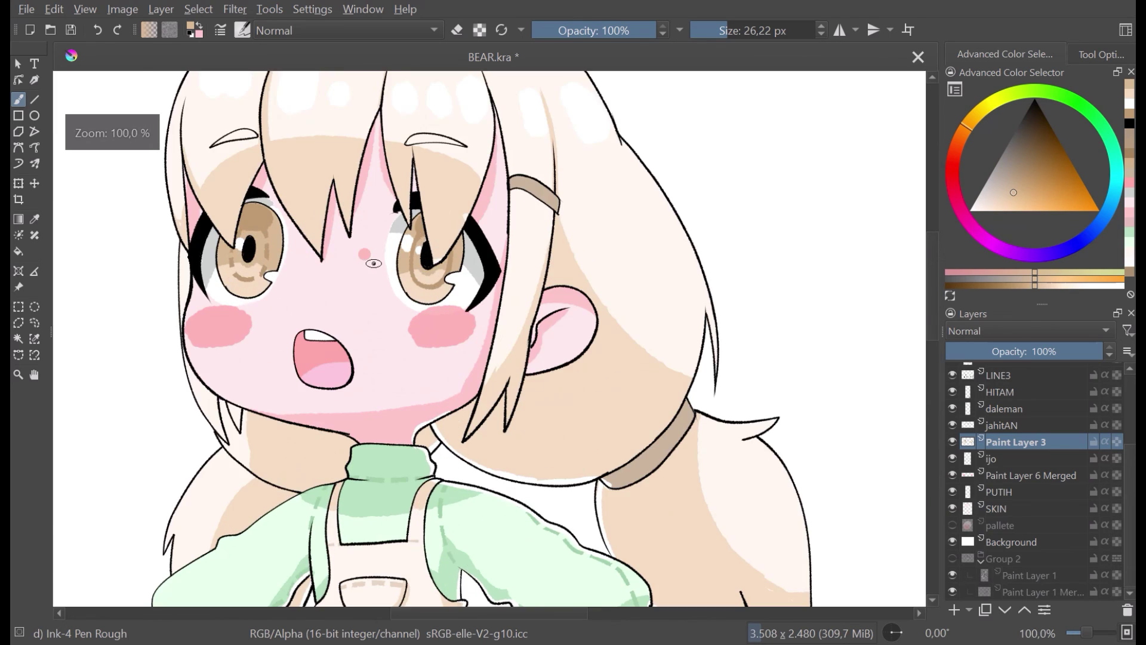
ctrl+click(495, 334)
mouse_move(496, 288)
mouse_down()
mouse_move(474, 303)
mouse_move(535, 308)
mouse_move(535, 342)
mouse_move(553, 293)
mouse_up()
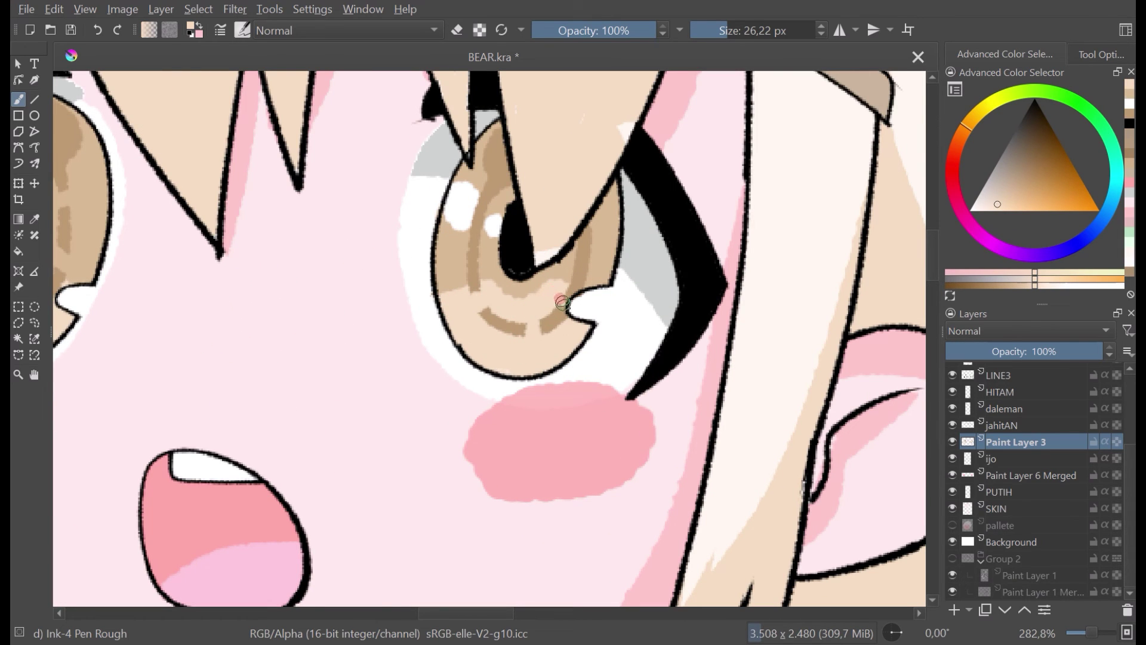
ctrl+click(604, 258)
drag(597, 242, 581, 251)
drag(474, 240, 458, 242)
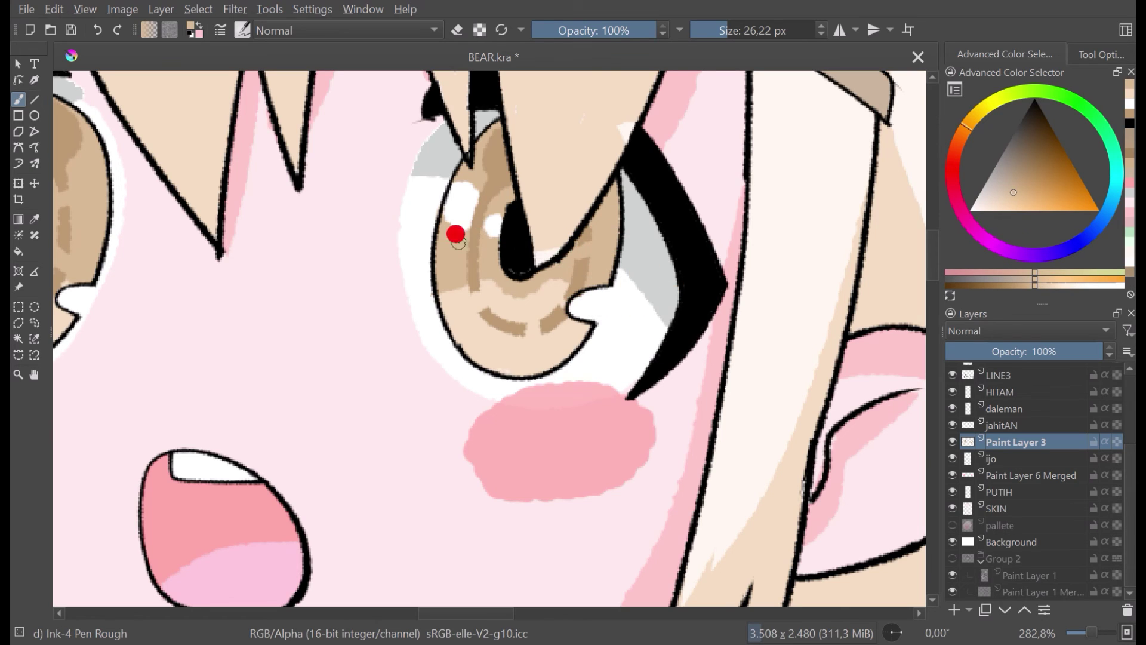
click(533, 201)
scroll(535, 209, down, 6)
scroll(576, 186, down, 2)
key(ctrl+s)
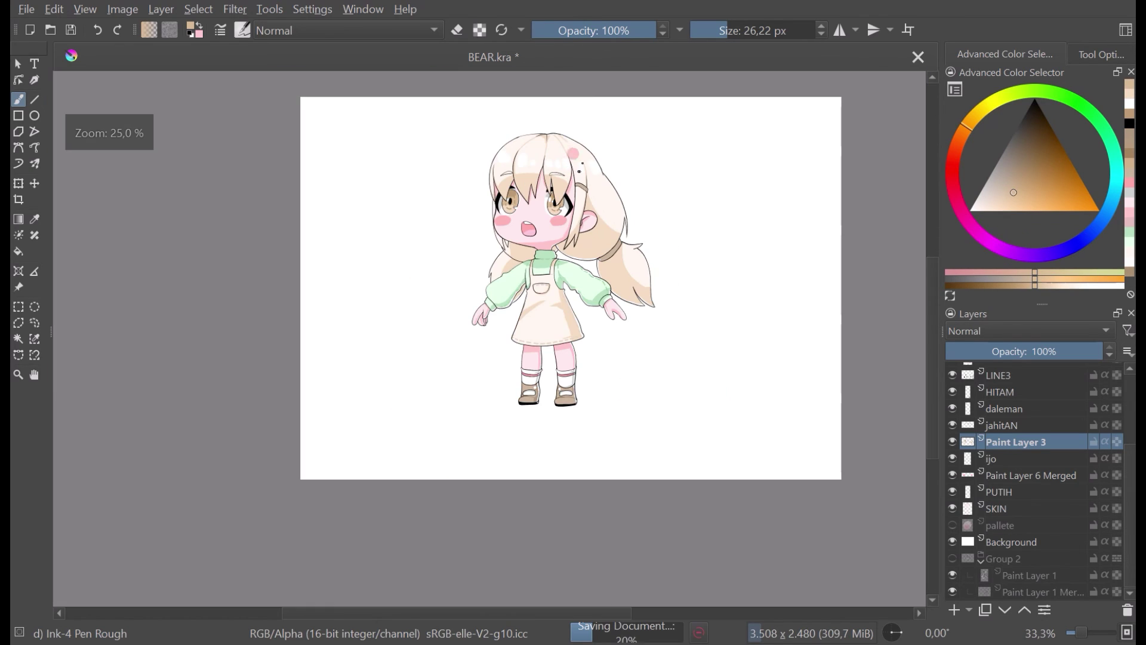
Step: Compare the whole figure with its dashed iris rings in mirrored and normal view
drag(572, 185, 484, 184)
scroll(489, 182, up, 1)
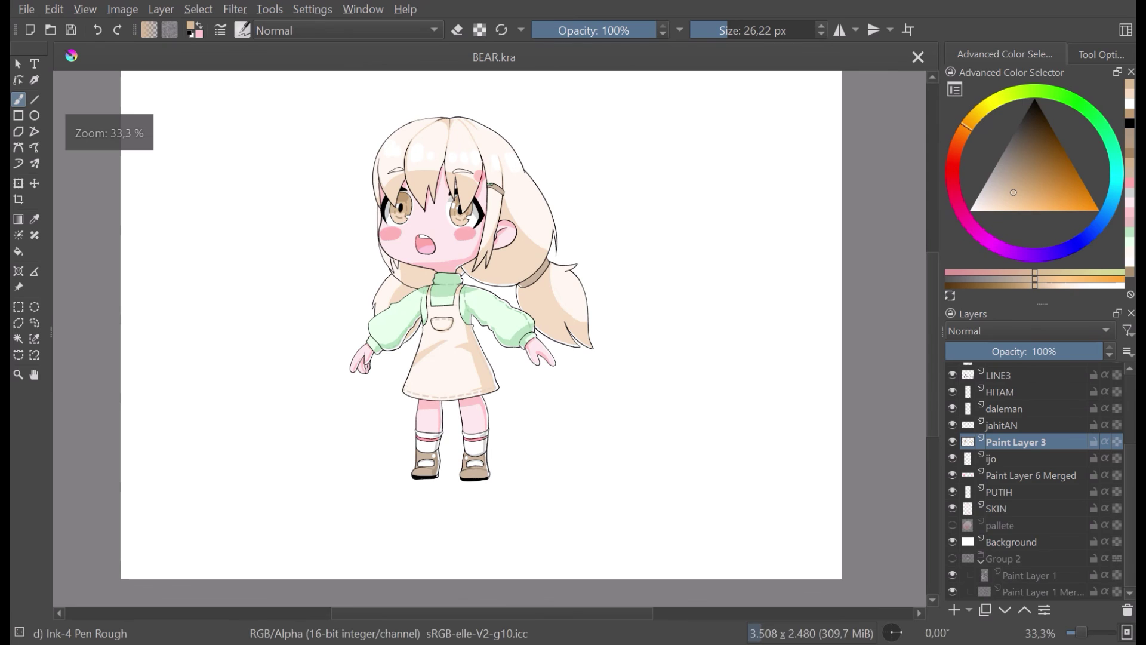
key(m)
key(m)
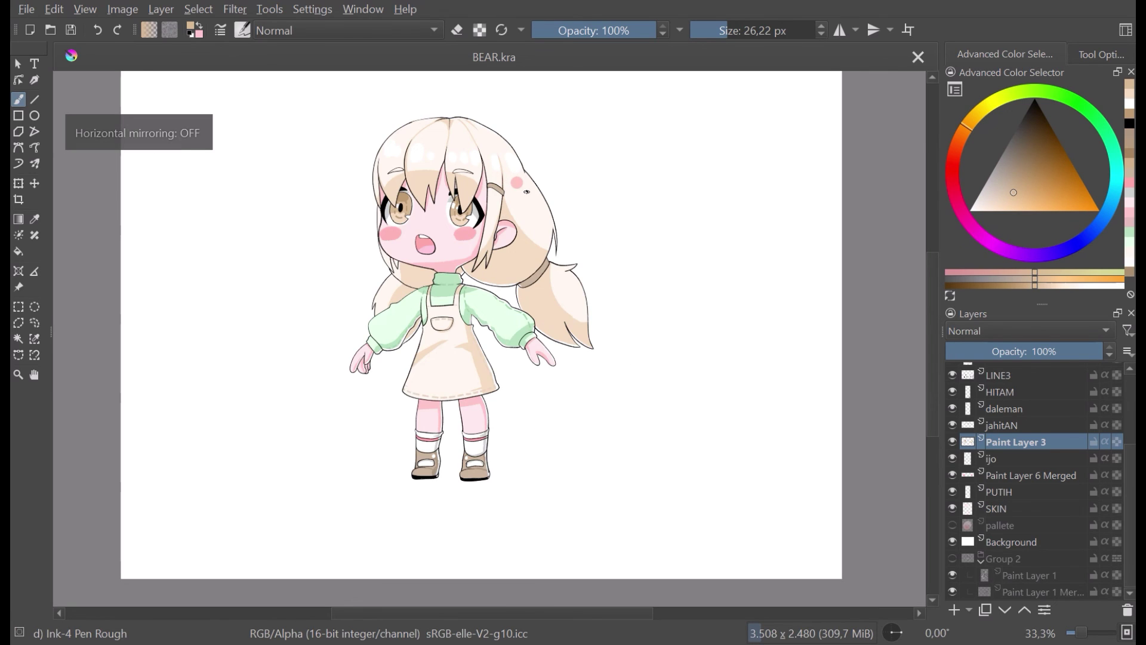
scroll(423, 244, up, 1)
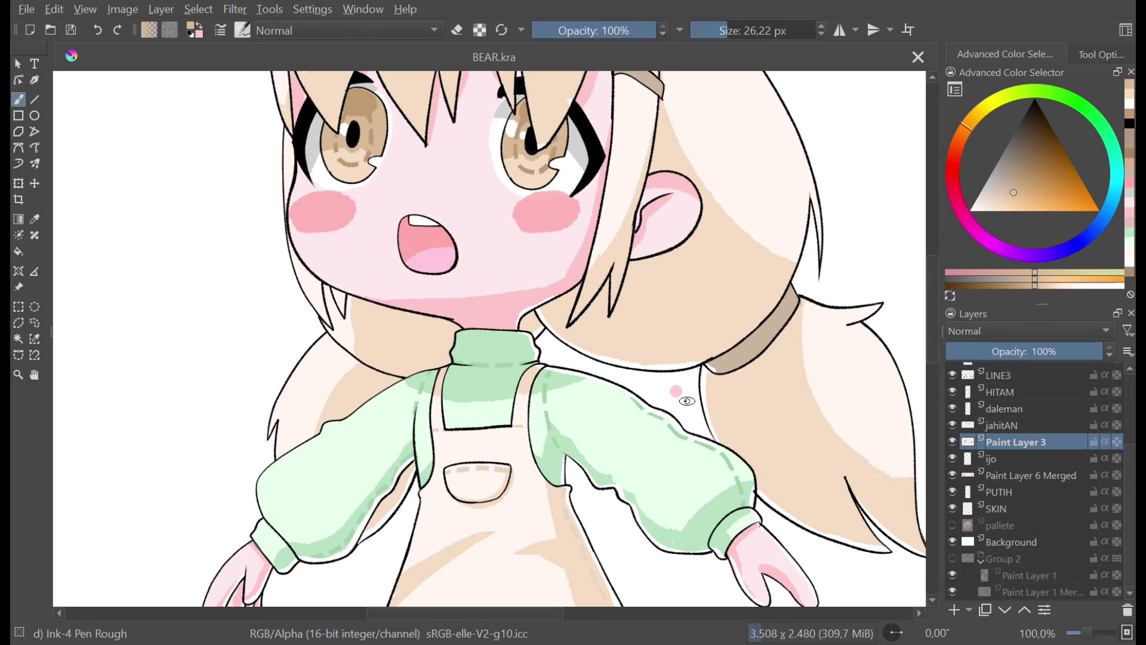
scroll(687, 400, down, 4)
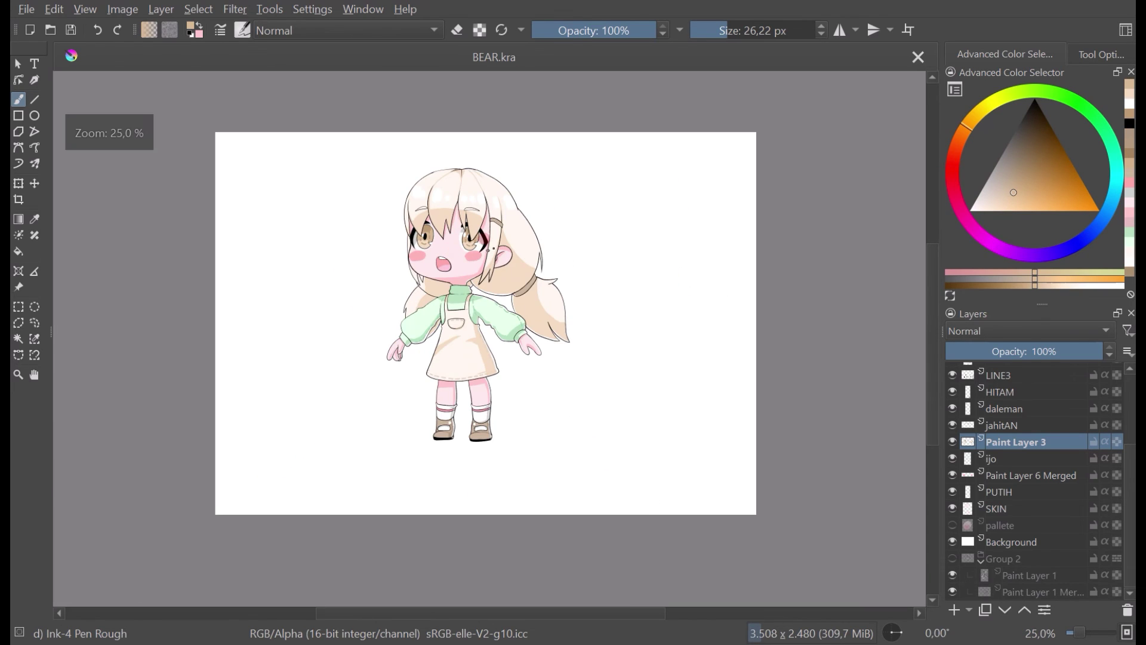
Step: Try painting over the white teeth with pink sampled from the mouth on the LINE3 layer, and save the document
scroll(442, 254, up, 5)
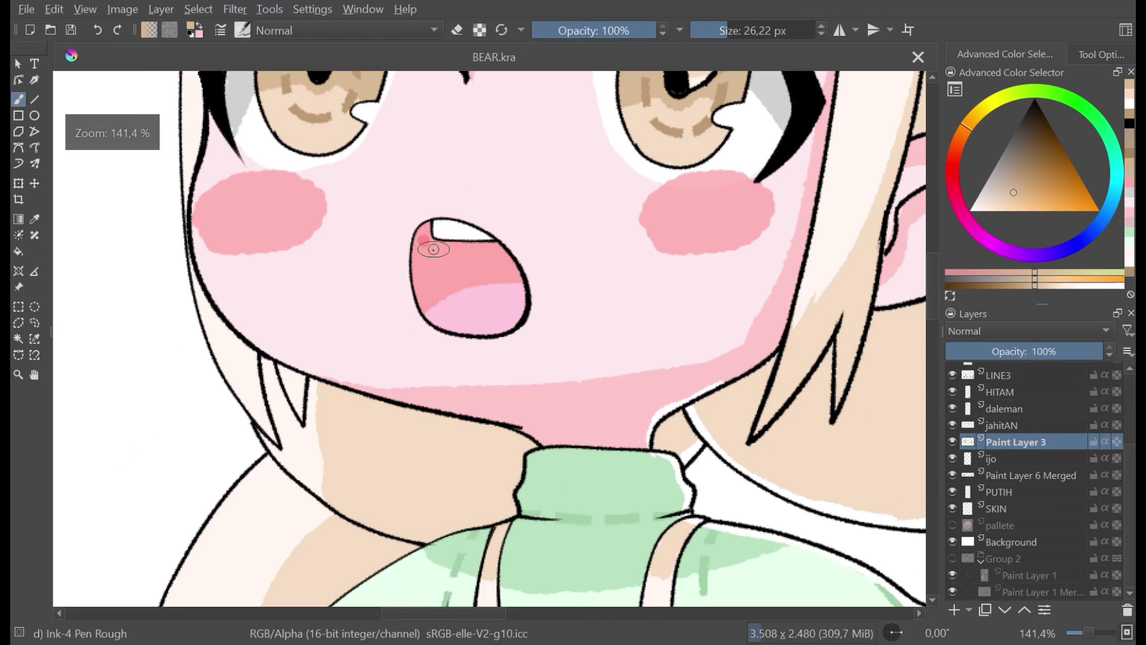
scroll(434, 249, down, 1)
click(1015, 375)
scroll(597, 281, down, 1)
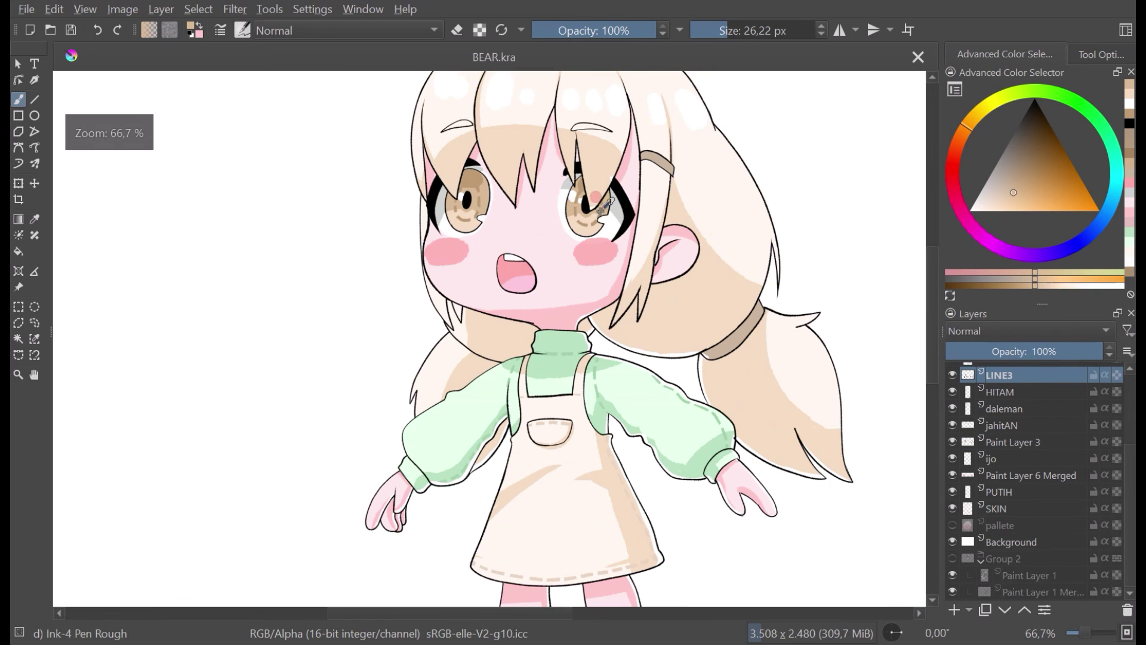
ctrl+click(621, 223)
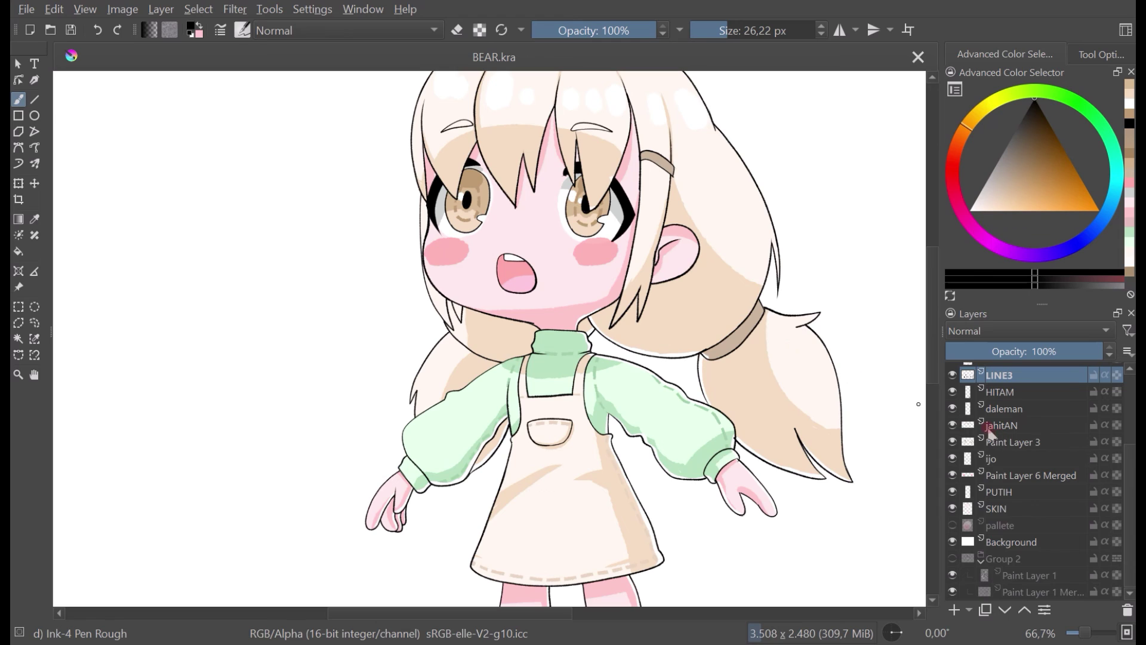
scroll(559, 275, up, 3)
ctrl+click(405, 245)
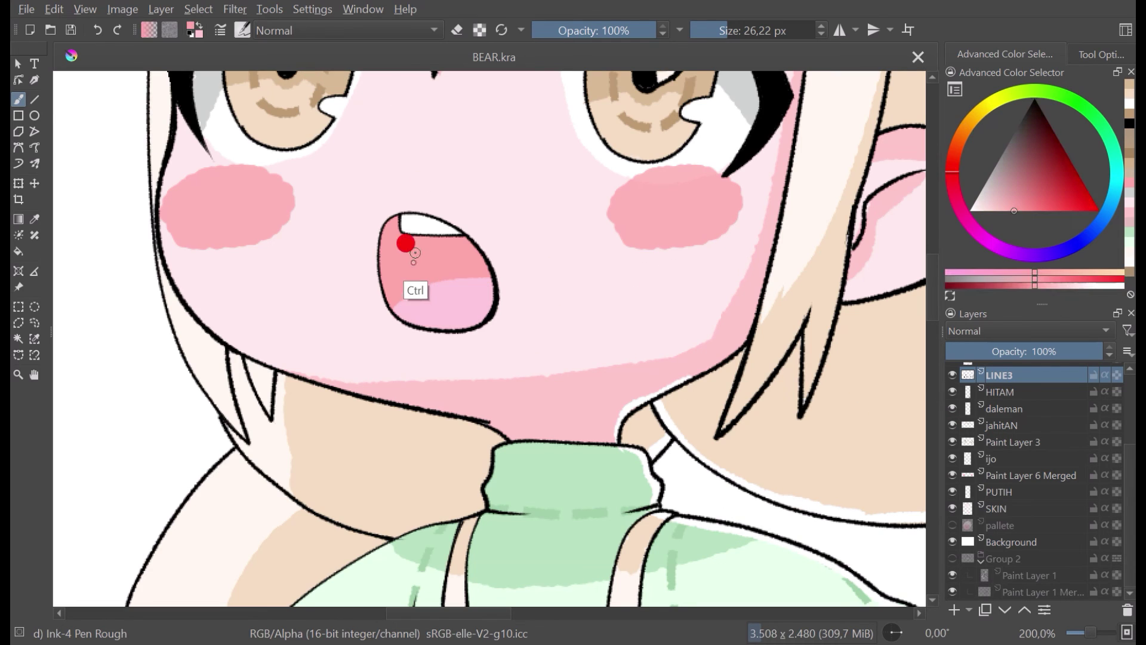
mouse_move(406, 240)
mouse_down()
mouse_move(399, 228)
mouse_move(422, 220)
mouse_move(471, 233)
mouse_up()
scroll(523, 175, down, 2)
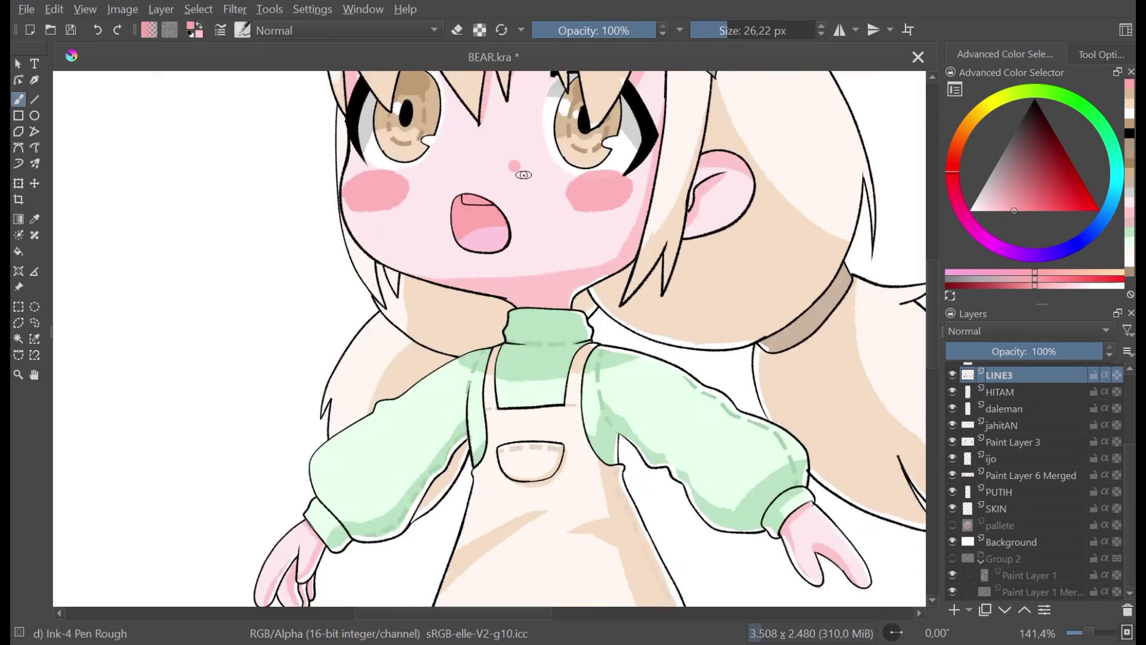
scroll(524, 175, down, 4)
scroll(524, 175, down, 2)
scroll(524, 175, up, 2)
key(ctrl+s)
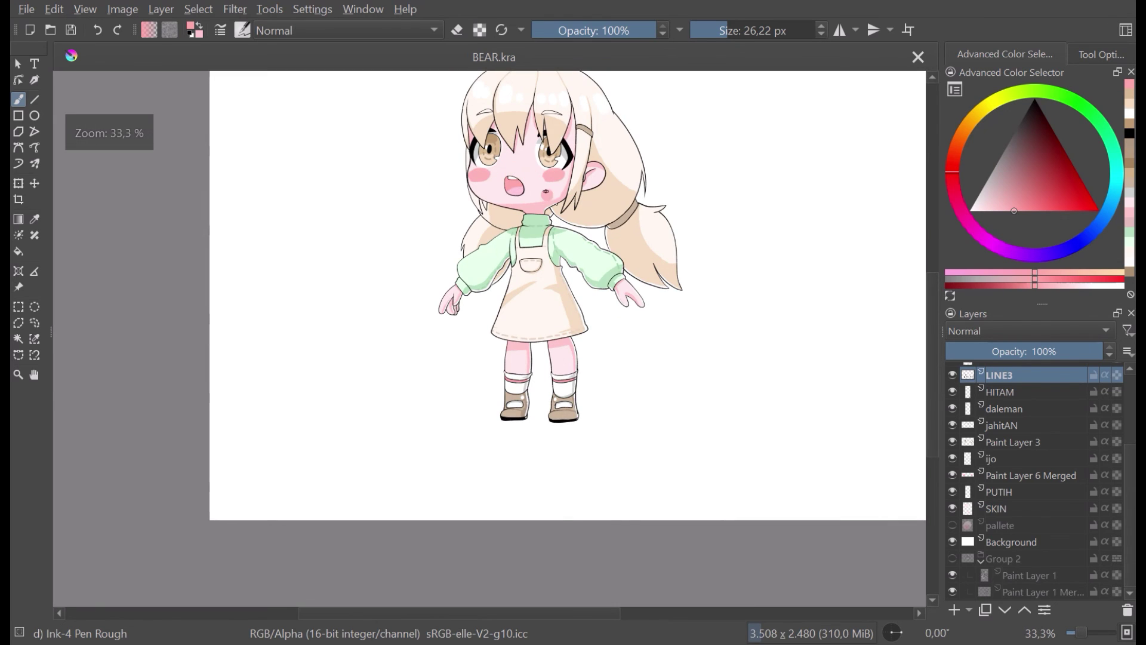
Step: Try removing the teeth and their outline by painting them with the mouth pink on the LINE layer, and save the document
drag(469, 170, 488, 254)
scroll(973, 394, up, 2)
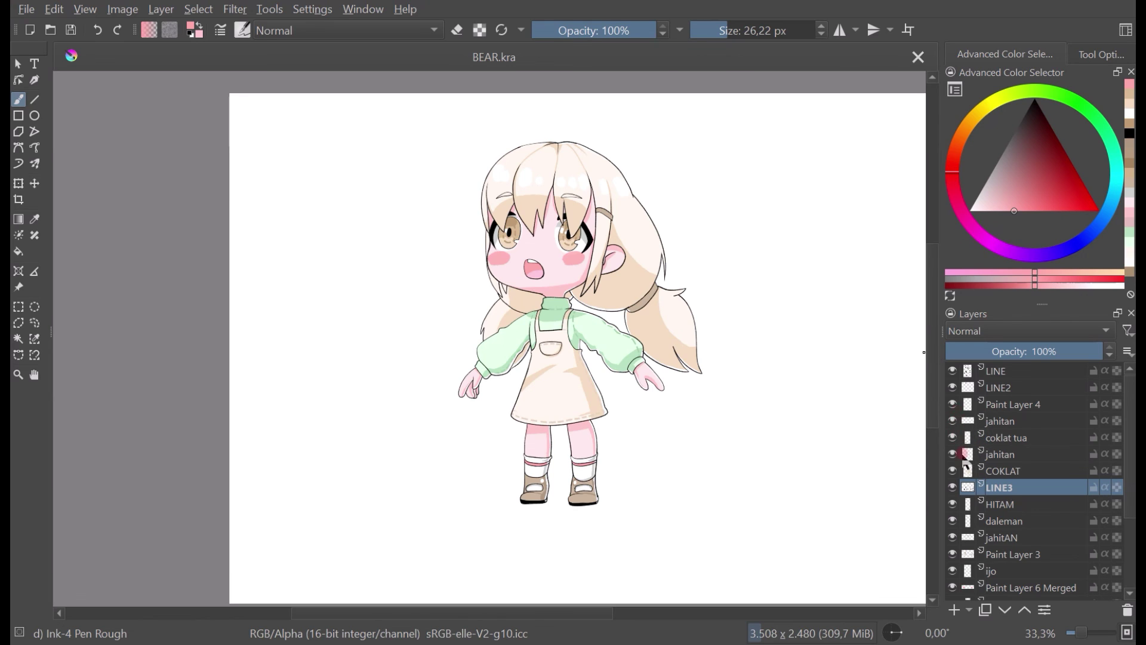
click(953, 387)
click(952, 371)
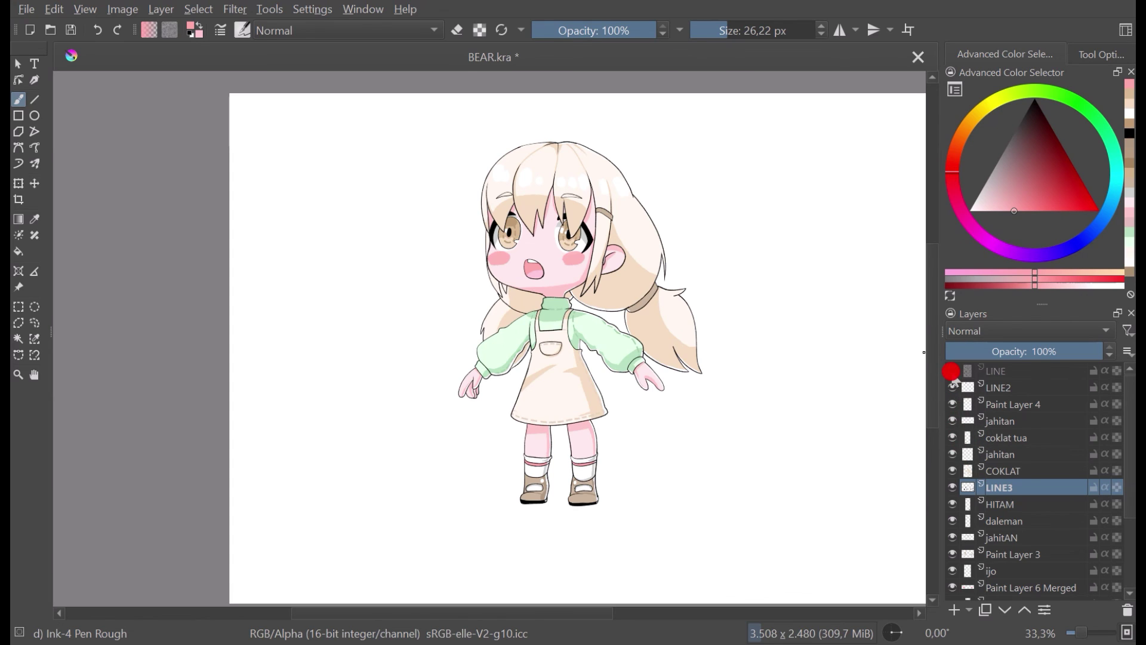
click(991, 375)
scroll(537, 264, up, 4)
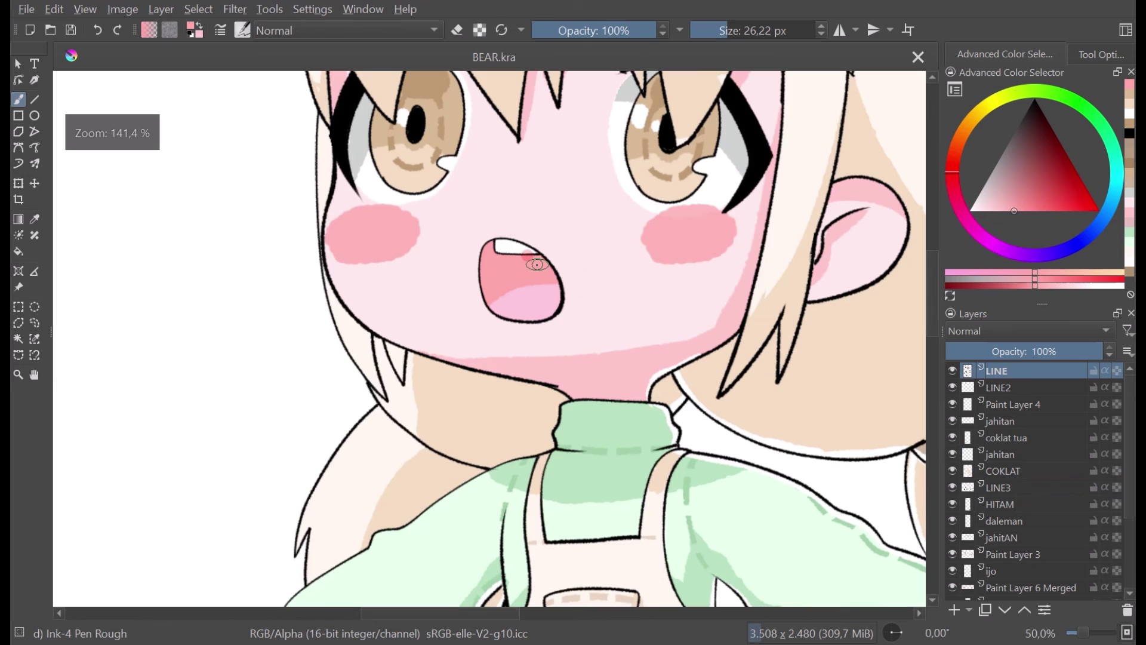
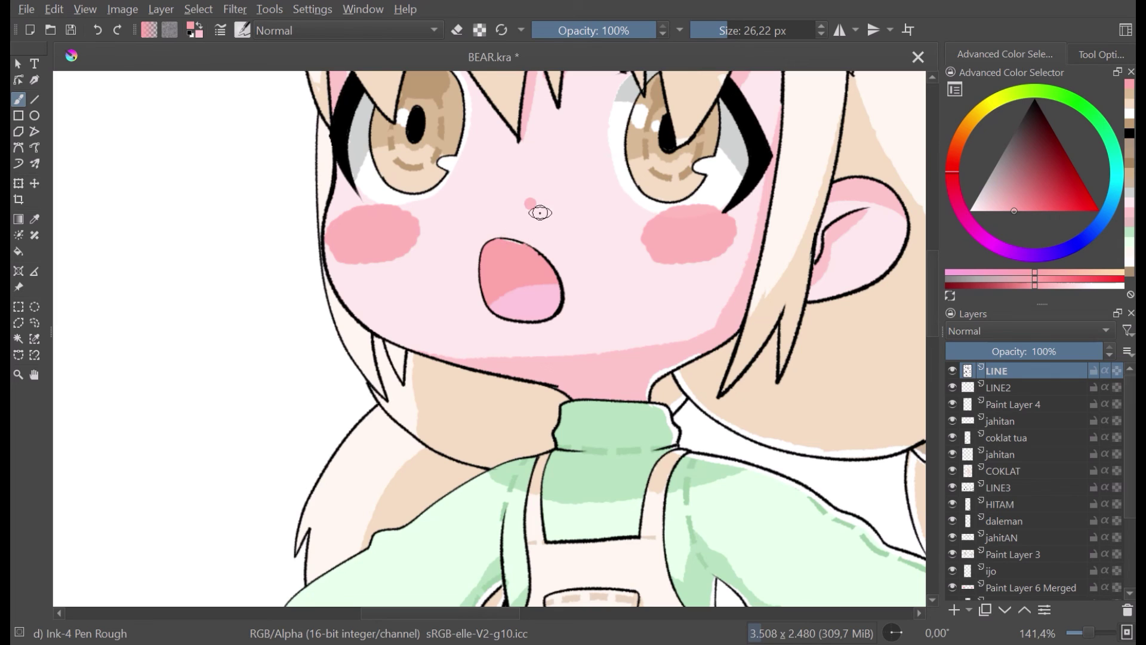
scroll(537, 205, down, 4)
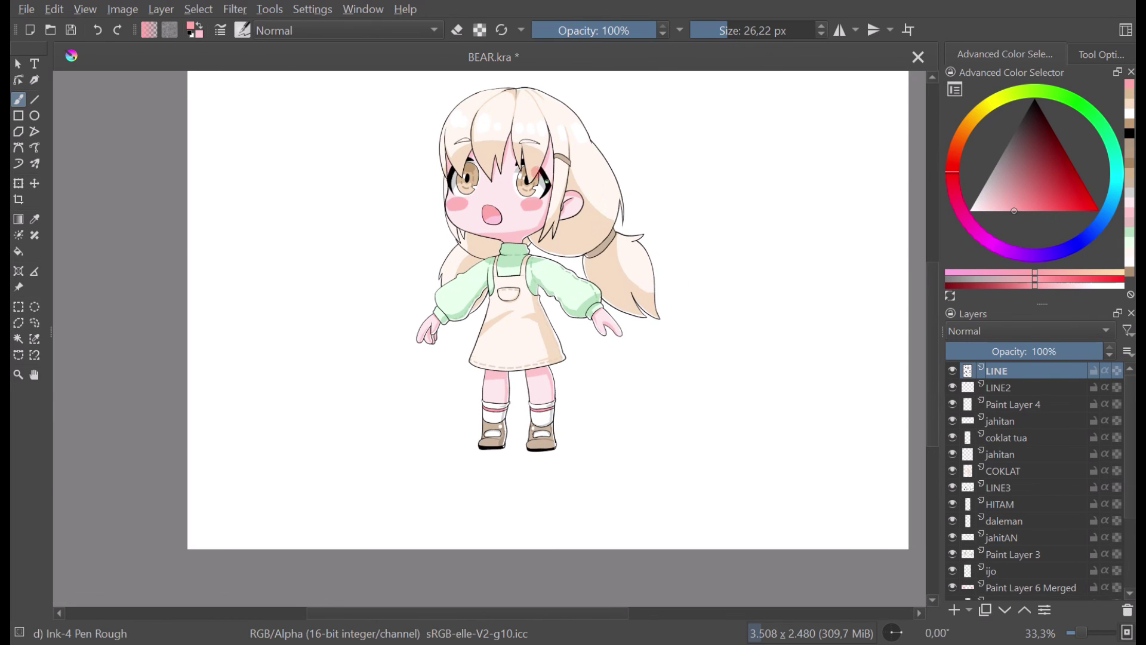
key(ctrl+s)
scroll(498, 195, up, 4)
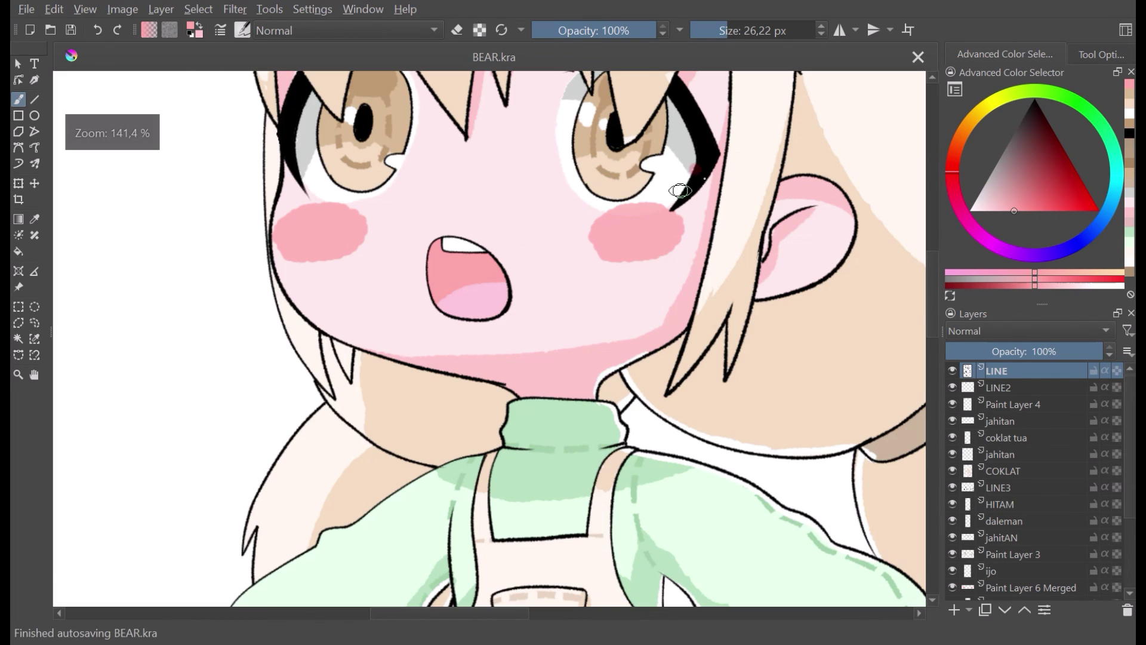
Step: Reset the painting colour to black and inspect the figure's face and mouth in mirrored and normal view
key(d)
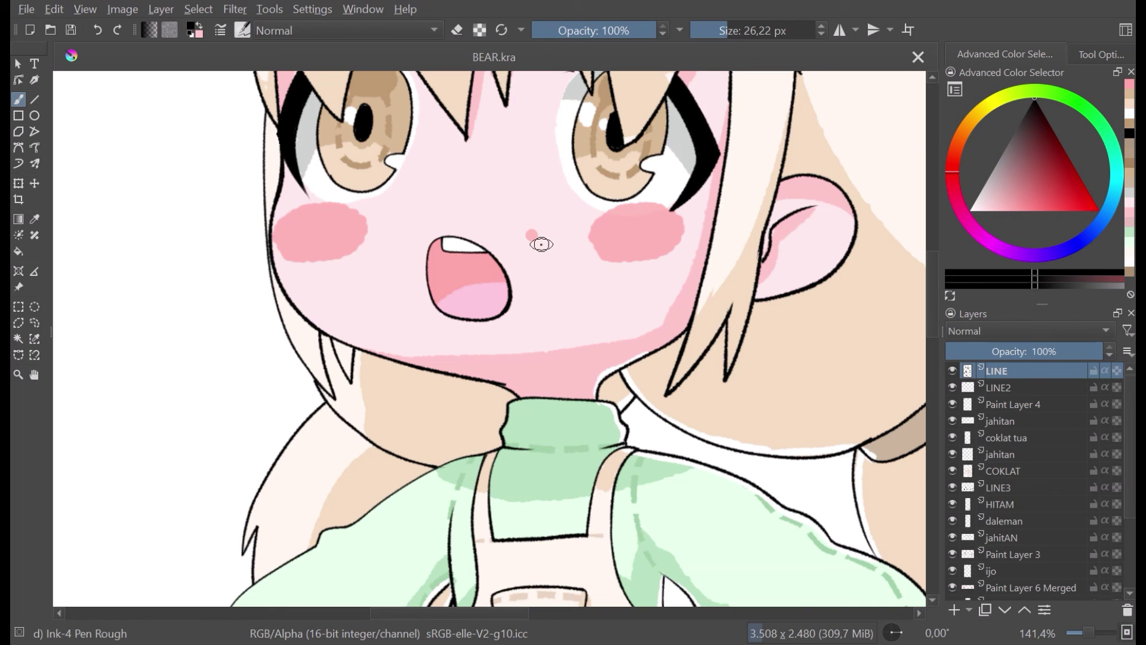
scroll(541, 244, down, 4)
key(m)
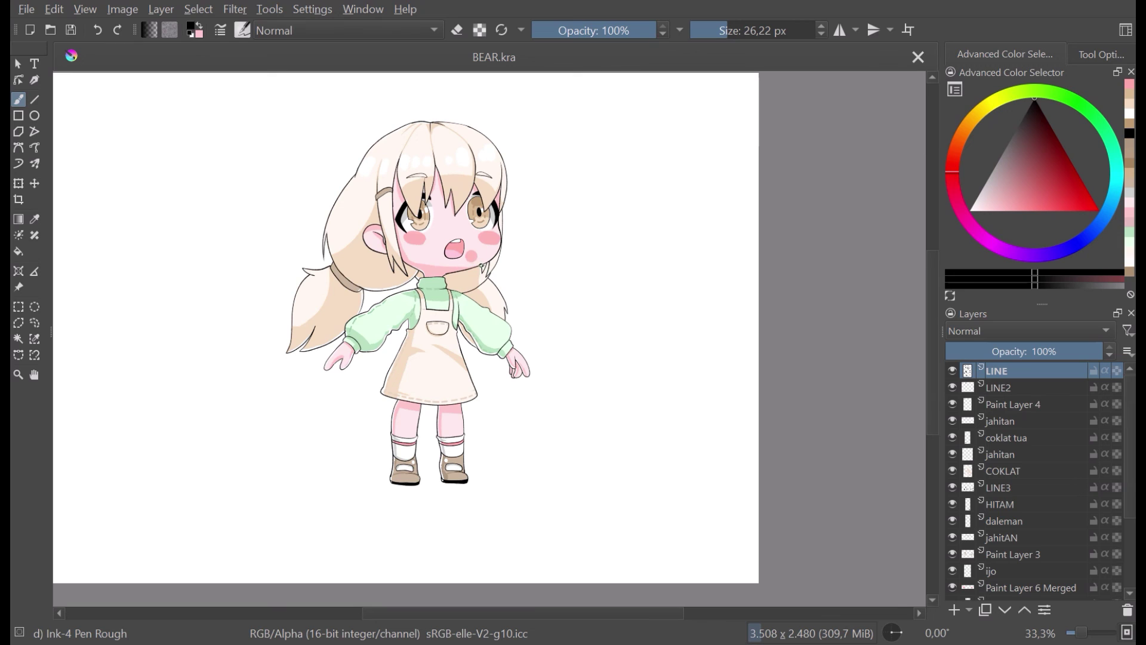
key(m)
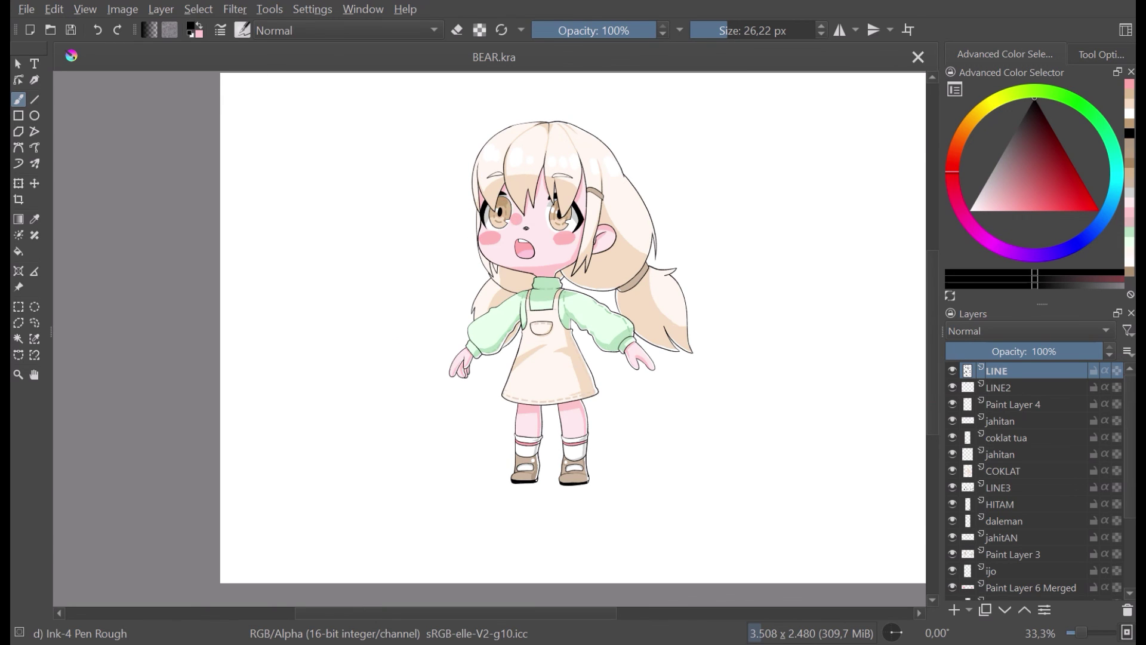
scroll(517, 222, up, 3)
scroll(526, 228, down, 3)
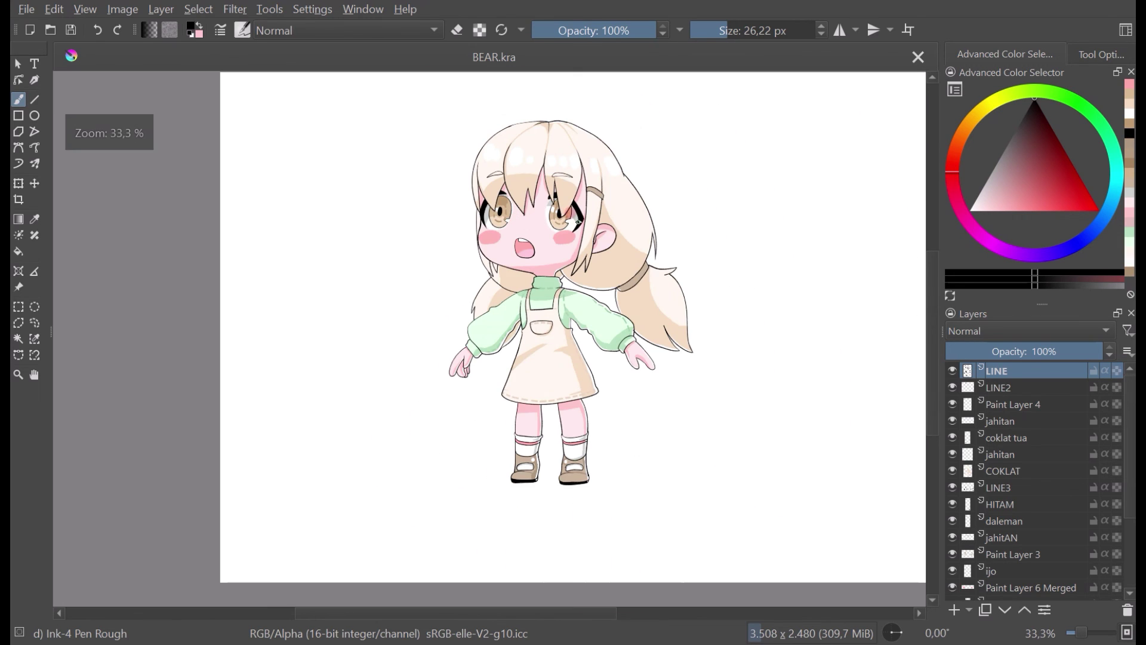
scroll(570, 225, down, 1)
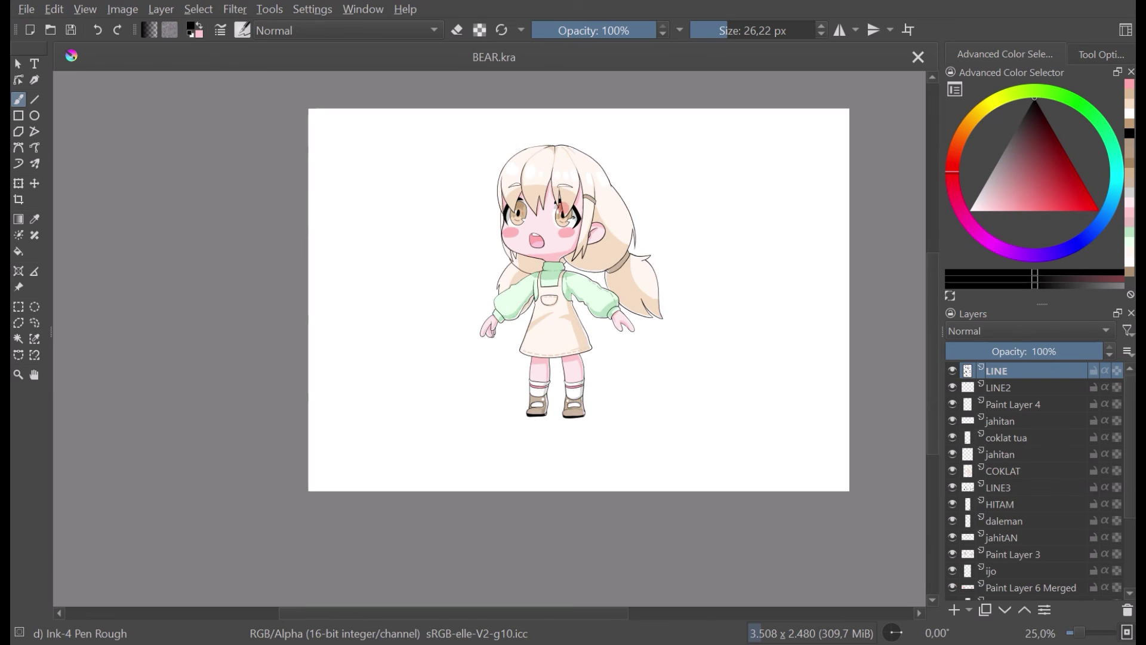
scroll(481, 173, up, 2)
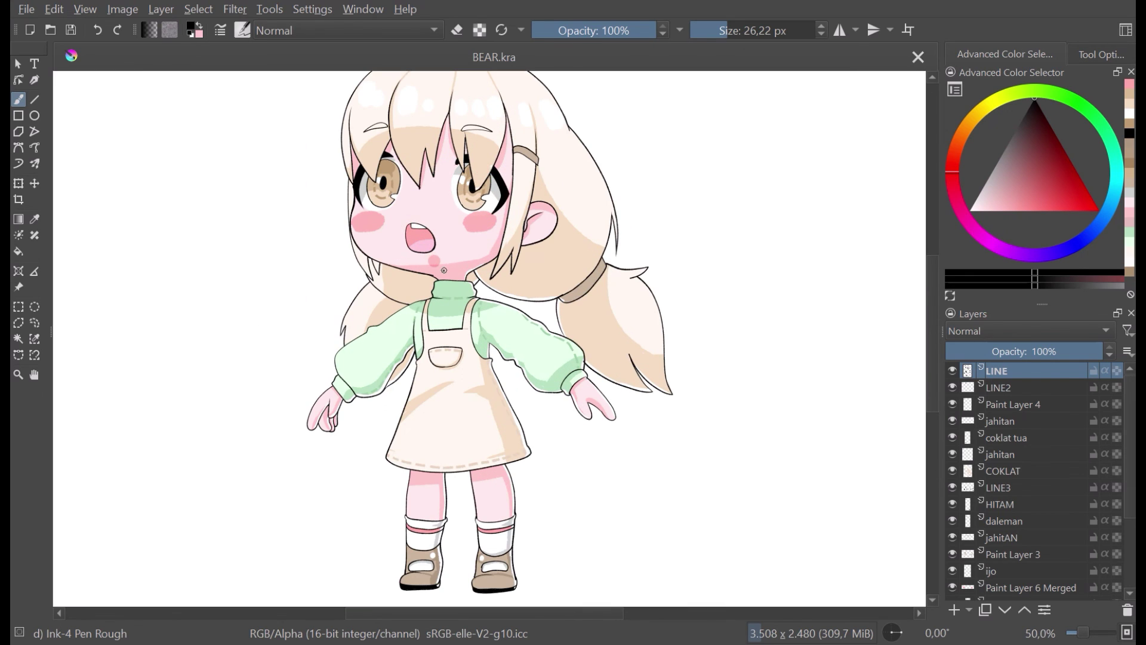
scroll(444, 270, down, 2)
scroll(443, 267, up, 2)
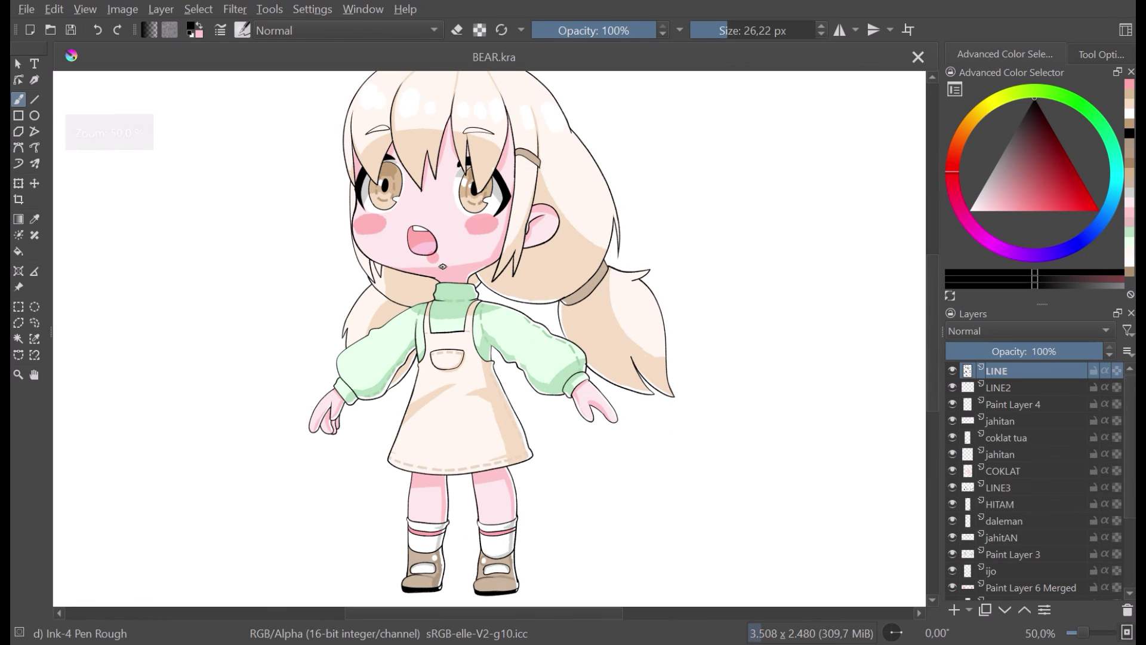
scroll(442, 266, down, 1)
scroll(985, 480, down, 2)
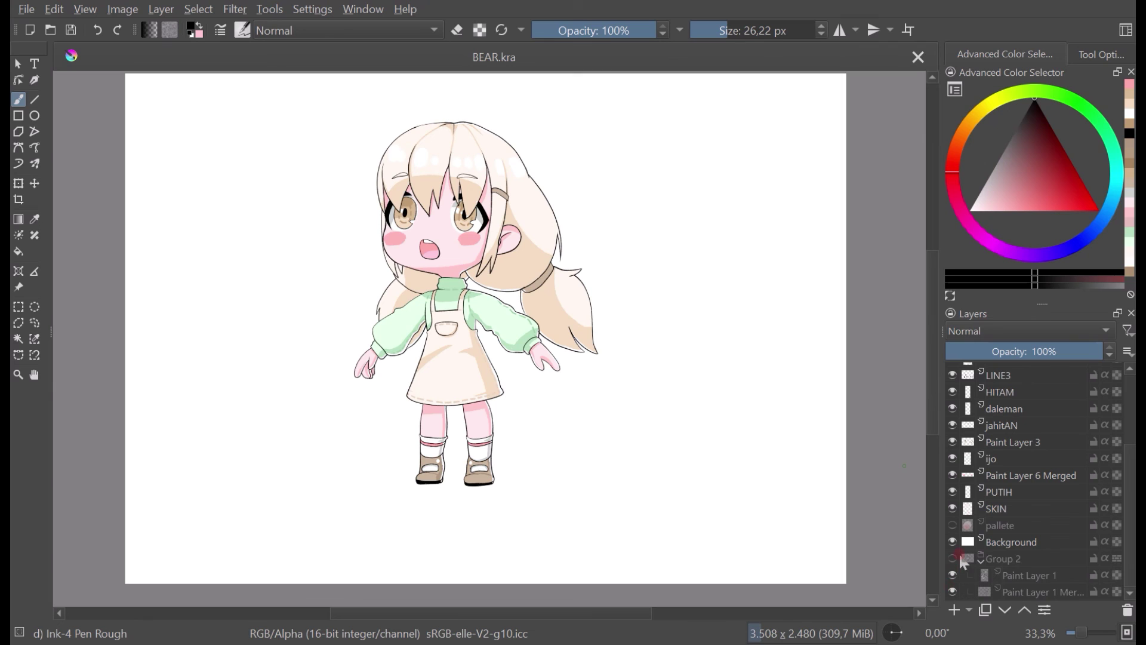
Step: Hide the Background layer and examine the figure over the transparent canvas
click(953, 541)
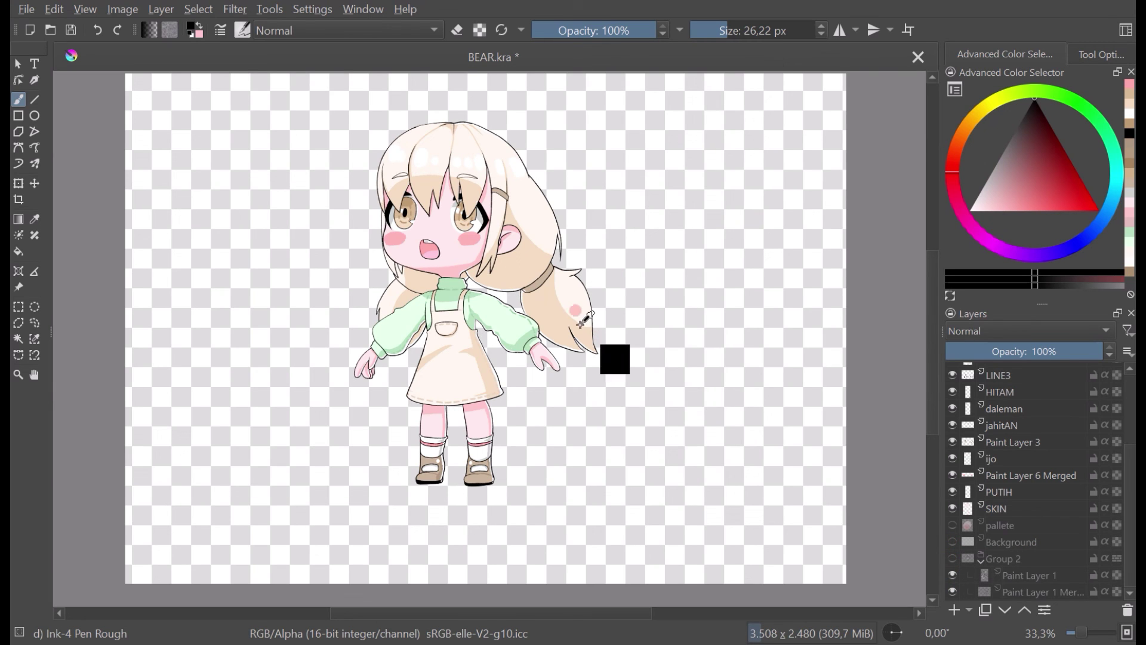
scroll(588, 317, up, 1)
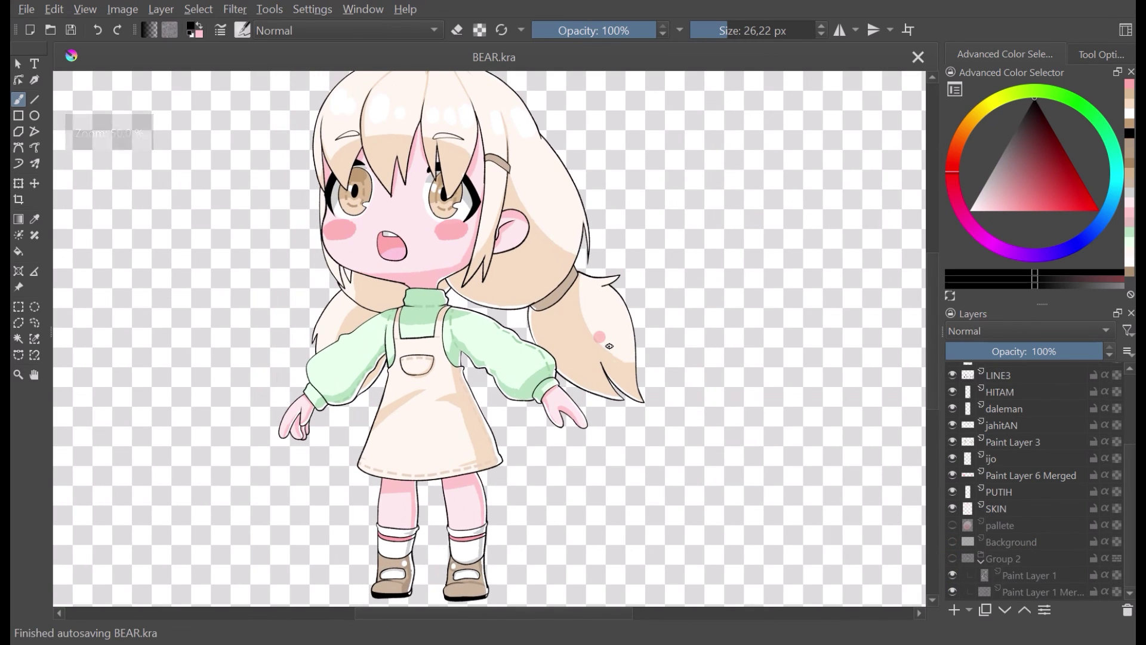
scroll(603, 344, down, 1)
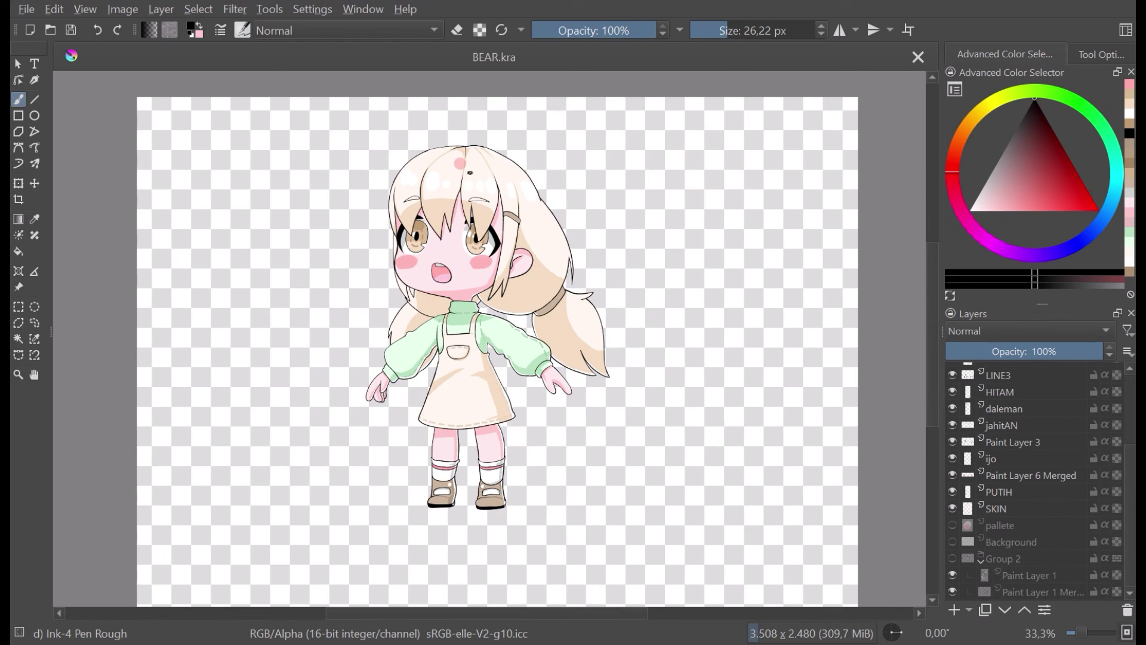
scroll(476, 210, up, 3)
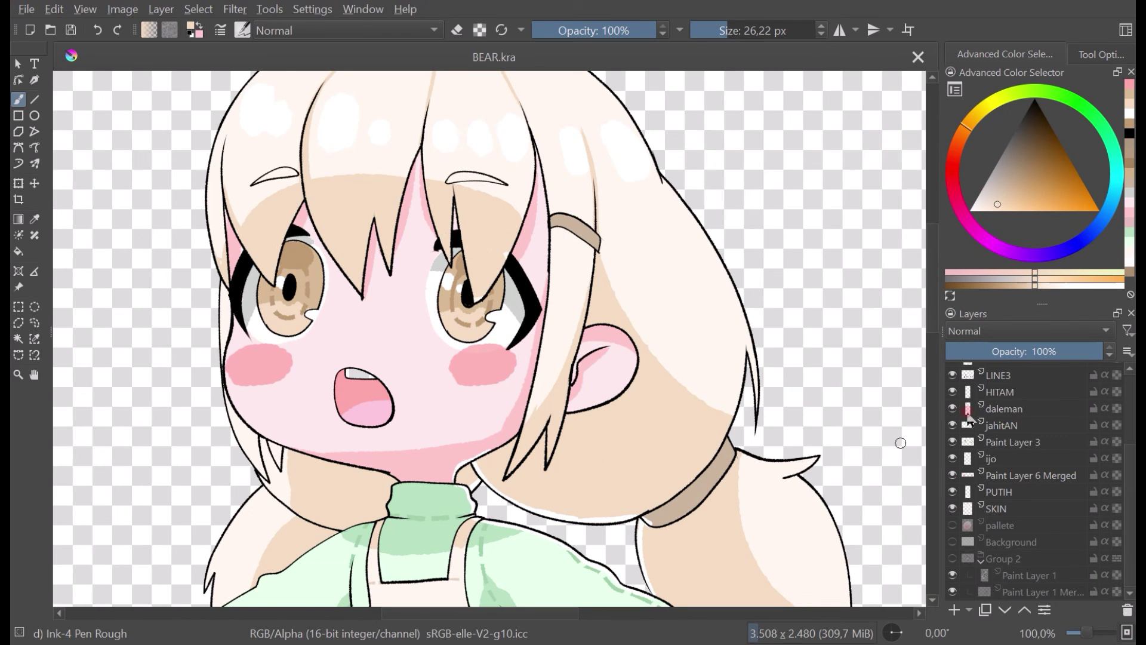
Step: Briefly toggle the visibility of the coklat tua, jahitan and COKLAT layers to find the hair shading, and select COKLAT
scroll(970, 430, up, 3)
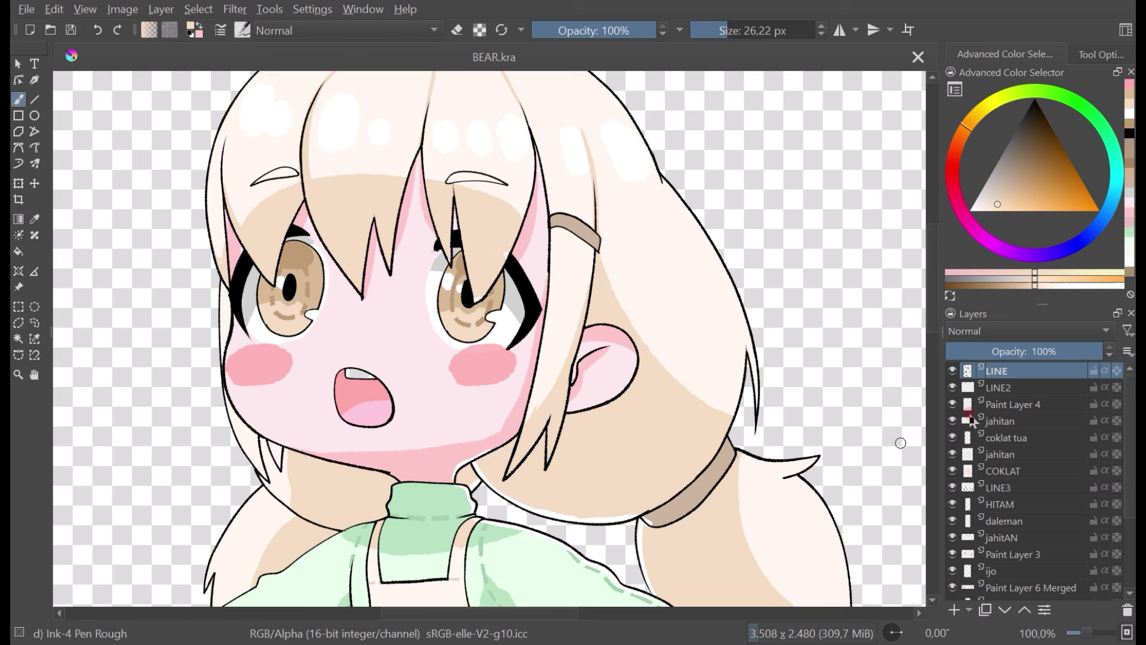
click(957, 437)
click(957, 436)
click(957, 449)
click(957, 449)
click(954, 471)
click(954, 470)
click(1010, 471)
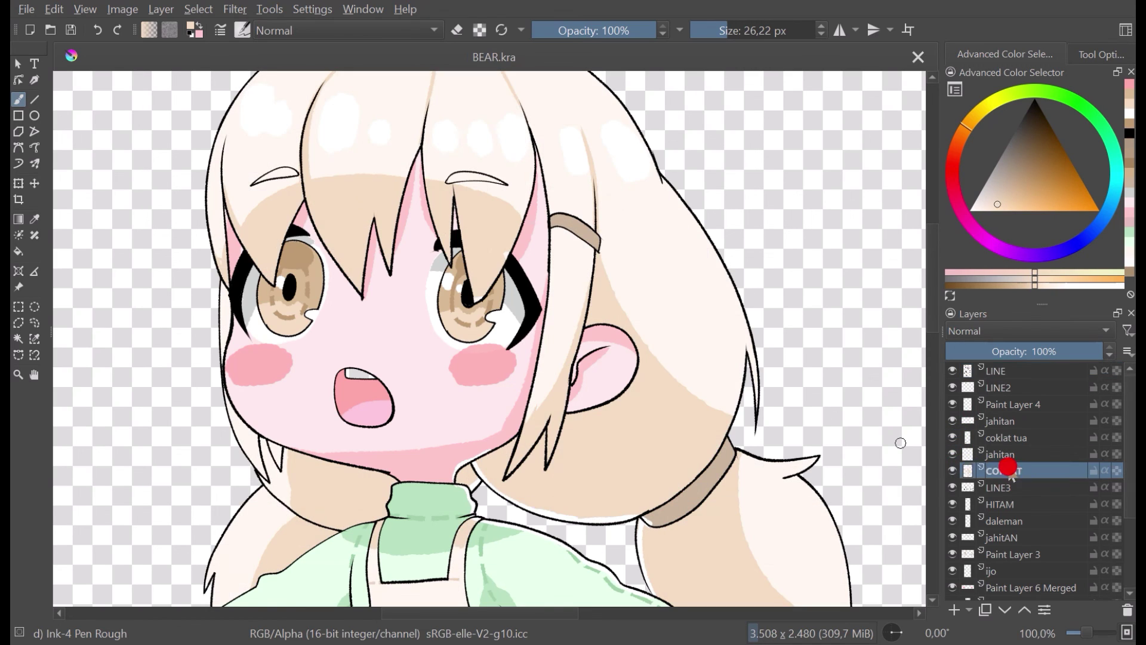
Step: Extend the tan hair shading along the central parting of the bangs with the sampled shadow colour, and save the document
ctrl+click(374, 179)
scroll(440, 164, up, 1)
drag(441, 164, 464, 255)
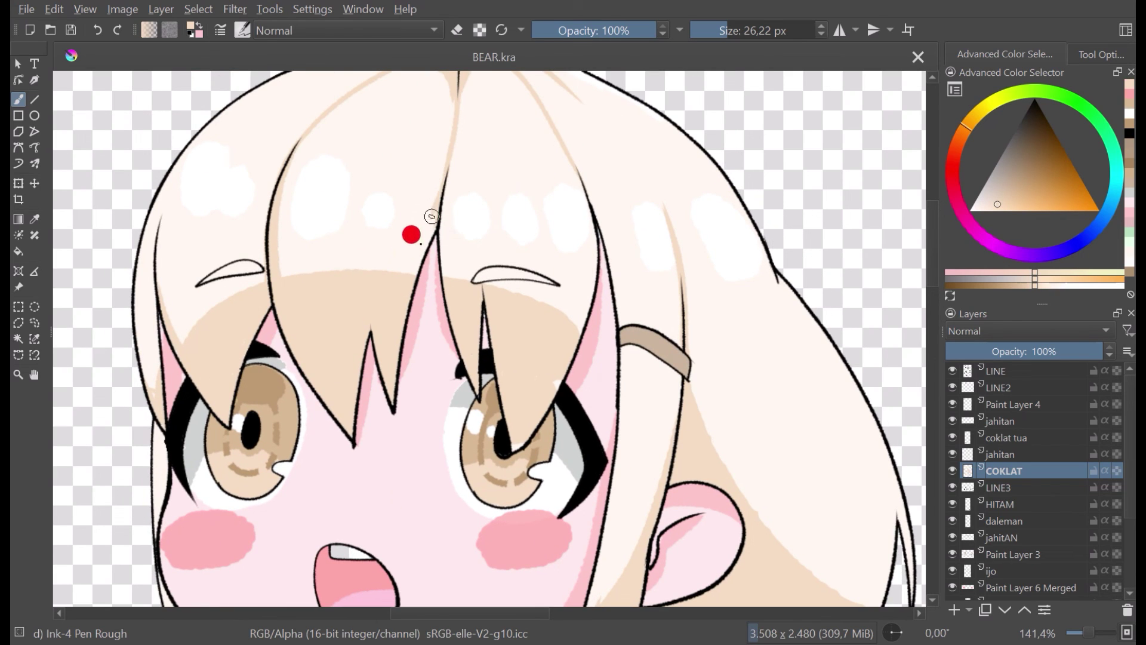
click(432, 194)
click(394, 279)
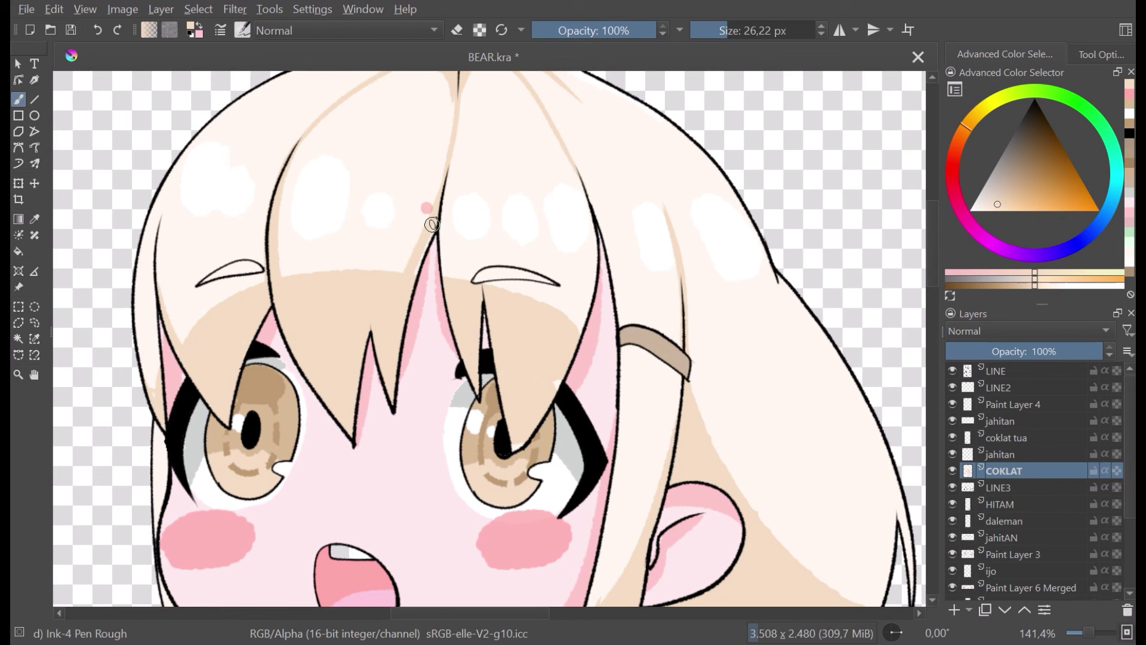
drag(446, 265, 439, 197)
key(ctrl+z)
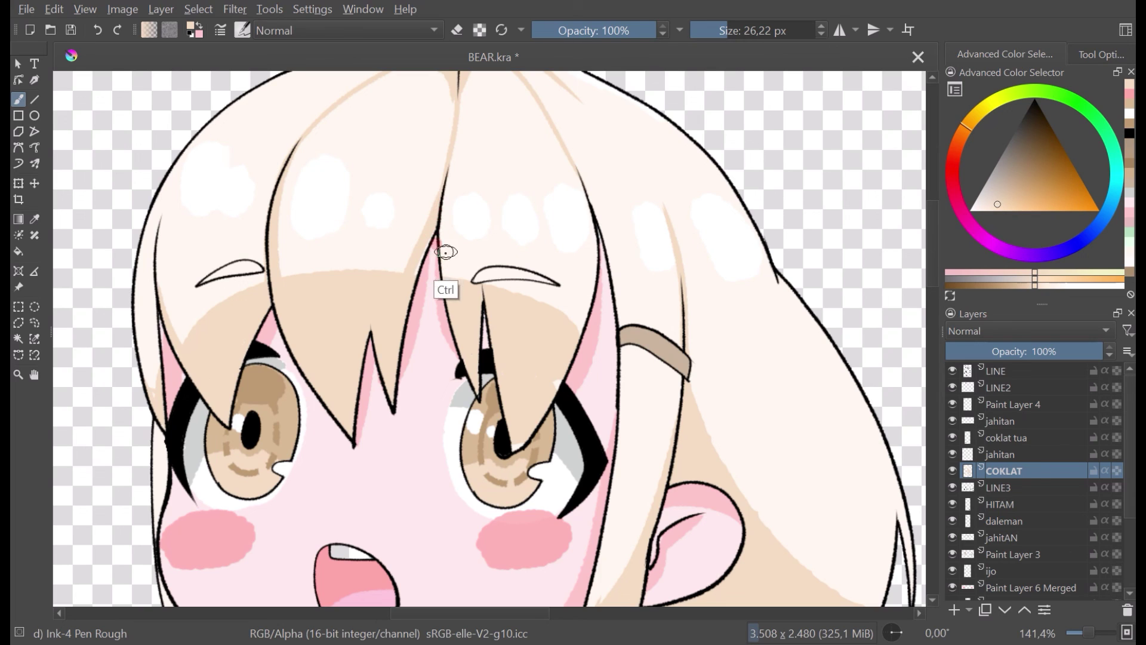
drag(446, 261, 445, 182)
click(397, 278)
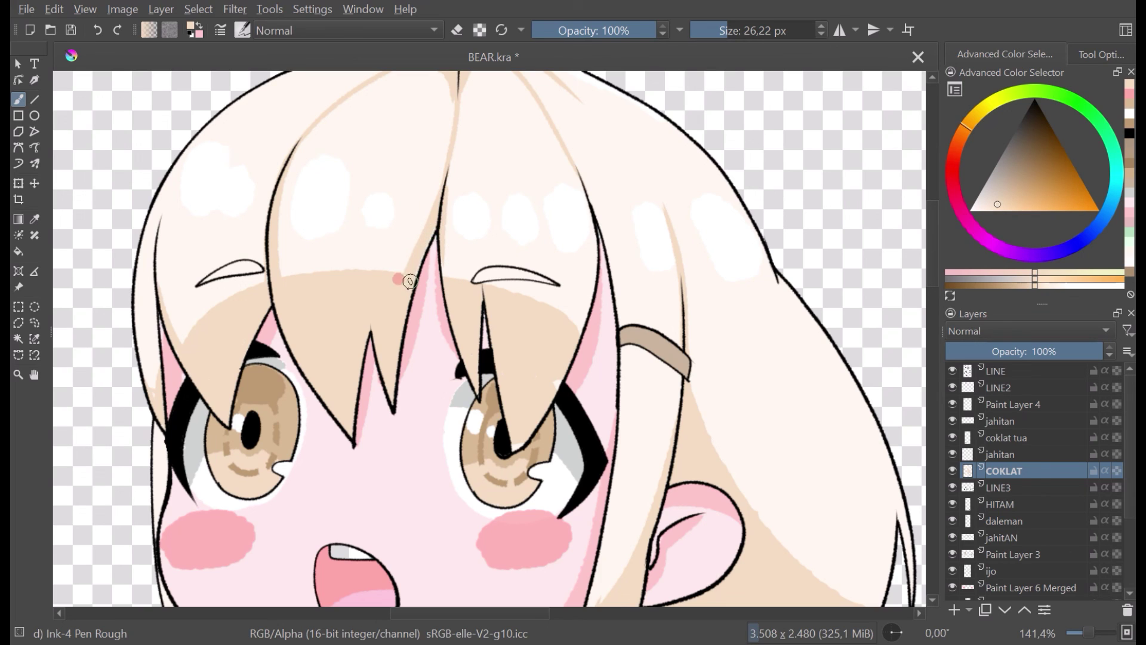
scroll(482, 127, down, 4)
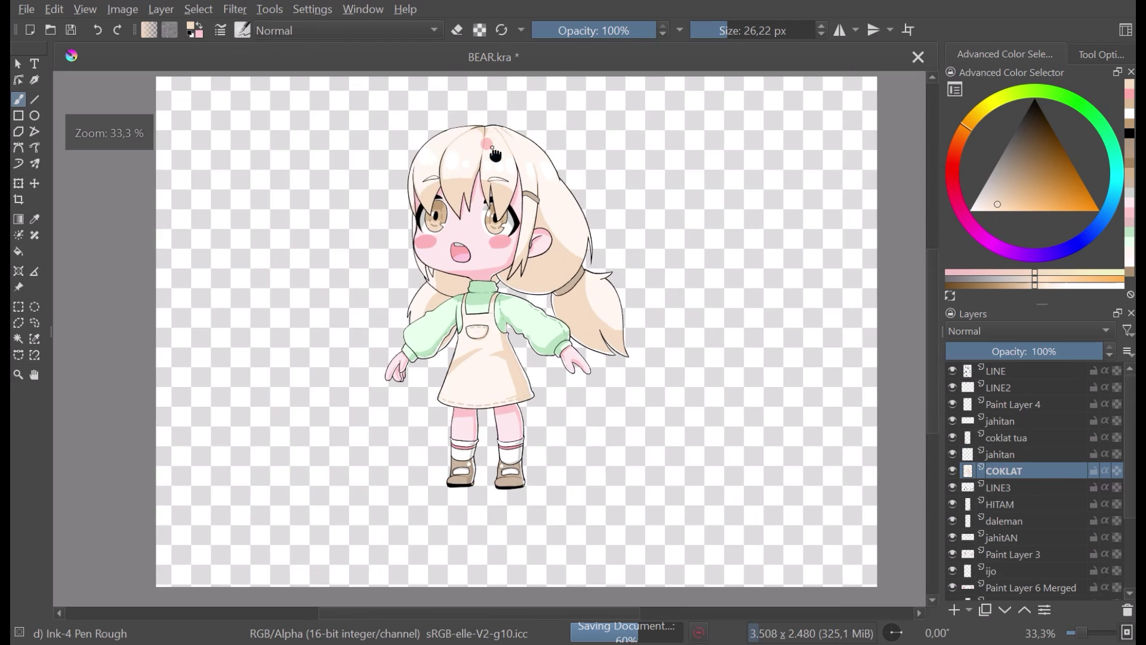
Step: Shade the front end of the hair clip on the coklat tua layer with a darker version of its sampled brown
drag(496, 153, 529, 245)
scroll(526, 222, up, 5)
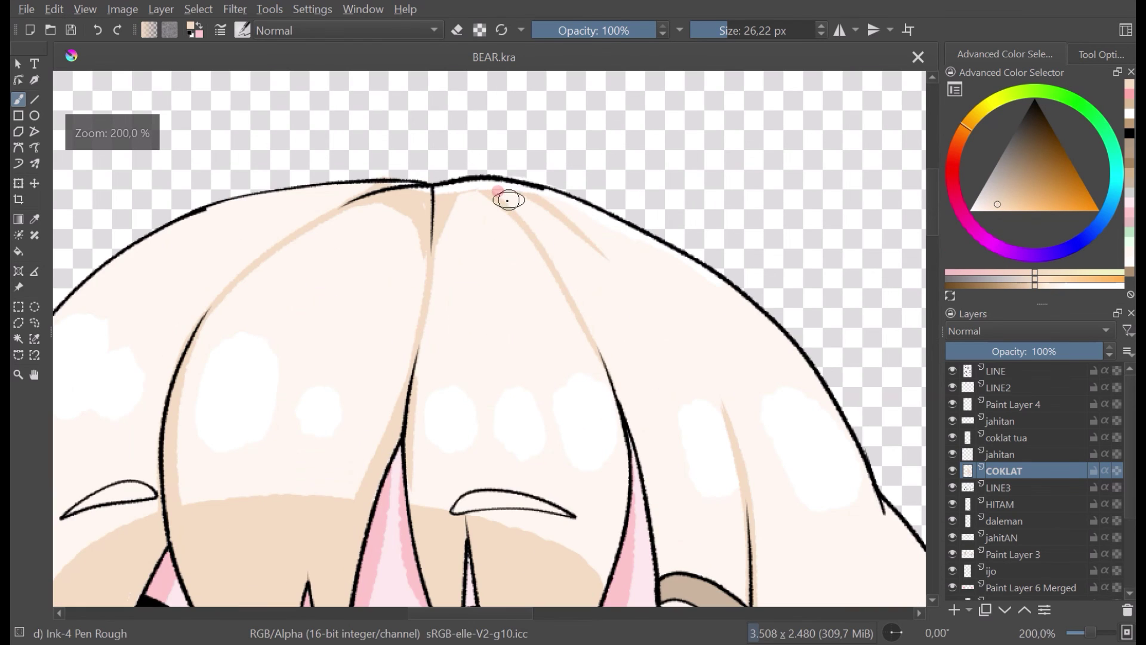
scroll(502, 206, down, 4)
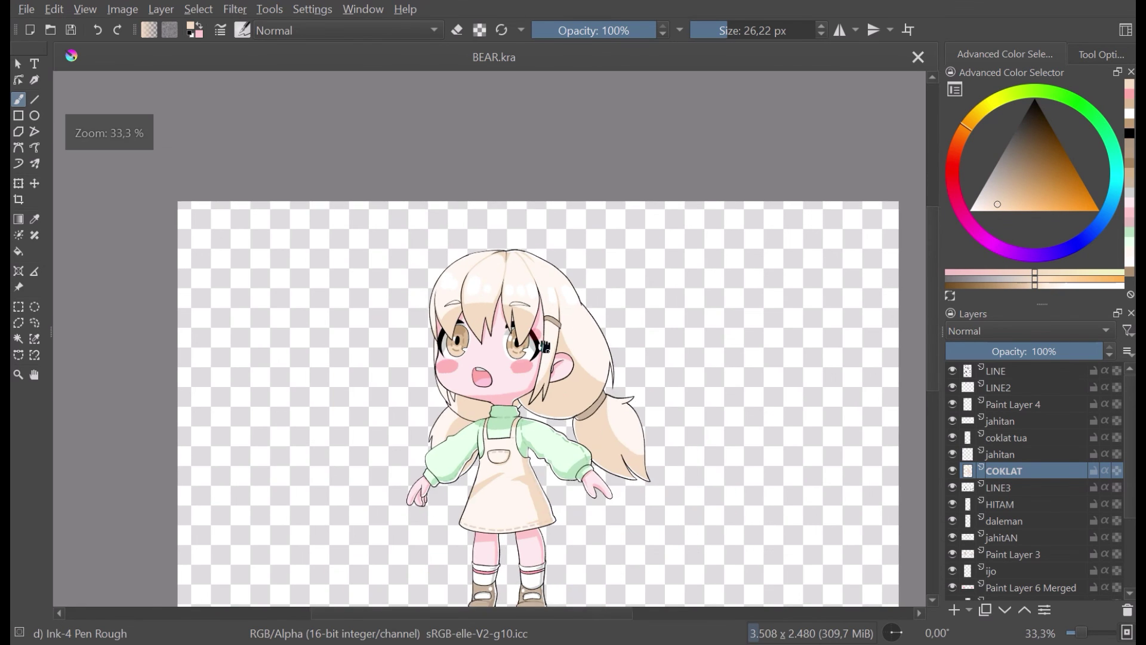
scroll(489, 236, down, 1)
scroll(530, 302, up, 3)
scroll(538, 280, down, 1)
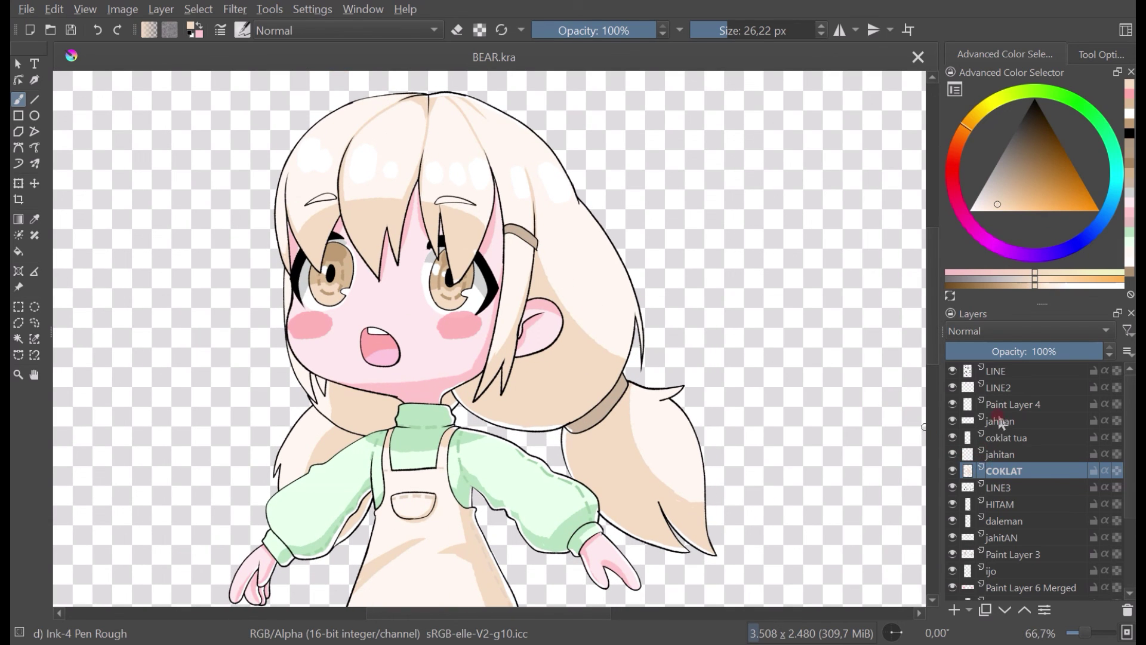
click(1012, 432)
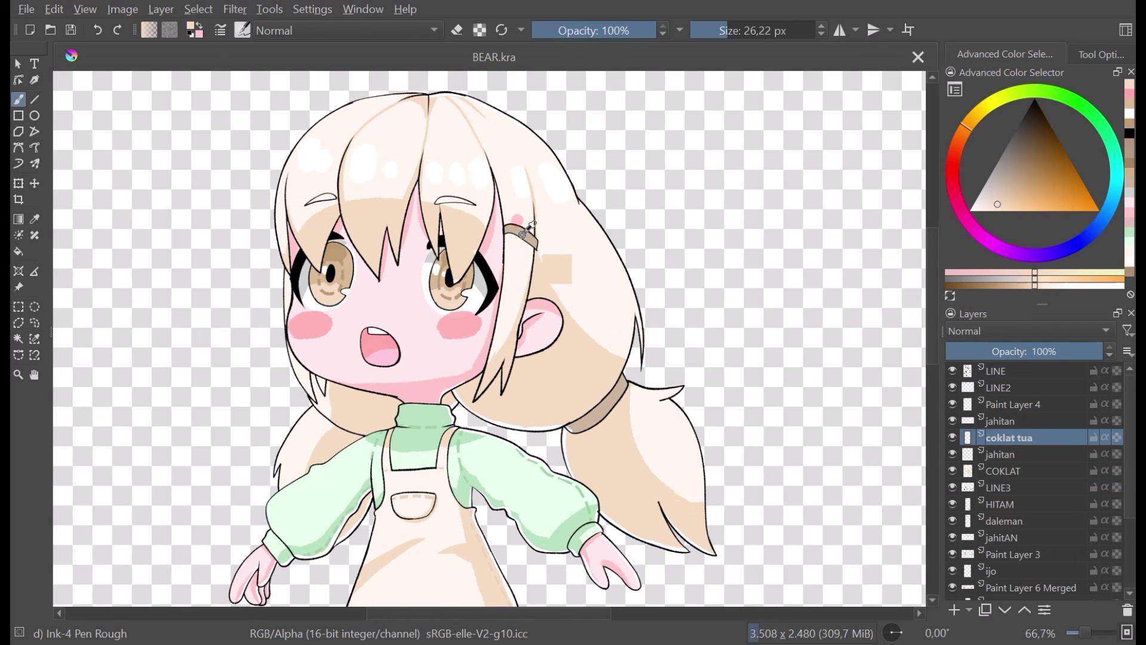
ctrl+click(528, 229)
click(1009, 183)
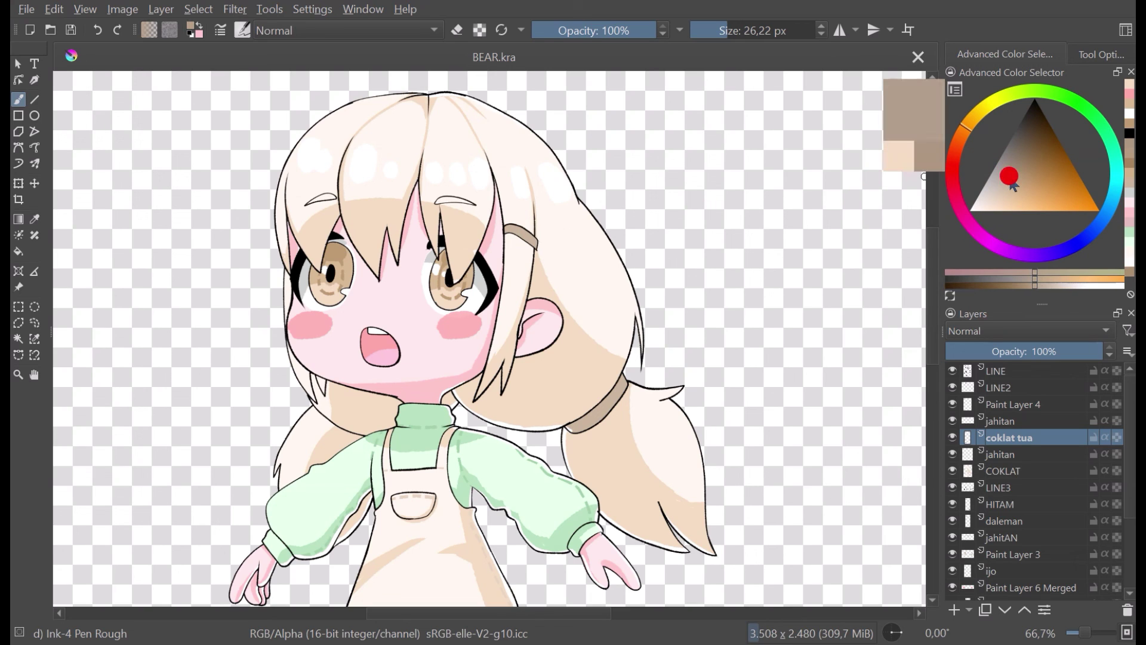
scroll(561, 265, up, 3)
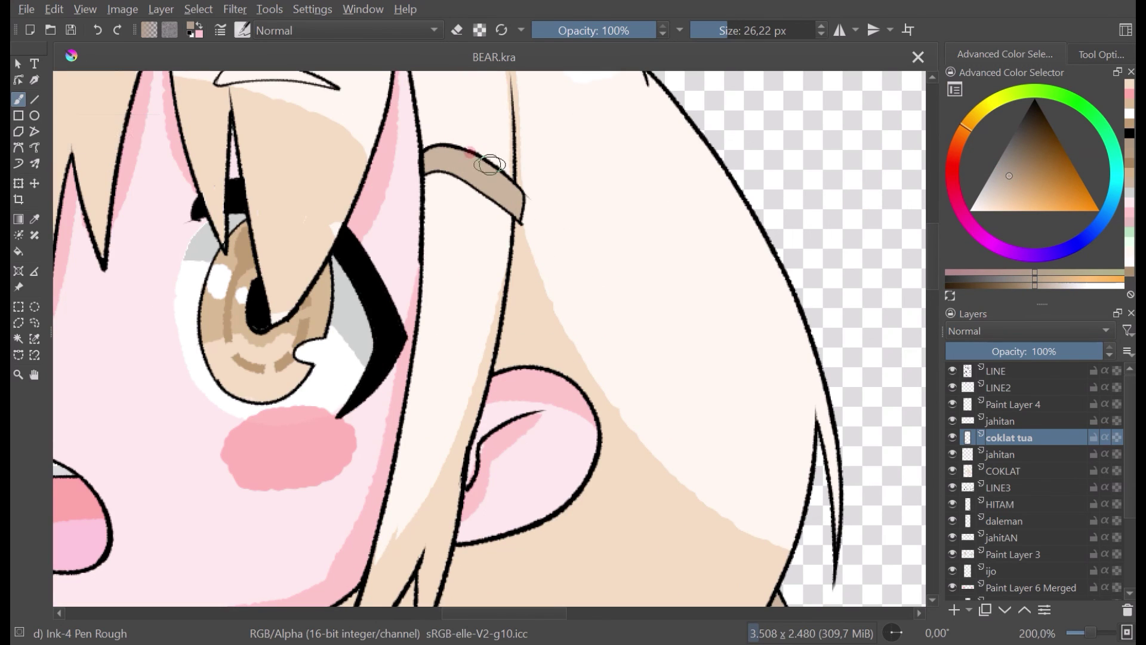
click(430, 156)
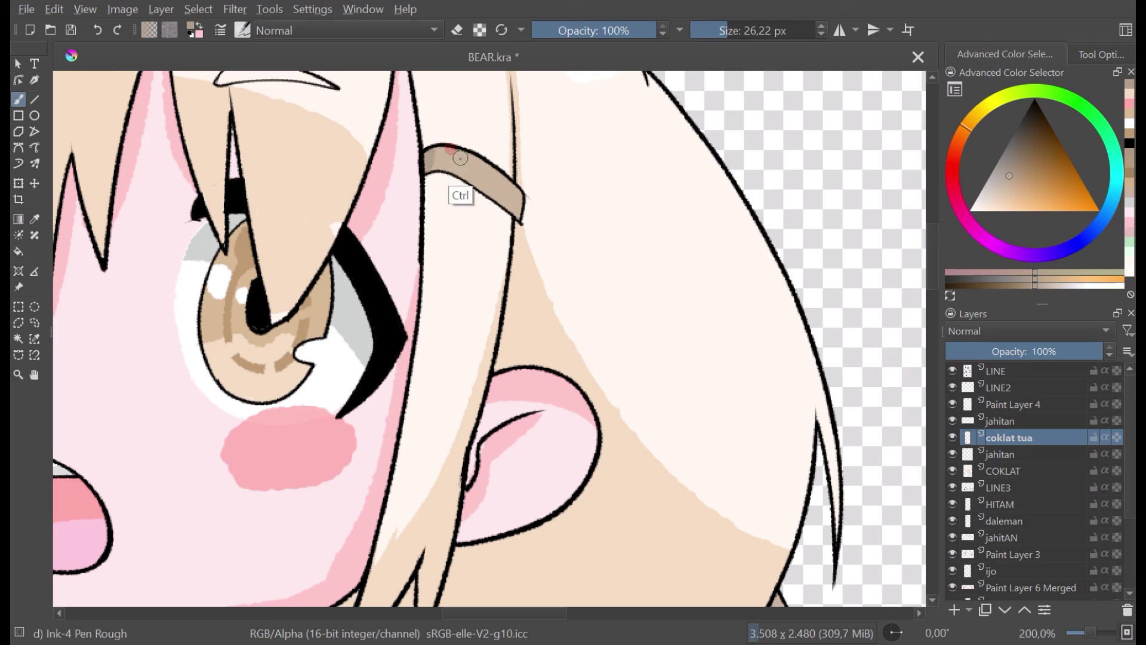
Step: Paint a small pale highlight across the hair clip and touch up its edge with the sampled dark brown
ctrl+click(458, 152)
ctrl+click(460, 160)
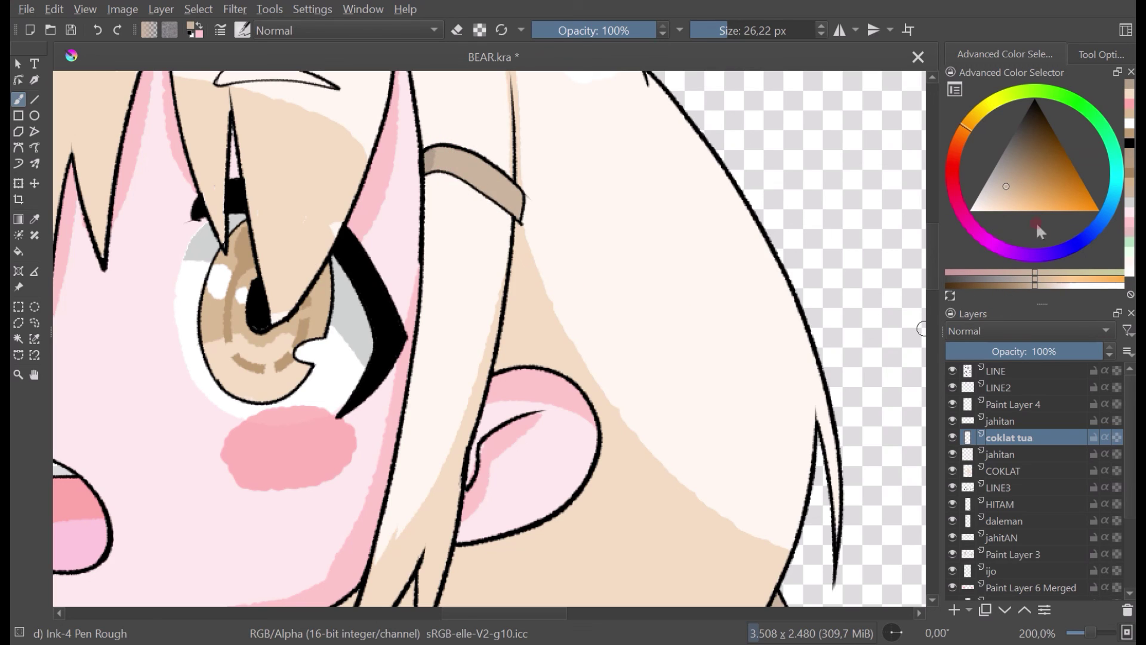
click(981, 205)
click(433, 158)
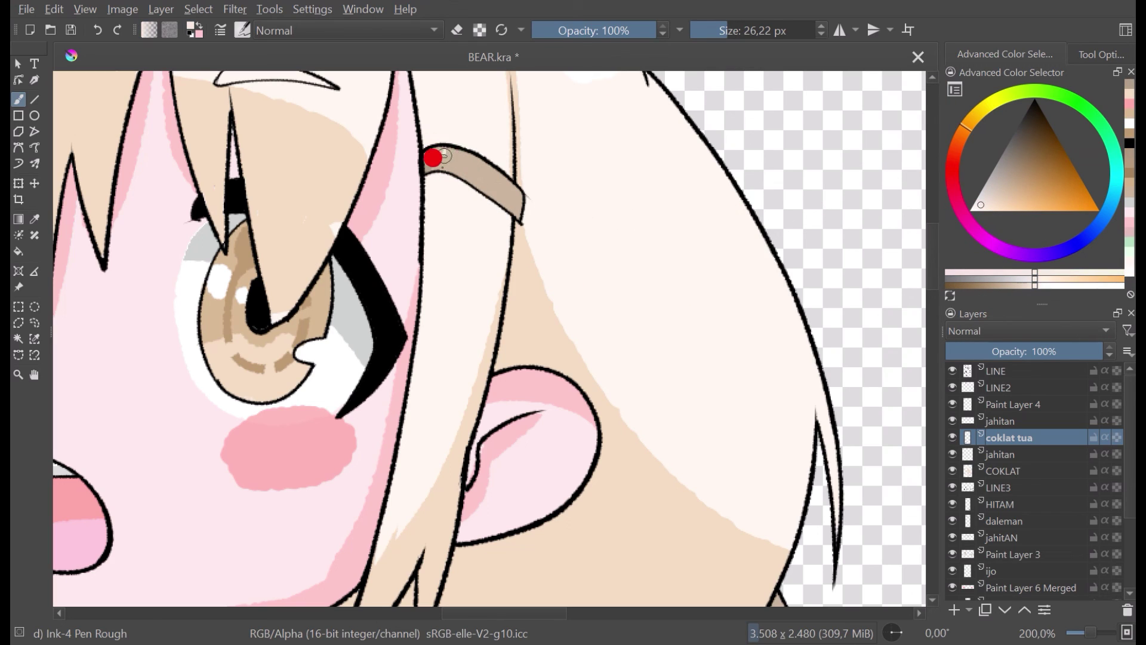
drag(442, 167, 441, 170)
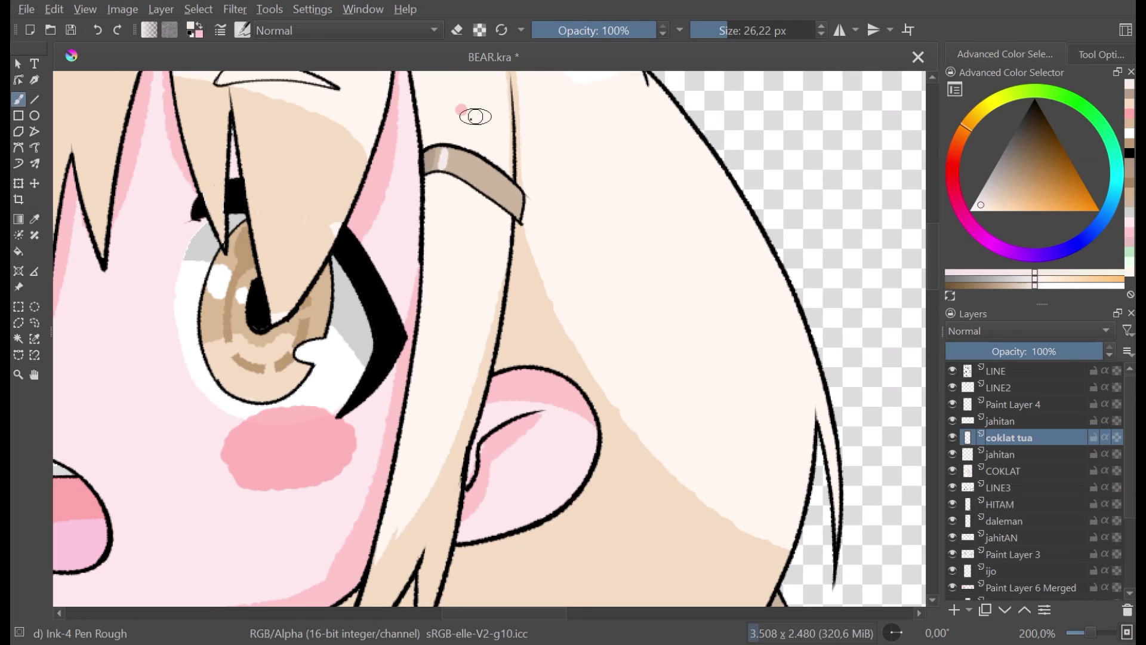
ctrl+click(429, 154)
click(445, 169)
Step: Shade the inner edge of the brown ponytail tie with the darker brown on the coklat tua layer, and save the document
scroll(457, 170, down, 4)
drag(469, 242, 391, 196)
scroll(391, 197, up, 3)
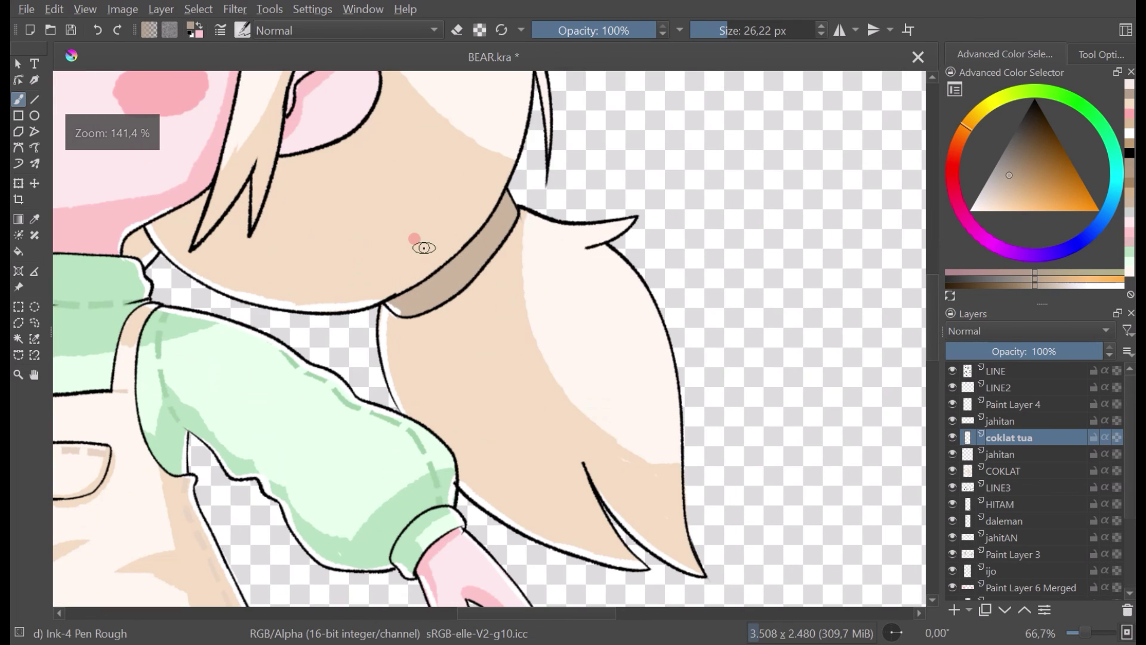
mouse_move(439, 279)
mouse_down()
mouse_move(478, 242)
mouse_move(456, 284)
mouse_move(493, 238)
mouse_up()
scroll(568, 172, down, 4)
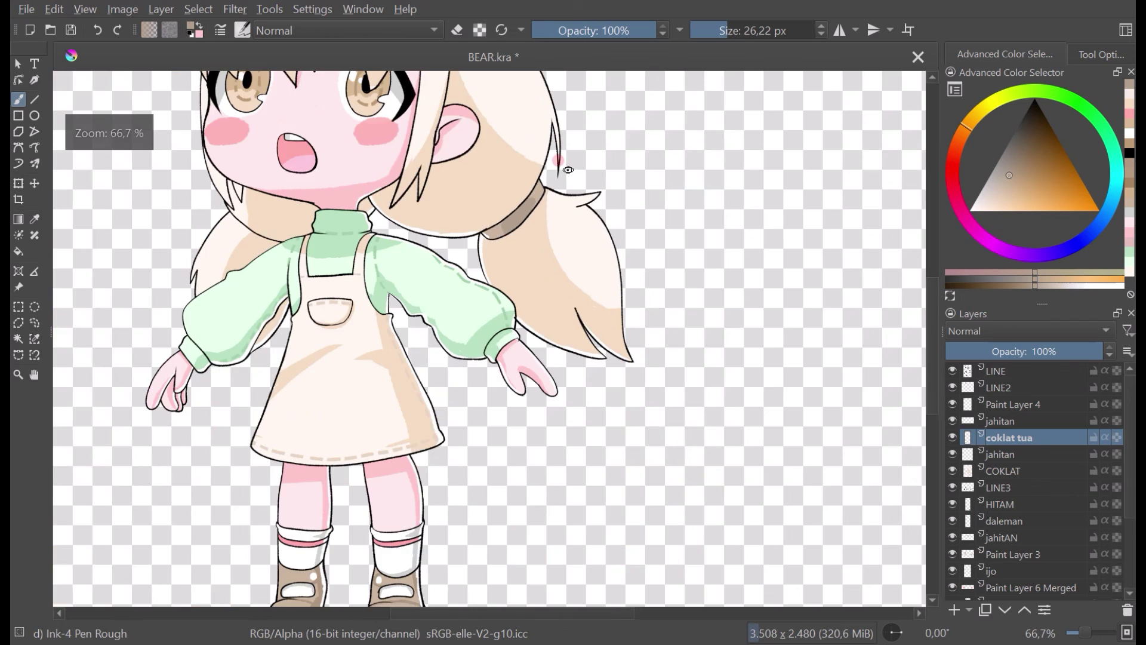
key(ctrl+s)
scroll(567, 171, down, 2)
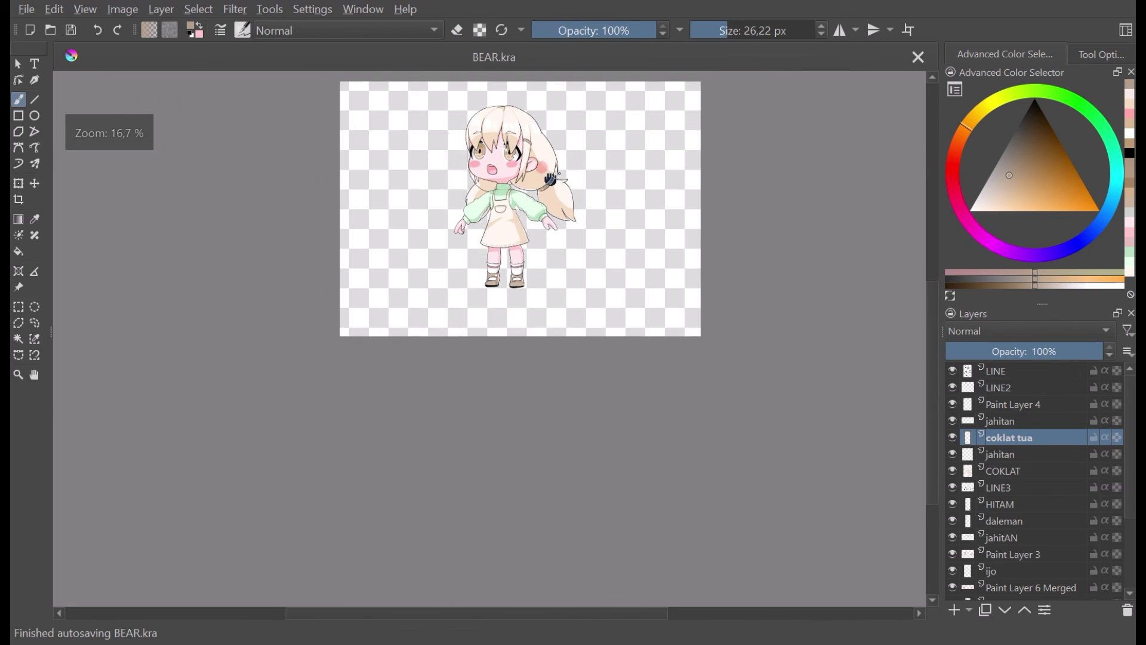
scroll(559, 182, up, 4)
scroll(554, 191, down, 1)
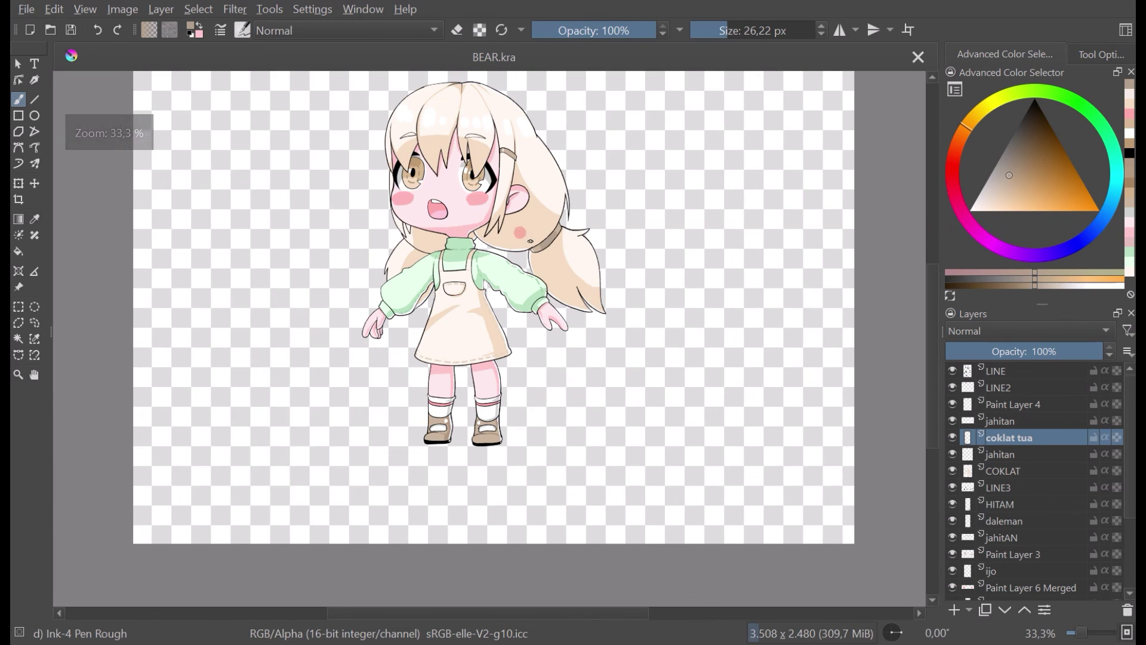
scroll(529, 245, up, 1)
scroll(532, 177, down, 1)
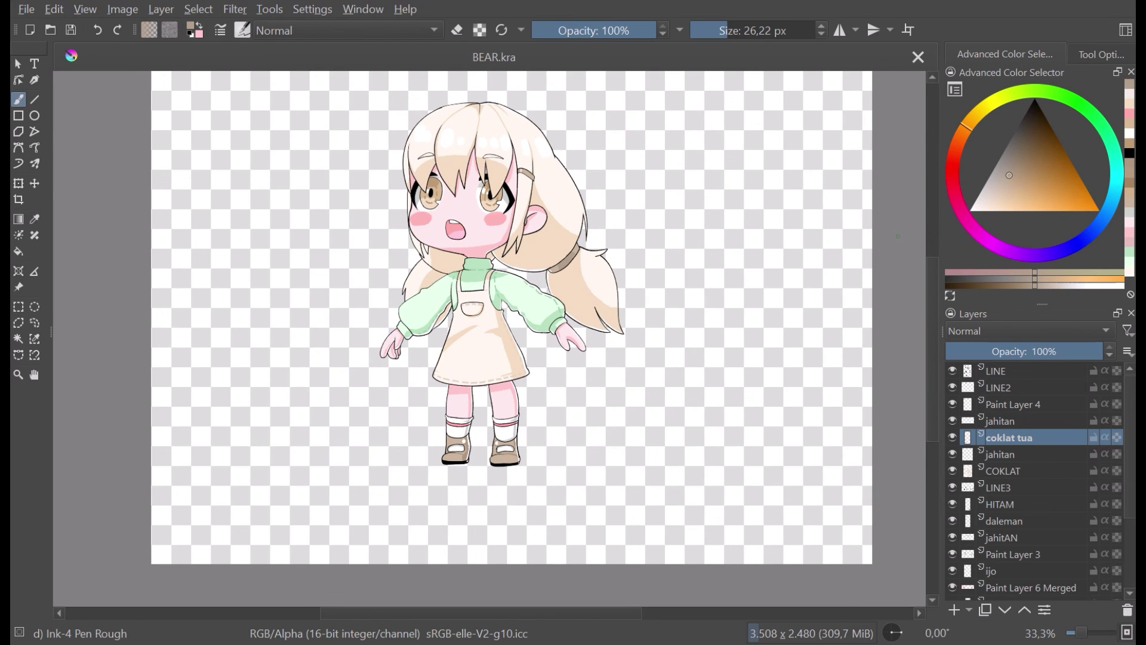
key(alt+Tab)
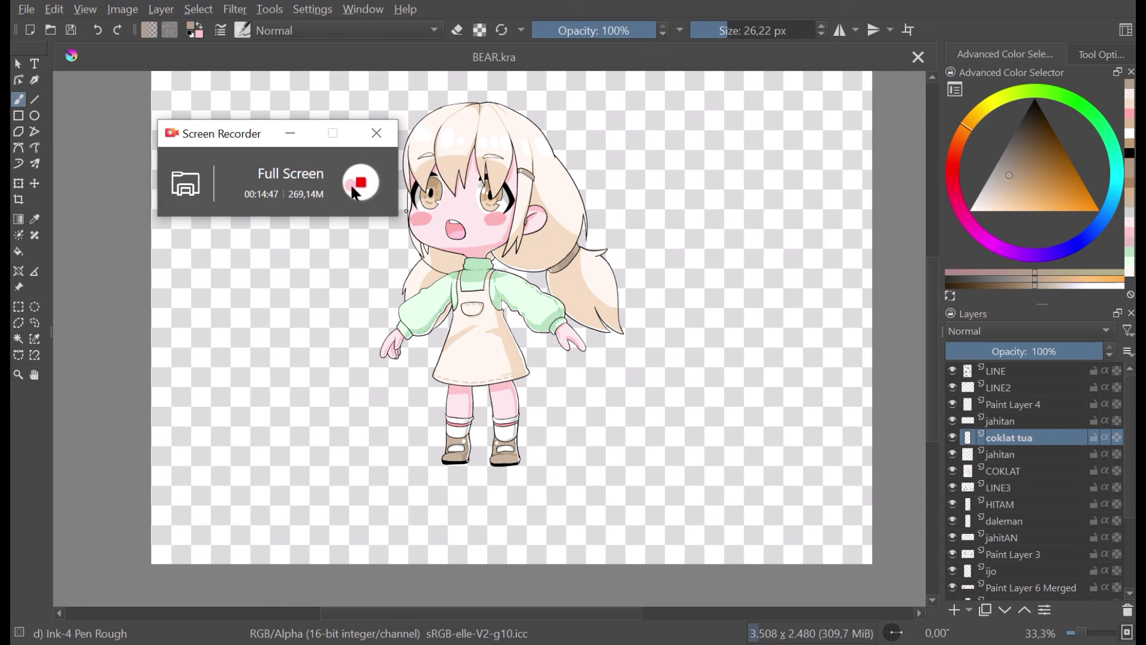